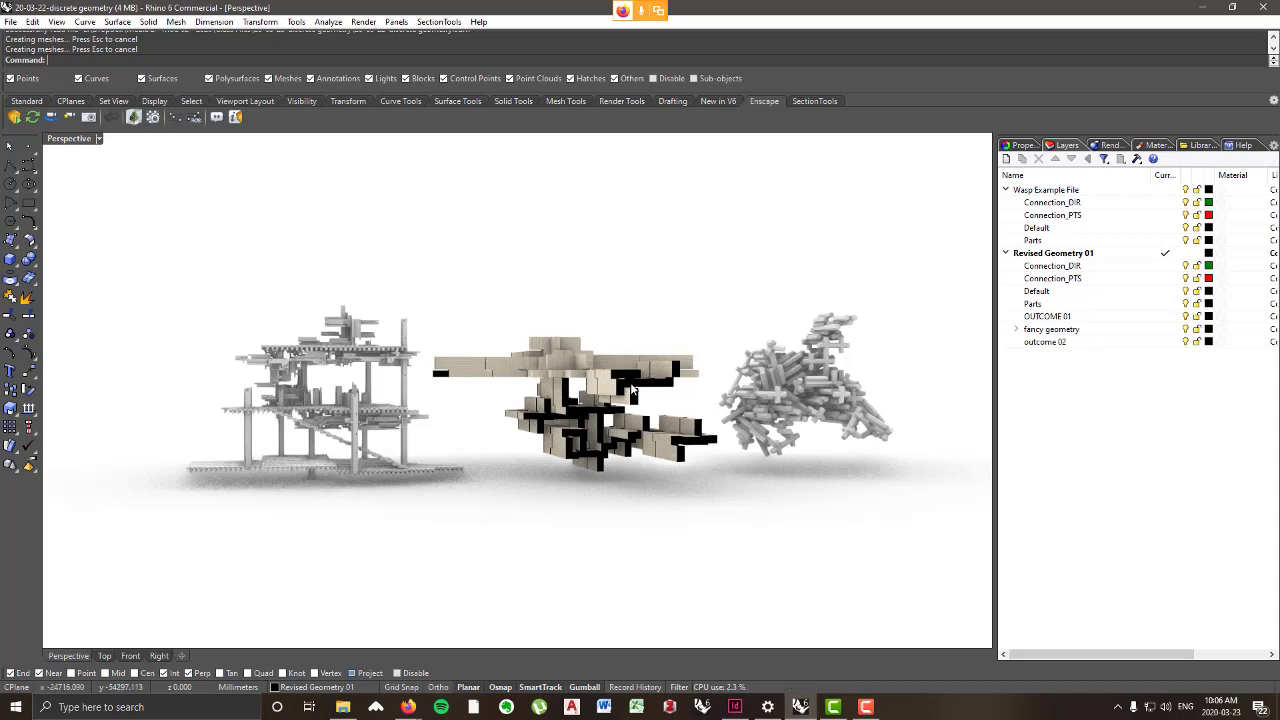
- Examine the cross-shaped-piece aggregation and the central timber block aggregation in the perspective view
right_drag(668, 405, 684, 407)
scroll(796, 373, up, 6)
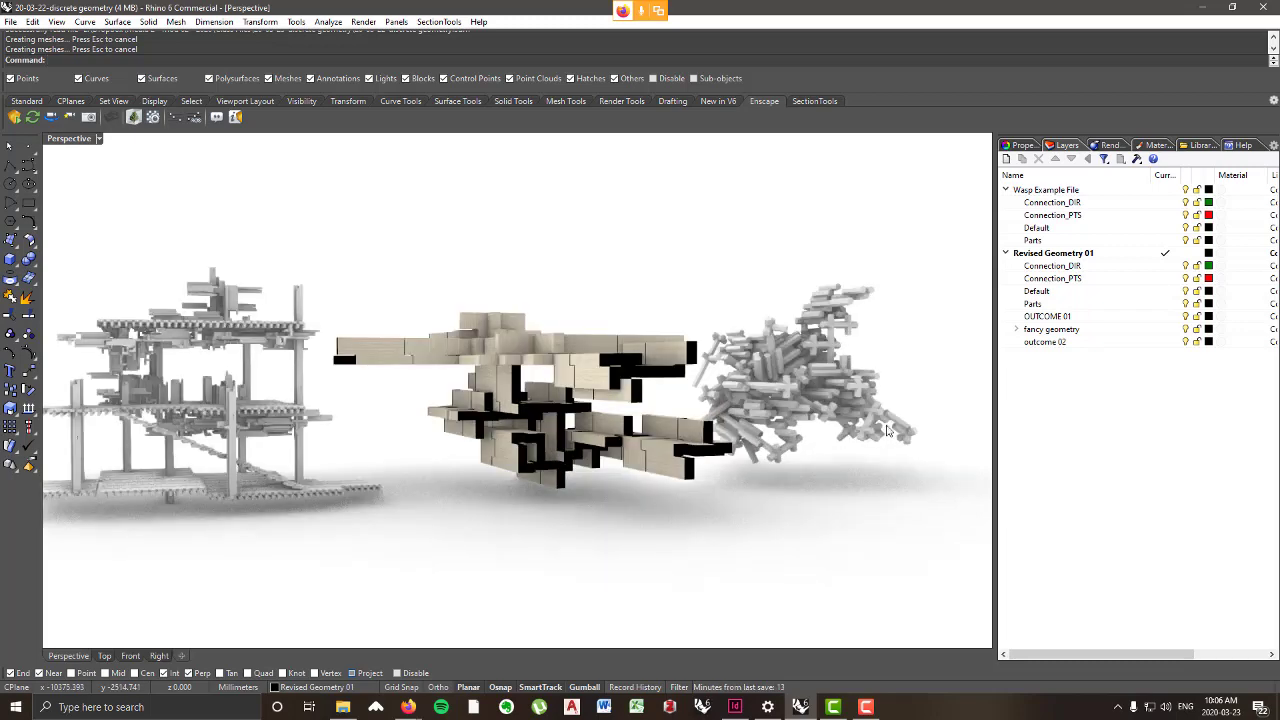
key(ctrl+a)
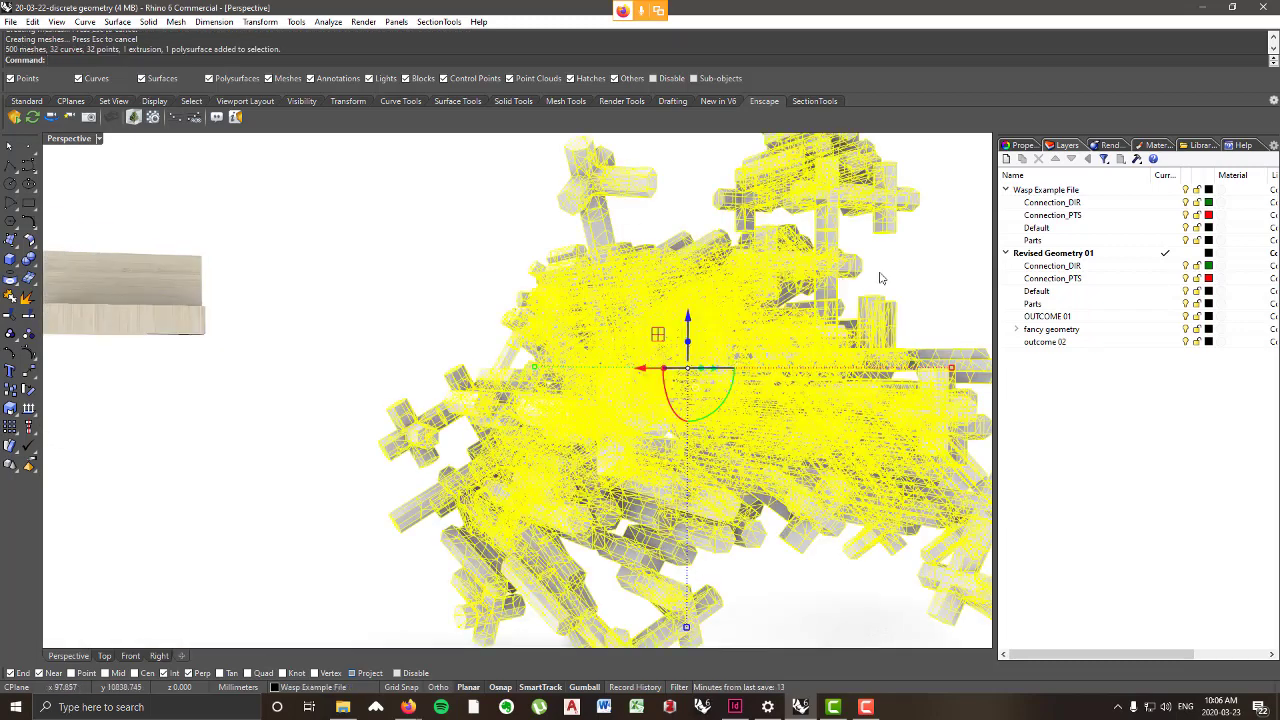
key(Escape)
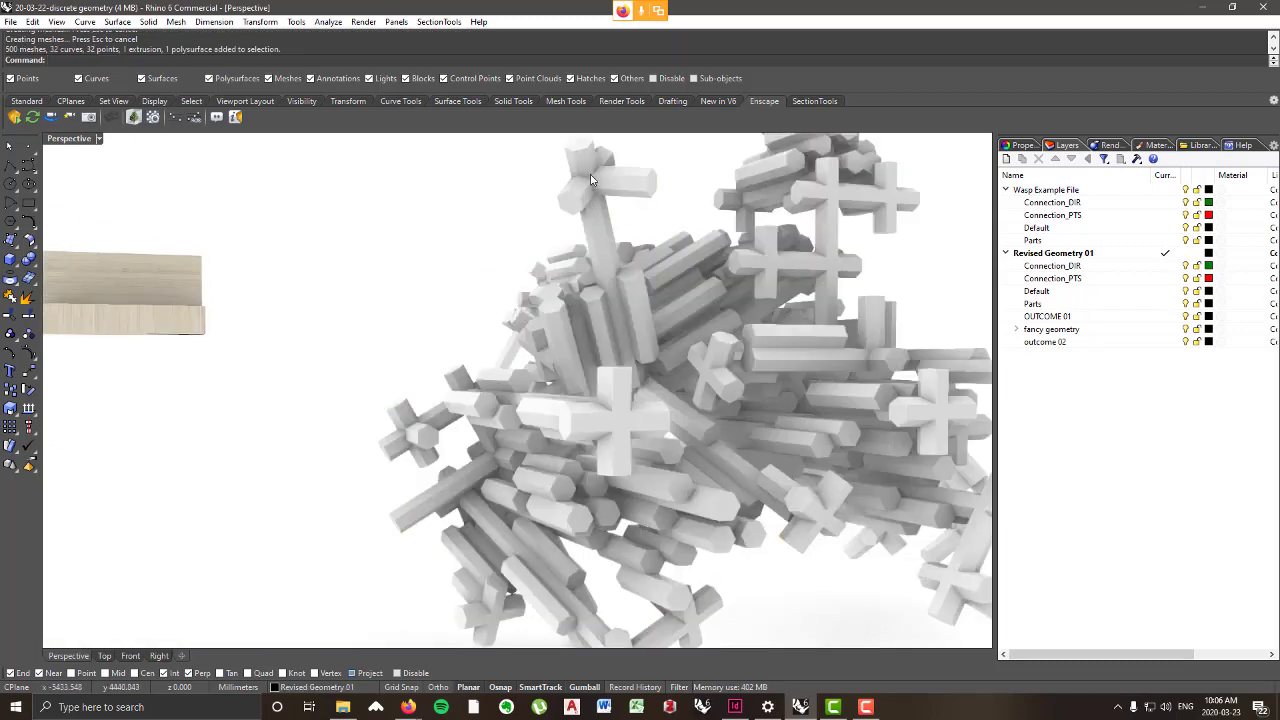
scroll(618, 300, down, 6)
right_drag(622, 425, 636, 450)
scroll(641, 438, up, 3)
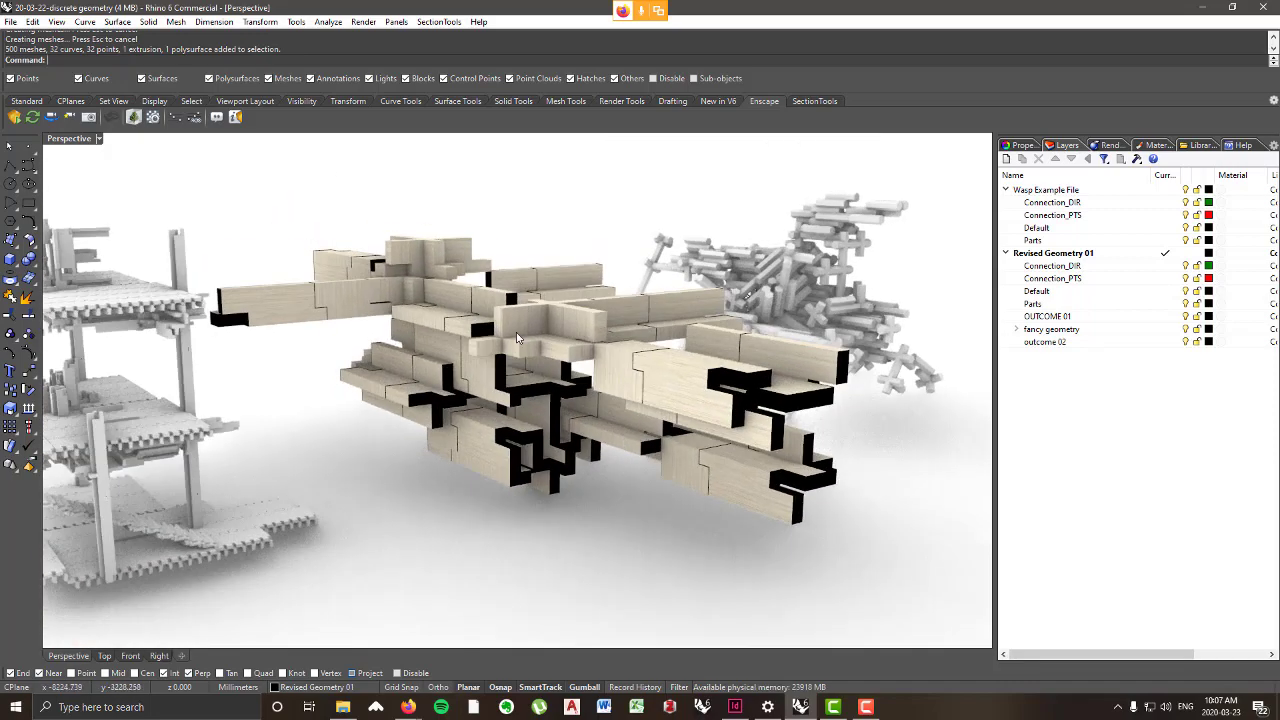
click(518, 338)
key(Escape)
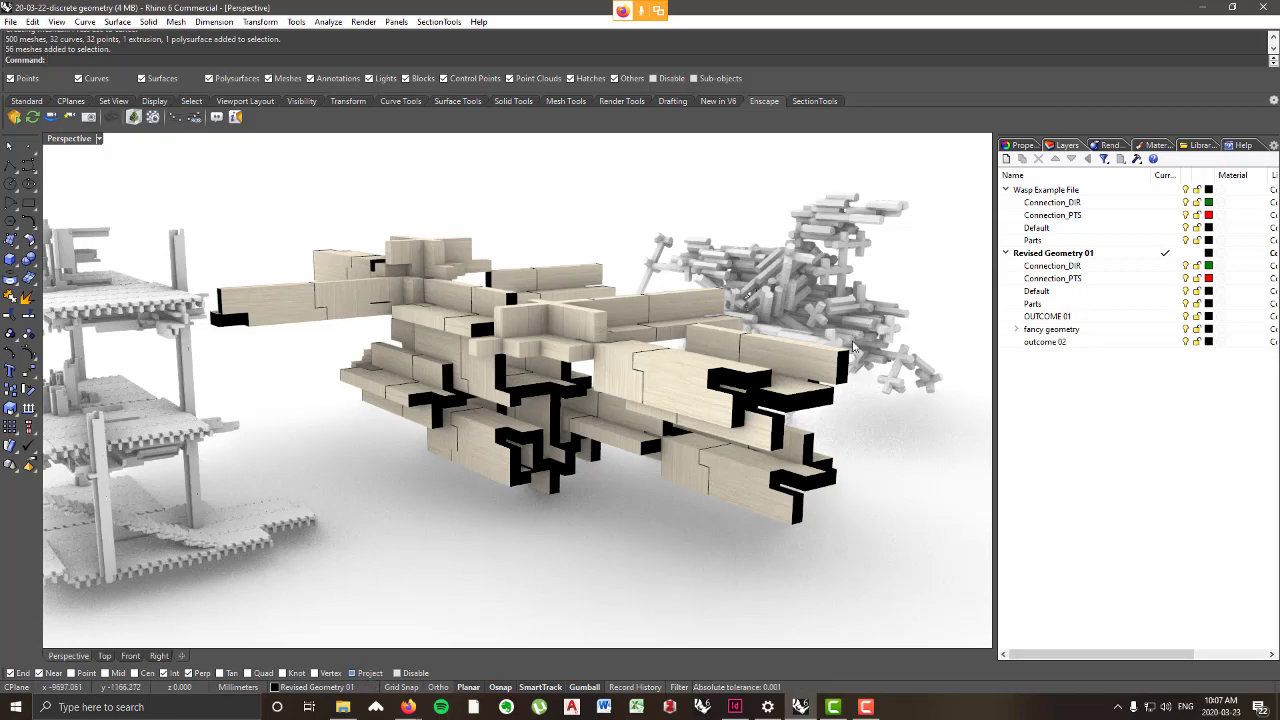
- Examine the multi-storey platform aggregation up close, and compare all three aggregations side by side
scroll(760, 365, down, 8)
right_drag(660, 425, 556, 341)
scroll(627, 352, up, 12)
scroll(508, 424, down, 6)
right_drag(508, 424, 500, 420)
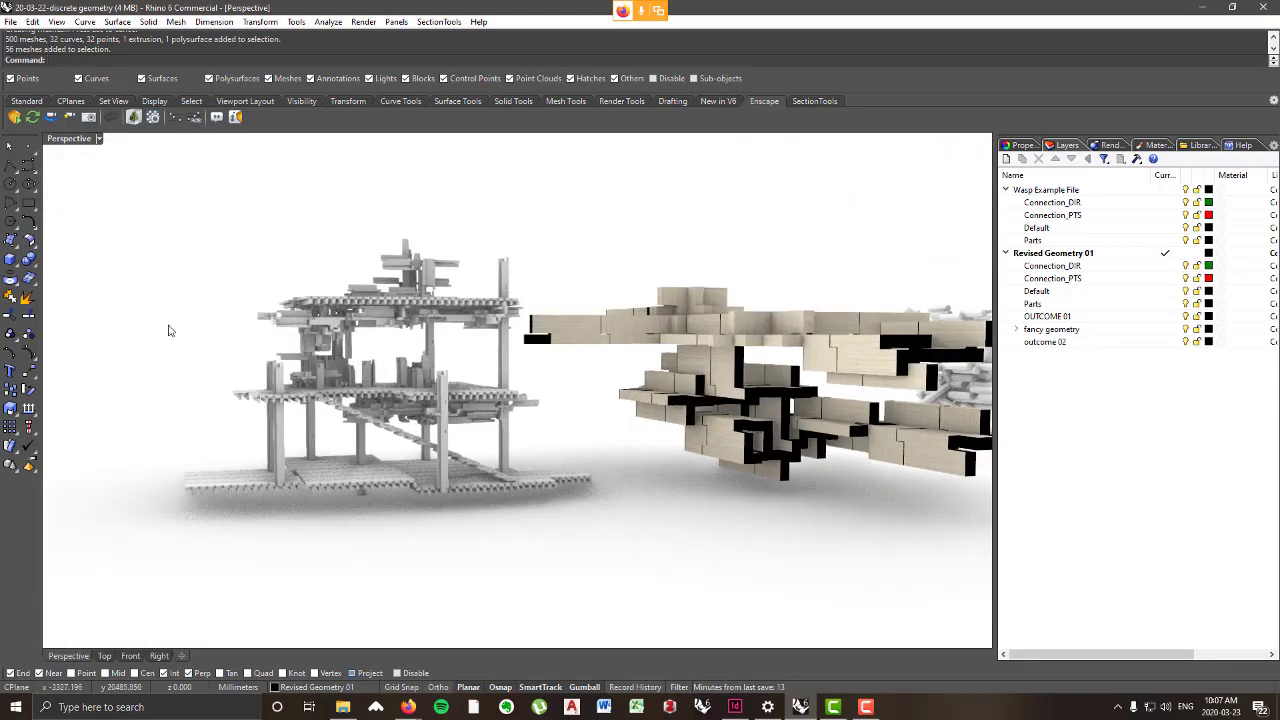
right_drag(284, 320, 578, 380)
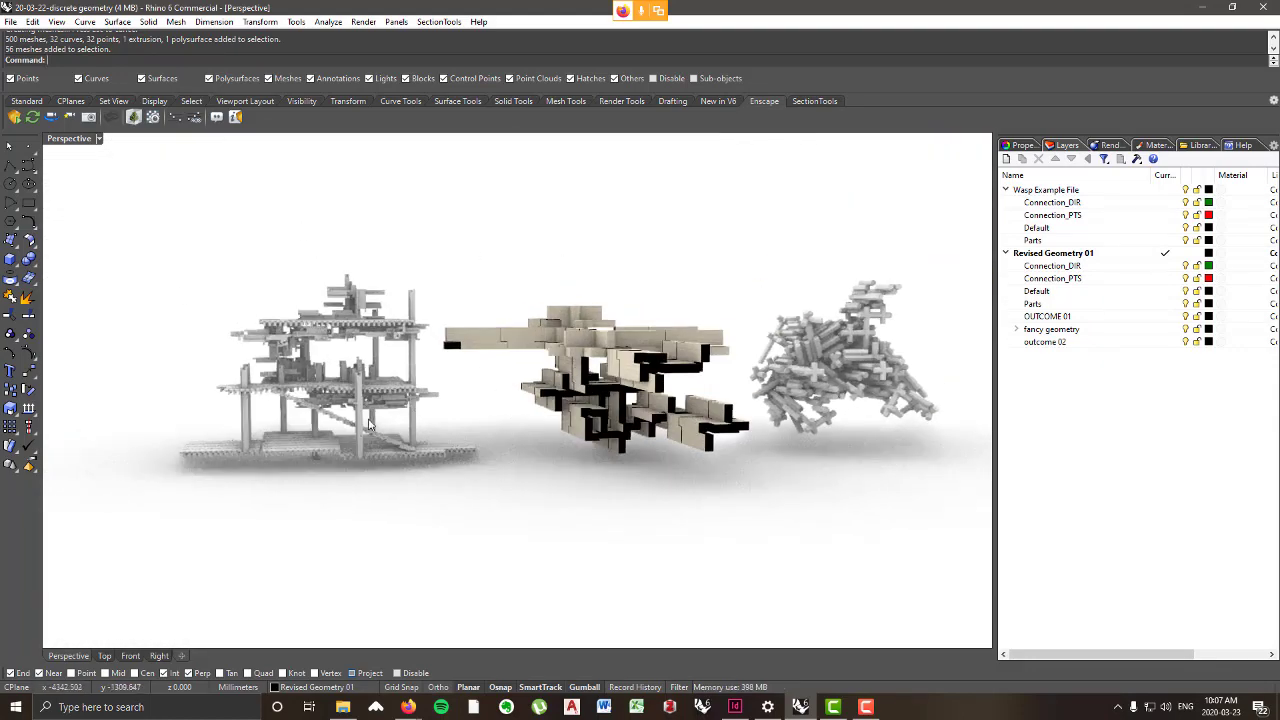
right_drag(483, 399, 486, 396)
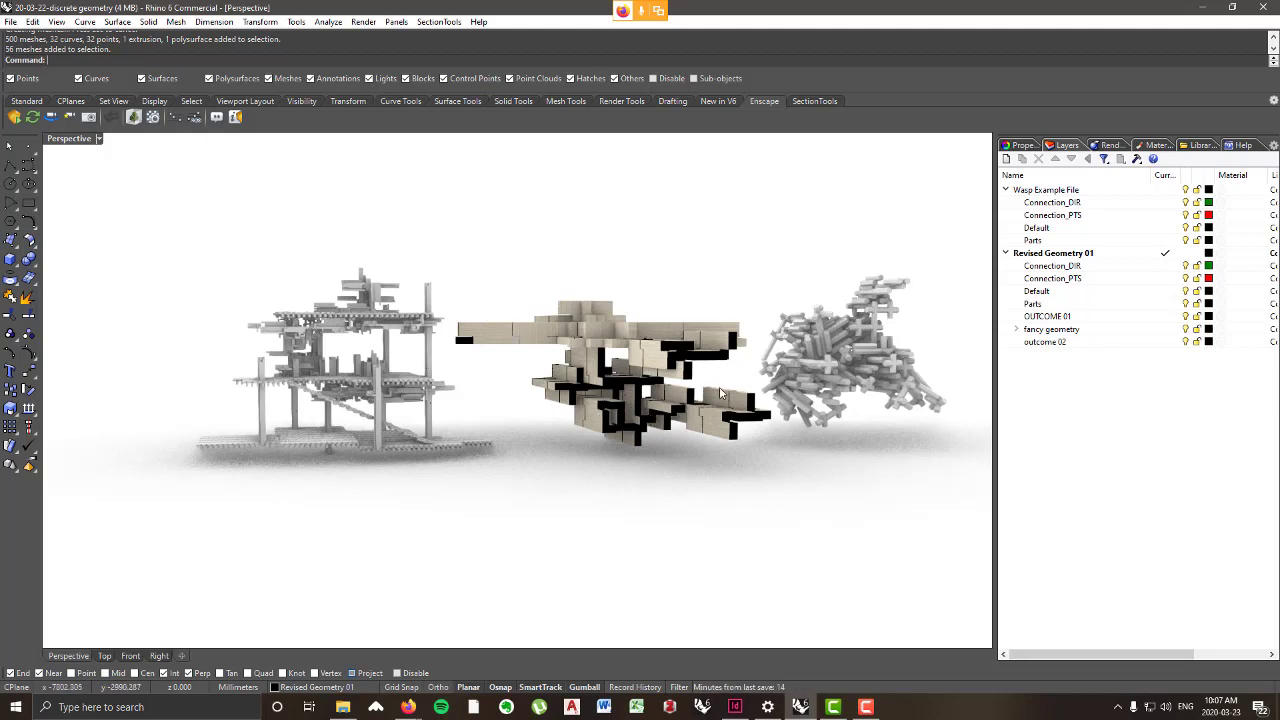
- Switch to Firefox and browse the Kengo Kuma Sunny Hills image results, previewing the Sunny Hills and GC Prostho Research Museum models
key(alt+Tab)
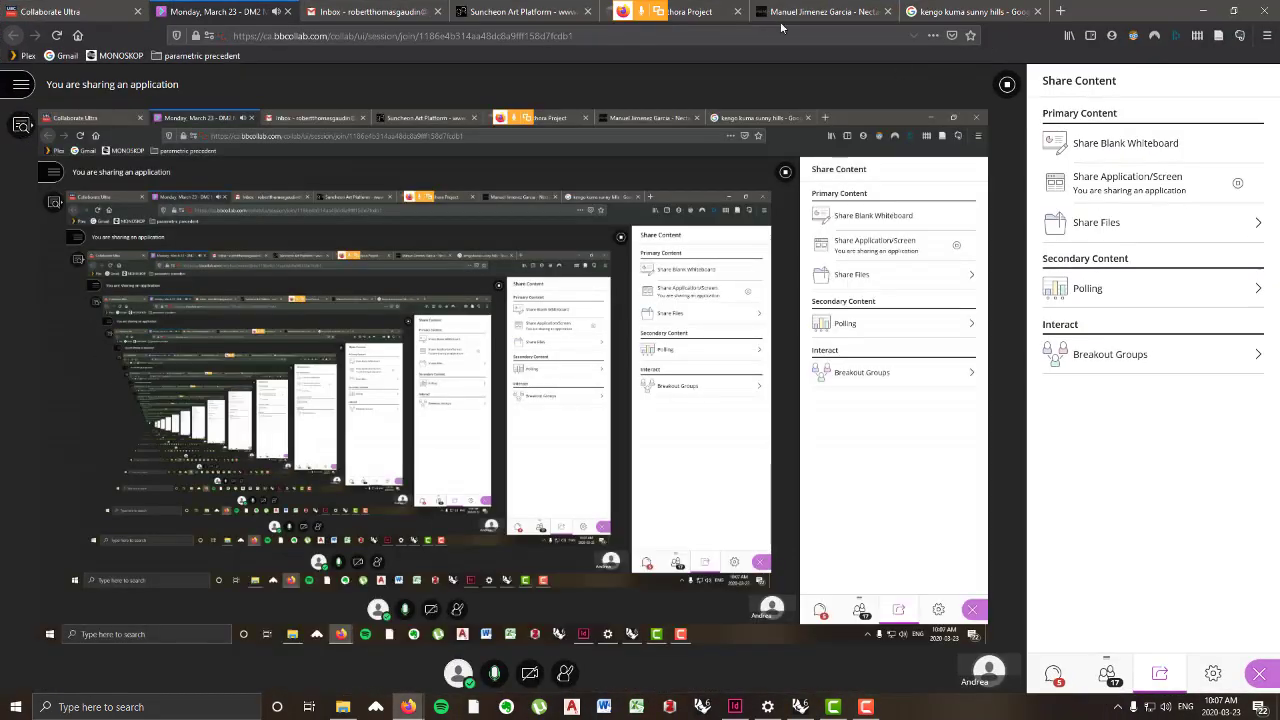
click(947, 11)
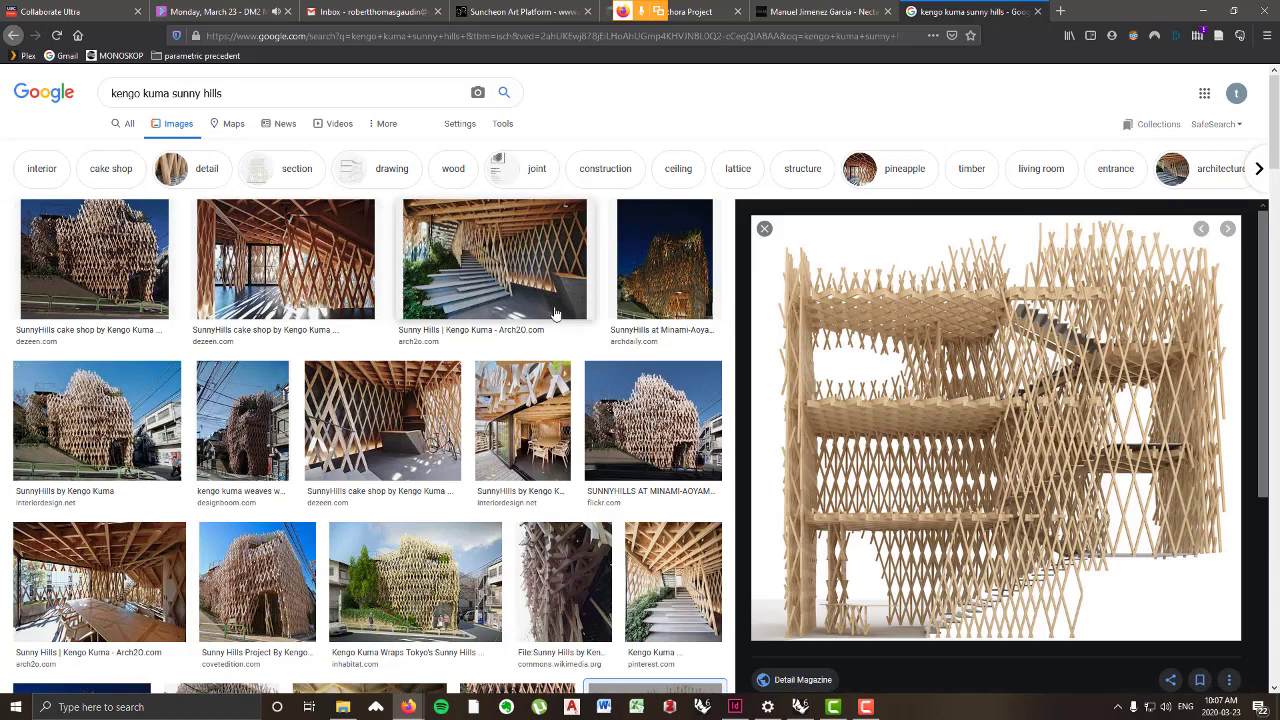
scroll(595, 320, down, 3)
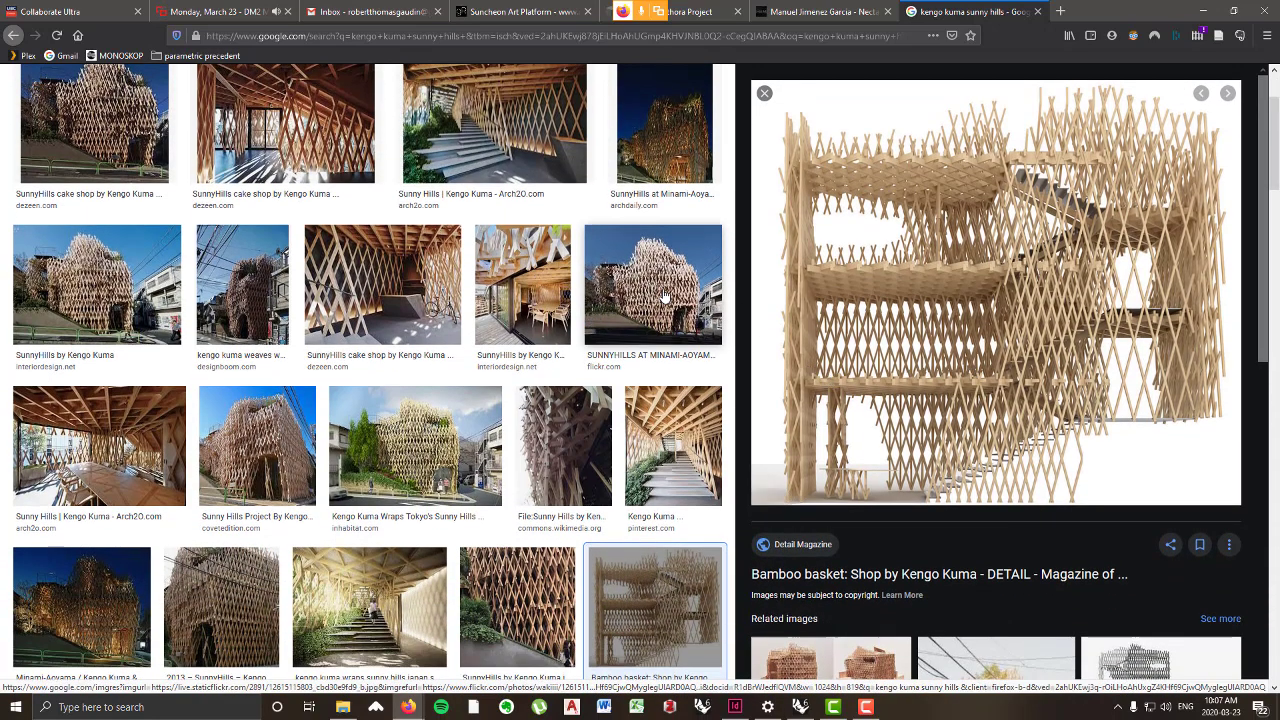
scroll(667, 313, down, 5)
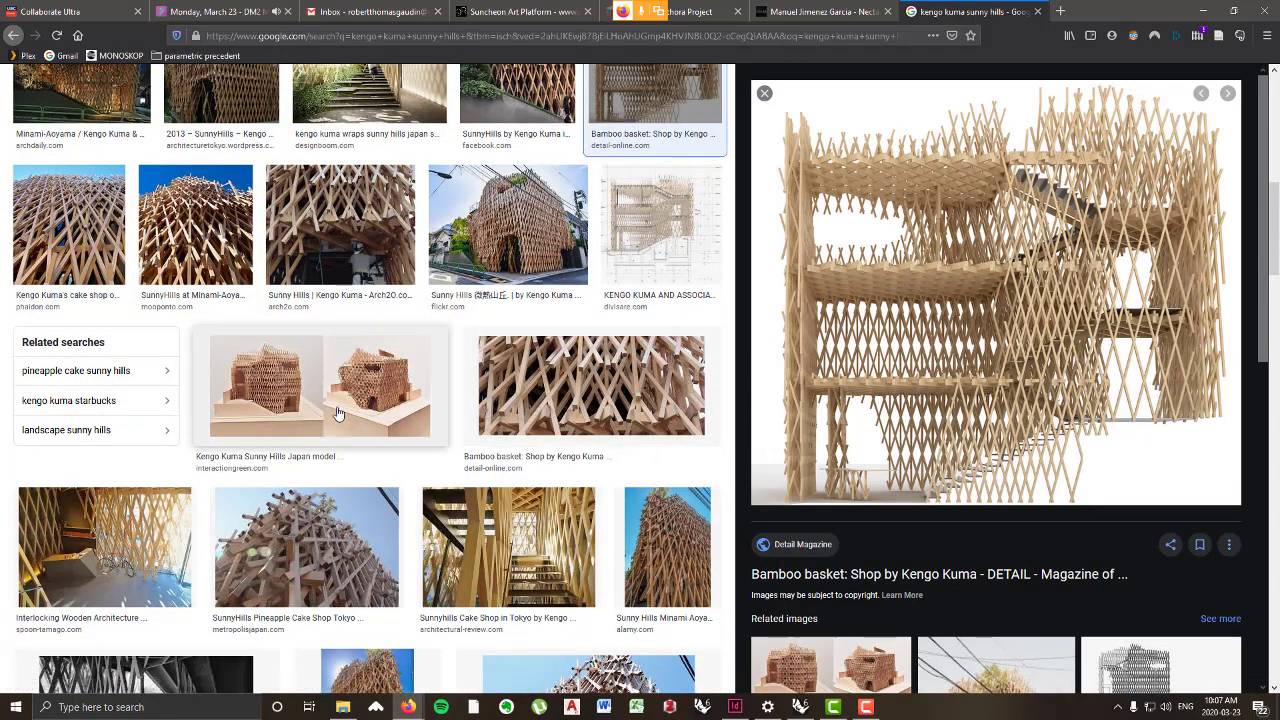
click(375, 405)
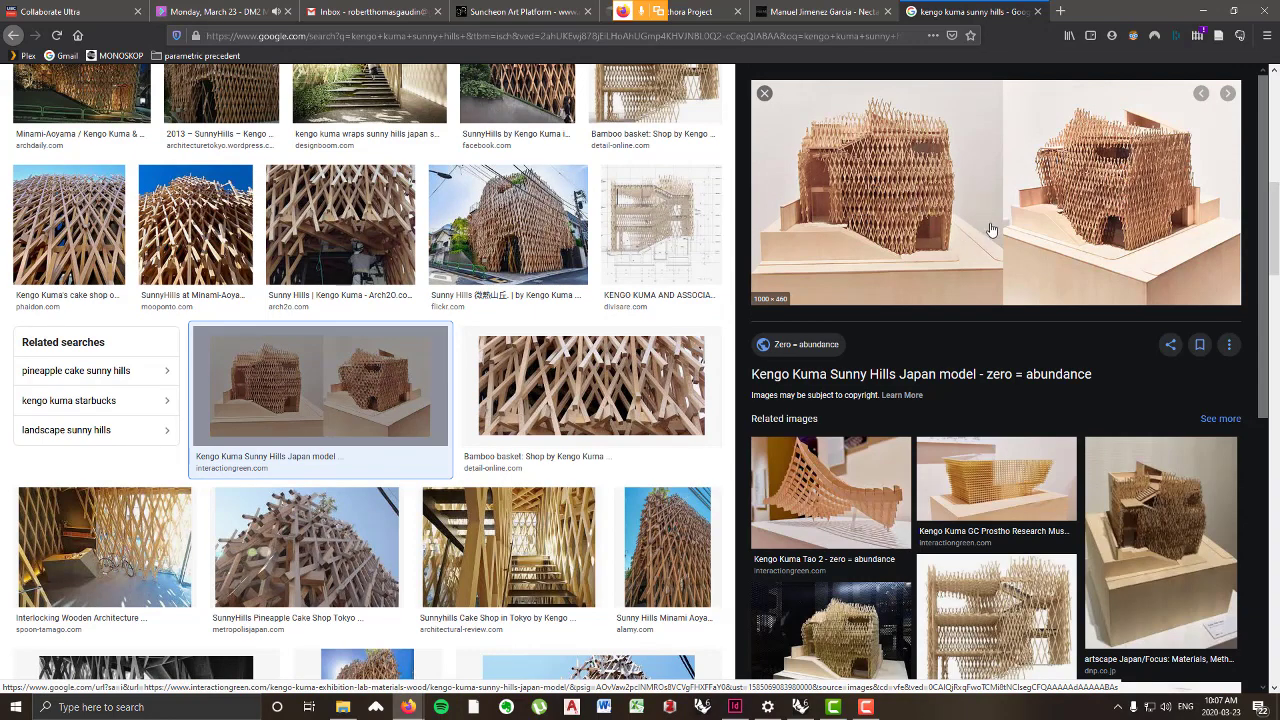
click(996, 485)
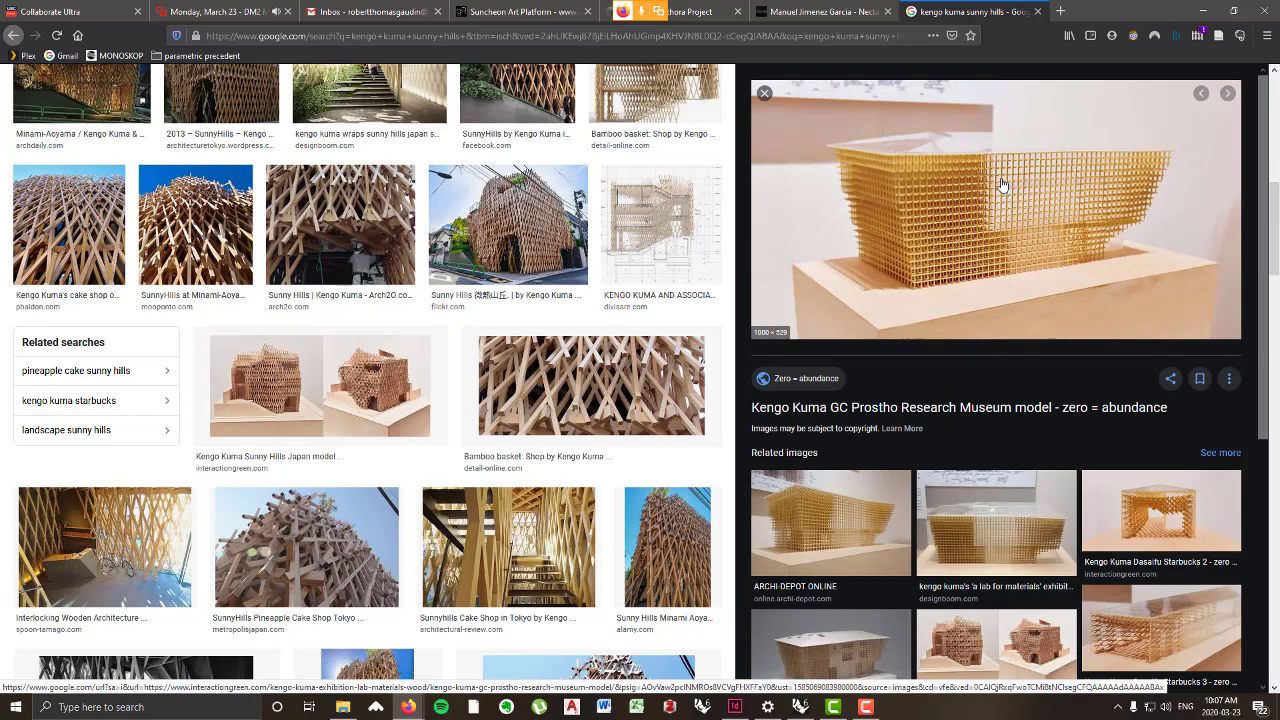
- Review the Suncheon Art Platform page on the Gilles Retsin site, and open the Real Virtuality project to view its timber interior photo
click(535, 12)
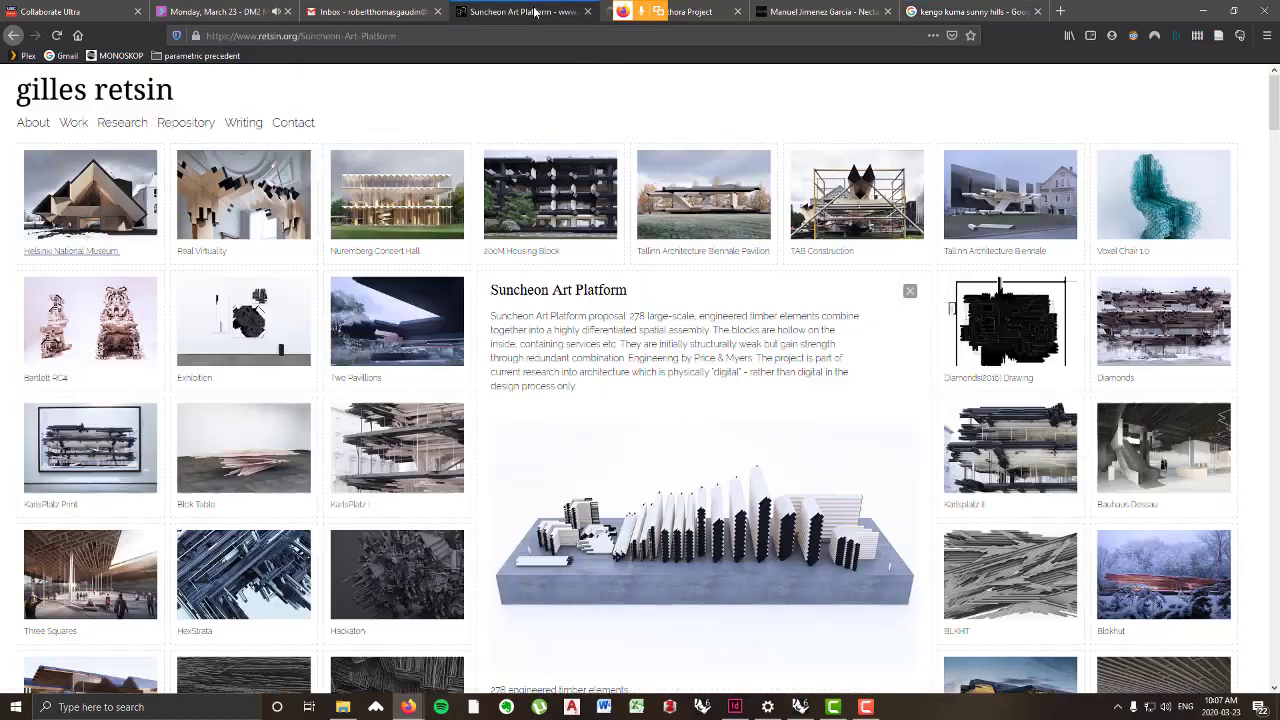
scroll(692, 340, down, 2)
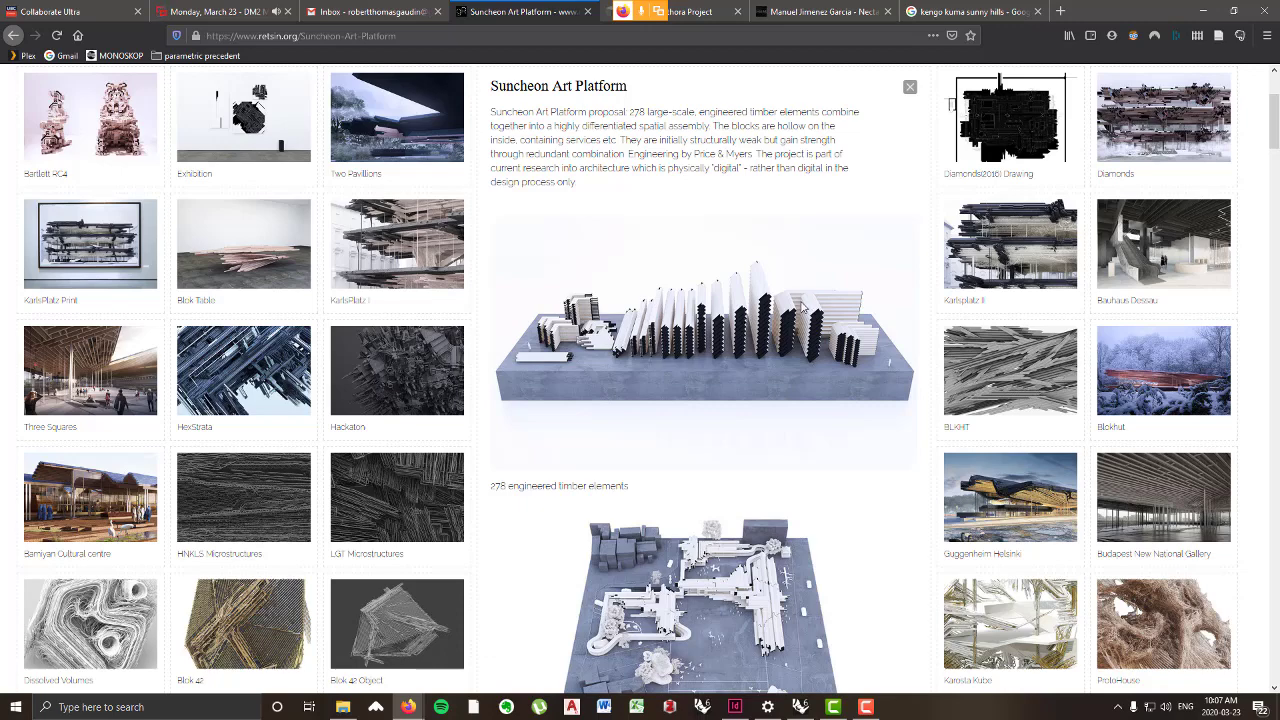
scroll(833, 312, up, 2)
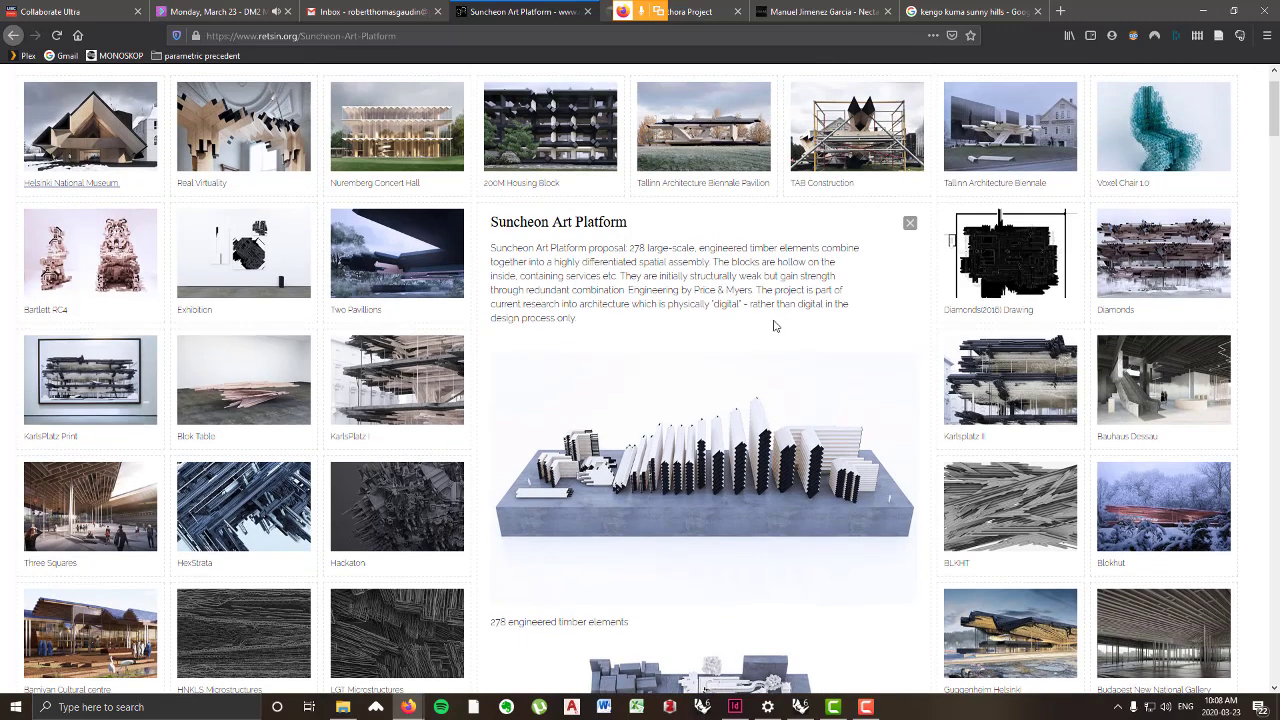
click(250, 185)
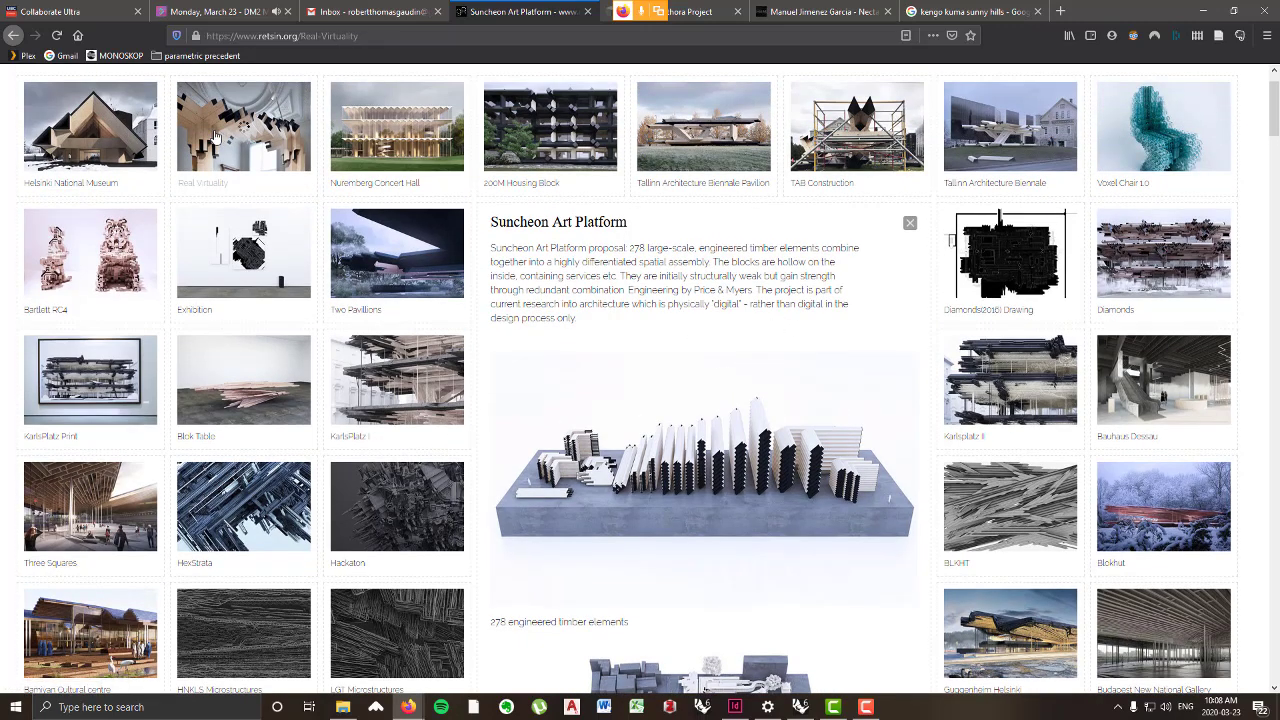
scroll(415, 240, down, 10)
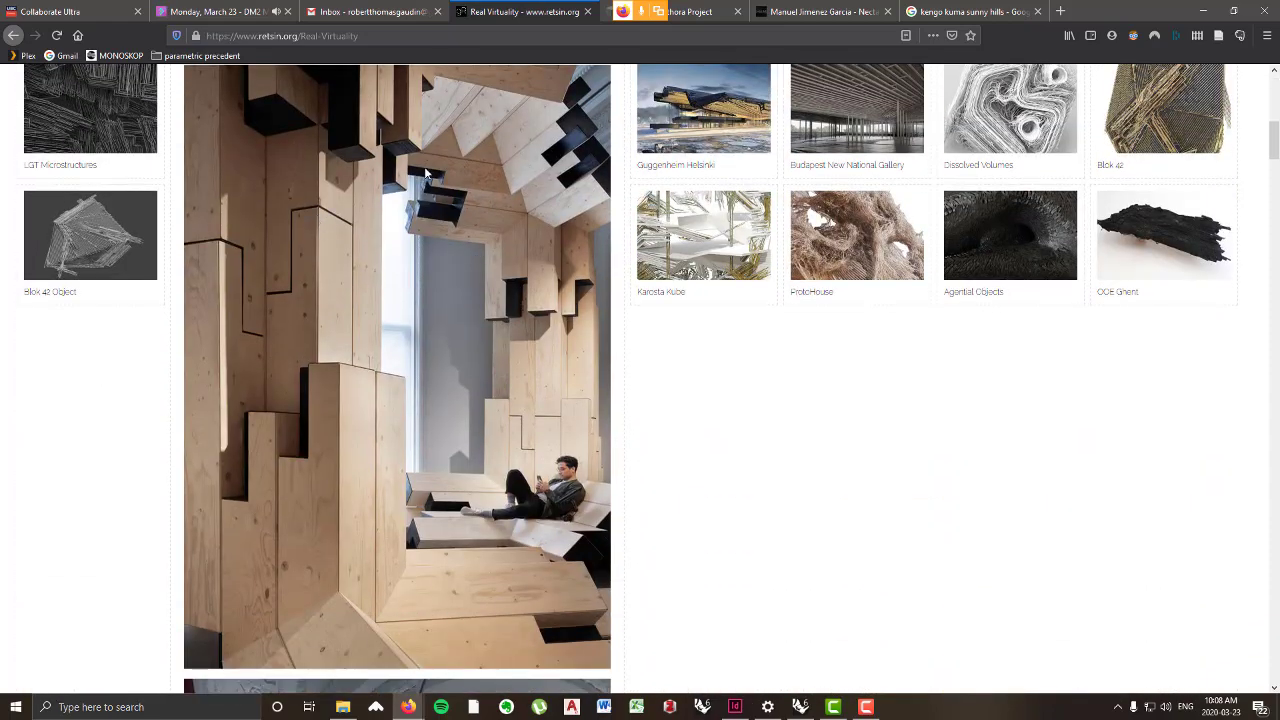
scroll(372, 332, down, 3)
scroll(436, 468, up, 4)
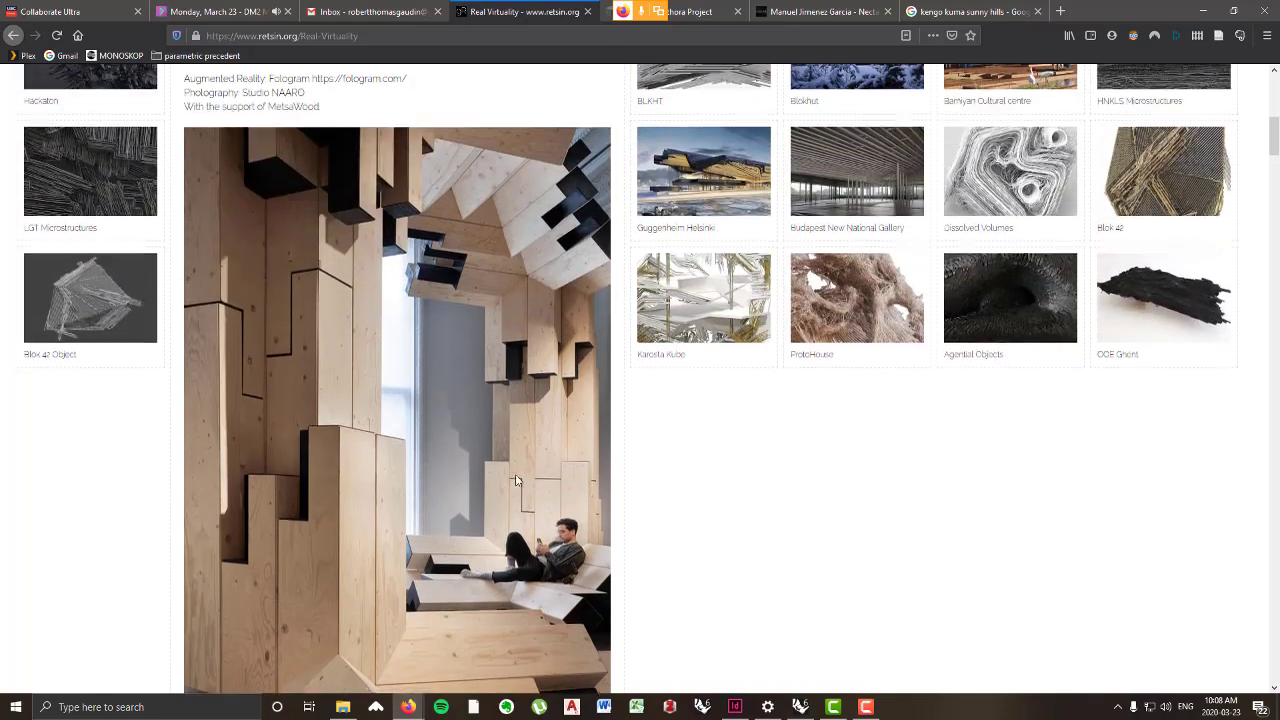
- Switch to Rhino and inspect the interlocking blocks of the central timber aggregation up close
click(800, 707)
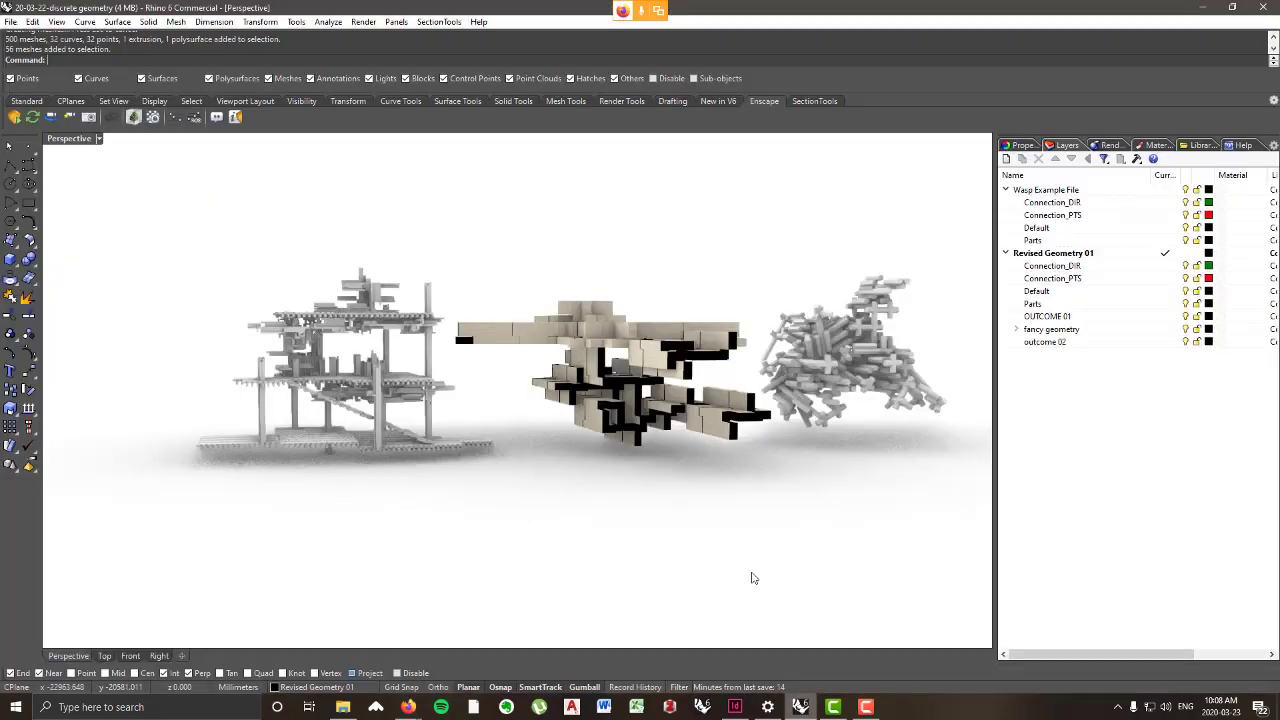
right_drag(596, 422, 820, 490)
scroll(838, 501, up, 4)
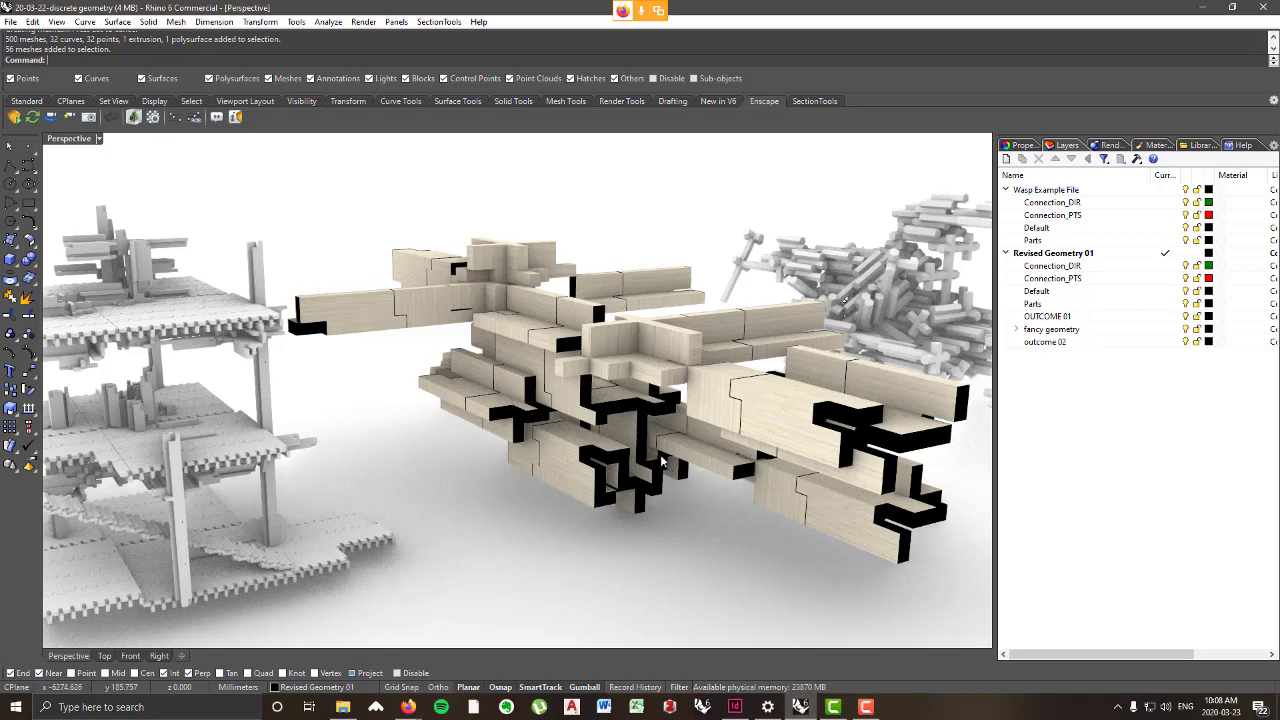
right_drag(661, 460, 860, 468)
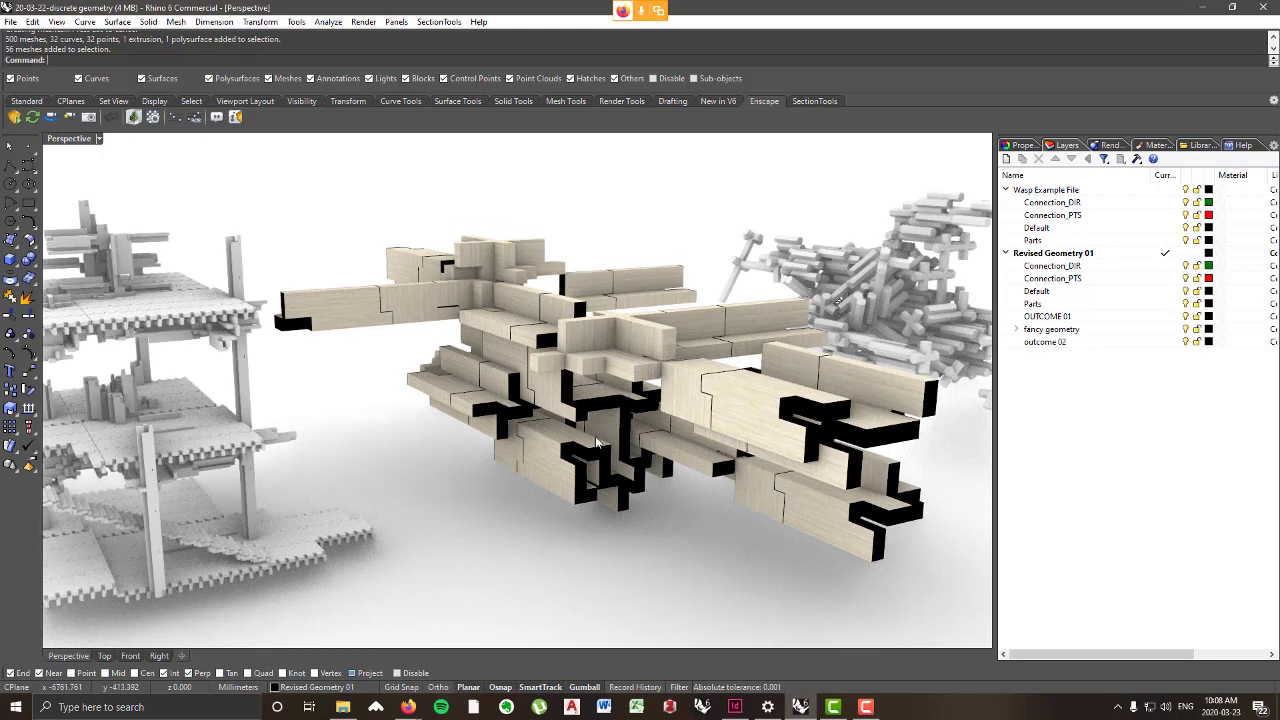
- Switch to Firefox and look at the Combinatorial Nest project on the Plethora Project site, returning to its project overview
click(410, 707)
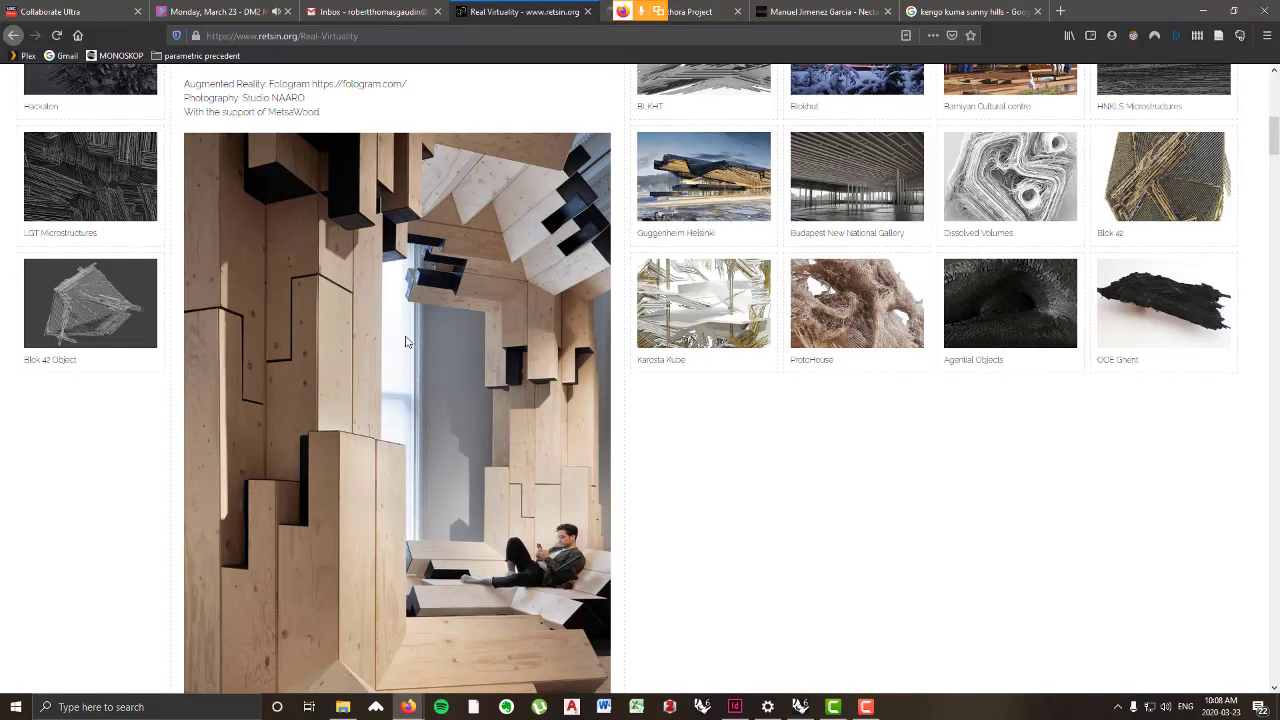
click(716, 13)
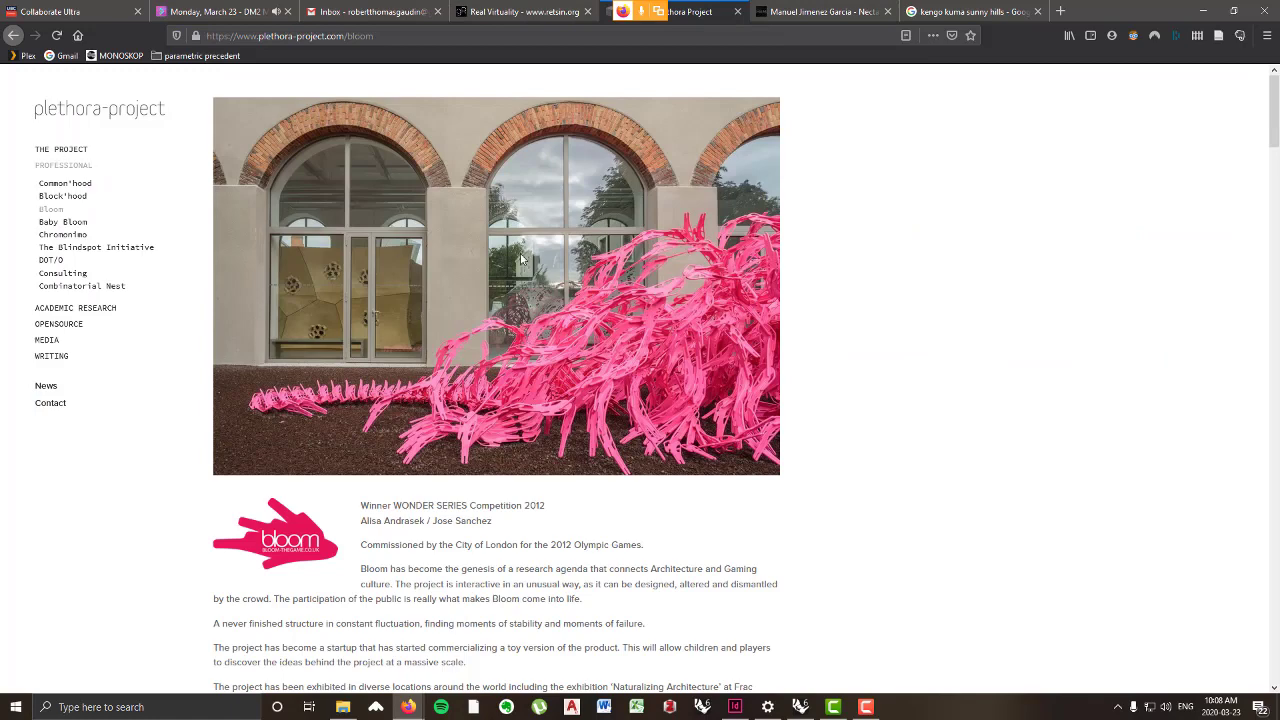
click(130, 119)
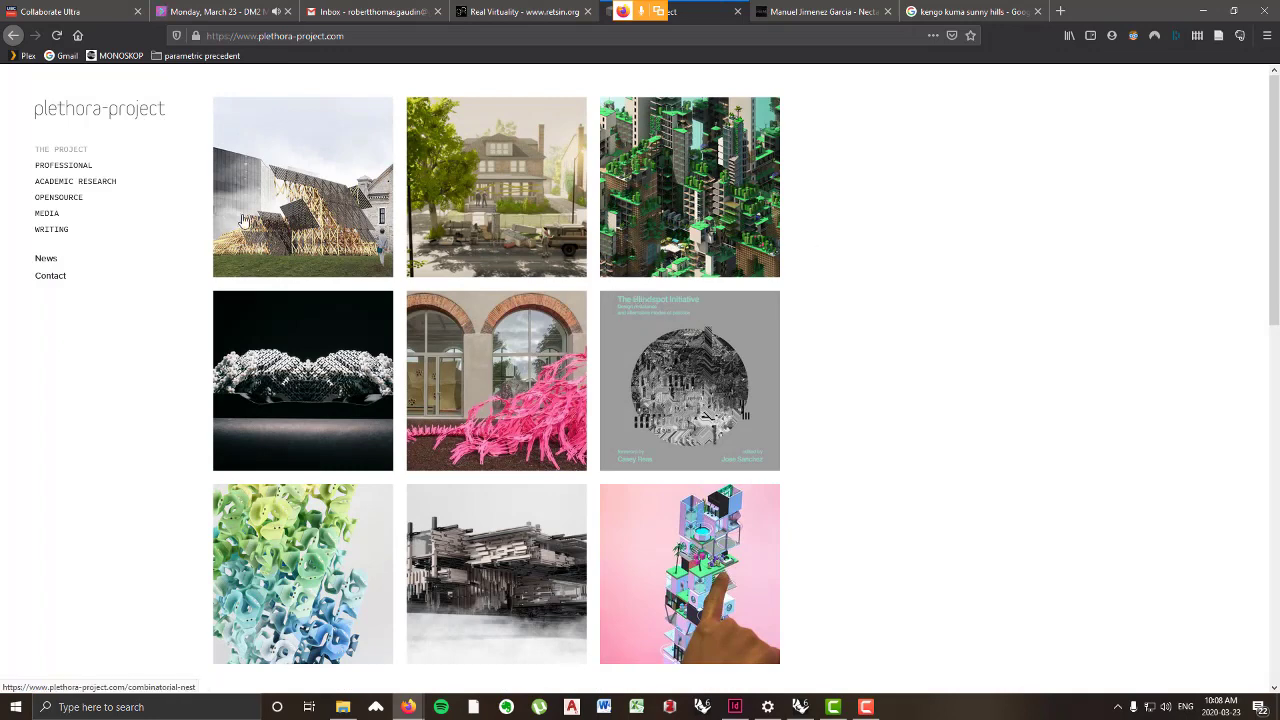
click(324, 228)
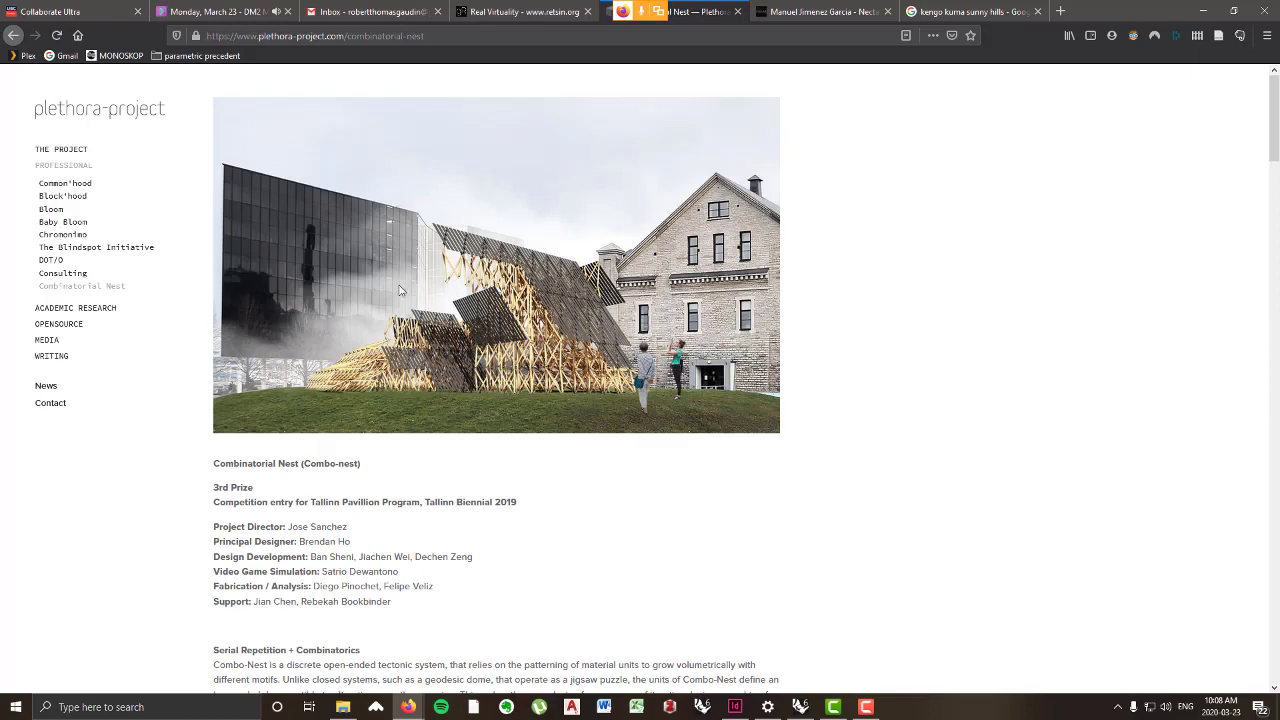
click(14, 35)
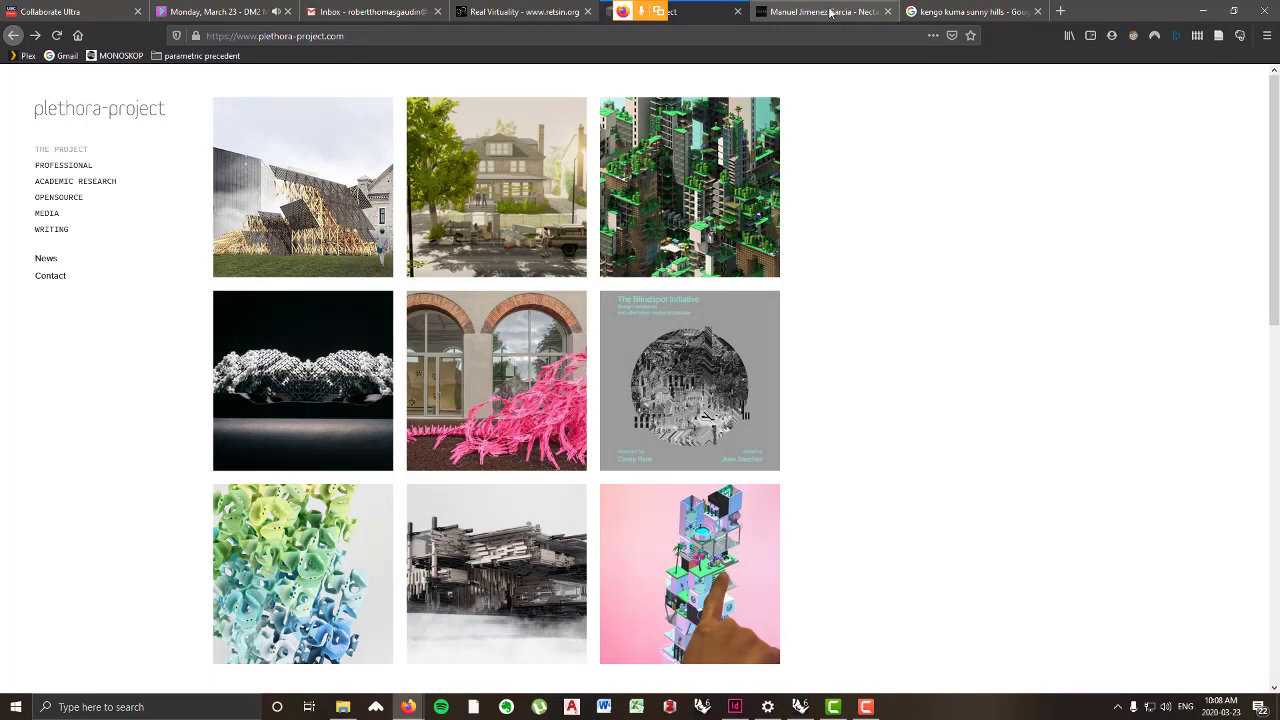
- Review the Nectary project photos, and open the VoxelChair v1.0 project from the same portfolio to view its images
click(815, 18)
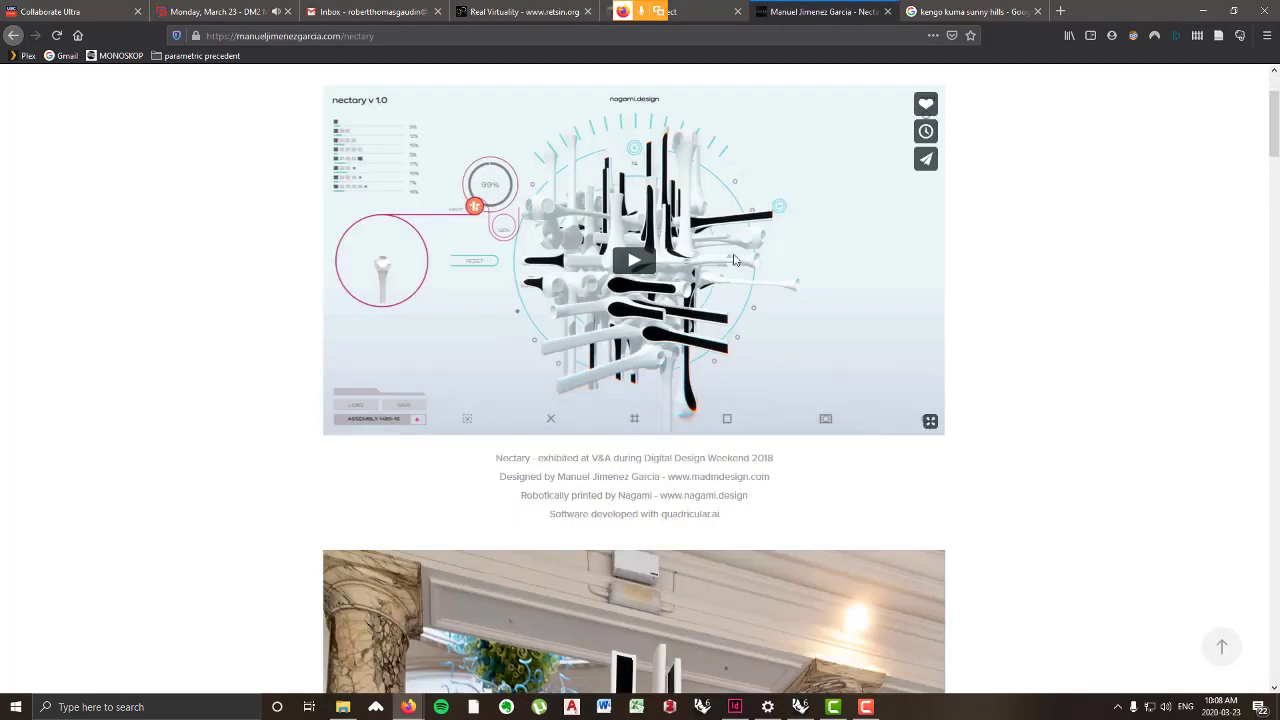
scroll(722, 255, down, 5)
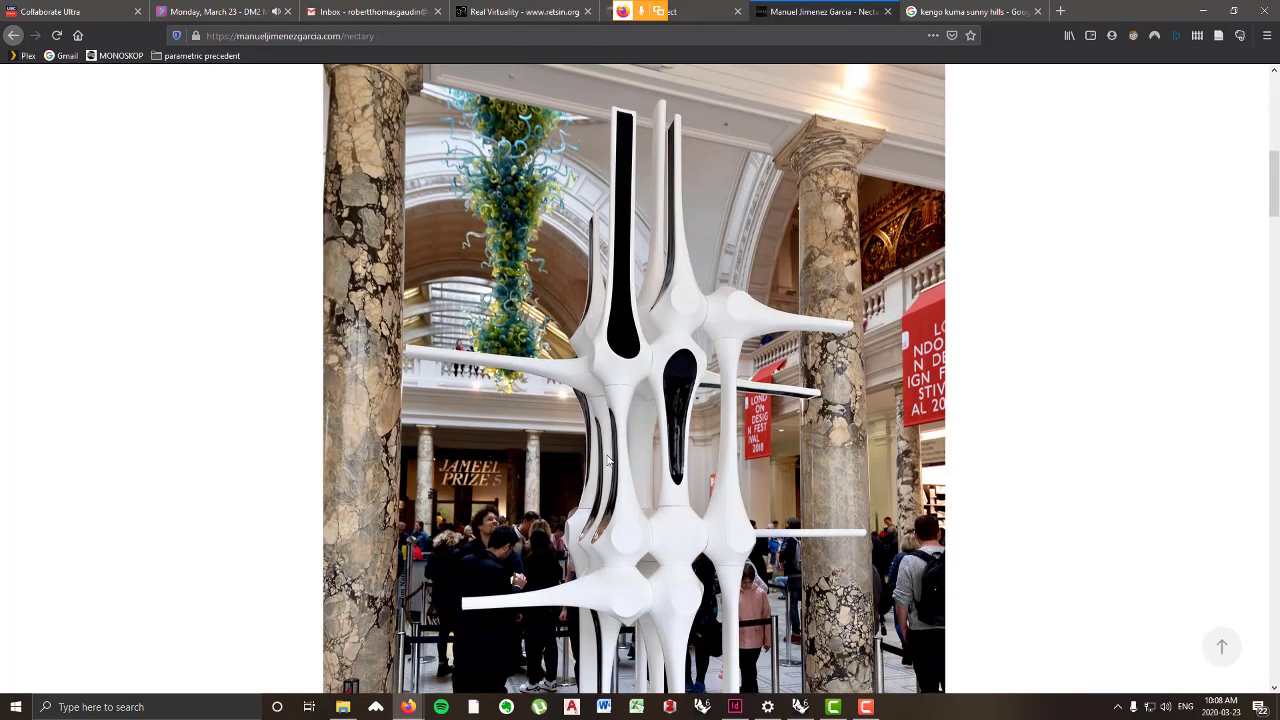
click(13, 35)
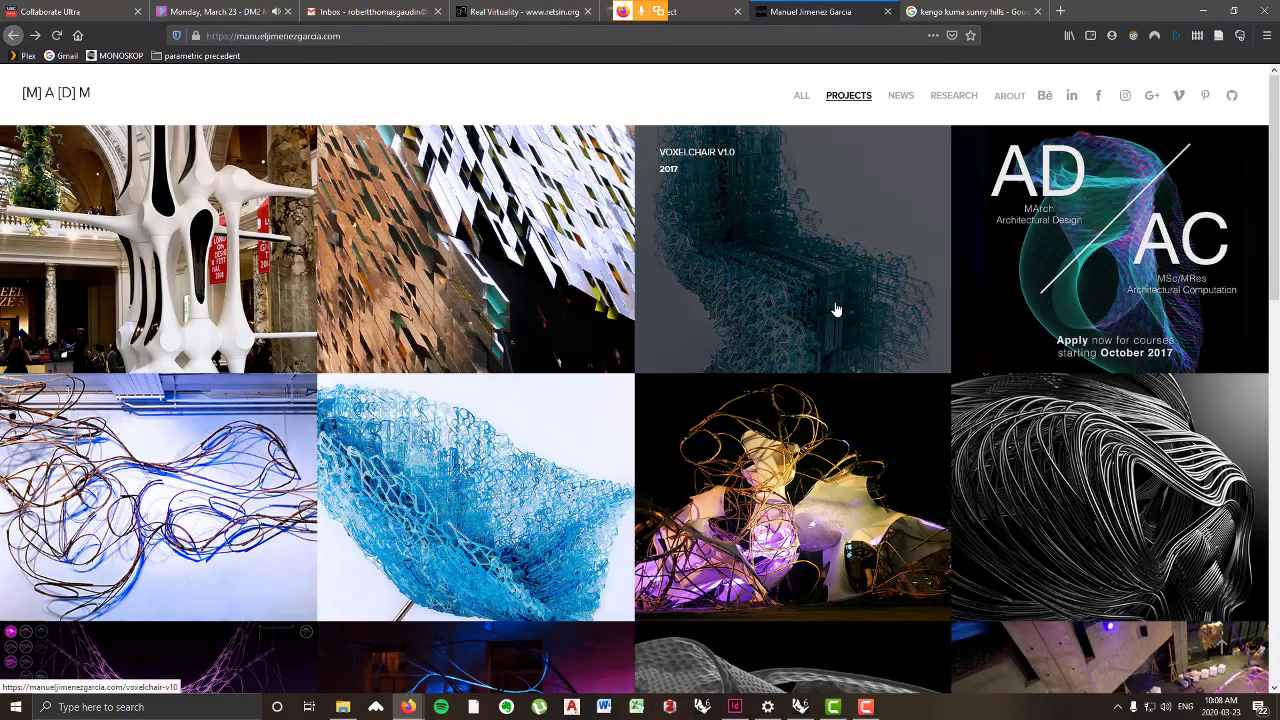
click(838, 310)
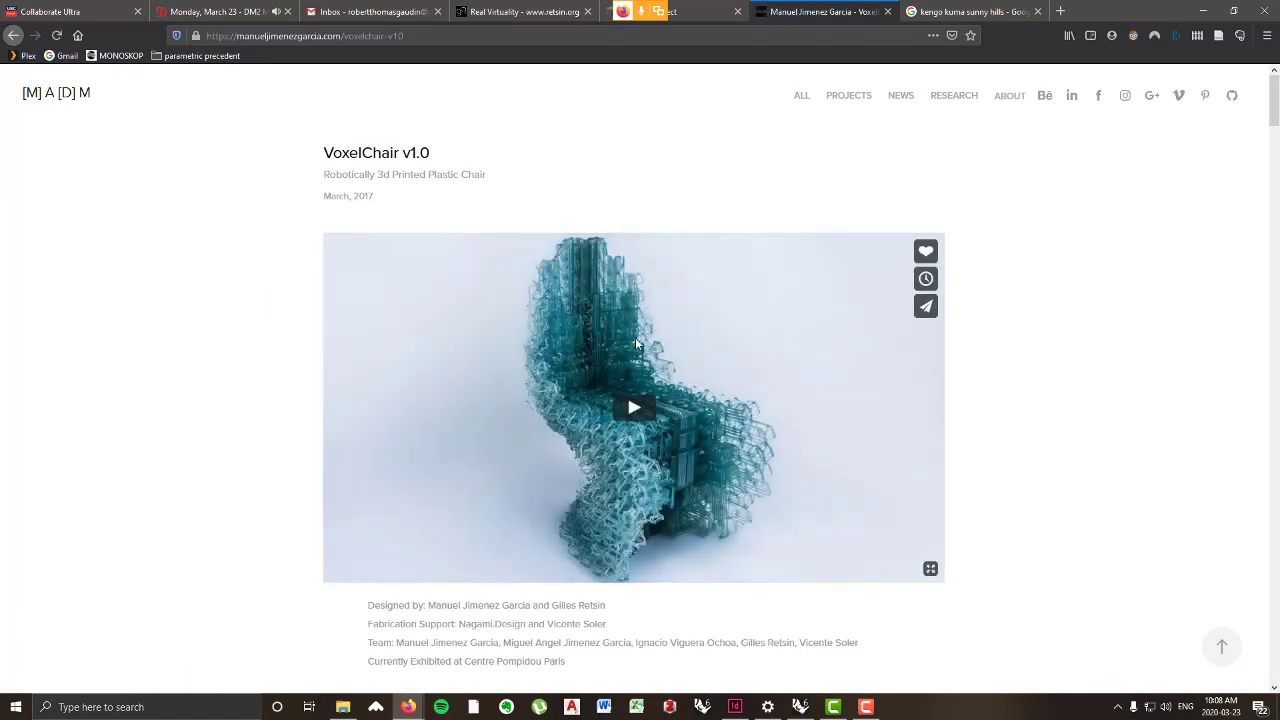
scroll(636, 343, down, 7)
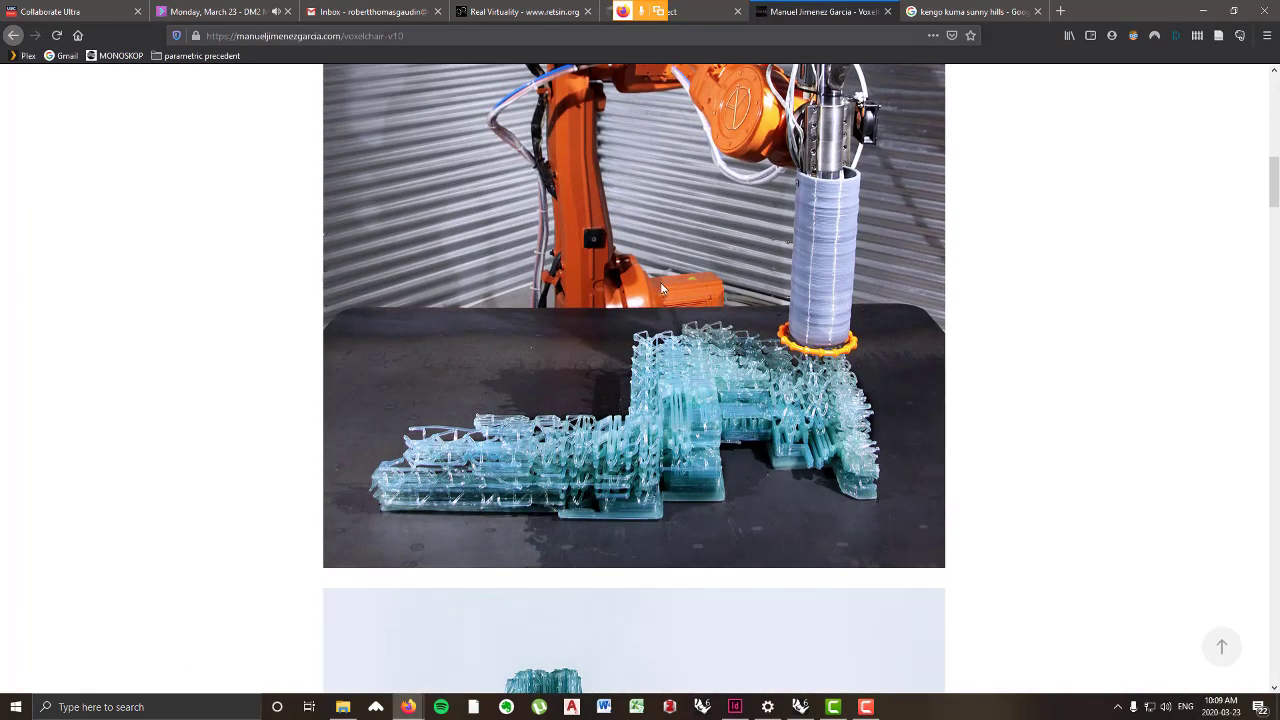
scroll(661, 289, down, 5)
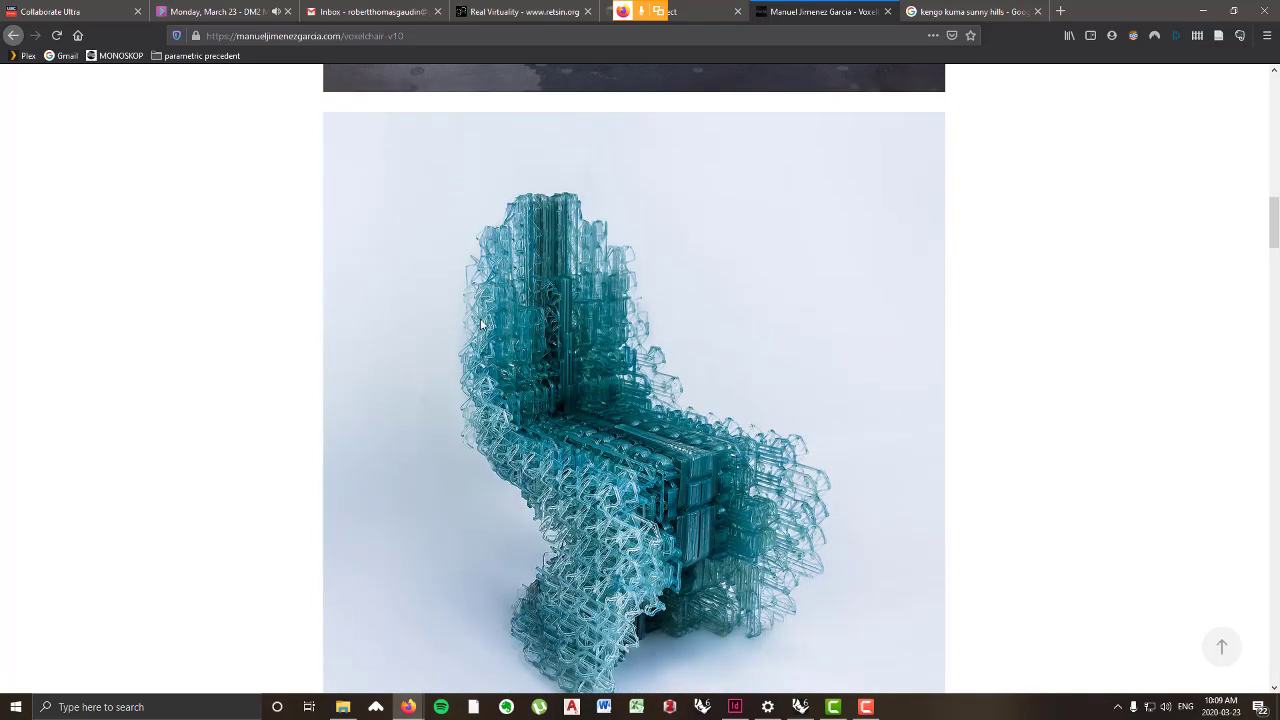
- Return to the Gilles Retsin site, open the Bartlett RC4 project, and review its photos of robotically assembled furniture
click(578, 10)
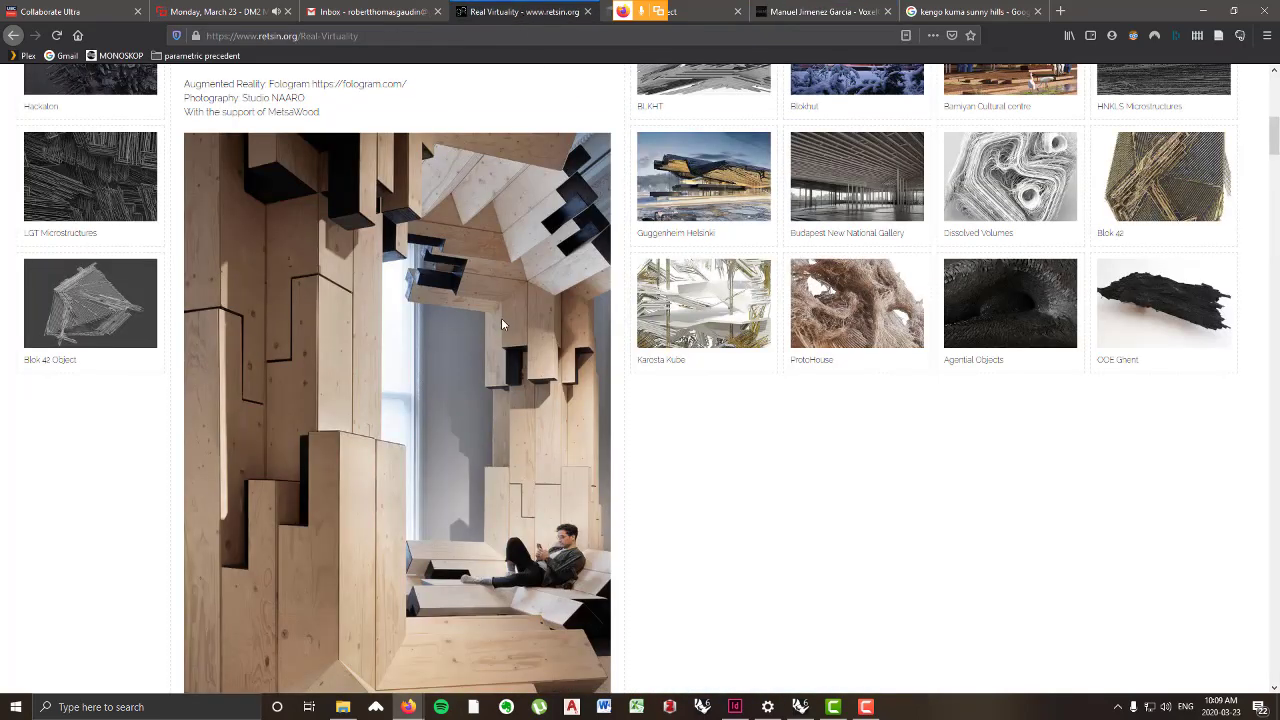
scroll(850, 543, up, 3)
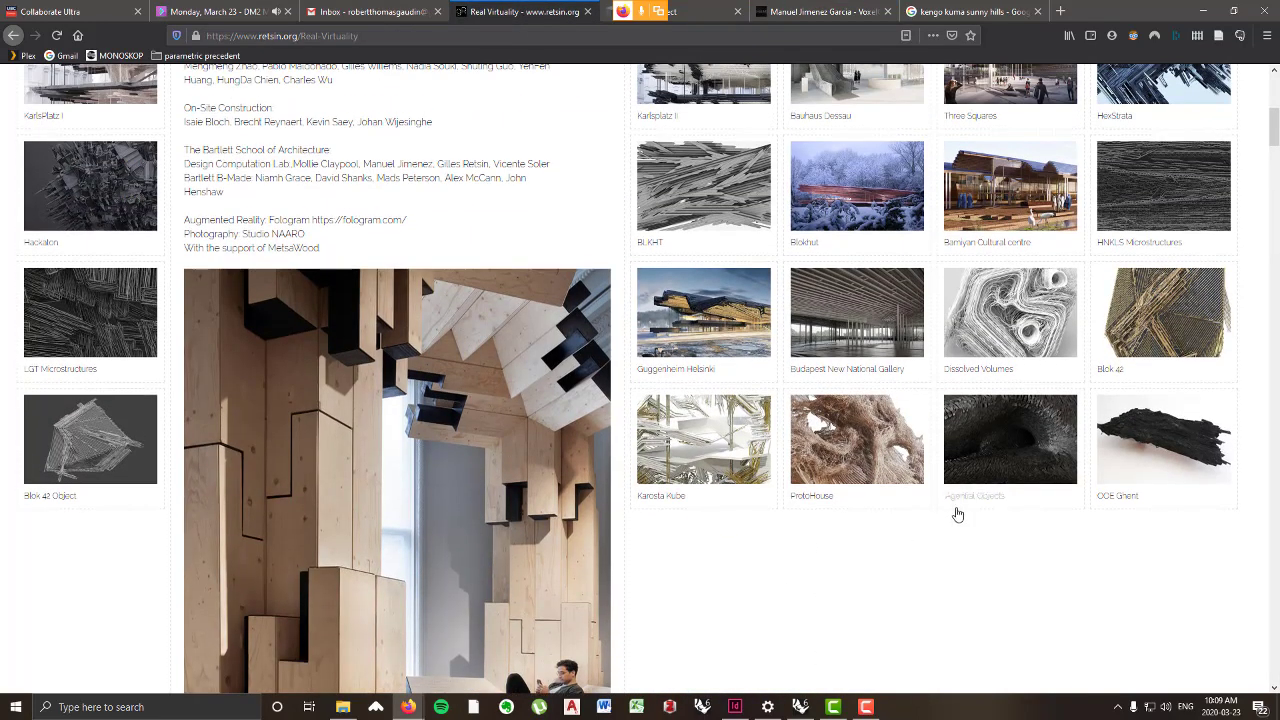
scroll(1023, 366, up, 8)
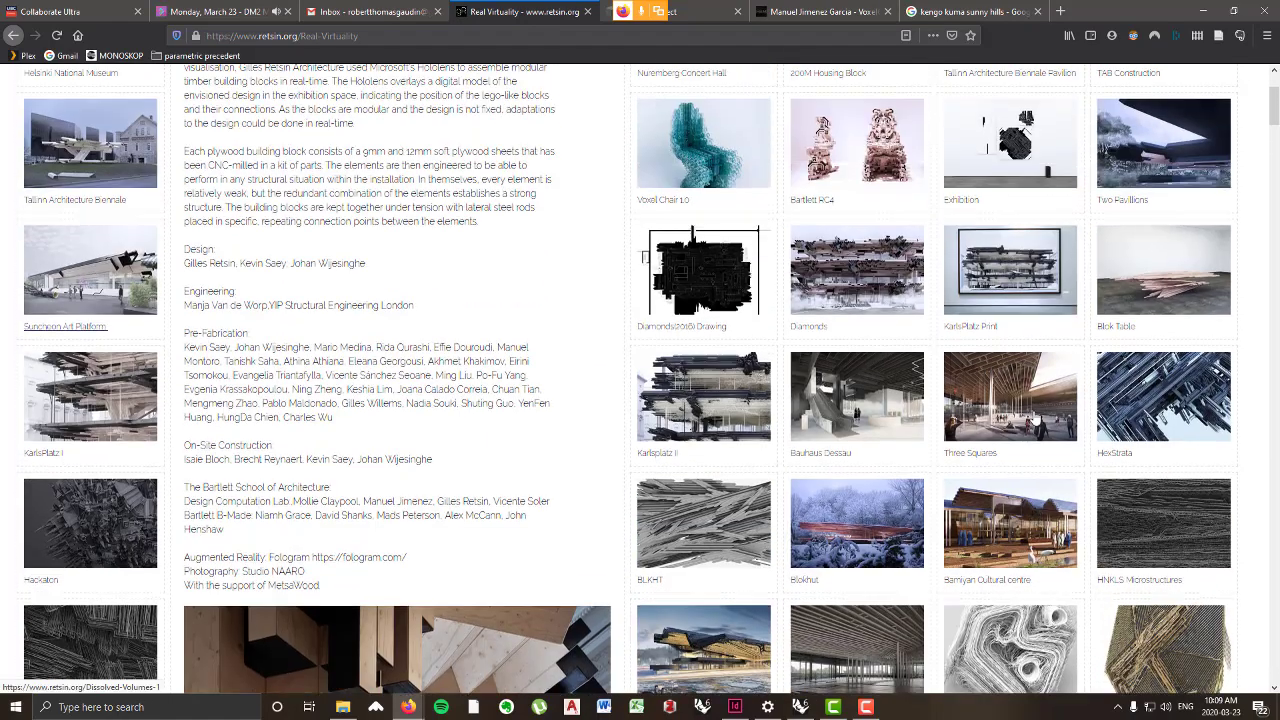
scroll(980, 424, up, 2)
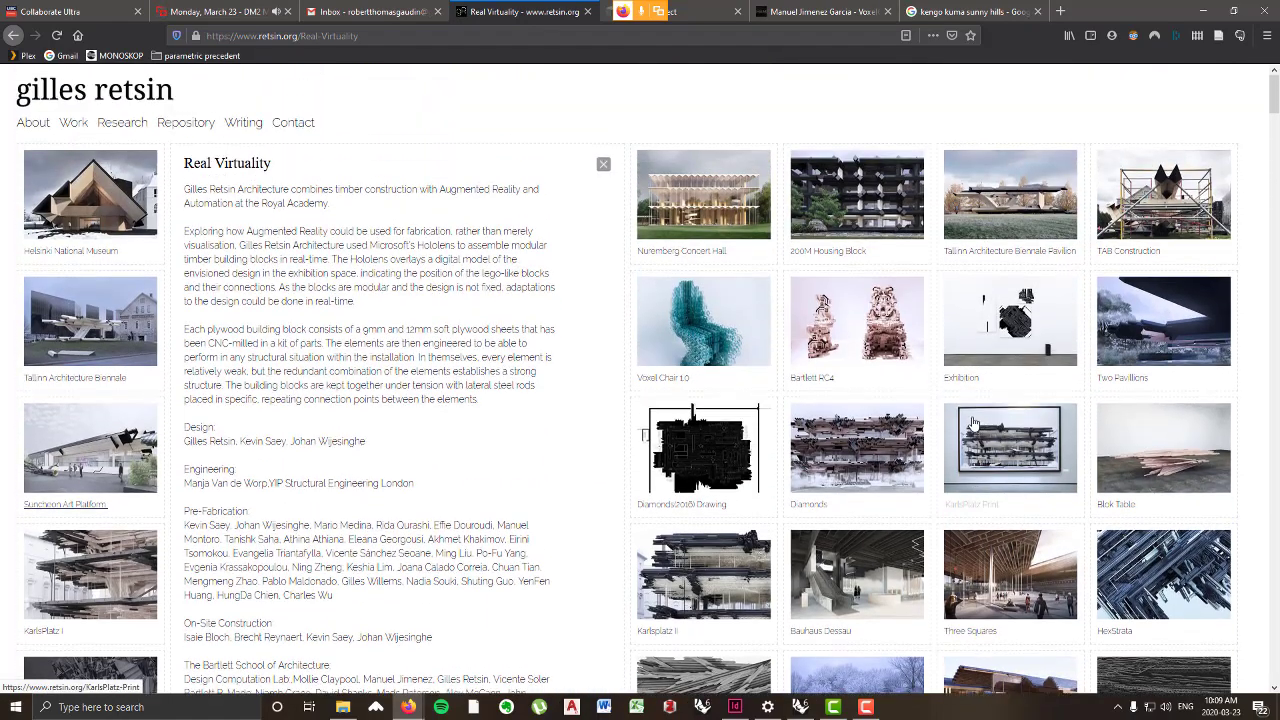
click(884, 348)
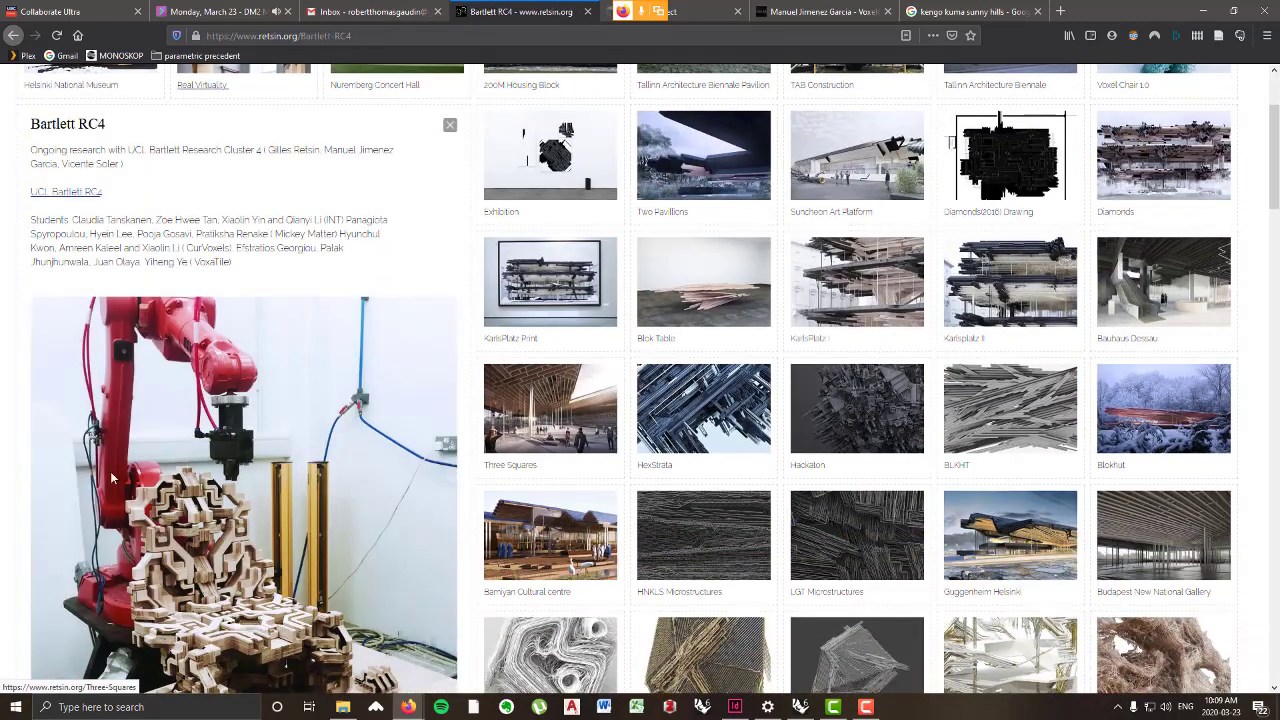
scroll(502, 389, down, 5)
scroll(502, 389, down, 6)
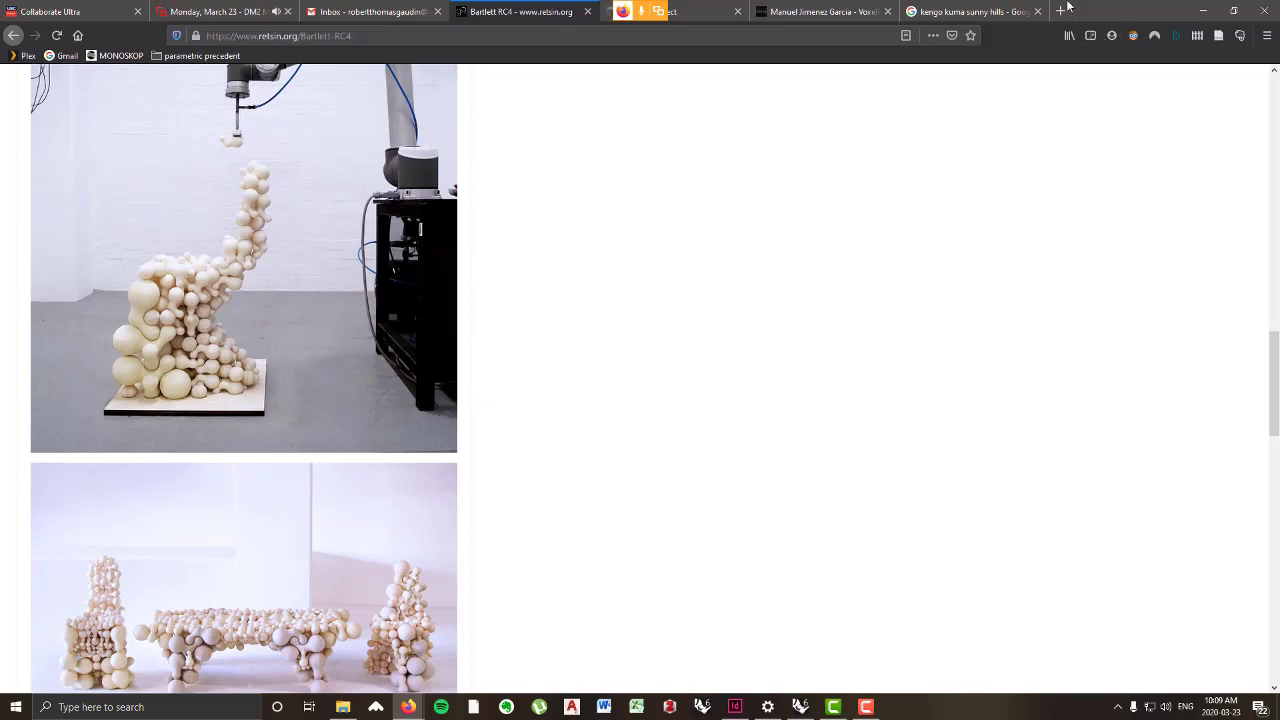
- Switch to Rhino and view the floor-slab aggregation beside the central timber aggregation
click(240, 11)
drag(1155, 8, 1279, 30)
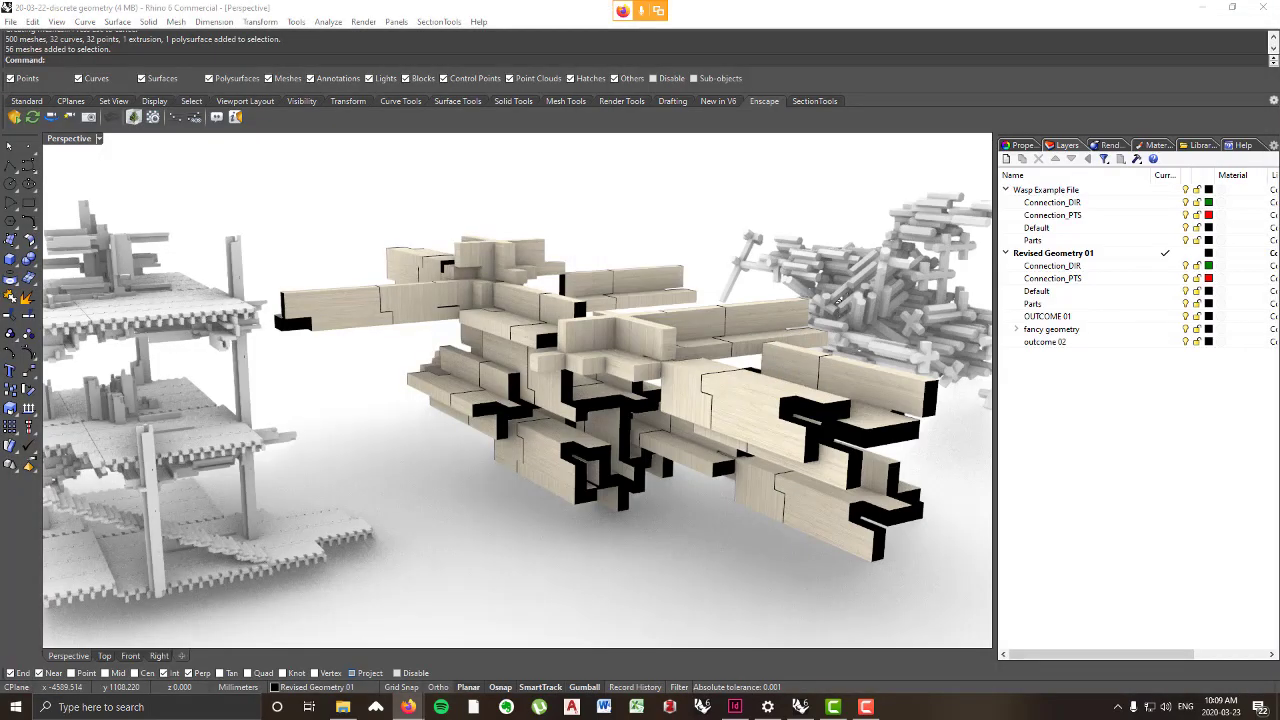
scroll(540, 305, down, 6)
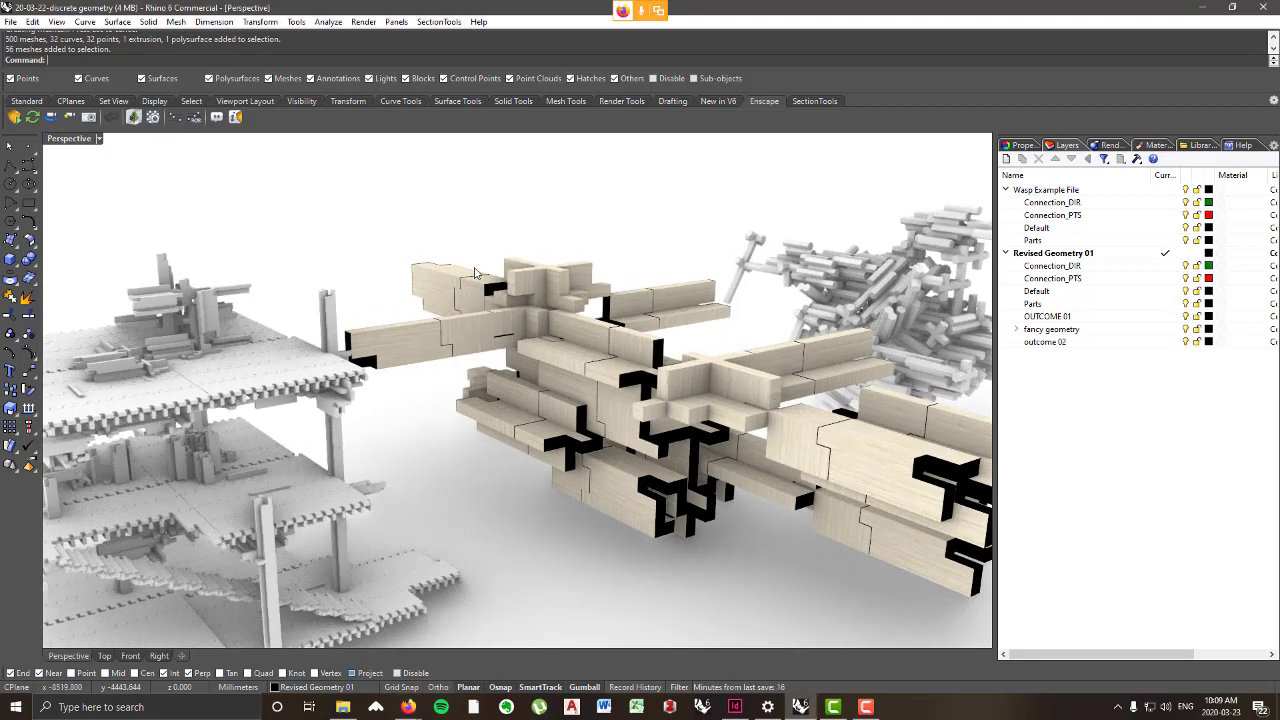
scroll(400, 310, up, 5)
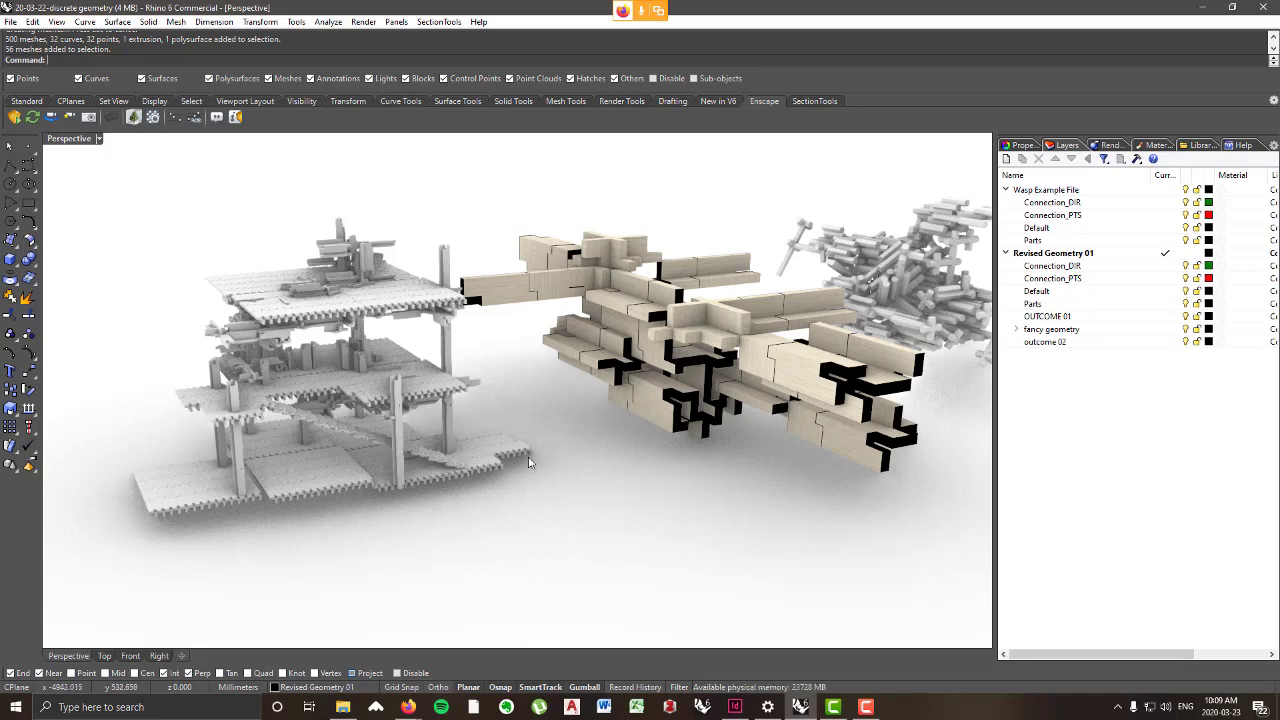
- Switch to File Explorer and open the Wasp_0_2_08 folder inside the 20-03-23-discrete geometry class folder
click(342, 711)
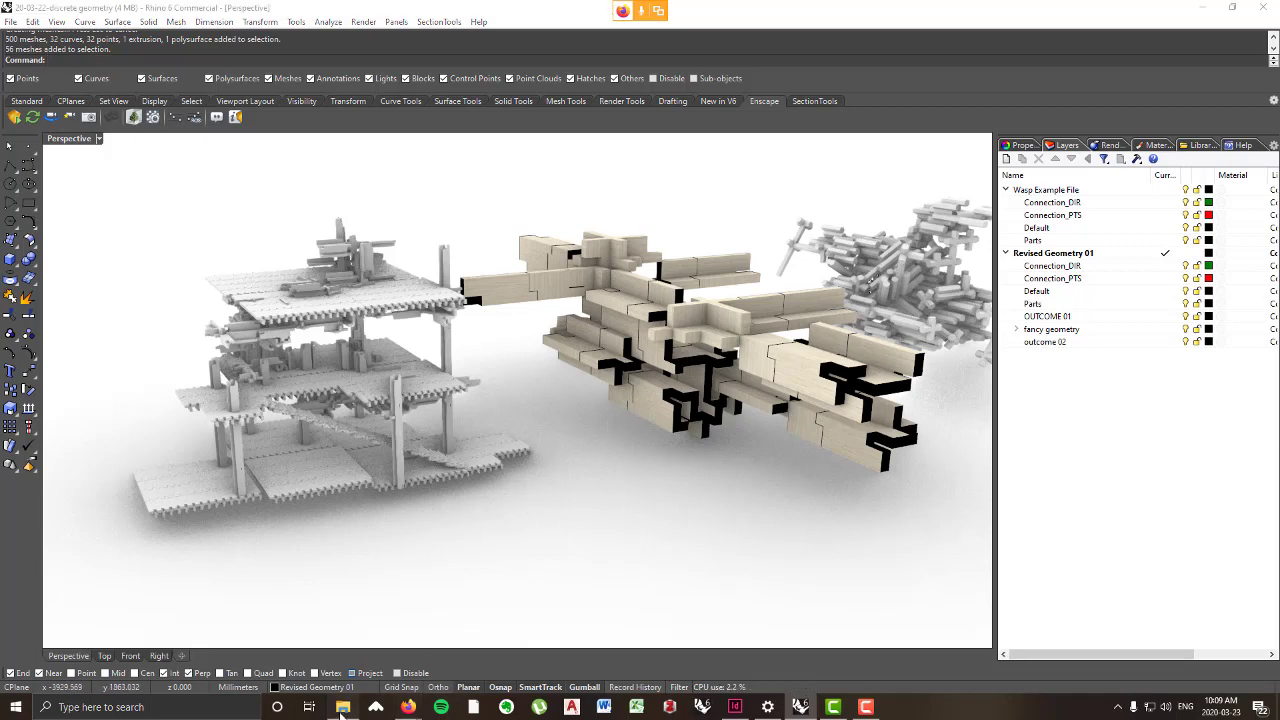
click(412, 605)
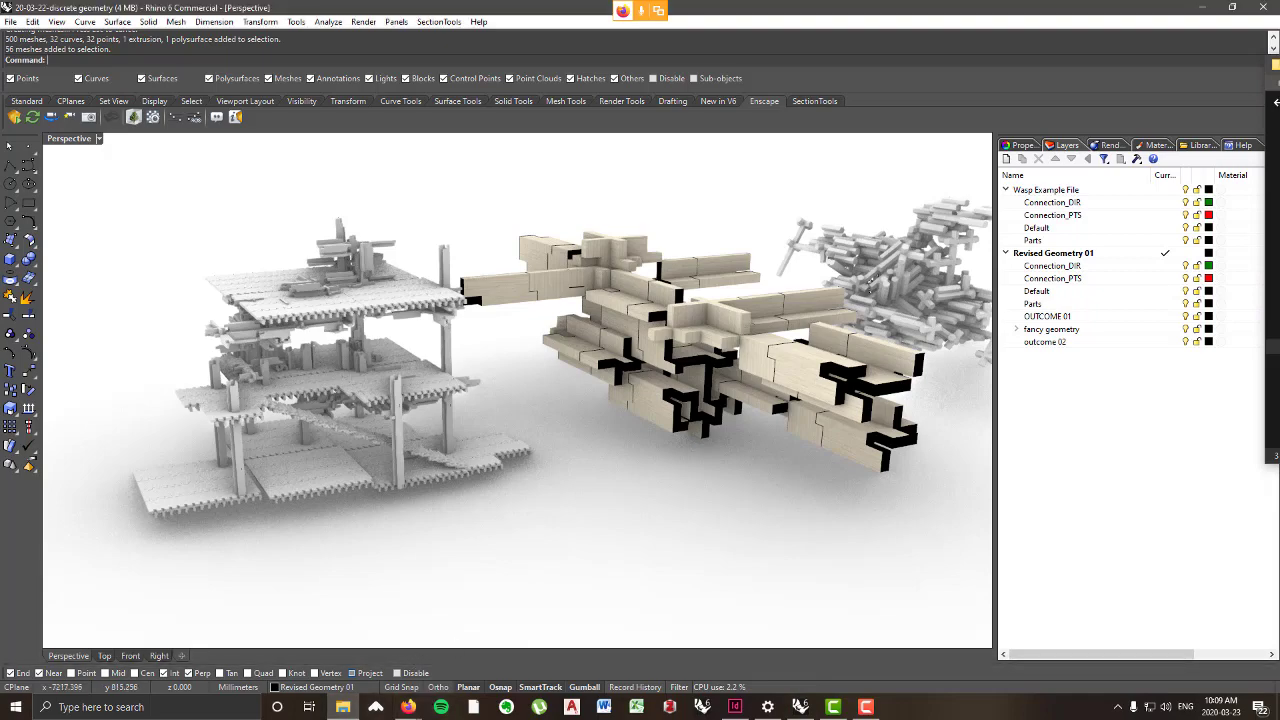
drag(1279, 64, 565, 118)
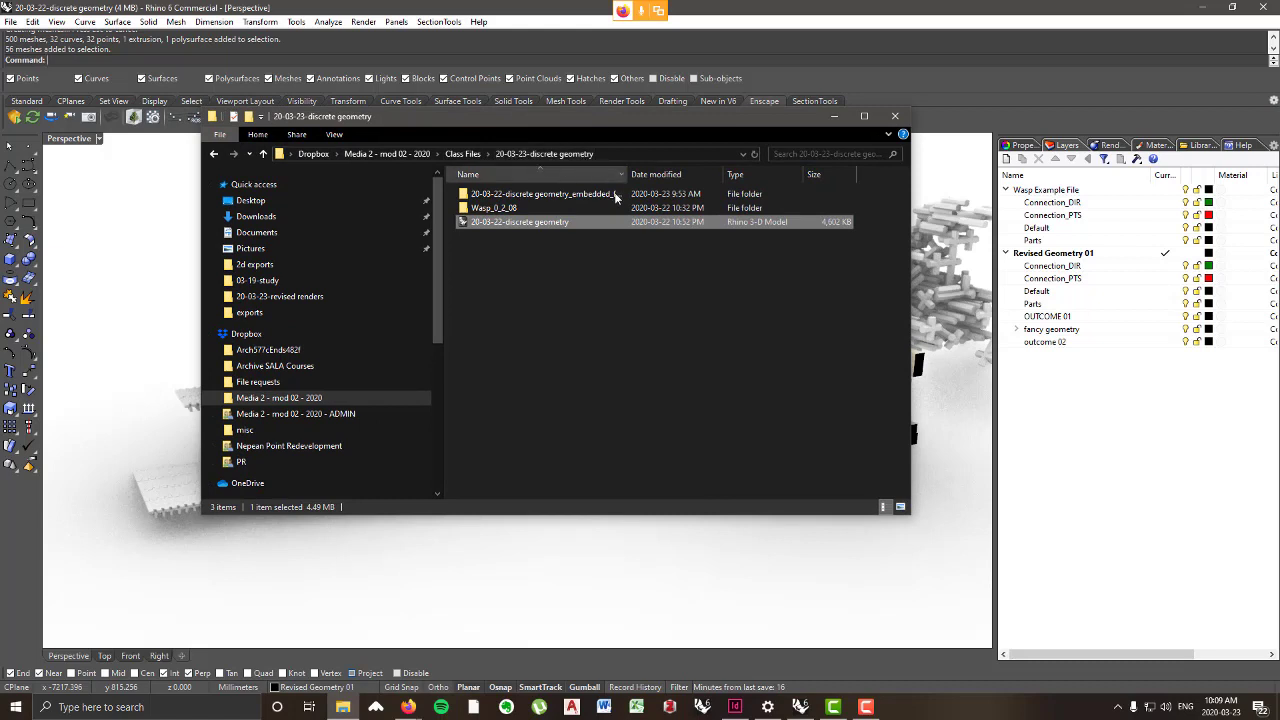
double_click(494, 208)
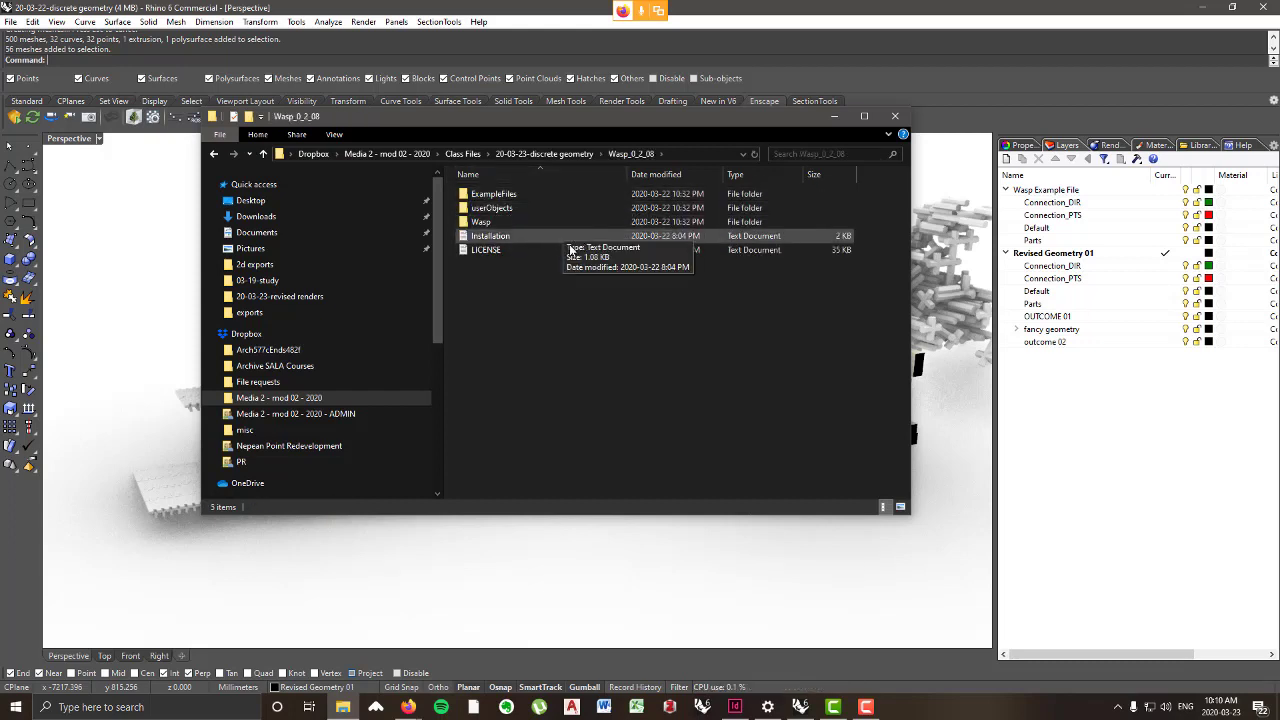
- Read the Wasp Installation text file, highlighting its GhPython installation section, close it, and return to the class folder before minimizing File Explorer
click(508, 236)
double_click(500, 238)
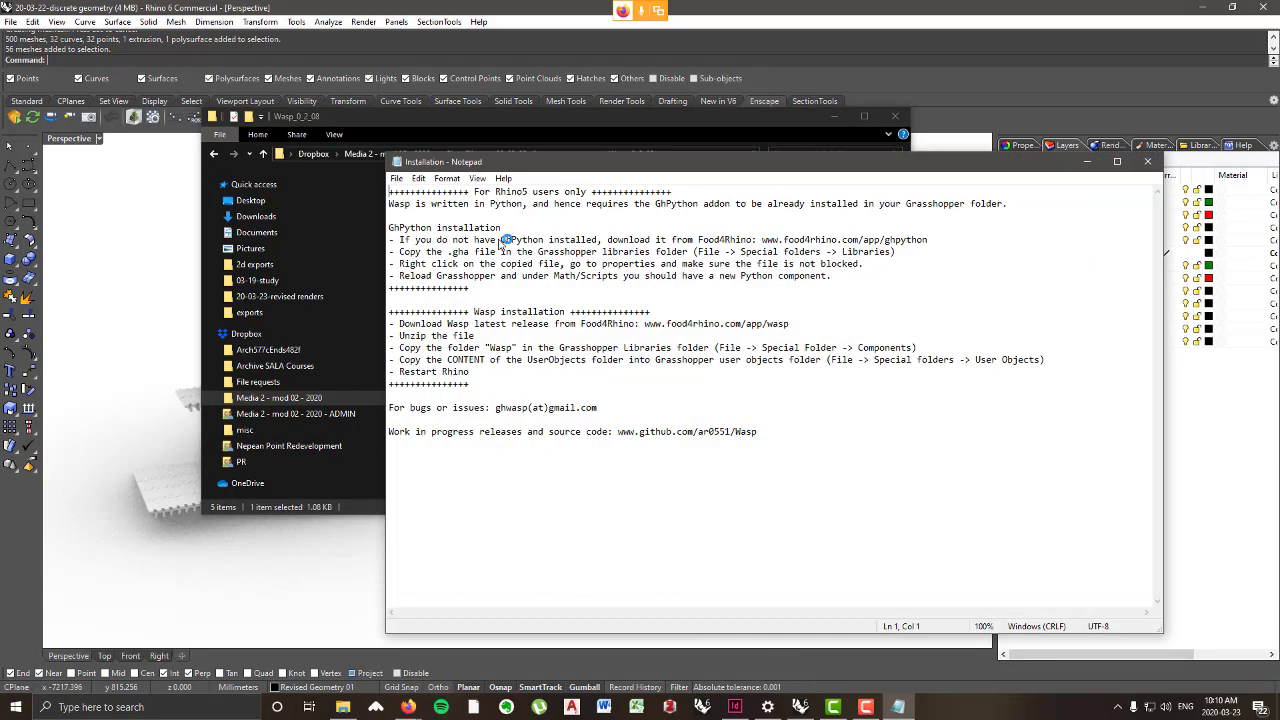
drag(786, 177, 748, 162)
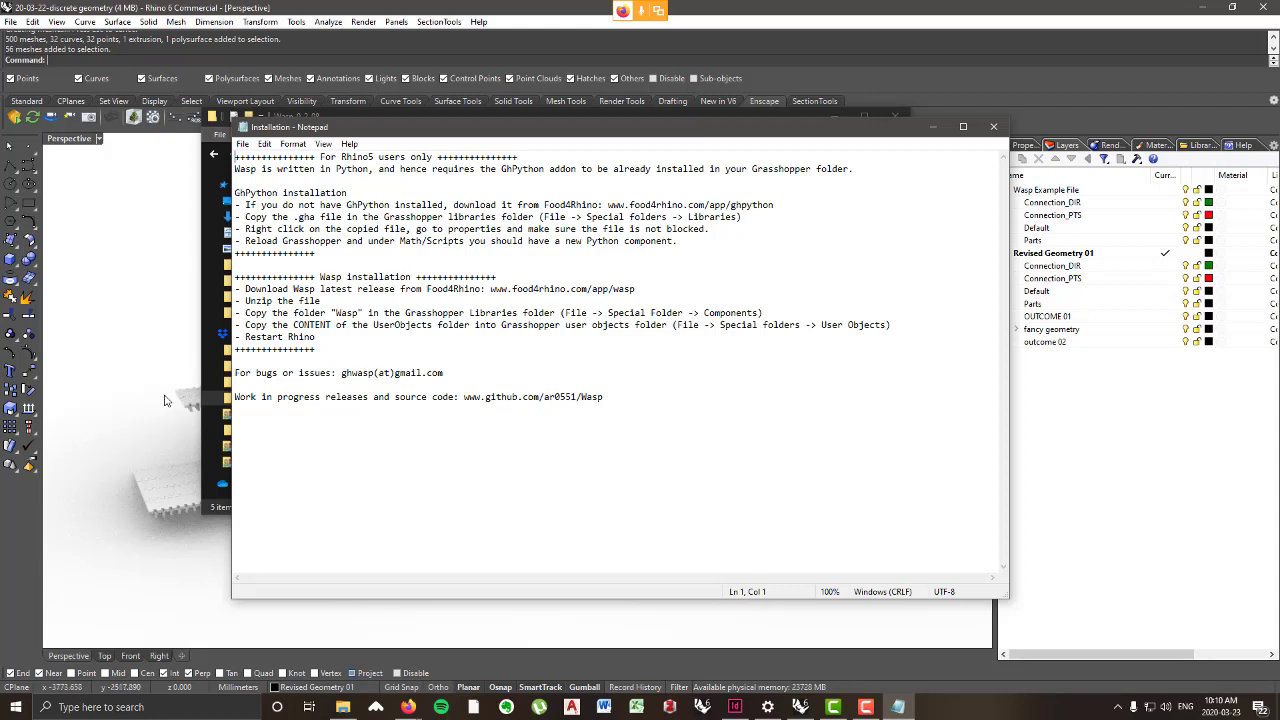
drag(321, 253, 235, 192)
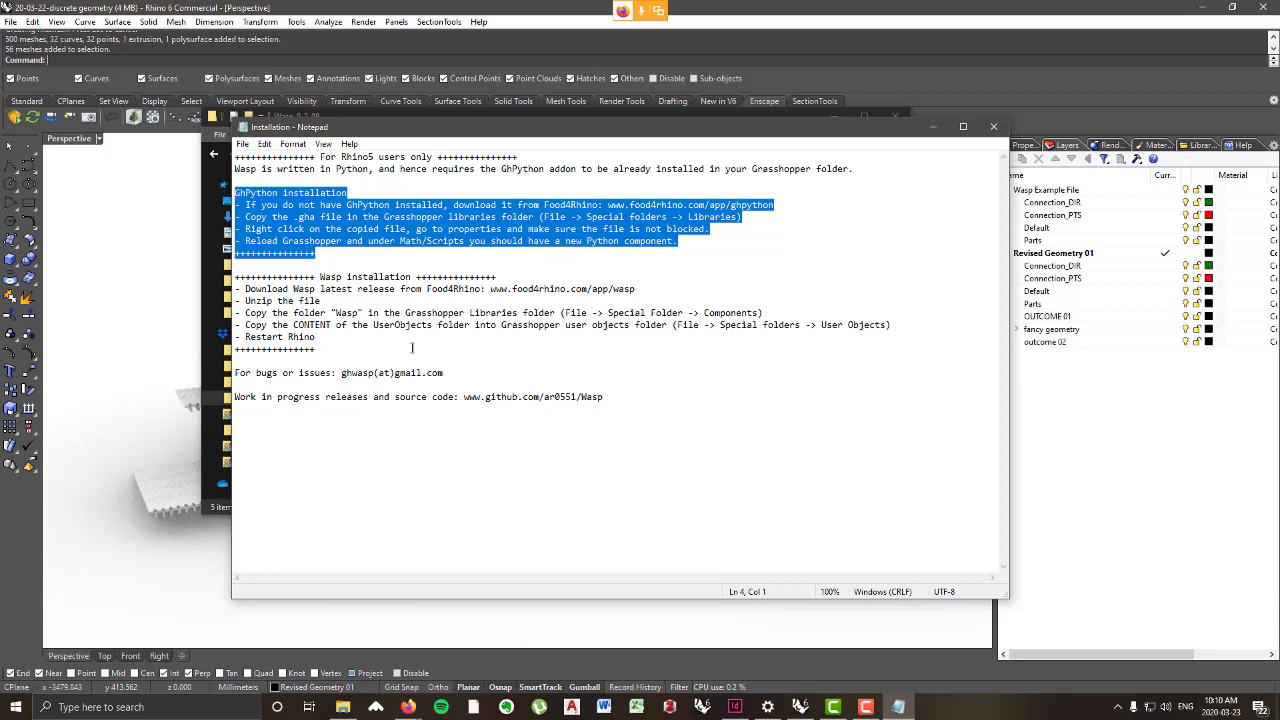
click(993, 128)
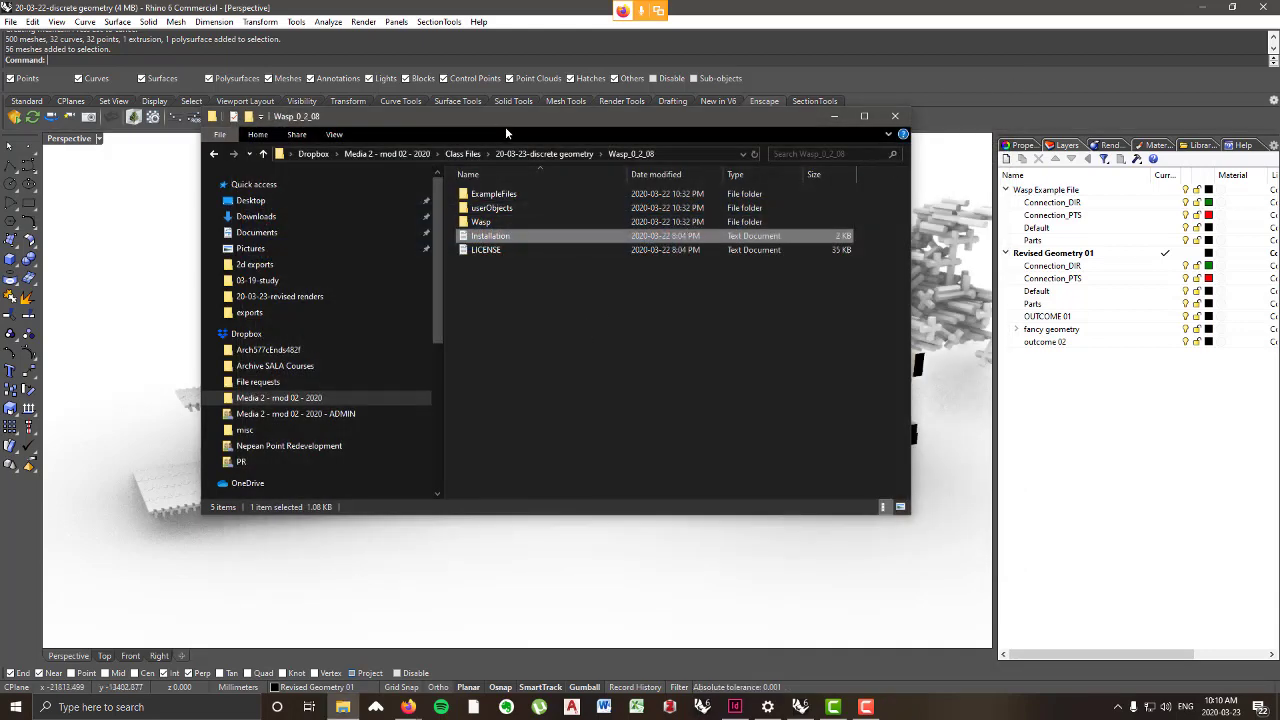
click(548, 153)
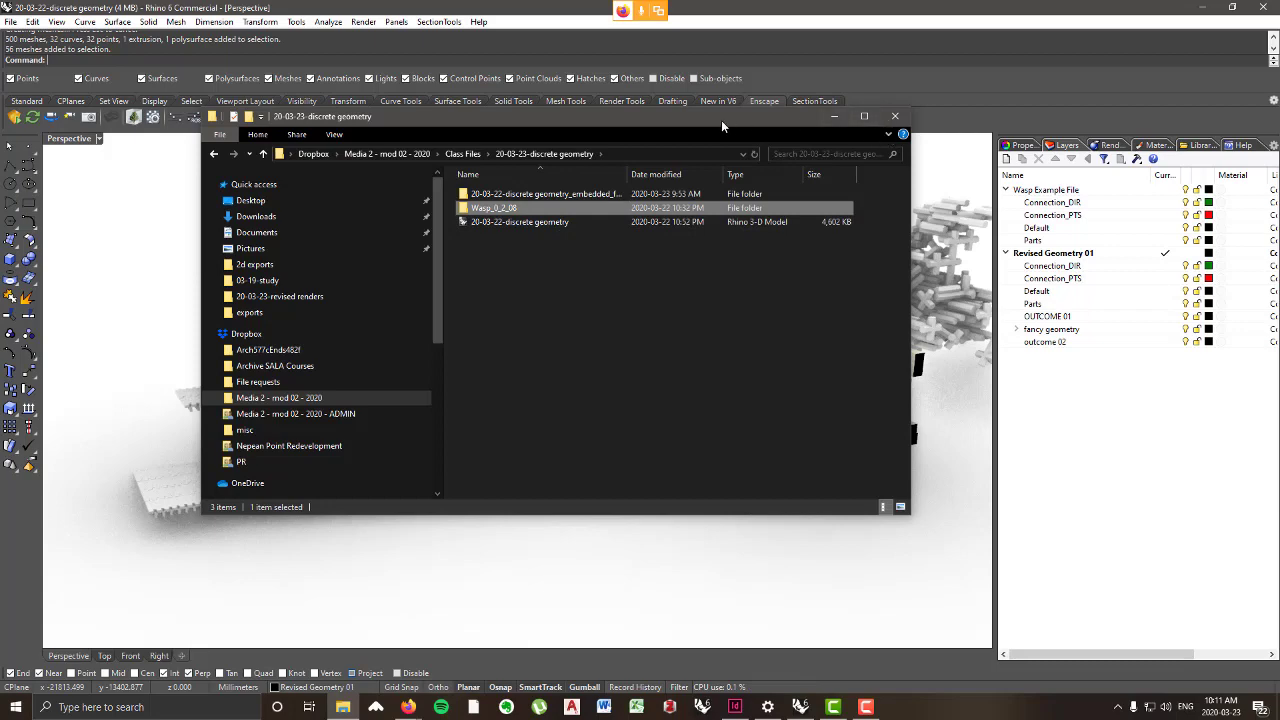
click(834, 116)
- Examine all three example aggregations side by side in the Rhino perspective view
right_drag(774, 303, 734, 307)
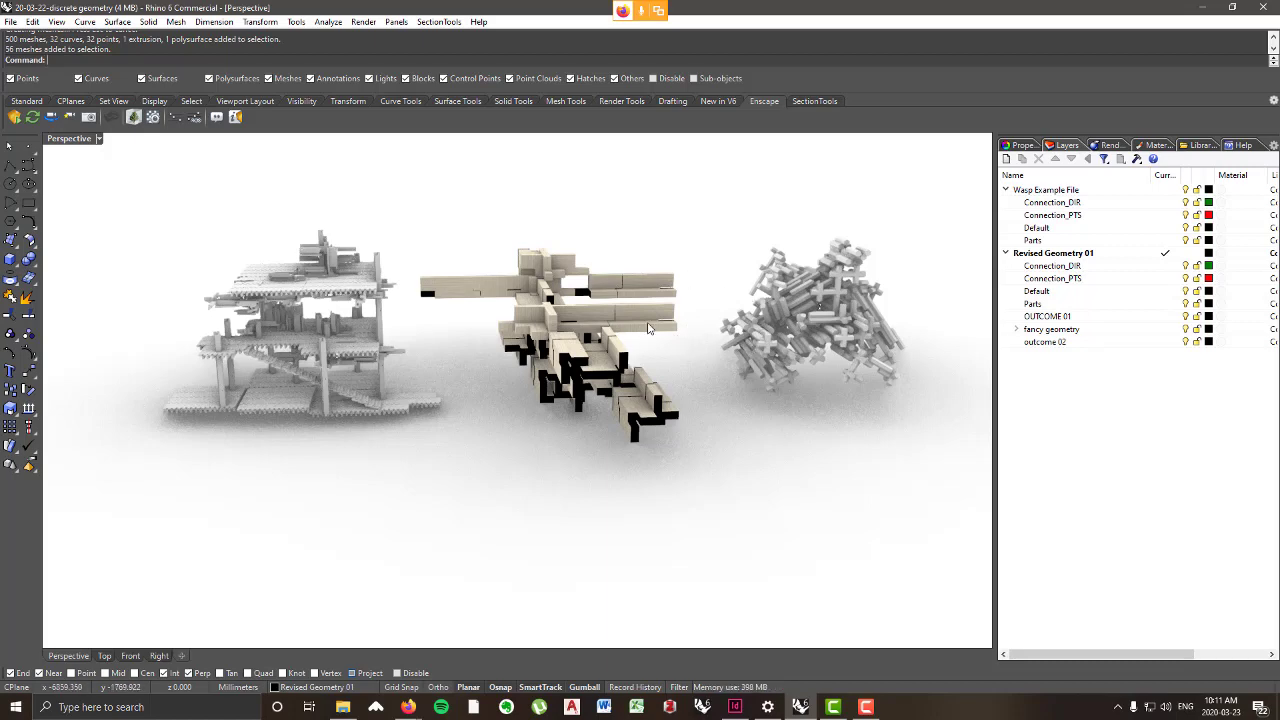
right_drag(447, 317, 452, 318)
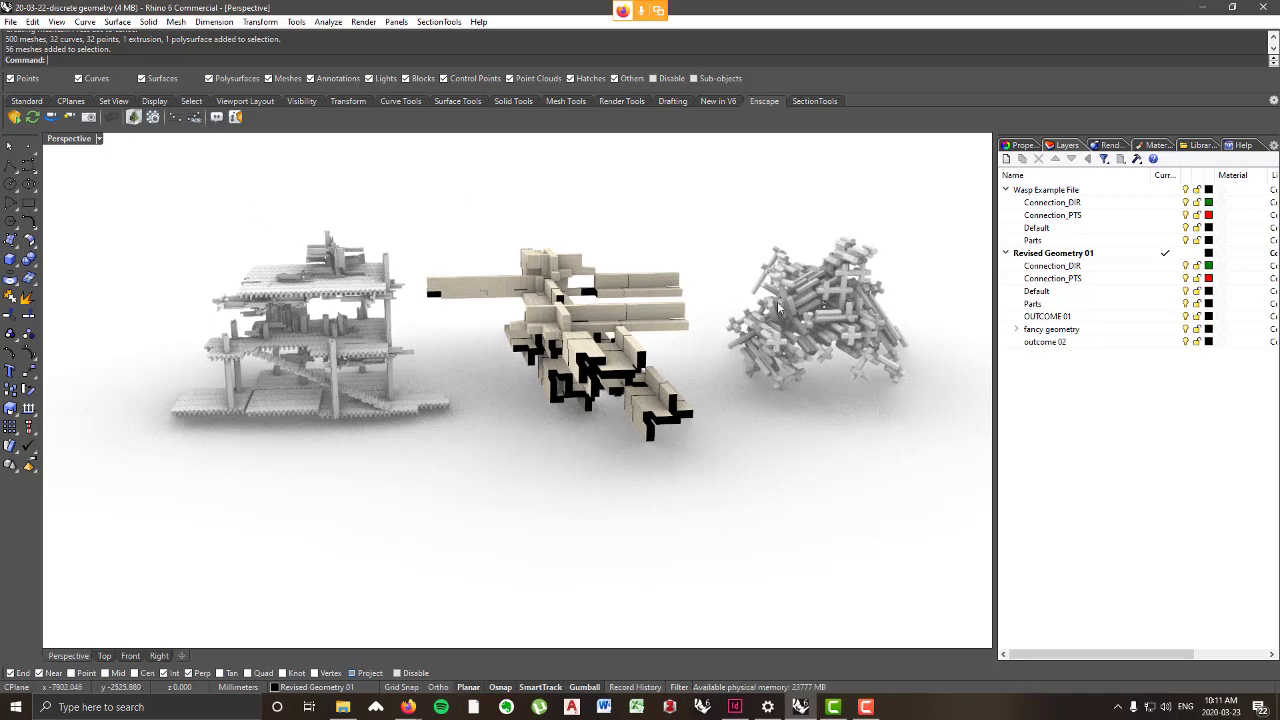
scroll(700, 370, down, 5)
scroll(600, 340, up, 6)
scroll(590, 337, down, 1)
right_drag(590, 337, 347, 333)
right_drag(673, 392, 684, 396)
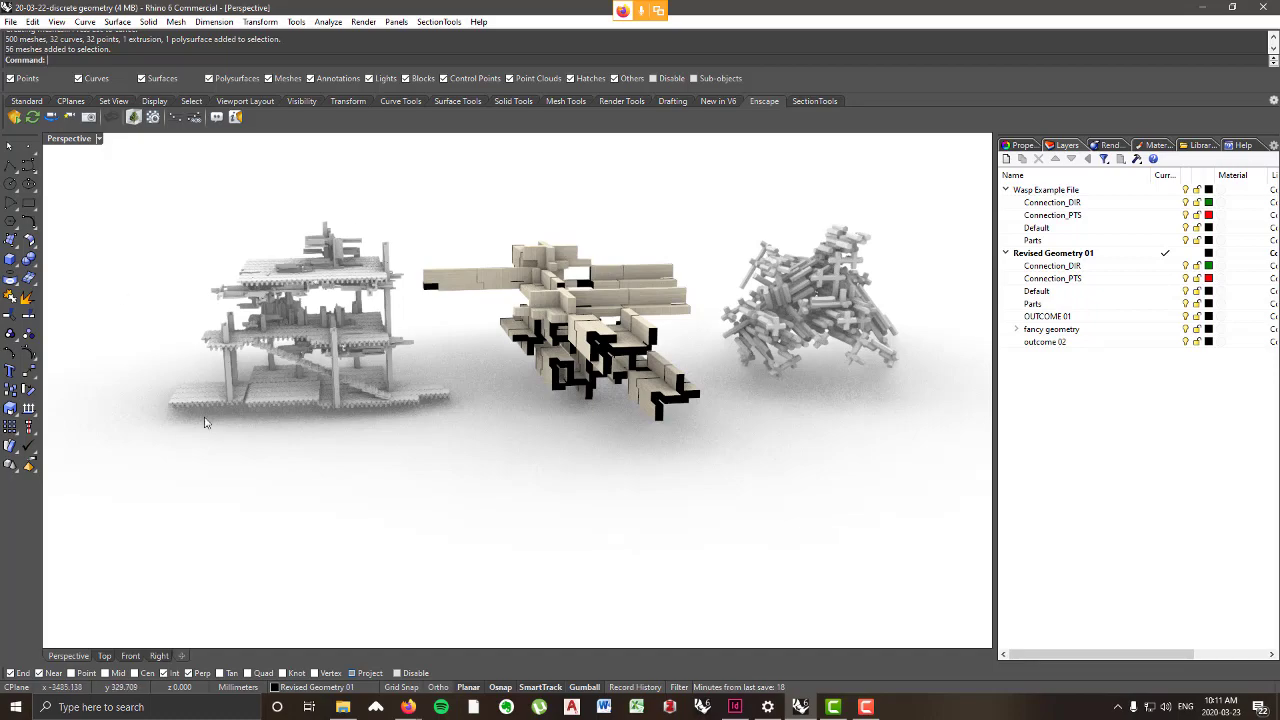
- Inspect the multi-storey aggregation up close, including its floor slabs, columns, staircase and clustered parts
scroll(215, 362, up, 3)
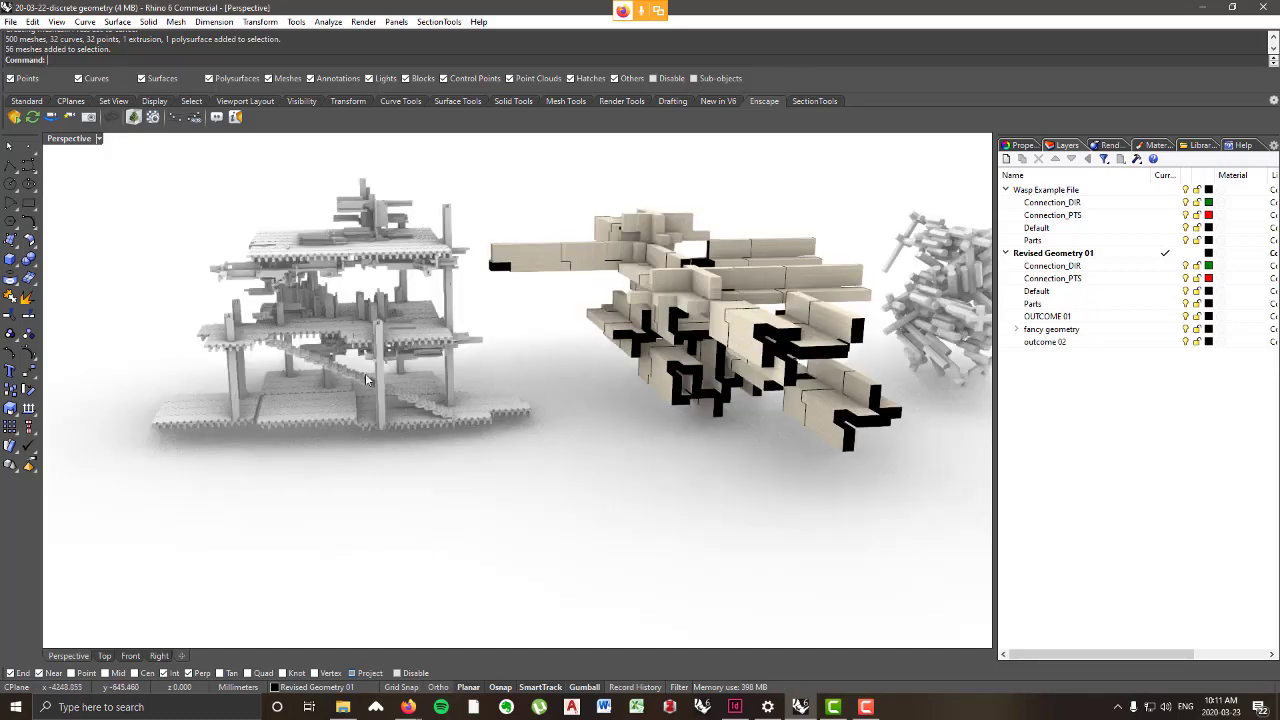
right_drag(366, 380, 400, 332)
scroll(468, 400, down, 8)
scroll(433, 302, up, 12)
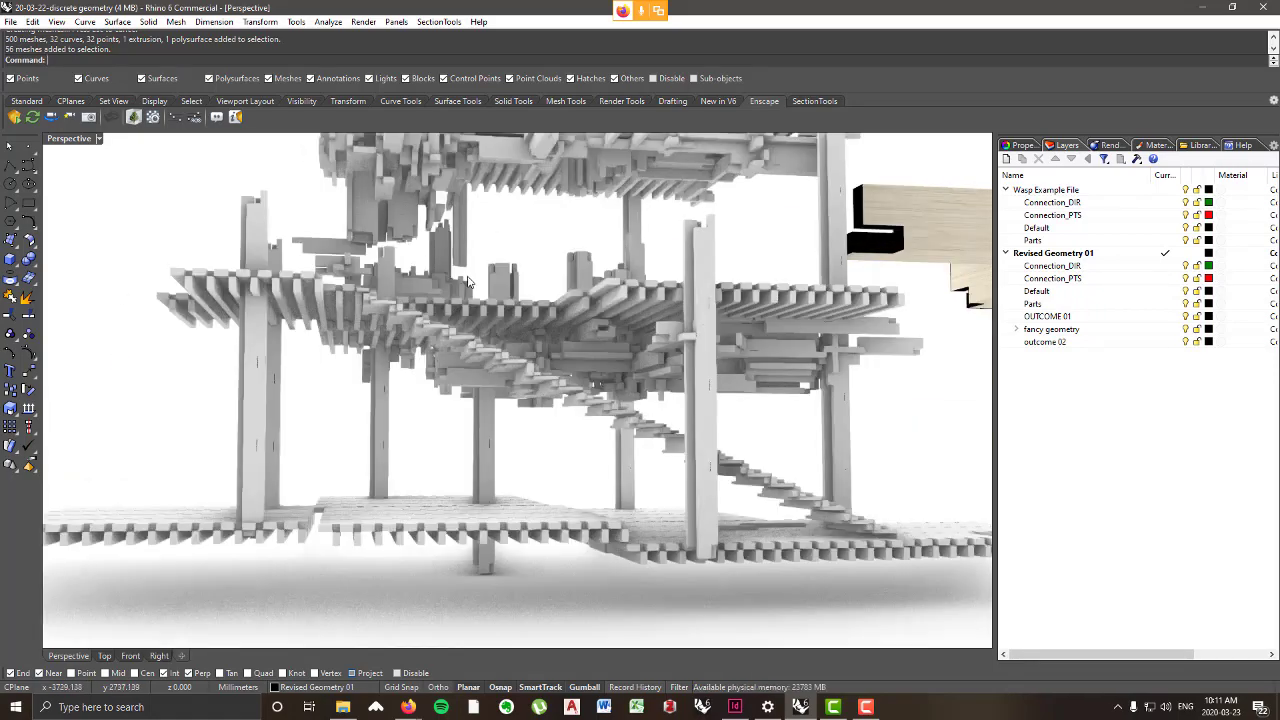
scroll(468, 282, up, 5)
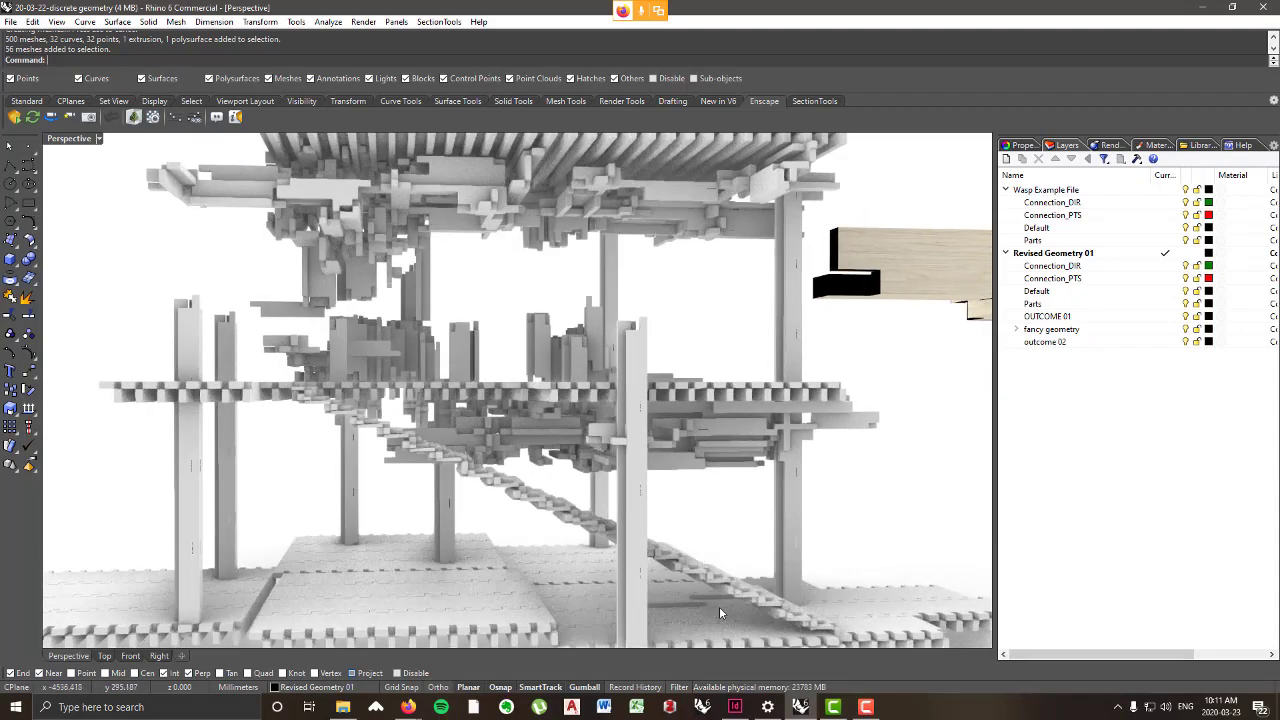
scroll(494, 310, down, 4)
mouse_move(494, 312)
right_down()
mouse_move(412, 323)
mouse_move(466, 308)
mouse_move(510, 330)
mouse_move(488, 335)
right_up()
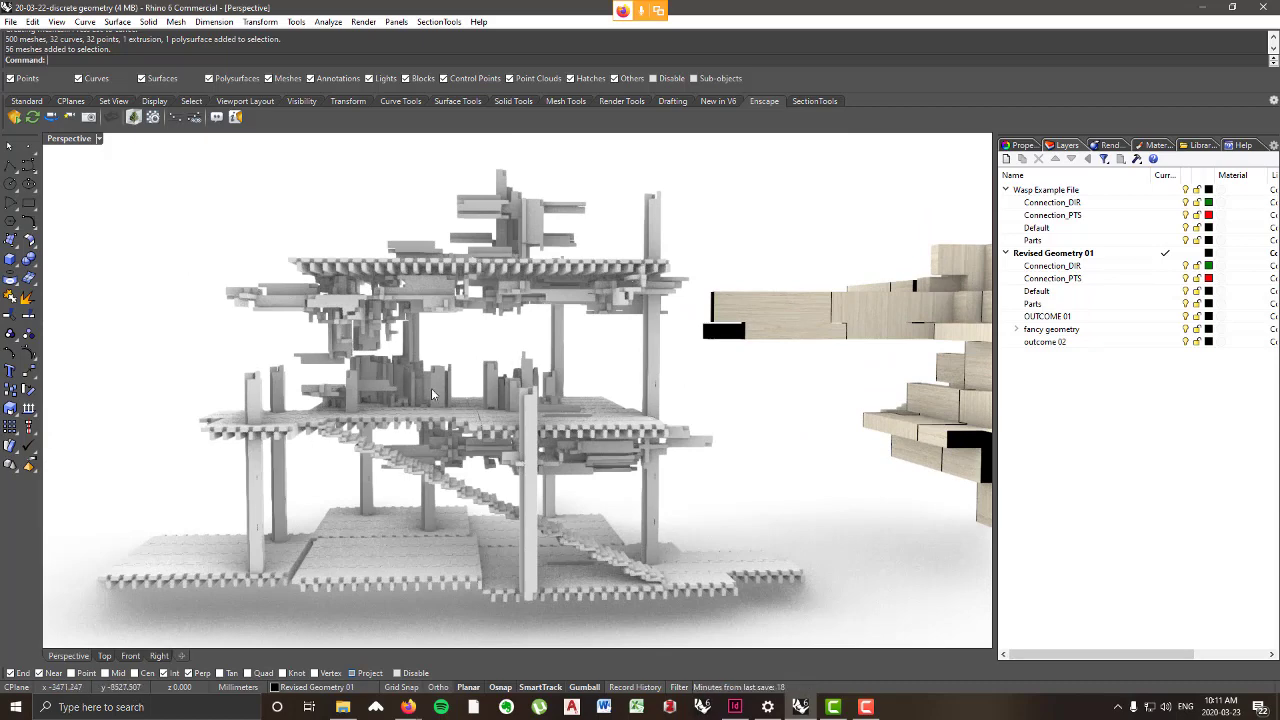
right_drag(520, 362, 545, 349)
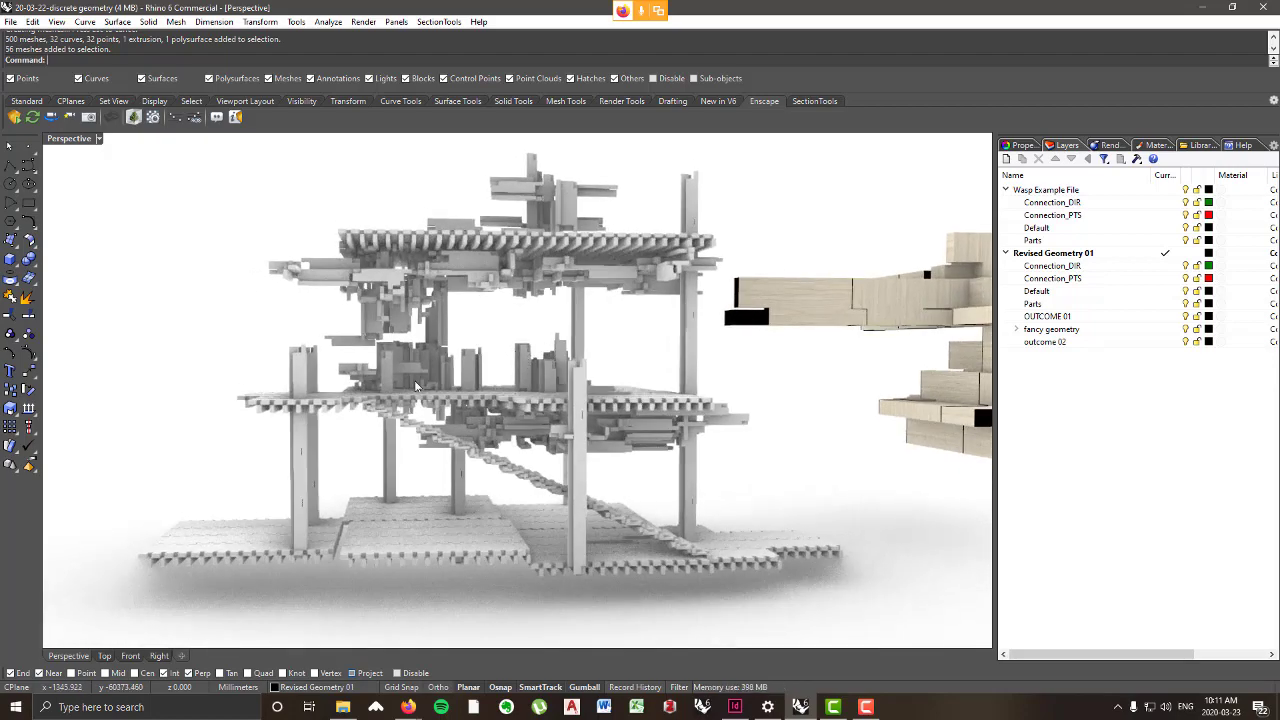
- Compare the three aggregations, and examine how the blocks of the central timber one interlock
scroll(409, 323, down, 10)
scroll(730, 330, up, 5)
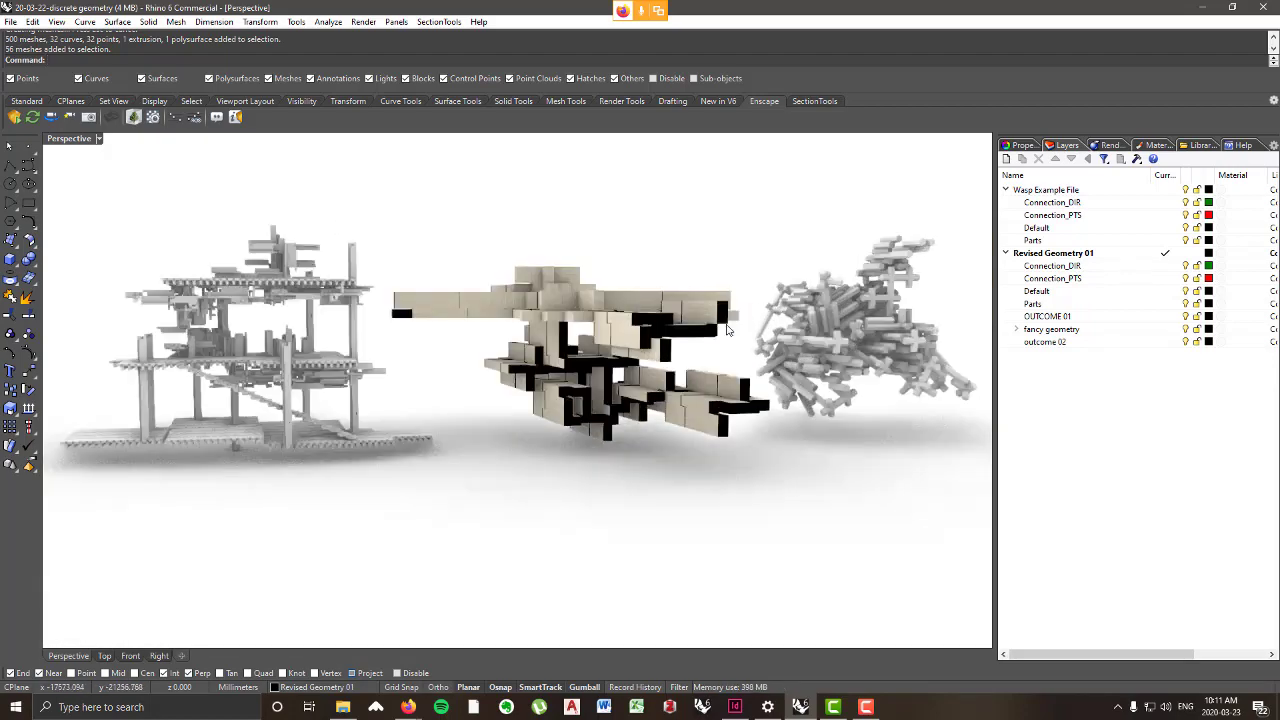
right_drag(619, 329, 641, 430)
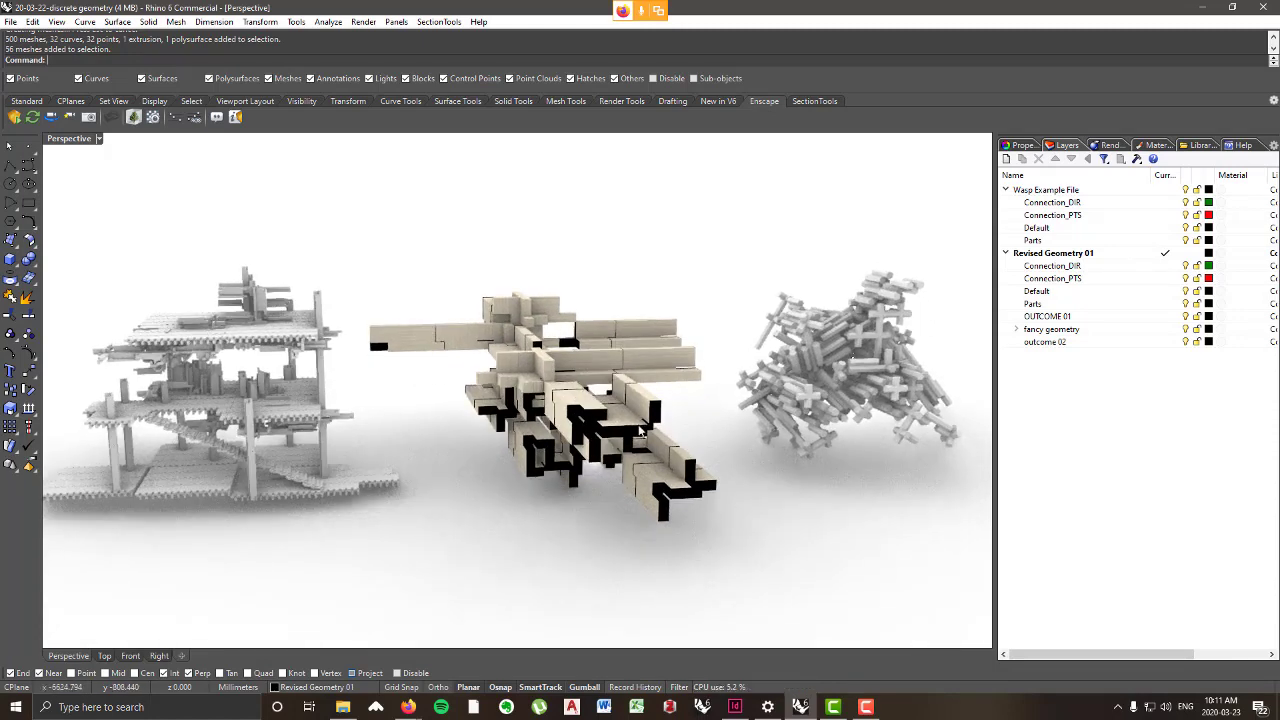
scroll(620, 427, up, 2)
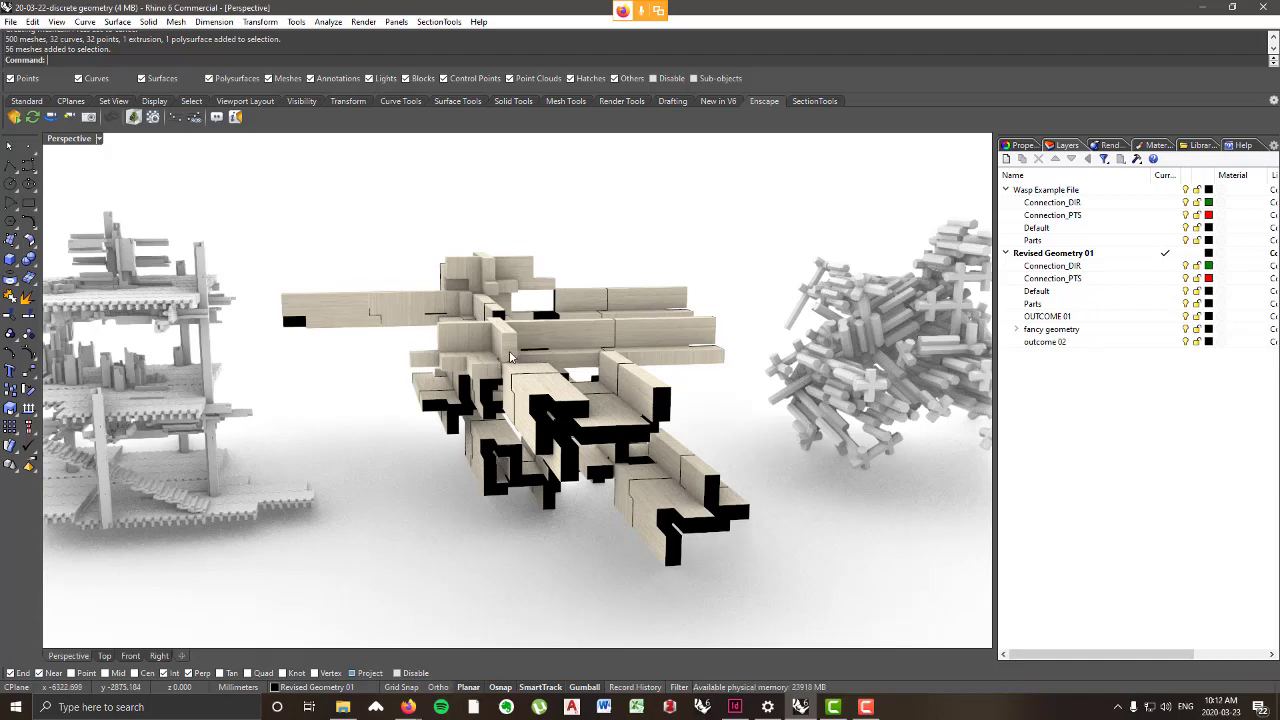
right_drag(532, 355, 525, 346)
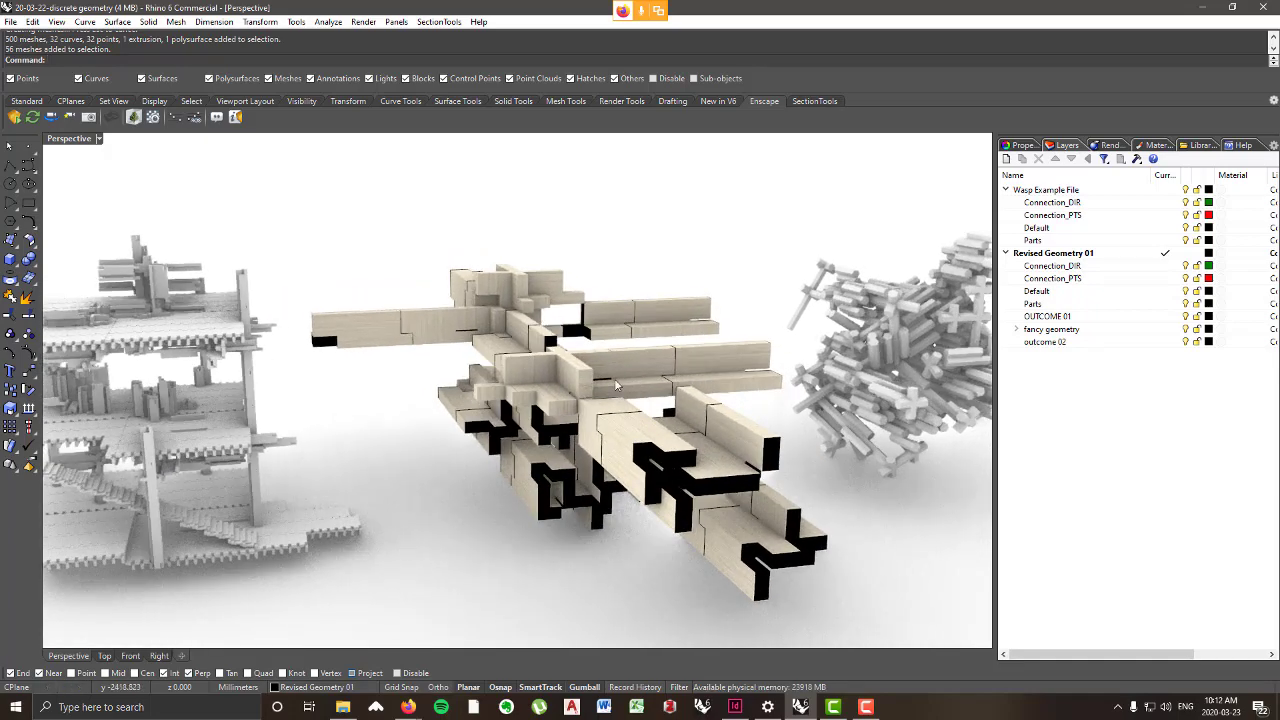
right_drag(612, 371, 560, 340)
- Examine the aggregation of cross-shaped parts next to the timber one
scroll(637, 392, down, 10)
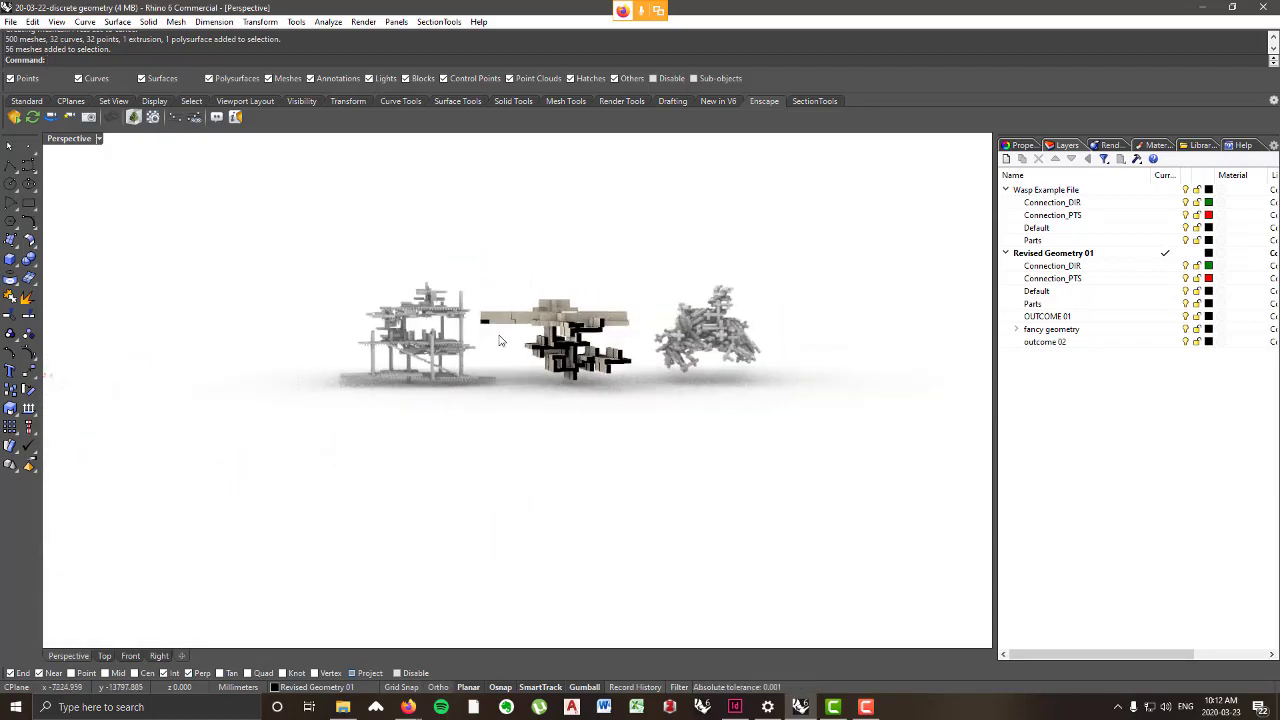
scroll(555, 343, up, 3)
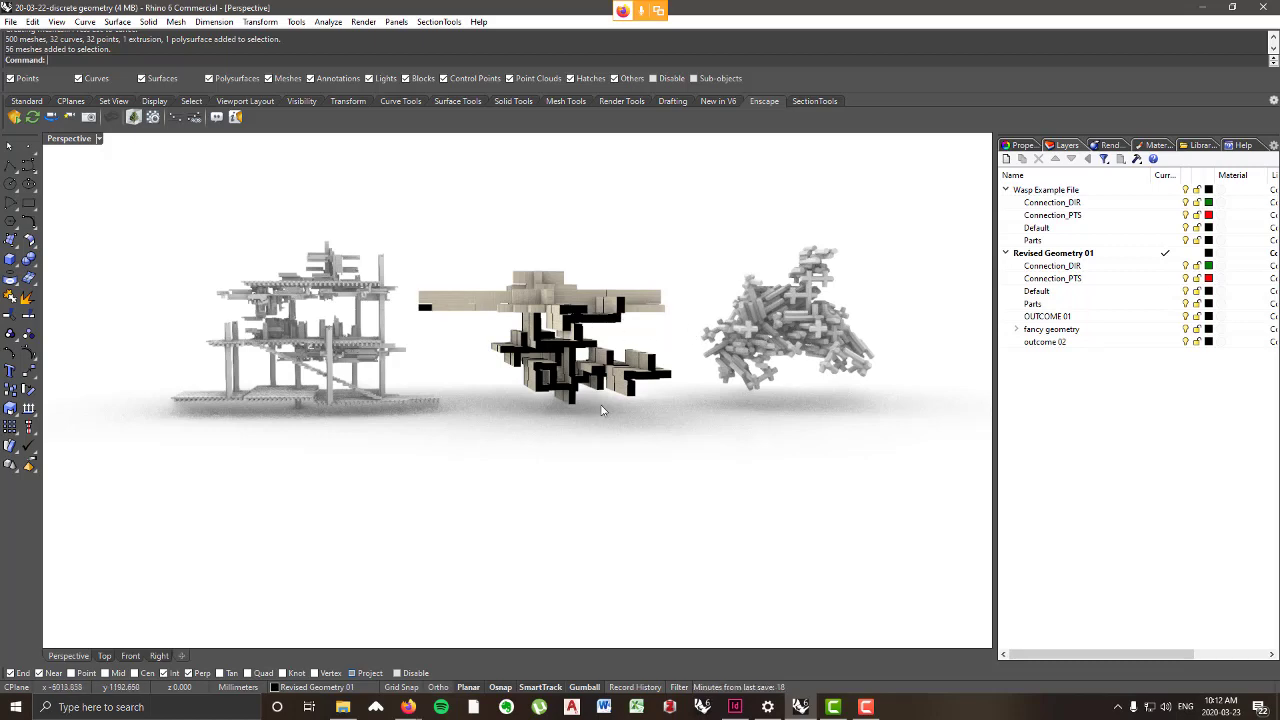
right_drag(646, 314, 715, 308)
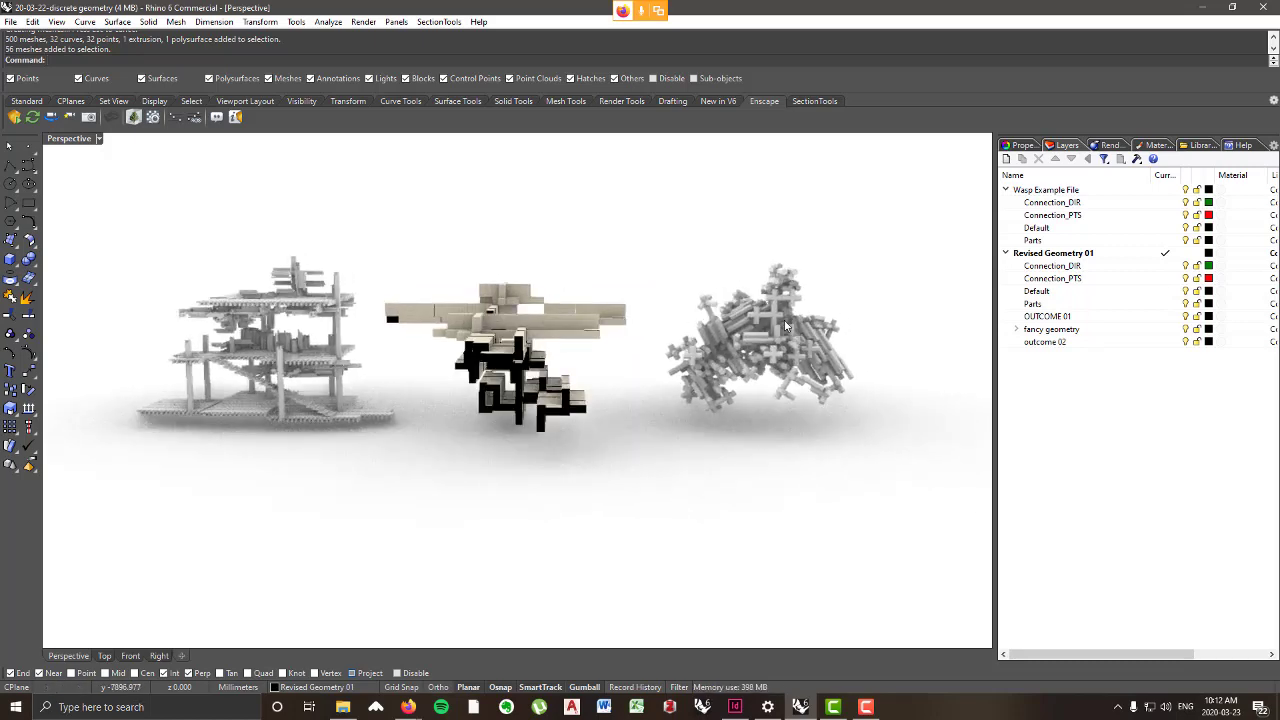
scroll(743, 302, up, 4)
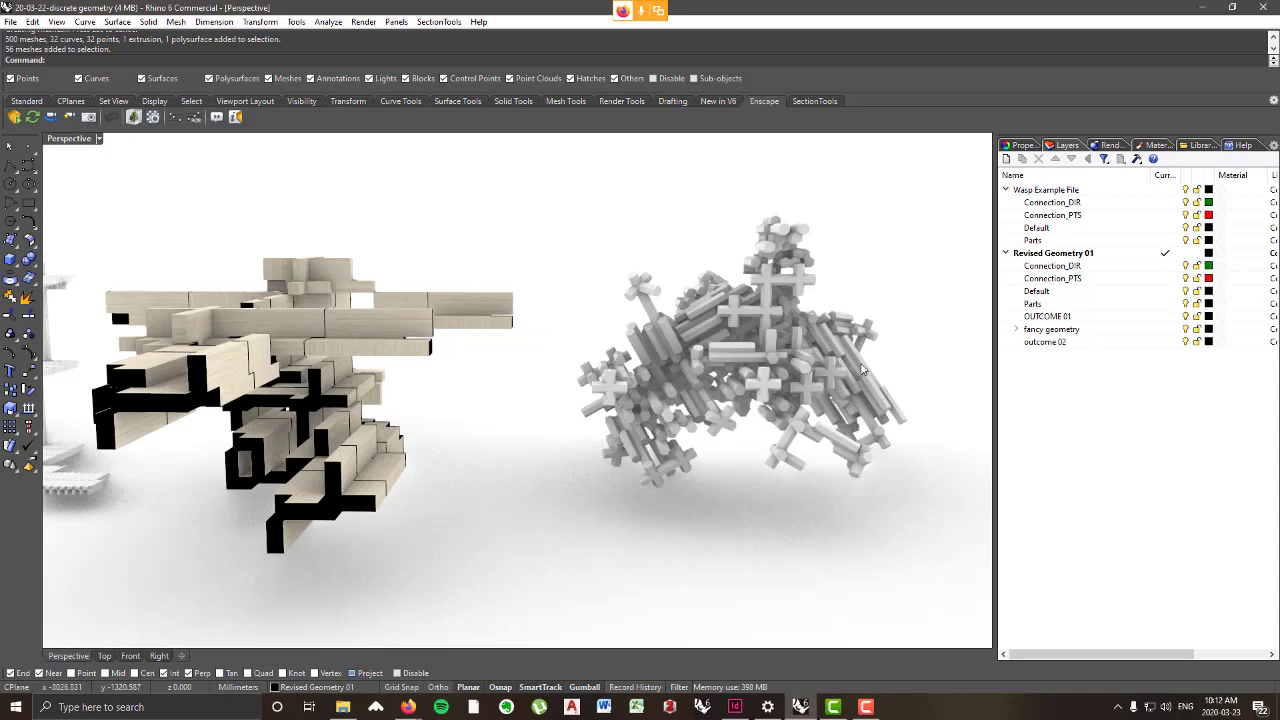
- Select all objects on the Wasp Example File layer to locate them, and clear the selection
right_click(1042, 190)
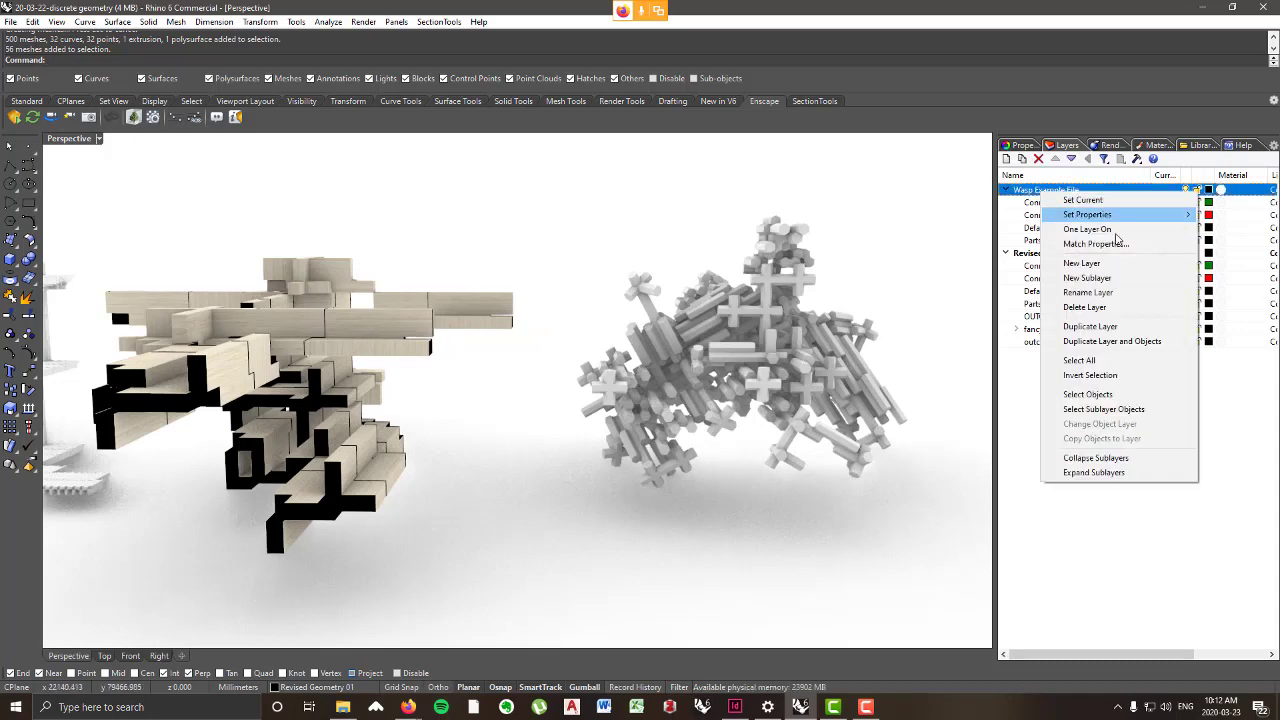
click(1087, 394)
click(923, 260)
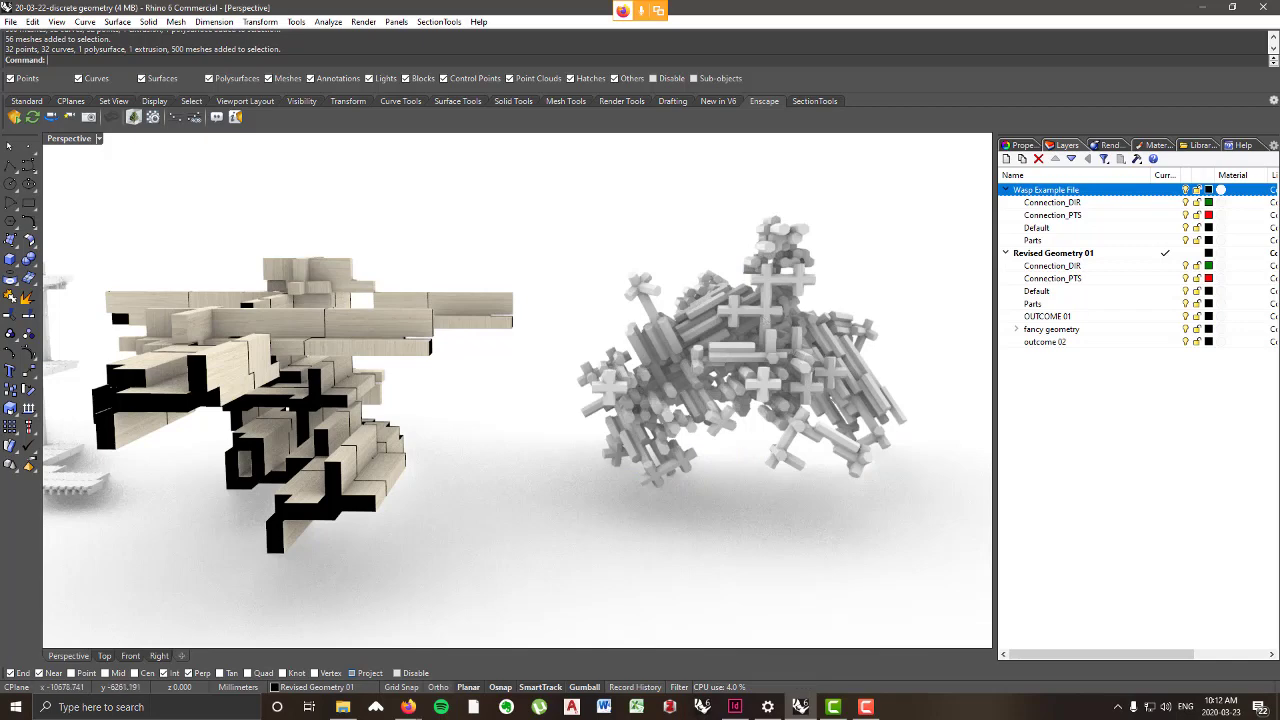
- Switch to File Explorer, browse the ExampleFiles folder of Wasp_0_2_08 and its 4.Advanced subfolder, and close the window
drag(1279, 228, 616, 165)
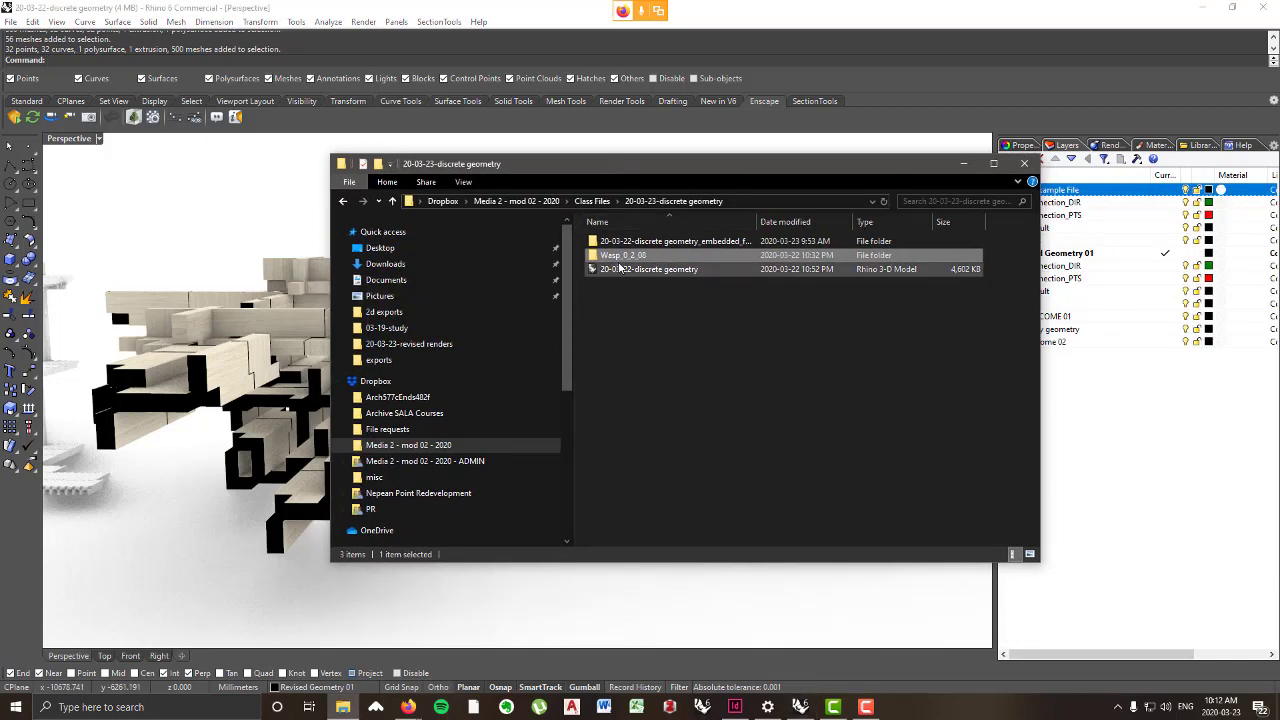
double_click(622, 258)
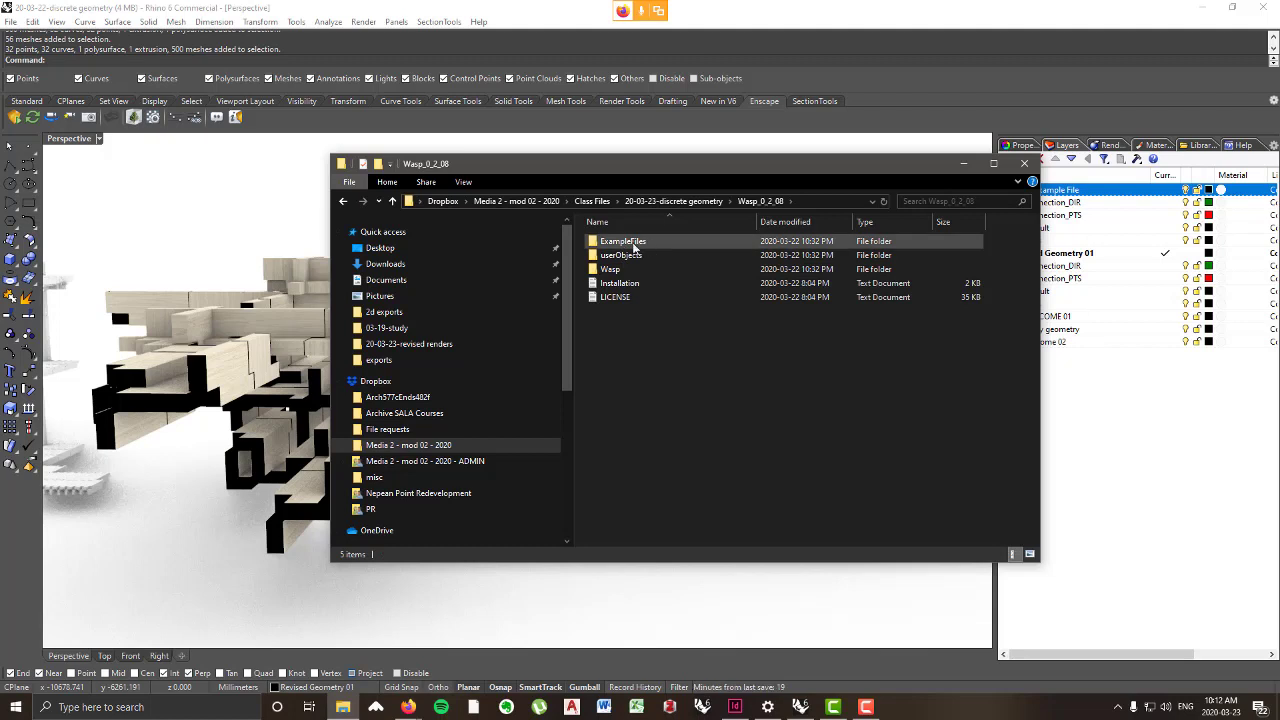
double_click(633, 248)
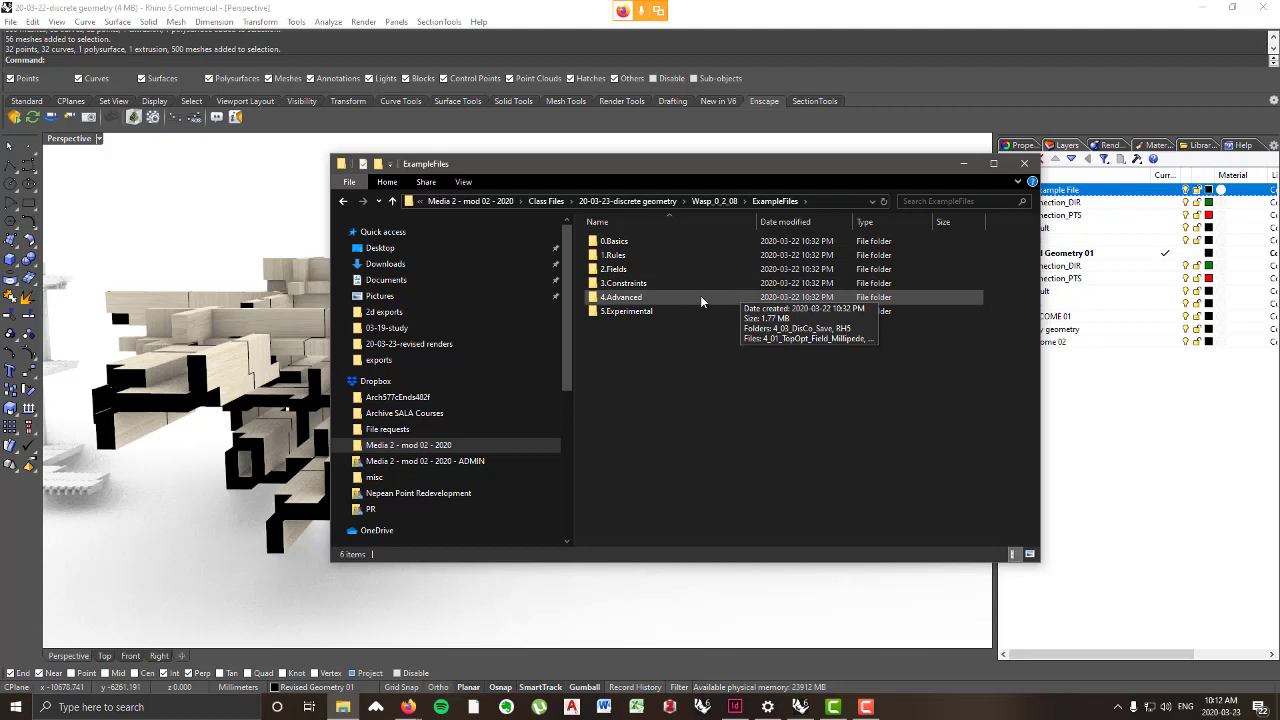
double_click(636, 298)
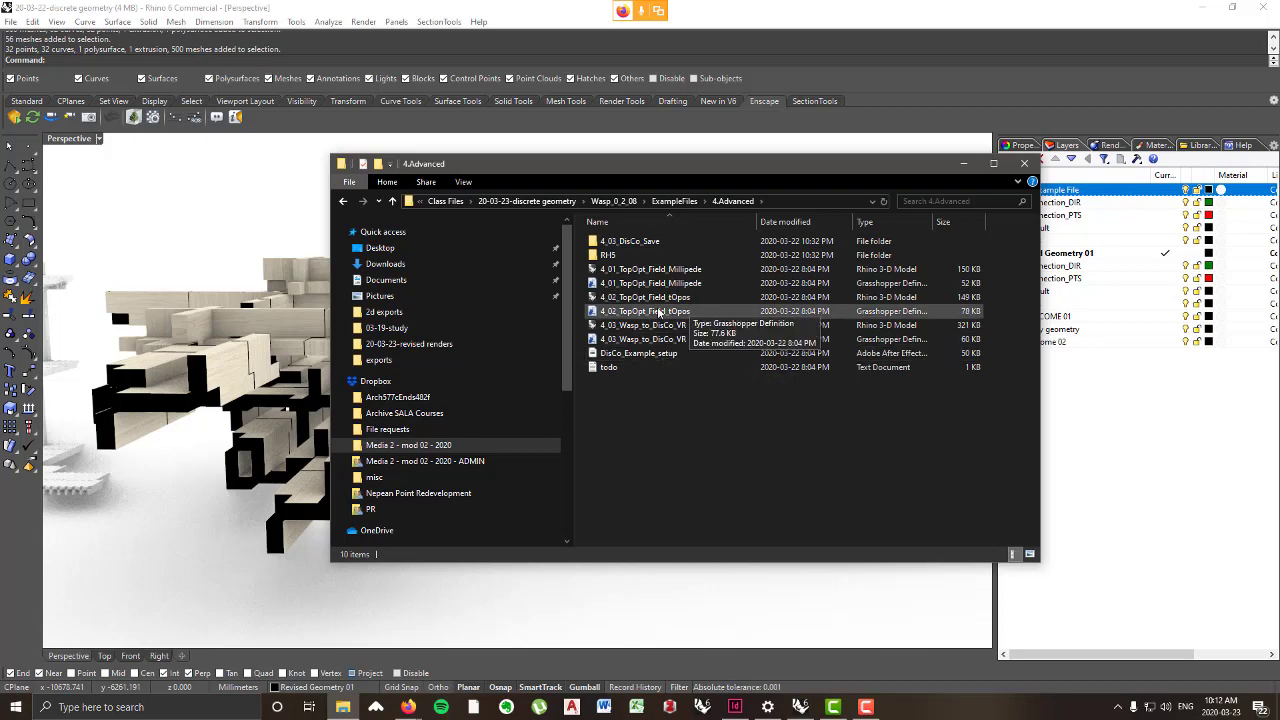
click(674, 201)
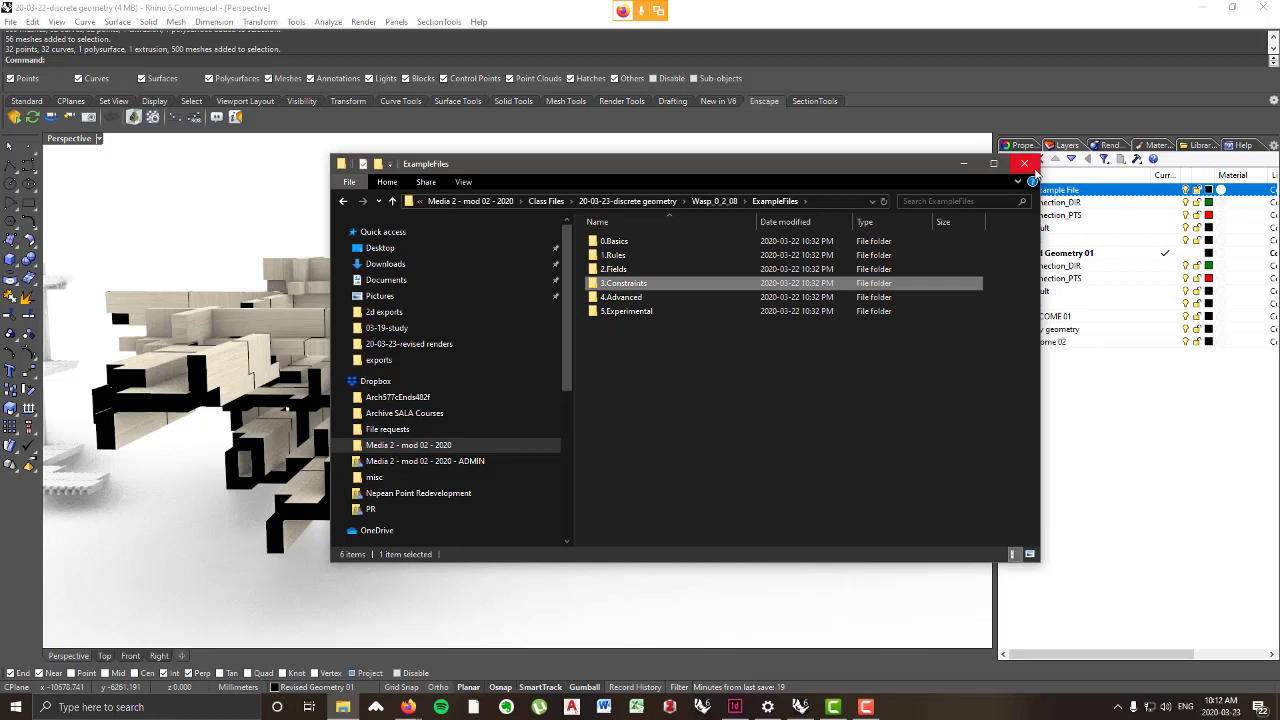
click(1025, 164)
- Make Wasp Example File the current layer and hide the Revised Geometry 01 layer
scroll(690, 326, down, 10)
scroll(719, 350, up, 10)
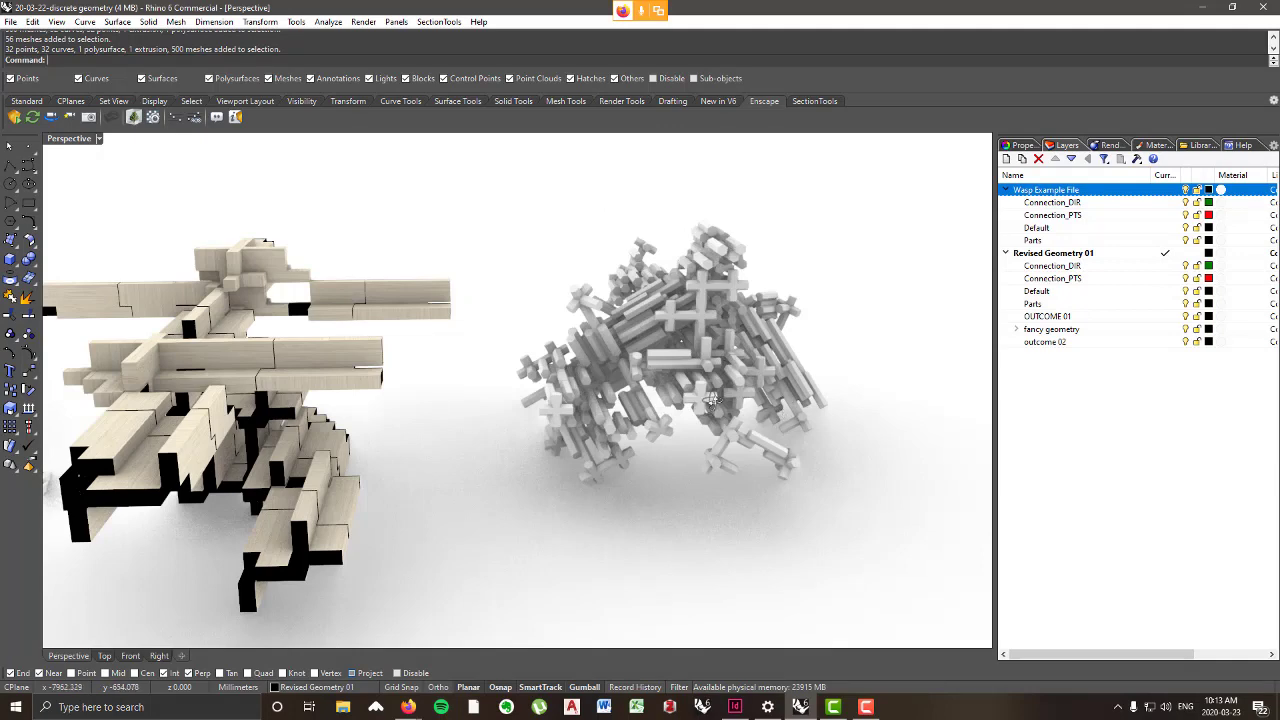
right_drag(706, 403, 713, 399)
scroll(708, 242, down, 8)
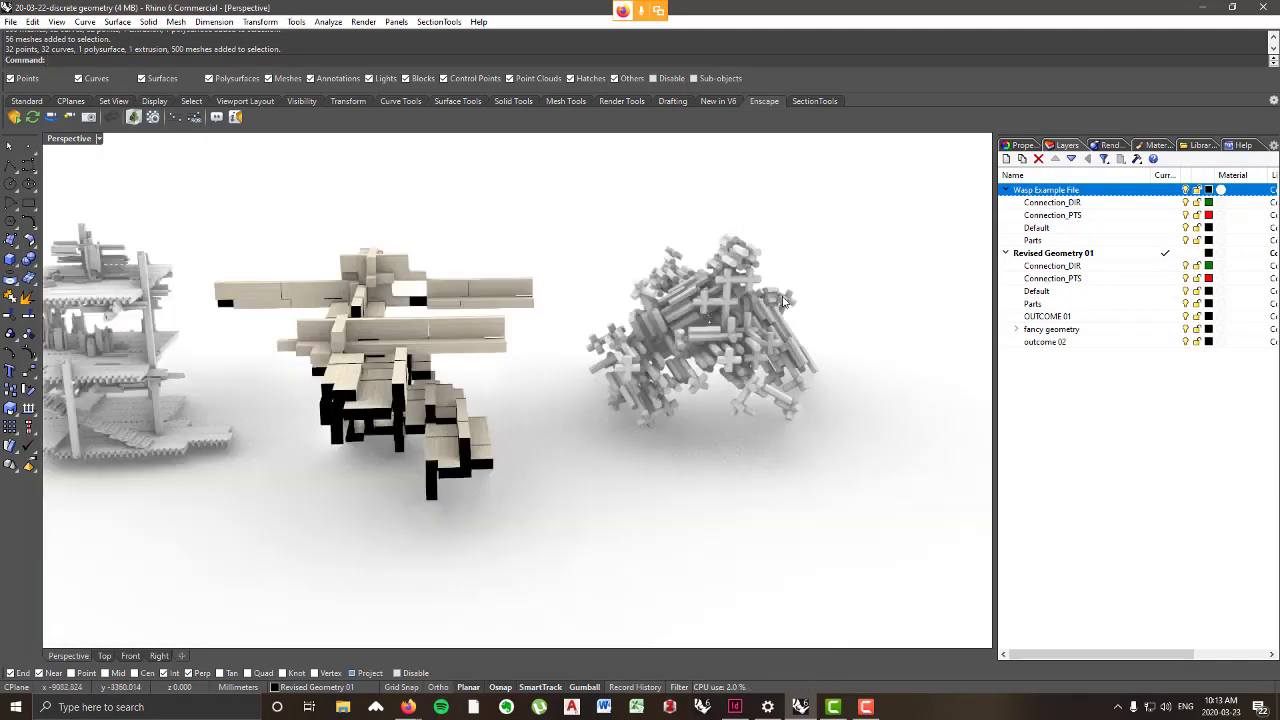
scroll(443, 332, up, 10)
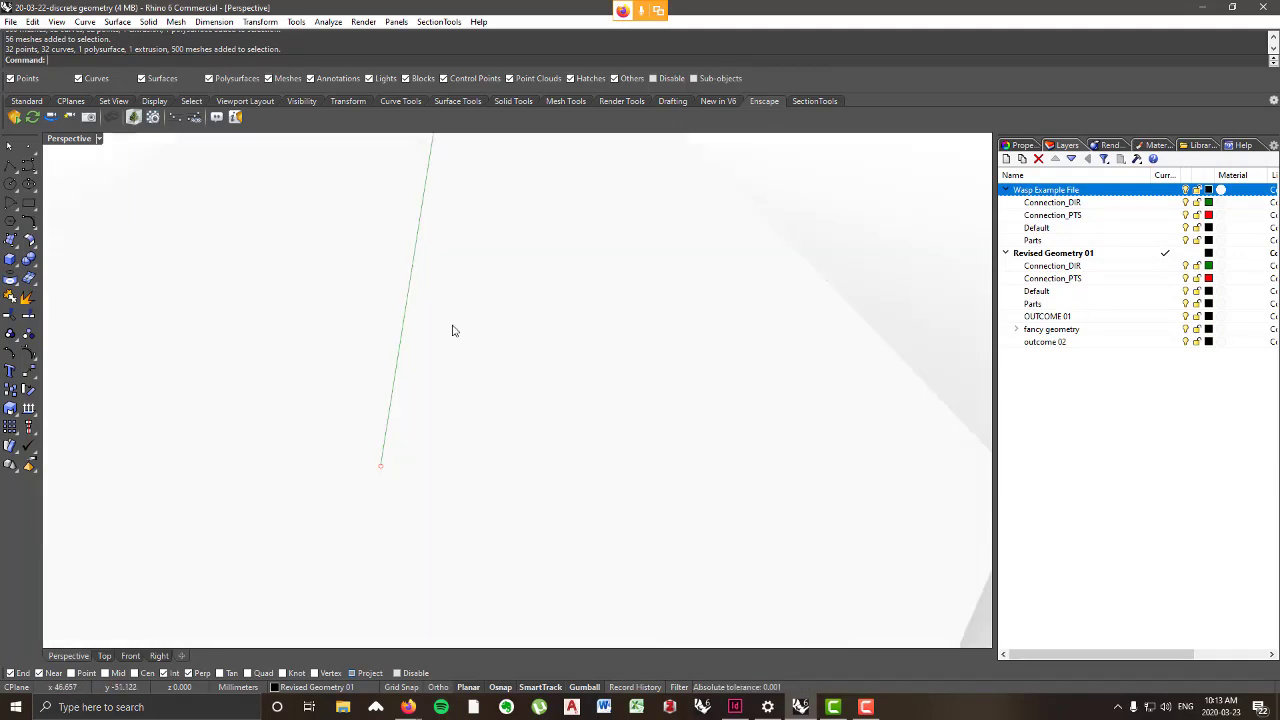
click(1166, 190)
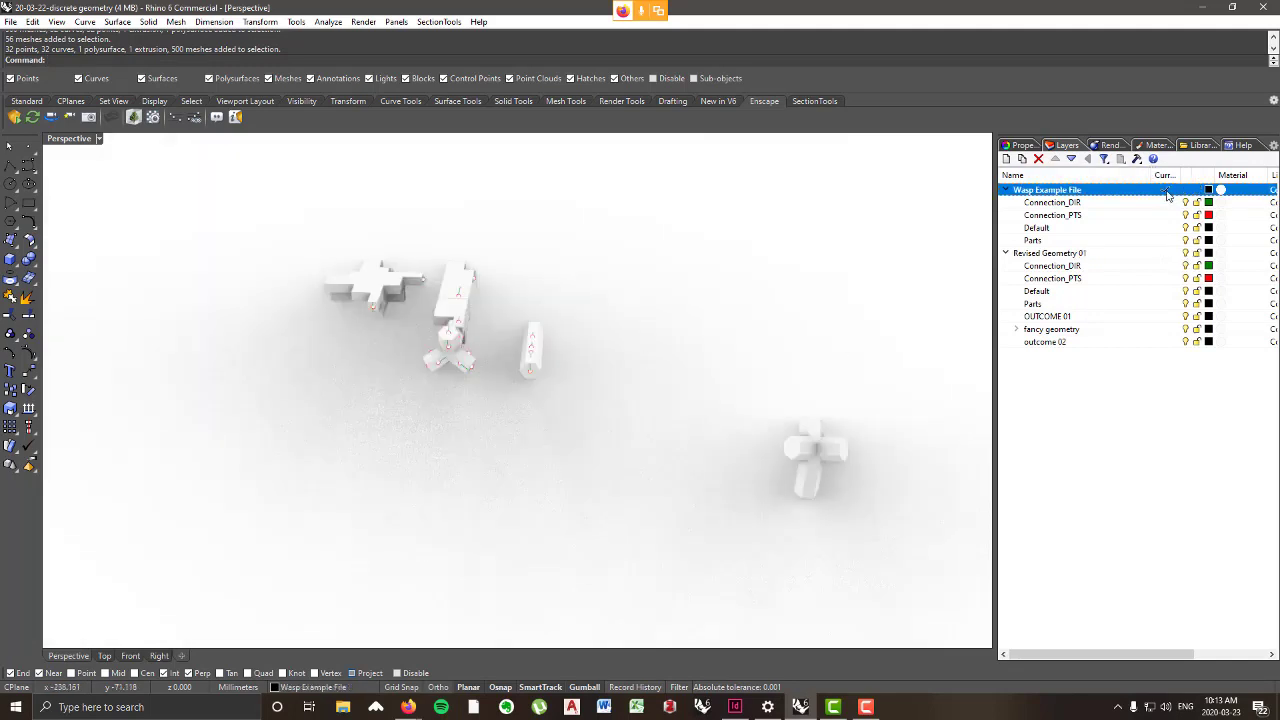
click(1186, 254)
right_drag(505, 376, 543, 371)
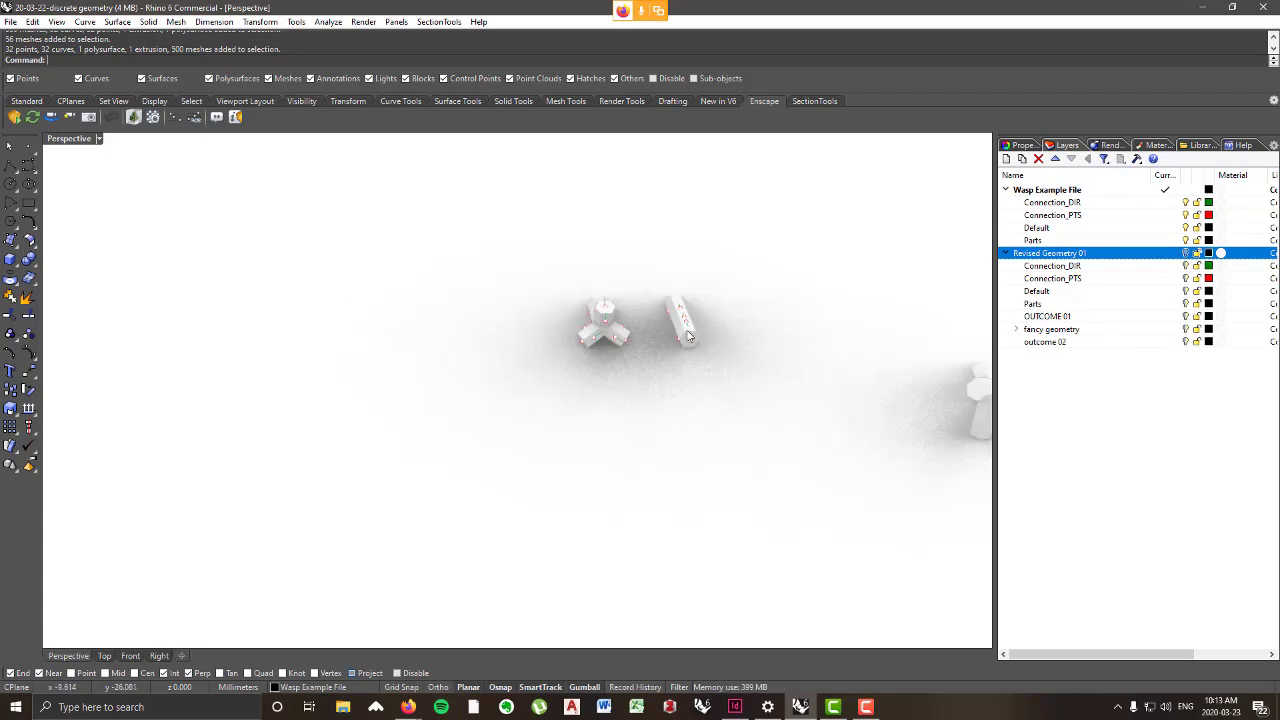
click(685, 334)
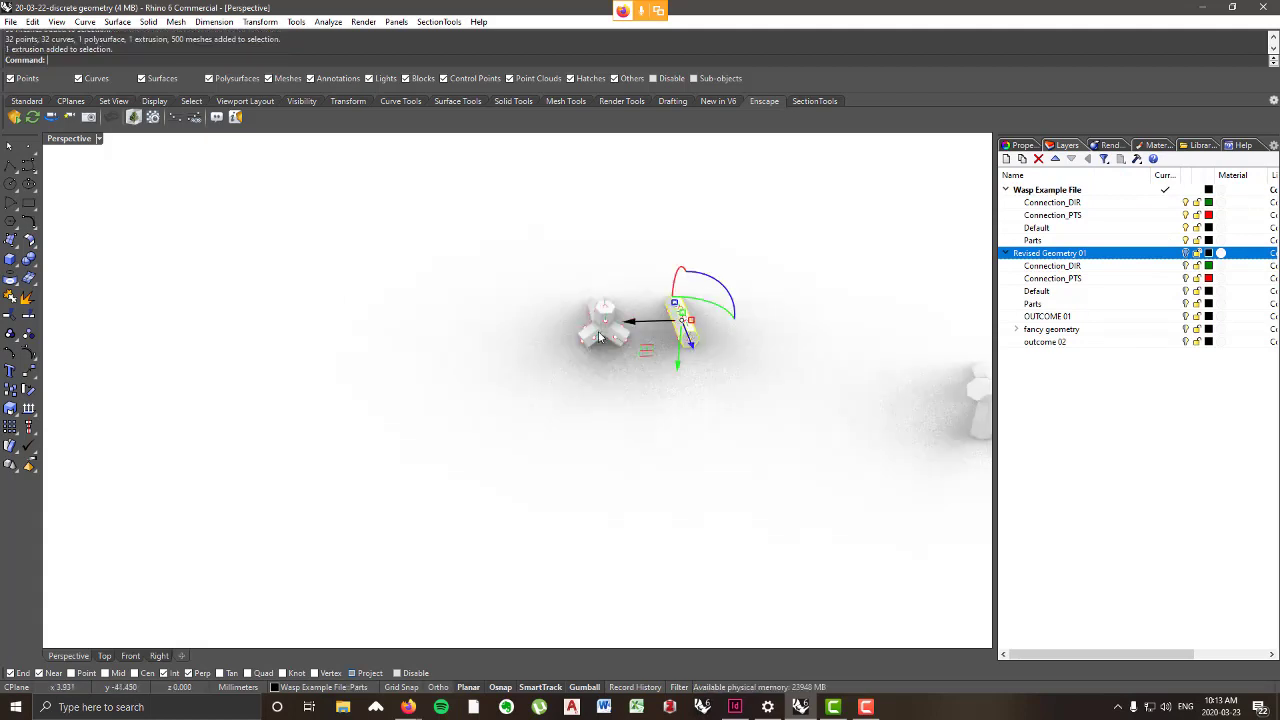
click(597, 377)
- Move the aggregation of cross-shaped parts along the red axis until it sits close to the small base parts
scroll(430, 396, down, 10)
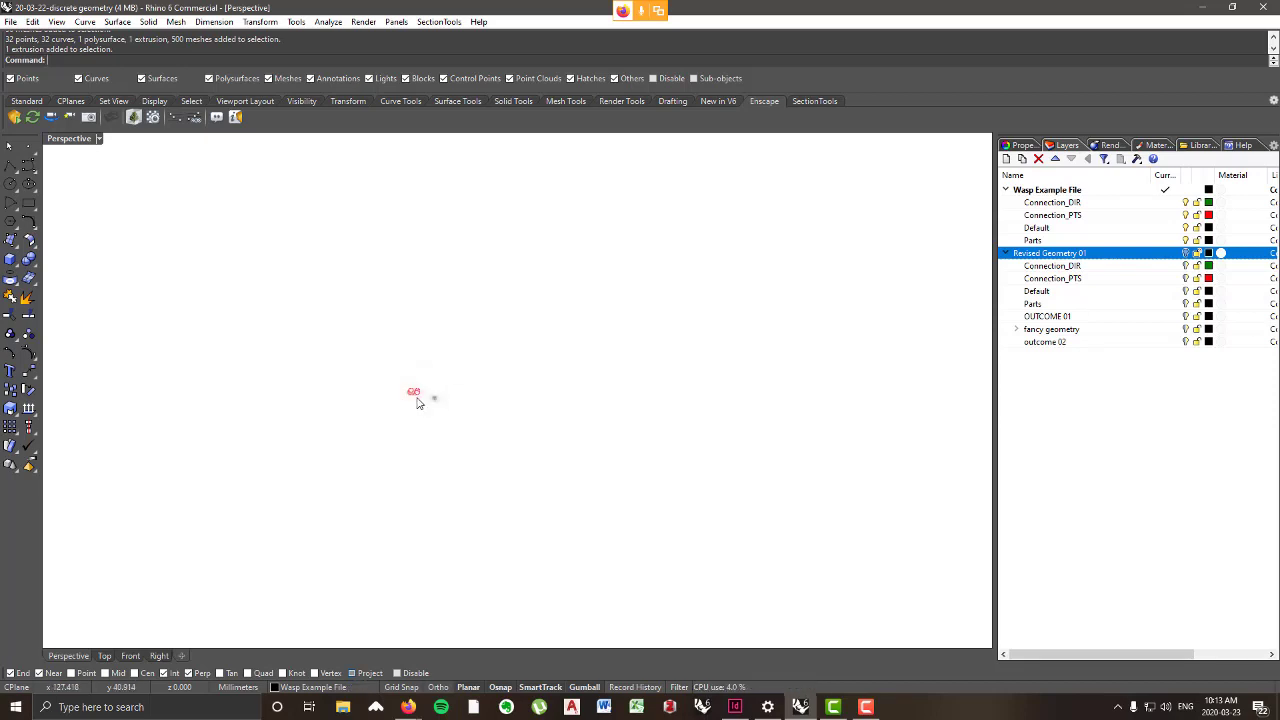
right_drag(490, 384, 486, 368)
drag(915, 428, 750, 275)
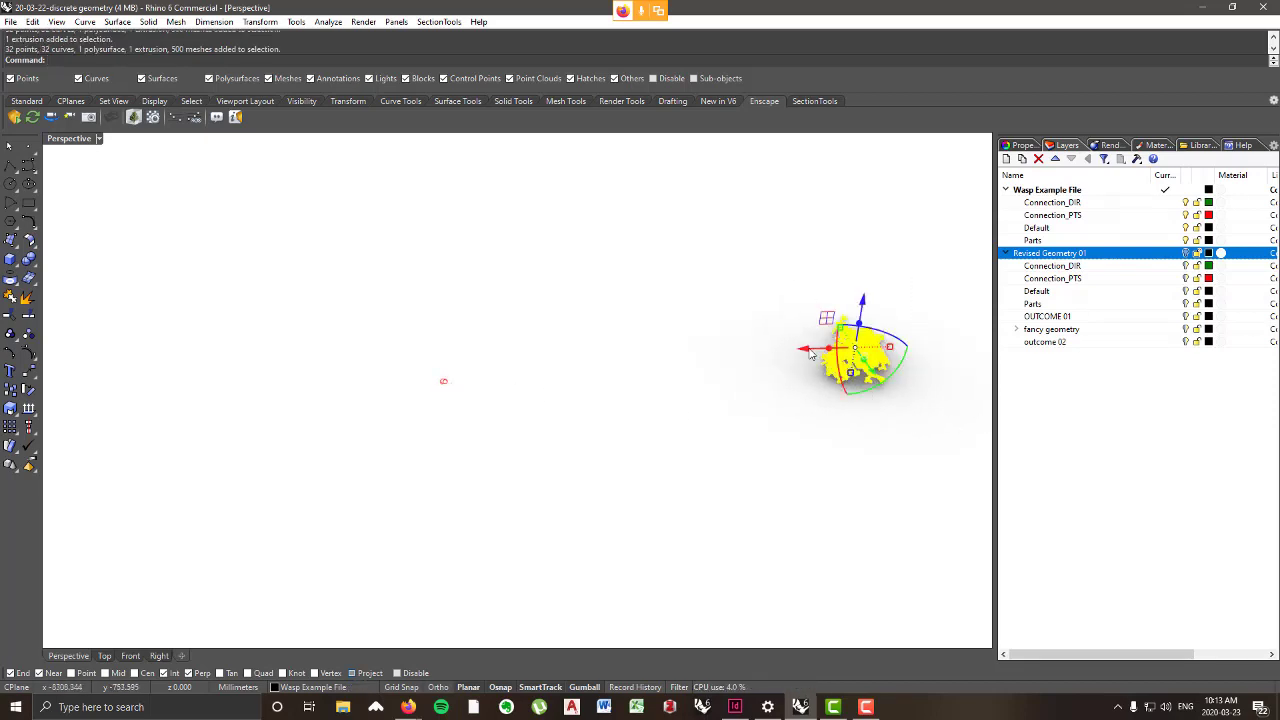
alt+drag(795, 350, 479, 367)
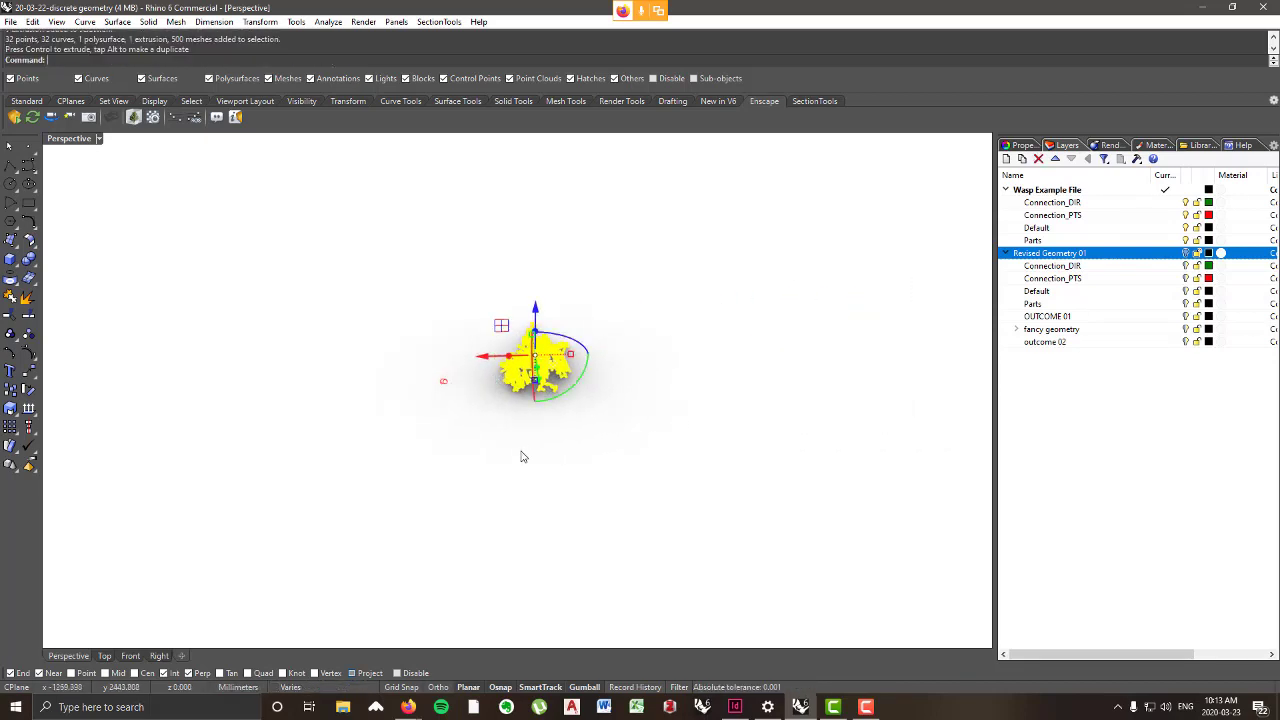
click(523, 457)
- Zoom to the hexagonal bar and the branching part, and examine their connection points and direction lines from several sides
scroll(395, 374, up, 15)
scroll(603, 420, up, 10)
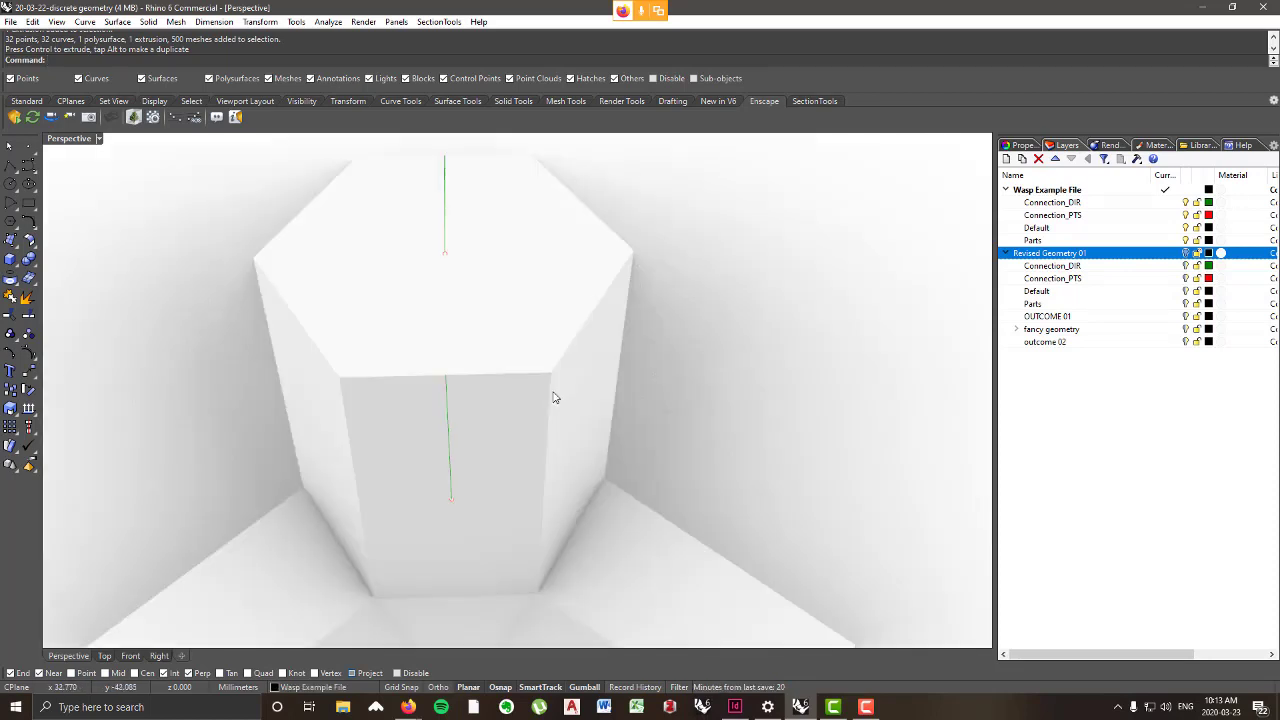
scroll(550, 398, down, 8)
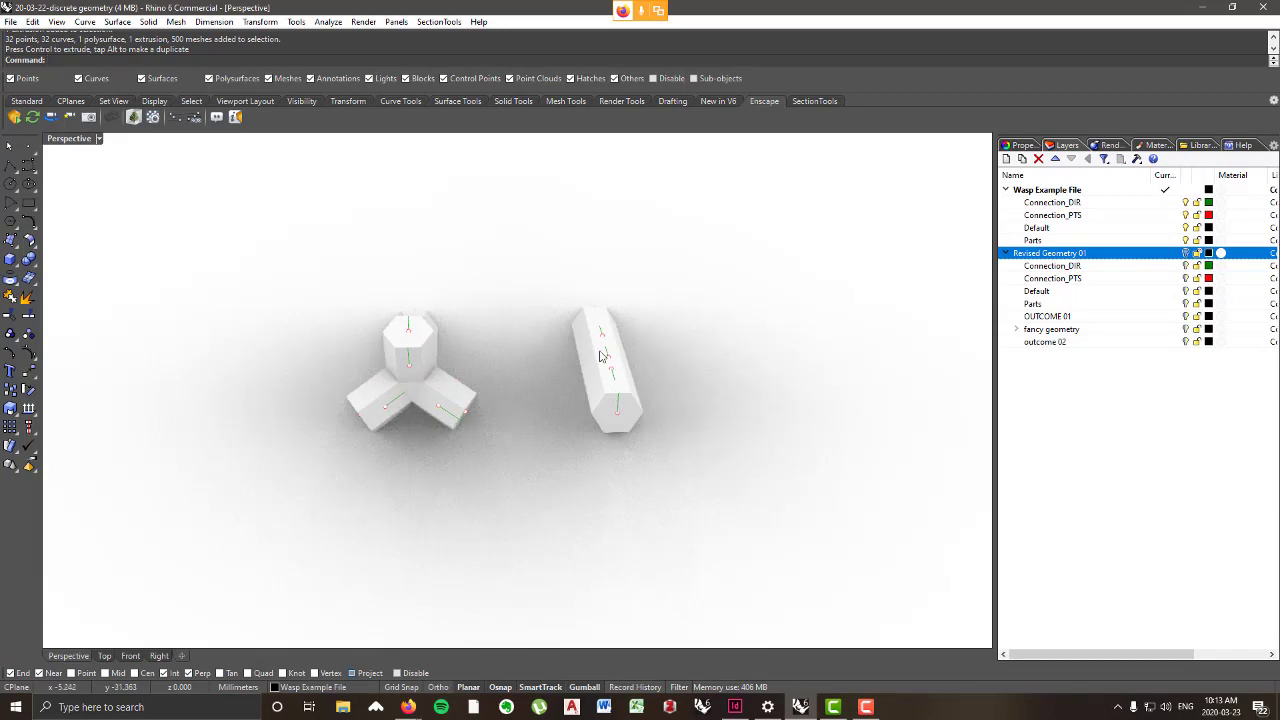
scroll(587, 377, down, 10)
right_drag(587, 377, 246, 416)
drag(261, 365, 419, 422)
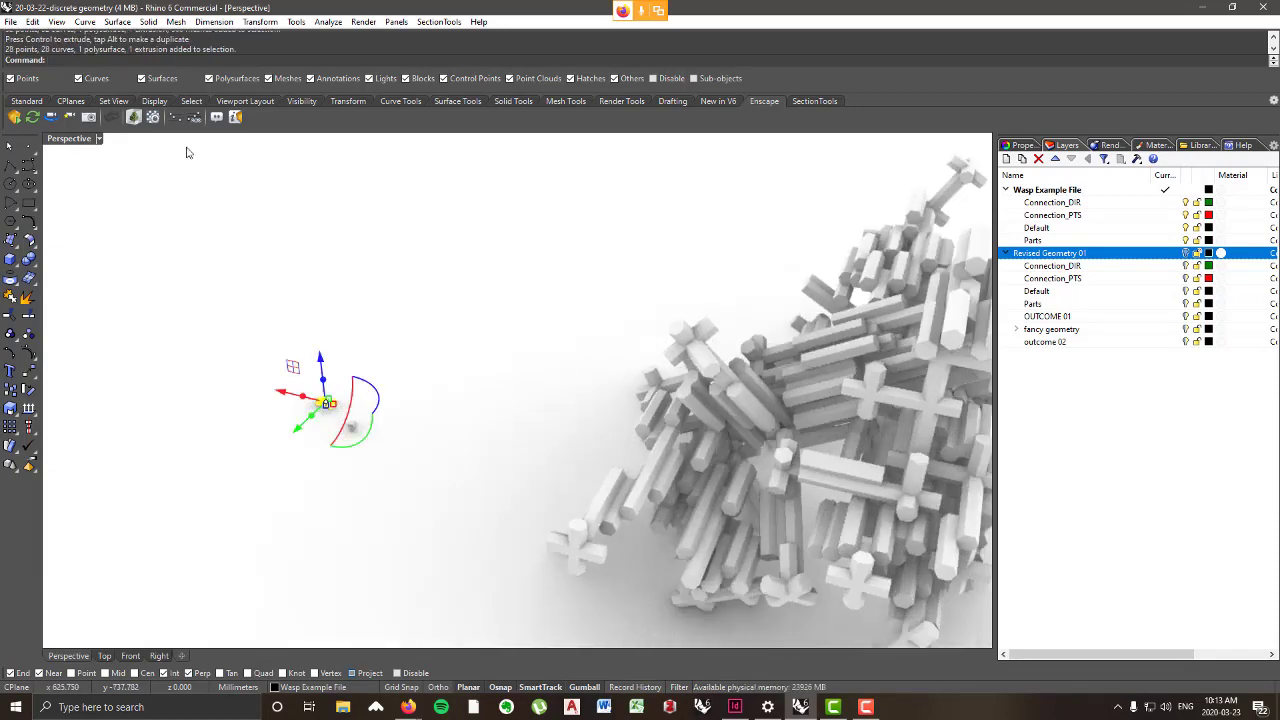
click(57, 22)
mouse_move(97, 131)
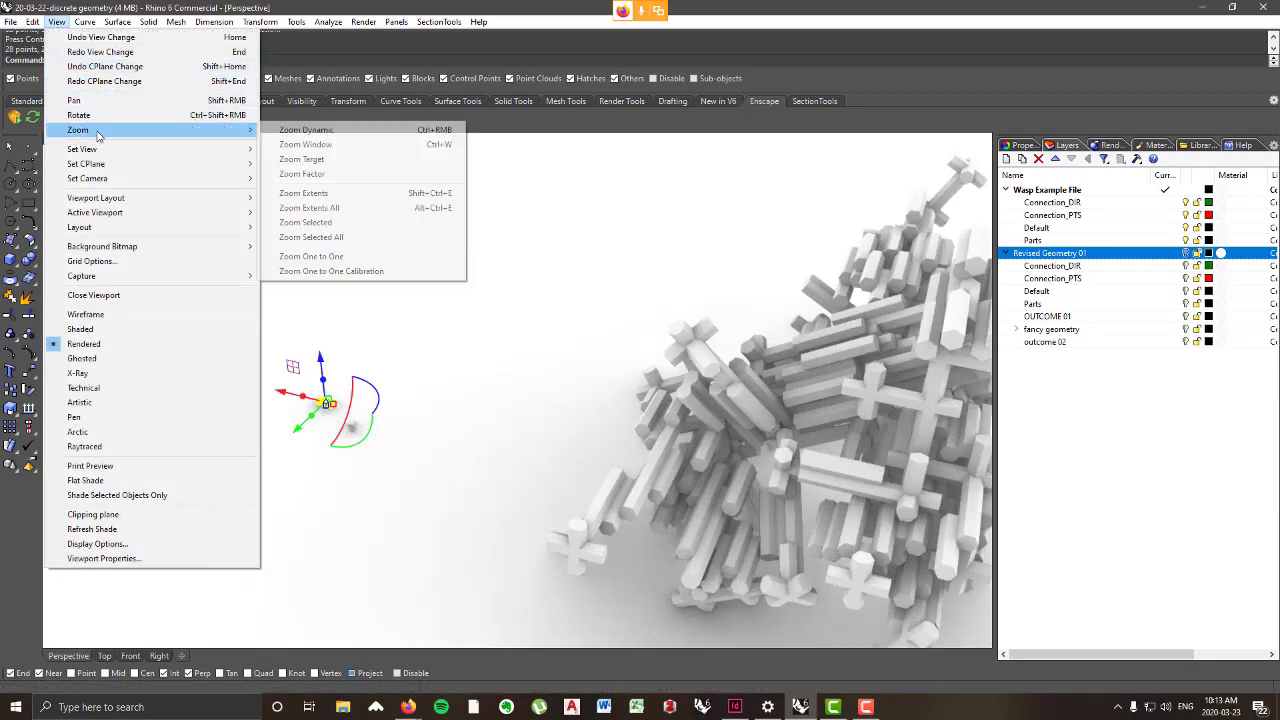
click(305, 222)
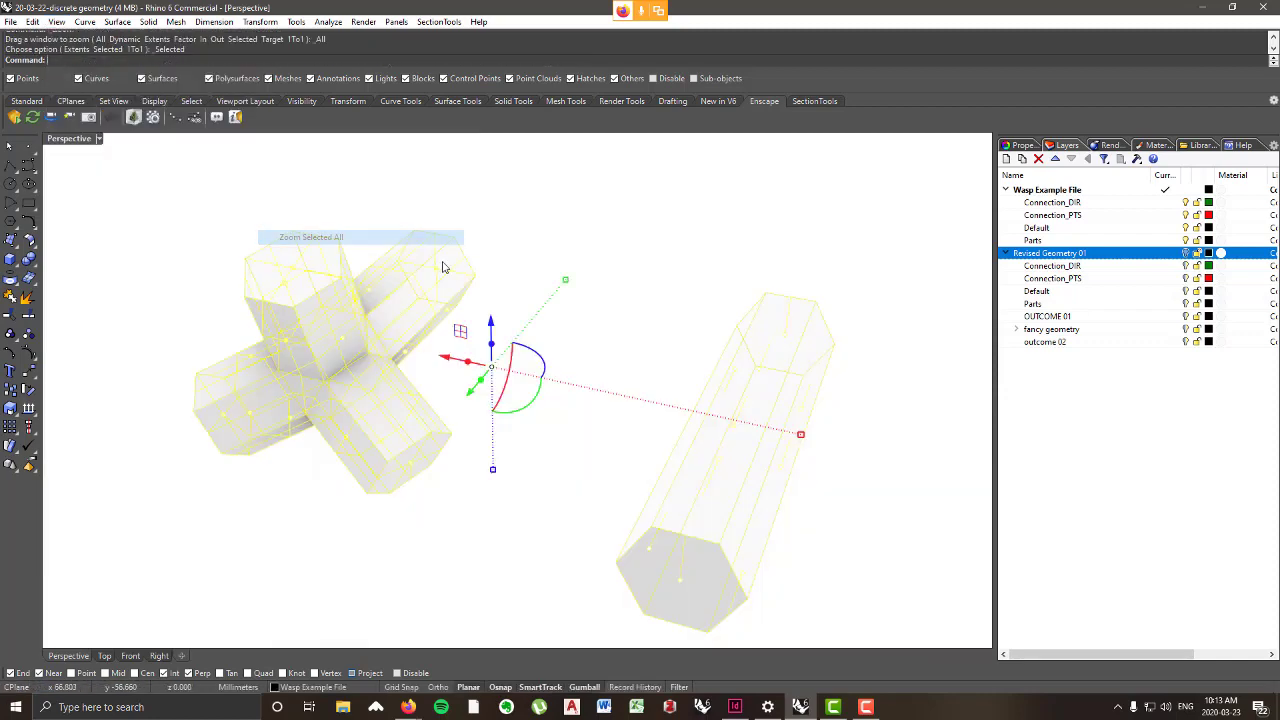
click(615, 200)
right_drag(794, 408, 286, 521)
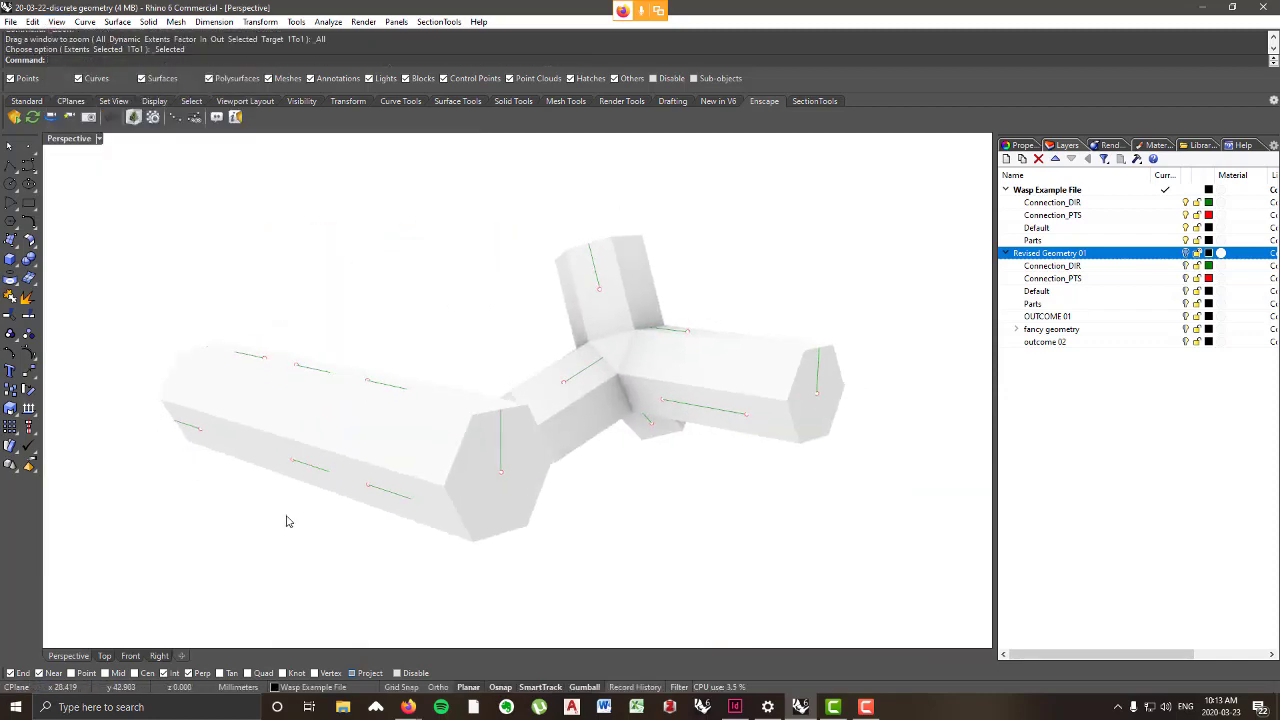
right_drag(406, 447, 583, 433)
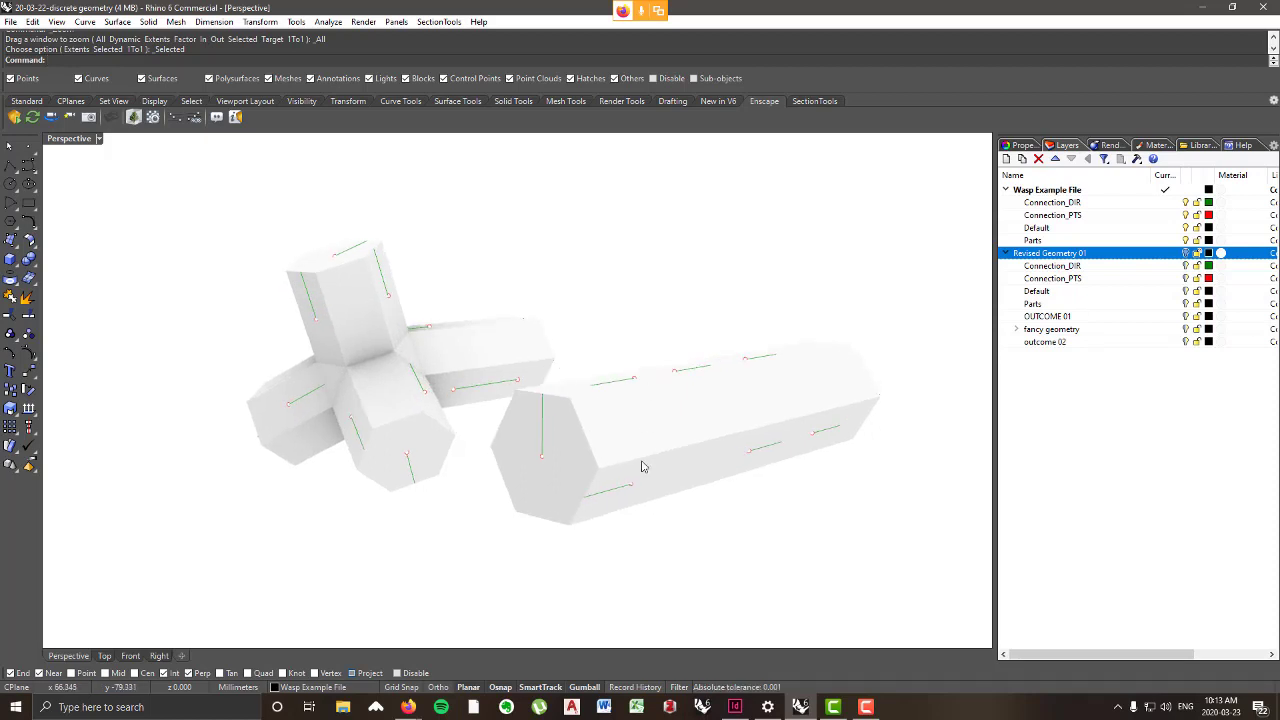
- Set the perspective view to Shaded display and examine the connection geometry on the end face of the hexagonal bar
click(57, 21)
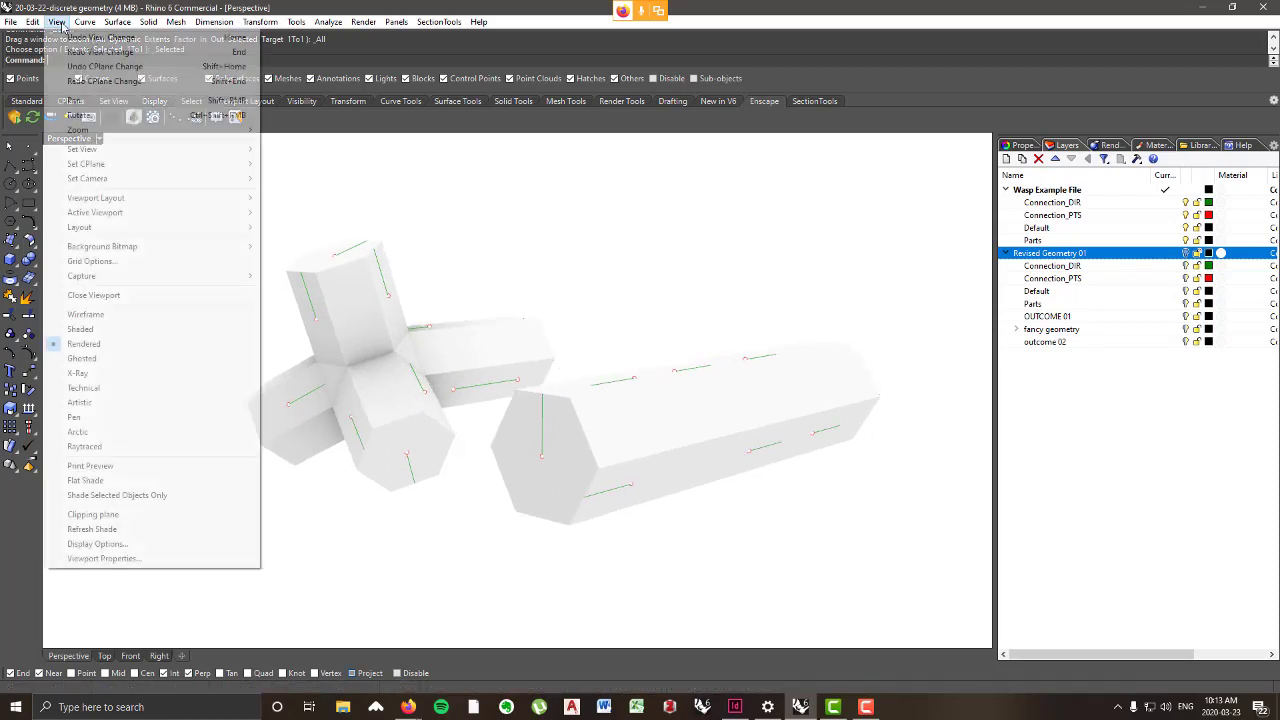
click(80, 329)
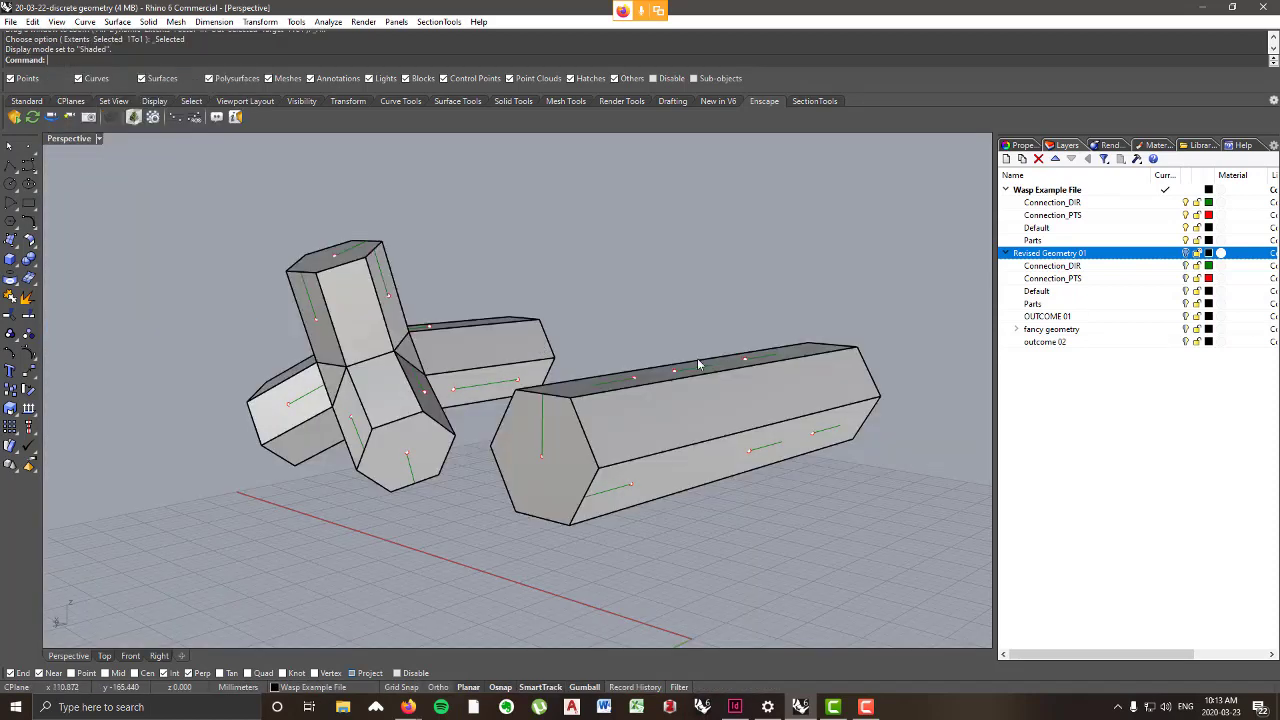
click(545, 431)
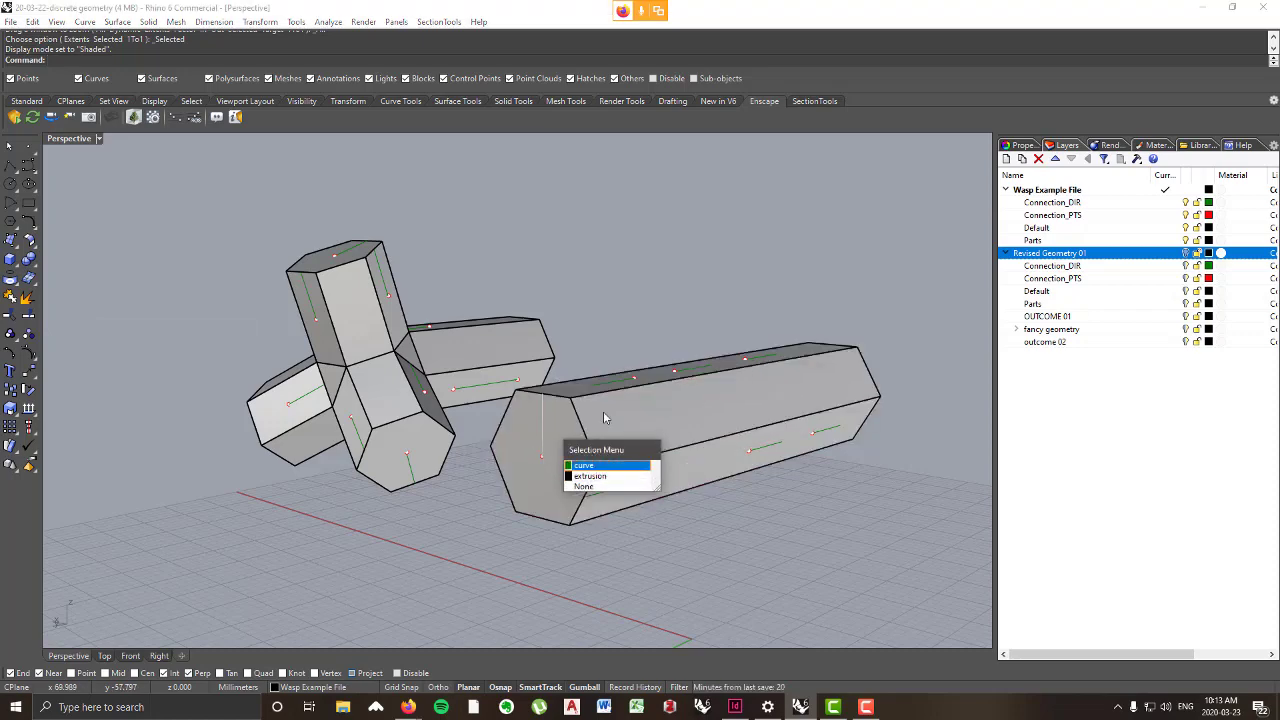
click(681, 328)
scroll(681, 328, down, 7)
right_drag(570, 304, 585, 376)
scroll(635, 323, up, 4)
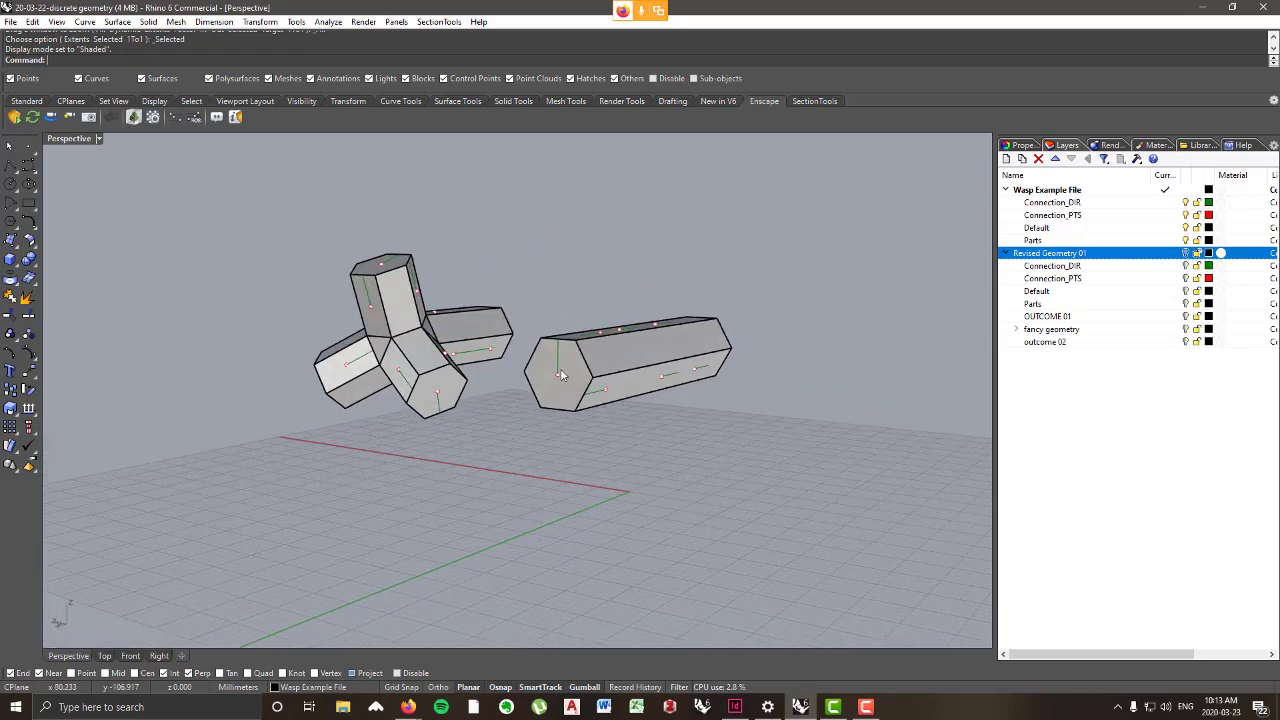
right_drag(852, 361, 804, 421)
- Copy the hexagonal bar with its connection points and lines twice, placing the copies end to end behind it
drag(804, 510, 519, 251)
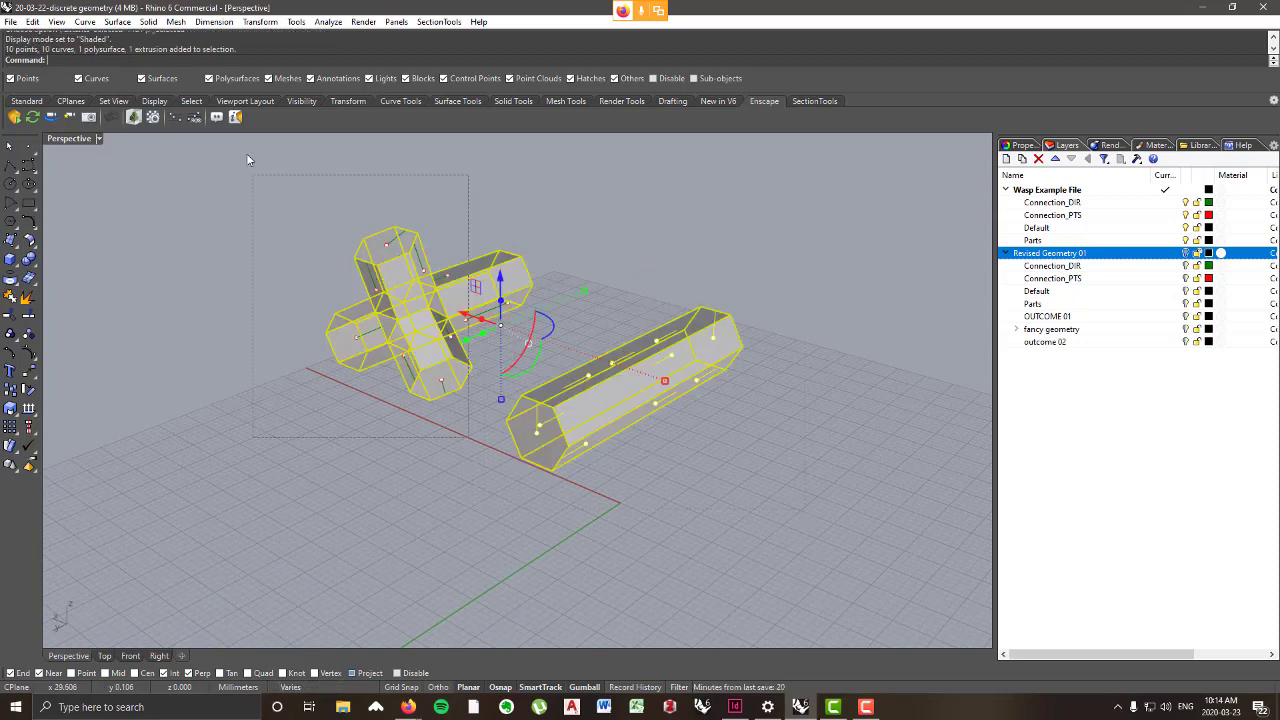
ctrl+click(480, 290)
click(259, 21)
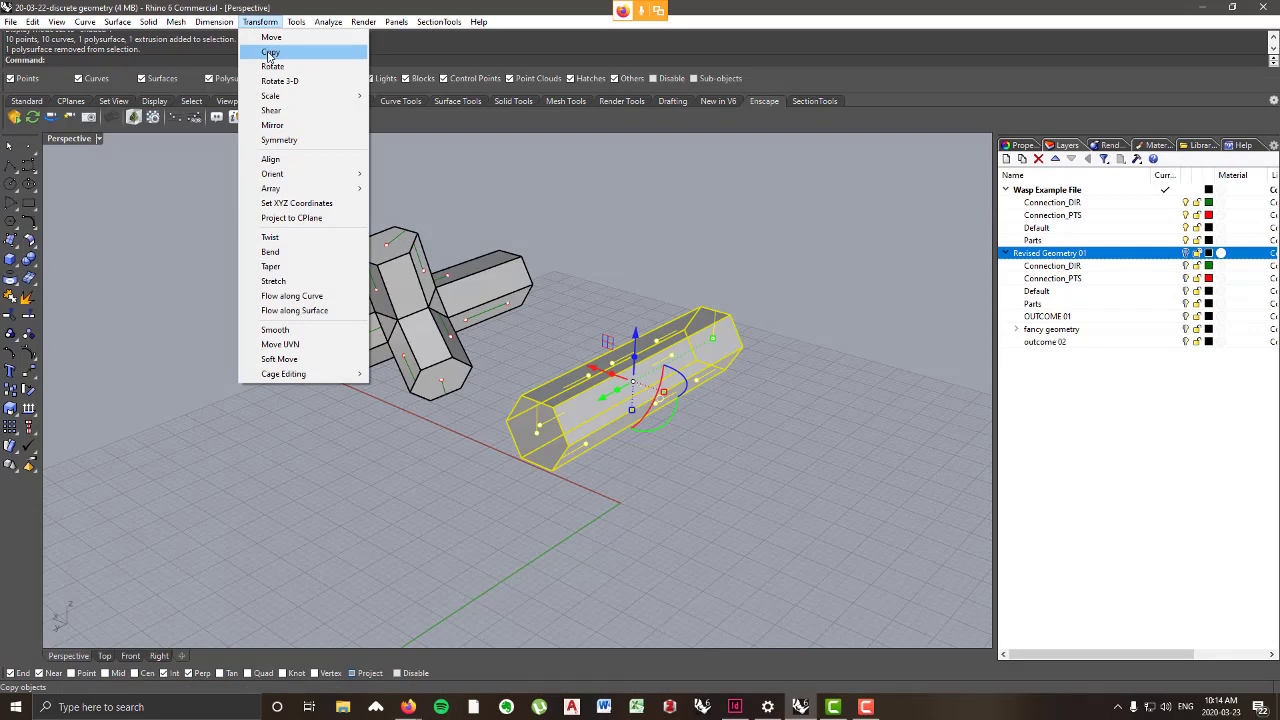
click(272, 56)
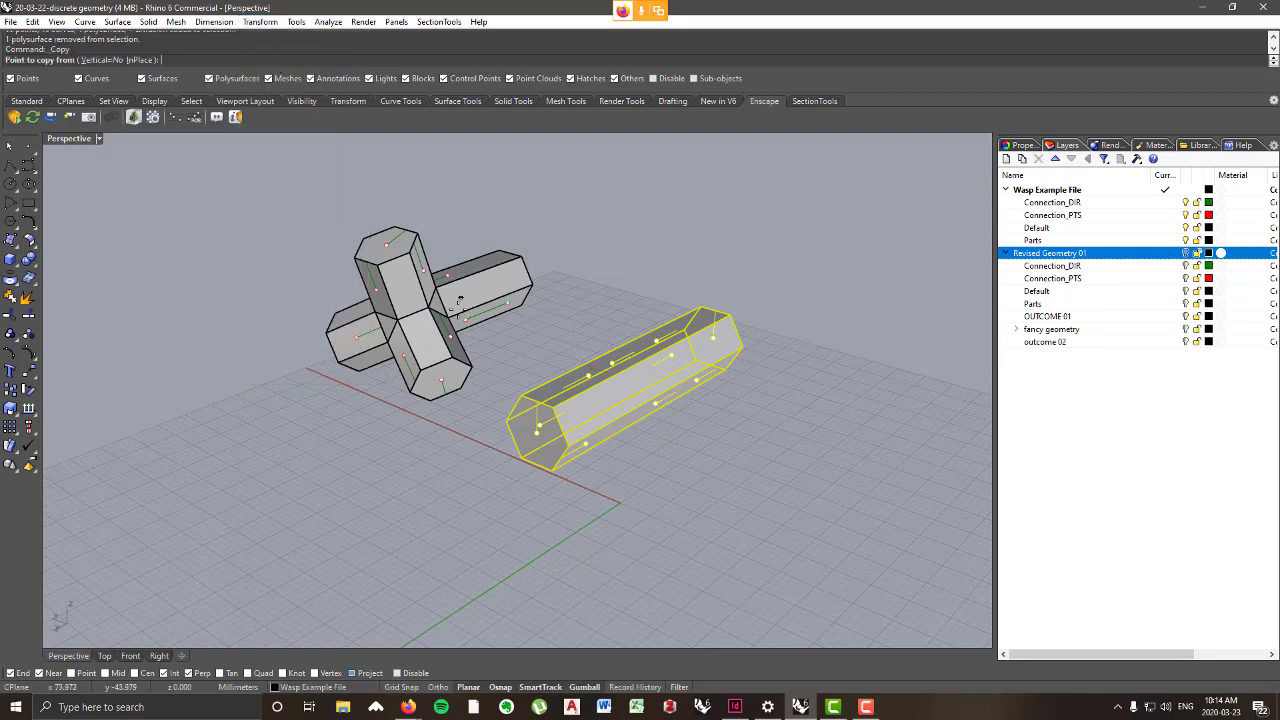
click(522, 406)
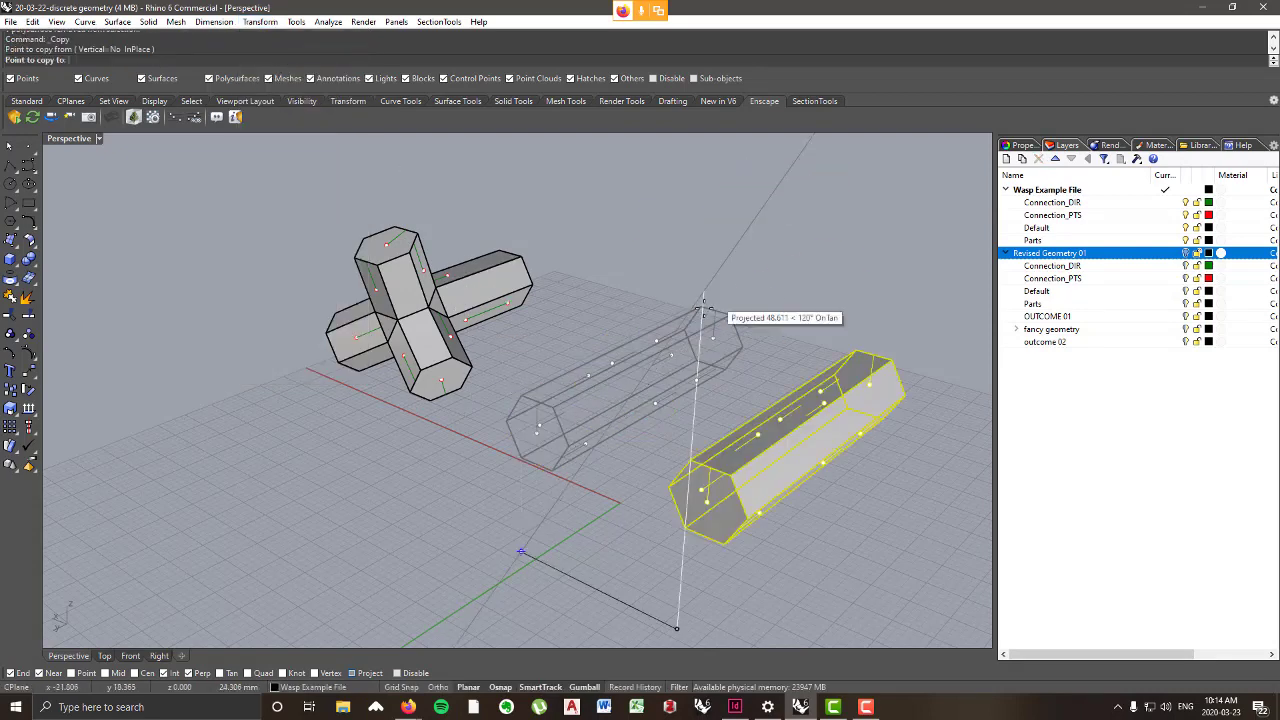
click(695, 318)
click(827, 240)
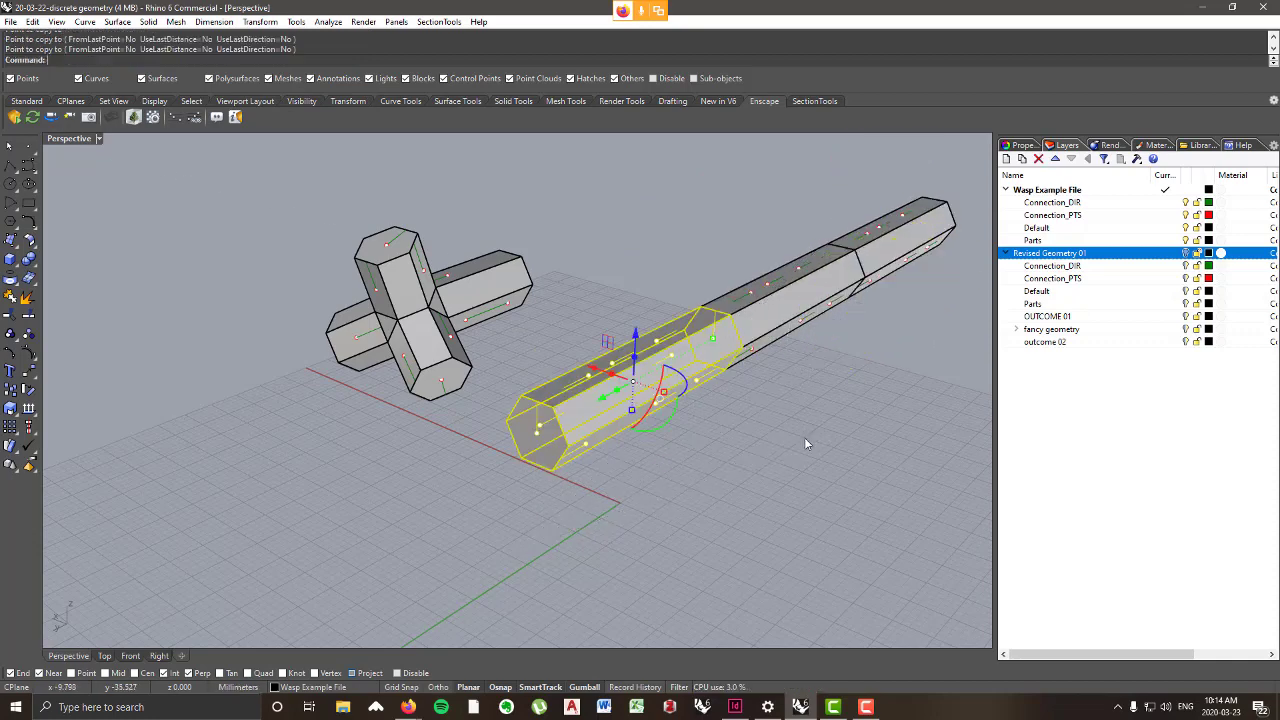
right_click(806, 437)
- Group the front hexagonal bar with its connection points and direction lines, leaving the neighbouring bar out of the group
right_drag(806, 437, 722, 297)
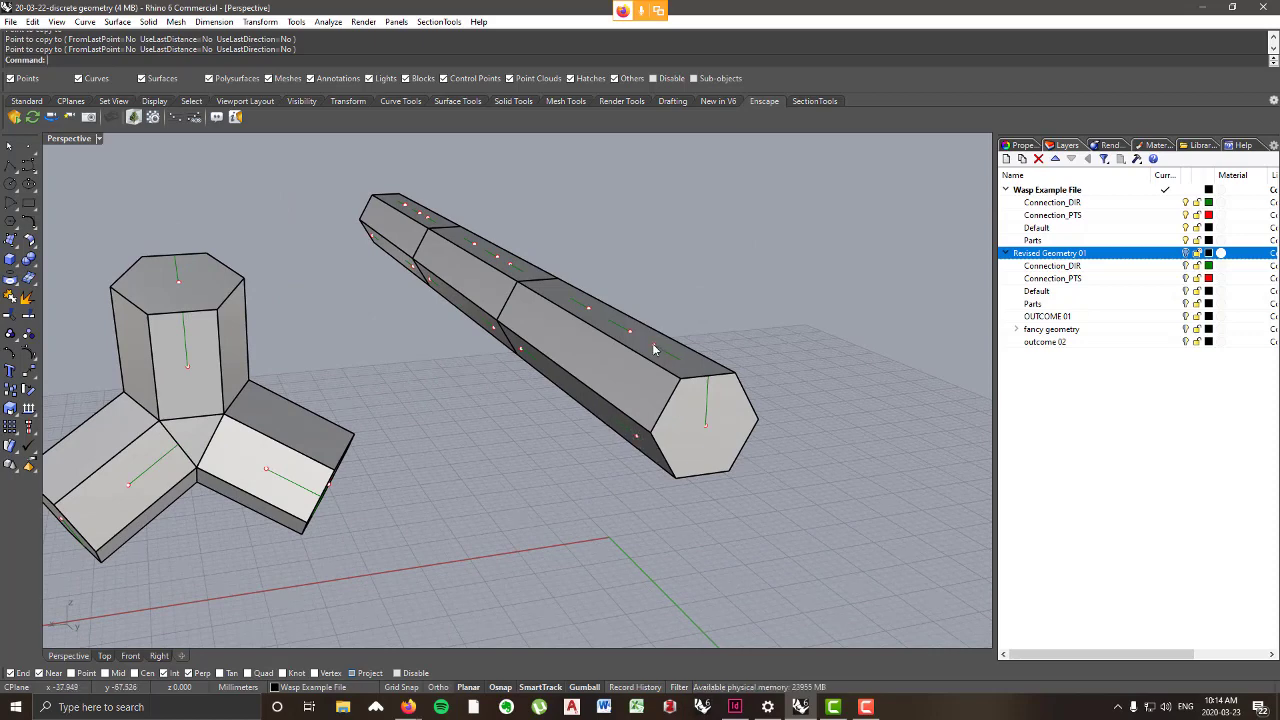
right_drag(689, 372, 734, 408)
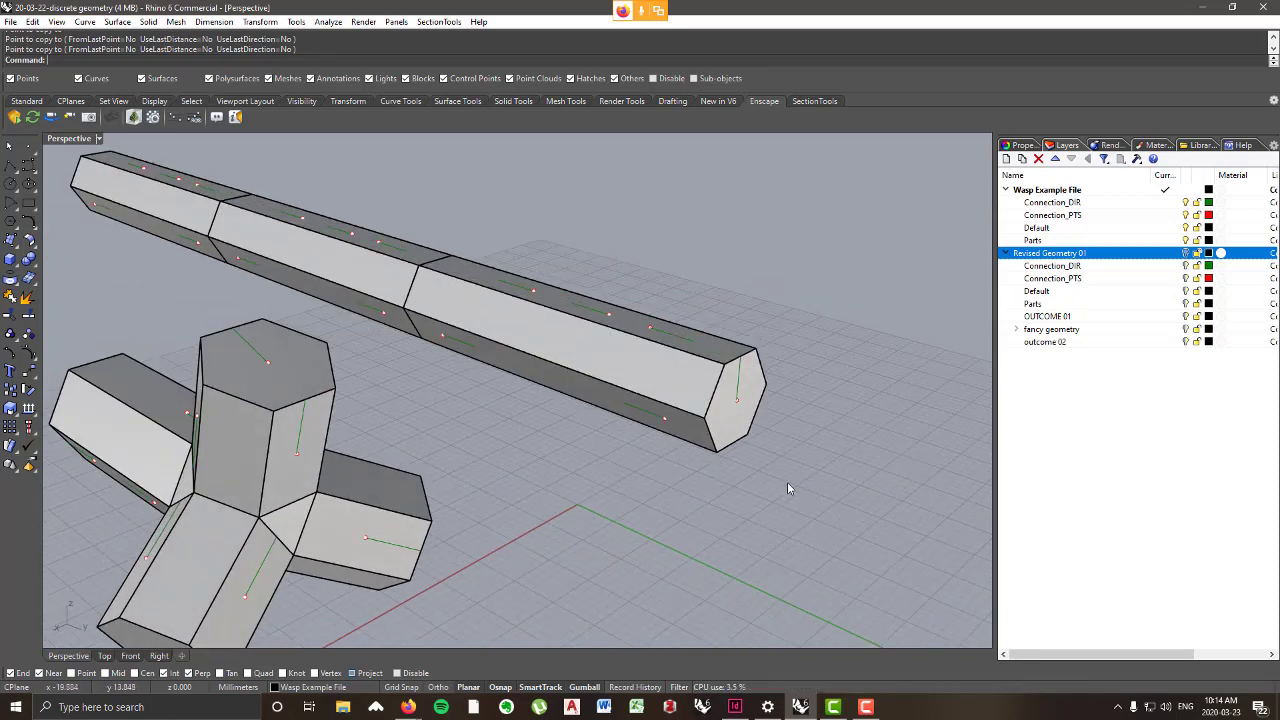
drag(787, 483, 463, 283)
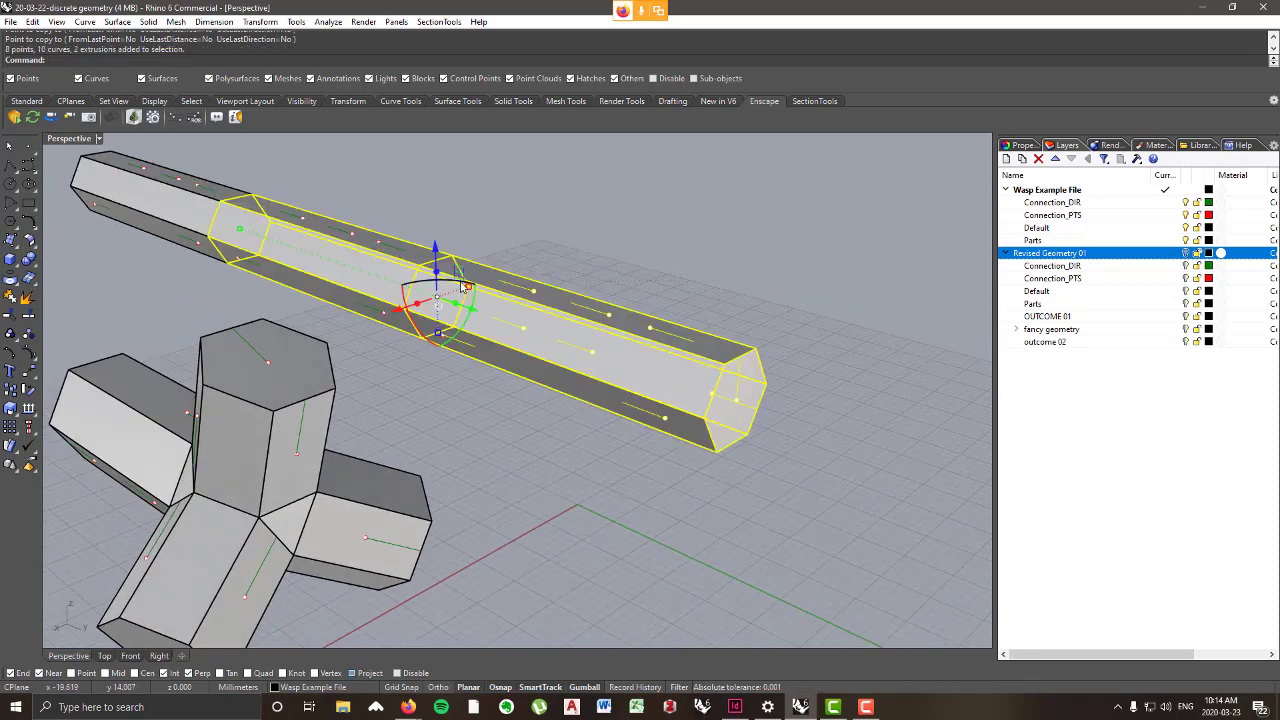
ctrl+click(300, 278)
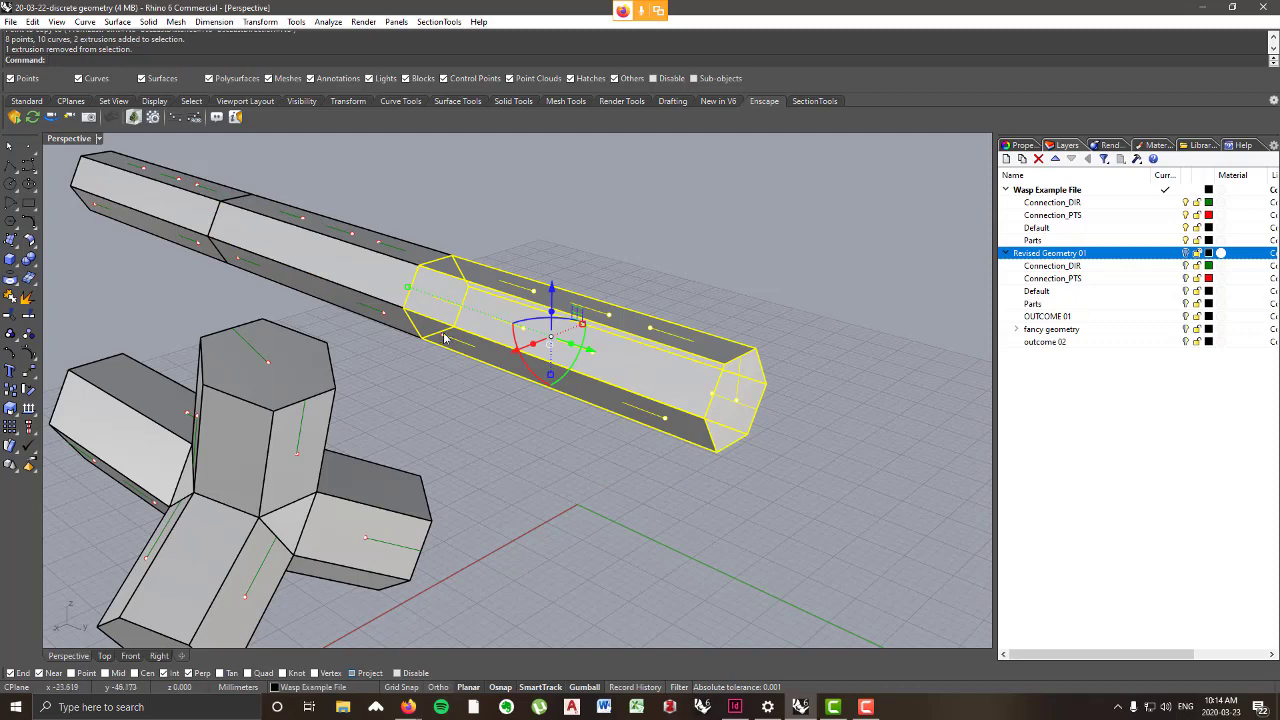
scroll(460, 339, up, 2)
scroll(687, 424, up, 2)
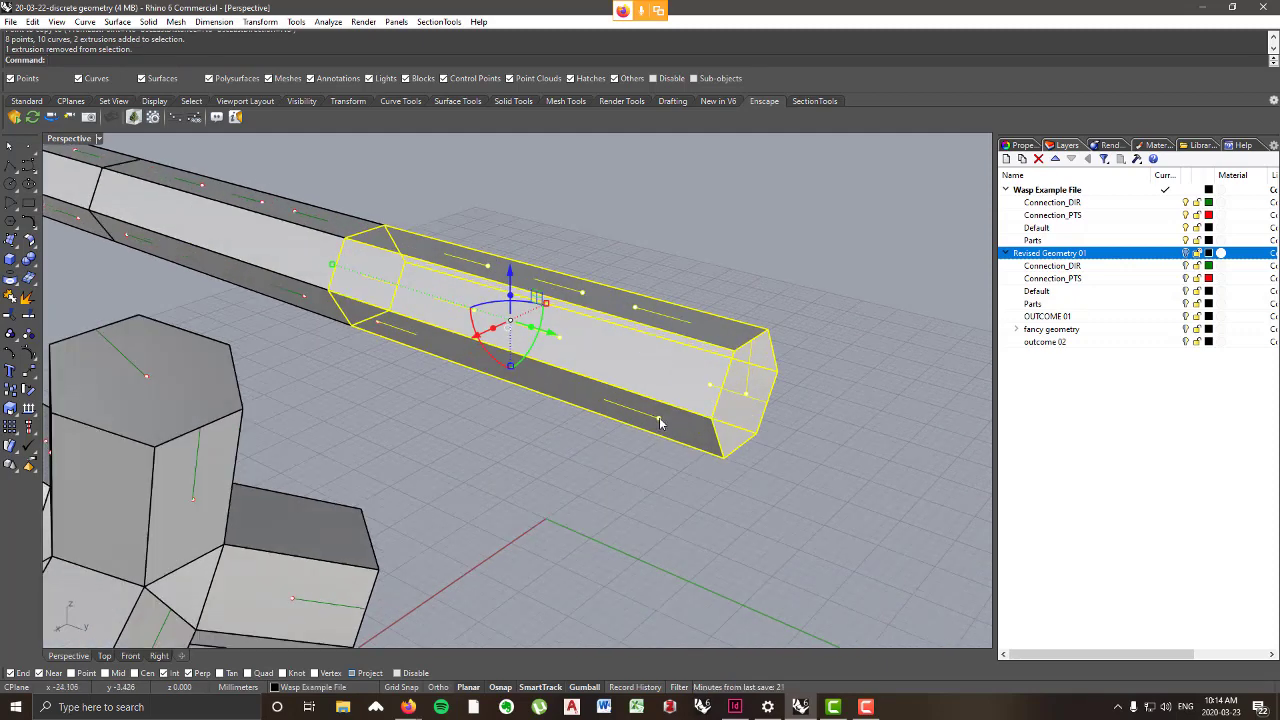
click(259, 21)
right_drag(675, 185, 691, 237)
key(ctrl+g)
right_drag(630, 447, 651, 427)
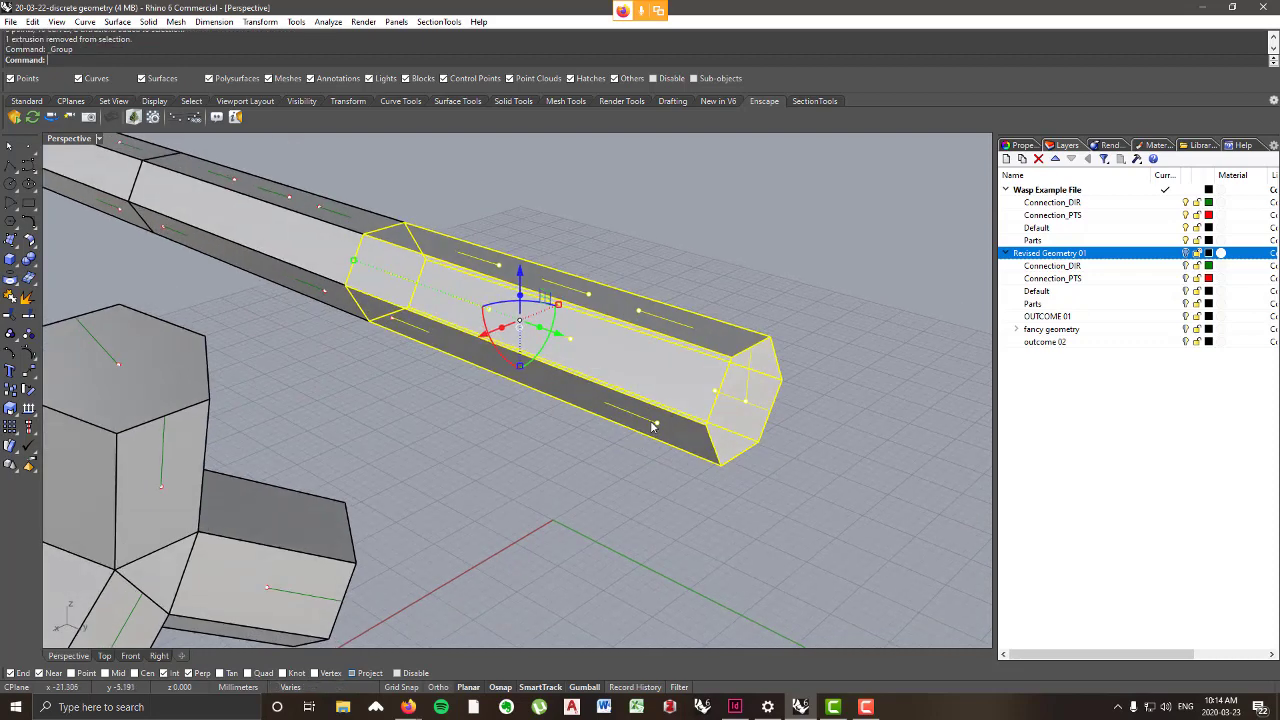
- Try to move the grouped bar from its lower side connection point to a connection point on its upper face, and undo the move
click(259, 21)
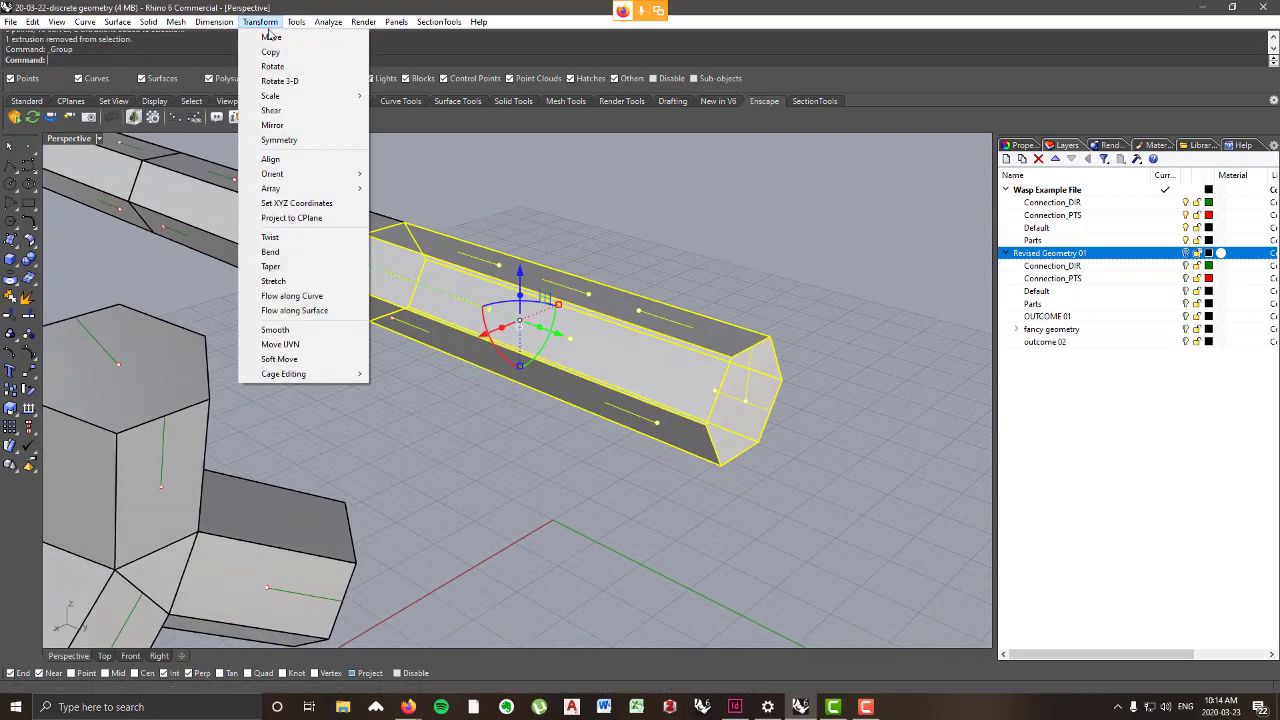
click(272, 34)
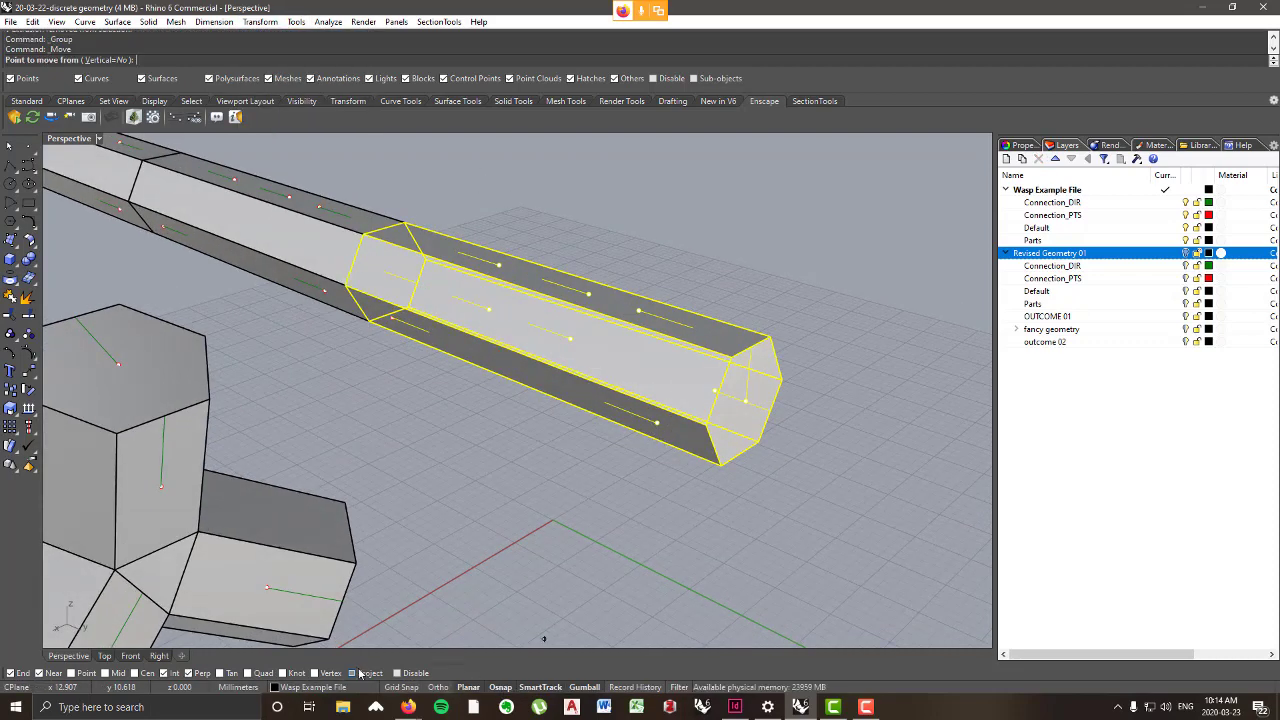
click(664, 424)
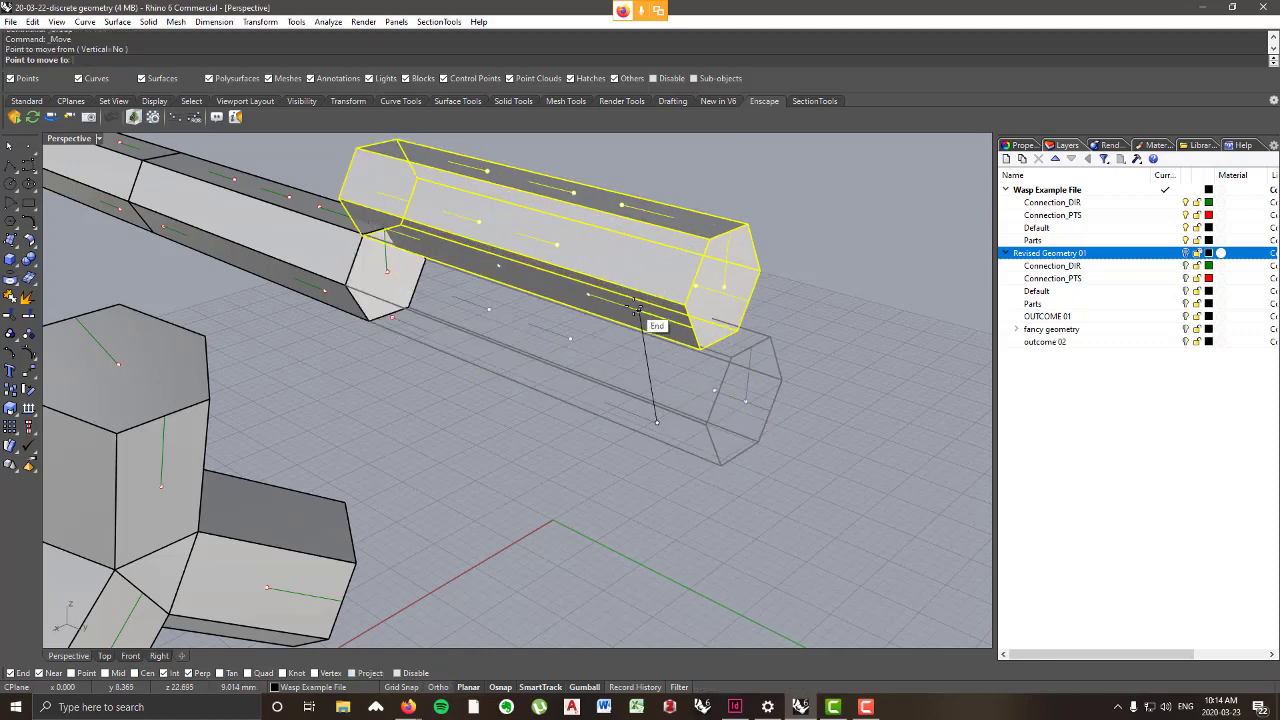
click(638, 311)
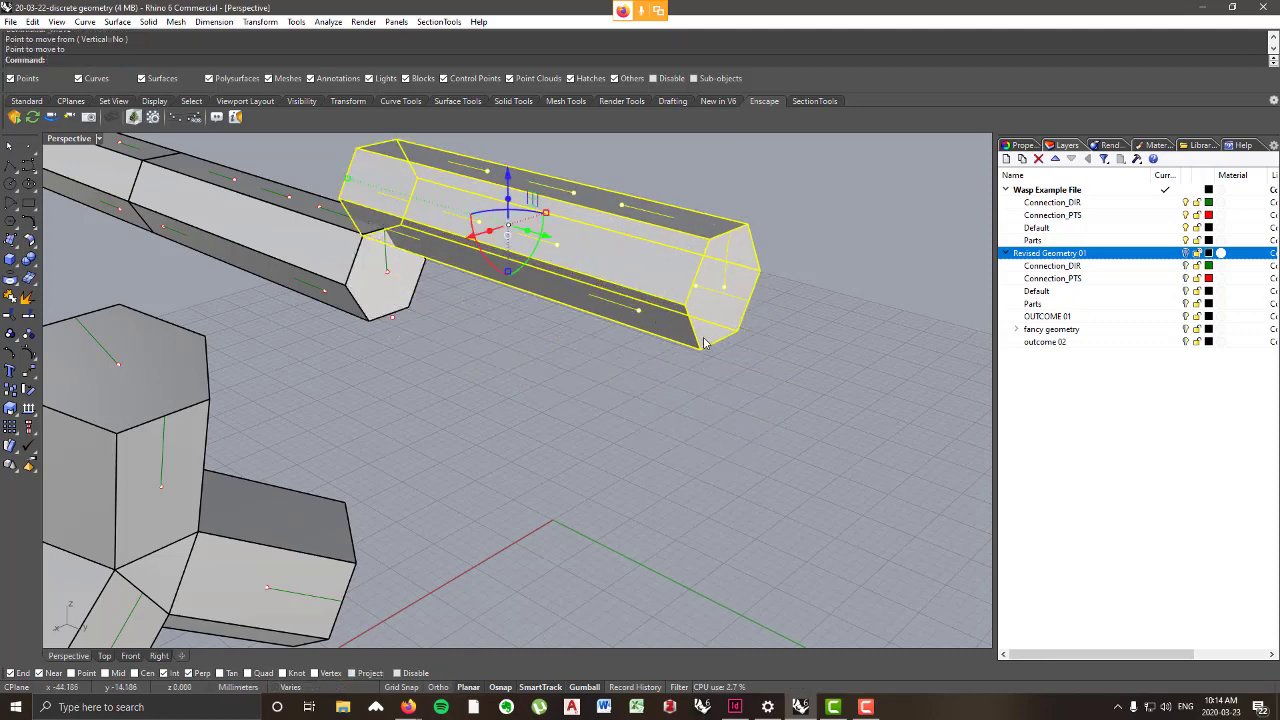
key(ctrl+z)
- Copy the grouped bar from its lower side connection point to the matching connection point on the original bar's upper face
click(260, 21)
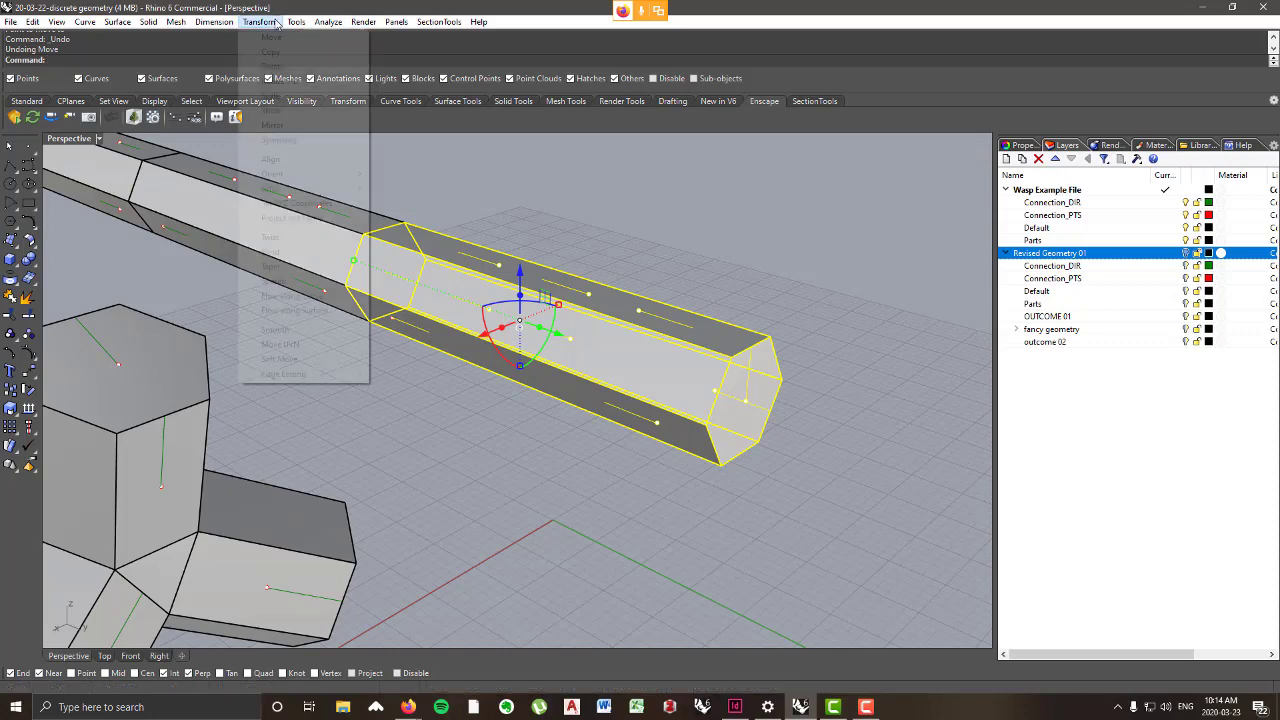
click(280, 60)
click(683, 424)
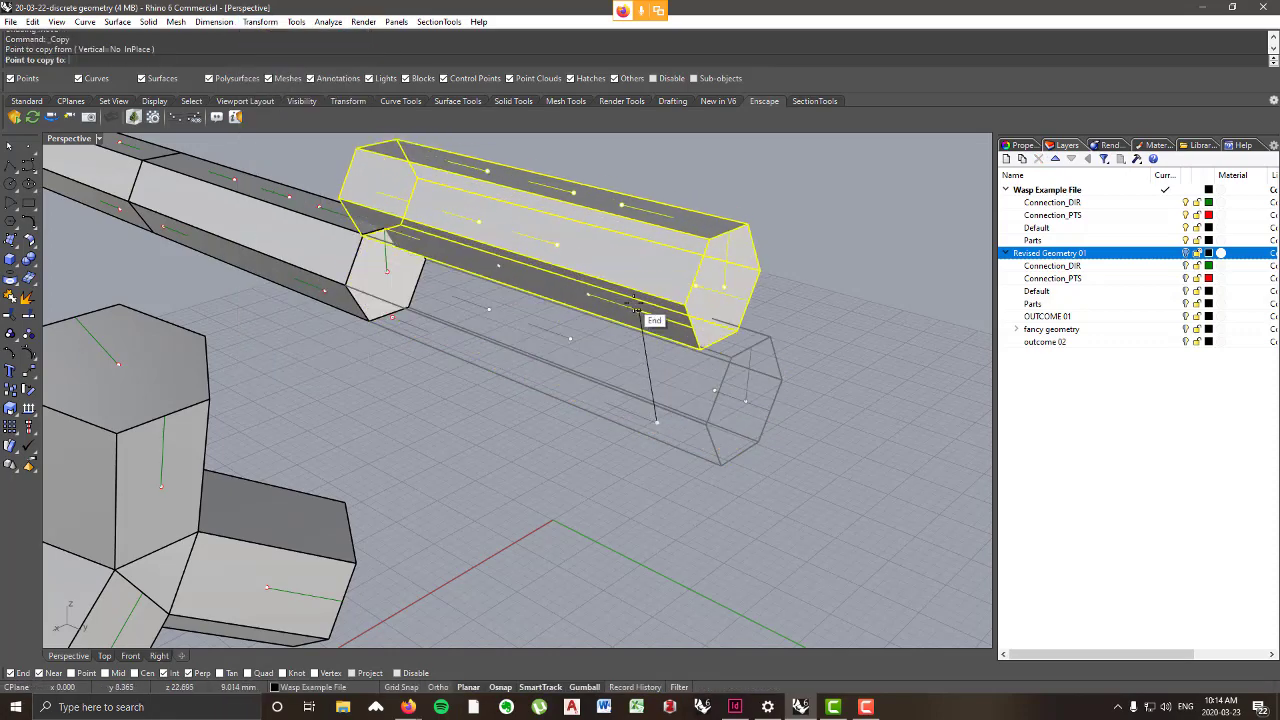
click(680, 308)
key(Return)
- Rotate the copied bar in 3D about the shared connection direction line until its face lies flush on the lower bar's upper face
right_drag(674, 312, 604, 221)
scroll(664, 352, up, 5)
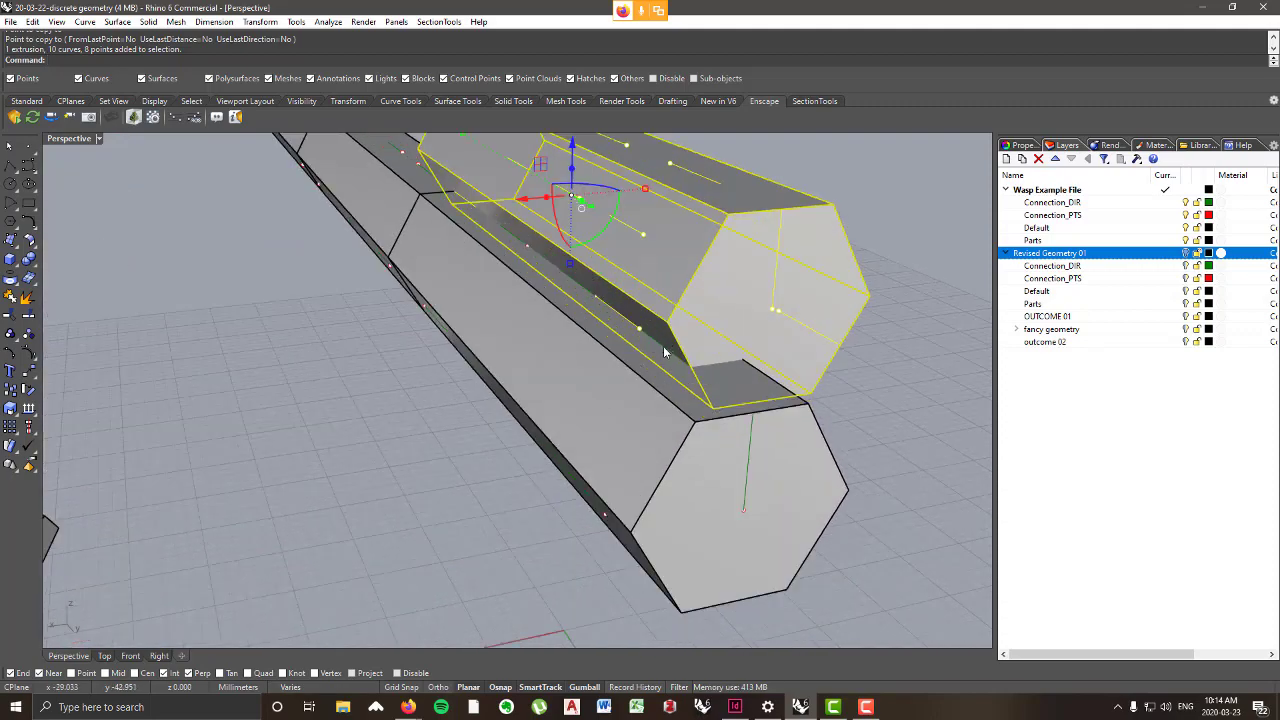
scroll(652, 324, down, 3)
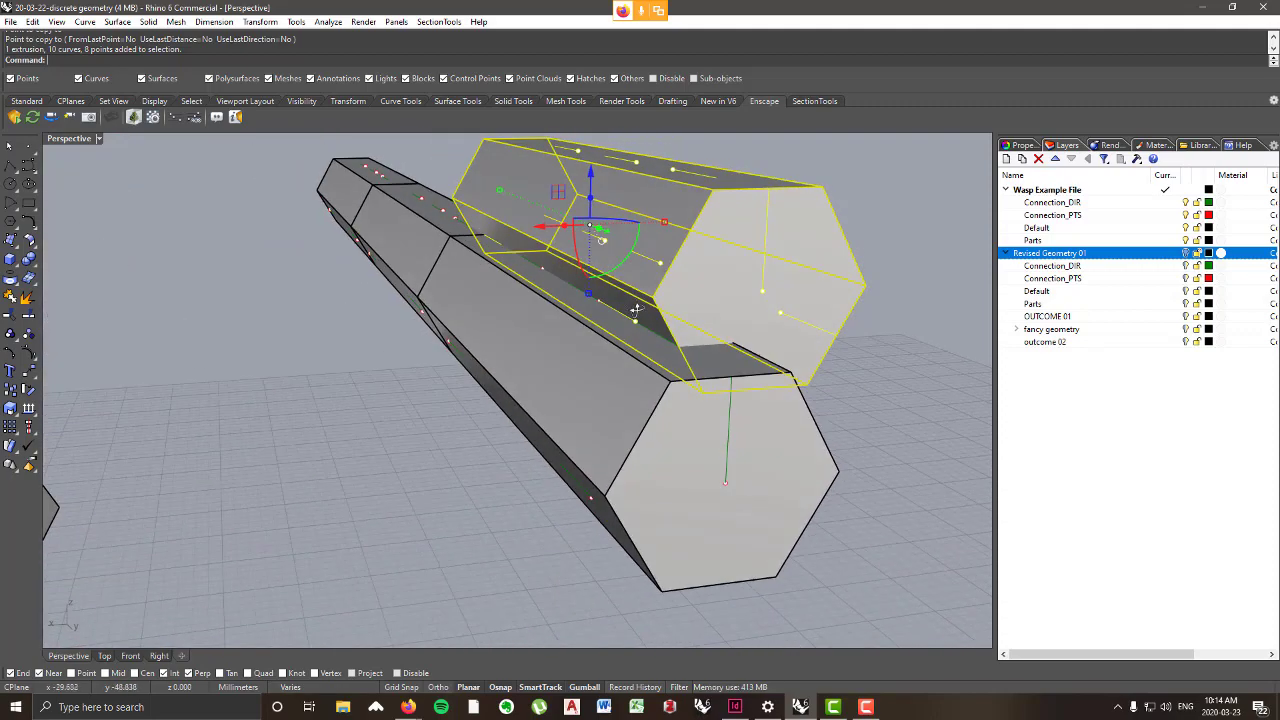
scroll(652, 326, up, 3)
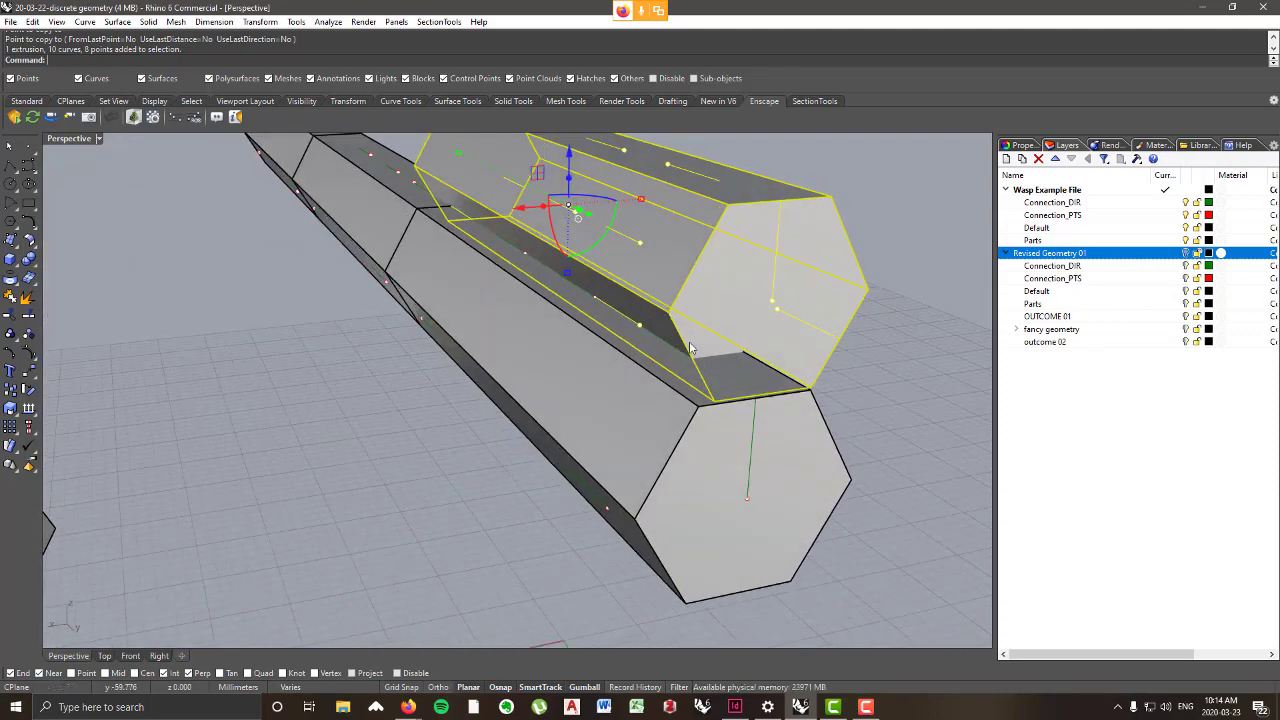
scroll(698, 360, down, 3)
scroll(690, 375, up, 4)
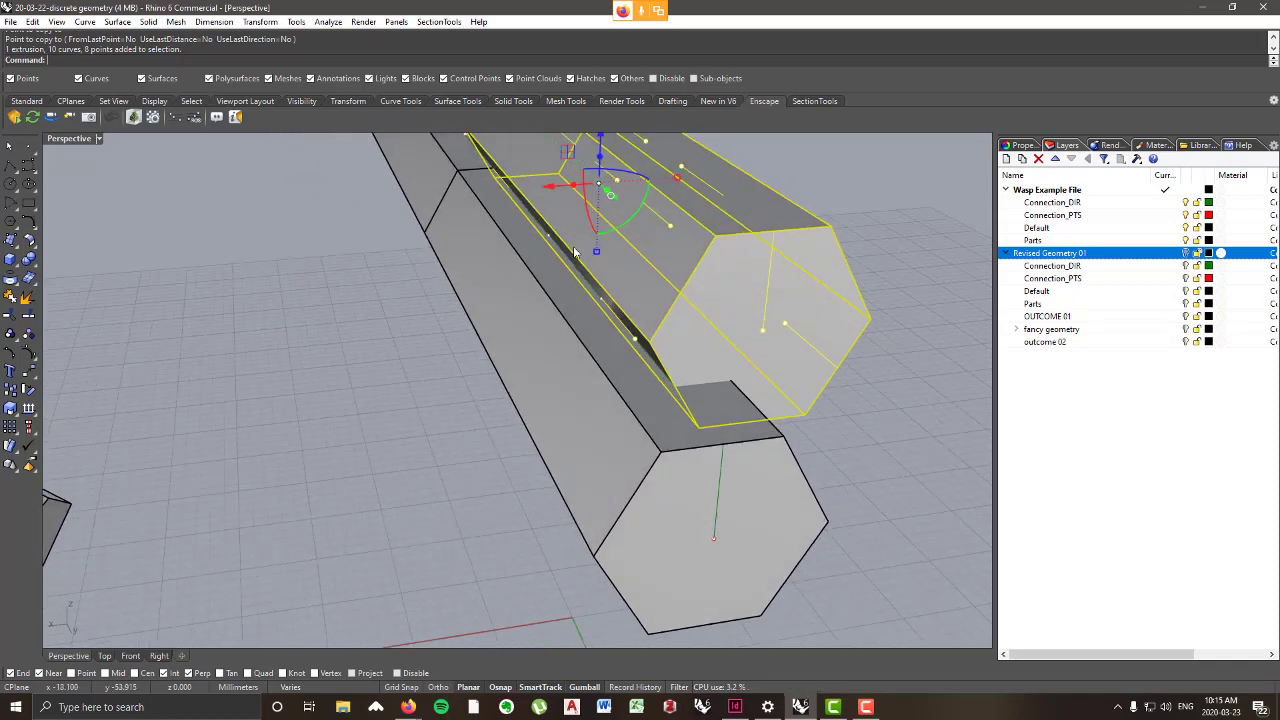
click(260, 21)
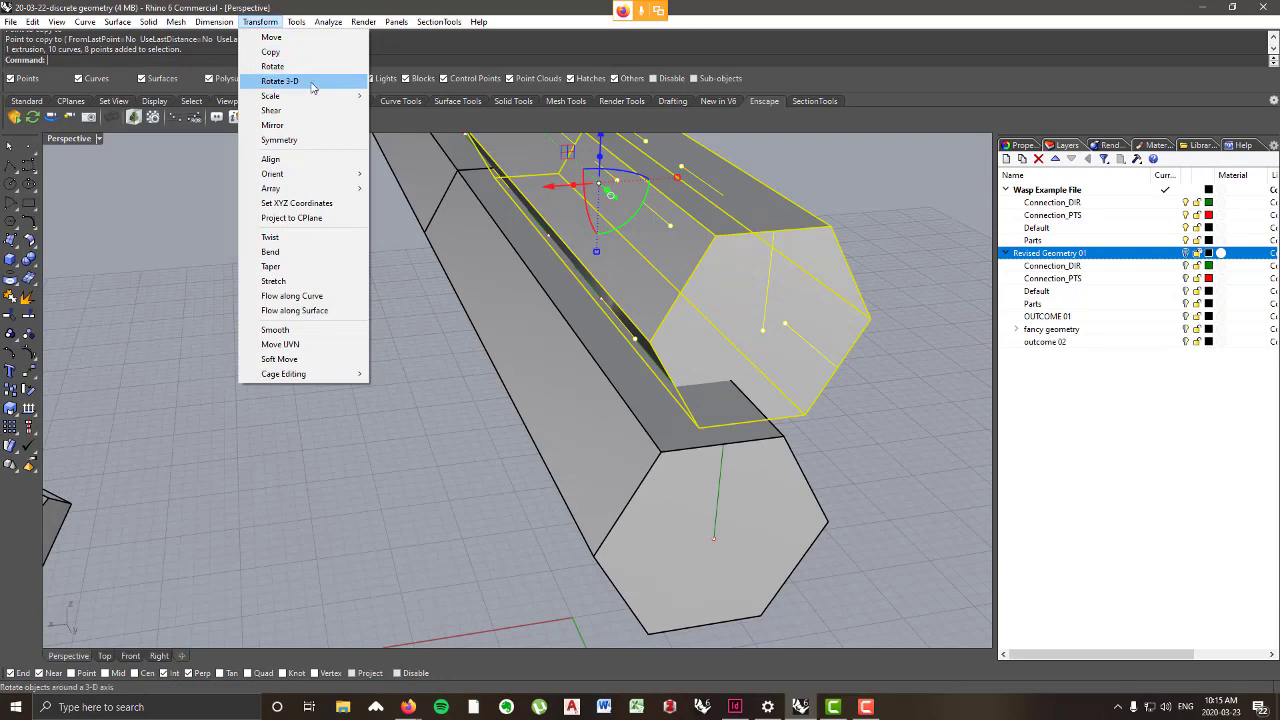
click(275, 84)
click(601, 297)
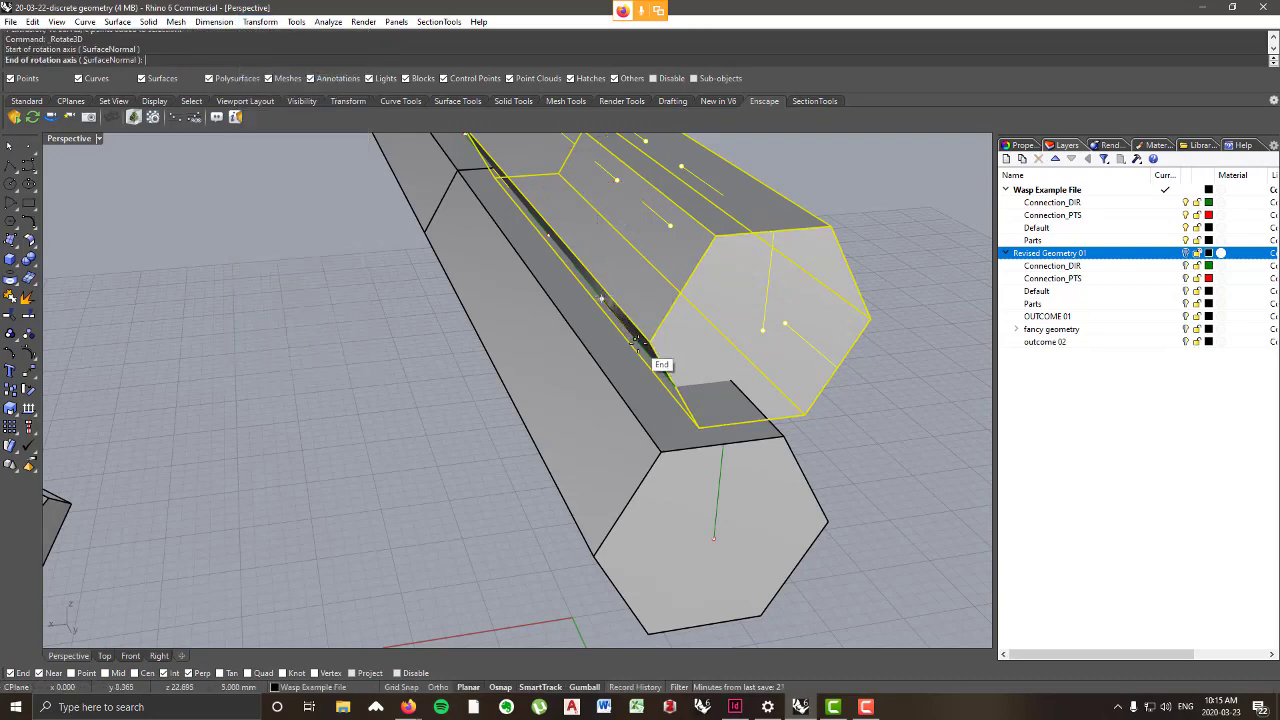
click(634, 338)
click(650, 343)
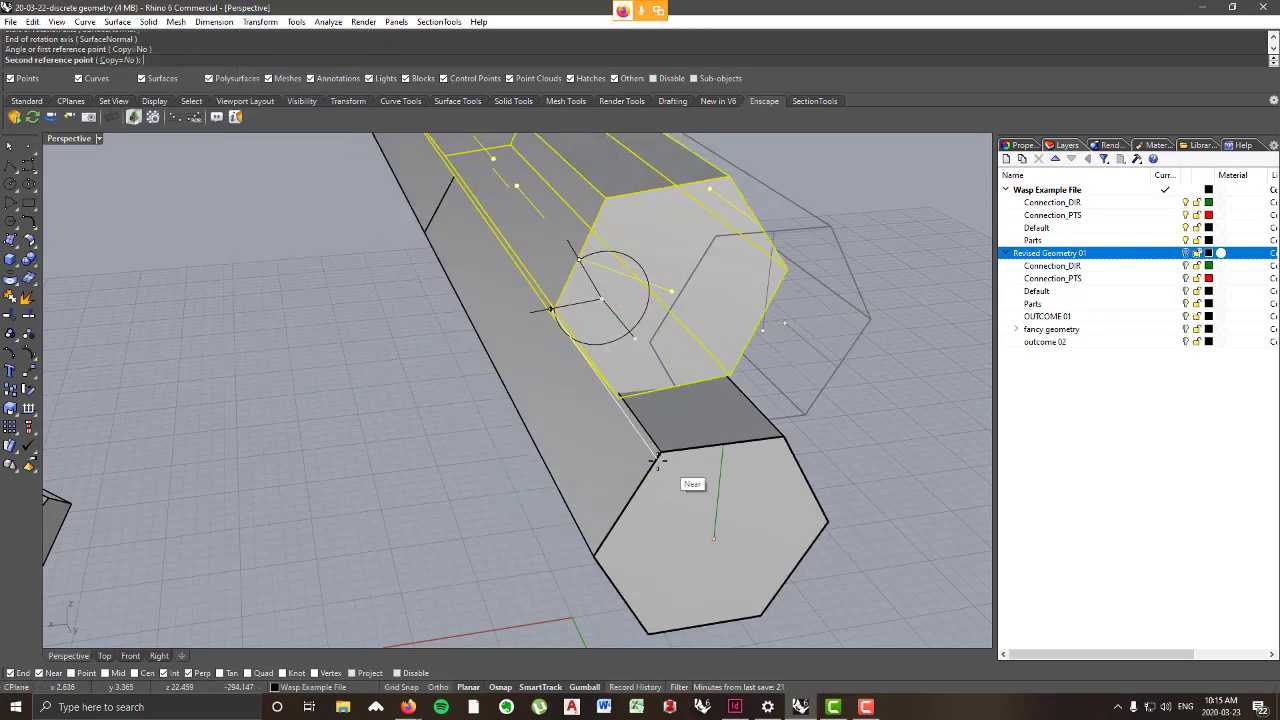
click(660, 445)
- Rotate the upper bar about its connection point to reverse its direction line, so it extends past the end of the lower bar
right_drag(572, 388, 659, 368)
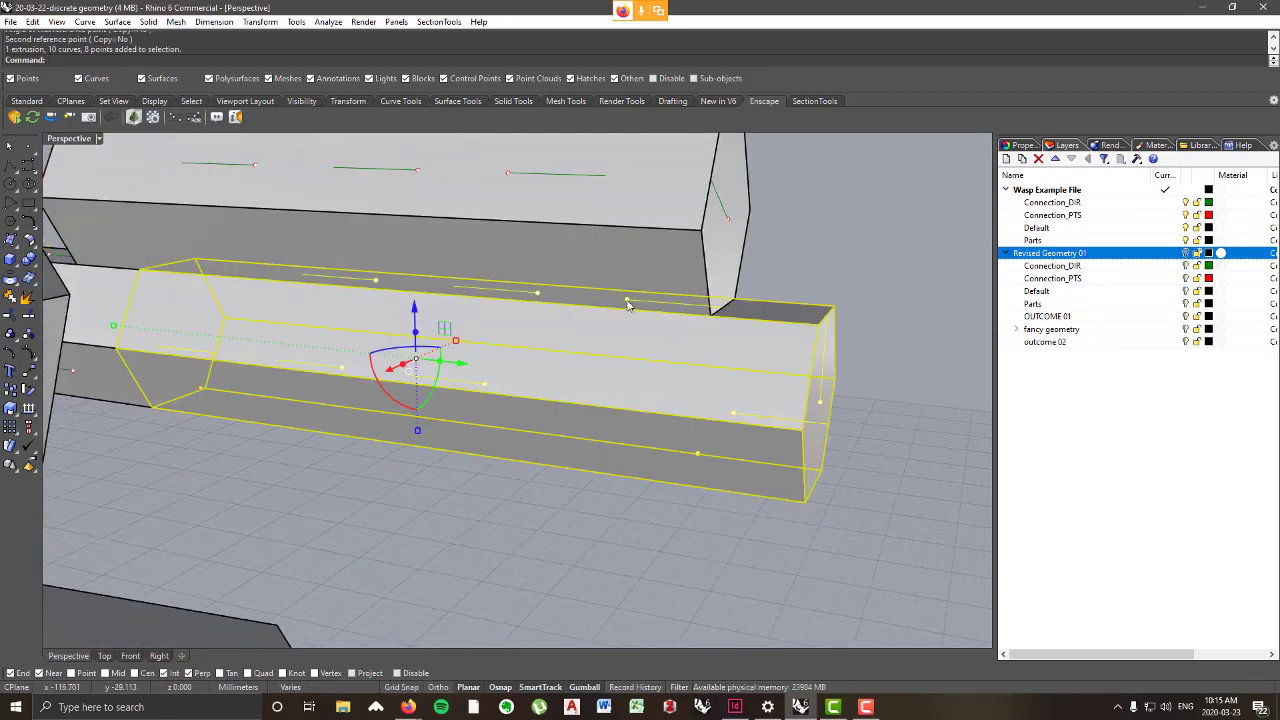
click(686, 262)
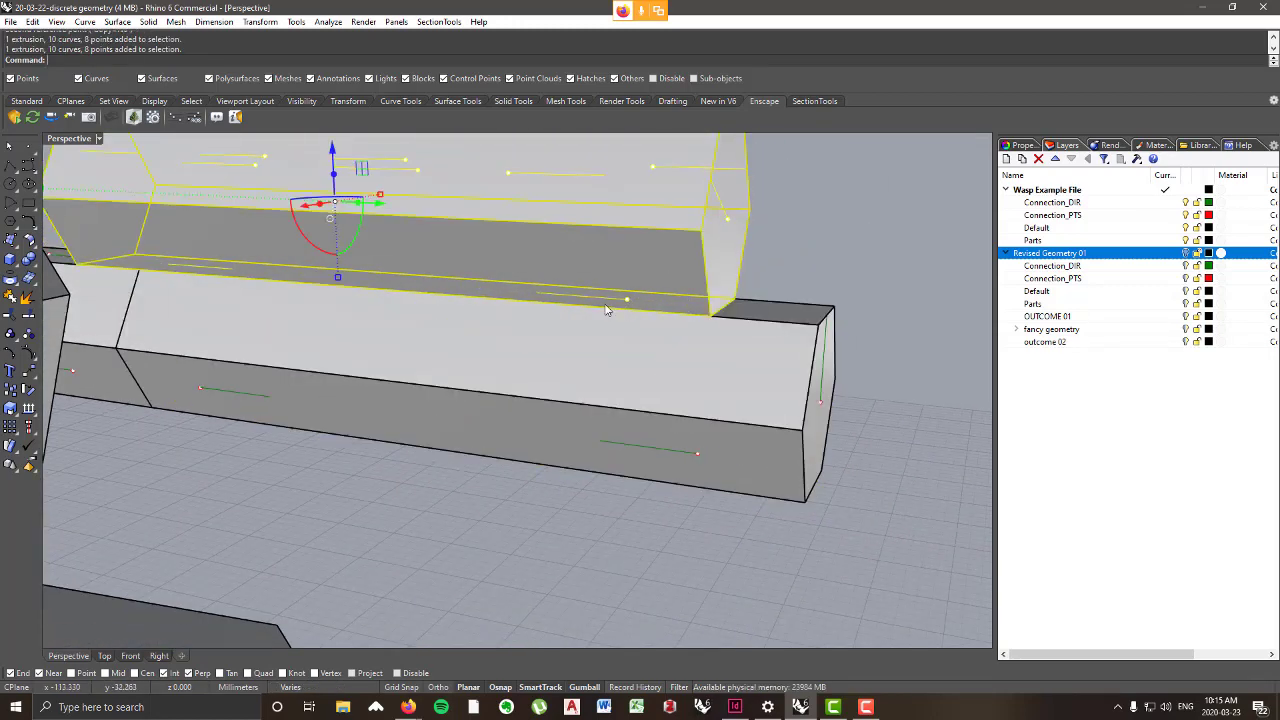
click(264, 28)
click(277, 72)
click(622, 300)
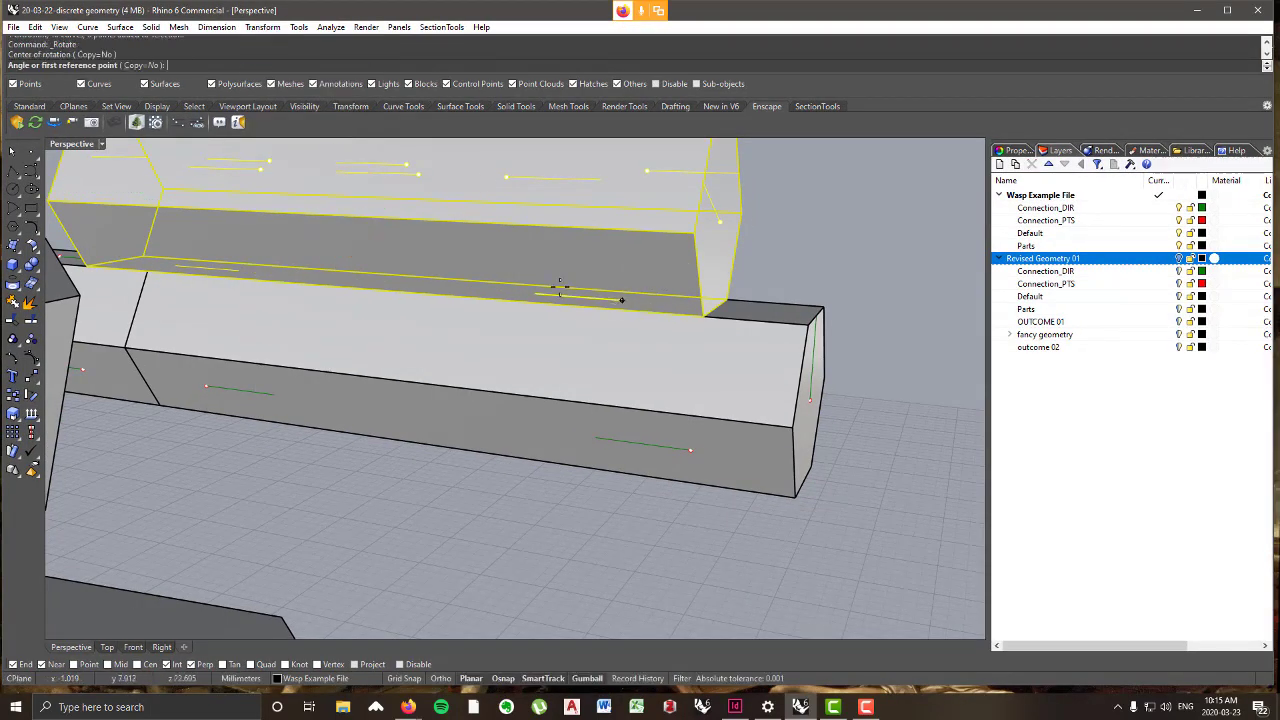
click(533, 293)
click(718, 313)
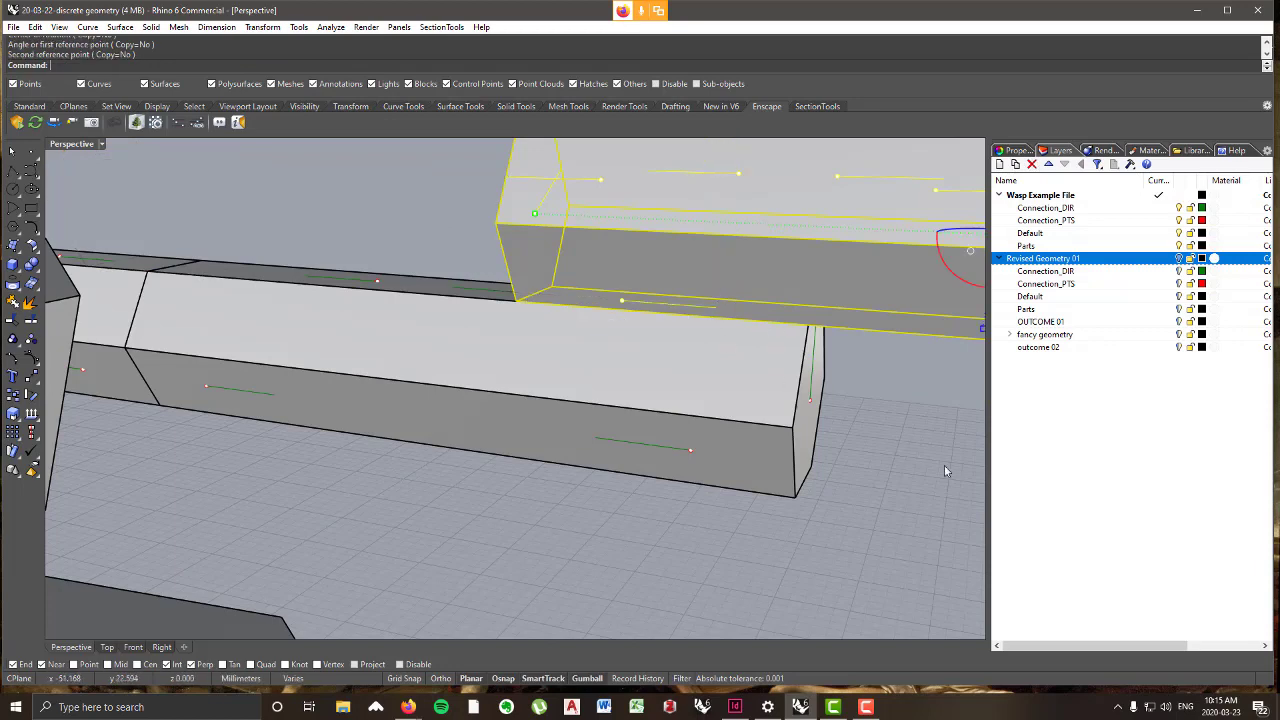
click(948, 471)
- Examine how the reversed bar sits against the end of the bar row, and compare it with the branching part
scroll(564, 385, down, 7)
scroll(570, 395, down, 3)
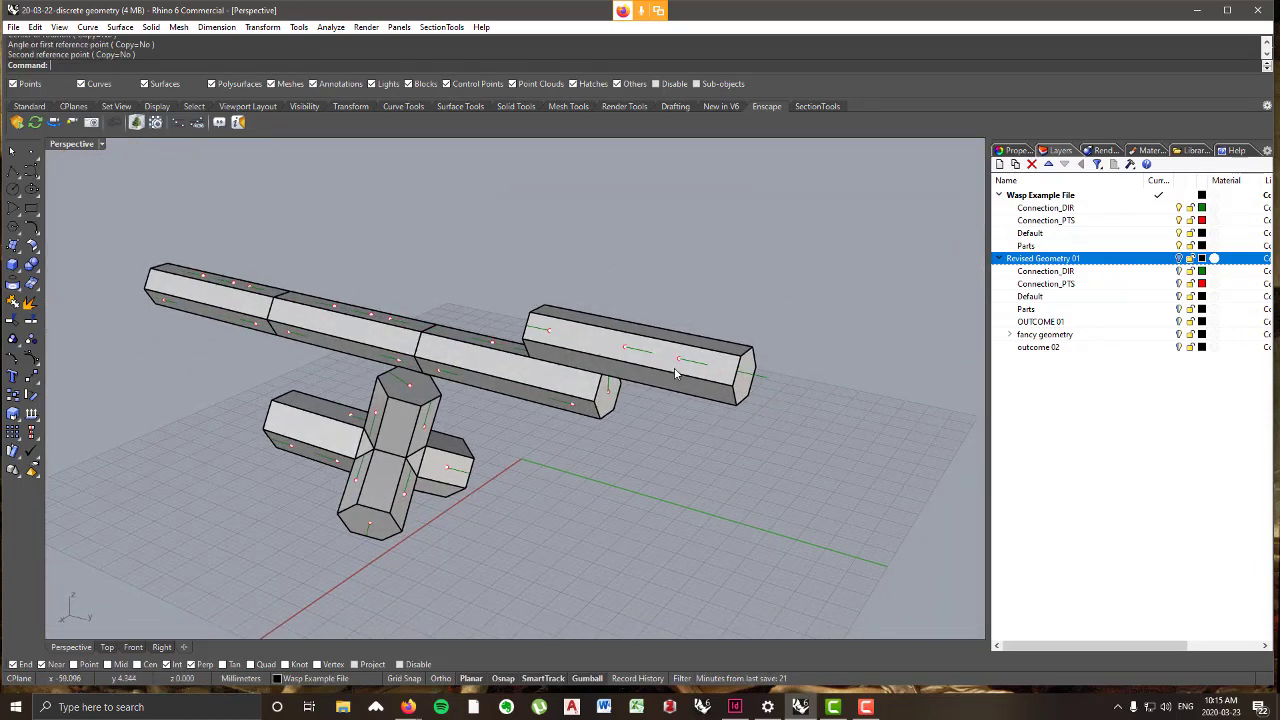
right_drag(675, 373, 669, 351)
right_drag(585, 361, 585, 409)
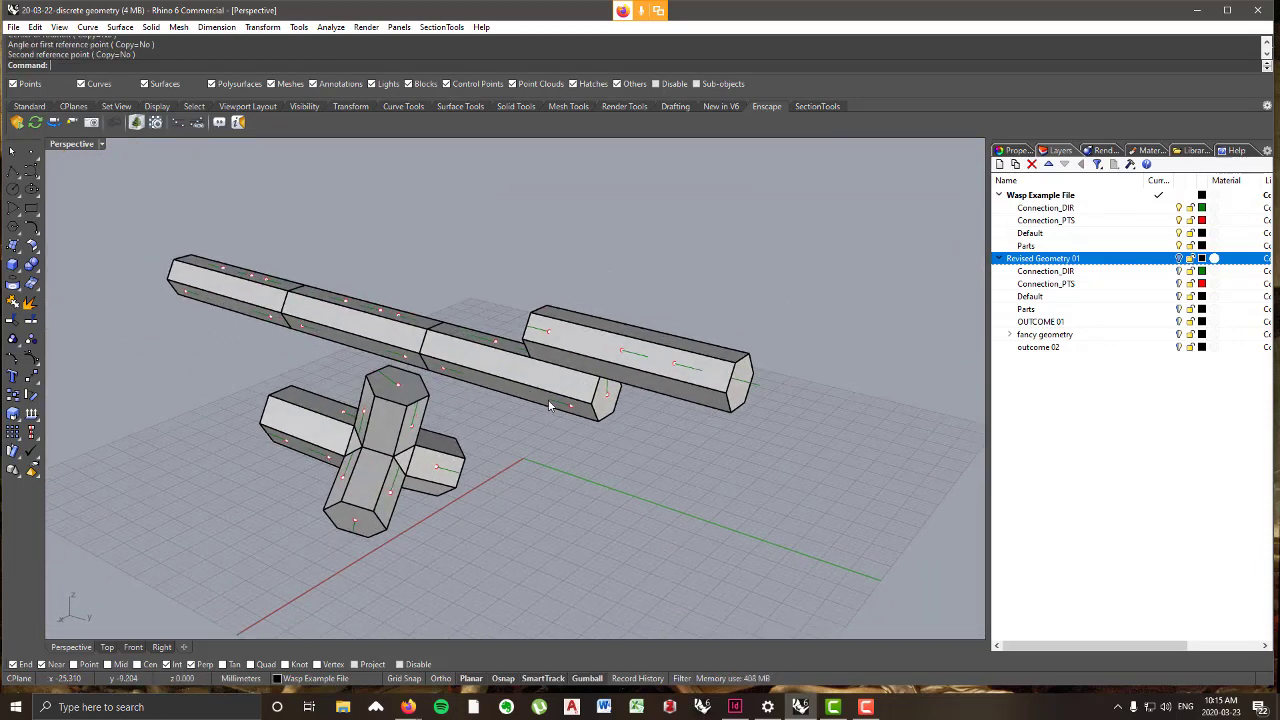
scroll(560, 406, up, 3)
scroll(496, 397, up, 4)
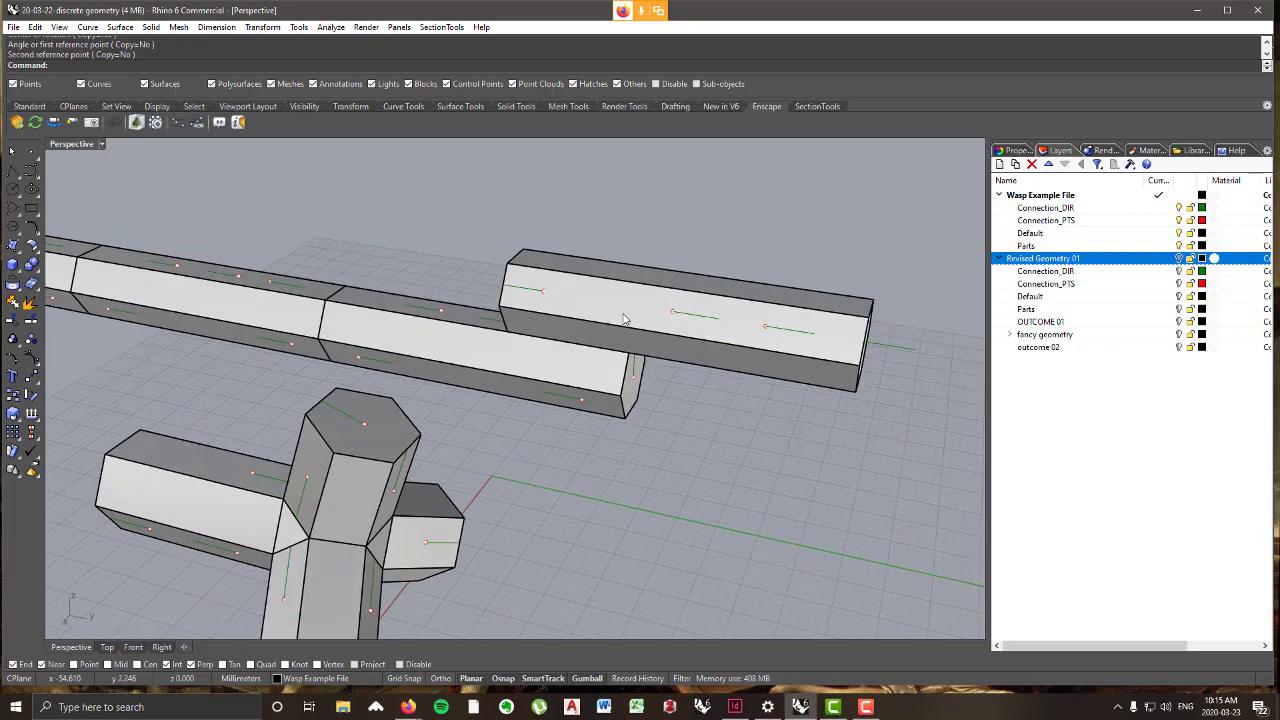
click(585, 335)
scroll(605, 341, down, 10)
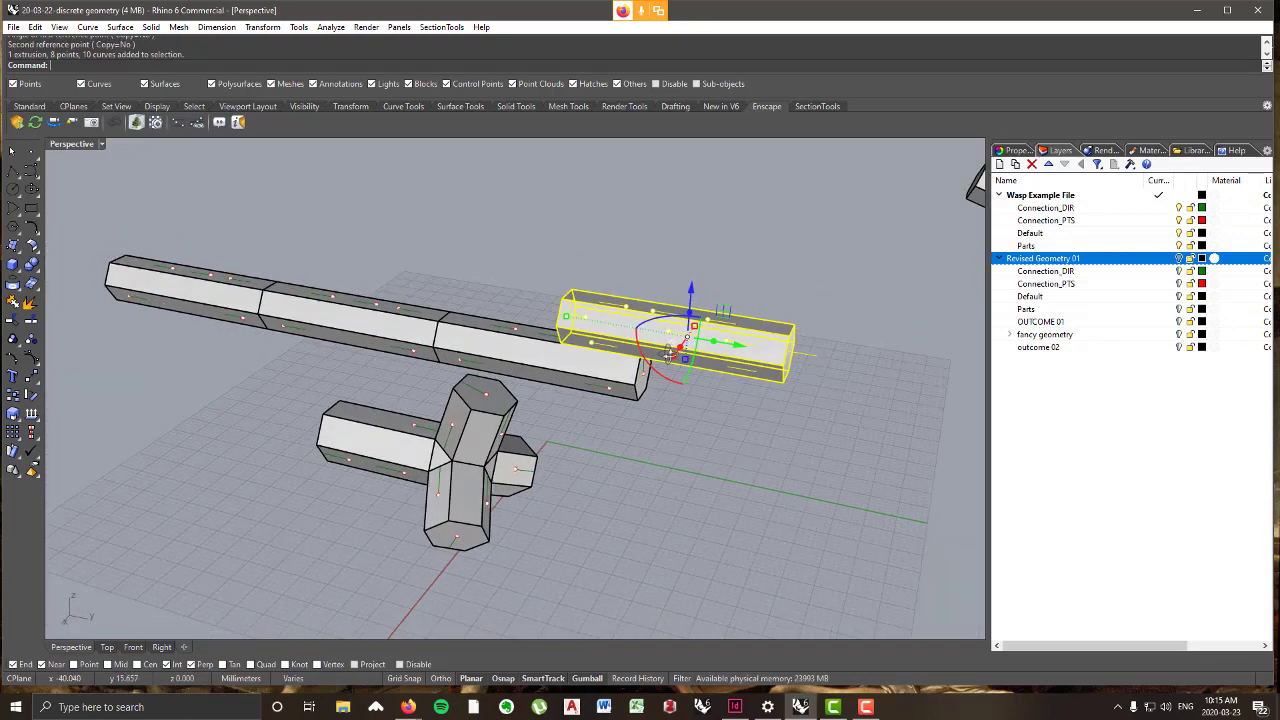
scroll(461, 363, up, 8)
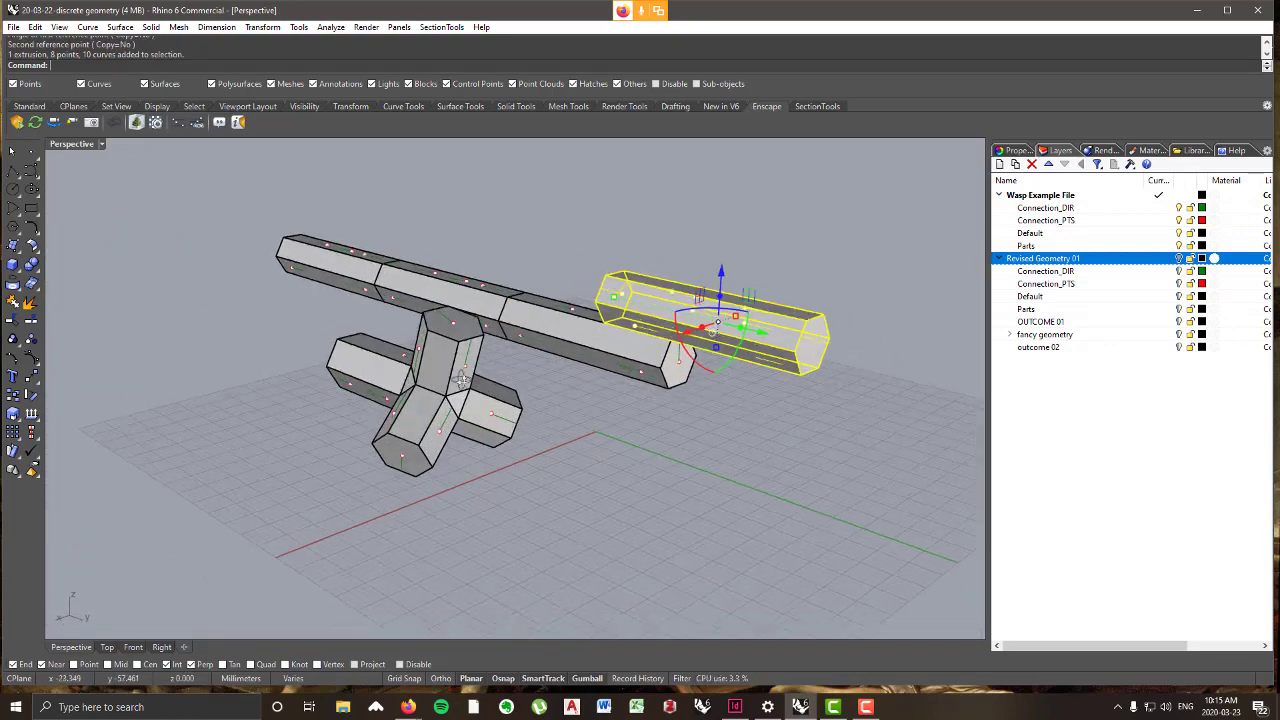
click(671, 447)
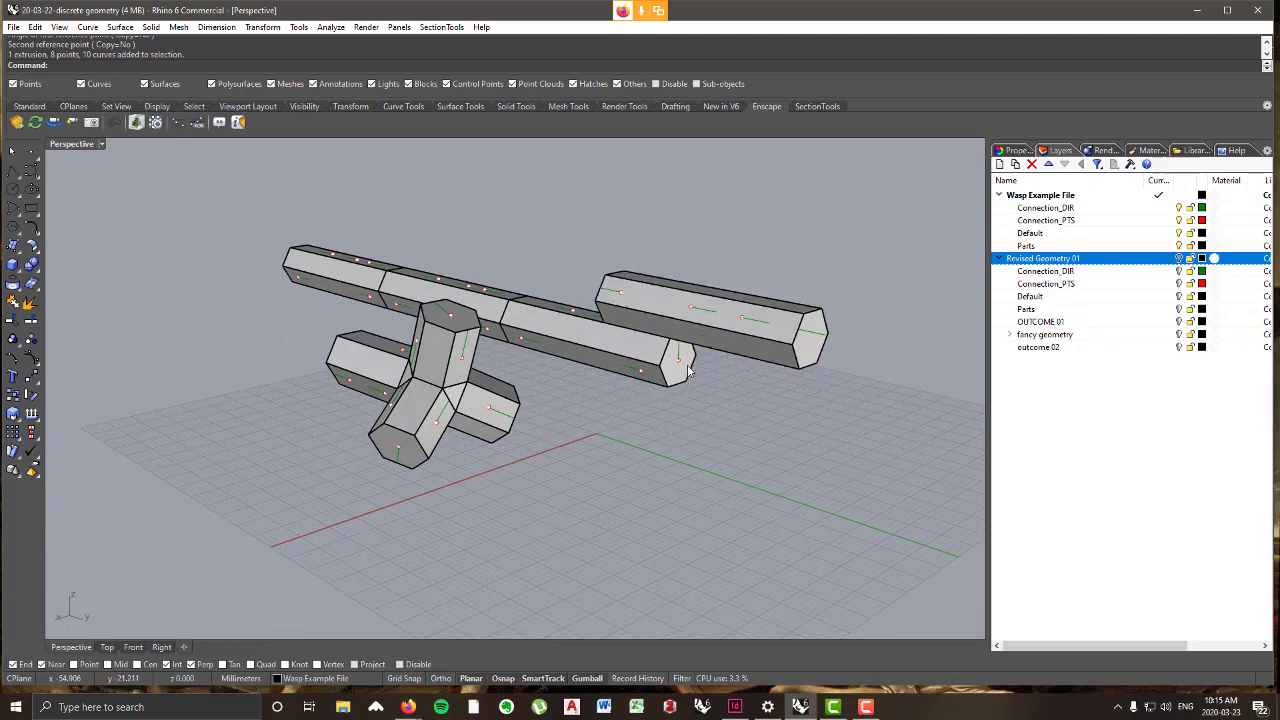
- Copy the front bar of the row from its lower end corner onto a top corner of the branching part's upright arm
click(681, 364)
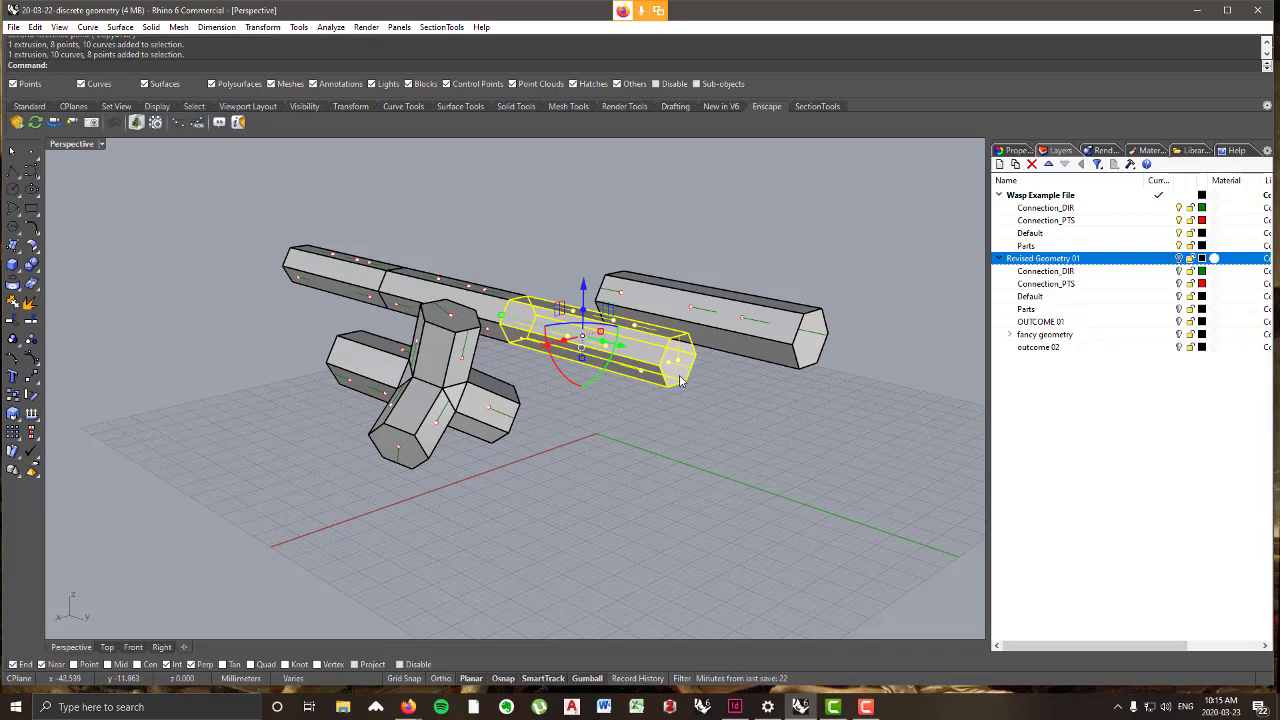
click(262, 27)
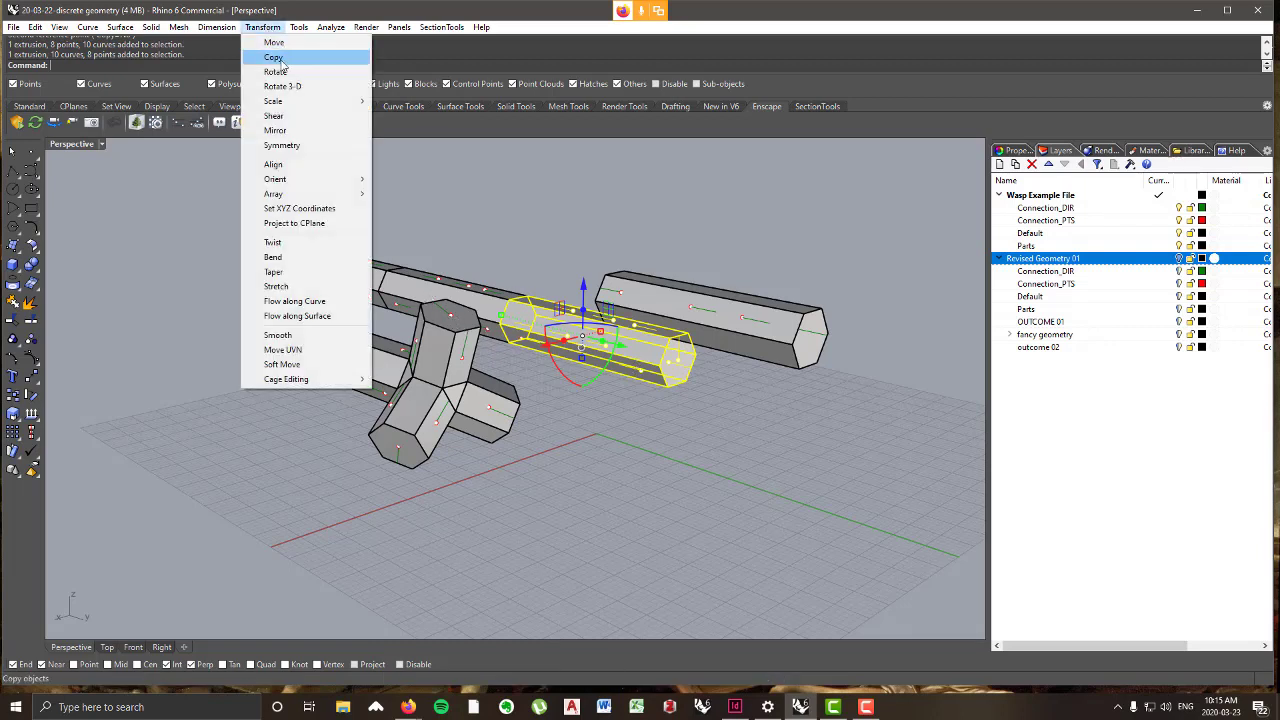
click(268, 57)
click(665, 386)
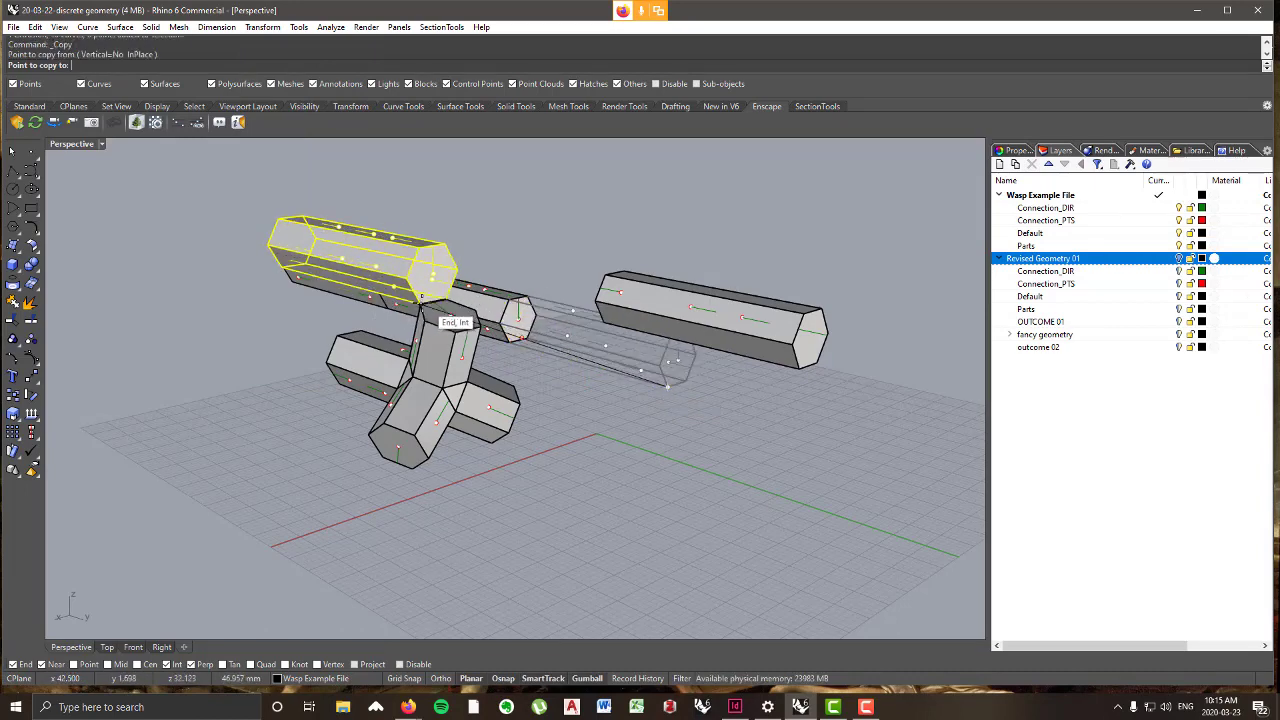
click(421, 297)
key(Return)
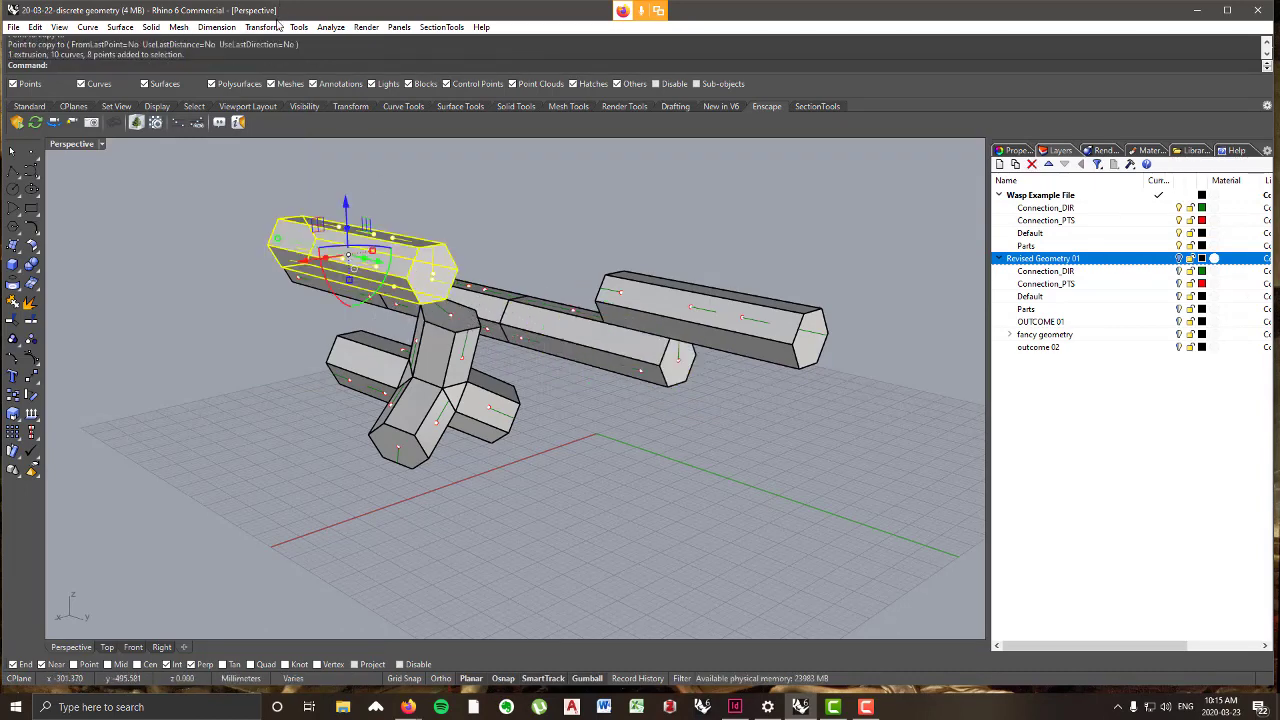
- Rotate the copied bar in 3D about the top edge of the branching part's upright arm until it stands end to end with that arm
click(279, 27)
click(290, 88)
click(425, 305)
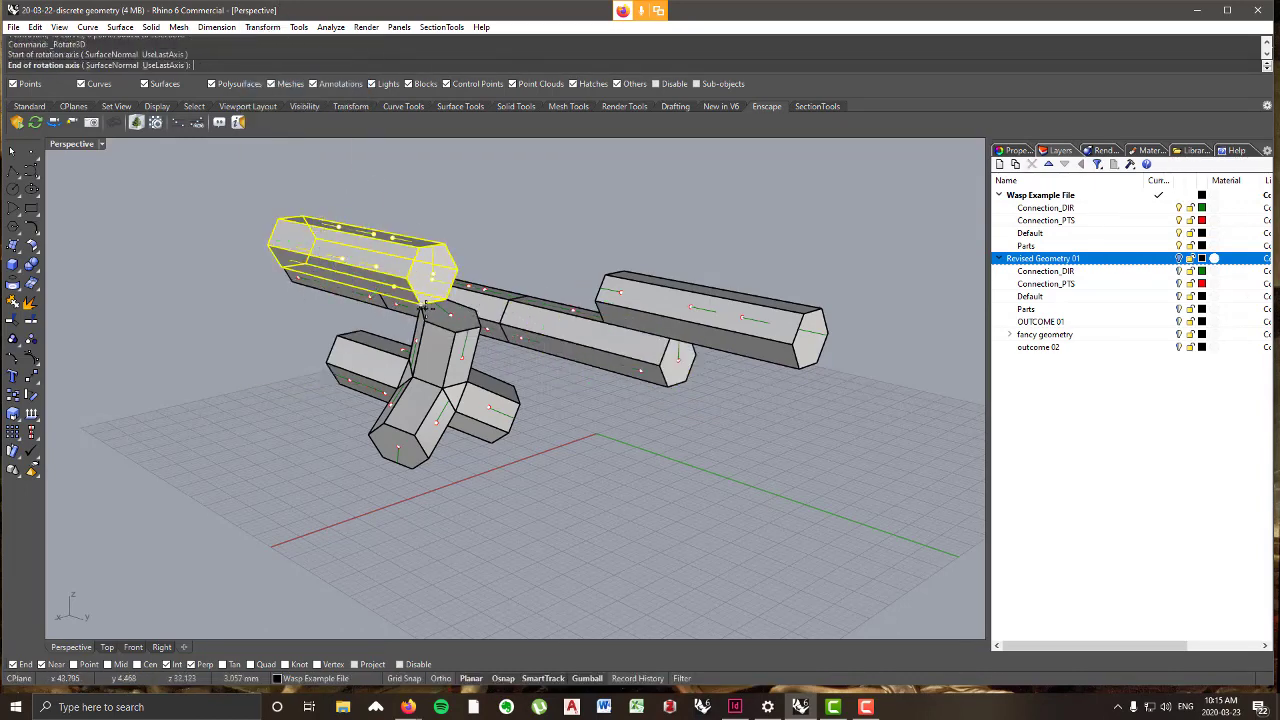
click(447, 301)
click(444, 245)
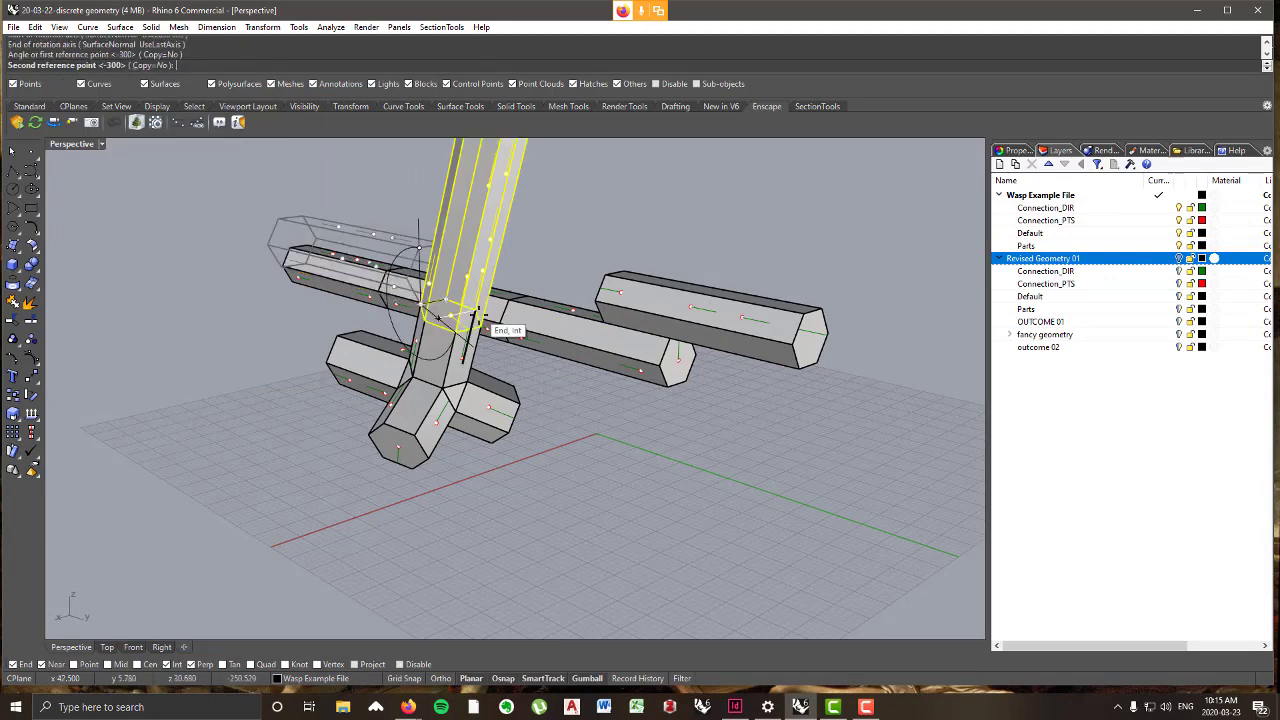
click(482, 327)
click(631, 448)
- Examine the large aggregation of bars and branching parts from several angles, and compare it with the small manual assembly
scroll(535, 411, down, 3)
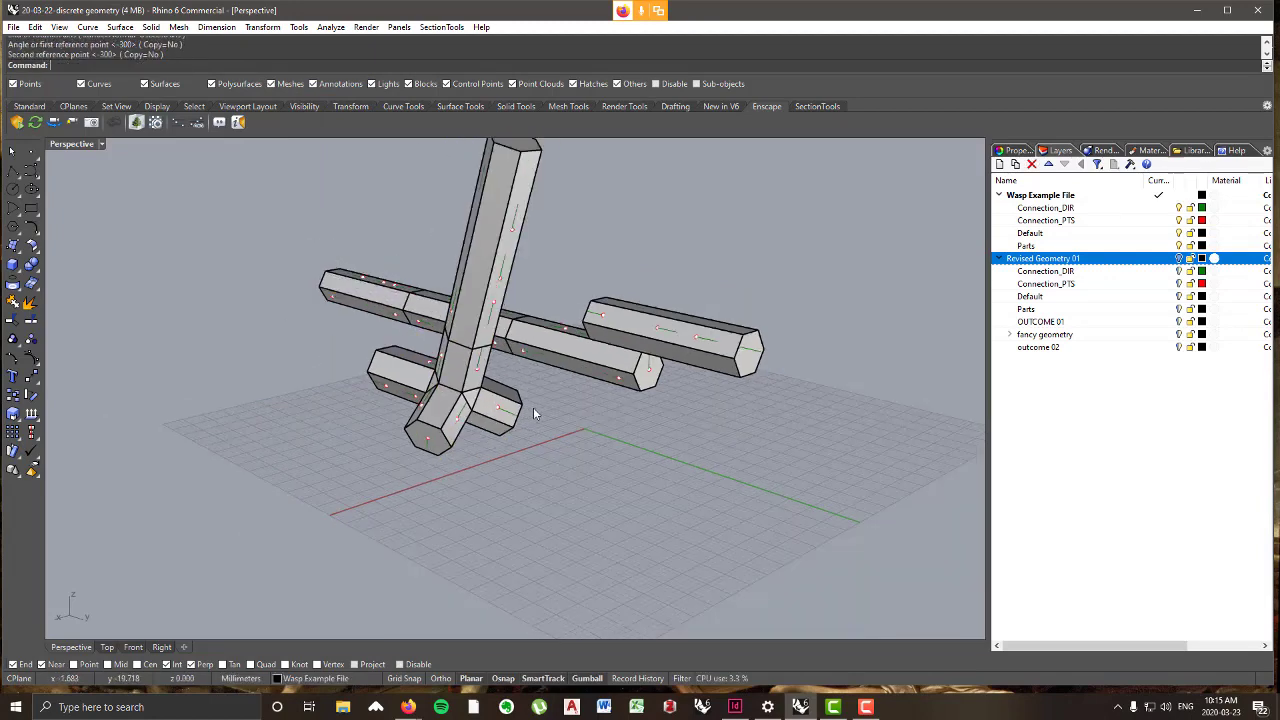
scroll(533, 413, down, 3)
right_drag(533, 413, 575, 384)
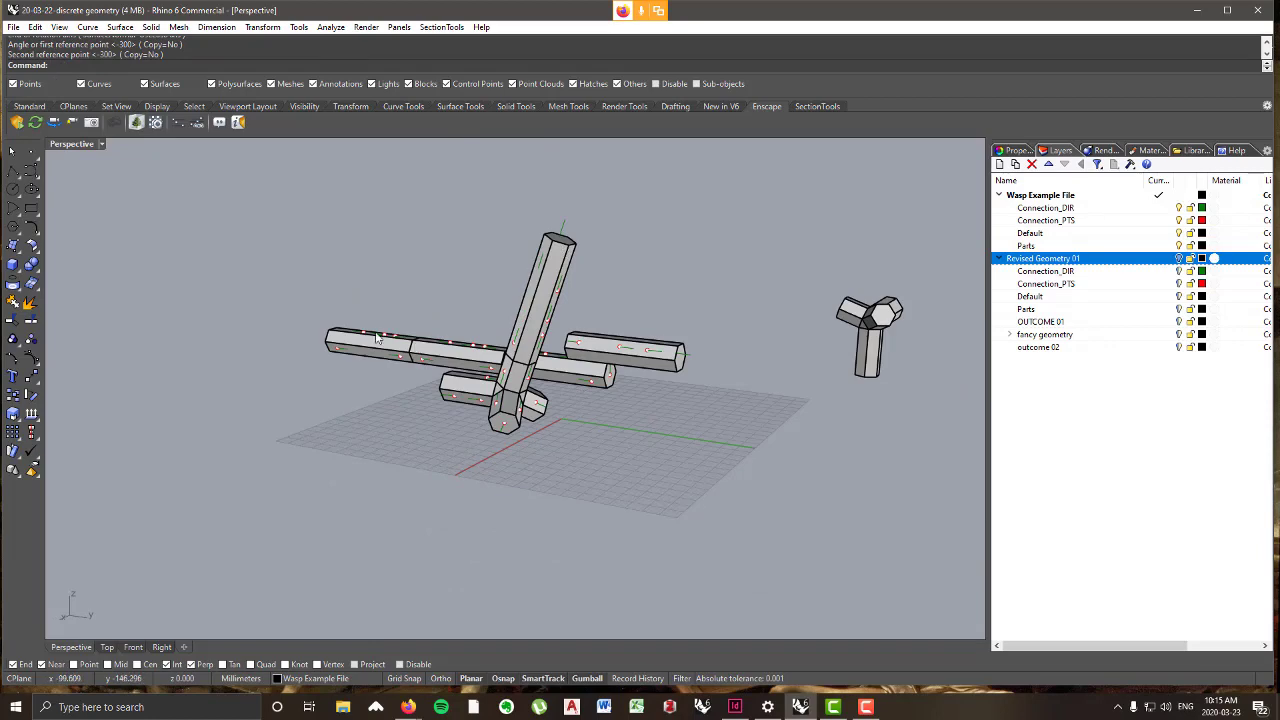
scroll(263, 394, down, 10)
right_drag(290, 388, 428, 378)
scroll(424, 380, down, 5)
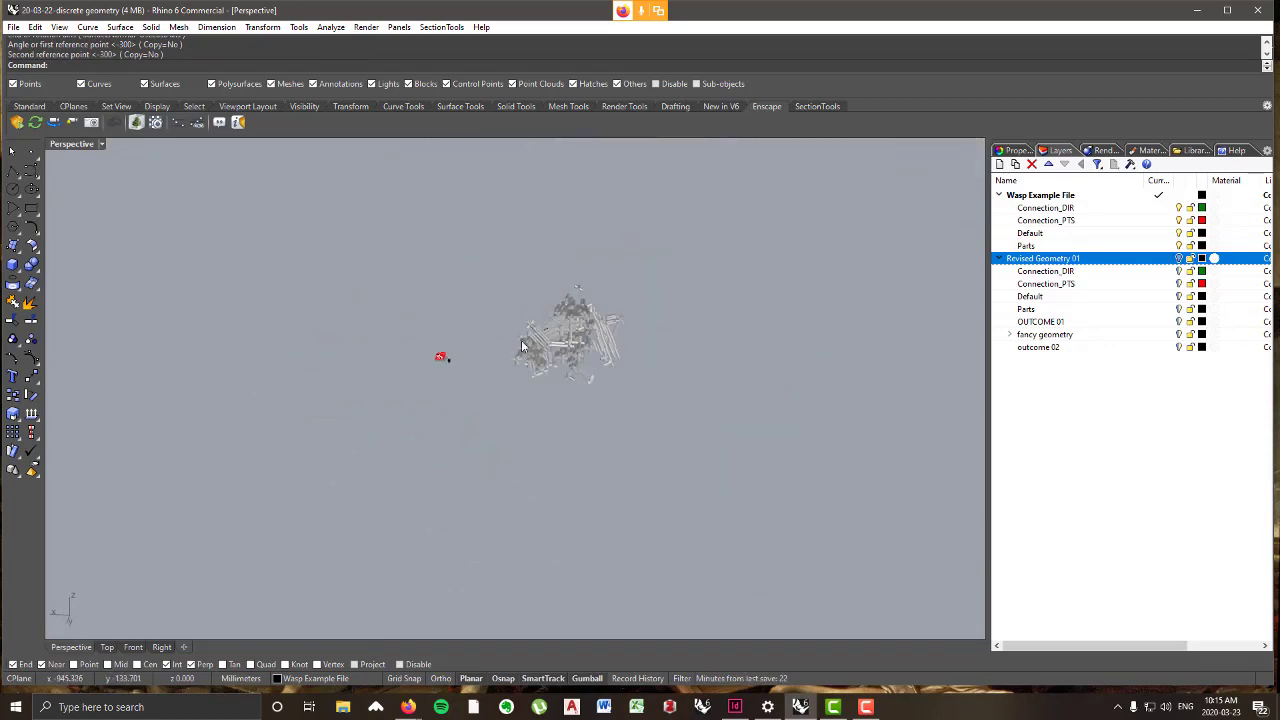
scroll(560, 350, up, 5)
right_drag(565, 350, 782, 352)
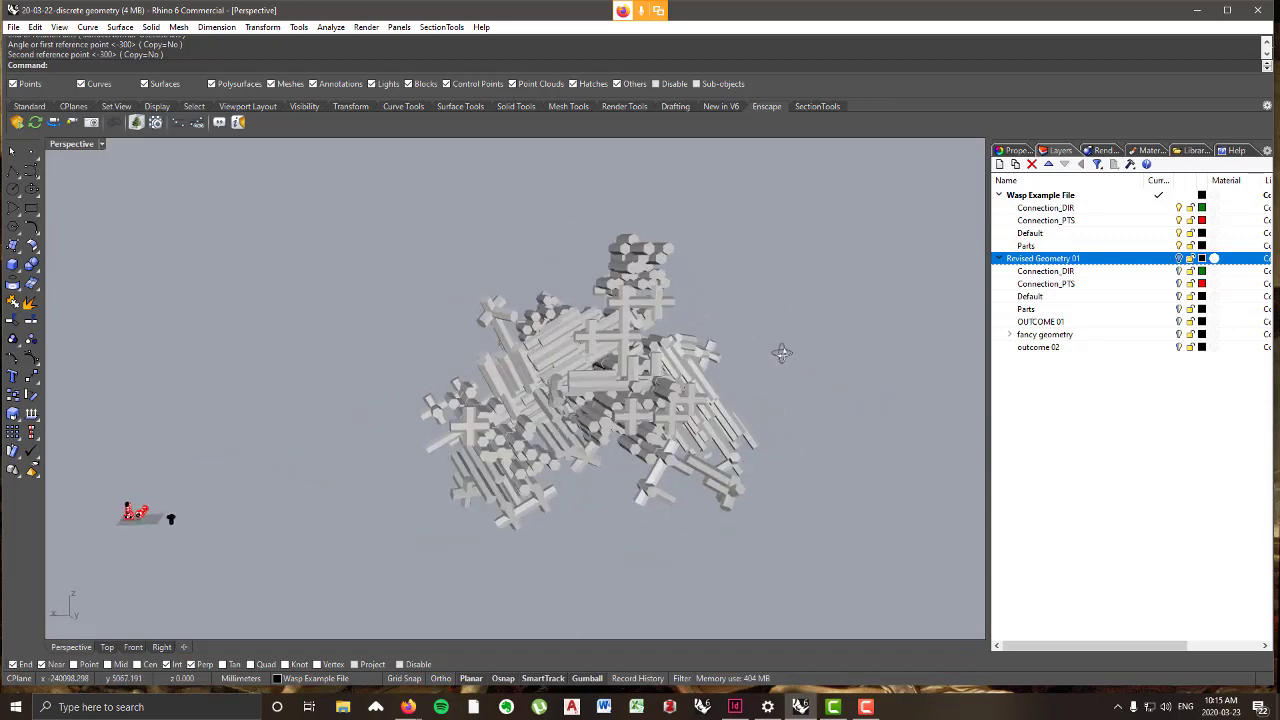
right_drag(550, 286, 571, 367)
scroll(237, 546, up, 6)
scroll(240, 530, up, 3)
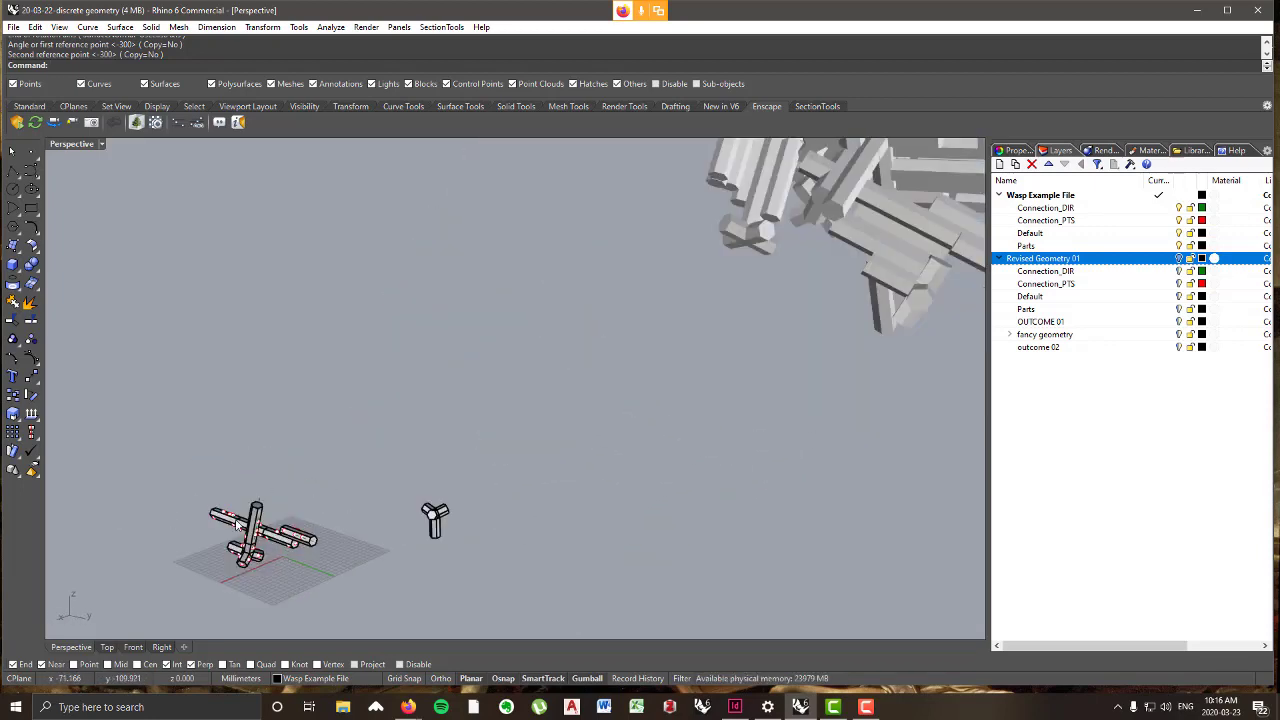
scroll(296, 582, down, 5)
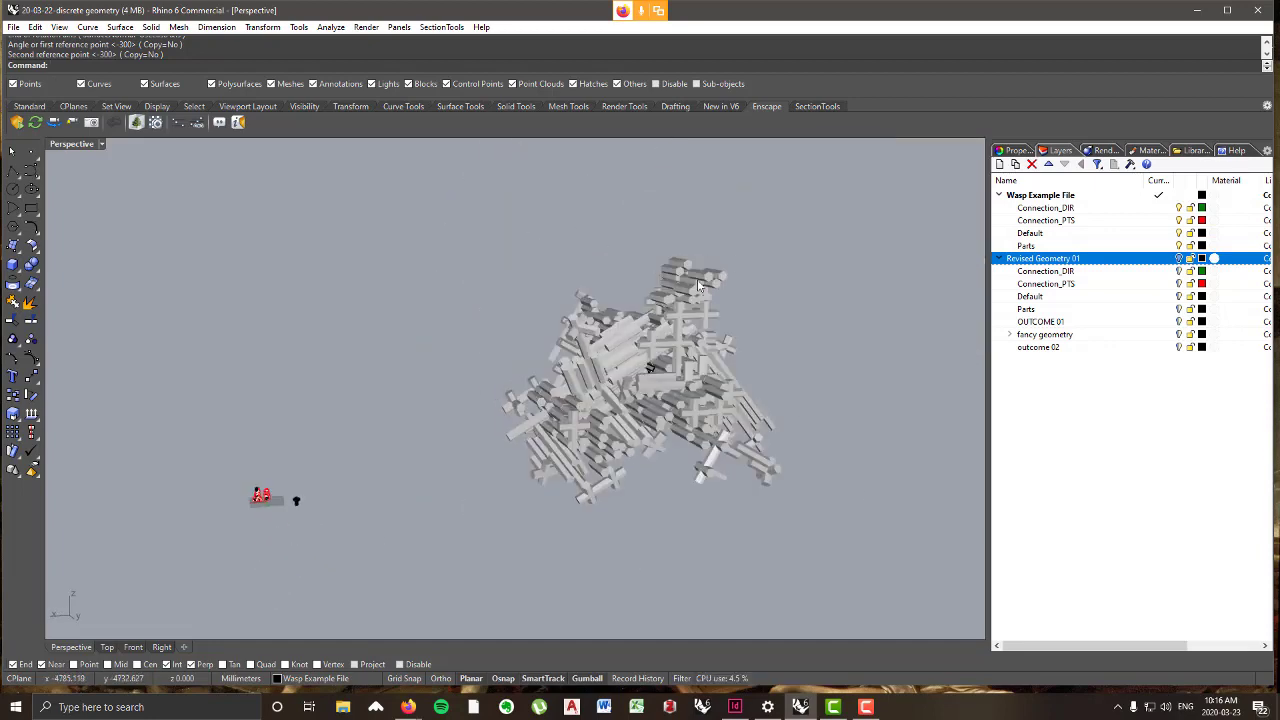
scroll(629, 342, down, 5)
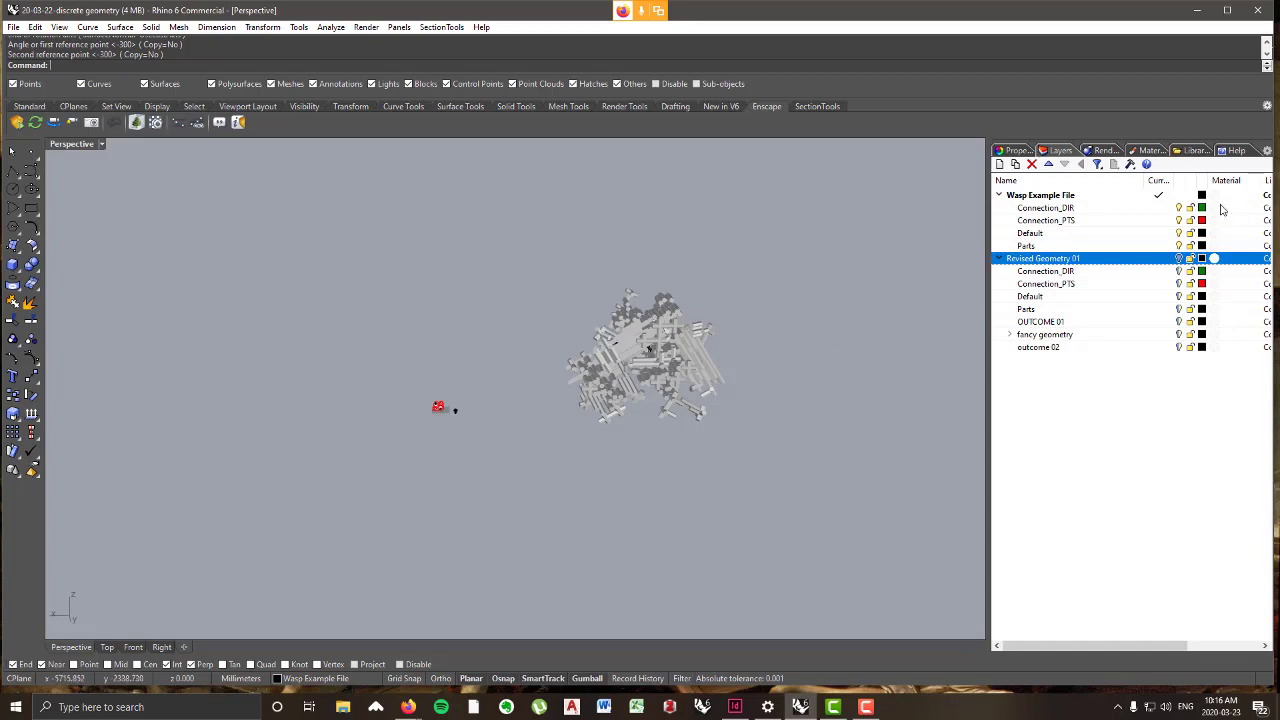
- Make Revised Geometry 01 the current layer and delete the Wasp Example File layer with all of its sublayers and objects
click(1162, 259)
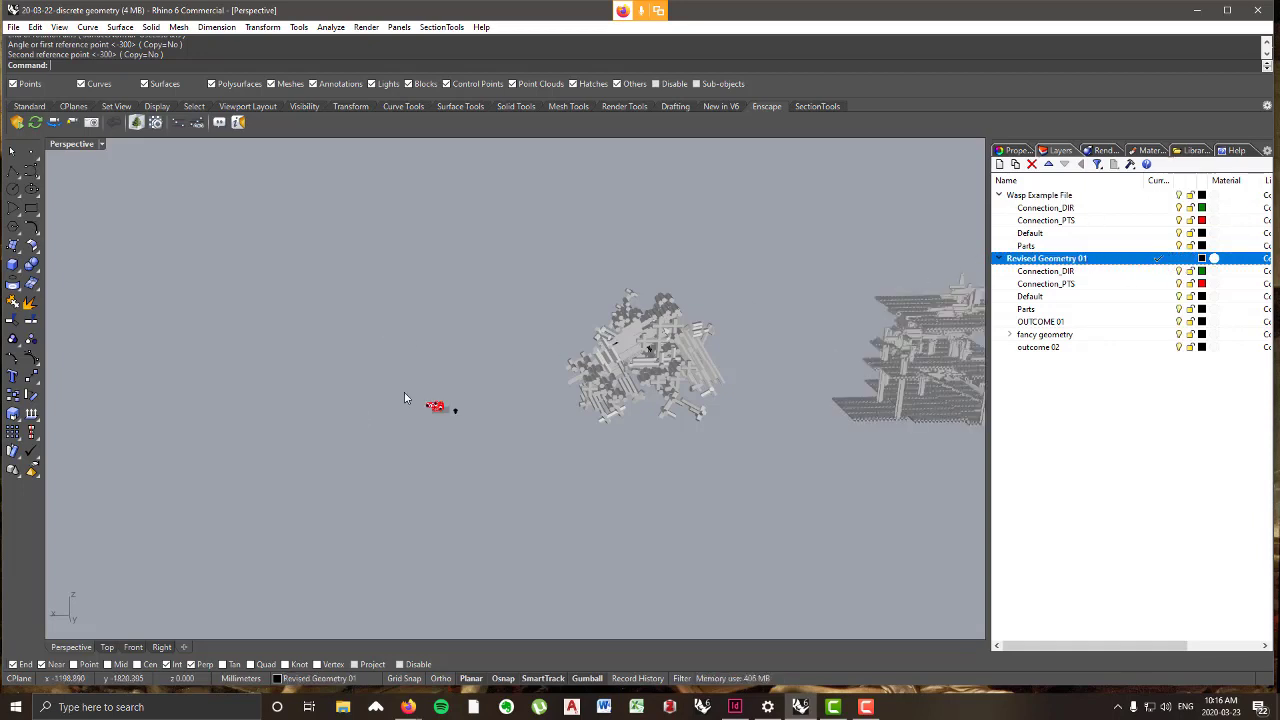
click(1038, 196)
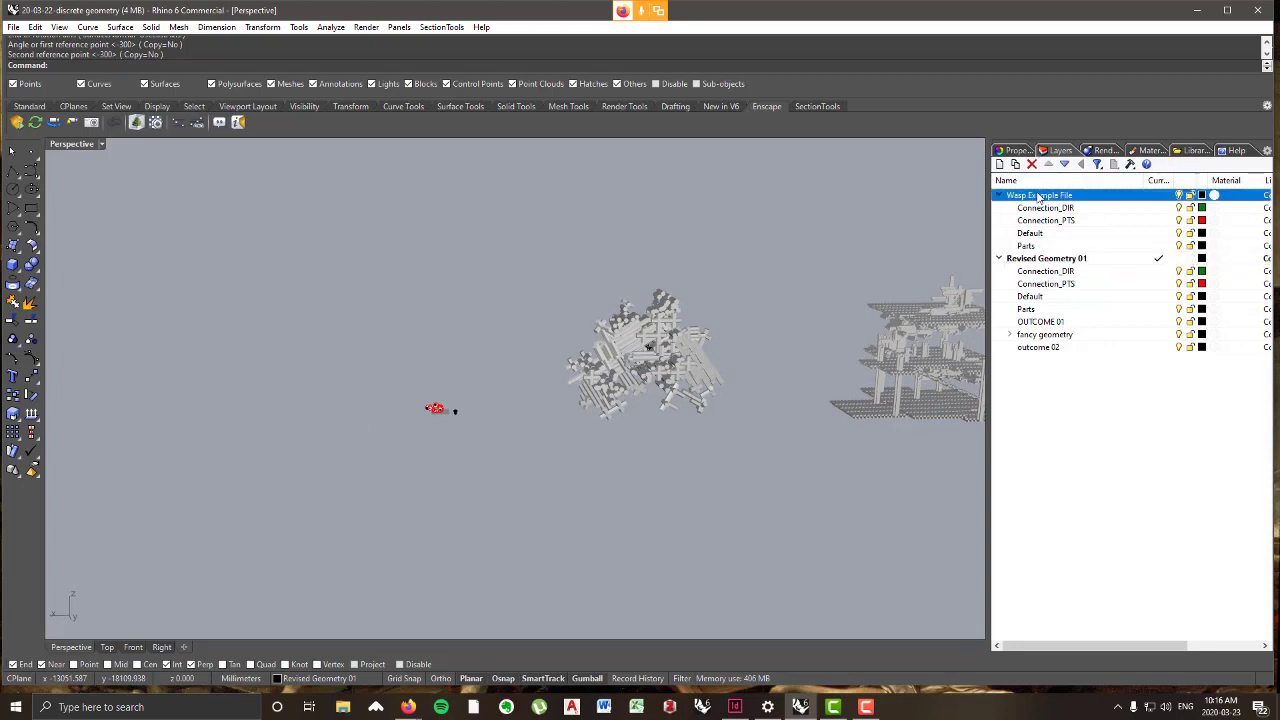
key(Delete)
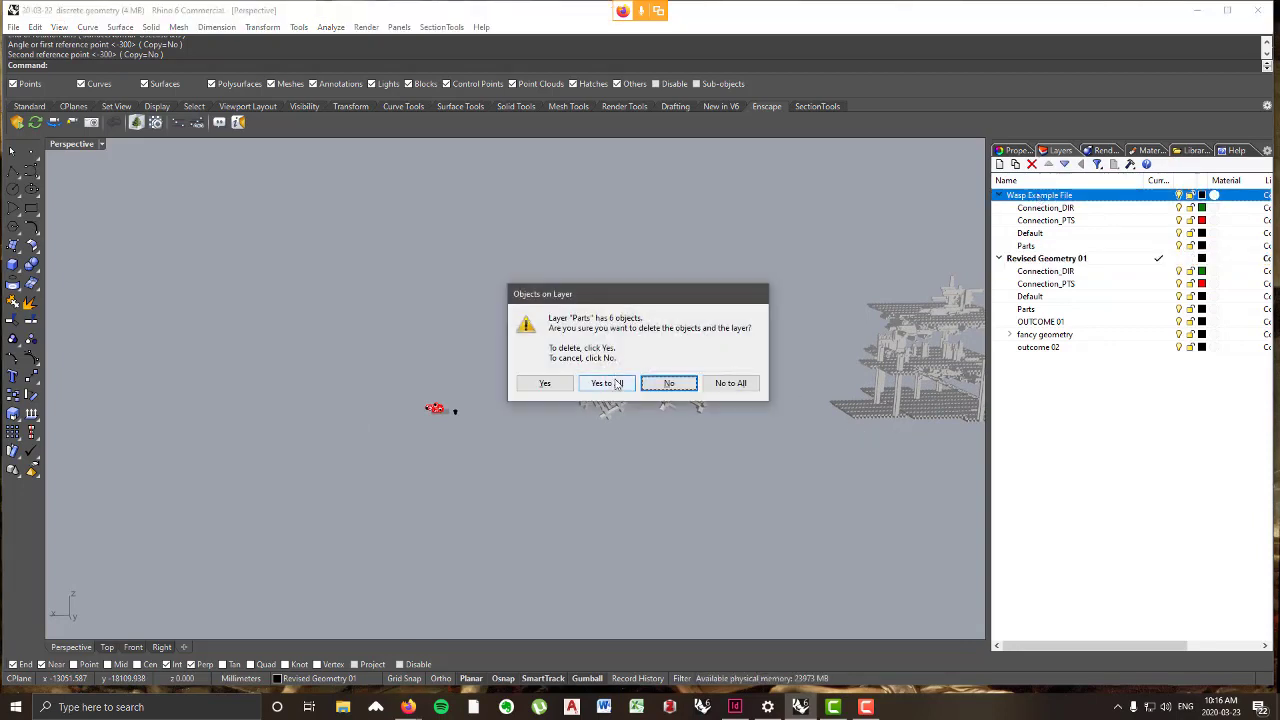
click(616, 384)
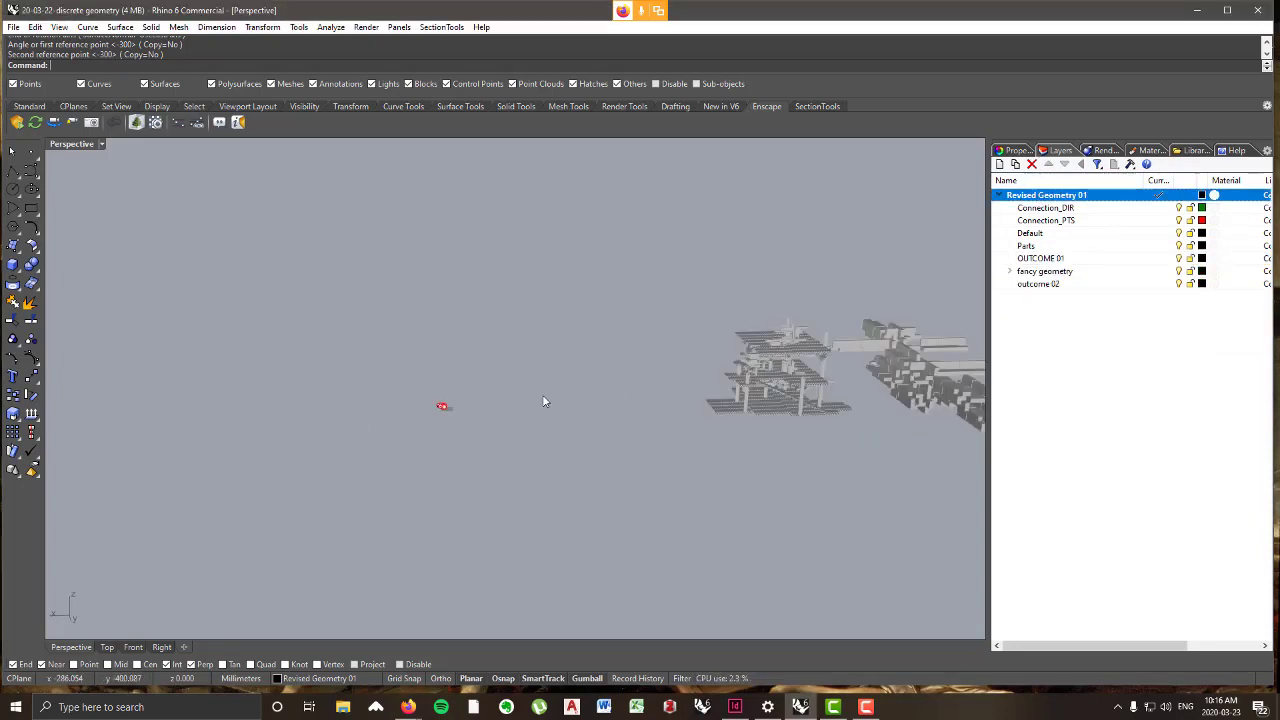
- Show the tiered structure and the stepped block aggregation in Rendered display mode, leaving nothing selected
scroll(895, 391, up, 5)
right_drag(897, 395, 886, 440)
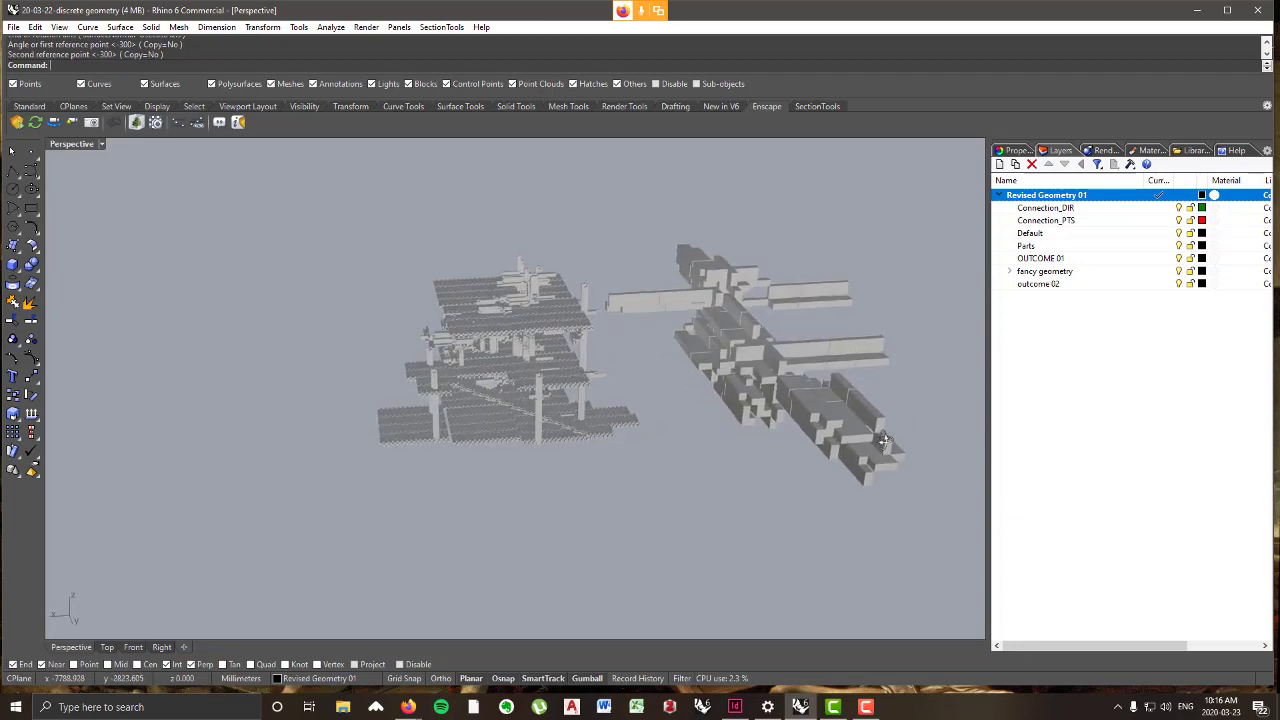
scroll(847, 432, up, 5)
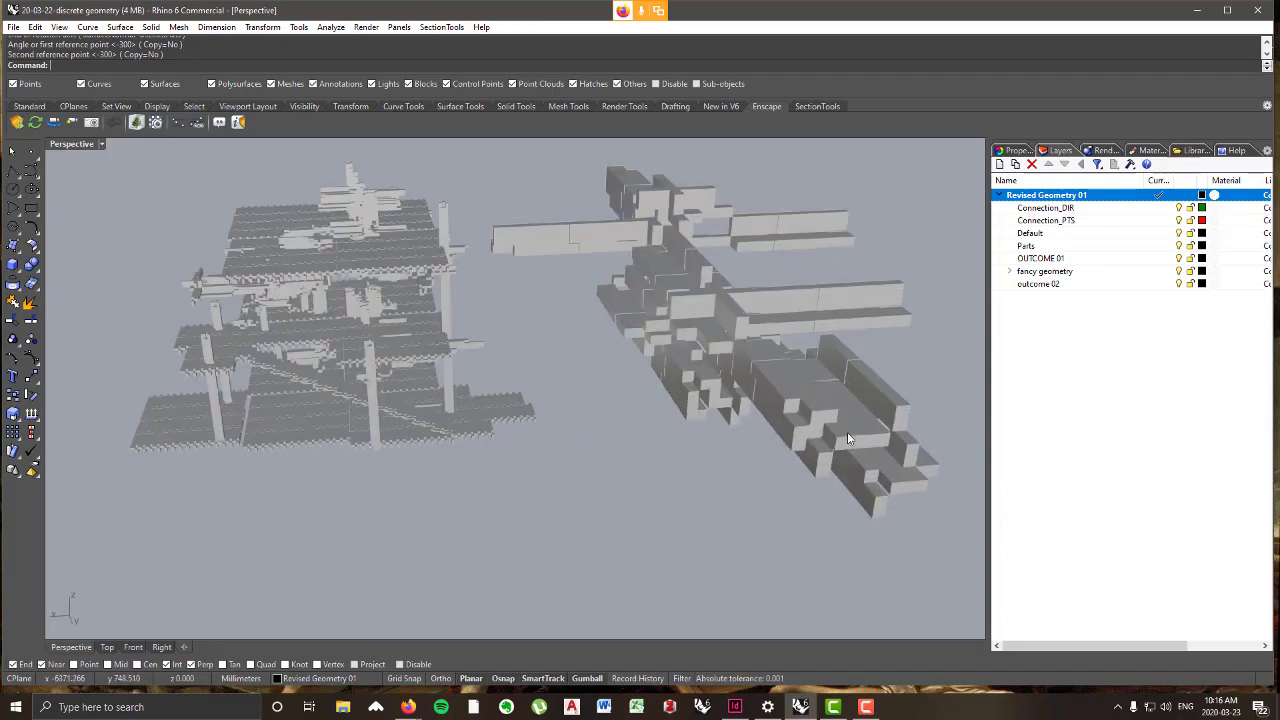
click(838, 424)
scroll(836, 450, down, 5)
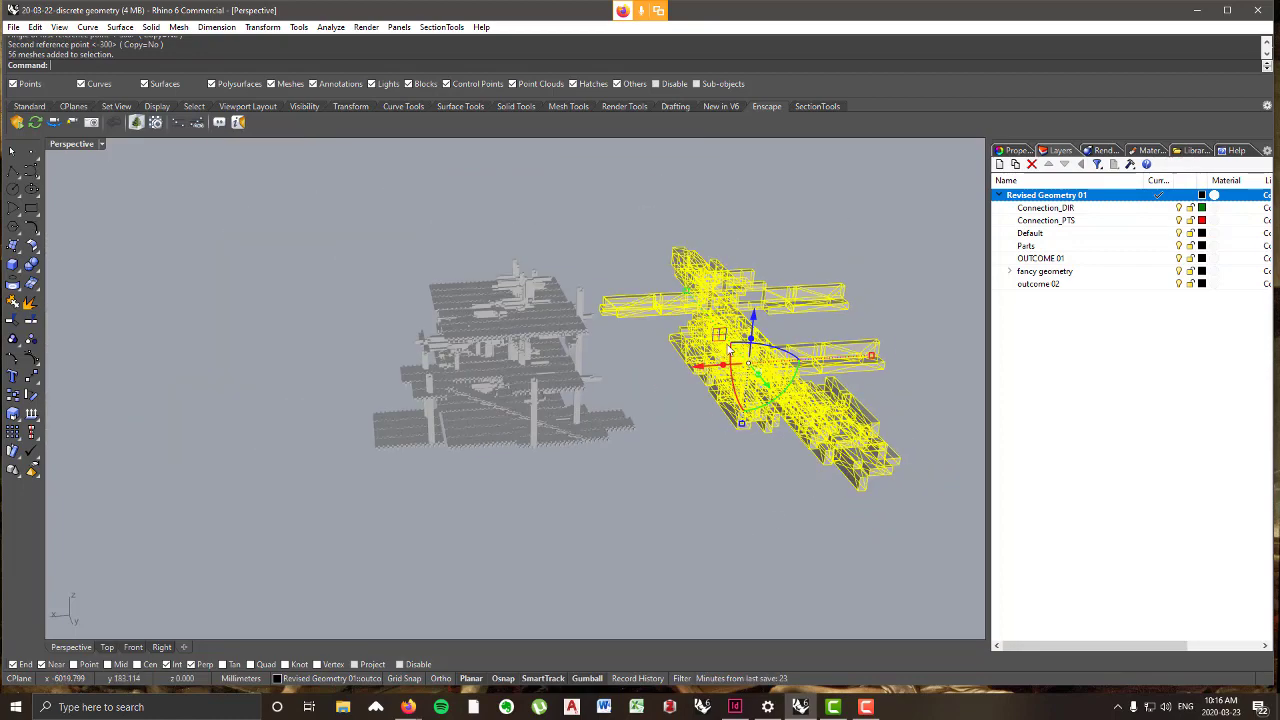
click(59, 27)
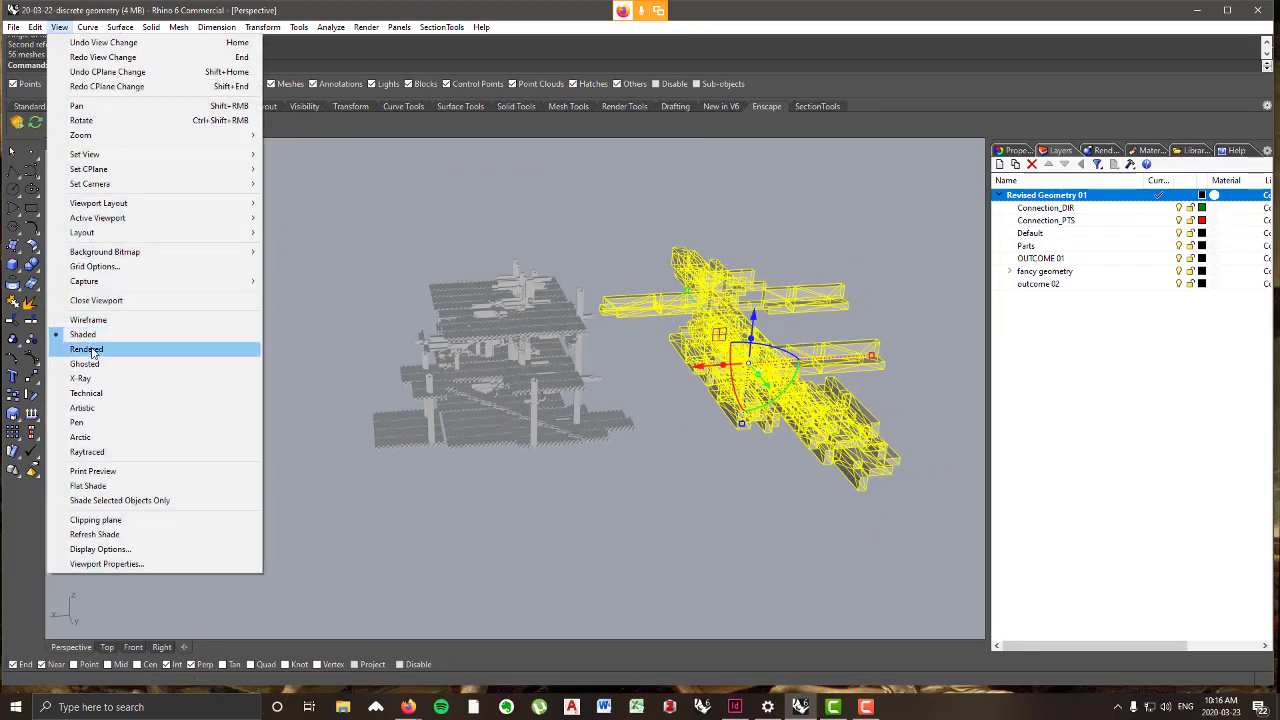
click(75, 346)
key(Escape)
- Examine the rendered stepped aggregation and its material, the neighbouring tiered structure, and the two revised source parts
scroll(838, 378, up, 5)
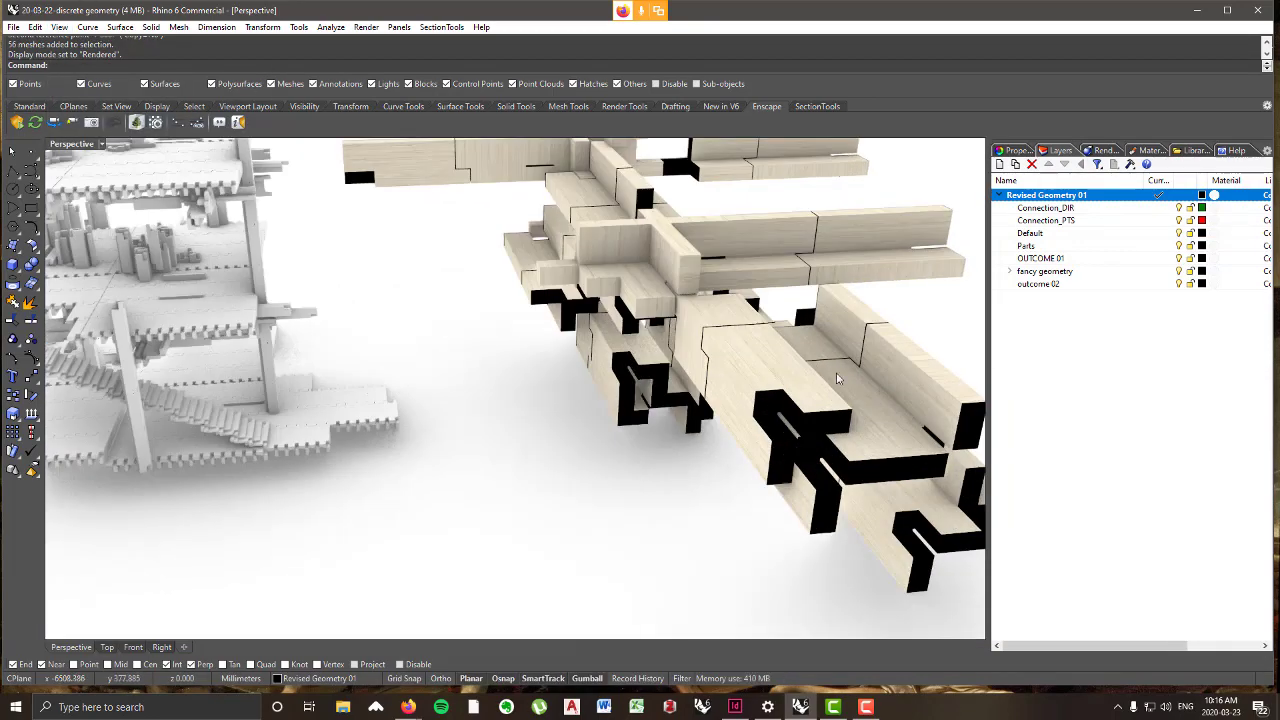
scroll(690, 455, down, 4)
right_drag(690, 458, 788, 390)
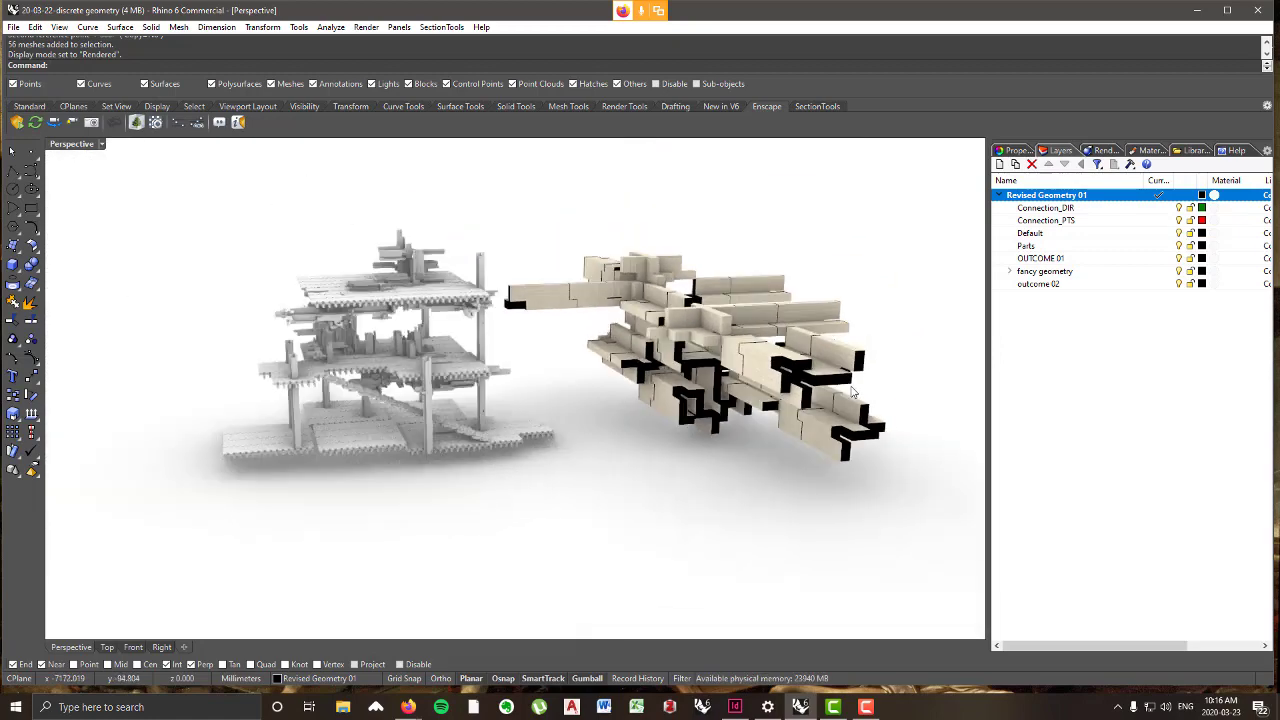
scroll(788, 390, down, 4)
scroll(770, 390, up, 3)
scroll(808, 367, down, 5)
right_drag(282, 432, 331, 425)
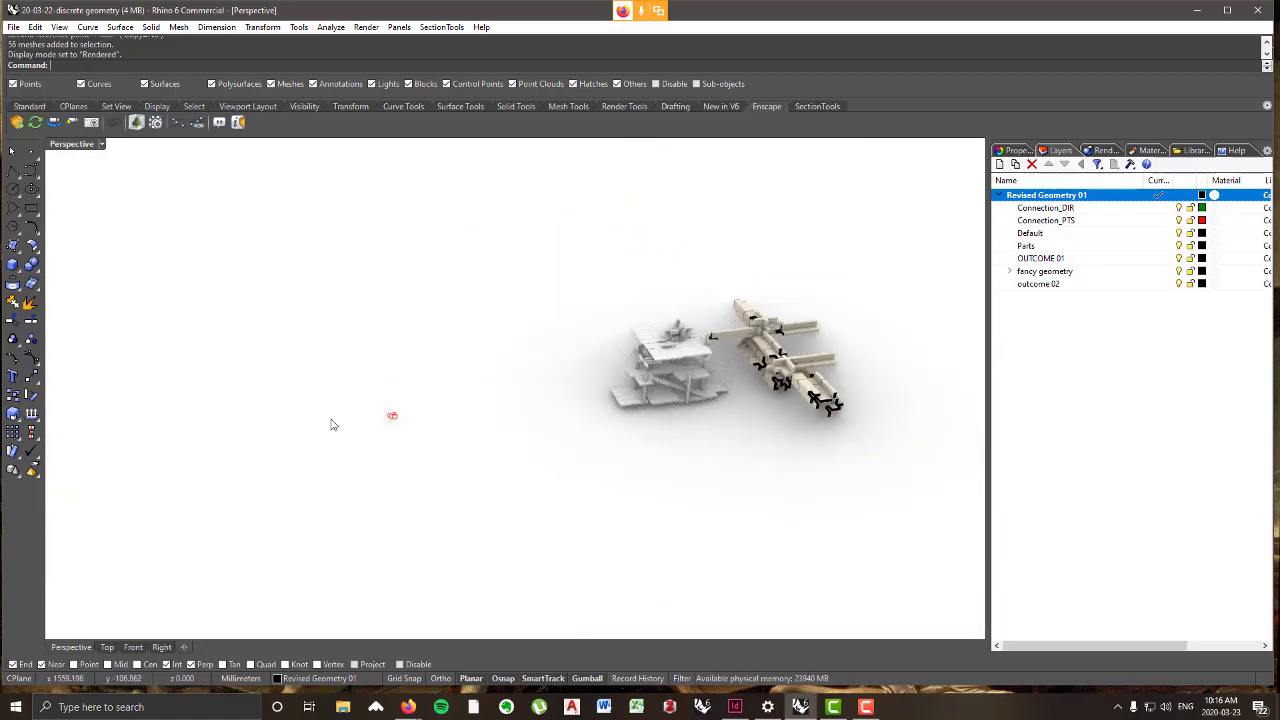
scroll(437, 412, up, 15)
shift+right_drag(445, 405, 480, 407)
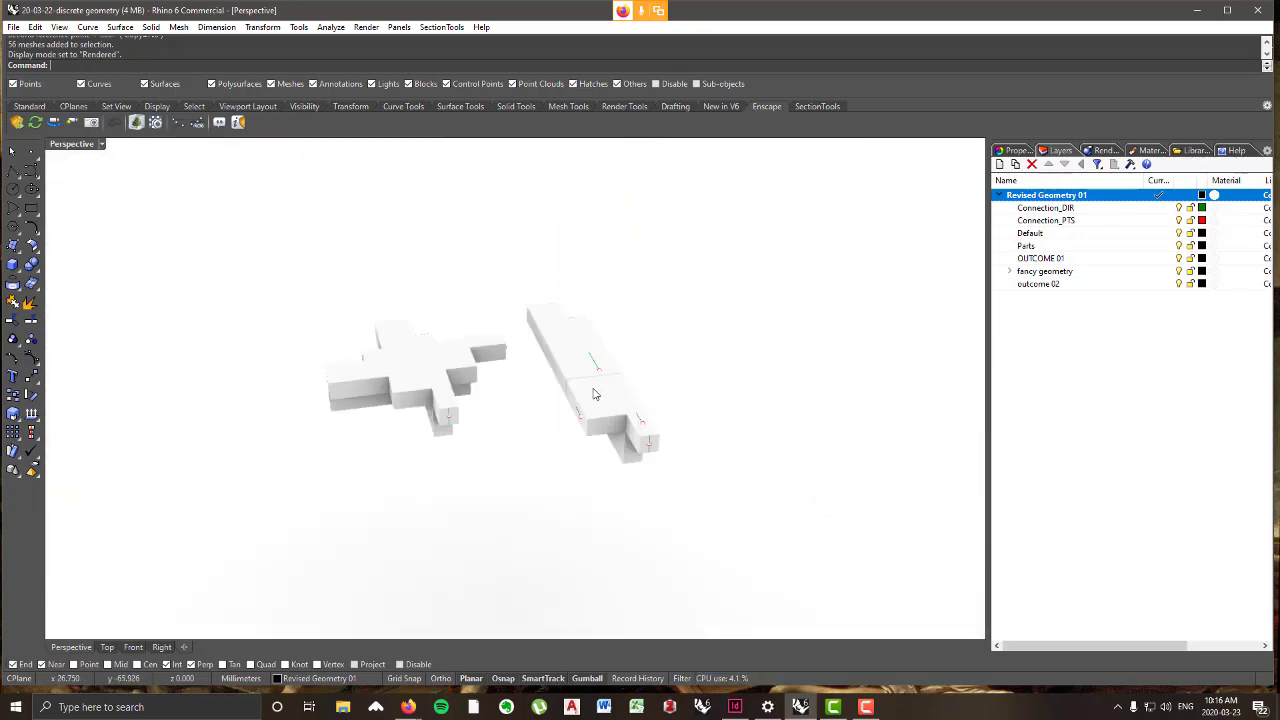
- Return the viewport to Shaded display mode to inspect the two revised source parts
click(593, 394)
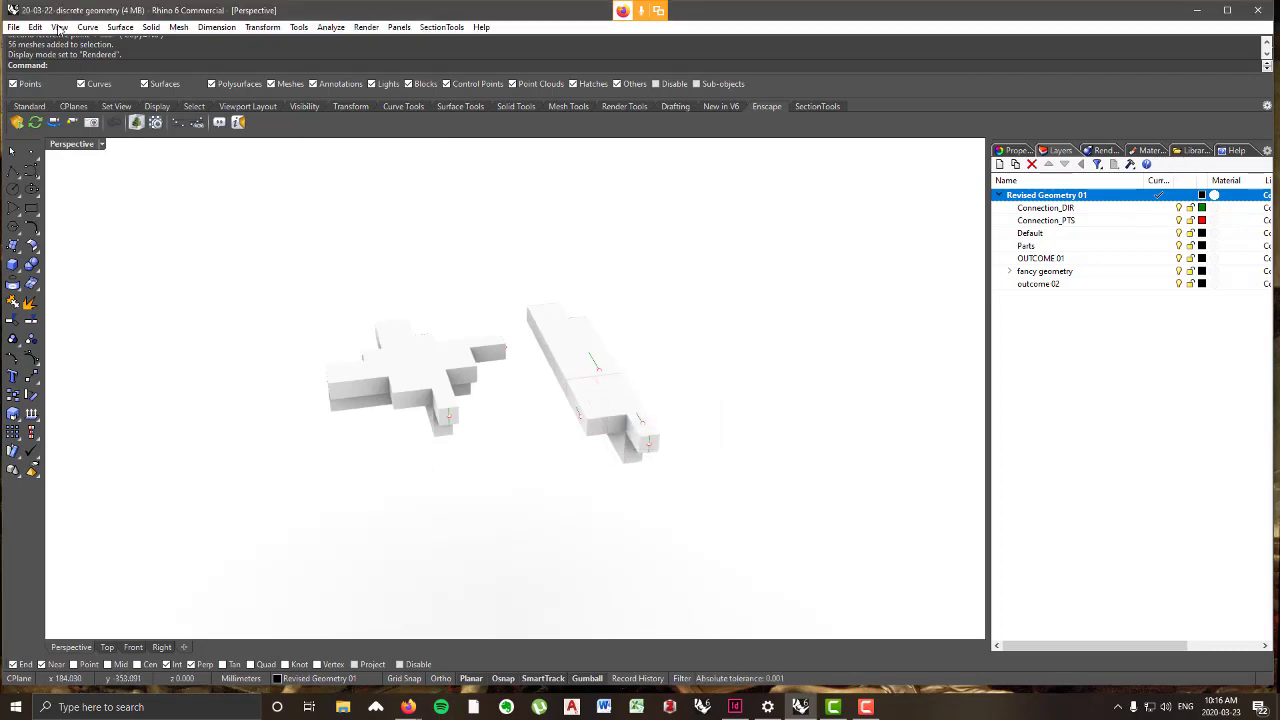
click(59, 28)
click(90, 334)
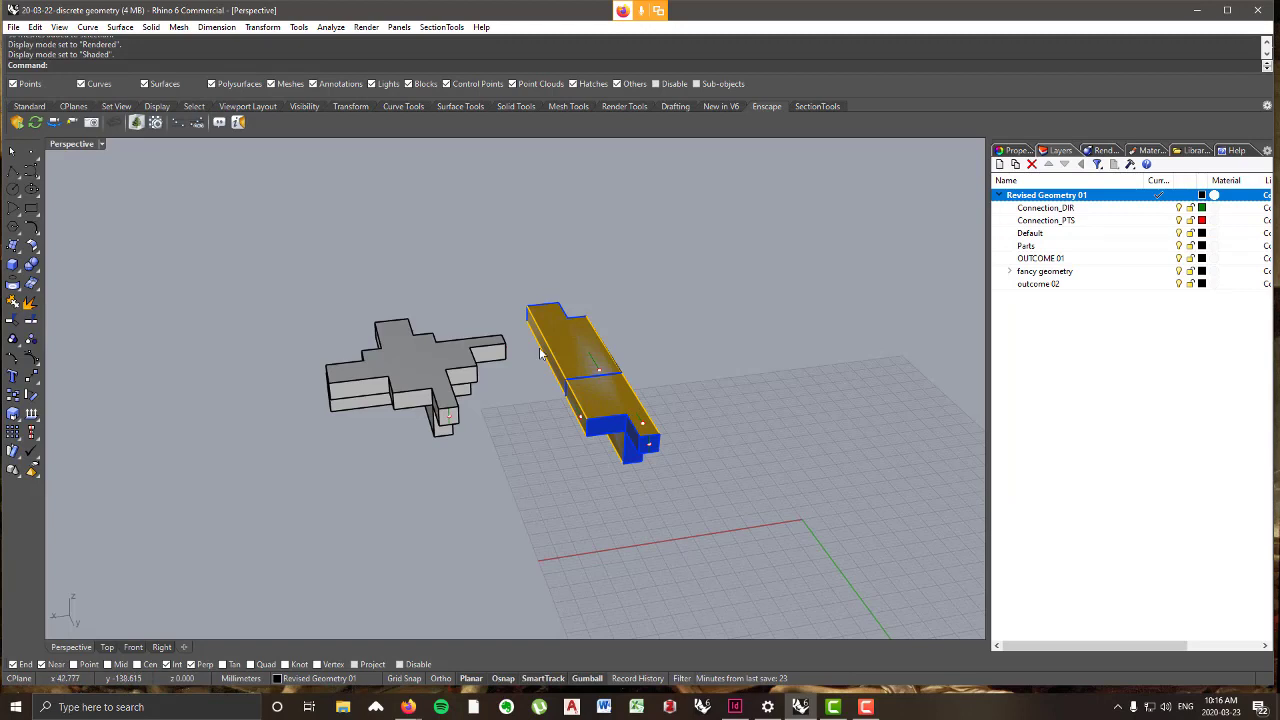
- Compare the shaded tiered structure and stepped aggregation with the cross-shaped and bar-shaped source parts
scroll(348, 372, down, 8)
right_drag(389, 337, 314, 343)
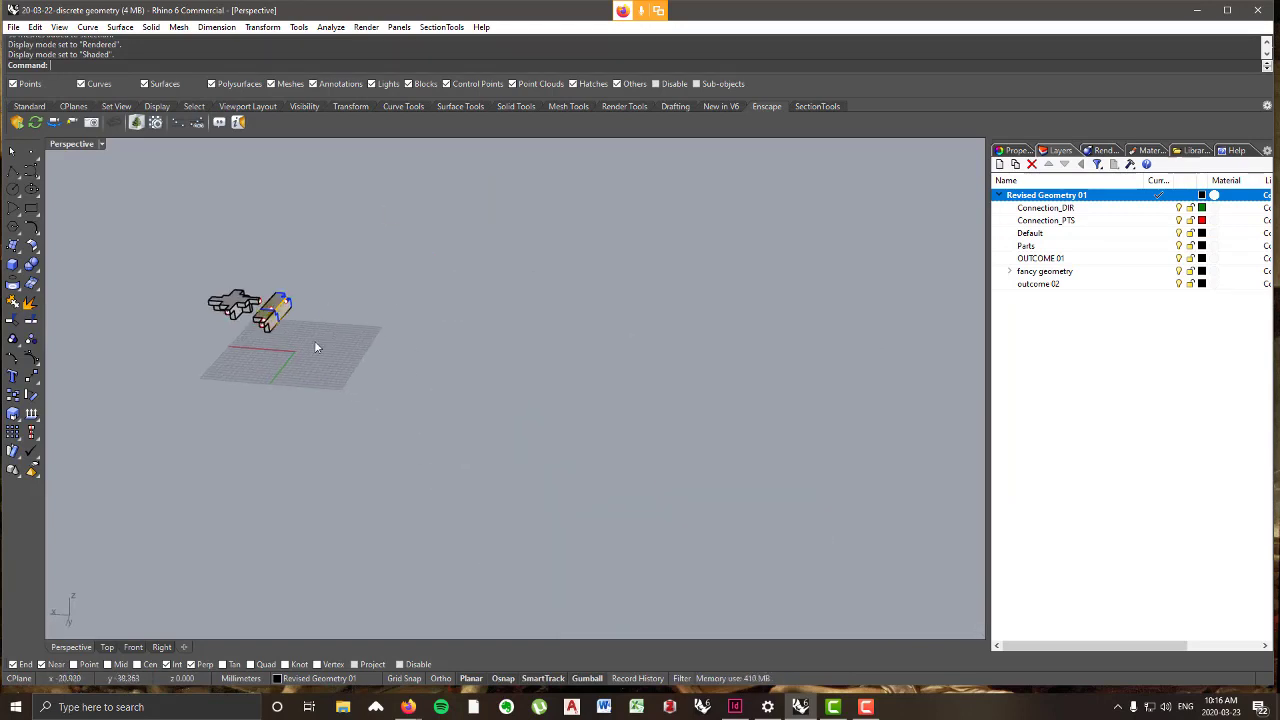
scroll(412, 380, down, 15)
right_drag(518, 404, 538, 407)
scroll(569, 407, up, 10)
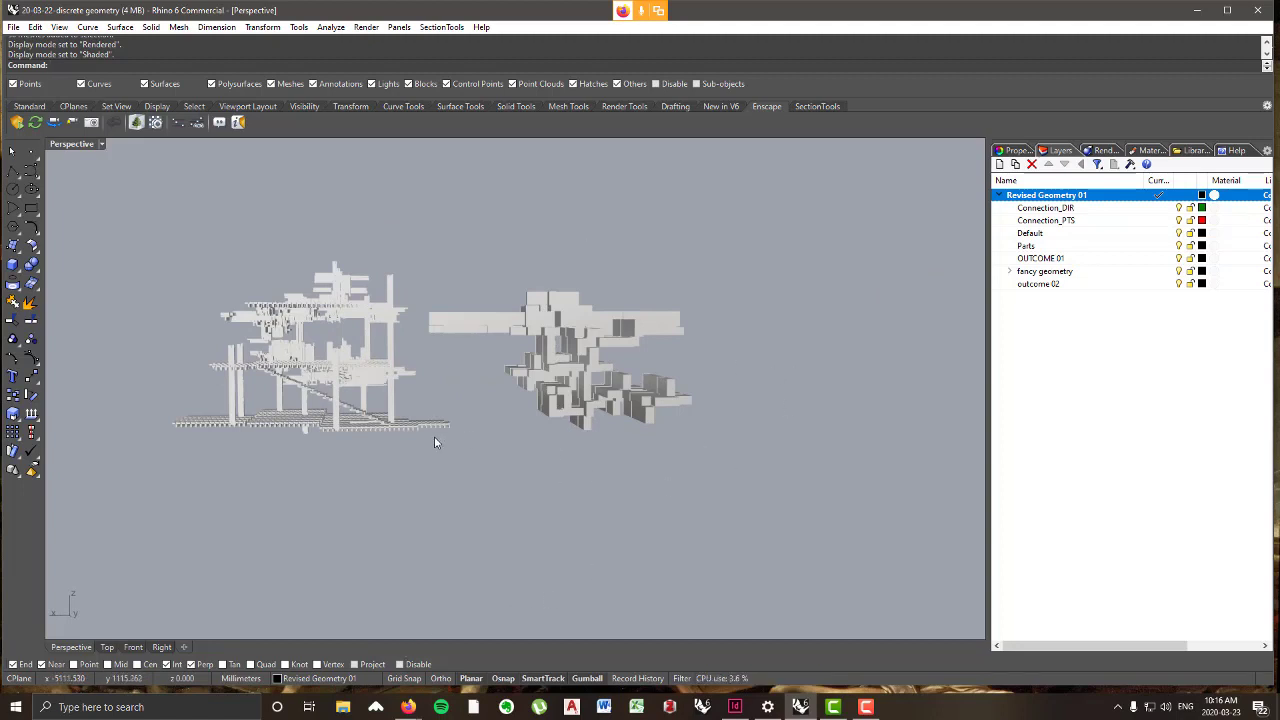
right_drag(783, 466, 789, 474)
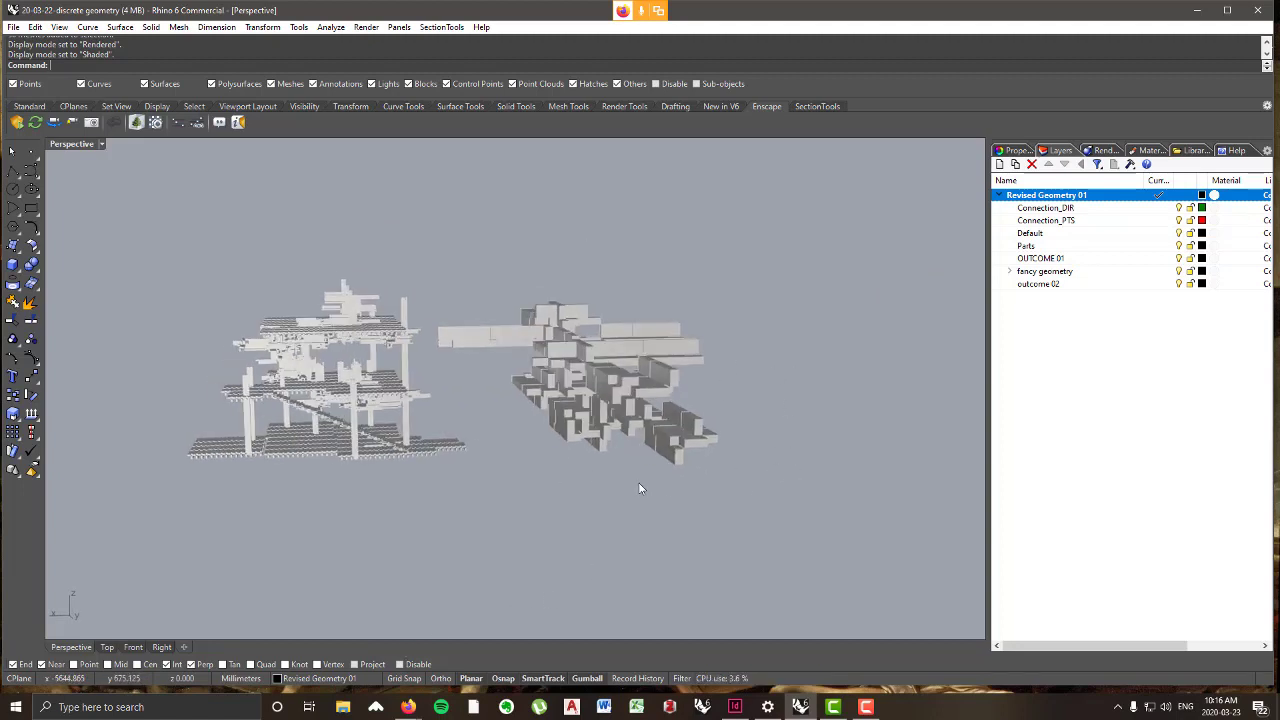
scroll(803, 544, down, 10)
right_drag(650, 570, 615, 595)
scroll(570, 533, up, 8)
right_drag(578, 530, 598, 505)
scroll(571, 450, up, 8)
scroll(569, 444, up, 5)
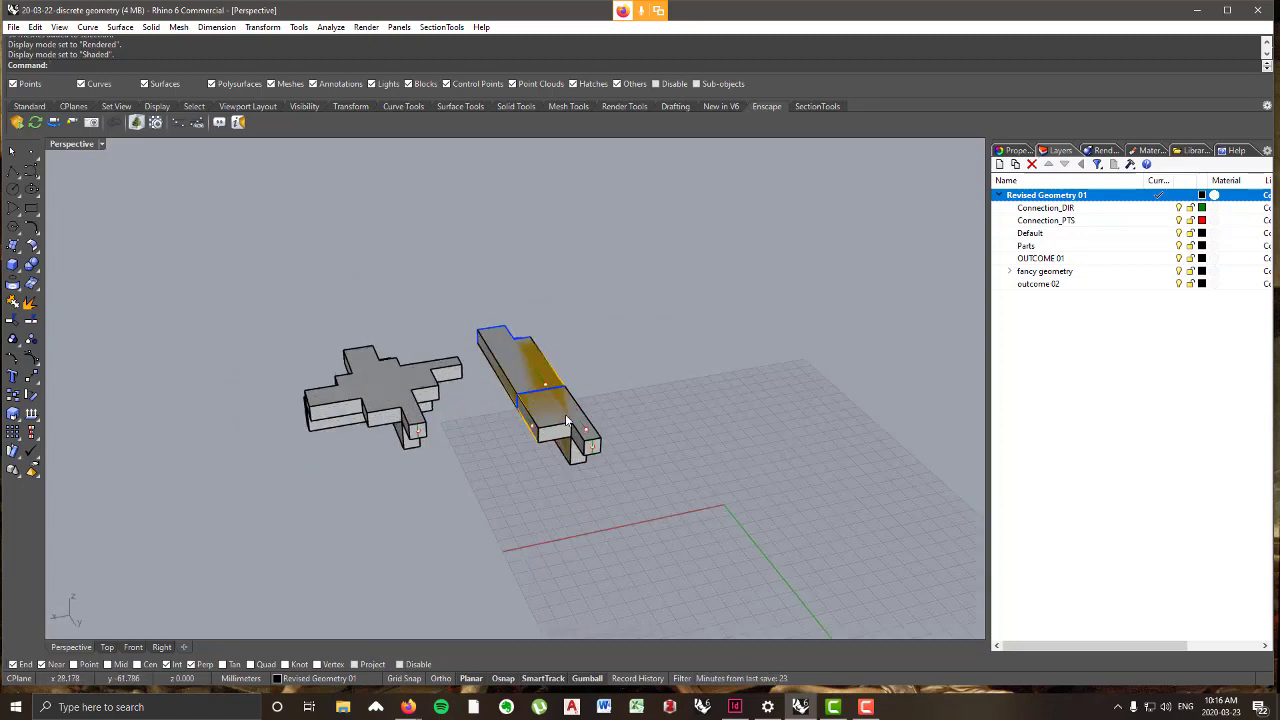
- Launch Grasshopper and open the WASP - February 27 definition
text(ass)
key(Return)
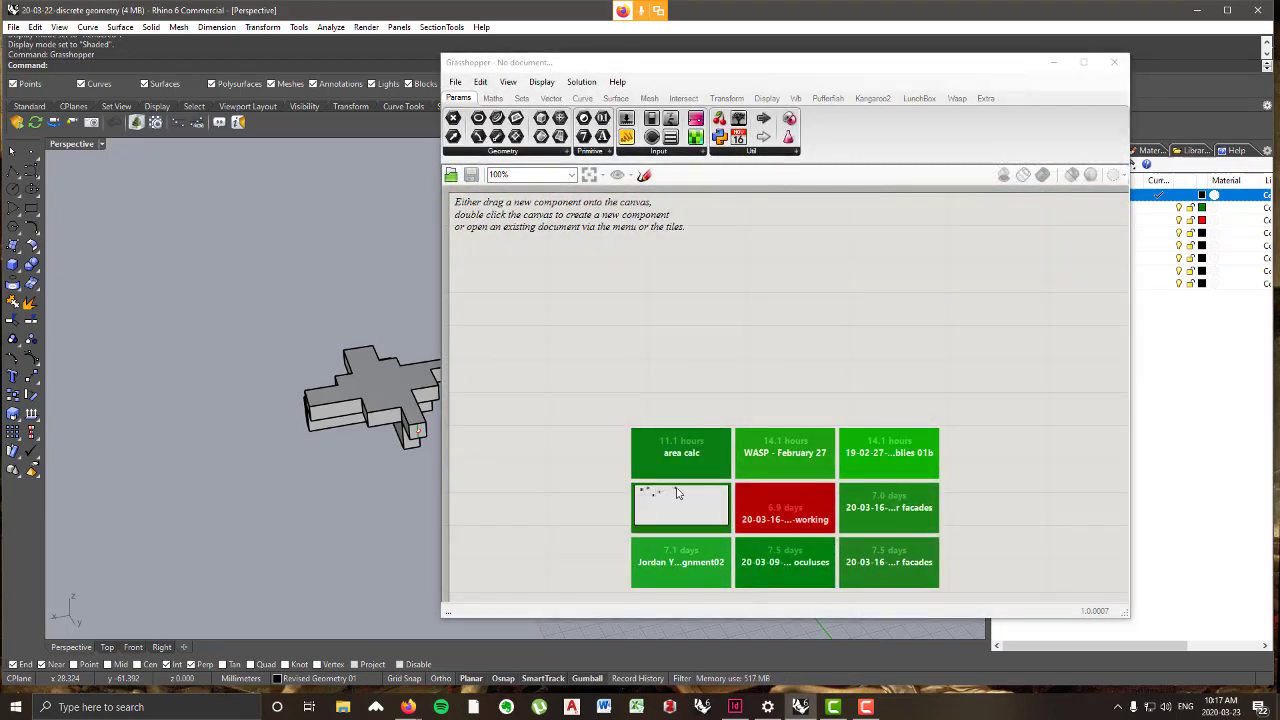
click(797, 460)
- Examine the layout of the WASP - February 27 definition, from the part and connection inputs to the aggregation and output components
scroll(723, 405, down, 5)
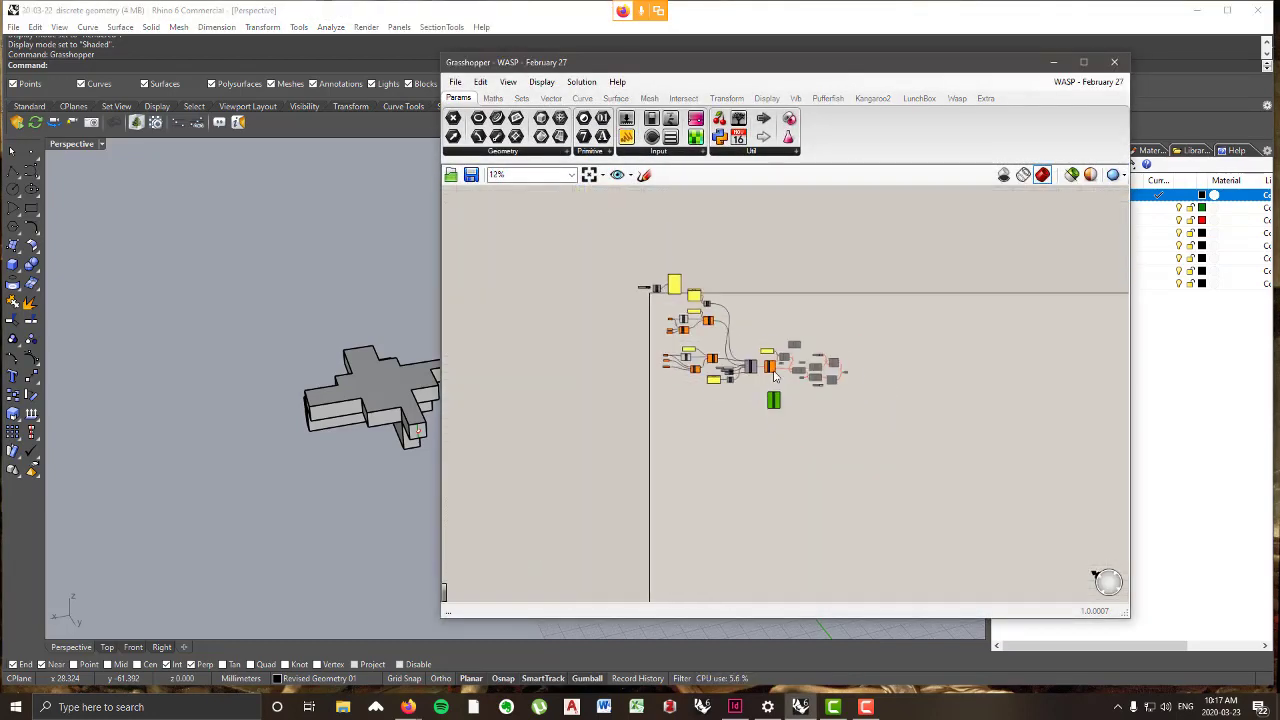
scroll(723, 405, up, 5)
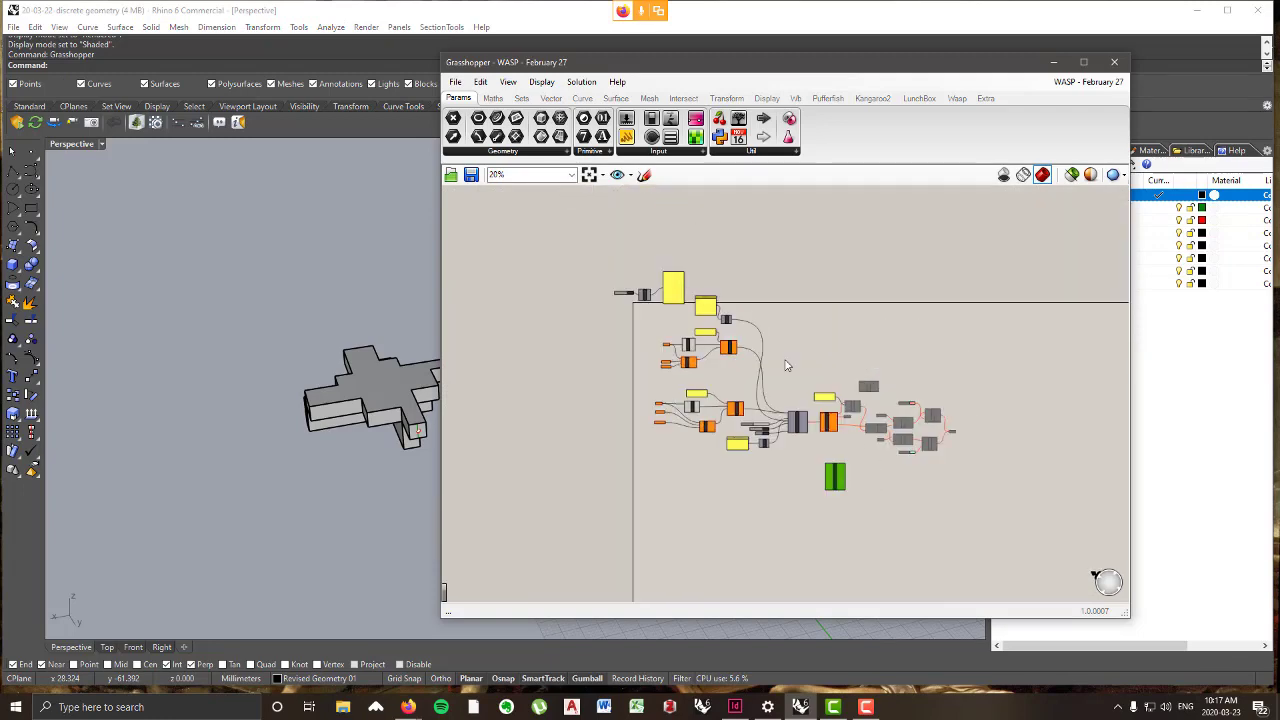
scroll(849, 371, down, 2)
scroll(865, 495, up, 5)
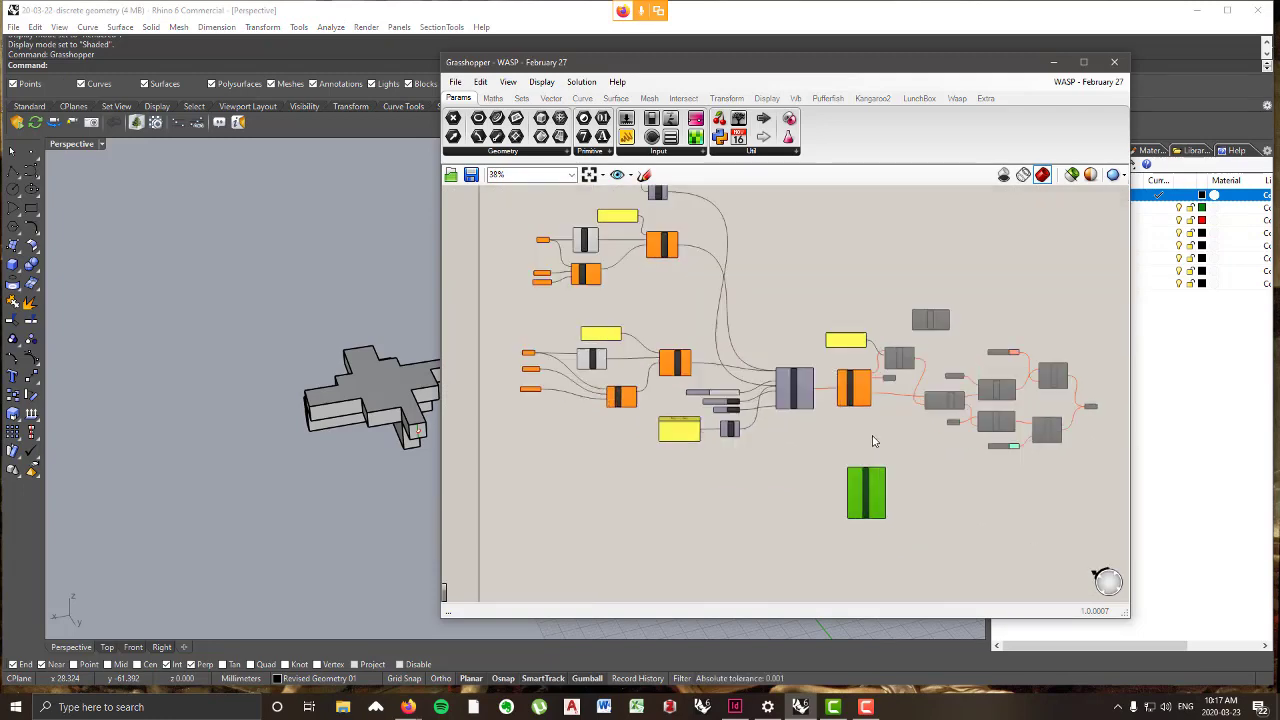
scroll(857, 498, up, 2)
scroll(859, 482, down, 5)
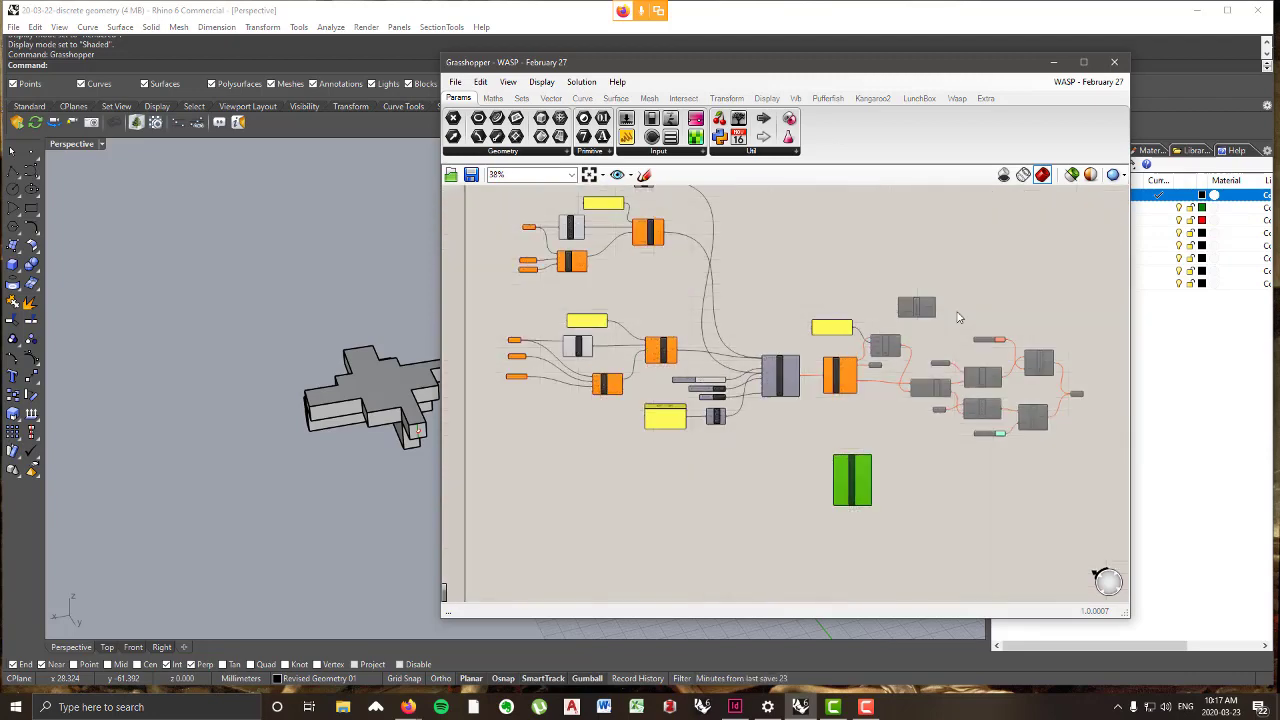
scroll(786, 353, down, 2)
right_drag(947, 419, 968, 439)
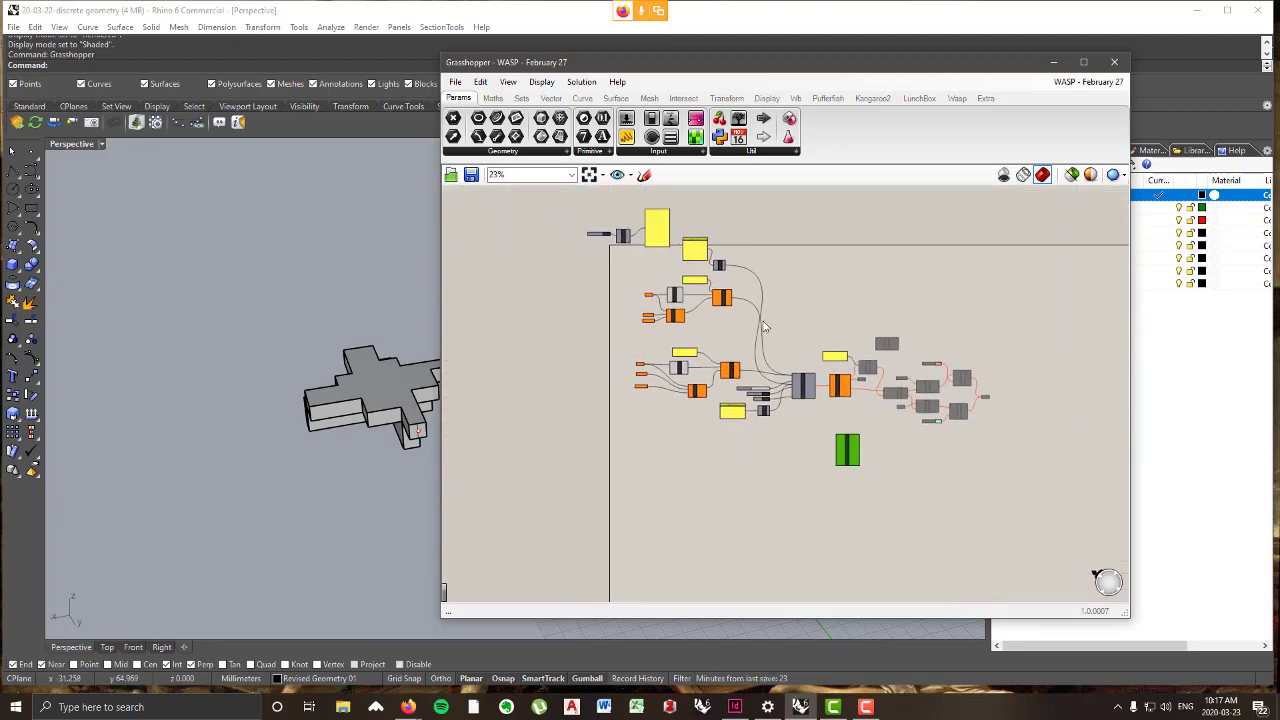
- Open the 20-03-23-discrete elements definition from the 12-discrete geo folder of the Dropbox class files
click(456, 82)
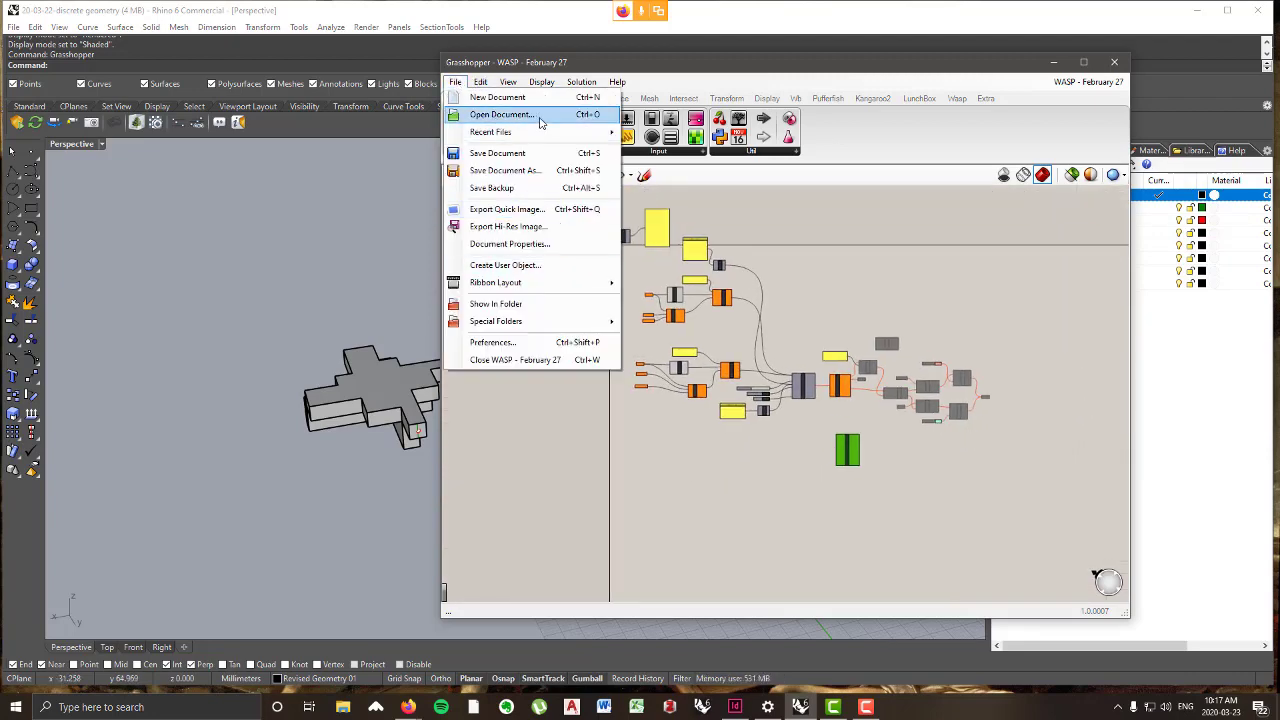
mouse_move(586, 134)
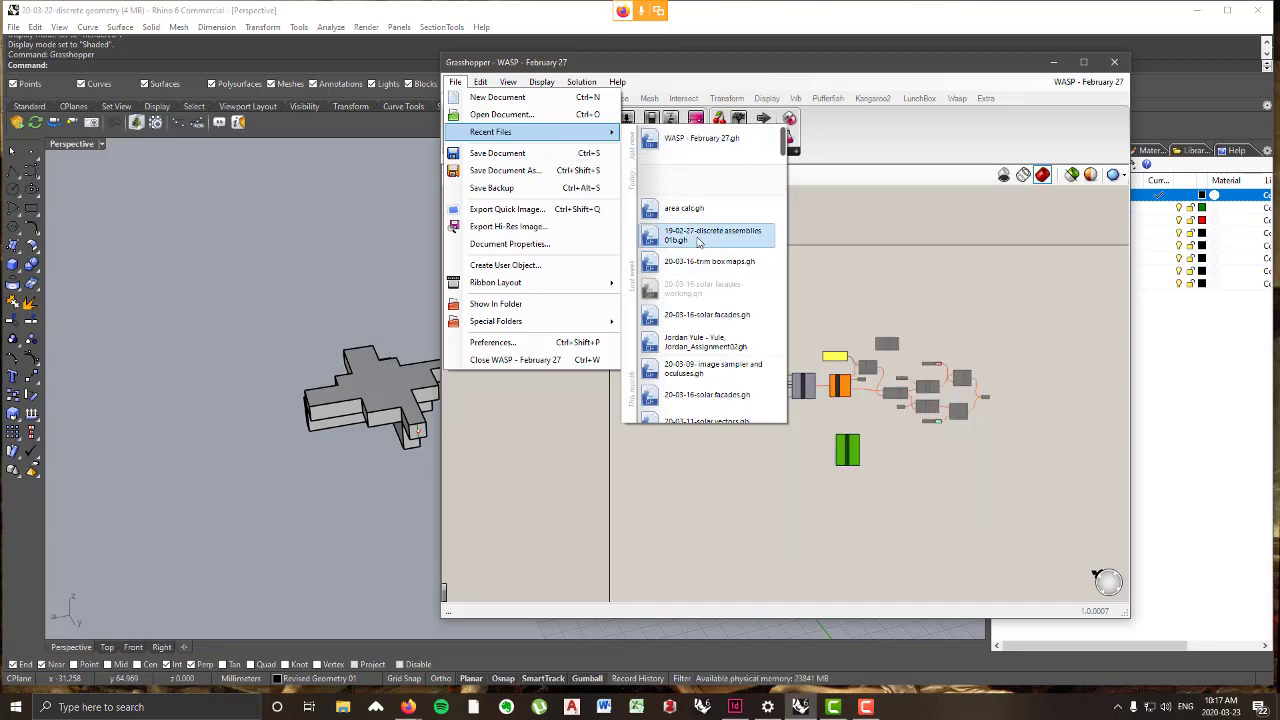
click(502, 114)
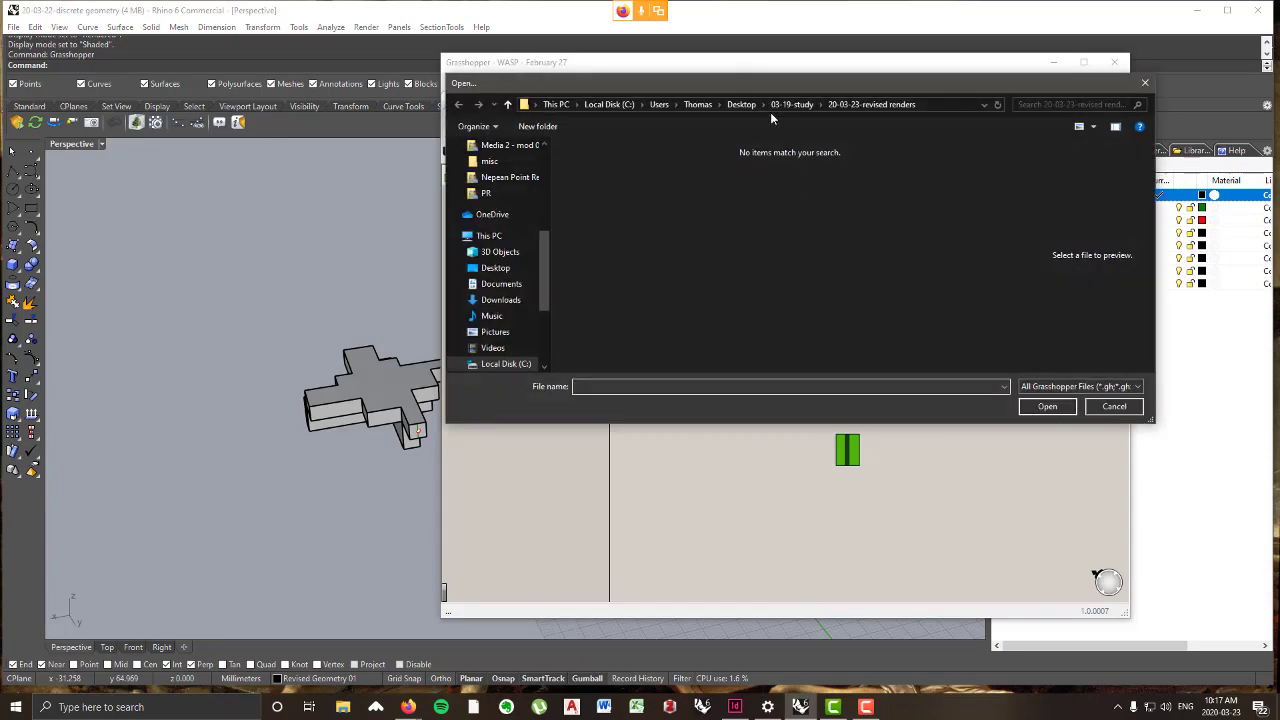
scroll(490, 250, up, 4)
click(487, 248)
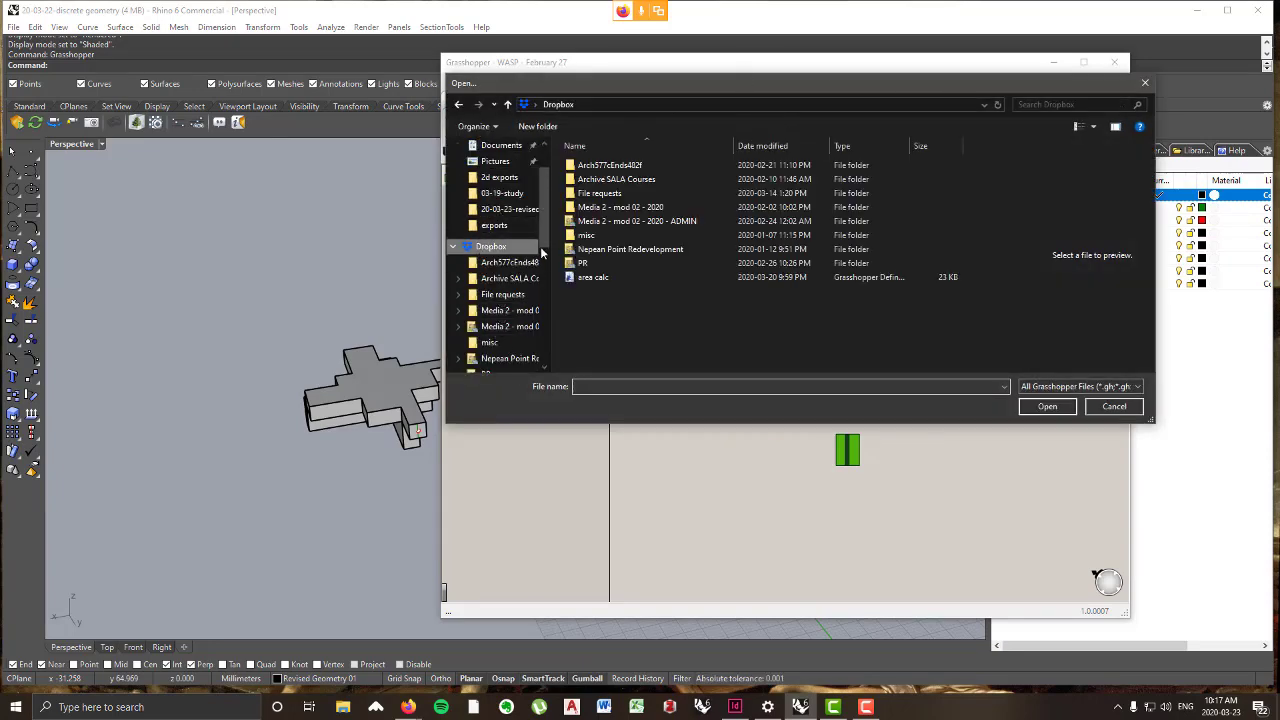
double_click(645, 227)
double_click(598, 179)
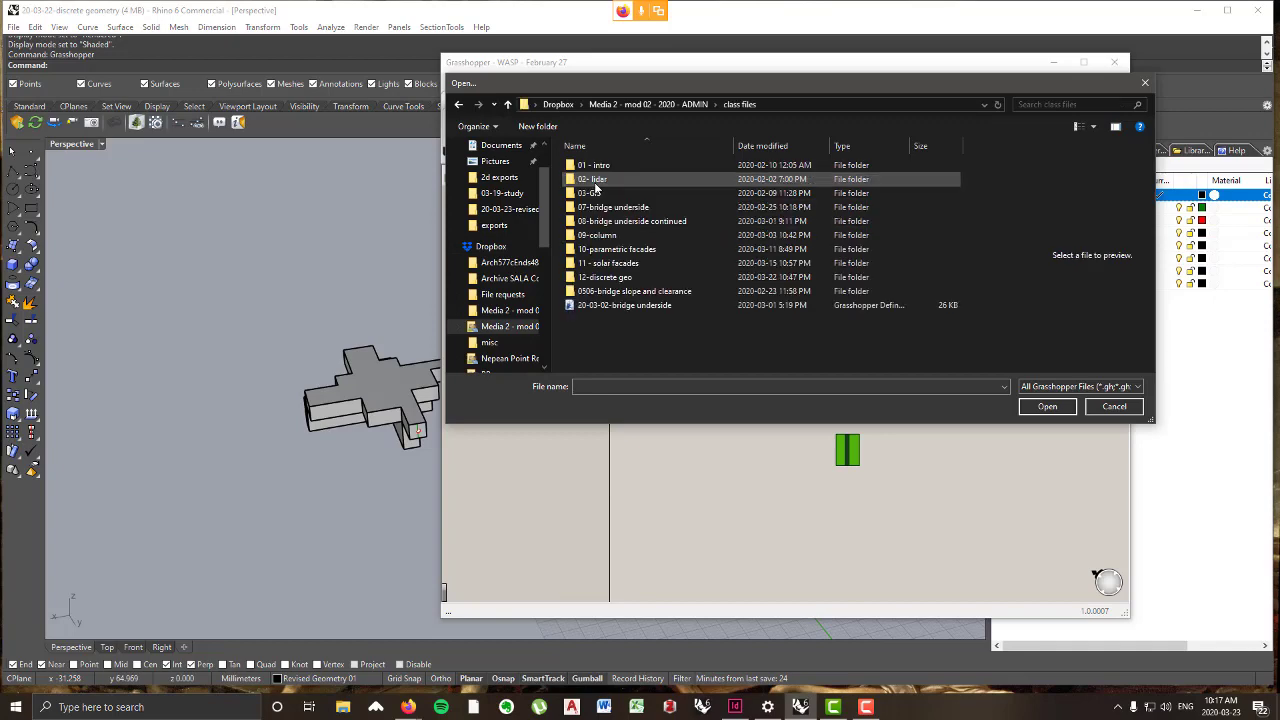
double_click(605, 277)
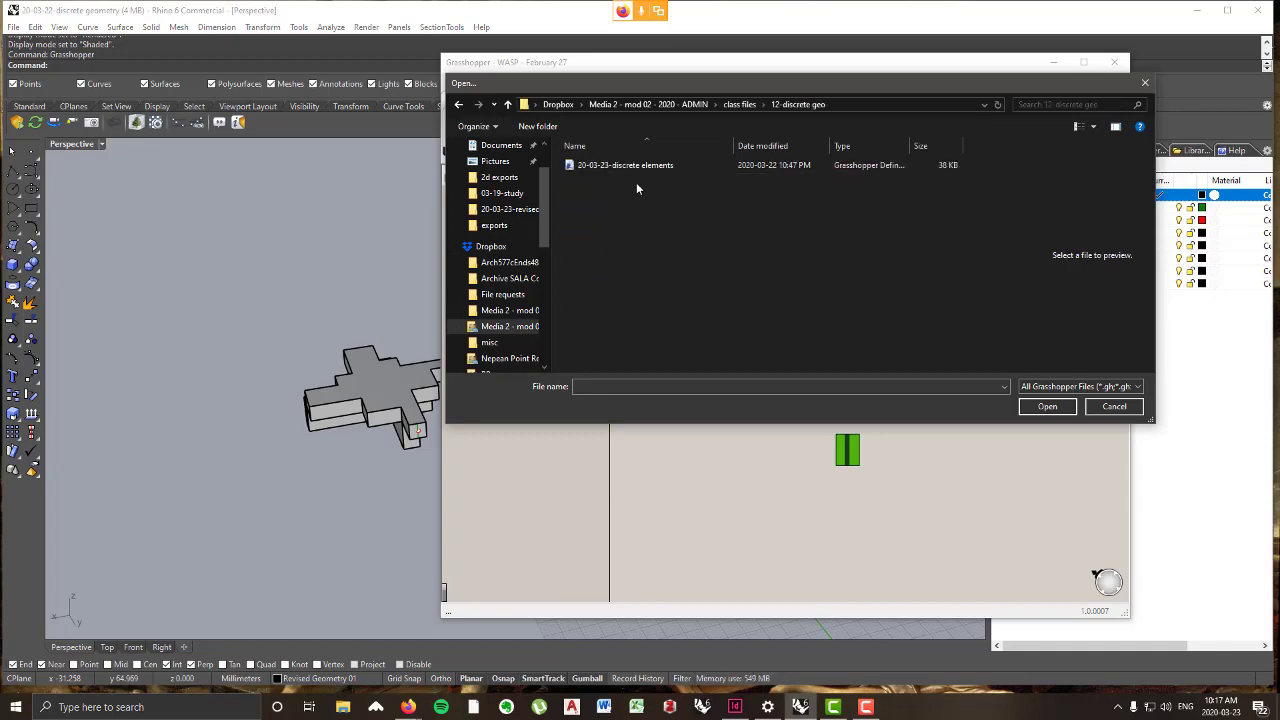
double_click(634, 165)
- Turn off the preview of all components in the discrete elements definition
scroll(1017, 573, down, 5)
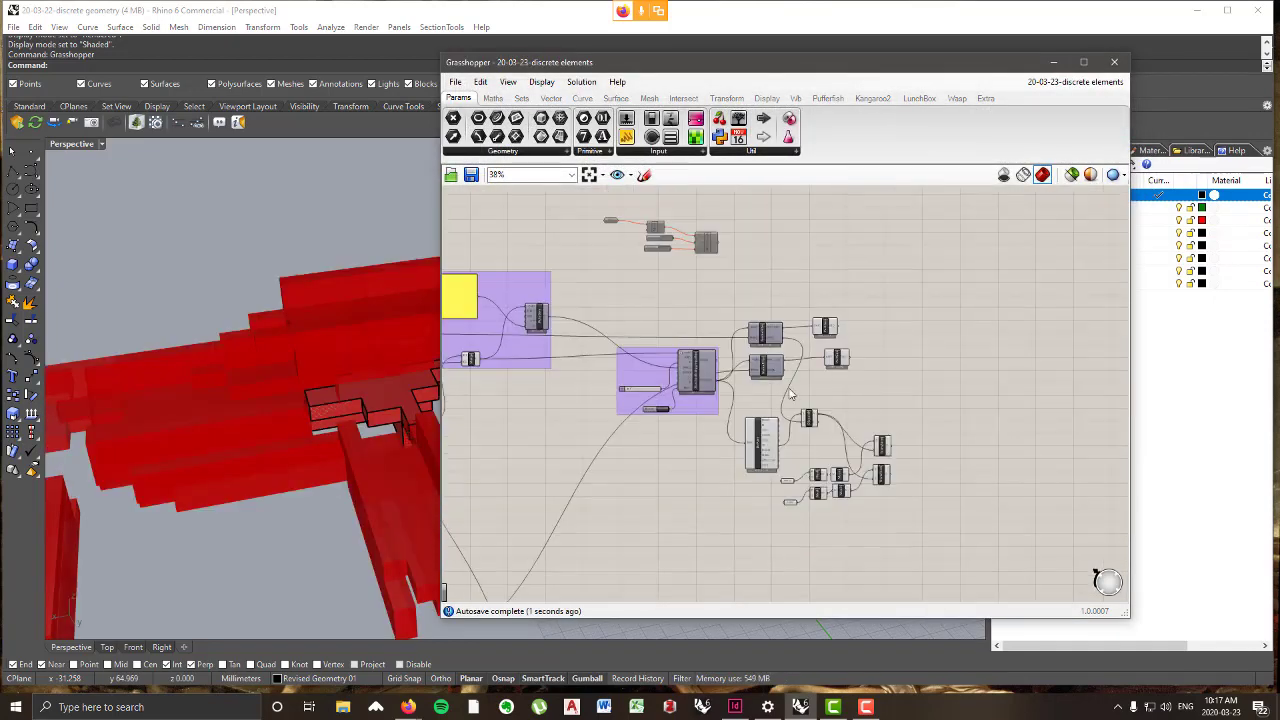
scroll(1017, 573, up, 2)
drag(1017, 573, 652, 262)
right_click(758, 247)
click(795, 296)
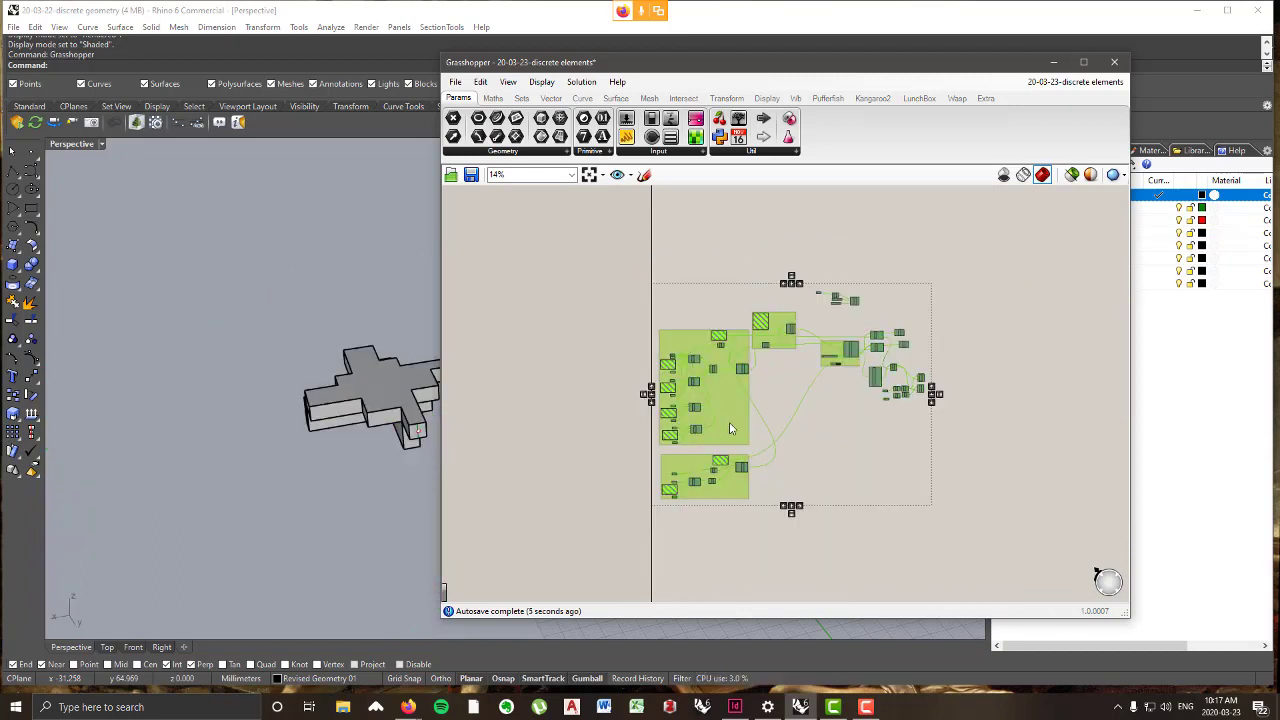
- Move the Grasshopper window clear of the two source parts in the Perspective viewport
right_drag(734, 429, 857, 389)
click(247, 465)
scroll(247, 465, down, 3)
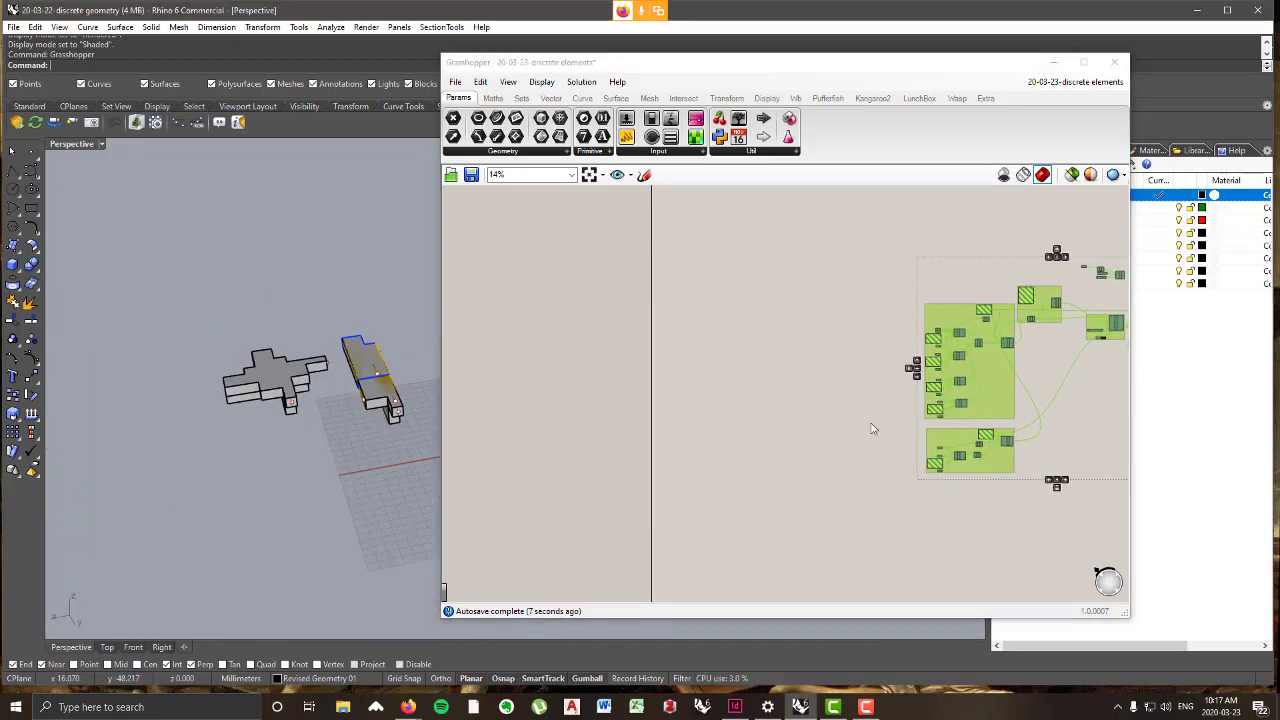
drag(995, 57, 728, 90)
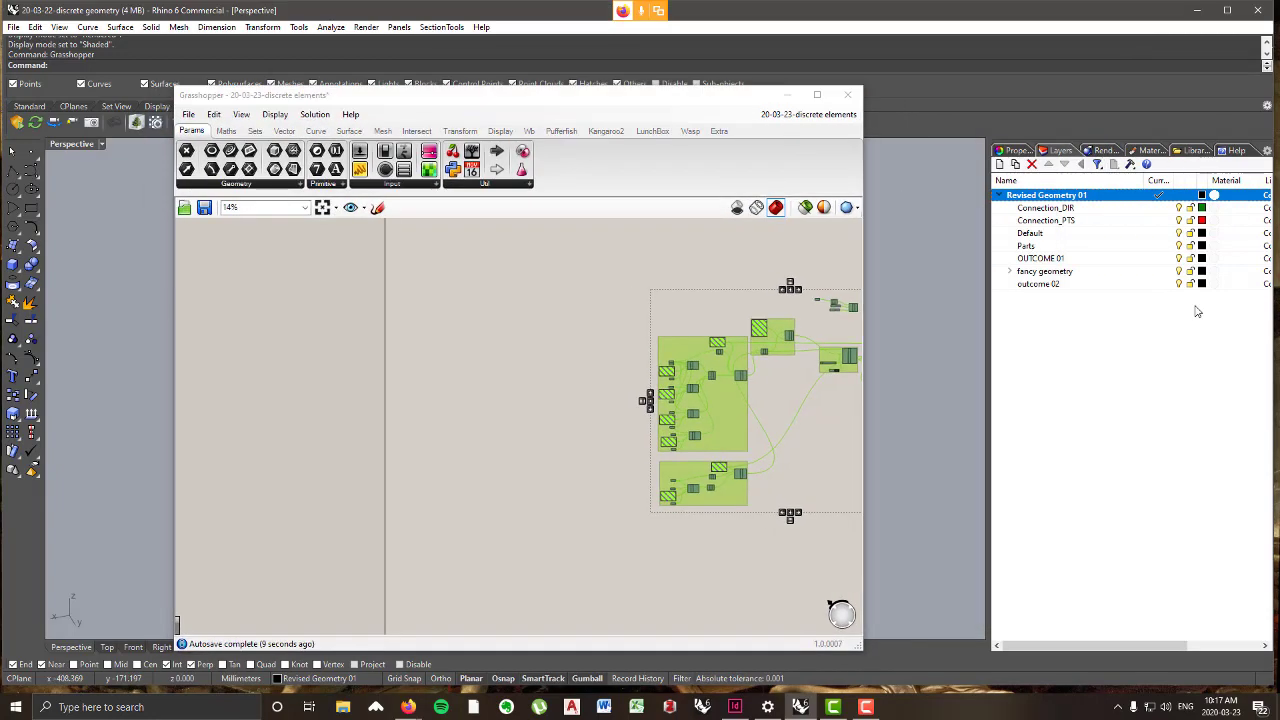
drag(638, 88, 925, 537)
- Examine the cross-shaped and bar-shaped source parts with their connection points, and compare them with the two aggregated outcomes
scroll(332, 376, up, 5)
right_drag(340, 380, 657, 495)
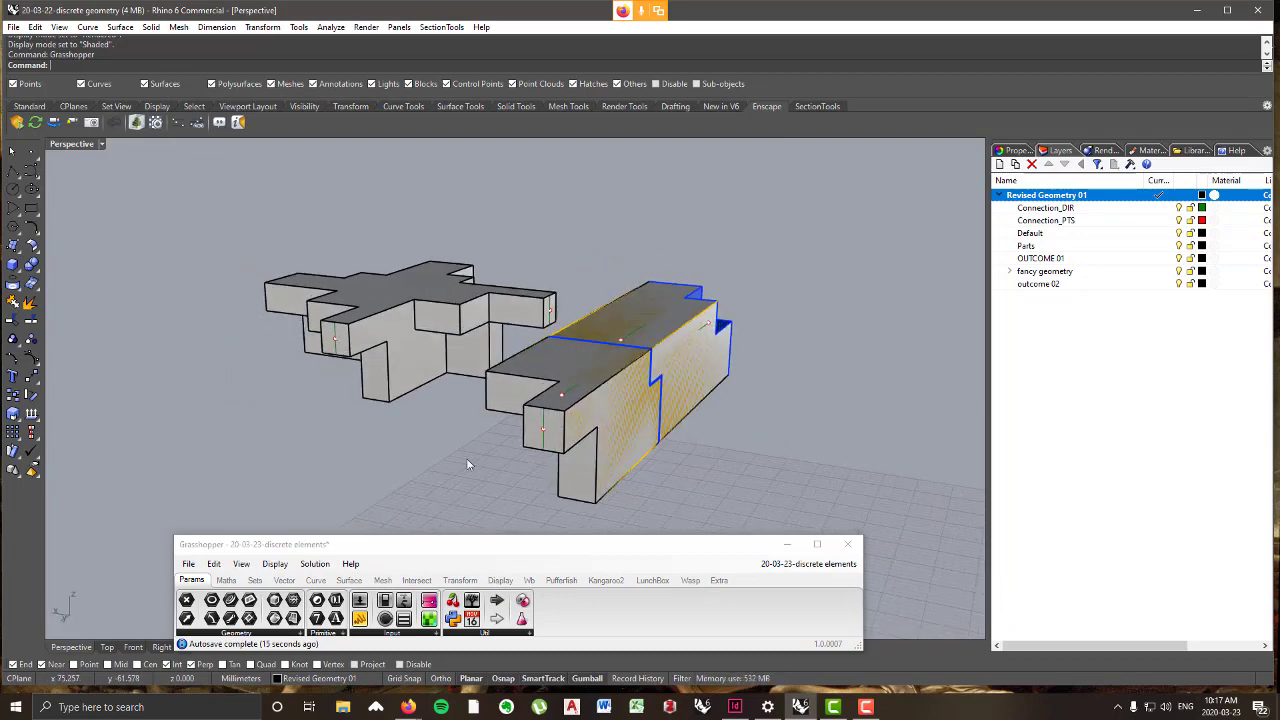
right_drag(518, 327, 596, 320)
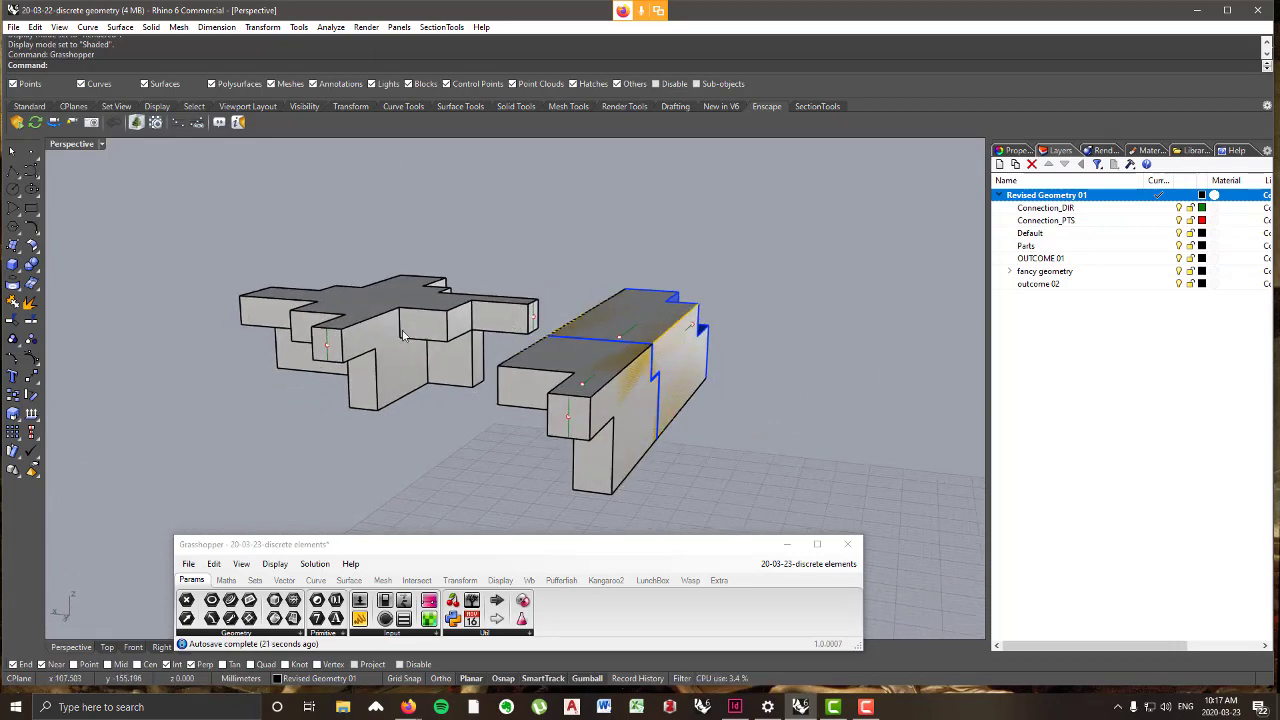
right_drag(410, 337, 401, 372)
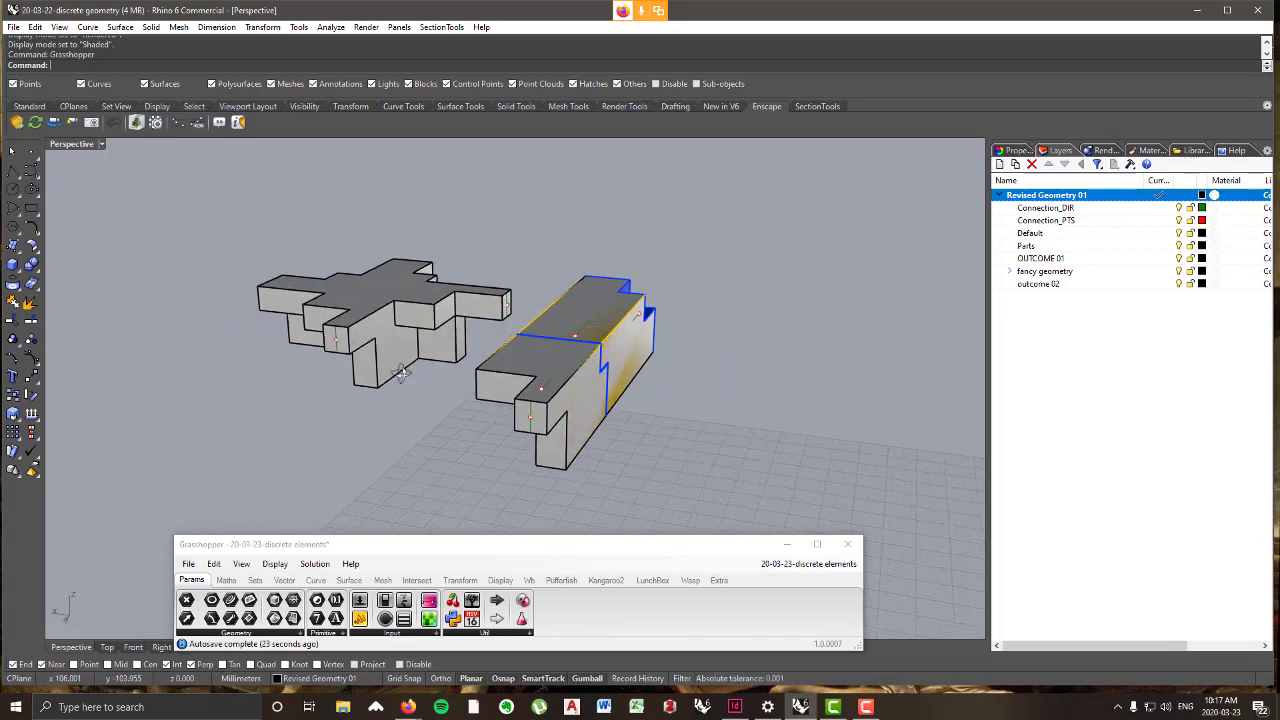
right_drag(474, 340, 499, 358)
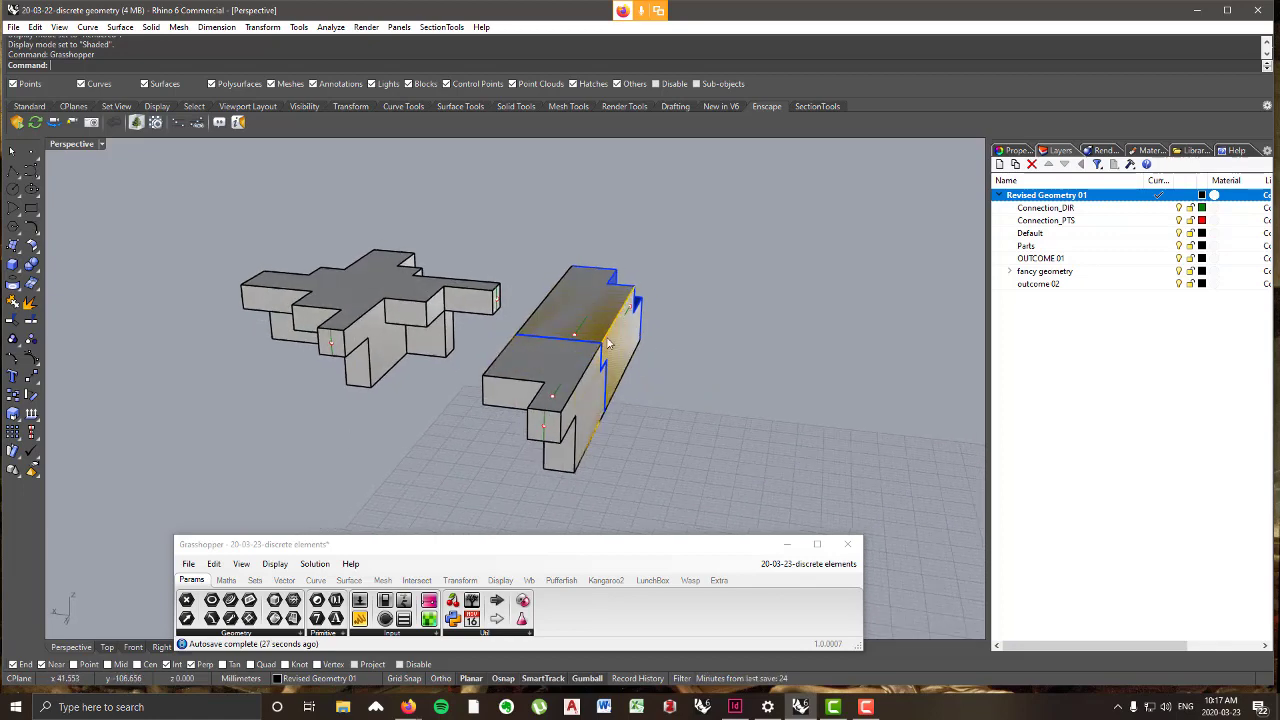
scroll(406, 354, down, 20)
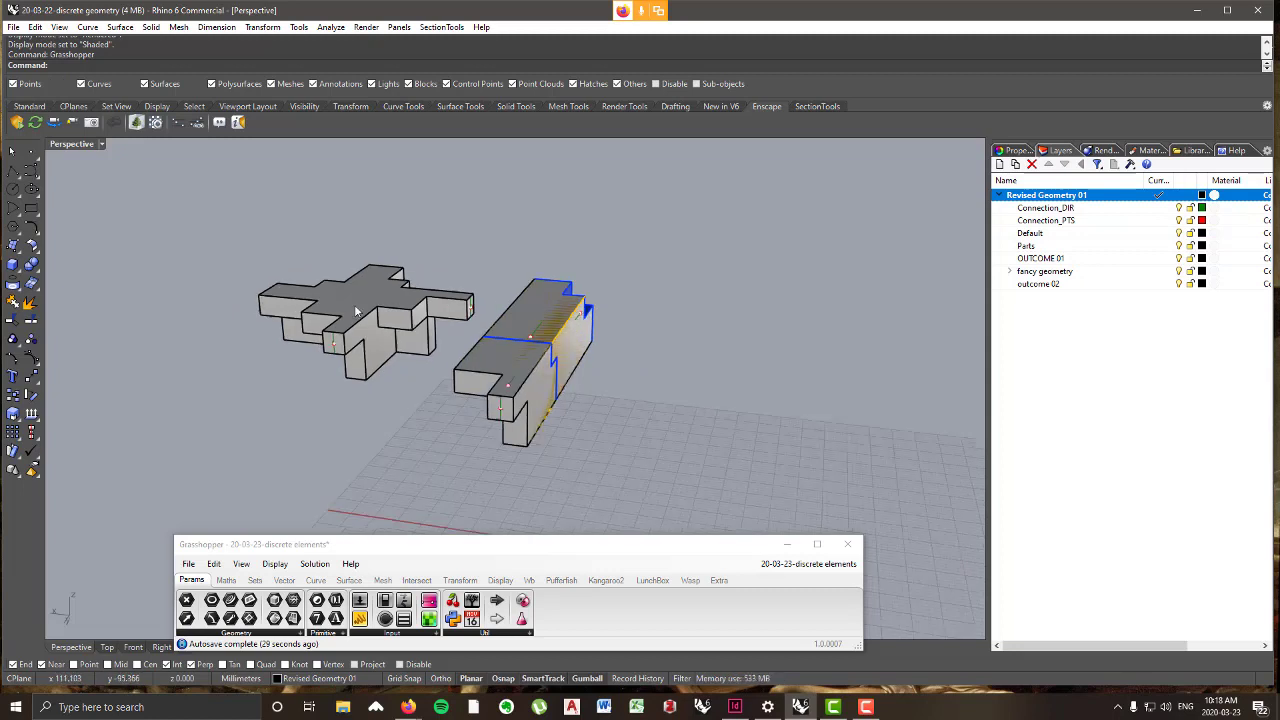
scroll(690, 375, up, 8)
scroll(520, 390, down, 15)
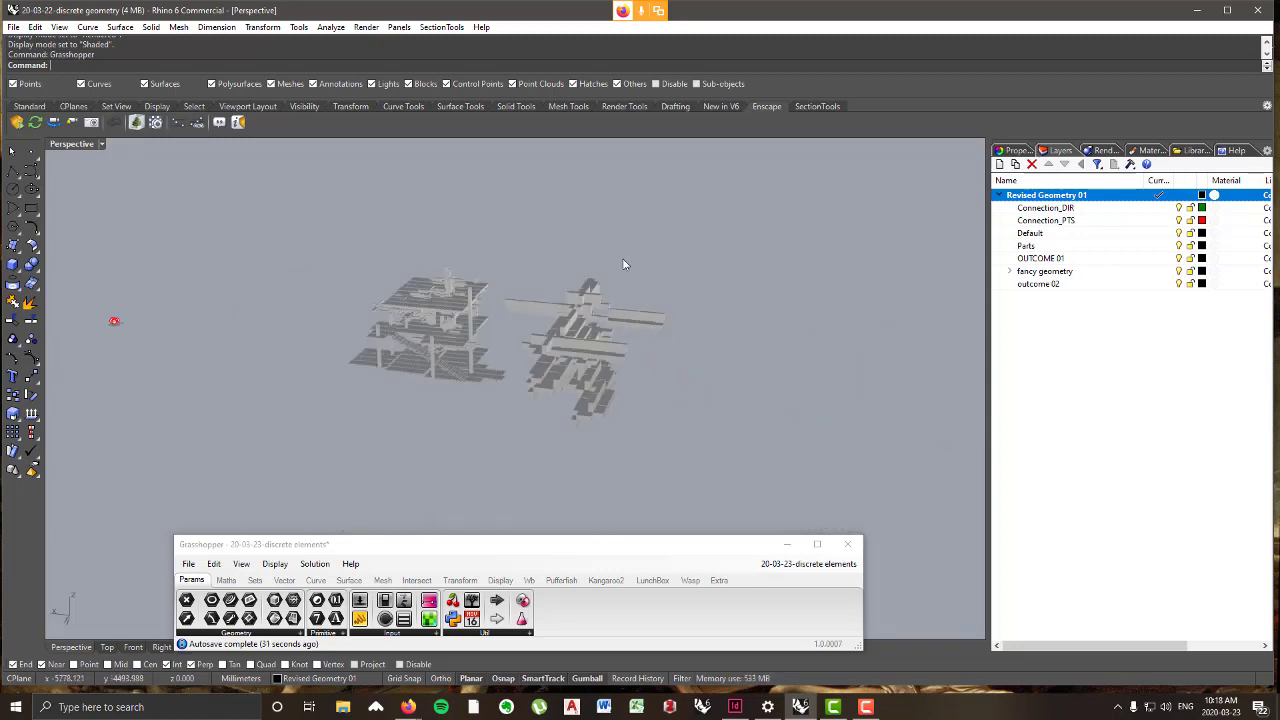
scroll(775, 310, up, 3)
scroll(775, 310, up, 6)
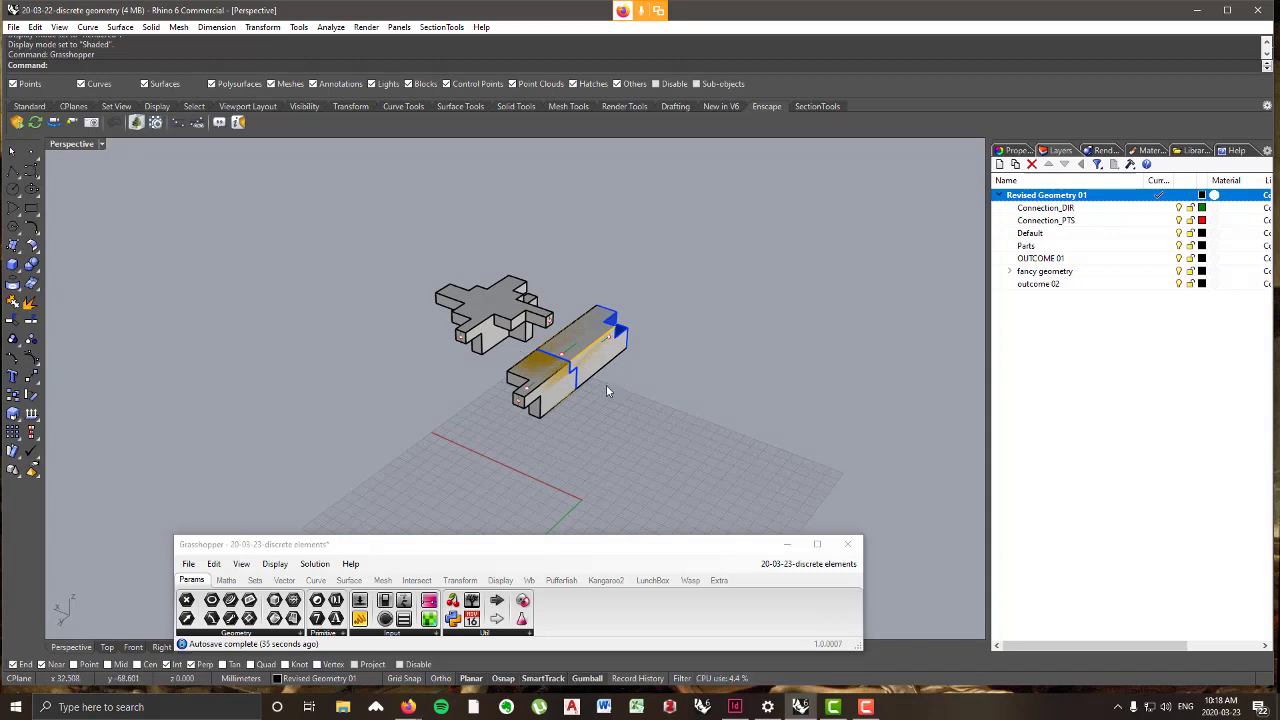
- Create a top-level layer named "class example" and make it the current layer
click(1032, 332)
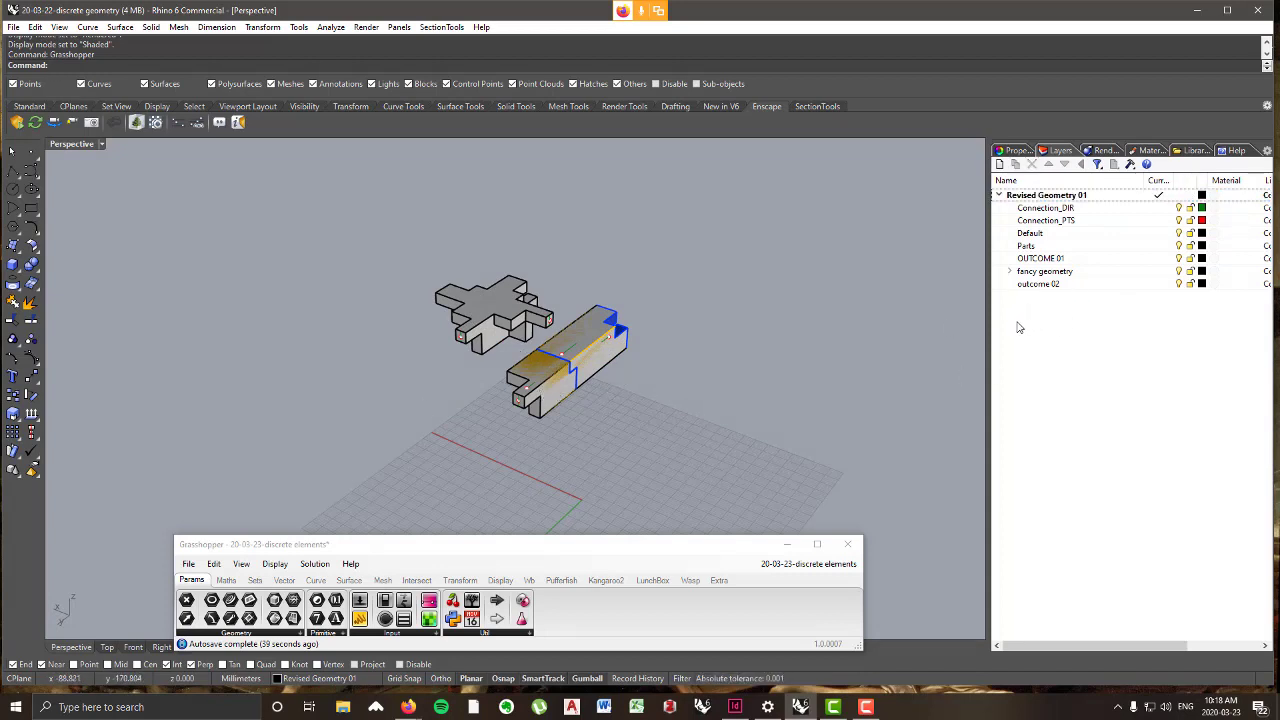
right_click(1019, 327)
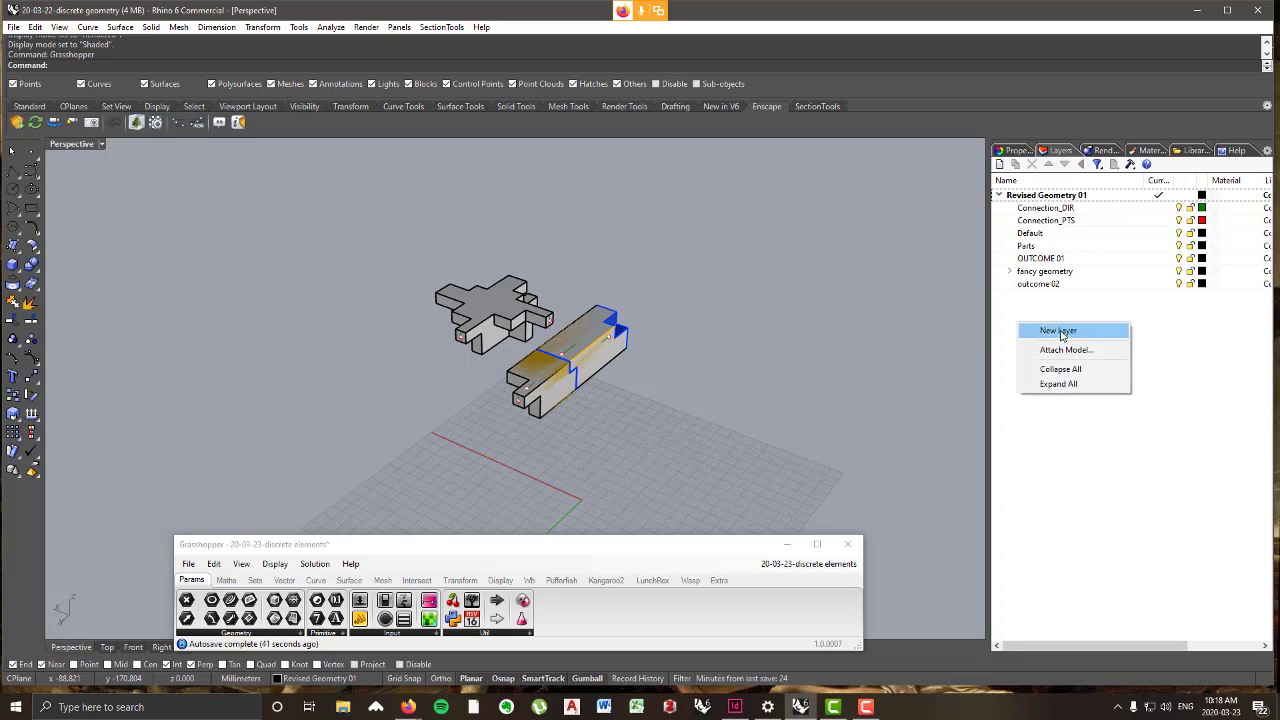
click(1058, 331)
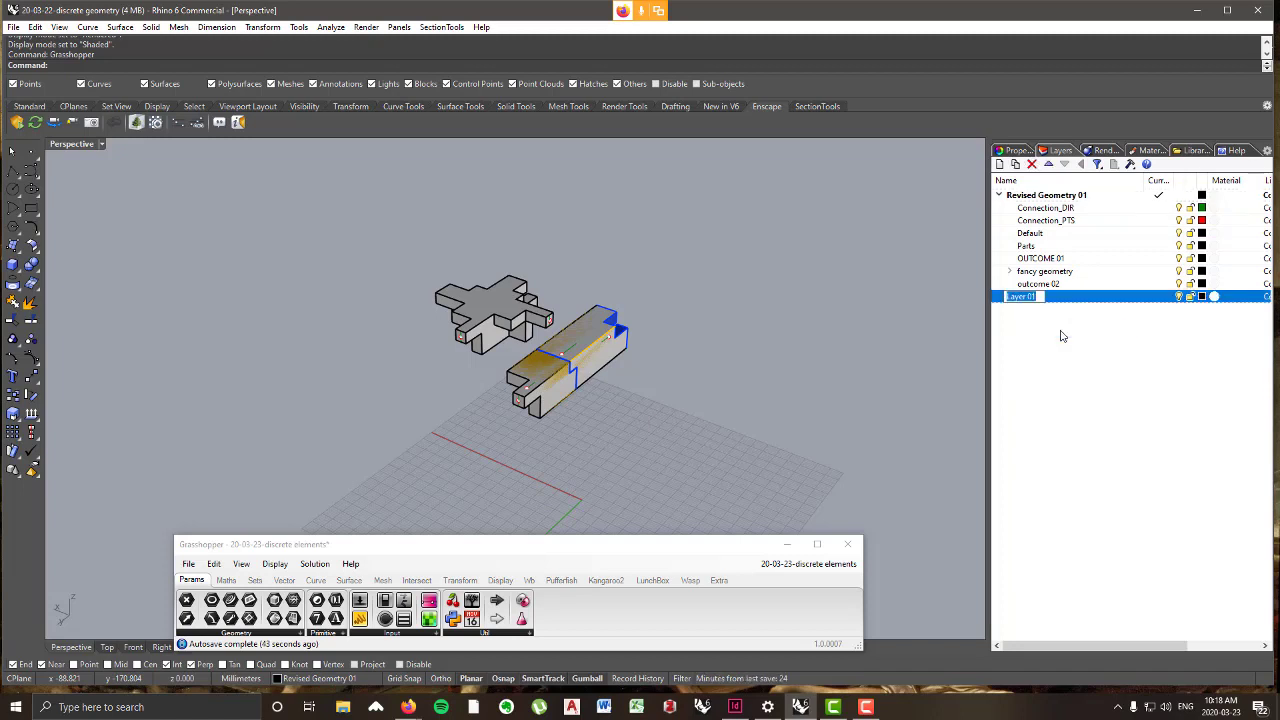
text(class example)
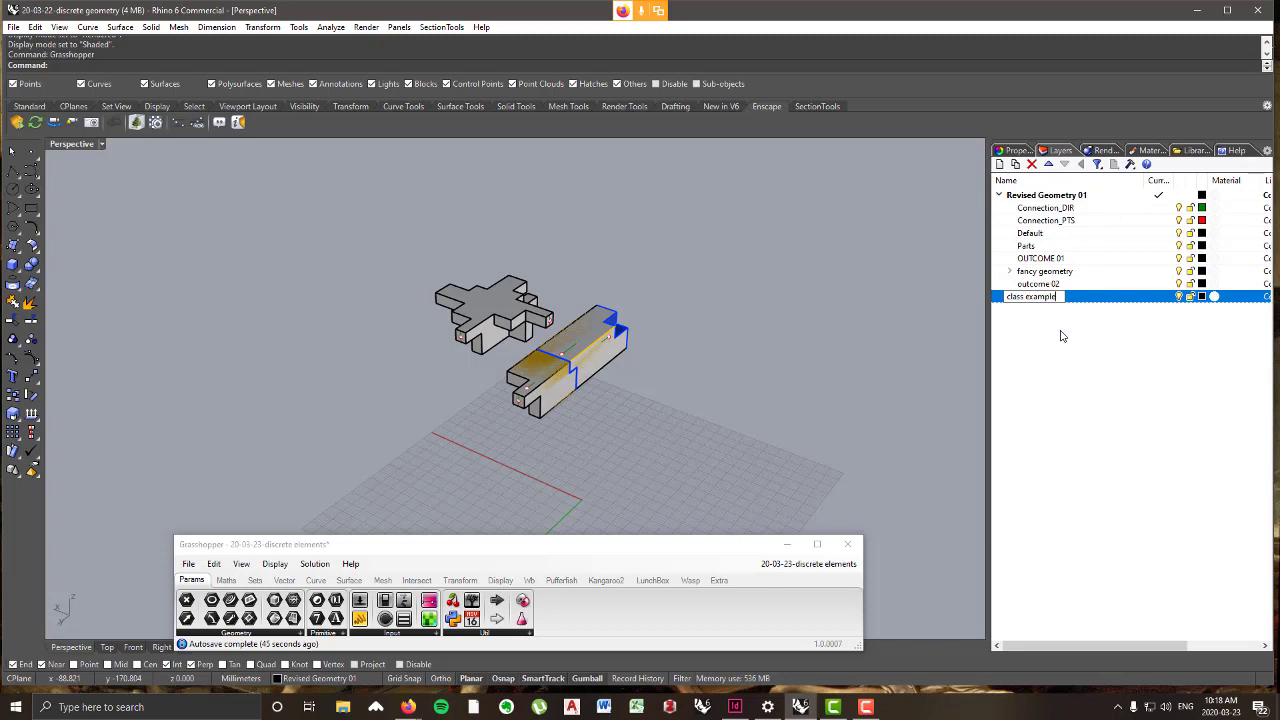
key(Return)
right_drag(626, 350, 745, 352)
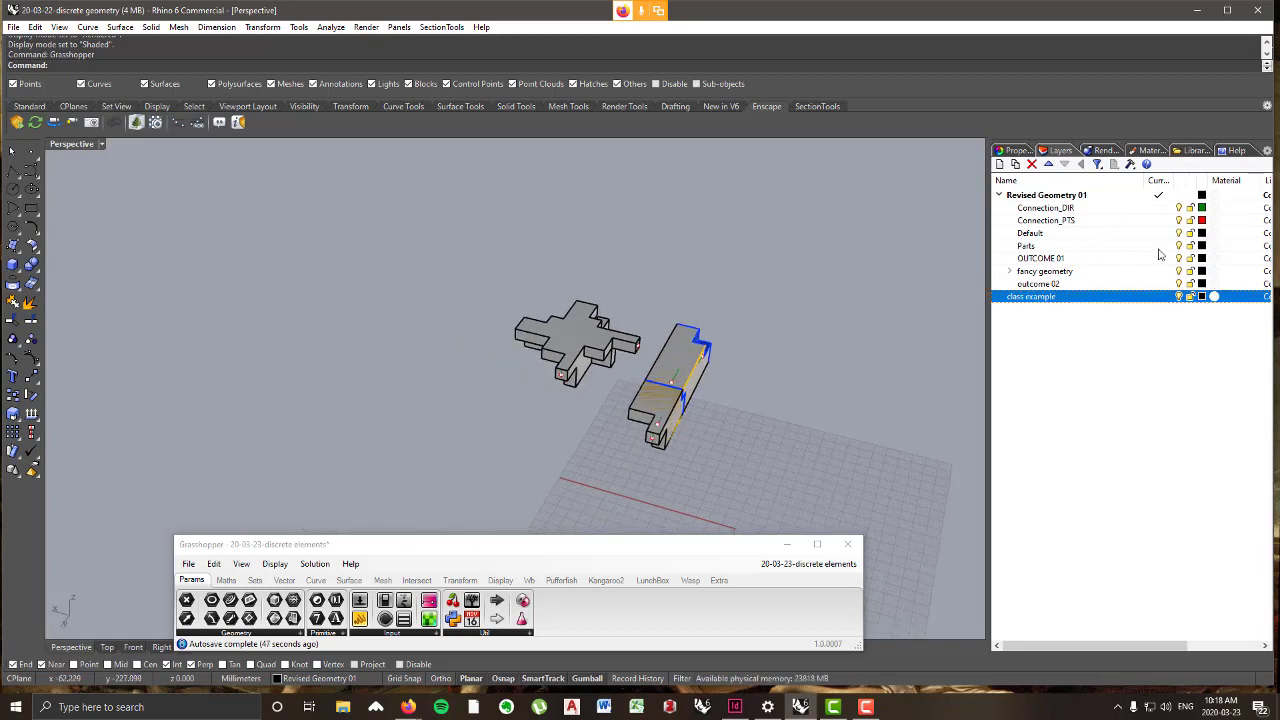
click(1168, 296)
- Move the two source parts with all their connection points and direction lines along the X axis, well clear of the construction grid
scroll(603, 308, down, 8)
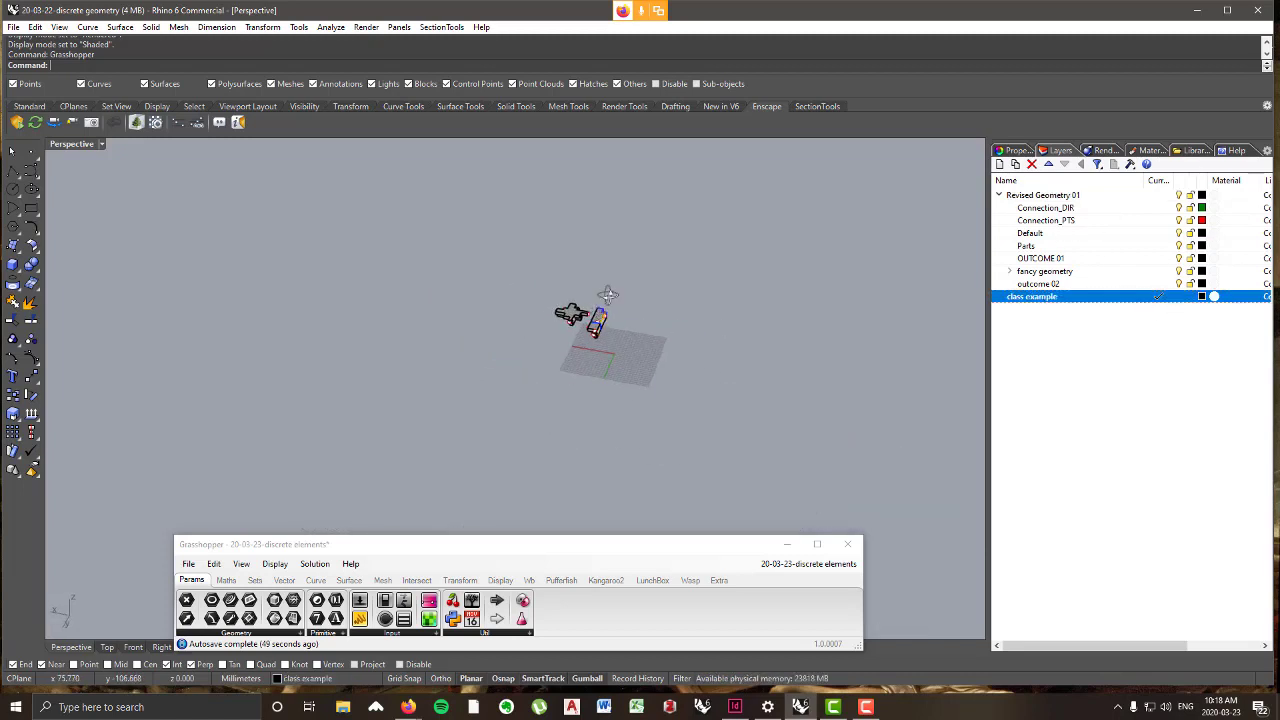
right_drag(596, 308, 600, 288)
scroll(599, 288, up, 4)
scroll(384, 300, down, 8)
right_drag(414, 298, 425, 311)
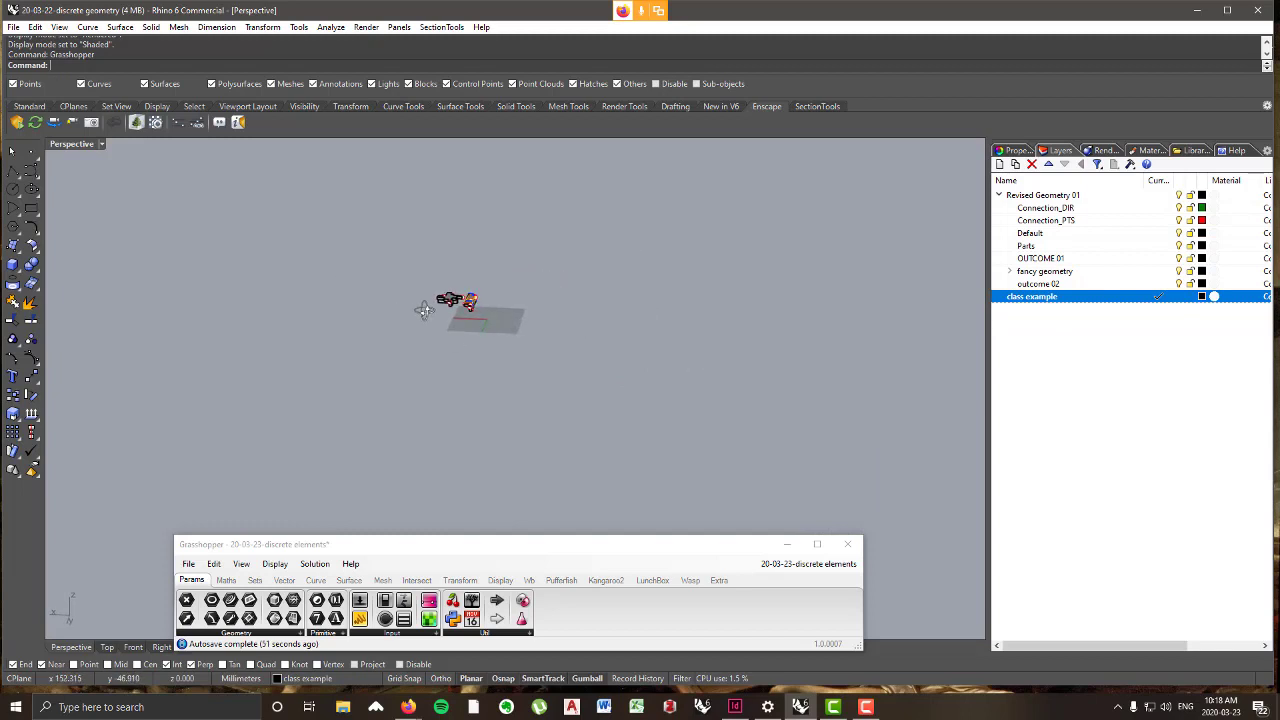
scroll(458, 300, up, 8)
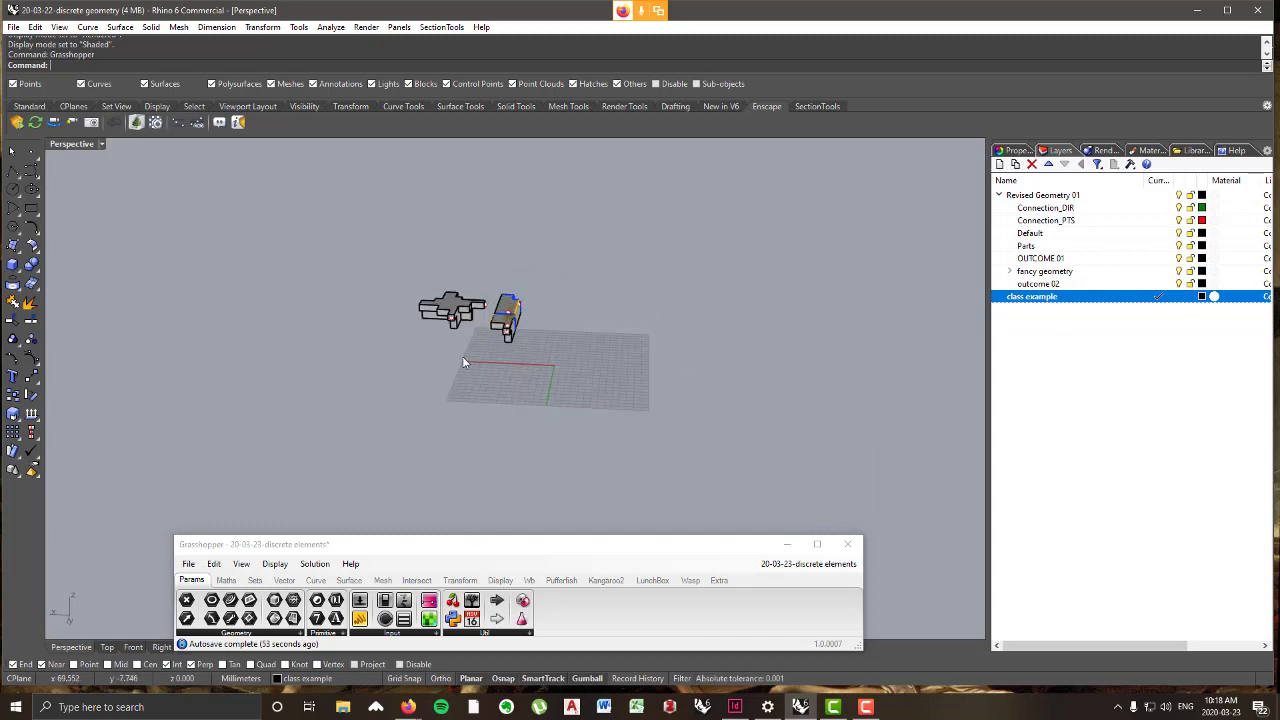
scroll(466, 360, down, 8)
scroll(478, 345, up, 10)
scroll(490, 342, up, 3)
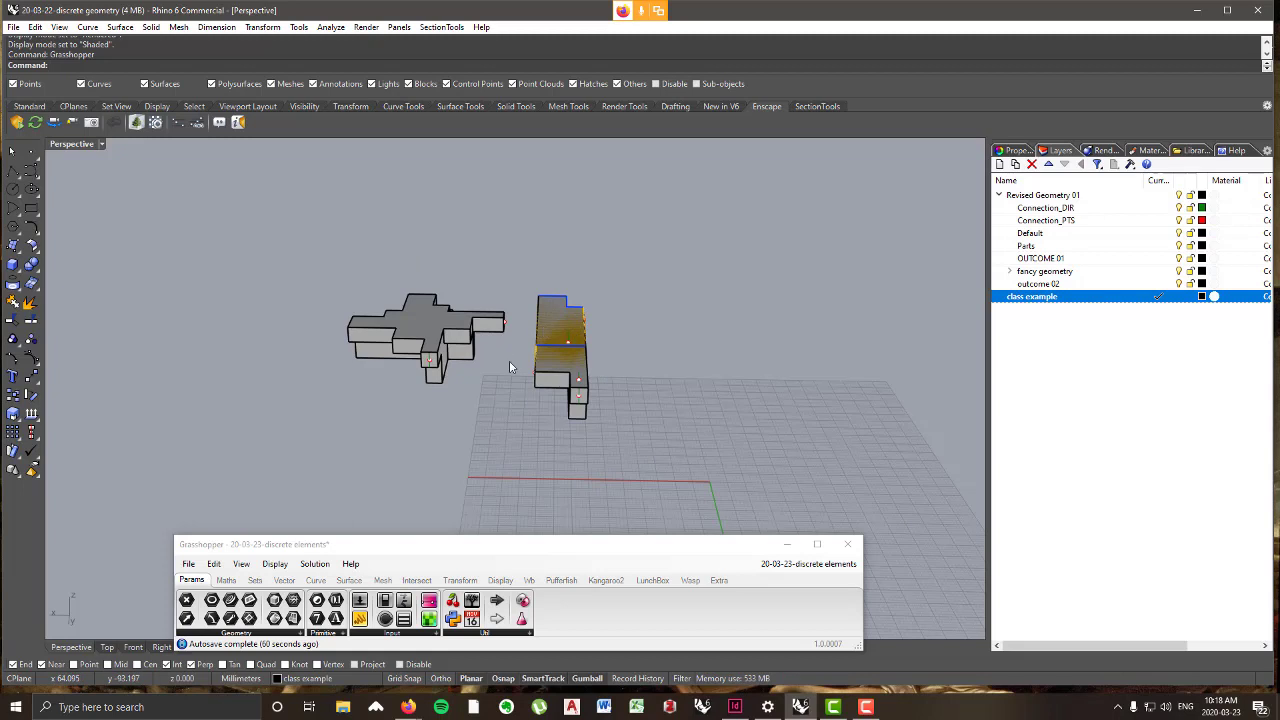
right_drag(509, 364, 614, 390)
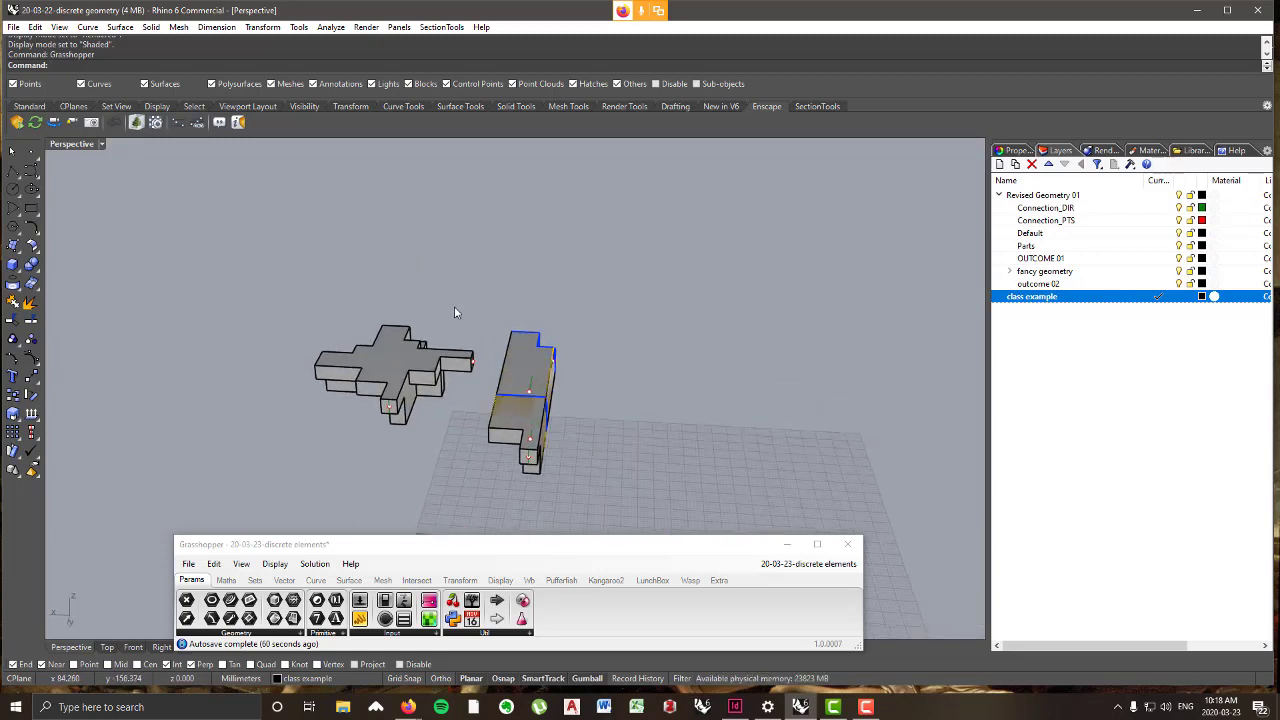
drag(223, 226, 785, 537)
scroll(308, 377, down, 10)
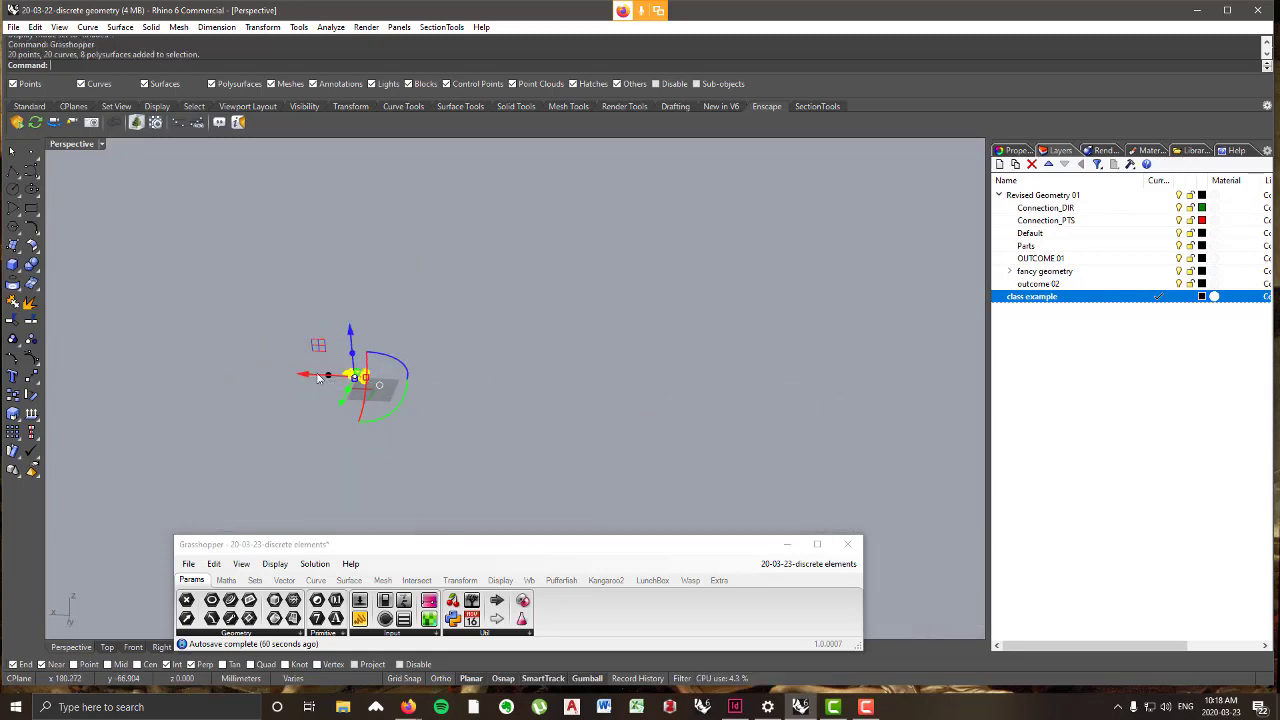
drag(308, 377, 630, 389)
scroll(318, 381, up, 4)
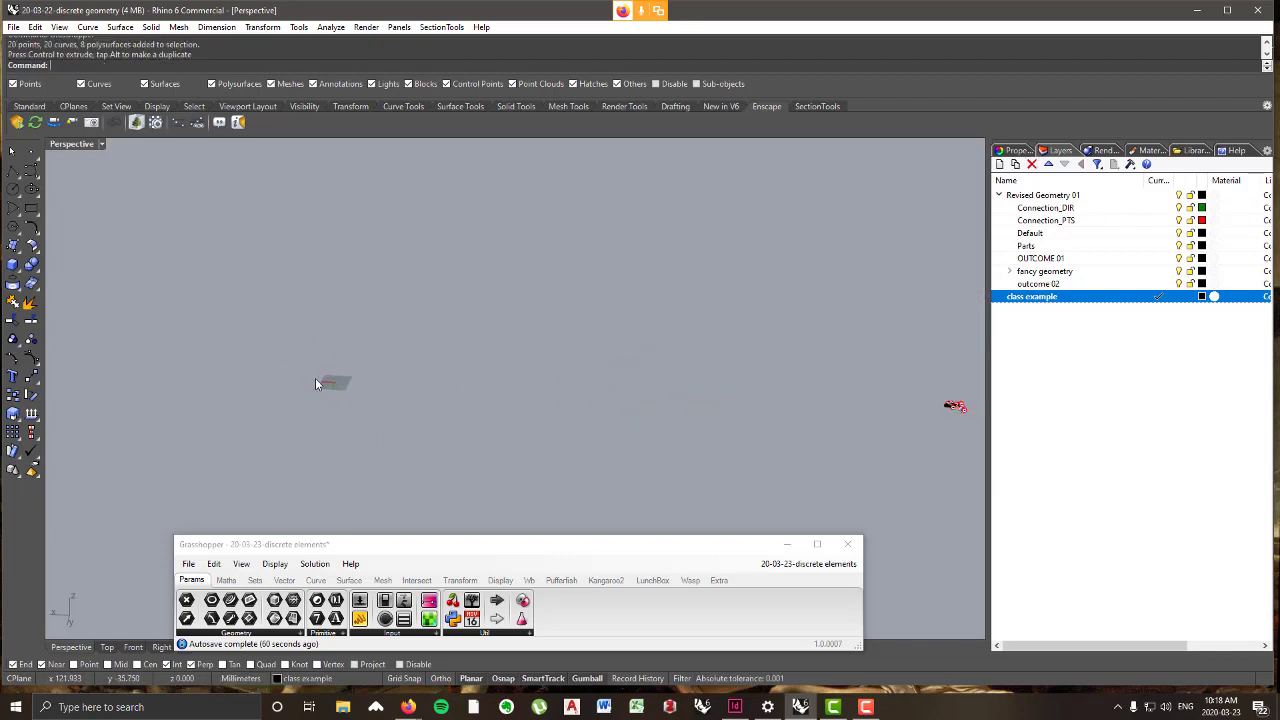
scroll(280, 420, up, 8)
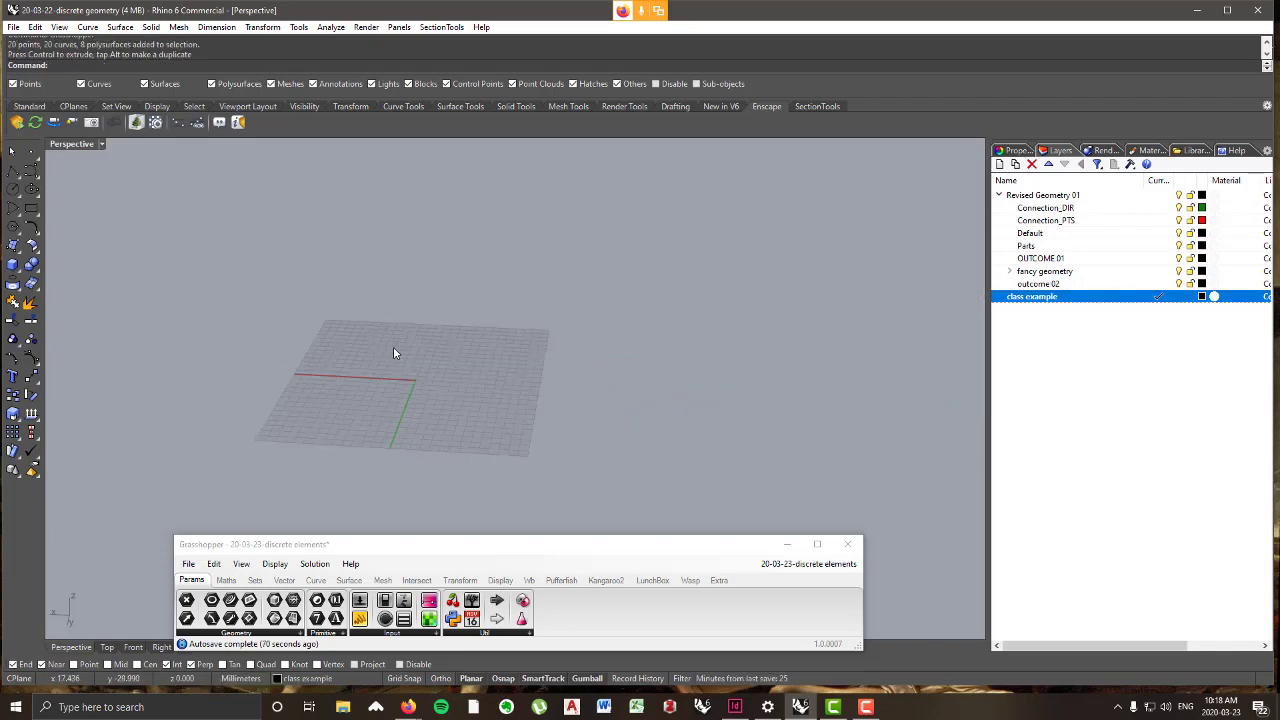
scroll(398, 385, up, 4)
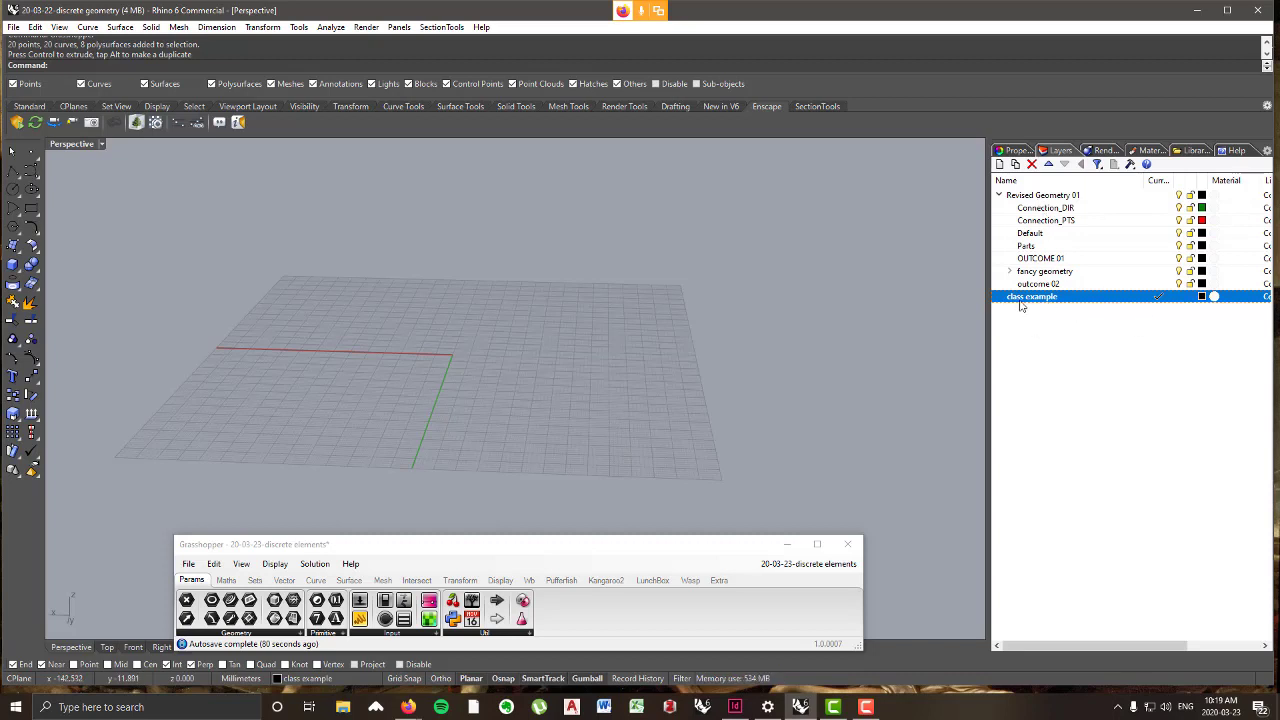
- Inspect the relocated source parts beside the tiered outcome and return to the empty construction grid at the origin
scroll(399, 340, down, 5)
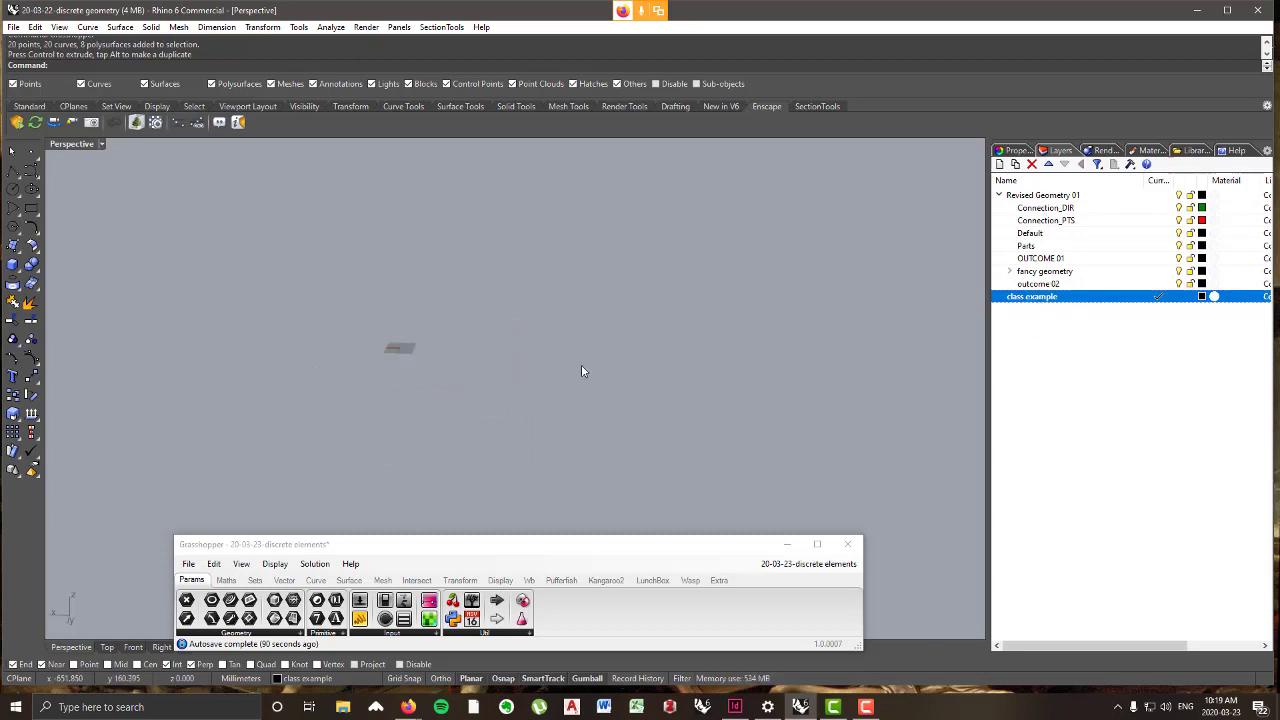
scroll(529, 395, up, 5)
scroll(691, 380, up, 8)
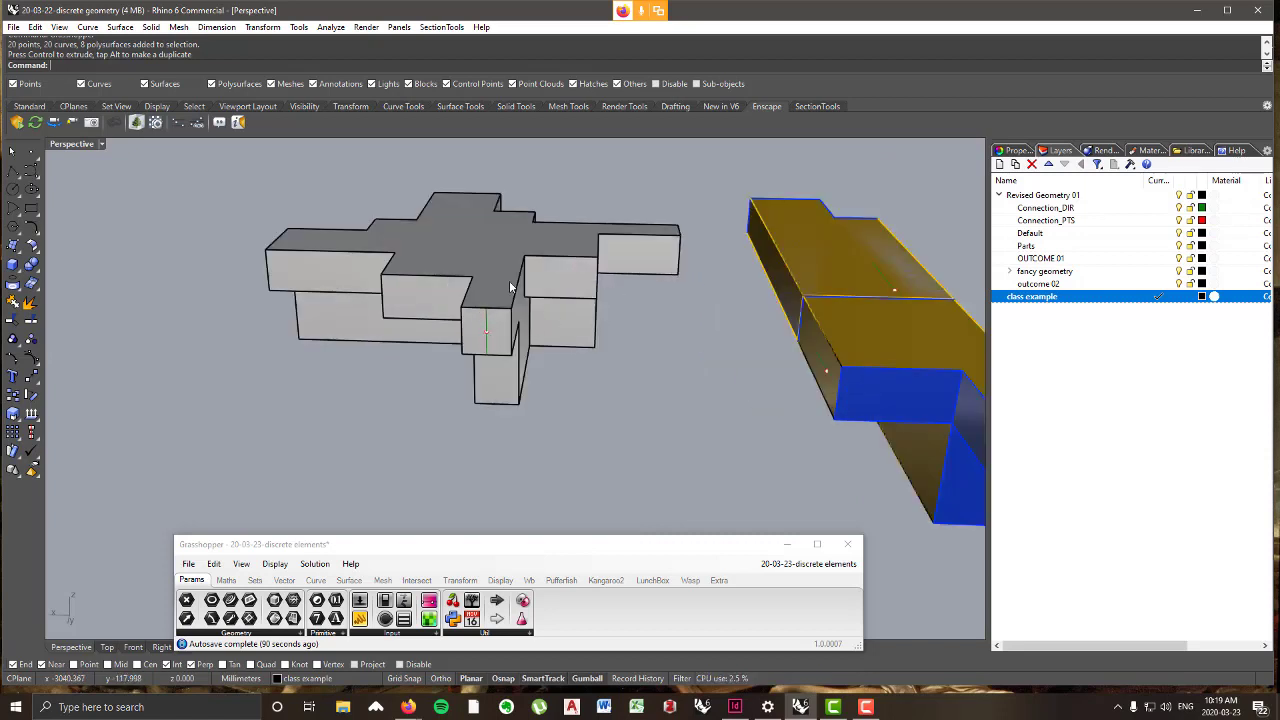
scroll(735, 385, down, 12)
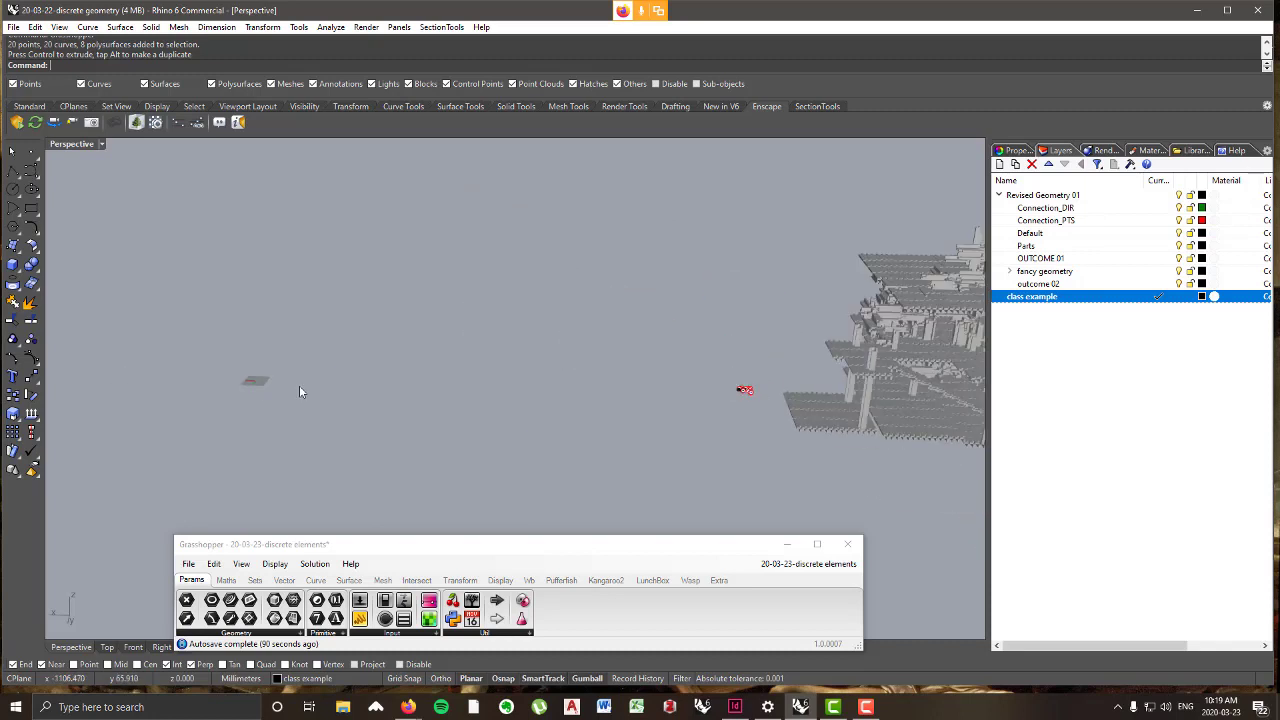
scroll(299, 385, up, 5)
scroll(410, 365, up, 6)
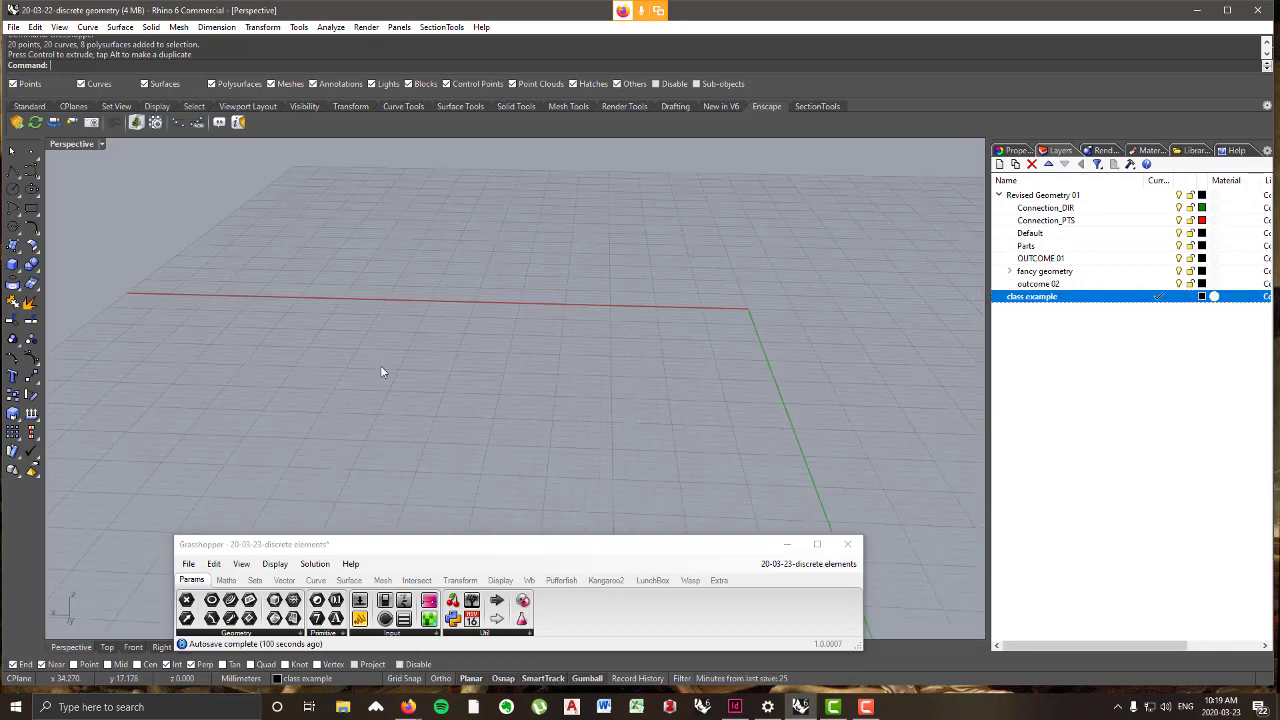
- Create a sublayer named "geometry" under the class example layer
scroll(464, 378, down, 3)
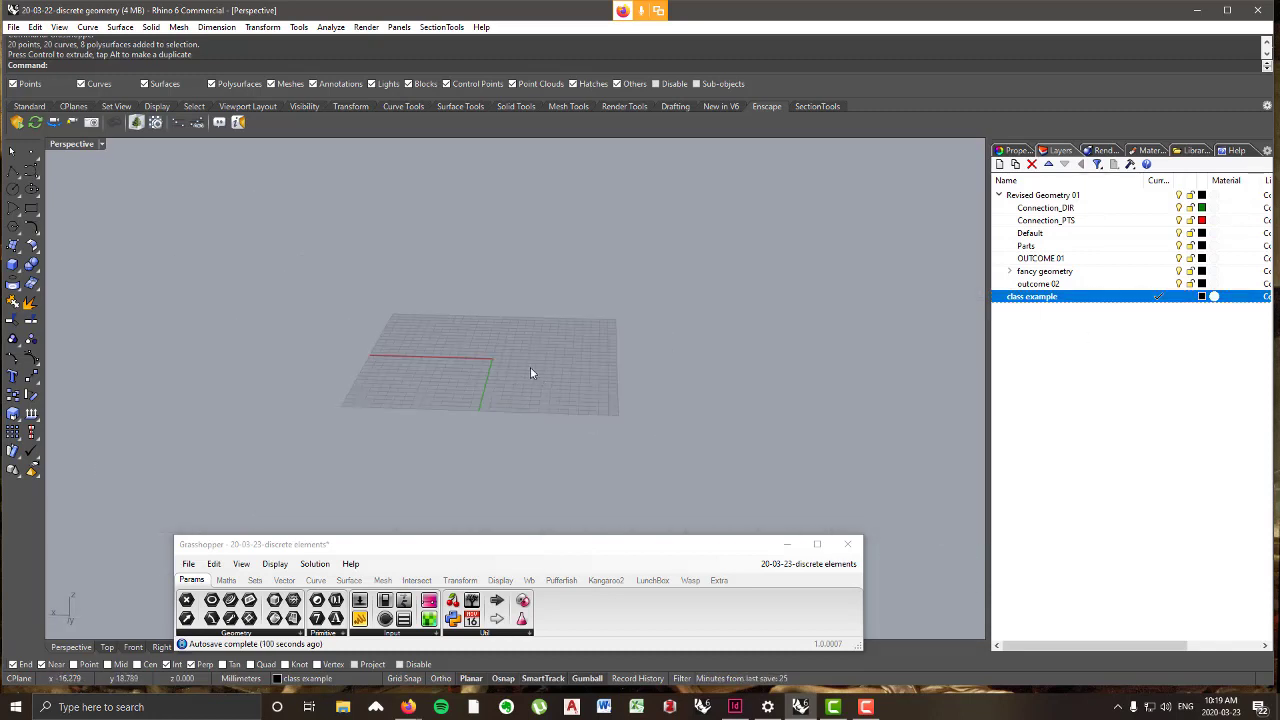
right_click(1043, 303)
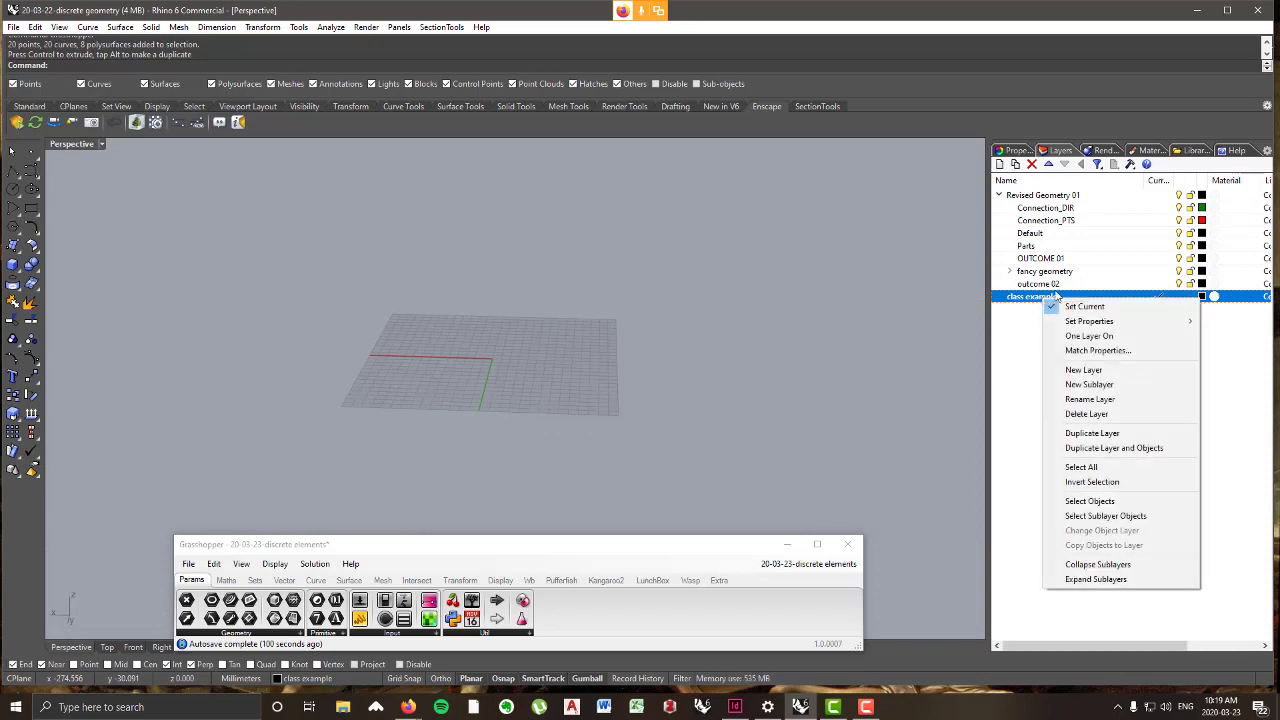
click(1105, 385)
key(BackSpace)
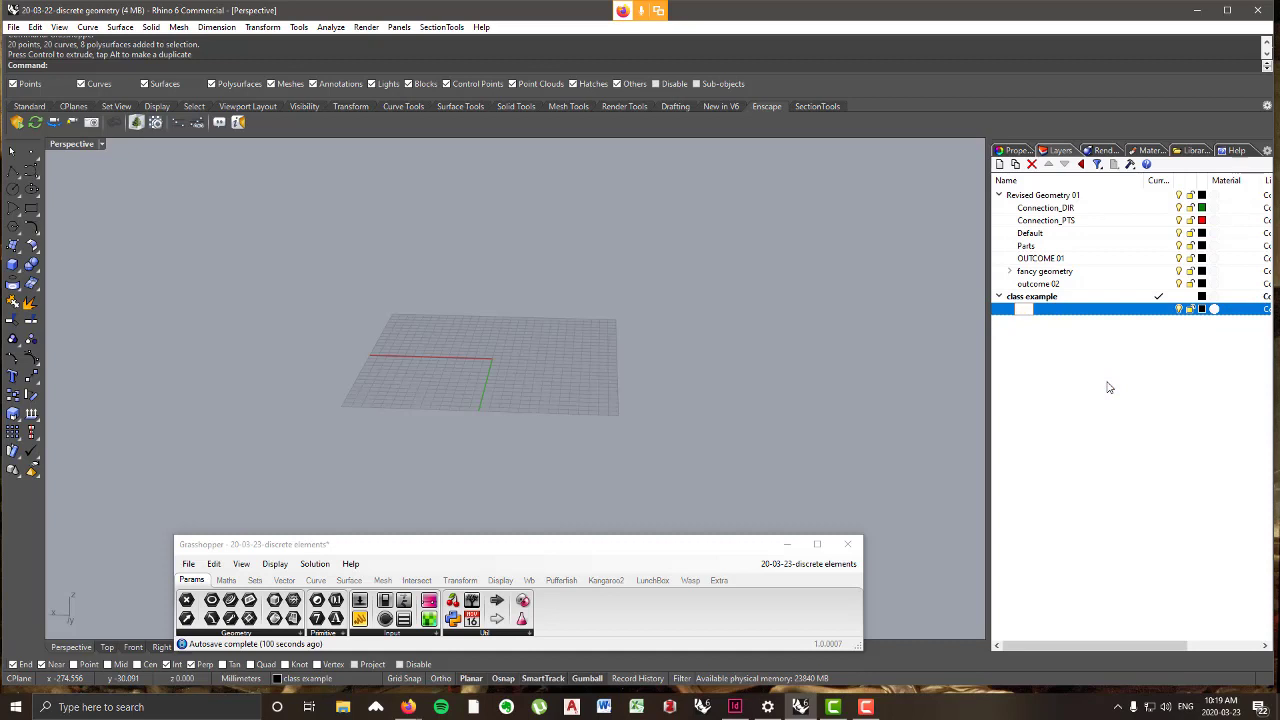
text(geometry)
key(Return)
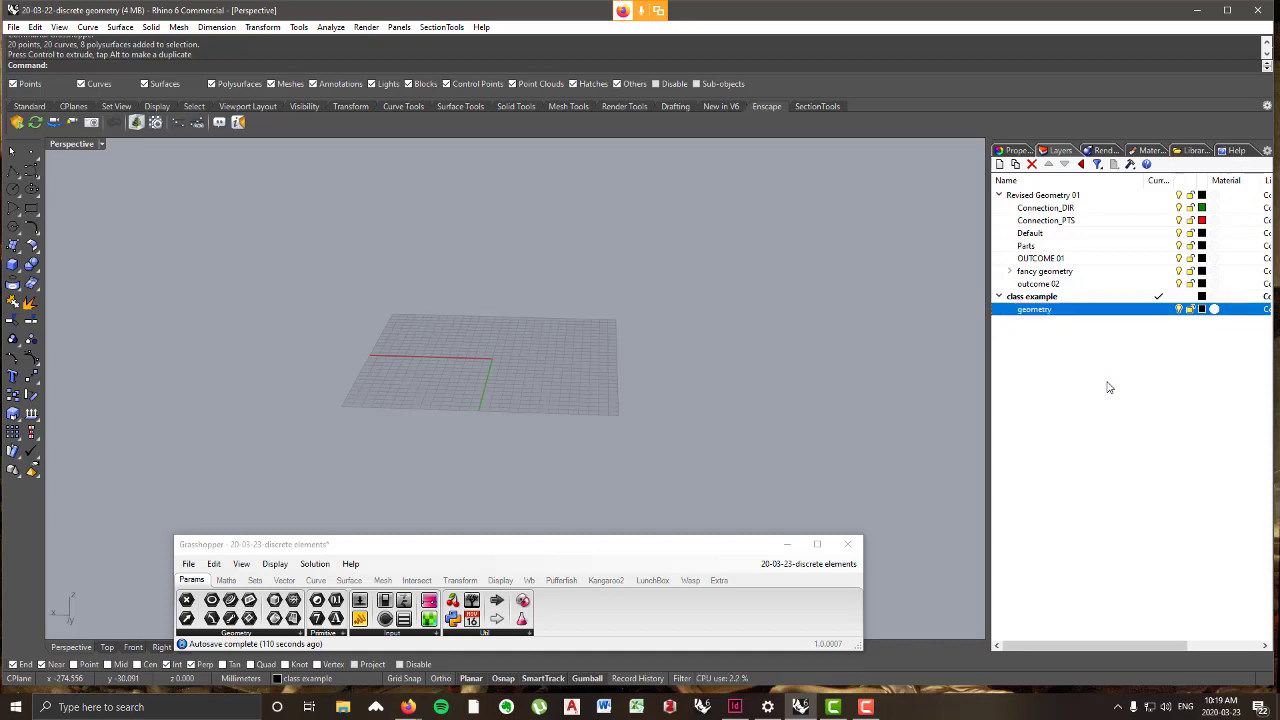
- Add a second sublayer under class example and name it "direction"
right_click(1019, 298)
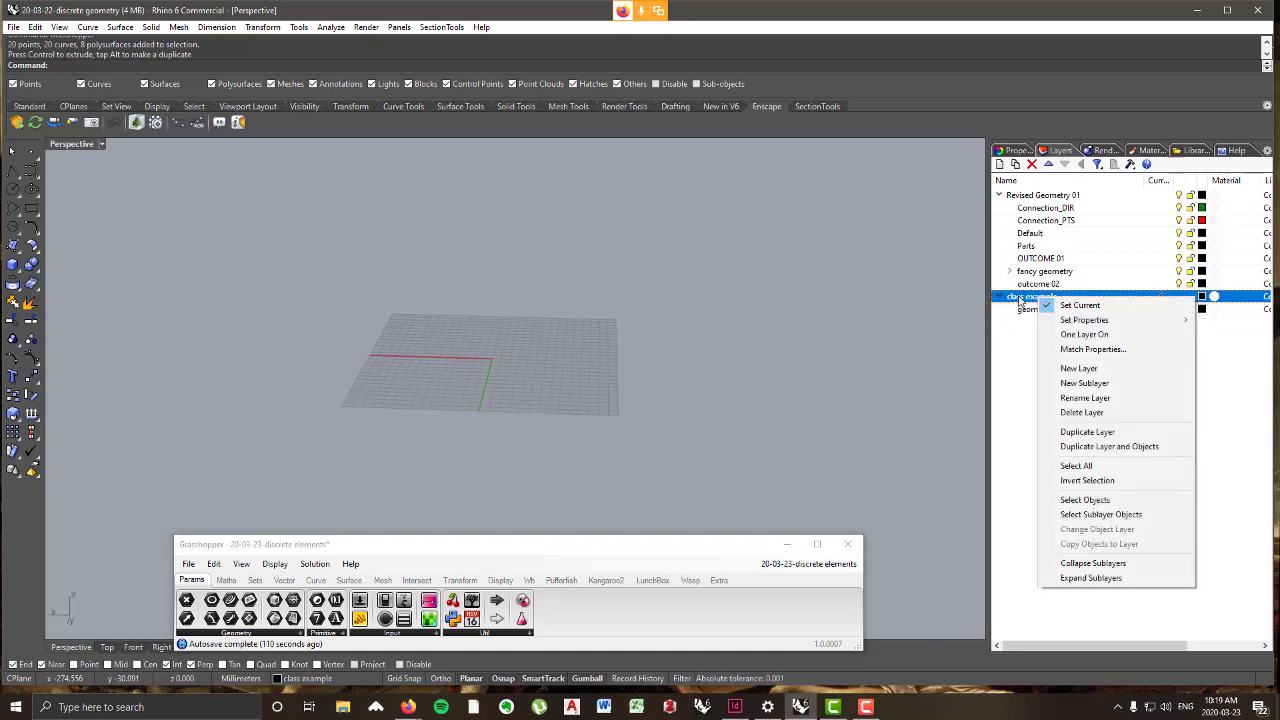
click(1100, 385)
text(direction)
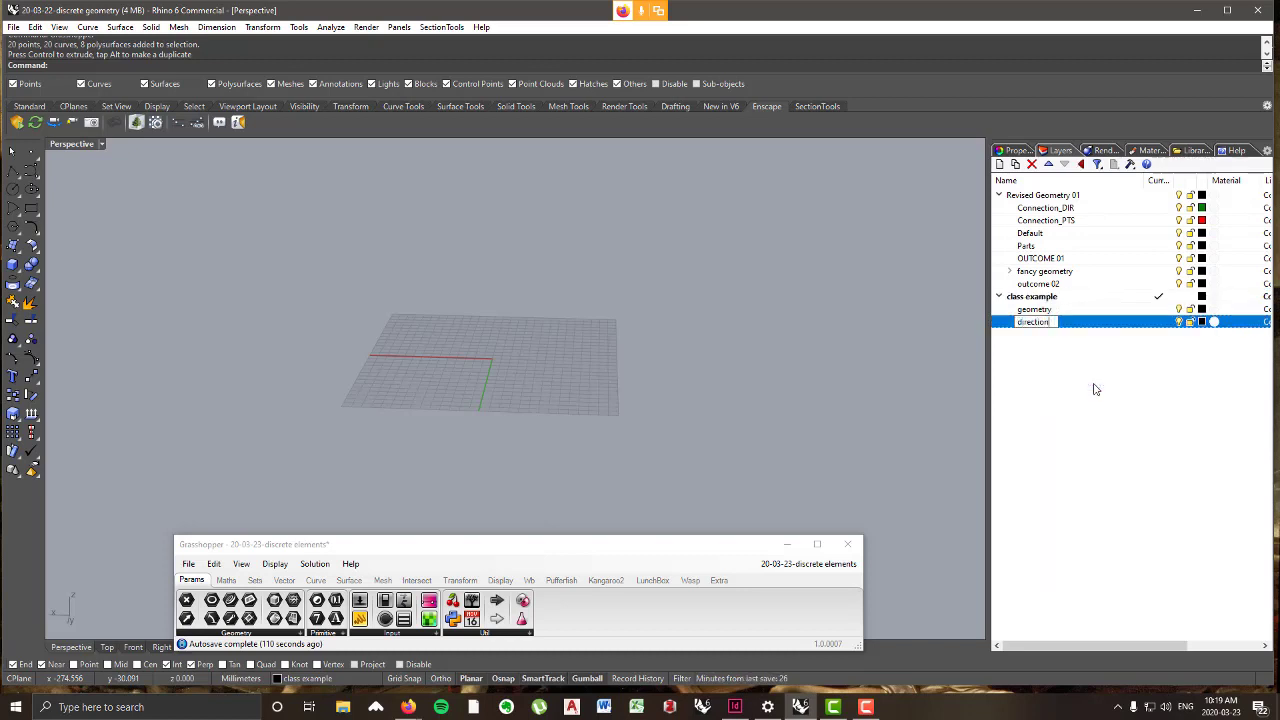
key(Return)
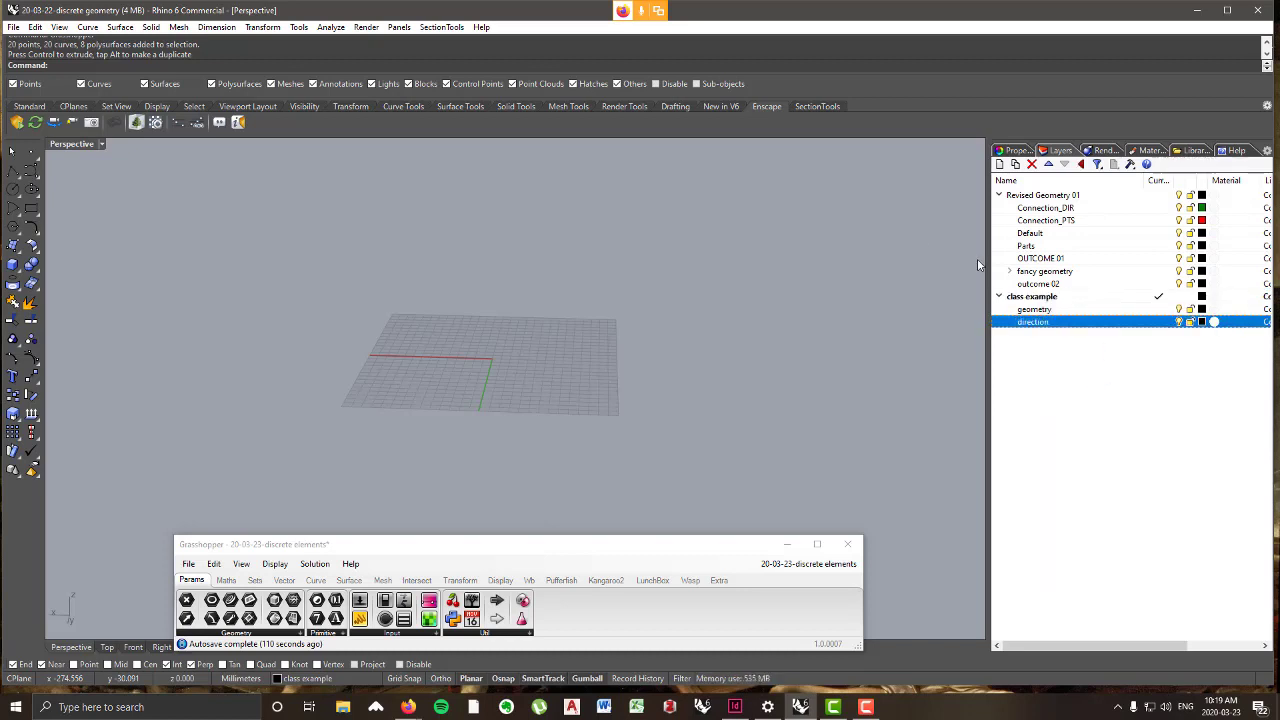
- Add a third sublayer under class example and name it "ctr point"
right_click(1040, 297)
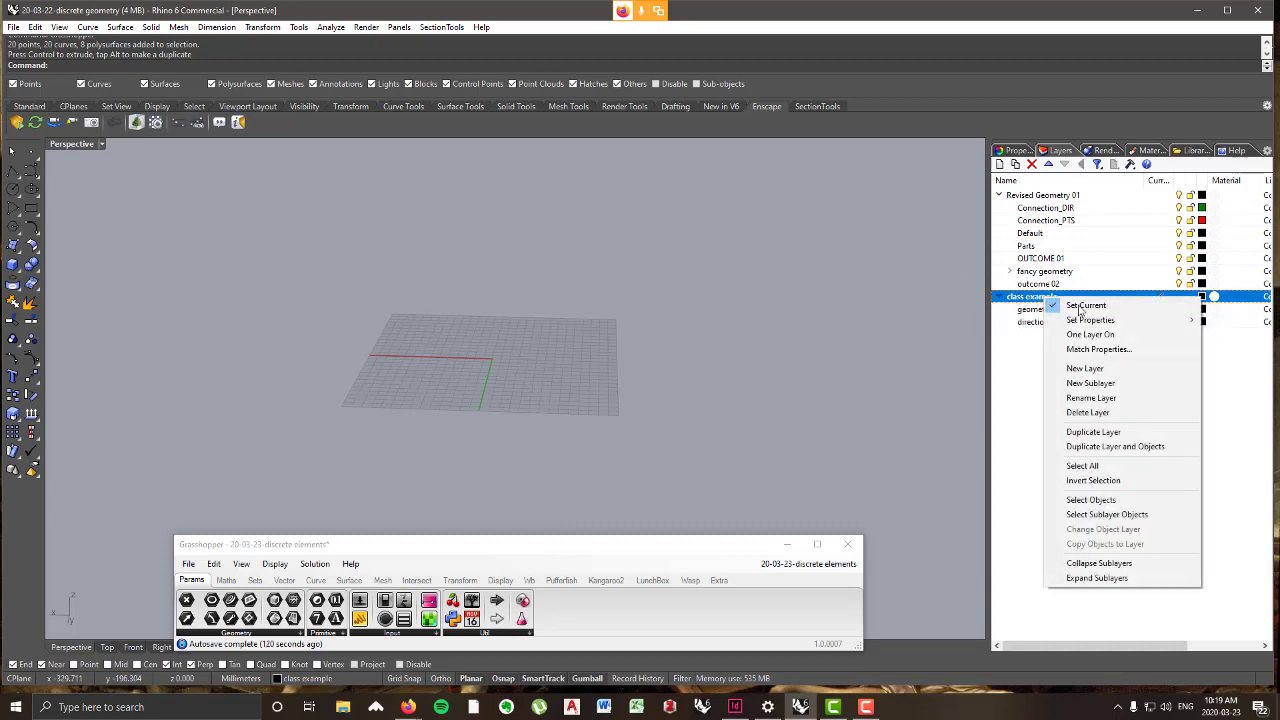
click(1095, 383)
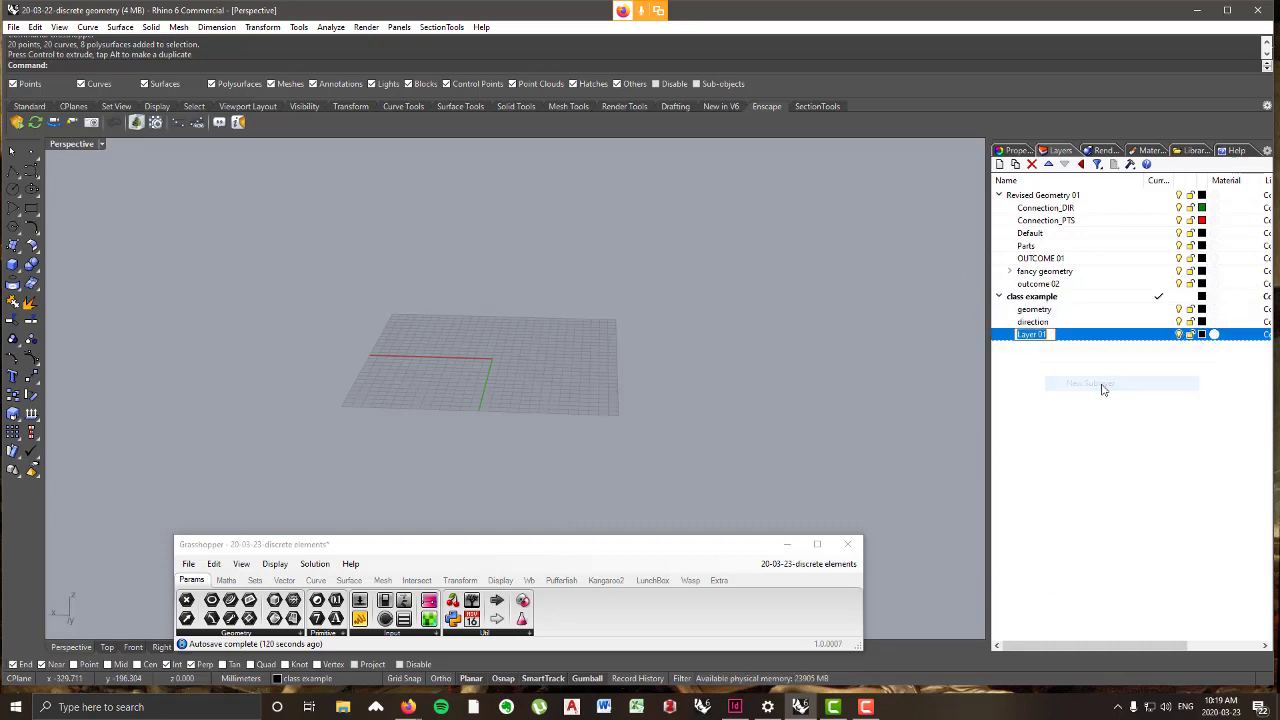
text(ctr p)
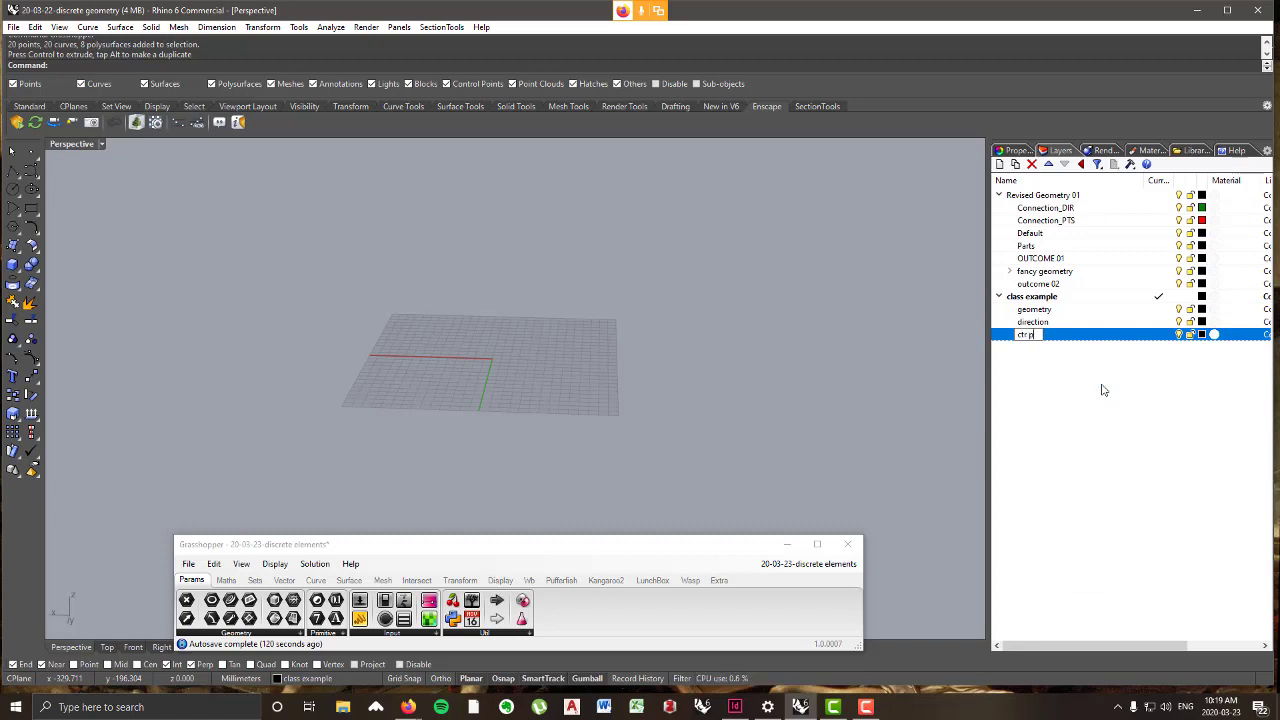
text(oint)
key(Return)
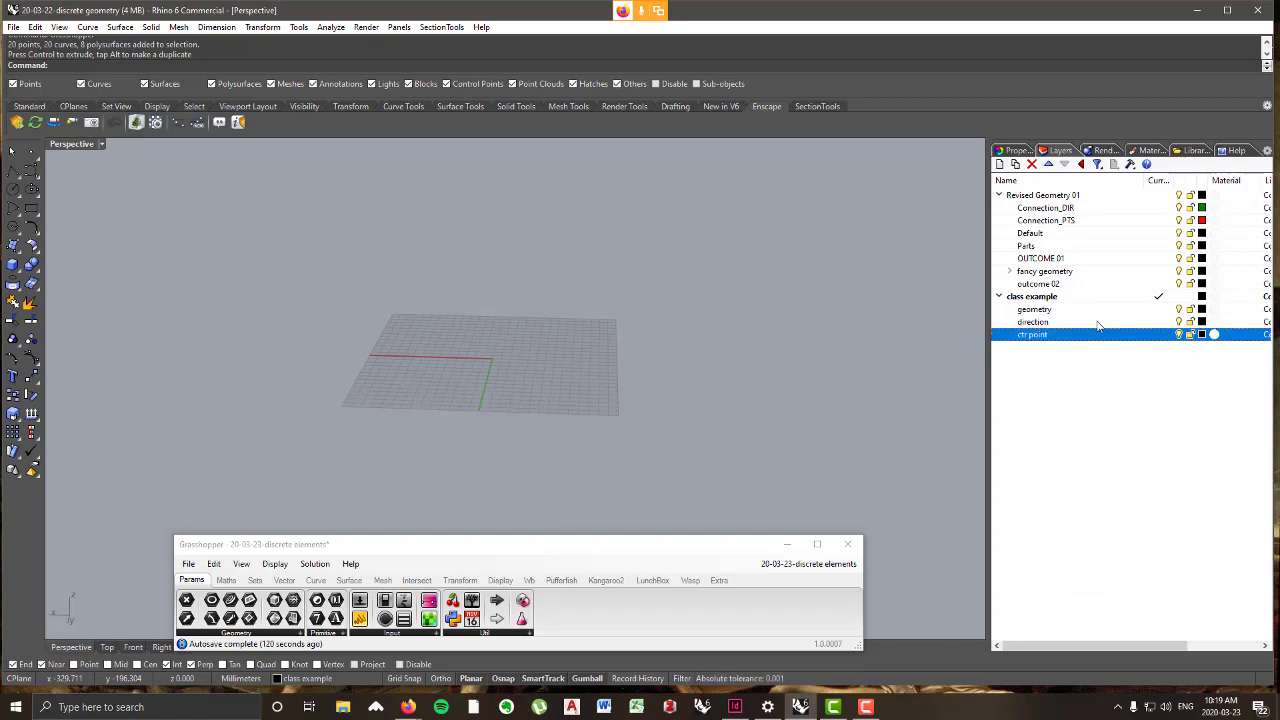
- Set the colour of the class example's direction sublayer to green and that of its ctr point sublayer to red
click(1202, 321)
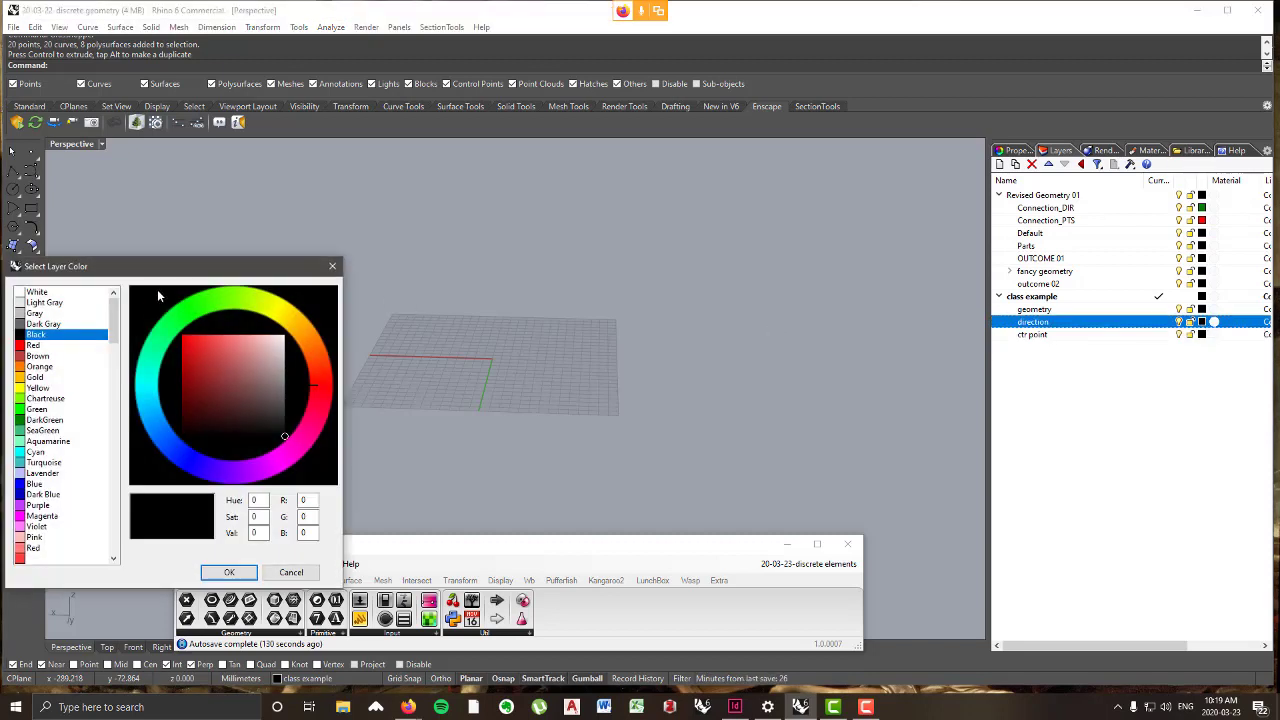
click(195, 309)
drag(190, 345, 155, 380)
click(229, 572)
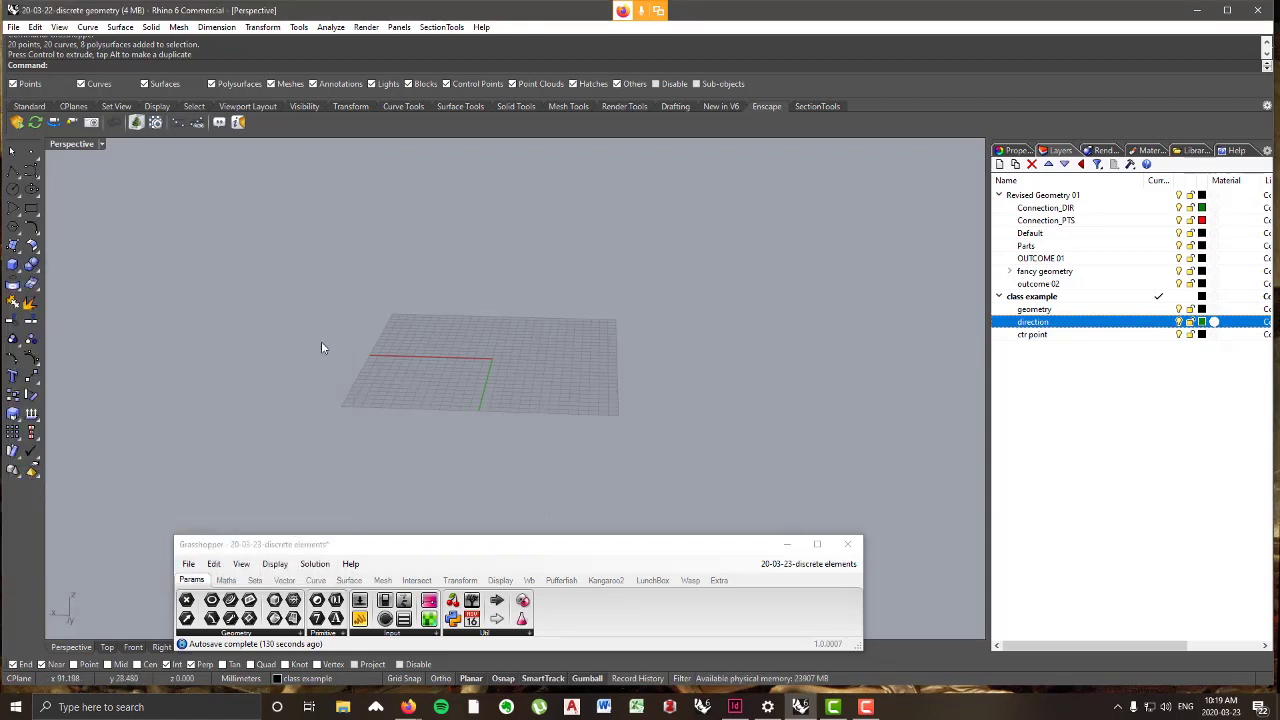
click(1202, 336)
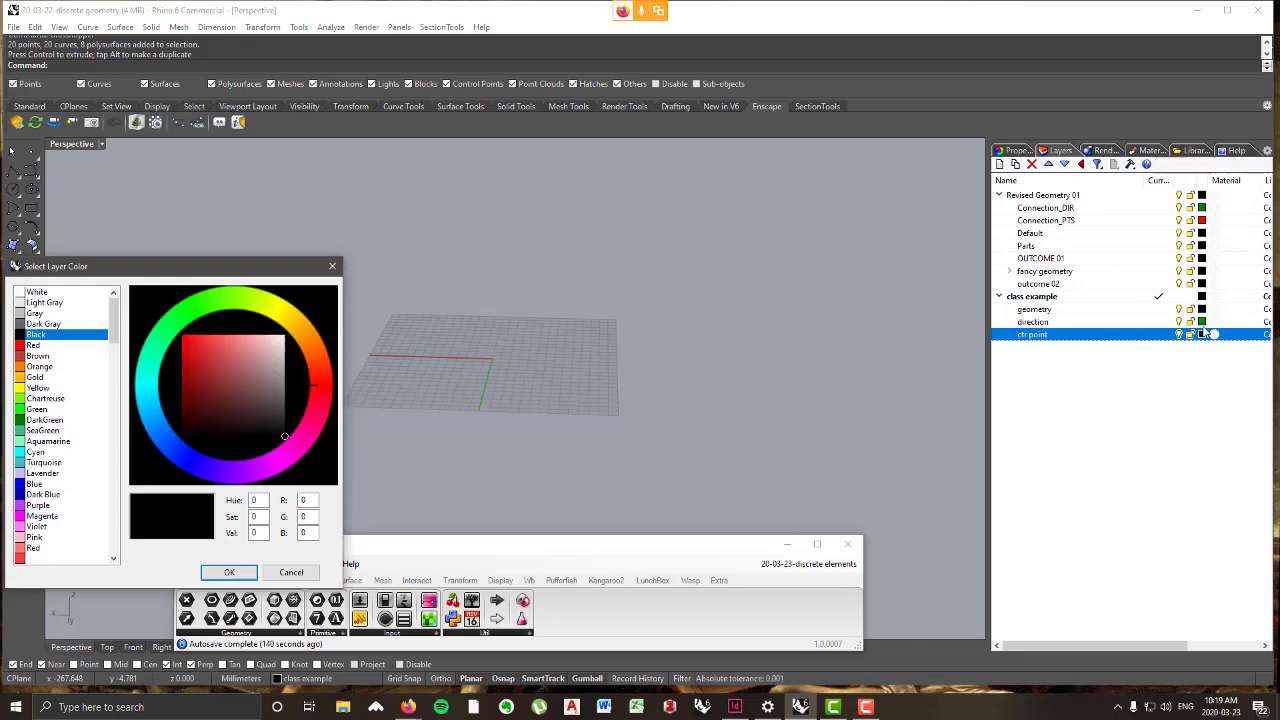
drag(186, 393, 147, 342)
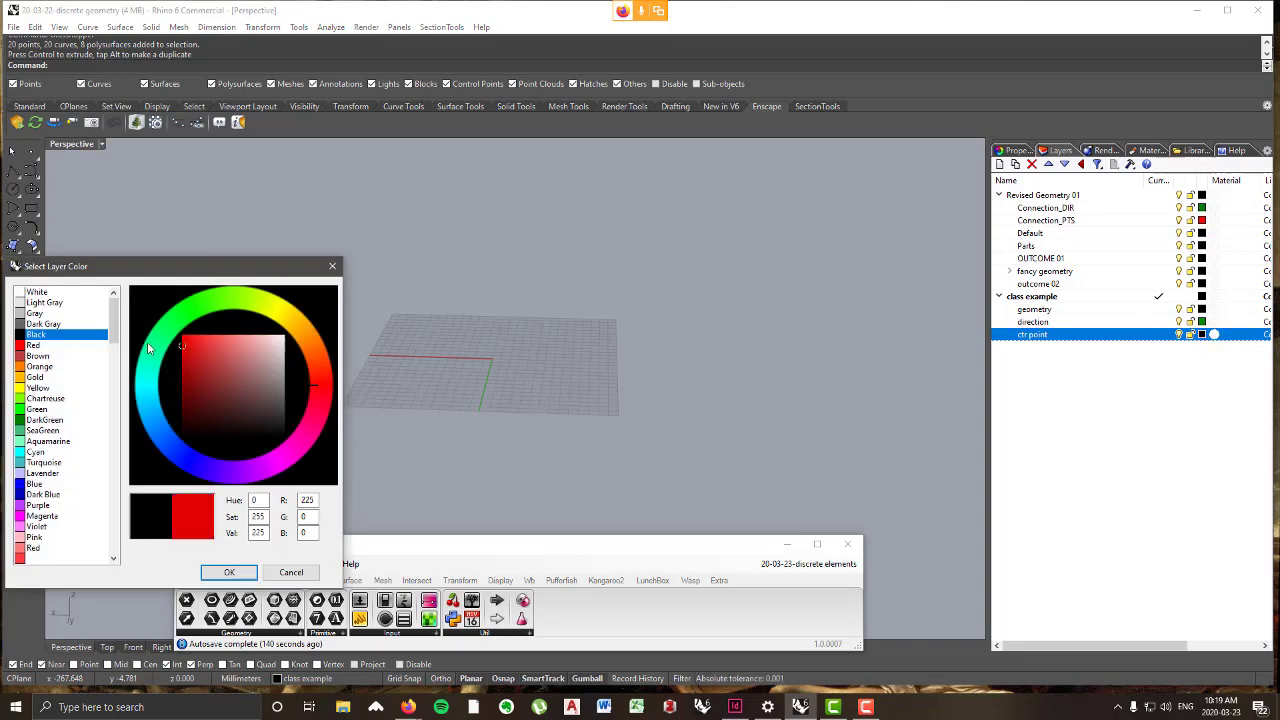
click(231, 572)
- Examine the relocated cross-shaped and bar-shaped source parts with their connection points, and return to the empty construction grid
right_drag(622, 322, 523, 333)
scroll(523, 333, up, 4)
scroll(572, 346, down, 1)
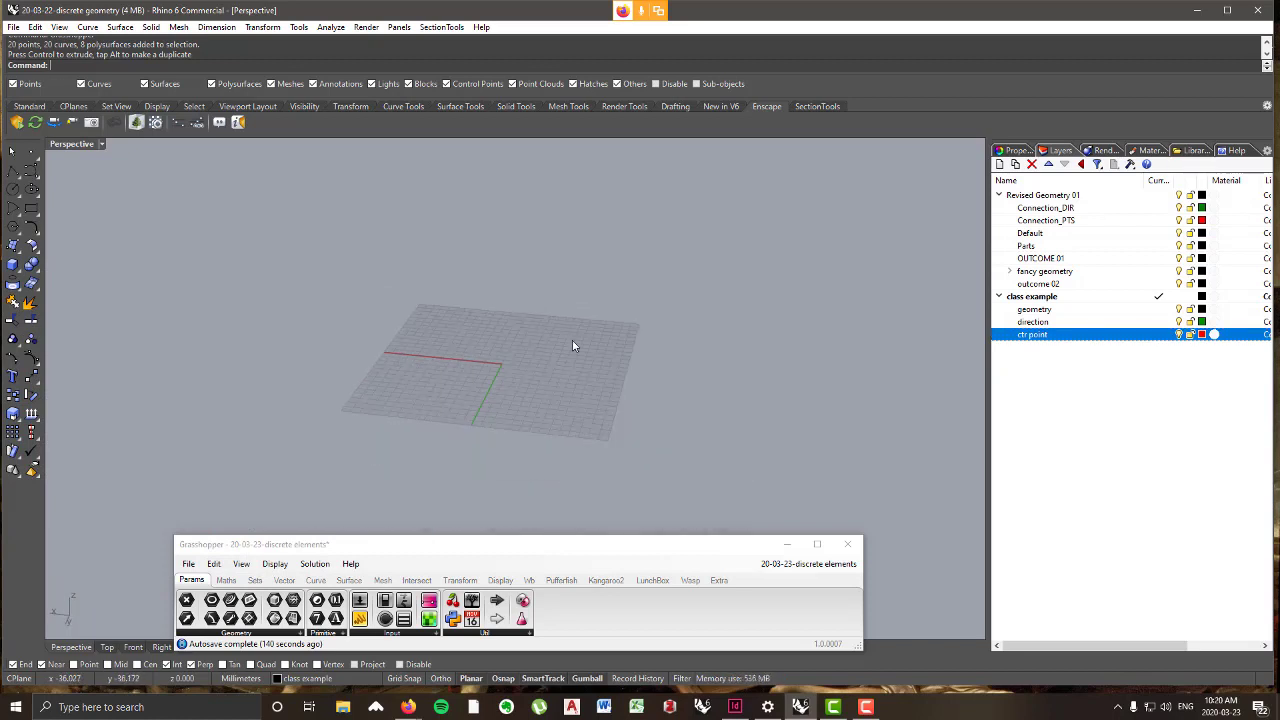
scroll(540, 375, up, 1)
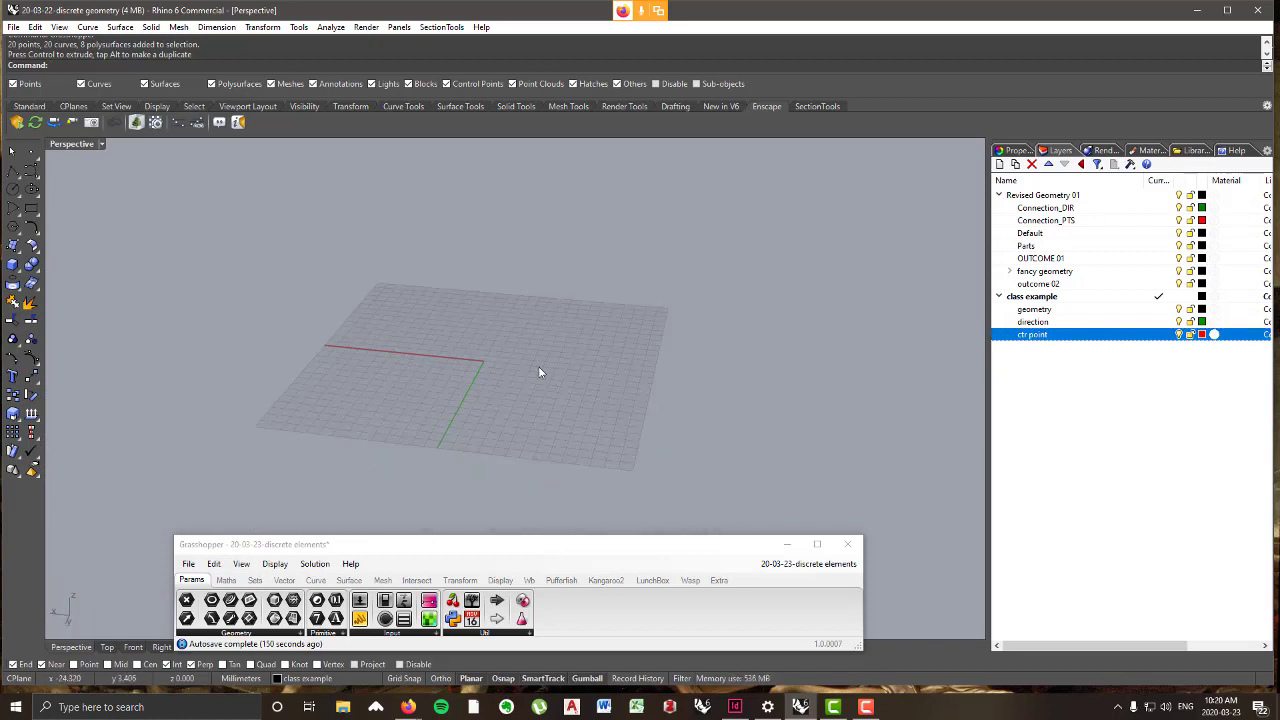
scroll(415, 325, down, 6)
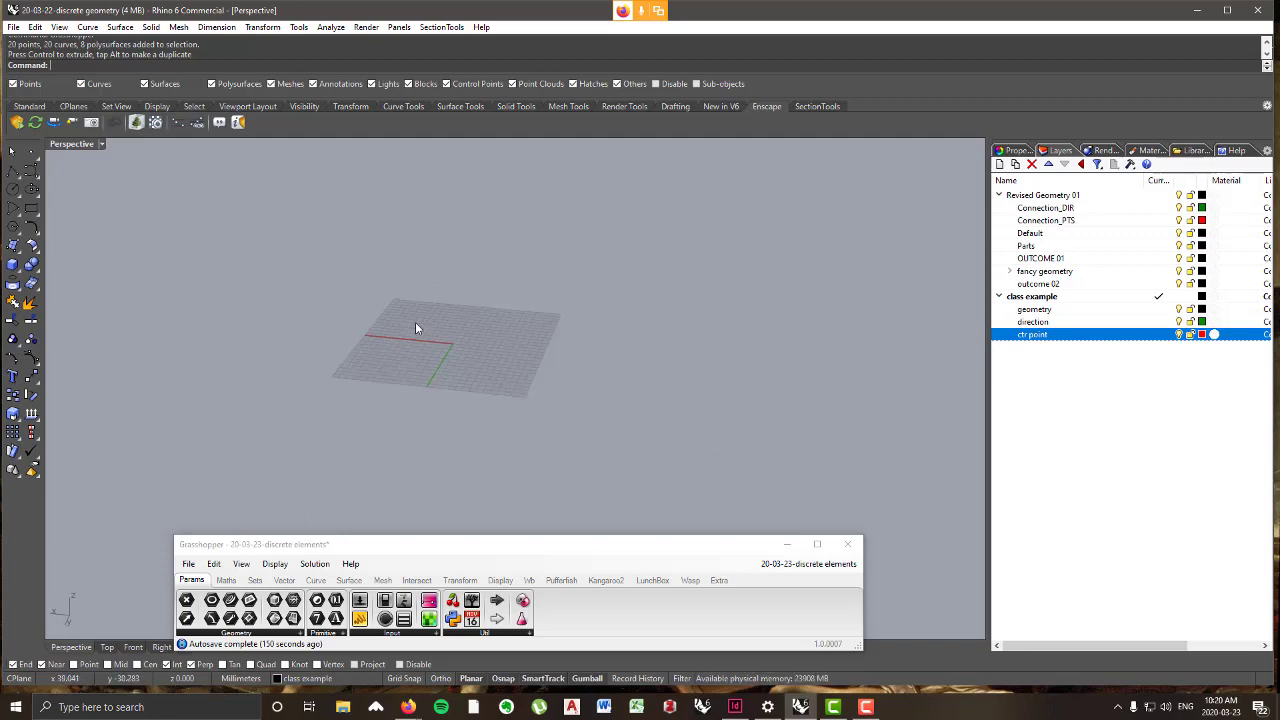
scroll(535, 377, up, 2)
scroll(536, 379, up, 12)
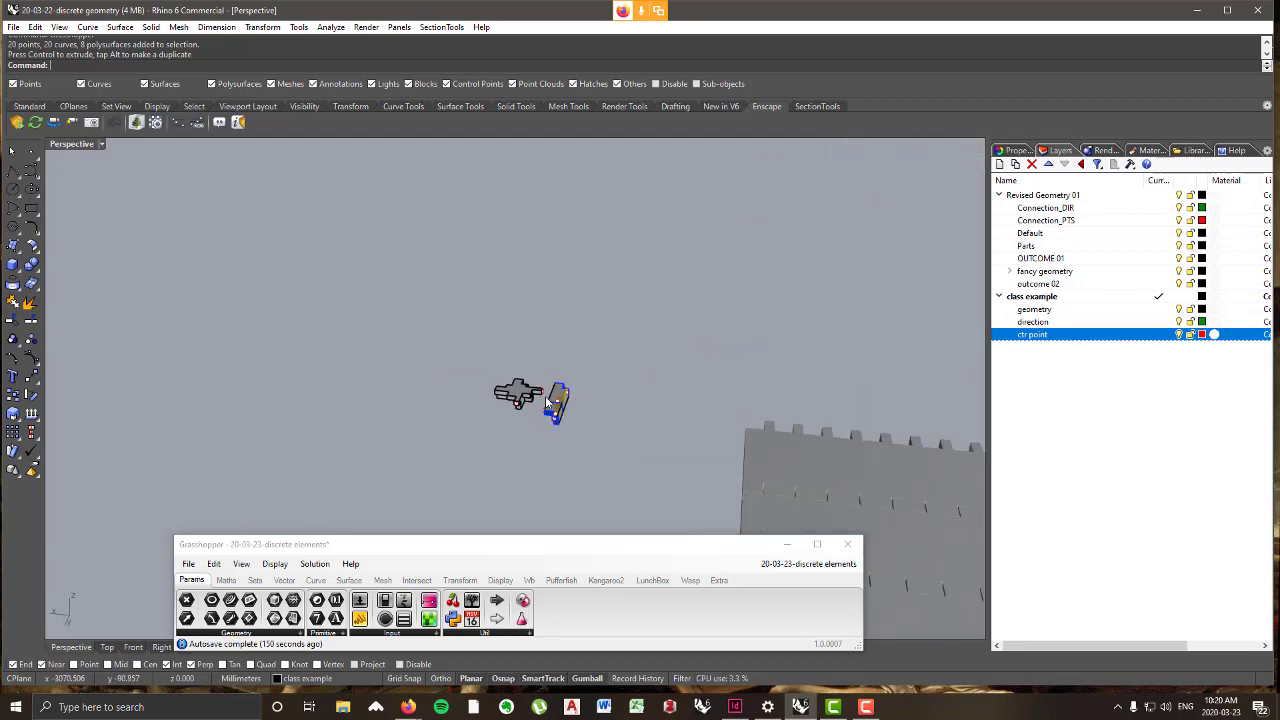
scroll(571, 408, down, 6)
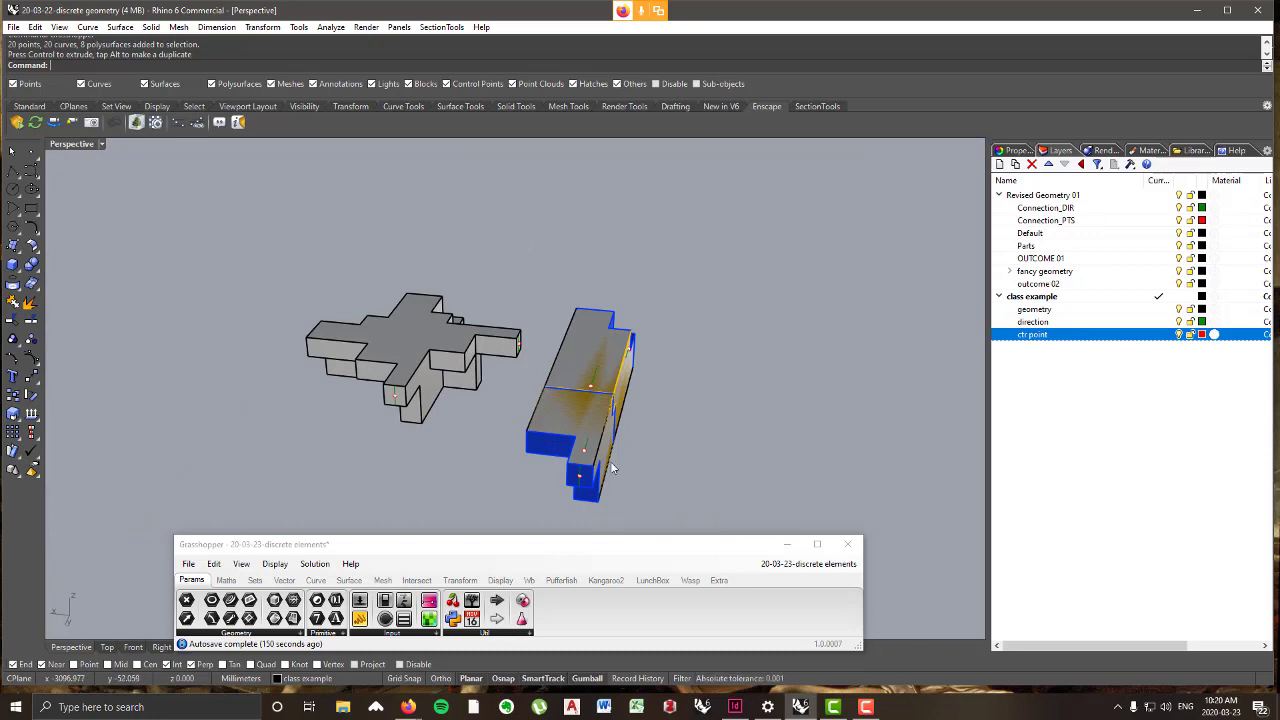
scroll(633, 448, down, 5)
right_drag(660, 400, 291, 366)
scroll(360, 369, up, 3)
scroll(403, 370, up, 4)
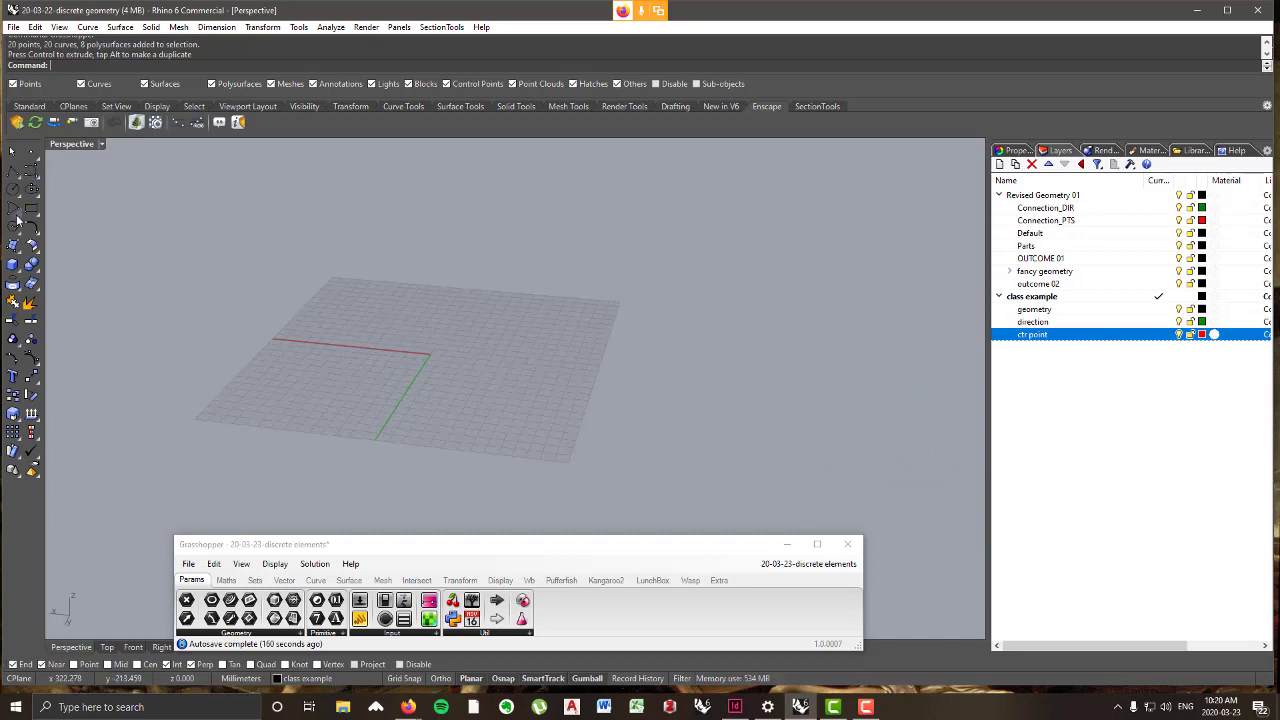
- Model a rectangular box standing on the construction grid near the origin, about 60 mm wide and 71 mm high, with its long side along Y
click(14, 268)
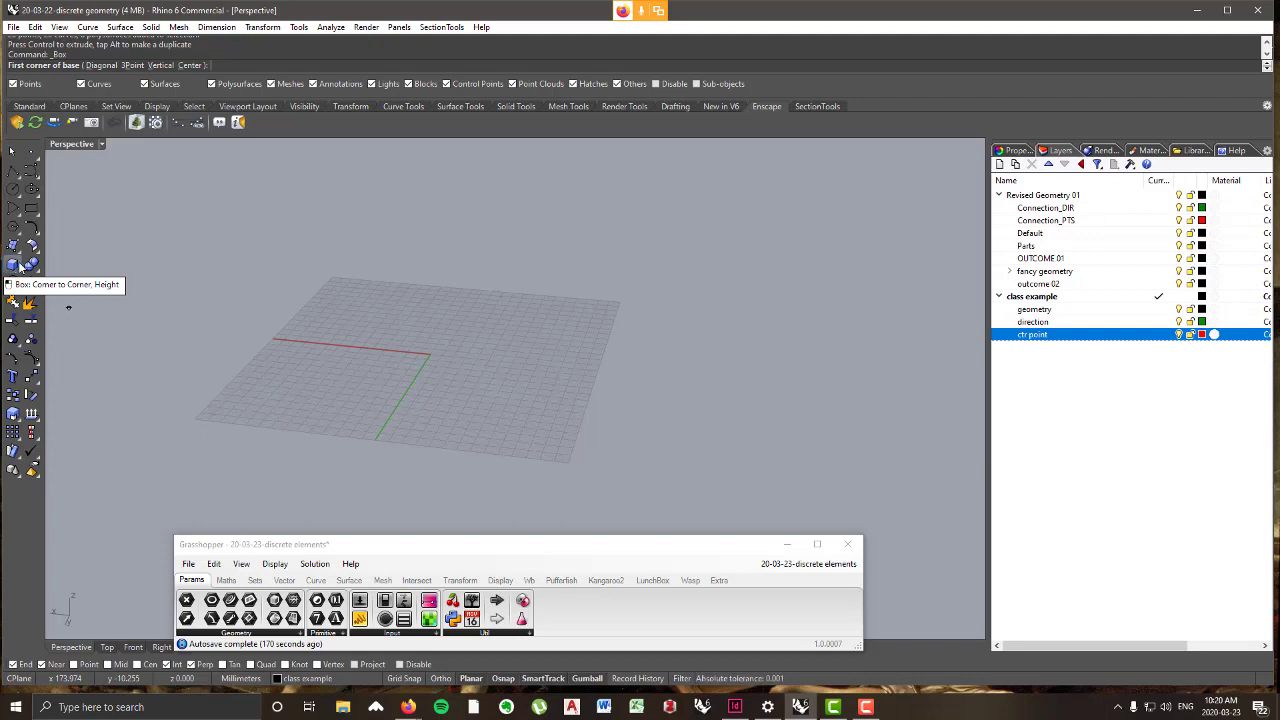
click(416, 392)
click(603, 277)
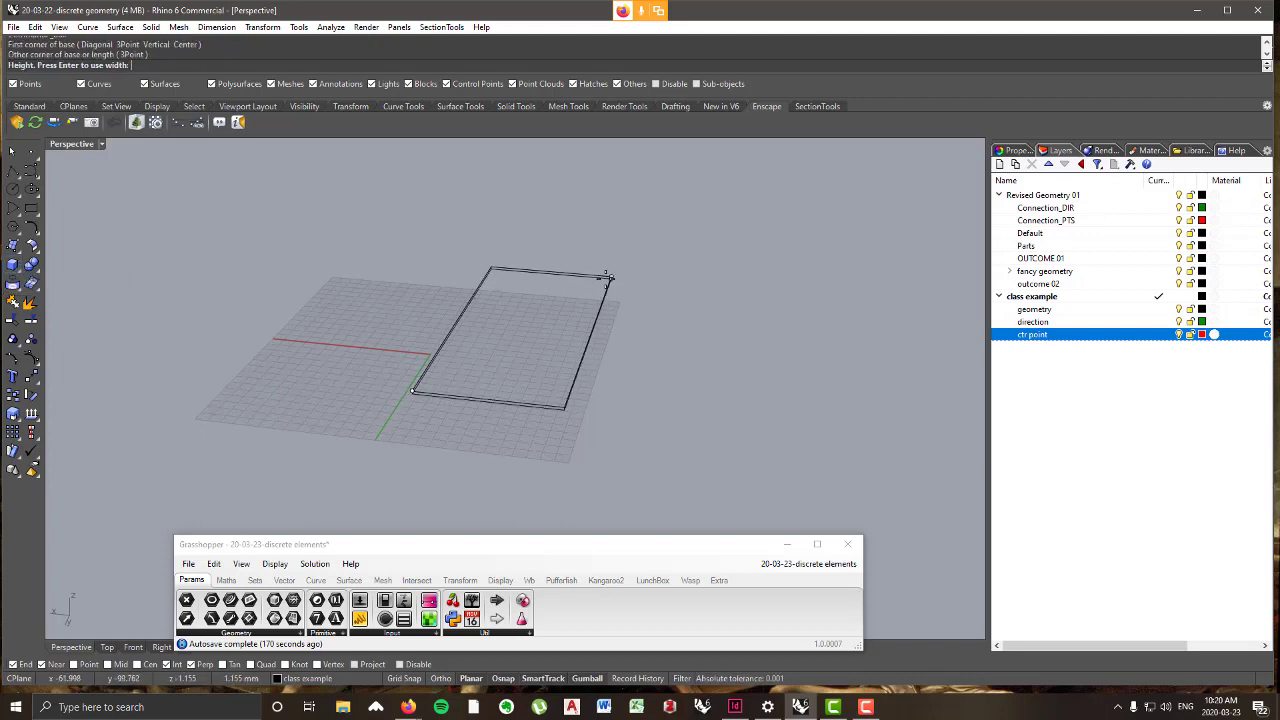
scroll(595, 265, down, 5)
click(570, 200)
mouse_move(565, 215)
right_down()
mouse_move(423, 220)
mouse_move(558, 223)
right_up()
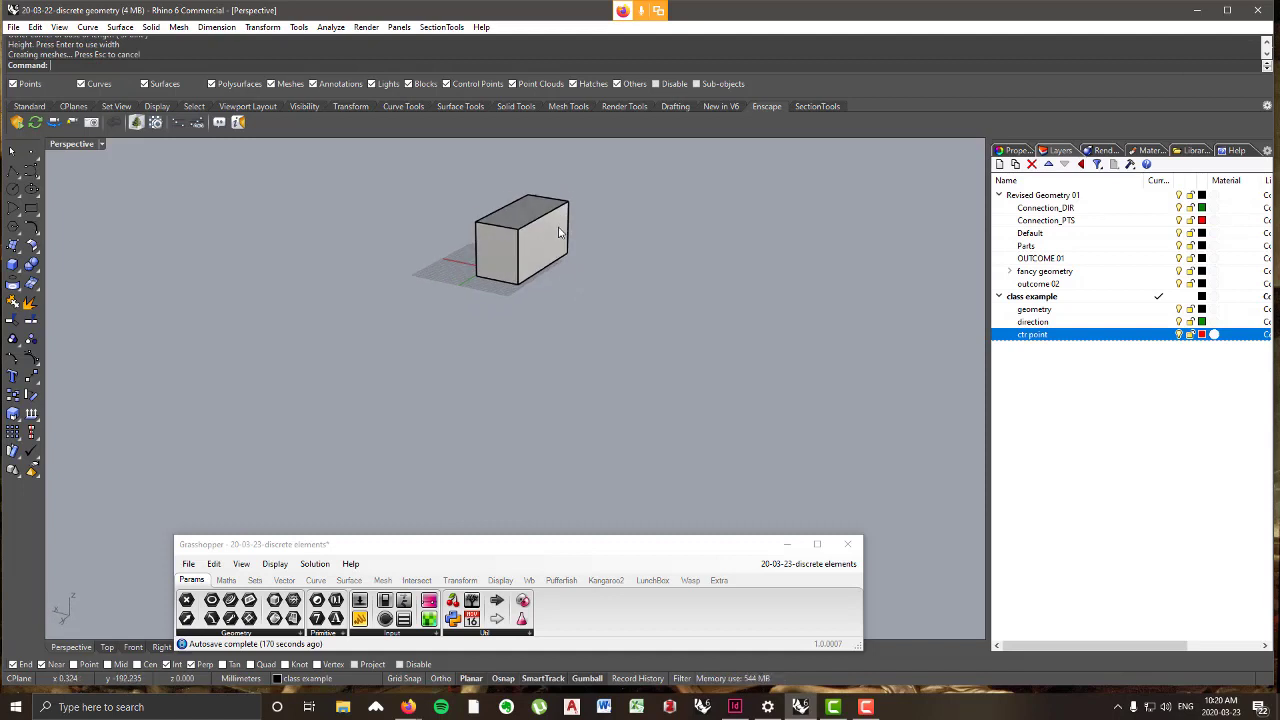
scroll(498, 285, up, 3)
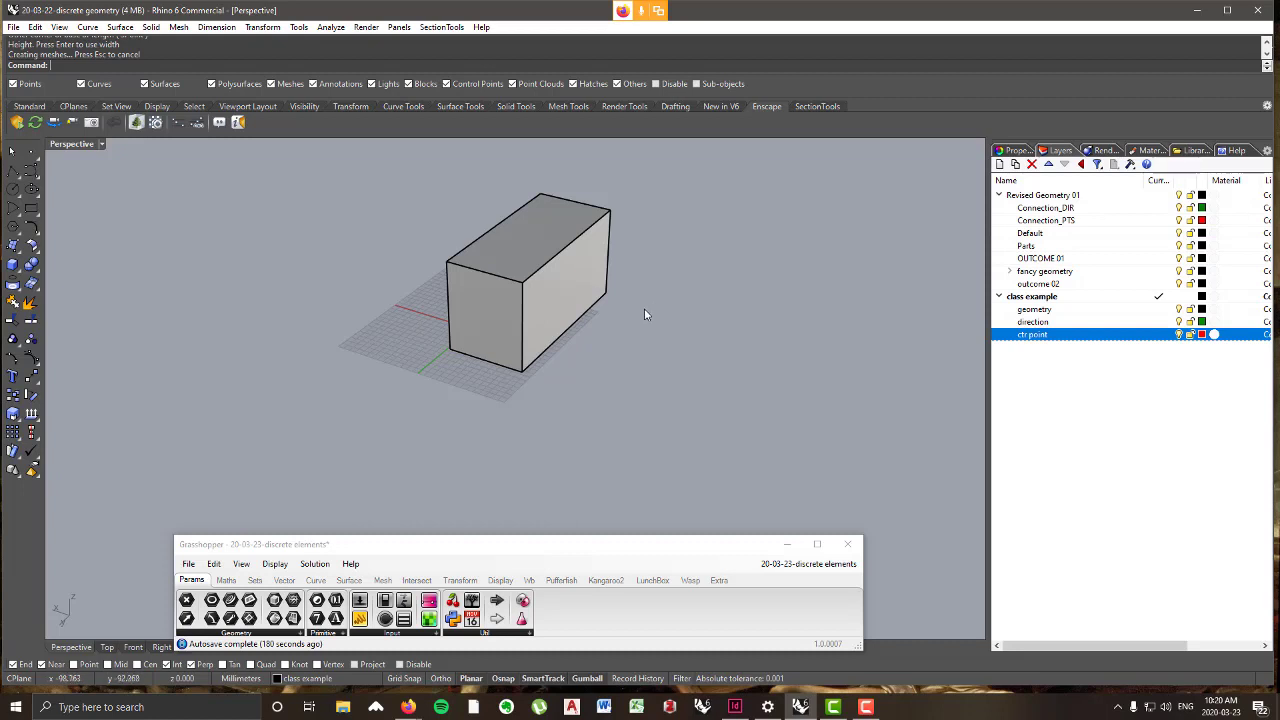
scroll(494, 295, up, 2)
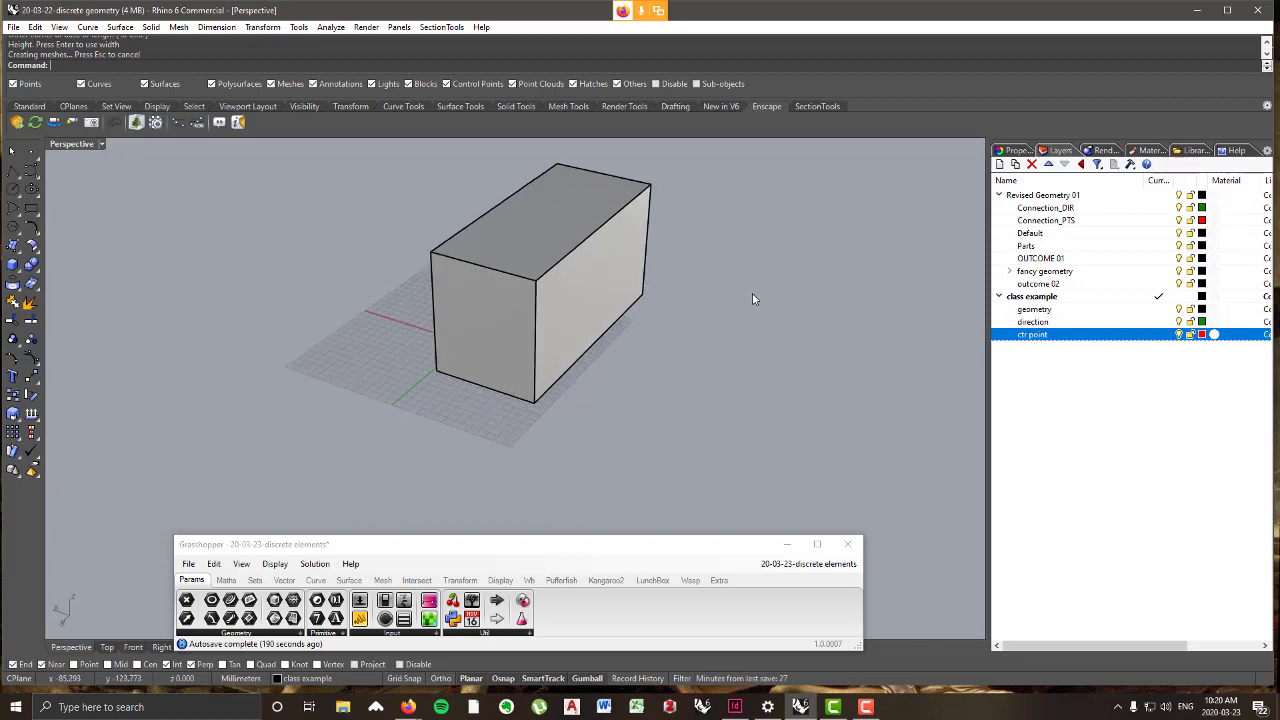
- Make the direction sublayer current and, with the Polyline command running, turn Near and Cen object snaps off and Mid on
click(1160, 323)
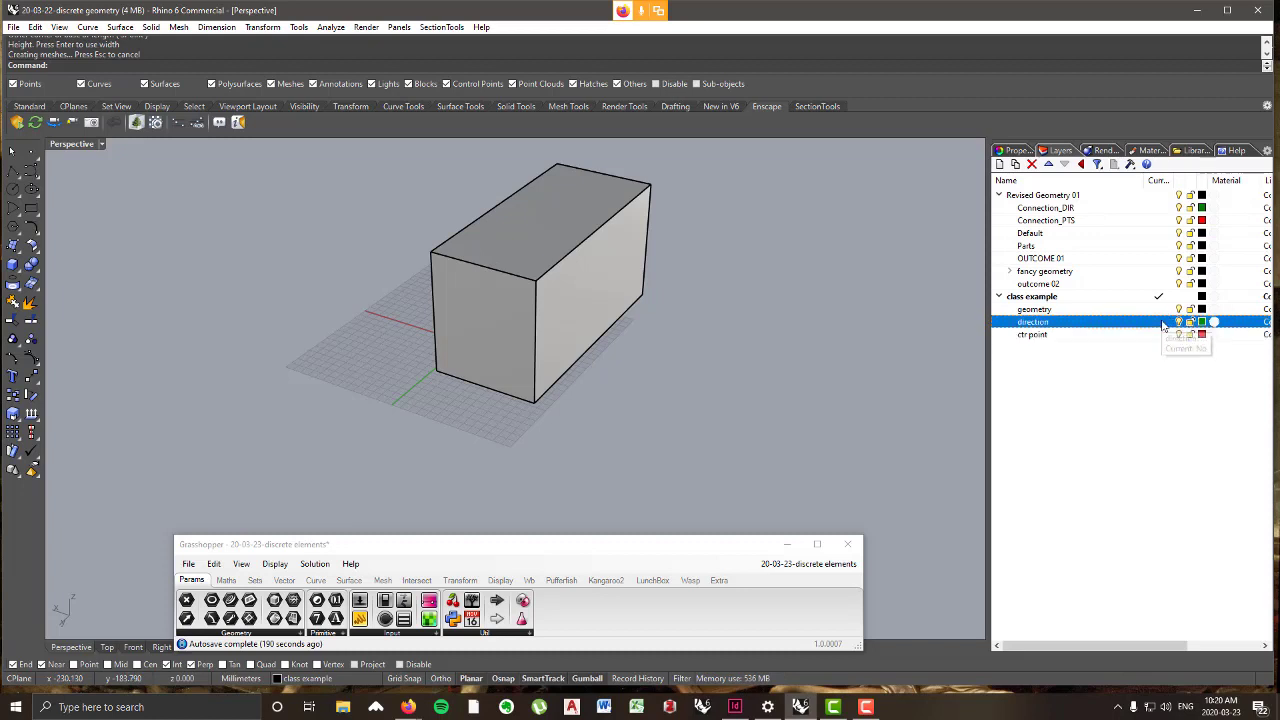
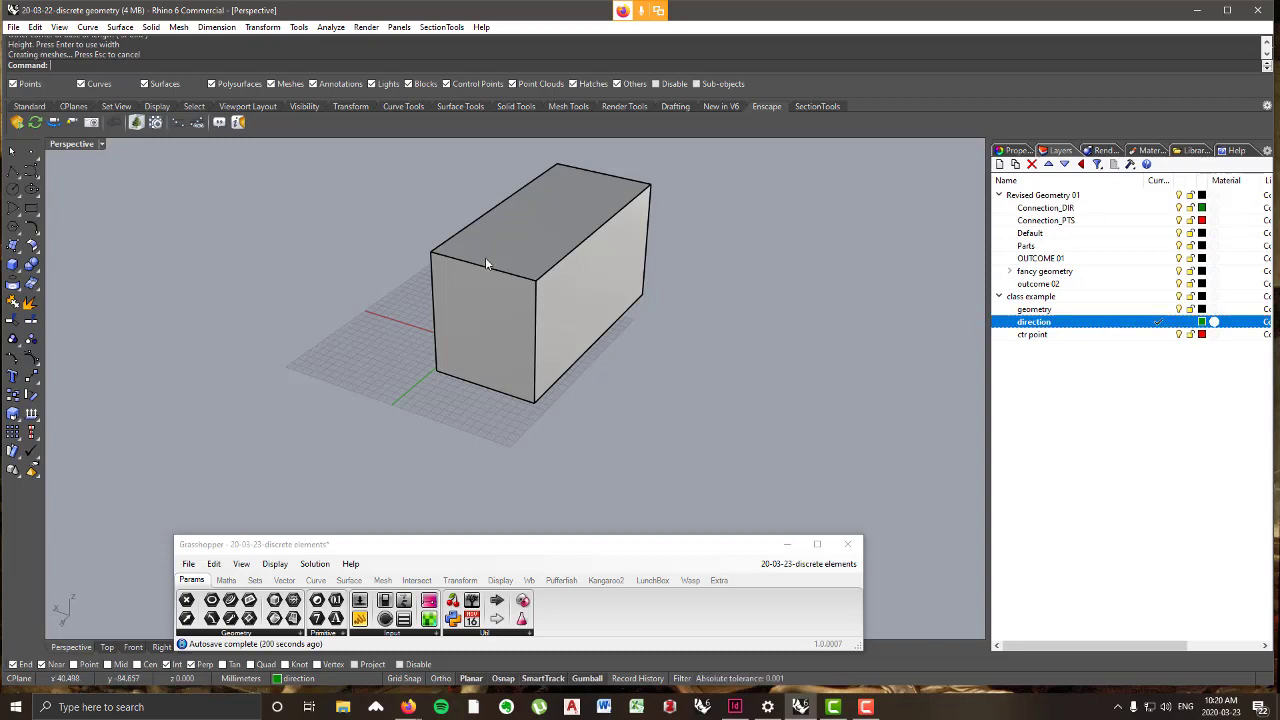
click(8, 171)
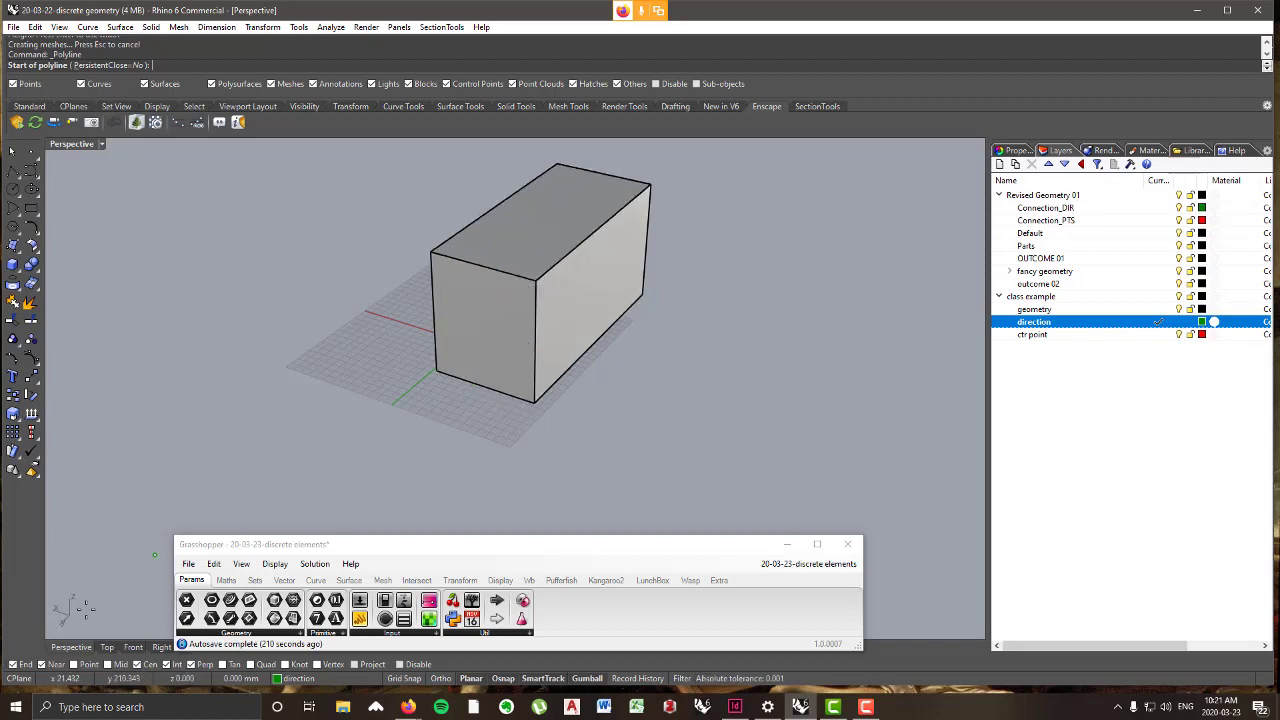
click(42, 664)
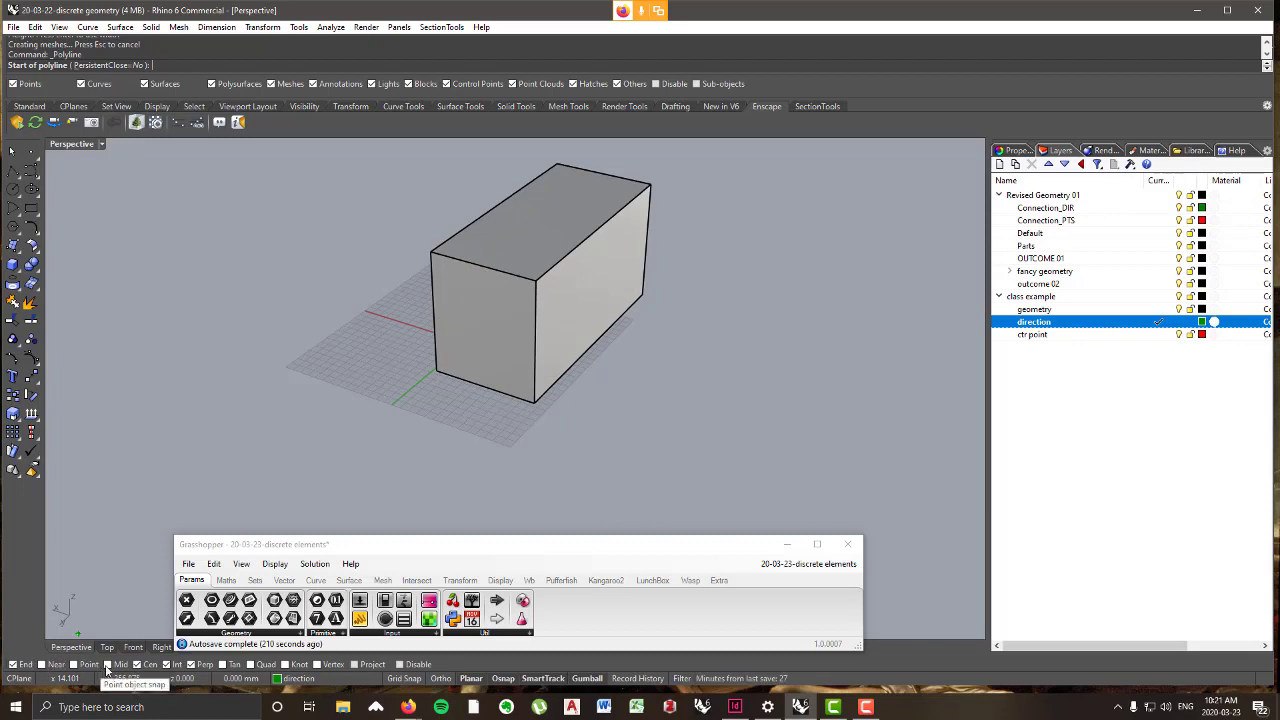
click(137, 664)
click(108, 665)
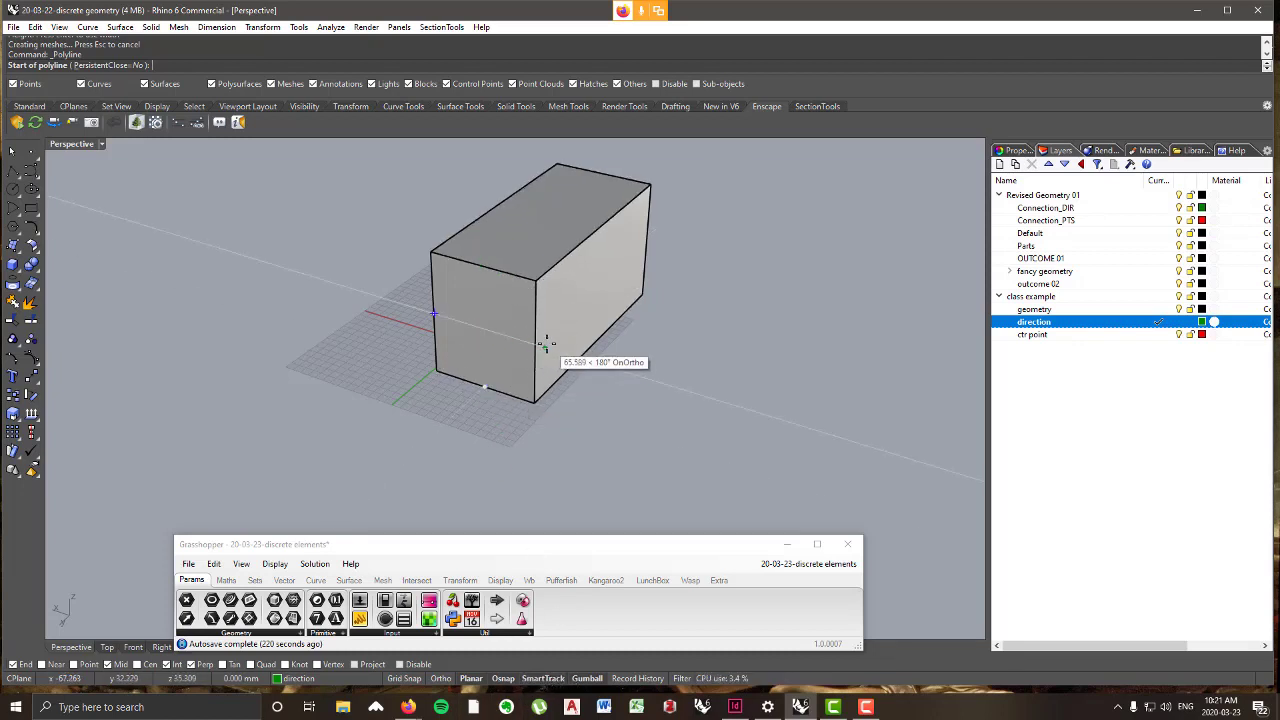
- Draw a direction line from the centre of the box's front end face to the midpoint of that face's upper edge
click(485, 328)
right_drag(485, 328, 676, 401)
scroll(594, 194, up, 6)
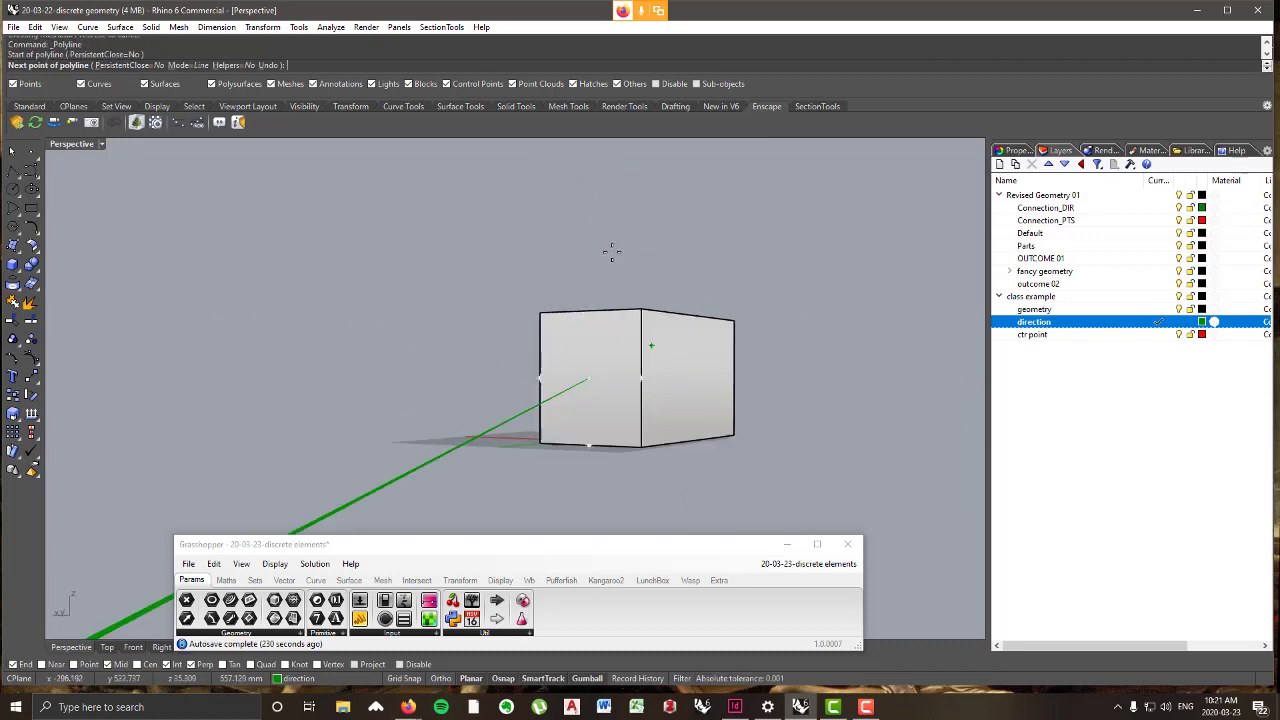
click(597, 310)
scroll(597, 310, down, 3)
right_drag(600, 330, 643, 371)
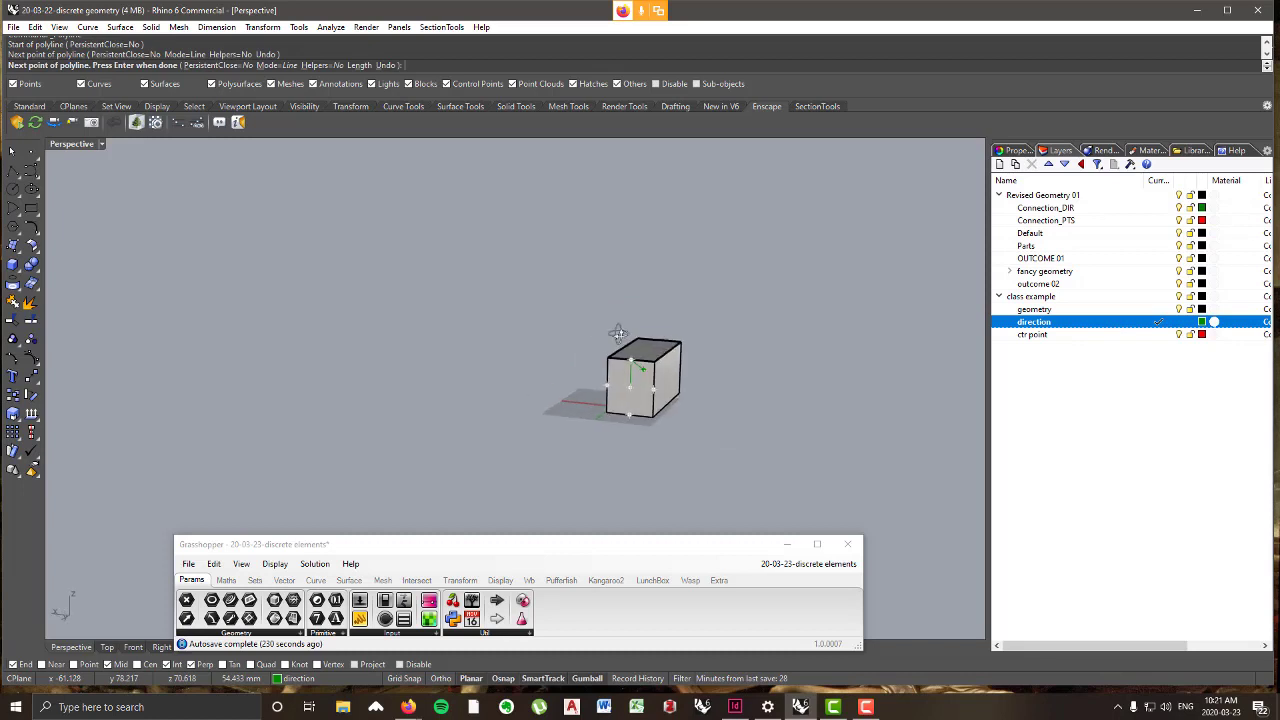
scroll(643, 378, up, 3)
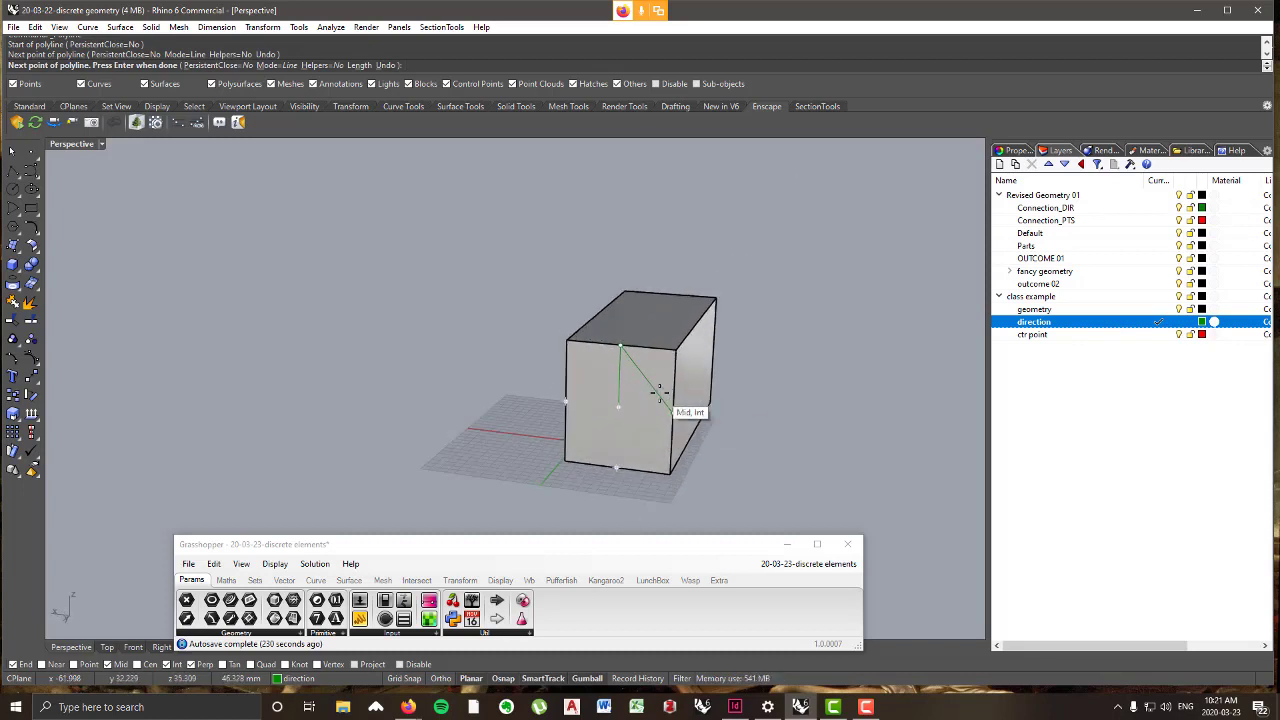
key(Return)
key(Return)
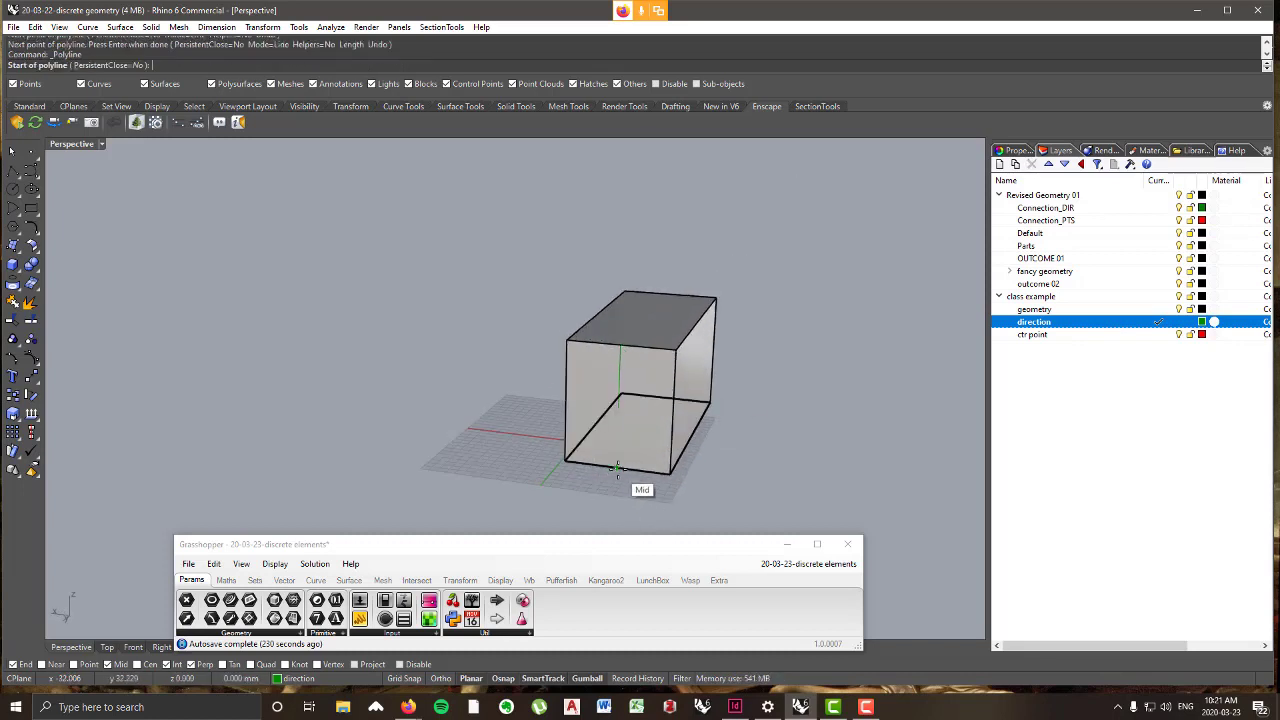
- Draw a polyline across the box's front end face from the midpoint of its lower edge to the midpoint of its upper edge
click(617, 467)
click(619, 352)
key(Return)
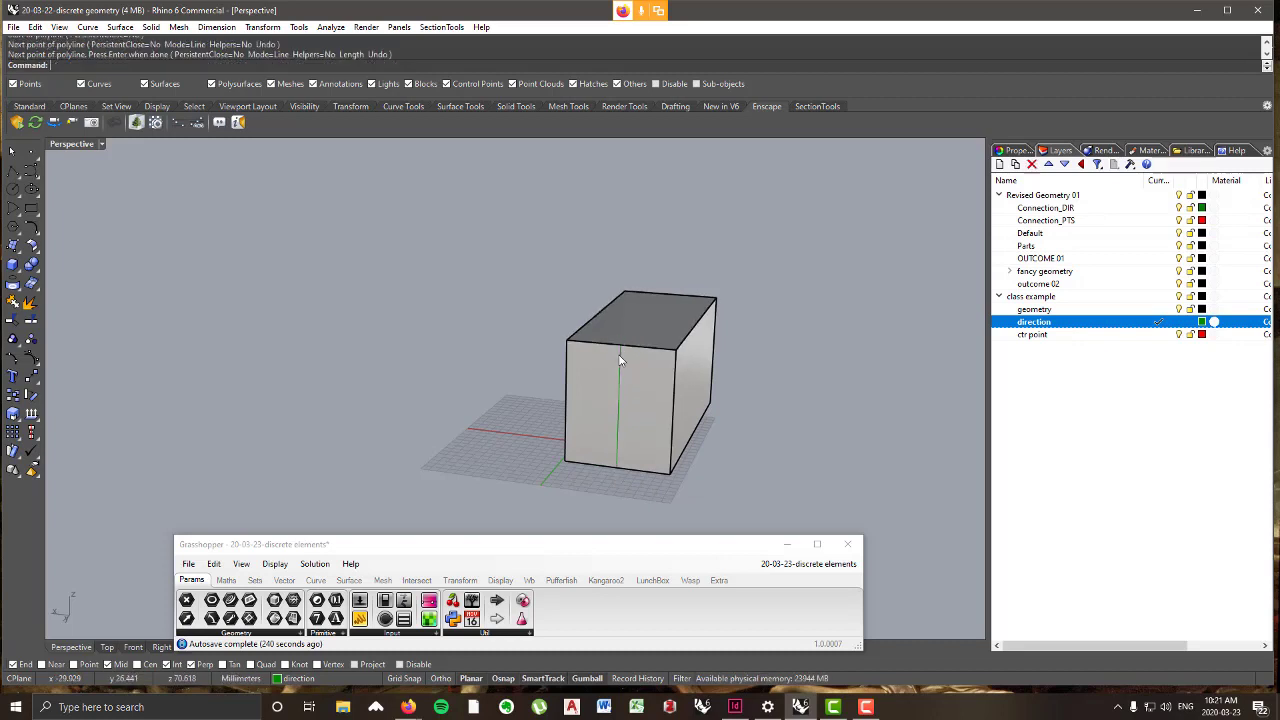
- Scale the full-height line in one dimension about its upper end, bringing its lower end up to the face centre
click(622, 419)
click(681, 452)
right_drag(681, 454, 675, 447)
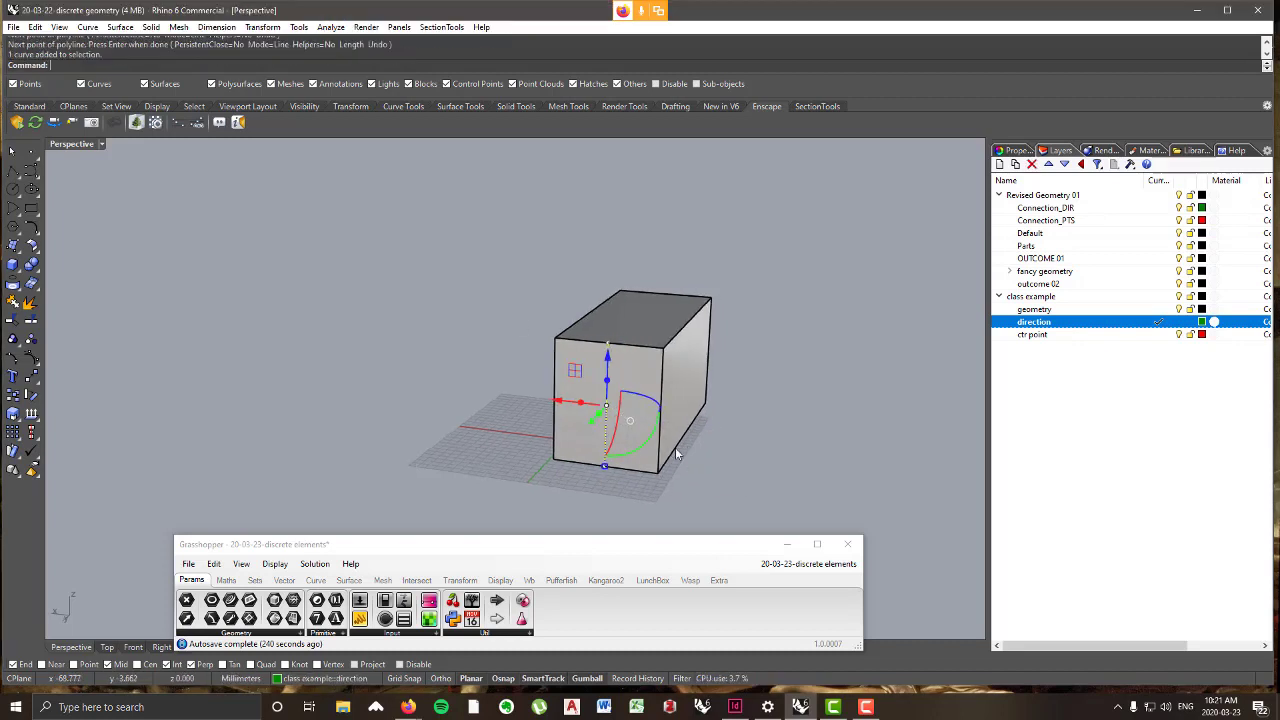
click(262, 27)
mouse_move(300, 101)
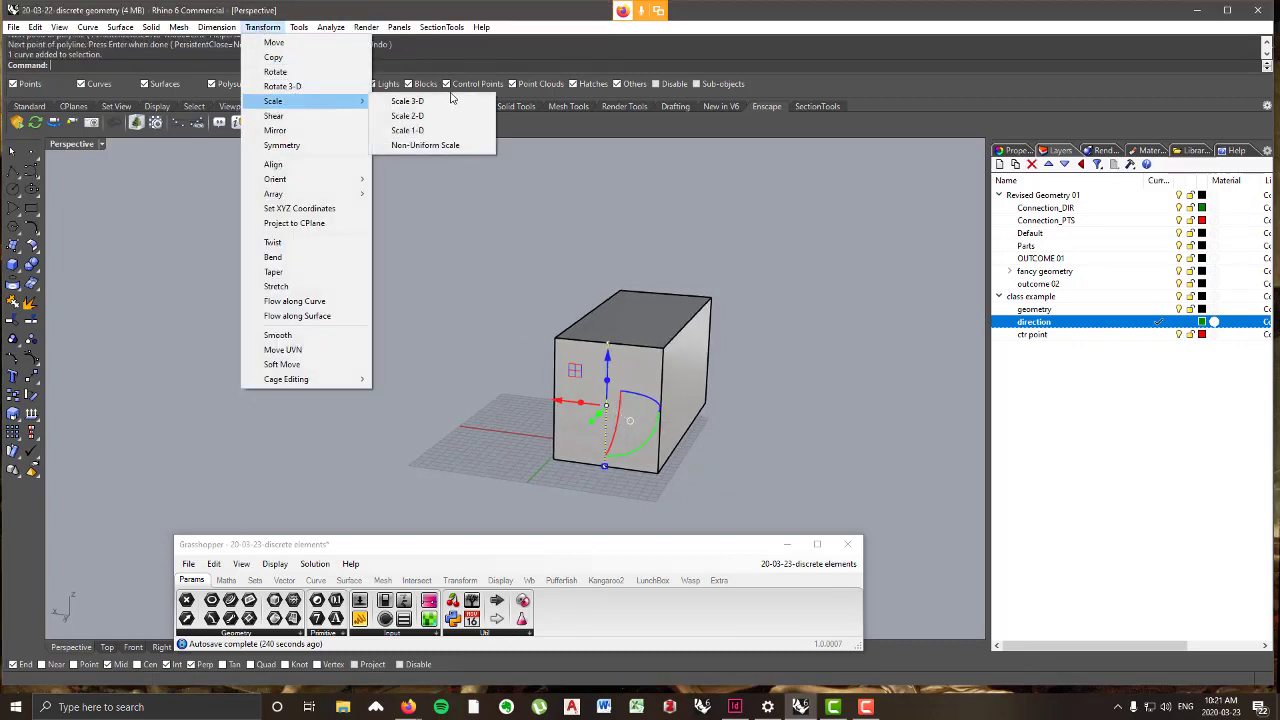
click(423, 131)
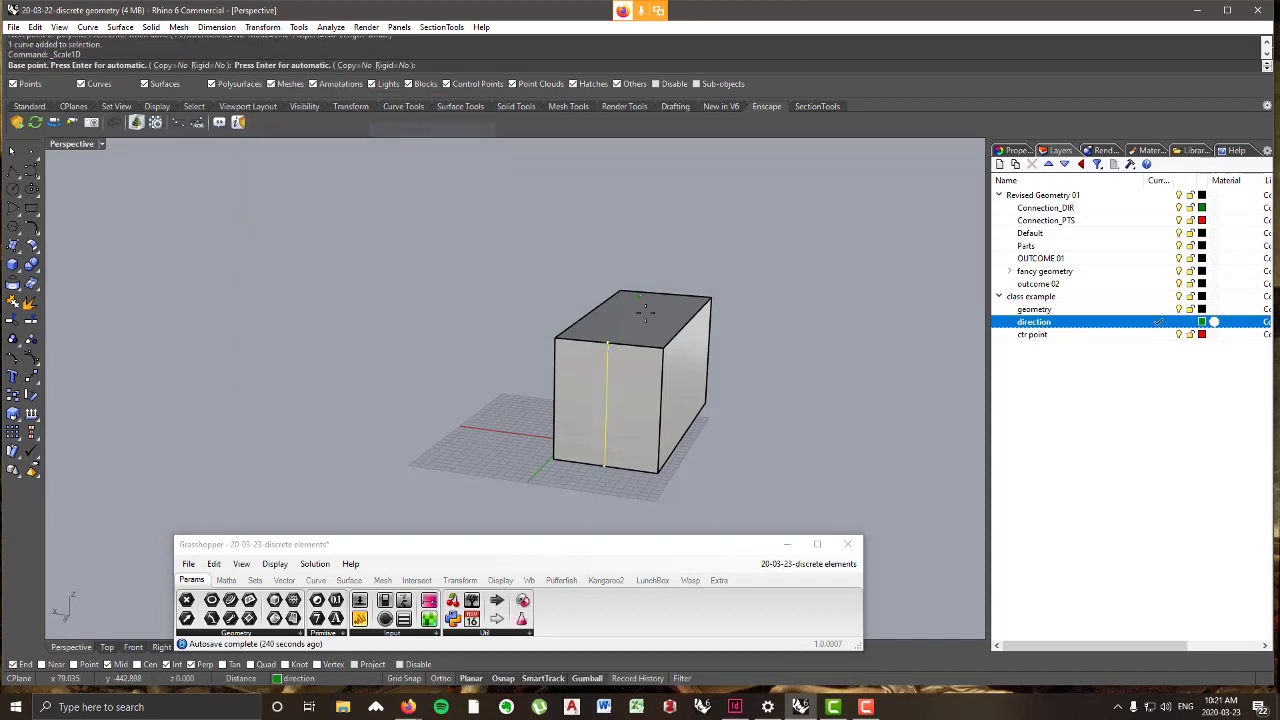
click(607, 344)
click(607, 466)
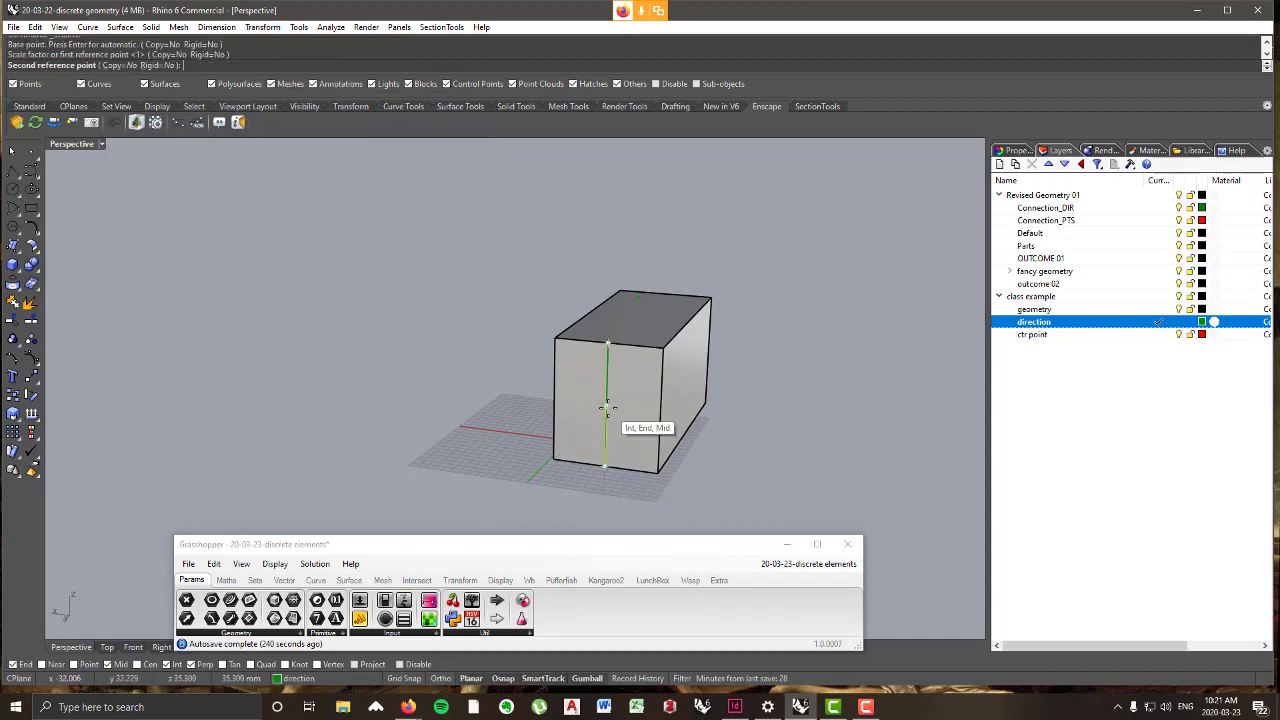
click(607, 406)
- Delete the scaled duplicate line, keeping the original direction line on the end face
right_drag(654, 416, 626, 414)
key(Delete)
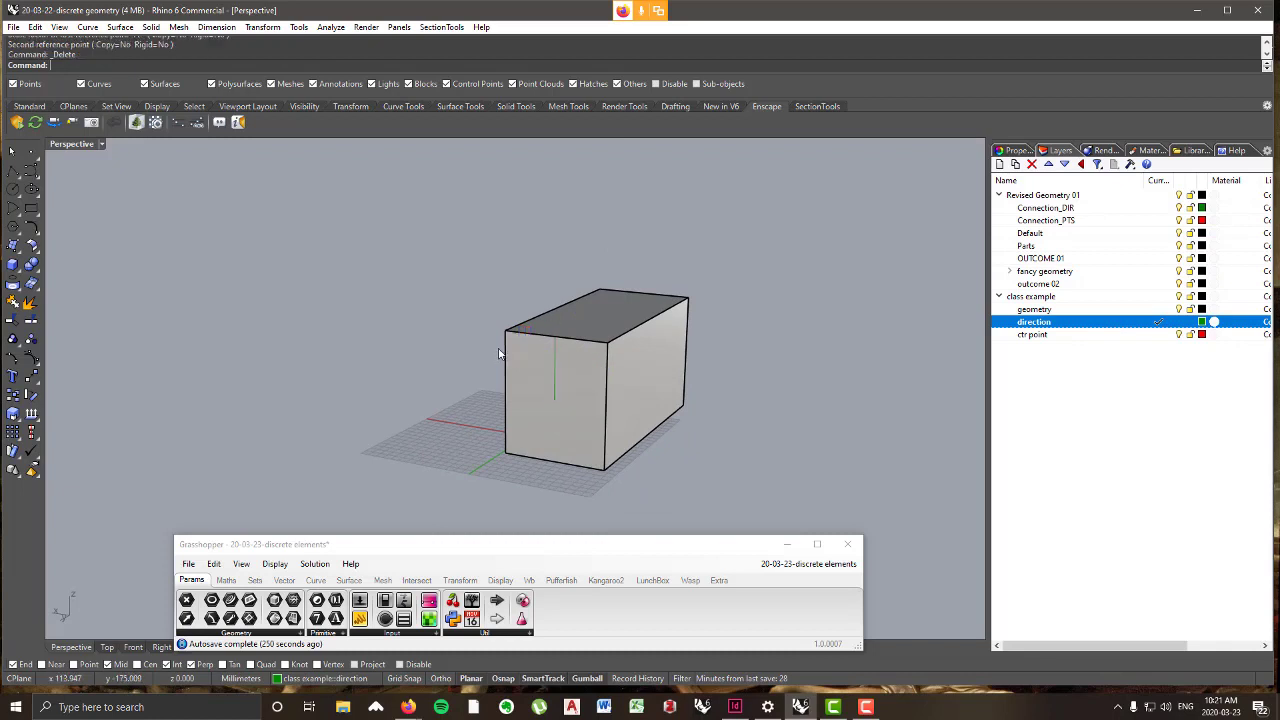
click(553, 364)
key(Escape)
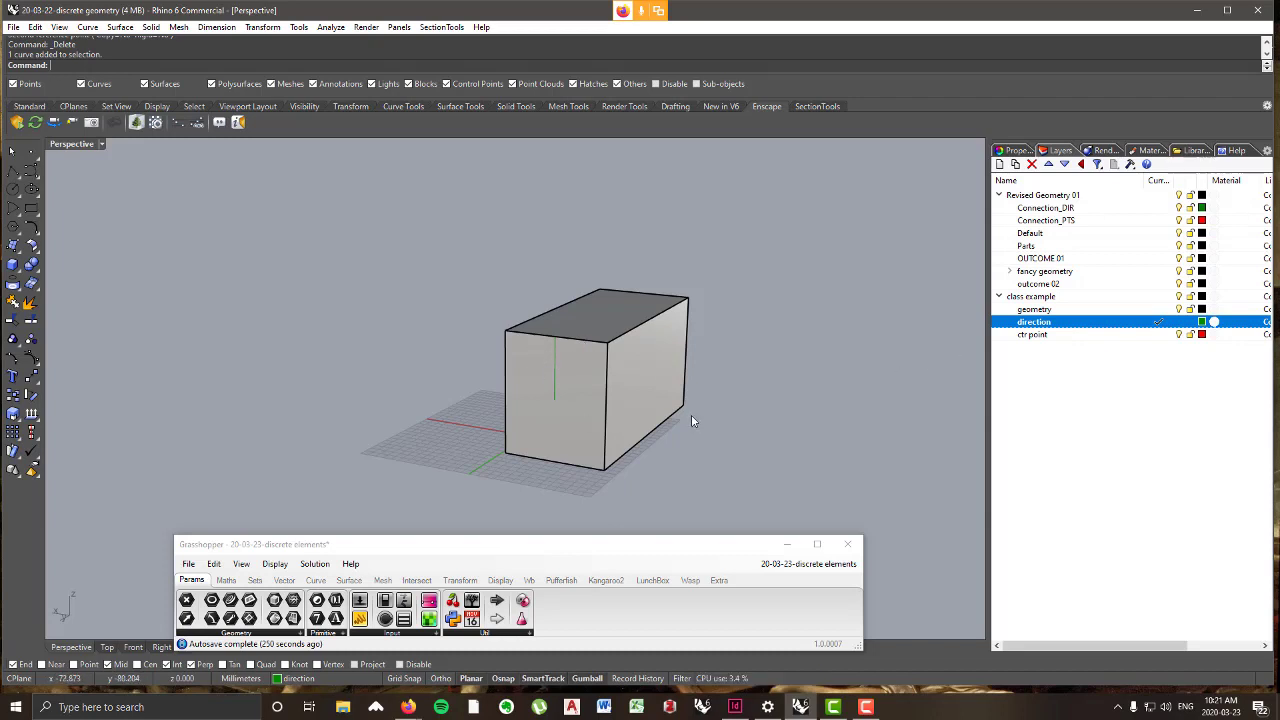
- Make the ctr point sublayer current and place a single point at the direction line's lower end, in the centre of the end face
click(1163, 337)
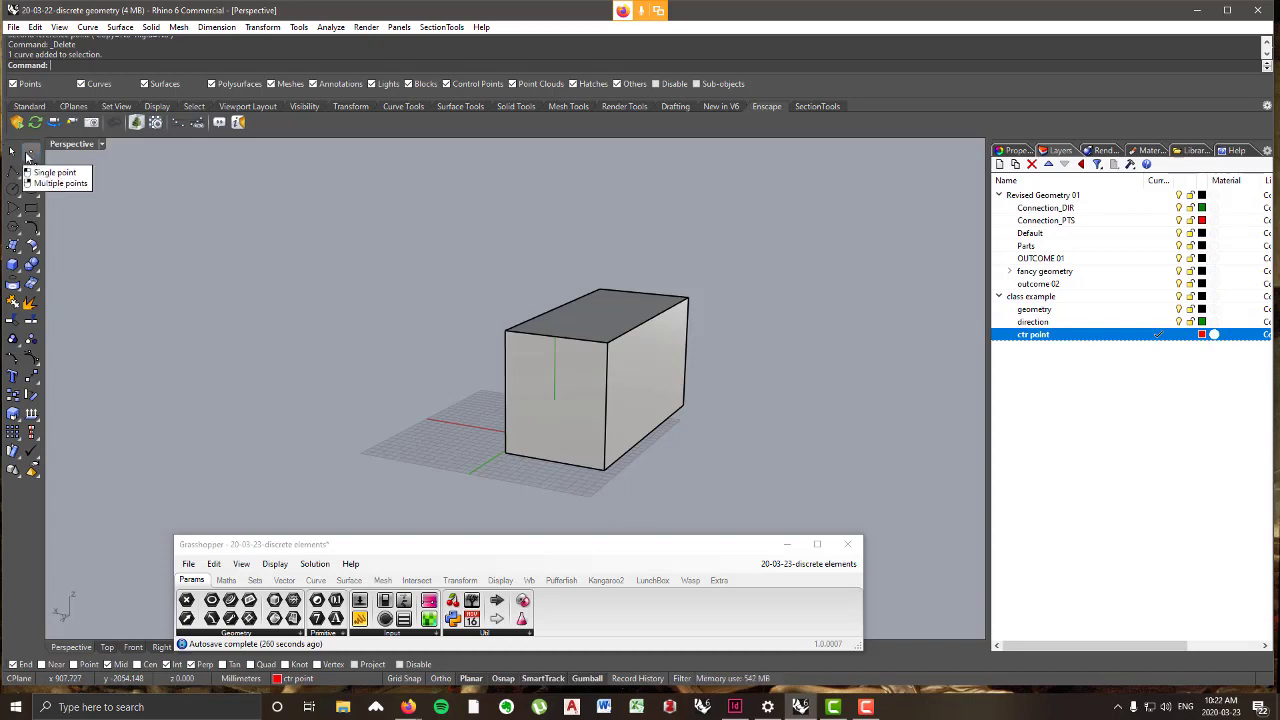
click(32, 154)
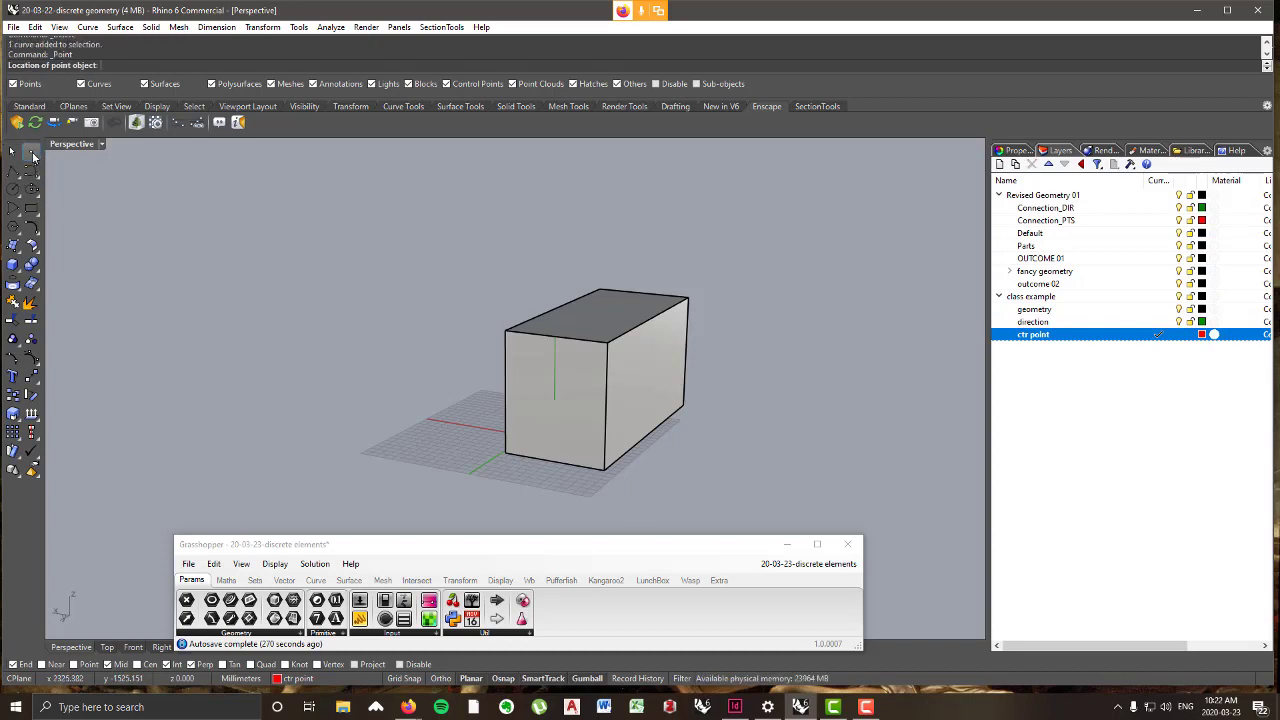
click(556, 398)
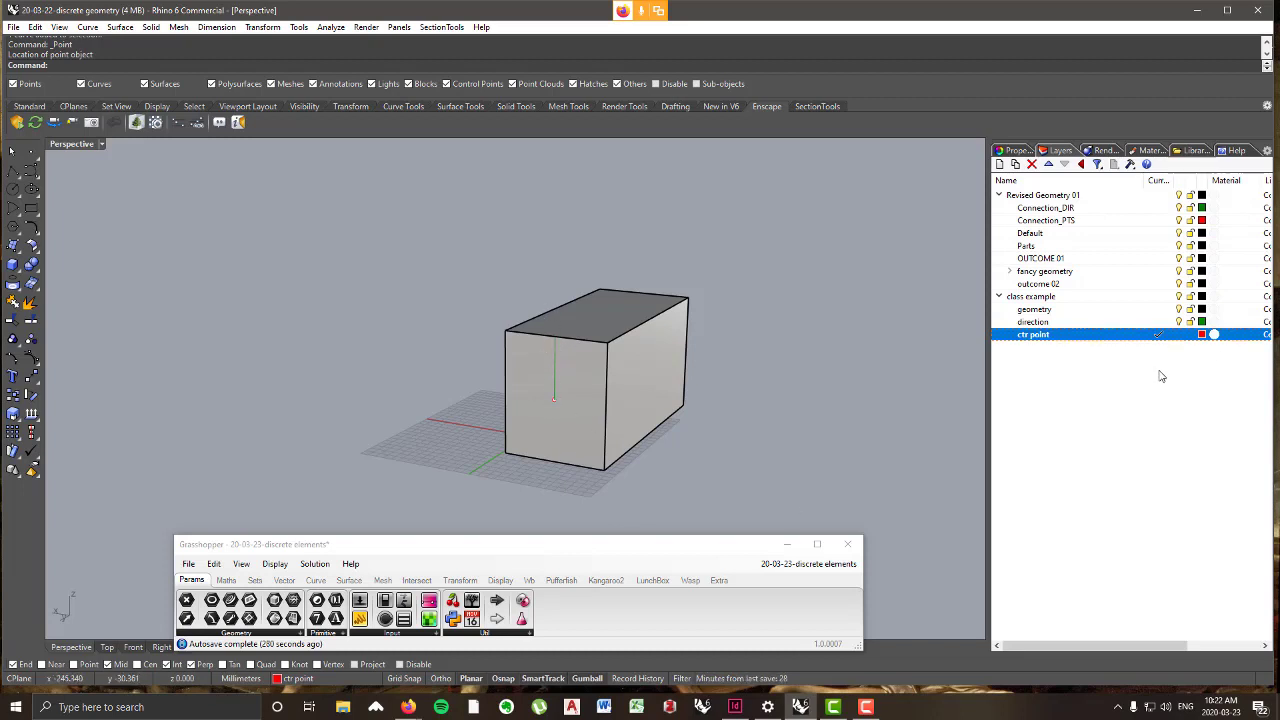
right_drag(690, 350, 574, 334)
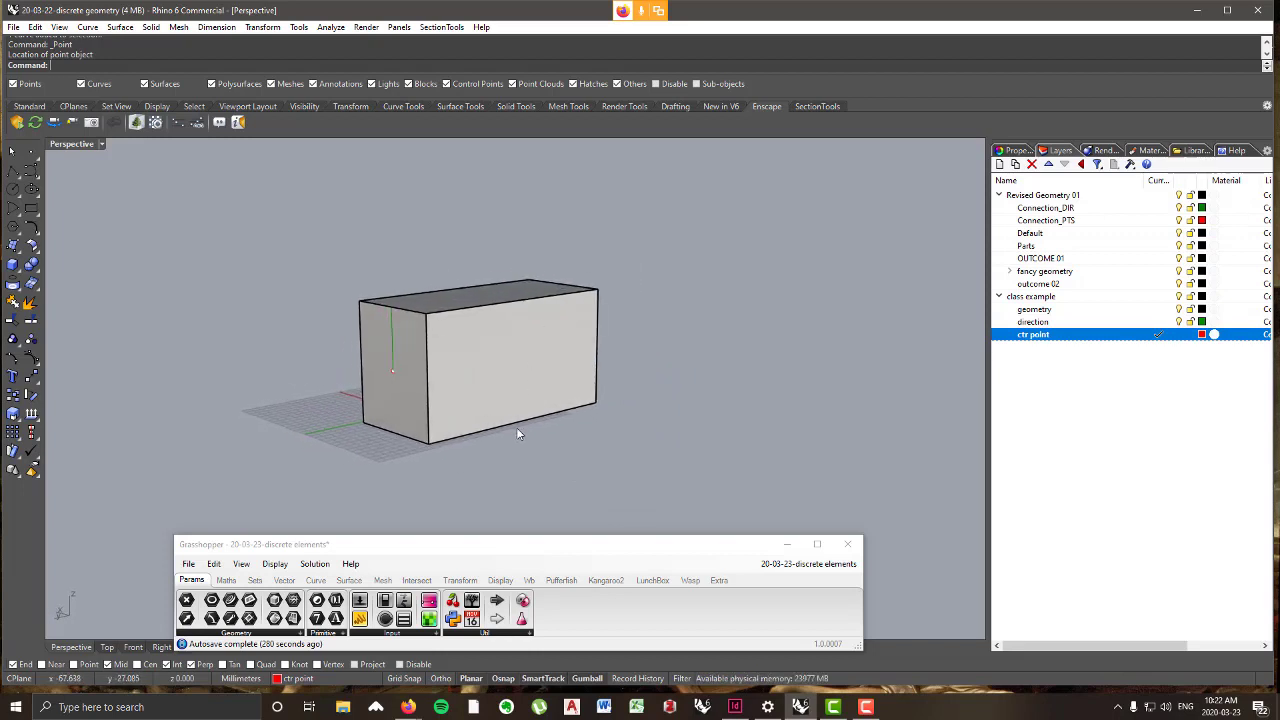
scroll(372, 340, up, 2)
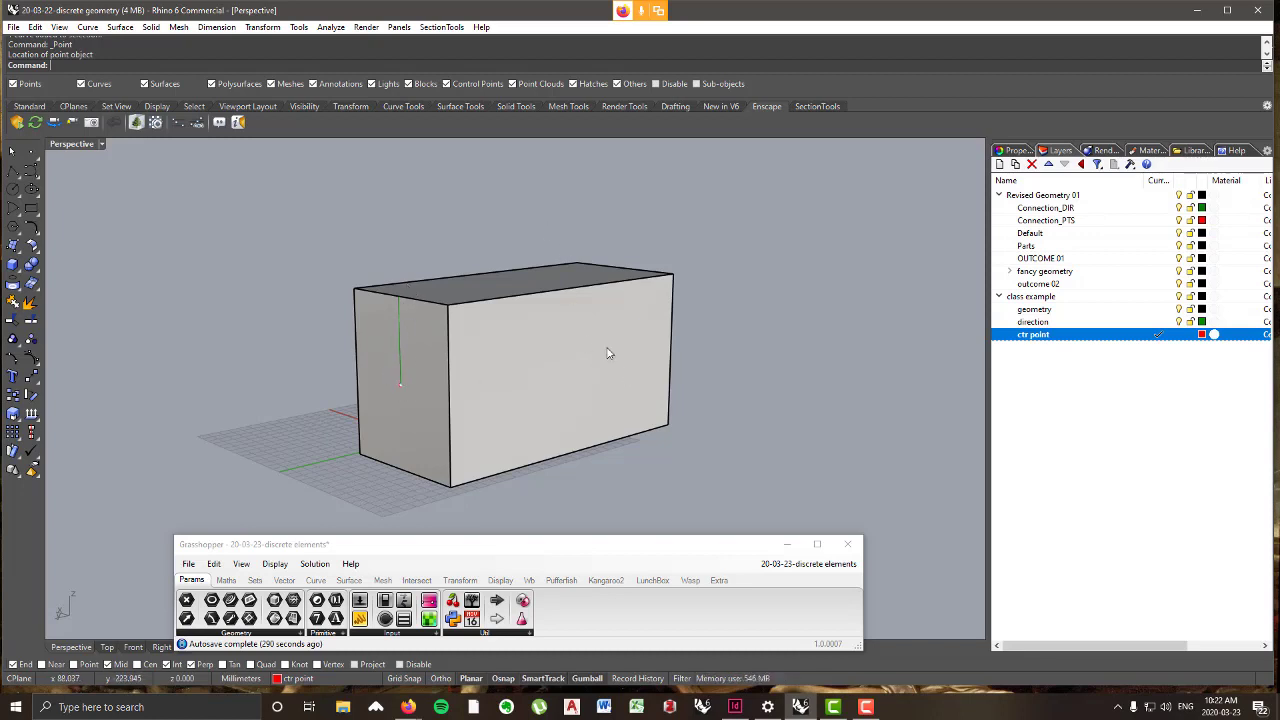
scroll(522, 336, down, 3)
scroll(490, 334, up, 3)
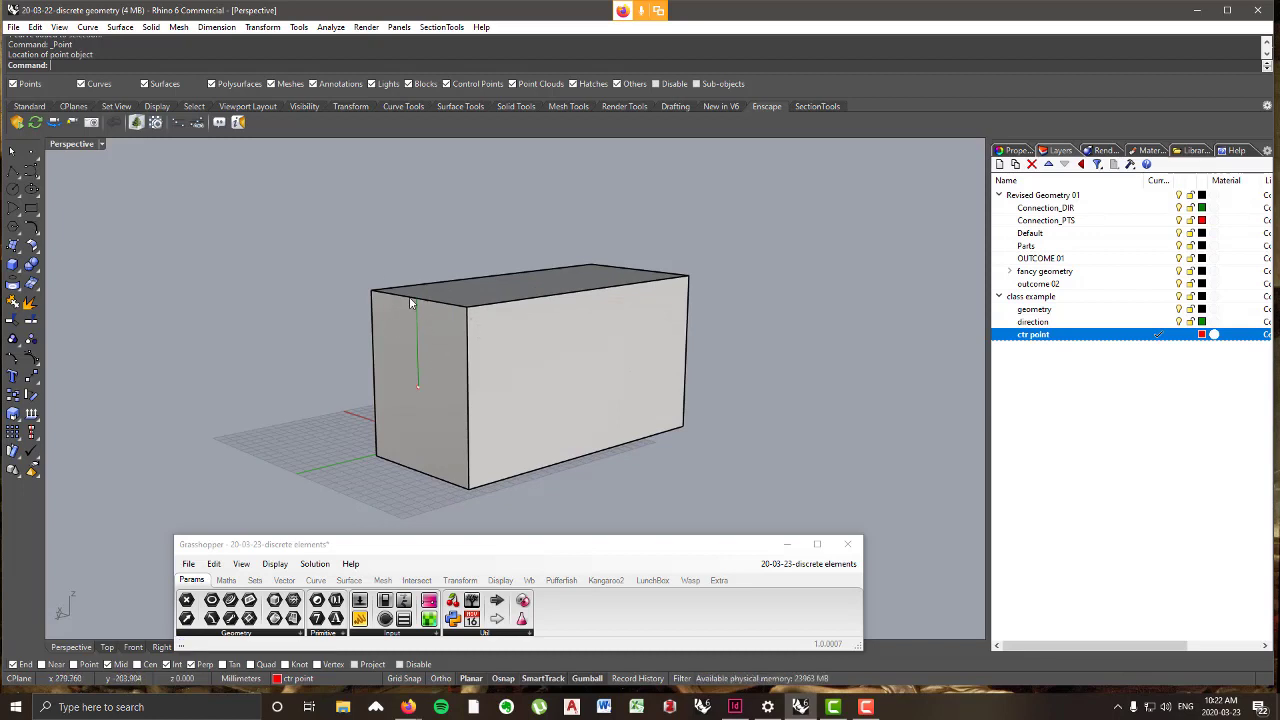
drag(392, 226, 457, 410)
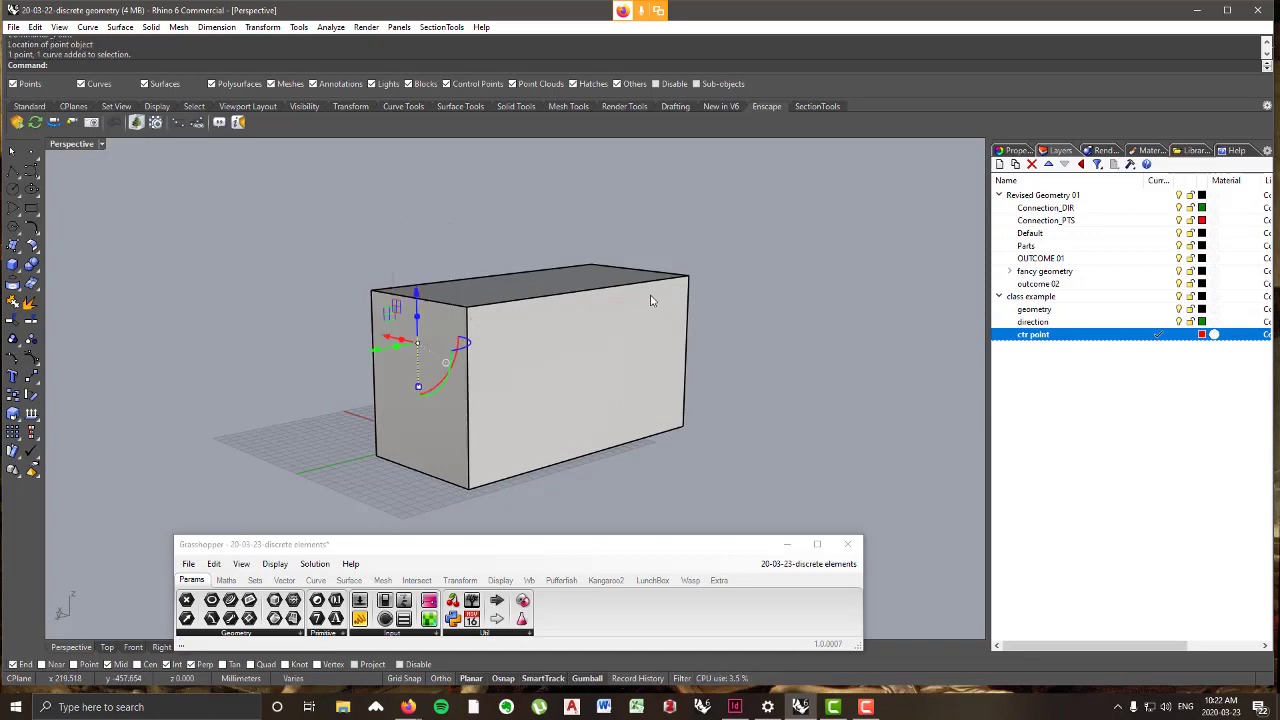
scroll(405, 328, down, 3)
click(289, 296)
scroll(394, 337, up, 3)
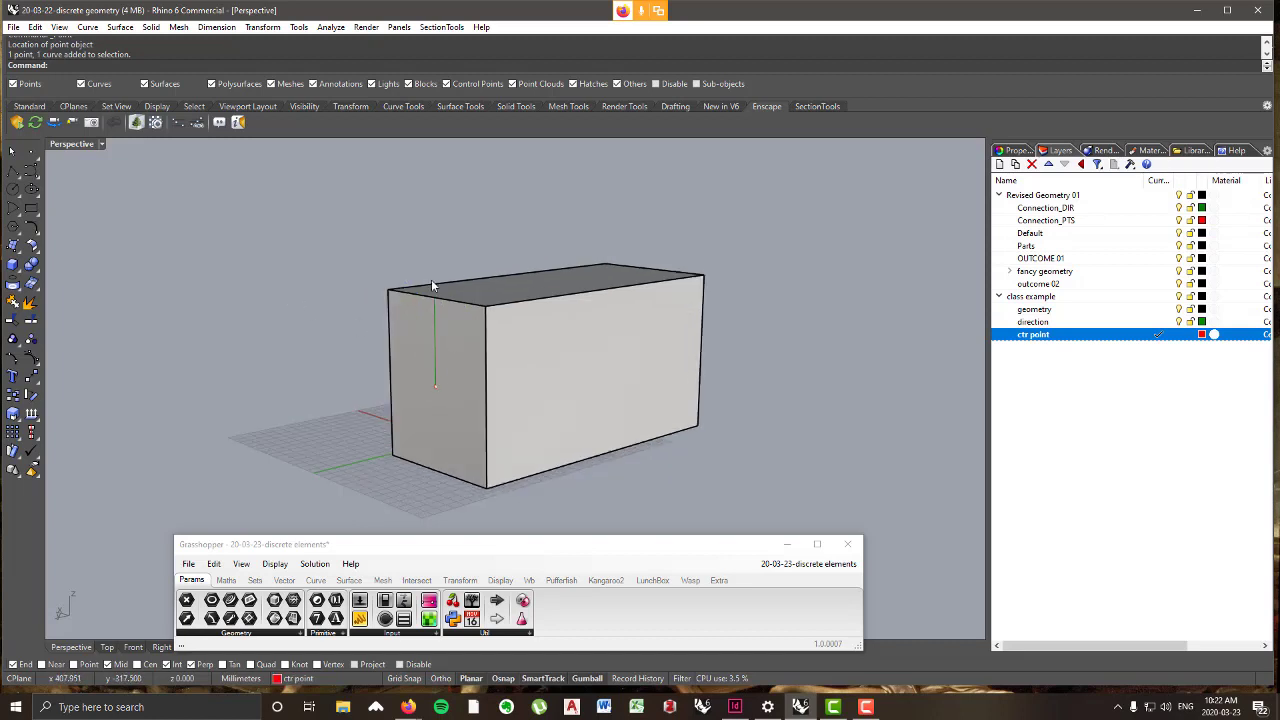
drag(462, 389, 470, 436)
click(276, 239)
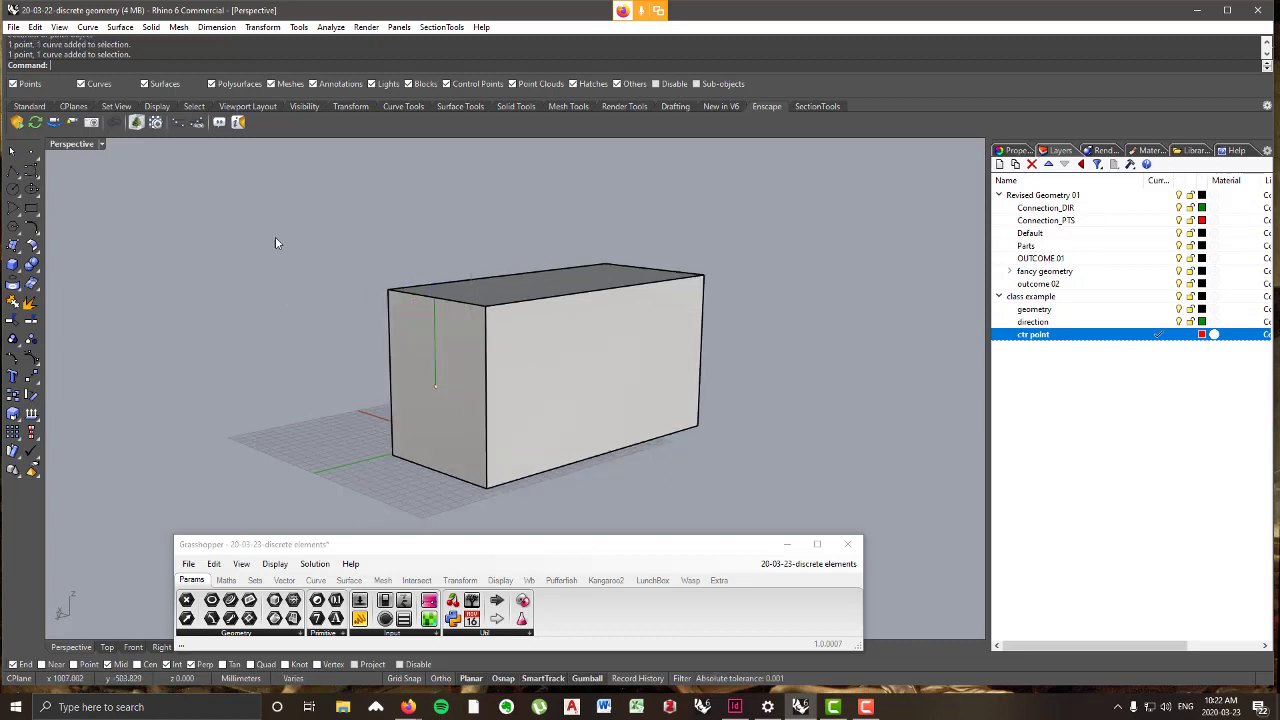
- Copy the direction line and centre point to the opposite end face, using matching upper corners of the box as reference points
drag(398, 194, 476, 416)
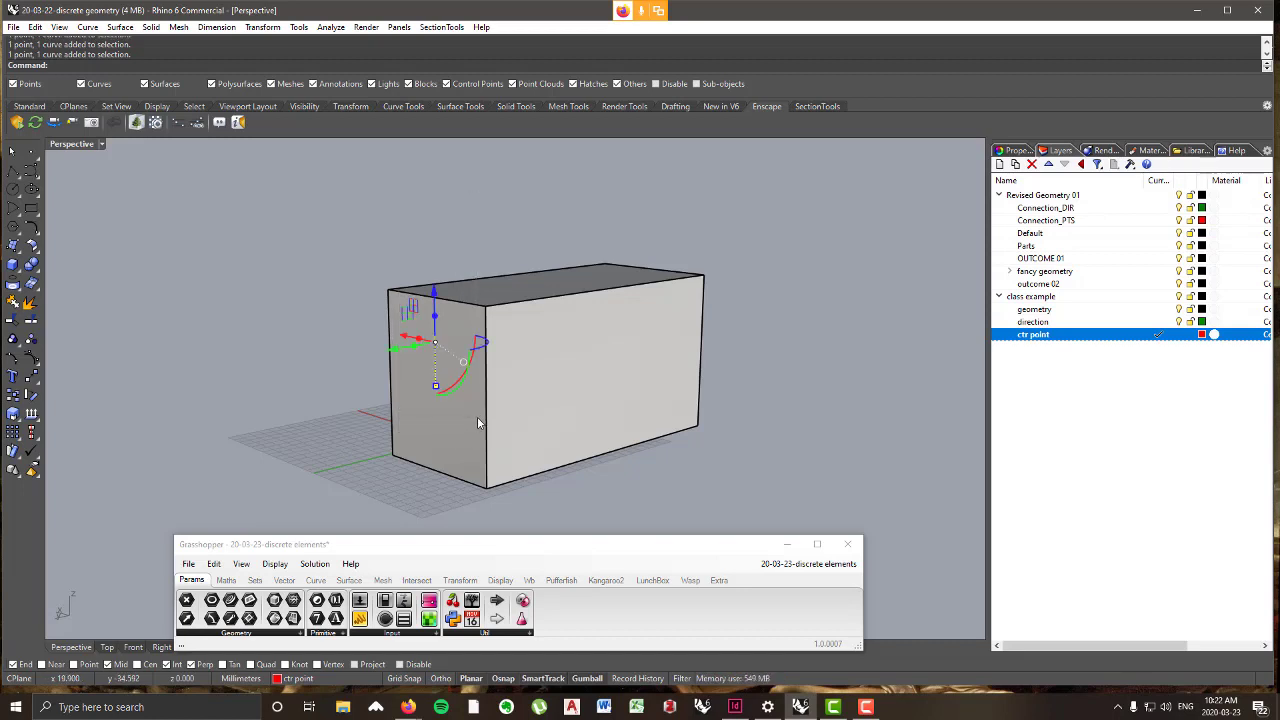
click(252, 27)
click(275, 56)
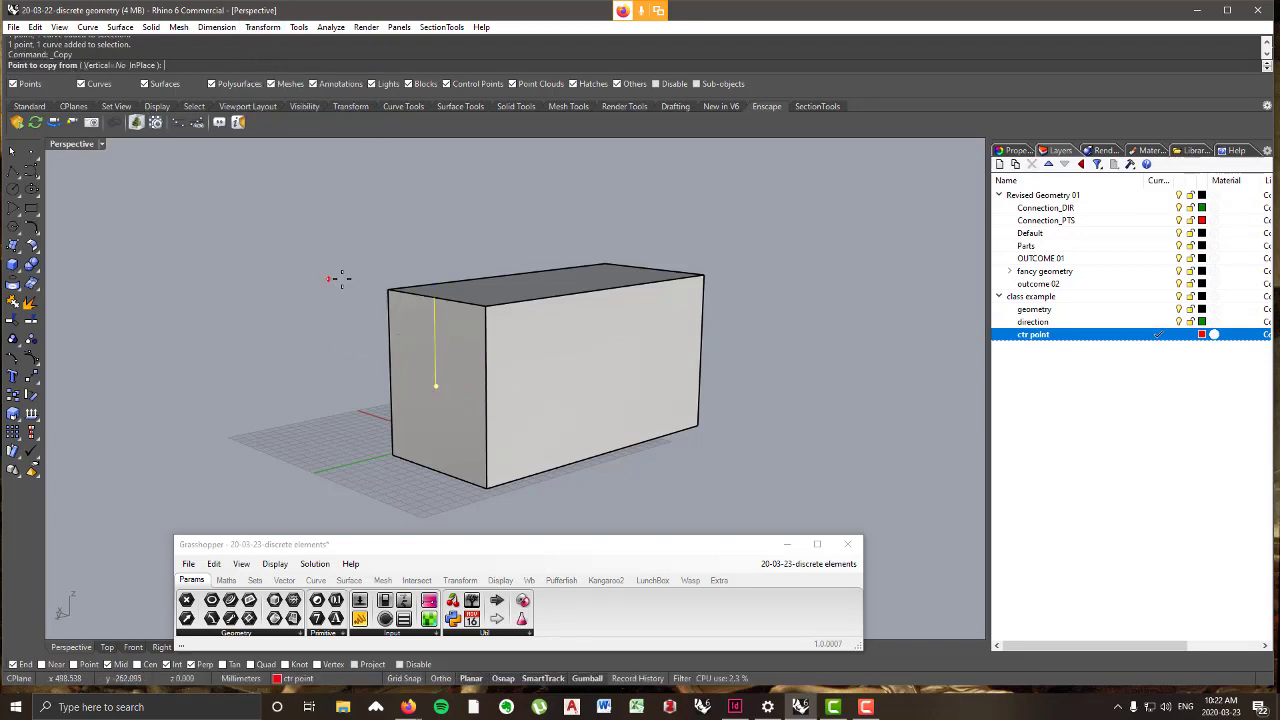
click(507, 337)
scroll(650, 345, down, 6)
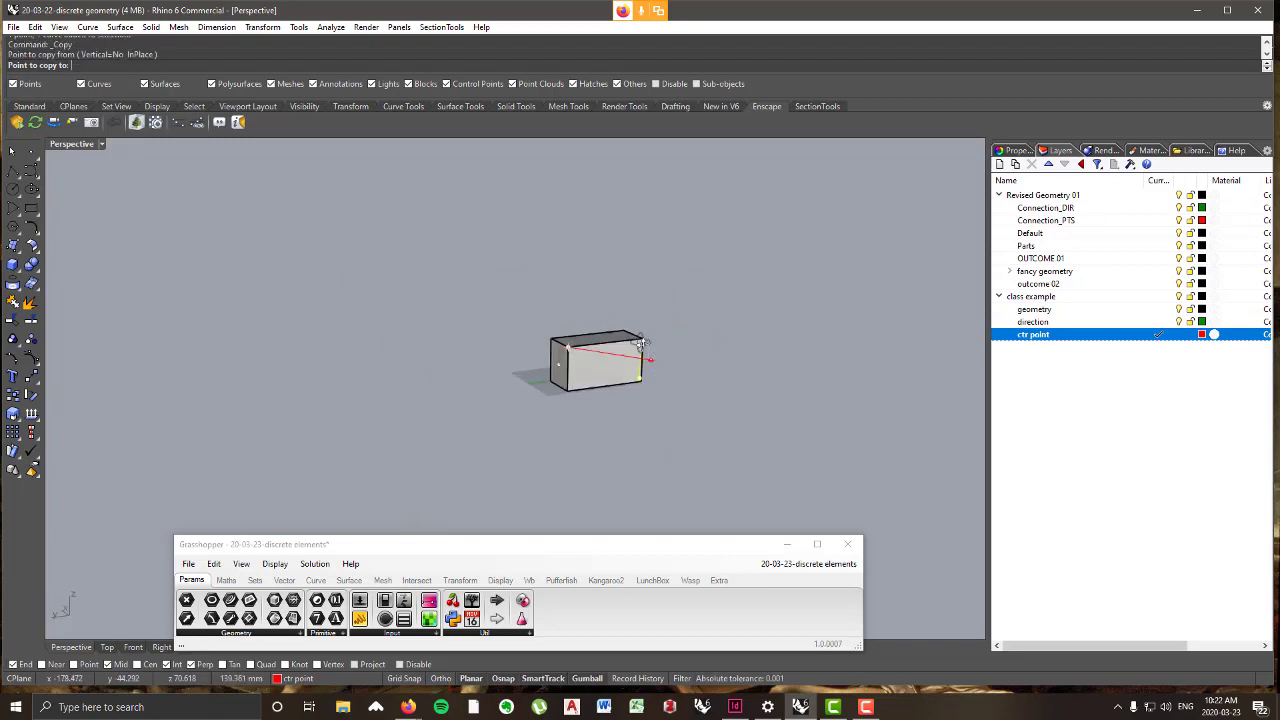
scroll(600, 350, up, 8)
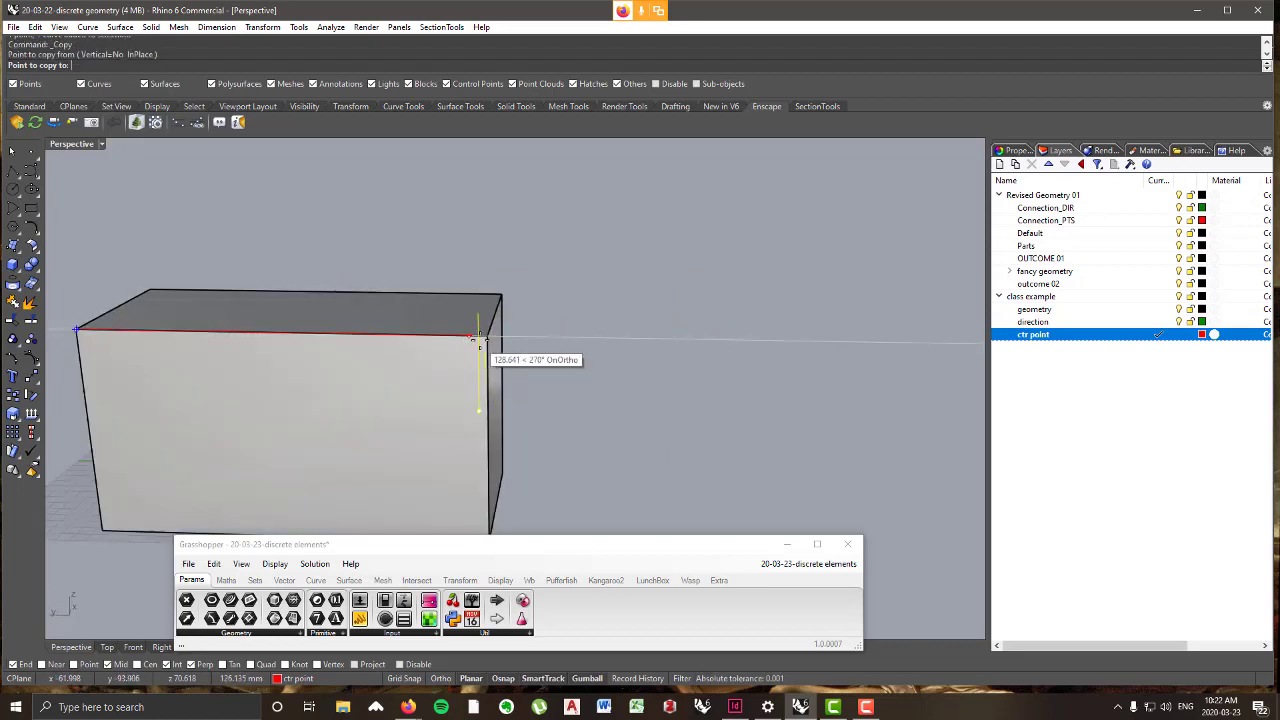
click(487, 338)
scroll(680, 314, down, 4)
right_drag(680, 314, 729, 329)
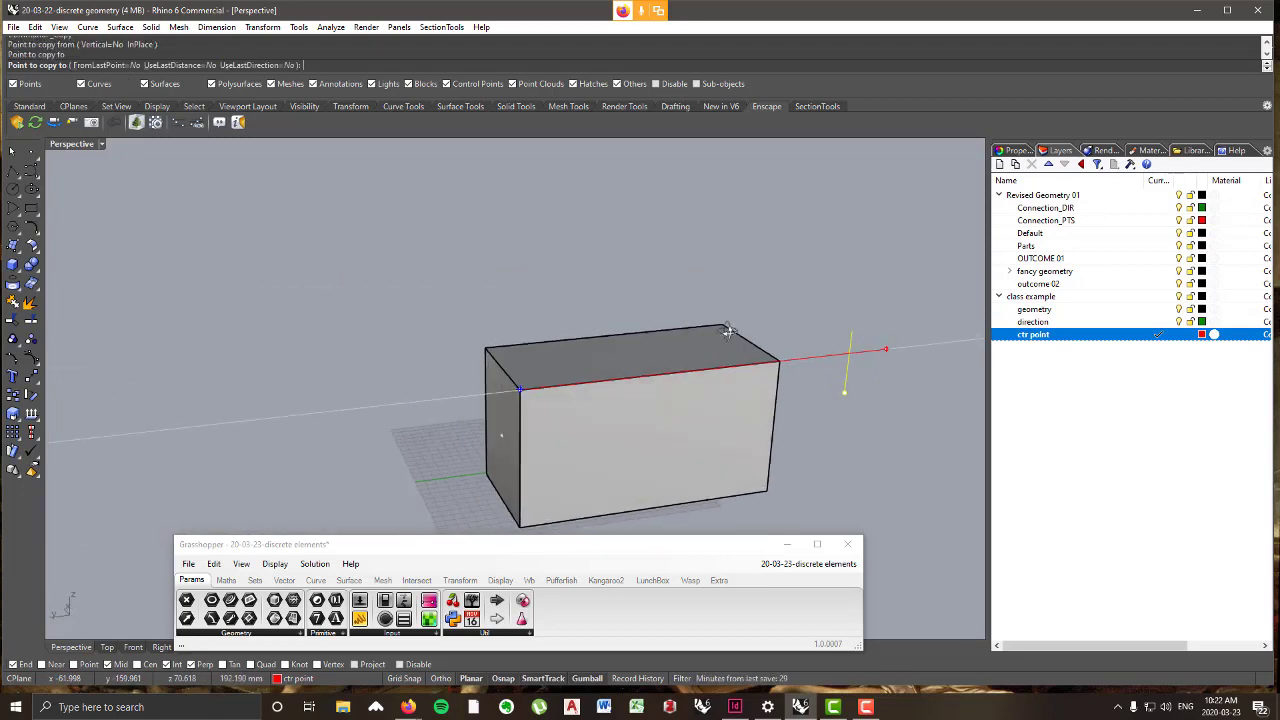
right_click(596, 308)
- Examine the direction lines and centre points on both end faces of the box
right_drag(596, 308, 674, 373)
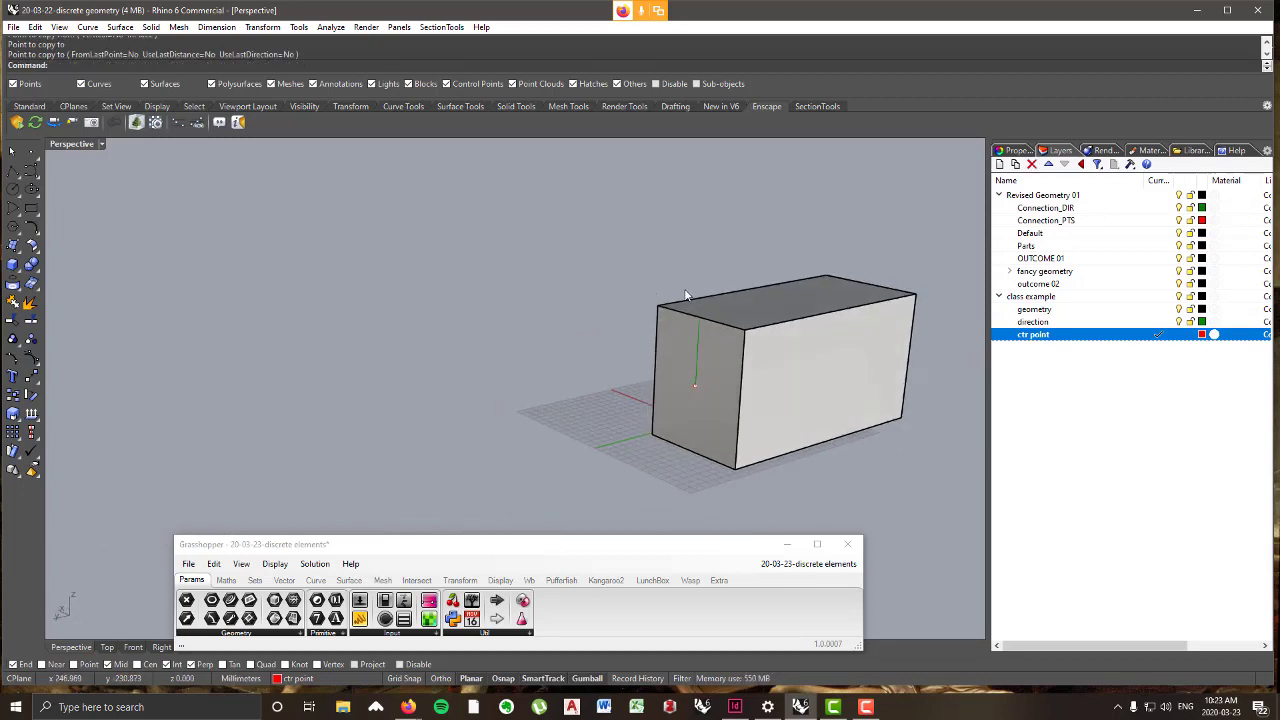
scroll(700, 306, down, 6)
right_drag(700, 306, 351, 396)
scroll(351, 396, up, 6)
scroll(450, 370, up, 5)
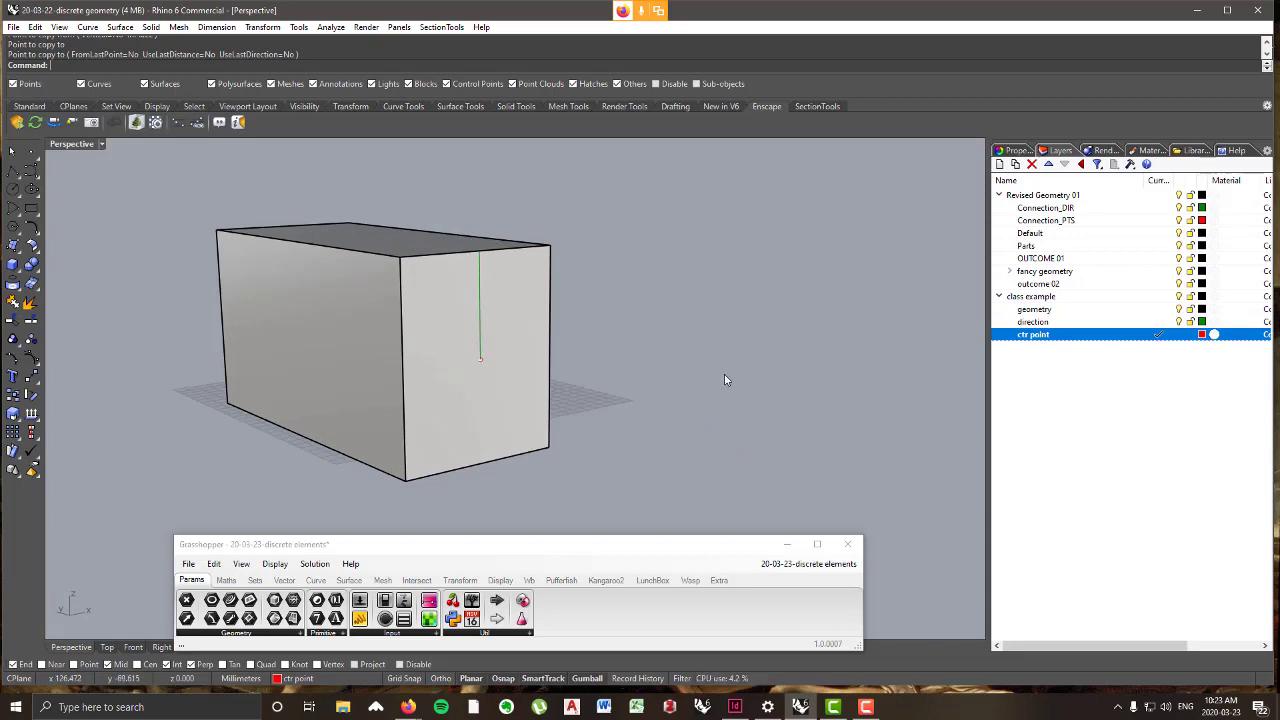
scroll(723, 377, down, 5)
scroll(717, 363, up, 3)
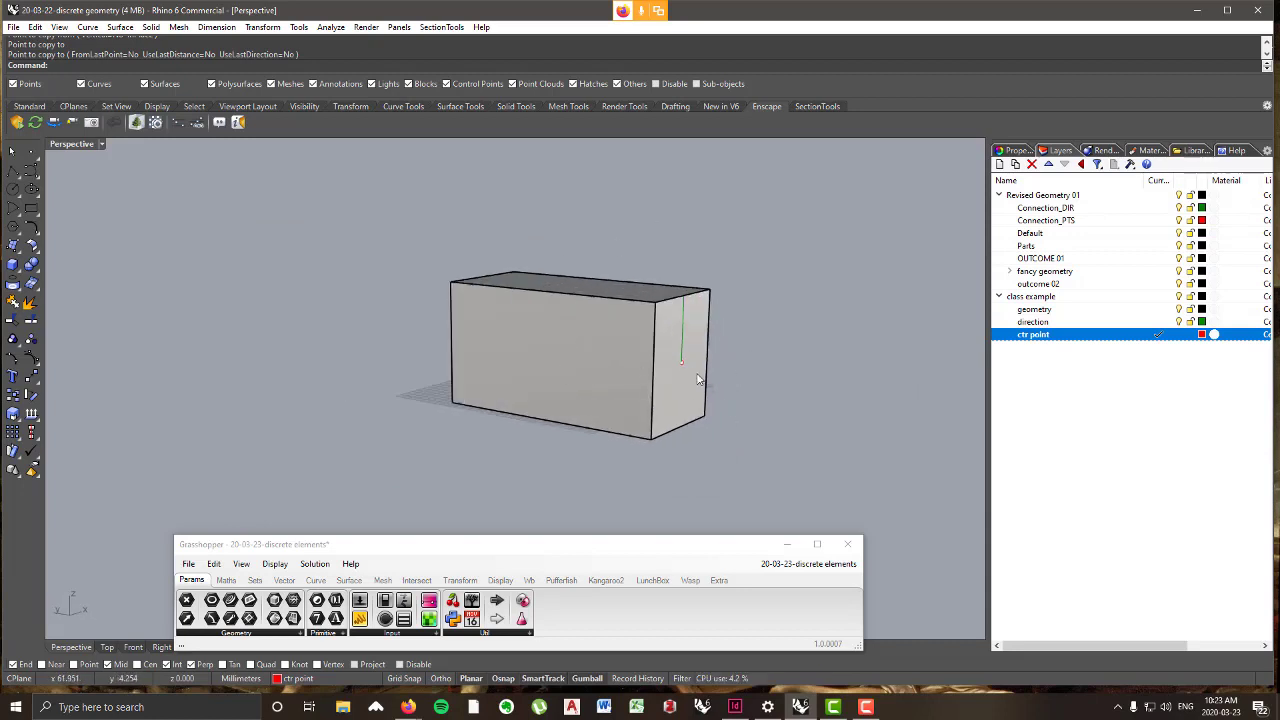
right_drag(699, 379, 611, 387)
scroll(583, 370, down, 6)
scroll(810, 402, up, 4)
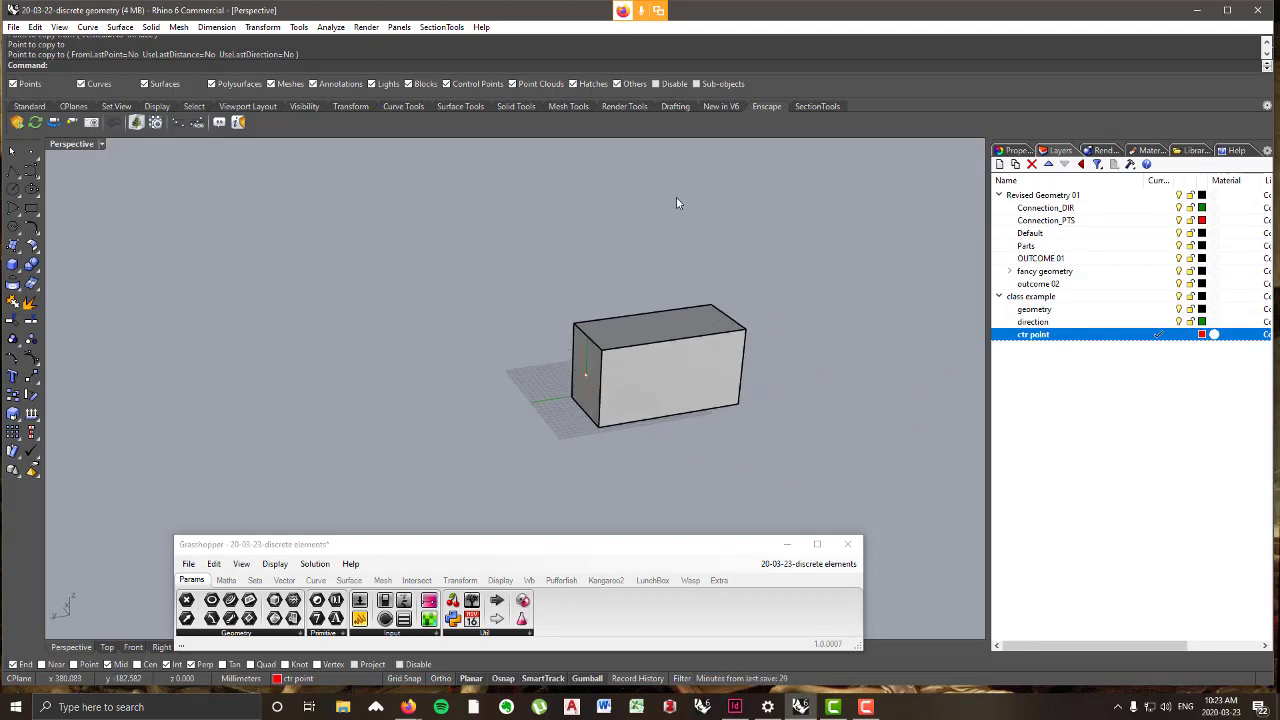
right_drag(694, 354, 437, 331)
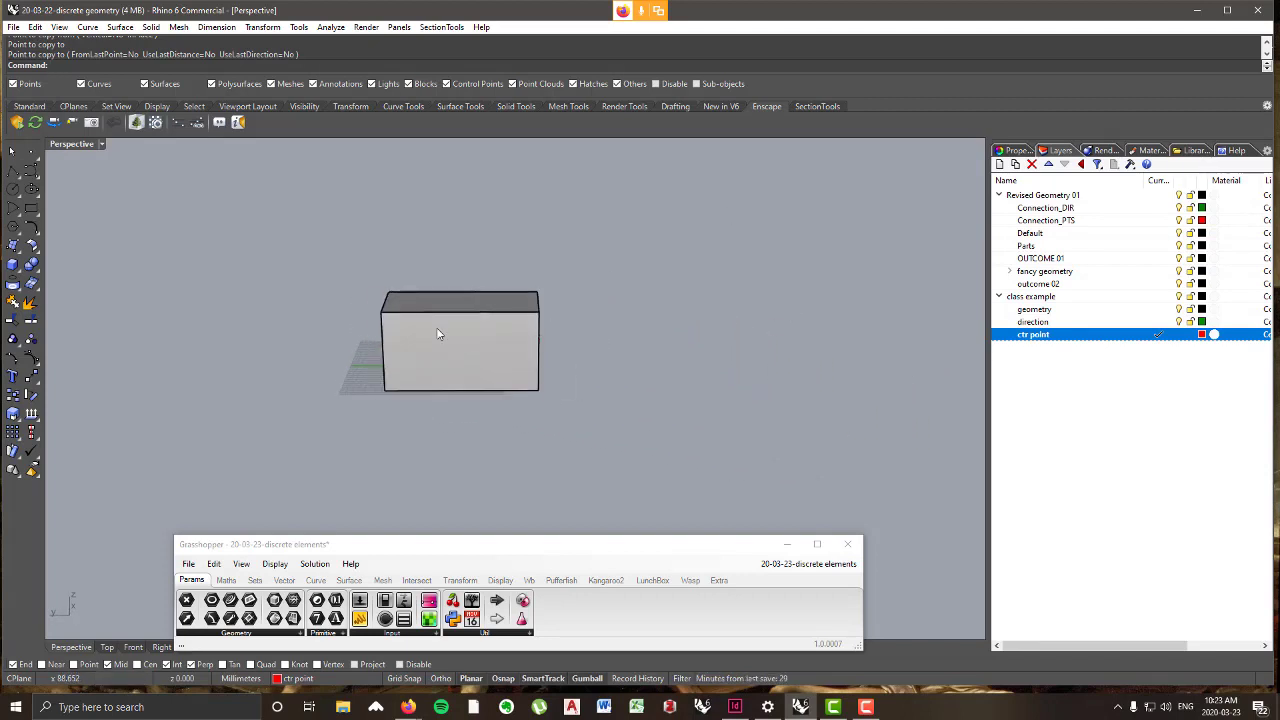
- Switch to Grasshopper, expand its window beside the box model, and bring an empty area of the canvas into view
drag(512, 548, 901, 114)
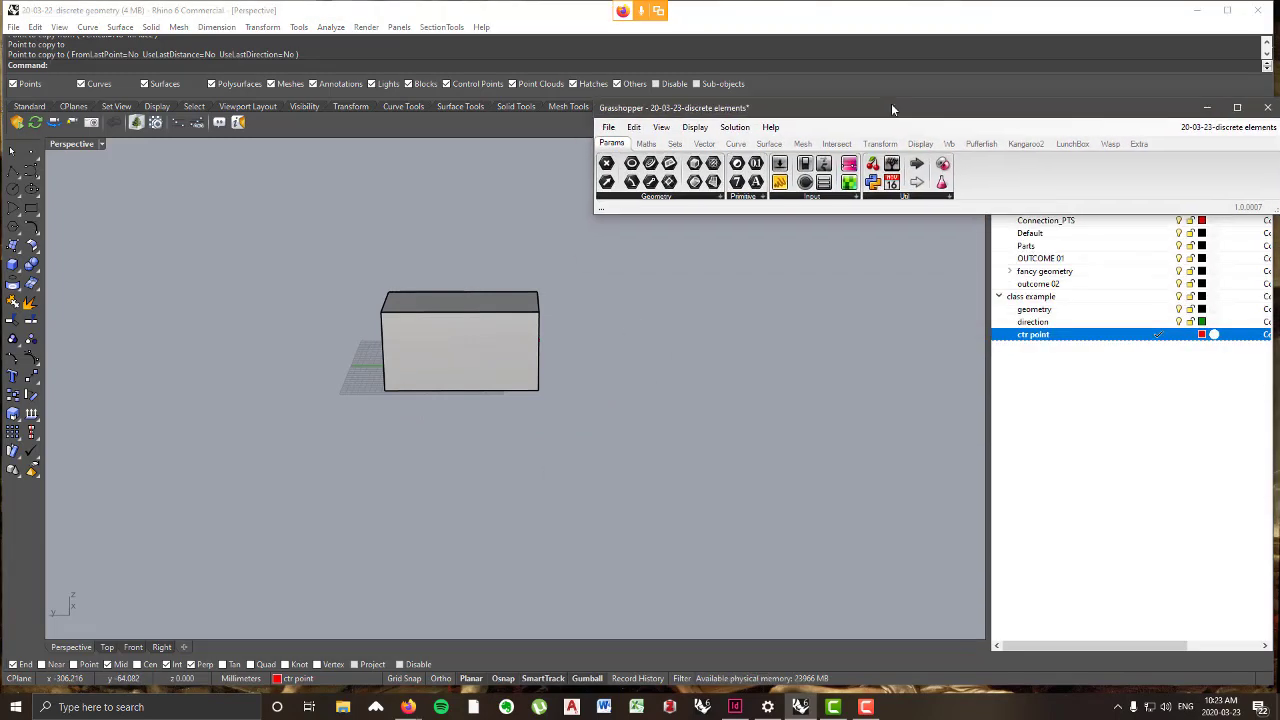
drag(901, 213, 966, 640)
click(1030, 550)
right_drag(1052, 554, 849, 344)
scroll(818, 409, down, 4)
scroll(902, 435, up, 3)
right_drag(830, 403, 908, 397)
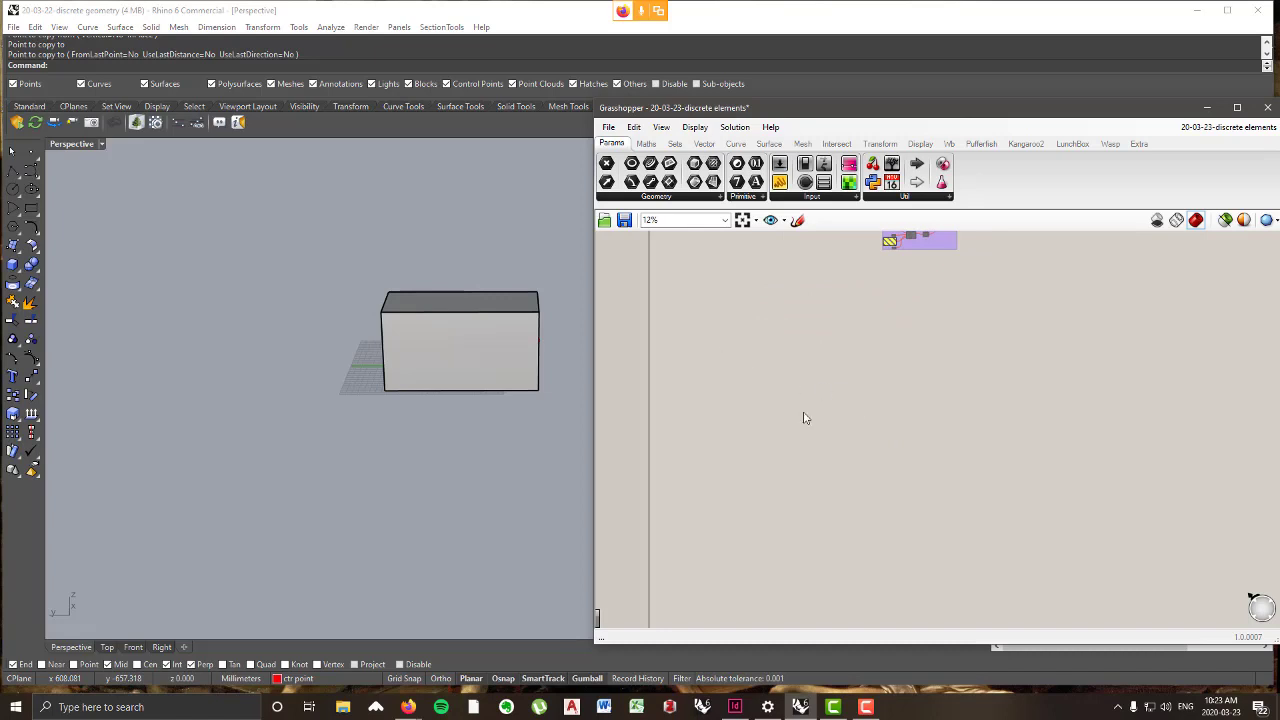
right_drag(414, 344, 380, 346)
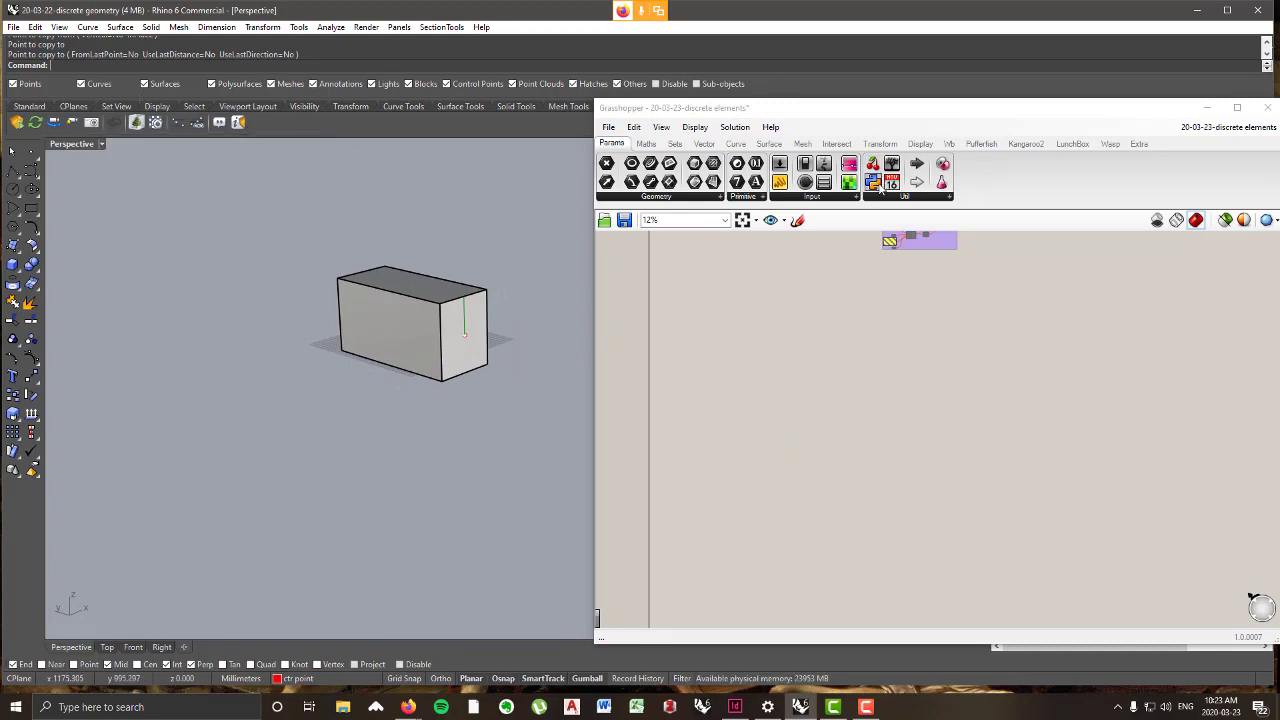
- Add a Wasp_Connection From Direction component to the empty area of the canvas
click(1110, 145)
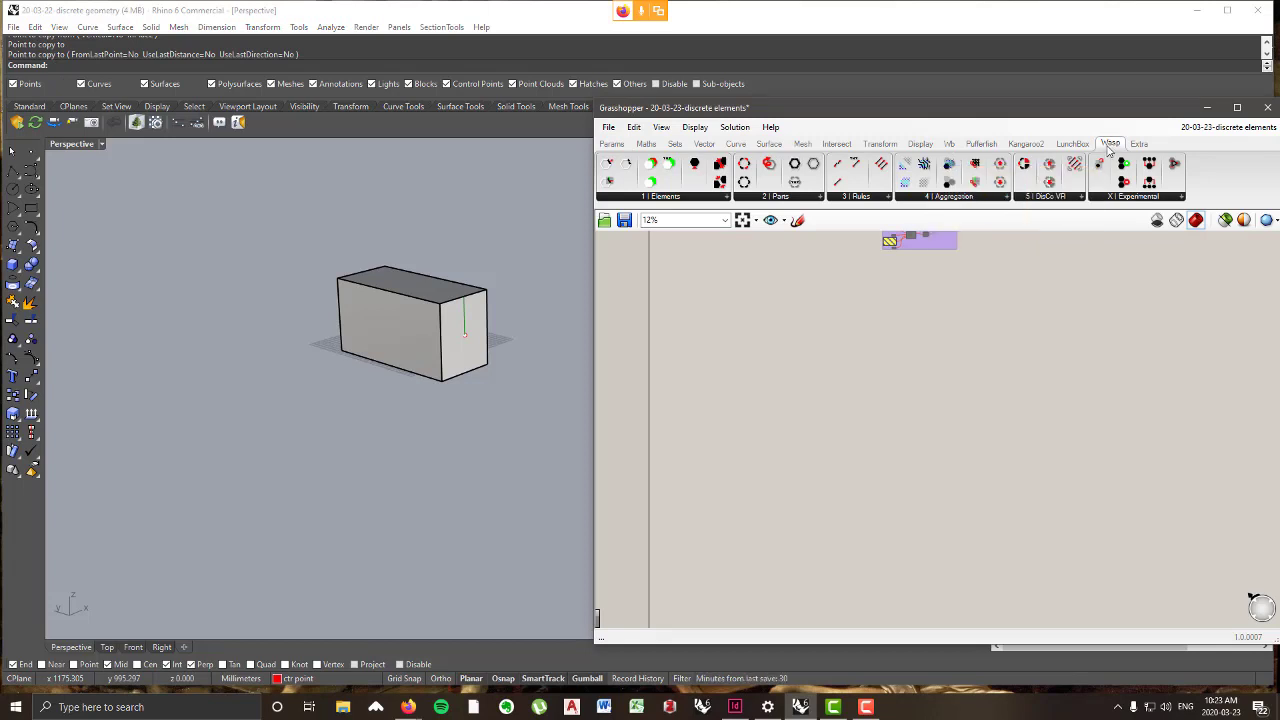
click(716, 198)
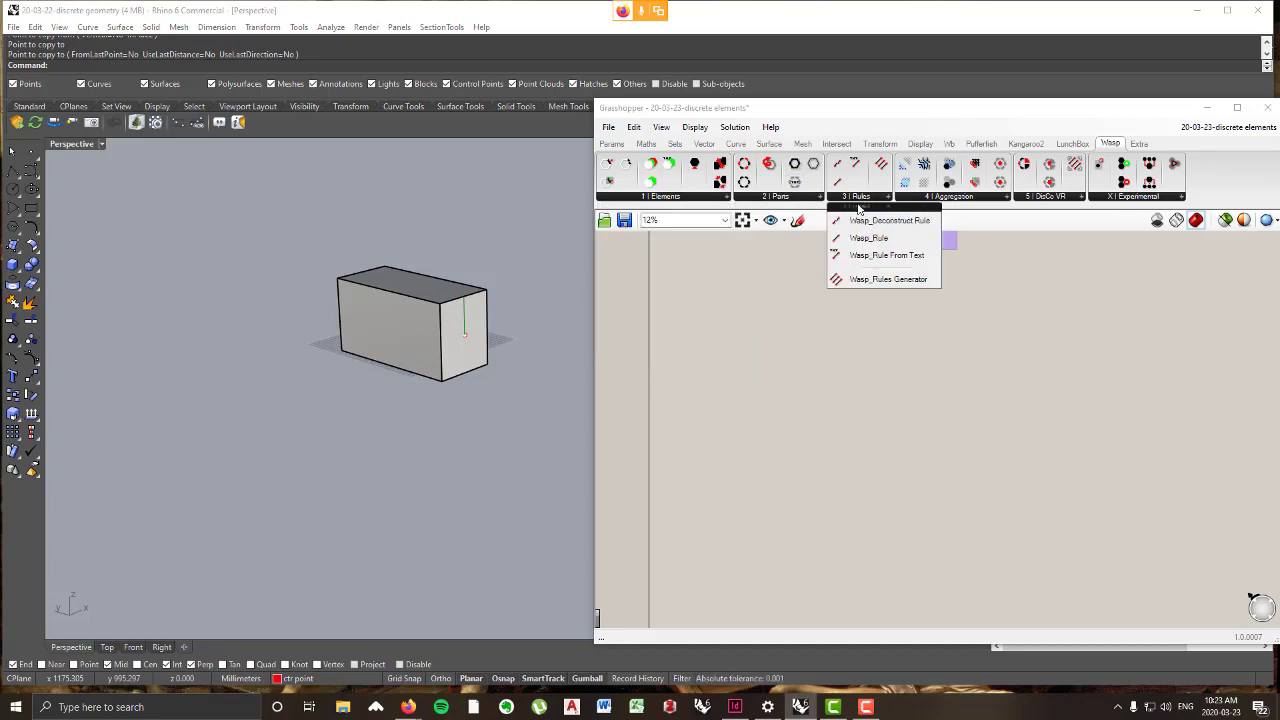
mouse_move(950, 197)
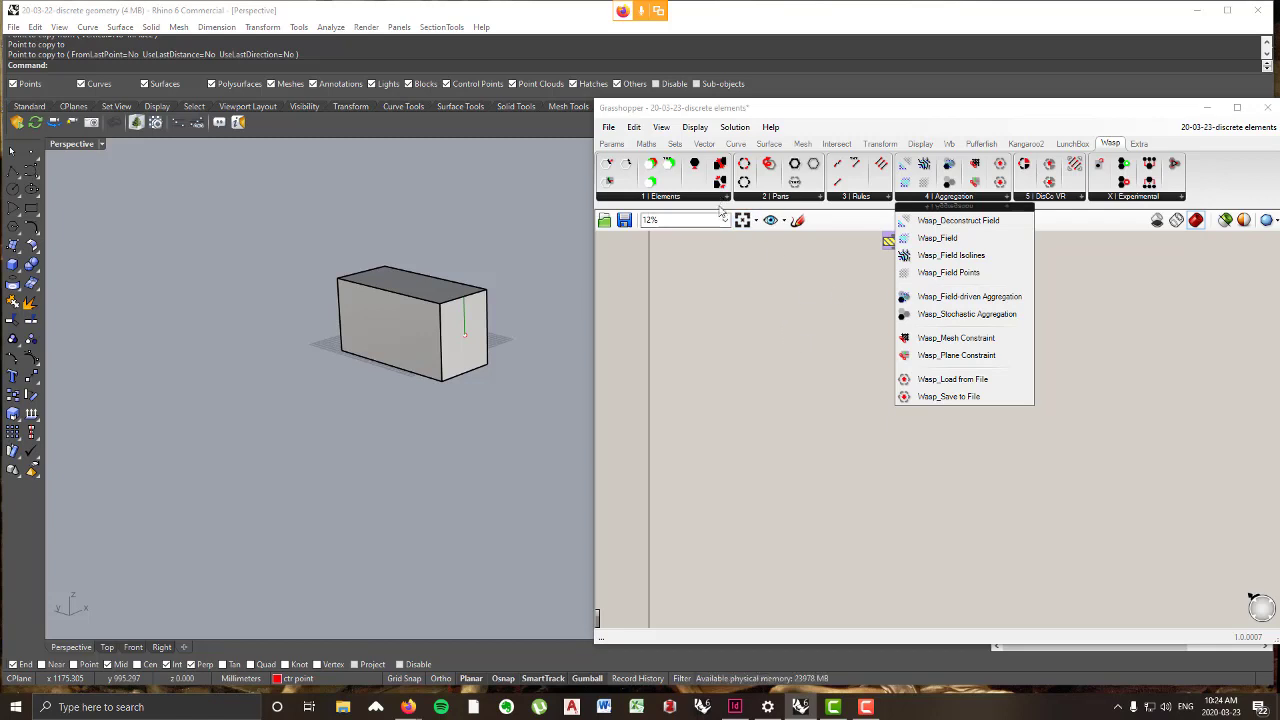
click(684, 201)
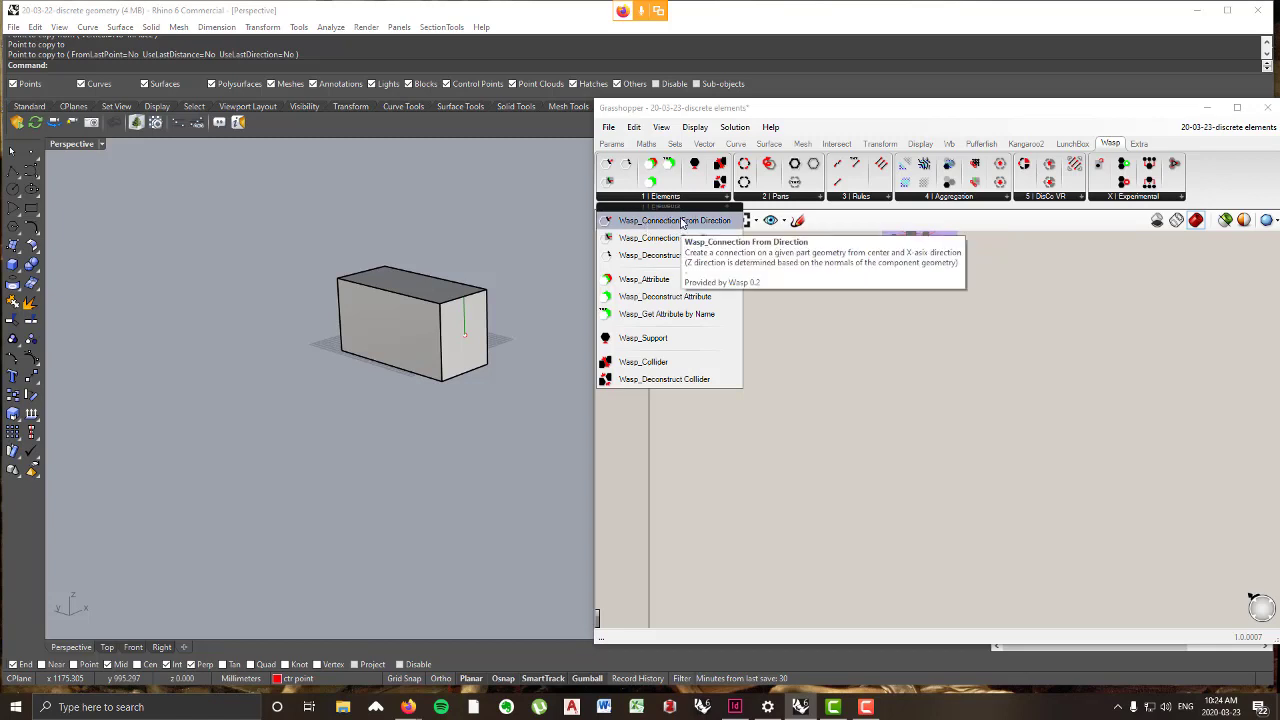
drag(688, 226, 735, 357)
scroll(745, 365, up, 5)
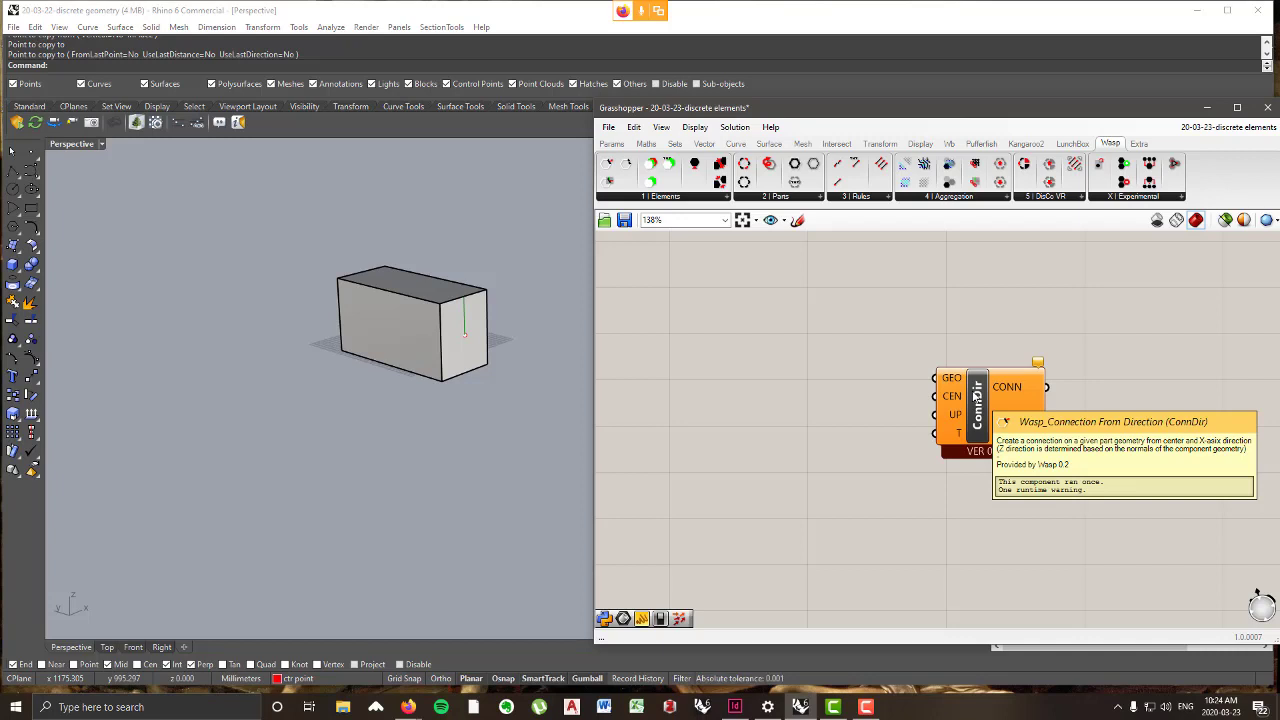
click(372, 236)
scroll(457, 343, up, 3)
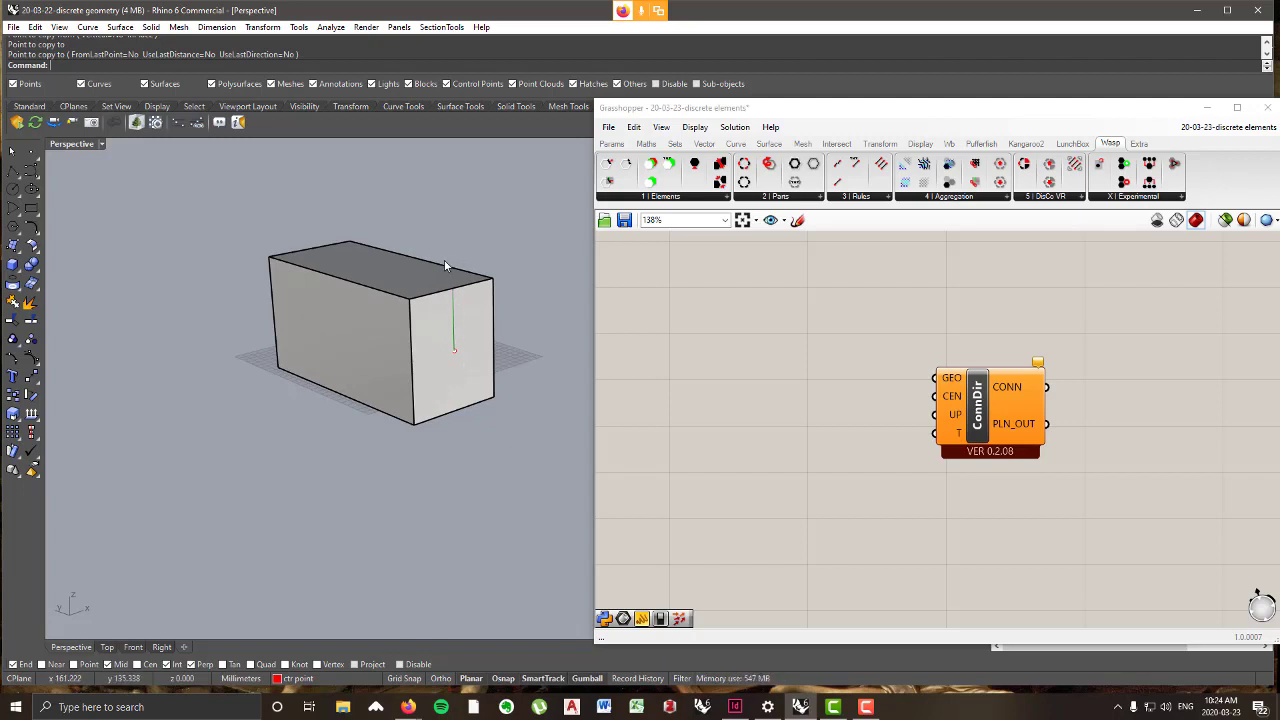
- Add a Brep parameter that references the box and connect it to the GEO input of the ConnDir component
mouse_move(954, 381)
click(613, 145)
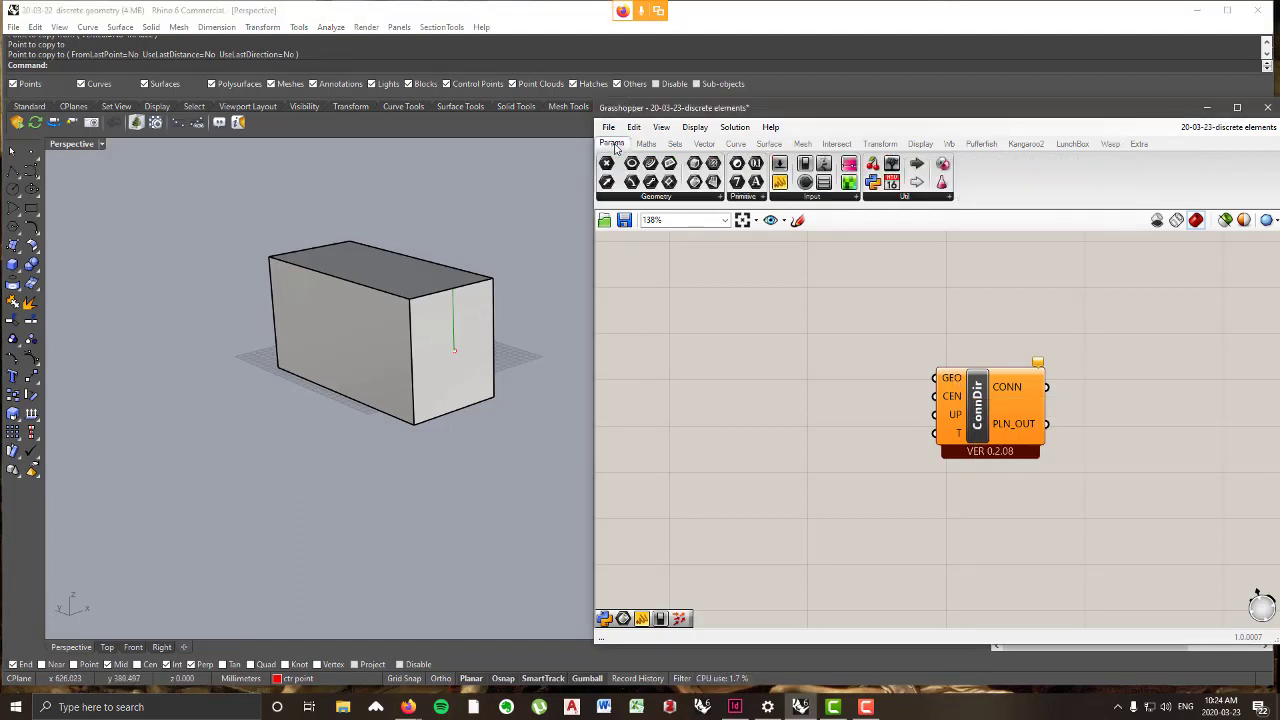
click(656, 198)
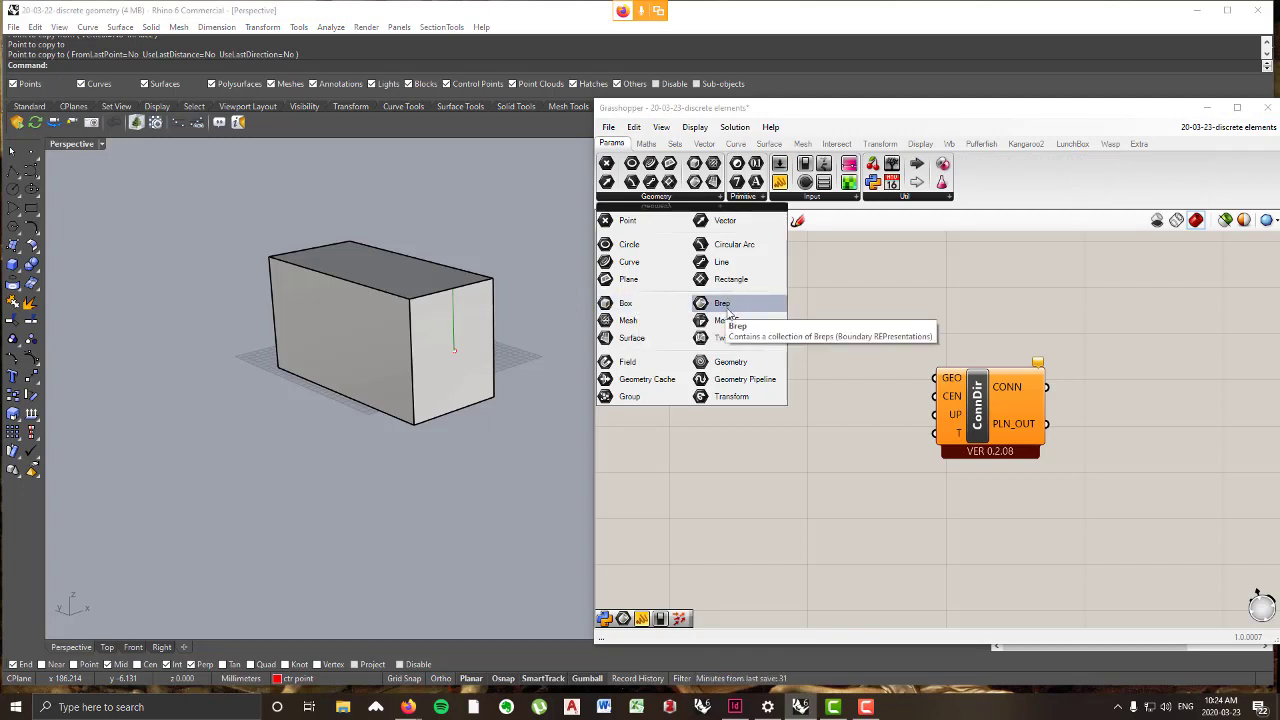
drag(730, 303, 766, 300)
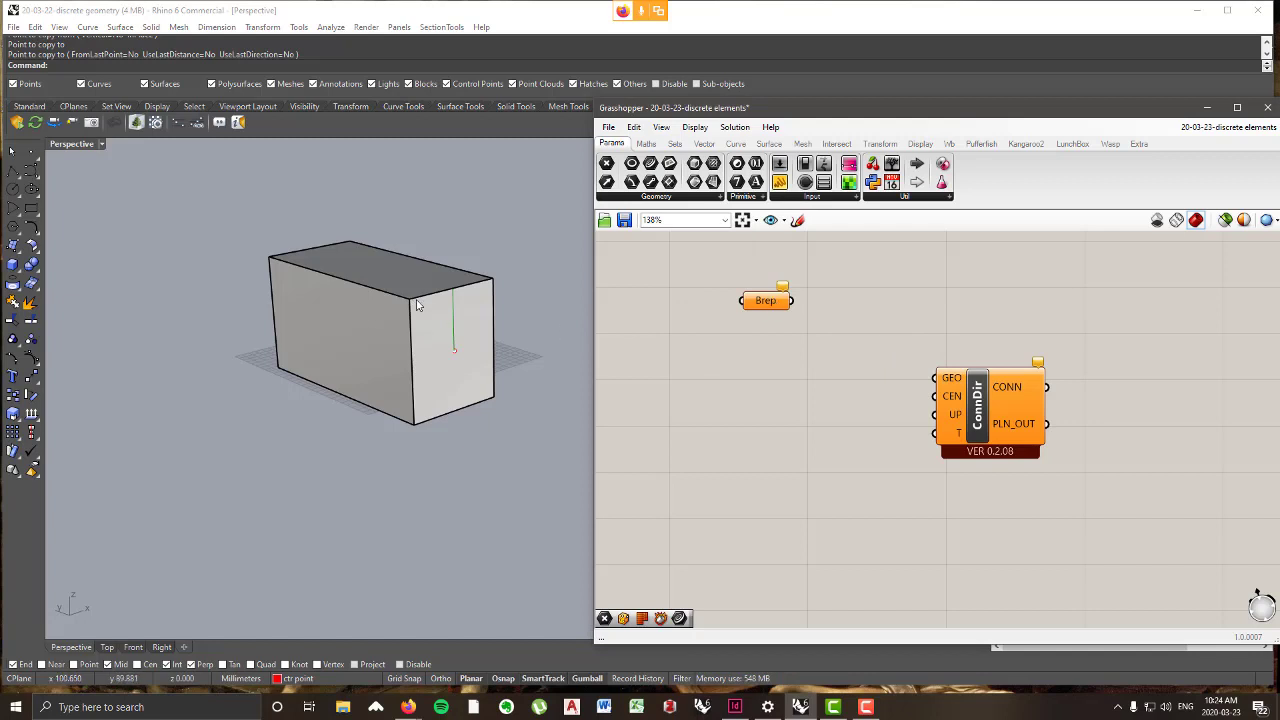
click(388, 318)
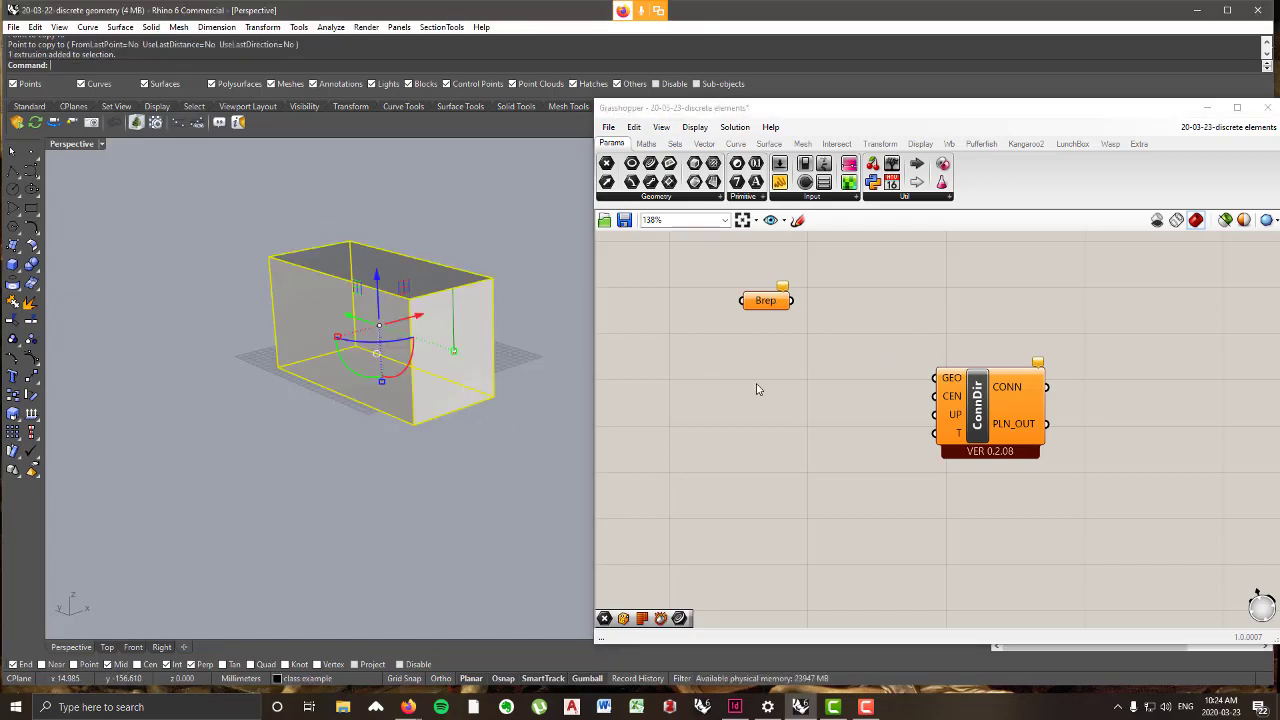
right_click(771, 311)
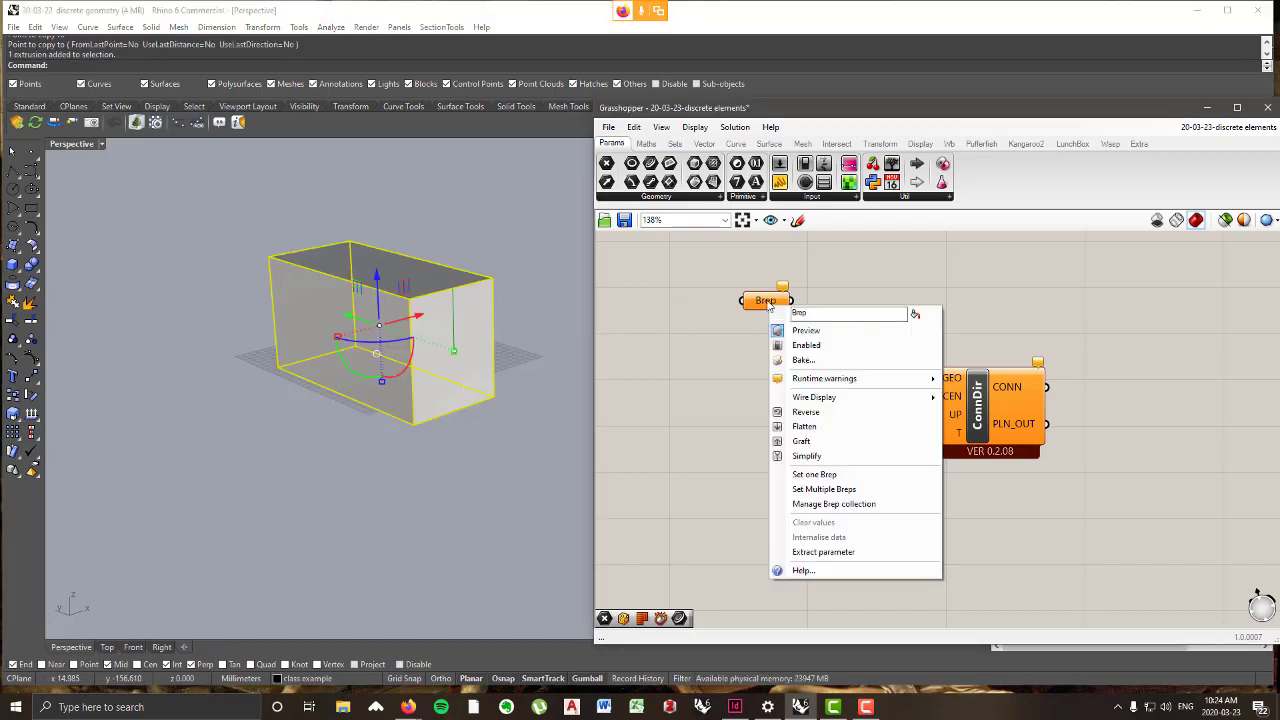
click(790, 474)
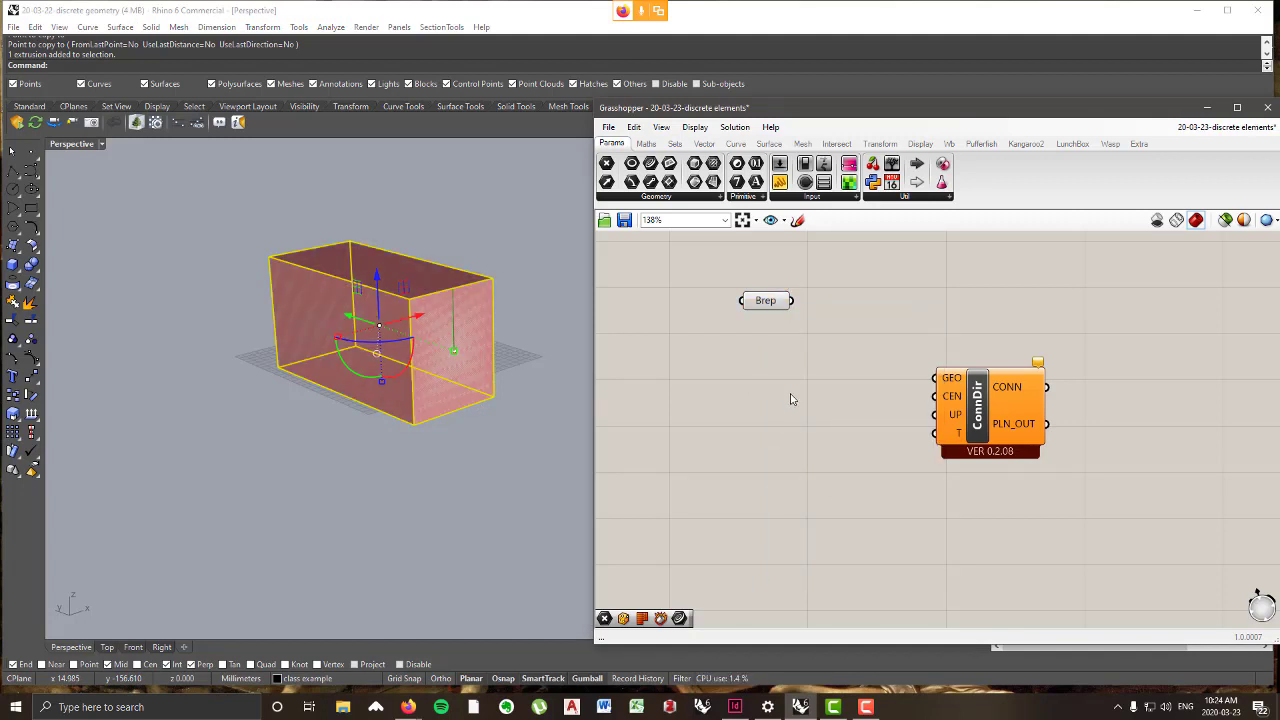
key(Return)
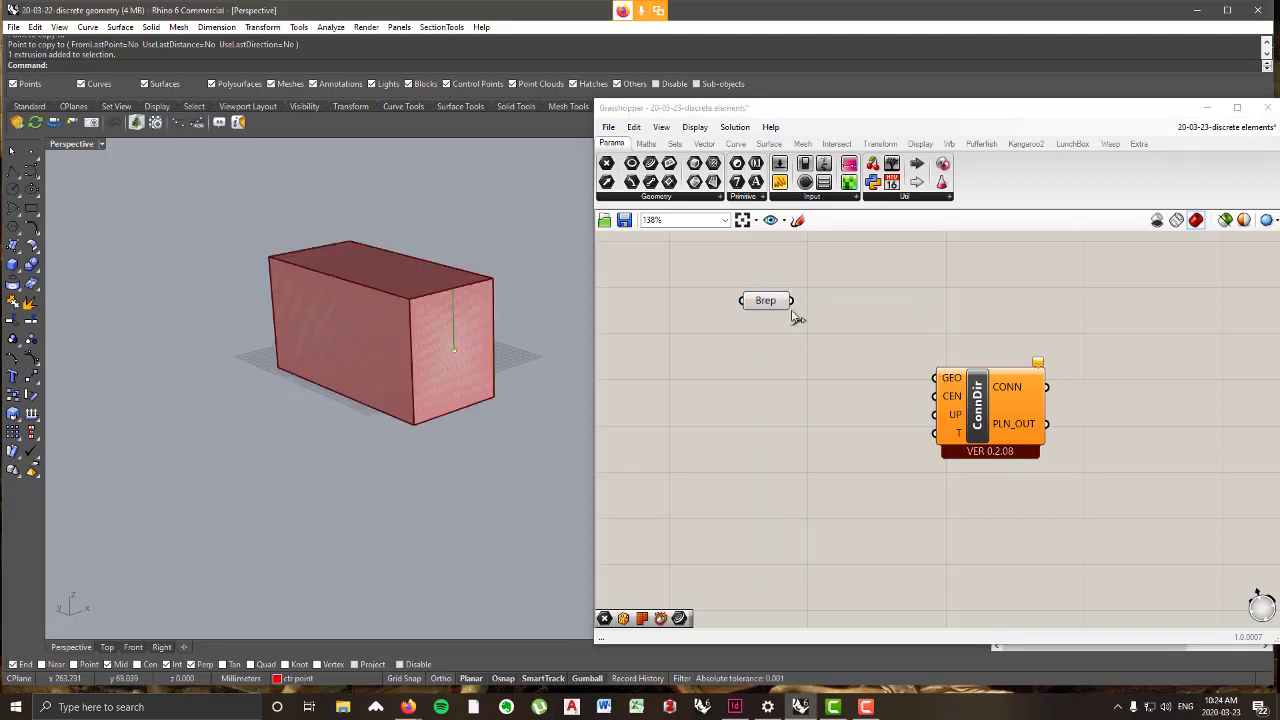
drag(792, 301, 952, 383)
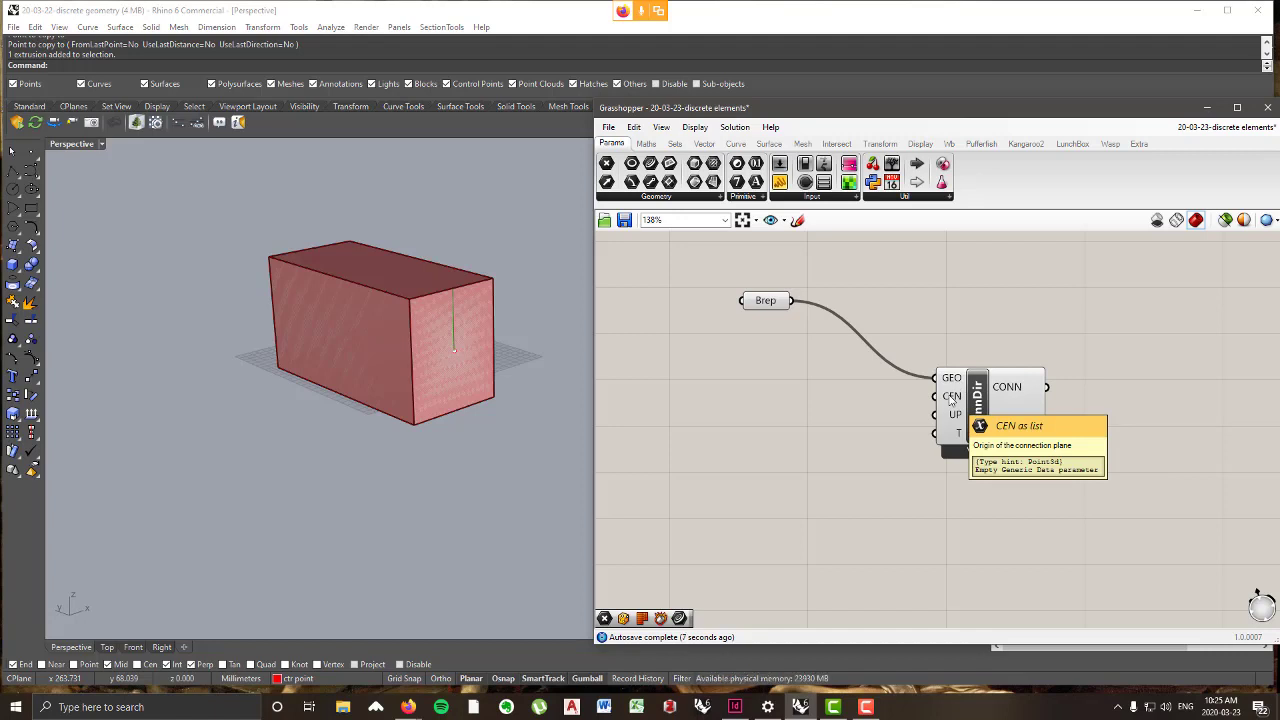
- Add a Point parameter and set it to reference the centre points on both end faces of the box
scroll(471, 349, down, 3)
mouse_move(411, 349)
right_down()
mouse_move(569, 297)
mouse_move(403, 340)
right_up()
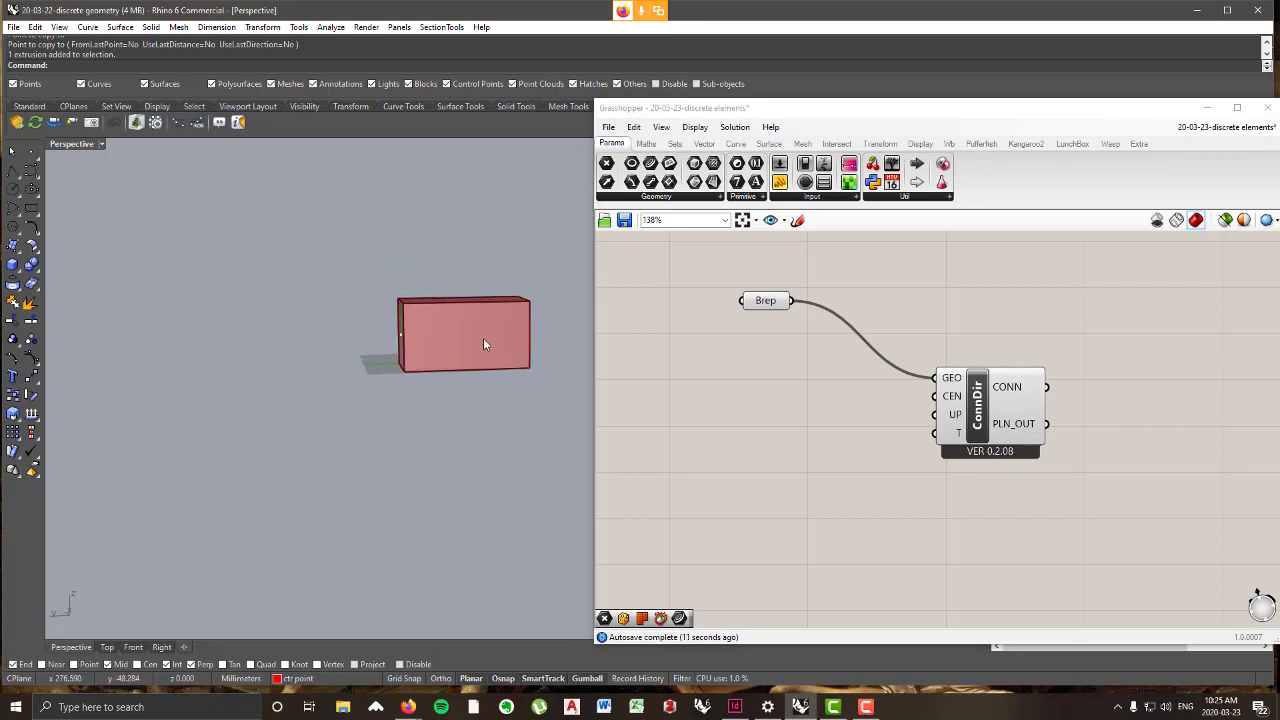
right_drag(483, 338, 363, 335)
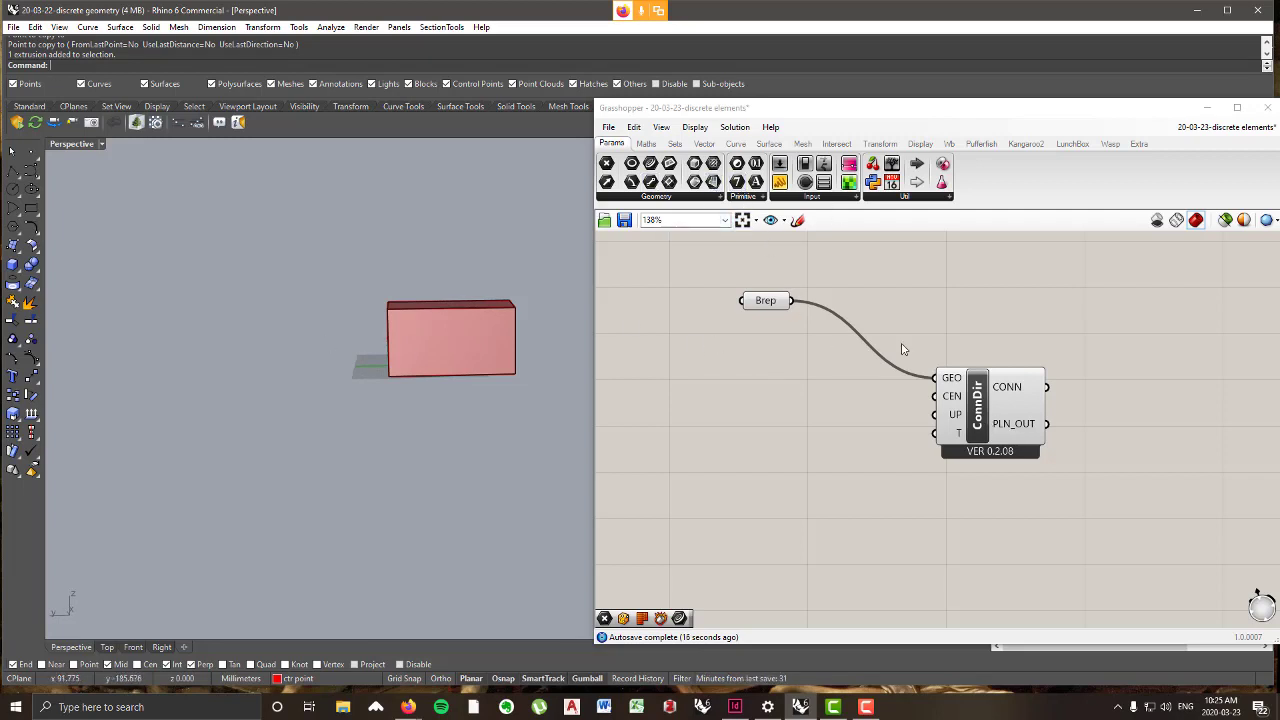
click(656, 197)
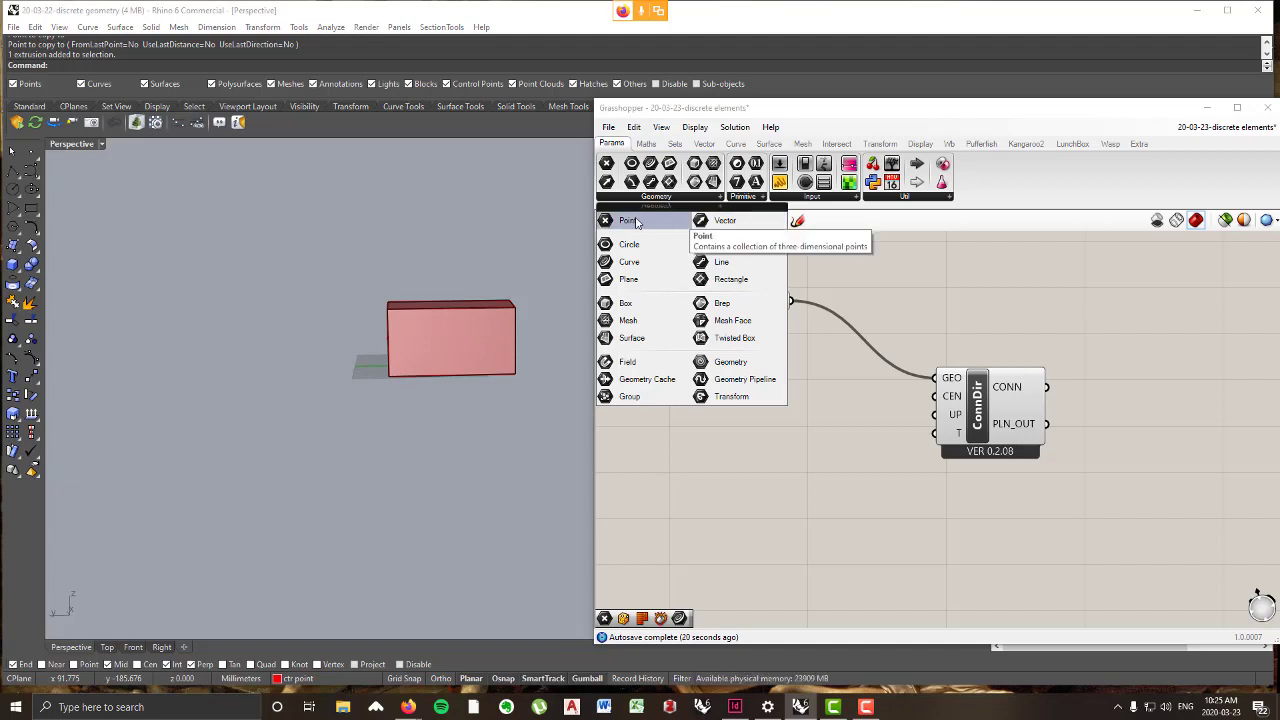
drag(645, 225, 769, 346)
right_click(771, 352)
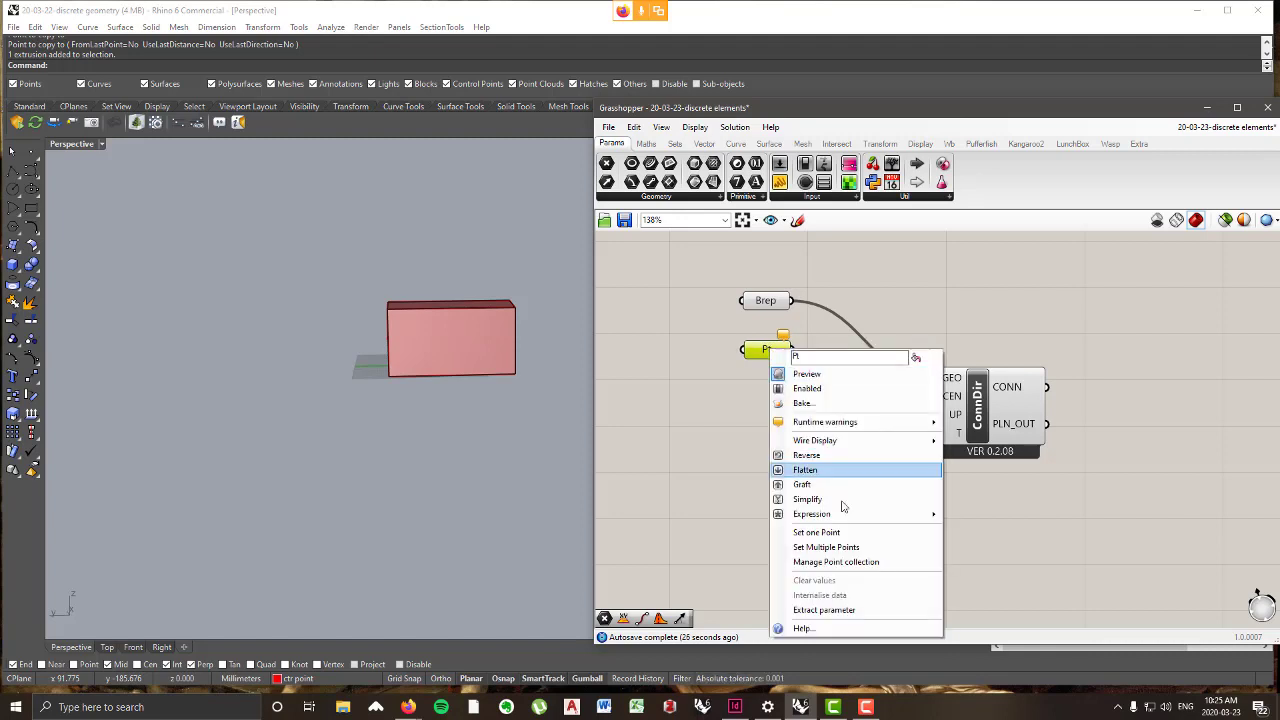
click(831, 551)
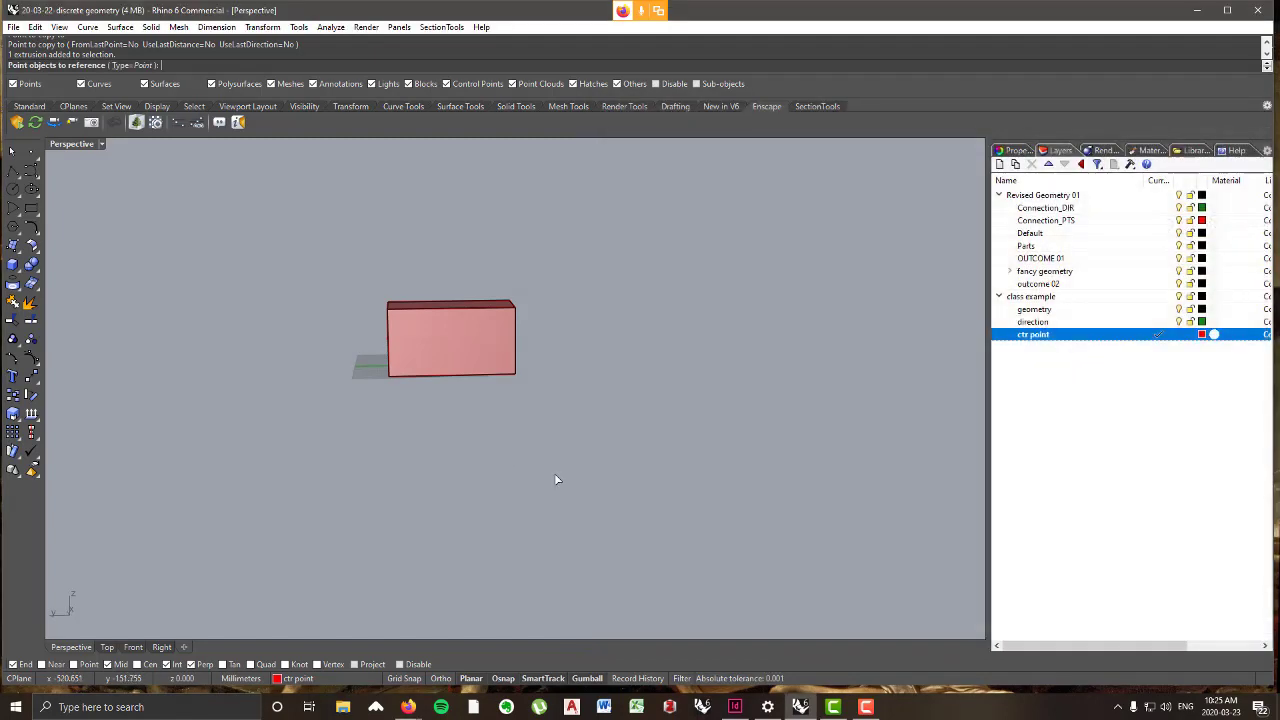
right_drag(554, 473, 531, 349)
scroll(464, 356, up, 3)
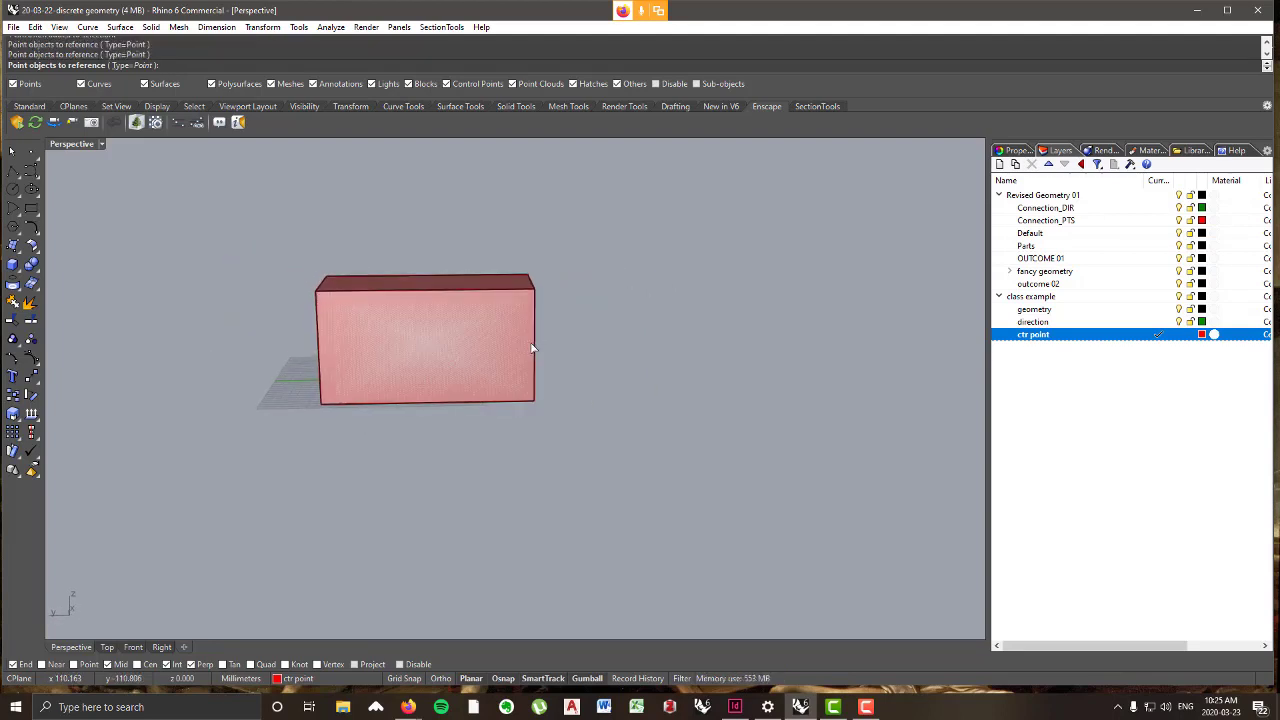
key(Return)
right_drag(390, 363, 472, 415)
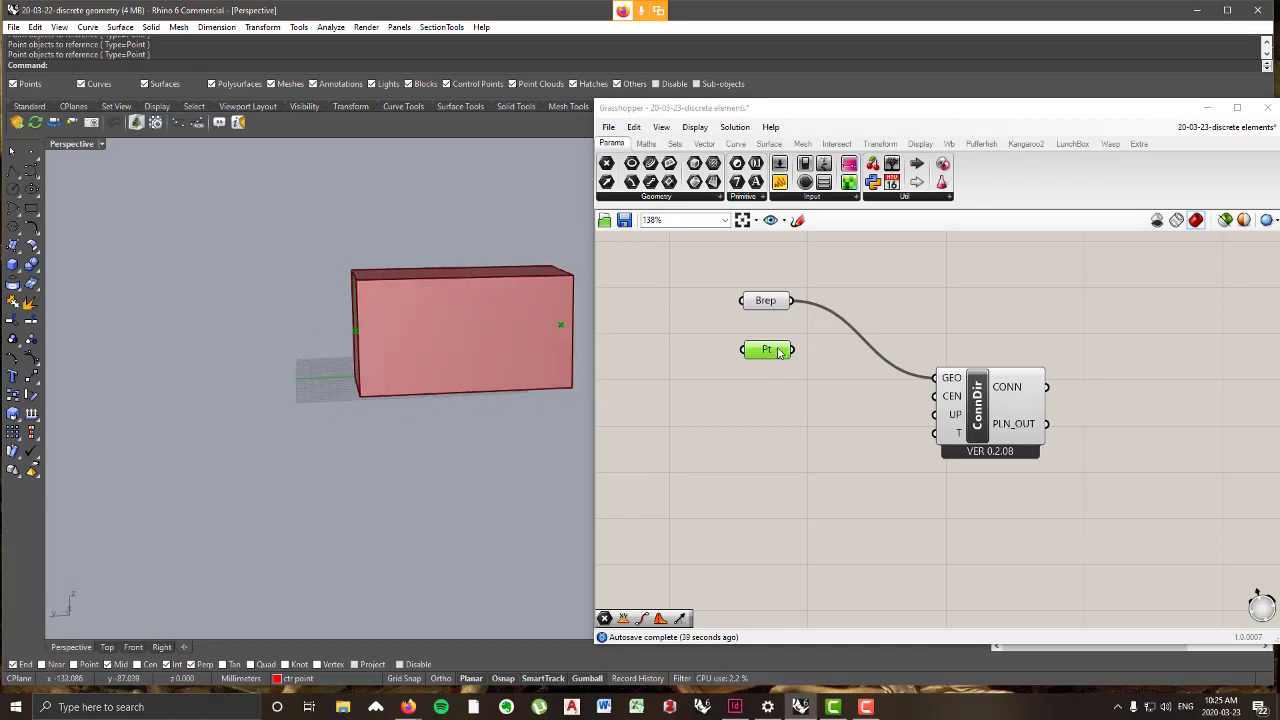
- Rename the point parameter to "Ctr Pts" and connect it to the CEN input of the ConnDir component
drag(779, 352, 786, 341)
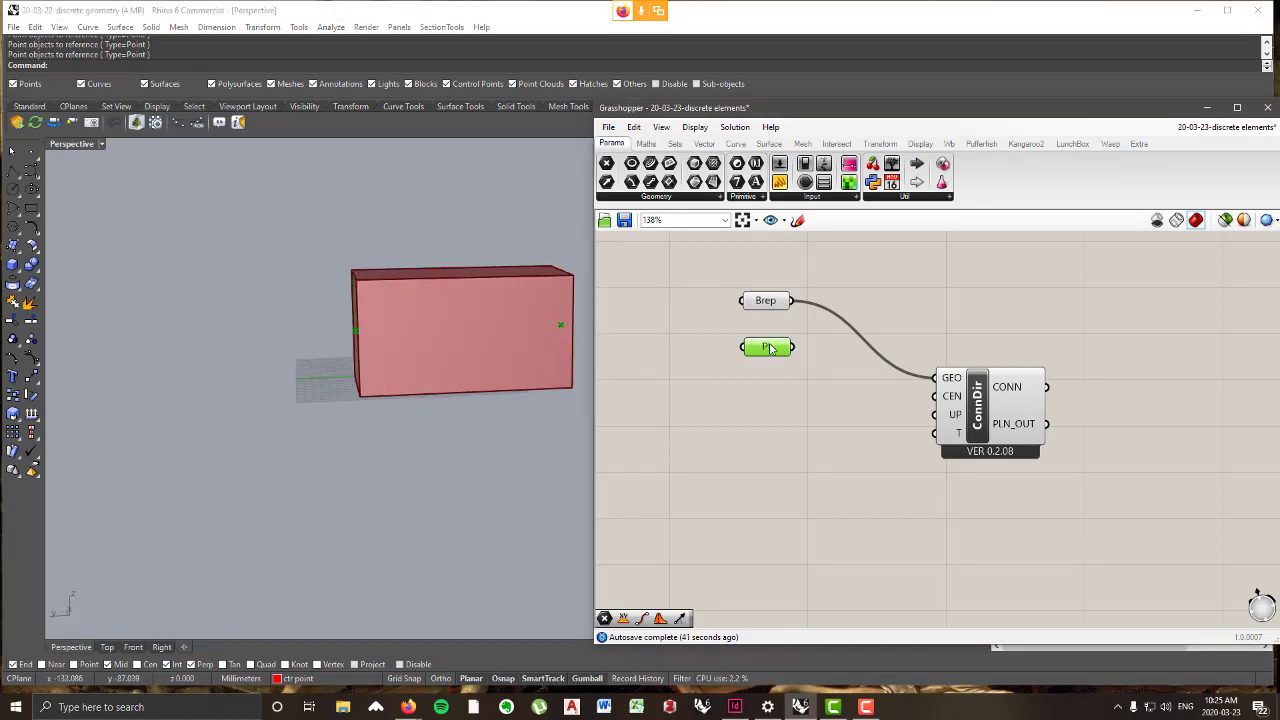
right_click(772, 350)
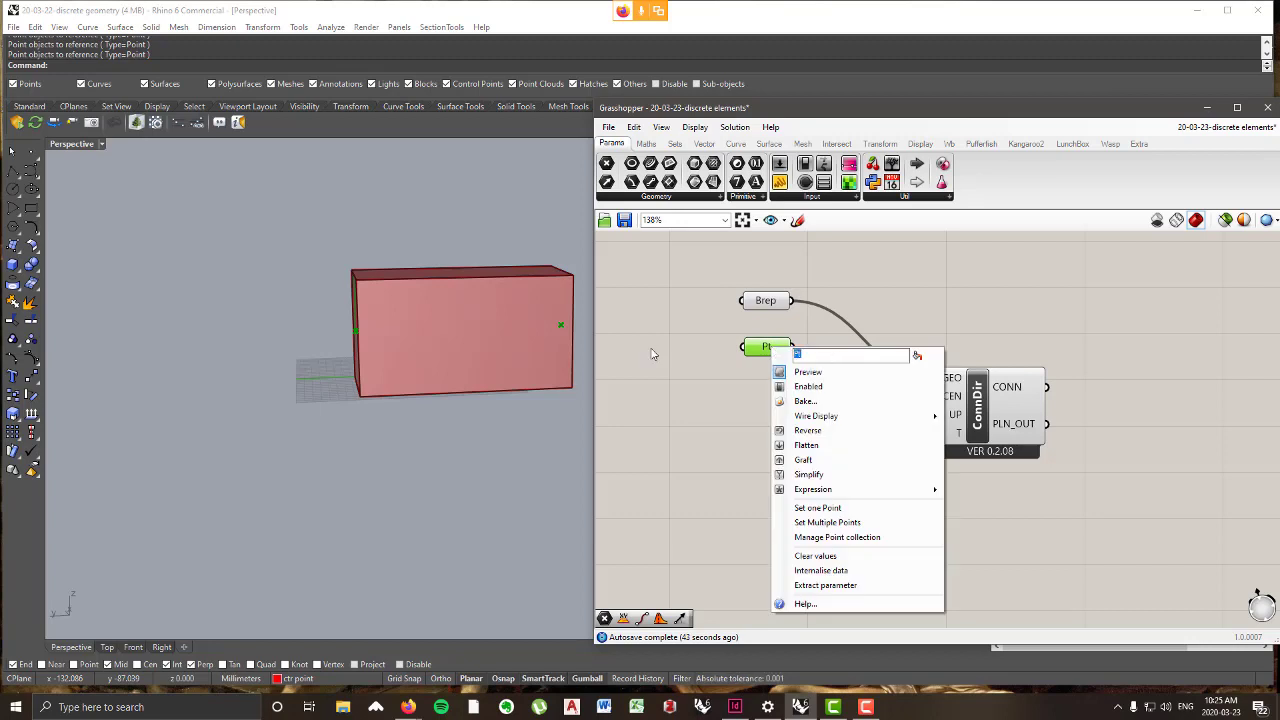
text(Ctr Pts)
click(691, 524)
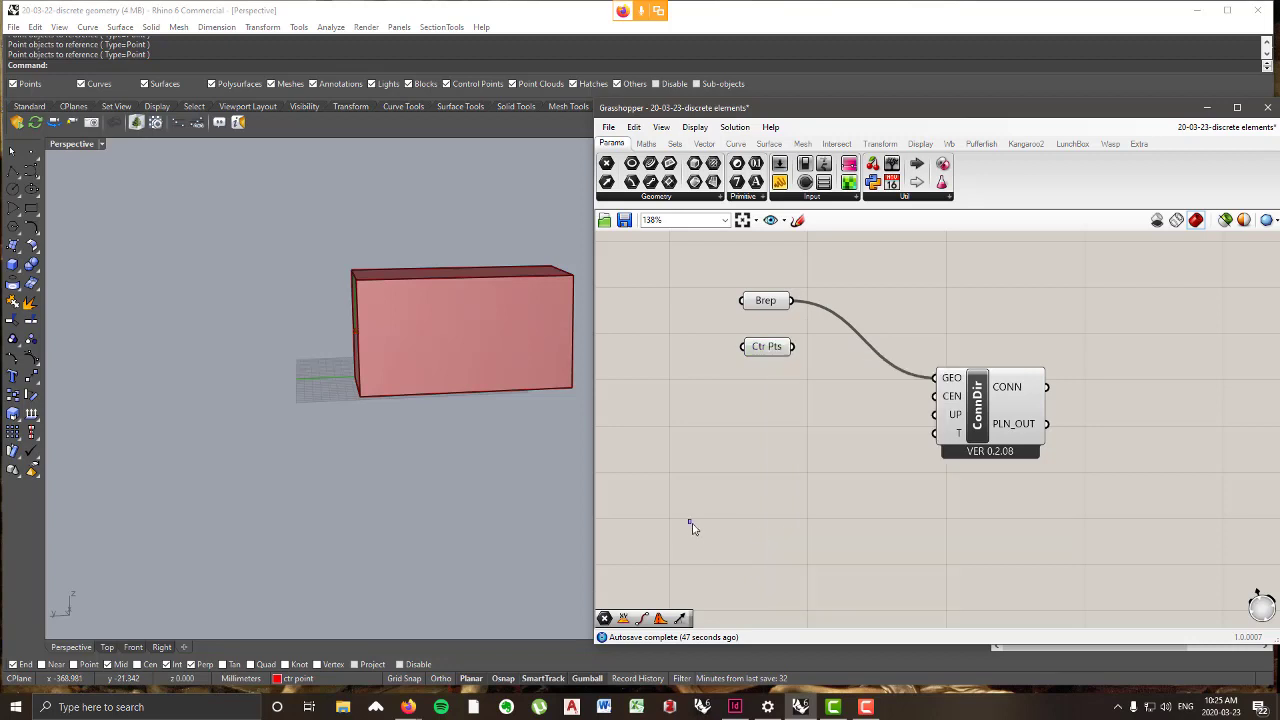
right_drag(455, 441, 390, 441)
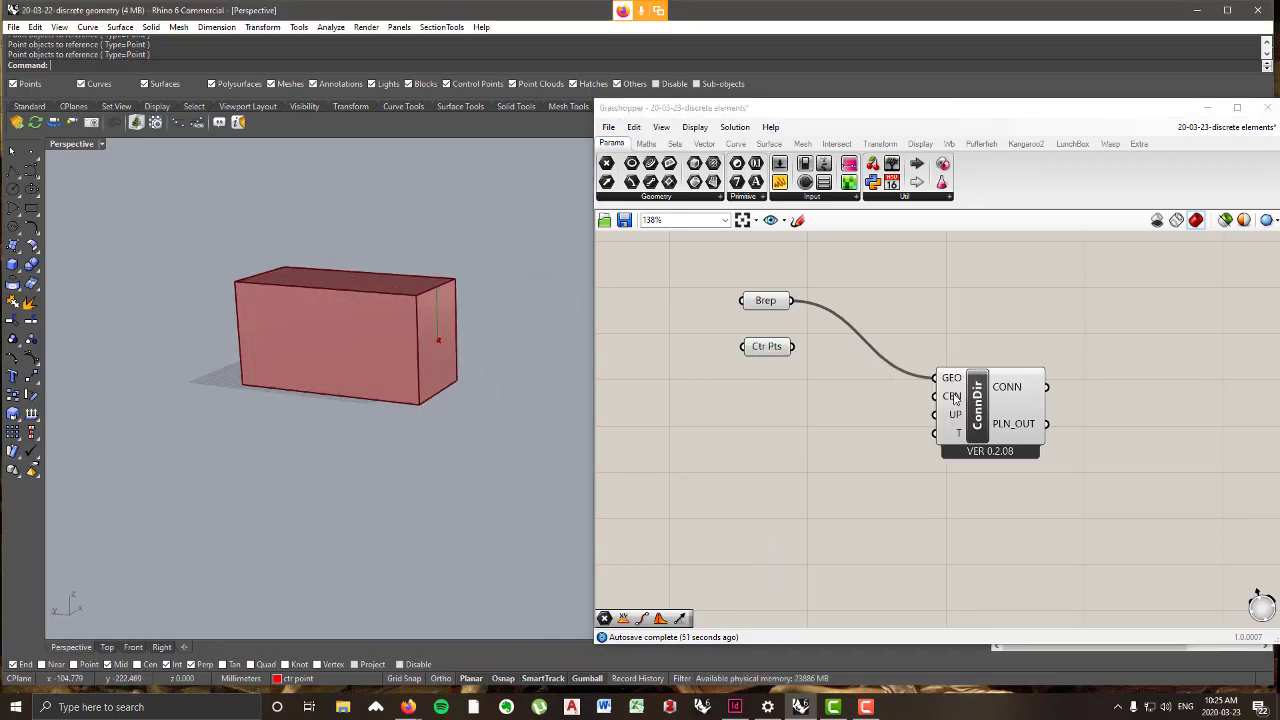
mouse_move(955, 399)
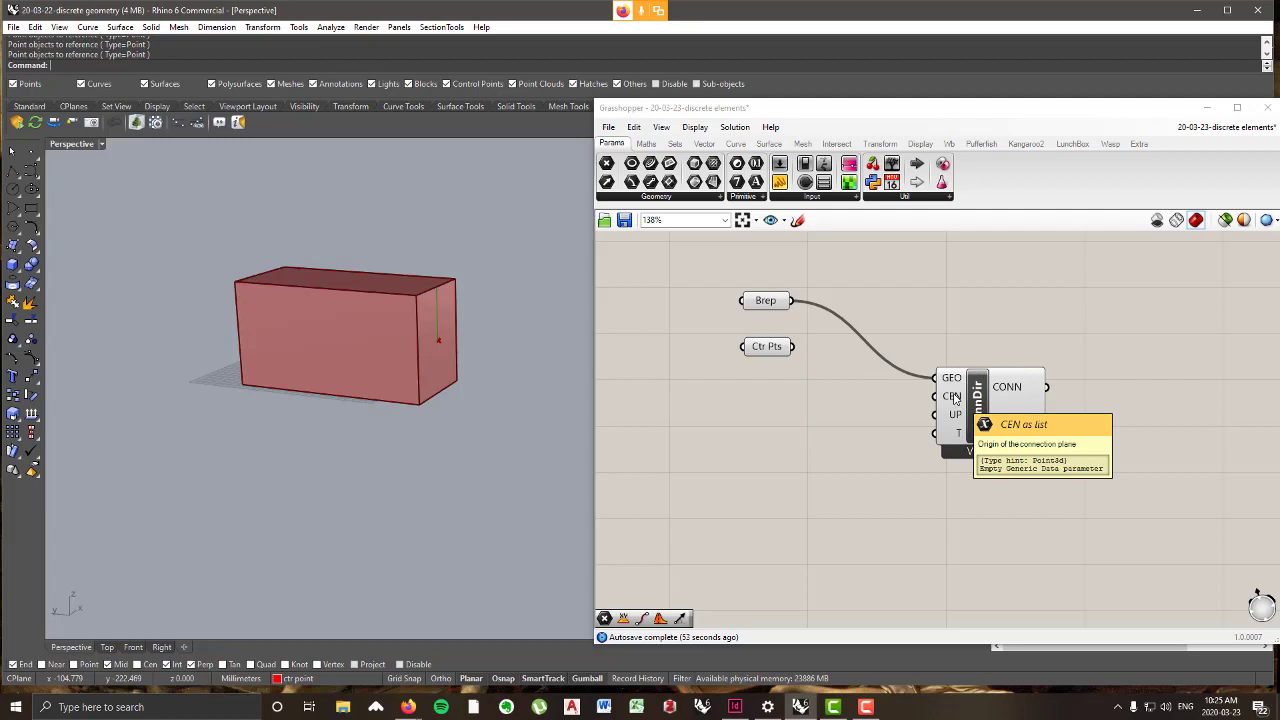
drag(791, 346, 948, 412)
- Add a Curve parameter below Ctr Pts and name it "up direction"
mouse_move(1030, 362)
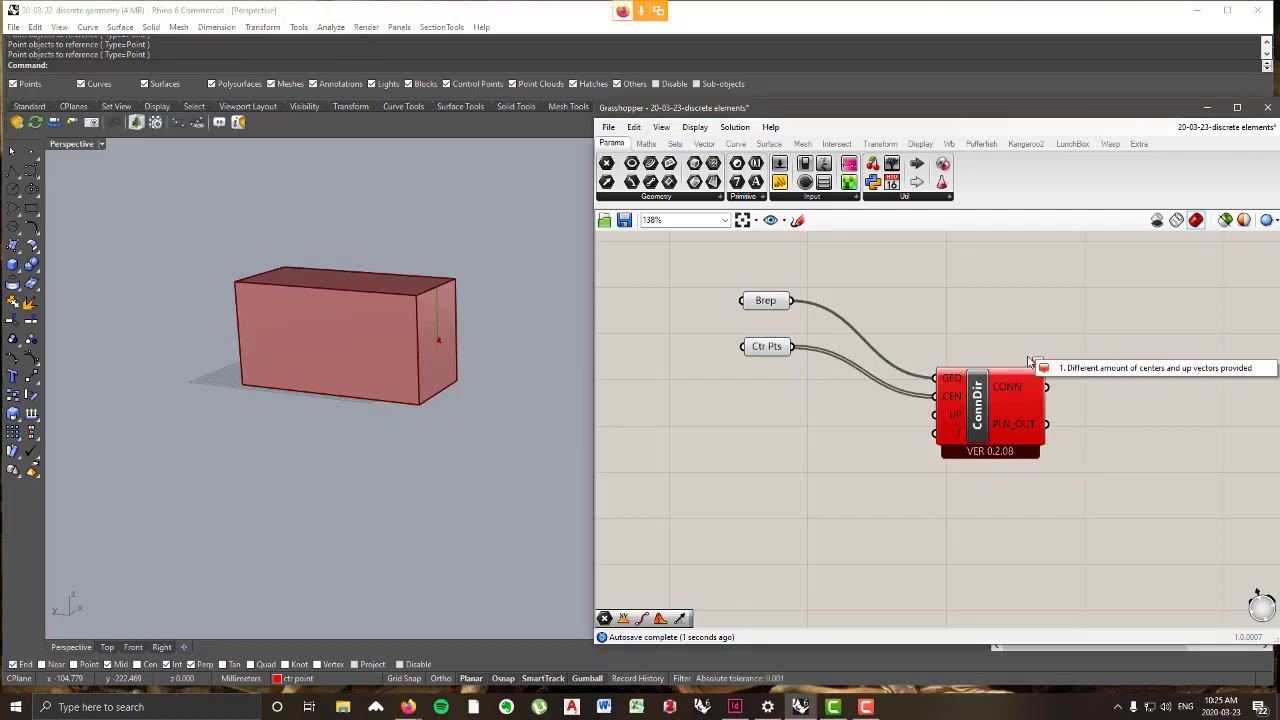
mouse_move(955, 416)
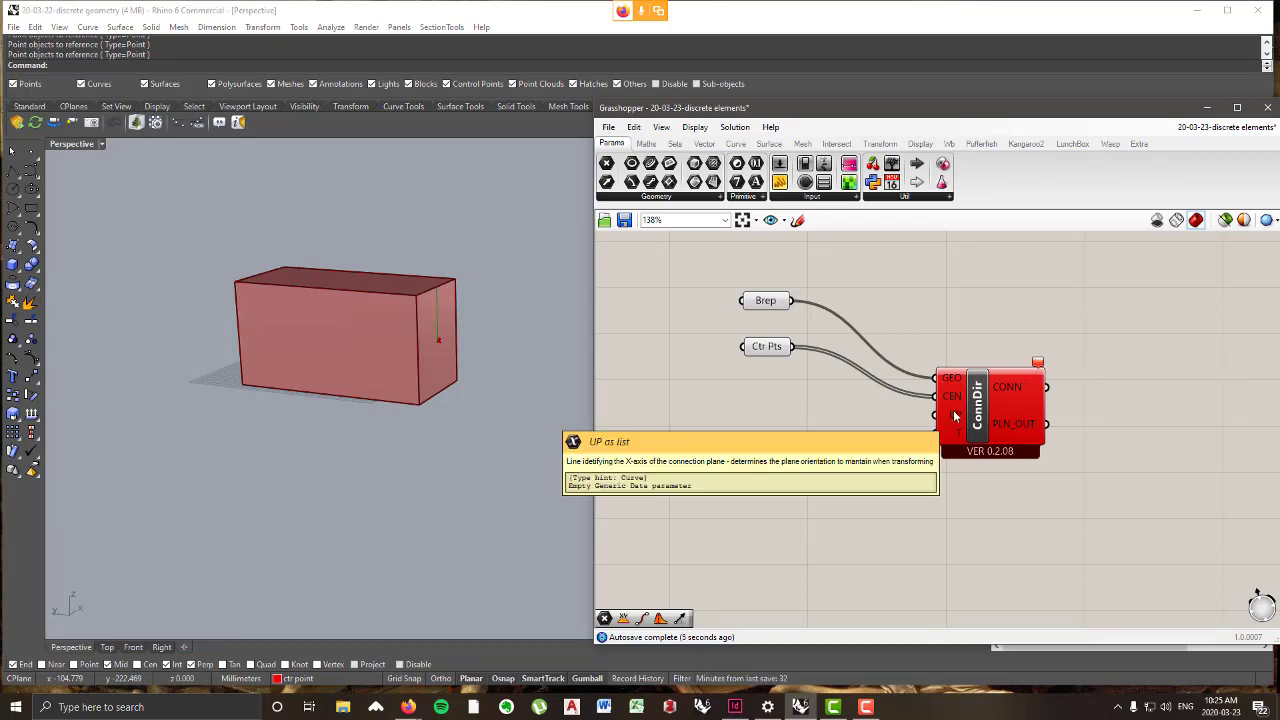
right_drag(202, 337, 420, 340)
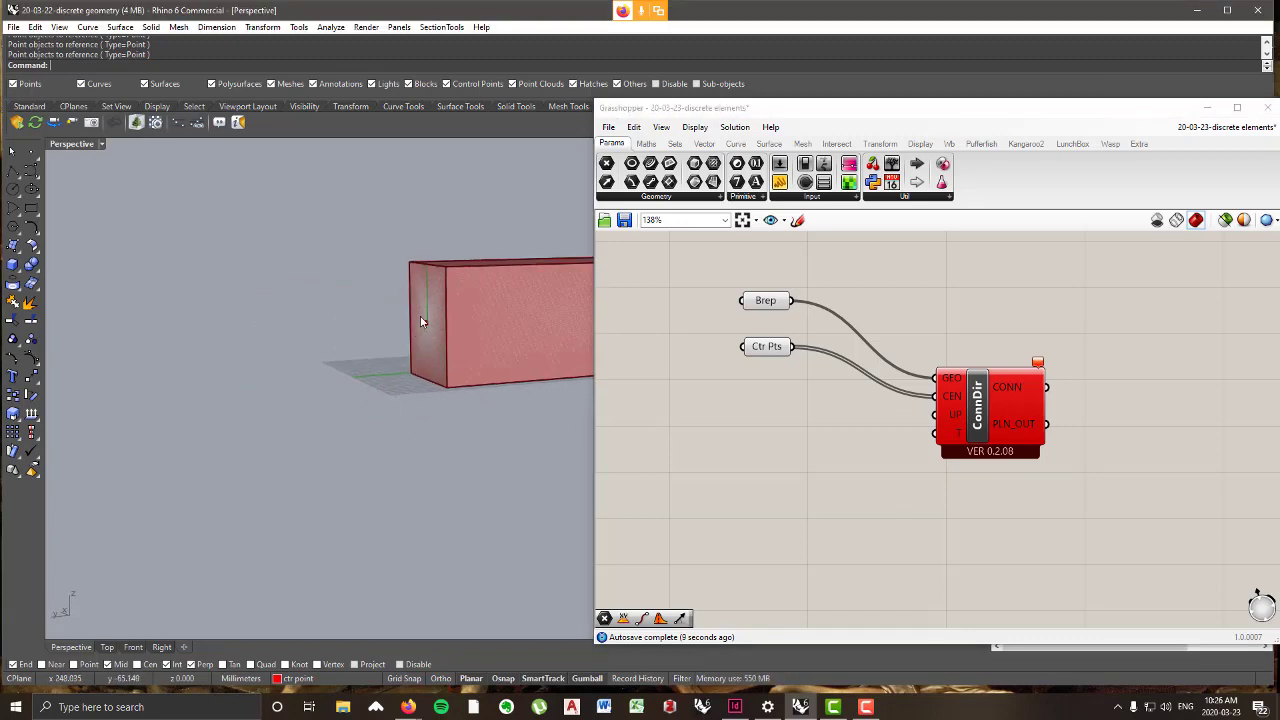
right_drag(445, 285, 312, 313)
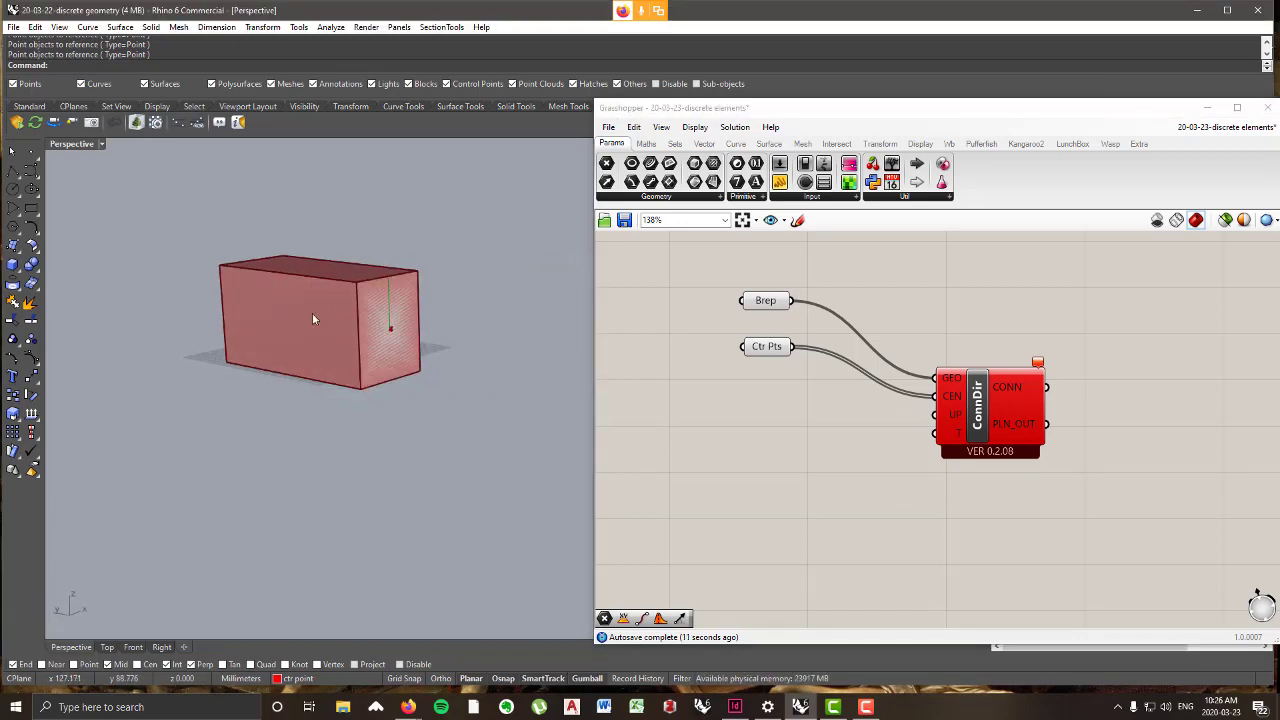
right_drag(388, 305, 447, 294)
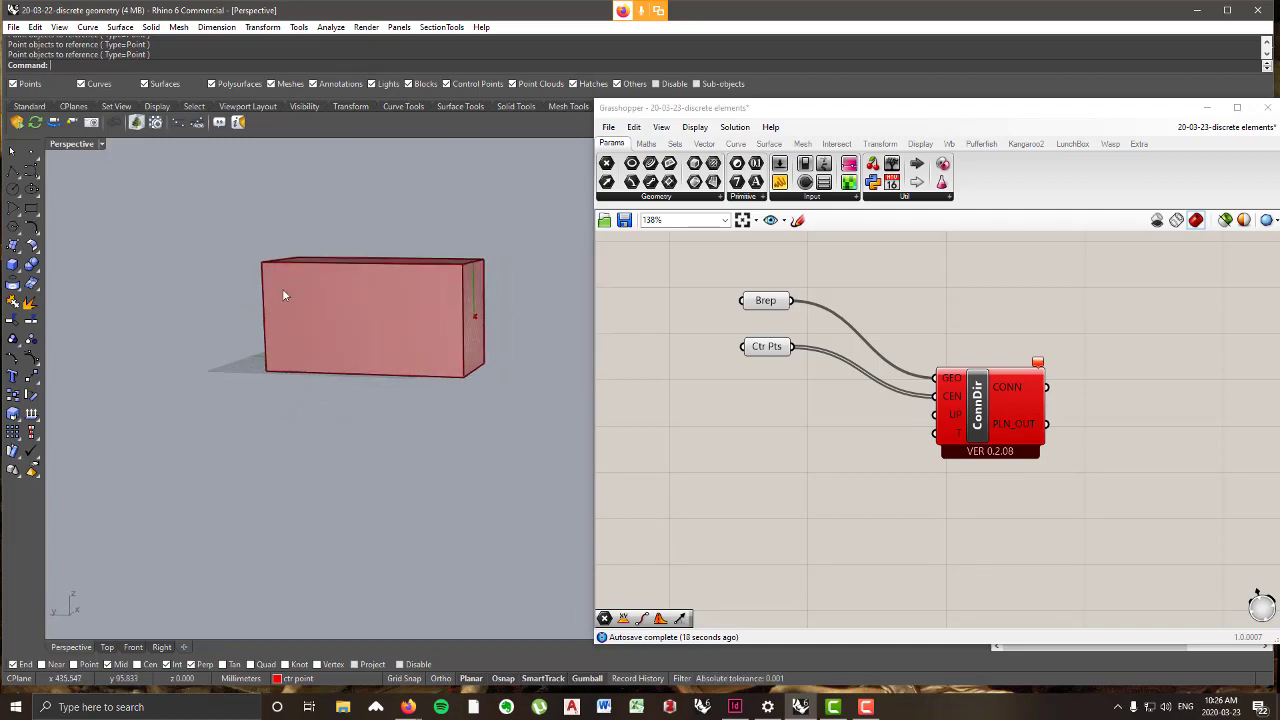
click(662, 198)
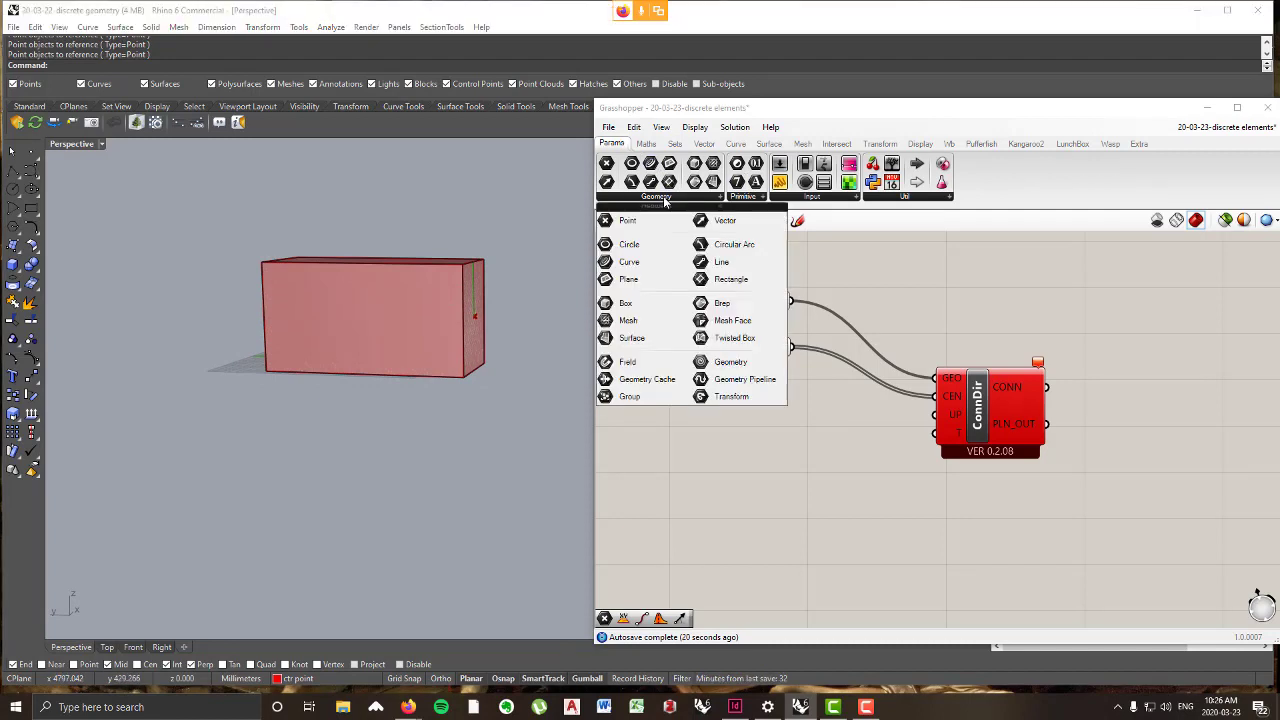
click(648, 268)
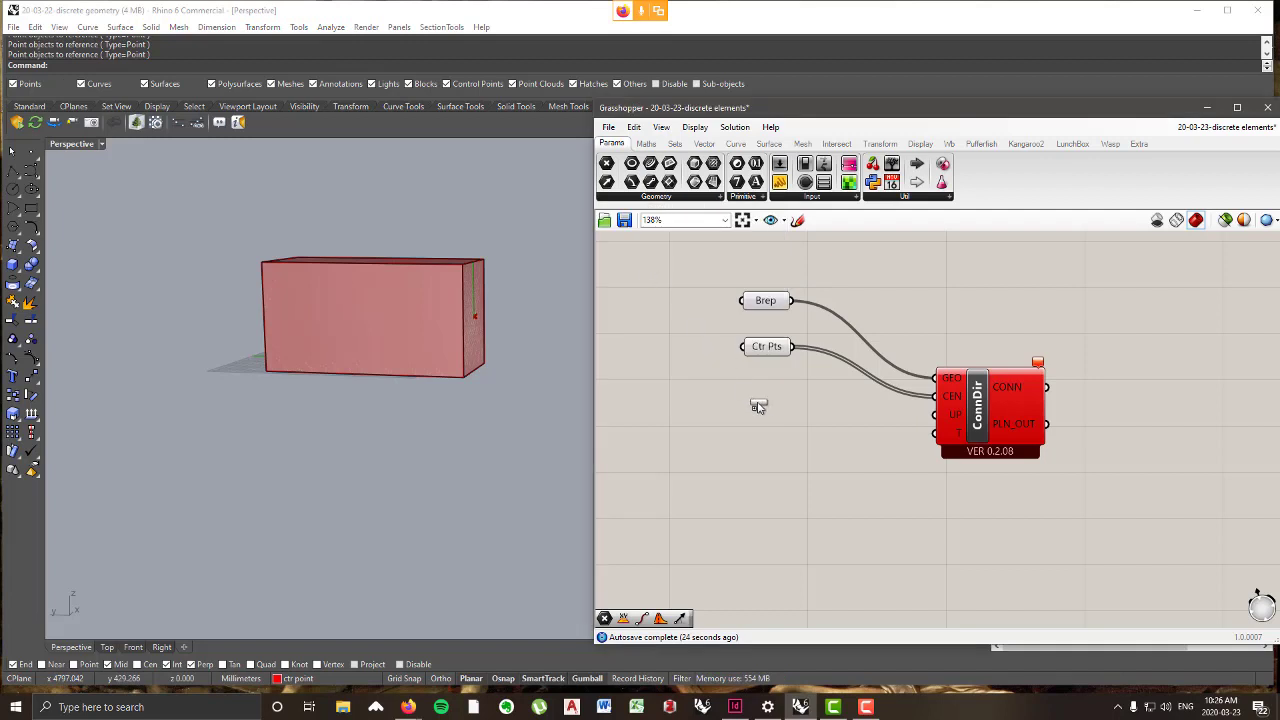
click(765, 400)
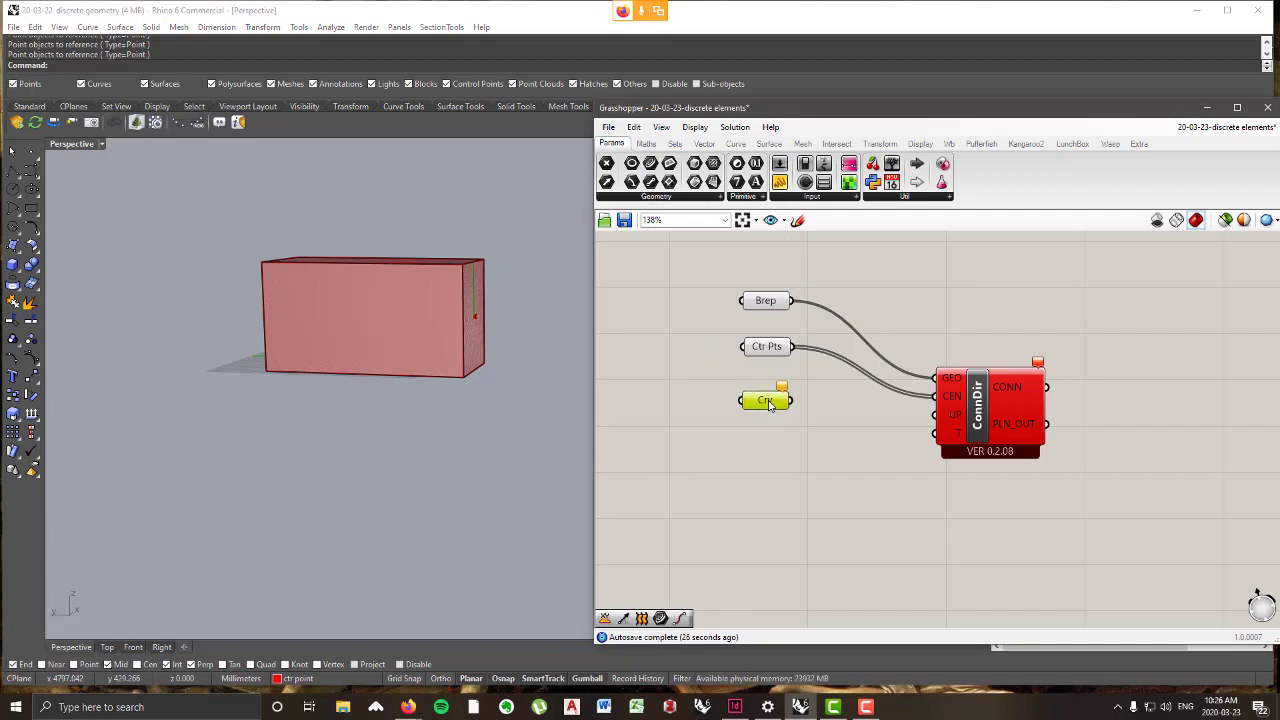
right_click(770, 401)
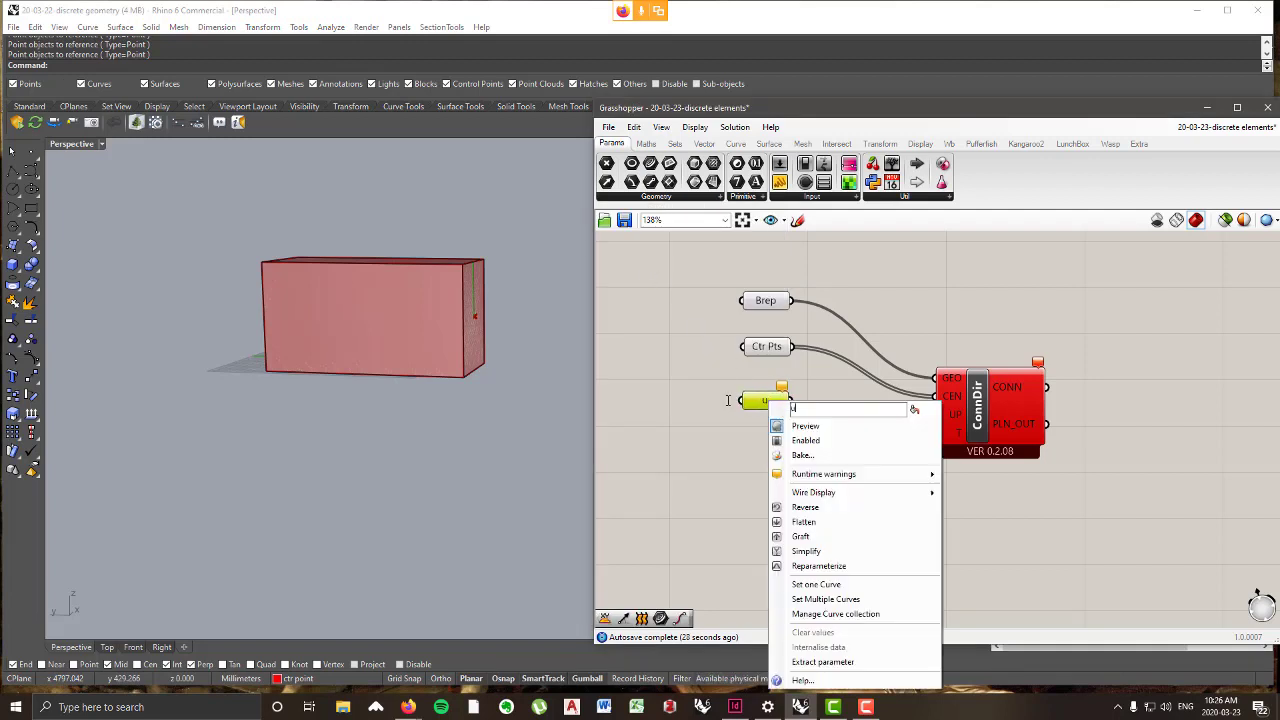
text(up direction)
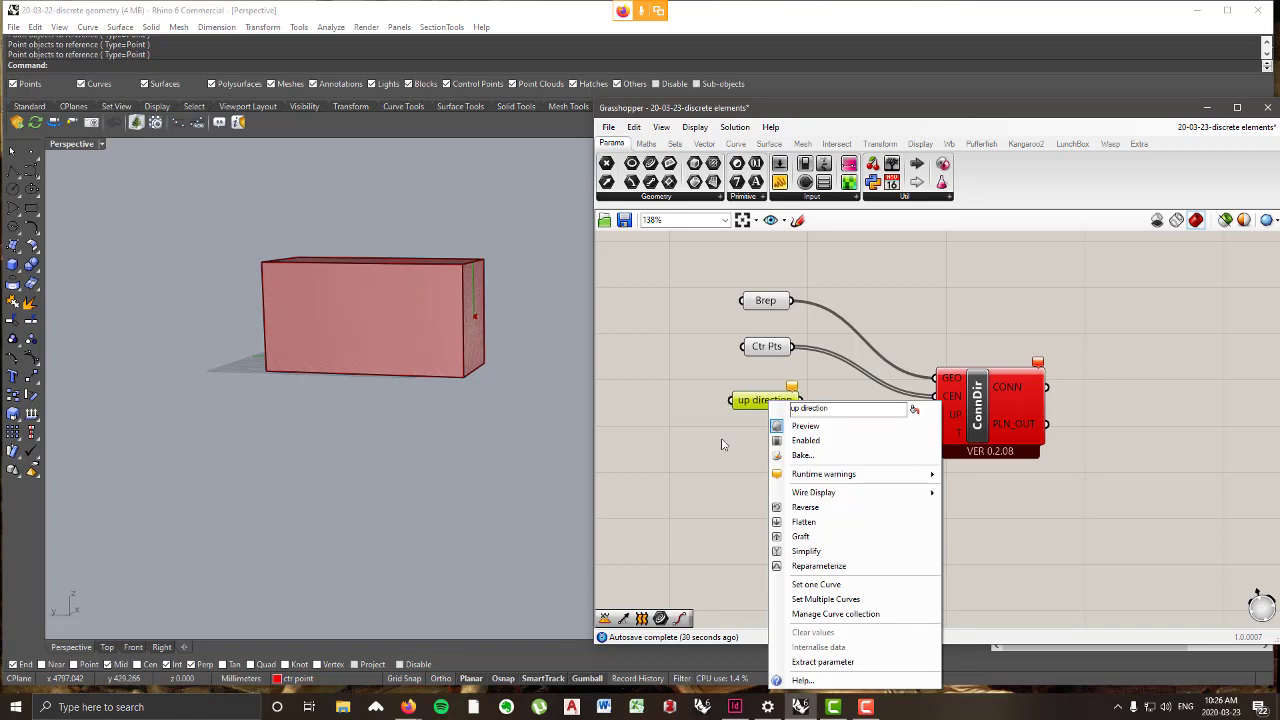
- Set the up direction parameter to reference the direction lines on both end faces of the box
click(839, 603)
right_drag(458, 447, 572, 440)
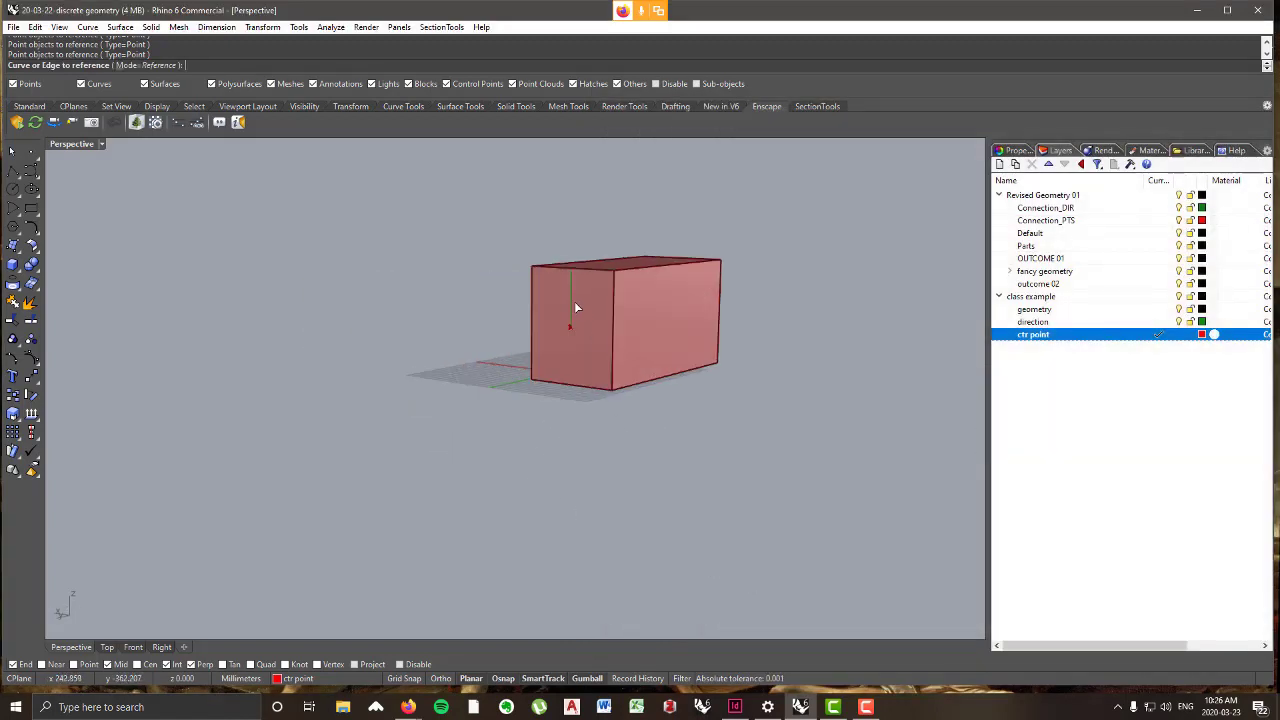
click(571, 300)
right_drag(580, 296, 355, 305)
key(Return)
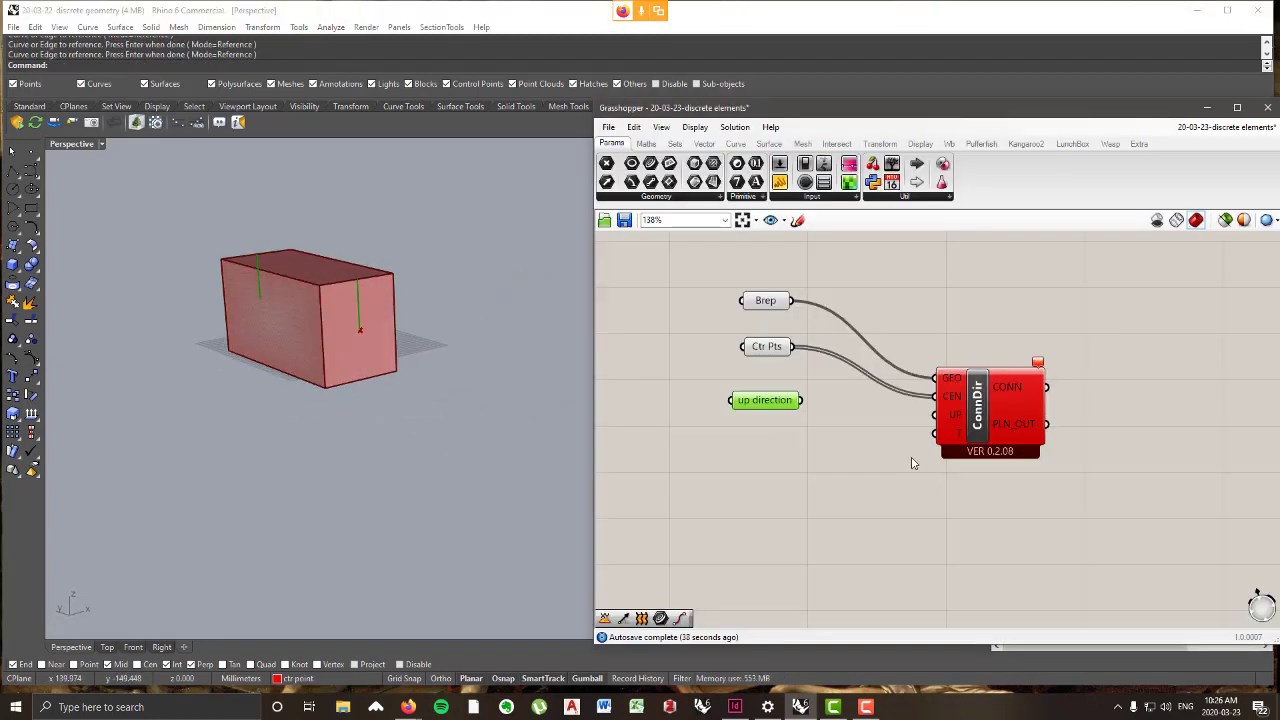
- Connect the up direction parameter to the ConnDir component's UP input and move the component slightly up to align with it
mouse_move(780, 402)
drag(801, 400, 987, 418)
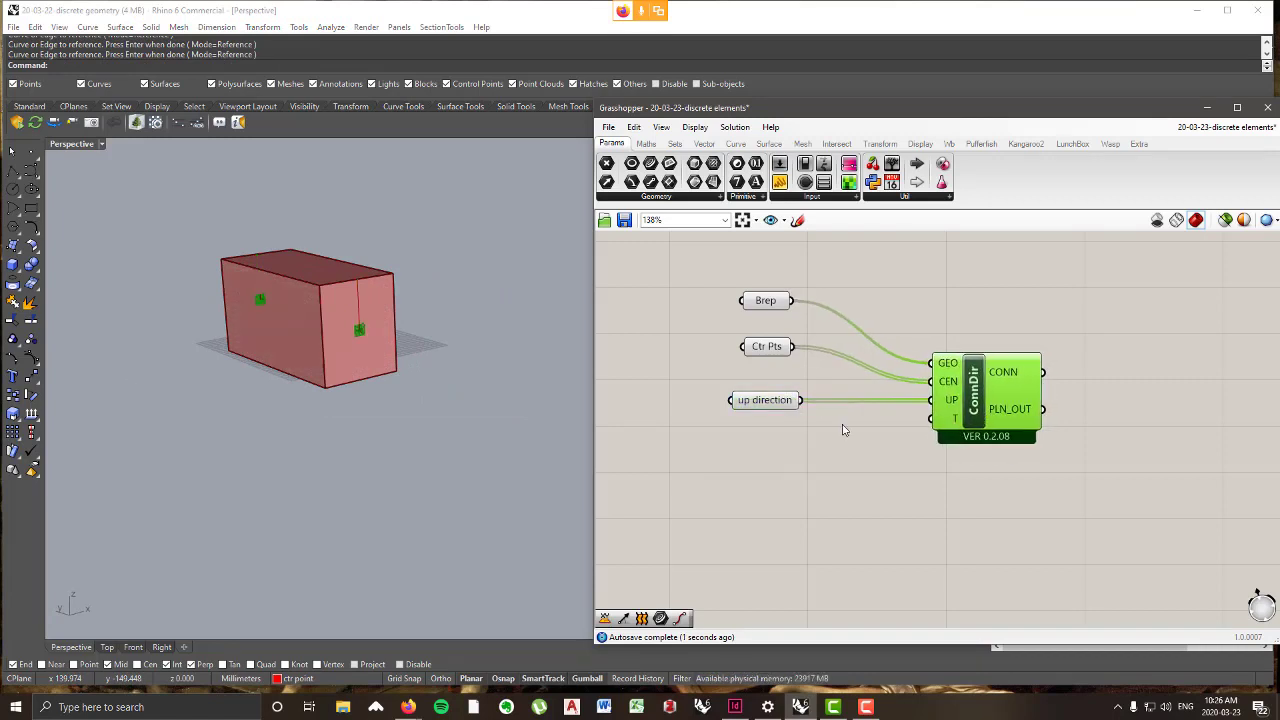
right_drag(280, 347, 367, 339)
scroll(436, 345, up, 6)
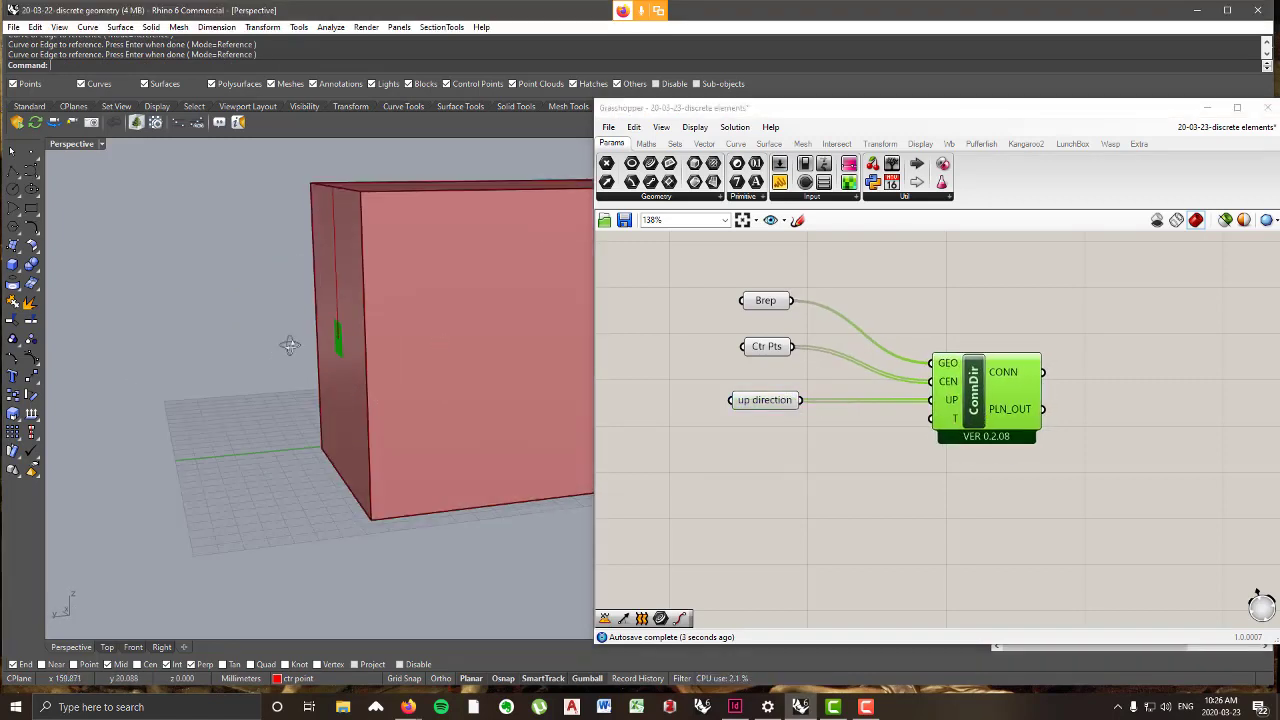
right_drag(289, 346, 421, 364)
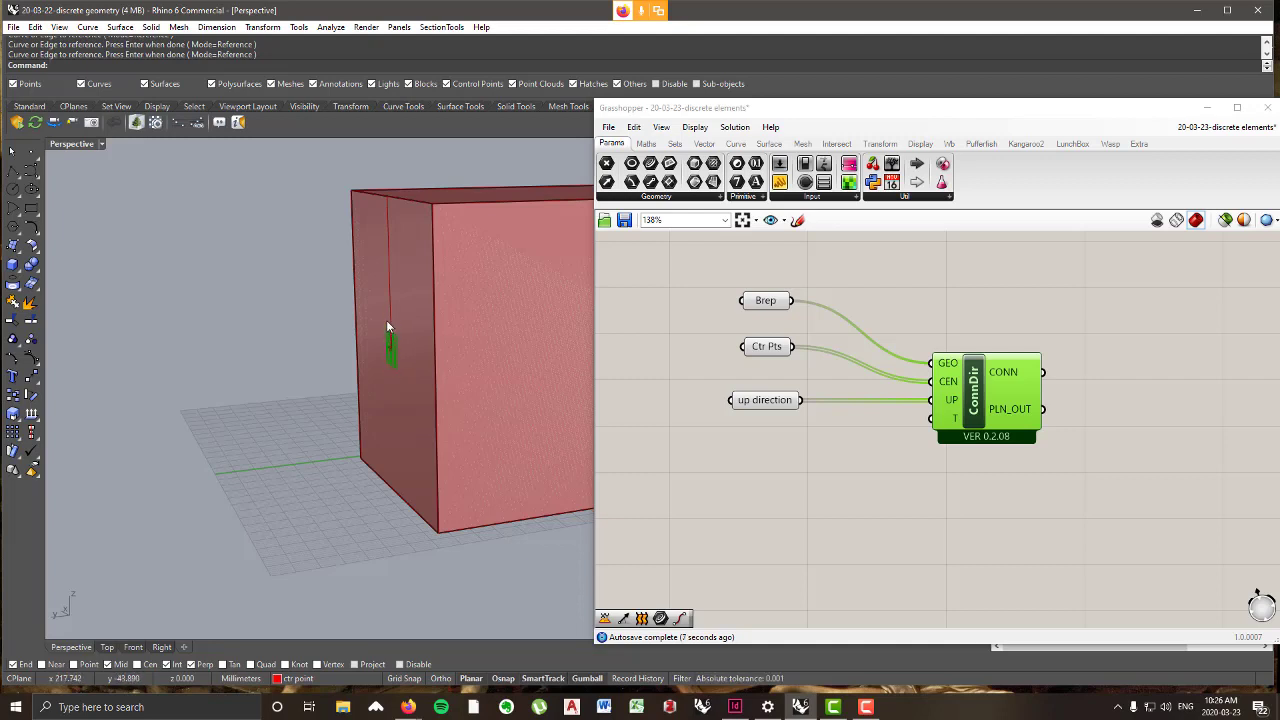
- Copy the box four times end to end along its length to form a continuous row
scroll(387, 322, down, 8)
right_drag(486, 355, 349, 326)
scroll(356, 319, up, 6)
scroll(433, 328, up, 3)
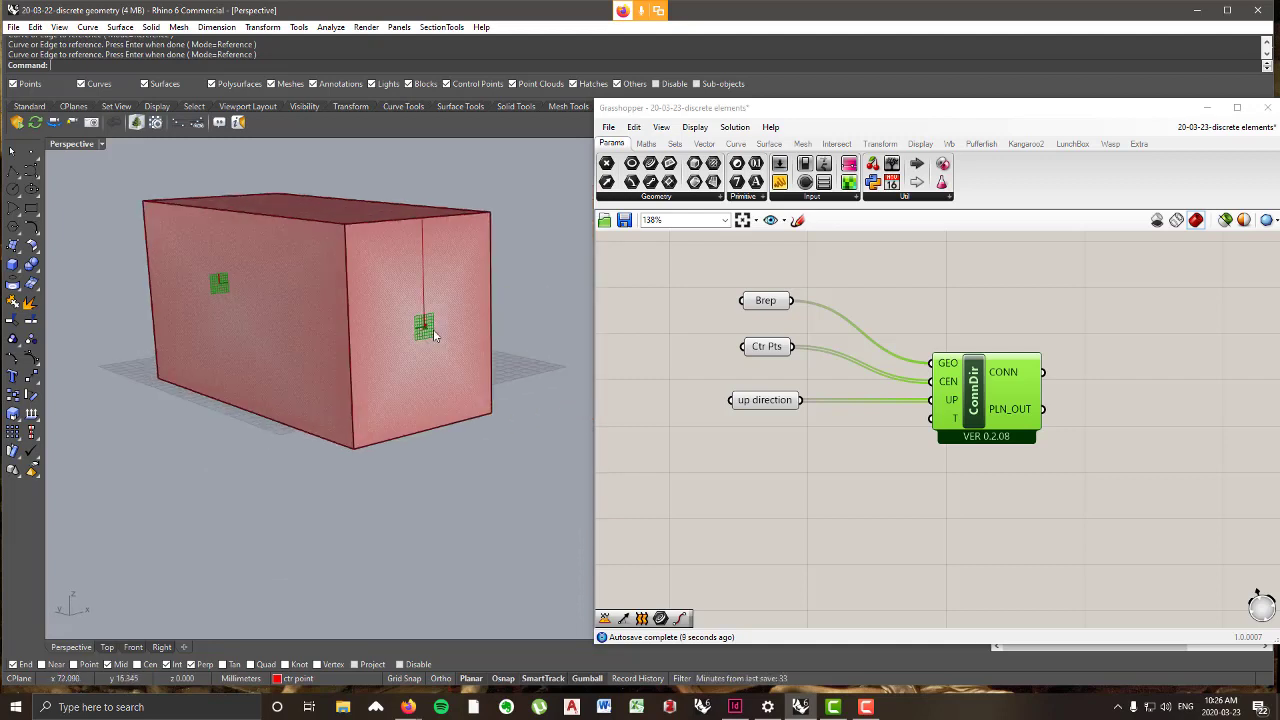
scroll(433, 329, down, 4)
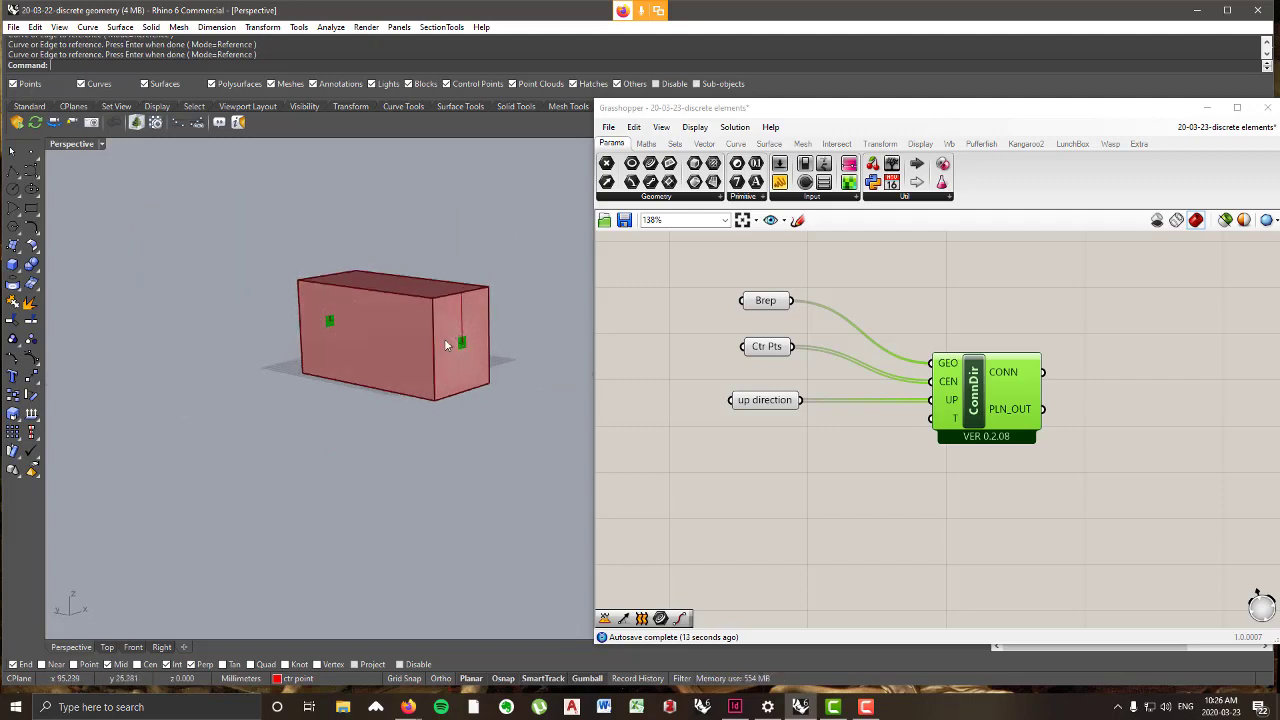
click(390, 300)
click(263, 27)
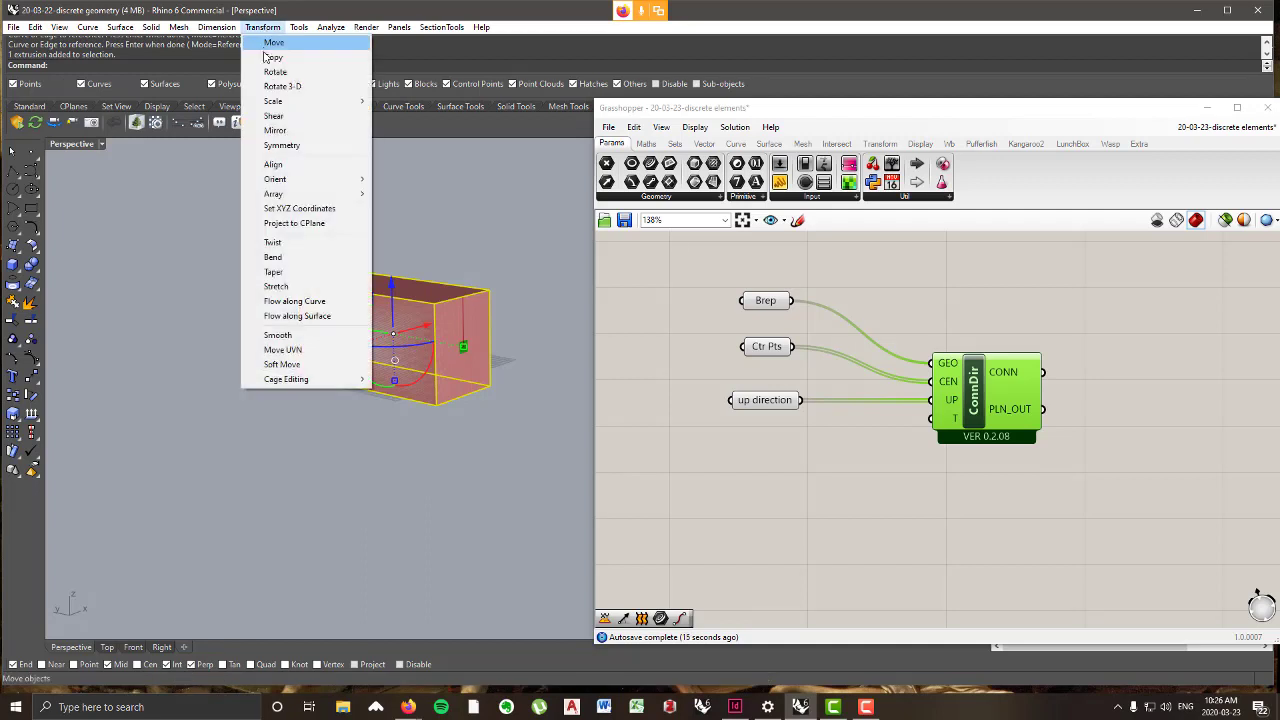
click(262, 54)
click(297, 282)
scroll(430, 300, down, 5)
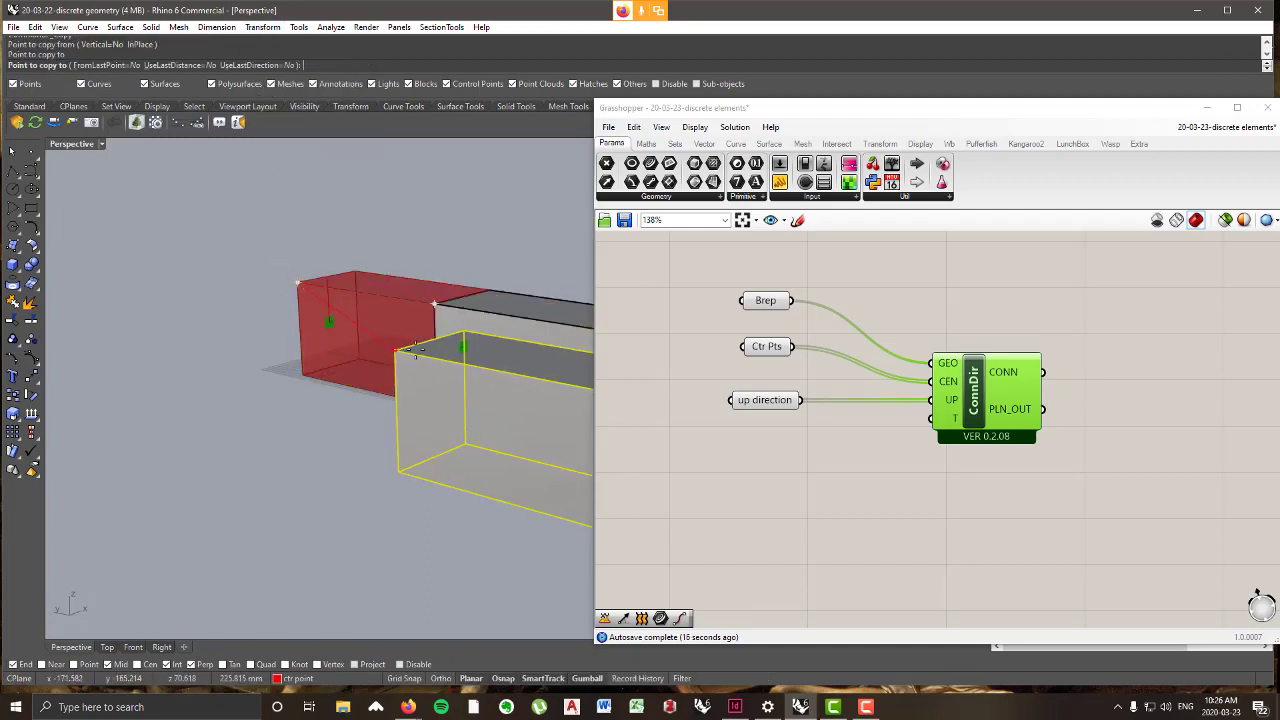
click(500, 340)
scroll(500, 340, down, 5)
click(546, 345)
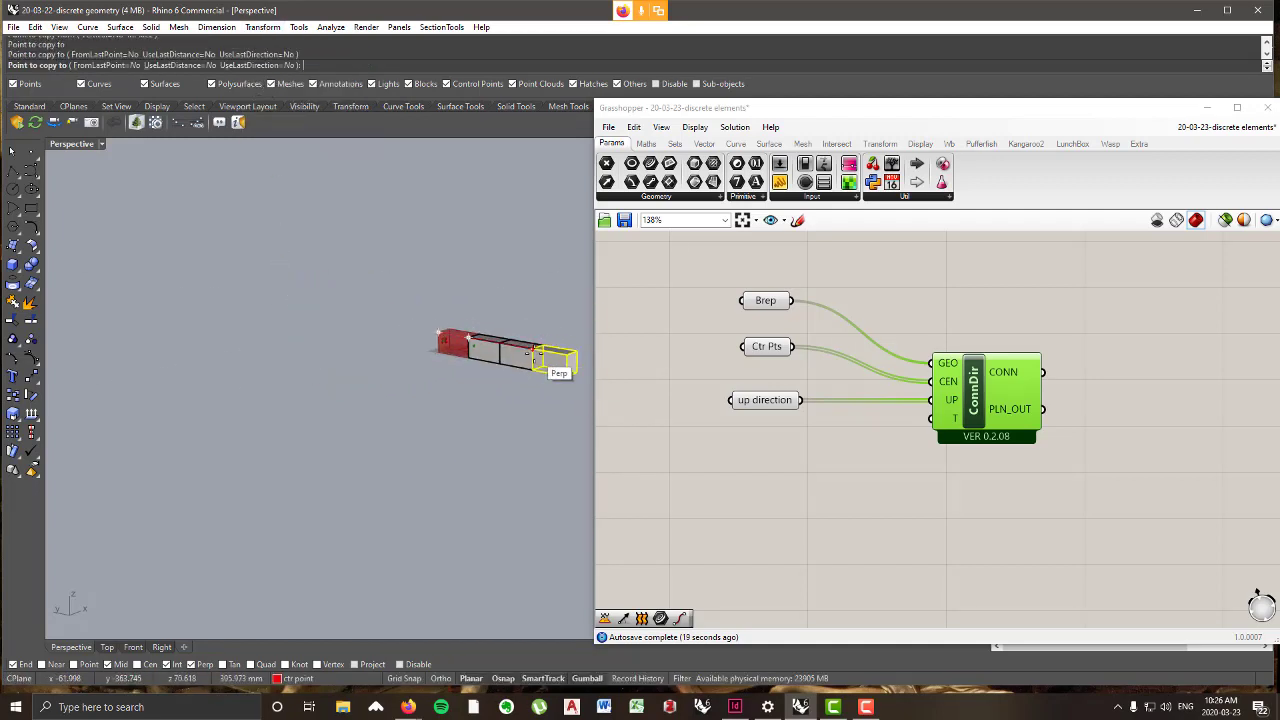
click(578, 356)
key(Escape)
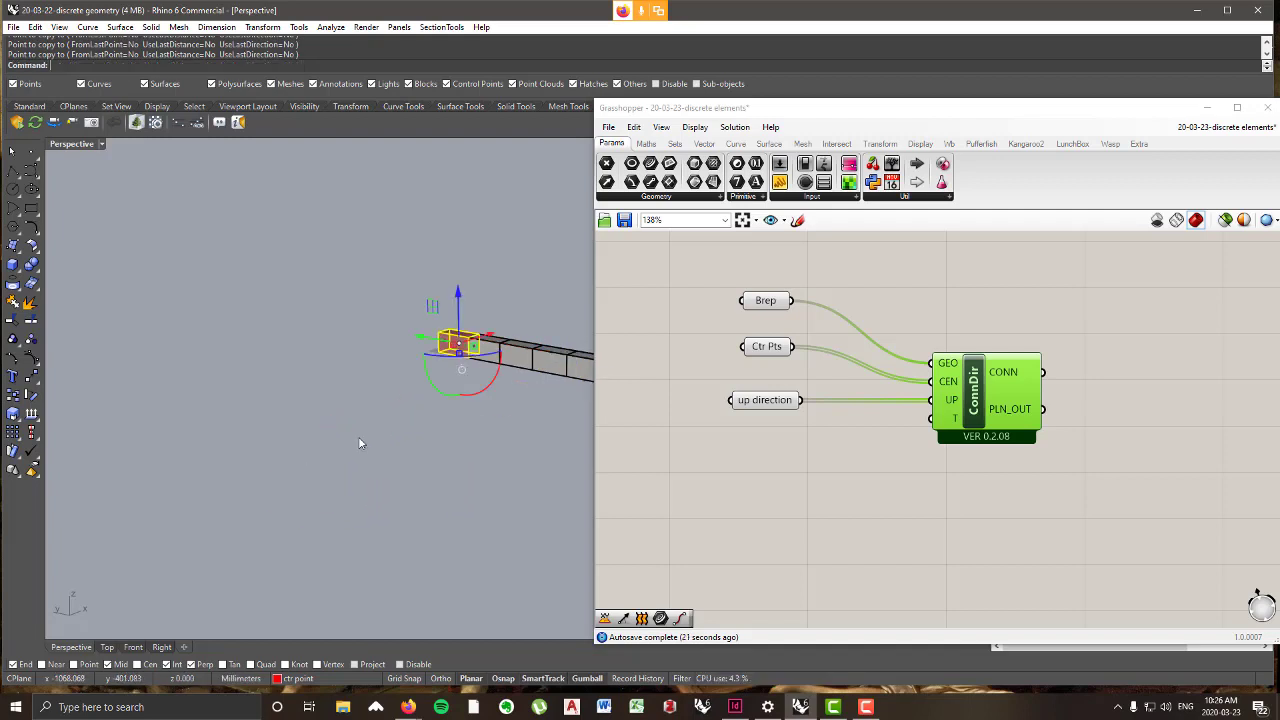
- Delete the four copied boxes, keeping only the original referenced box
scroll(538, 357, up, 2)
click(583, 363)
key(Delete)
click(558, 365)
key(Delete)
click(522, 368)
key(Delete)
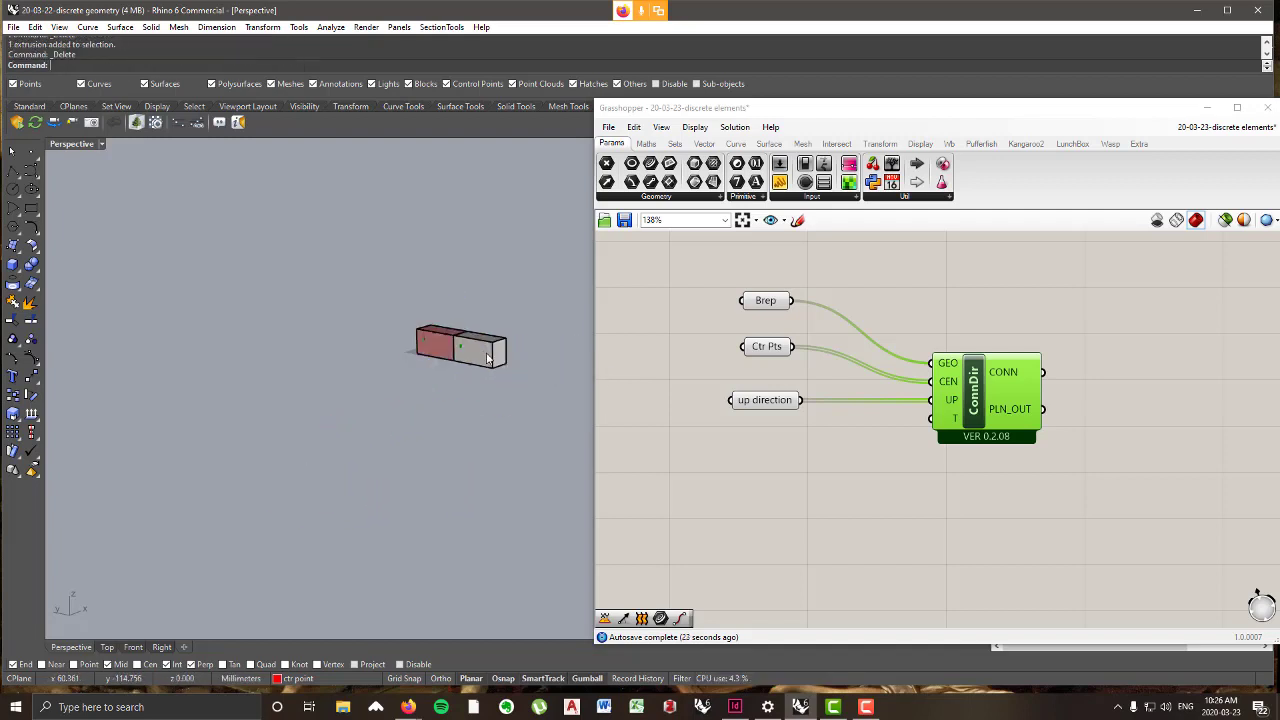
click(477, 349)
key(Delete)
- Align the ConnDir component with the Brep and Ctr Pts parameters, check its CONN output and leave more space for the wires
scroll(477, 349, up, 2)
scroll(970, 400, up, 1)
drag(970, 400, 903, 317)
mouse_move(960, 292)
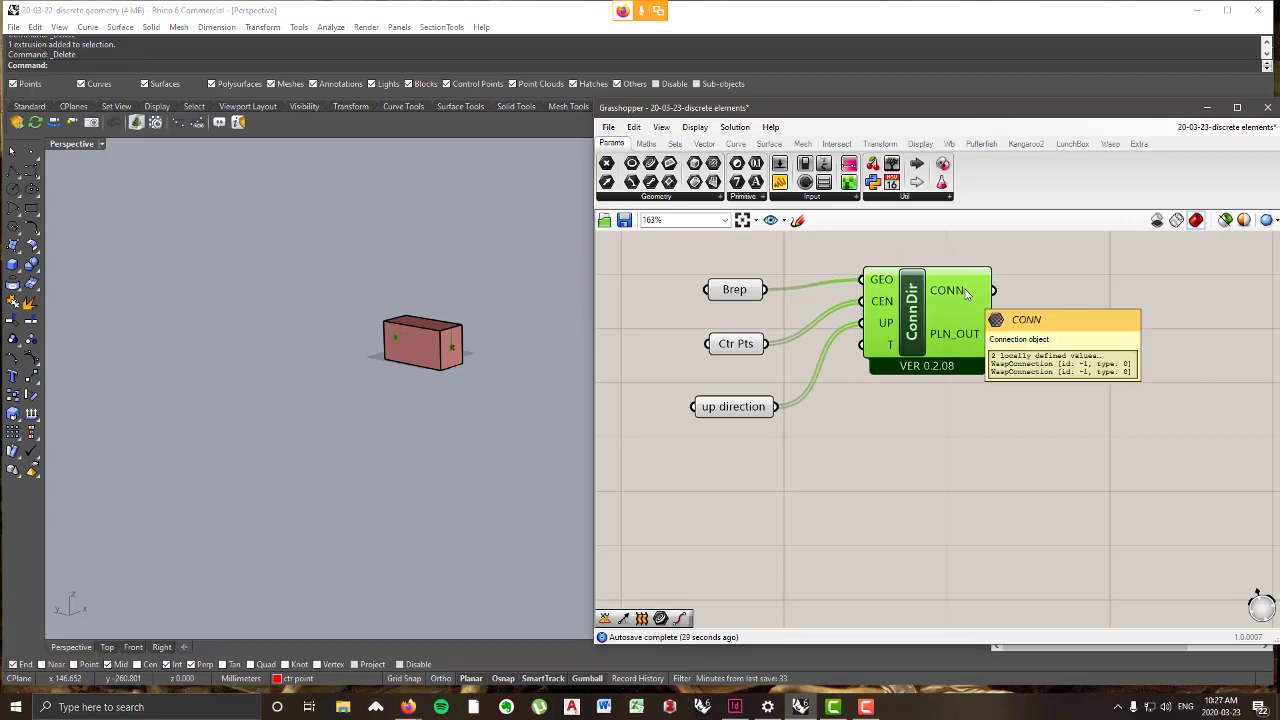
drag(932, 311, 985, 311)
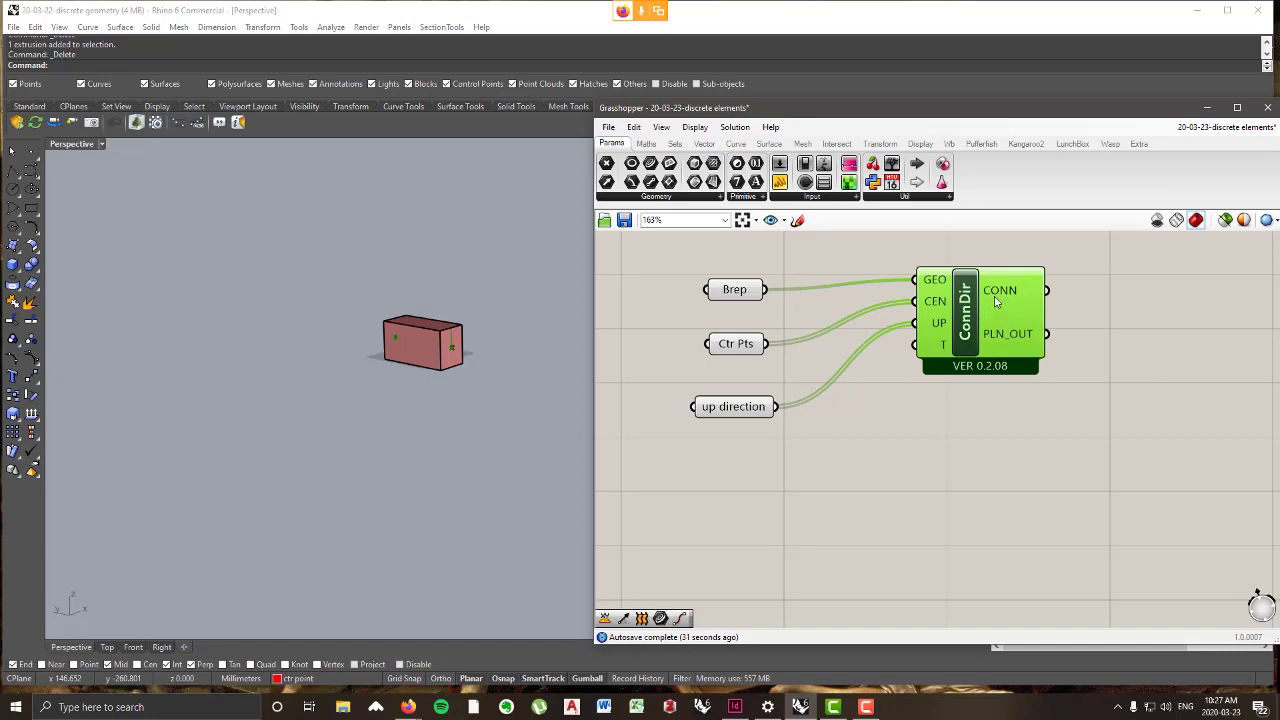
- Add a Wasp Basic Part component beside the ConnDir component, after checking the Part setup in the existing example definition
scroll(829, 486, down, 8)
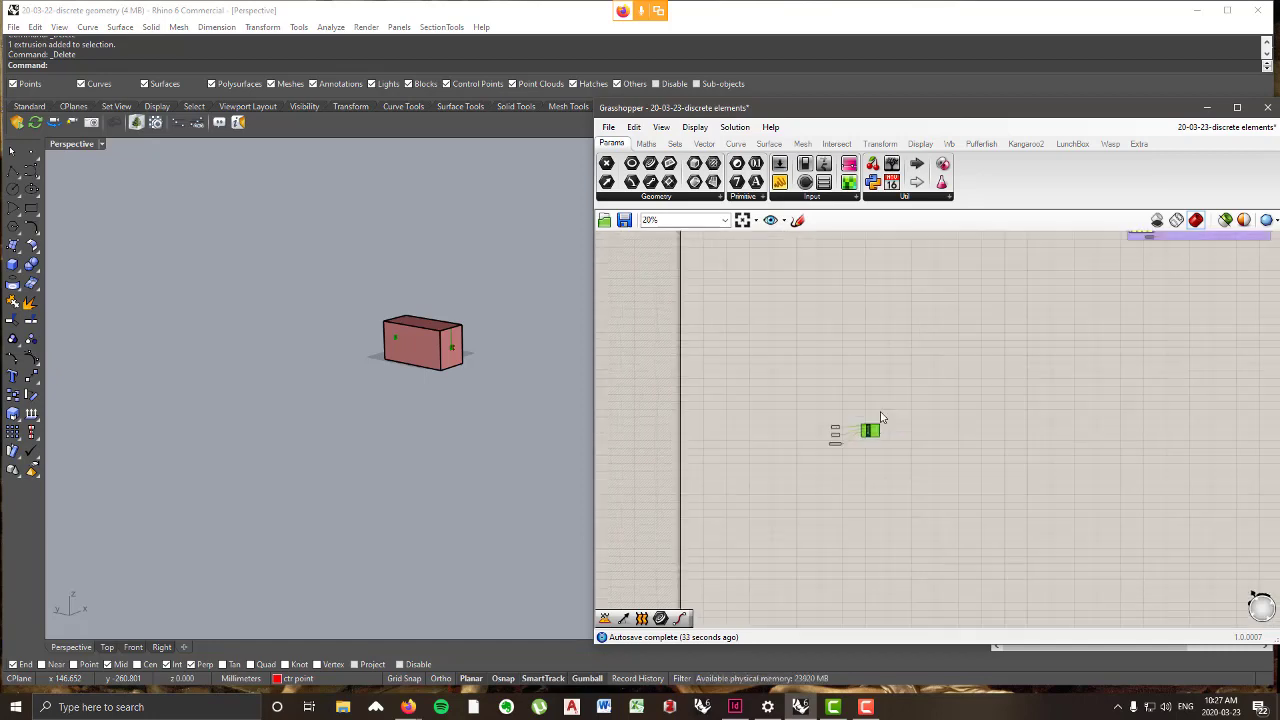
scroll(873, 543, down, 3)
scroll(883, 353, up, 10)
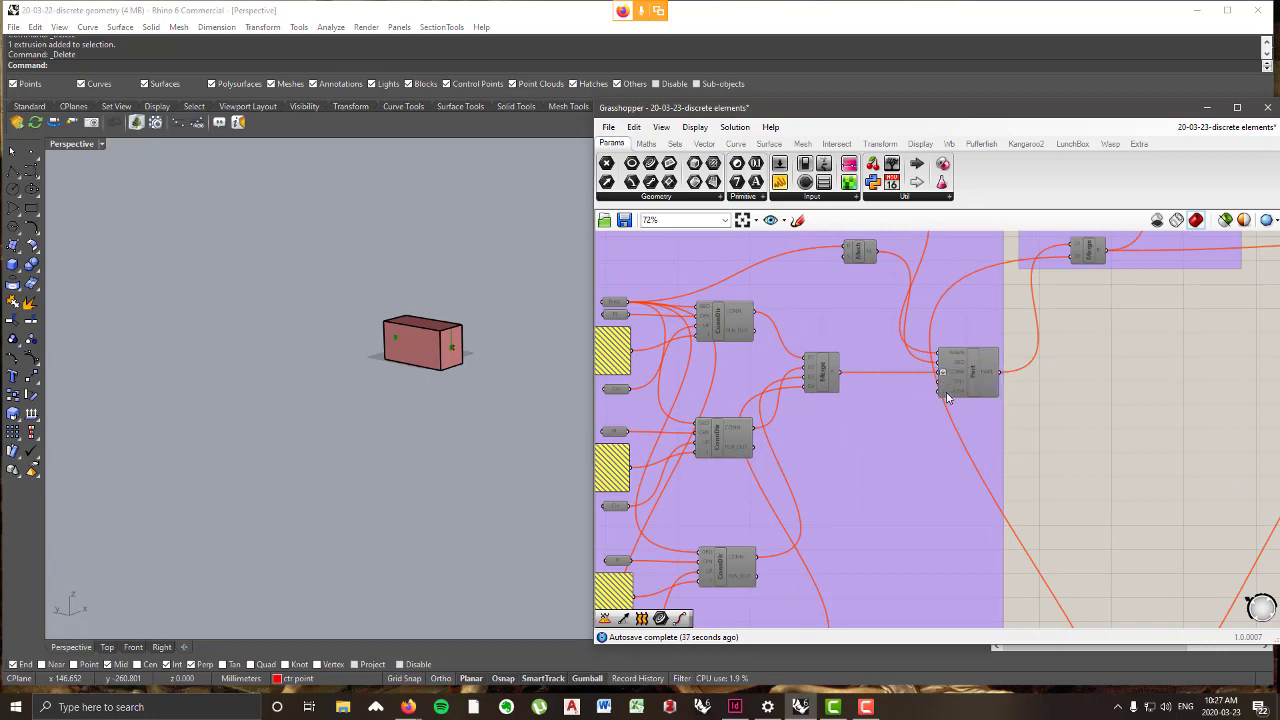
scroll(930, 400, down, 5)
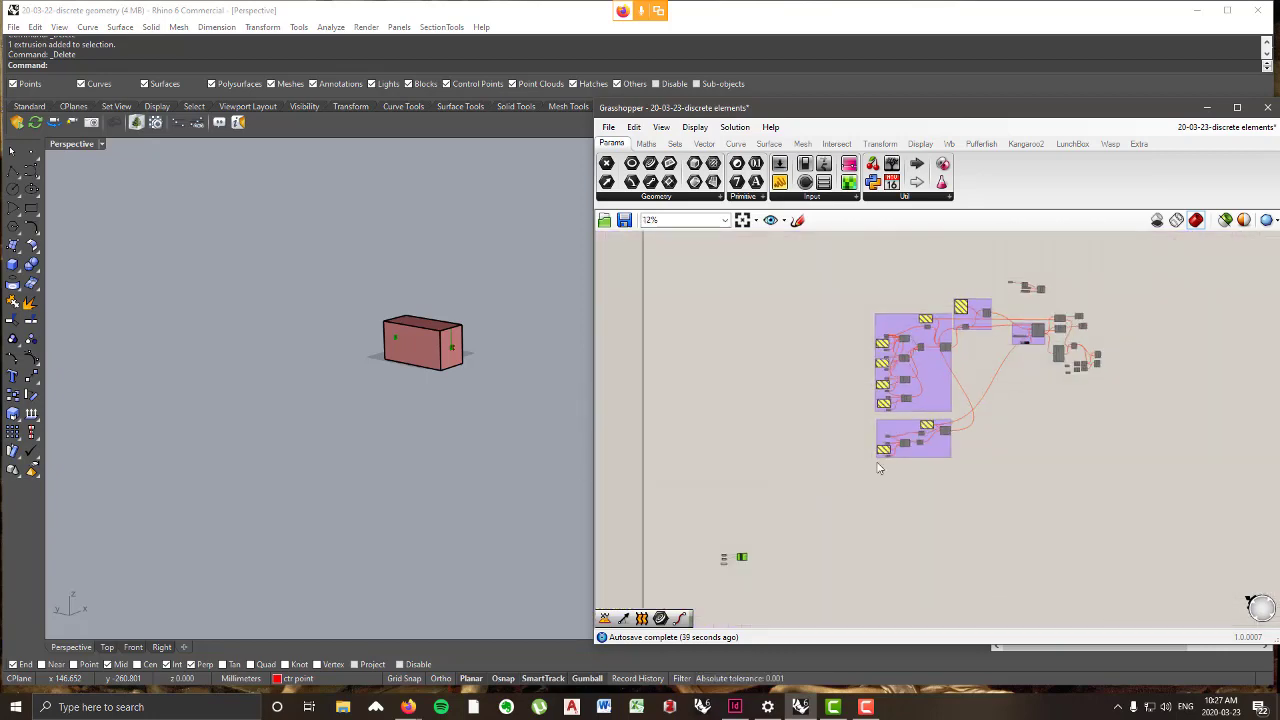
scroll(713, 551, up, 3)
scroll(713, 551, up, 5)
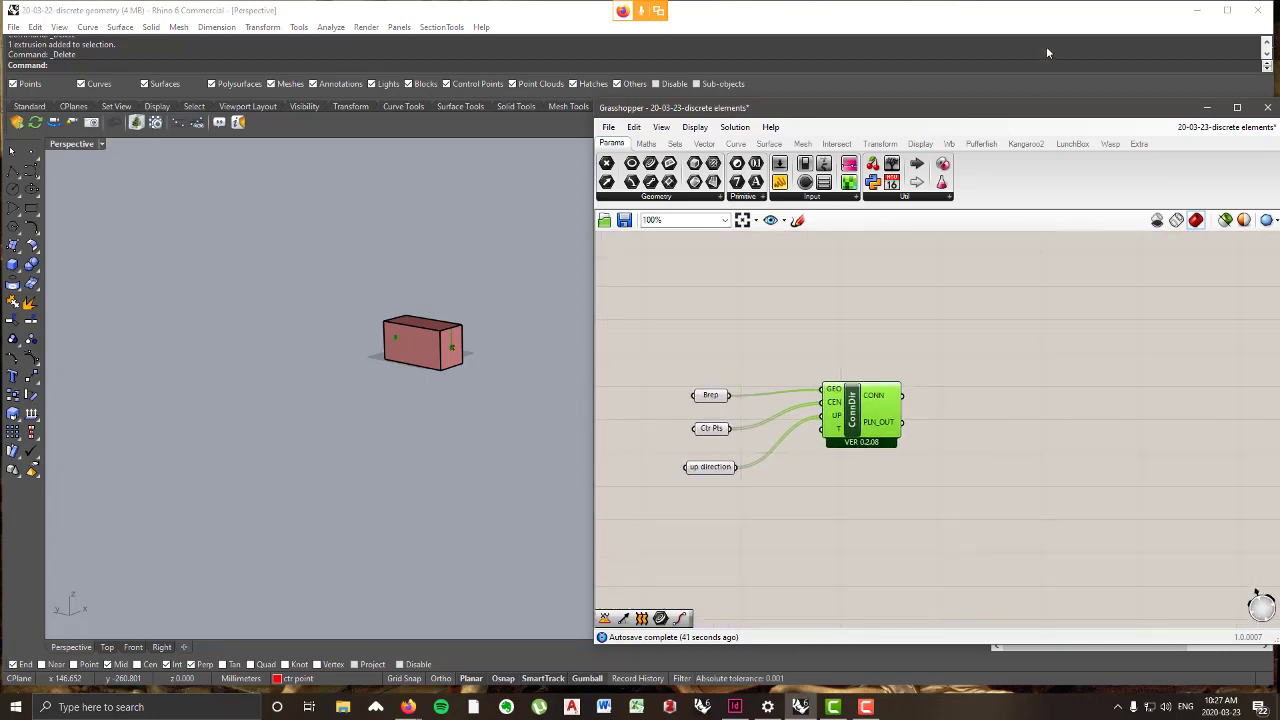
click(1106, 145)
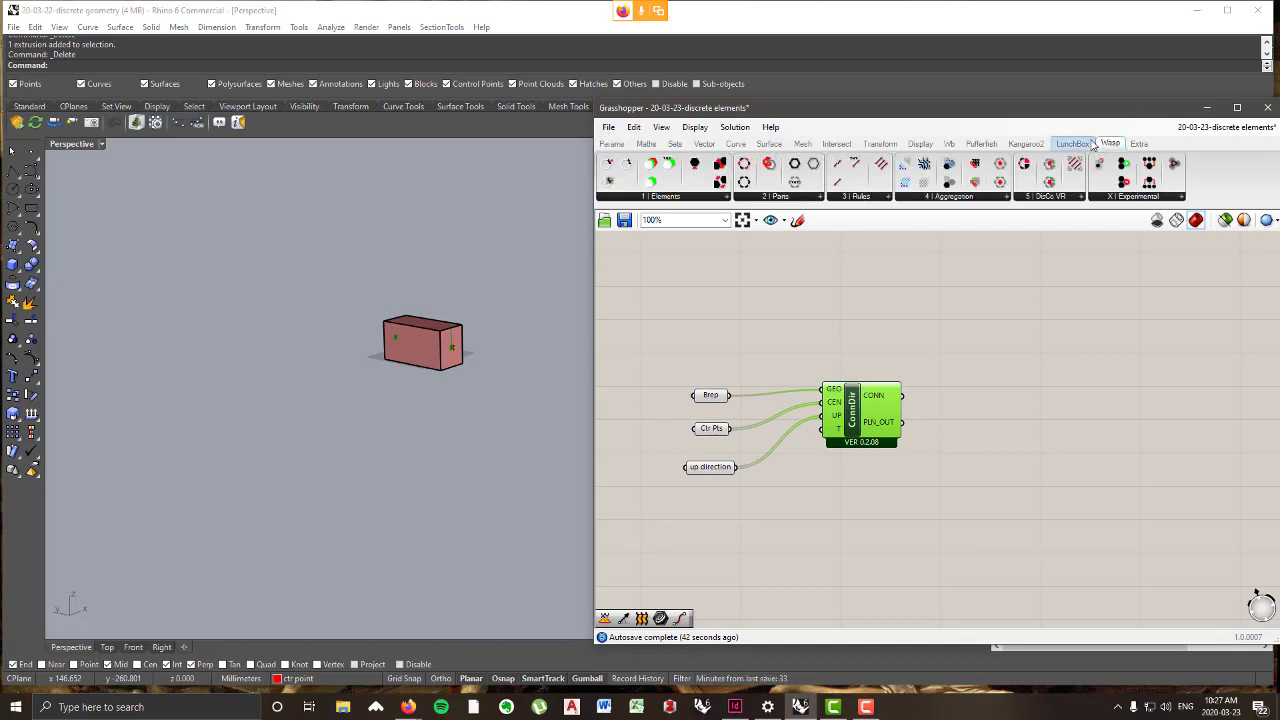
click(646, 198)
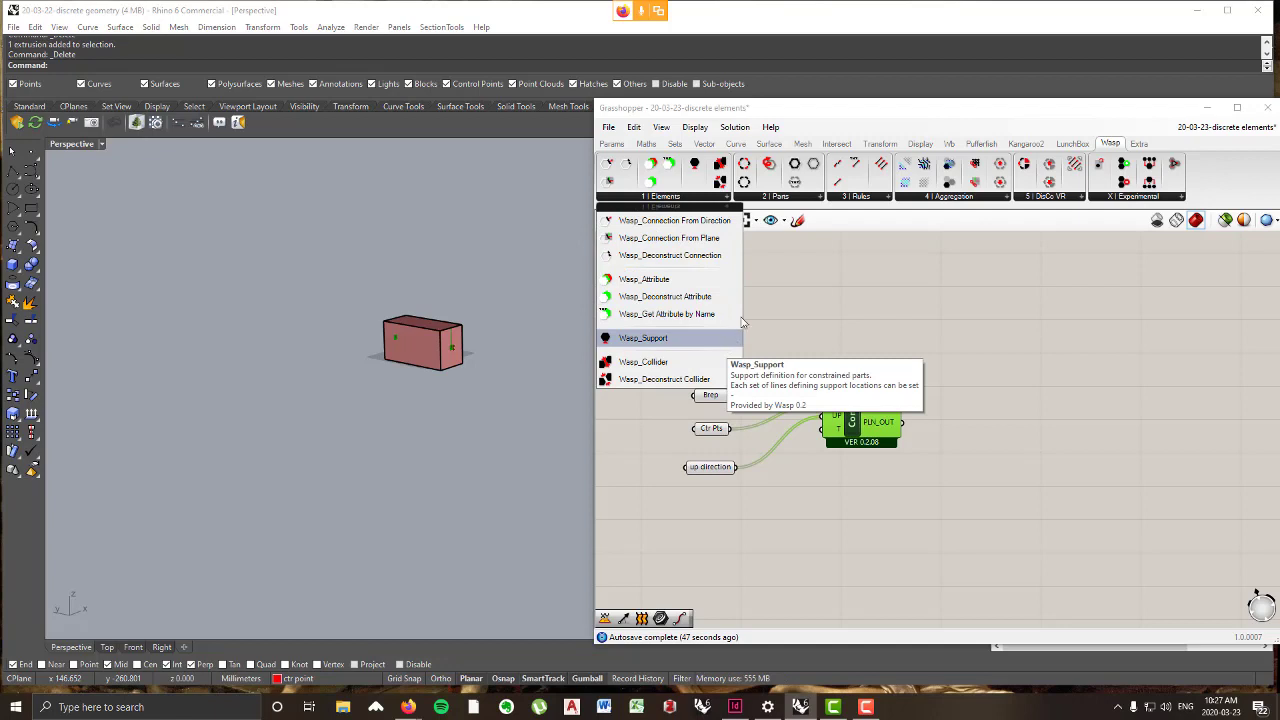
click(775, 197)
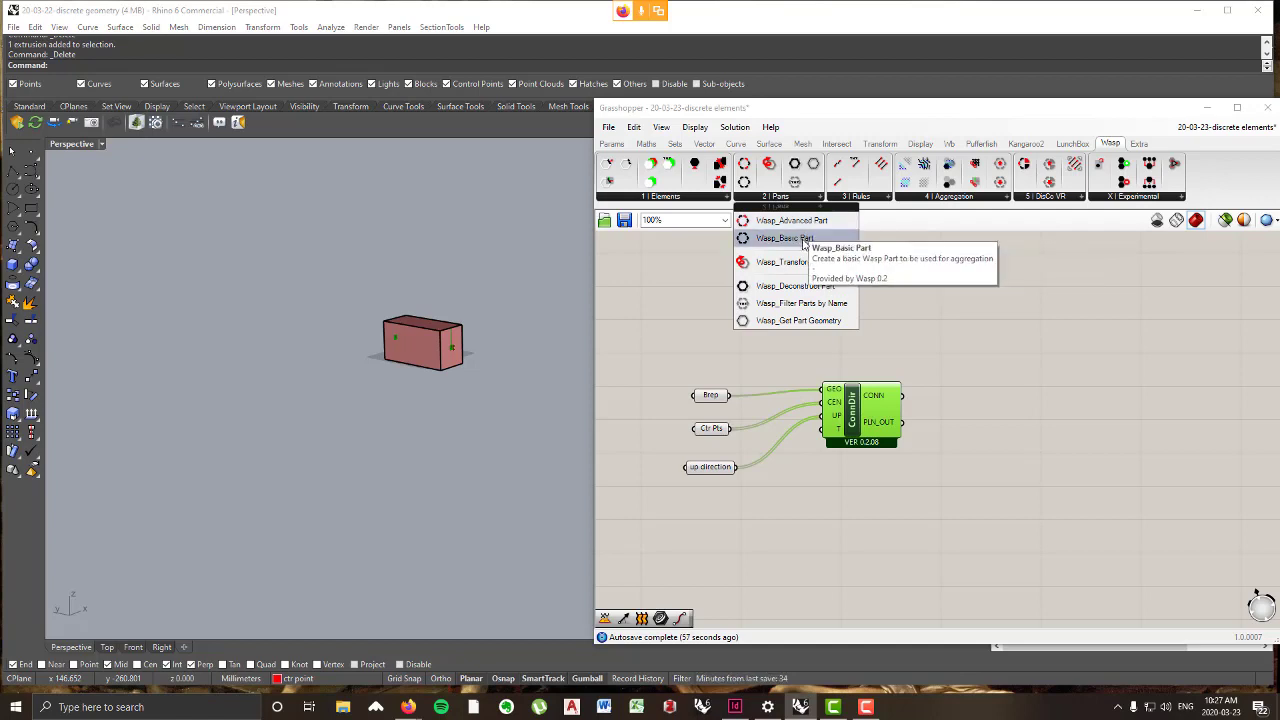
drag(752, 220, 1130, 402)
click(1038, 357)
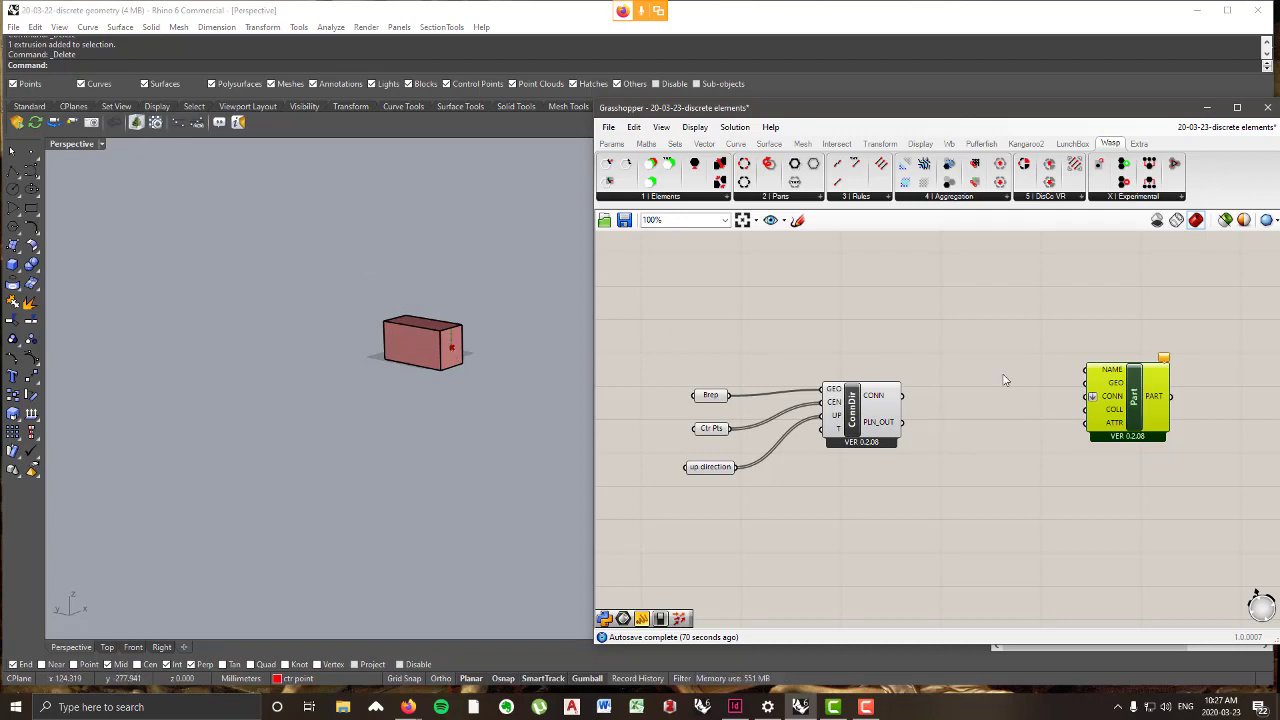
drag(1135, 400, 1117, 412)
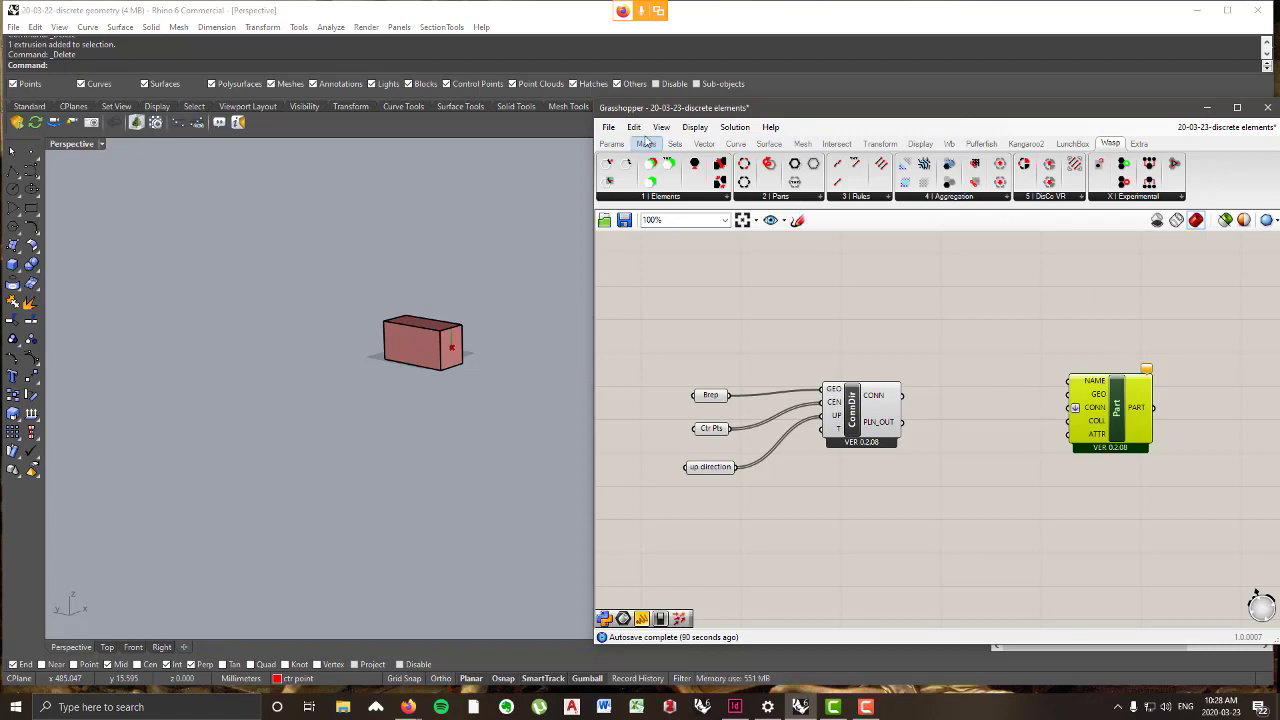
- Add a panel above the ConnDir component containing the text "block"
click(613, 145)
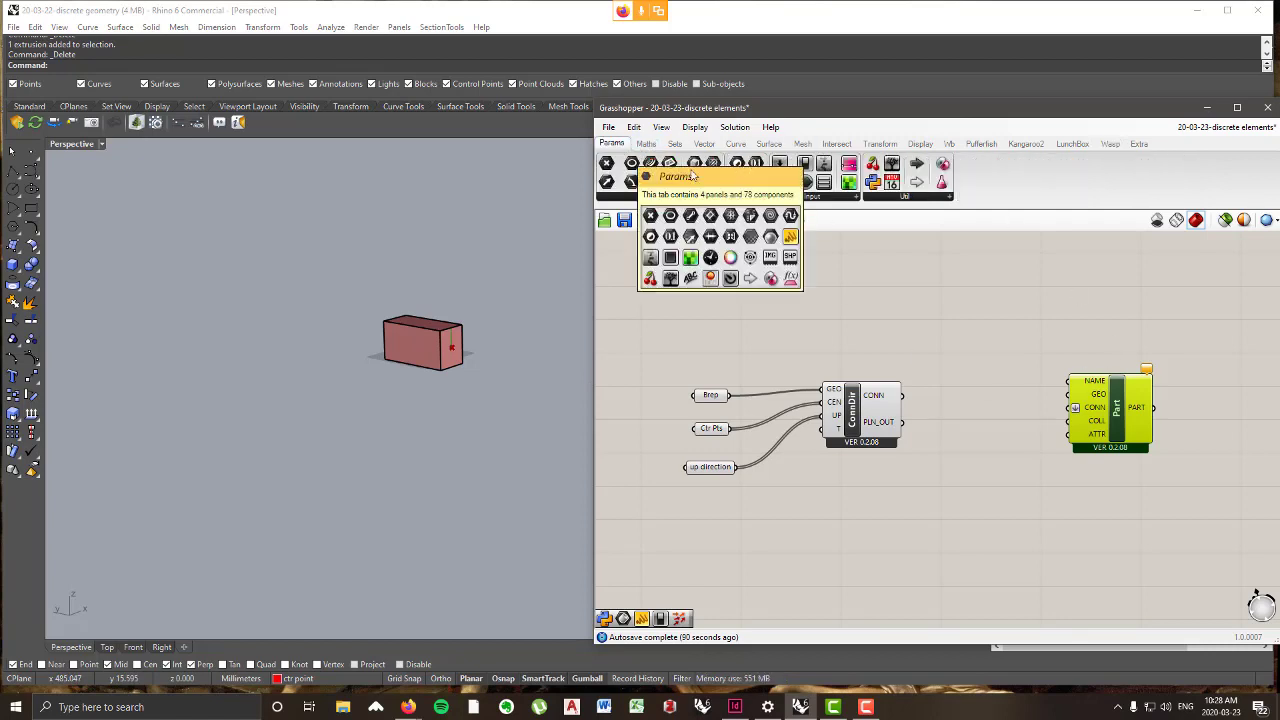
click(822, 197)
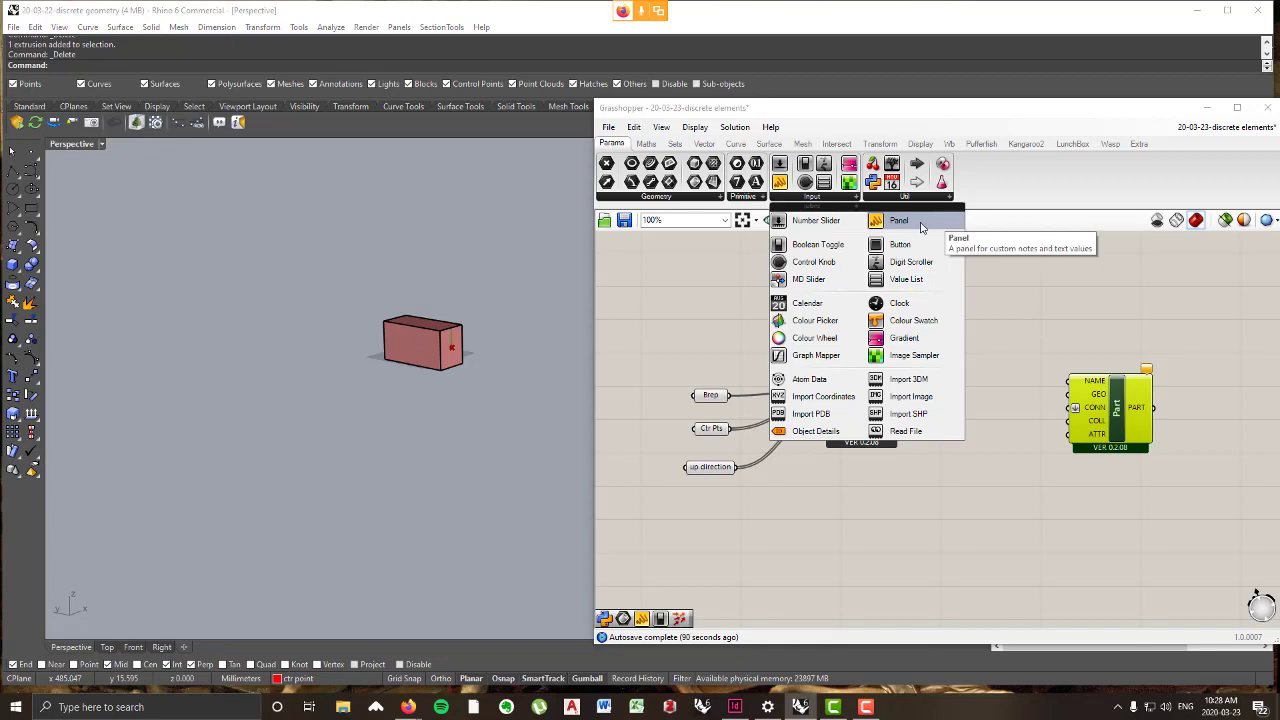
drag(905, 230, 905, 318)
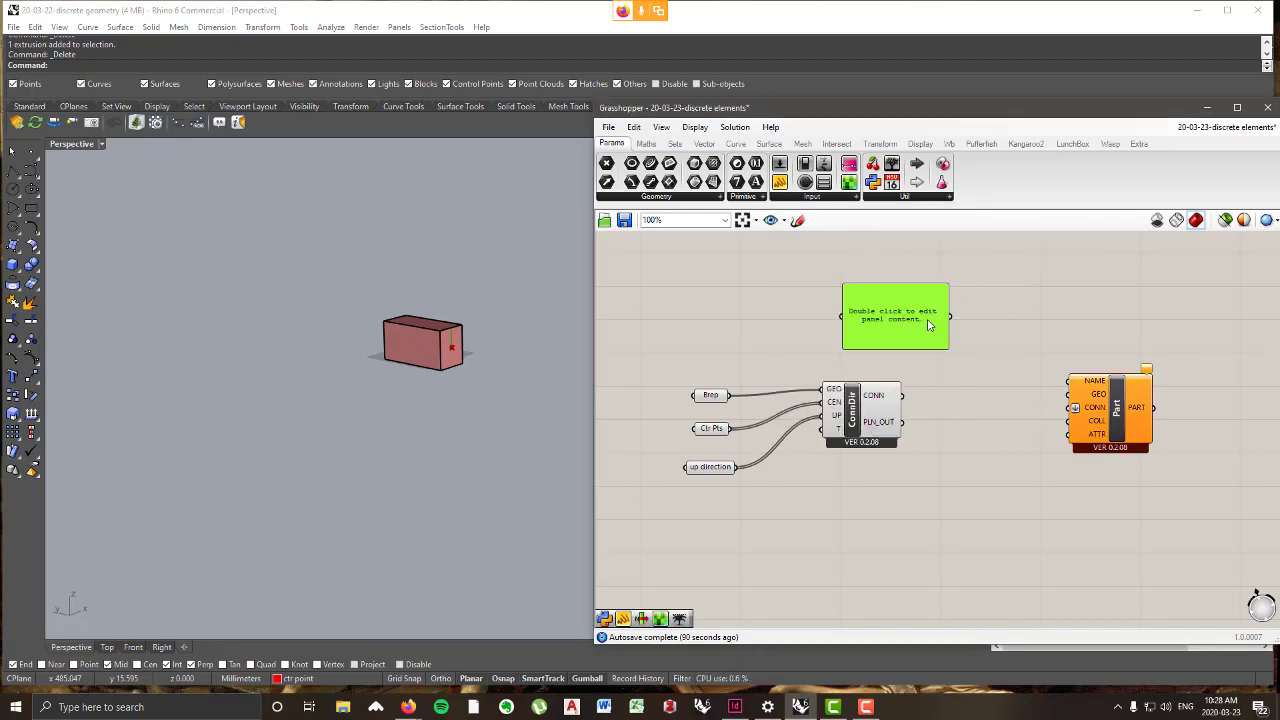
double_click(924, 324)
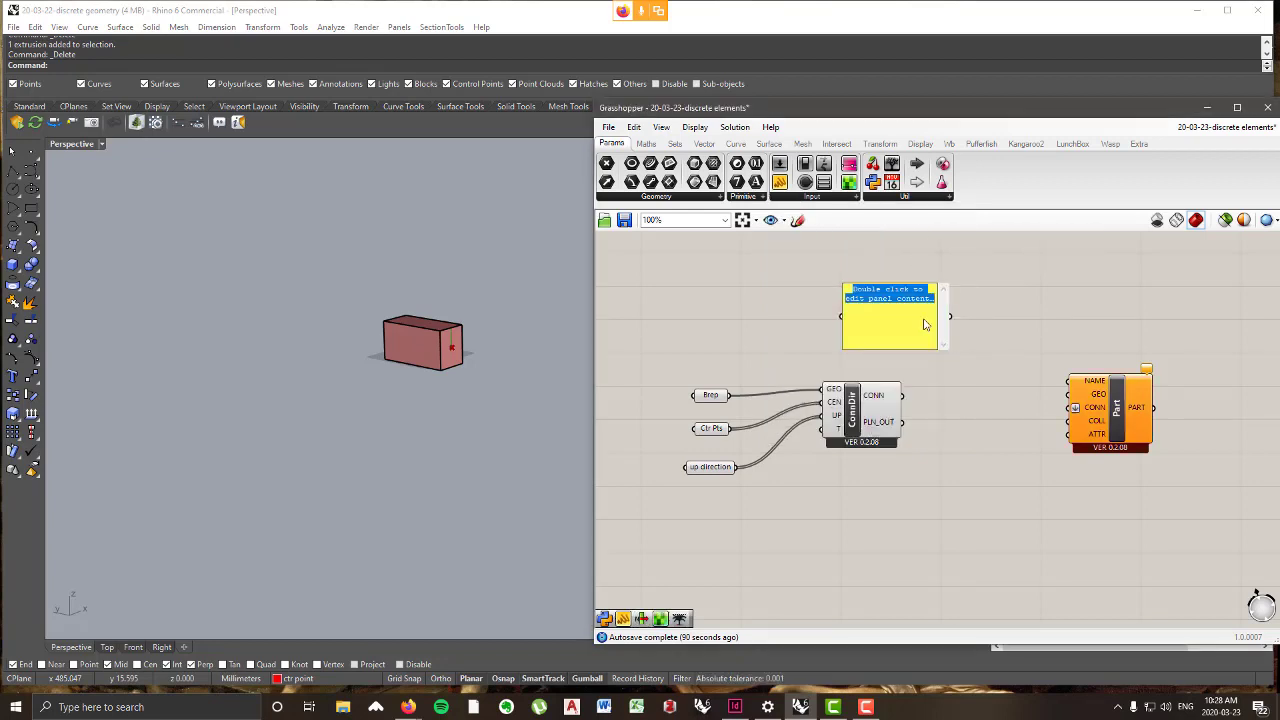
text(e)
text(lock)
click(1057, 312)
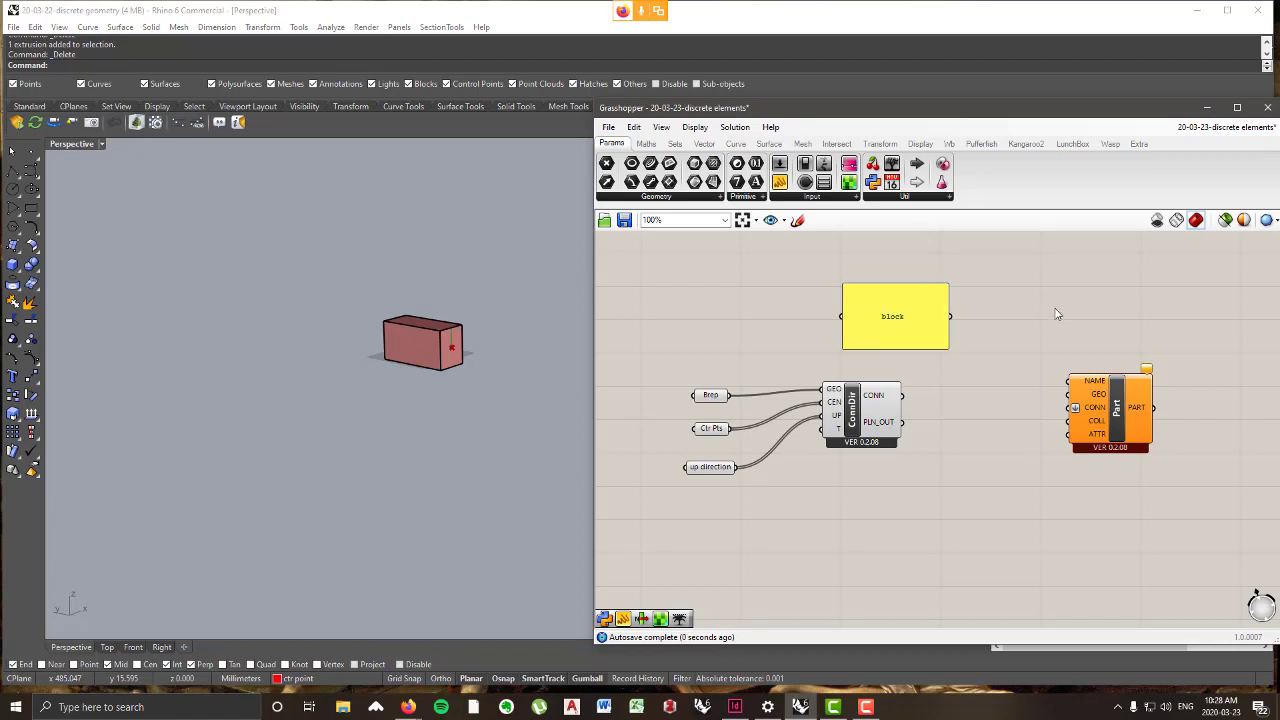
- Connect the block panel to the Part component's NAME input and shift the Part and ConnDir components slightly to tidy the layout
drag(950, 316, 1072, 382)
drag(1127, 417, 1115, 418)
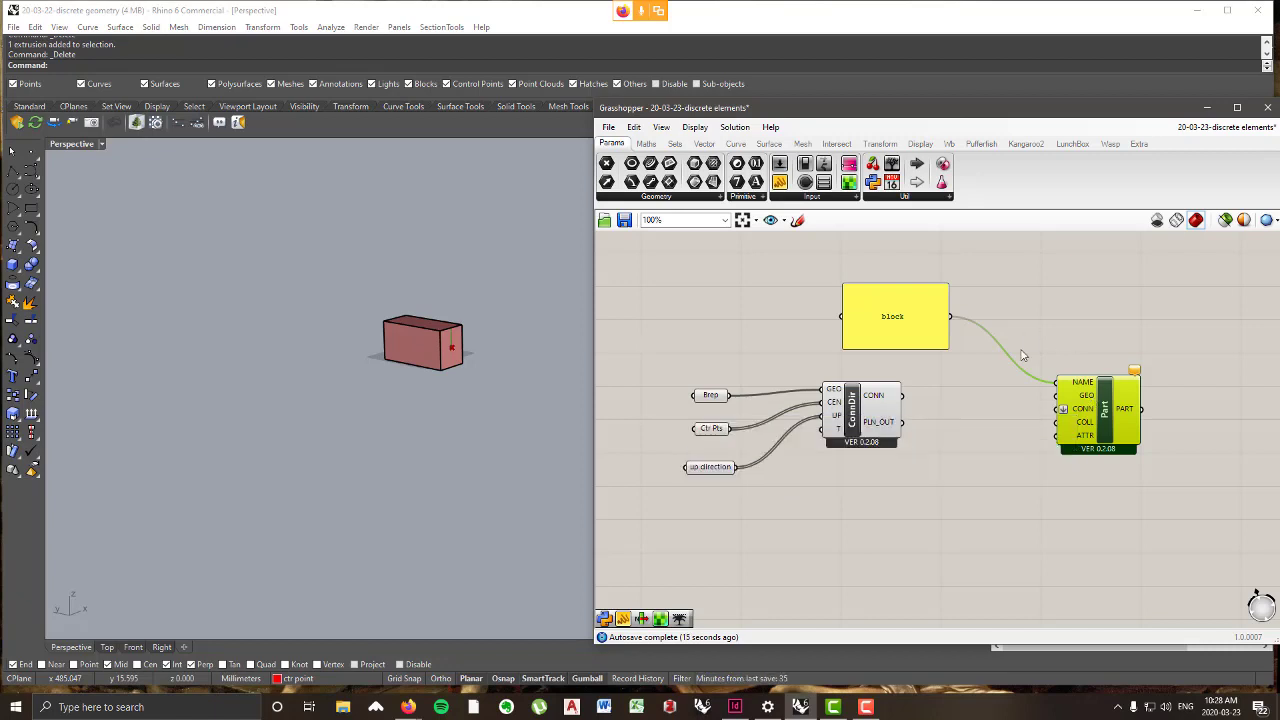
drag(830, 432, 807, 458)
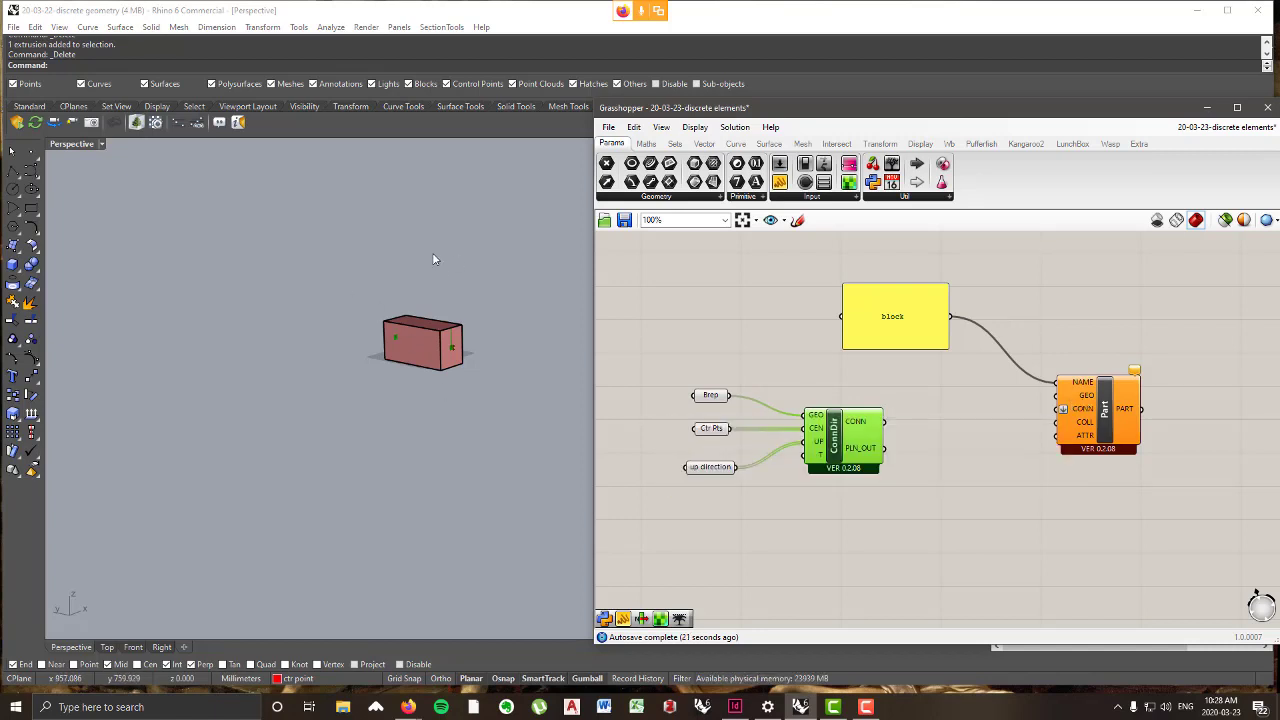
- Examine the large aggregated structures in the Rhino model from several distances and compare them with the single box
right_drag(447, 275, 432, 281)
scroll(435, 338, up, 4)
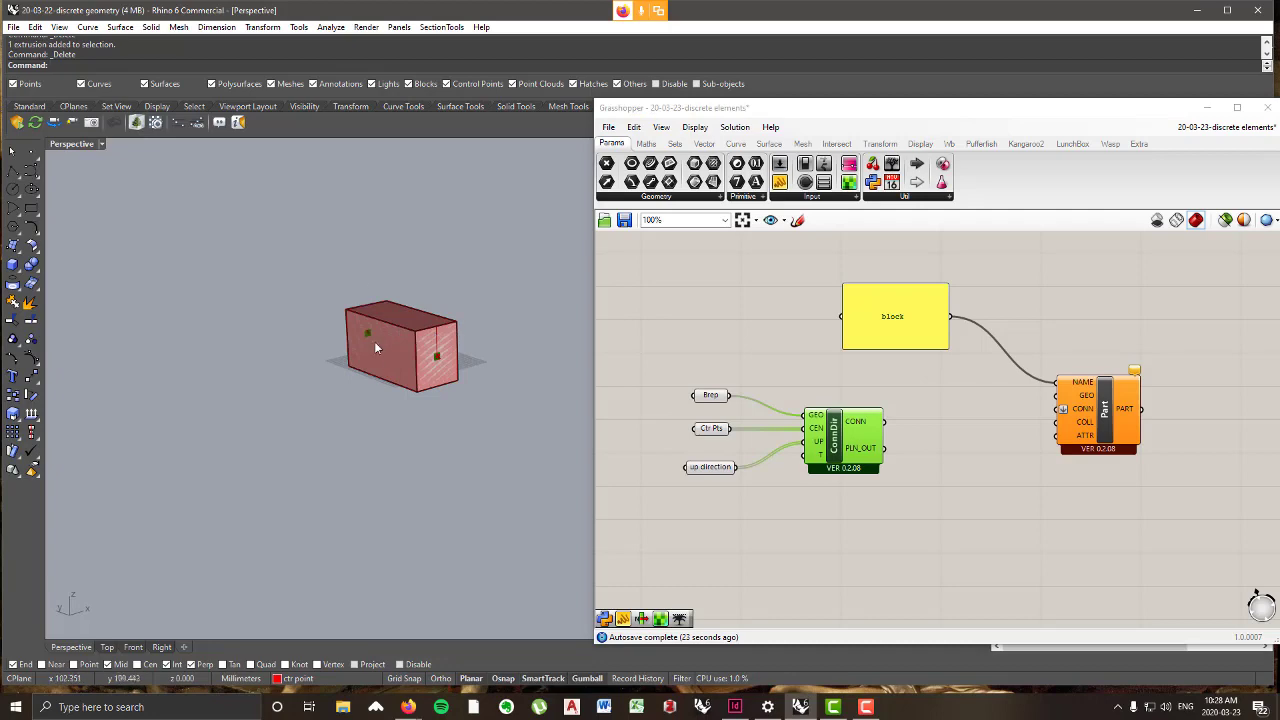
scroll(388, 485, down, 16)
scroll(181, 500, up, 6)
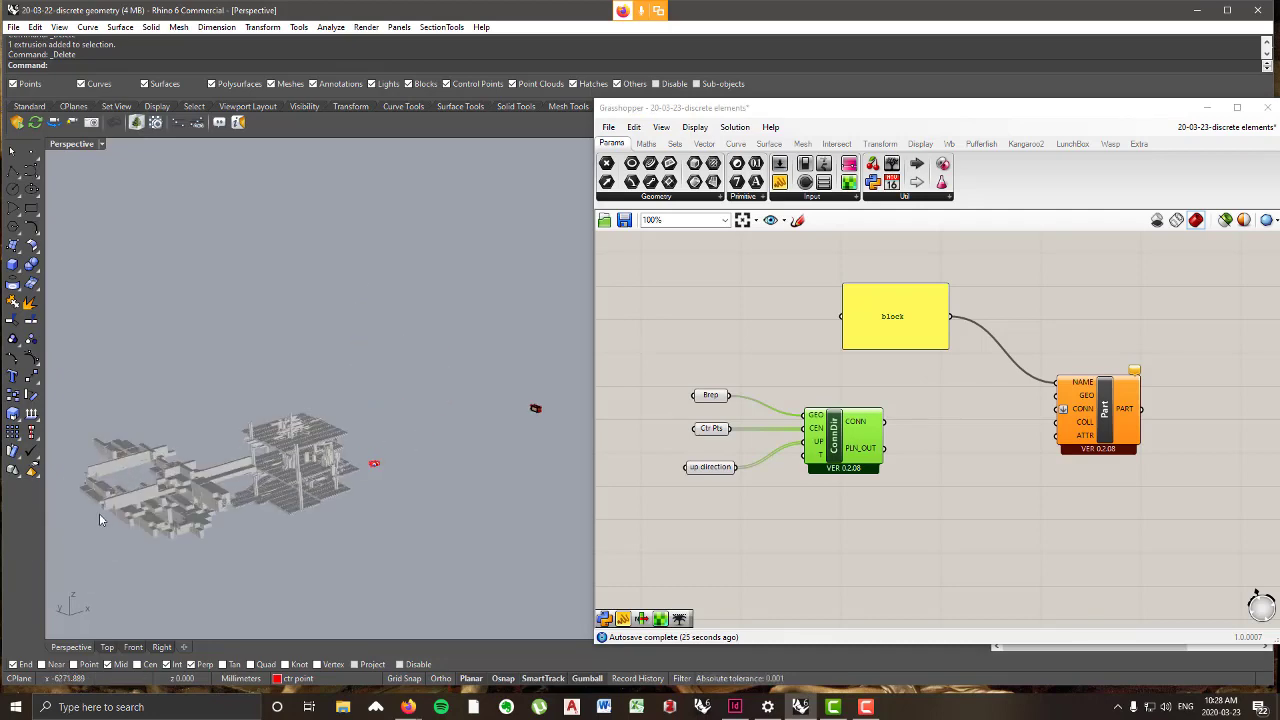
scroll(160, 512, up, 7)
scroll(258, 475, down, 5)
right_drag(260, 474, 335, 399)
scroll(355, 324, up, 8)
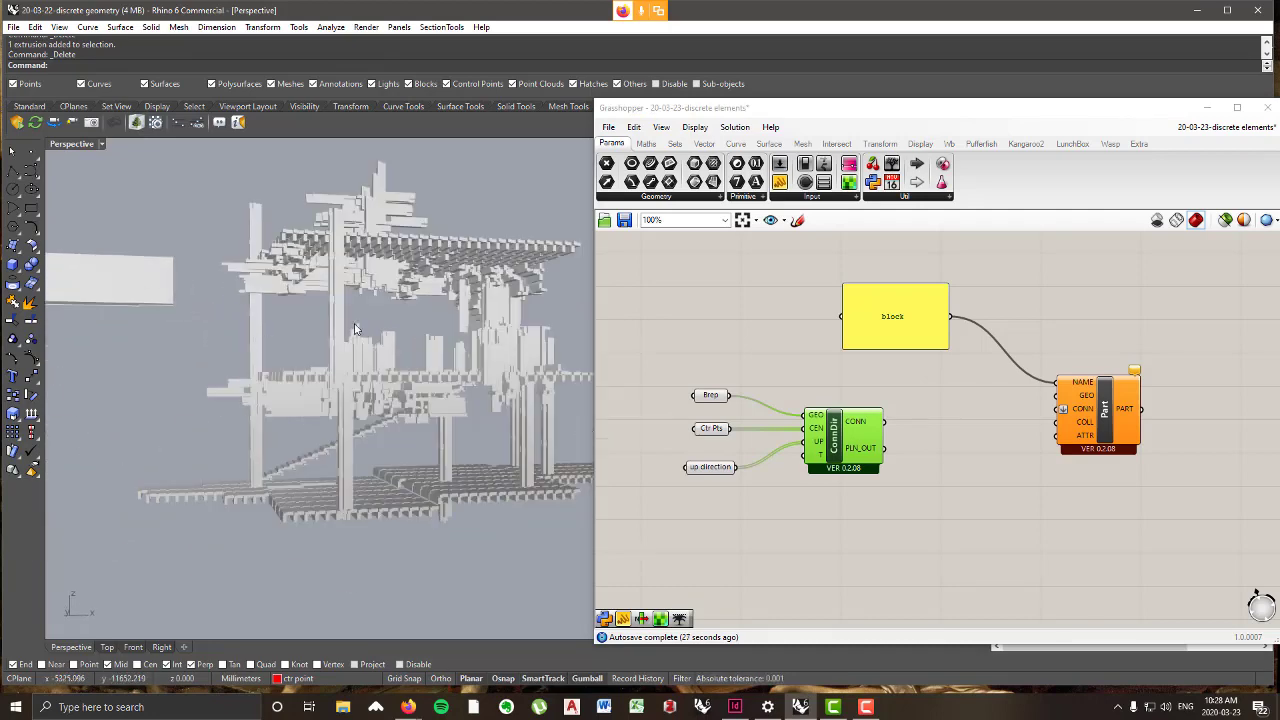
right_drag(503, 286, 487, 291)
scroll(436, 357, up, 9)
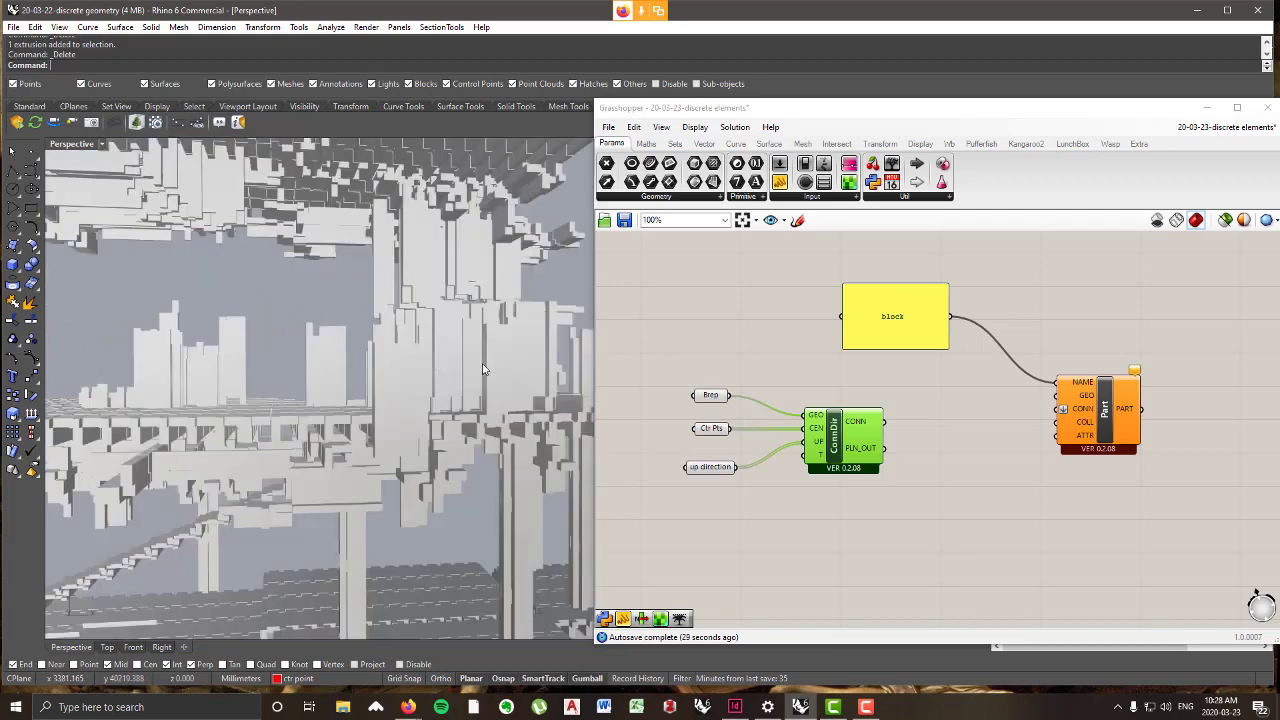
scroll(406, 427, down, 9)
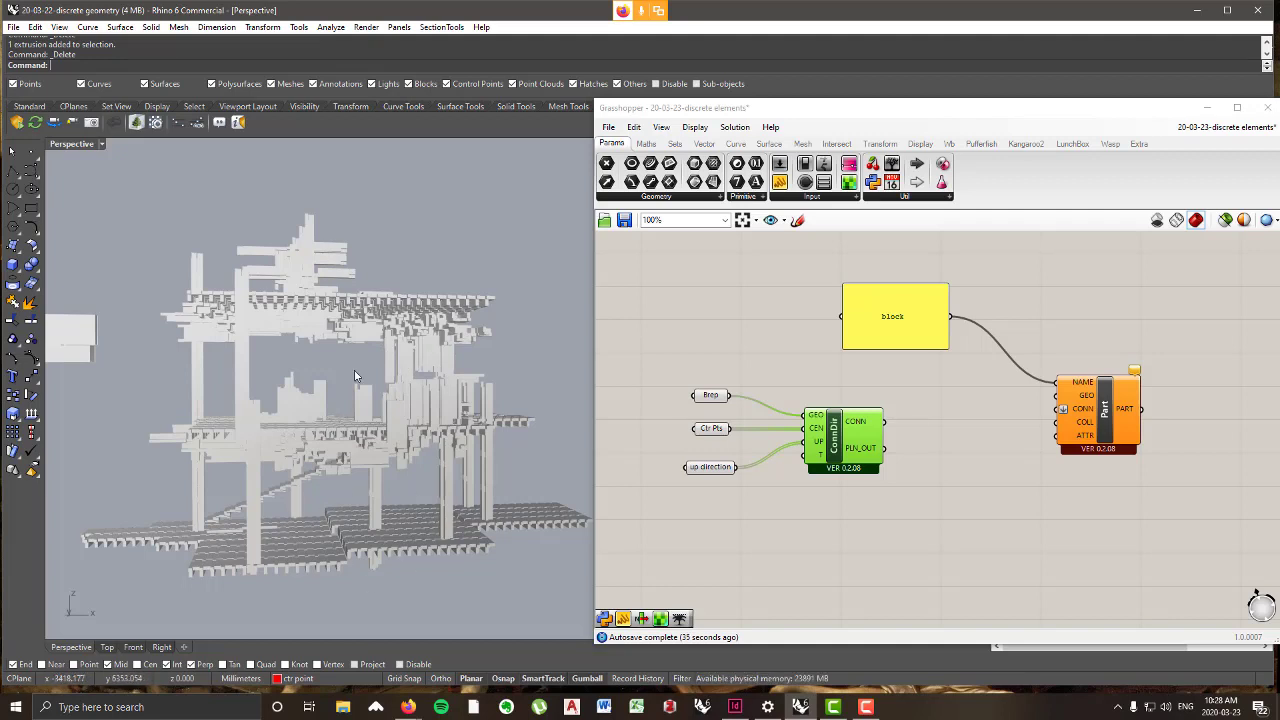
scroll(286, 395, down, 6)
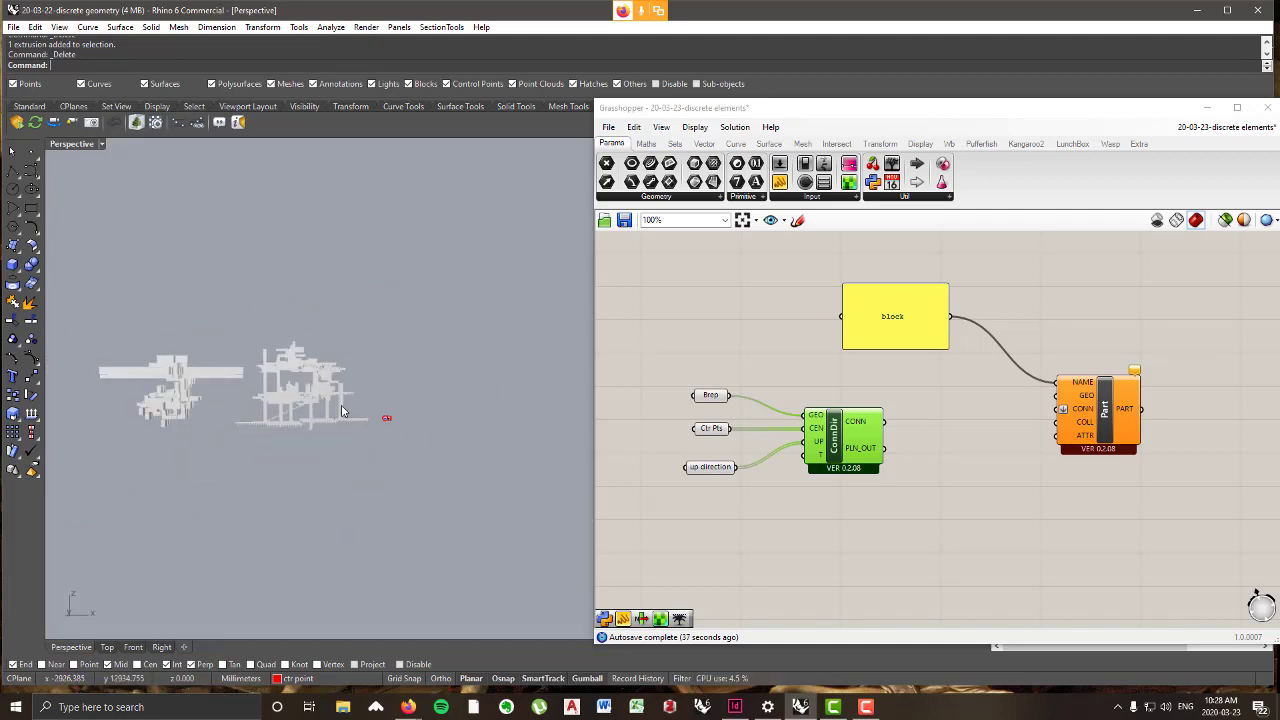
scroll(391, 409, up, 8)
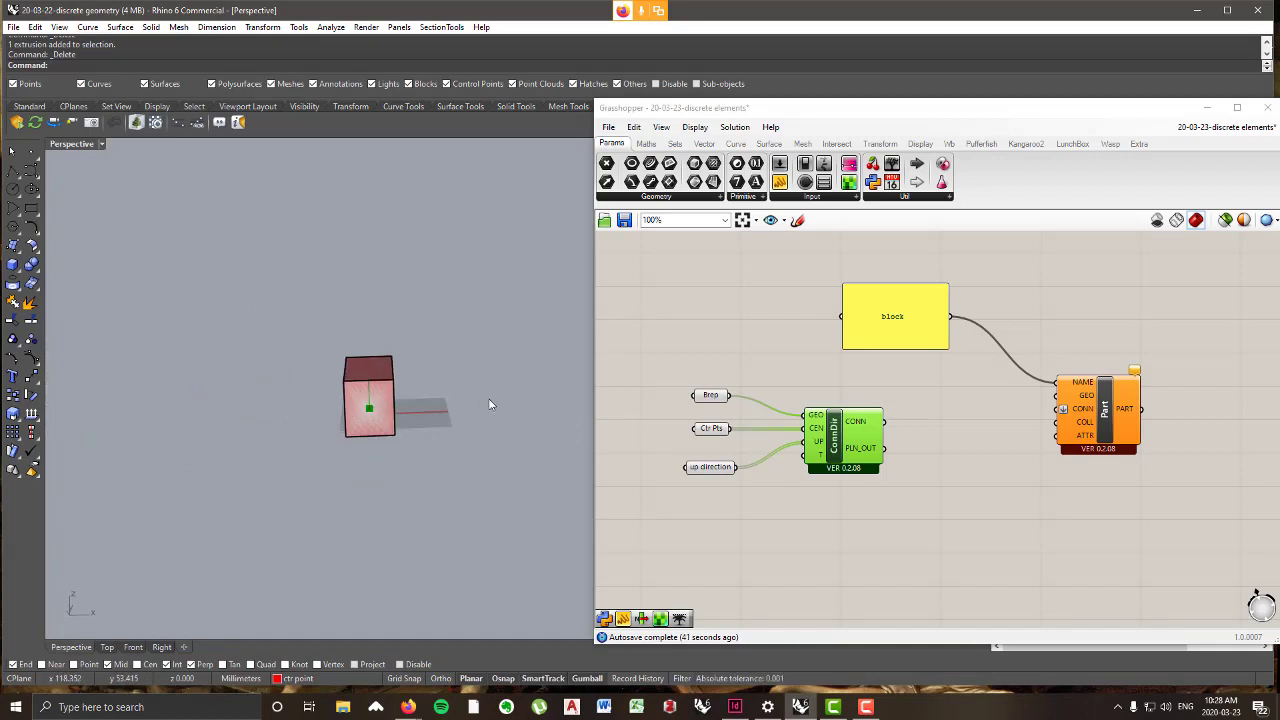
scroll(490, 404, down, 6)
right_drag(490, 404, 597, 412)
scroll(597, 412, up, 1)
scroll(474, 403, down, 5)
scroll(543, 404, up, 4)
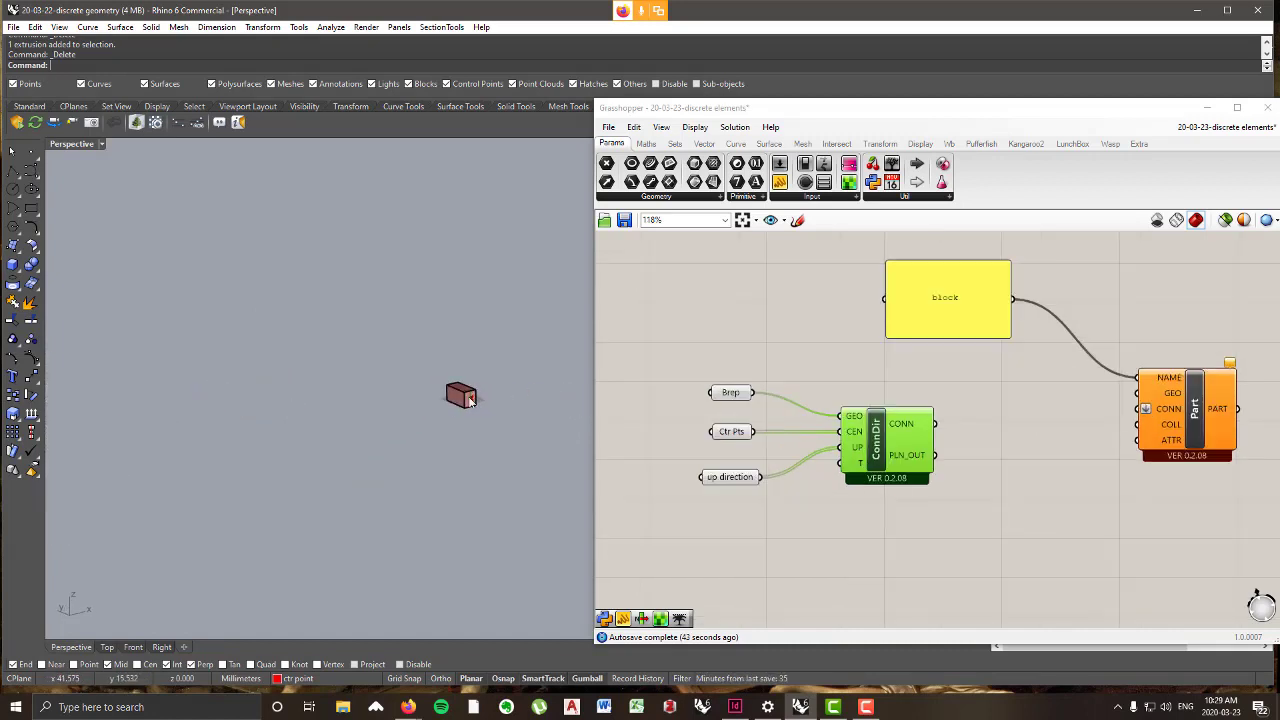
scroll(471, 401, up, 4)
- Add a Mesh Brep component between the ConnDir and Part components, just below the block panel
right_drag(1083, 428, 1036, 401)
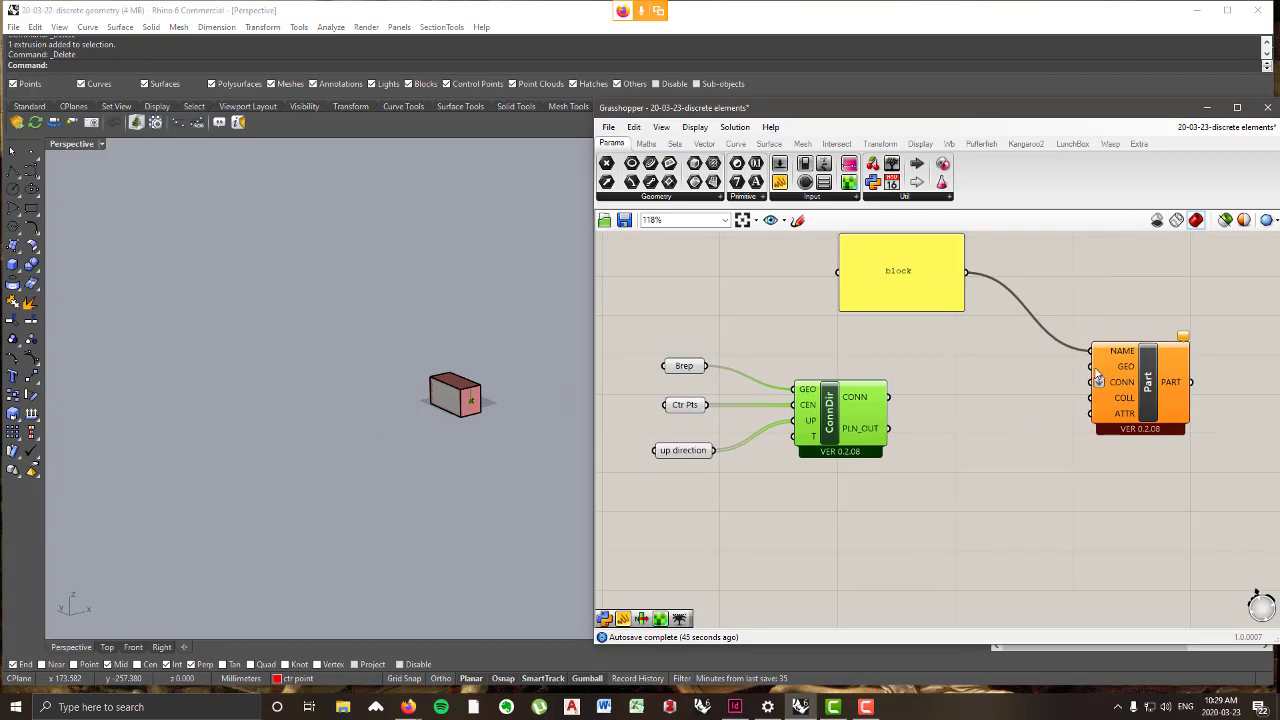
mouse_move(1124, 373)
click(805, 144)
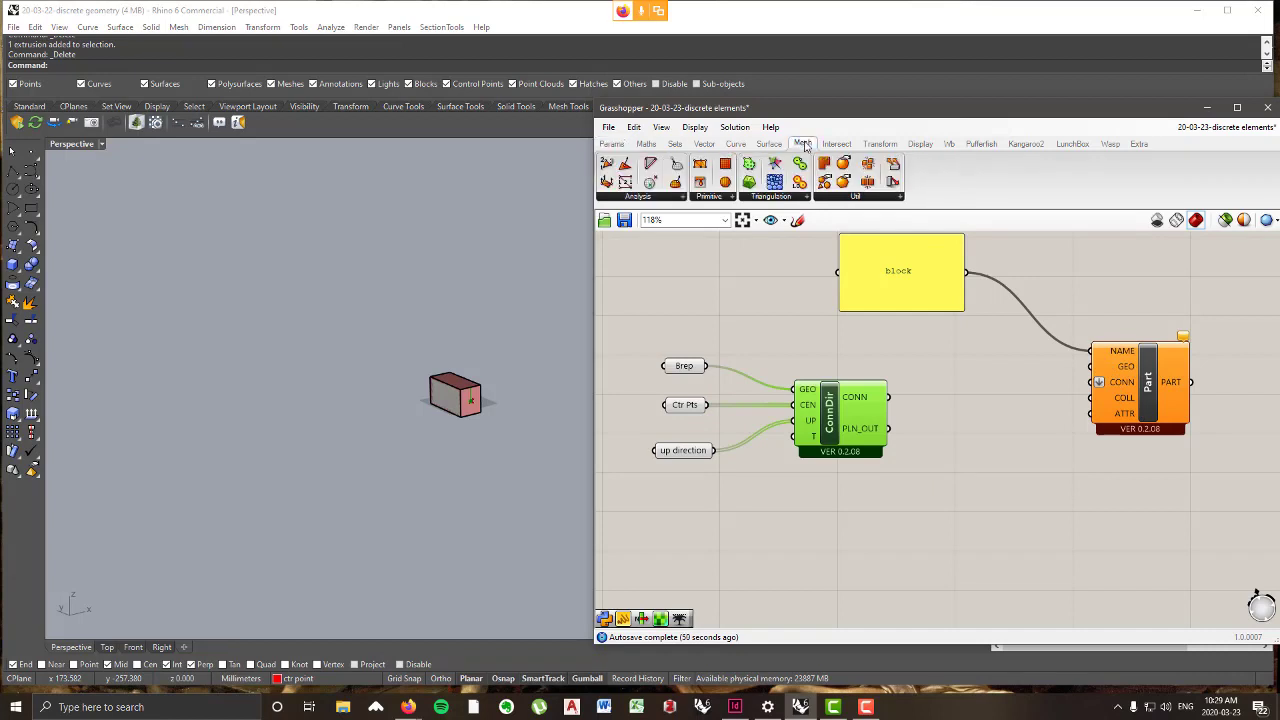
click(858, 196)
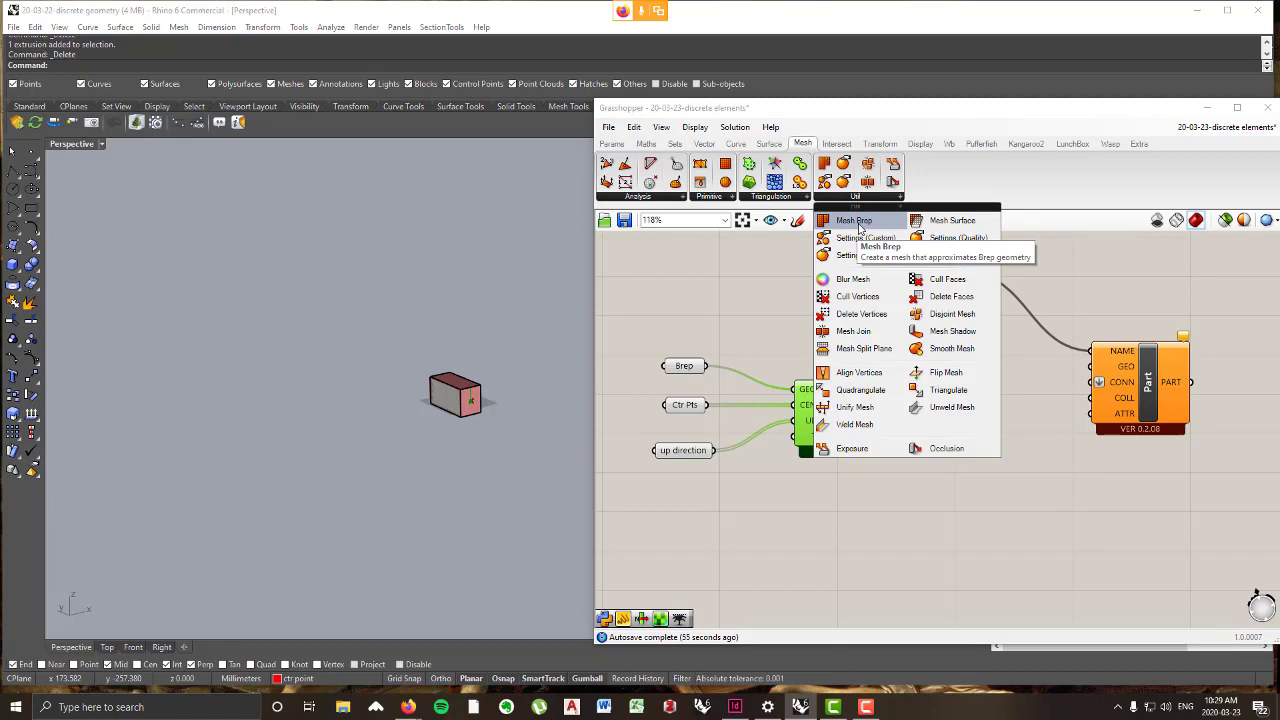
click(866, 228)
click(998, 383)
drag(990, 381, 957, 362)
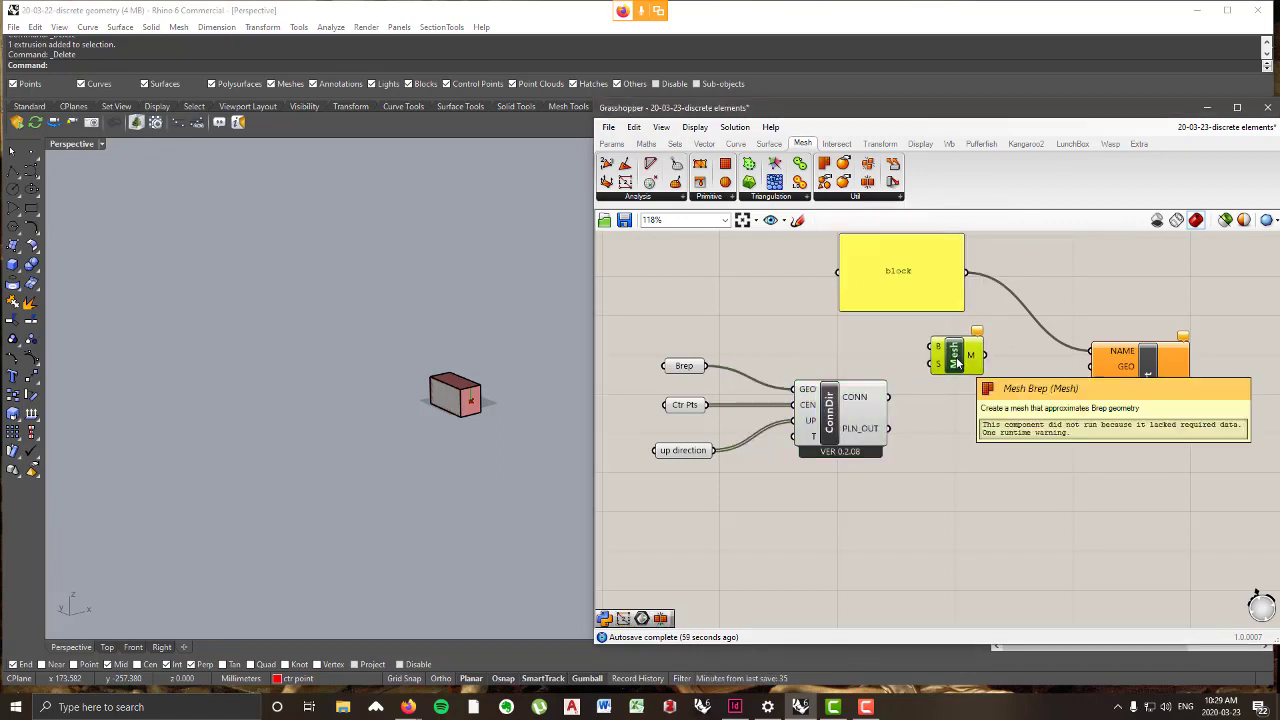
- Connect the Brep parameter to the Mesh Brep component's B input and its M output to the Part component's GEO input
click(860, 198)
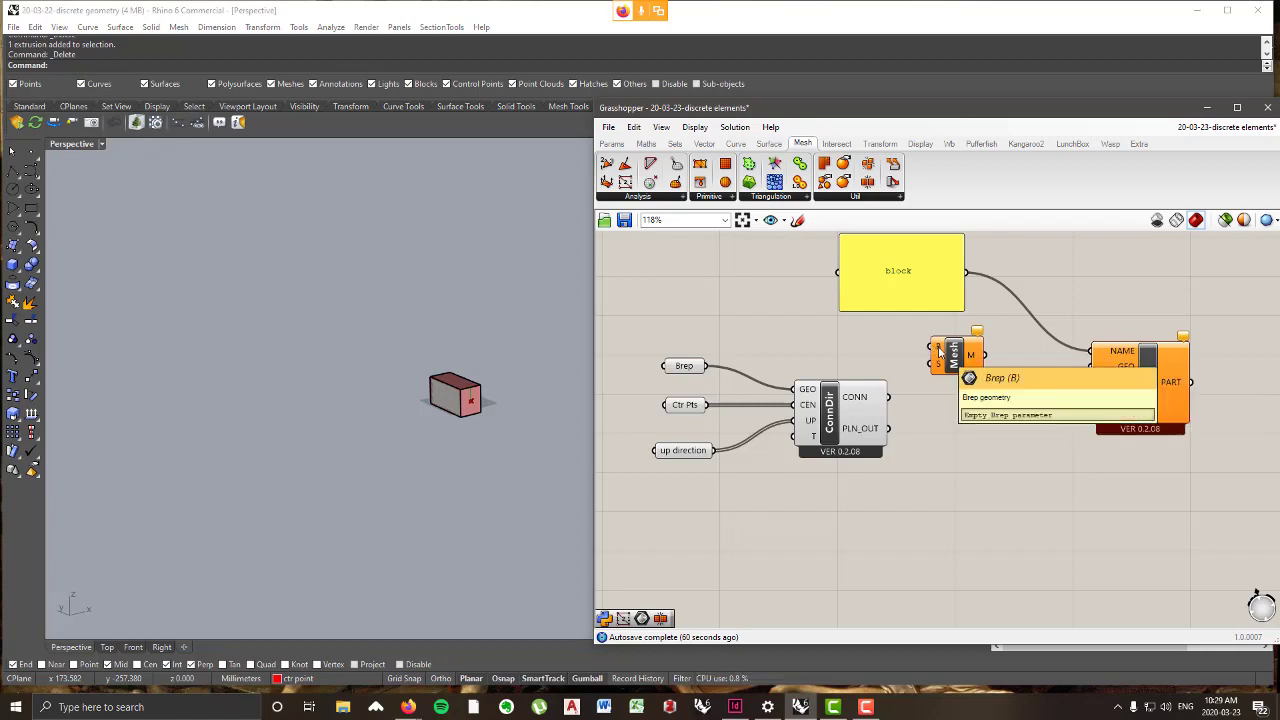
drag(691, 368, 932, 347)
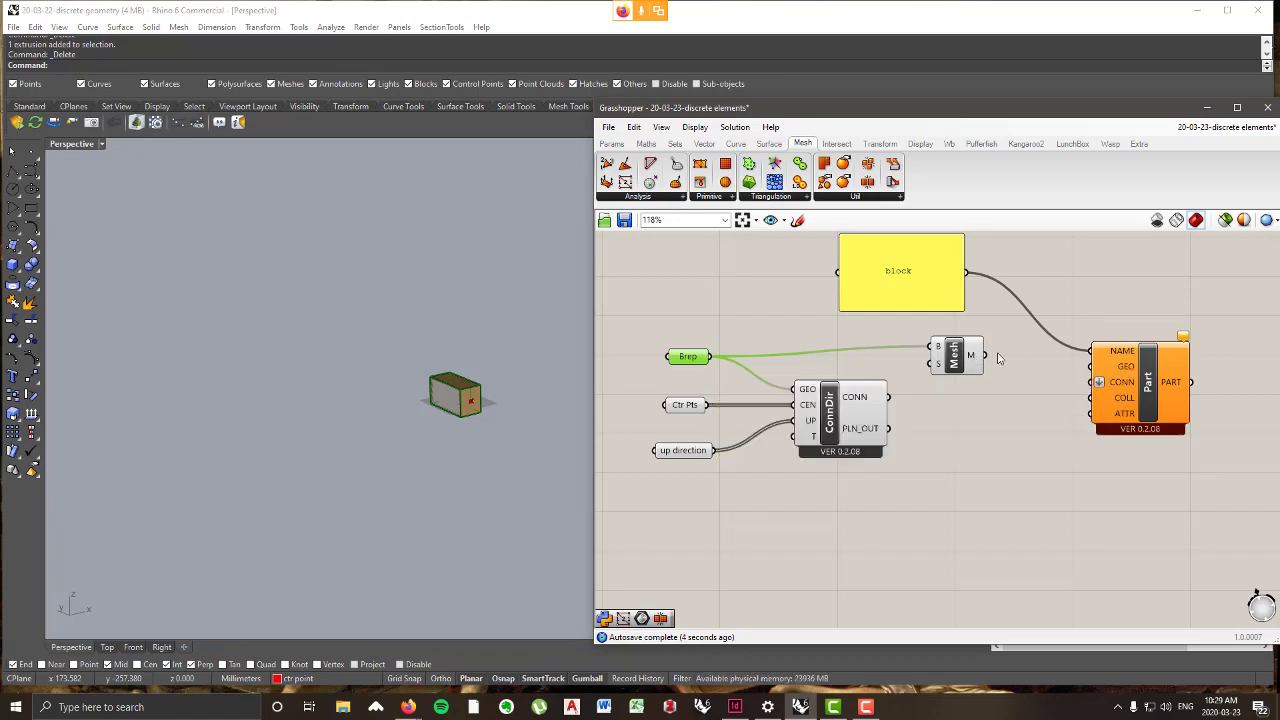
drag(975, 356, 1122, 372)
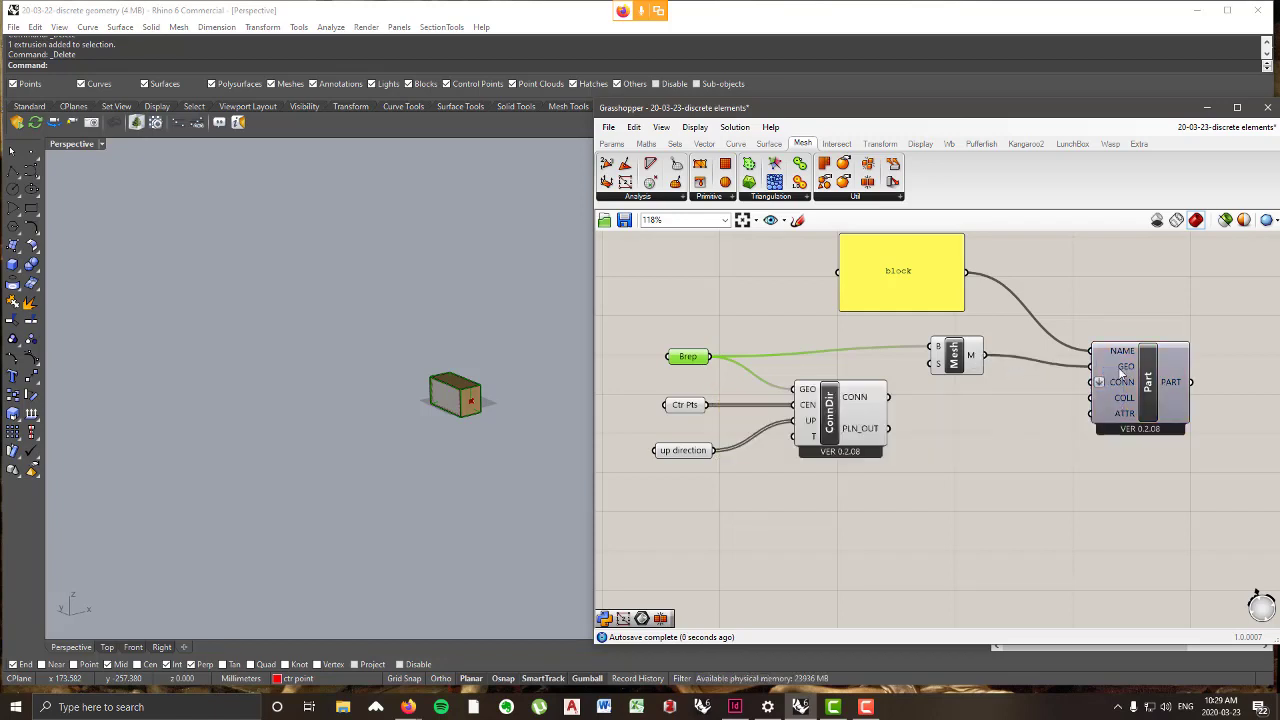
- Move the ConnDir component with its three input parameters away from the Part component, below the mesh wire, and shift Mesh Brep closer to Part
drag(826, 530, 656, 381)
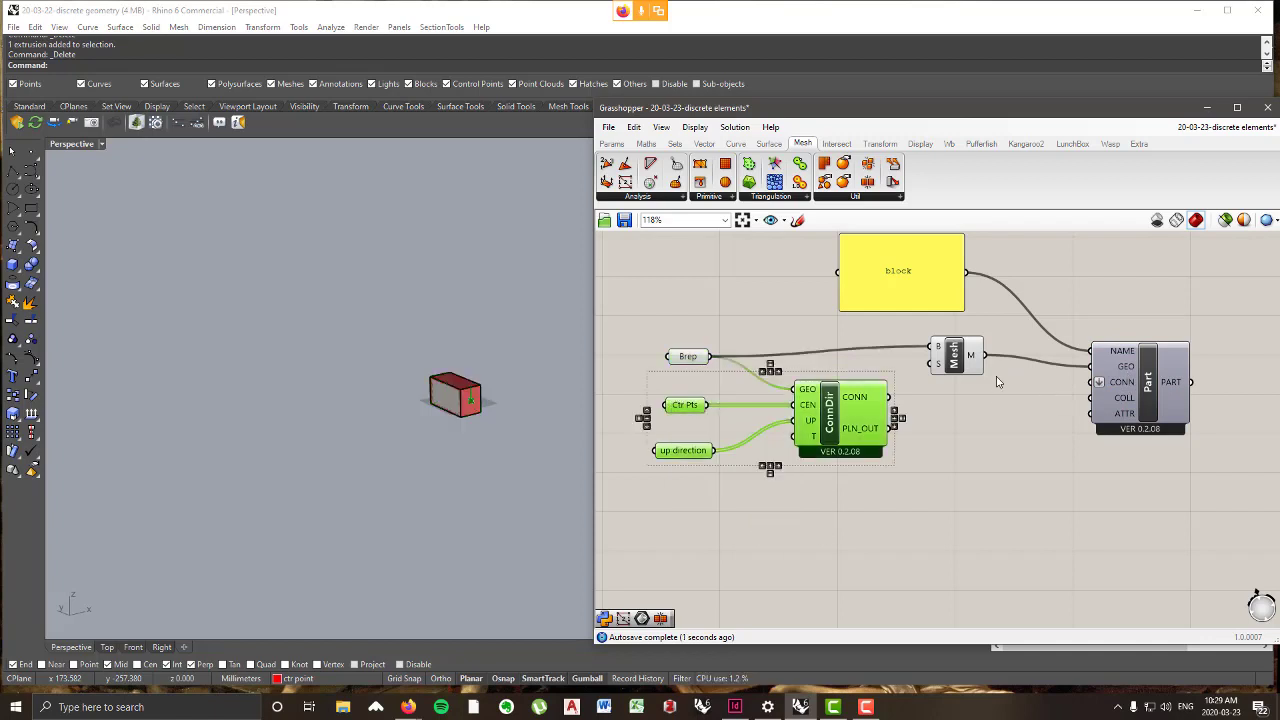
scroll(1125, 335, down, 3)
right_drag(1125, 335, 1127, 329)
drag(960, 427, 812, 307)
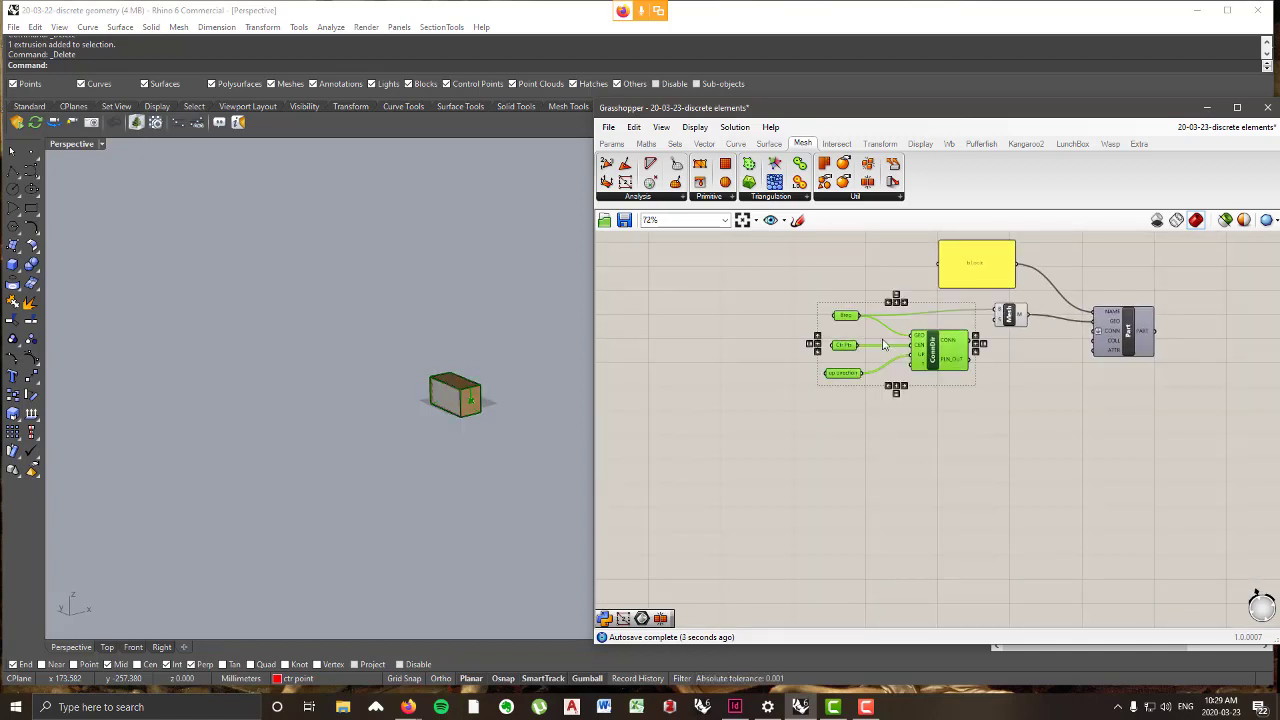
drag(945, 363, 860, 420)
click(992, 426)
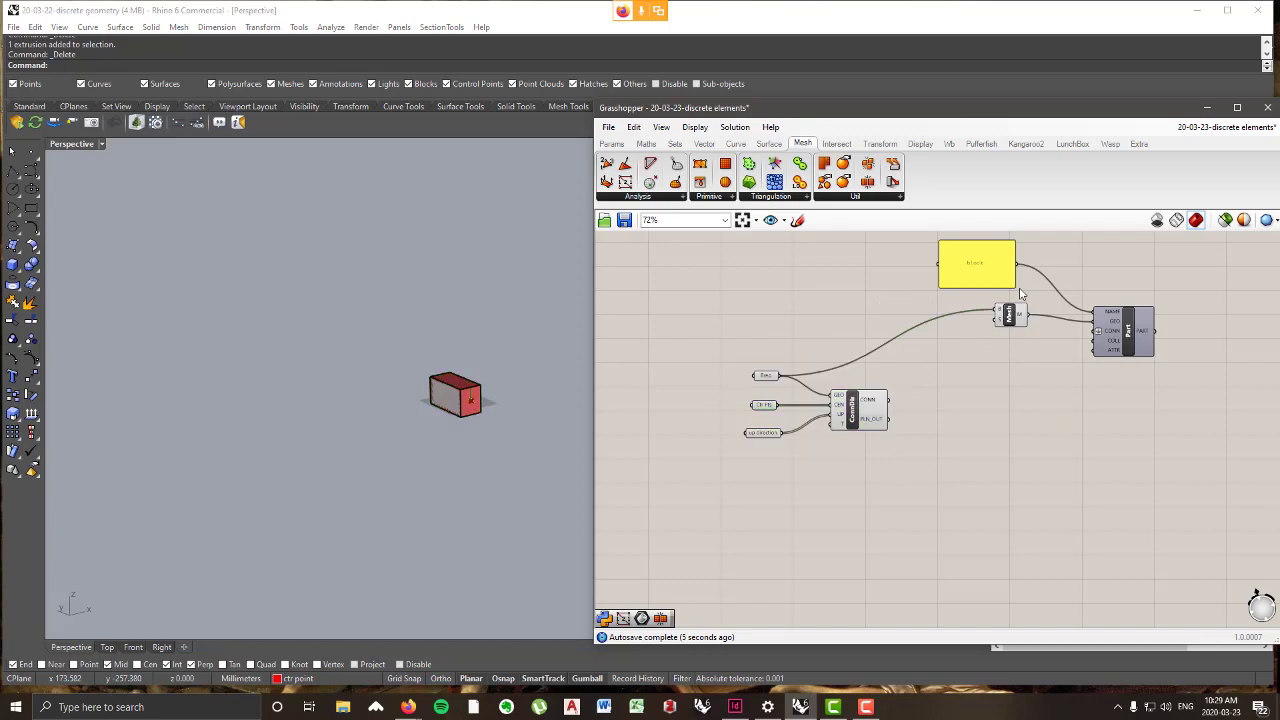
scroll(1025, 301, up, 2)
drag(1010, 338, 1018, 338)
mouse_move(1145, 347)
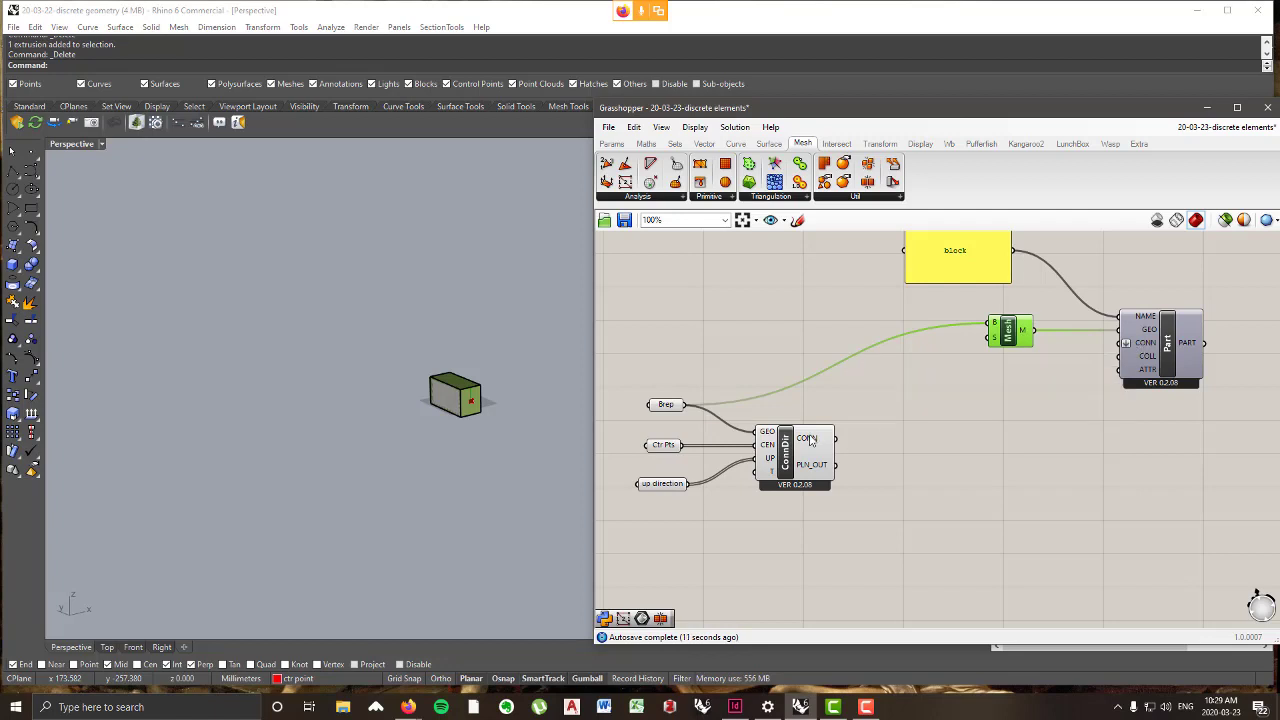
mouse_move(810, 440)
drag(1008, 341, 1056, 342)
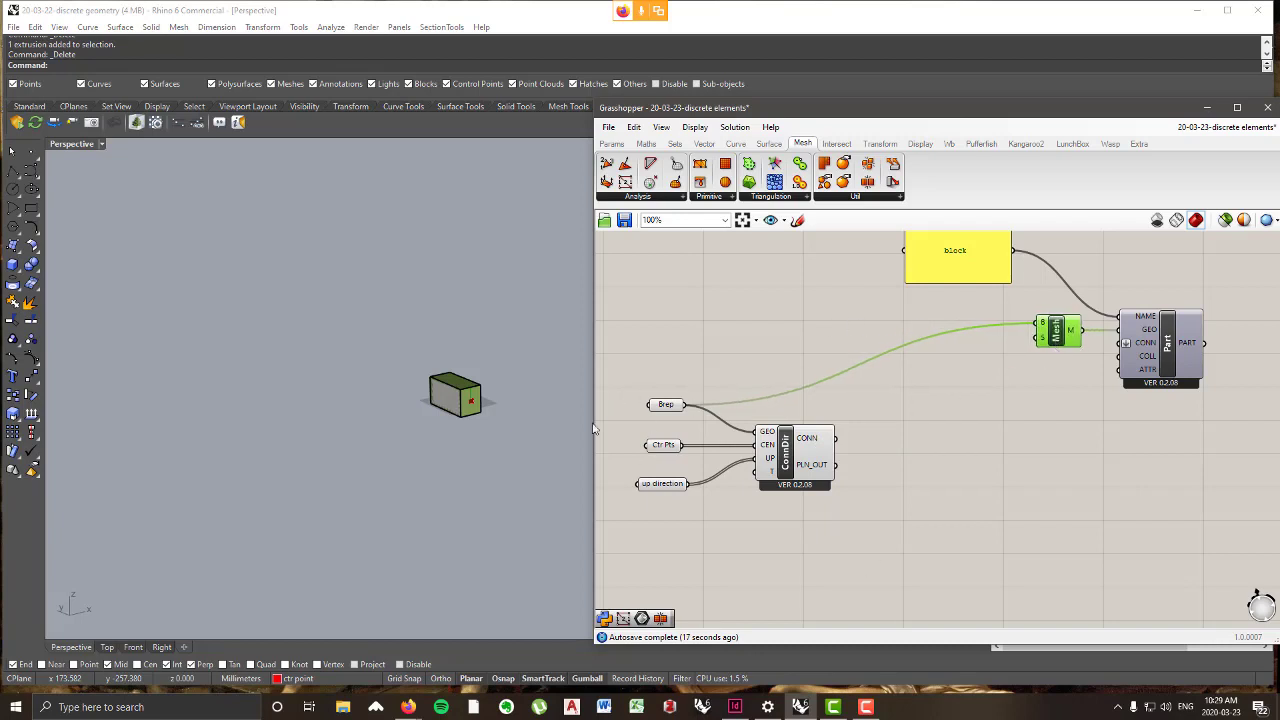
- Add a Merge component beside the ConnDir component's outputs
right_drag(513, 404, 511, 430)
scroll(526, 462, up, 3)
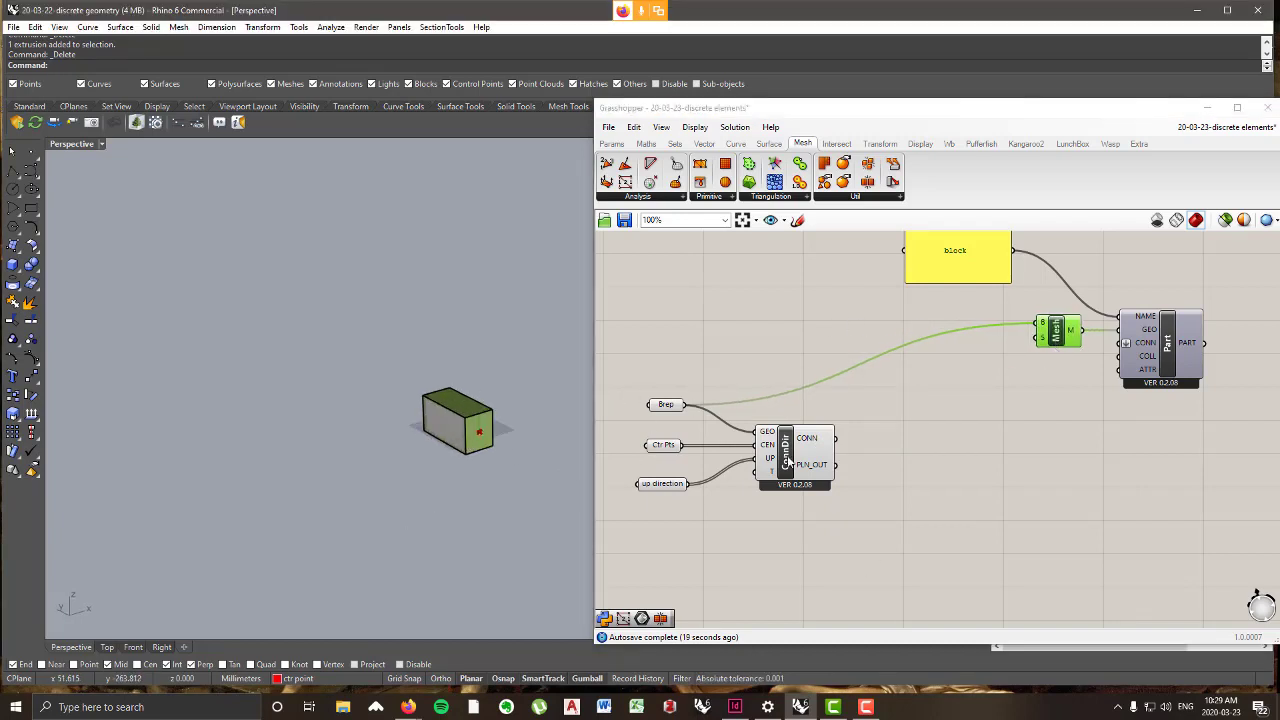
mouse_move(829, 443)
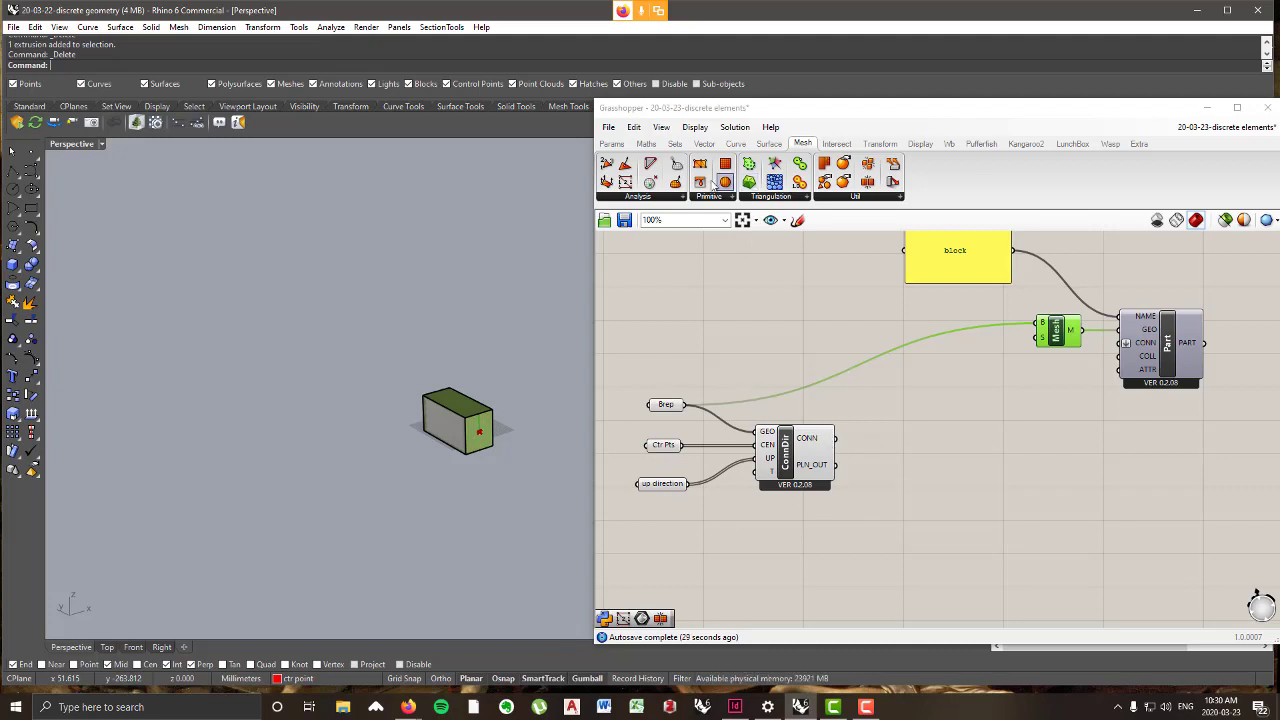
click(677, 144)
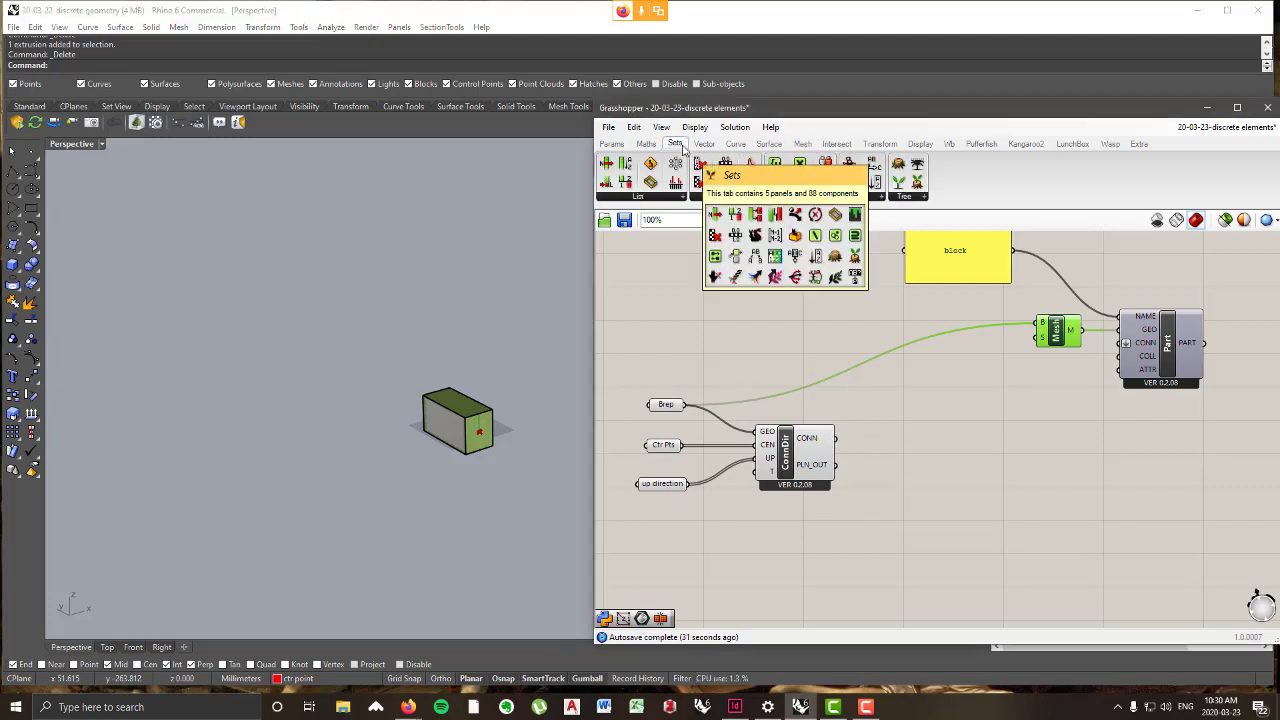
click(906, 197)
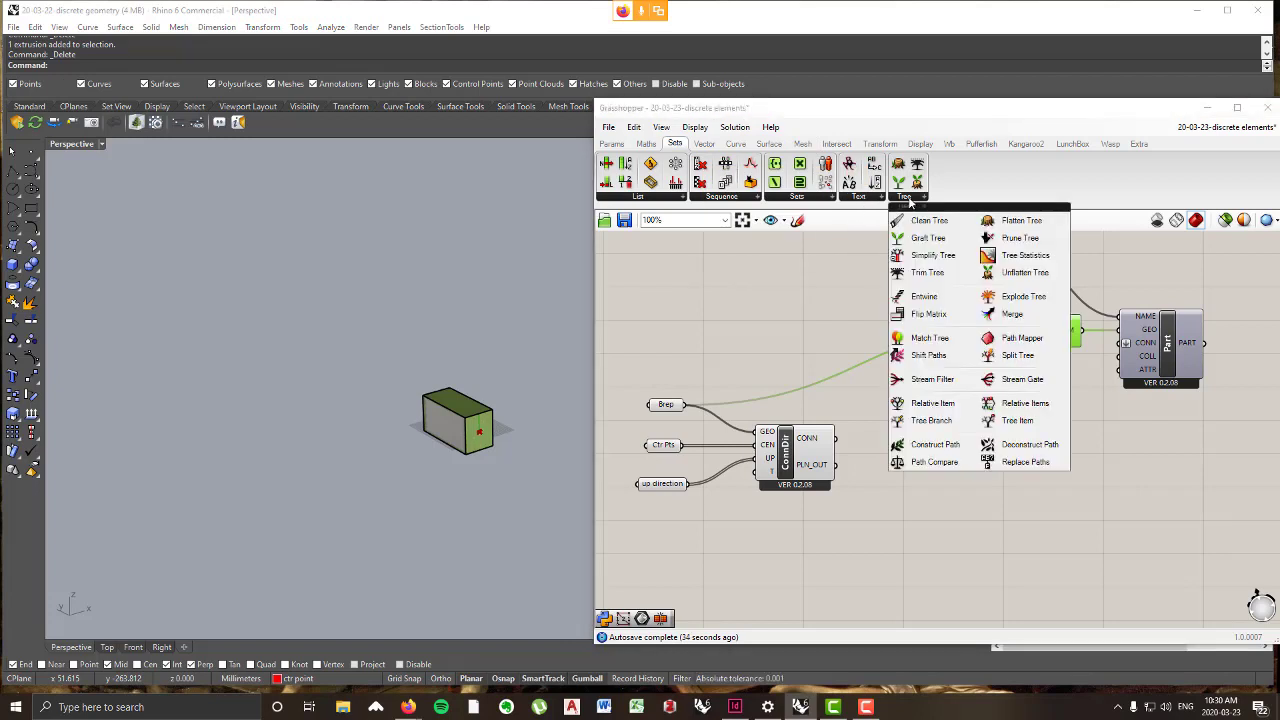
click(1006, 318)
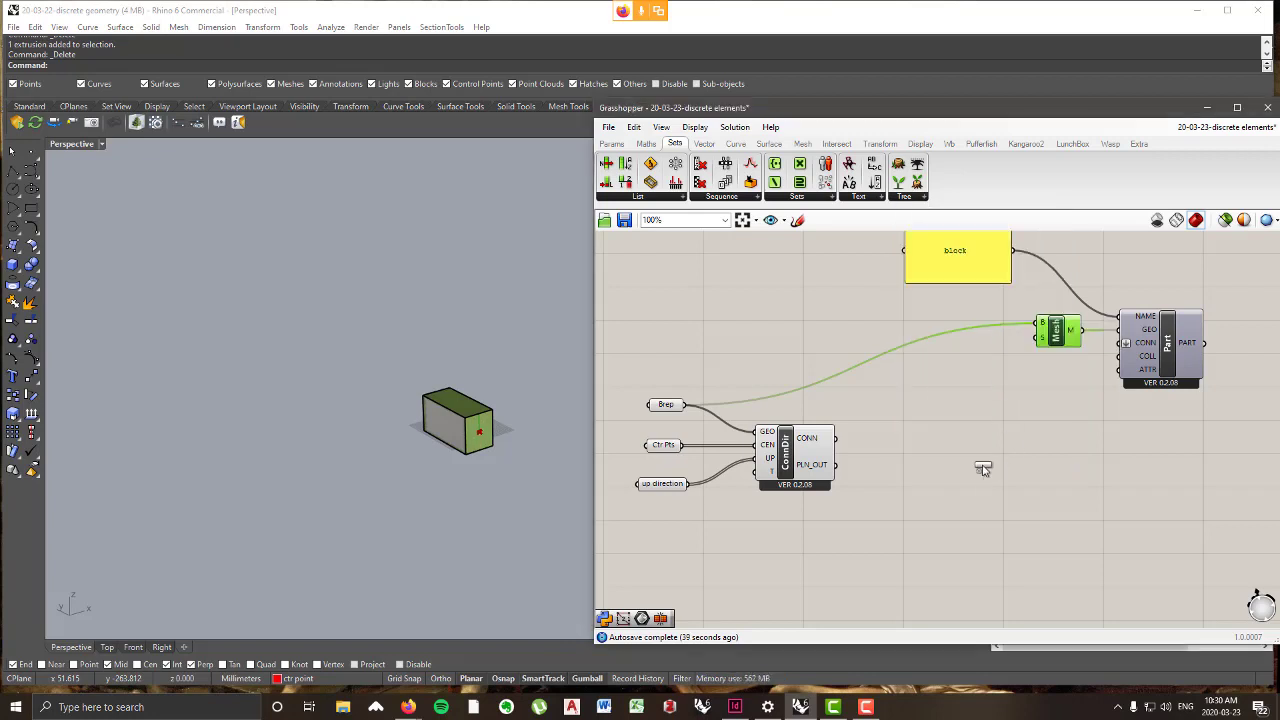
click(957, 468)
scroll(826, 440, up, 1)
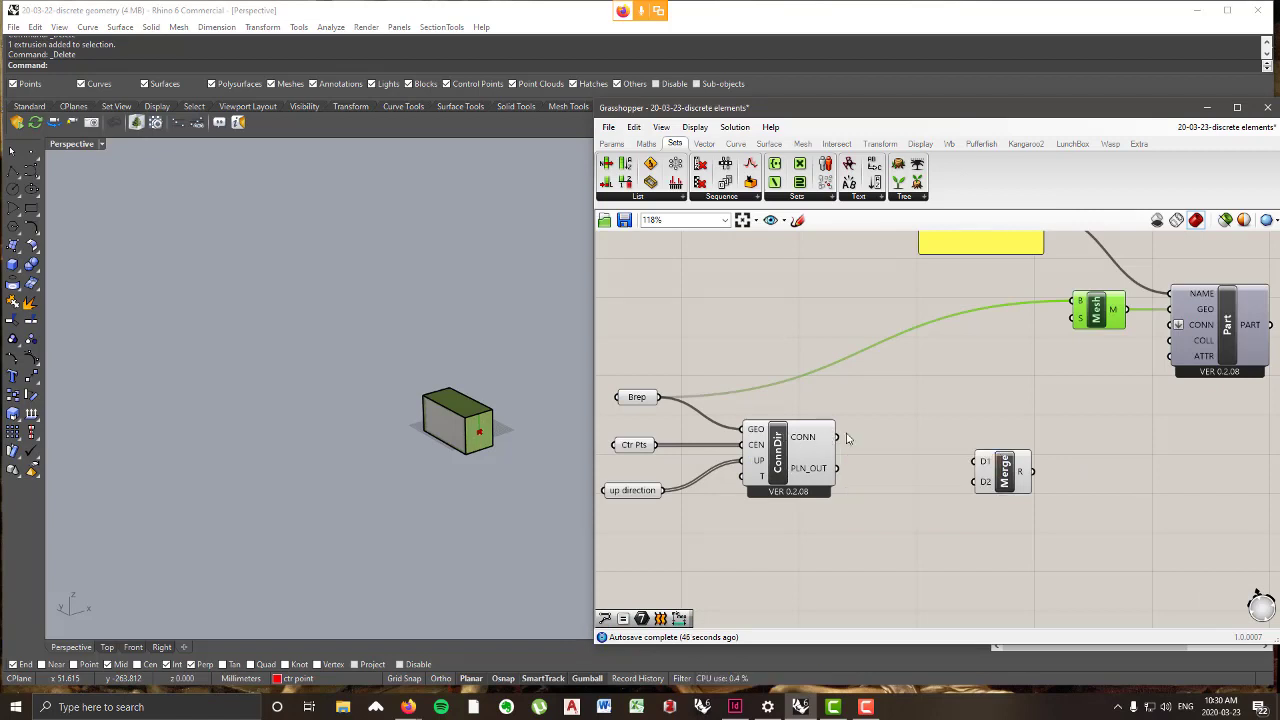
- Connect ConnDir's CONN output to the Merge component's D1 input and check the connections listed at its input and result
drag(834, 438, 977, 462)
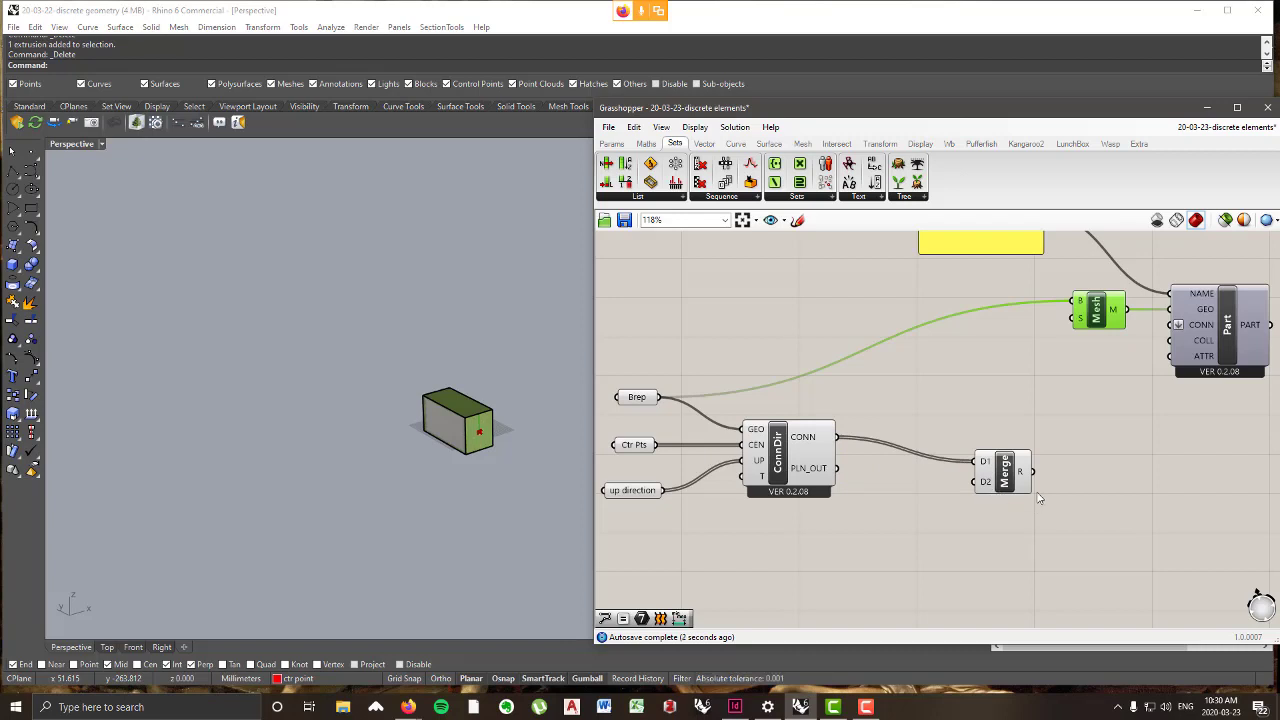
scroll(1025, 480, up, 3)
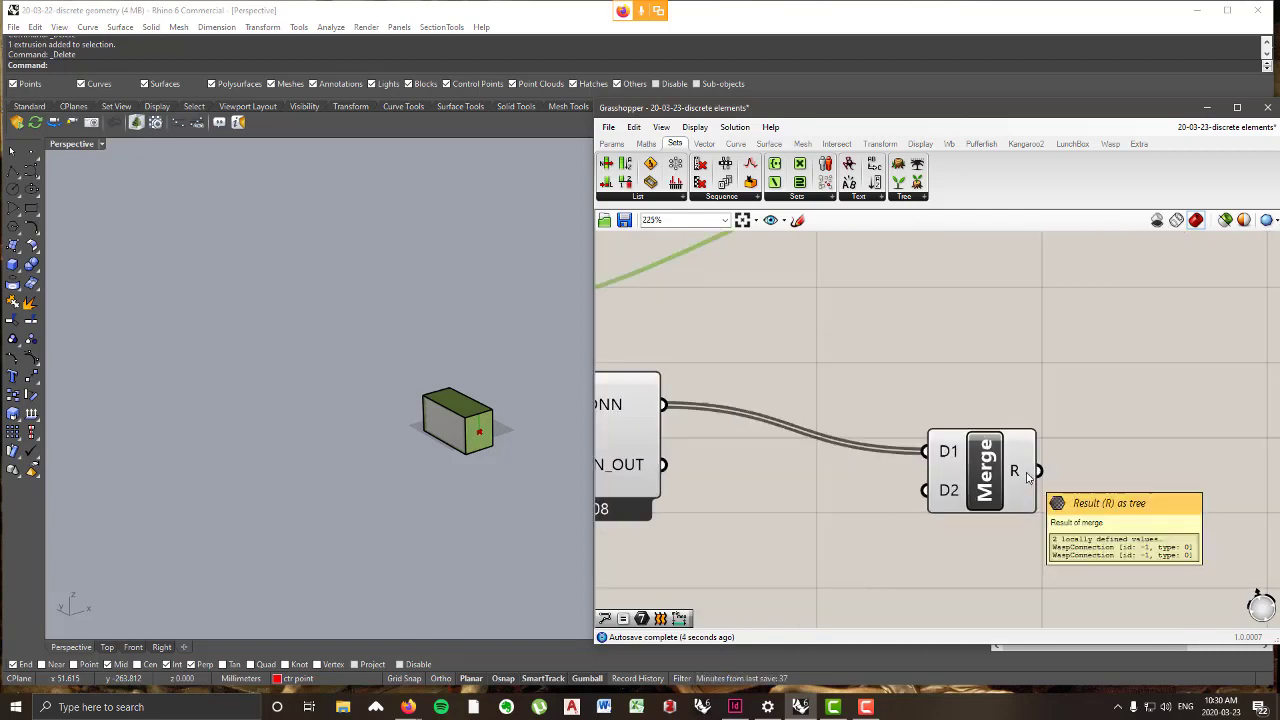
mouse_move(937, 460)
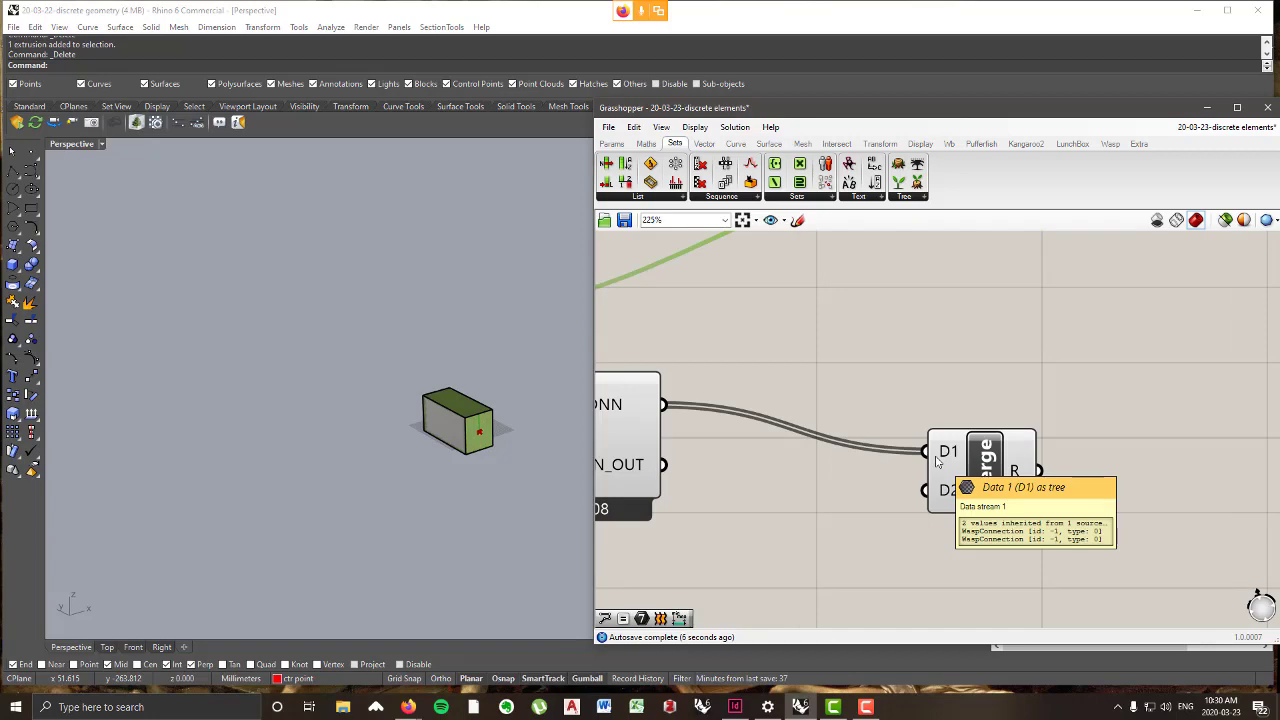
scroll(797, 413, down, 3)
scroll(972, 466, up, 3)
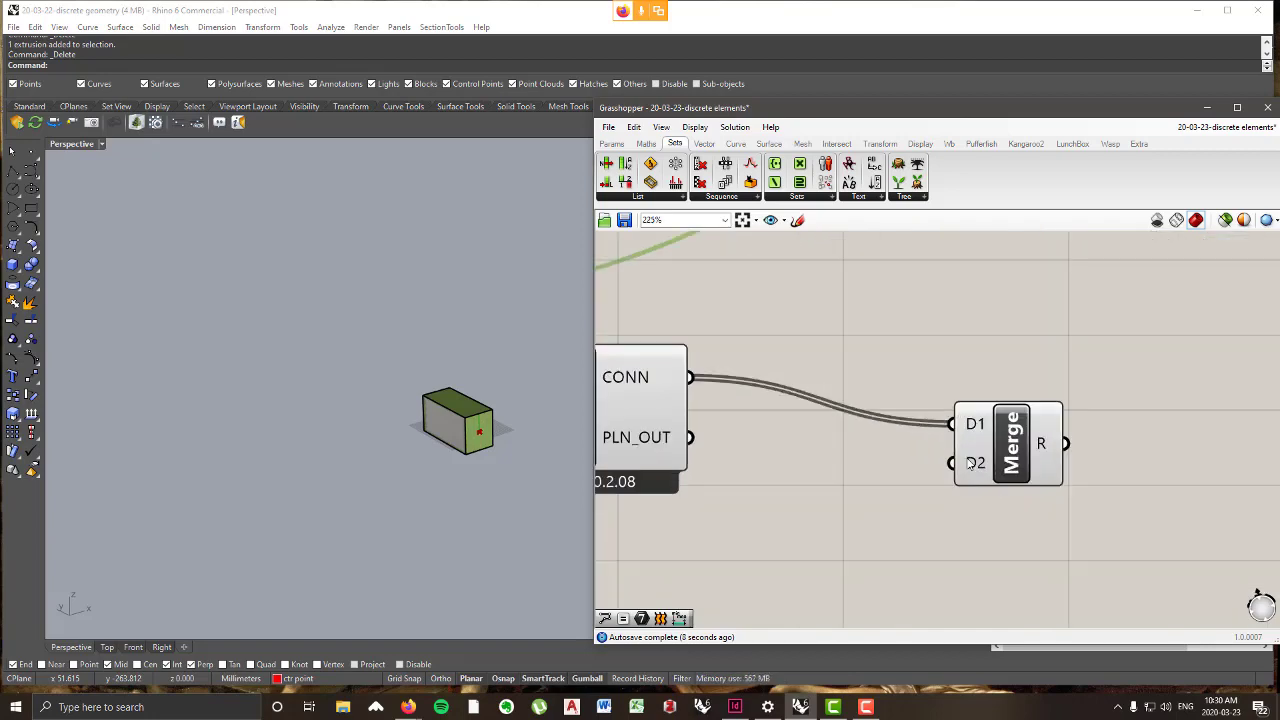
scroll(970, 463, down, 6)
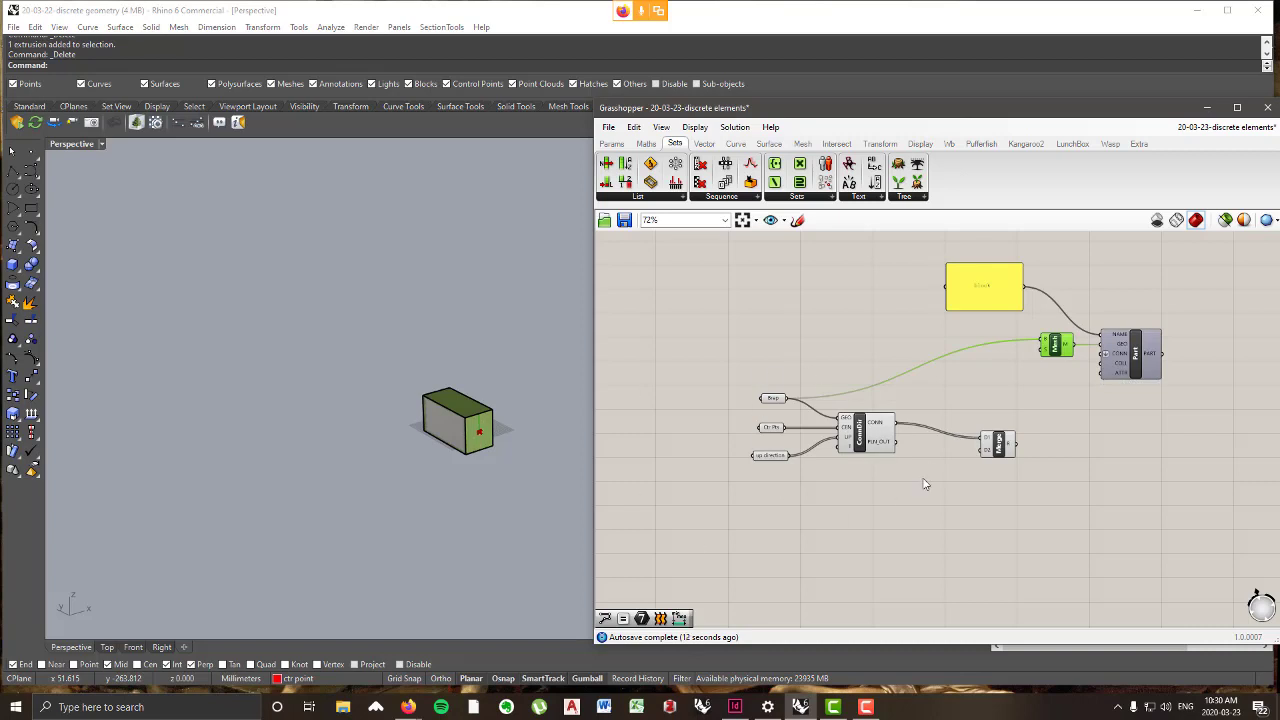
scroll(940, 512, up, 3)
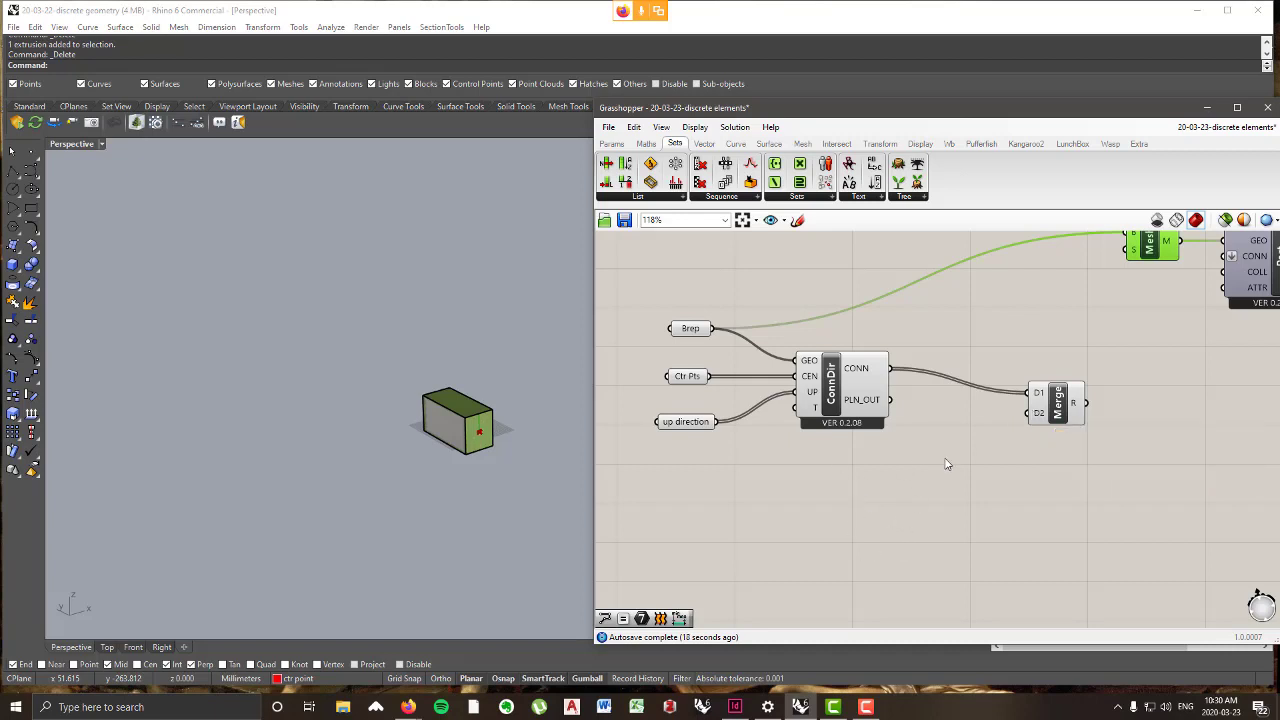
- Move the Merge component closer to ConnDir, connect its R output to Part's CONN input, and read the optional COLL input's description
right_drag(1075, 411, 1011, 486)
scroll(1012, 491, down, 1)
drag(1012, 492, 977, 492)
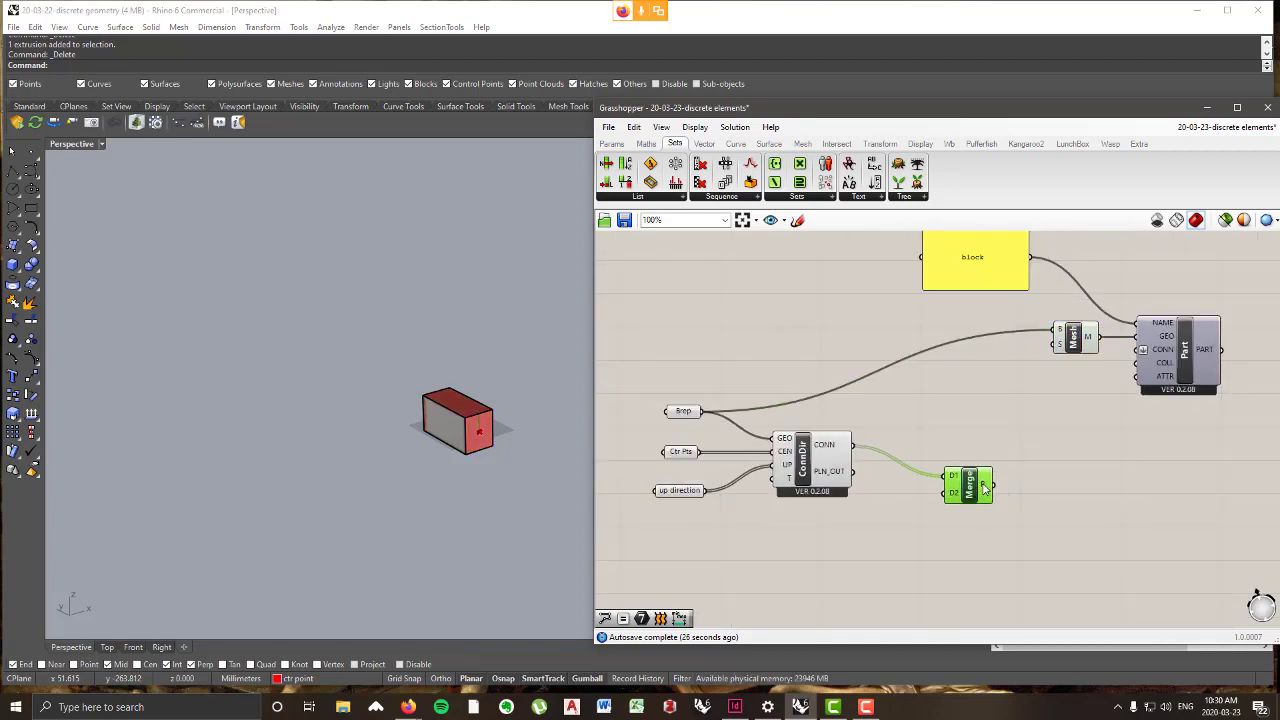
mouse_move(984, 487)
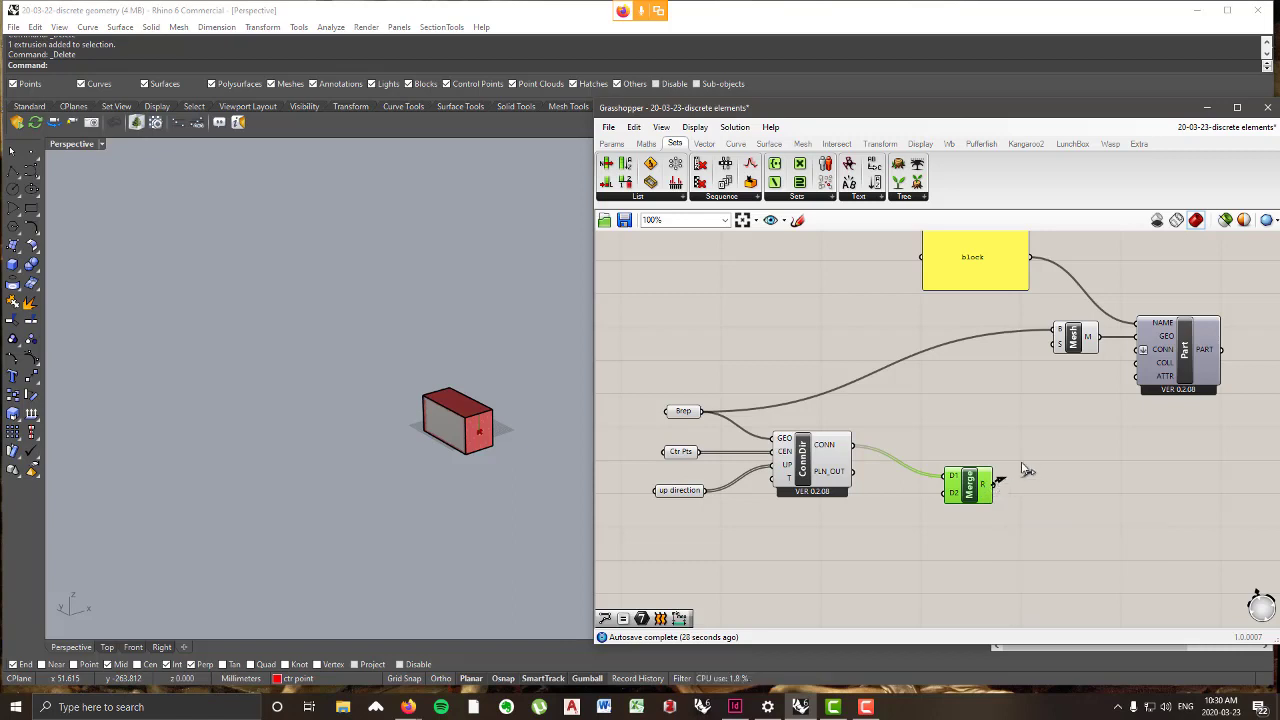
drag(986, 487, 1141, 356)
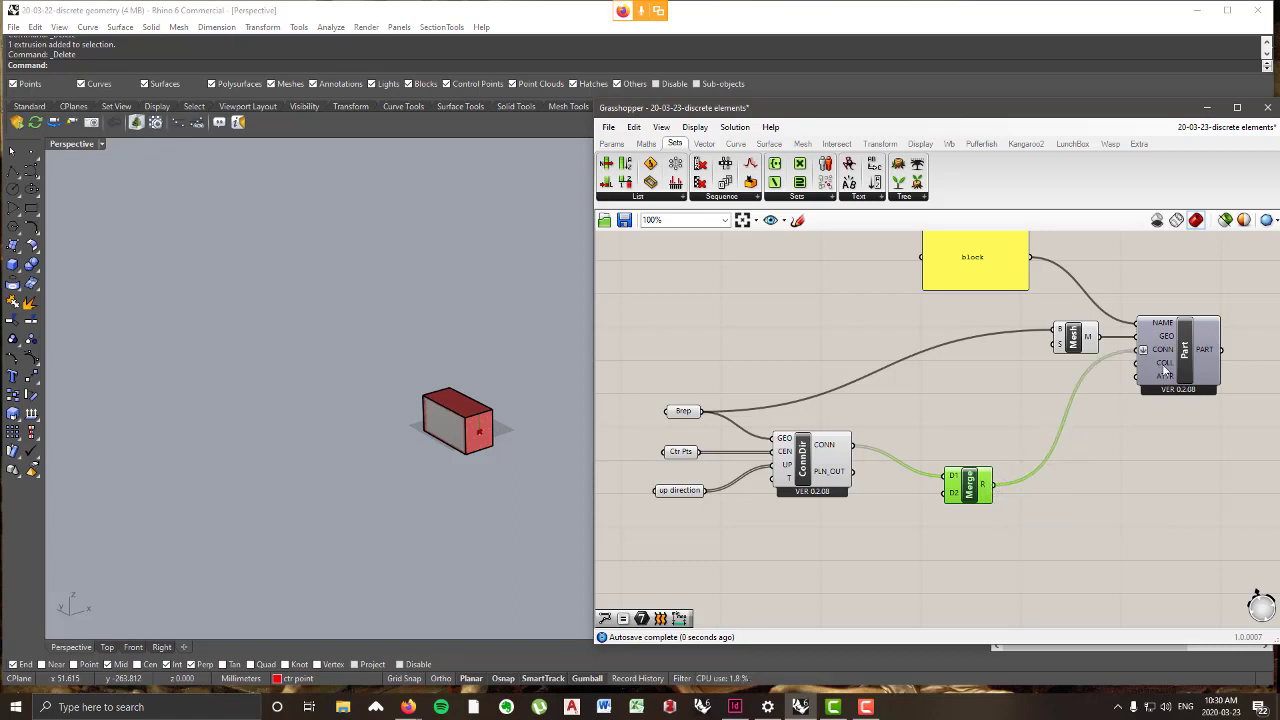
mouse_move(1153, 369)
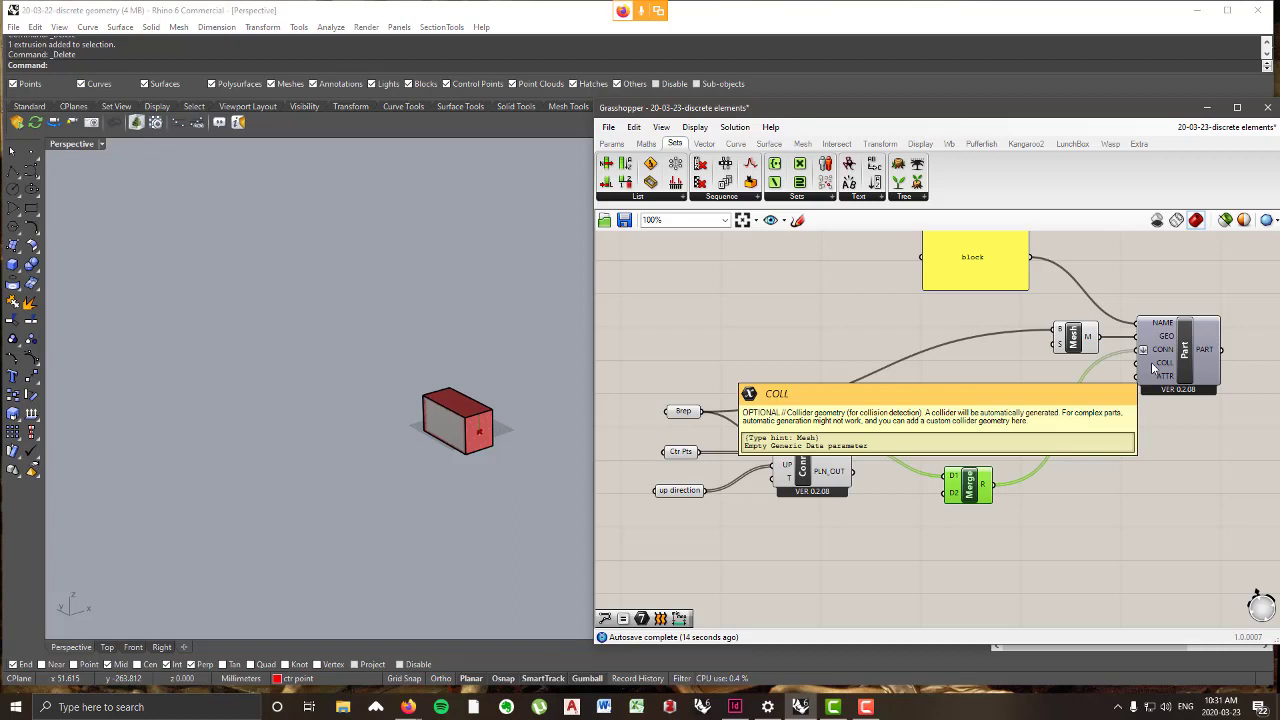
- Copy the box upward so the copy overlaps the original as a collision example, and delete the copy
click(457, 420)
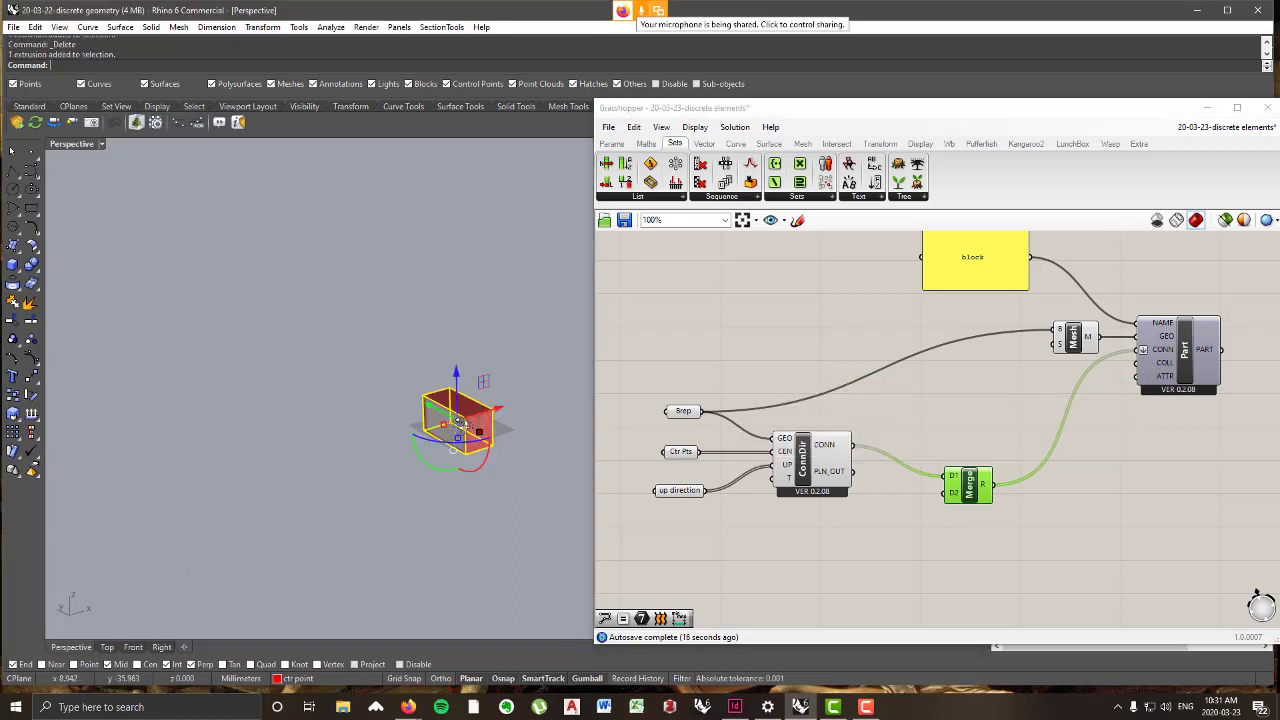
drag(408, 345, 415, 314)
key(Escape)
scroll(538, 378, up, 3)
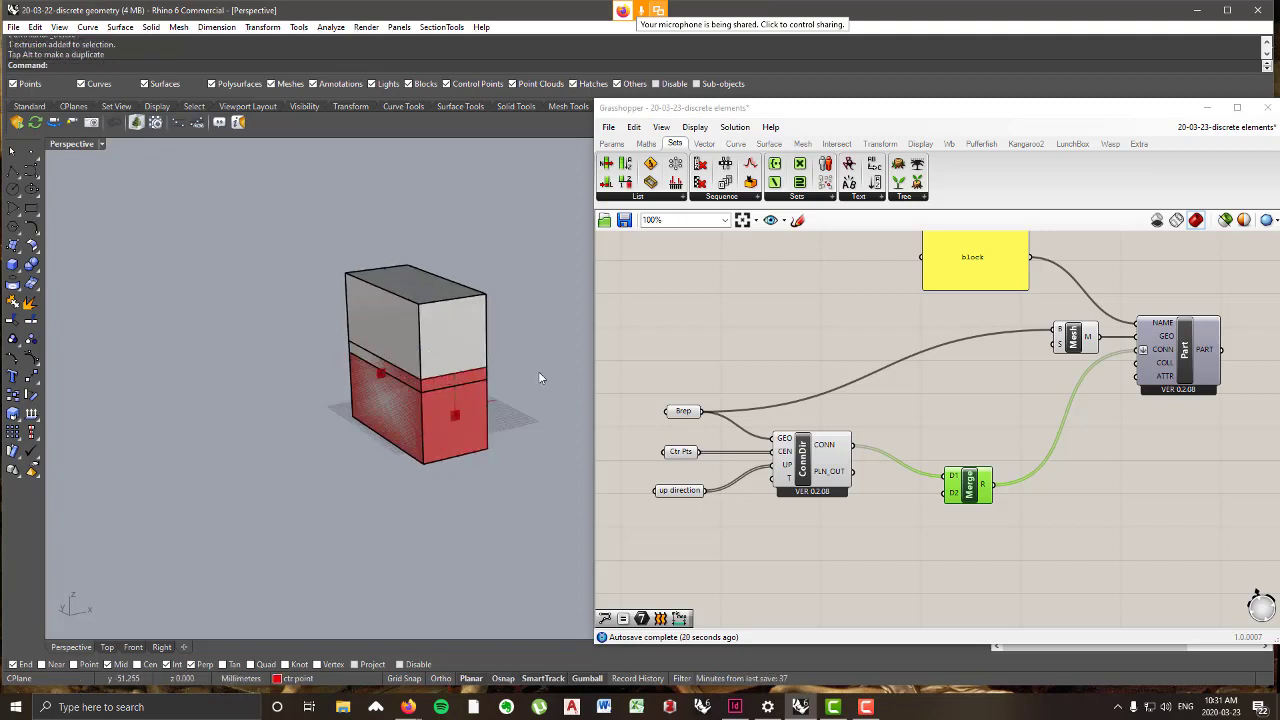
click(465, 316)
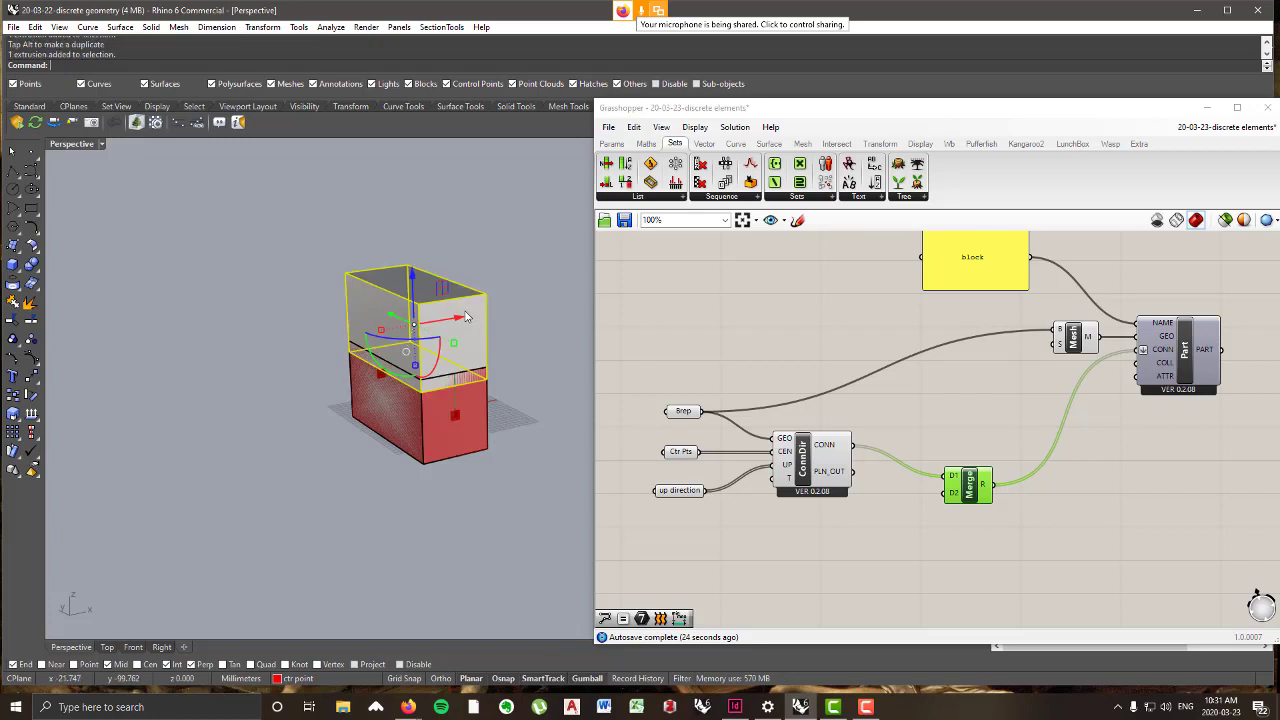
key(Delete)
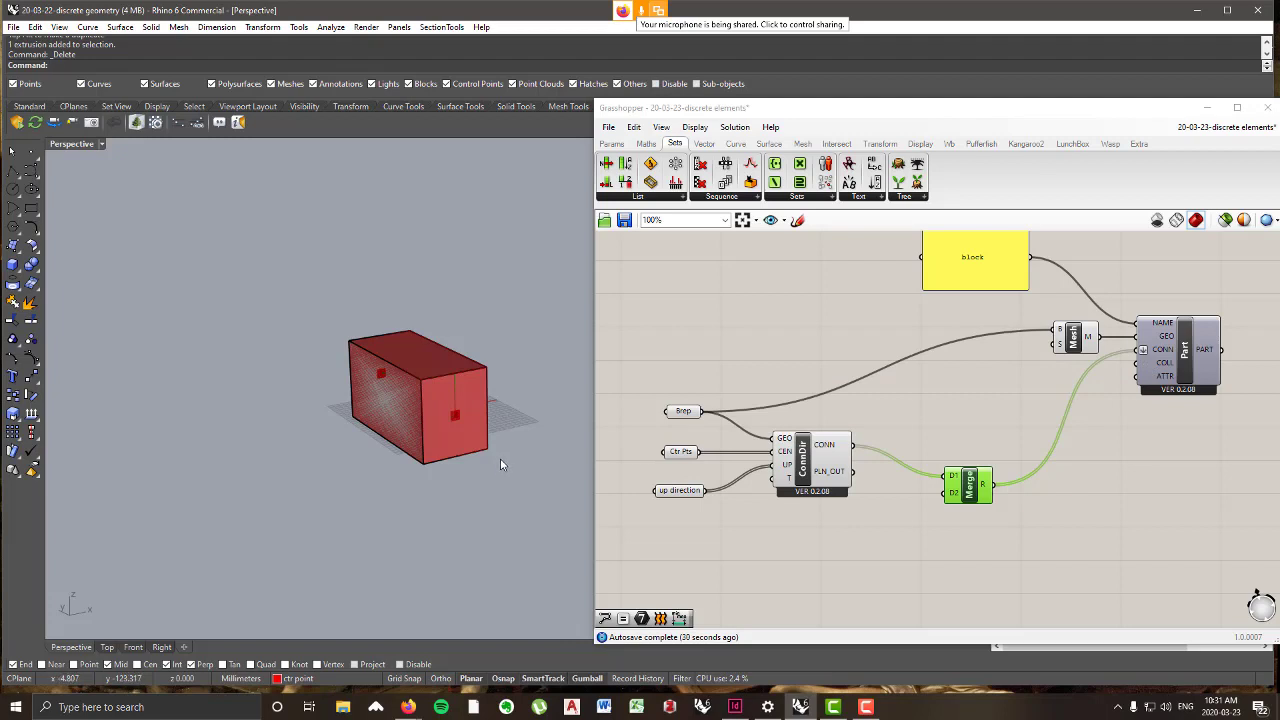
- Select the original box and examine its connection points up close, along with the overall Part definition
click(418, 421)
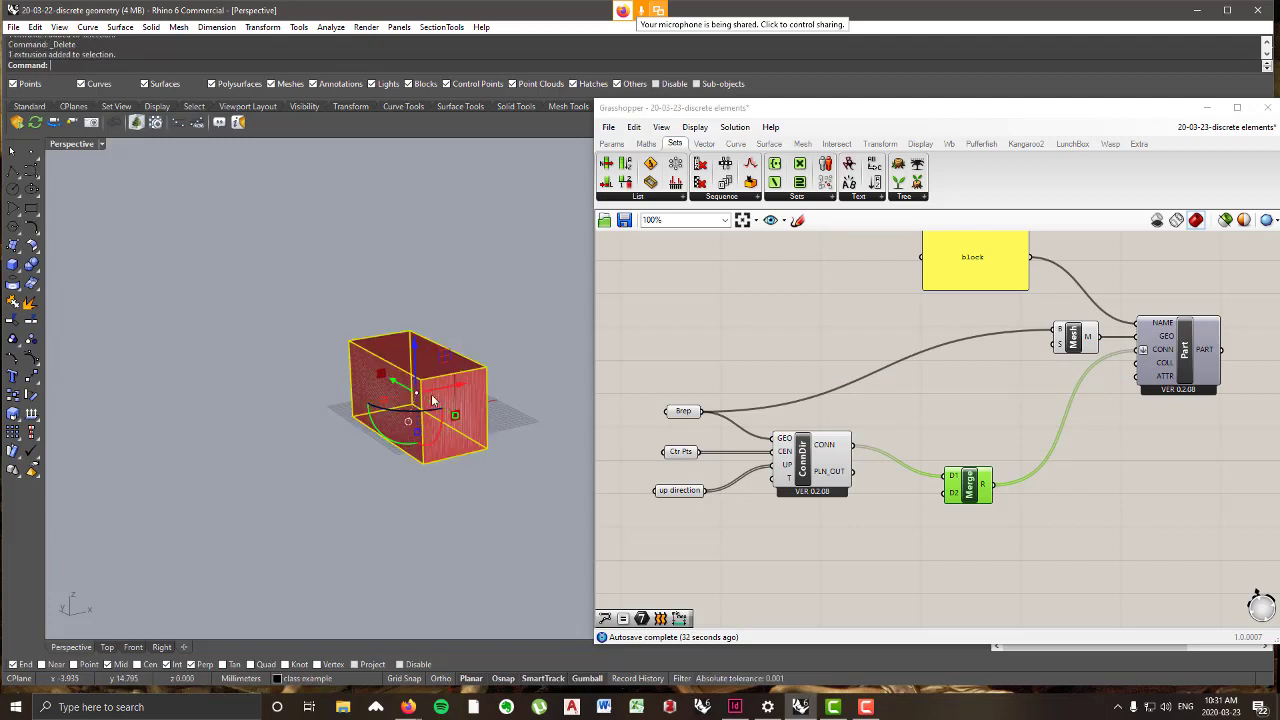
scroll(425, 398, up, 2)
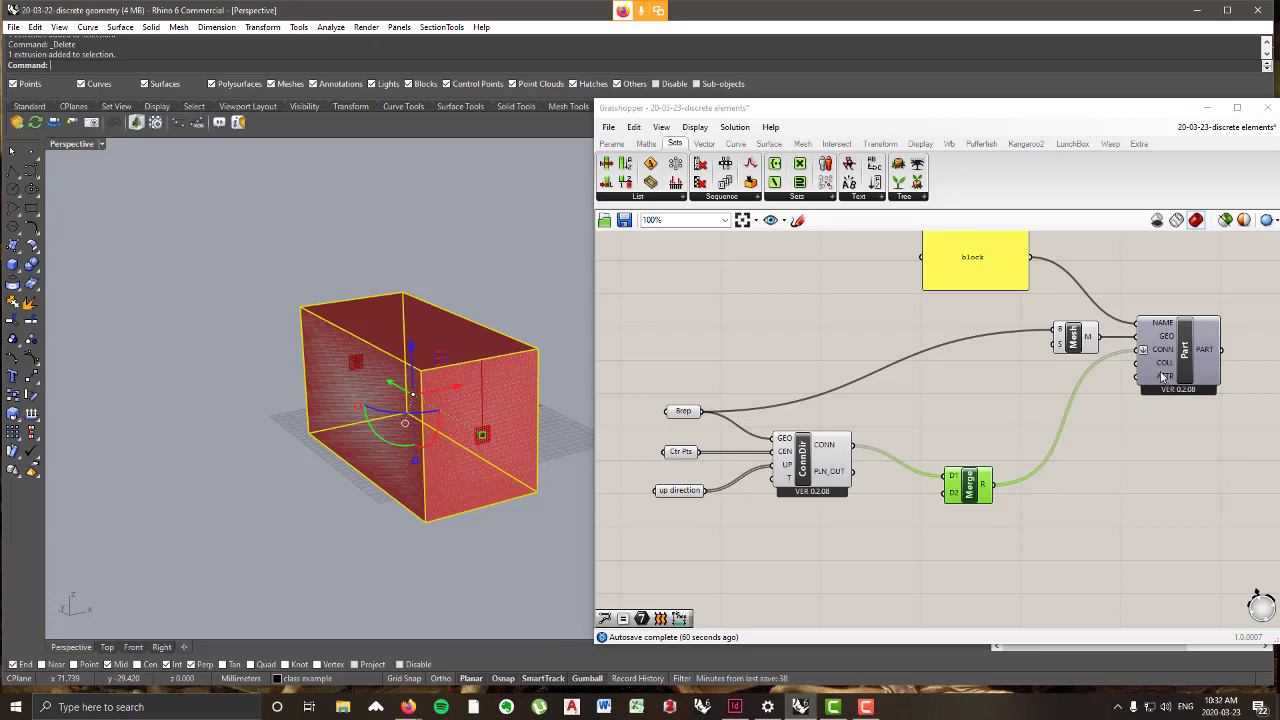
scroll(1060, 440, down, 5)
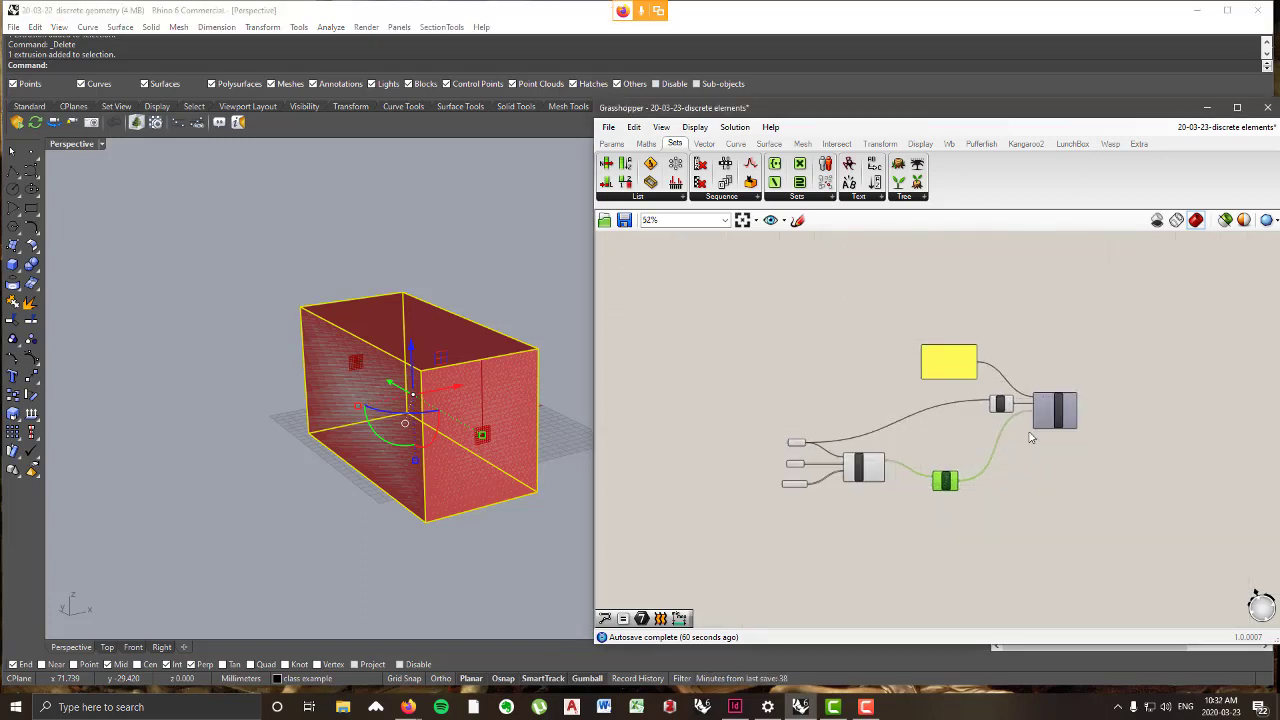
- Rearrange the Part definition by shifting Part outward and lining up the block name panel, Mesh and Merge components just before its inputs
scroll(1005, 405, up, 3)
drag(1000, 405, 933, 407)
right_drag(961, 506, 905, 486)
drag(1037, 403, 1094, 400)
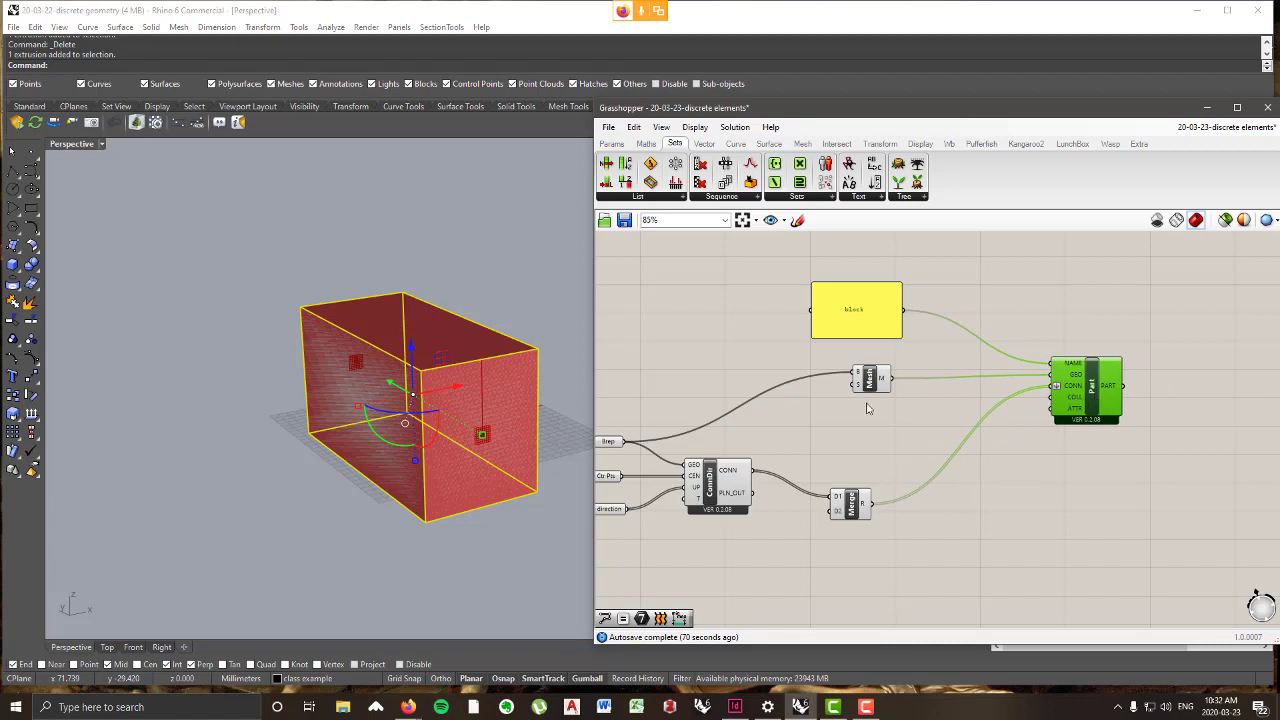
drag(849, 503, 924, 449)
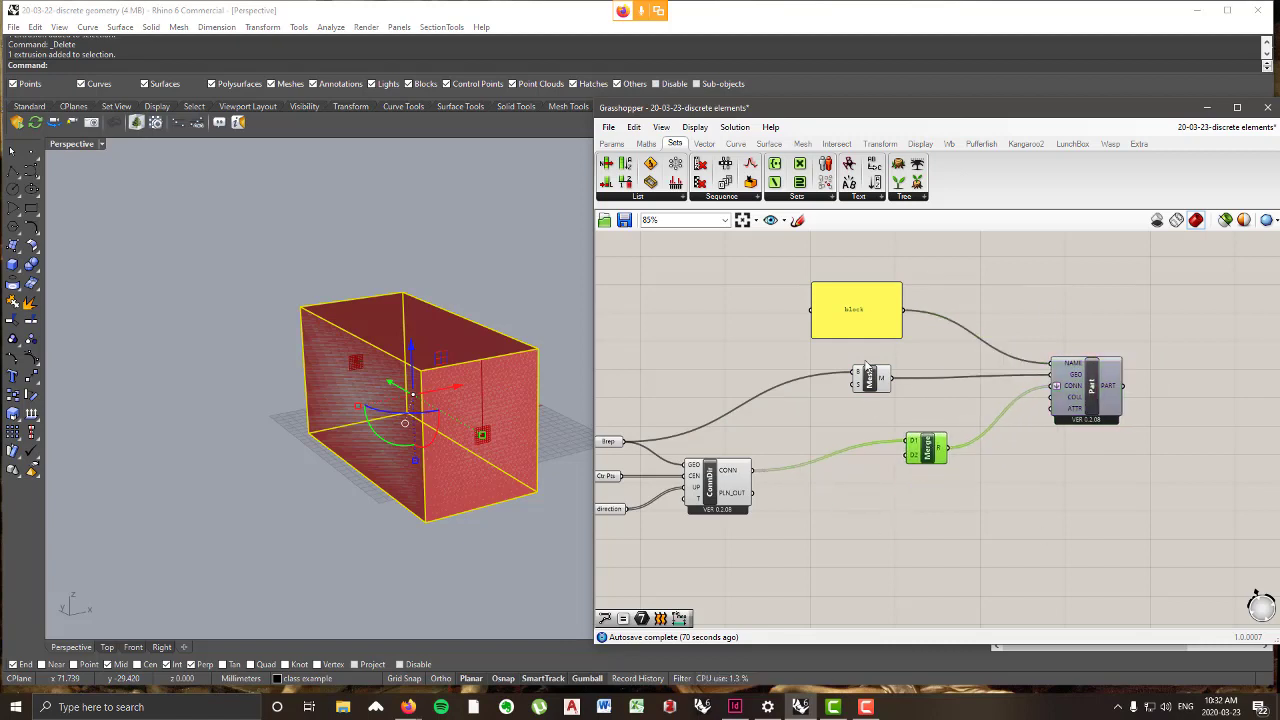
drag(879, 377, 932, 398)
drag(881, 335, 944, 350)
scroll(940, 403, down, 1)
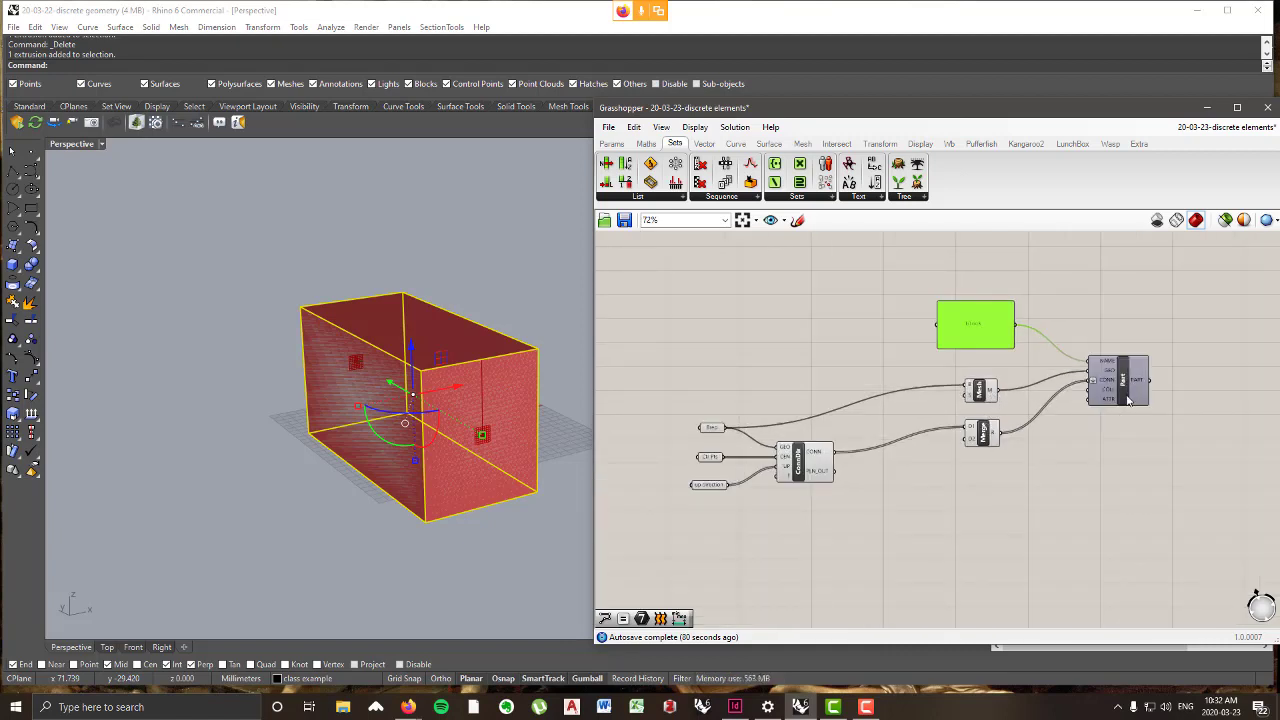
- Move the ConnDir component with its three input parameters away from the Part group, widening the gap between the two groups
right_drag(926, 440, 916, 409)
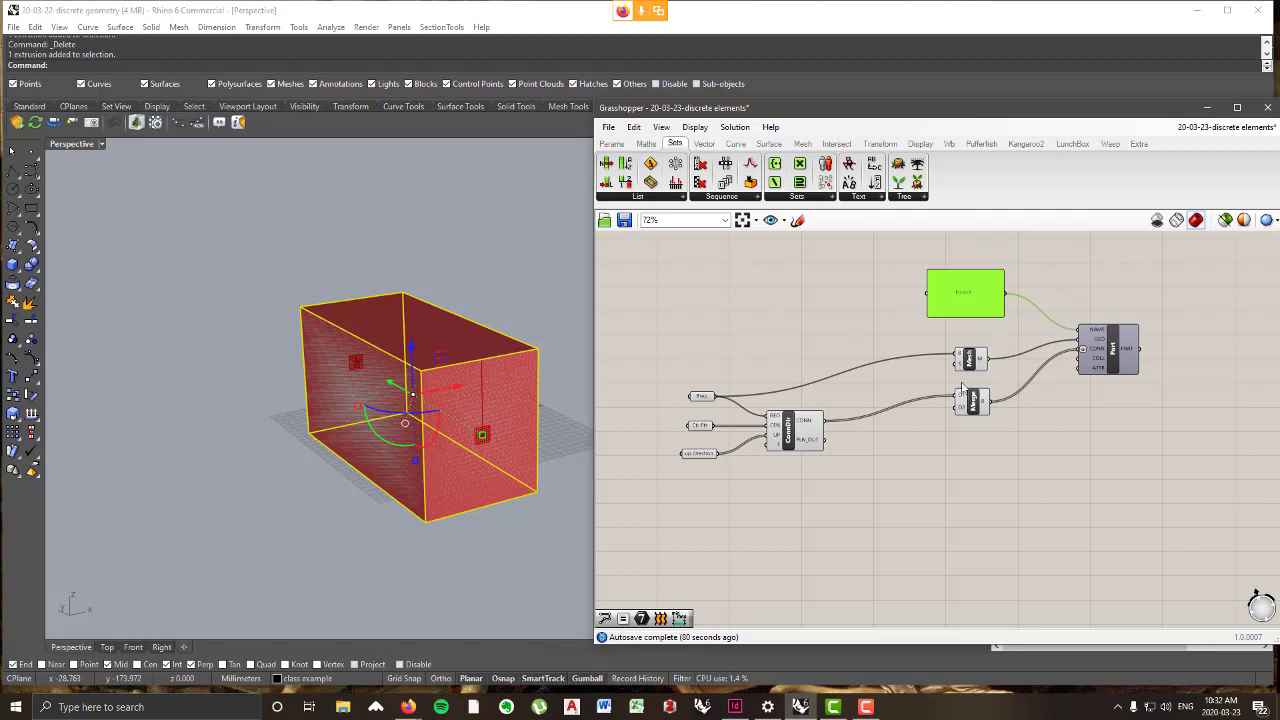
right_drag(834, 397, 872, 414)
click(817, 483)
drag(817, 487, 712, 400)
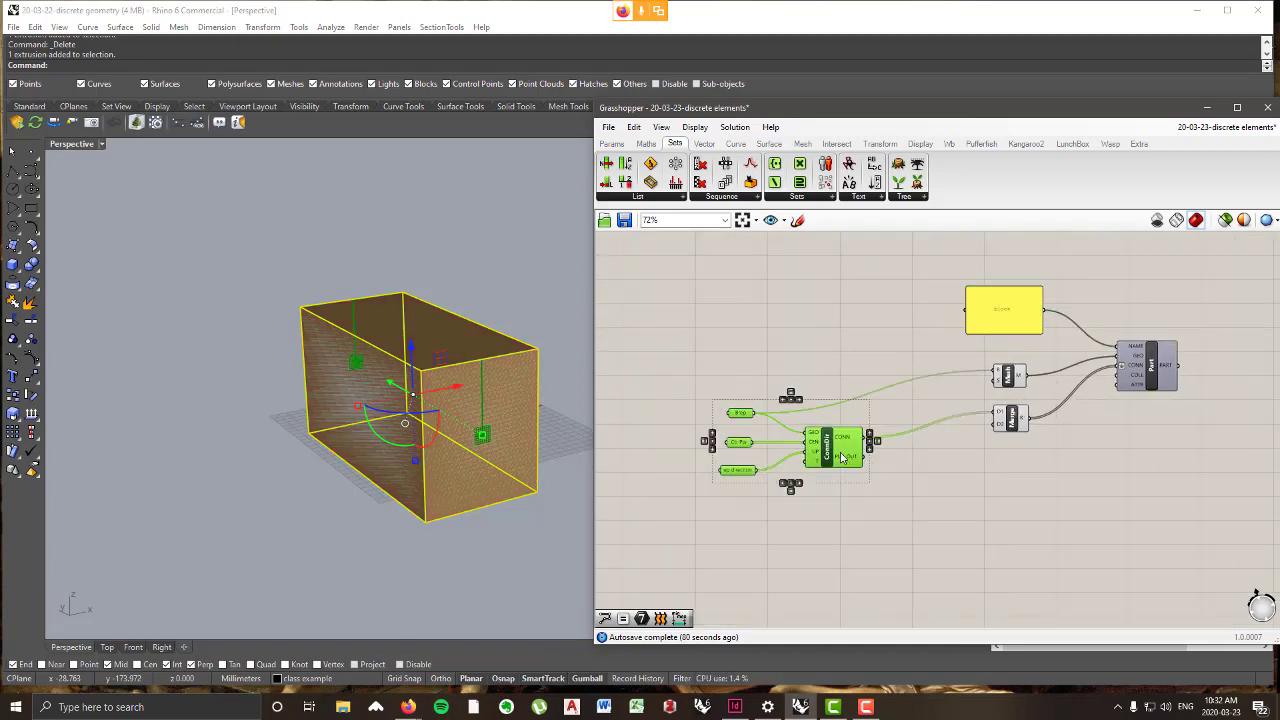
mouse_move(842, 433)
mouse_down()
mouse_move(795, 390)
mouse_move(800, 411)
mouse_up()
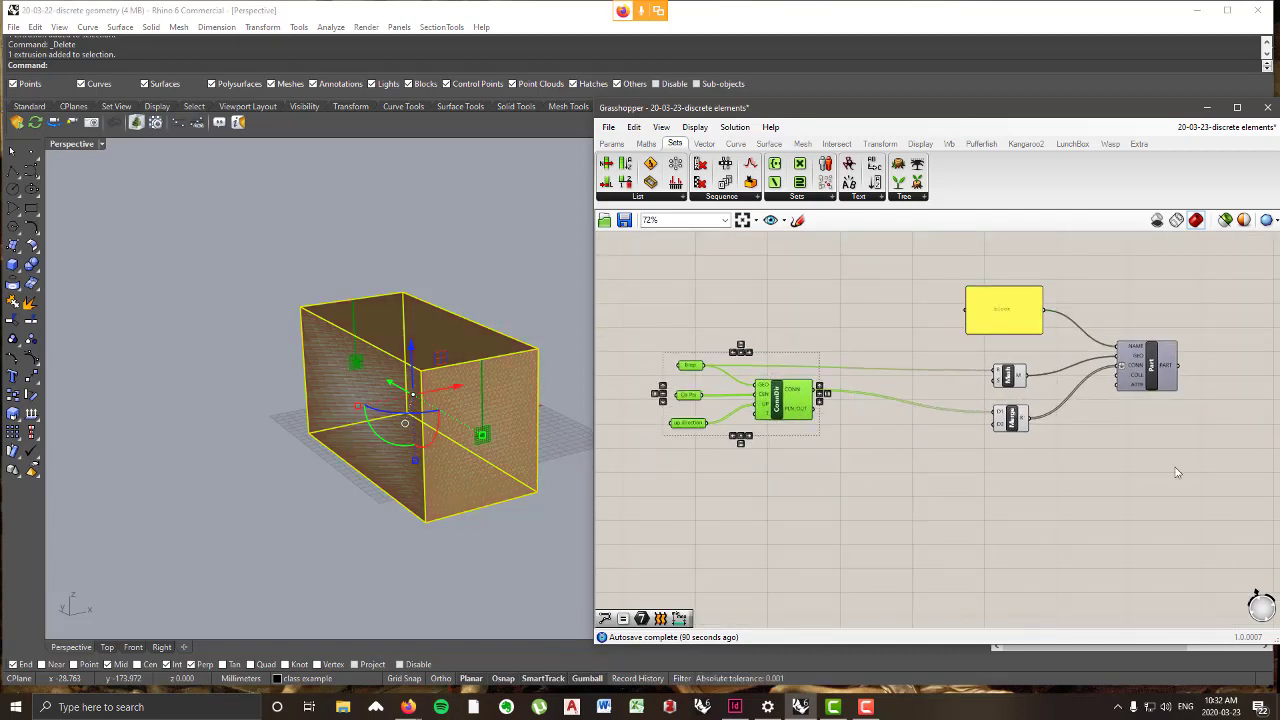
mouse_move(1180, 474)
mouse_down()
mouse_move(986, 320)
mouse_move(1037, 335)
mouse_move(1062, 323)
mouse_move(1050, 321)
mouse_up()
click(871, 306)
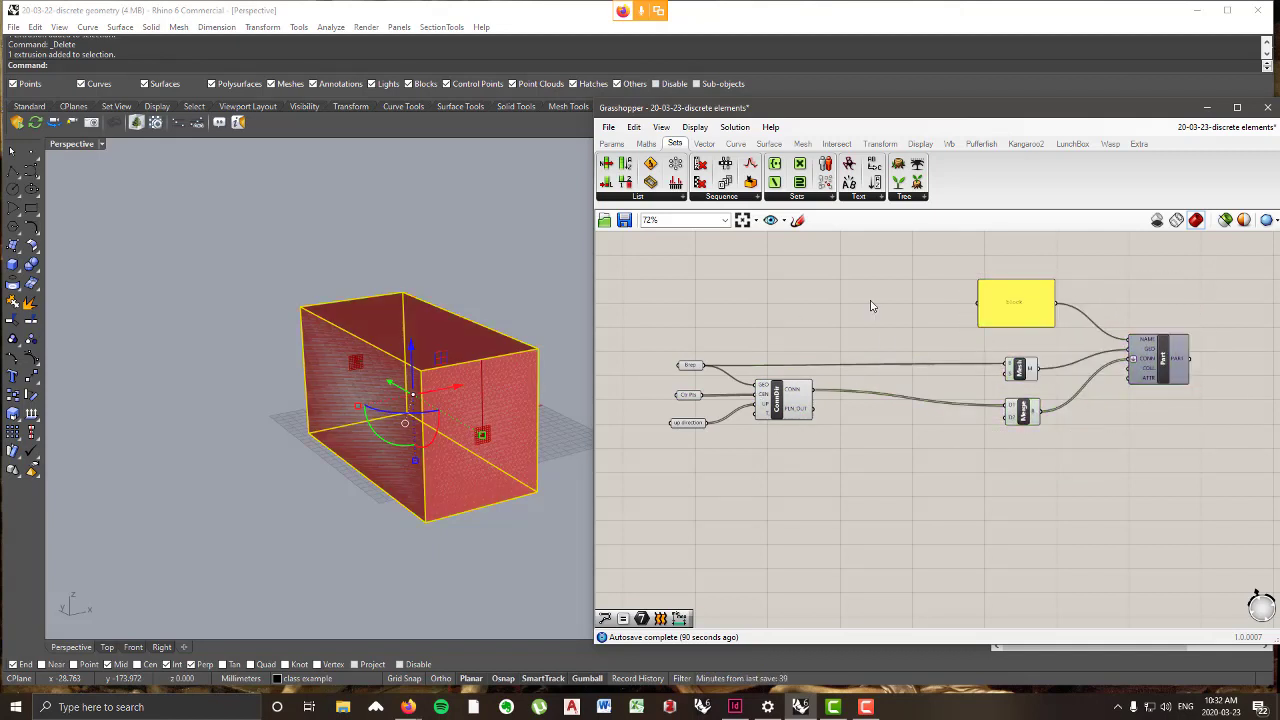
- Add a Panel, reshape it into a tall, narrow bar, and place it as a divider between ConnDir and the Mesh and Merge components
click(611, 144)
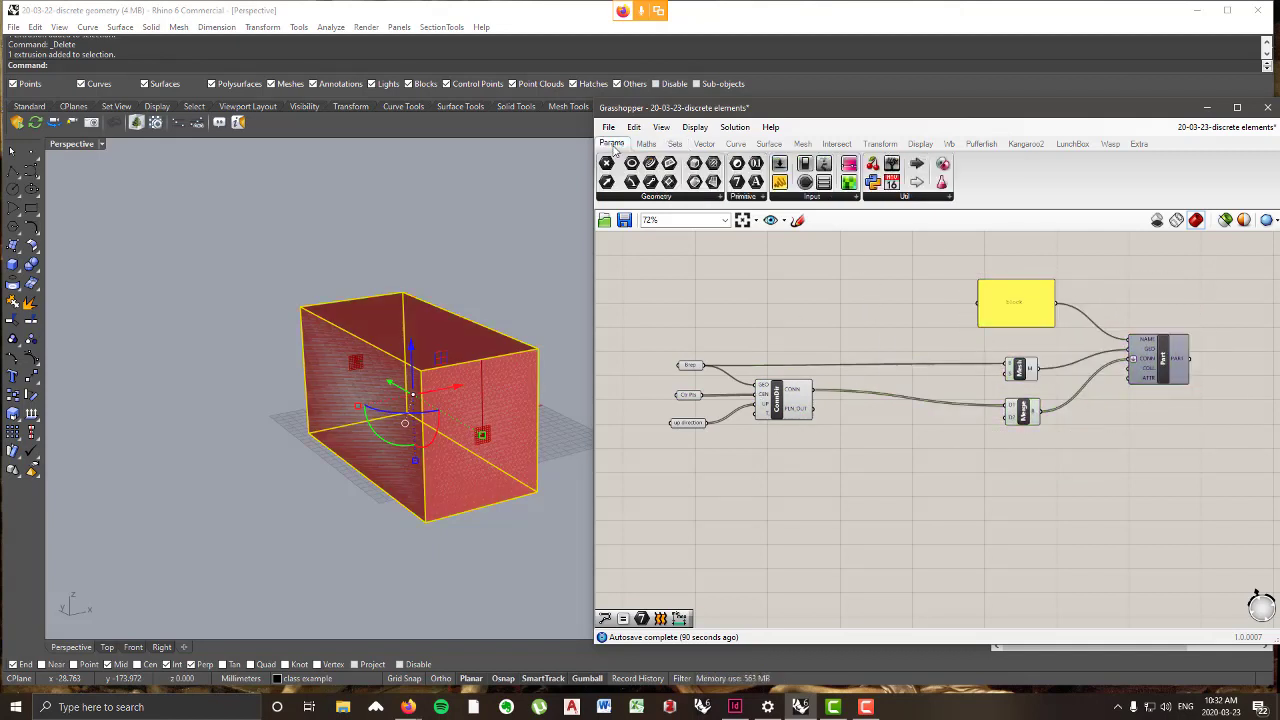
click(813, 197)
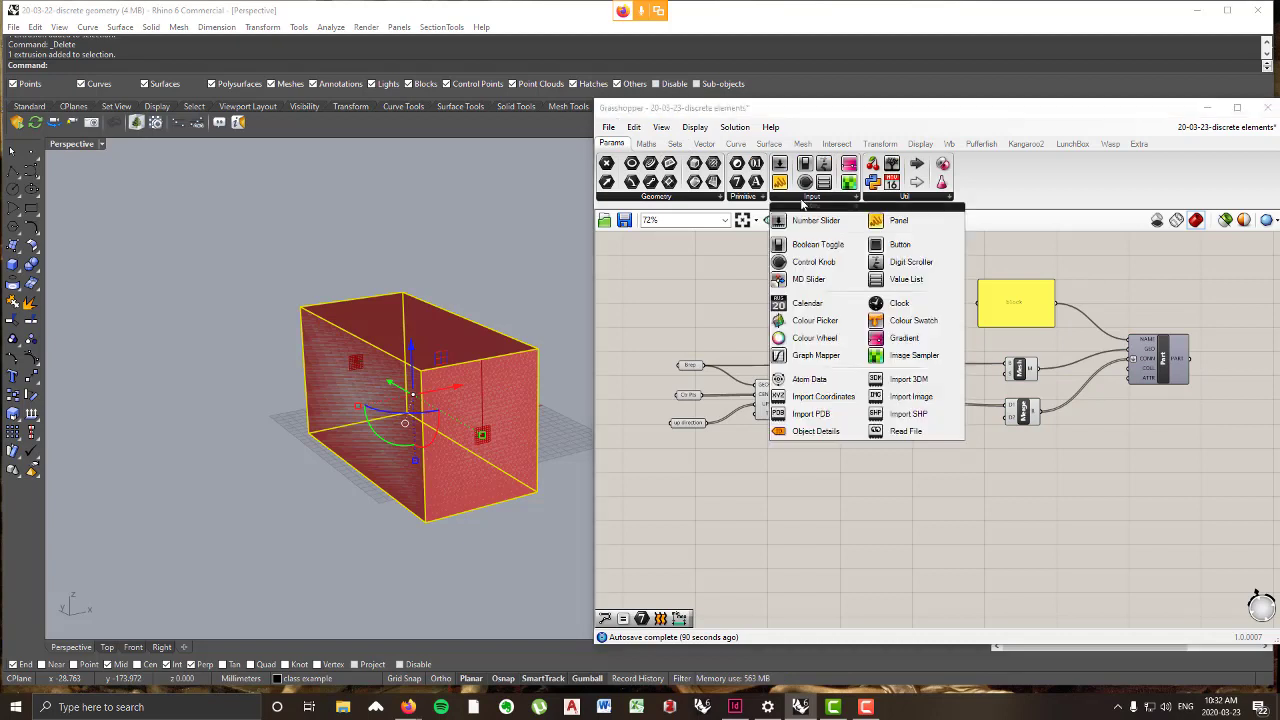
click(902, 230)
click(908, 282)
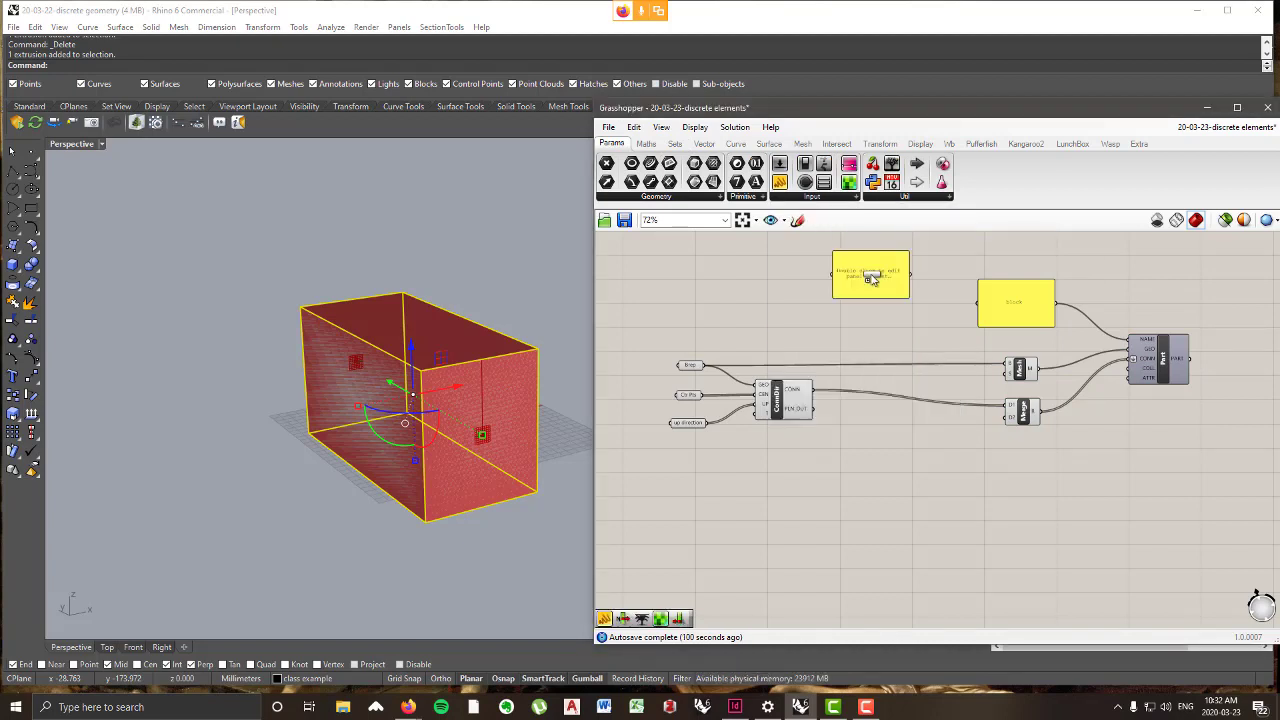
drag(906, 282, 816, 281)
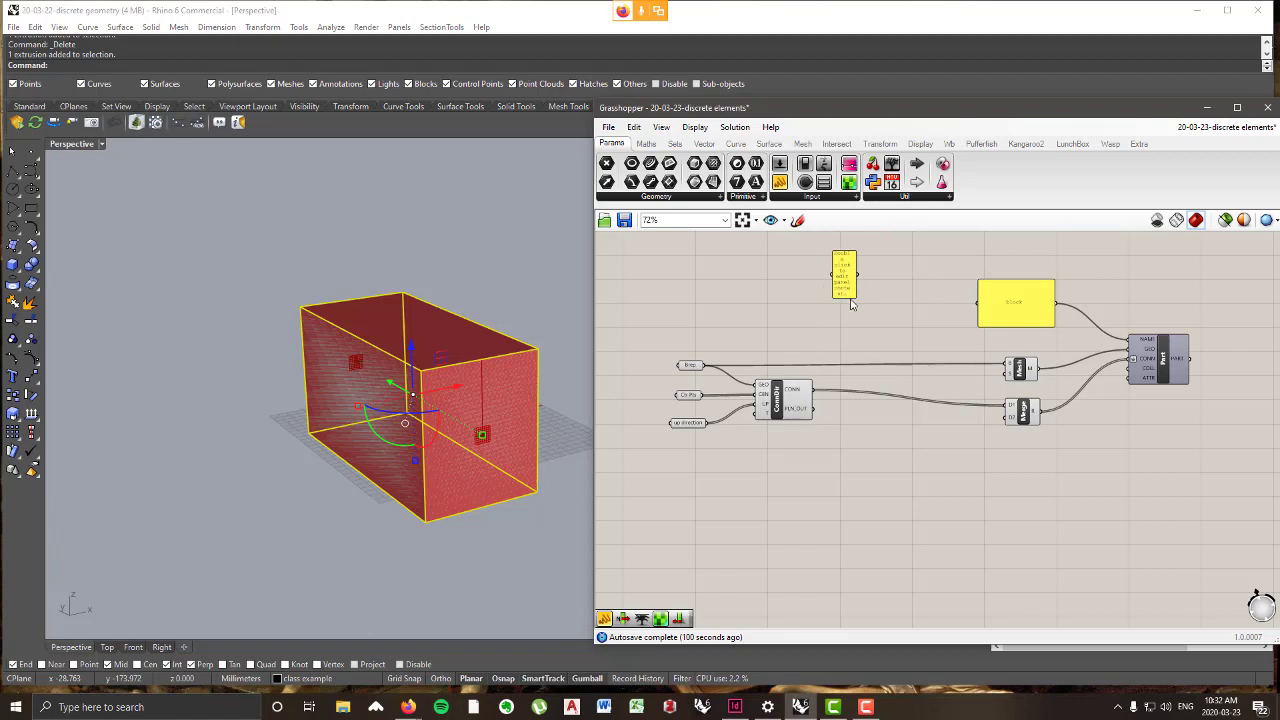
drag(852, 325, 899, 611)
scroll(882, 318, down, 5)
scroll(873, 370, up, 3)
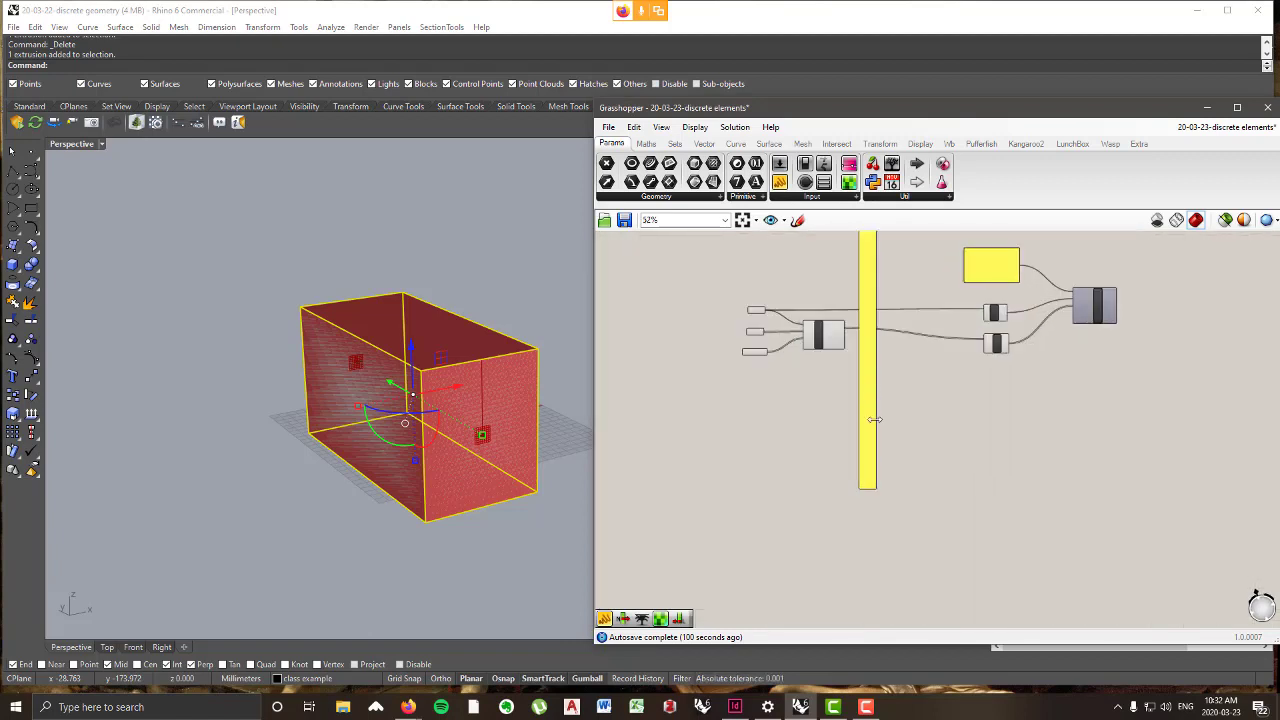
click(870, 420)
drag(912, 421, 898, 427)
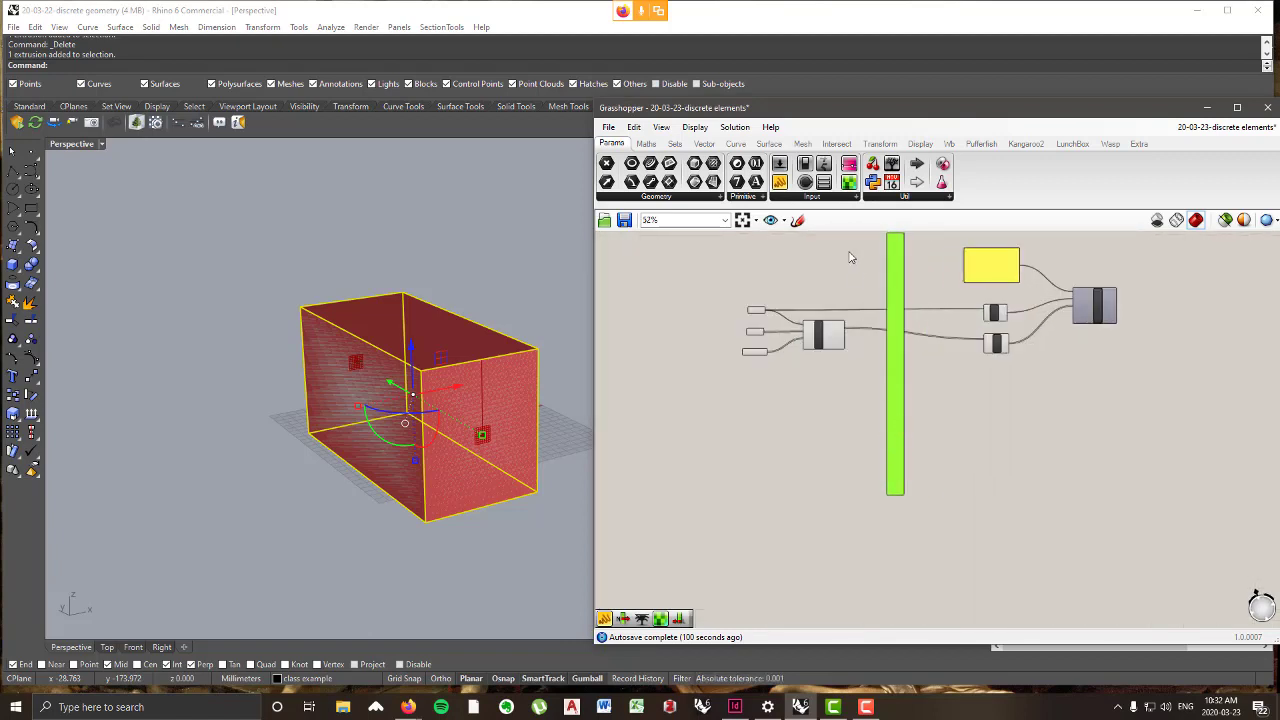
- Sketch a freehand vertical line beside the tall divider panel and delete it
click(798, 221)
drag(932, 242, 948, 517)
click(885, 243)
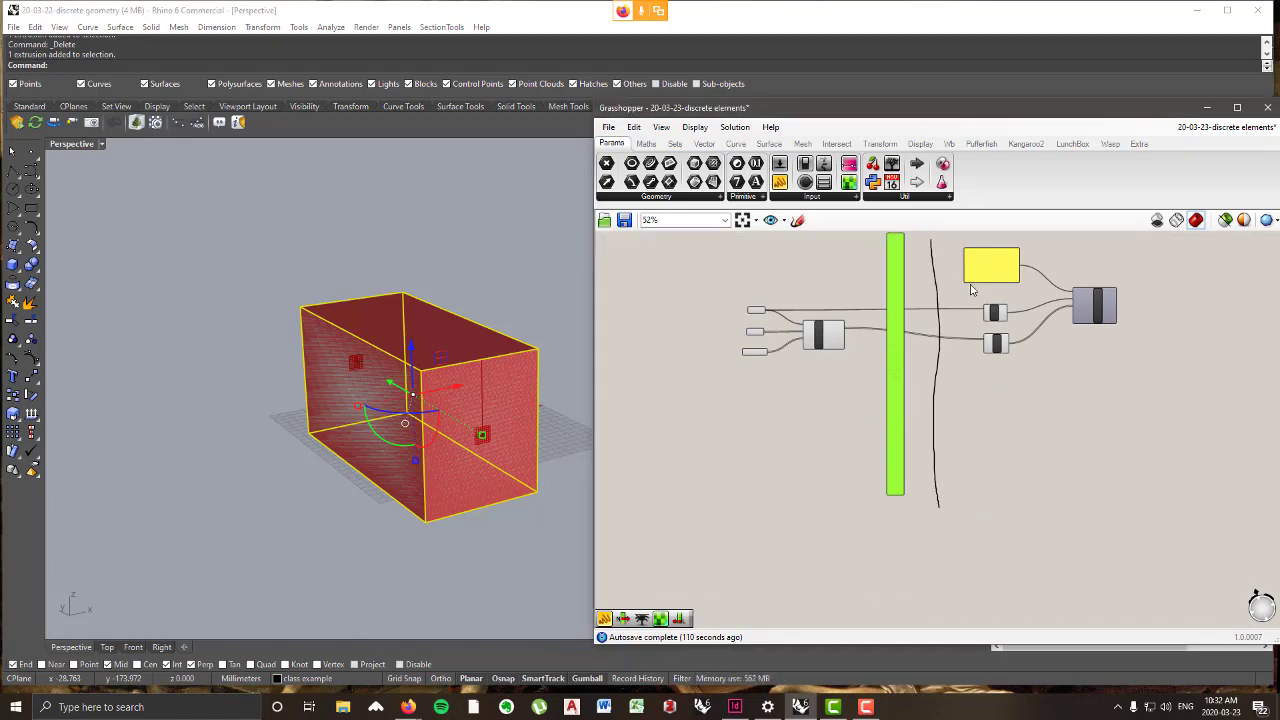
click(936, 291)
key(Delete)
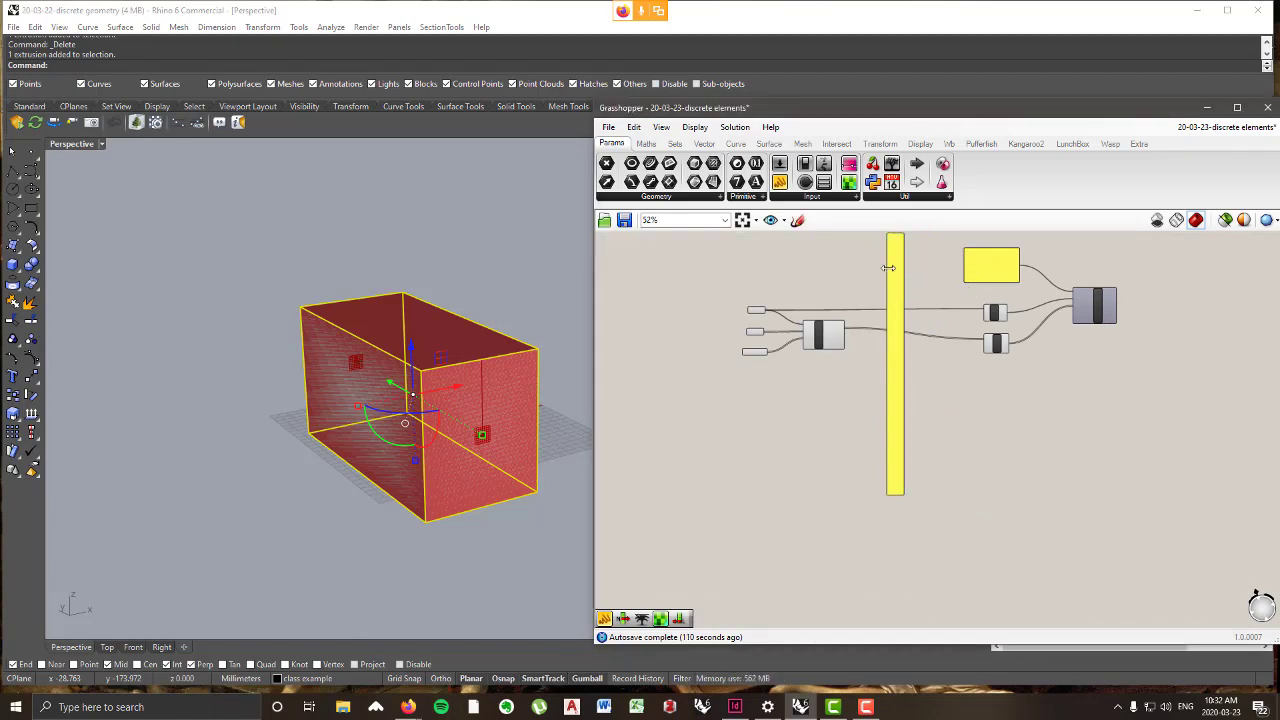
- Set the tall divider panel's colour to black, with its brightness value at 0
click(891, 275)
double_click(893, 274)
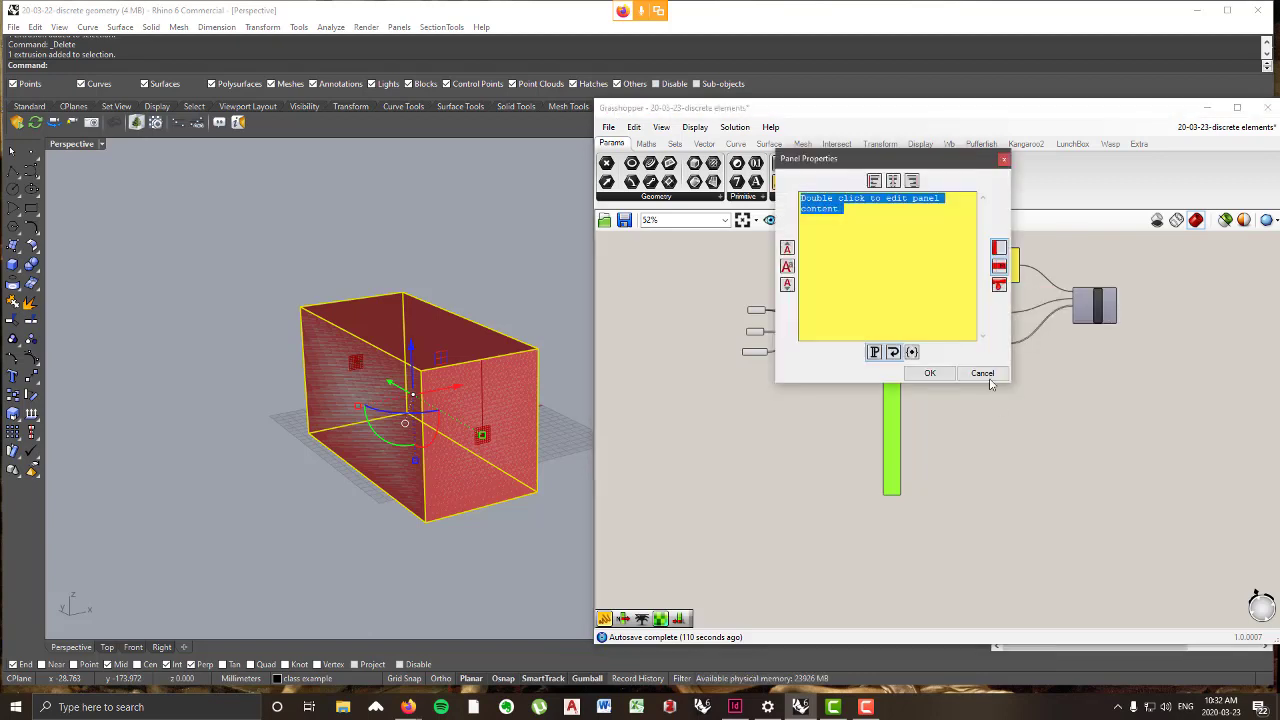
click(983, 373)
right_click(893, 283)
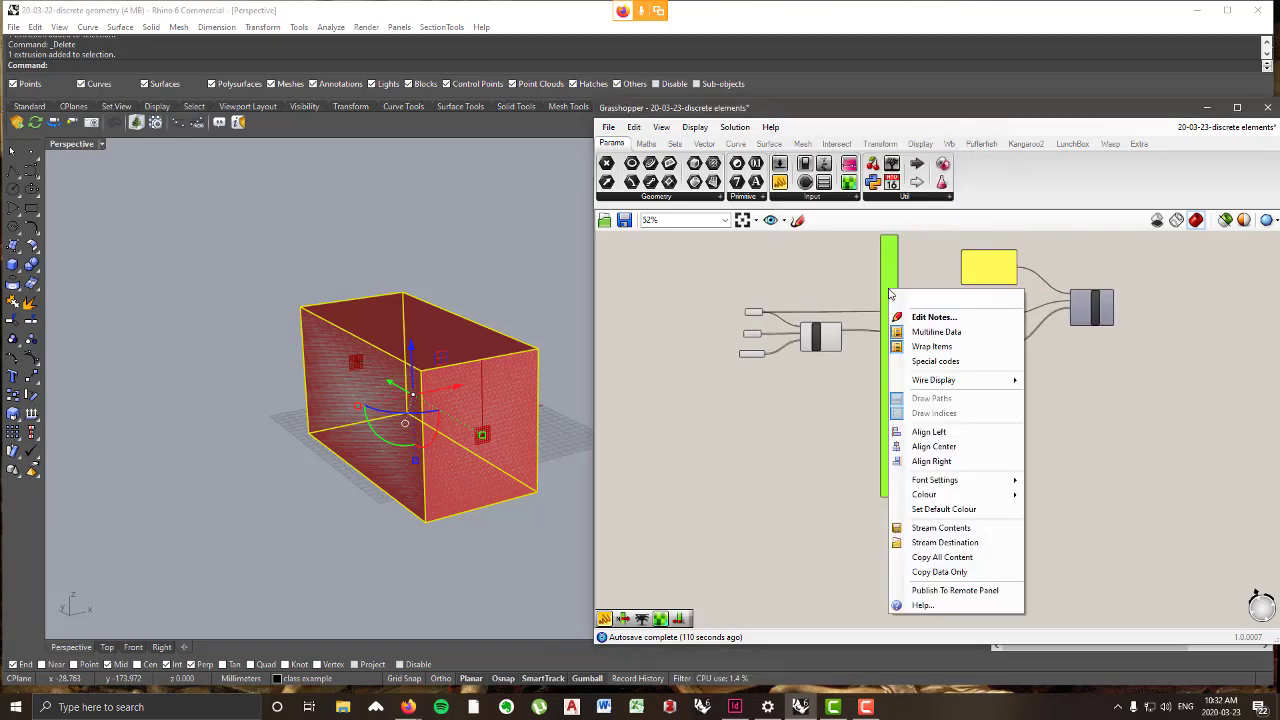
mouse_move(960, 494)
drag(1089, 513, 1038, 651)
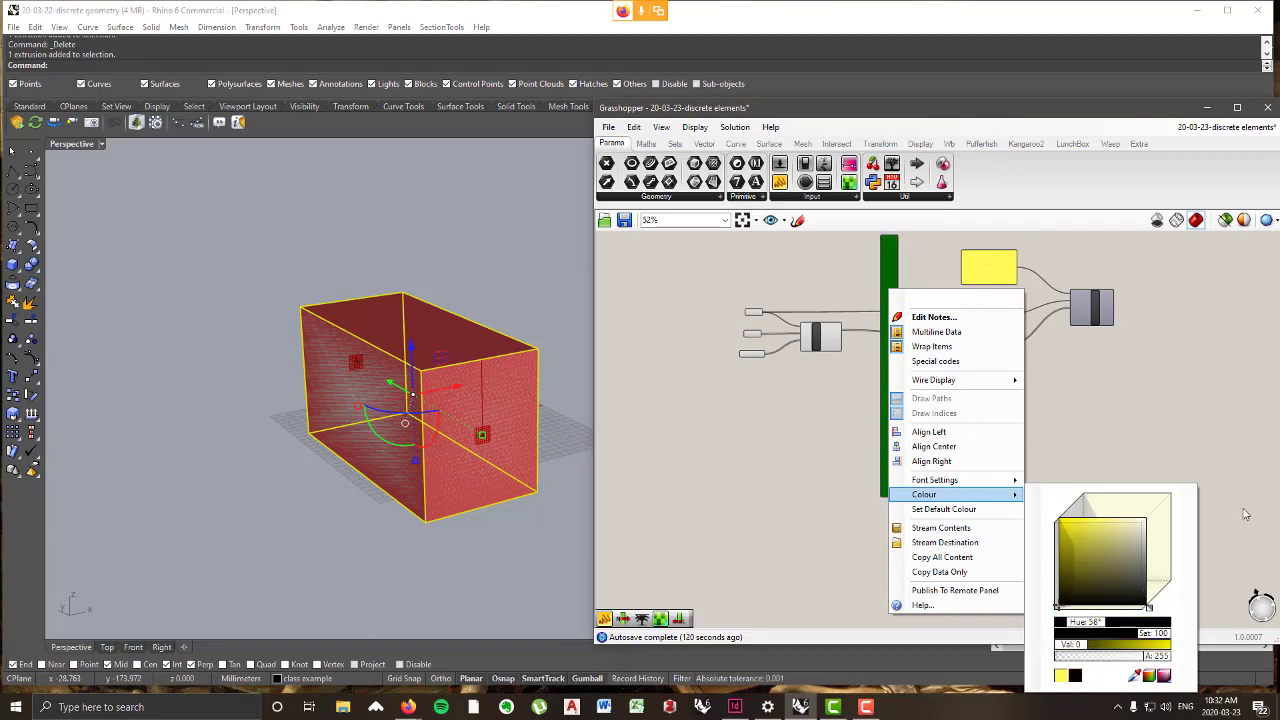
- Finish colouring the narrow divider panel black and stretch it taller at both its upper and lower ends
click(1213, 402)
right_drag(914, 402, 859, 507)
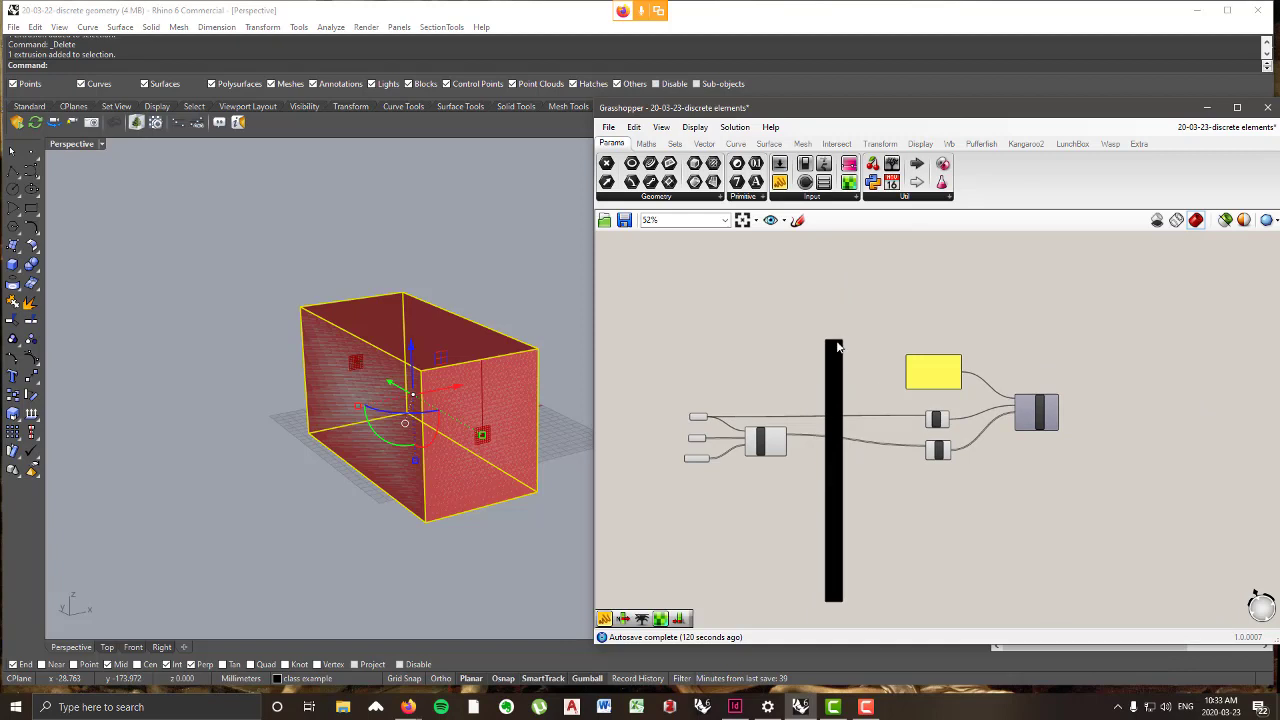
drag(838, 346, 837, 249)
scroll(858, 440, down, 3)
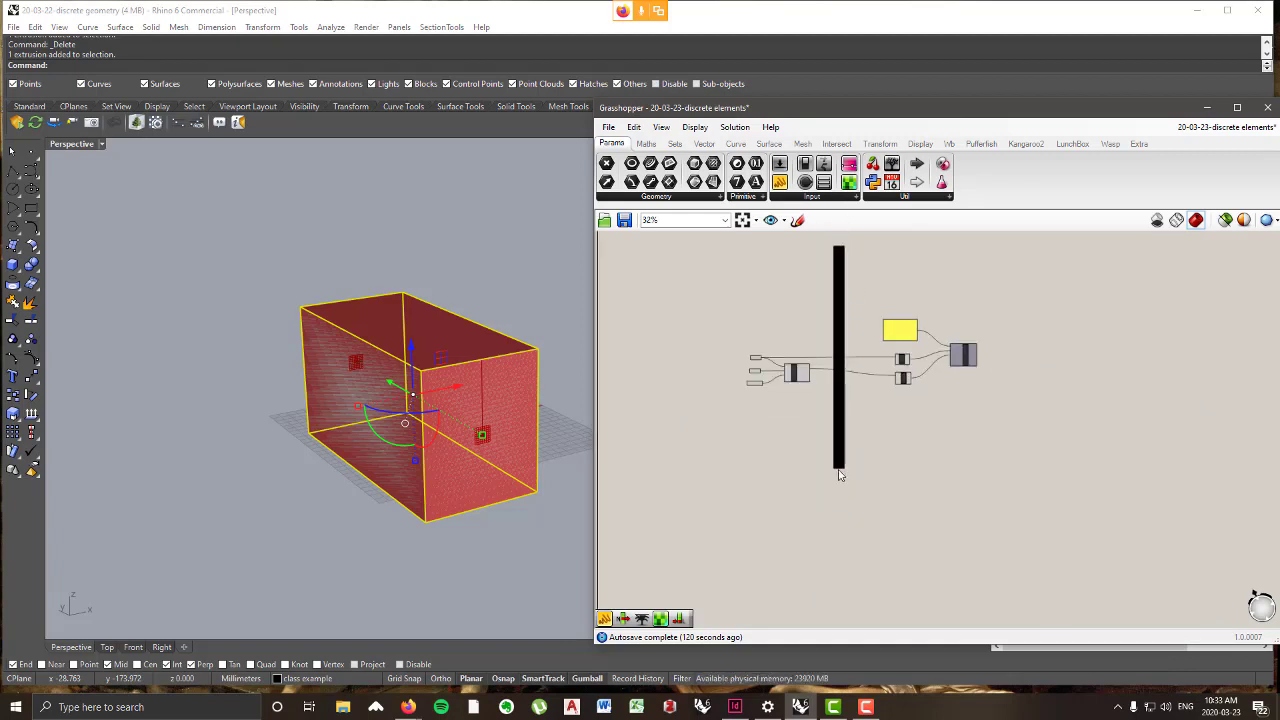
drag(840, 468, 840, 536)
scroll(799, 288, up, 2)
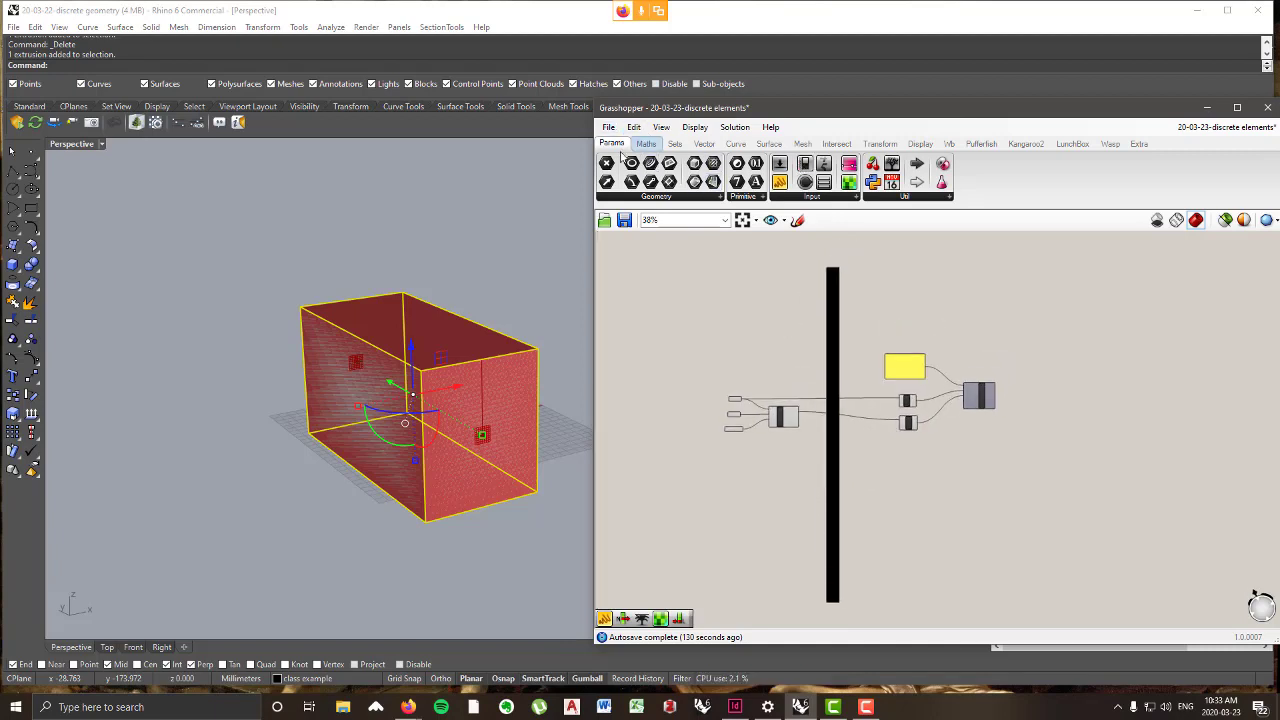
- Add a Scribble note reading "connections" above the component group on the near side of the divider panel
click(888, 196)
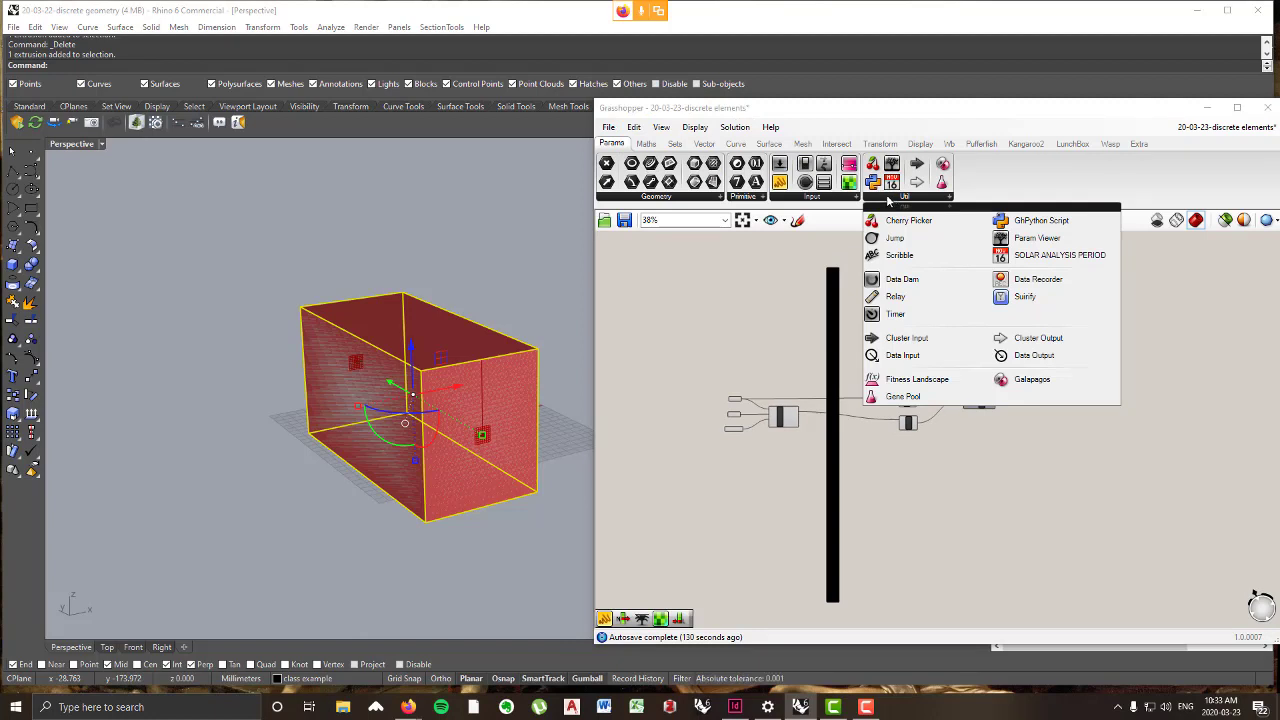
click(900, 256)
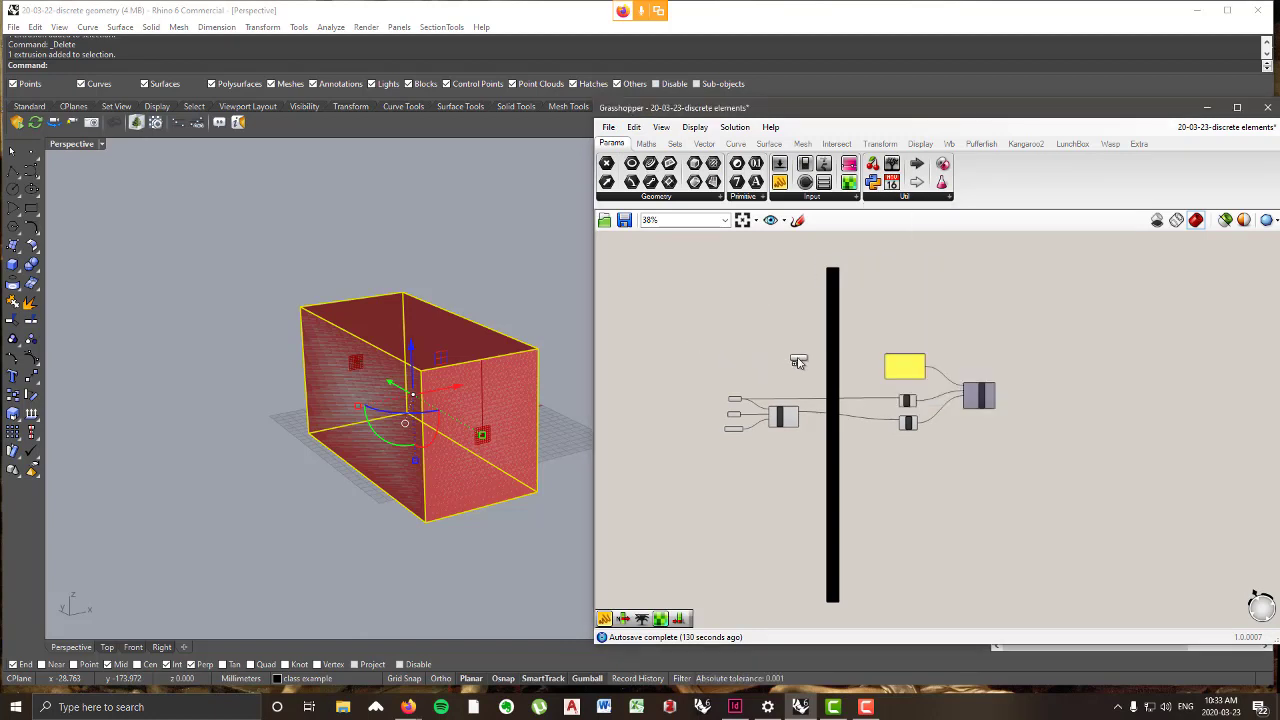
click(760, 309)
scroll(762, 311, up, 2)
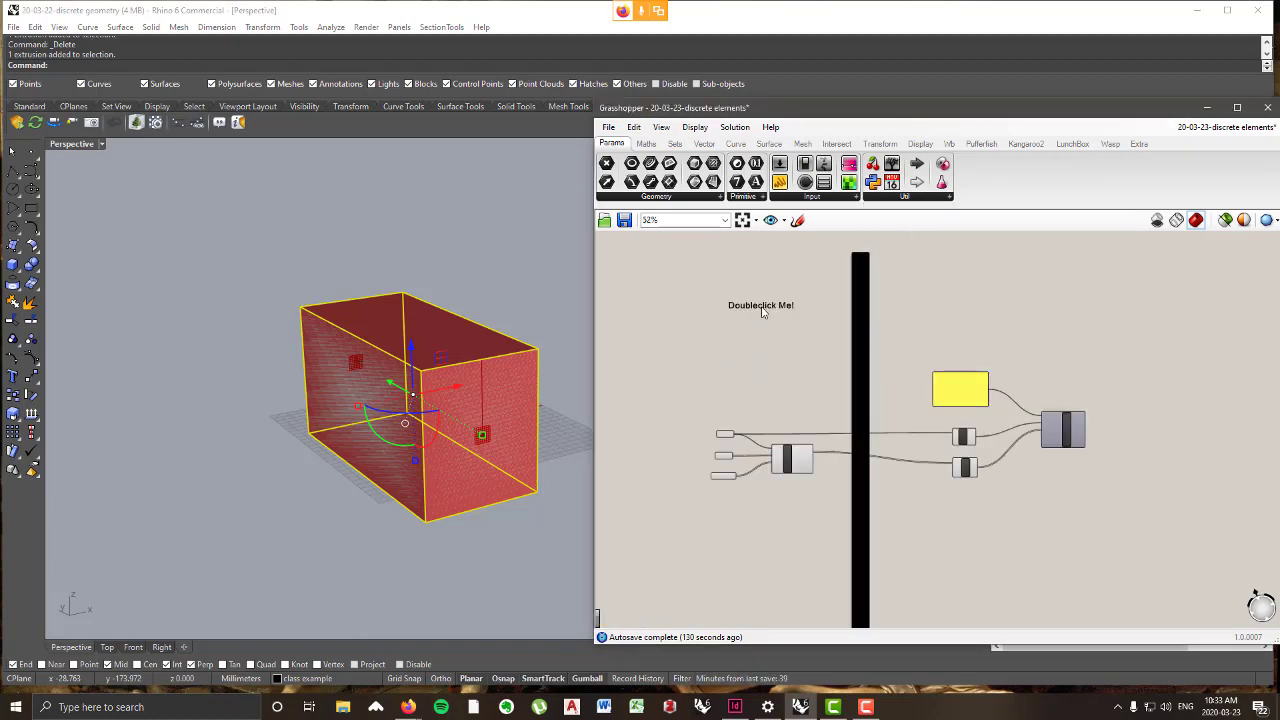
click(905, 196)
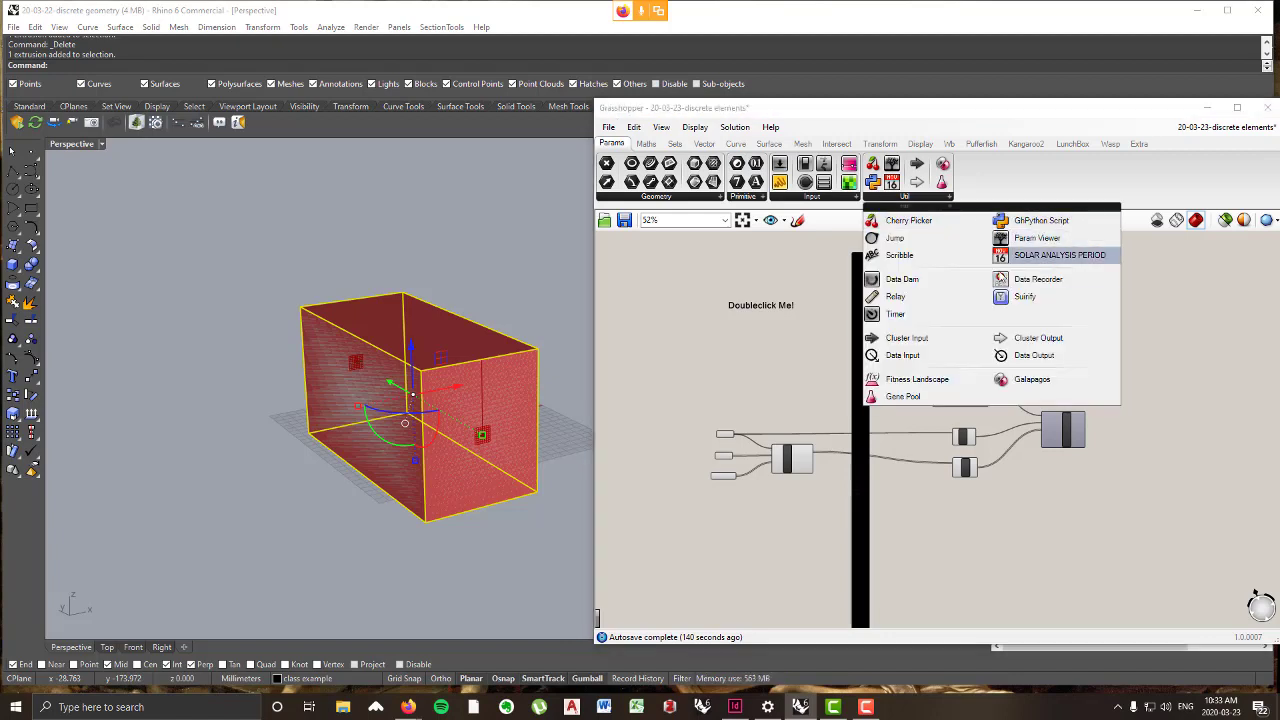
click(776, 311)
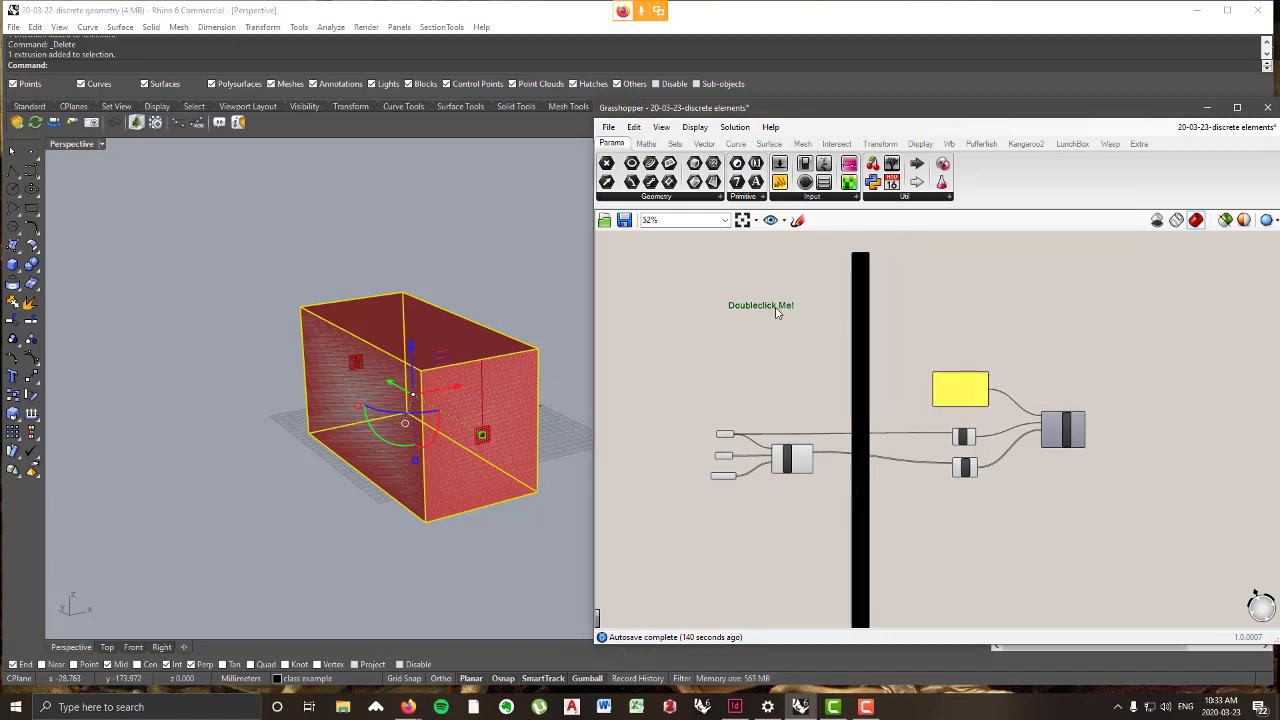
double_click(776, 311)
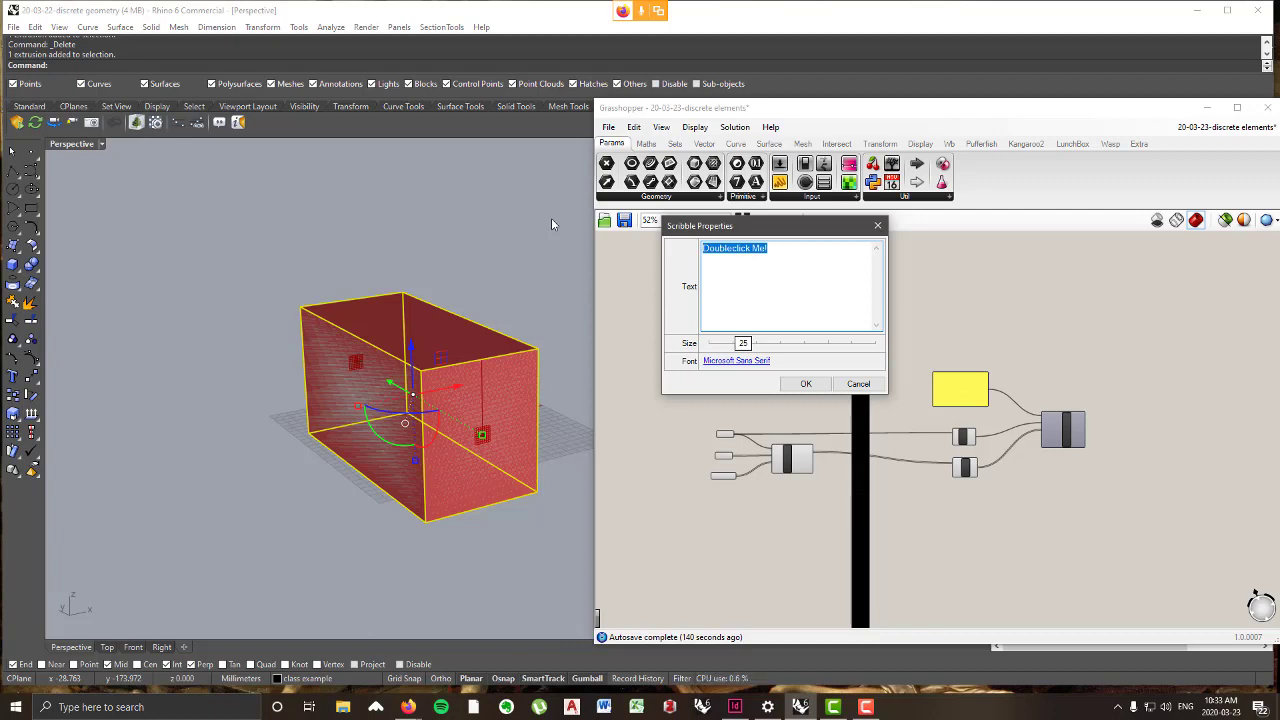
text(connections)
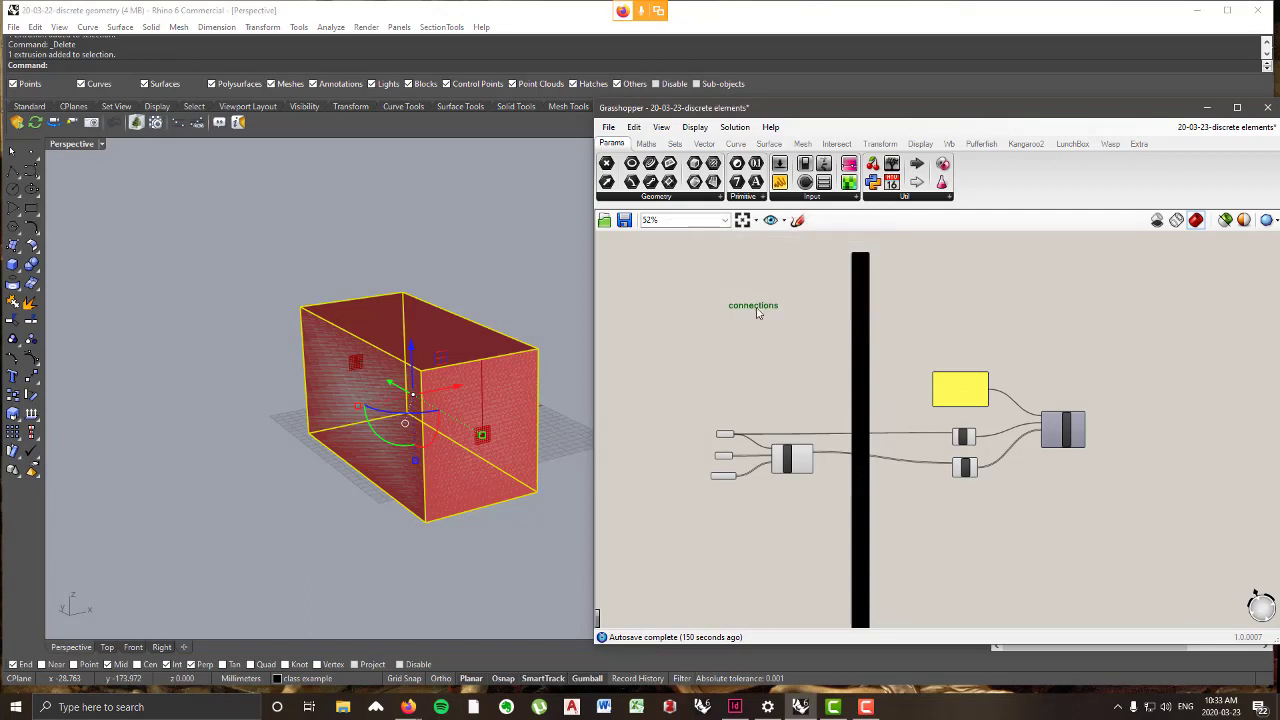
drag(757, 318, 778, 318)
- Add a Scribble note reading "Parts" above the Part component group beyond the divider panel
click(919, 199)
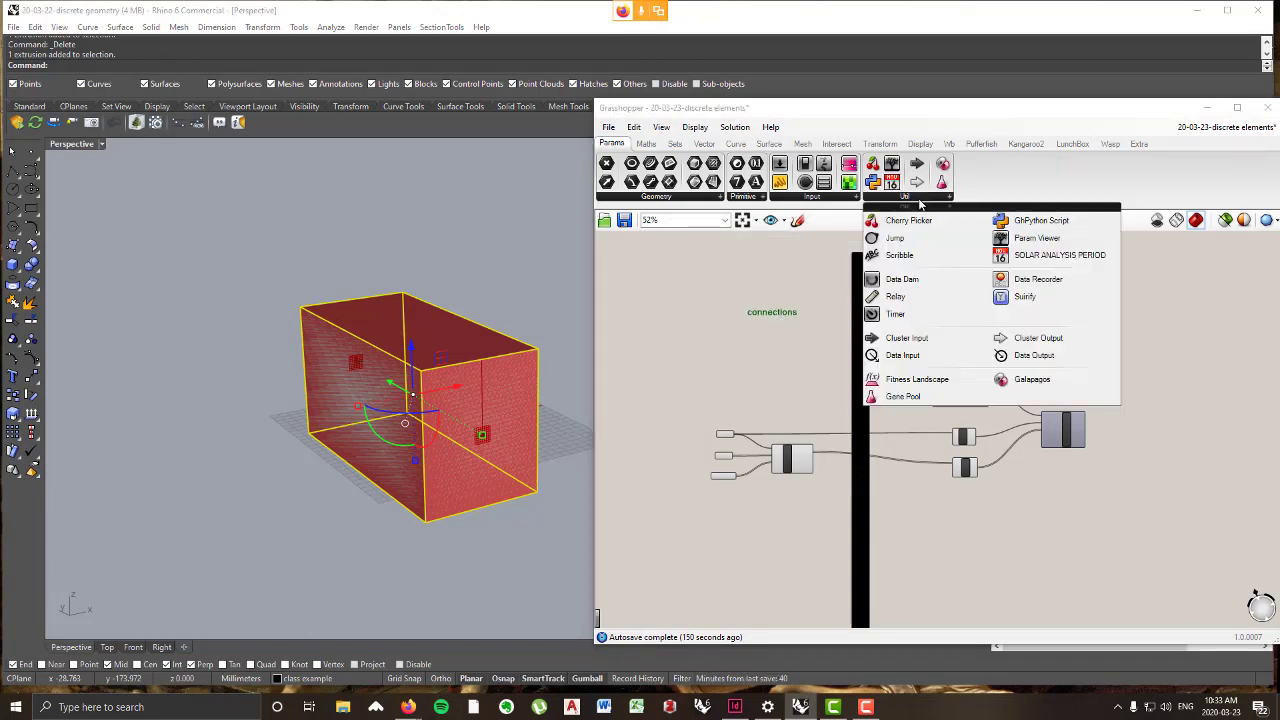
click(899, 255)
click(973, 318)
double_click(975, 318)
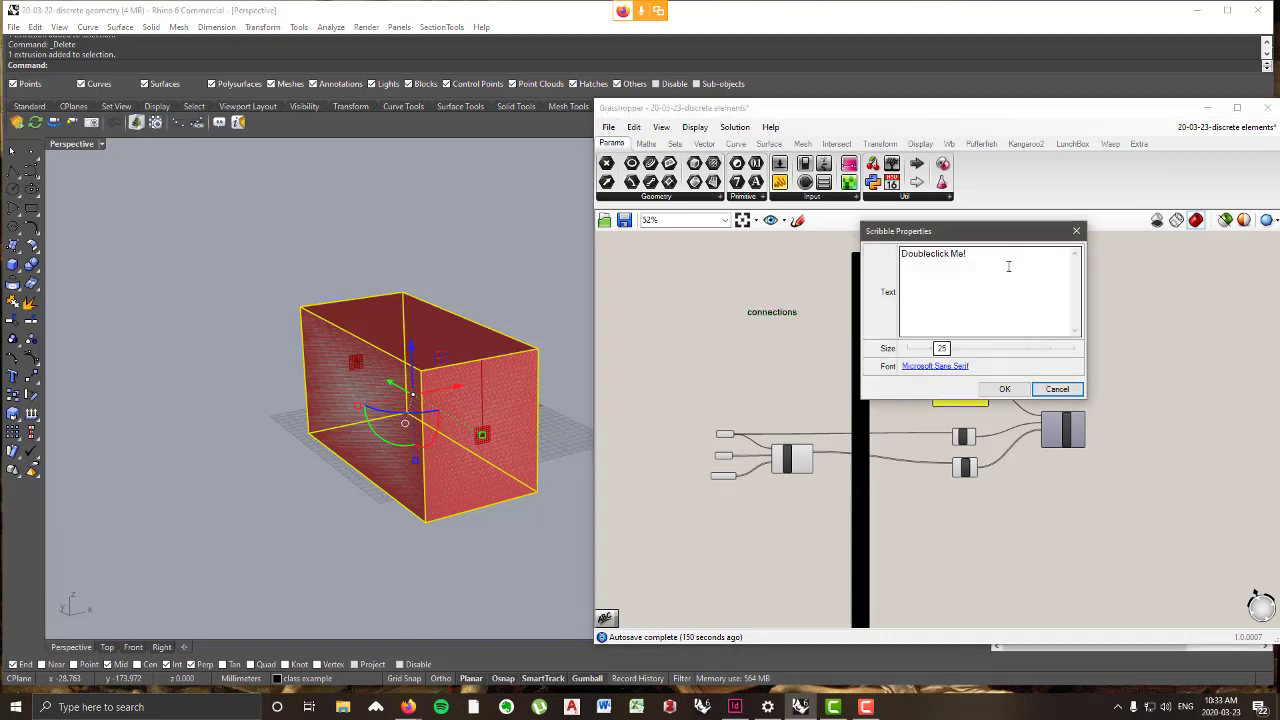
text(Parts)
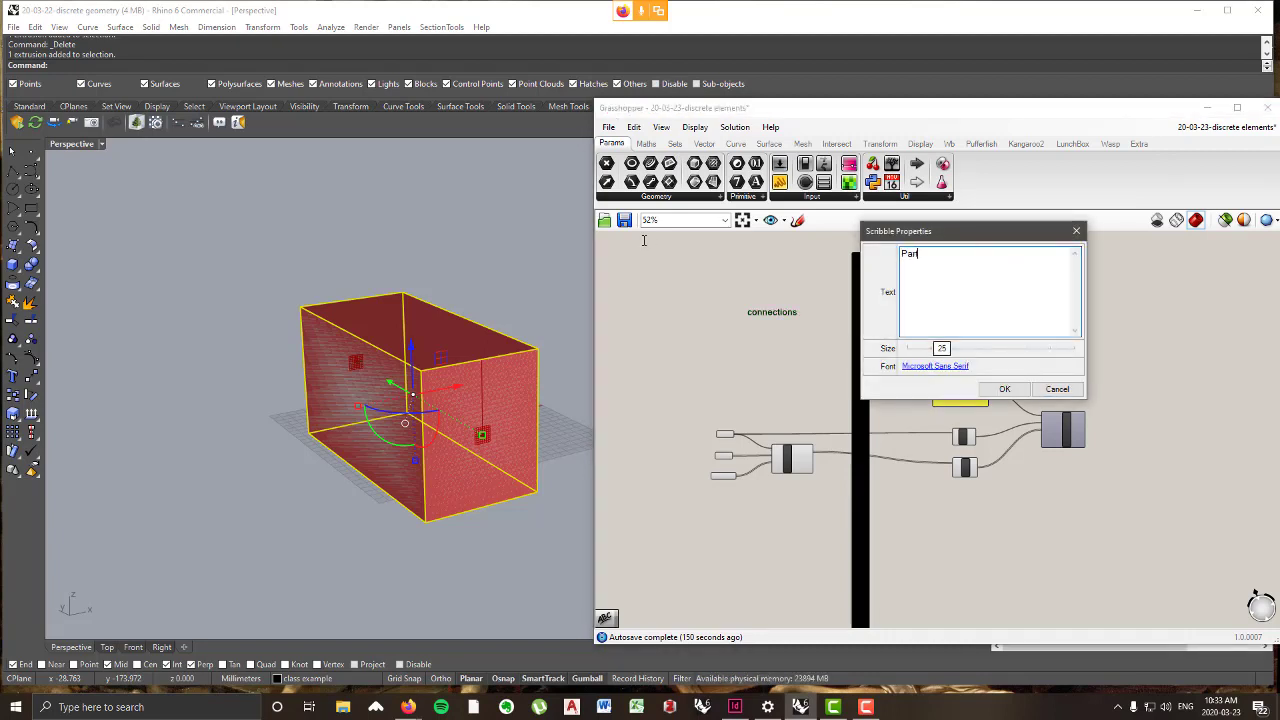
click(1004, 389)
- Deselect the box in the Rhino viewport and look over the part definition components
drag(1062, 430, 1052, 447)
click(967, 453)
scroll(967, 458, up, 3)
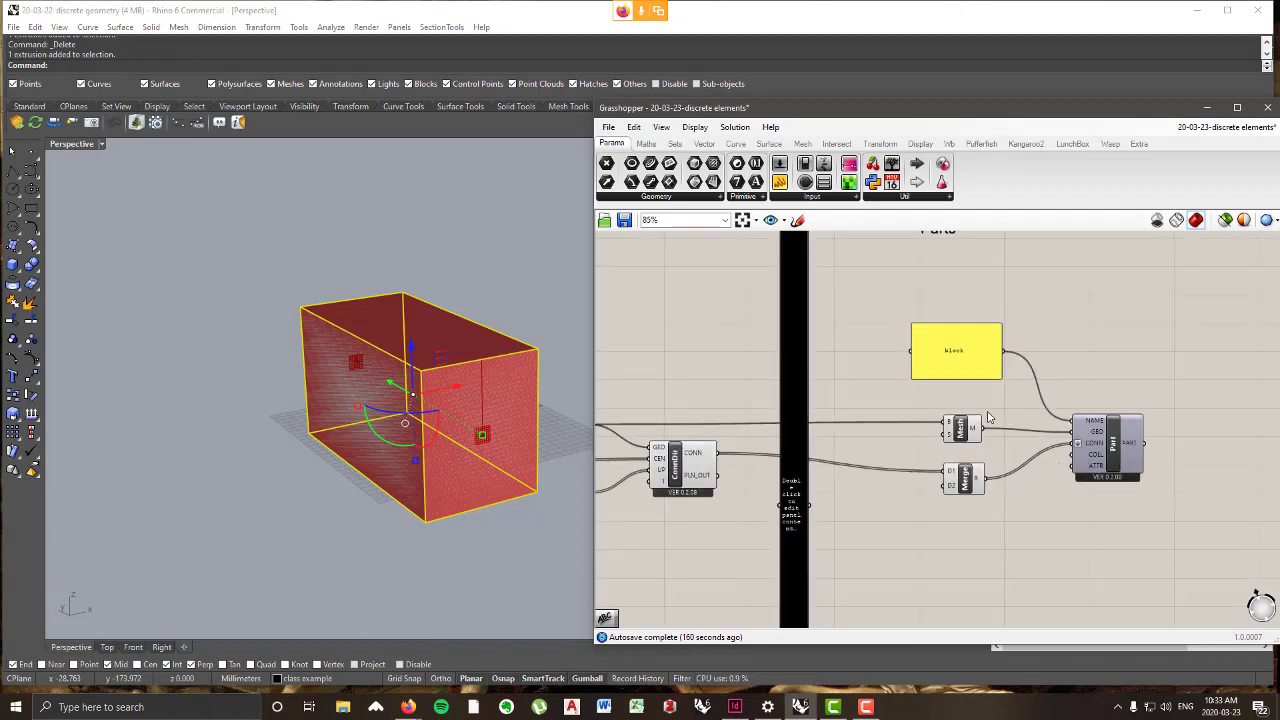
scroll(908, 371, down, 3)
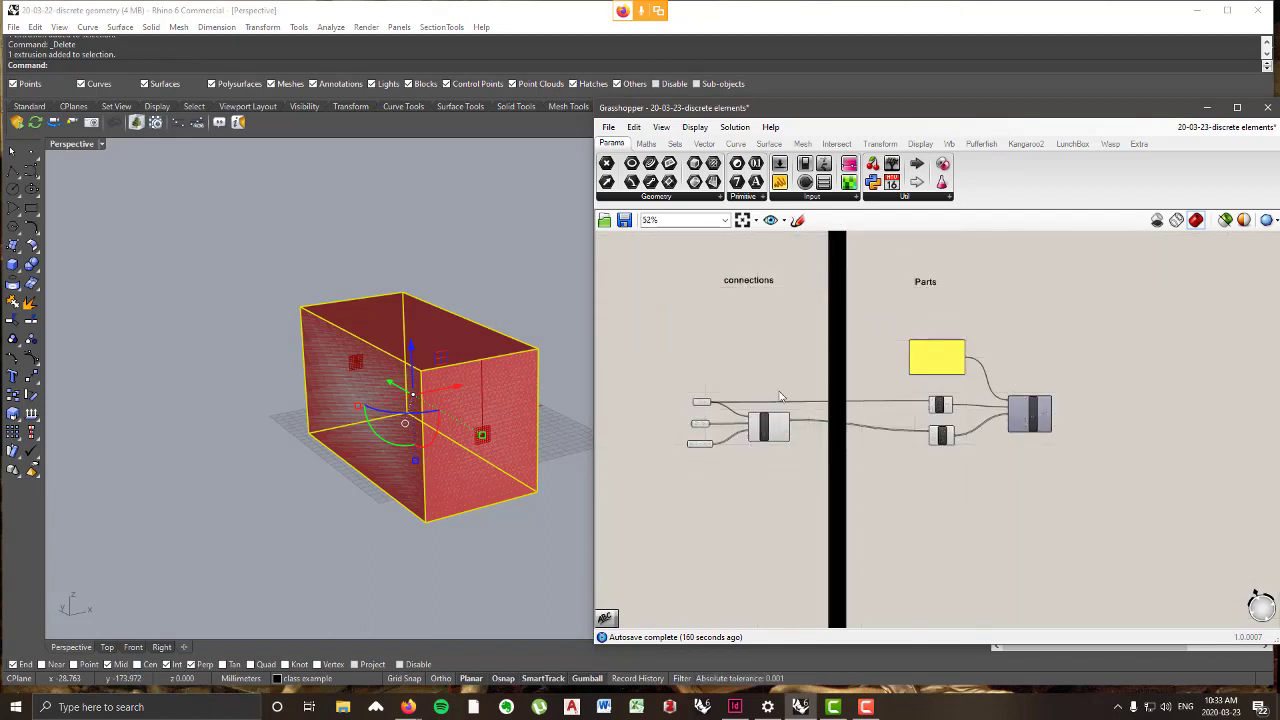
click(436, 547)
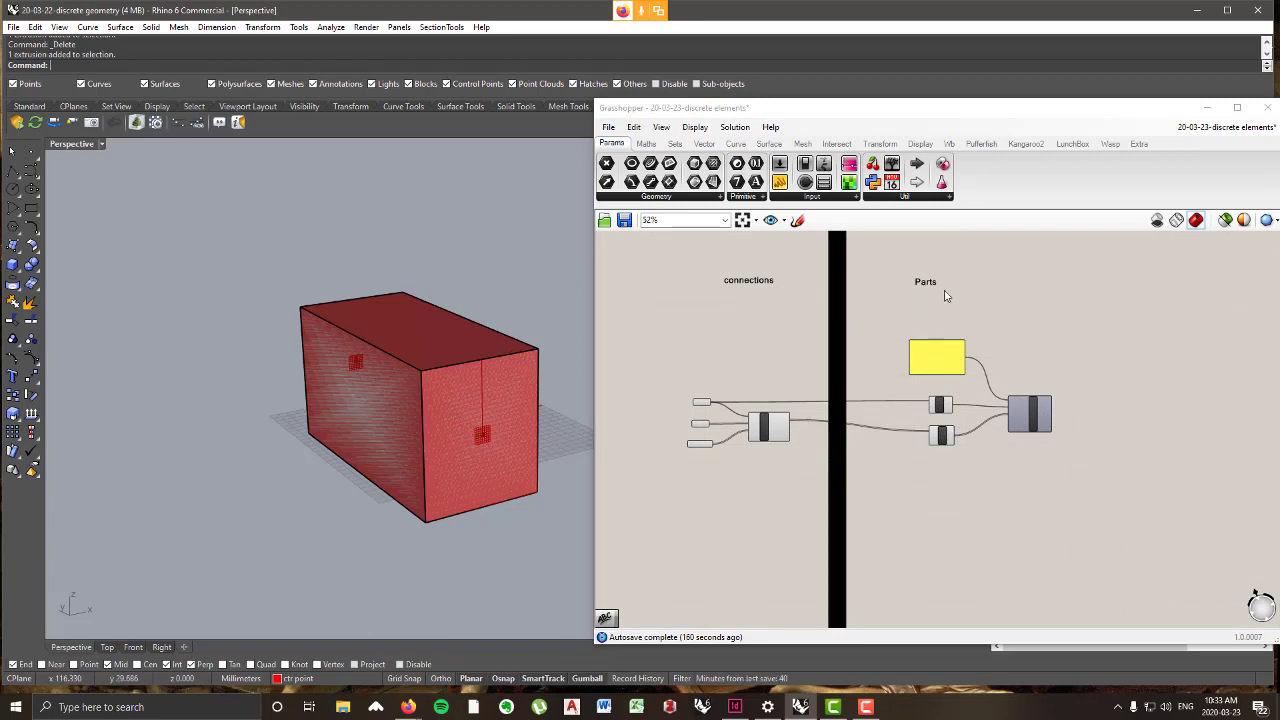
scroll(1065, 435, up, 3)
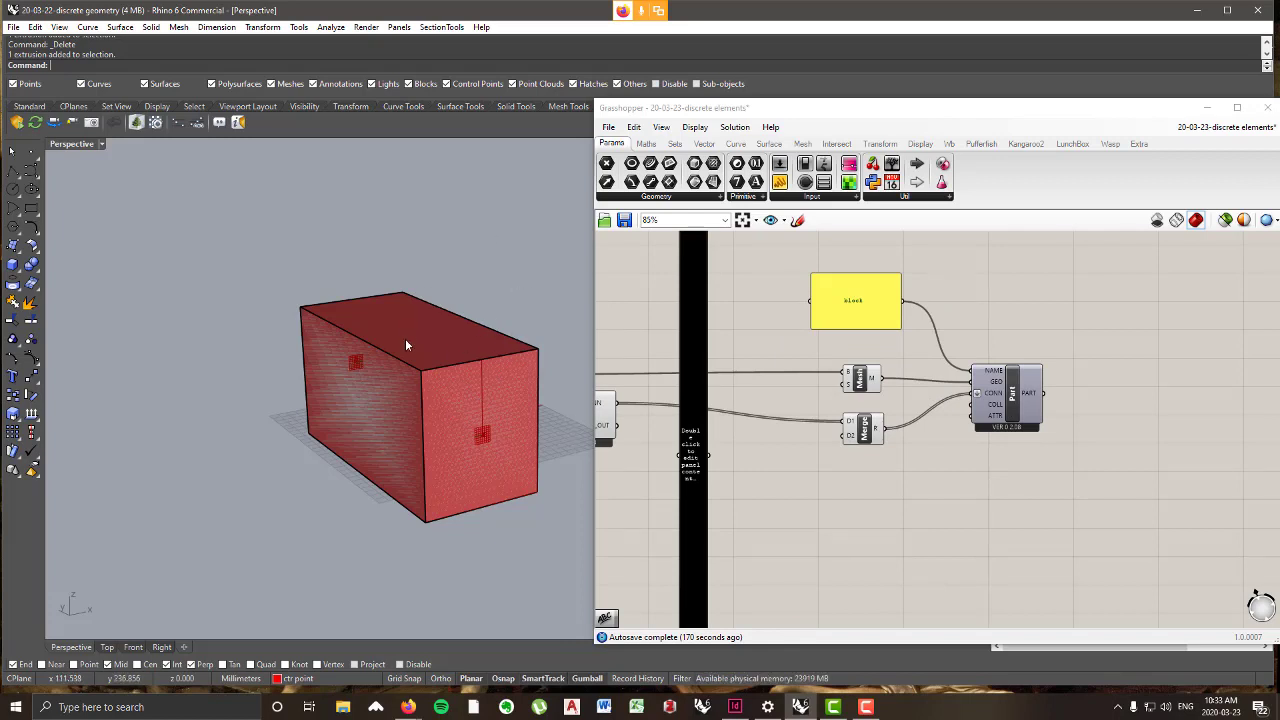
scroll(905, 380, down, 4)
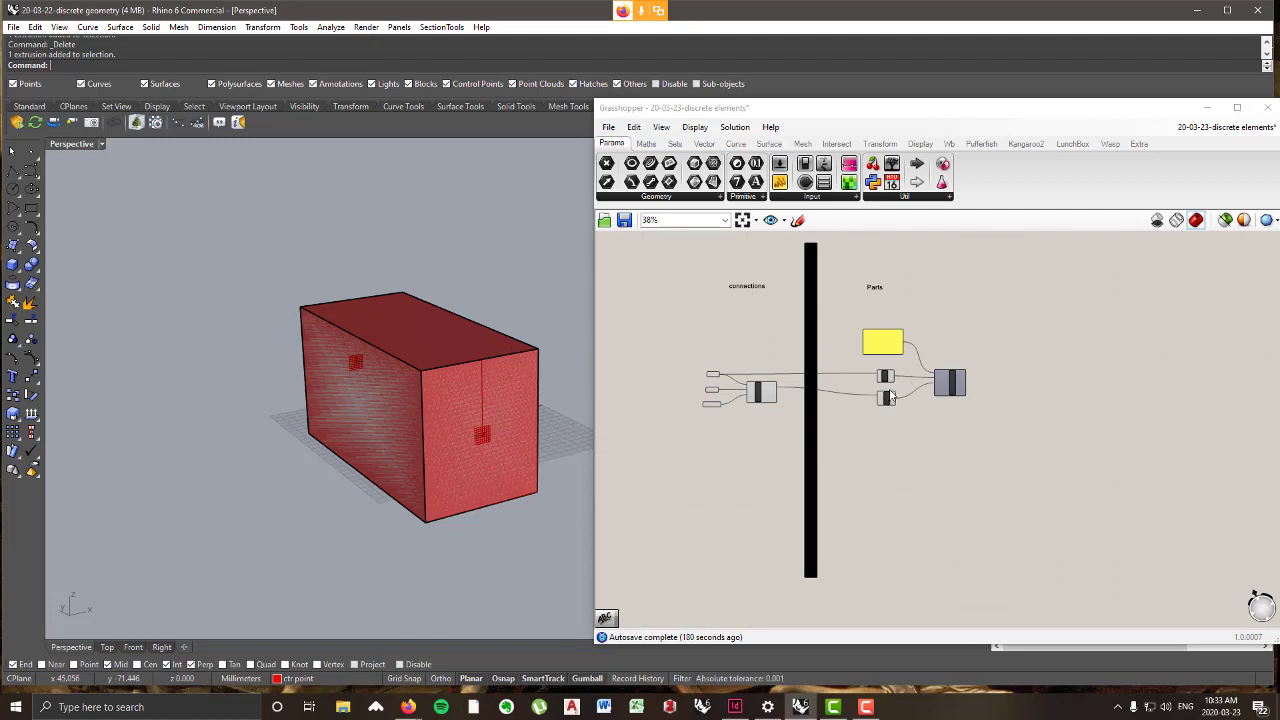
- Place a Wasp_Rules Generator component beyond the Part component and connect the Part component's PART output to its PART input
click(1110, 143)
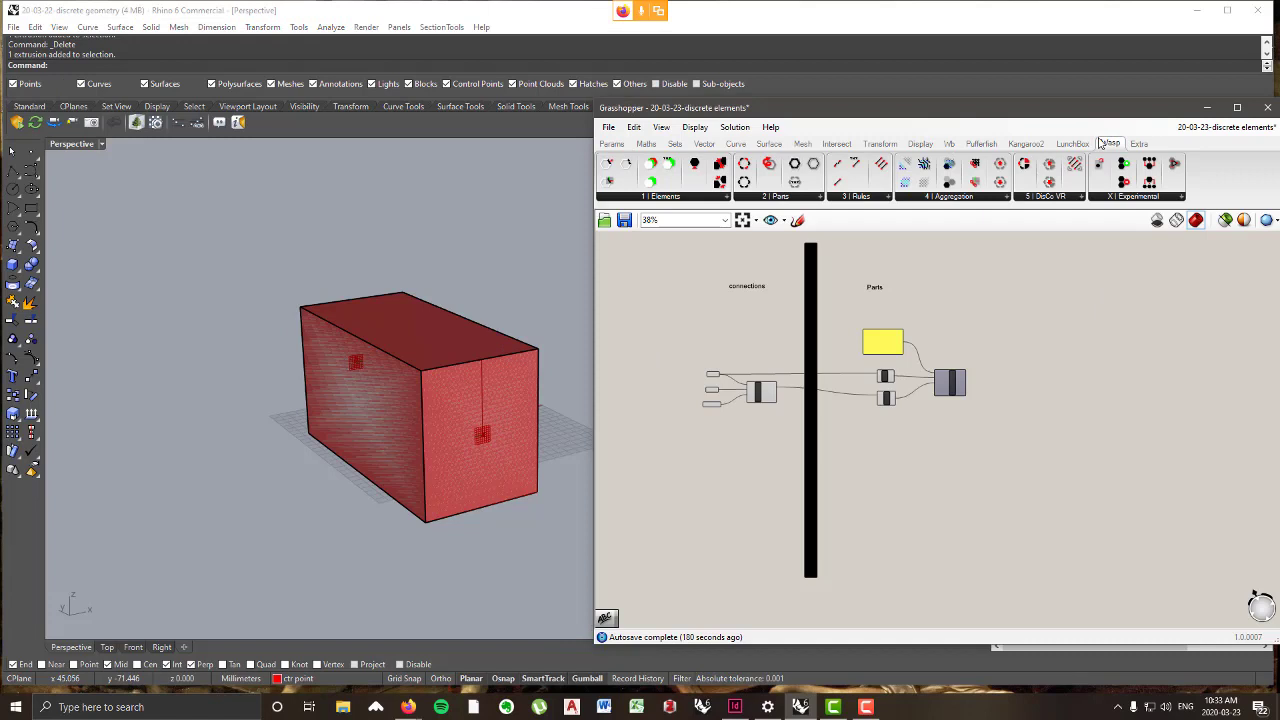
click(845, 197)
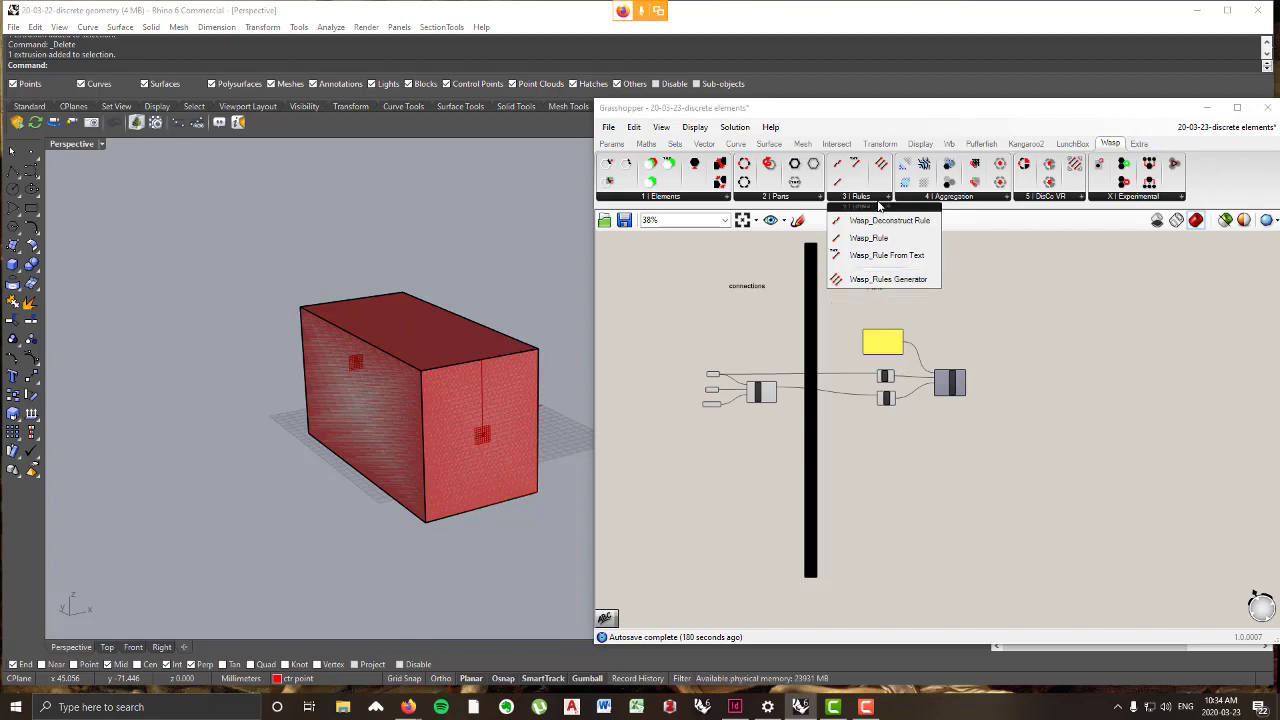
drag(850, 279, 1022, 394)
scroll(1076, 376, up, 2)
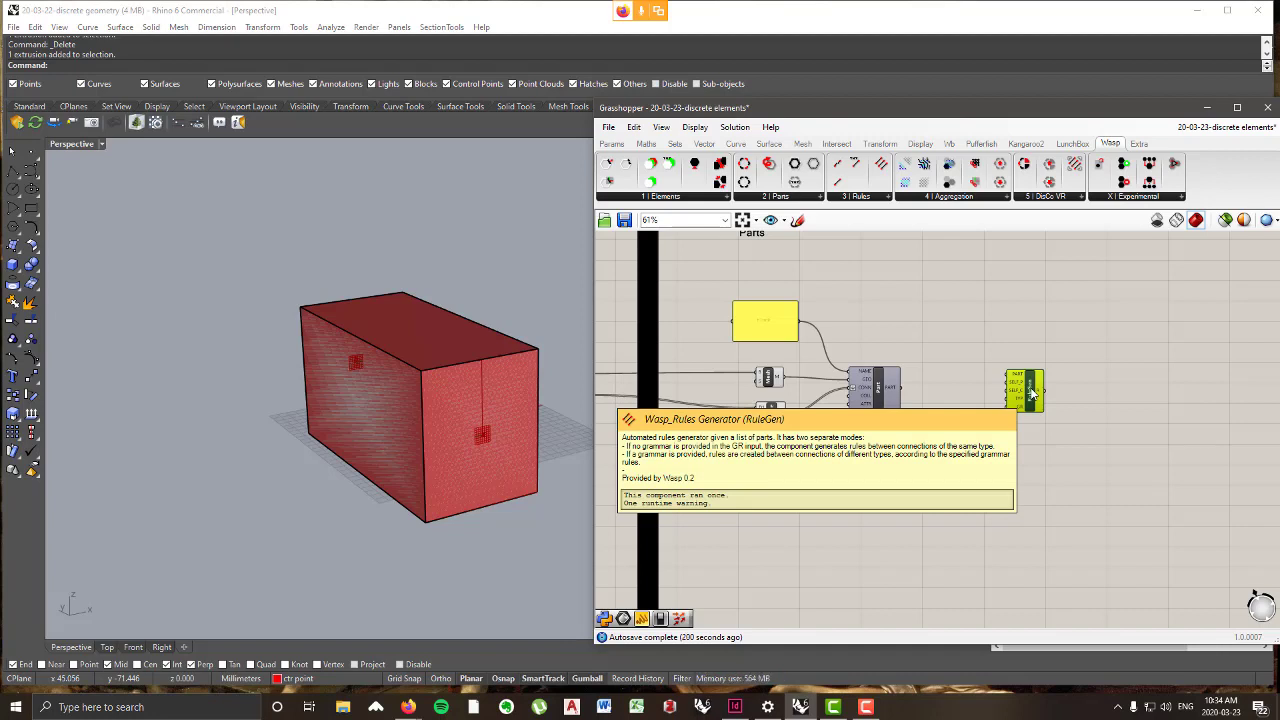
scroll(1035, 396, up, 2)
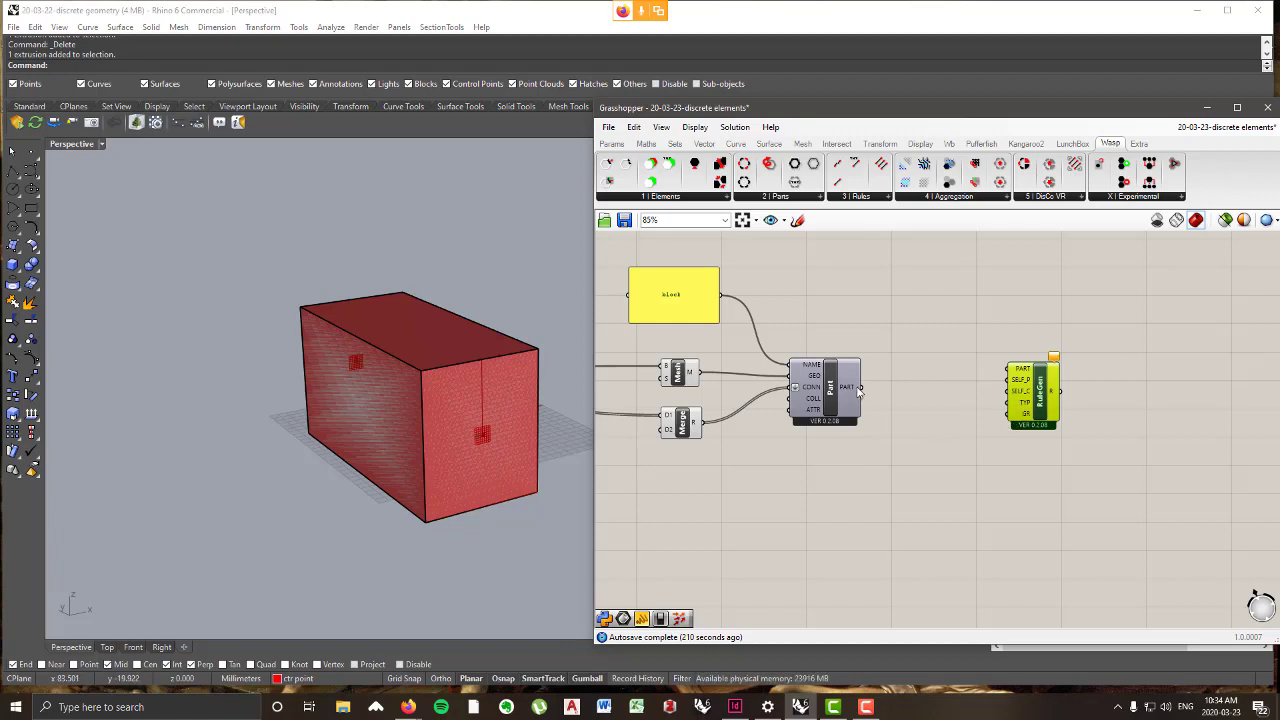
mouse_move(1025, 372)
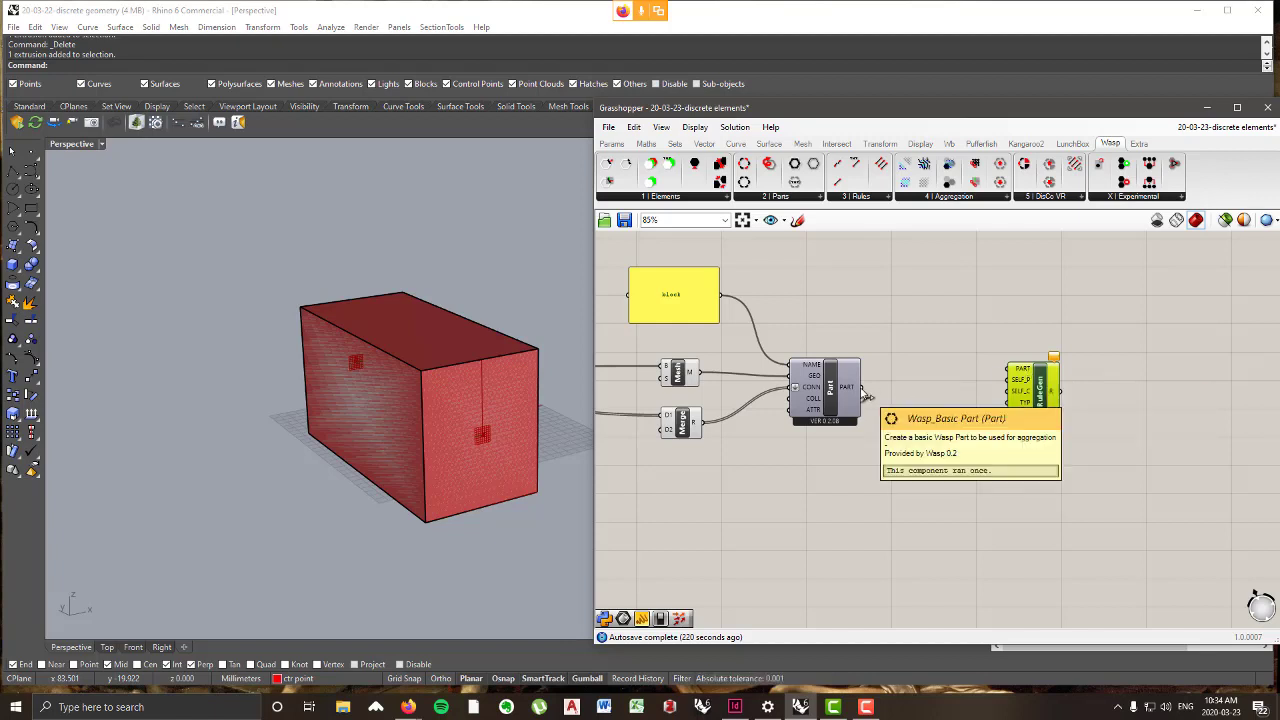
drag(860, 387, 1037, 400)
mouse_move(1037, 400)
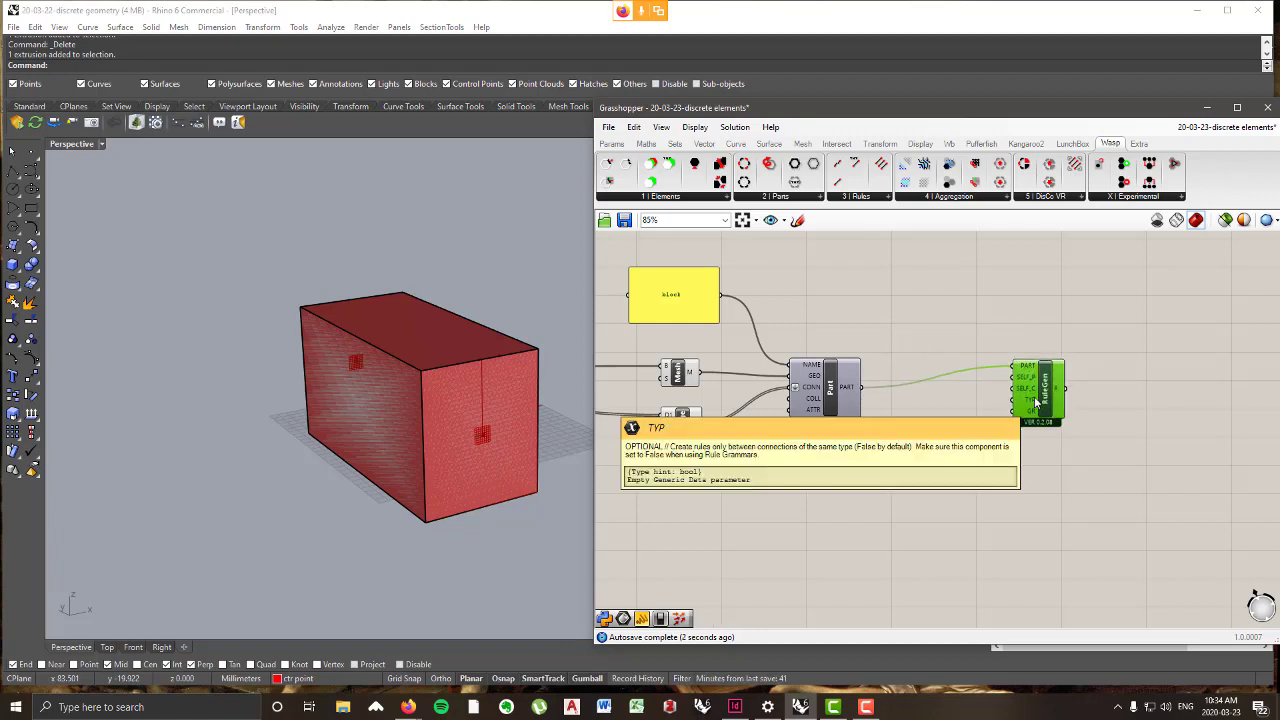
- Examine the older grouped definition, including its rule generator and the connection type input of its ConnDir component
scroll(1036, 401, down, 3)
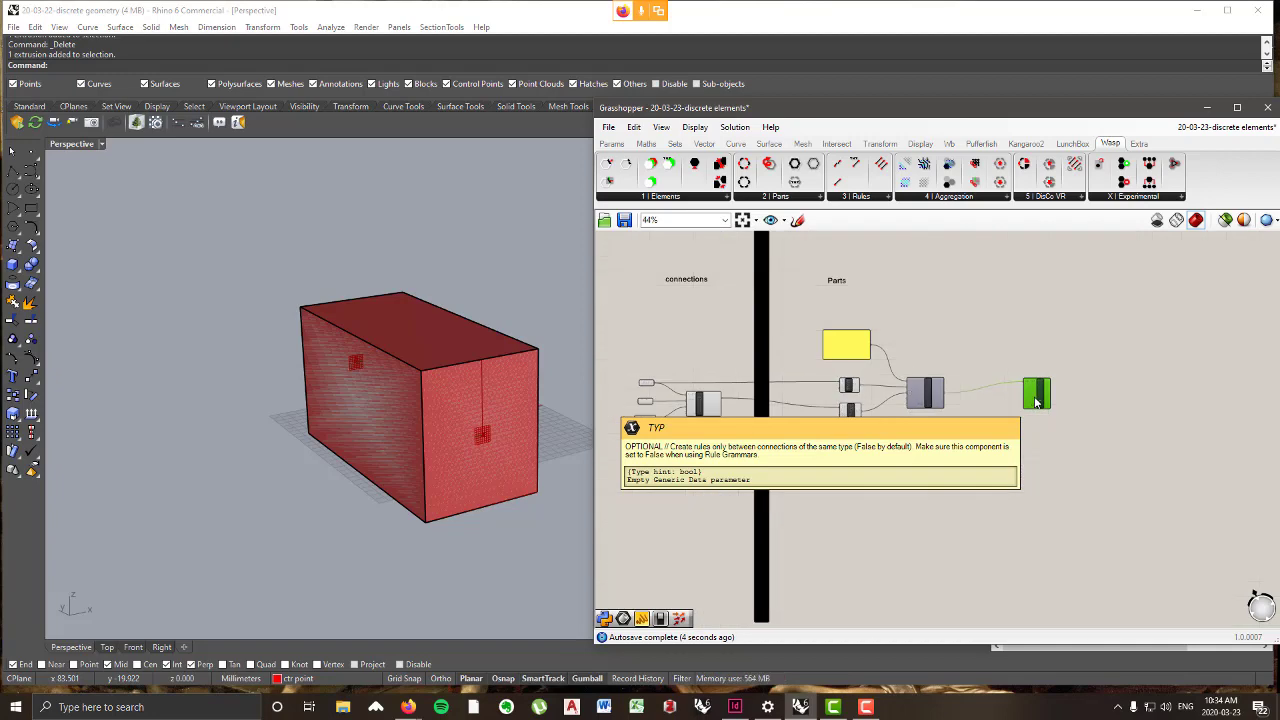
scroll(1036, 401, up, 3)
scroll(1030, 397, down, 5)
right_drag(972, 344, 957, 457)
scroll(957, 457, down, 2)
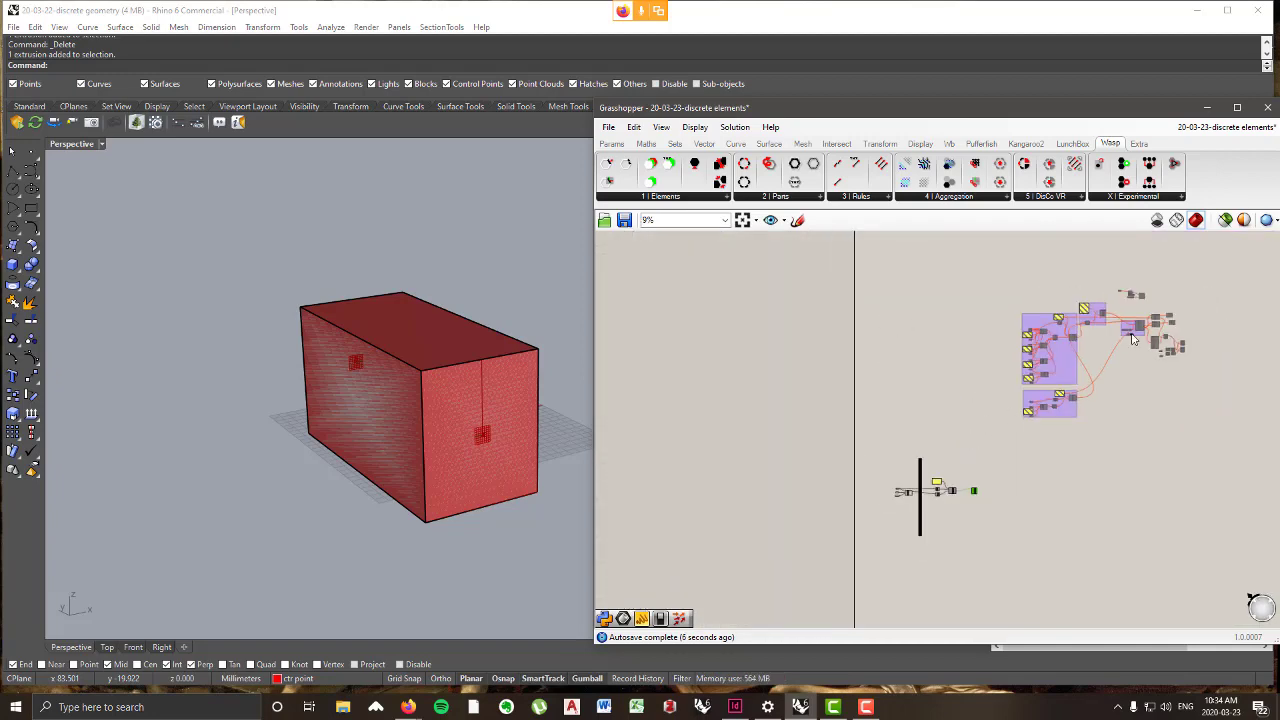
scroll(980, 443, up, 6)
right_drag(1120, 390, 872, 517)
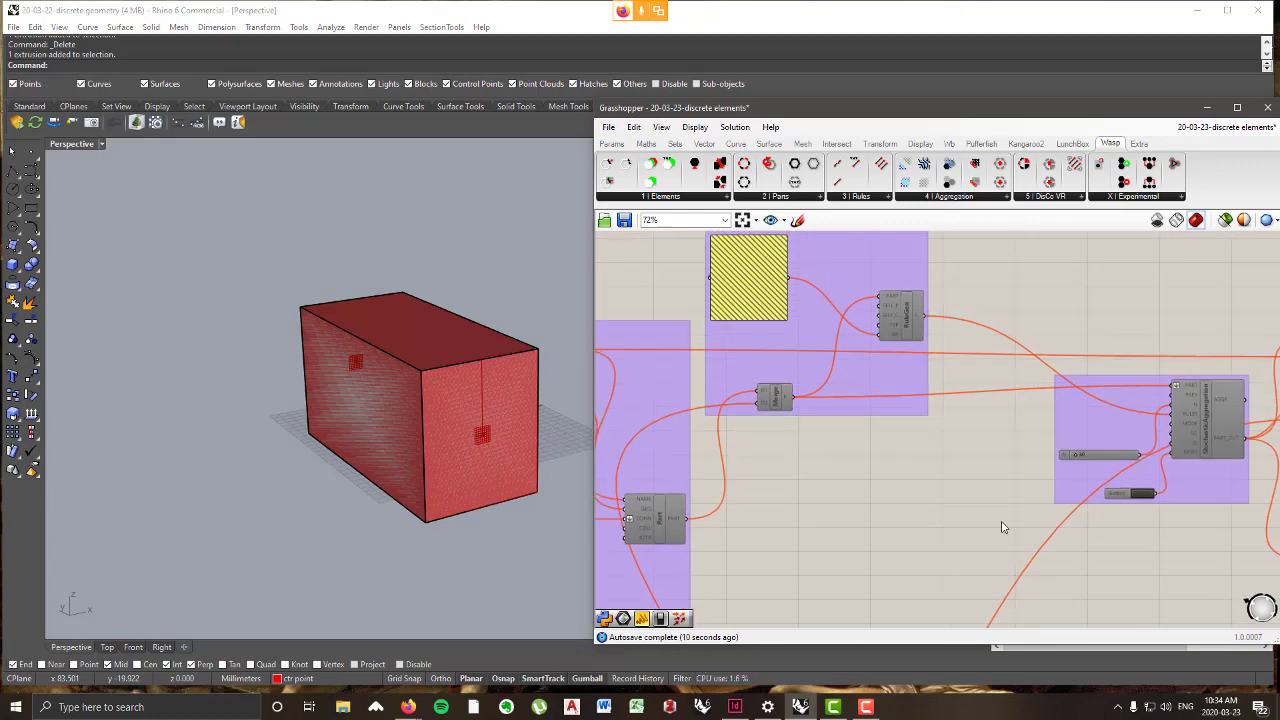
scroll(1003, 526, down, 4)
scroll(924, 402, up, 5)
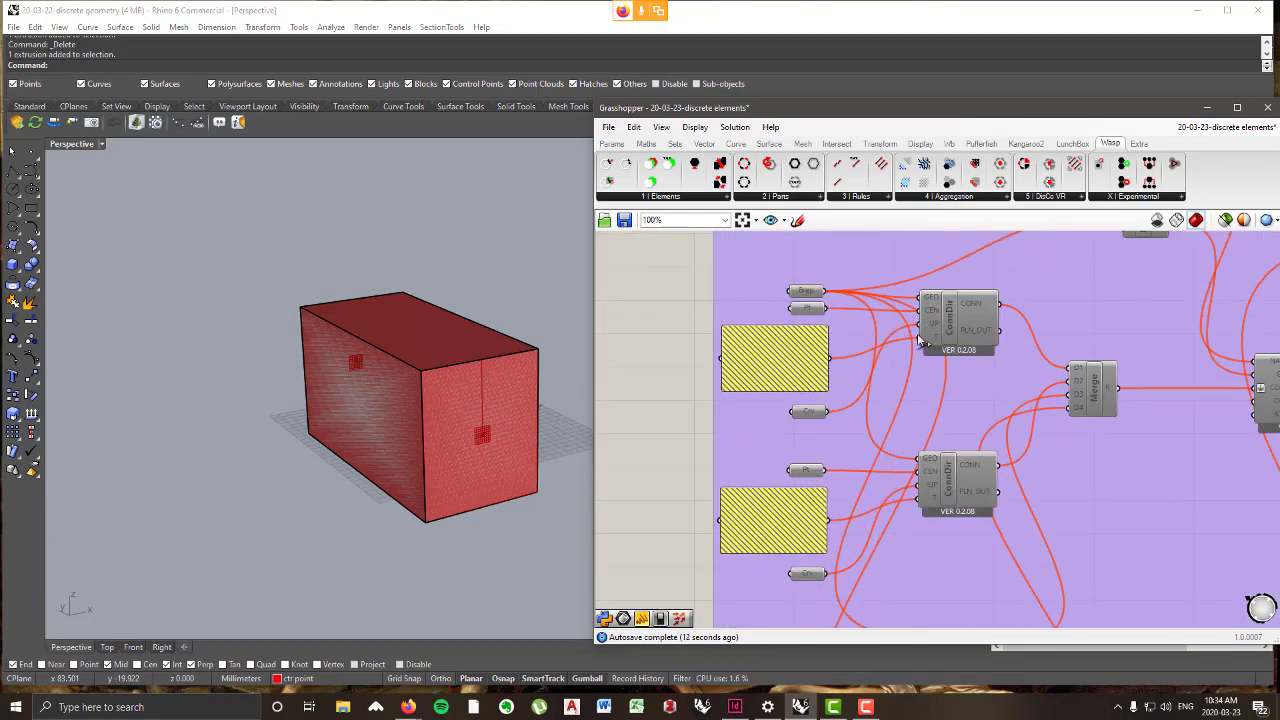
mouse_move(928, 336)
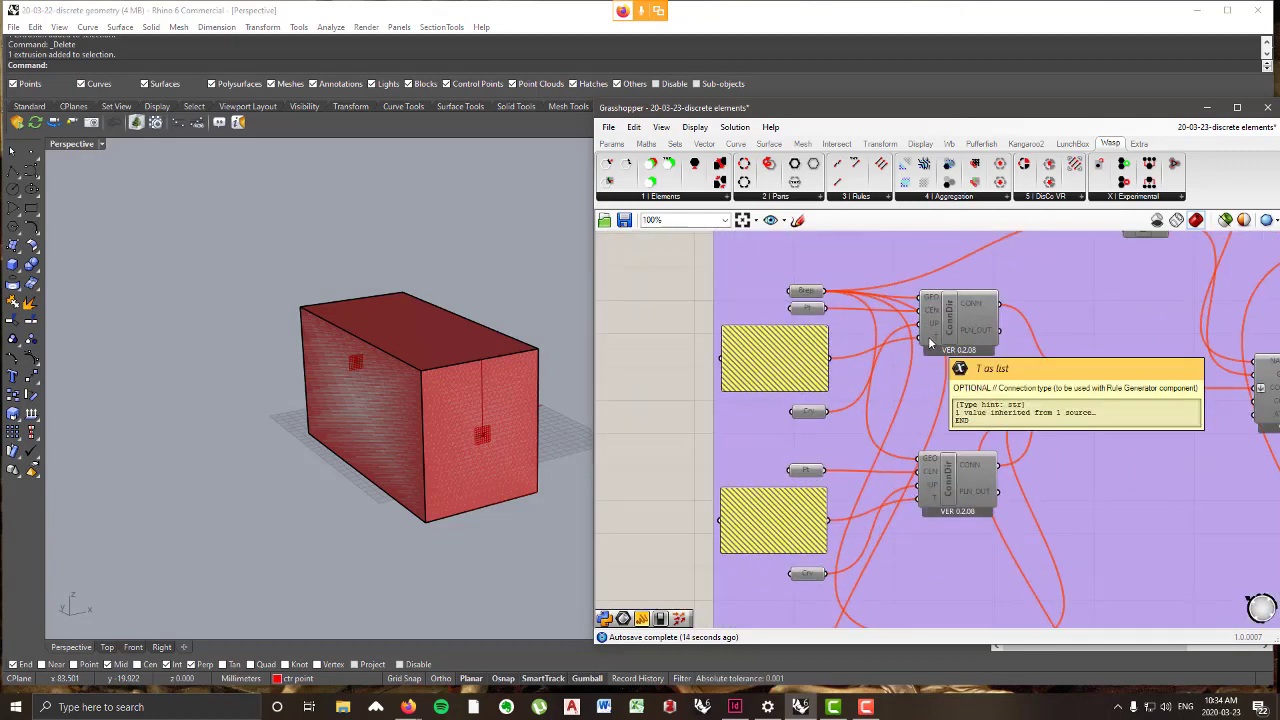
- Return to the new RuleGen component and inspect the aggregation rules at its R output
scroll(928, 336, down, 7)
scroll(965, 361, up, 5)
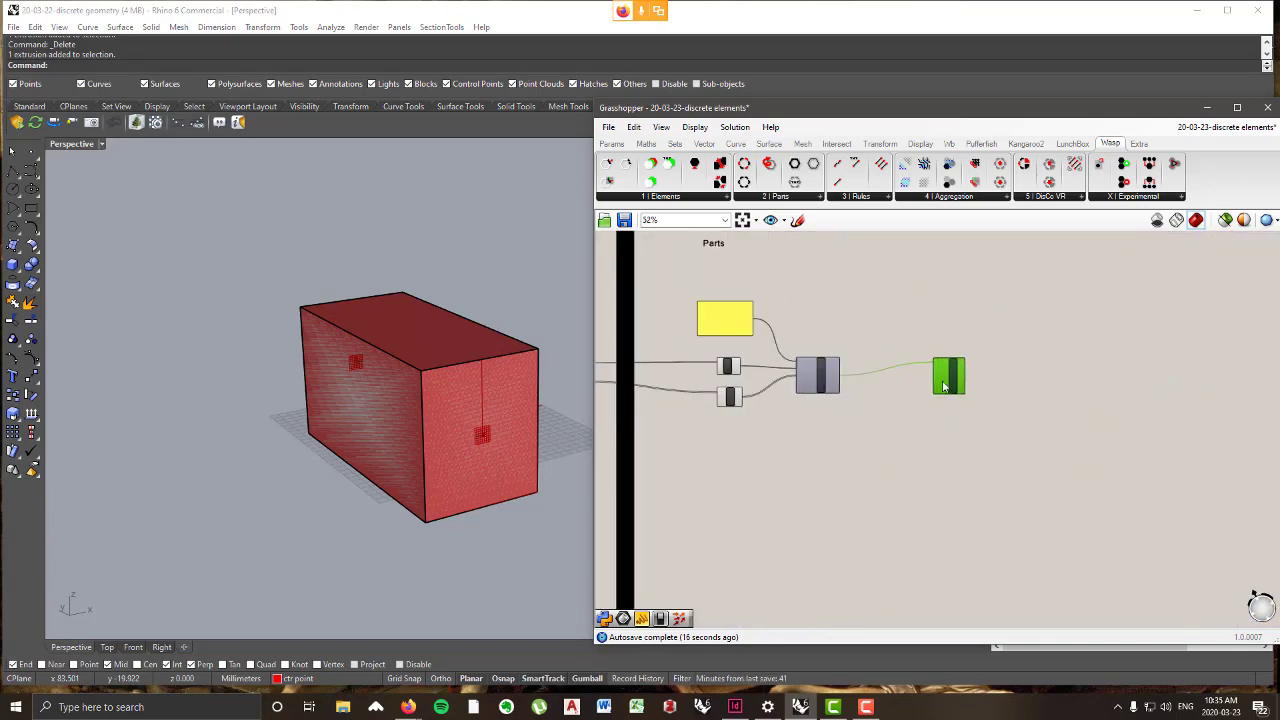
scroll(1070, 385, up, 2)
right_drag(1070, 385, 1114, 364)
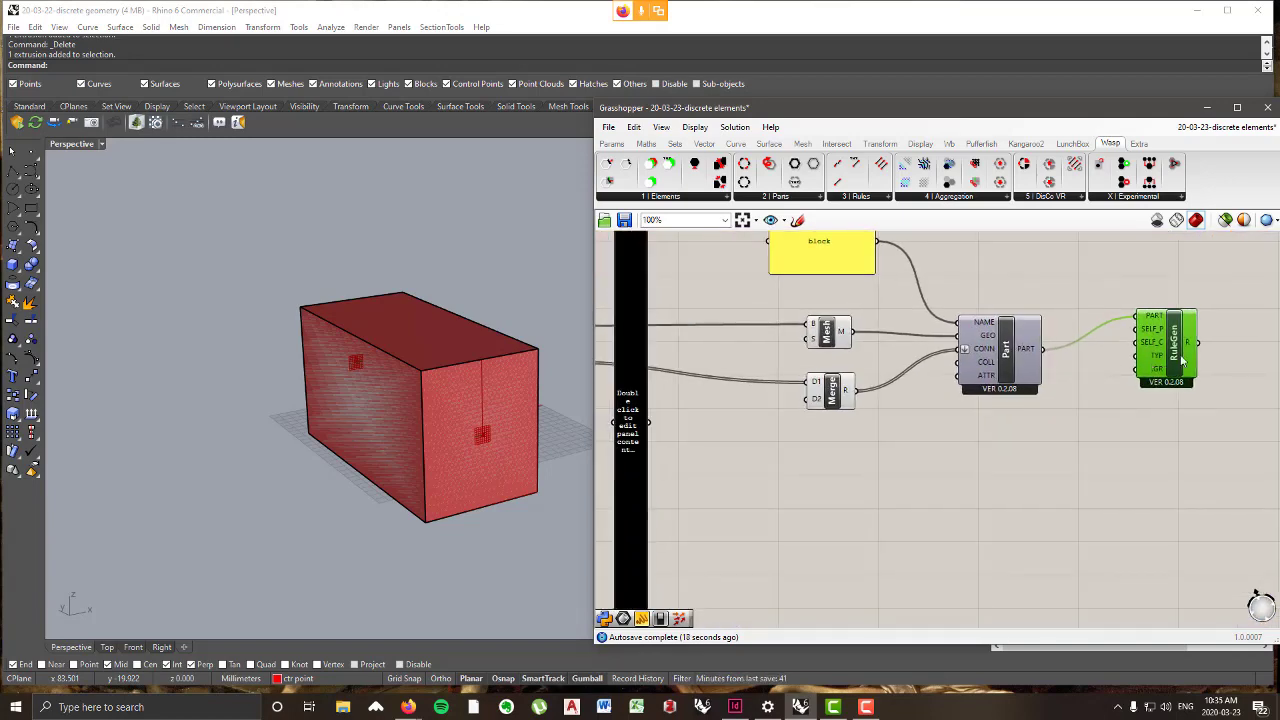
mouse_move(1190, 345)
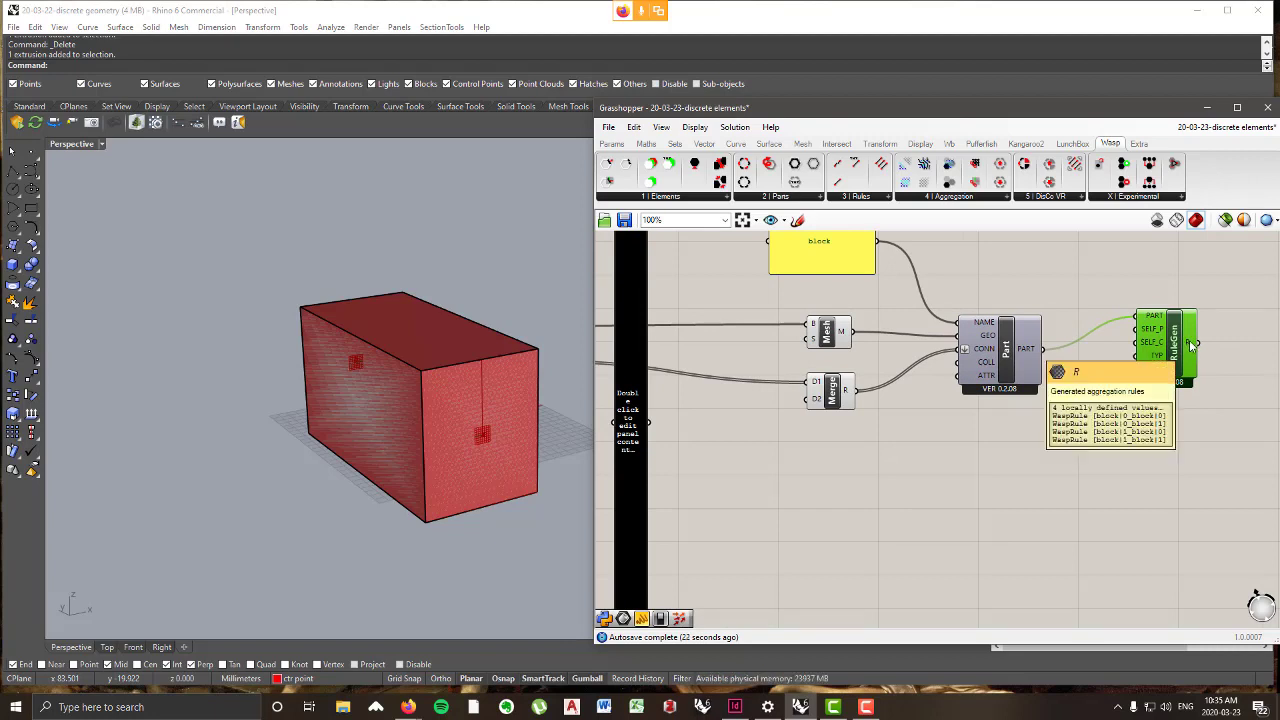
right_drag(1131, 352, 945, 368)
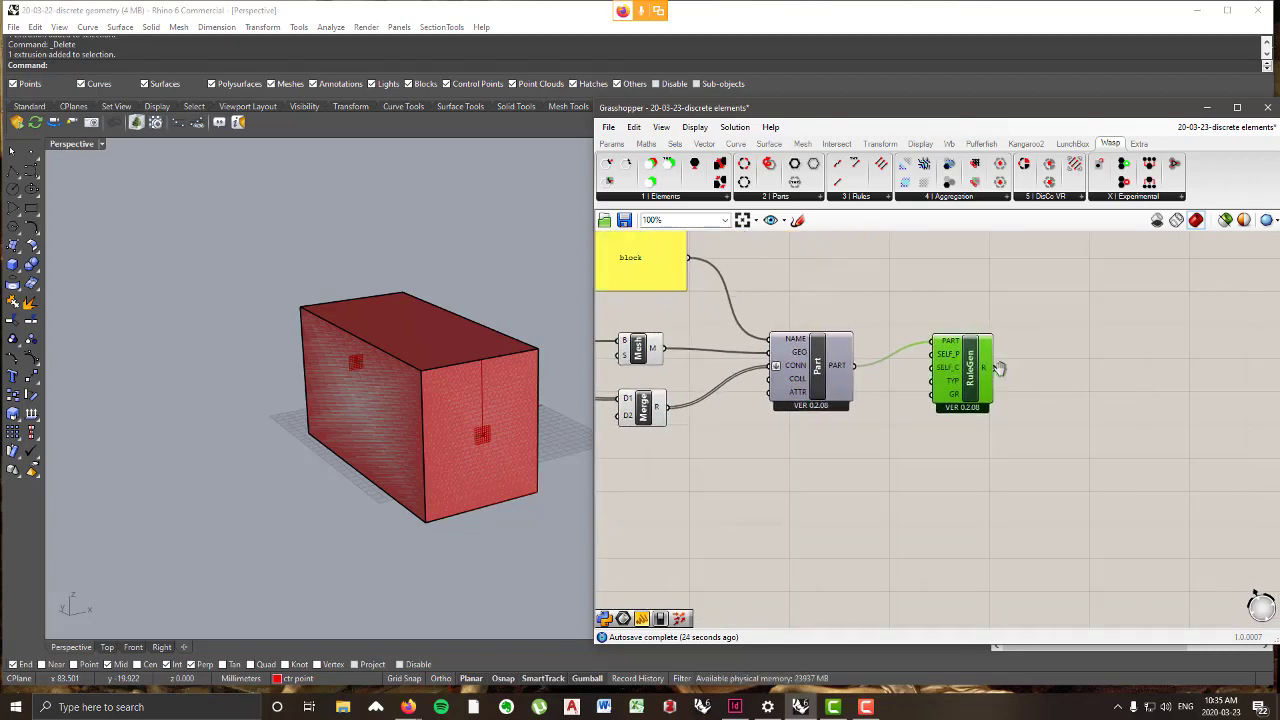
- Duplicate the tall black divider panel and place the copy between the Part and RuleGen components
scroll(1000, 370, down, 3)
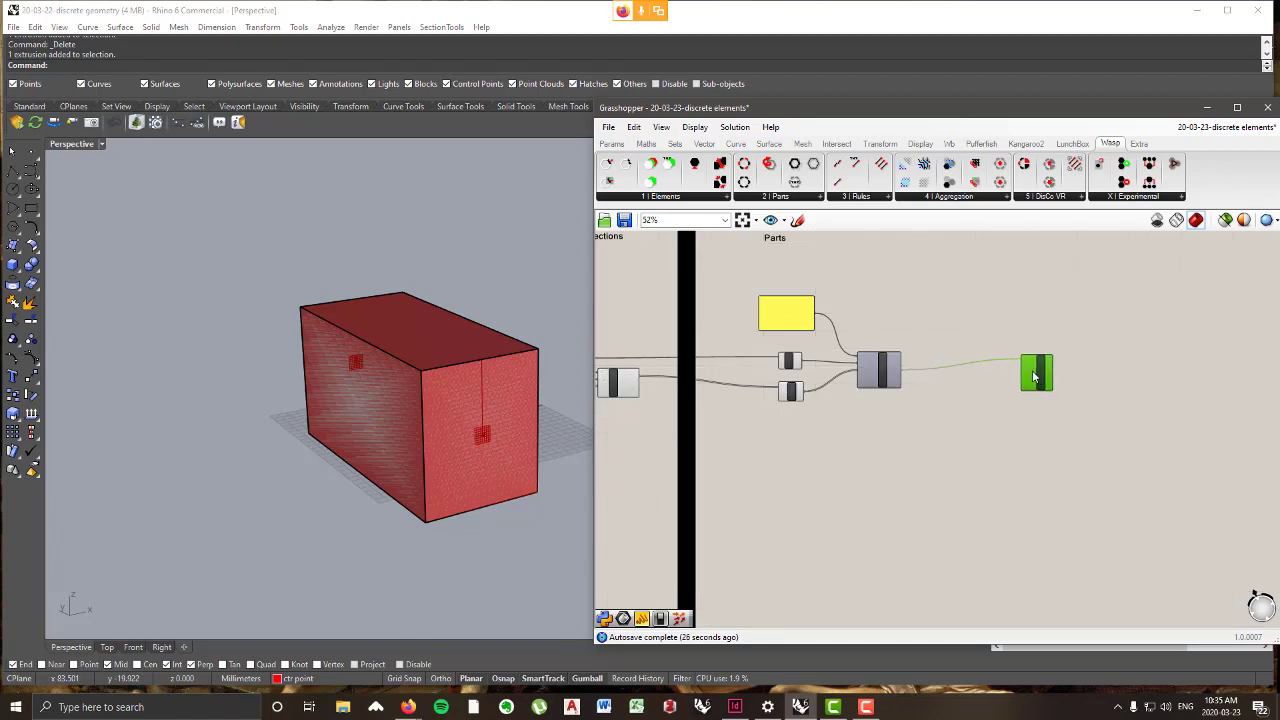
scroll(980, 362, down, 2)
click(766, 314)
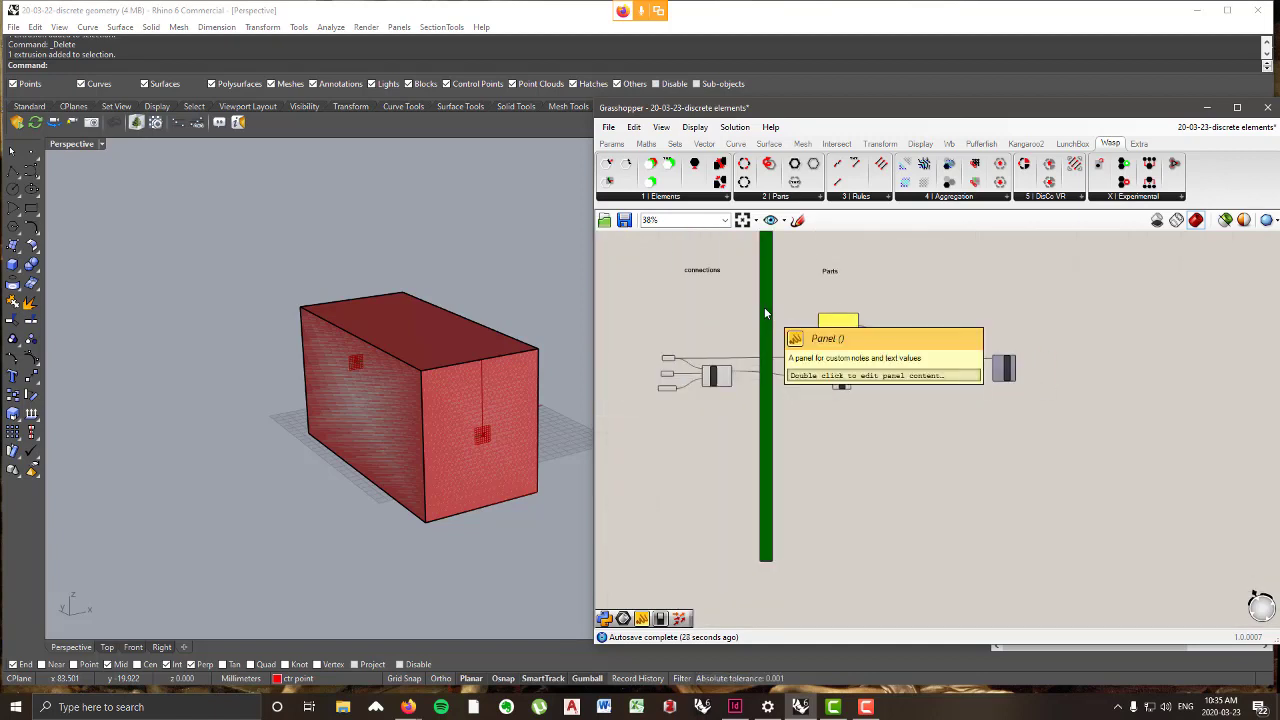
key(ctrl+v)
drag(775, 308, 947, 300)
click(803, 290)
- Duplicate the "Parts" heading above the RuleGen component and change the copy's text to "Rule Generator"
click(855, 294)
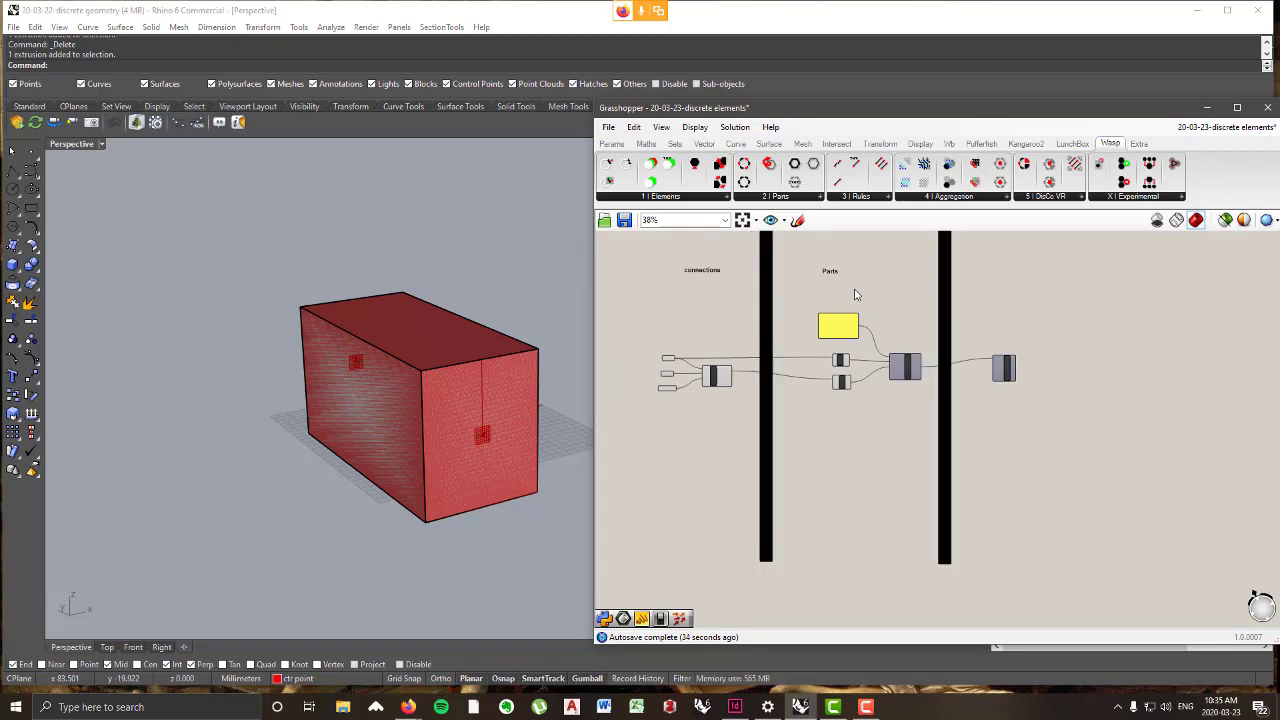
scroll(866, 279, up, 1)
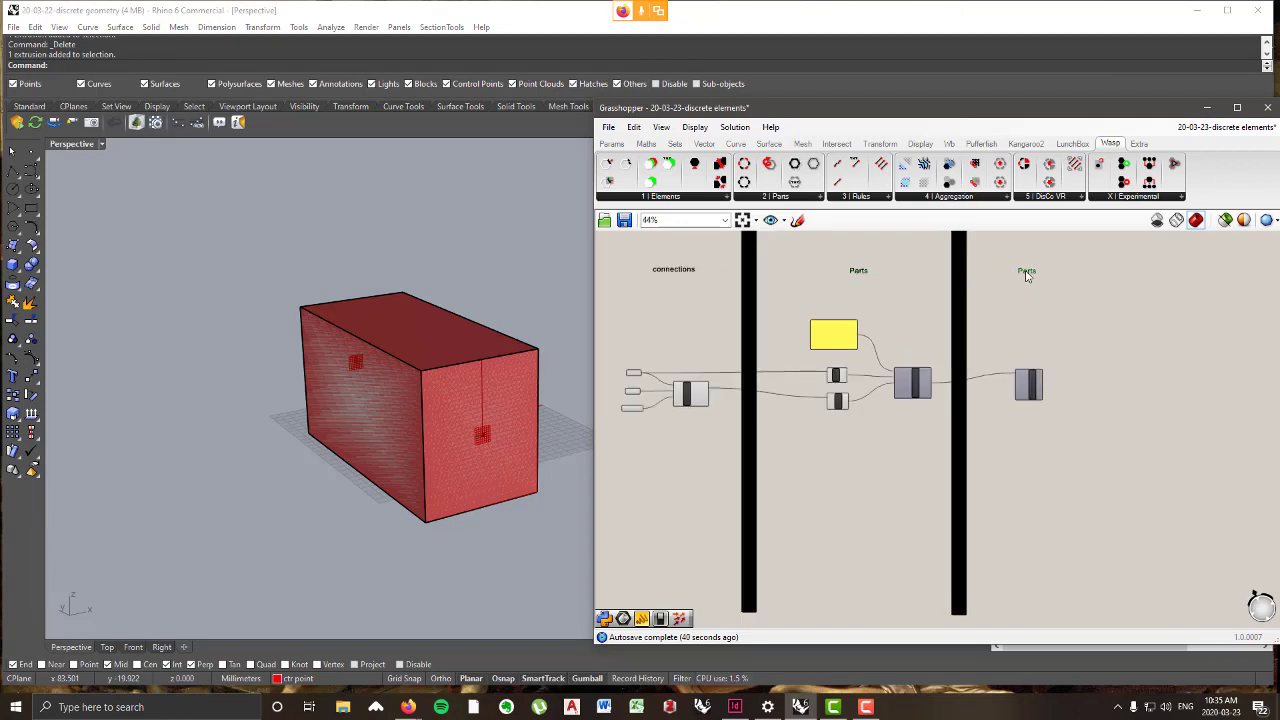
double_click(1027, 272)
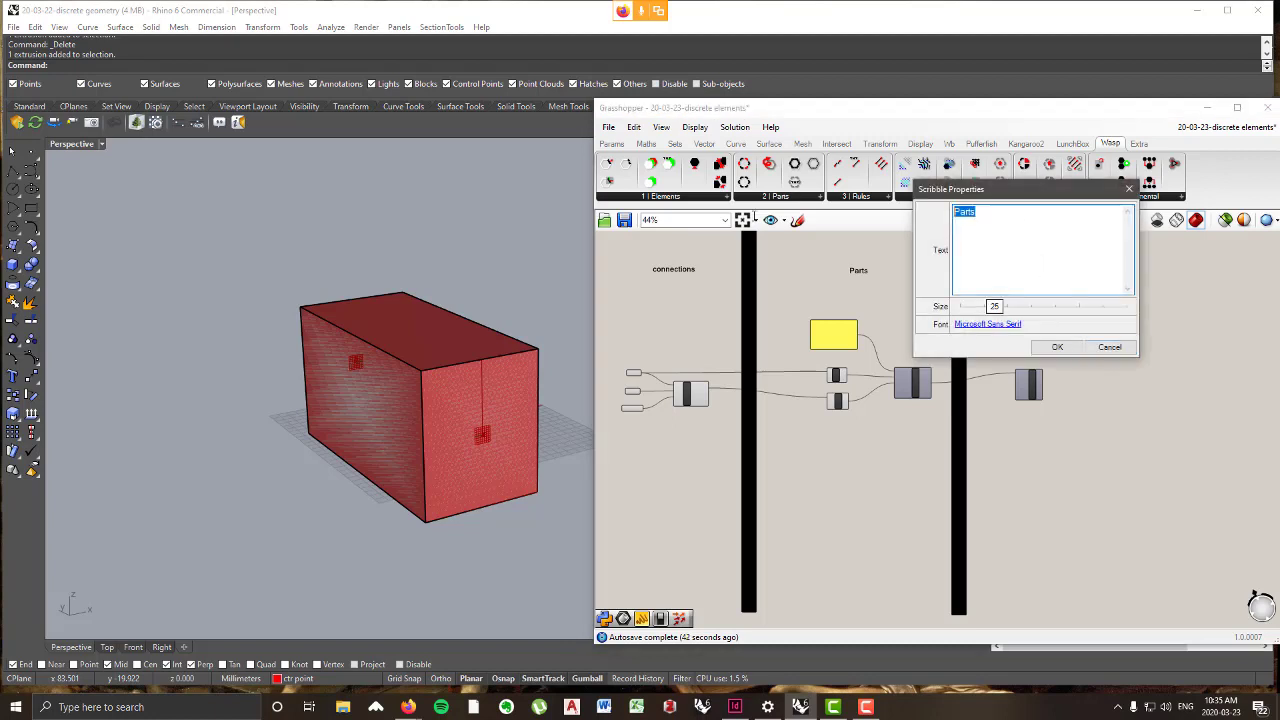
text(Rule Generator)
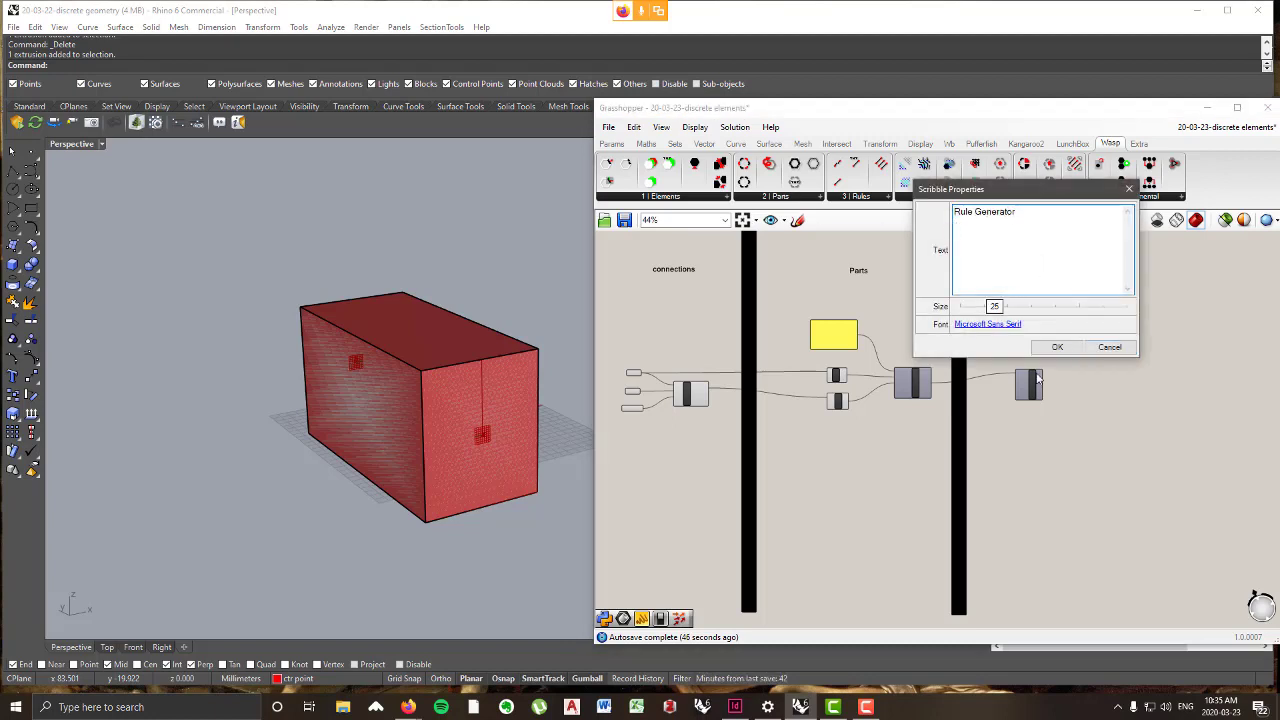
click(1068, 350)
scroll(1070, 291, up, 1)
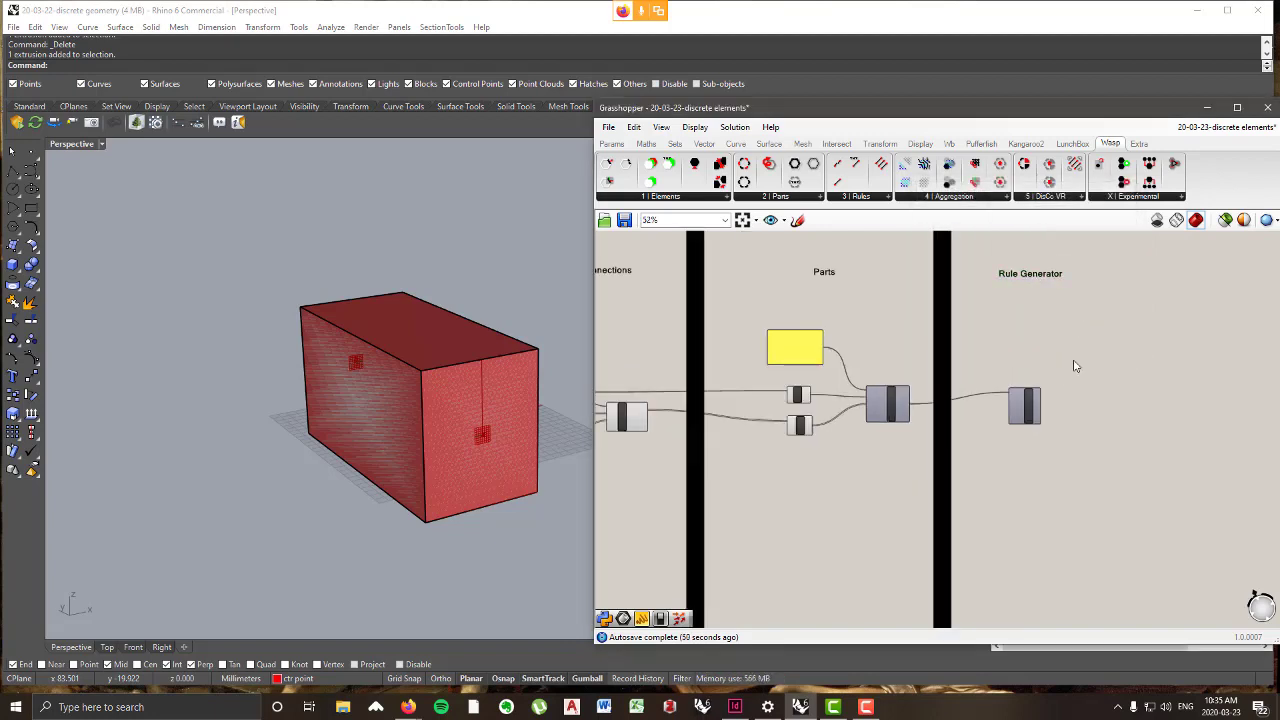
- Place a Wasp_Stochastic Aggregation component on the canvas beyond the RuleGen component
scroll(1060, 357, down, 1)
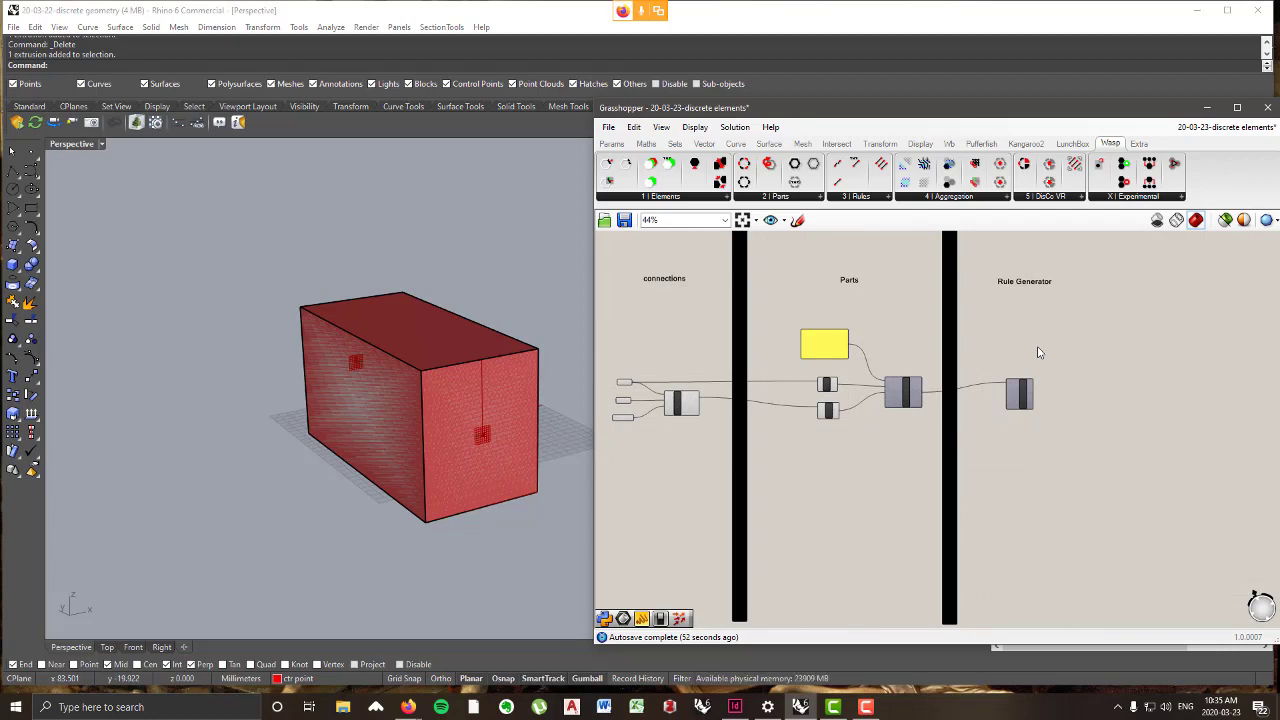
scroll(1037, 351, down, 1)
scroll(1026, 306, up, 2)
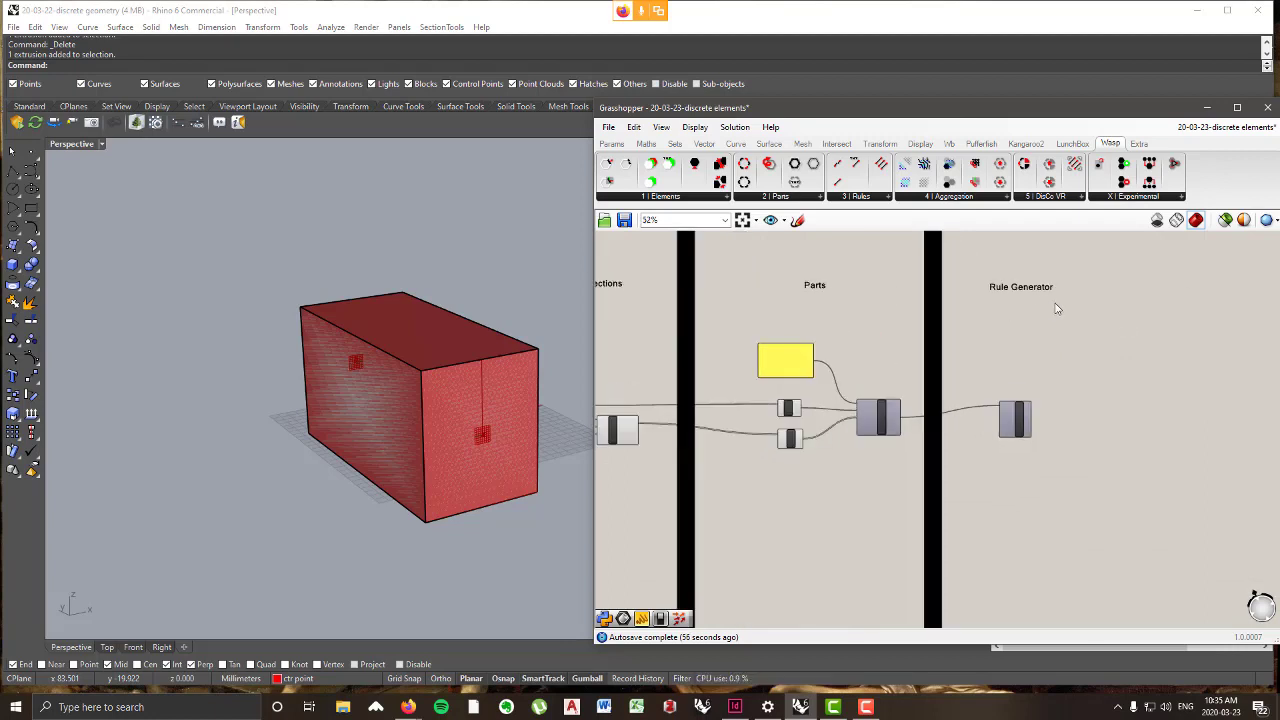
scroll(1047, 435, up, 3)
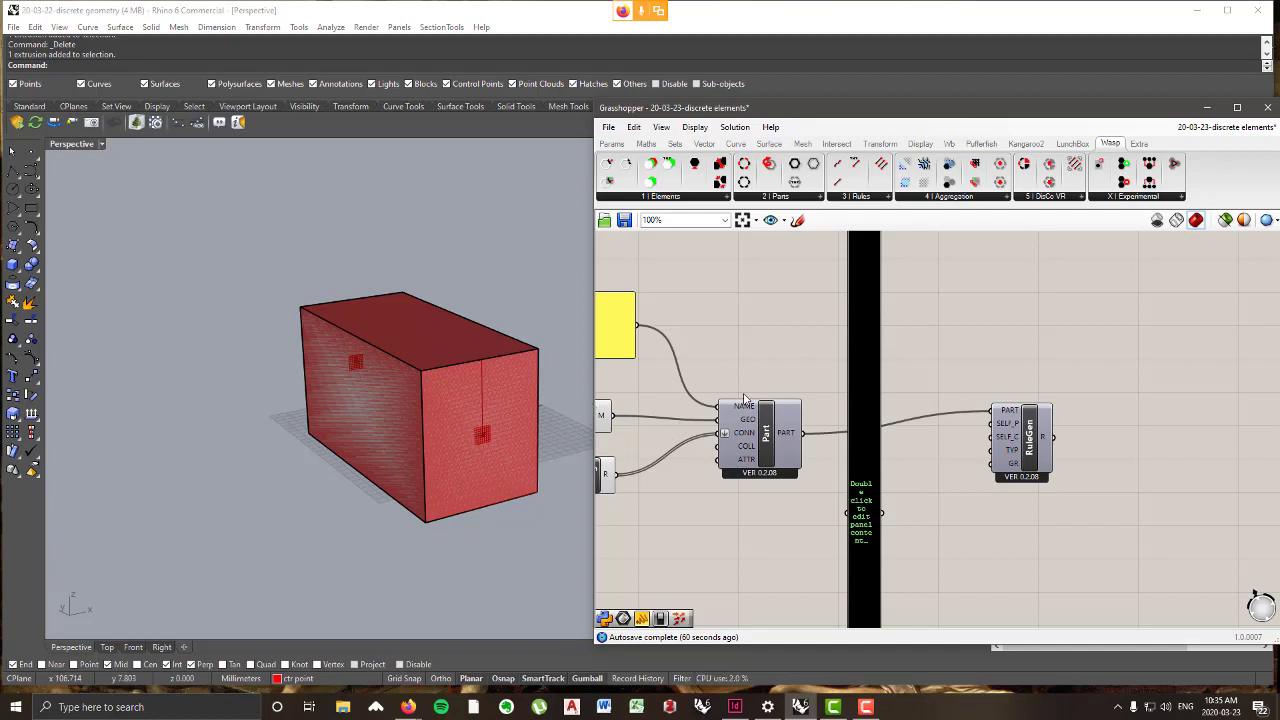
scroll(827, 387, down, 2)
scroll(830, 385, down, 2)
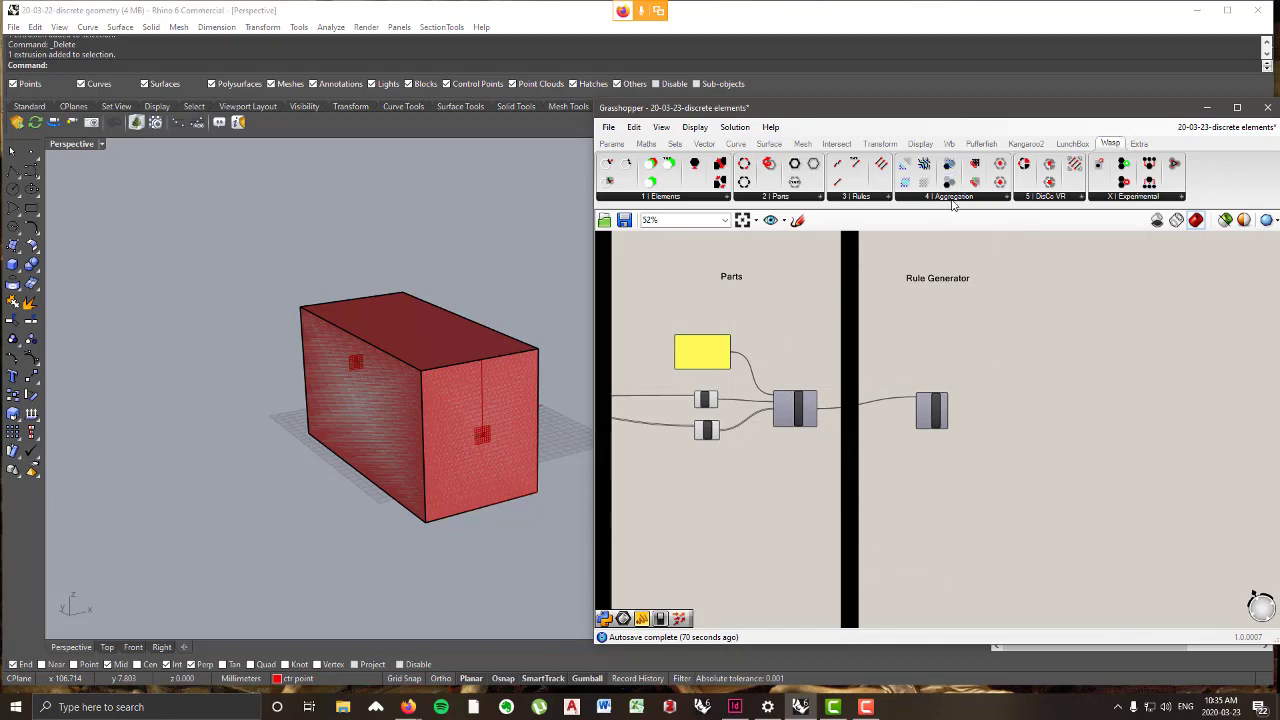
click(962, 197)
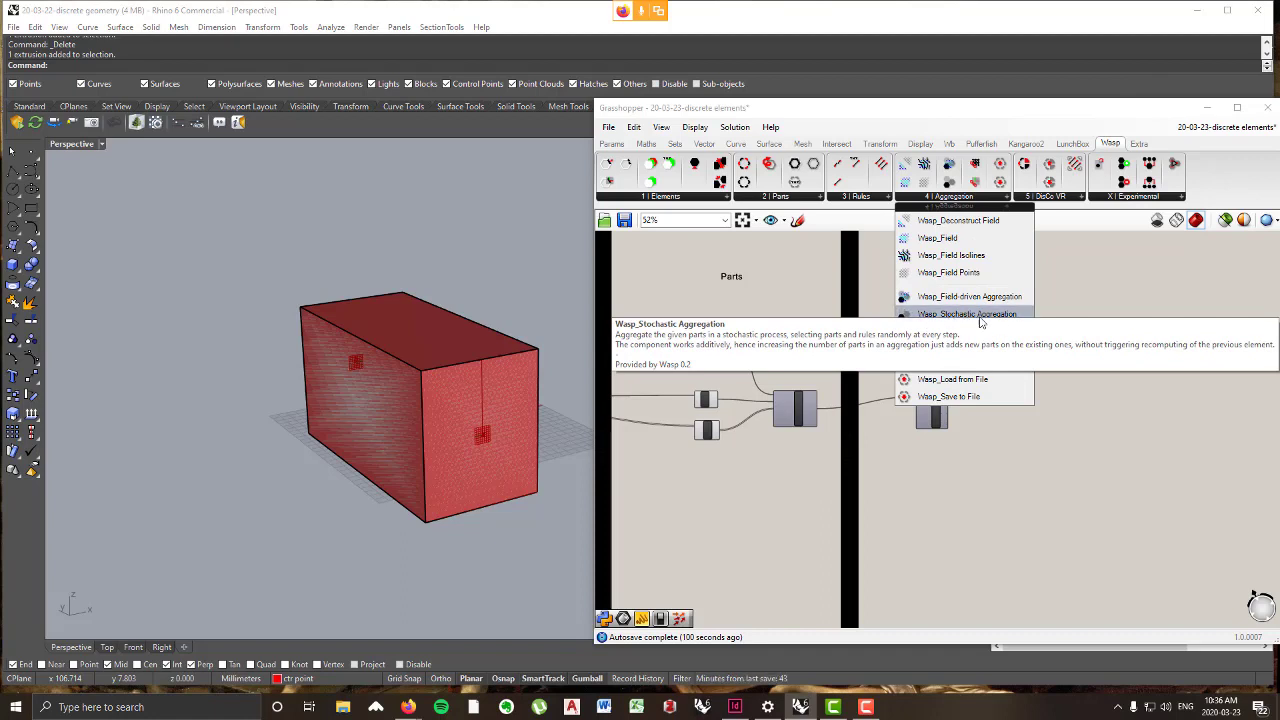
drag(980, 318, 1108, 356)
scroll(1042, 390, up, 2)
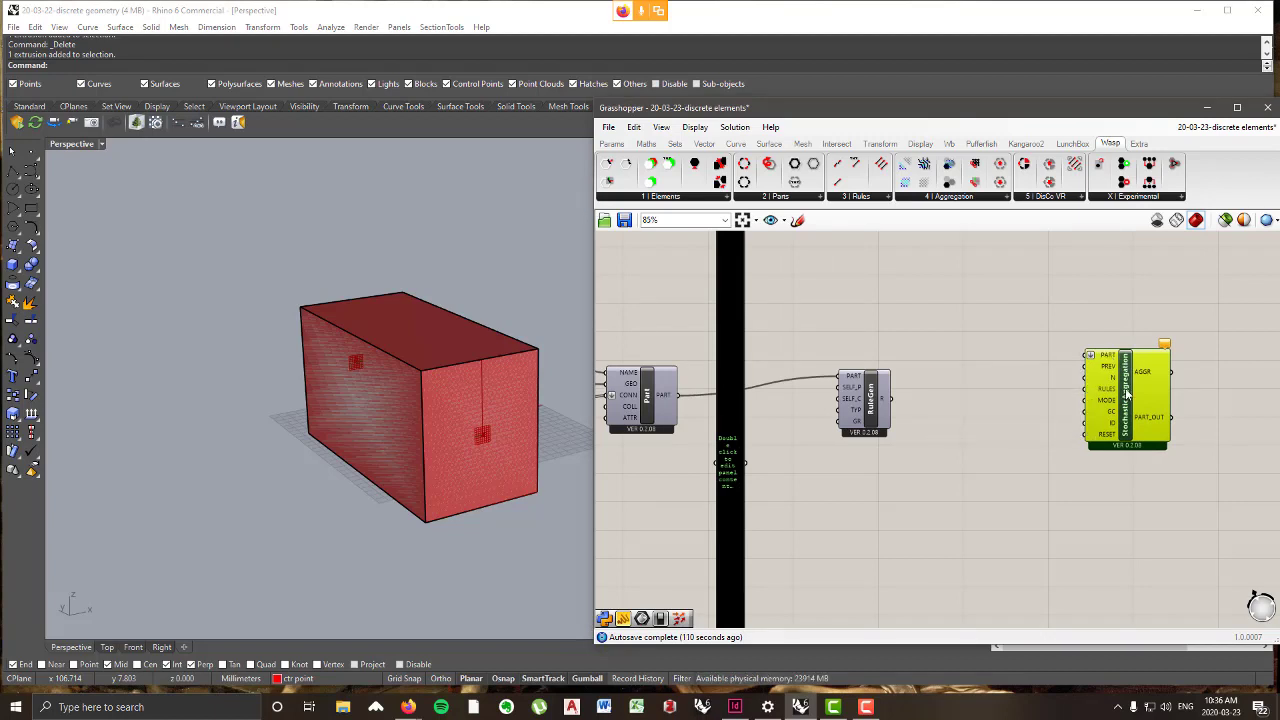
scroll(1044, 378, down, 3)
scroll(1060, 365, up, 3)
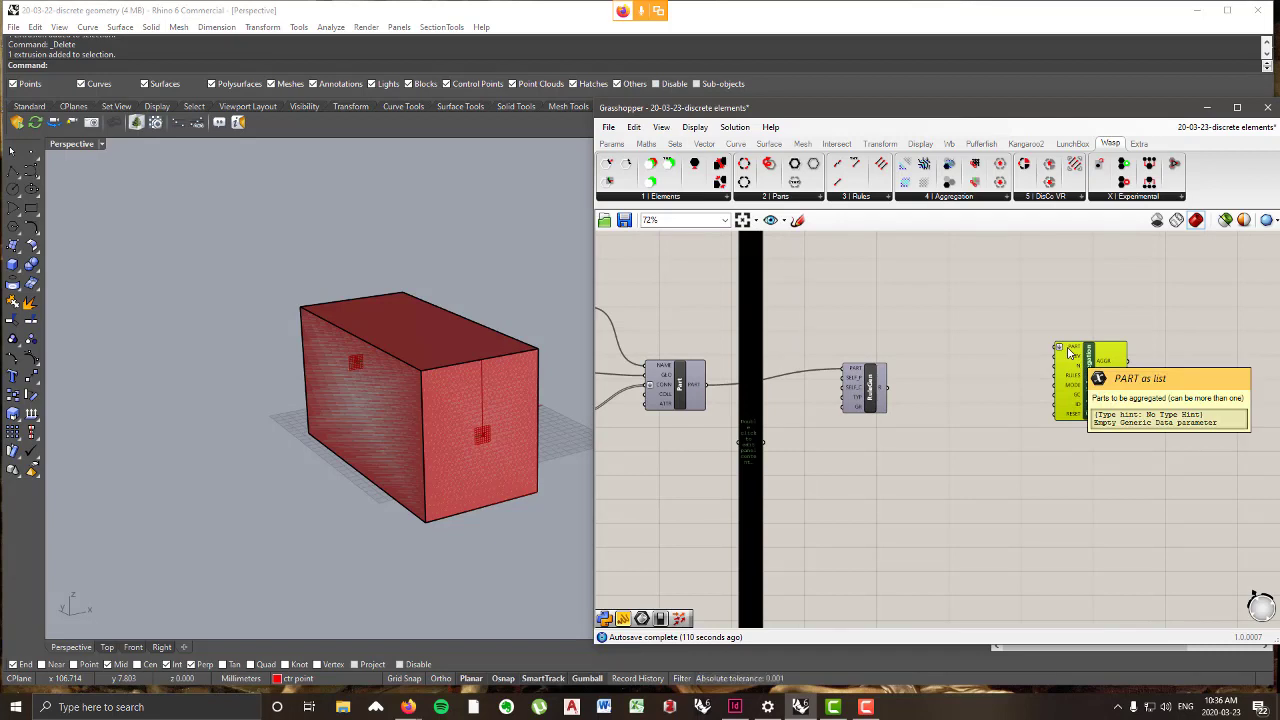
- Shift the Stochastic Aggregation and RuleGen components, the "Rule Generator" heading and its divider farther from the Part component to free up space
right_drag(750, 387, 873, 417)
scroll(880, 416, down, 2)
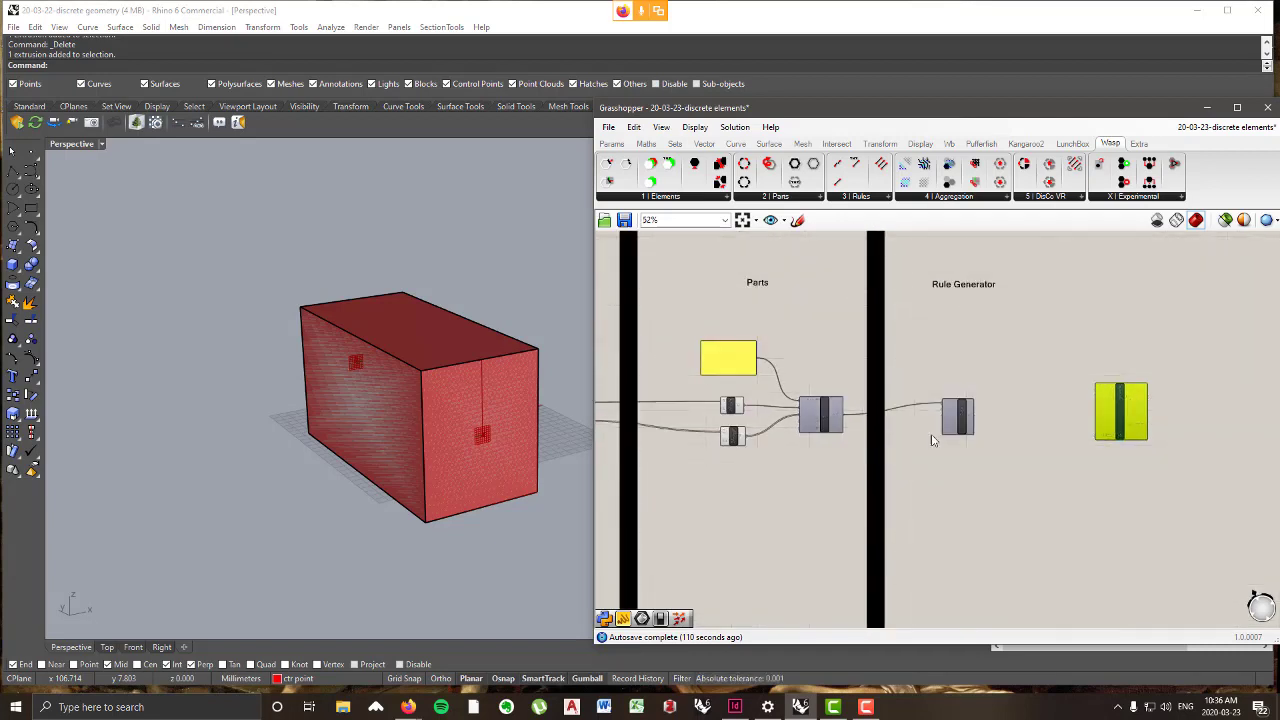
drag(982, 460, 894, 407)
scroll(940, 437, up, 1)
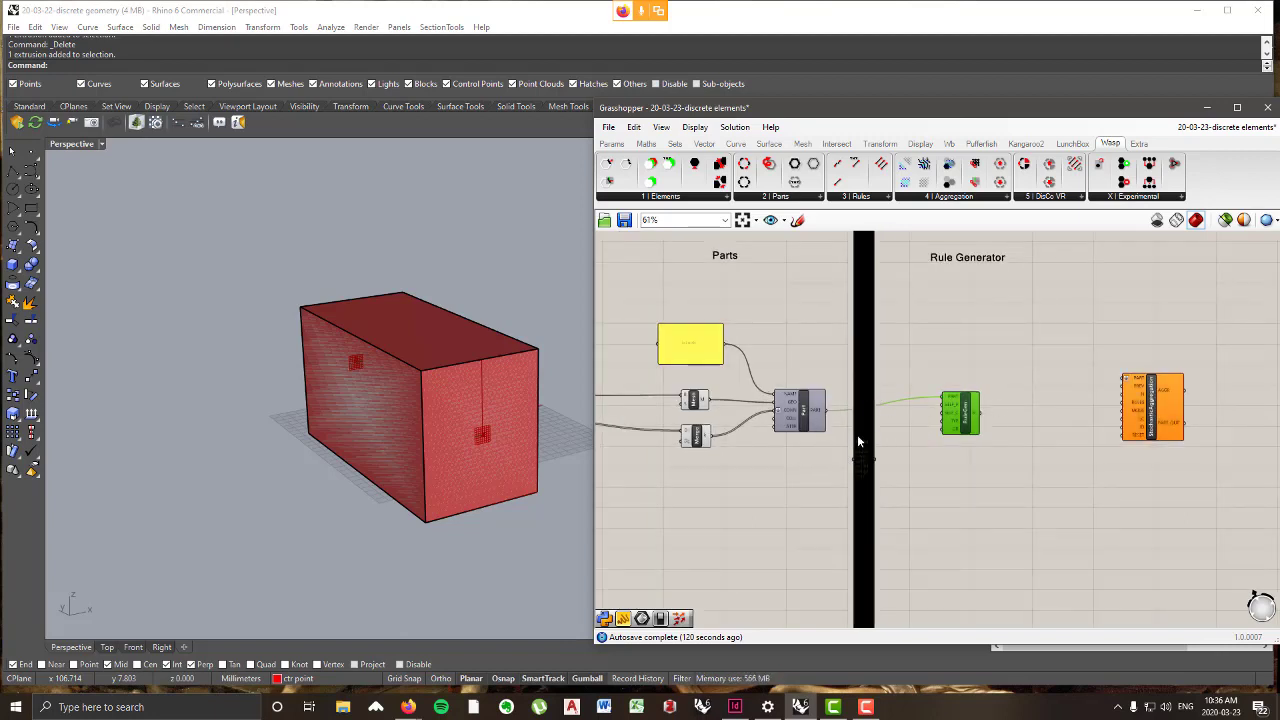
drag(1148, 404, 1181, 402)
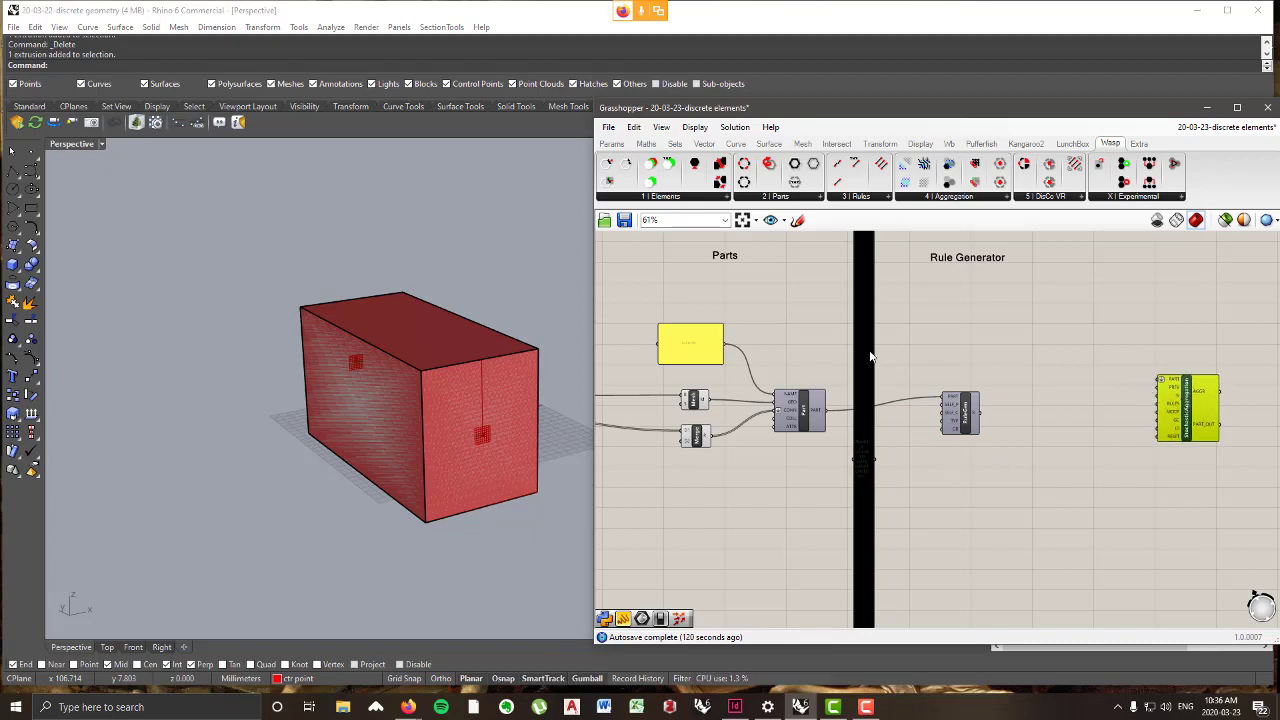
scroll(898, 377, down, 2)
drag(862, 322, 896, 322)
drag(997, 450, 922, 274)
drag(934, 400, 963, 400)
click(828, 455)
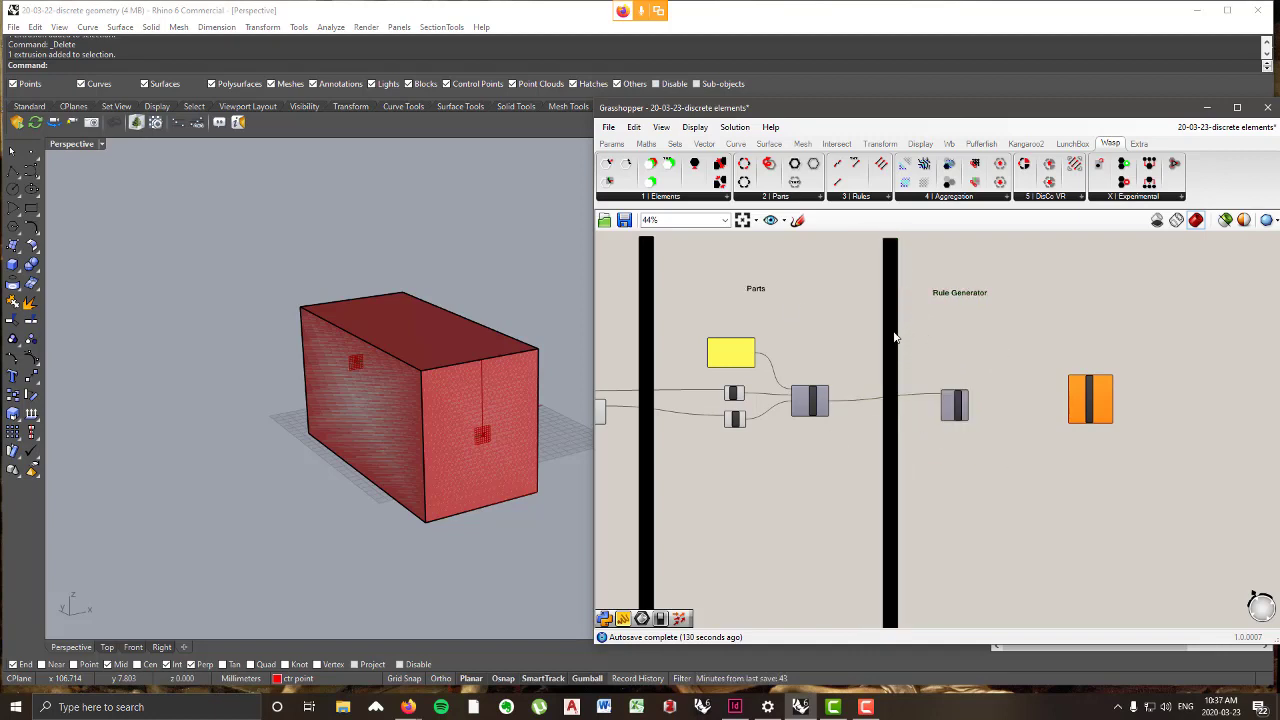
drag(894, 335, 916, 330)
- Place a Merge component between the Part component and the divider, and connect the PART output to its D1 input
right_drag(802, 434, 852, 424)
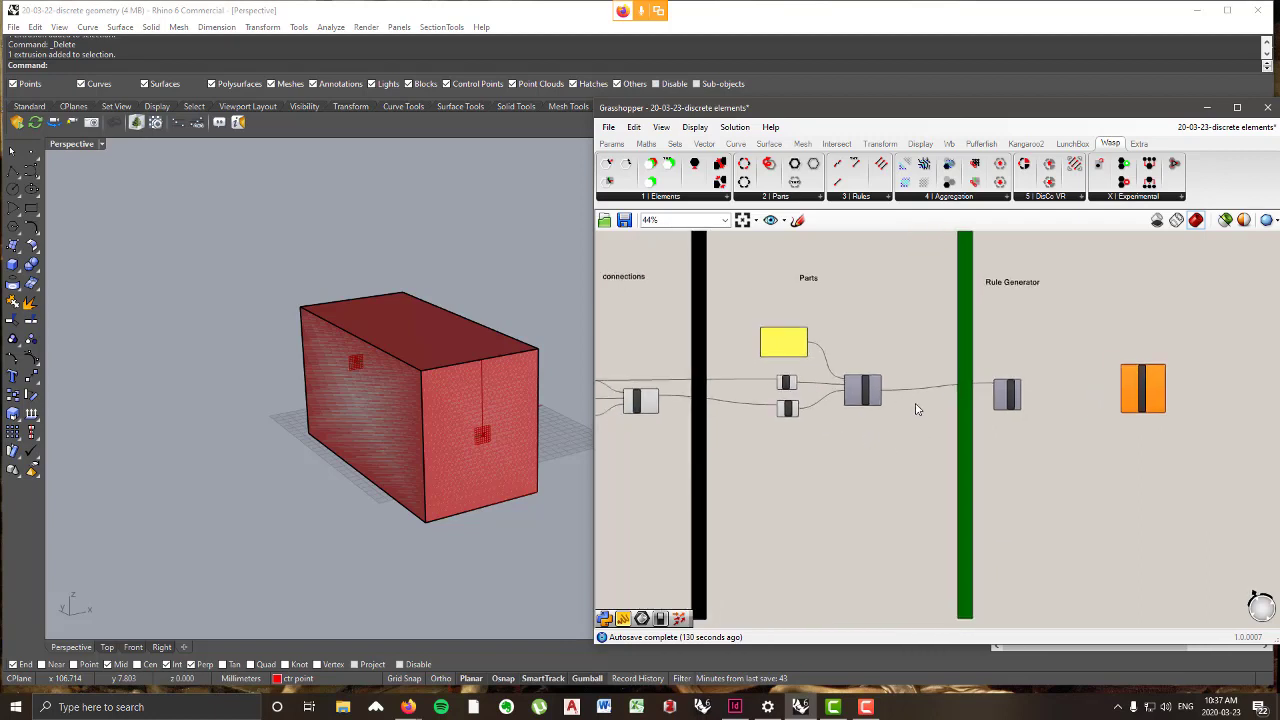
scroll(915, 403, up, 3)
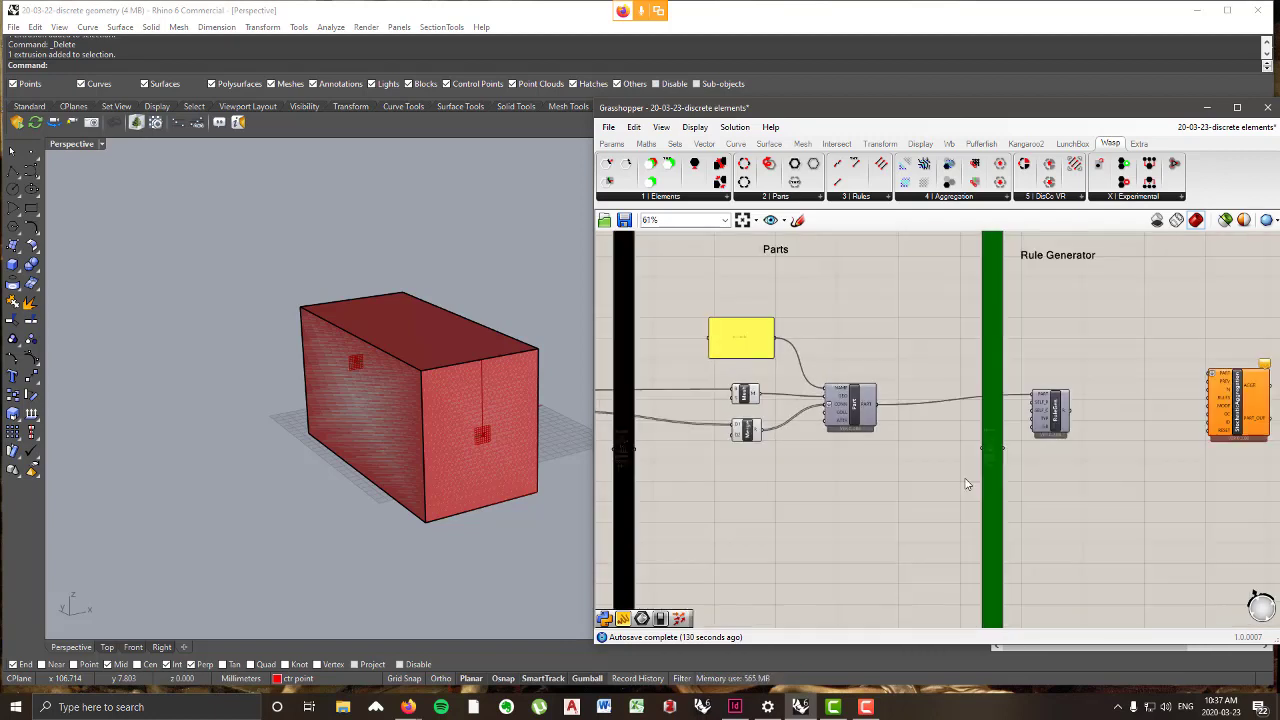
scroll(961, 484, down, 2)
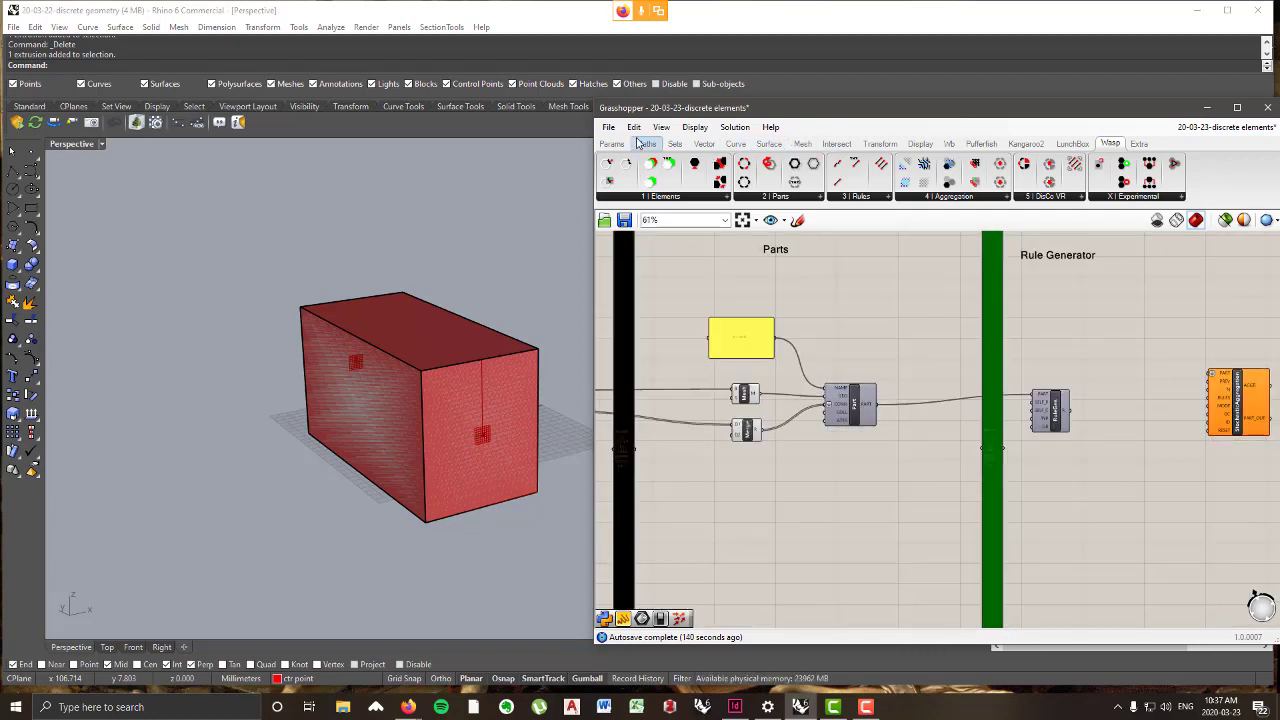
click(675, 145)
click(906, 197)
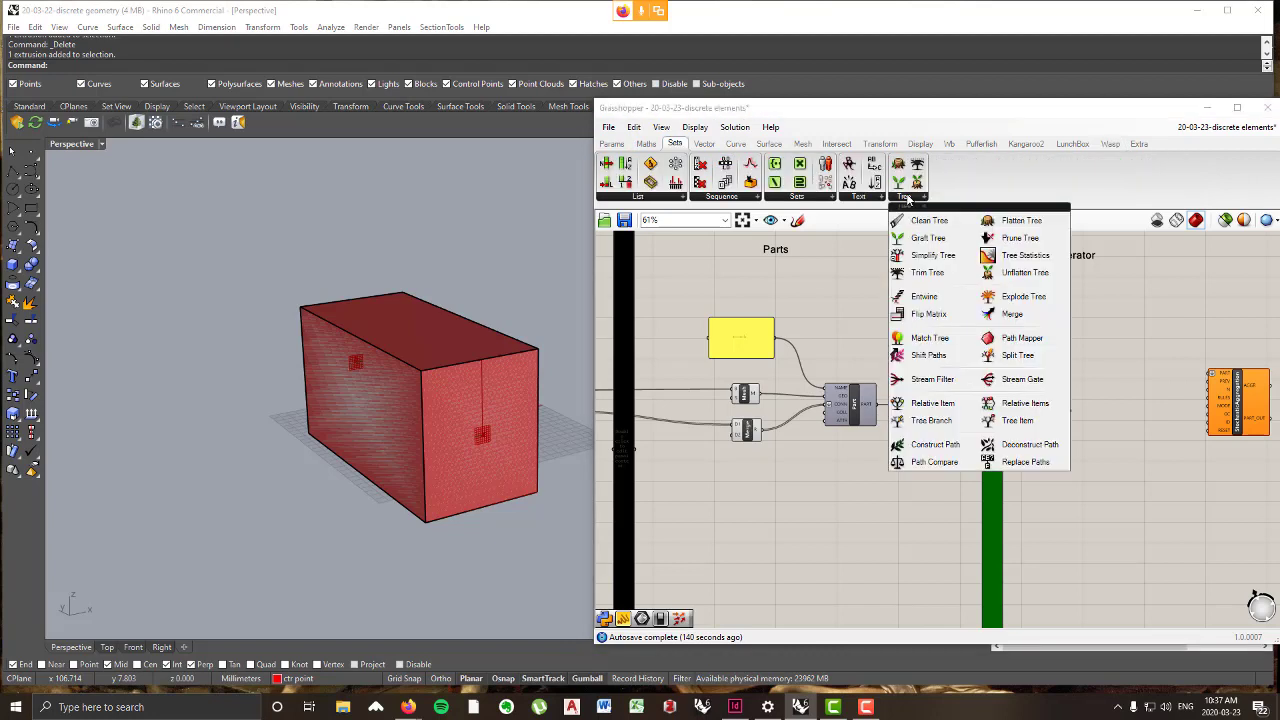
click(1013, 314)
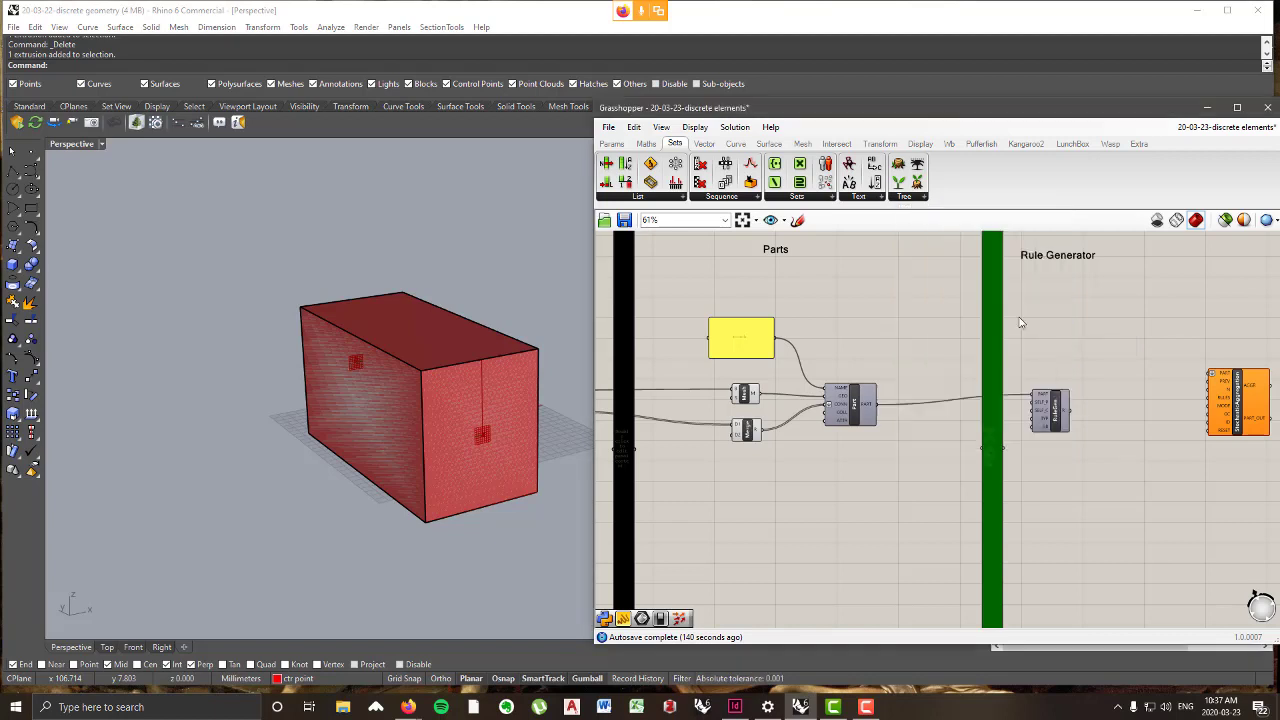
click(935, 485)
scroll(925, 436, up, 2)
scroll(874, 408, up, 2)
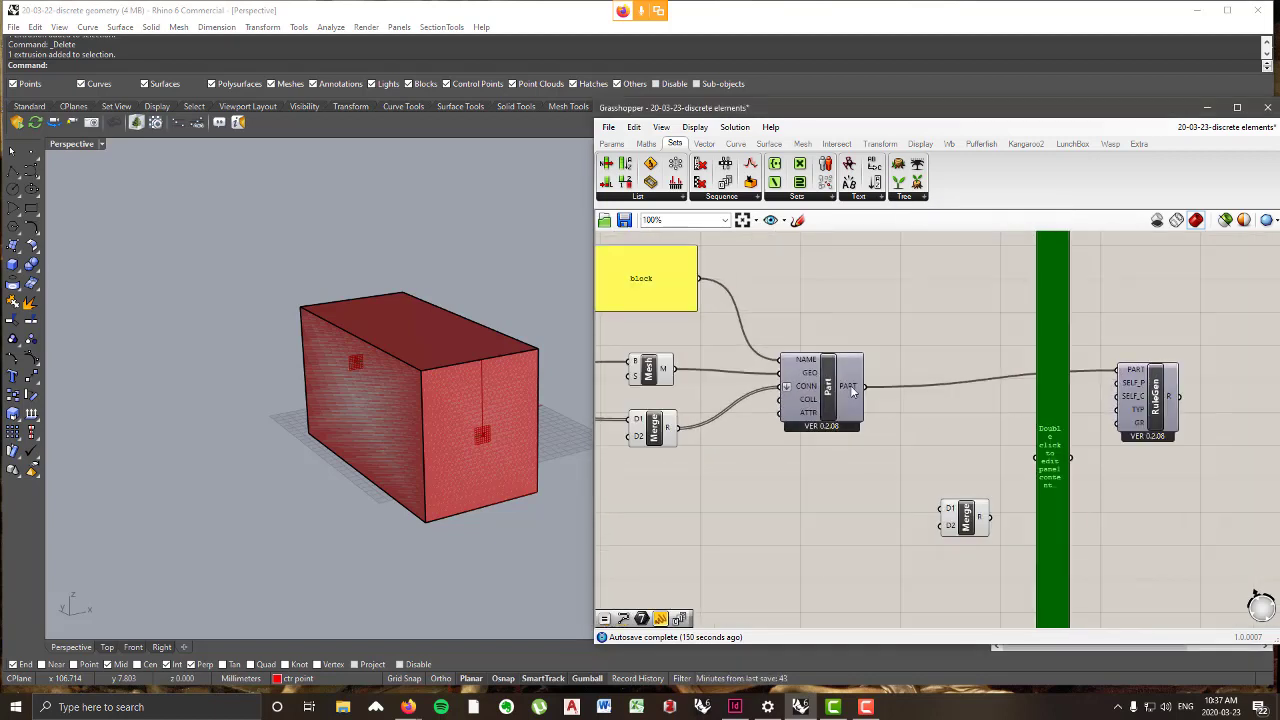
scroll(853, 392, down, 2)
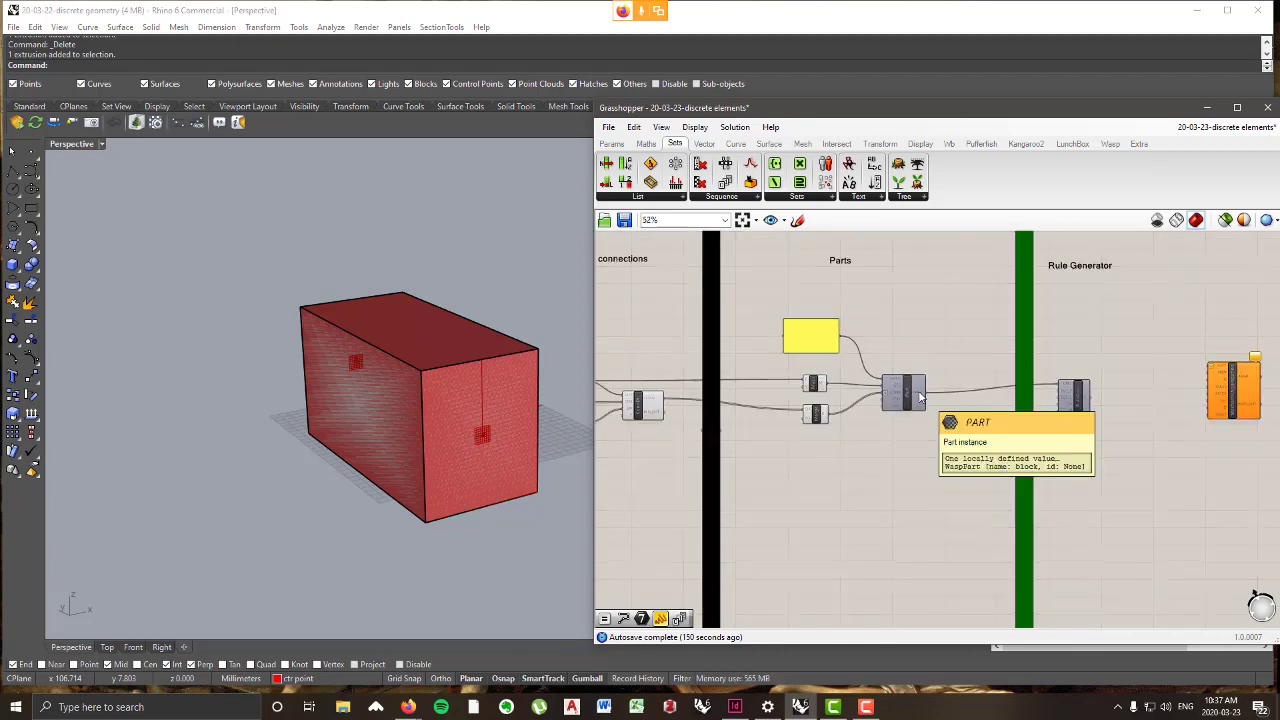
scroll(920, 398, up, 2)
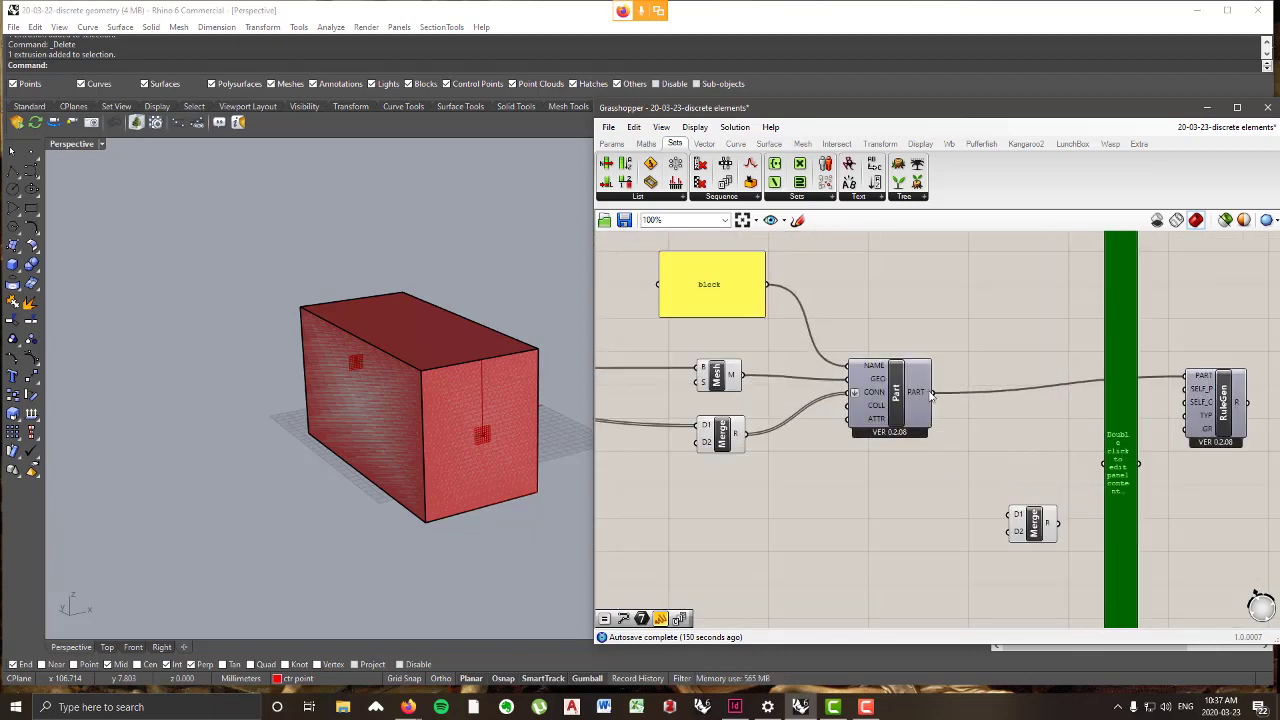
drag(933, 392, 1033, 510)
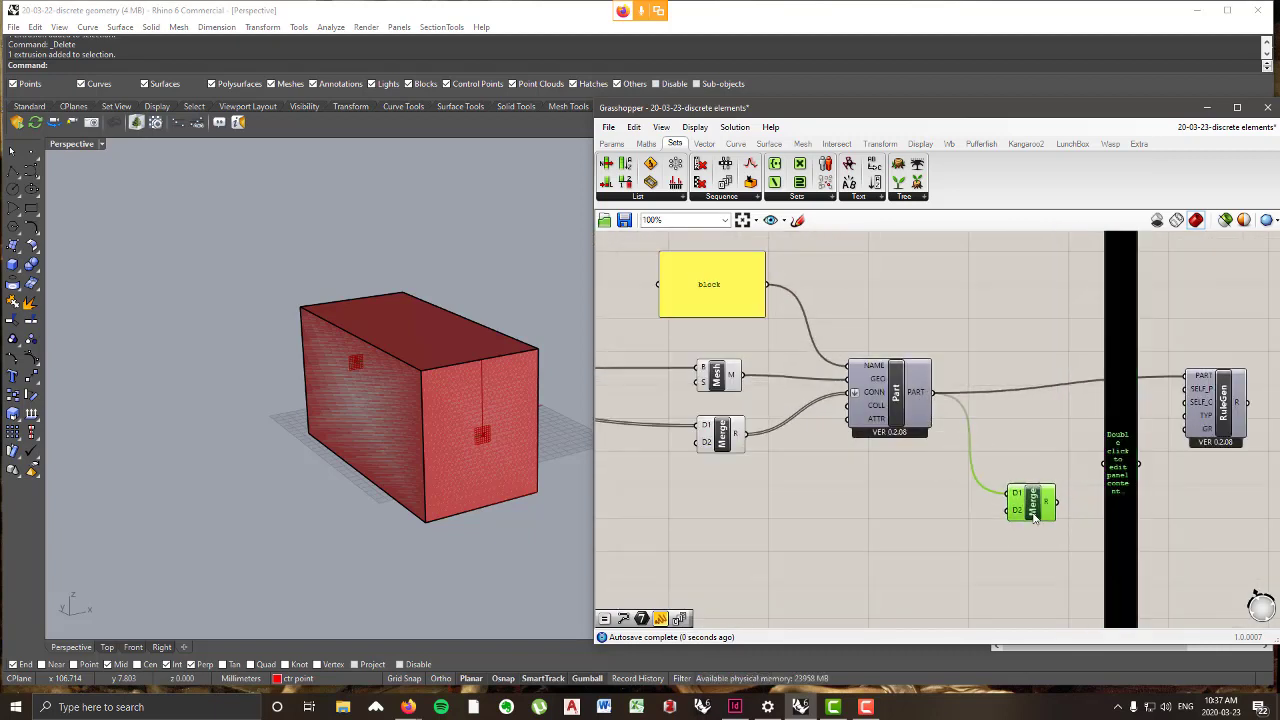
- Connect the new Merge component's R output to the Stochastic Aggregation component's PART input and reposition the aggregation component slightly
scroll(1023, 409, down, 5)
scroll(998, 423, up, 3)
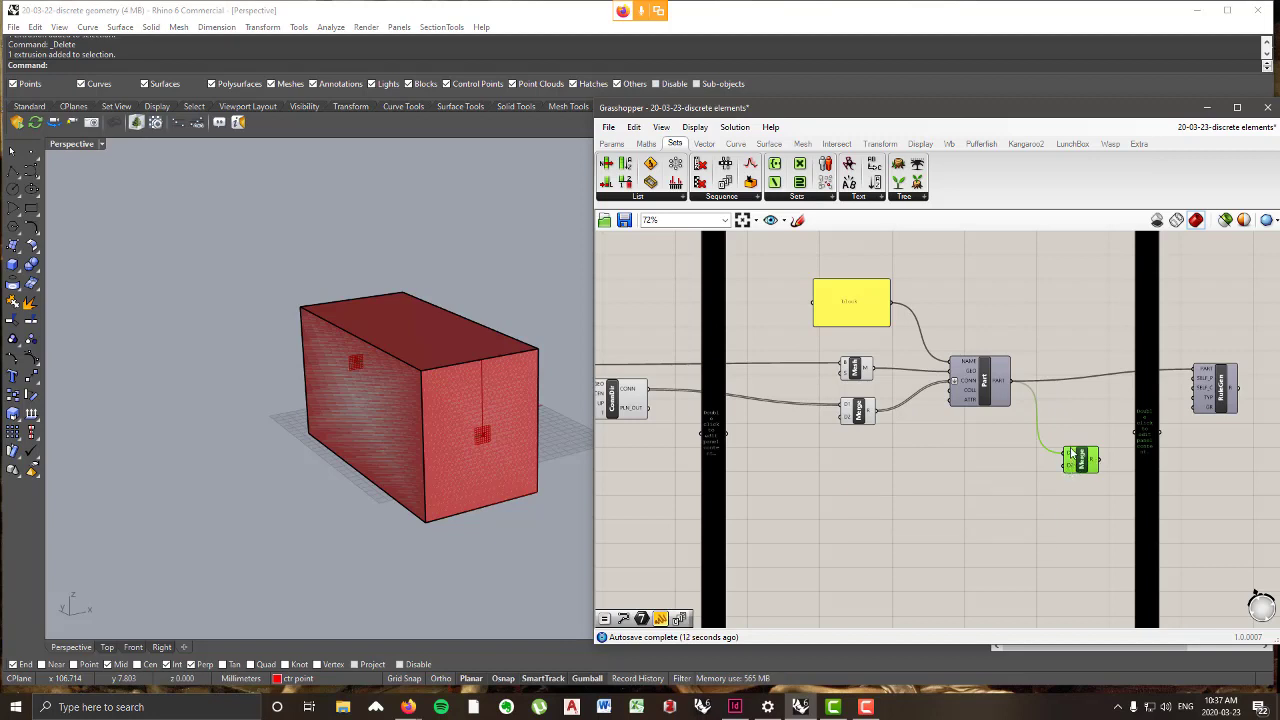
mouse_move(1070, 458)
scroll(1085, 460, down, 2)
drag(953, 440, 1171, 358)
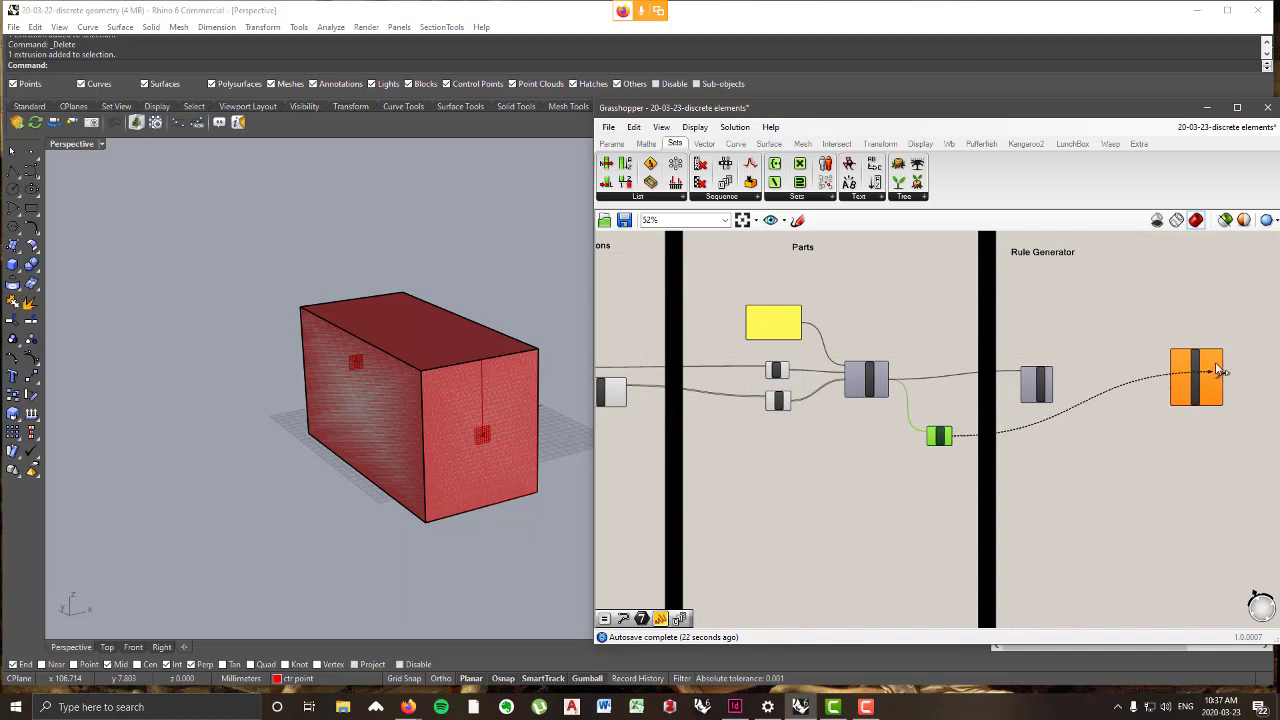
scroll(1171, 358, up, 2)
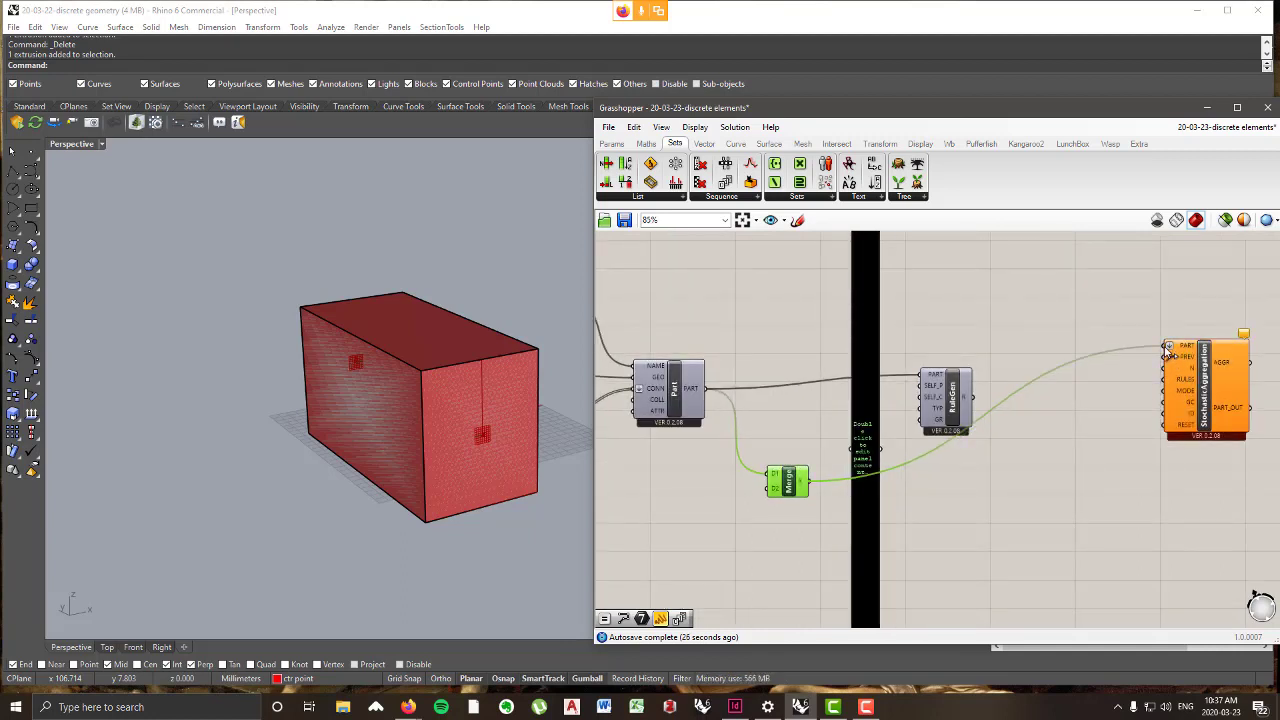
drag(1205, 386, 1216, 394)
mouse_move(1199, 372)
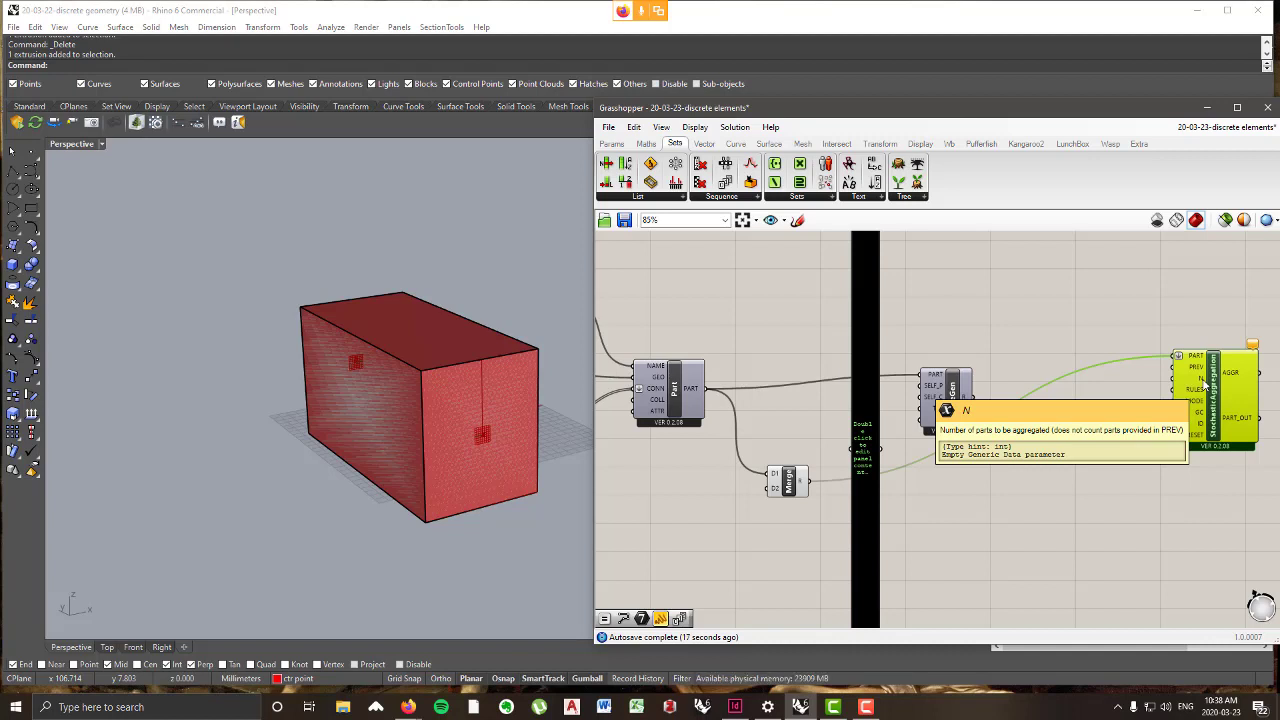
- Copy the box three times end to end along its length, using its corner points, to form a straight row
shift+right_drag(400, 186, 426, 311)
scroll(428, 300, down, 10)
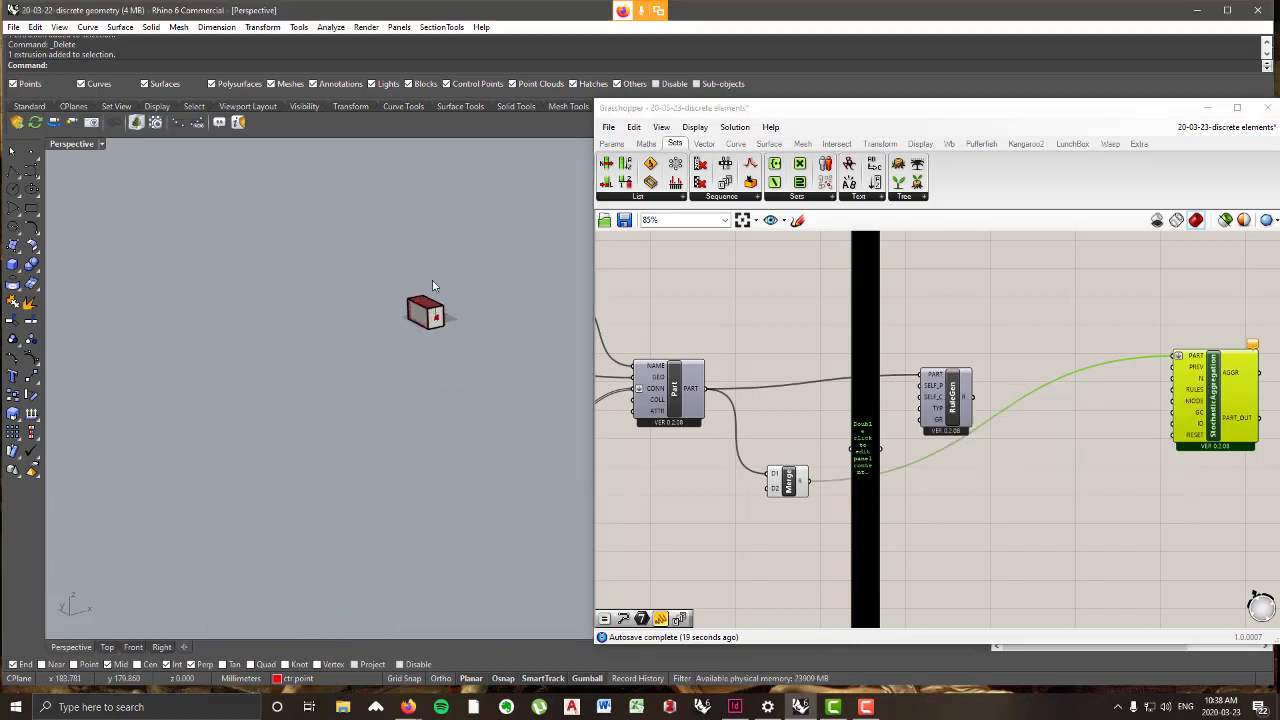
scroll(433, 282, up, 5)
click(428, 356)
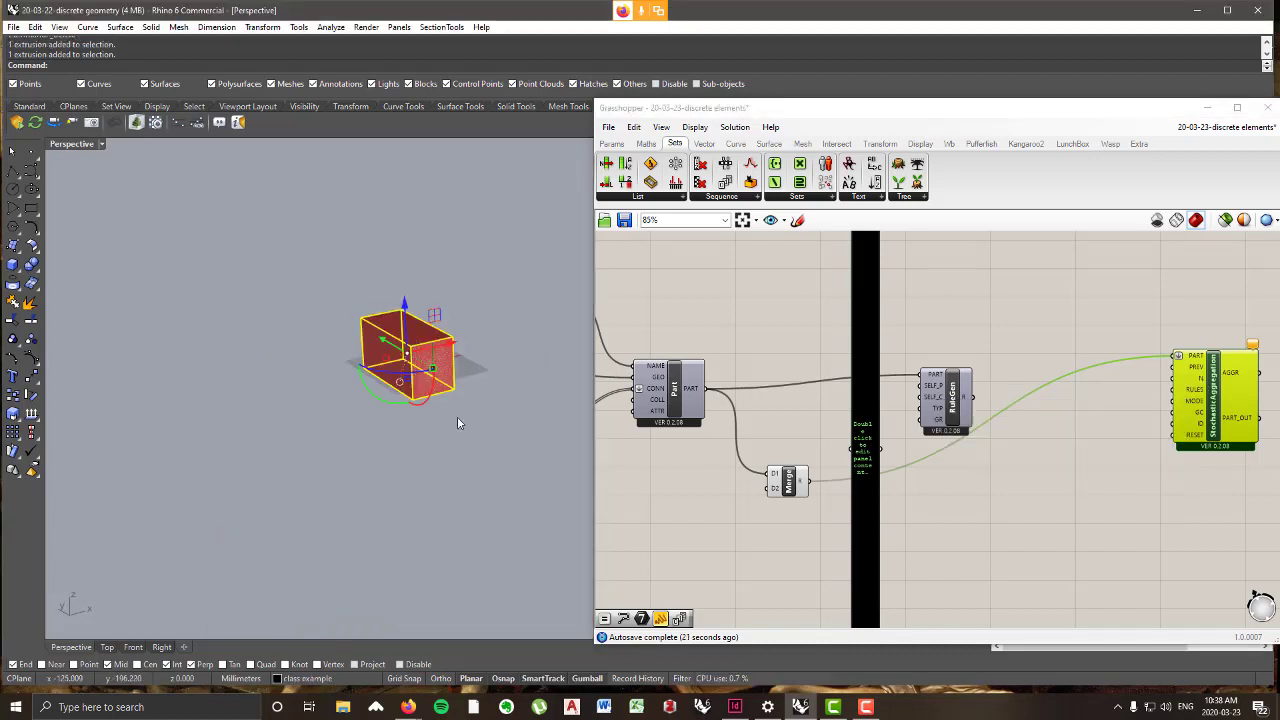
drag(428, 368, 402, 361)
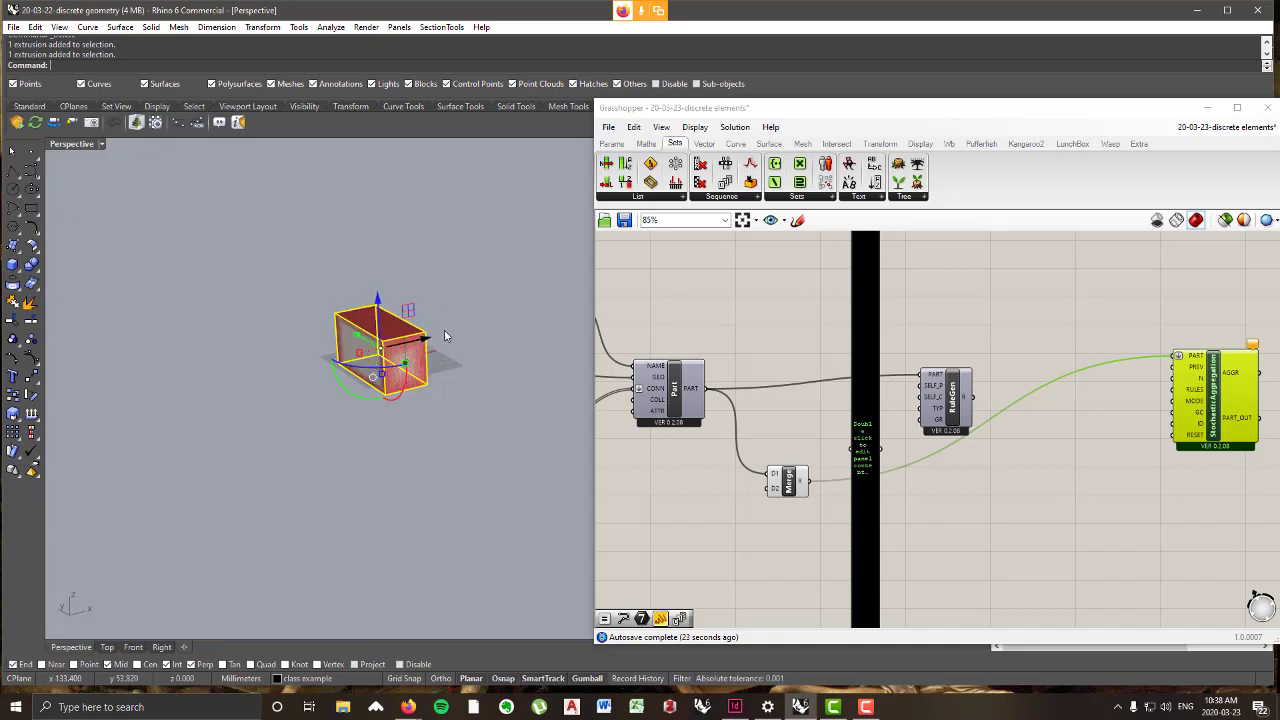
click(262, 27)
click(286, 54)
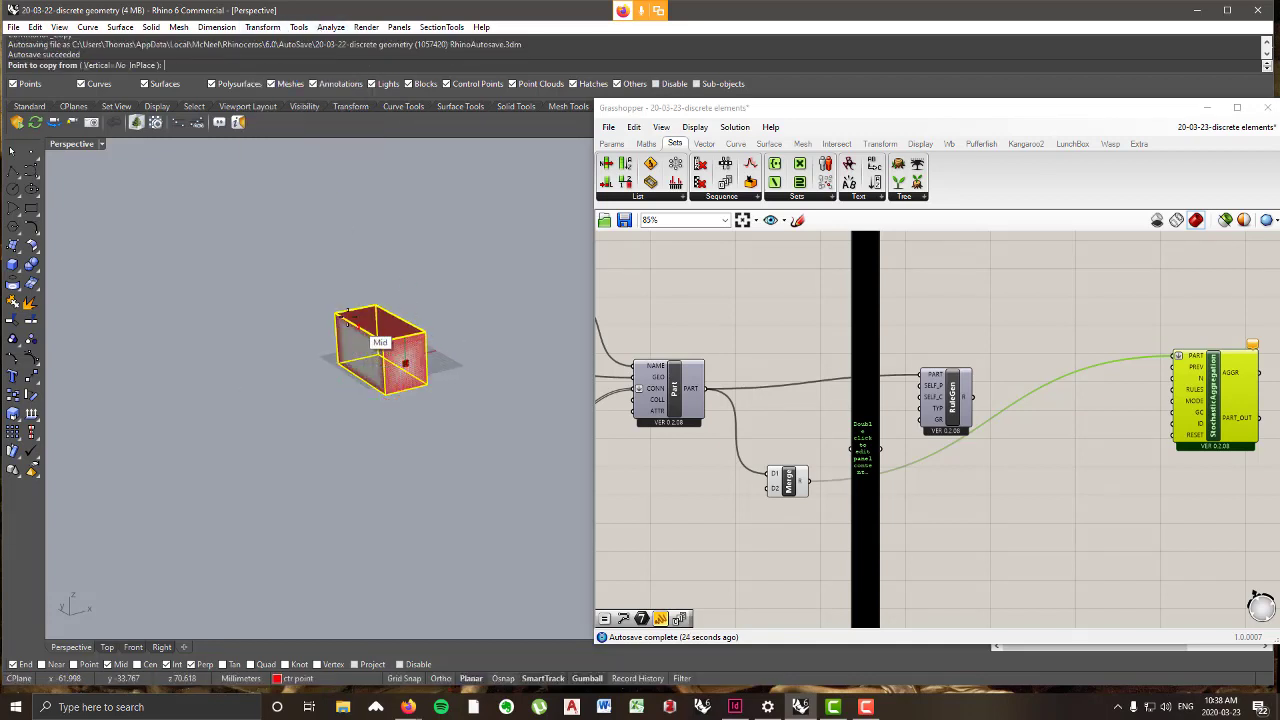
click(338, 310)
click(384, 340)
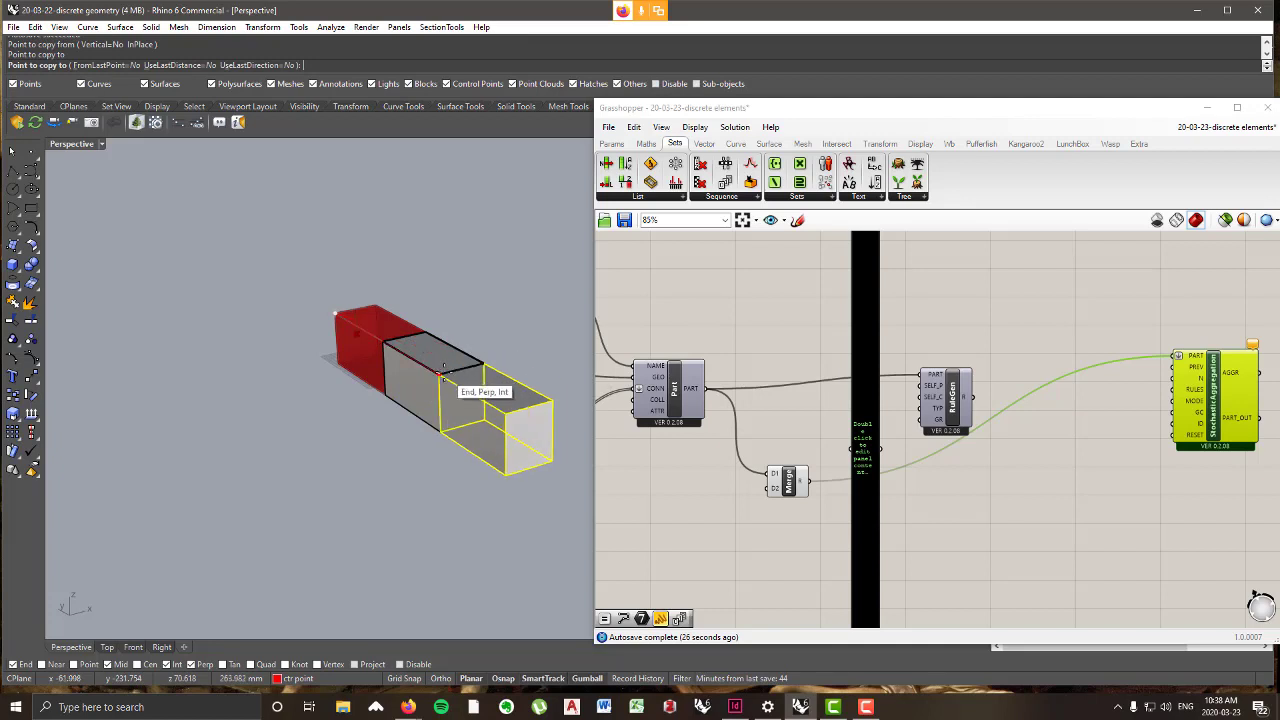
click(439, 375)
click(508, 413)
scroll(385, 445, down, 3)
scroll(400, 432, up, 3)
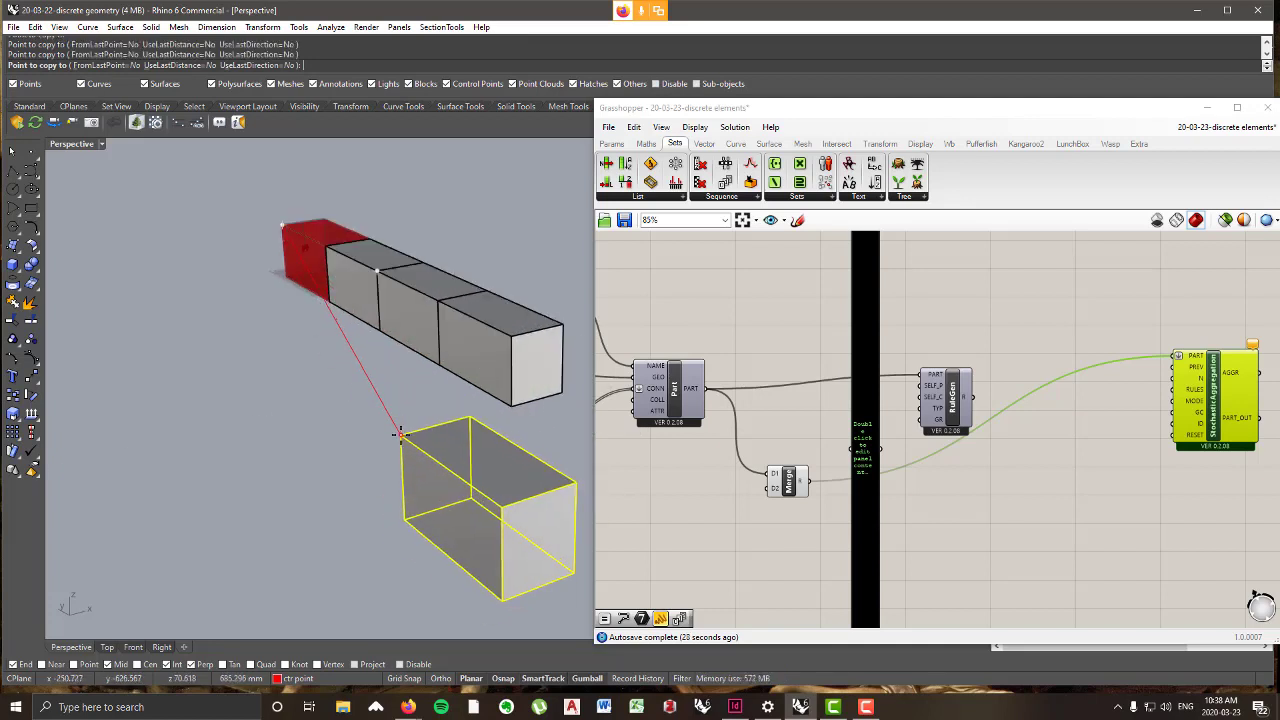
scroll(401, 429, down, 5)
scroll(400, 428, up, 2)
key(Return)
- Delete the three copied boxes so only the original part remains
click(440, 372)
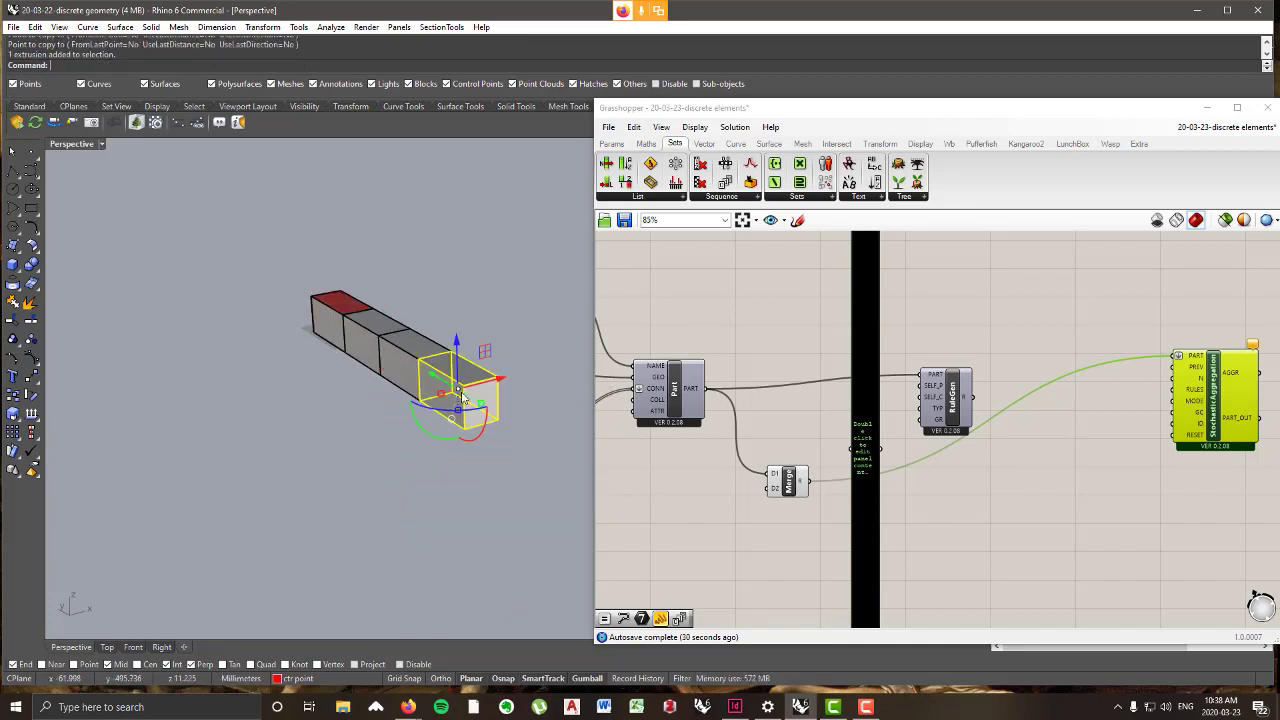
key(Delete)
click(422, 366)
key(Delete)
click(392, 352)
key(Delete)
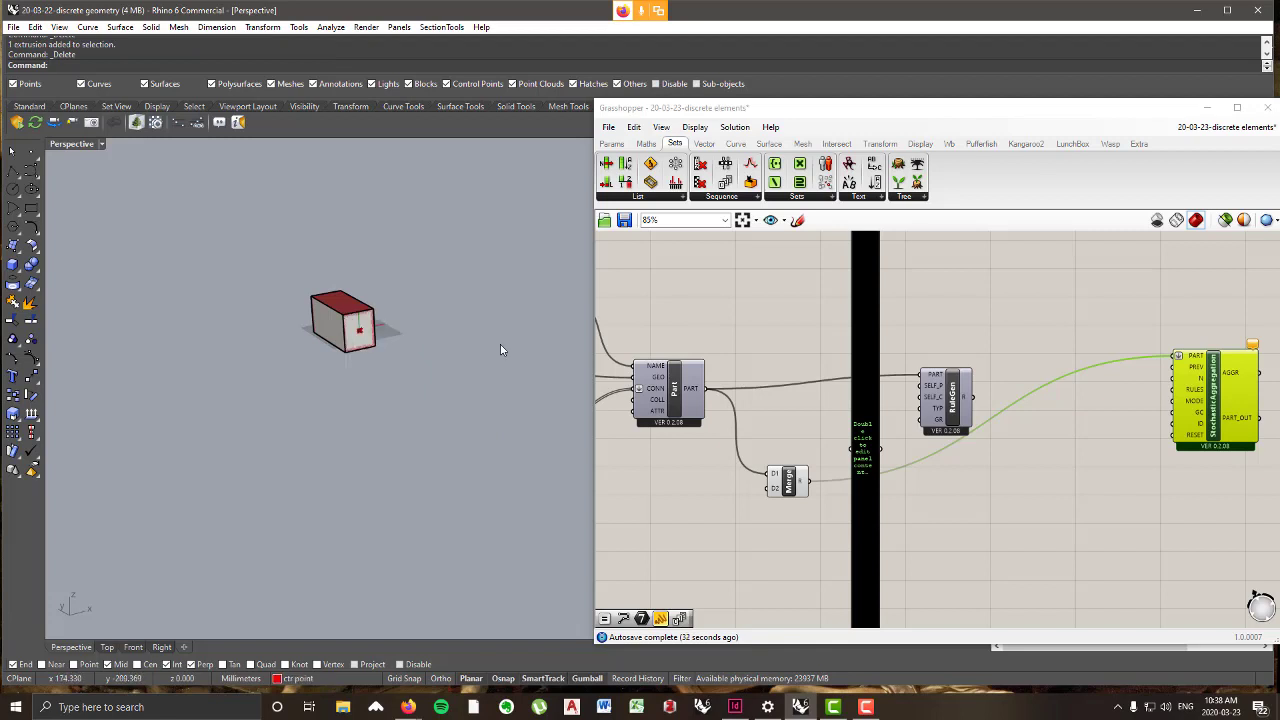
- Add a number slider defined as 1<500 and connect it to the Stochastic Aggregation component's N input
scroll(545, 348, down, 3)
right_drag(1157, 403, 1056, 358)
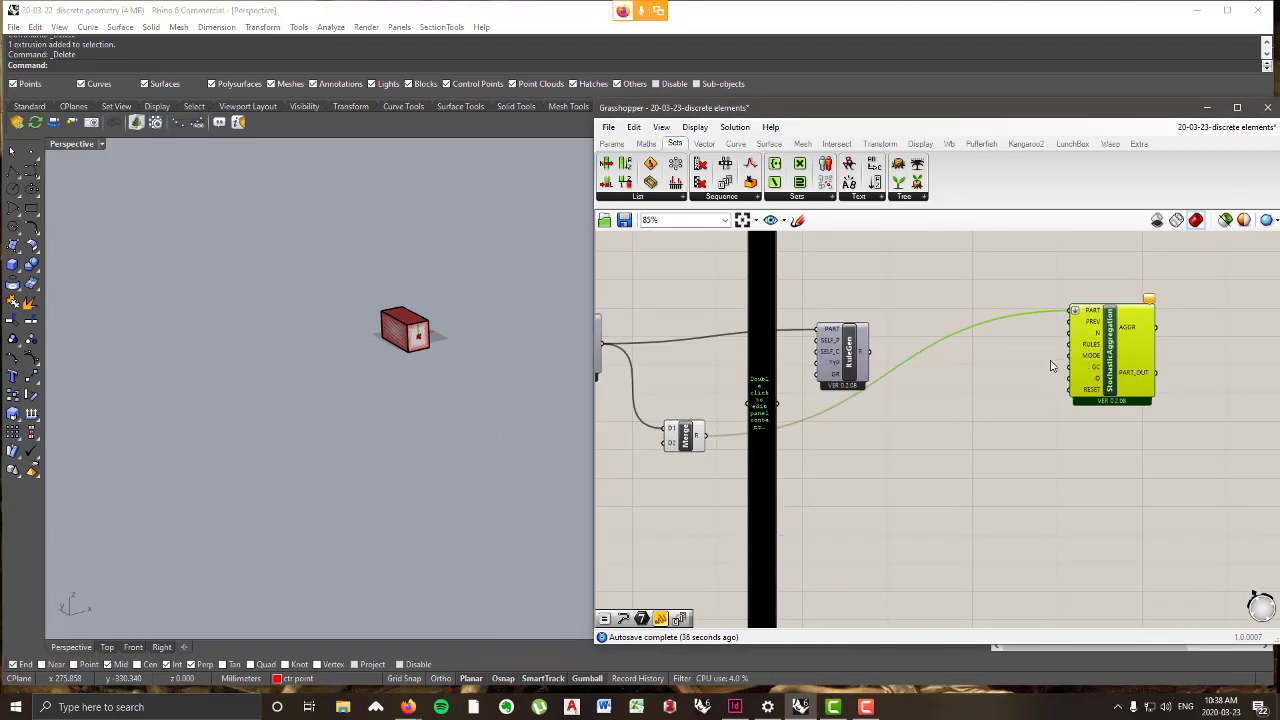
double_click(979, 390)
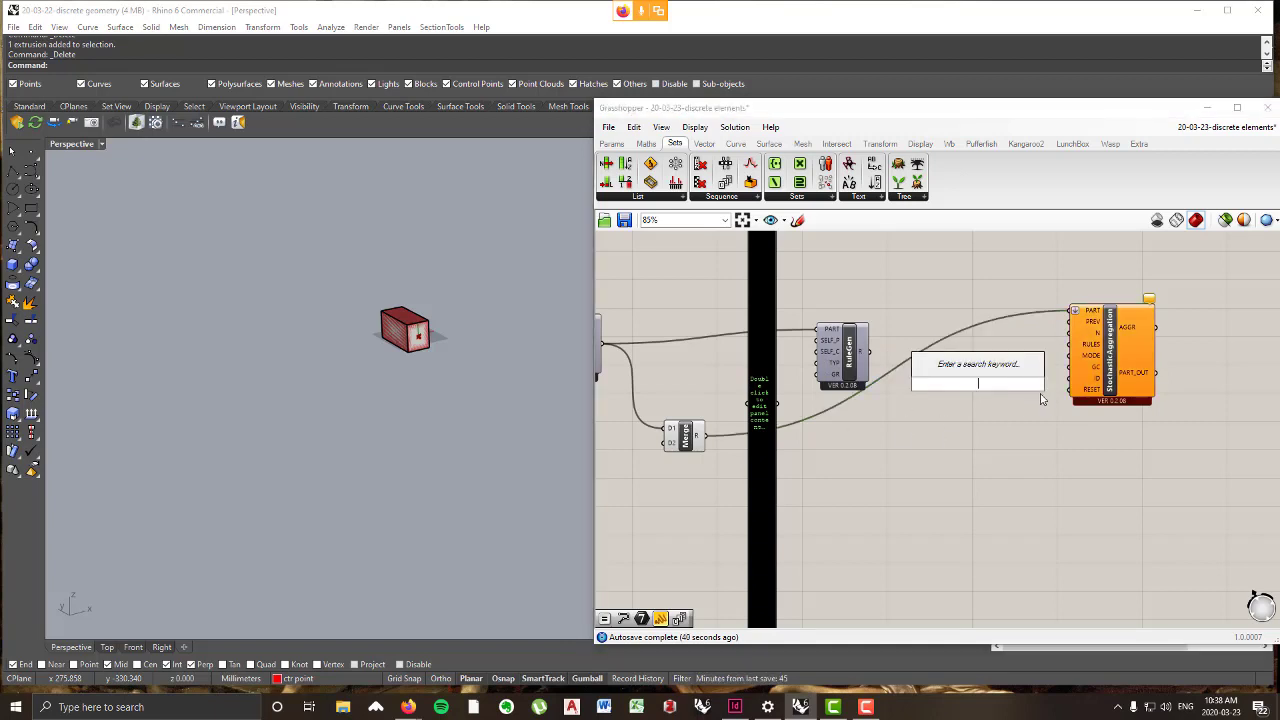
text(1)
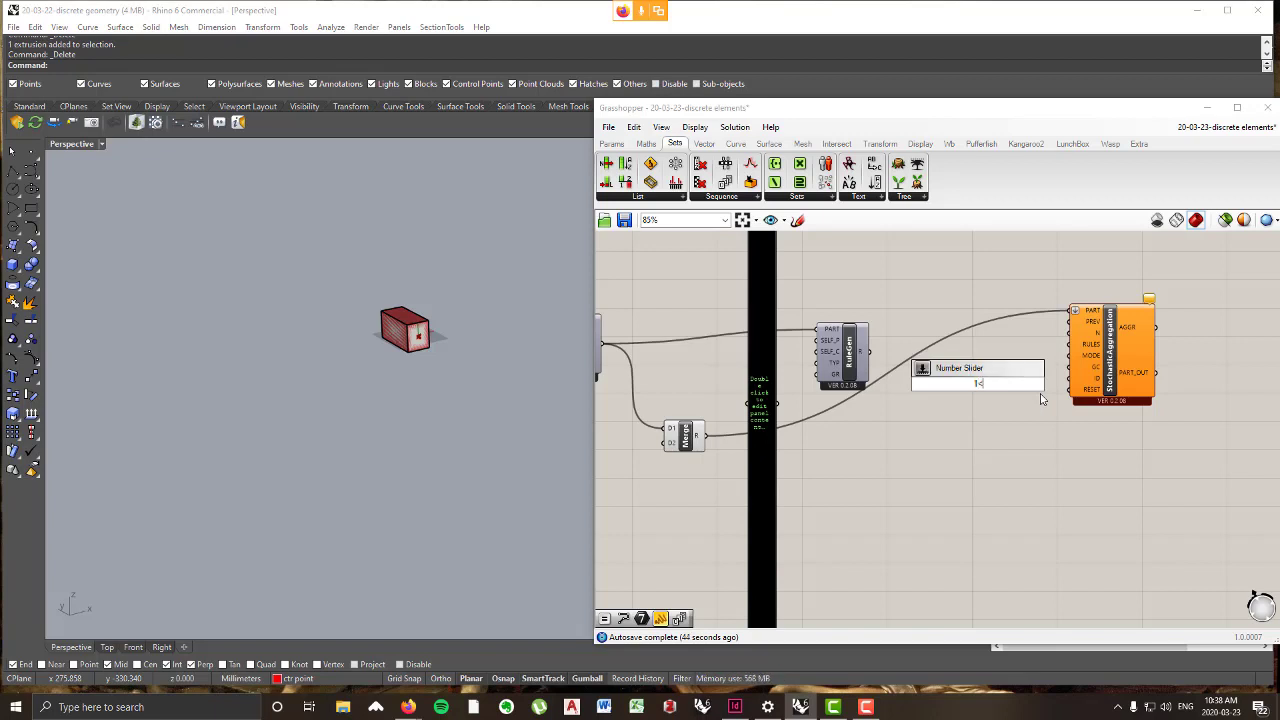
text(<500)
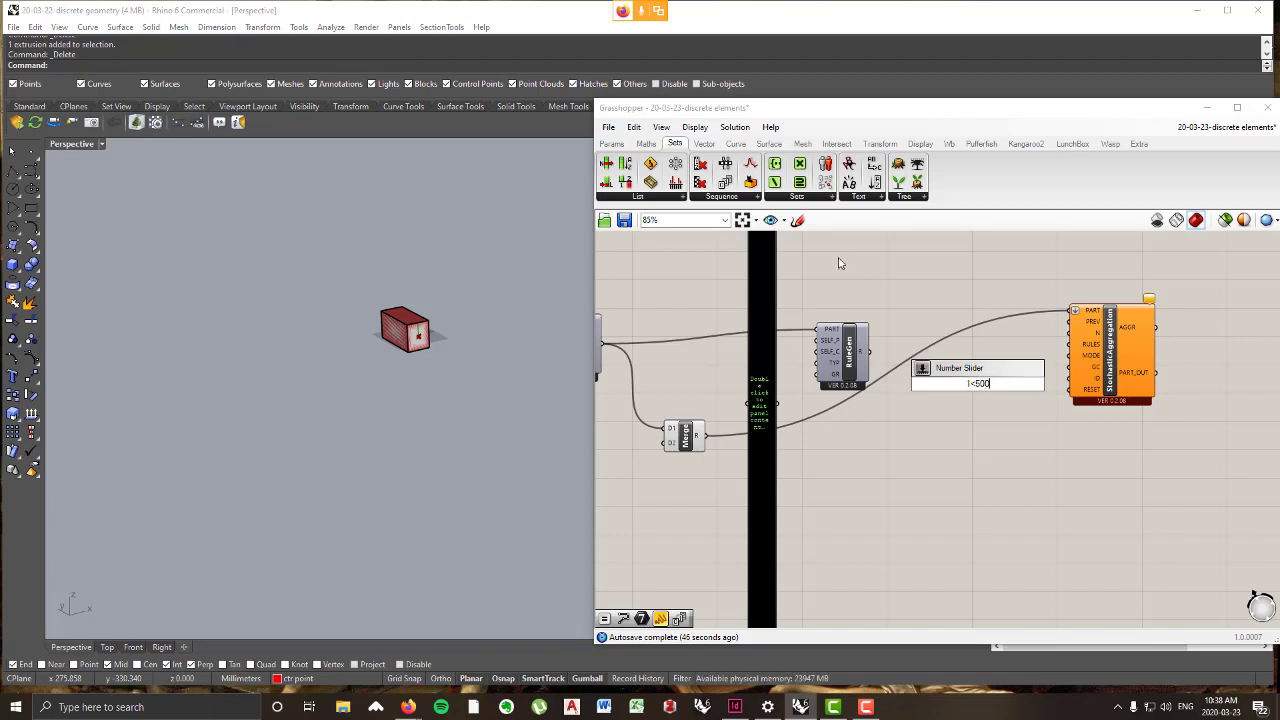
key(Return)
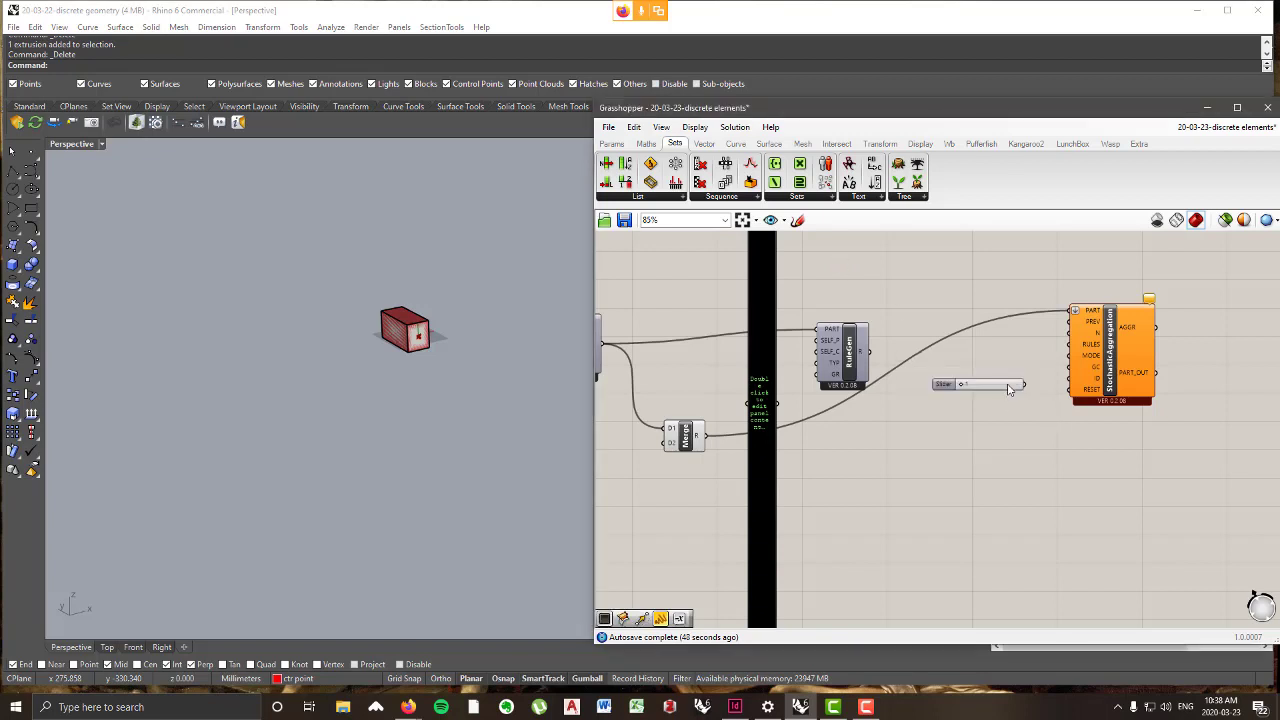
drag(1010, 390, 1073, 333)
scroll(1117, 357, up, 2)
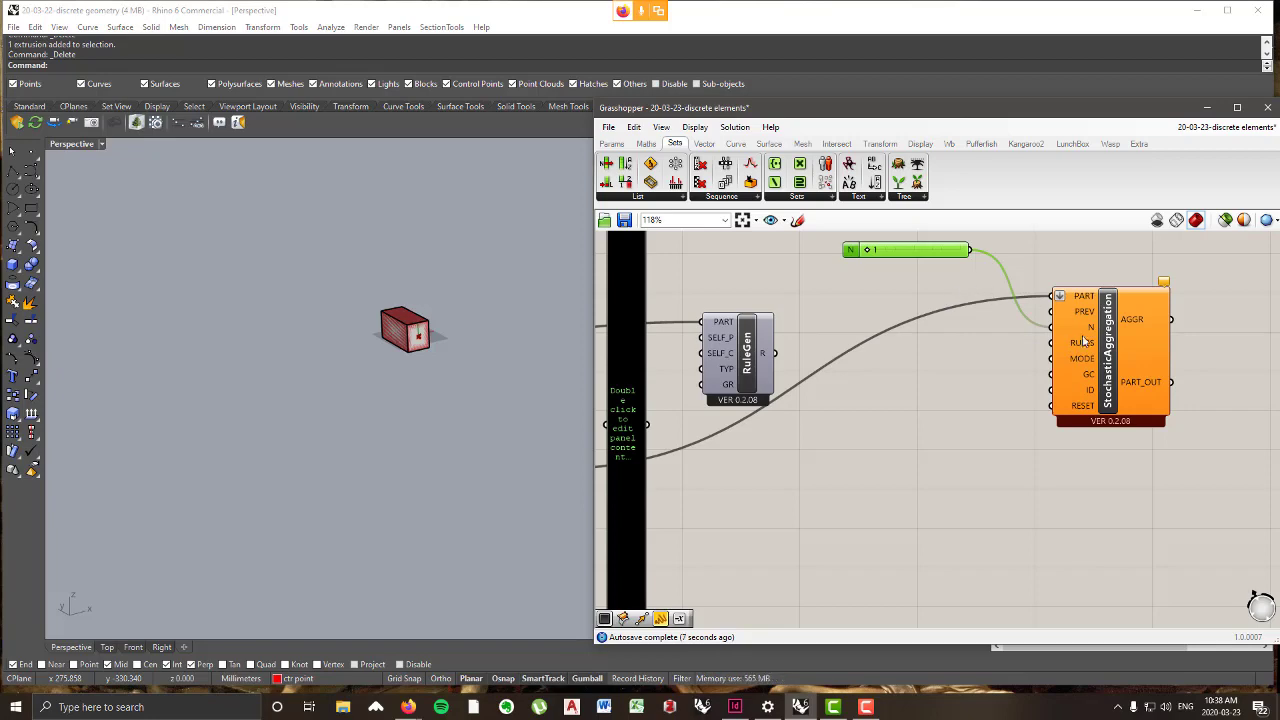
- Examine the existing large block aggregations in the Perspective viewport from several angles, and return to the single box part
scroll(436, 417, down, 20)
right_drag(380, 435, 357, 388)
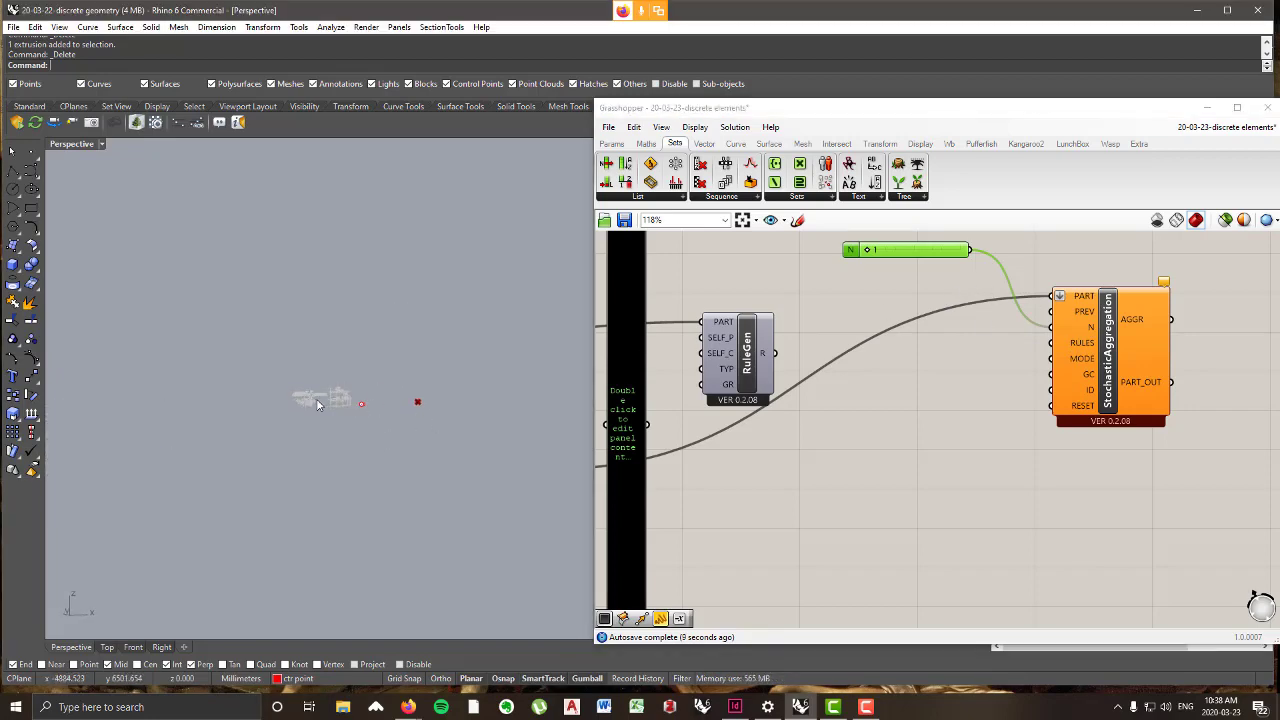
scroll(387, 391, up, 12)
scroll(420, 386, up, 8)
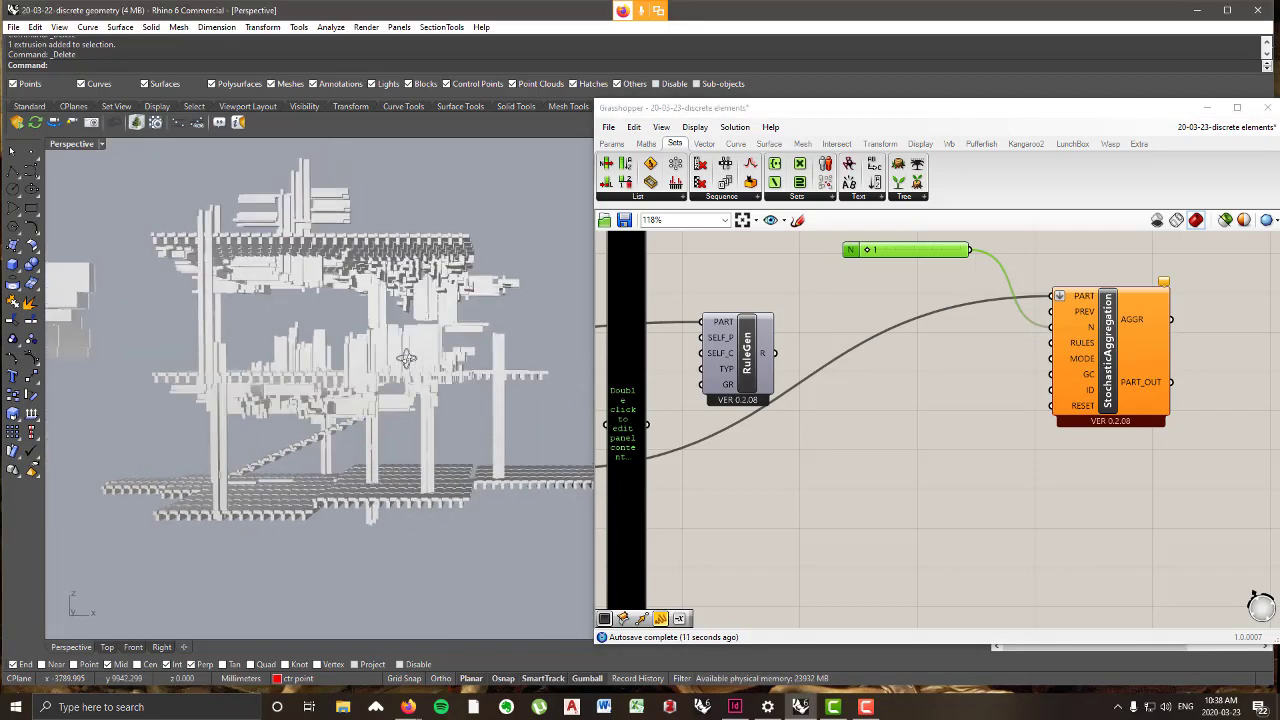
right_drag(448, 380, 414, 326)
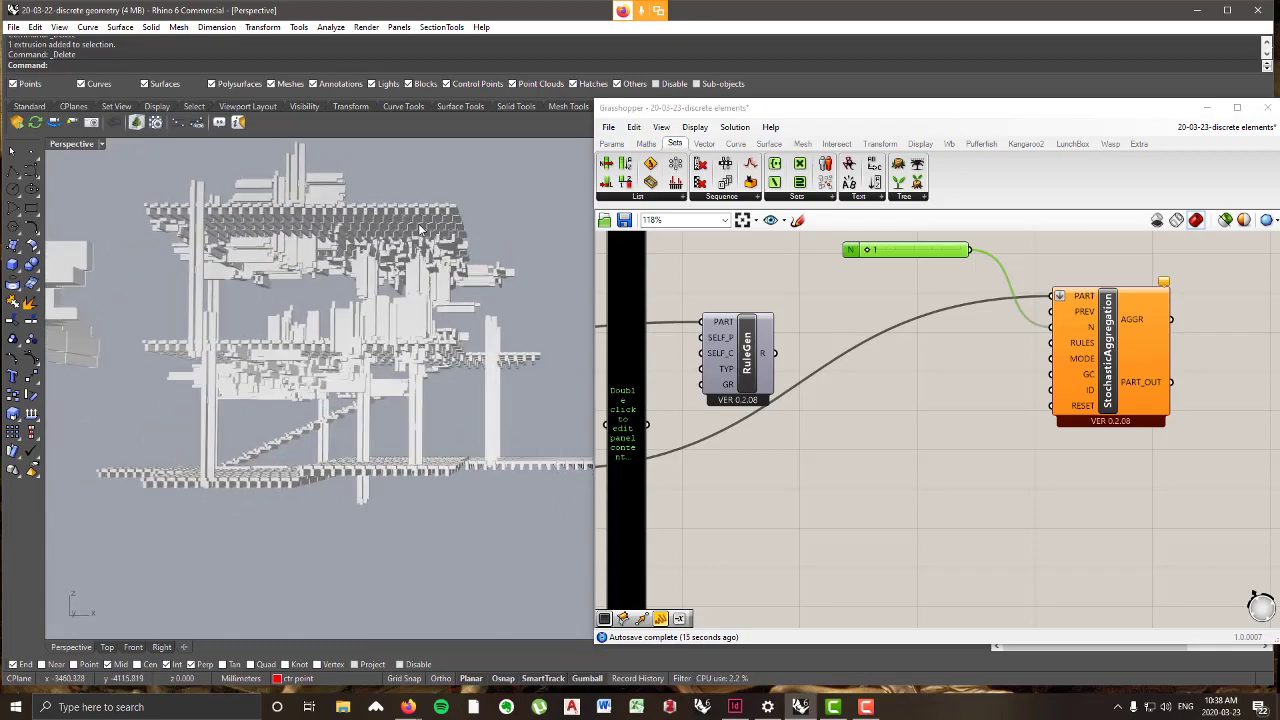
click(421, 230)
click(514, 221)
right_drag(514, 221, 262, 276)
scroll(465, 385, up, 5)
right_drag(465, 385, 421, 380)
scroll(535, 374, up, 6)
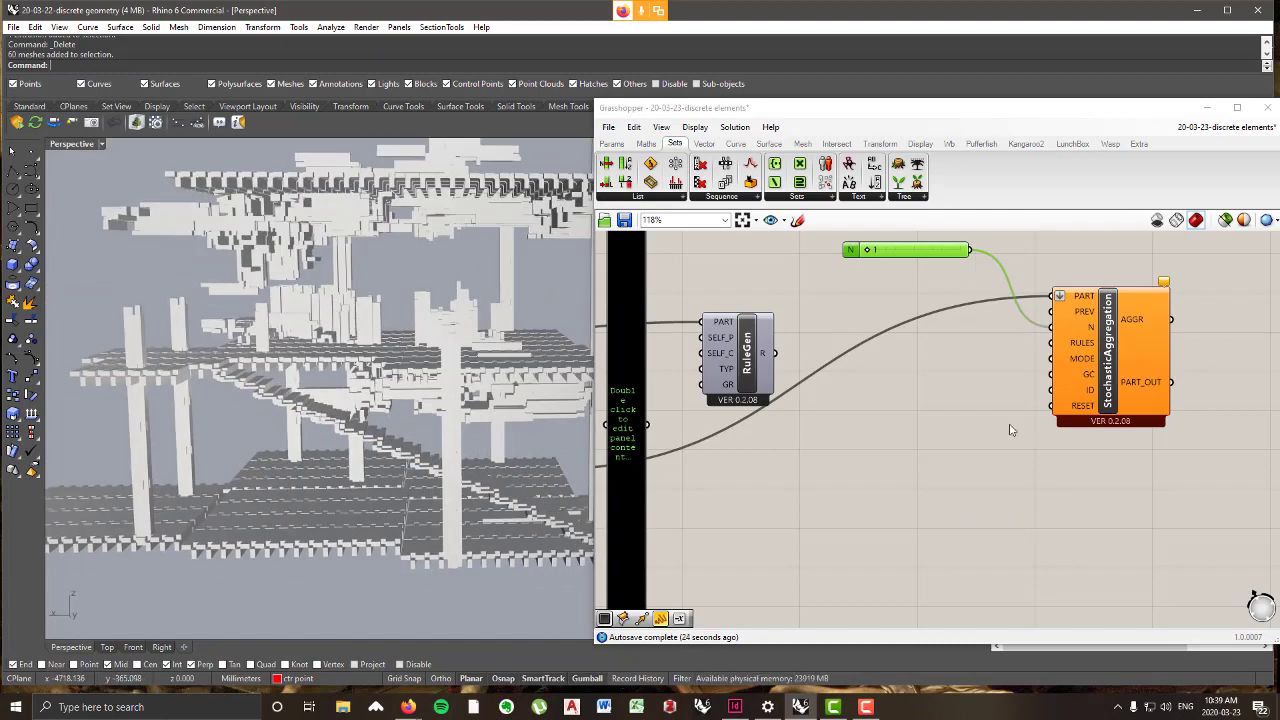
scroll(357, 477, down, 6)
right_drag(357, 477, 429, 520)
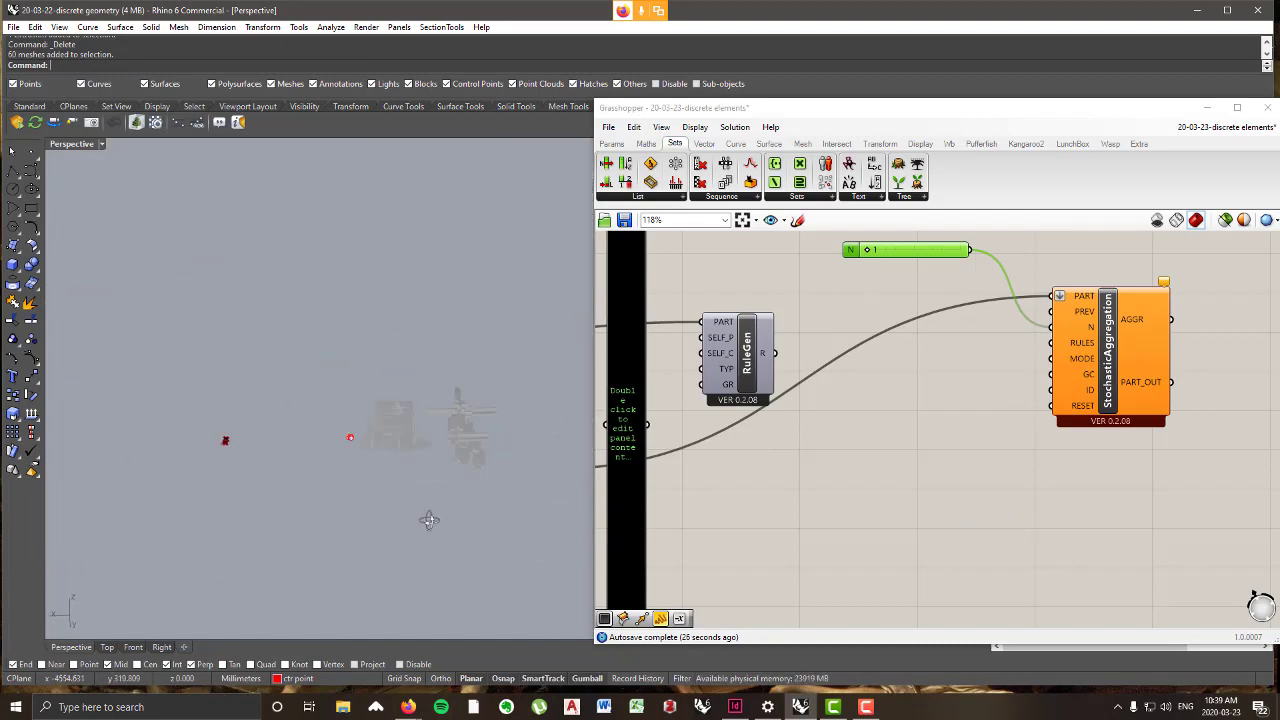
scroll(238, 478, up, 5)
right_drag(370, 462, 400, 485)
scroll(341, 448, down, 7)
scroll(299, 424, up, 8)
scroll(310, 420, up, 4)
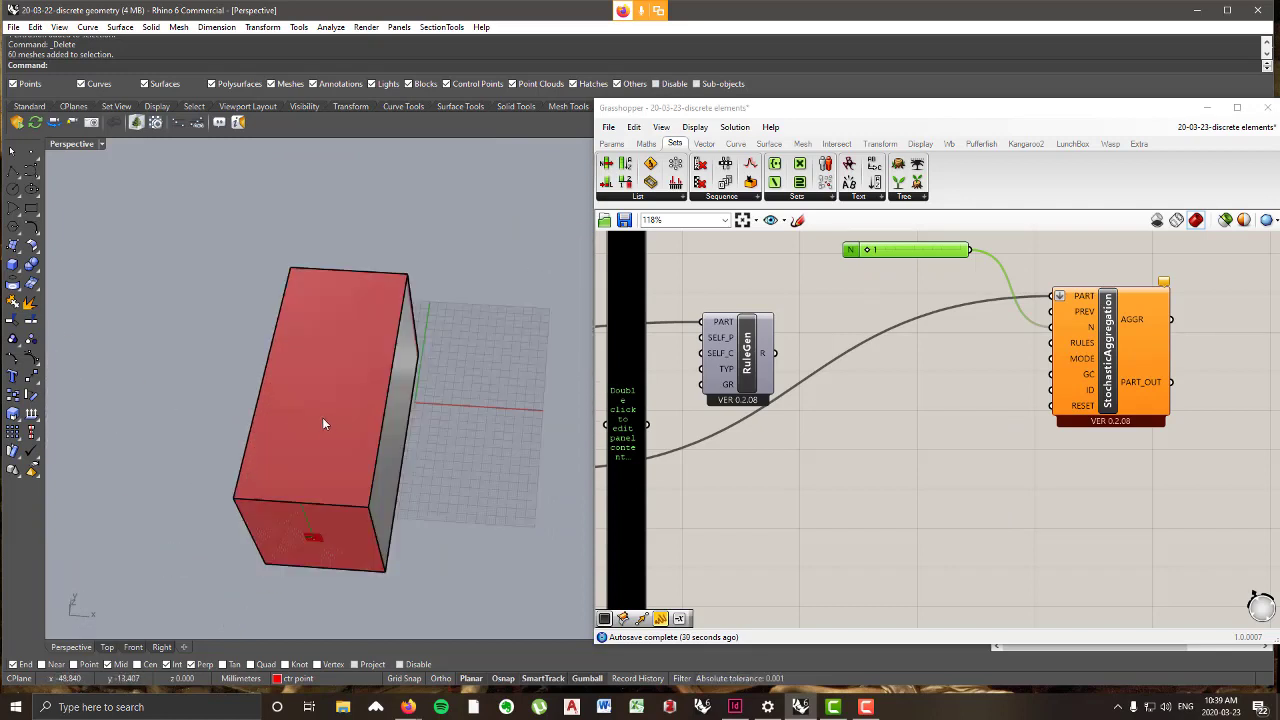
scroll(390, 422, up, 2)
scroll(370, 419, down, 6)
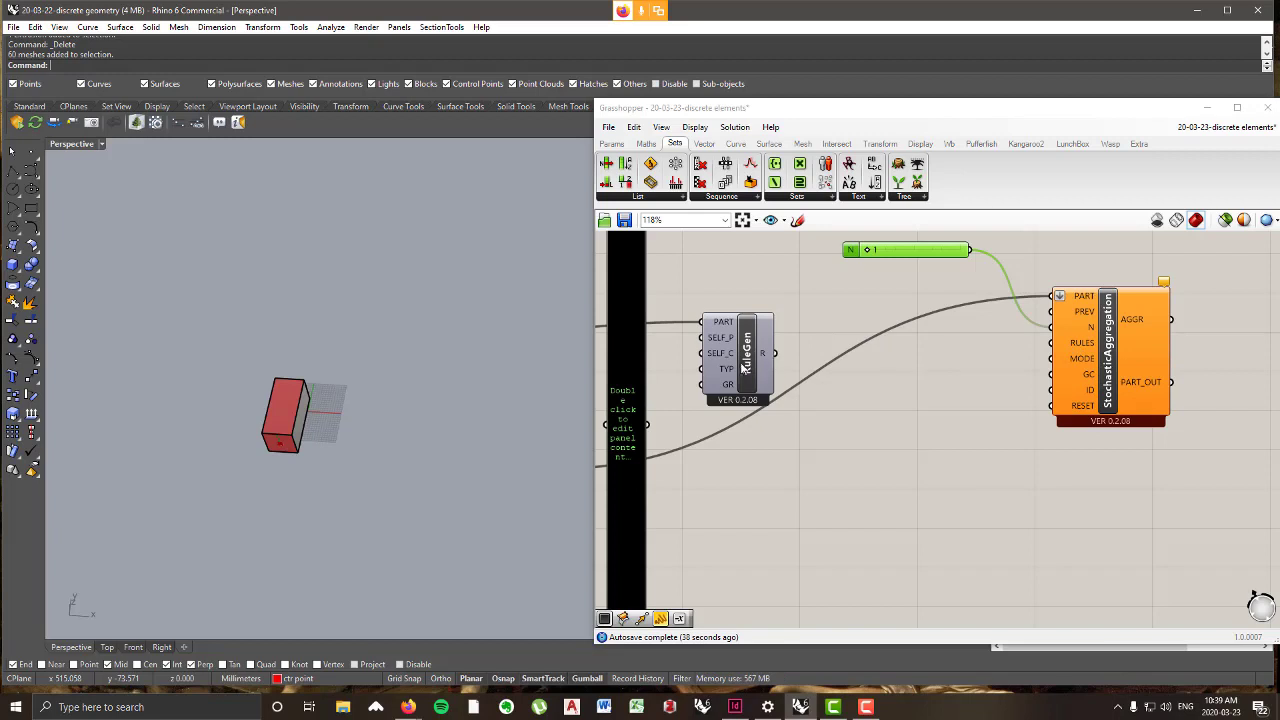
- Connect the RuleGen component's R output to the aggregation's RULES input, and wire a new Button to its RESET input
drag(766, 360, 1068, 346)
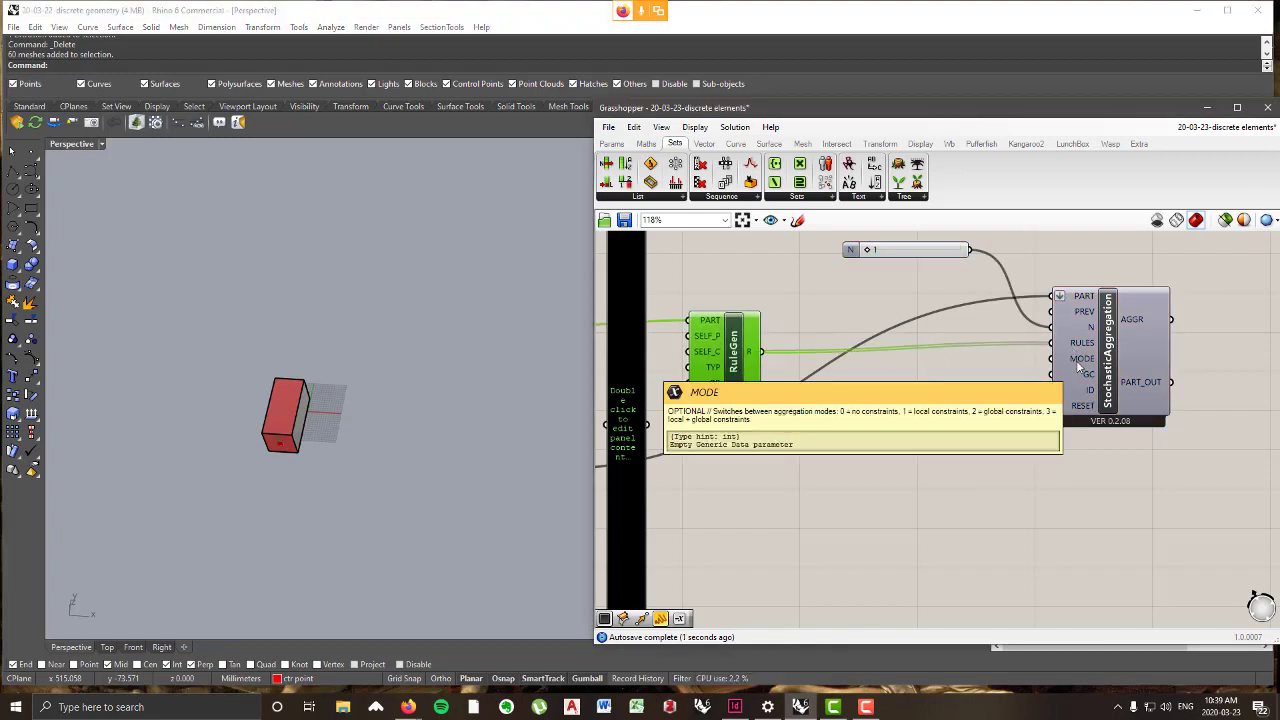
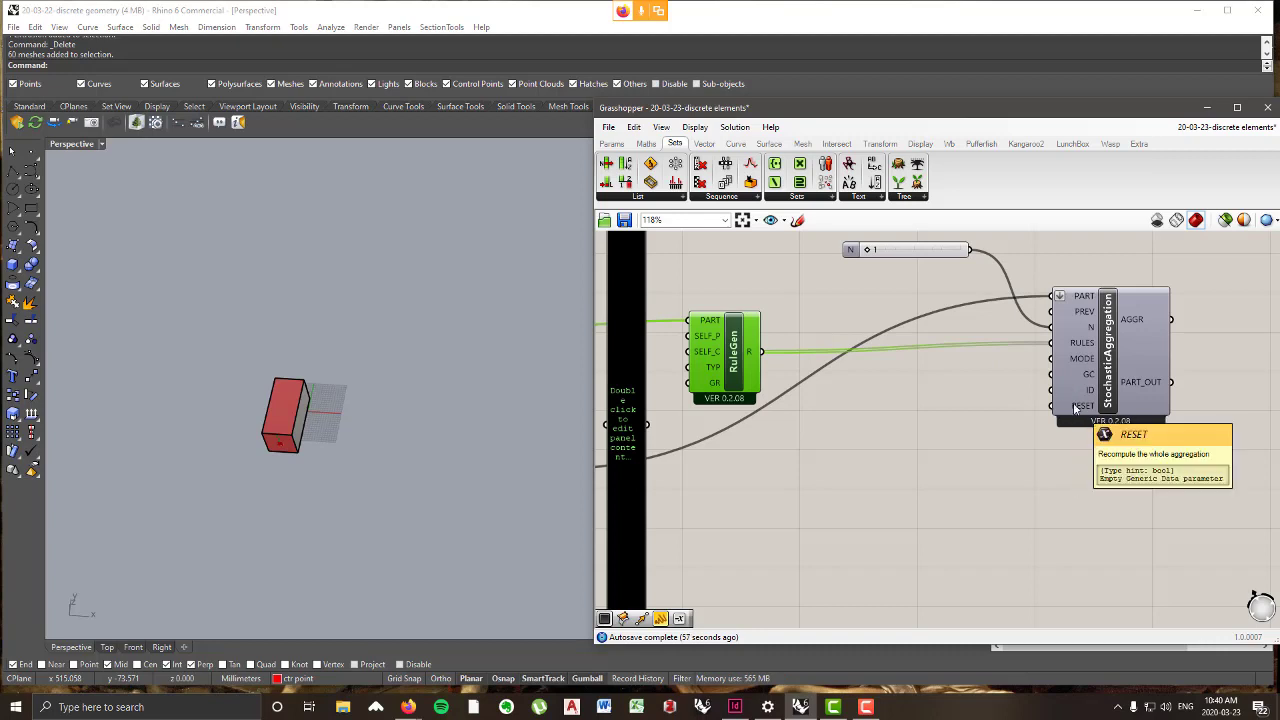
click(611, 143)
click(806, 198)
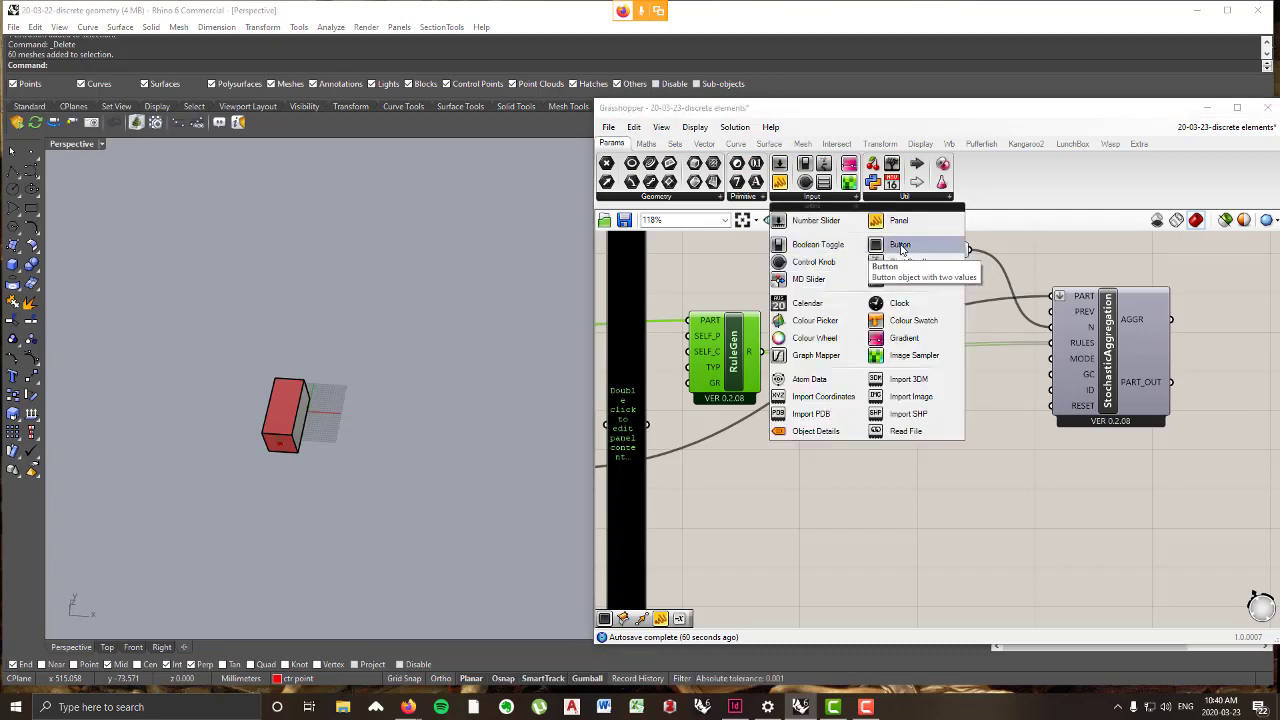
mouse_move(901, 247)
mouse_down()
mouse_move(965, 468)
mouse_move(1052, 406)
mouse_up()
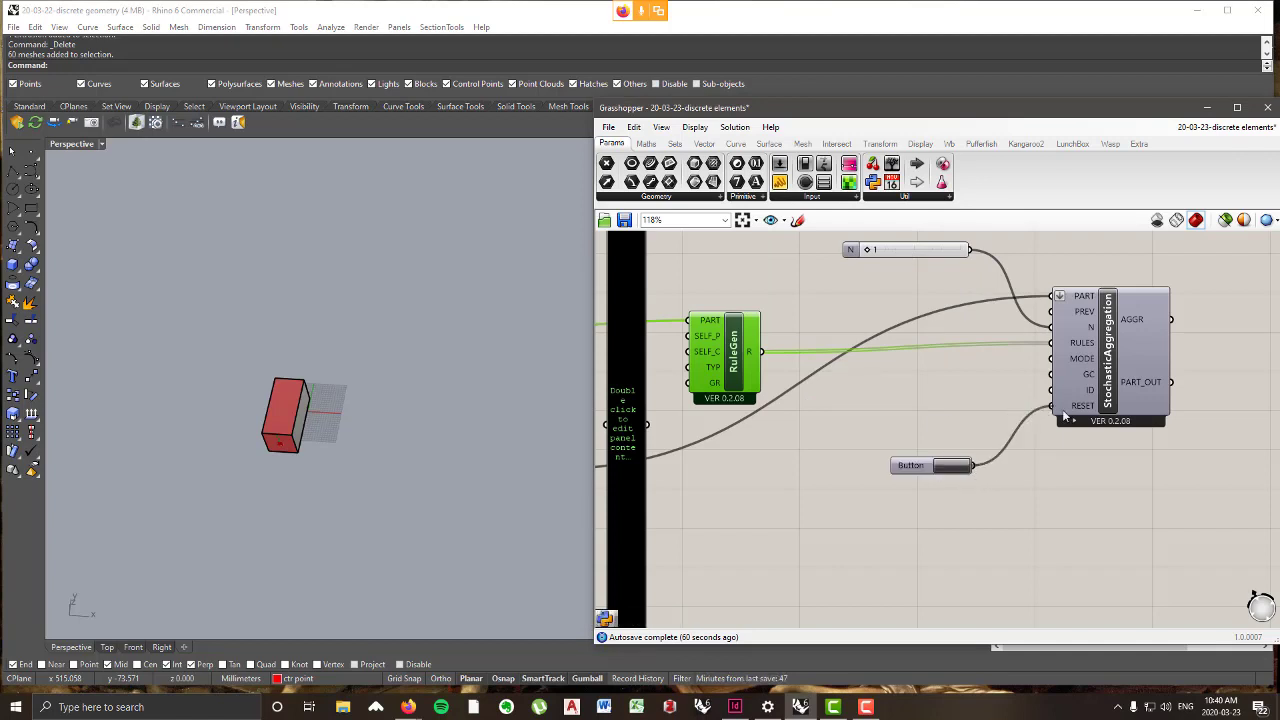
- Trigger the aggregation's reset button and set the N slider to 228
click(947, 466)
click(947, 466)
scroll(984, 454, down, 2)
click(1083, 397)
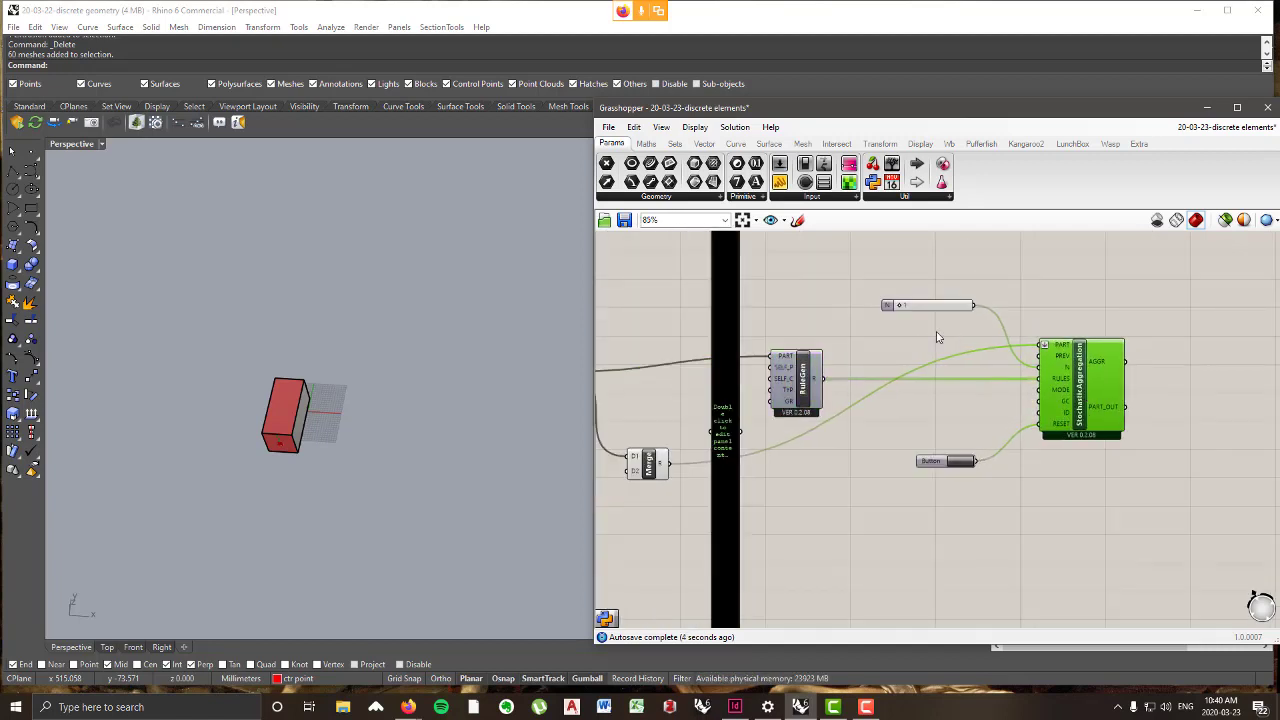
drag(899, 309, 937, 330)
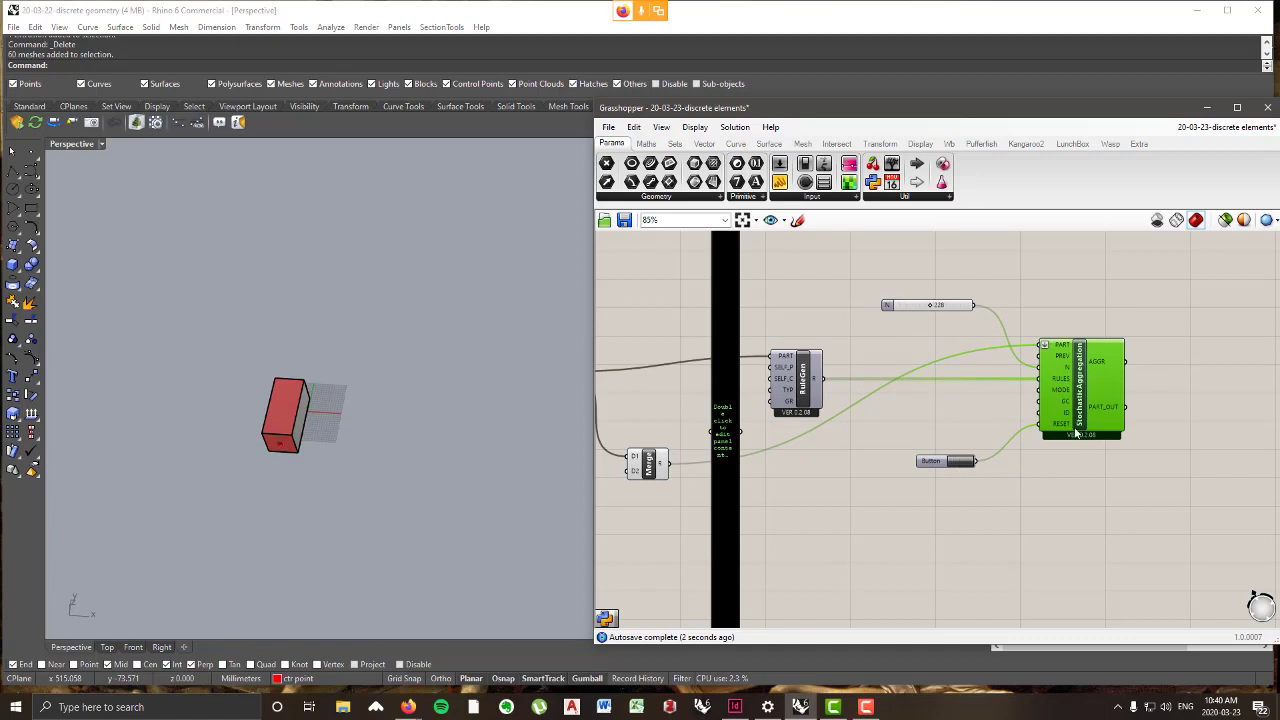
mouse_move(1109, 363)
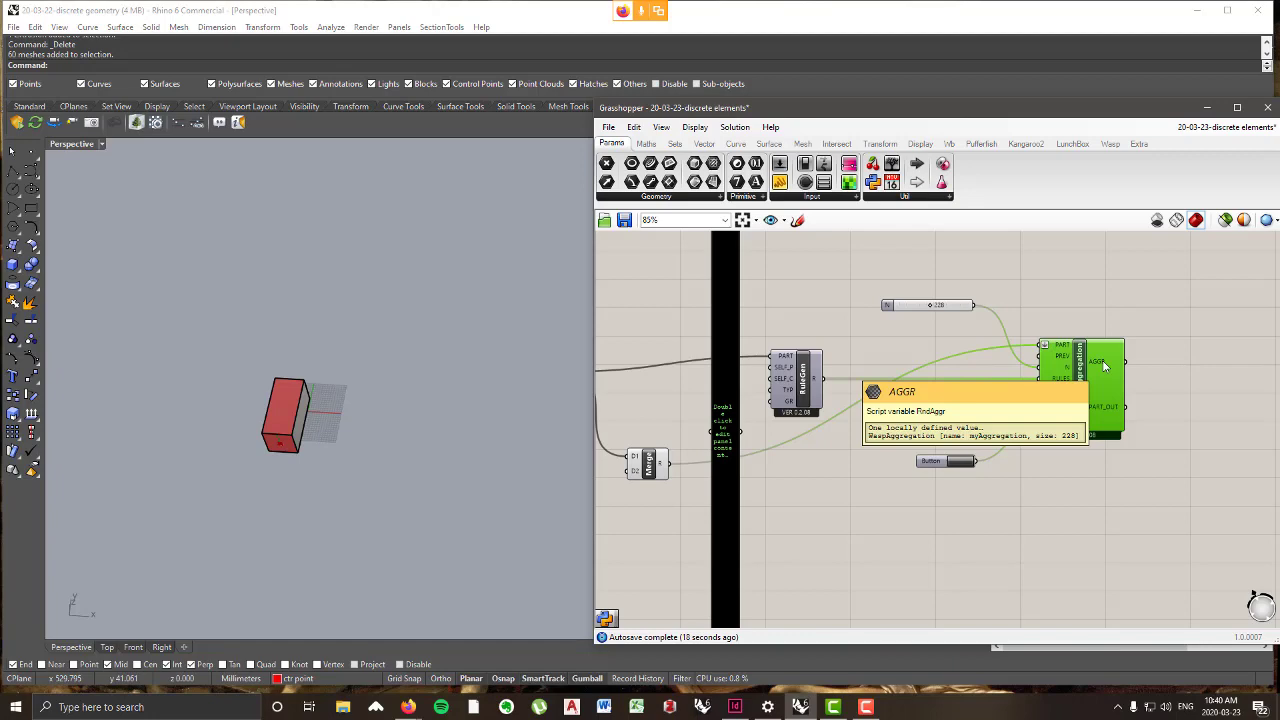
- Examine which Wasp components follow the Stochastic Aggregation in the existing grouped reference definition, including the name filters connected to PART_OUT
scroll(1006, 510, down, 5)
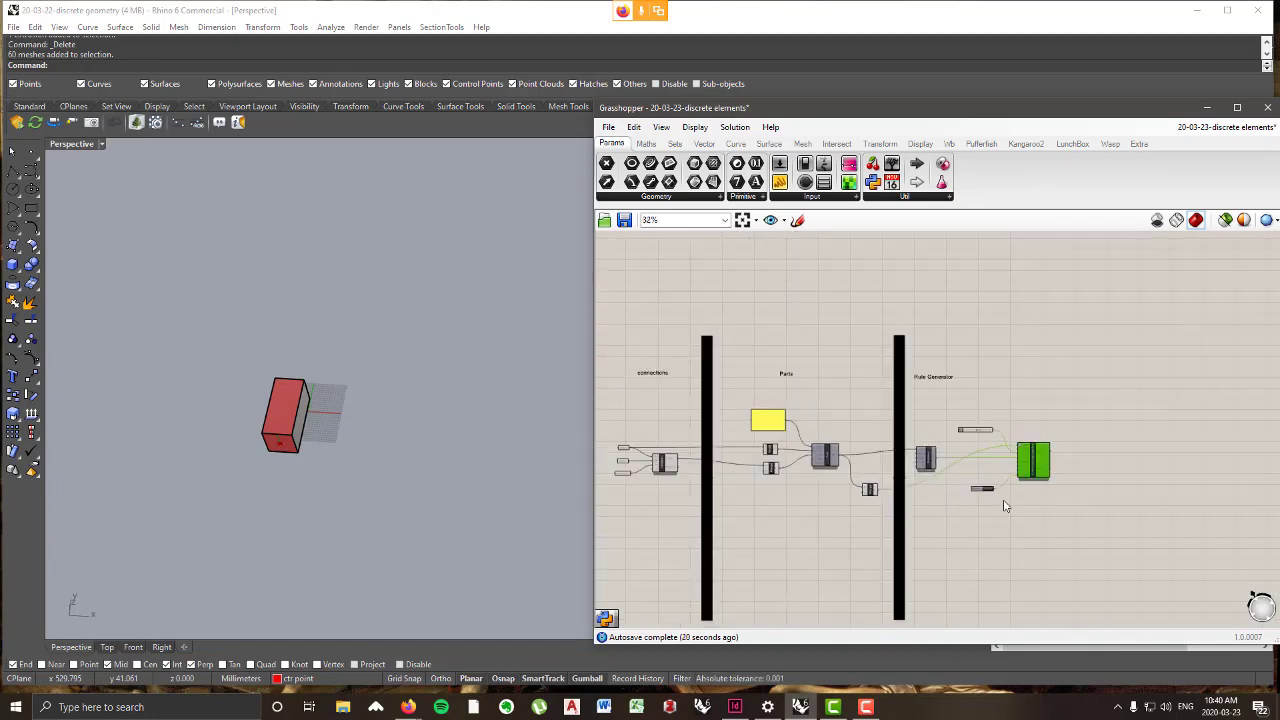
scroll(1006, 506, down, 2)
right_drag(988, 349, 800, 490)
scroll(1113, 453, up, 6)
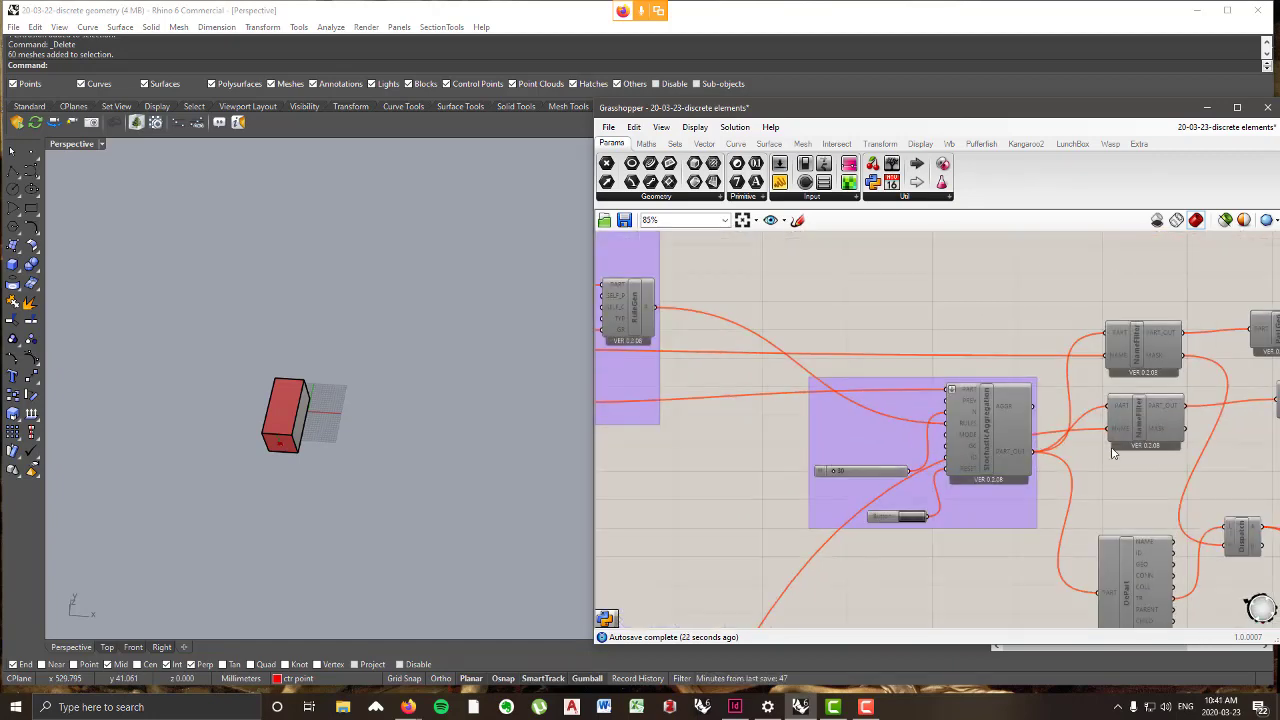
scroll(1066, 440, down, 5)
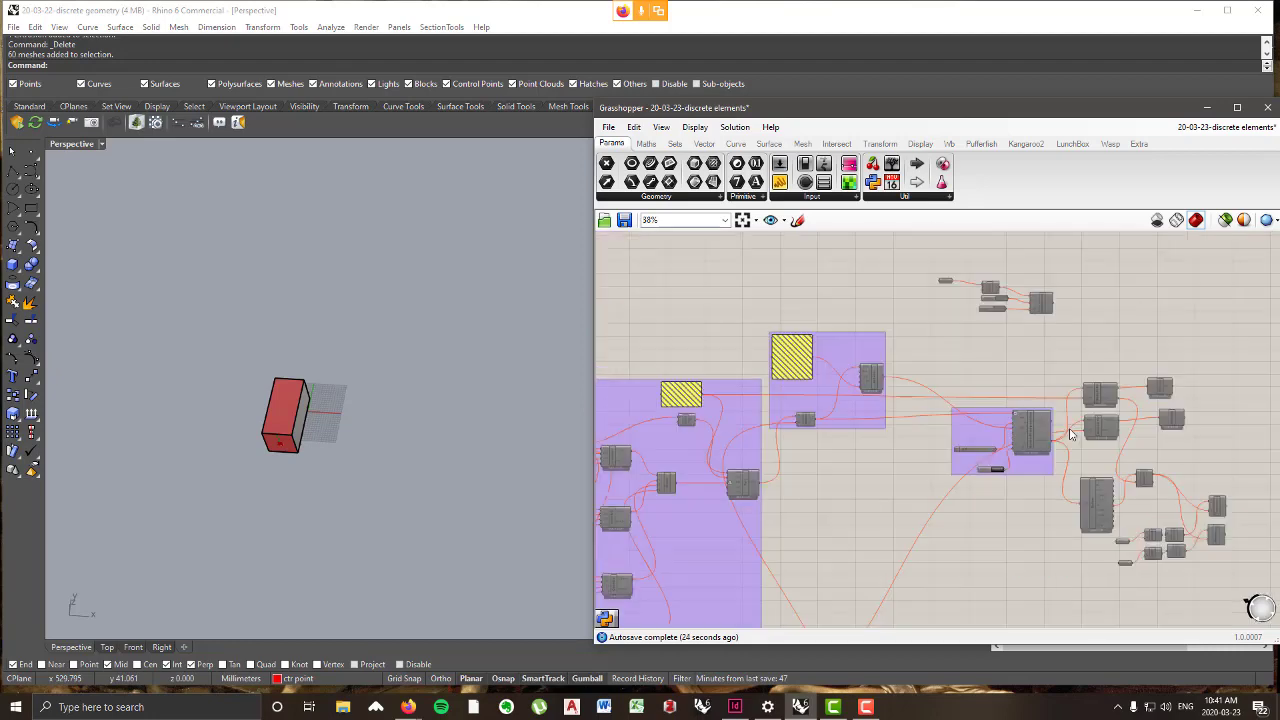
right_drag(1066, 440, 898, 459)
scroll(898, 459, up, 6)
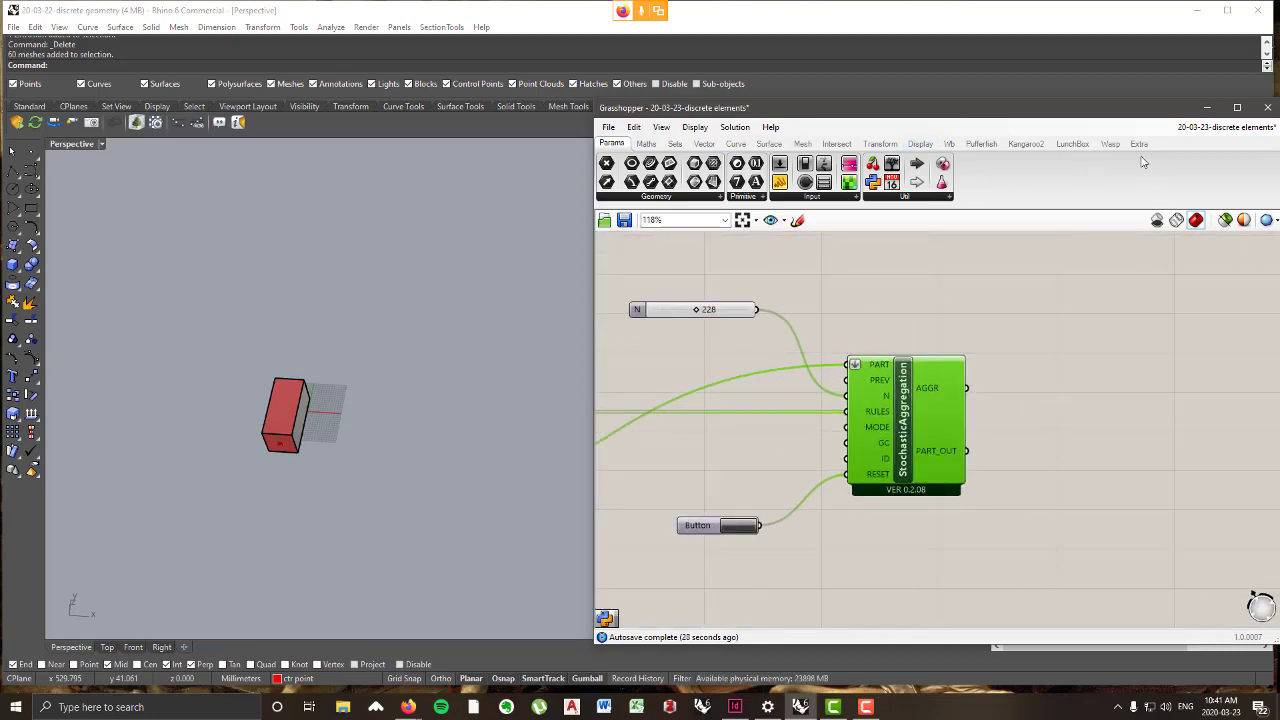
click(1108, 145)
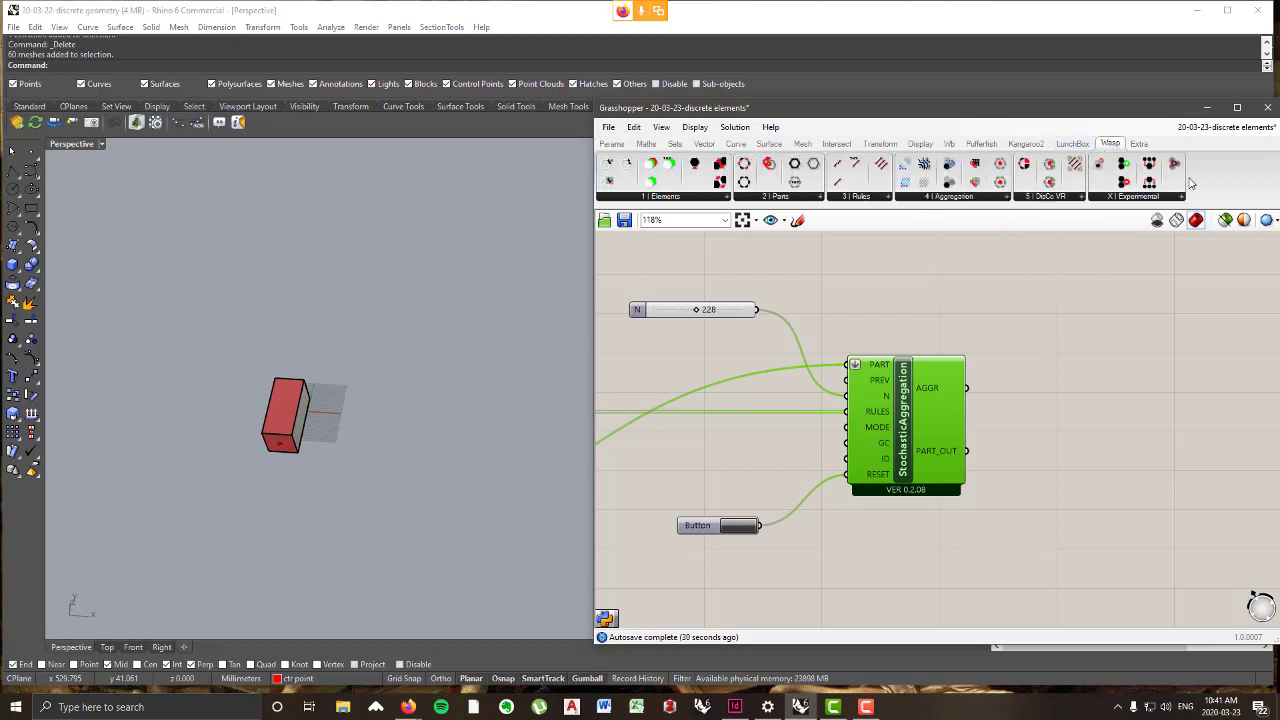
click(950, 196)
scroll(916, 362, down, 8)
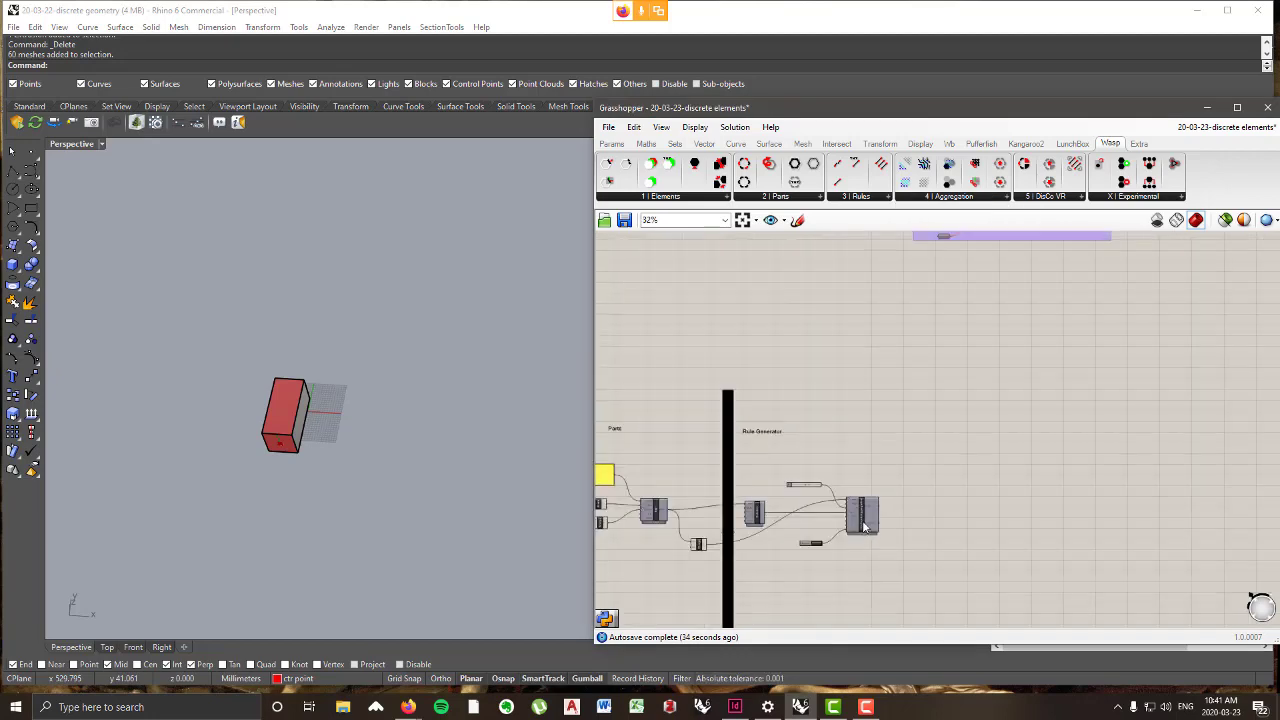
scroll(916, 362, up, 7)
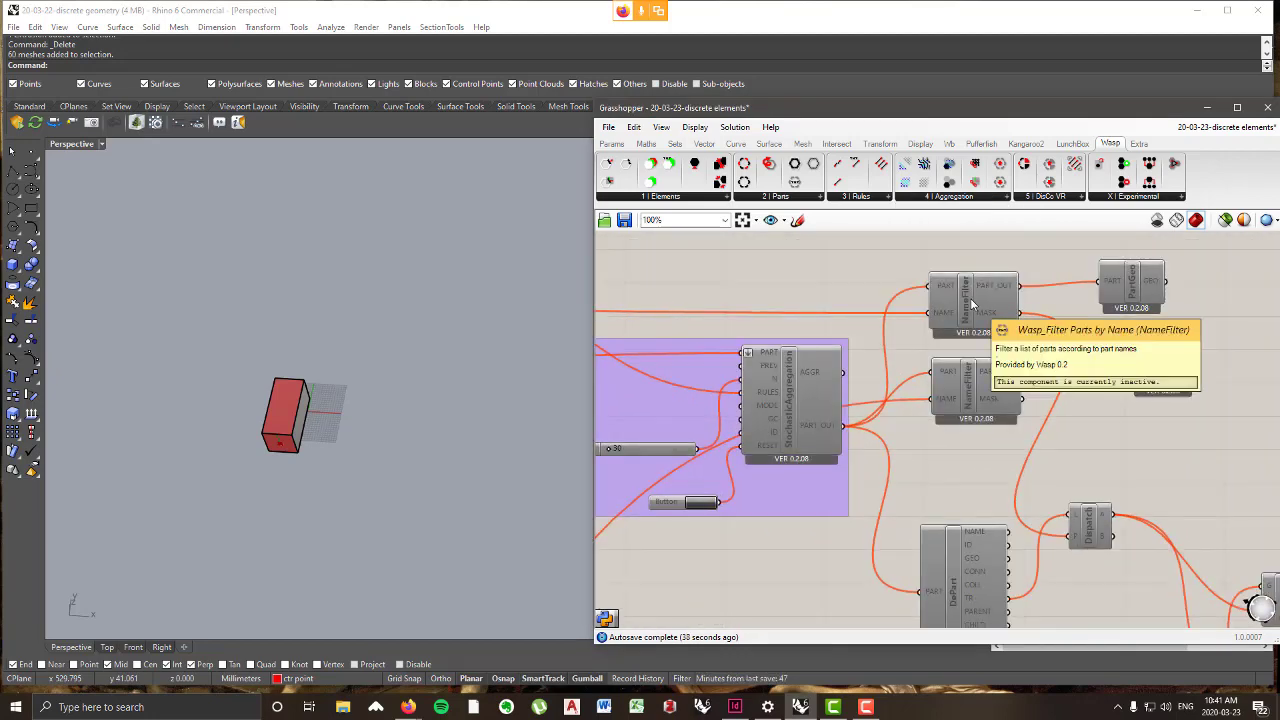
- Examine the name filter in the reference definition and look through the Wasp component groups for the matching component
click(967, 306)
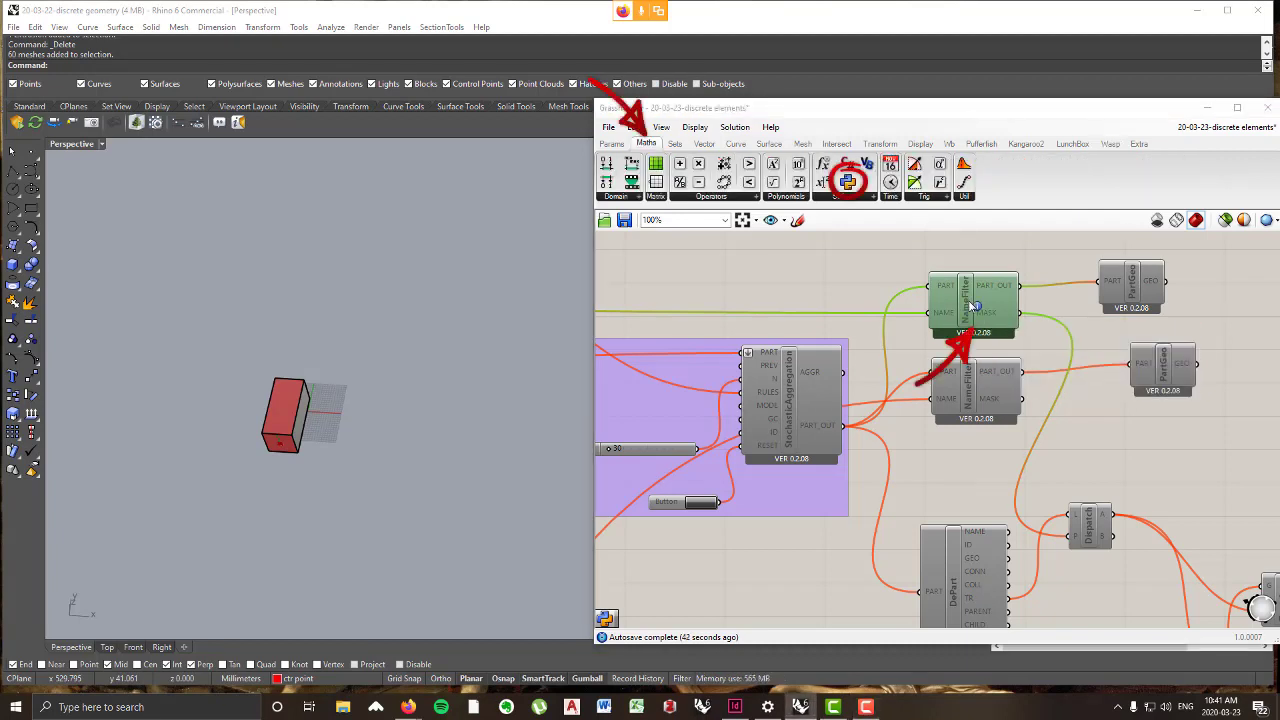
scroll(1010, 310, down, 10)
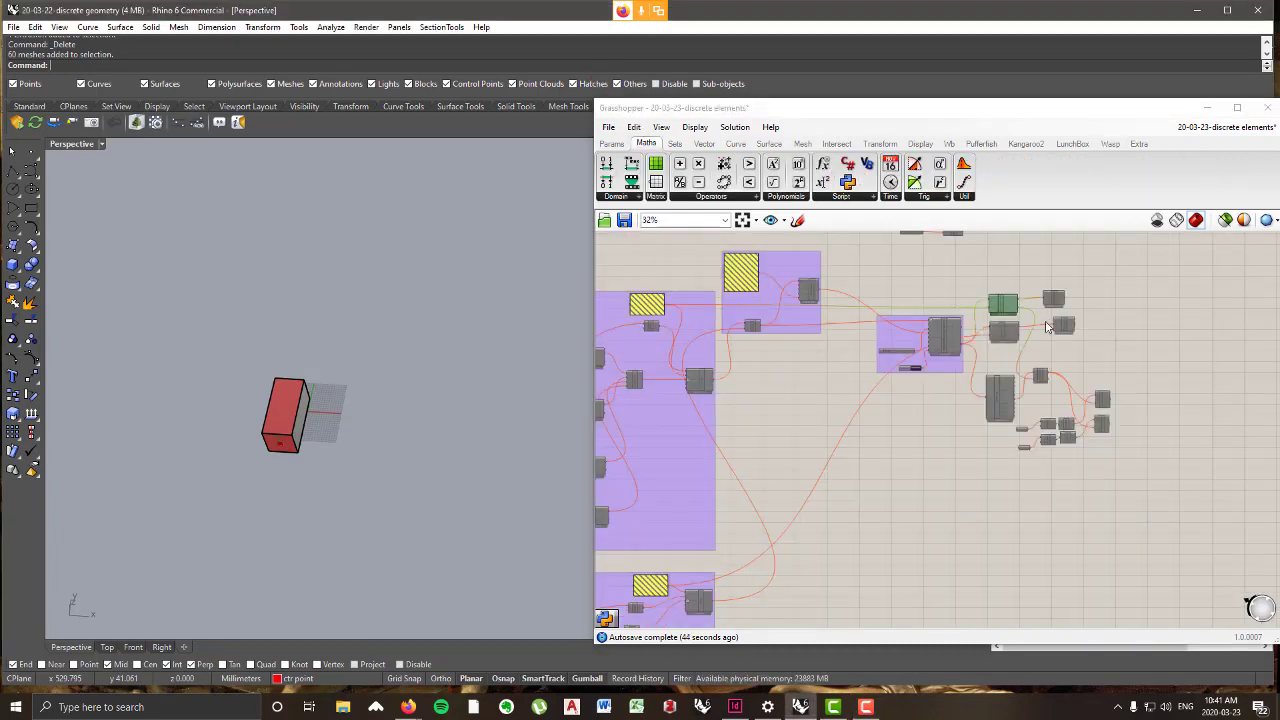
right_drag(981, 390, 1040, 265)
scroll(907, 384, up, 9)
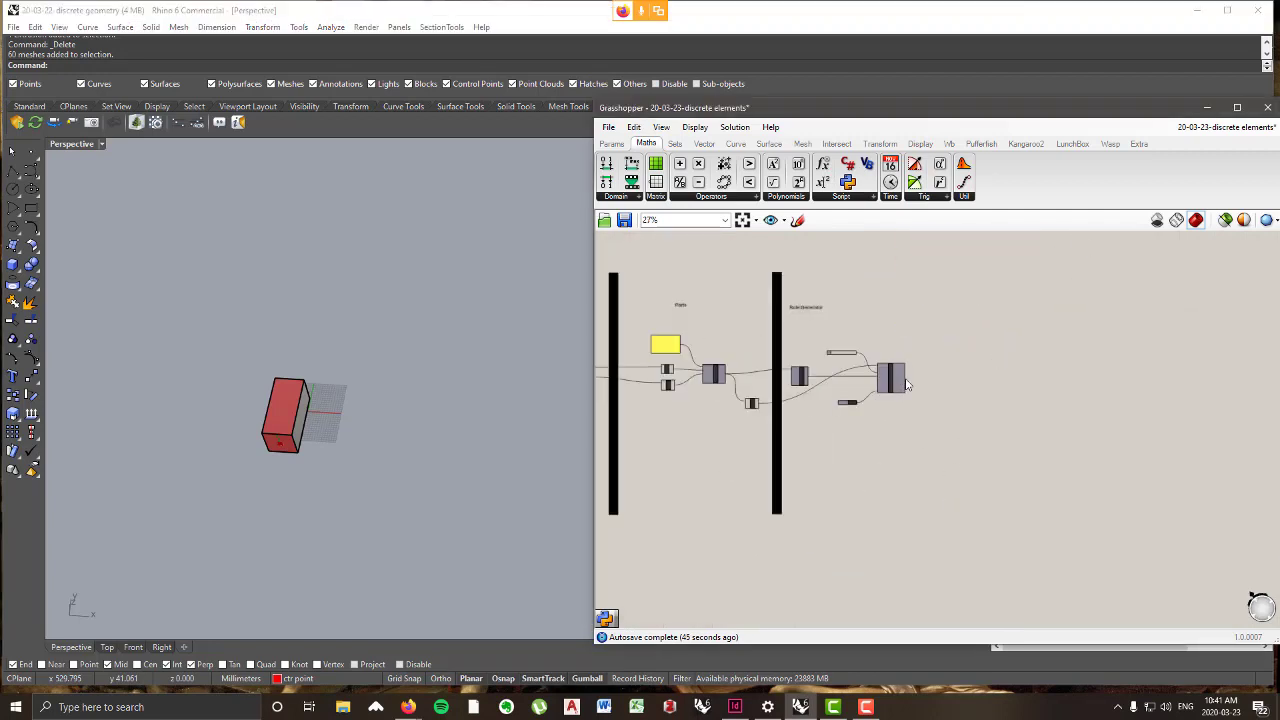
click(1110, 143)
click(806, 197)
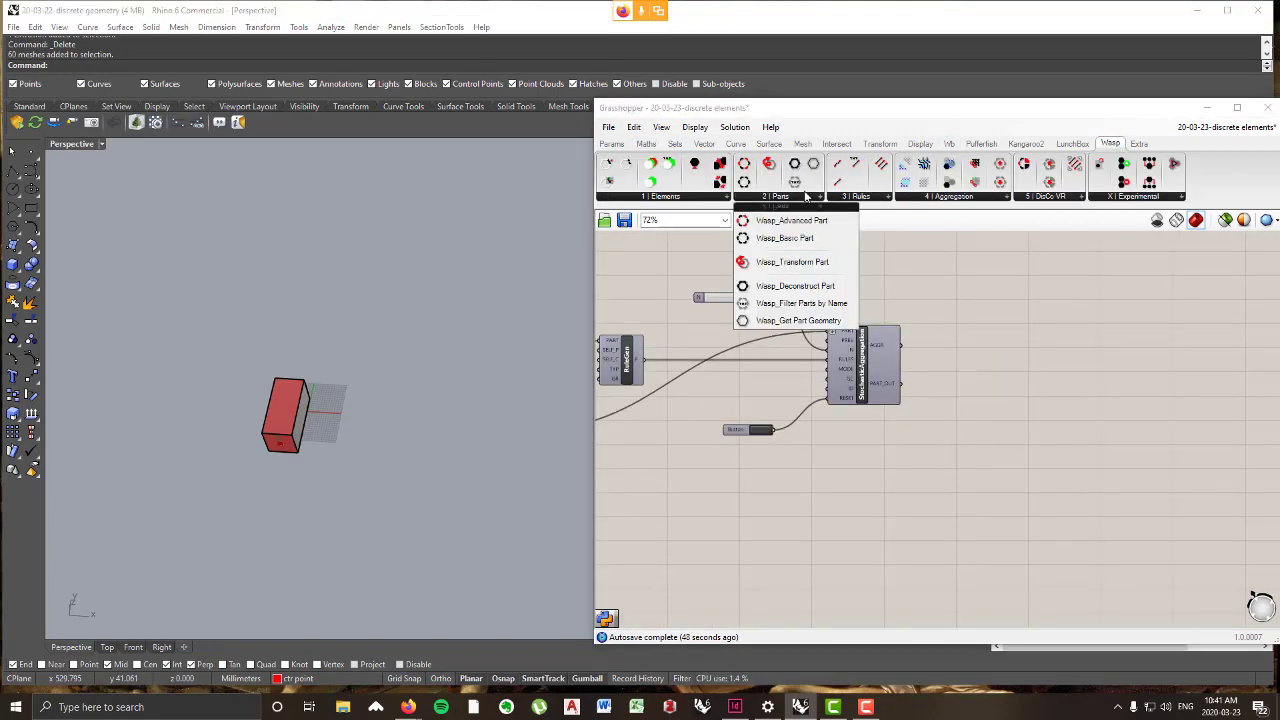
click(942, 197)
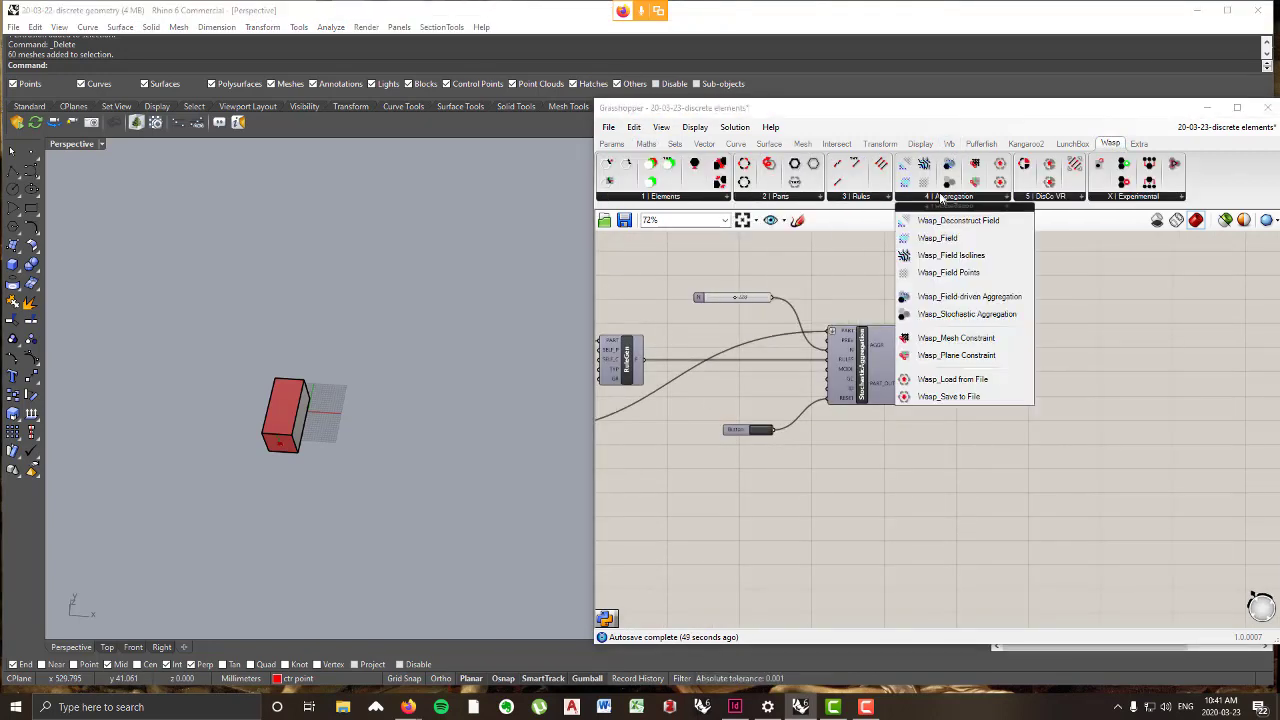
click(866, 197)
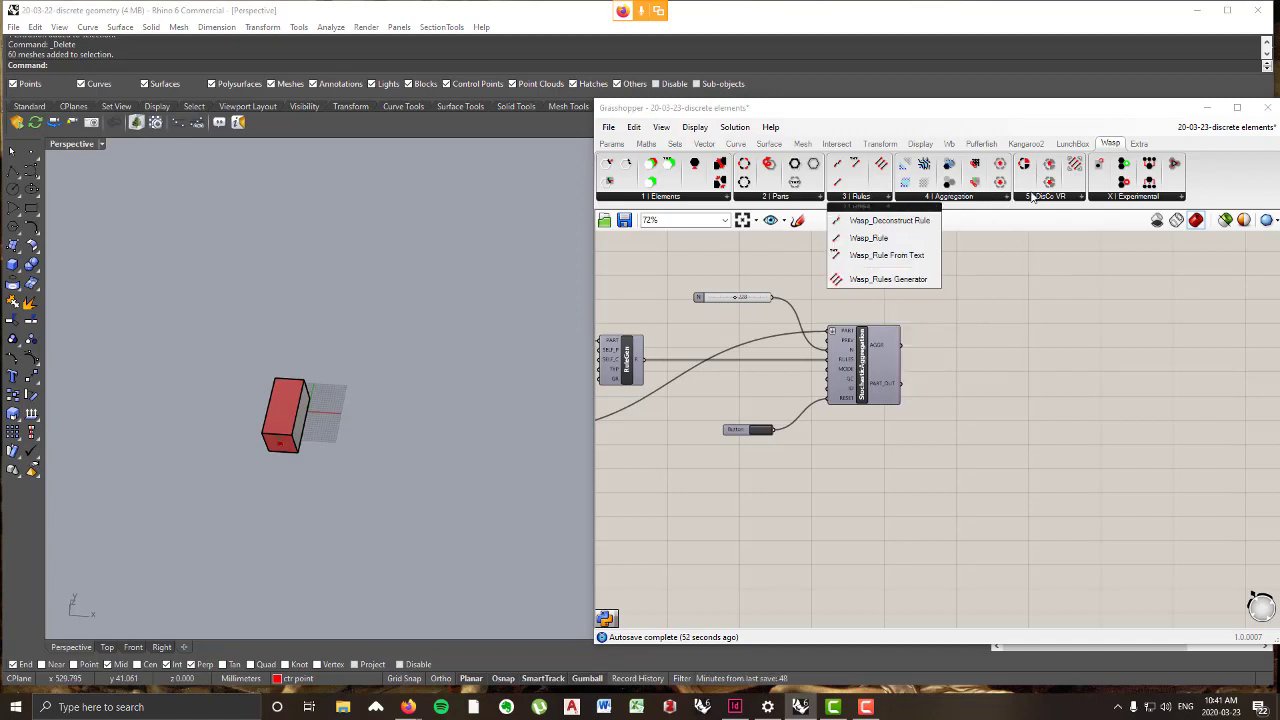
click(670, 197)
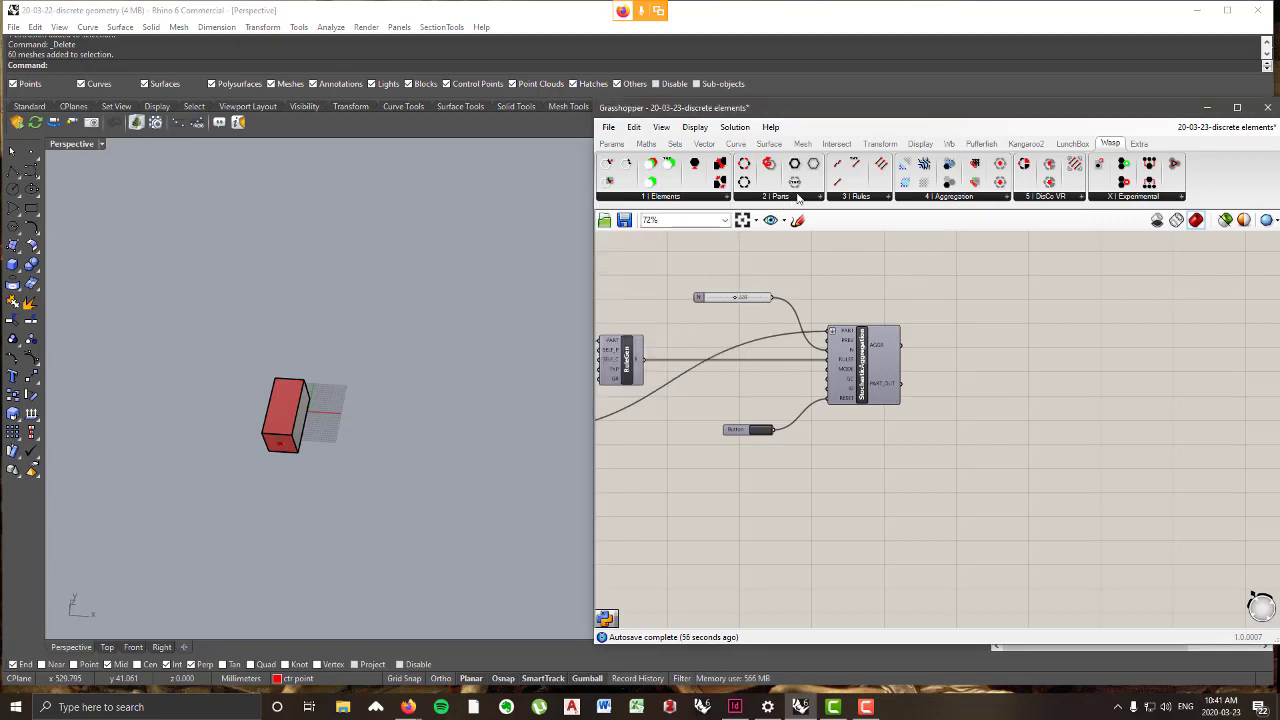
- Place a Wasp Filter Parts by Name component on the canvas after the Stochastic Aggregation
click(800, 197)
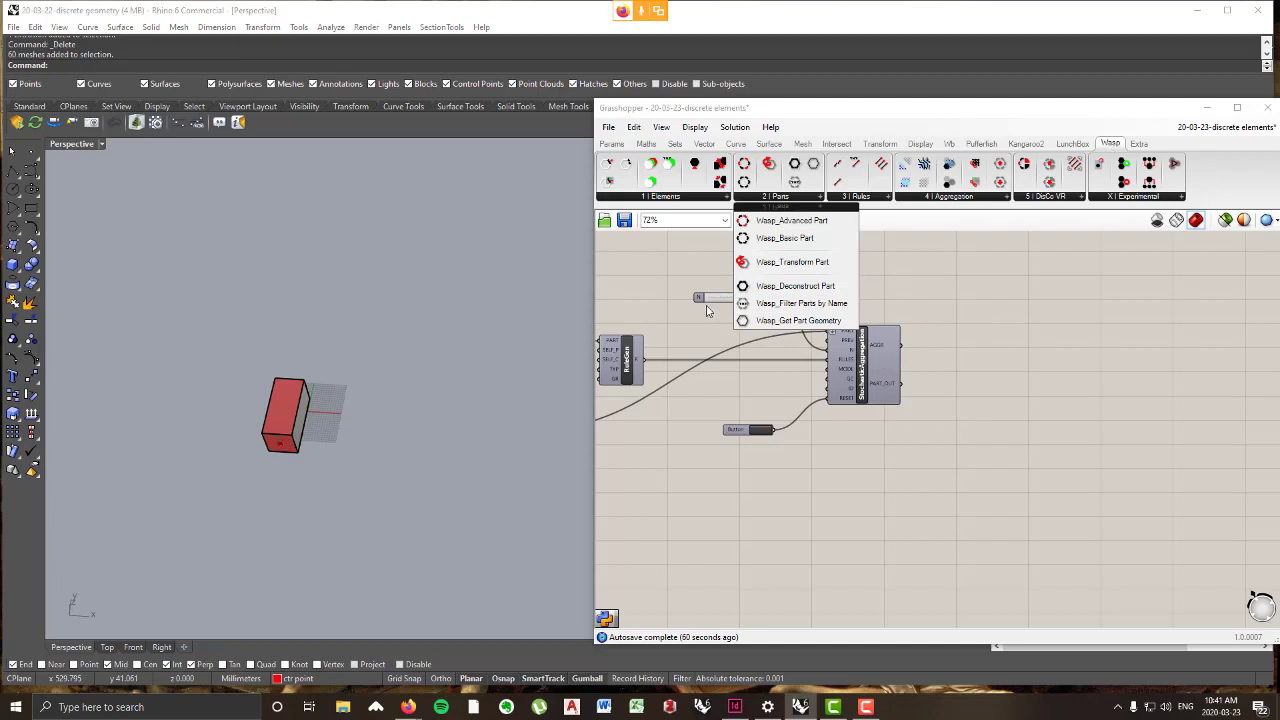
click(806, 303)
click(1029, 302)
scroll(1029, 302, up, 3)
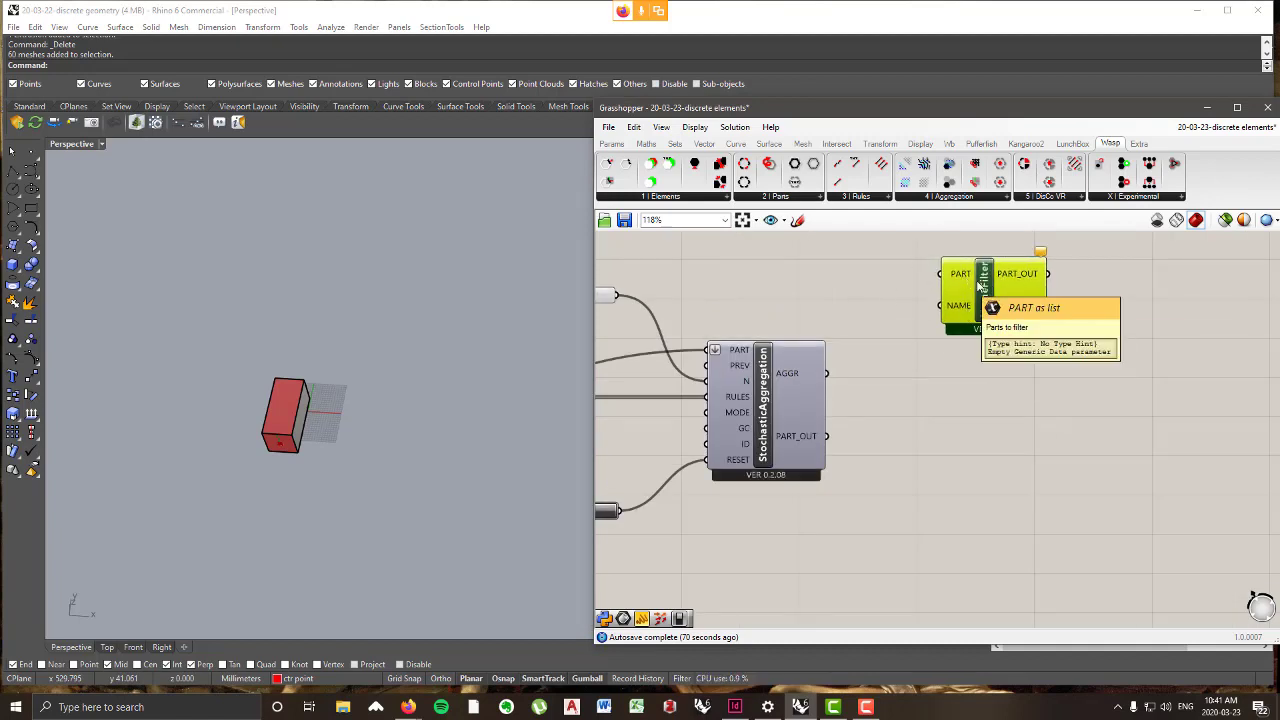
drag(980, 283, 1051, 293)
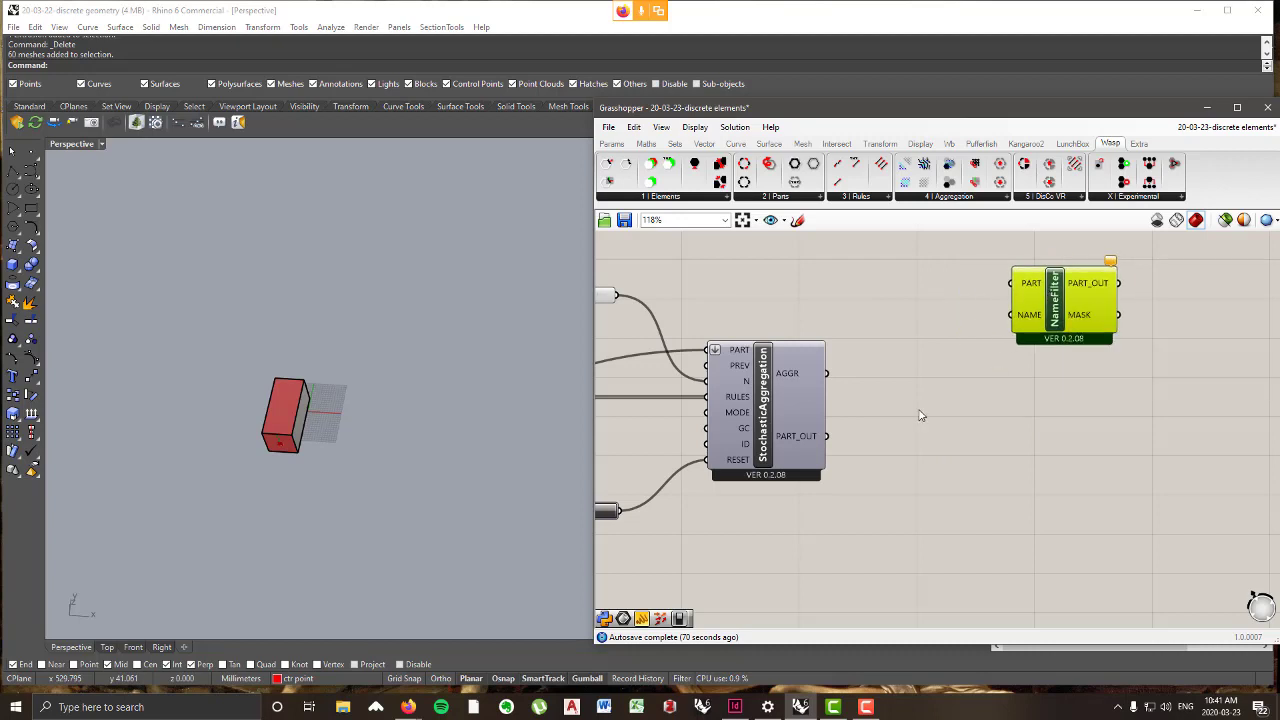
- Following the reference definition, connect the Stochastic Aggregation's PART_OUT output to the NameFilter's PART input
scroll(920, 414, down, 8)
scroll(945, 360, up, 6)
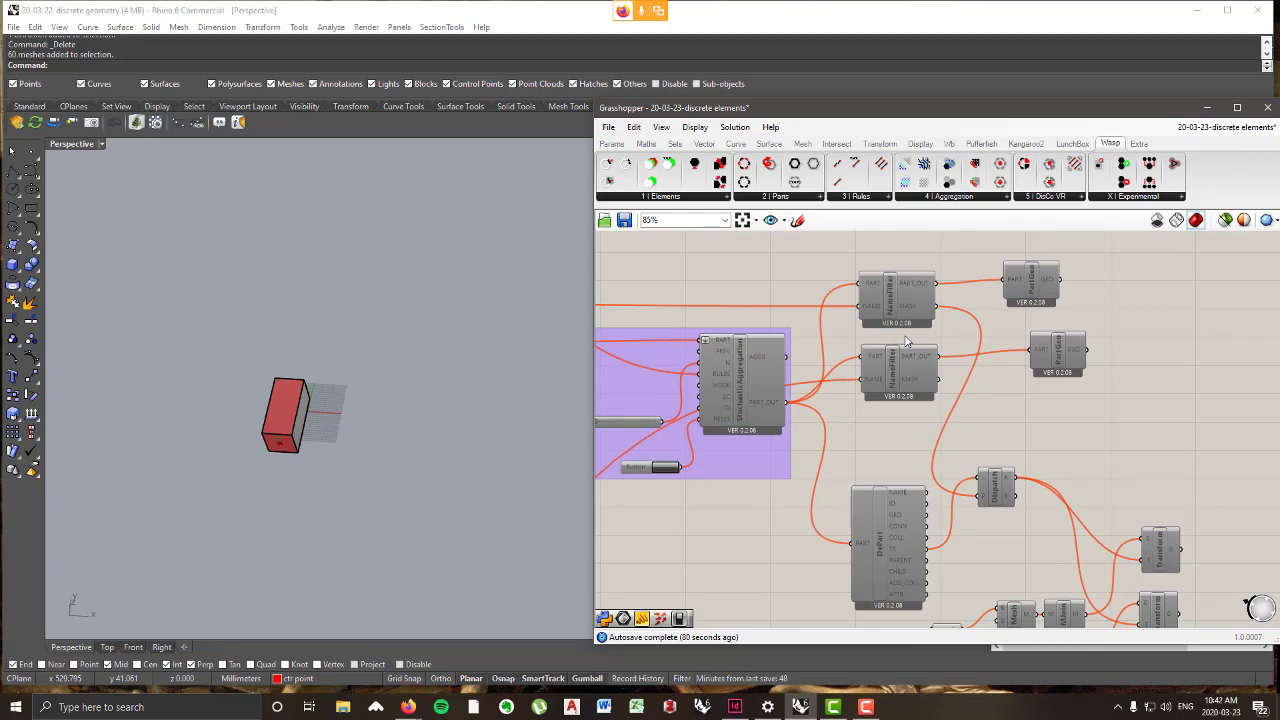
scroll(905, 343, down, 6)
scroll(850, 488, up, 6)
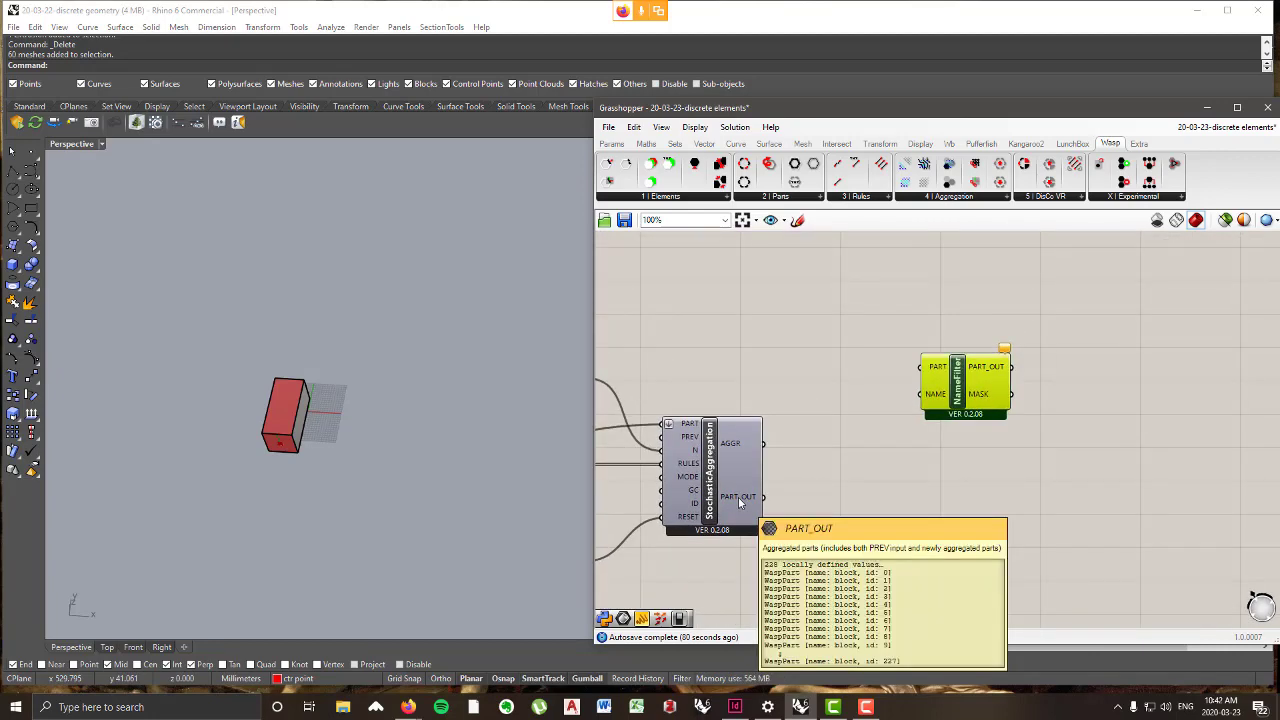
click(740, 503)
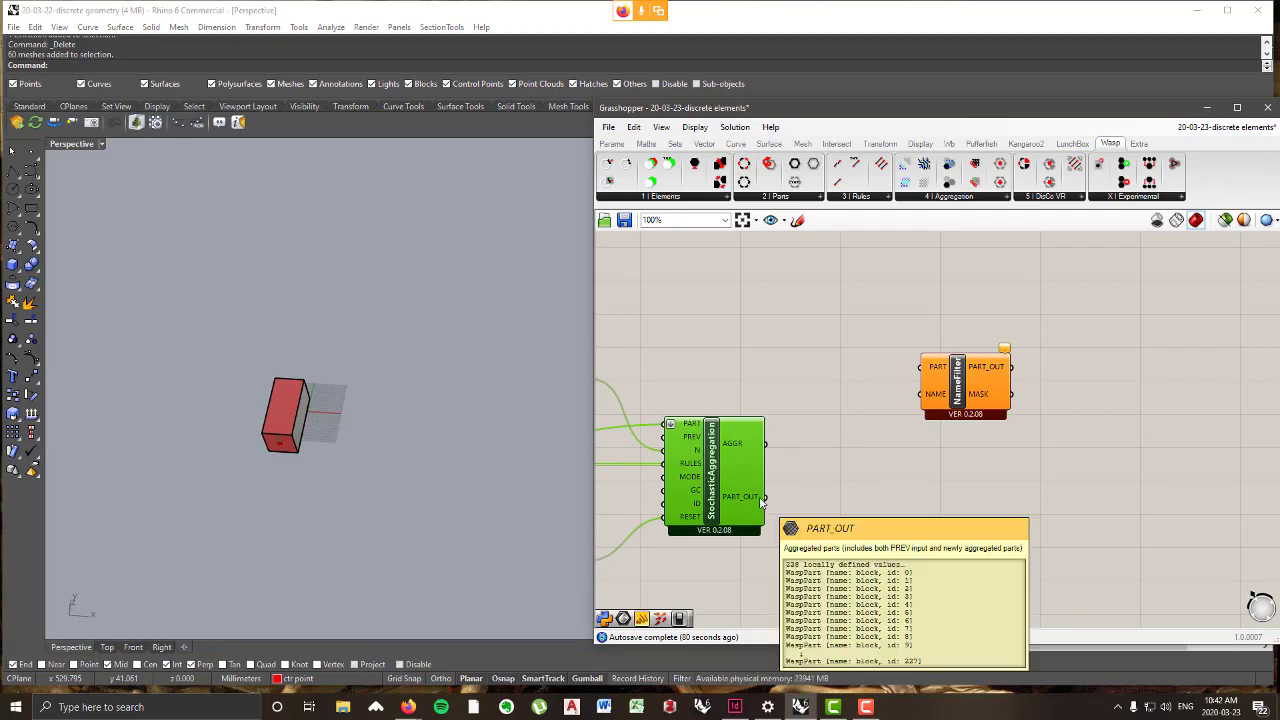
right_drag(742, 498, 860, 481)
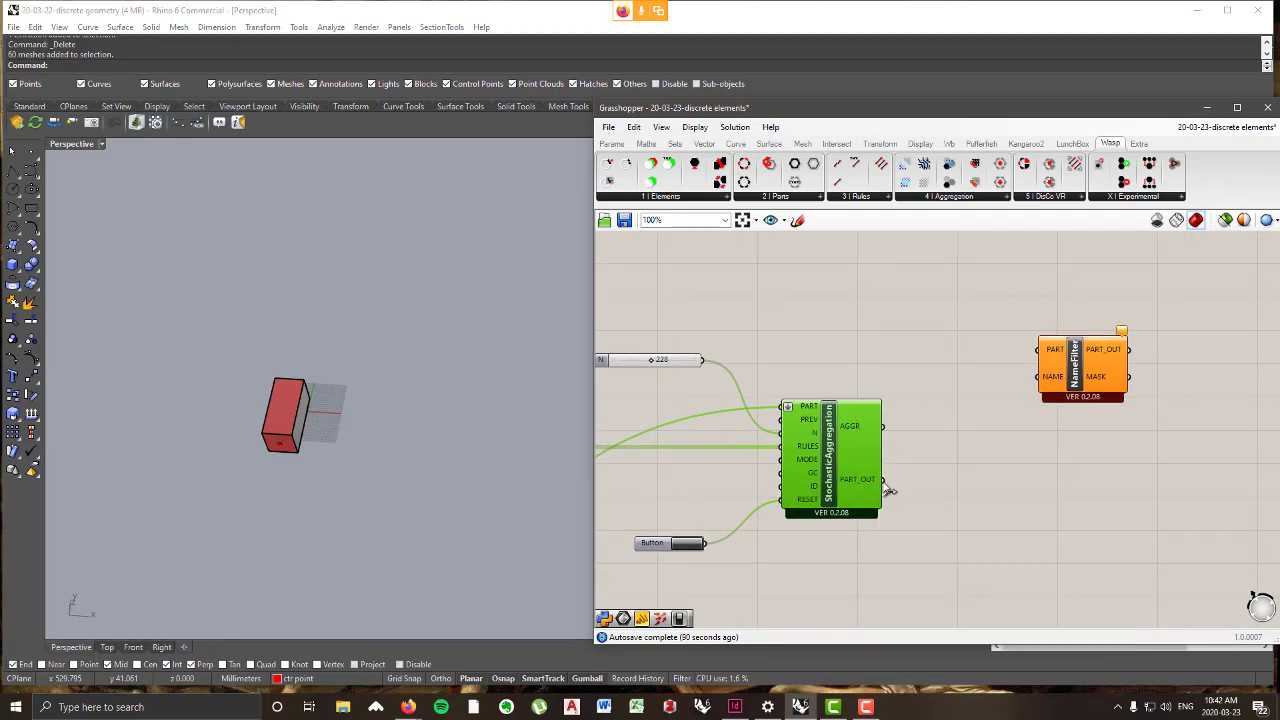
drag(885, 488, 1040, 348)
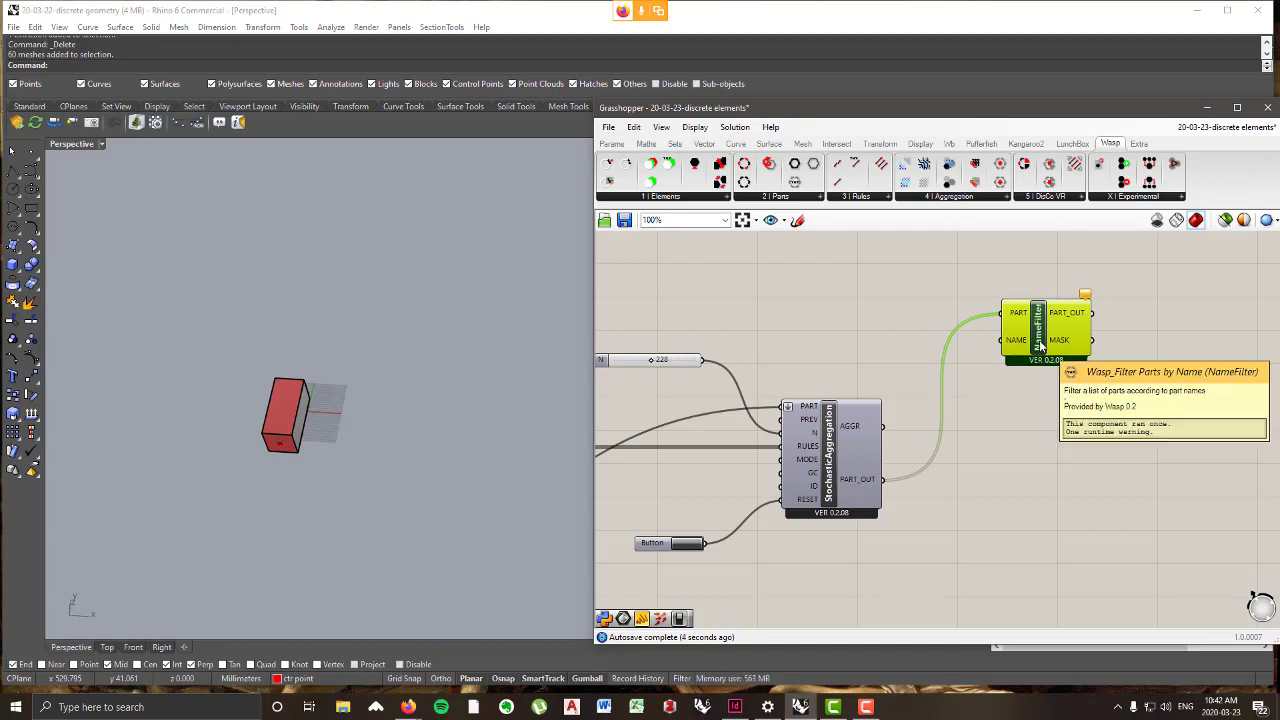
- Connect the "block" name panel from the Parts section to the NameFilter's NAME input, and shift the filter slightly away from the aggregation
scroll(1043, 347, down, 4)
scroll(800, 346, up, 4)
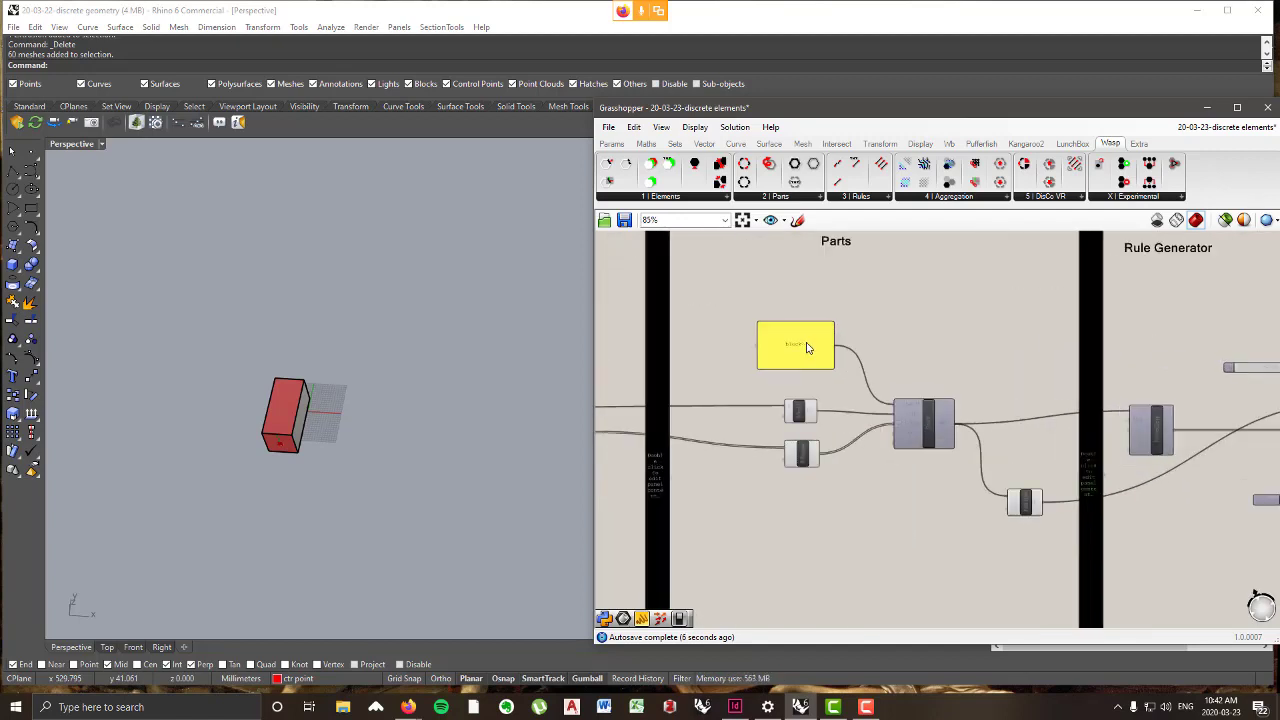
scroll(809, 354, down, 2)
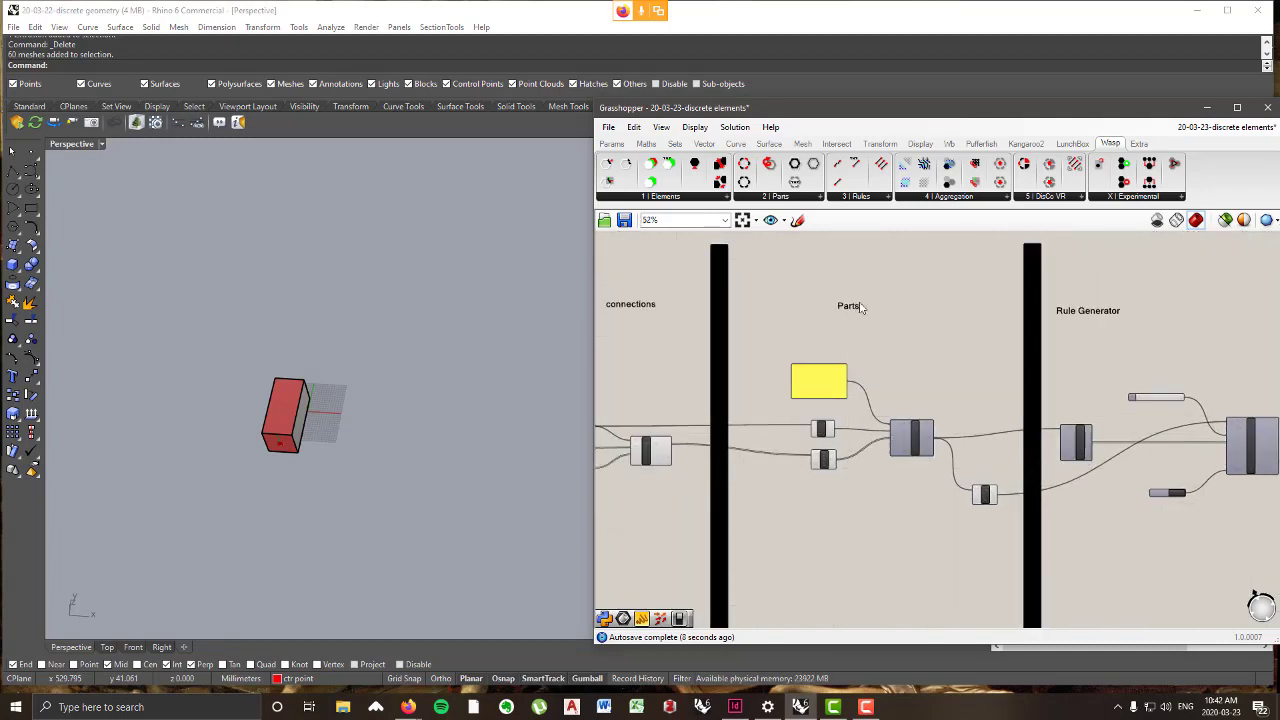
scroll(786, 334, up, 1)
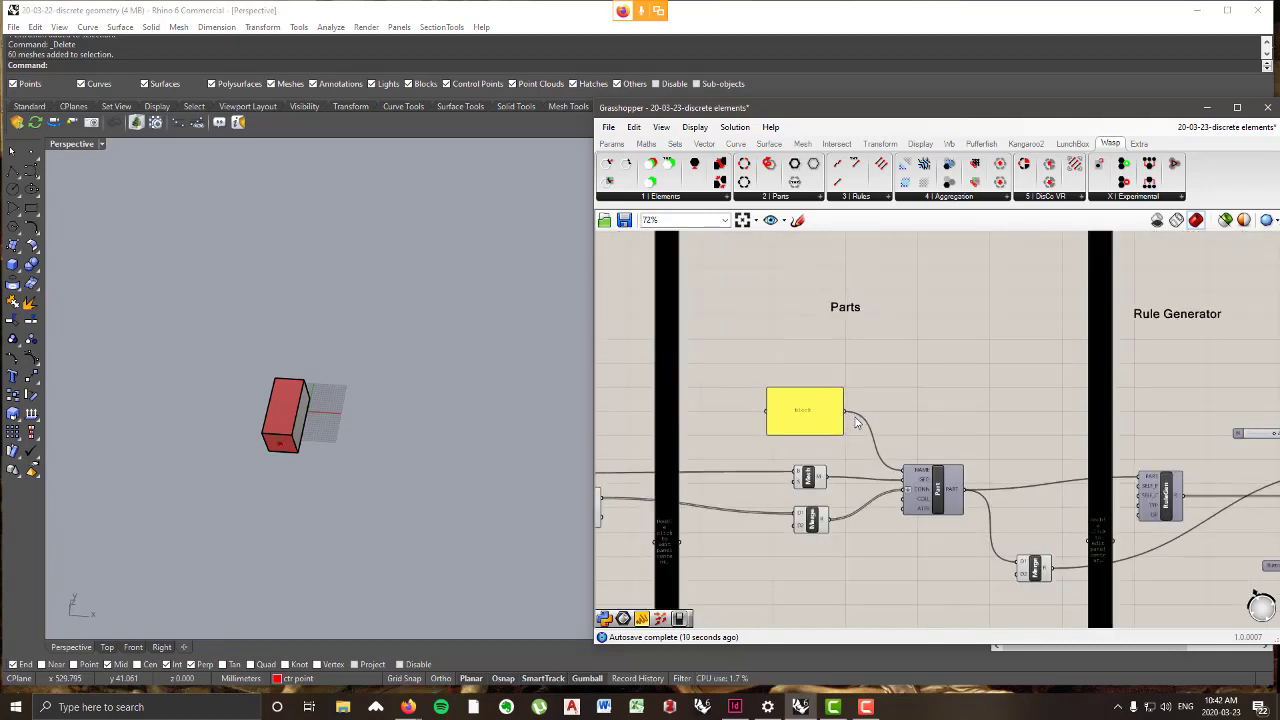
scroll(821, 425, up, 1)
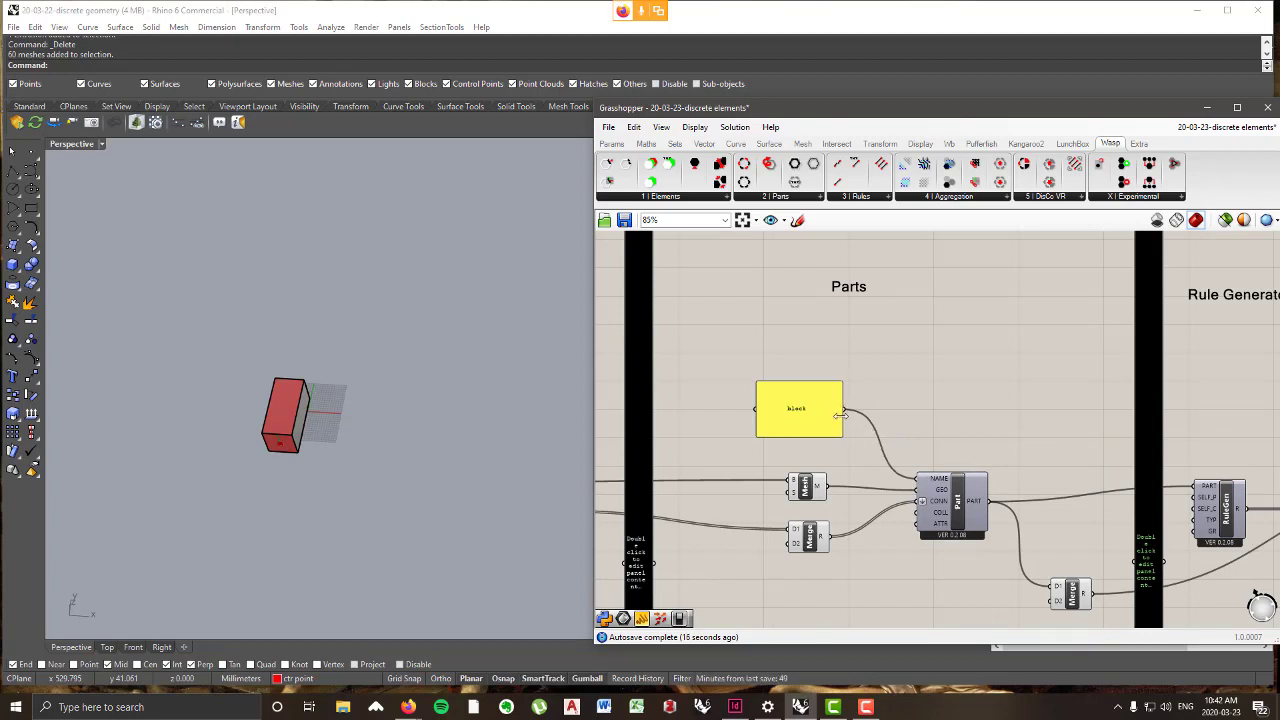
scroll(858, 410, down, 8)
drag(850, 409, 1017, 380)
scroll(1010, 415, up, 8)
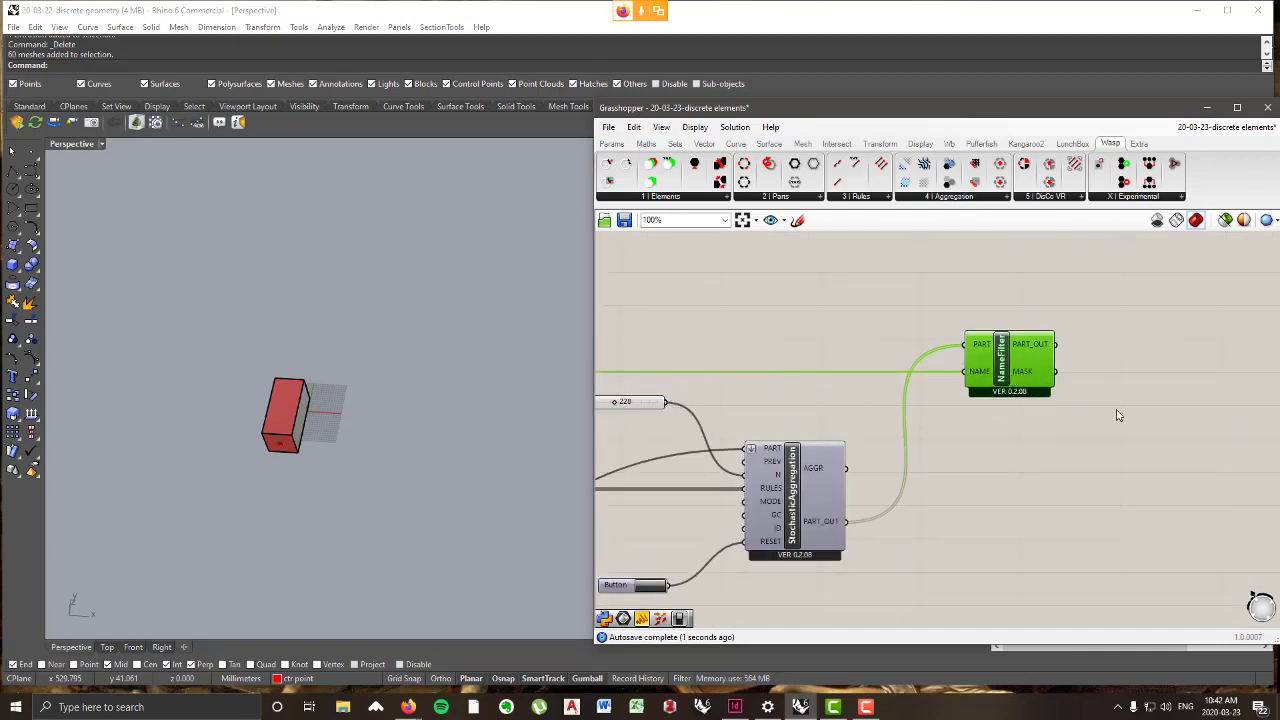
click(1114, 411)
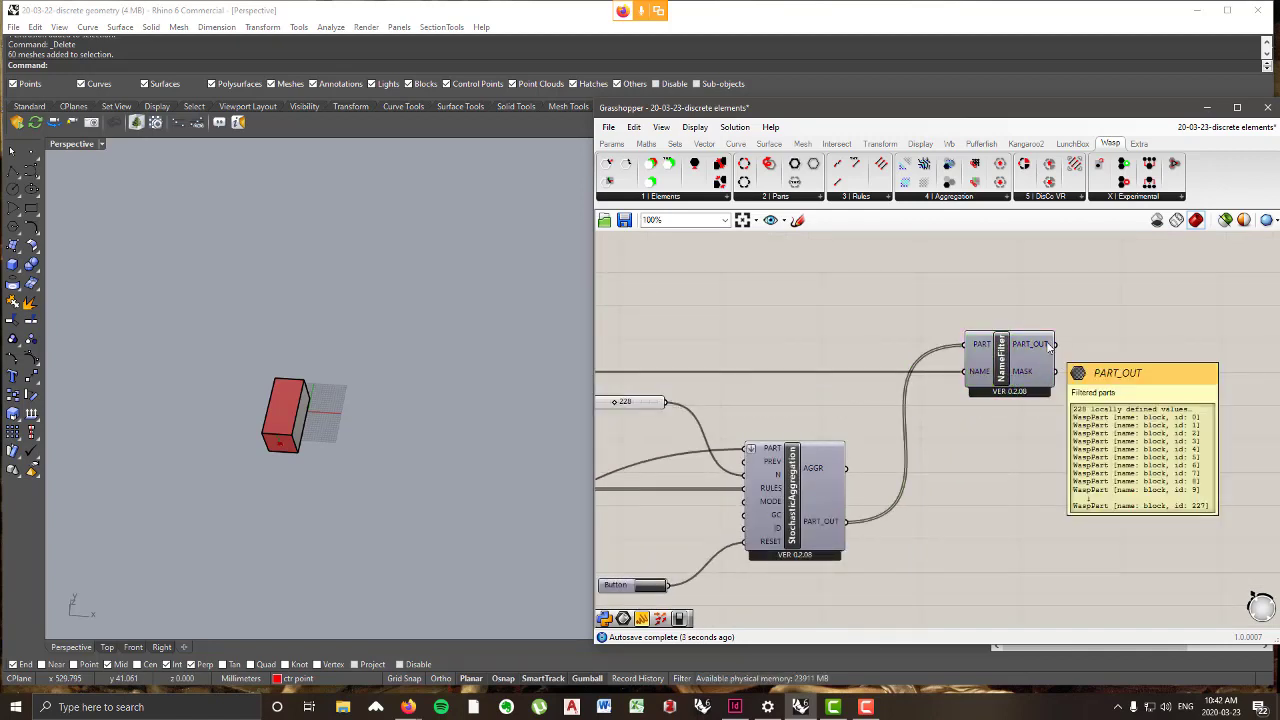
drag(1017, 355, 1046, 353)
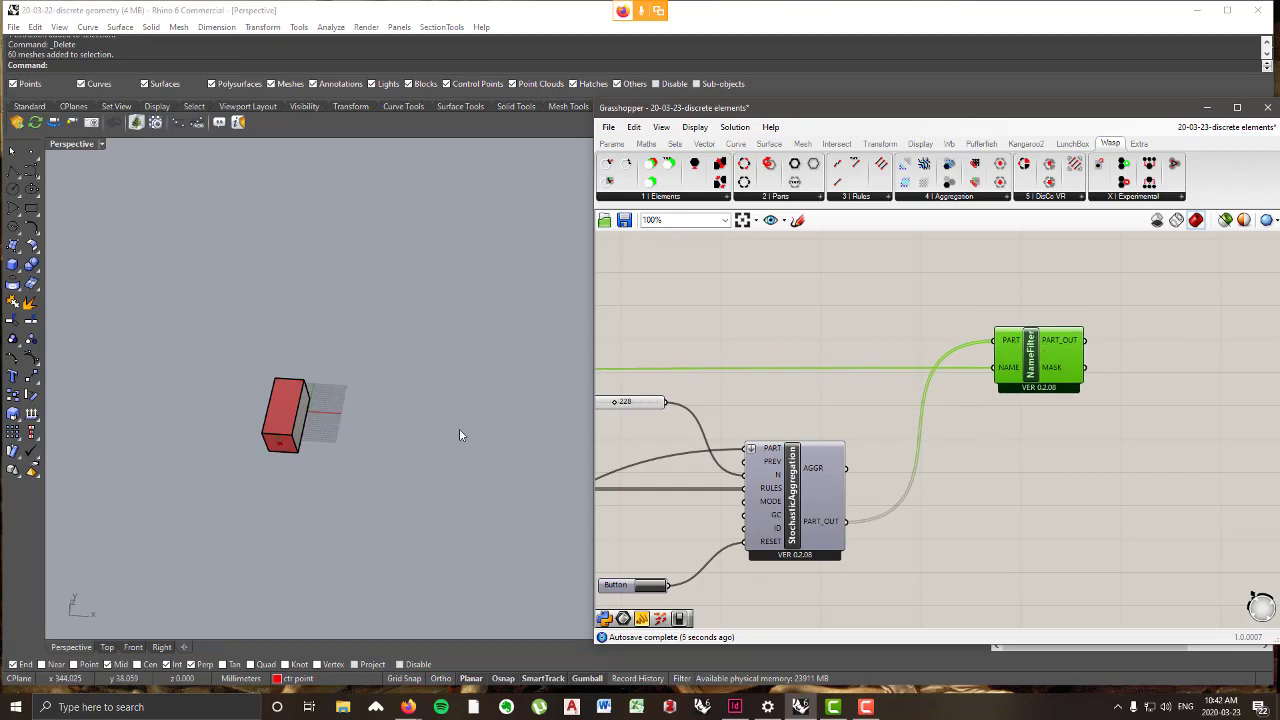
- Inspect the box part in the Perspective viewport and toggle the NameFilter component's preview
right_drag(460, 430, 479, 330)
scroll(966, 385, up, 1)
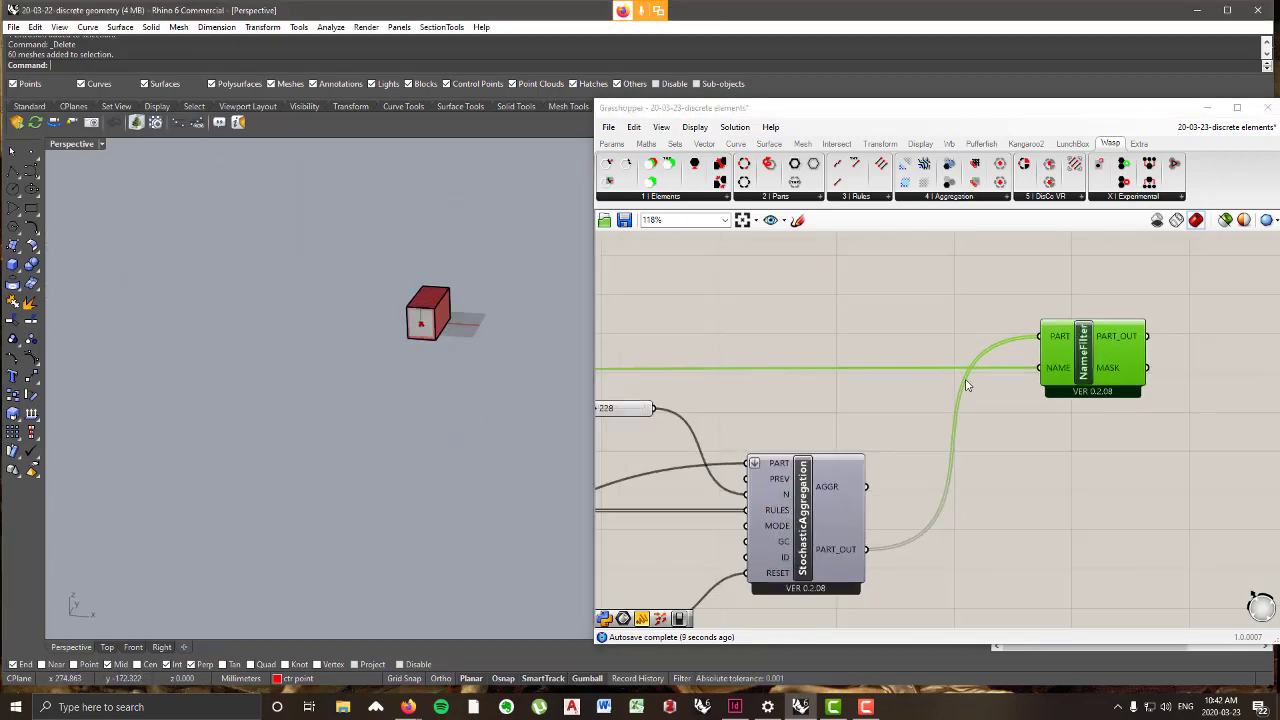
right_click(1099, 267)
click(1114, 279)
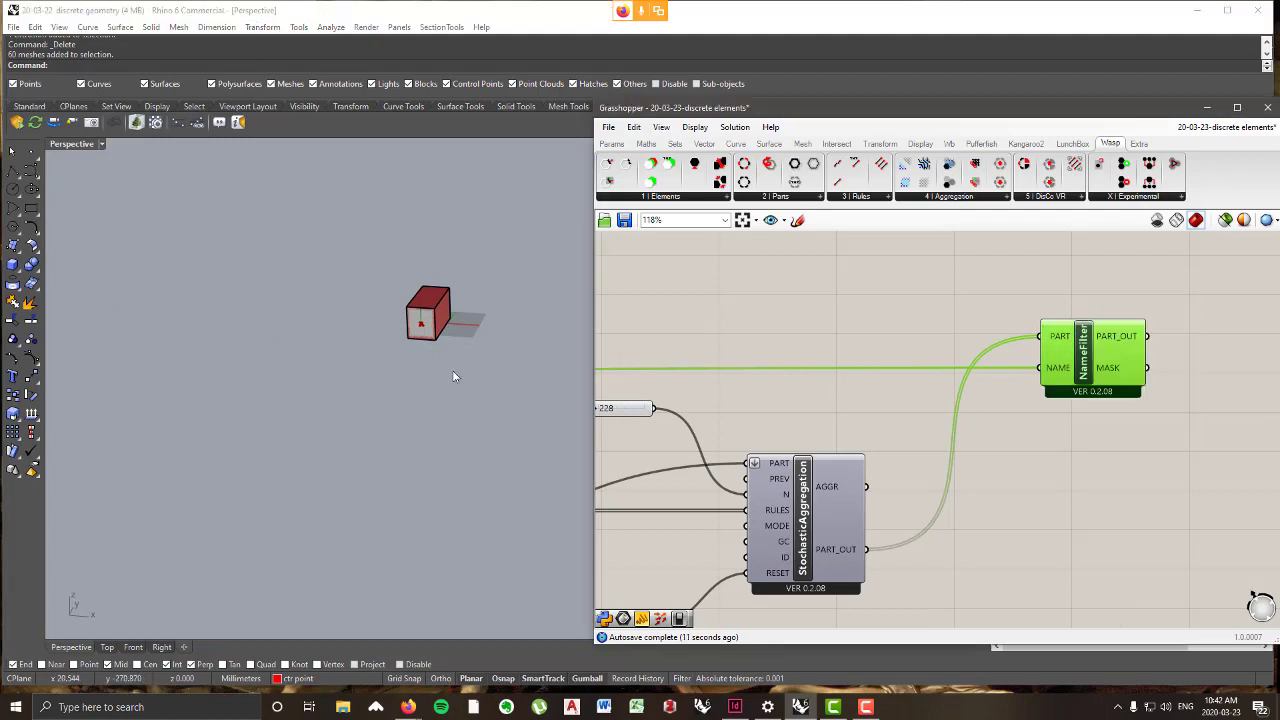
right_click(1087, 358)
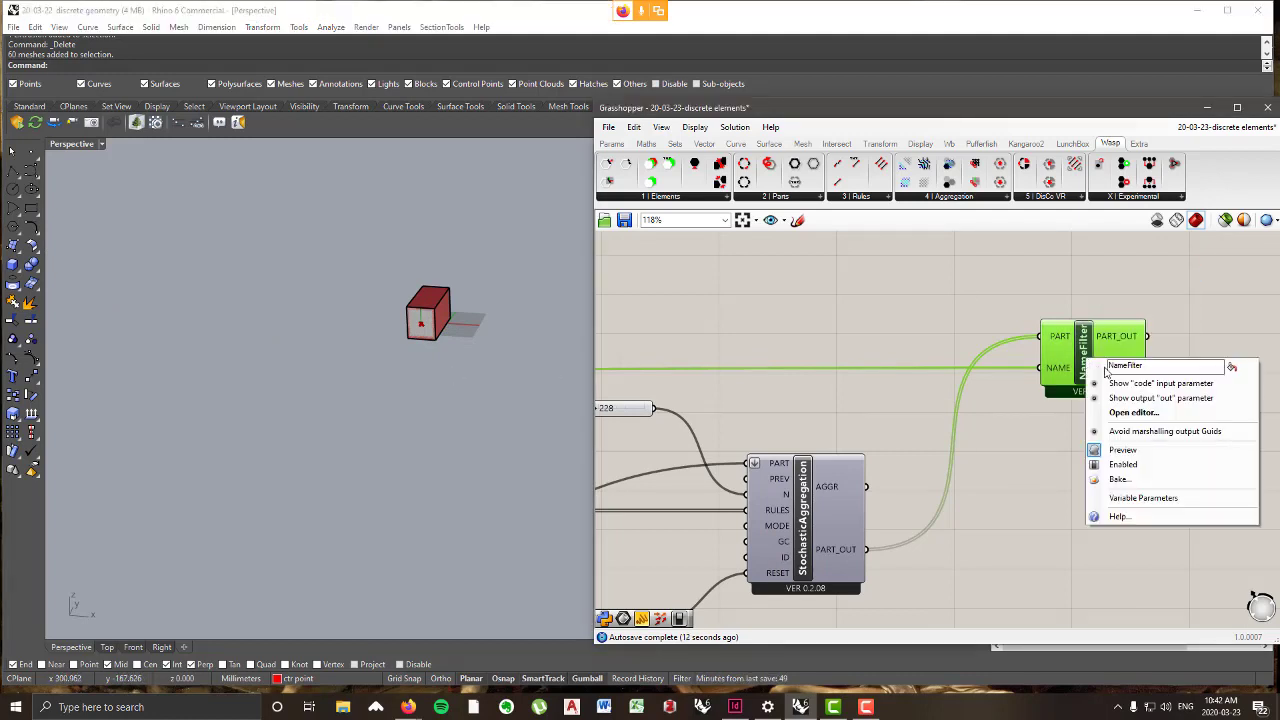
click(1122, 449)
drag(1092, 368, 1077, 366)
- Add a Wasp Get Part Geometry component after the NameFilter and connect the filter's PART_OUT output to its PART input
click(800, 198)
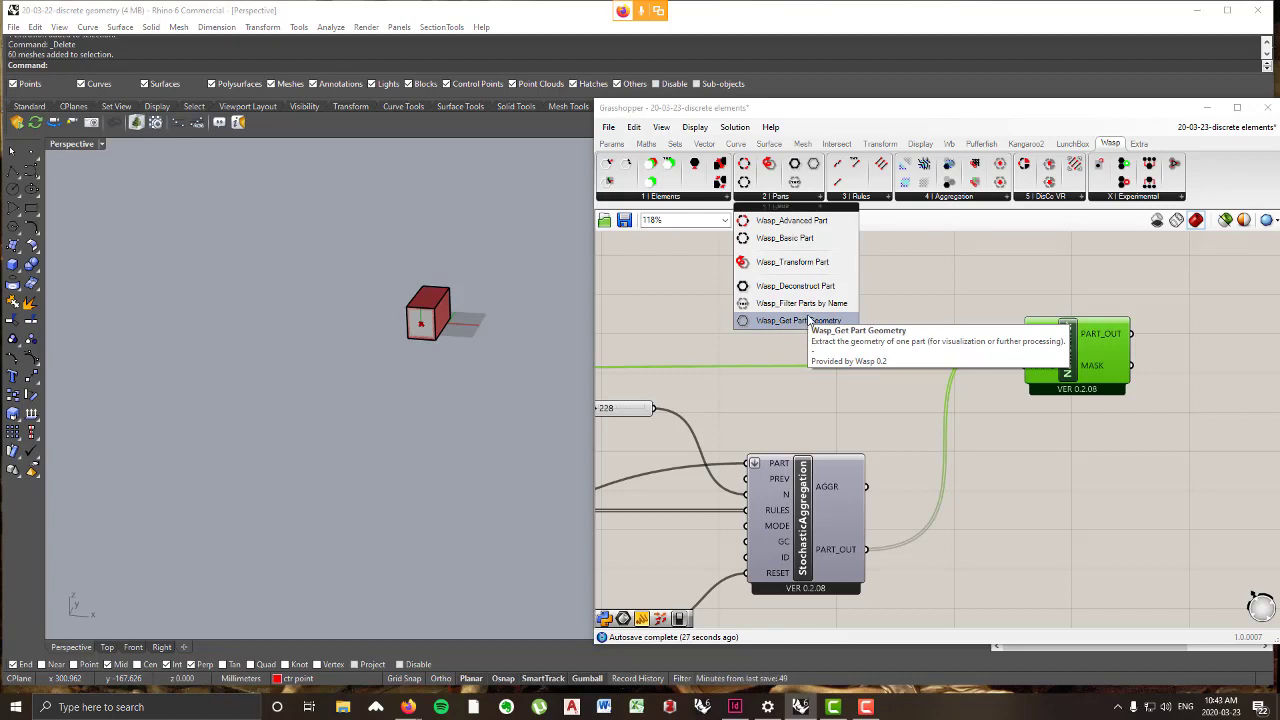
drag(800, 321, 1068, 356)
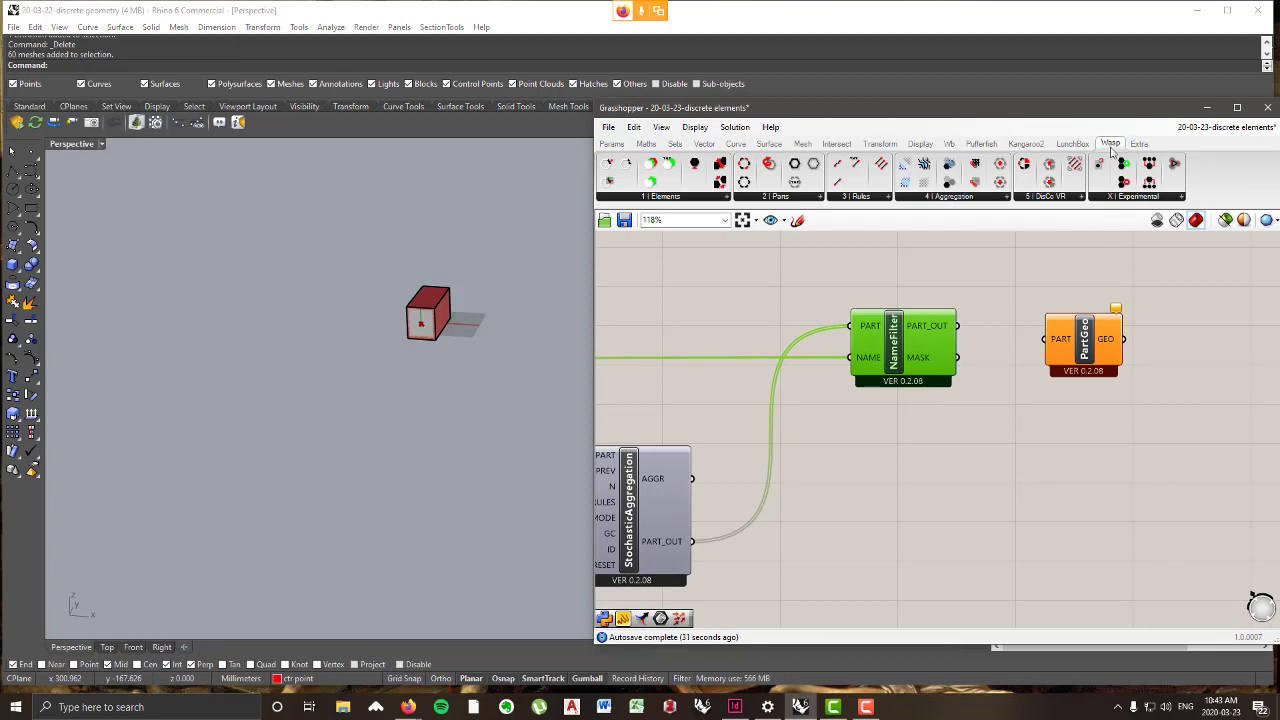
click(788, 202)
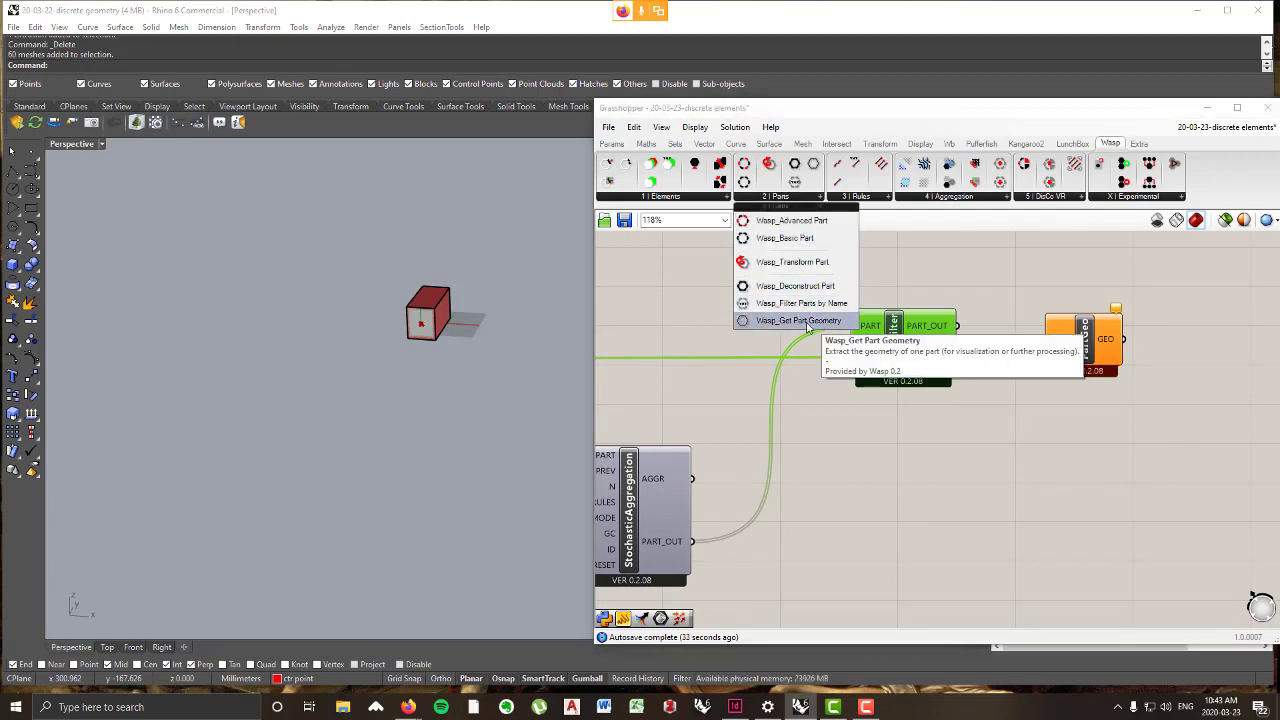
click(968, 300)
mouse_move(956, 328)
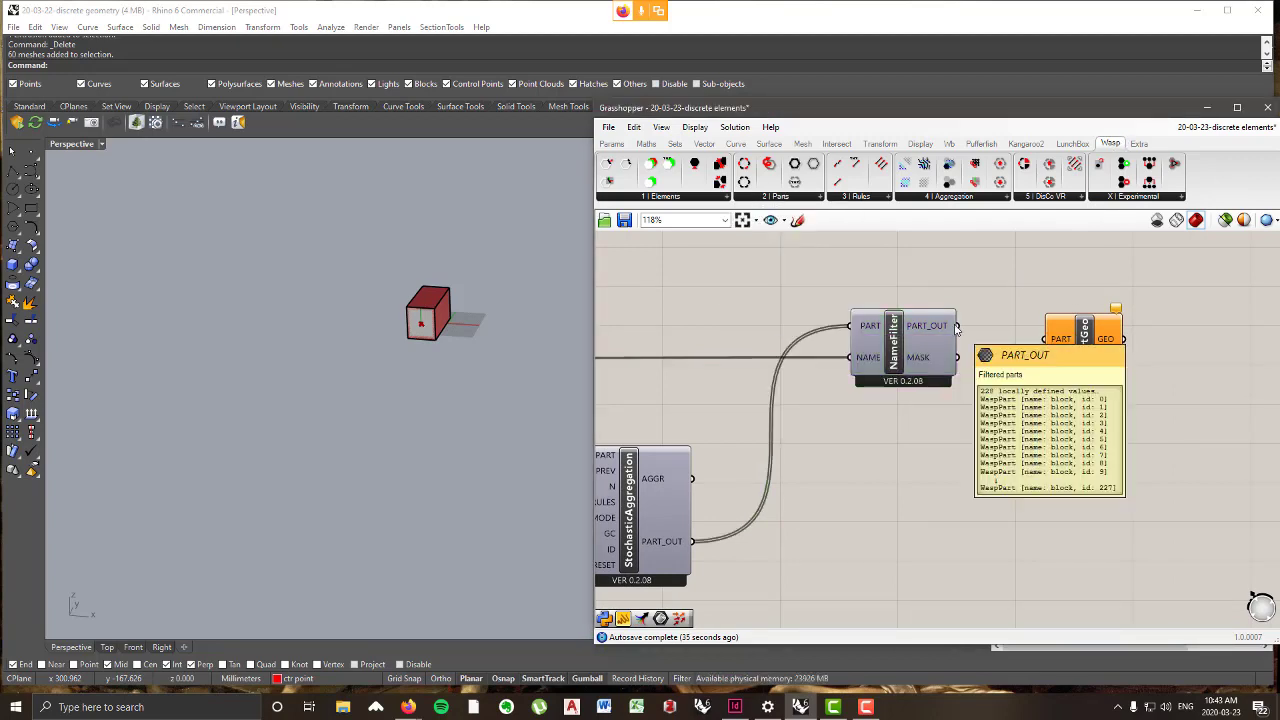
drag(956, 328, 1090, 320)
- Examine the row of aggregated blocks in the Perspective viewport from near and far
scroll(436, 304, down, 4)
mouse_move(436, 304)
right_down()
mouse_move(478, 364)
mouse_move(506, 354)
mouse_move(441, 307)
right_up()
scroll(478, 364, down, 5)
scroll(426, 306, up, 6)
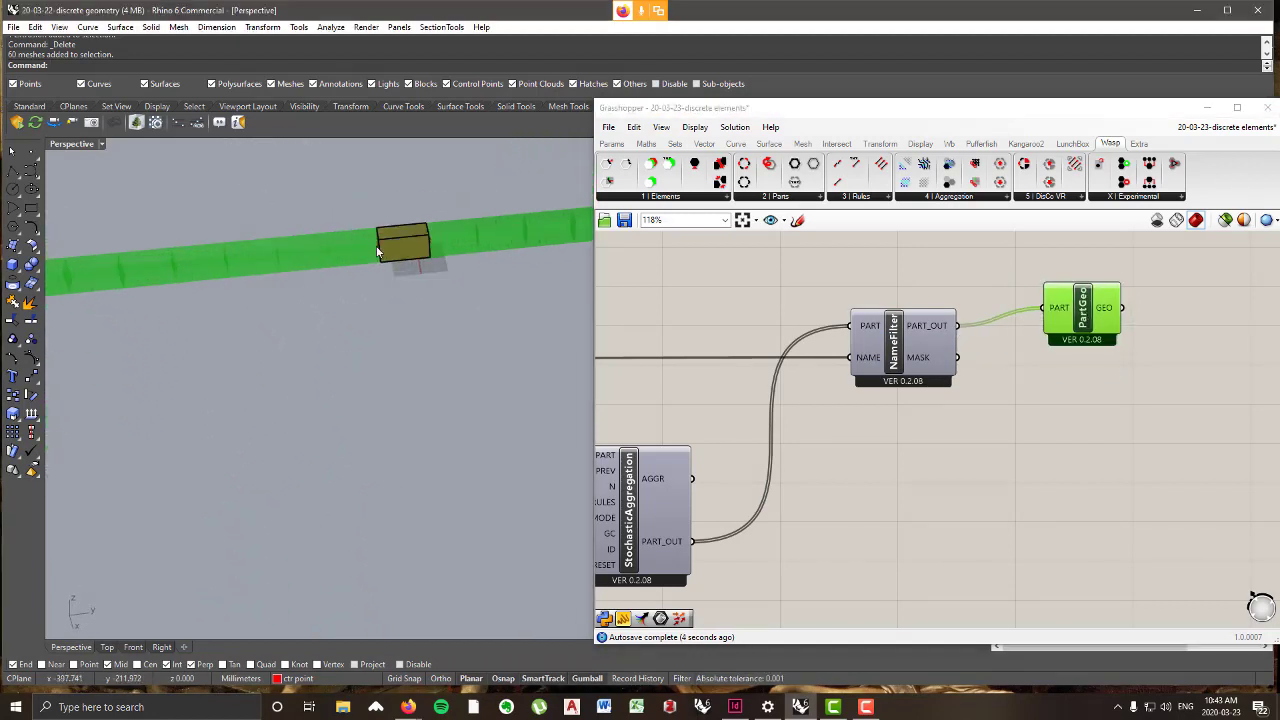
shift+right_drag(416, 265, 466, 344)
scroll(466, 344, down, 4)
scroll(466, 344, up, 3)
- Move the NameFilter and PartGeo components together farther away from the Stochastic Aggregation
right_drag(1096, 442, 931, 429)
scroll(1220, 418, down, 5)
scroll(1088, 428, up, 3)
drag(1145, 338, 1005, 318)
drag(1035, 372, 1097, 370)
- Trigger the aggregation's reset button several times and check the regenerated blocks in the Perspective viewport
right_drag(827, 541, 857, 540)
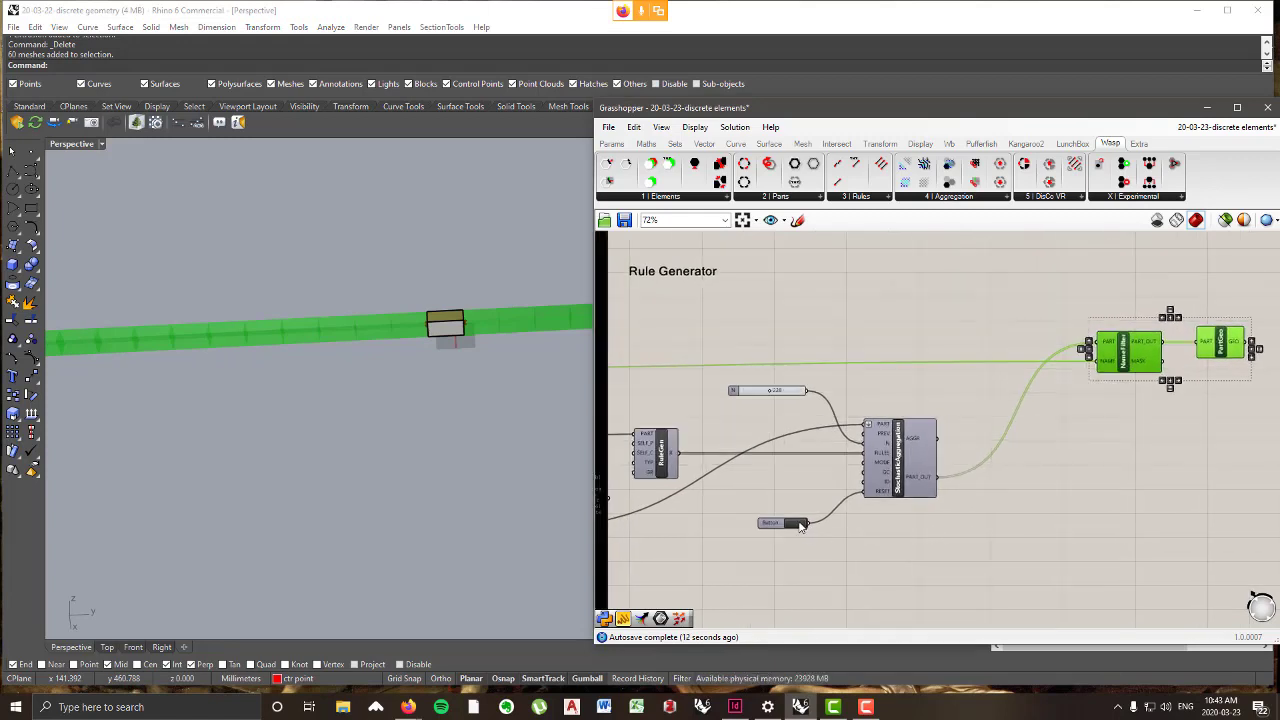
scroll(366, 388, down, 6)
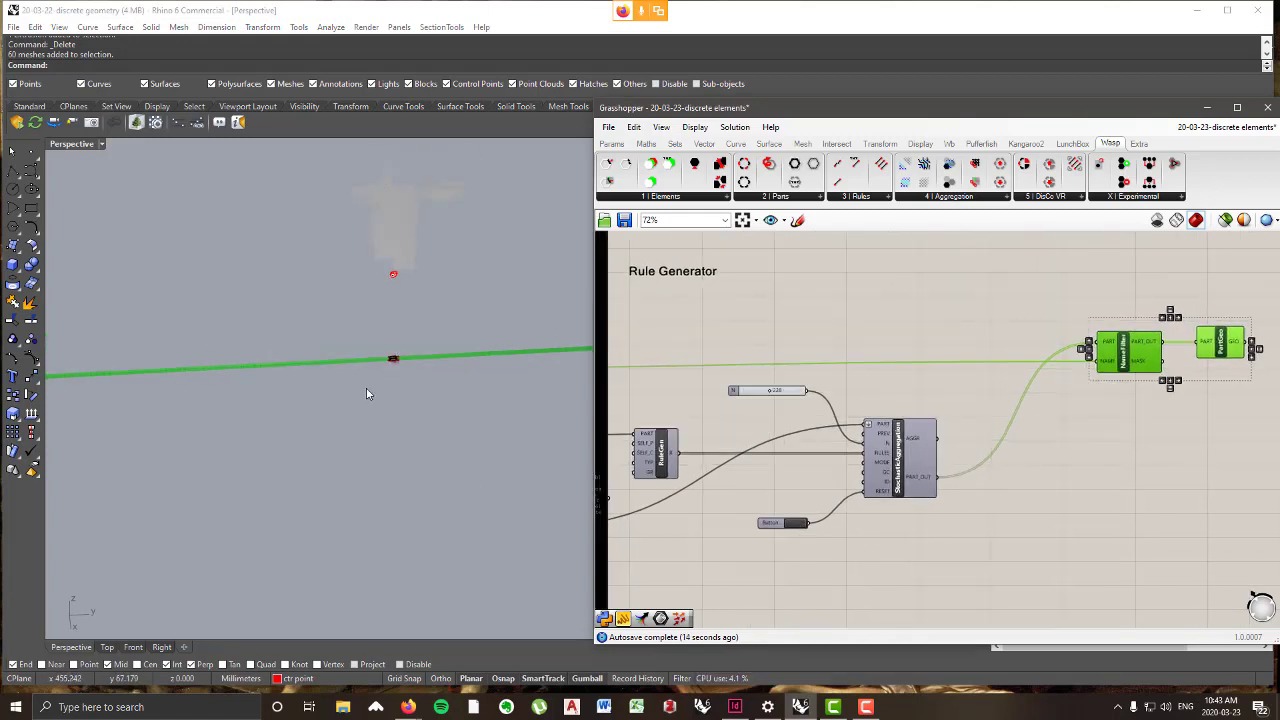
click(797, 526)
click(788, 524)
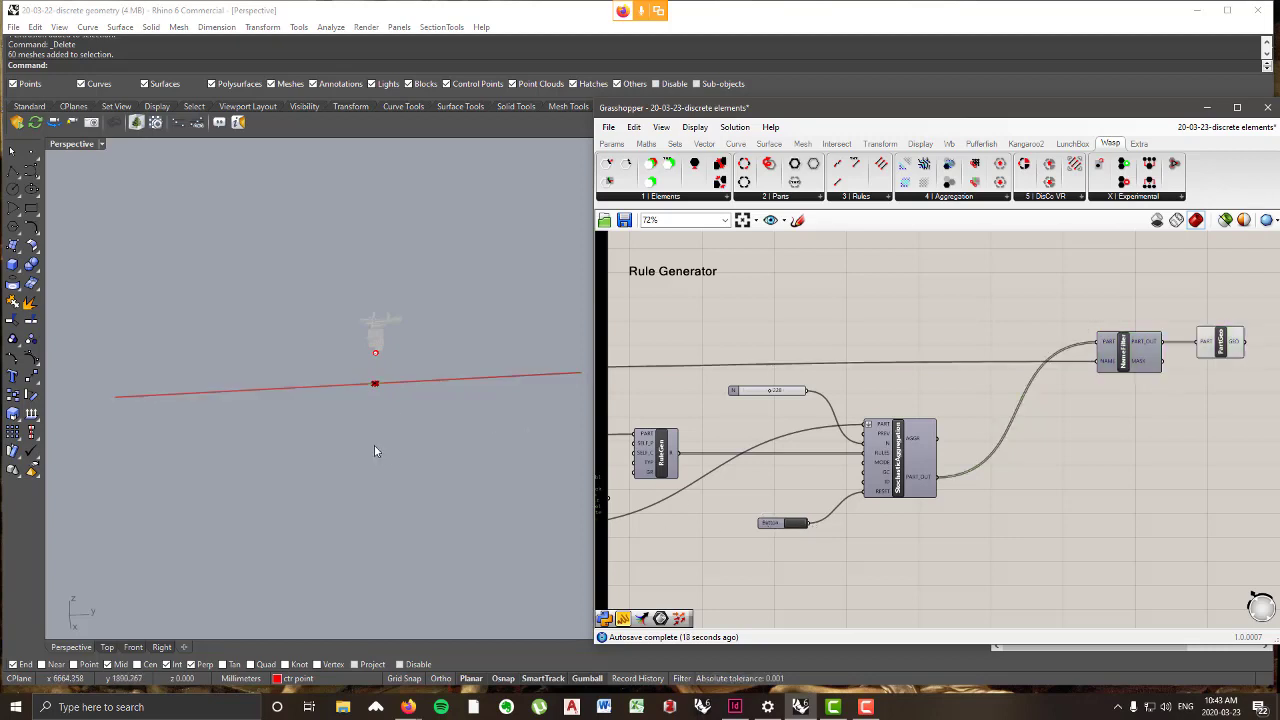
click(801, 525)
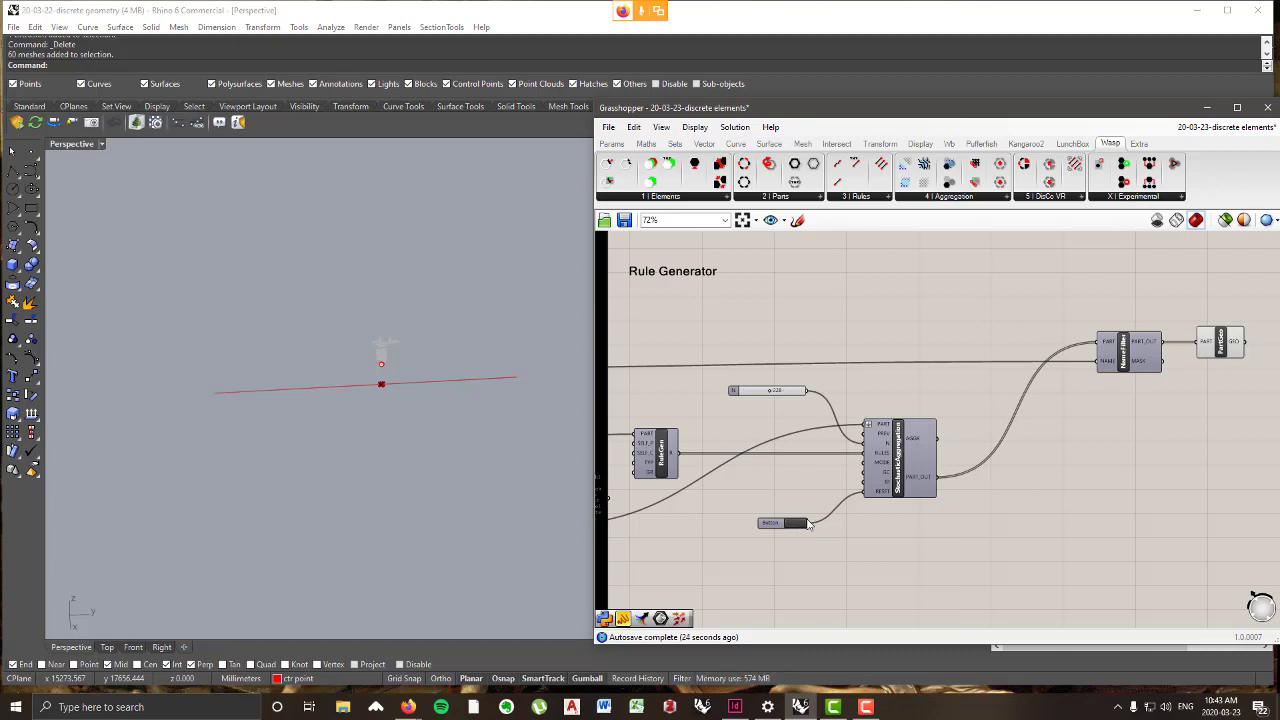
double_click(810, 525)
key(Escape)
scroll(648, 555, up, 2)
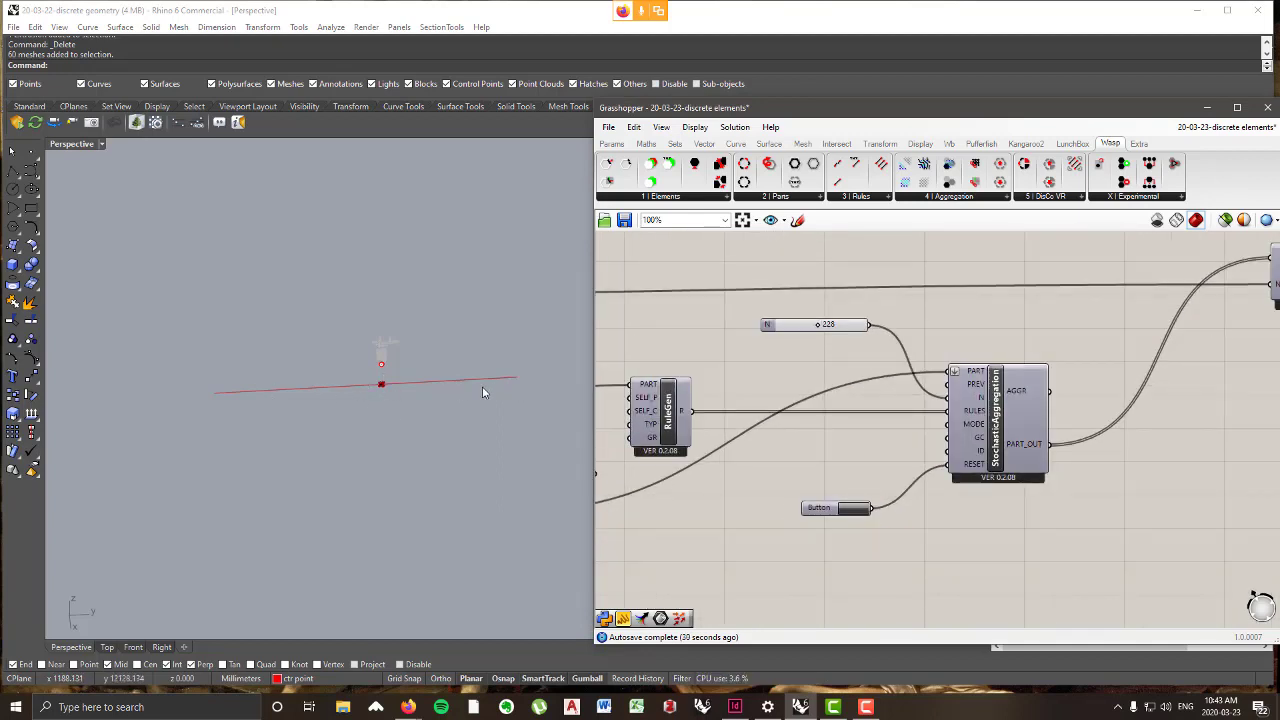
- Reset the stochastic aggregation once more, then inspect the aggregated row around the original block and the definition's output end
click(855, 508)
right_drag(360, 423, 458, 195)
scroll(466, 185, up, 18)
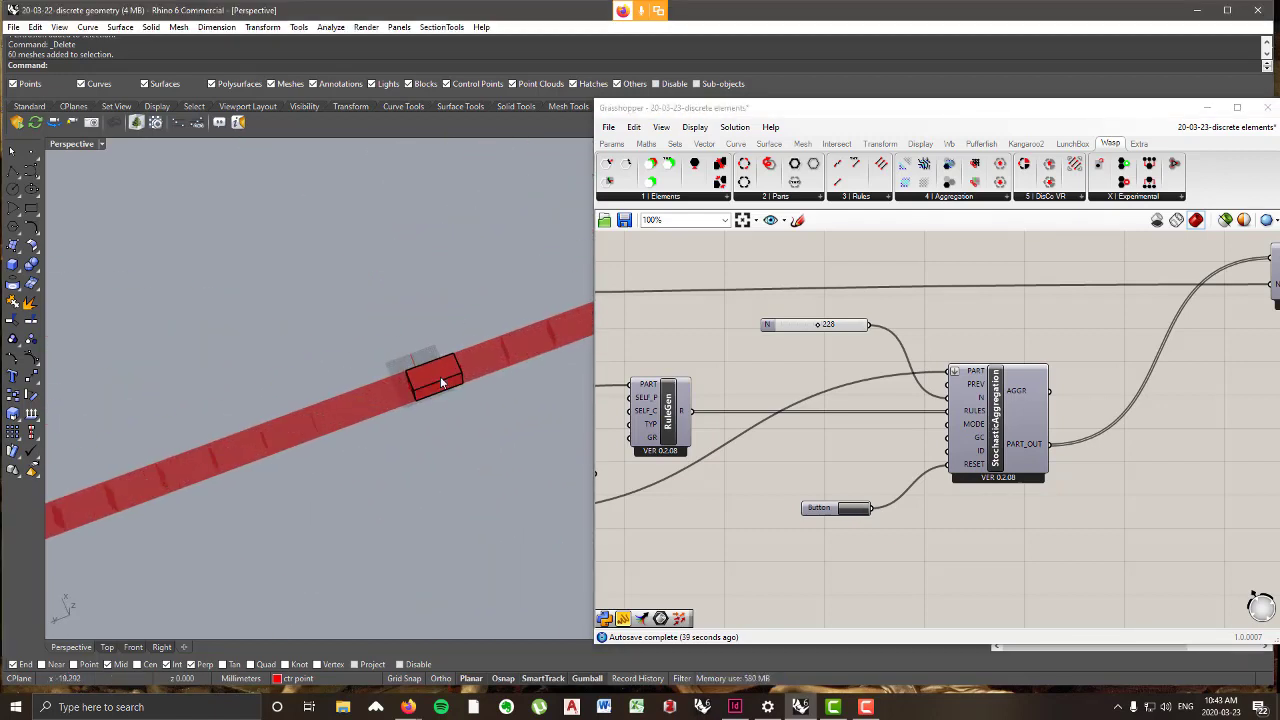
right_drag(487, 372, 408, 398)
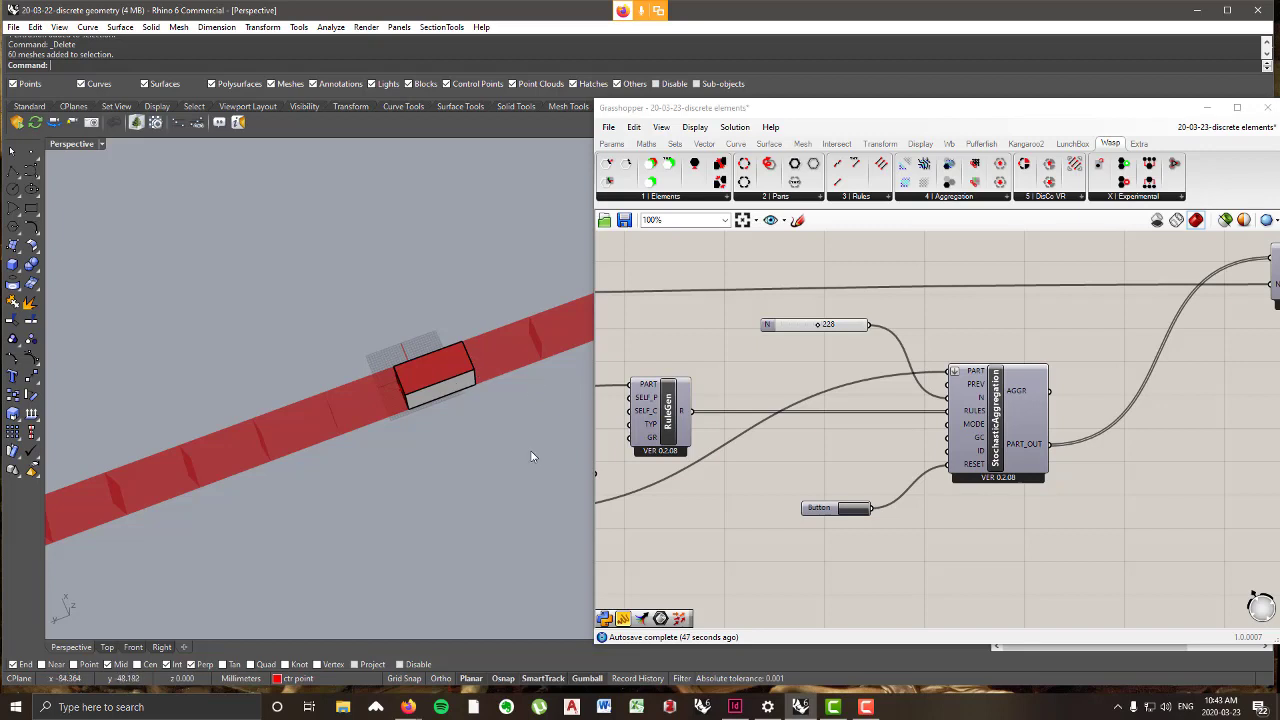
scroll(885, 440, down, 2)
scroll(998, 452, down, 2)
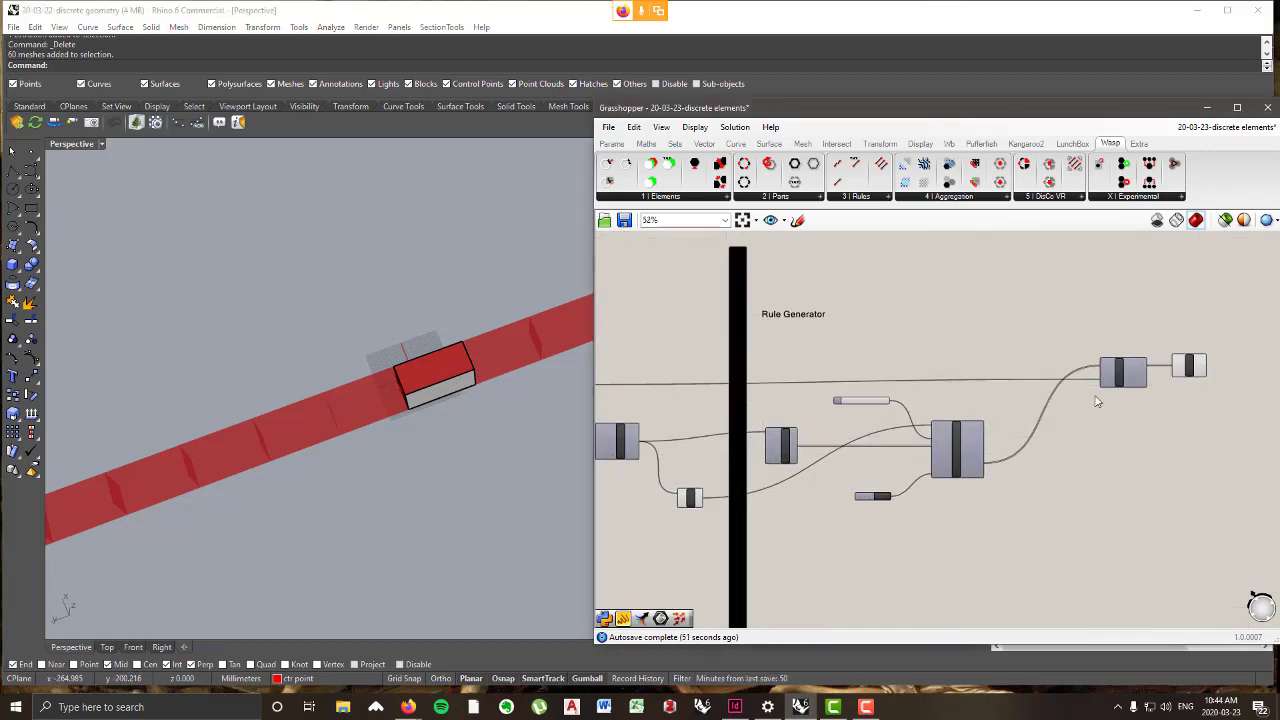
scroll(1097, 401, up, 3)
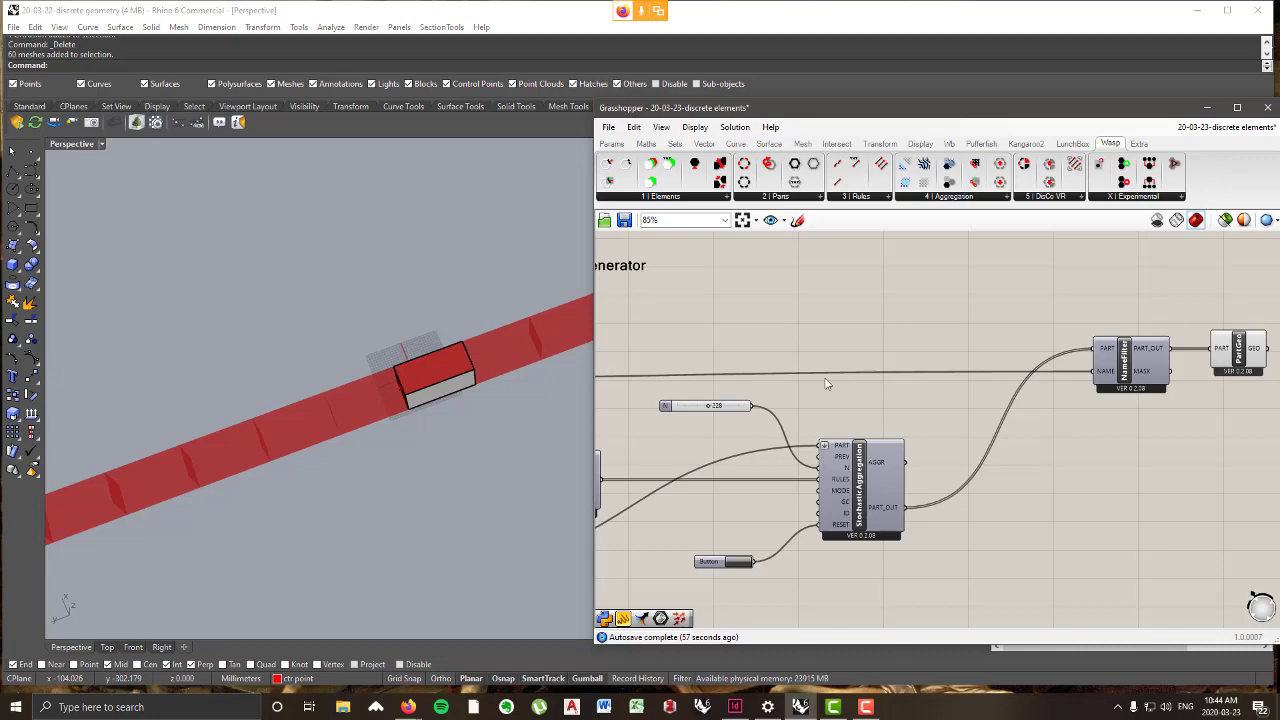
- Close the Grasshopper window, zoom all viewports to the original block with its points and direction lines, and view its end face
click(1266, 108)
right_drag(611, 508, 727, 382)
right_drag(790, 321, 529, 309)
drag(393, 170, 705, 362)
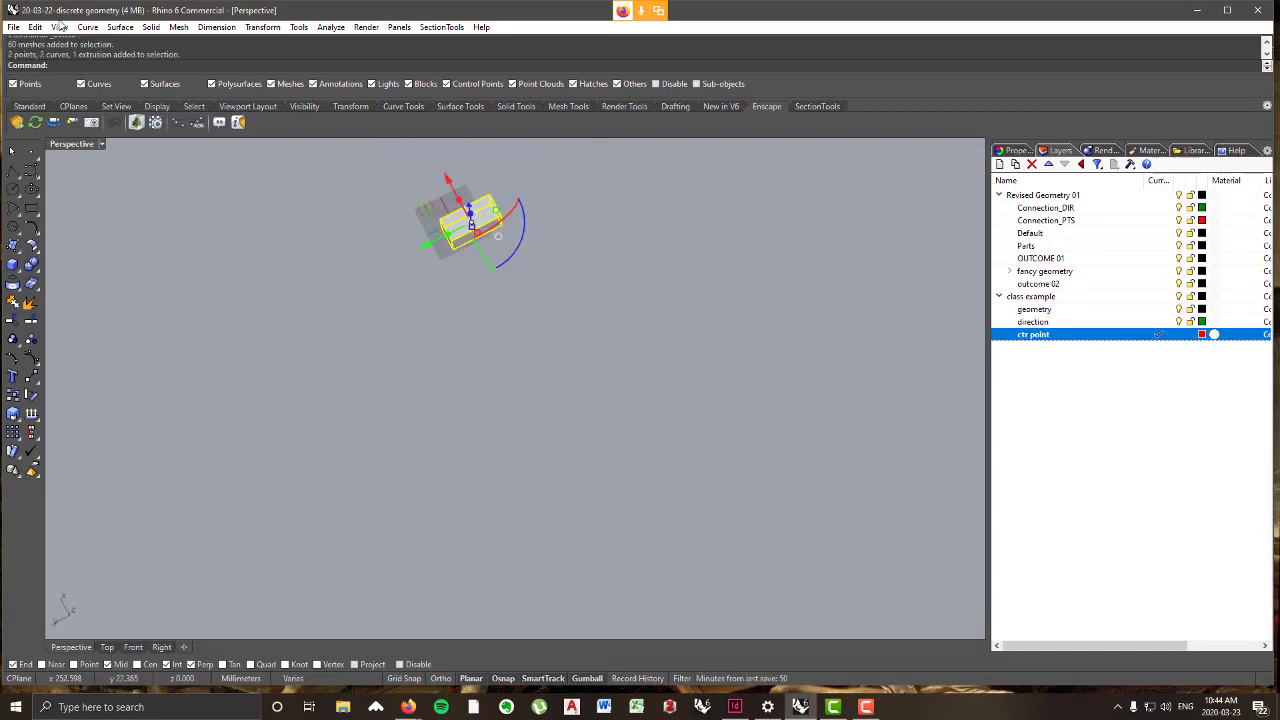
click(60, 27)
mouse_move(196, 140)
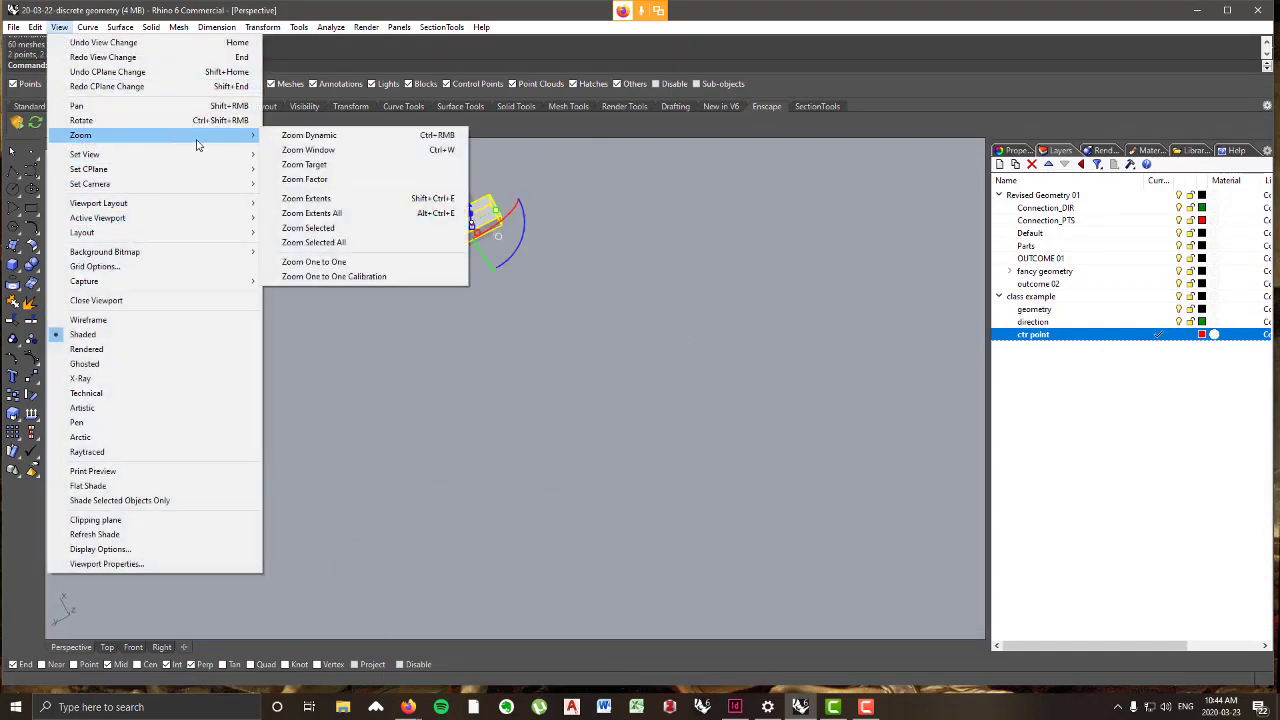
click(313, 242)
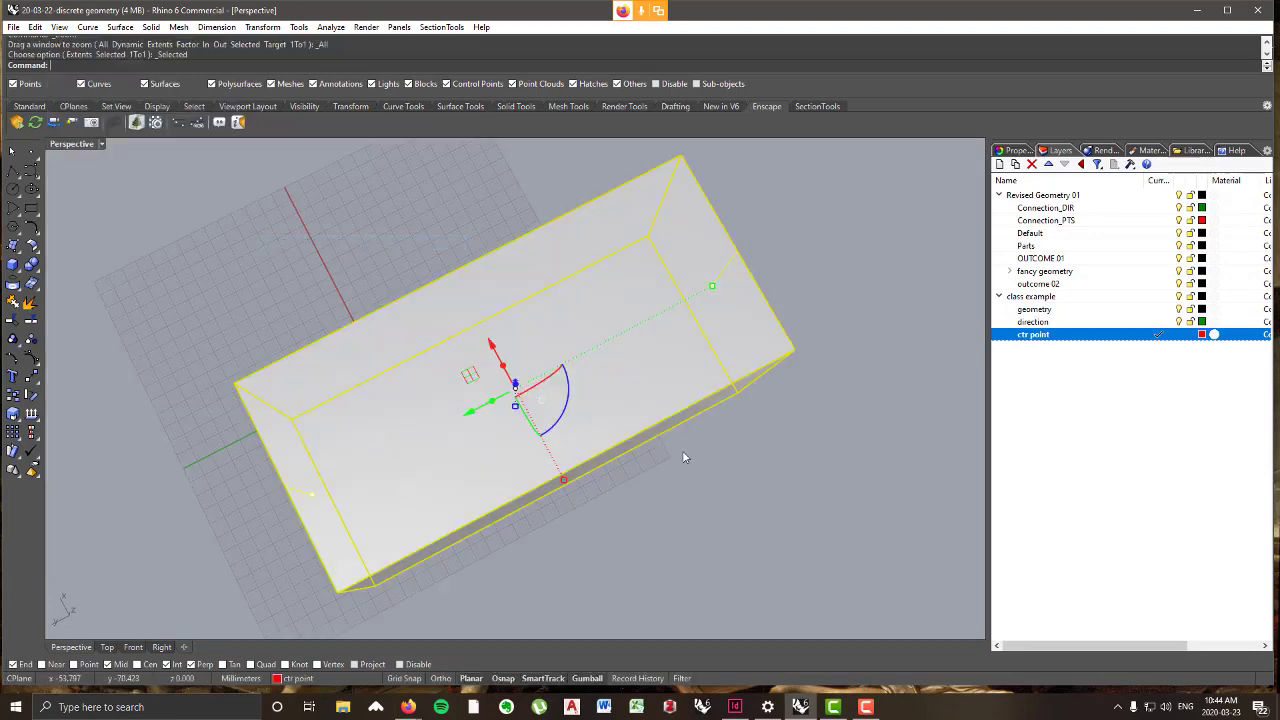
click(767, 495)
right_drag(767, 495, 831, 323)
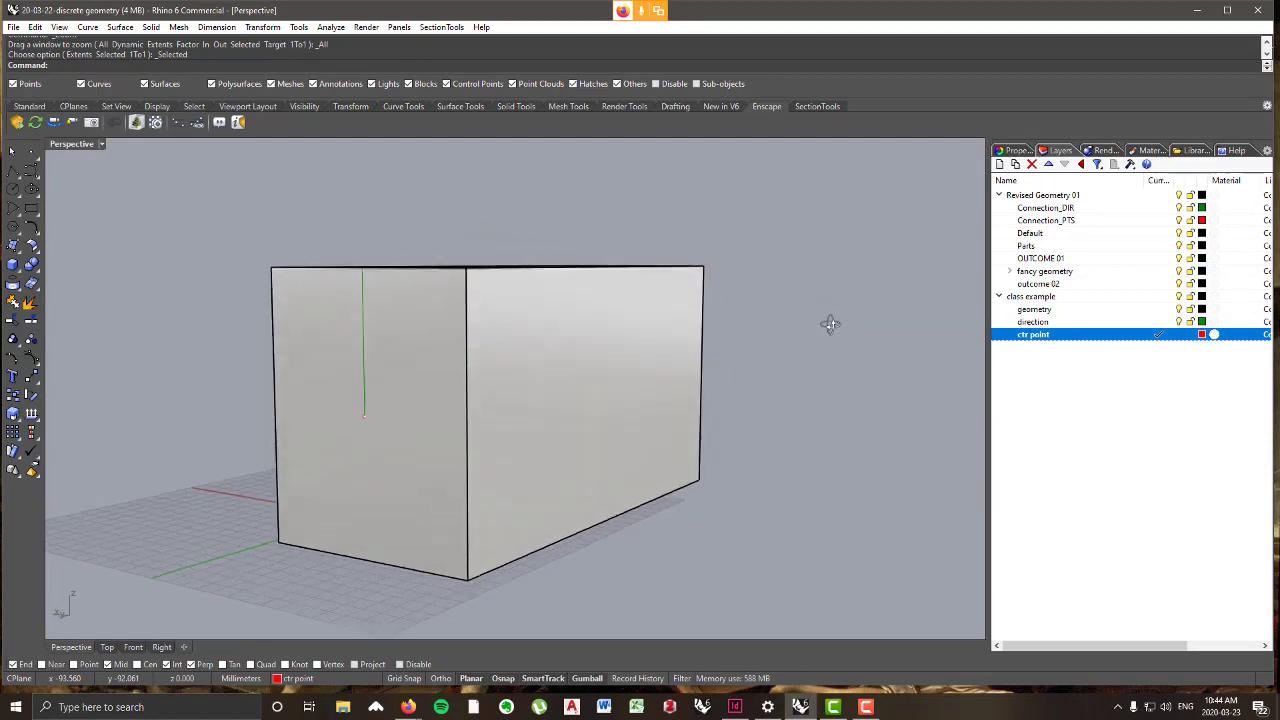
scroll(604, 332, down, 2)
right_drag(604, 332, 488, 331)
drag(489, 272, 540, 411)
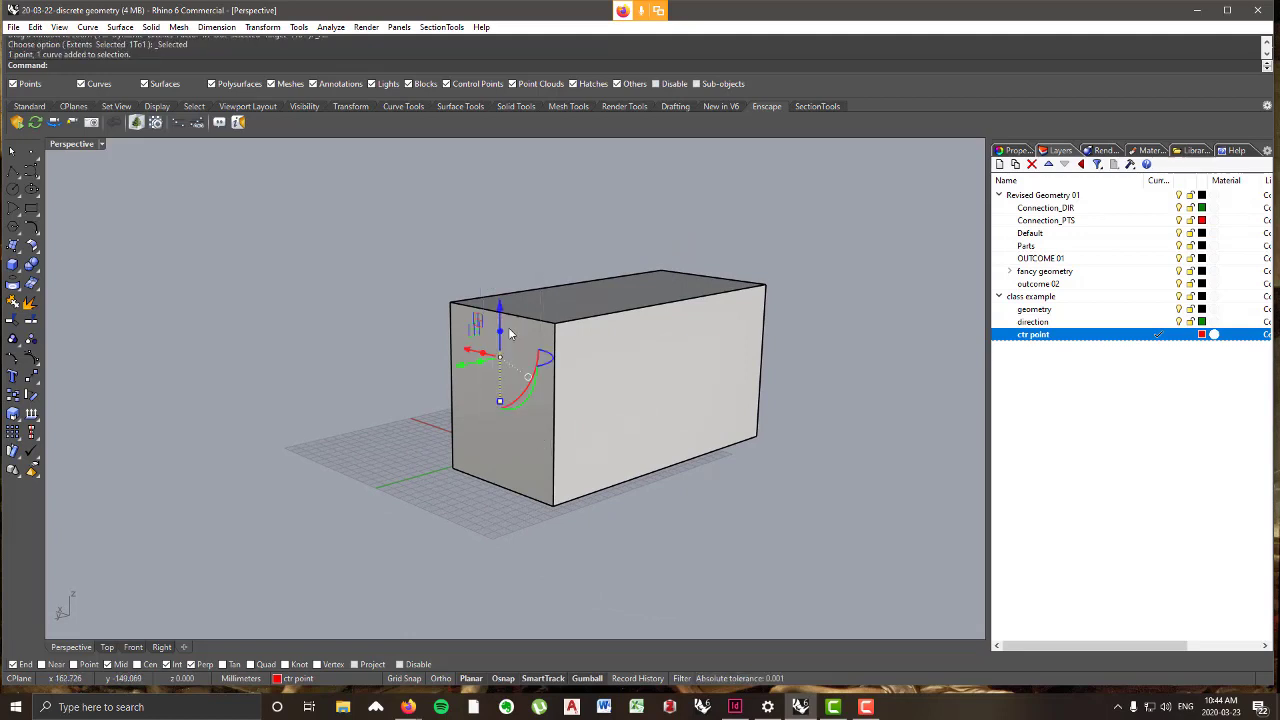
right_drag(510, 345, 406, 395)
click(406, 395)
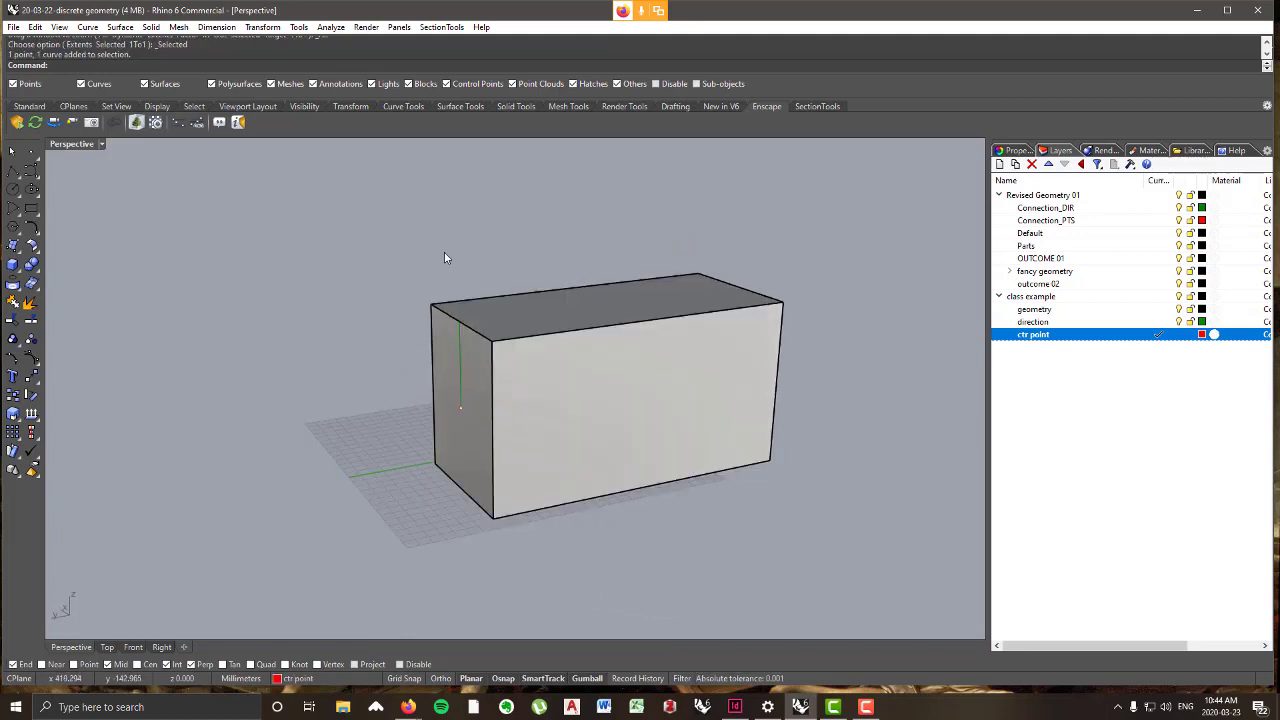
- Copy the end face's center point and direction line to two spots along one long side's upper edge, using the Near snap
drag(444, 252, 504, 440)
click(262, 27)
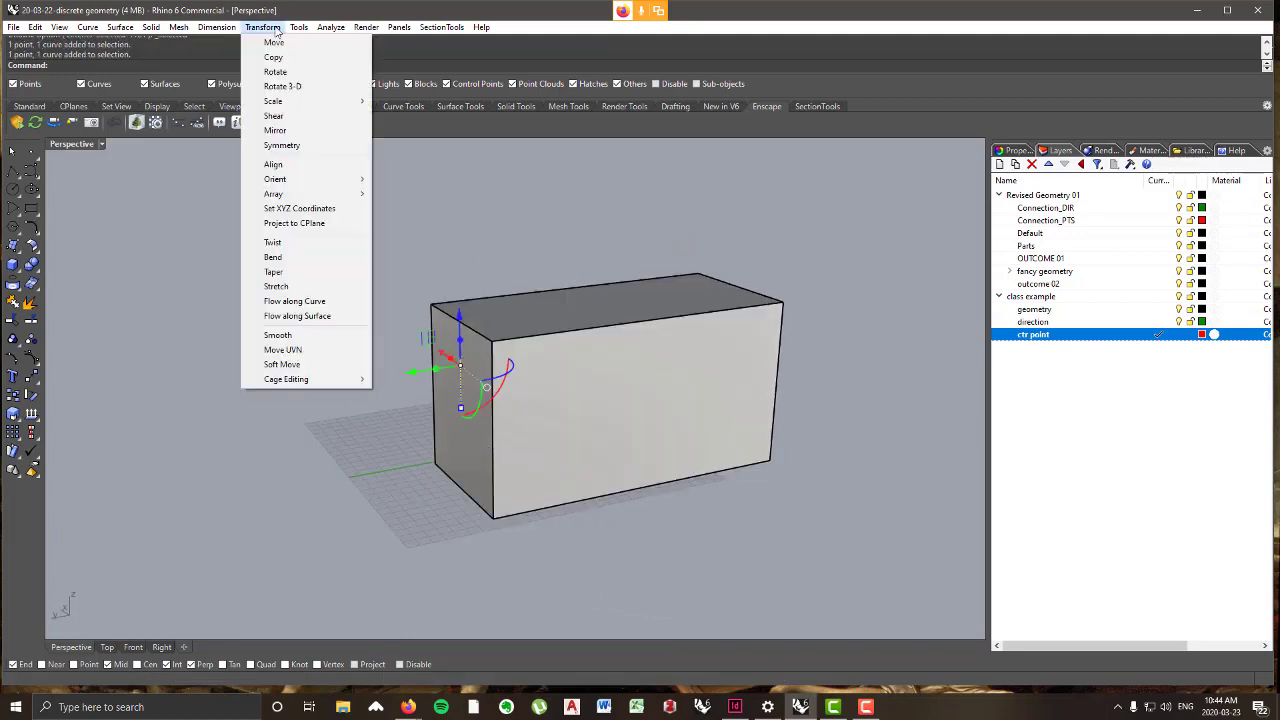
click(270, 57)
click(460, 322)
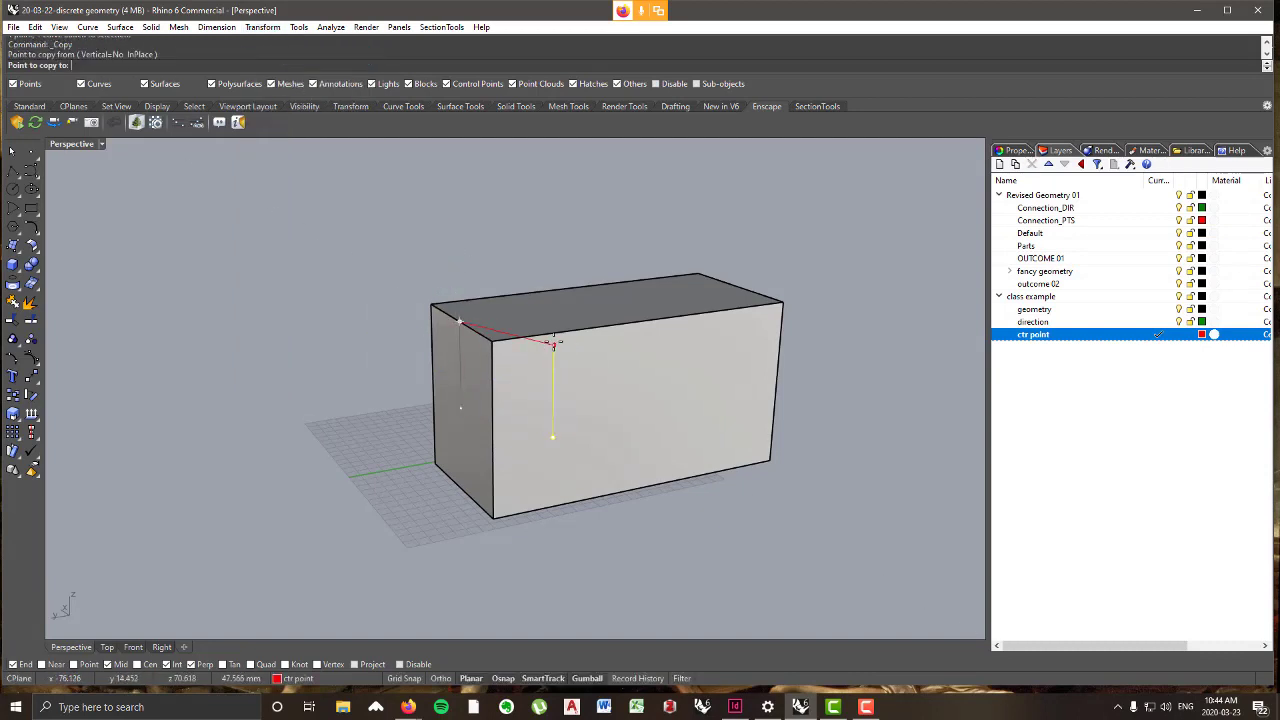
click(52, 664)
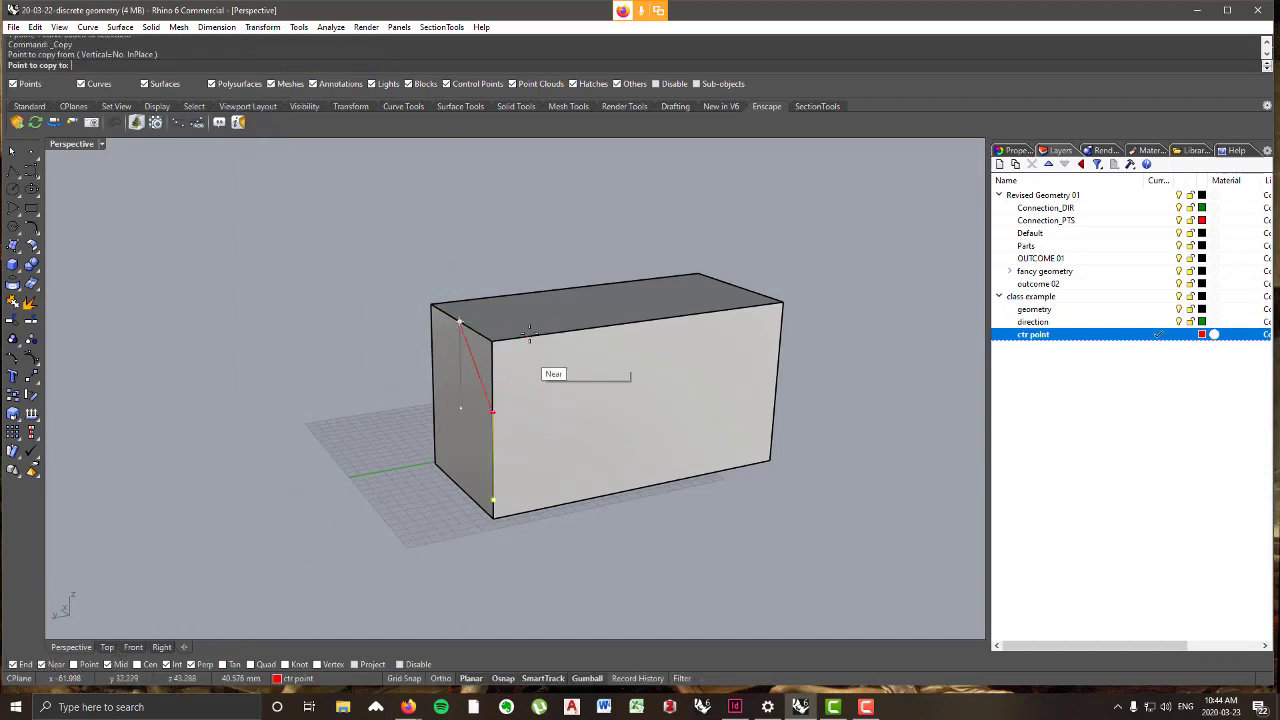
click(541, 340)
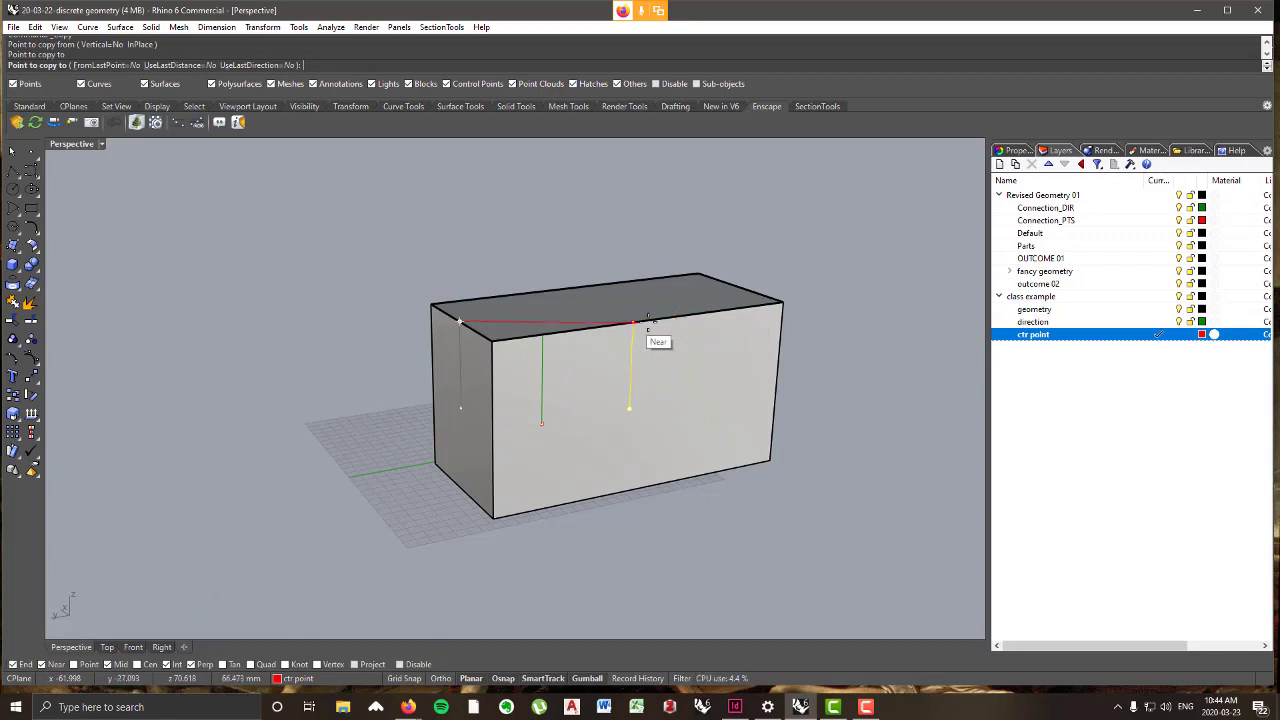
click(720, 314)
- Place another copy of the point and direction line near the middle of the opposite long side's upper edge and finish copying
right_drag(720, 314, 474, 303)
click(438, 290)
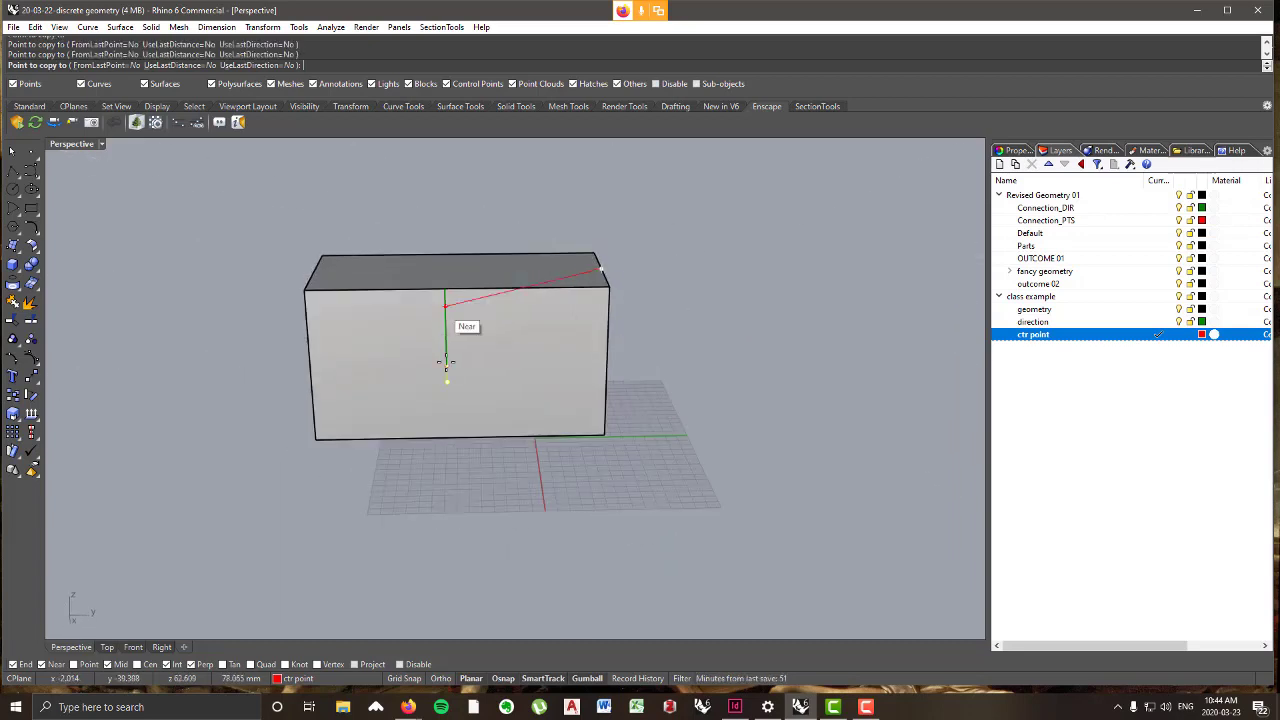
key(Return)
right_drag(646, 398, 374, 365)
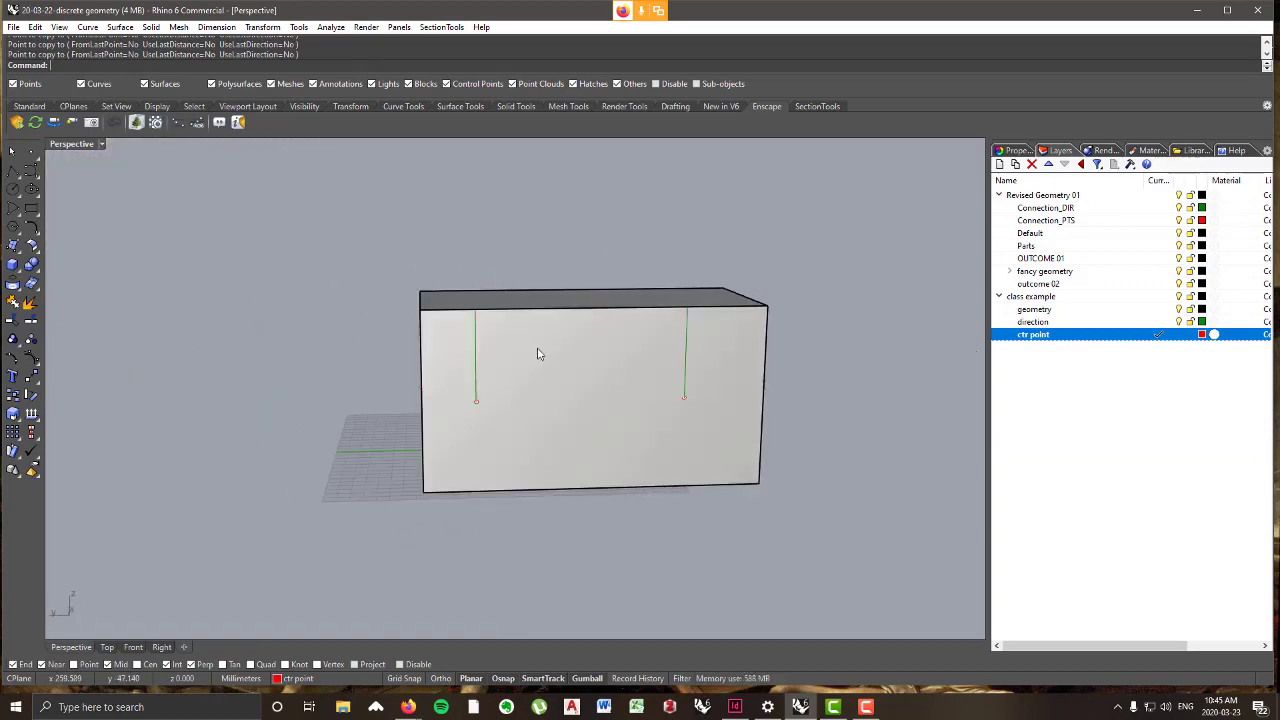
- Reopen Grasshopper, move its window clear of the block, and check the ConnDir component's existing connections on the block's faces
key(Return)
scroll(783, 323, down, 3)
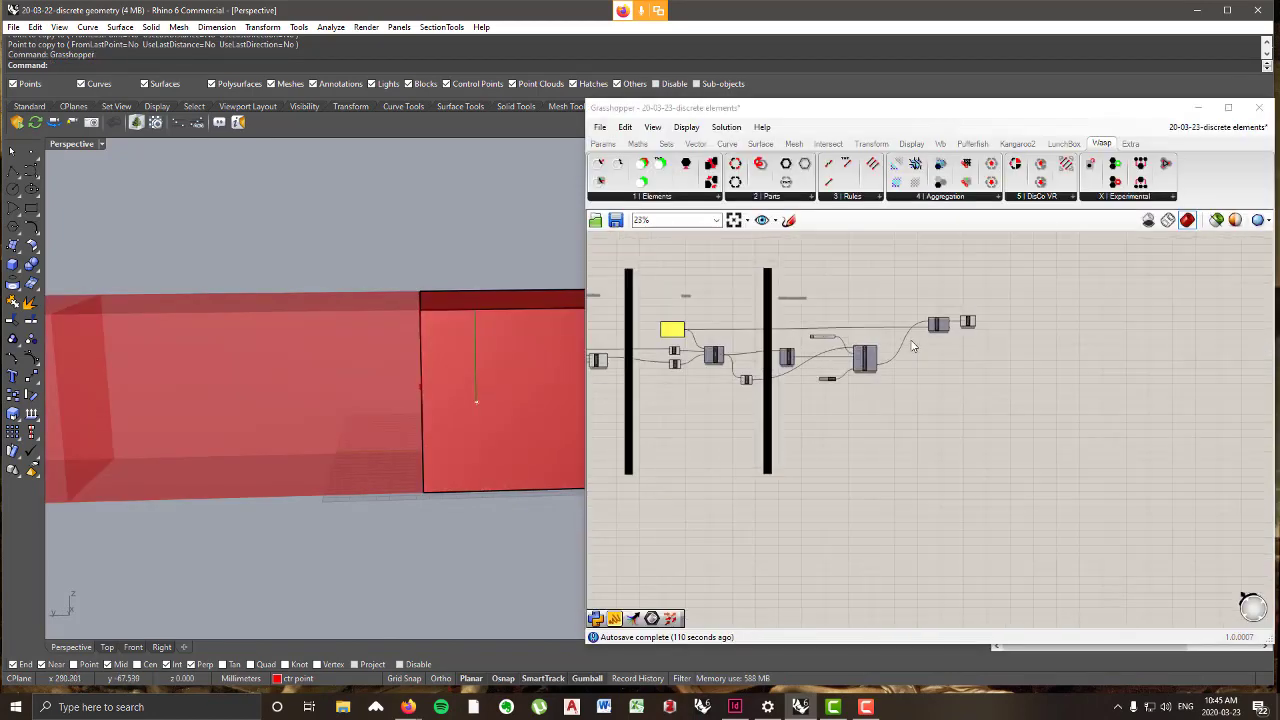
scroll(783, 323, up, 6)
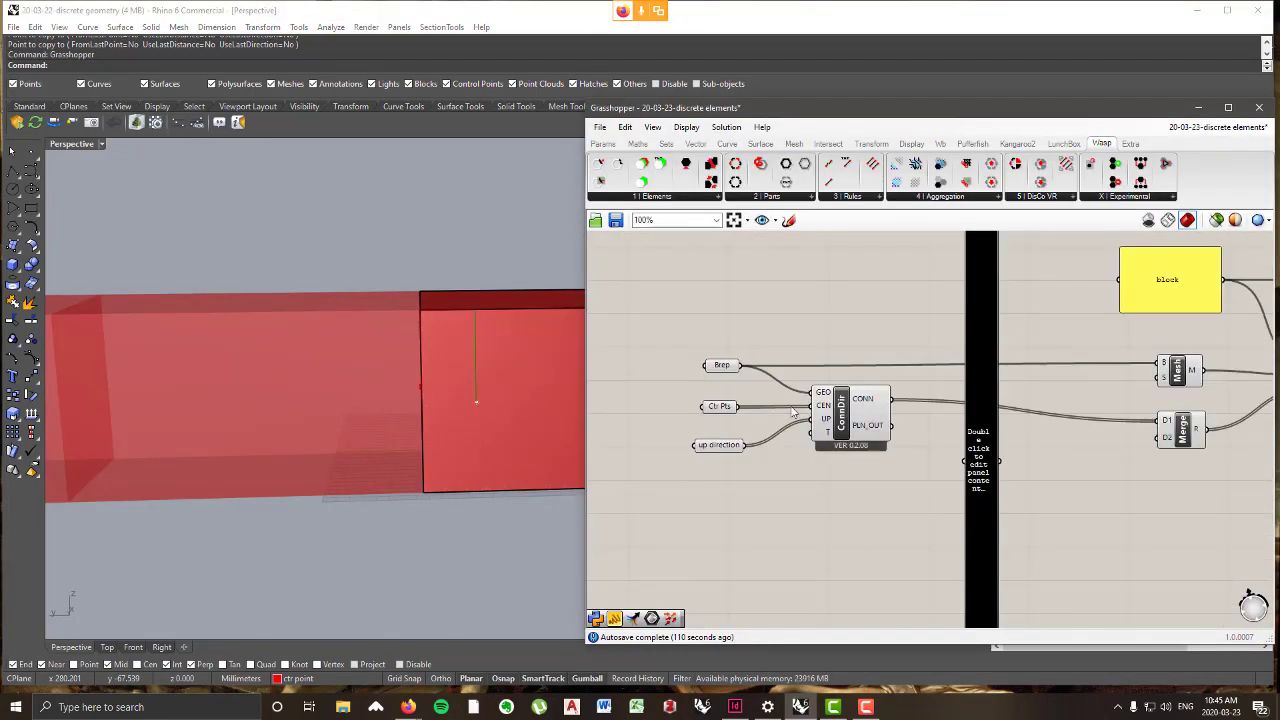
drag(855, 423, 851, 425)
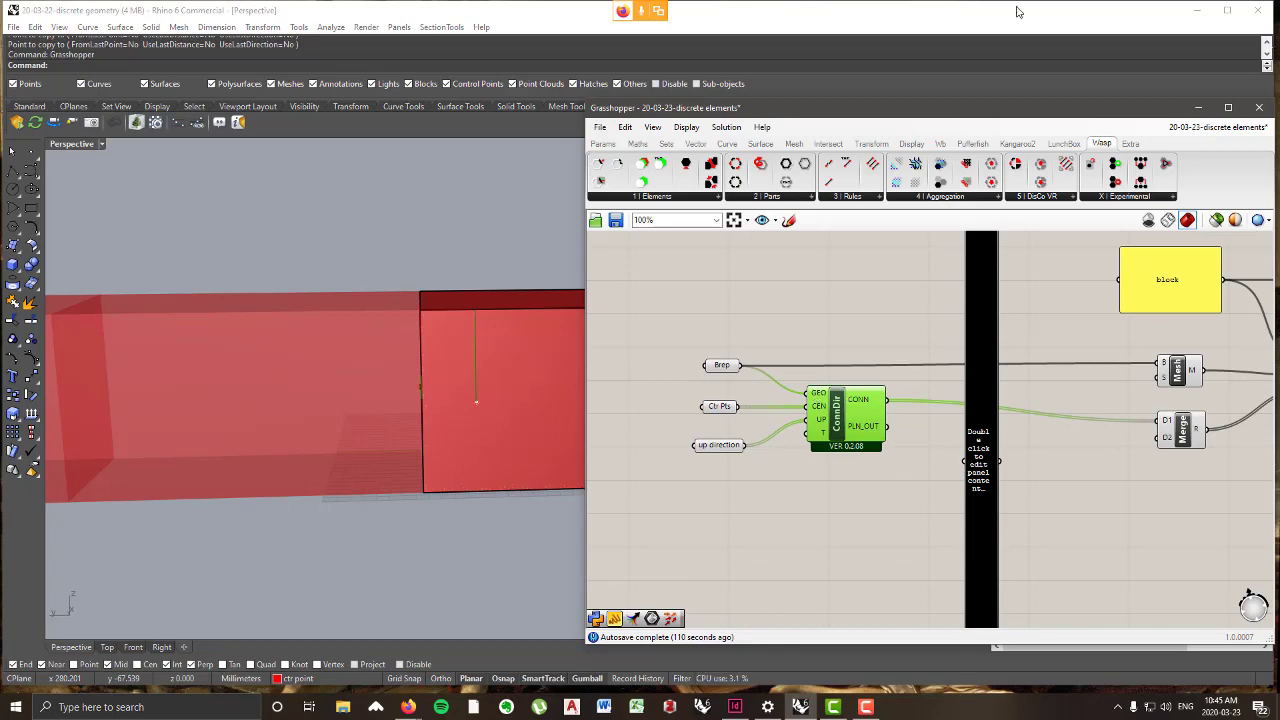
drag(938, 107, 1079, 74)
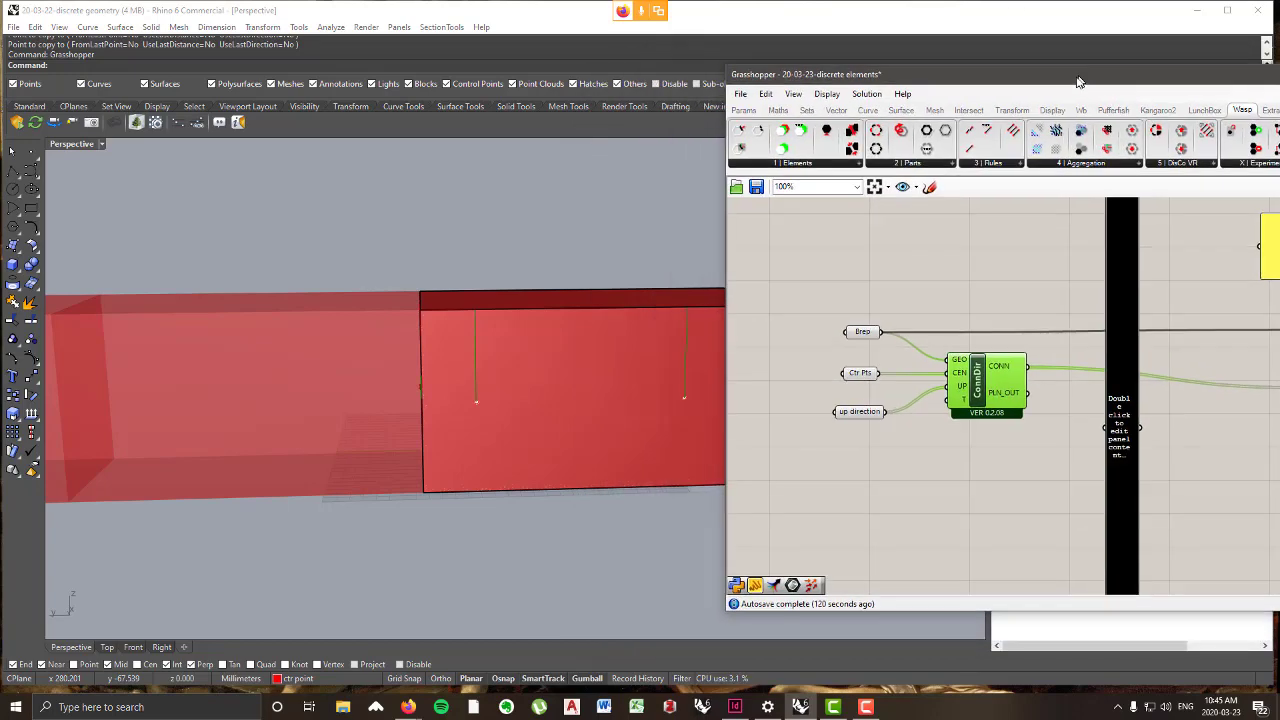
scroll(430, 341, down, 8)
right_drag(430, 341, 370, 308)
scroll(411, 384, up, 5)
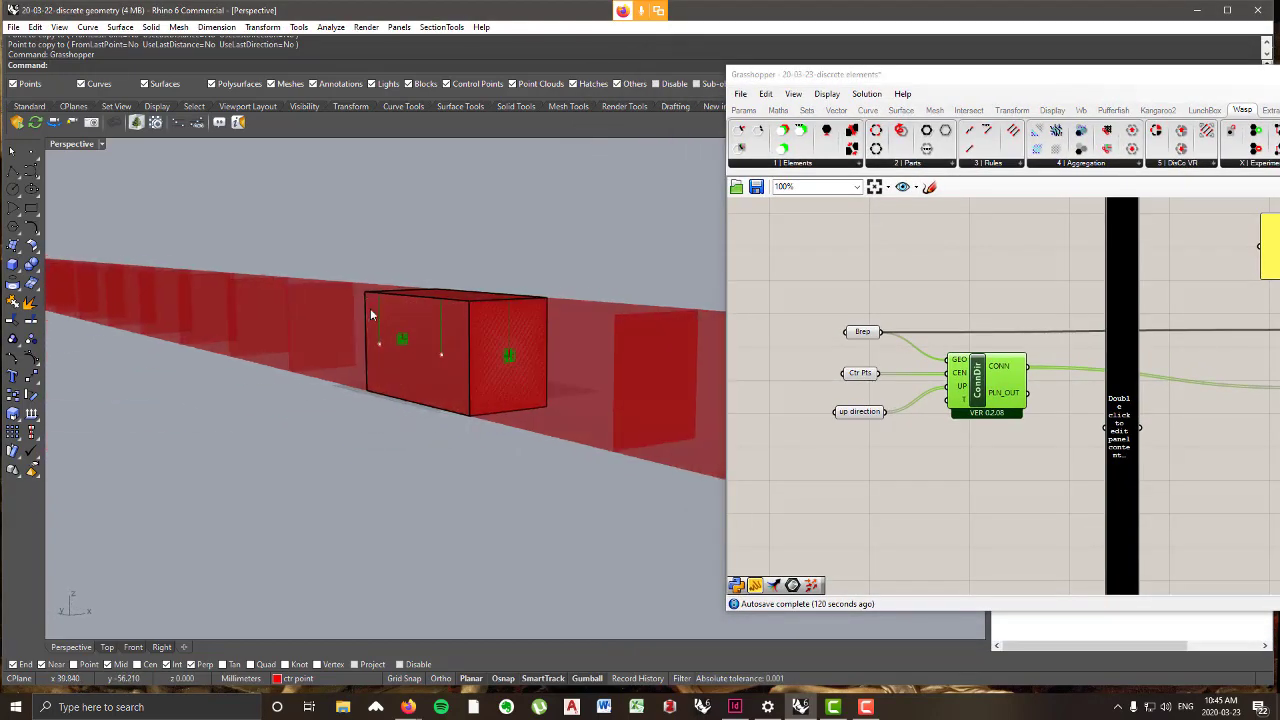
right_drag(540, 332, 622, 336)
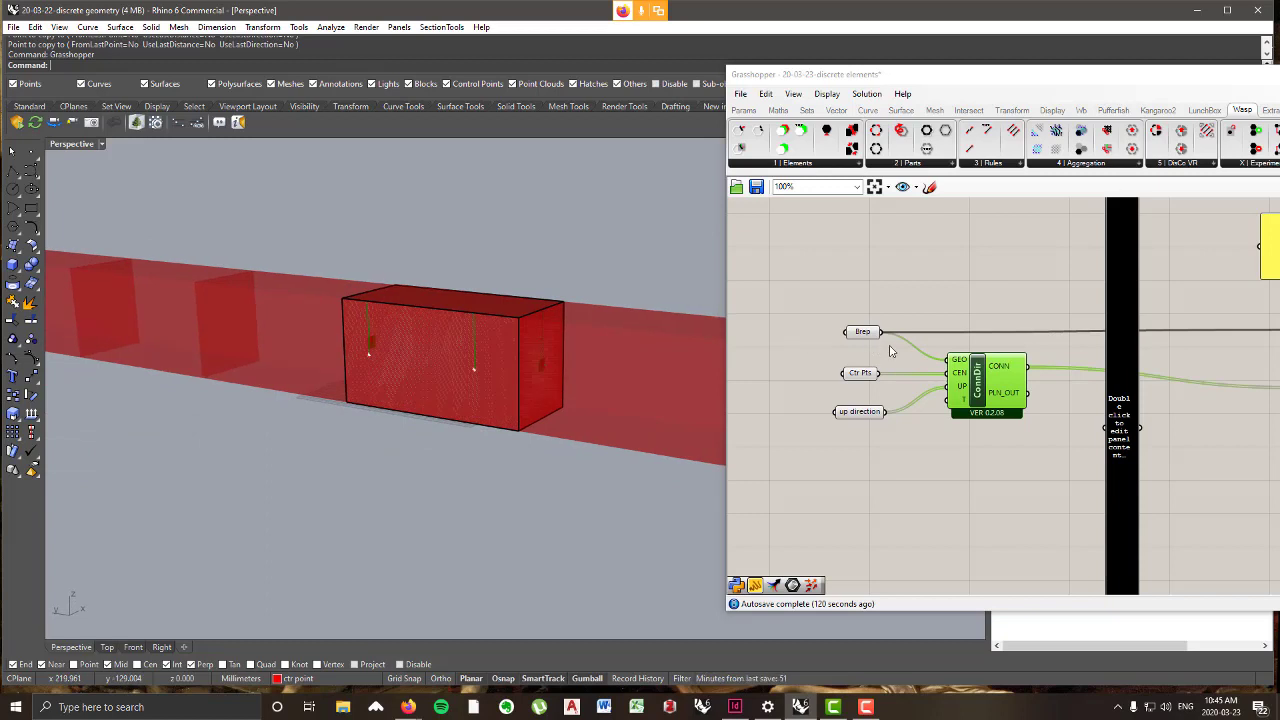
- Turn off the preview of the PartGeo component so only the original block is displayed
scroll(899, 347, down, 9)
scroll(1127, 335, up, 5)
click(1131, 340)
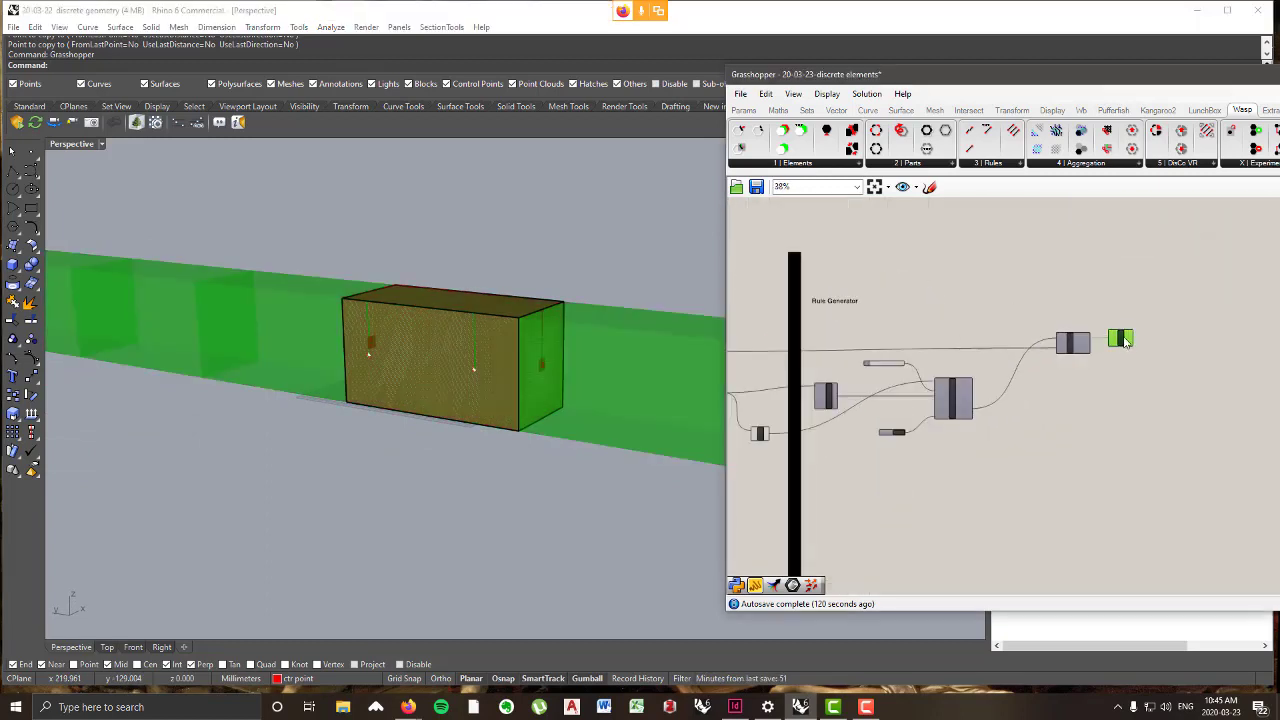
right_click(1111, 291)
click(1140, 312)
right_drag(331, 362, 416, 258)
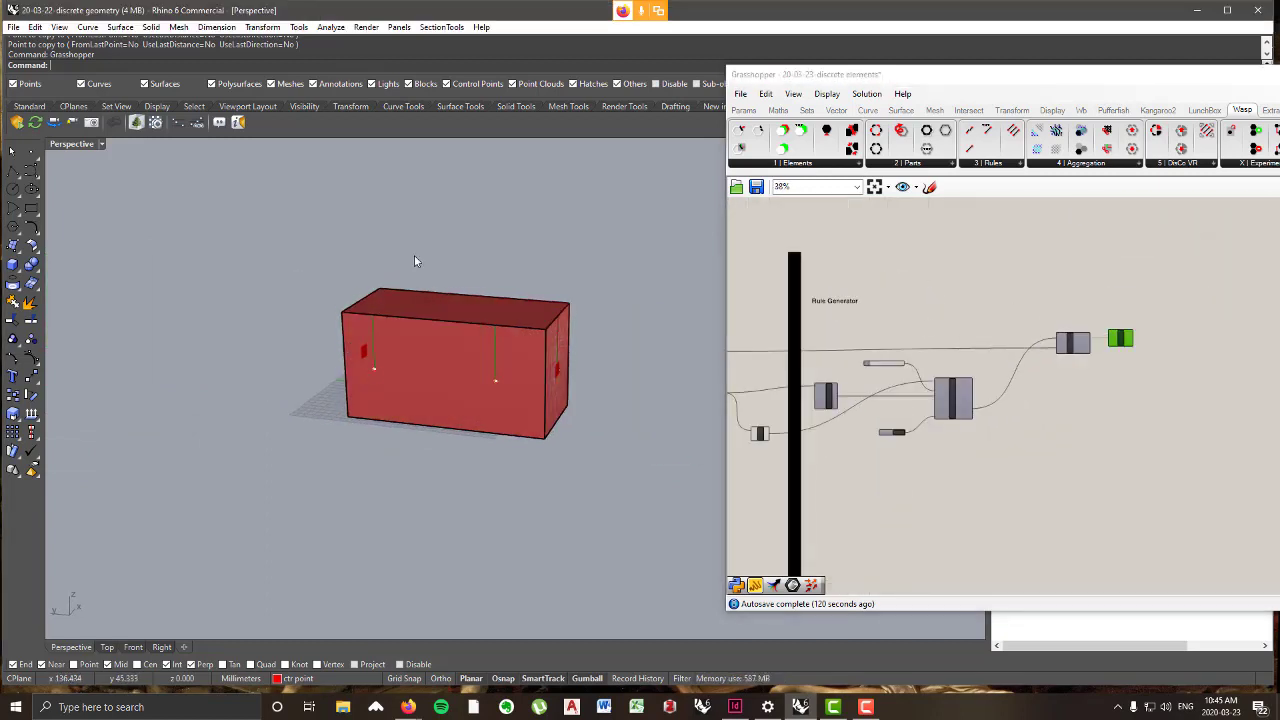
- Move the Brep parameter up away from Ctr Pts and examine the ConnDir component's connection planes on the block
scroll(1045, 418, down, 3)
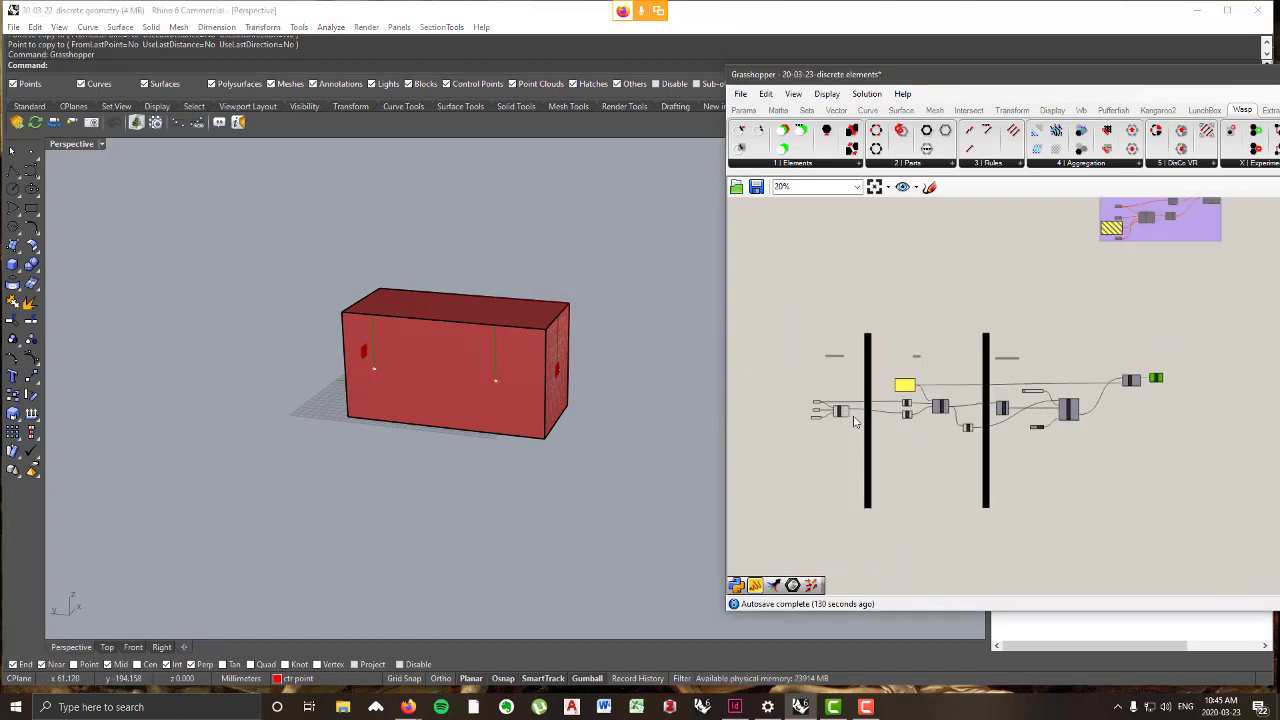
scroll(870, 420, up, 4)
right_drag(799, 384, 1100, 337)
scroll(1048, 305, up, 5)
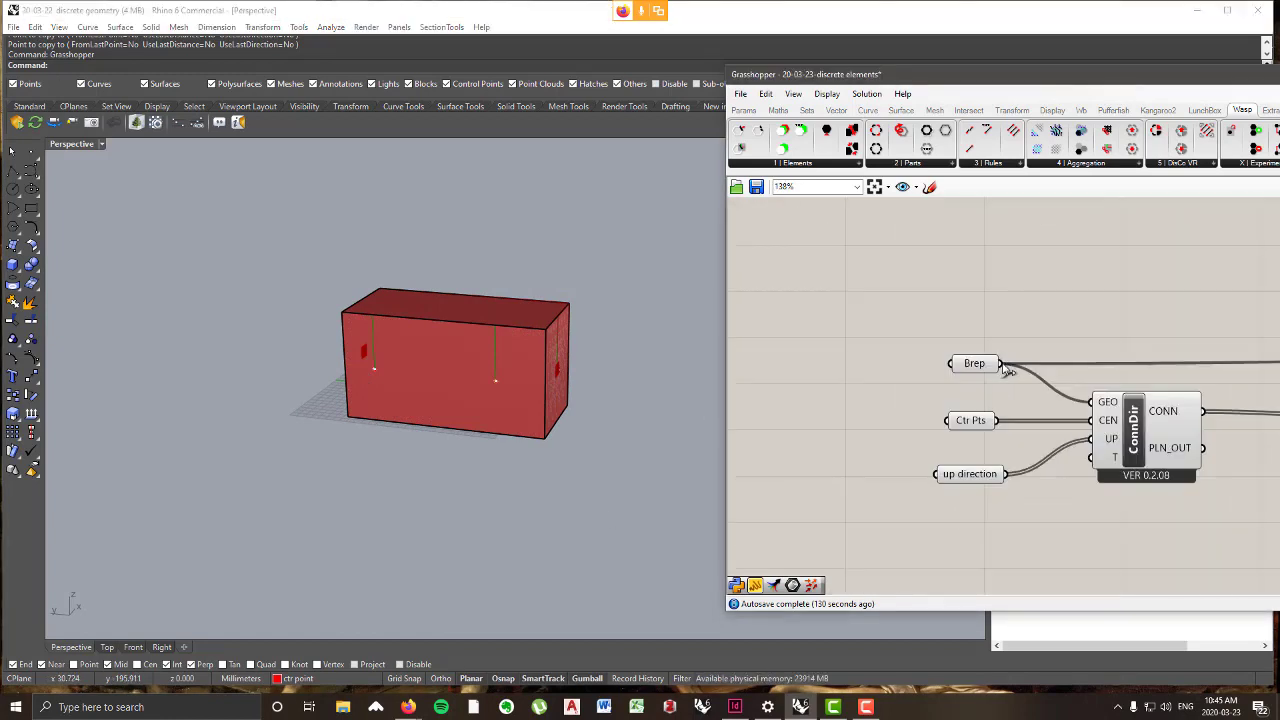
drag(987, 366, 969, 306)
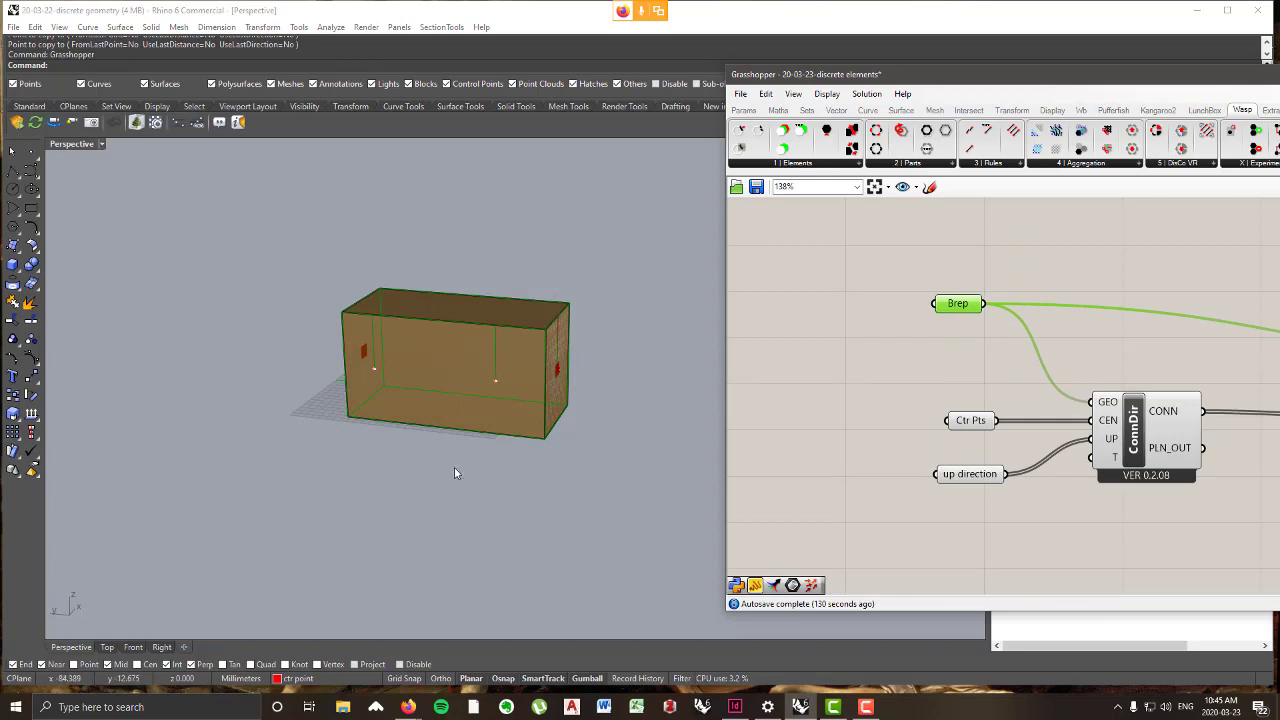
right_drag(333, 400, 591, 388)
right_drag(1080, 494, 1072, 485)
drag(1117, 450, 1111, 449)
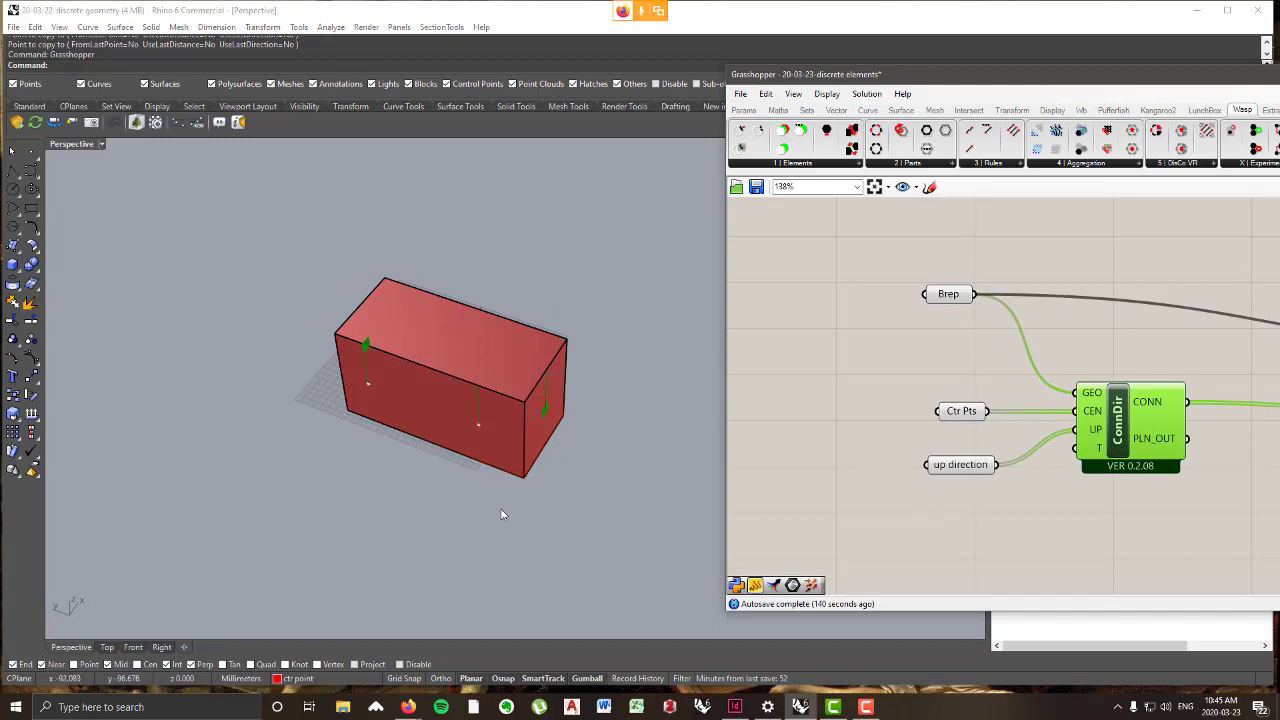
right_drag(502, 514, 494, 423)
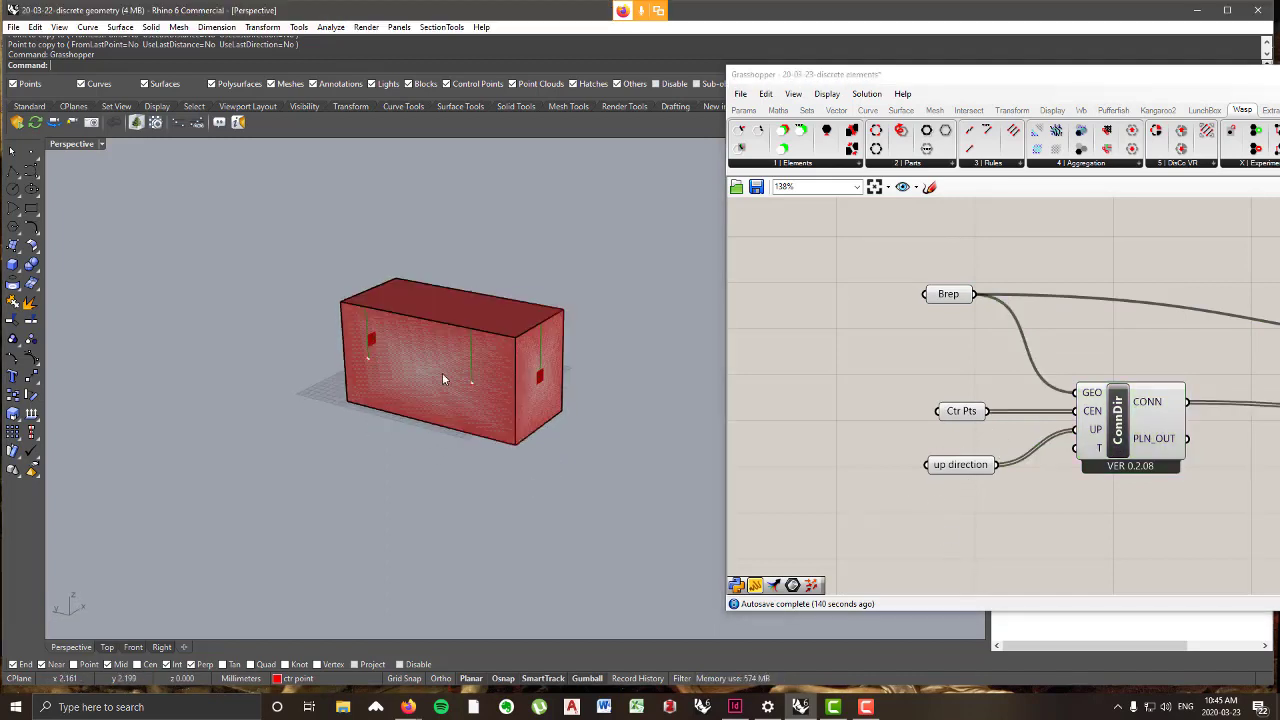
- Move the Ctr Pts parameter up and set it to multiple points, referencing the five center points on the block's faces
drag(978, 420, 955, 368)
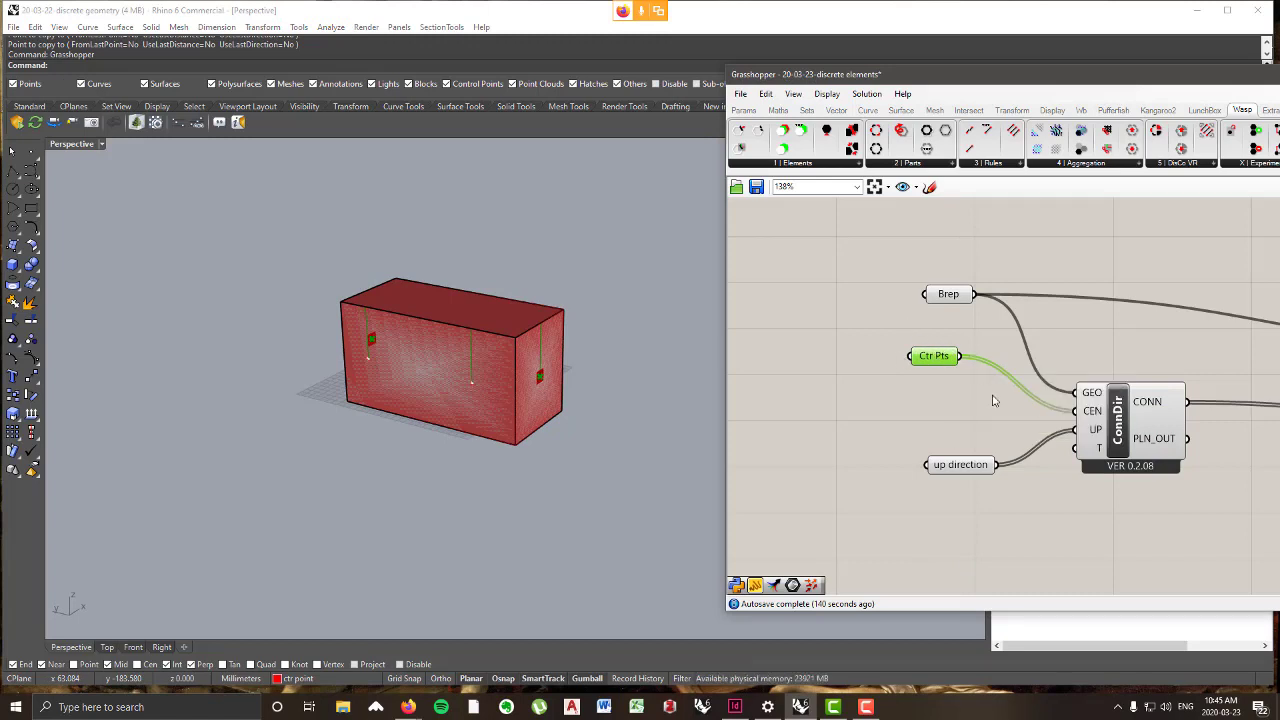
right_click(937, 356)
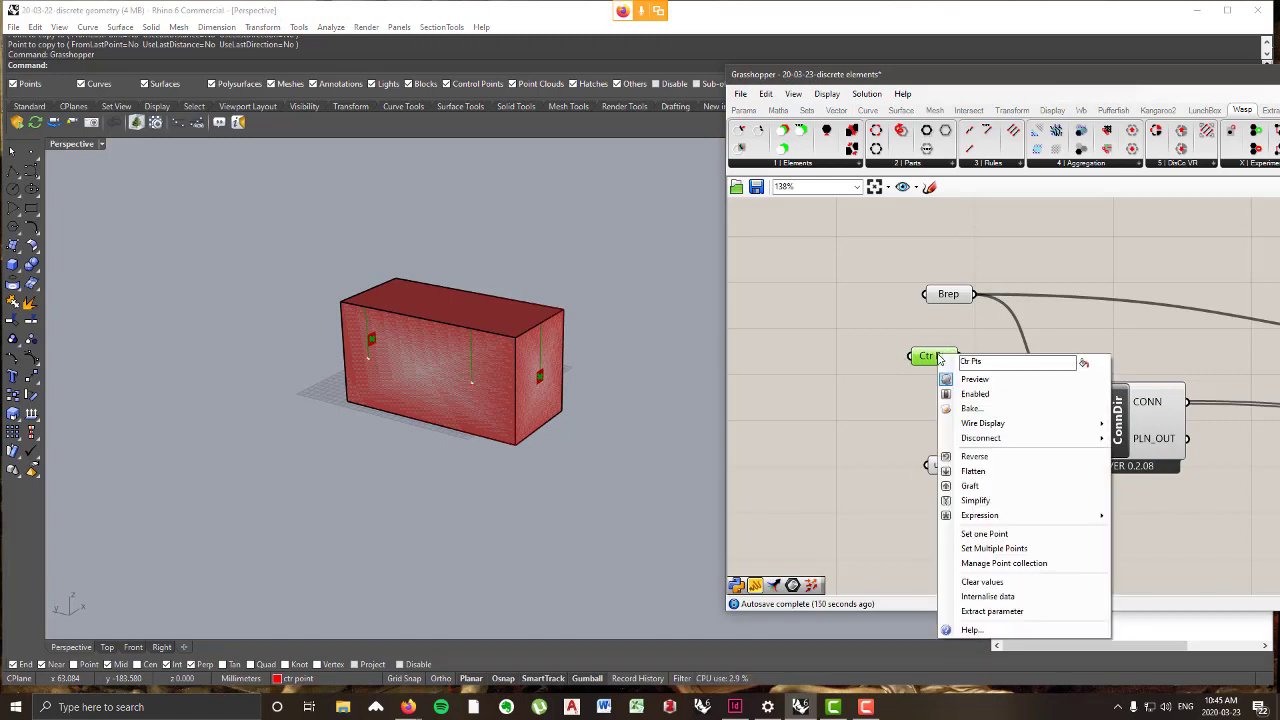
click(1016, 549)
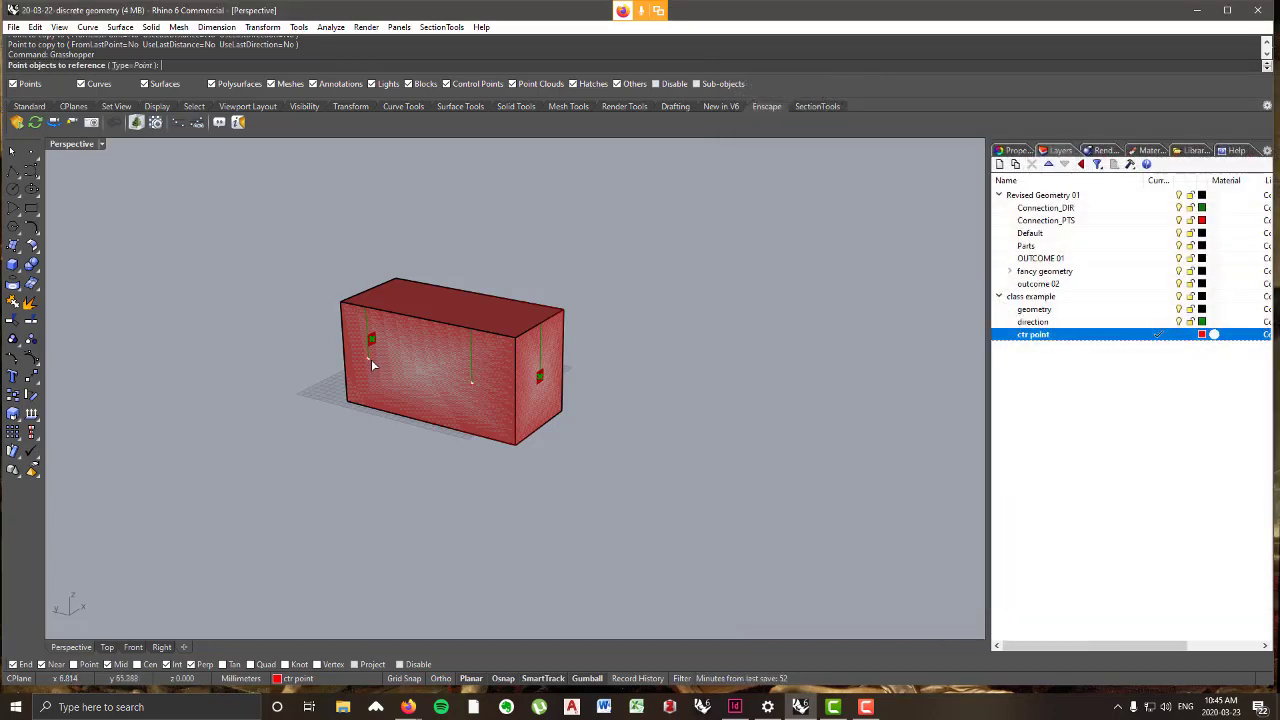
click(370, 359)
click(473, 384)
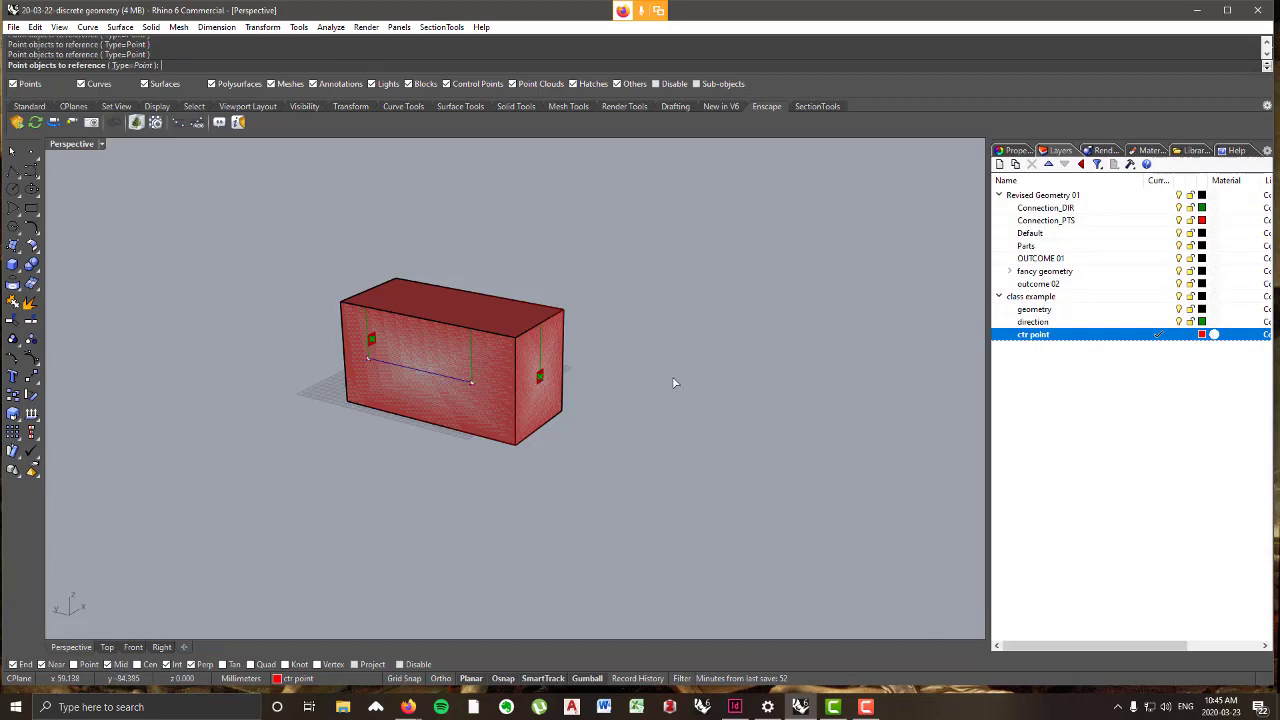
right_drag(673, 383, 610, 403)
right_drag(817, 386, 516, 405)
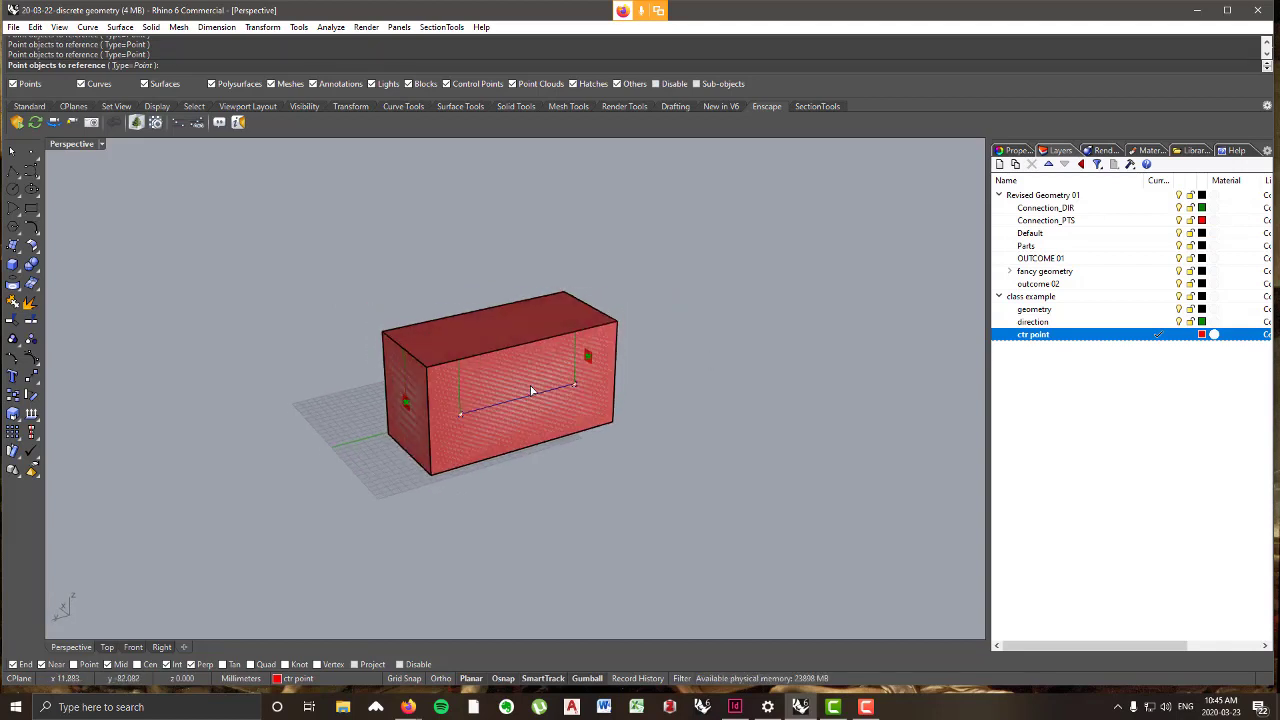
key(Return)
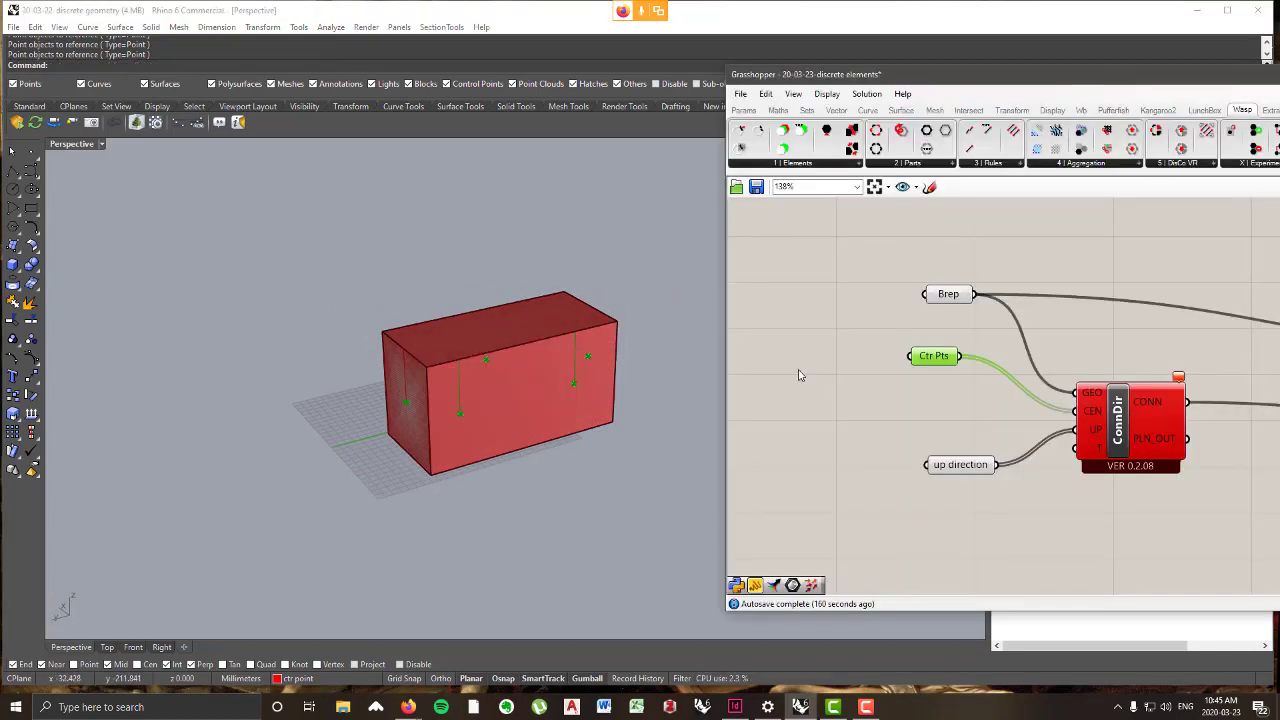
- Move the ConnDir component slightly and shift the Ctr Pts and up direction parameters farther away from its inputs
drag(1123, 428, 1110, 420)
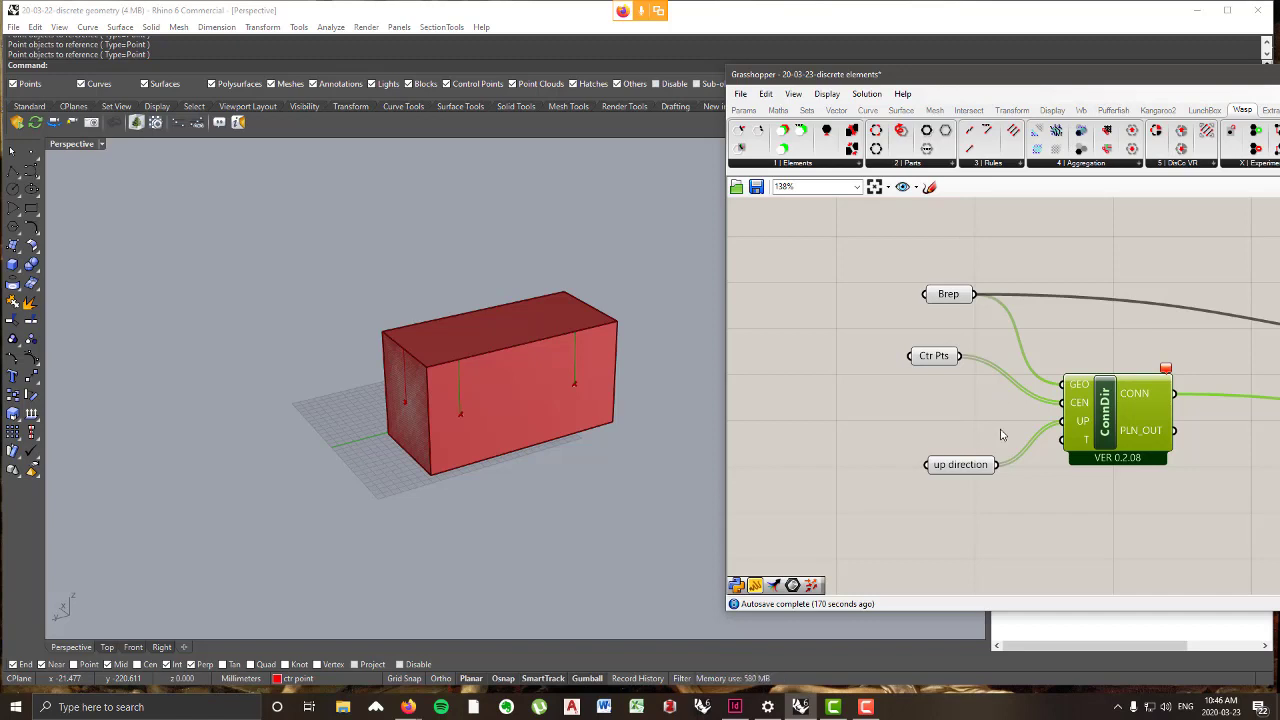
drag(985, 463, 902, 485)
drag(940, 356, 851, 388)
right_drag(320, 442, 360, 376)
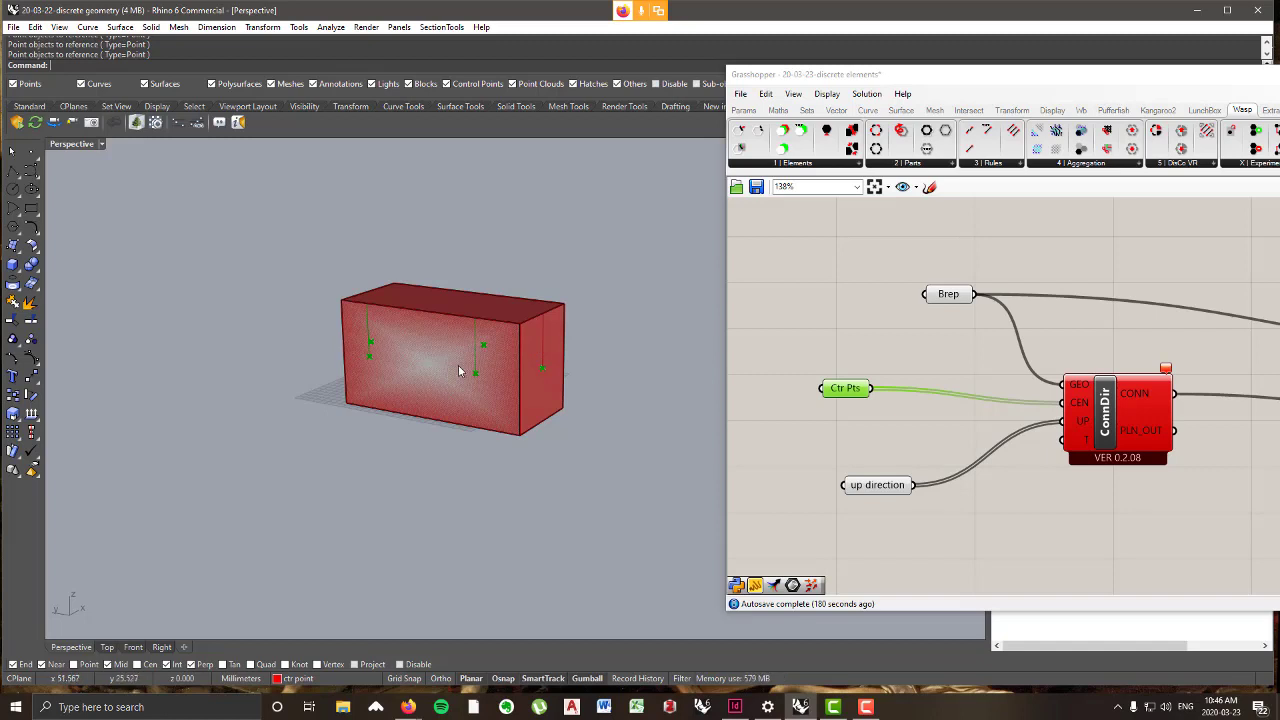
right_drag(539, 397, 431, 400)
drag(870, 486, 845, 476)
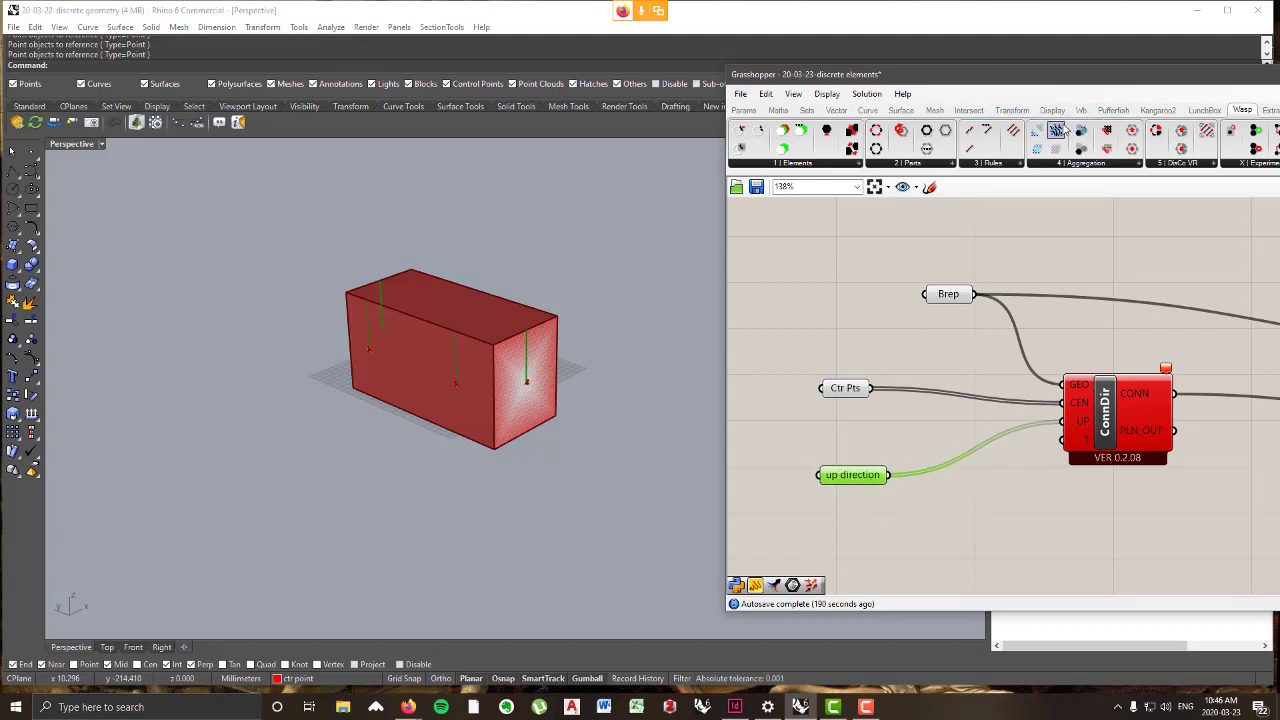
- Add a Point List display component near the Ctr Pts parameter and feed the center points into its P input
click(1012, 110)
click(1050, 110)
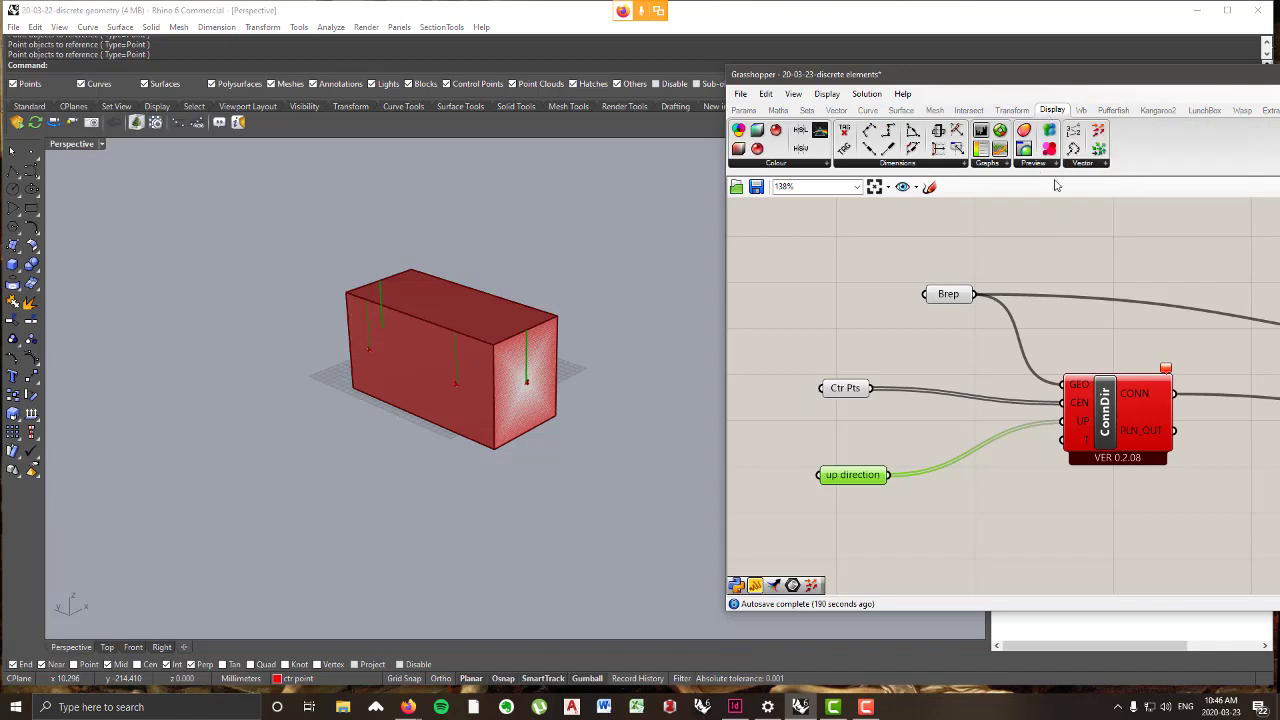
click(1094, 164)
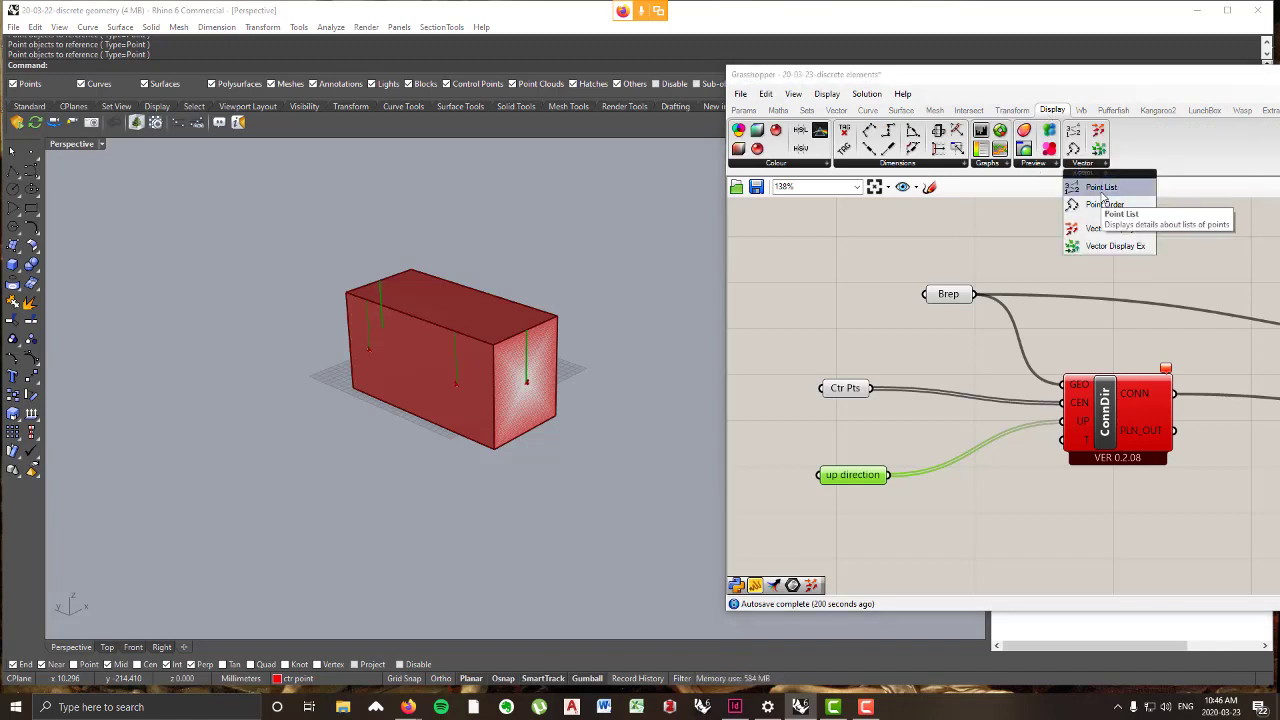
click(1101, 189)
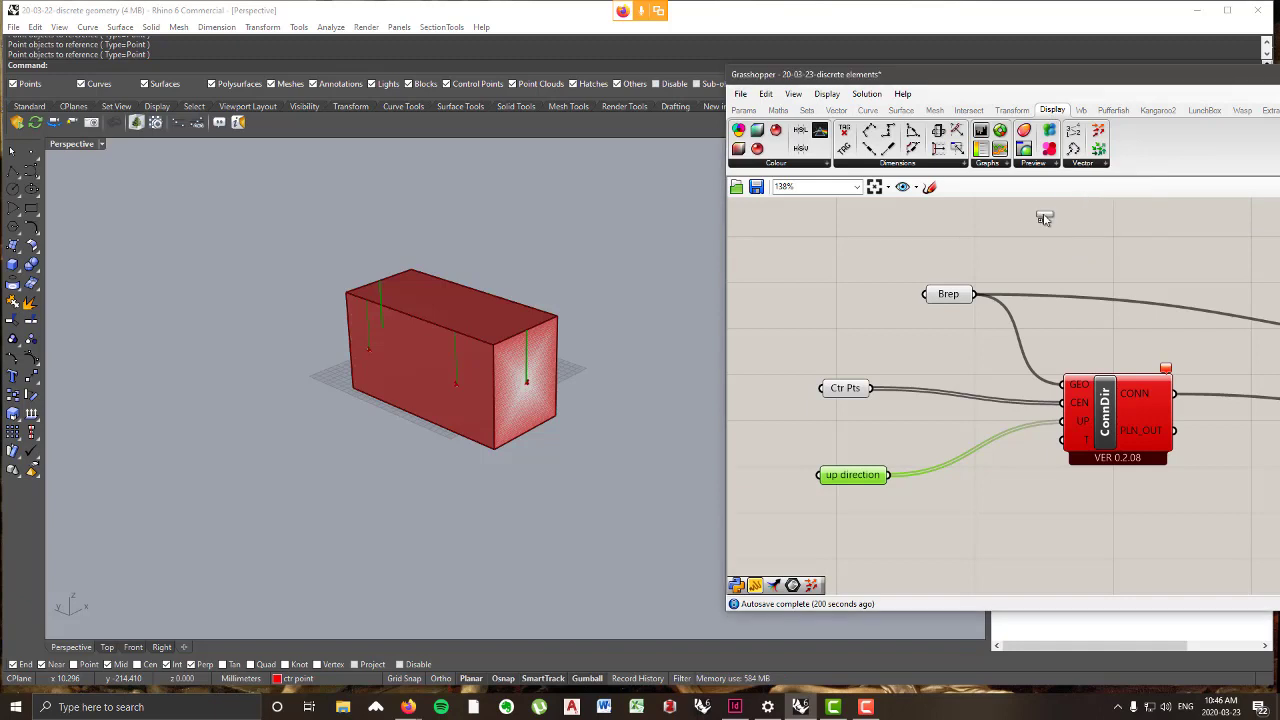
click(958, 363)
drag(845, 388, 931, 345)
drag(957, 361, 954, 351)
right_drag(586, 488, 540, 413)
scroll(515, 352, up, 5)
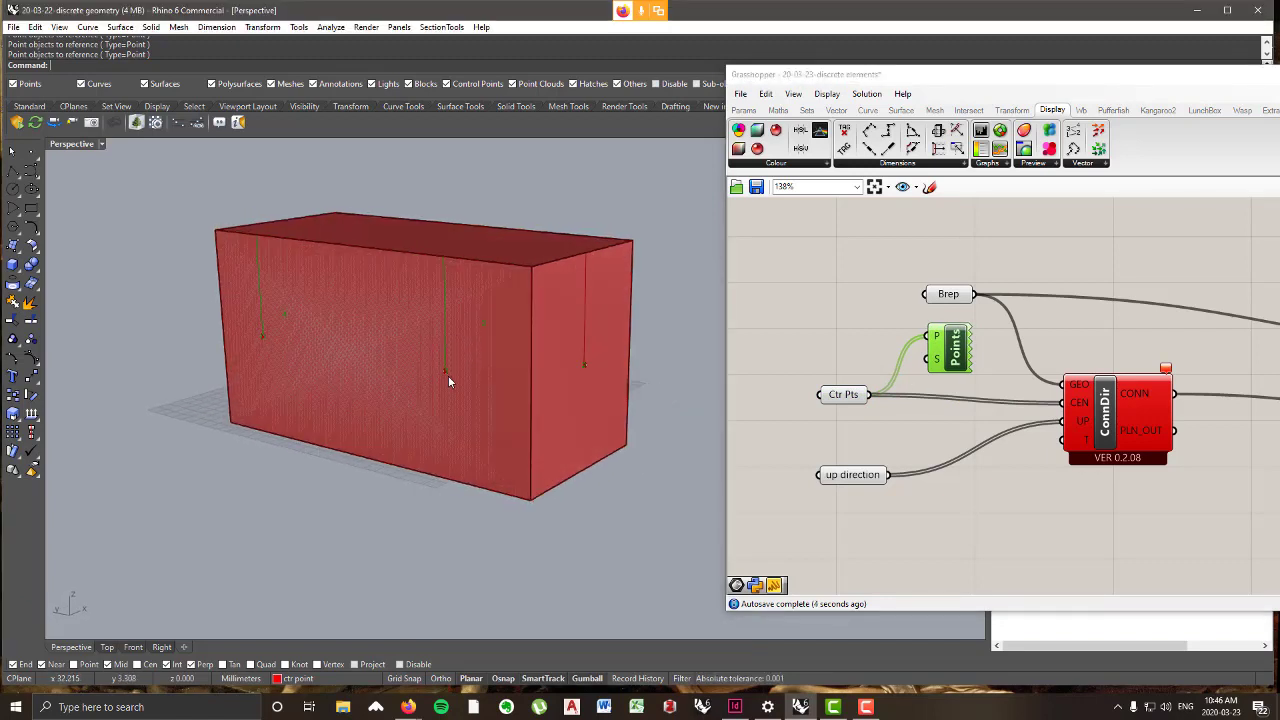
- Try a text size of 3 for the S input of the Point List component
right_click(937, 362)
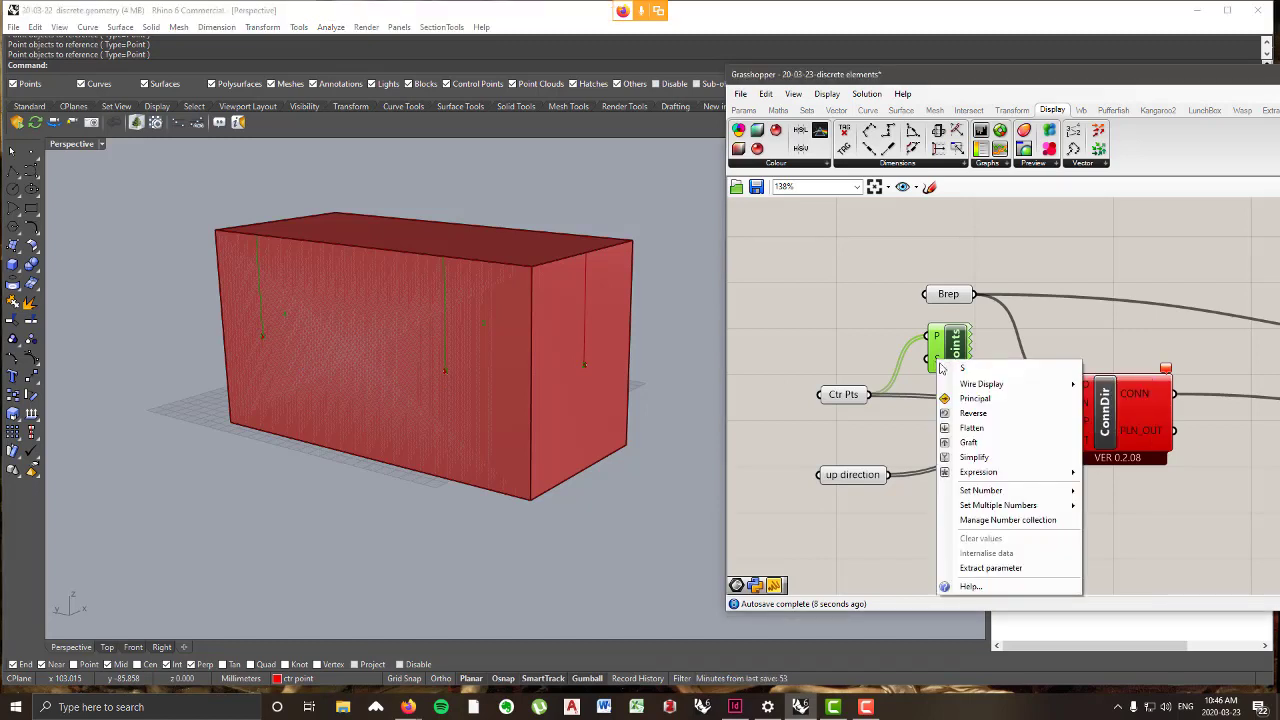
mouse_move(985, 495)
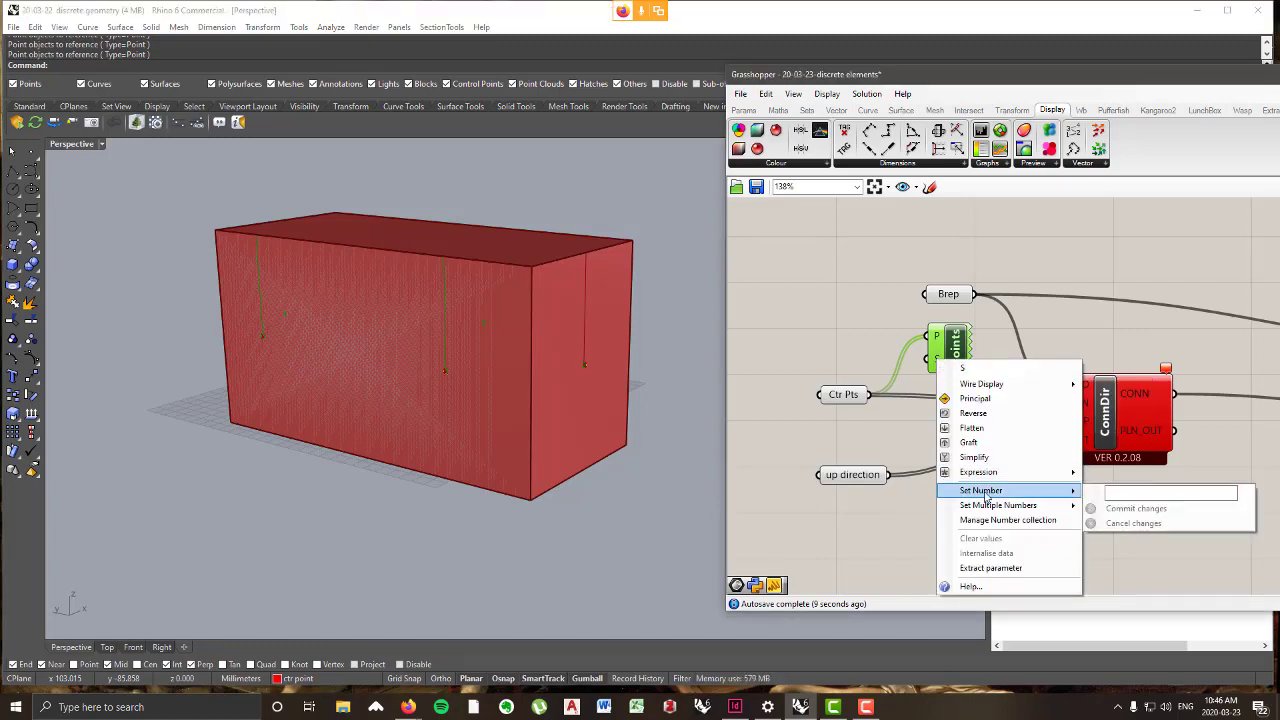
click(1147, 493)
text(3)
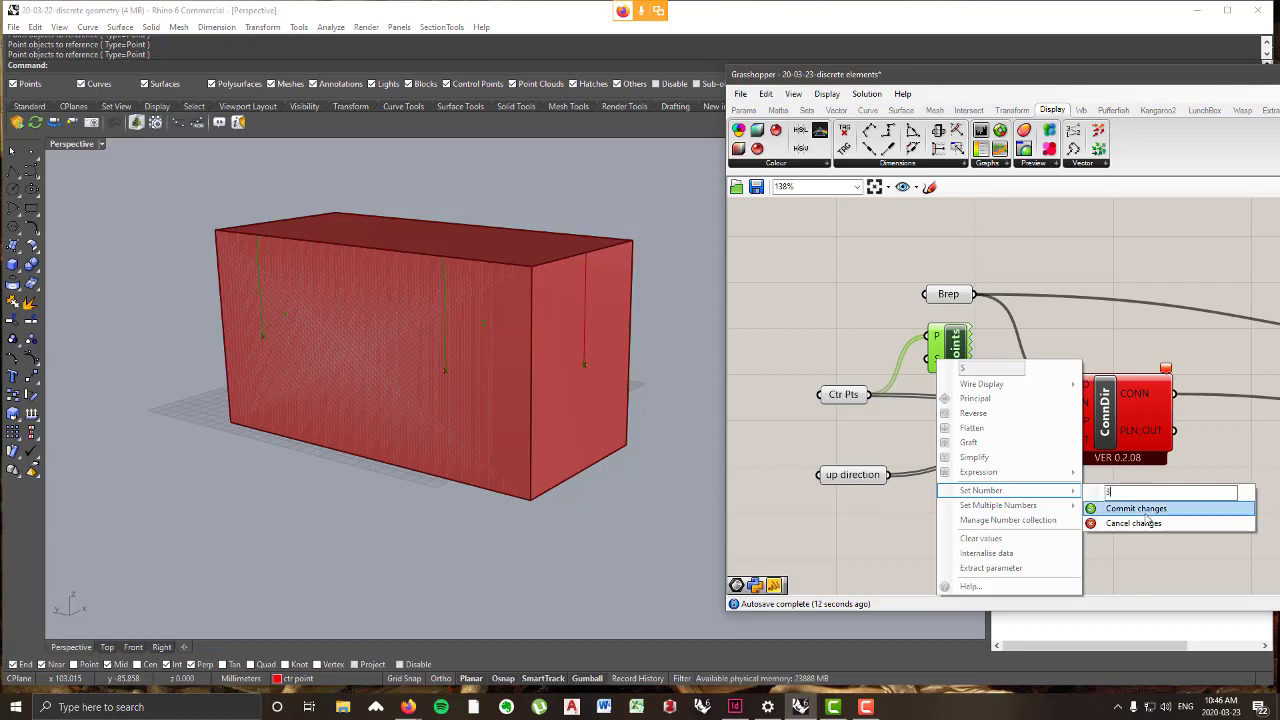
key(Return)
- Set the Point List component's S input to 10 and check the index order of the center points
right_click(943, 373)
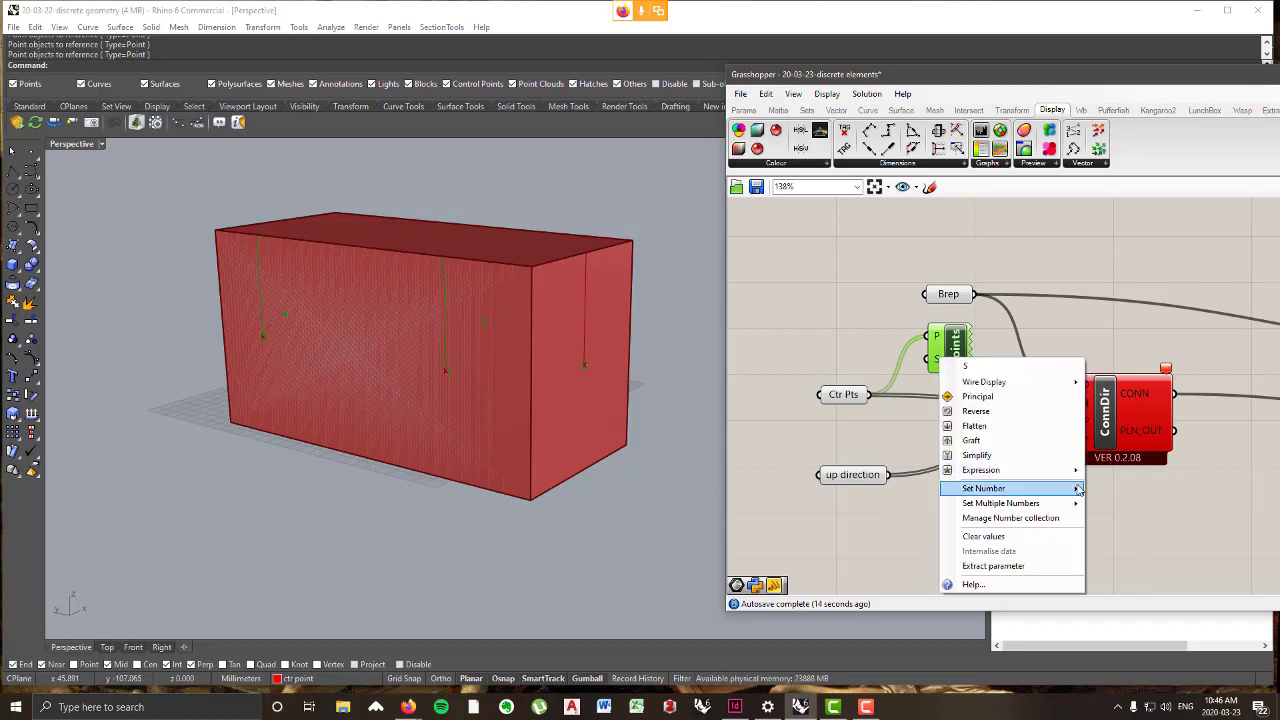
mouse_move(975, 488)
click(1147, 489)
text(10)
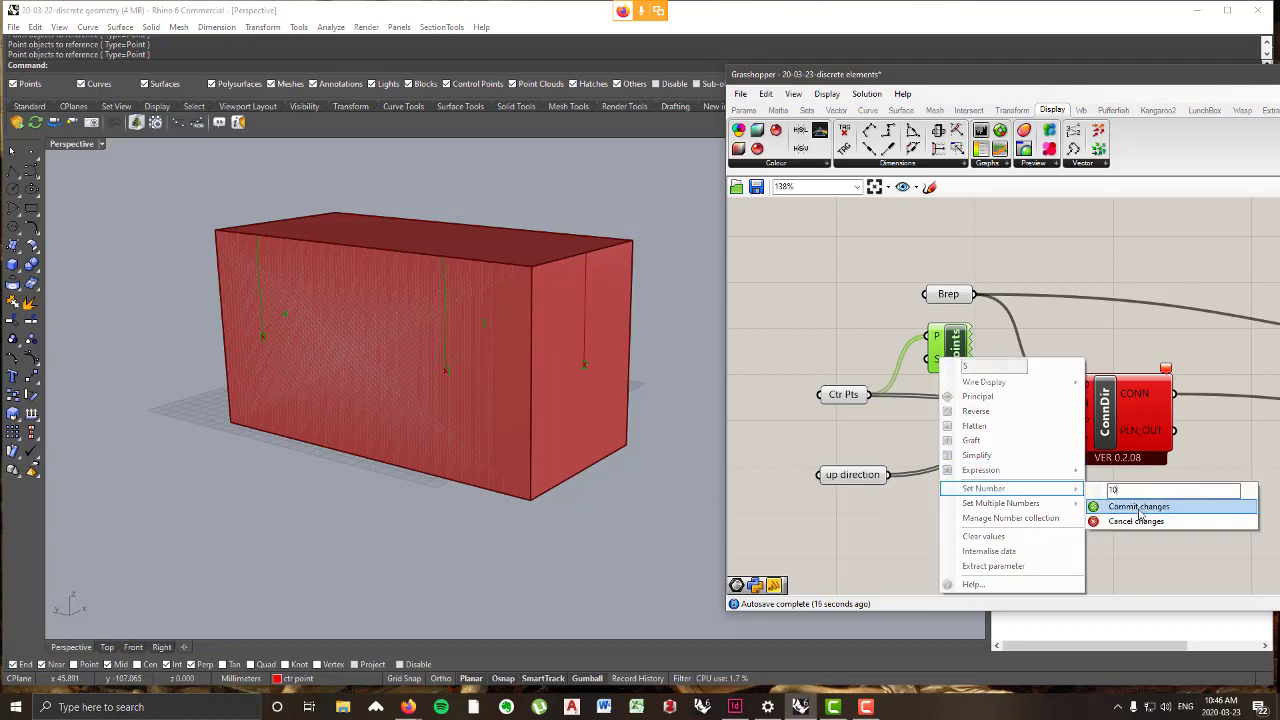
click(1138, 506)
right_drag(589, 426, 383, 351)
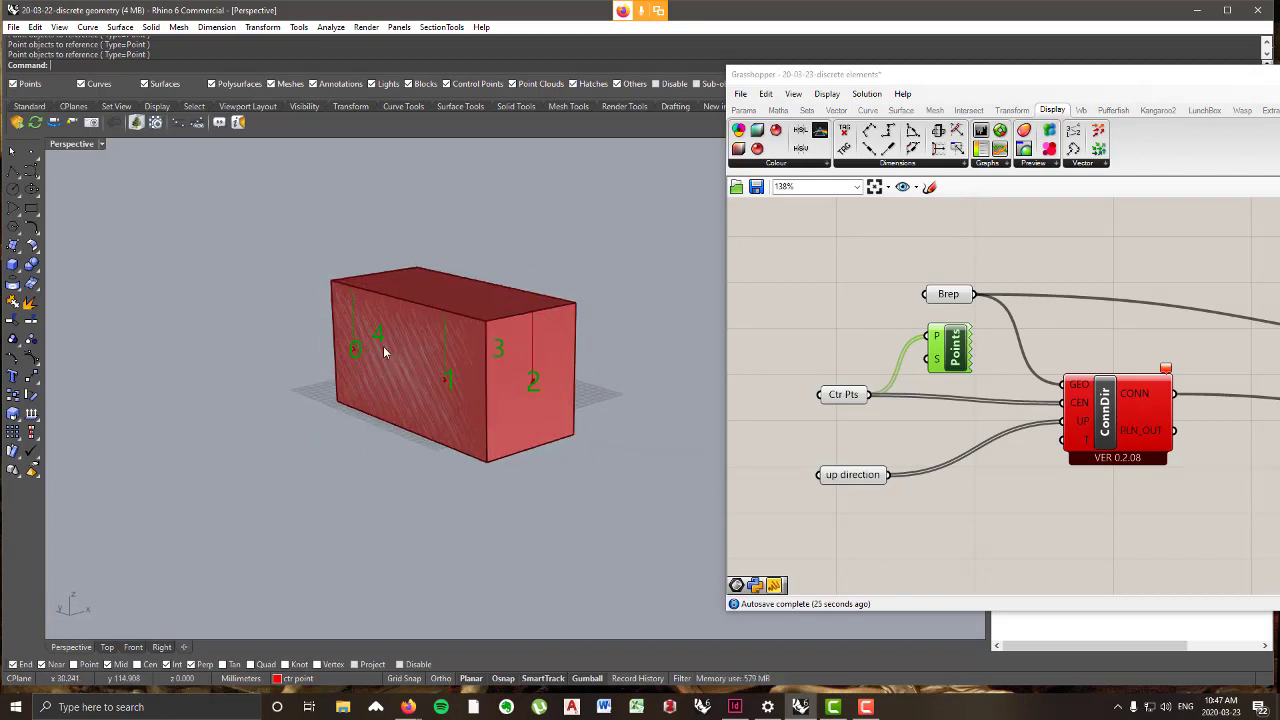
- Set the up direction parameter to multiple curves, referencing the five vertical direction lines in the order of the point numbers 0 to 4
right_click(855, 479)
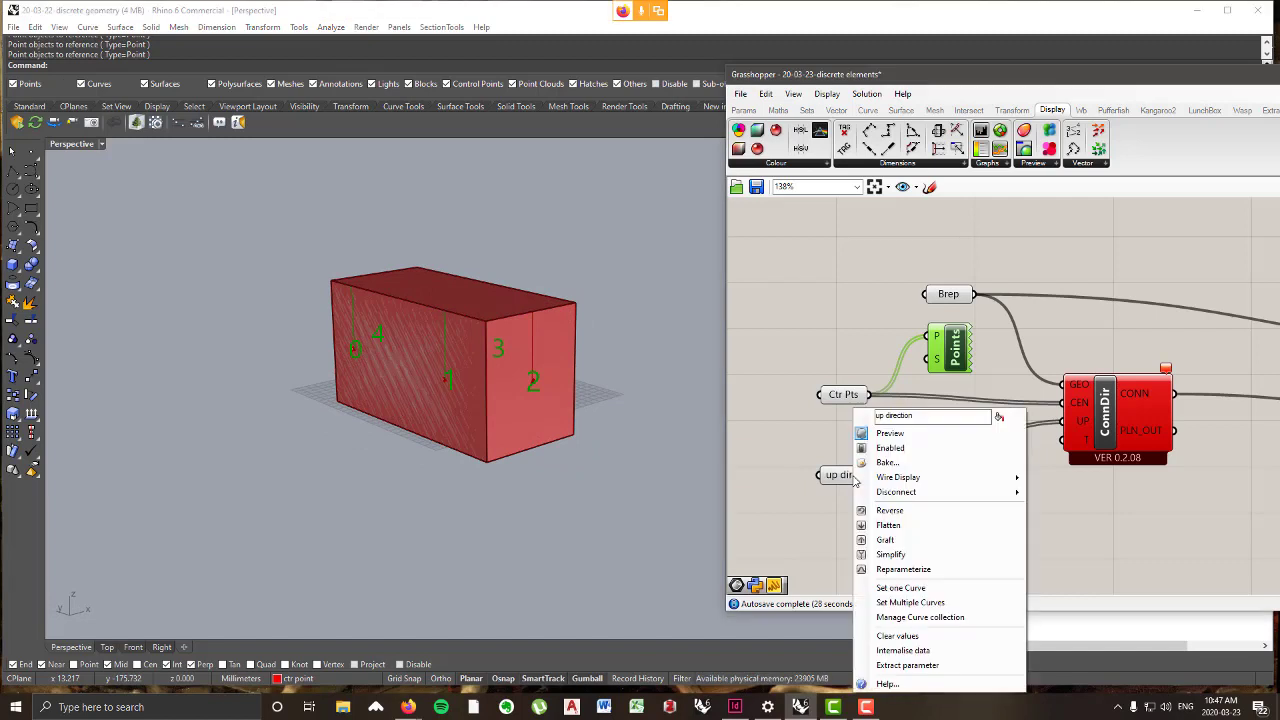
click(912, 602)
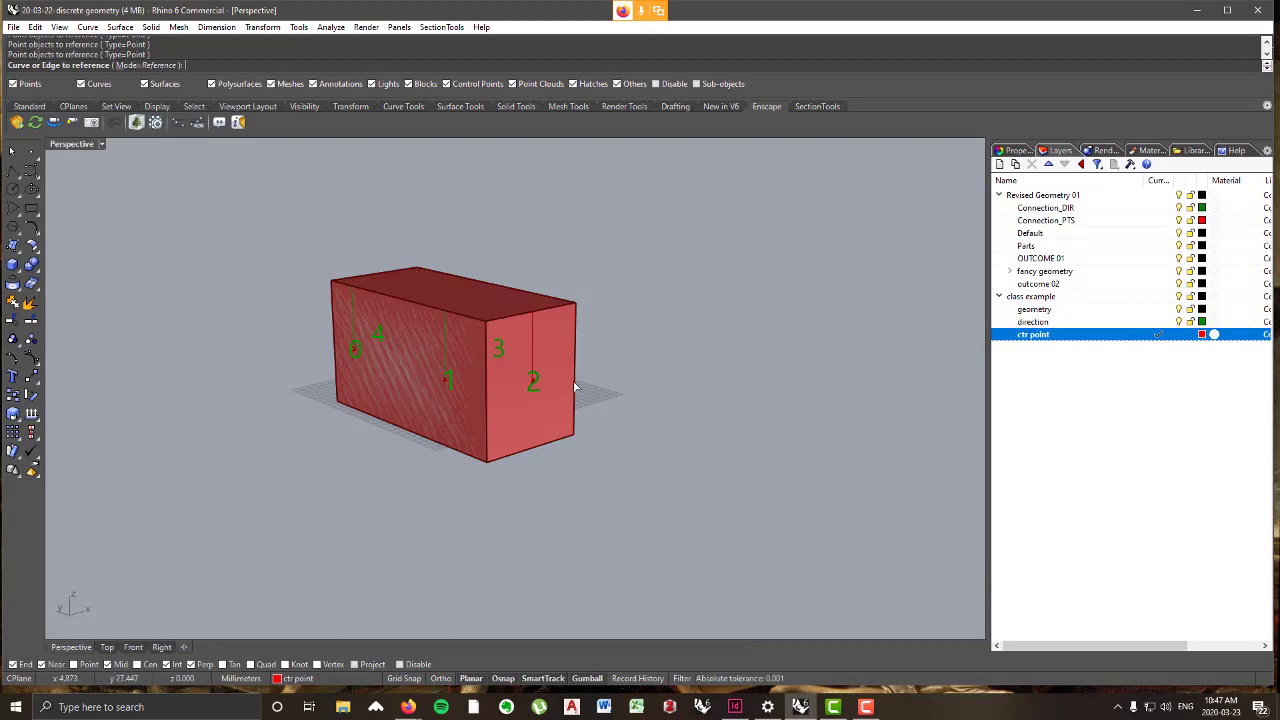
click(355, 313)
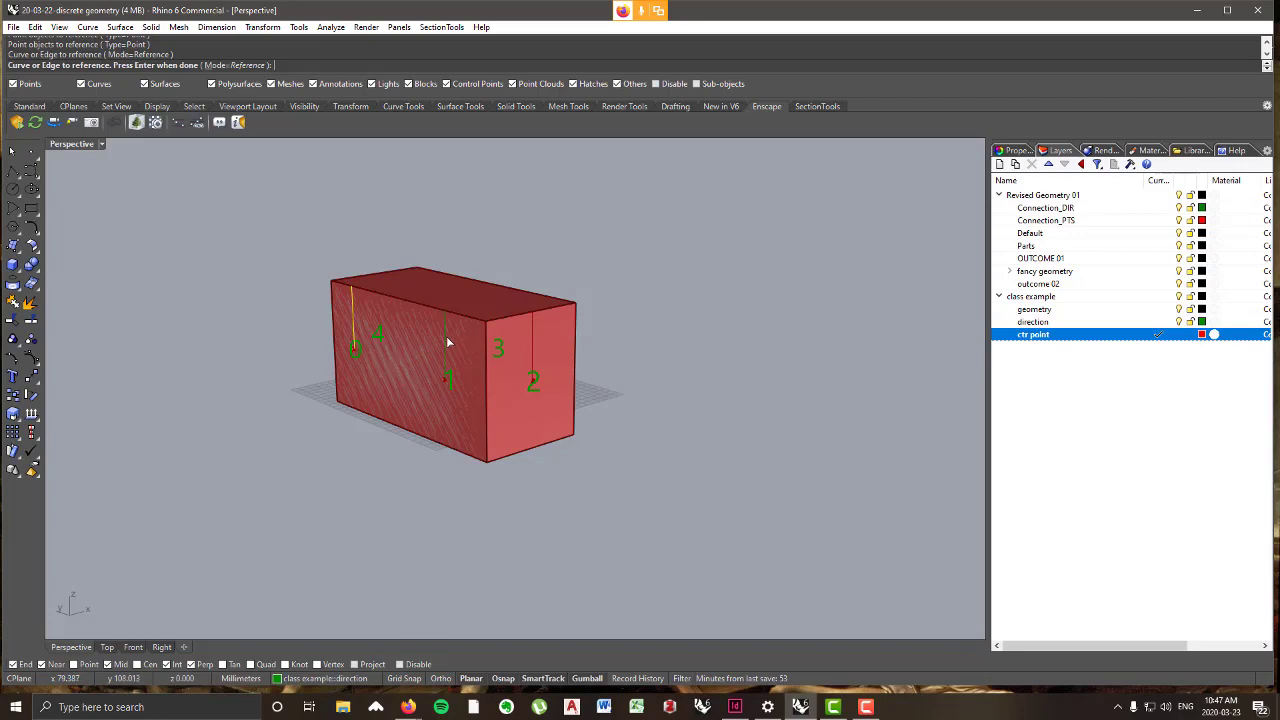
click(447, 342)
click(529, 342)
right_drag(728, 341, 541, 331)
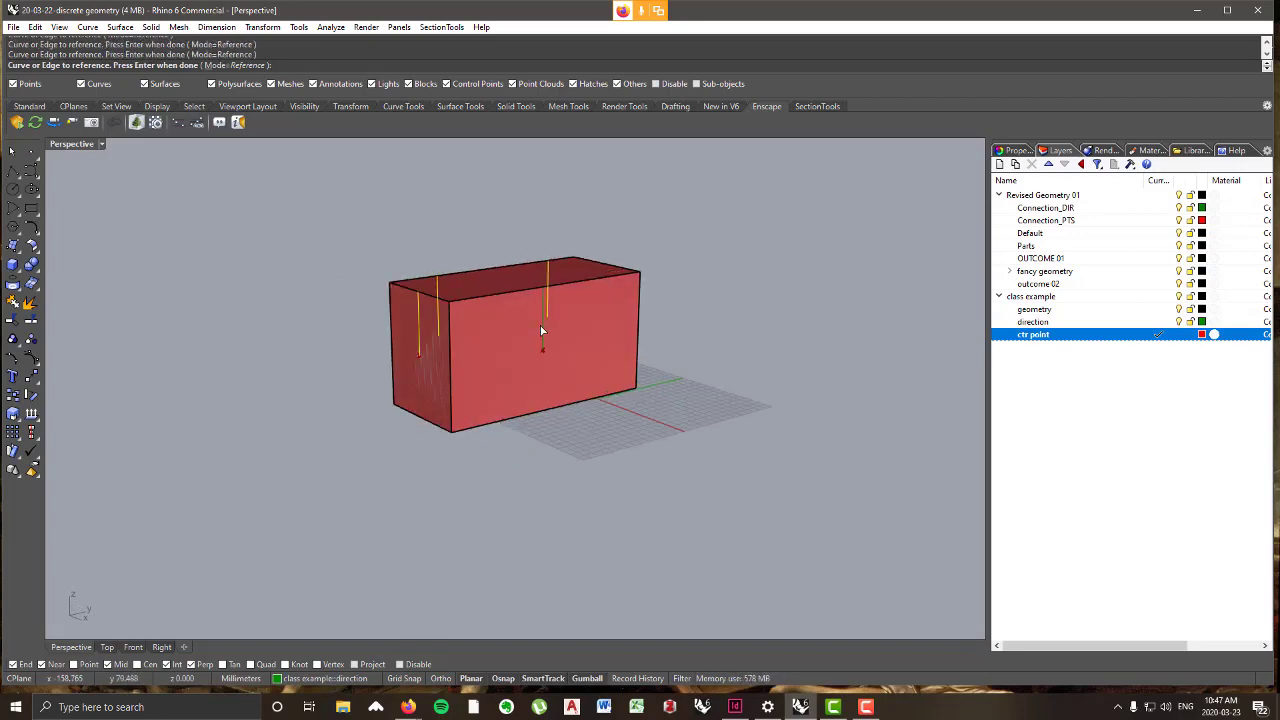
right_drag(700, 328, 516, 346)
click(669, 366)
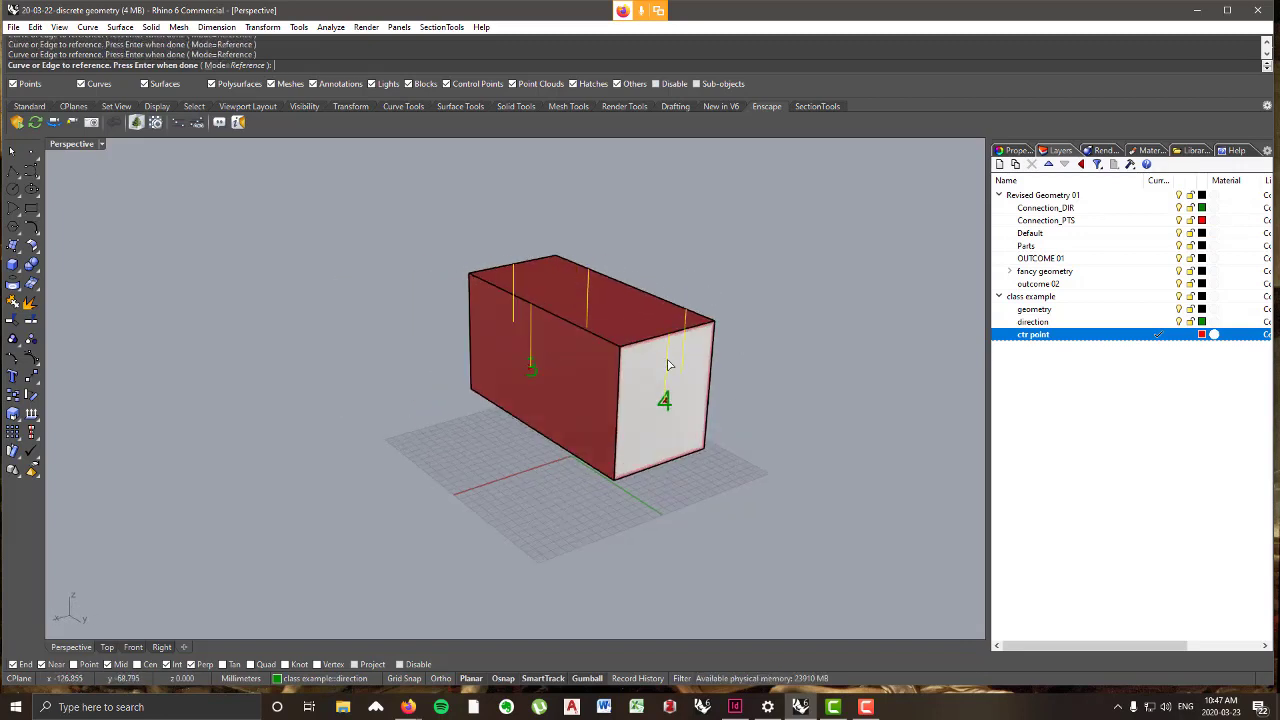
key(Return)
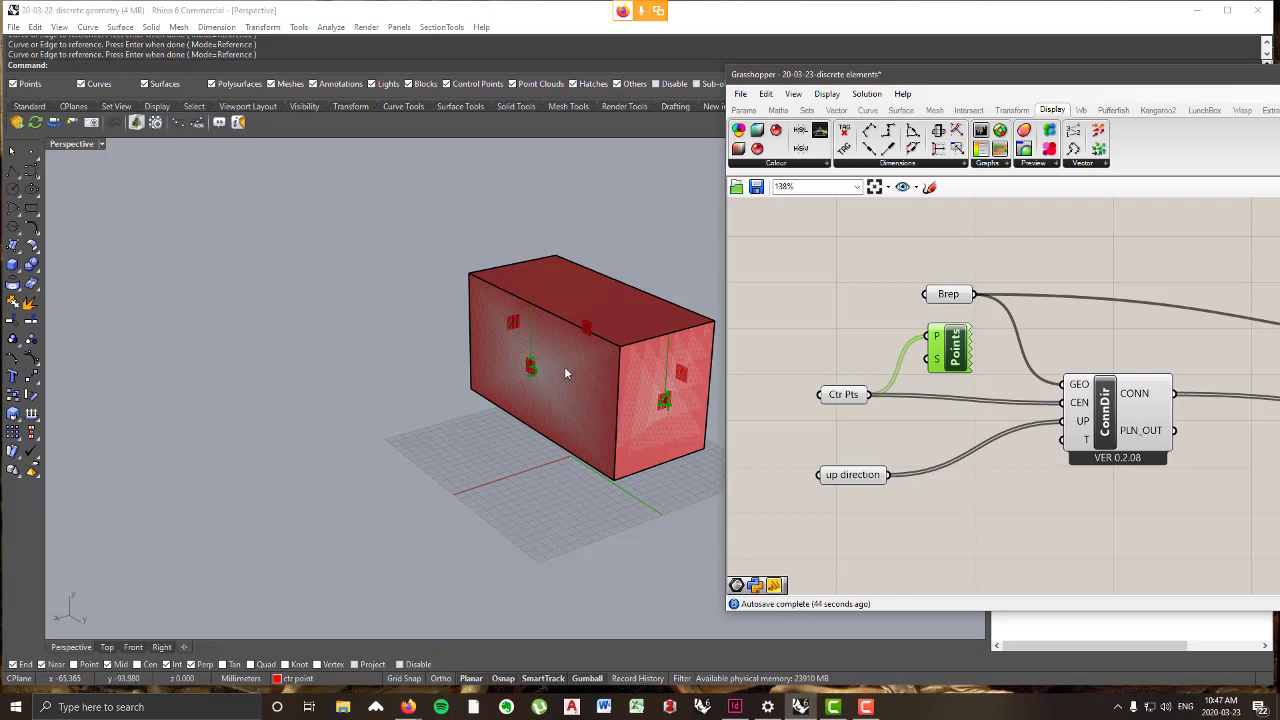
- Inspect the connection planes around the block and copy the block a short distance along its long bottom edge
right_drag(564, 366, 464, 368)
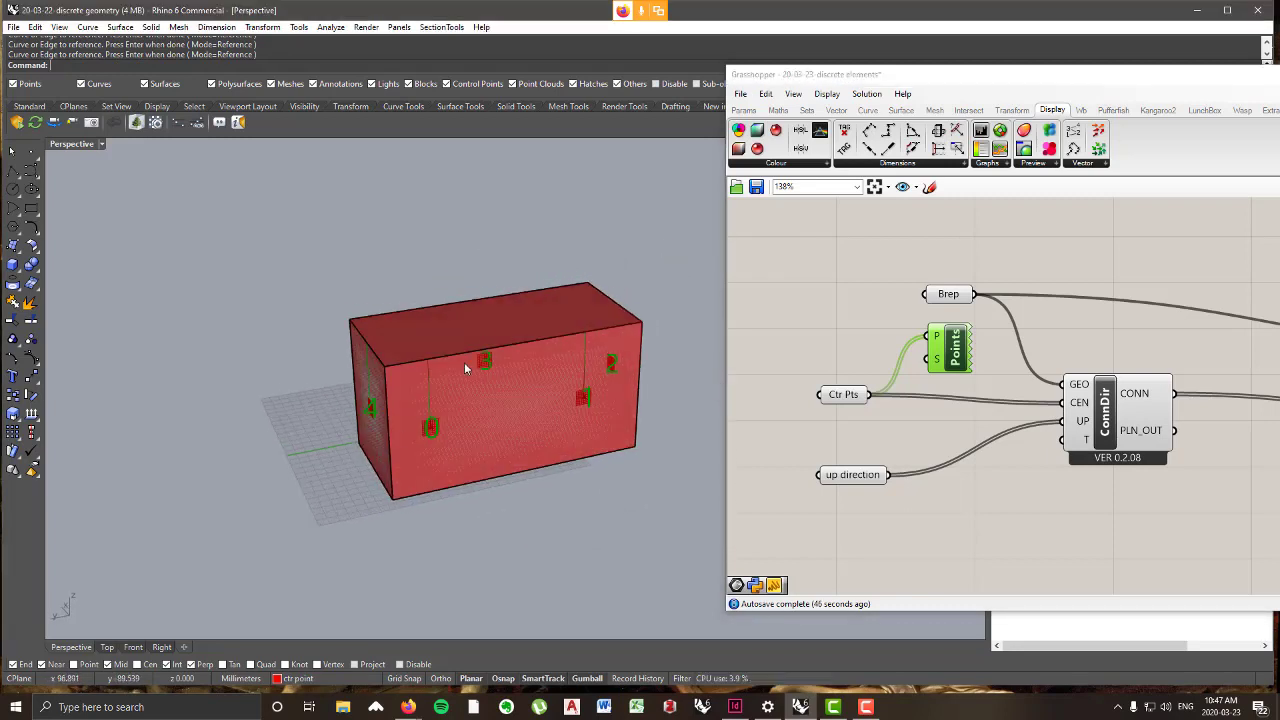
mouse_move(525, 398)
right_down()
mouse_move(457, 406)
mouse_move(429, 374)
mouse_move(437, 363)
mouse_move(481, 390)
mouse_move(364, 326)
mouse_move(579, 379)
right_up()
right_drag(558, 323, 423, 352)
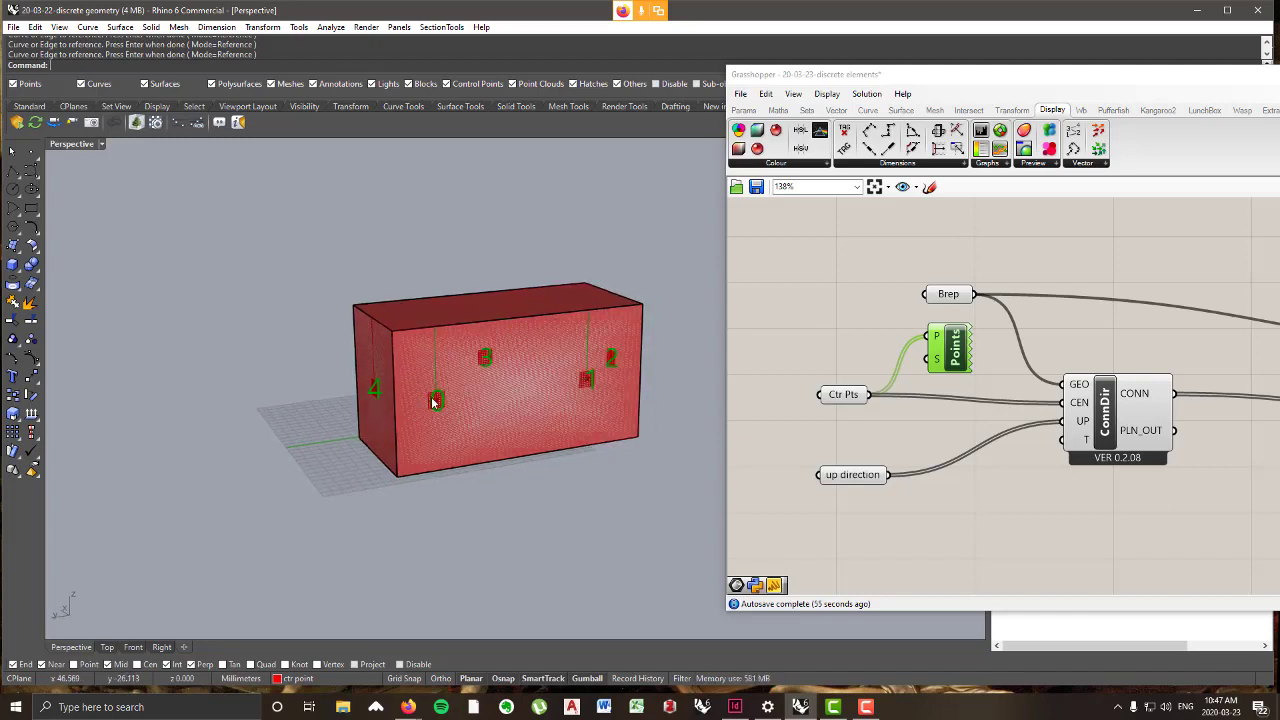
right_drag(438, 306, 441, 361)
click(455, 440)
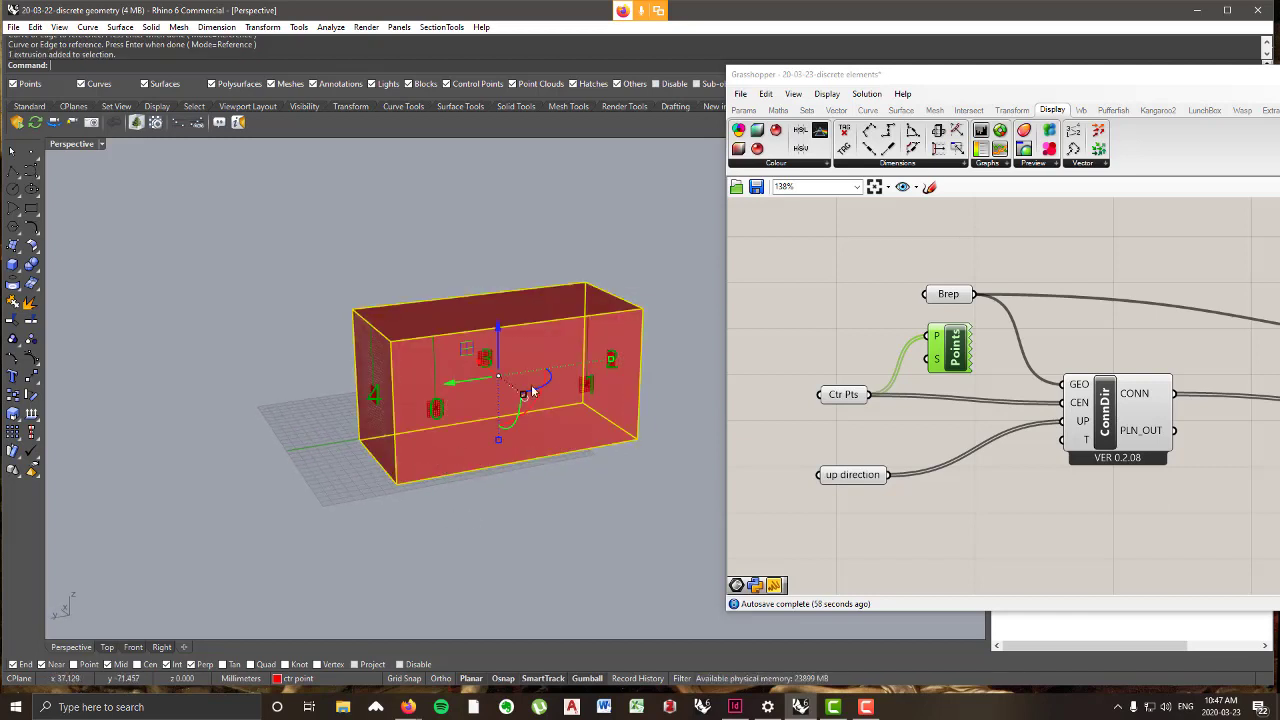
click(263, 27)
click(277, 59)
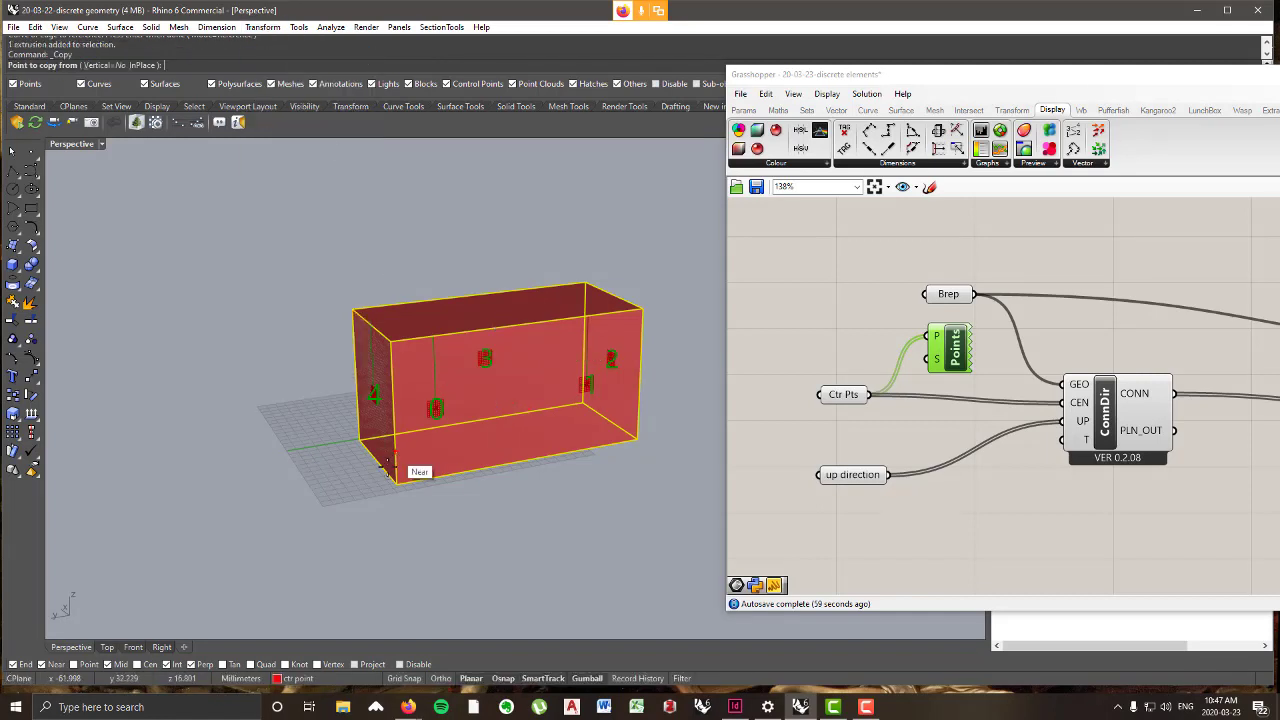
click(400, 482)
click(430, 478)
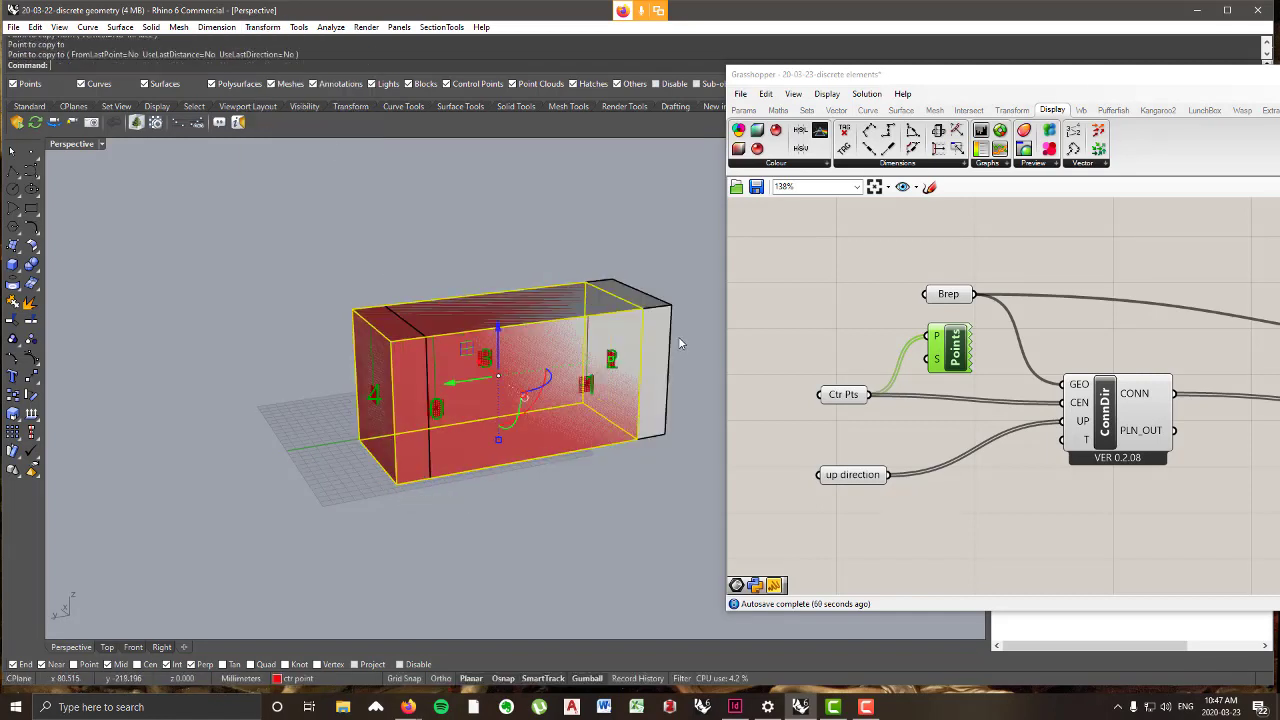
key(Return)
- Turn the copied block perpendicular to the original and move its end against the long face at center point 0
drag(572, 385, 497, 421)
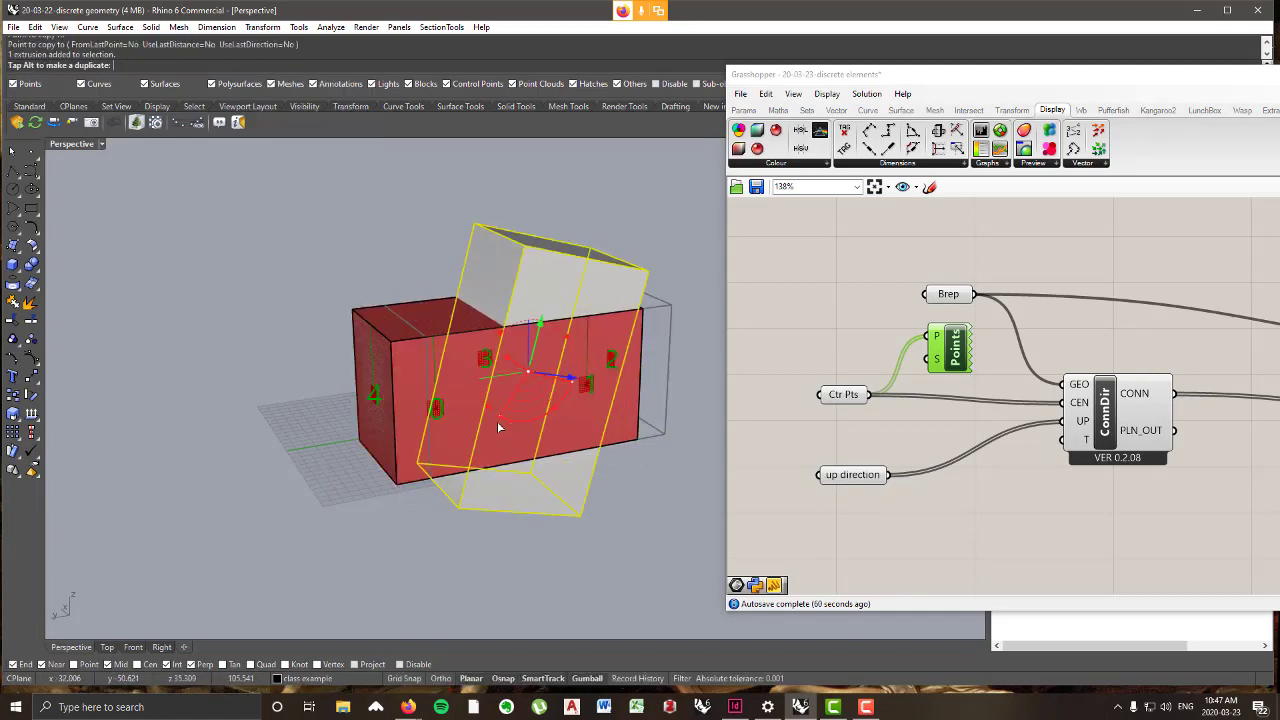
key(ctrl+z)
right_drag(497, 421, 535, 481)
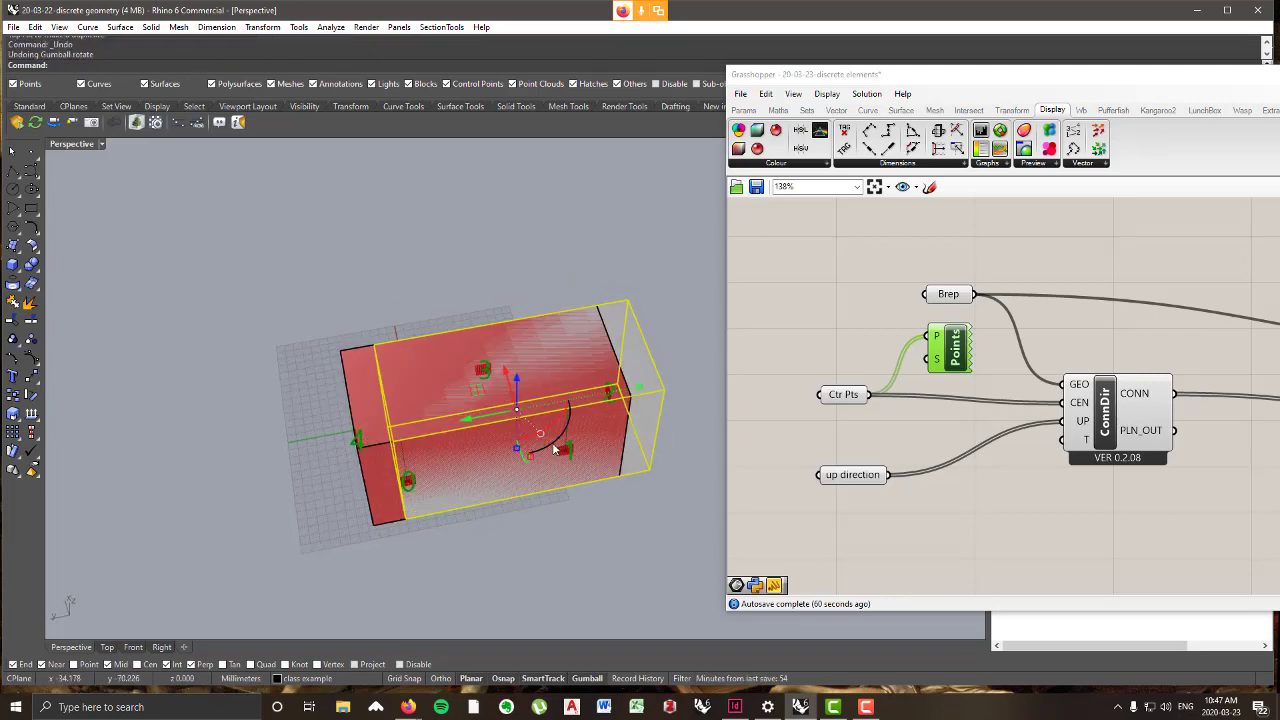
drag(552, 442, 416, 493)
drag(552, 401, 450, 435)
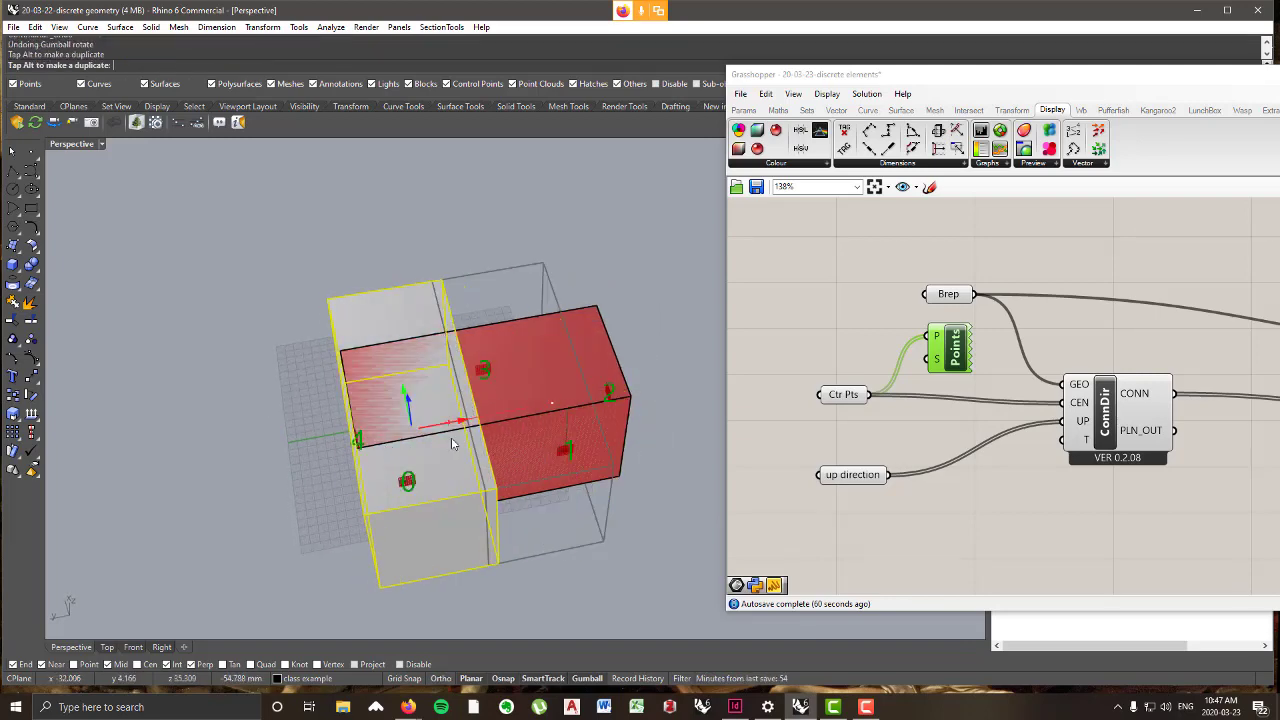
drag(403, 388, 491, 537)
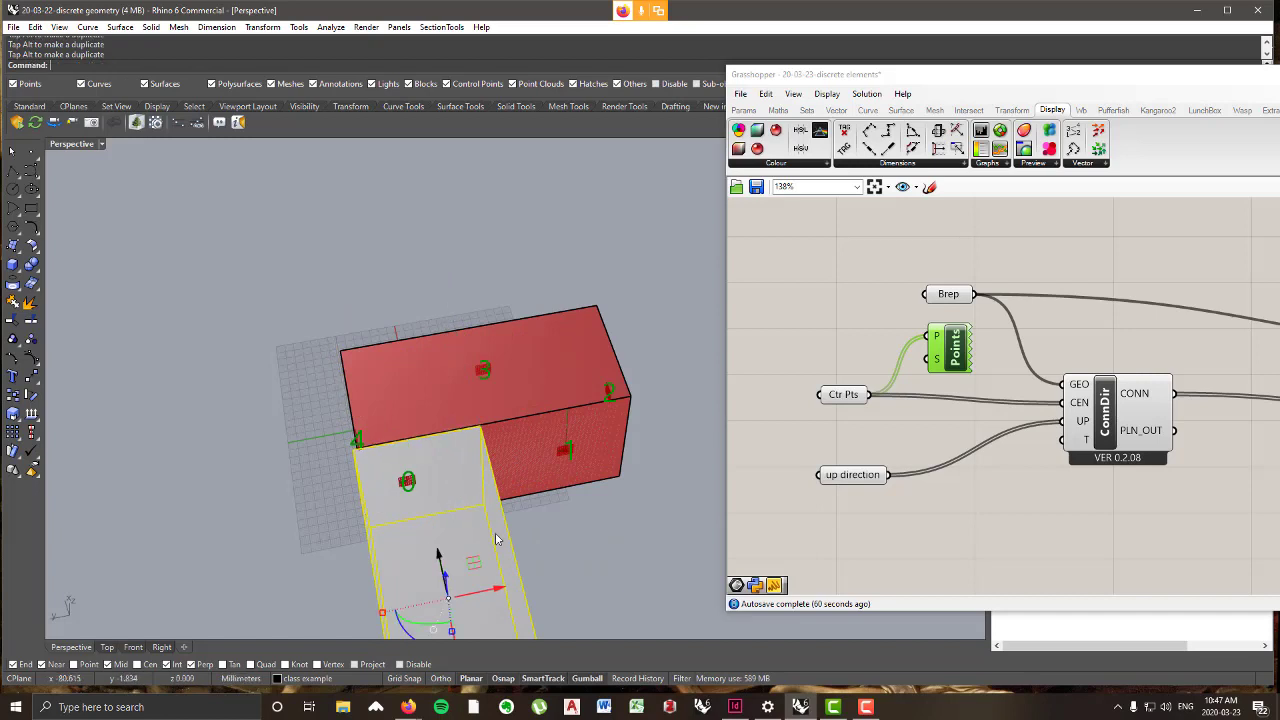
scroll(601, 482, down, 3)
key(Escape)
right_drag(601, 482, 527, 355)
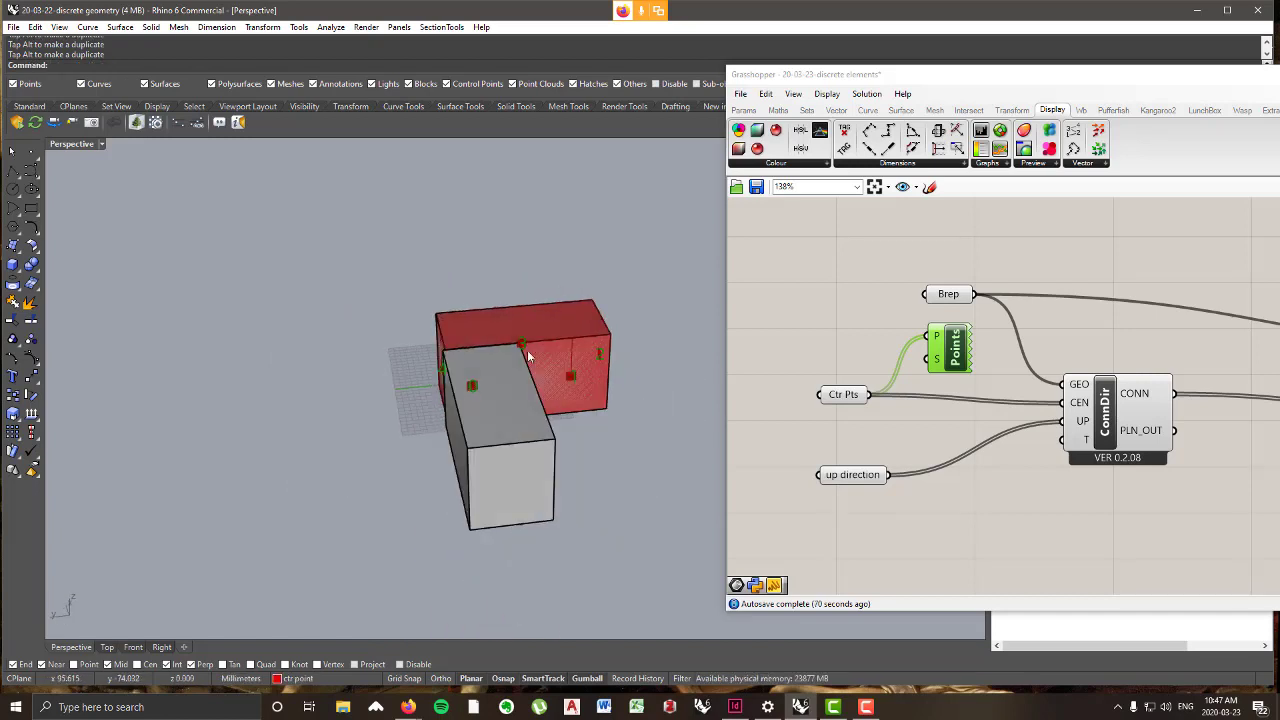
- Duplicate the perpendicular block farther out, try another turned copy beyond it, and undo the last change
click(535, 440)
drag(532, 446, 567, 538)
scroll(589, 483, down, 2)
drag(641, 583, 672, 506)
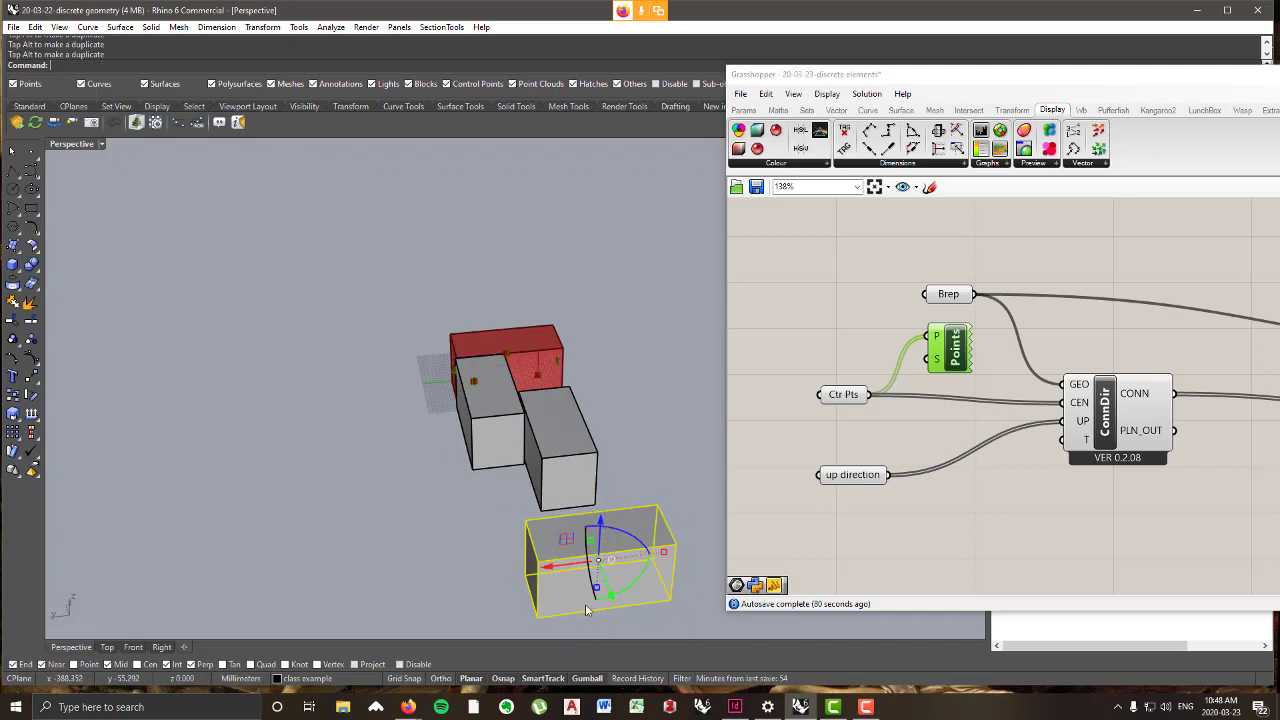
drag(615, 588, 562, 504)
key(ctrl+z)
- Delete the remaining gray demonstration copies, keeping only the original block
click(657, 384)
right_drag(500, 420, 637, 472)
click(630, 470)
key(Delete)
click(502, 455)
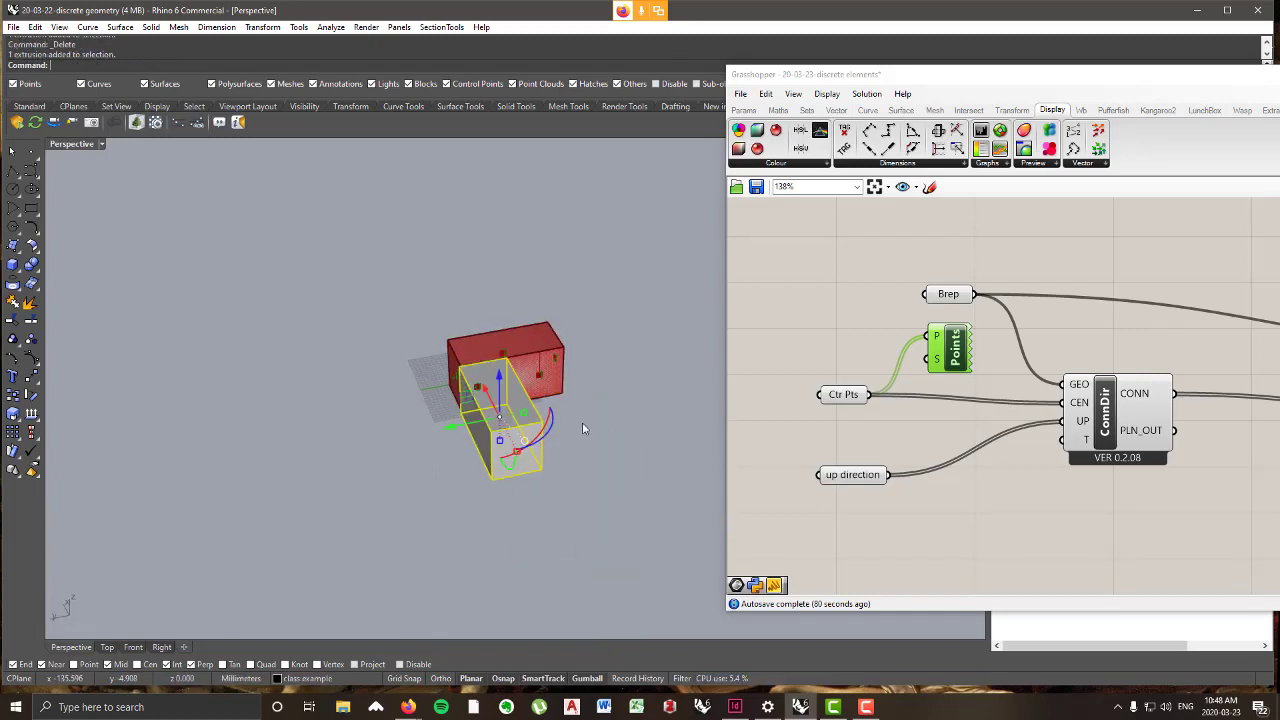
key(Delete)
- Move the PartGeo component up, turn its preview back on, and examine the whole aggregation around the block
scroll(1049, 402, down, 8)
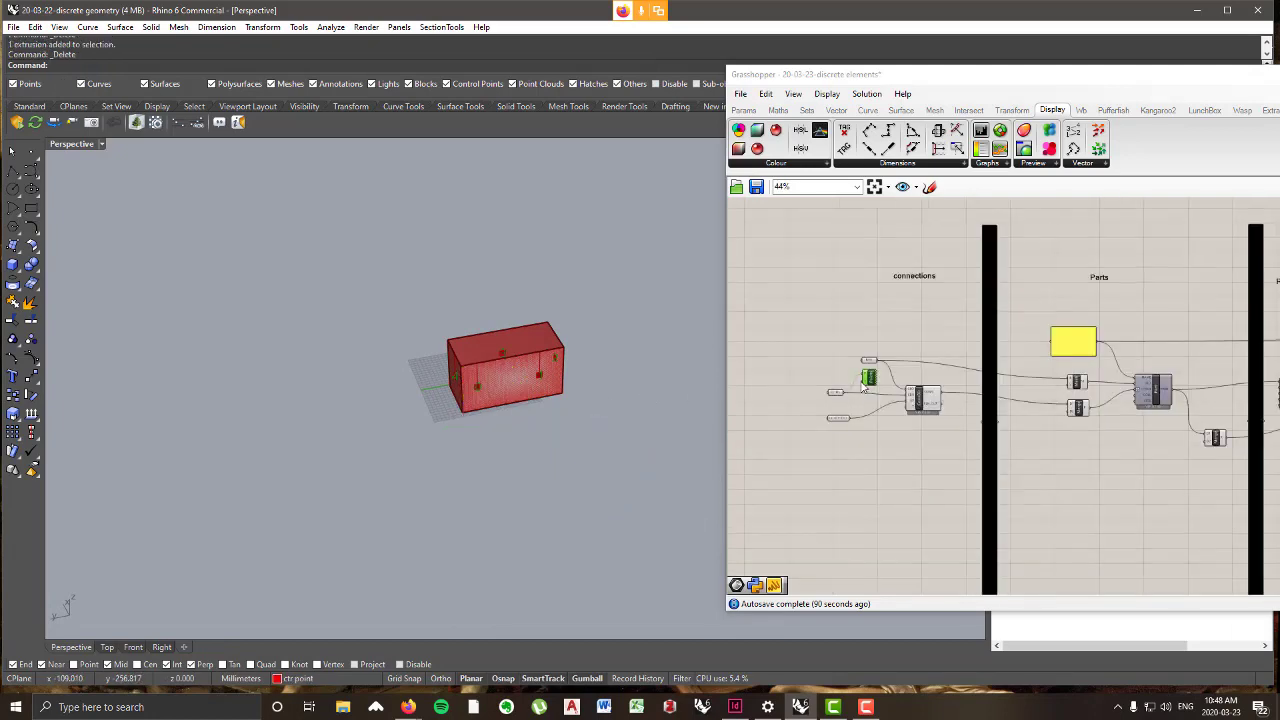
scroll(875, 328, up, 5)
scroll(875, 325, down, 6)
right_drag(1047, 340, 864, 340)
scroll(1095, 328, up, 3)
drag(1066, 296, 1064, 266)
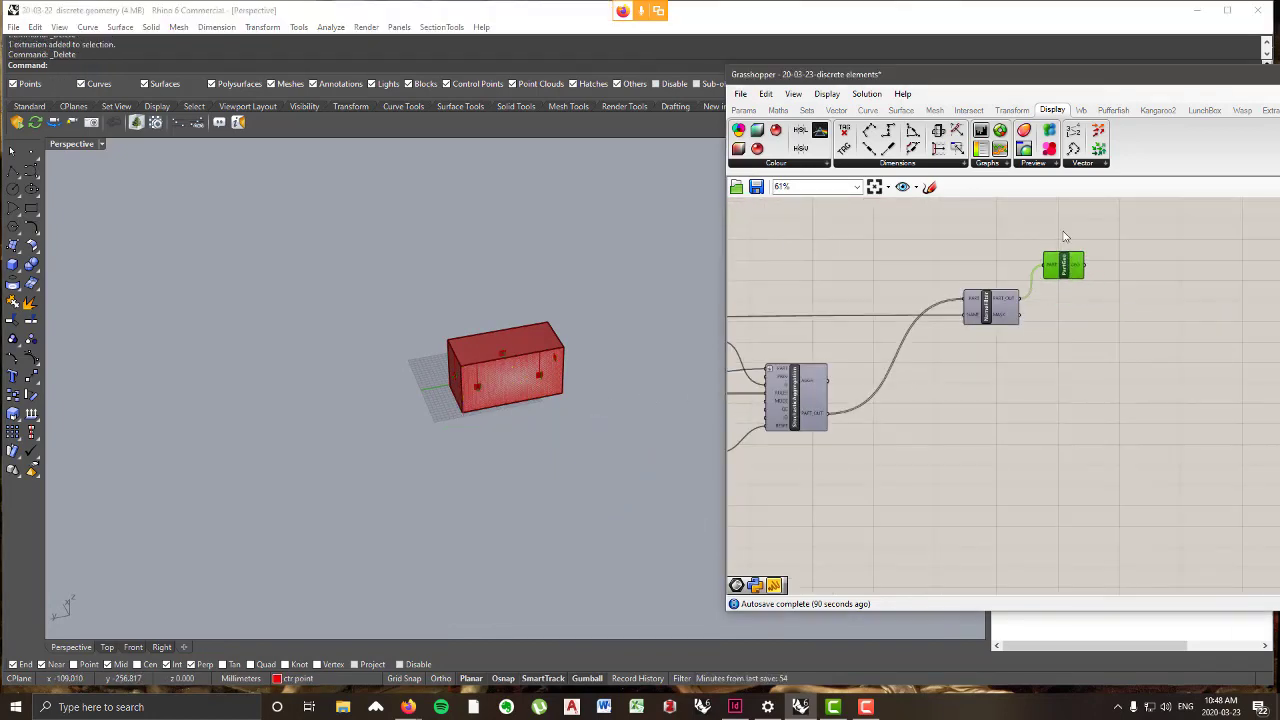
right_click(1064, 232)
click(1088, 244)
right_drag(955, 434, 1165, 432)
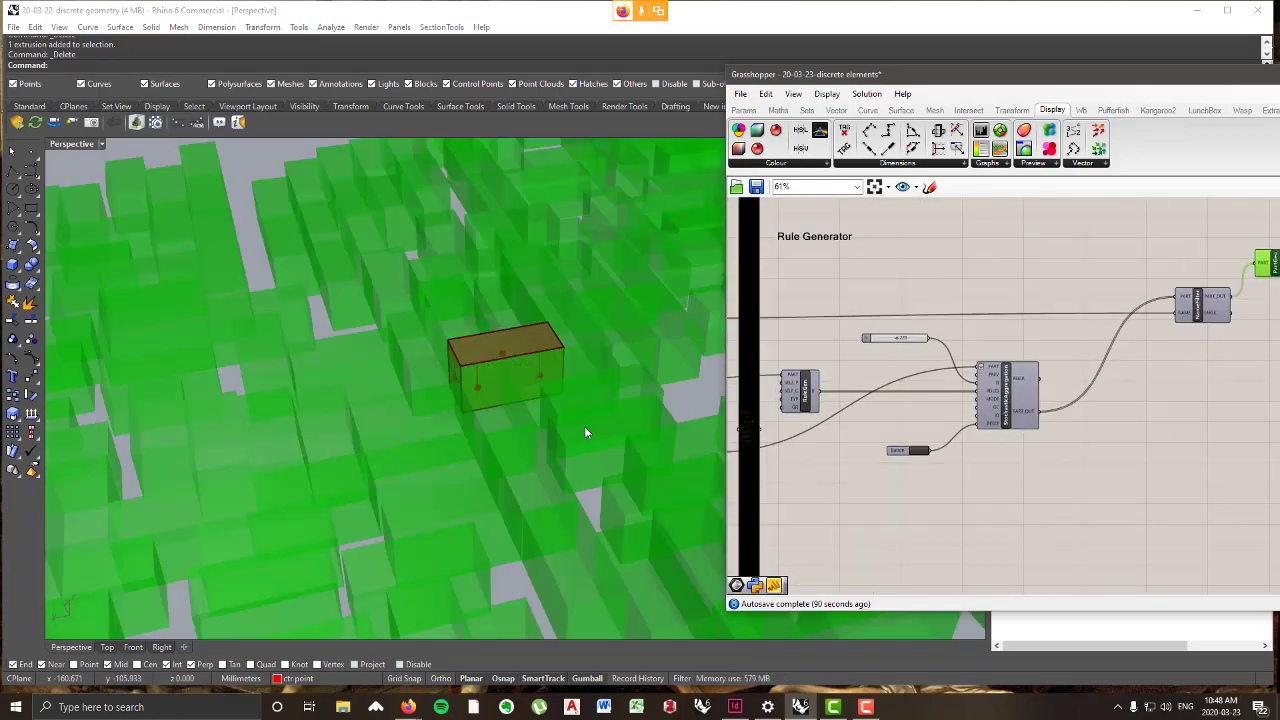
mouse_move(582, 427)
right_down()
mouse_move(551, 486)
mouse_move(514, 476)
mouse_move(506, 548)
mouse_move(294, 434)
mouse_move(277, 500)
mouse_move(271, 457)
mouse_move(297, 449)
right_up()
scroll(514, 476, down, 10)
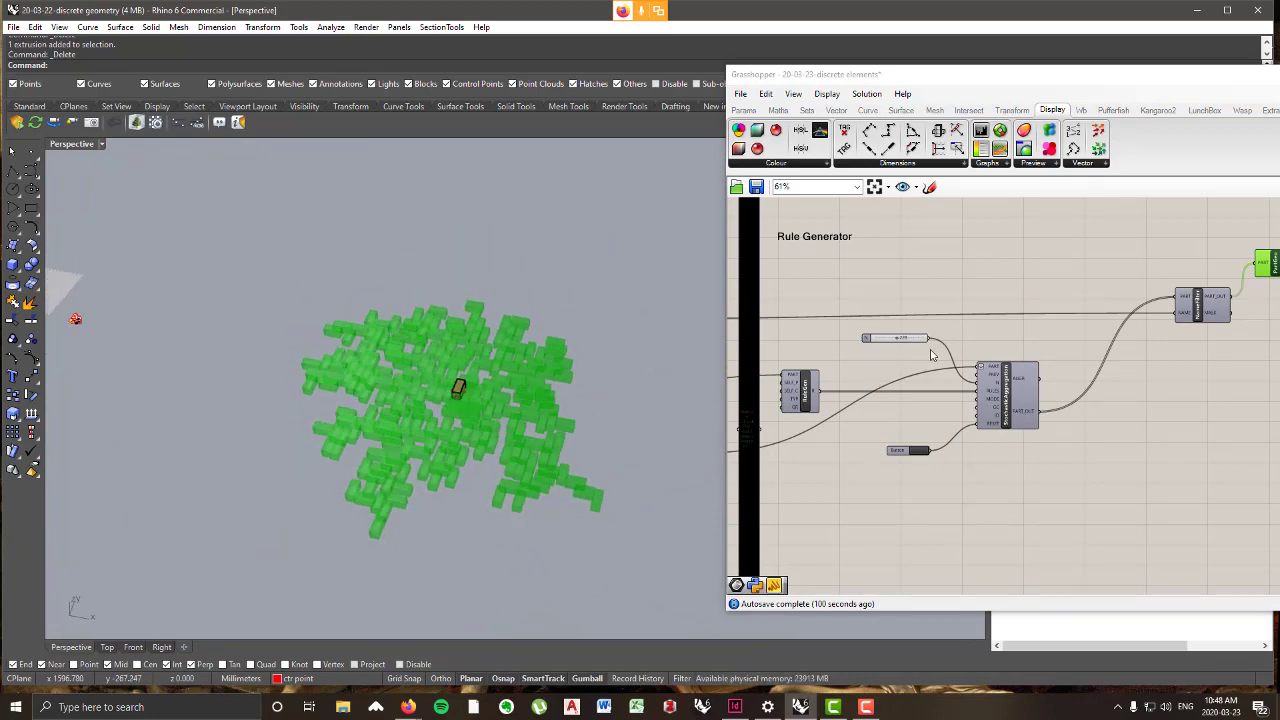
- Set the part count N of the stochastic aggregation to 500
scroll(928, 347, up, 3)
click(876, 336)
drag(876, 336, 916, 334)
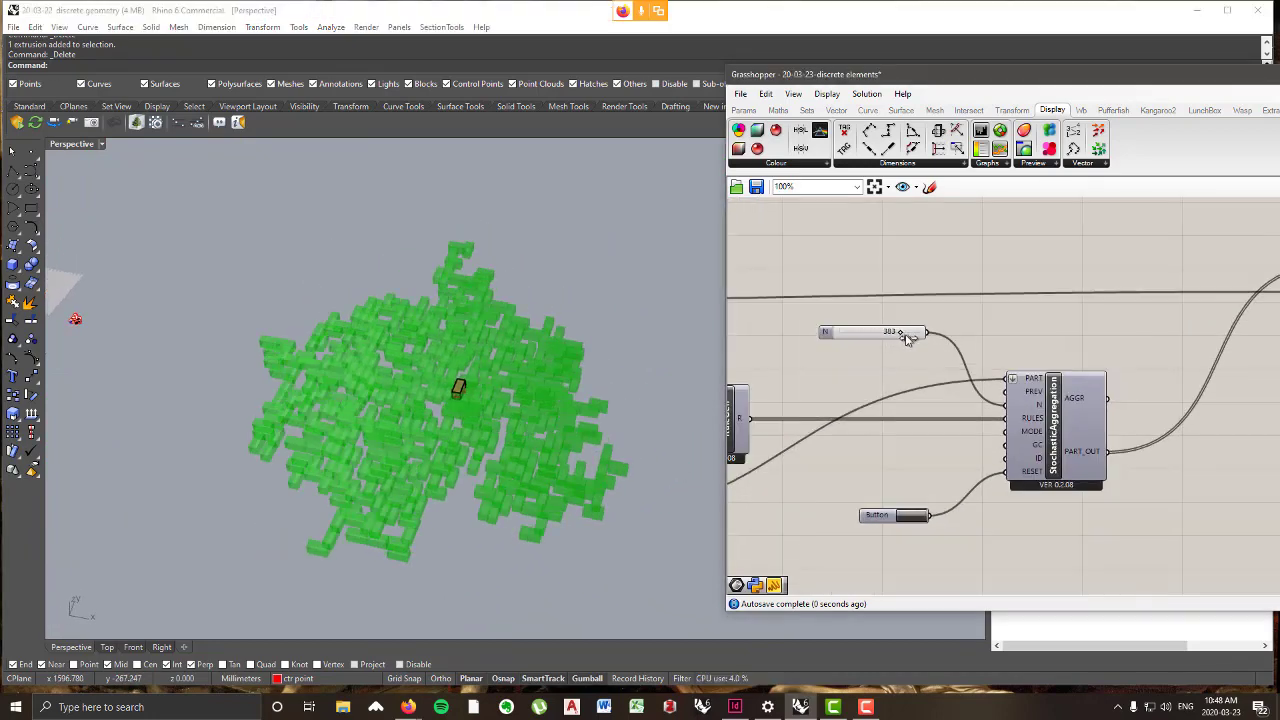
right_drag(620, 450, 492, 452)
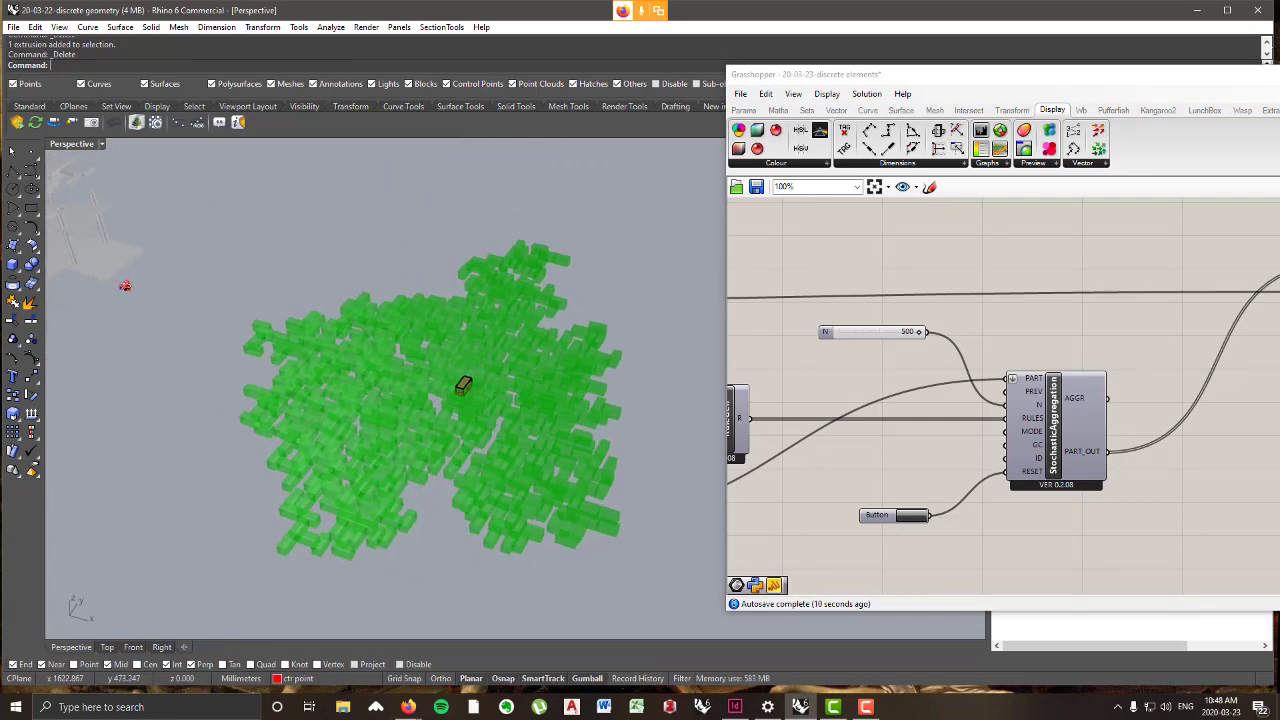
click(967, 341)
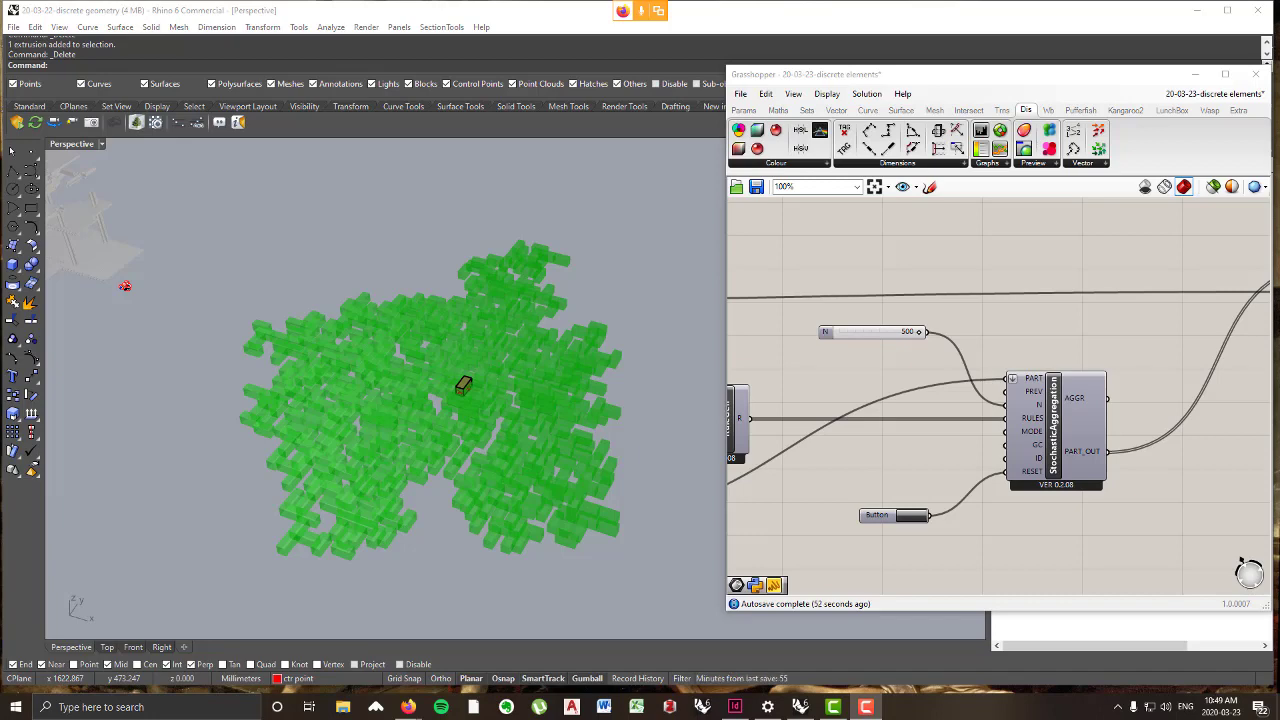
- Examine the enlarged aggregation from several angles, near and far, around the original block
right_drag(542, 468, 422, 457)
right_drag(651, 362, 688, 371)
scroll(451, 380, up, 10)
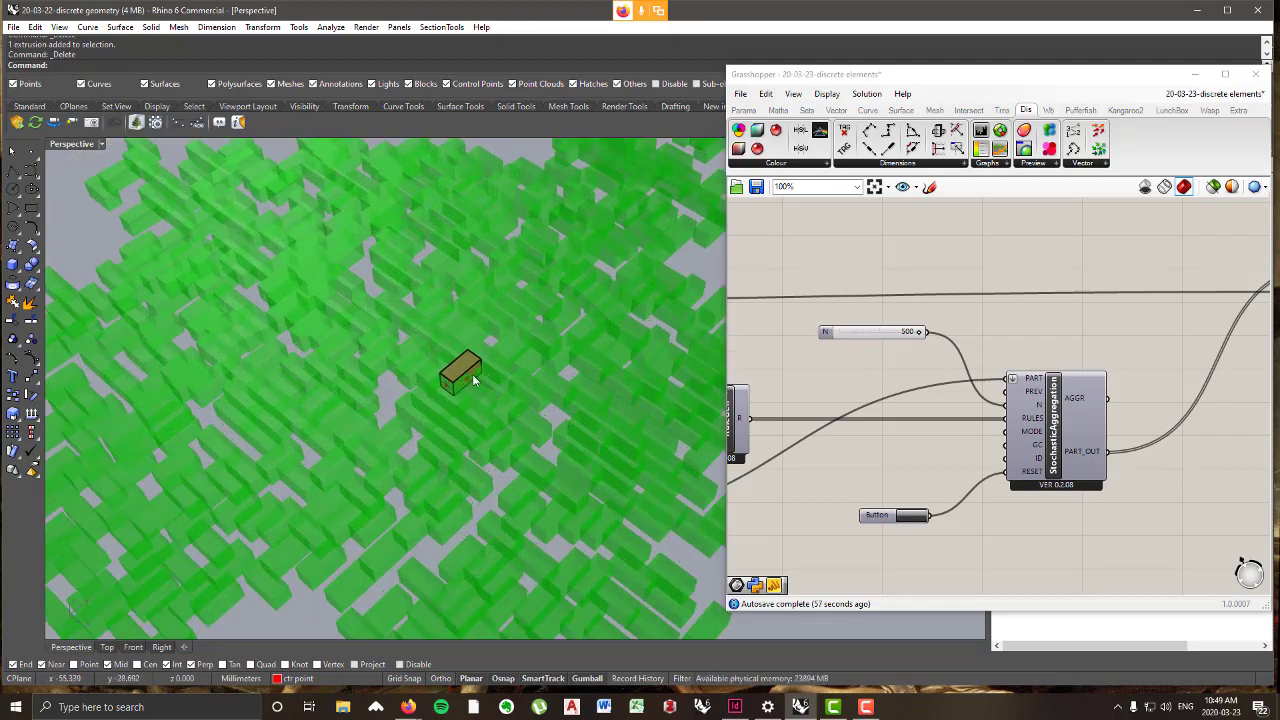
scroll(504, 378, down, 6)
right_drag(592, 572, 440, 505)
scroll(393, 412, up, 6)
right_drag(337, 535, 449, 453)
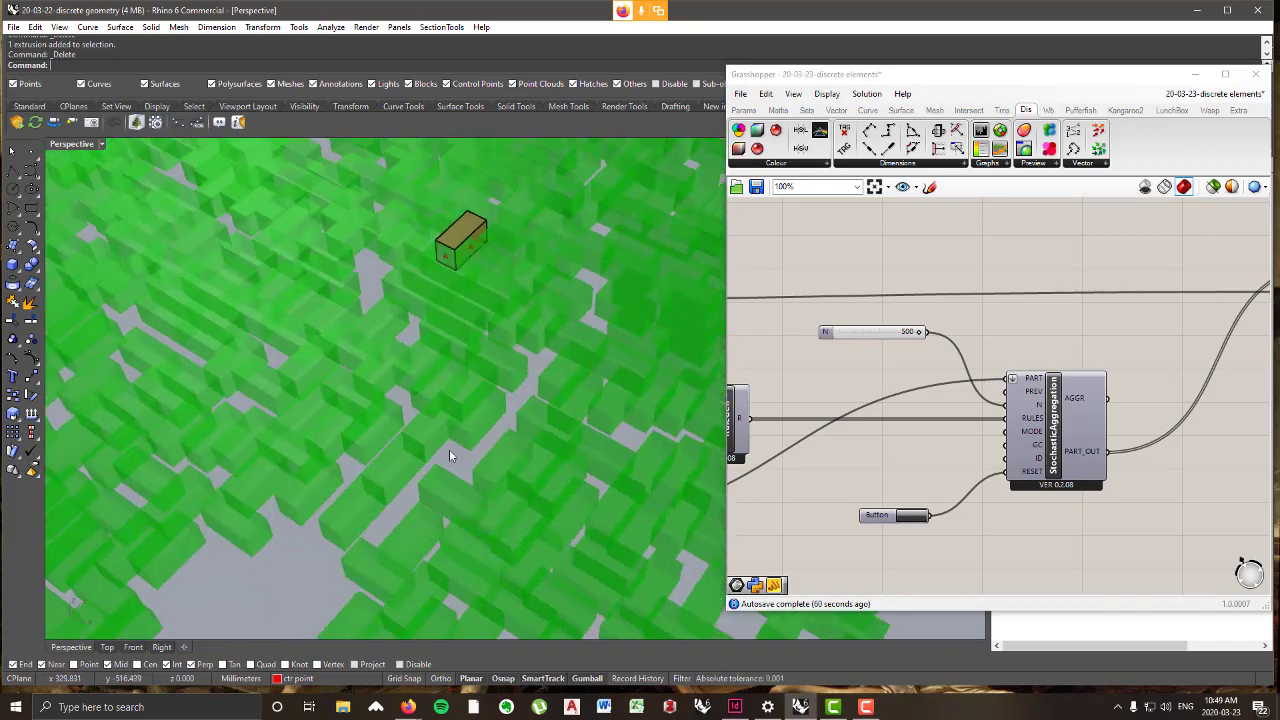
scroll(500, 467, down, 7)
right_drag(516, 479, 498, 440)
scroll(510, 407, up, 5)
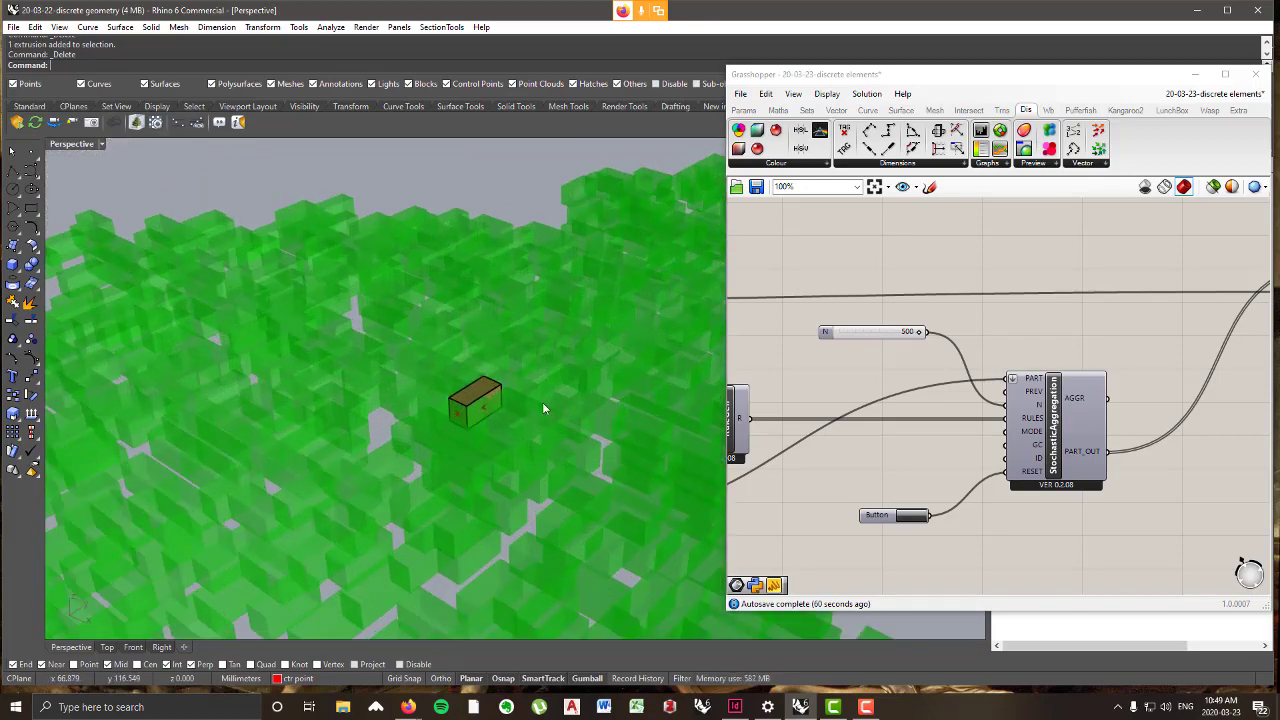
scroll(546, 404, down, 6)
scroll(525, 430, up, 6)
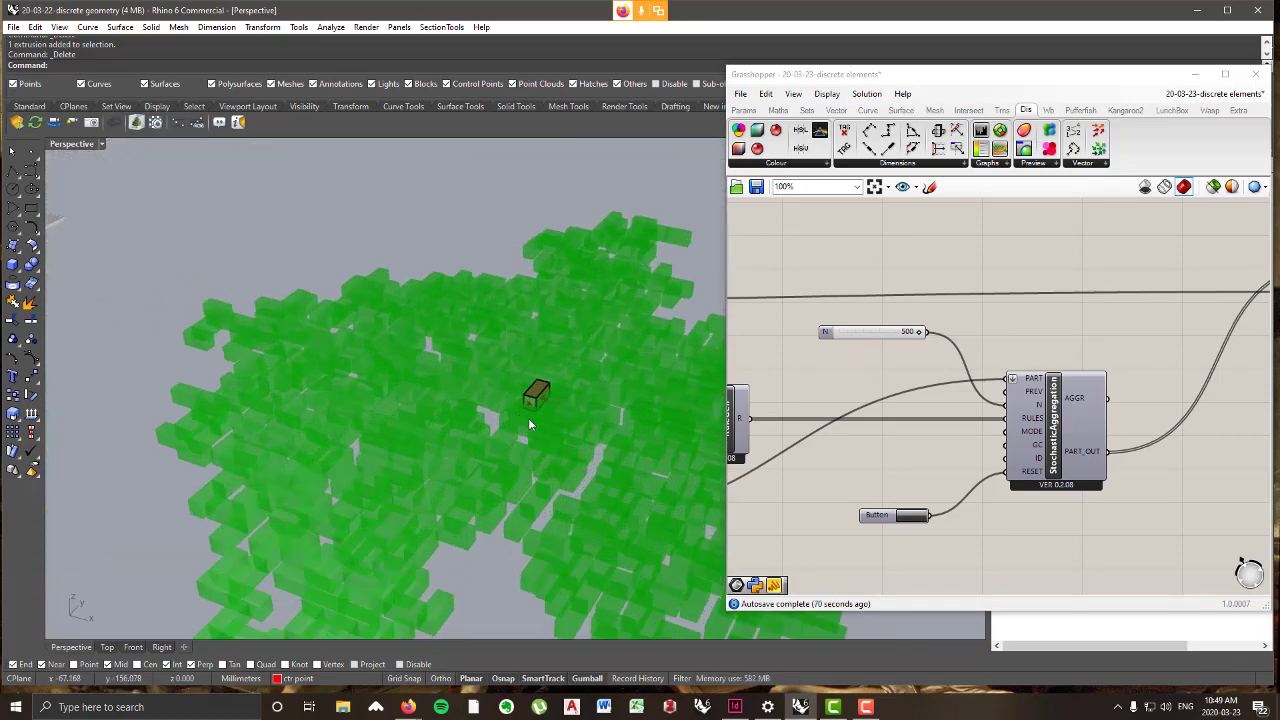
right_drag(530, 425, 496, 441)
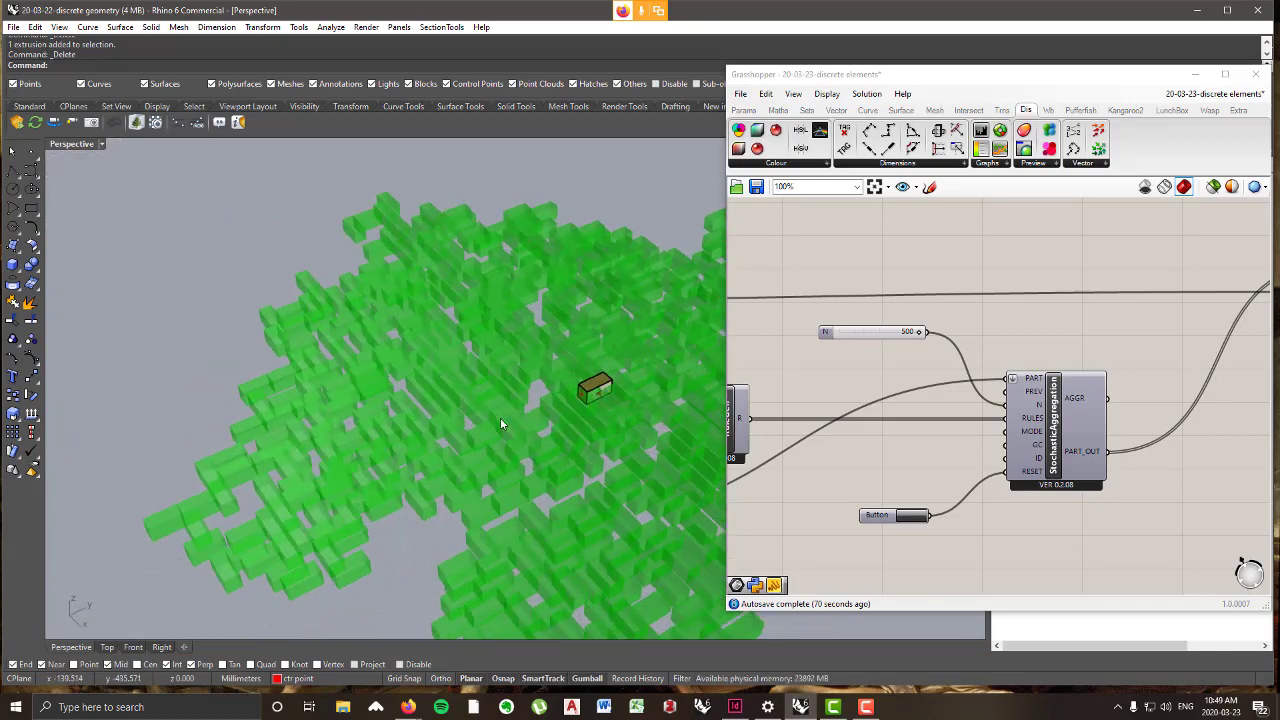
- Locate the RuleGen component in the Rule Generator section and inspect the aggregation rules in its R output
right_drag(872, 433, 1160, 427)
scroll(1027, 418, down, 3)
scroll(848, 422, up, 4)
right_drag(854, 424, 1015, 450)
scroll(1012, 445, down, 5)
right_drag(1094, 438, 885, 418)
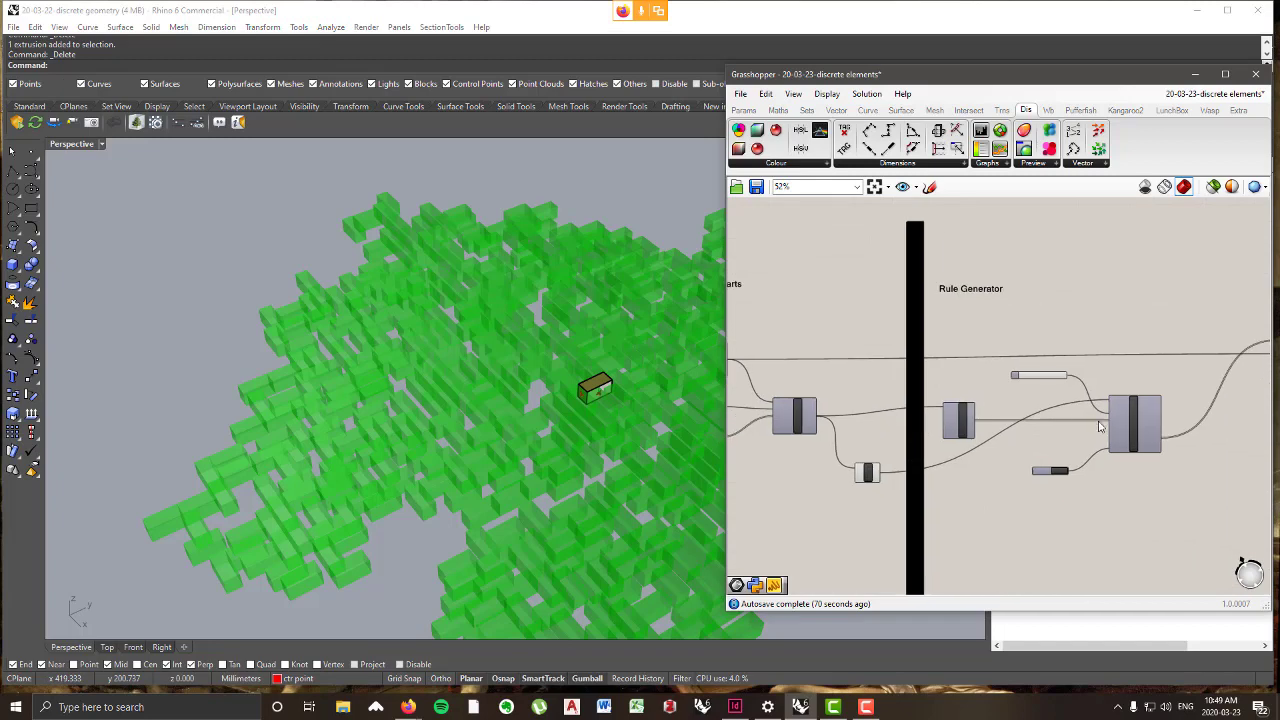
scroll(1099, 425, up, 2)
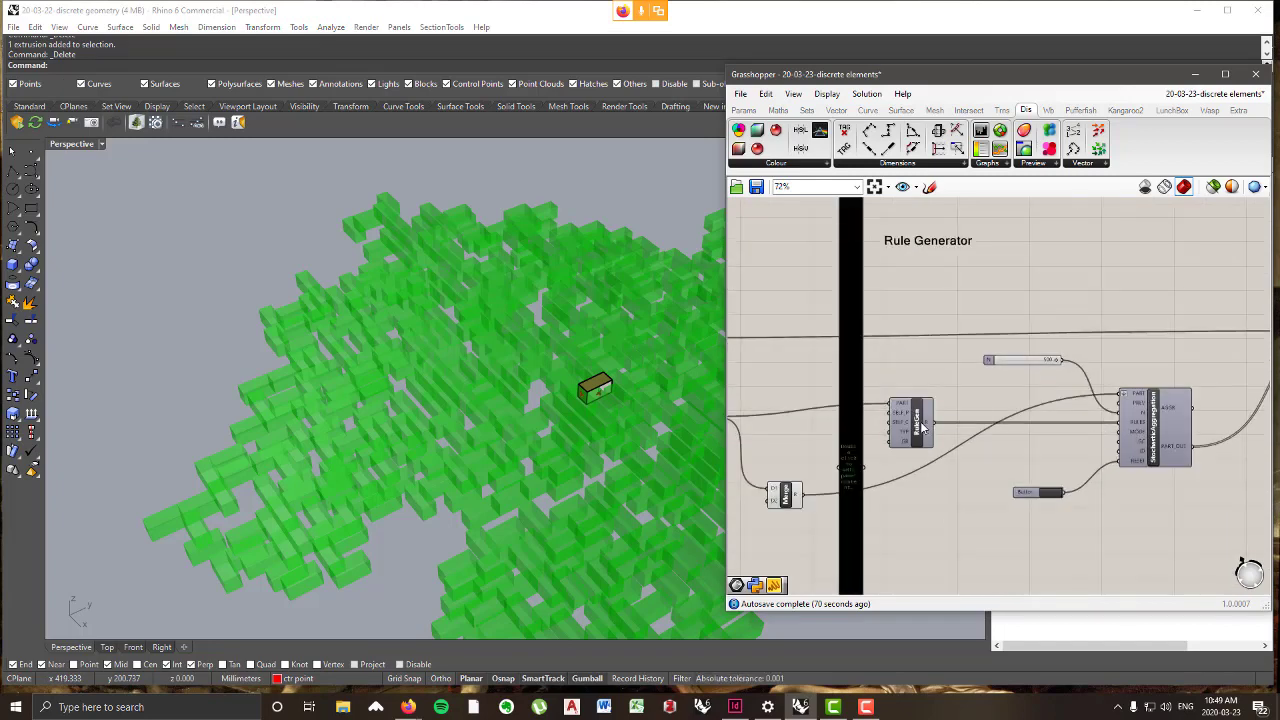
mouse_move(918, 428)
scroll(918, 428, up, 3)
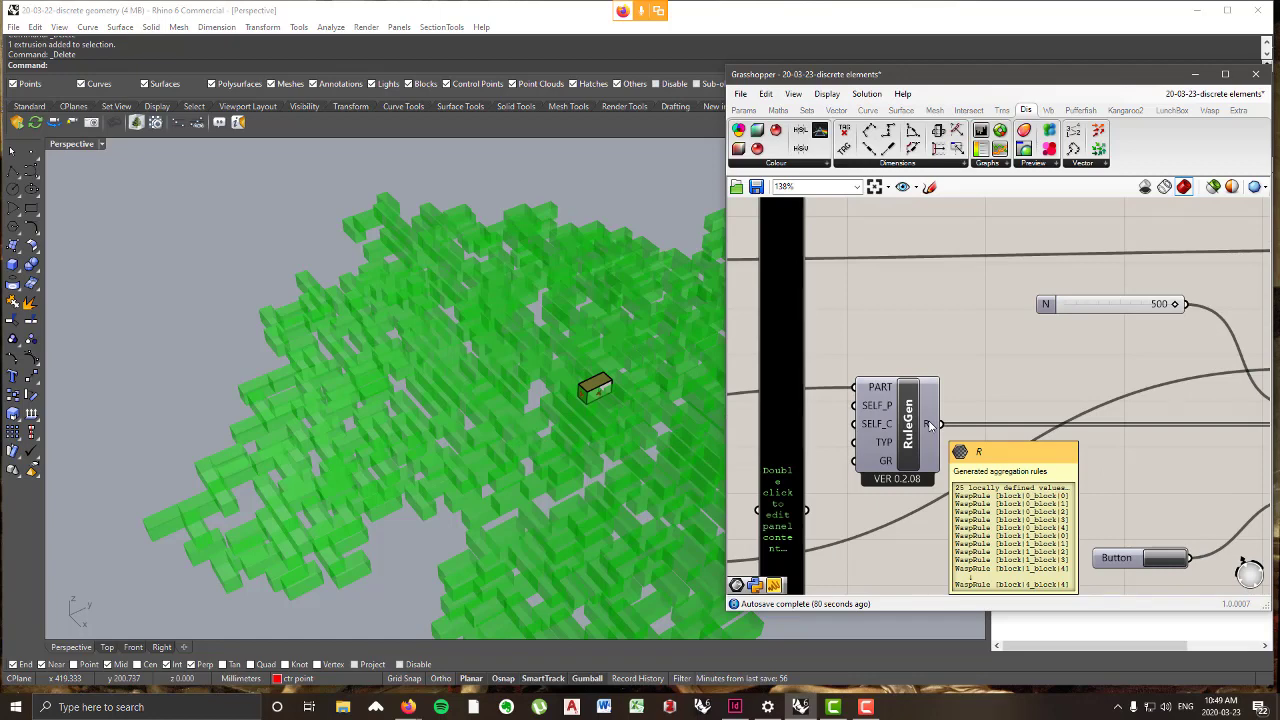
- Examine the original block's connection points up close within the surrounding aggregation
scroll(620, 436, up, 5)
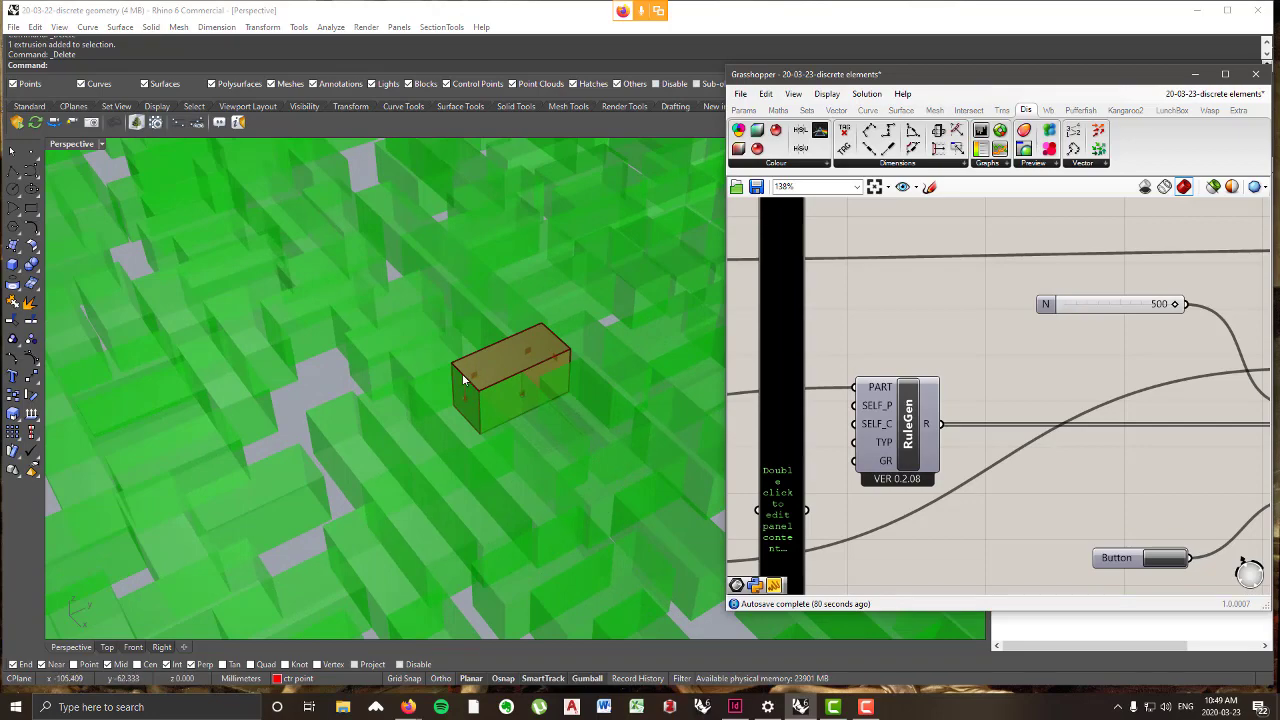
right_drag(492, 388, 623, 362)
scroll(441, 426, down, 5)
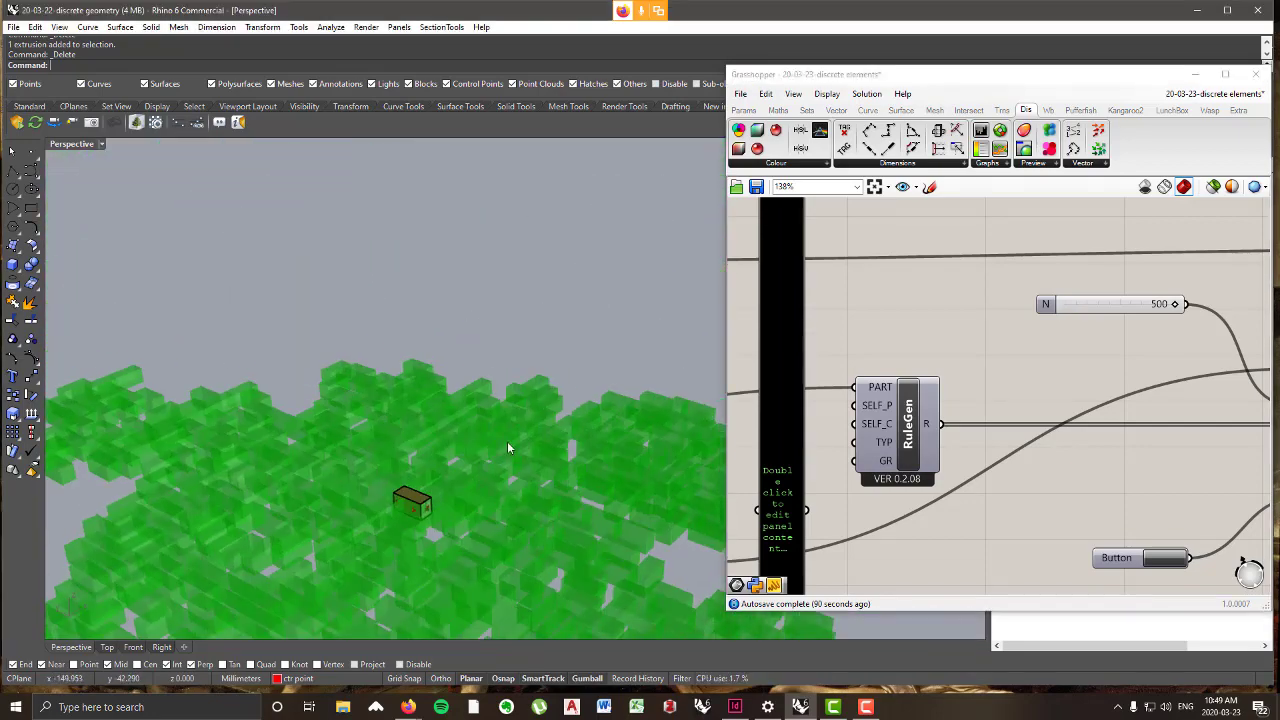
scroll(507, 441, up, 5)
scroll(432, 512, up, 2)
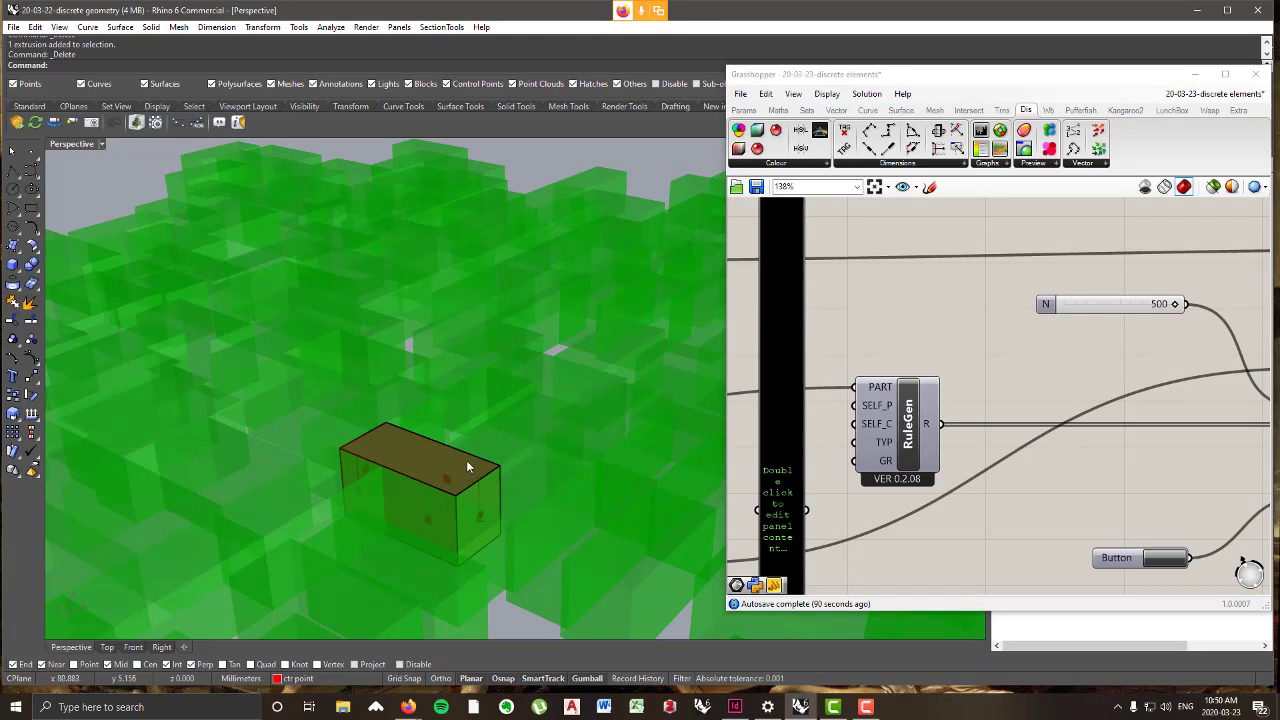
scroll(470, 460, down, 6)
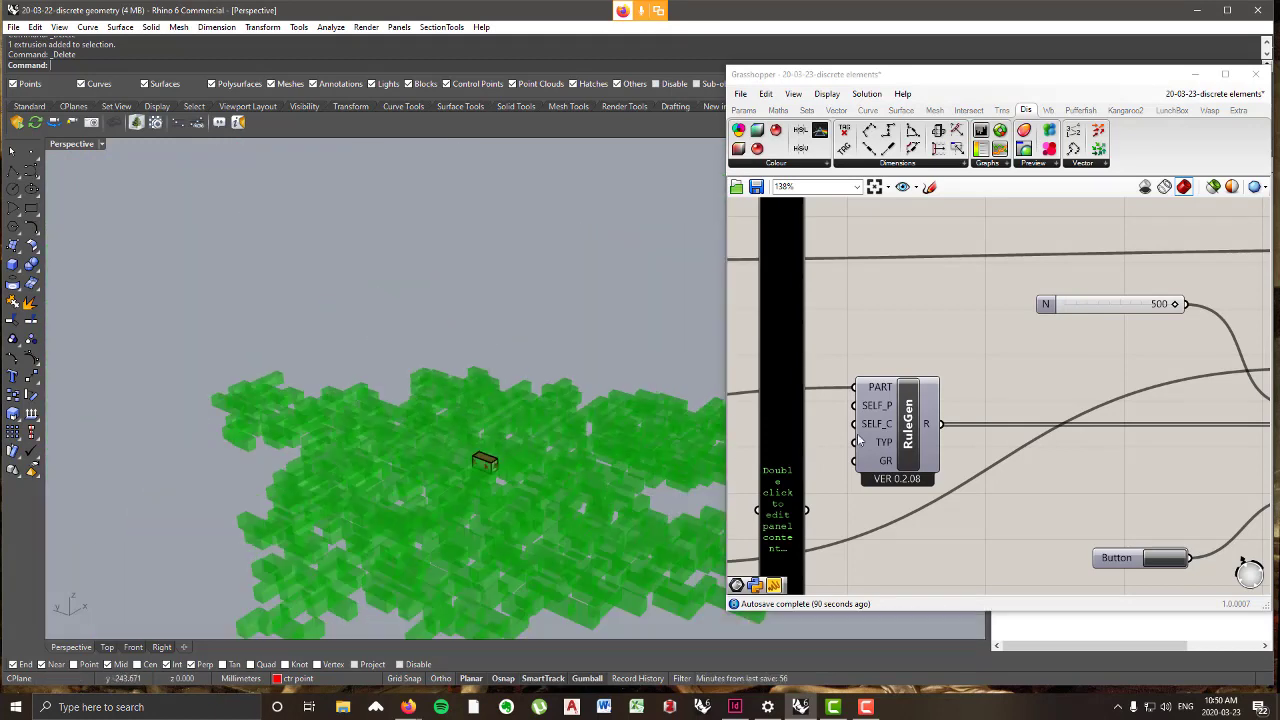
- Move the PartGeo component down, turn off its preview, and inspect the connection points on the isolated block
scroll(1023, 443, down, 4)
right_drag(1140, 463, 782, 432)
drag(1083, 285, 1068, 348)
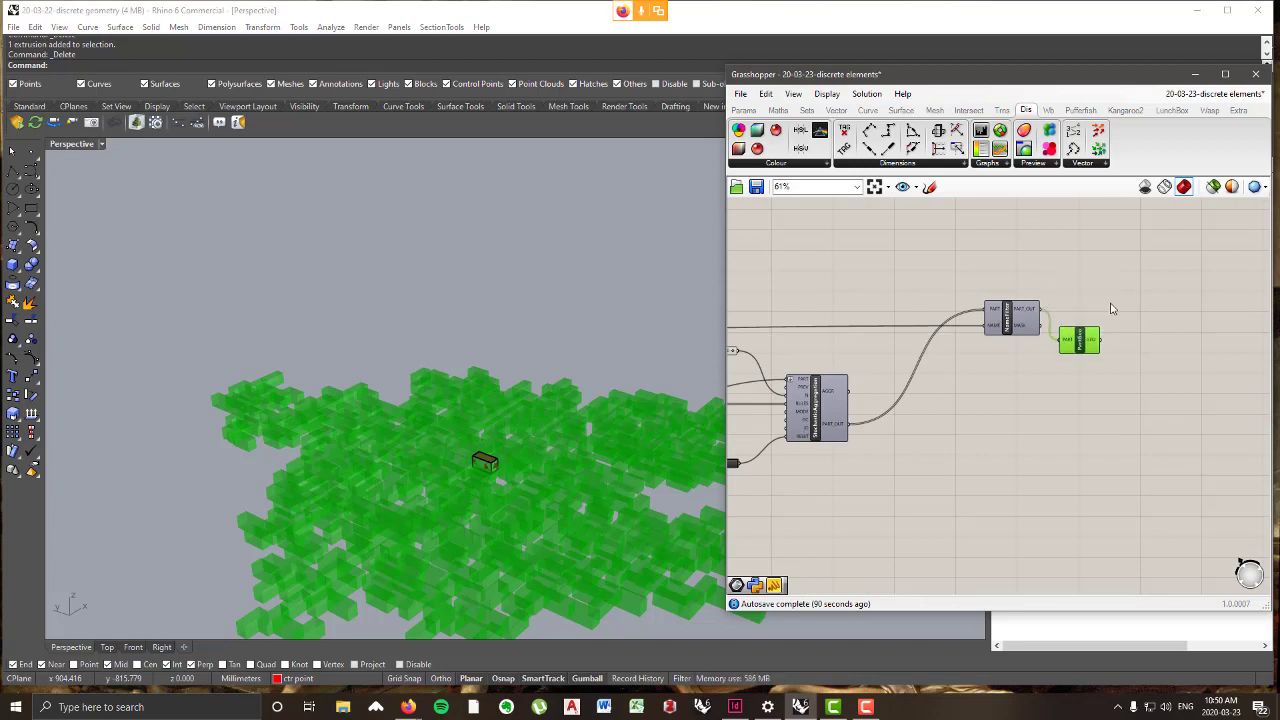
right_click(1093, 288)
scroll(503, 471, up, 5)
mouse_move(503, 471)
right_down()
mouse_move(408, 509)
mouse_move(397, 491)
mouse_move(501, 461)
right_up()
scroll(482, 418, up, 6)
scroll(368, 491, up, 3)
scroll(464, 450, down, 5)
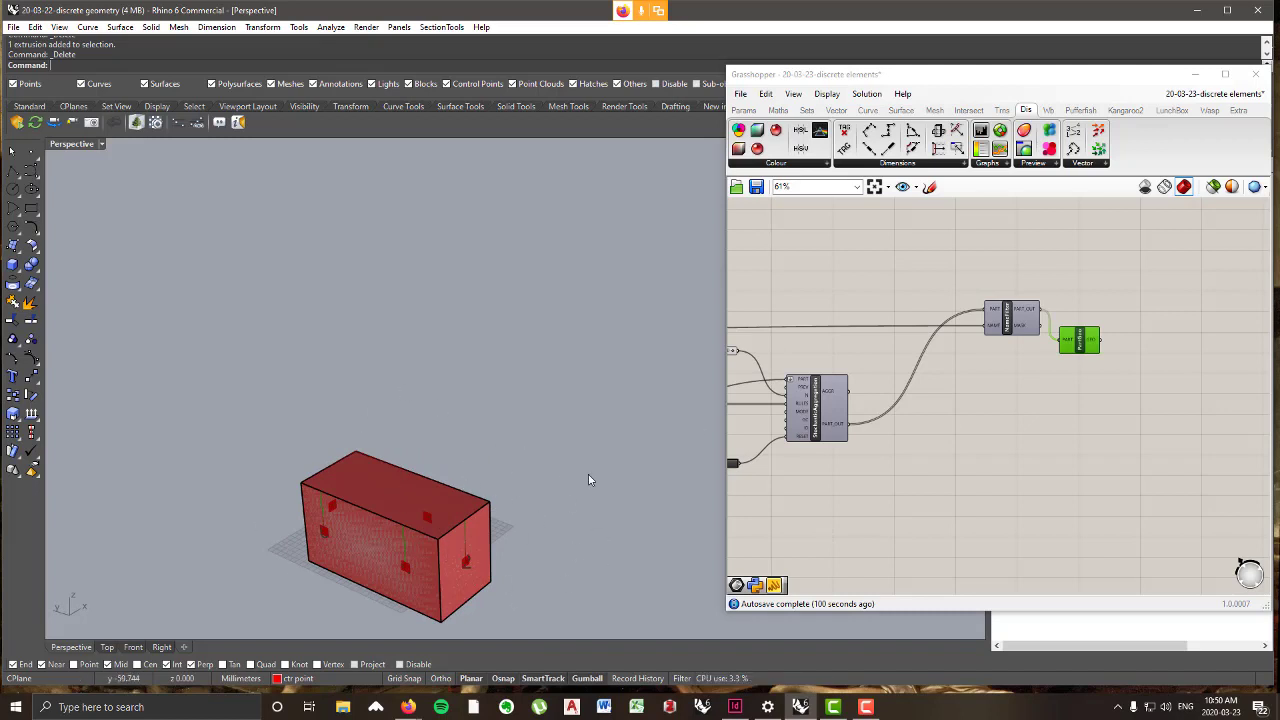
scroll(588, 479, down, 3)
right_drag(523, 465, 650, 562)
- Turn the PartGeo preview back on and examine the aggregation's layout from above, from the side and close to the block
right_drag(1086, 260, 1071, 256)
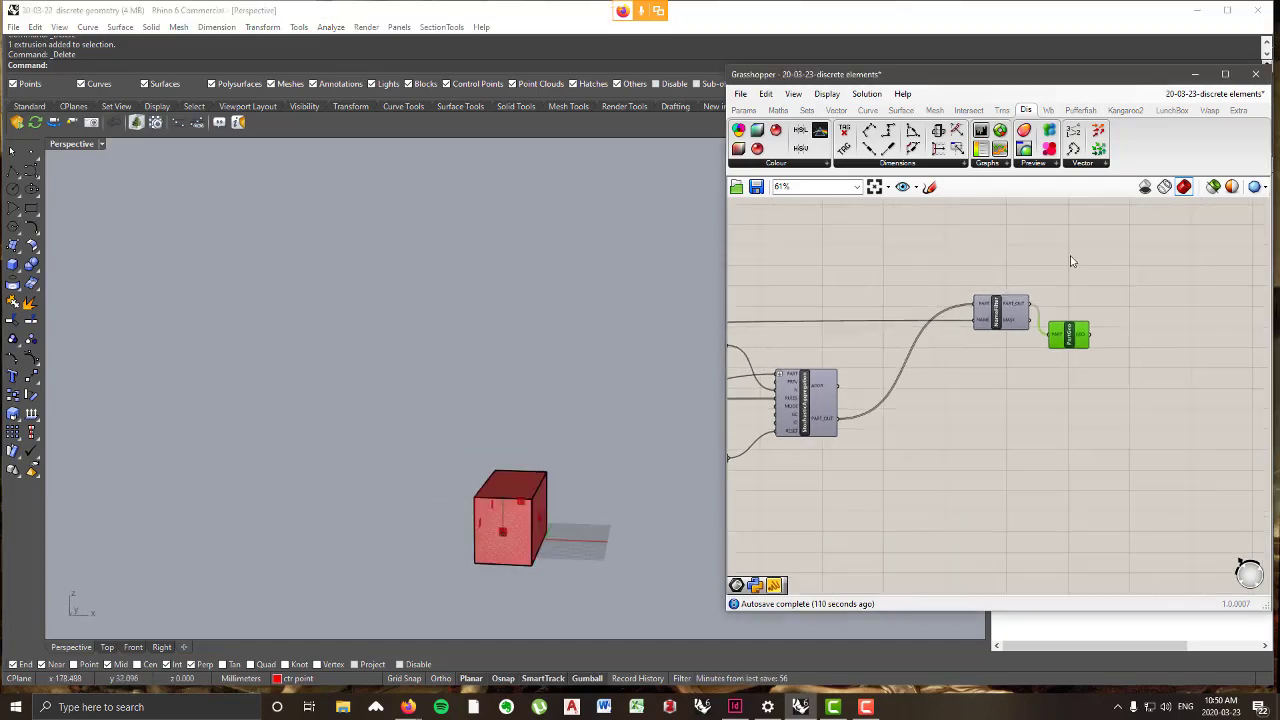
right_click(1071, 256)
click(1092, 268)
scroll(530, 437, down, 10)
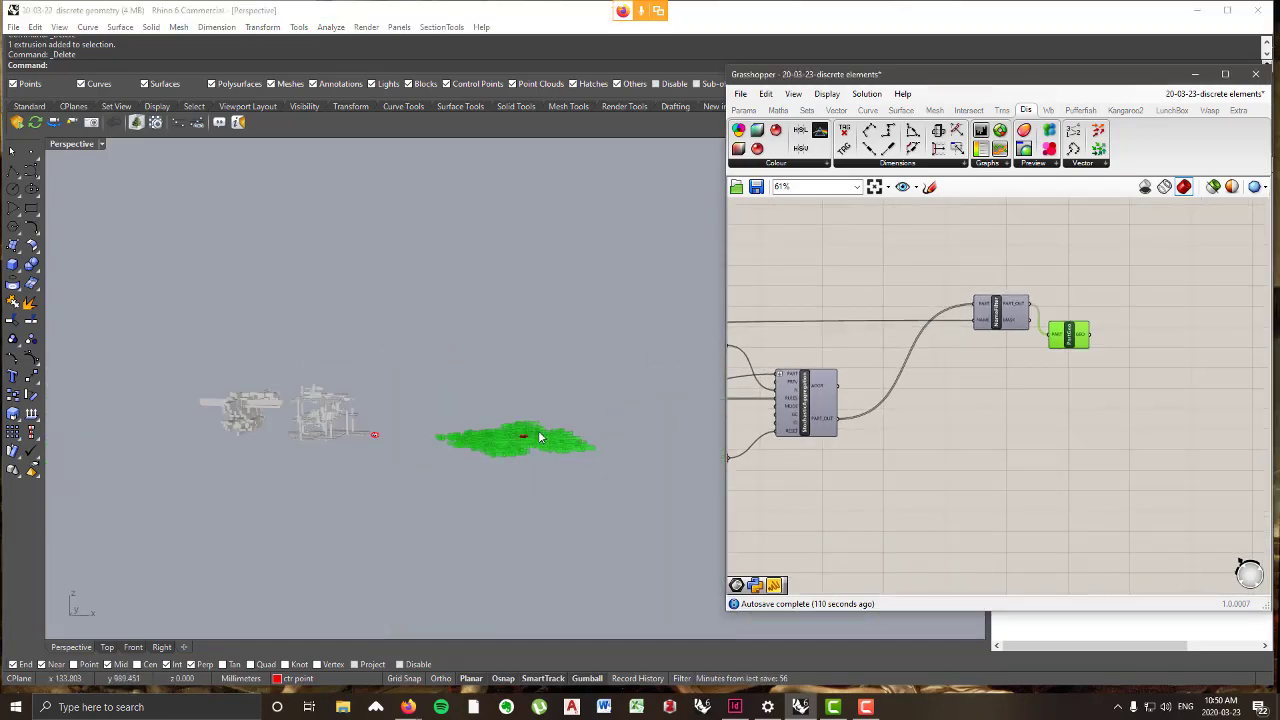
right_drag(540, 437, 544, 500)
scroll(547, 384, up, 6)
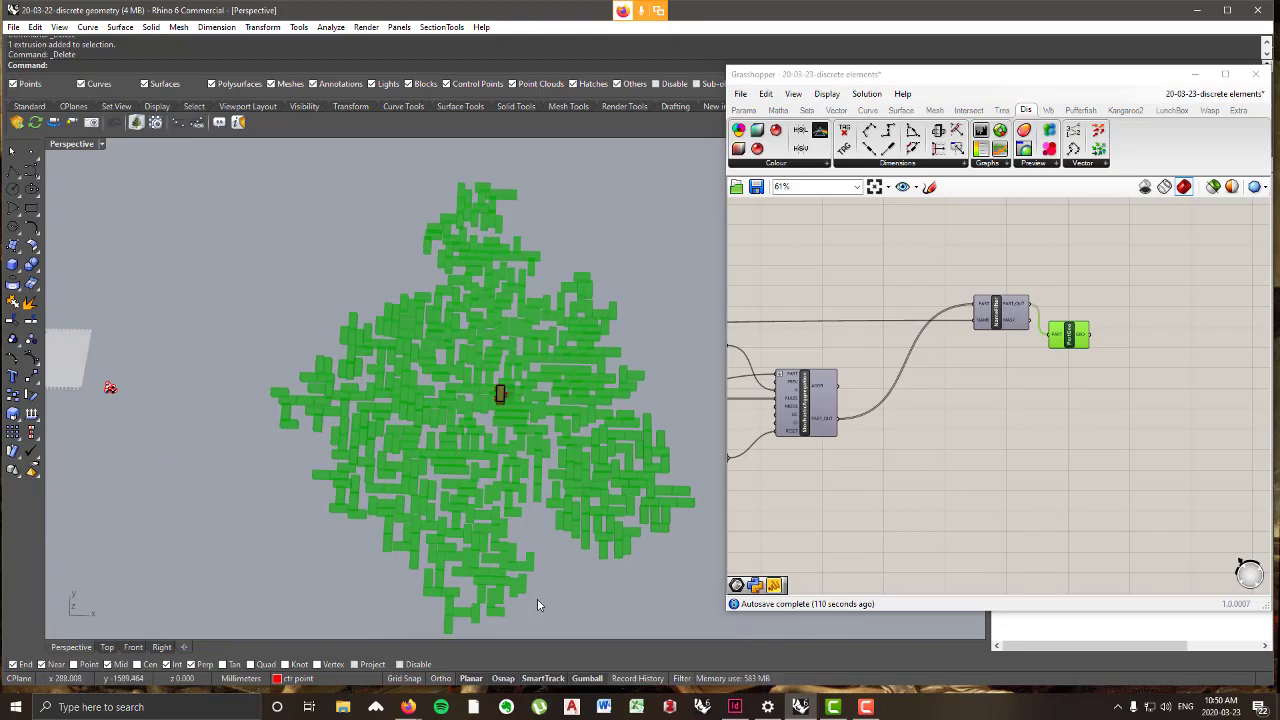
right_drag(516, 531, 544, 471)
scroll(574, 526, up, 6)
scroll(500, 449, down, 5)
scroll(498, 474, up, 5)
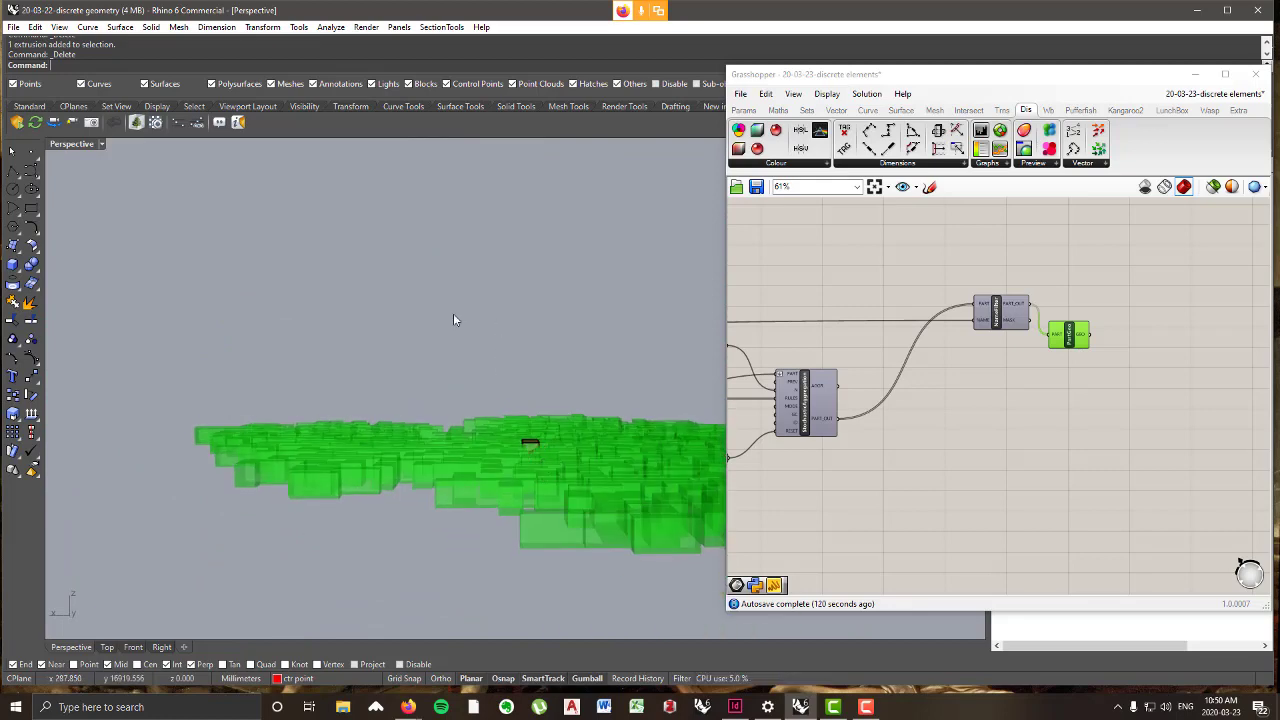
right_drag(570, 540, 551, 420)
scroll(551, 420, up, 5)
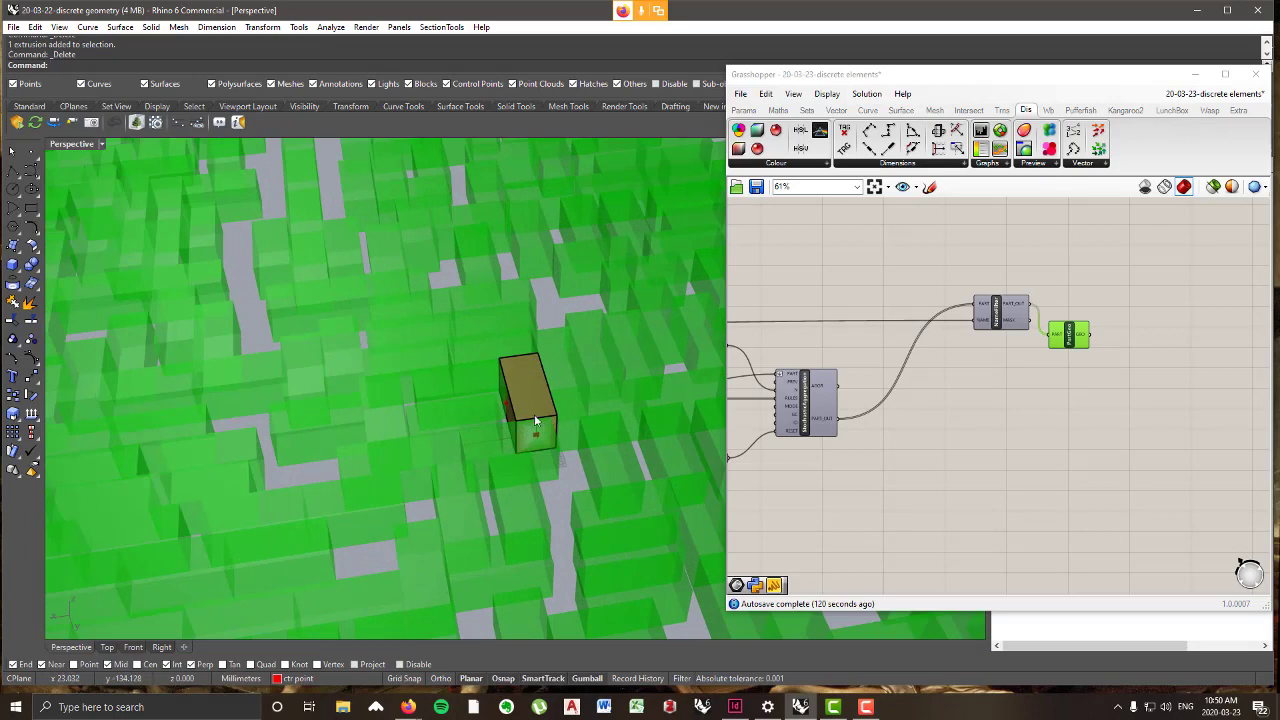
- Hide the PartGeo preview and move the up direction parameter directly below Ctr Pts in the connections section
right_click(1064, 286)
click(1101, 306)
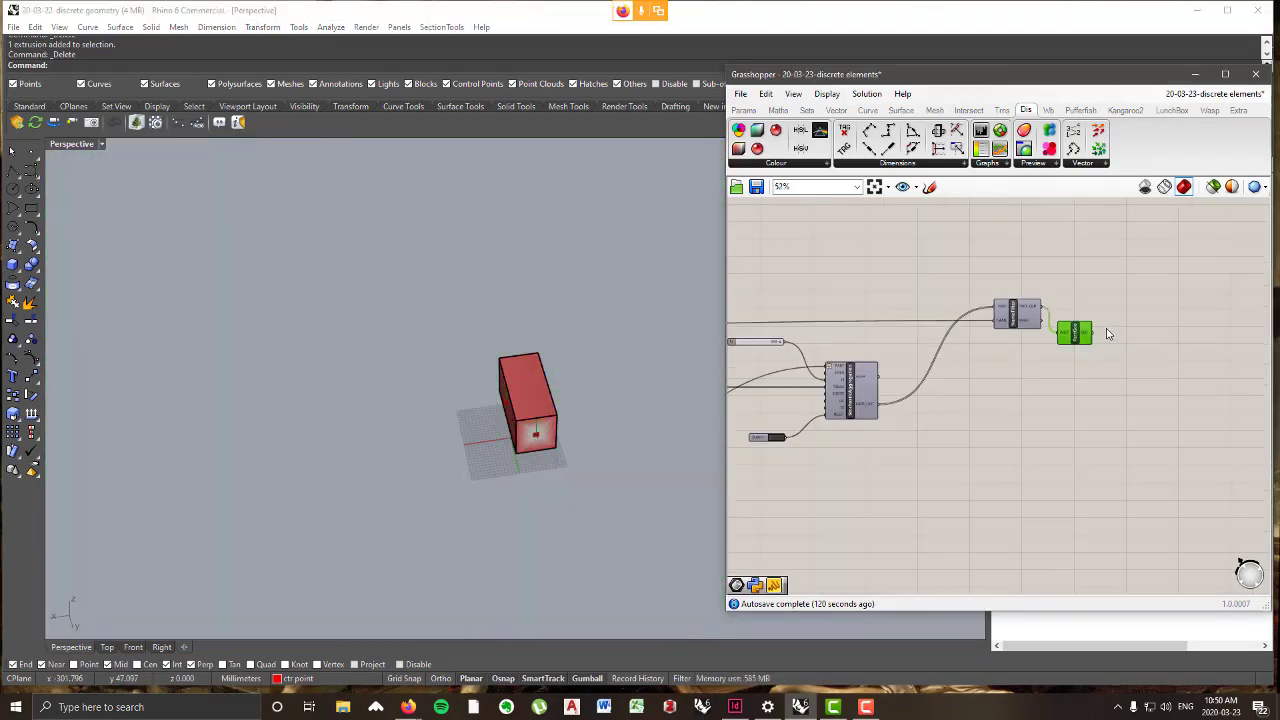
scroll(1090, 335, down, 4)
scroll(1035, 354, up, 3)
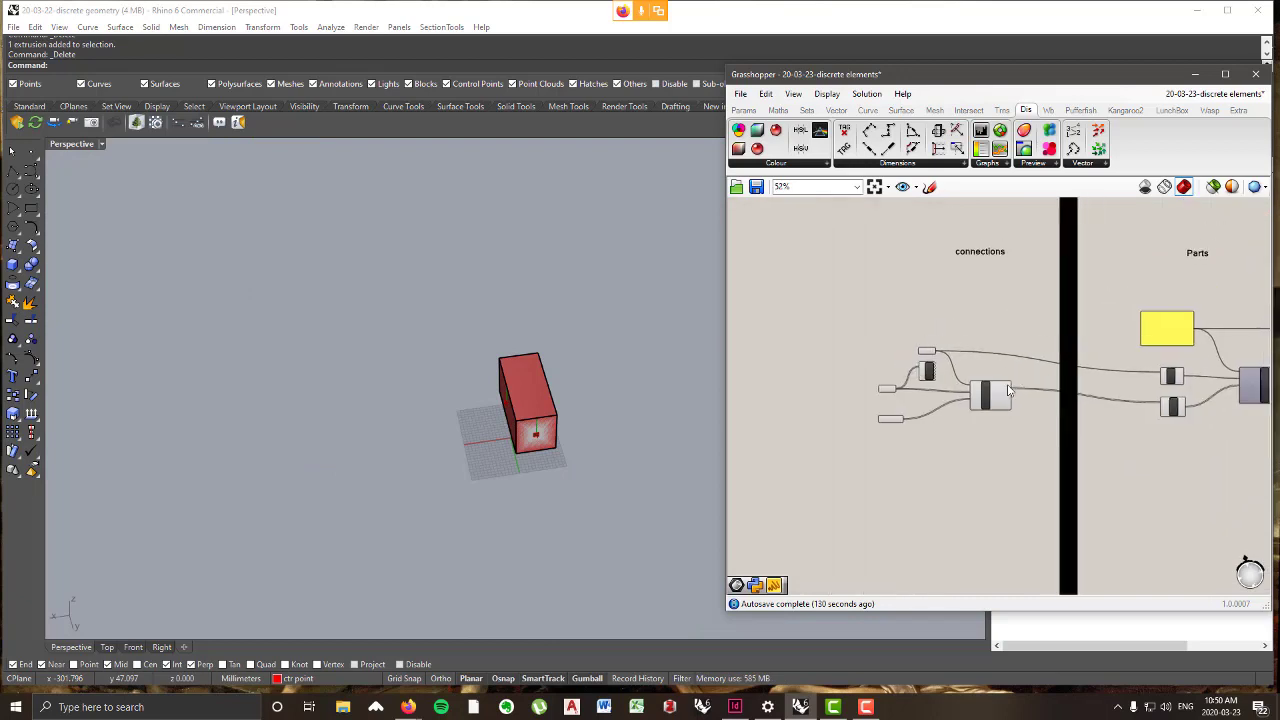
scroll(1035, 354, up, 4)
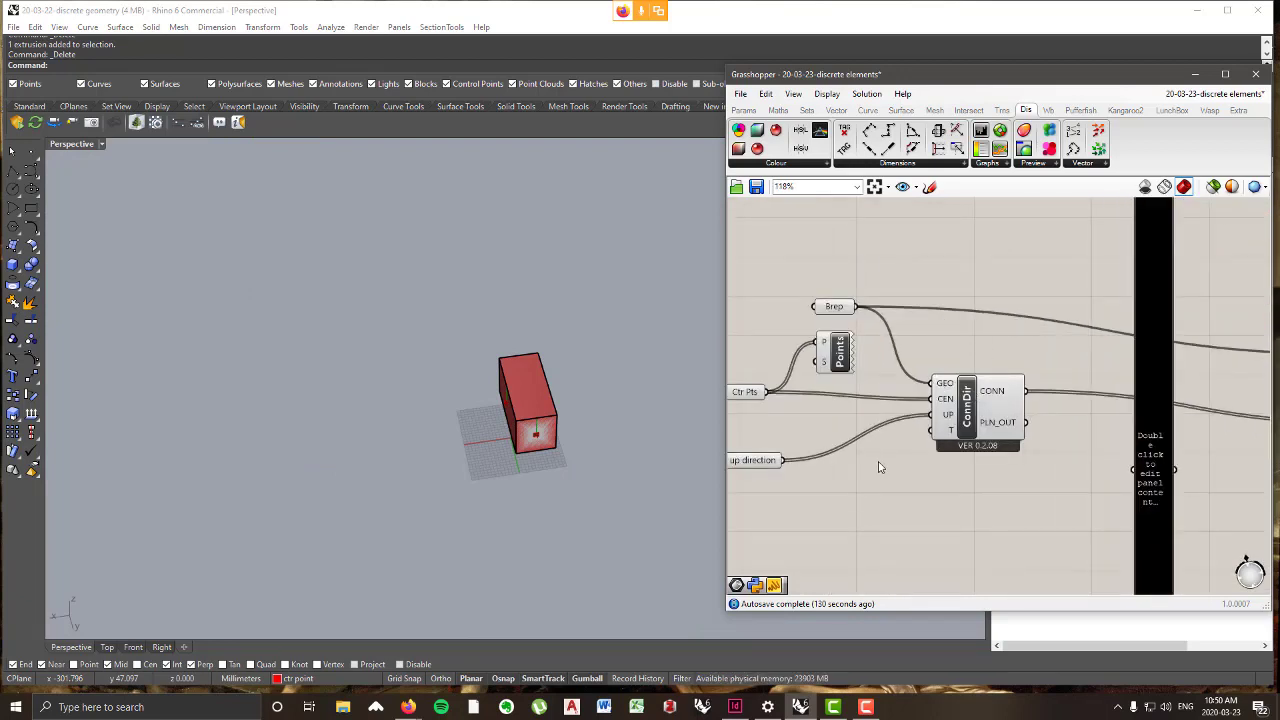
right_drag(878, 458, 984, 428)
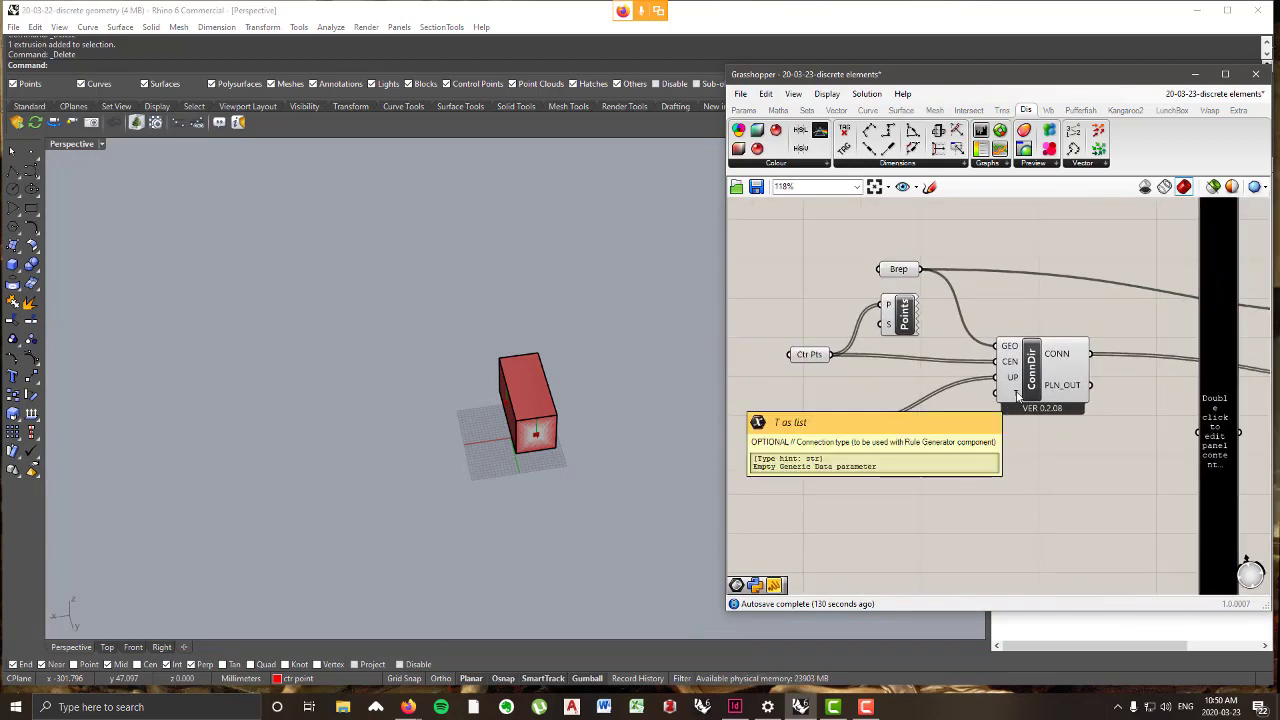
drag(826, 420, 834, 375)
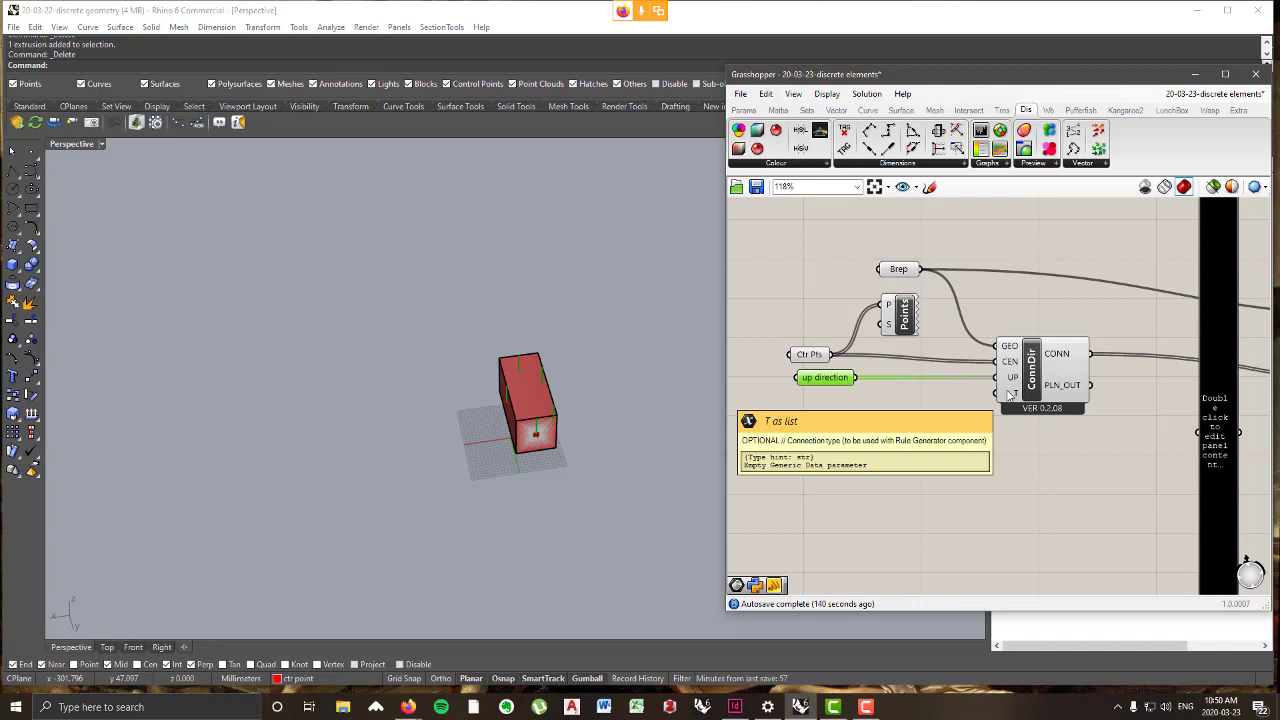
- Add a panel containing "horizontal" below the up direction parameter
click(743, 110)
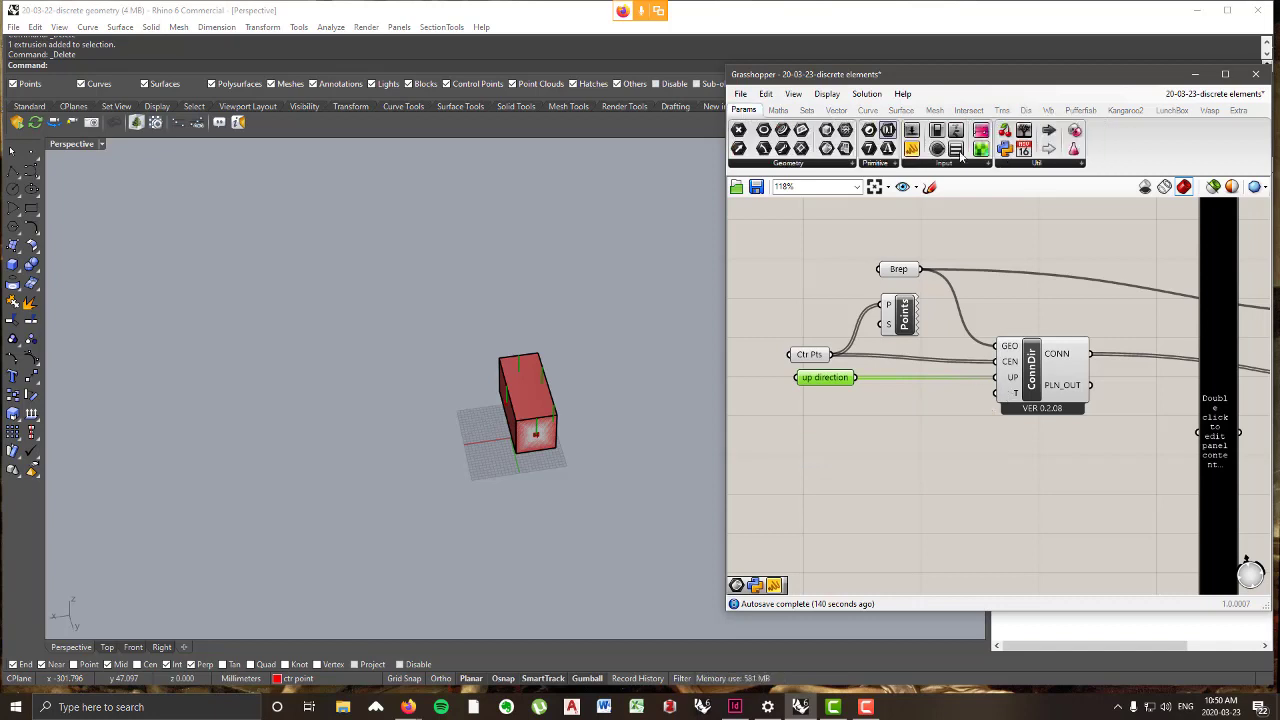
click(915, 164)
click(1021, 190)
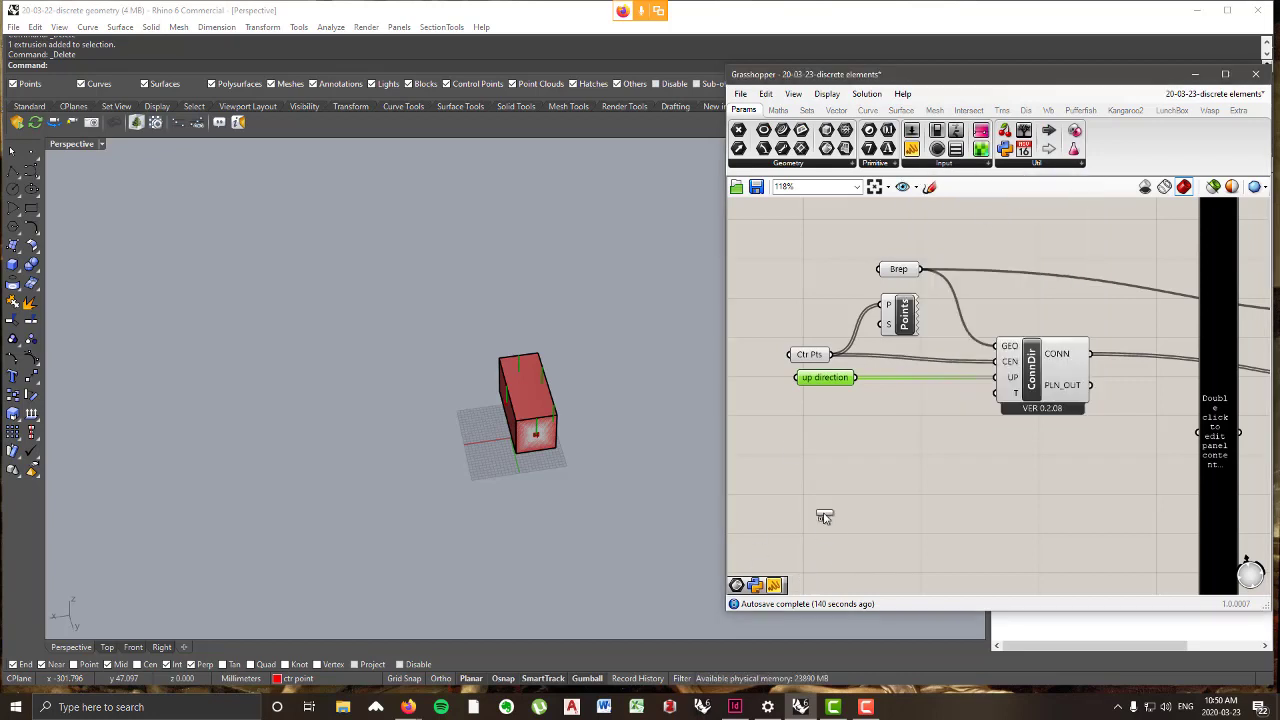
click(829, 455)
double_click(829, 455)
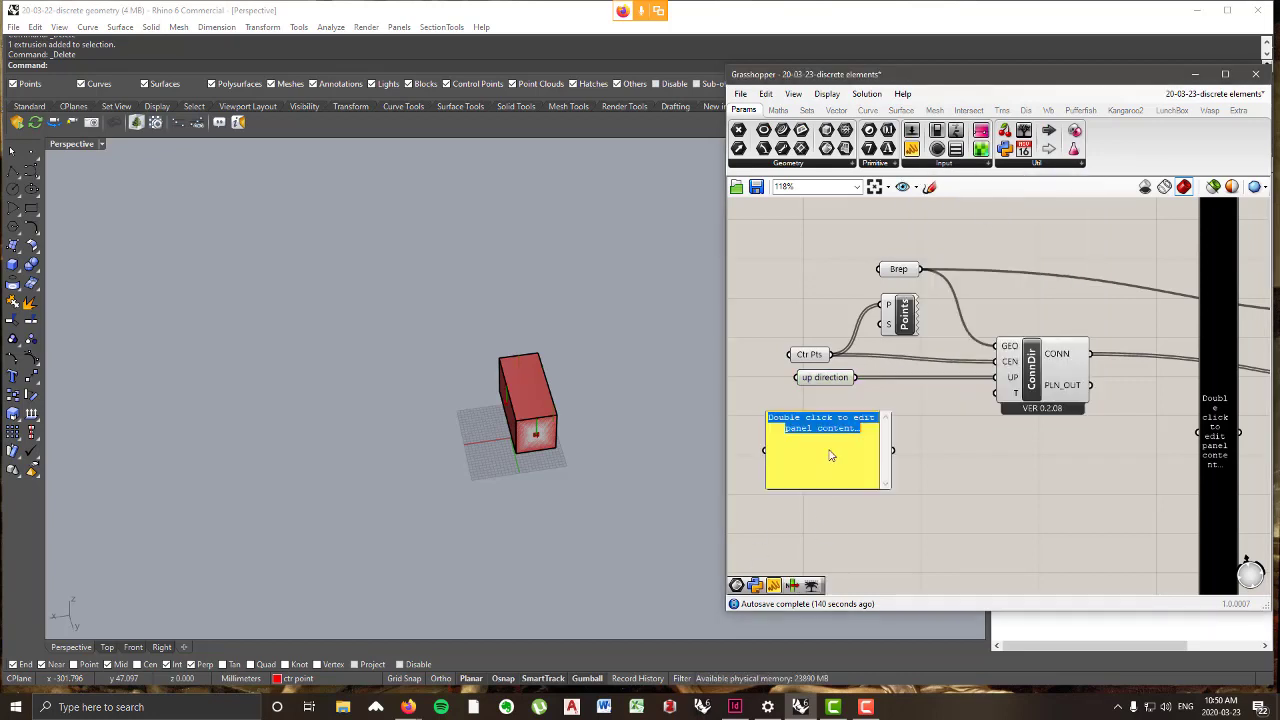
text(2ori)
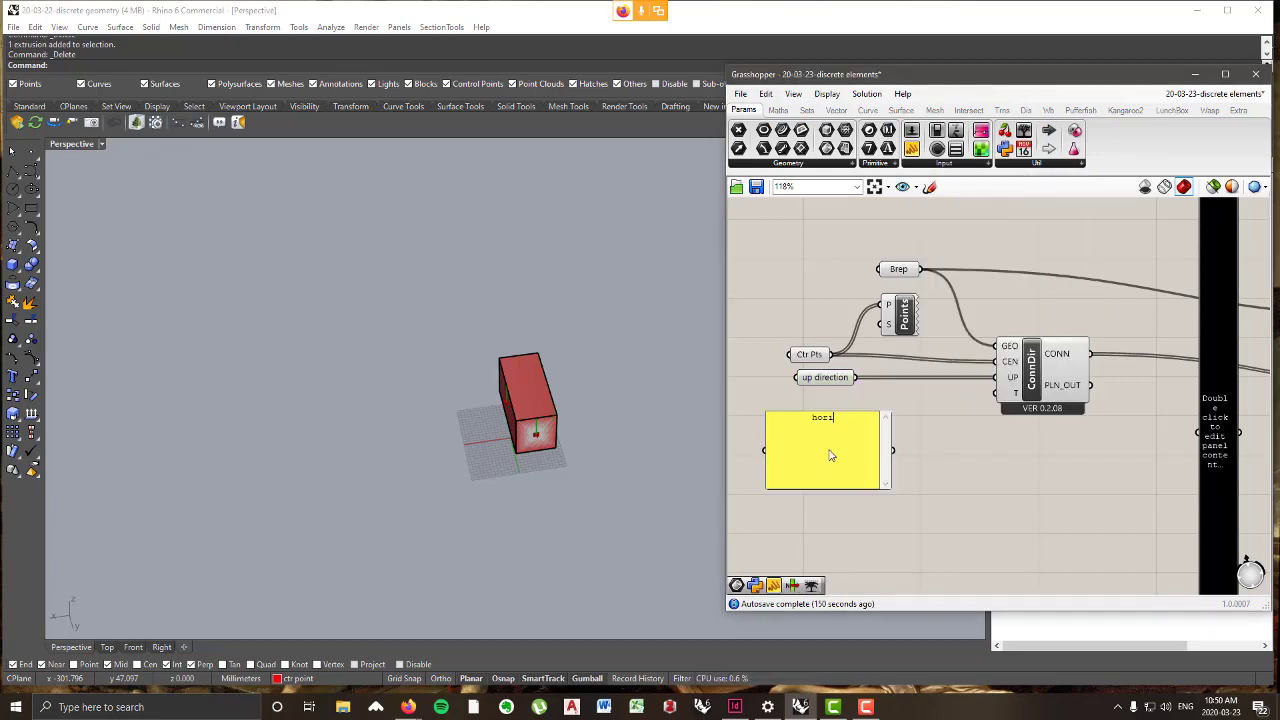
text(zontal)
click(1000, 465)
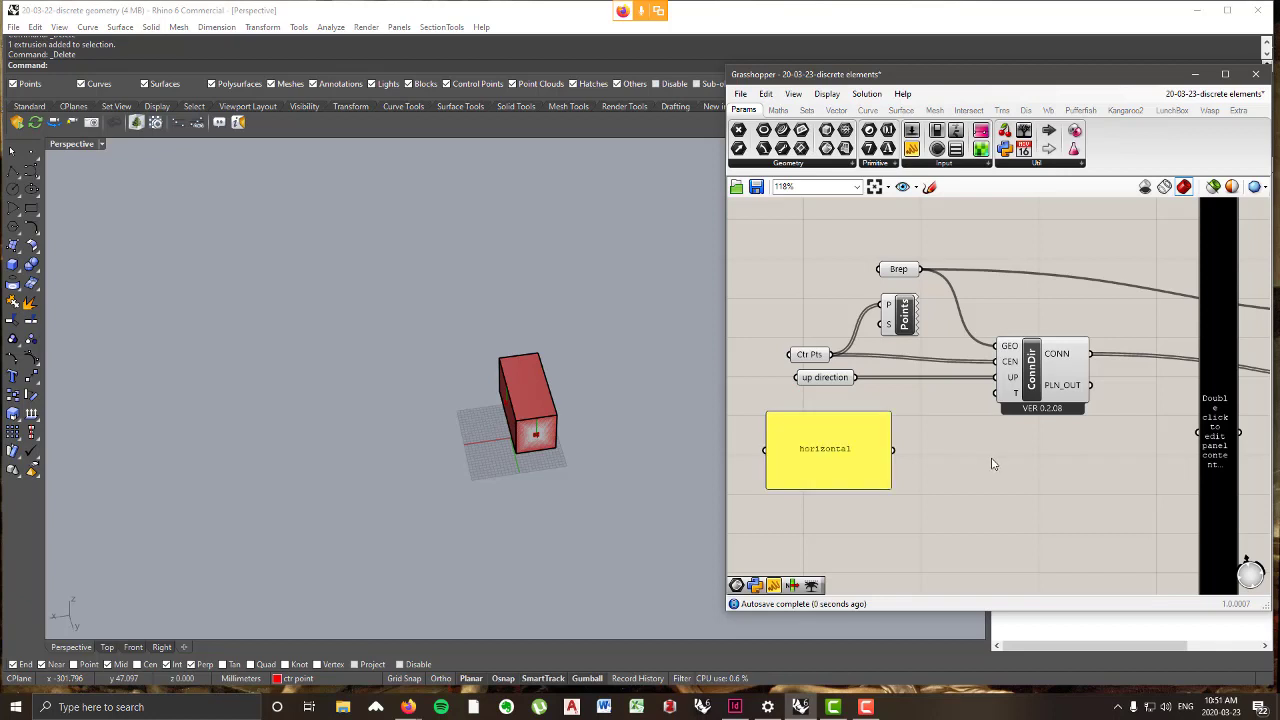
- Connect the "horizontal" panel to ConnDir's T input and inspect the connection types in the CONN output
drag(897, 457, 995, 396)
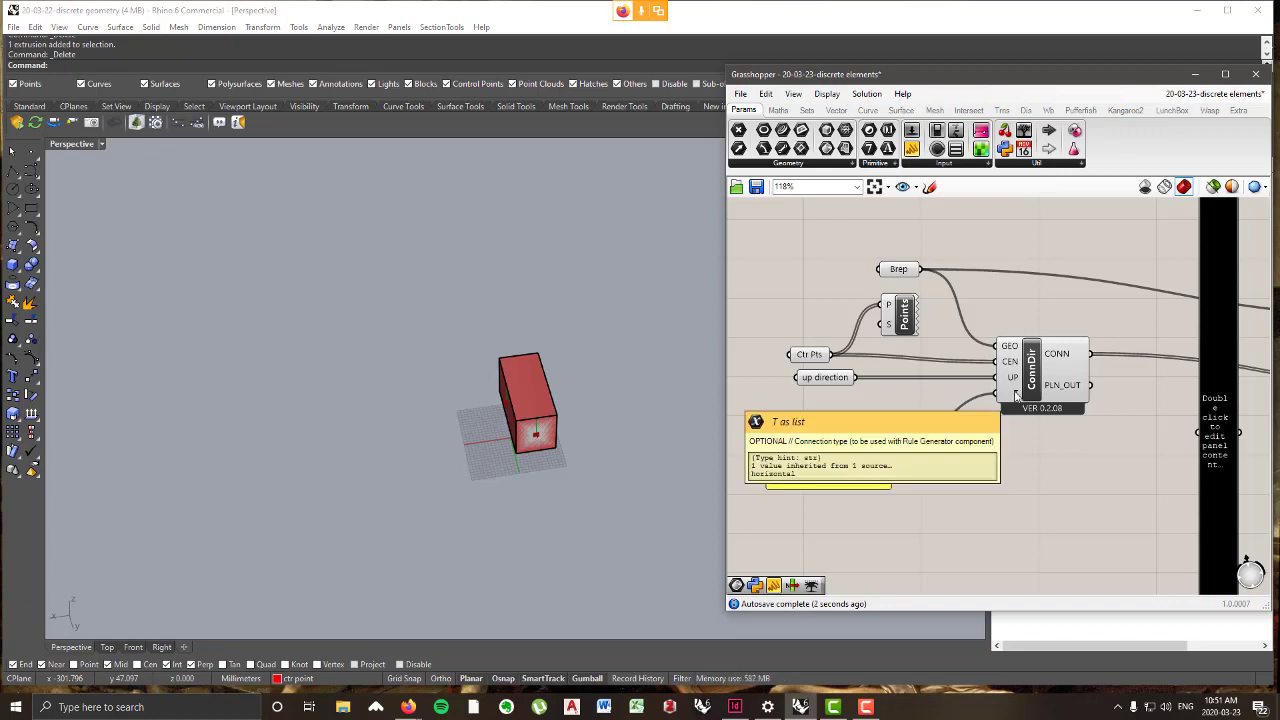
right_drag(995, 428, 995, 404)
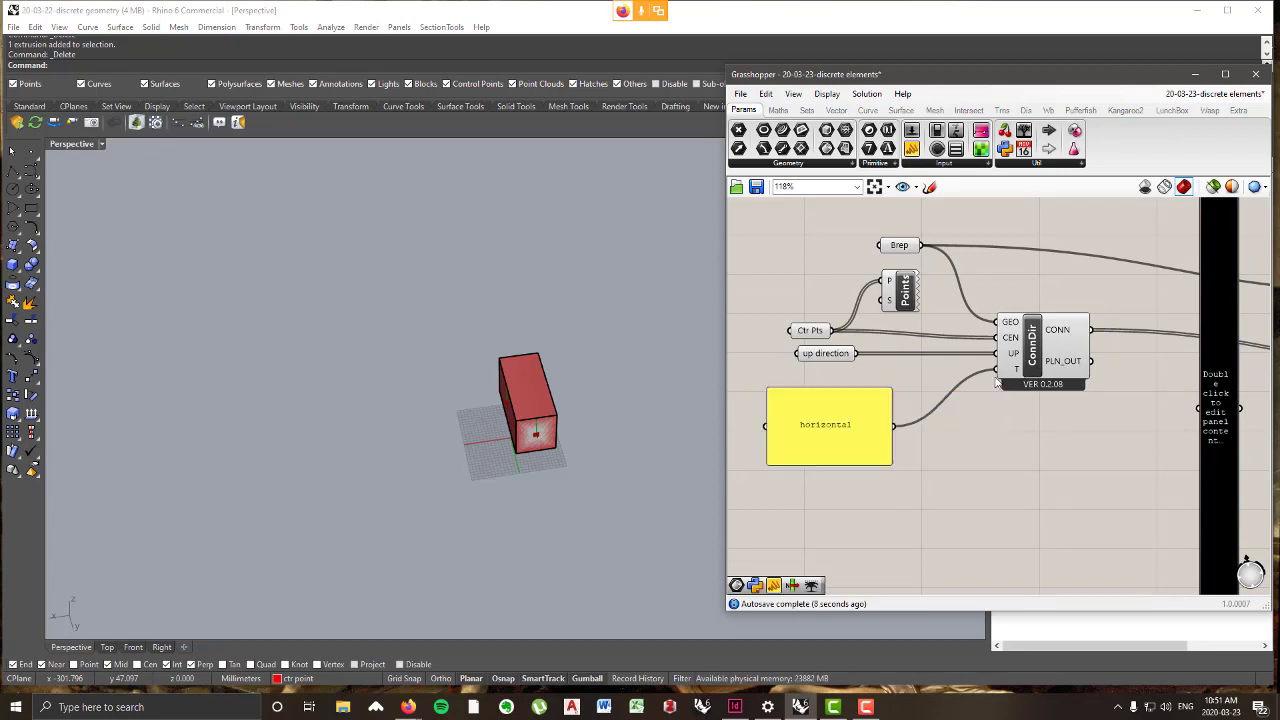
mouse_move(1058, 337)
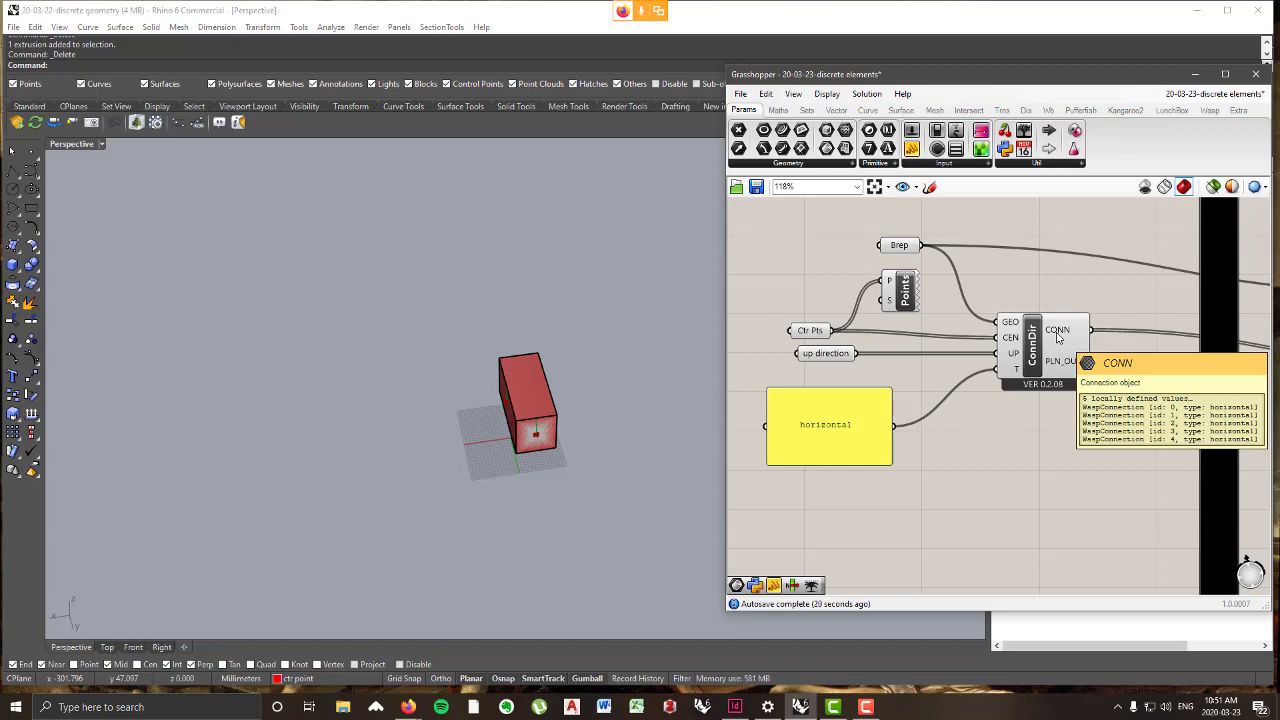
- Duplicate the Brep, Ctr Pts, up direction, "horizontal" panel and ConnDir group, placing the copy below the original
right_drag(1032, 440, 1031, 395)
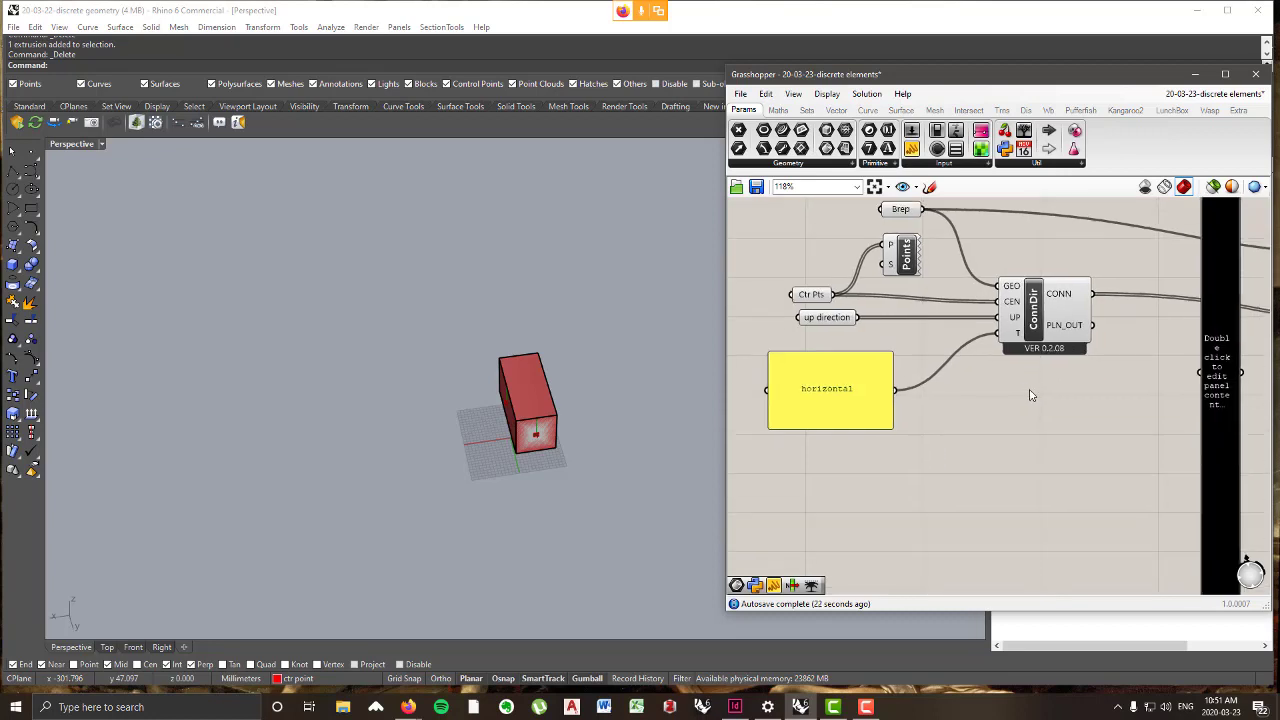
right_drag(592, 443, 640, 378)
scroll(1063, 443, down, 3)
scroll(1114, 457, up, 2)
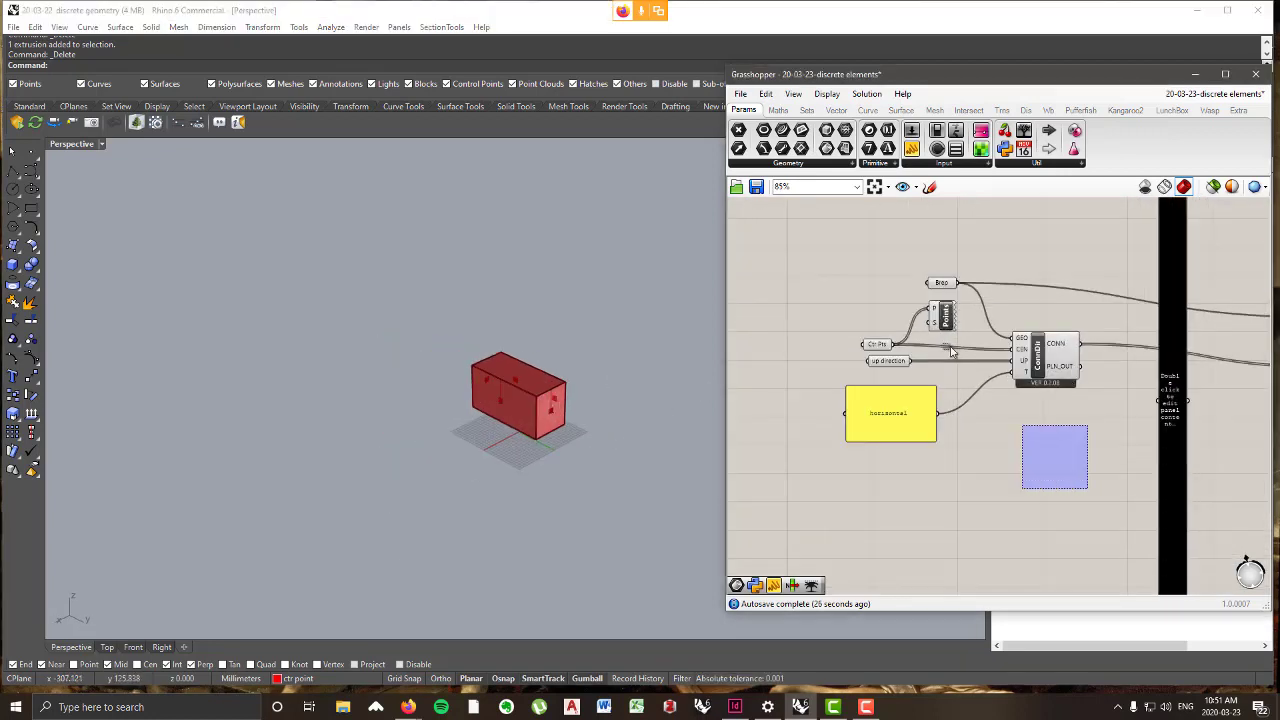
drag(952, 350, 829, 251)
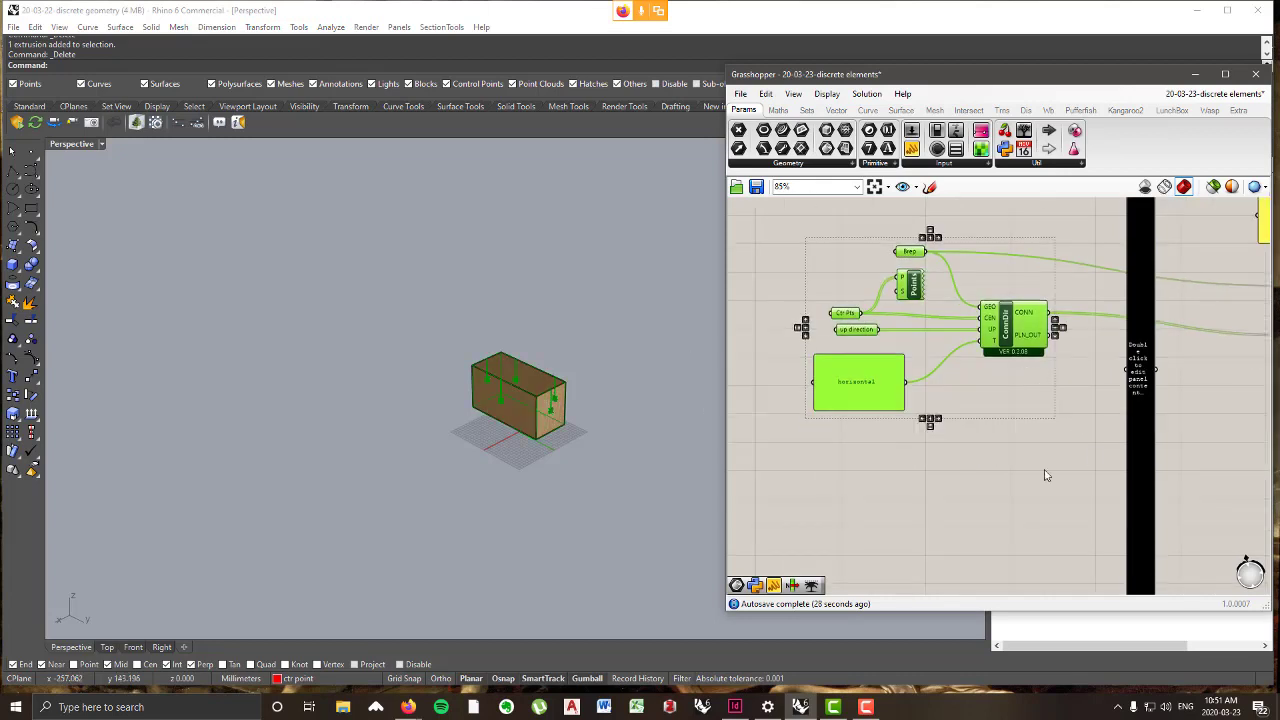
right_drag(1045, 475, 997, 468)
key(ctrl+v)
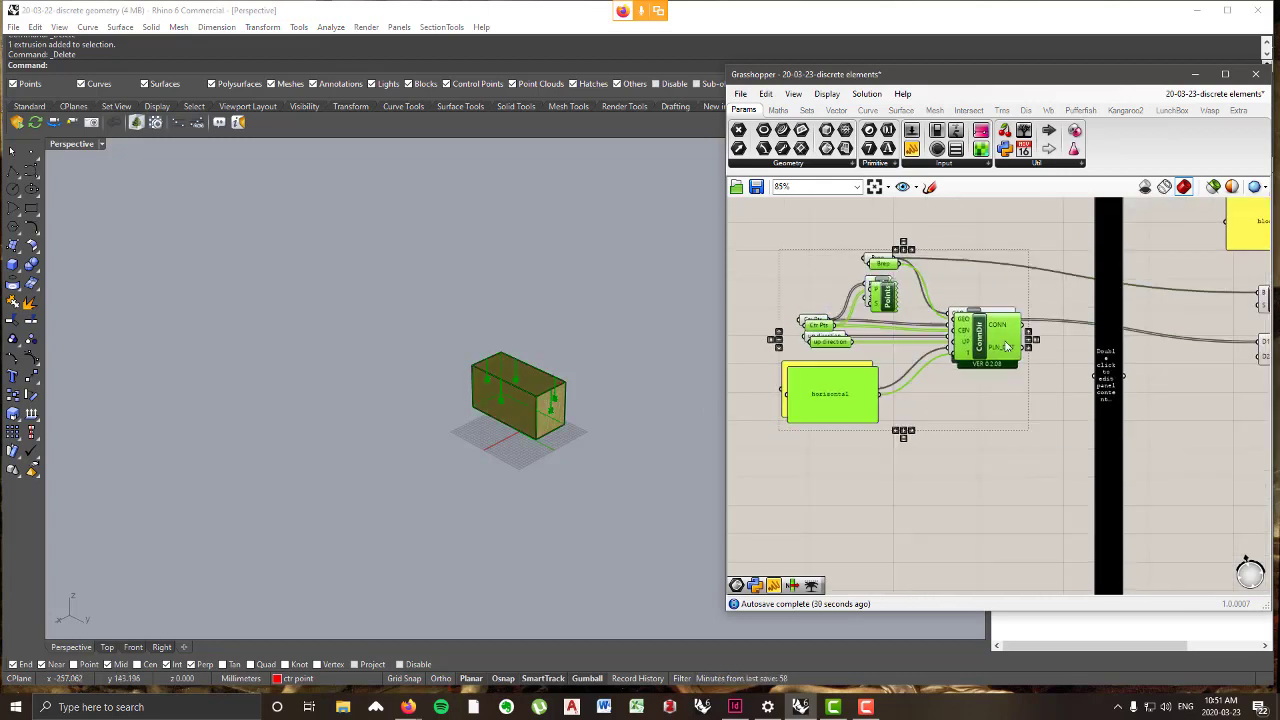
drag(991, 333, 974, 539)
click(1042, 444)
right_drag(976, 508, 979, 395)
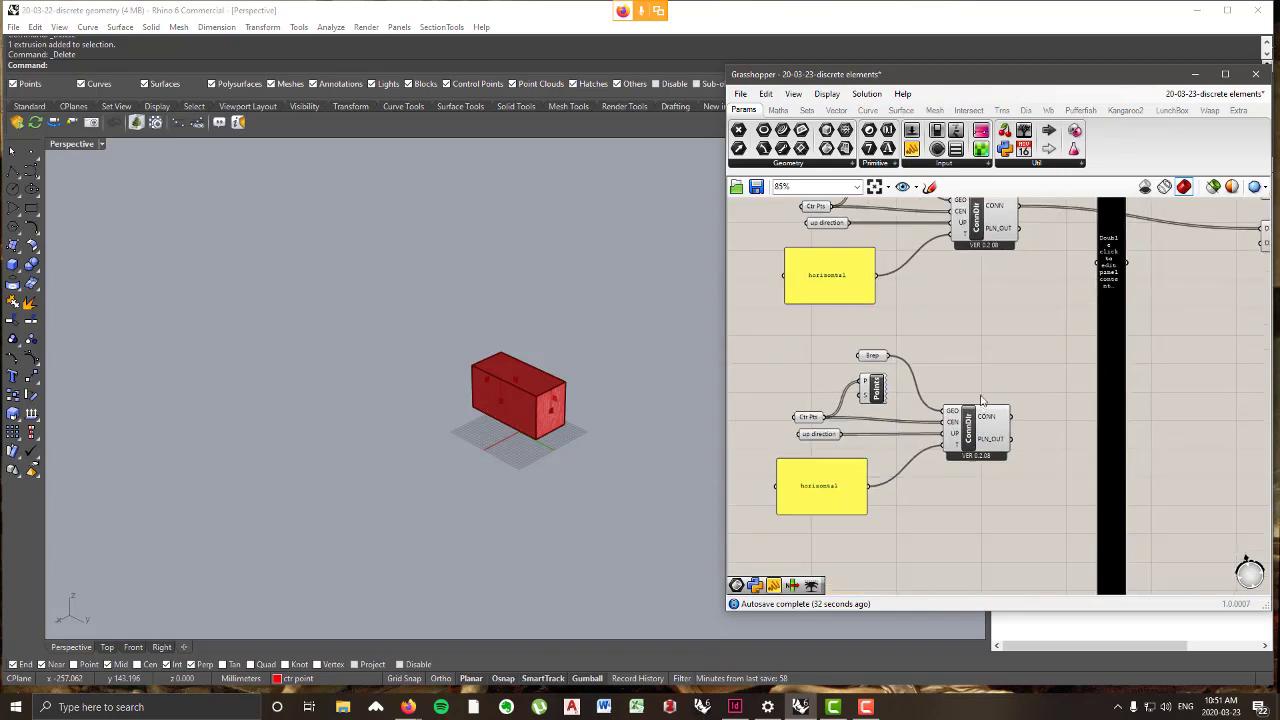
right_drag(985, 442, 1039, 494)
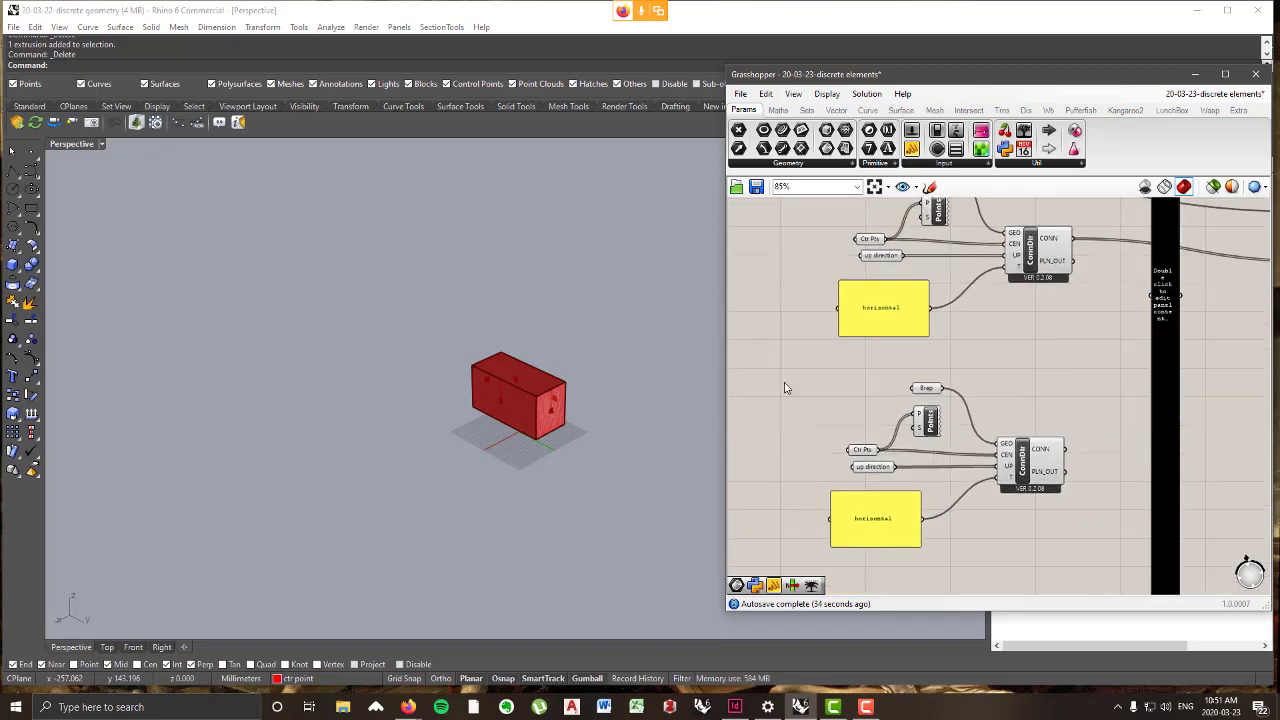
- Delete the duplicated connection group below the original
drag(1088, 584, 826, 392)
right_drag(1044, 410, 1031, 519)
key(Delete)
- Add another Wasp_Connection From Direction component below the existing ConnDir and connect the Brep parameter to its GEO input
right_drag(1036, 376, 1010, 333)
click(1007, 333)
drag(1005, 329, 1005, 325)
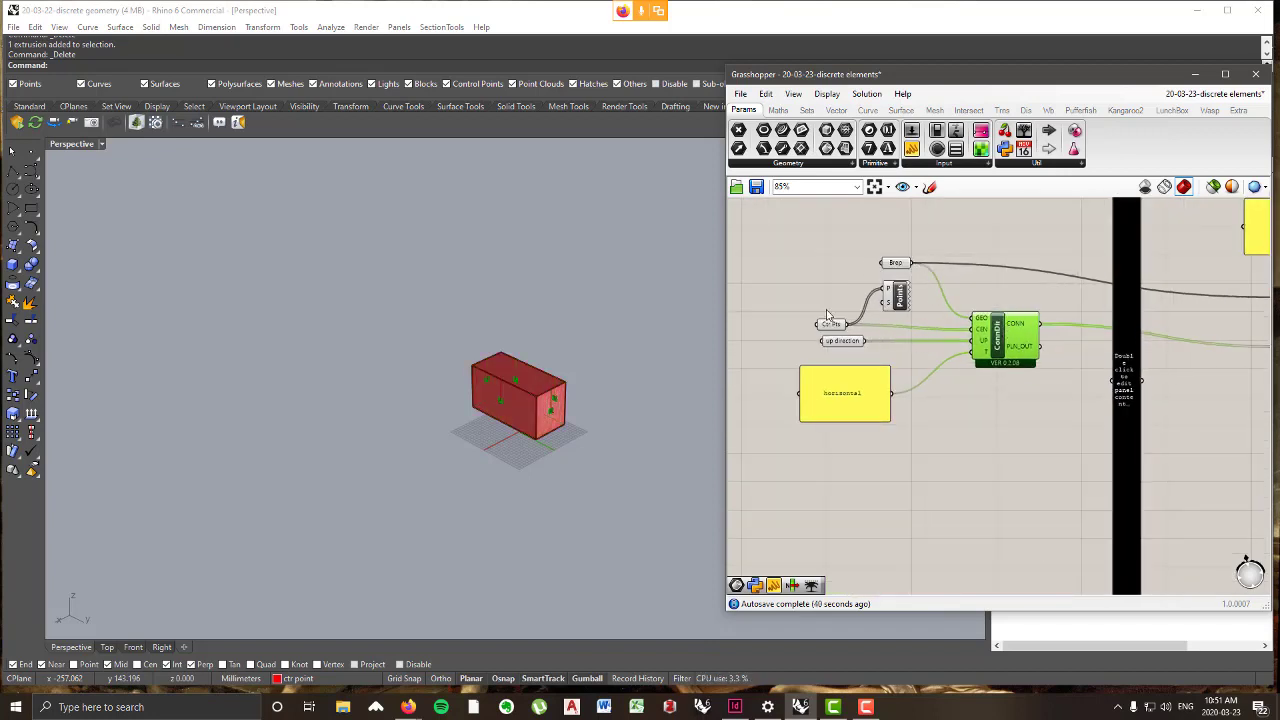
click(1209, 110)
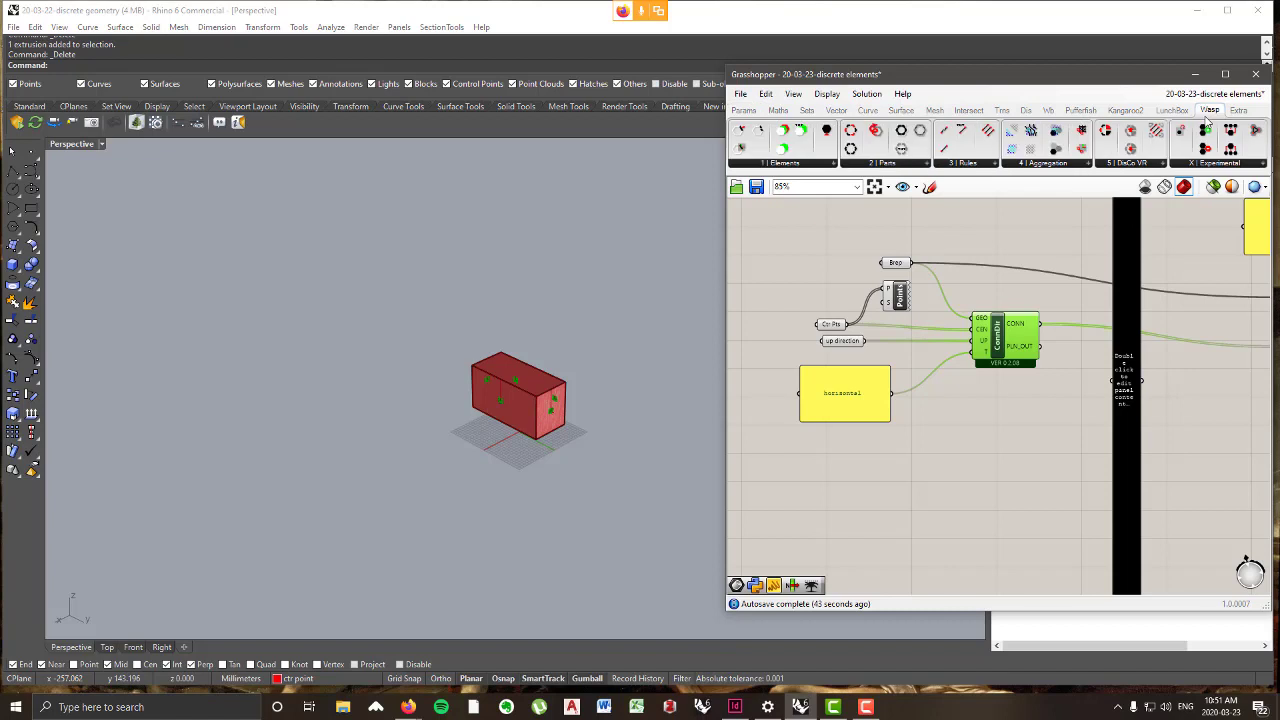
click(792, 162)
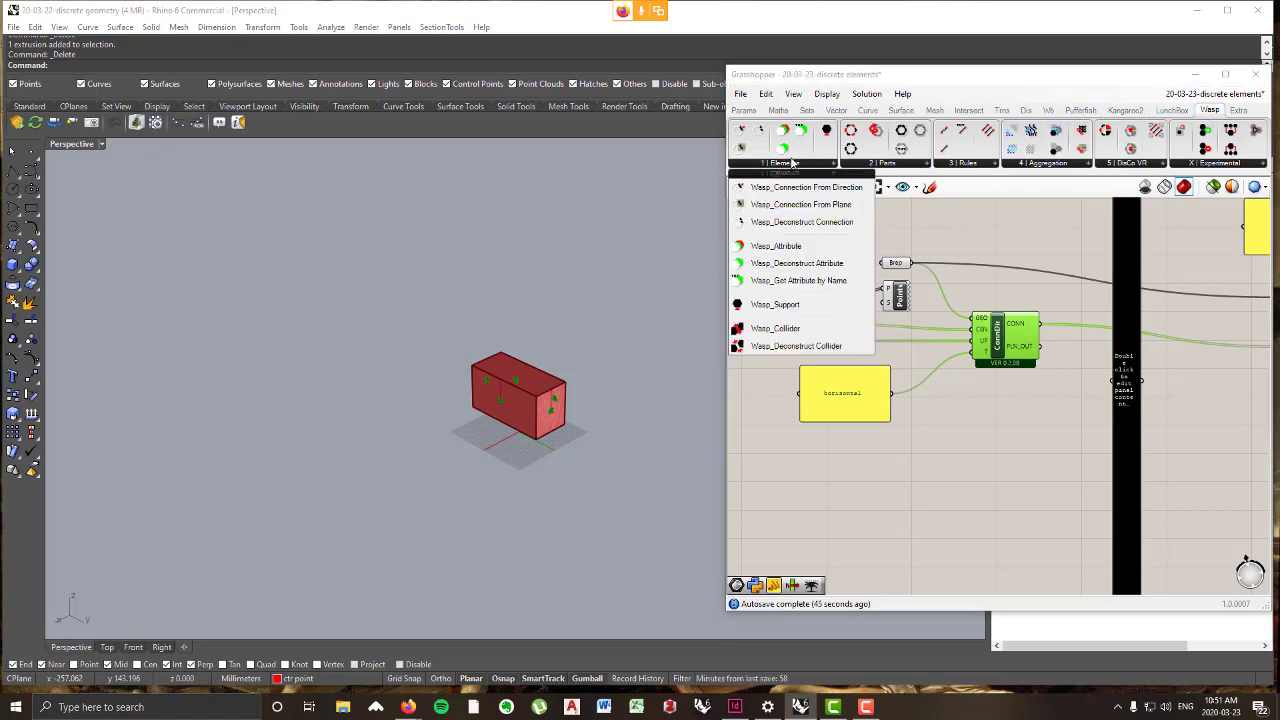
click(867, 167)
click(800, 164)
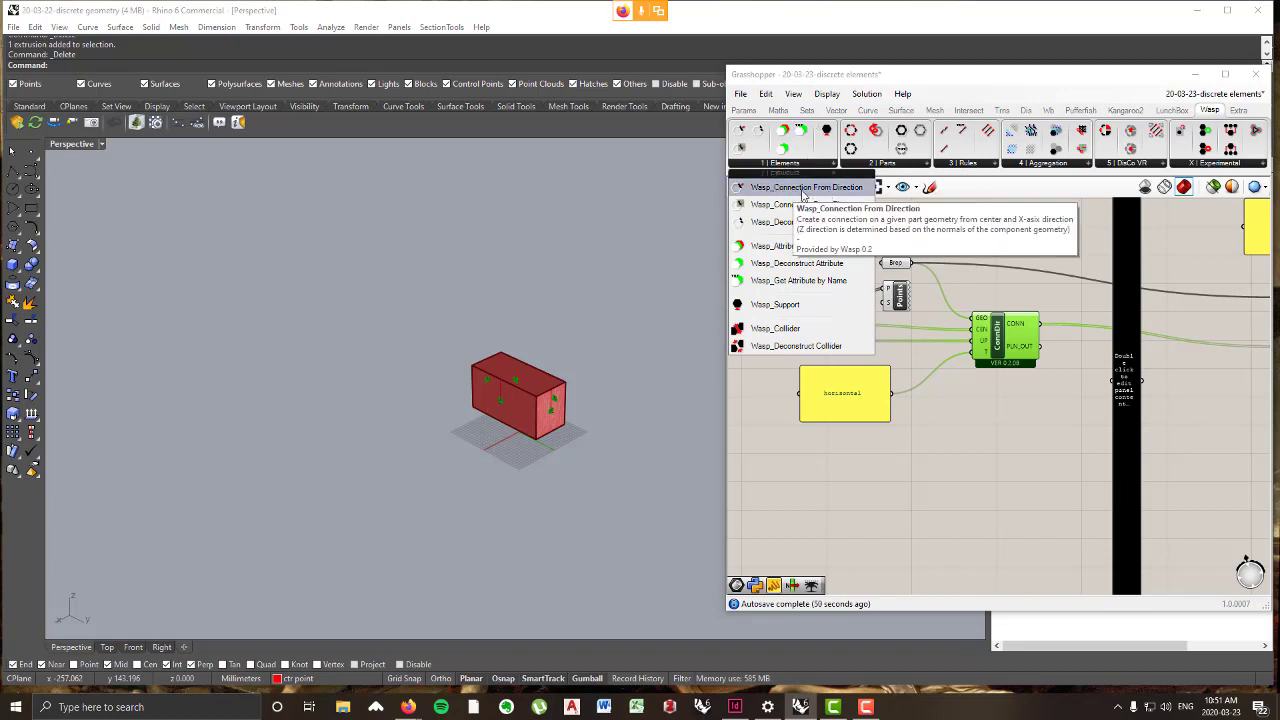
drag(803, 190, 1011, 481)
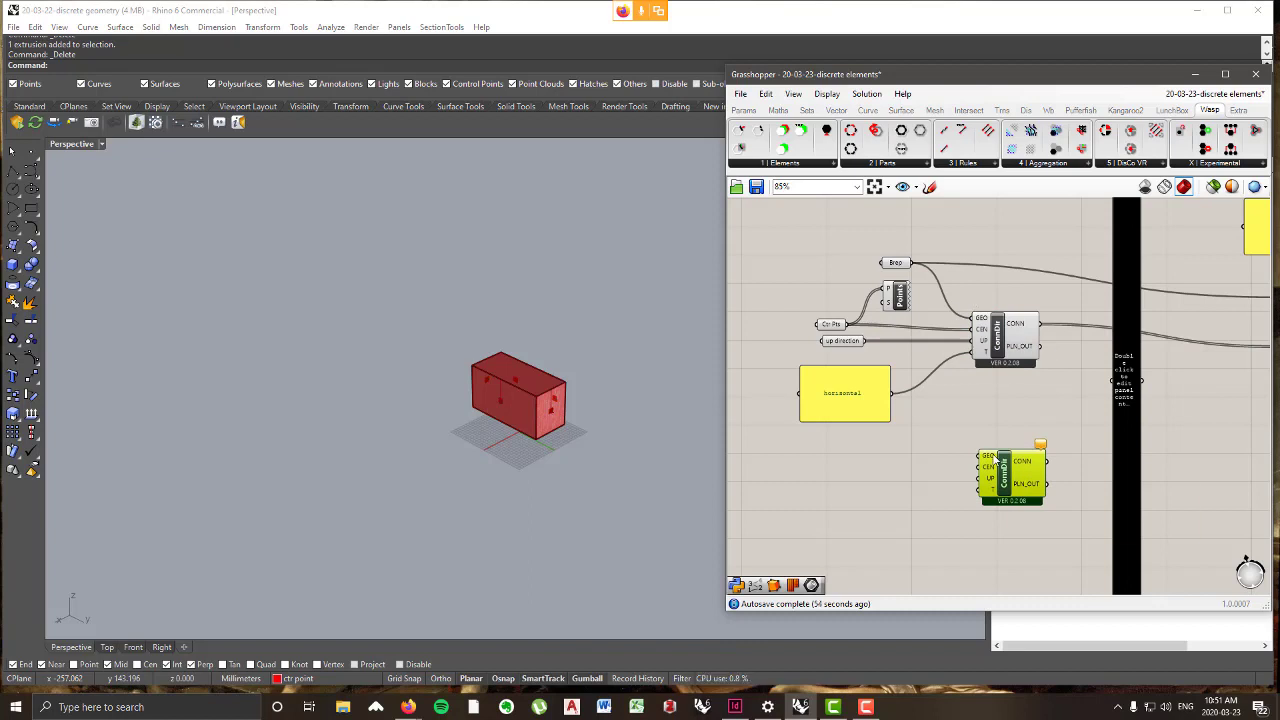
drag(911, 263, 998, 447)
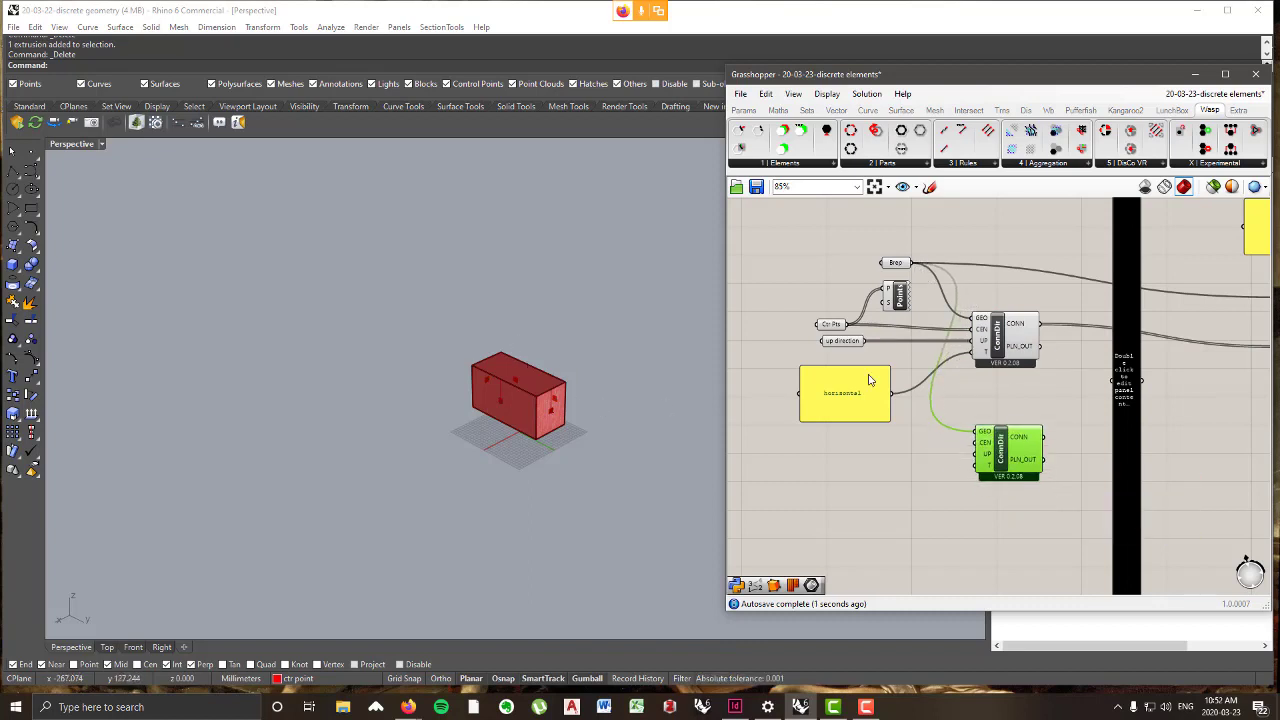
- Move the Grasshopper window out of the way in Rhino and make the direction layer current
right_drag(940, 382, 931, 333)
scroll(549, 366, up, 7)
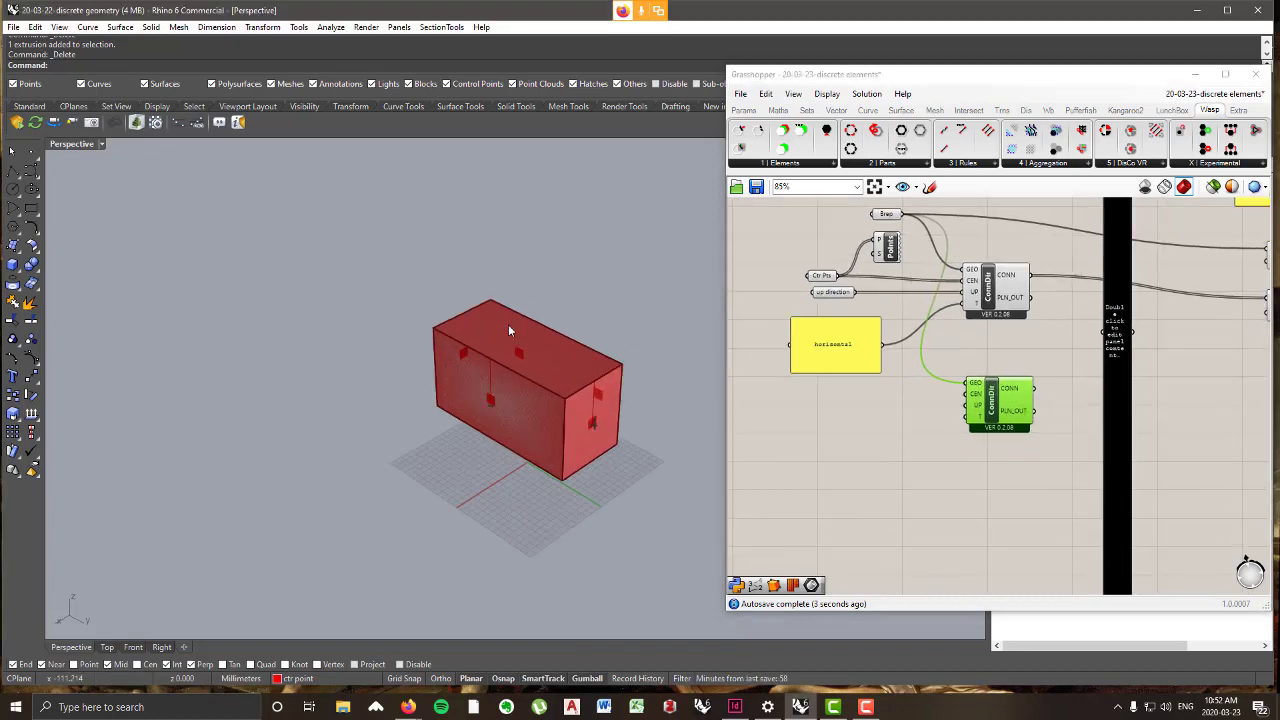
scroll(526, 391, up, 1)
scroll(570, 393, down, 3)
scroll(461, 402, up, 8)
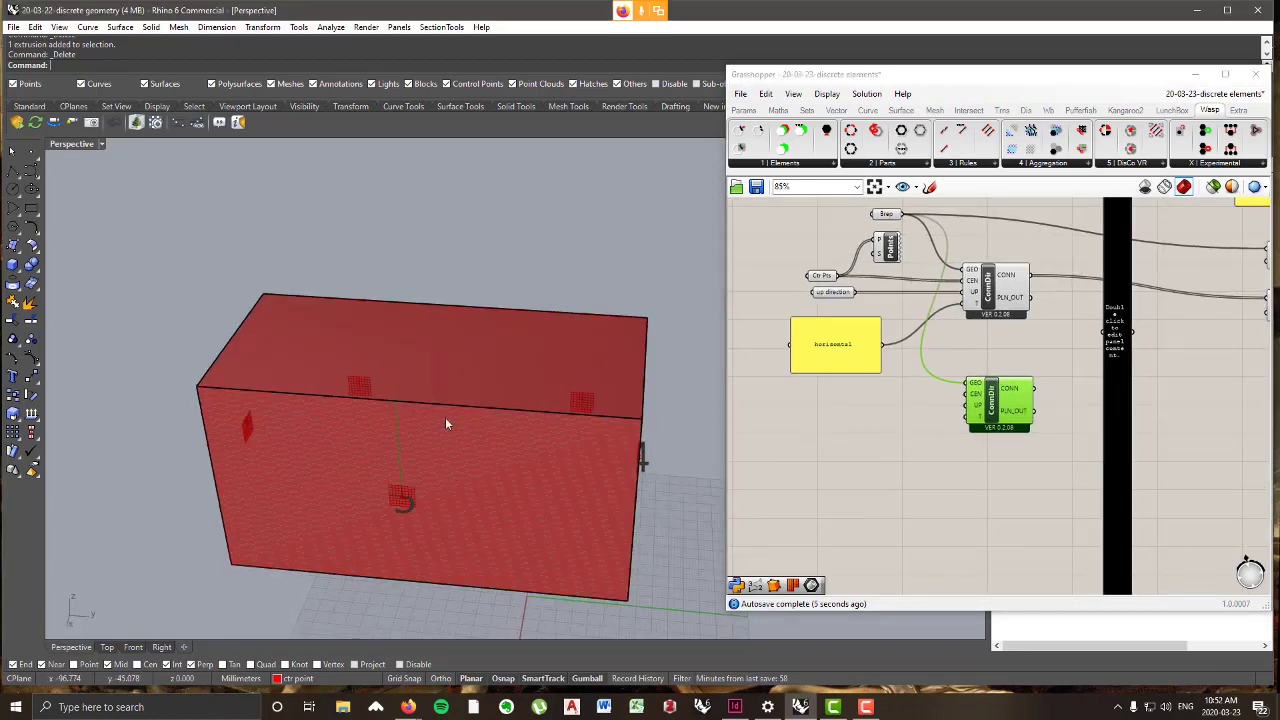
scroll(464, 355, down, 4)
scroll(409, 362, up, 4)
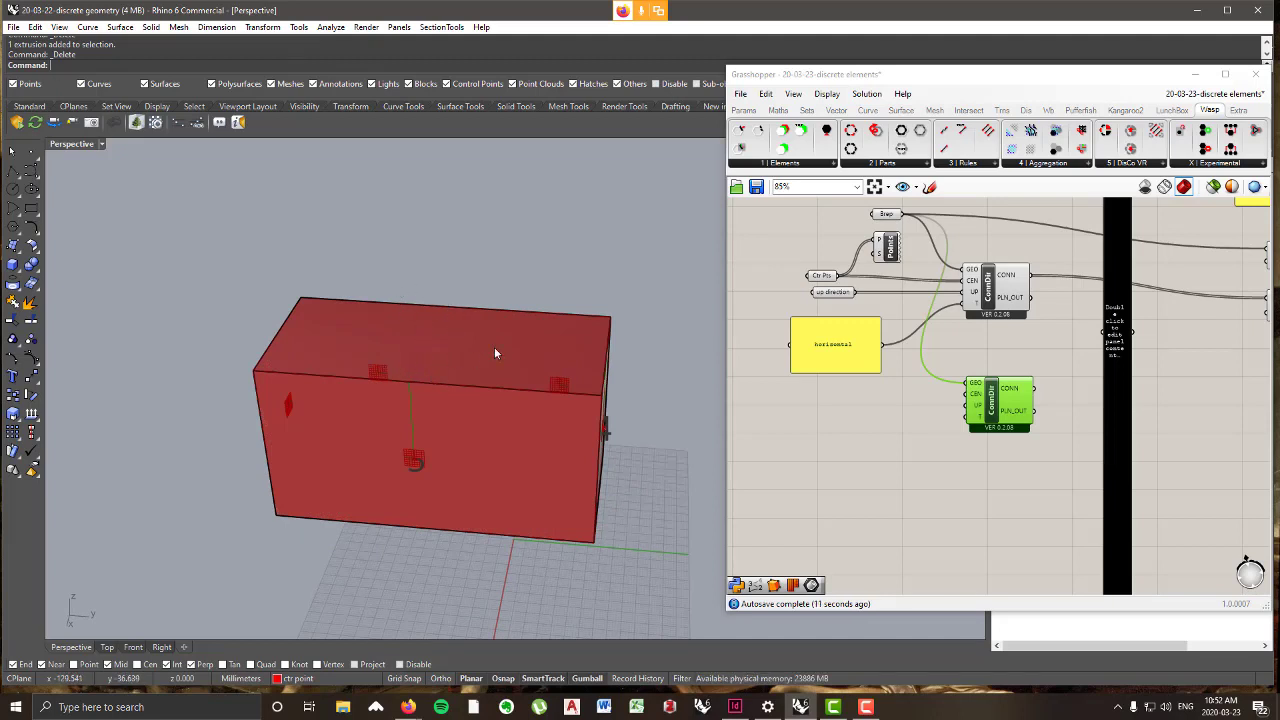
drag(1045, 75, 830, 79)
click(1041, 78)
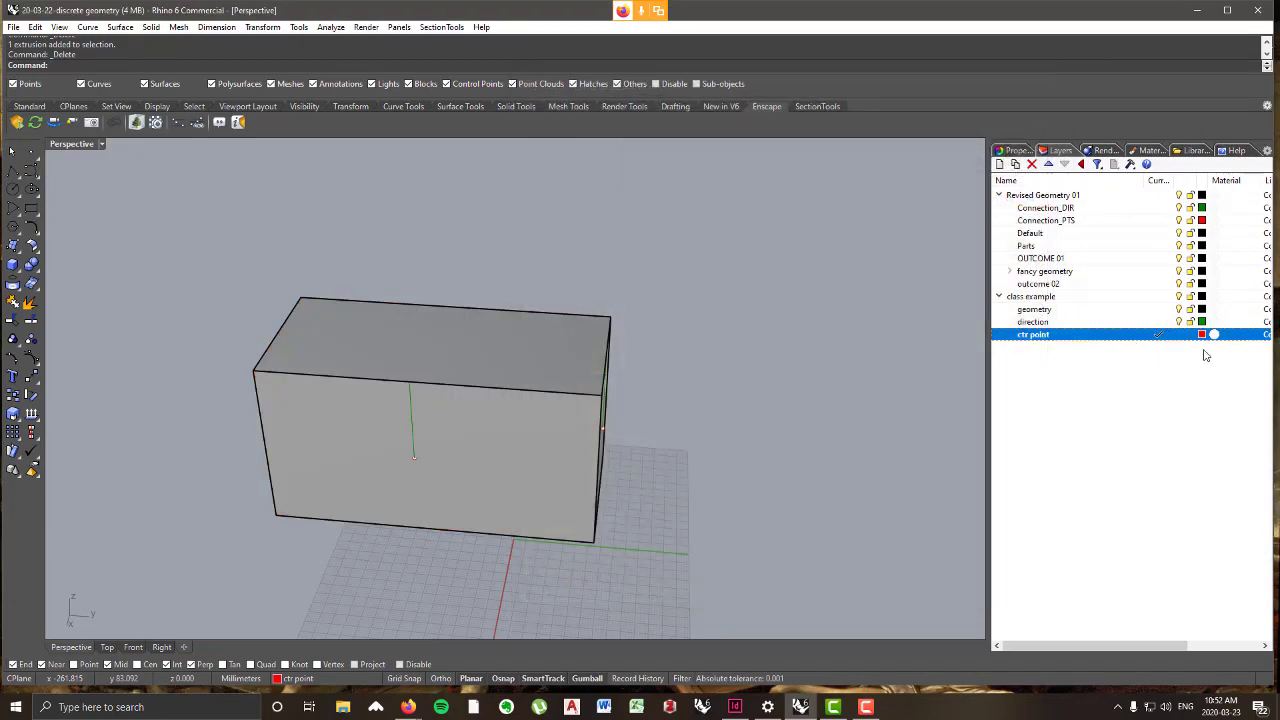
click(1162, 322)
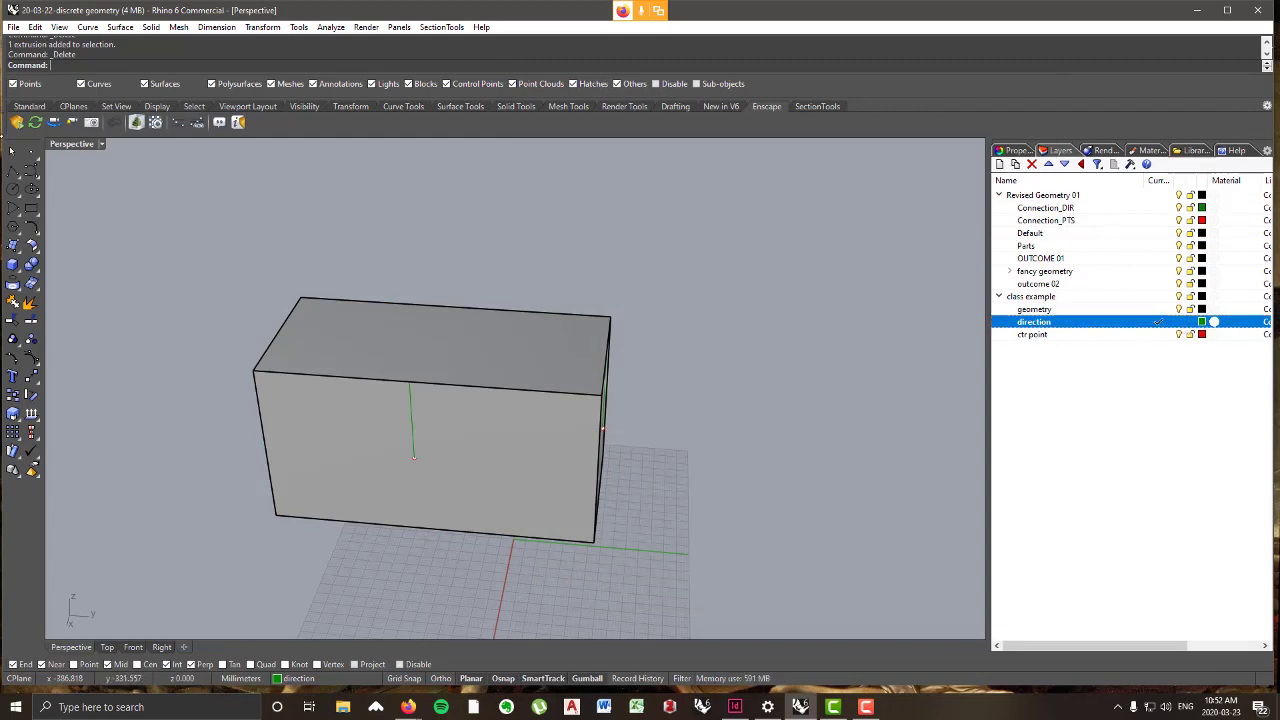
- Draw a straight polyline across the block's top face between the midpoints of its two long edges
click(12, 170)
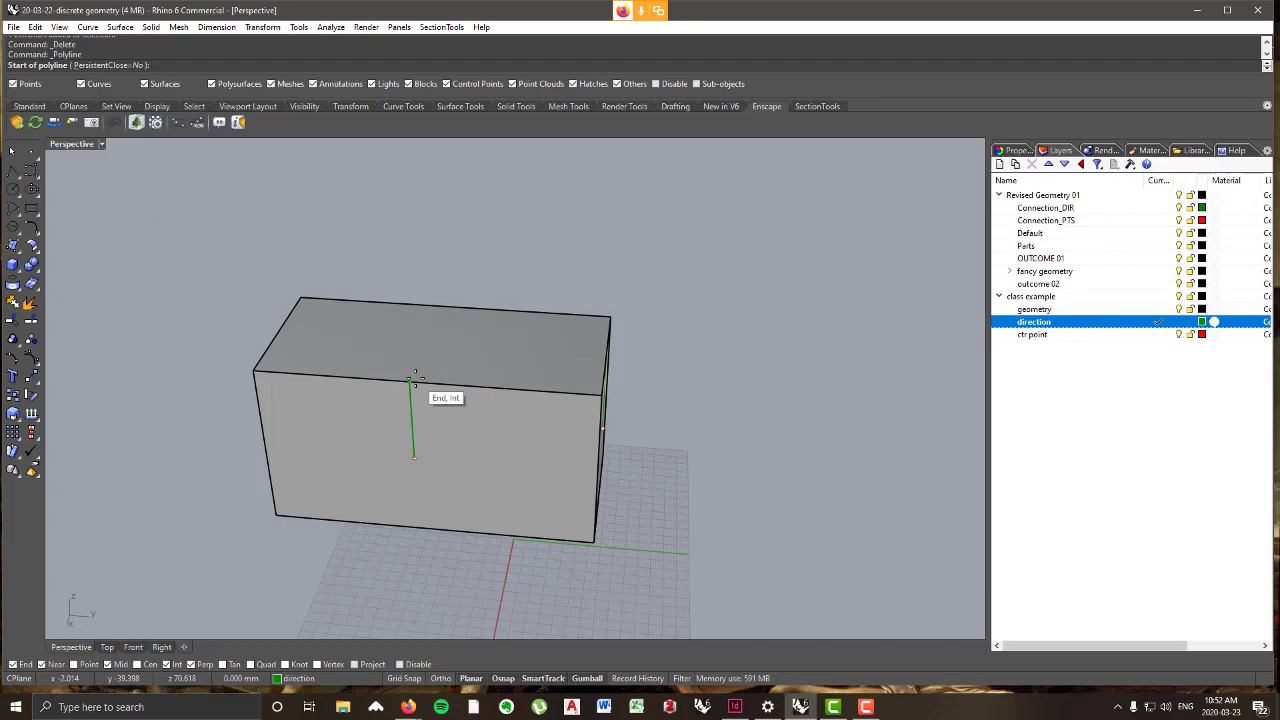
click(410, 381)
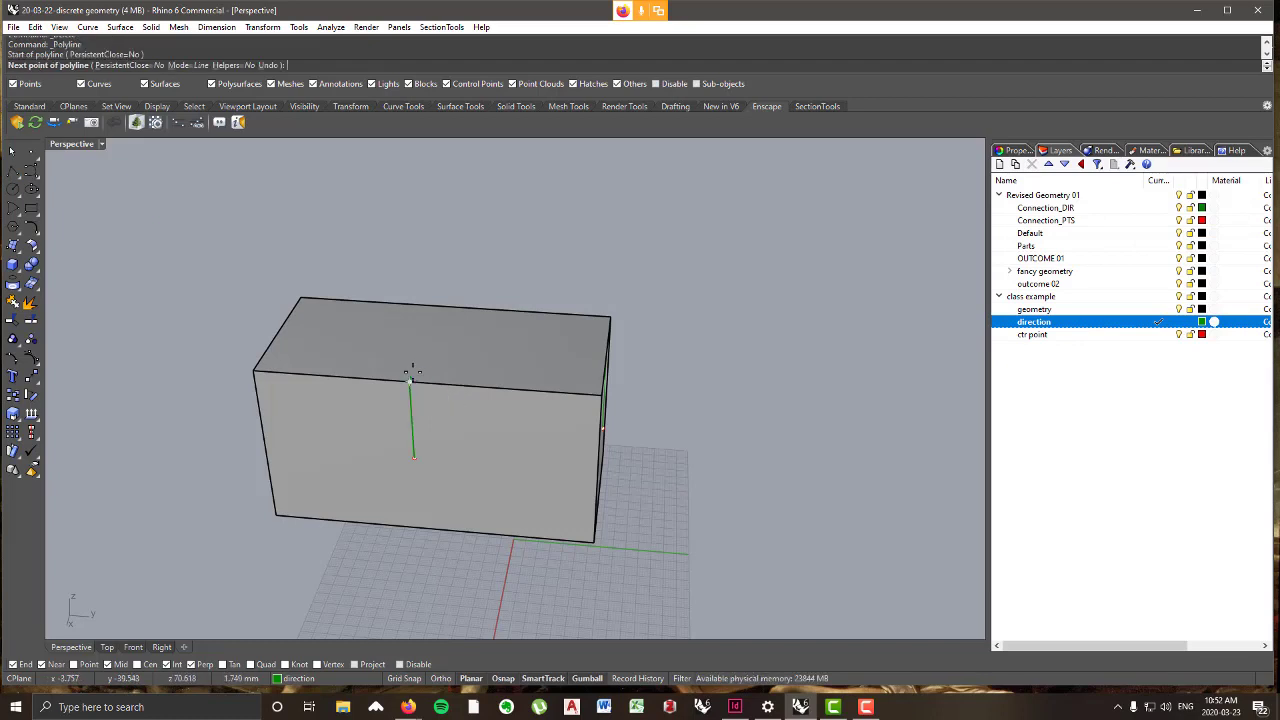
click(434, 300)
key(Return)
scroll(700, 455, down, 4)
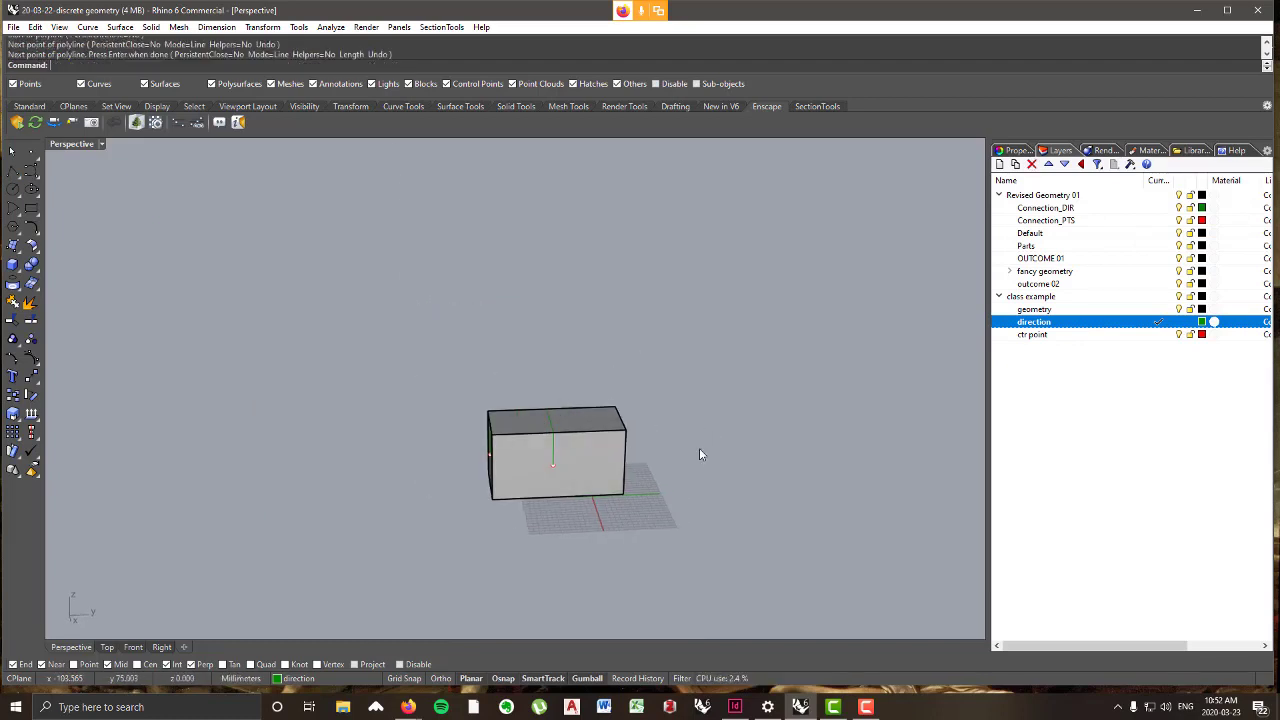
- Shorten the top-face line to half its length with Scale1D, keeping its end at the far long edge fixed
right_drag(700, 455, 748, 492)
scroll(748, 493, up, 6)
right_drag(614, 475, 577, 486)
click(577, 487)
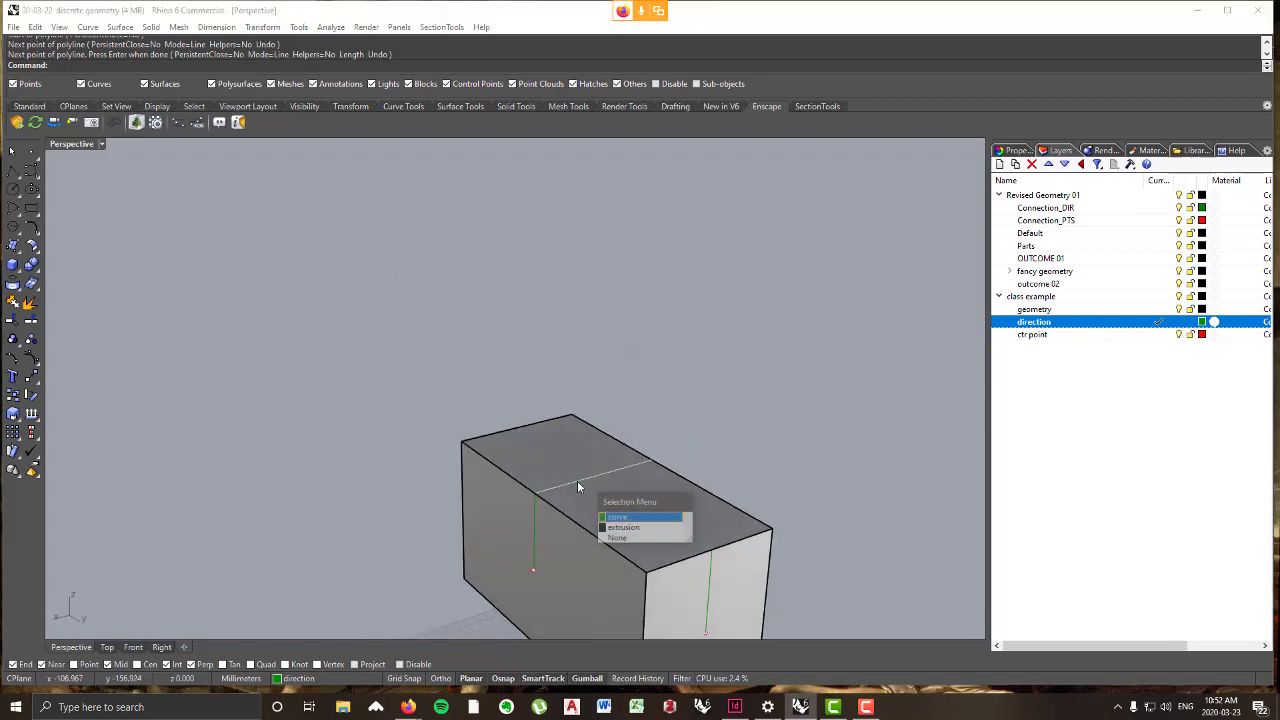
click(622, 517)
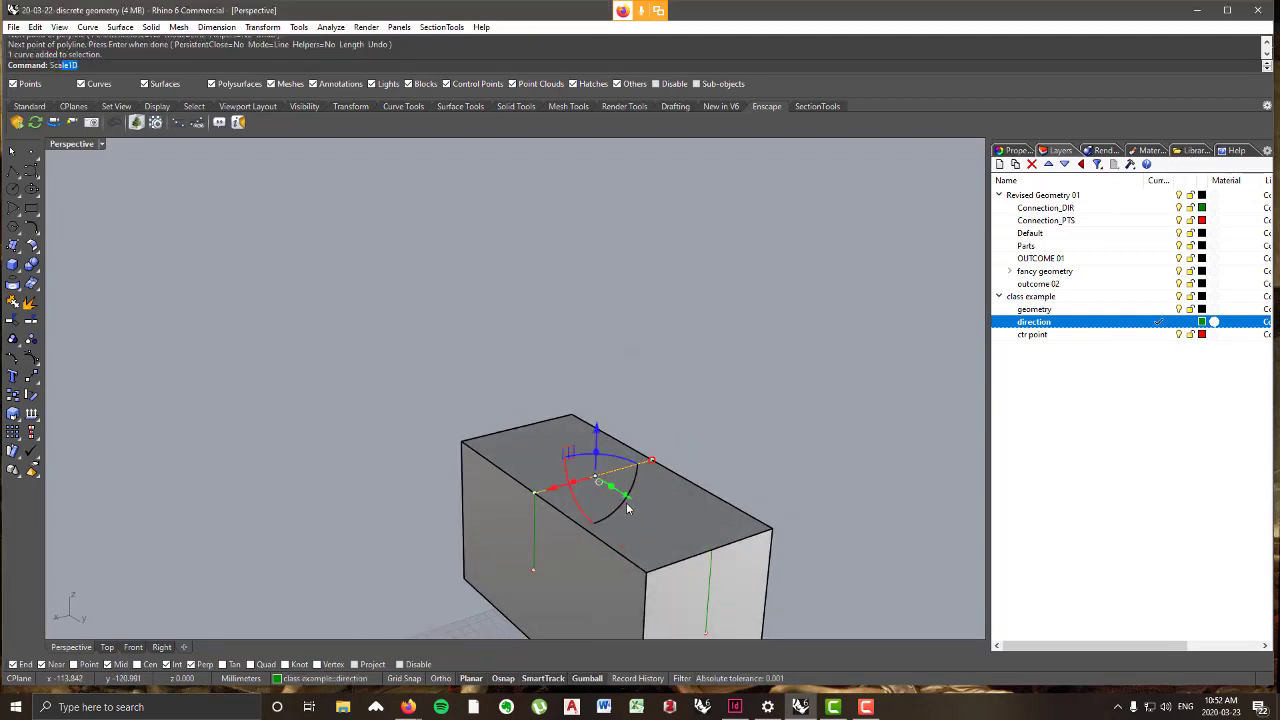
key(Return)
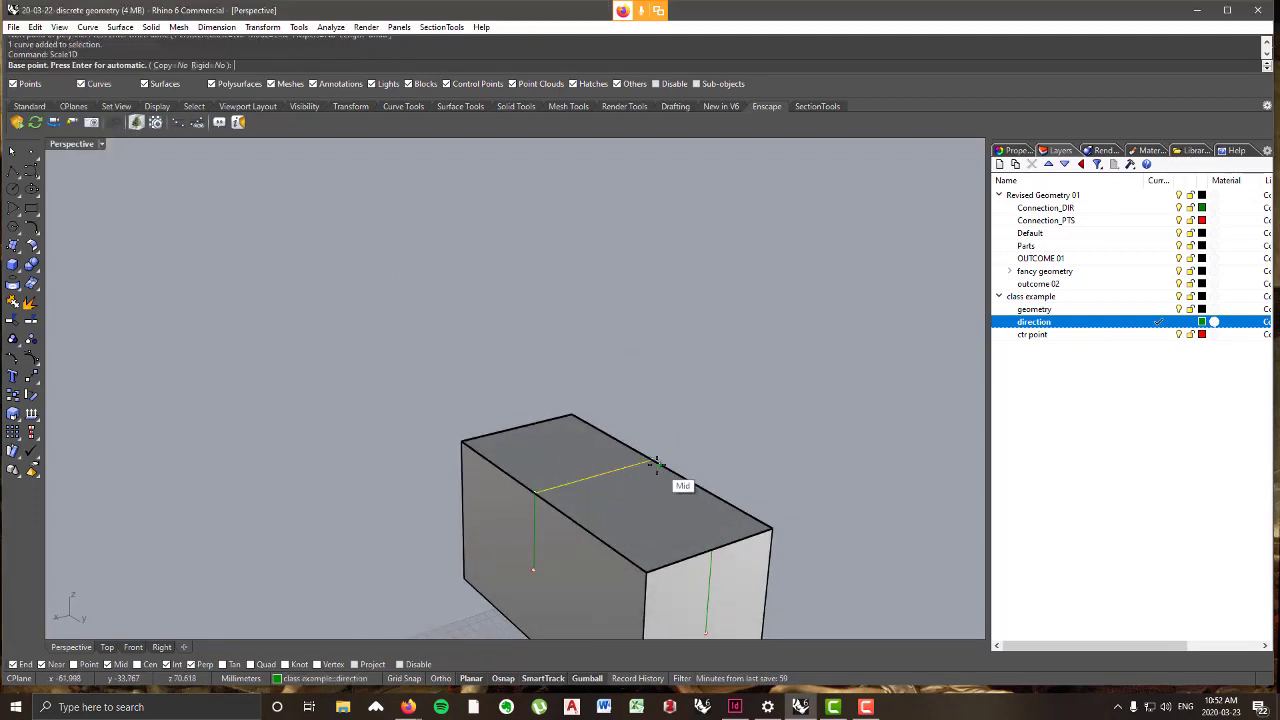
click(656, 462)
click(537, 491)
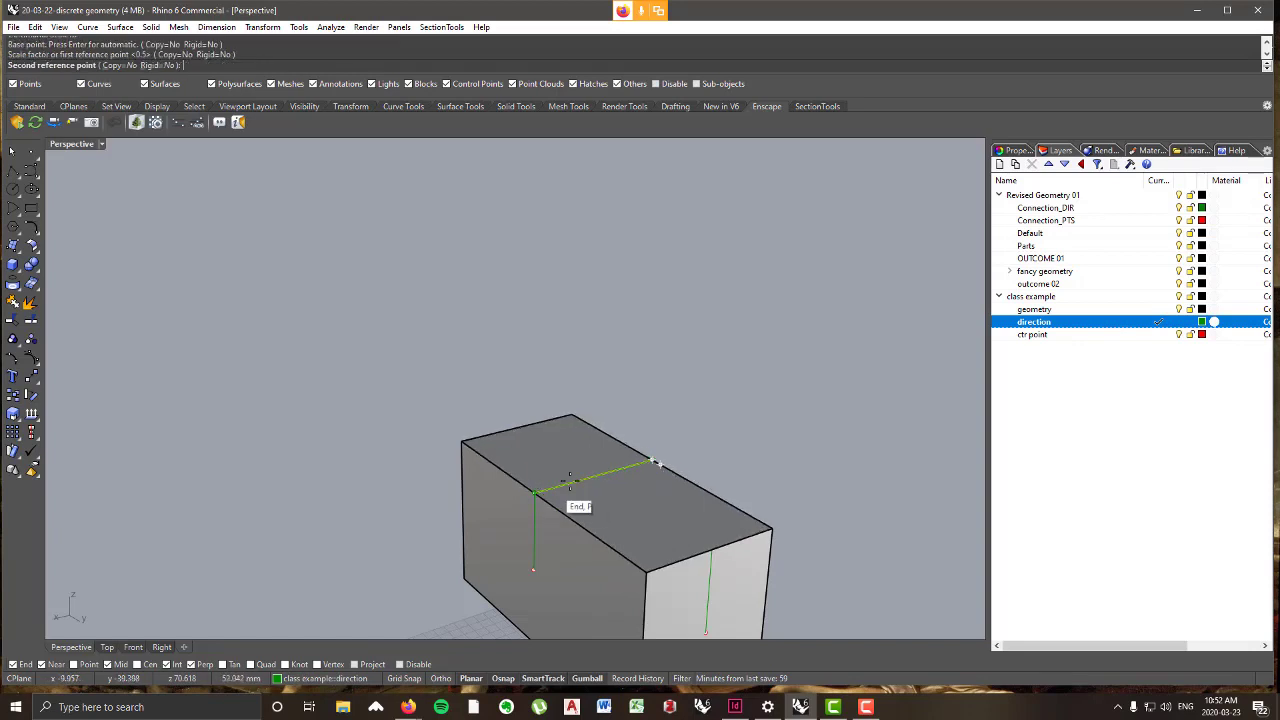
click(596, 476)
click(765, 414)
mouse_move(588, 455)
right_down()
mouse_move(716, 443)
mouse_move(623, 489)
mouse_move(611, 457)
right_up()
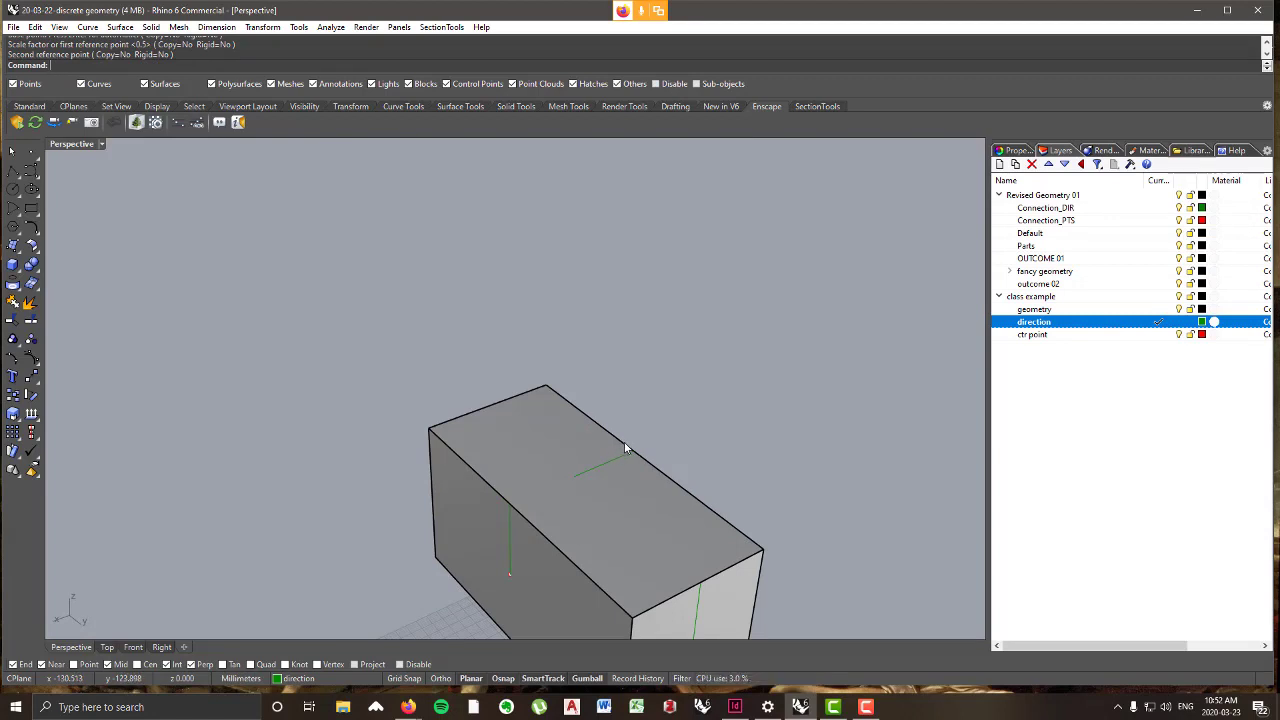
- Make the ctr point layer current and place a point at the direction line's end in the centre of the top face
click(1158, 335)
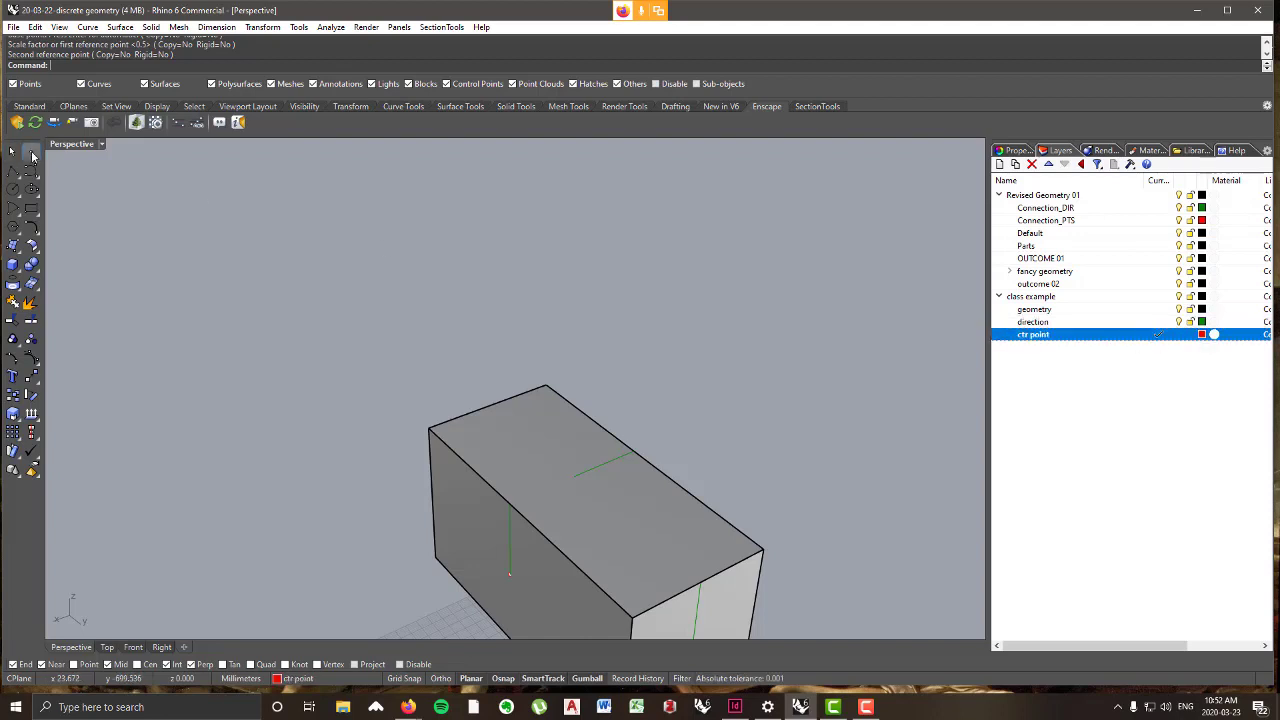
click(32, 156)
click(576, 476)
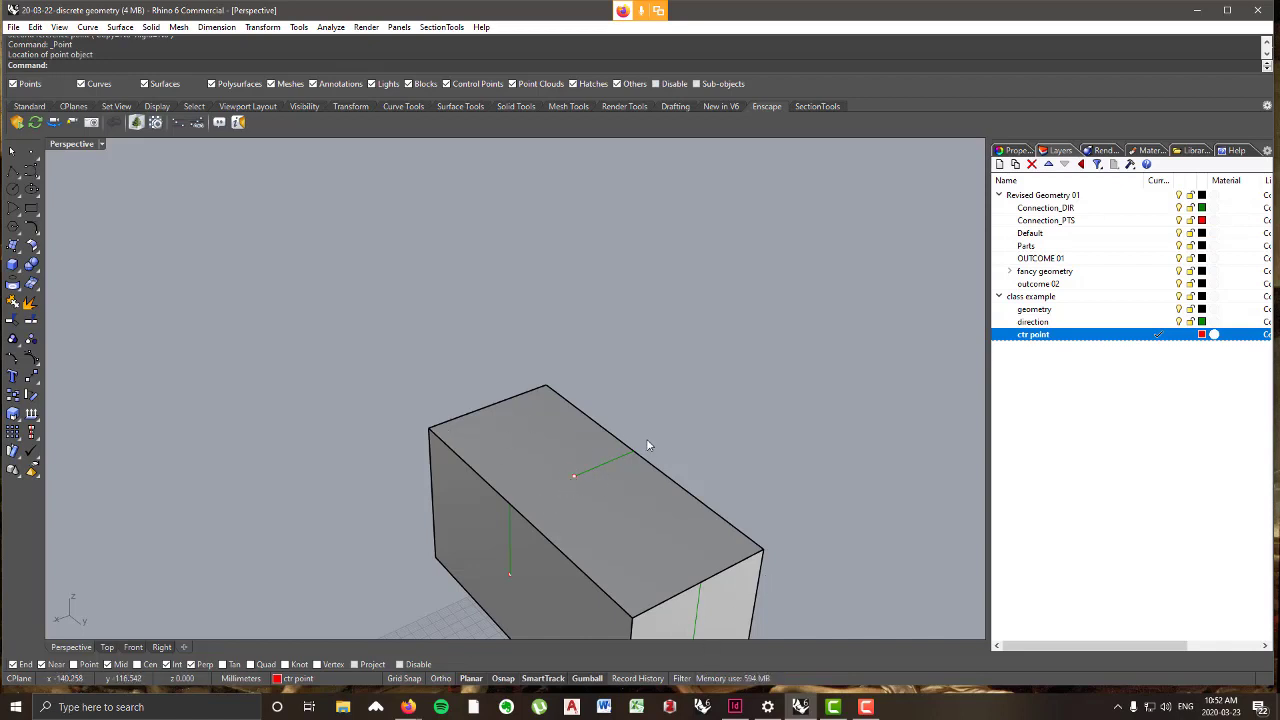
right_drag(571, 514, 666, 480)
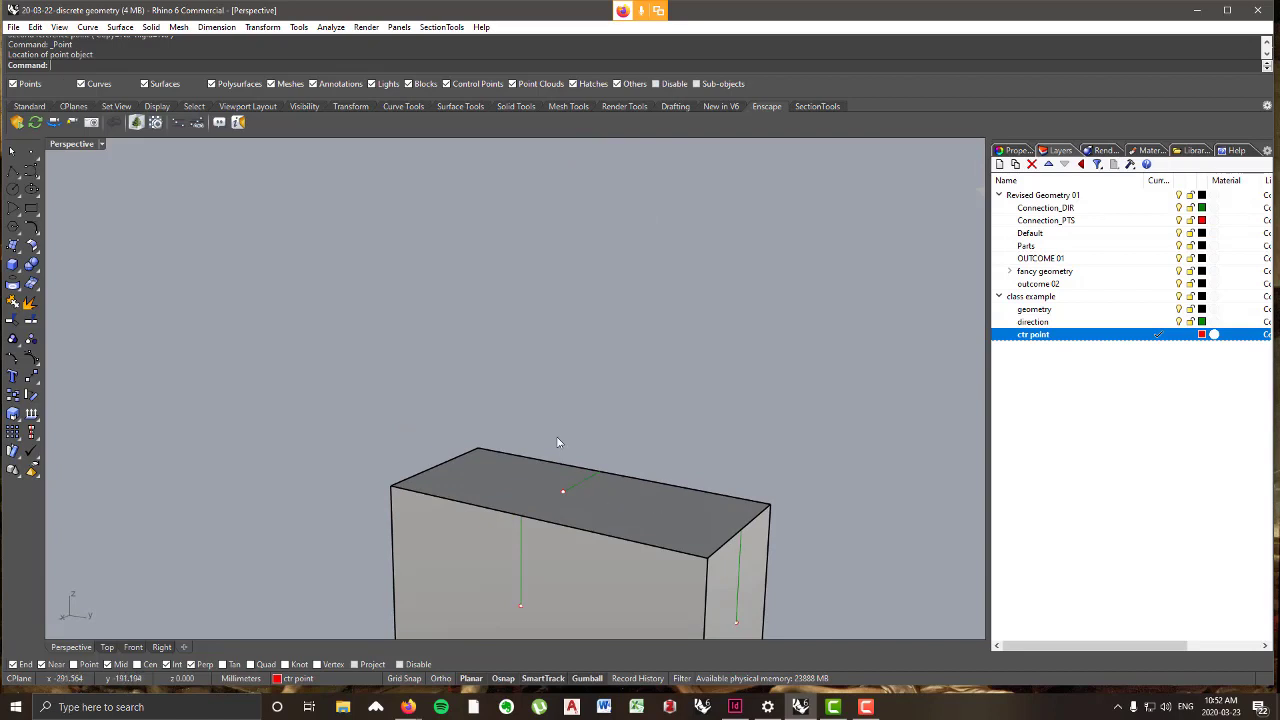
- Copy the top-face point and direction line down to the bottom face, using the block's top and bottom corners as reference
drag(543, 435, 631, 506)
scroll(630, 503, down, 7)
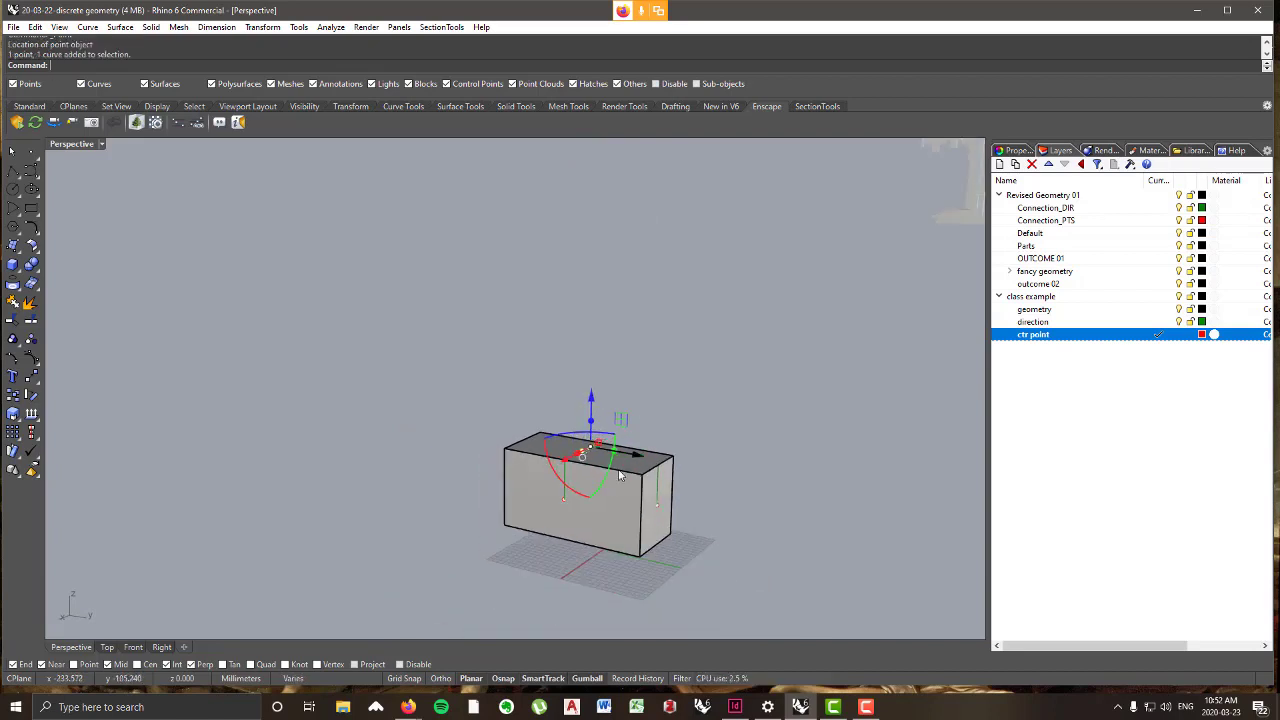
right_drag(619, 448, 613, 470)
scroll(613, 468, up, 5)
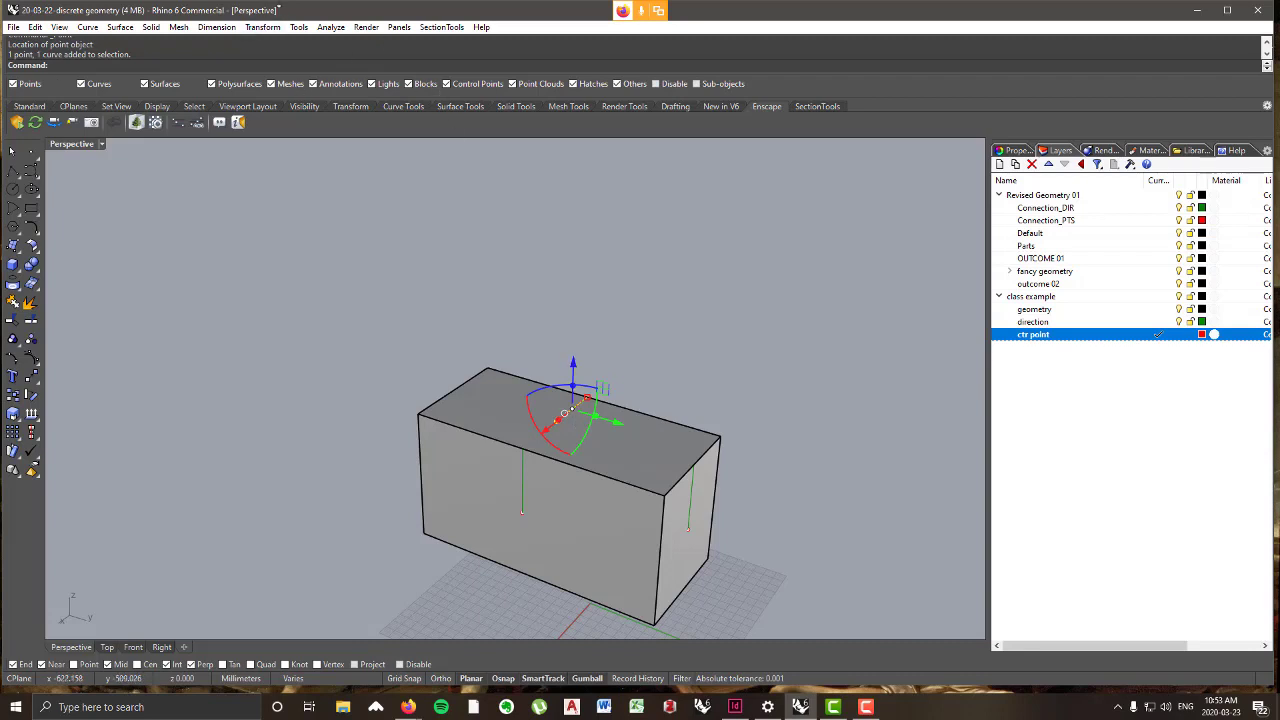
click(262, 27)
click(272, 53)
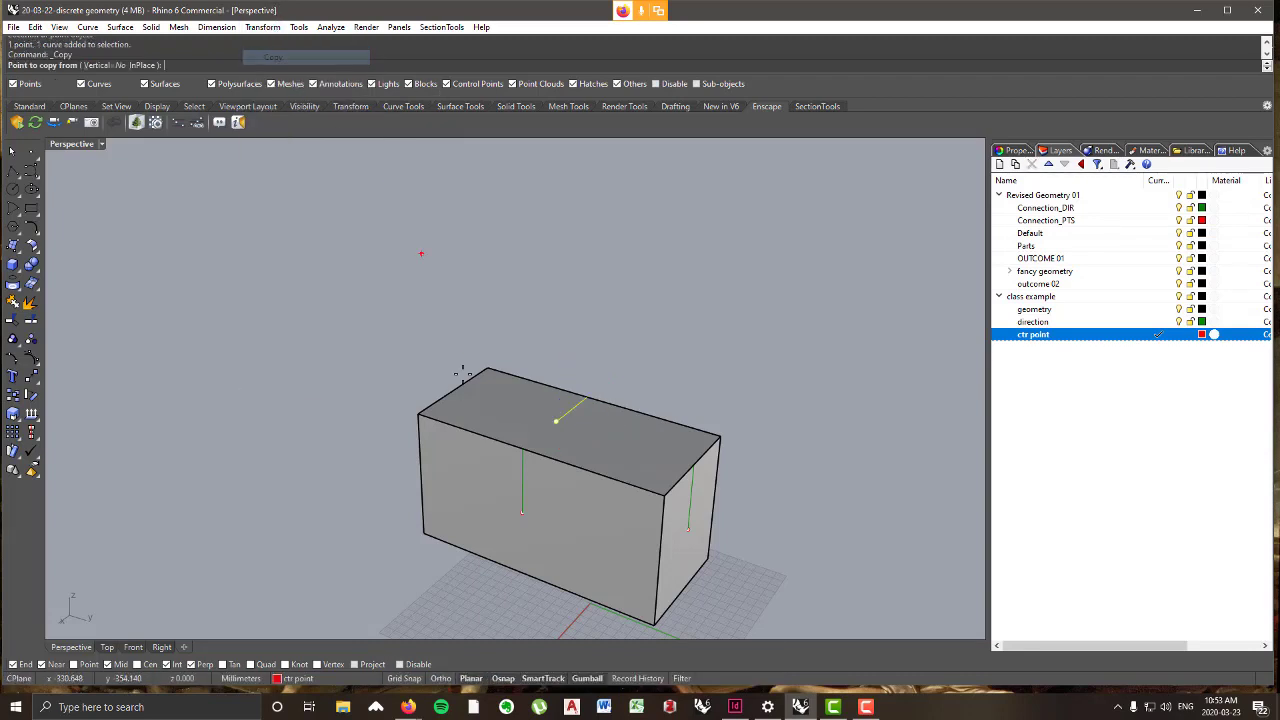
click(411, 412)
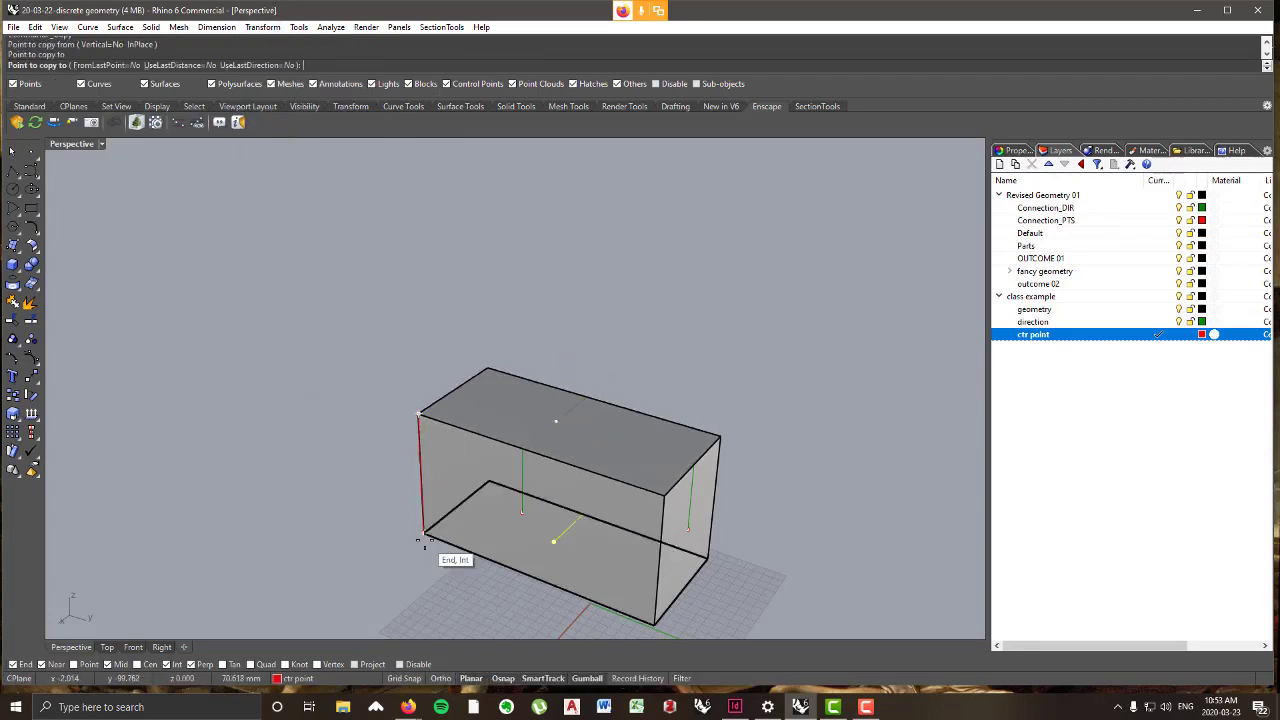
key(Return)
click(777, 315)
- Examine the copied point and direction line on the block's underside and compare them with the top face
right_drag(545, 545, 545, 465)
scroll(551, 470, down, 5)
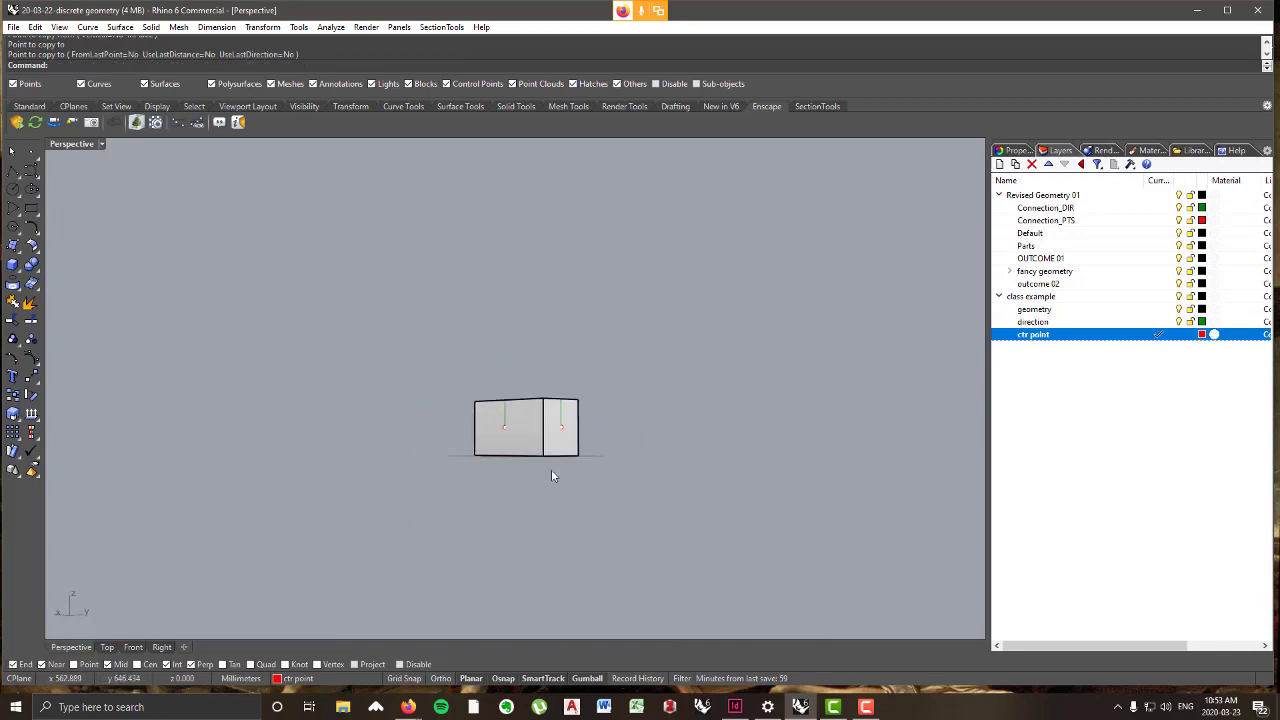
scroll(551, 470, up, 6)
right_drag(603, 205, 608, 254)
right_drag(535, 372, 530, 312)
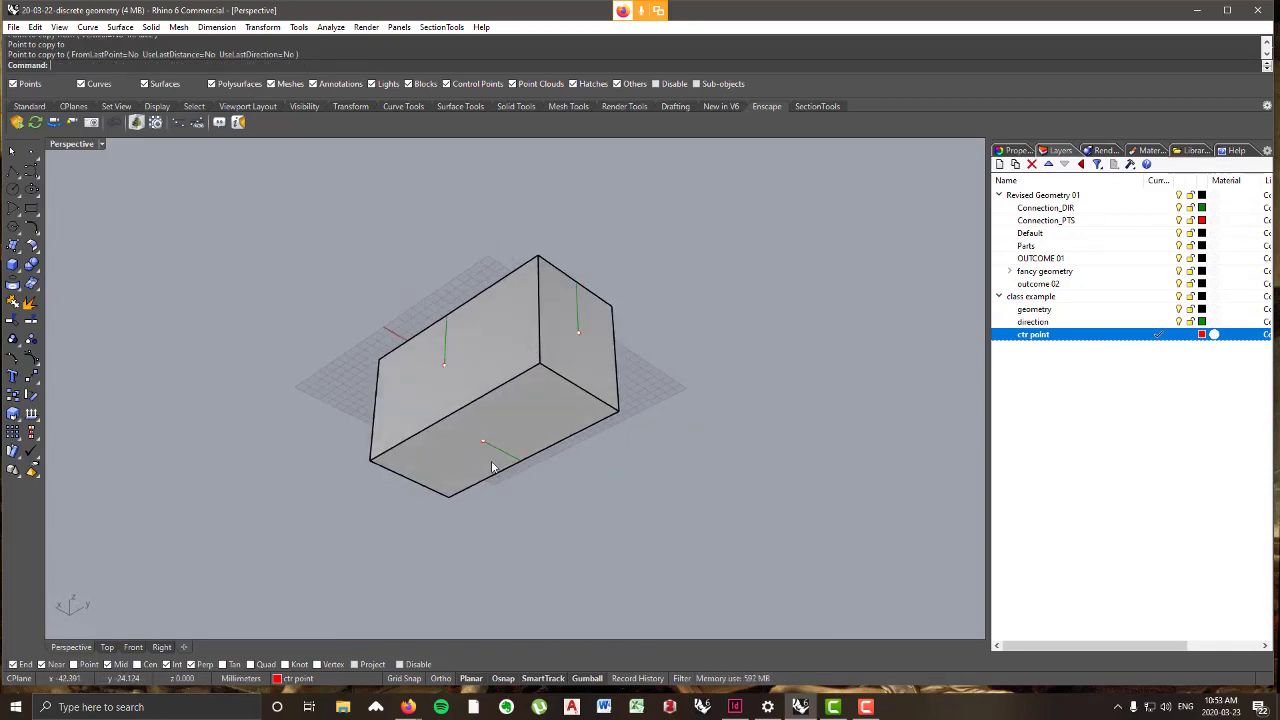
right_drag(492, 467, 499, 292)
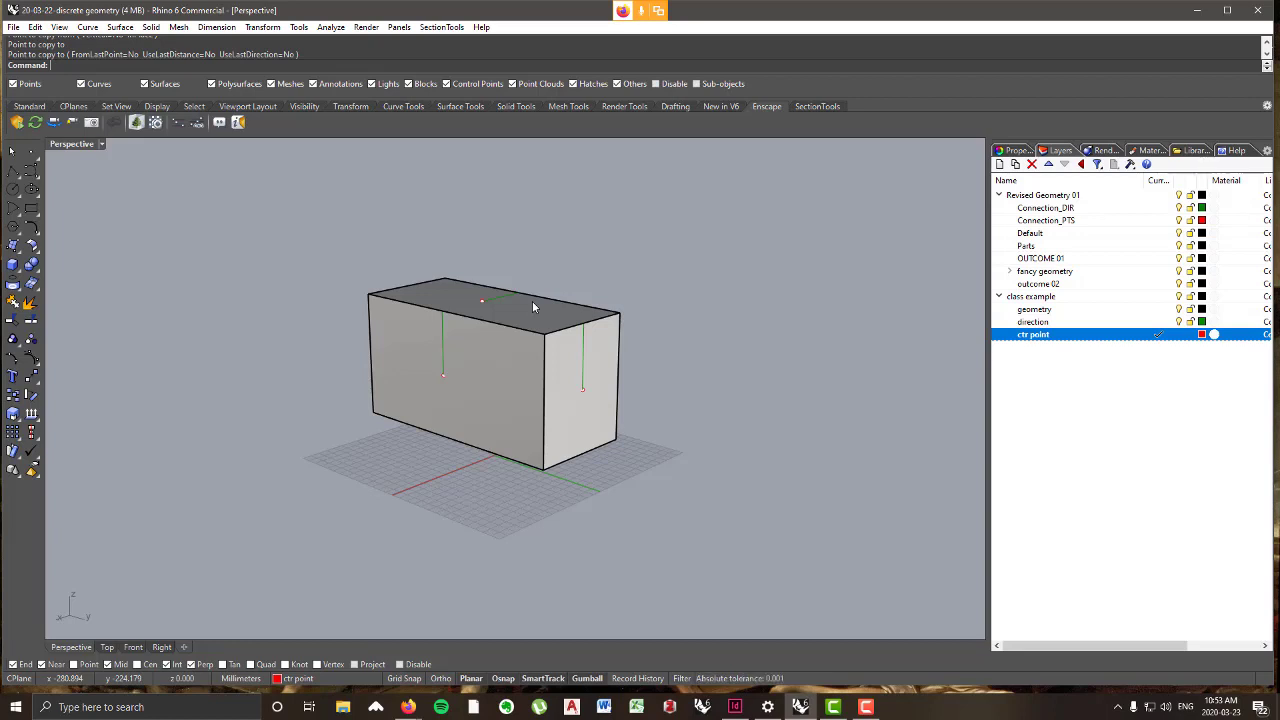
- Switch to Grasshopper, move the second connection component slightly lower and place the window so the block stays in view
text(grasshopper)
key(Return)
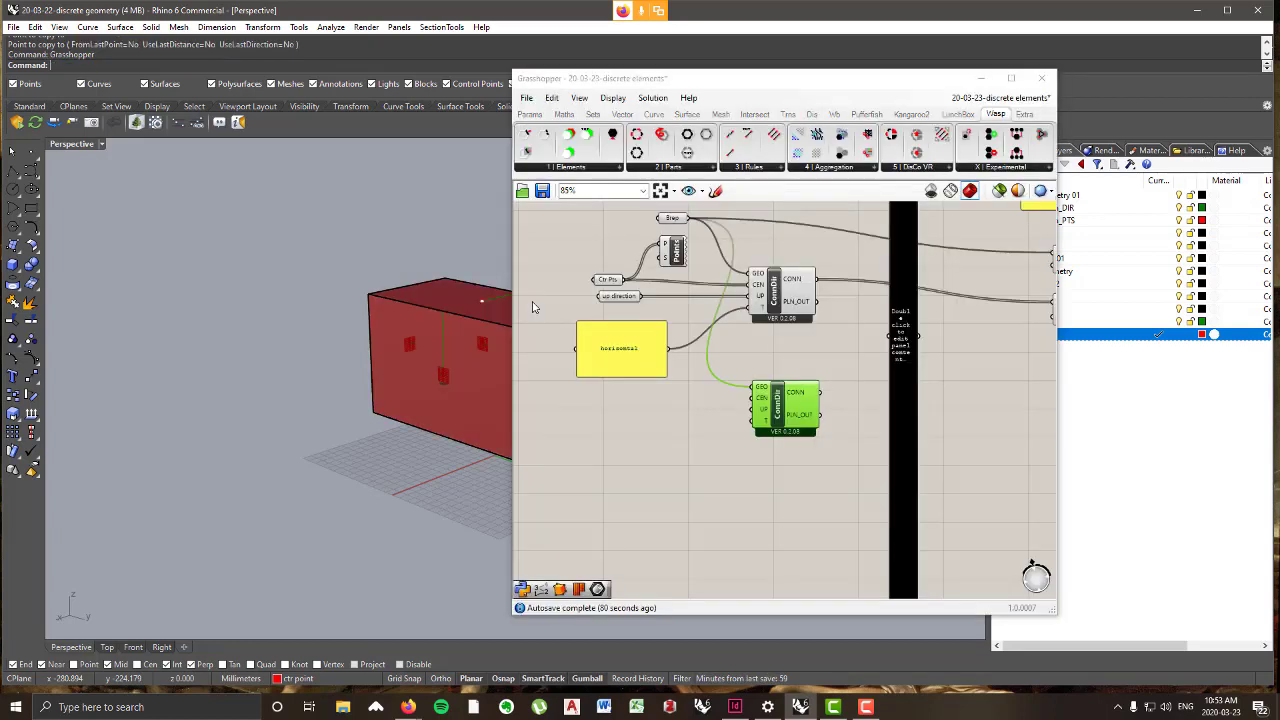
drag(776, 415, 782, 437)
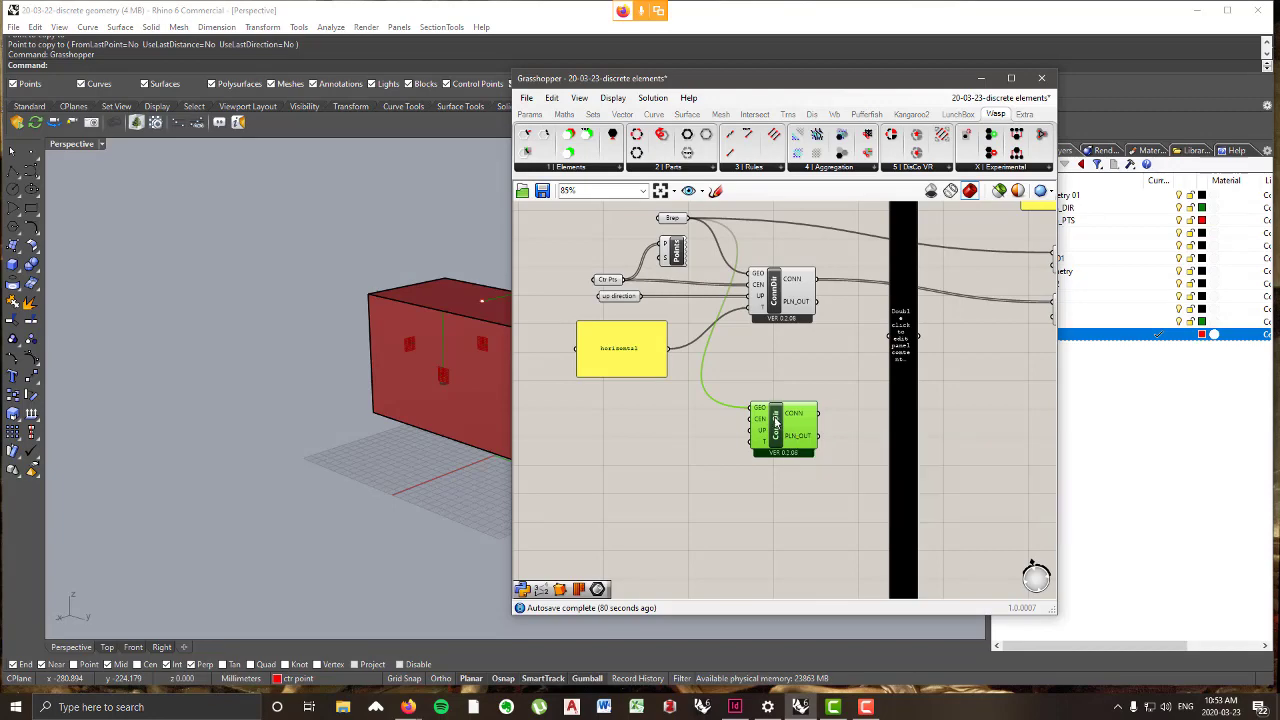
drag(795, 85, 973, 64)
right_drag(622, 389, 474, 266)
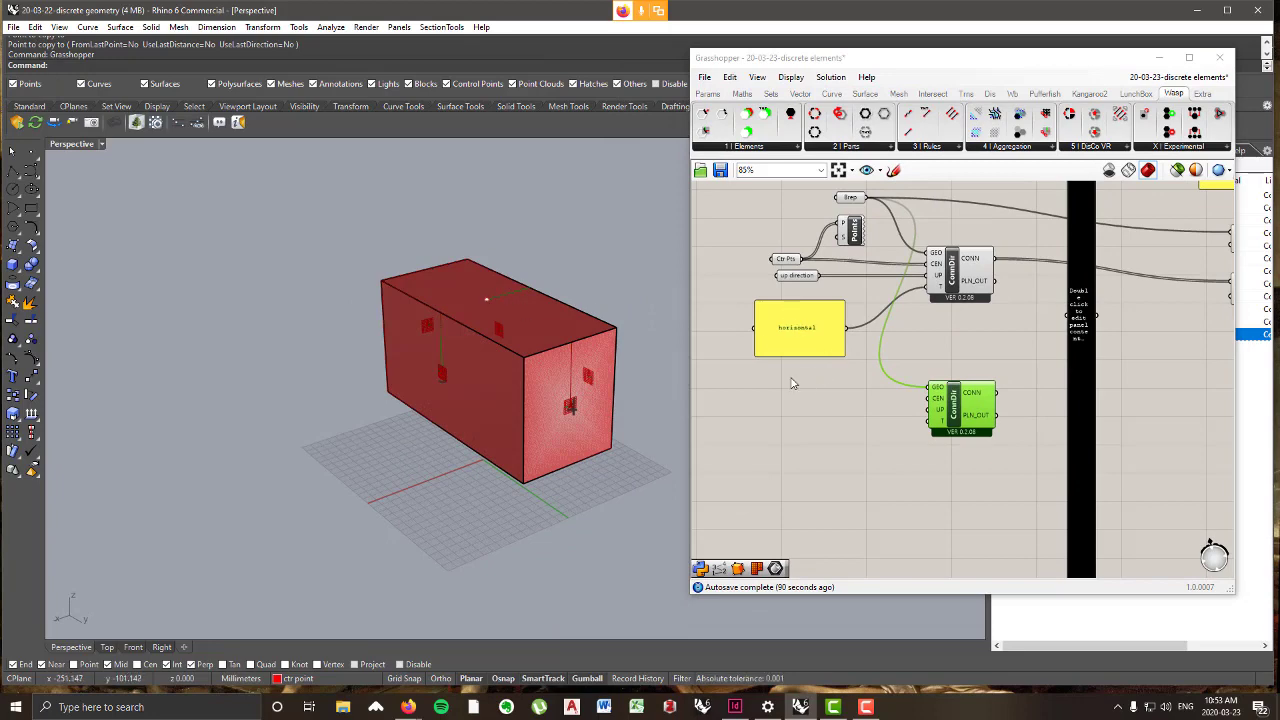
- Add a Point parameter beside the second connection component and name it Ctr Pts
click(707, 93)
click(737, 148)
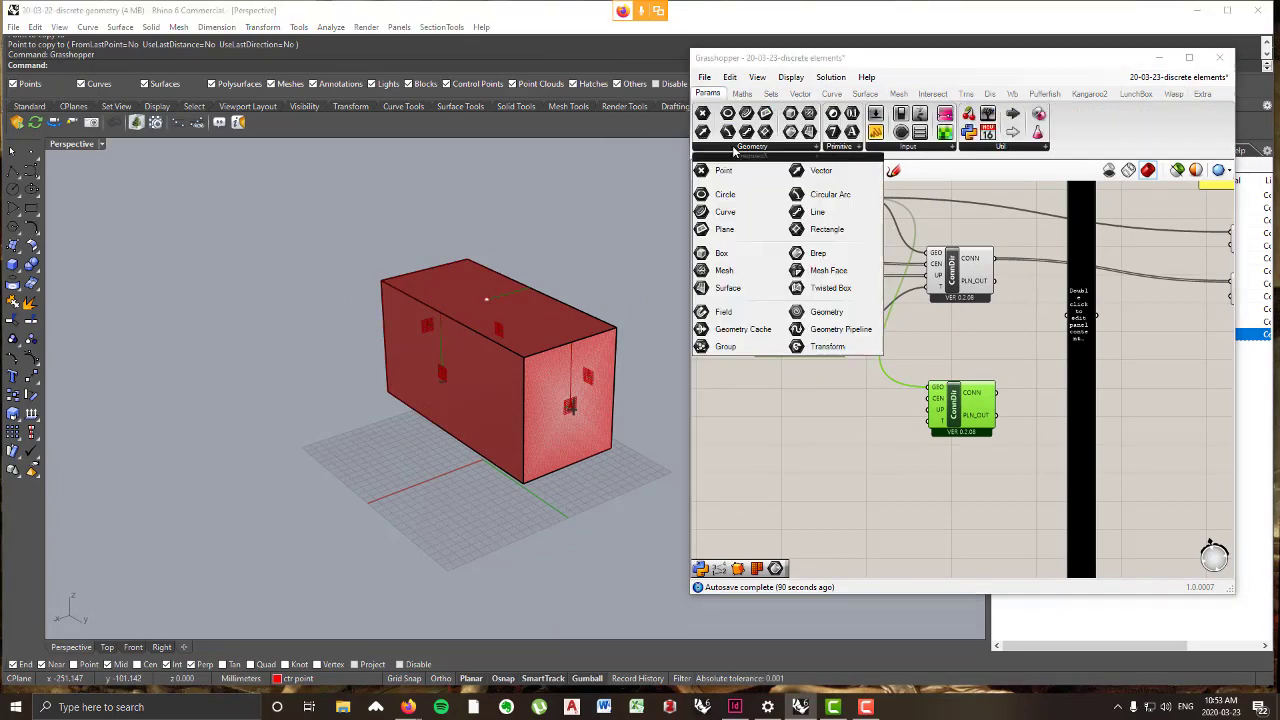
drag(720, 172, 819, 428)
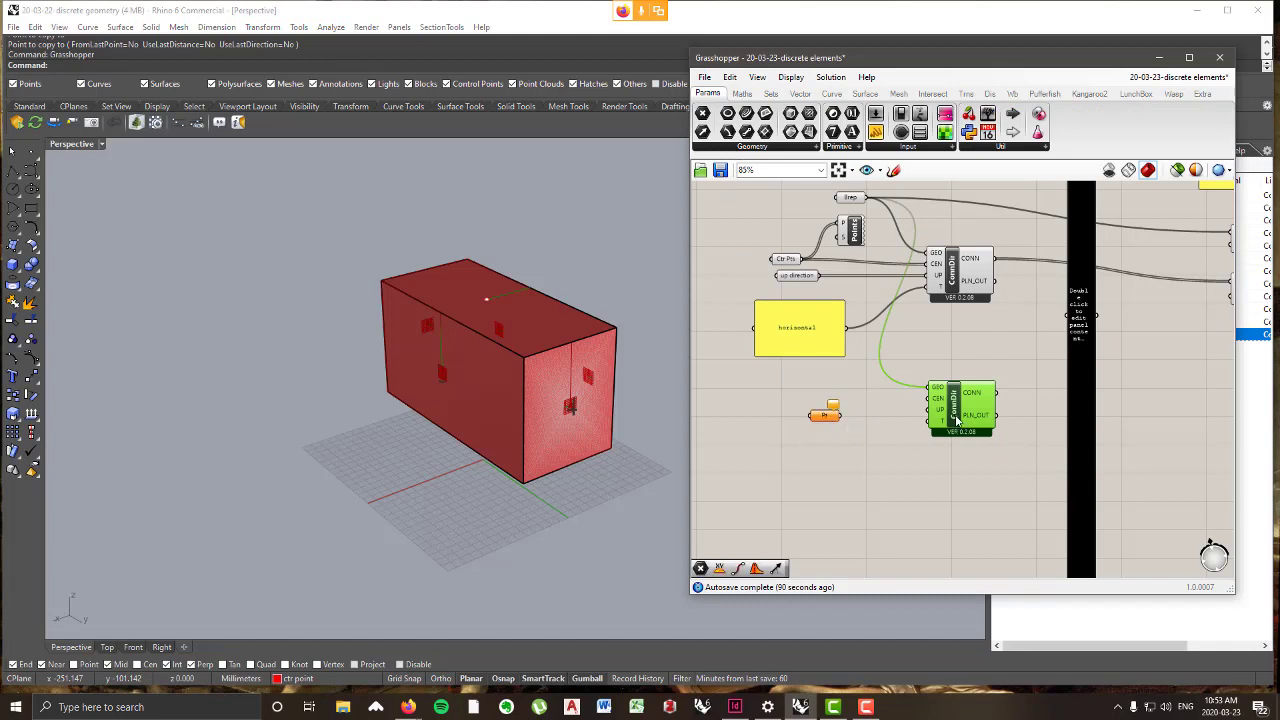
right_click(828, 418)
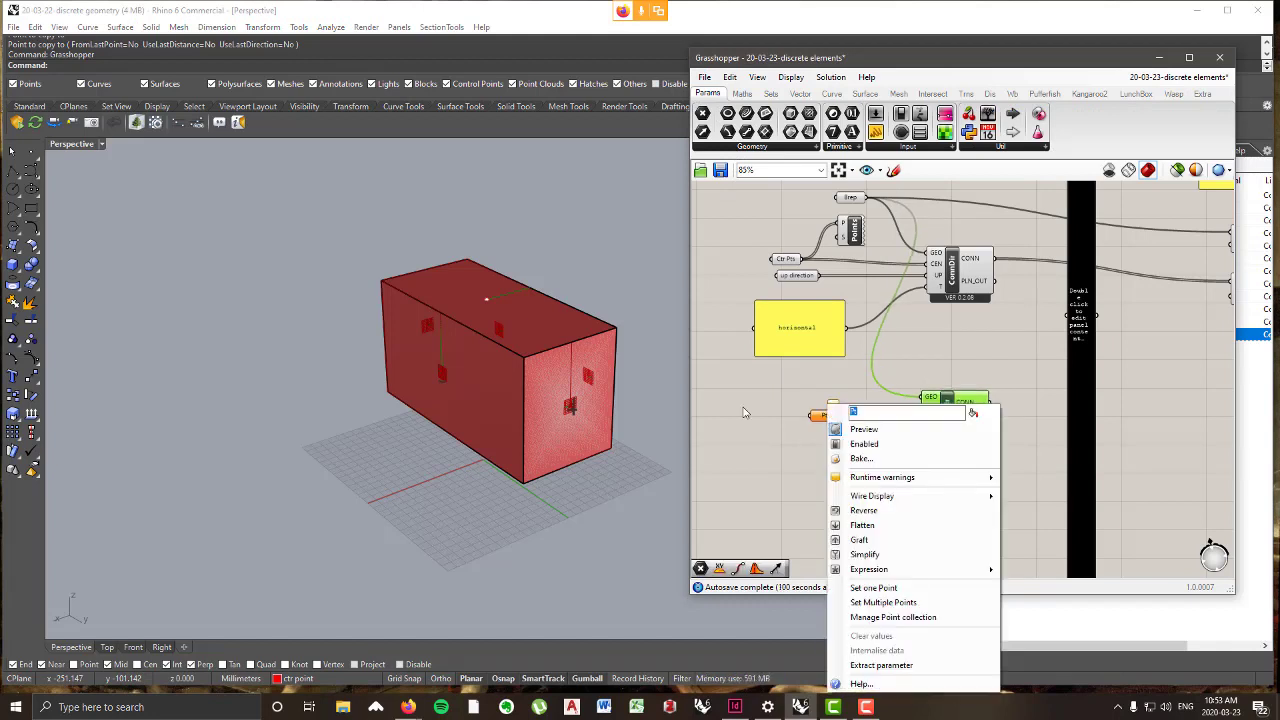
text(Ctr Pts)
scroll(720, 430, up, 1)
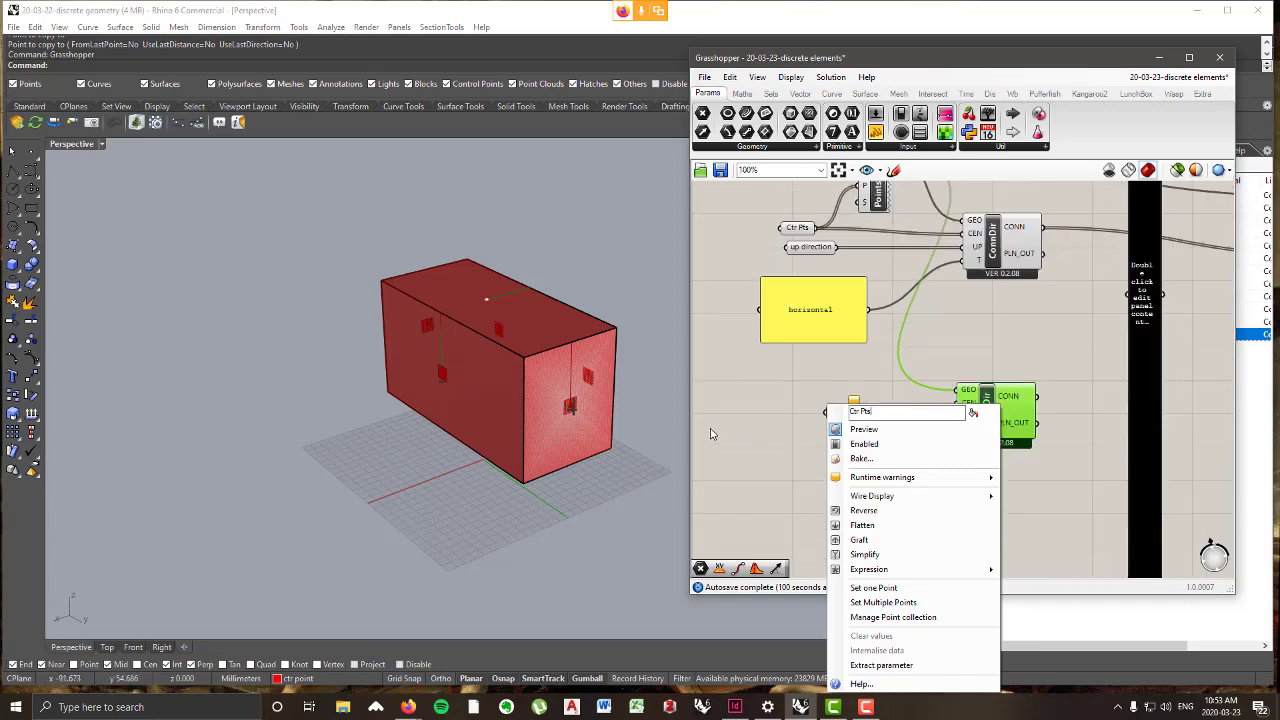
key(Return)
- Reference the center points of the block's top and bottom faces in the new Ctr Pts parameter
right_drag(572, 434, 543, 409)
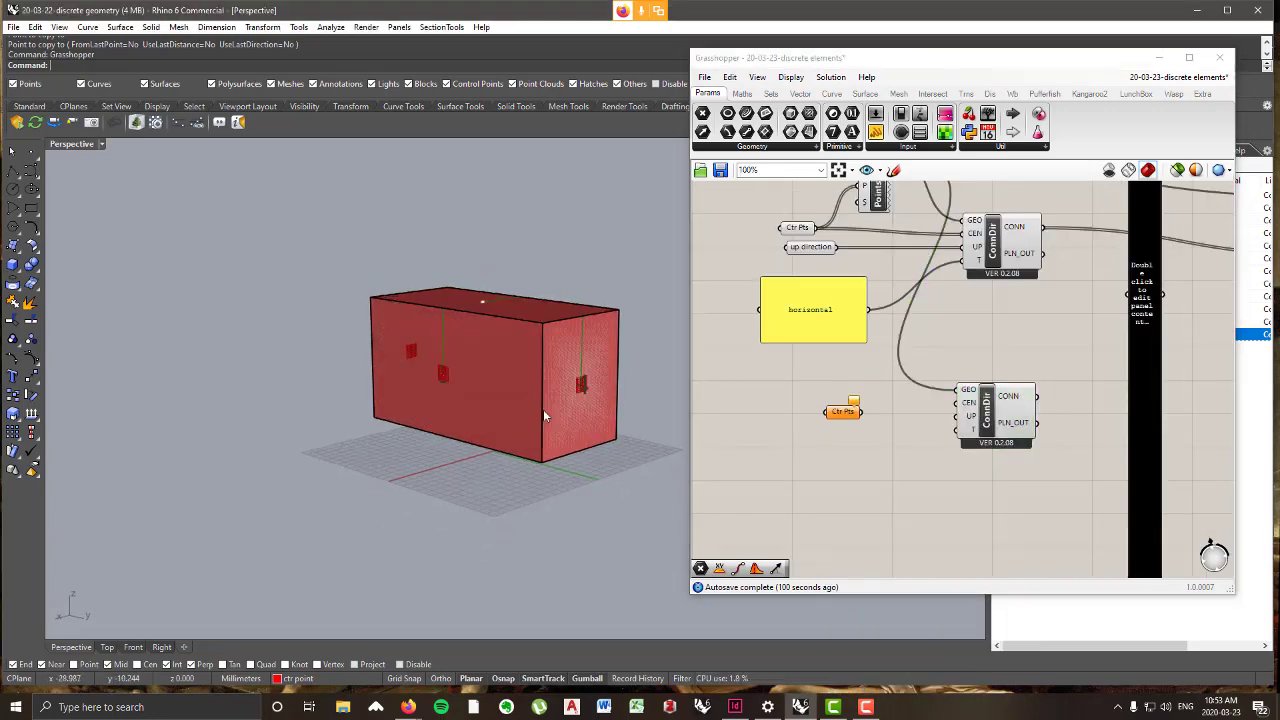
right_click(844, 413)
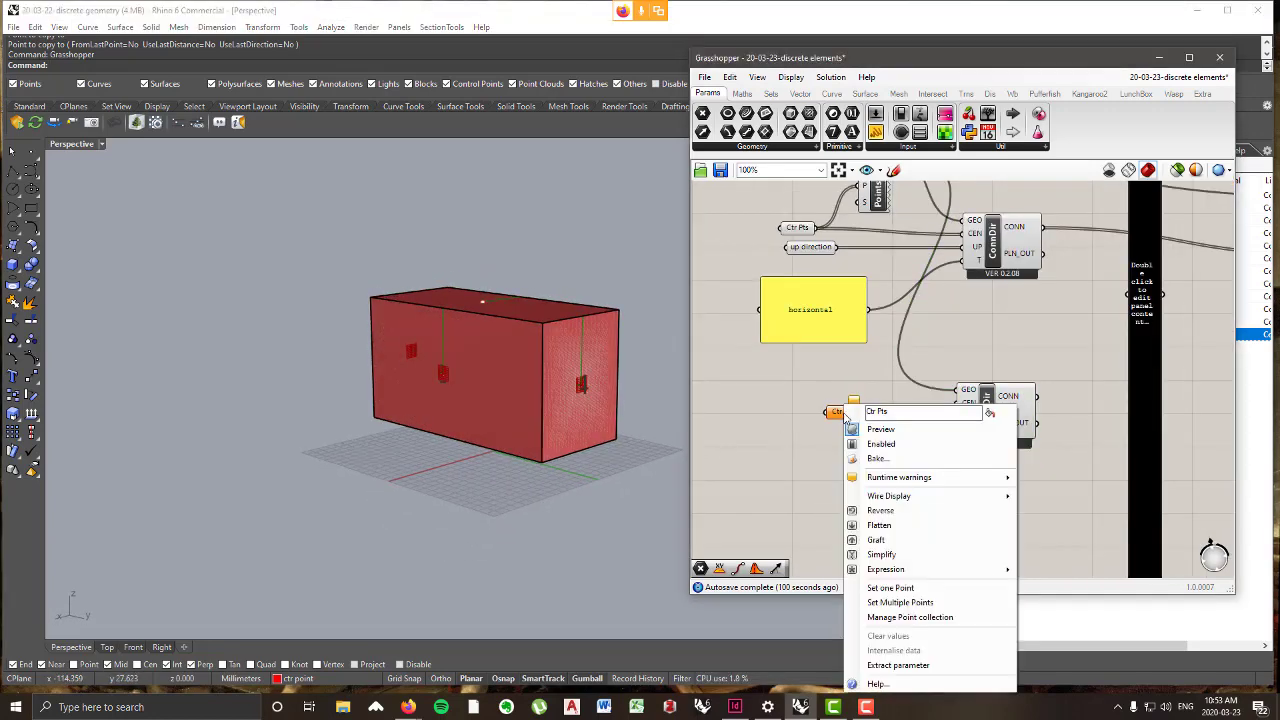
click(900, 602)
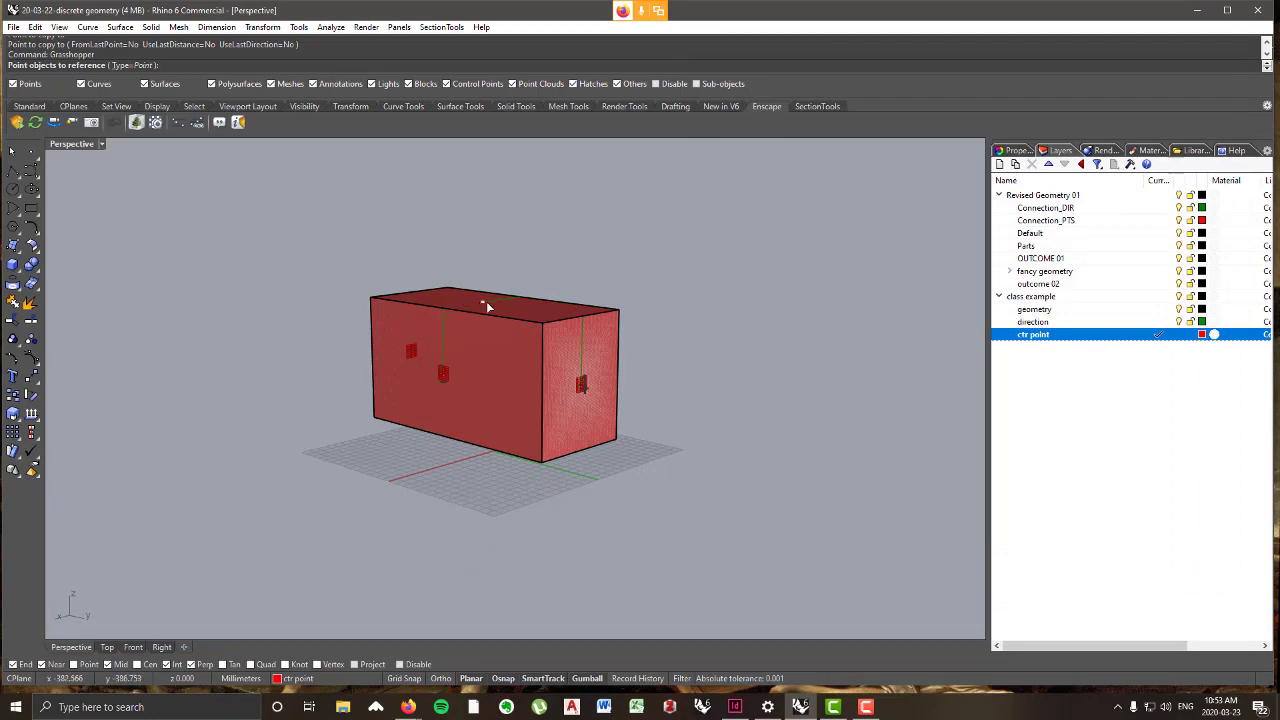
right_drag(486, 406, 525, 515)
click(474, 440)
right_click(474, 440)
right_drag(1008, 427, 978, 488)
click(978, 488)
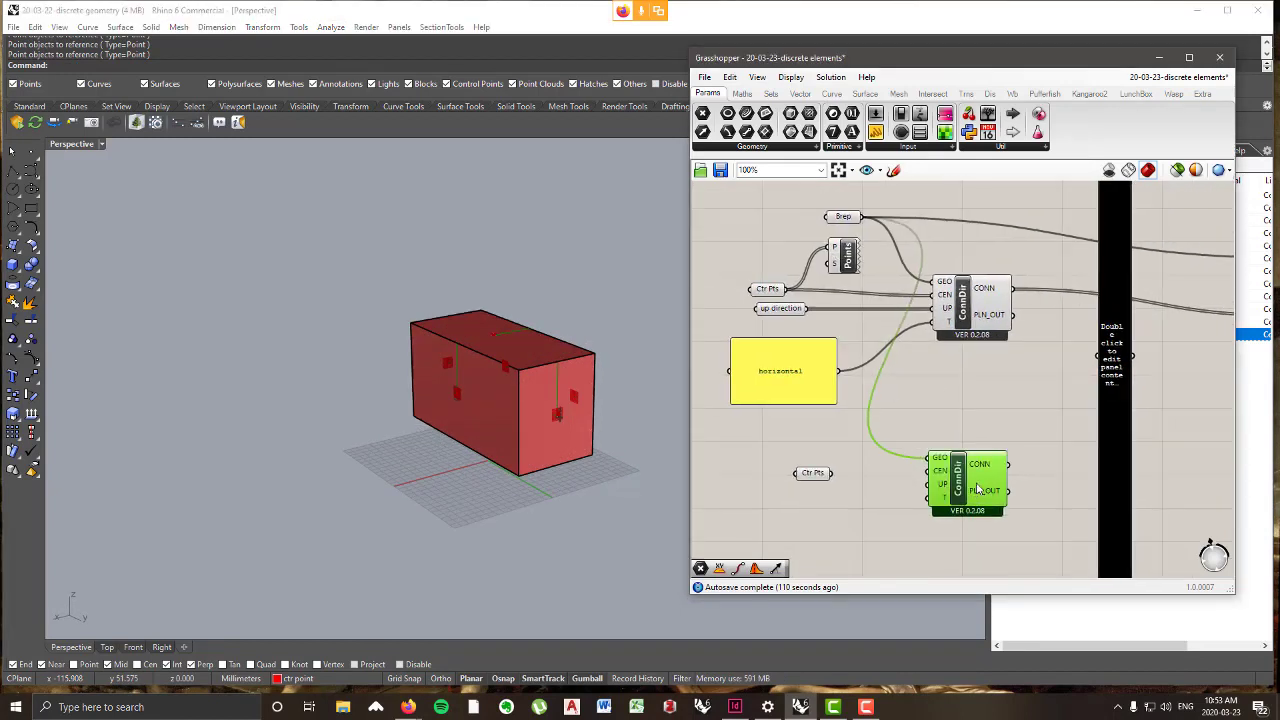
- Add a Point List component above the new Ctr Pts parameter and feed it those points
click(846, 262)
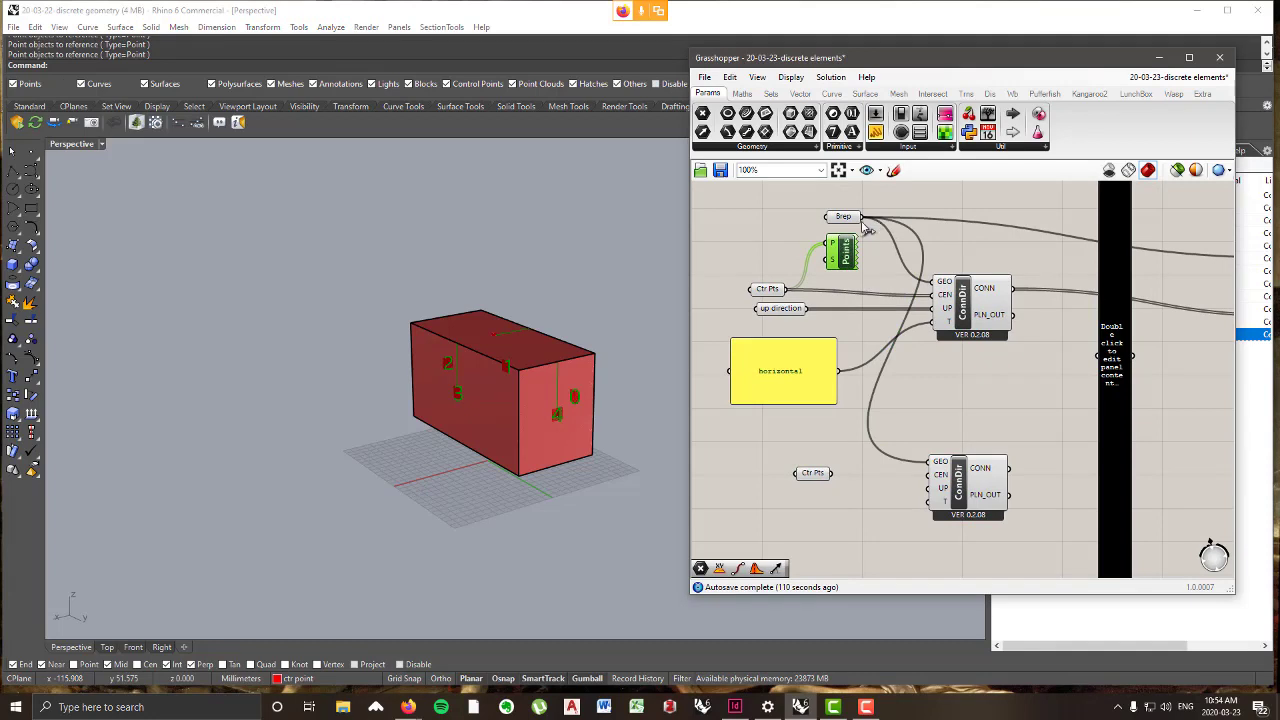
click(989, 93)
click(1042, 148)
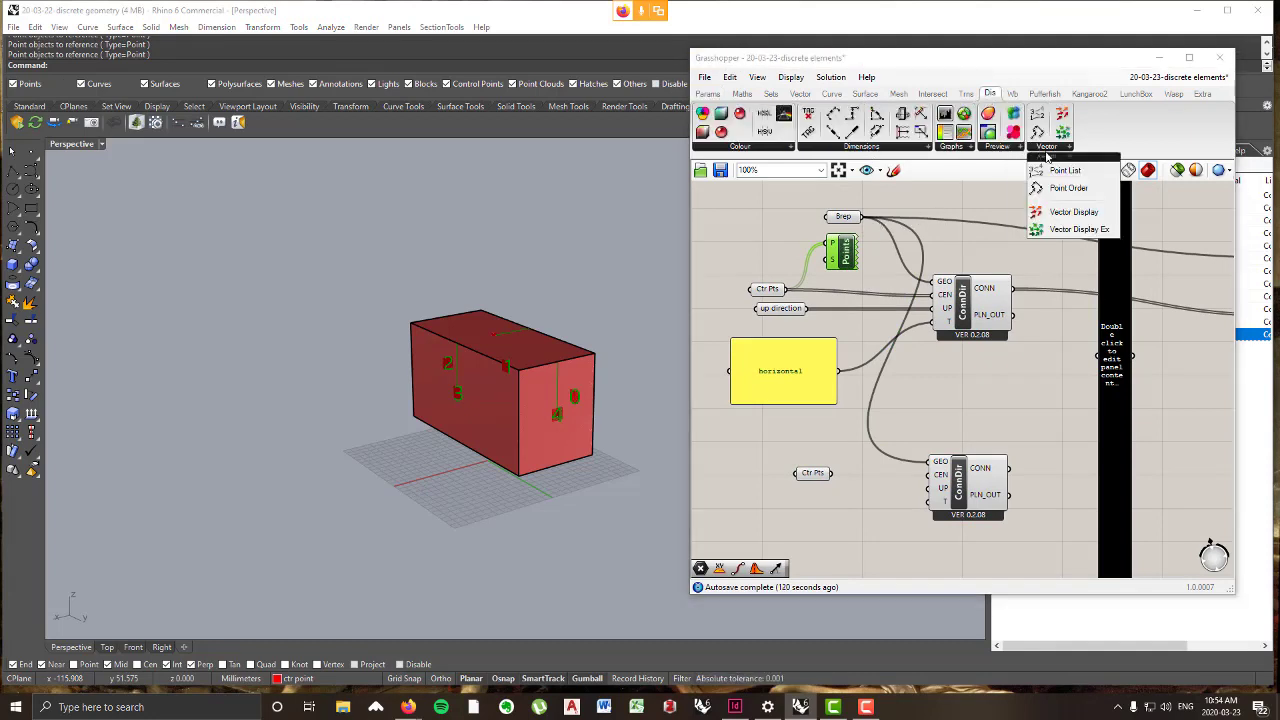
drag(1042, 166, 848, 436)
right_drag(479, 376, 487, 352)
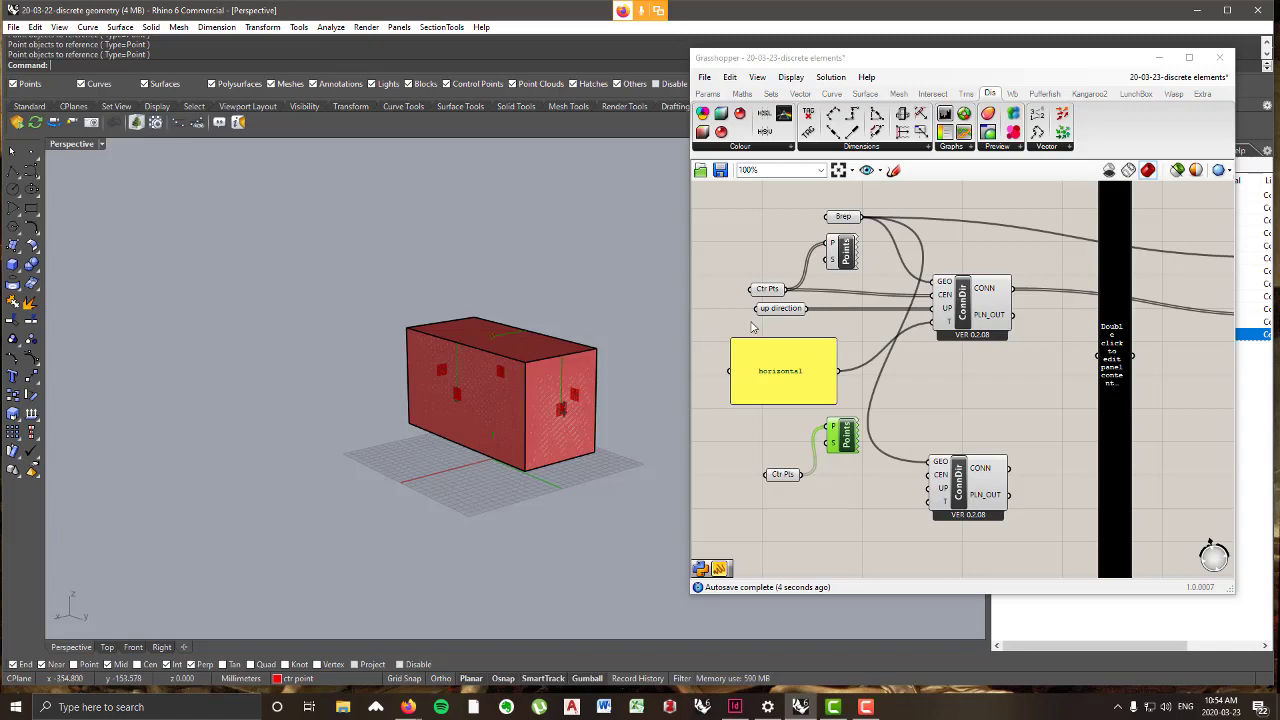
- Add a Curve parameter below the new Ctr Pts and reference the direction lines on the block's top and bottom faces
click(708, 93)
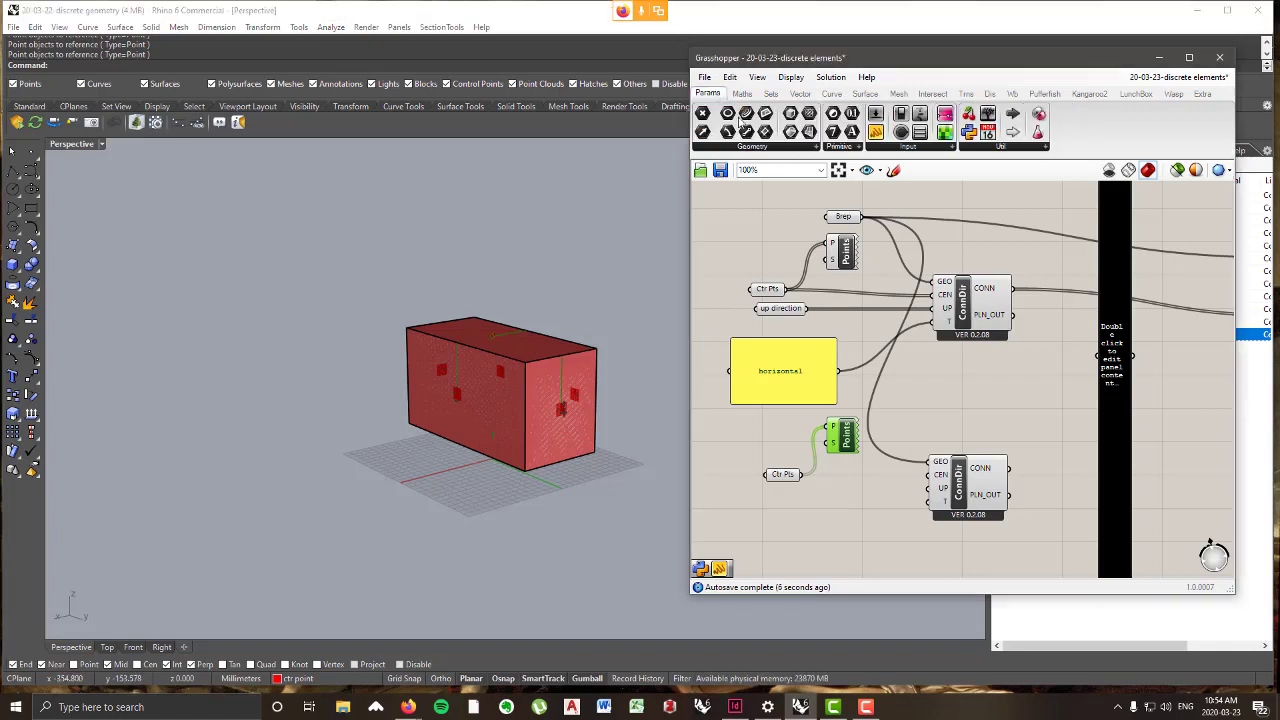
click(772, 148)
click(722, 214)
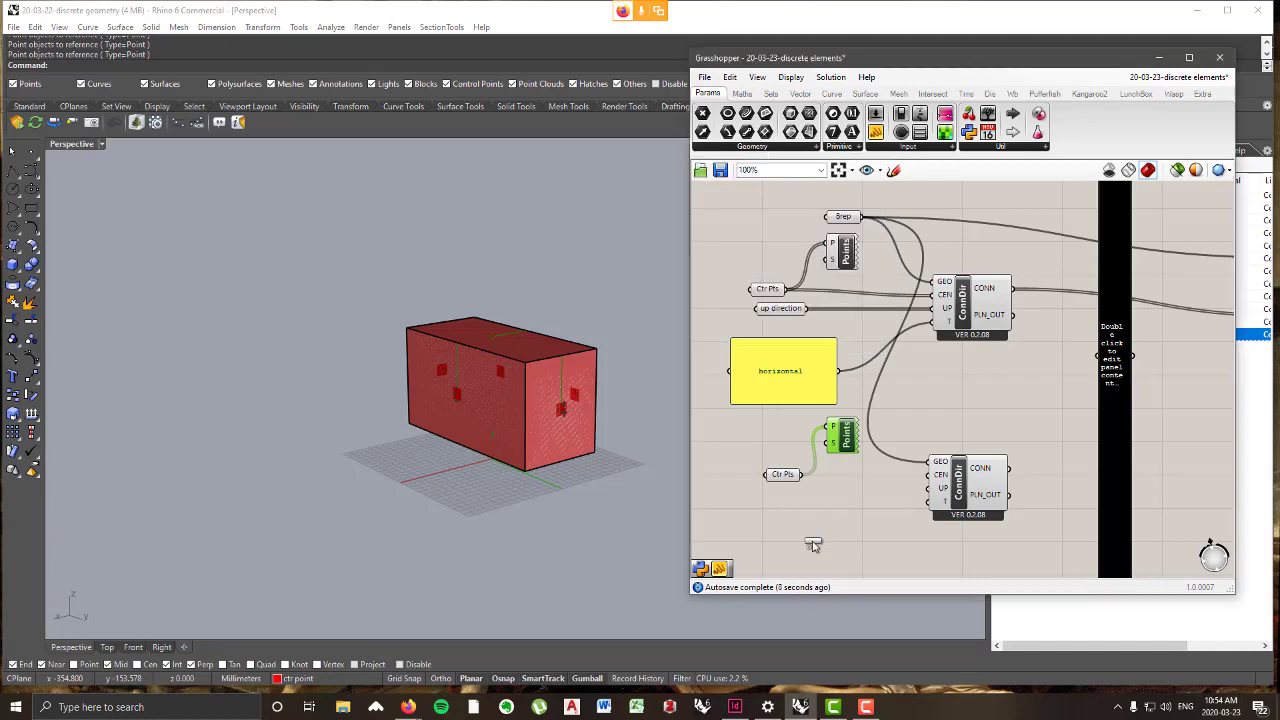
click(781, 497)
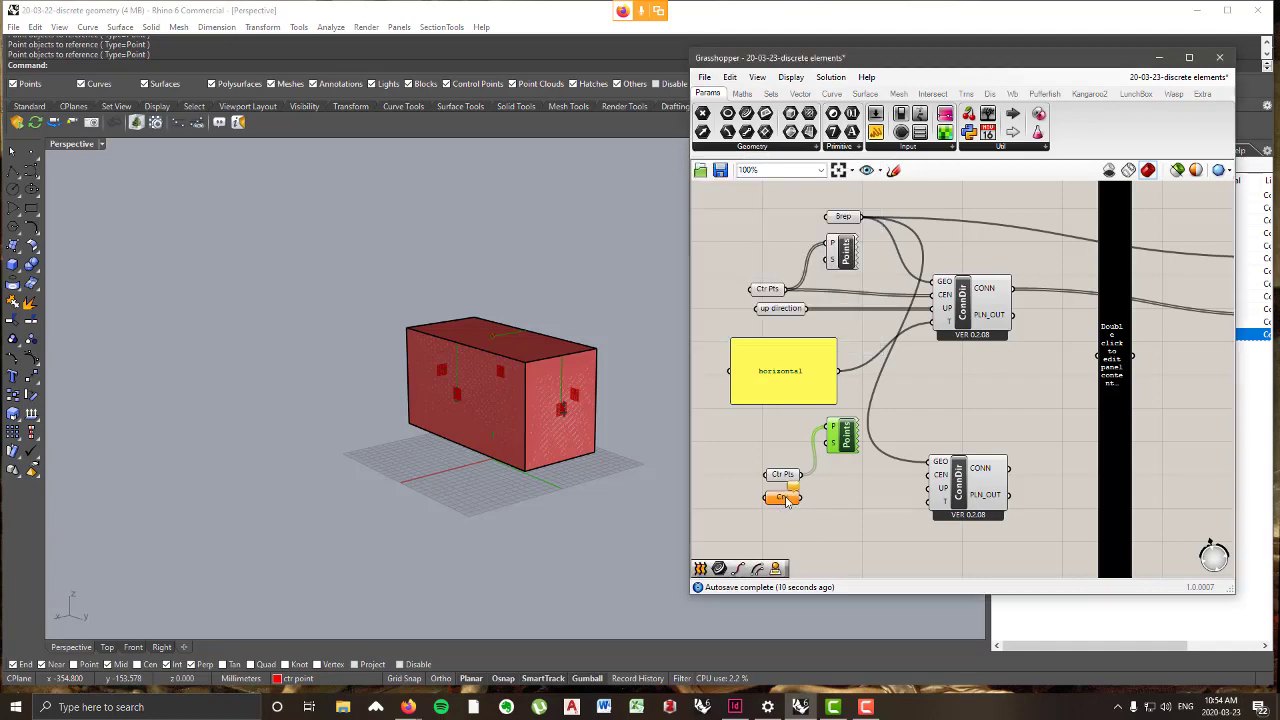
right_click(781, 497)
click(843, 602)
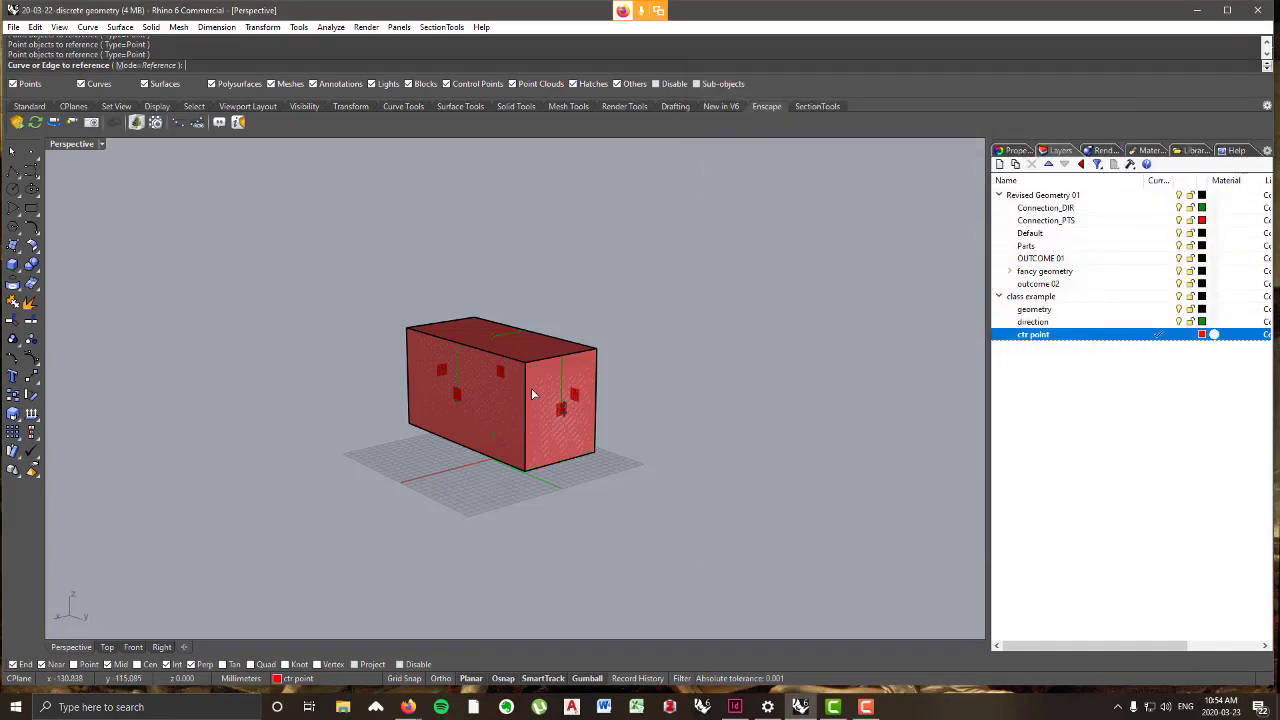
click(505, 331)
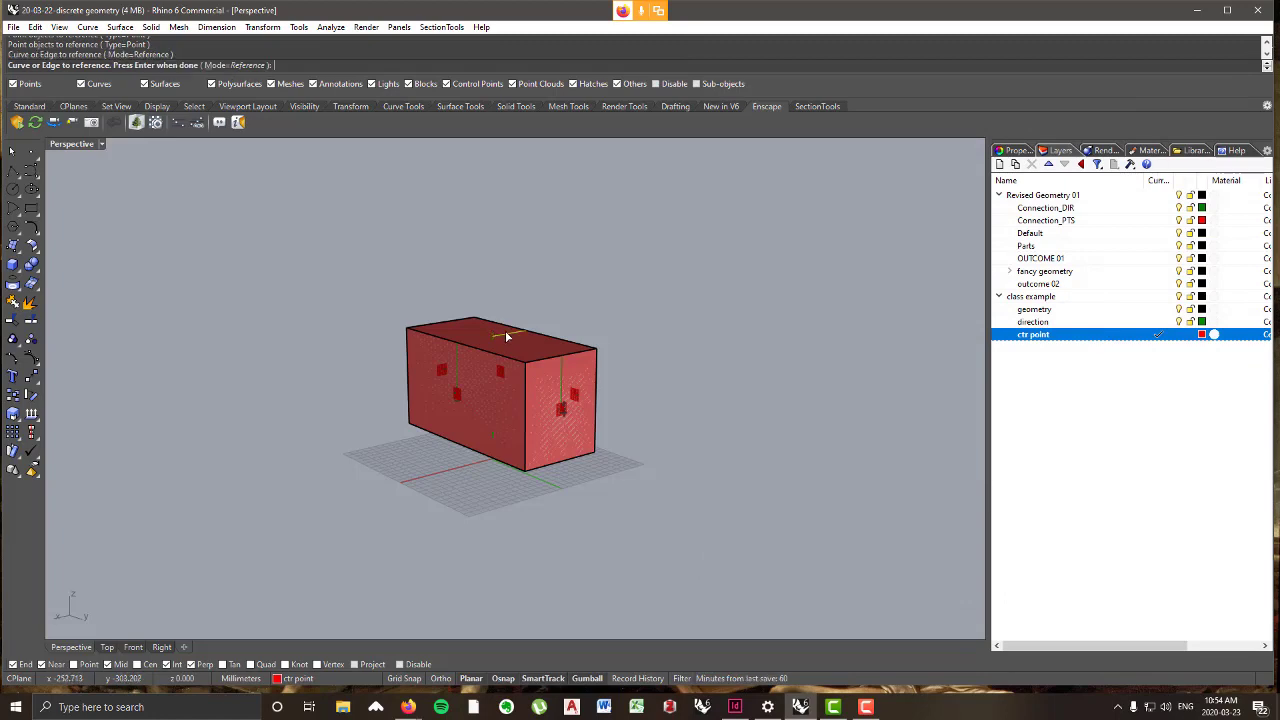
right_drag(505, 331, 557, 457)
right_click(510, 454)
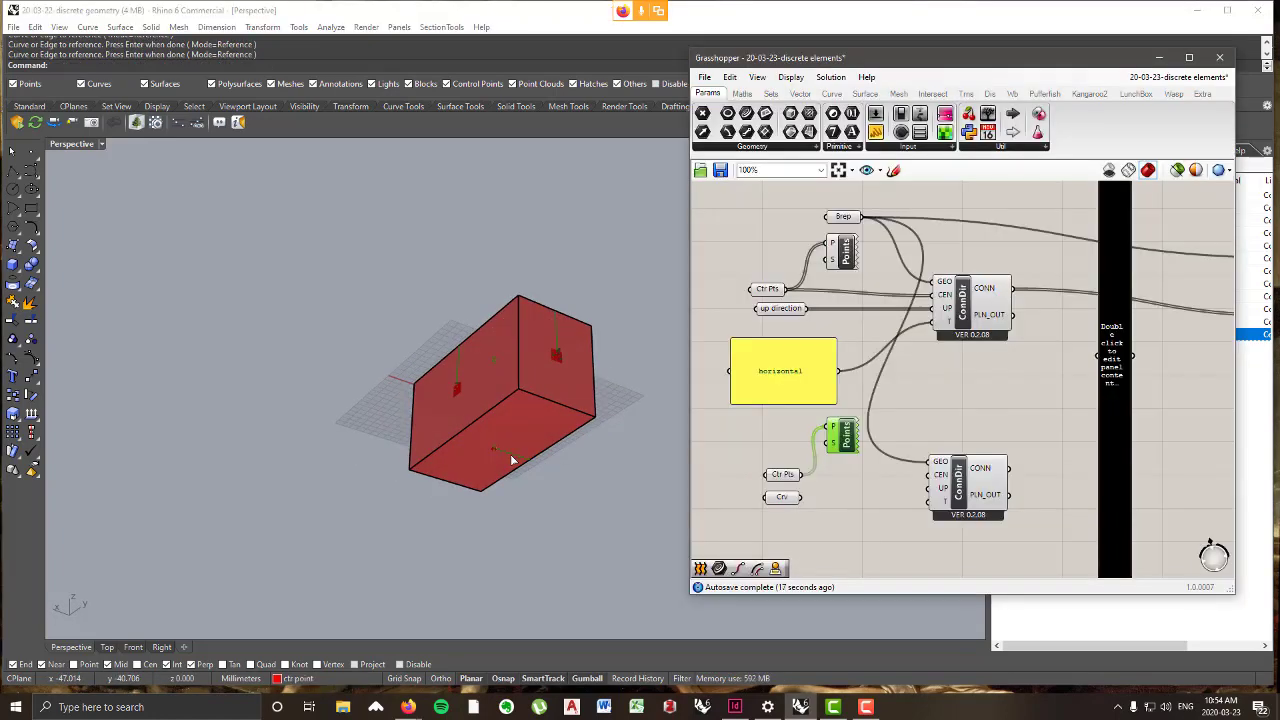
- Rename the new Curve parameter as up direction
right_drag(790, 498, 808, 483)
right_click(808, 483)
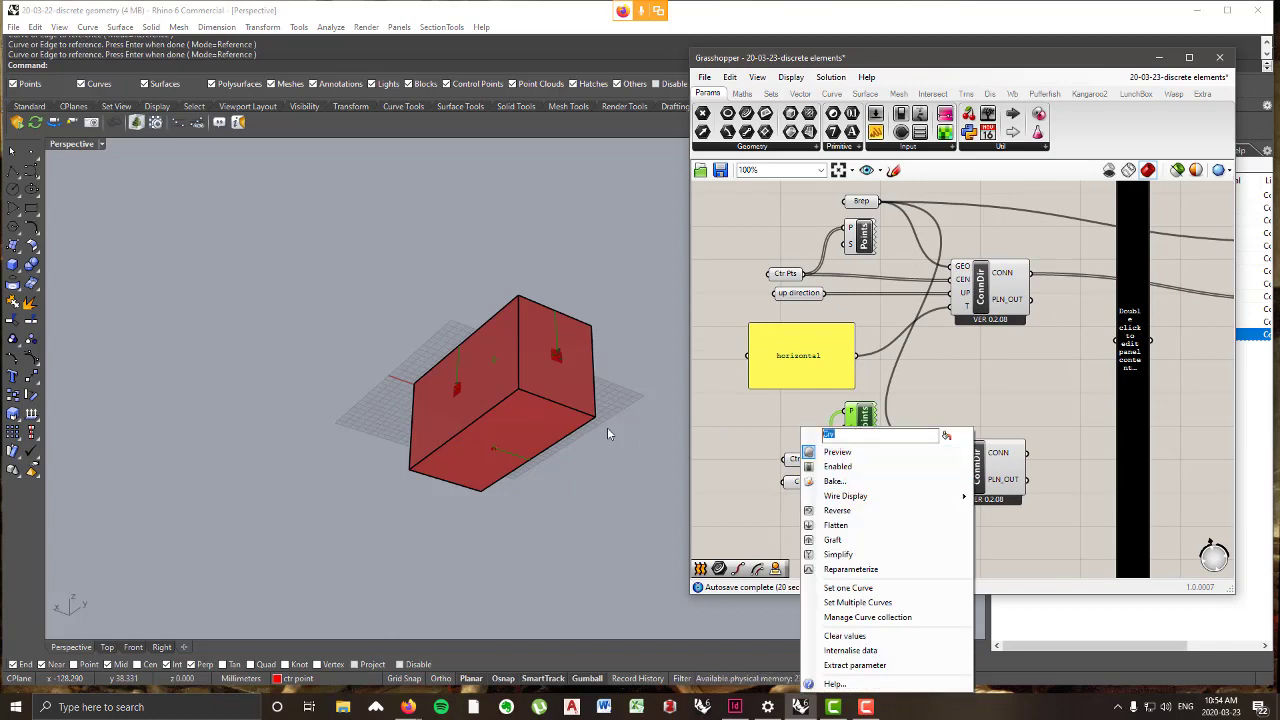
text(up direction)
click(748, 427)
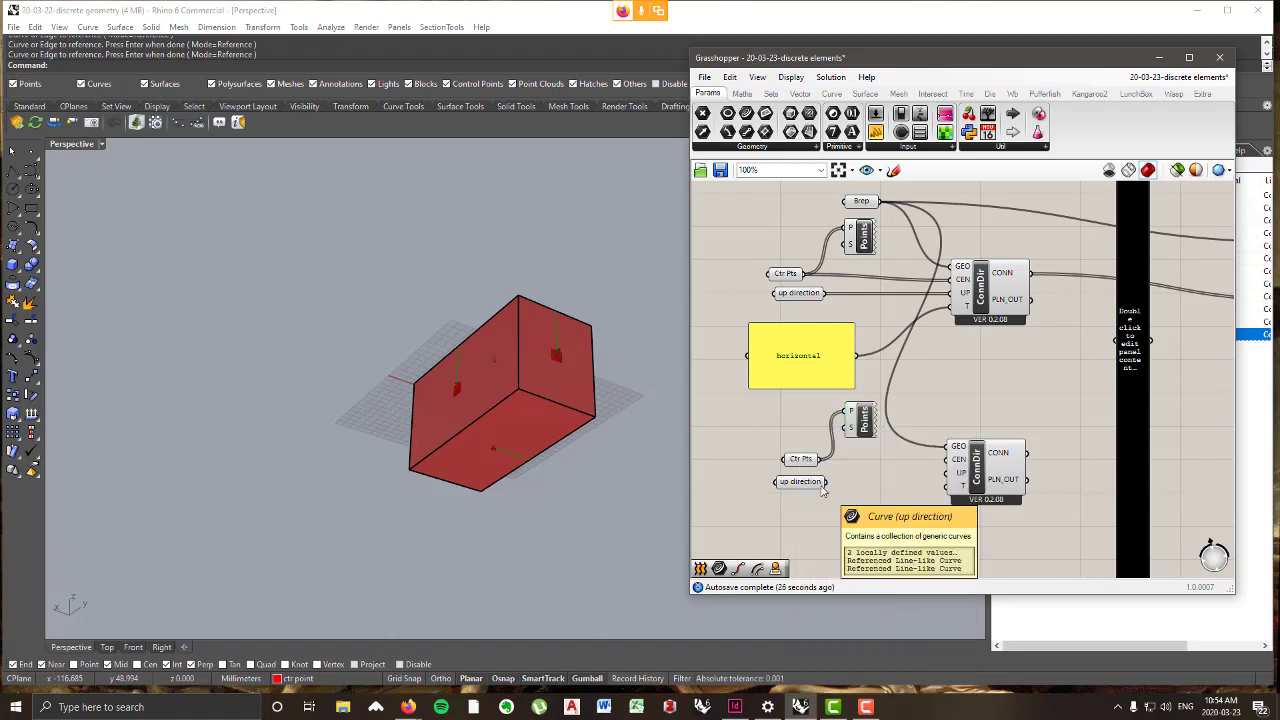
- Connect the new up direction curves to UP and the new Ctr Pts to CEN on the second connection component
drag(826, 481, 966, 477)
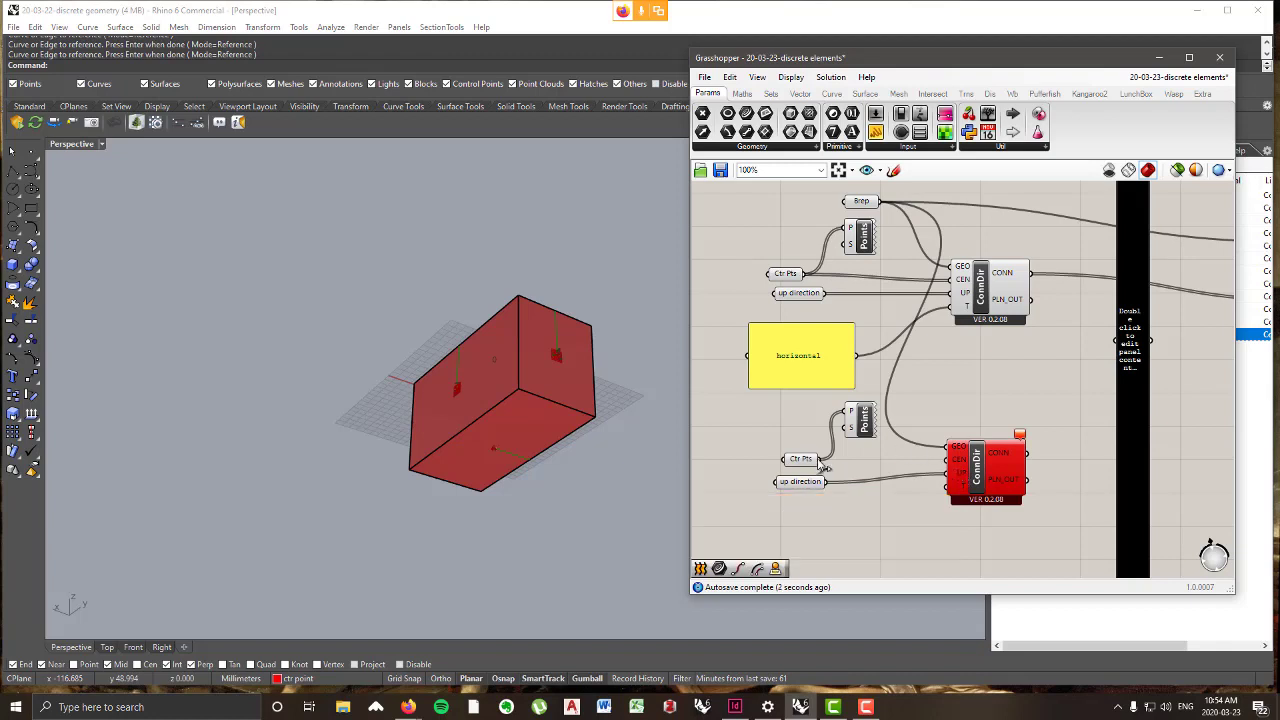
drag(820, 463, 950, 459)
click(985, 470)
right_drag(440, 495, 411, 540)
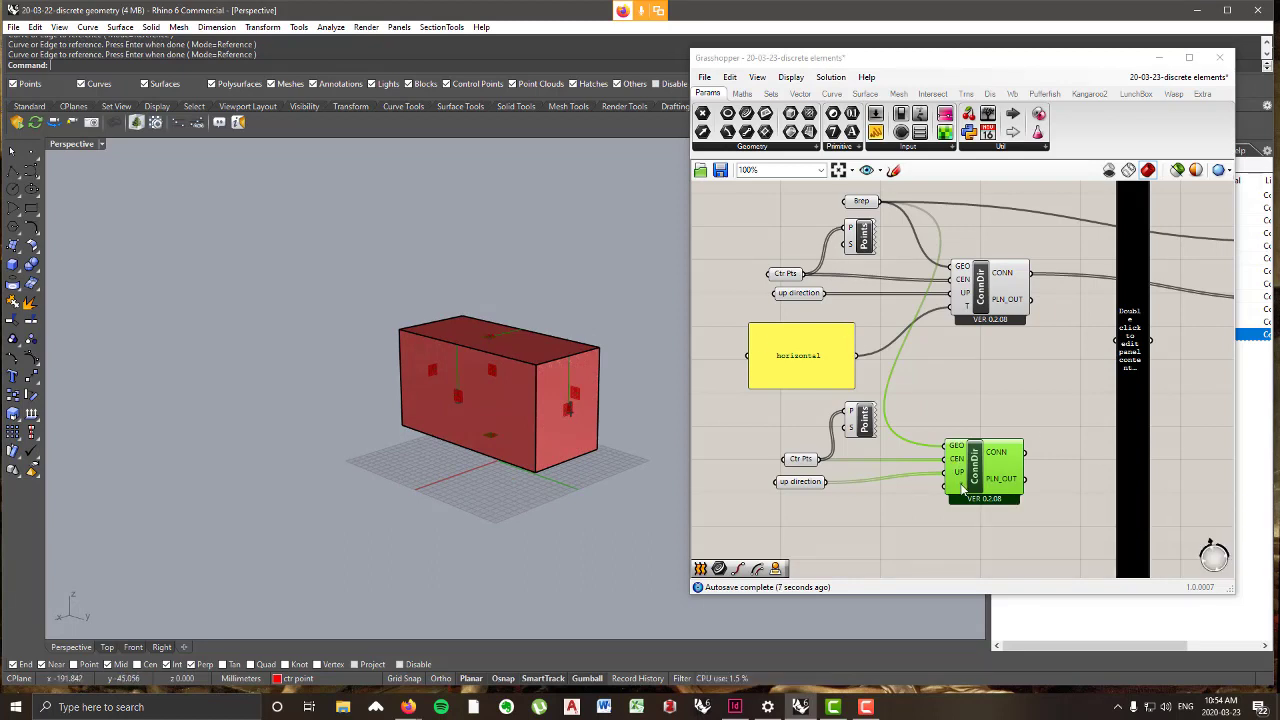
- Add a panel containing "vertical" and connect it to the second connection component's T input
click(913, 149)
click(1012, 168)
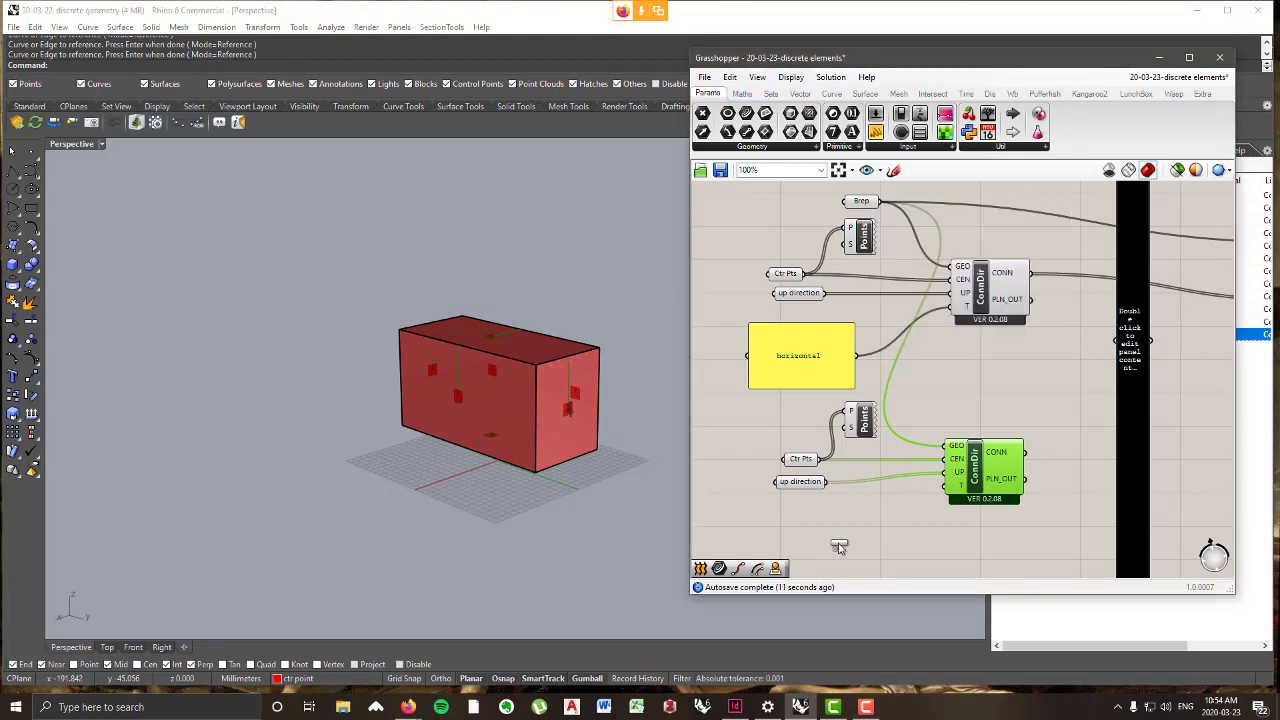
click(840, 541)
double_click(840, 540)
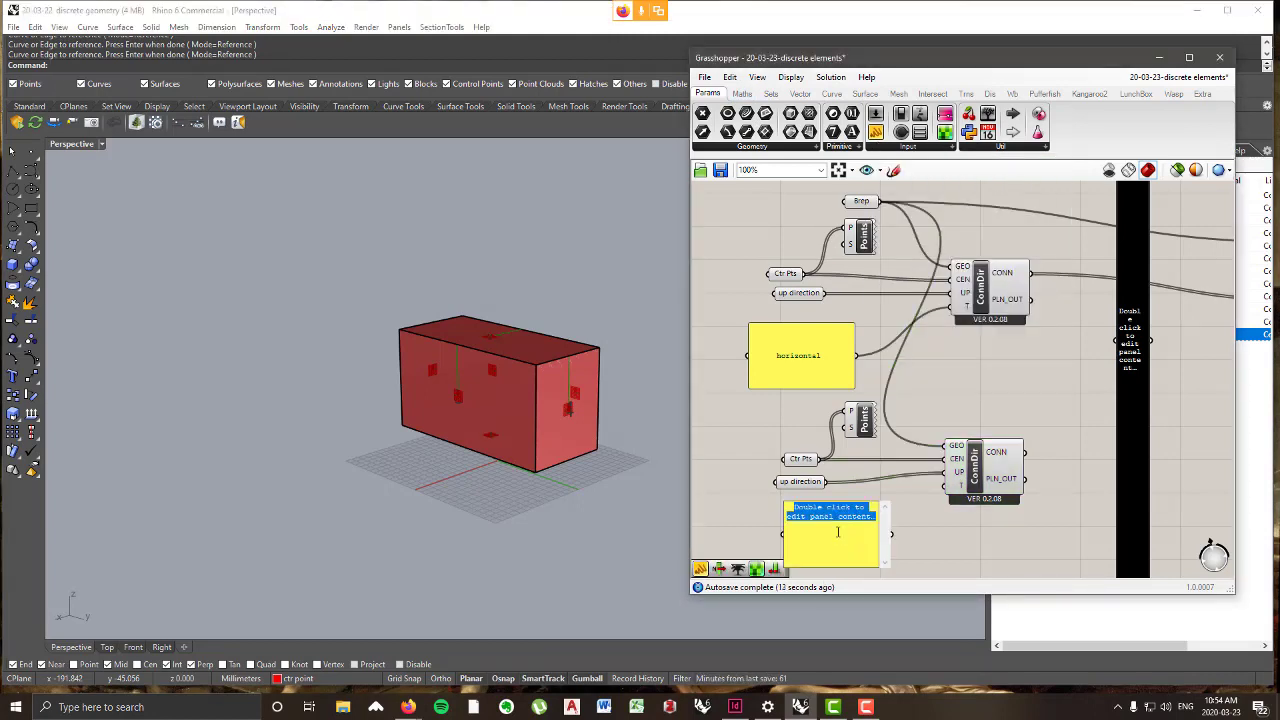
text(vertic)
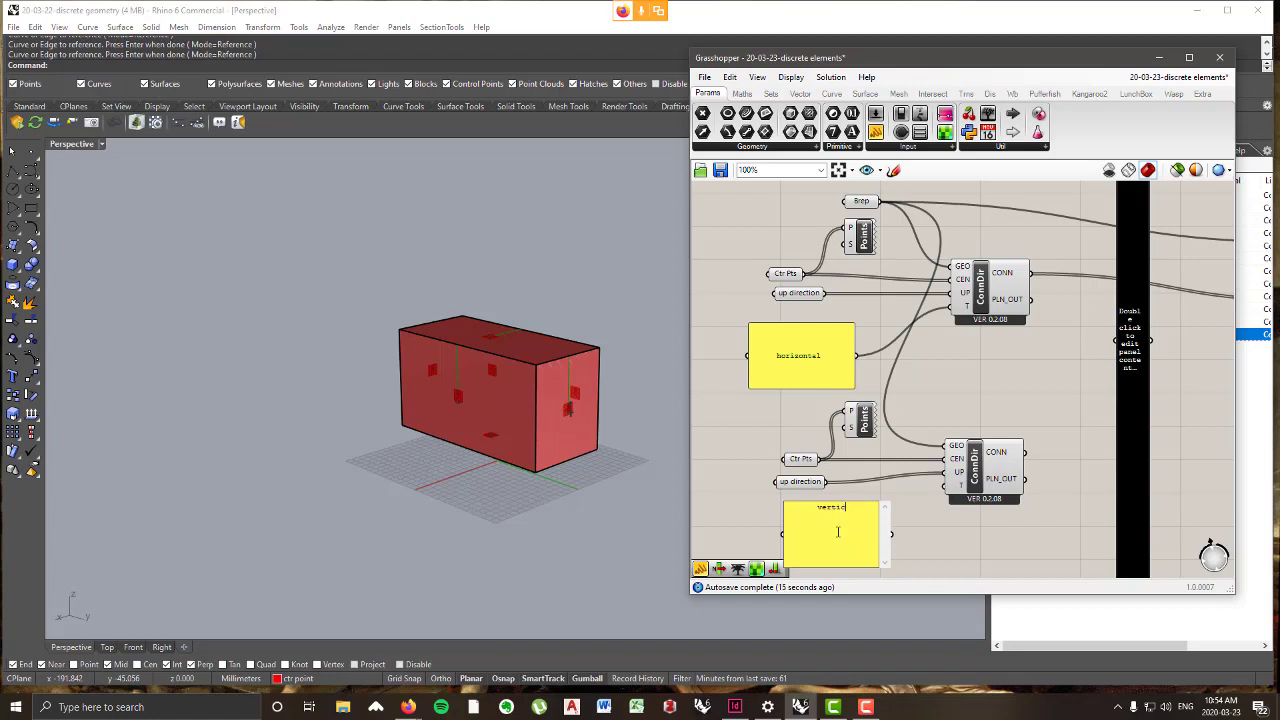
text(al)
click(912, 545)
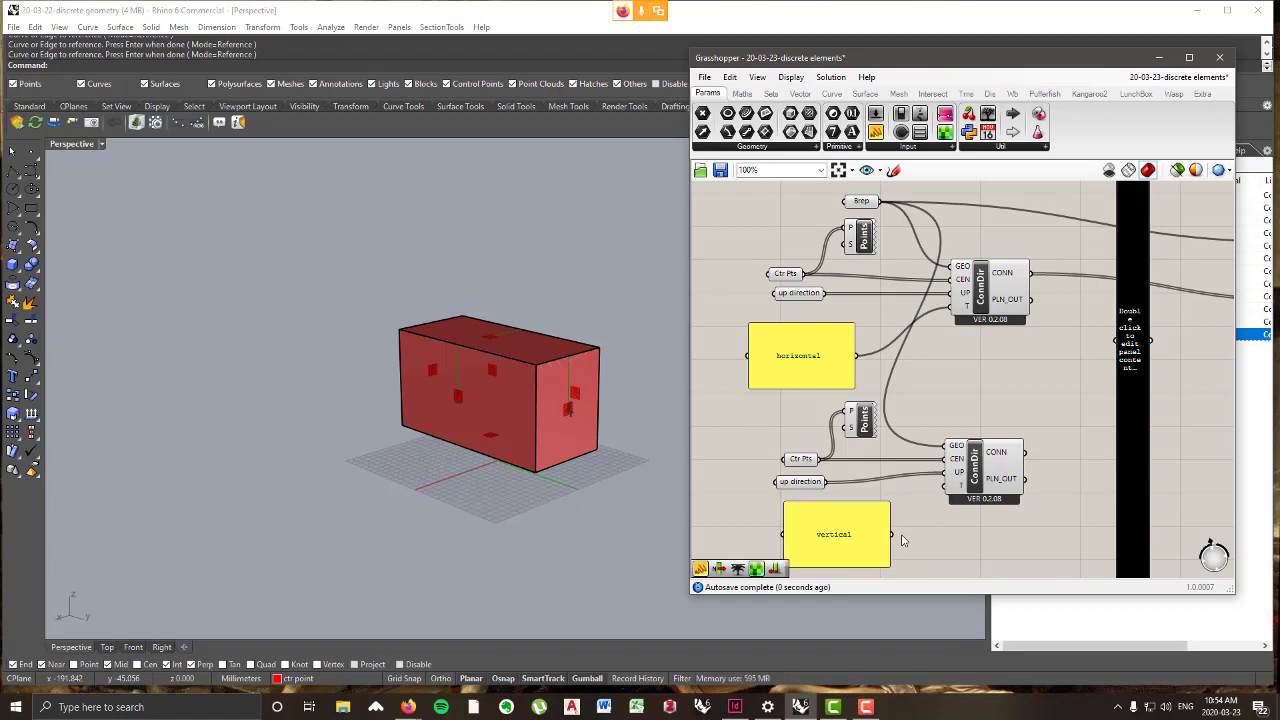
scroll(1068, 341, down, 3)
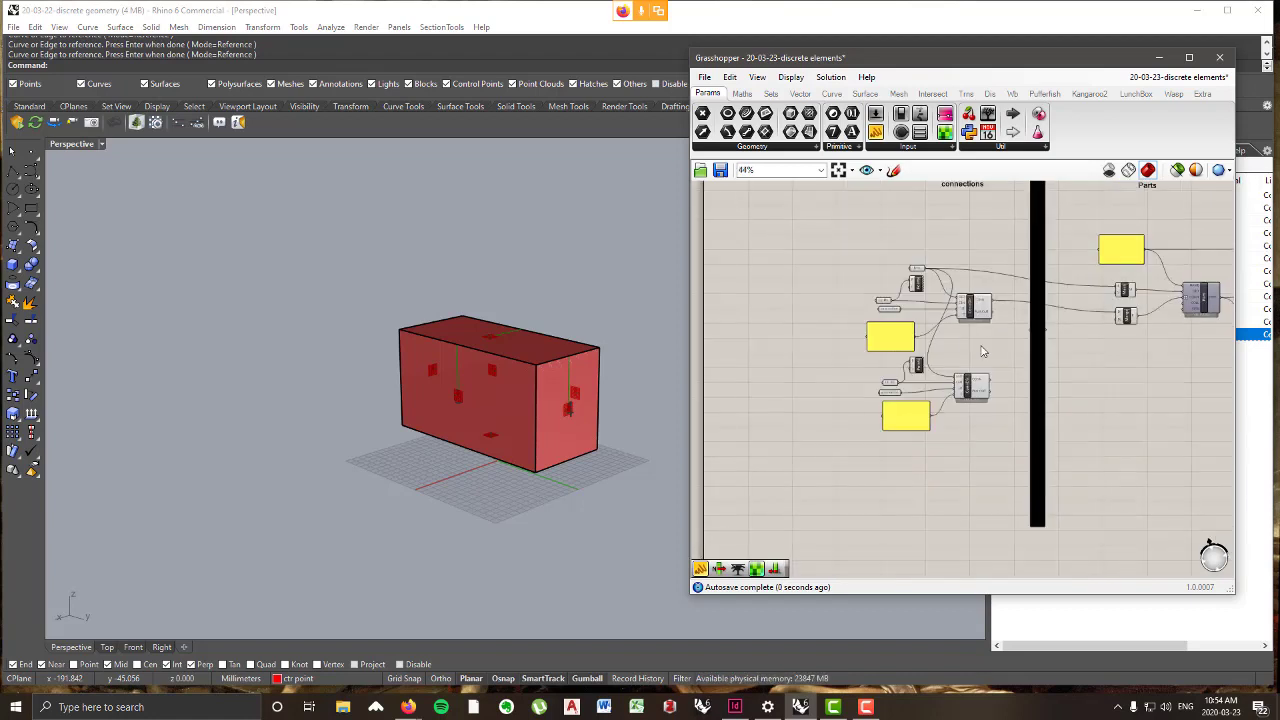
- Move the second connection component up, closer beneath the first one
right_drag(1068, 341, 936, 341)
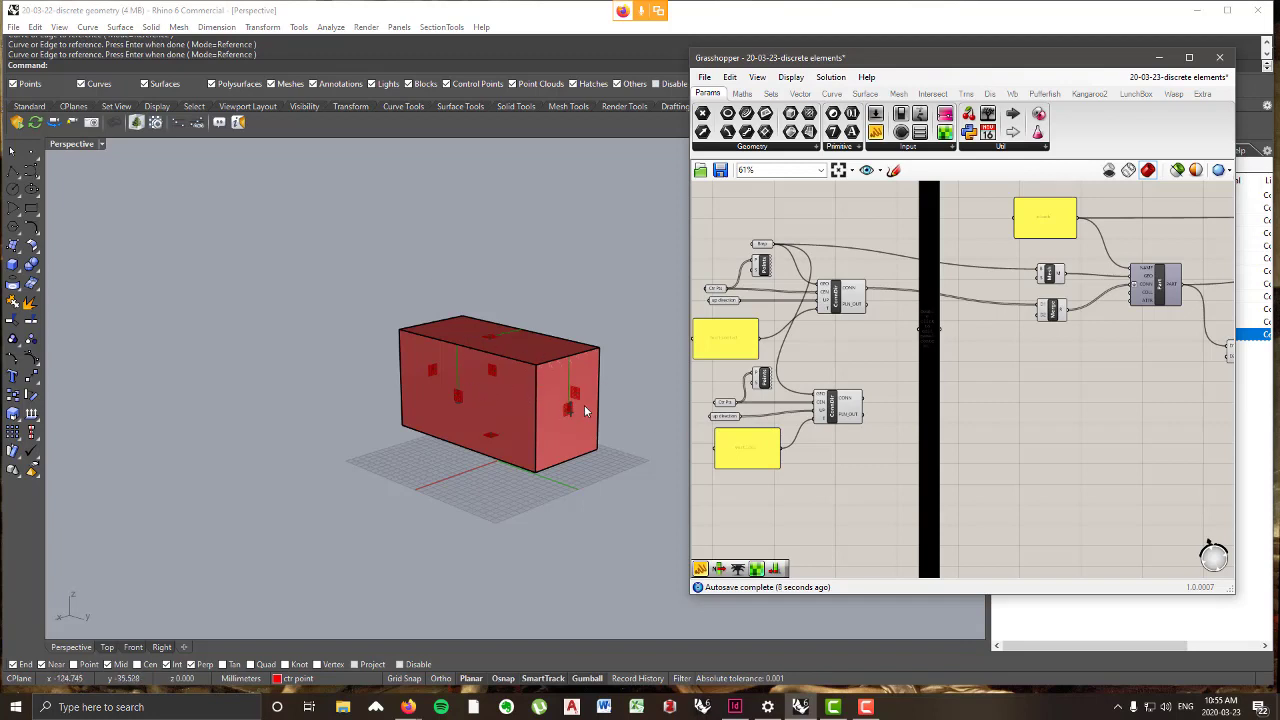
mouse_move(842, 447)
right_down()
mouse_move(902, 468)
mouse_move(829, 449)
right_up()
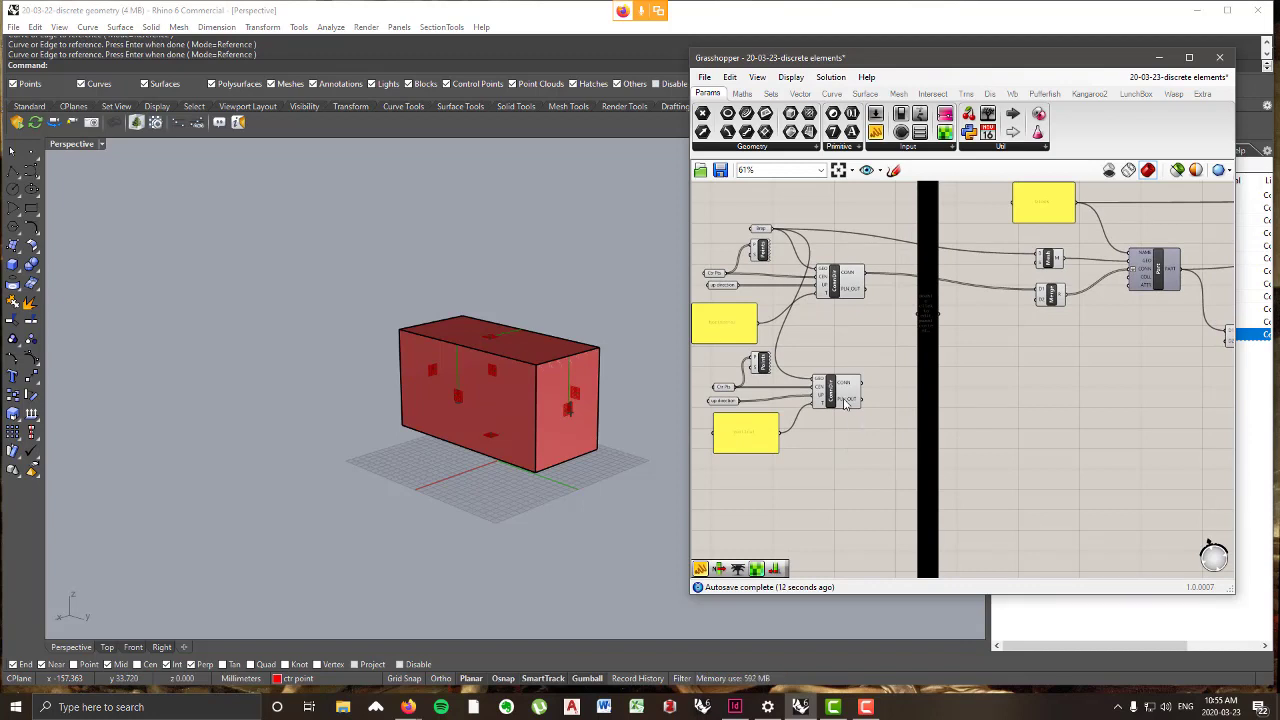
drag(845, 403, 843, 365)
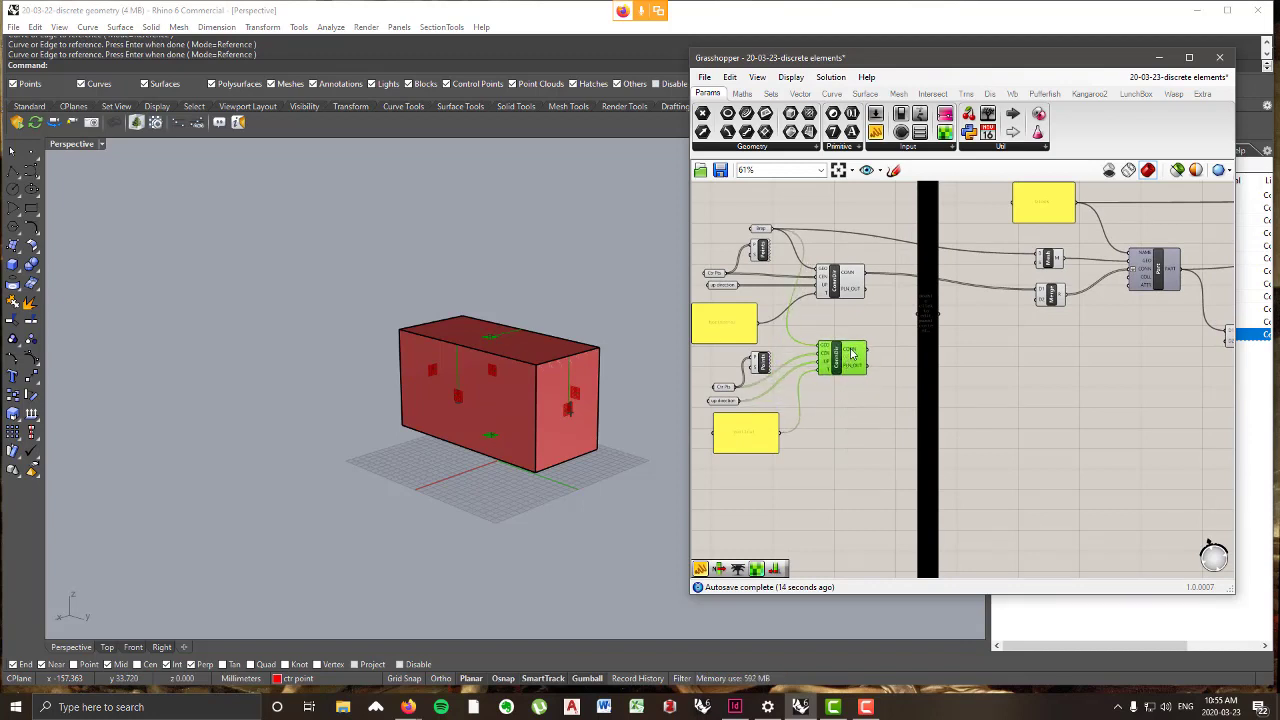
- Examine how the first connection component feeds Merge and Part, and compare it with the second component's outputs
mouse_move(852, 353)
scroll(900, 330, up, 2)
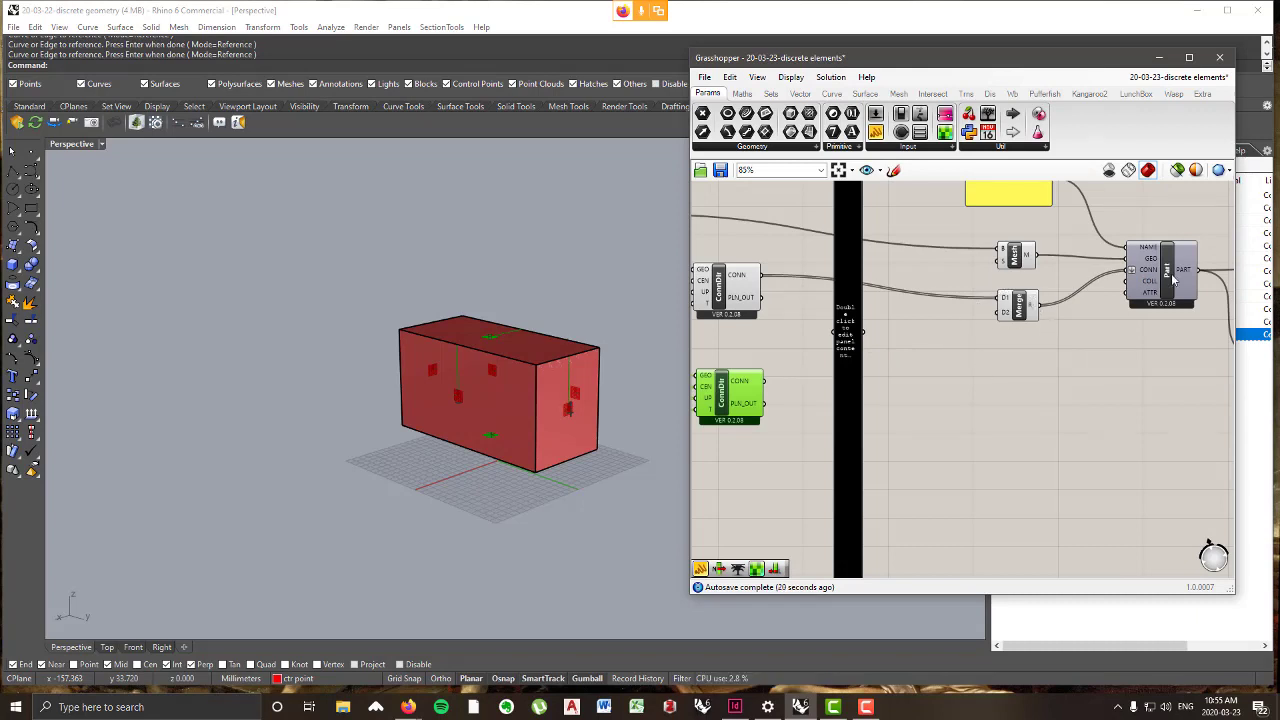
mouse_move(1173, 283)
scroll(1090, 318, up, 3)
scroll(1105, 317, down, 5)
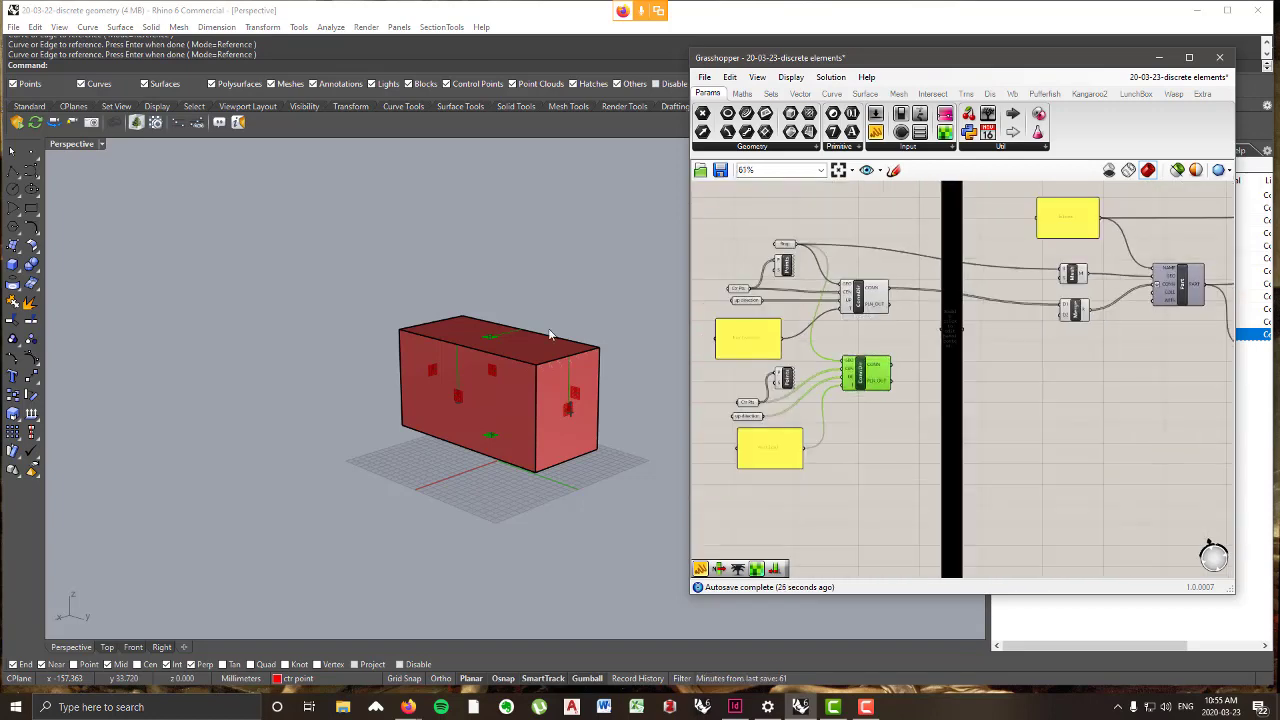
scroll(903, 362, up, 2)
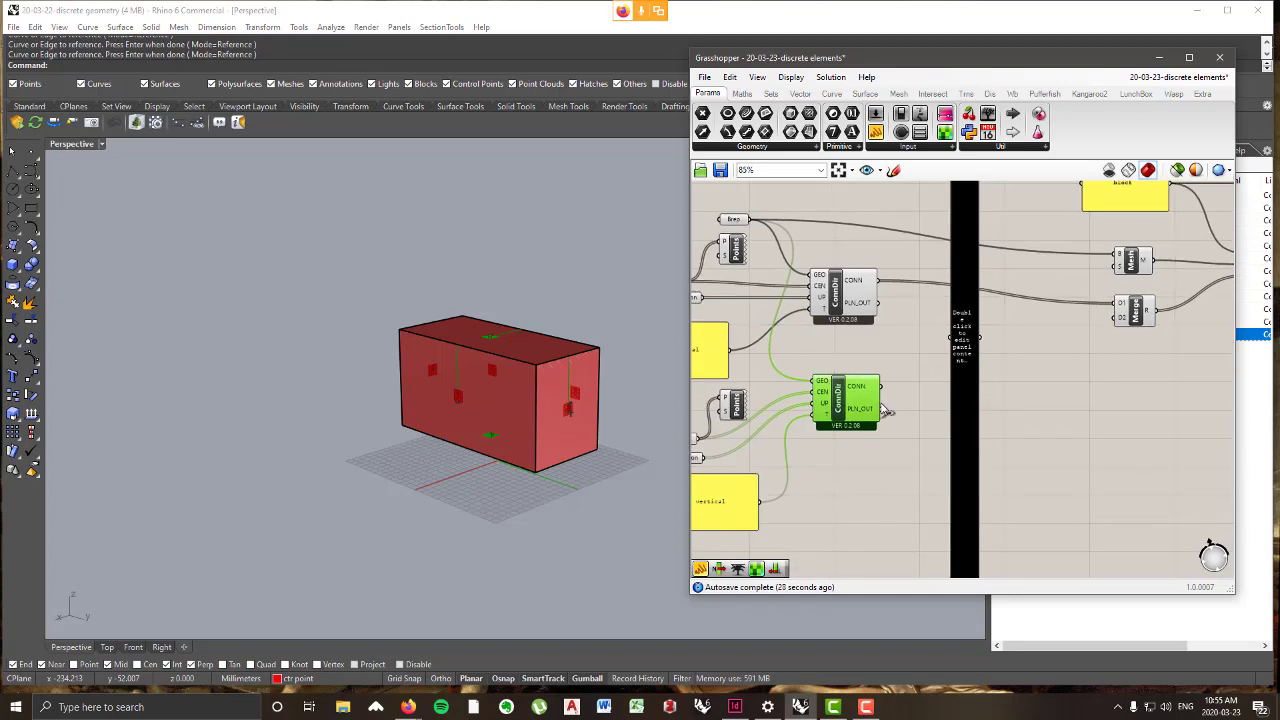
- Connect the second connection component's CONN output to the D2 input of the Merge feeding the part
mouse_move(864, 390)
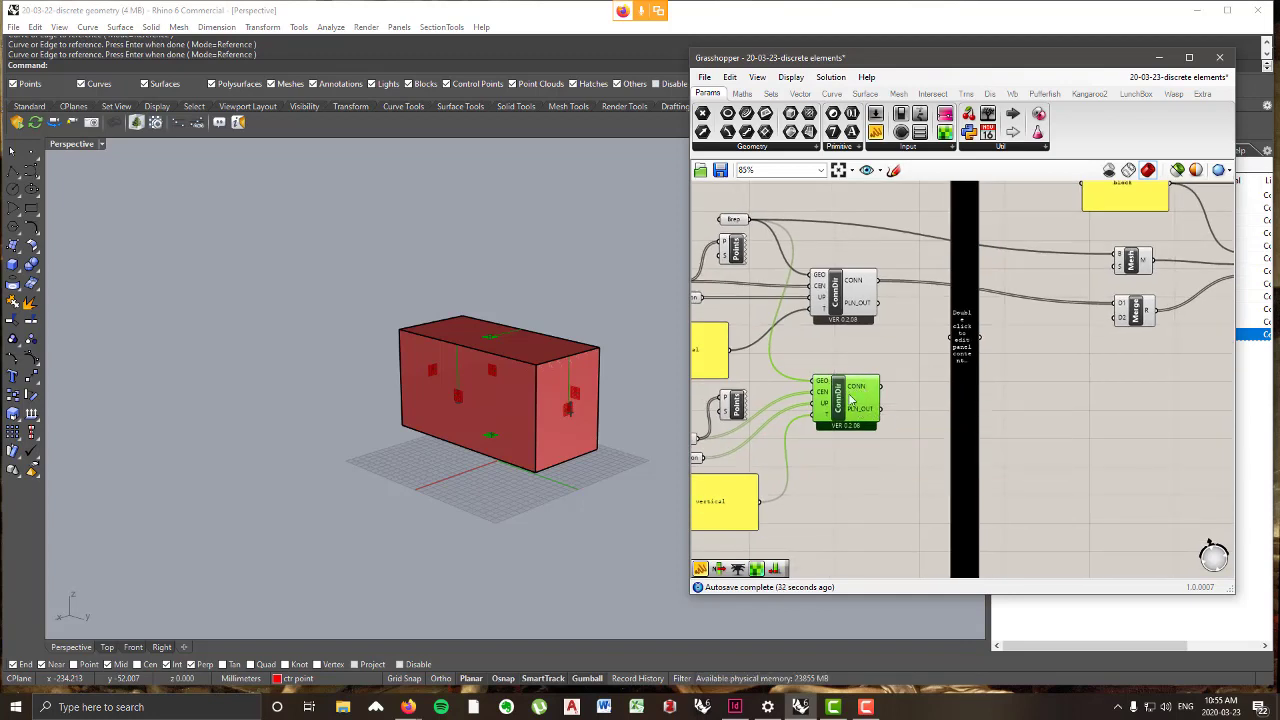
drag(880, 387, 1125, 330)
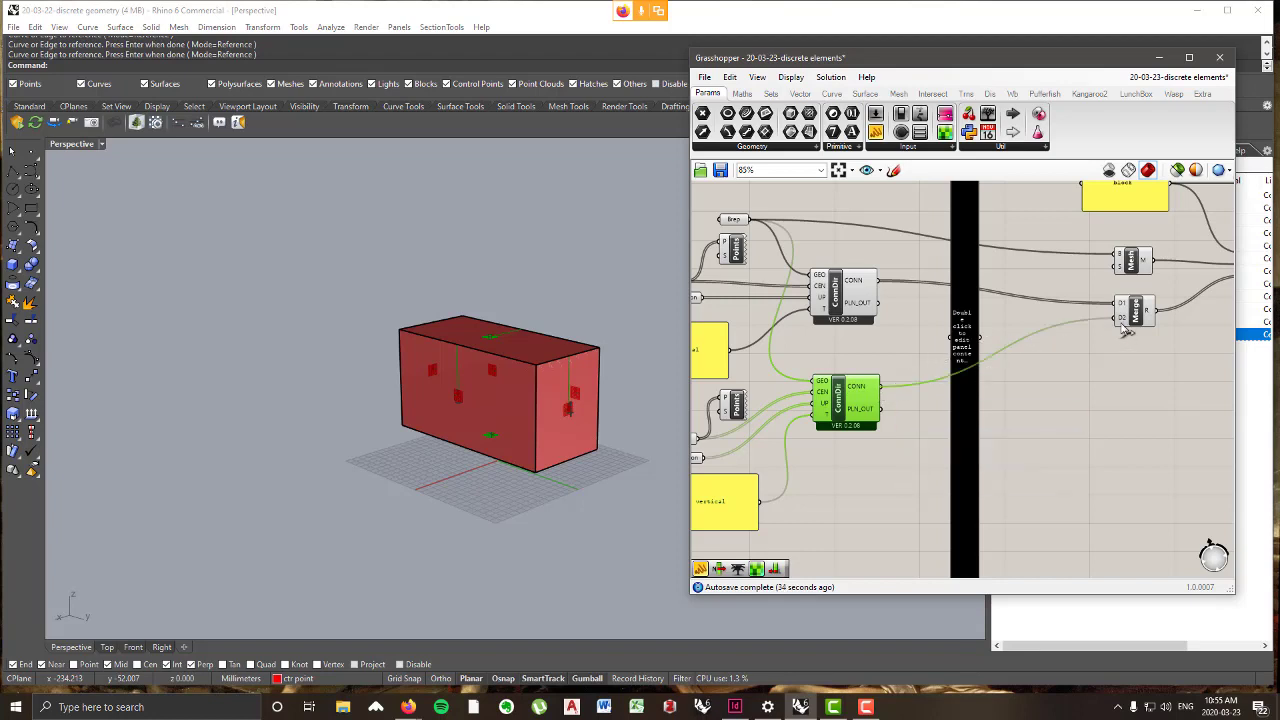
scroll(906, 367, down, 2)
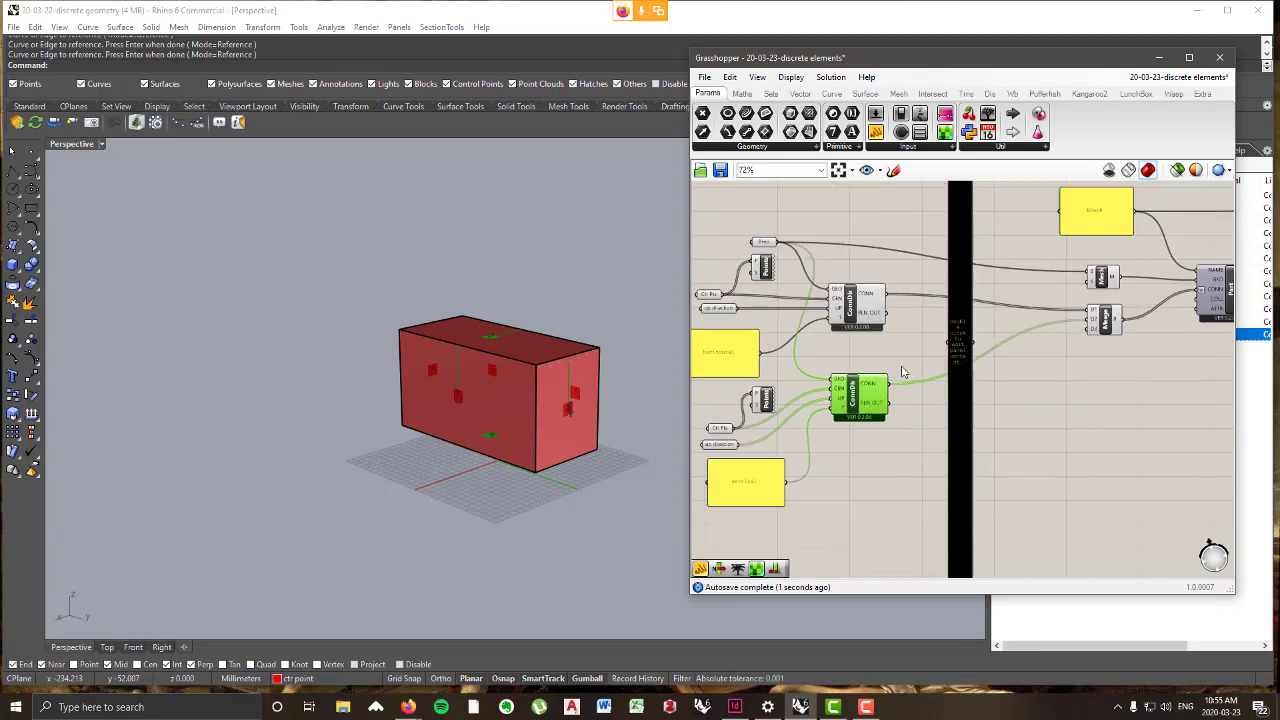
- Examine how the horizontal and vertical connection components run through Merge into the Part component
click(848, 305)
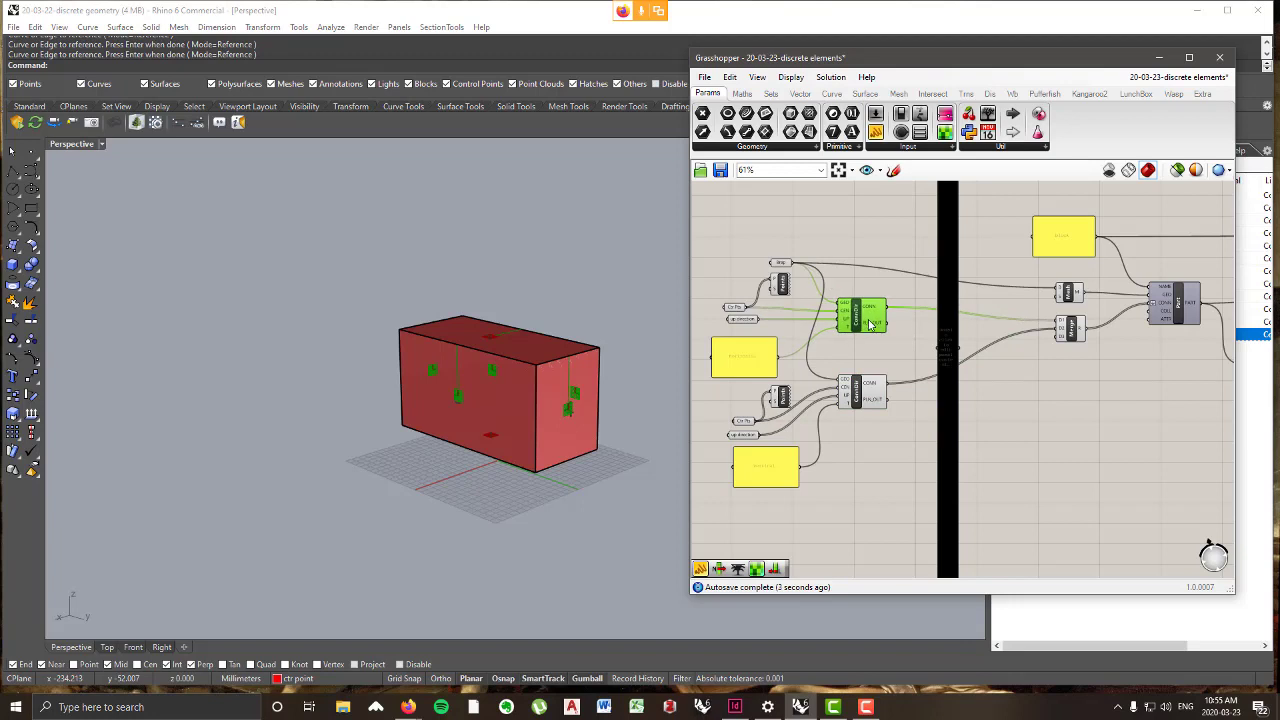
drag(900, 508, 716, 378)
drag(869, 397, 865, 475)
click(894, 397)
scroll(1140, 369, down, 1)
right_drag(1145, 368, 900, 381)
scroll(931, 334, up, 3)
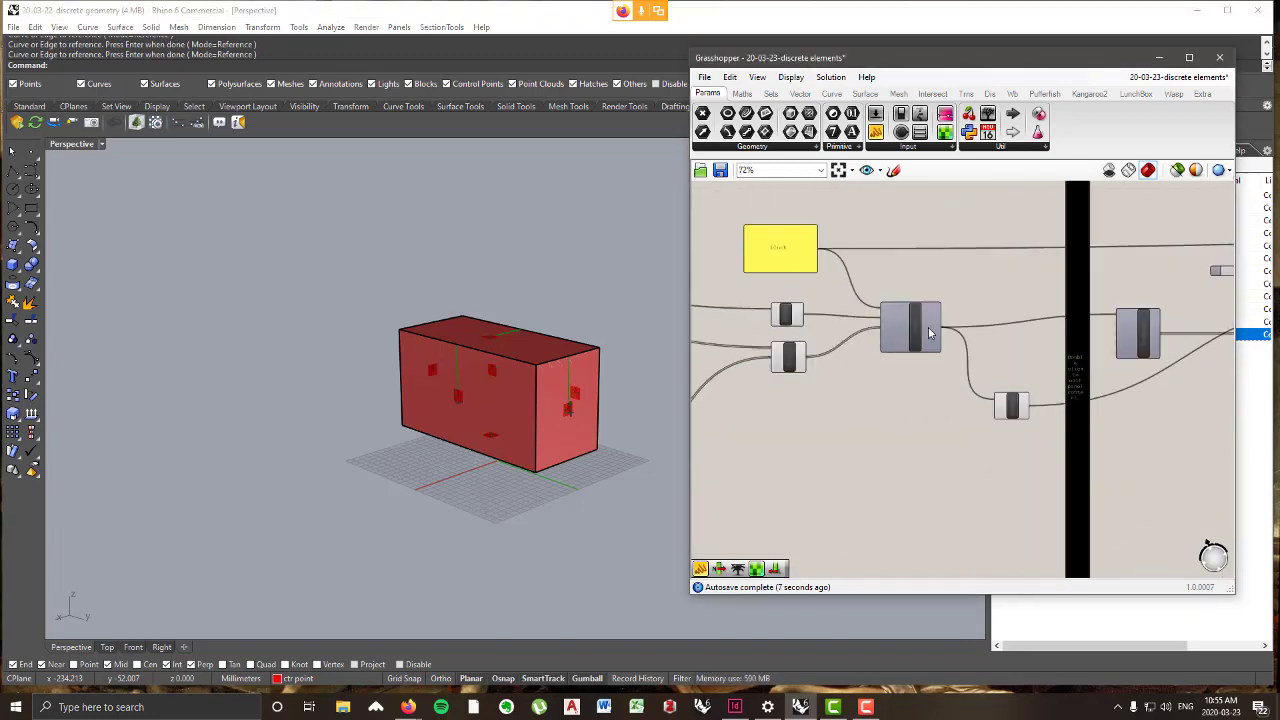
mouse_move(929, 330)
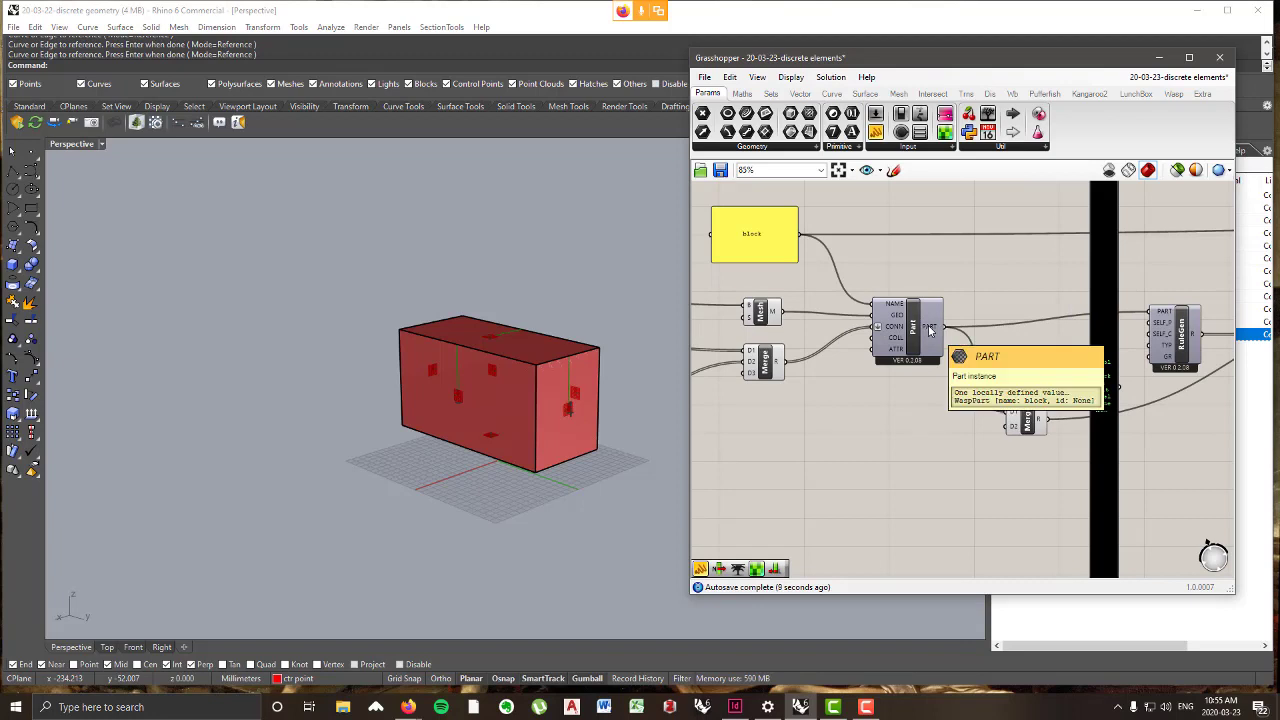
right_drag(890, 329, 943, 357)
drag(967, 364, 972, 356)
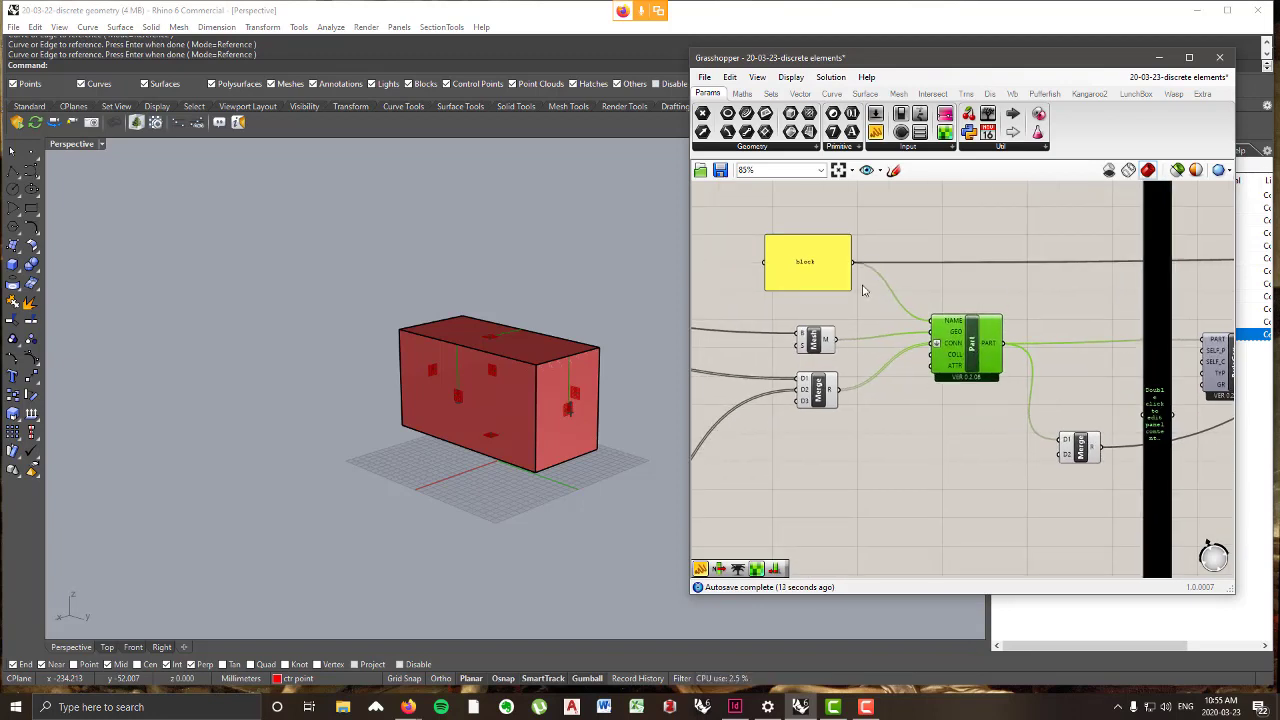
- Inspect the block's connection planes on its side, top and bottom faces, and check the Part component's output
click(518, 380)
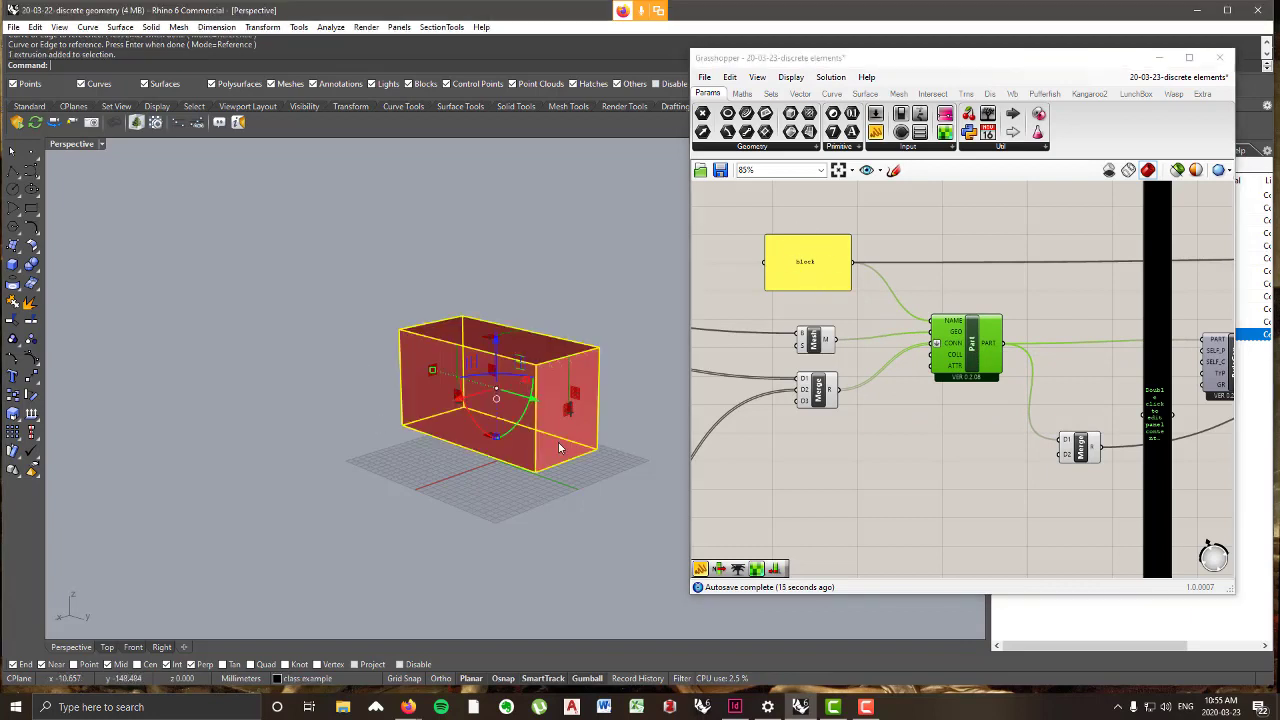
click(612, 520)
right_drag(626, 561, 622, 600)
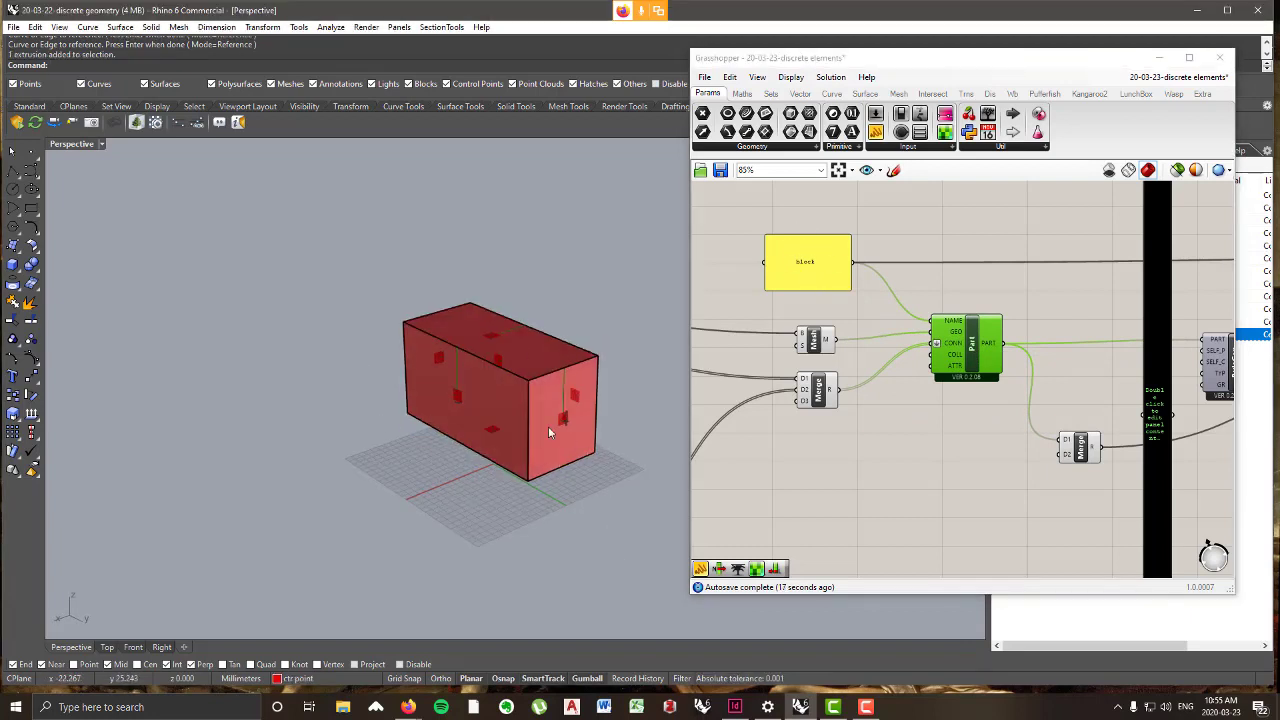
right_drag(534, 424, 495, 290)
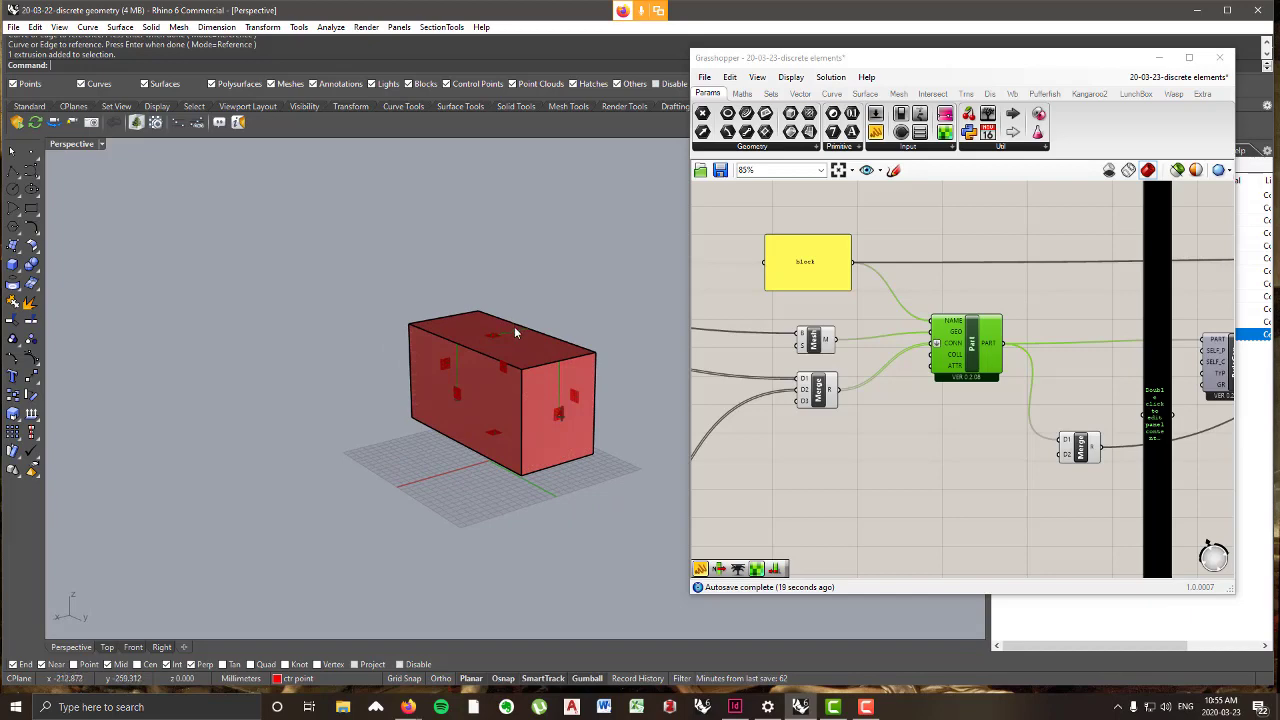
right_drag(1119, 432, 1014, 366)
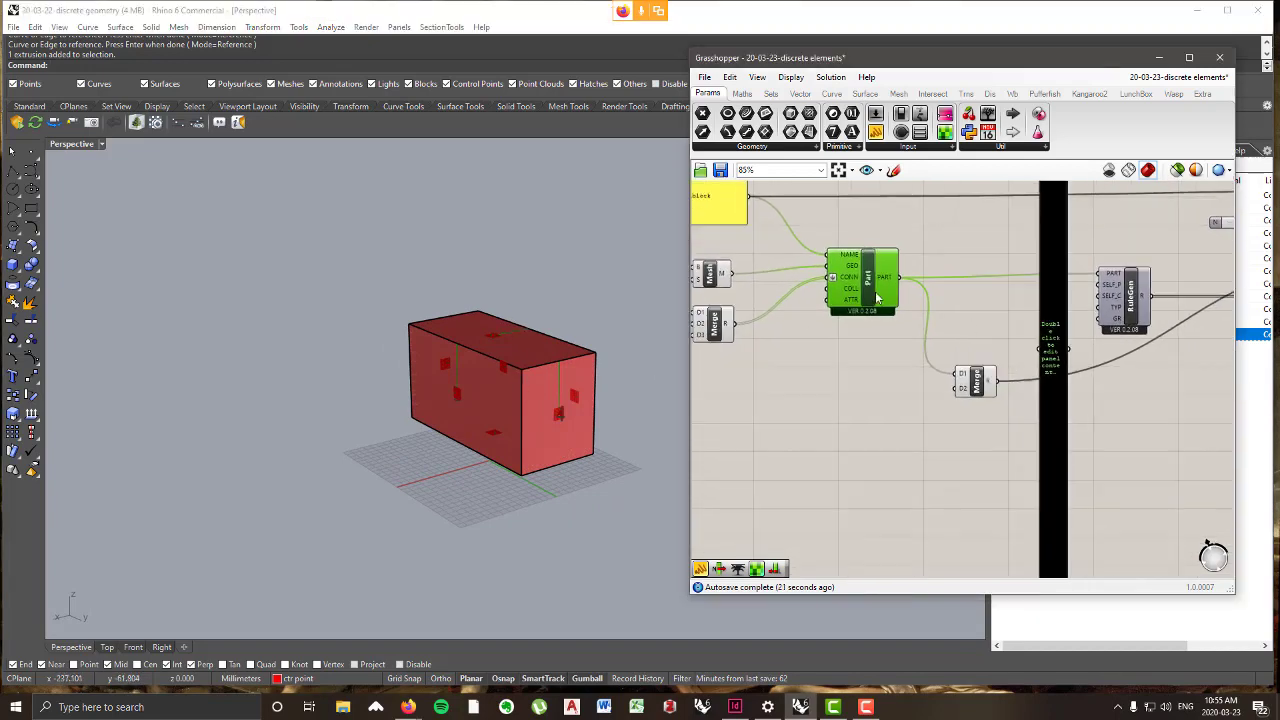
mouse_move(895, 283)
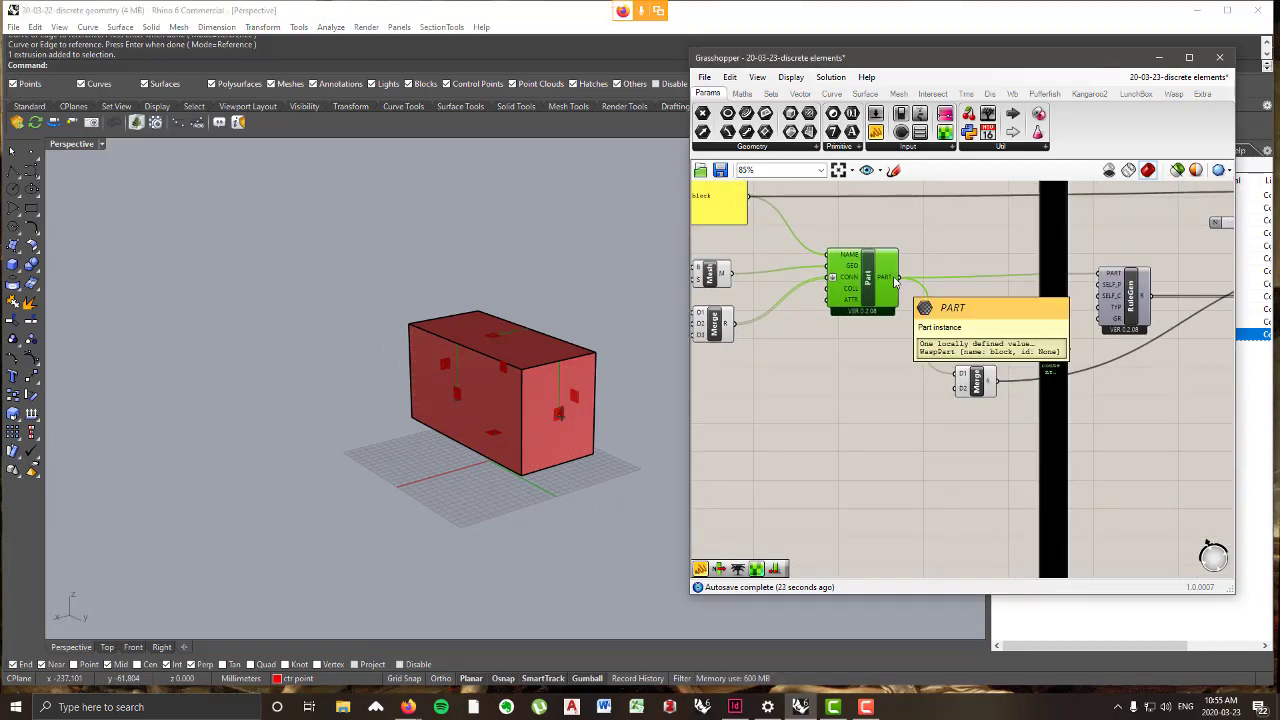
scroll(895, 281, down, 3)
scroll(894, 292, up, 3)
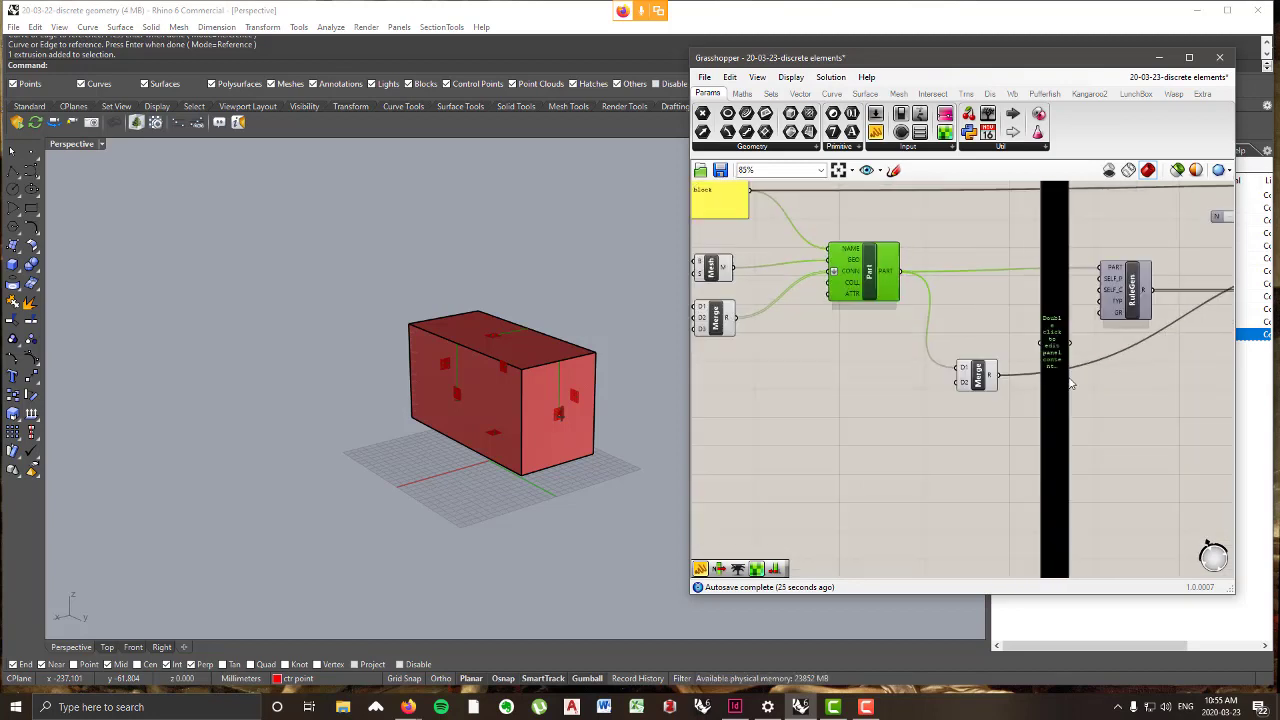
- Move the RuleGen component closer to the StochasticAggregation component
right_drag(1140, 396, 763, 406)
right_drag(869, 329, 990, 371)
click(893, 348)
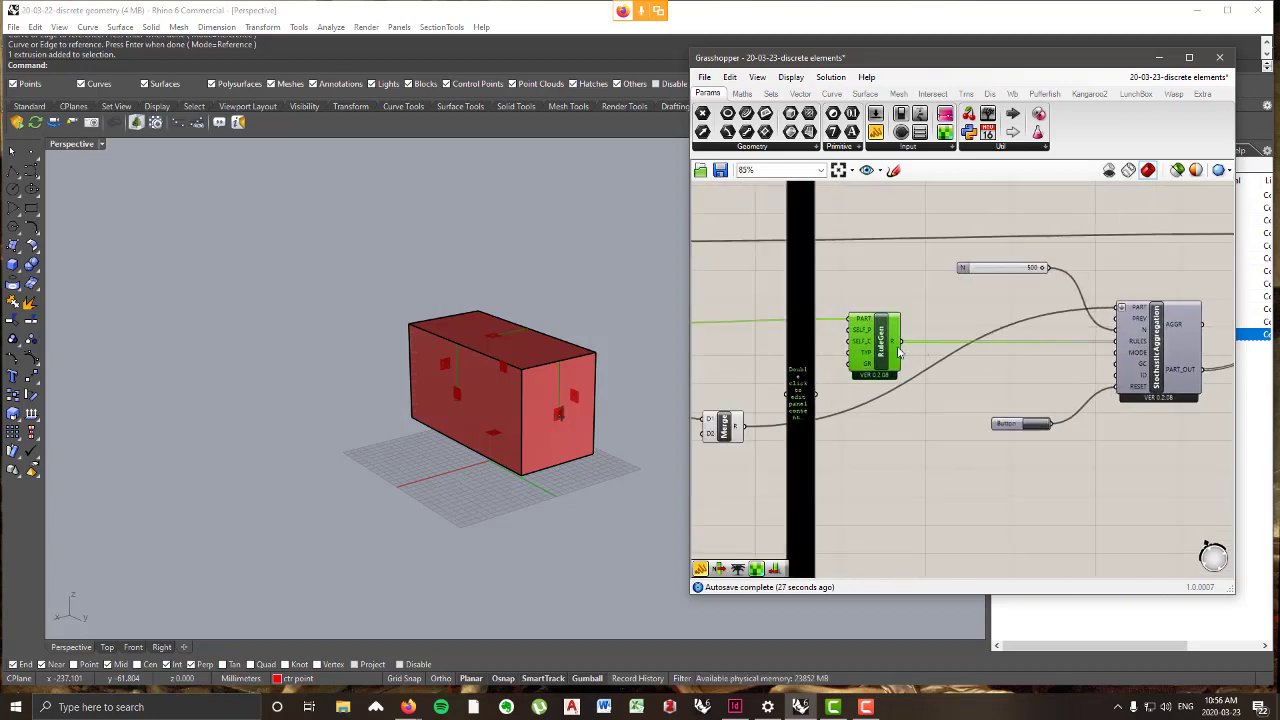
drag(899, 349, 964, 349)
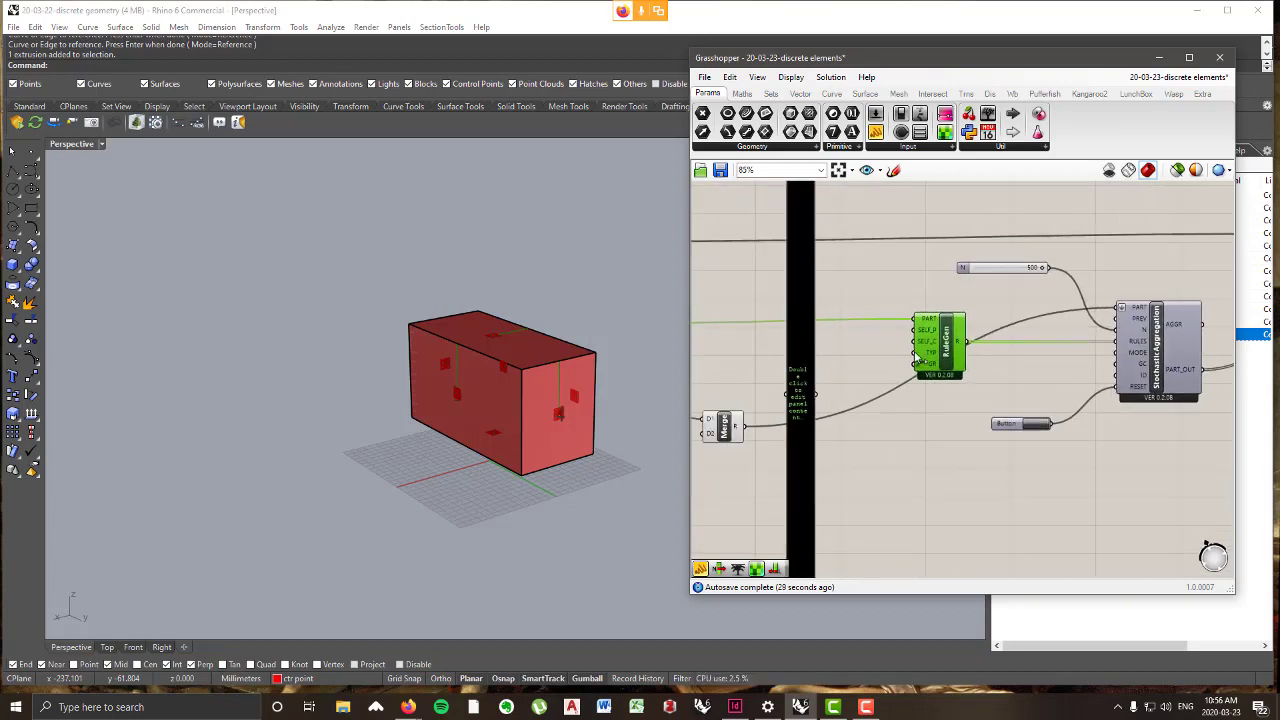
- Turn on the preview of the last component in the chain to show the aggregated blocks in the viewport
scroll(1004, 396, down, 3)
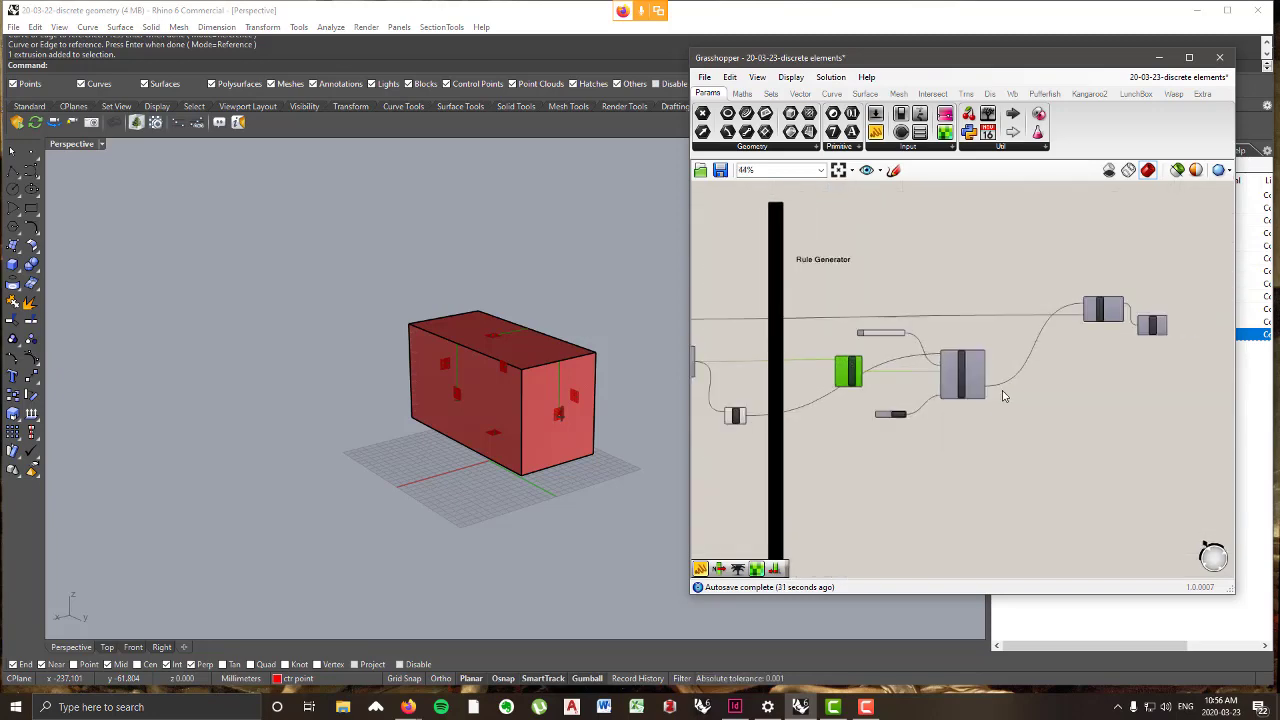
click(1148, 330)
middle_click(1157, 289)
click(1169, 299)
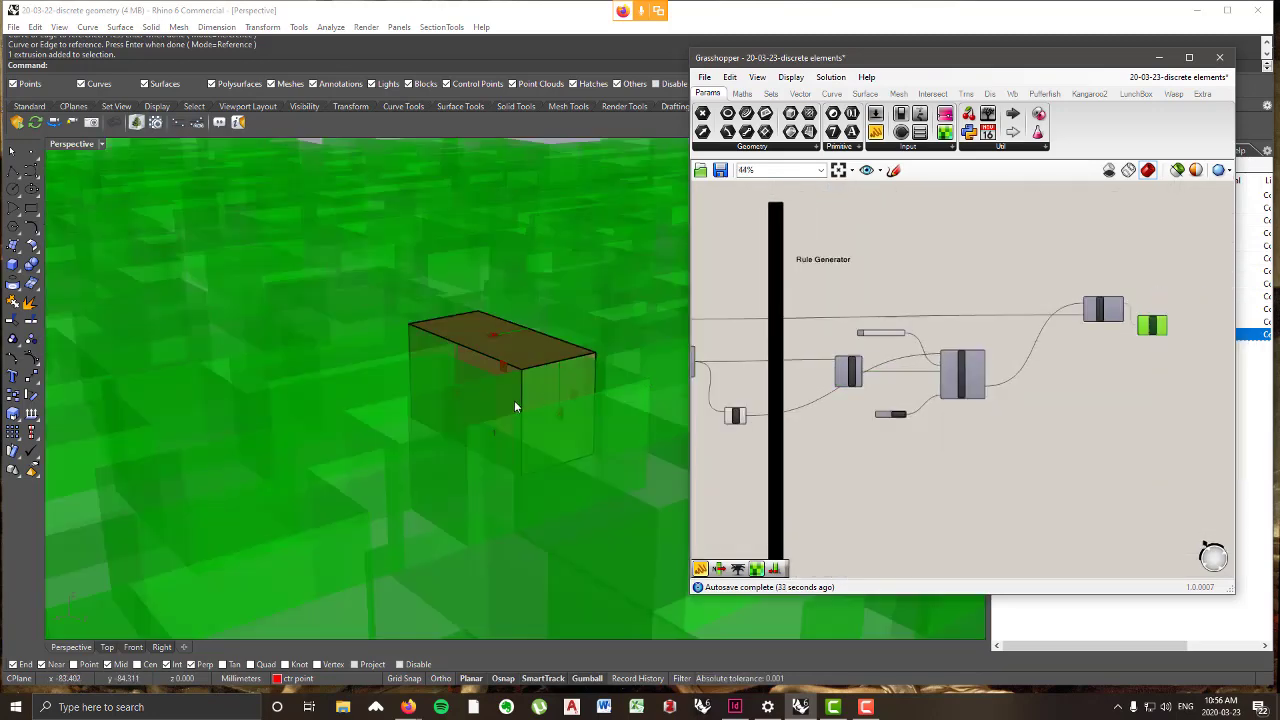
scroll(495, 408, down, 15)
- Reset the stochastic aggregation to regenerate it with both the horizontal and vertical connections
click(894, 417)
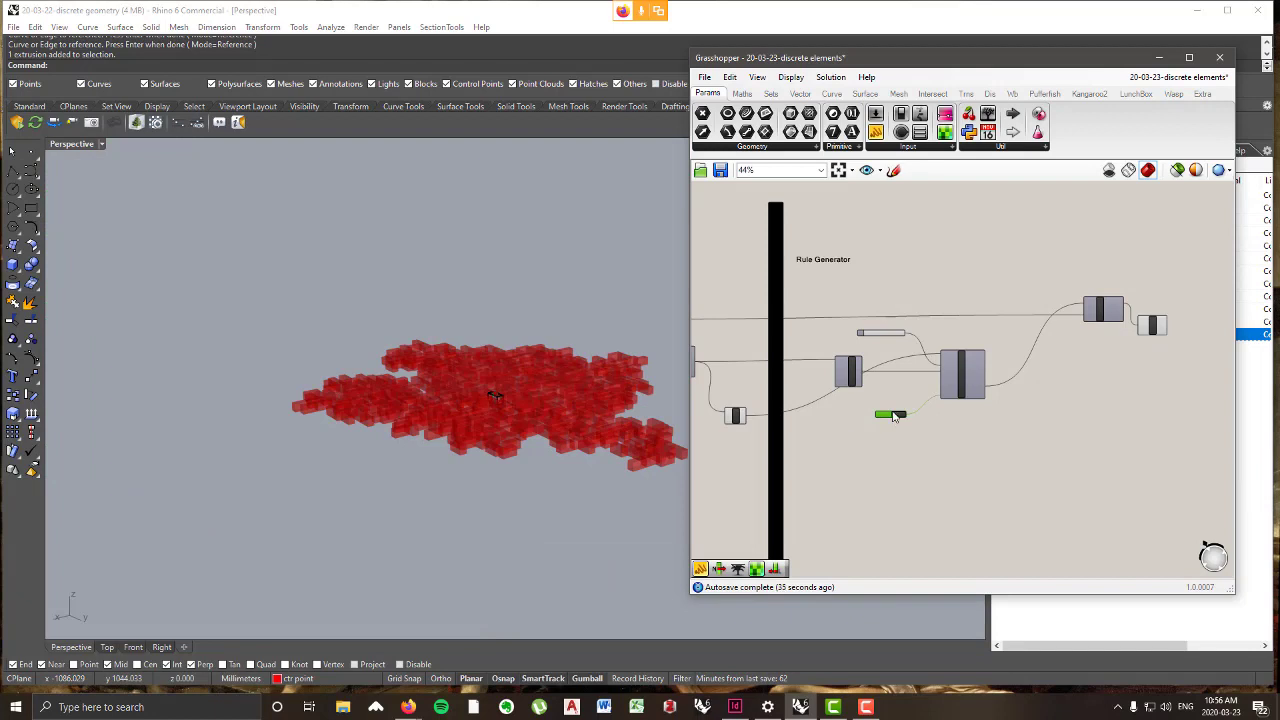
click(899, 415)
scroll(886, 448, up, 6)
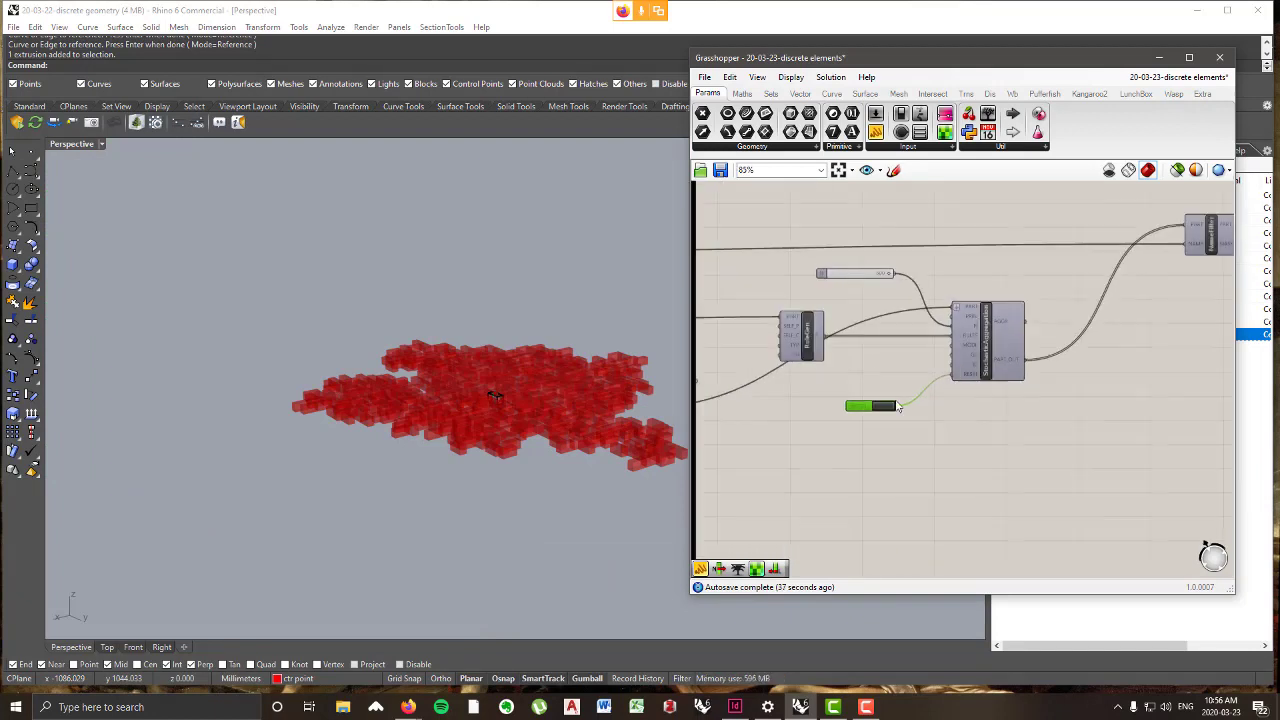
scroll(910, 316, down, 3)
right_drag(890, 292, 931, 347)
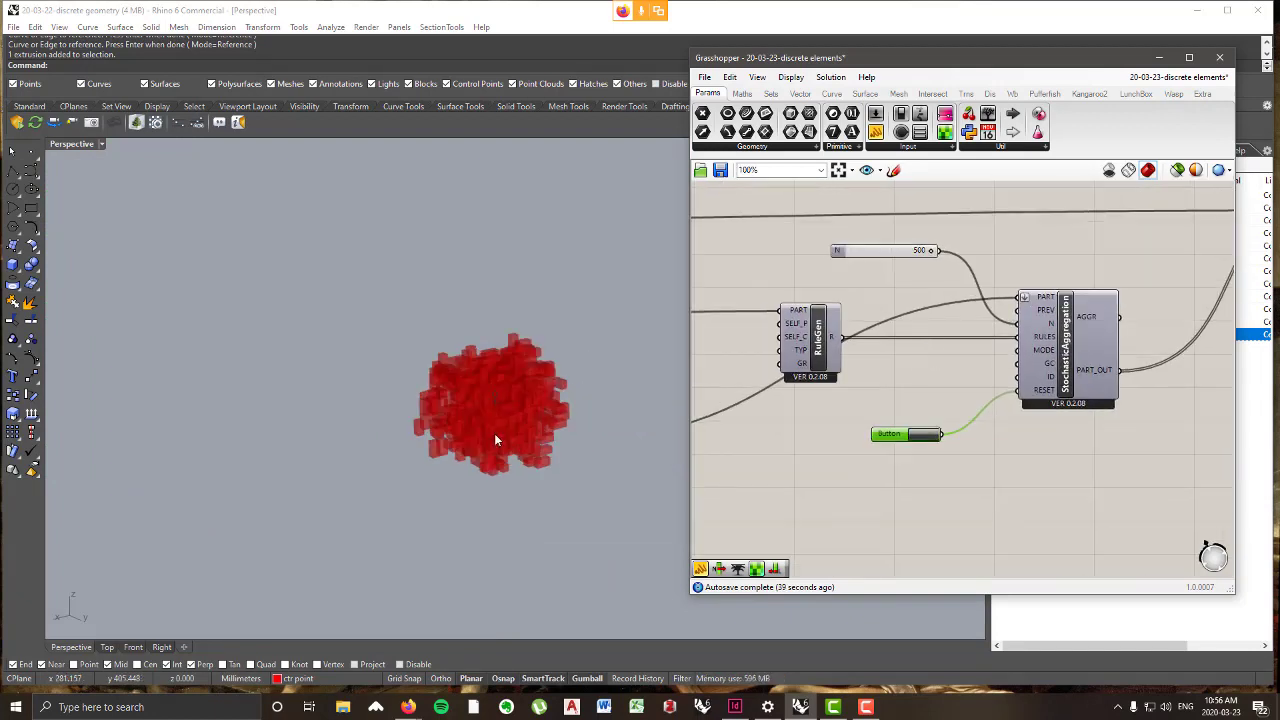
- Examine the regenerated aggregation from several sides, checking how blocks stack and join vertically as well as horizontally
click(482, 405)
scroll(480, 402, up, 8)
right_drag(478, 403, 140, 388)
scroll(462, 307, down, 3)
scroll(462, 306, up, 5)
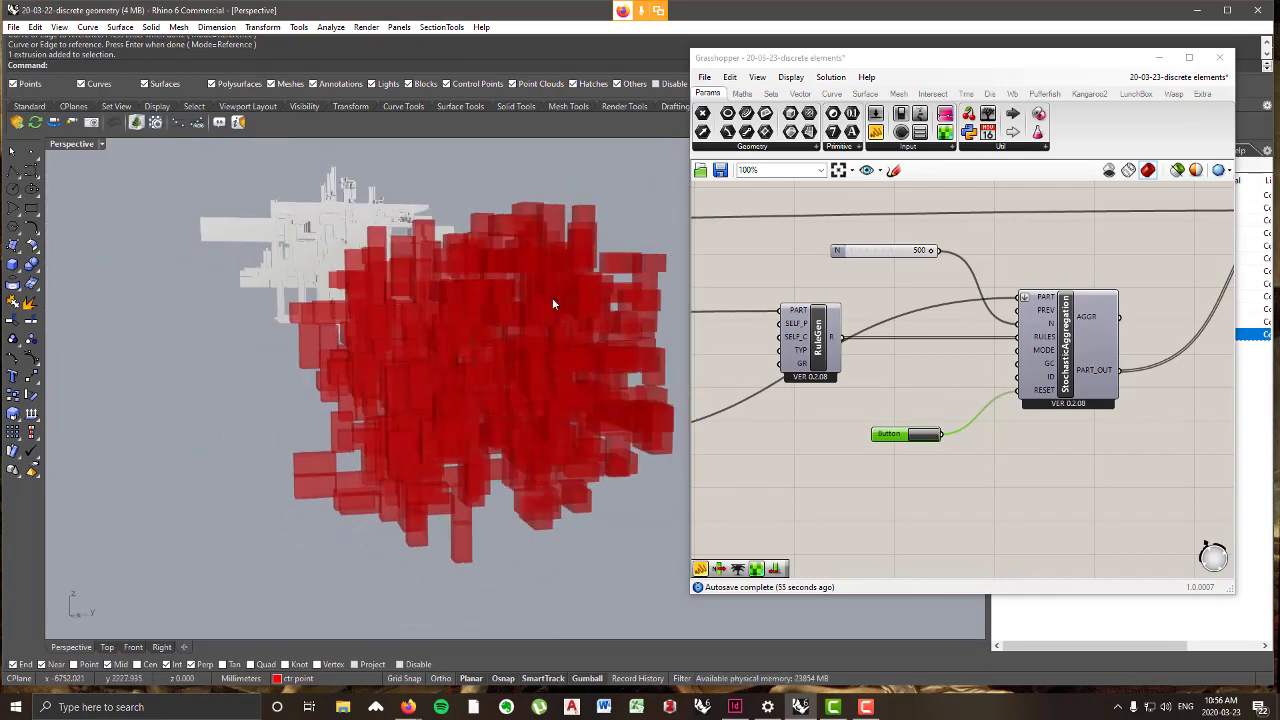
mouse_move(458, 236)
right_down()
mouse_move(410, 238)
mouse_move(464, 245)
right_up()
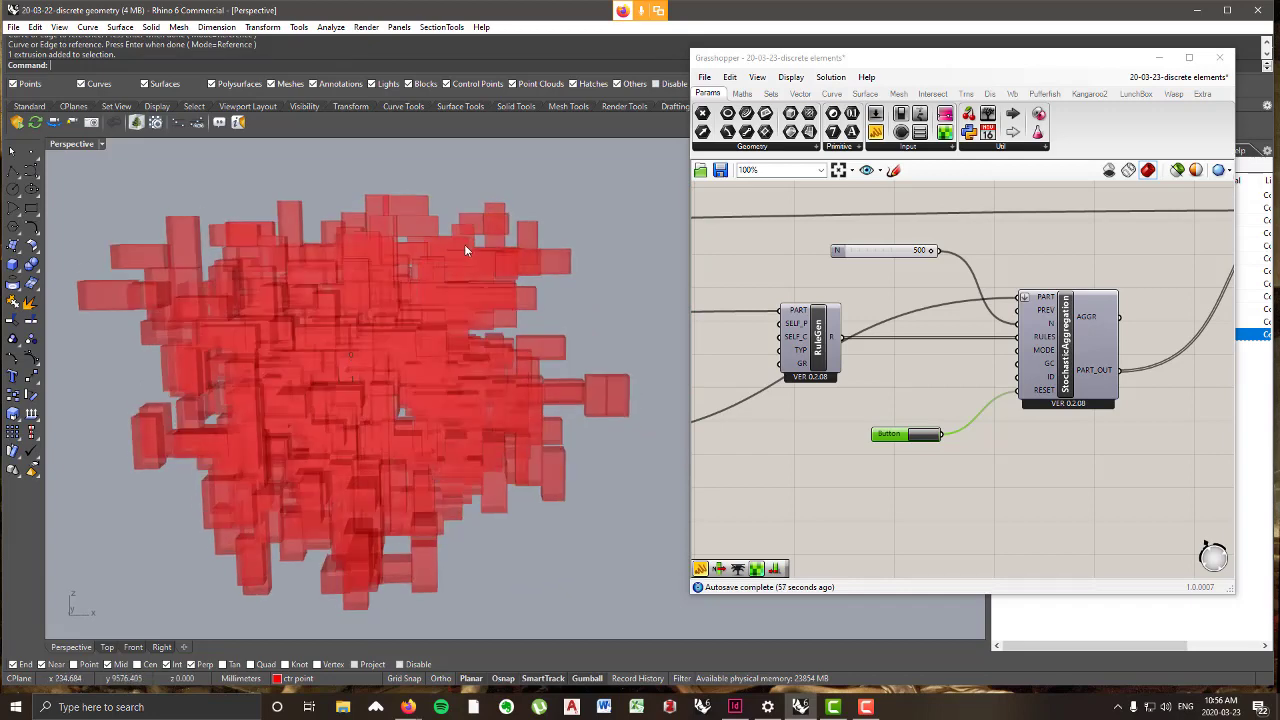
right_drag(1233, 377, 1228, 380)
mouse_move(175, 320)
right_down()
mouse_move(222, 306)
mouse_move(180, 316)
right_up()
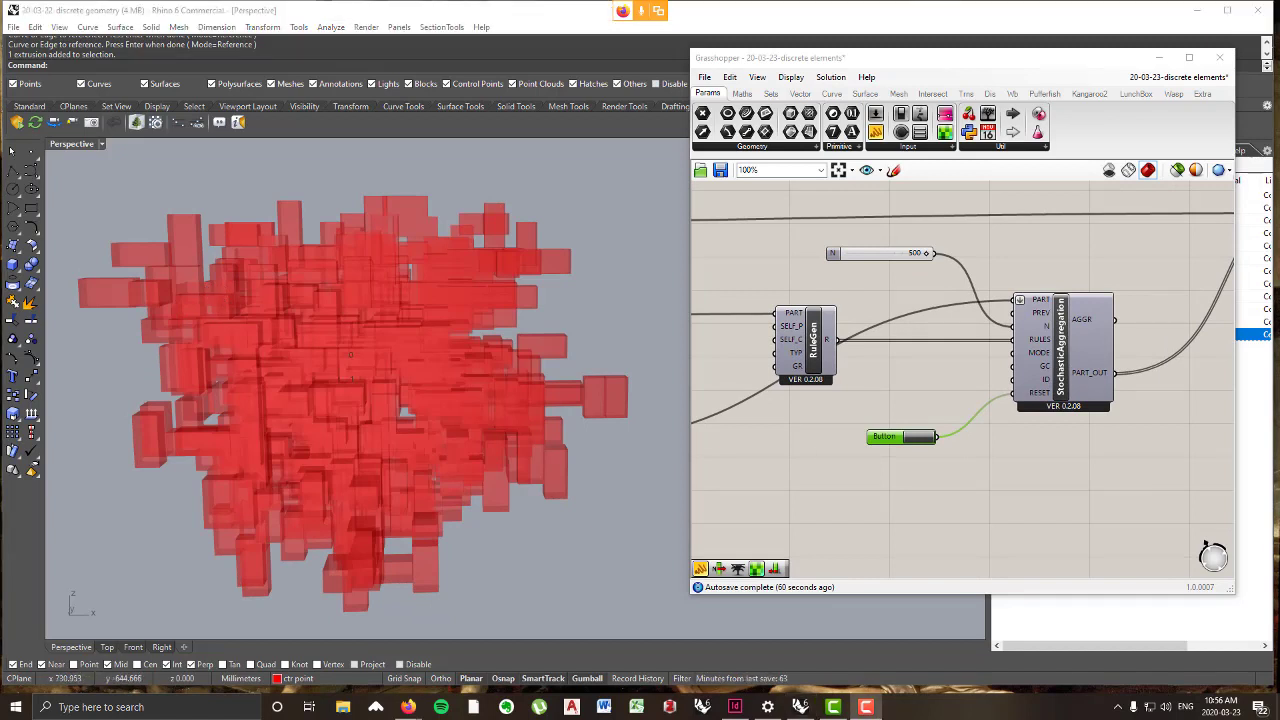
mouse_move(228, 306)
mouse_down()
mouse_move(186, 282)
mouse_move(190, 168)
mouse_move(235, 180)
mouse_move(175, 188)
mouse_up()
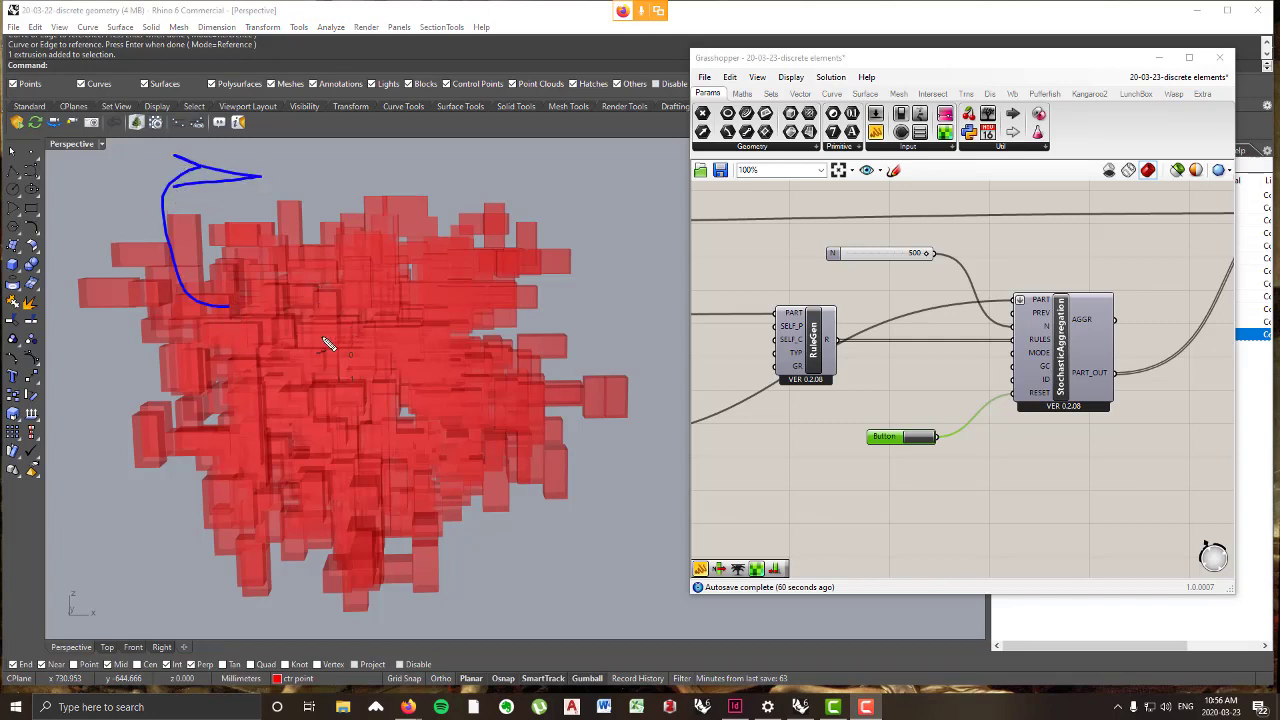
mouse_move(306, 337)
mouse_down()
mouse_move(318, 354)
mouse_move(447, 353)
mouse_move(433, 357)
mouse_up()
key(Escape)
scroll(1072, 353, up, 4)
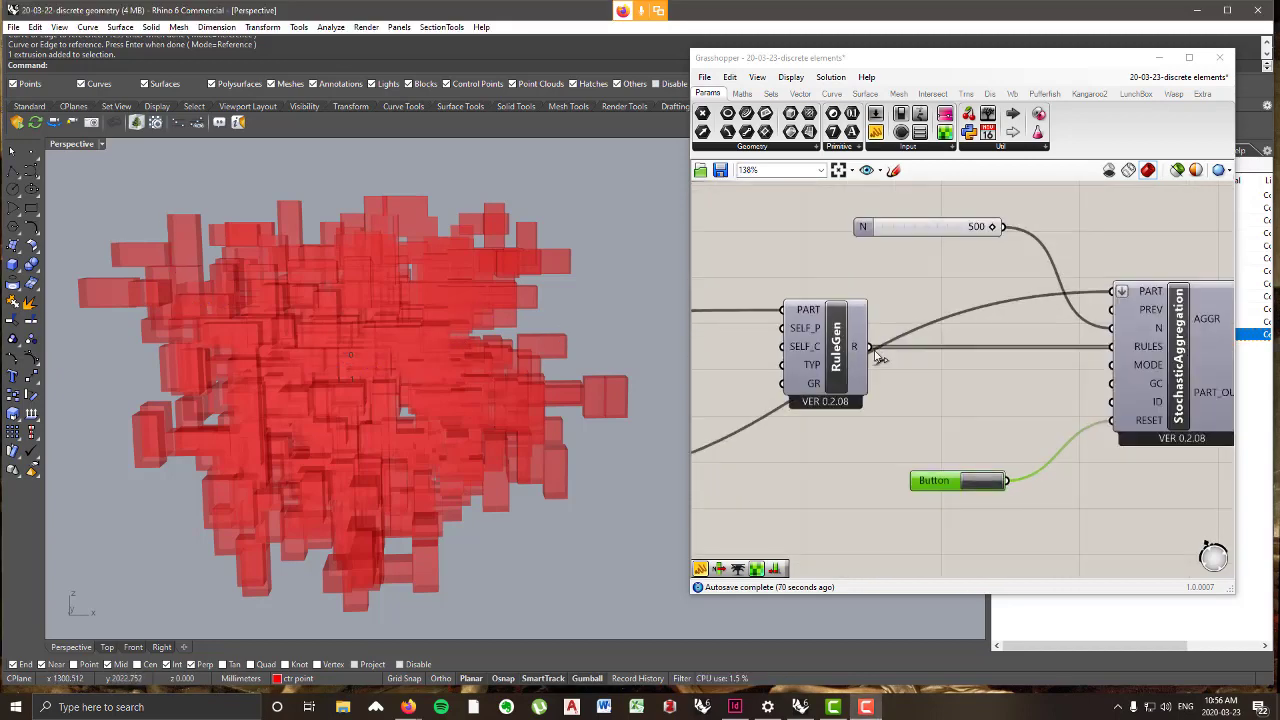
right_drag(657, 331, 371, 371)
right_drag(933, 390, 952, 399)
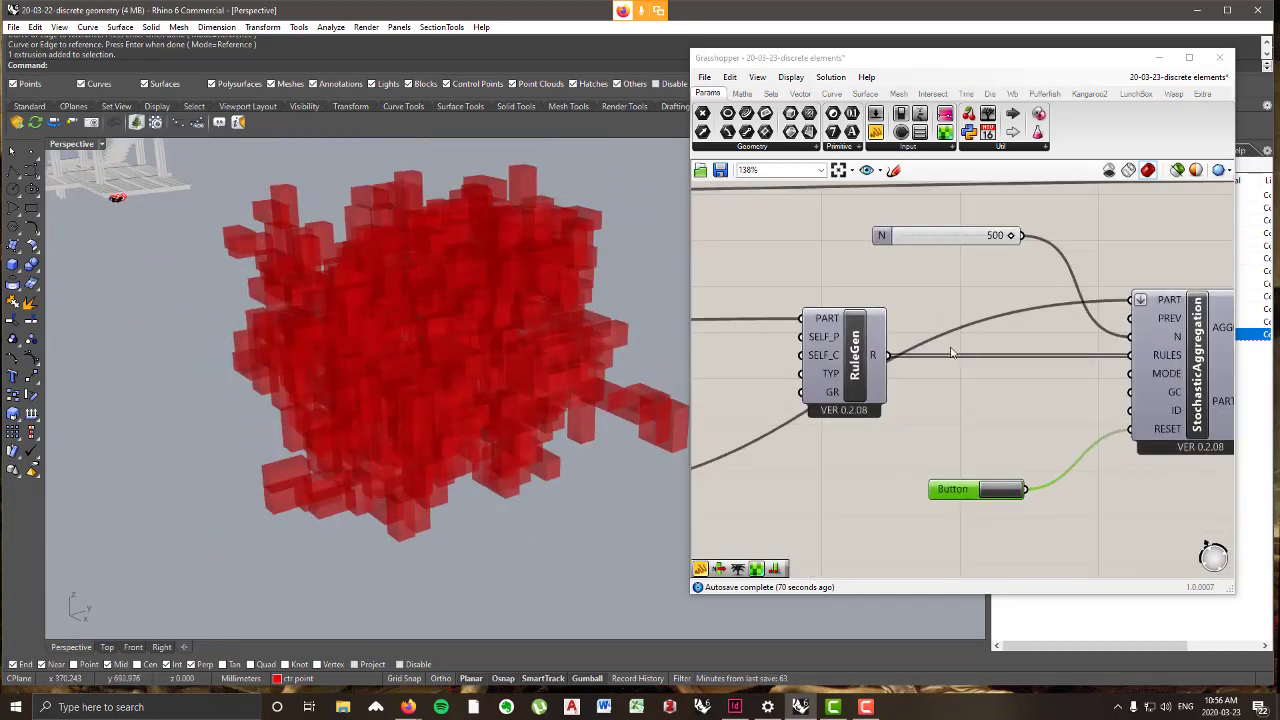
- Set the aggregation's part count N to 200 and reset the aggregation
double_click(953, 236)
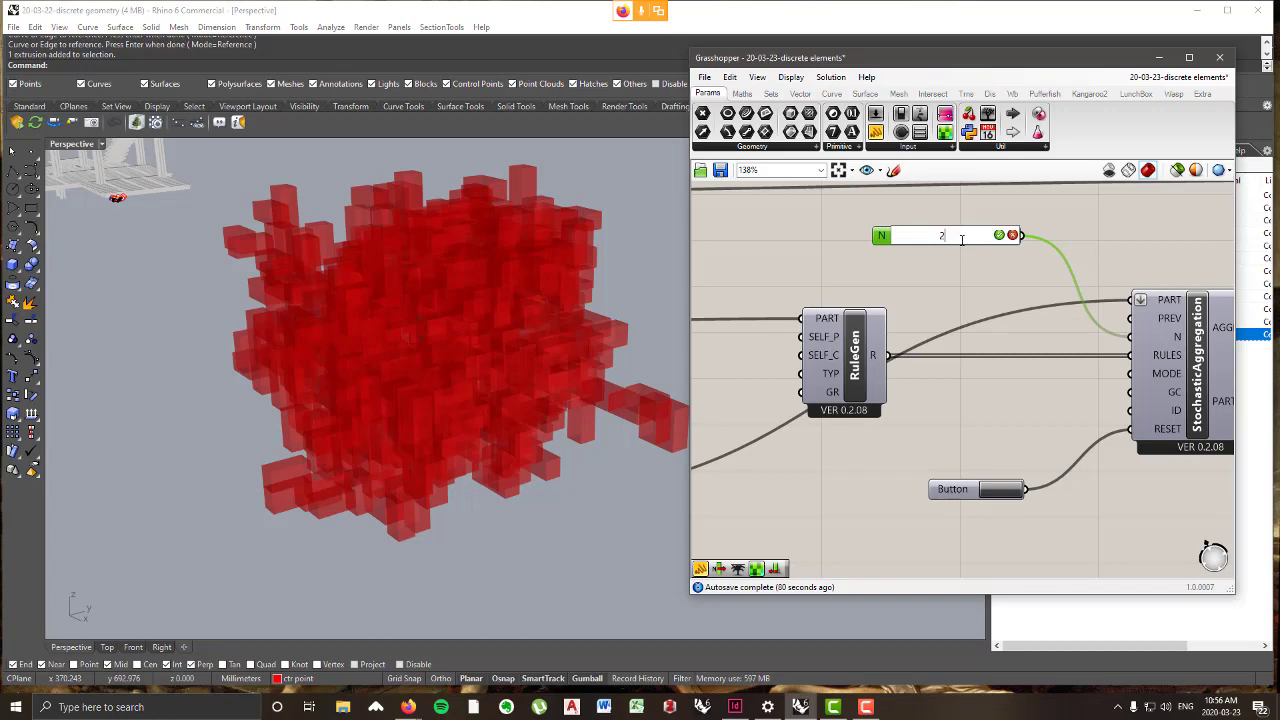
text(200)
key(Return)
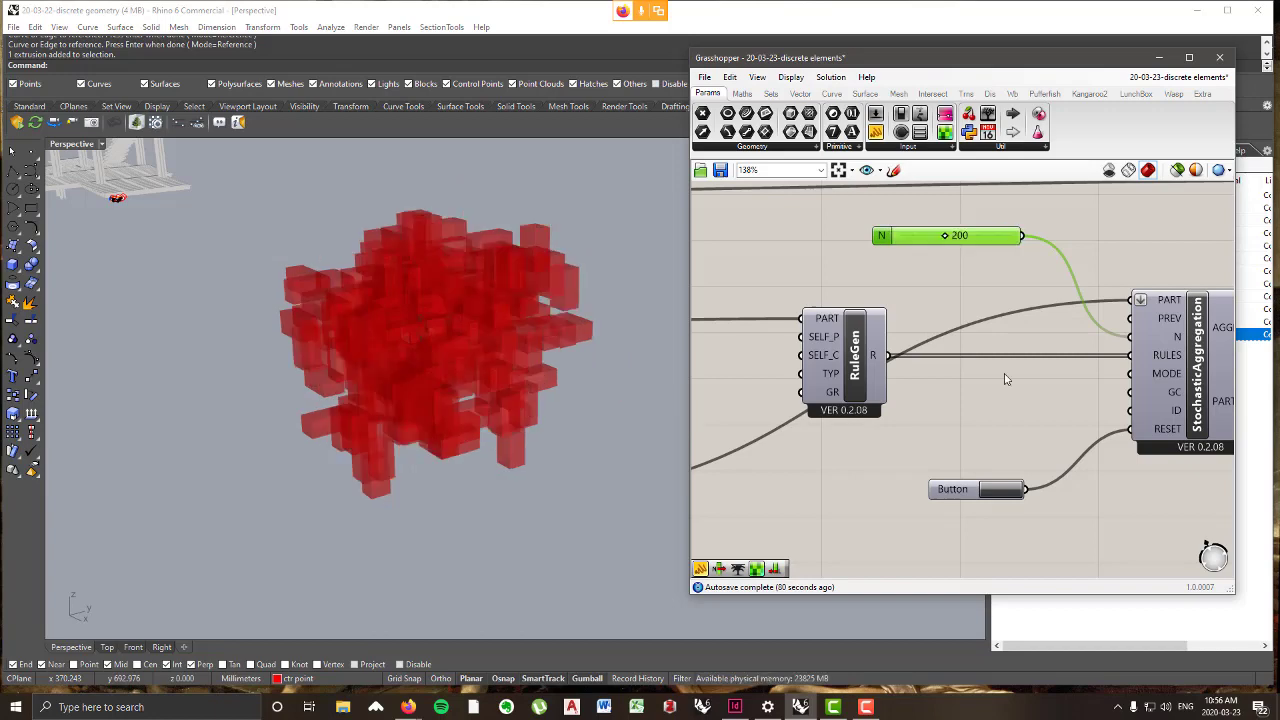
click(1000, 496)
- View the aggregation from the side and reset it repeatedly to generate different random arrangements of the blocks
right_drag(366, 306, 480, 291)
scroll(478, 294, down, 6)
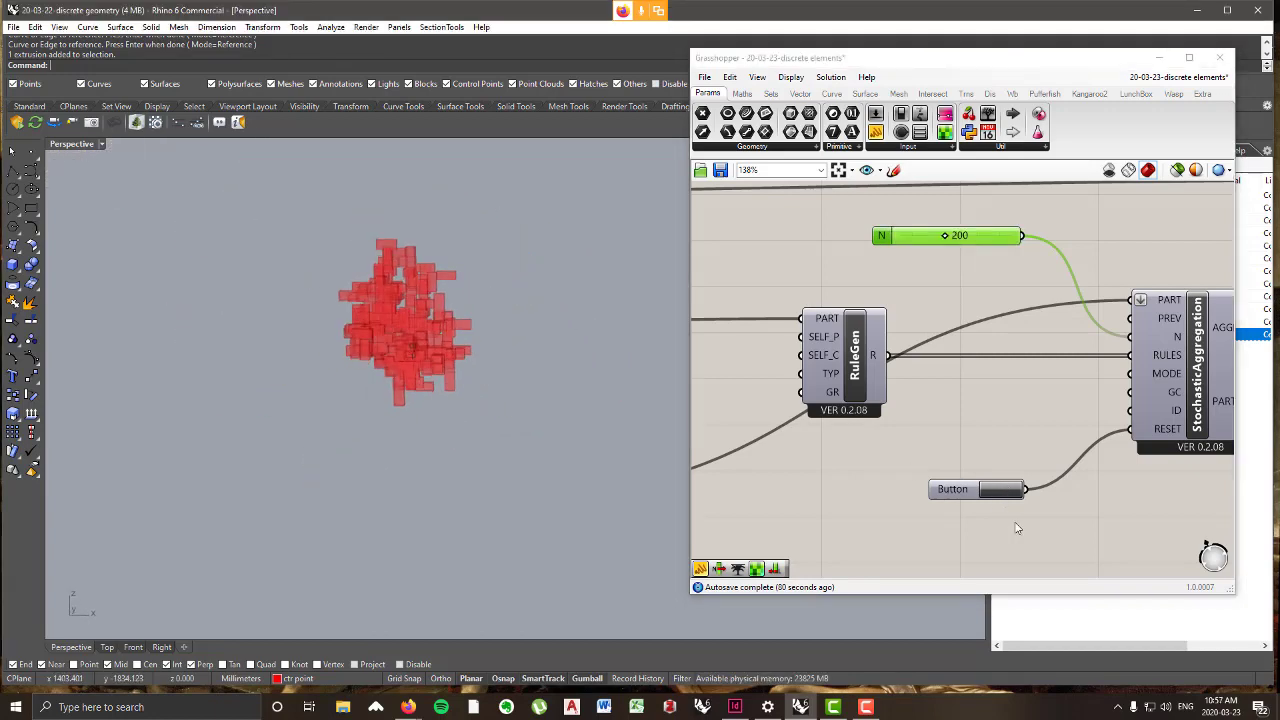
click(1010, 492)
click(1010, 490)
click(1009, 488)
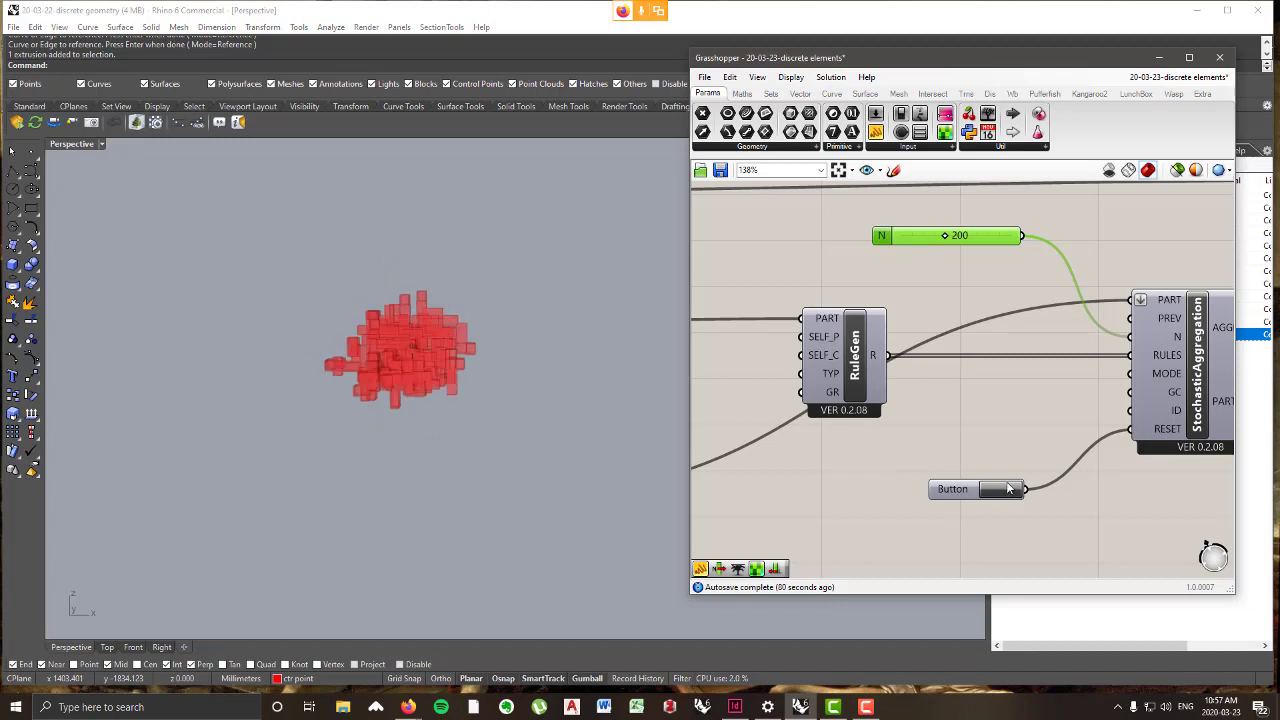
click(1009, 489)
click(1009, 489)
click(1009, 489)
click(1009, 489)
click(1009, 489)
click(1010, 489)
click(1010, 489)
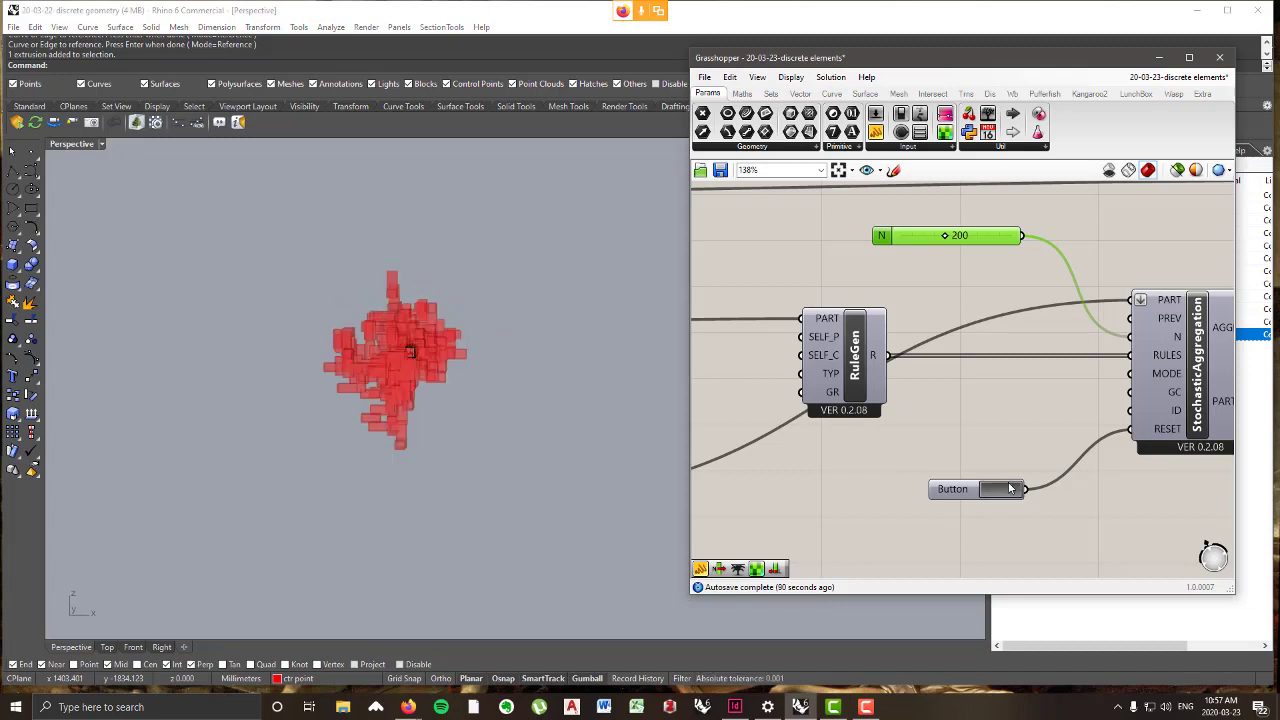
click(1009, 489)
click(1009, 489)
click(1009, 489)
click(1009, 489)
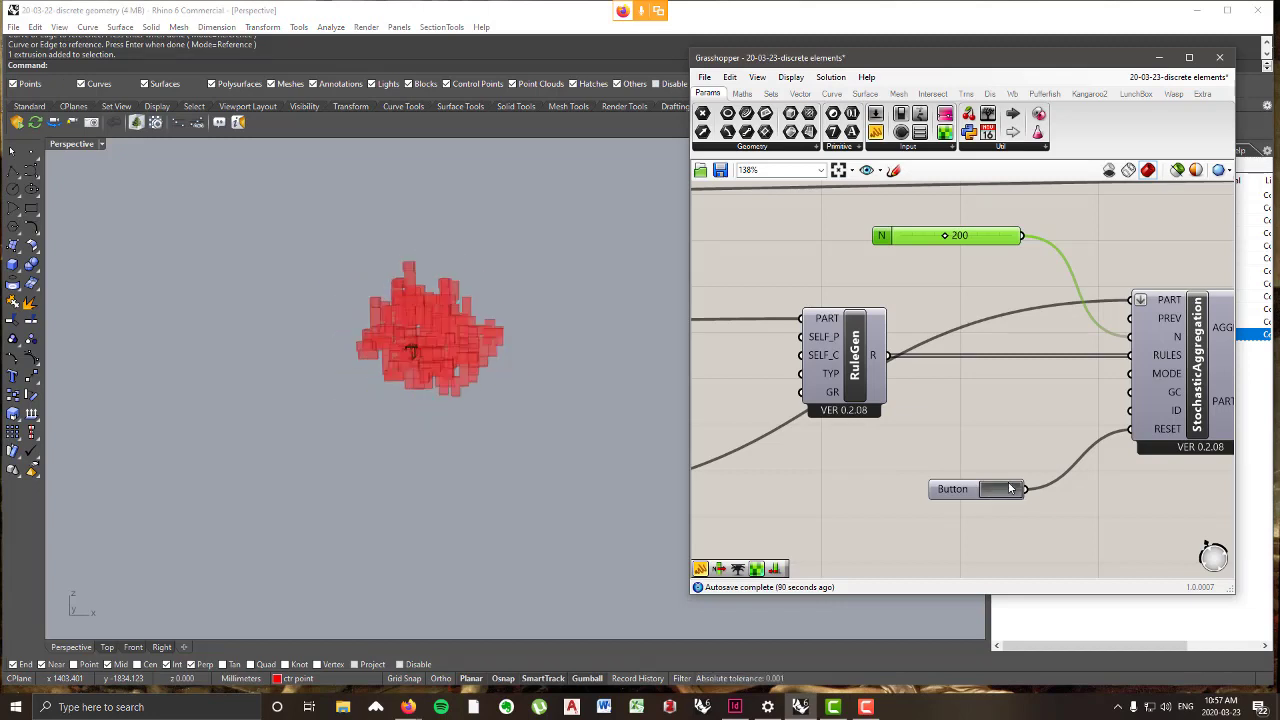
click(1009, 489)
click(1009, 489)
click(1009, 489)
drag(1010, 489, 1012, 495)
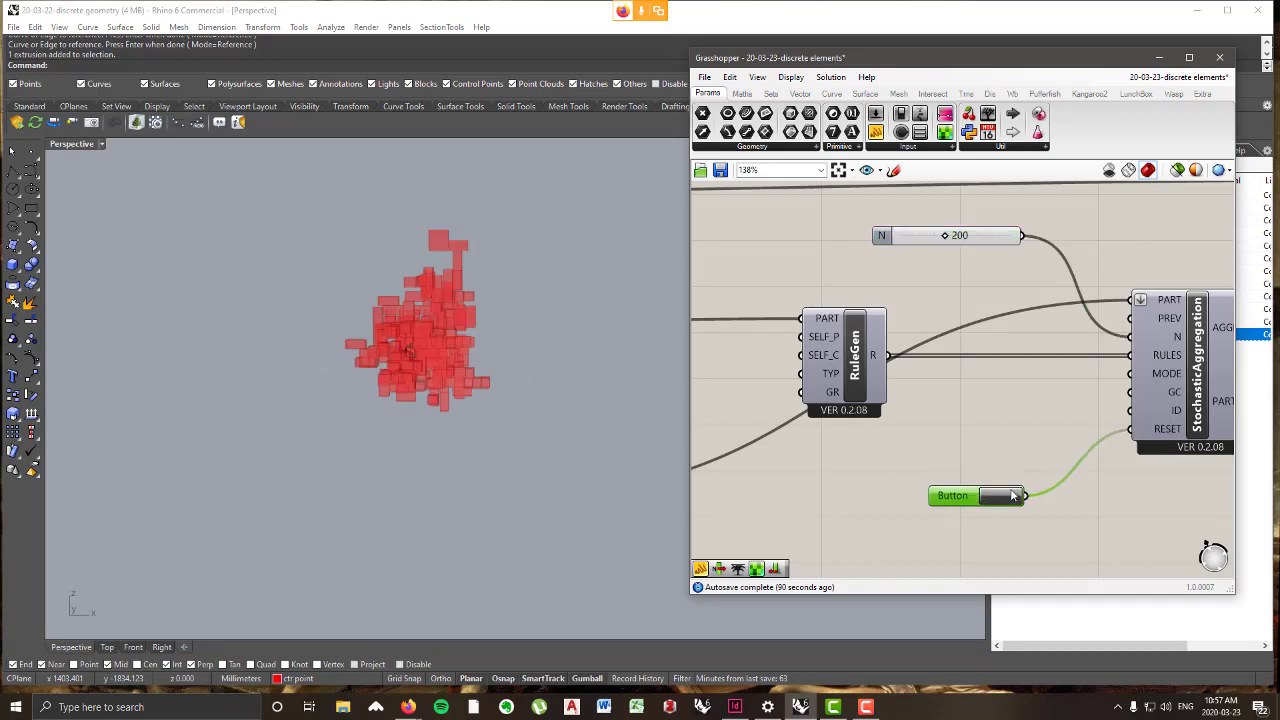
click(1012, 495)
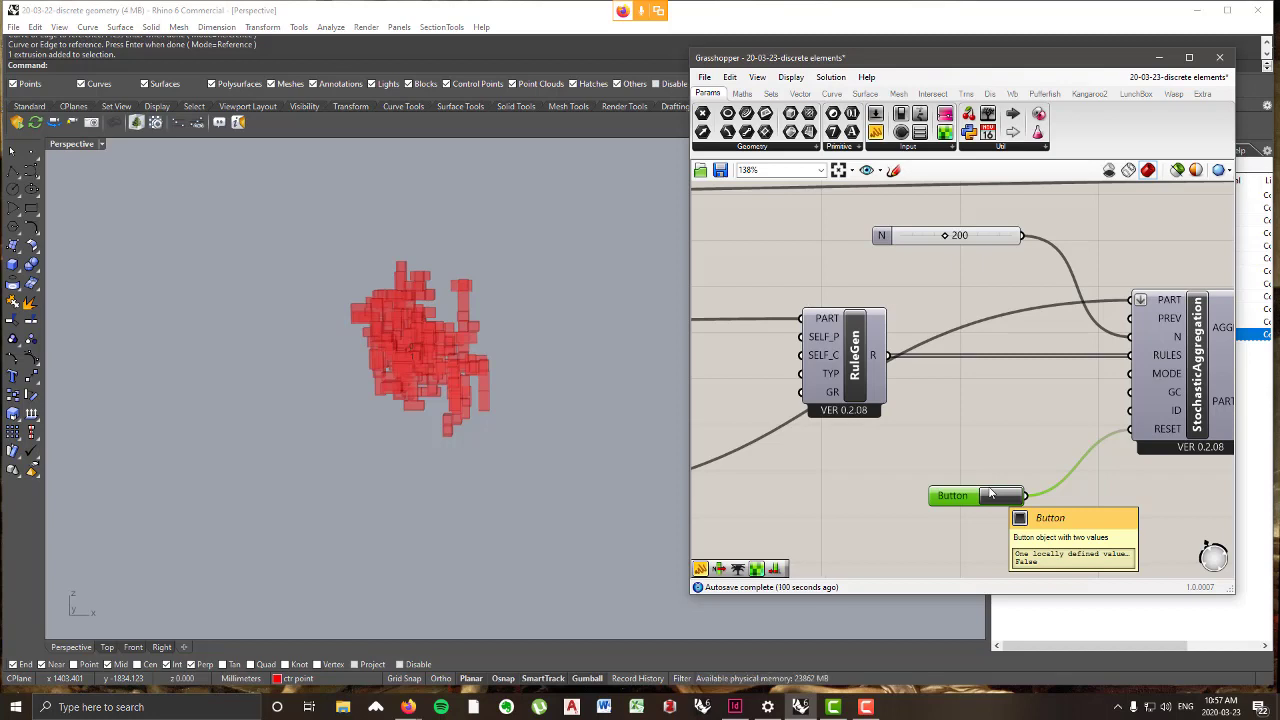
- Move the RuleGen component slightly up, clear of the wire running to the aggregation's PART input
drag(828, 378, 828, 338)
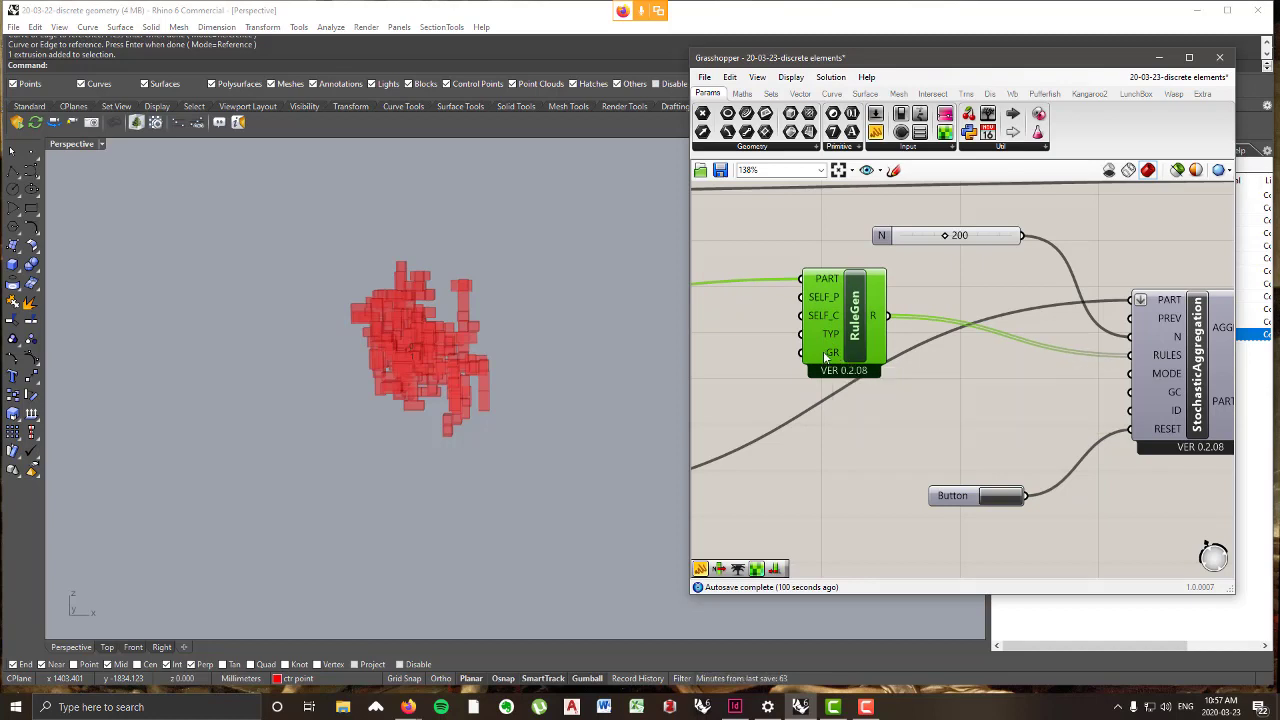
- Read the description of RuleGen's GR input and reposition RuleGen so its rules wire runs straight to the aggregation's RULES input
mouse_move(824, 351)
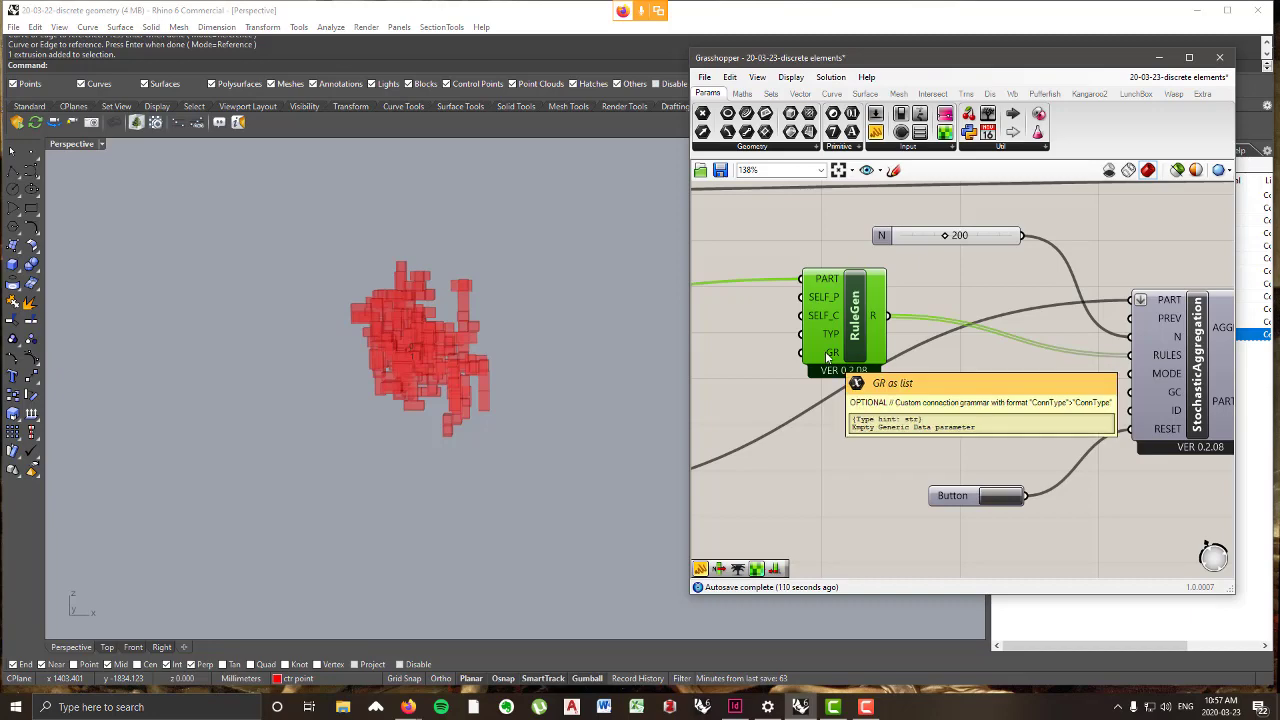
scroll(826, 357, down, 5)
right_drag(872, 364, 918, 326)
scroll(1060, 337, up, 3)
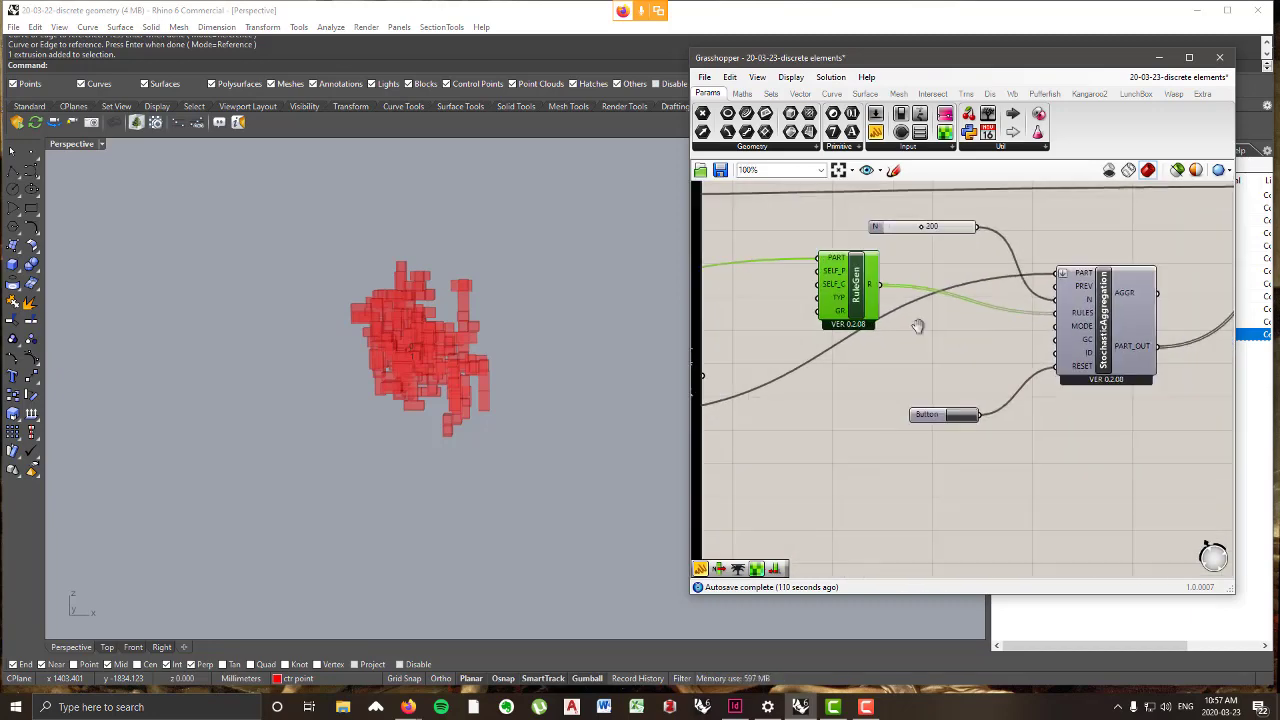
scroll(918, 326, down, 3)
drag(988, 335, 1037, 323)
drag(926, 399, 884, 265)
drag(884, 268, 990, 330)
scroll(1055, 320, up, 3)
click(1043, 415)
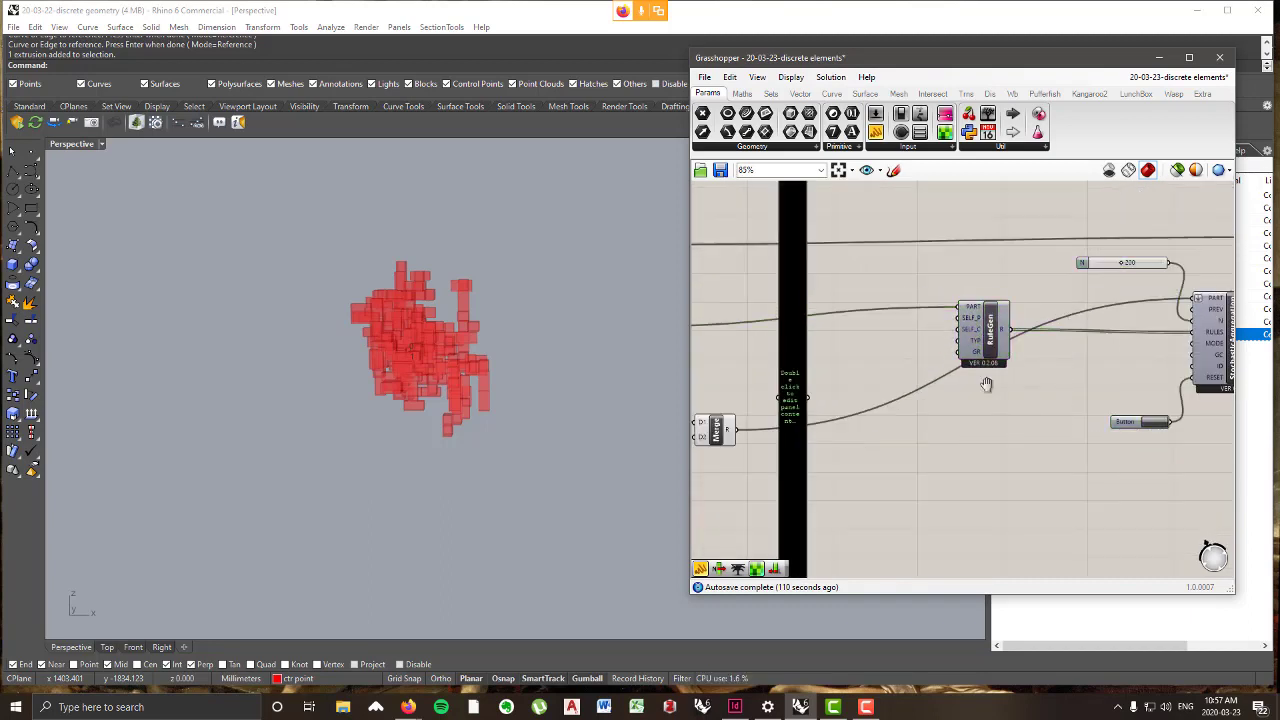
right_drag(986, 384, 918, 351)
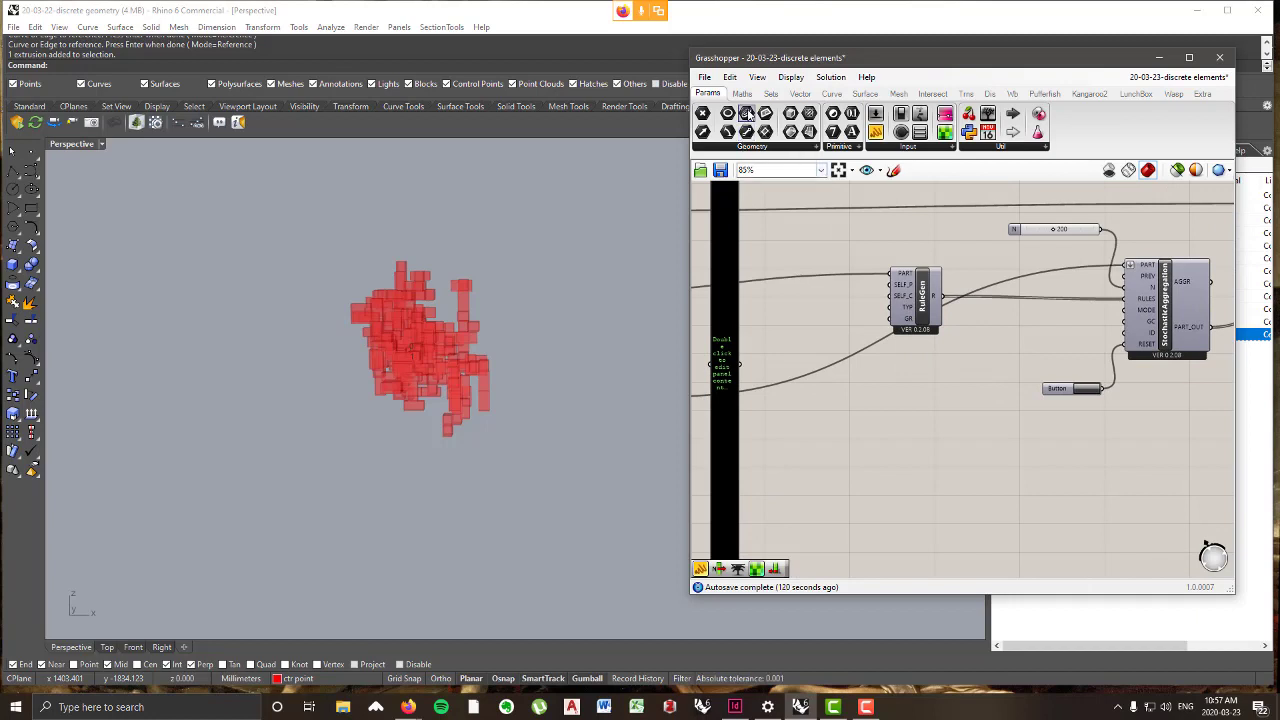
- Add an empty Panel below RuleGen and turn off its Multiline Data option
click(907, 147)
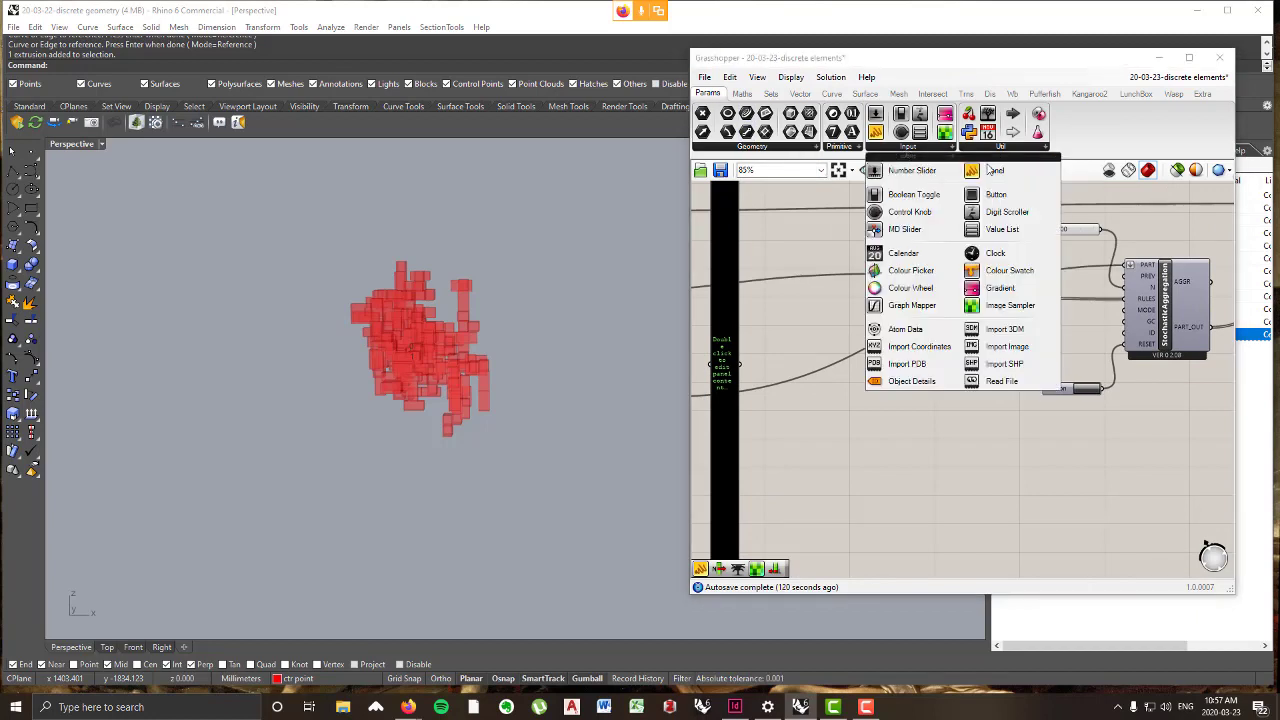
click(993, 172)
click(845, 424)
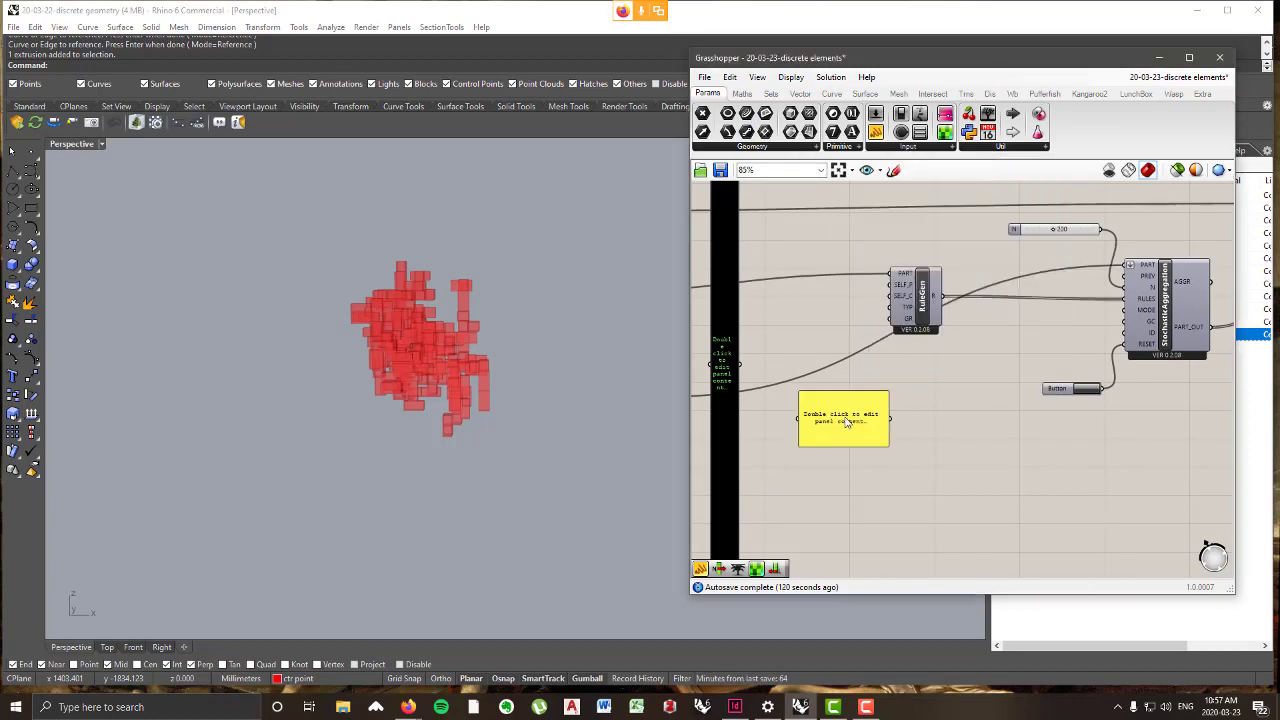
right_click(846, 422)
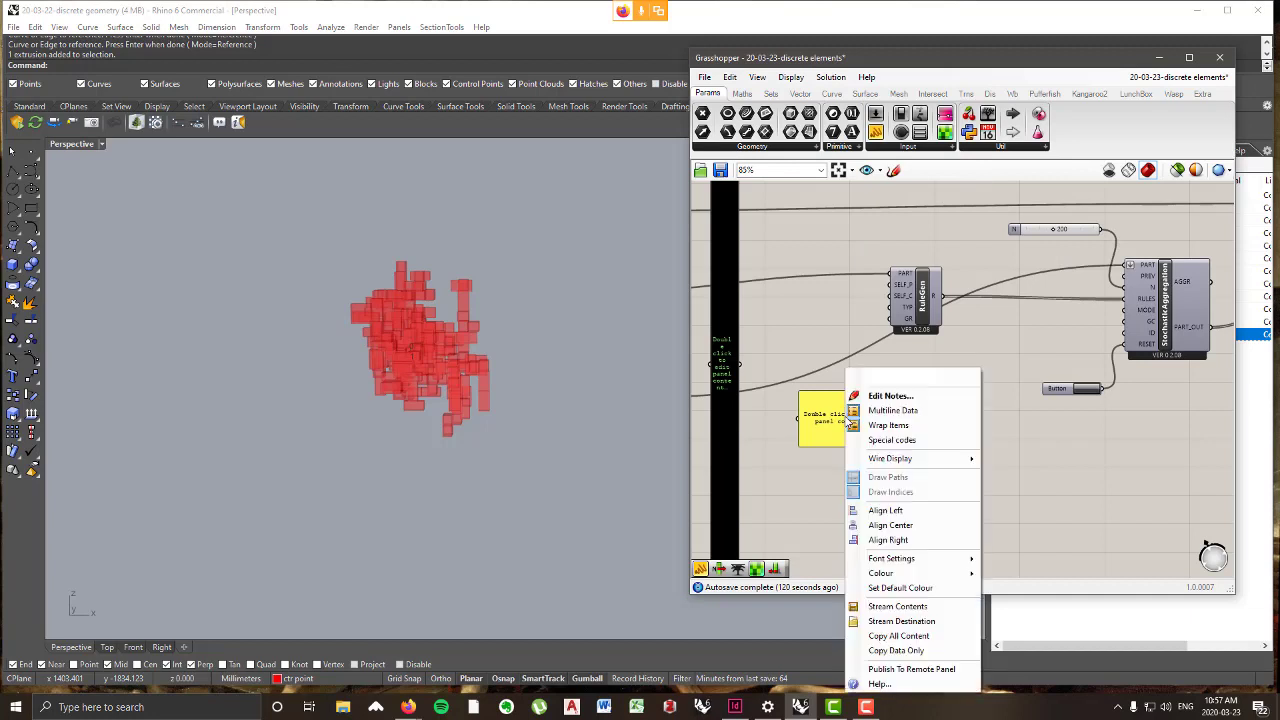
click(901, 411)
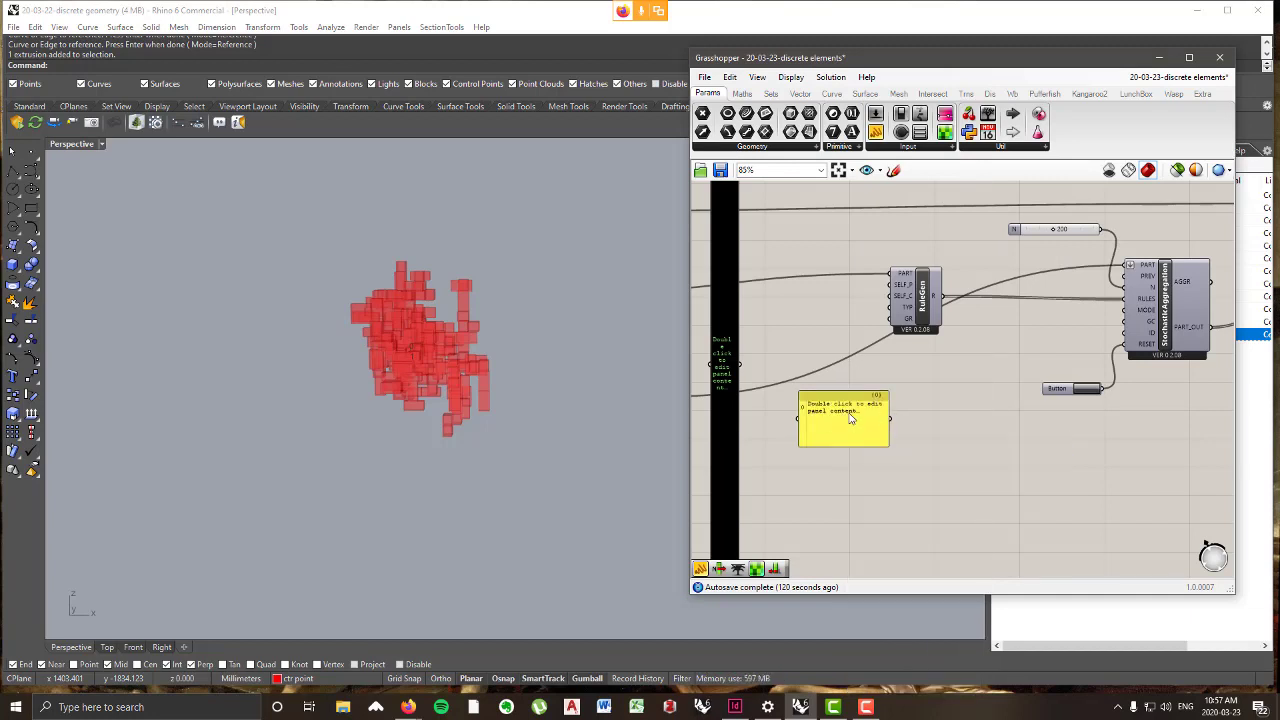
right_click(850, 420)
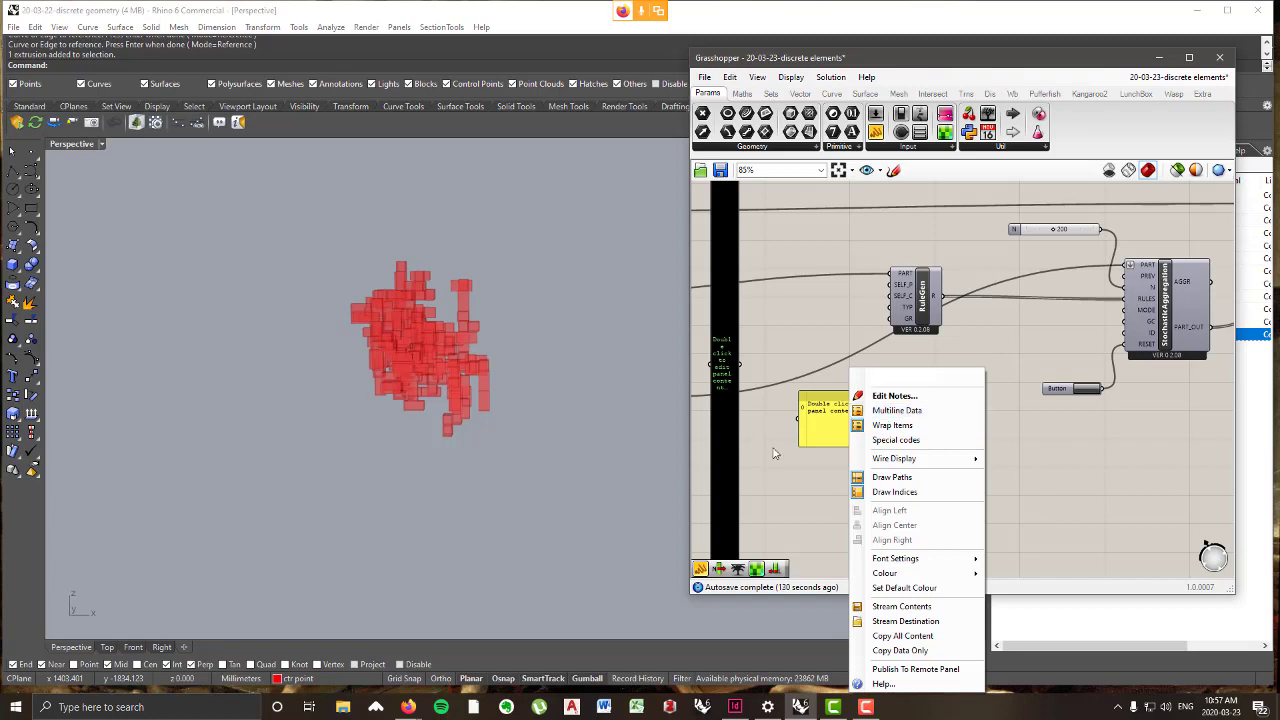
click(833, 447)
scroll(828, 432, up, 1)
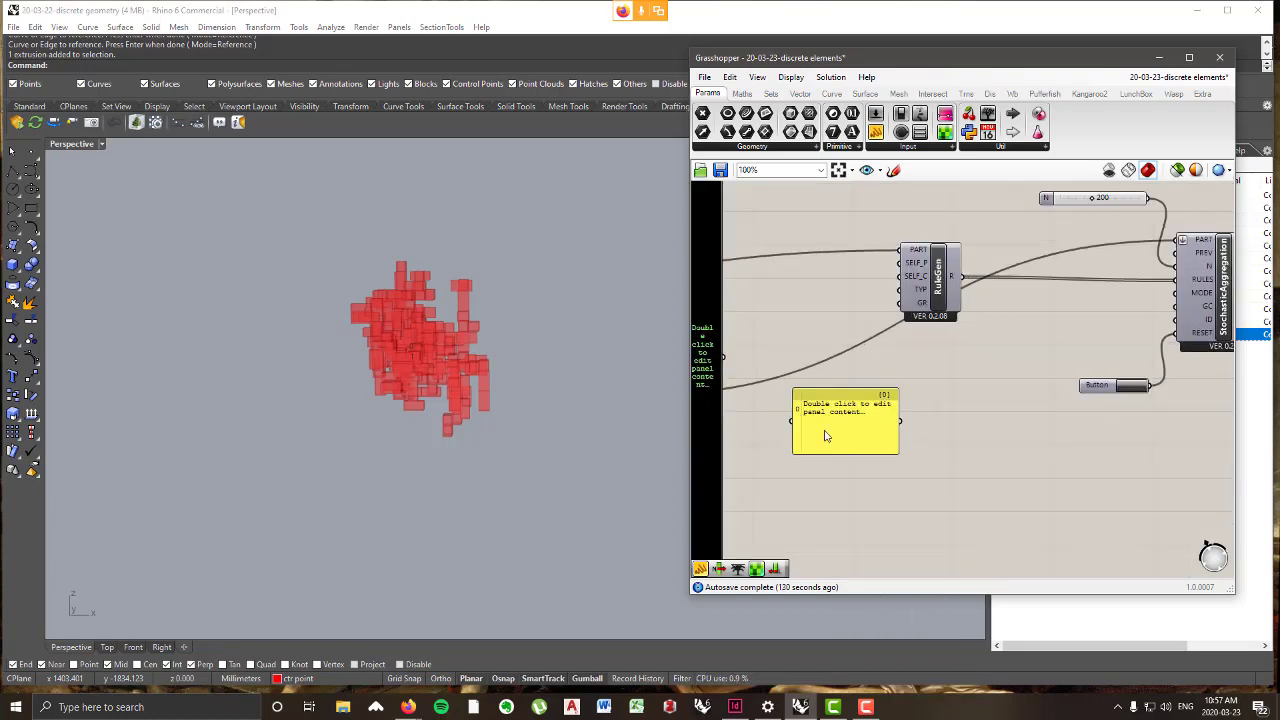
- Enter the grammar rule horizontal>horizontal in the new panel, matching the type name used by the horizontal connections
double_click(822, 429)
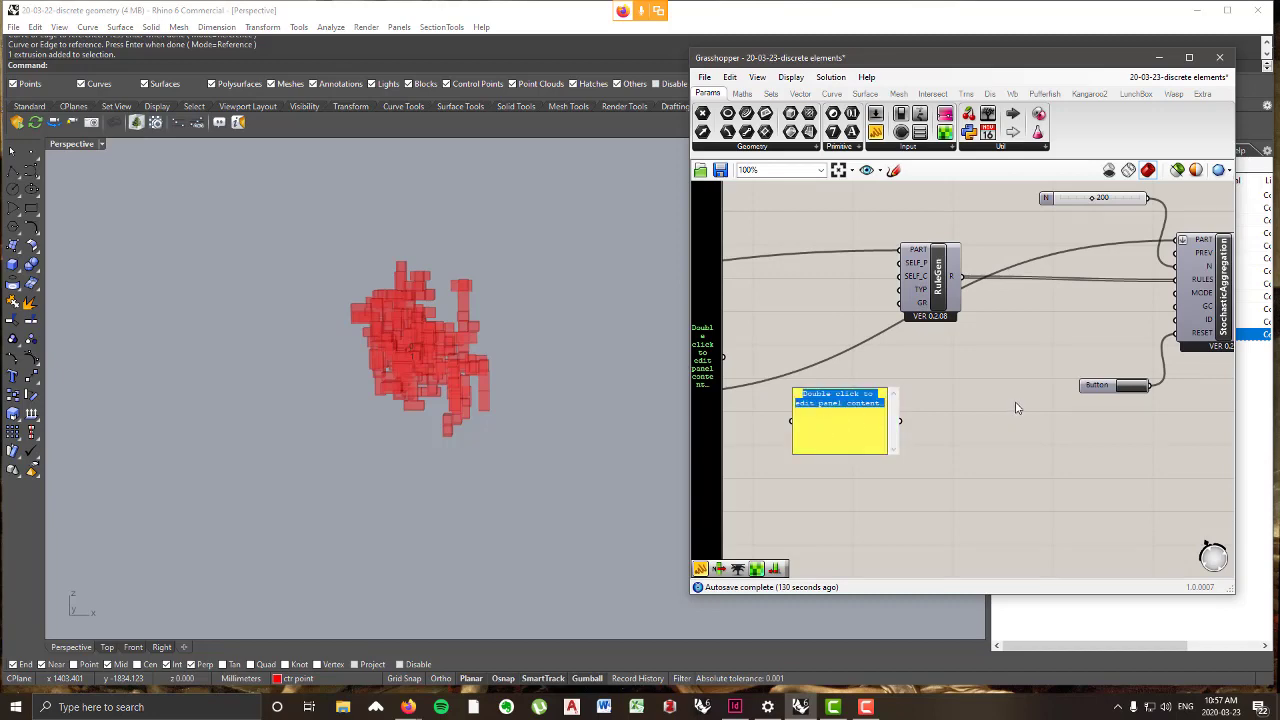
scroll(1016, 407, down, 3)
scroll(1178, 430, down, 3)
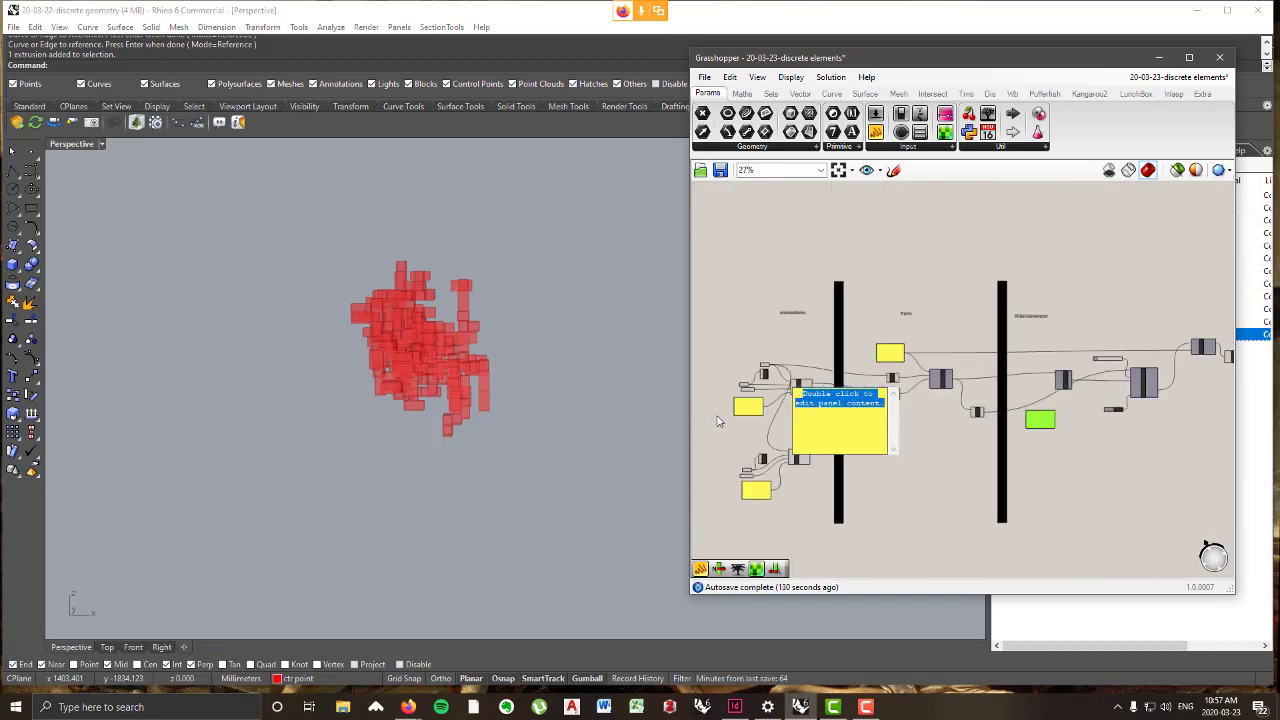
scroll(717, 421, up, 7)
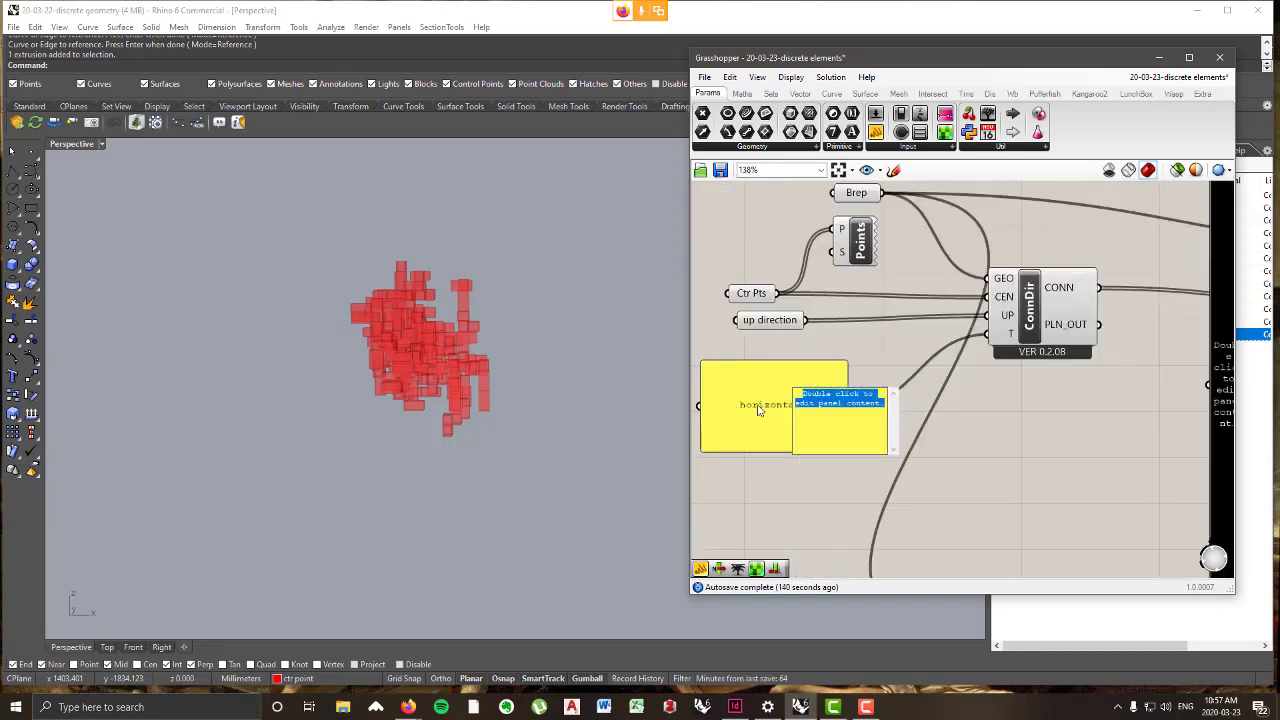
scroll(759, 412, down, 3)
scroll(735, 409, up, 2)
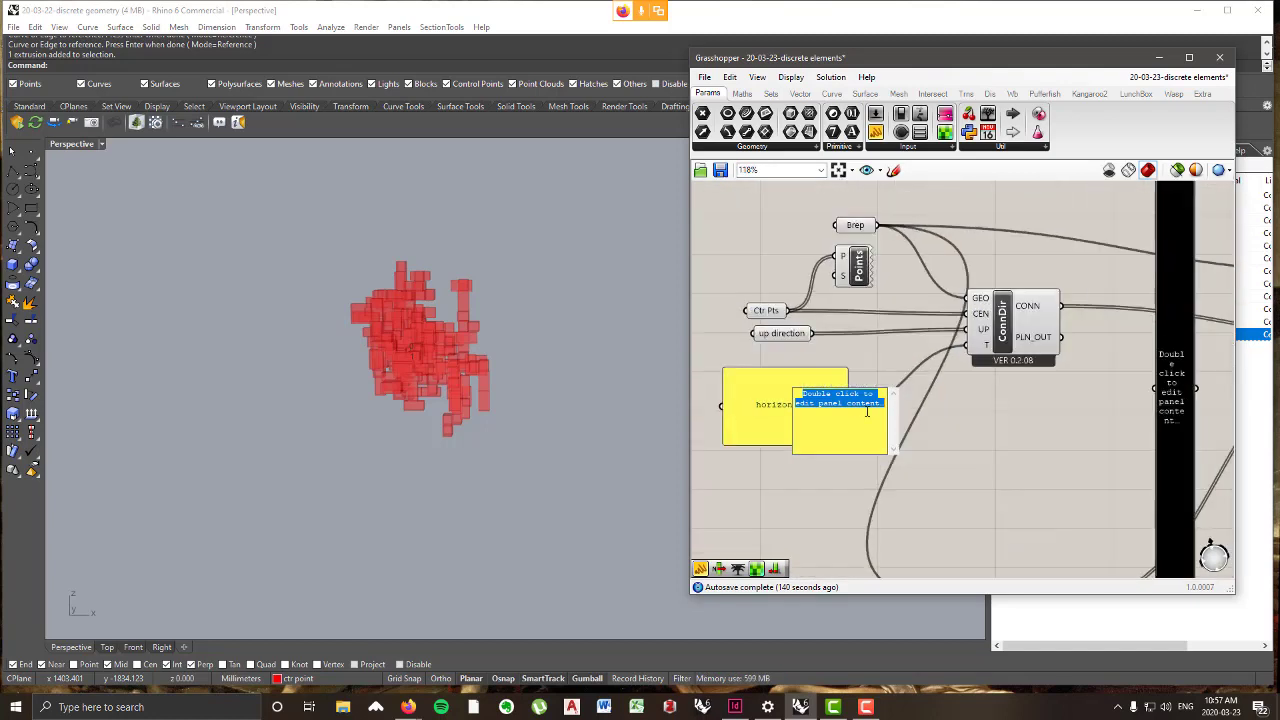
text(hor)
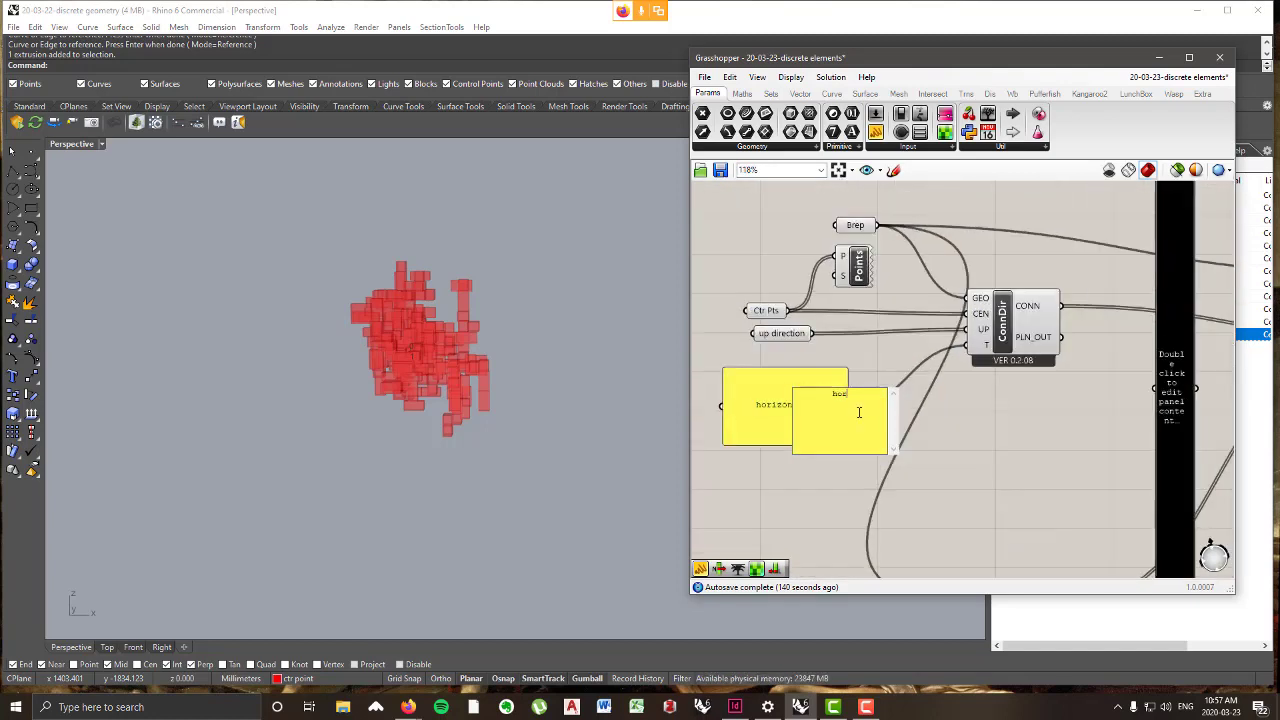
text(izontal ->)
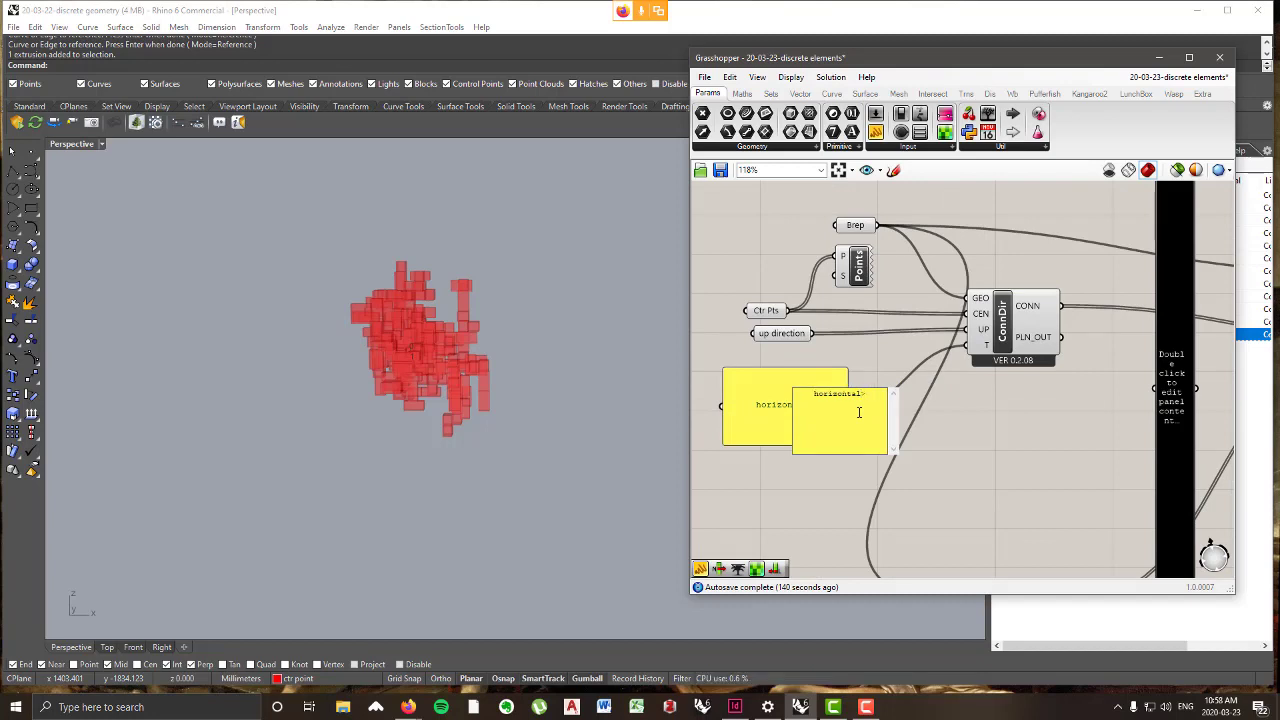
text(horizontal)
click(1040, 455)
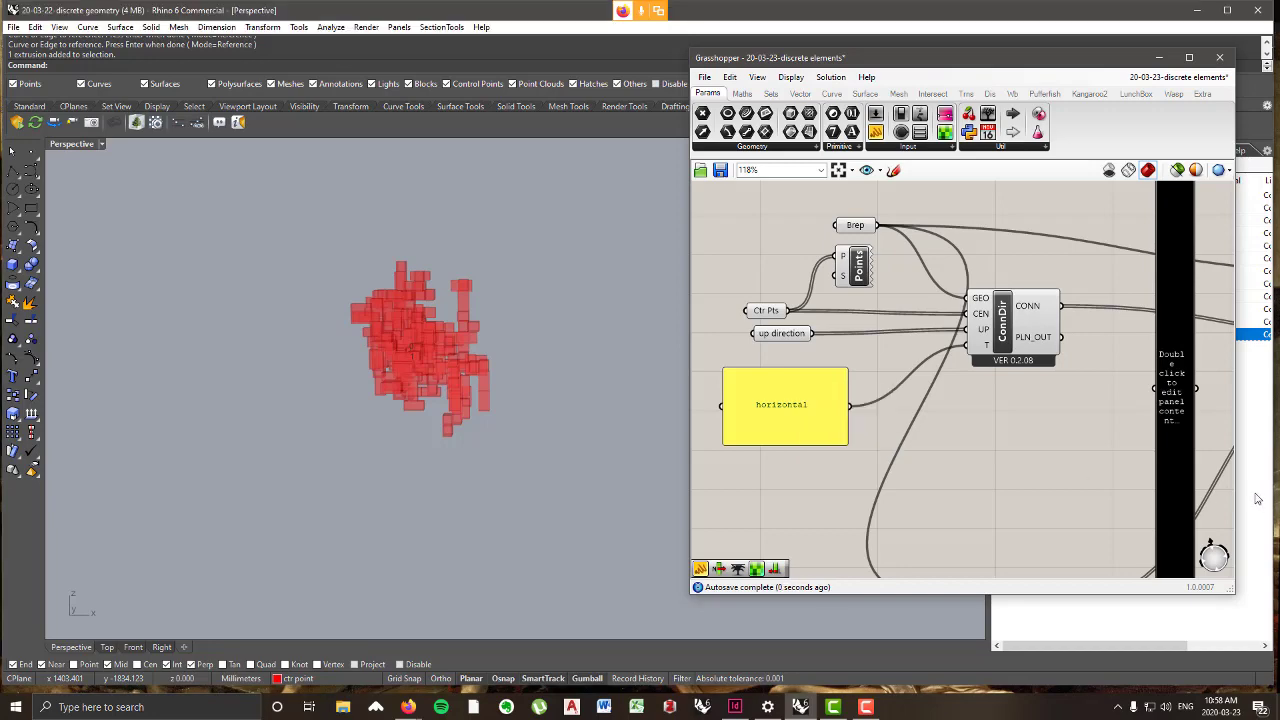
- Widen the grammar panel so the horizontal>horizontal rule fits on one line
scroll(973, 346, down, 8)
scroll(973, 346, up, 9)
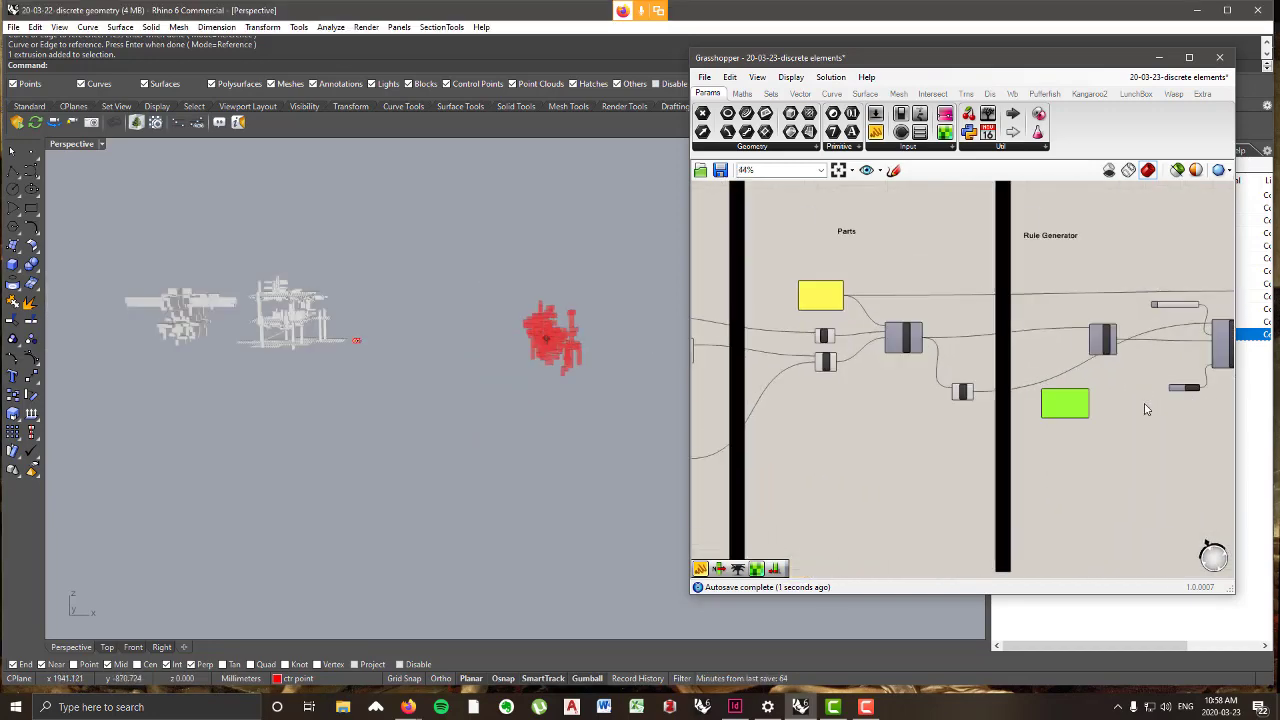
drag(988, 420, 1020, 420)
scroll(1020, 420, down, 4)
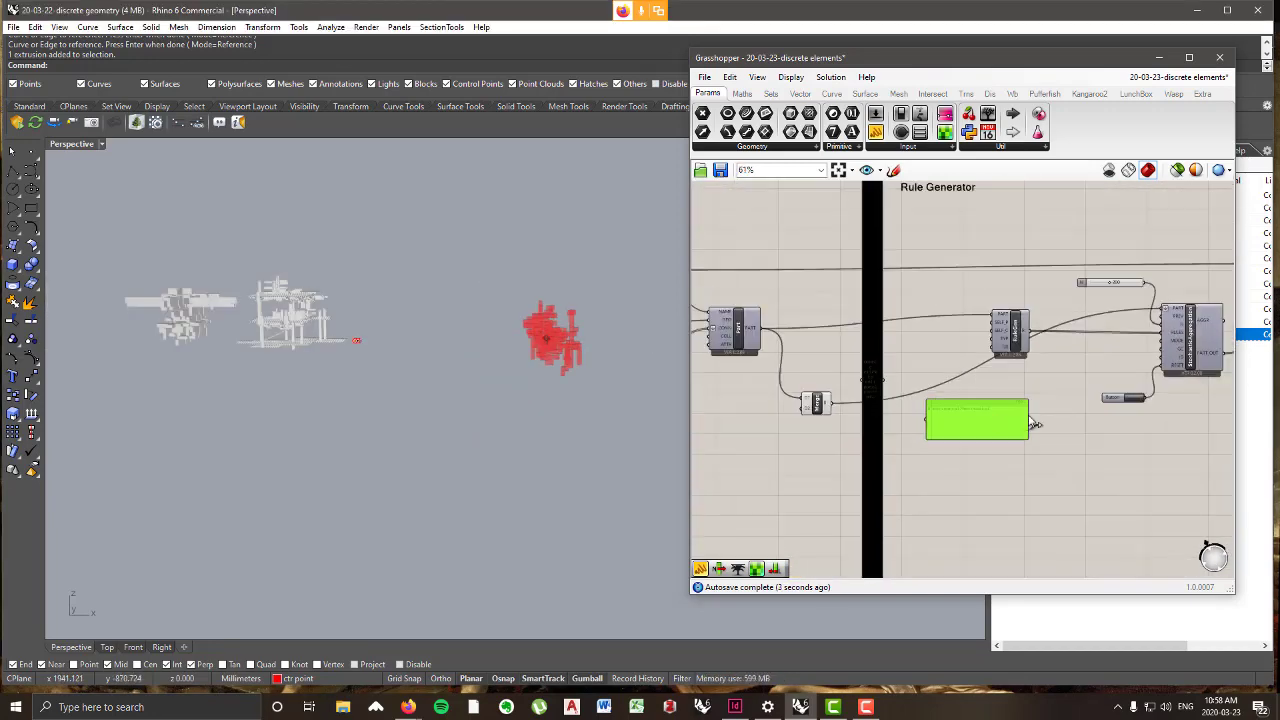
scroll(971, 406, up, 3)
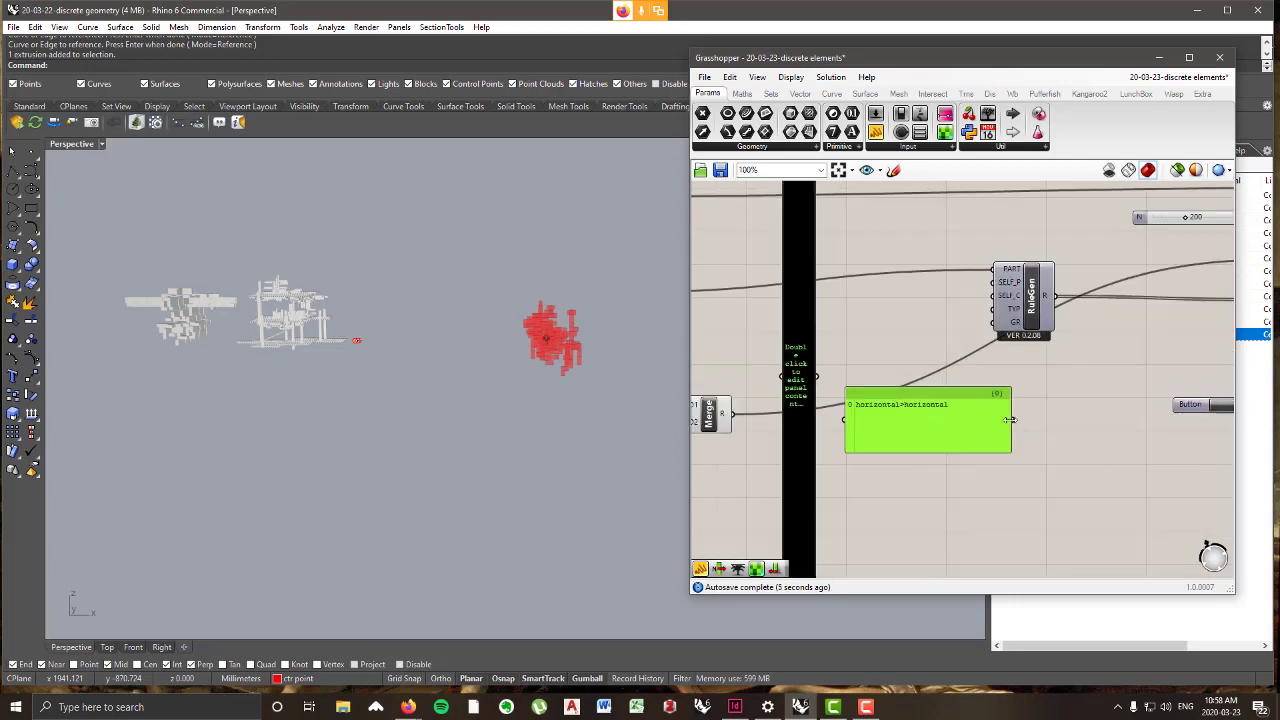
scroll(904, 407, up, 1)
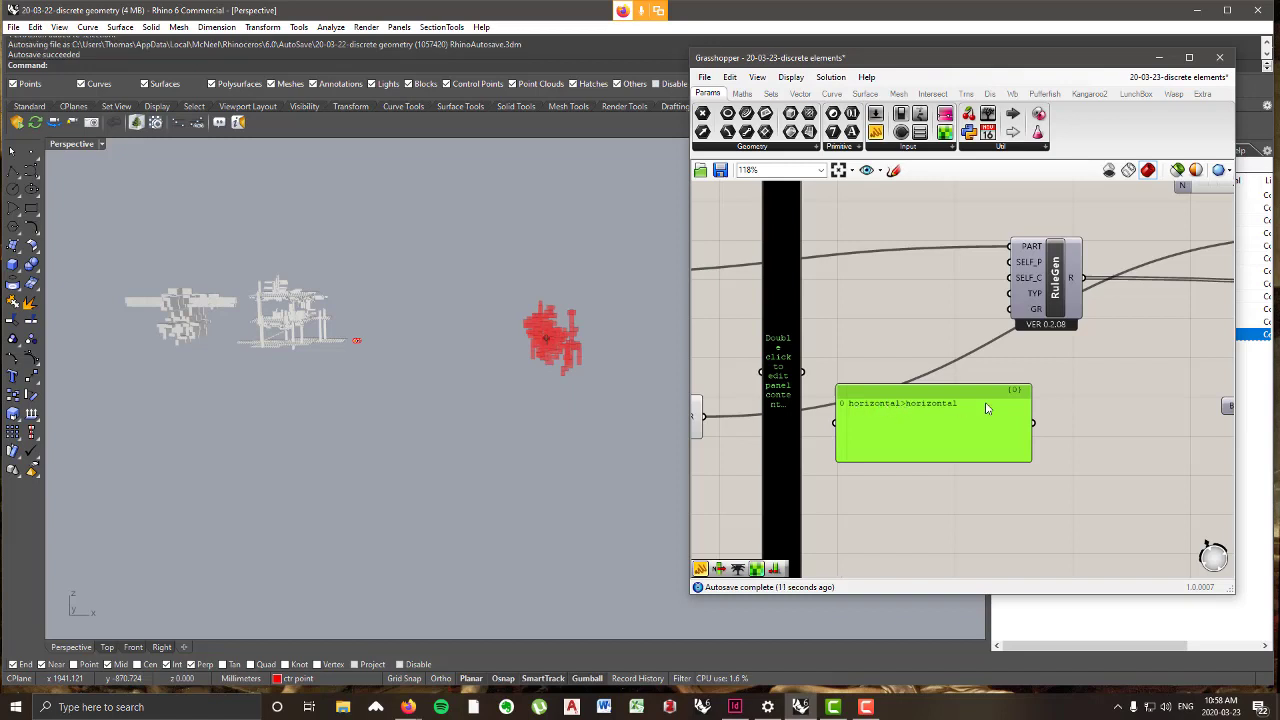
- Move RuleGen away from the grammar panel, wire the panel into its GR input, and reset the aggregation
drag(1028, 316, 1084, 320)
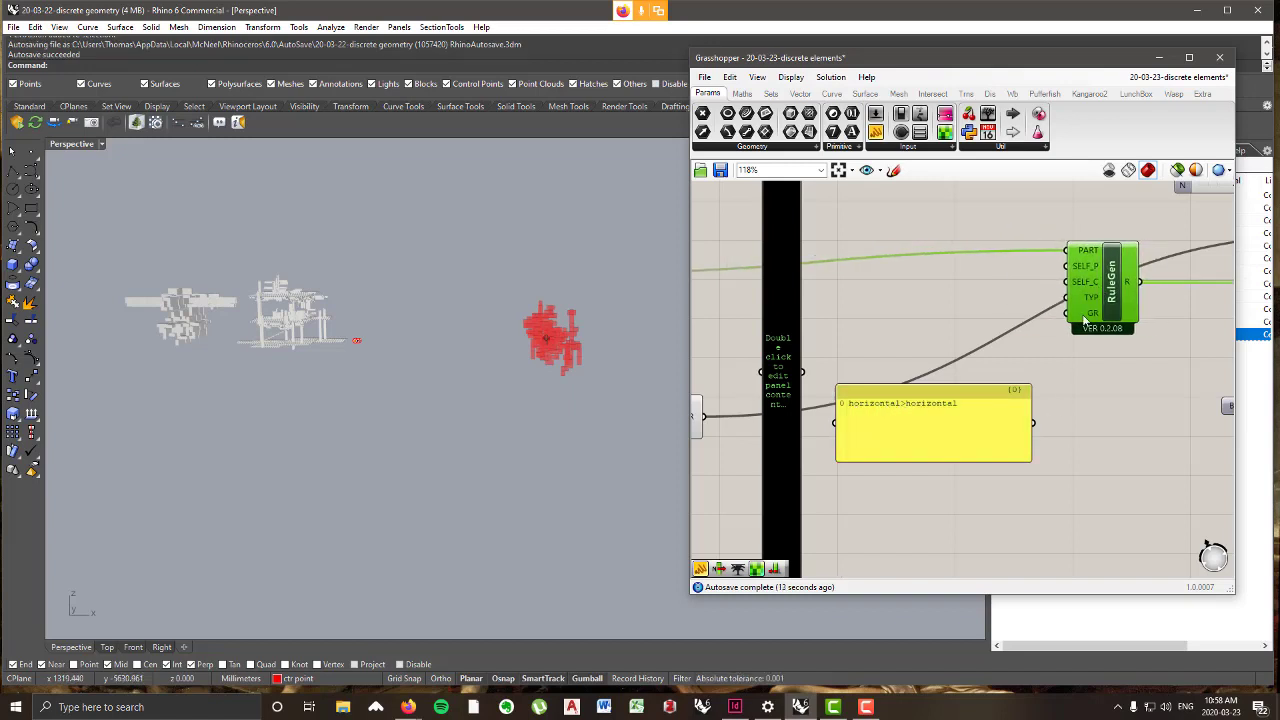
drag(1034, 426, 1065, 313)
right_drag(1070, 404, 945, 393)
click(1147, 399)
- Examine the reset aggregation from above and up close for how the blocks join, and shift the grammar panel slightly nearer RuleGen
scroll(560, 440, up, 5)
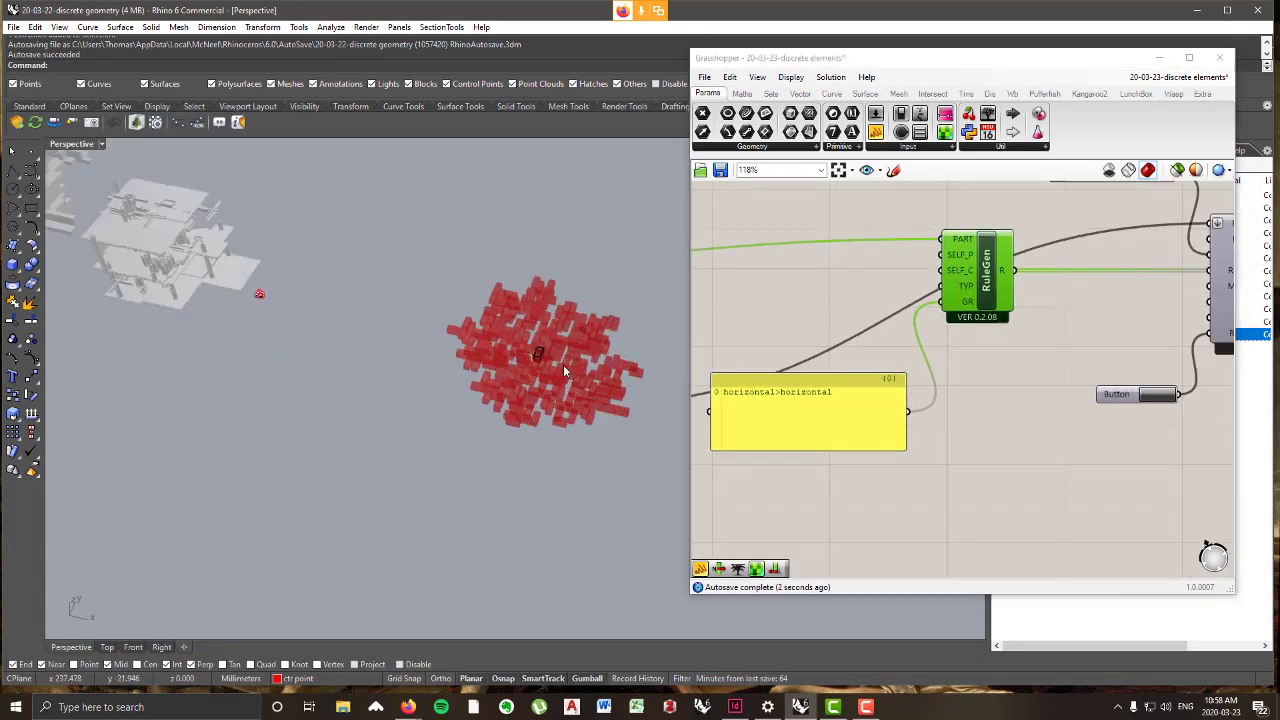
right_drag(560, 452, 528, 378)
scroll(562, 415, down, 6)
scroll(563, 364, up, 8)
scroll(553, 408, down, 2)
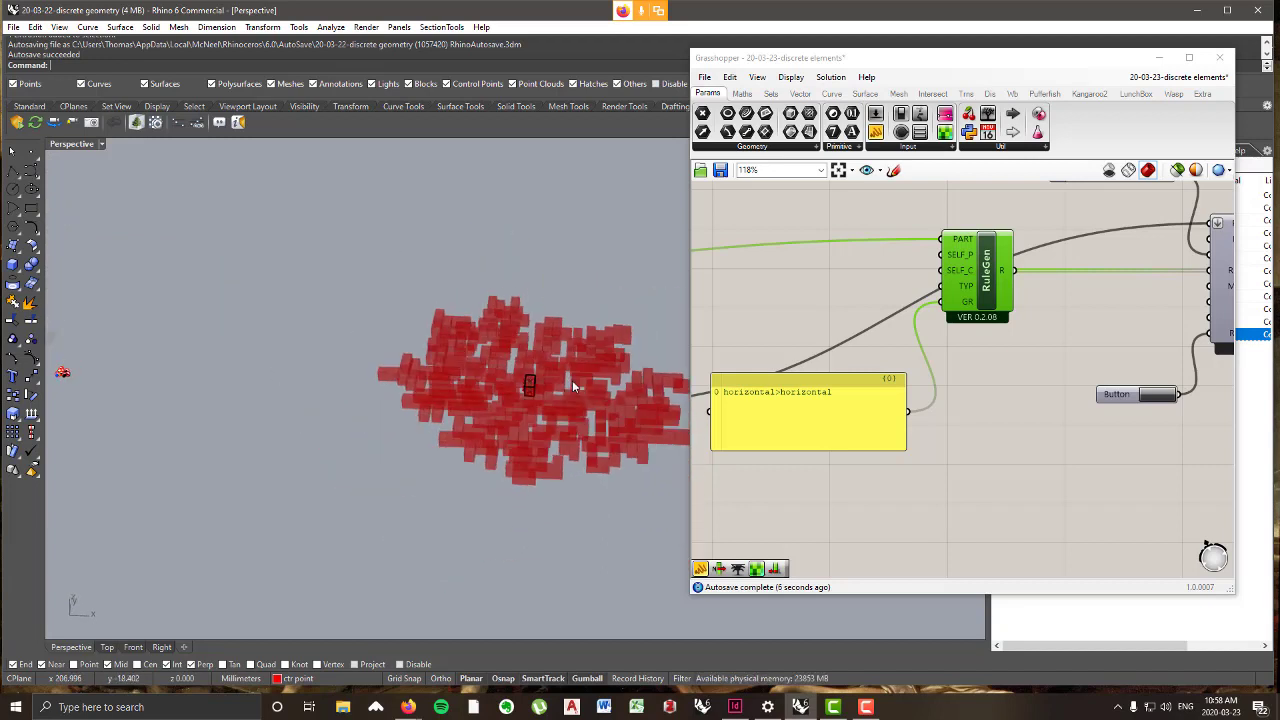
scroll(526, 380, up, 5)
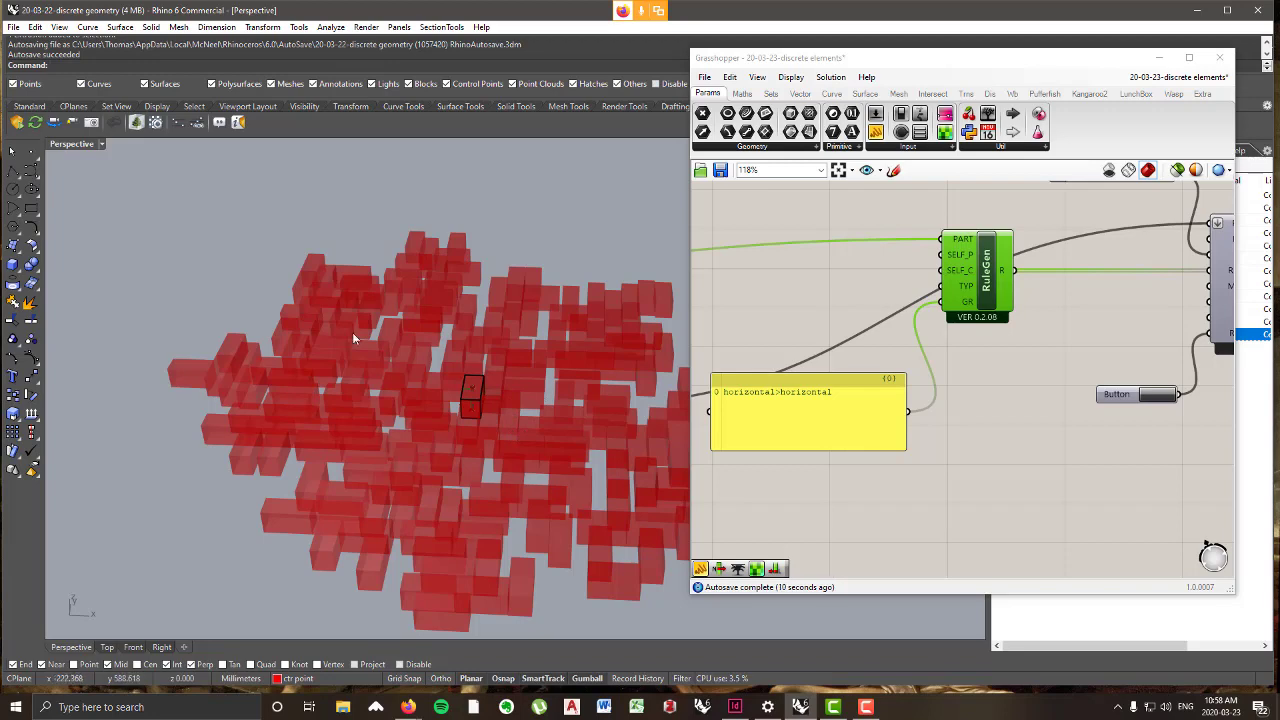
drag(820, 447, 861, 461)
right_drag(480, 437, 458, 390)
scroll(305, 381, up, 4)
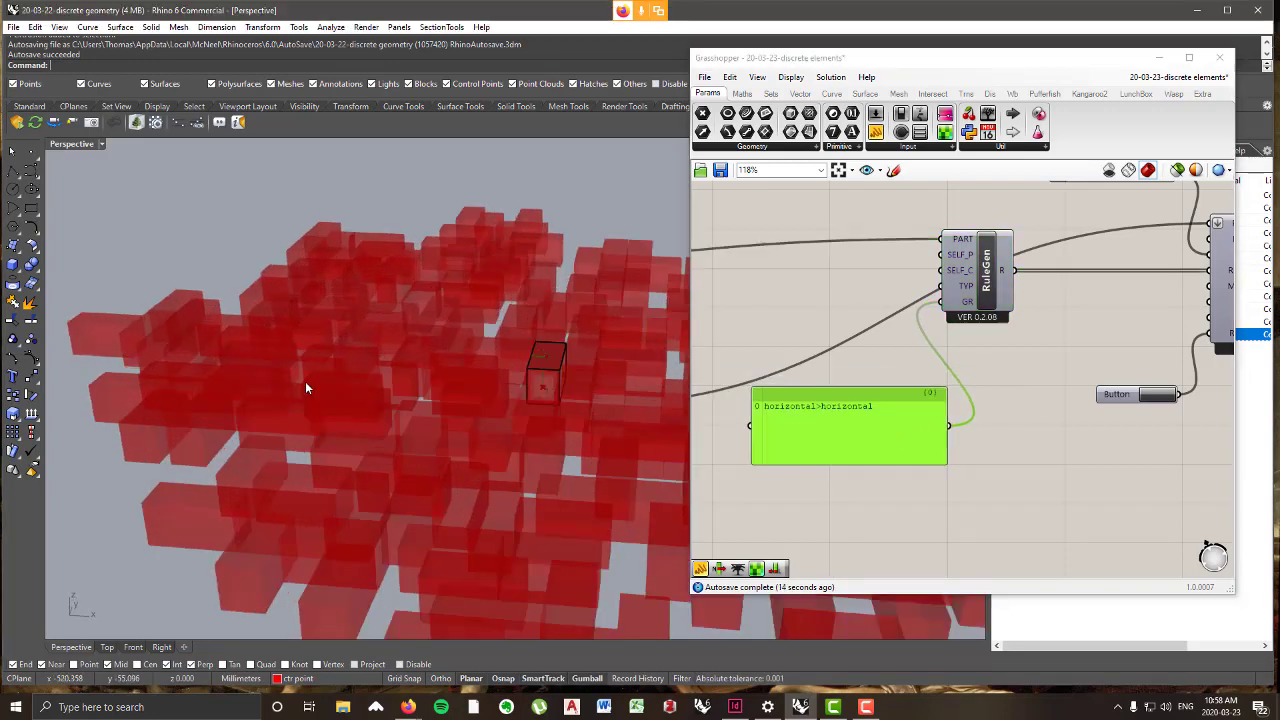
- Disconnect the grammar panel from RuleGen's GR input and reset the aggregation to compare the unrestricted arrangement
right_click(976, 304)
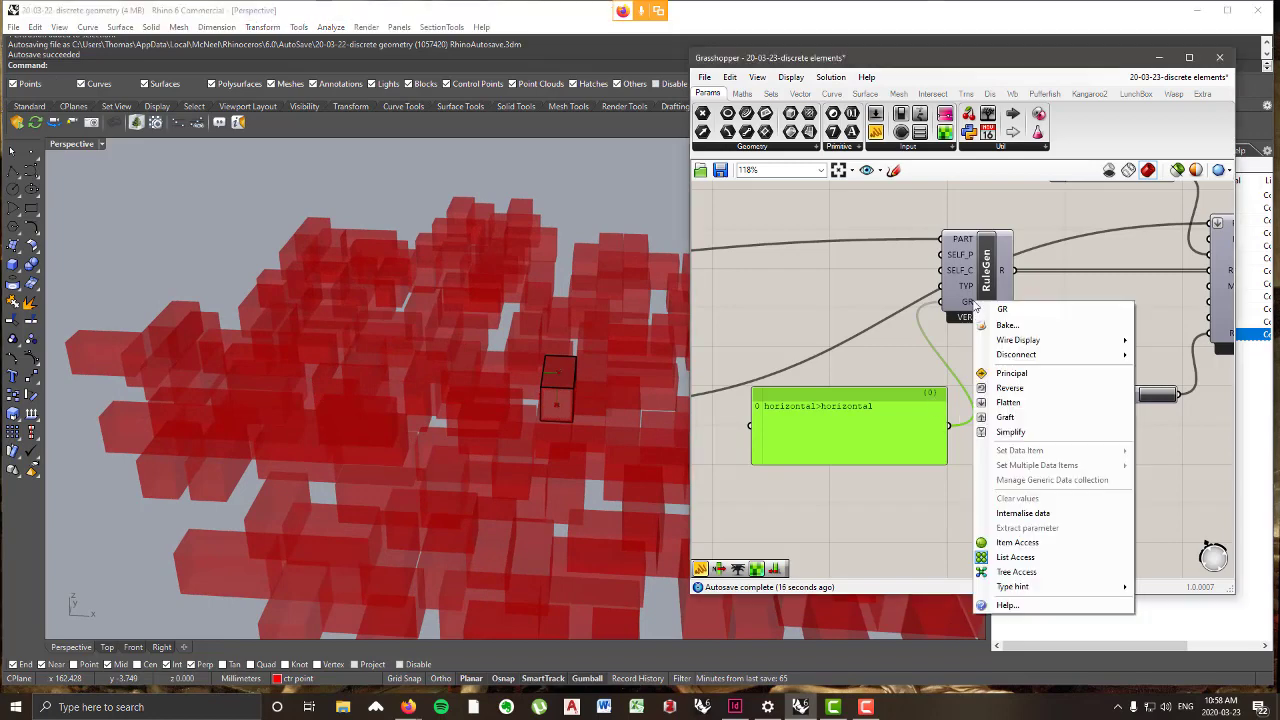
mouse_move(1110, 355)
click(1160, 371)
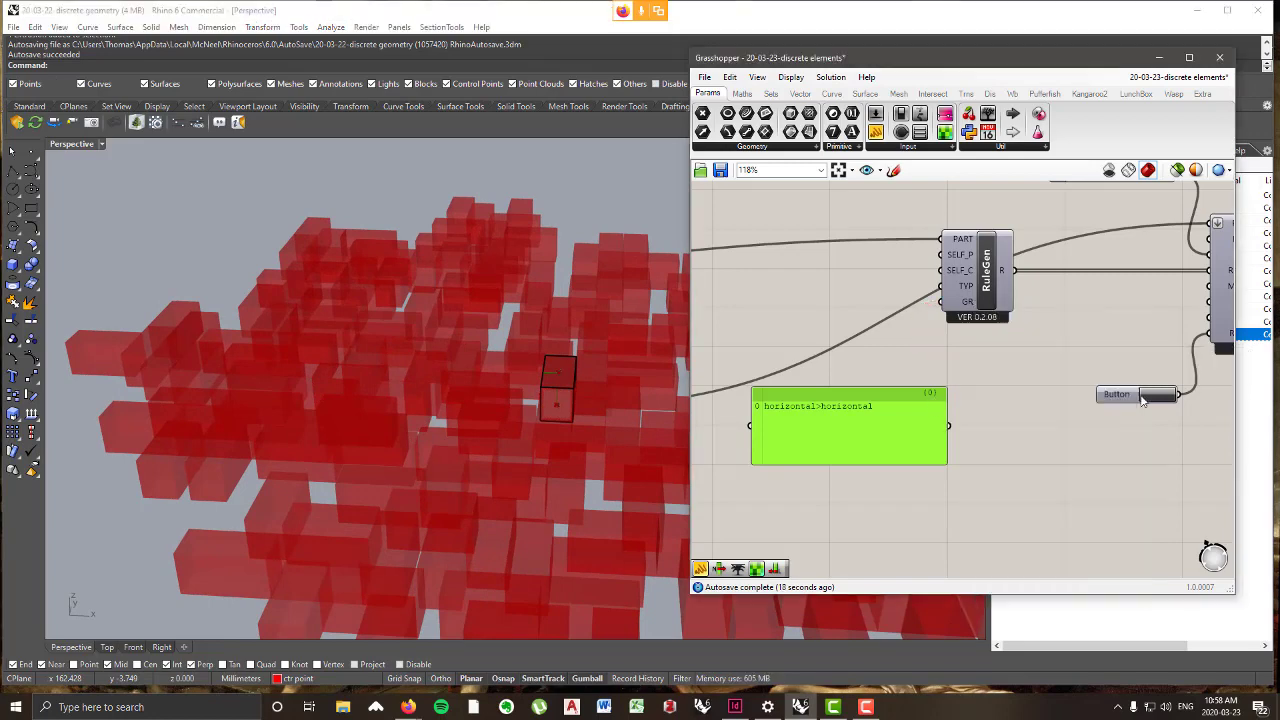
- Examine the aggregation generated without the grammar rule, checking from the side and up close how horizontal and vertical faces connect
scroll(371, 396, down, 5)
scroll(389, 329, up, 2)
scroll(484, 480, up, 6)
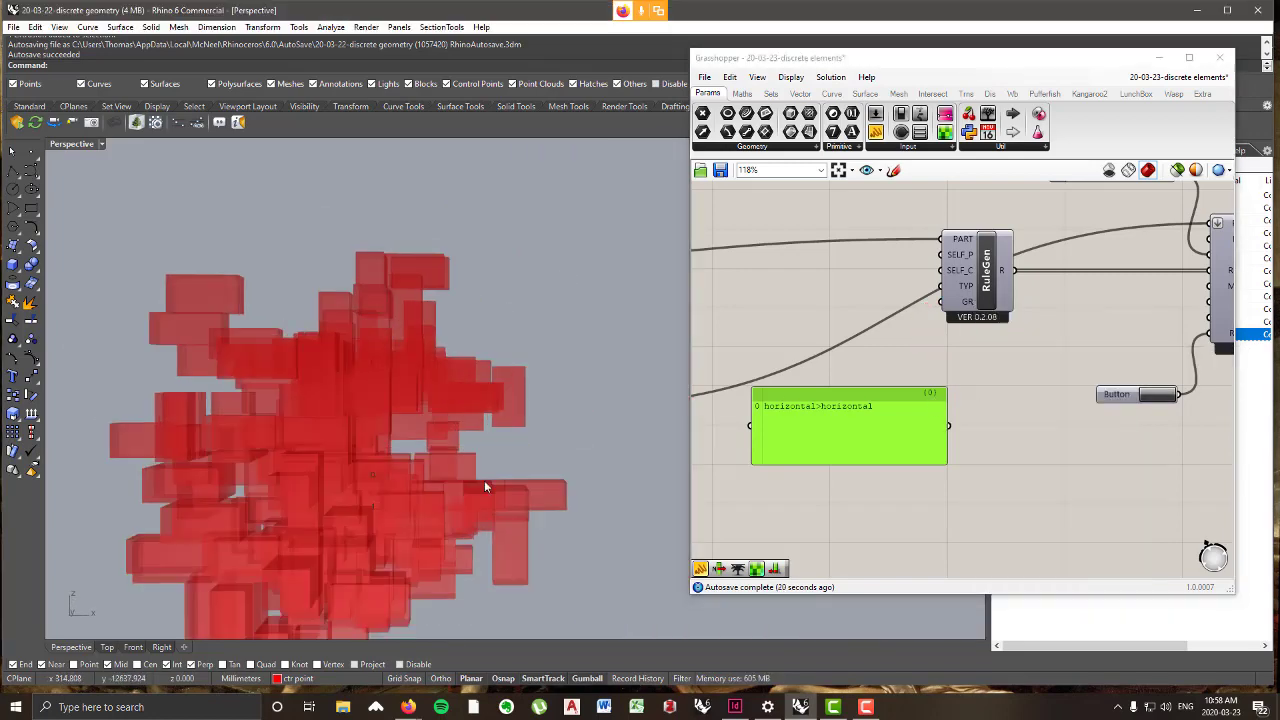
right_drag(510, 503, 436, 493)
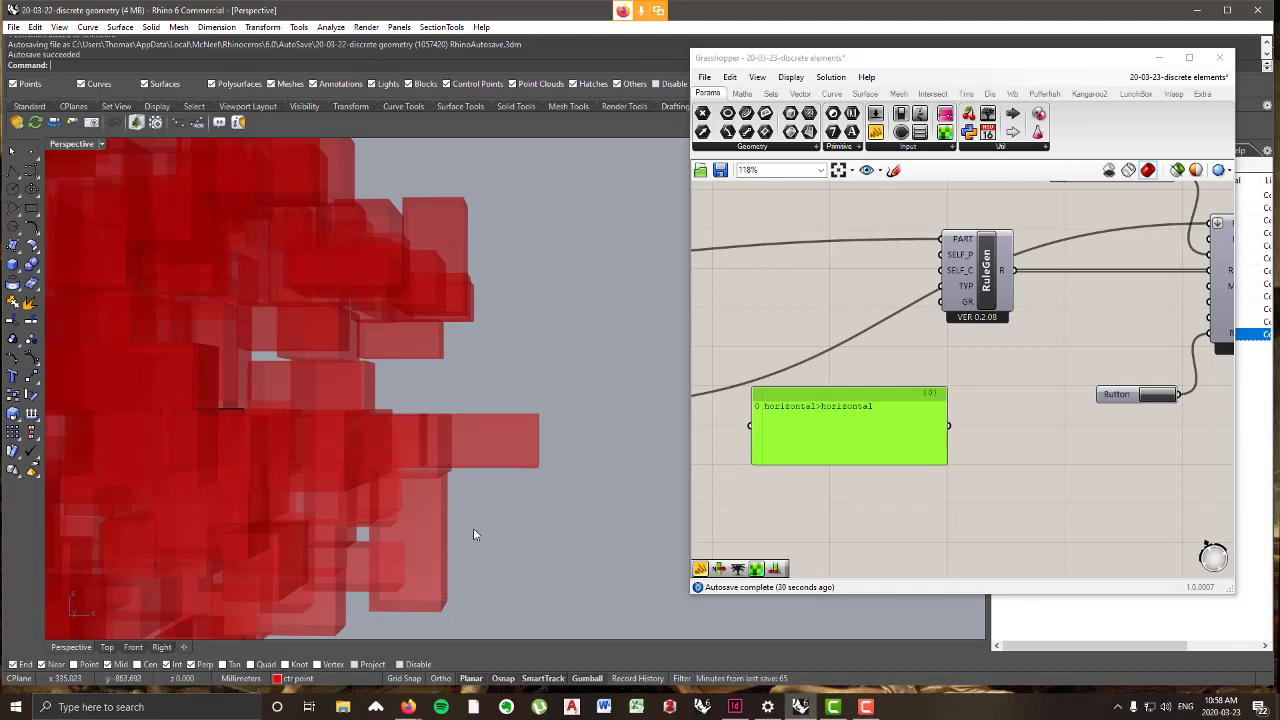
scroll(527, 467, down, 5)
scroll(532, 460, up, 3)
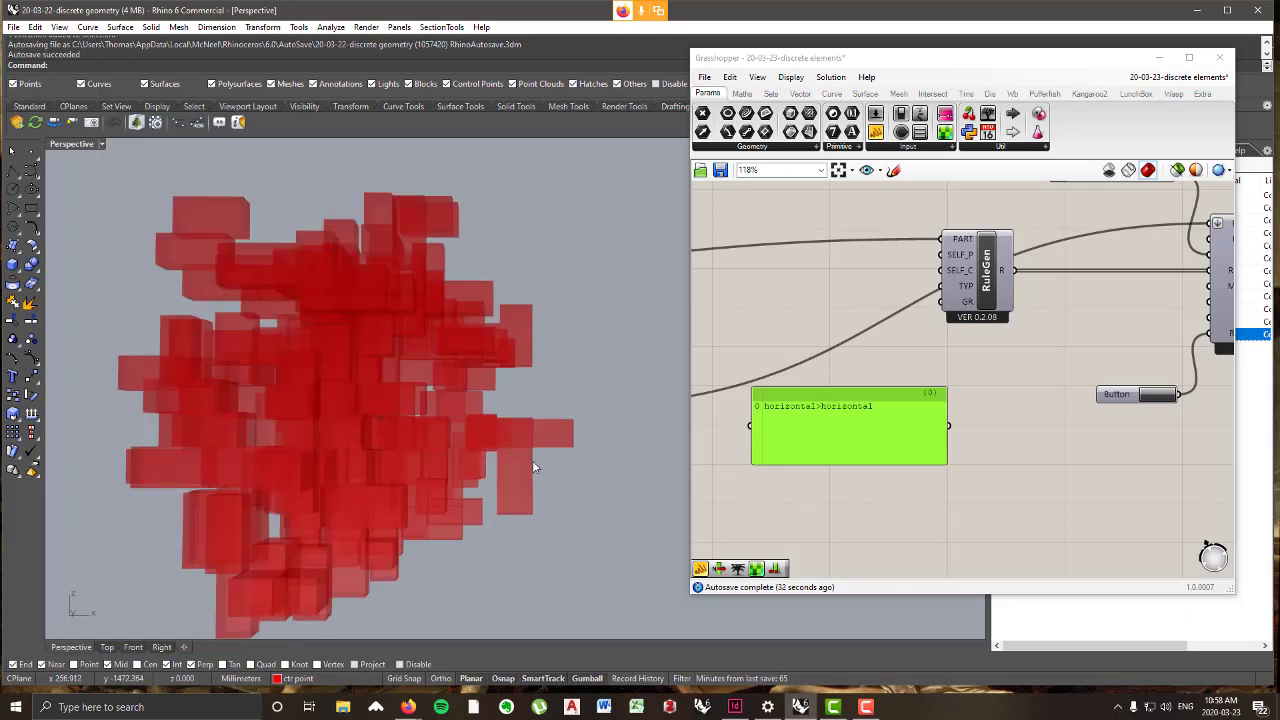
scroll(532, 460, down, 8)
scroll(307, 460, up, 8)
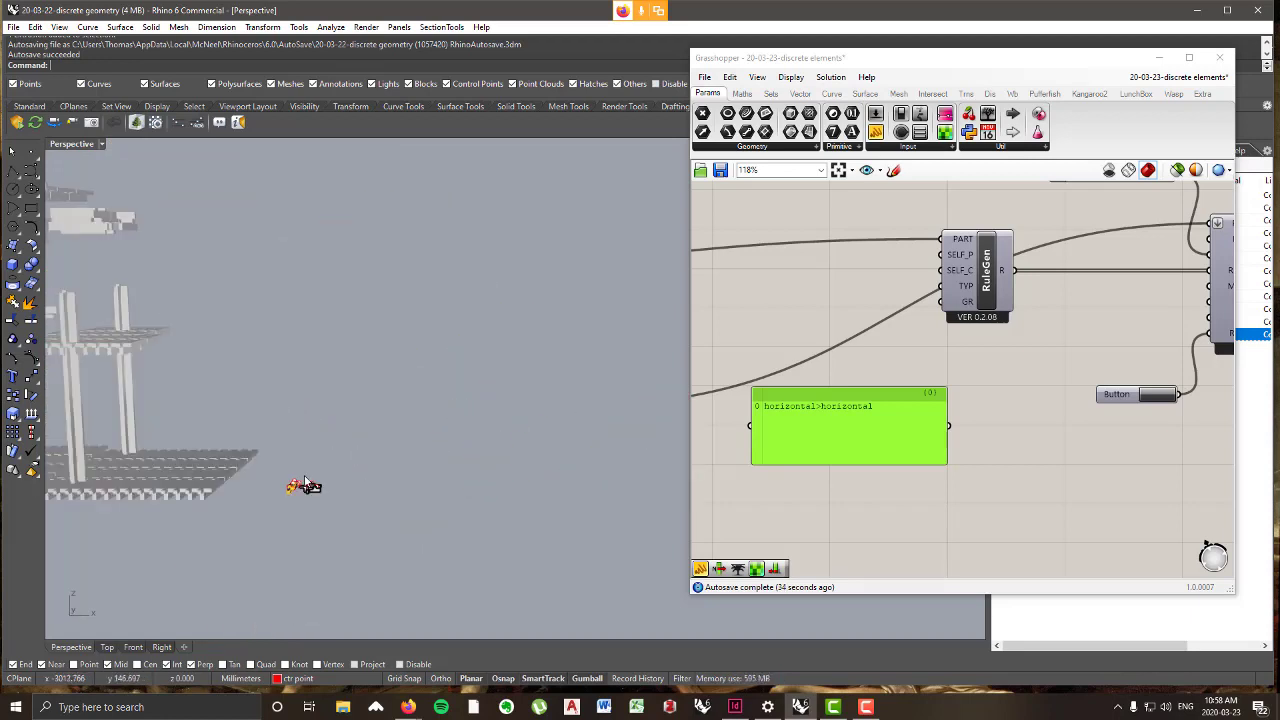
scroll(281, 500, up, 2)
scroll(338, 488, down, 6)
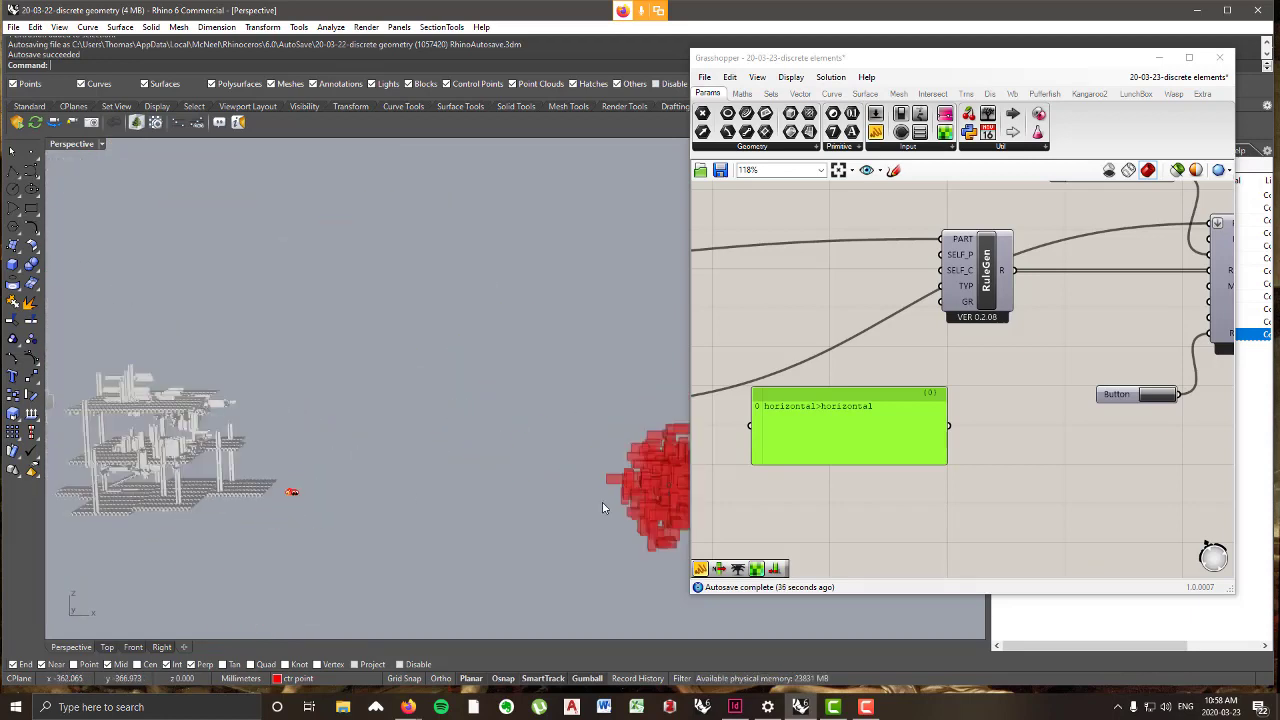
scroll(590, 502, up, 10)
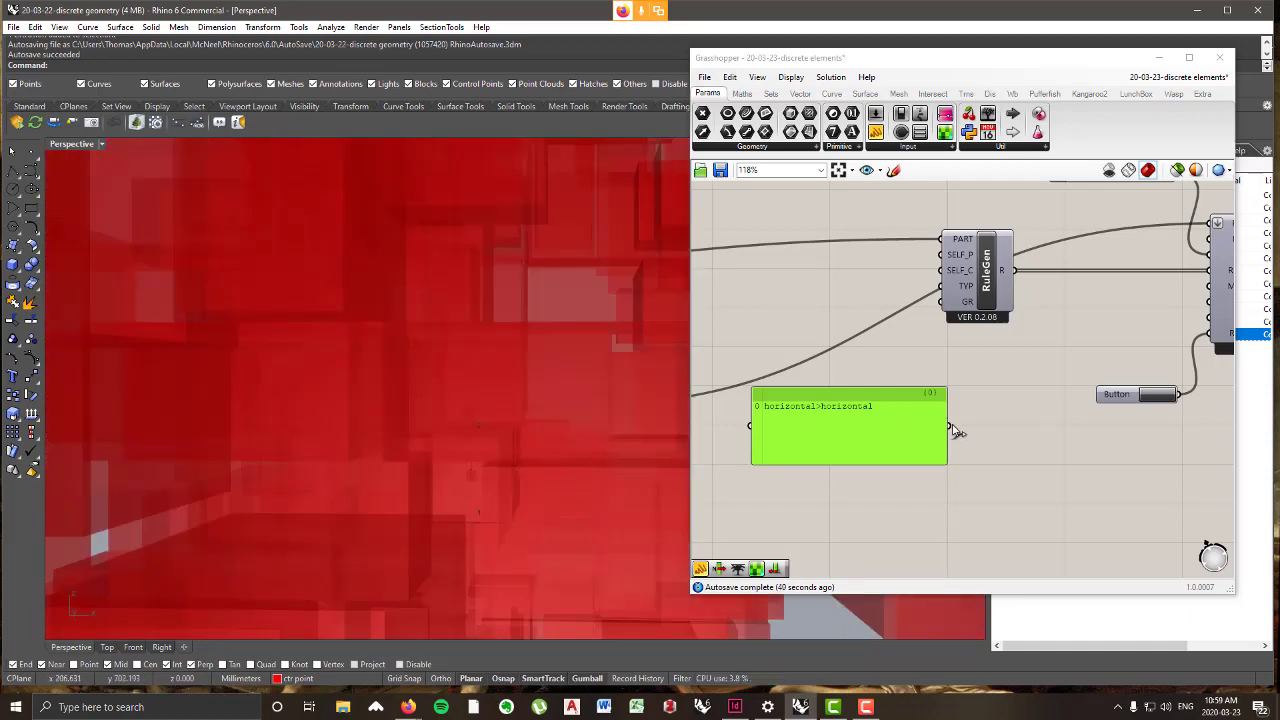
- Reconnect the horizontal>horizontal panel to RuleGen's GR input
drag(949, 426, 942, 302)
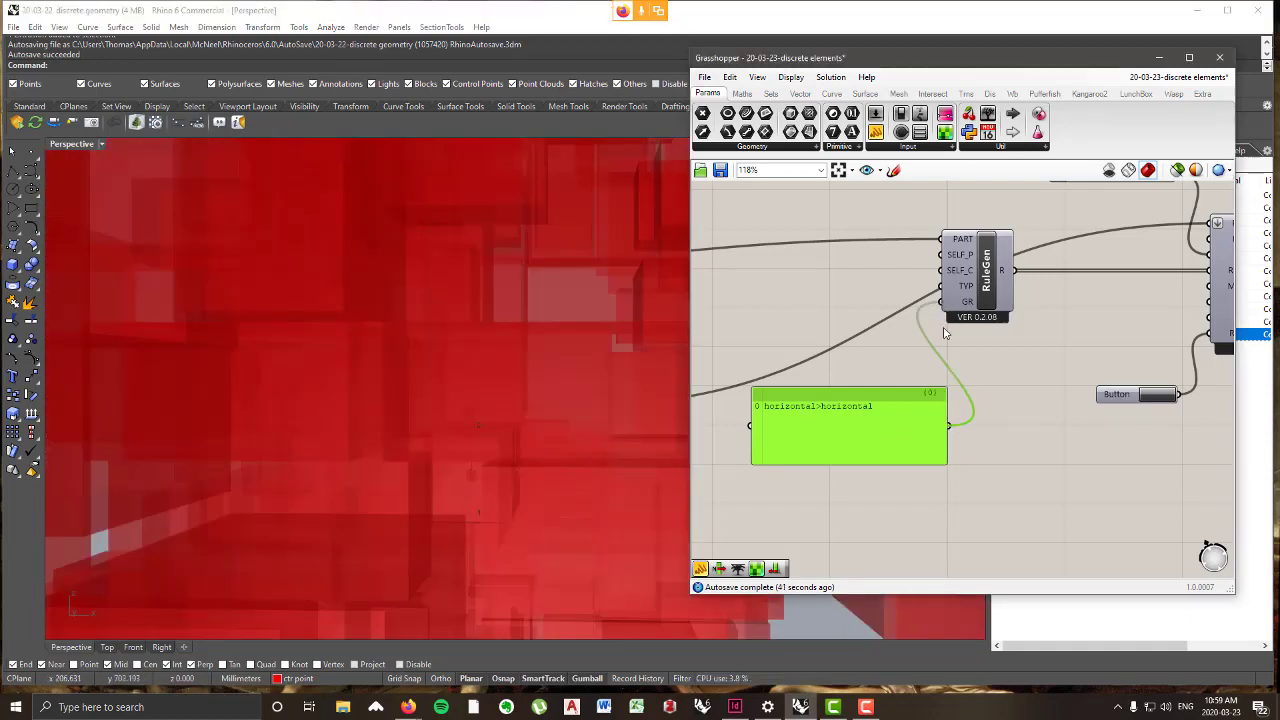
- Add the rule vertical>vertical as a second line in the grammar panel and reset the aggregation
double_click(908, 424)
click(917, 391)
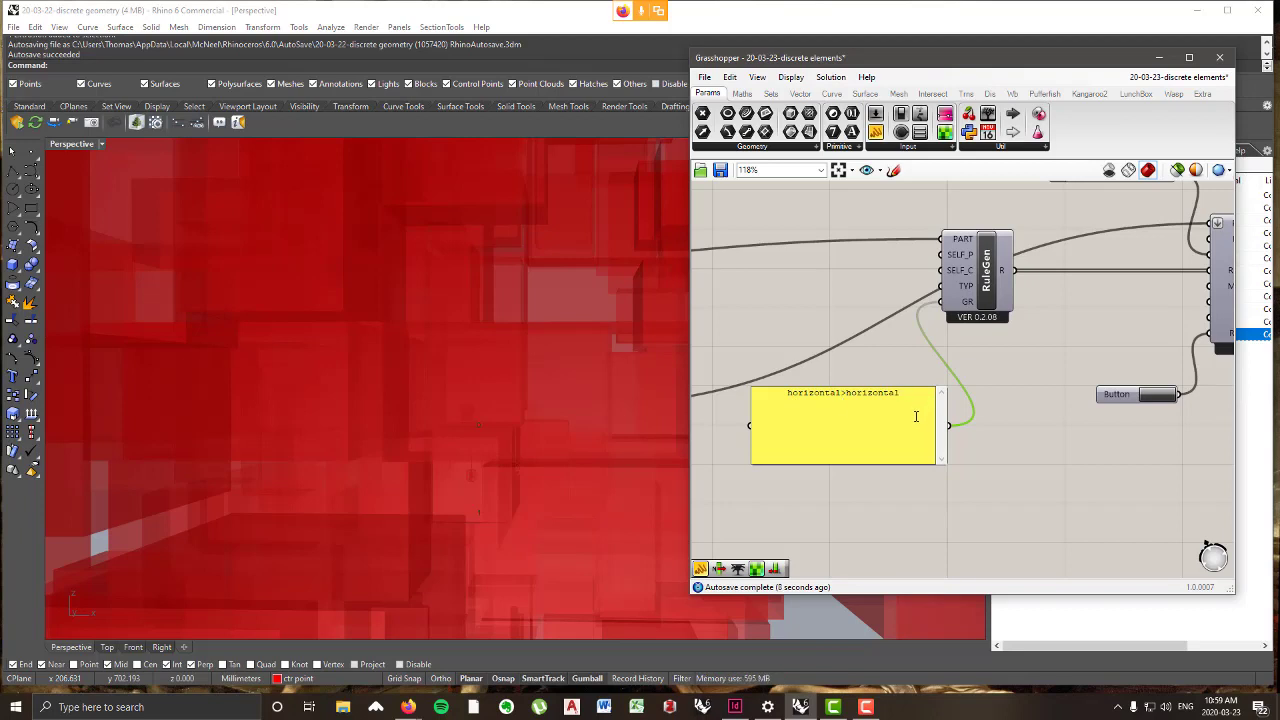
key(Return)
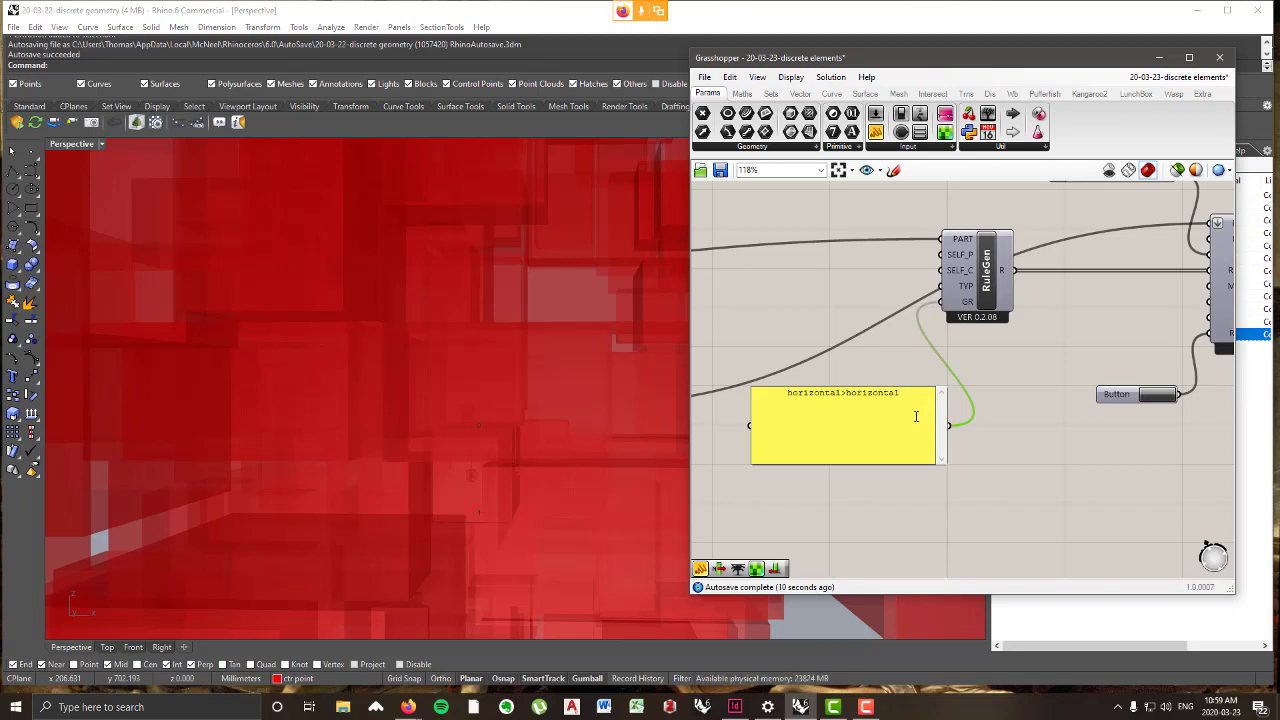
text(vertical)
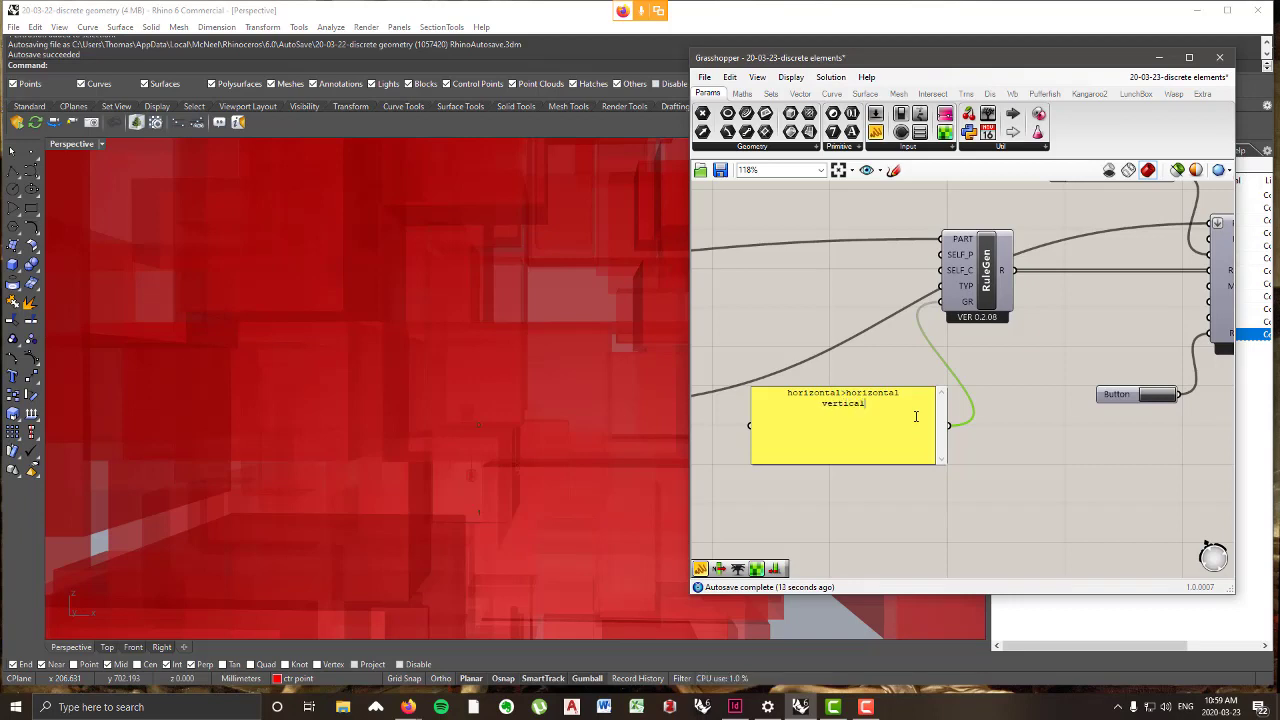
text(>vertical)
click(1066, 526)
click(1163, 396)
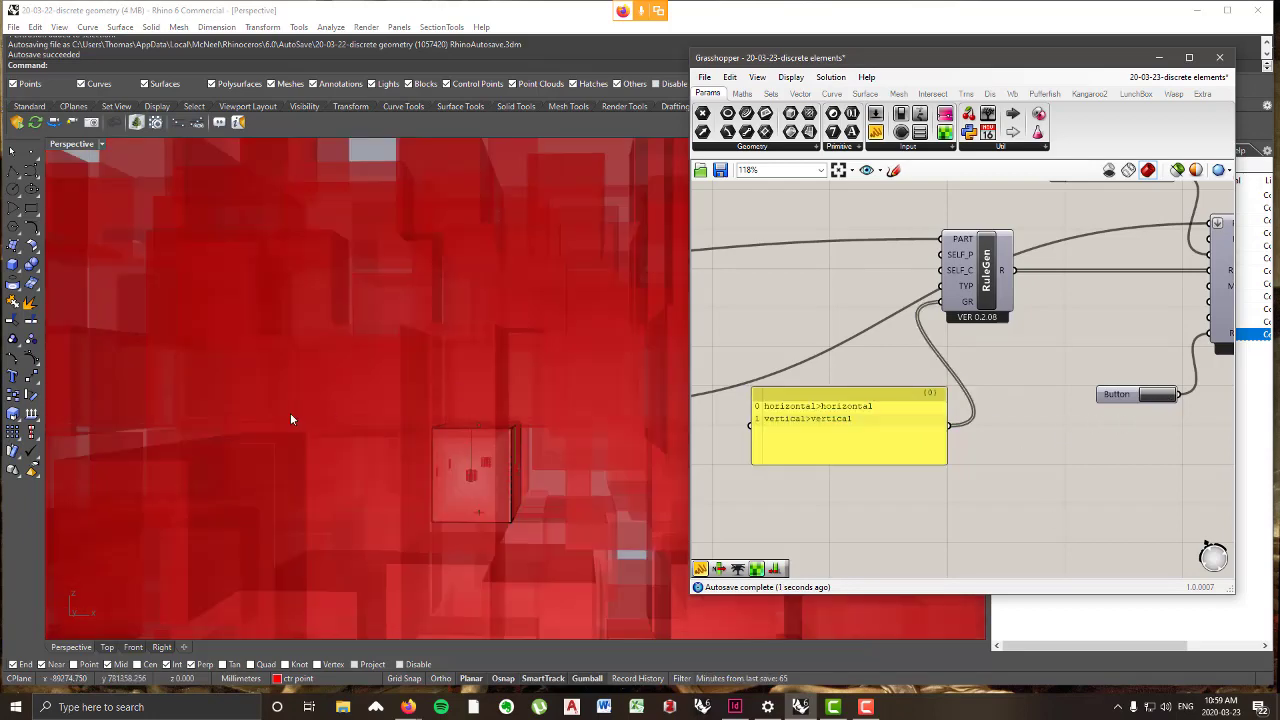
- Examine the aggregation built with both grammar rules from the side and up close, selecting the original block among the joined blocks
scroll(336, 396, down, 12)
scroll(437, 412, up, 6)
right_drag(454, 436, 302, 432)
scroll(370, 385, up, 5)
scroll(480, 352, down, 7)
scroll(474, 345, up, 6)
scroll(444, 346, down, 8)
scroll(396, 420, up, 6)
scroll(308, 420, up, 3)
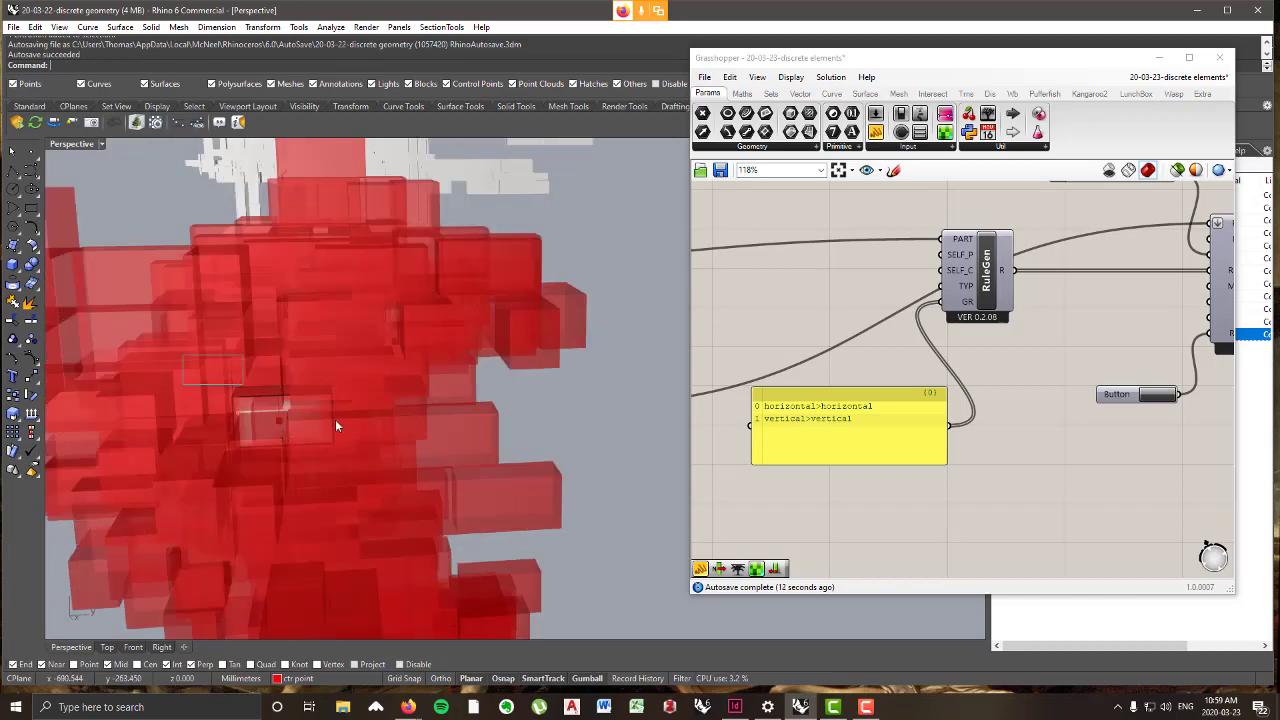
click(333, 425)
drag(250, 418, 70, 418)
scroll(549, 421, down, 5)
- Reset the aggregation again and examine the new arrangement from above, from the side and up close
click(1150, 399)
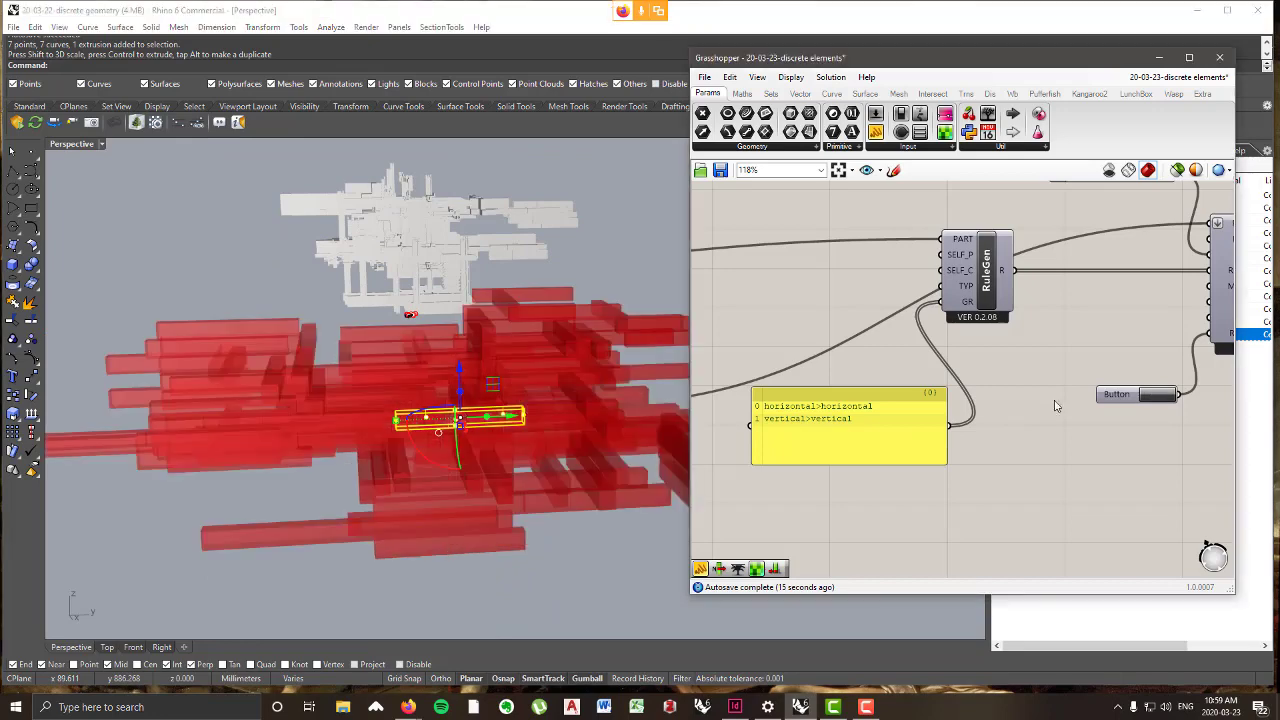
right_drag(390, 350, 575, 600)
click(506, 231)
scroll(403, 488, down, 8)
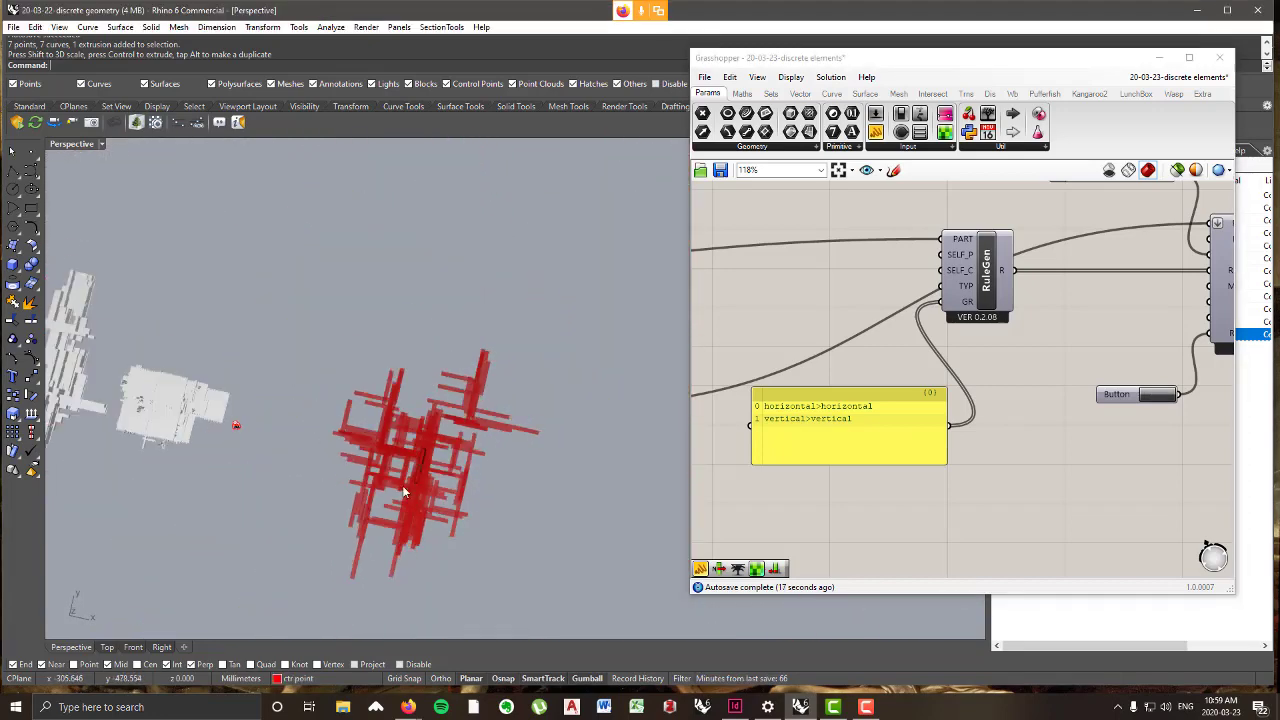
right_drag(403, 491, 431, 294)
scroll(482, 392, up, 5)
right_drag(471, 377, 284, 415)
scroll(418, 386, up, 10)
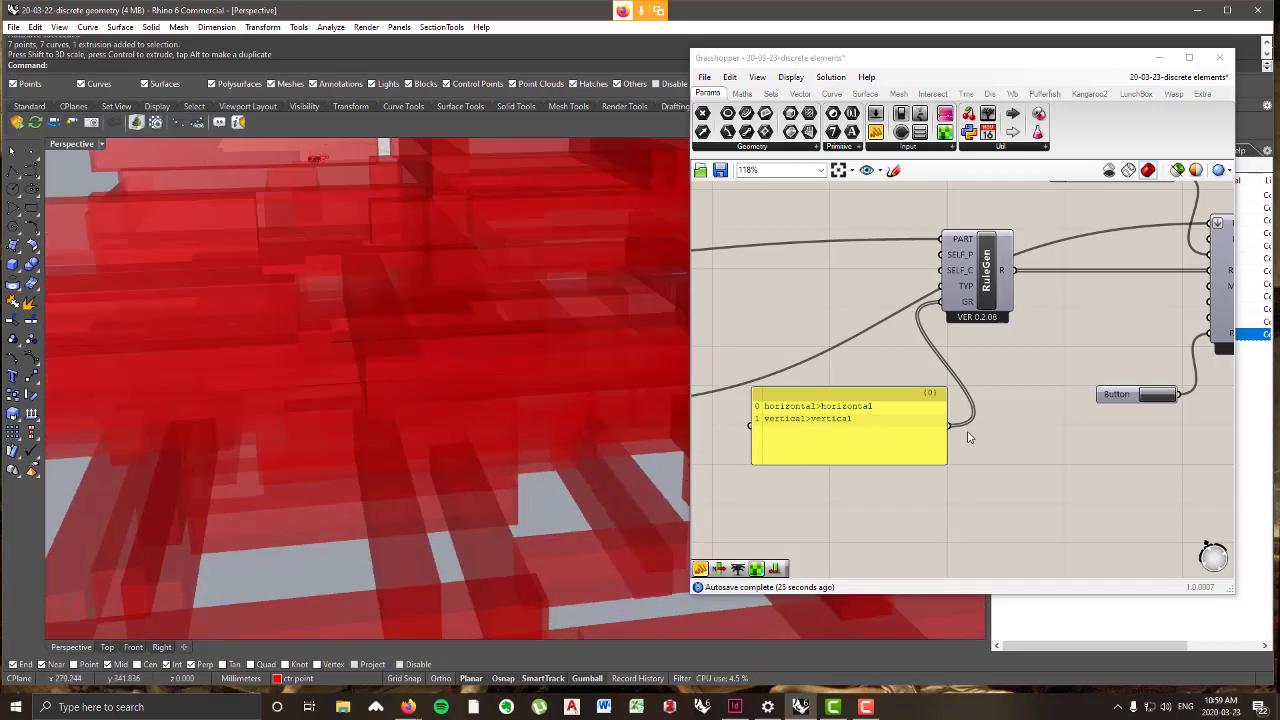
- Turn off the preview of the final component that displays the aggregated blocks
scroll(990, 420, down, 5)
click(1120, 330)
middle_click(1120, 283)
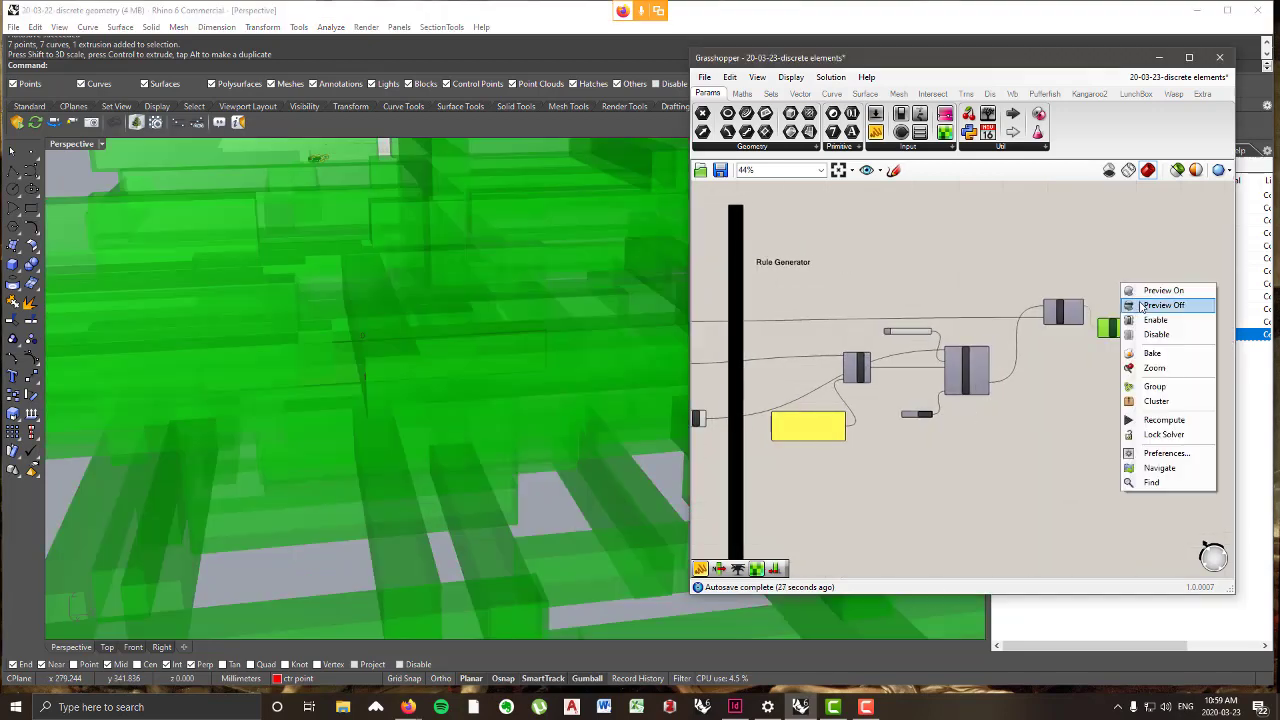
click(1142, 306)
- Copy the original block upward twice from its lower corner to stack two copies on it, and select the uppermost copy
scroll(360, 455, down, 5)
right_drag(346, 460, 408, 497)
scroll(410, 500, up, 2)
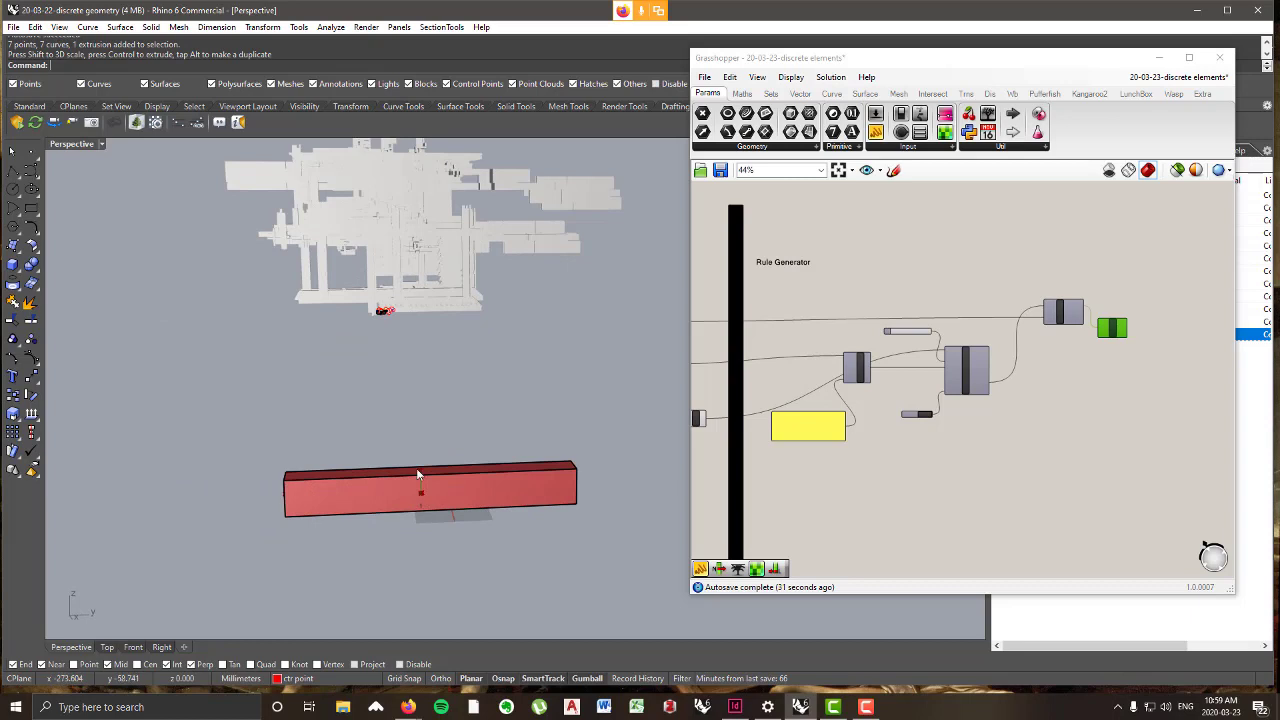
click(295, 478)
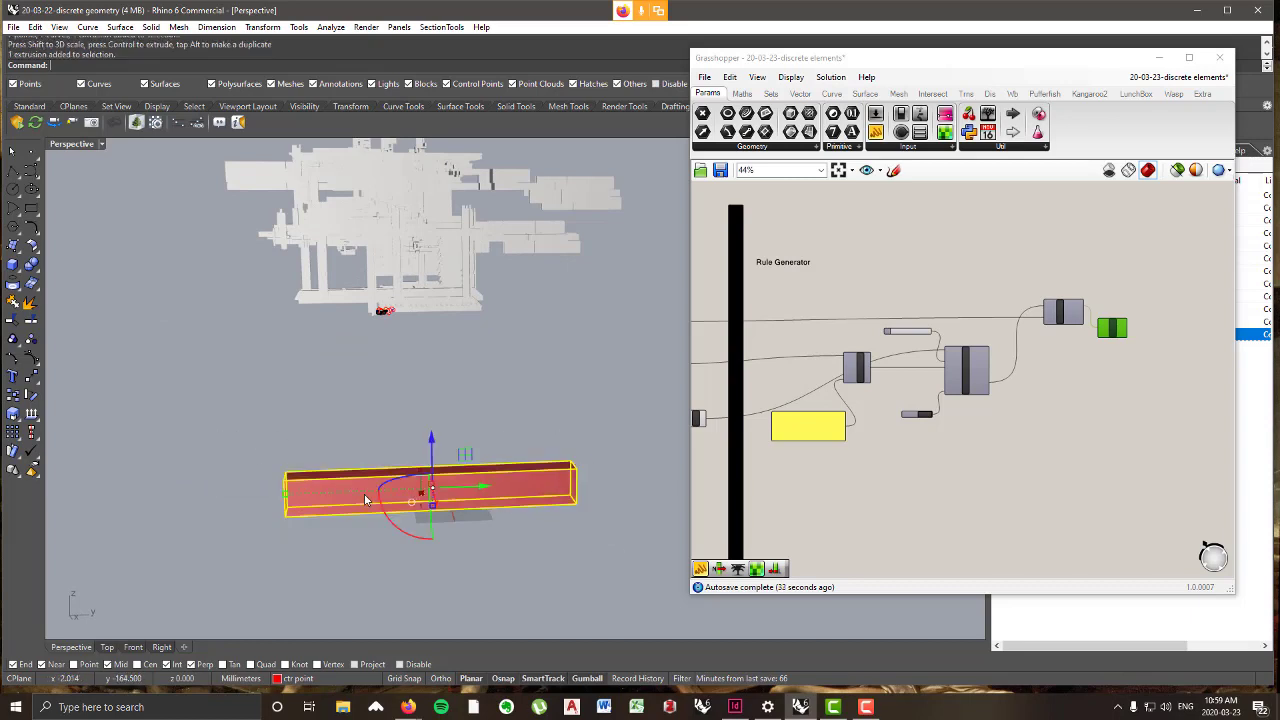
click(264, 27)
click(273, 57)
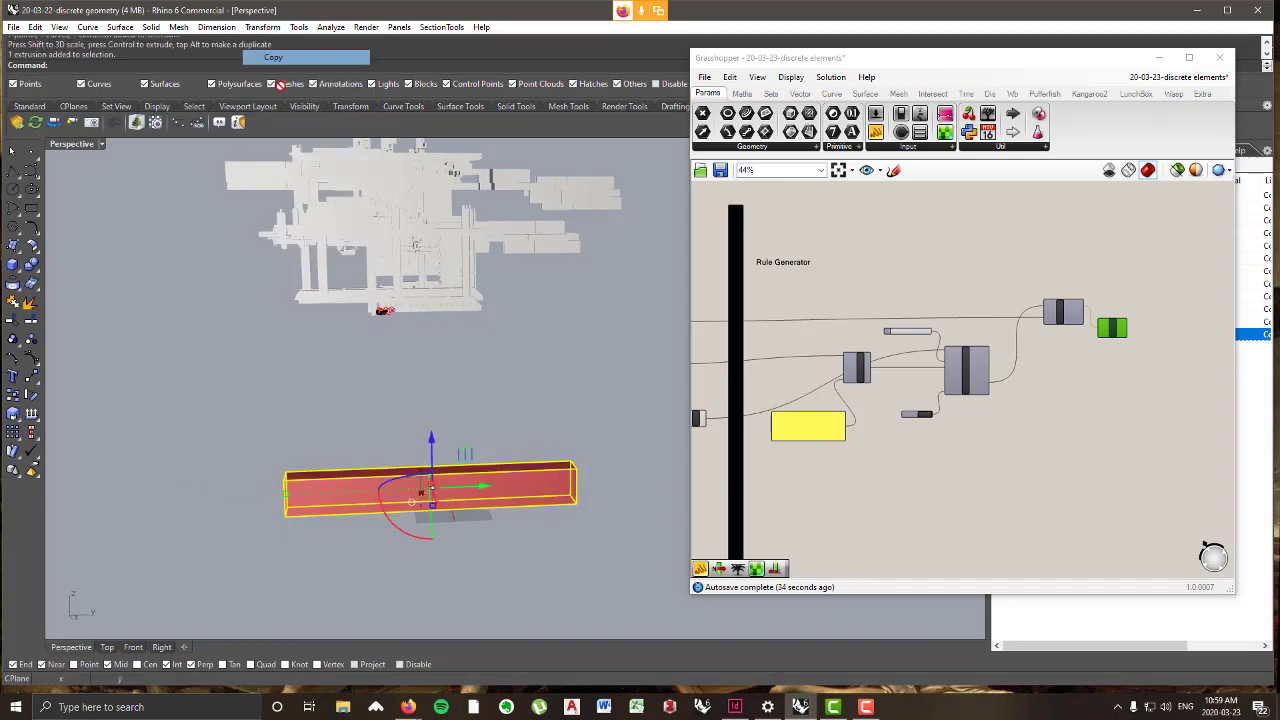
click(284, 515)
click(284, 479)
click(284, 440)
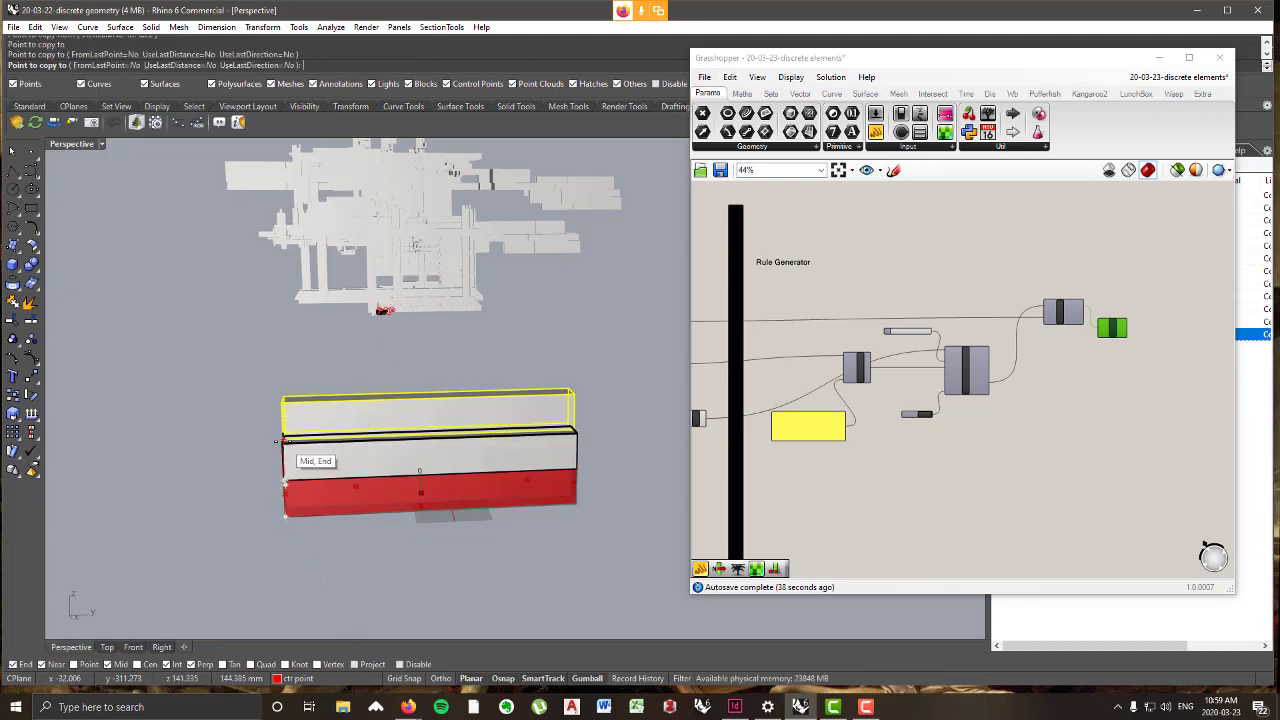
key(Return)
click(564, 418)
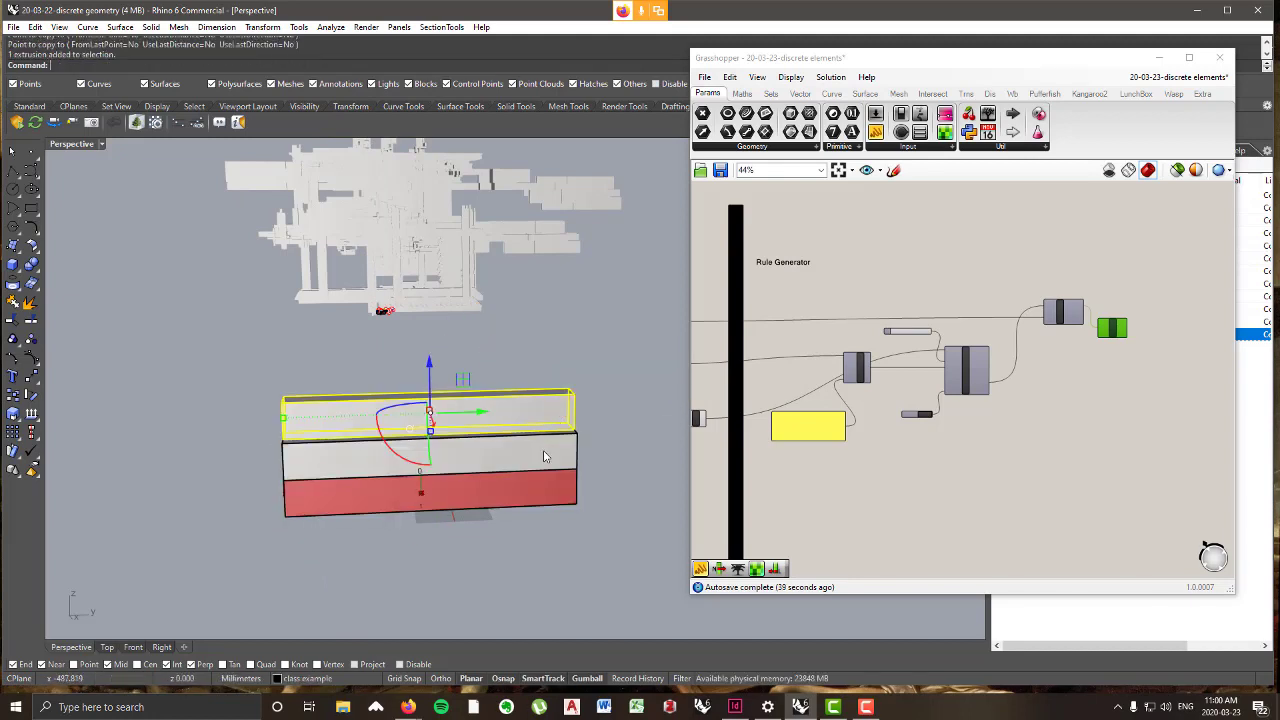
- Delete the two copied bars stacked above the original red bar
key(Delete)
key(Delete)
right_drag(500, 496, 175, 570)
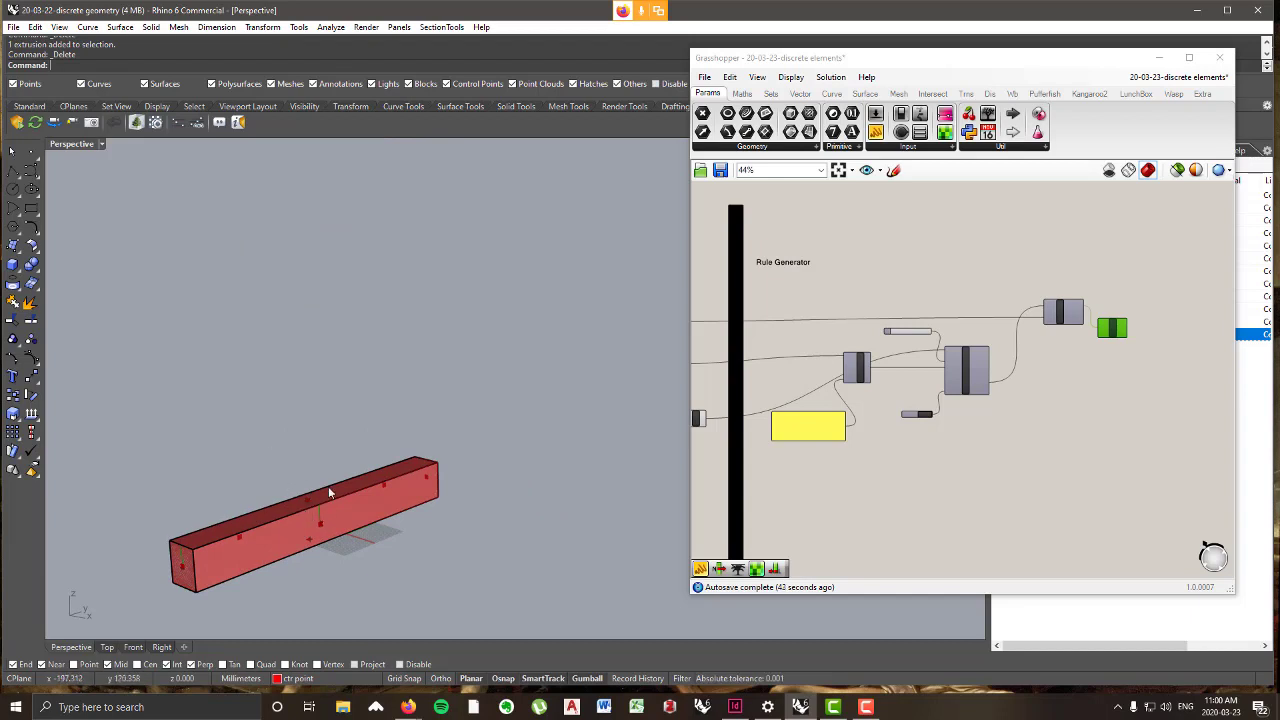
scroll(329, 490, down, 5)
right_drag(332, 488, 474, 487)
scroll(474, 487, up, 5)
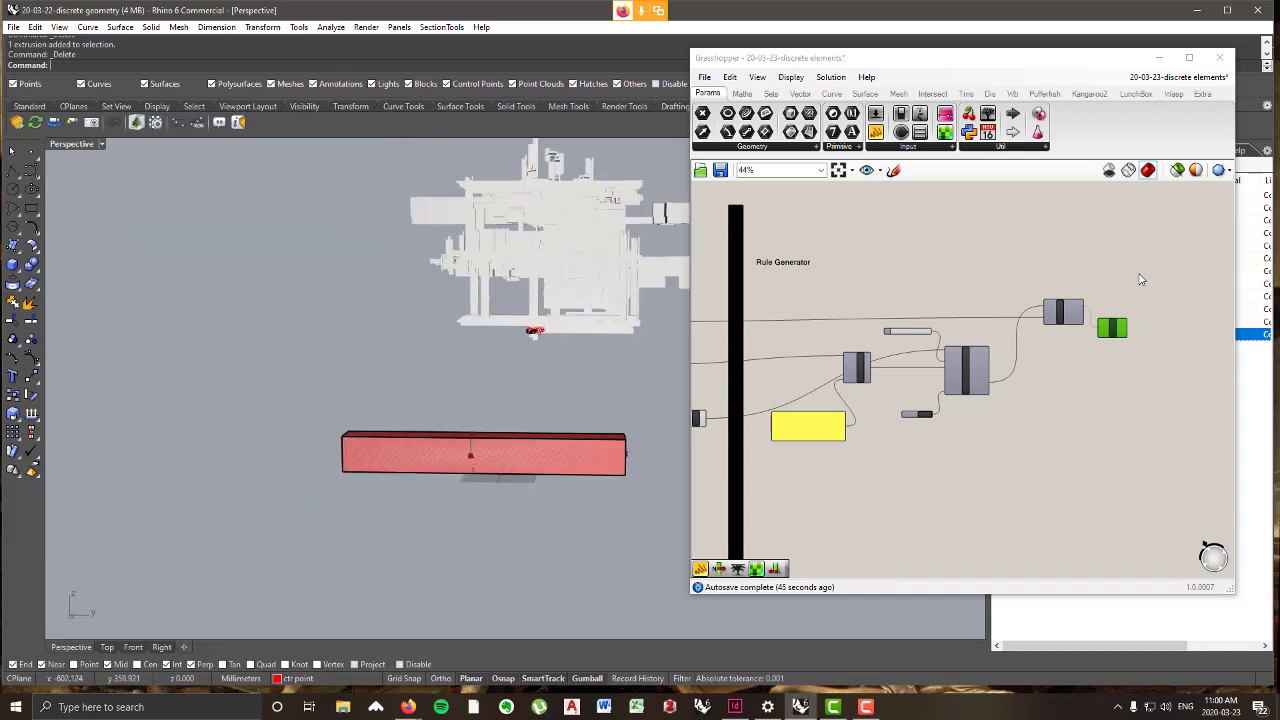
- Add the rules horizontal>vertical and vertical>horizontal to the grammar panel feeding the RuleGen component
right_click(1140, 279)
scroll(499, 393, down, 10)
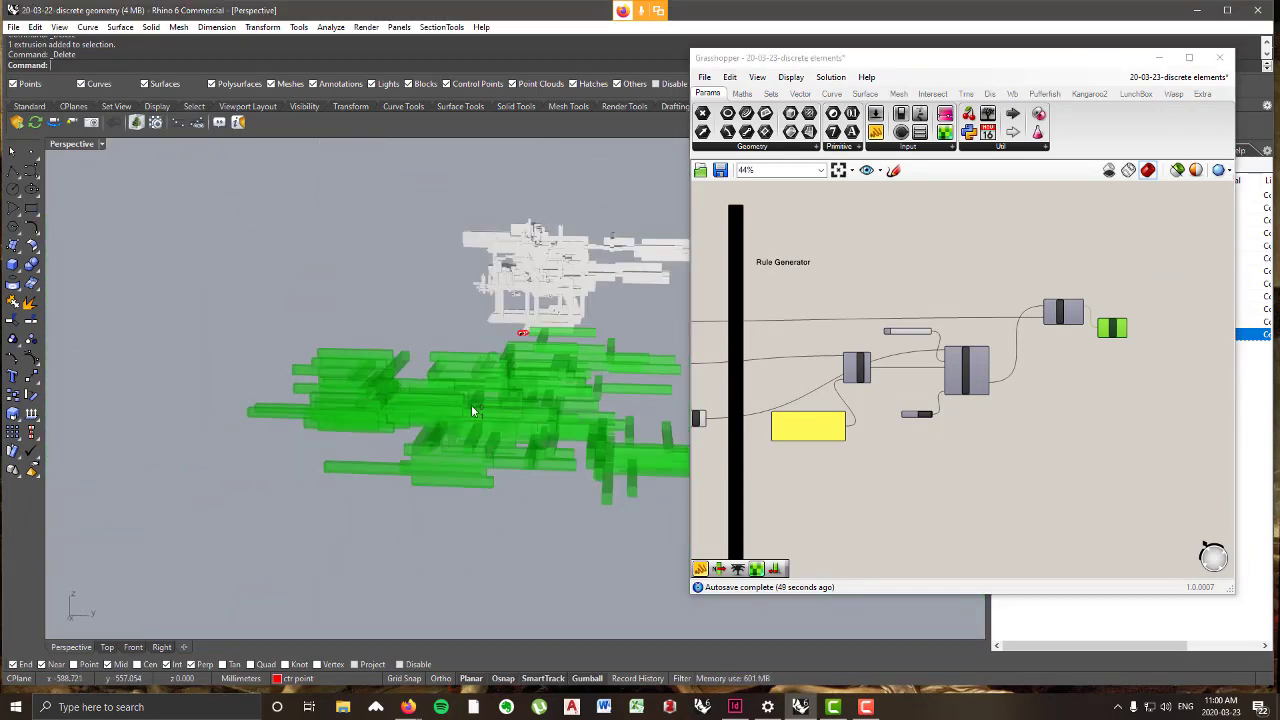
right_drag(471, 409, 442, 467)
scroll(526, 393, up, 3)
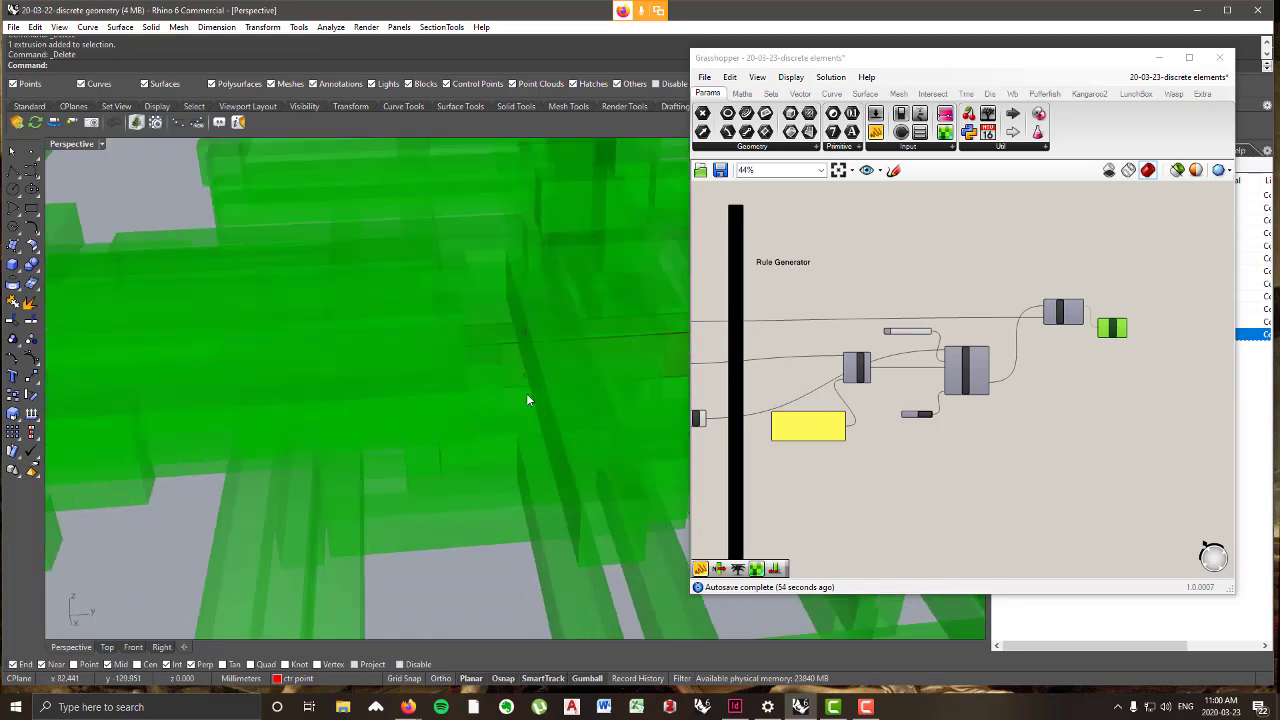
scroll(829, 463, up, 5)
double_click(829, 463)
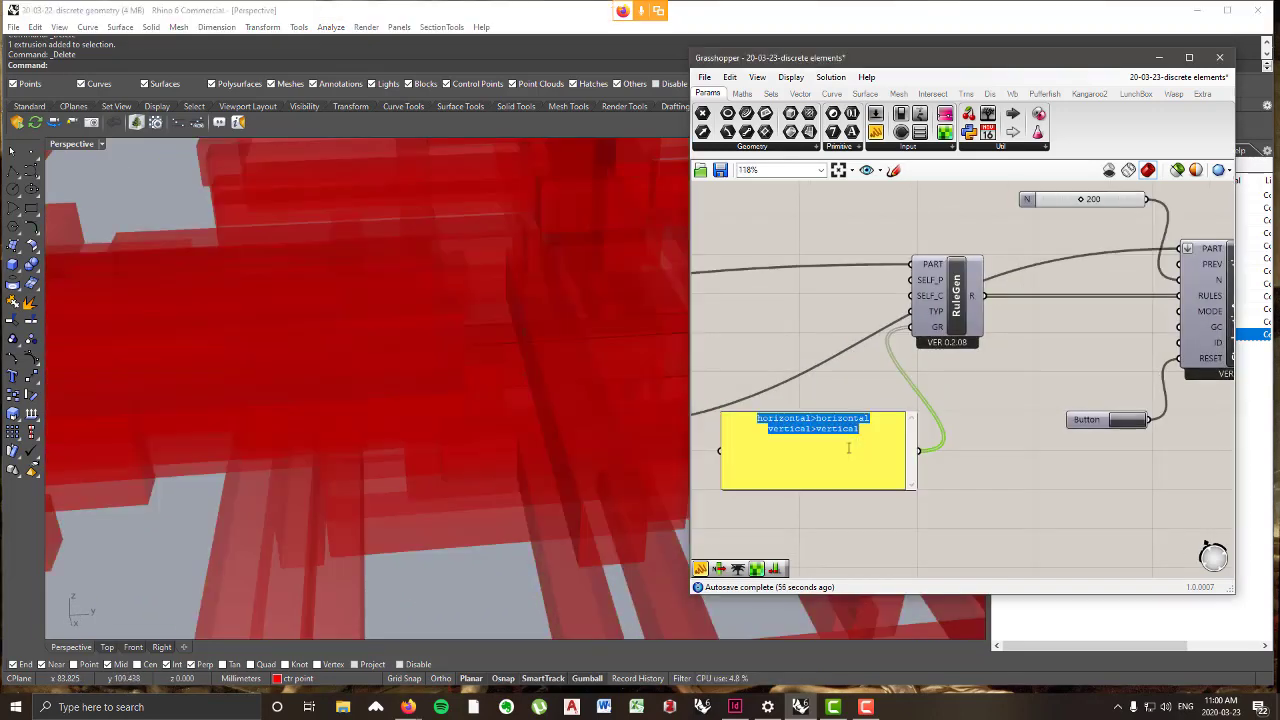
click(869, 432)
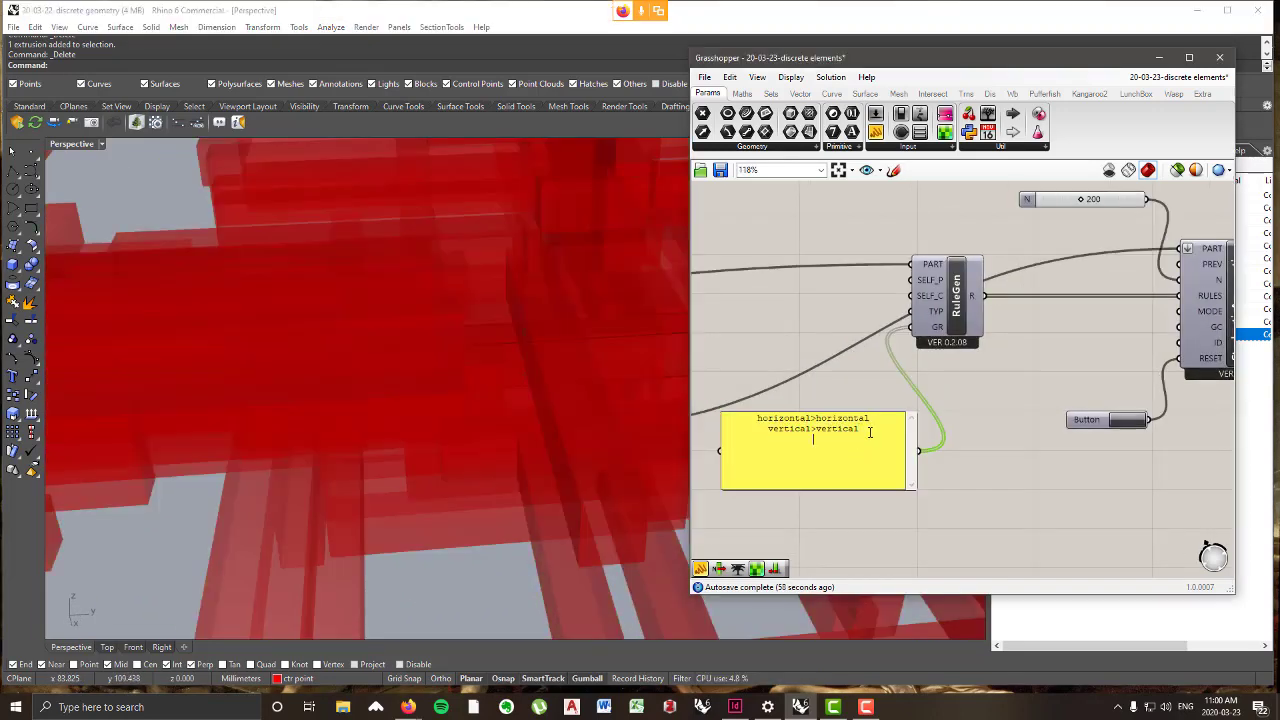
text(horizontal>vertical)
text(tical>h)
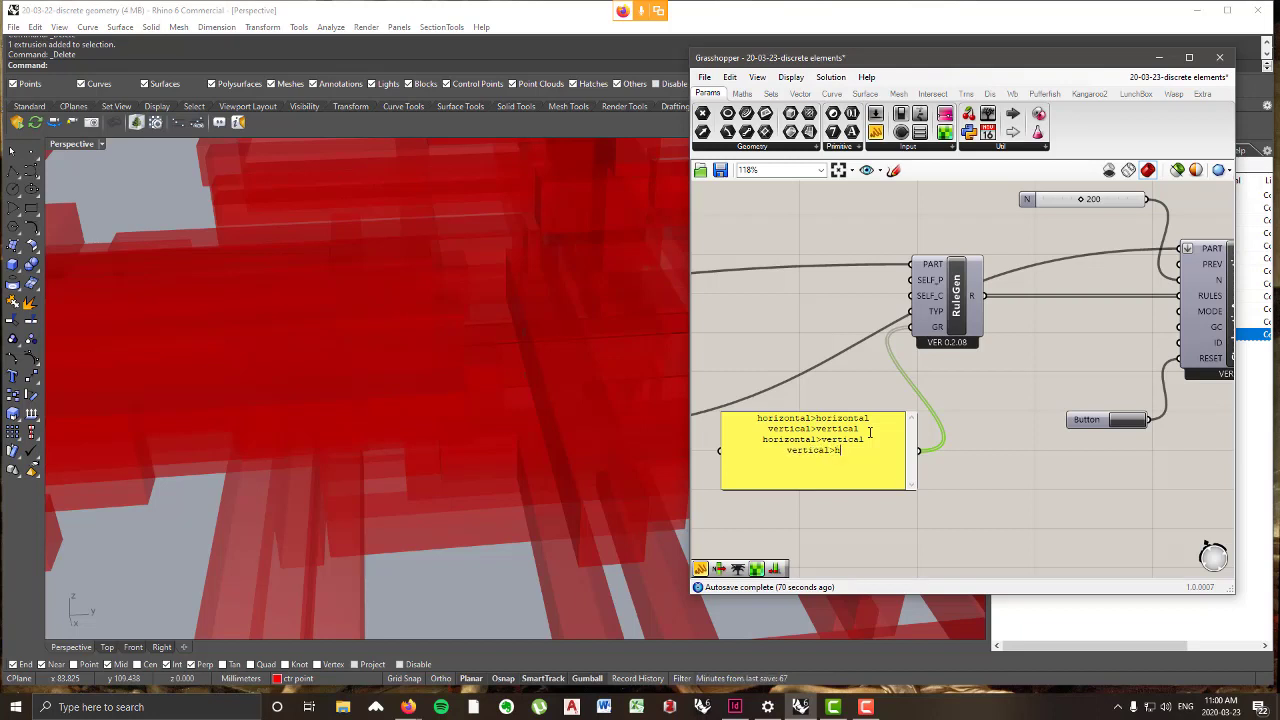
text(orizontal)
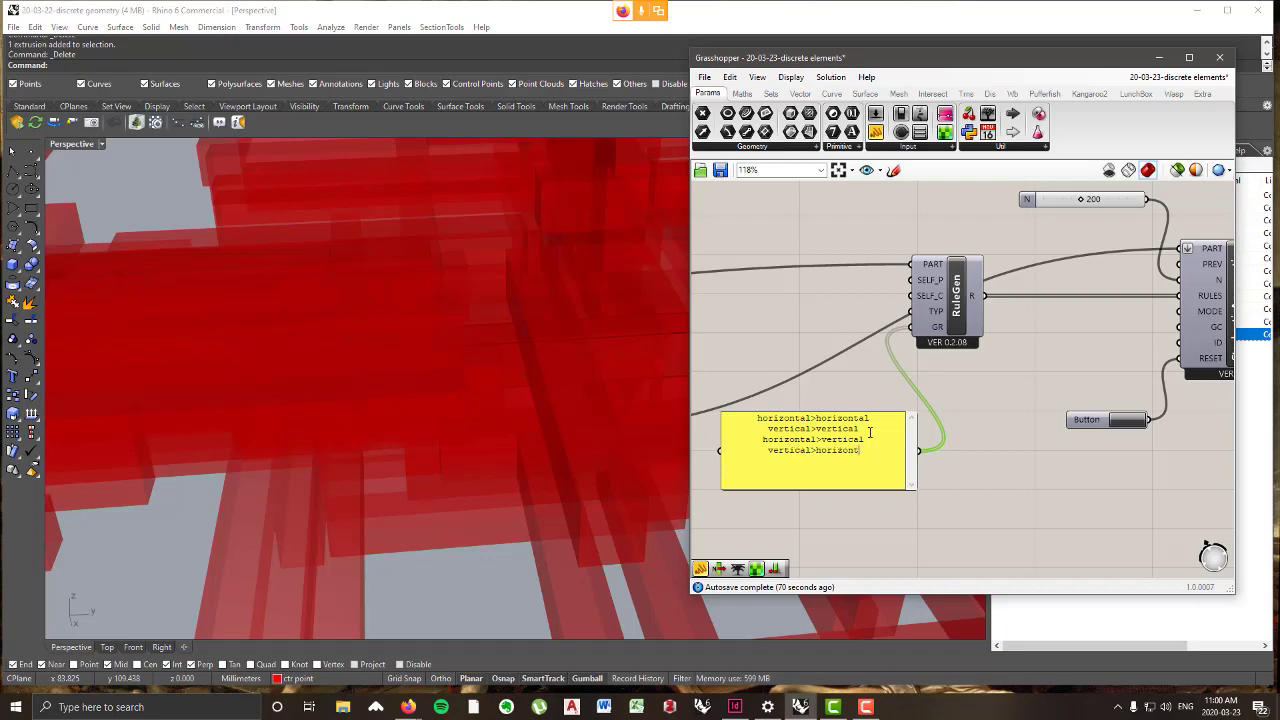
click(1048, 464)
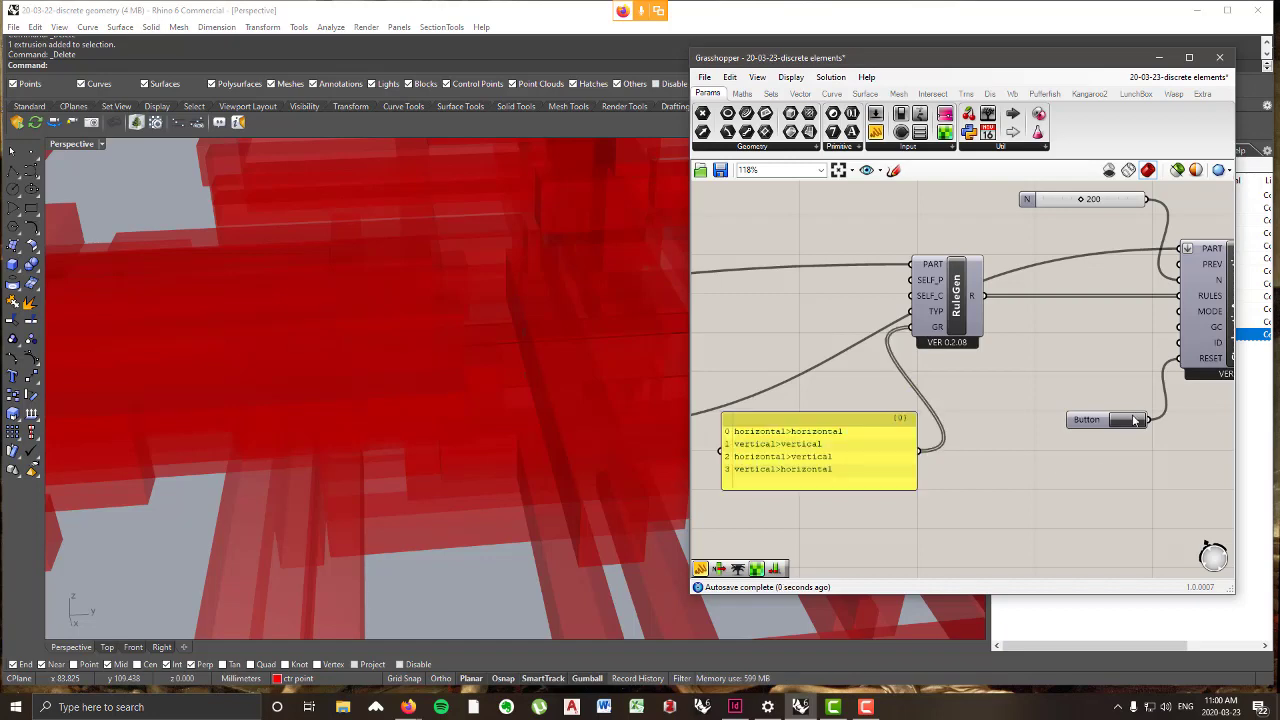
- Examine the bar aggregation produced by the four grammar rules from several angles and distances
scroll(384, 424, down, 8)
scroll(425, 384, up, 8)
right_drag(413, 398, 206, 380)
scroll(206, 380, down, 5)
scroll(484, 408, up, 7)
right_drag(484, 408, 420, 443)
scroll(501, 412, down, 3)
scroll(460, 547, up, 4)
scroll(459, 547, up, 1)
right_drag(459, 547, 400, 465)
- Reset the aggregation repeatedly to generate new random variations of the 200-part structure
click(1137, 421)
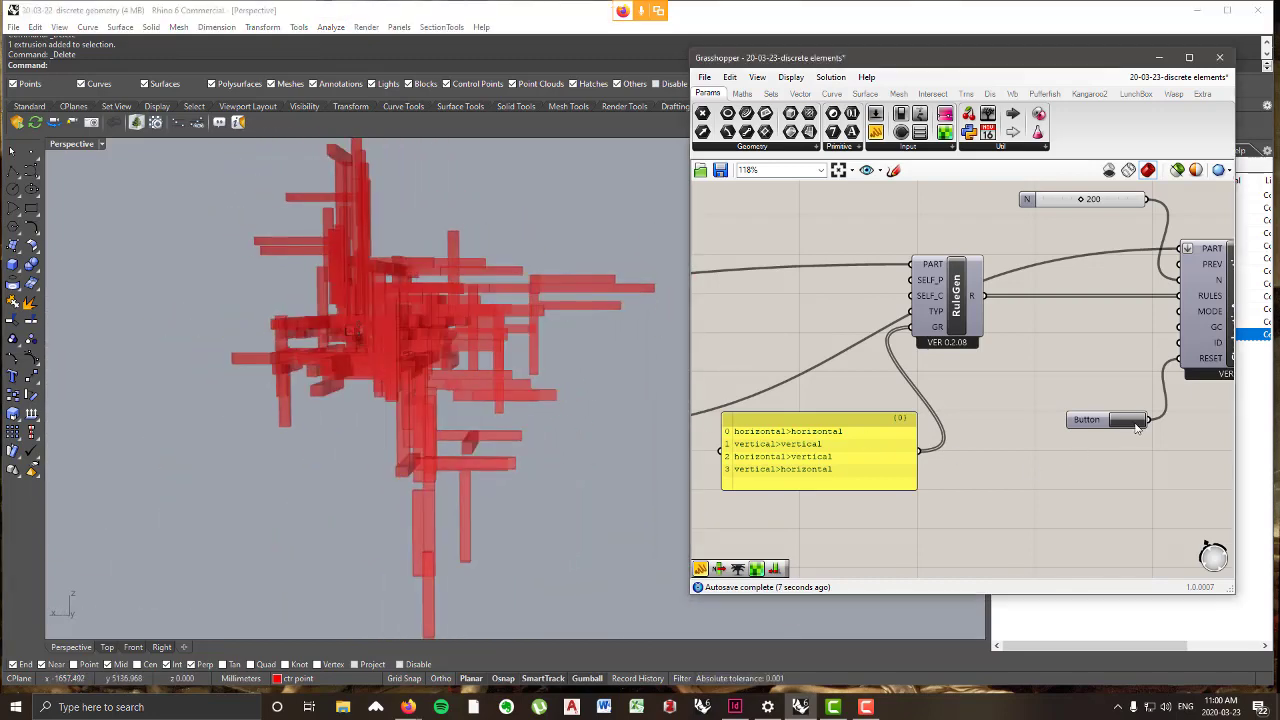
click(1137, 421)
click(1137, 421)
click(1137, 421)
click(1137, 421)
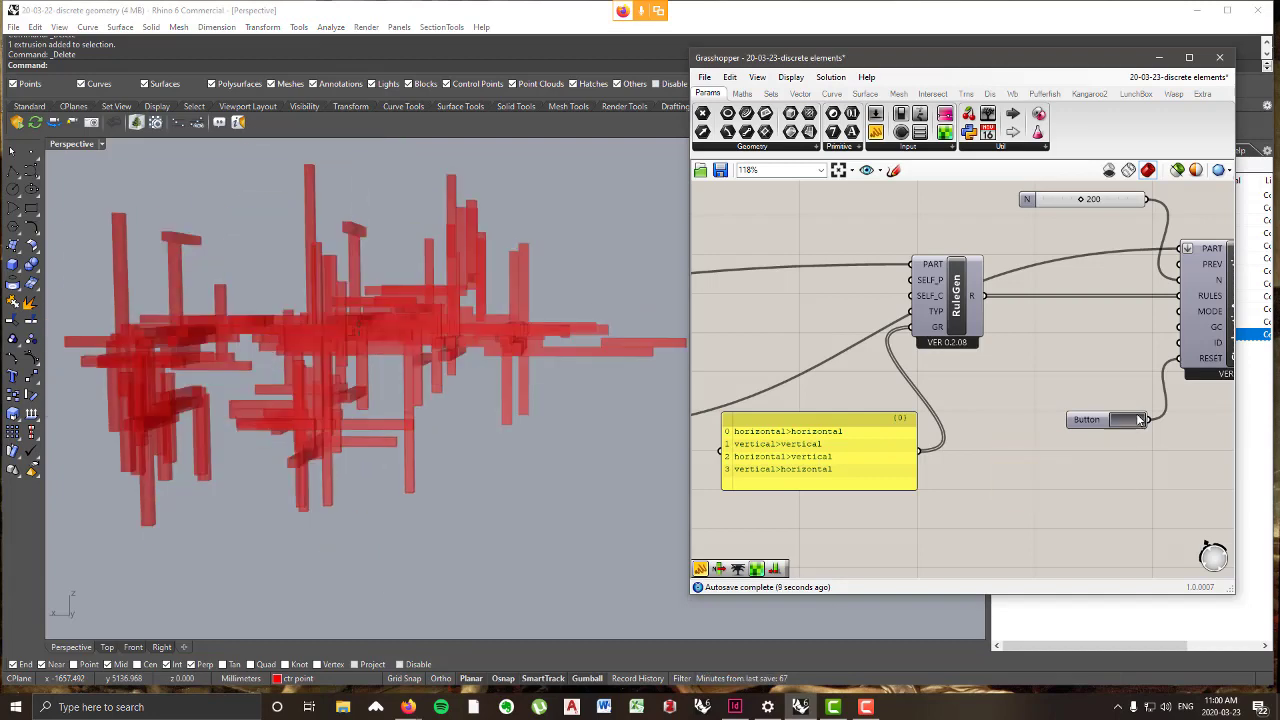
click(1137, 421)
click(1138, 420)
click(1138, 420)
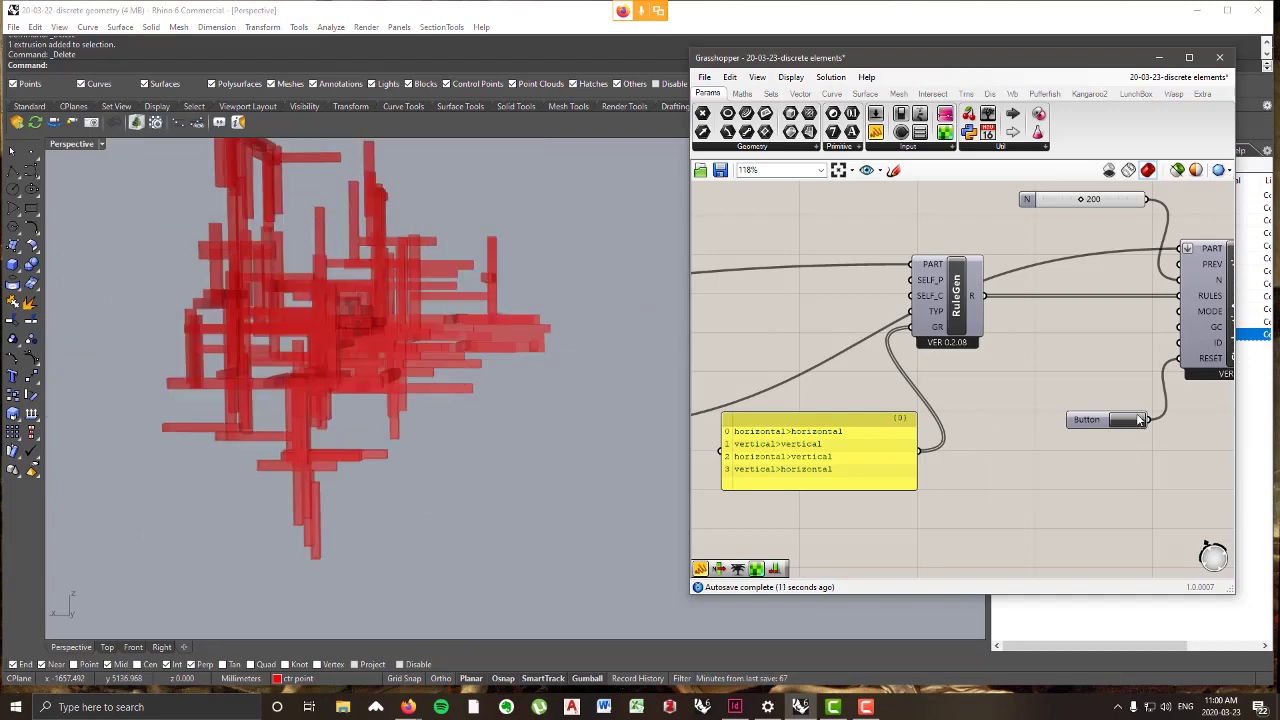
click(1138, 420)
click(1138, 420)
click(1138, 420)
click(1138, 420)
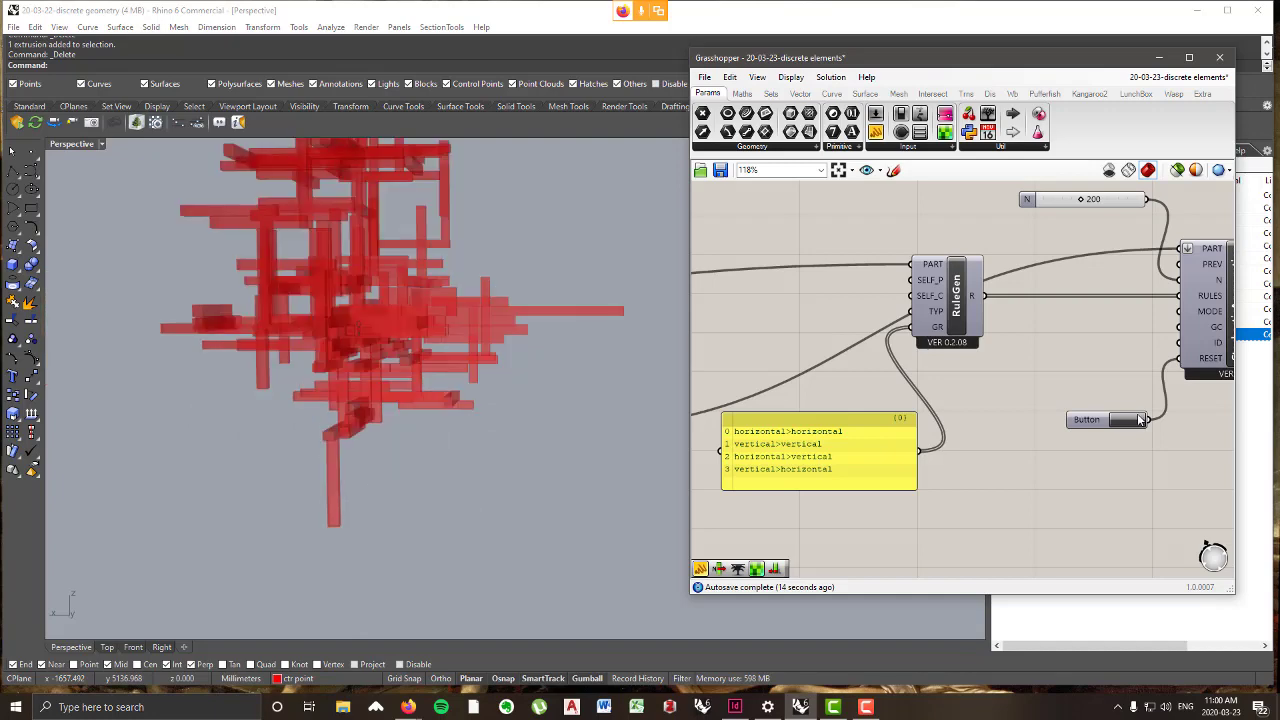
click(1138, 420)
click(1140, 420)
click(1142, 420)
click(1140, 420)
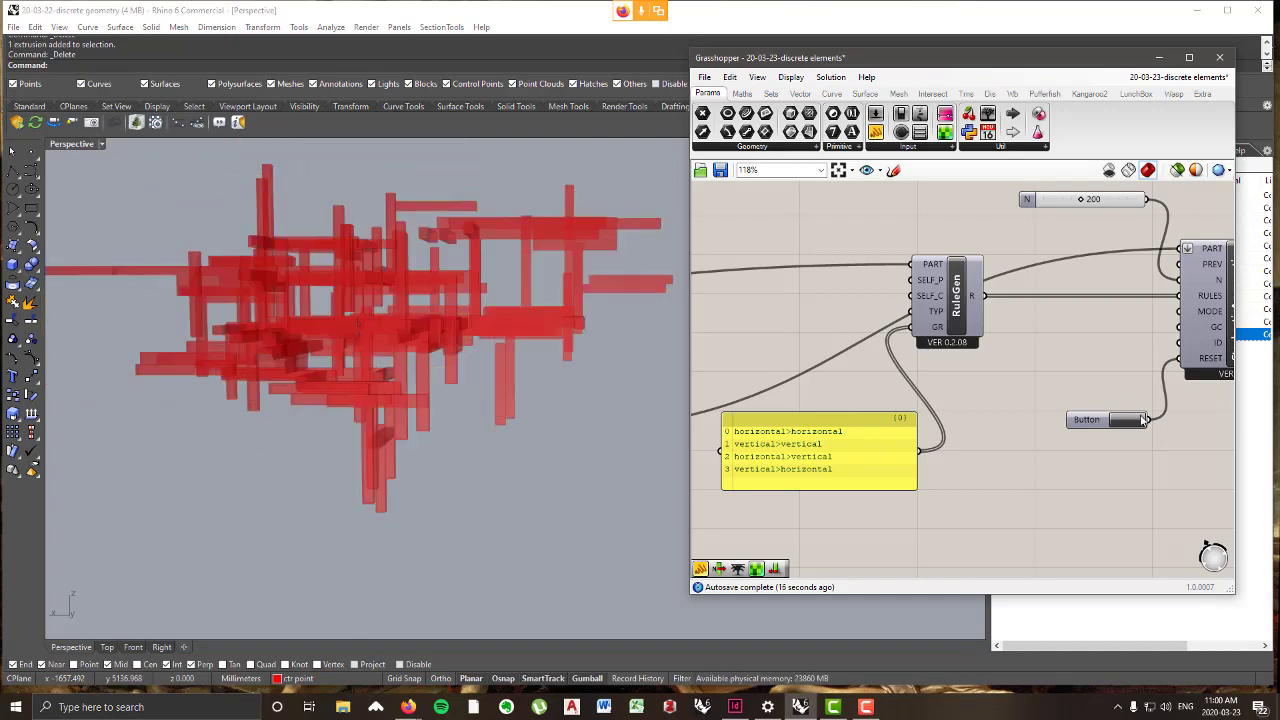
click(1130, 420)
click(1120, 421)
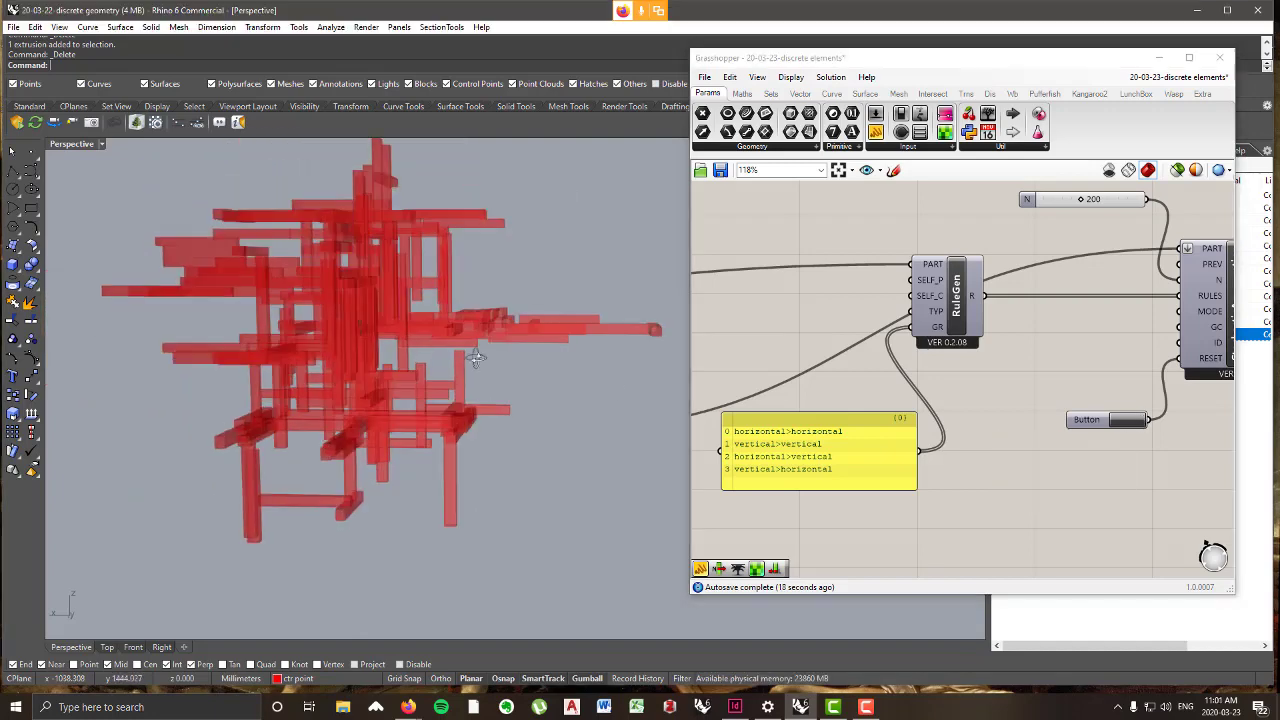
- Examine the stepped cross-shaped part and the neighbouring orange interlocking block beside the aggregation
click(490, 340)
right_drag(490, 340, 532, 403)
scroll(432, 393, down, 5)
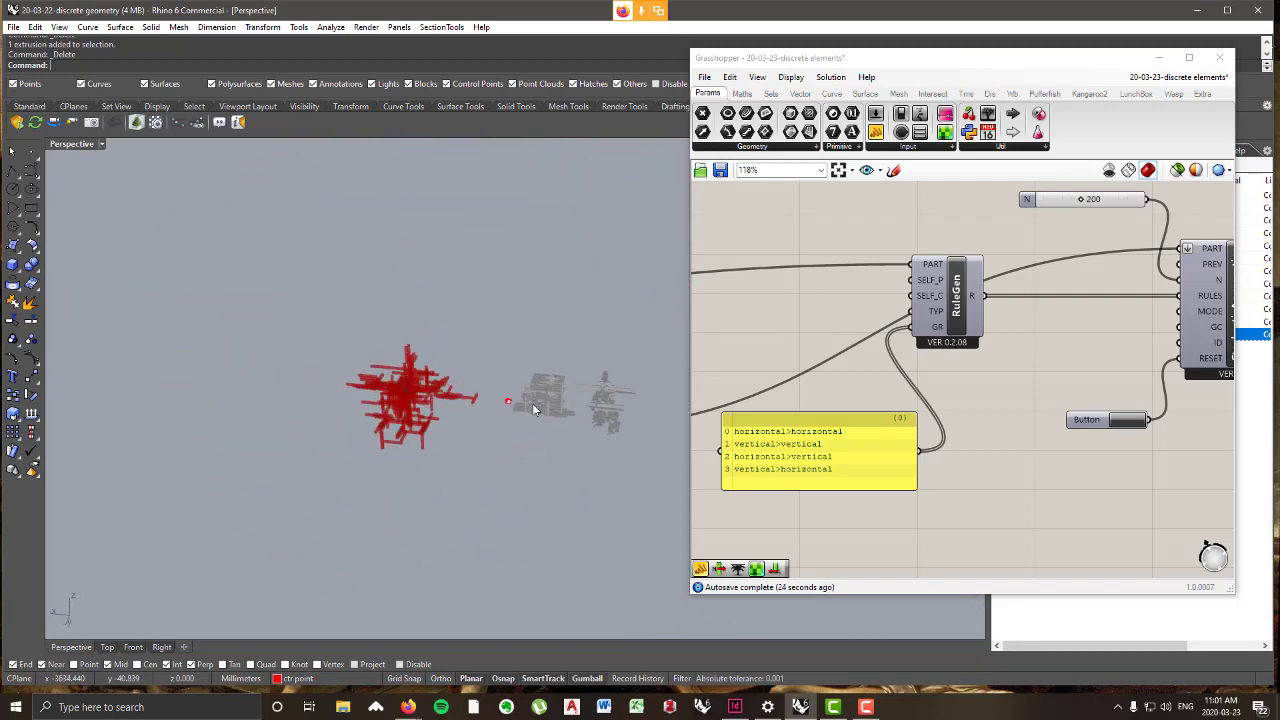
scroll(532, 403, up, 8)
scroll(432, 388, up, 8)
scroll(596, 393, up, 4)
scroll(578, 386, down, 1)
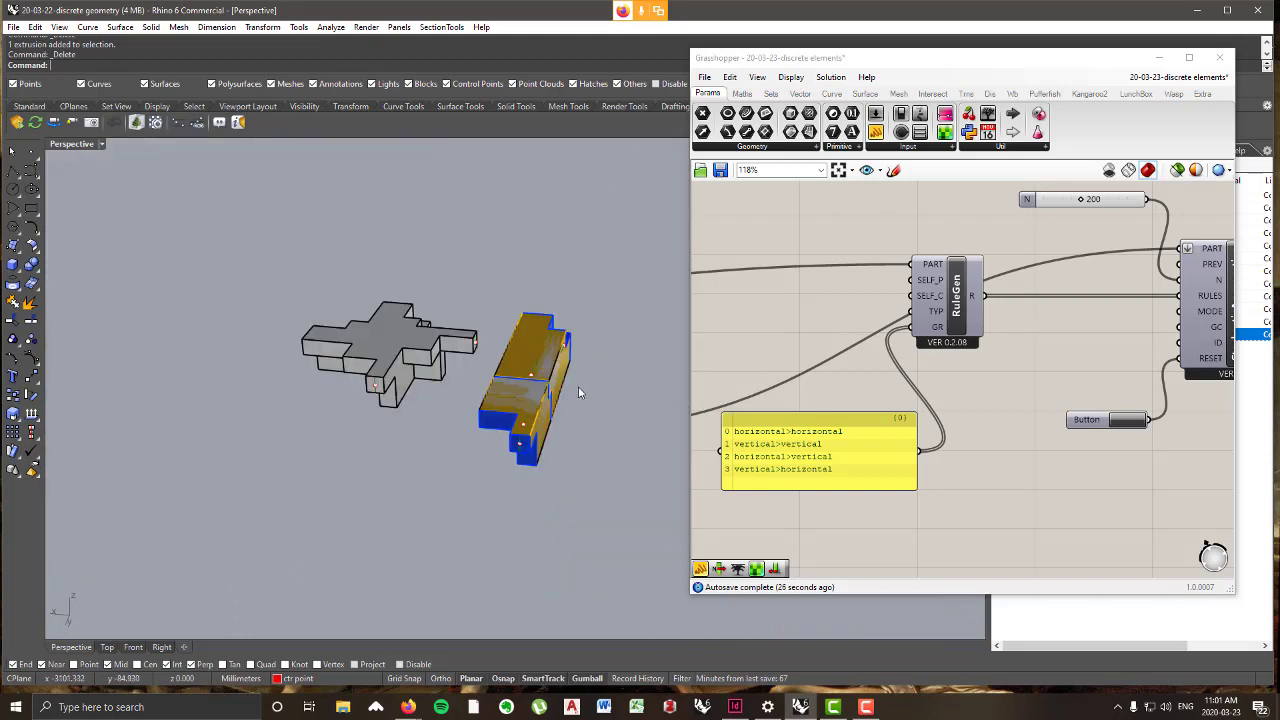
scroll(561, 385, down, 6)
scroll(558, 386, down, 3)
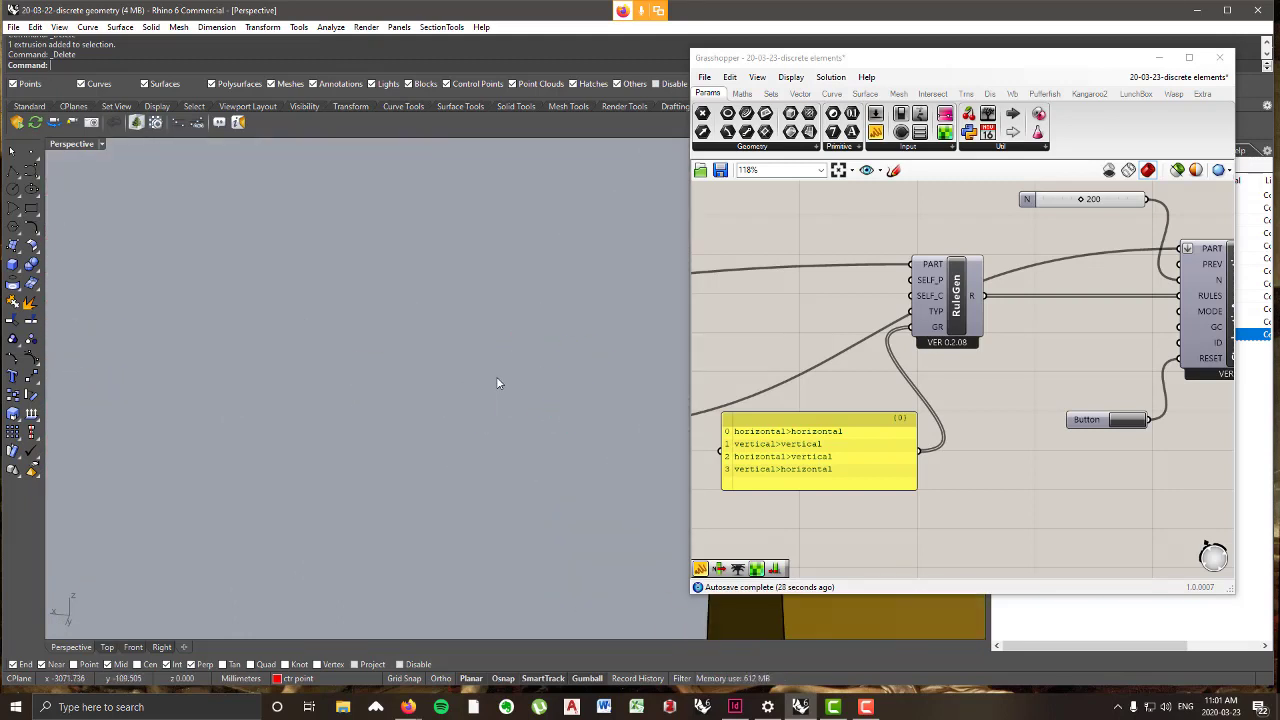
scroll(496, 376, up, 8)
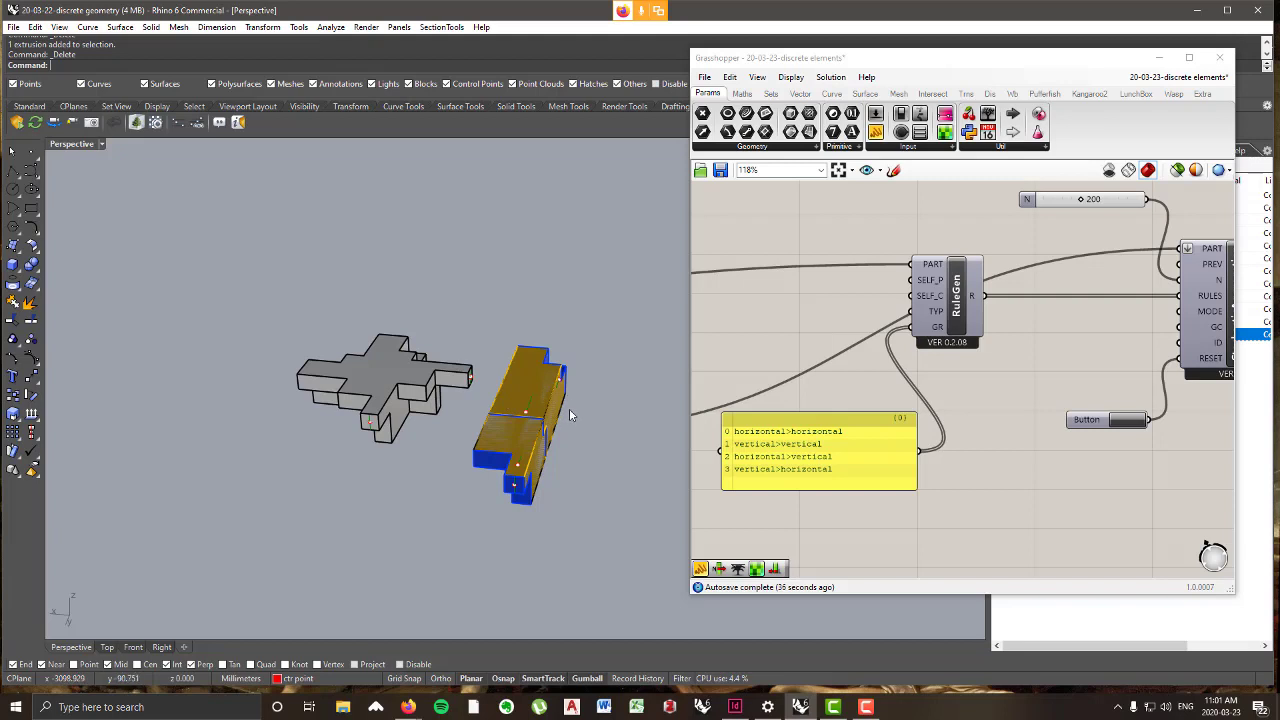
right_drag(569, 408, 561, 404)
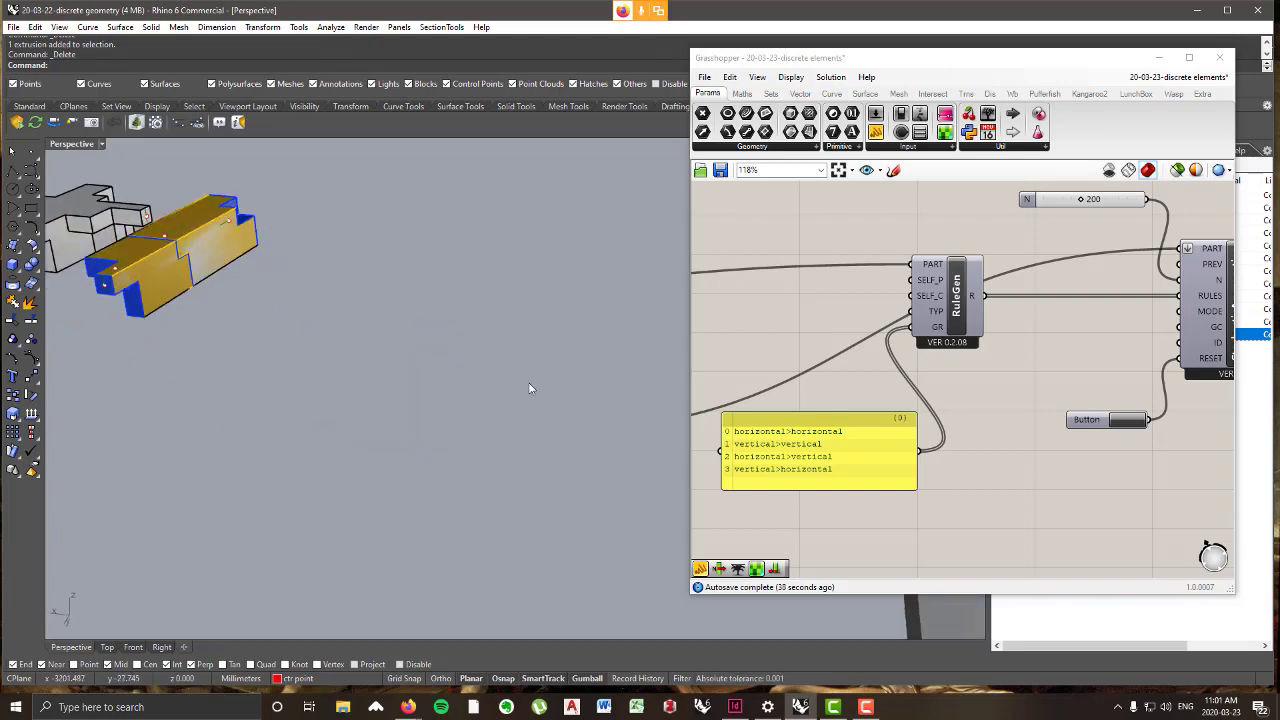
right_drag(436, 367, 520, 378)
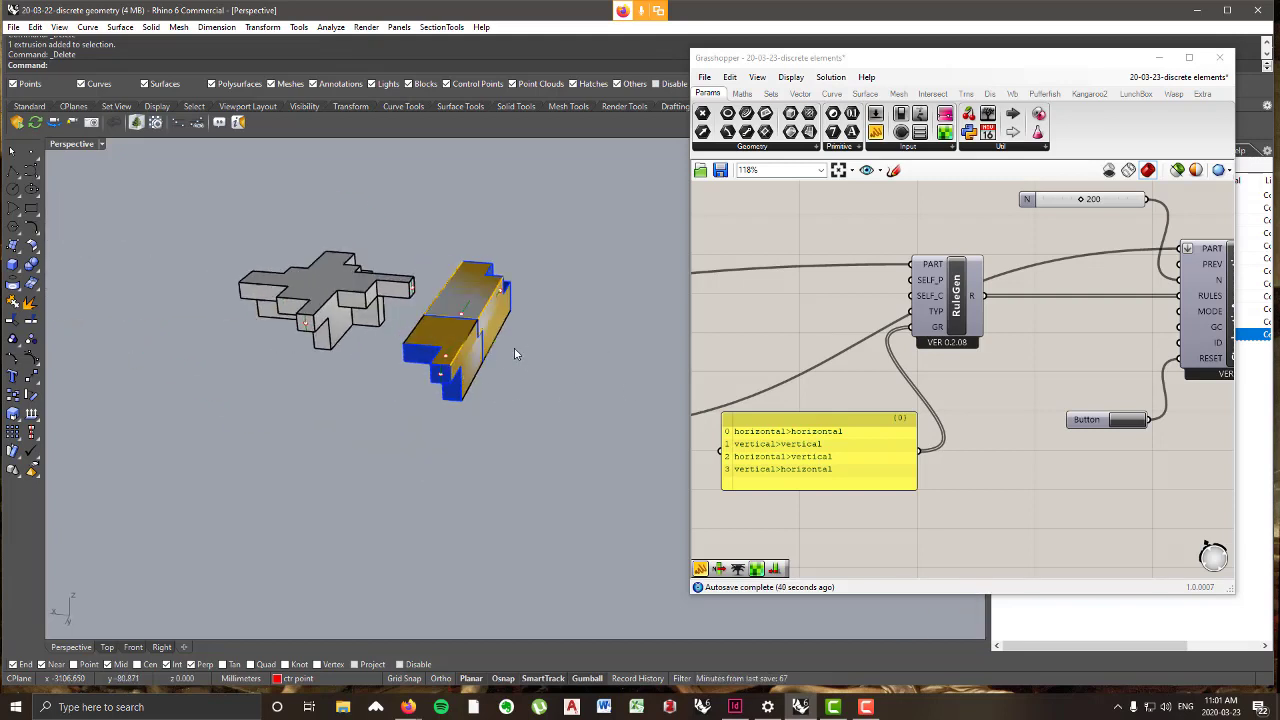
- Switch to Firefox and look through the timber installation photos on the Real Virtuality project page
click(408, 707)
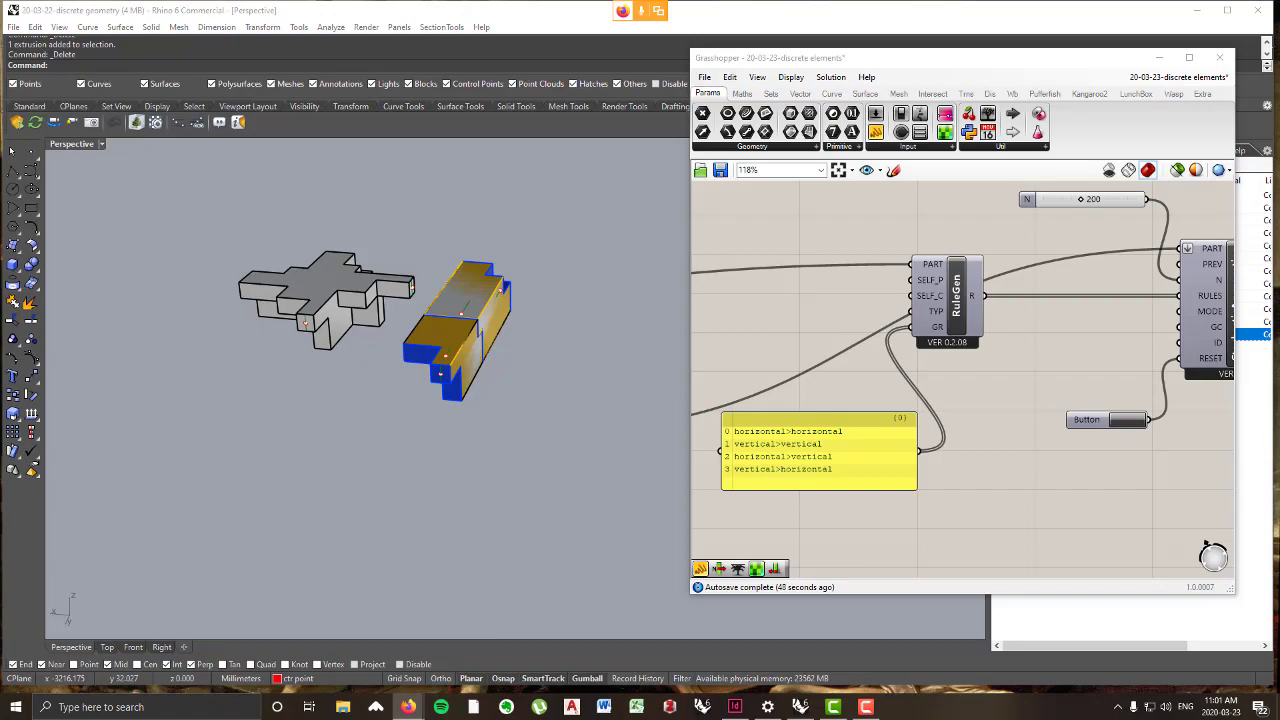
click(408, 707)
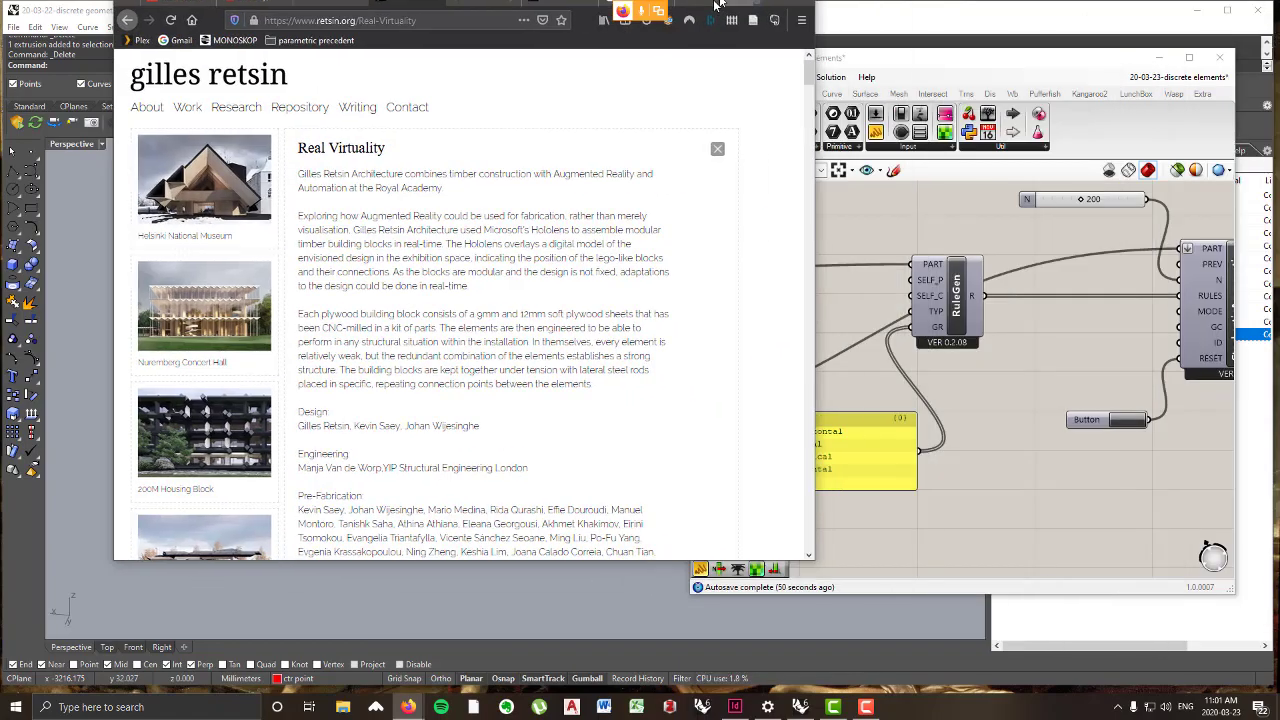
scroll(570, 407, down, 10)
scroll(560, 400, down, 3)
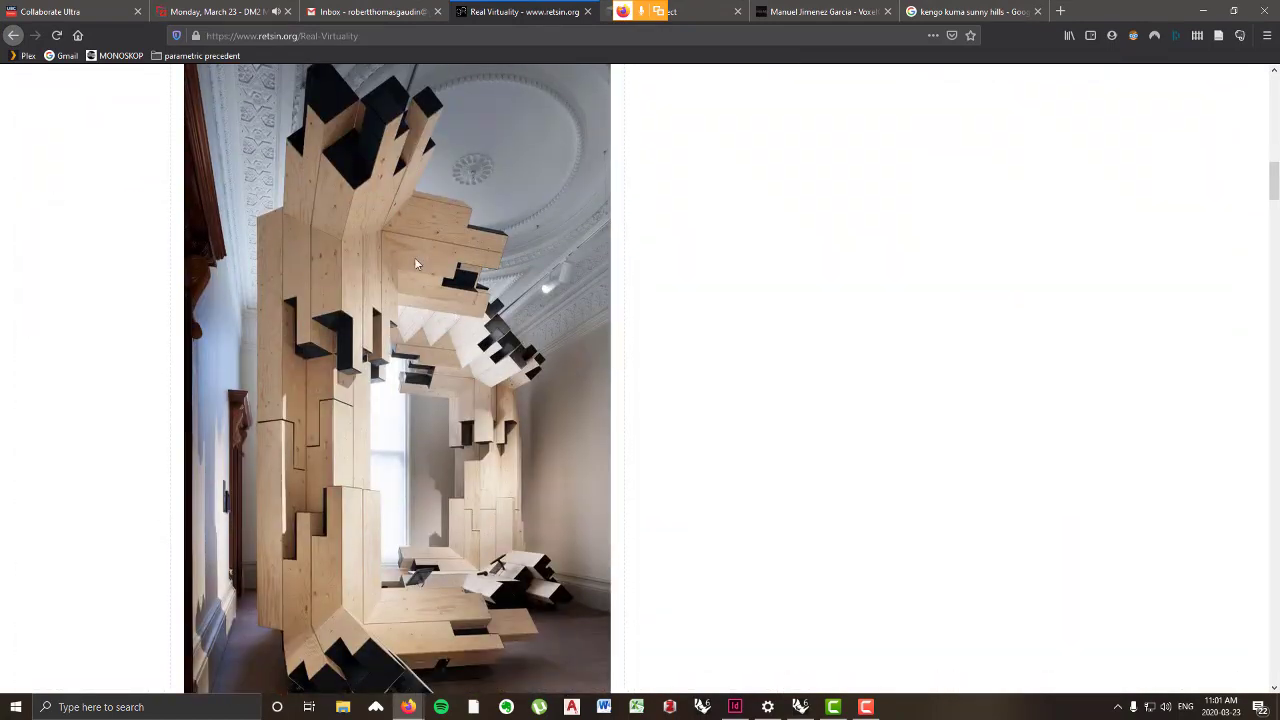
scroll(446, 279, down, 2)
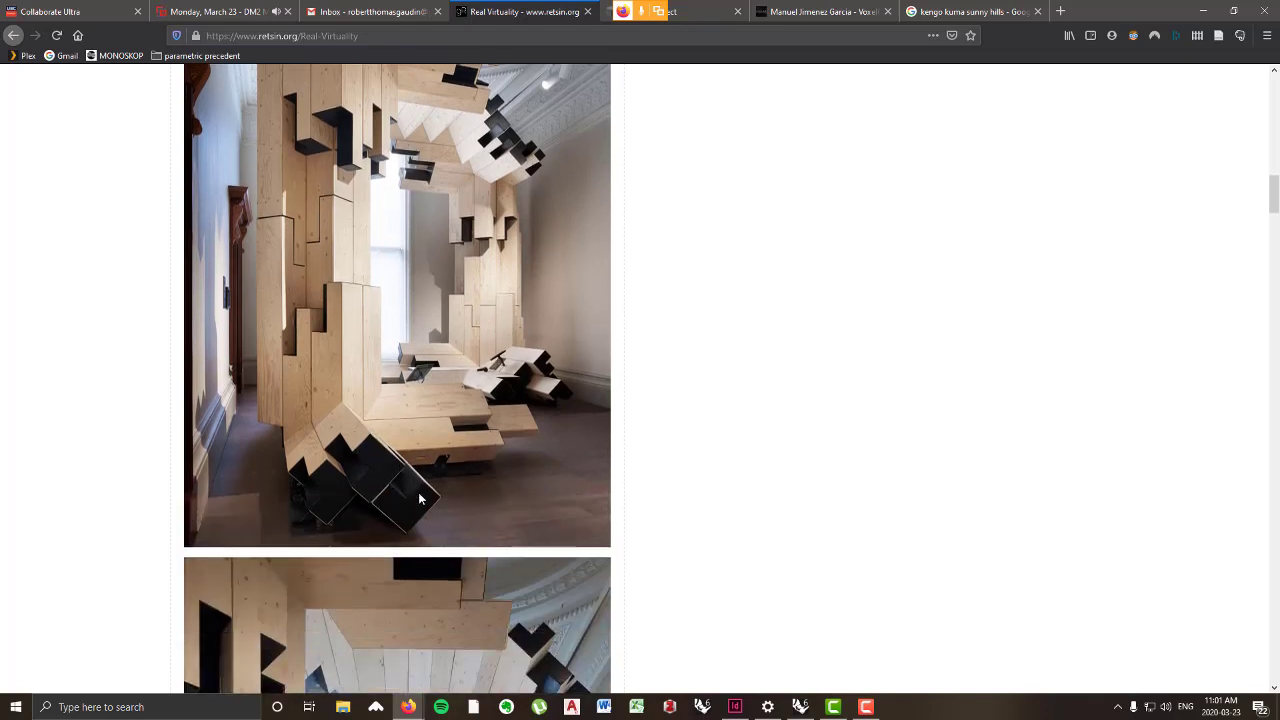
scroll(331, 481, down, 4)
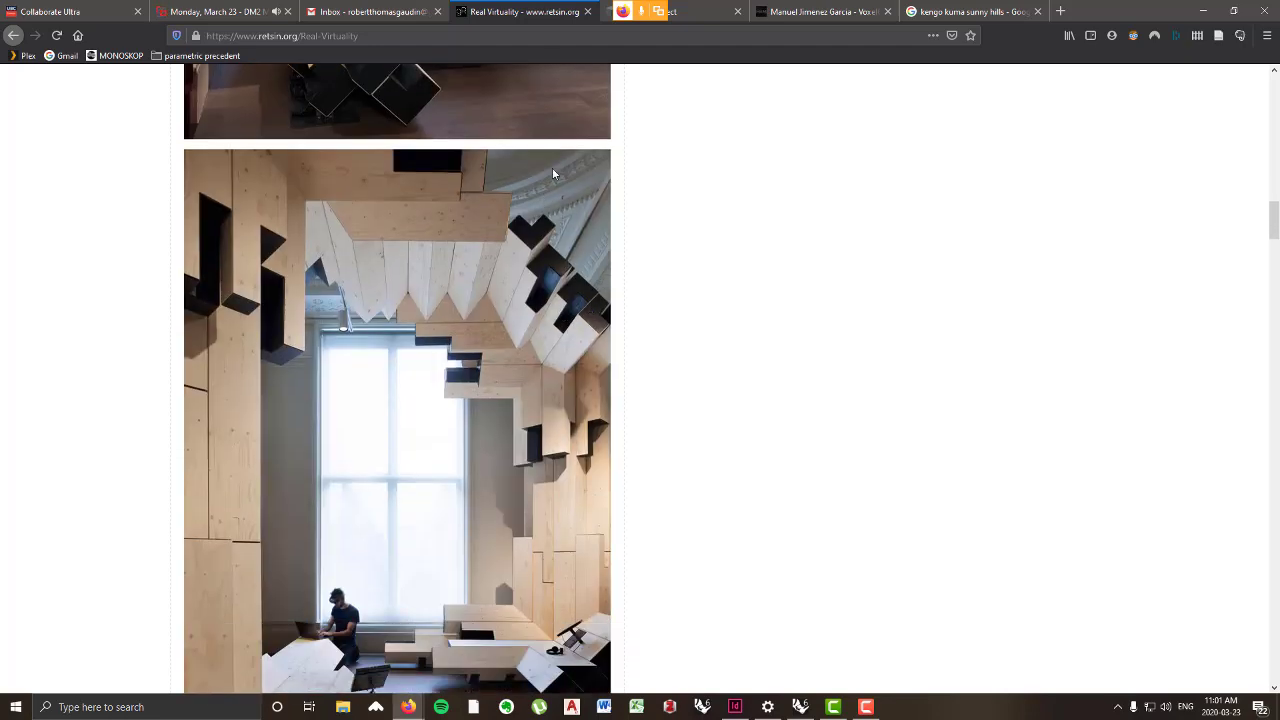
scroll(540, 210, down, 3)
scroll(488, 178, down, 4)
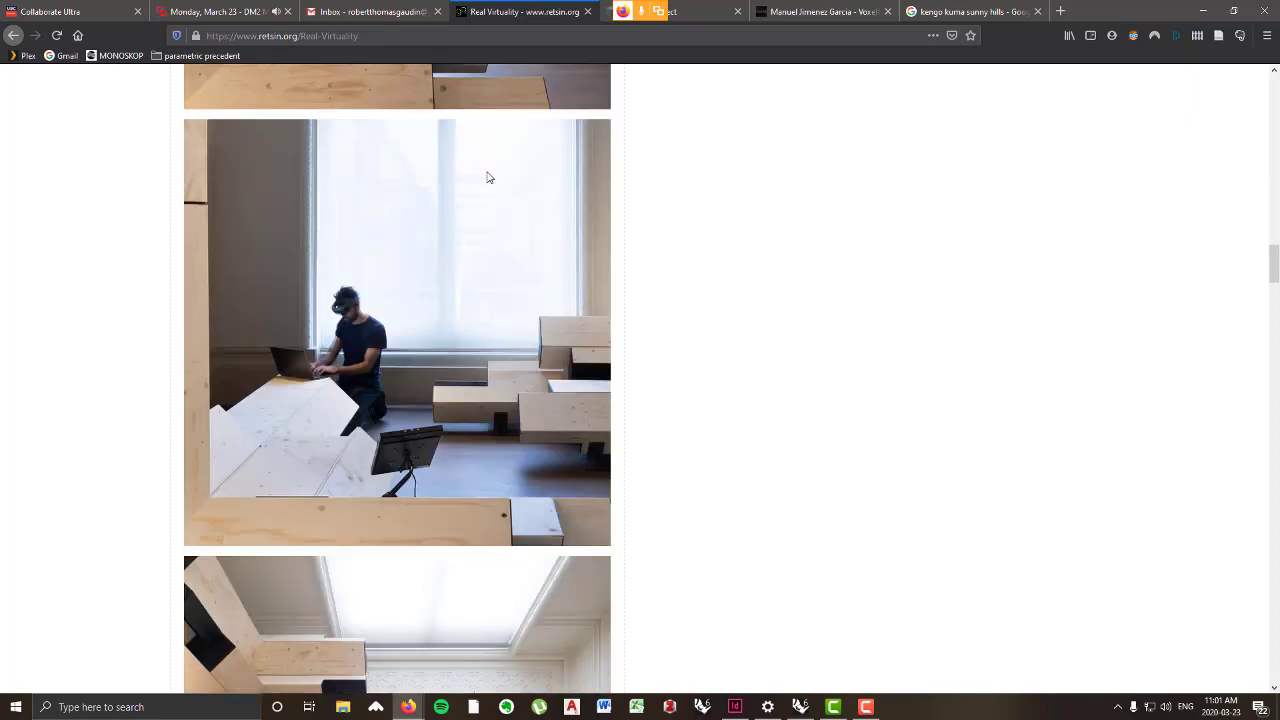
scroll(437, 314, down, 4)
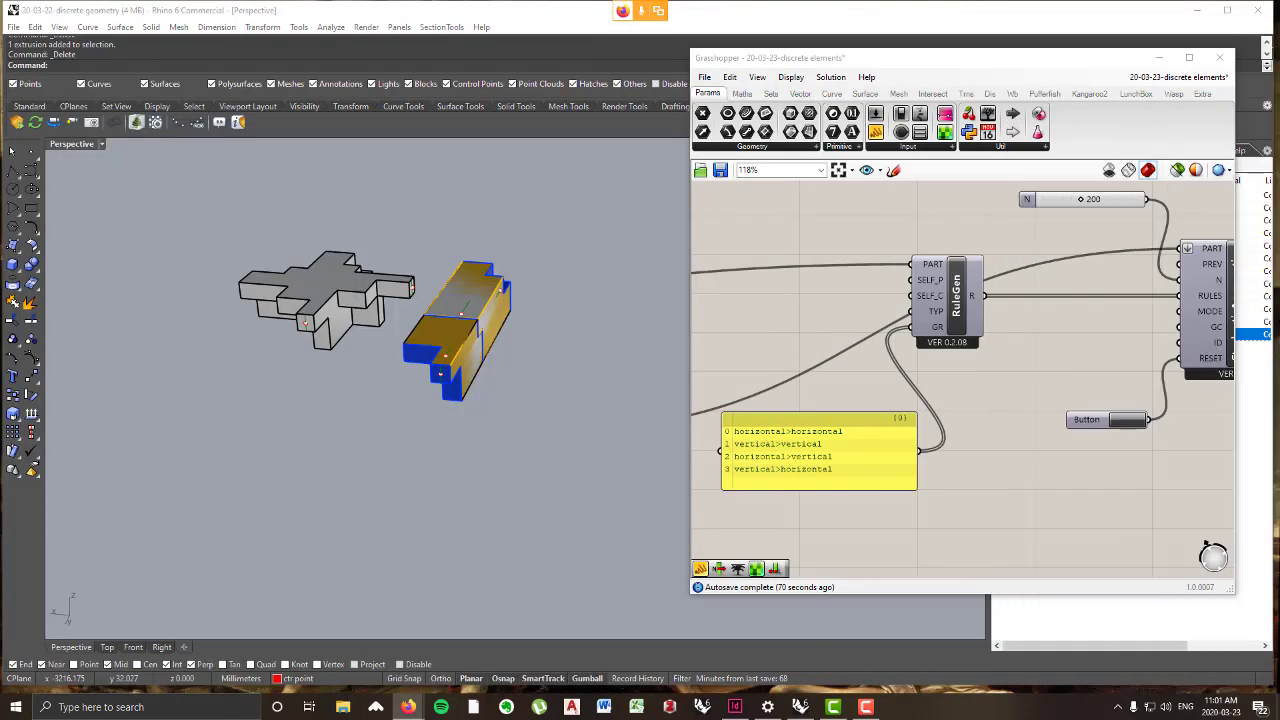
- Switch back to Rhino, inspect the red aggregation up close, and close the Grasshopper window
click(636, 342)
mouse_move(628, 354)
right_down()
mouse_move(614, 349)
mouse_move(612, 369)
right_up()
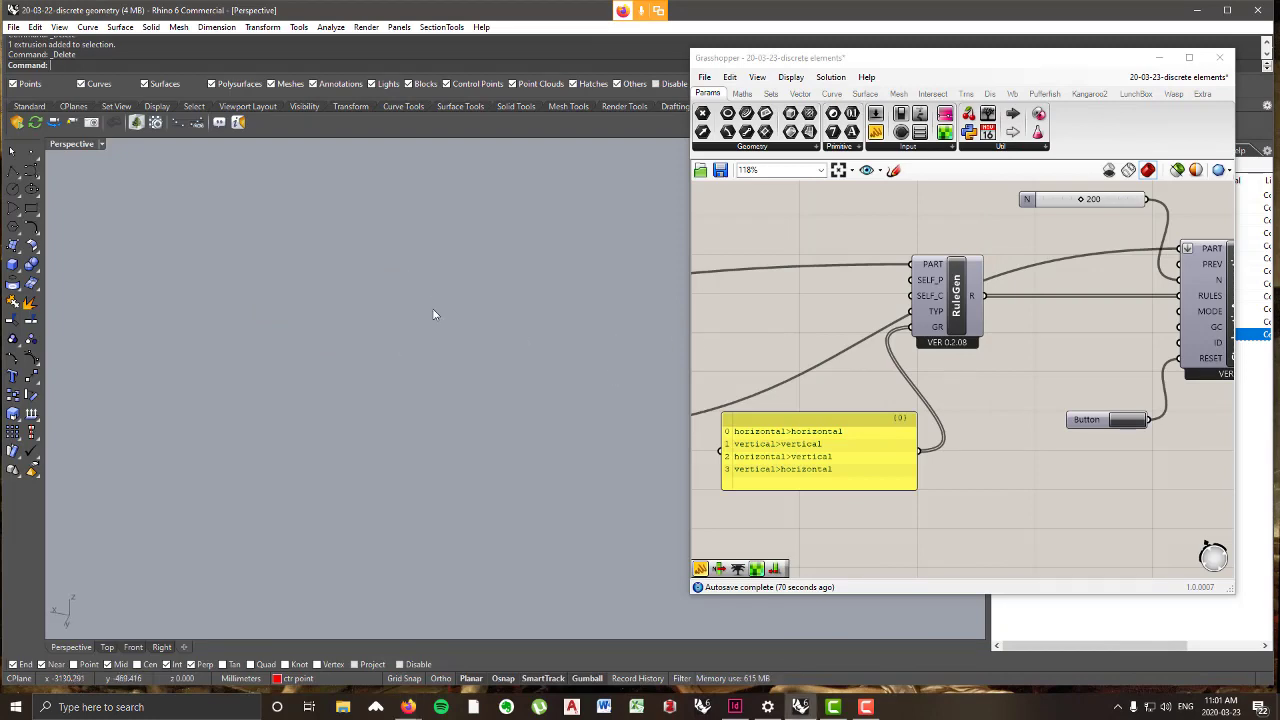
scroll(443, 329, down, 3)
scroll(357, 337, up, 8)
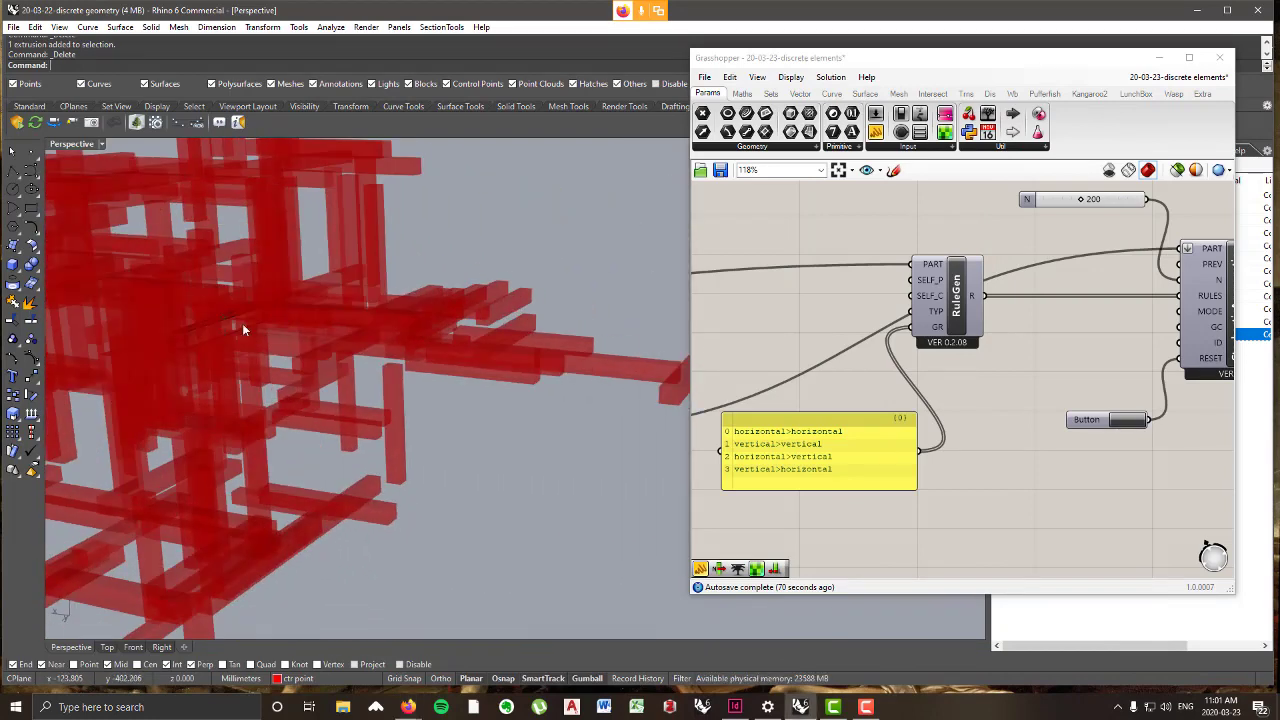
scroll(230, 328, up, 6)
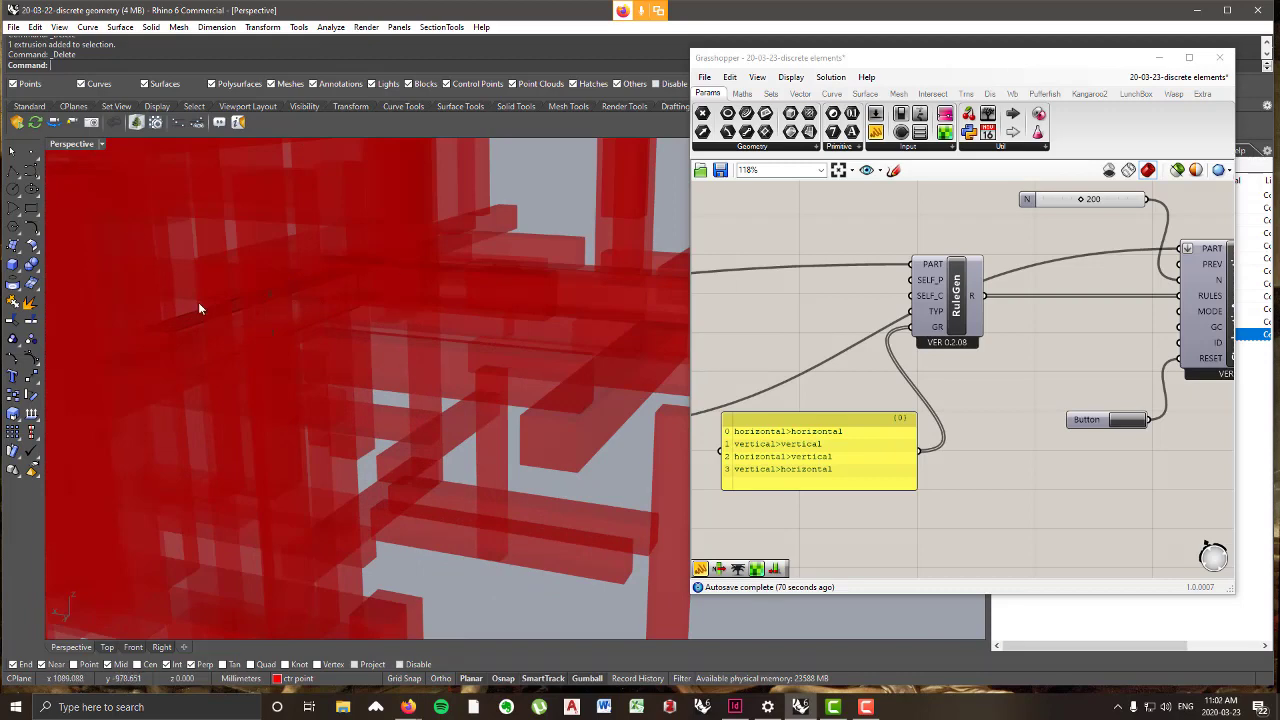
scroll(912, 395, down, 5)
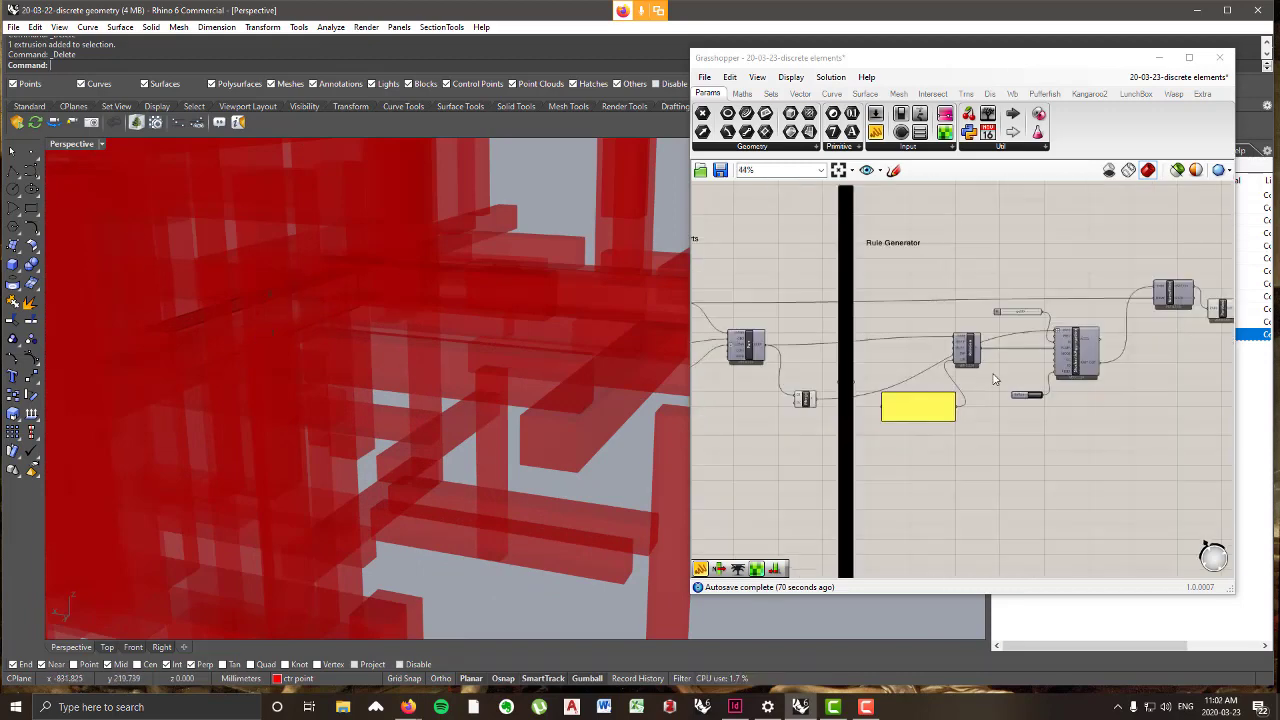
click(1219, 58)
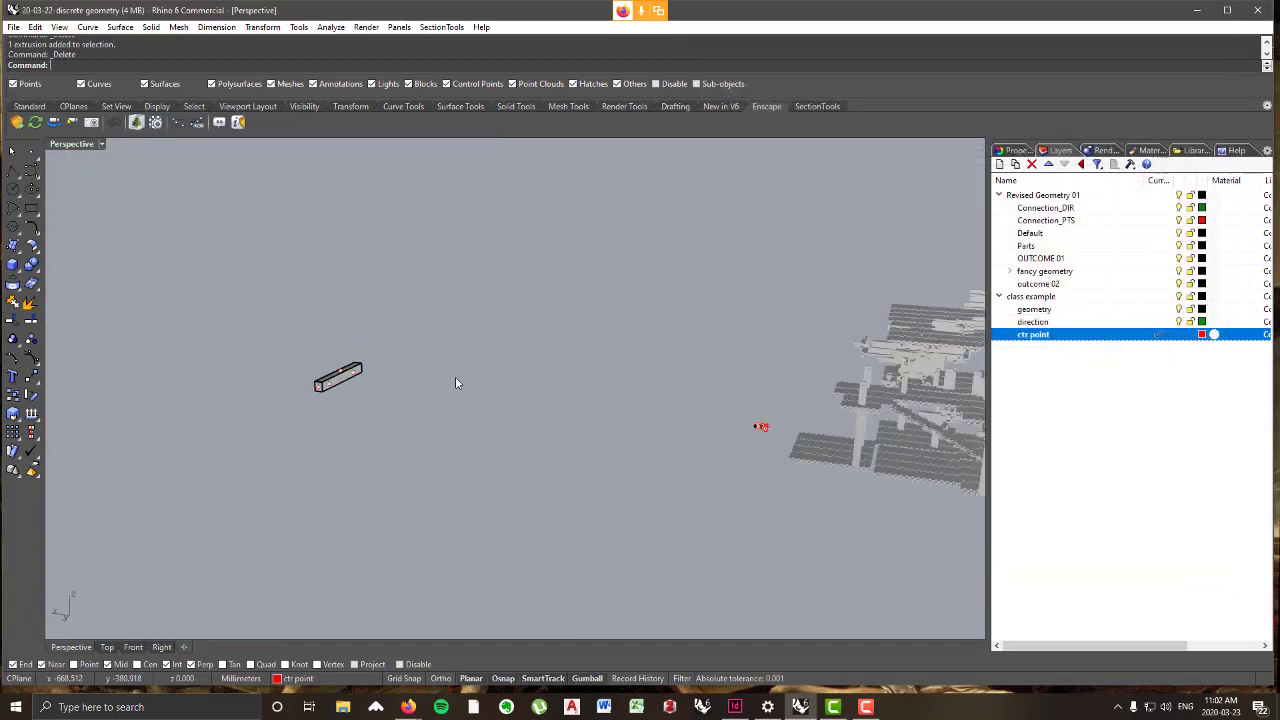
- Examine the class example bar with its connection points and direction lines up close
right_drag(455, 376, 273, 312)
scroll(273, 312, up, 7)
right_drag(510, 517, 469, 434)
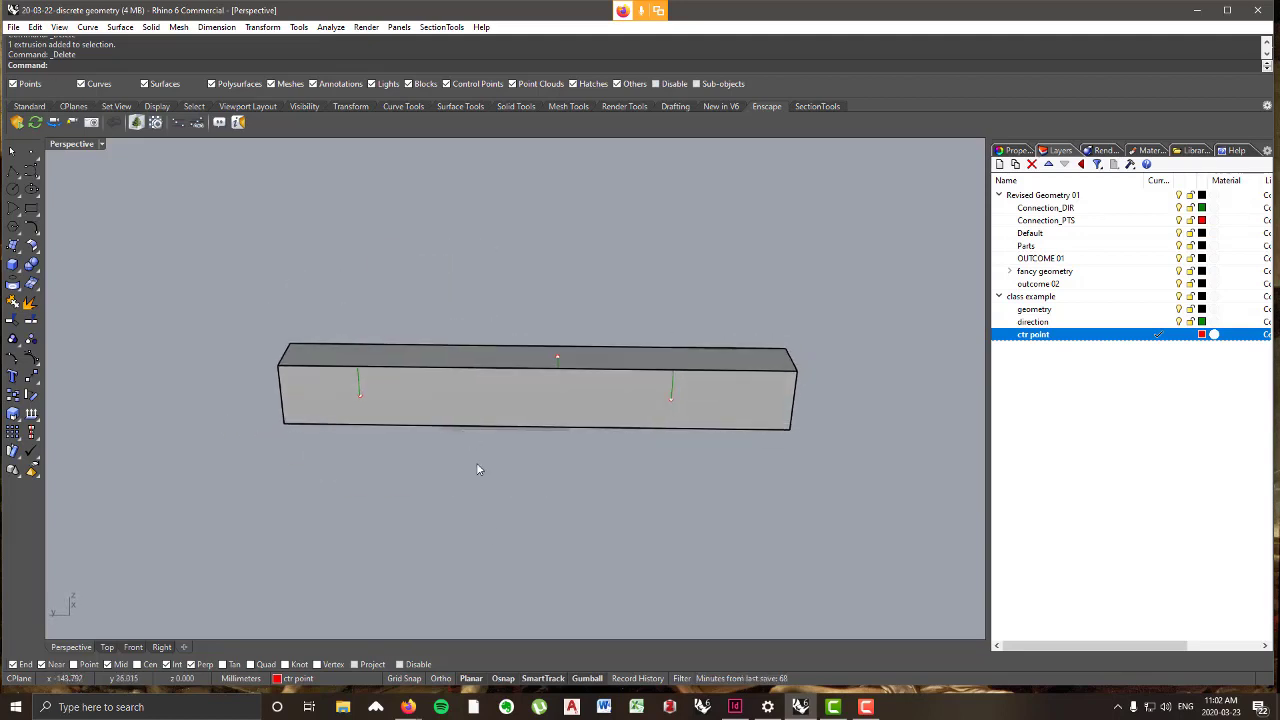
scroll(561, 430, down, 3)
right_drag(561, 430, 505, 400)
scroll(590, 407, up, 3)
scroll(583, 411, down, 5)
scroll(453, 412, up, 6)
- Copy the bar end to end along its length, snapping the copy to the original bar's end corner
click(650, 408)
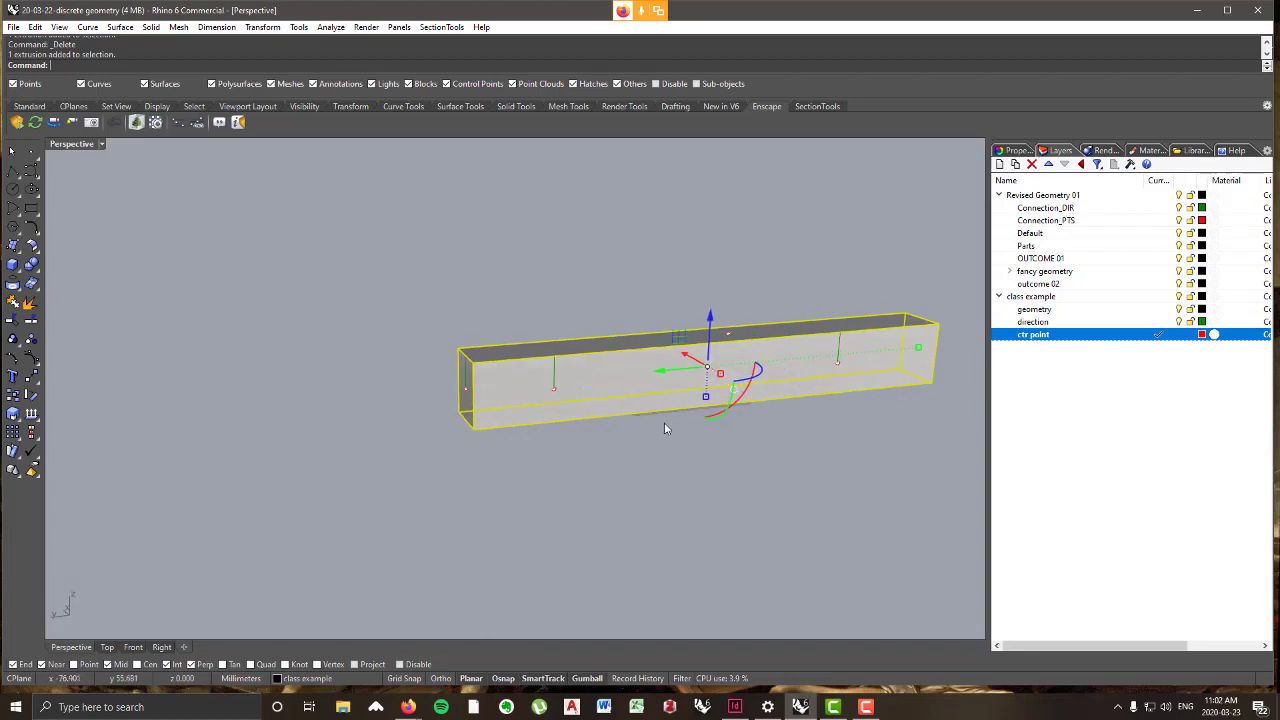
right_drag(737, 423, 817, 349)
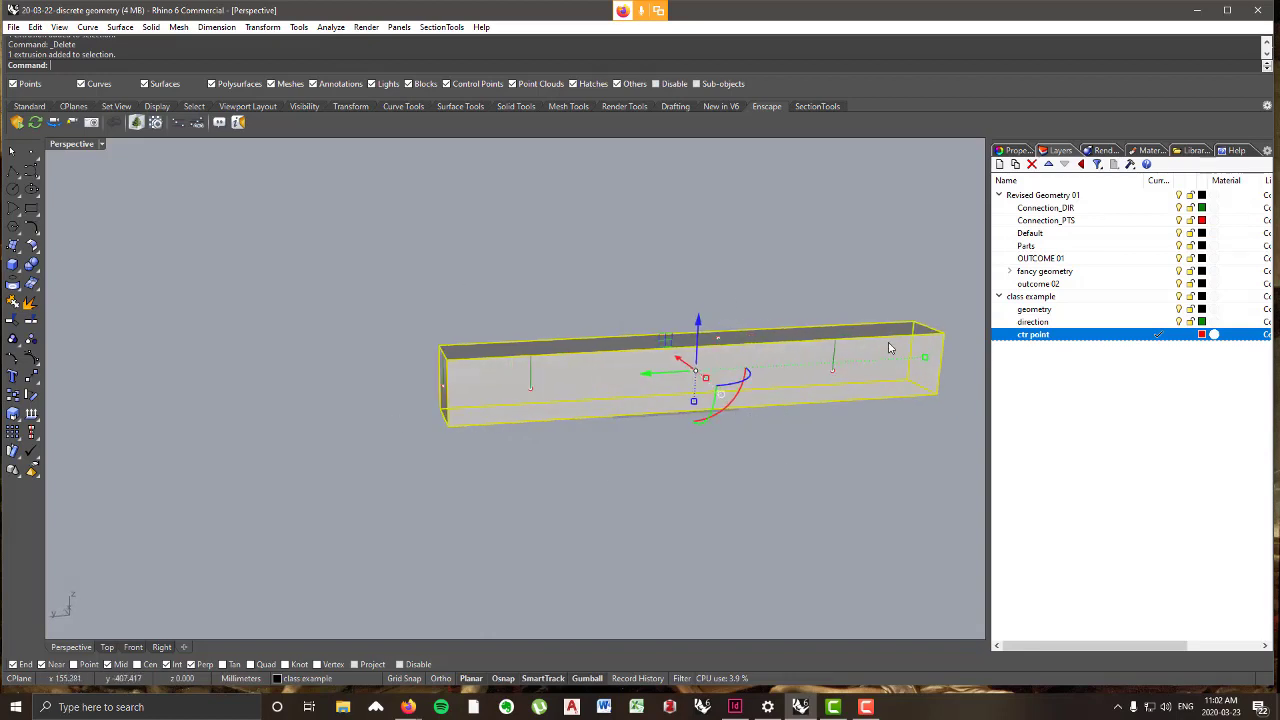
click(262, 27)
click(292, 58)
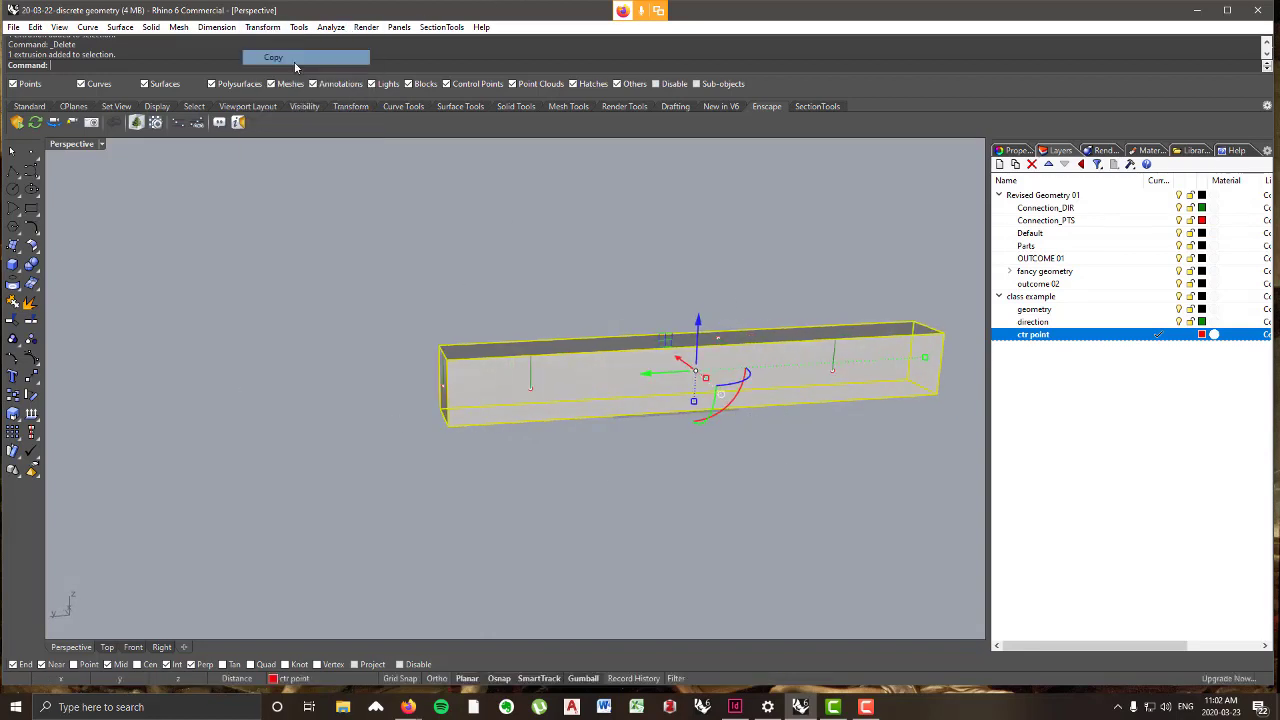
click(936, 395)
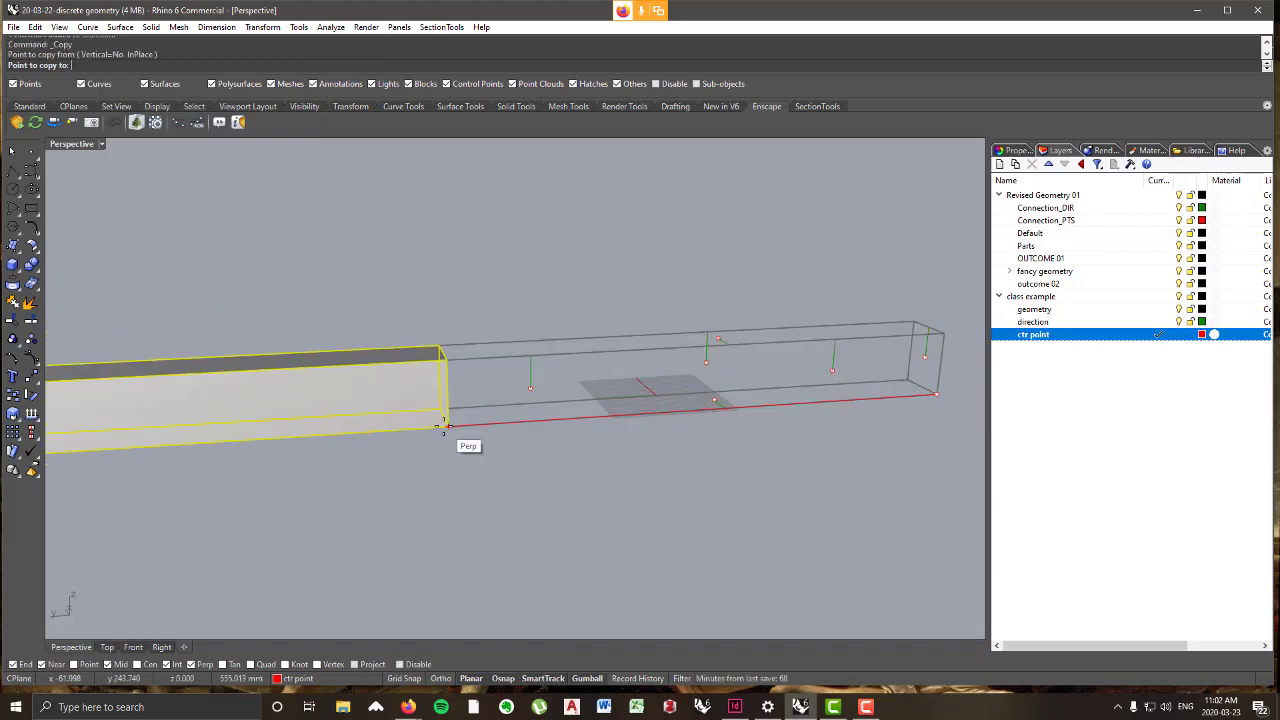
click(441, 428)
key(Return)
scroll(489, 354, down, 3)
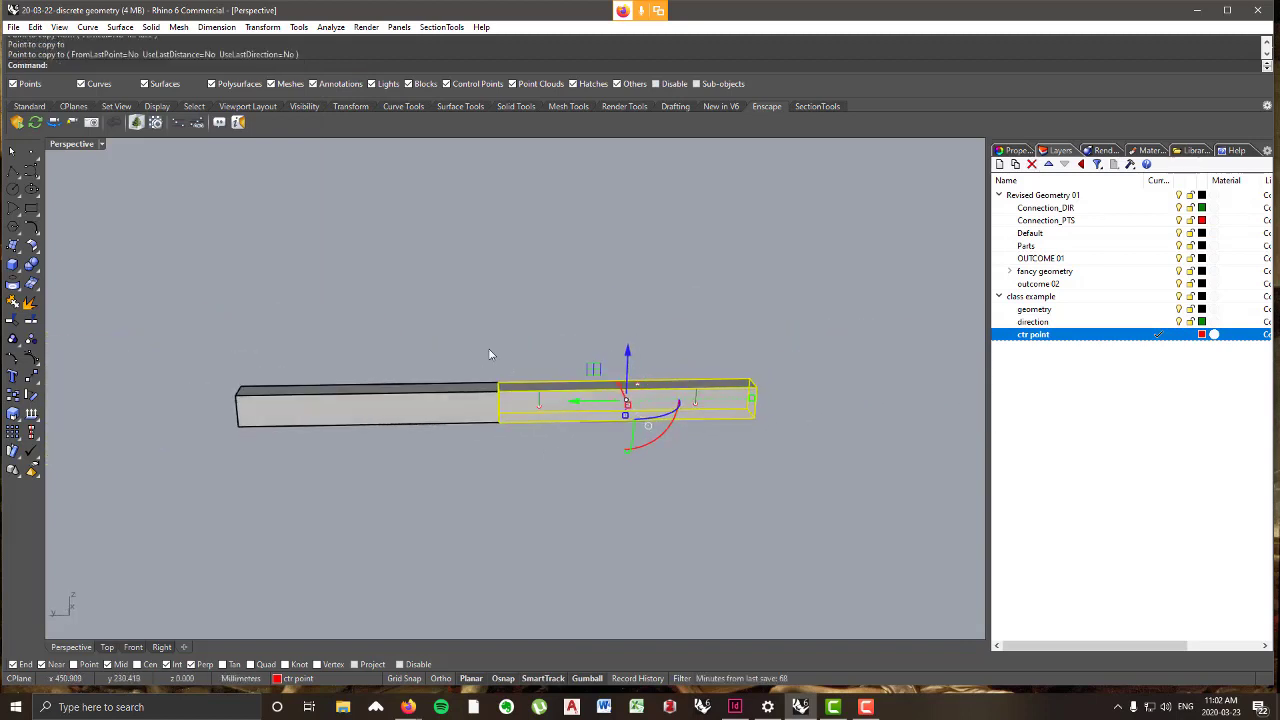
- Move the connection point and direction line at each end of the original bar outward, clear of the bar geometry
drag(486, 342, 518, 424)
drag(455, 397, 144, 392)
click(354, 535)
scroll(733, 396, up, 2)
right_drag(811, 412, 759, 384)
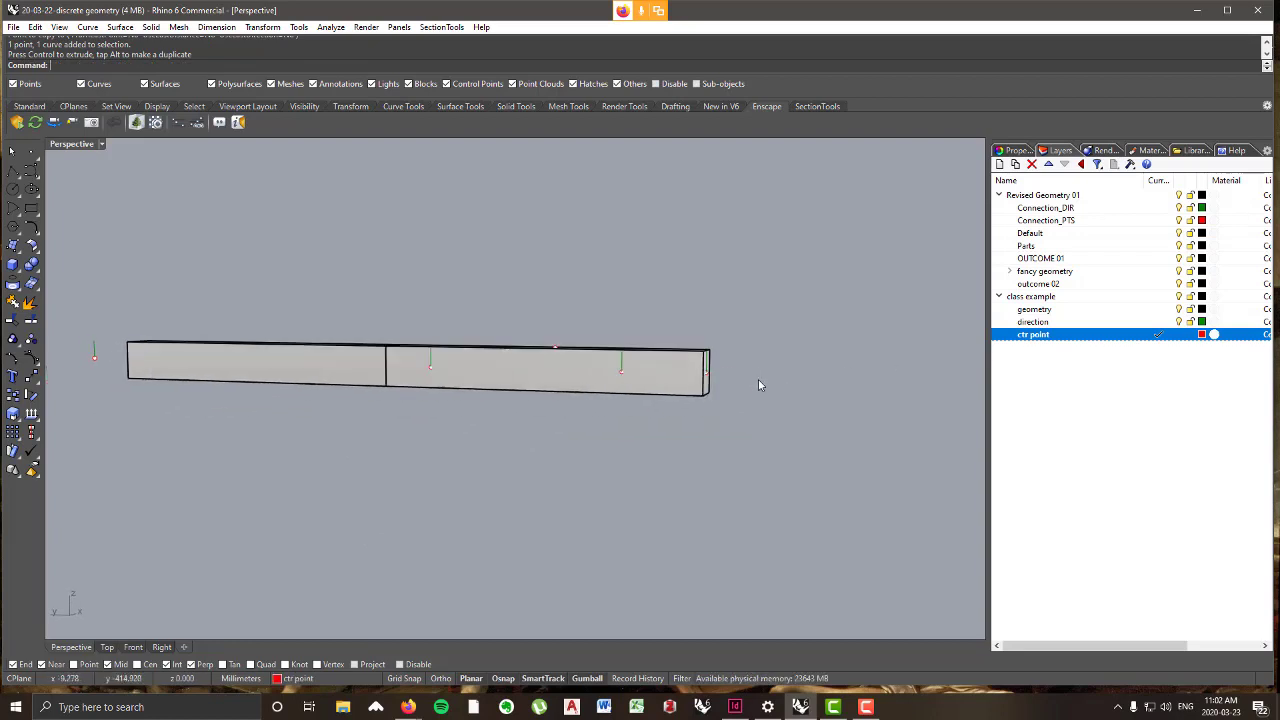
drag(712, 355, 731, 383)
drag(657, 363, 718, 365)
click(655, 441)
right_drag(655, 447, 735, 412)
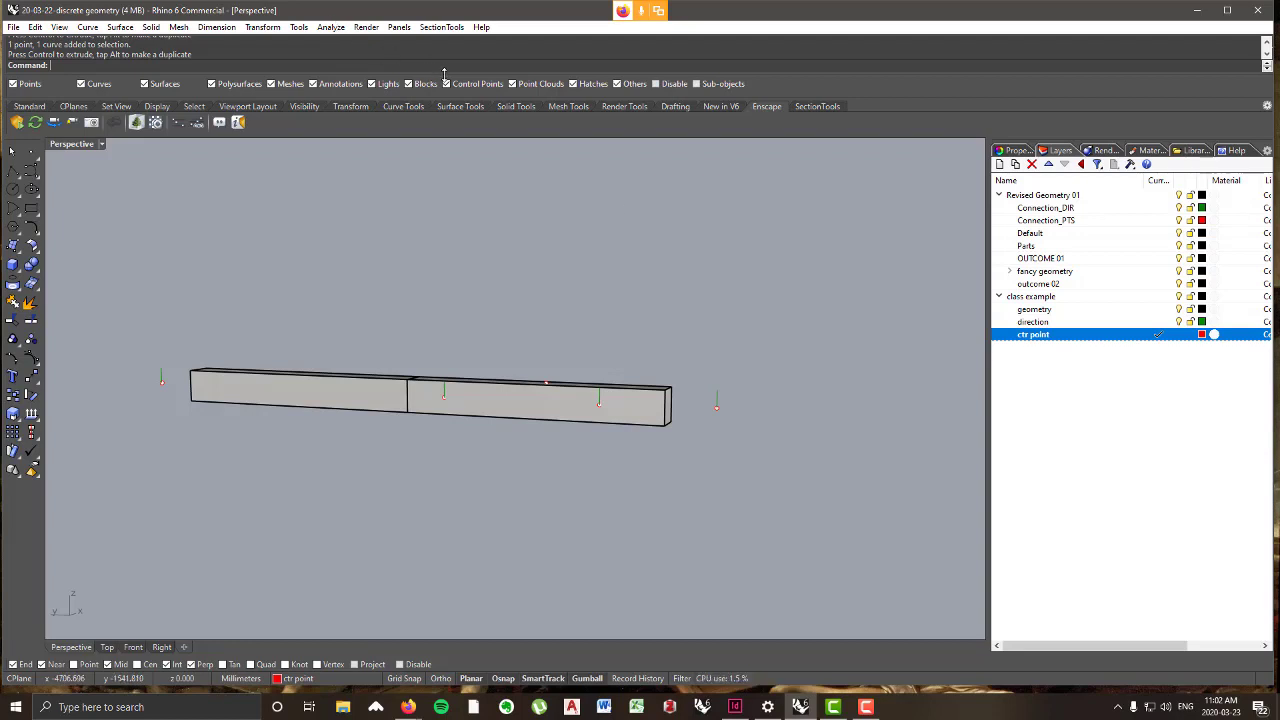
- Shorten the copied bar with Scale1D from the shared end to a short block, about 0.14 of its length
right_drag(534, 237, 500, 368)
click(500, 368)
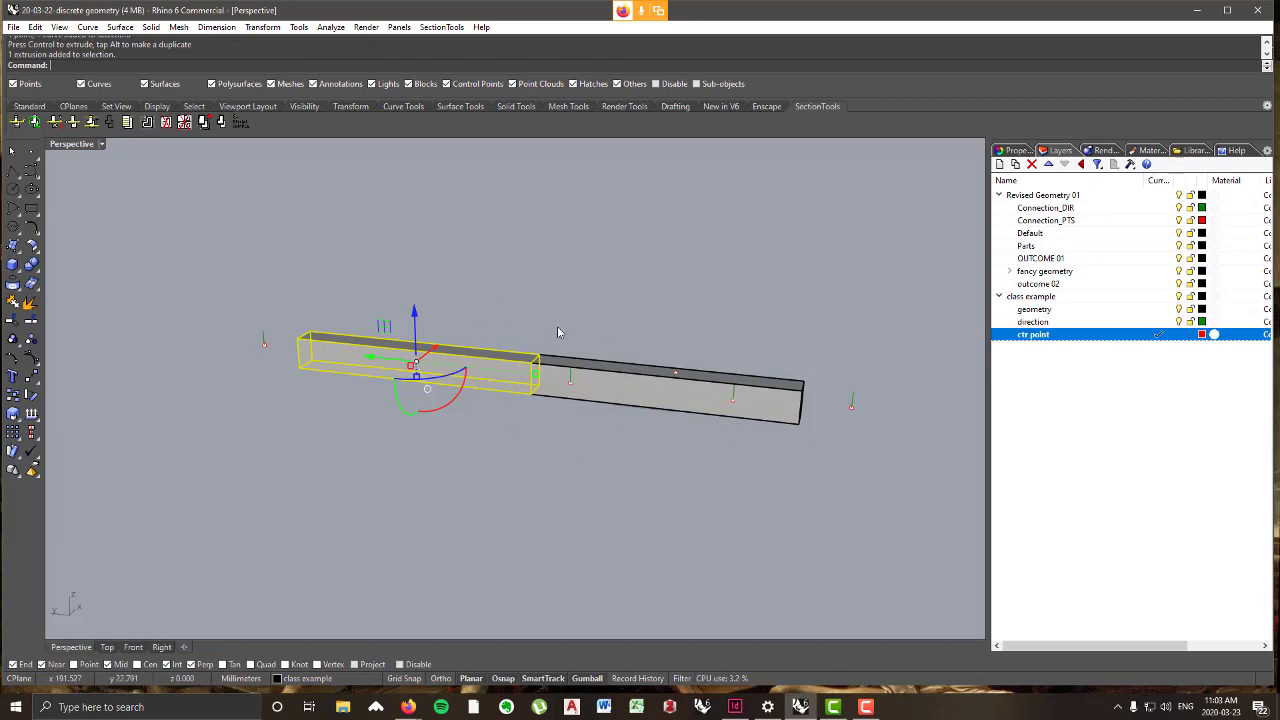
text(cale1D)
key(Return)
click(535, 359)
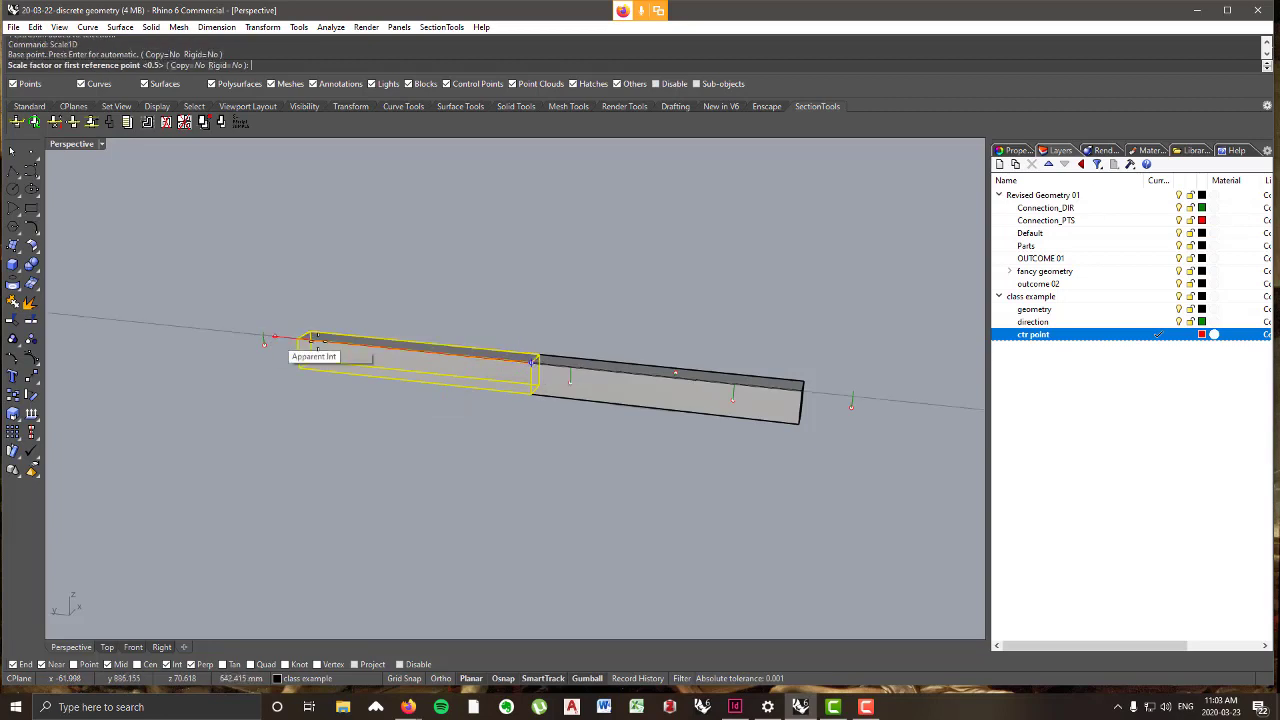
click(301, 340)
scroll(537, 366, up, 2)
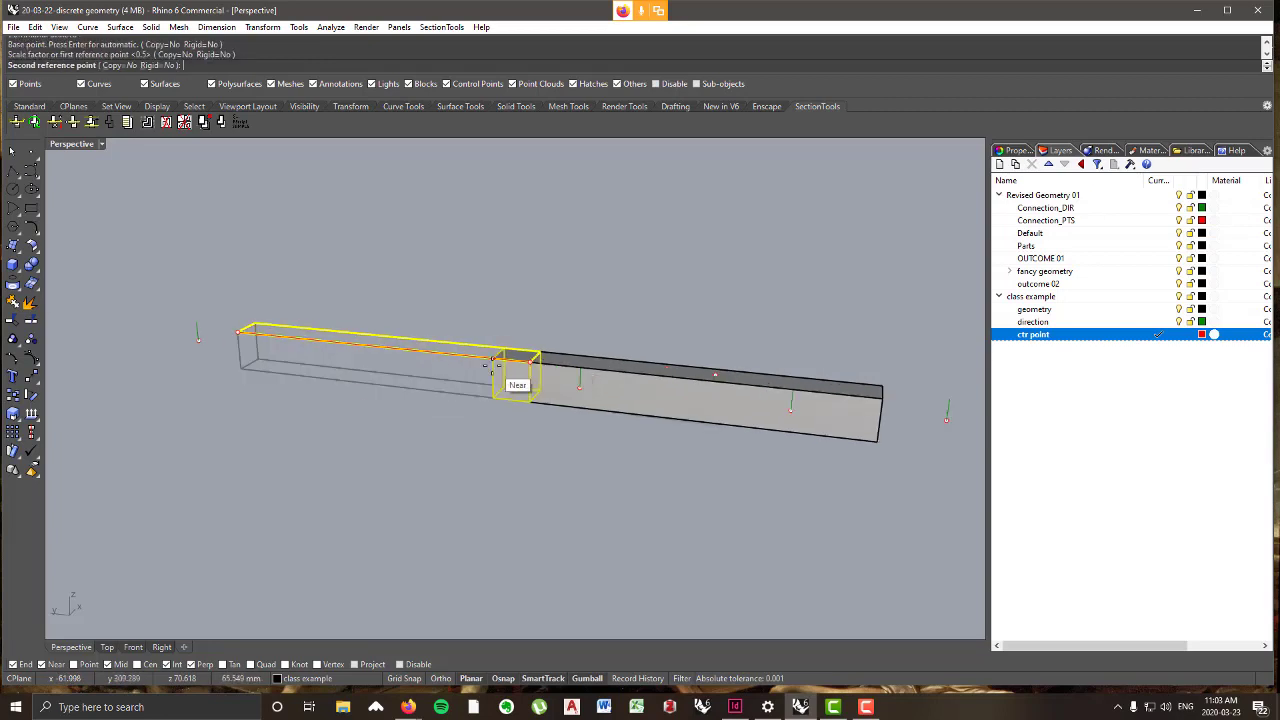
click(490, 359)
scroll(677, 400, down, 4)
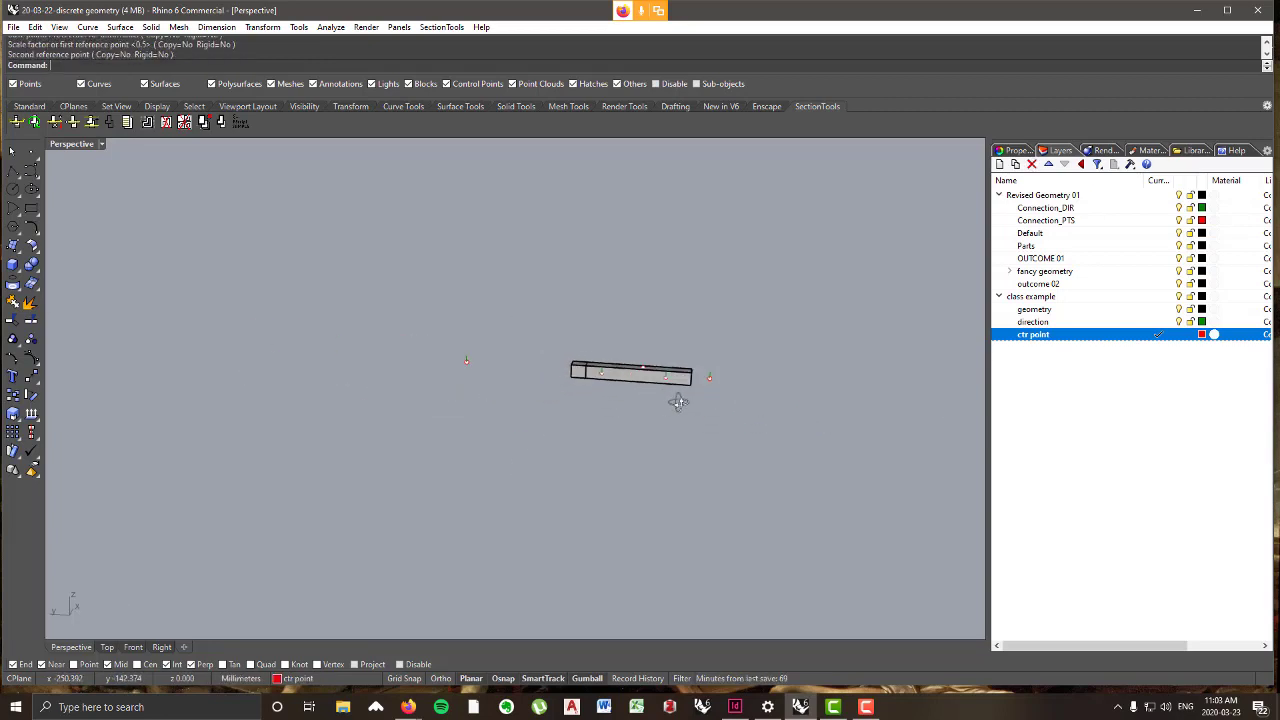
- Scale the short end block's width by 0.5 with Scale1D, based at its lower front corner
scroll(568, 364, up, 5)
right_drag(568, 366, 557, 403)
scroll(600, 375, down, 3)
scroll(643, 356, up, 4)
right_drag(643, 356, 568, 430)
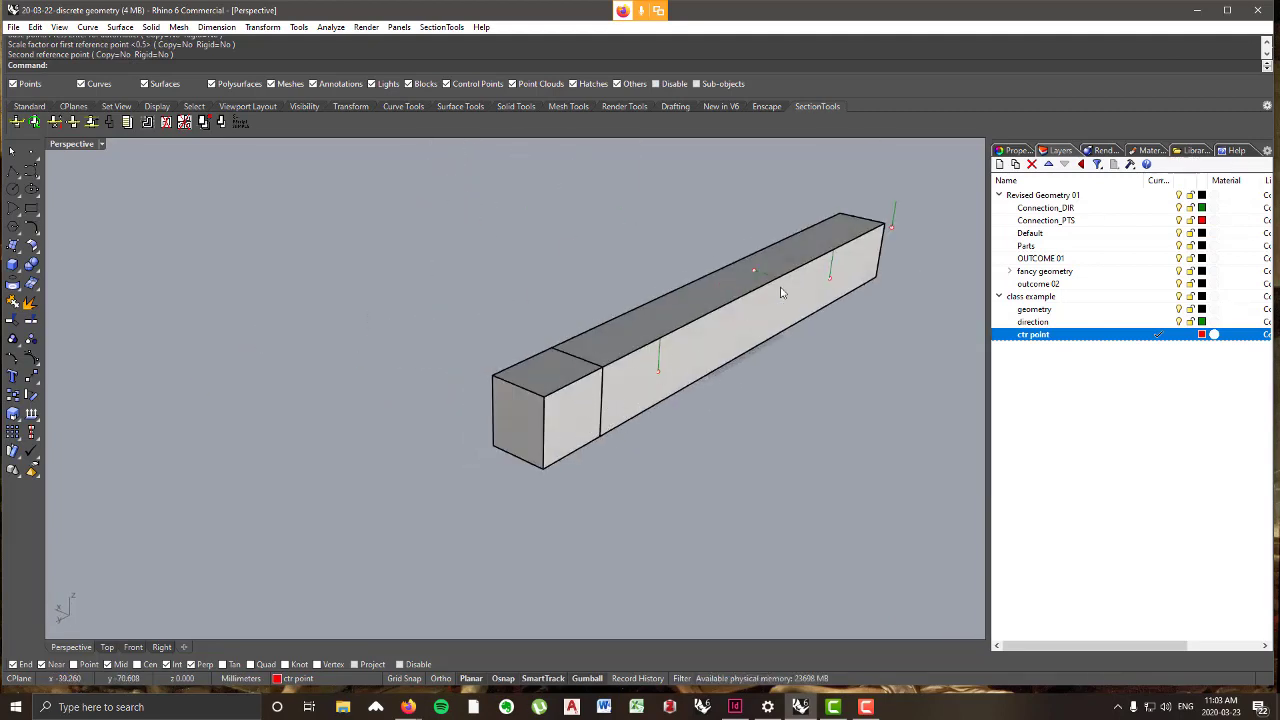
scroll(567, 413, up, 3)
click(588, 430)
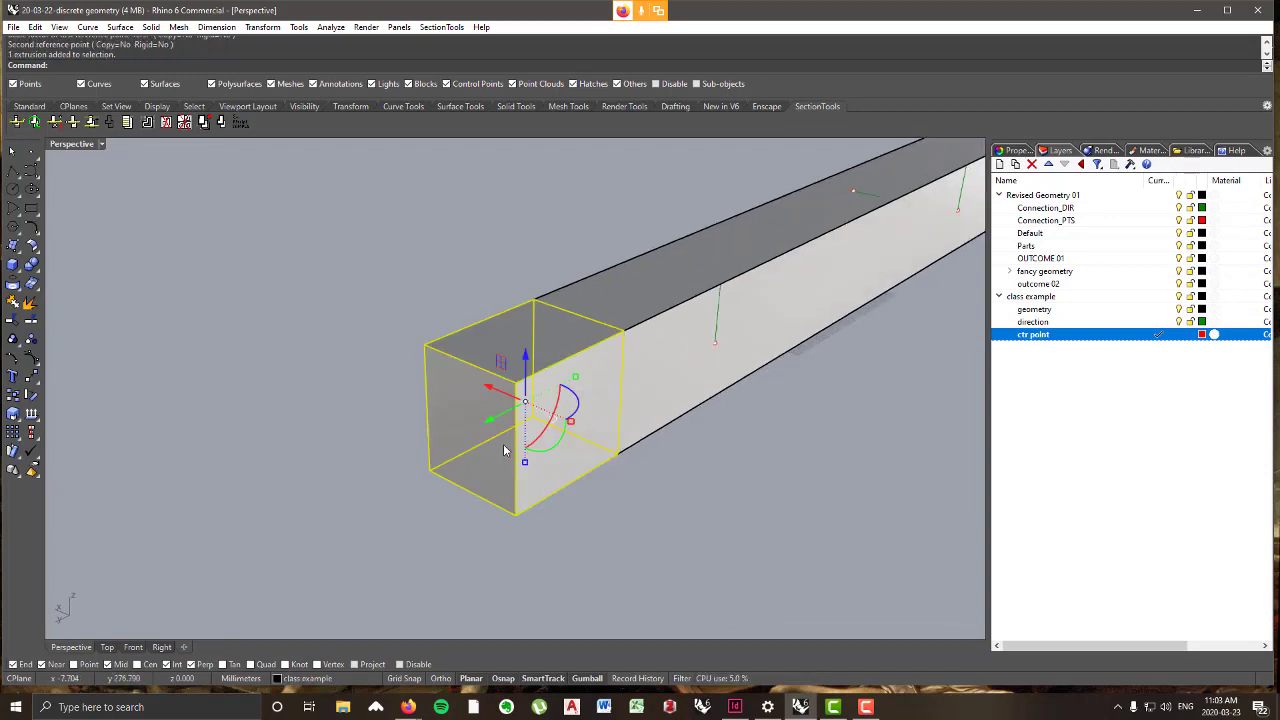
text(Scale1D)
key(Return)
click(516, 514)
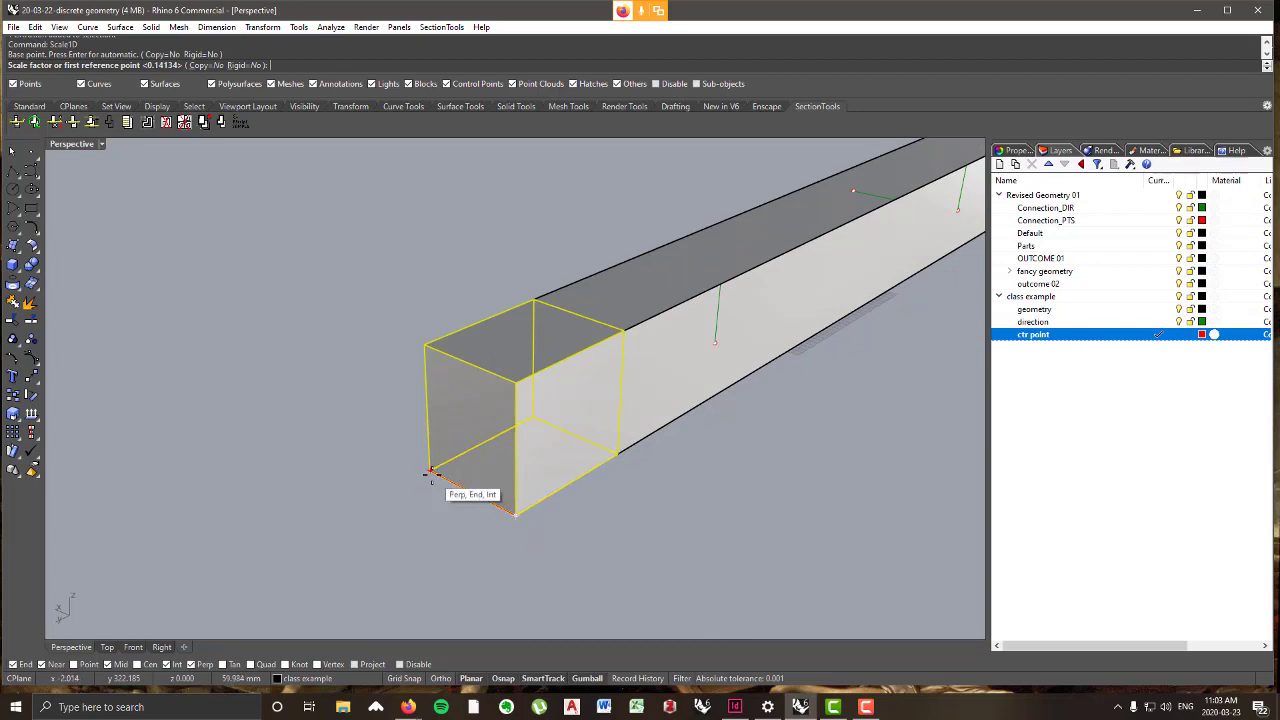
text(0)
text(.5)
key(Return)
click(431, 471)
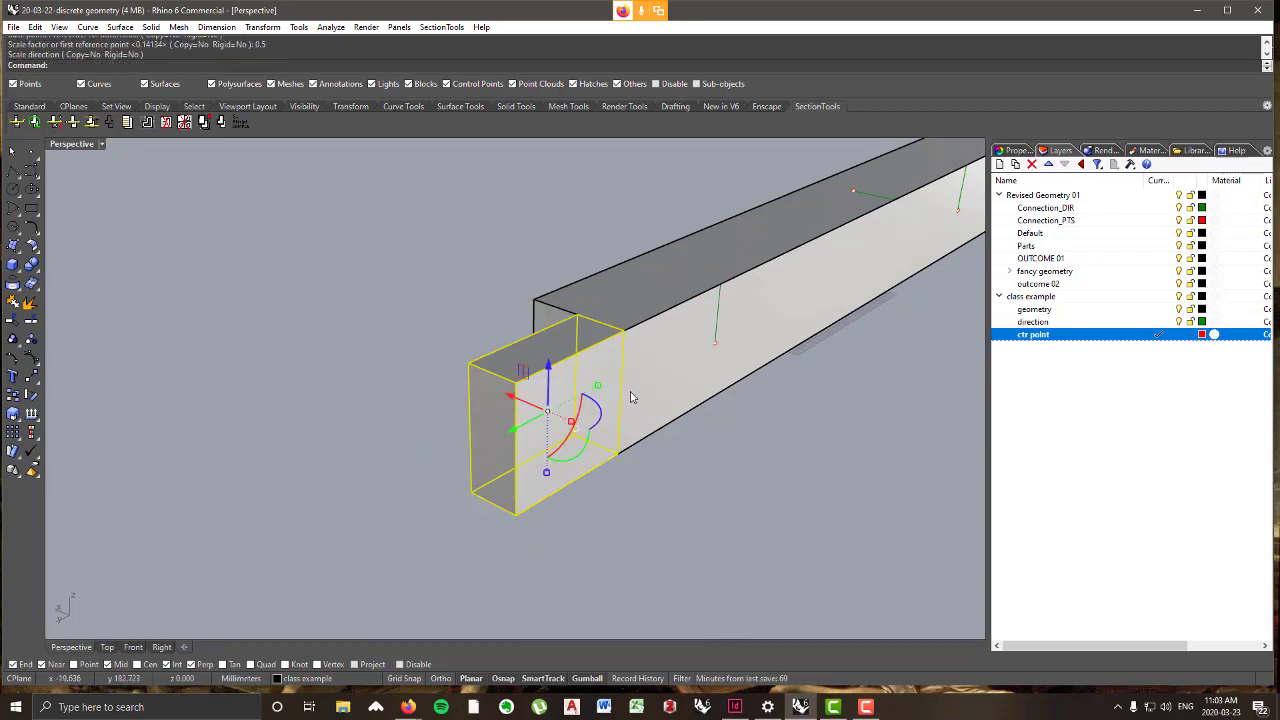
- Scale the end block's height by 0.5 with Scale1D, based at its upper front corner
key(Return)
click(516, 382)
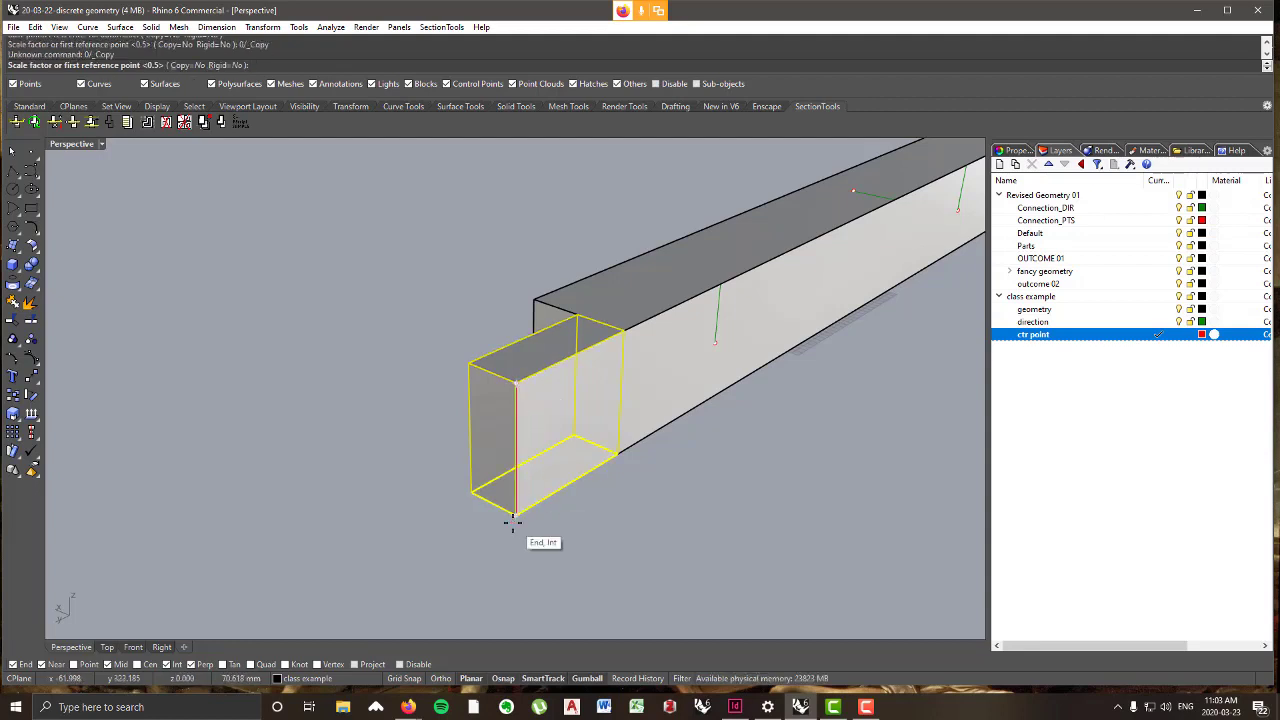
text(.5)
key(Return)
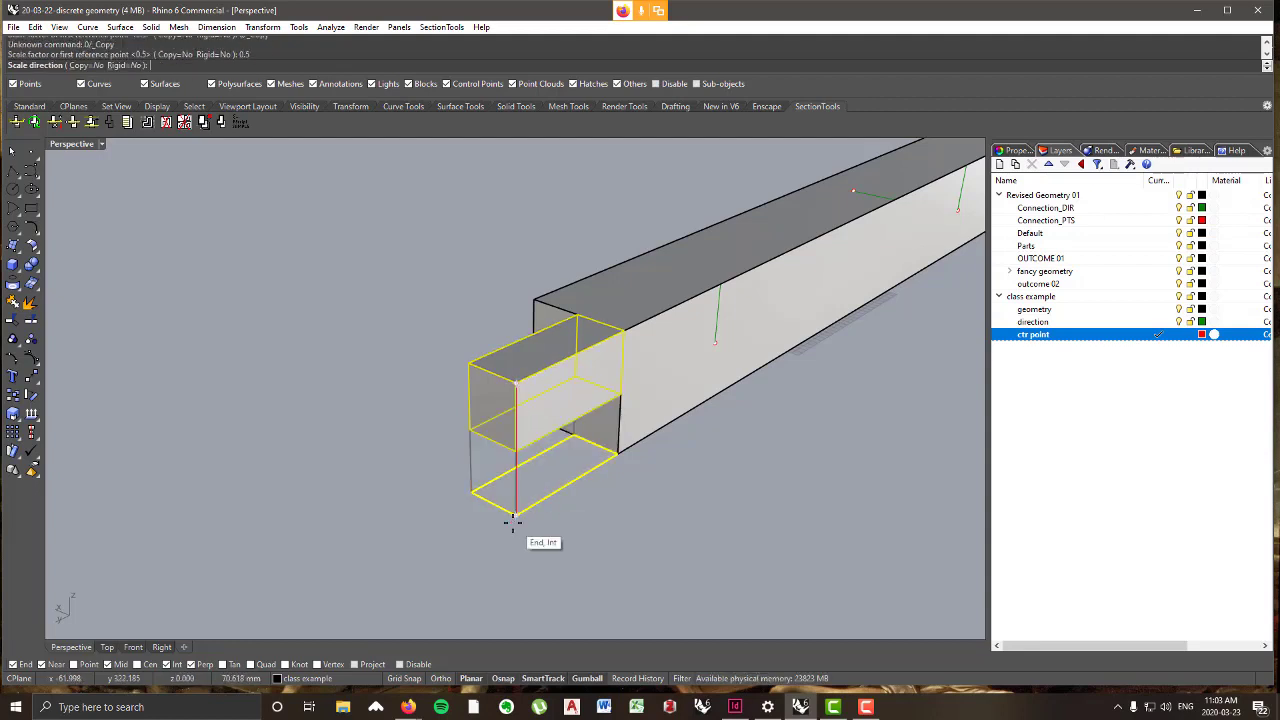
click(512, 517)
- Examine the small tenon block projecting from the bar's end
scroll(666, 463, down, 5)
right_drag(666, 463, 614, 479)
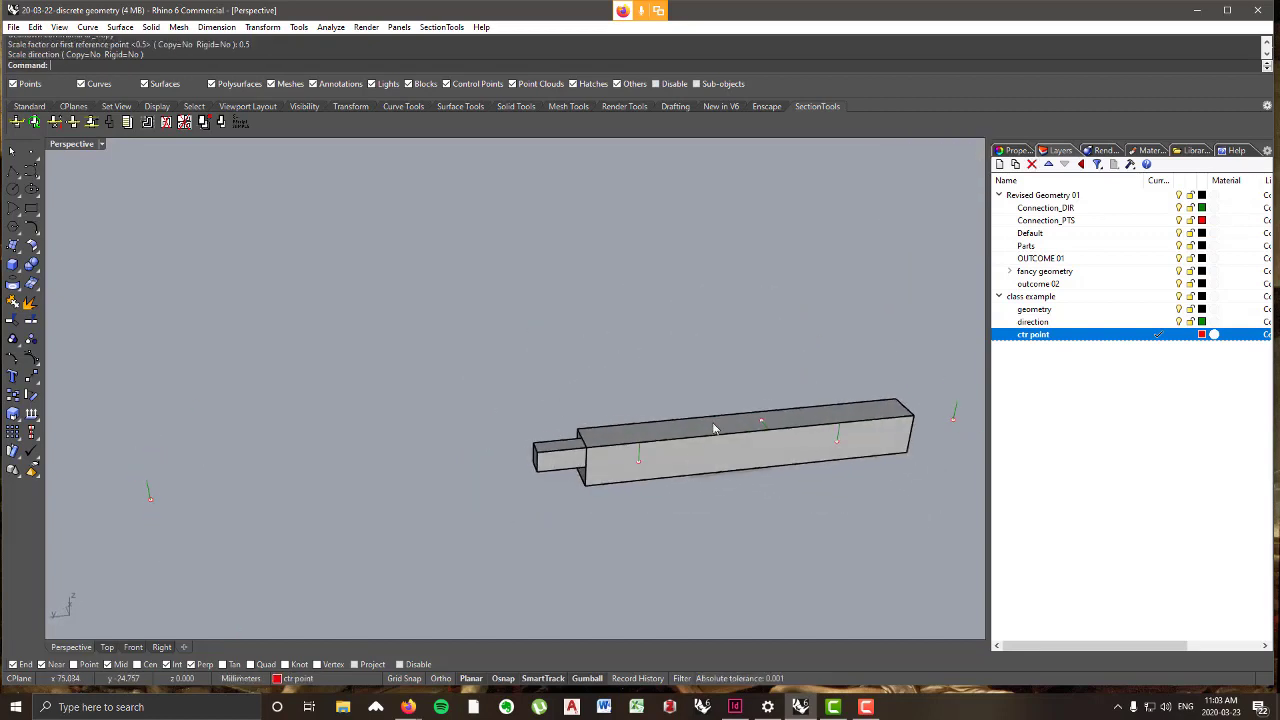
scroll(714, 428, up, 3)
scroll(570, 465, down, 4)
scroll(610, 467, up, 3)
scroll(666, 474, down, 1)
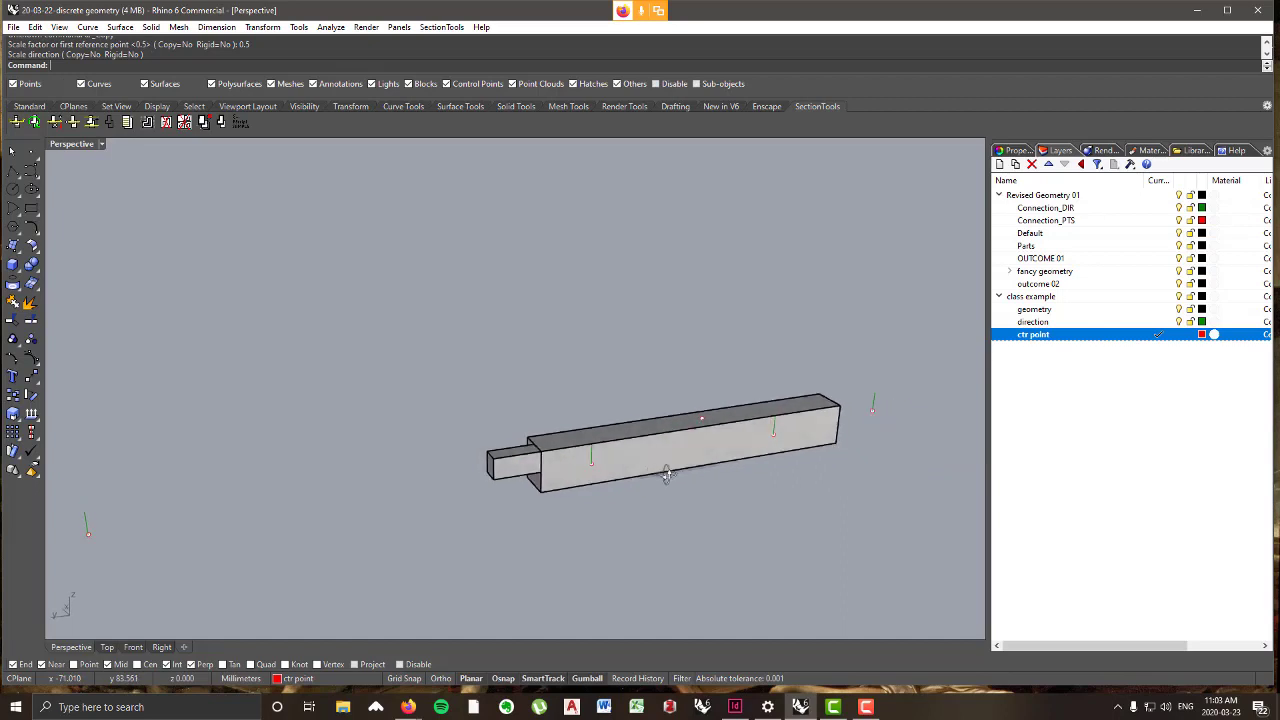
right_drag(666, 474, 509, 459)
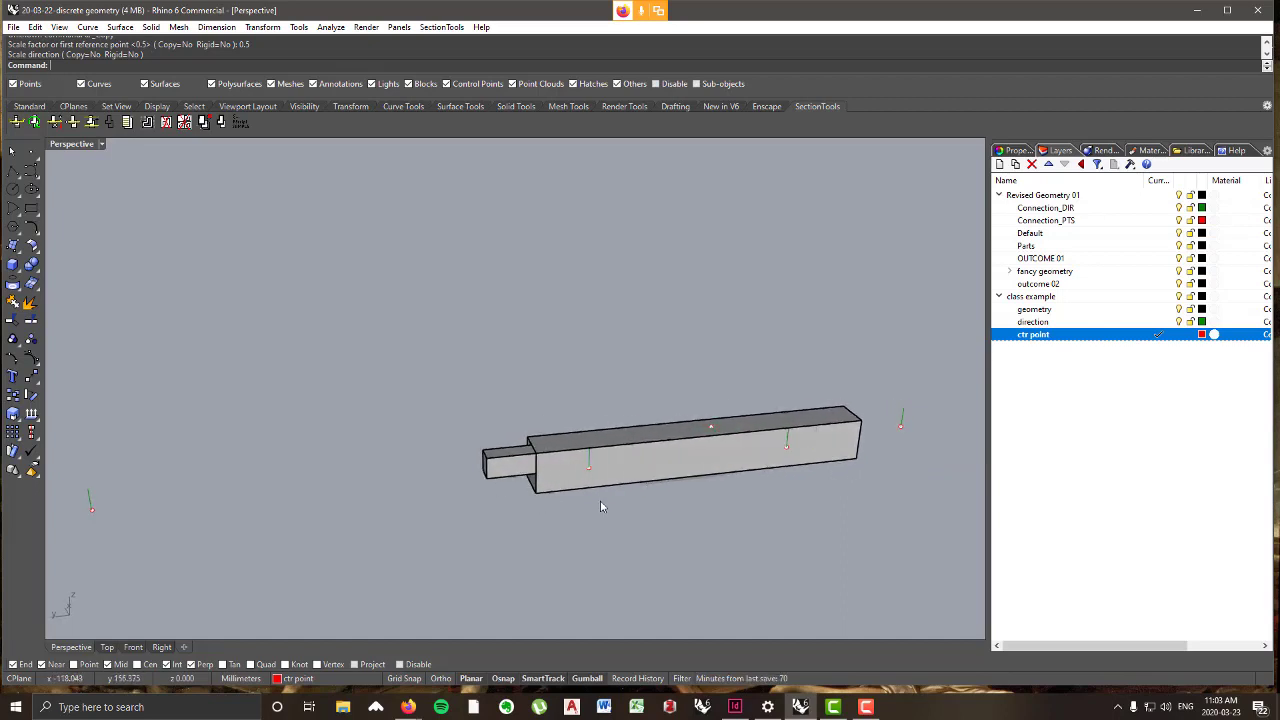
scroll(601, 507, up, 1)
- Copy the tenon block into the opposite end of the bar, snapping its upper corner to the bar's end corner
click(500, 462)
scroll(510, 468, up, 2)
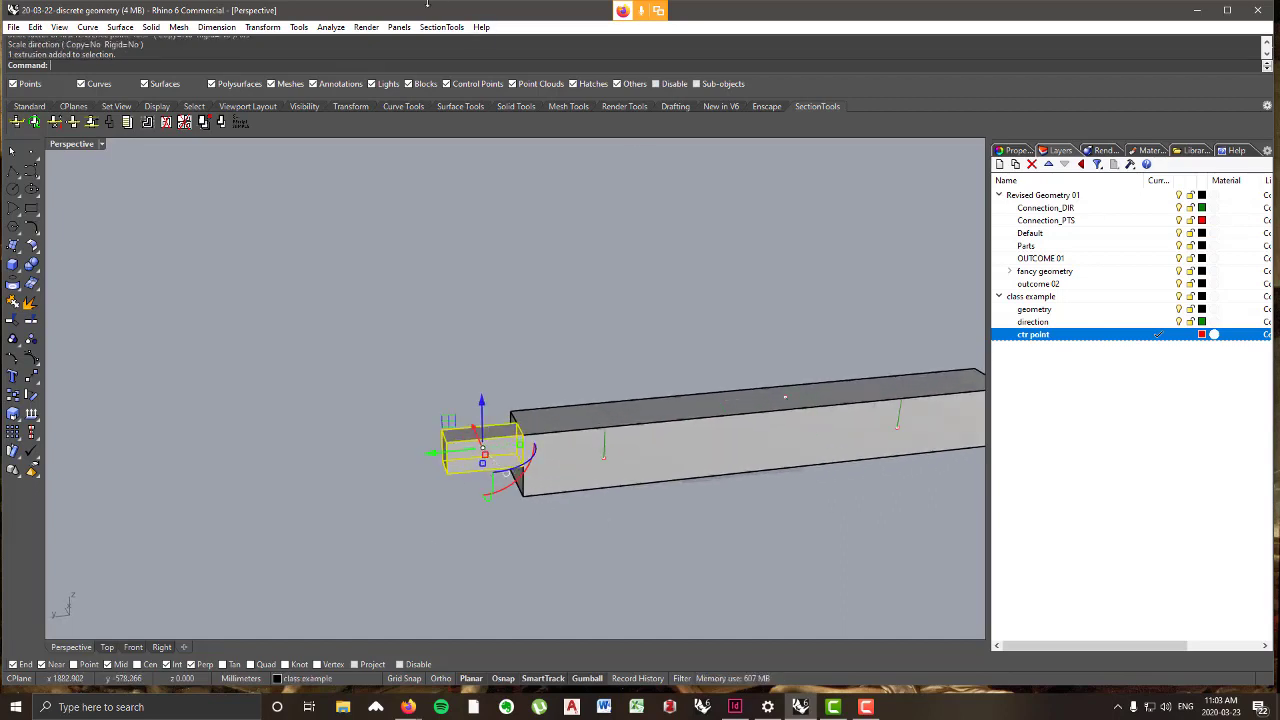
click(274, 28)
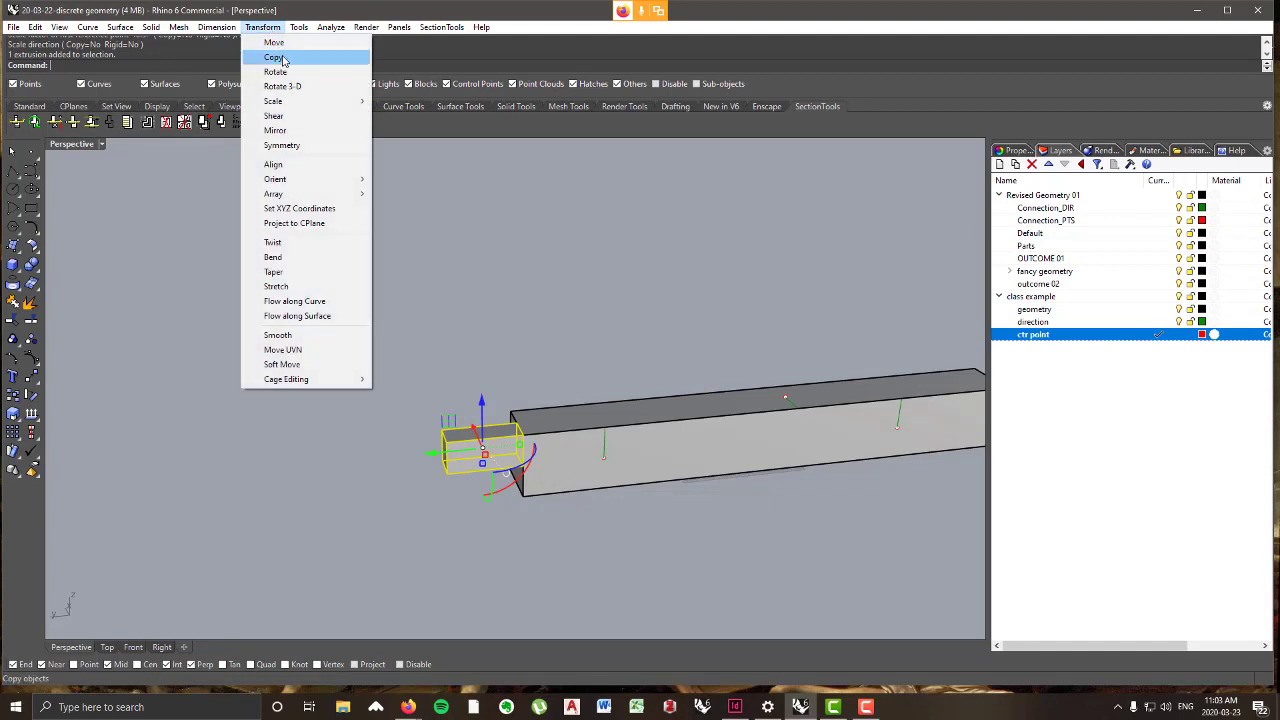
click(283, 58)
click(525, 436)
scroll(710, 285, down, 3)
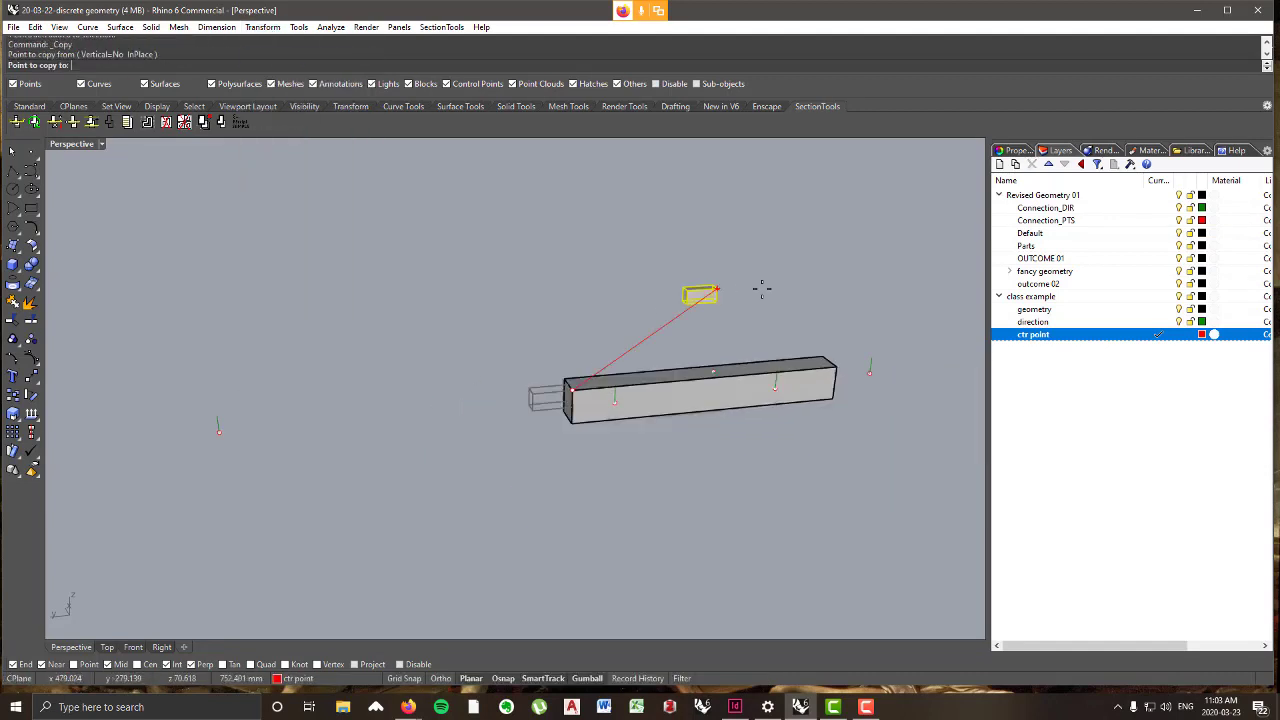
scroll(836, 353, up, 5)
click(831, 393)
key(Return)
scroll(680, 402, down, 8)
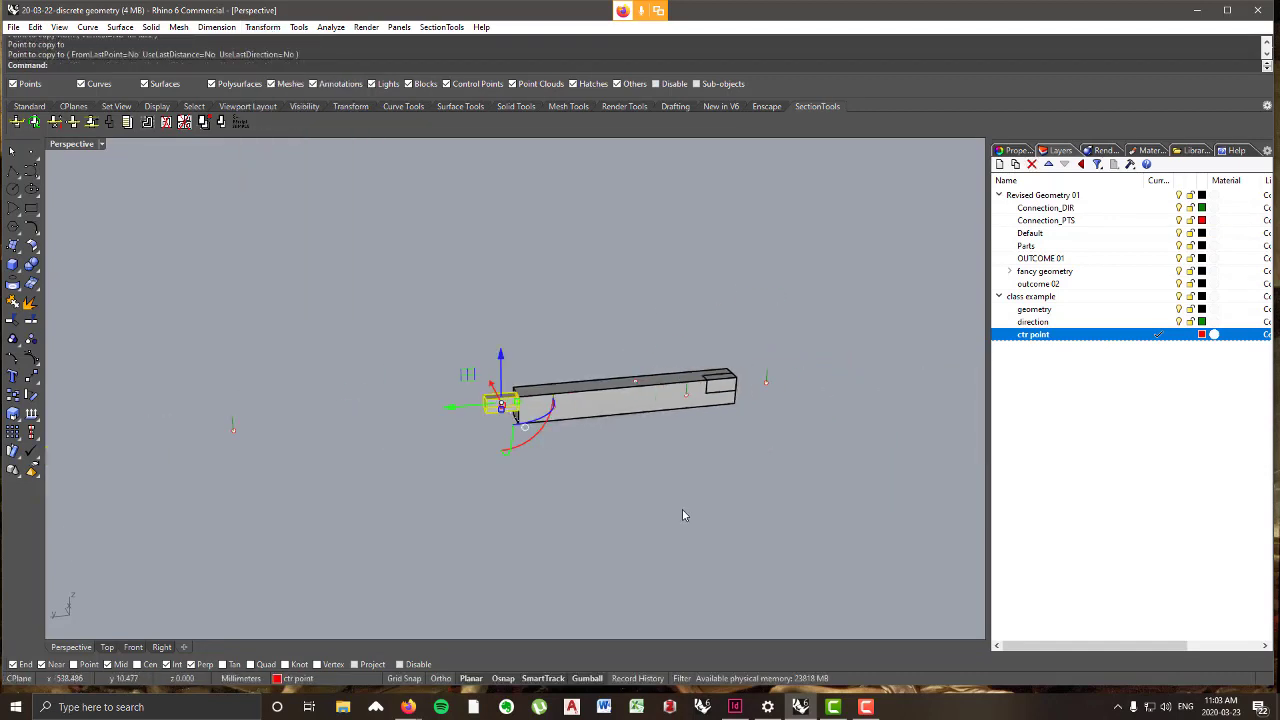
click(683, 514)
- Explode the tenon copy embedded in the bar's end into separate surfaces
scroll(705, 395, up, 6)
click(722, 442)
scroll(795, 438, up, 4)
scroll(816, 441, down, 4)
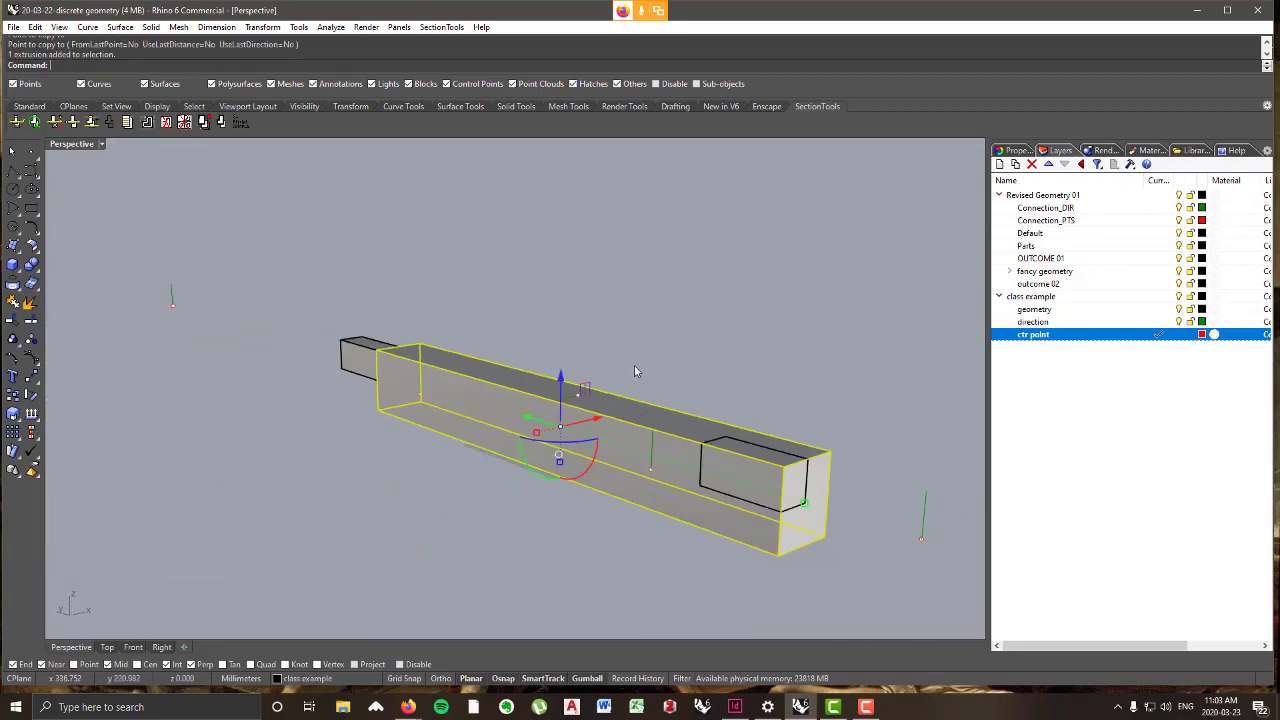
mouse_move(637, 366)
right_down()
mouse_move(603, 420)
mouse_move(583, 426)
mouse_move(571, 363)
mouse_move(623, 369)
right_up()
scroll(608, 404, up, 5)
click(623, 369)
click(674, 396)
scroll(610, 365, down, 6)
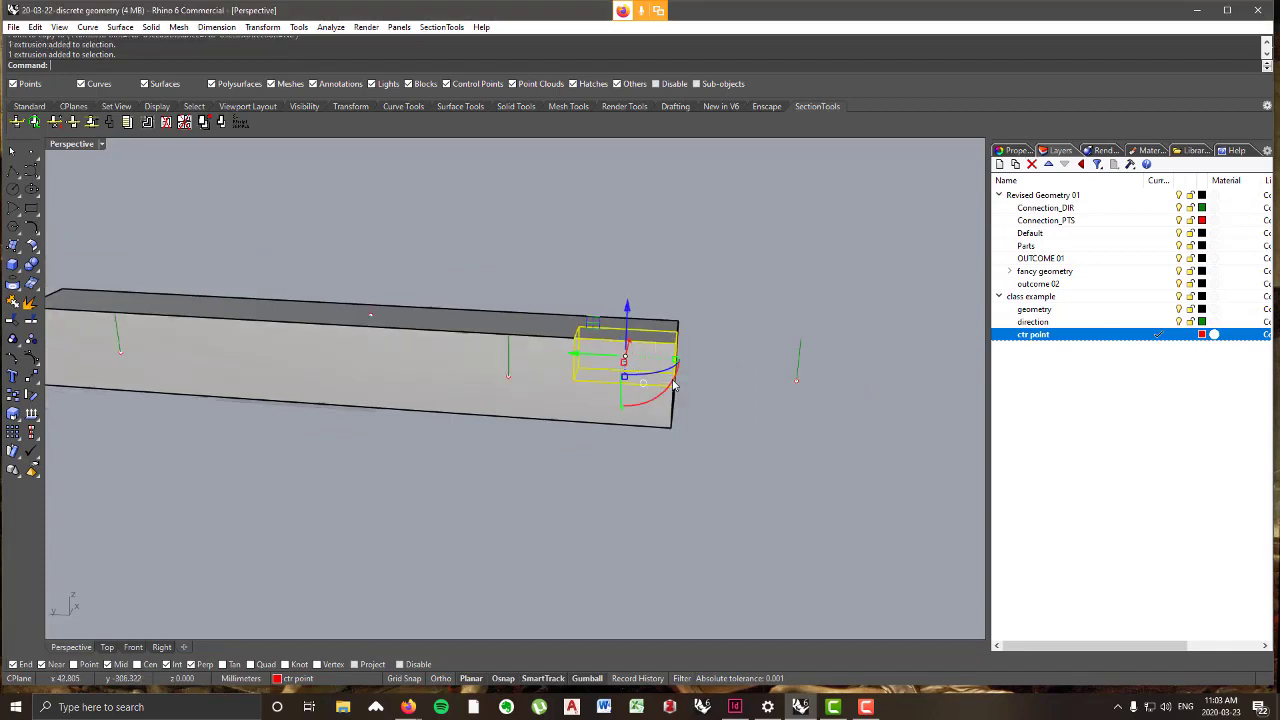
right_drag(621, 370, 594, 363)
scroll(655, 395, up, 6)
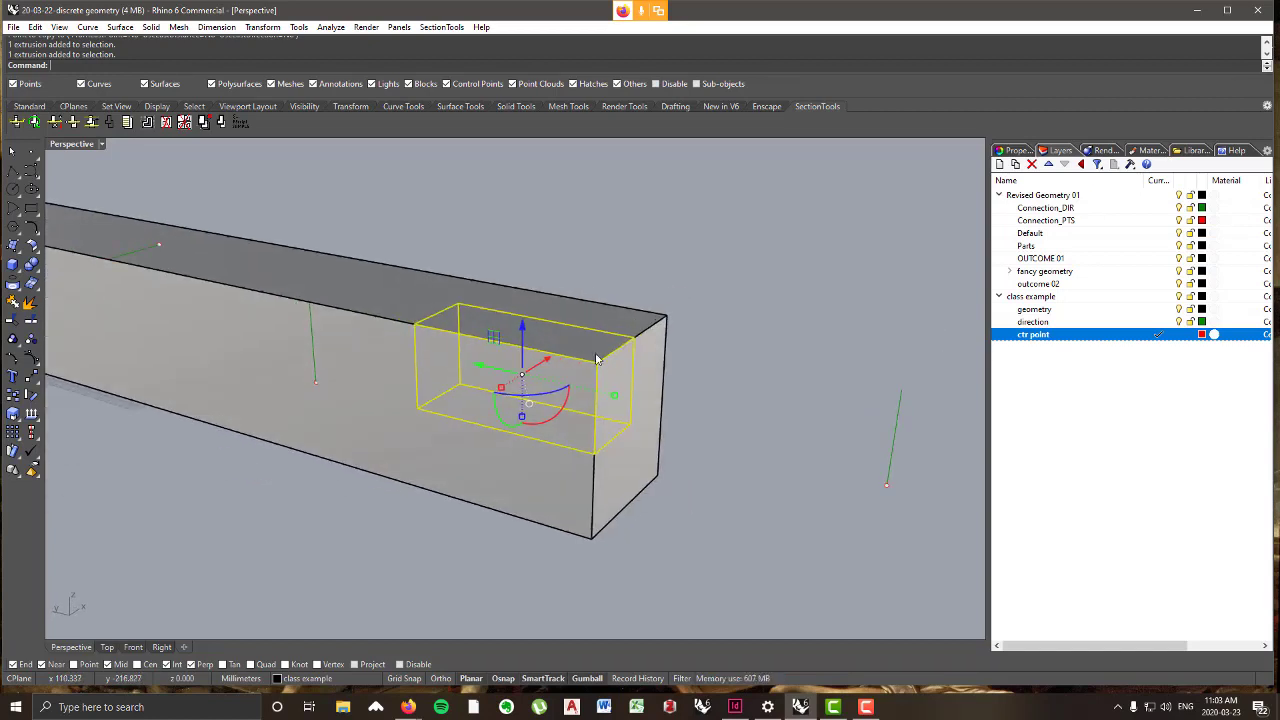
click(33, 303)
- Delete the exploded block's two end faces and join the four remaining side surfaces
right_drag(415, 362, 658, 367)
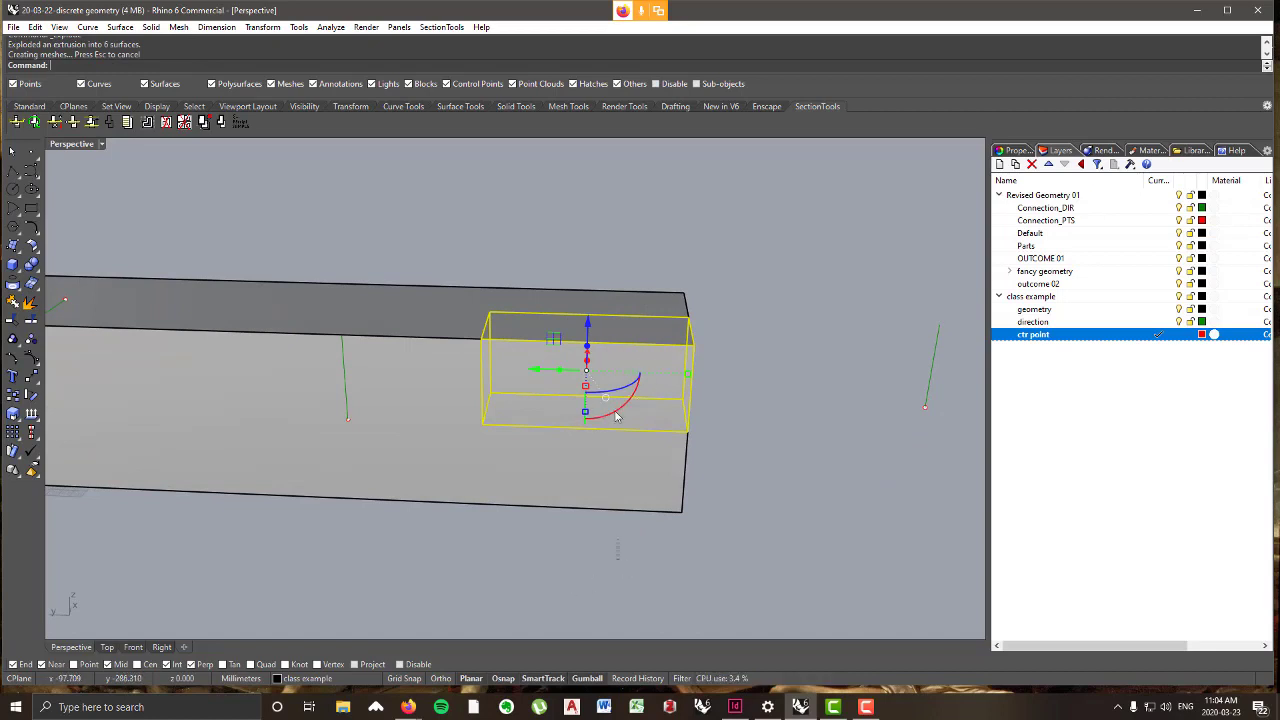
ctrl+drag(617, 416, 603, 233)
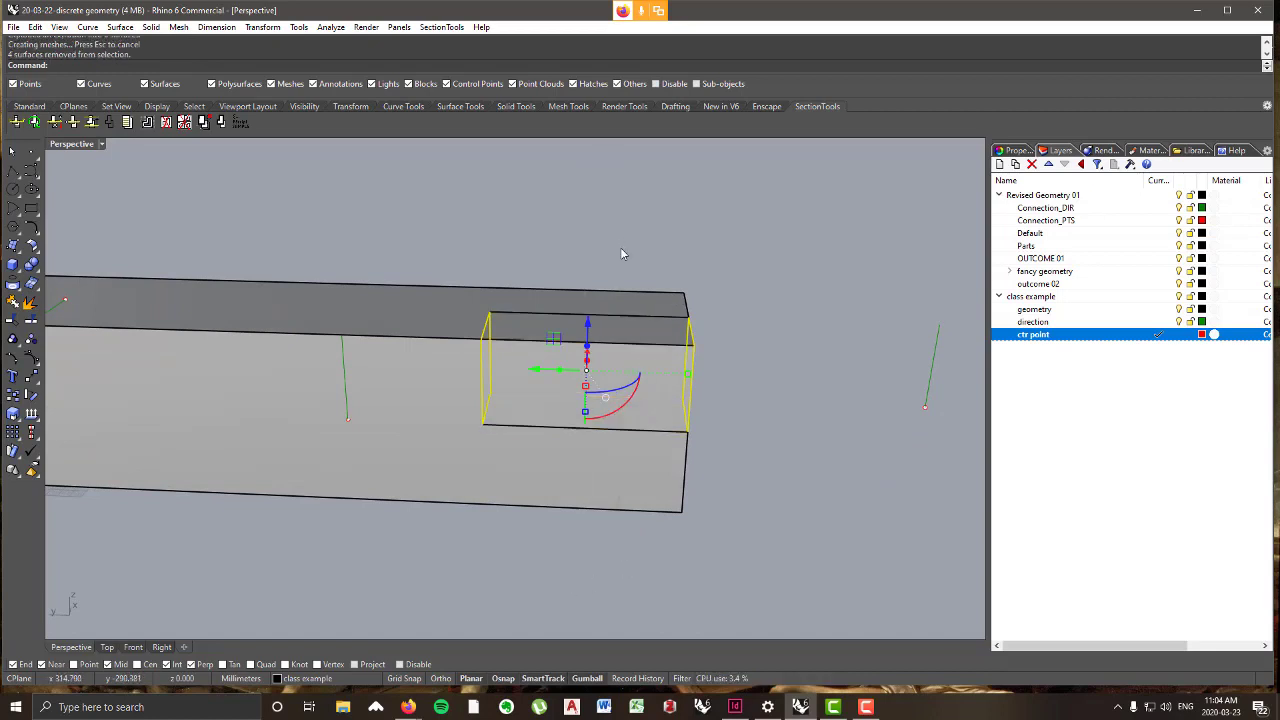
key(Delete)
drag(450, 245, 763, 460)
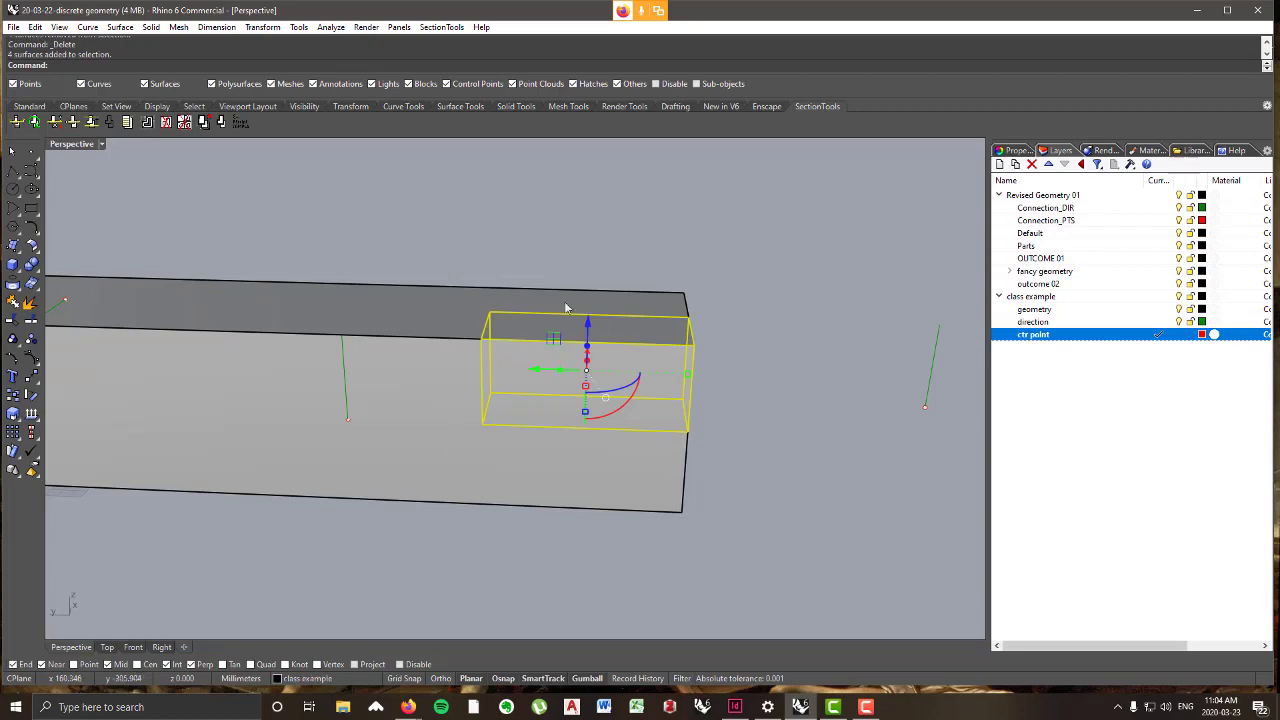
click(13, 303)
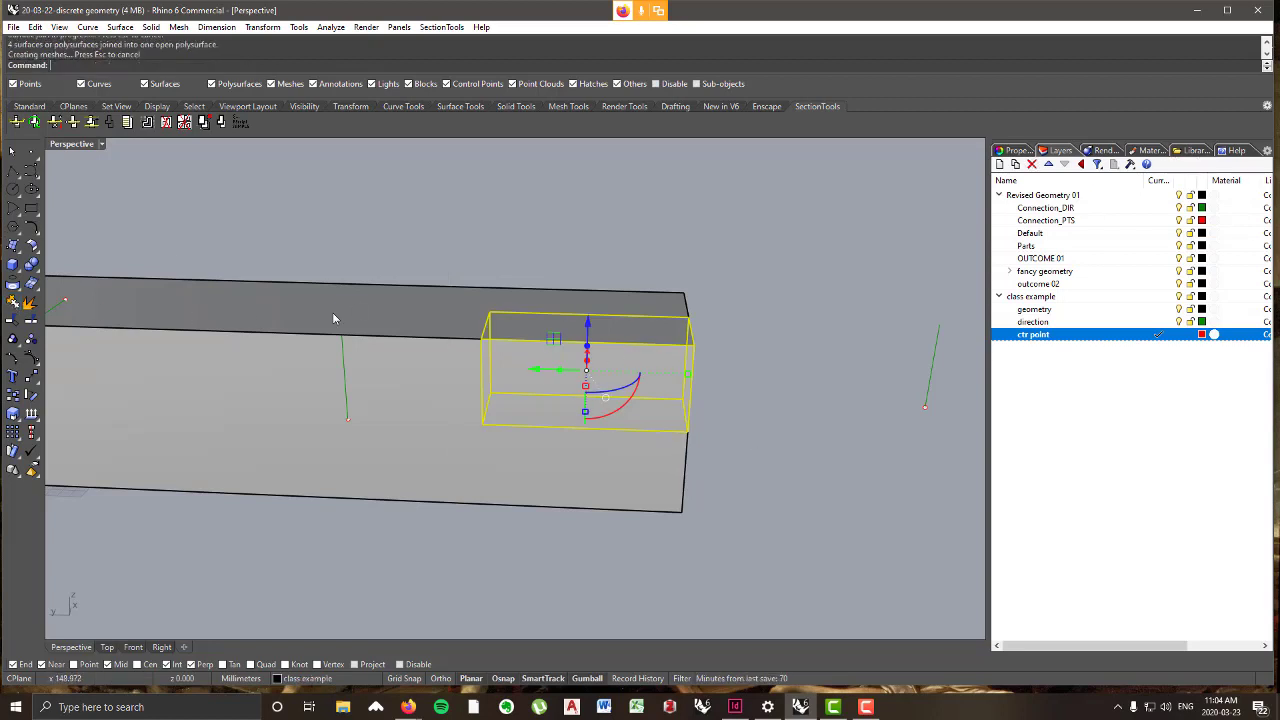
- Offset the joined four-sided block surfaces outward by 1 mm as a non-solid offset
click(120, 27)
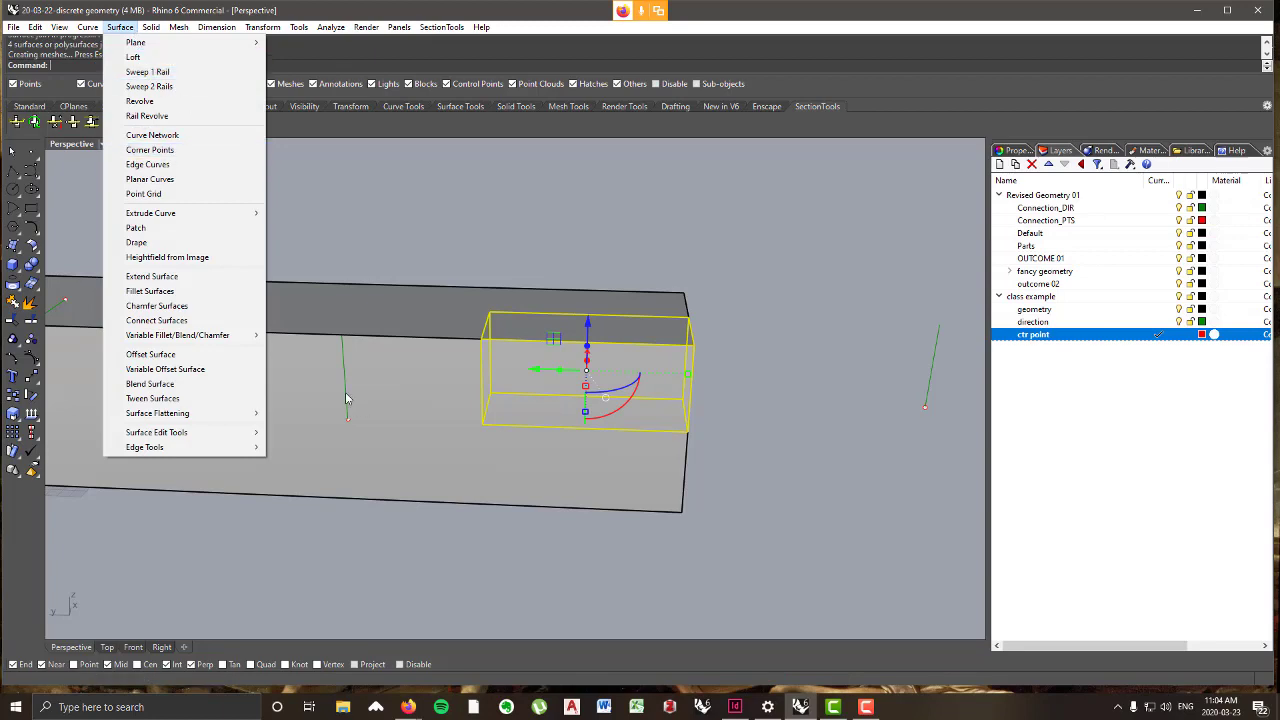
click(241, 356)
scroll(241, 358, down, 2)
right_drag(241, 358, 306, 329)
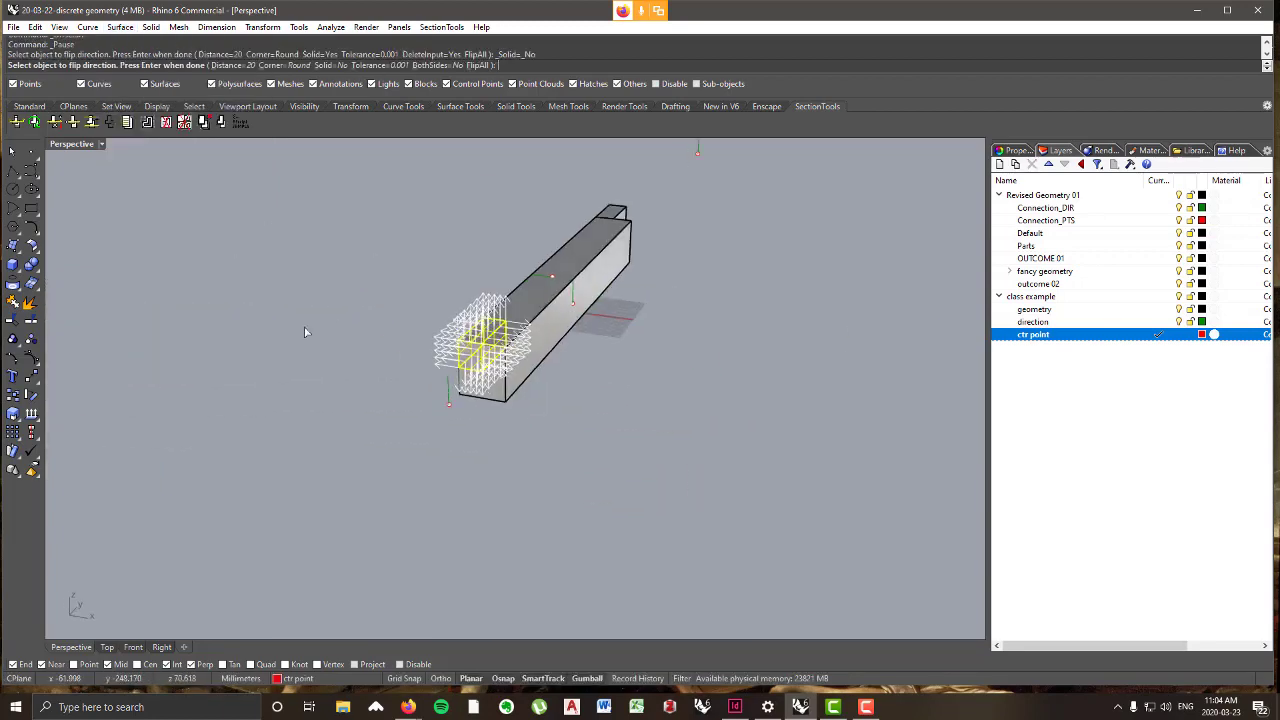
scroll(589, 329, up, 6)
right_drag(510, 300, 560, 305)
scroll(563, 305, up, 2)
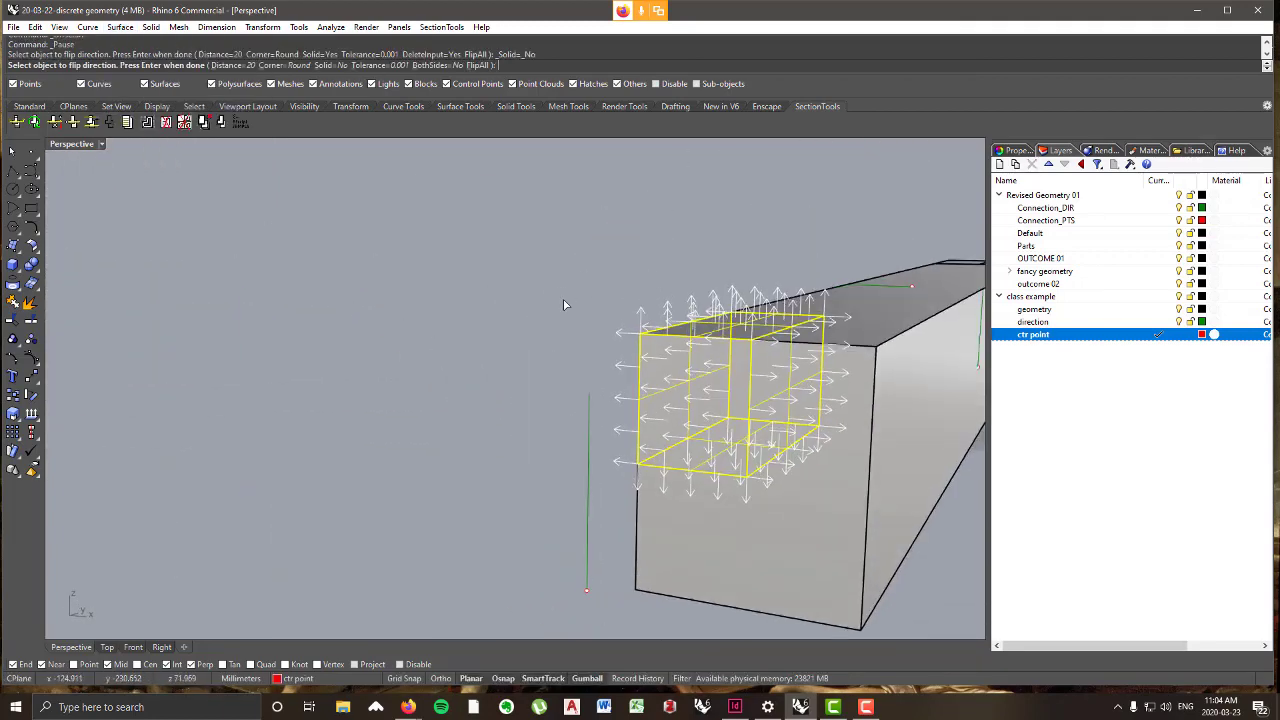
click(228, 65)
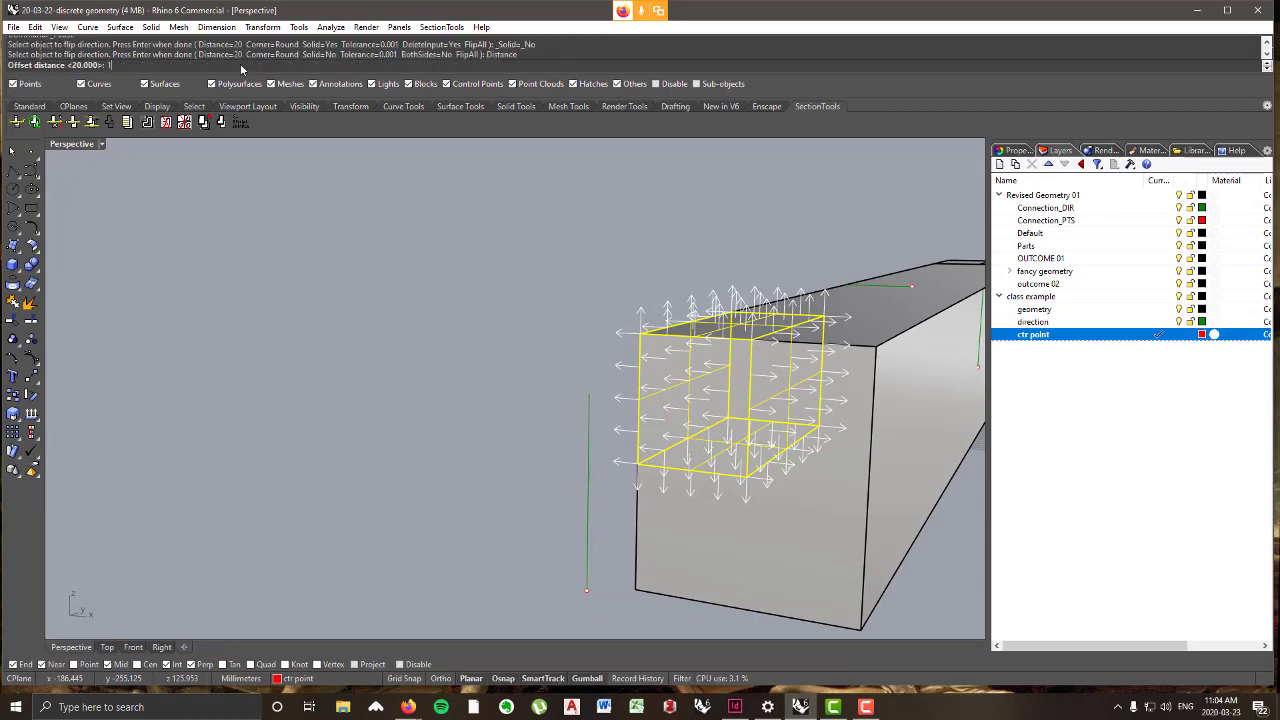
key(Return)
key(Return)
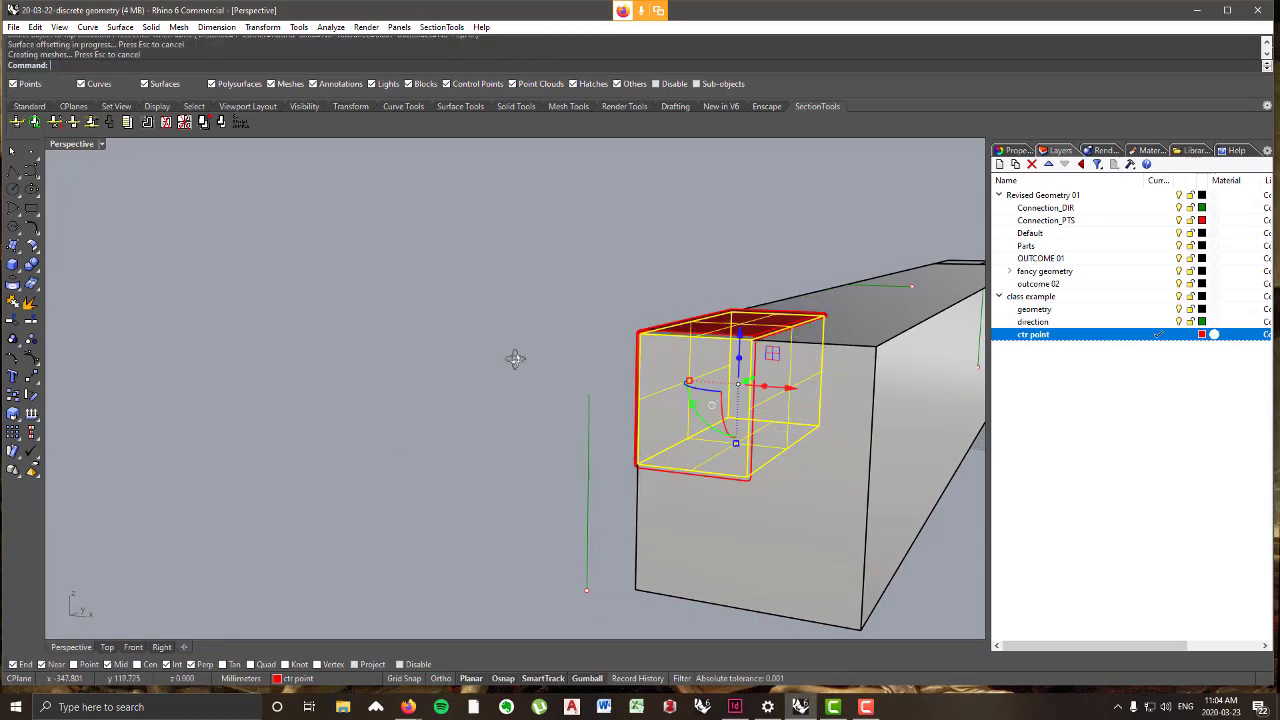
- Delete the original block surfaces, keeping only the enlarged offset shell in the bar's end
right_drag(515, 358, 600, 360)
key(Delete)
scroll(829, 380, up, 6)
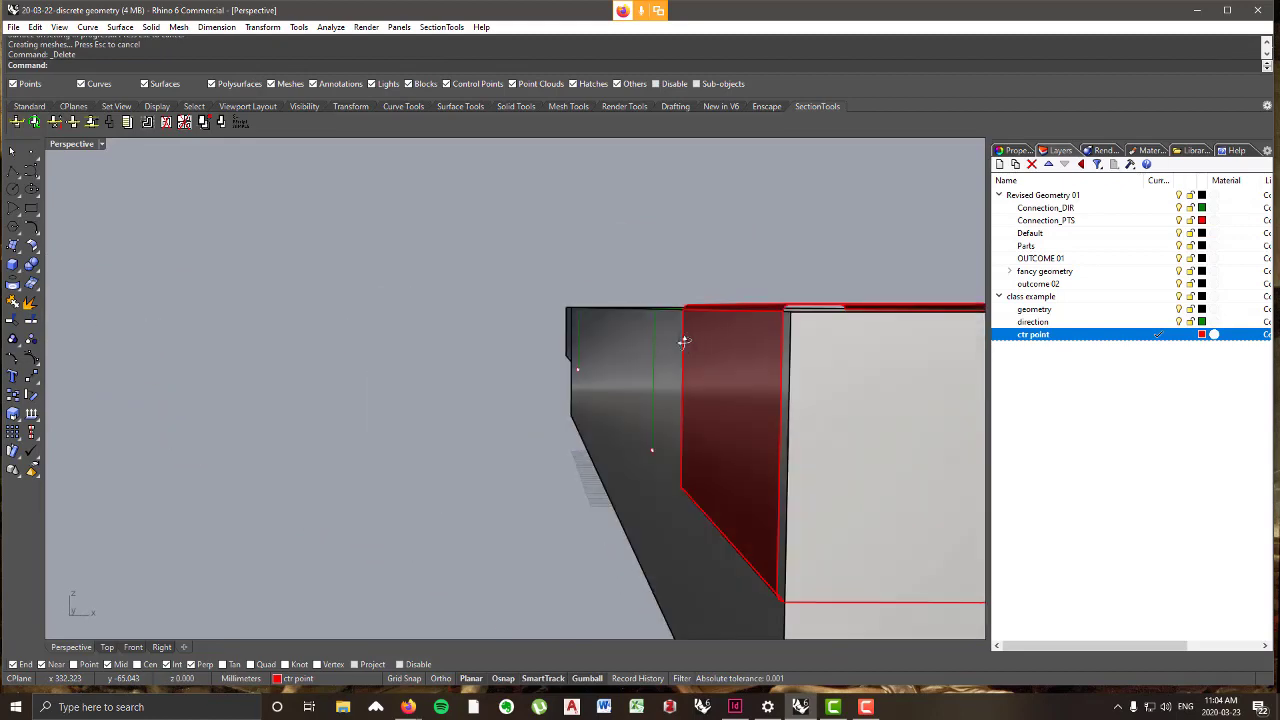
scroll(684, 342, down, 8)
right_drag(674, 366, 612, 540)
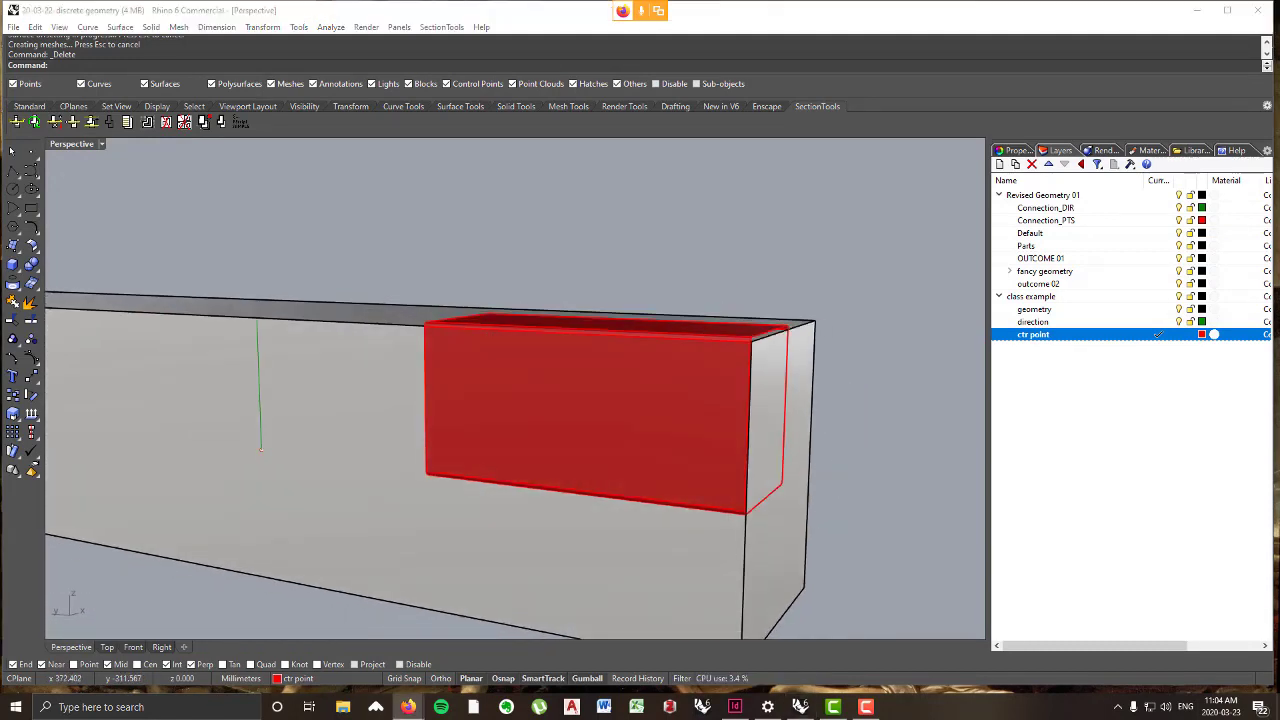
- Cap the planar holes at both ends of the enlarged block shell
click(643, 397)
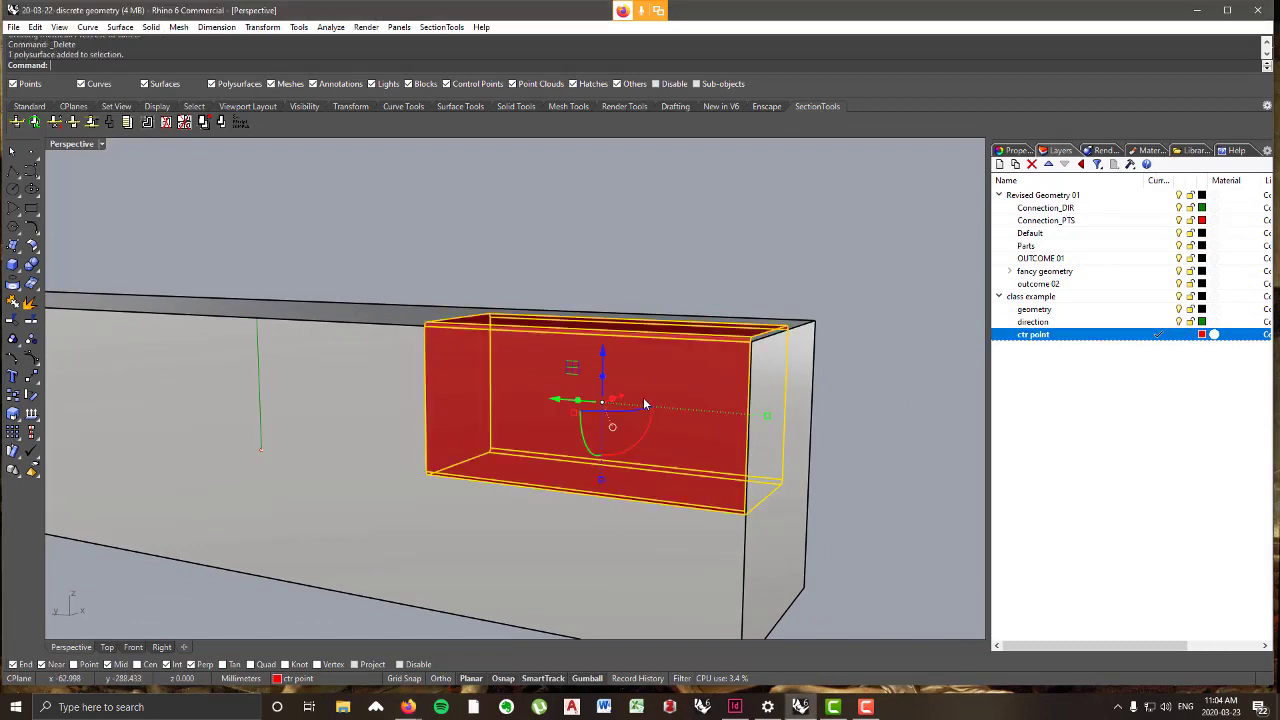
click(153, 27)
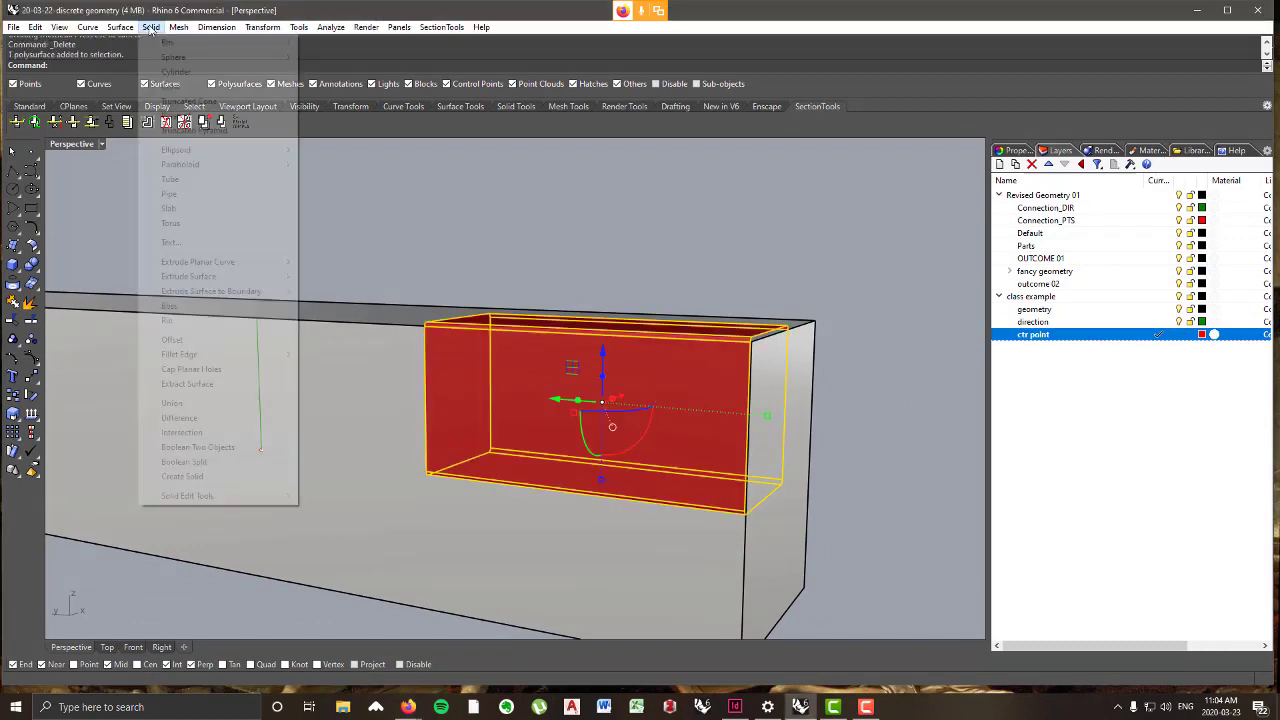
click(236, 370)
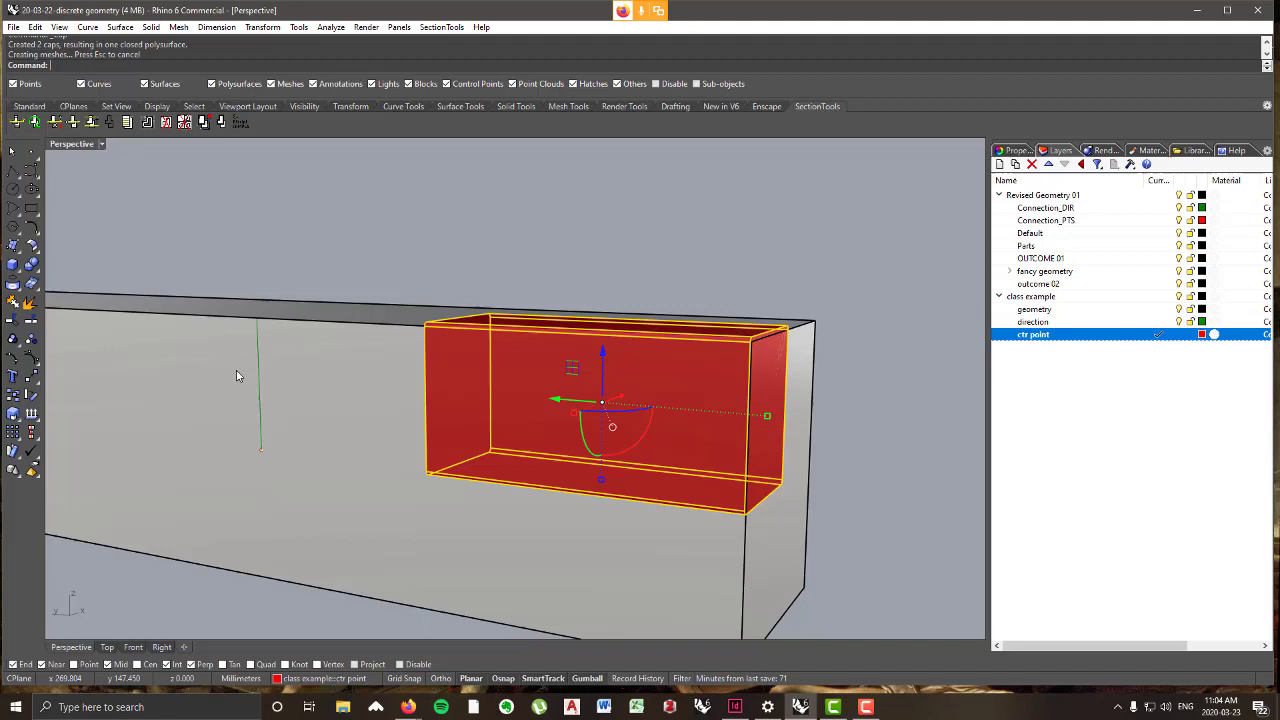
click(826, 281)
click(573, 516)
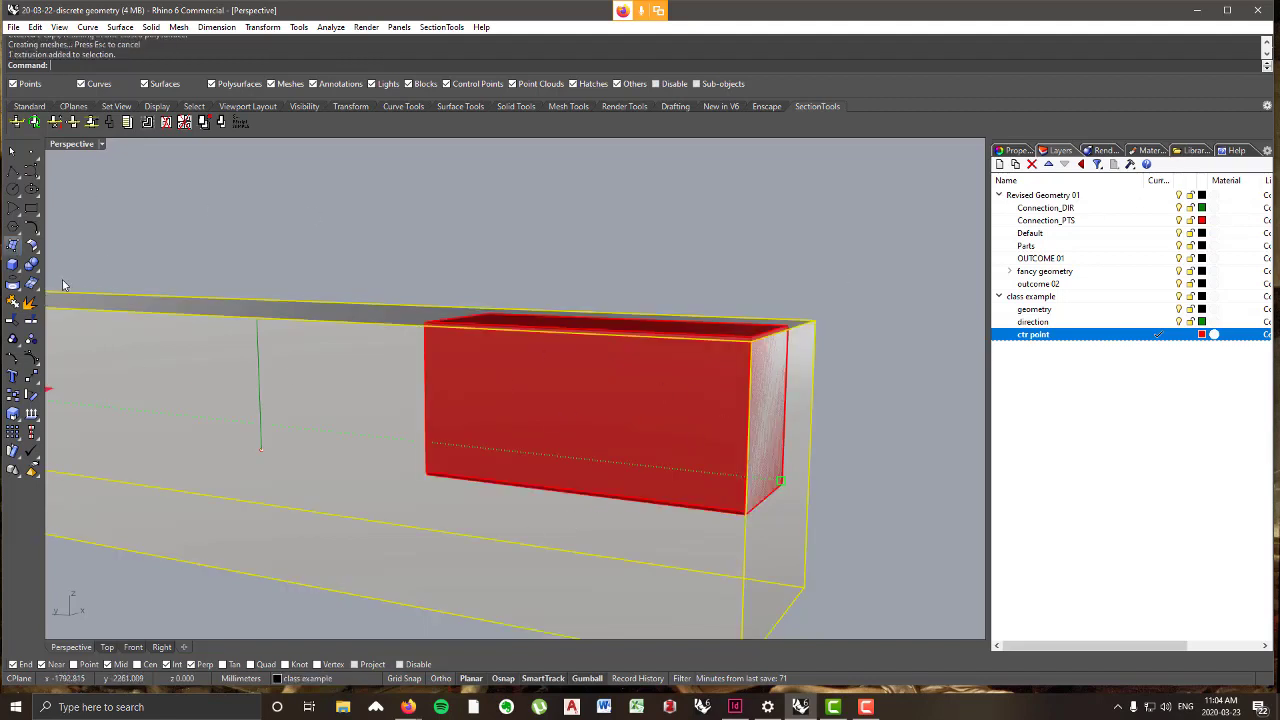
click(38, 238)
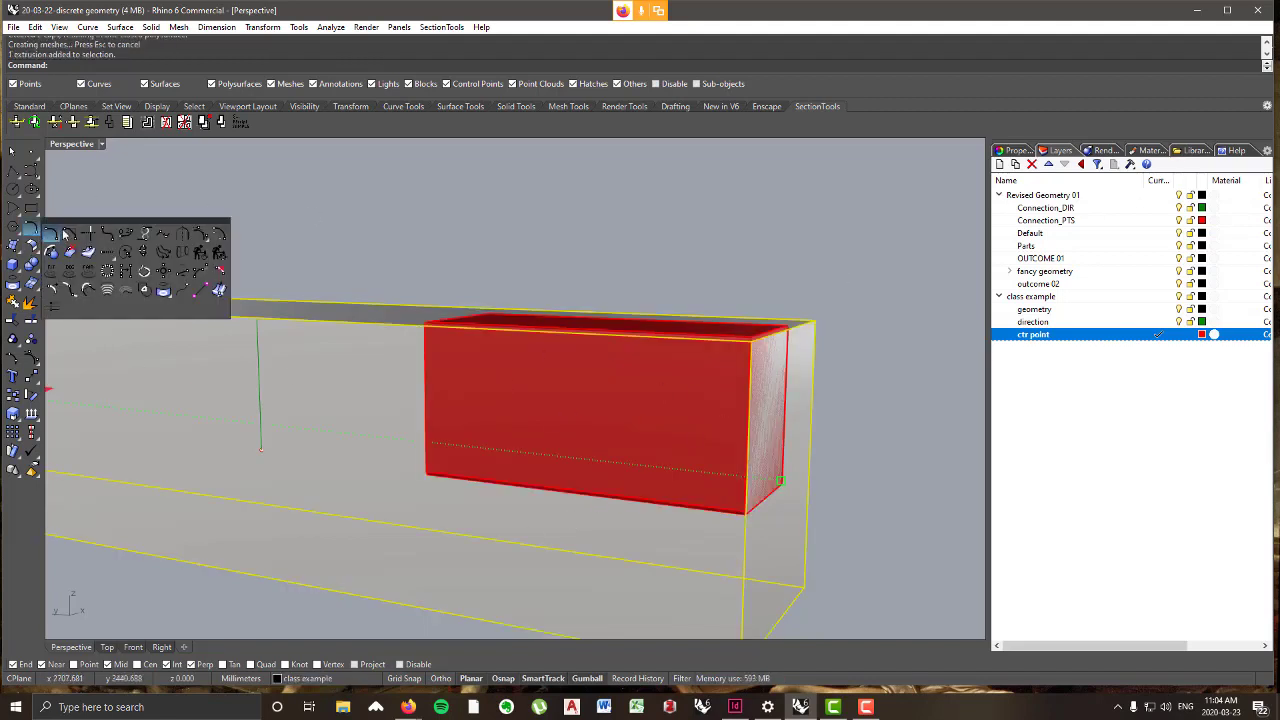
click(34, 268)
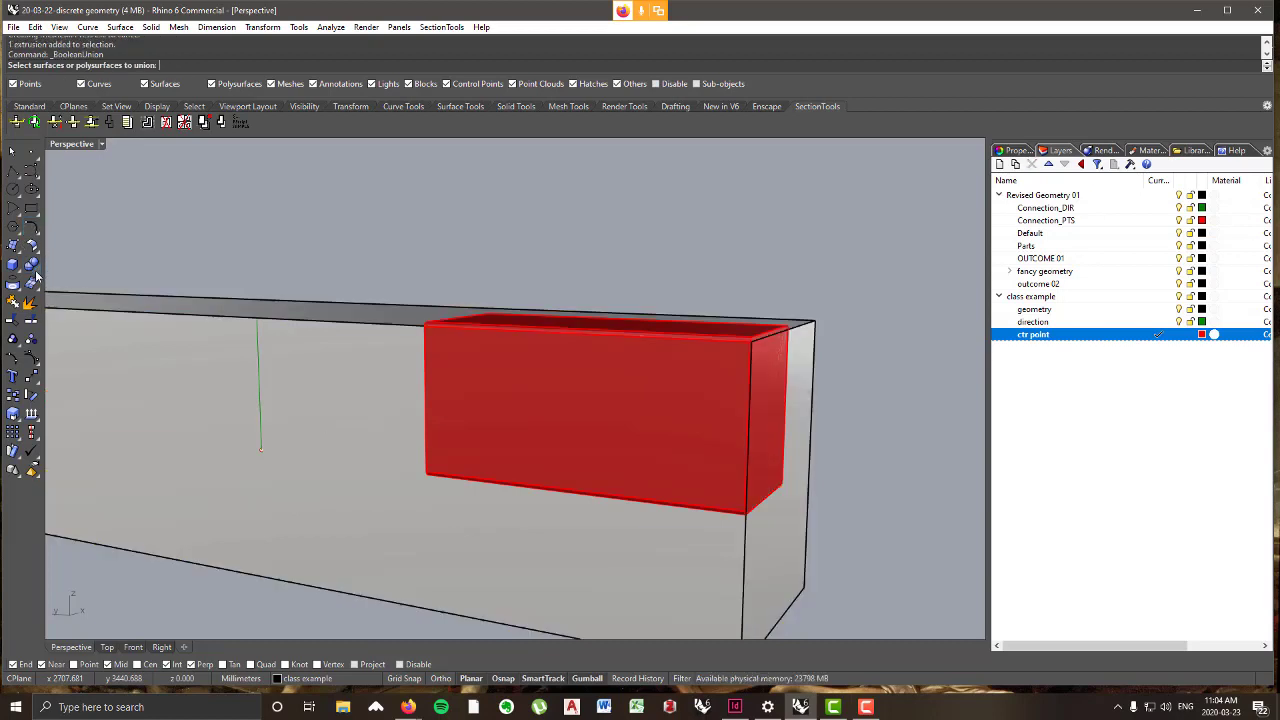
- Subtract the capped enlarged block from the bar with a Boolean Difference that keeps the input objects
click(662, 555)
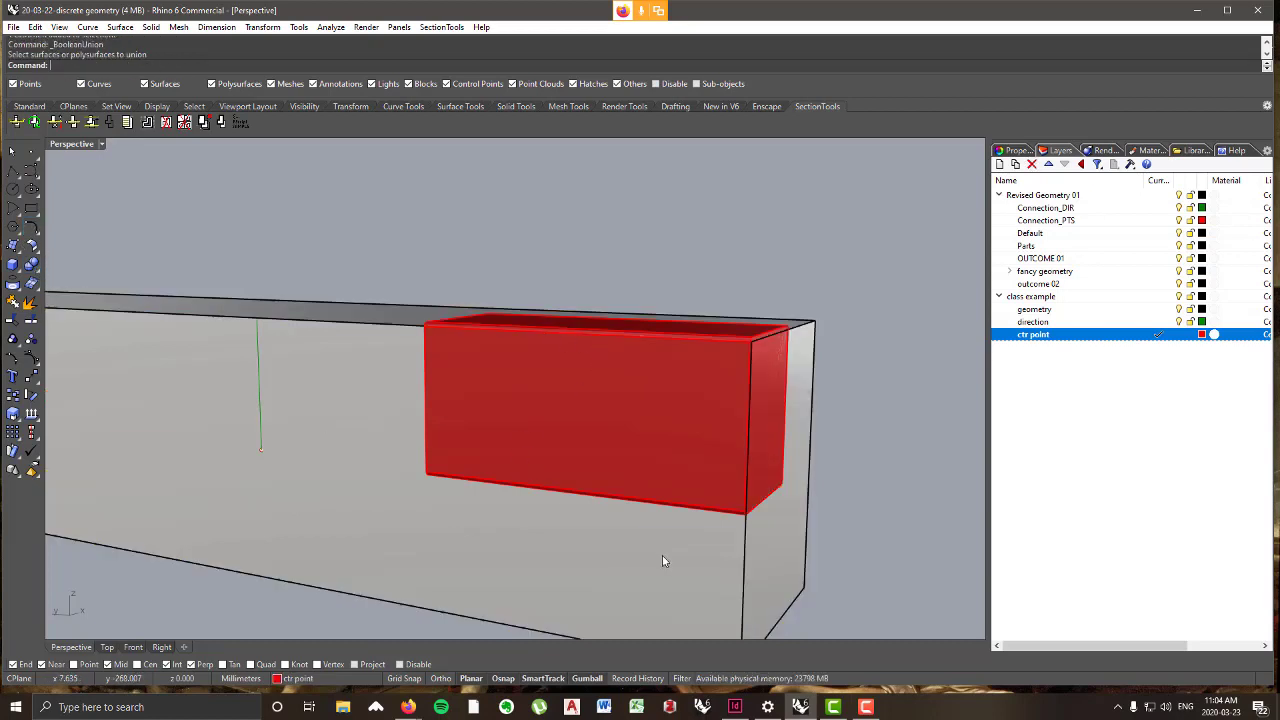
click(41, 271)
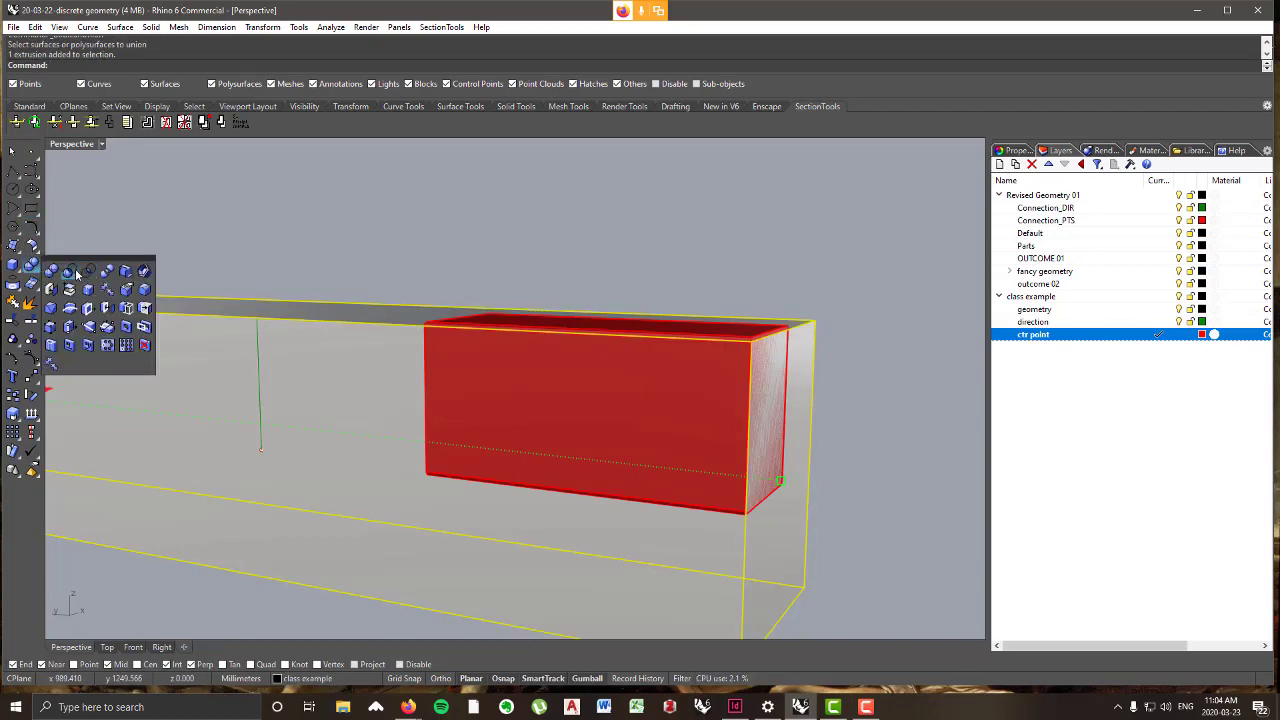
click(76, 272)
click(596, 376)
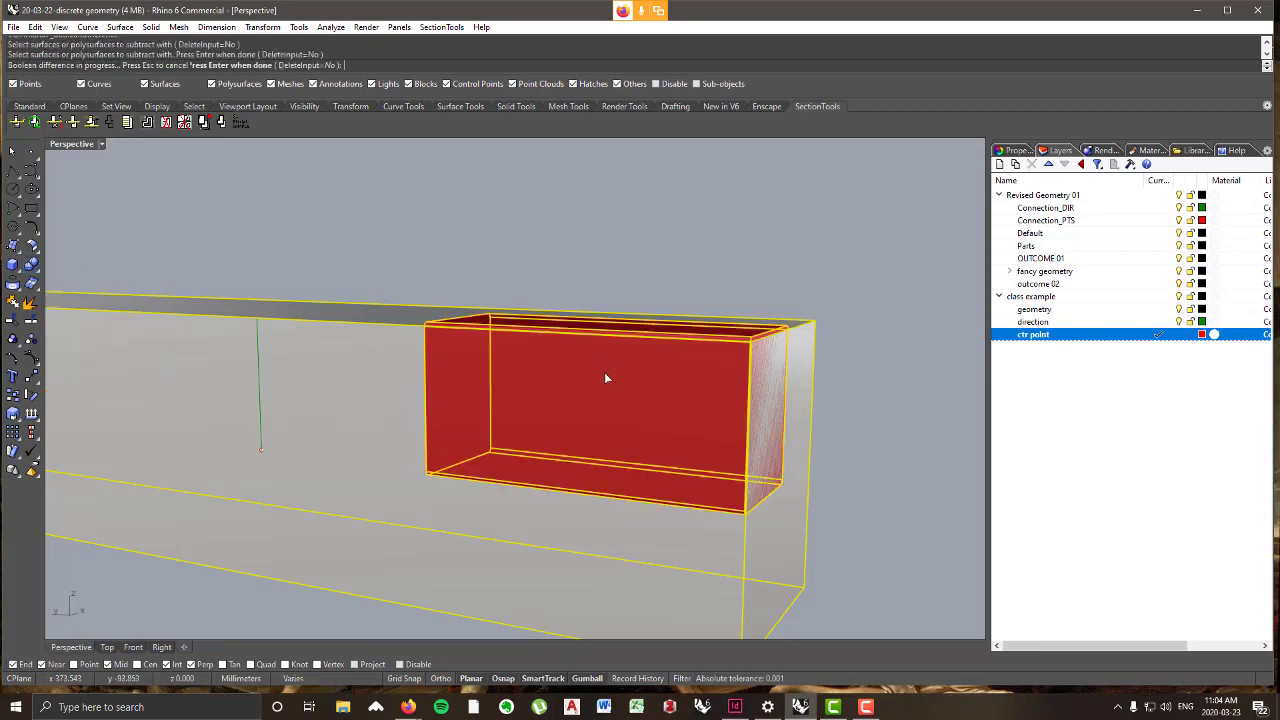
key(Return)
- Delete the leftover cutting block from the bar's socket
click(636, 388)
key(Delete)
scroll(741, 382, down, 8)
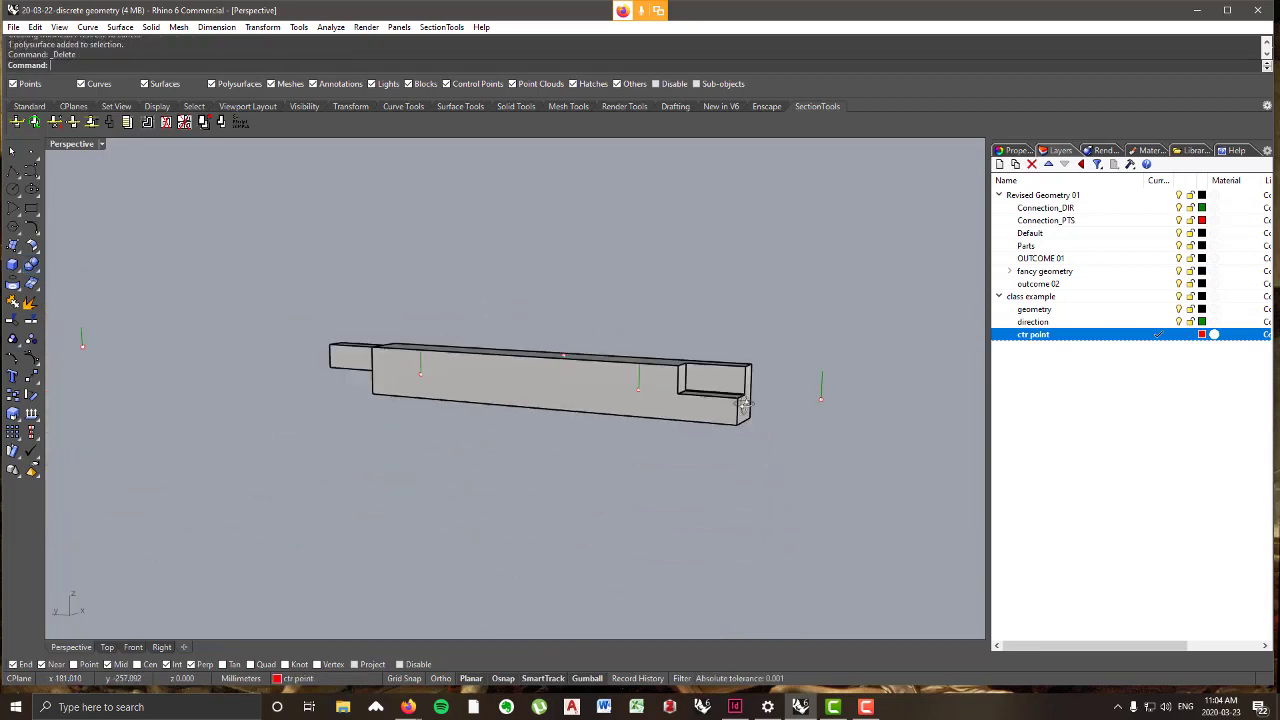
- Boolean Union the projecting tenon block with the notched bar
right_drag(746, 402, 772, 398)
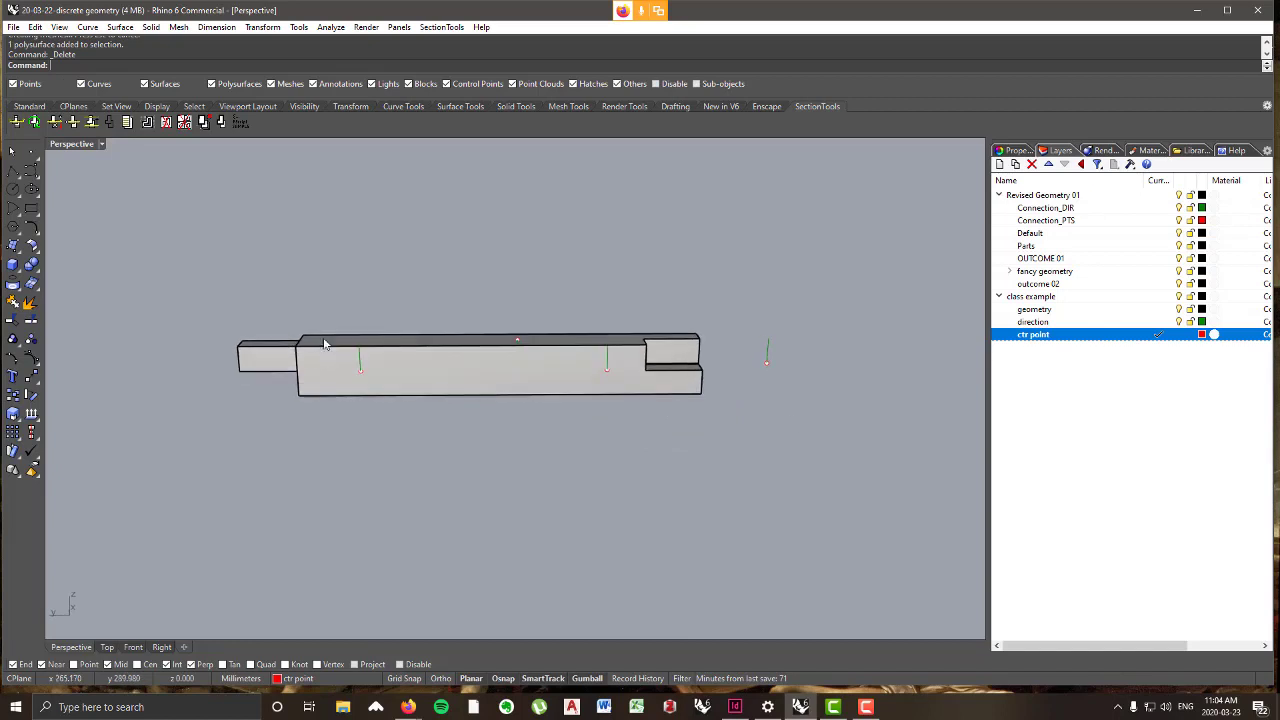
click(288, 360)
shift+click(475, 370)
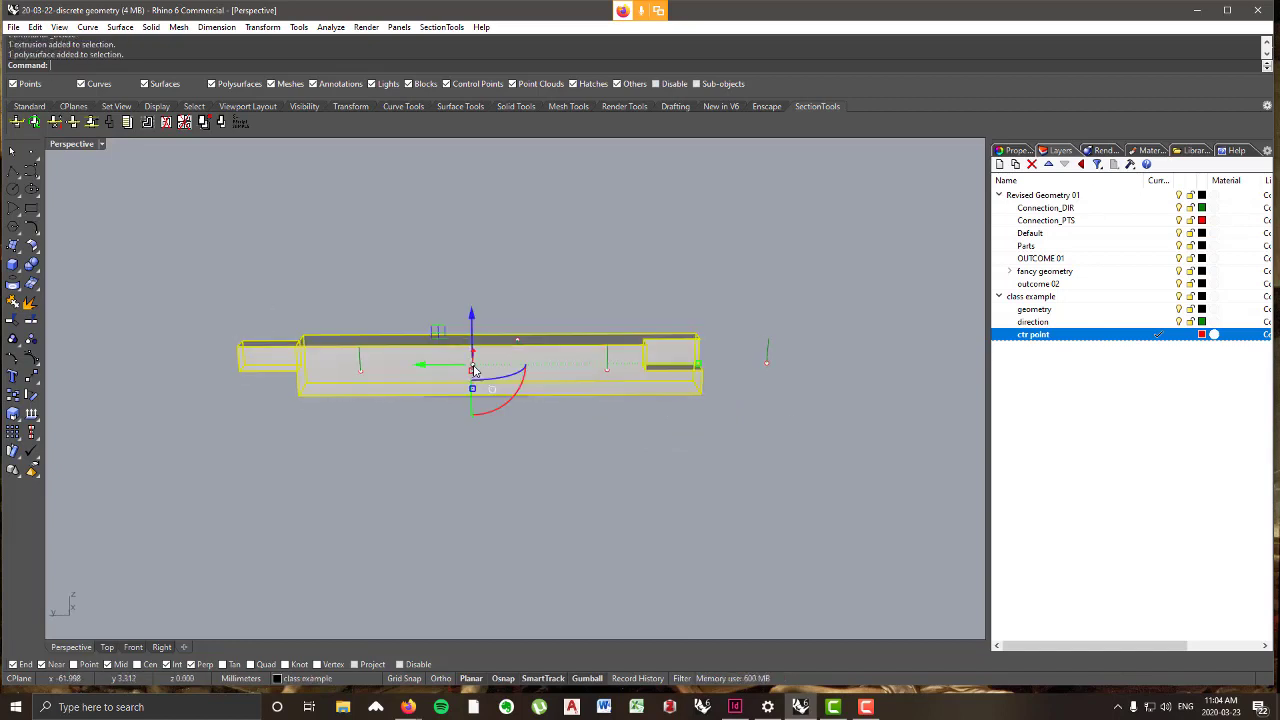
click(29, 266)
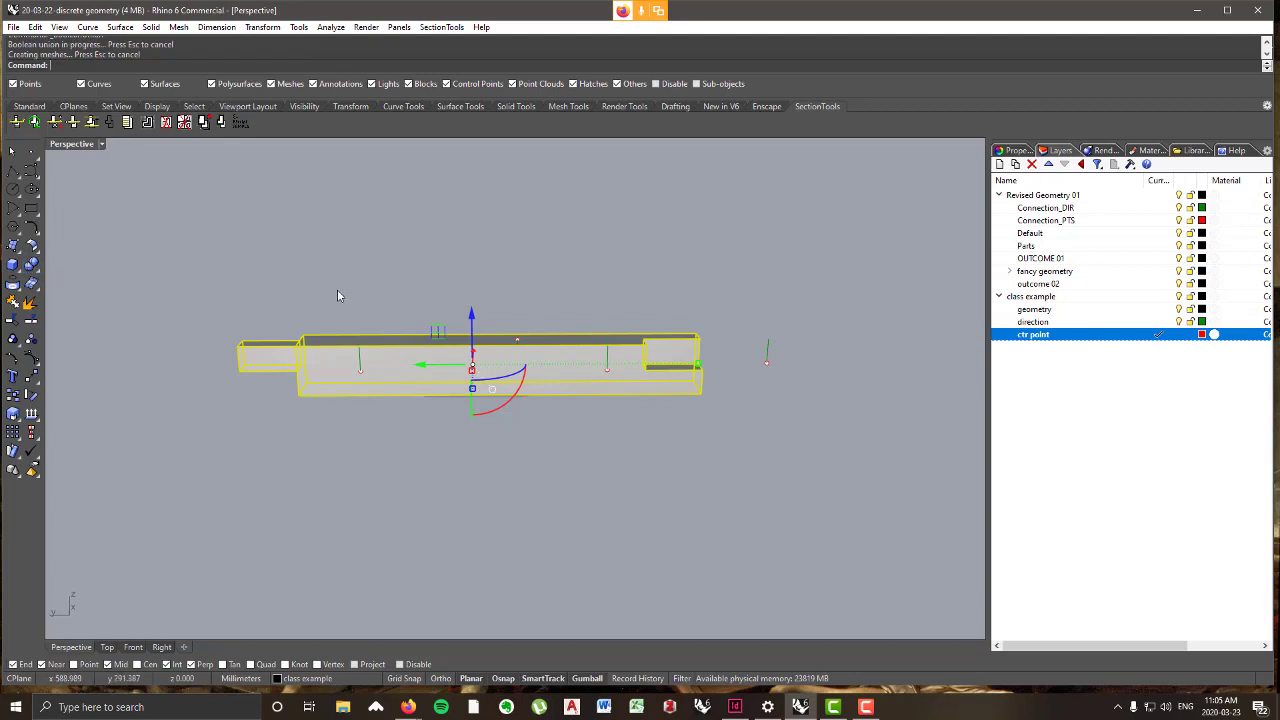
- Merge all coplanar faces of the united bar
click(150, 28)
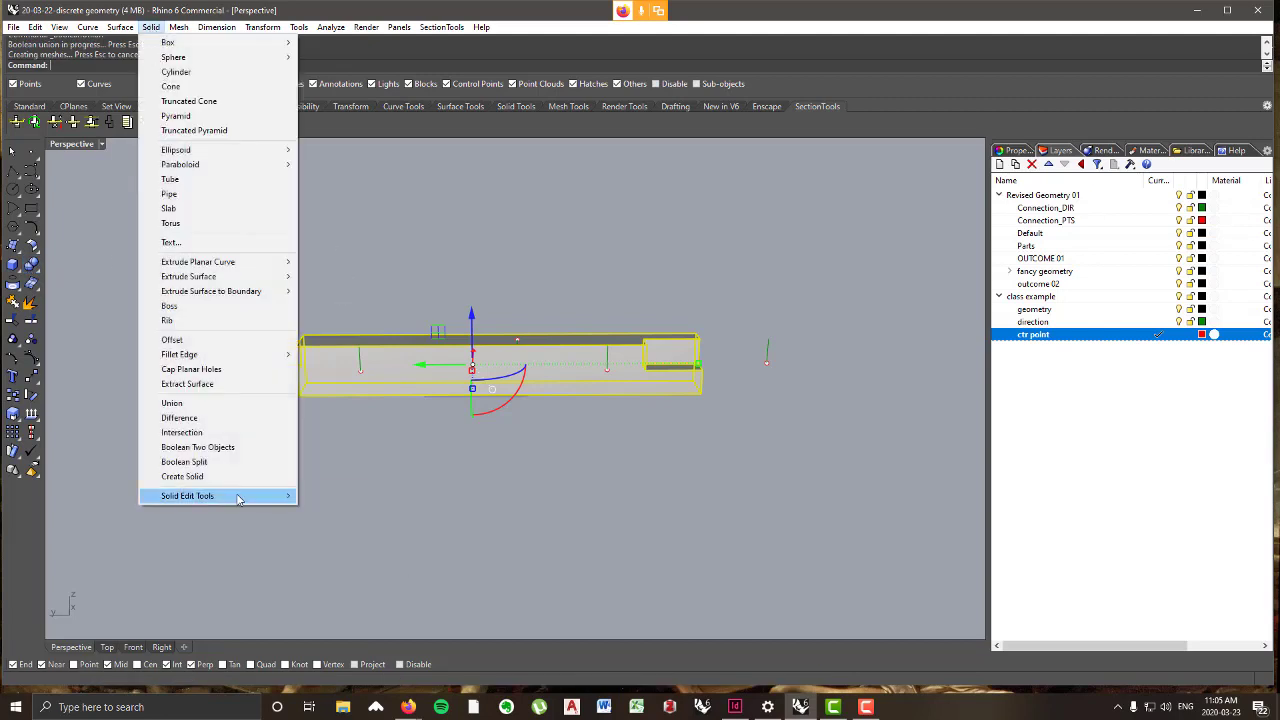
mouse_move(230, 496)
mouse_move(388, 537)
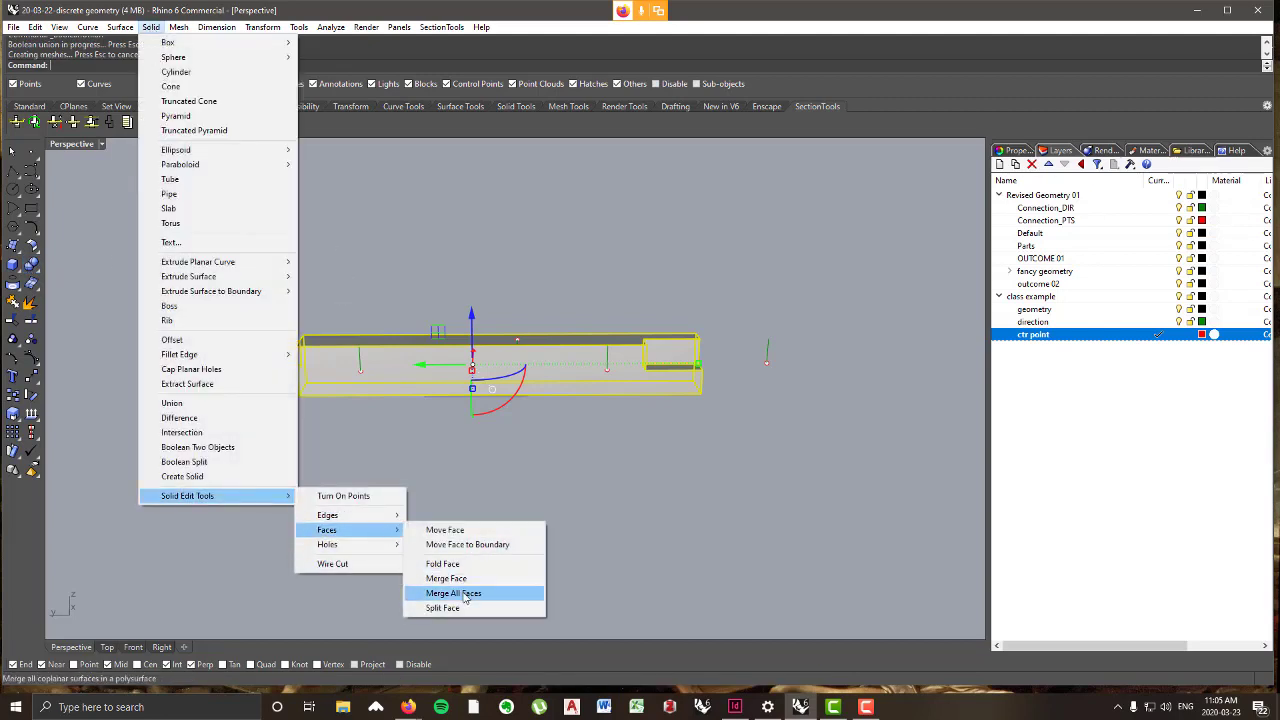
click(453, 593)
right_drag(579, 531, 651, 440)
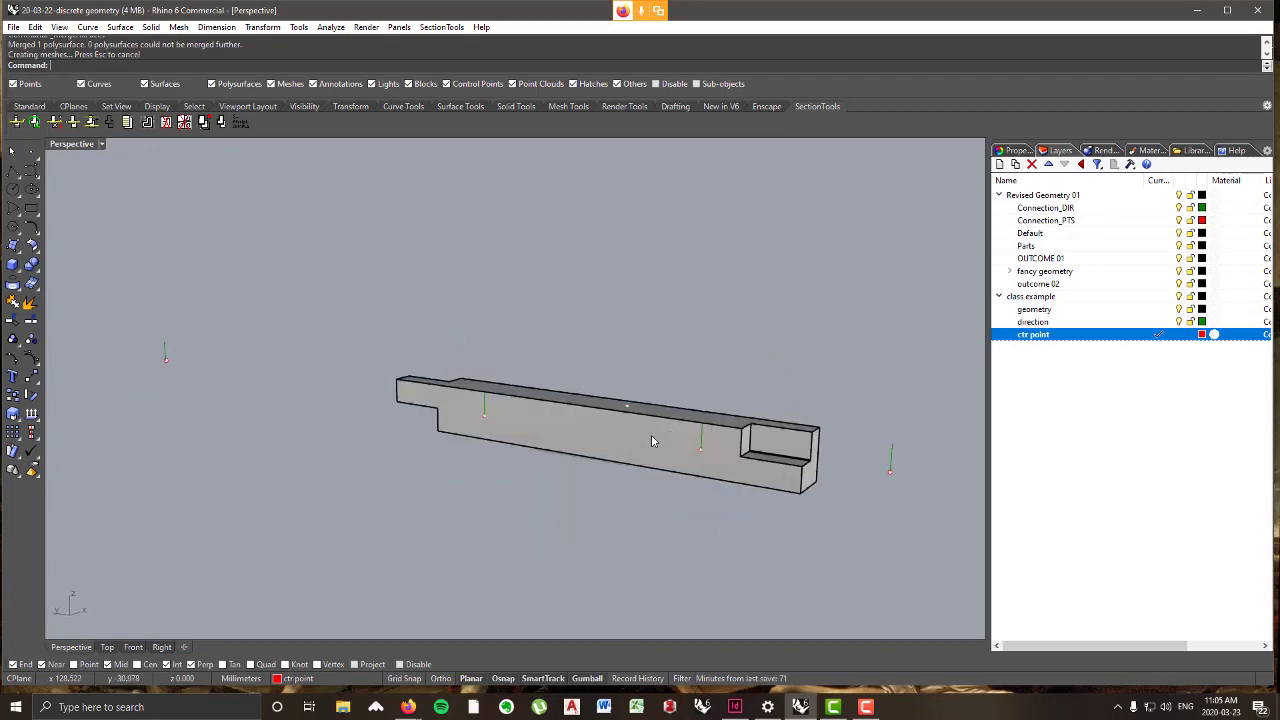
- Examine the finished interlocking bar and compare it with the aggregated bar meshes nearby
scroll(640, 450, down, 6)
scroll(434, 512, up, 5)
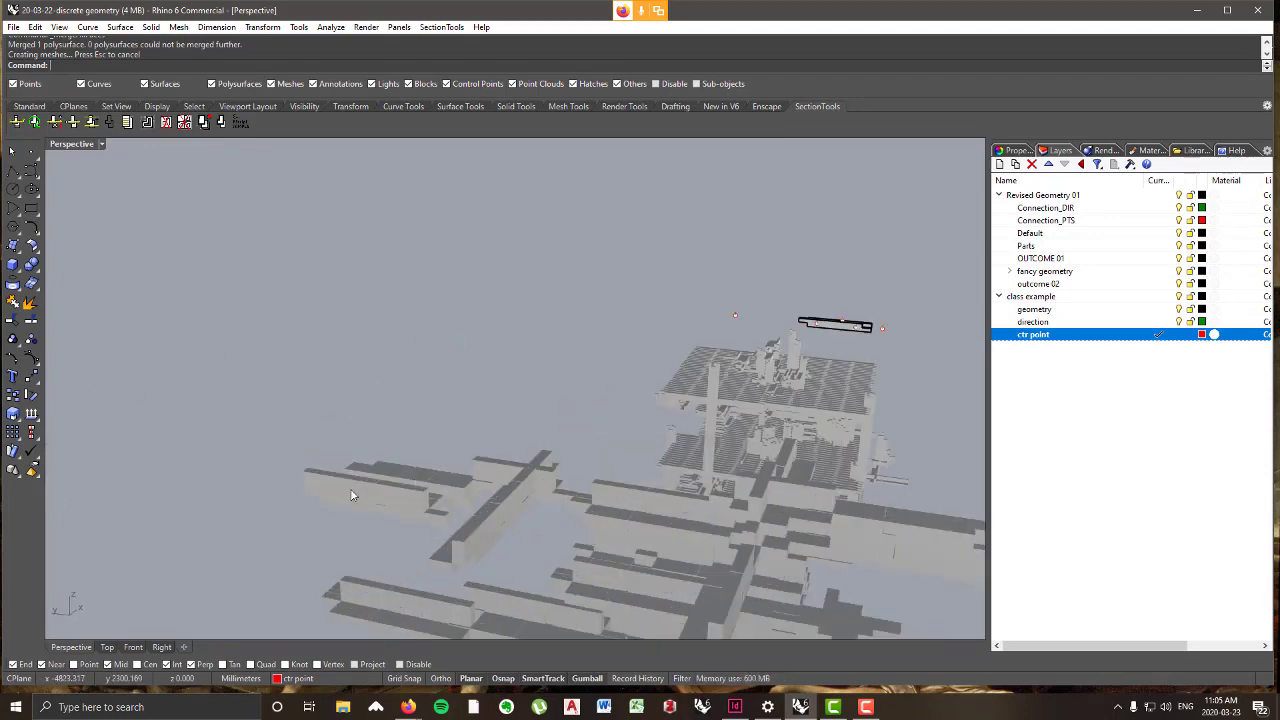
click(336, 485)
click(444, 388)
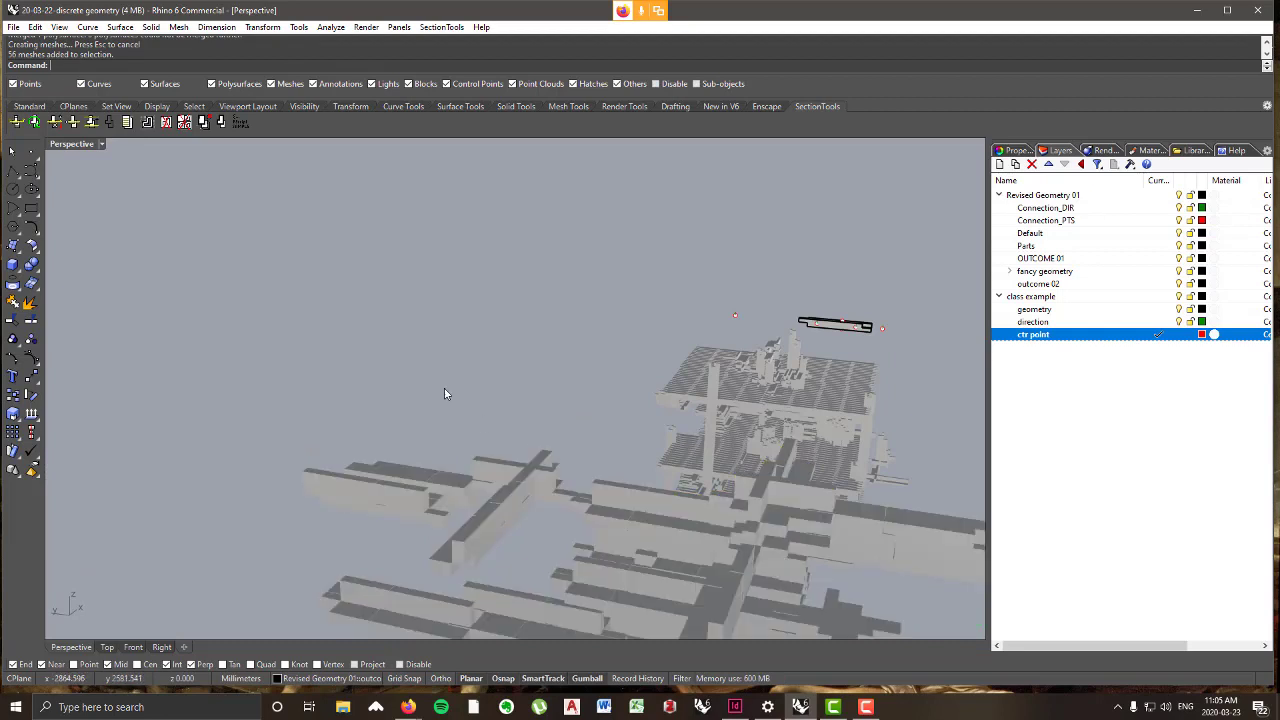
right_drag(444, 388, 460, 440)
scroll(886, 331, up, 9)
scroll(835, 381, up, 2)
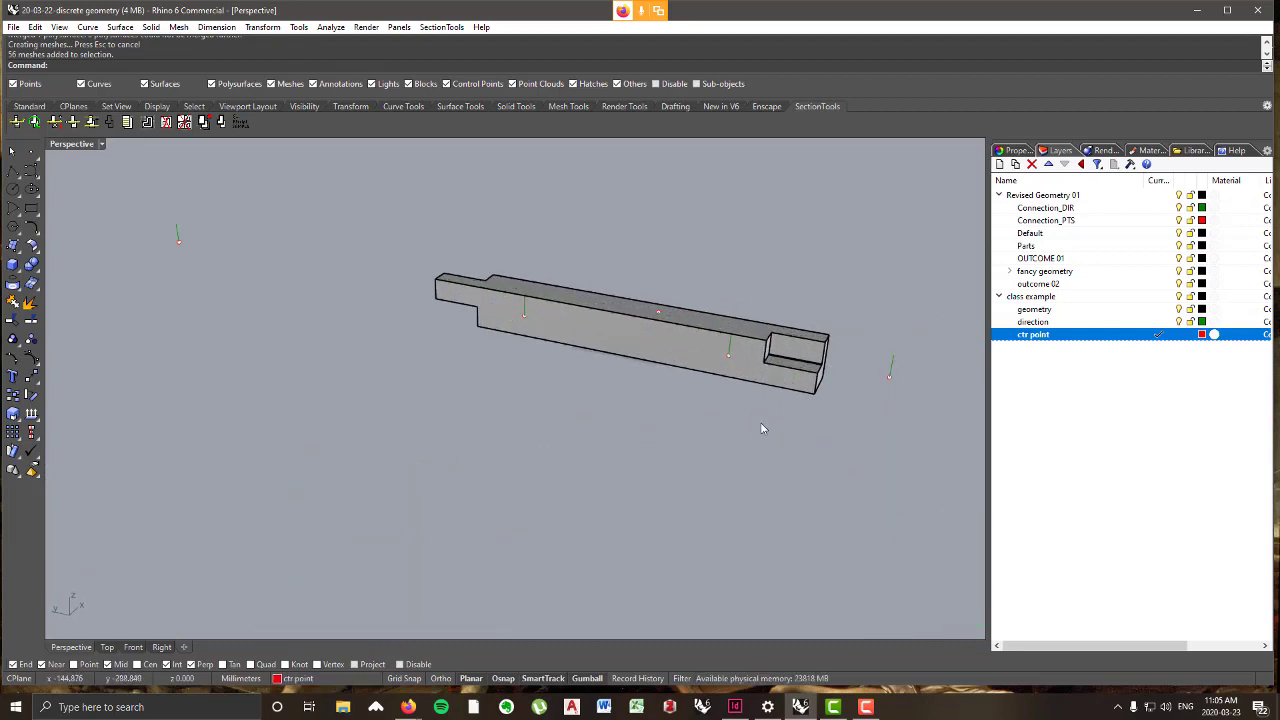
scroll(761, 405, down, 3)
scroll(762, 389, up, 2)
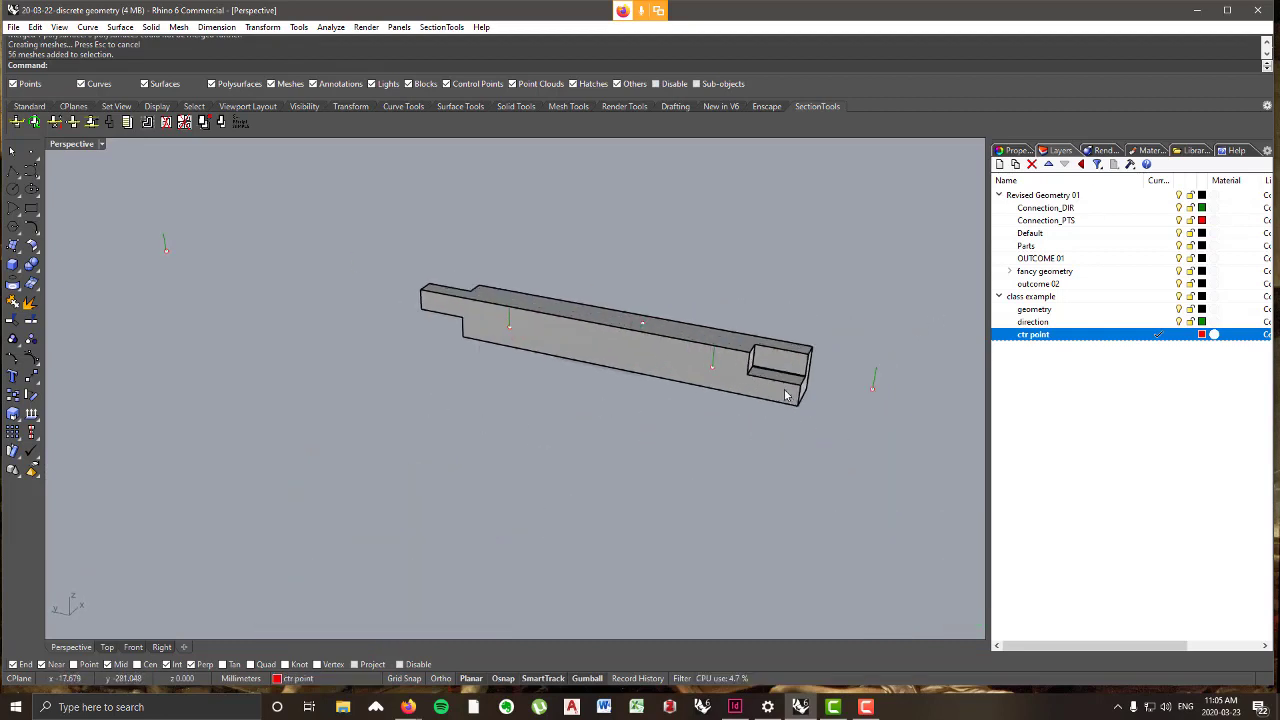
scroll(705, 388, down, 3)
- Move the detached connection point and direction line beyond the tenon onto the tenon's end face
right_drag(705, 388, 673, 370)
scroll(519, 324, up, 2)
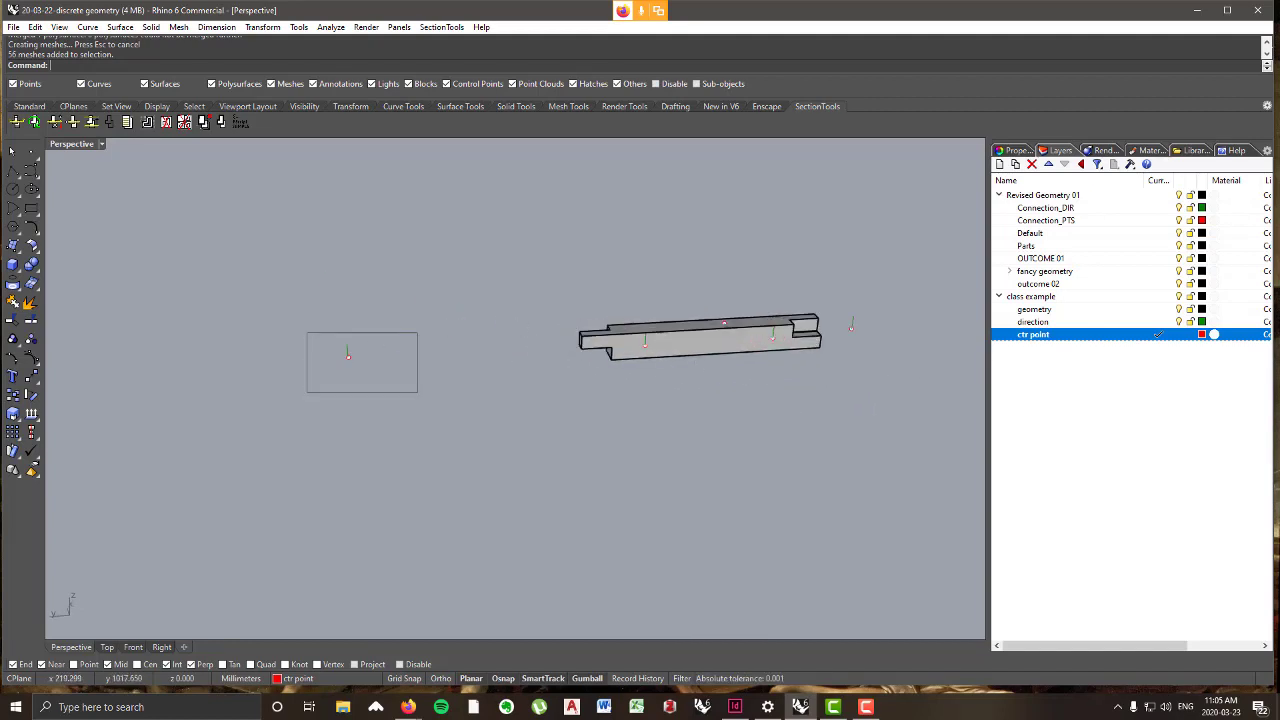
drag(417, 392, 418, 393)
right_drag(320, 379, 730, 312)
scroll(555, 370, down, 3)
scroll(483, 376, up, 3)
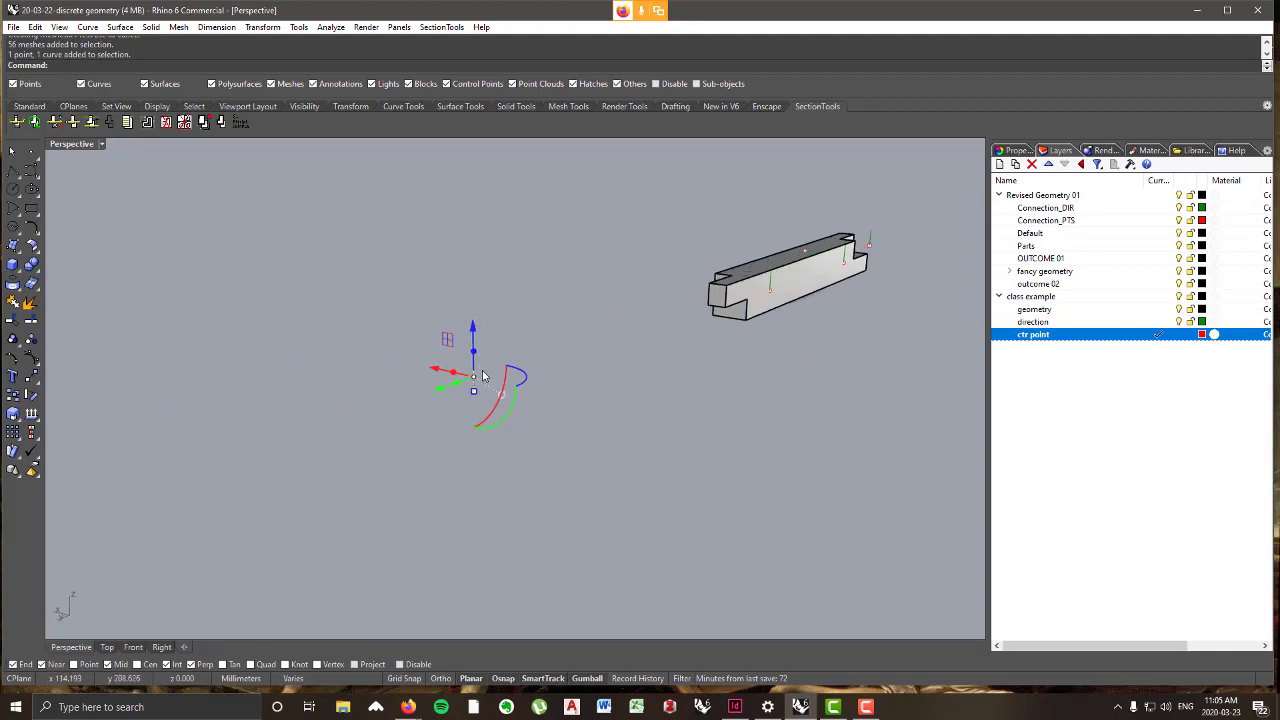
scroll(483, 376, up, 1)
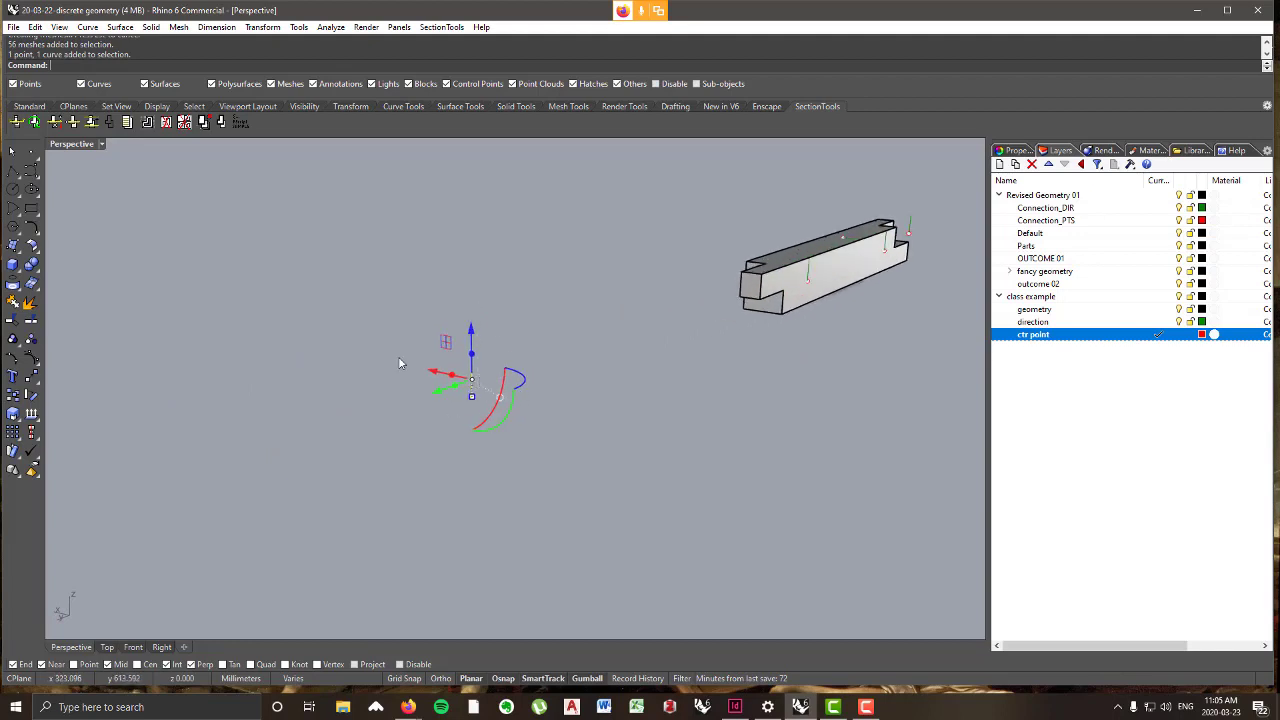
click(262, 27)
click(271, 40)
click(472, 395)
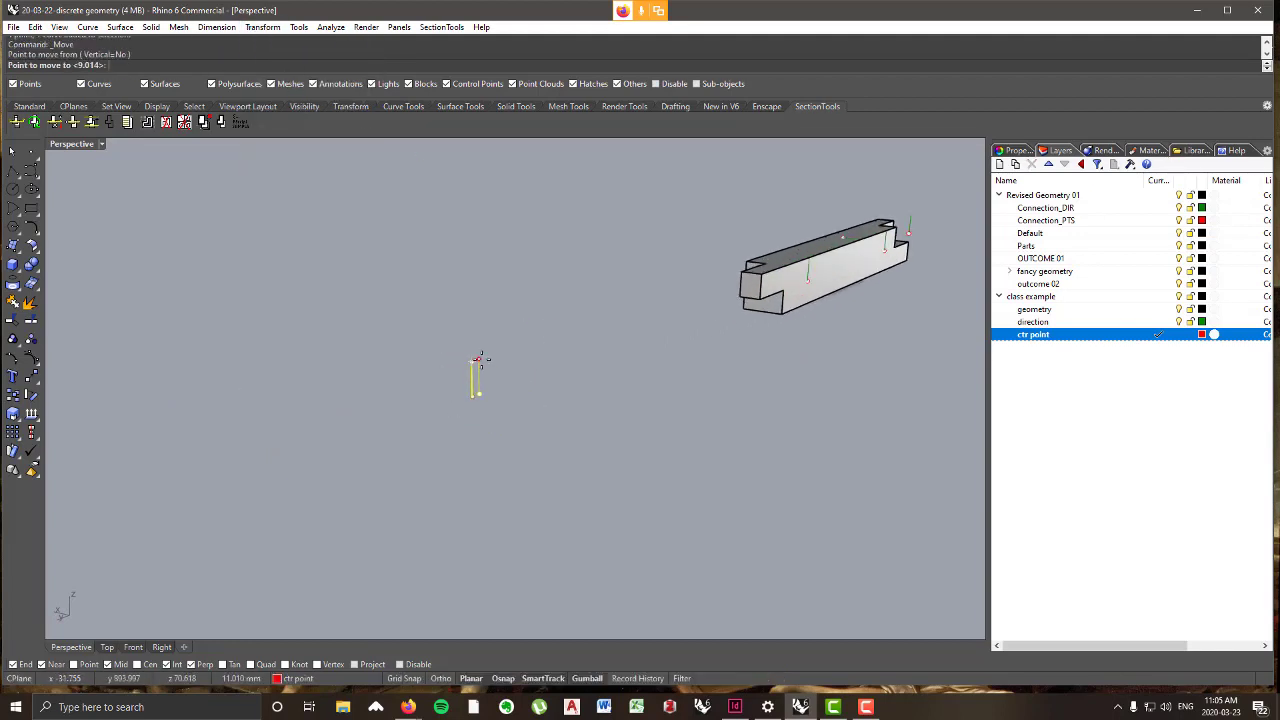
scroll(752, 274, up, 4)
click(751, 290)
scroll(662, 395, down, 2)
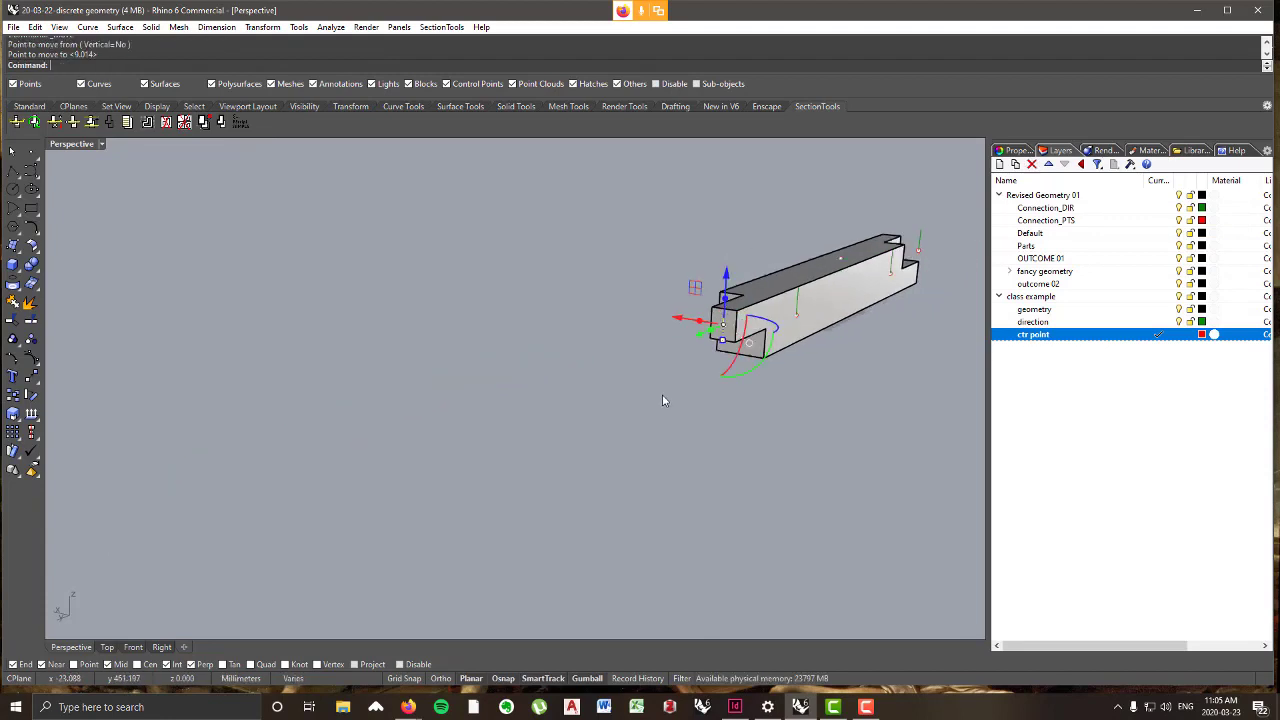
- Move the detached connection point and direction line near the socket end onto the top-edge midpoint of the socket's inner face
scroll(700, 388, down, 6)
right_drag(890, 374, 684, 370)
scroll(684, 370, up, 4)
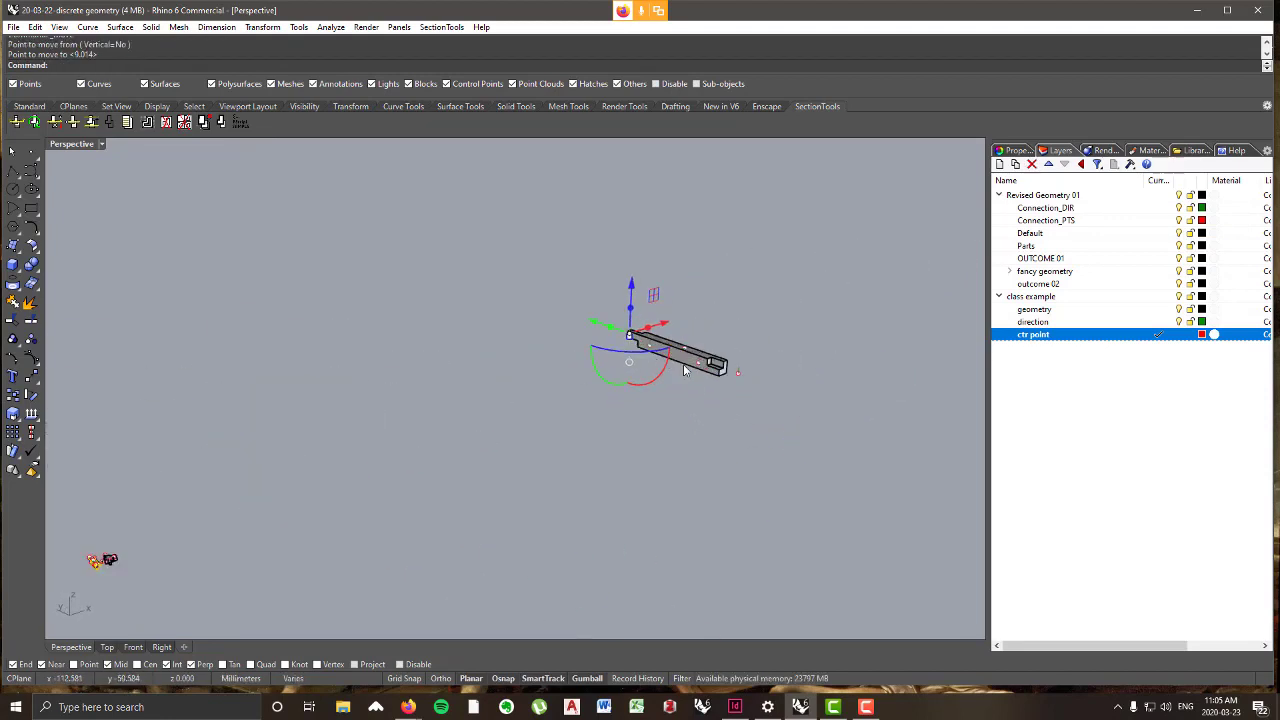
scroll(684, 370, up, 6)
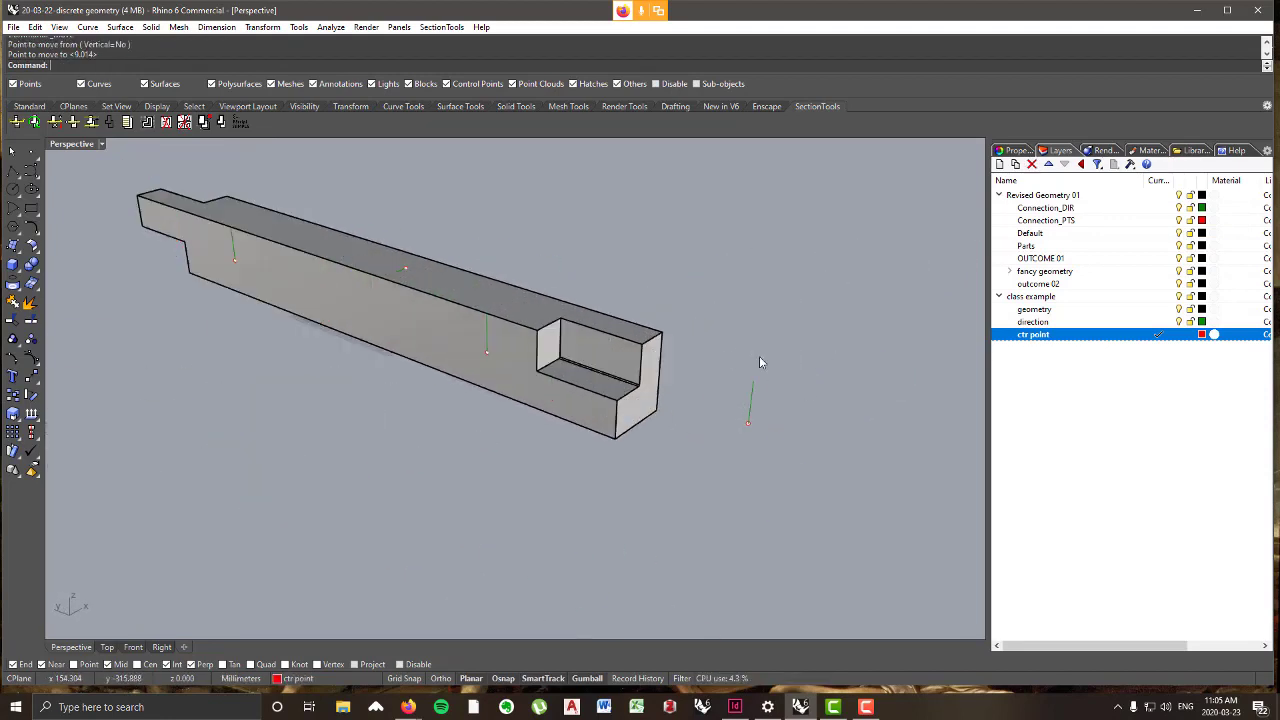
drag(732, 346, 734, 347)
key(space)
click(753, 381)
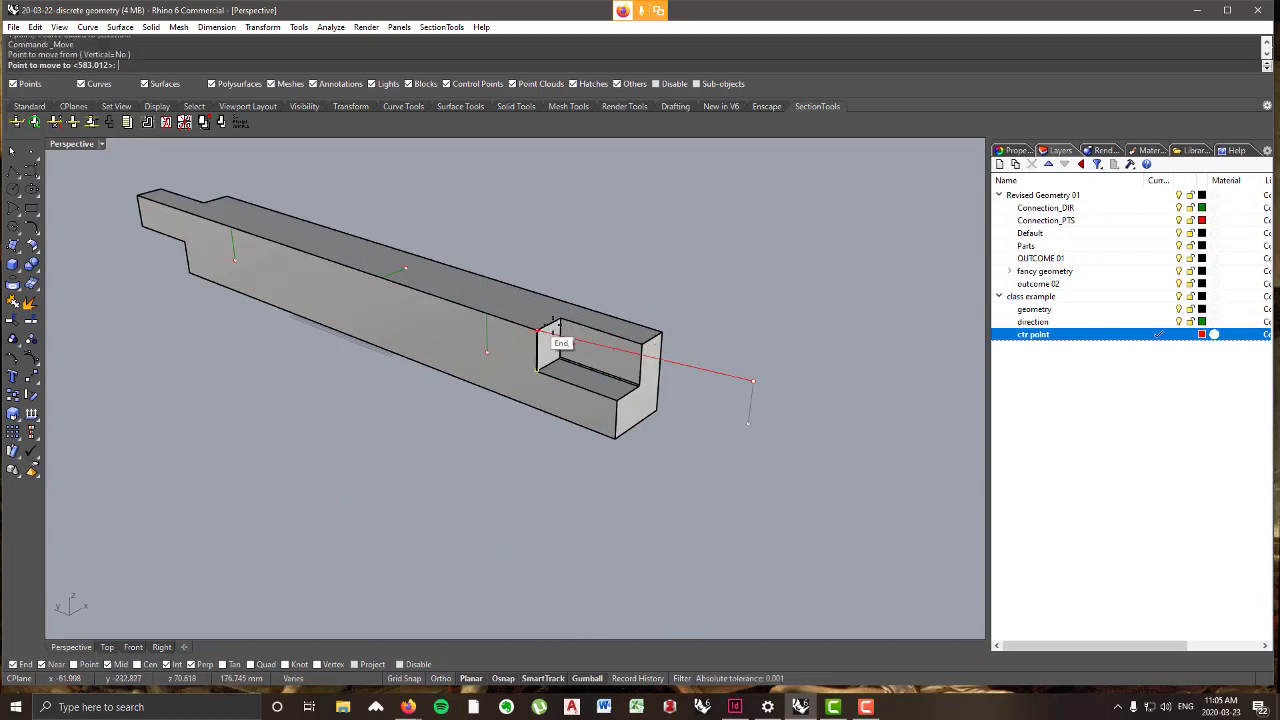
click(549, 325)
- Scale1D the socket's direction line and point from its upper end so the point sits at mid-height of the inner face
right_drag(786, 412, 704, 375)
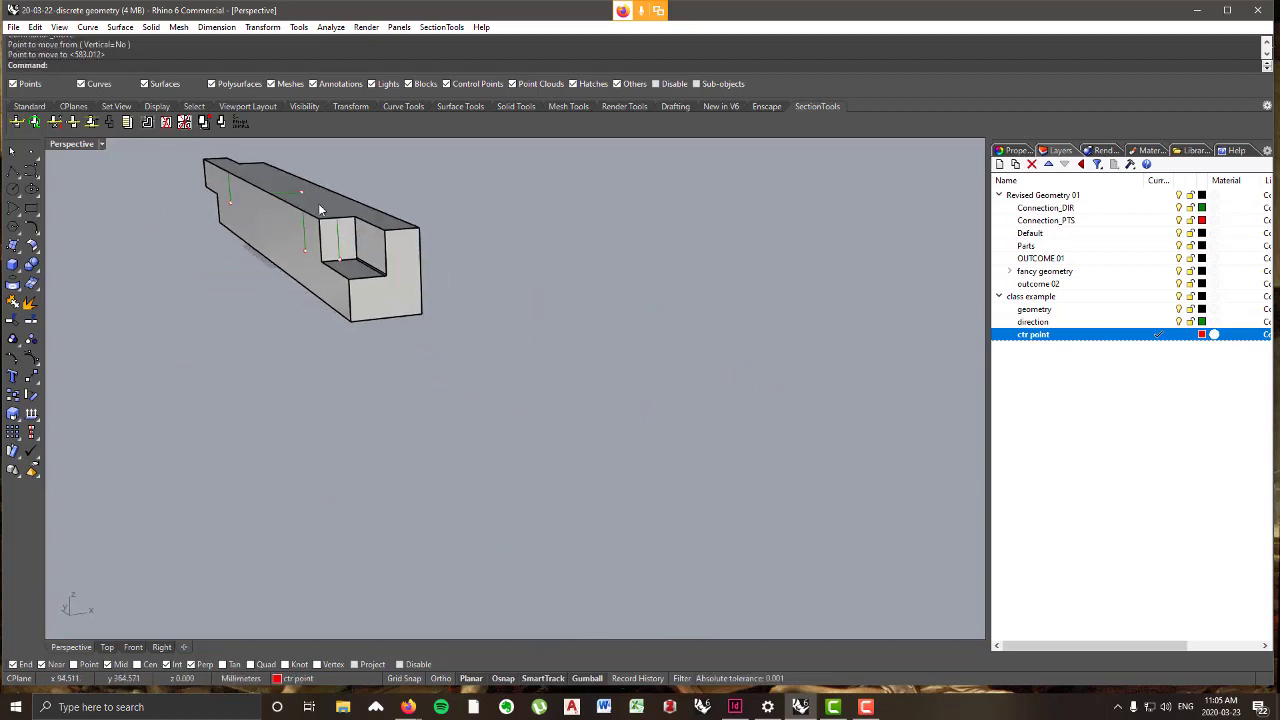
scroll(320, 210, up, 5)
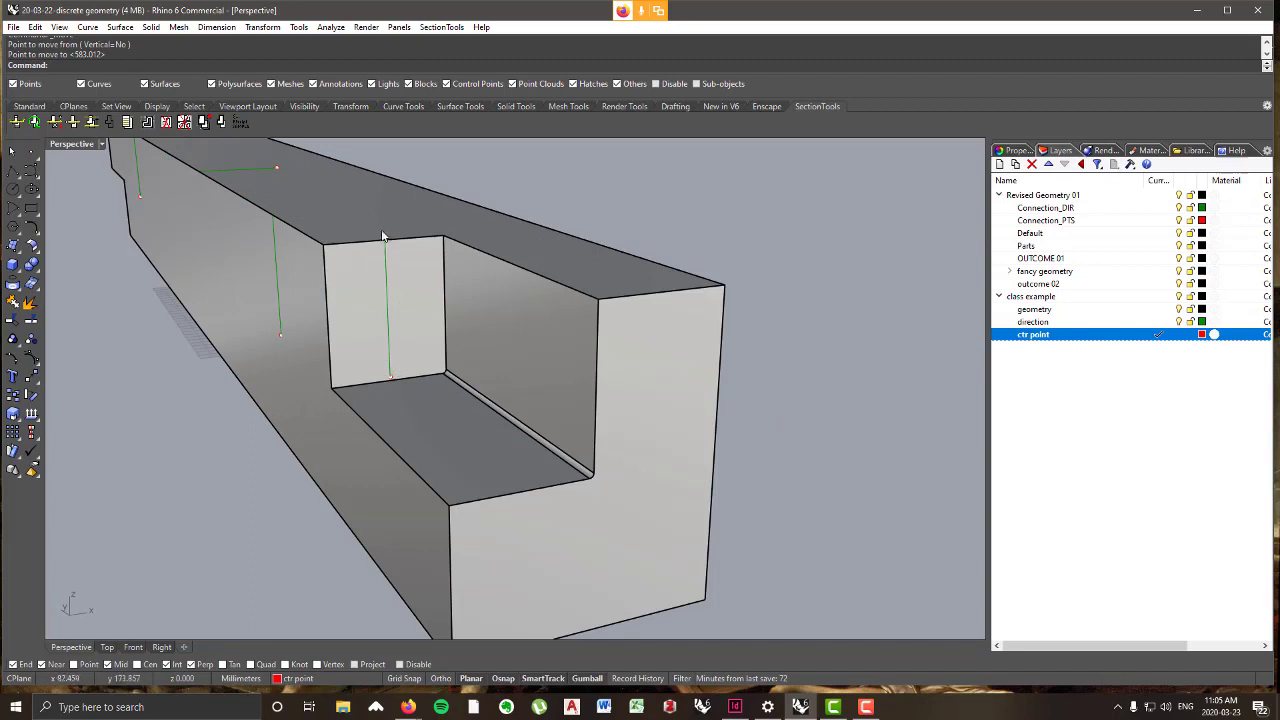
click(391, 345)
shift+right_drag(384, 220, 528, 260)
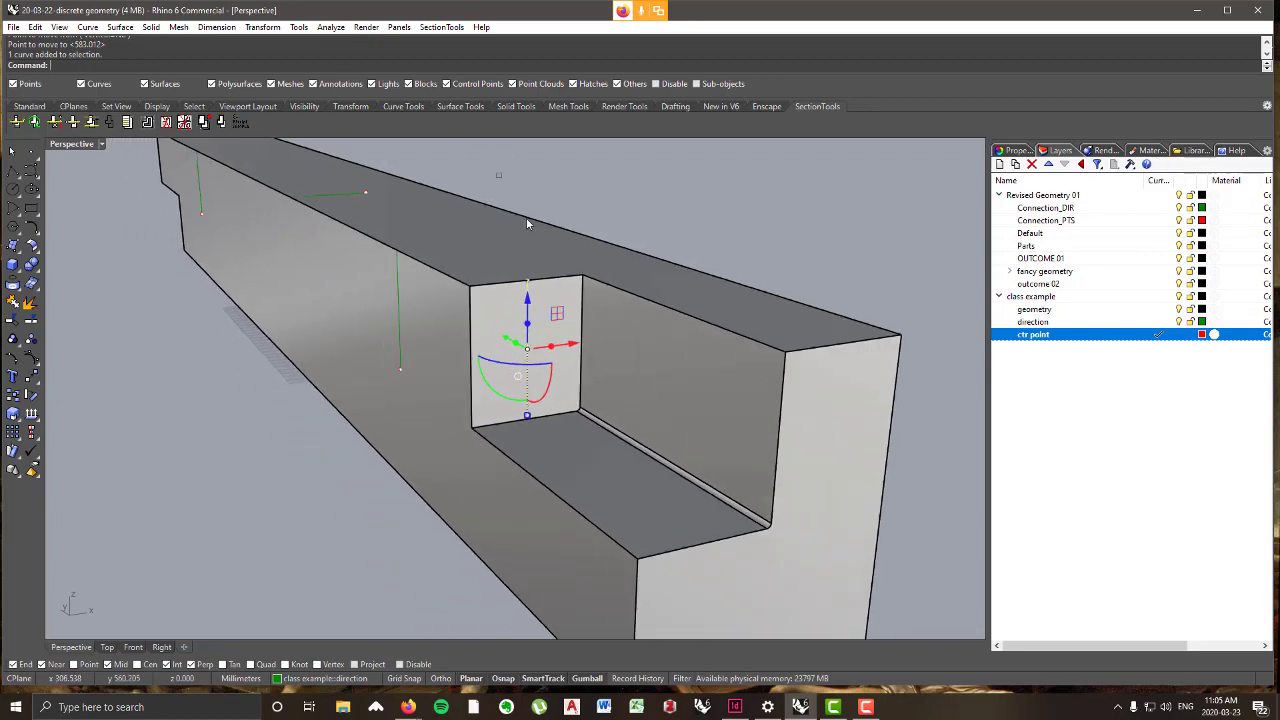
drag(550, 439, 546, 437)
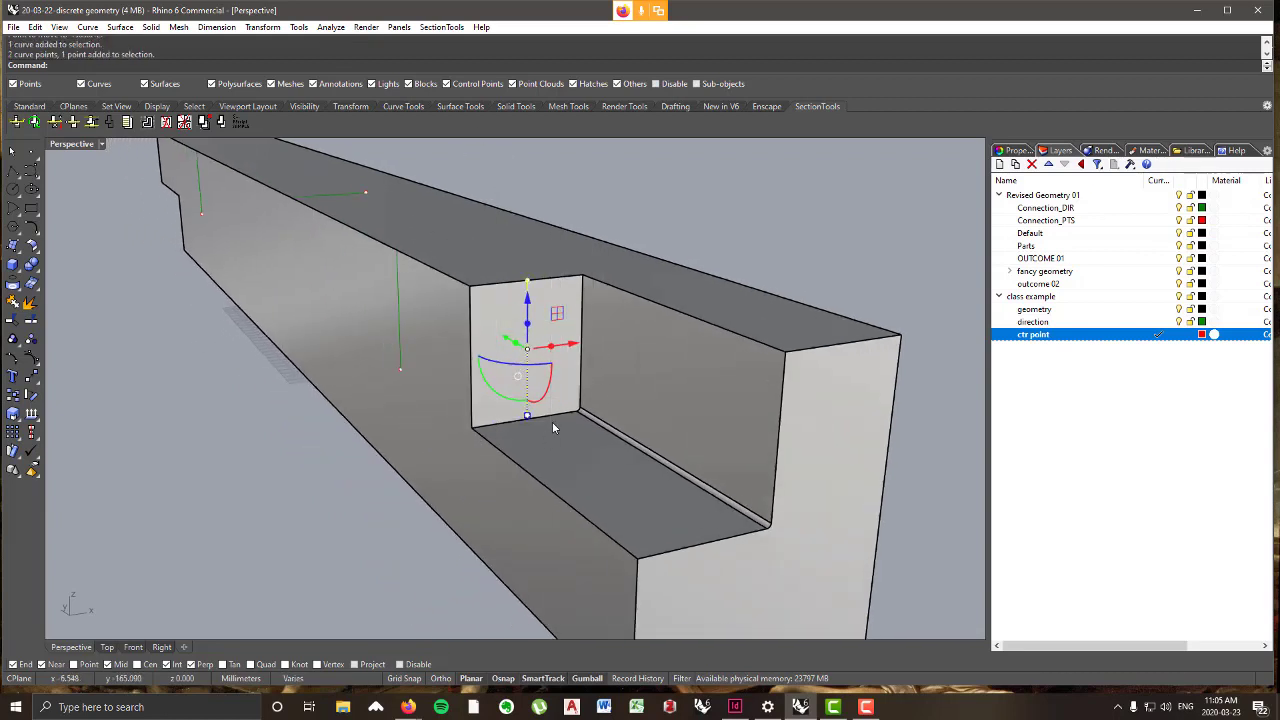
key(Return)
click(528, 281)
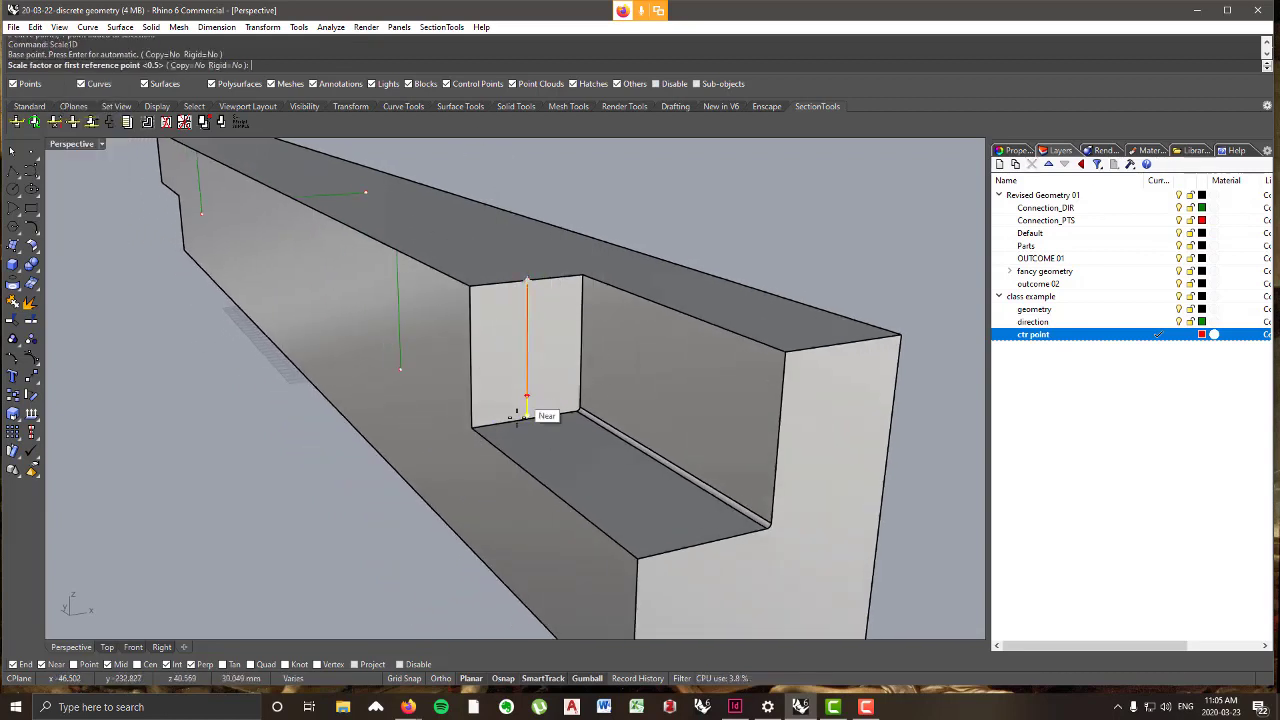
click(526, 414)
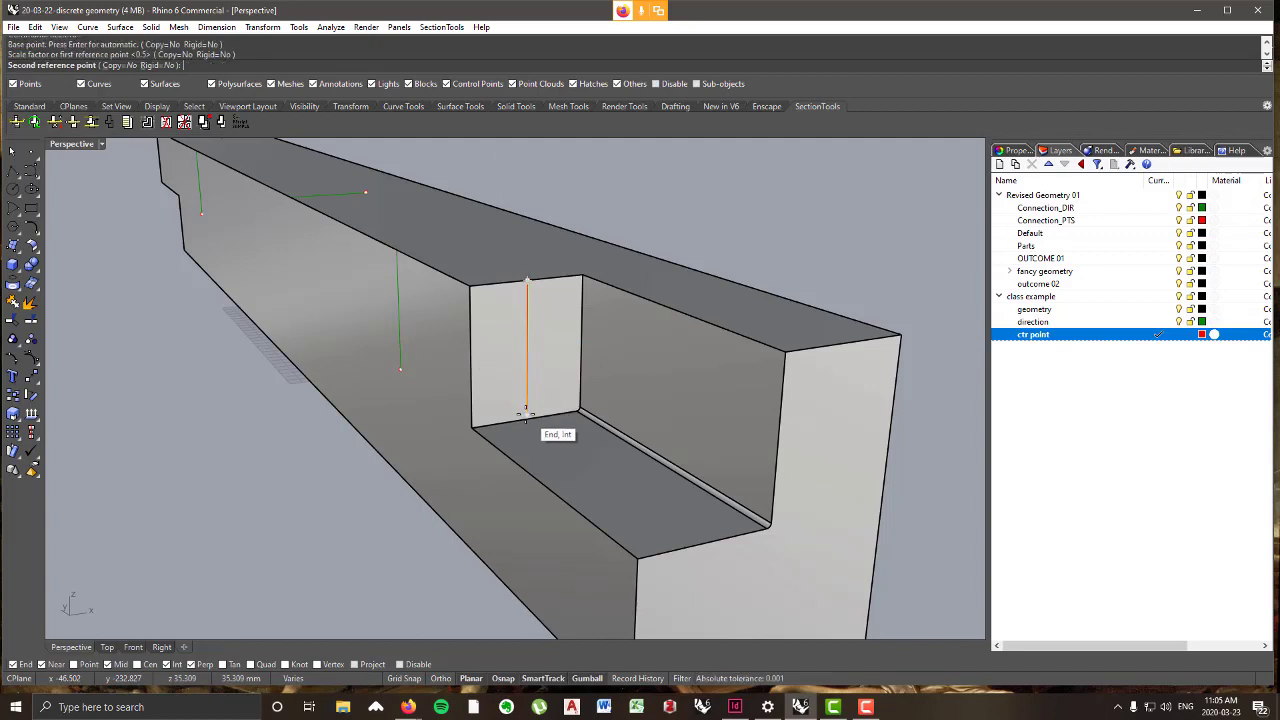
click(475, 358)
click(790, 235)
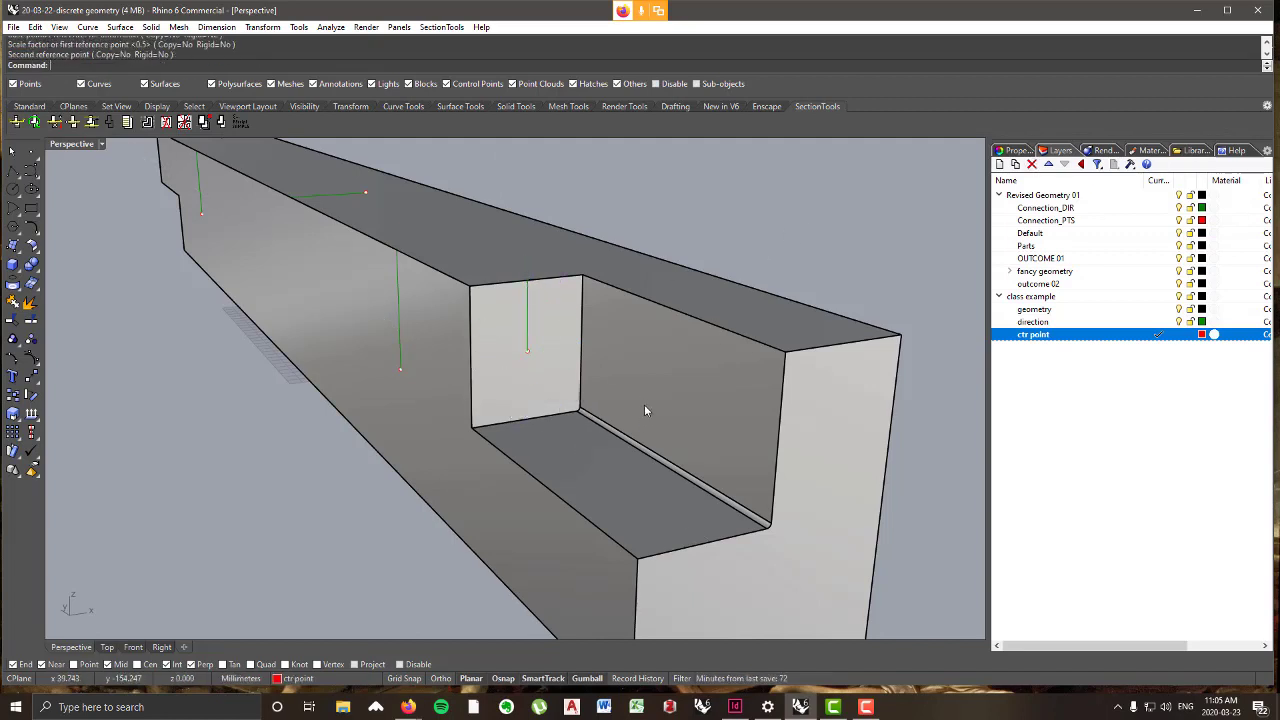
- Scale1D the tenon's direction line and point from its upper end so the point sits at mid-height of the end face
right_drag(447, 410, 426, 245)
drag(515, 412, 514, 410)
right_drag(514, 410, 462, 273)
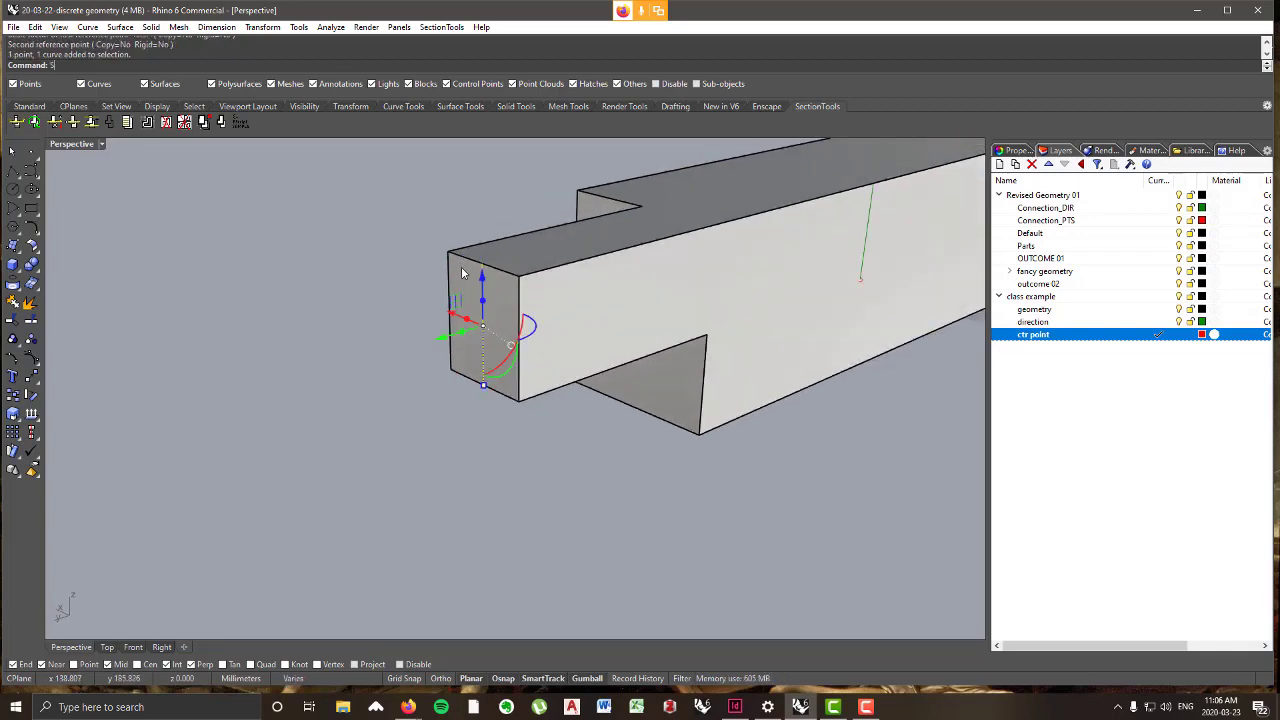
key(Return)
click(482, 264)
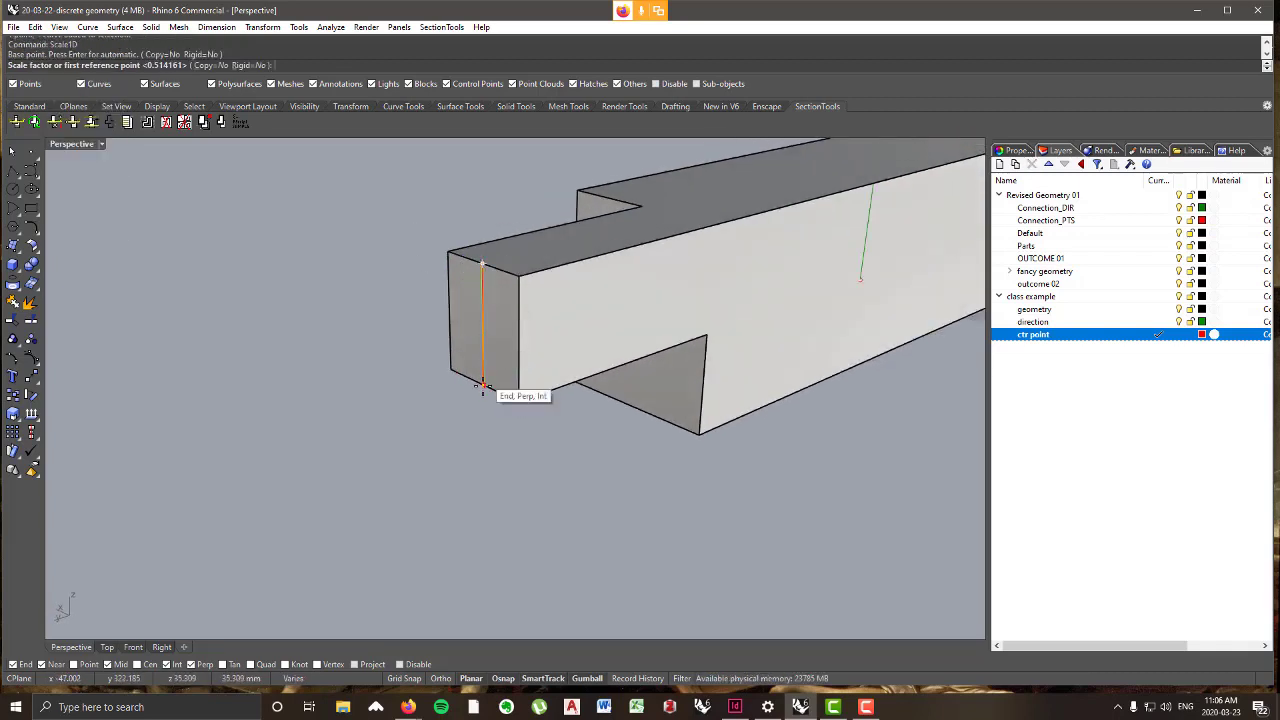
click(483, 385)
click(450, 311)
click(389, 326)
- Copy the interlocking bar from its tenon's upper corner to the socket's upper corner so the two bars join end to end
scroll(400, 329, down, 6)
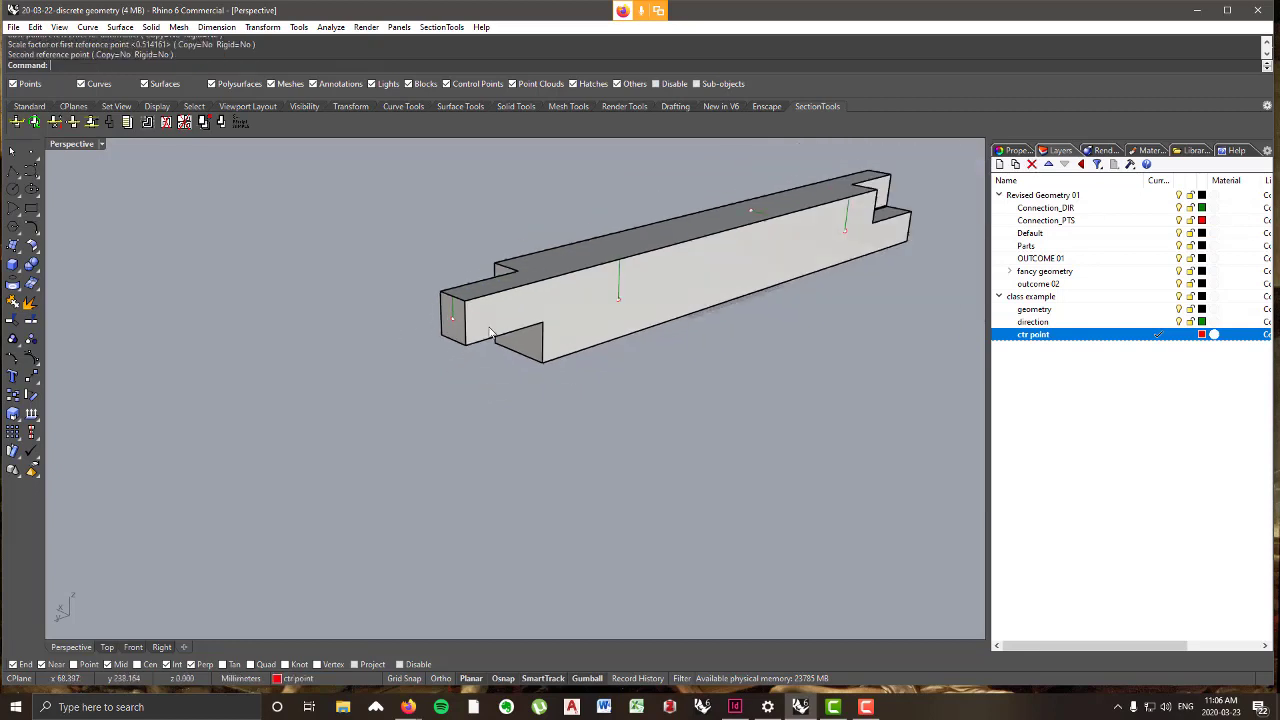
right_drag(510, 335, 604, 321)
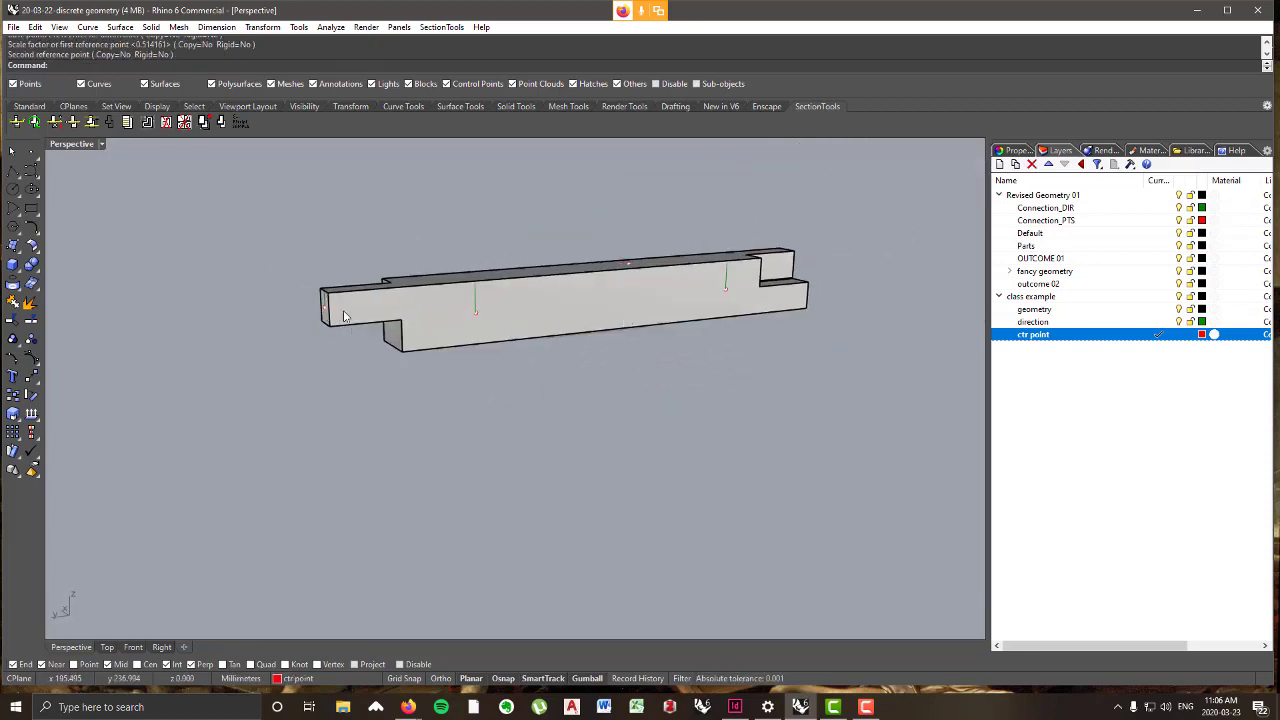
right_drag(343, 316, 428, 314)
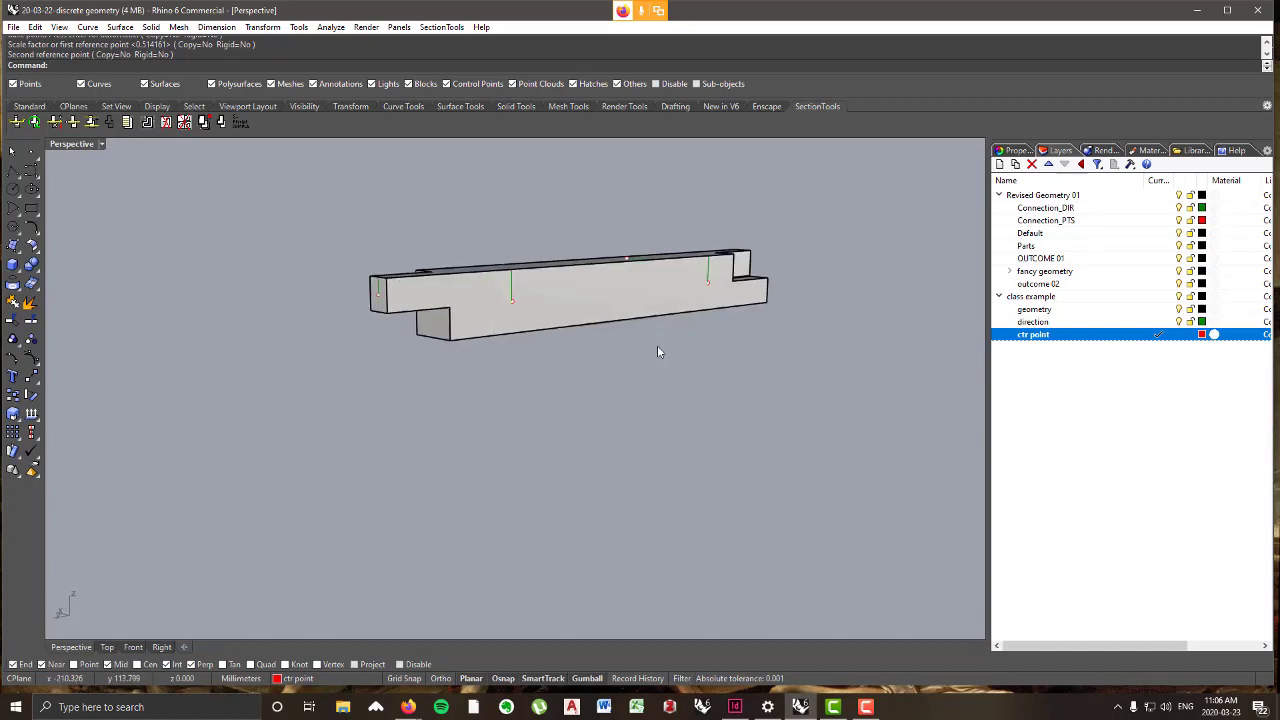
mouse_move(658, 352)
right_down()
mouse_move(505, 350)
mouse_move(672, 346)
right_up()
right_drag(587, 381, 562, 361)
click(562, 361)
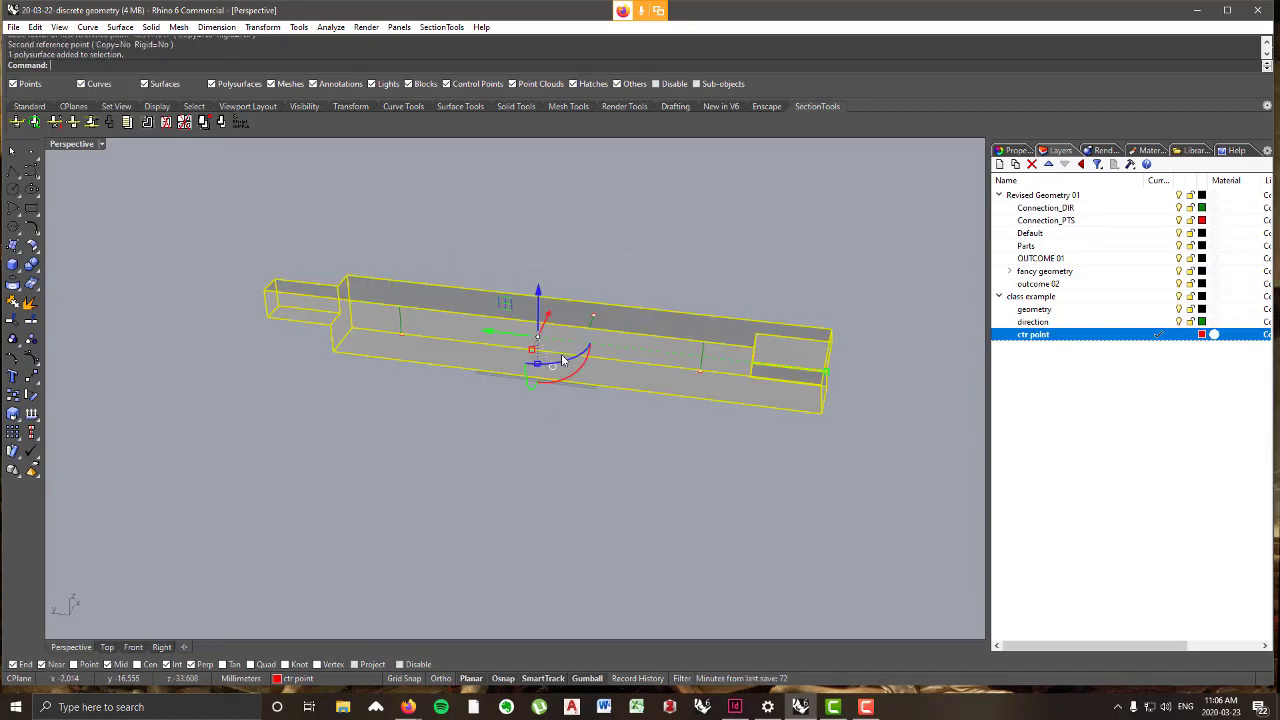
click(262, 27)
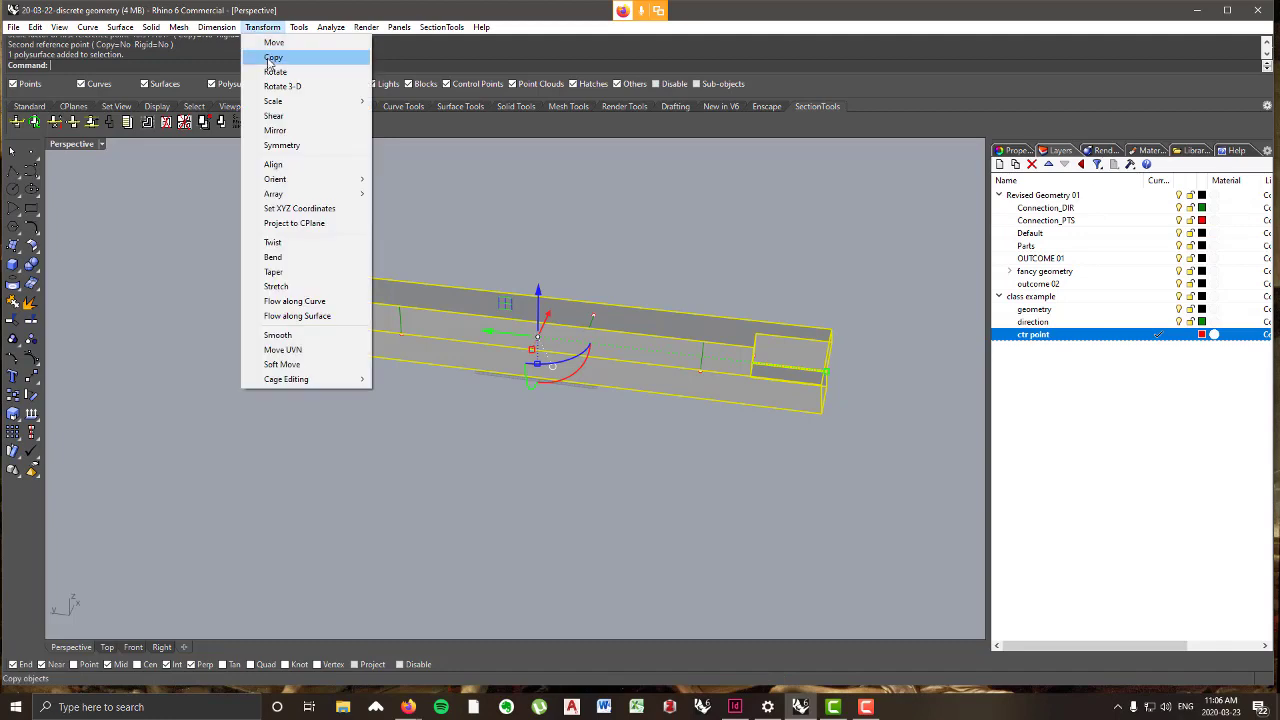
click(277, 57)
click(264, 289)
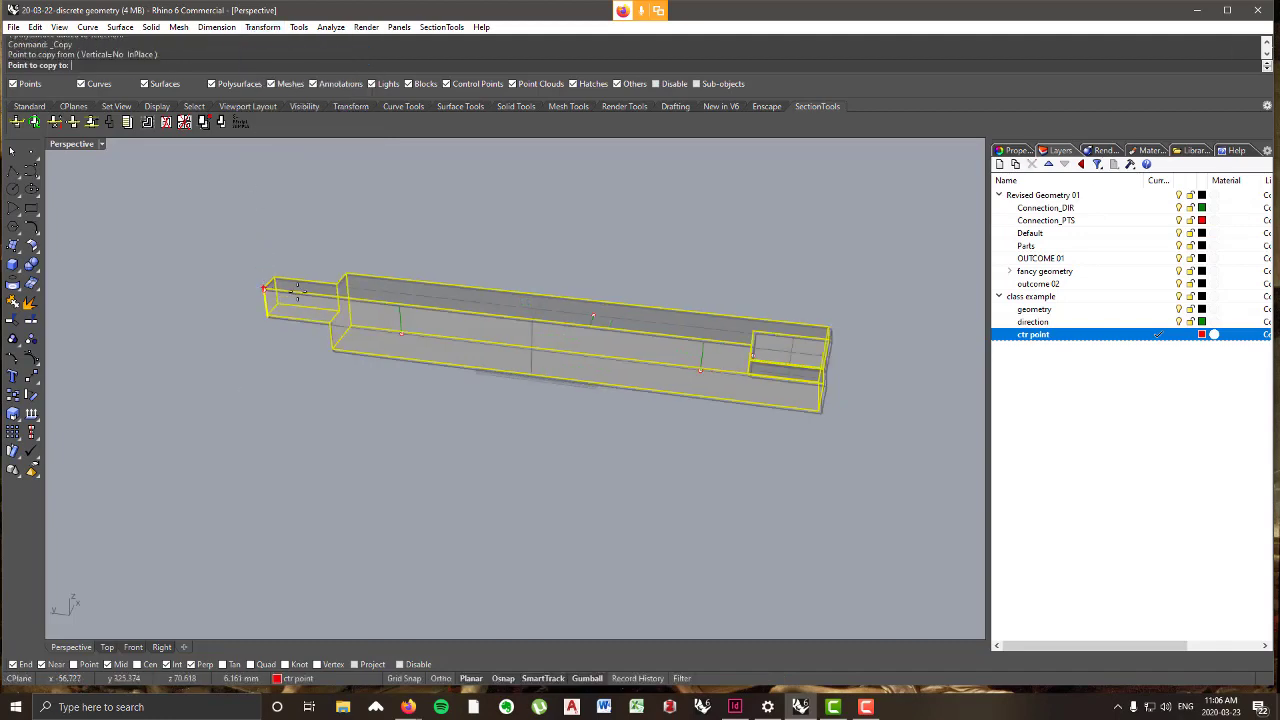
click(755, 348)
scroll(540, 246, down, 4)
scroll(713, 273, up, 6)
right_click(737, 267)
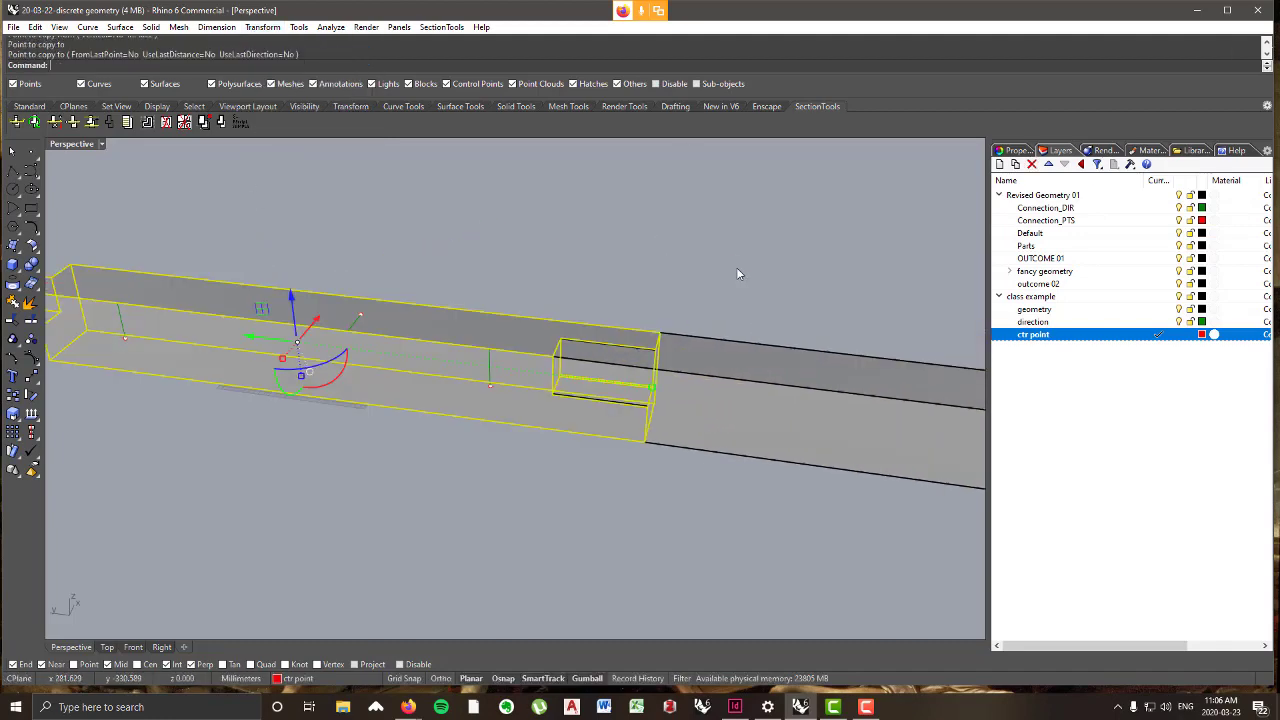
- Examine how the copied bar's tenon seats in the socket and check the clearance around the joint
click(740, 264)
right_drag(663, 301, 679, 275)
scroll(679, 280, up, 3)
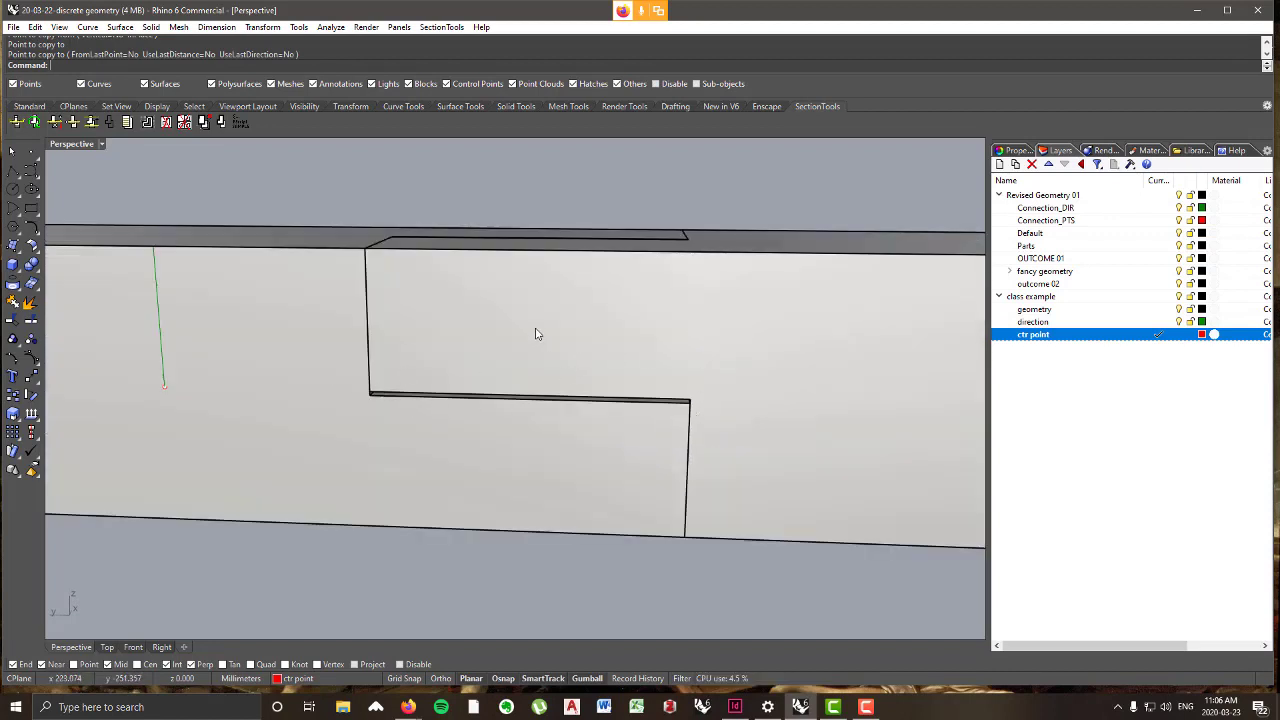
scroll(538, 334, down, 5)
mouse_move(571, 343)
right_down()
mouse_move(389, 331)
mouse_move(459, 320)
mouse_move(429, 469)
mouse_move(528, 334)
mouse_move(594, 323)
mouse_move(574, 333)
right_up()
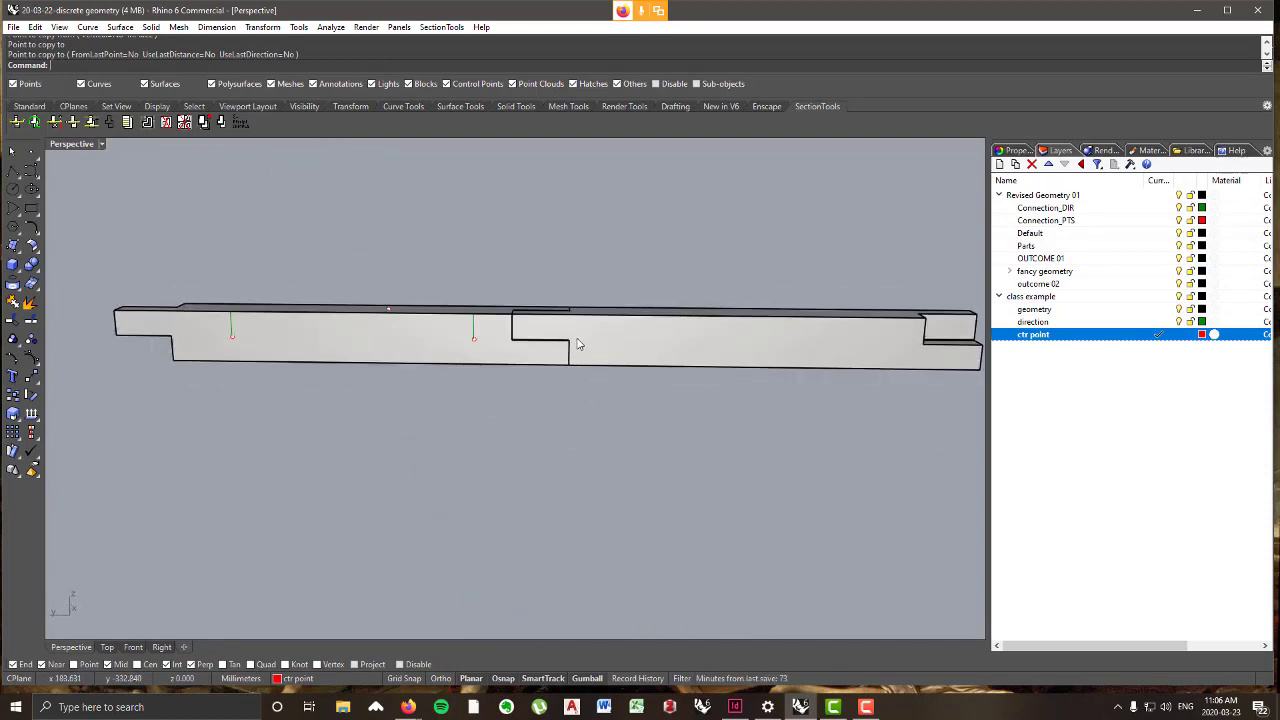
scroll(580, 368, down, 4)
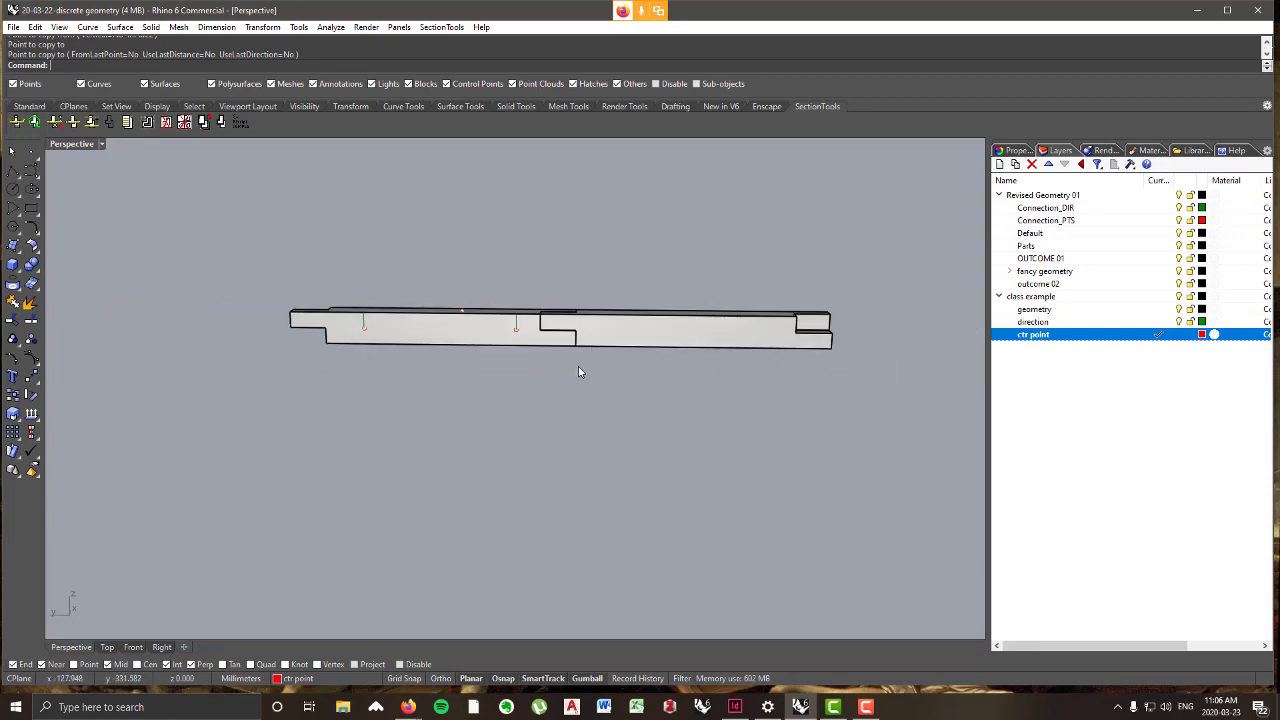
right_drag(578, 368, 453, 412)
scroll(620, 345, up, 4)
- Rotate the copied bar half a turn about its long axis and move its tenon's corner onto the socket's upper corner
click(600, 366)
scroll(462, 410, up, 2)
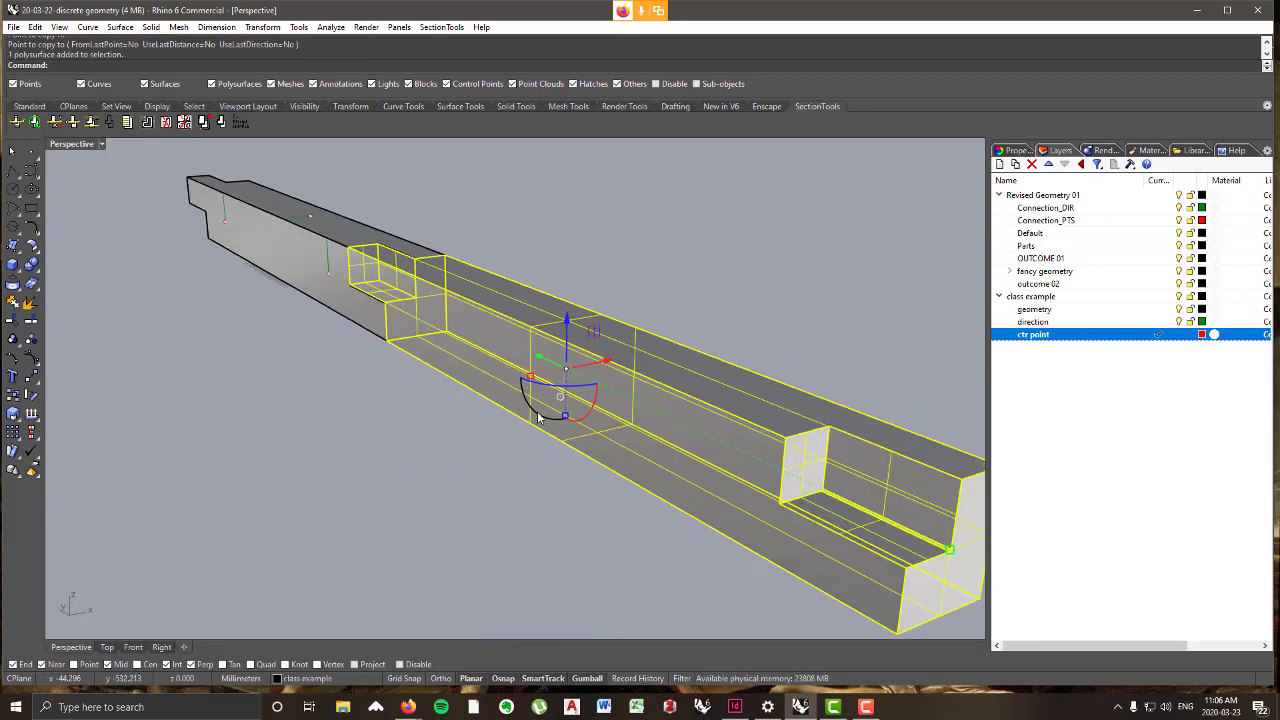
drag(538, 417, 640, 263)
scroll(434, 360, up, 4)
right_drag(434, 360, 452, 332)
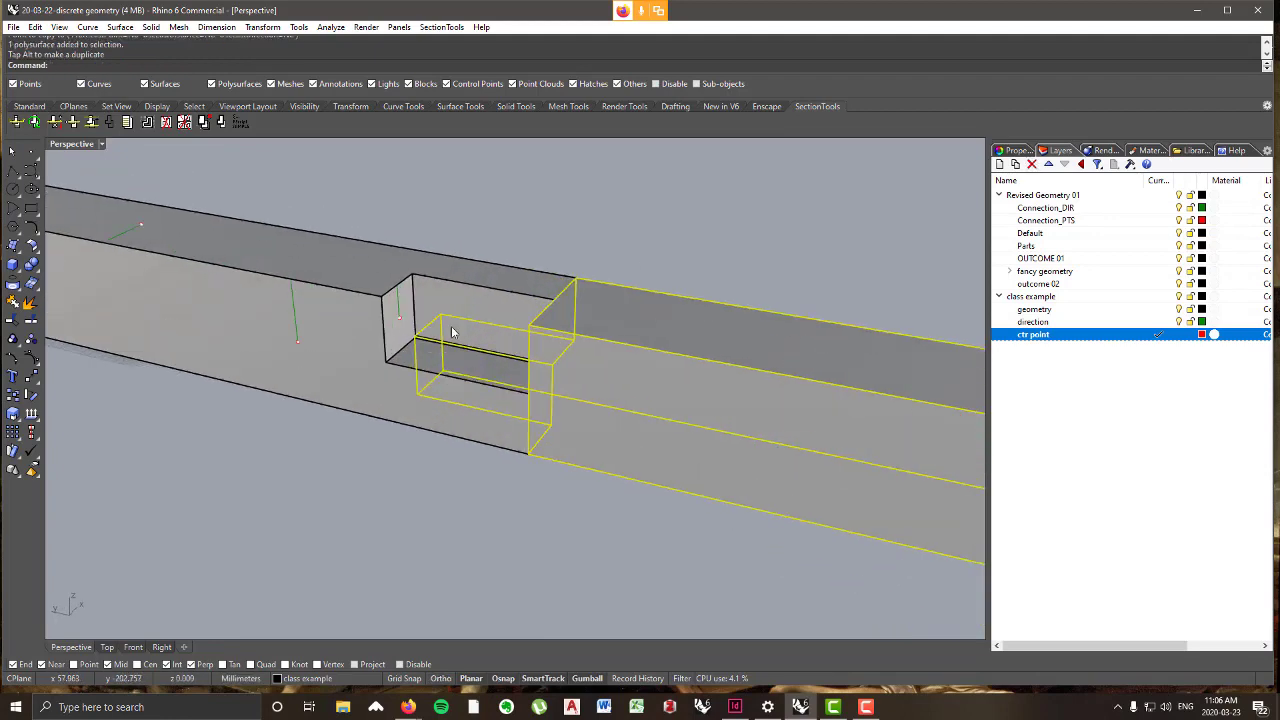
scroll(452, 332, up, 2)
click(261, 27)
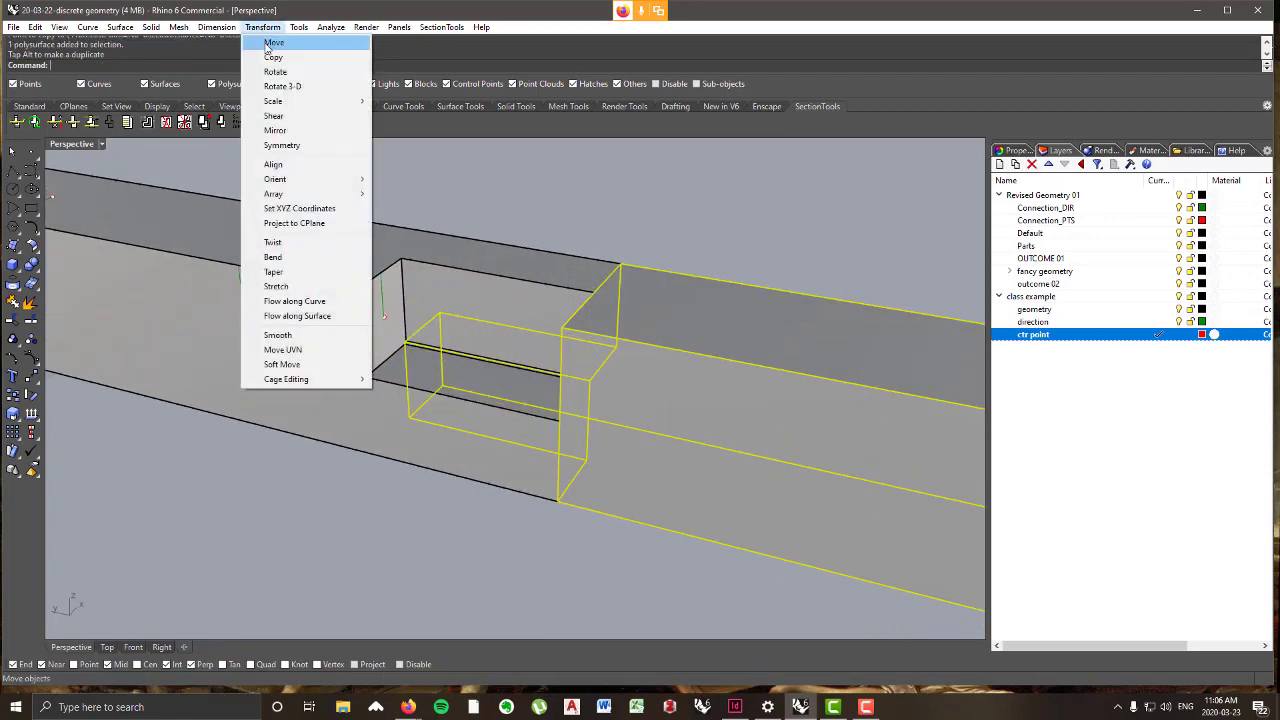
click(268, 43)
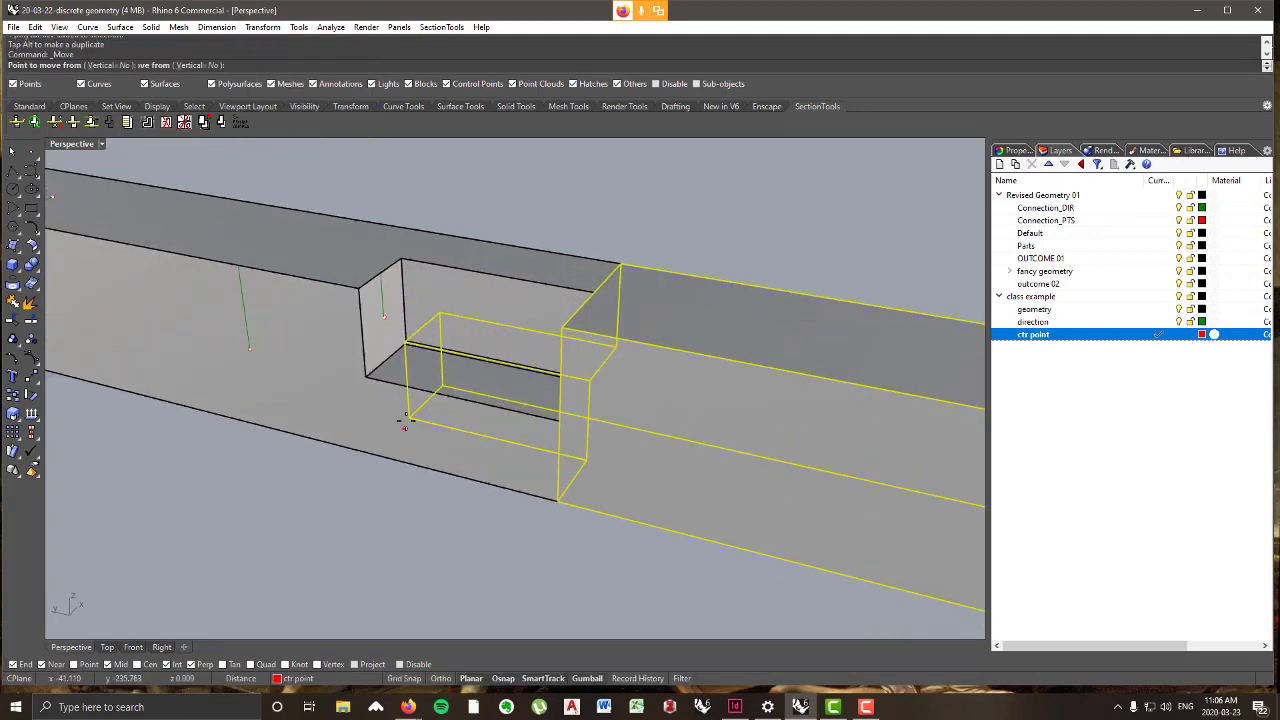
click(404, 342)
click(359, 289)
key(Escape)
scroll(443, 334, down, 5)
right_drag(443, 334, 523, 332)
scroll(674, 320, up, 3)
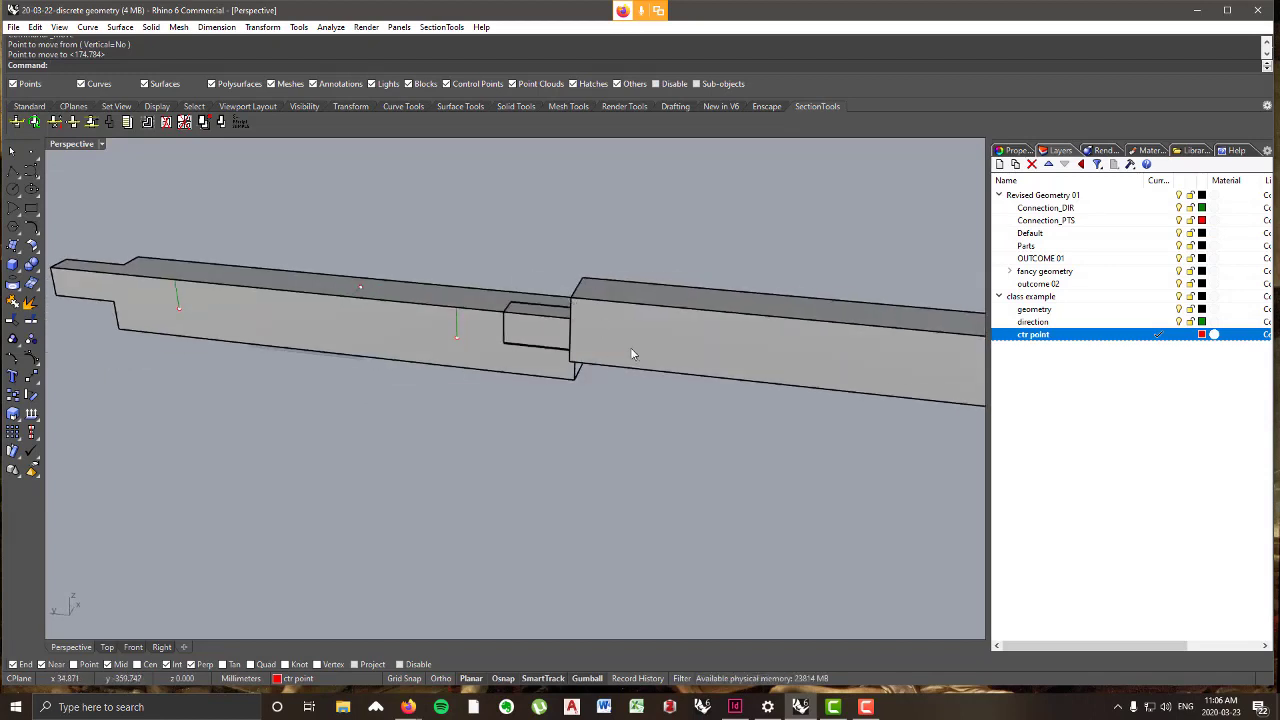
- Delete the rotated copy of the bar
click(655, 348)
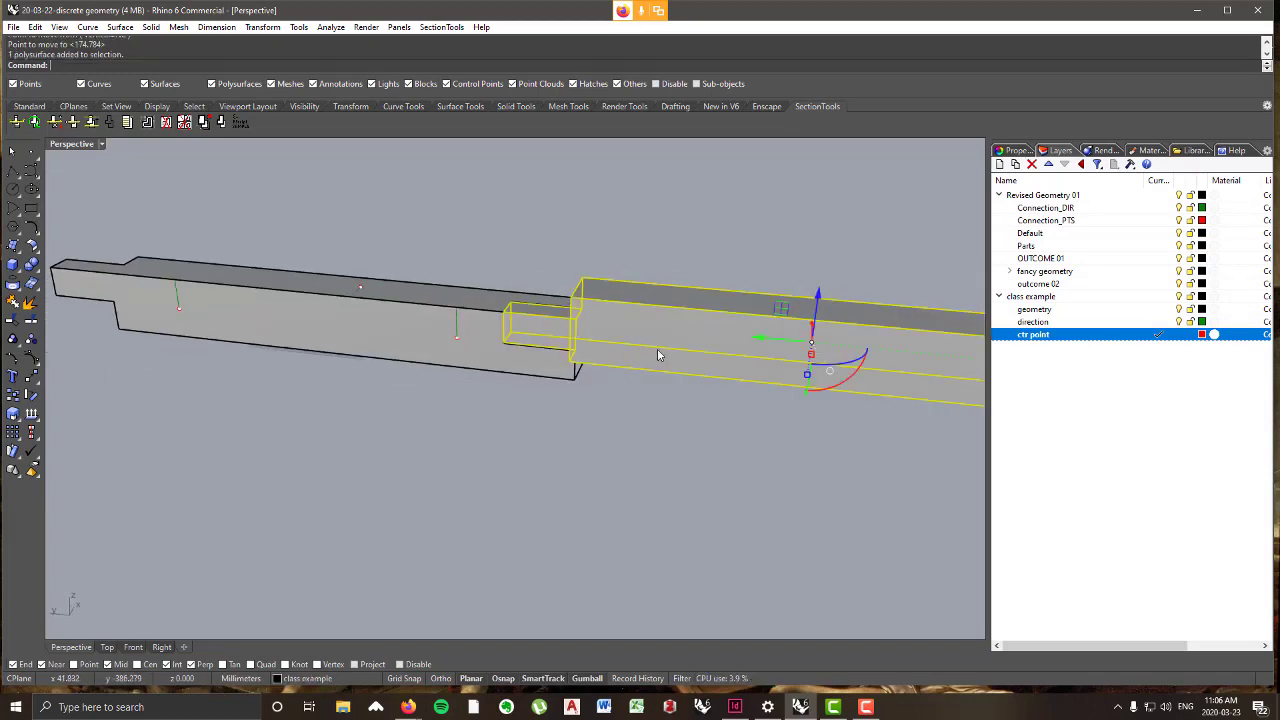
key(Delete)
- Examine the connection point and direction line on the socket's inner face
right_drag(651, 363, 421, 313)
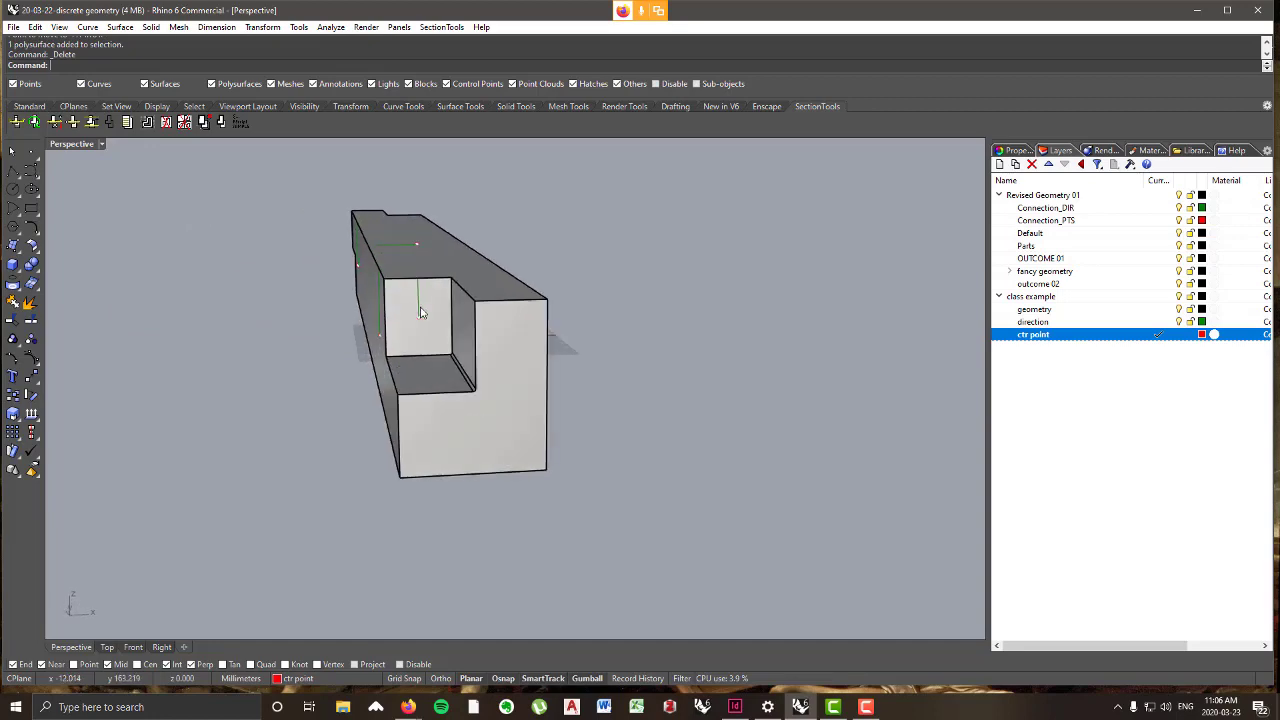
scroll(421, 313, up, 3)
click(442, 338)
click(452, 343)
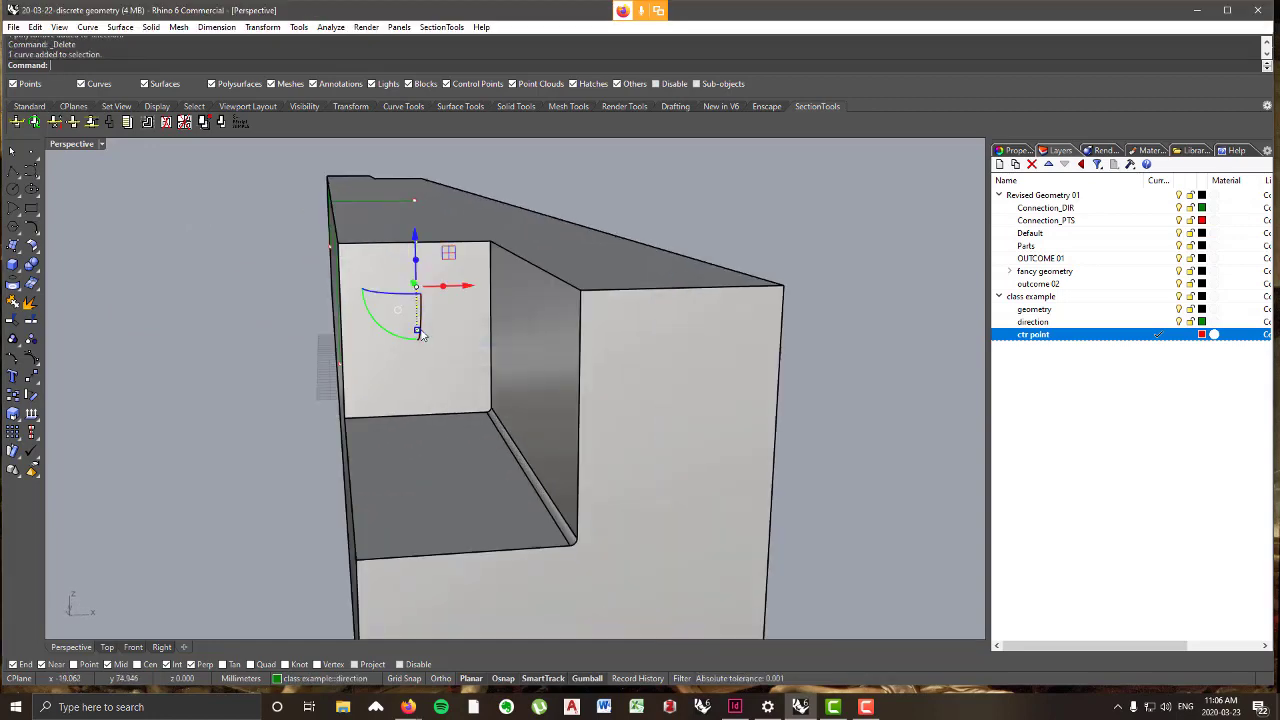
right_drag(443, 358, 614, 423)
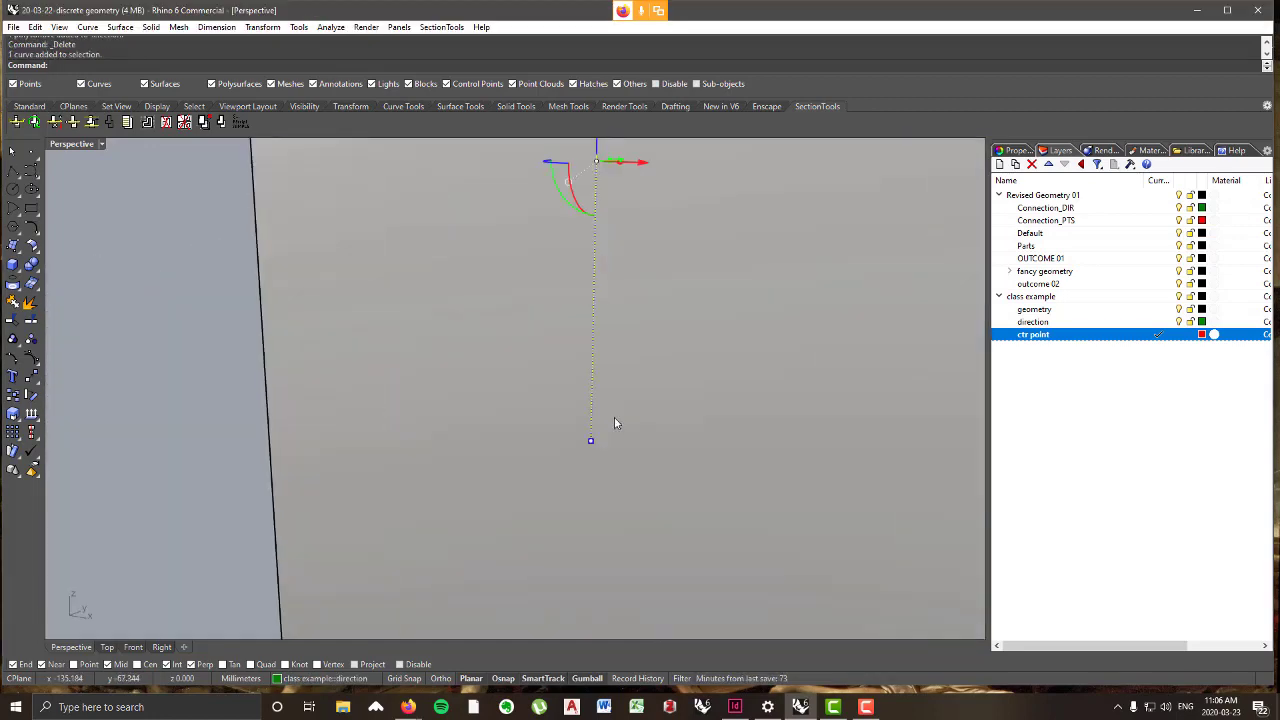
click(591, 443)
key(Escape)
right_drag(529, 471, 416, 258)
key(Escape)
- Duplicate the socket's connection point and direction line to a free spot beside the bar
drag(416, 258, 720, 548)
drag(712, 410, 391, 398)
click(438, 444)
key(Delete)
- Rotate the duplicated point and direction line half a turn about the bar's long axis so the line points downward
drag(363, 463, 250, 262)
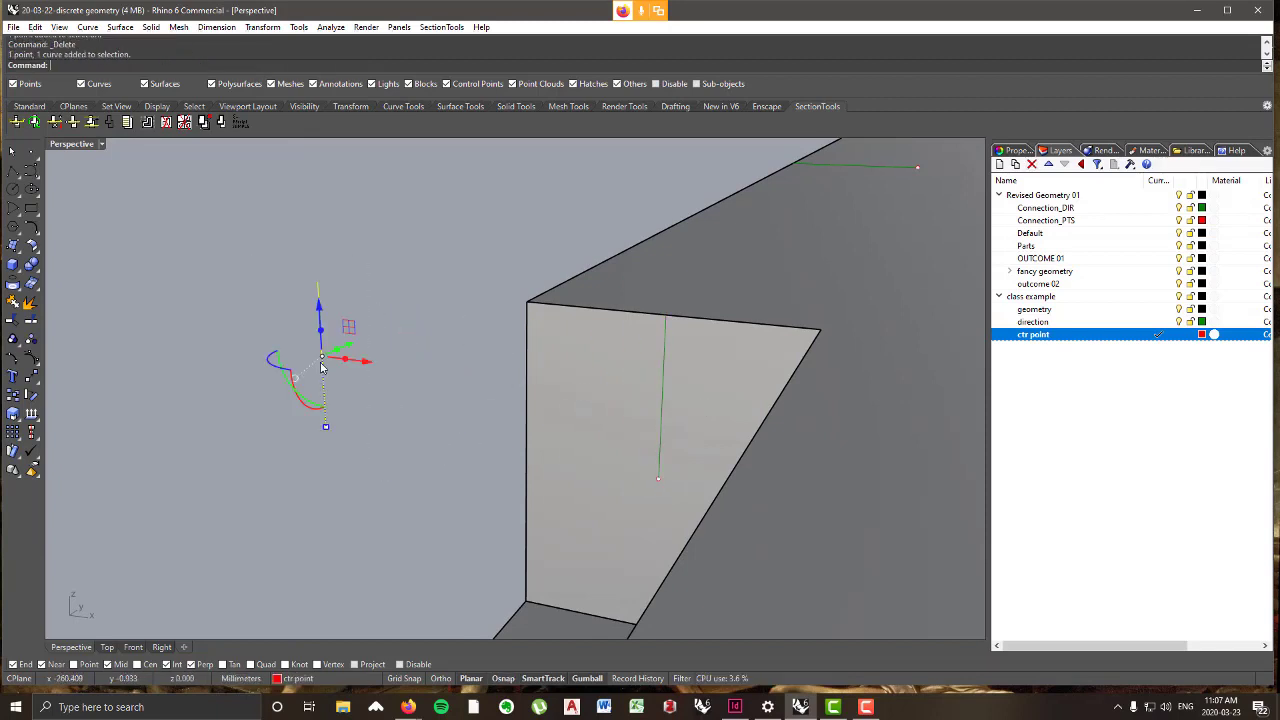
right_drag(250, 262, 391, 390)
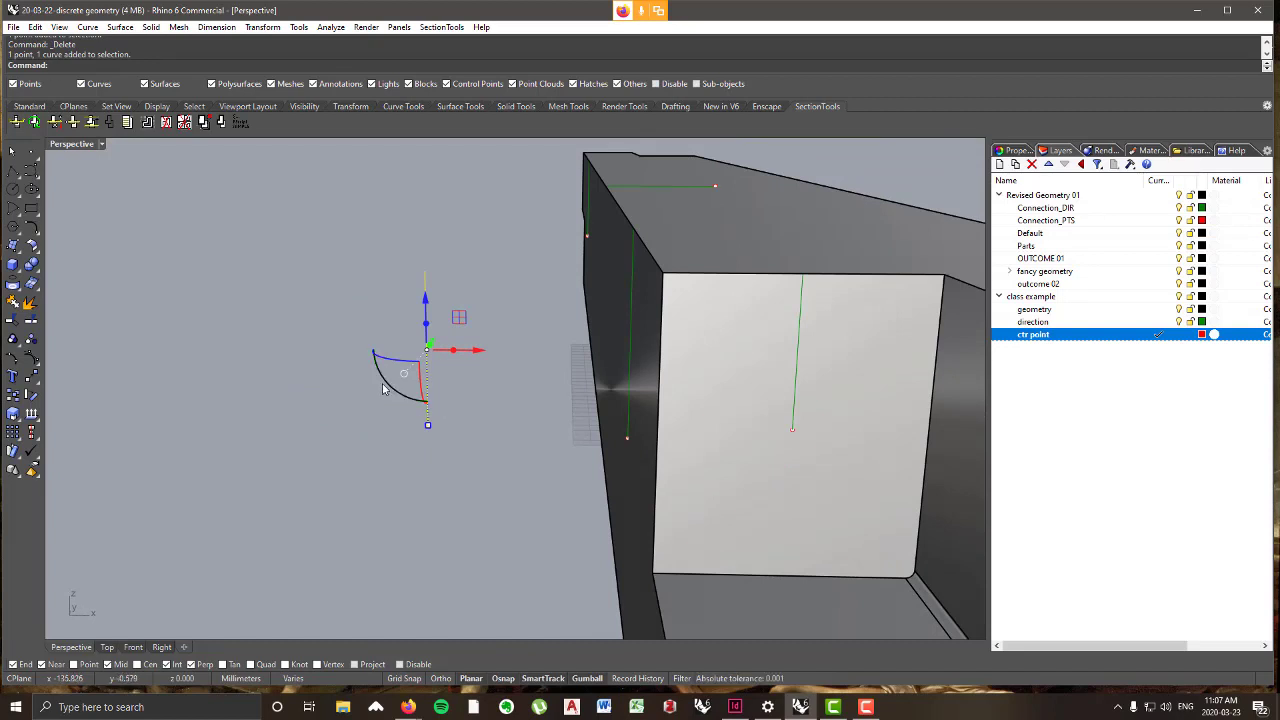
drag(383, 390, 600, 437)
drag(498, 286, 500, 289)
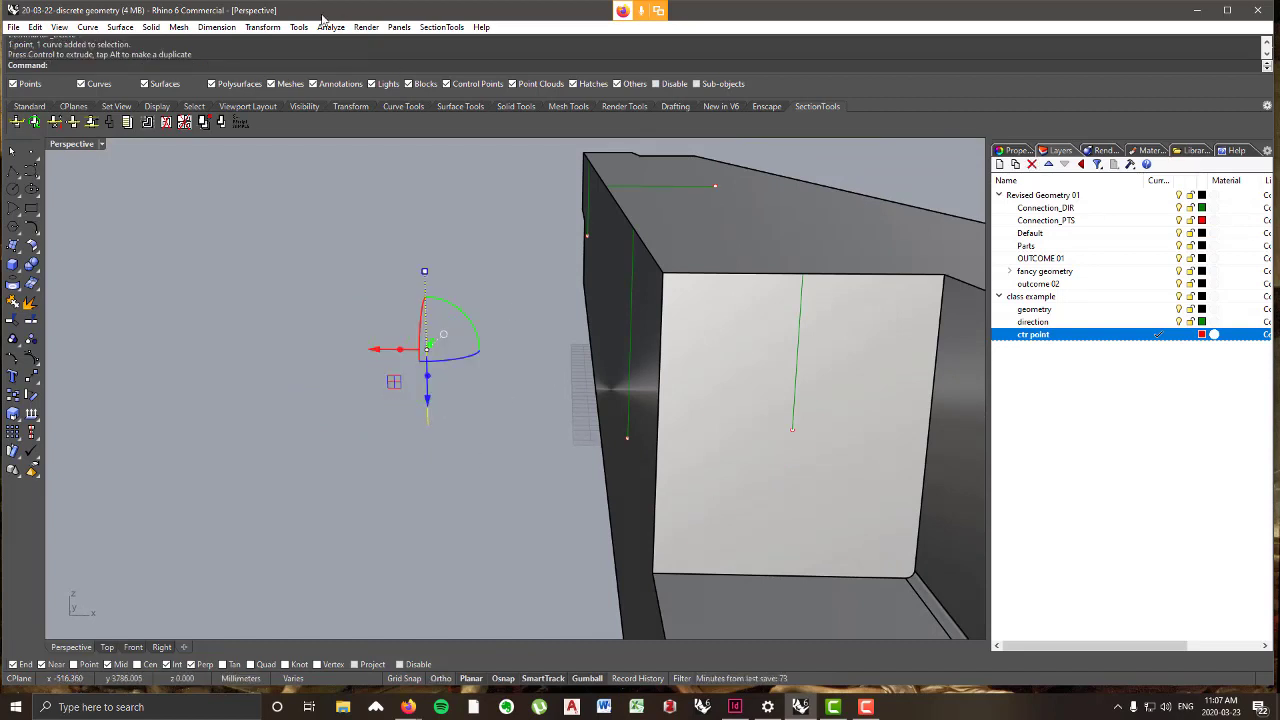
- Move the duplicated point and downward direction line from its point onto the connection point on the socket's inner face
click(258, 28)
click(265, 43)
click(425, 271)
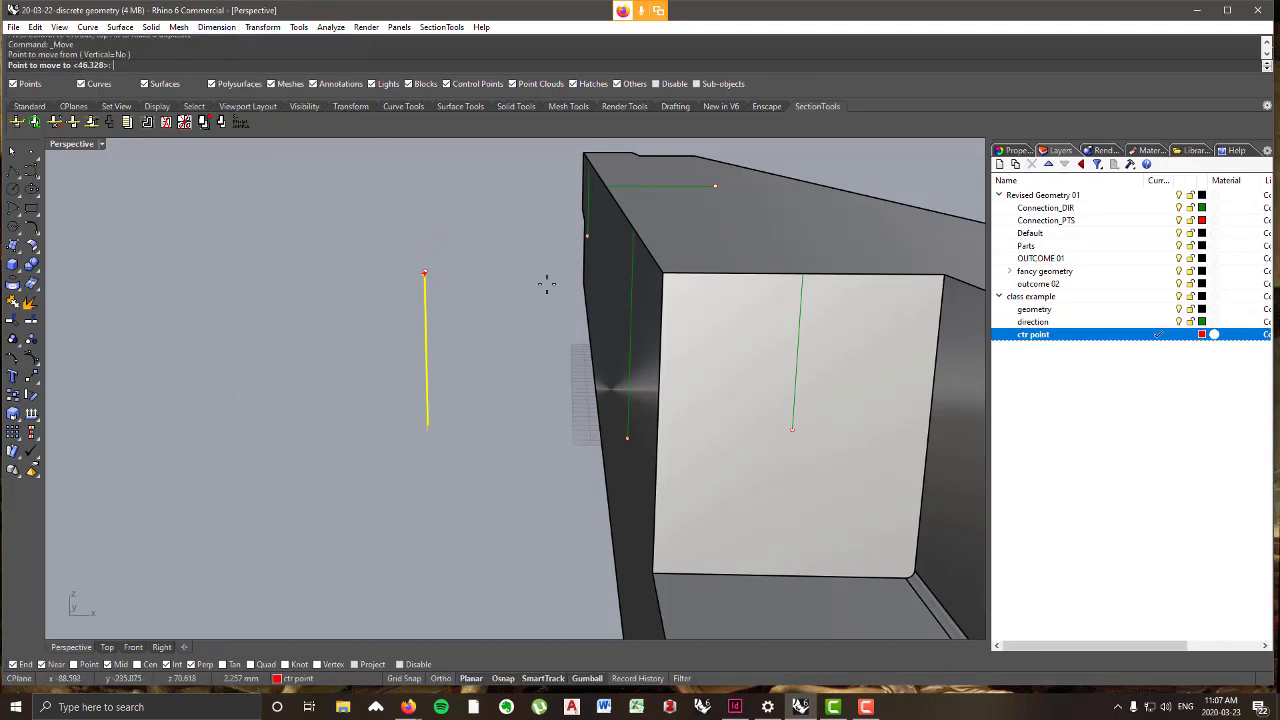
click(793, 412)
key(Escape)
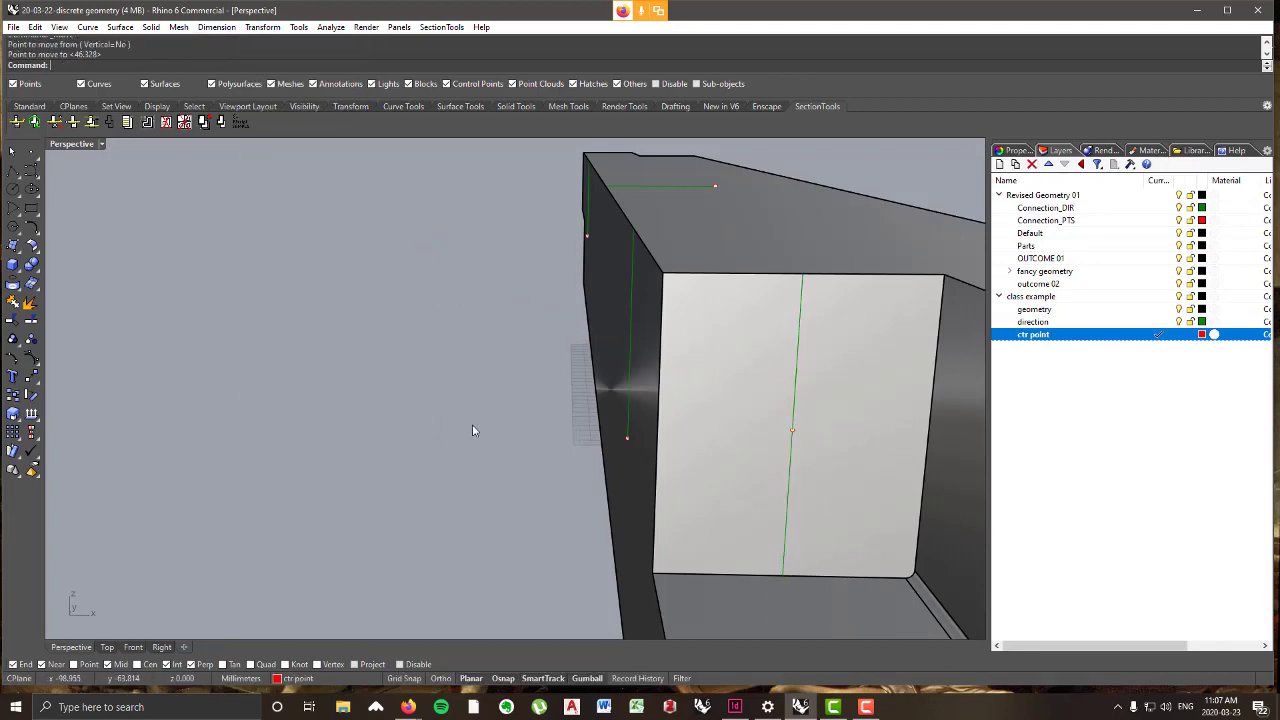
- Duplicate the connection point and direction line on the tenon's end face to a free spot beside the bar
right_drag(472, 424, 675, 325)
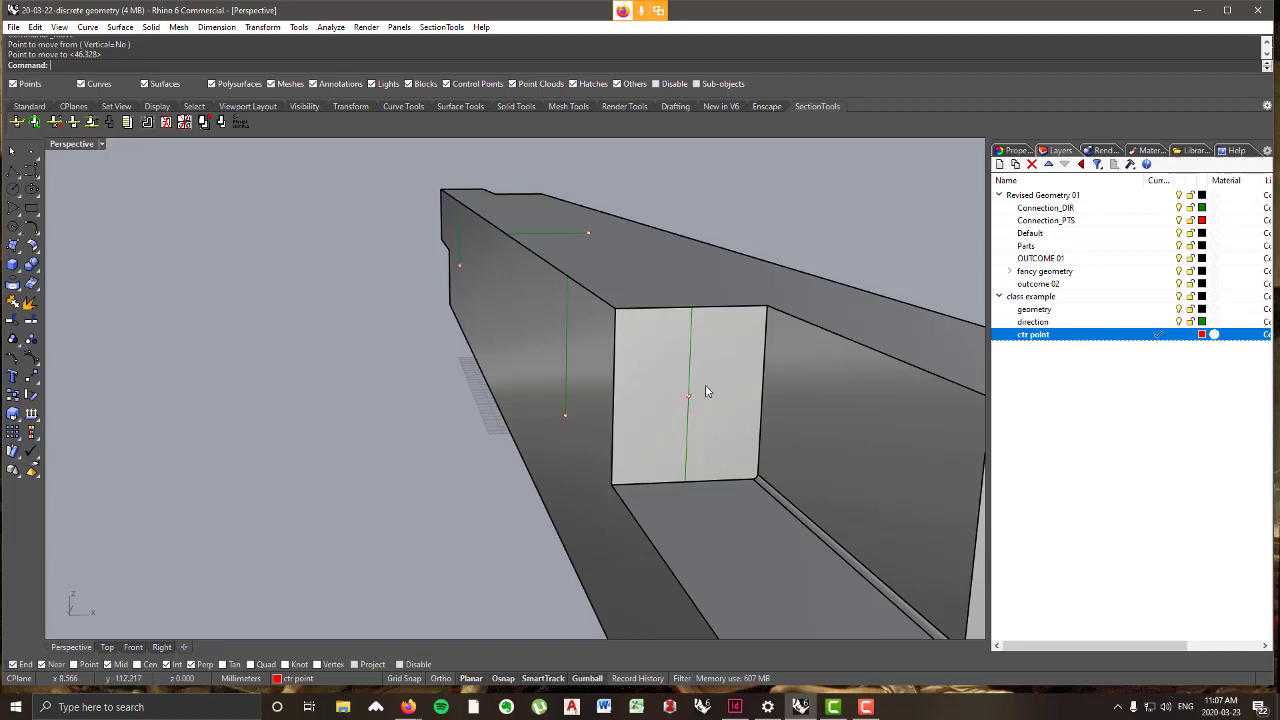
right_drag(728, 409, 704, 421)
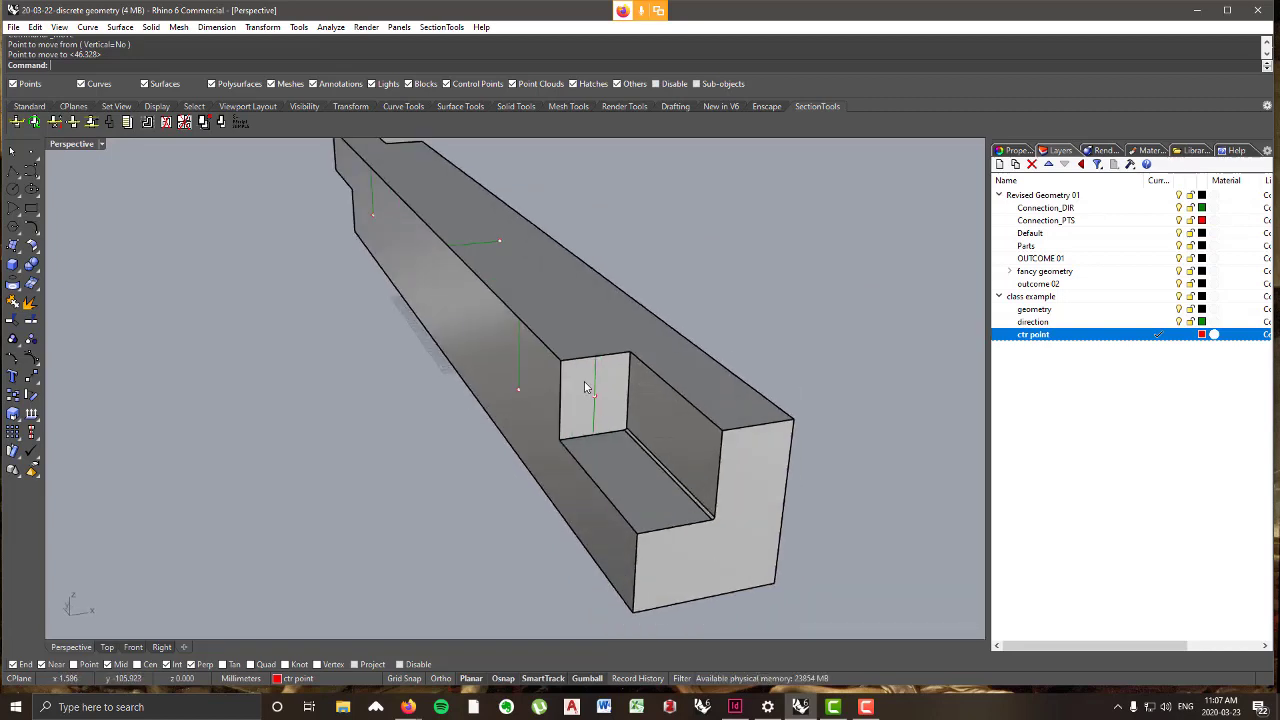
scroll(581, 410, up, 2)
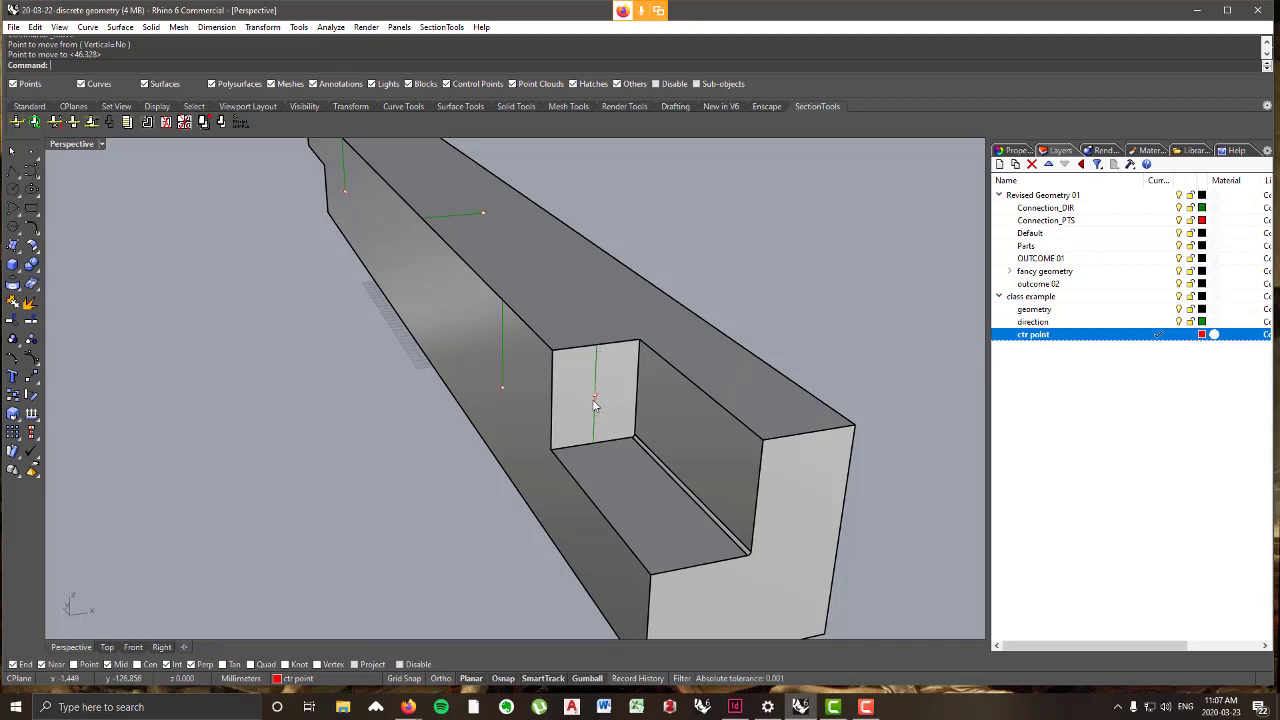
scroll(592, 440, down, 12)
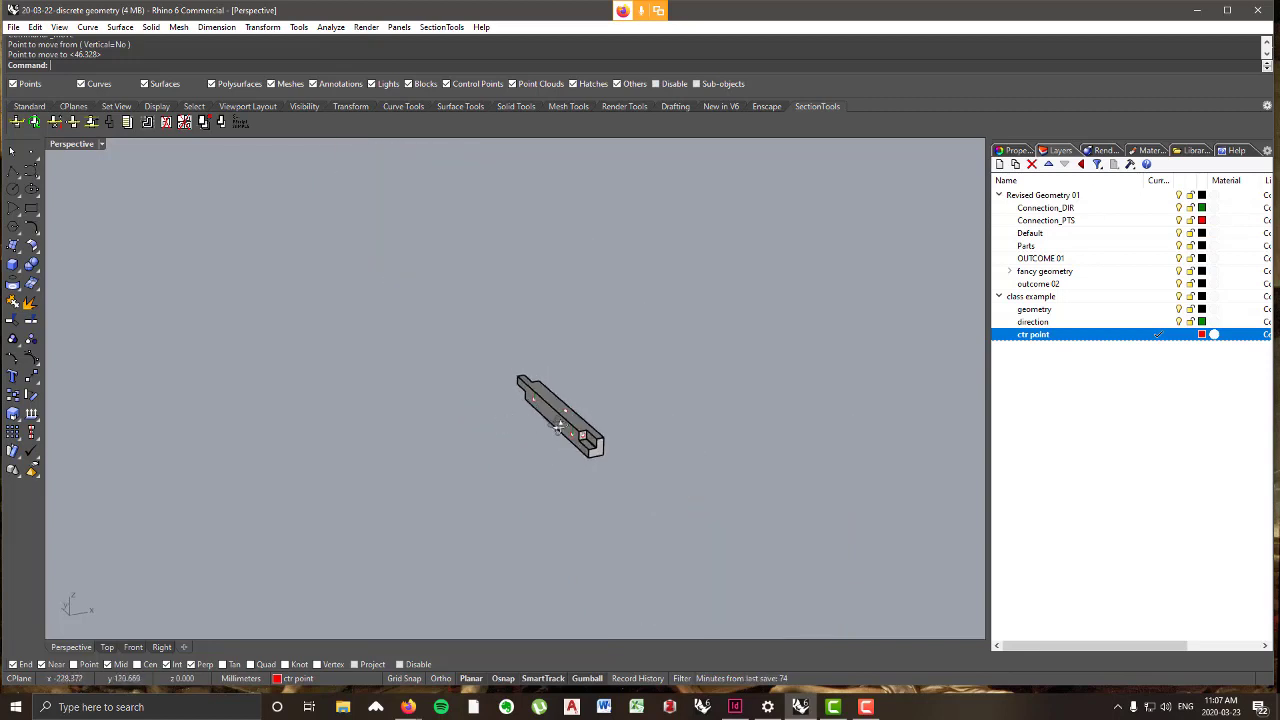
right_drag(580, 436, 232, 332)
scroll(420, 452, up, 10)
scroll(390, 445, up, 3)
drag(353, 471, 358, 472)
right_drag(360, 470, 470, 470)
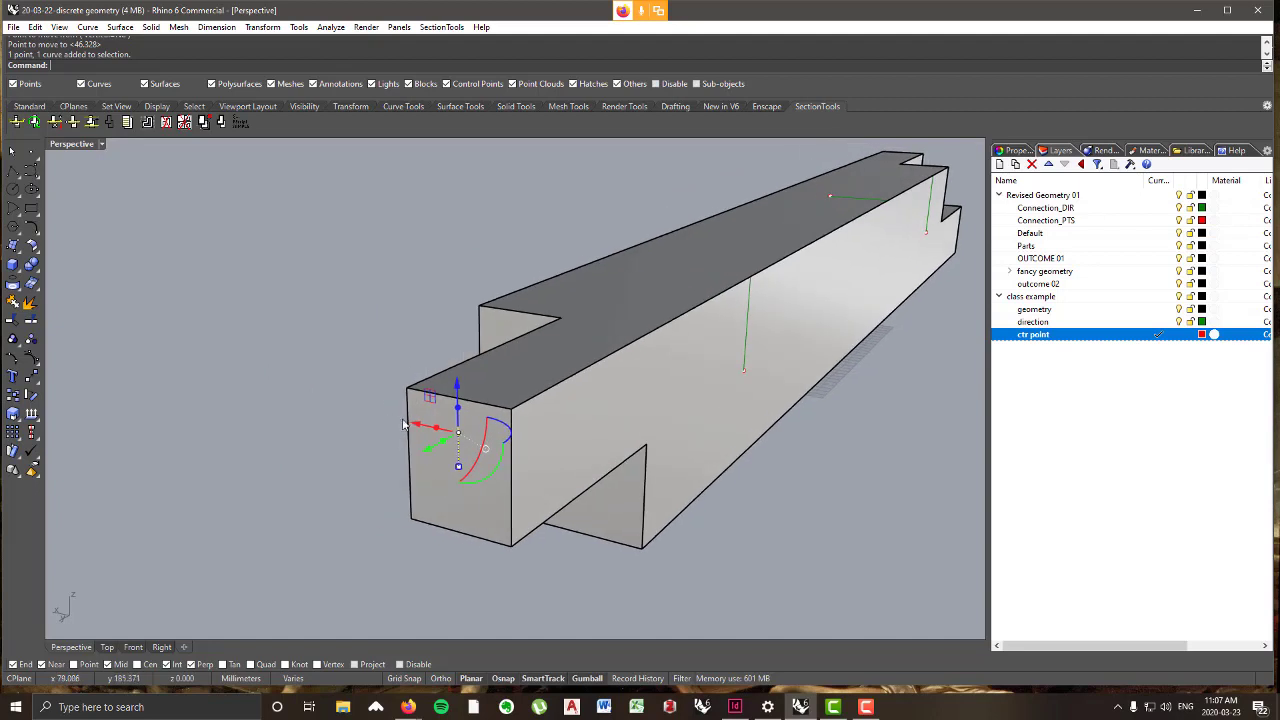
drag(390, 416, 290, 406)
click(362, 478)
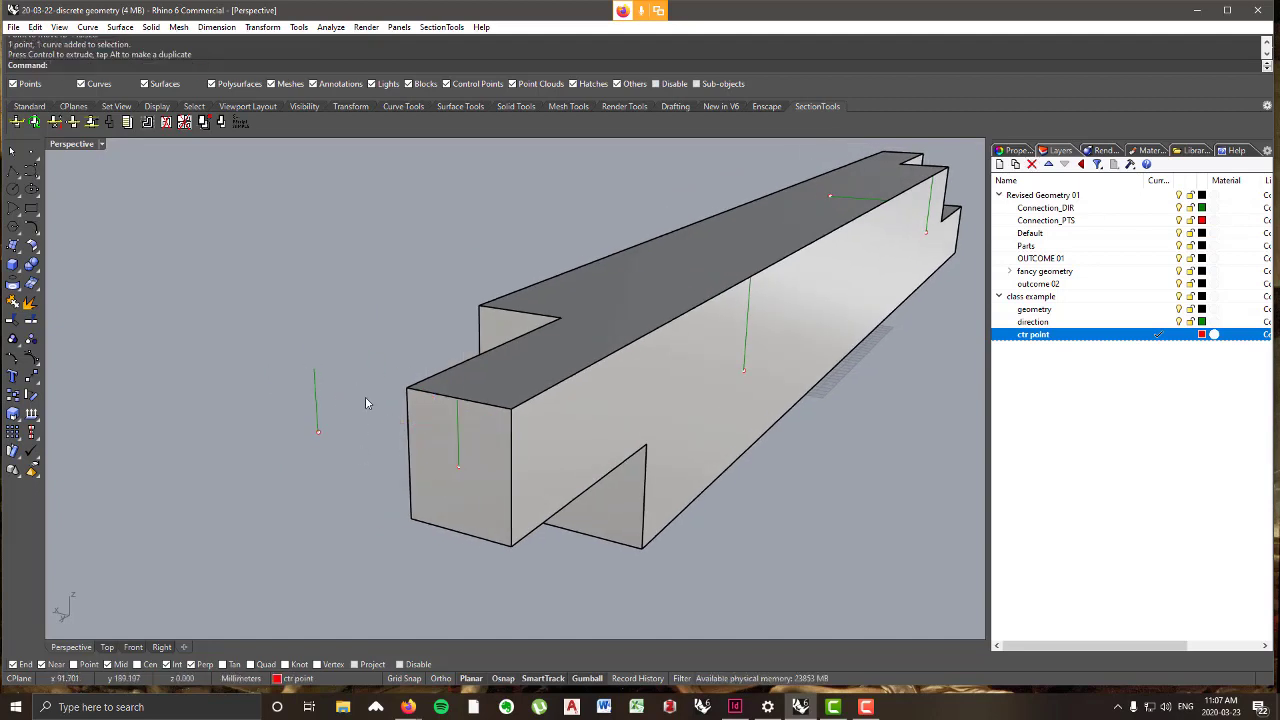
- Rotate the duplicated tenon point and direction line 180 degrees so the line points downward
drag(342, 471, 245, 372)
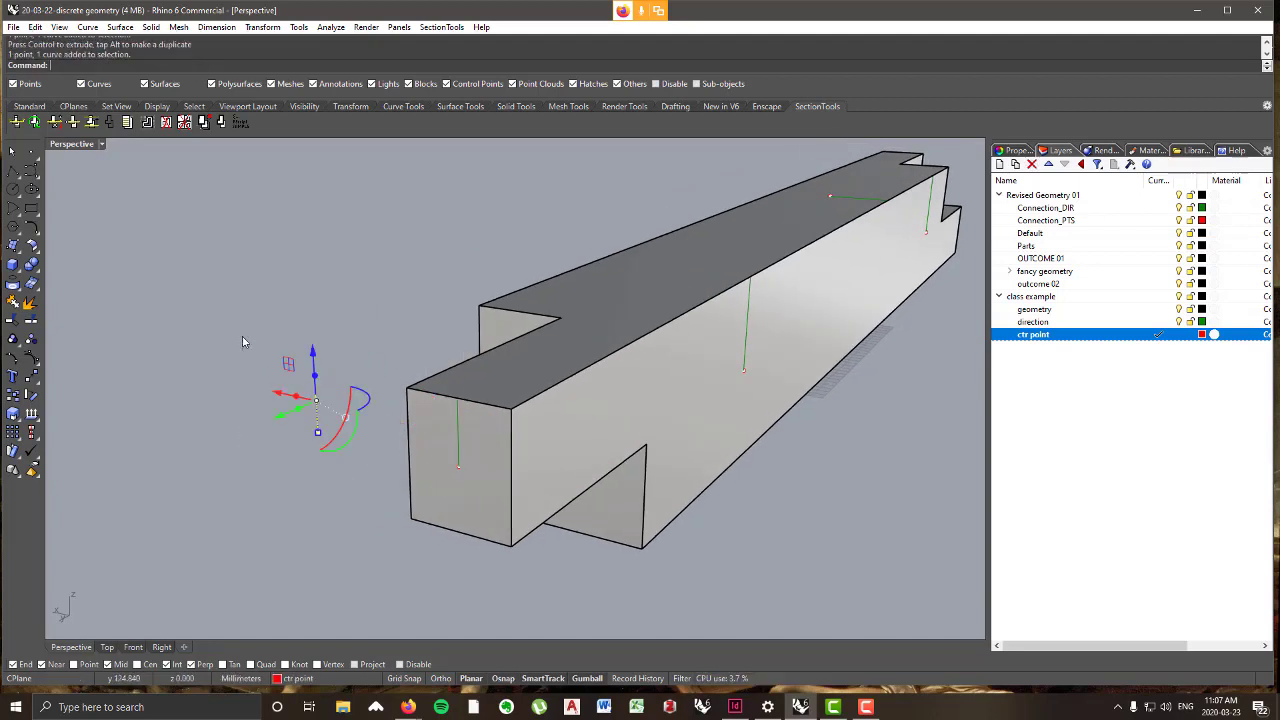
drag(351, 432, 359, 425)
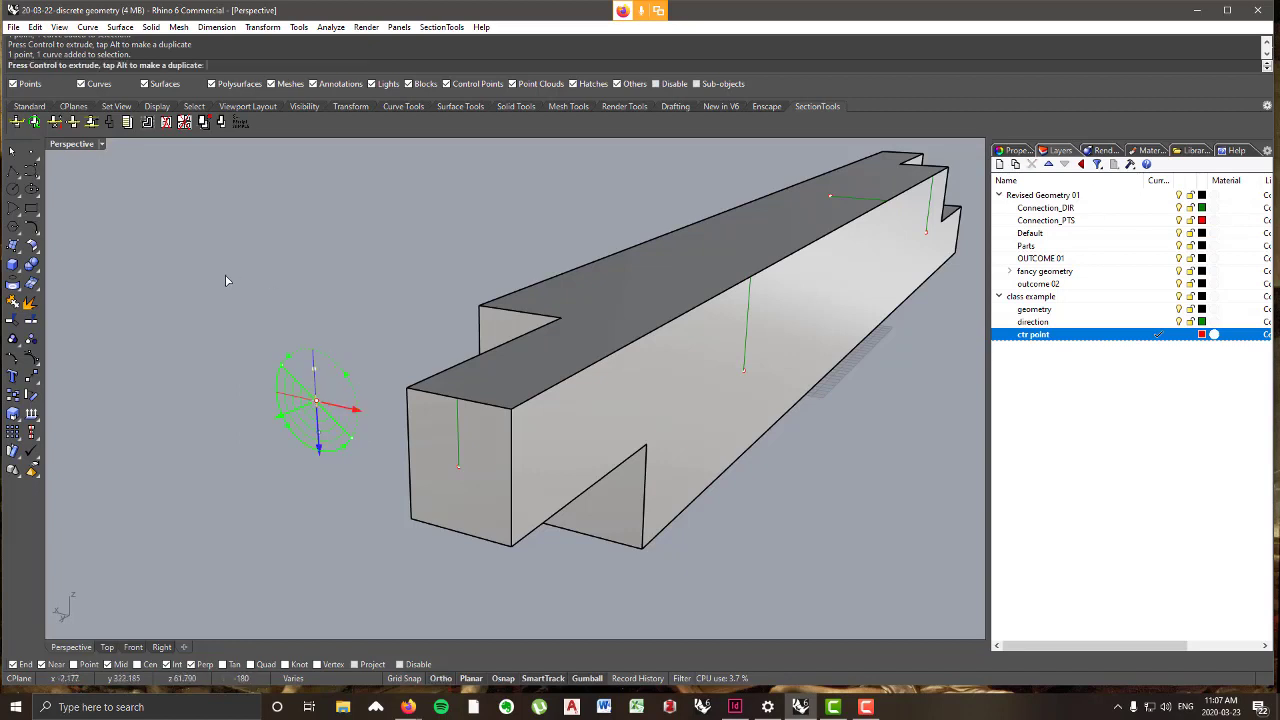
drag(226, 281, 305, 358)
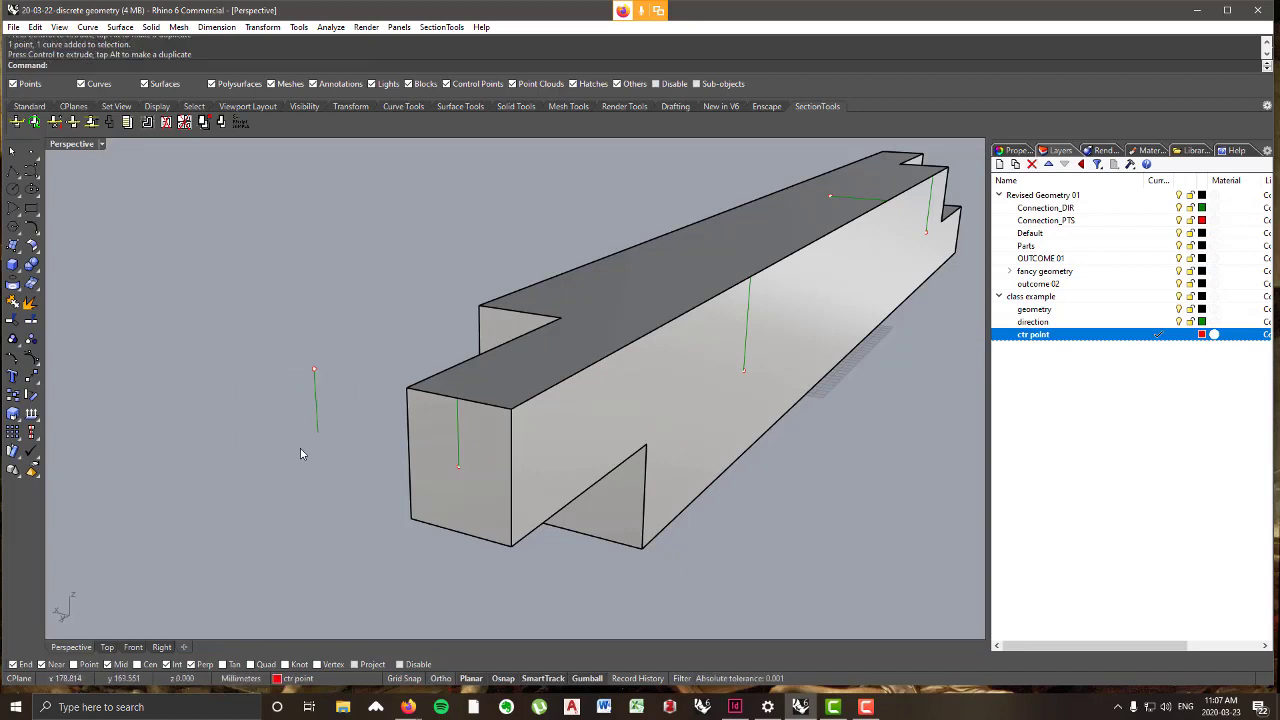
- Move the flipped duplicate from its point onto the connection point on the tenon's end face
drag(345, 478, 277, 250)
click(265, 28)
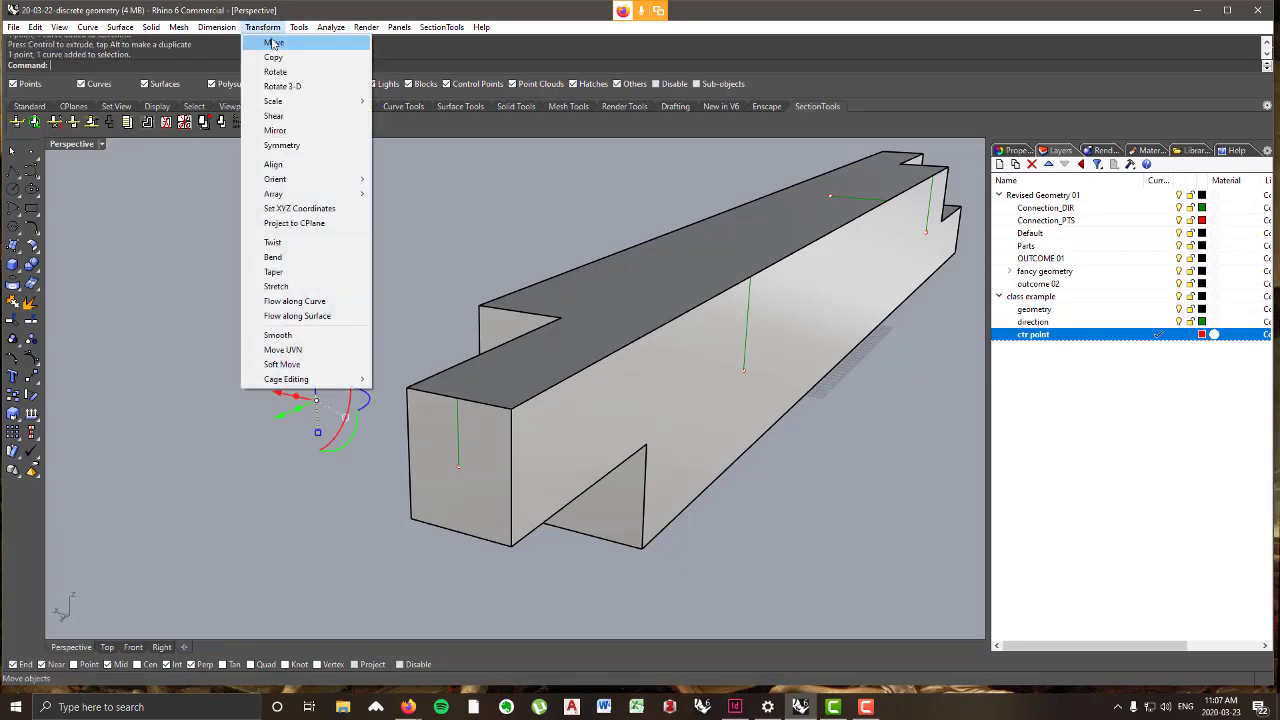
click(276, 42)
click(313, 368)
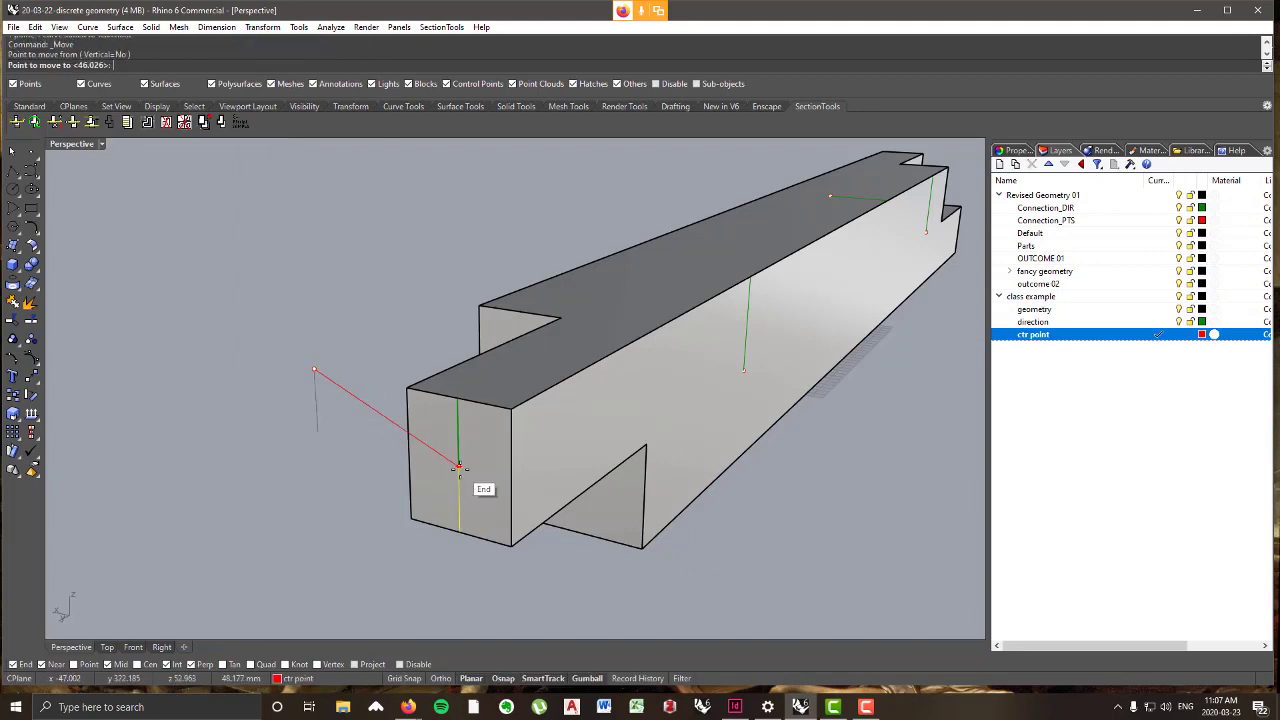
click(458, 466)
right_drag(404, 462, 626, 440)
scroll(543, 421, up, 2)
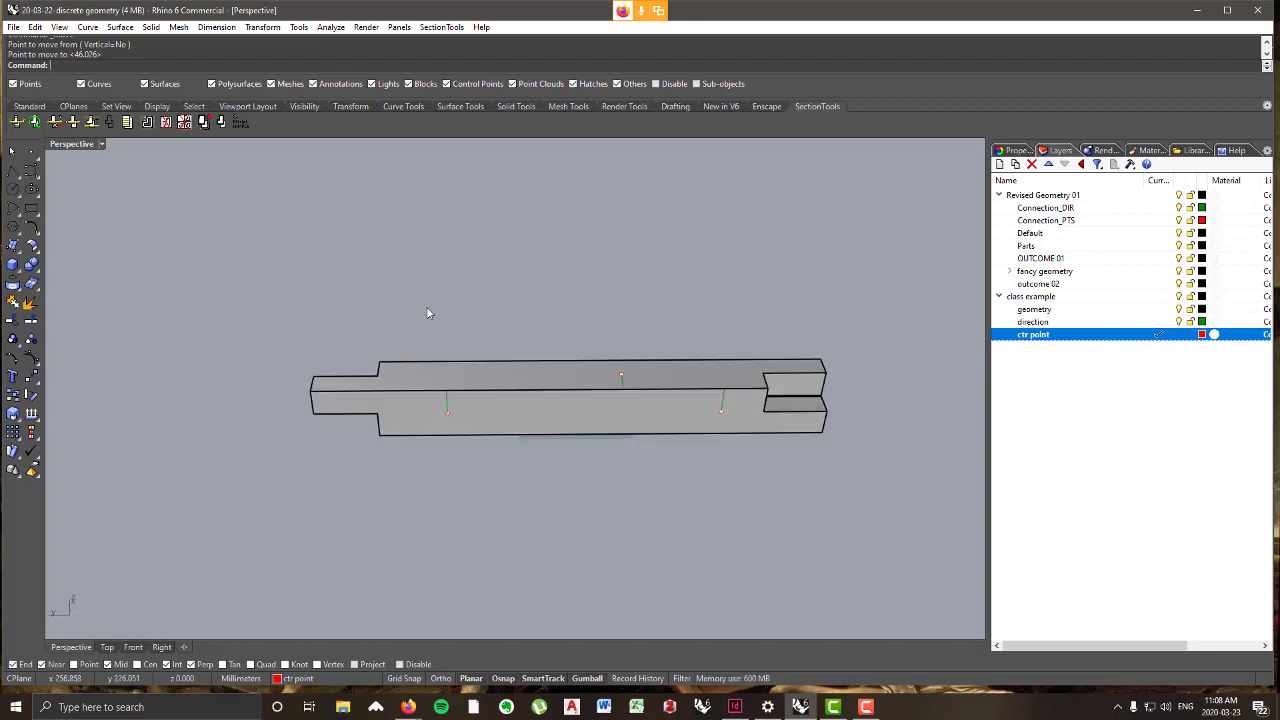
- Delete the connection points and direction lines on the bar's long side and top faces
right_drag(426, 313, 452, 301)
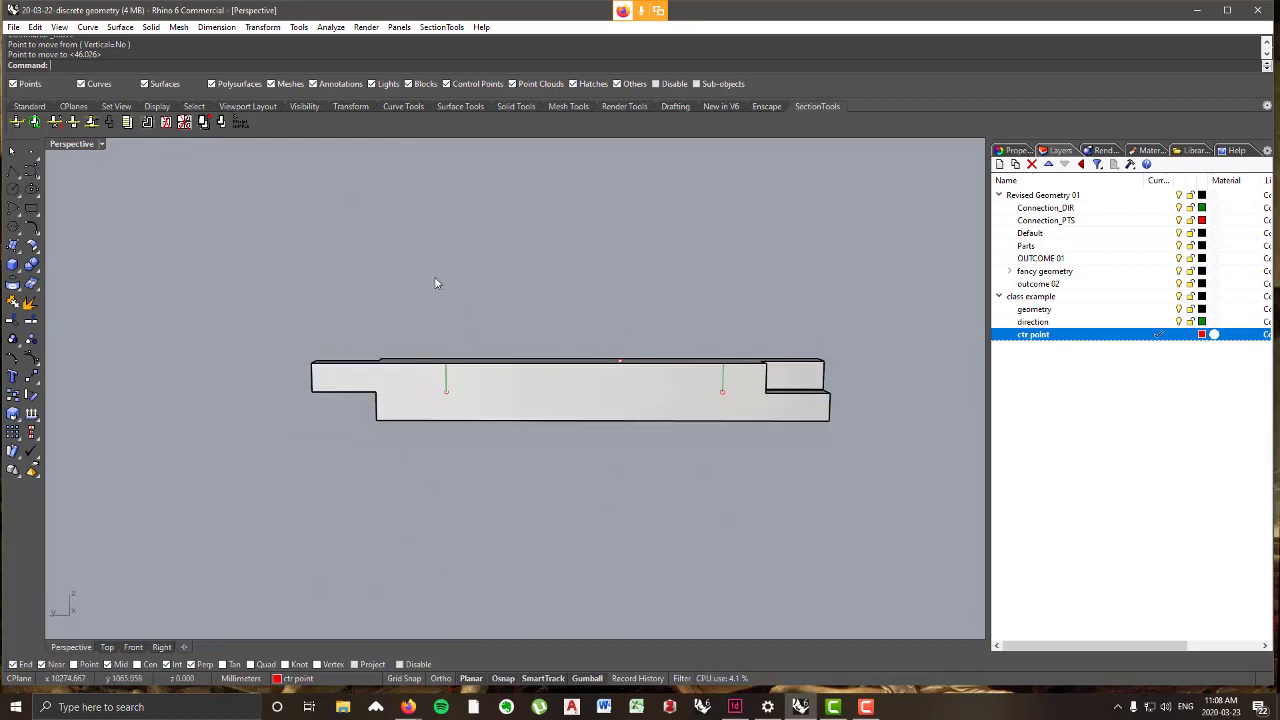
drag(435, 283, 750, 522)
right_drag(693, 529, 580, 457)
key(Delete)
- Stack three copies of the bar directly above the original, each resting on the one below
click(544, 411)
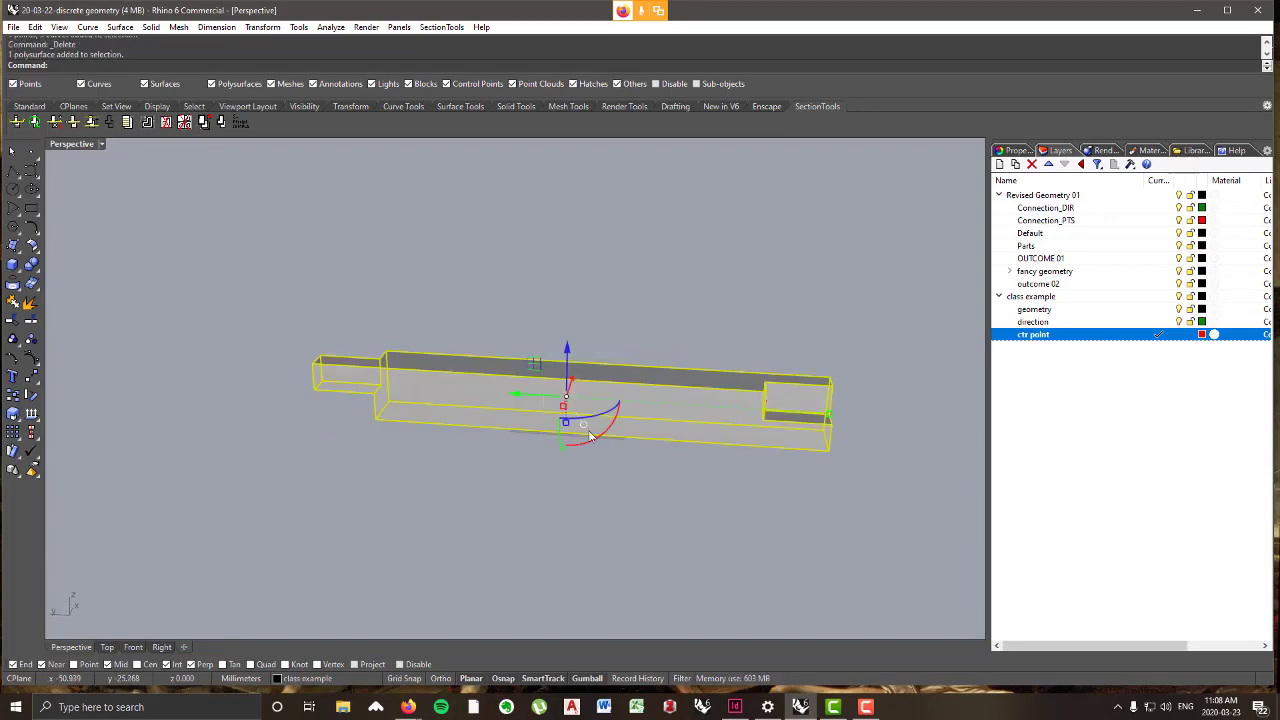
click(264, 27)
click(277, 64)
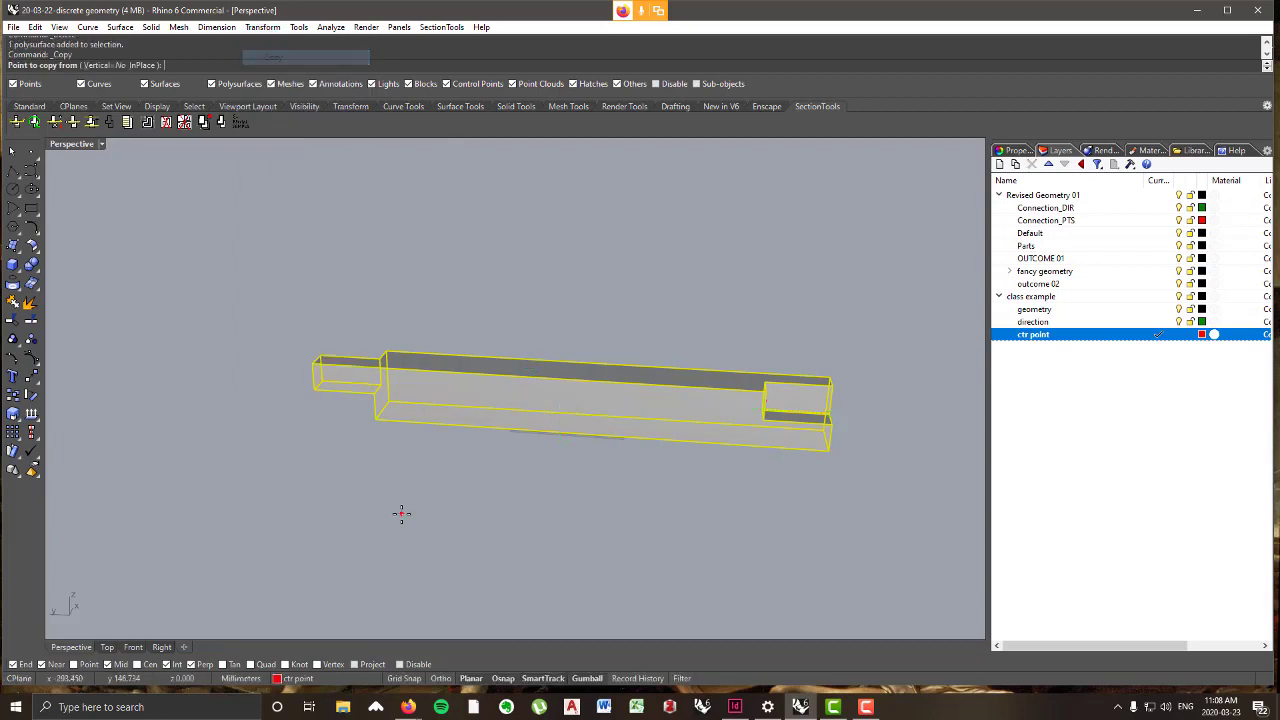
click(375, 420)
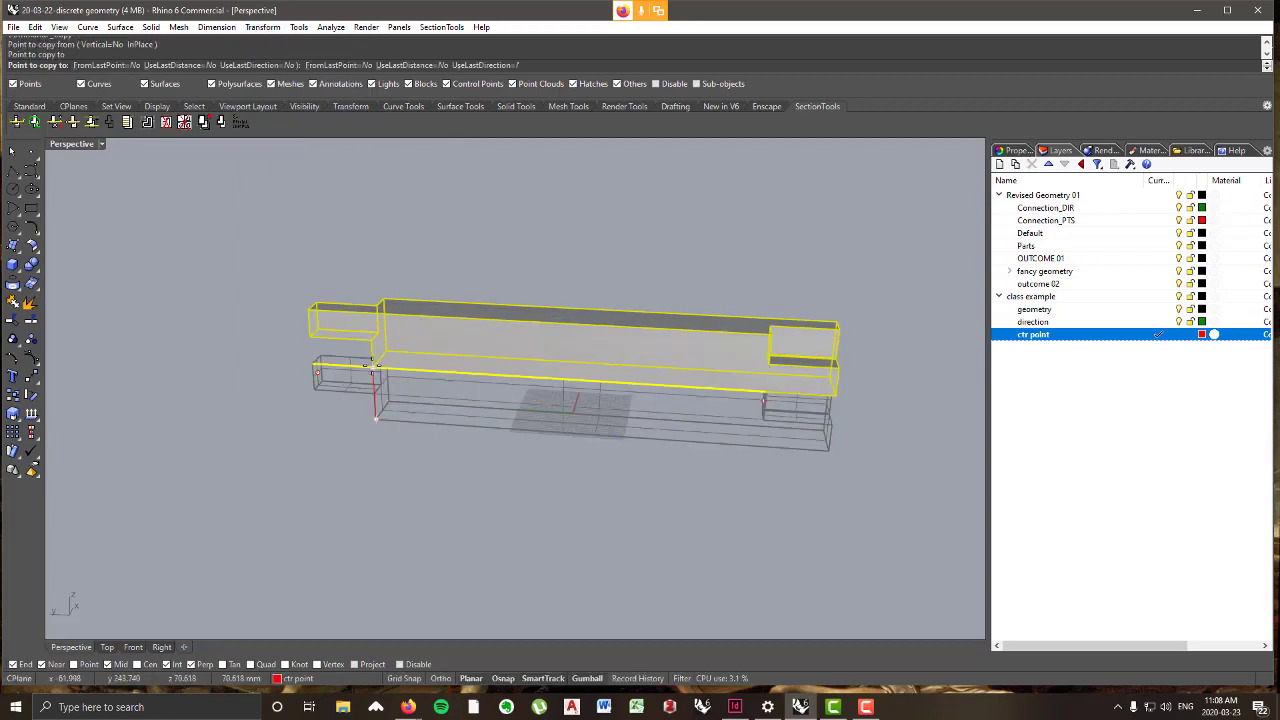
click(374, 365)
click(372, 308)
click(362, 242)
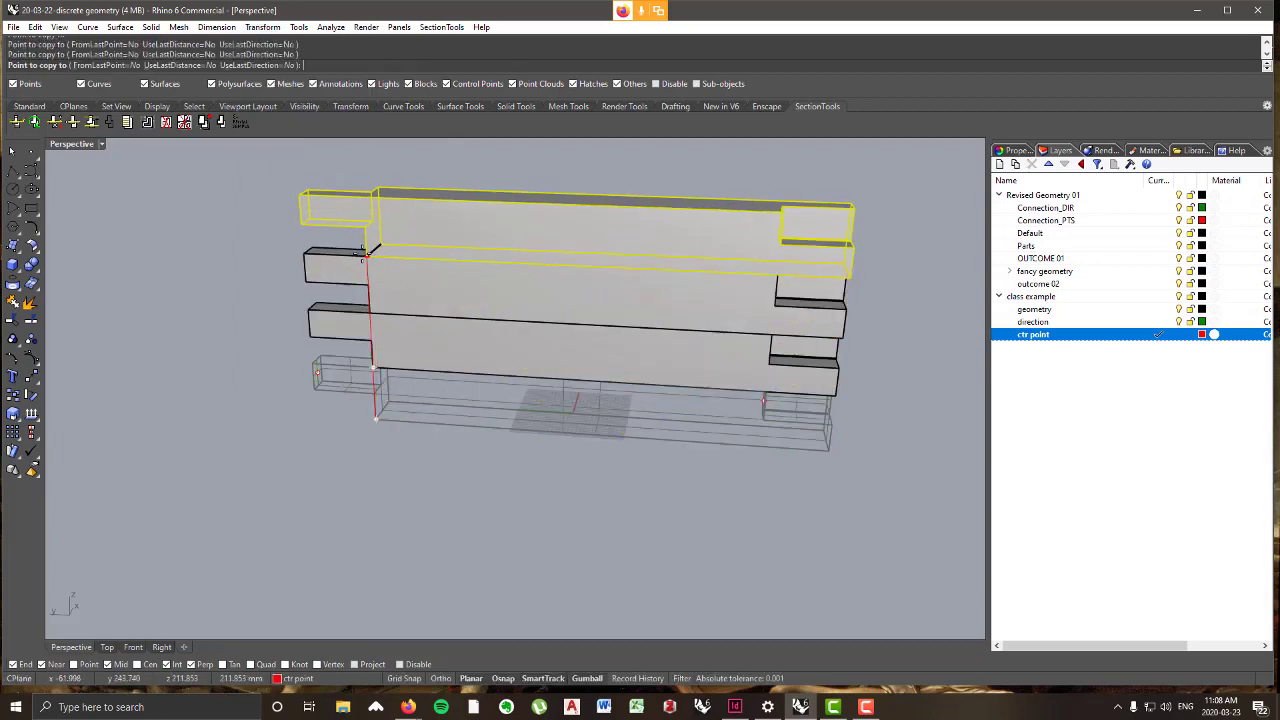
scroll(471, 505, down, 2)
key(Return)
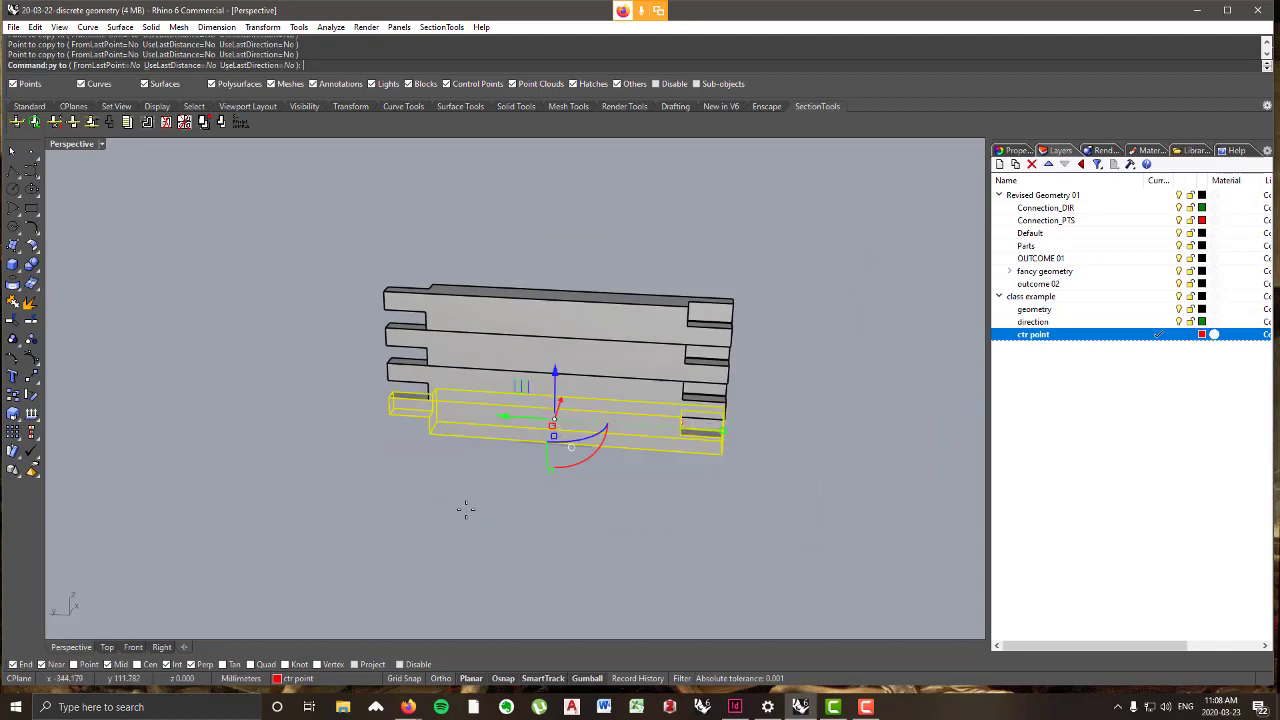
key(Escape)
- Delete the three stacked copies, keeping only the original bar
right_drag(477, 491, 509, 497)
scroll(515, 440, up, 2)
right_drag(487, 399, 614, 397)
click(613, 397)
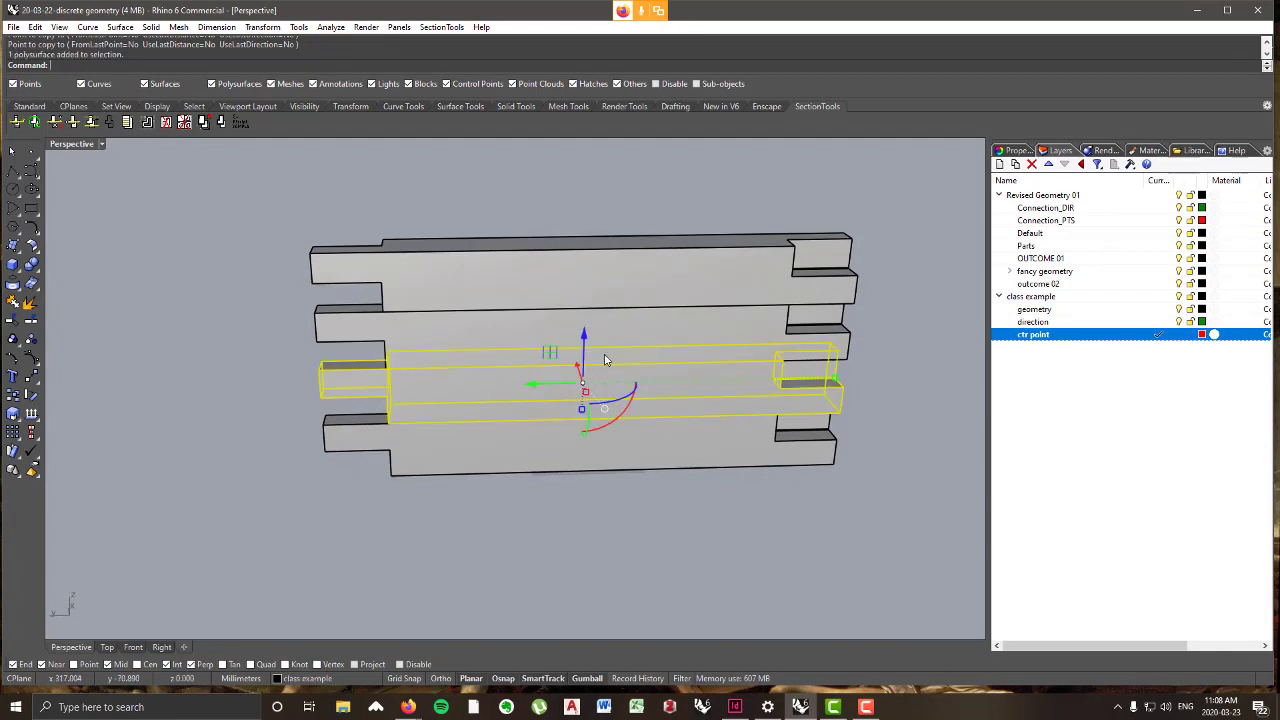
key(Delete)
click(608, 345)
key(Delete)
click(611, 277)
key(Delete)
- On the direction layer, draw a polyline perpendicularly across the bar's top face at its mid-length
right_drag(611, 360, 609, 434)
scroll(607, 426, up, 4)
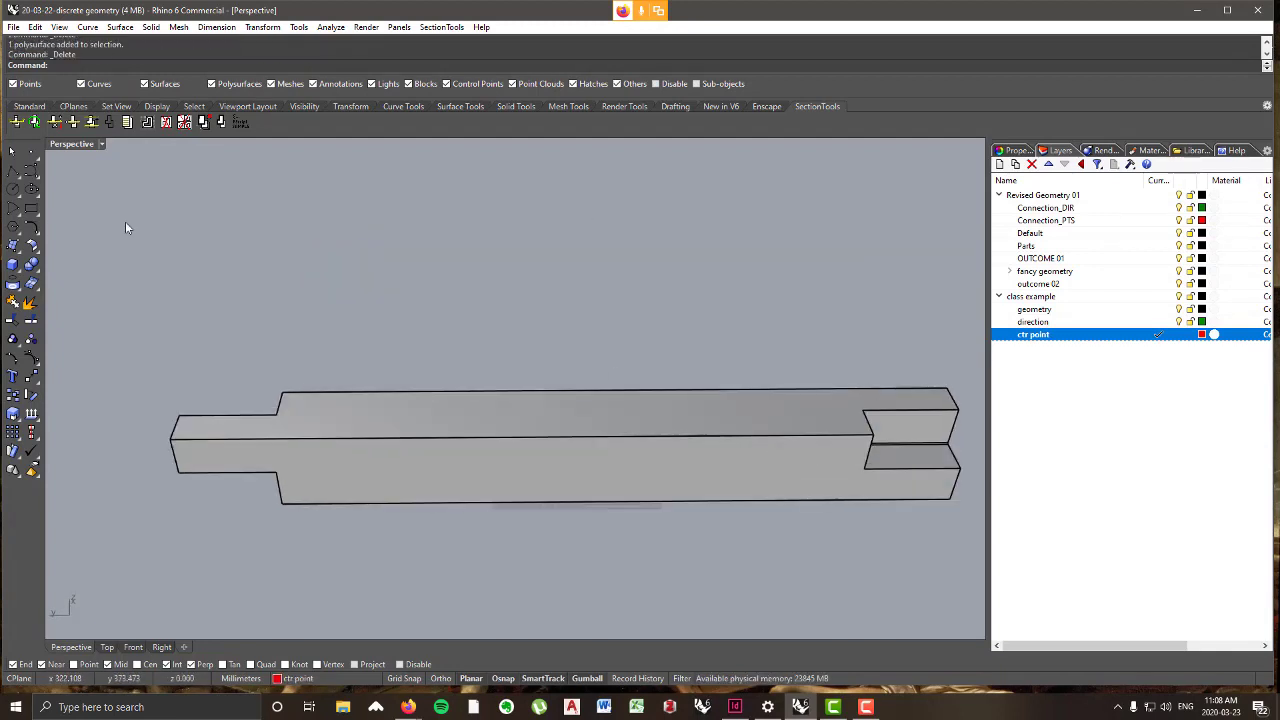
click(1163, 322)
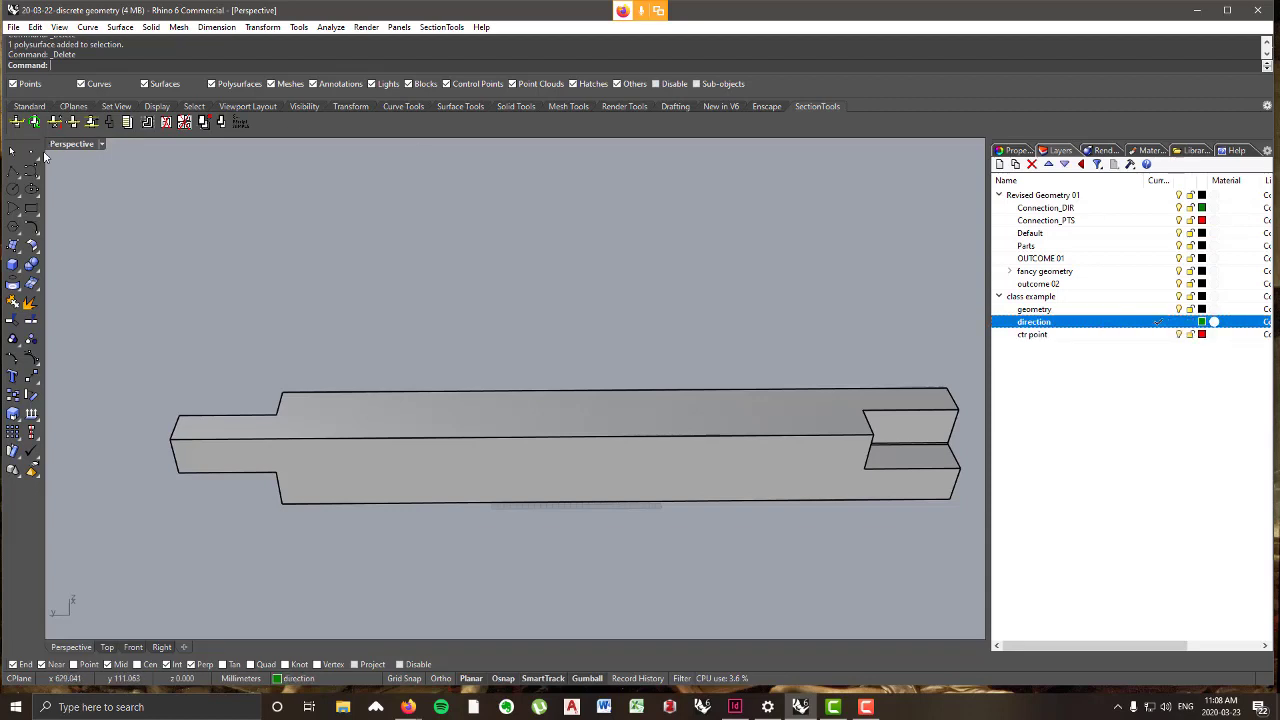
click(10, 175)
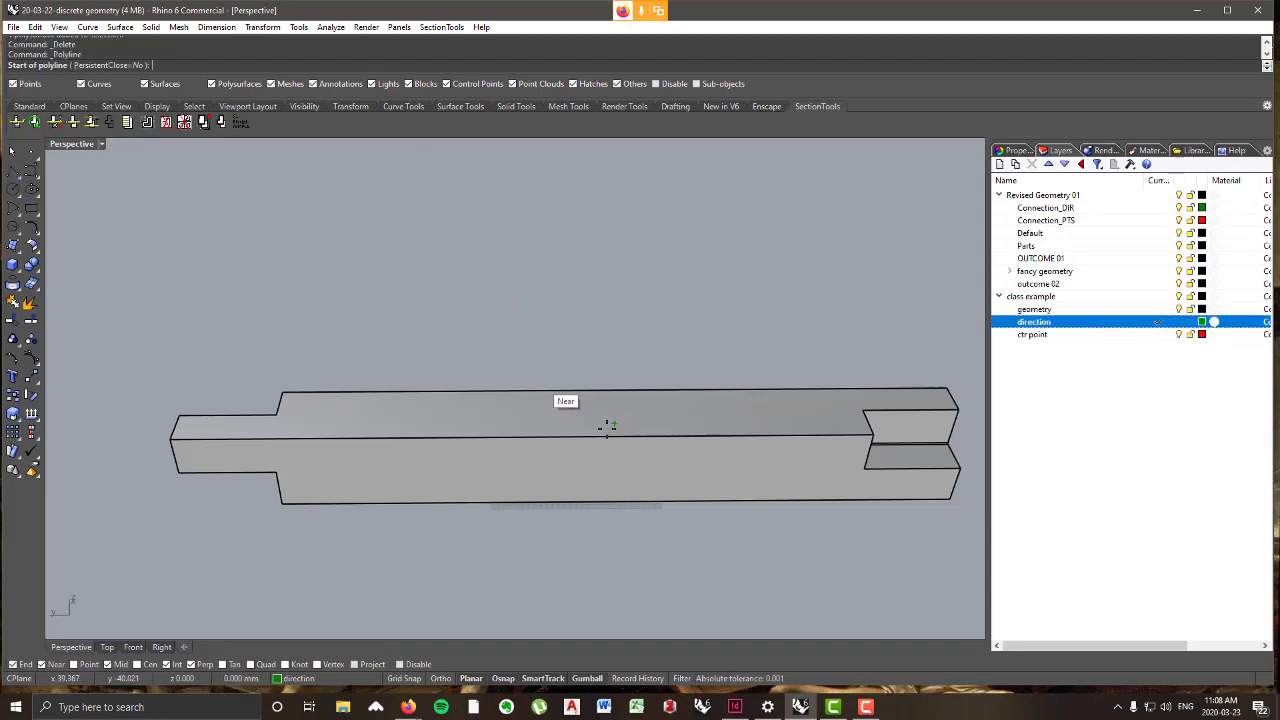
click(575, 437)
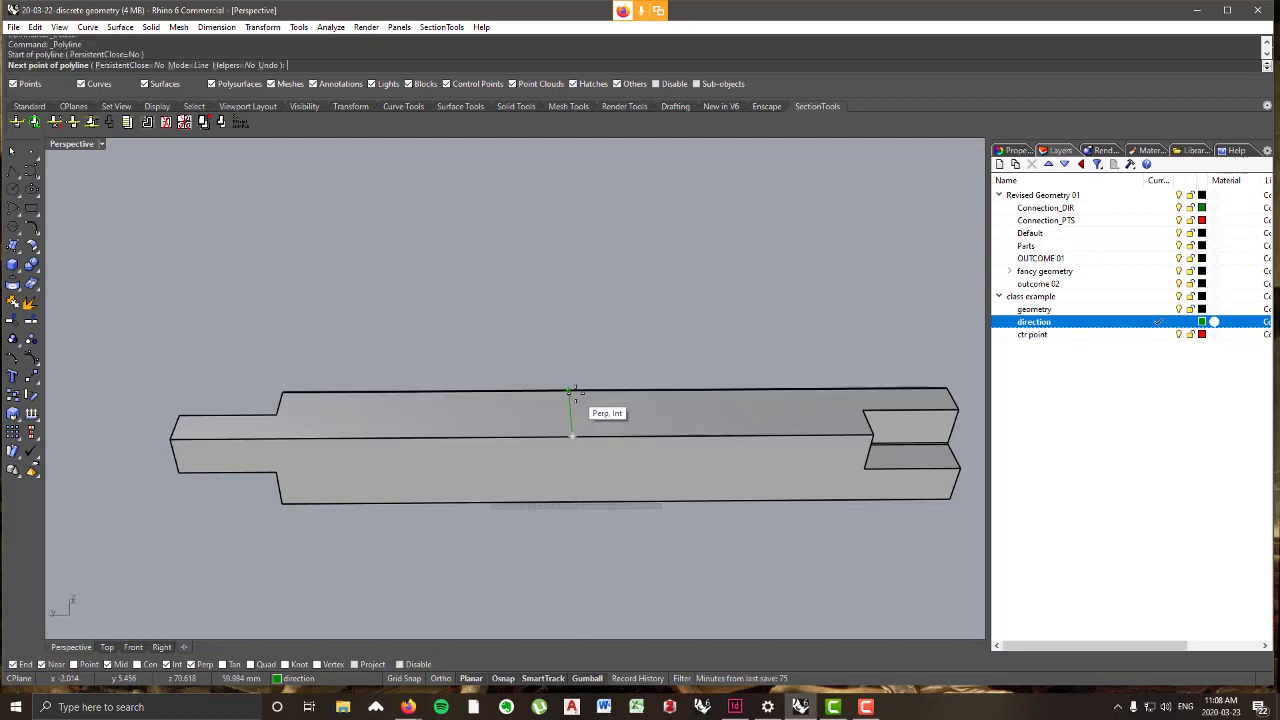
click(571, 393)
key(Return)
right_drag(583, 418, 565, 383)
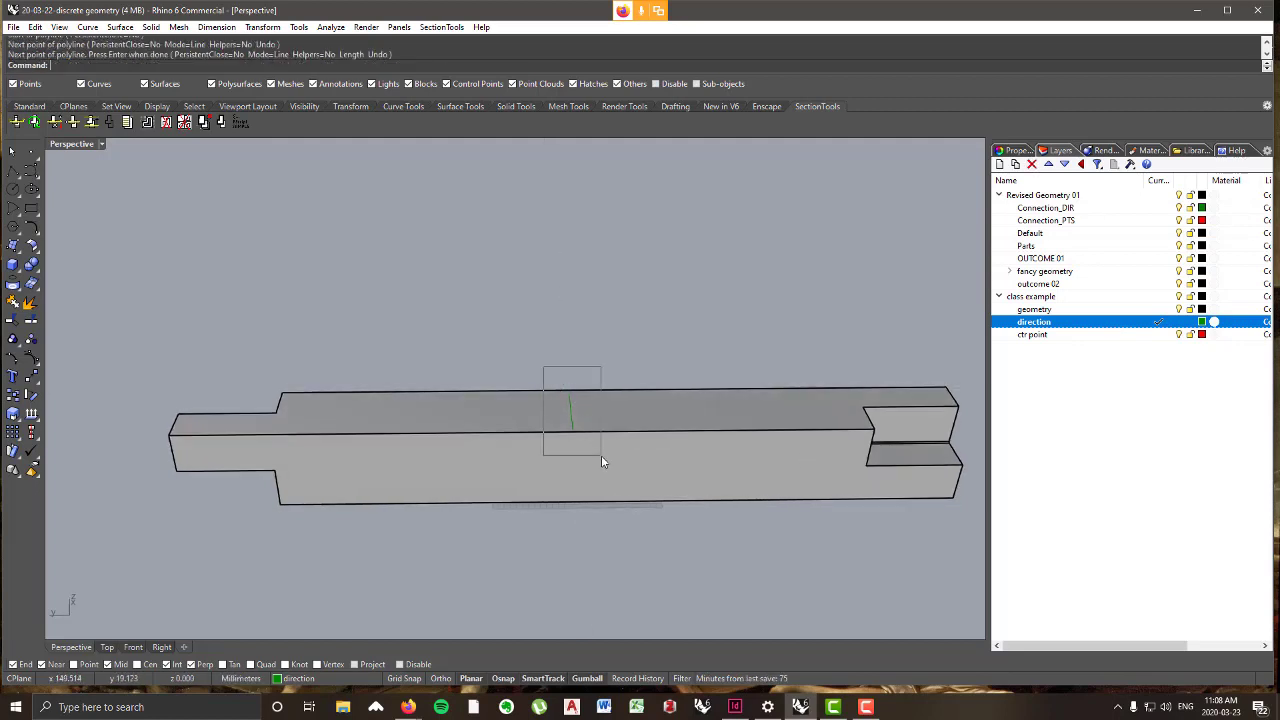
- Scale the new line in one direction to half its length, keeping its end on the far edge fixed
drag(601, 458, 601, 458)
key(Return)
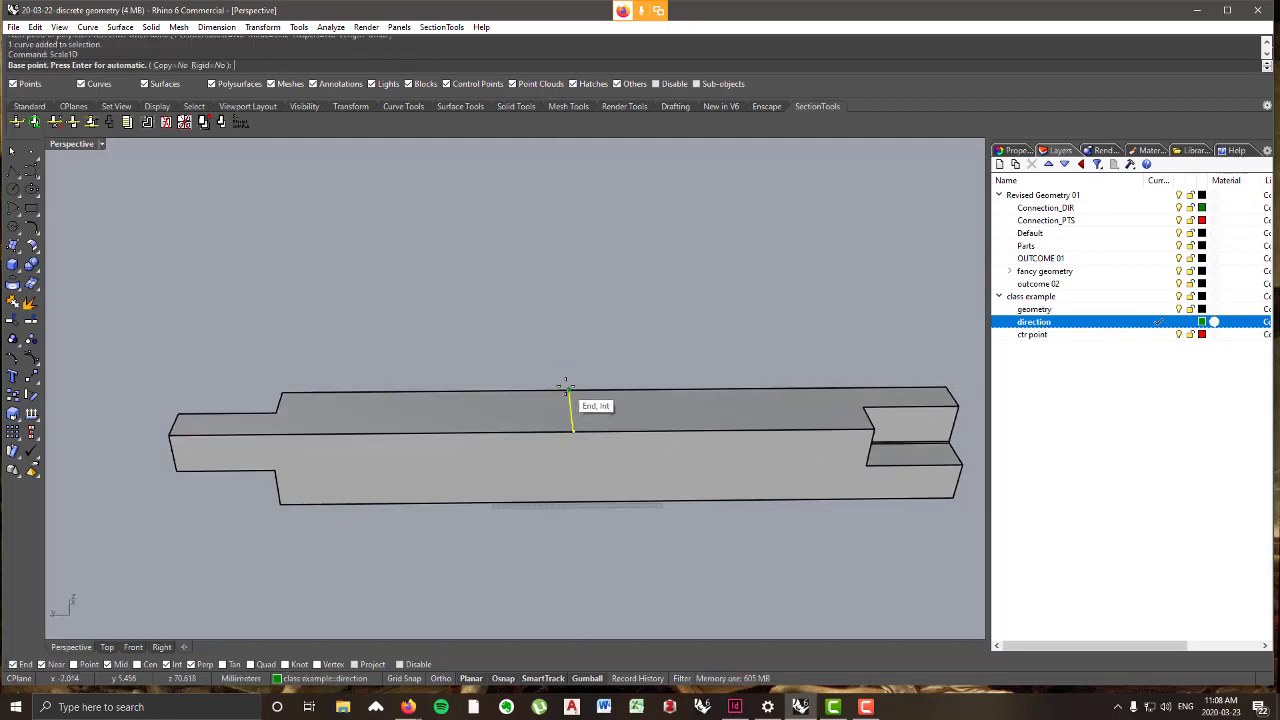
click(565, 387)
click(568, 422)
click(568, 407)
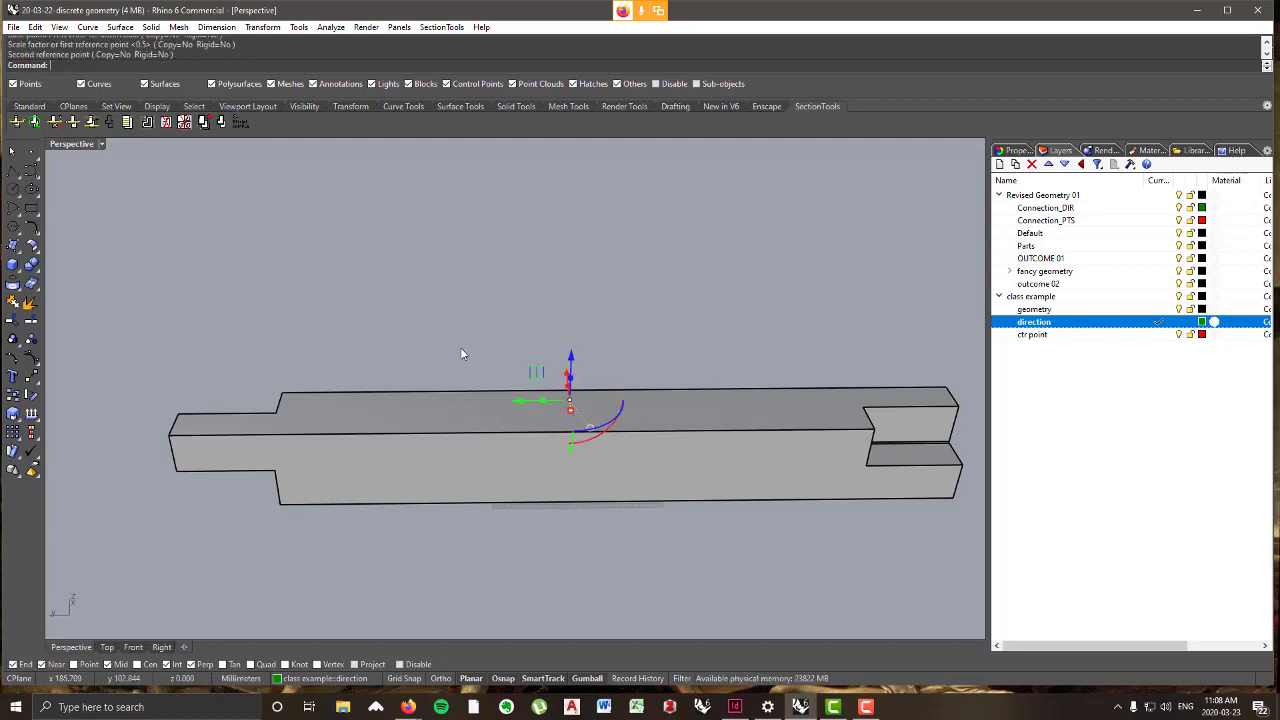
key(Escape)
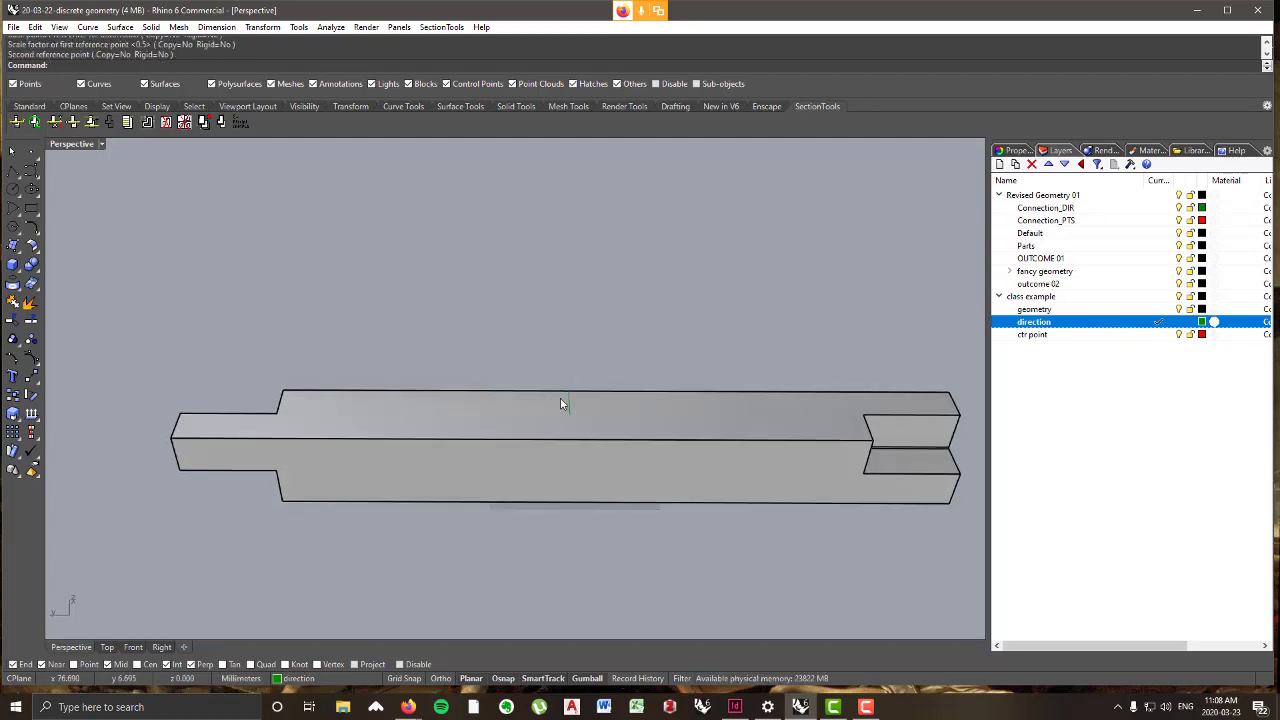
mouse_move(584, 414)
right_down()
mouse_move(580, 391)
mouse_move(577, 402)
right_up()
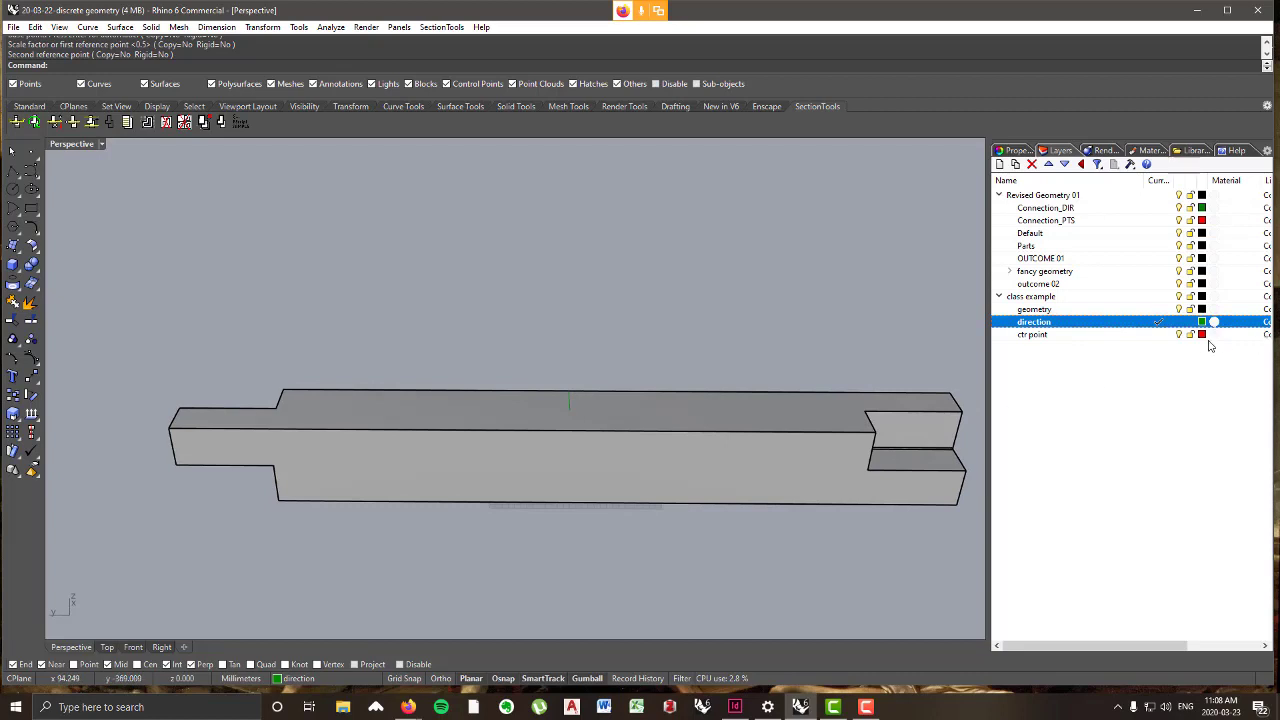
- On the ctr point layer, place a point at the direction line's inner end, in the middle of the top face
click(1162, 338)
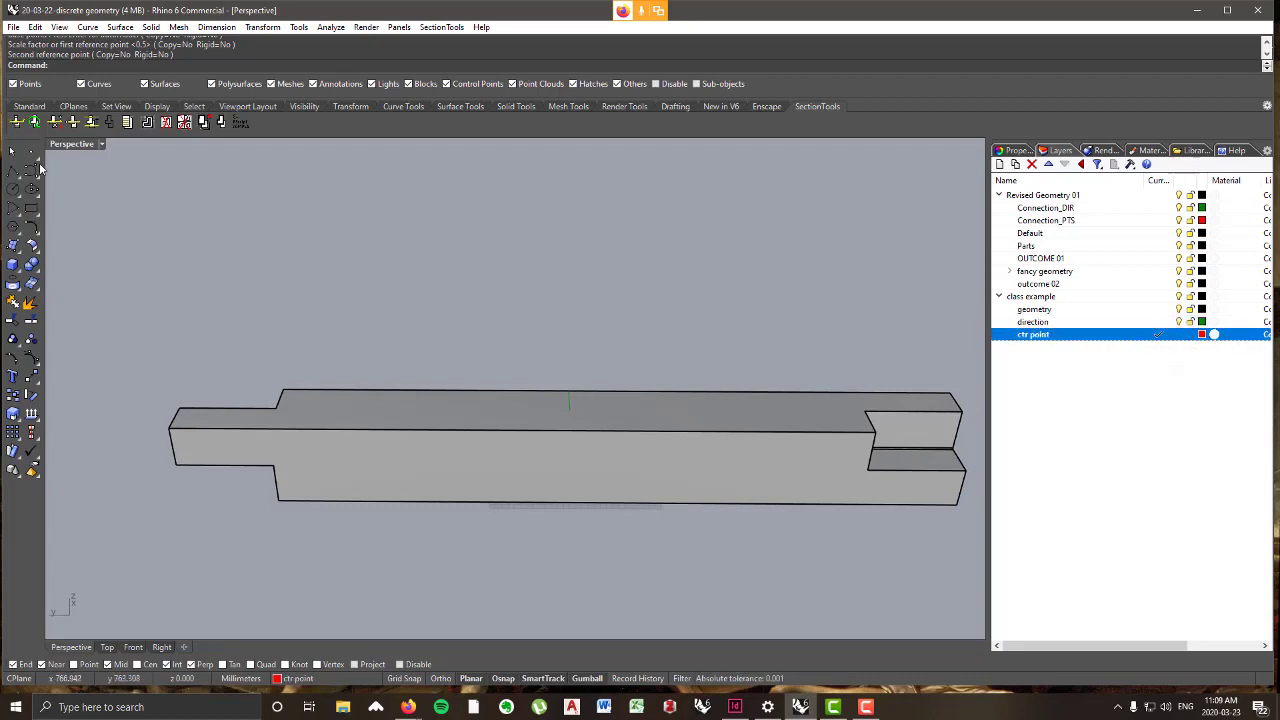
click(31, 154)
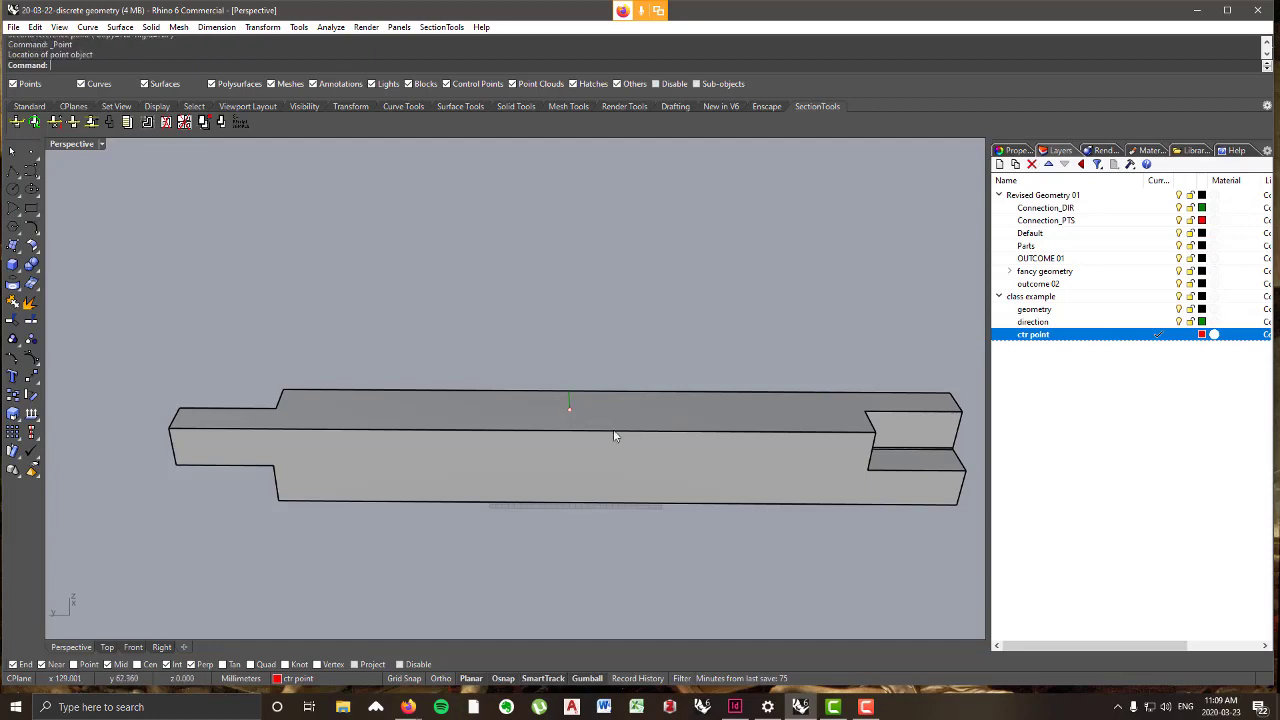
mouse_move(582, 423)
right_down()
mouse_move(566, 412)
mouse_move(573, 424)
right_up()
- Copy the top face's connection point and direction line straight down to the bar's underside
drag(539, 342, 602, 430)
right_drag(606, 437, 375, 200)
click(262, 27)
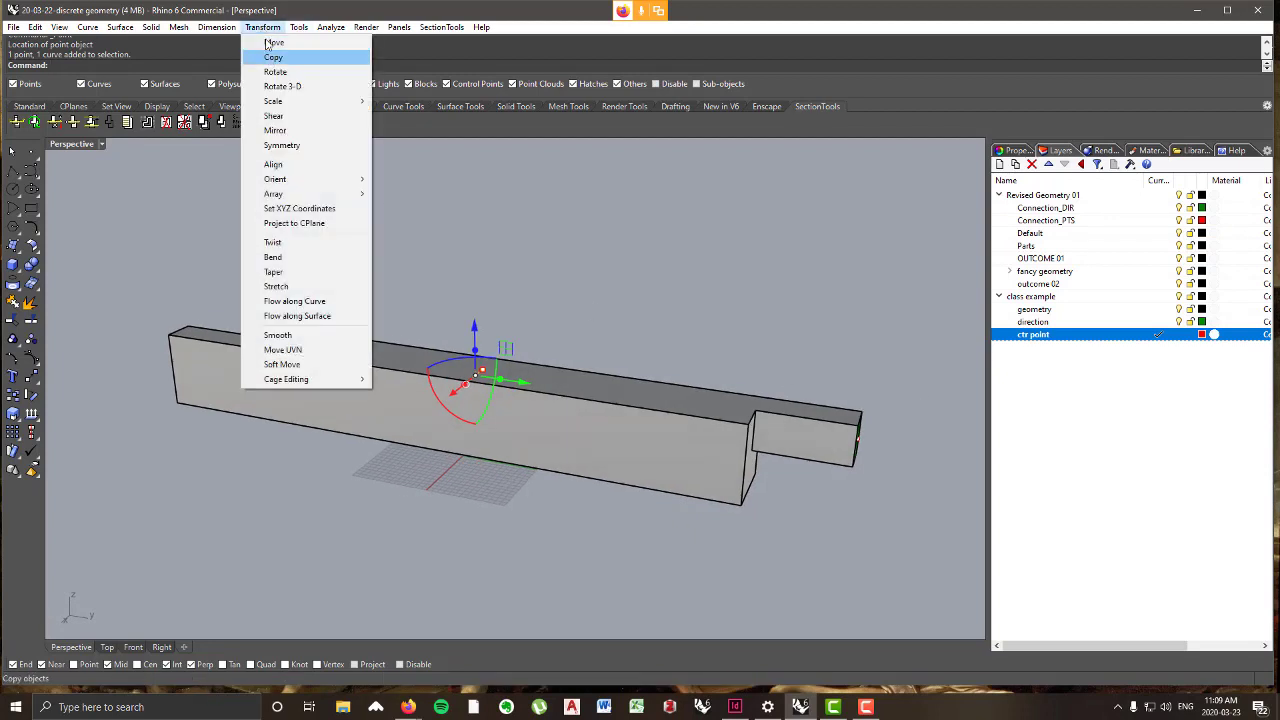
click(275, 57)
click(481, 371)
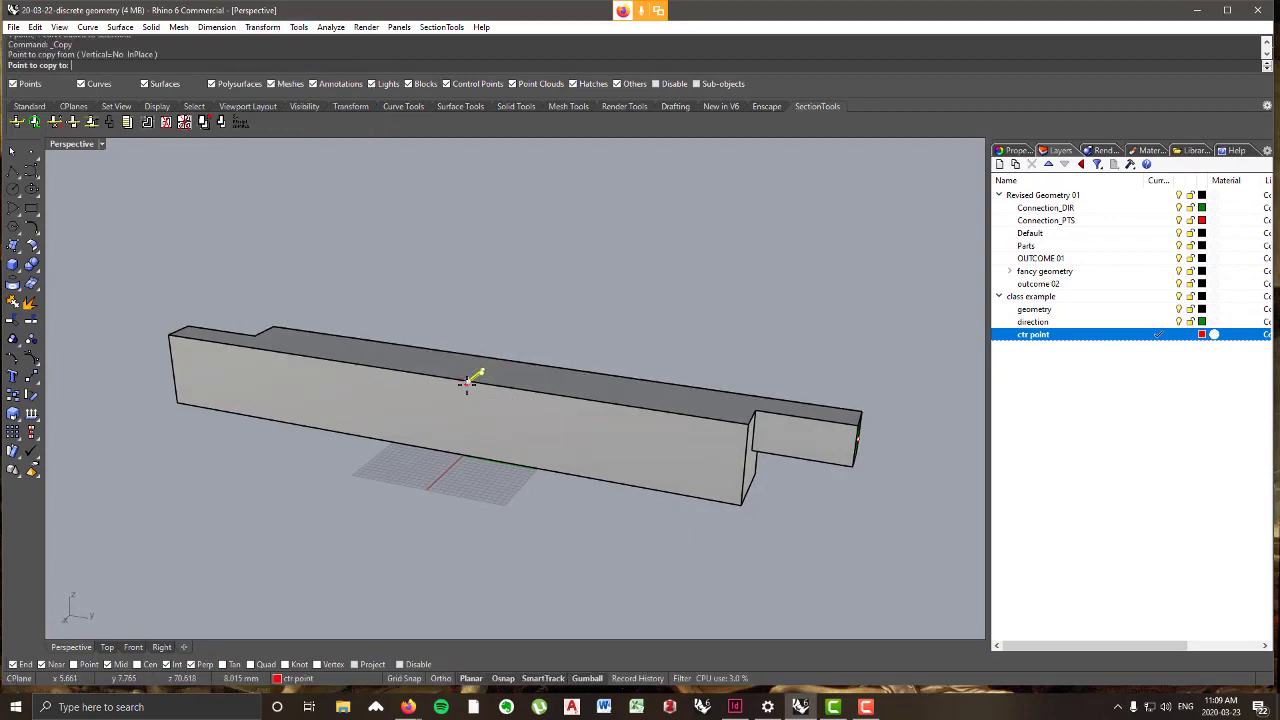
click(468, 462)
right_click(514, 498)
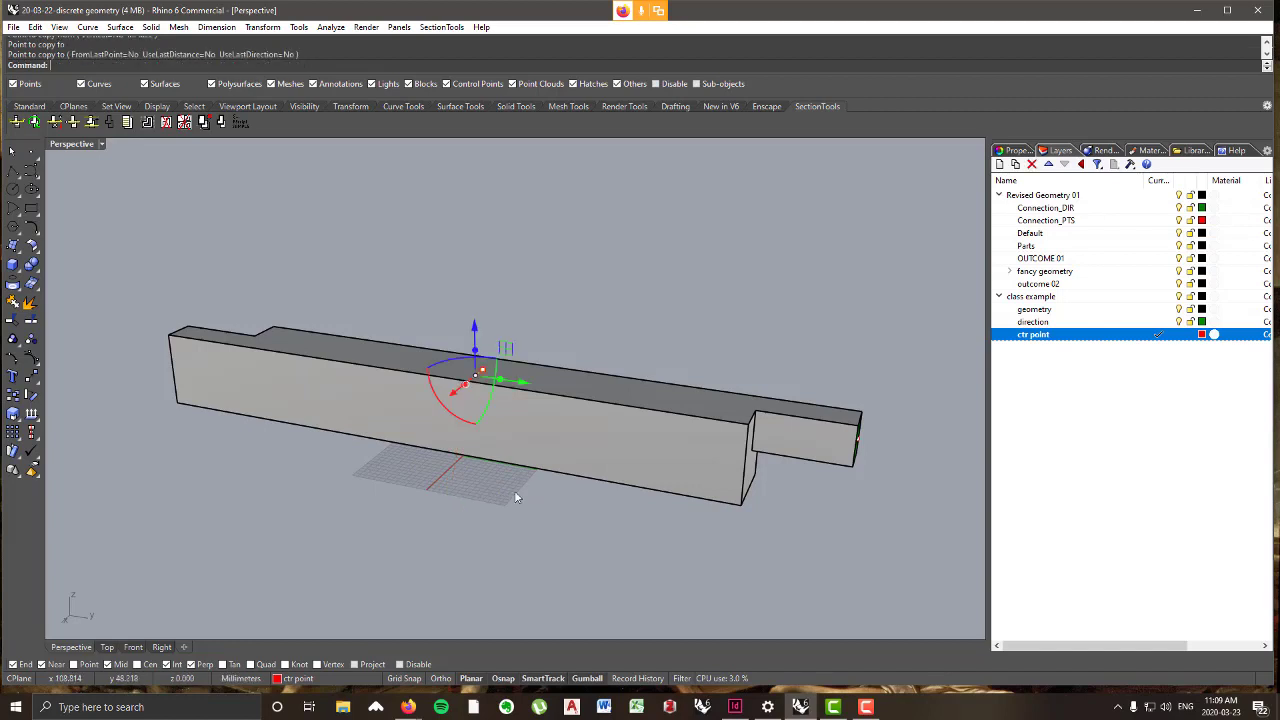
- Copy the bar upward three times, stacking each copy directly on the one below
right_drag(576, 316, 448, 396)
click(493, 470)
right_drag(493, 470, 252, 328)
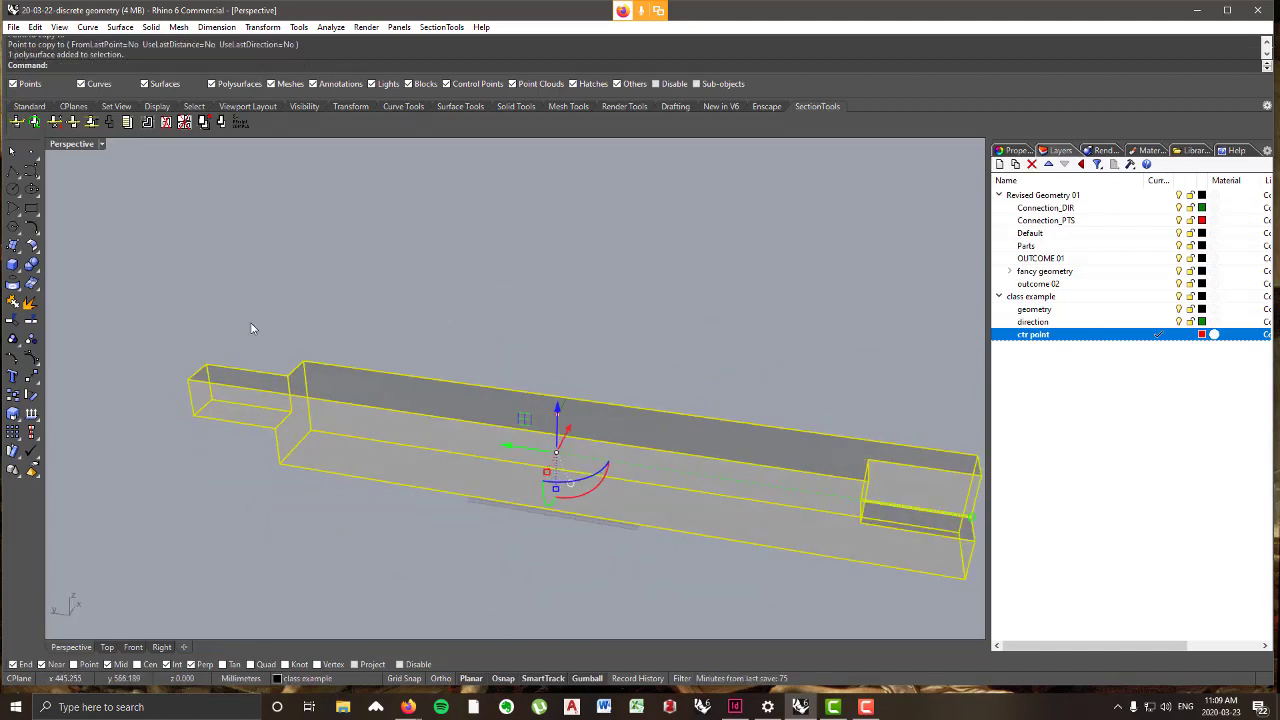
click(262, 27)
click(272, 55)
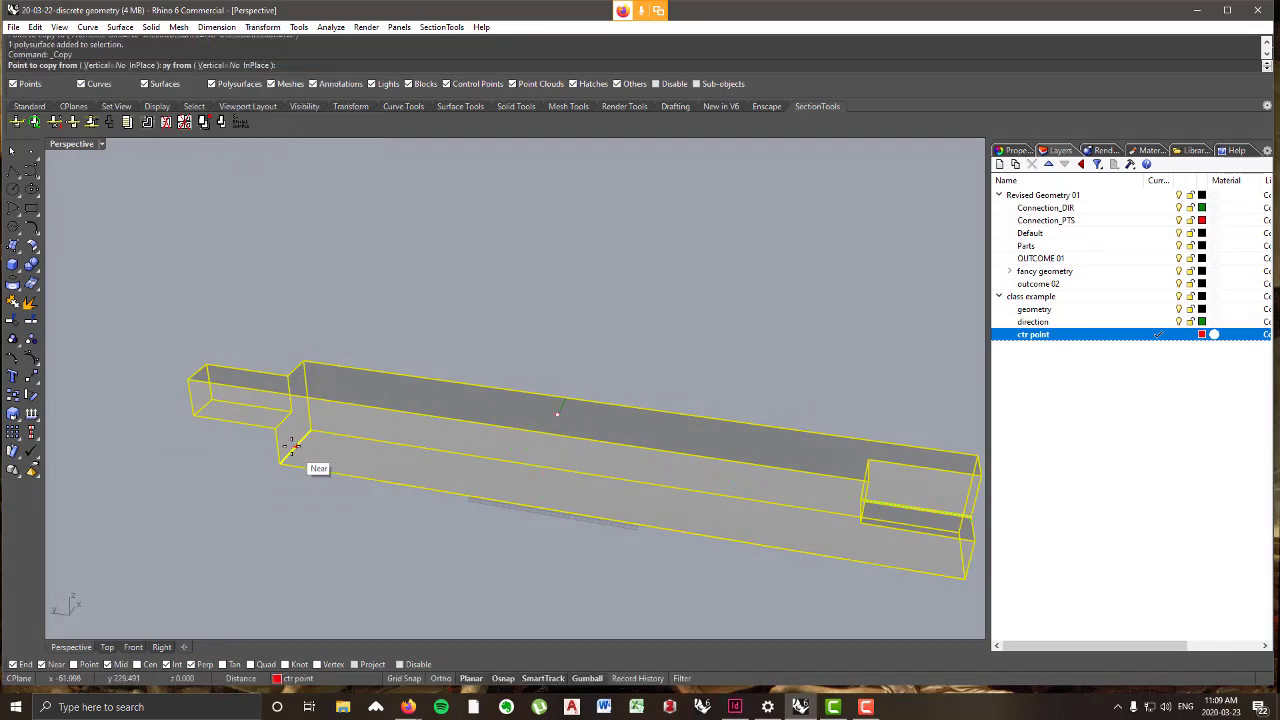
click(281, 465)
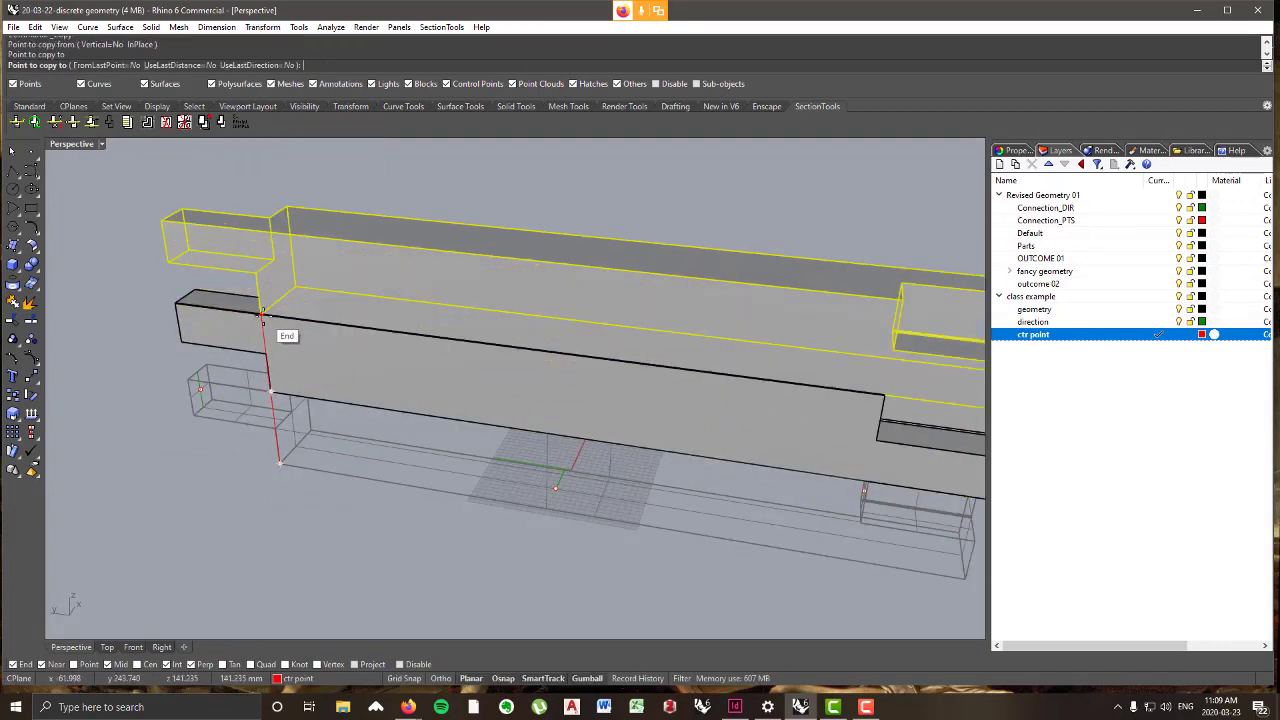
click(251, 237)
scroll(415, 434, down, 10)
key(Escape)
key(Escape)
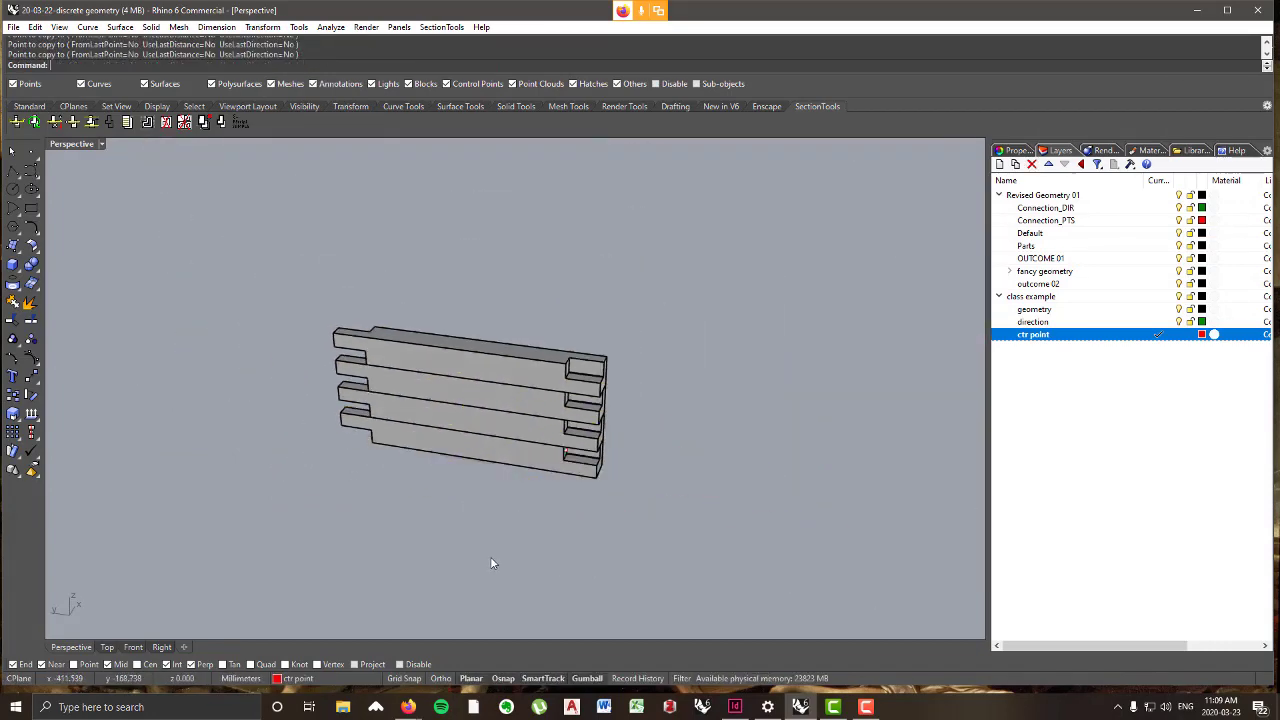
- Delete the three stacked copies and keep only the original bar with its connection points
right_drag(492, 530, 345, 431)
scroll(514, 450, up, 3)
click(466, 394)
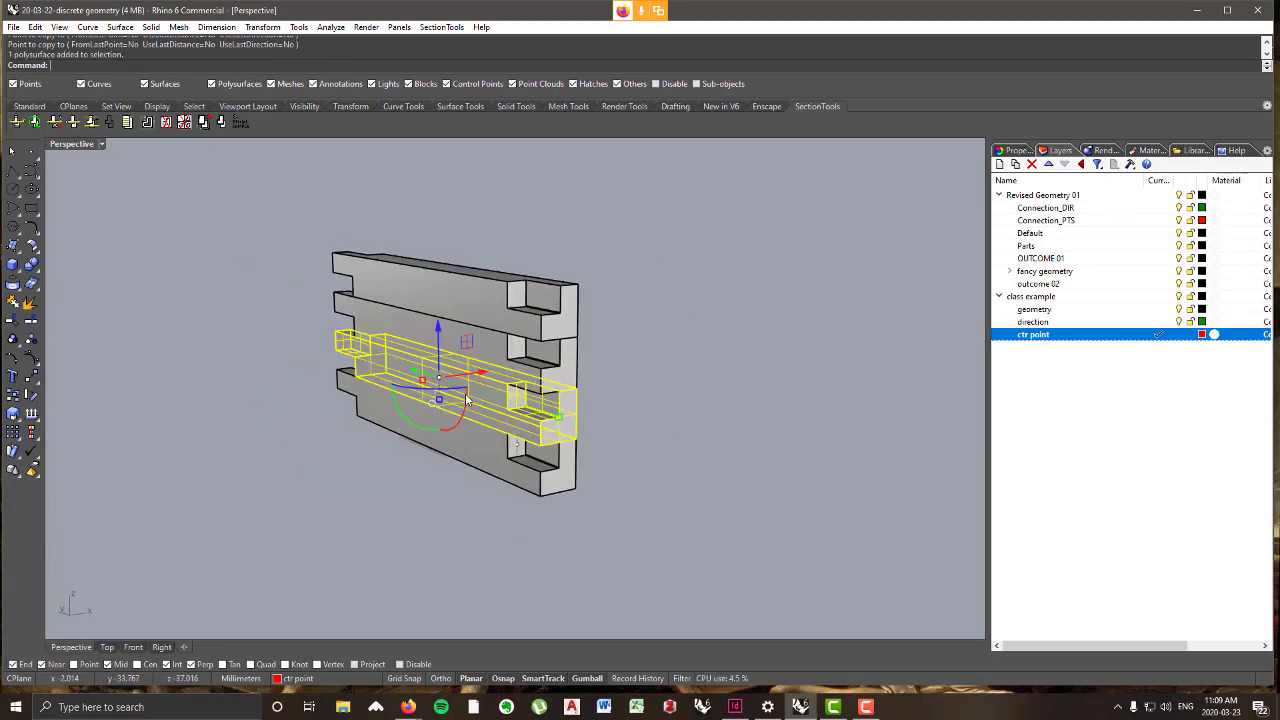
key(Delete)
click(478, 353)
key(Delete)
click(453, 290)
key(Delete)
right_drag(450, 303, 418, 372)
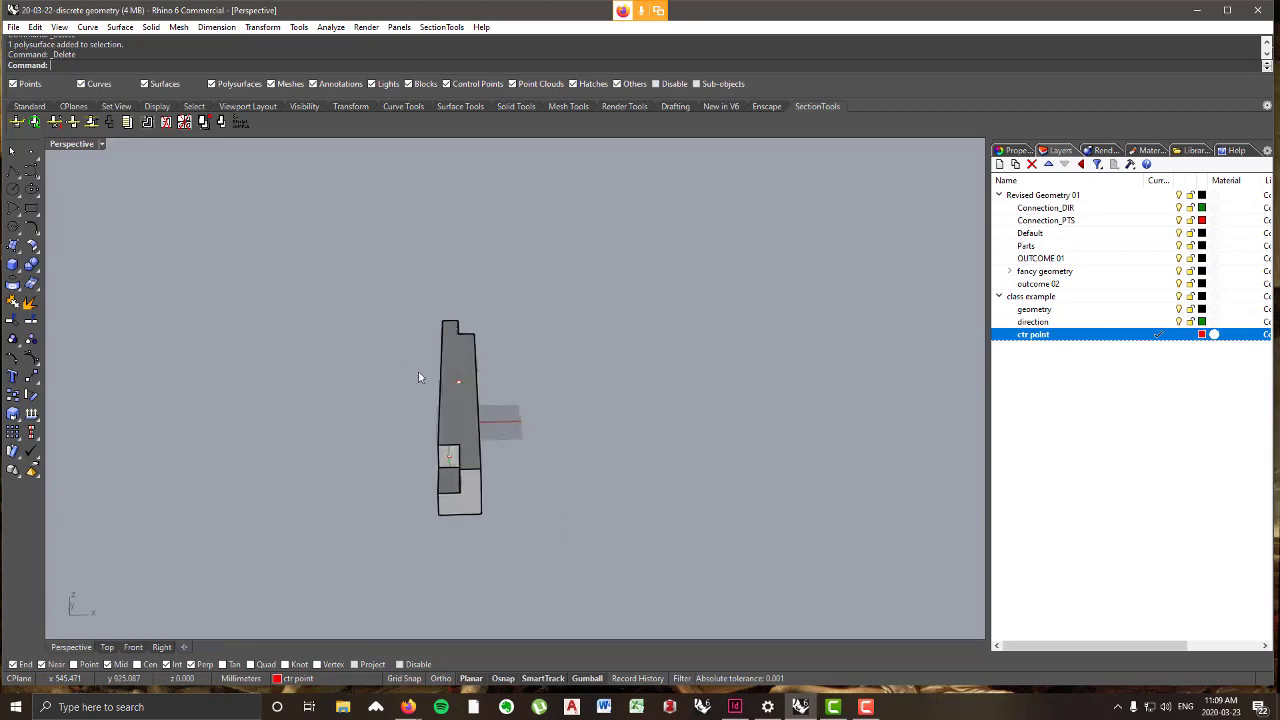
- Copy the bar sideways by its own width so the copy sits flush along the original's long side
click(457, 418)
right_drag(457, 418, 468, 430)
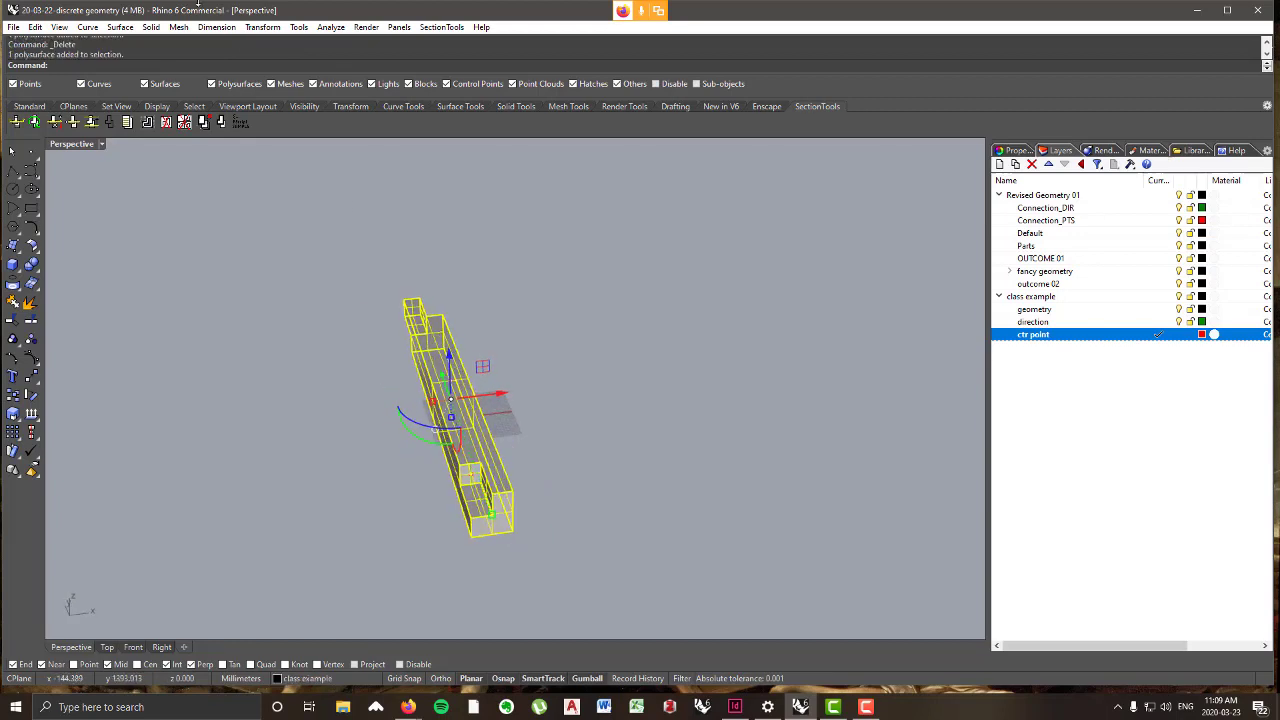
click(263, 27)
click(285, 57)
scroll(403, 262, up, 5)
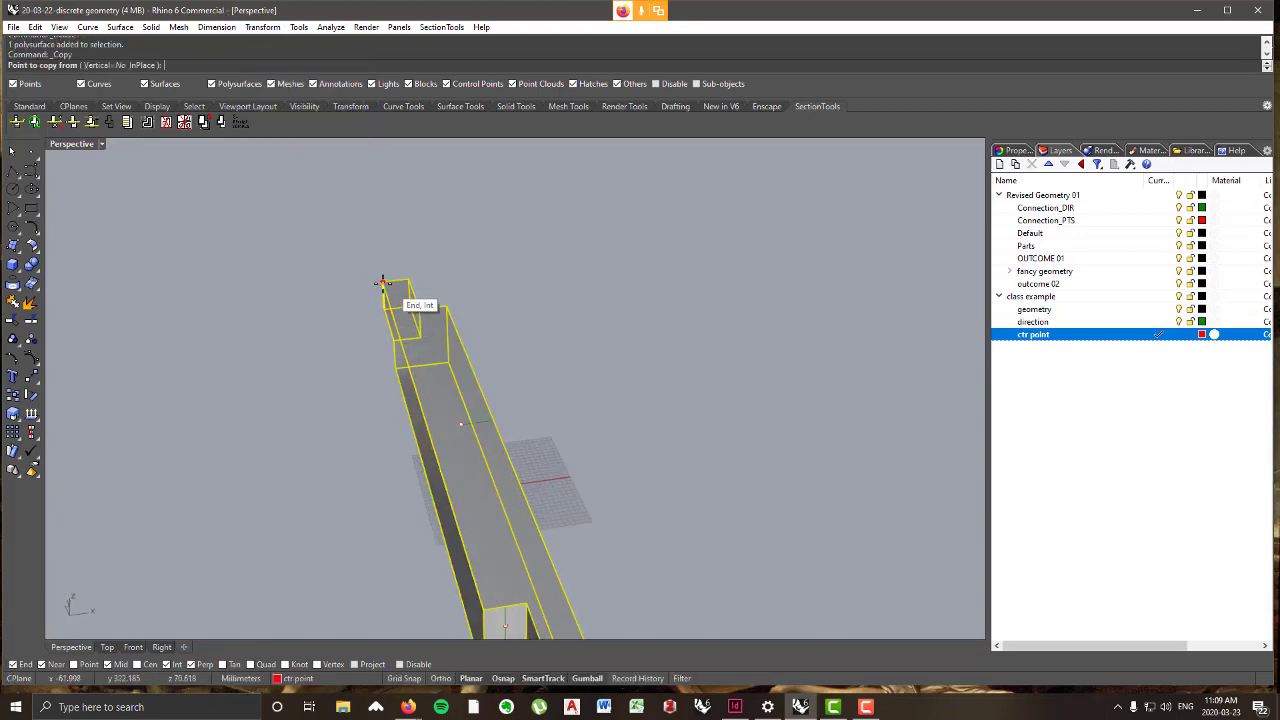
click(382, 283)
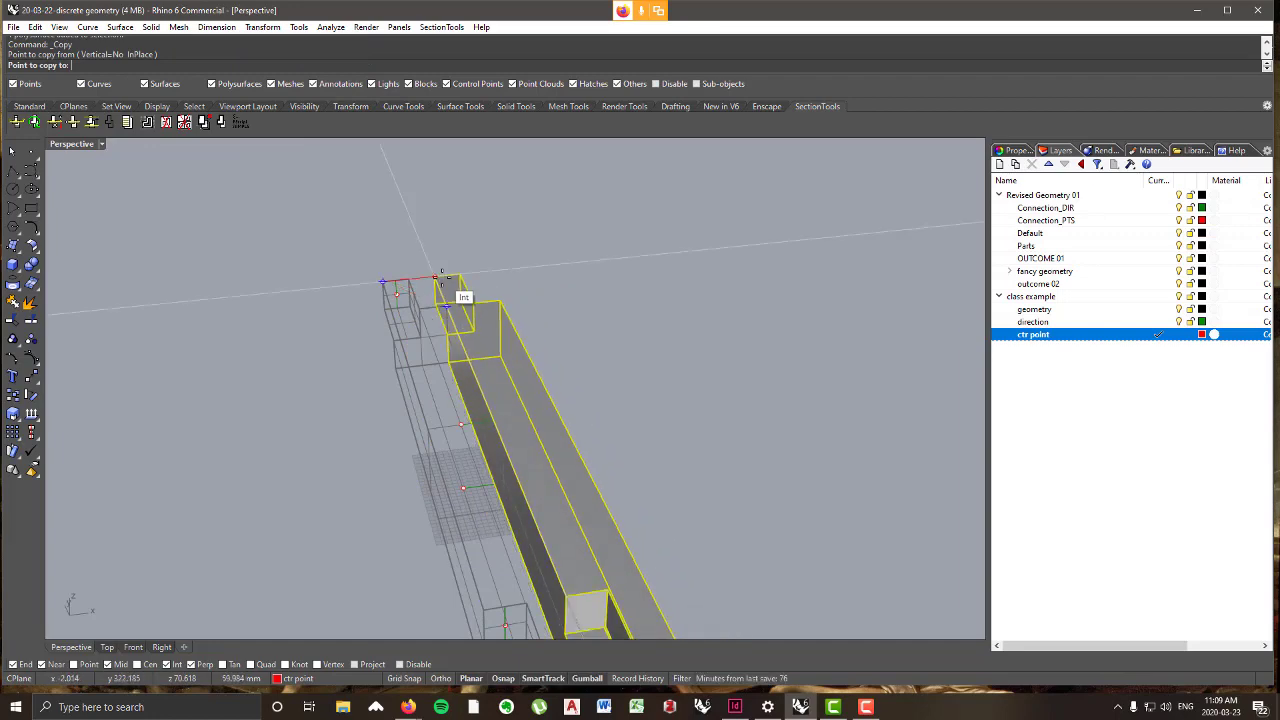
click(440, 278)
scroll(541, 272, down, 3)
key(Escape)
key(Escape)
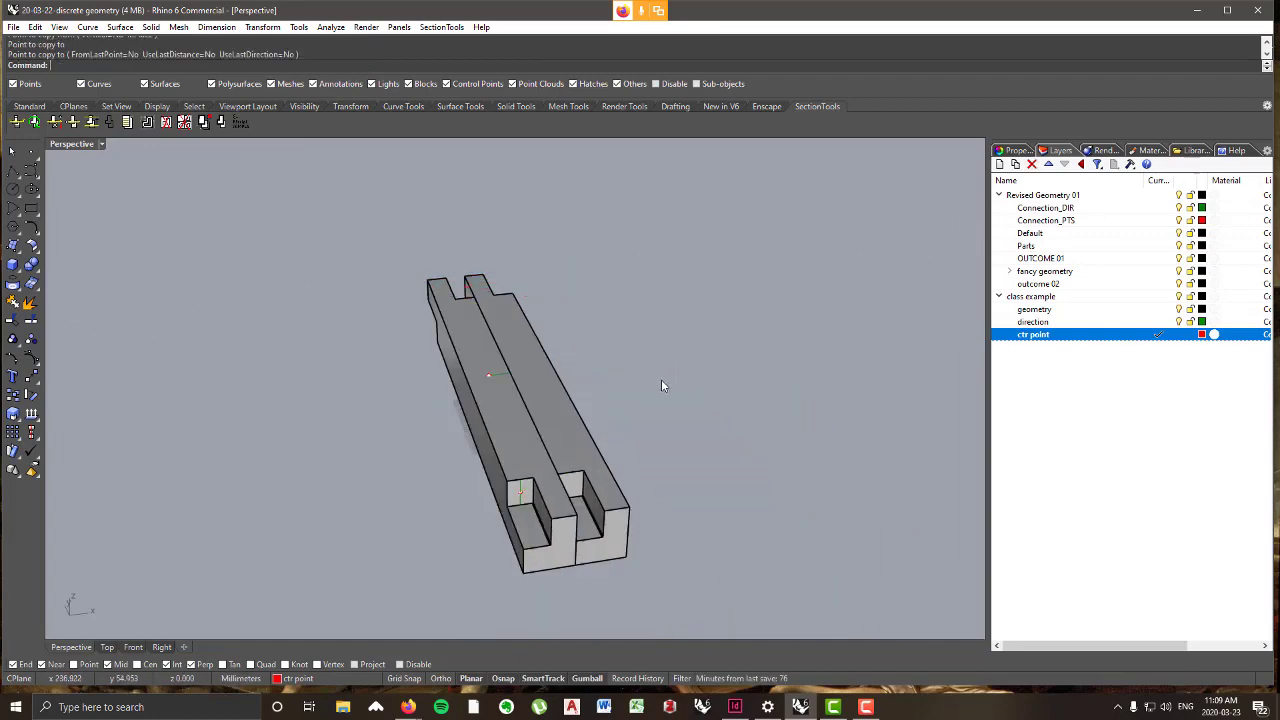
- Delete the side-by-side copy of the bar
right_drag(661, 386, 580, 385)
click(566, 422)
key(Delete)
- On the direction layer, draw a vertical polyline across the bar's long side face at mid-length, from upper to lower edge
scroll(480, 386, up, 2)
mouse_move(435, 373)
right_down()
mouse_move(454, 372)
mouse_move(417, 371)
right_up()
click(10, 175)
right_drag(363, 403, 481, 452)
click(1163, 322)
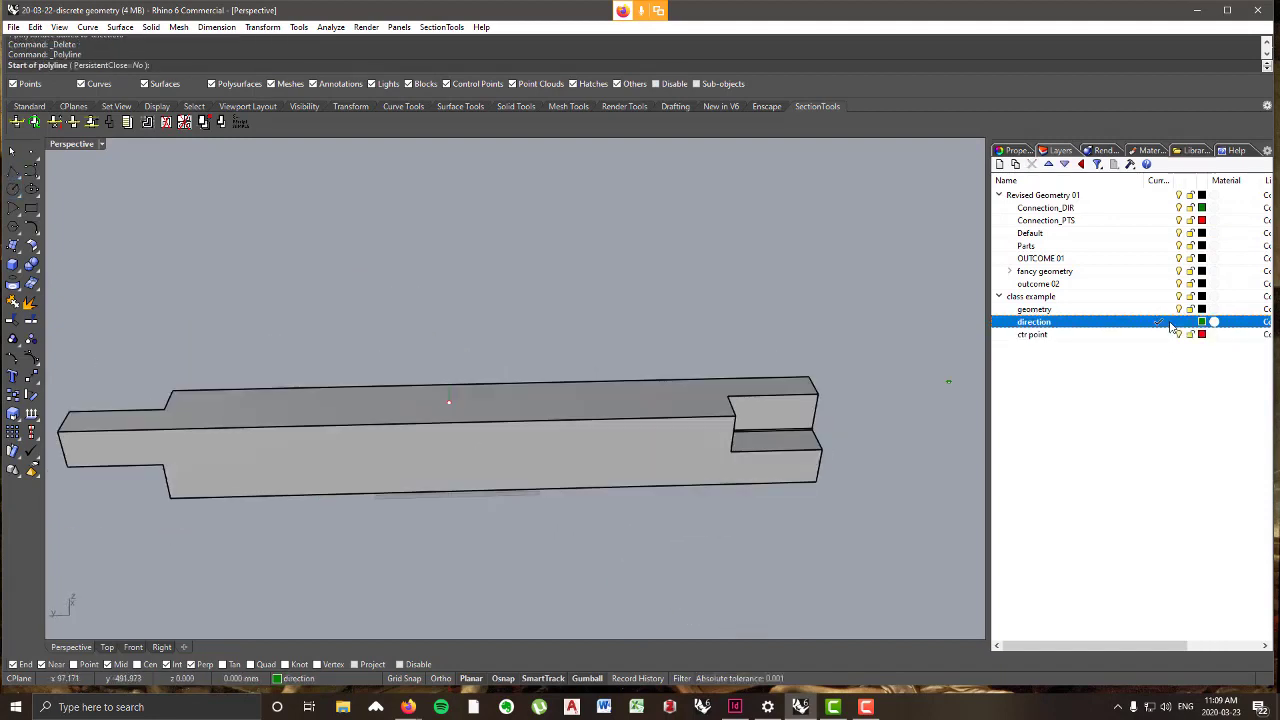
right_drag(560, 489, 448, 418)
click(448, 418)
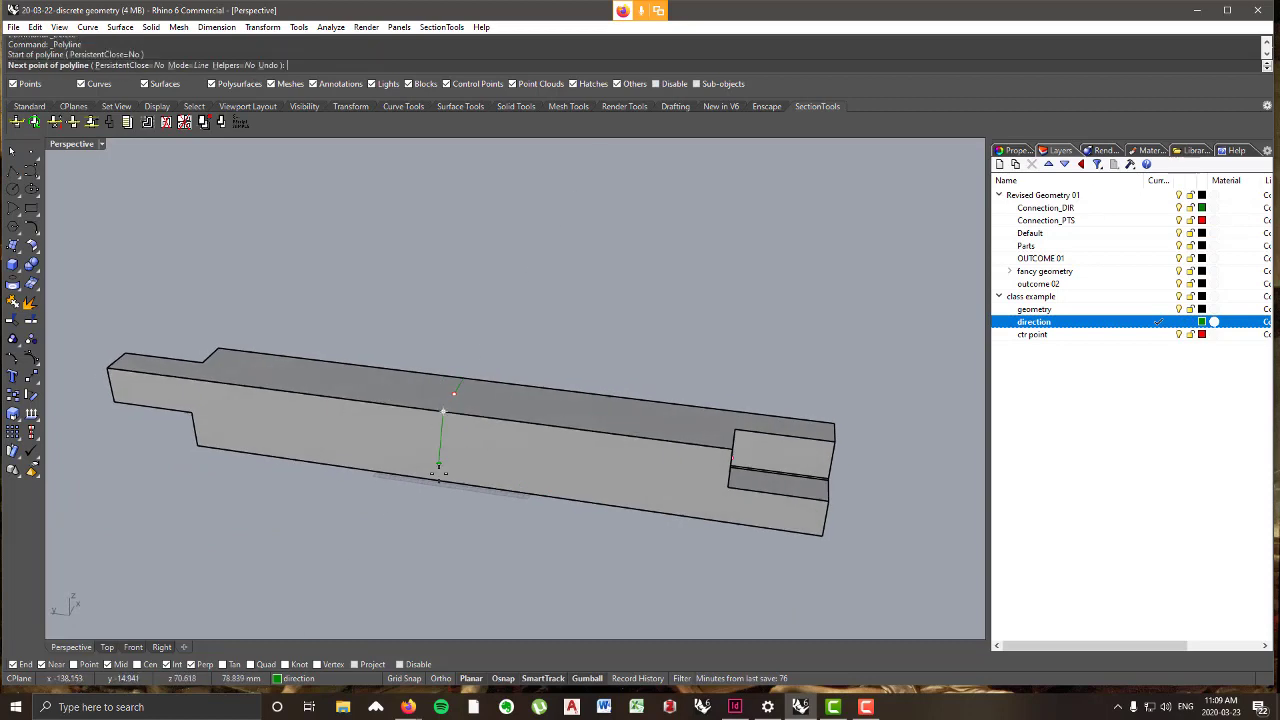
click(443, 497)
right_click(443, 497)
- Scale the side face's direction line in one direction to half its length, keeping its upper end fixed
mouse_move(443, 497)
right_down()
mouse_move(510, 451)
mouse_move(457, 460)
mouse_move(417, 489)
right_up()
click(444, 441)
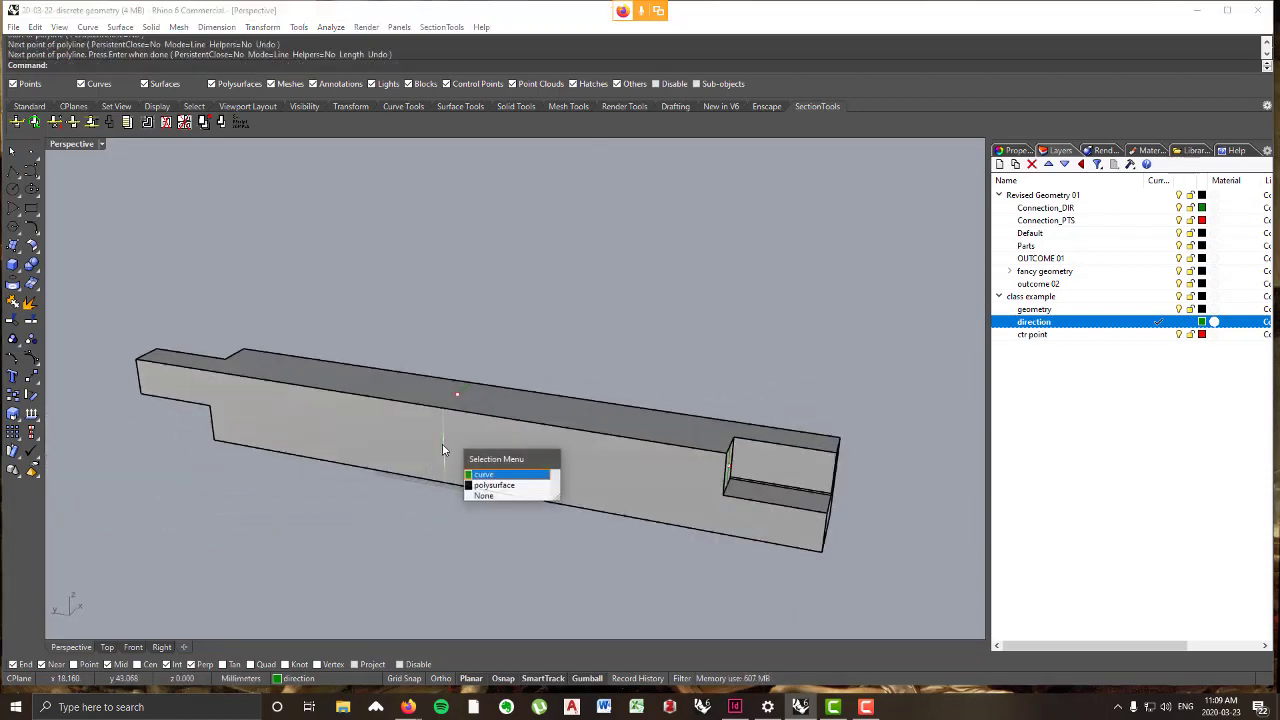
click(500, 474)
key(Return)
scroll(467, 445, down, 1)
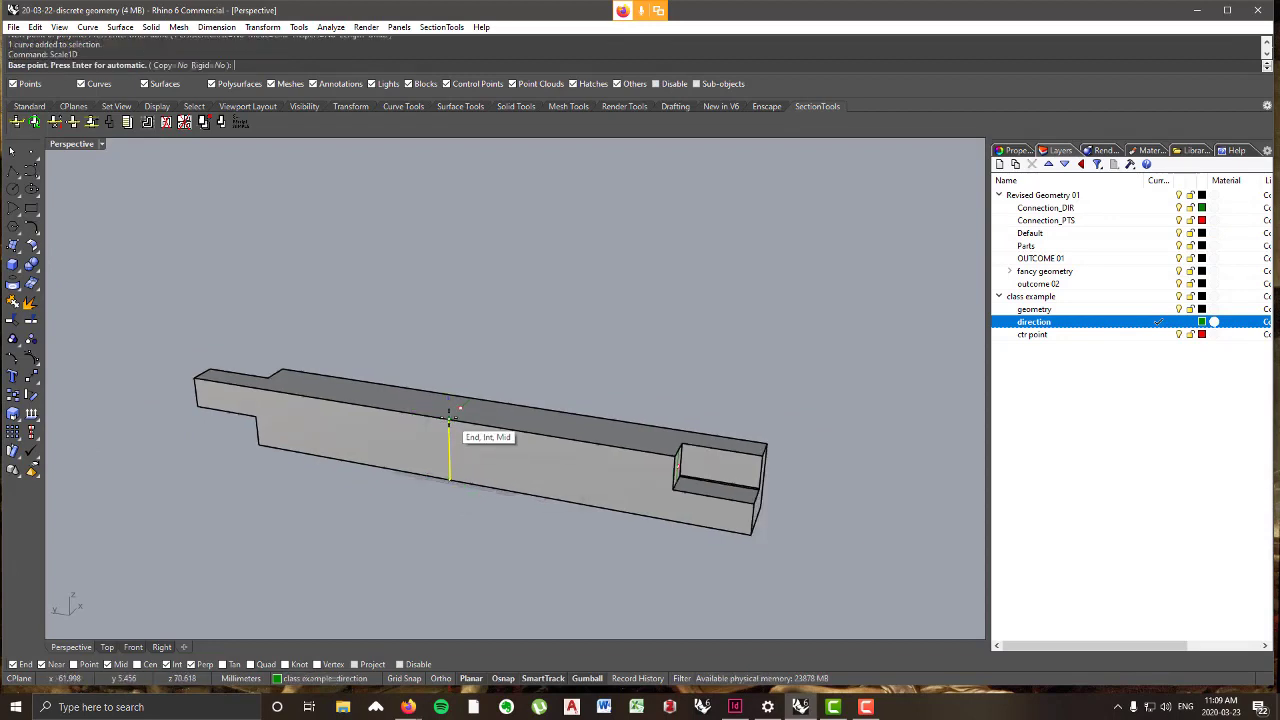
click(449, 418)
click(449, 480)
click(449, 449)
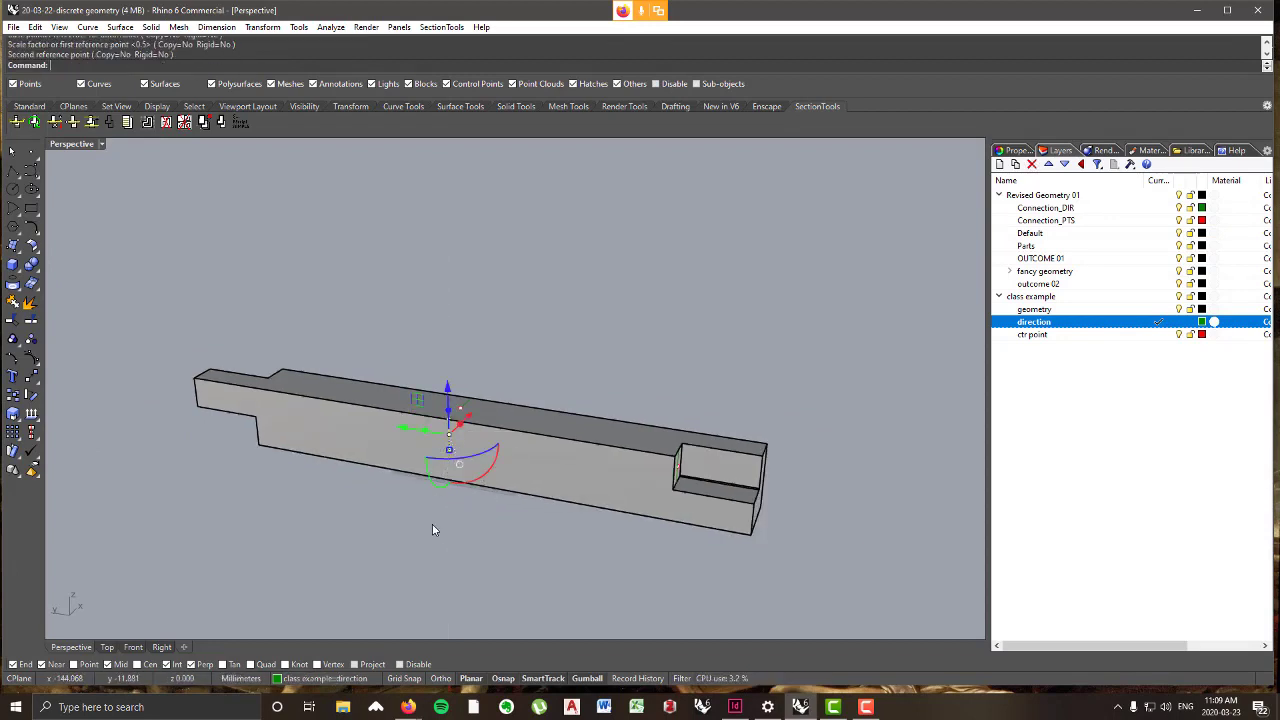
key(Escape)
- On the ctr point layer, place a point at the lower end of the side face's direction line
scroll(438, 467, up, 3)
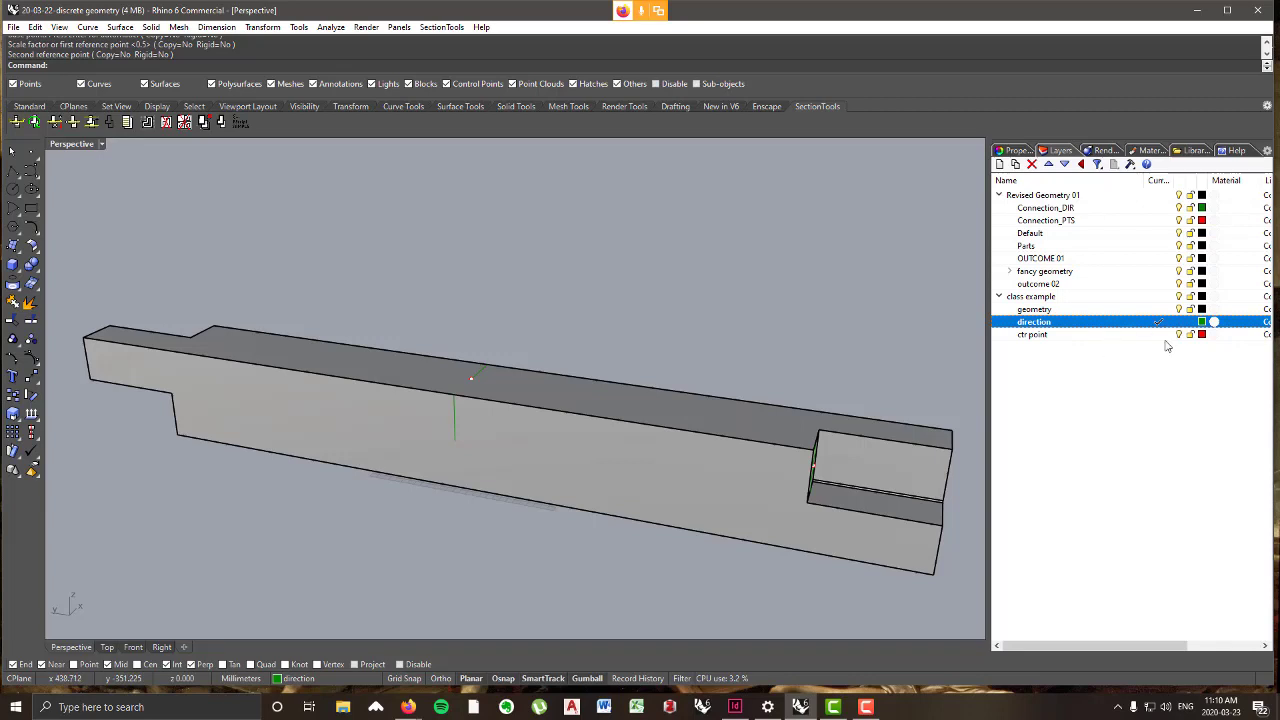
click(1167, 336)
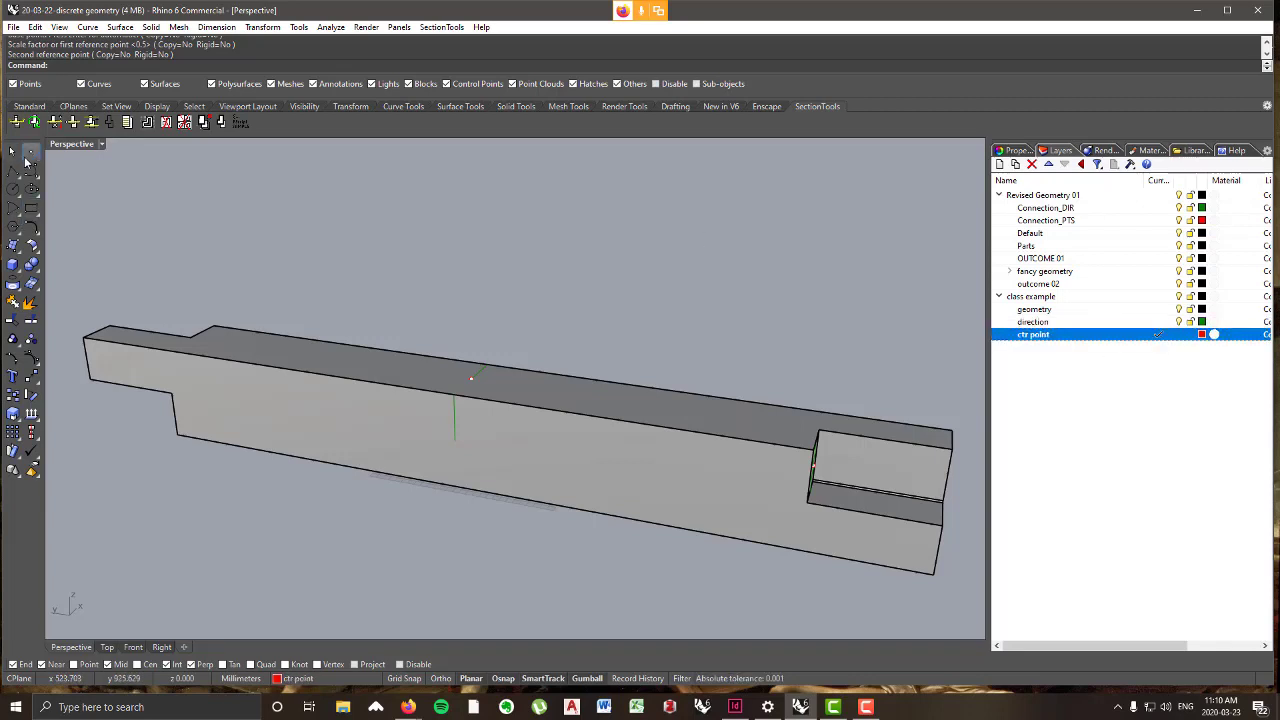
click(30, 153)
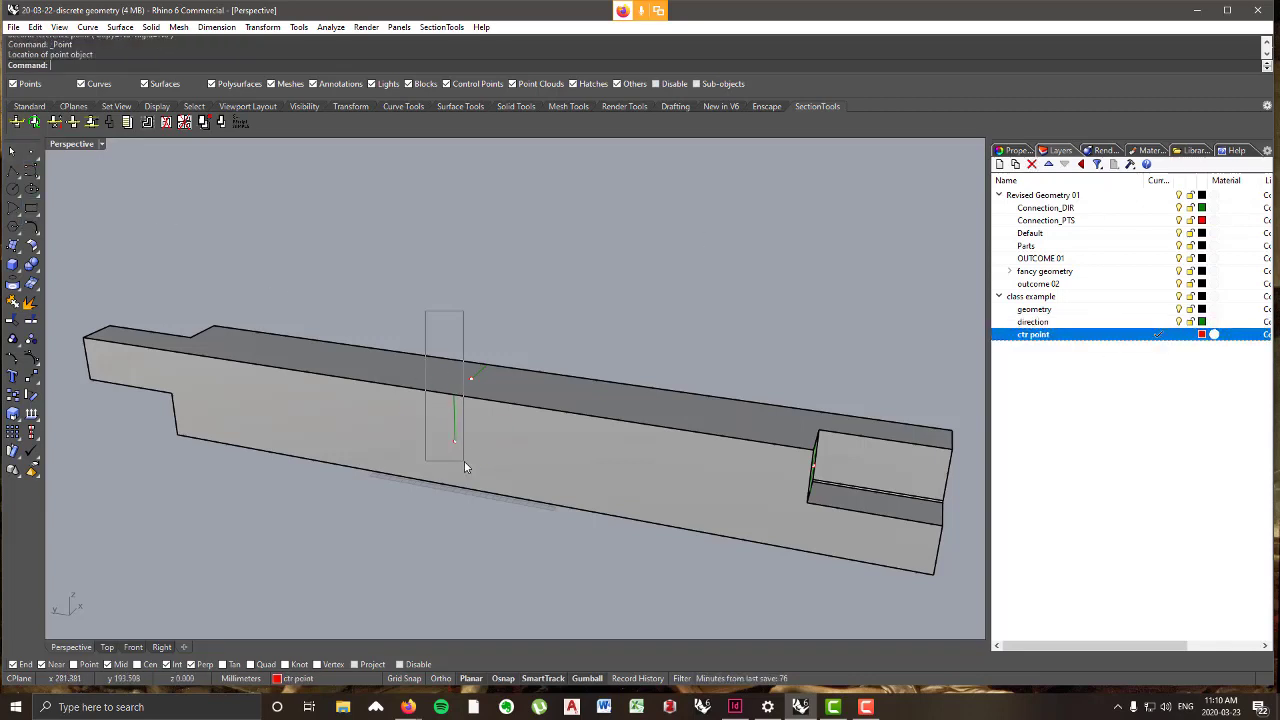
- Copy the side face's connection point and direction line straight across to the bar's opposite long side
drag(464, 461, 468, 465)
right_drag(468, 465, 530, 455)
click(264, 28)
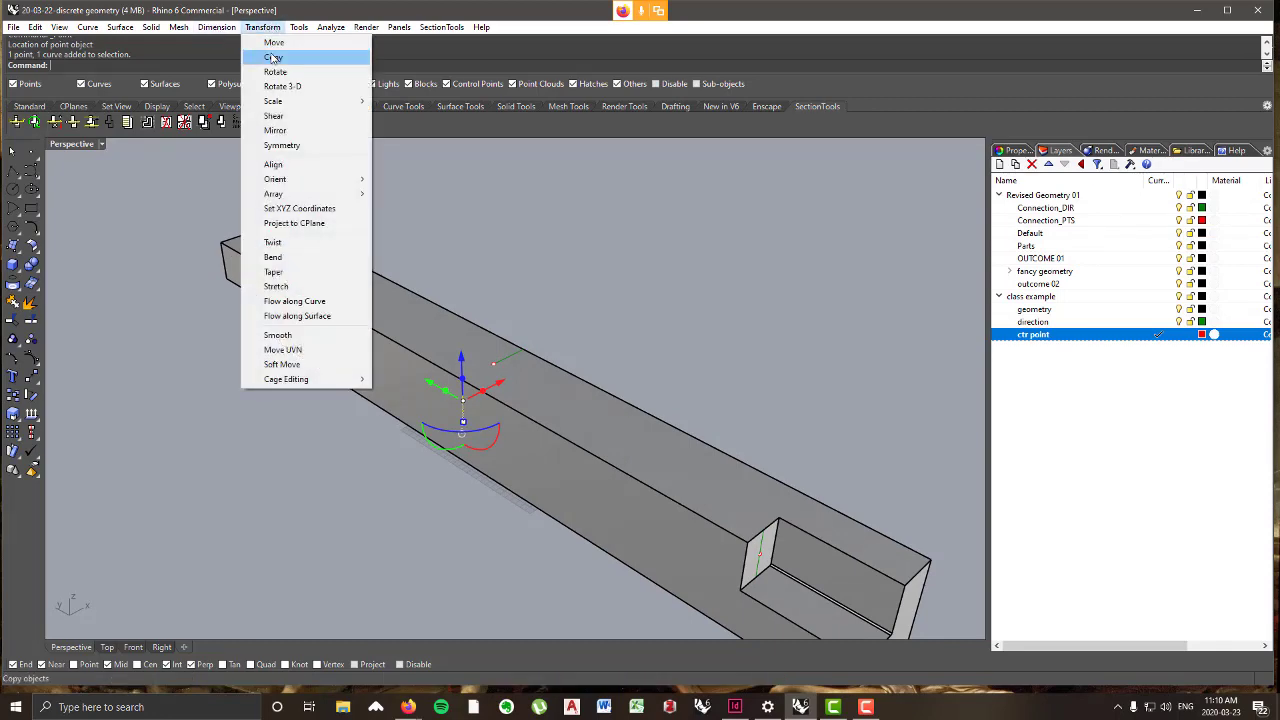
click(273, 58)
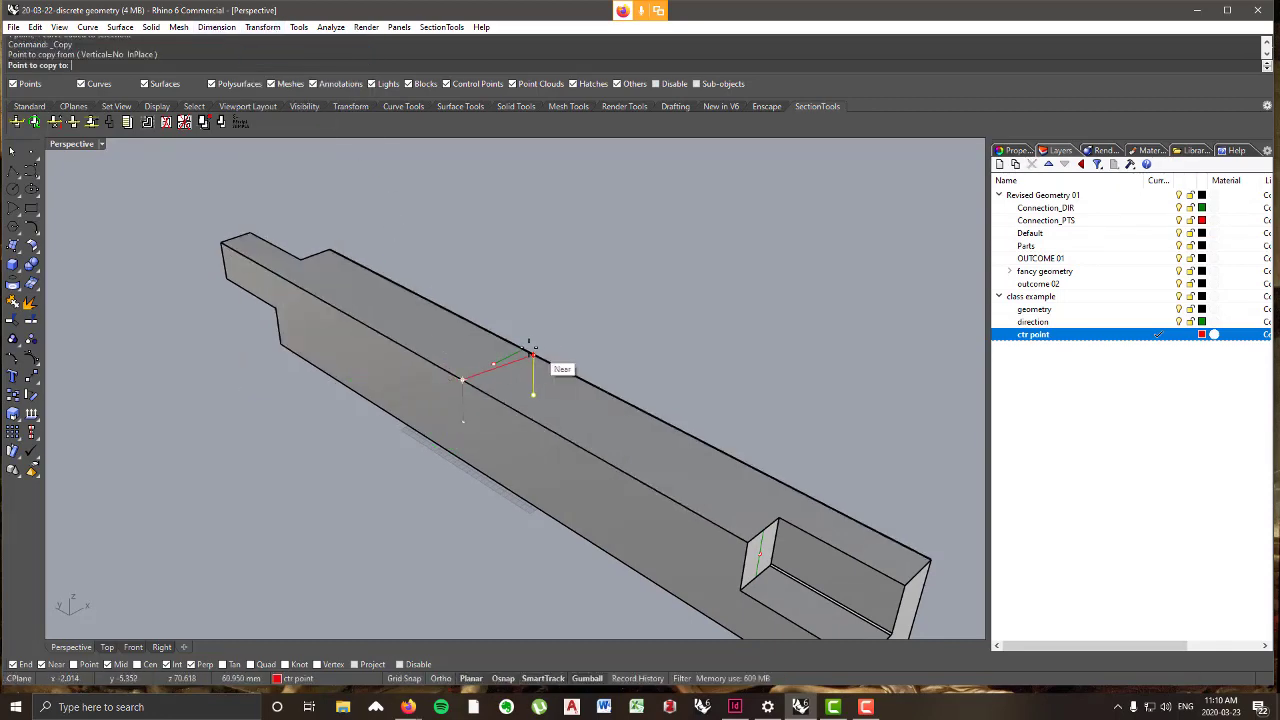
click(523, 366)
key(Return)
right_drag(697, 331, 469, 448)
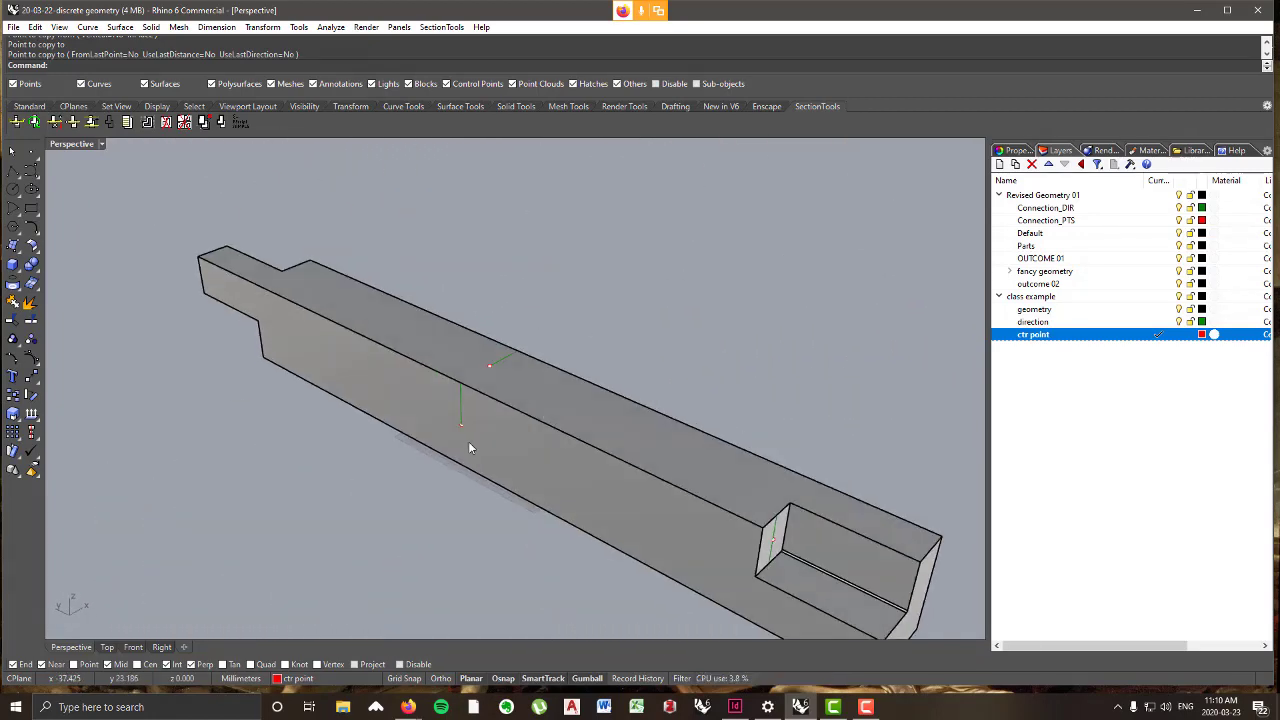
- Copy the bar alongside the original, staggered lengthwise so its lower shoulder corner meets the middle of the original's long side
right_drag(730, 268, 603, 302)
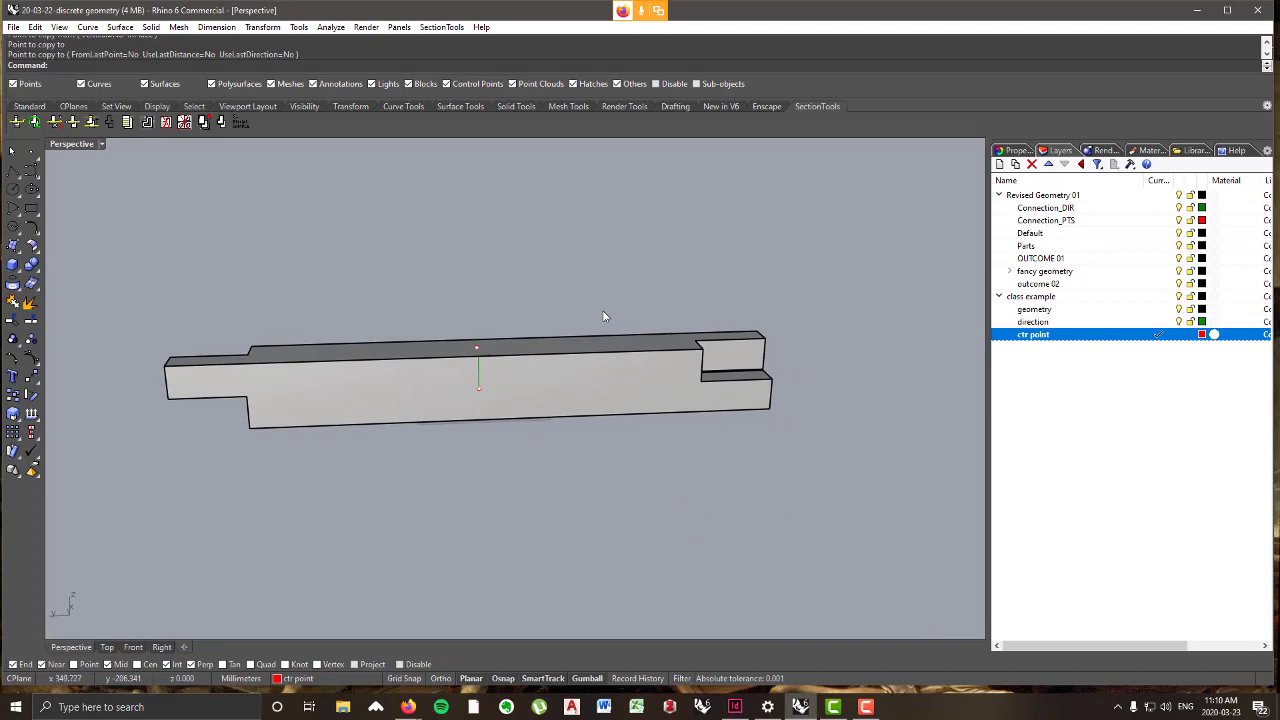
click(548, 346)
right_drag(586, 386, 516, 444)
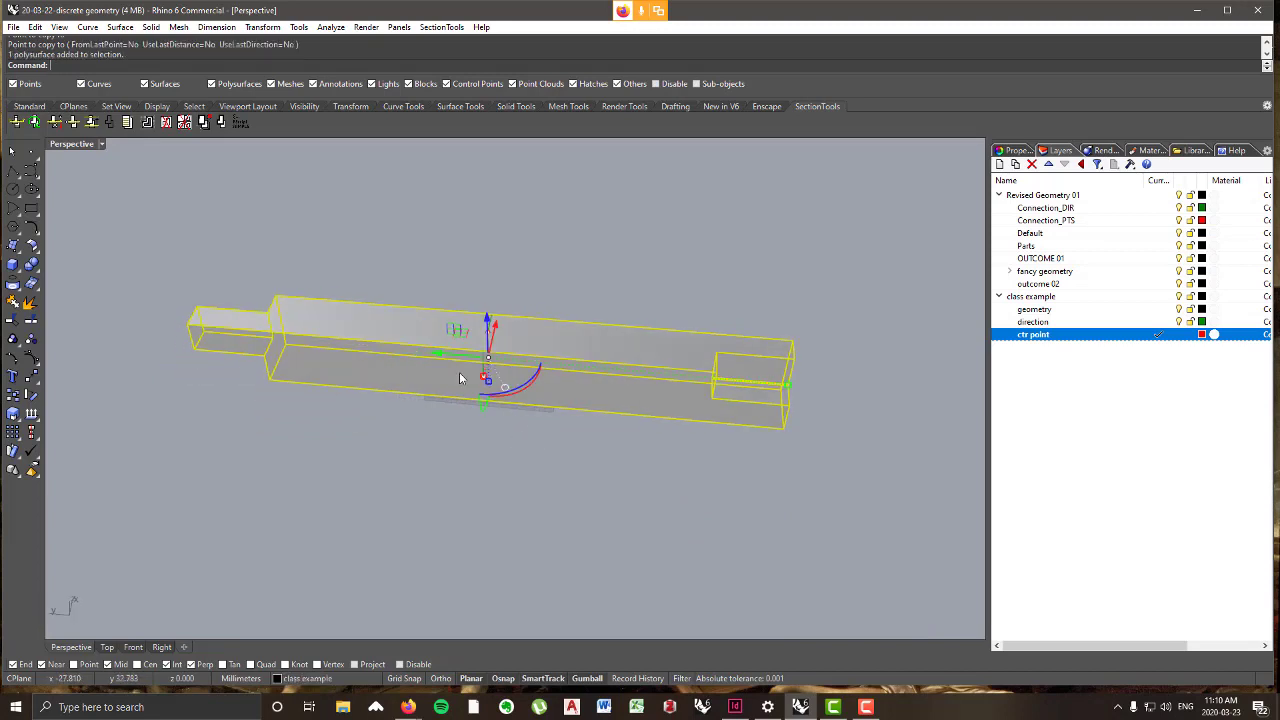
click(262, 27)
click(272, 60)
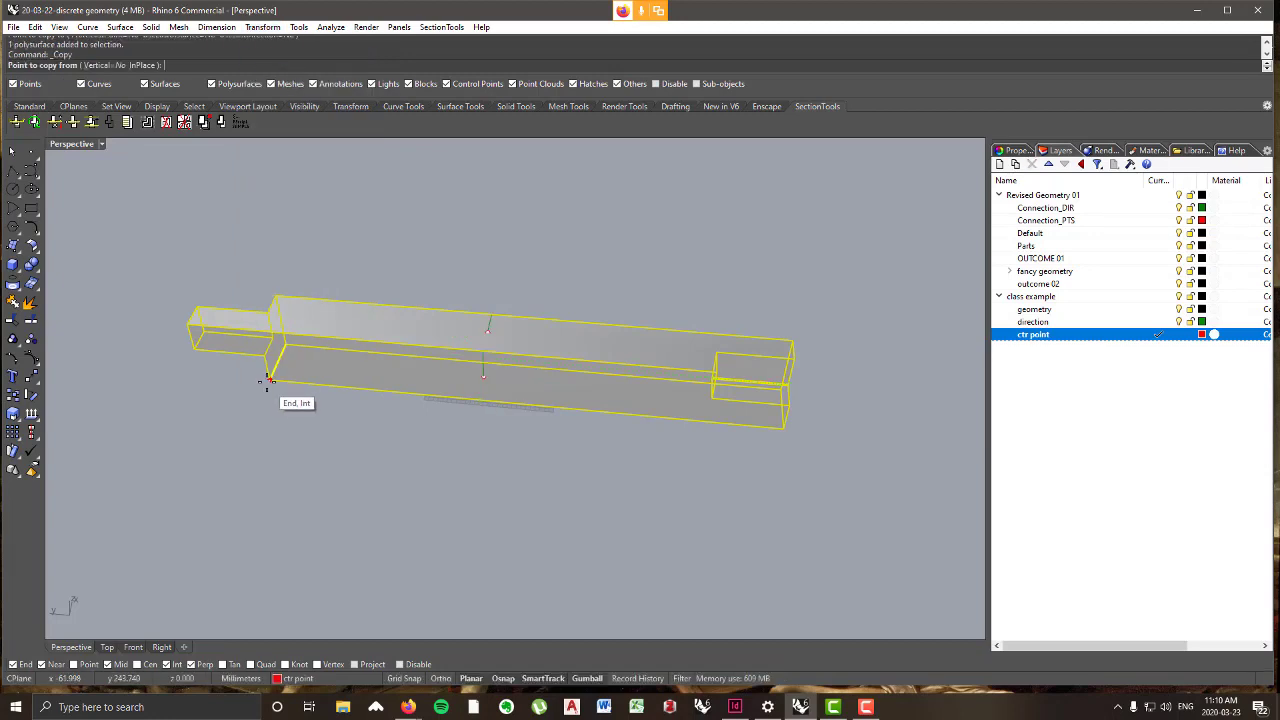
click(270, 379)
right_drag(525, 254, 543, 323)
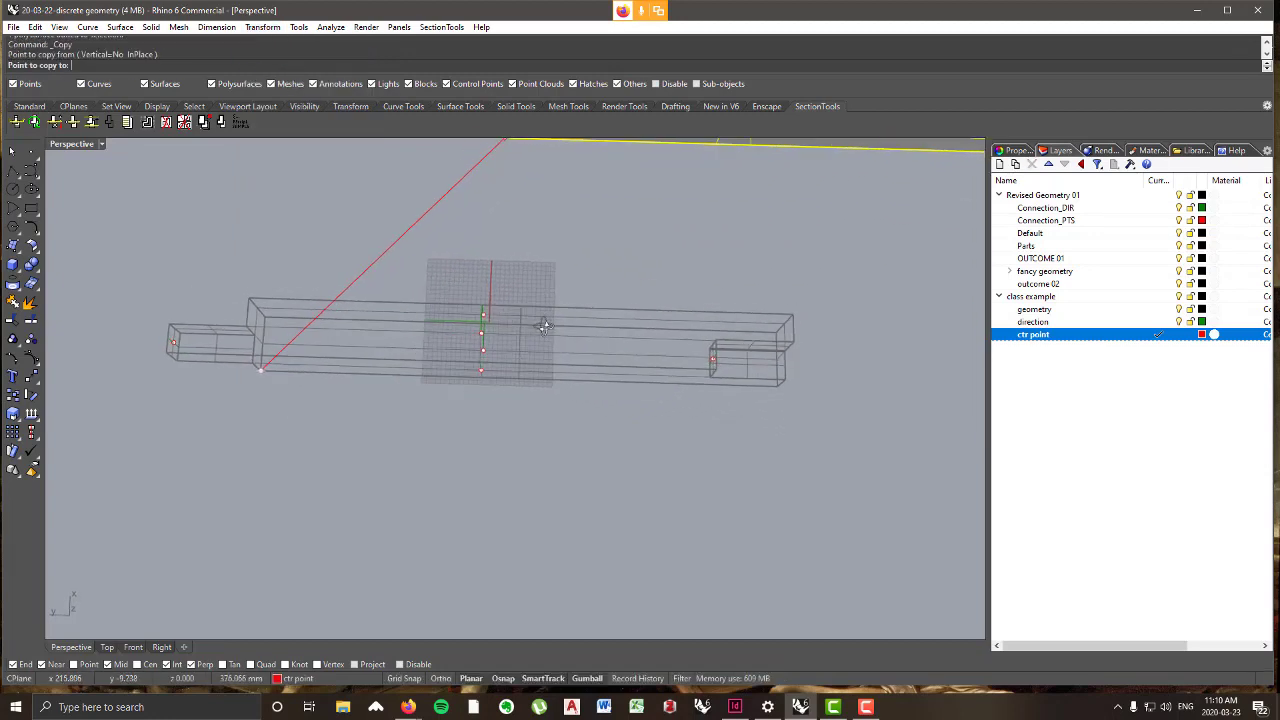
scroll(486, 318, up, 5)
click(489, 329)
scroll(489, 335, down, 4)
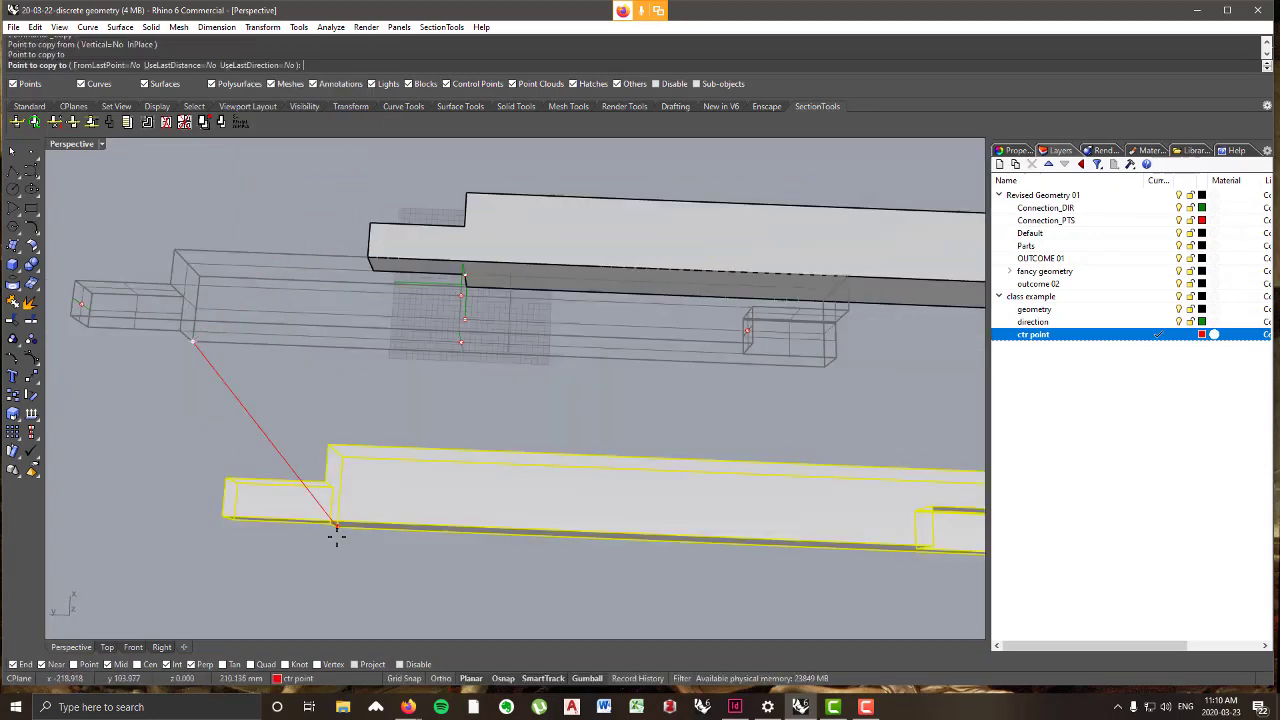
right_click(458, 532)
click(460, 531)
- Move the staggered bar copy sideways away from the original to open a gap between them
right_drag(470, 520, 523, 484)
scroll(529, 369, down, 7)
scroll(336, 315, up, 8)
right_drag(540, 325, 488, 275)
scroll(536, 357, down, 4)
scroll(616, 318, up, 10)
scroll(488, 280, down, 15)
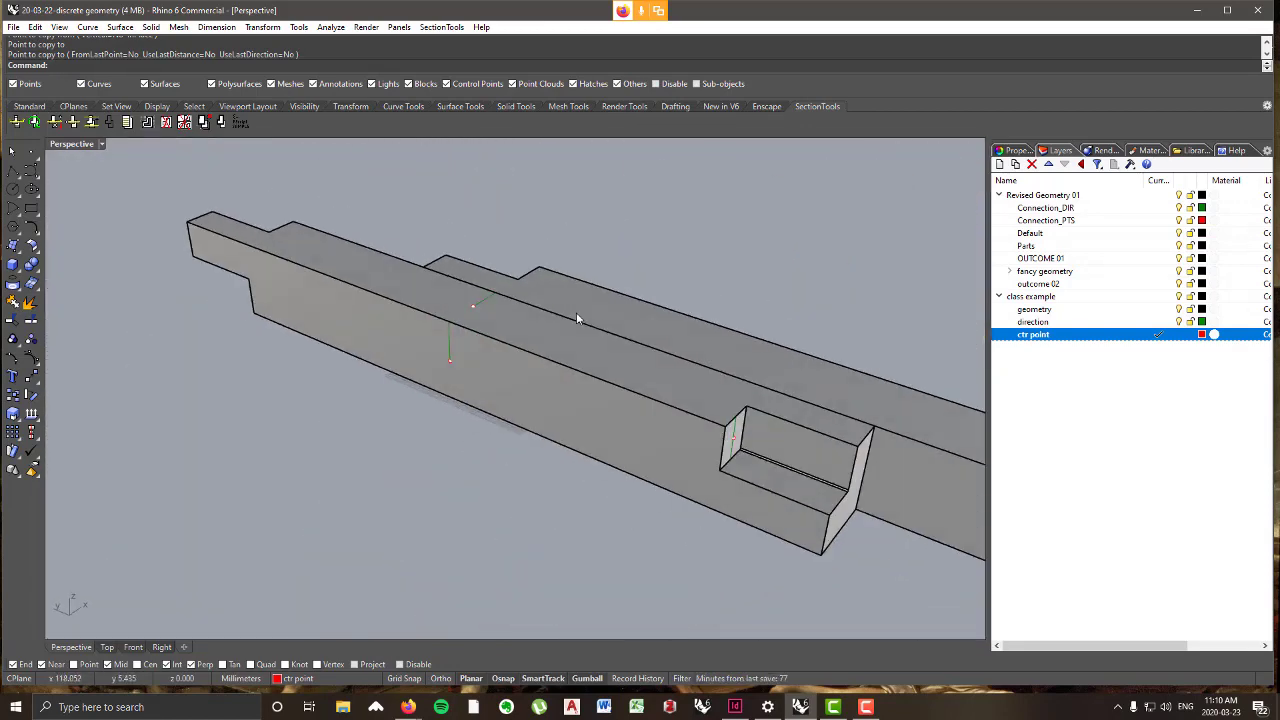
scroll(697, 353, up, 5)
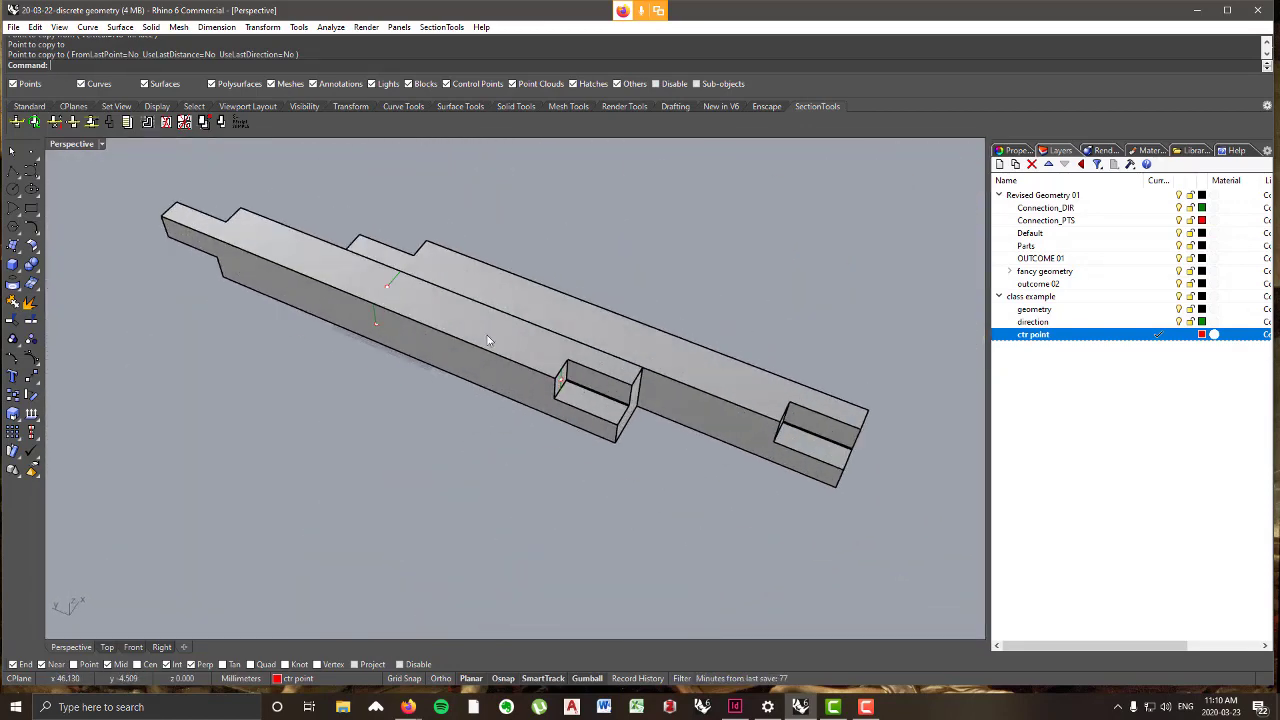
right_drag(488, 341, 518, 250)
click(540, 300)
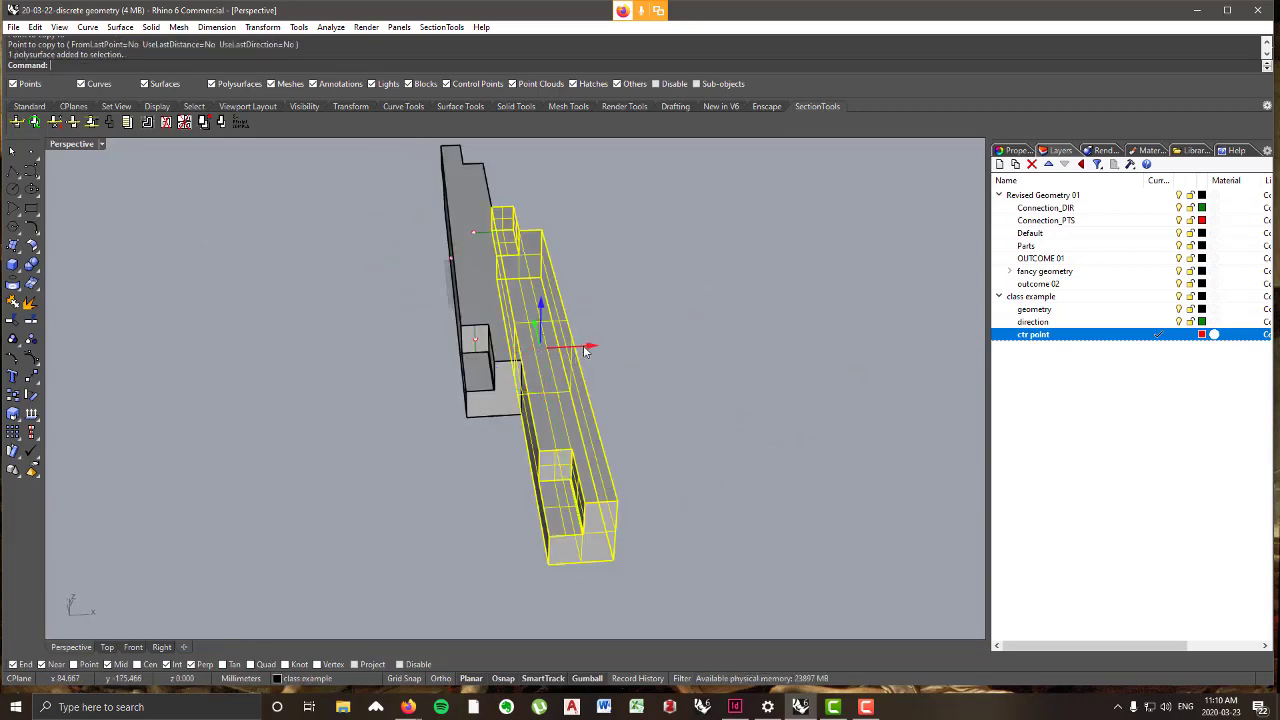
drag(586, 350, 630, 354)
click(728, 329)
- Pull a copy of the inner side face's vertical direction line outward into the gap between the two bars
right_drag(728, 329, 514, 229)
scroll(548, 265, up, 5)
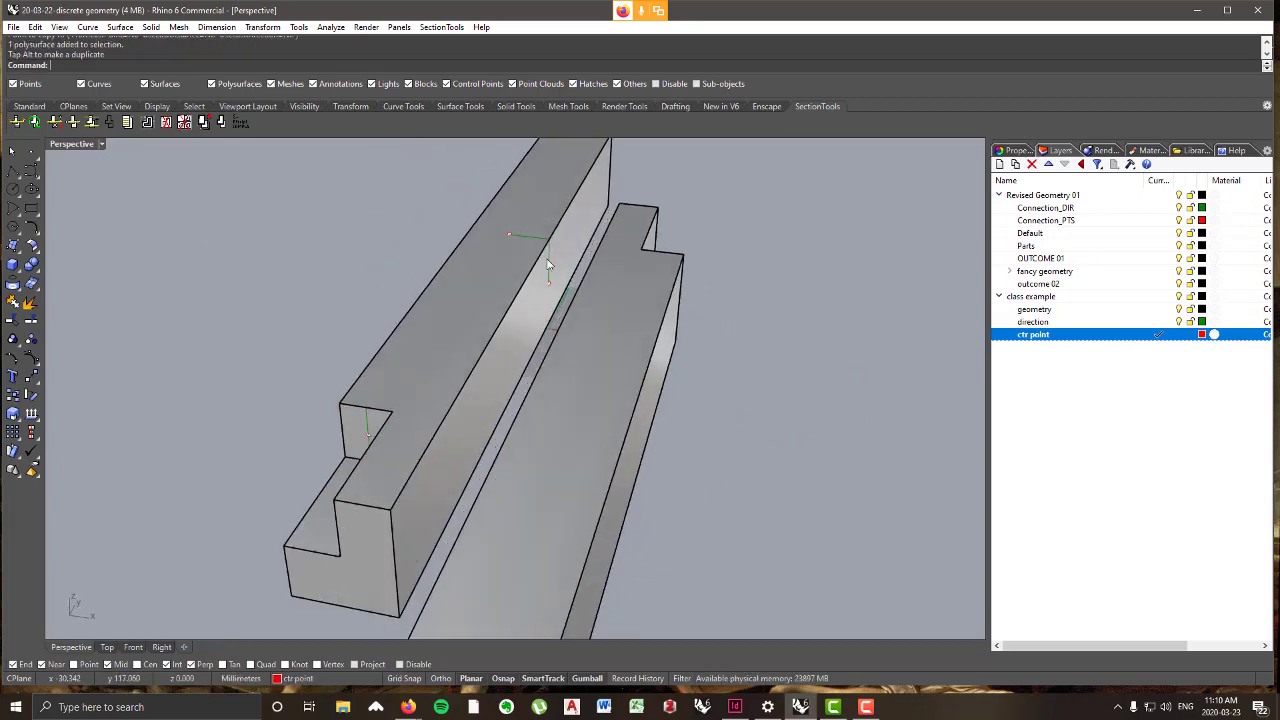
click(548, 265)
click(550, 267)
scroll(550, 288, up, 3)
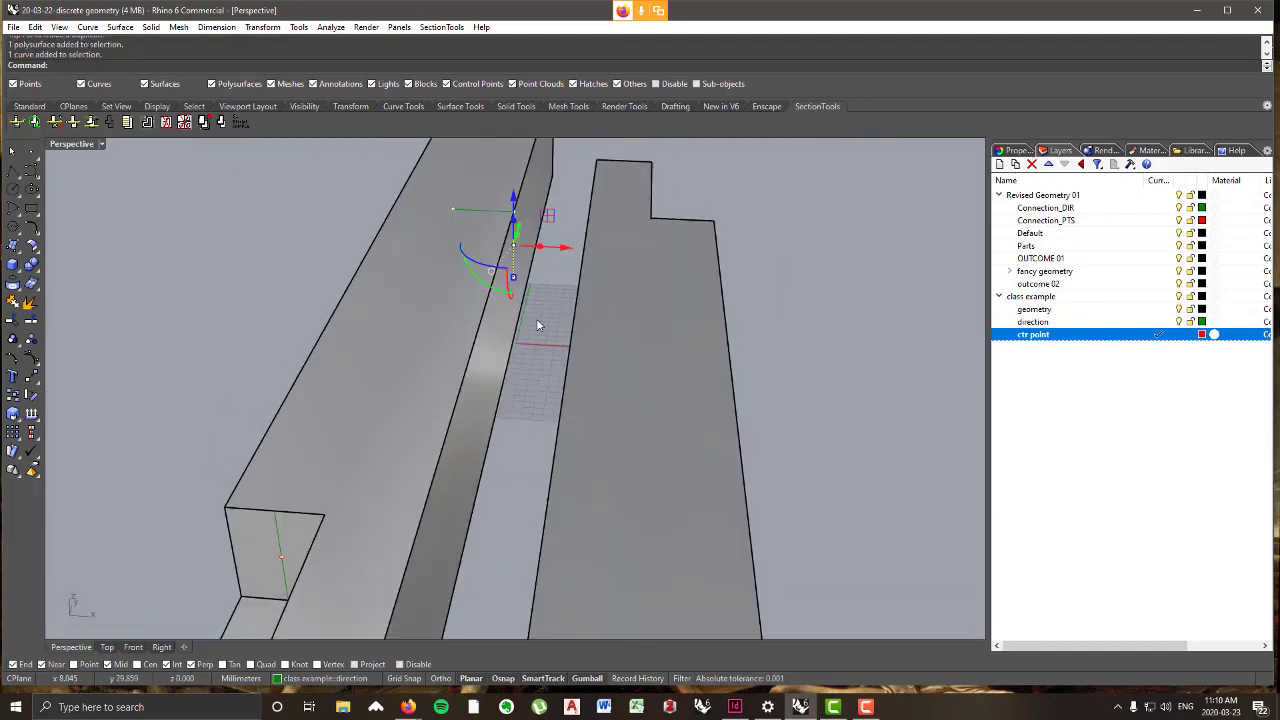
click(531, 308)
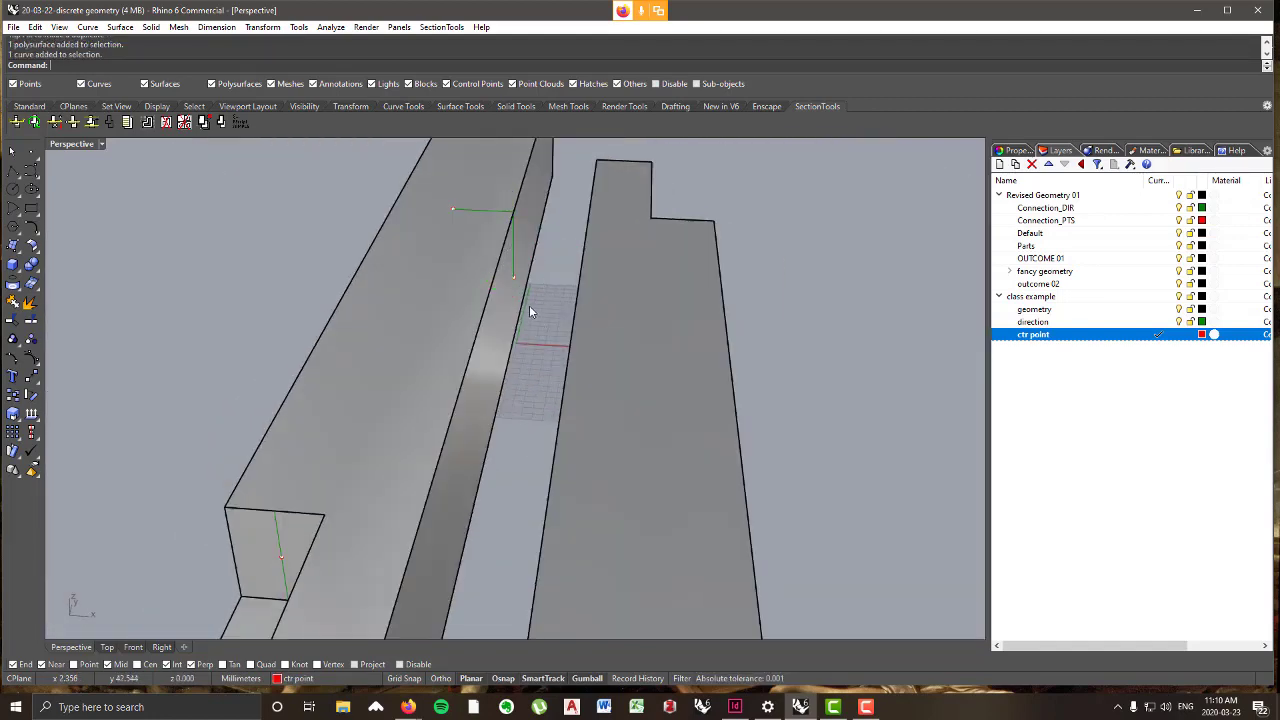
click(516, 237)
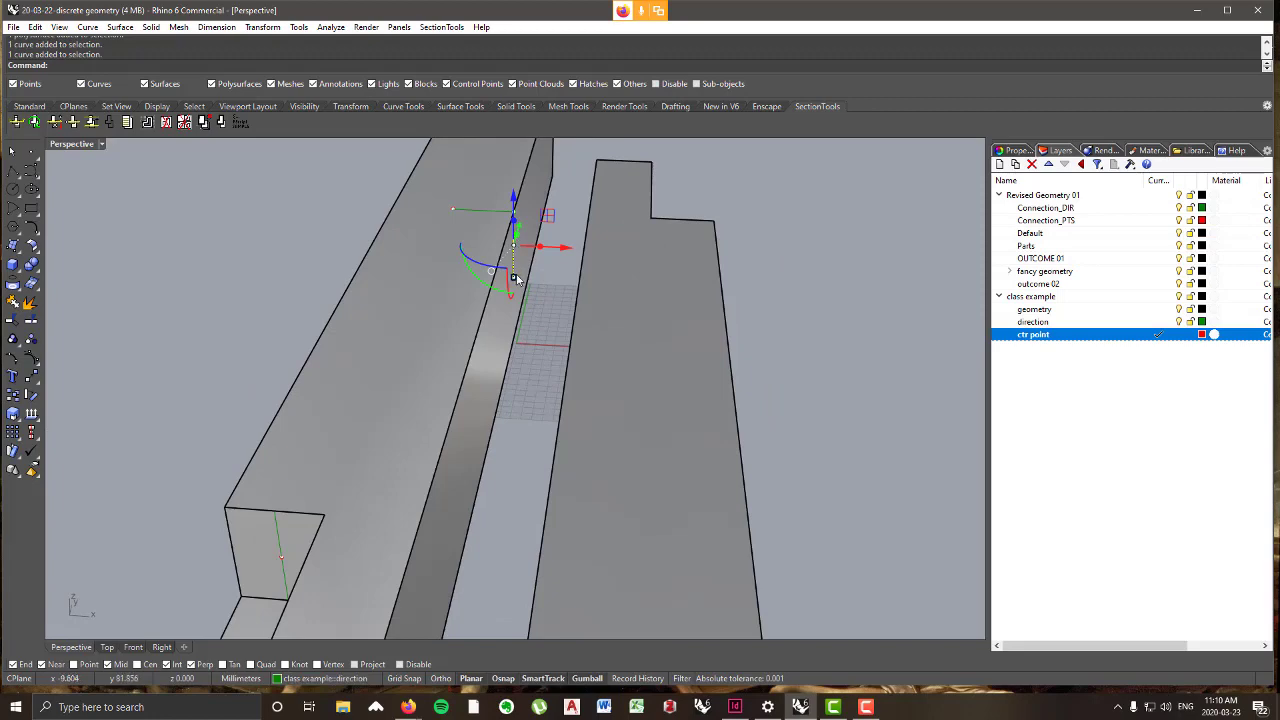
scroll(514, 270, up, 5)
scroll(590, 350, down, 5)
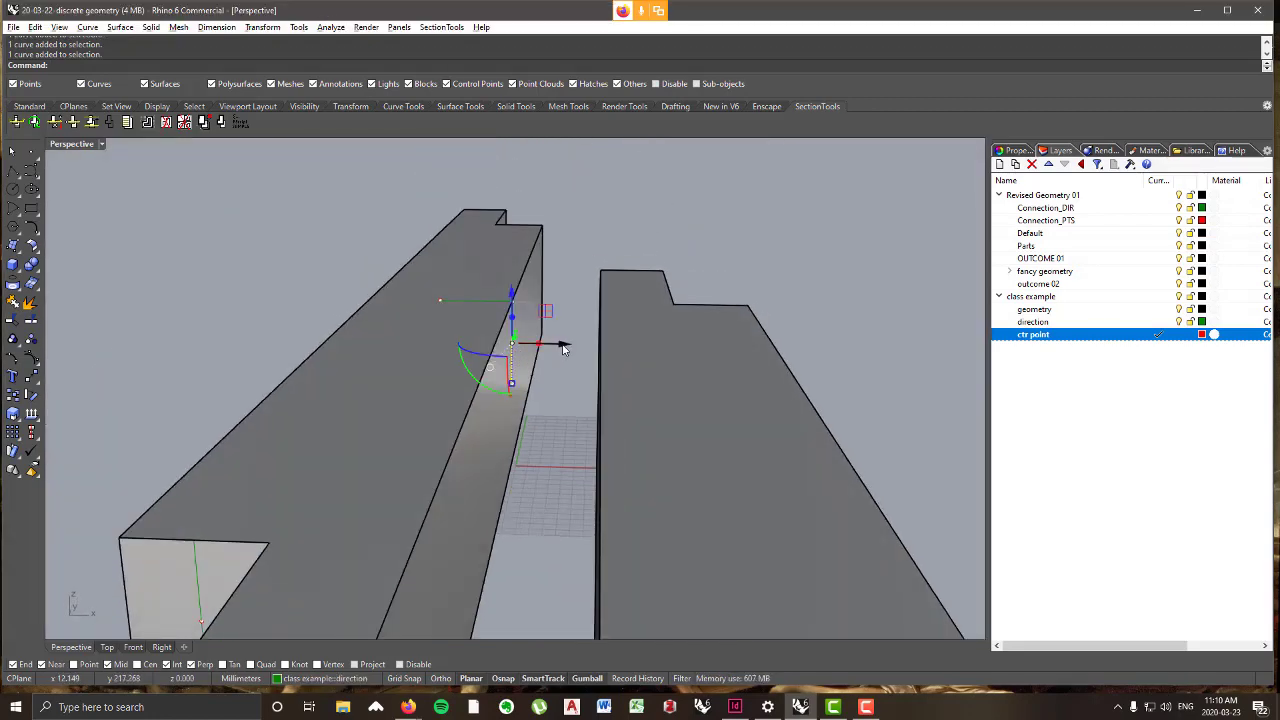
drag(563, 346, 592, 346)
click(799, 254)
- Copy the inner side face's connection point onto the lower end of the direction line placed in the gap between the bars
right_drag(615, 275, 502, 348)
click(516, 344)
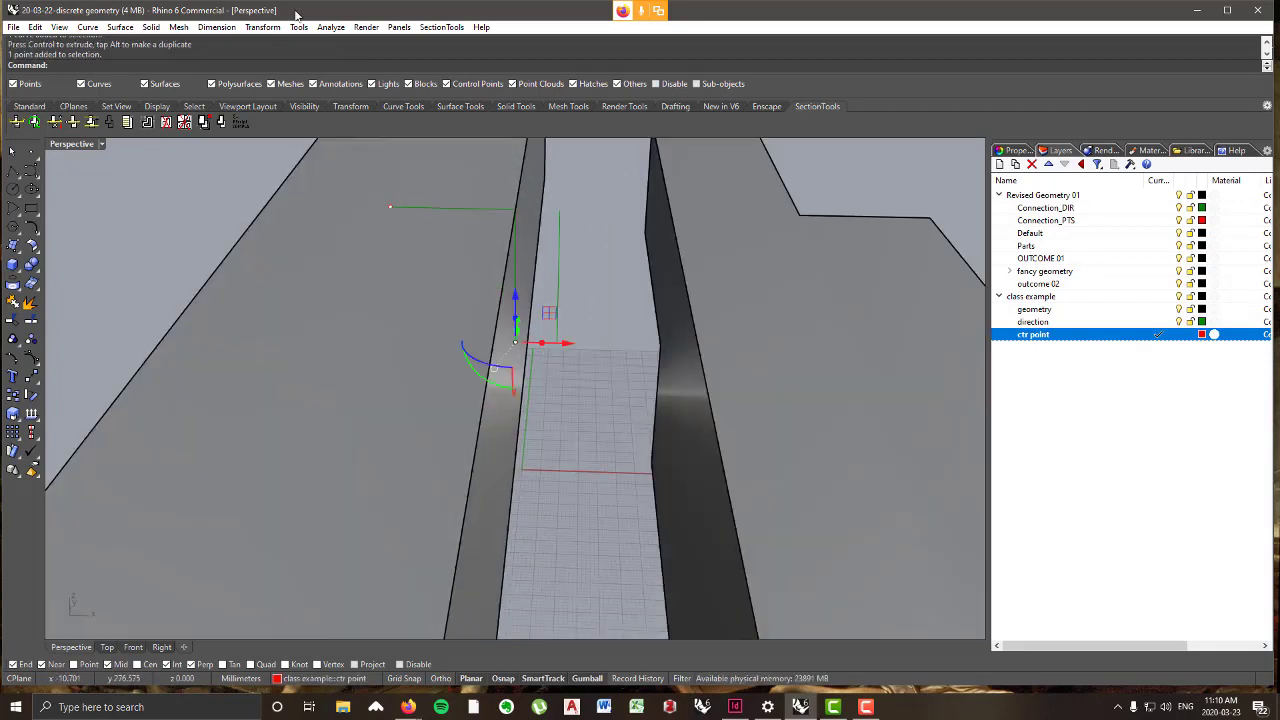
click(263, 27)
click(265, 60)
click(515, 343)
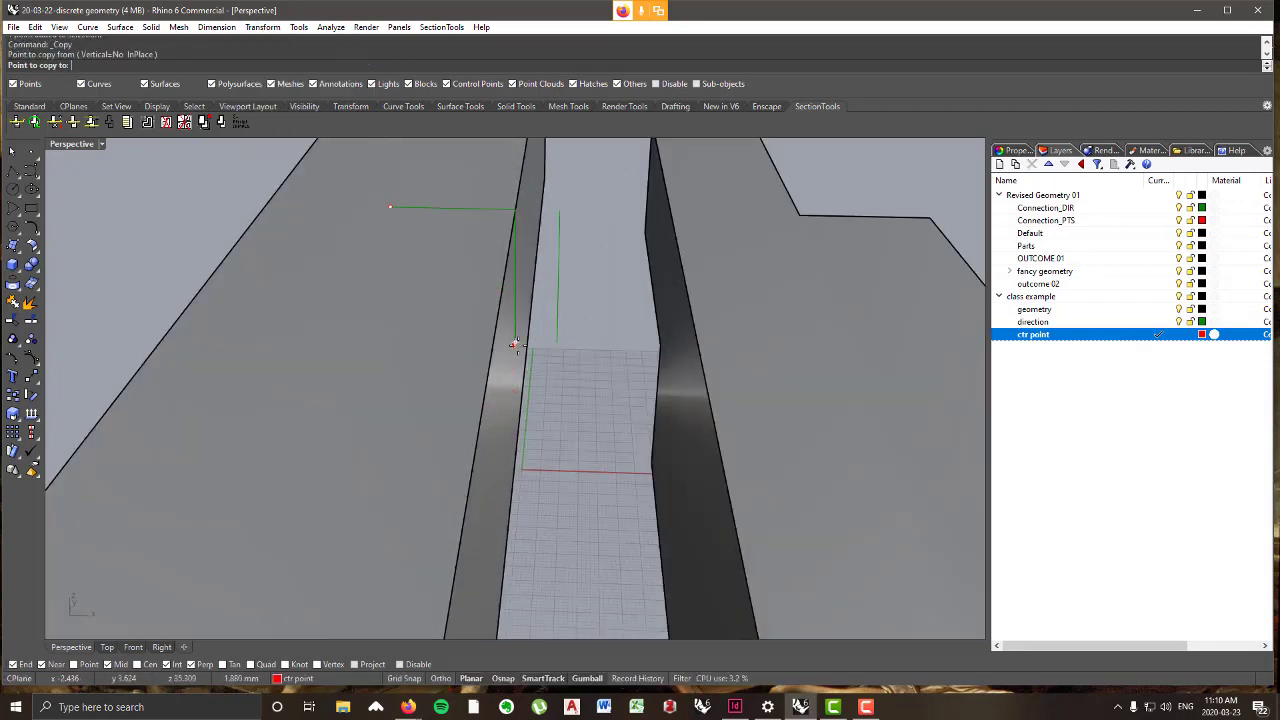
click(556, 343)
key(Return)
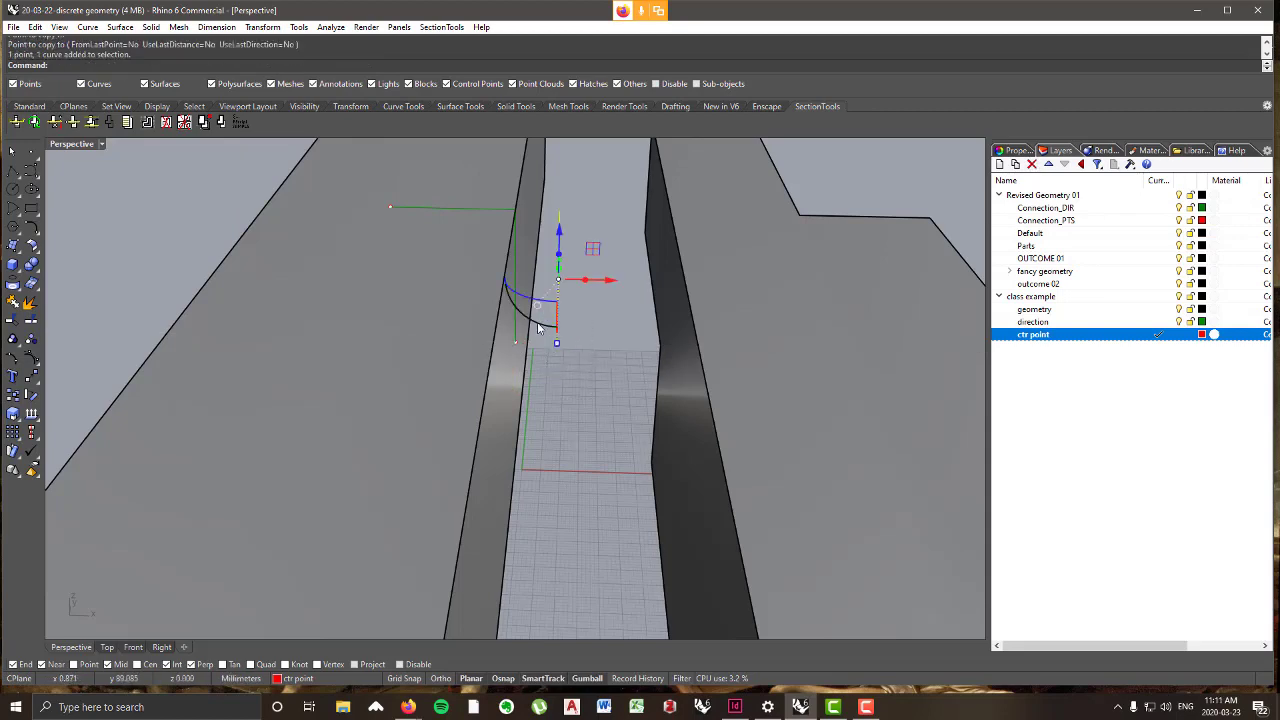
- Move the copied connection point and direction line from the gap onto the staggered bar's shoulder beside its tenon
right_drag(602, 396, 381, 304)
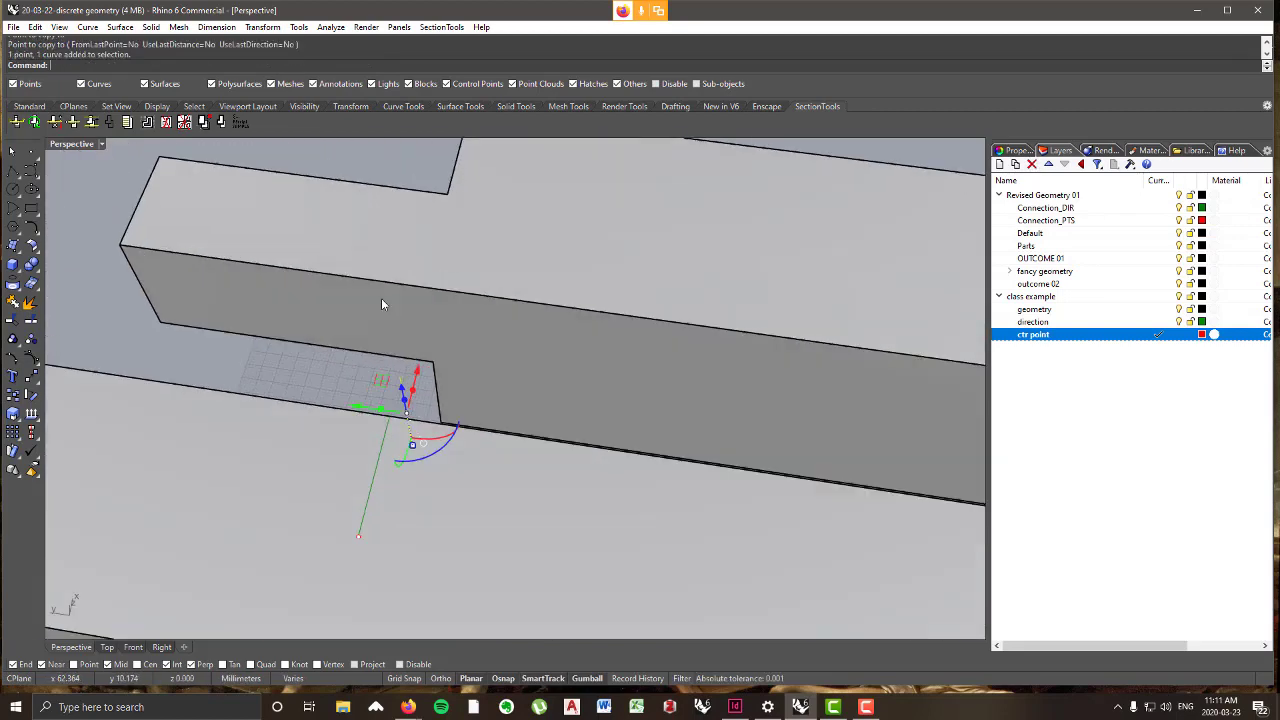
click(263, 27)
click(275, 45)
click(445, 363)
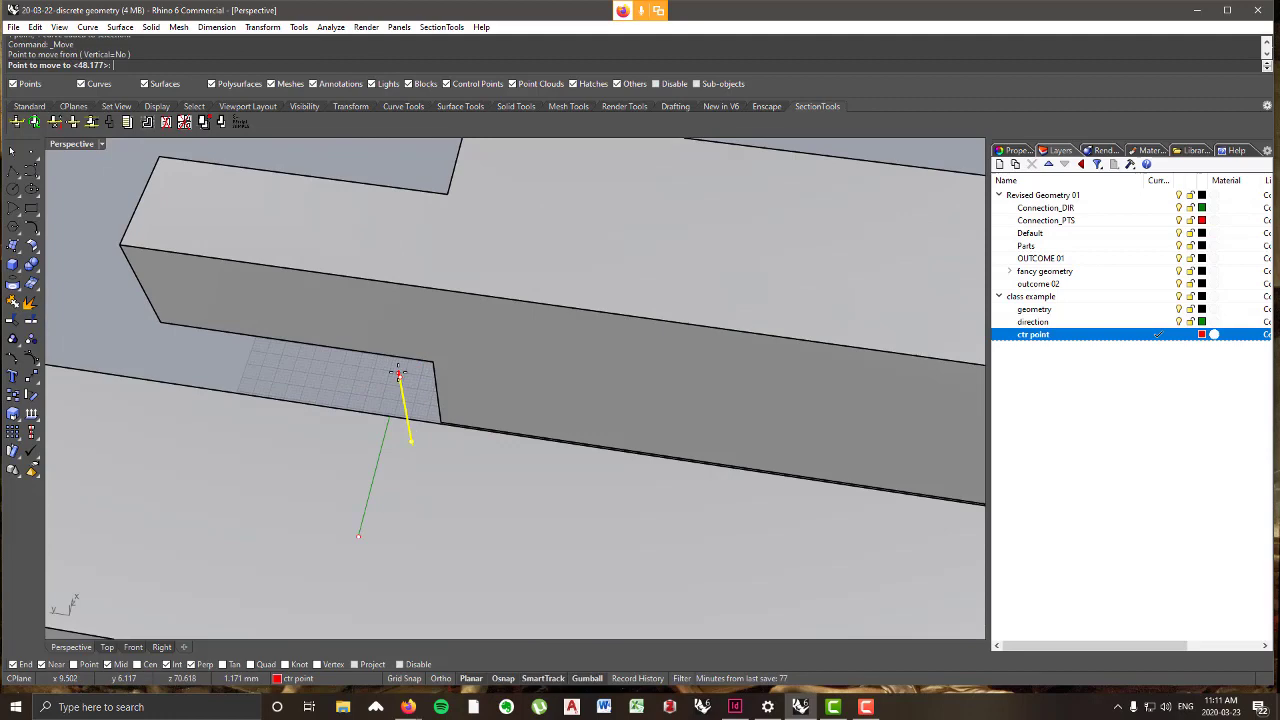
click(435, 286)
scroll(422, 351, down, 5)
right_drag(430, 351, 491, 349)
scroll(491, 349, down, 6)
scroll(491, 349, up, 6)
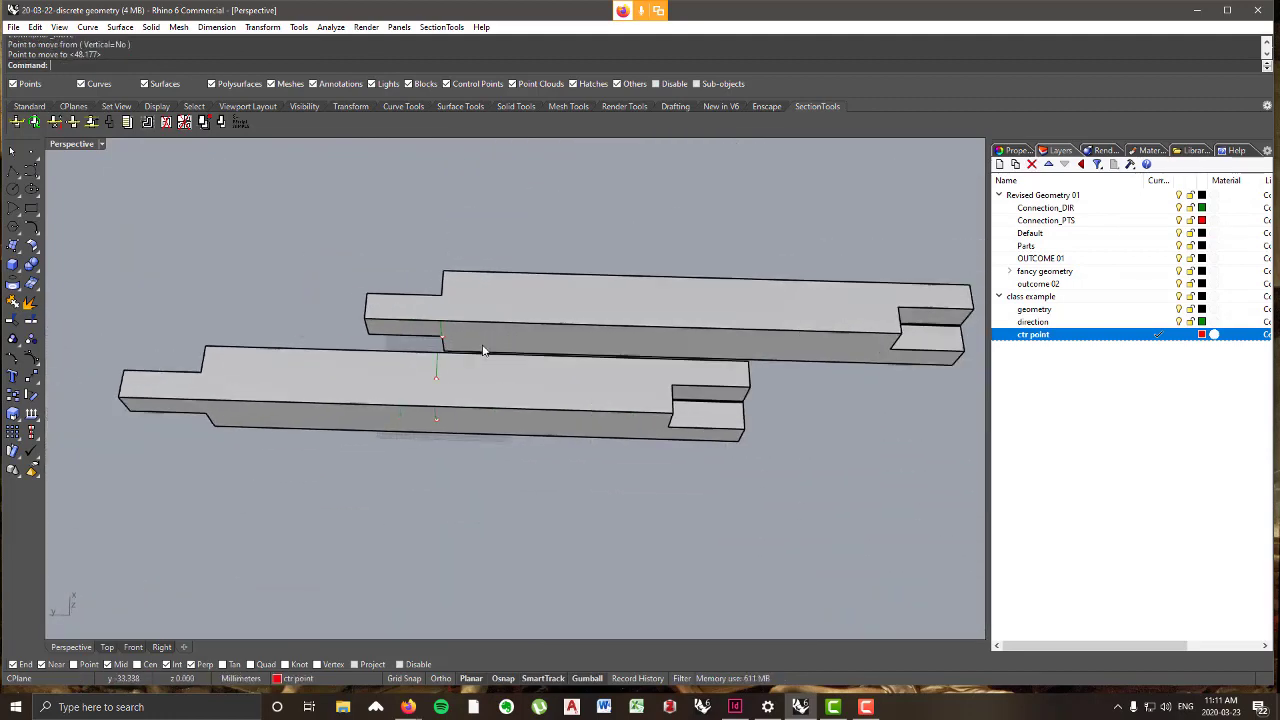
- Move the shoulder's connection point and direction line from the staggered bar to the original, using matching tenon end corners as reference points
drag(334, 196, 472, 305)
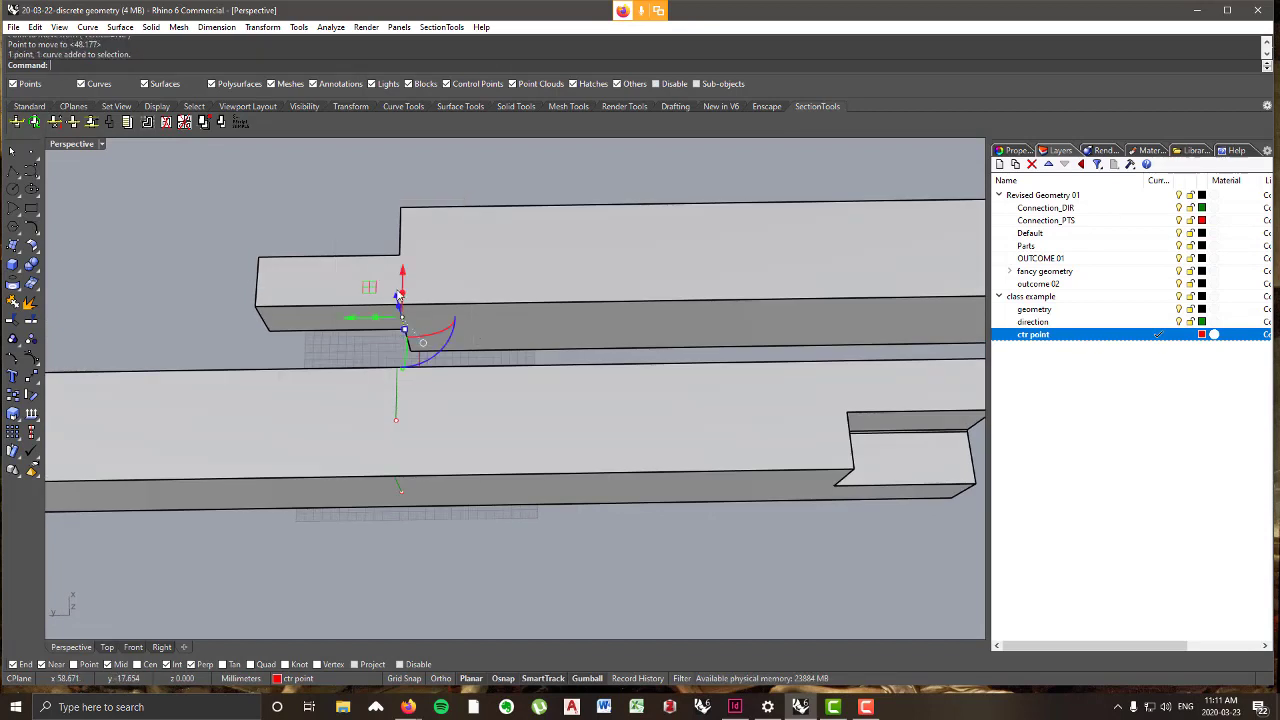
click(263, 29)
click(270, 40)
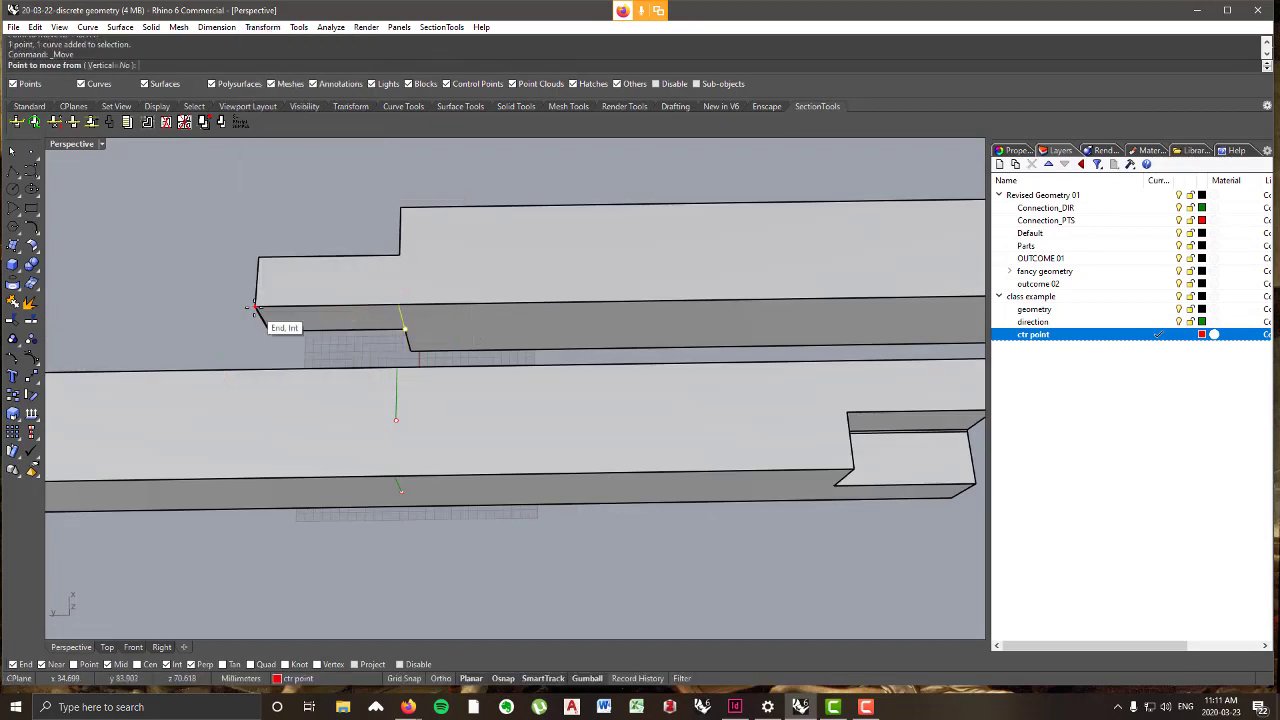
click(254, 306)
scroll(256, 308, down, 3)
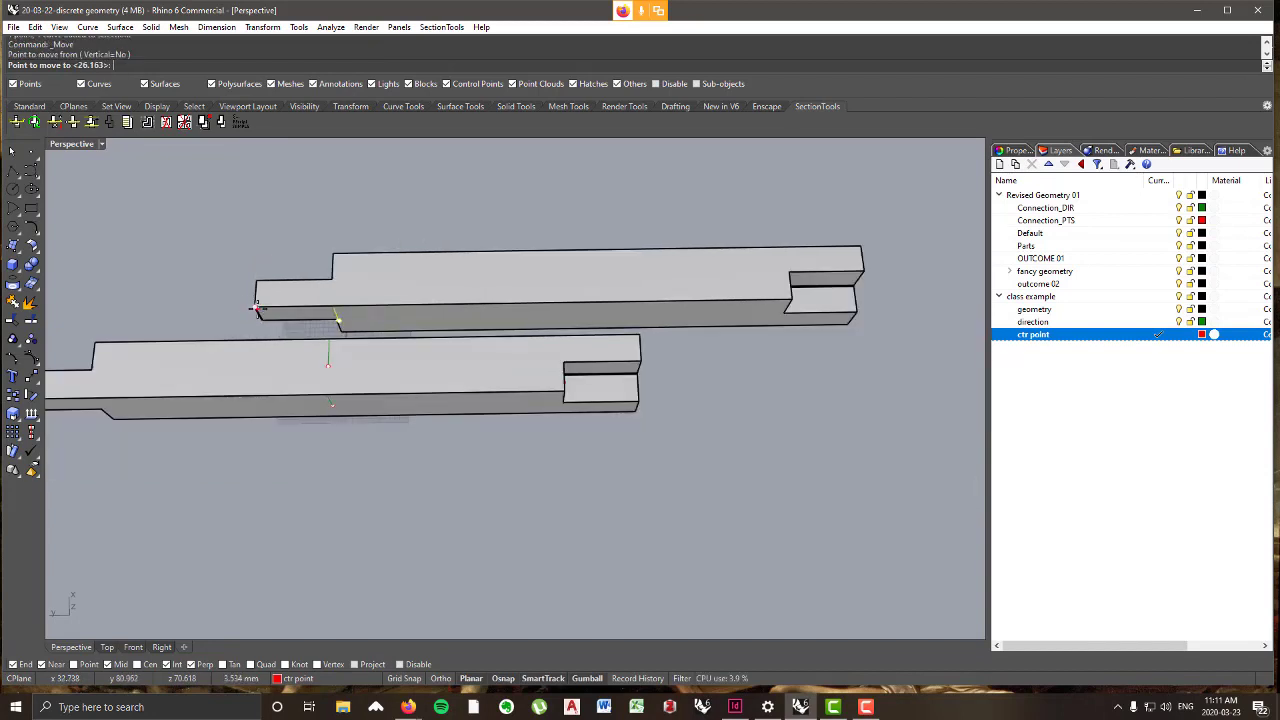
scroll(254, 307, up, 2)
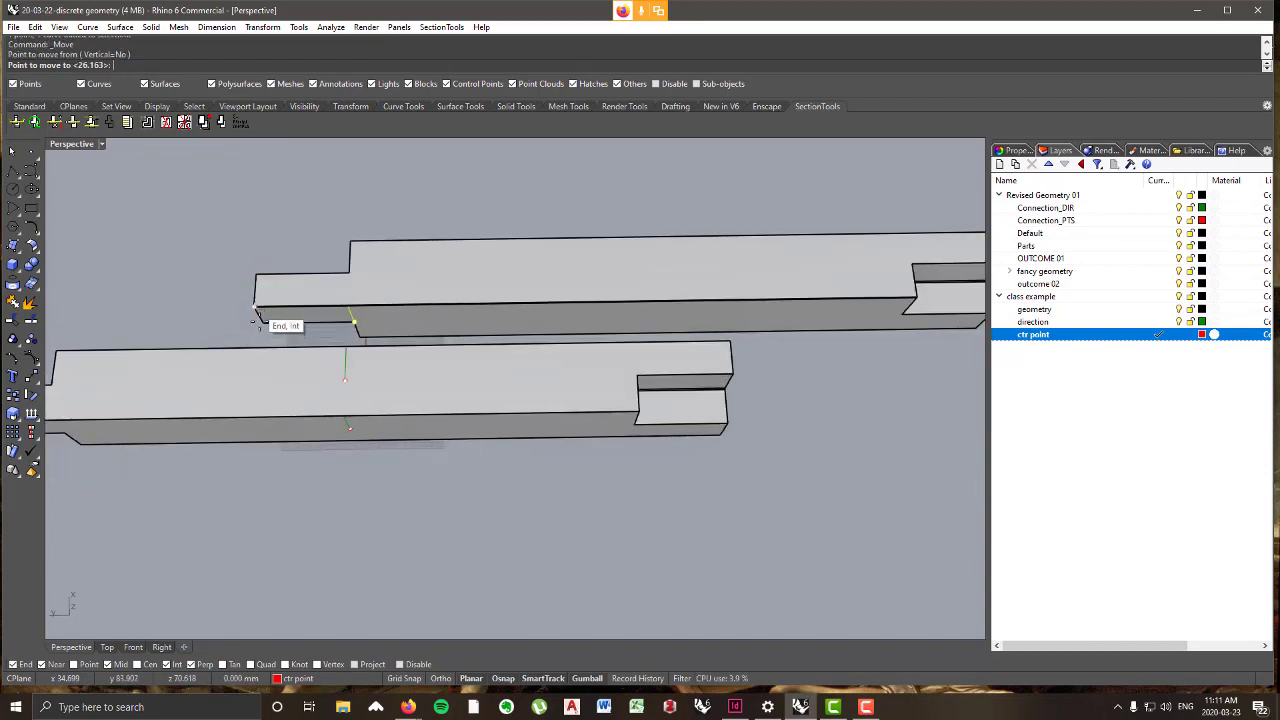
scroll(270, 308, down, 3)
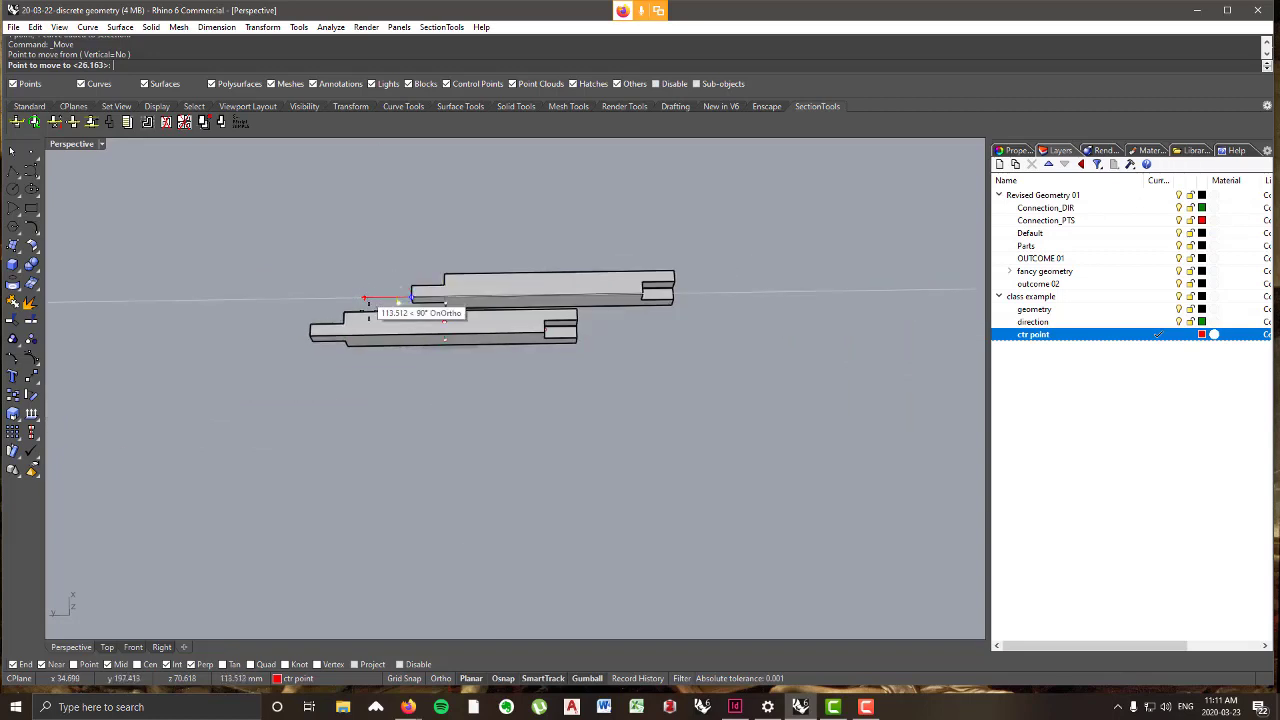
scroll(262, 365, up, 3)
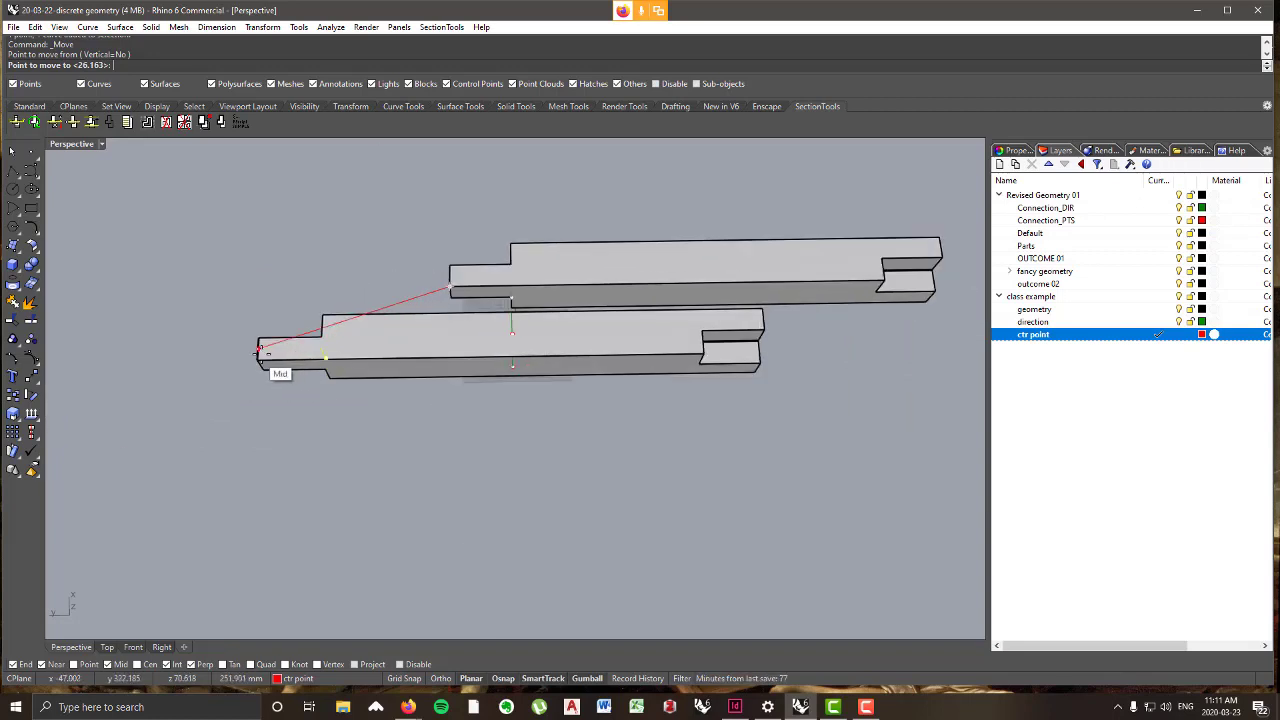
click(260, 358)
key(Escape)
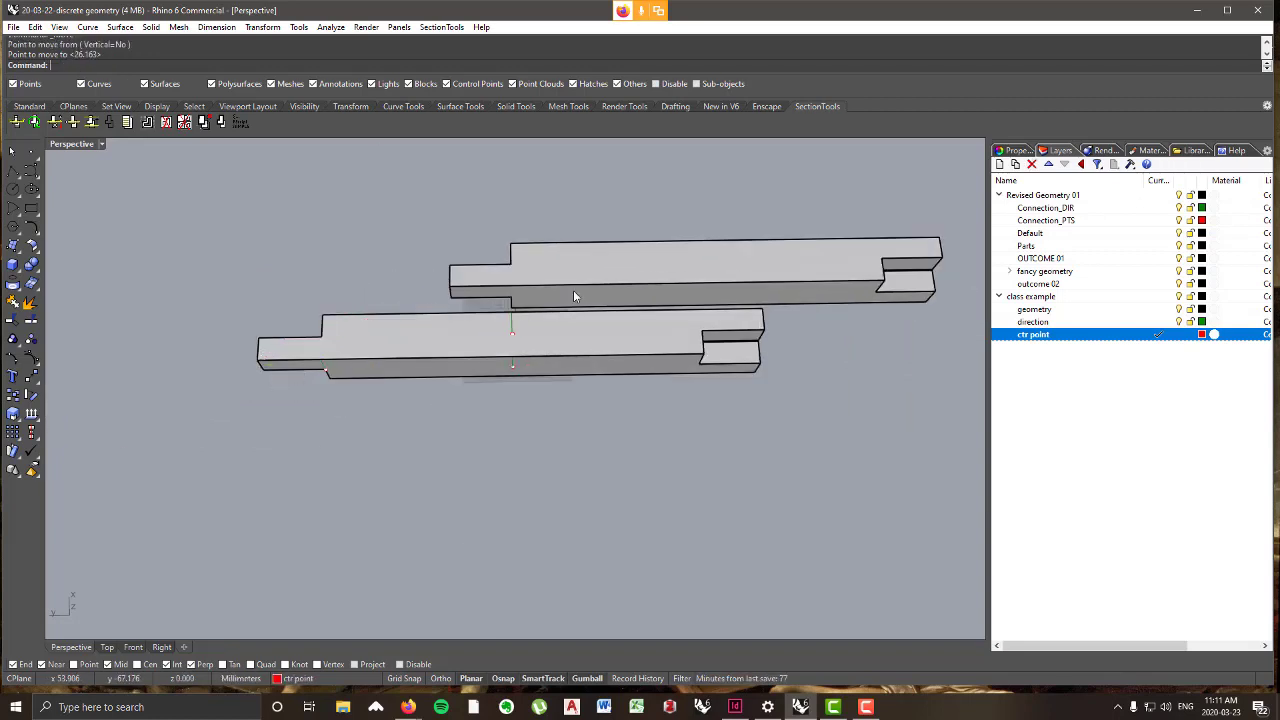
- Delete the staggered bar copy, keeping the original bar with its connection points and direction lines
click(571, 294)
right_drag(571, 294, 749, 373)
key(Delete)
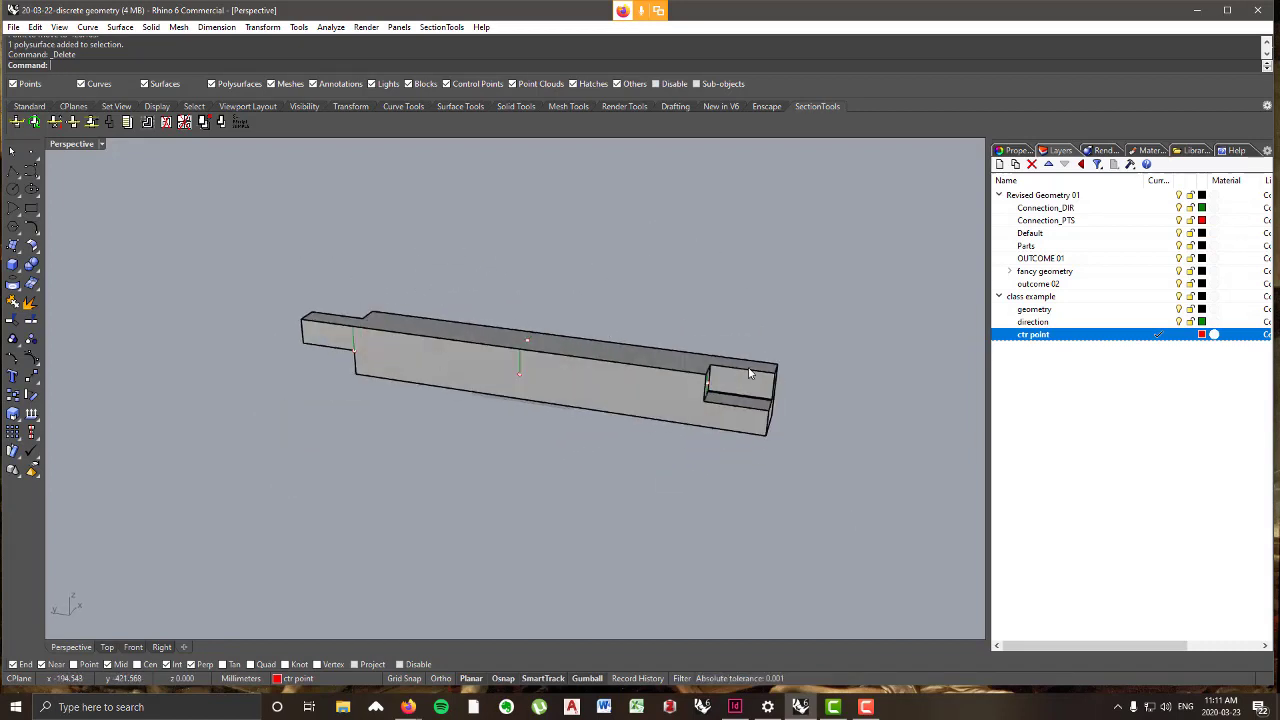
- Save the model as a new file named 20-03-22-discrete geometry 02
click(14, 27)
click(40, 131)
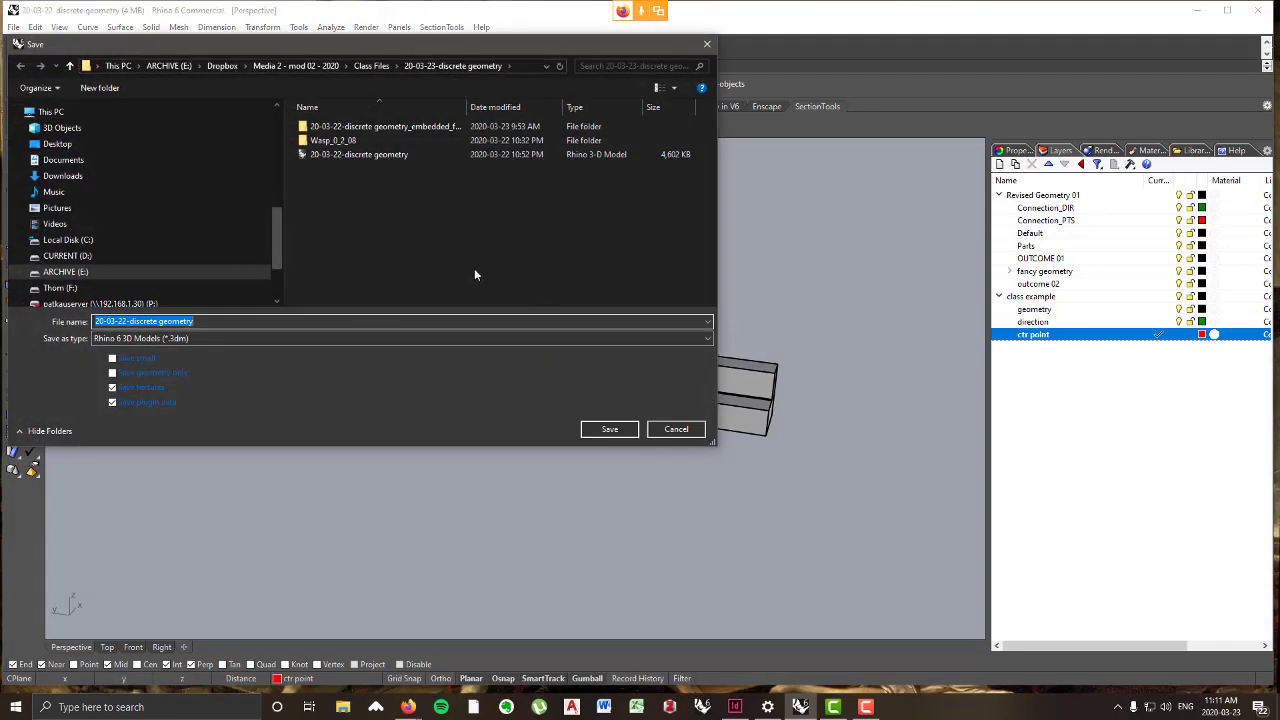
click(205, 321)
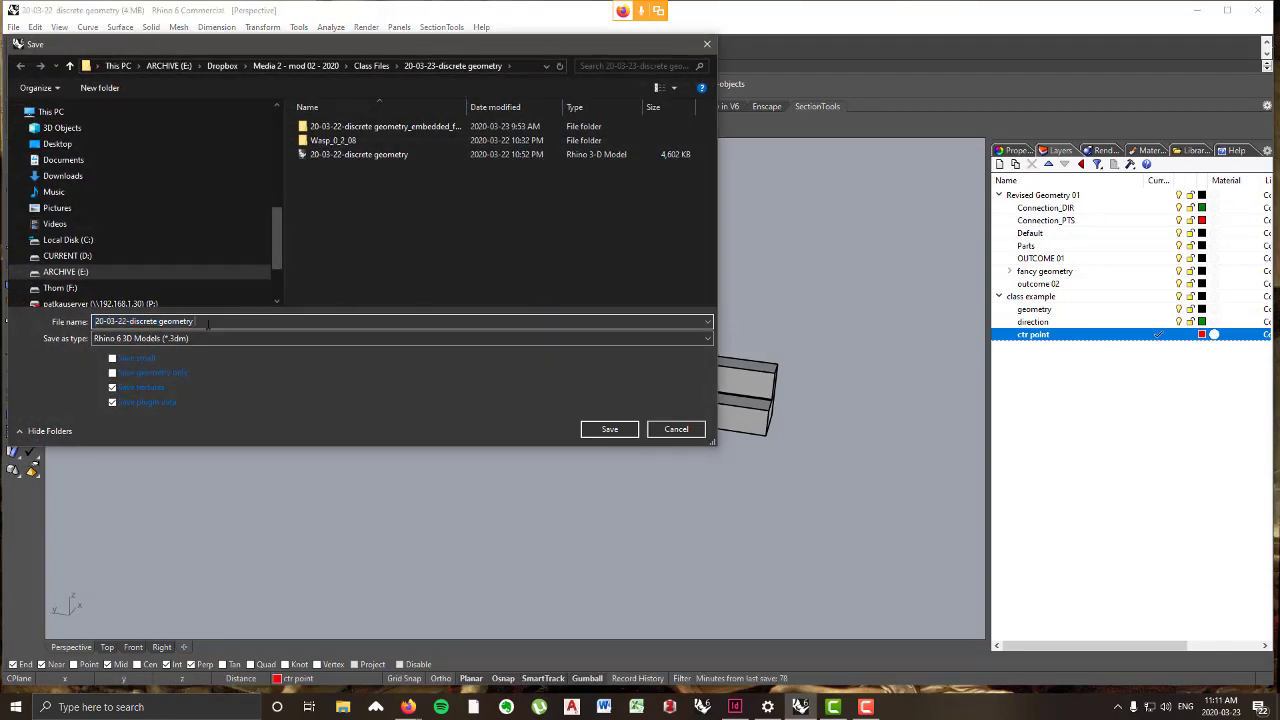
key(Return)
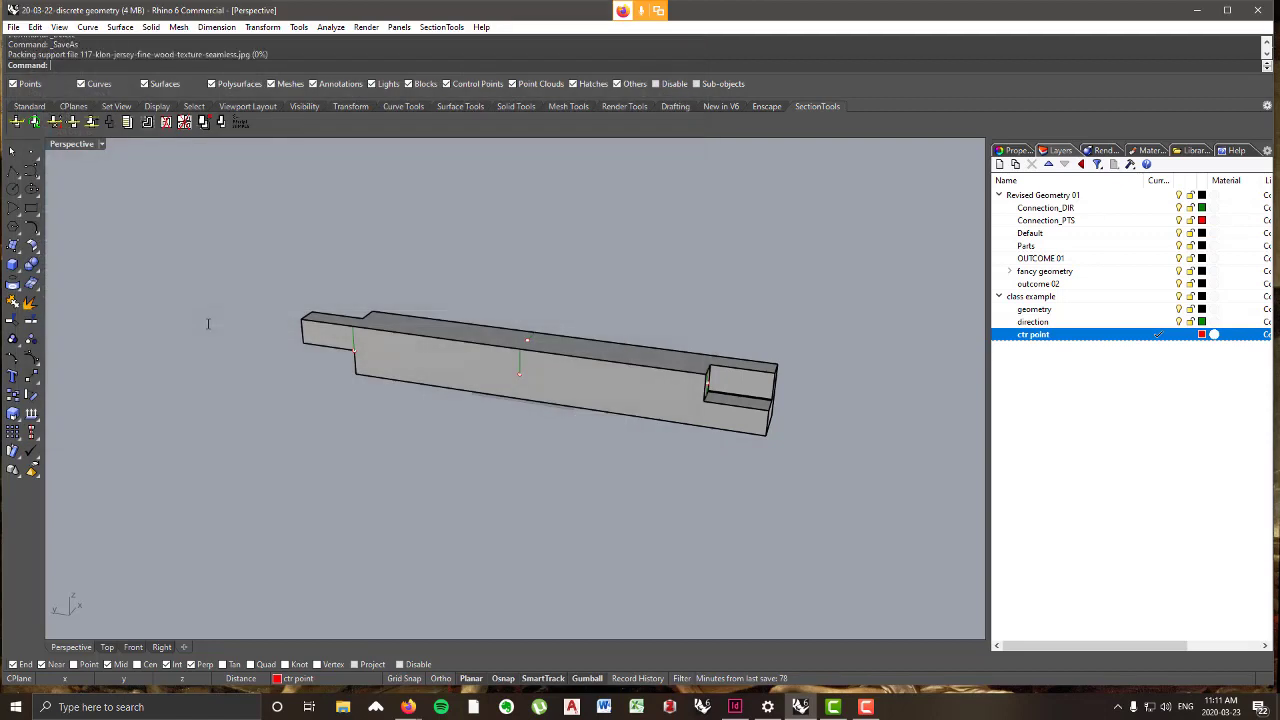
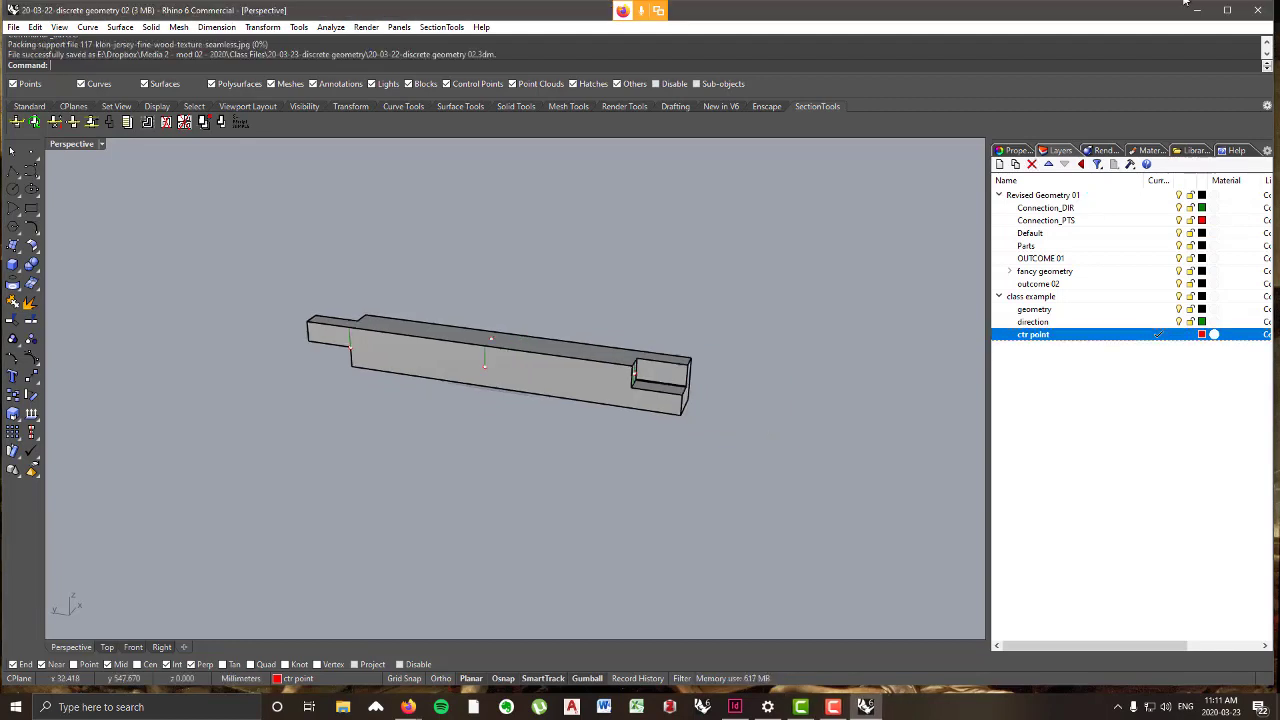
- Open the Grasshopper definition alongside the model
right_drag(601, 326, 535, 336)
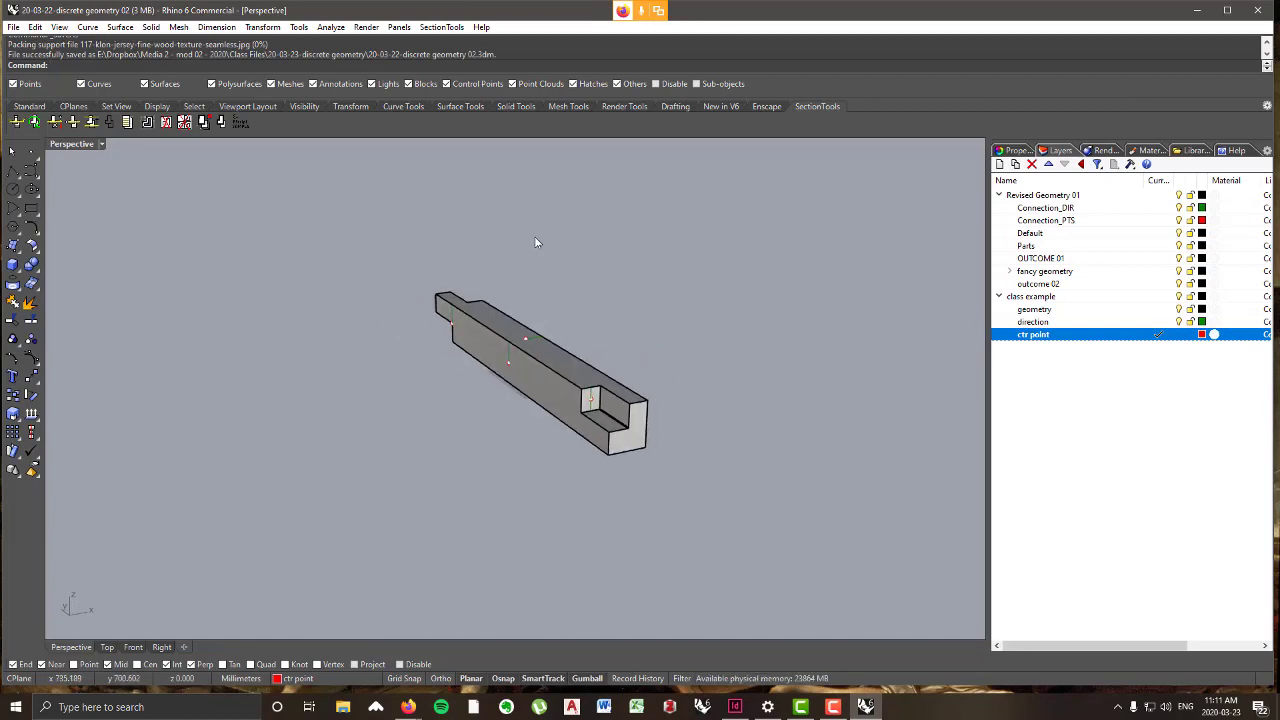
text(Grasshopper)
key(Return)
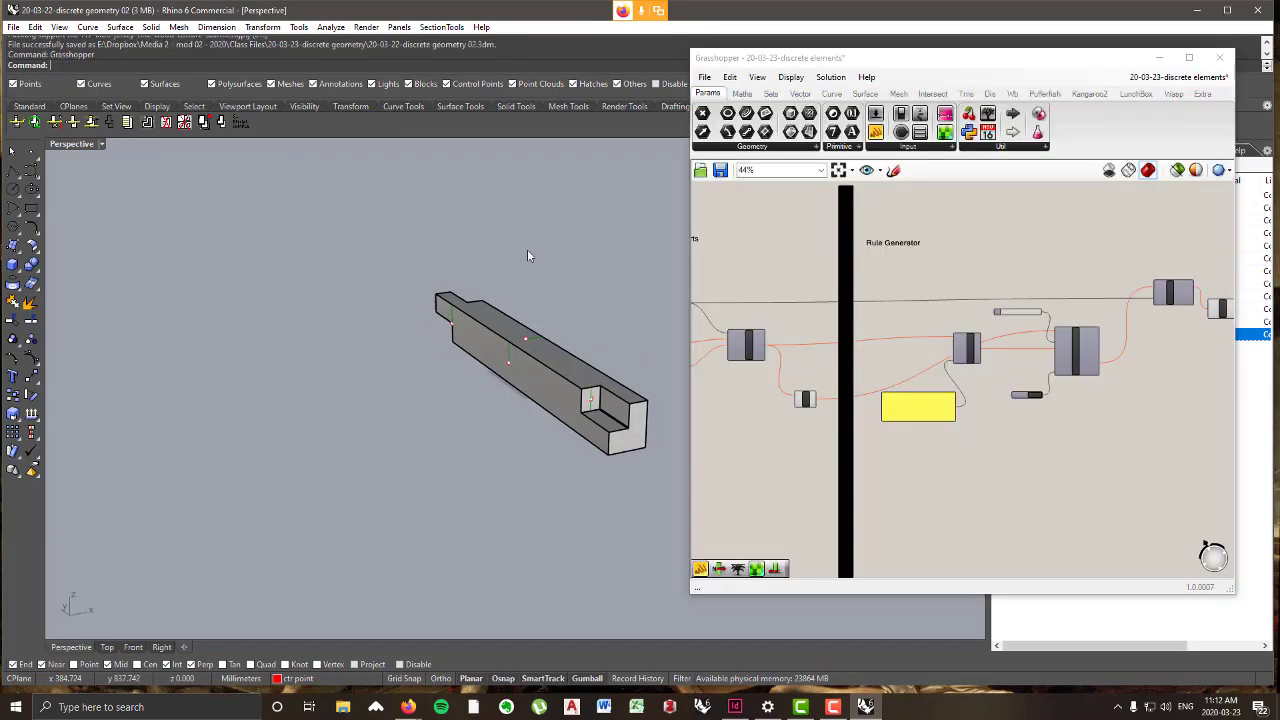
- Set the interlocking bar as the single geometry referenced by the definition's Brep parameter
scroll(1030, 320, down, 5)
scroll(841, 356, up, 6)
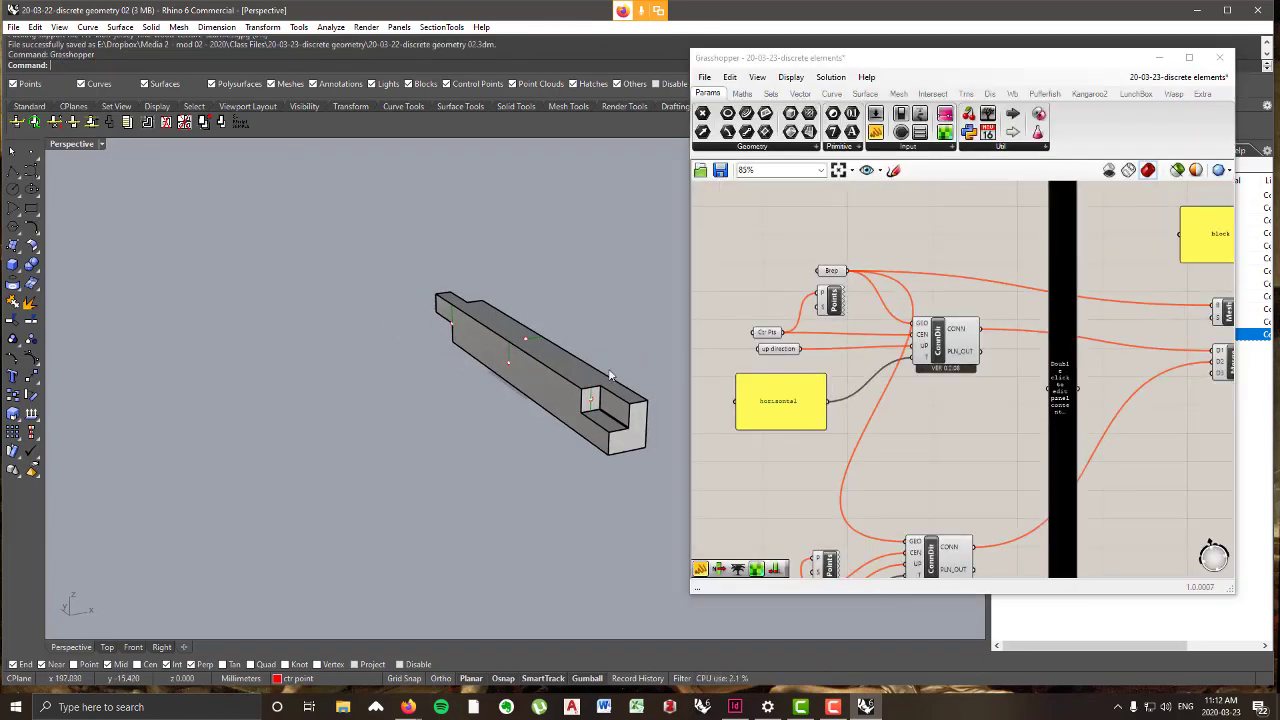
right_drag(529, 399, 483, 372)
click(551, 357)
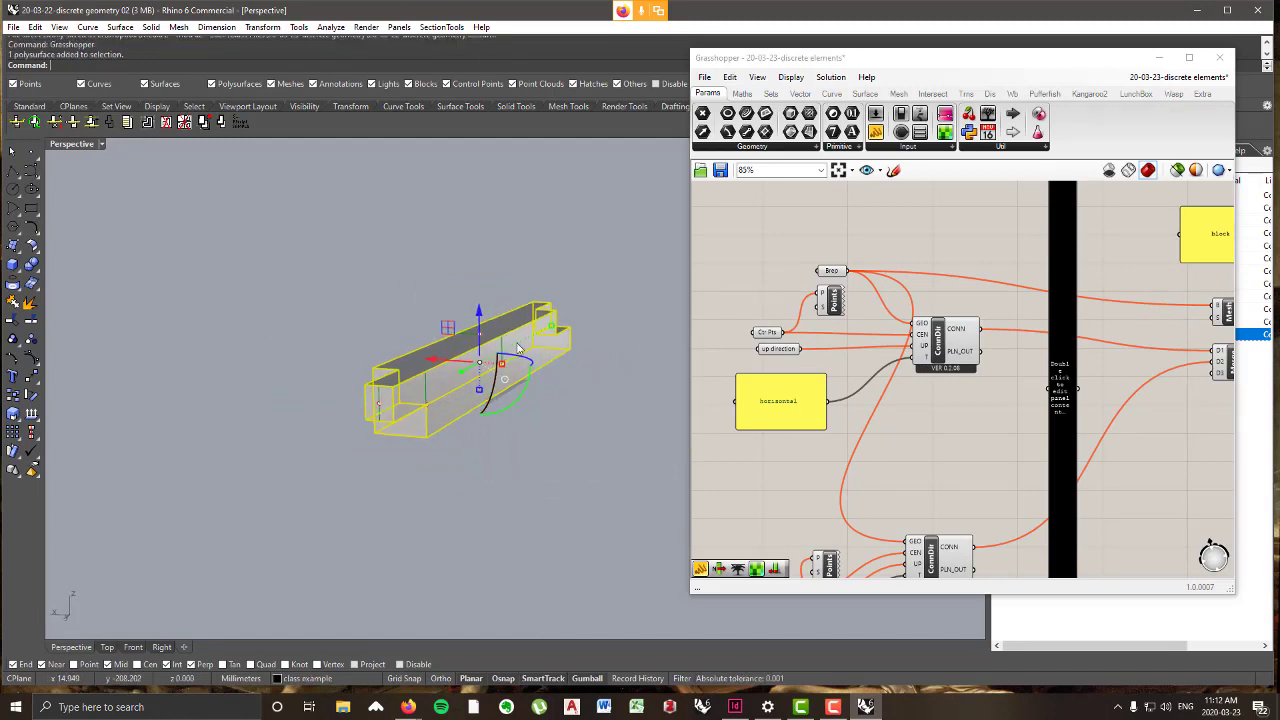
scroll(879, 314, down, 2)
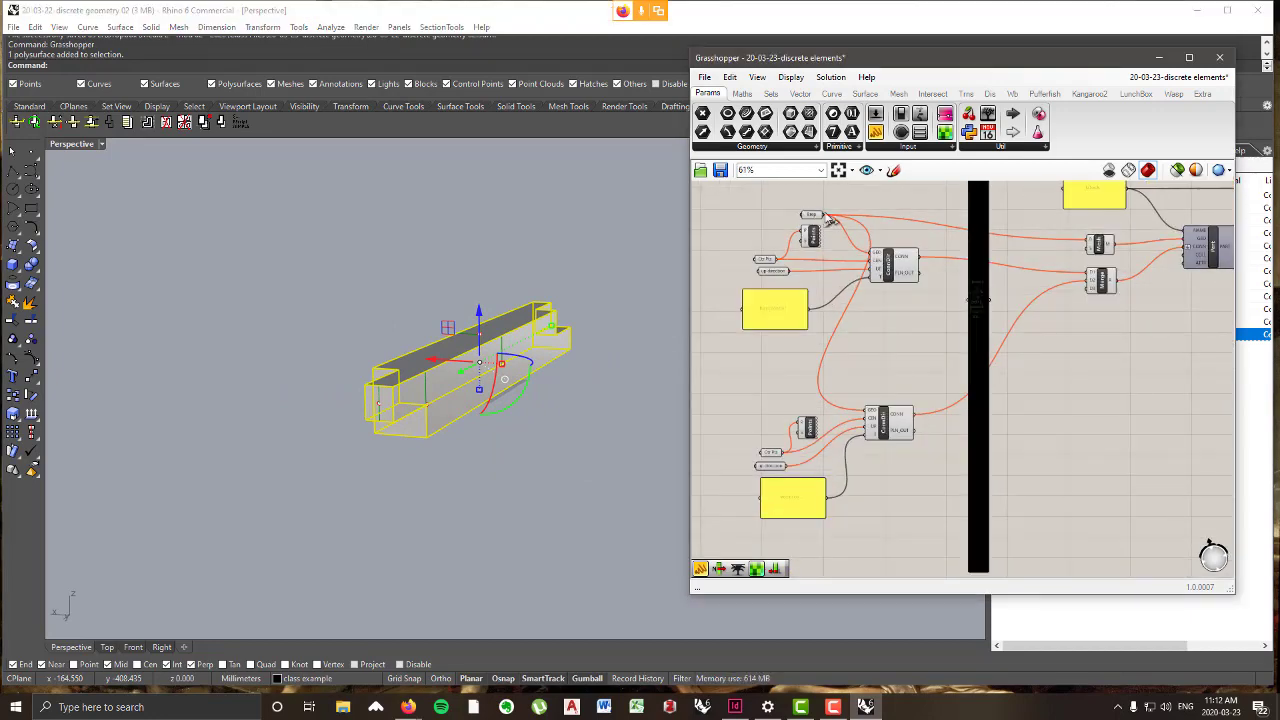
right_drag(826, 218, 829, 247)
drag(818, 243, 815, 225)
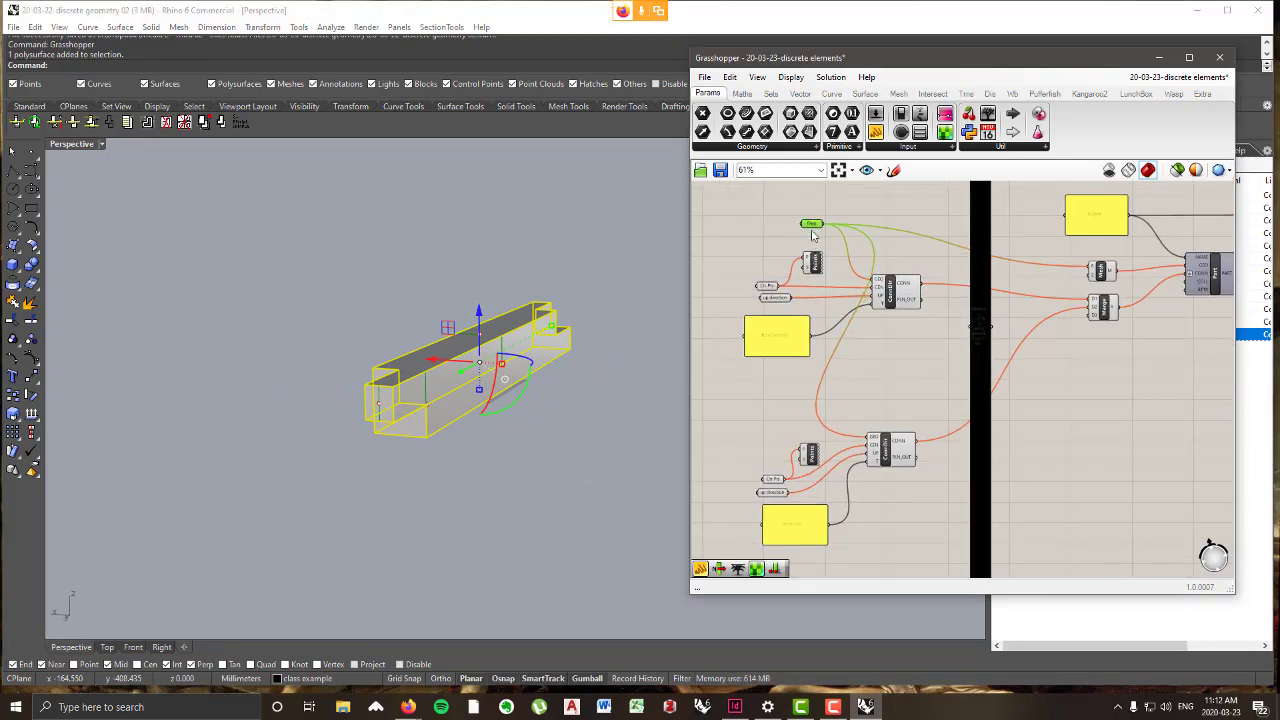
right_click(812, 224)
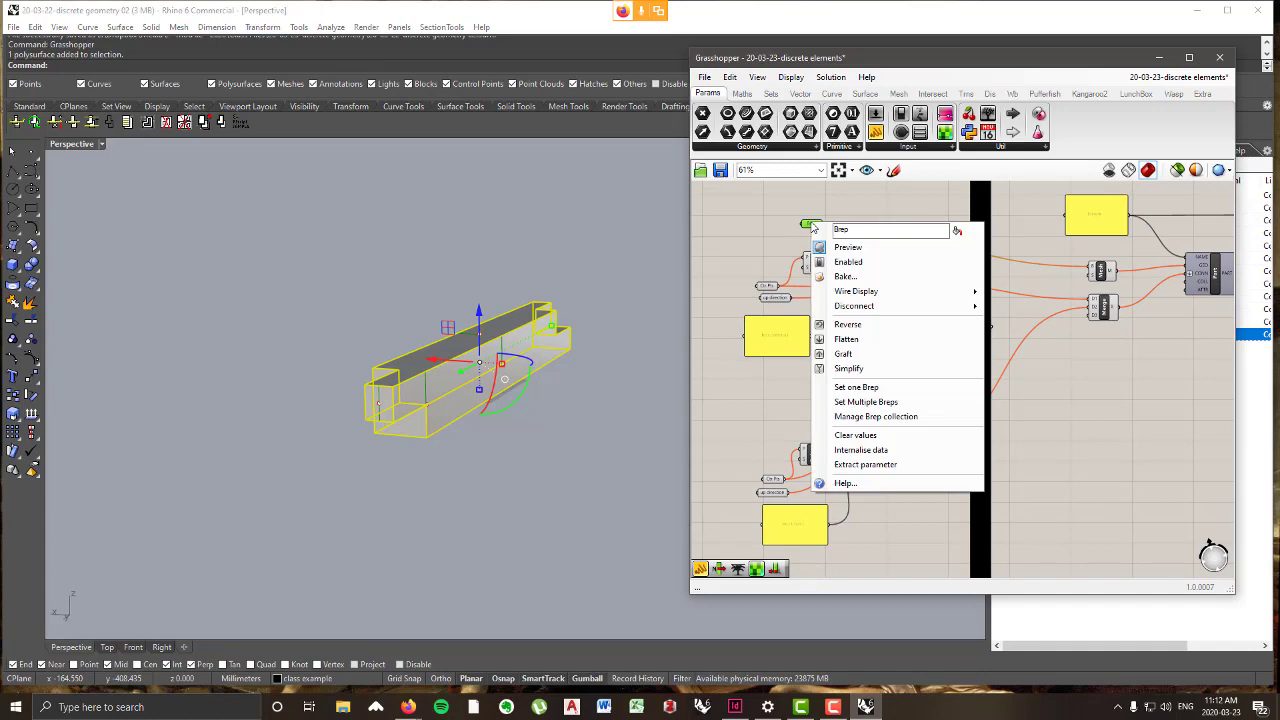
click(856, 387)
- Examine the connection points on the bar's tenon, socket and long faces alongside the definition's horizontal and vertical connection groups
right_drag(506, 439, 425, 415)
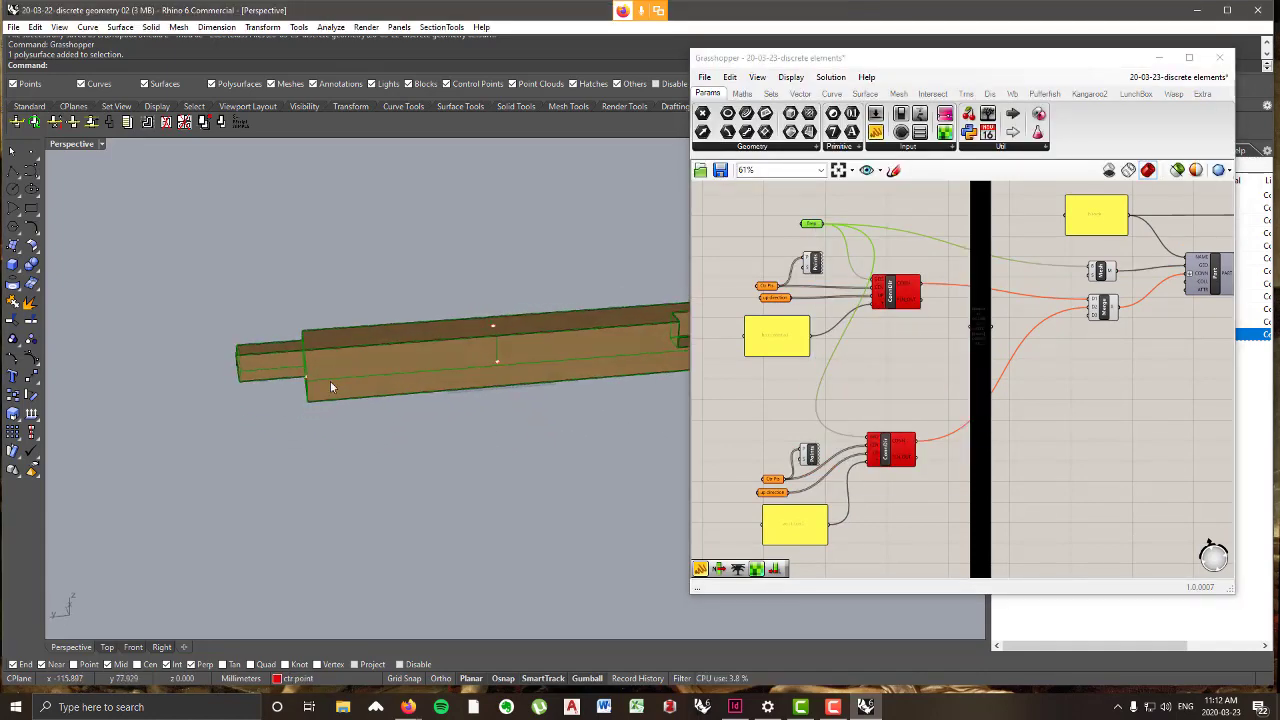
scroll(345, 378, down, 4)
scroll(796, 347, up, 2)
right_drag(796, 370, 861, 311)
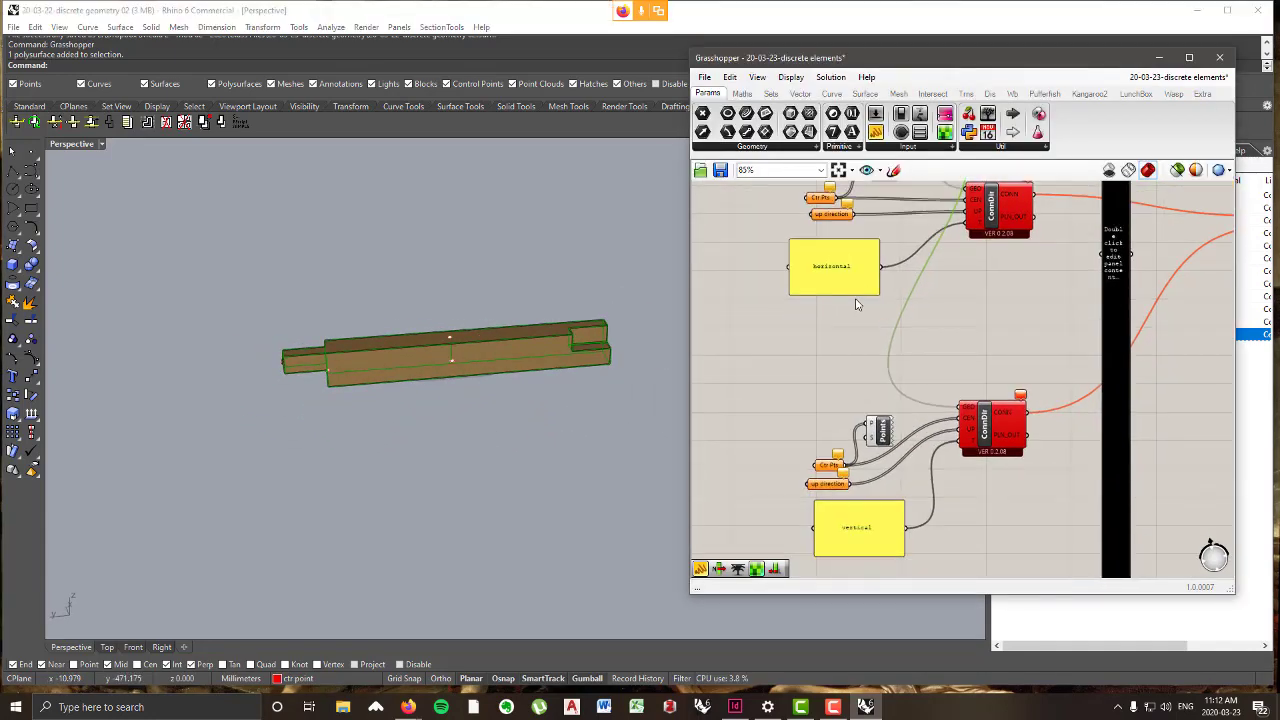
right_drag(508, 366, 357, 340)
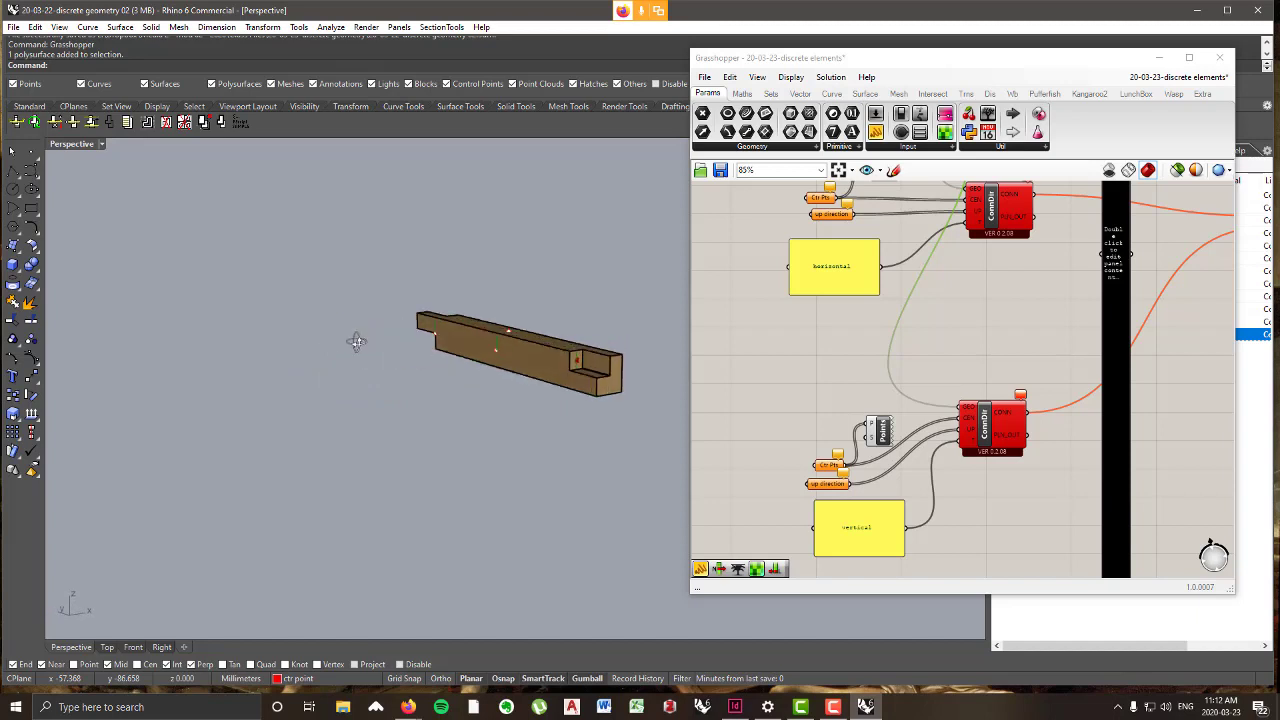
scroll(557, 360, up, 8)
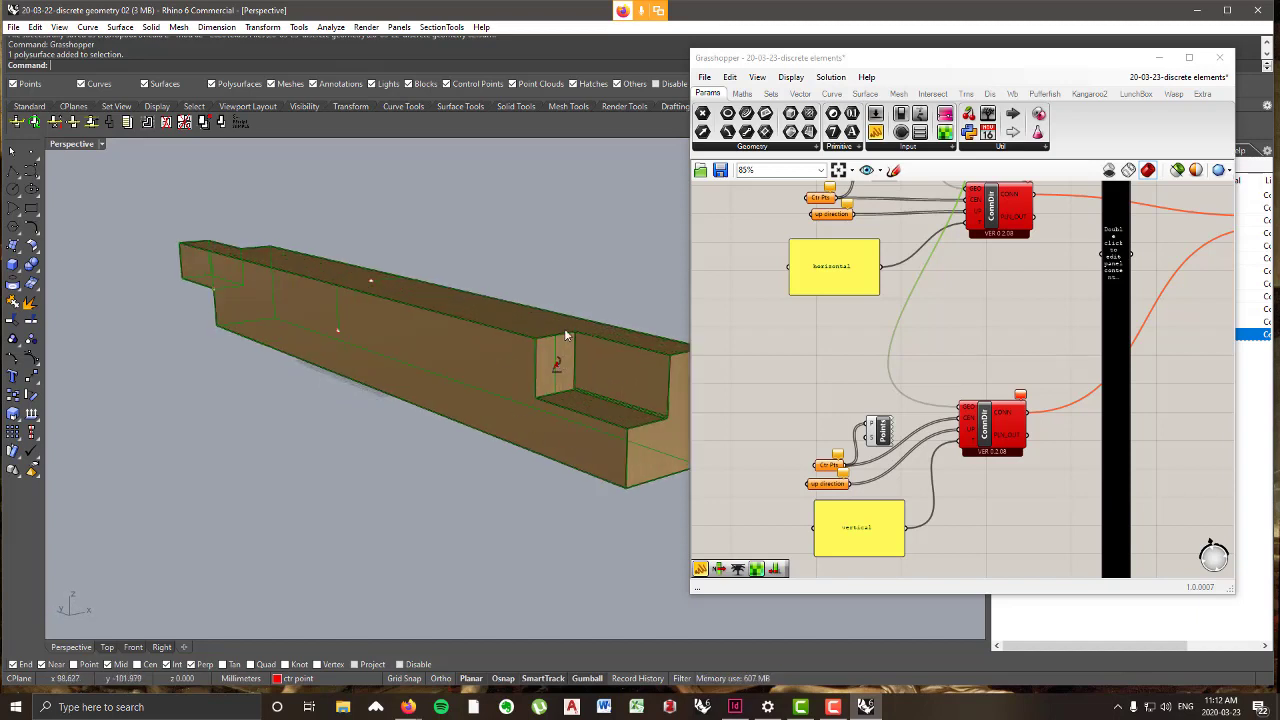
scroll(534, 333, down, 8)
scroll(545, 335, up, 7)
scroll(538, 380, down, 7)
right_drag(440, 345, 565, 345)
scroll(459, 394, up, 7)
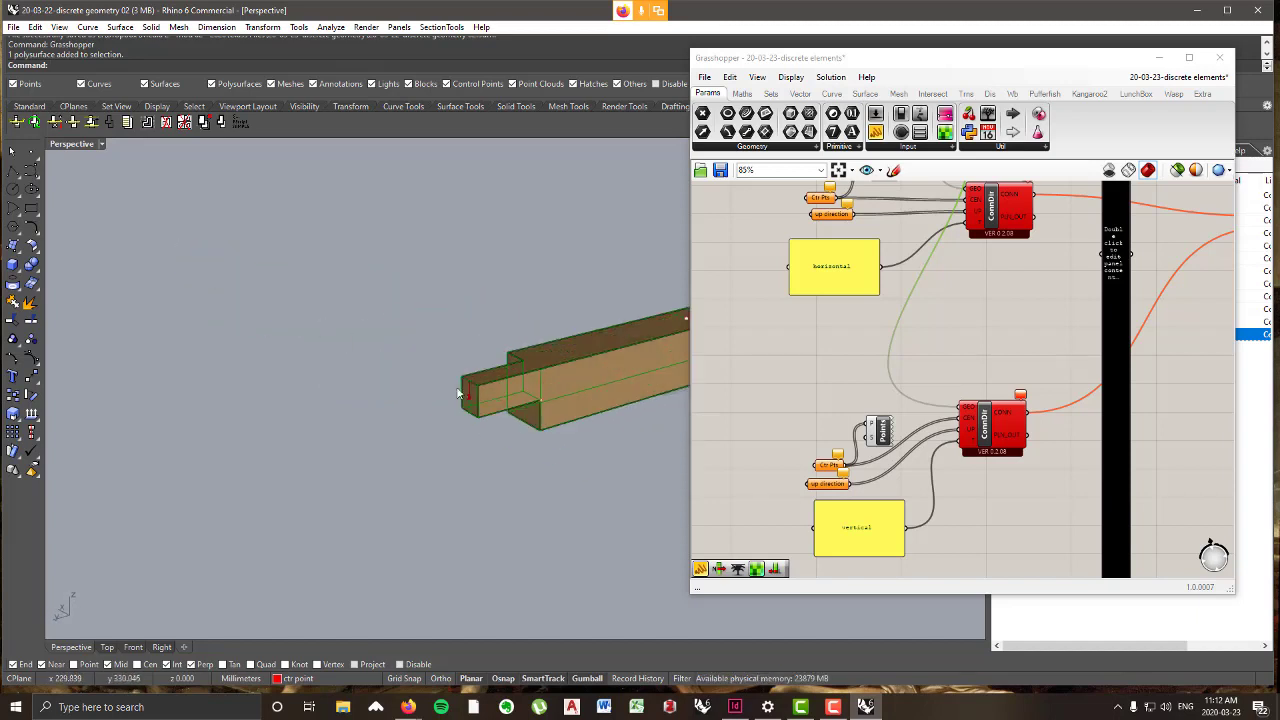
scroll(459, 394, up, 1)
scroll(425, 429, down, 8)
right_drag(592, 395, 528, 382)
scroll(540, 401, up, 2)
scroll(541, 407, up, 2)
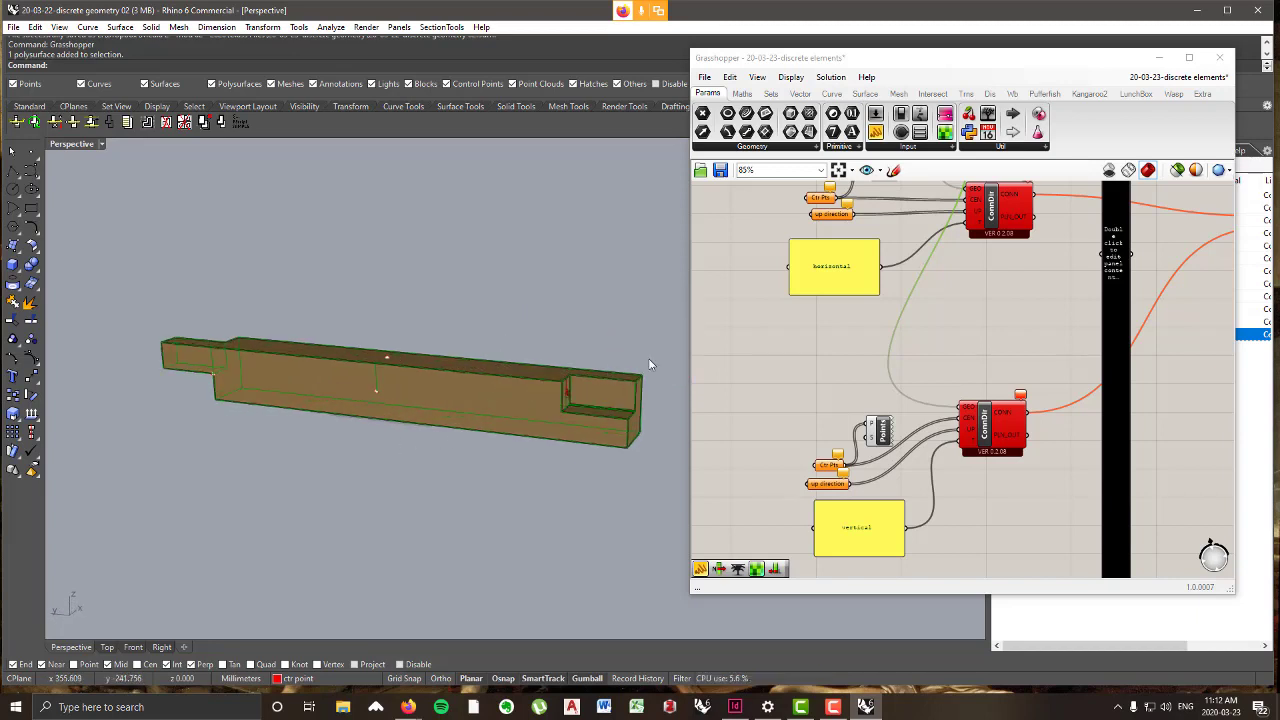
- Change the text of the panel labelled horizontal, which names the first connection type, to "ends"
double_click(833, 270)
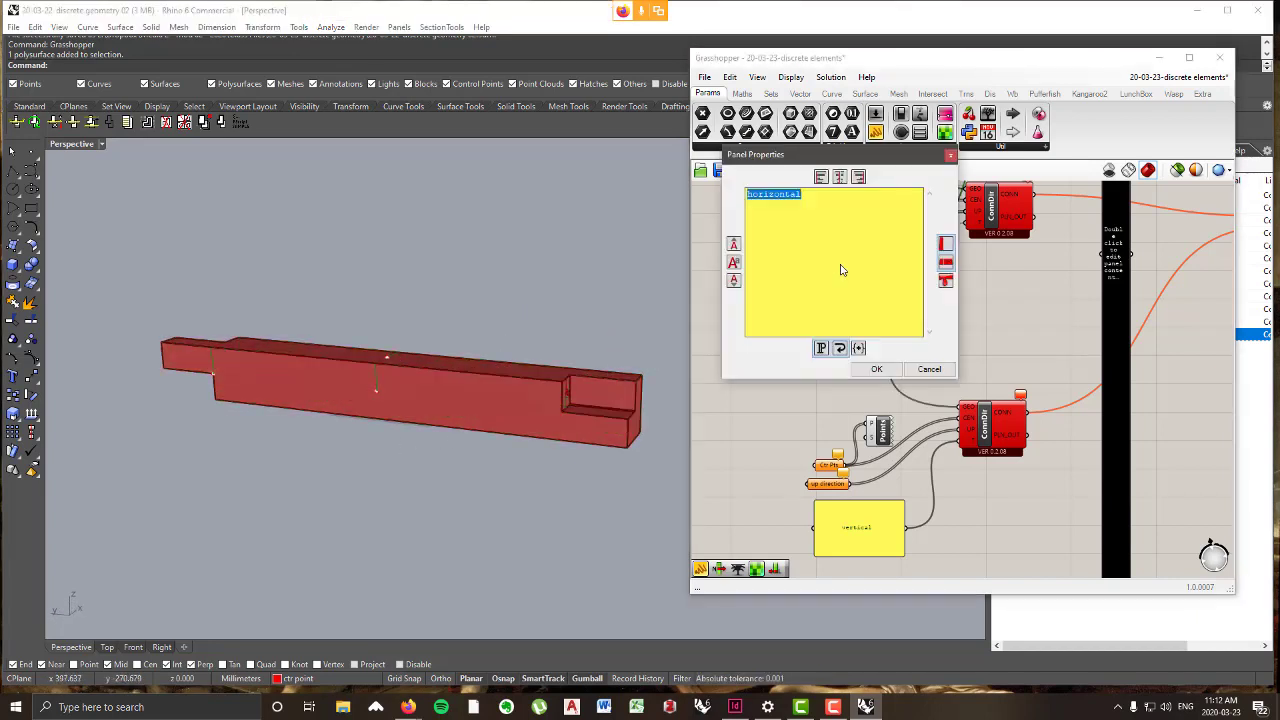
click(875, 368)
right_drag(664, 386, 451, 408)
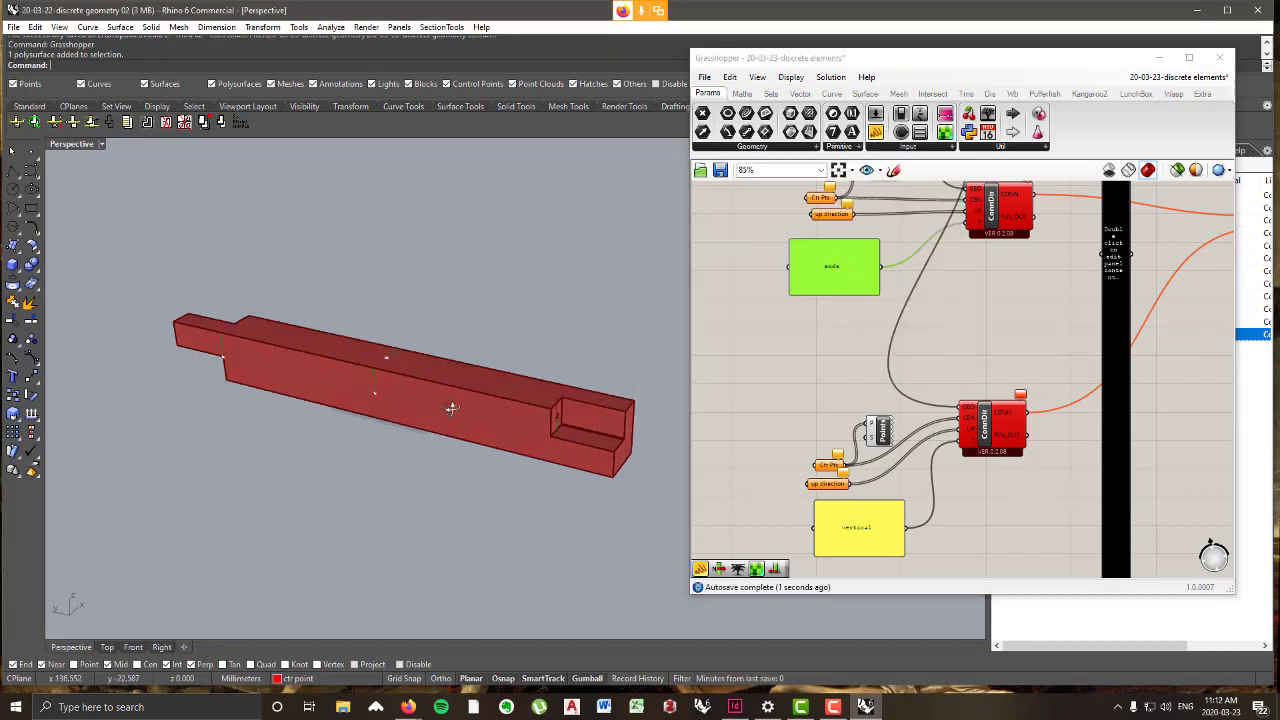
right_drag(443, 477, 404, 331)
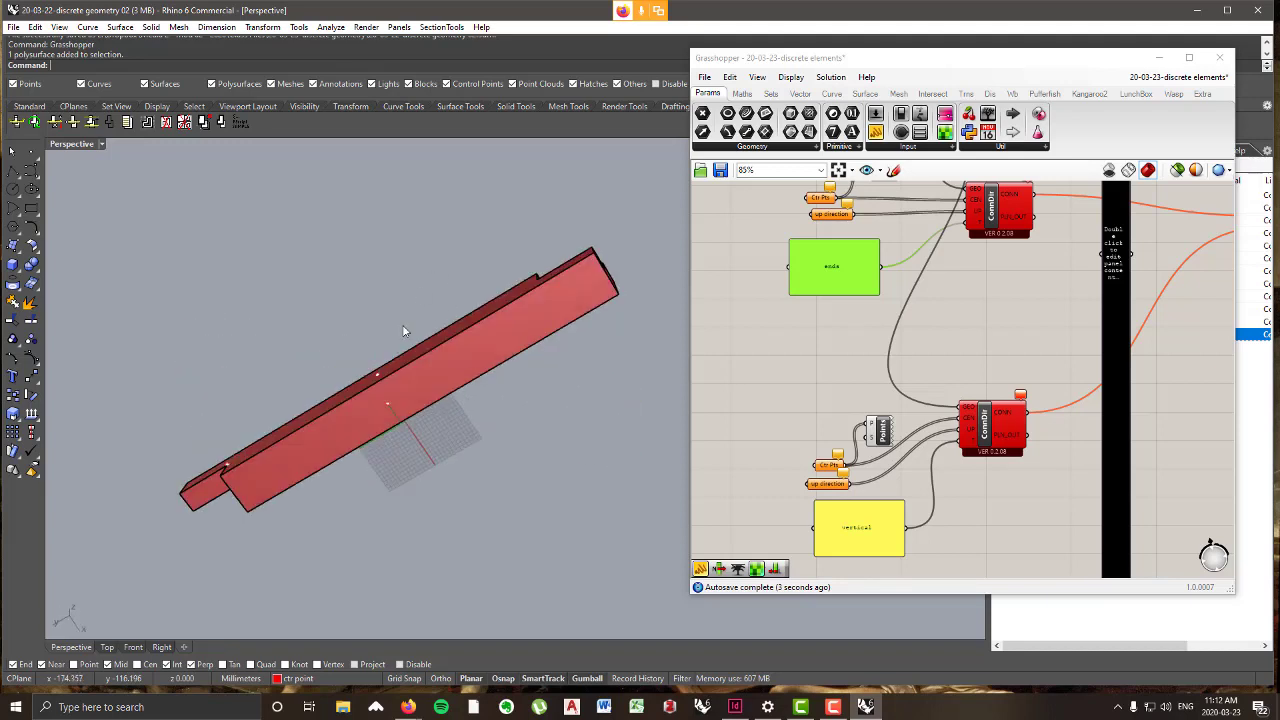
right_drag(530, 373, 574, 360)
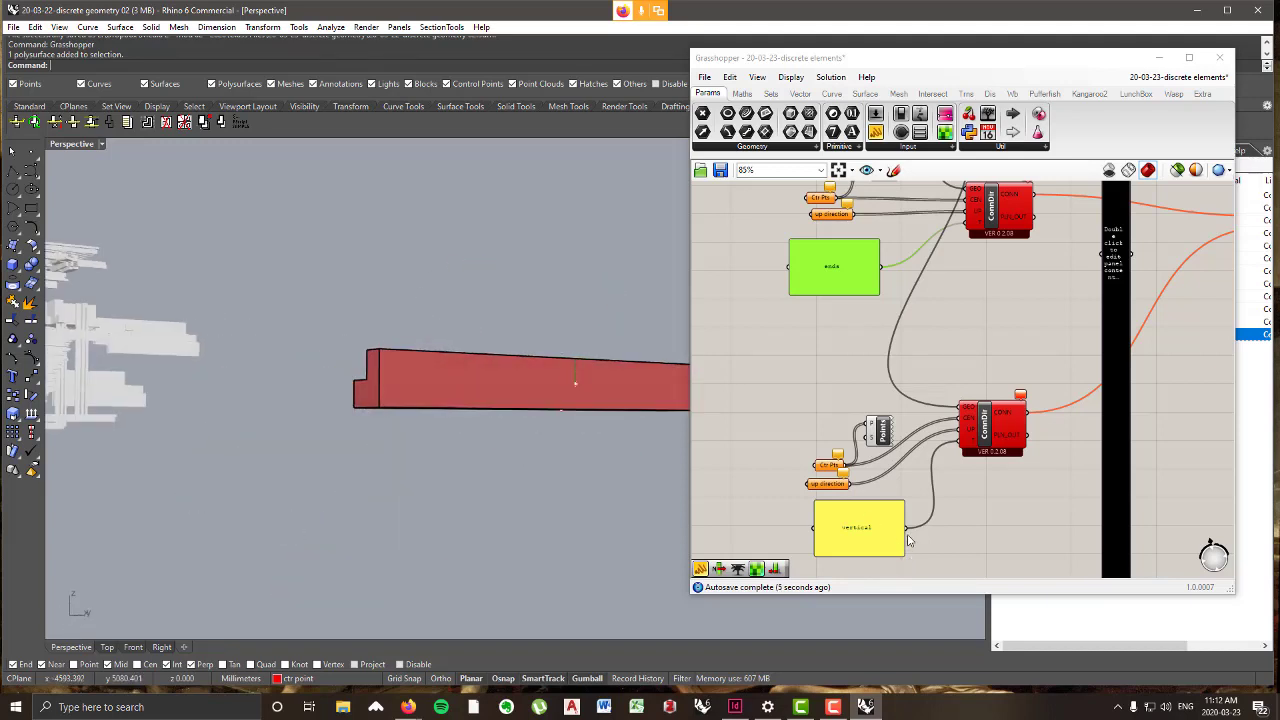
- Change the text of the panel labelled vertical, which names the second connection type, to "sides"
double_click(840, 523)
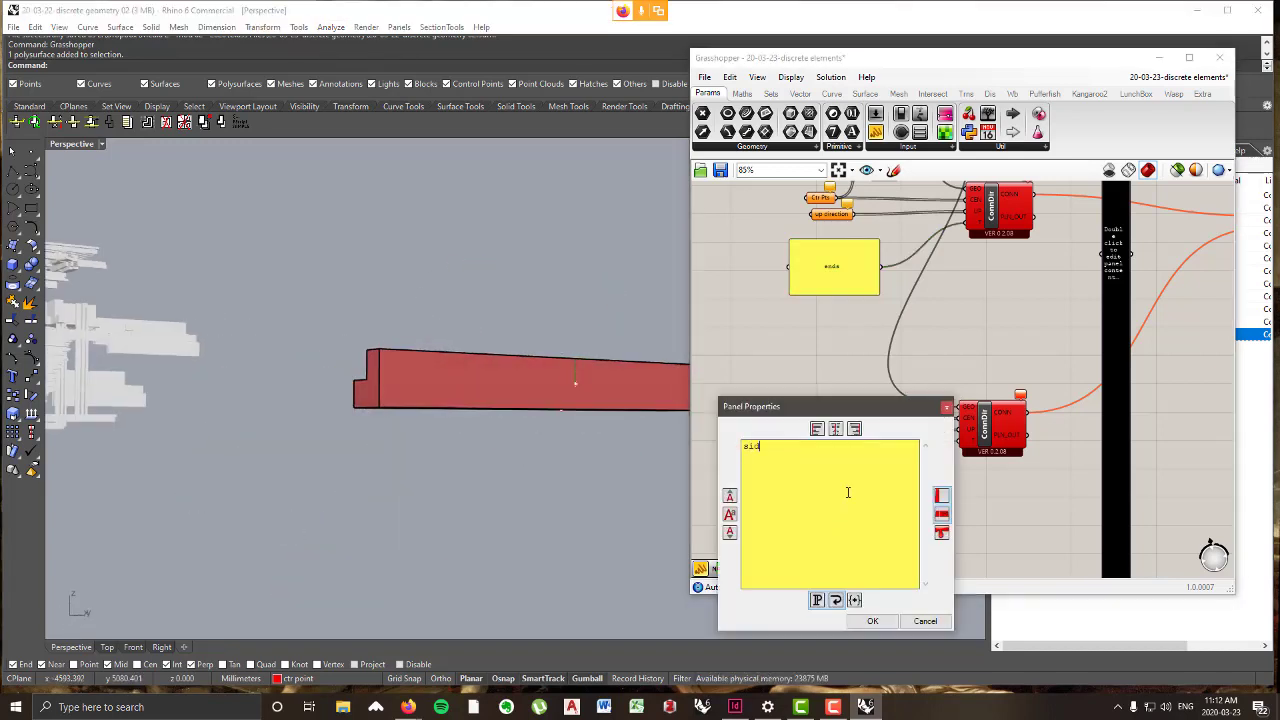
click(866, 621)
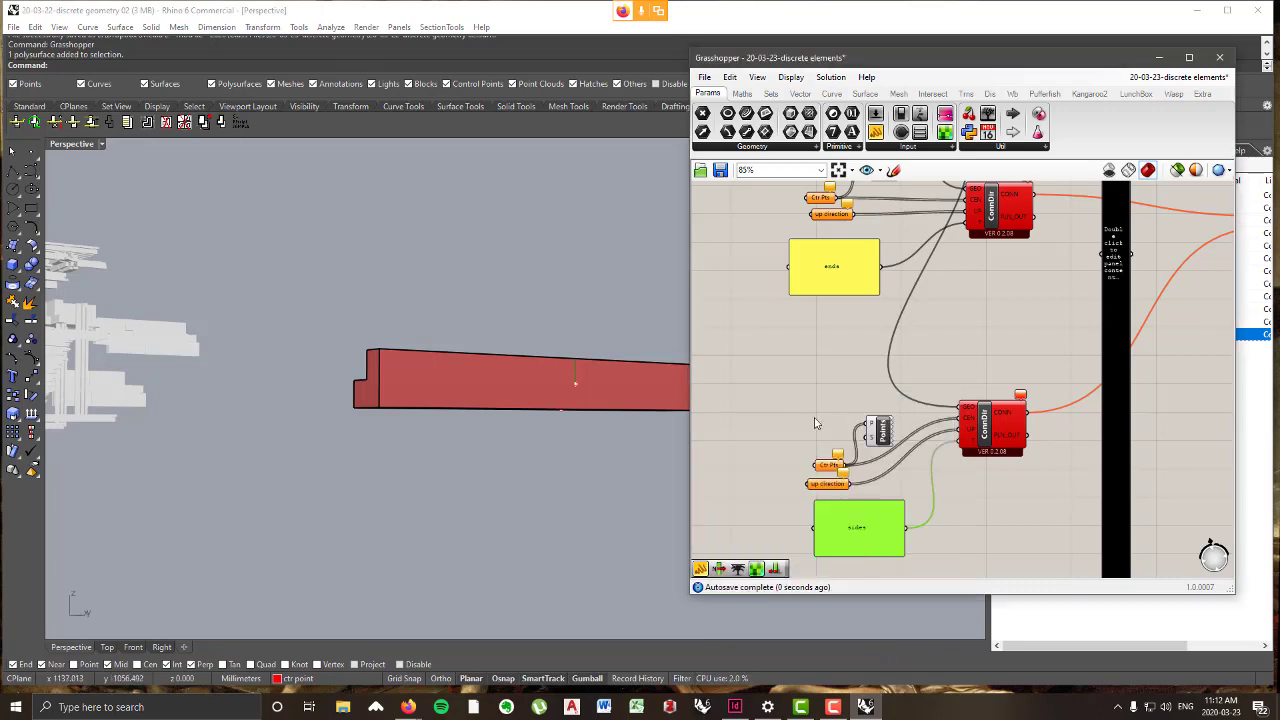
- Delete the panel listing the horizontal and vertical grammar rules that feeds the RuleGen component
scroll(829, 405, down, 4)
right_drag(1031, 397, 803, 431)
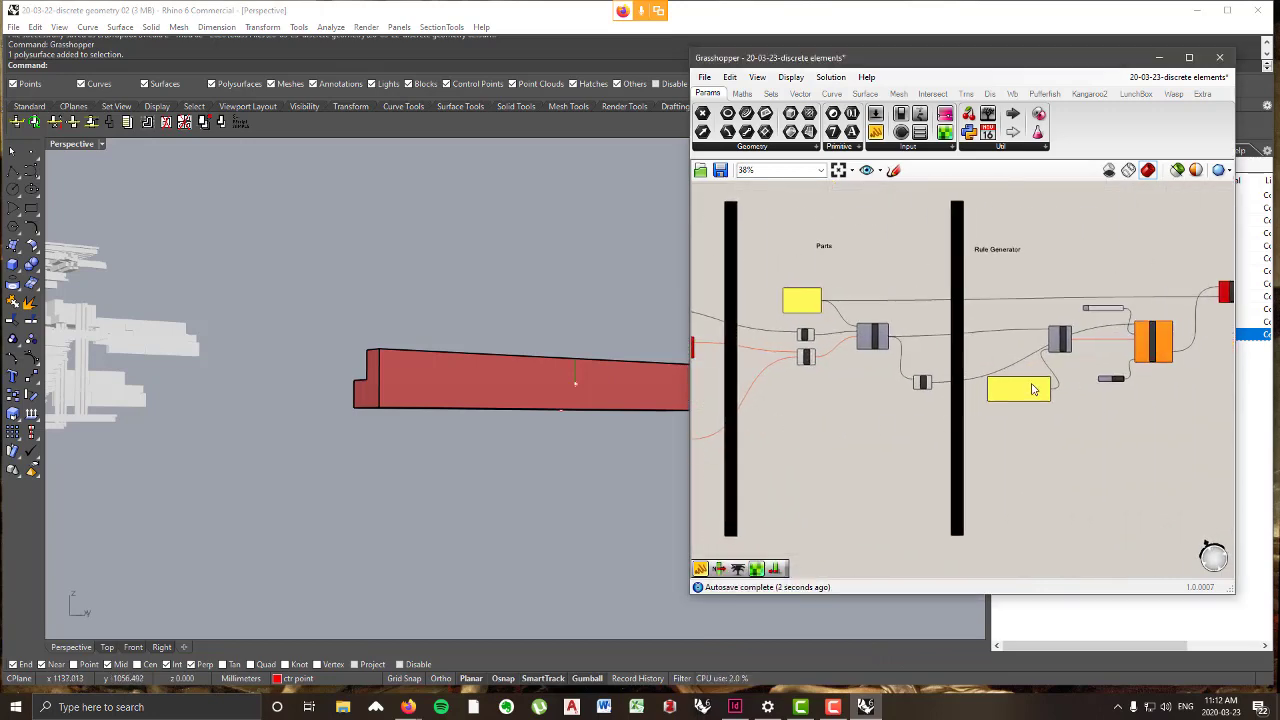
scroll(1034, 389, up, 4)
right_drag(1025, 405, 977, 423)
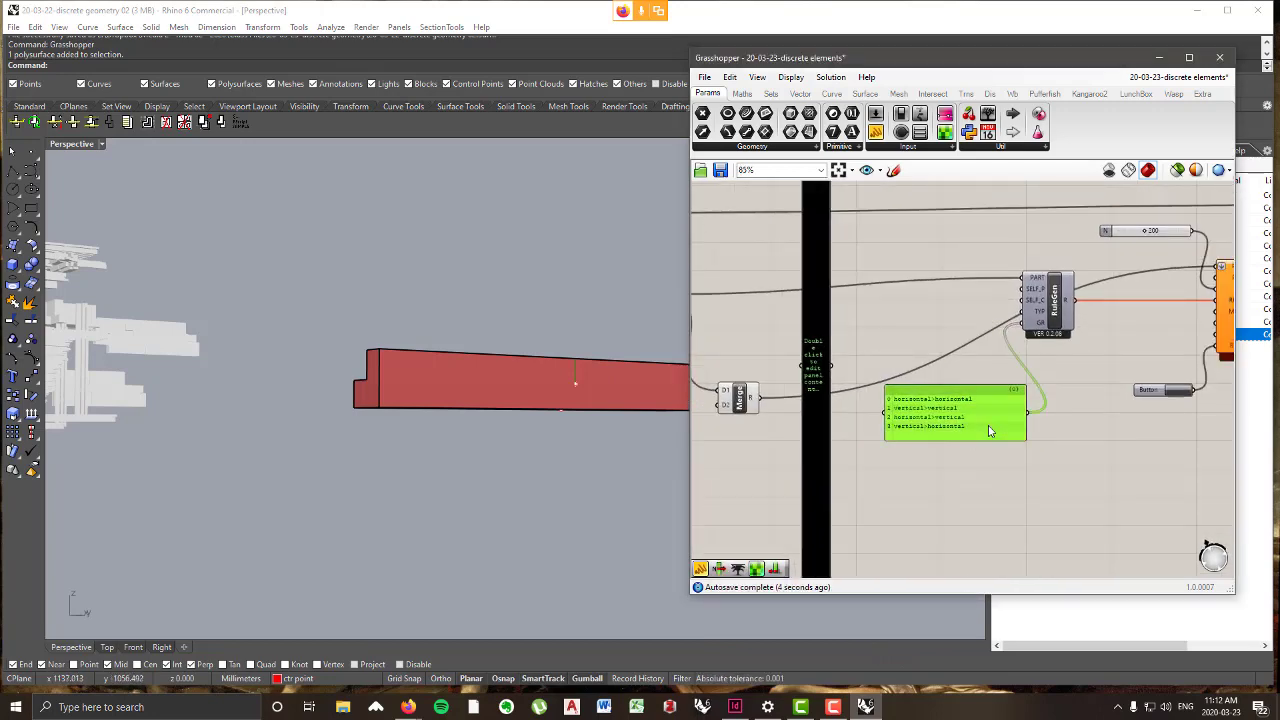
drag(988, 425, 1002, 410)
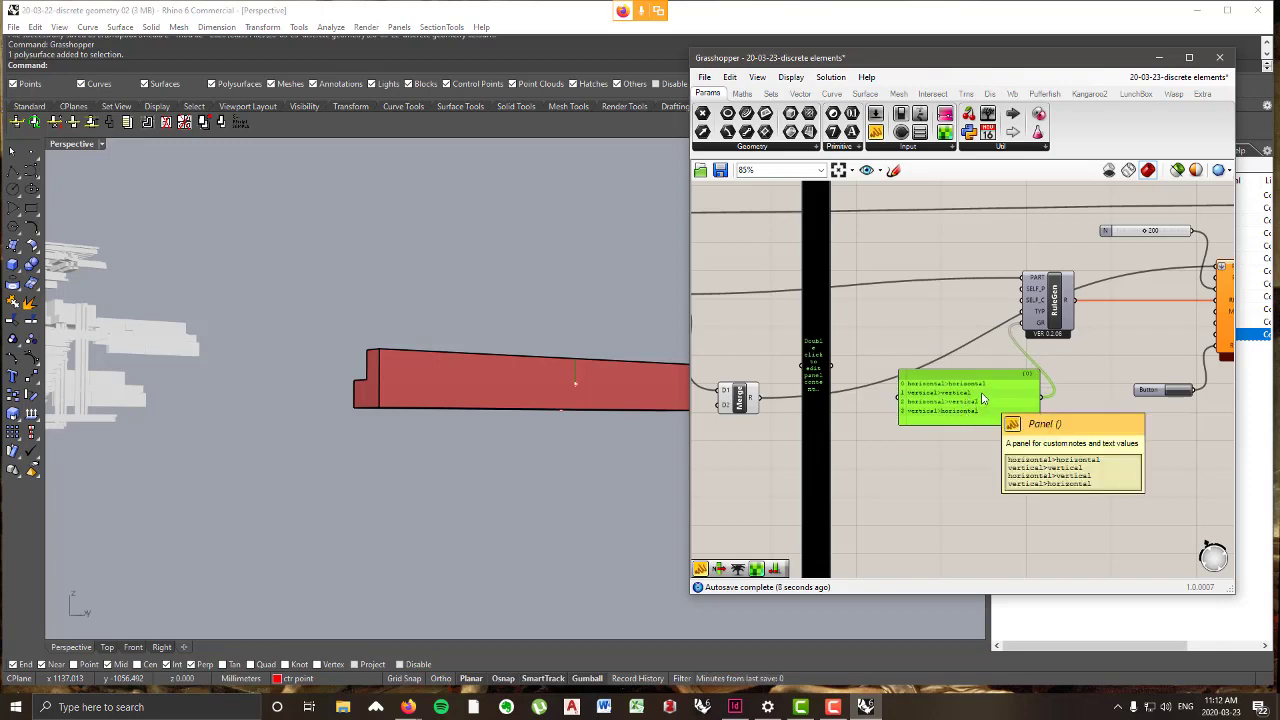
key(Delete)
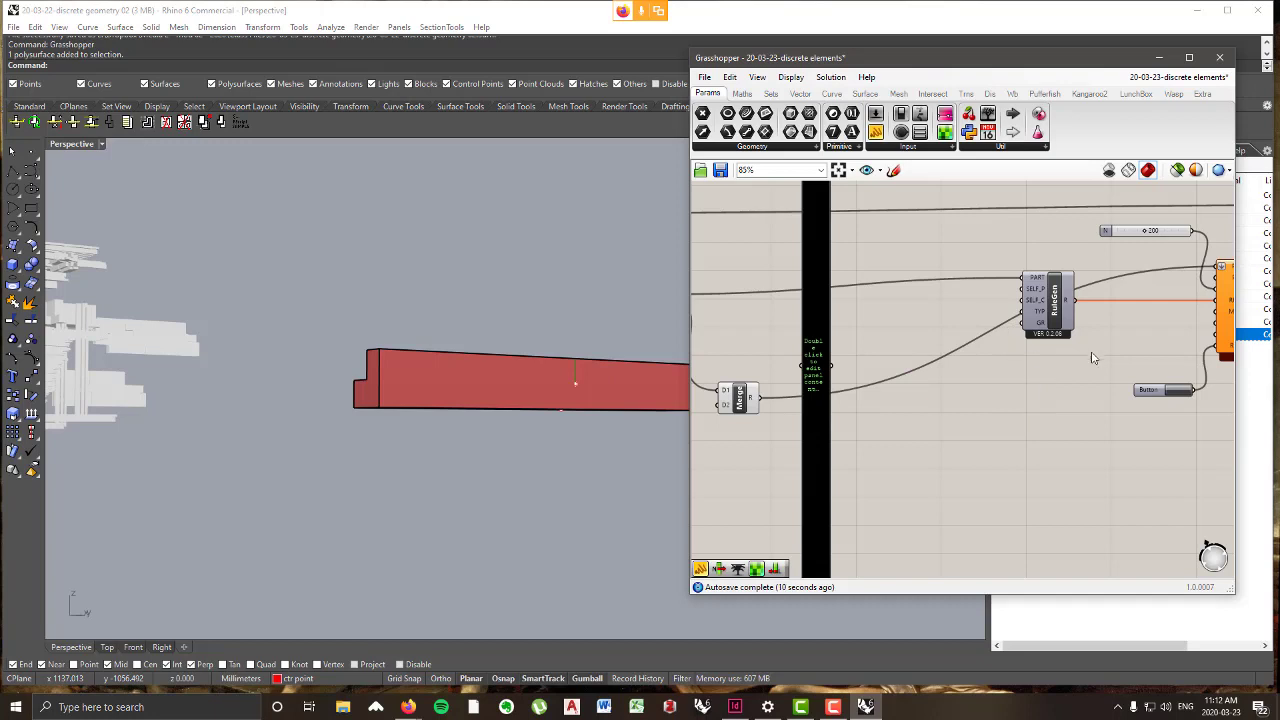
- Separate the two coincident connection points on the tenon's end face by shifting one slightly sideways off the direction line
scroll(1090, 358, down, 9)
right_drag(937, 347, 986, 352)
scroll(948, 349, up, 3)
right_drag(480, 392, 543, 423)
scroll(601, 414, up, 3)
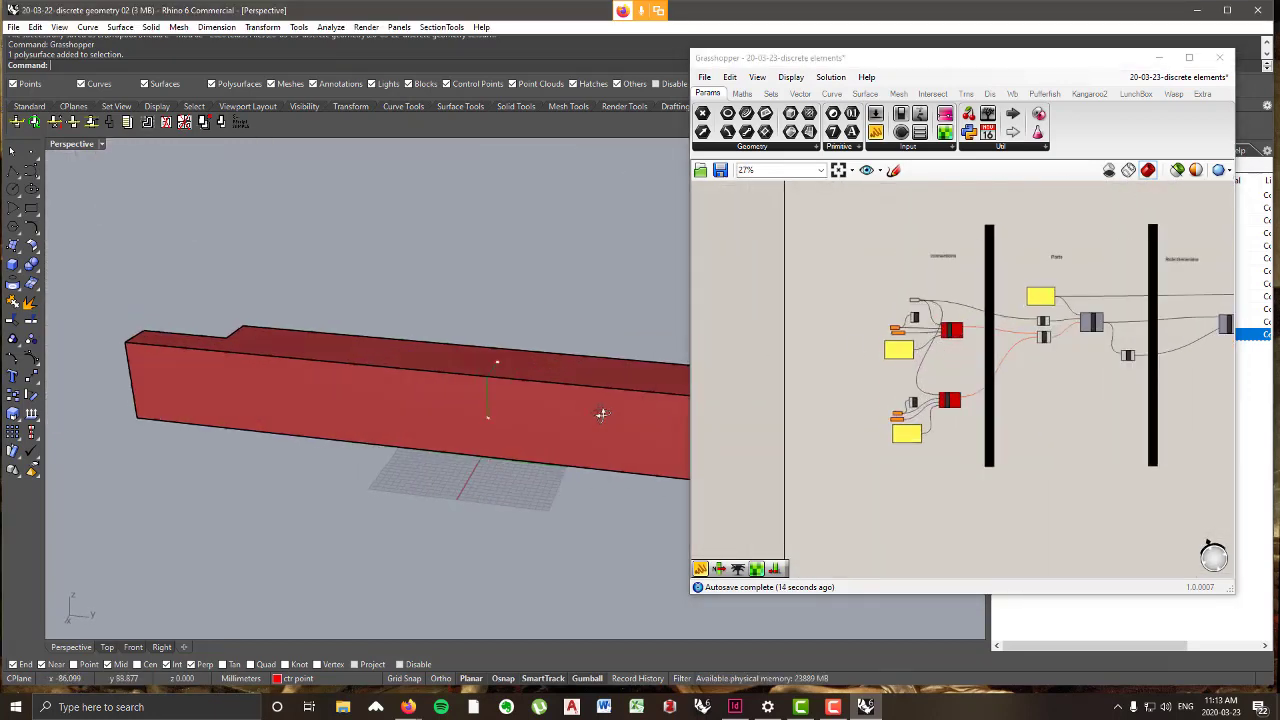
scroll(601, 414, down, 1)
scroll(880, 350, up, 5)
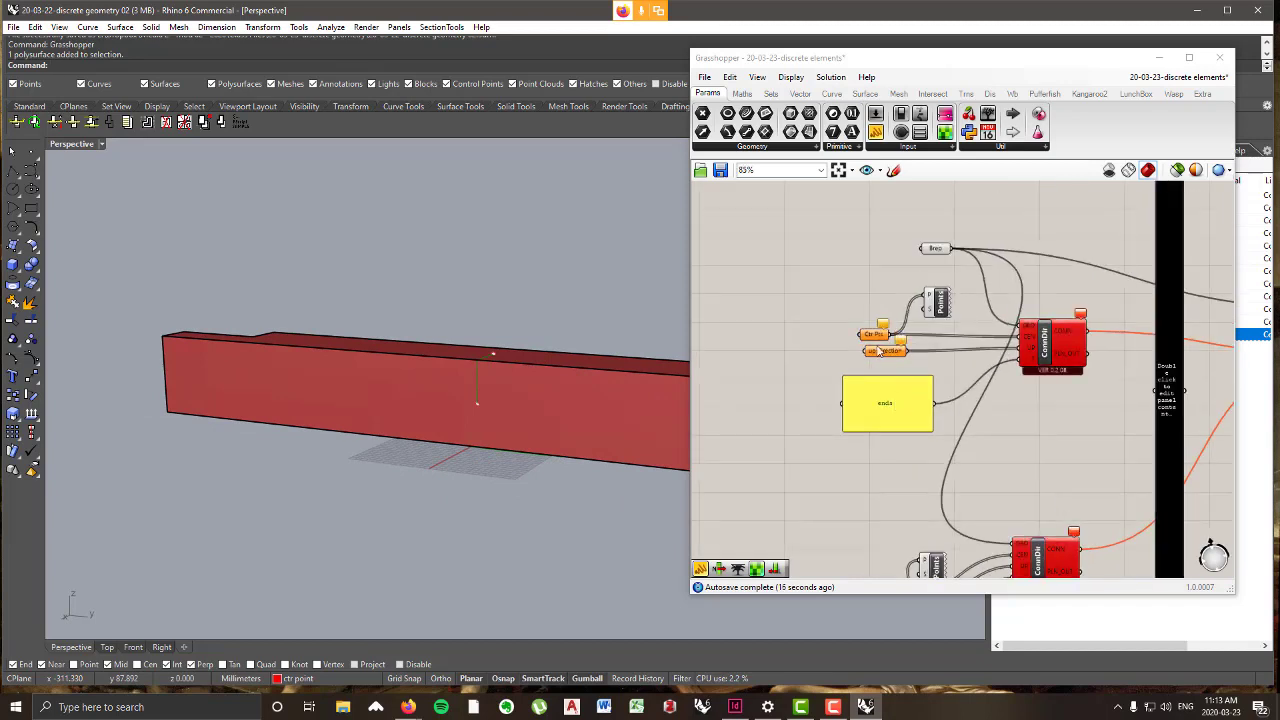
right_drag(560, 420, 269, 419)
scroll(563, 434, up, 2)
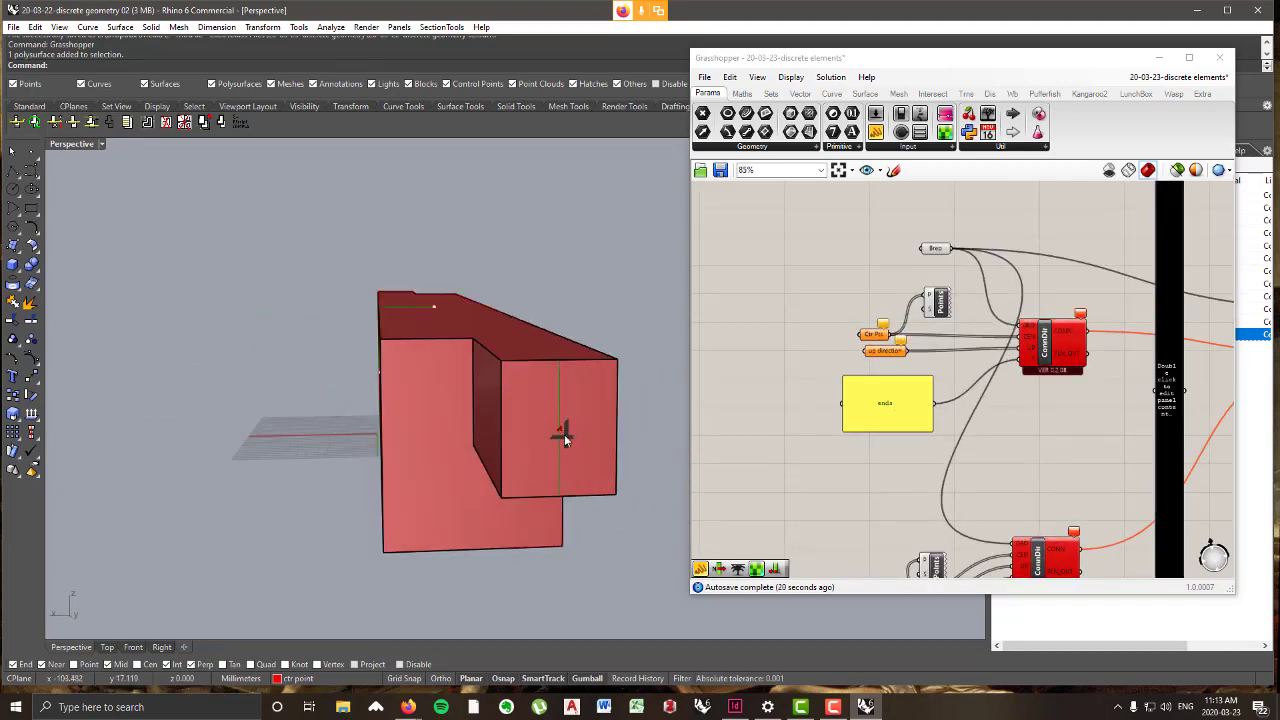
scroll(563, 434, up, 2)
click(556, 432)
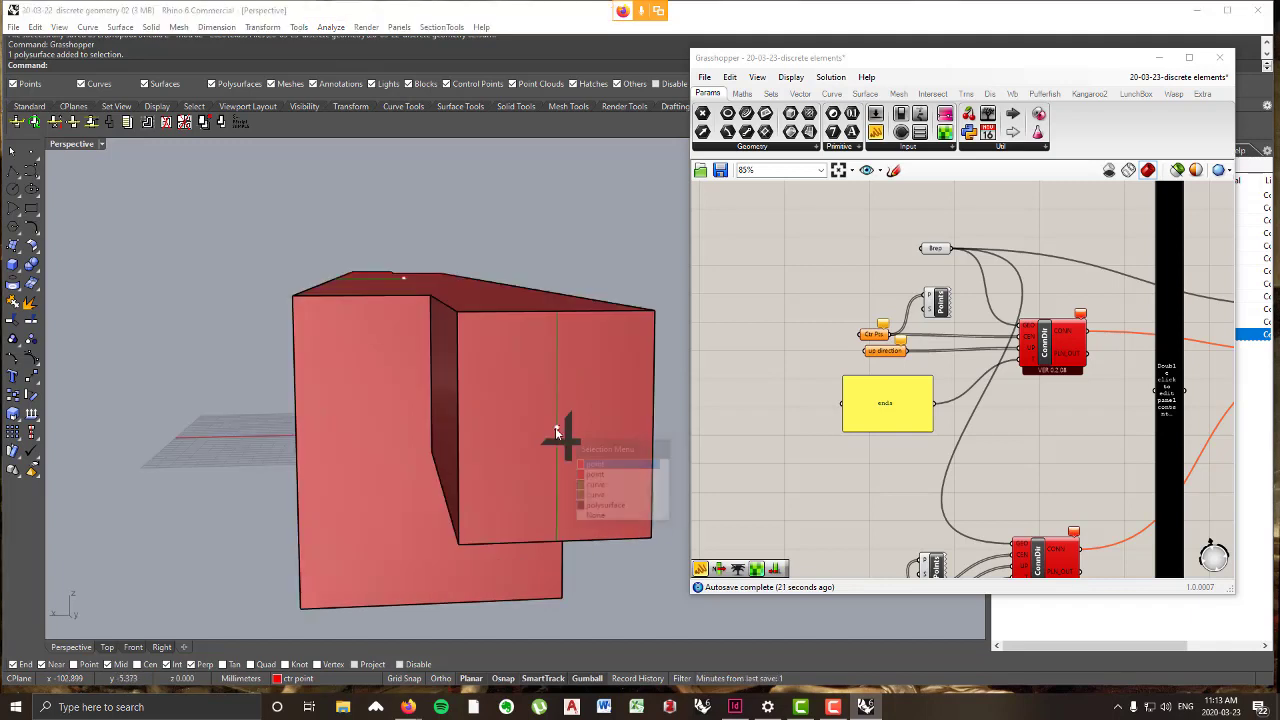
click(594, 465)
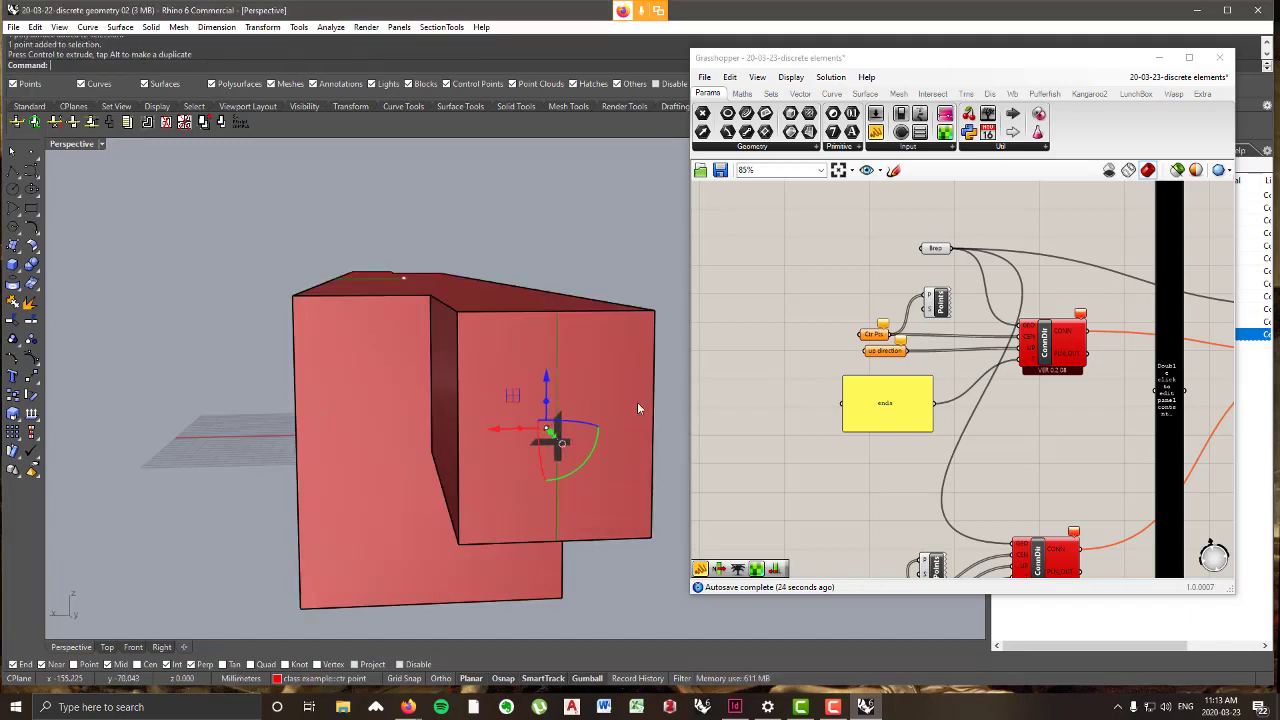
- Move the separated point on the tenon's end face further sideways, about midway between the direction line and the face's edge
click(660, 383)
click(547, 432)
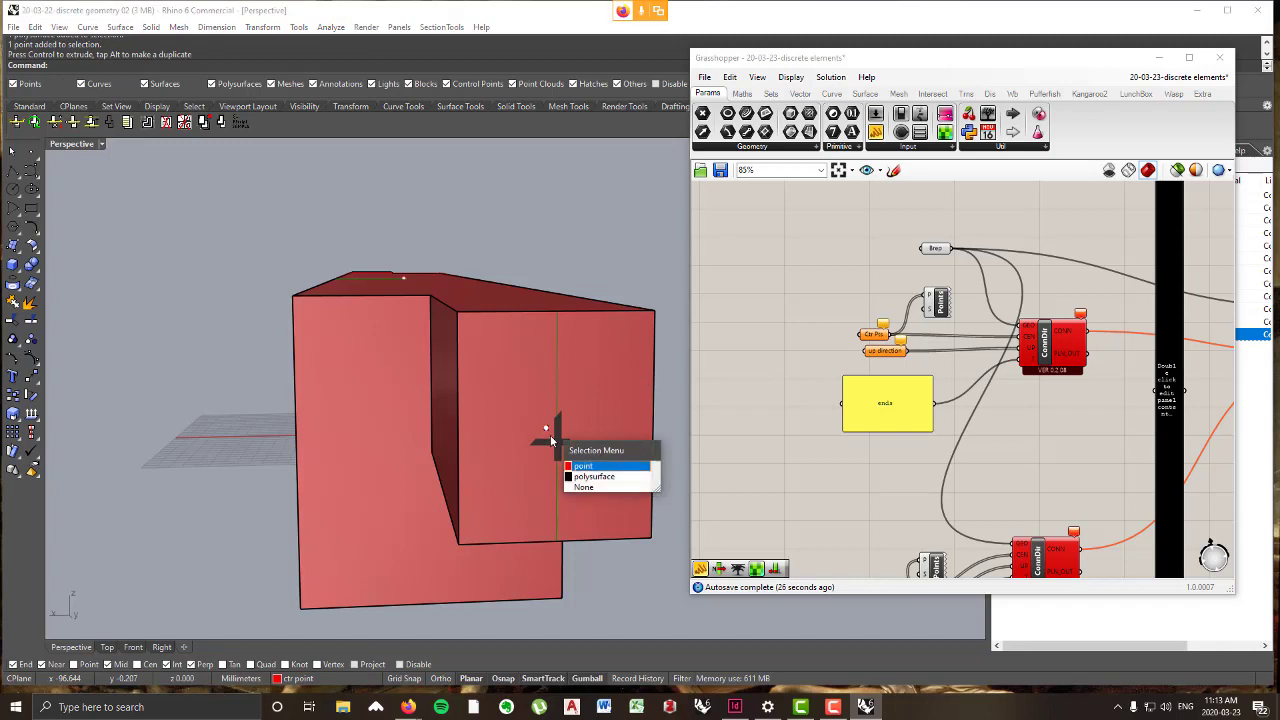
click(581, 467)
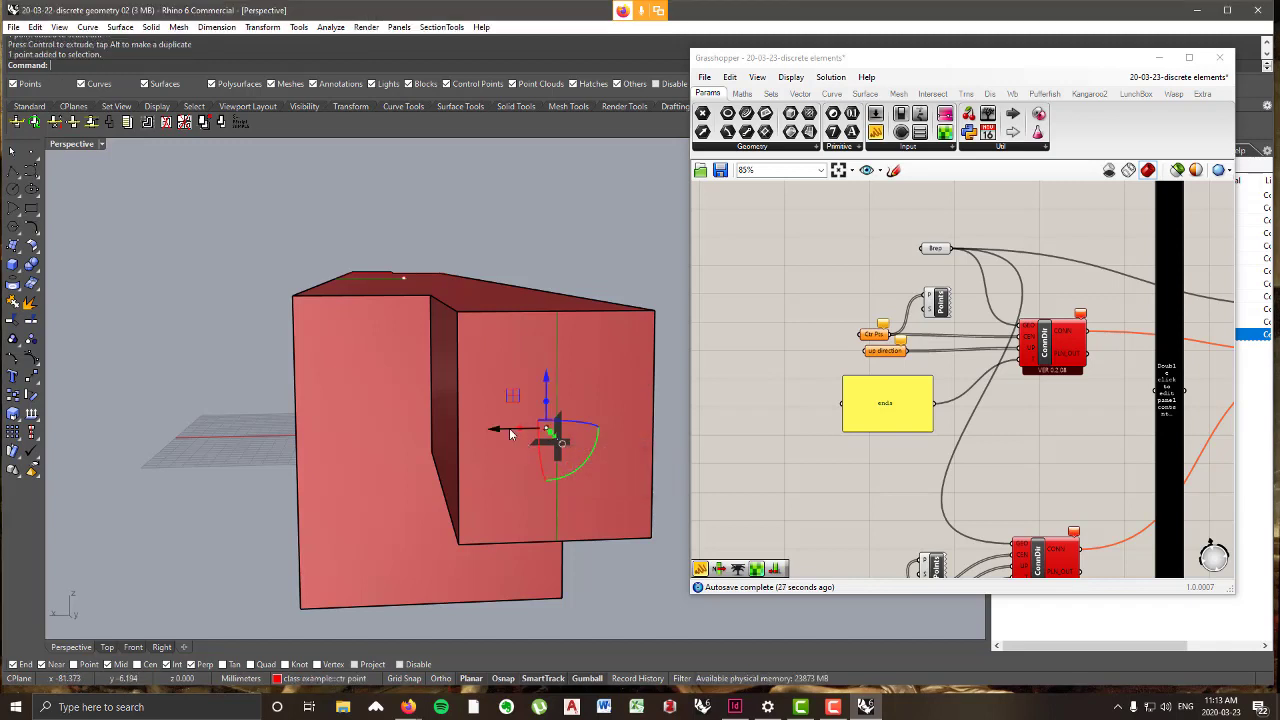
click(665, 432)
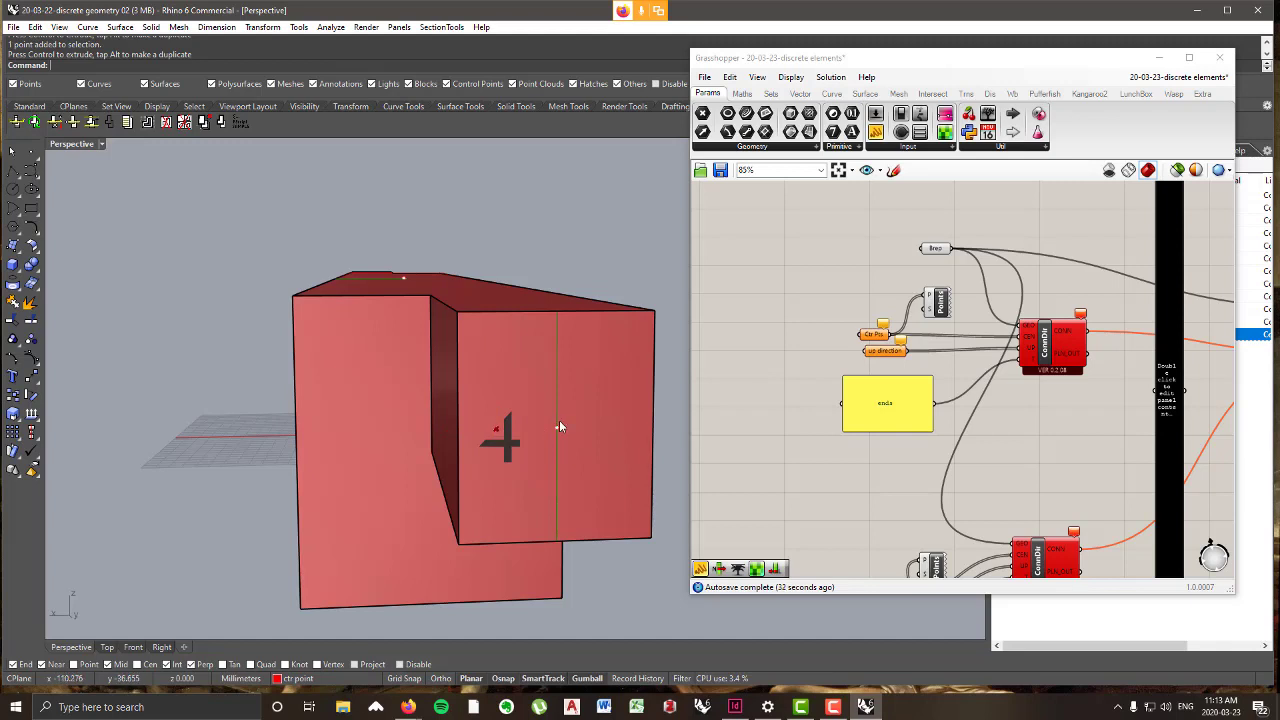
click(498, 430)
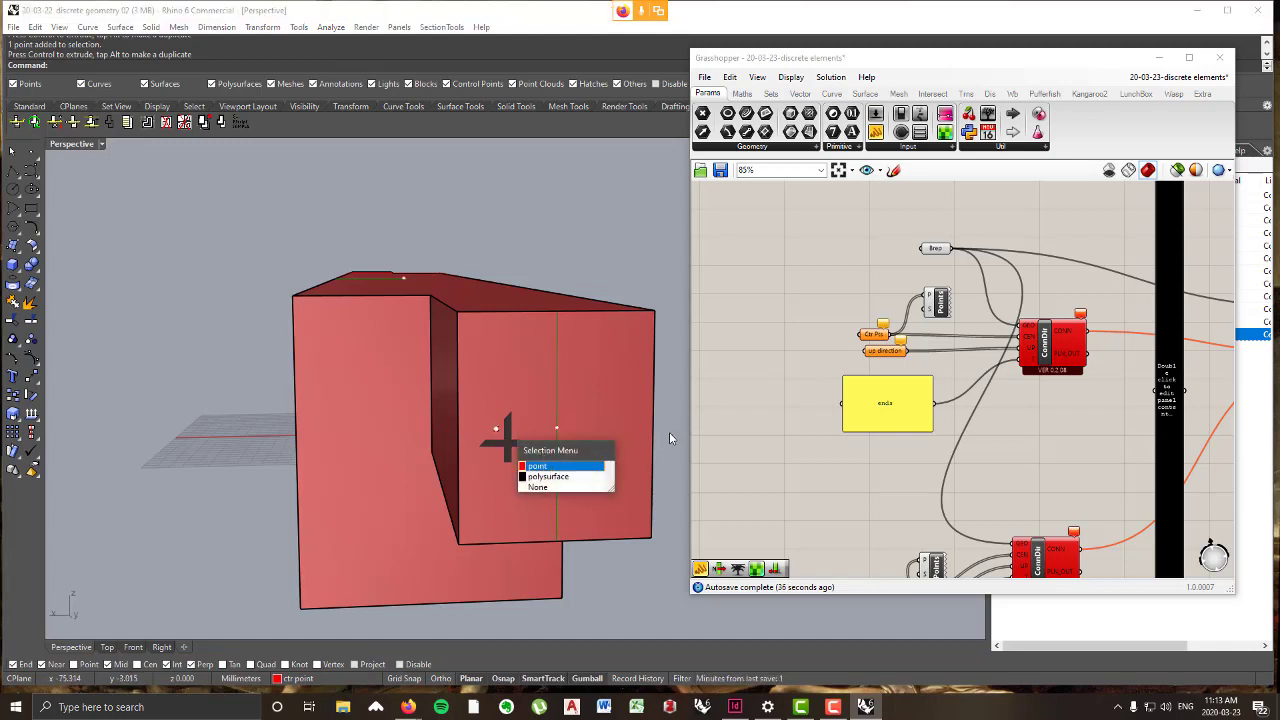
click(671, 422)
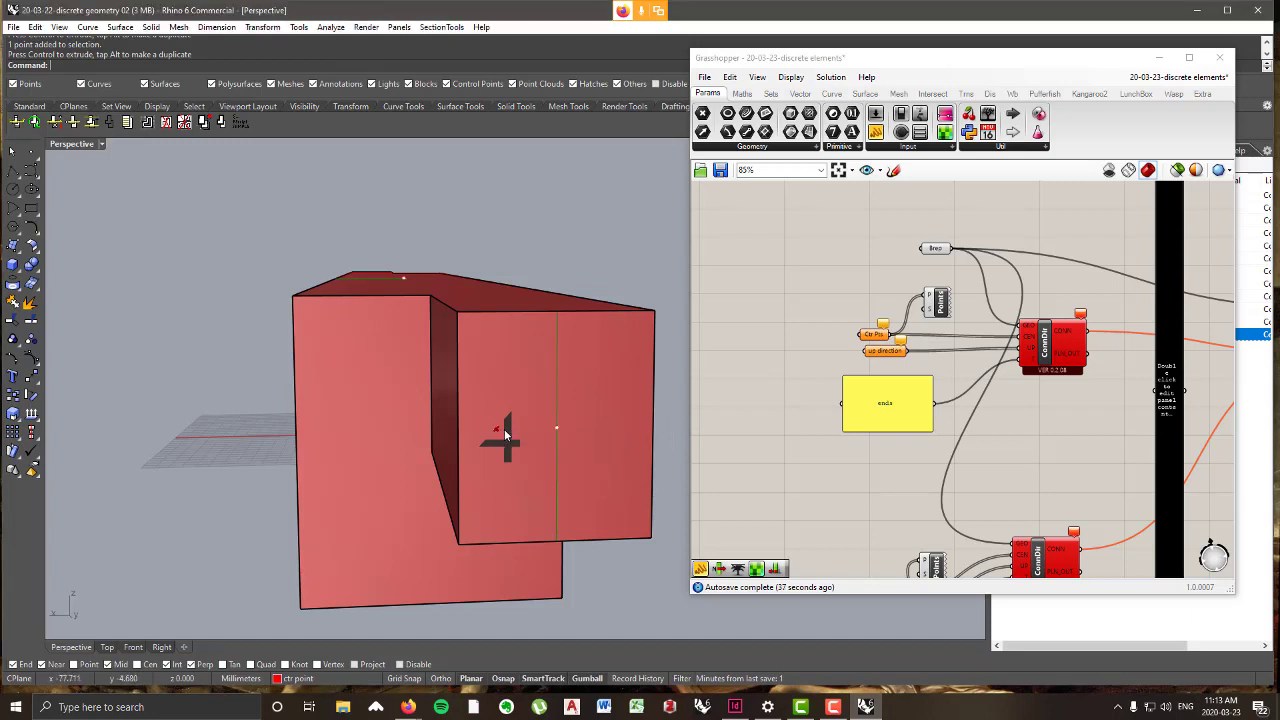
click(557, 427)
- Shift one of the two coincident connection points on the socket's inner face sideways, off its direction line
right_drag(675, 395, 366, 421)
scroll(366, 421, down, 5)
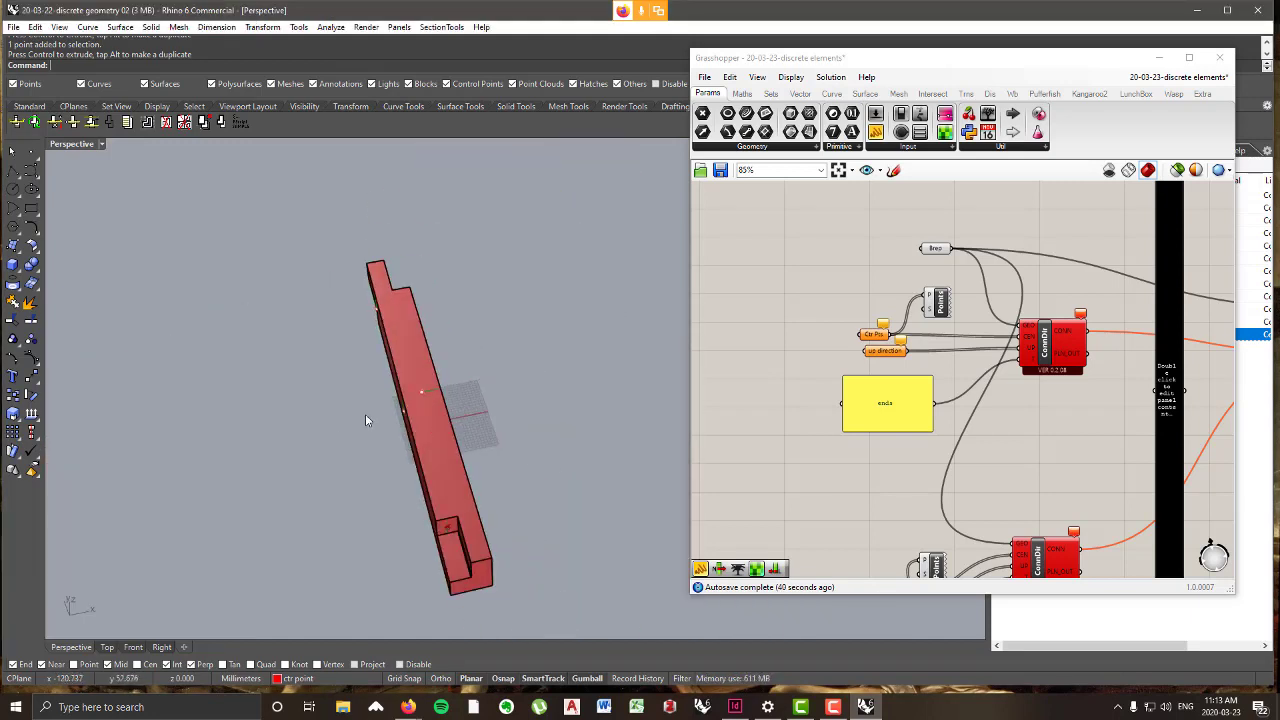
scroll(399, 454, up, 6)
click(481, 446)
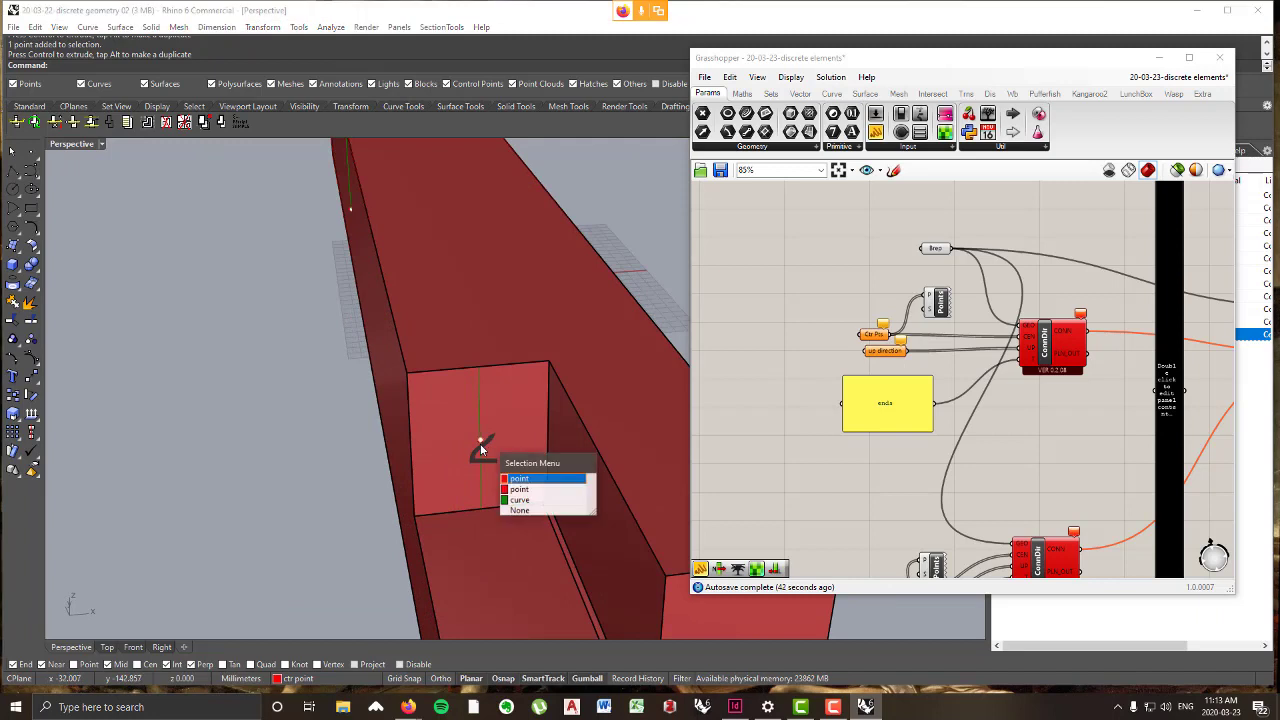
key(Return)
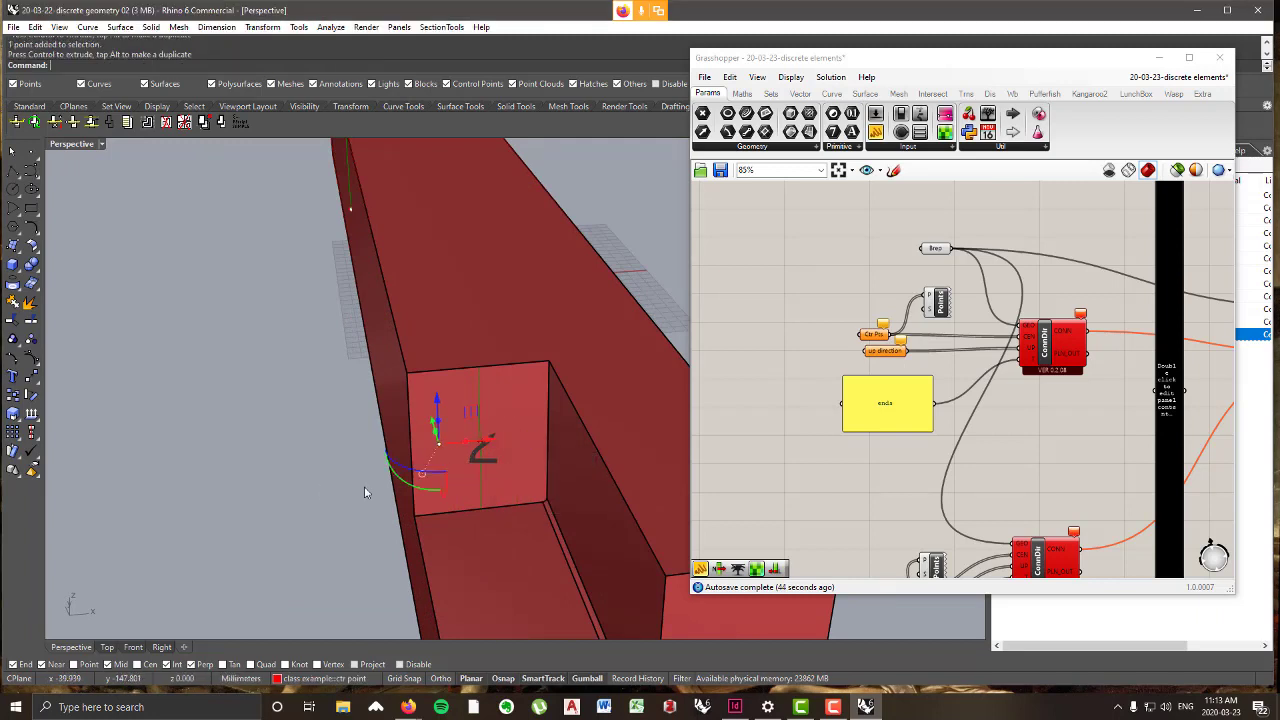
key(Escape)
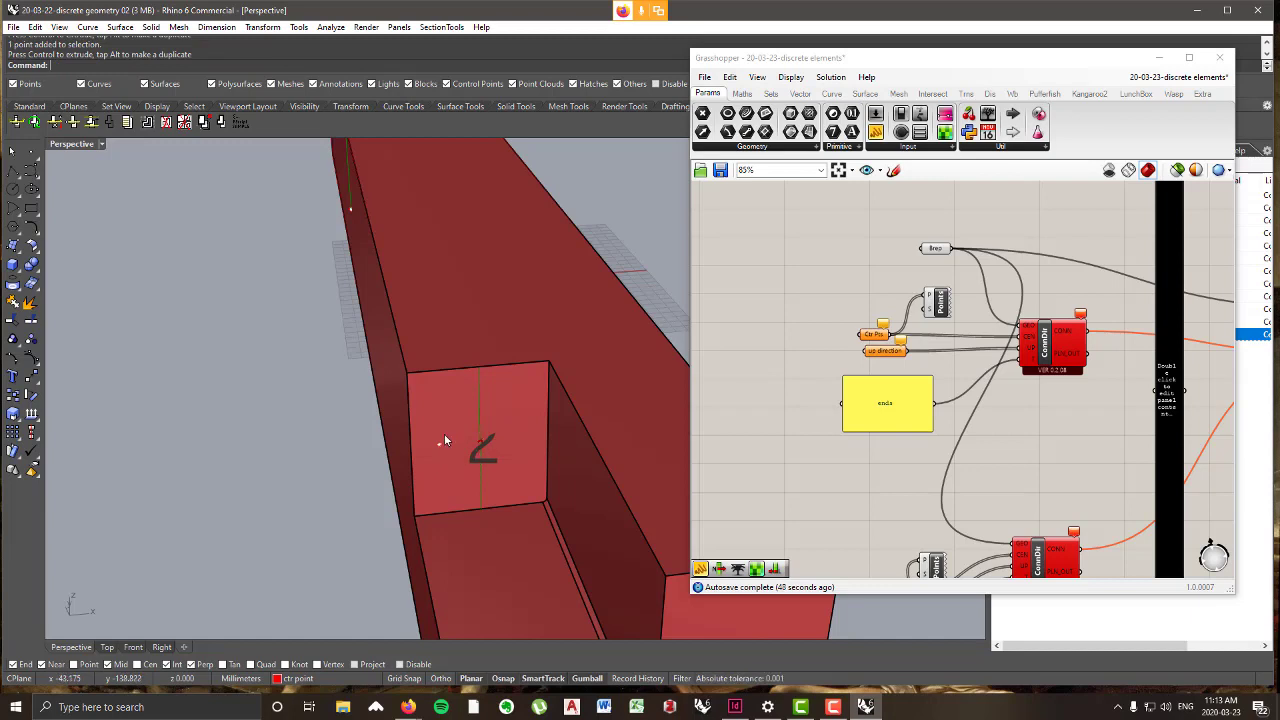
- Reference the two socket-face points and then the two tenon-end points as multiple points in the ends group's Ctr Pts parameter
right_click(879, 337)
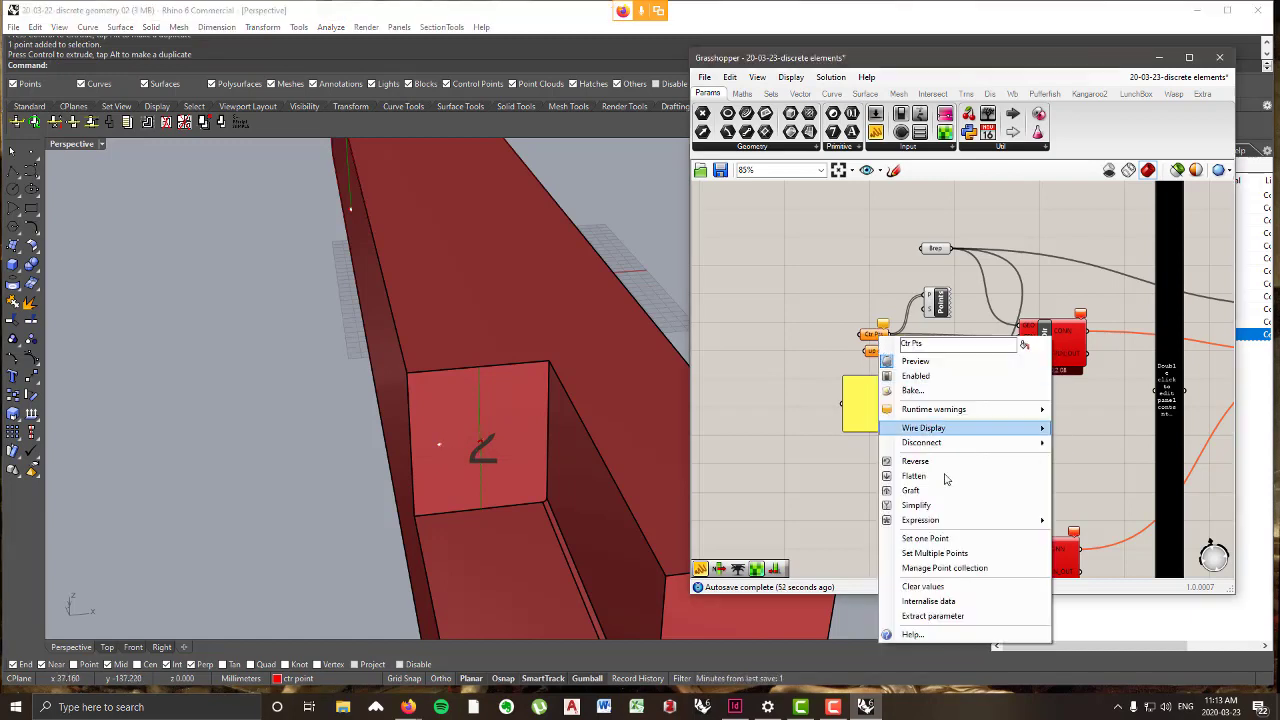
click(935, 553)
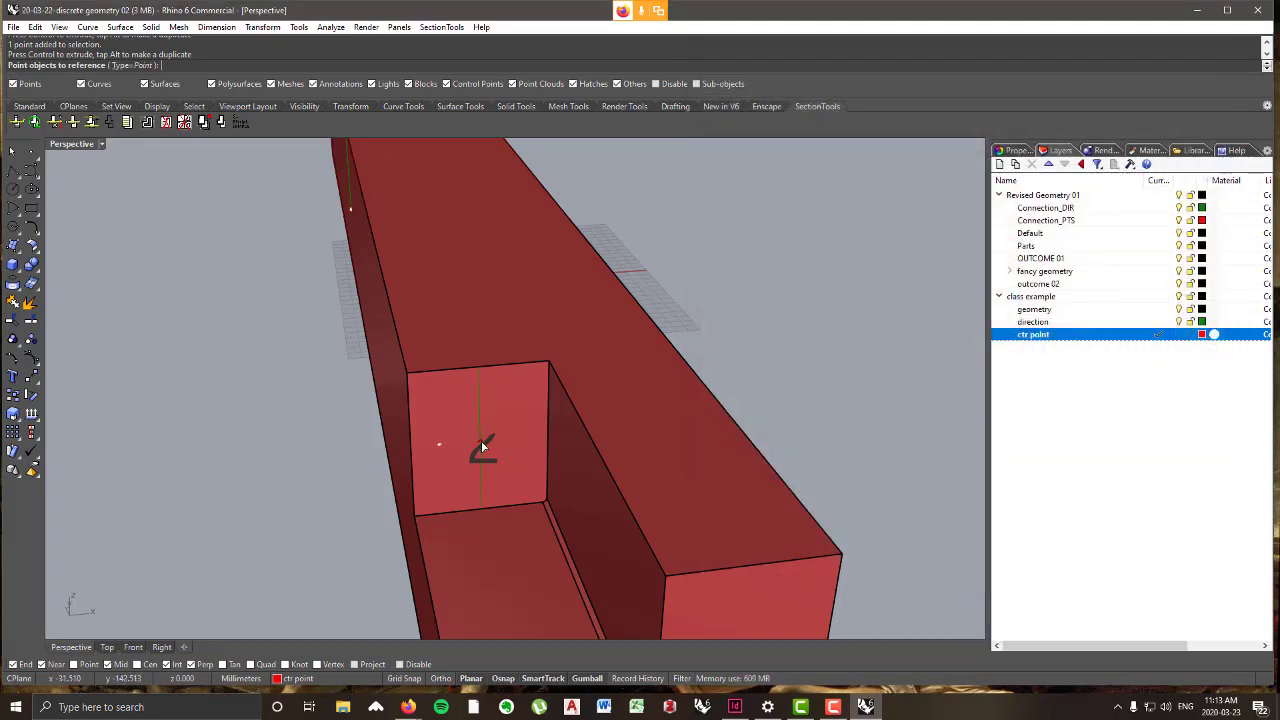
scroll(447, 445, down, 5)
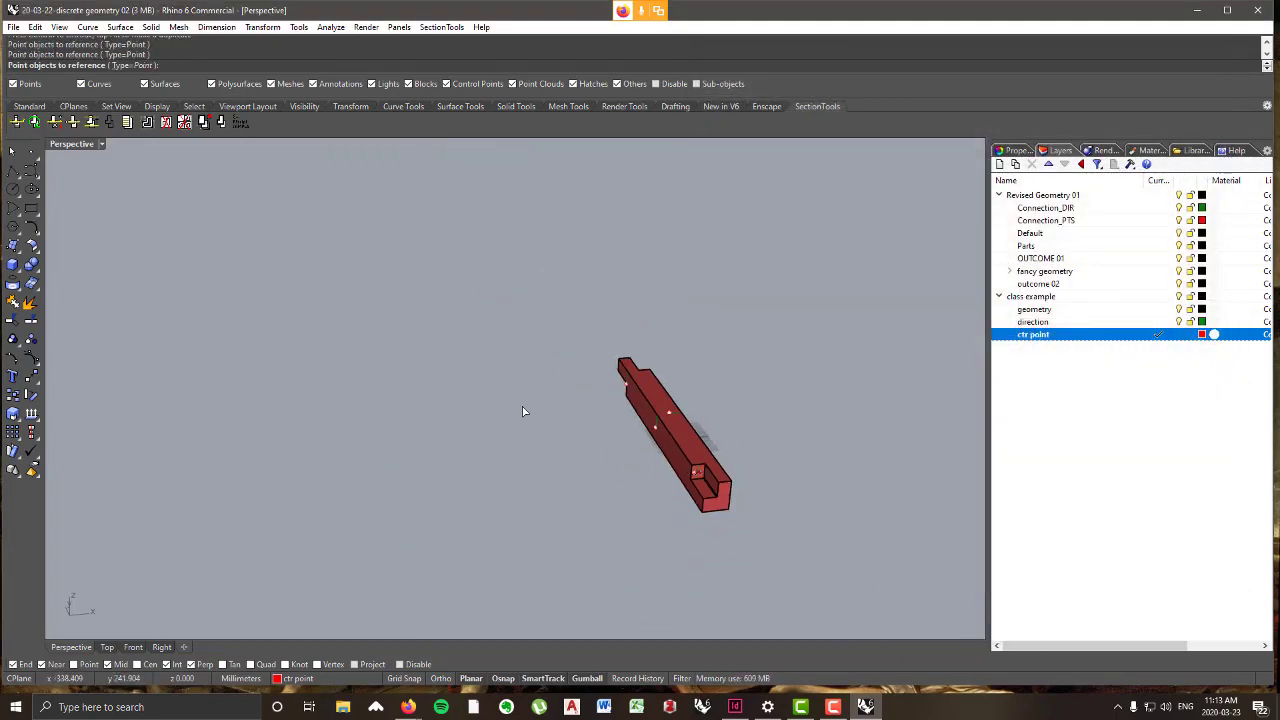
right_drag(523, 409, 309, 354)
scroll(399, 430, up, 5)
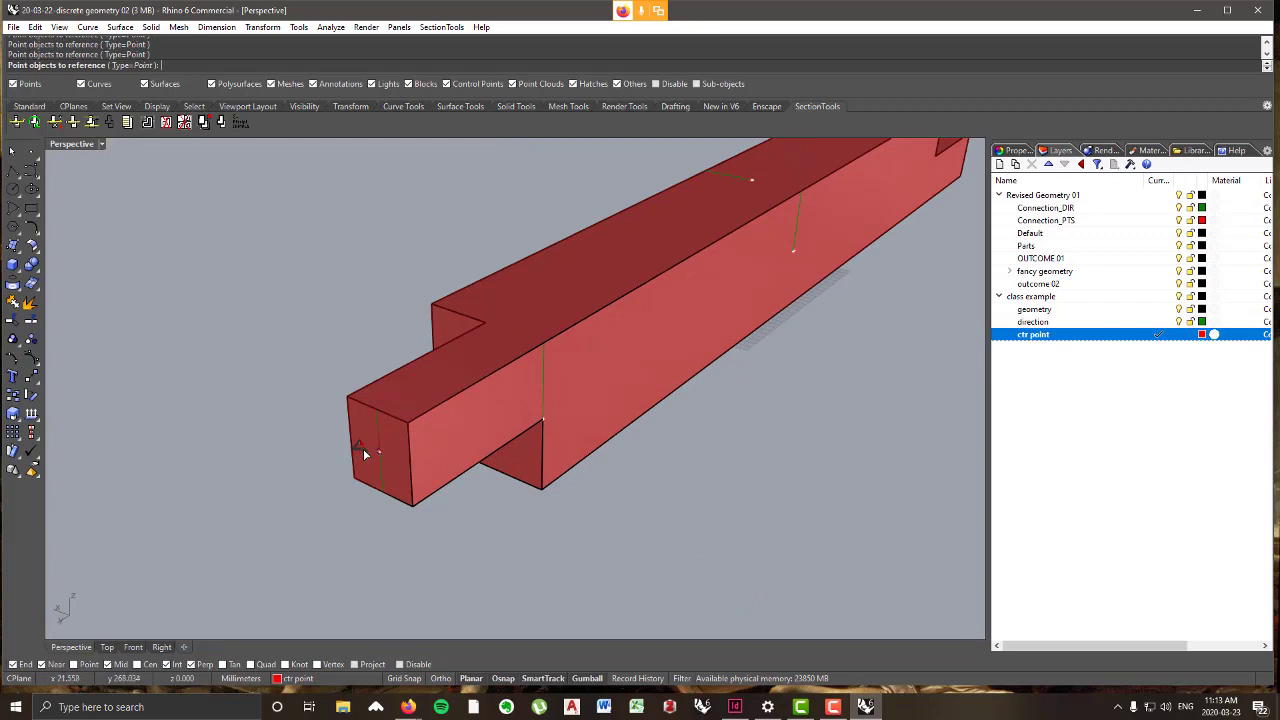
right_click(457, 495)
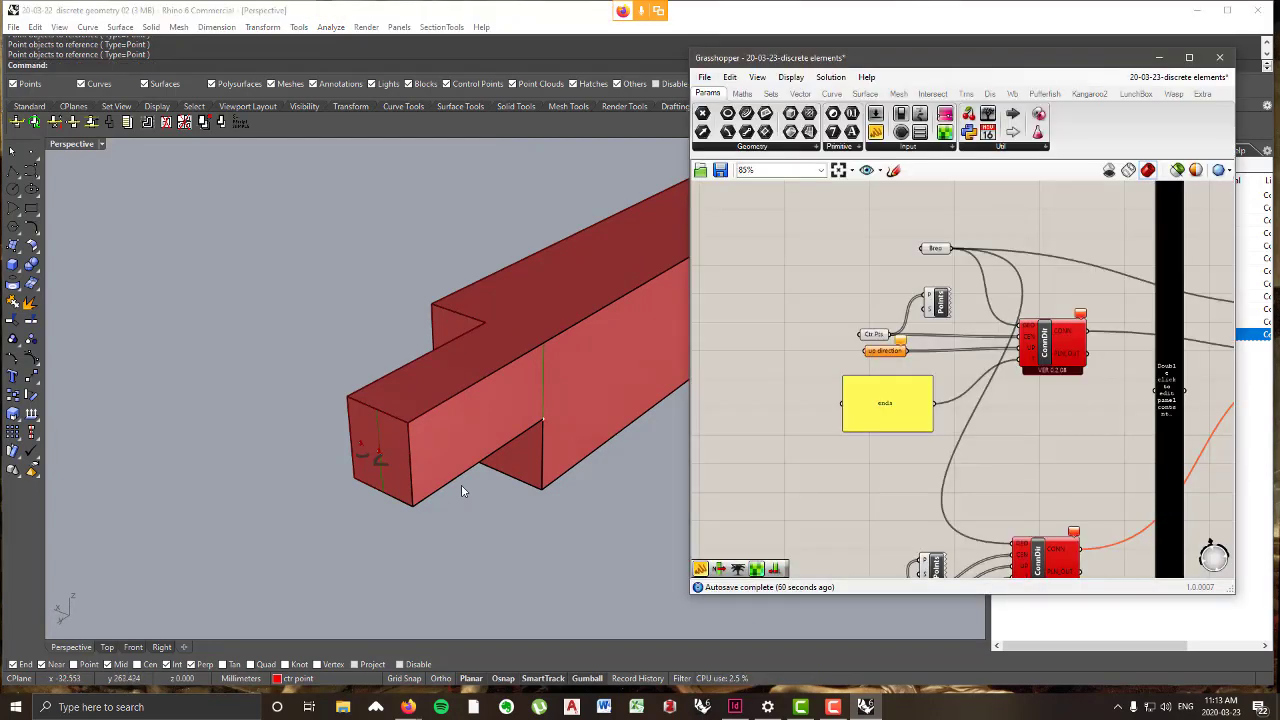
- Examine the order numbers of the referenced connection points on the bar's tenon and socket faces
scroll(462, 488, down, 3)
right_drag(462, 488, 300, 490)
scroll(420, 455, down, 4)
right_drag(497, 462, 507, 482)
scroll(510, 470, up, 6)
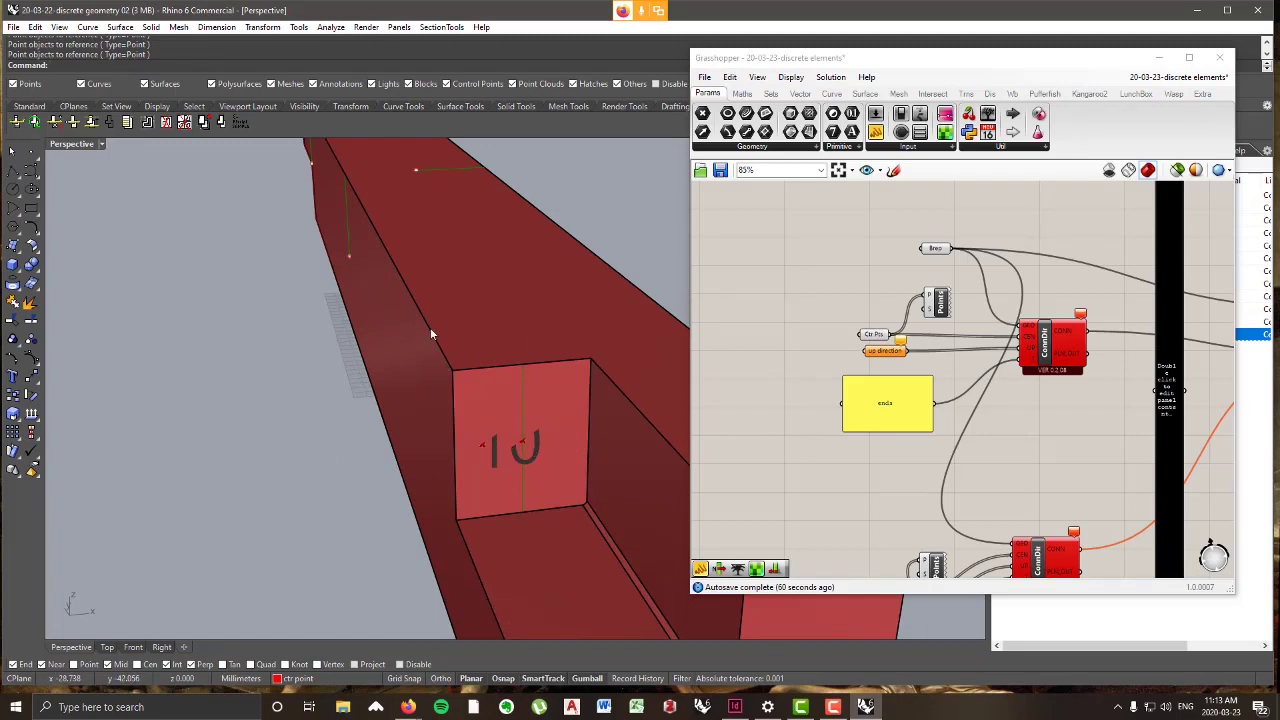
scroll(430, 327, down, 5)
right_drag(461, 339, 316, 362)
scroll(316, 362, up, 5)
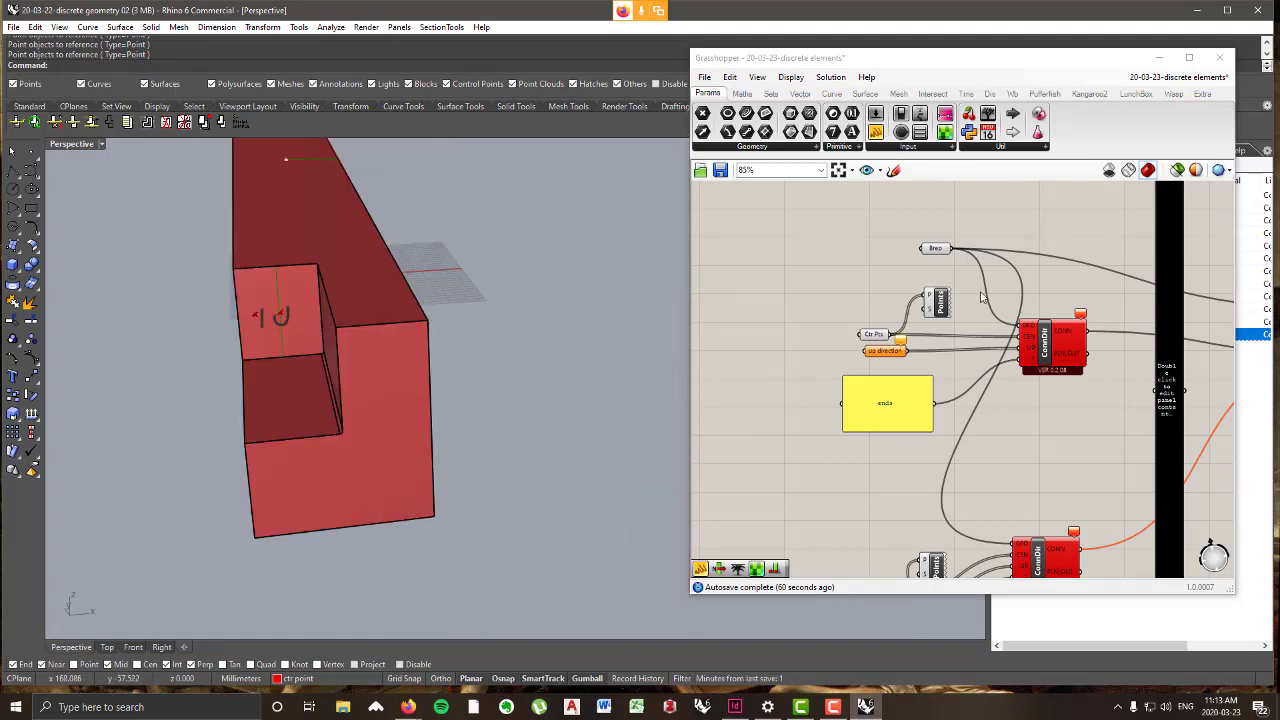
- Reference the upper and lower direction lines on the socket face and then the tenon end in the ends group's up direction parameter
drag(897, 357, 895, 363)
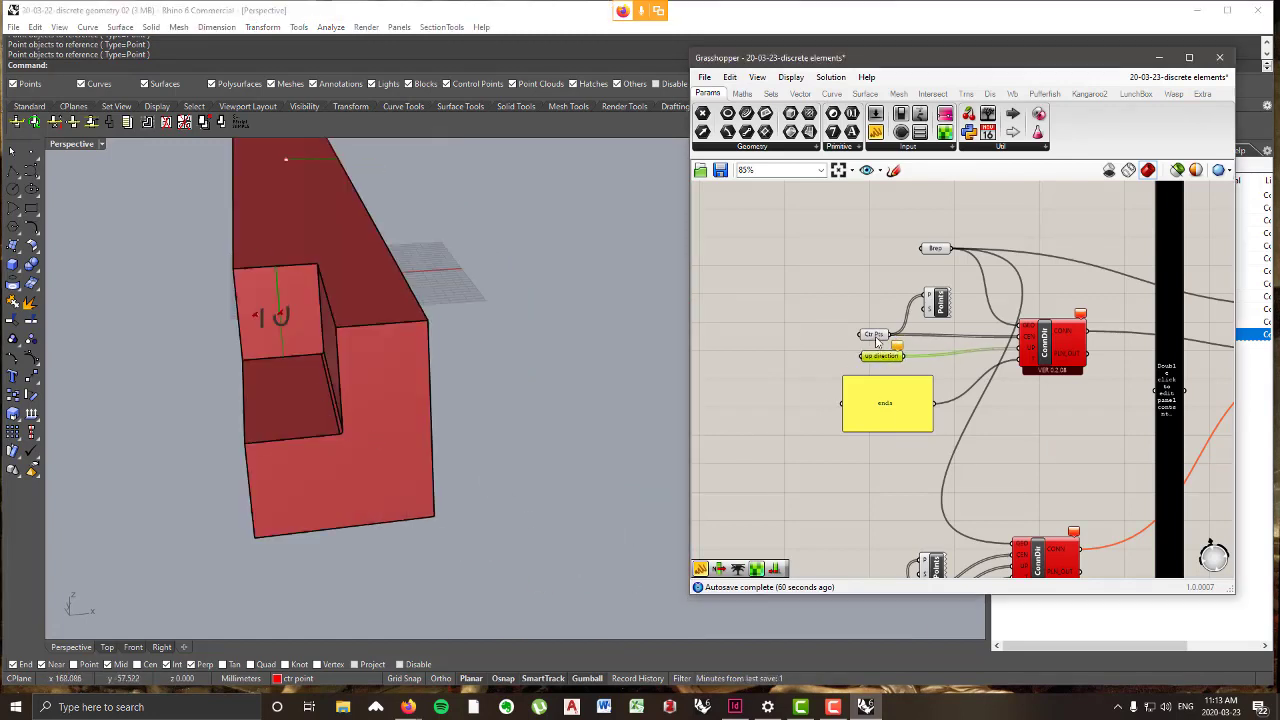
right_click(886, 361)
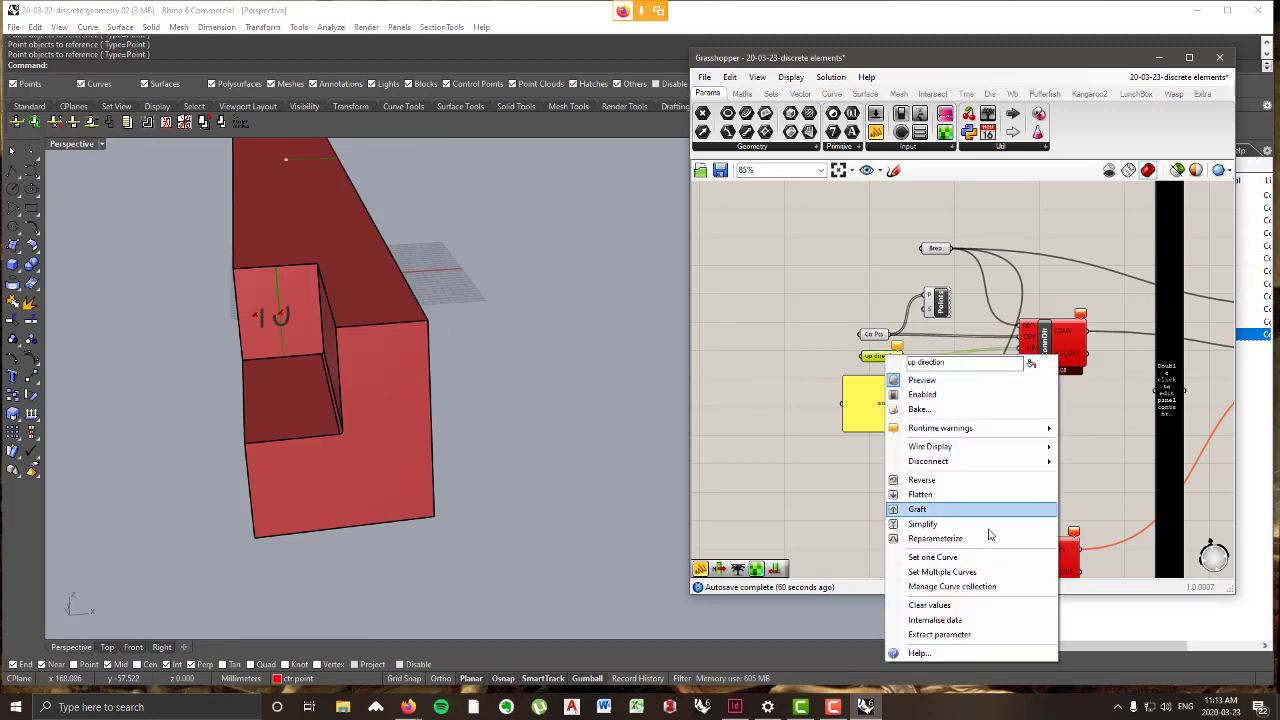
click(965, 571)
click(277, 290)
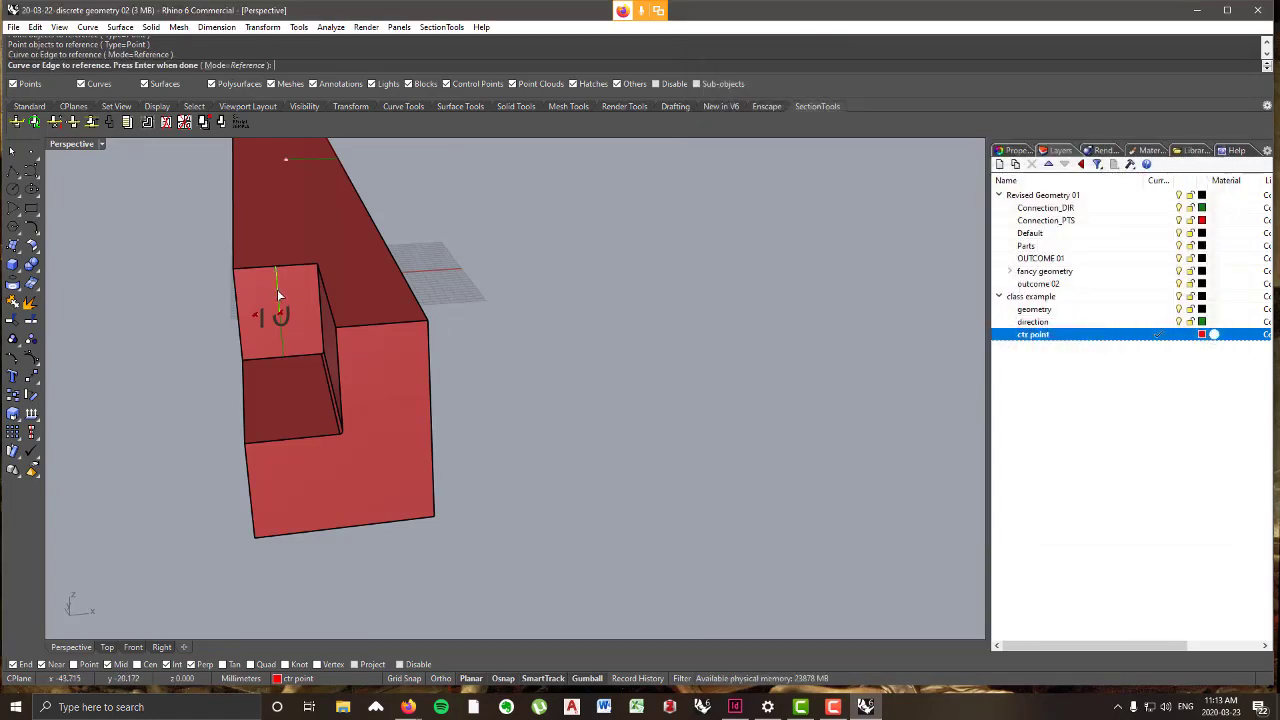
click(279, 338)
scroll(480, 346, down, 4)
right_drag(551, 349, 601, 263)
click(578, 289)
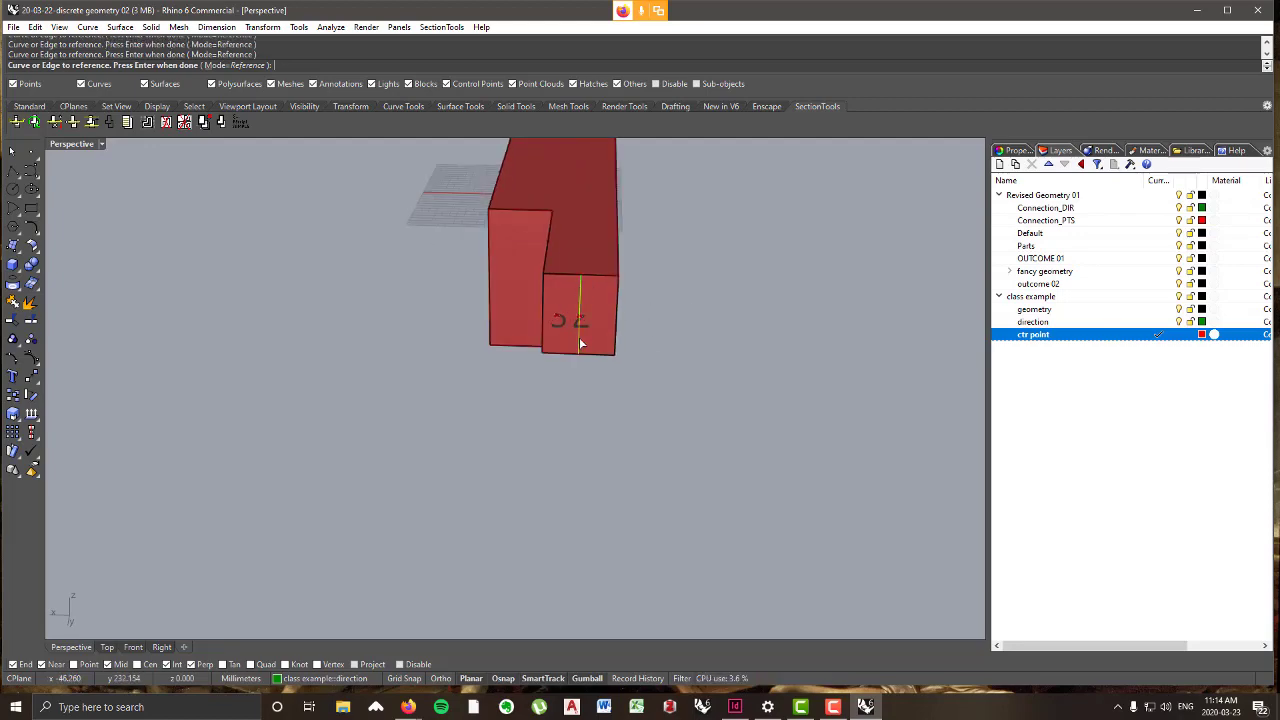
key(Return)
- Examine the previewed aggregation around the bar and the definition's rule generator and aggregation components
scroll(394, 374, down, 5)
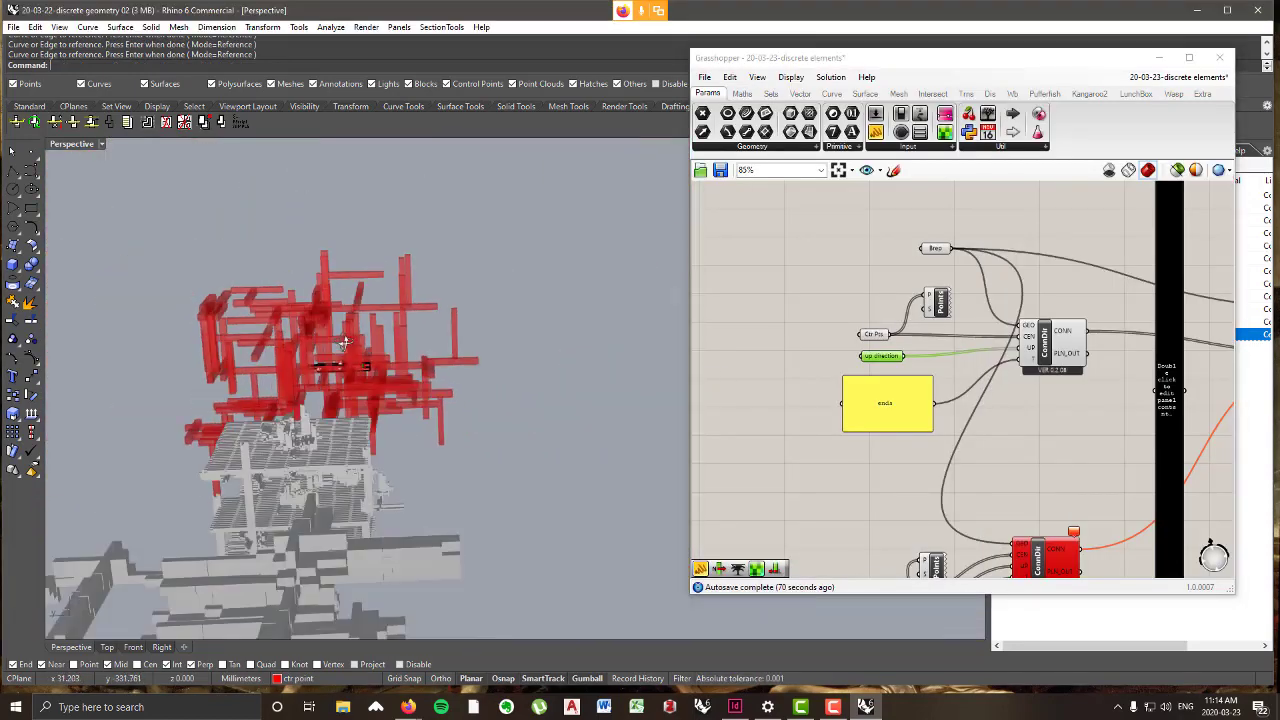
scroll(344, 343, up, 5)
scroll(408, 380, down, 6)
scroll(460, 388, up, 6)
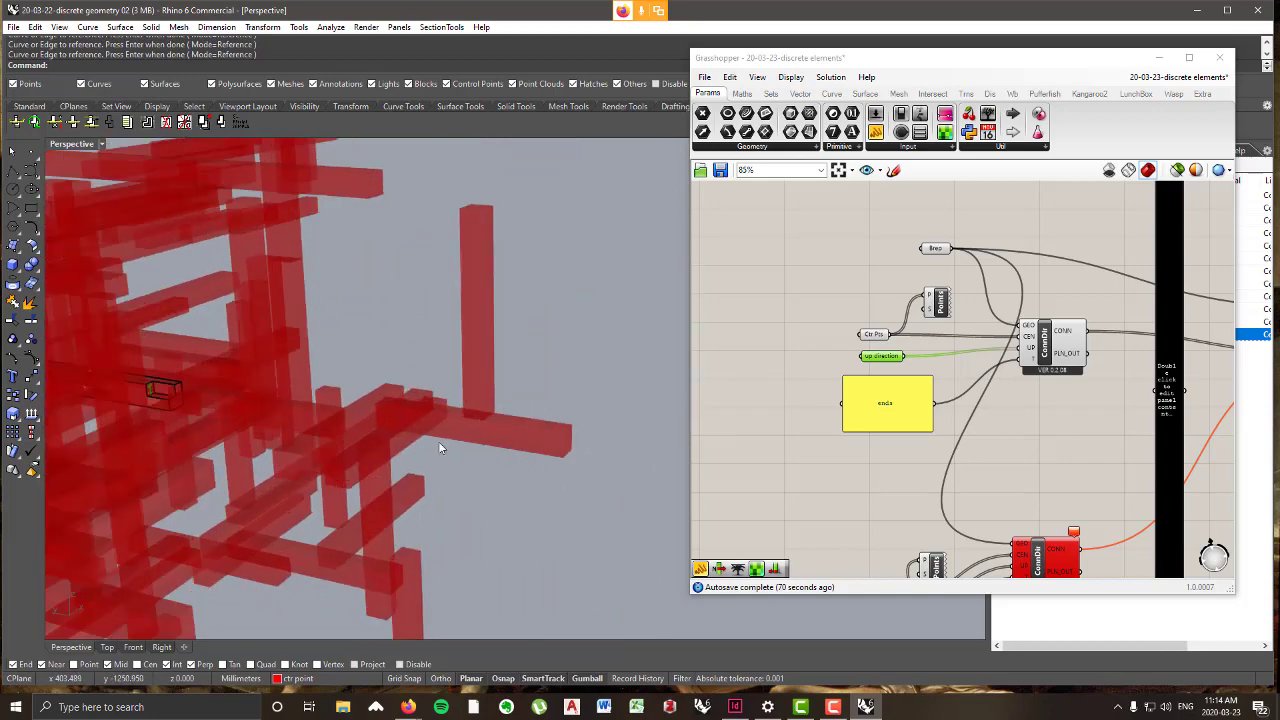
scroll(440, 430, up, 3)
scroll(540, 429, down, 6)
scroll(304, 354, up, 6)
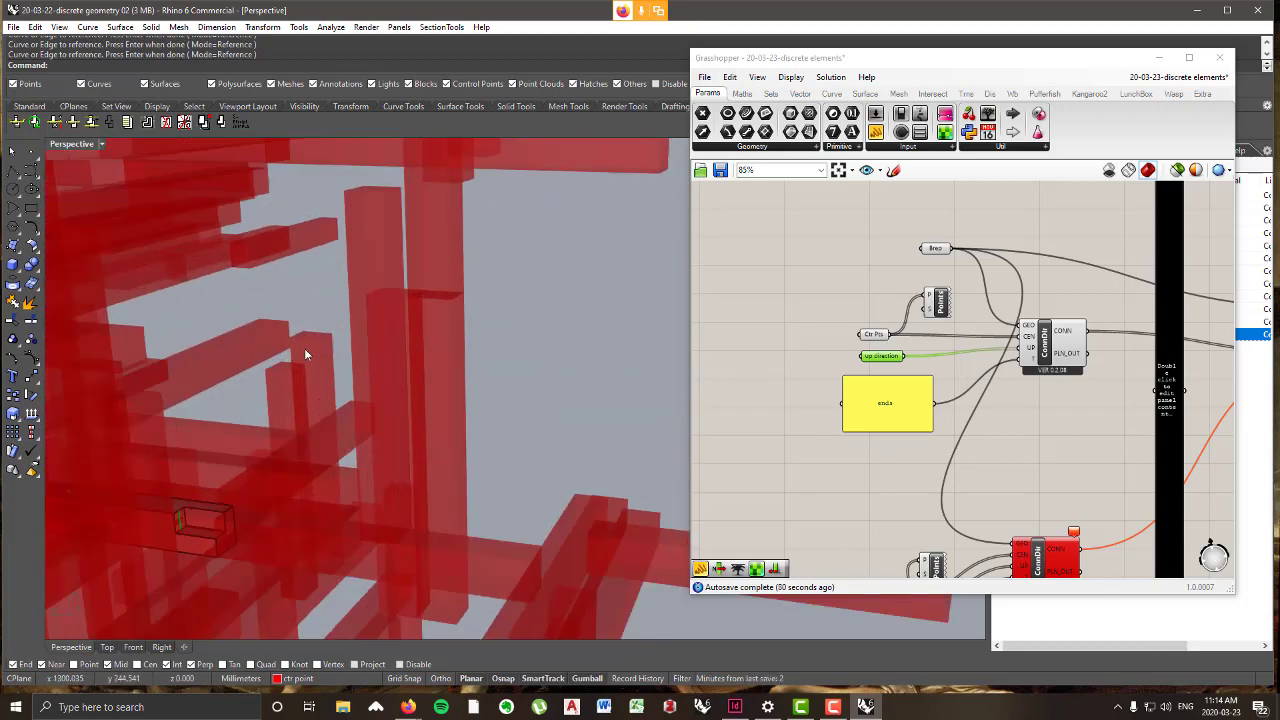
scroll(436, 365, down, 5)
scroll(990, 360, down, 4)
scroll(998, 358, up, 3)
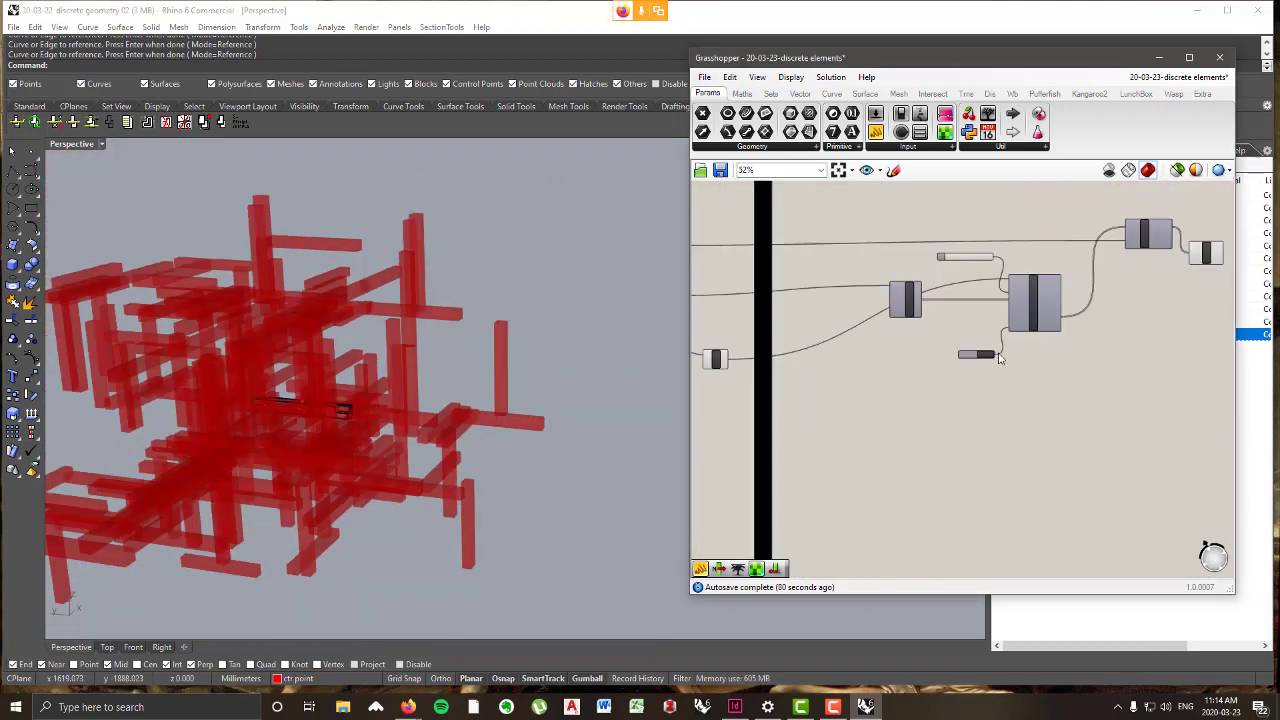
- Reset the stochastic aggregation and inspect the connection points inside the bar's socket
drag(986, 357, 988, 355)
scroll(414, 449, up, 8)
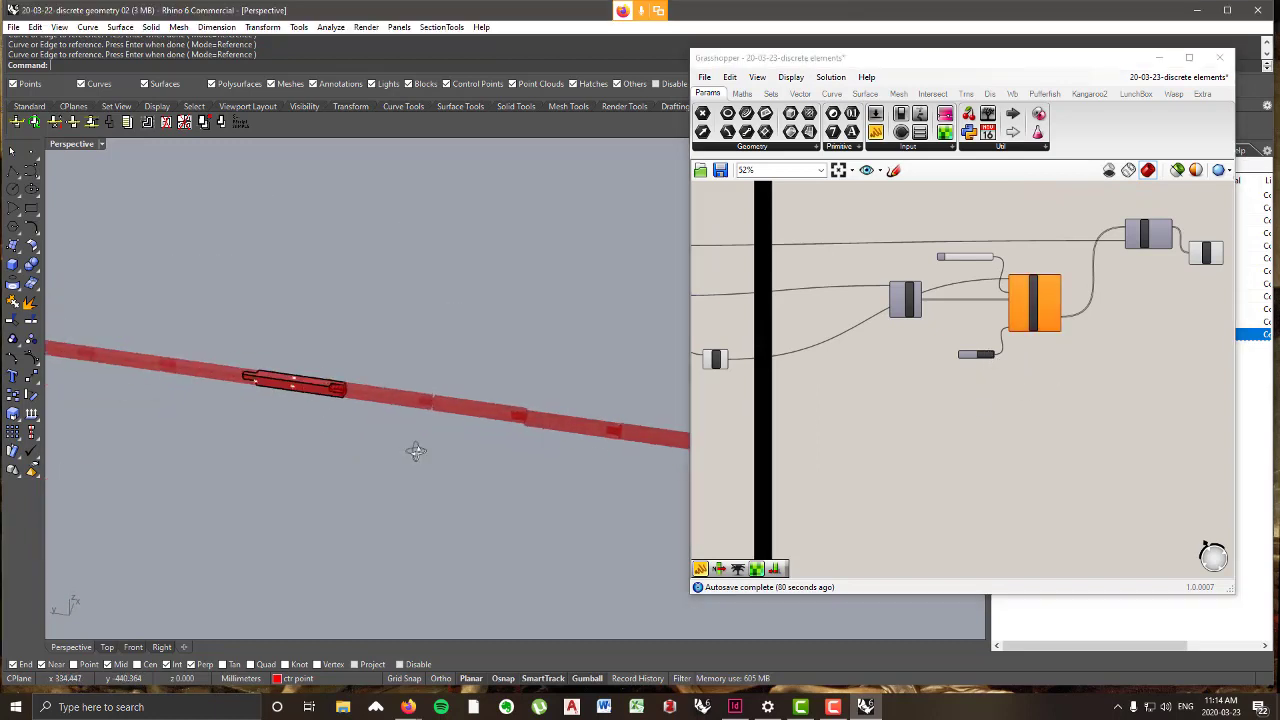
right_drag(286, 392, 524, 474)
scroll(524, 467, up, 10)
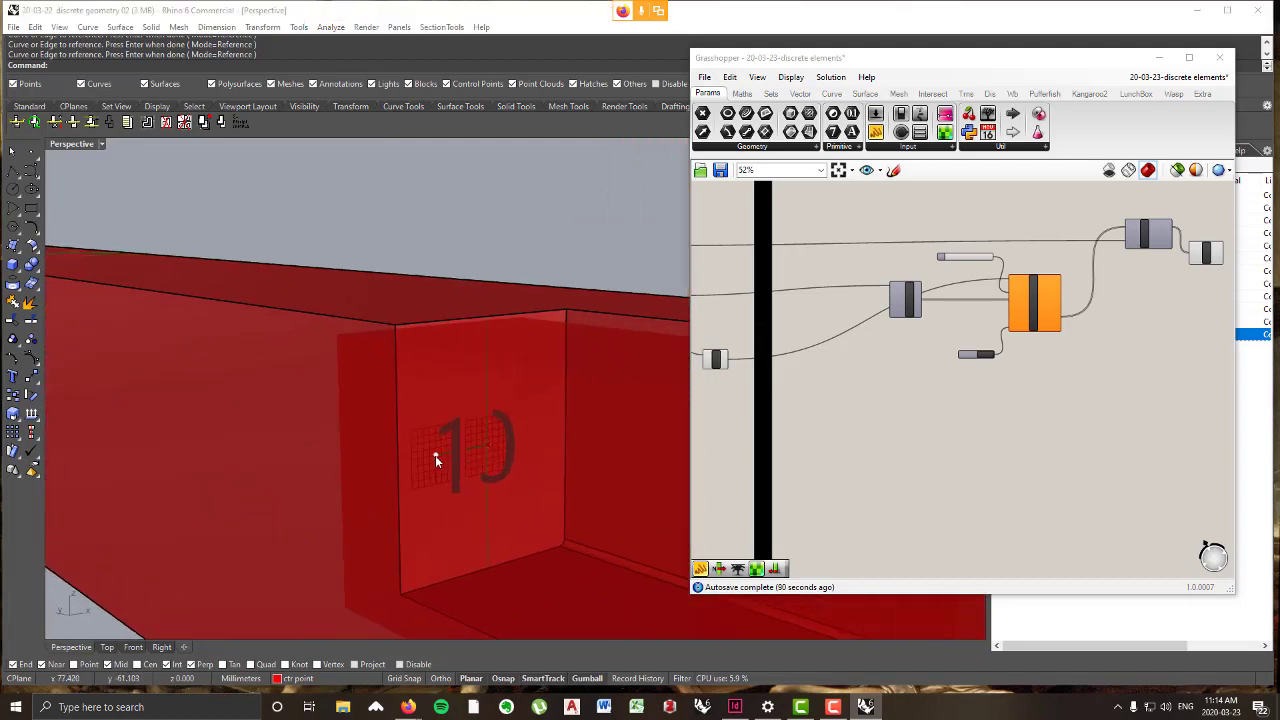
- Move the off-centre connection point on the socket face onto the other point at the face's centre
click(435, 455)
click(472, 500)
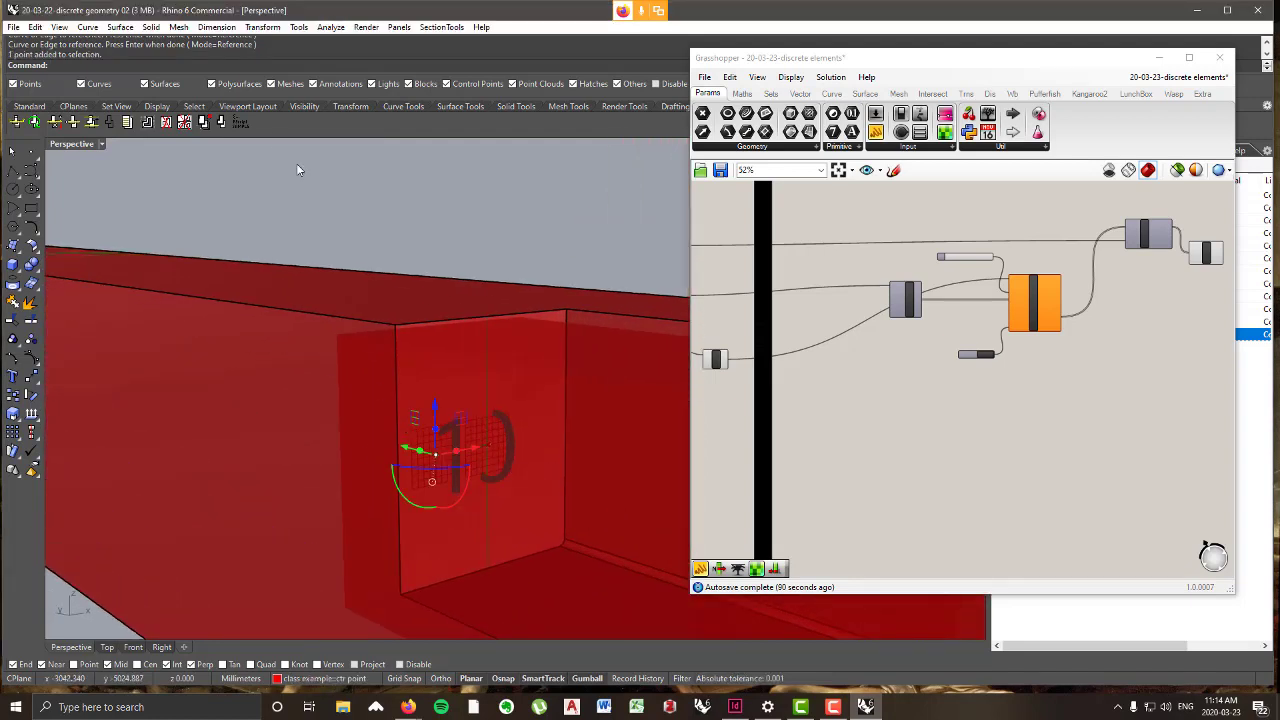
click(262, 27)
click(270, 43)
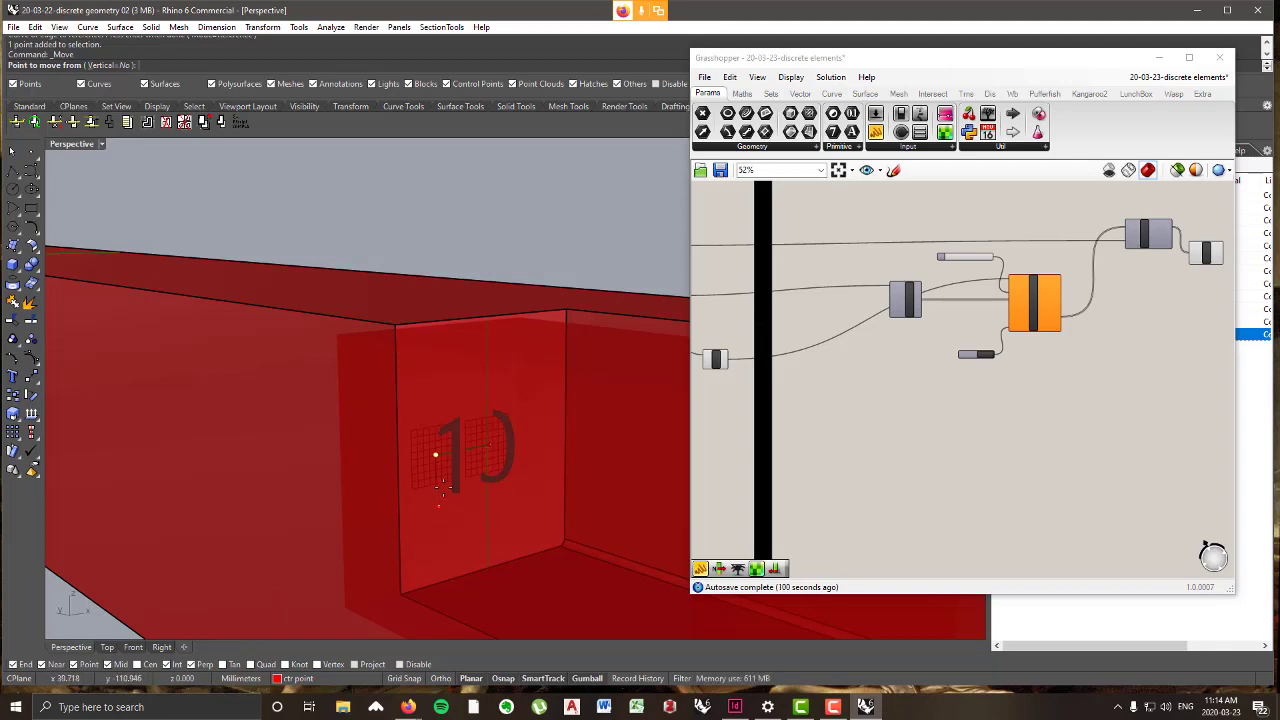
click(435, 455)
click(489, 445)
scroll(472, 458, down, 8)
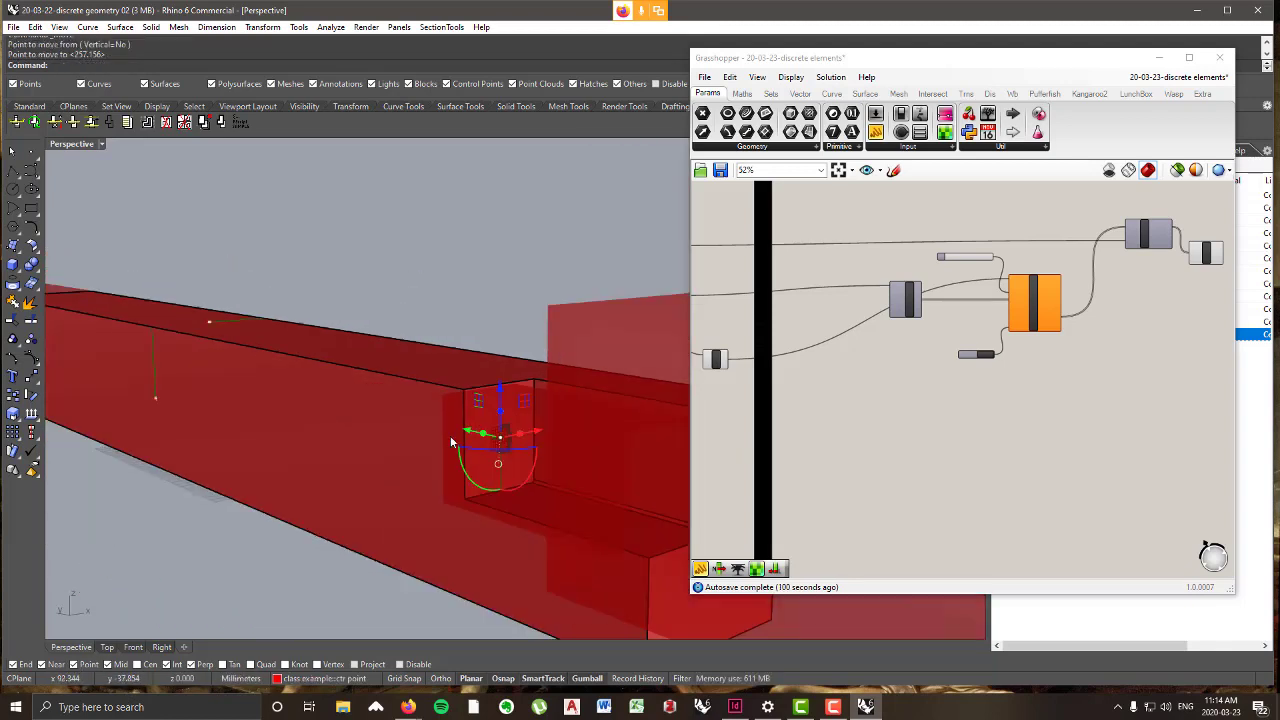
- Move the off-centre connection point on the tenon's end face onto the other point at that face's centre
scroll(343, 449, down, 5)
right_drag(343, 449, 211, 480)
scroll(306, 483, up, 6)
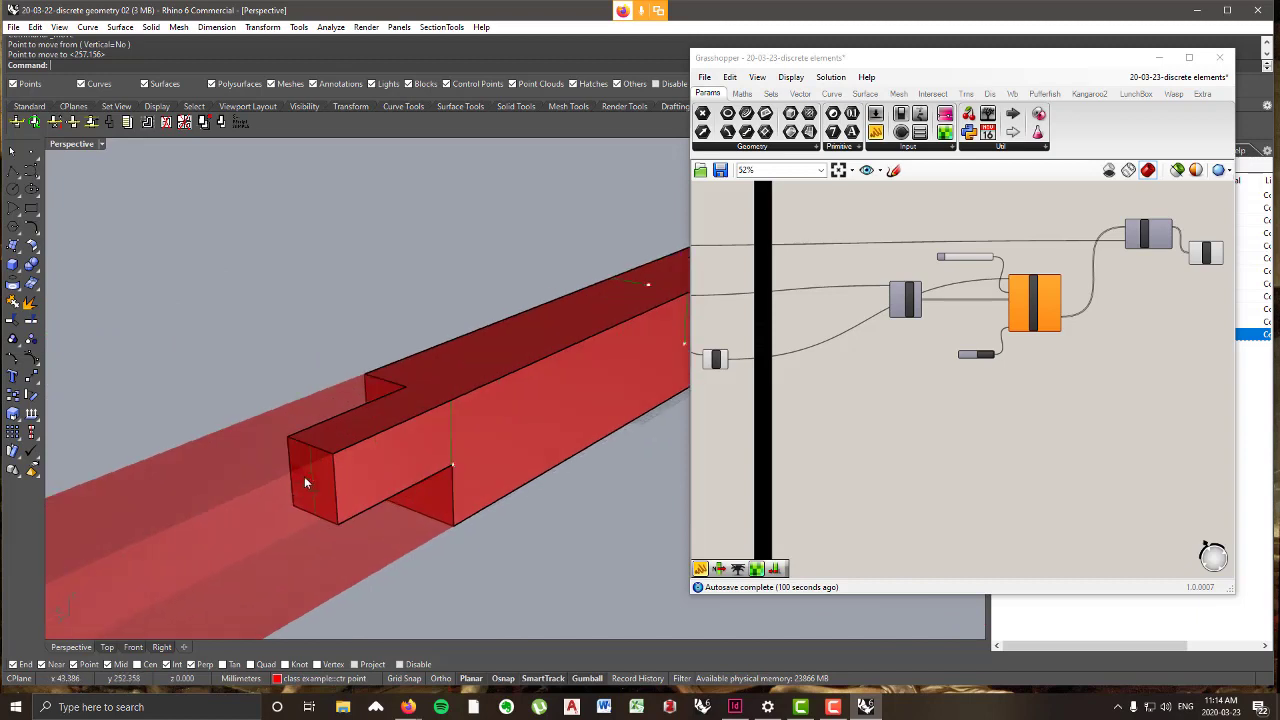
scroll(304, 479, up, 2)
click(299, 481)
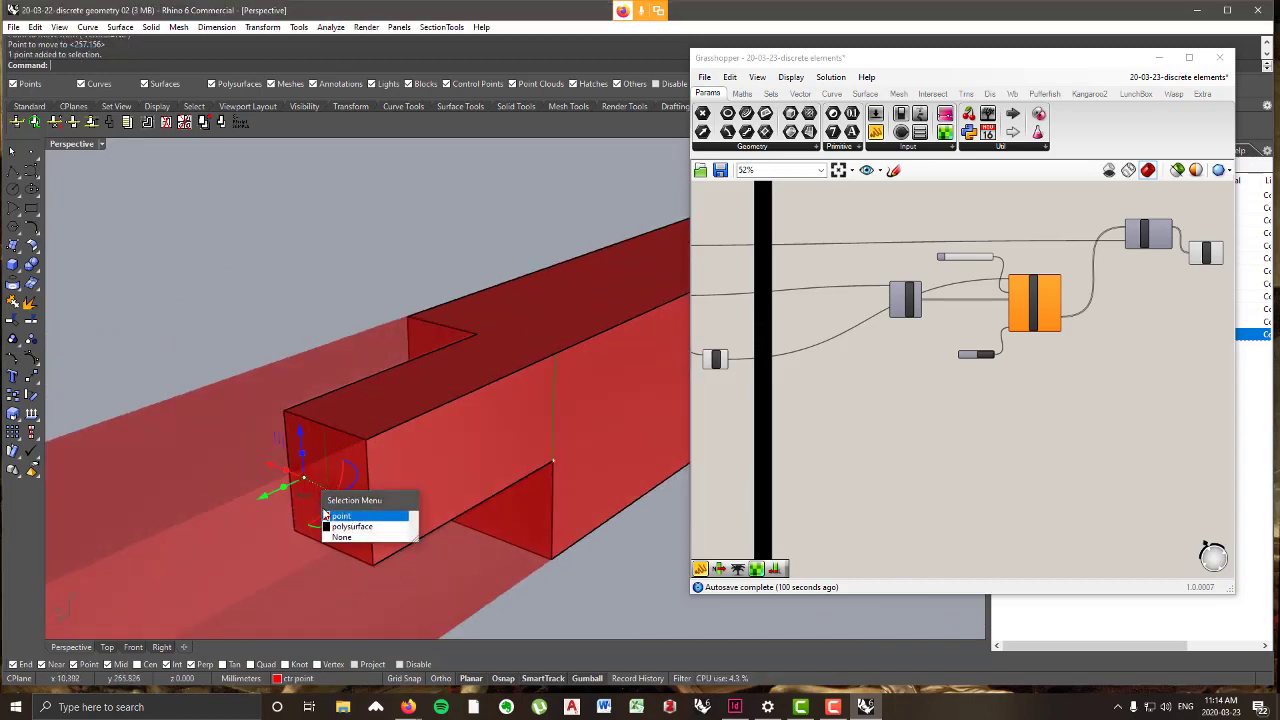
click(326, 515)
key(Return)
click(299, 478)
click(328, 488)
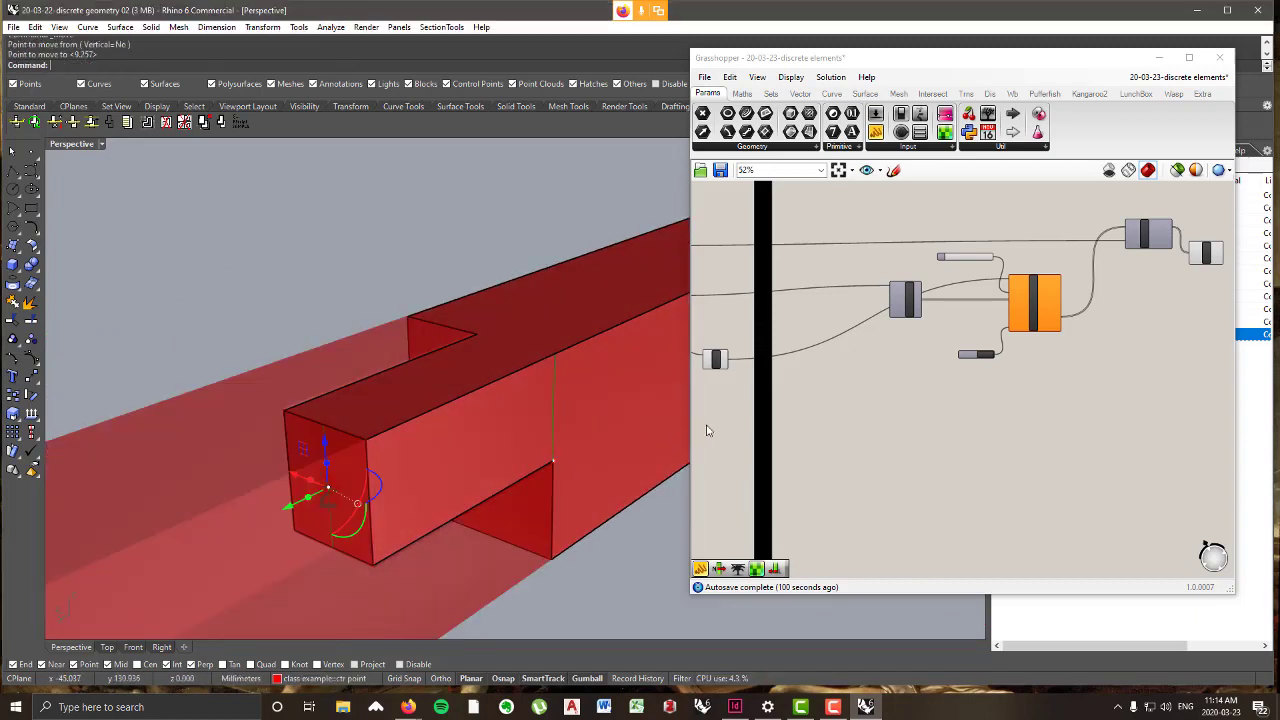
- Reset the stochastic aggregation and examine how the bars join end to end
scroll(720, 420, down, 2)
click(877, 387)
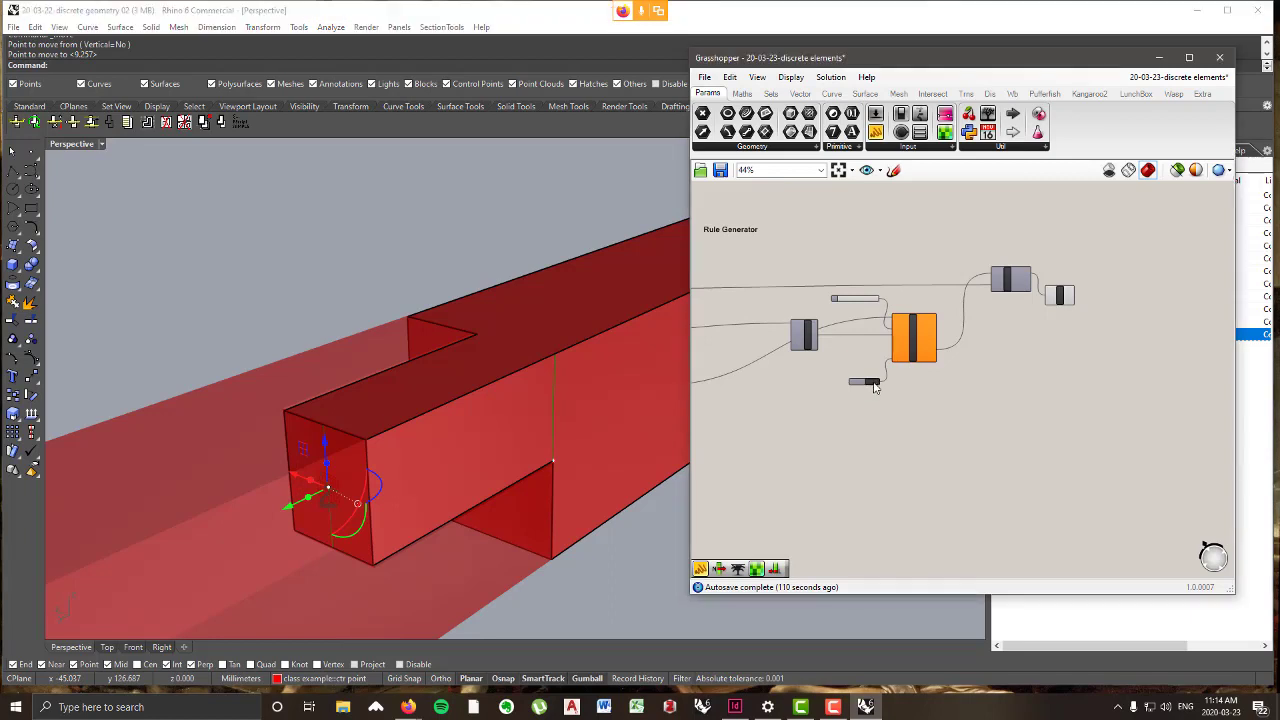
right_drag(543, 404, 335, 406)
scroll(273, 402, down, 10)
scroll(528, 422, up, 7)
scroll(457, 383, up, 2)
scroll(457, 382, down, 9)
scroll(343, 370, up, 8)
scroll(344, 370, up, 7)
click(378, 494)
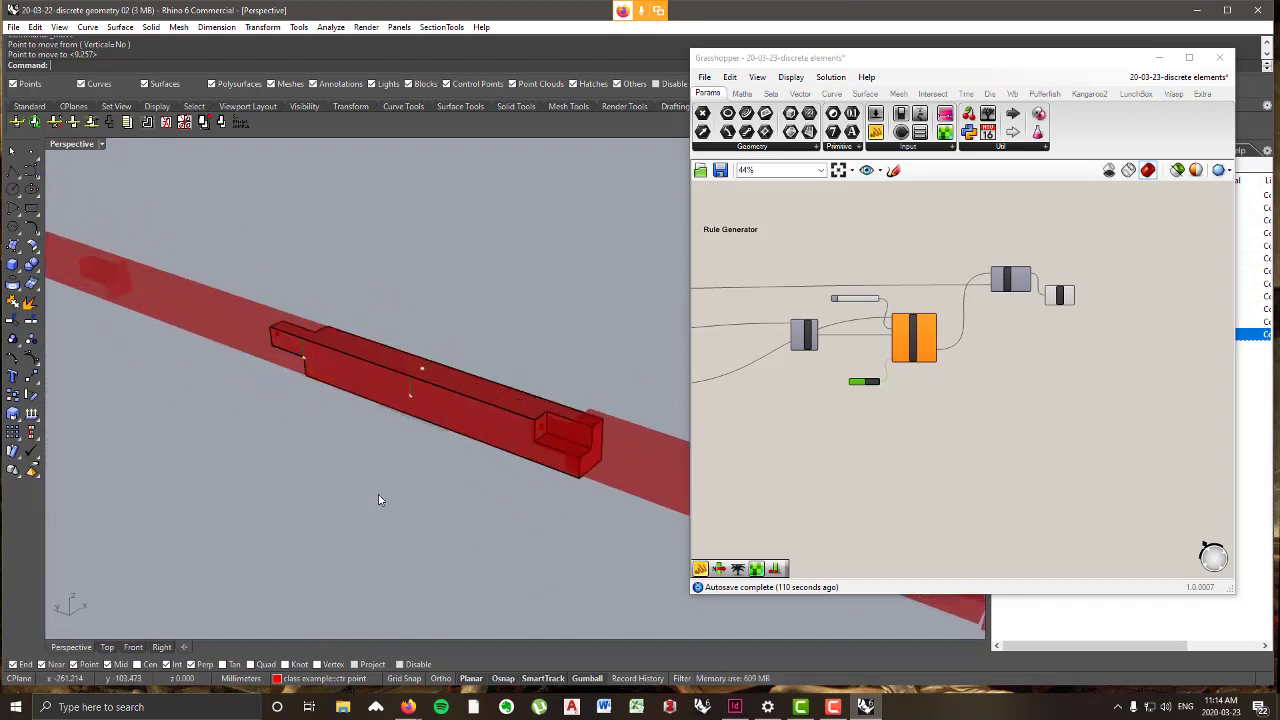
right_drag(378, 494, 373, 460)
- Reference the tenon-shoulder point and the points around the bar's middle as multiple points in the sides group's Ctr Pts parameter
right_drag(890, 412, 1146, 414)
scroll(1112, 400, down, 4)
scroll(865, 436, up, 5)
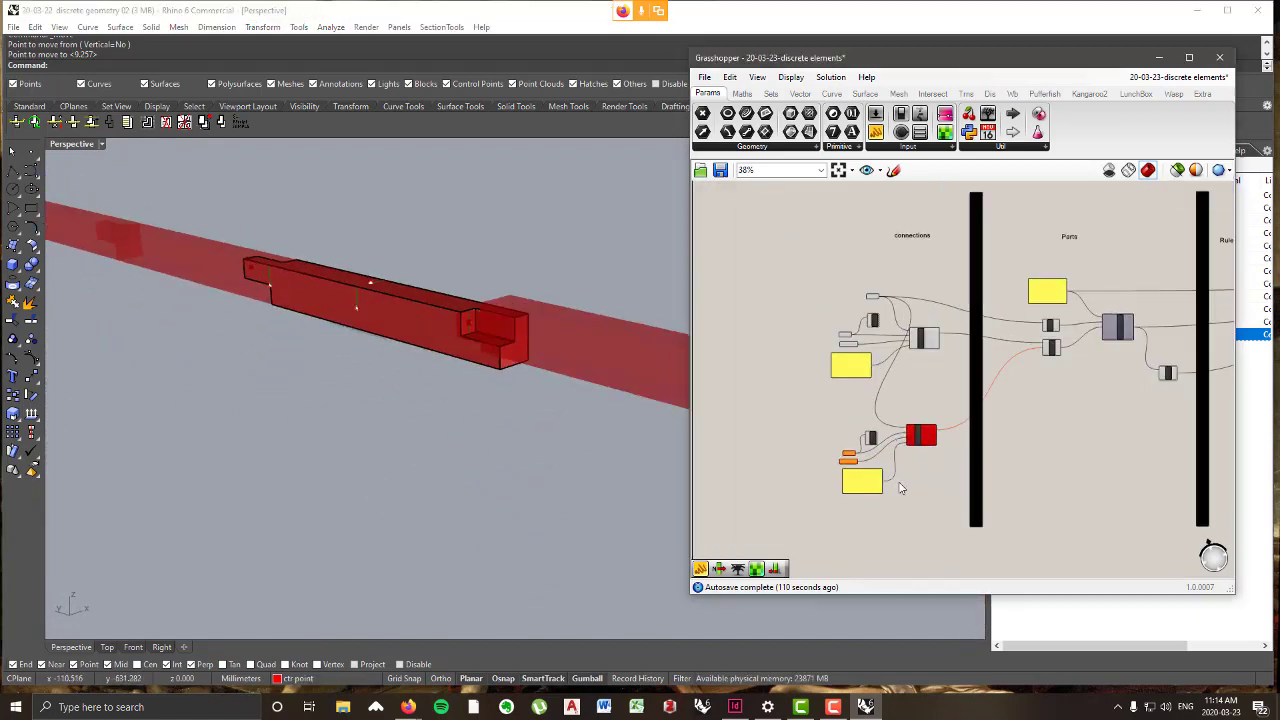
click(853, 492)
scroll(800, 432, up, 1)
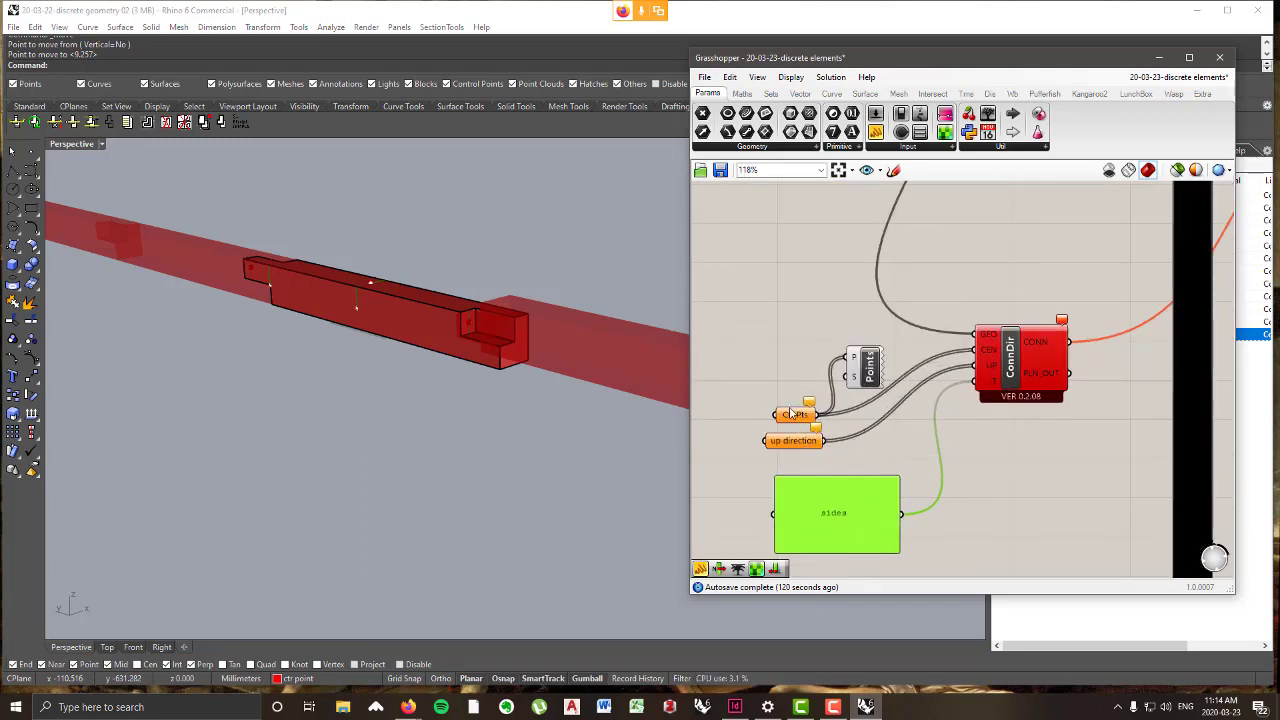
mouse_move(530, 378)
right_down()
mouse_move(509, 371)
mouse_move(516, 385)
right_up()
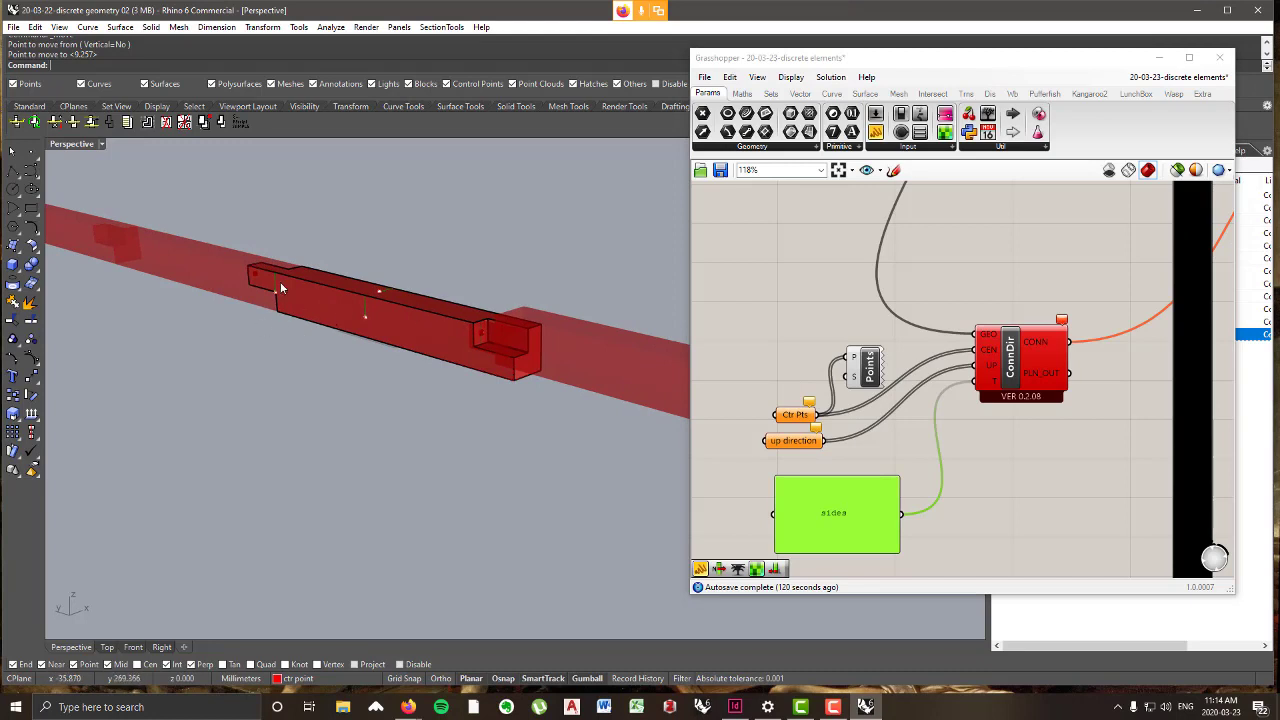
scroll(312, 297, up, 2)
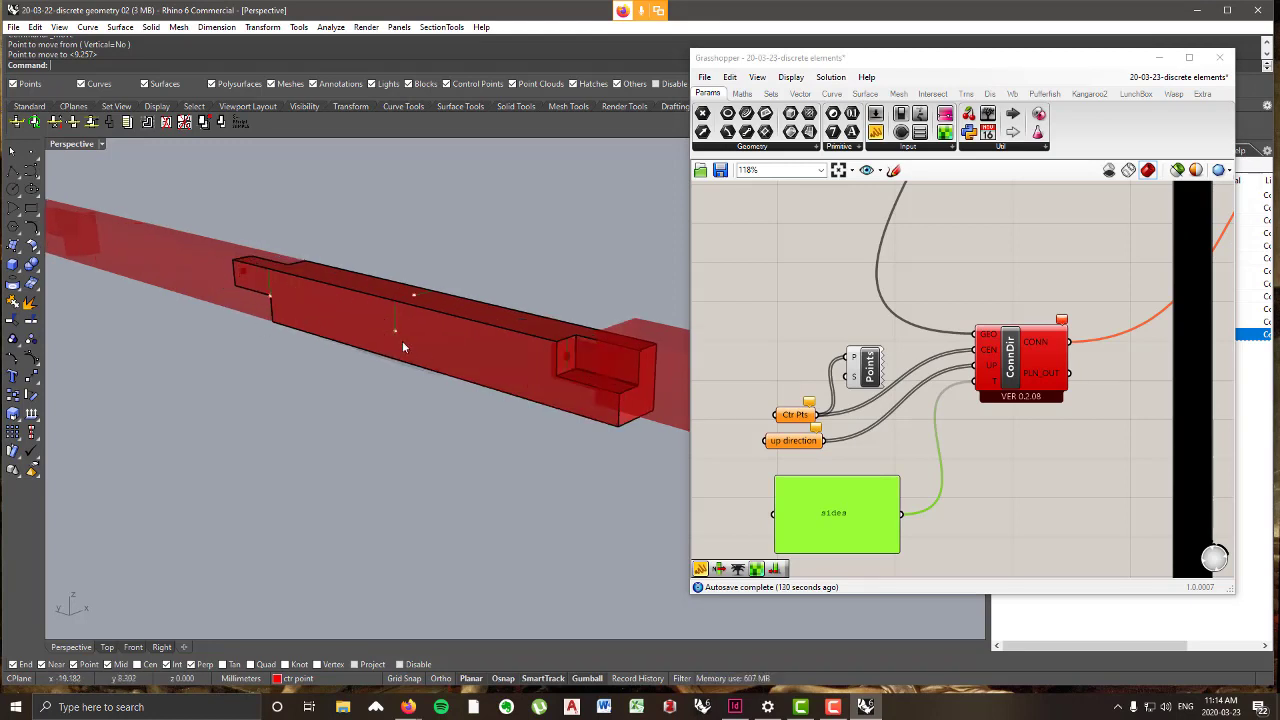
scroll(398, 335, up, 2)
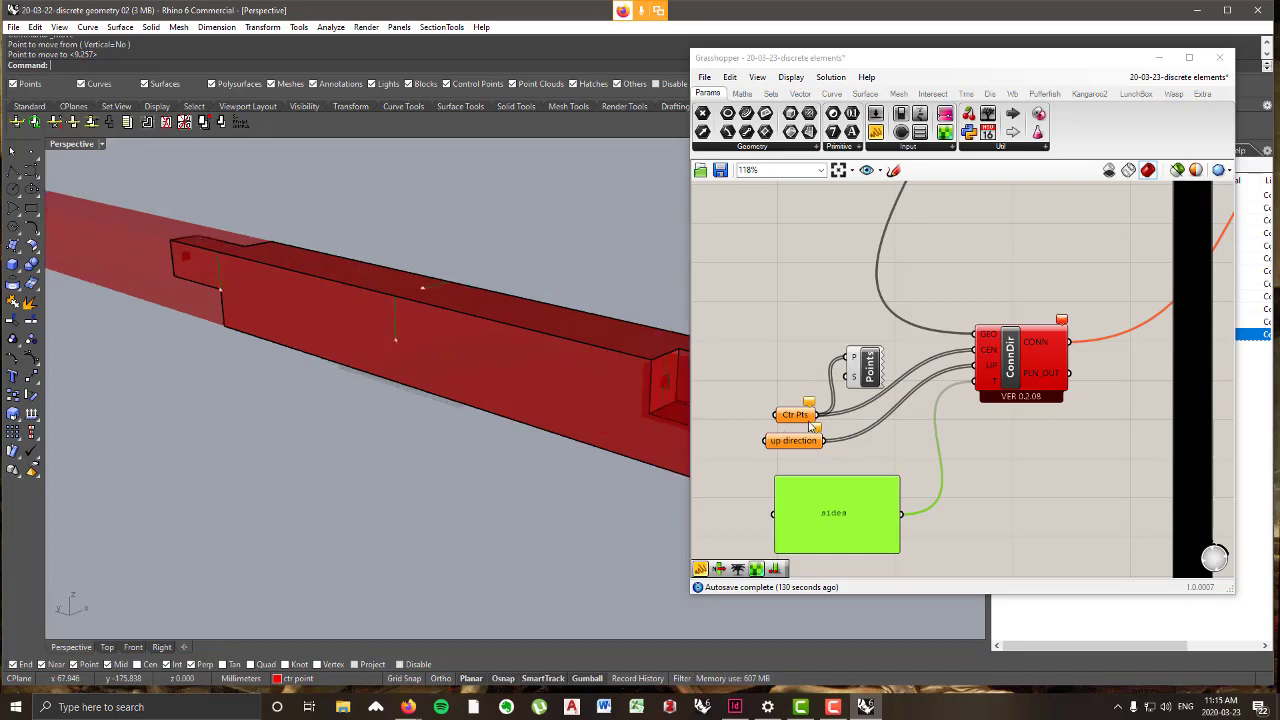
right_click(794, 417)
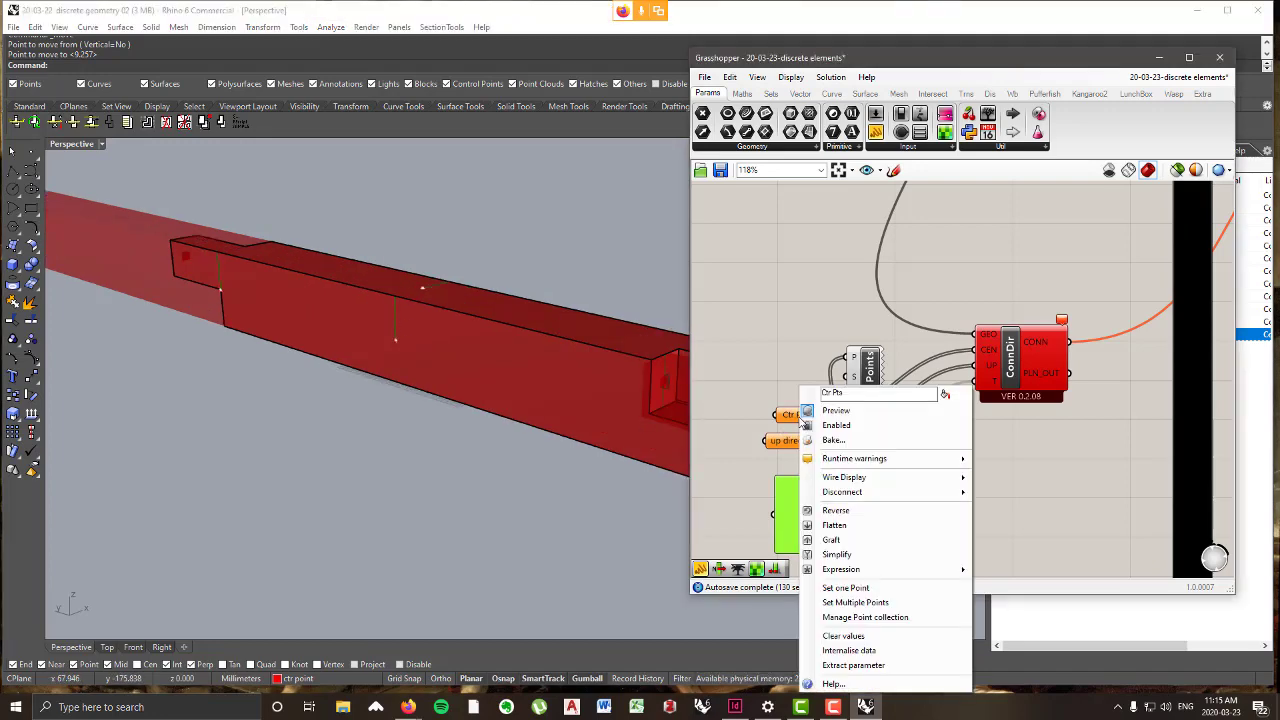
click(855, 602)
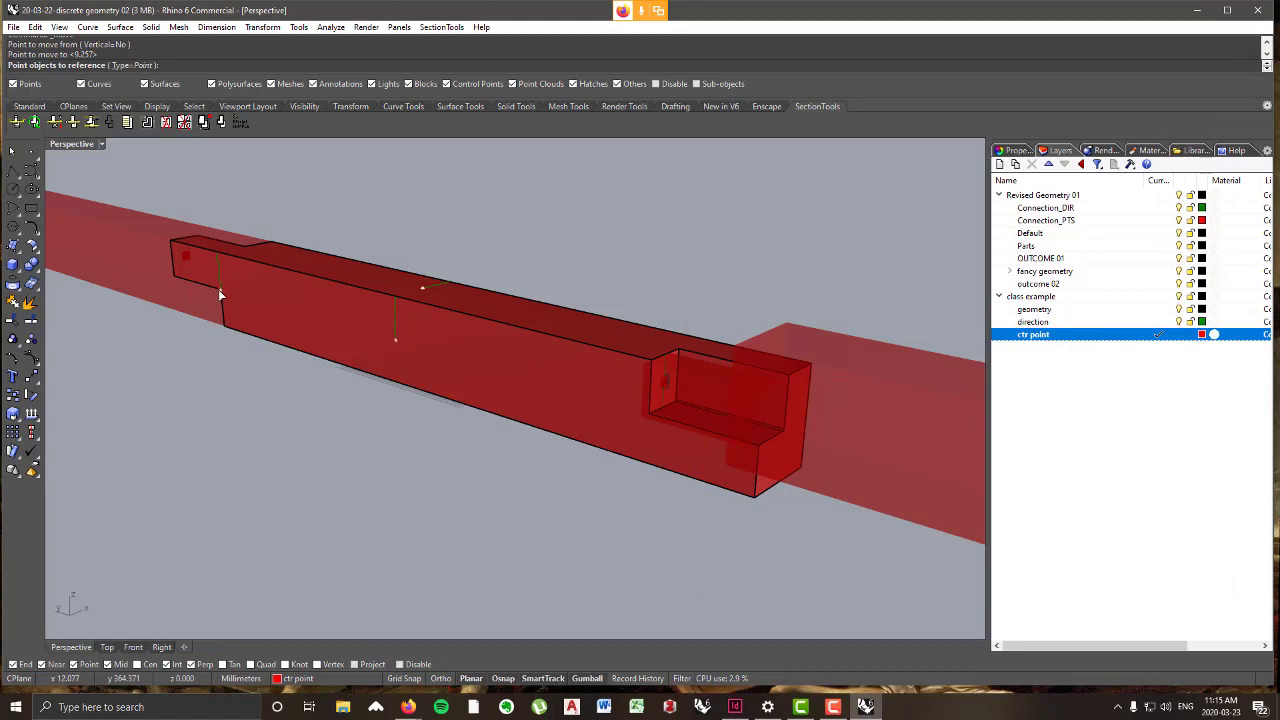
click(395, 342)
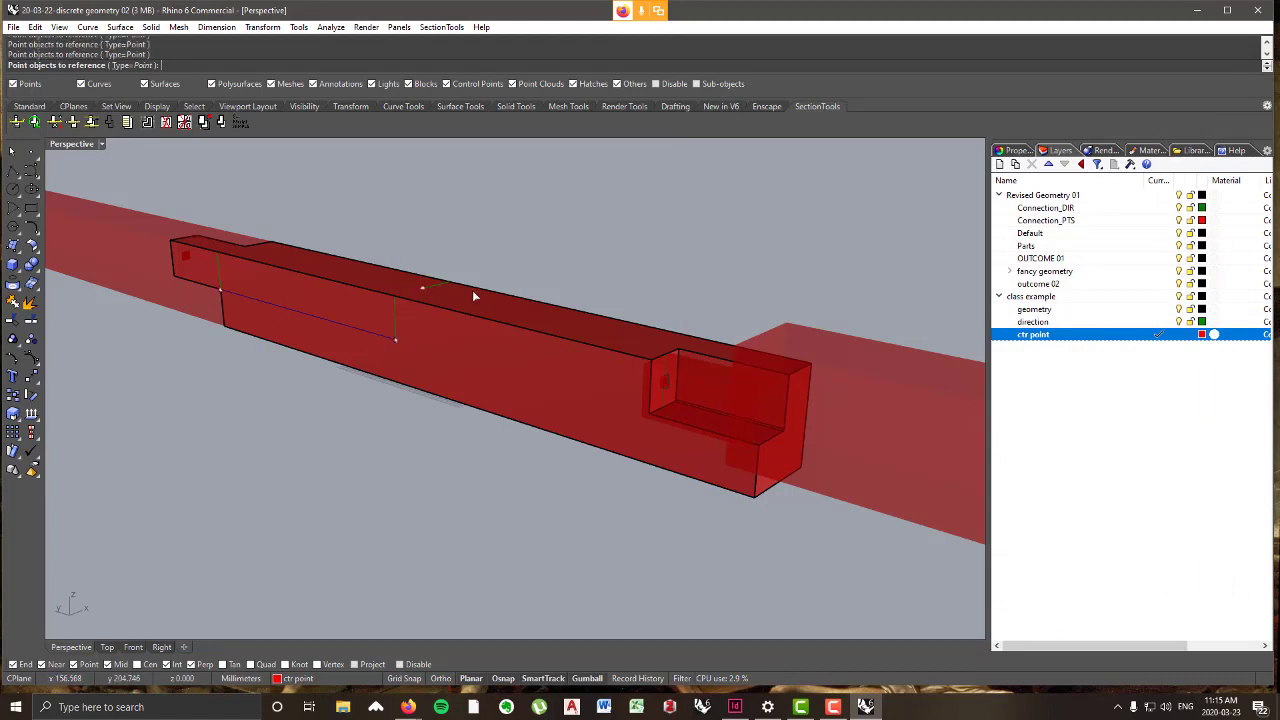
right_drag(474, 296, 595, 484)
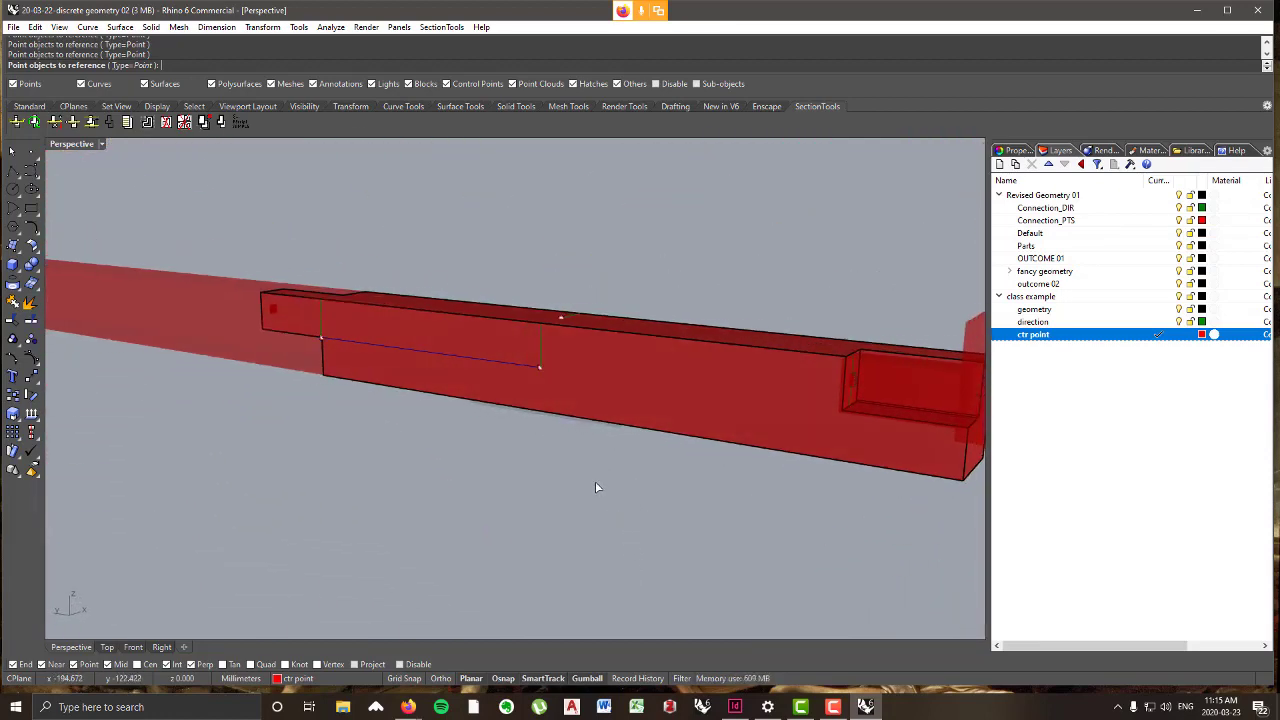
key(Return)
- Reference the direction lines at the tenon shoulder and around the bar's middle as multiple curves in the sides group's up direction parameter
right_drag(461, 453, 378, 452)
scroll(303, 329, up, 5)
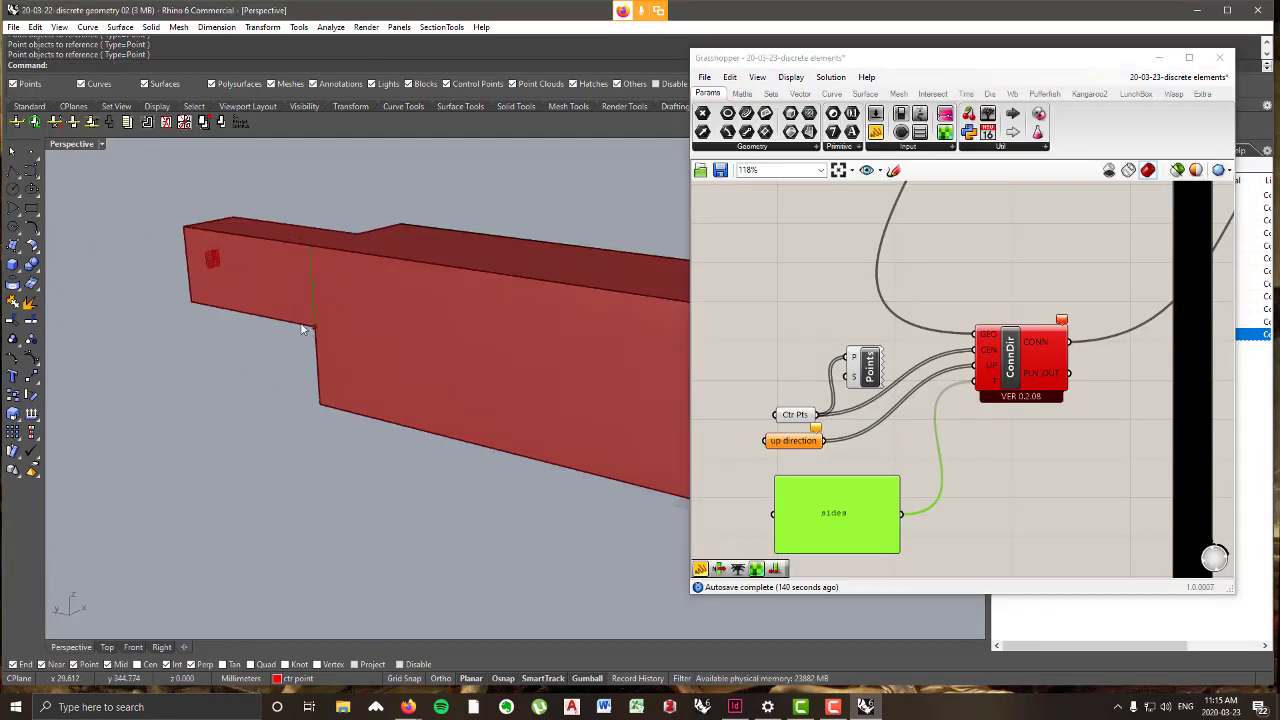
scroll(303, 329, down, 3)
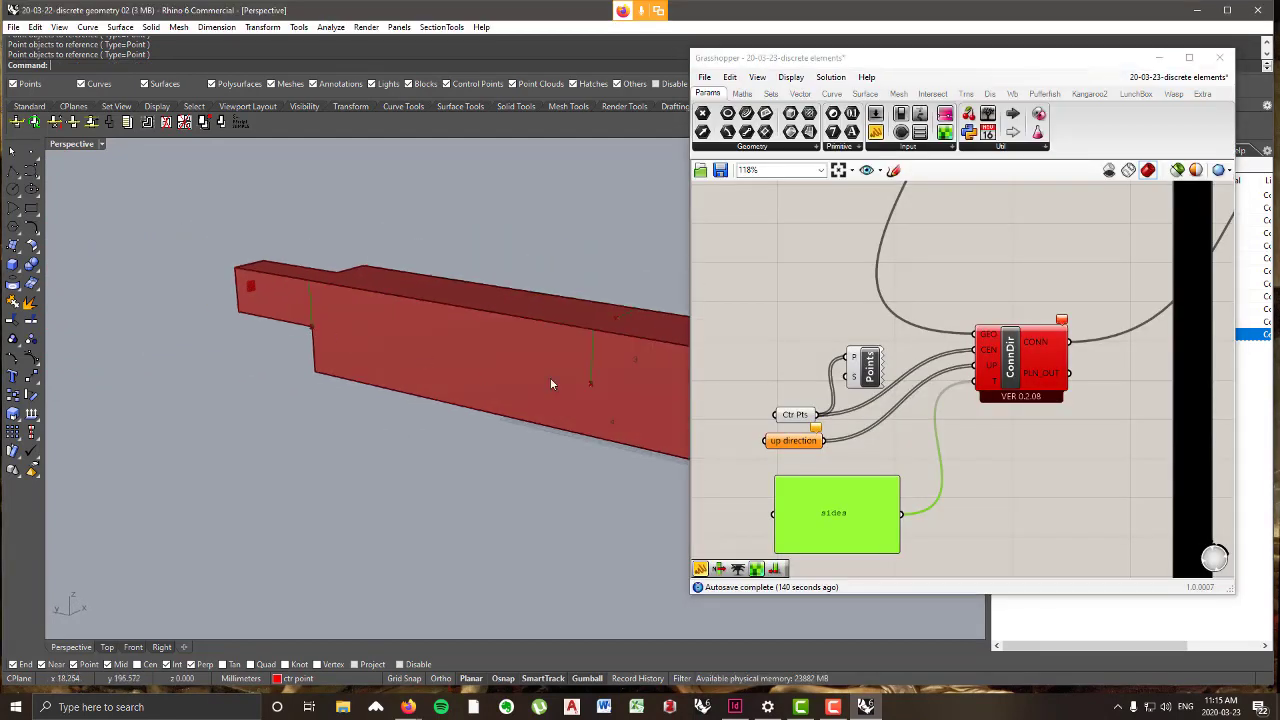
right_click(798, 441)
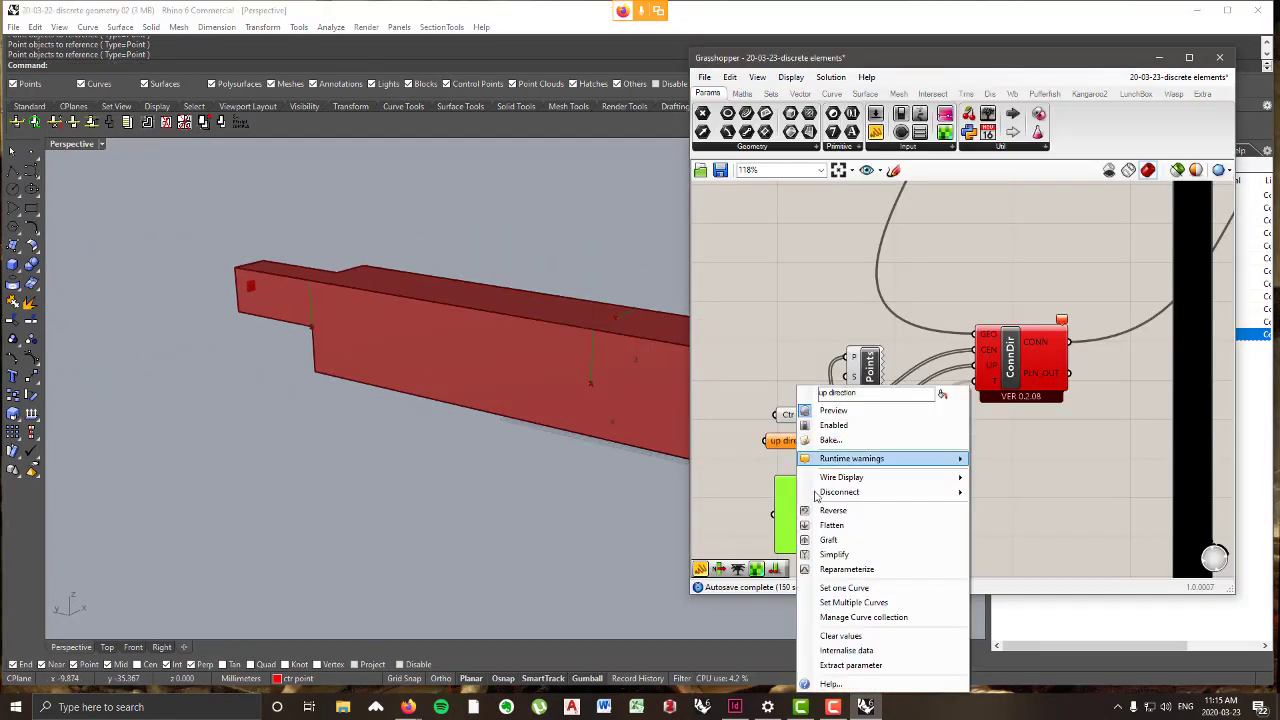
click(883, 600)
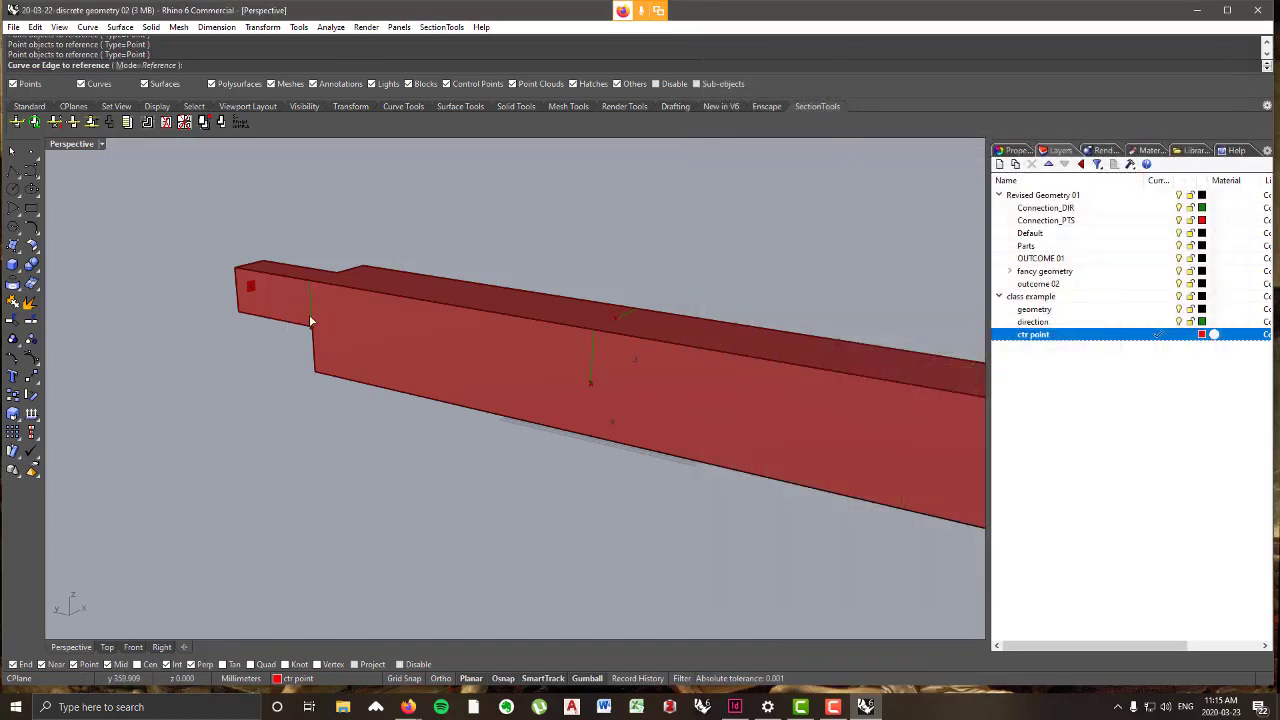
click(310, 321)
click(375, 362)
click(309, 305)
scroll(593, 369, up, 3)
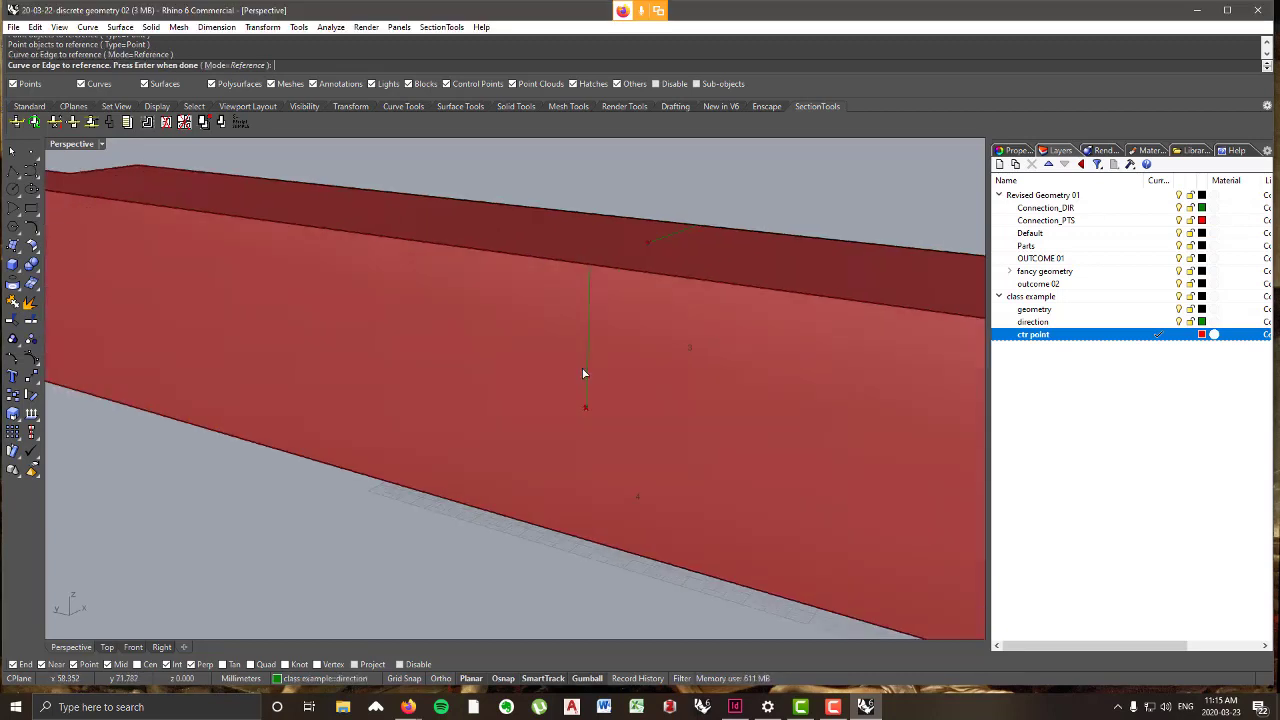
click(587, 366)
click(671, 237)
scroll(463, 395, down, 5)
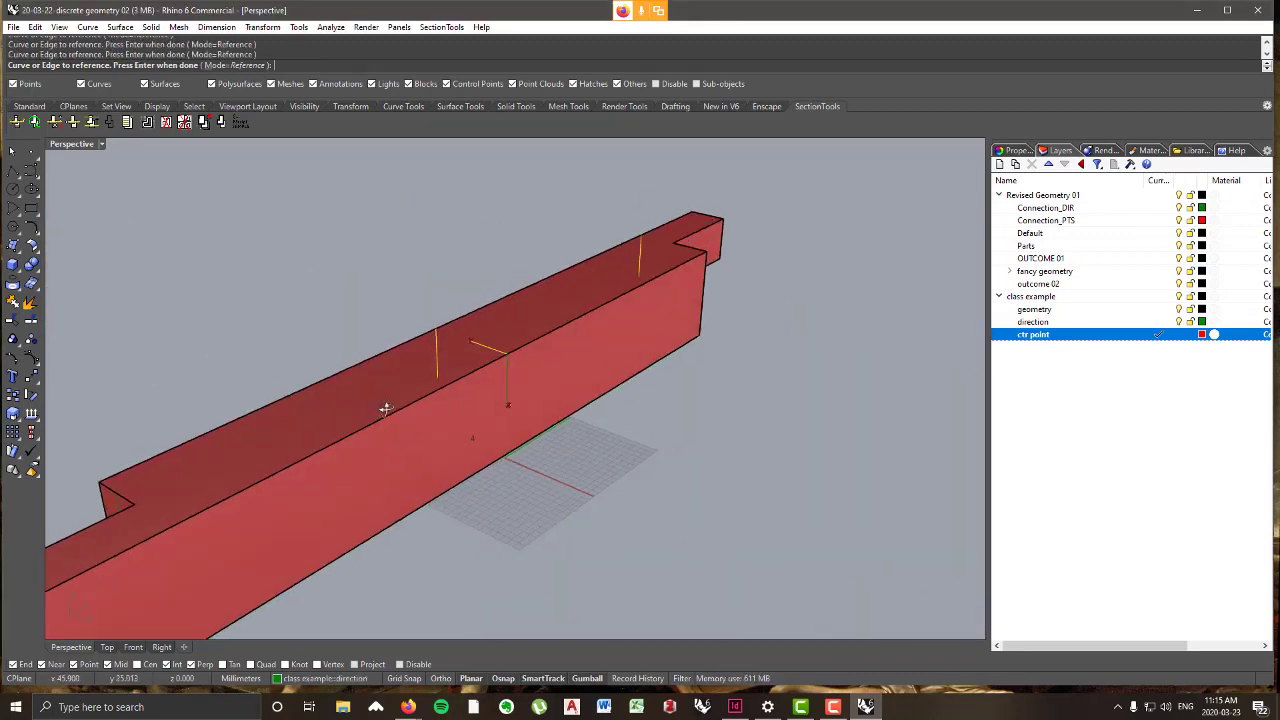
right_drag(515, 488, 477, 457)
key(Return)
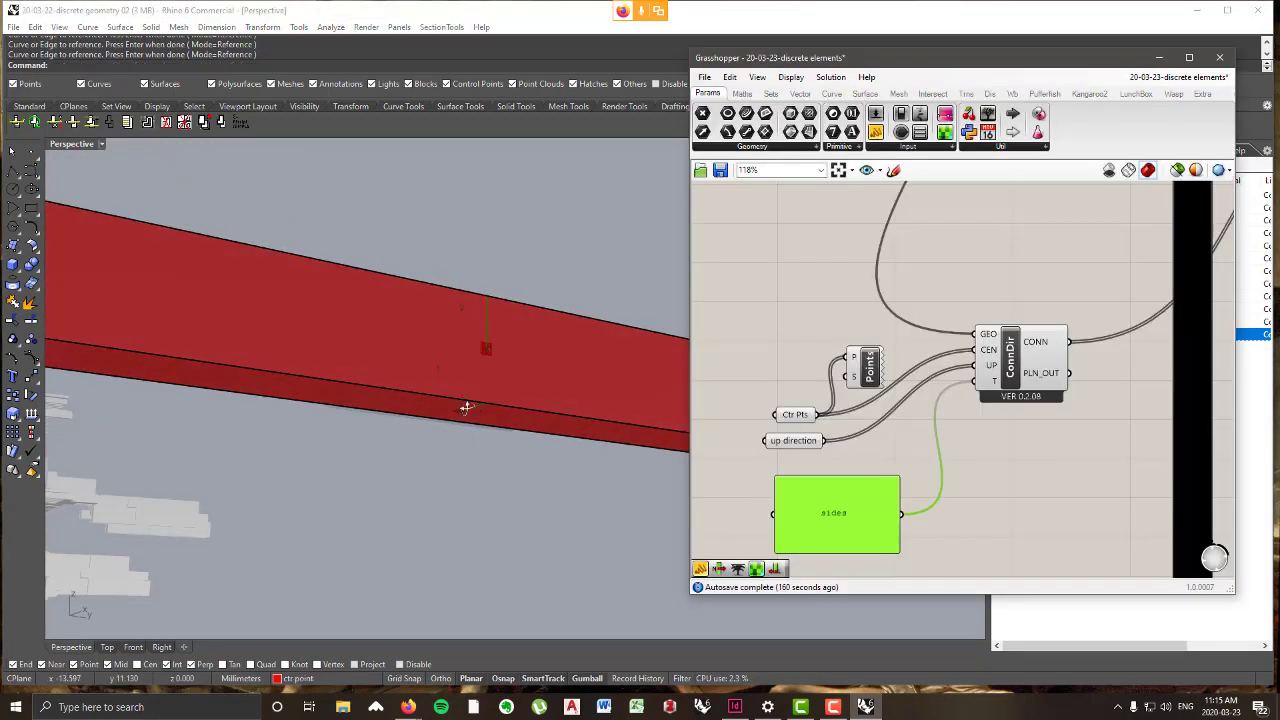
- Reset the stochastic aggregation using both connection groups and examine the resulting structure
mouse_move(470, 408)
right_down()
mouse_move(467, 446)
mouse_move(457, 428)
right_up()
scroll(467, 448, down, 4)
scroll(905, 385, down, 9)
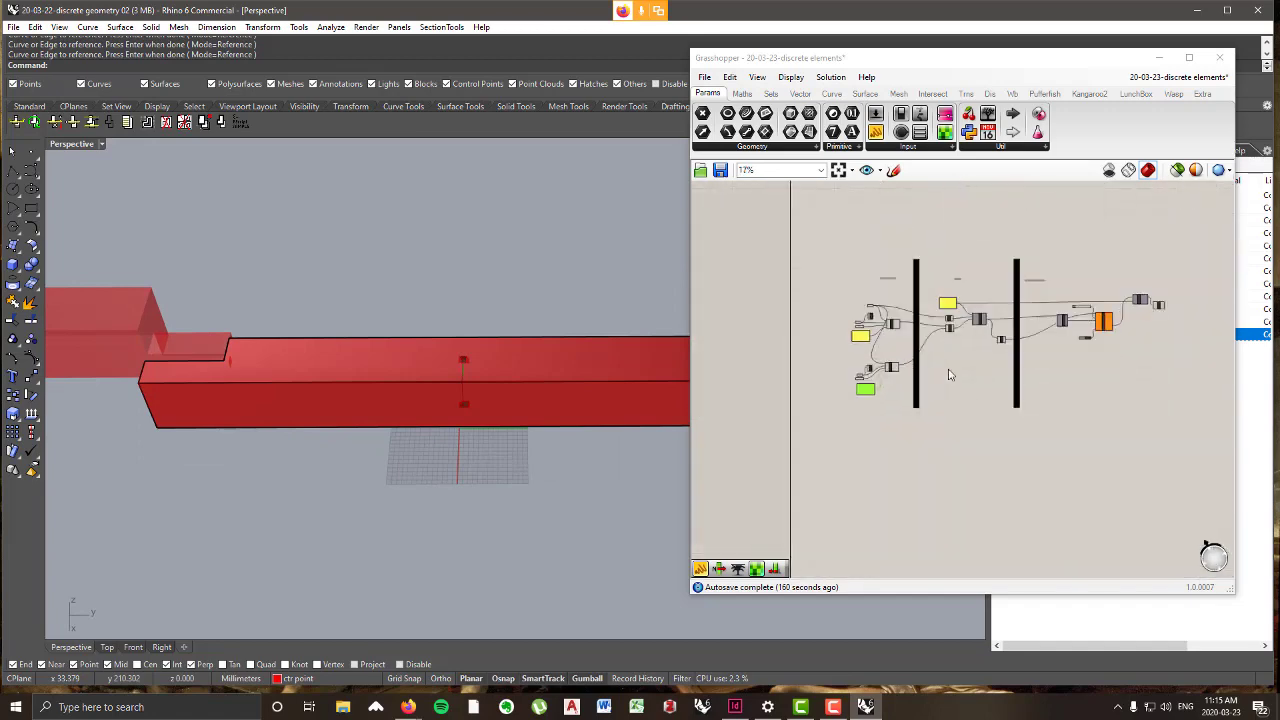
right_drag(1074, 345, 987, 350)
scroll(987, 350, up, 4)
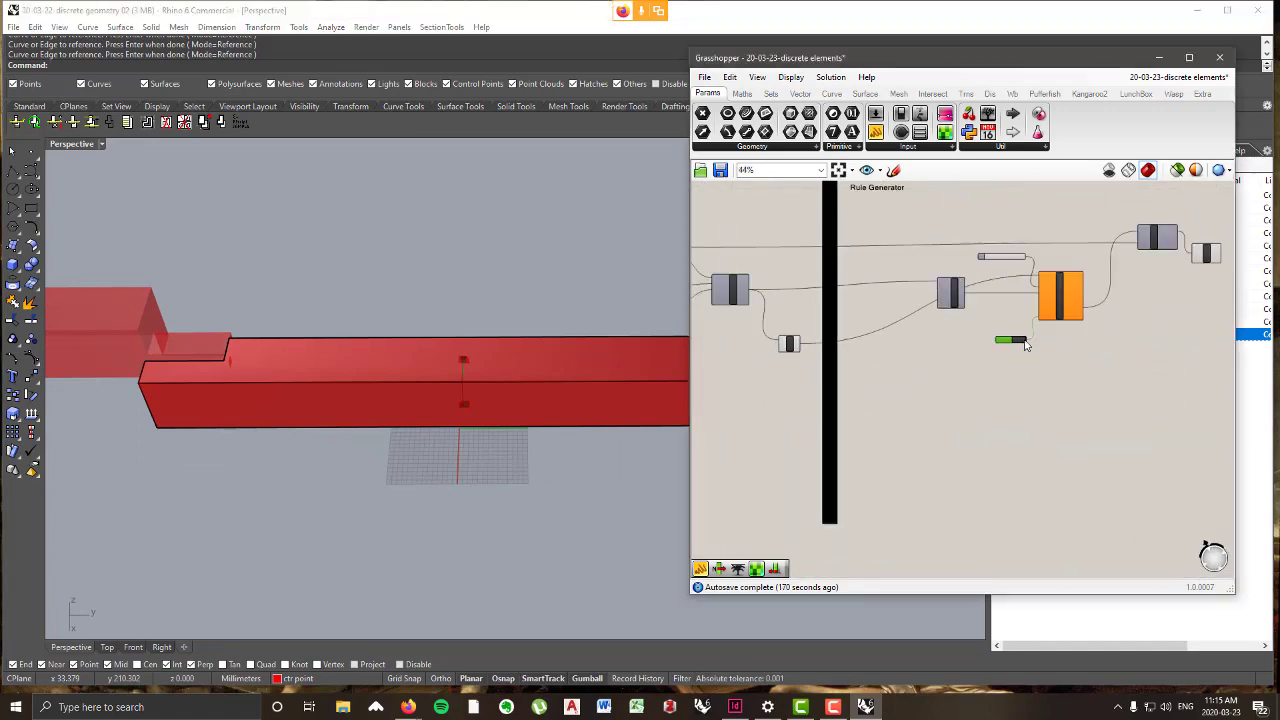
right_drag(363, 516, 540, 345)
scroll(1054, 354, up, 4)
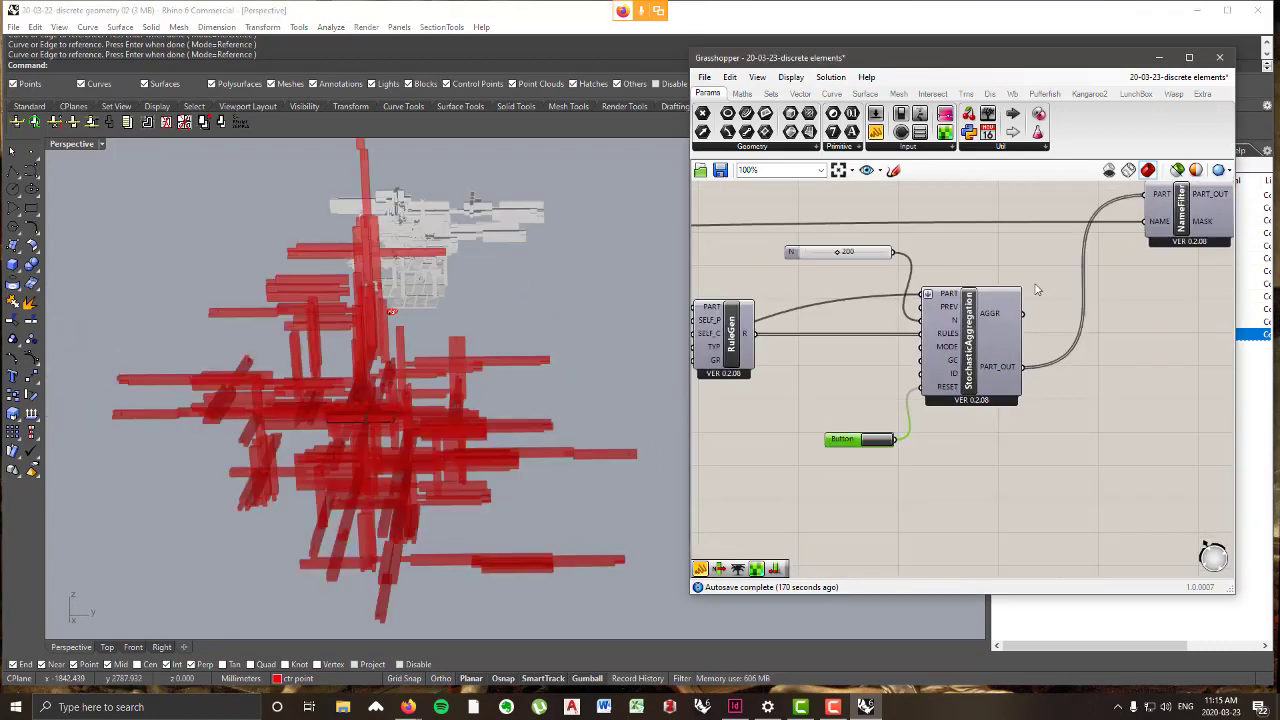
right_drag(300, 390, 560, 420)
scroll(798, 437, down, 5)
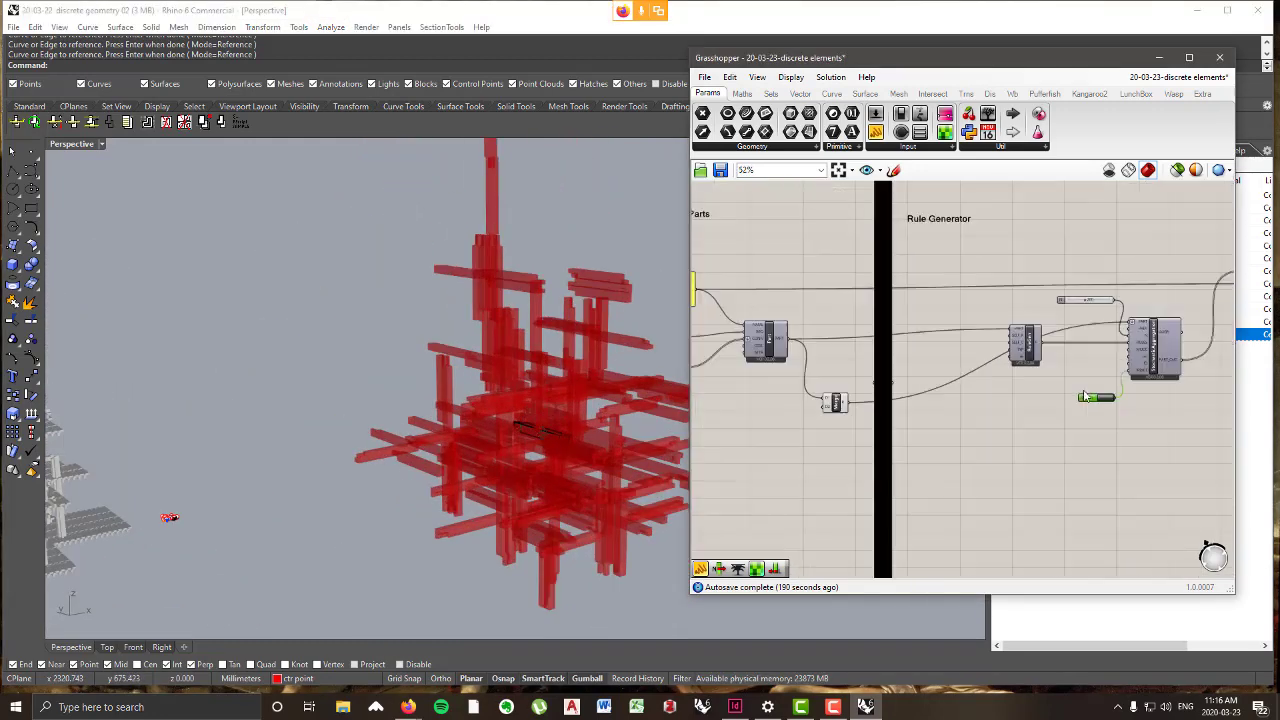
- Review the ends and sides type panels, and add an empty text panel below the RuleGen component
scroll(728, 468, up, 5)
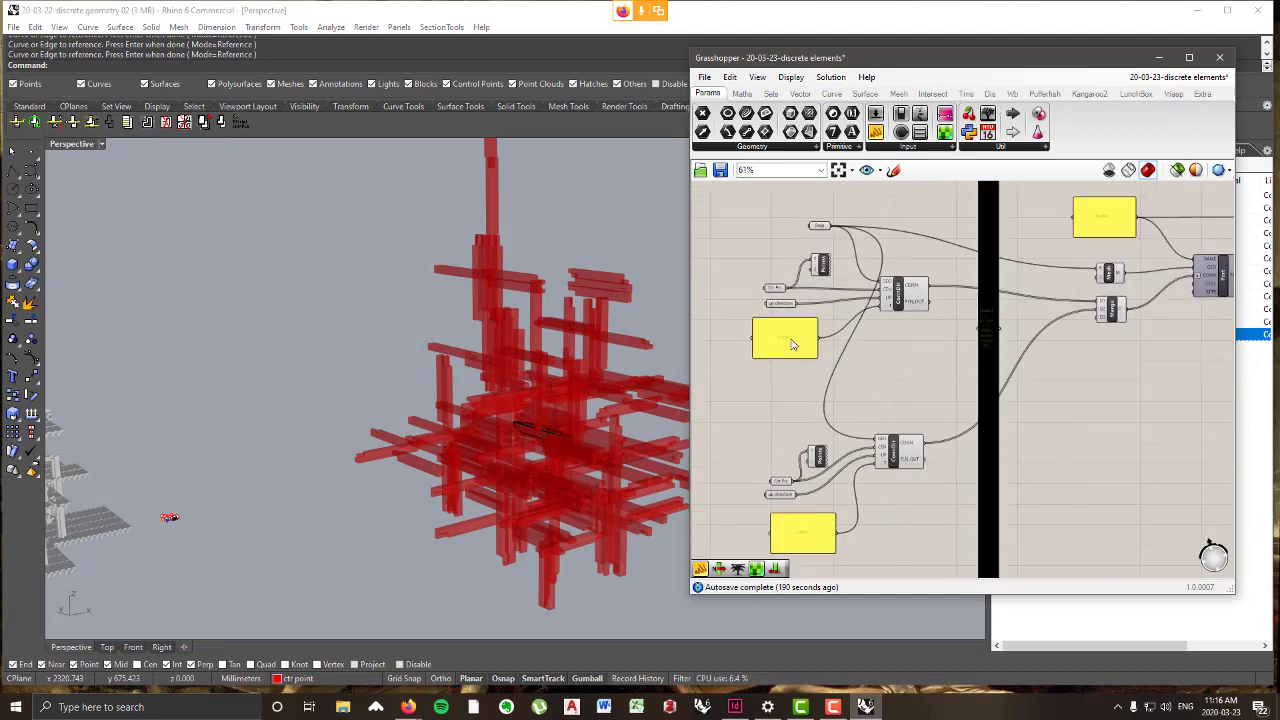
scroll(822, 322, down, 3)
scroll(831, 544, up, 4)
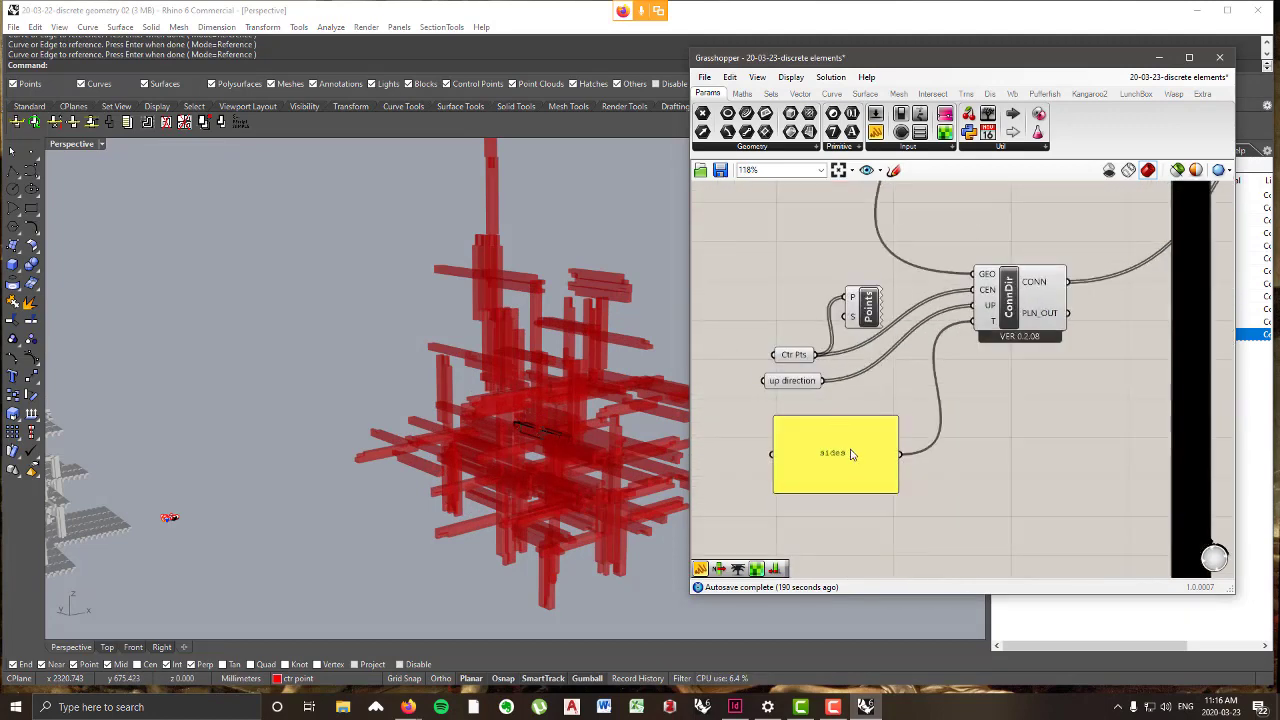
scroll(879, 388, down, 8)
right_drag(1073, 343, 857, 382)
scroll(860, 360, up, 5)
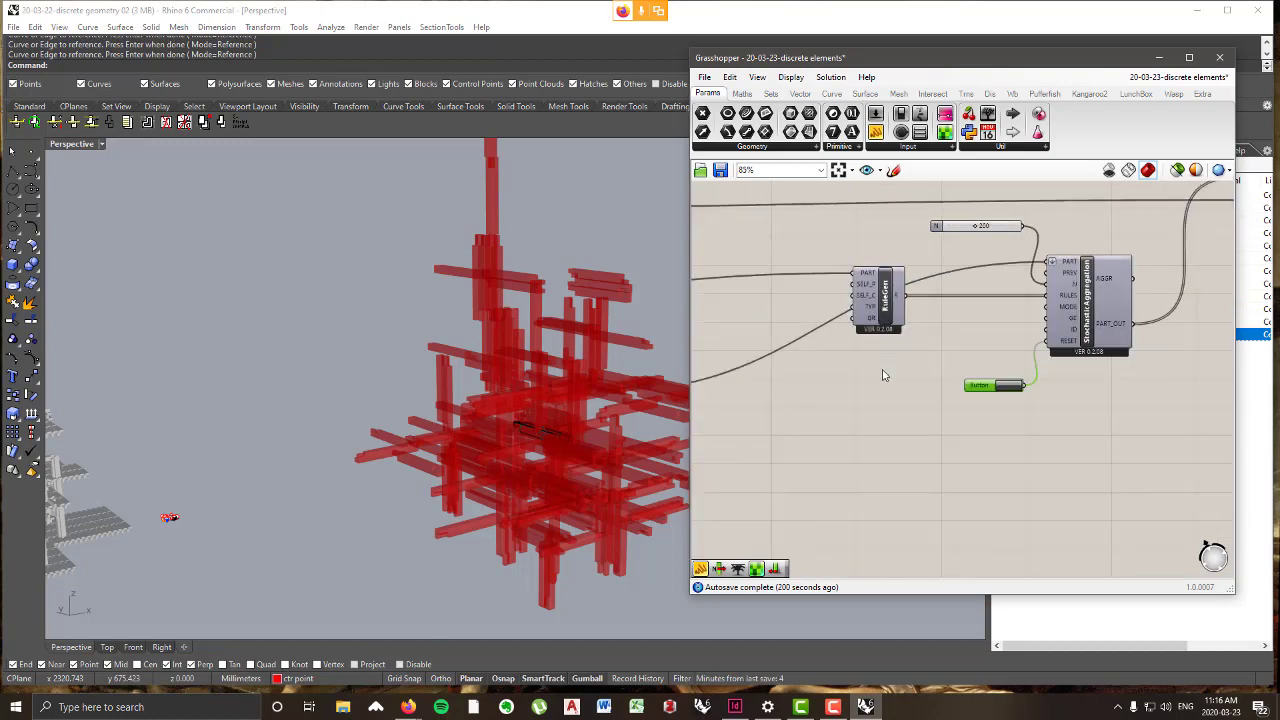
right_drag(883, 372, 969, 404)
click(893, 147)
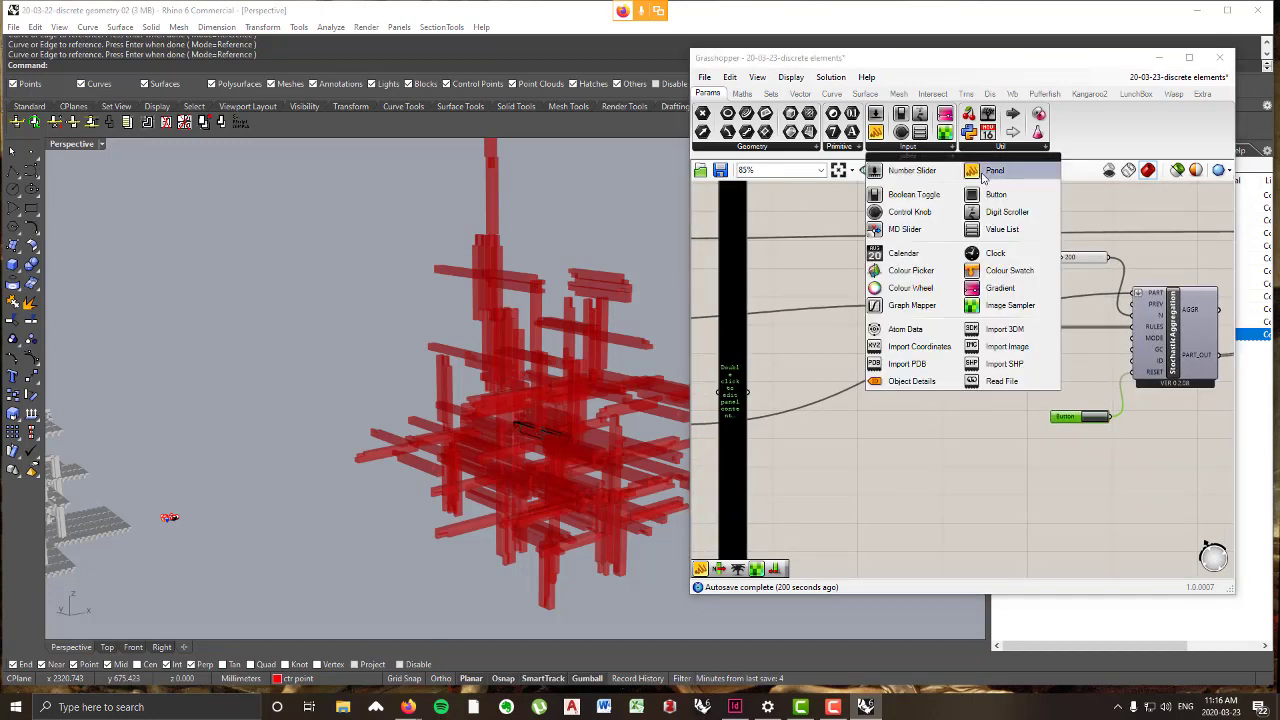
drag(988, 172, 930, 335)
drag(891, 430, 891, 430)
scroll(891, 430, up, 3)
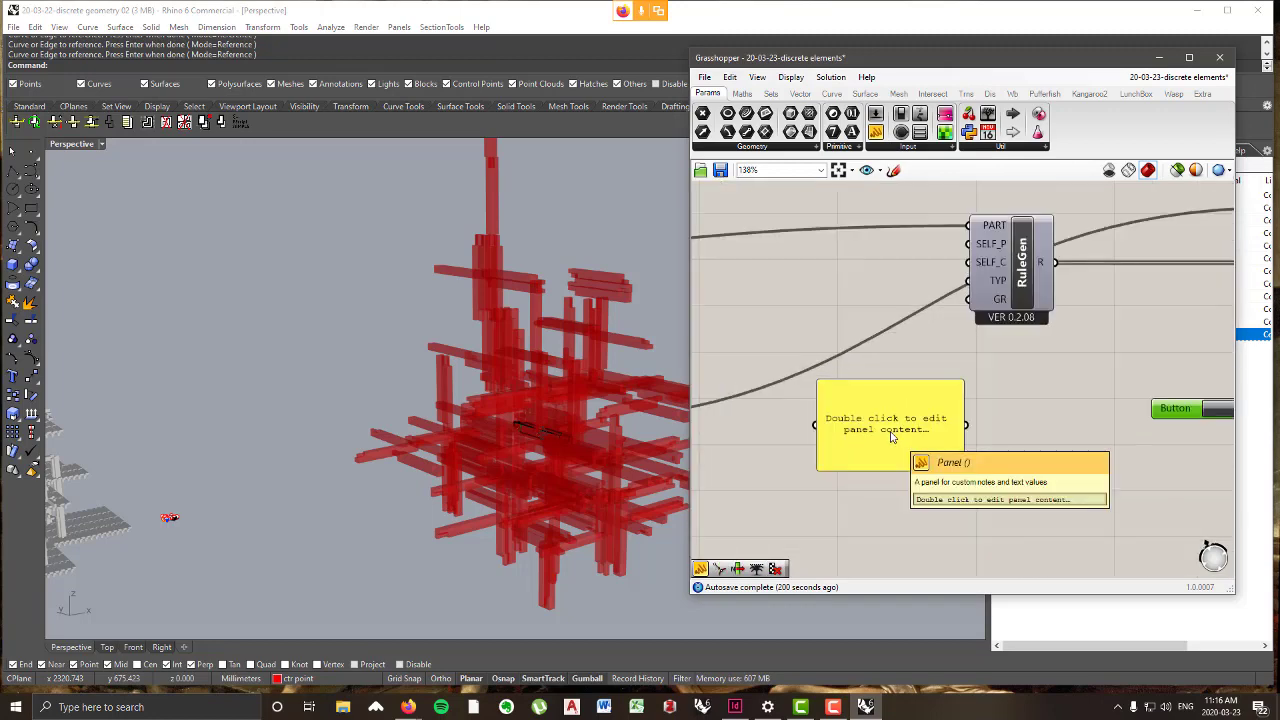
- Turn off multiline data in the new panel and enter the rules "end>end" and "sides>sides" on separate lines
double_click(900, 424)
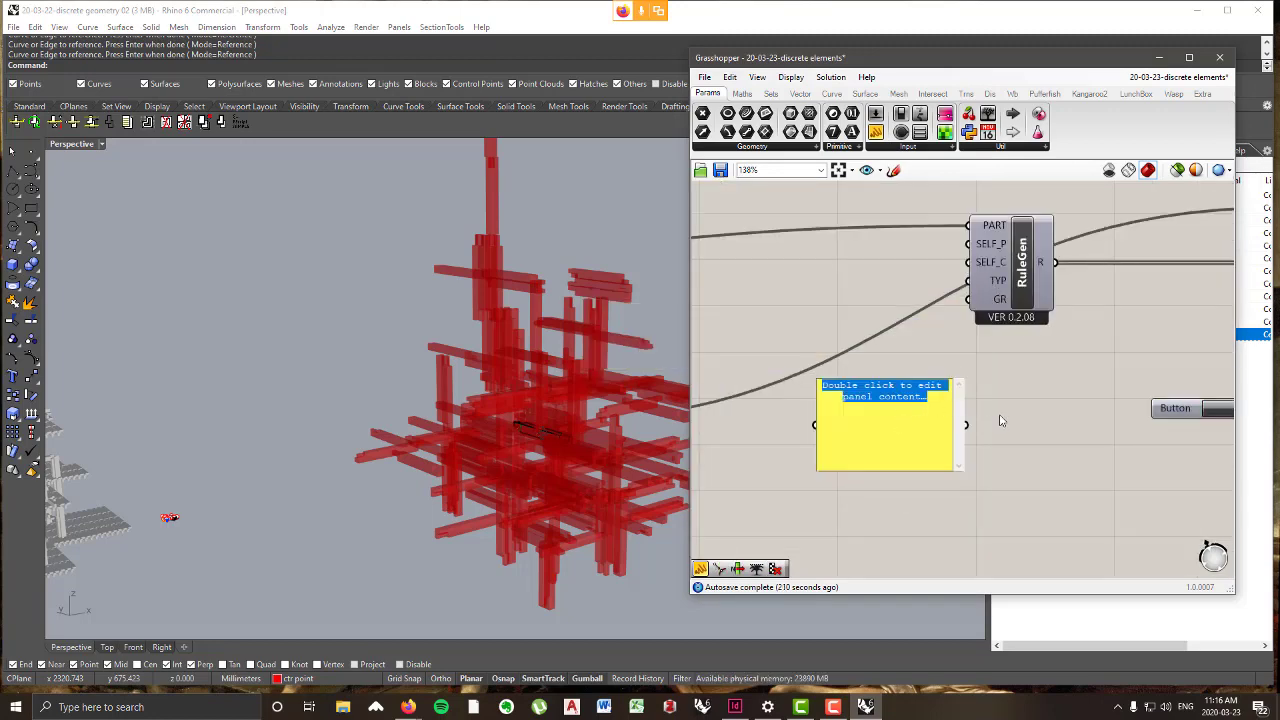
click(1000, 421)
right_click(898, 428)
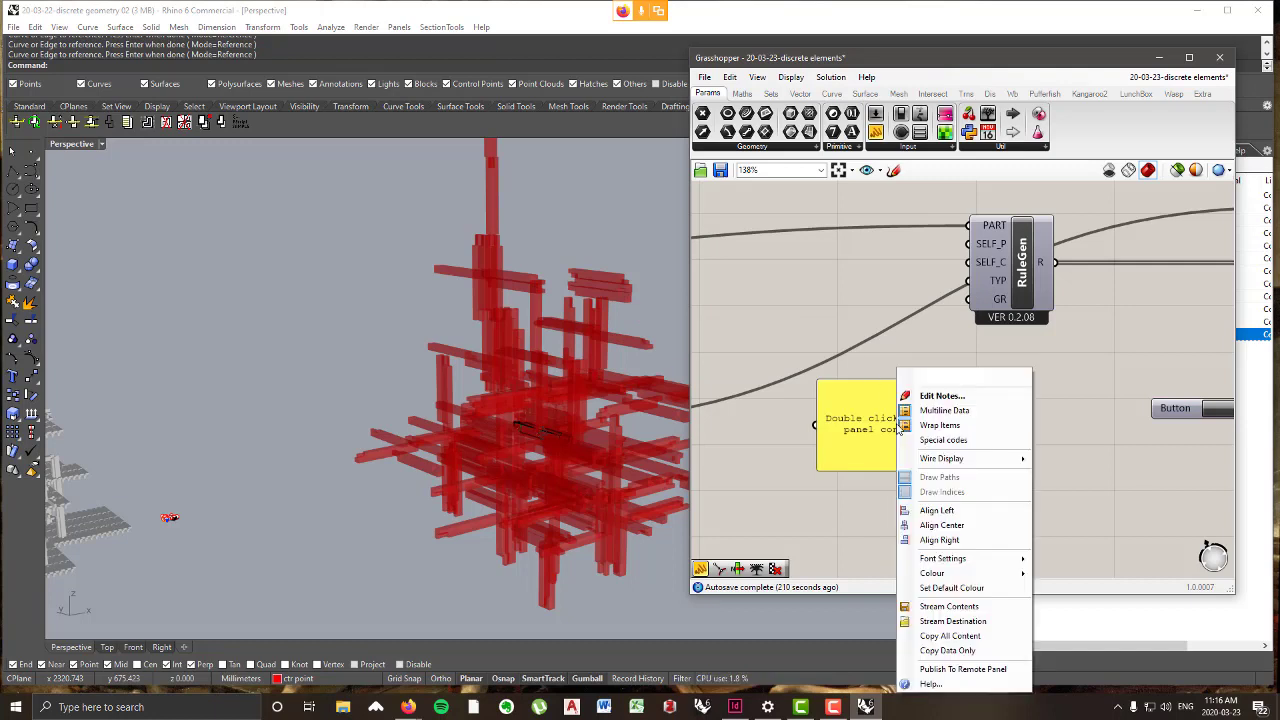
click(952, 415)
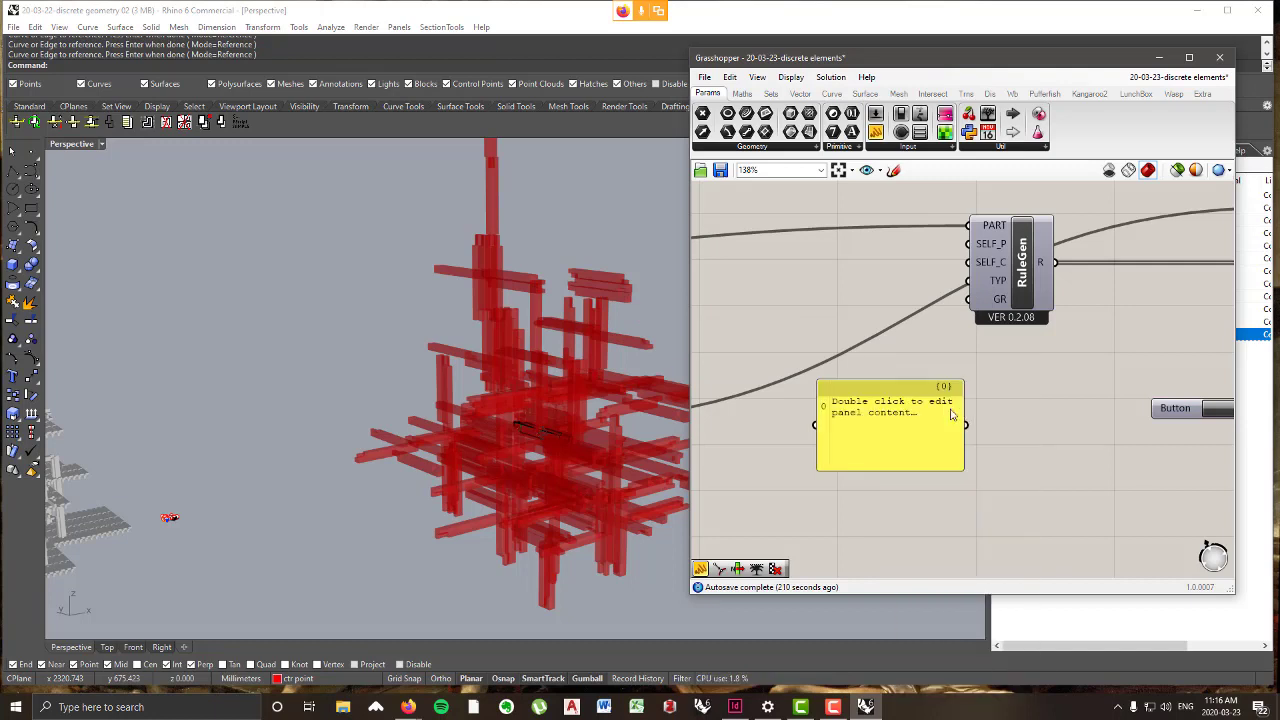
double_click(895, 434)
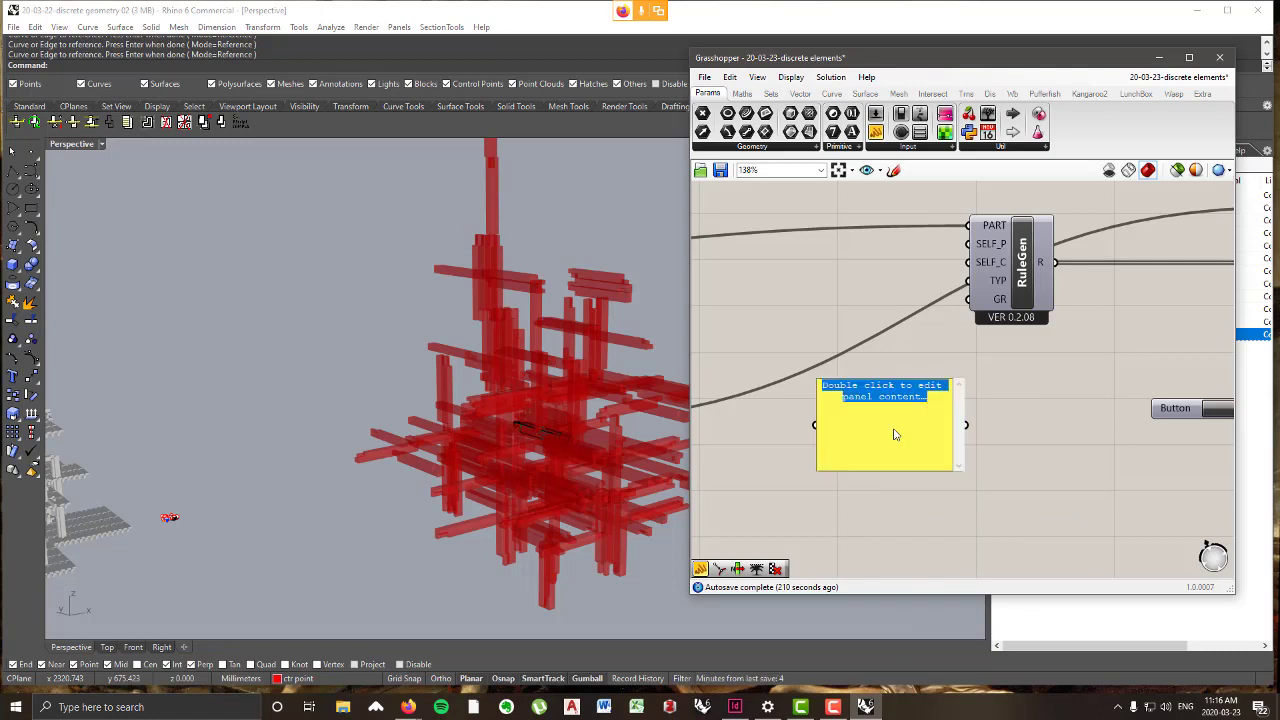
text(end>end)
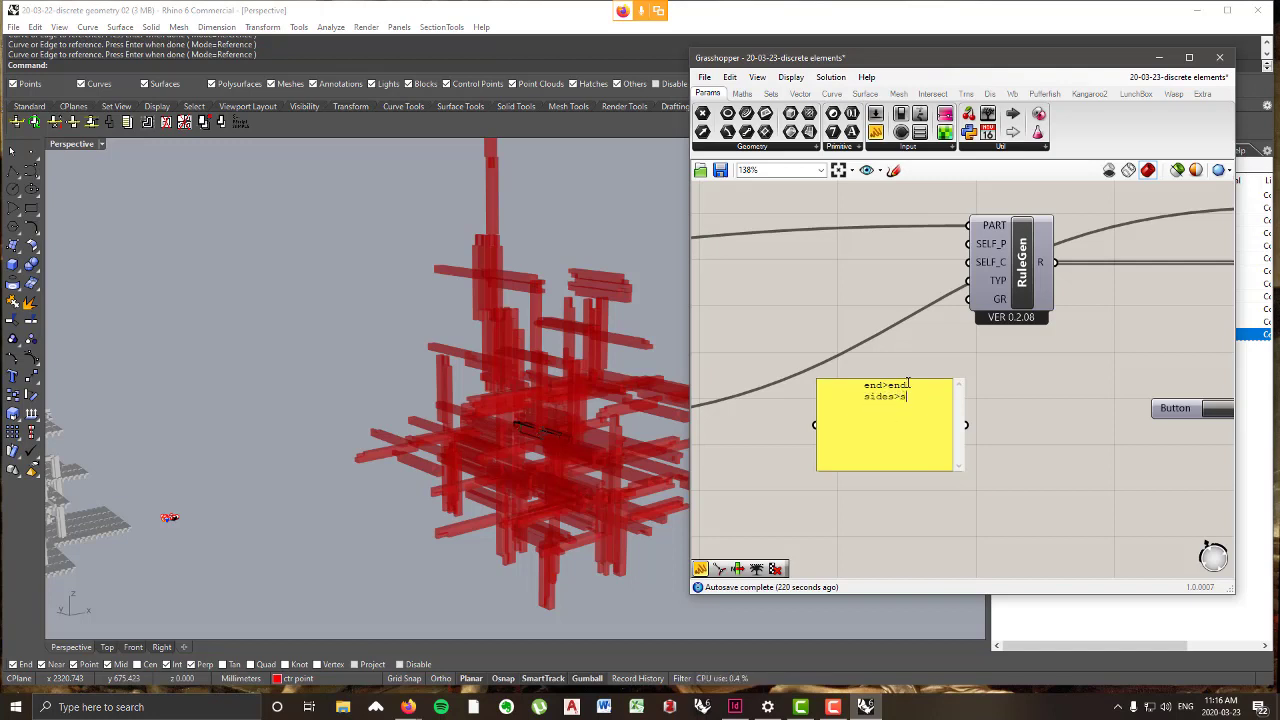
click(1063, 440)
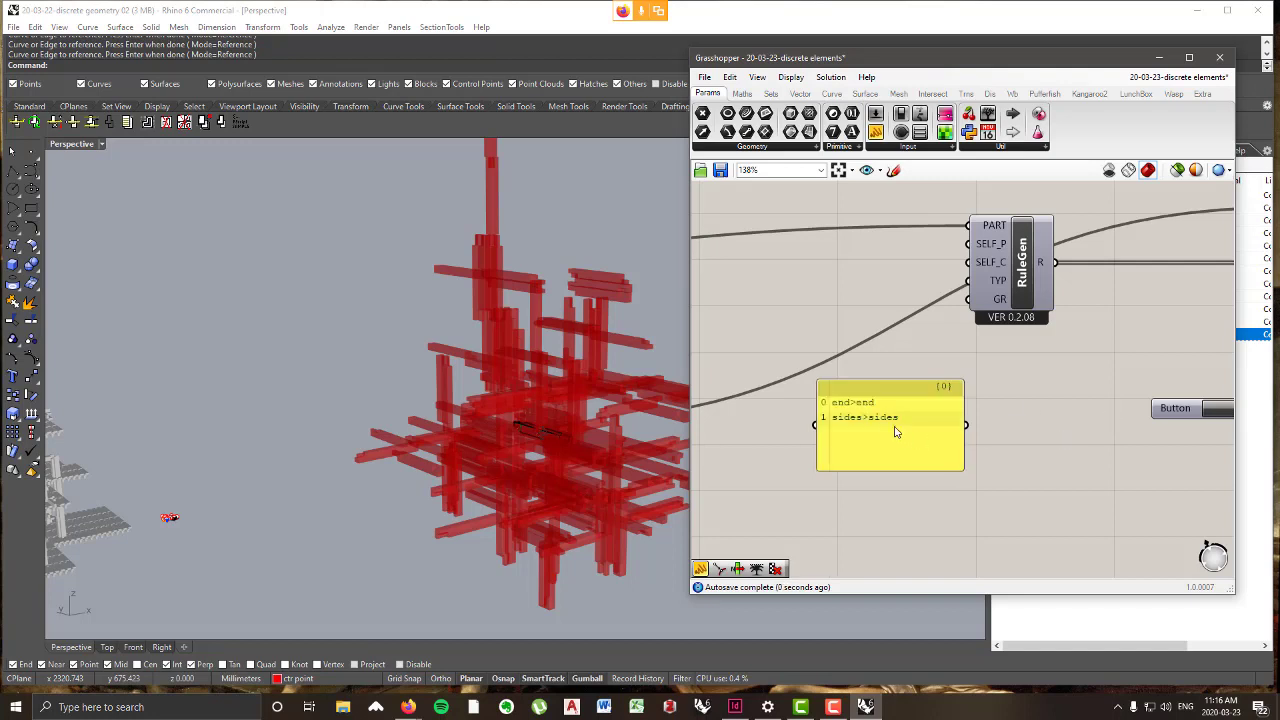
- Connect the rules panel to RuleGen's GR input, reset the aggregation repeatedly and examine the resulting structure
drag(962, 424, 969, 299)
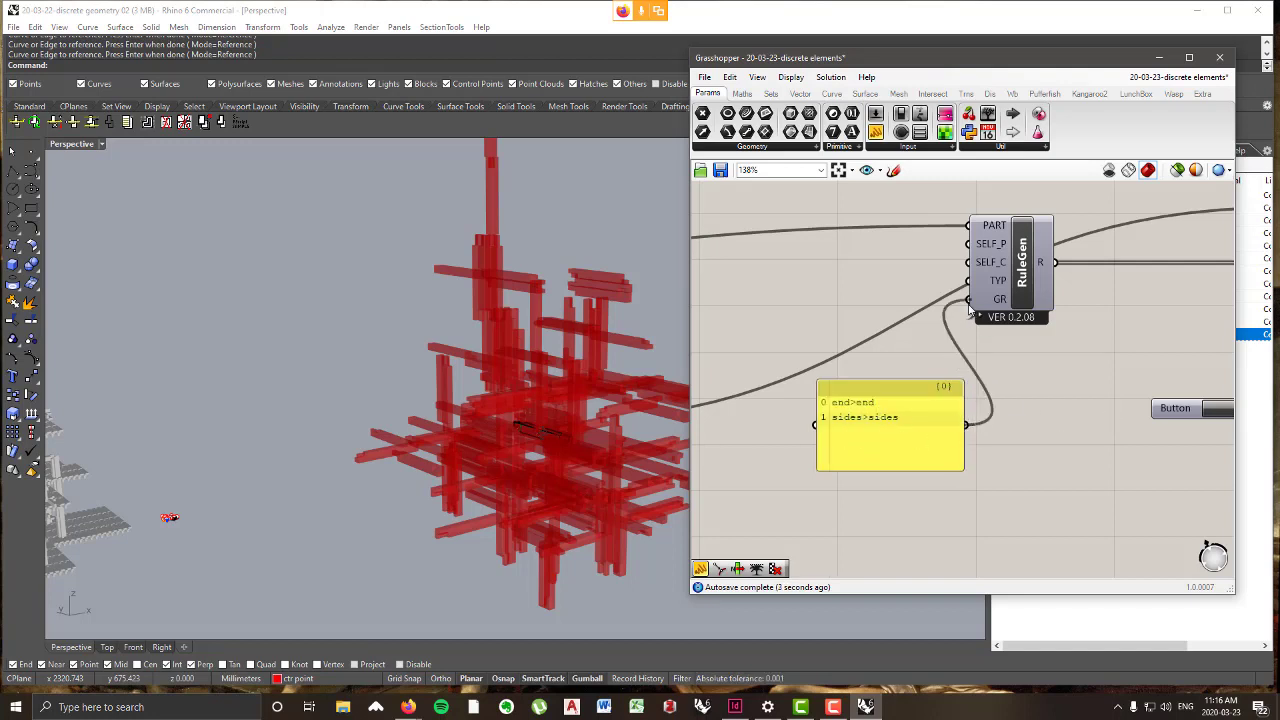
click(1221, 412)
right_drag(587, 437, 519, 426)
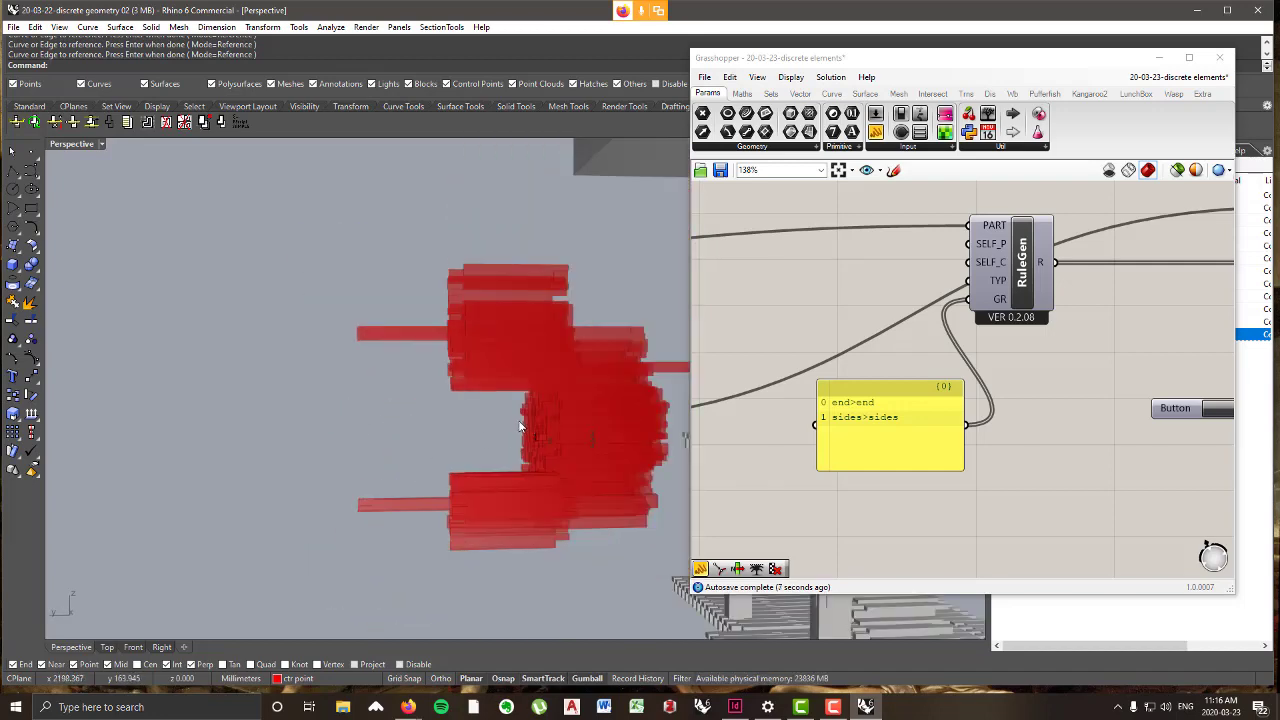
click(1215, 413)
click(1217, 412)
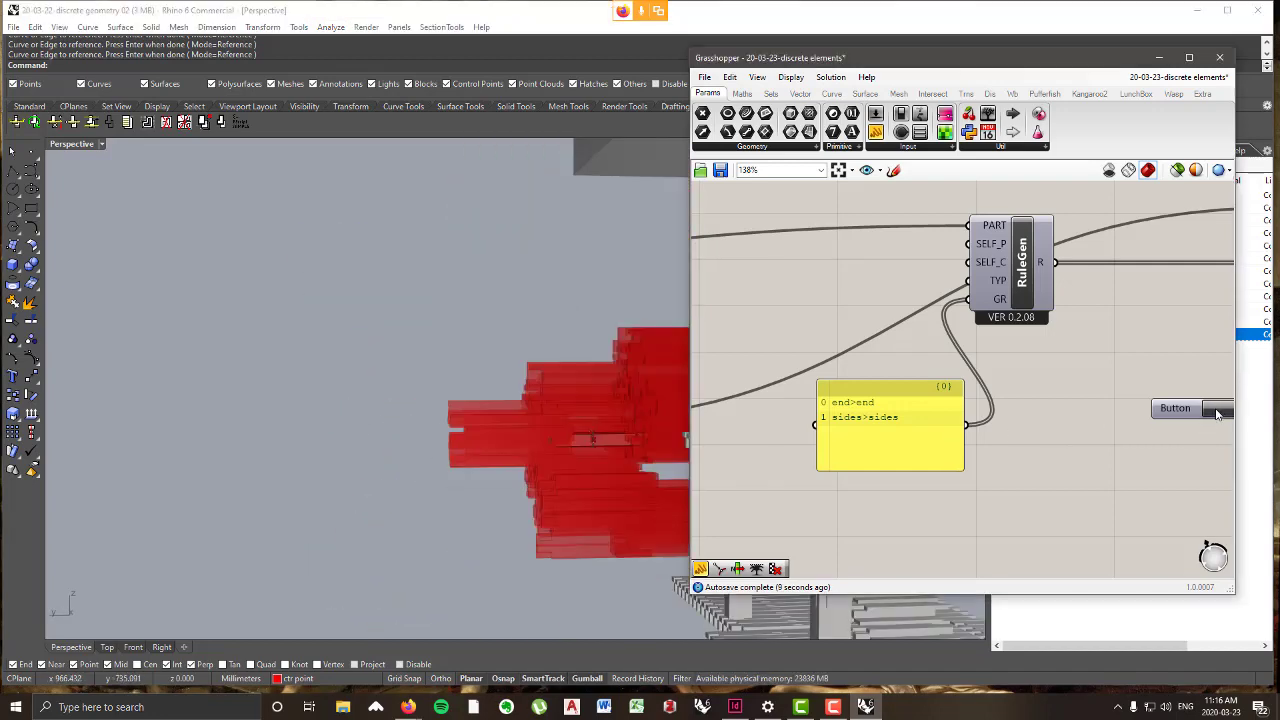
scroll(457, 403, up, 10)
scroll(476, 440, down, 10)
right_drag(478, 440, 420, 490)
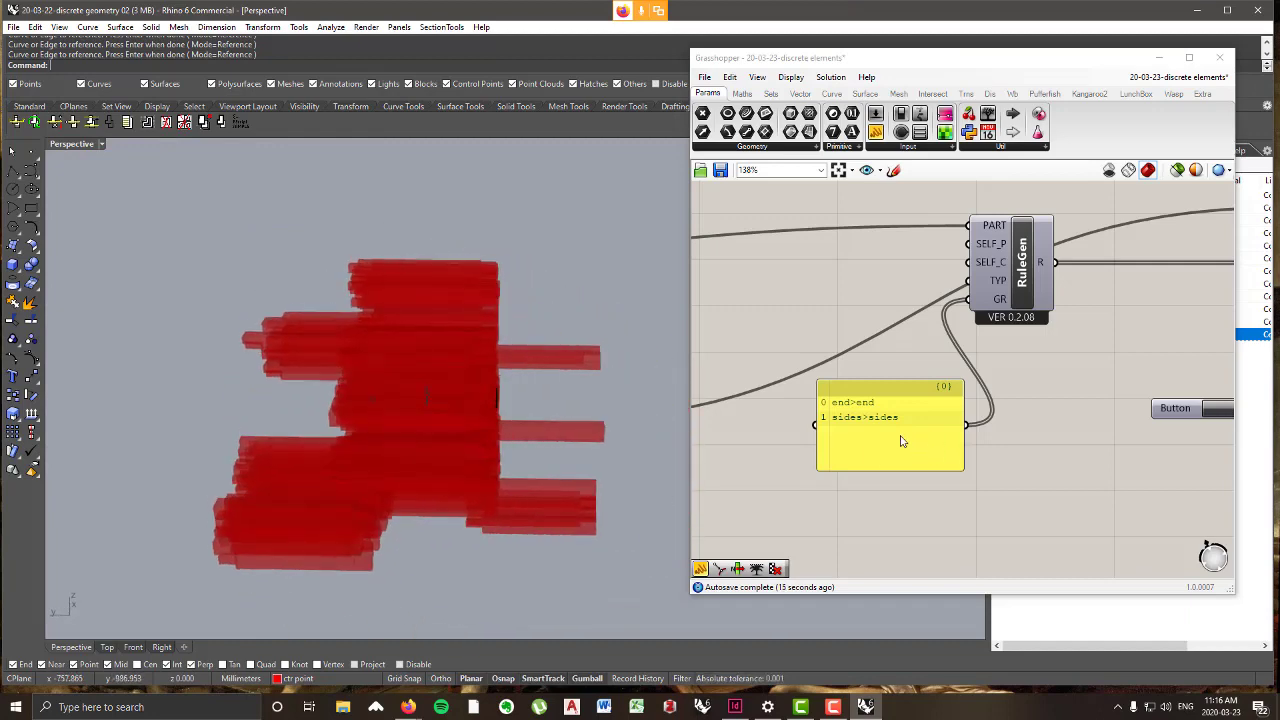
- Review the connection group panels and the grammar rules, and examine the aggregation's interior around the original bar
scroll(941, 430, down, 4)
scroll(943, 410, up, 4)
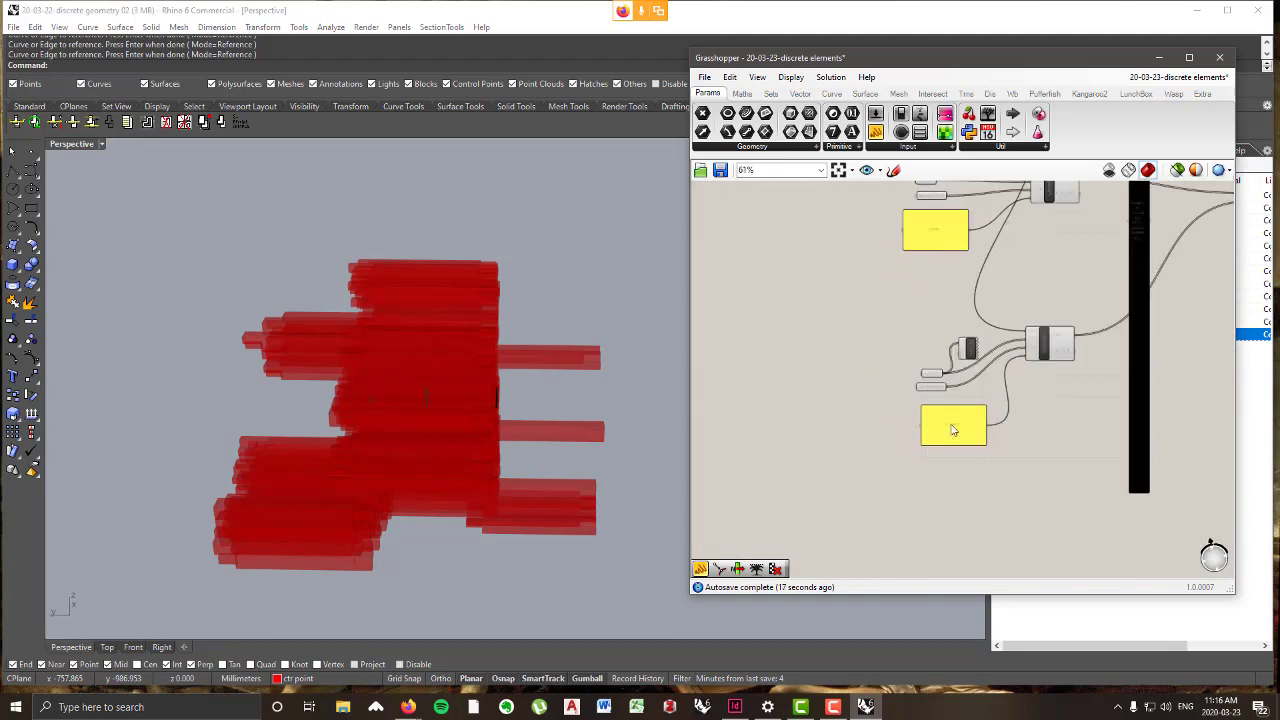
scroll(965, 451, down, 5)
right_drag(1067, 444, 528, 492)
scroll(946, 343, up, 5)
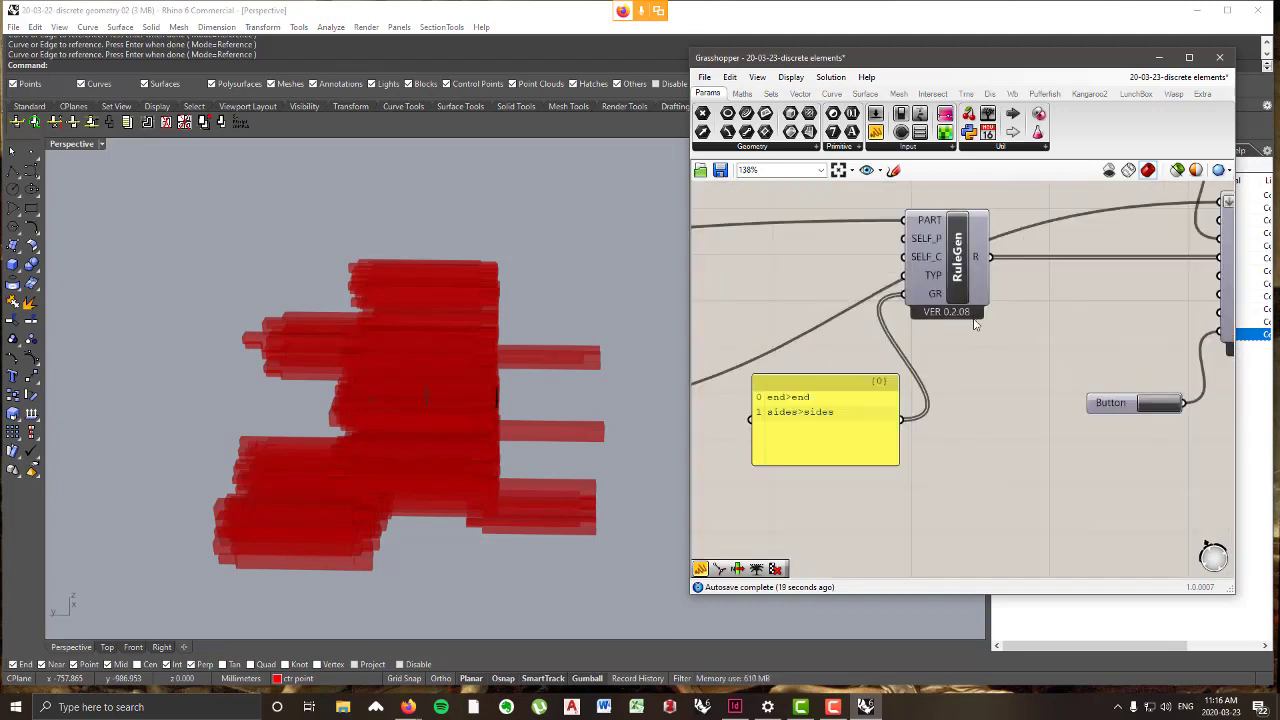
right_drag(470, 438, 546, 441)
scroll(573, 454, up, 2)
scroll(530, 440, up, 4)
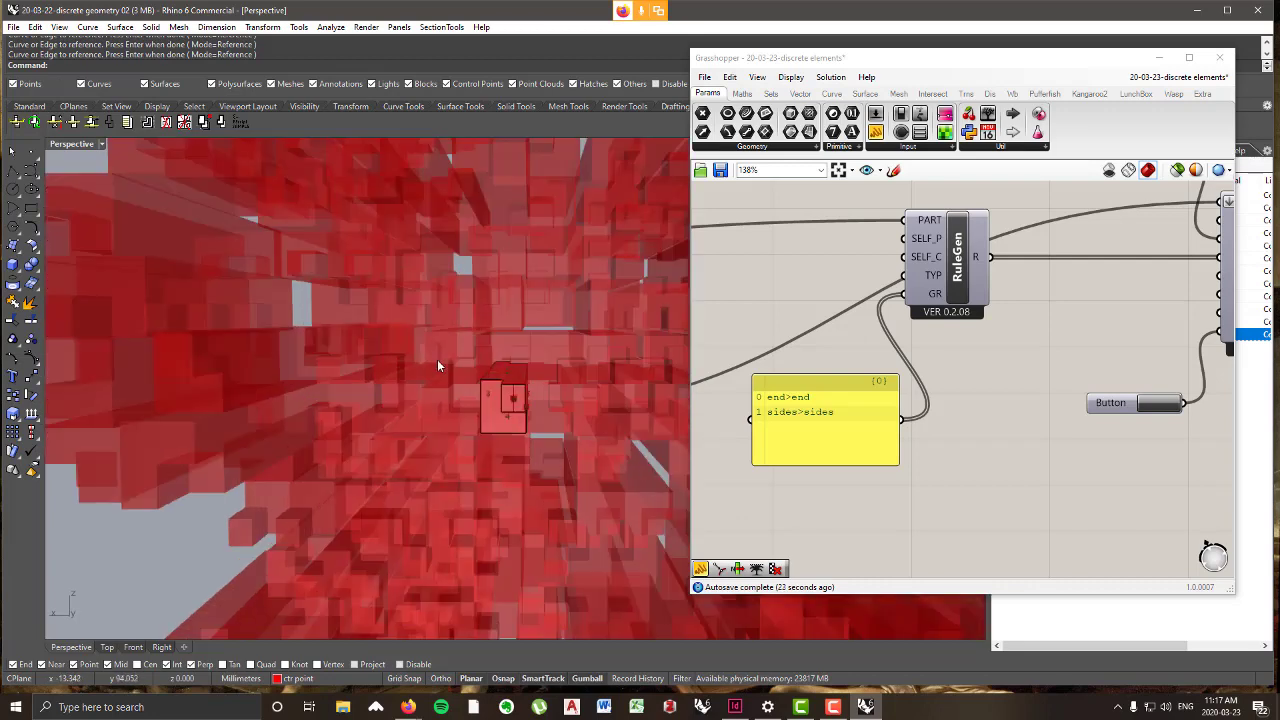
- Try rotating the original bar with its points and direction lines by 45 degrees and resetting the aggregation, and undo the rotation
scroll(437, 366, down, 4)
click(487, 385)
scroll(525, 408, up, 4)
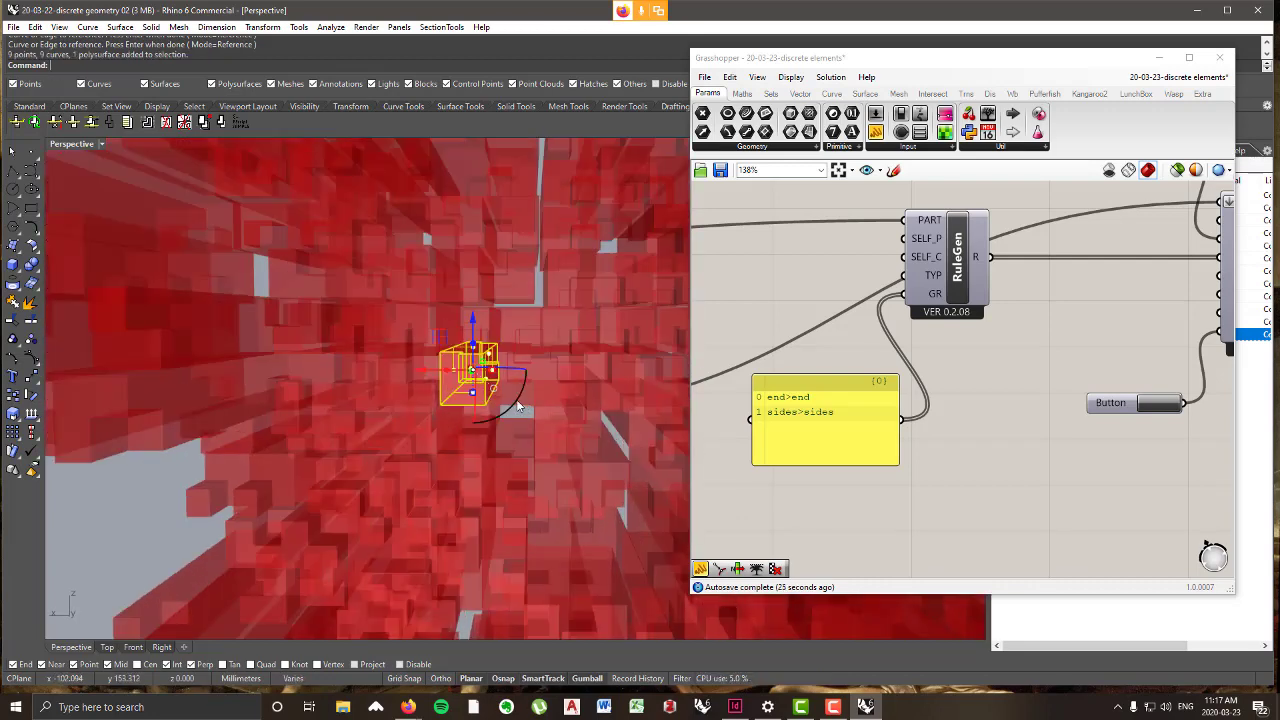
click(518, 405)
text(45)
key(Return)
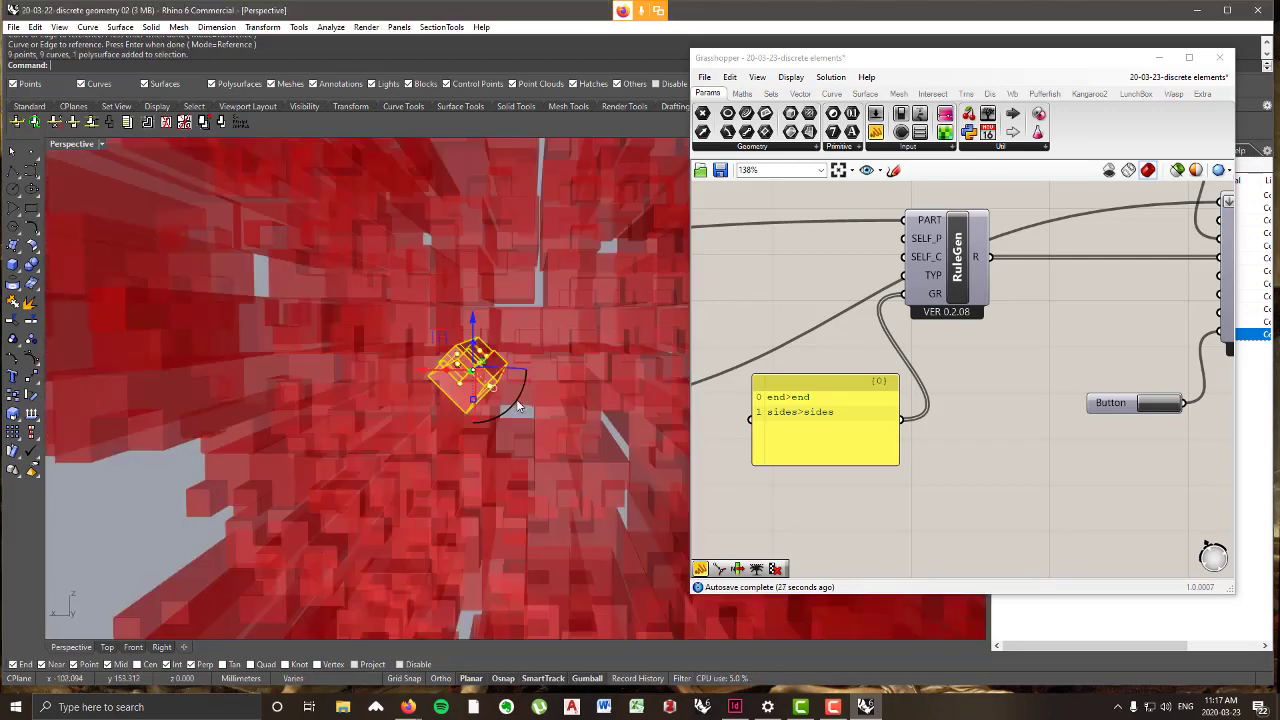
click(1172, 404)
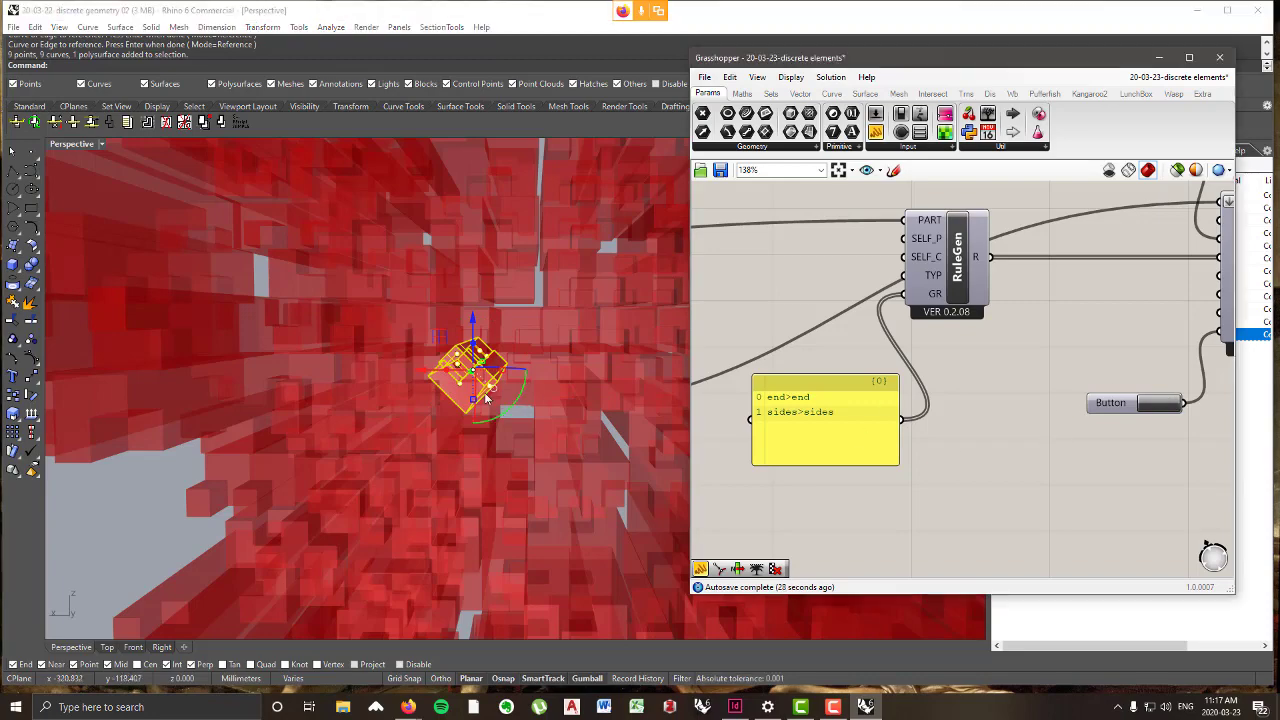
scroll(487, 398, down, 8)
right_drag(487, 398, 527, 424)
scroll(516, 394, up, 7)
key(ctrl+z)
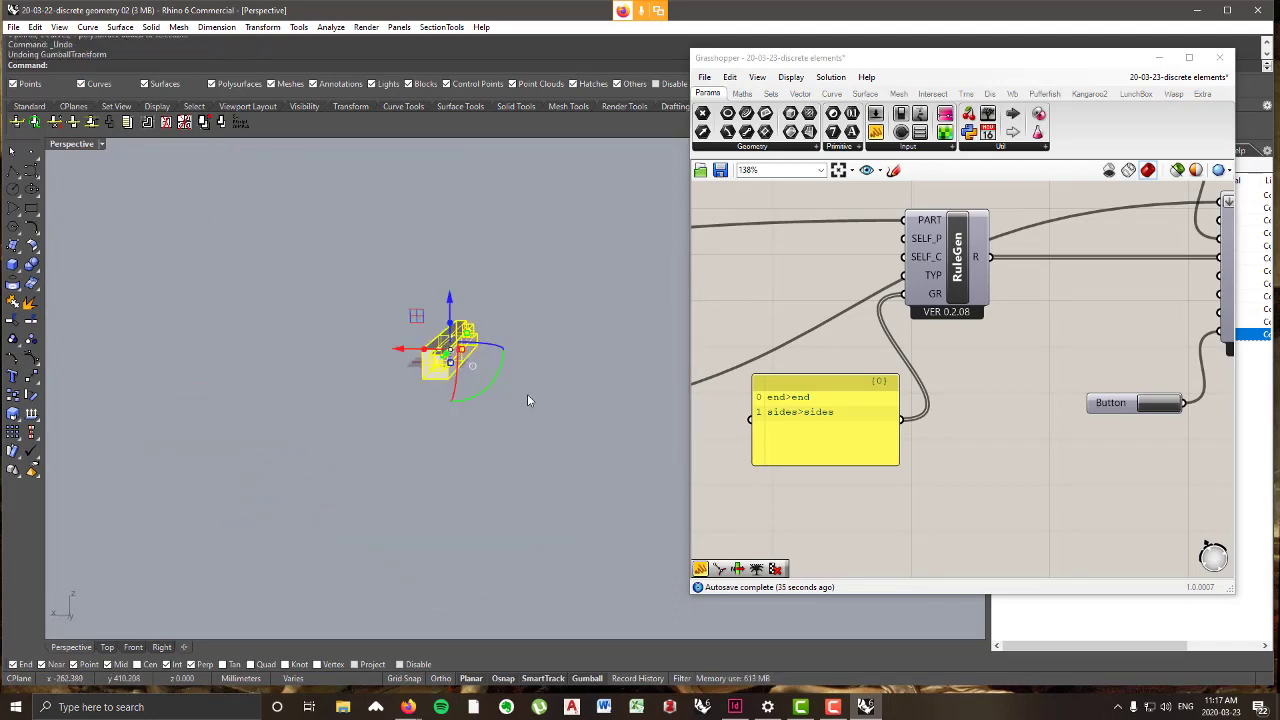
- Reset the aggregation from the restored bar and clear the bar's selection
click(1160, 404)
right_drag(250, 440, 444, 380)
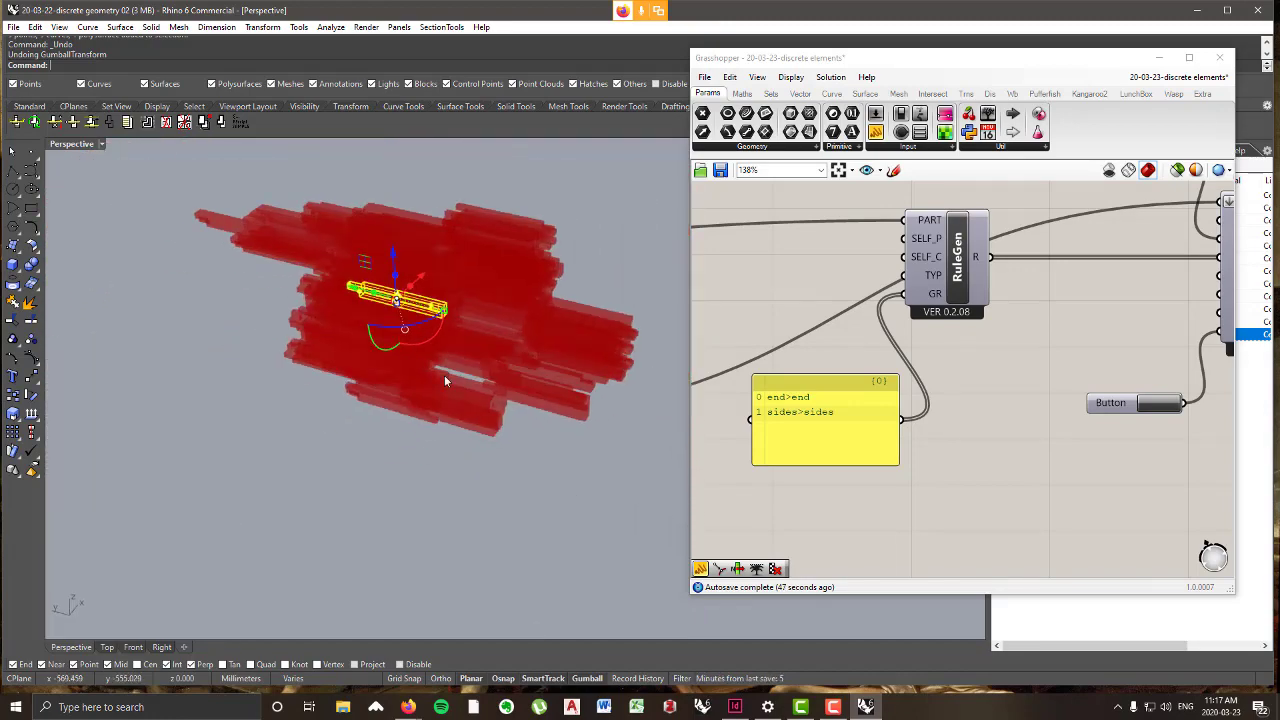
click(968, 441)
scroll(405, 320, down, 5)
right_drag(408, 320, 400, 345)
click(421, 428)
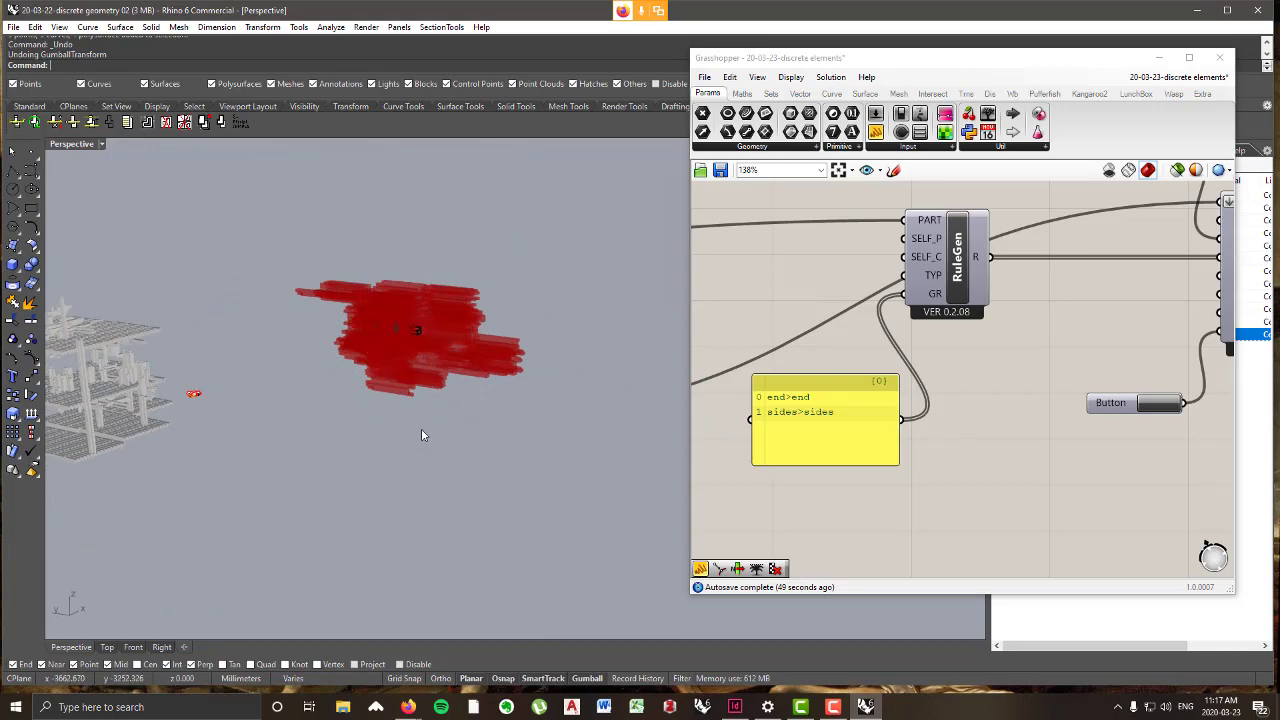
- Examine the aggregation around the original bar and the overall layout of connections, parts and rules in the definition
scroll(394, 308, up, 9)
scroll(455, 330, up, 2)
scroll(378, 296, down, 4)
scroll(408, 322, up, 7)
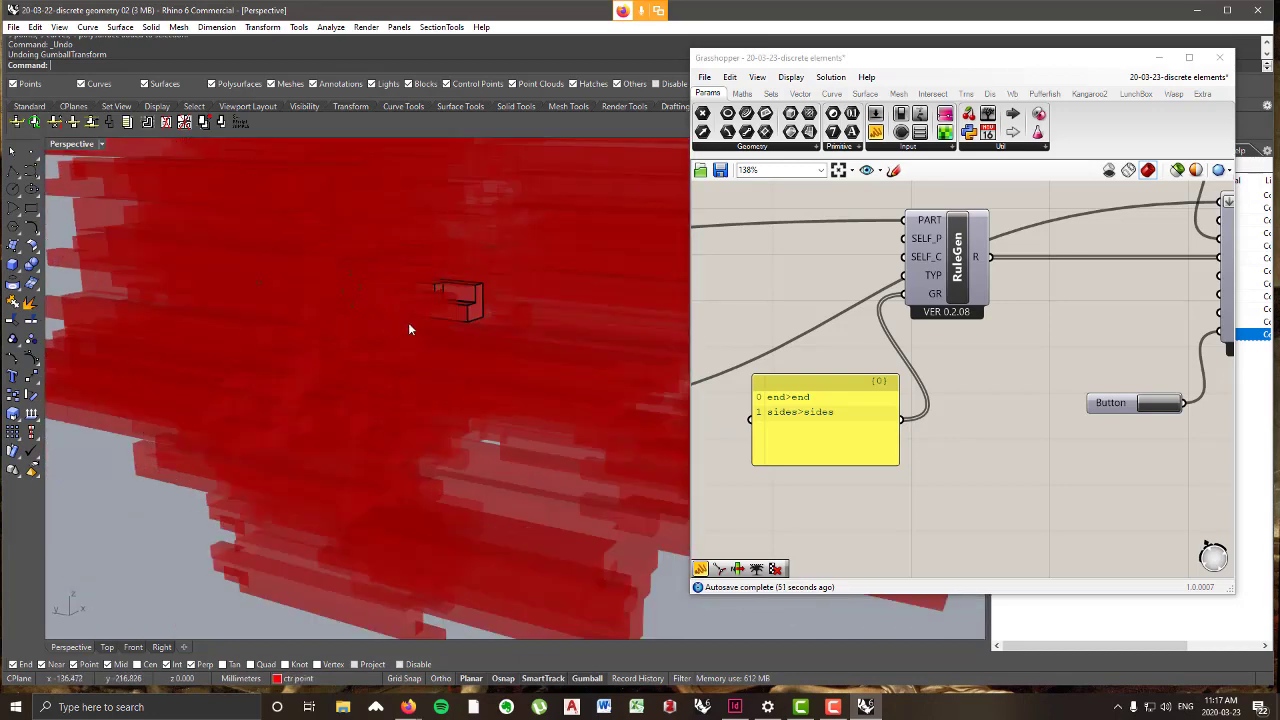
scroll(889, 347, down, 5)
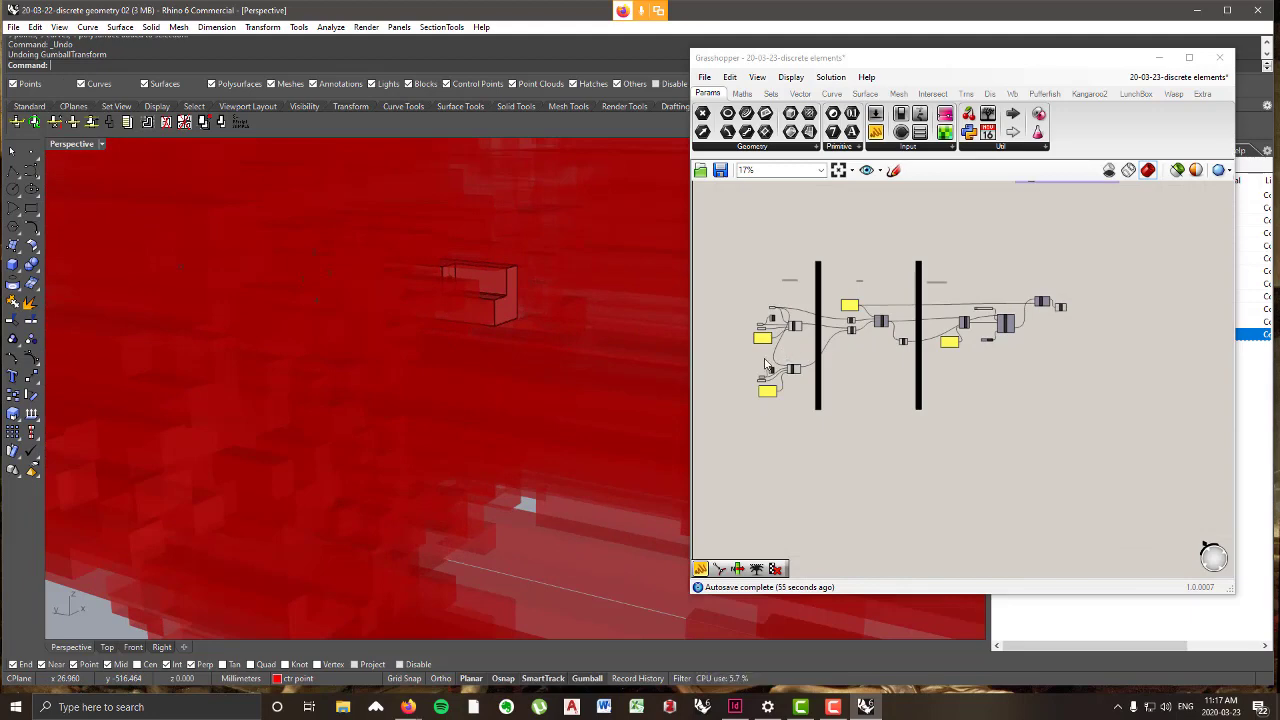
scroll(788, 362, up, 1)
scroll(528, 325, down, 5)
right_drag(356, 356, 556, 363)
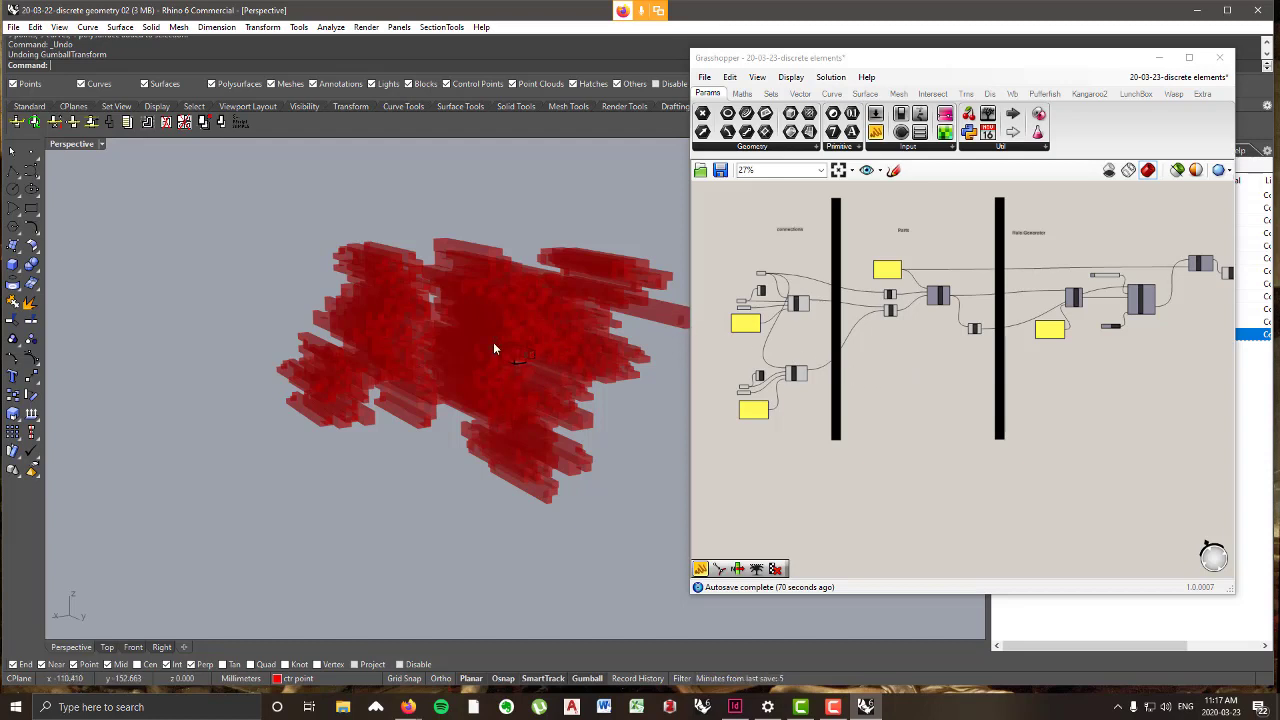
- Close the Grasshopper window and inspect the original bar's connection points and direction lines
click(1218, 62)
right_drag(565, 345, 418, 384)
scroll(683, 346, up, 5)
right_drag(713, 351, 579, 355)
right_drag(679, 386, 491, 327)
right_drag(700, 337, 350, 323)
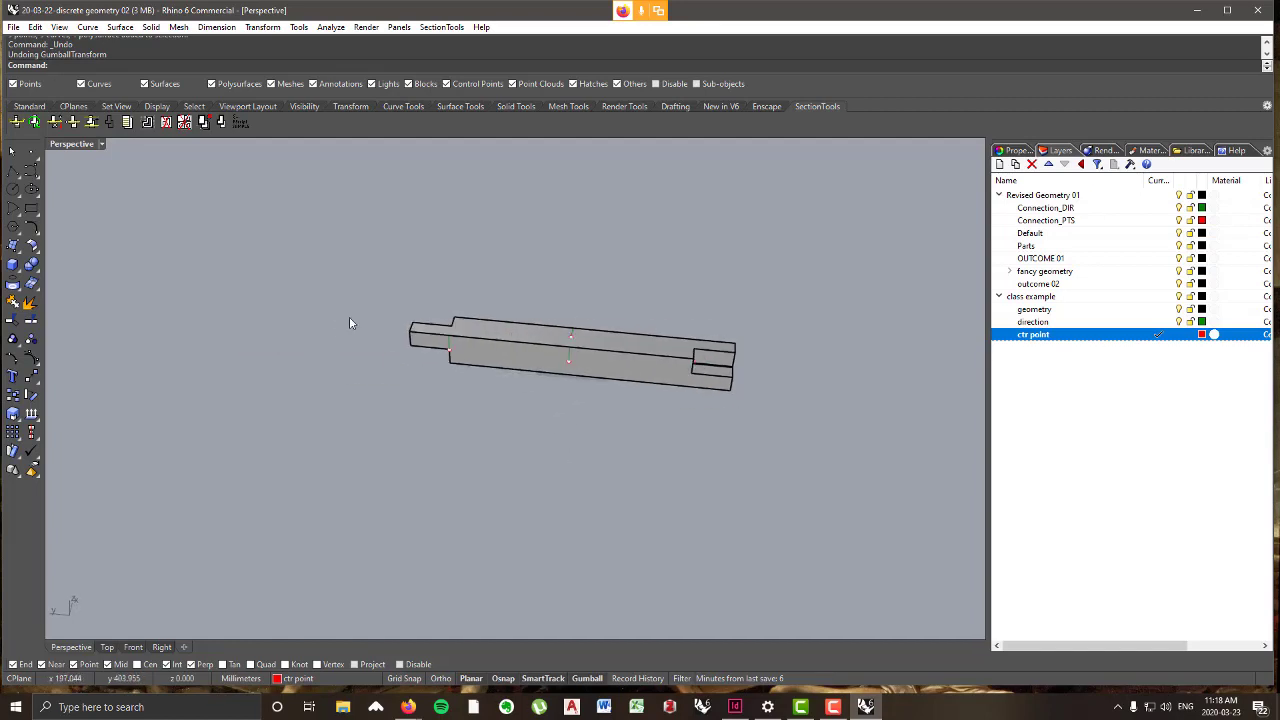
right_drag(773, 442, 605, 403)
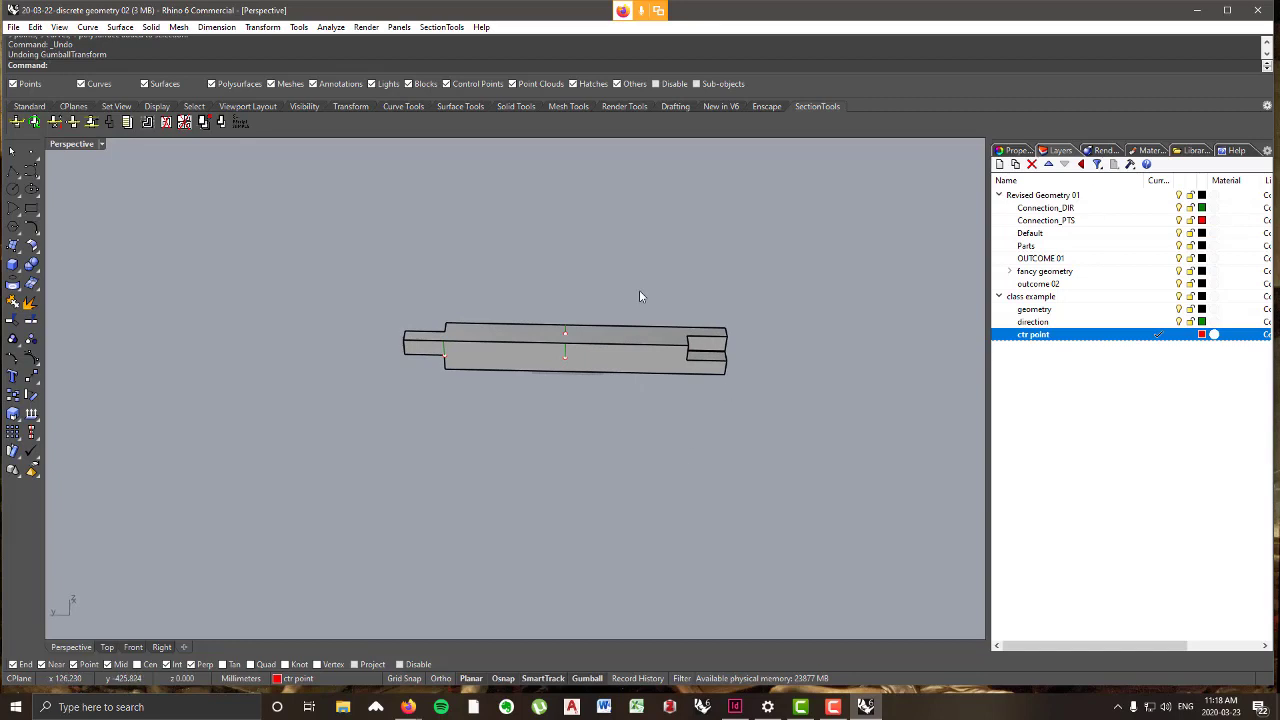
- Duplicate the bar with all its connection points and direction lines, placing the copy beyond its tenon end along the length axis
drag(793, 416, 322, 312)
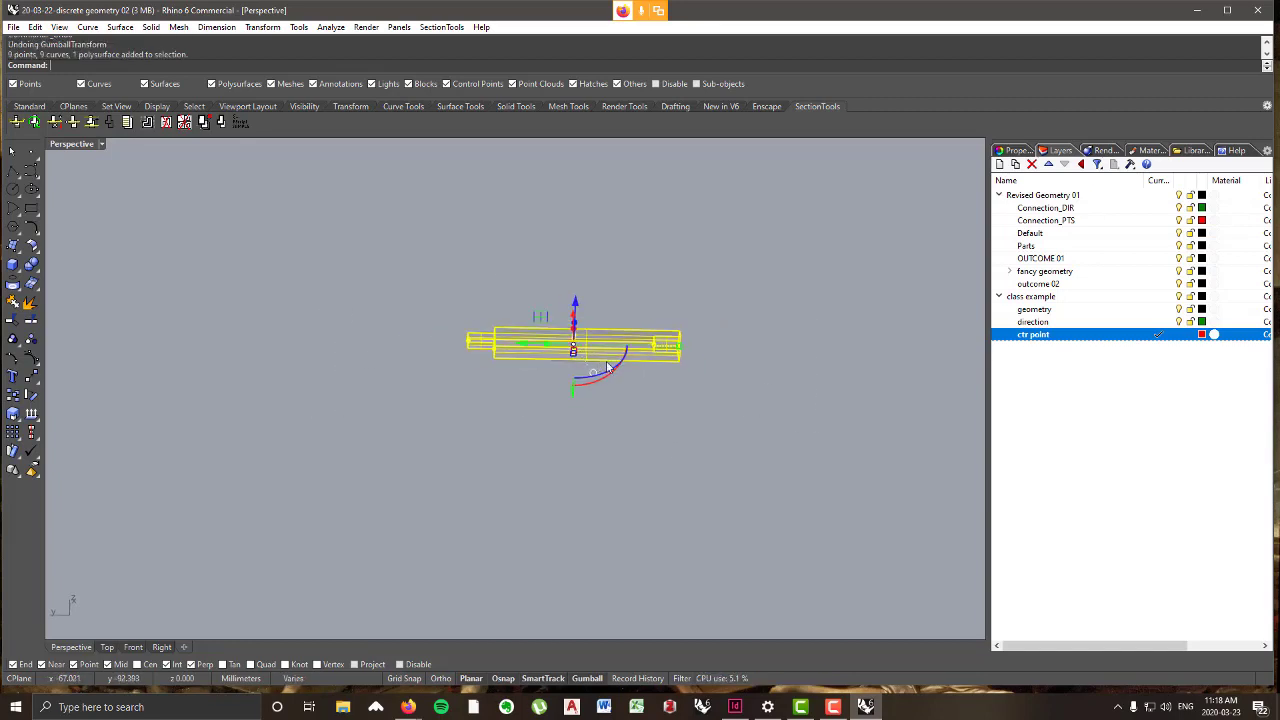
right_drag(542, 384, 541, 350)
alt+drag(544, 359, 304, 349)
click(398, 443)
scroll(265, 354, up, 9)
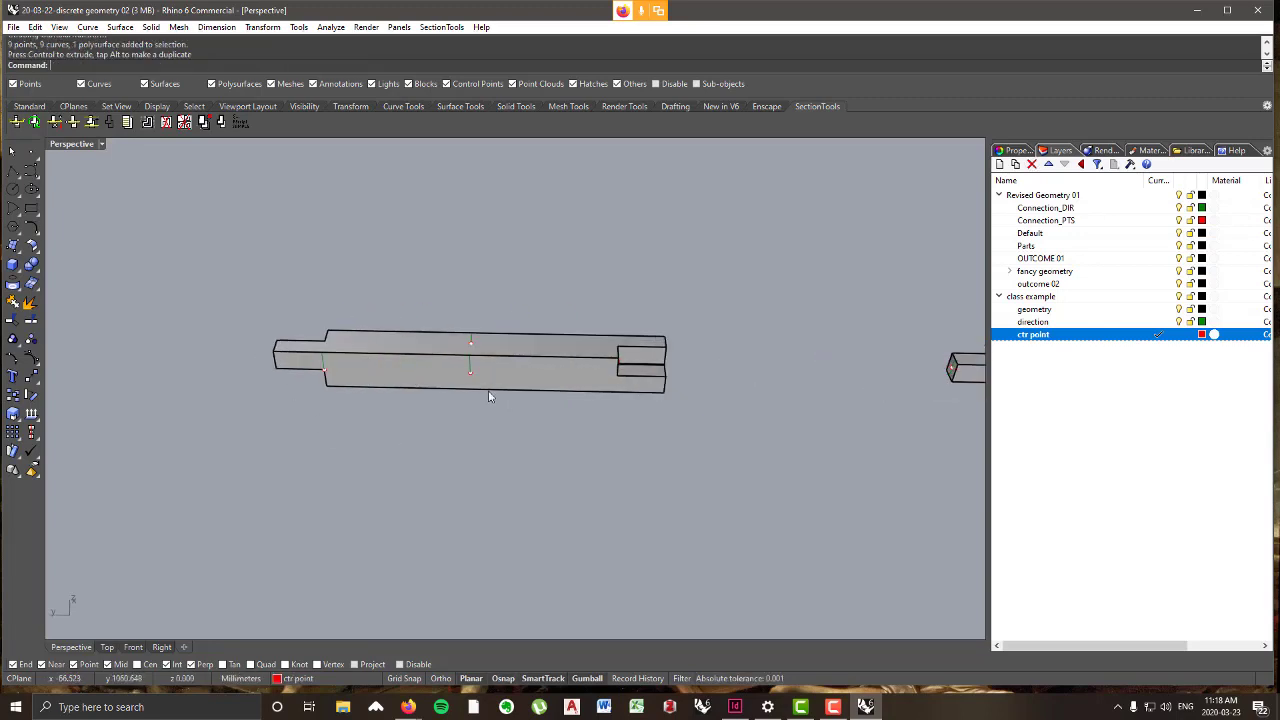
scroll(489, 397, down, 5)
right_drag(452, 378, 502, 433)
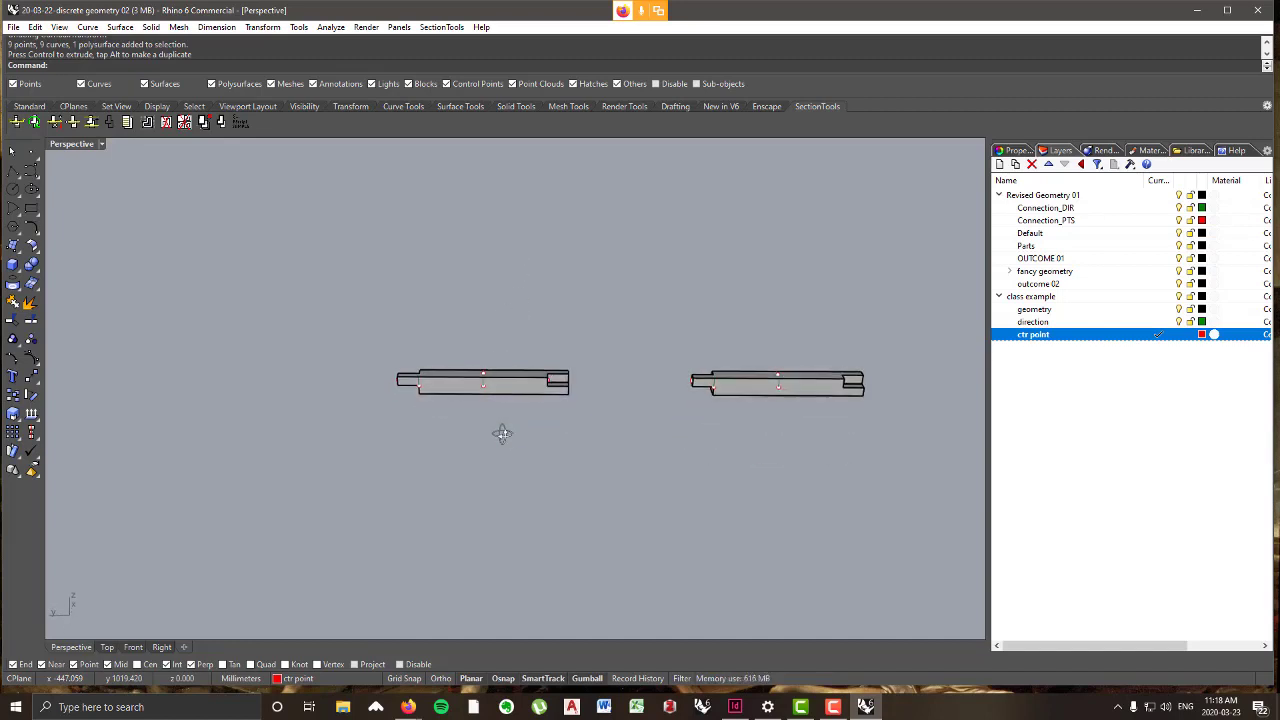
drag(647, 329, 984, 445)
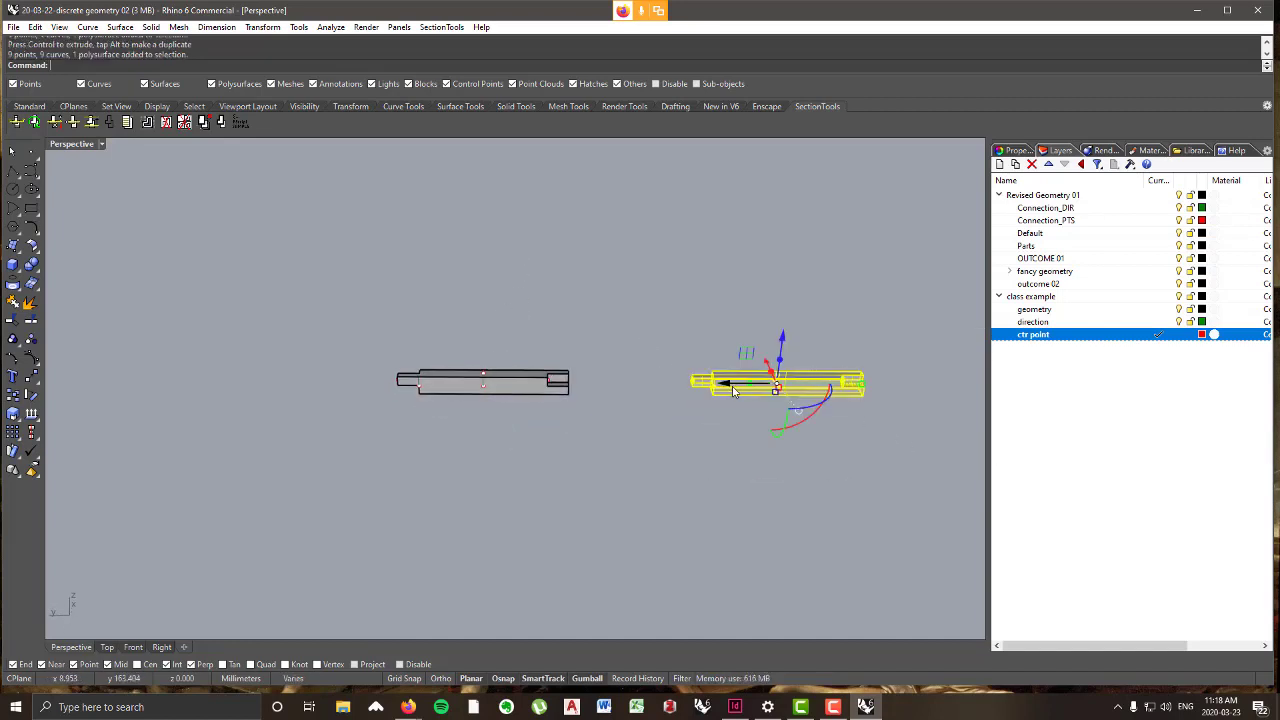
alt+drag(745, 390, 143, 396)
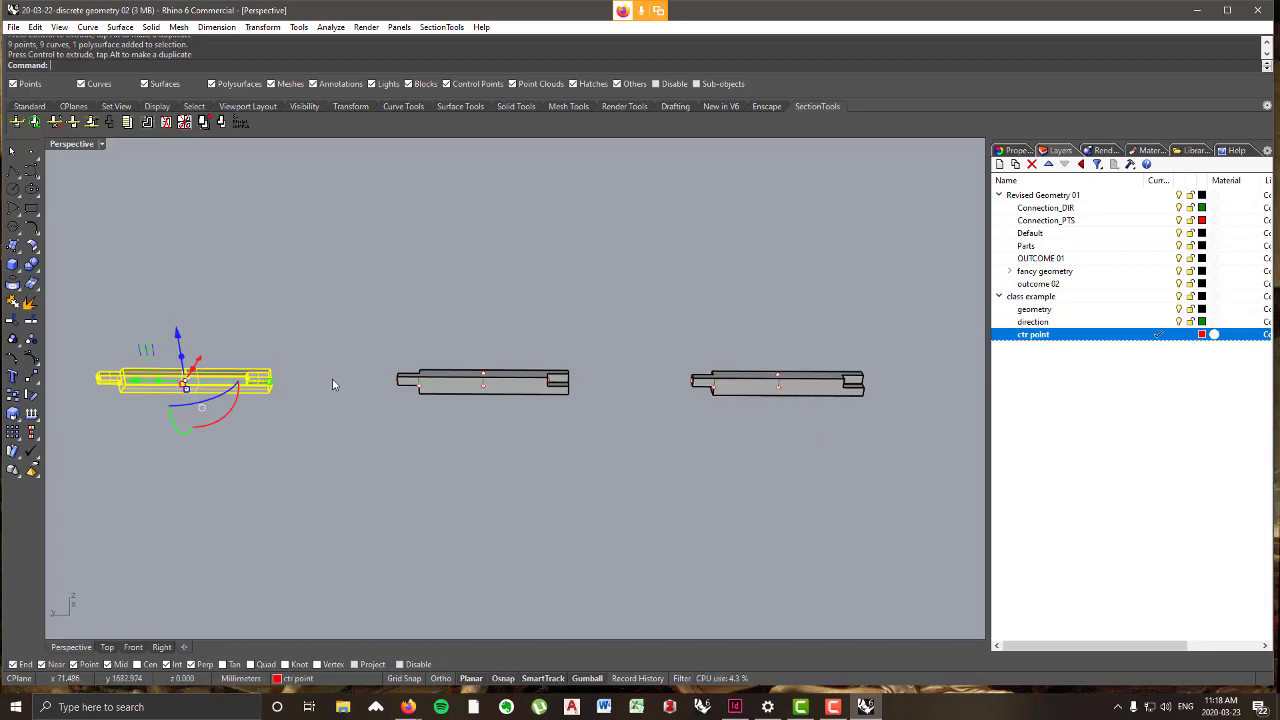
key(Delete)
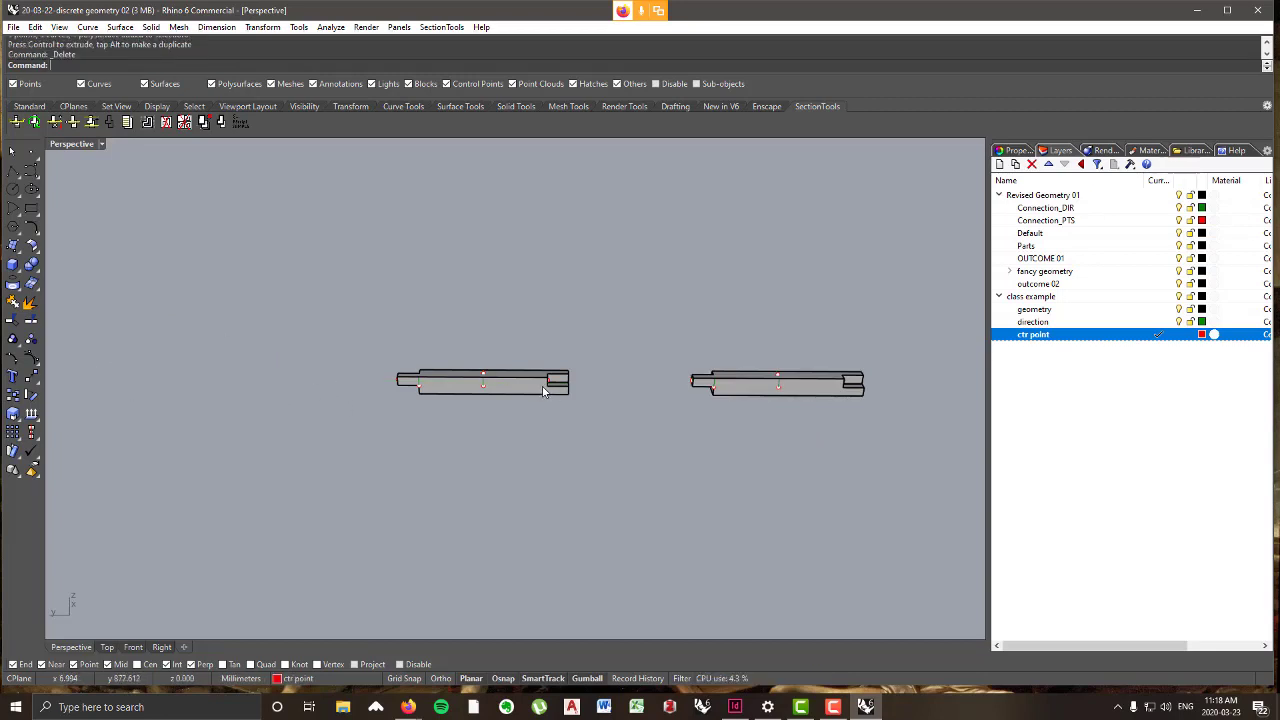
- Delete the four connection points and four direction lines around the middle of the copied bar
mouse_move(517, 406)
right_down()
mouse_move(516, 347)
mouse_move(511, 402)
right_up()
scroll(490, 382, up, 3)
scroll(440, 418, down, 3)
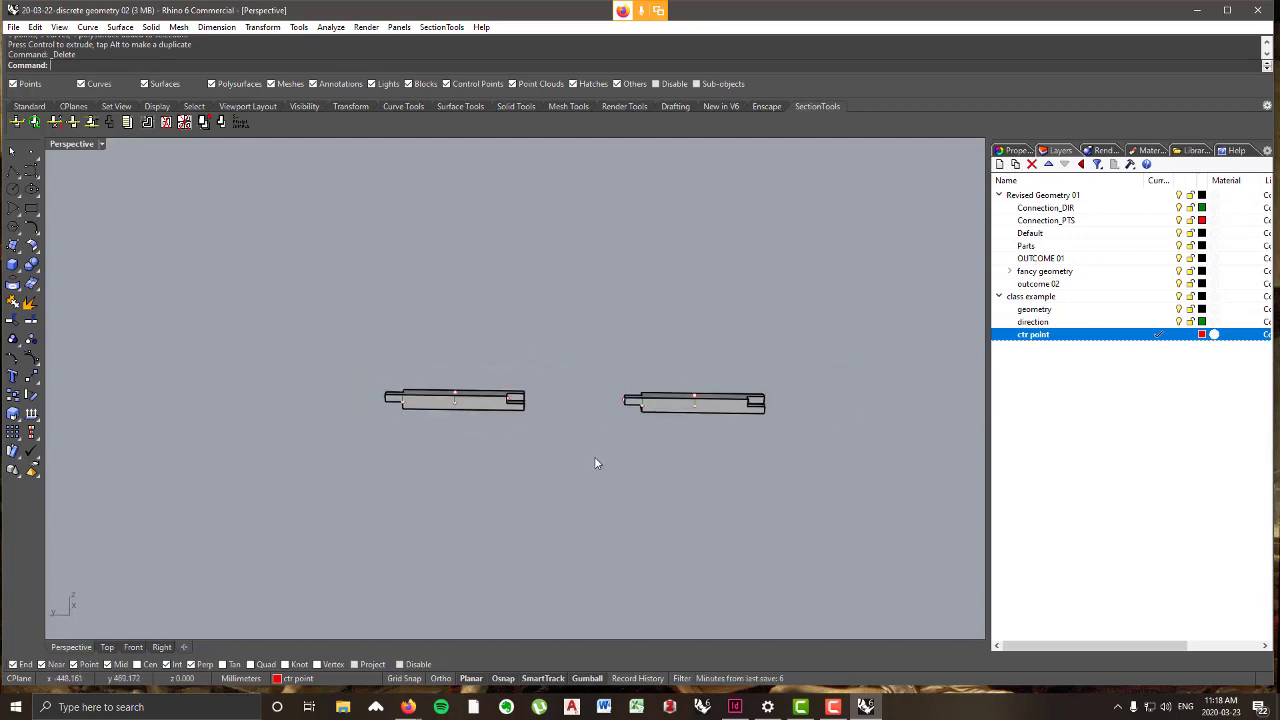
right_drag(628, 509, 630, 520)
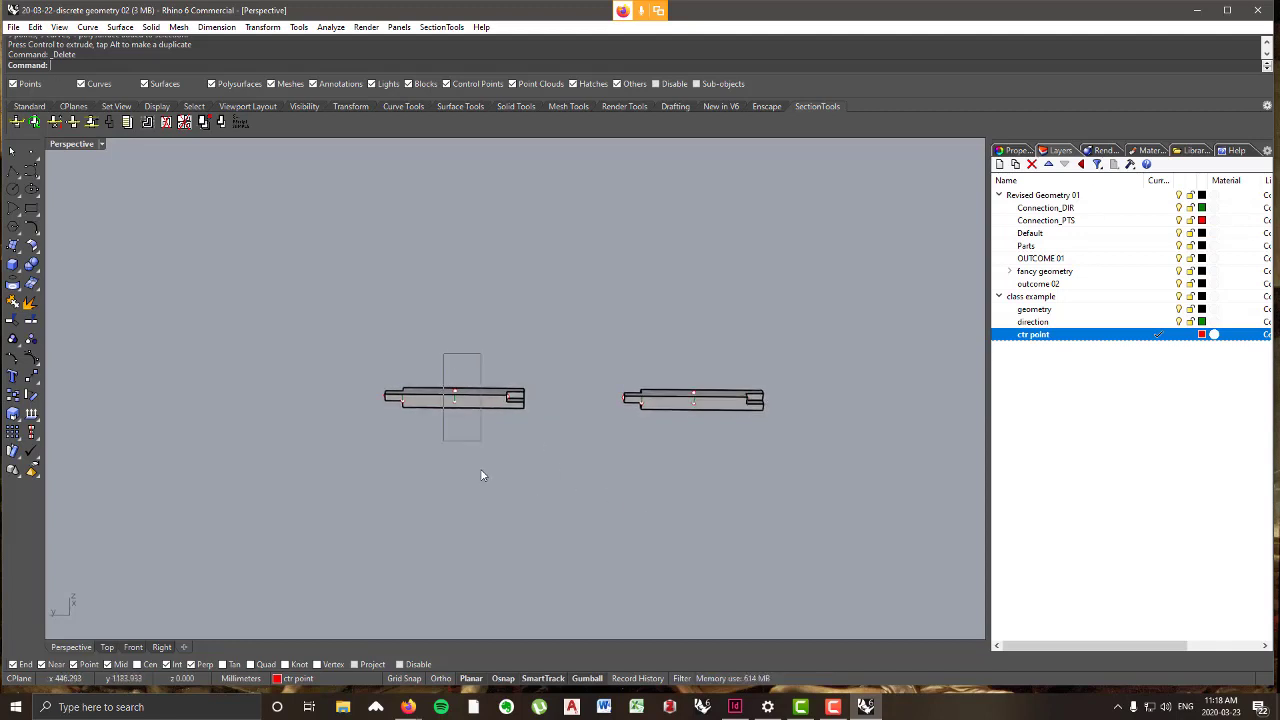
drag(481, 473, 482, 476)
scroll(424, 368, up, 10)
scroll(399, 393, down, 8)
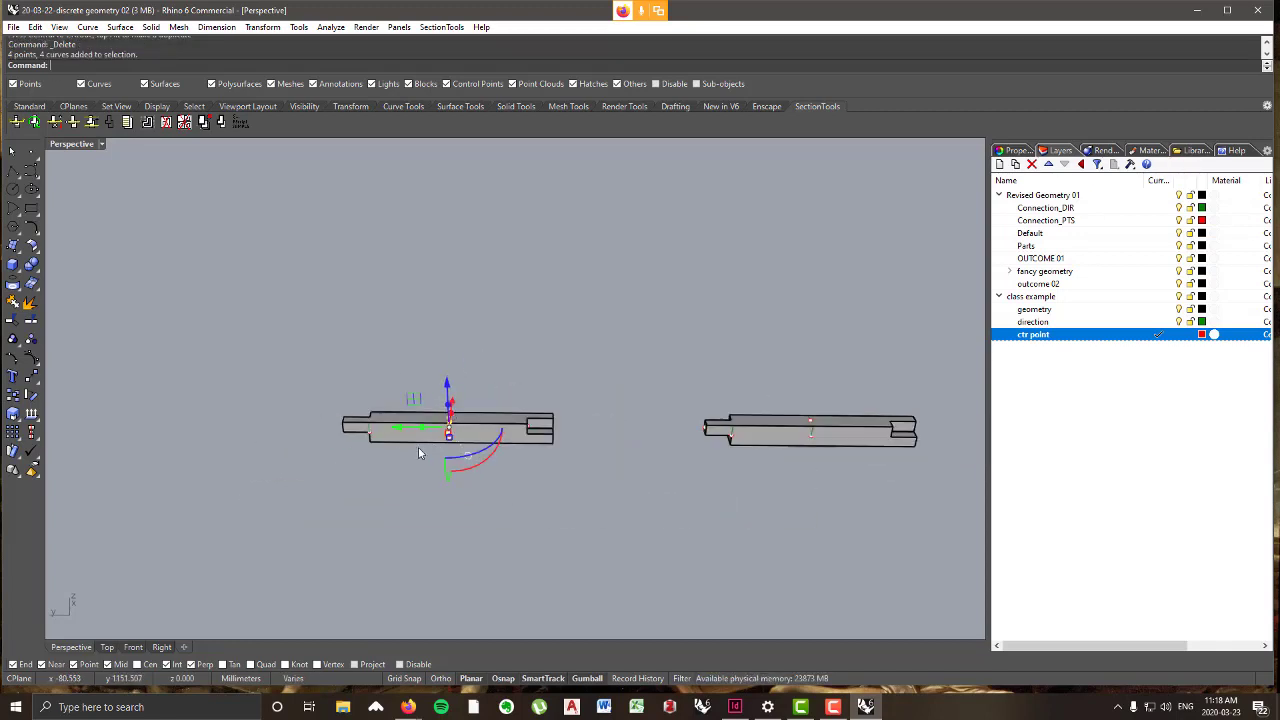
key(Delete)
scroll(385, 430, up, 5)
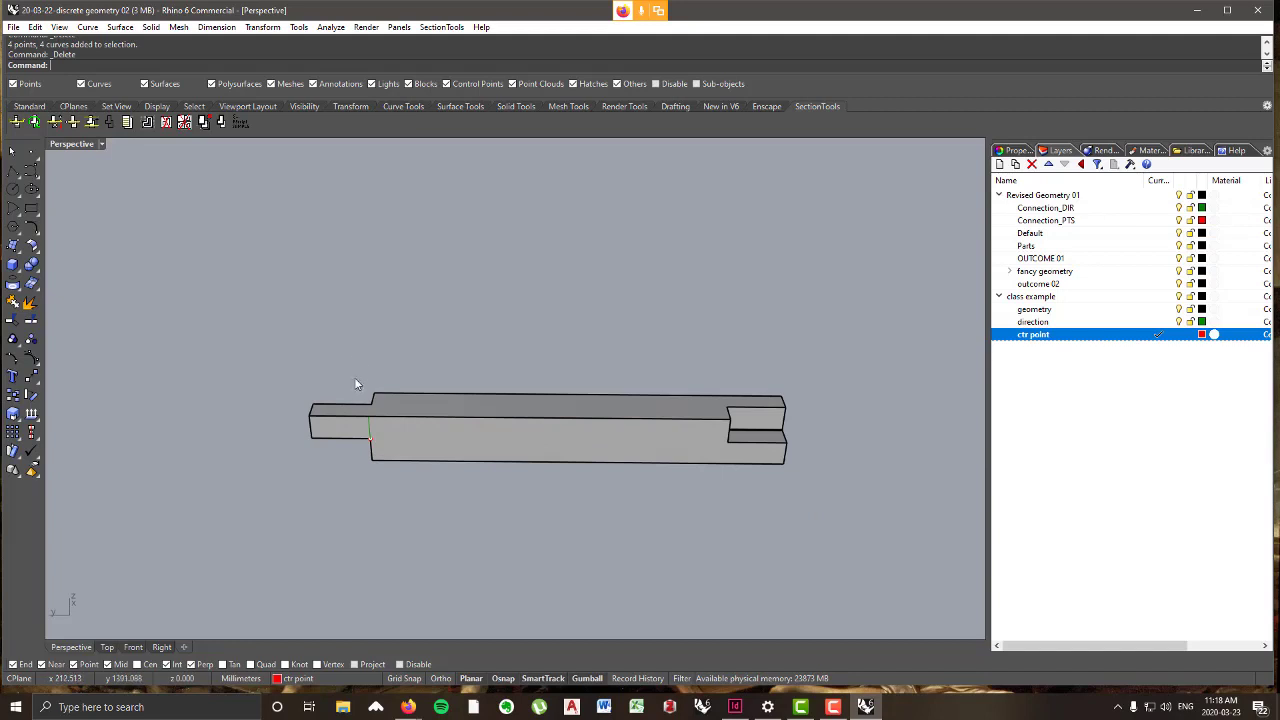
right_drag(355, 383, 339, 487)
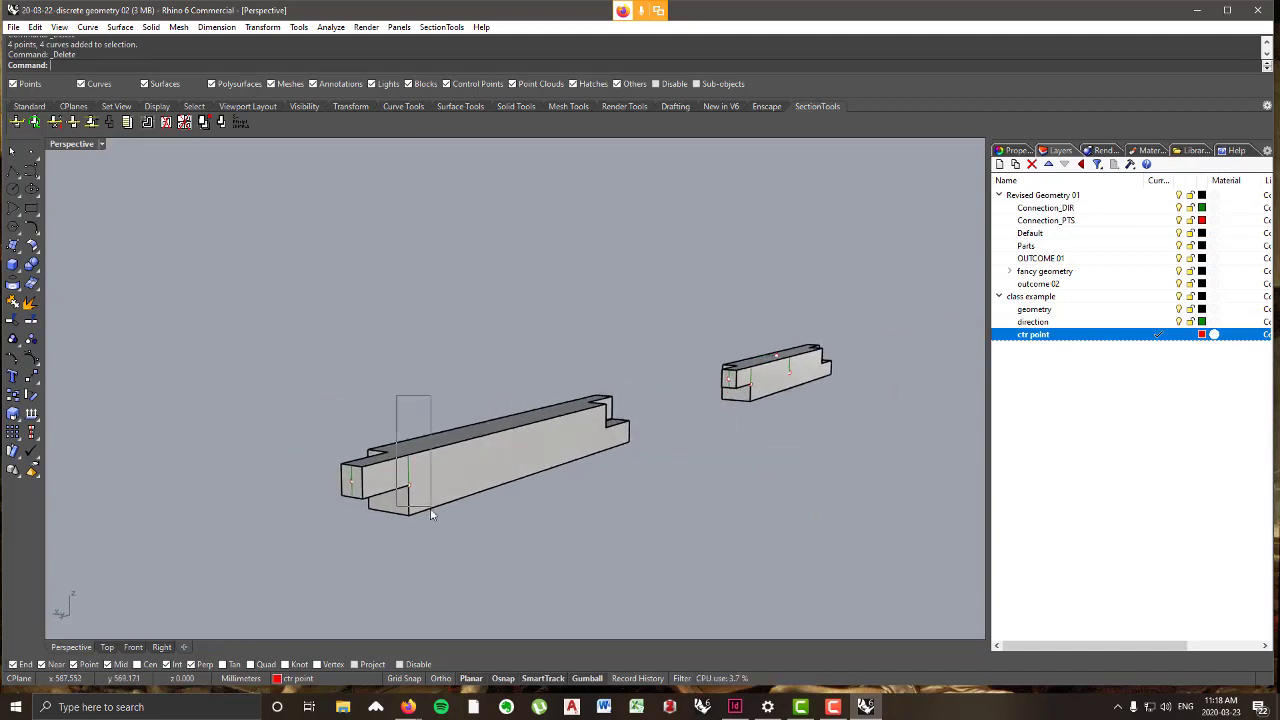
- Delete the connection point and direction line at the shoulder beside the copied bar's tenon
drag(431, 511, 433, 514)
key(Delete)
right_drag(588, 480, 429, 471)
scroll(429, 471, down, 8)
scroll(617, 464, up, 8)
right_drag(617, 464, 712, 478)
scroll(566, 464, up, 4)
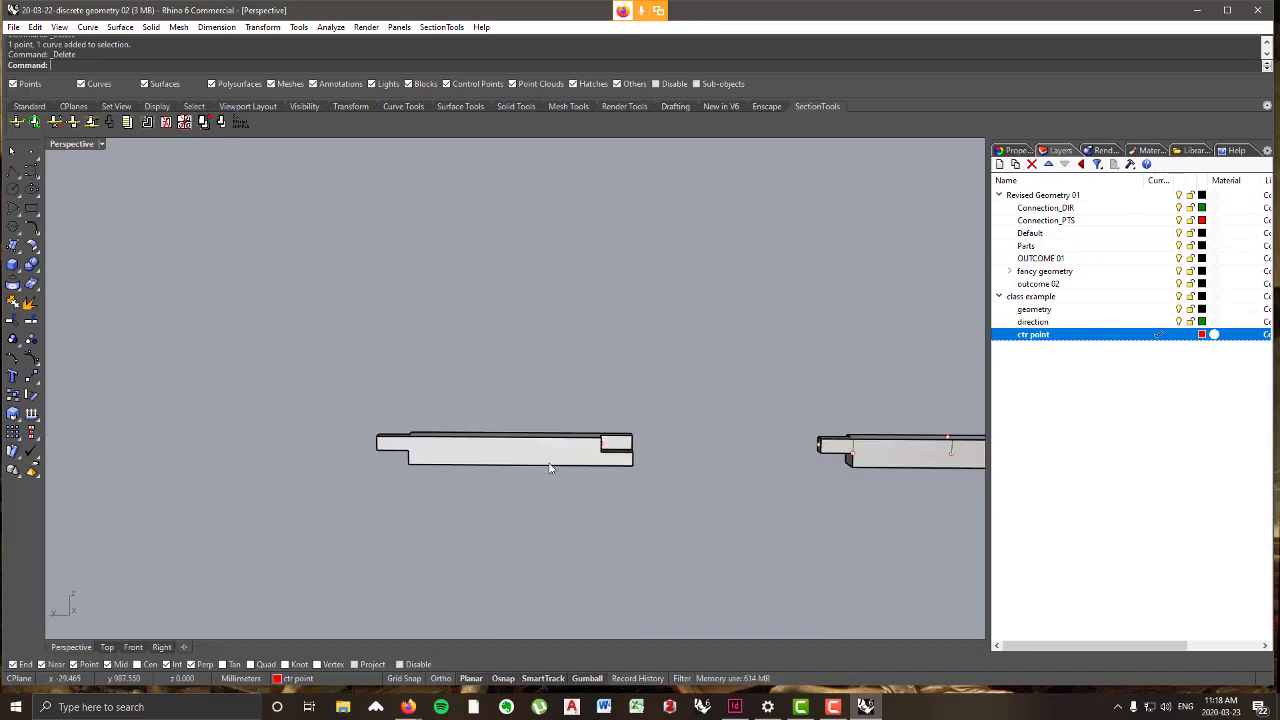
right_drag(553, 464, 504, 460)
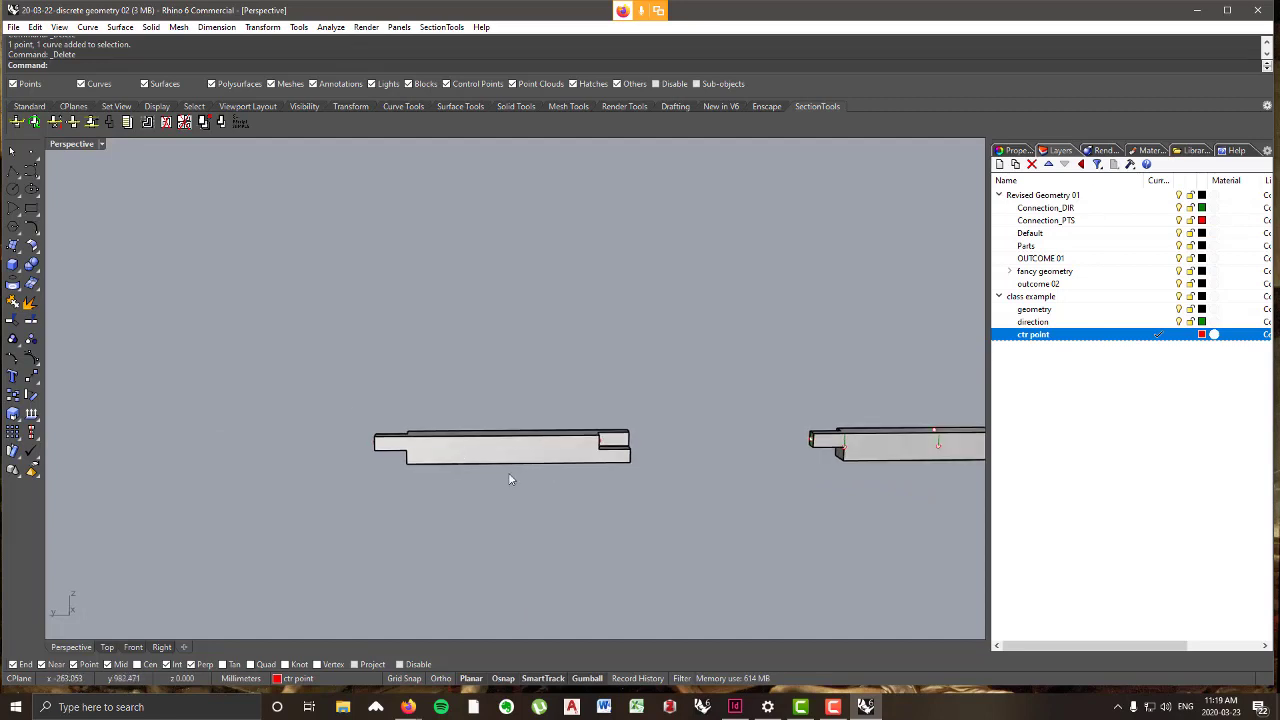
- Draw a line across the copied bar's upper face at its midpoint and scale it to extend past both side faces
click(12, 176)
right_drag(420, 394, 491, 403)
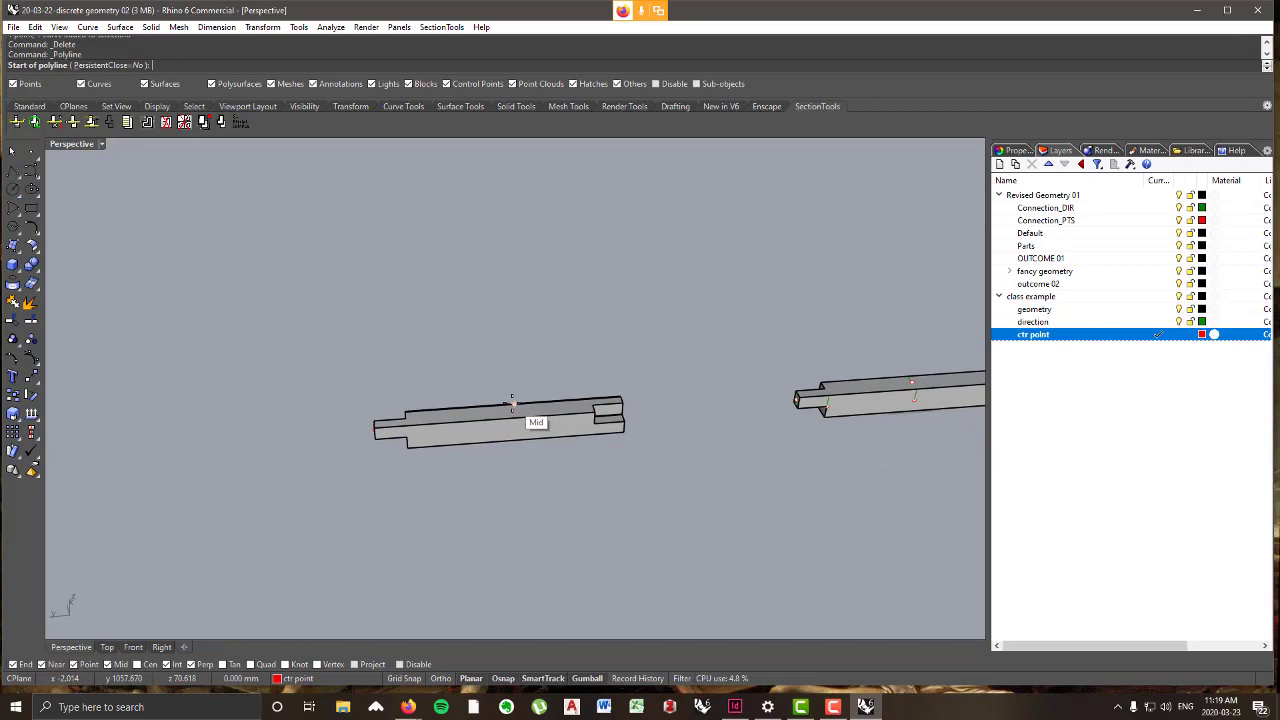
click(512, 404)
click(519, 419)
right_click(543, 439)
right_drag(544, 440, 514, 421)
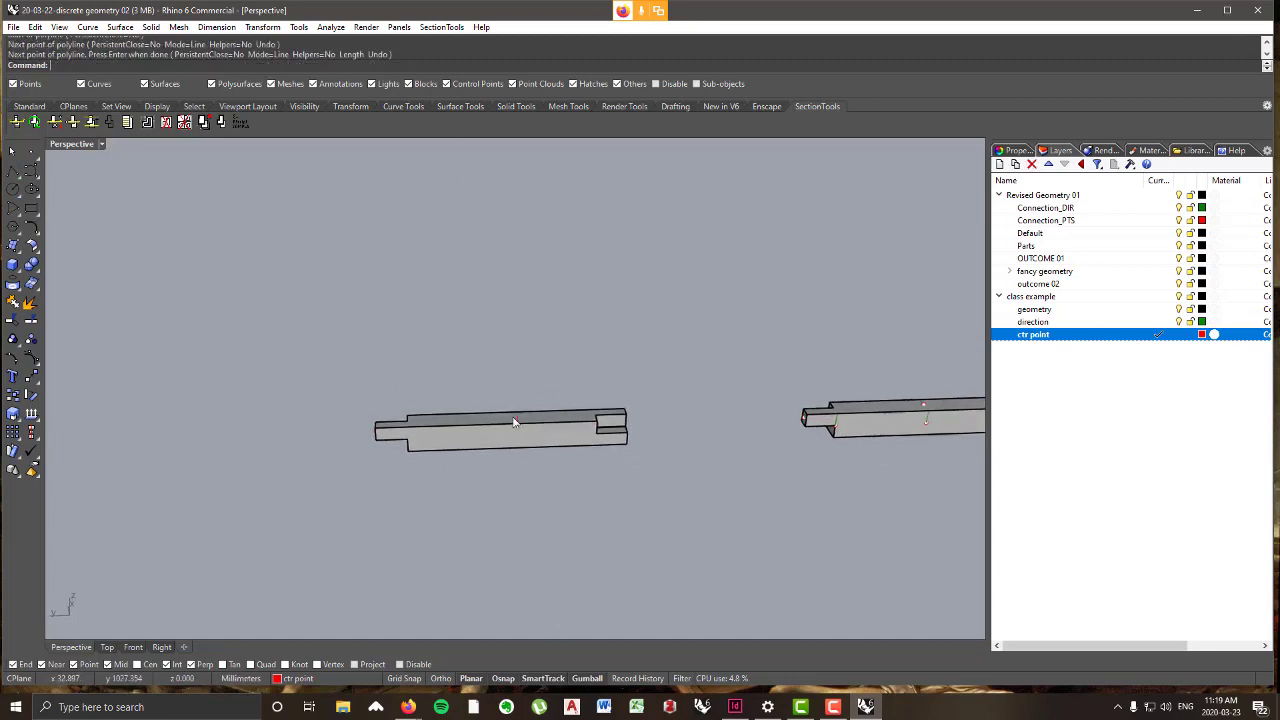
scroll(508, 412, up, 5)
click(537, 430)
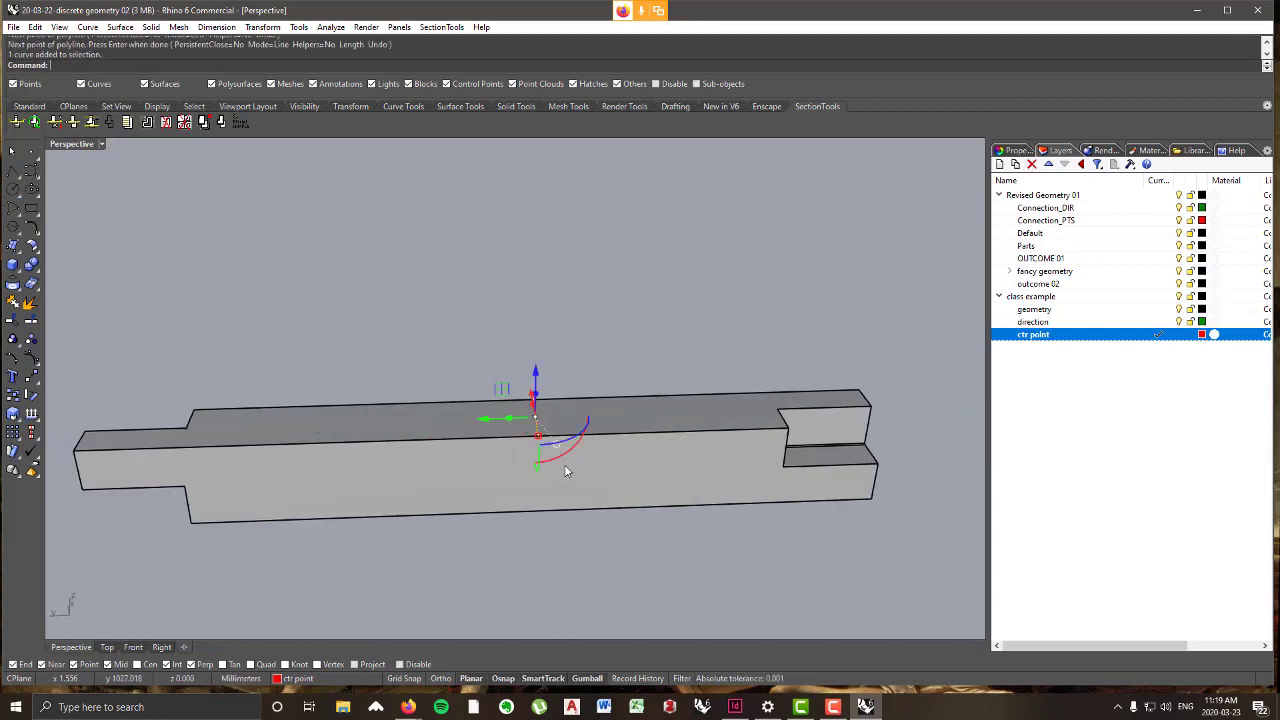
drag(539, 437, 556, 542)
right_drag(643, 460, 513, 491)
click(722, 522)
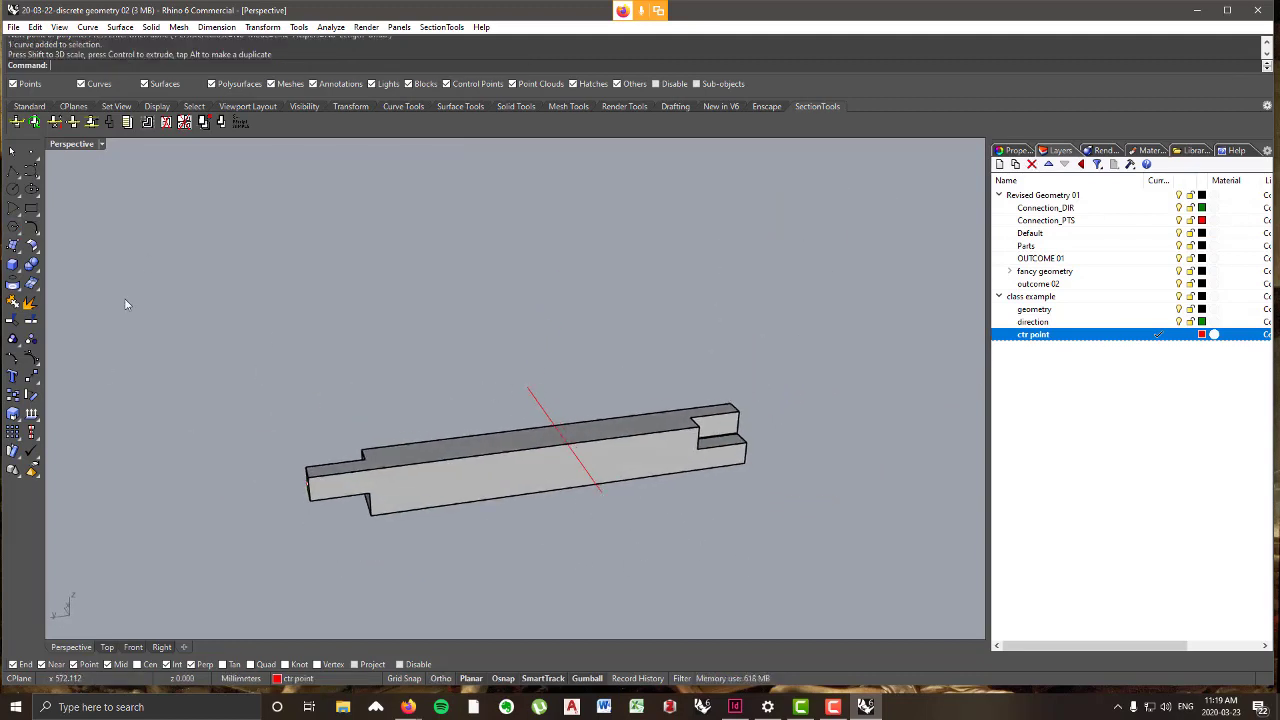
click(13, 172)
click(527, 388)
click(641, 548)
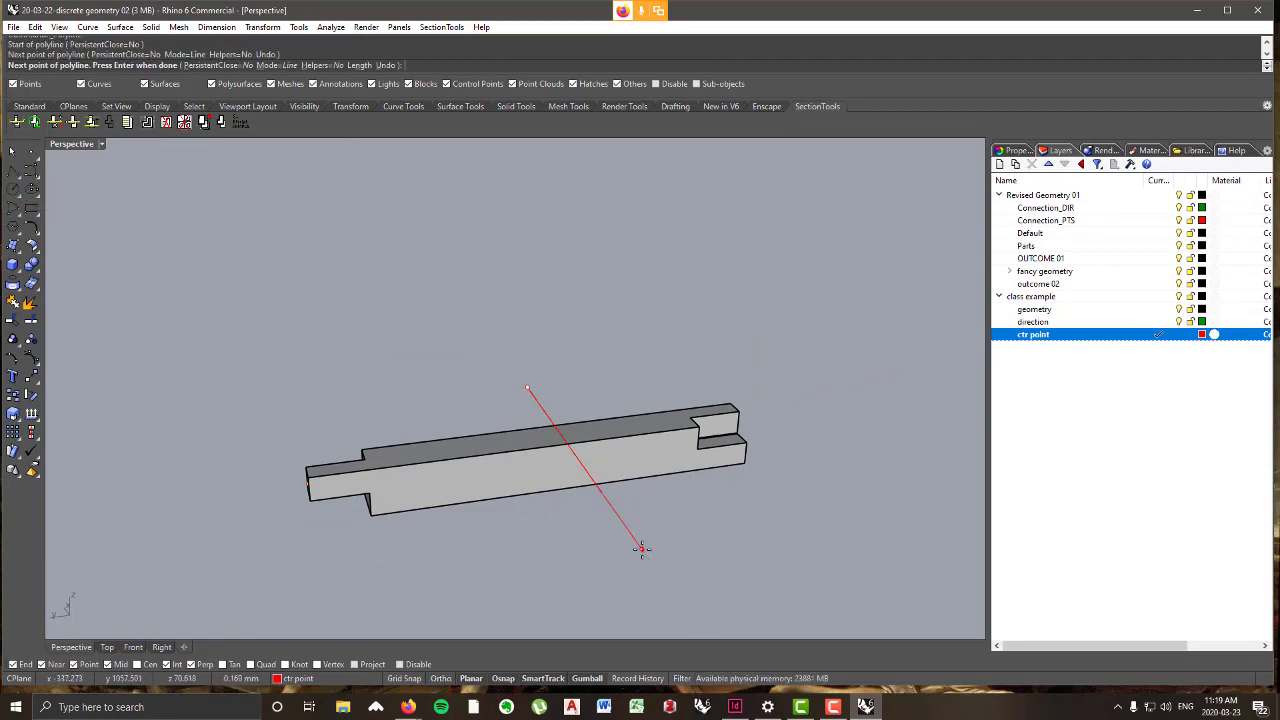
key(Return)
click(634, 541)
key(Delete)
- Replace the line with a vertical surface extruded from it, raised so that it cuts through the bar's full height
click(598, 488)
right_drag(625, 512, 630, 478)
click(120, 27)
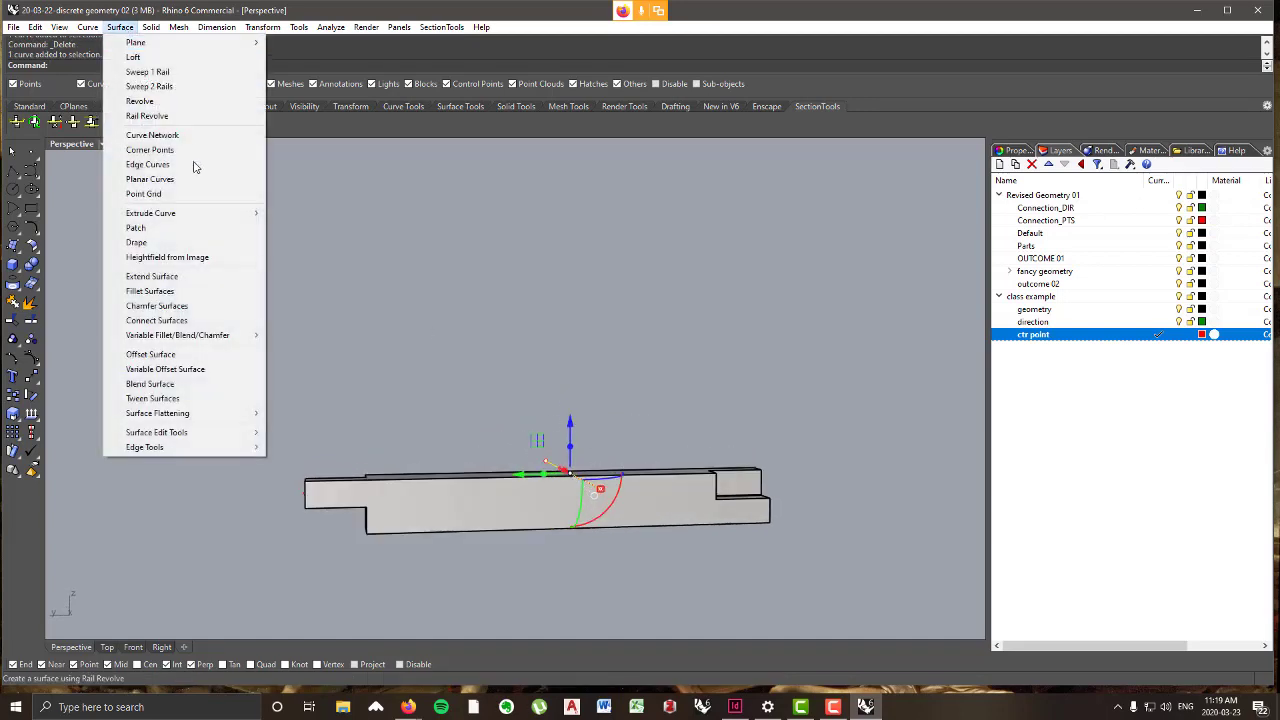
mouse_move(244, 215)
click(297, 216)
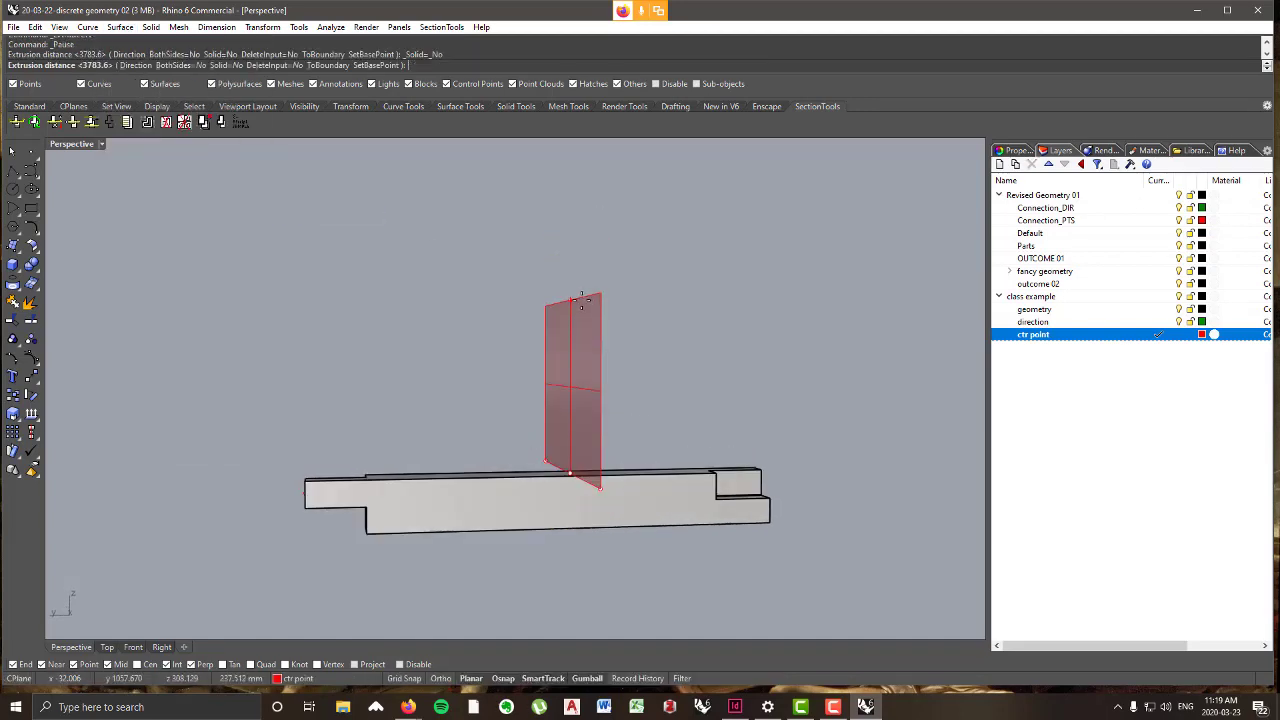
click(618, 588)
right_drag(589, 580, 549, 497)
key(Delete)
click(599, 576)
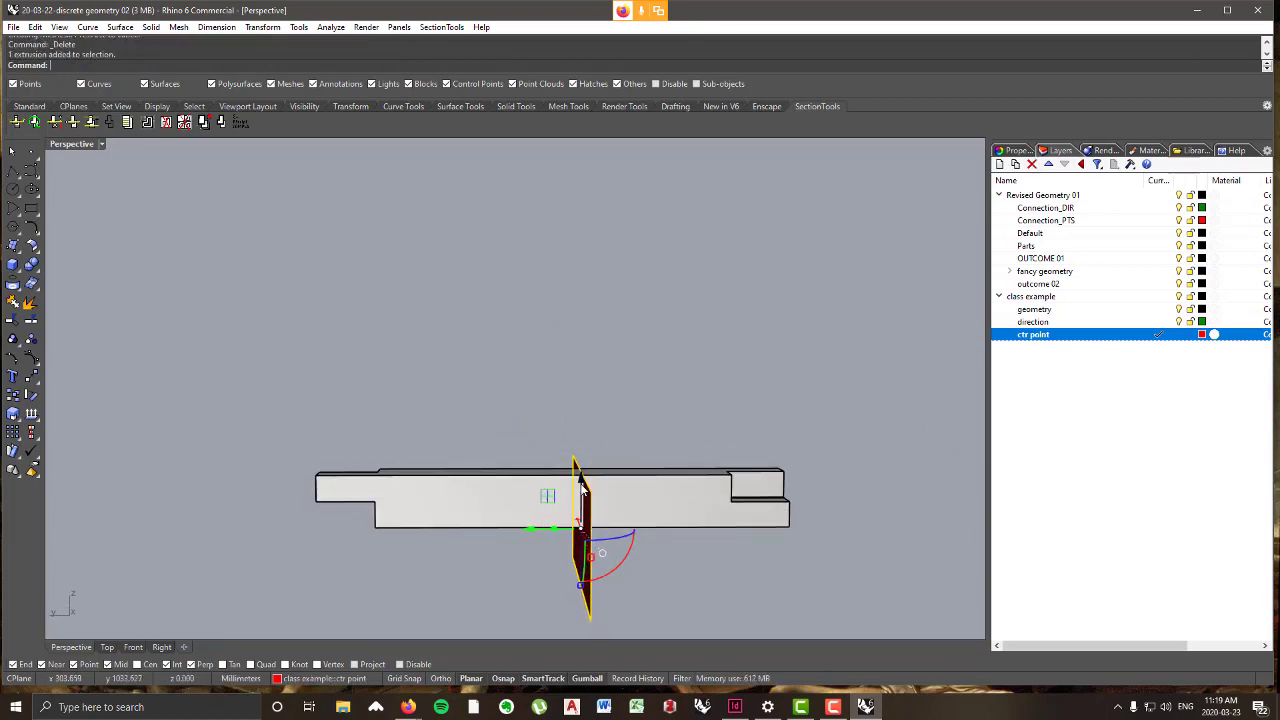
drag(586, 494, 588, 464)
- Split the copied bar into two halves with the vertical surface and delete that surface
click(643, 492)
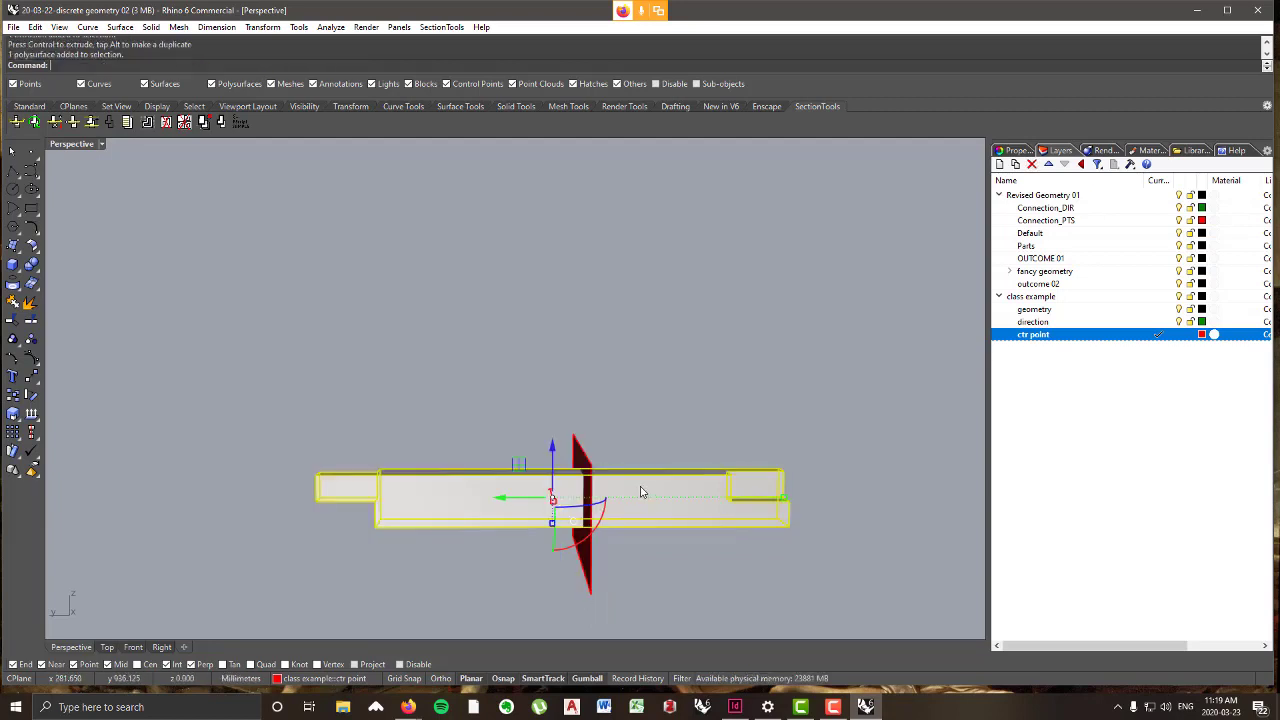
click(33, 318)
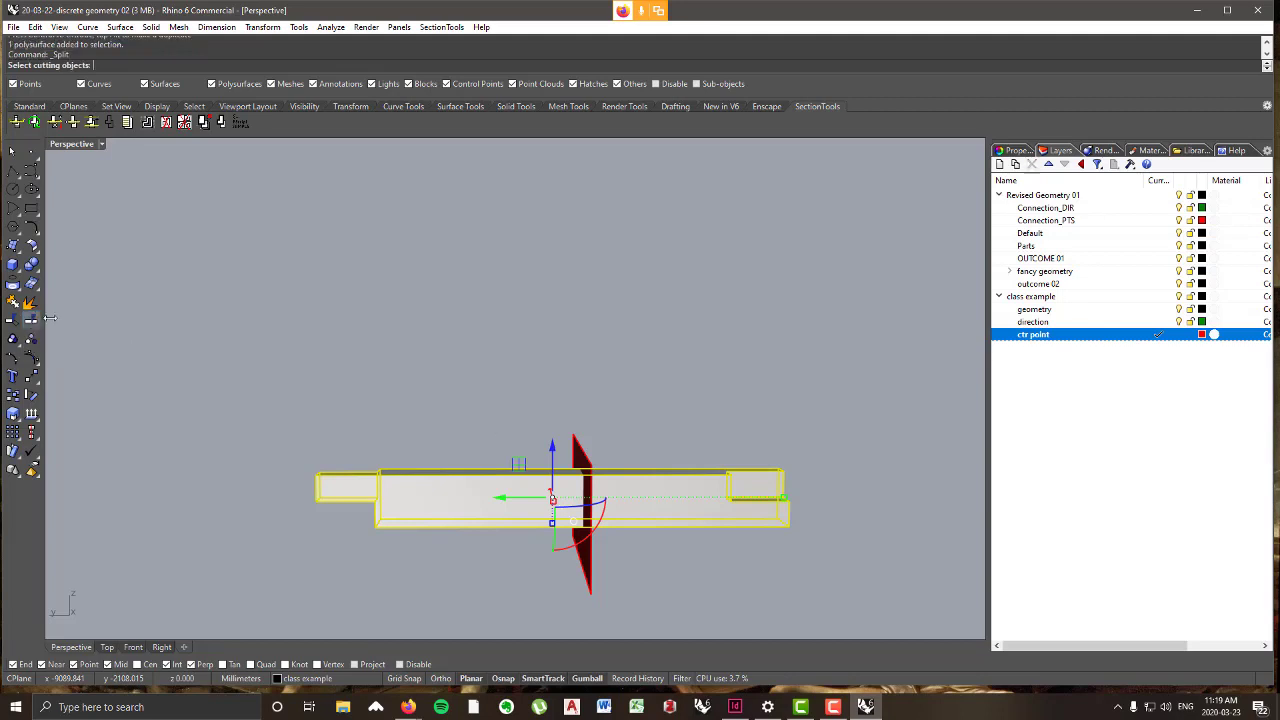
click(580, 446)
key(Return)
click(580, 446)
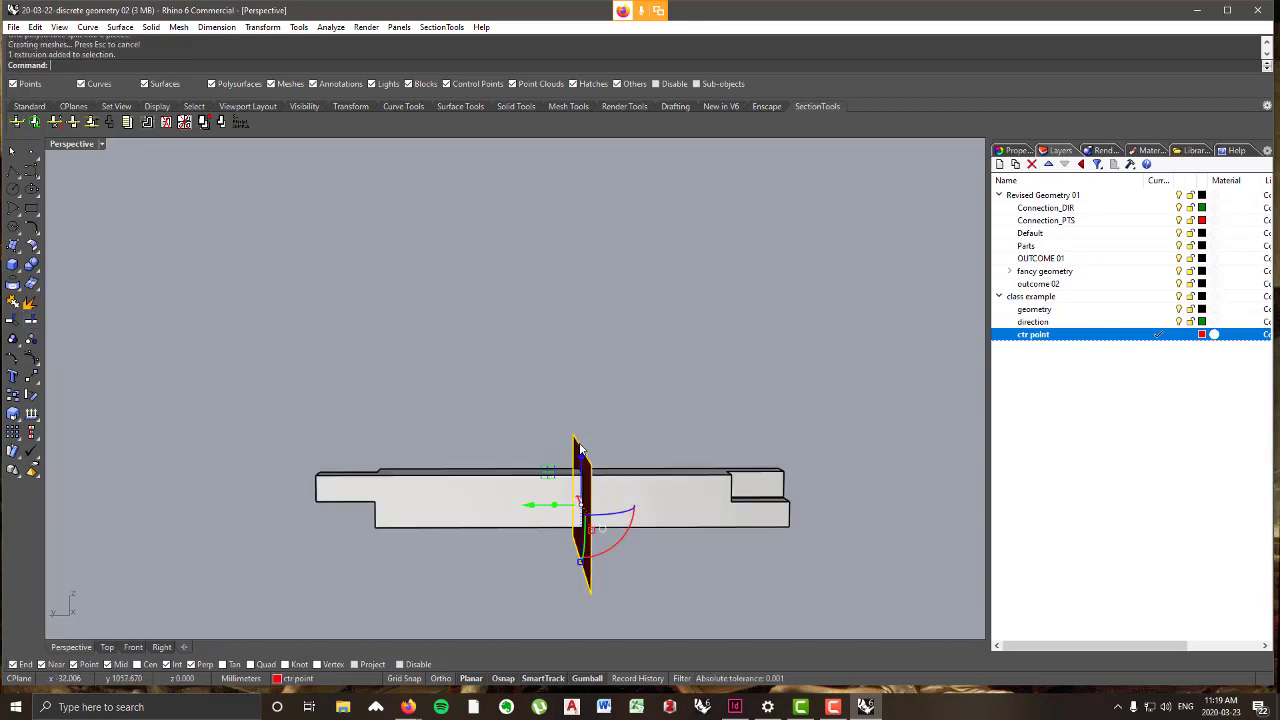
key(Delete)
- Rotate the tenon half with its connection points and direction lines 90 degrees upright about the upper edge of the cut
drag(266, 401, 252, 389)
right_drag(410, 431, 398, 467)
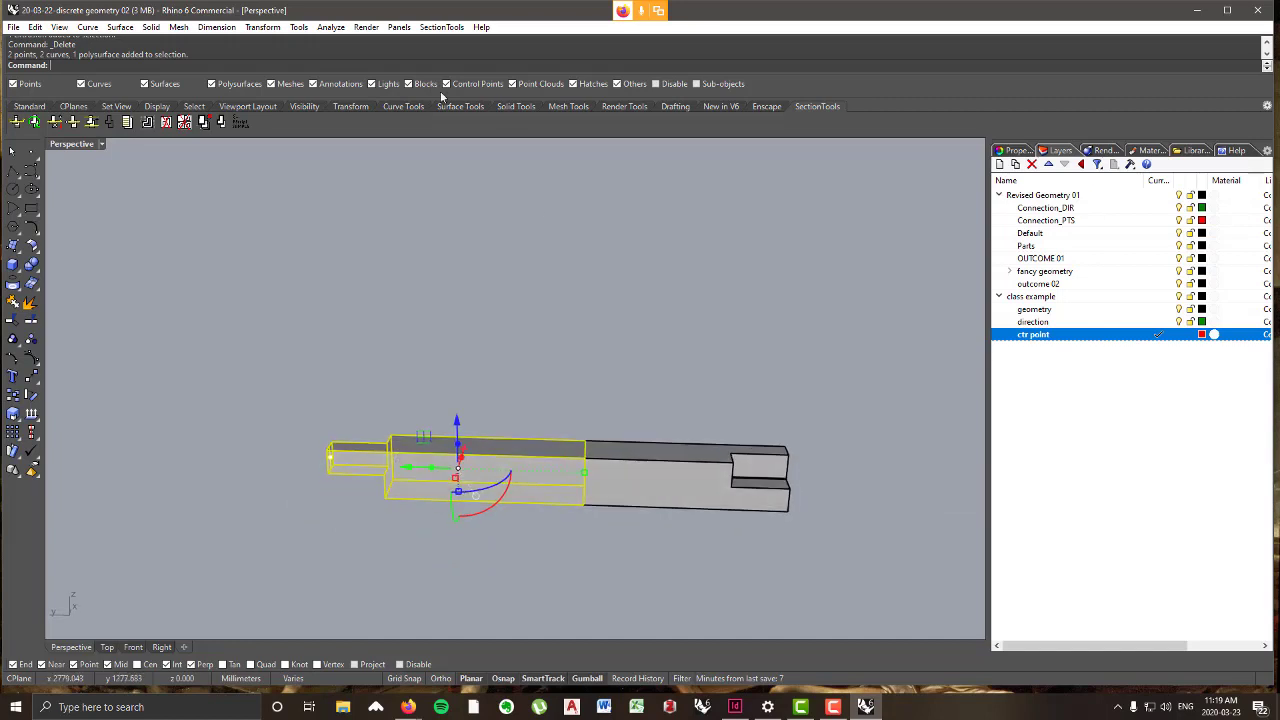
click(262, 27)
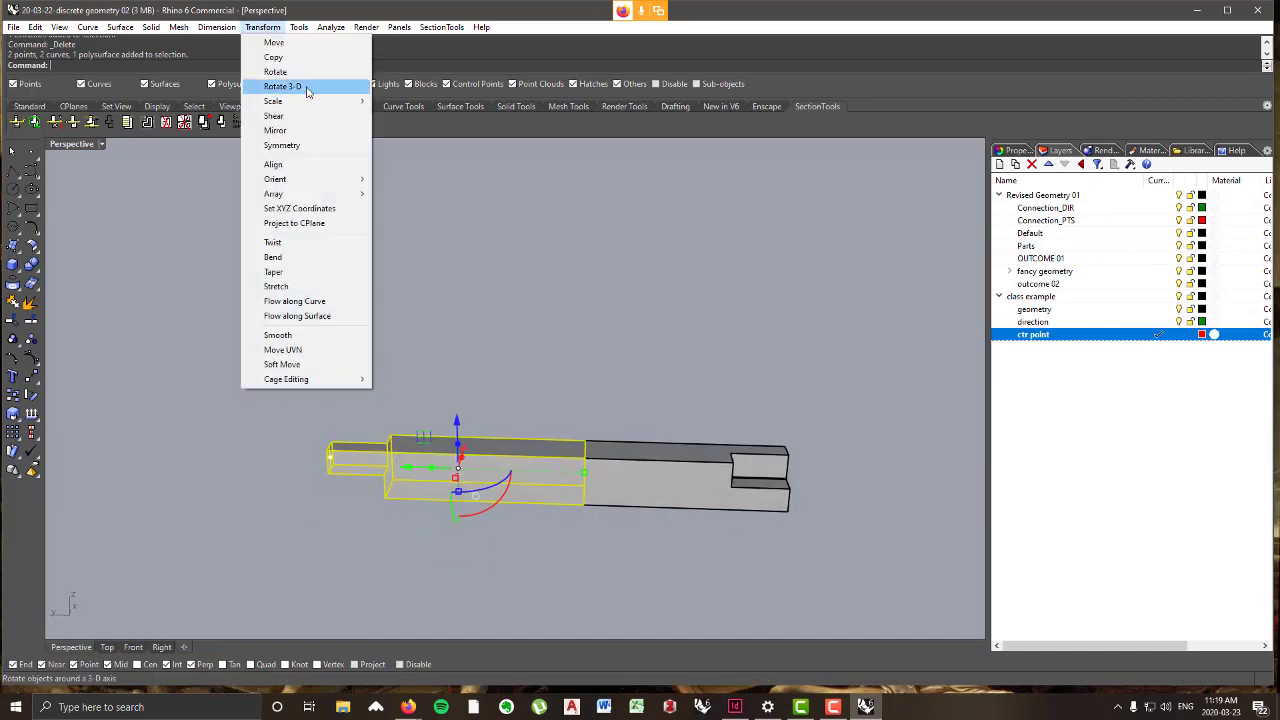
click(307, 88)
click(586, 440)
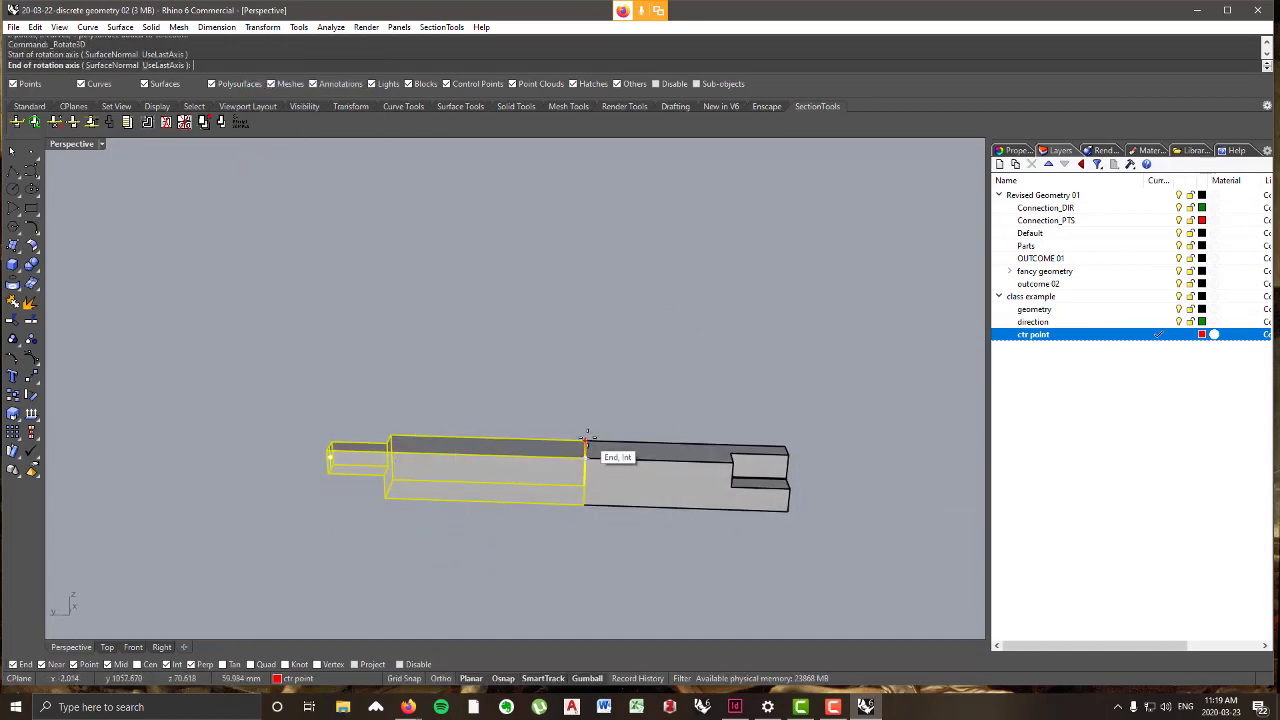
scroll(586, 440, up, 5)
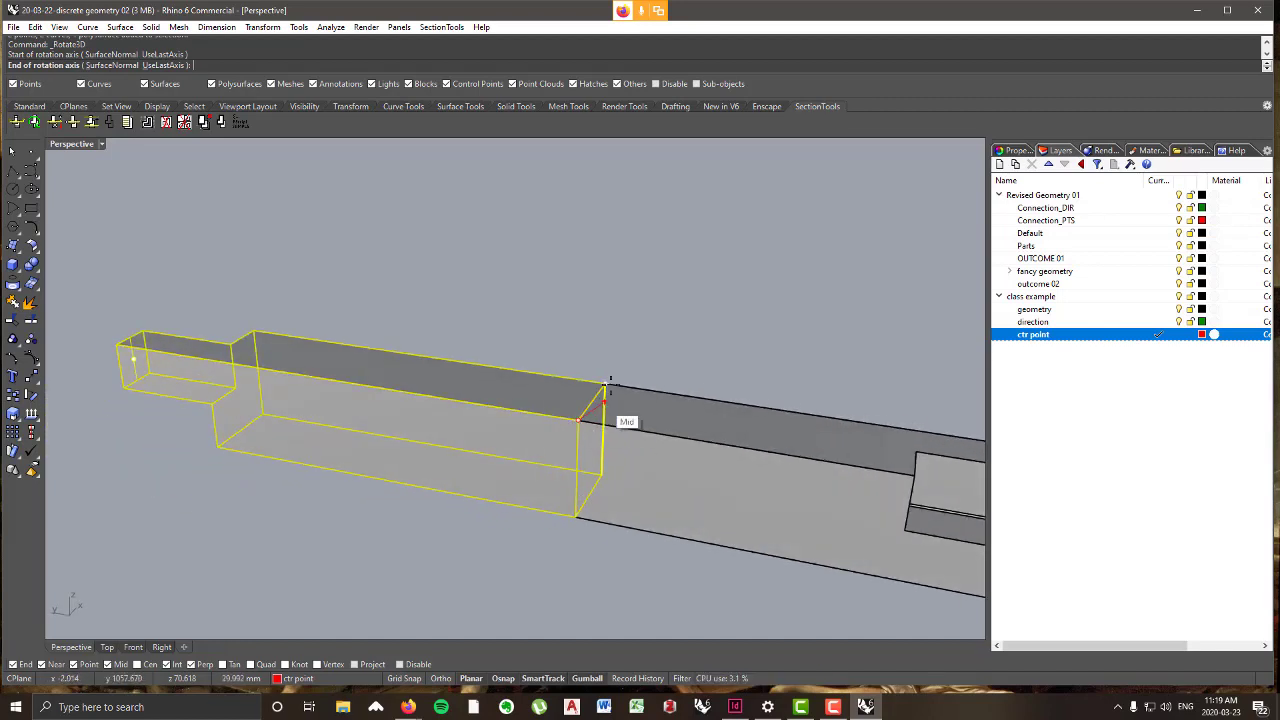
click(603, 383)
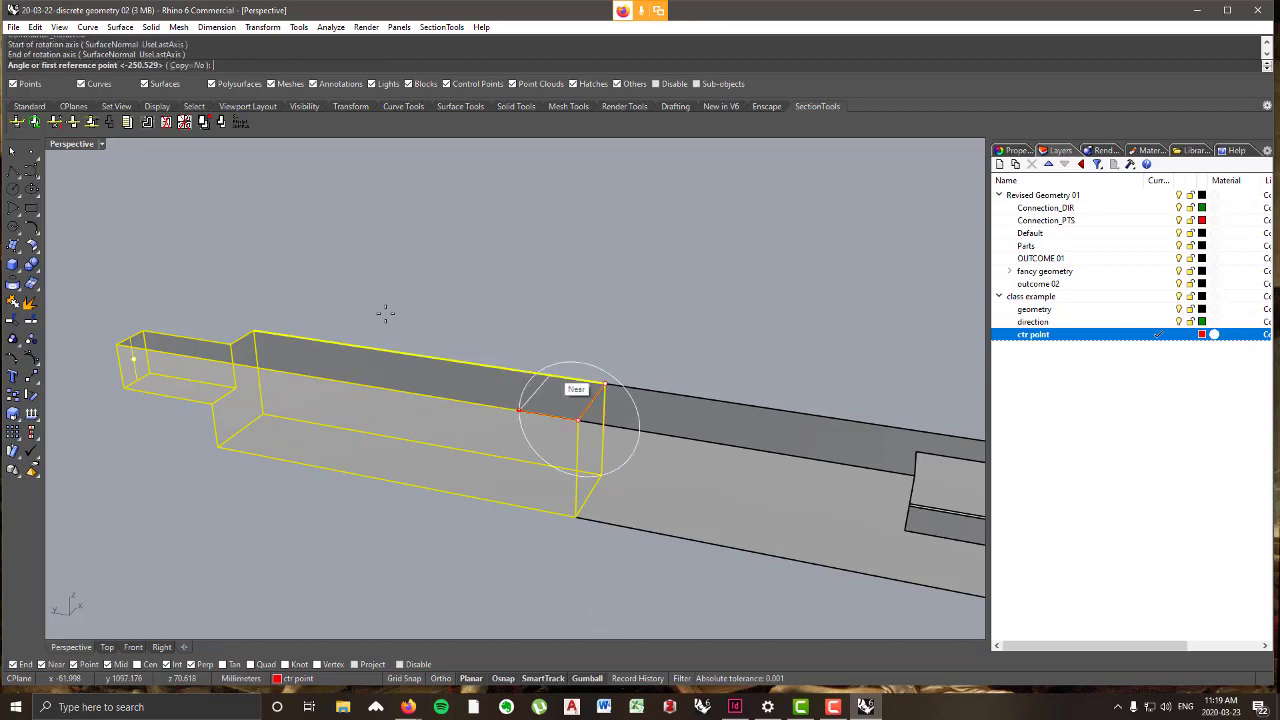
click(380, 387)
scroll(656, 354, down, 3)
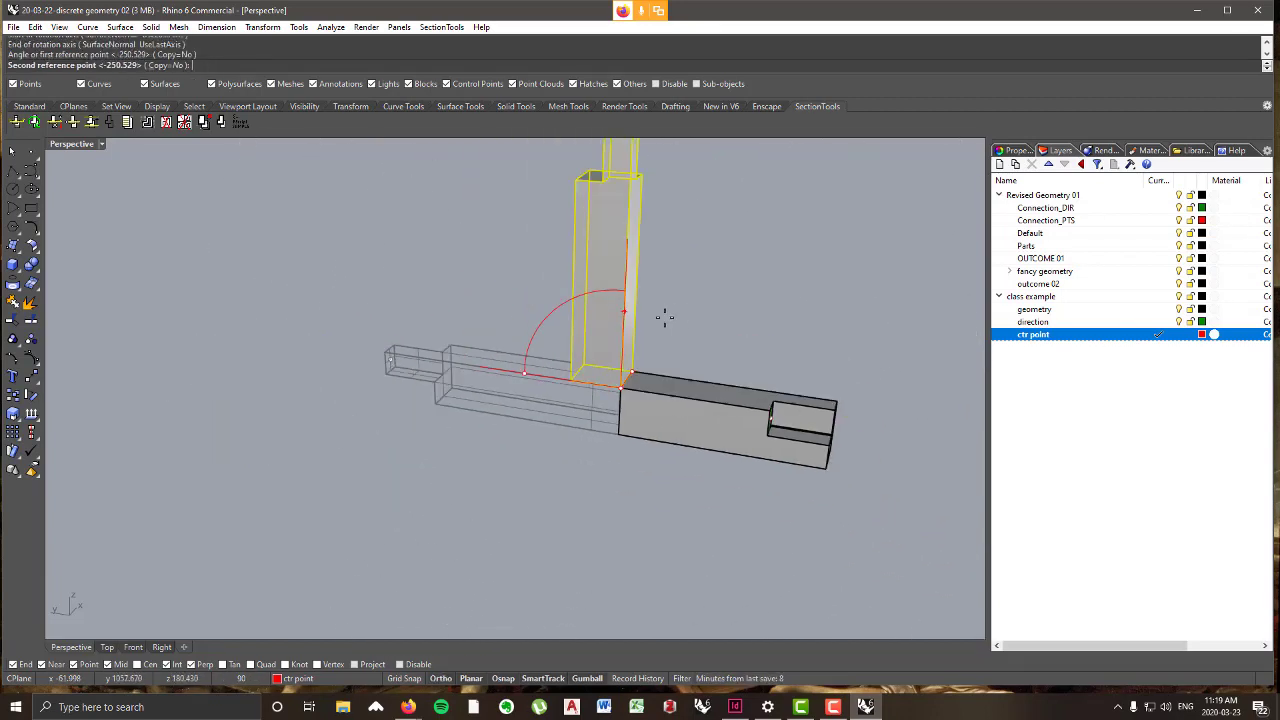
shift+right_drag(693, 308, 584, 416)
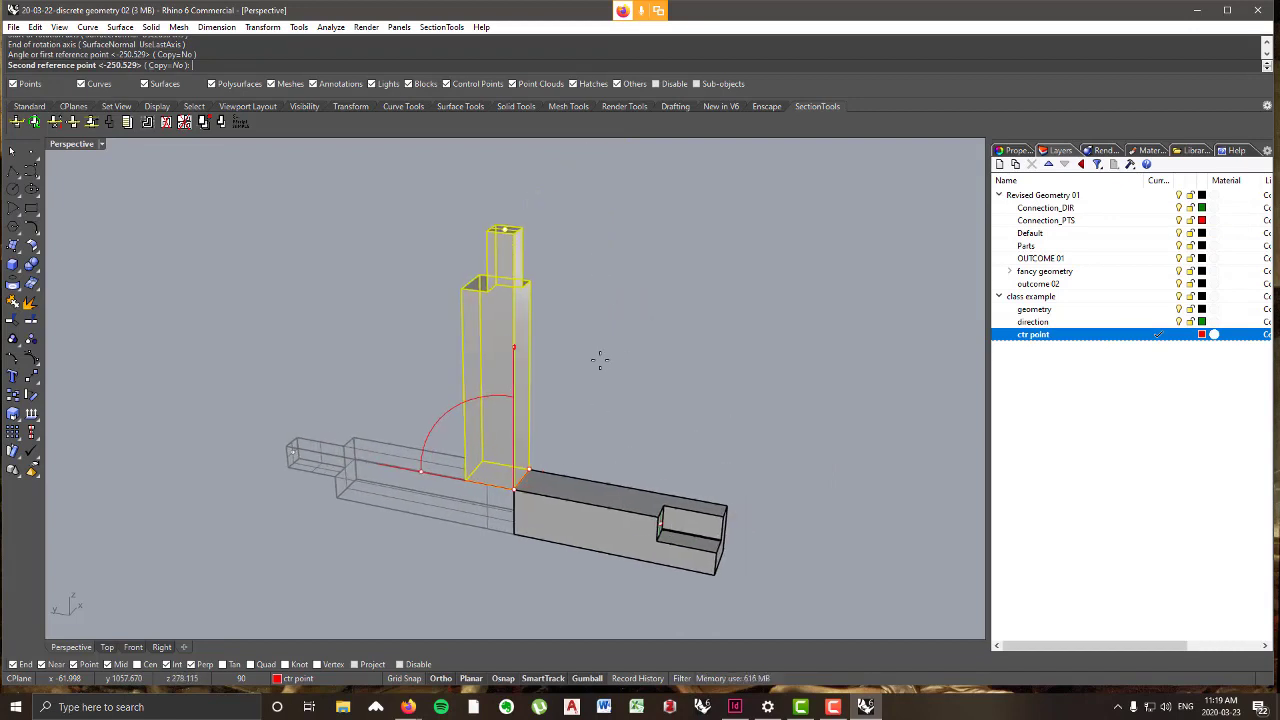
click(630, 348)
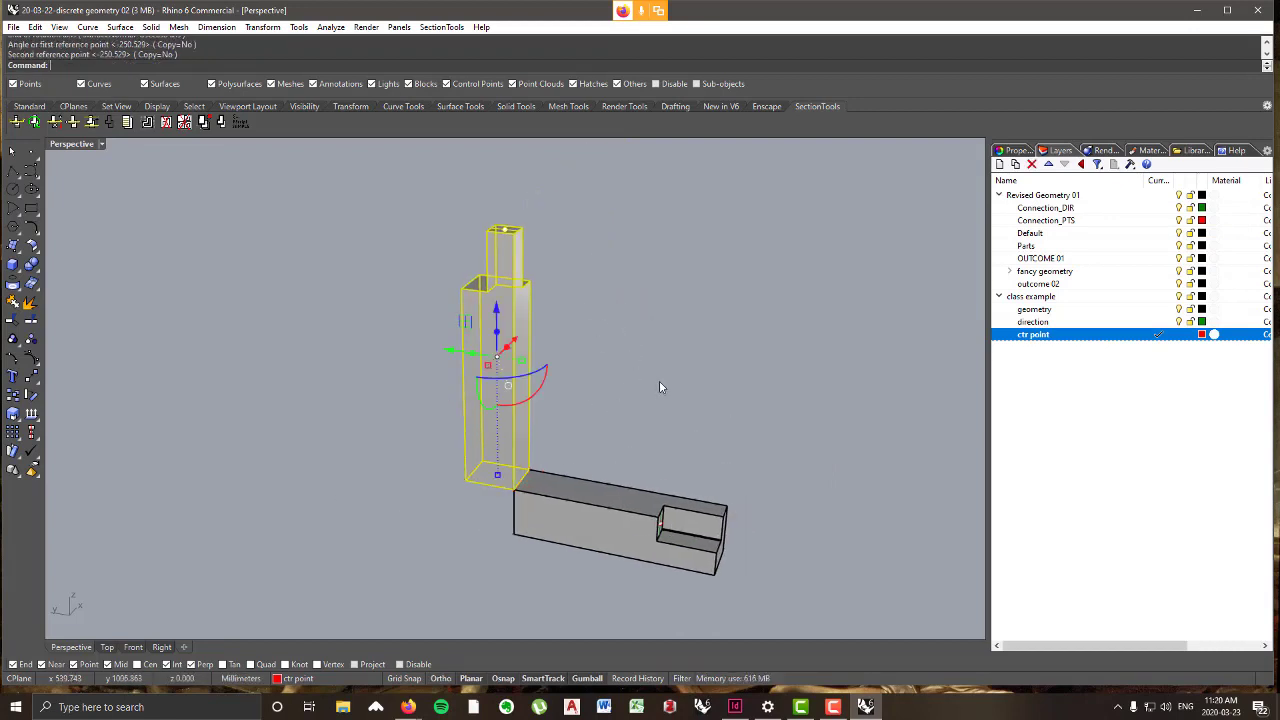
click(657, 382)
- Cap the open cut ends of both bar halves with planar faces
right_drag(603, 397, 477, 444)
click(492, 430)
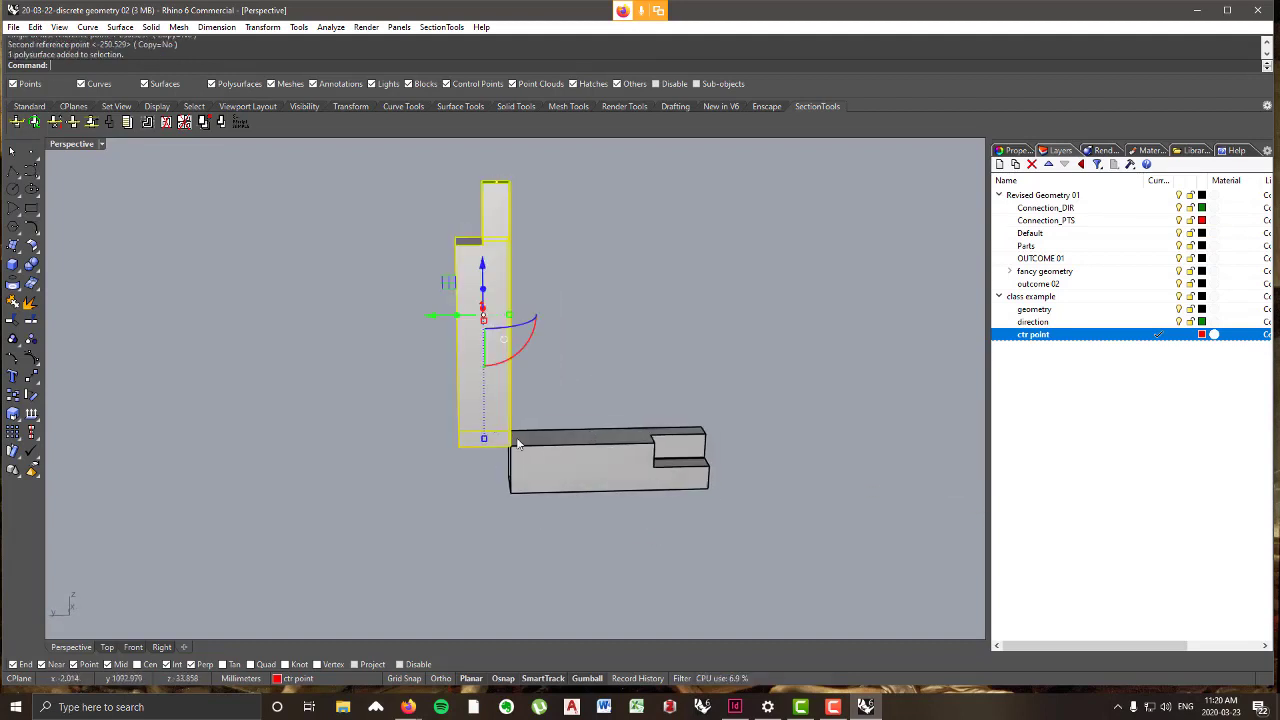
shift+click(565, 465)
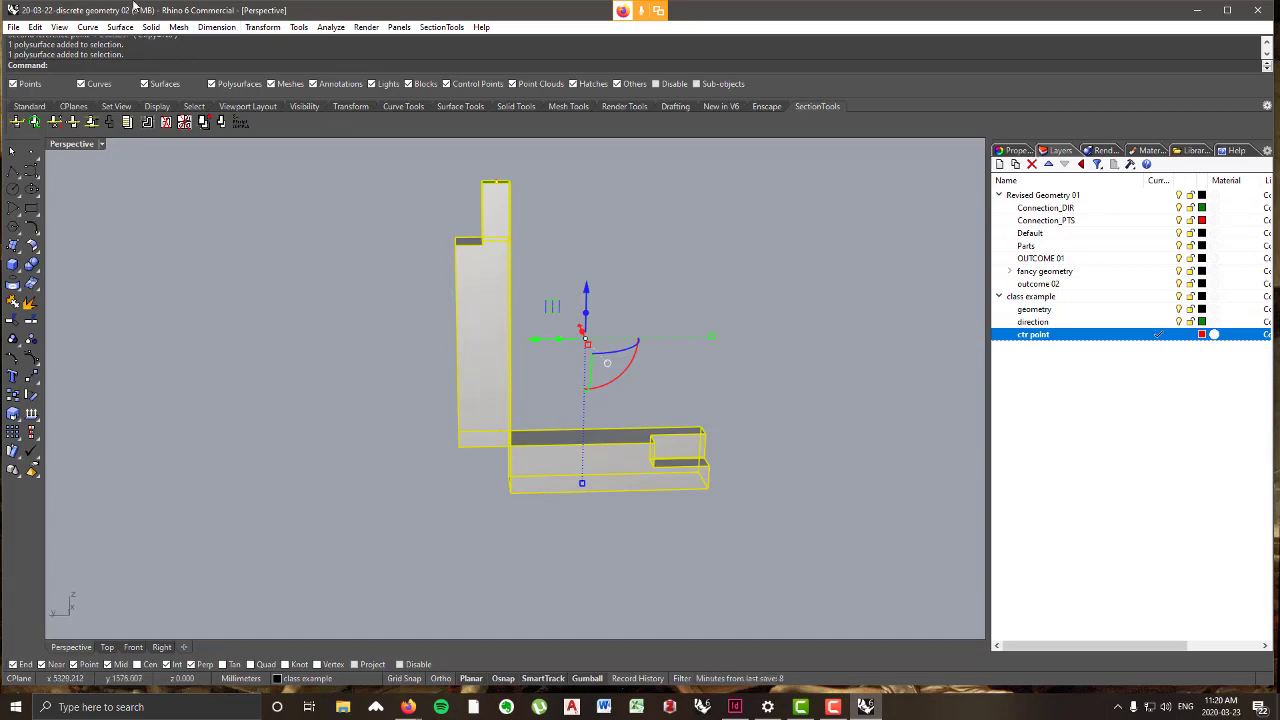
click(151, 27)
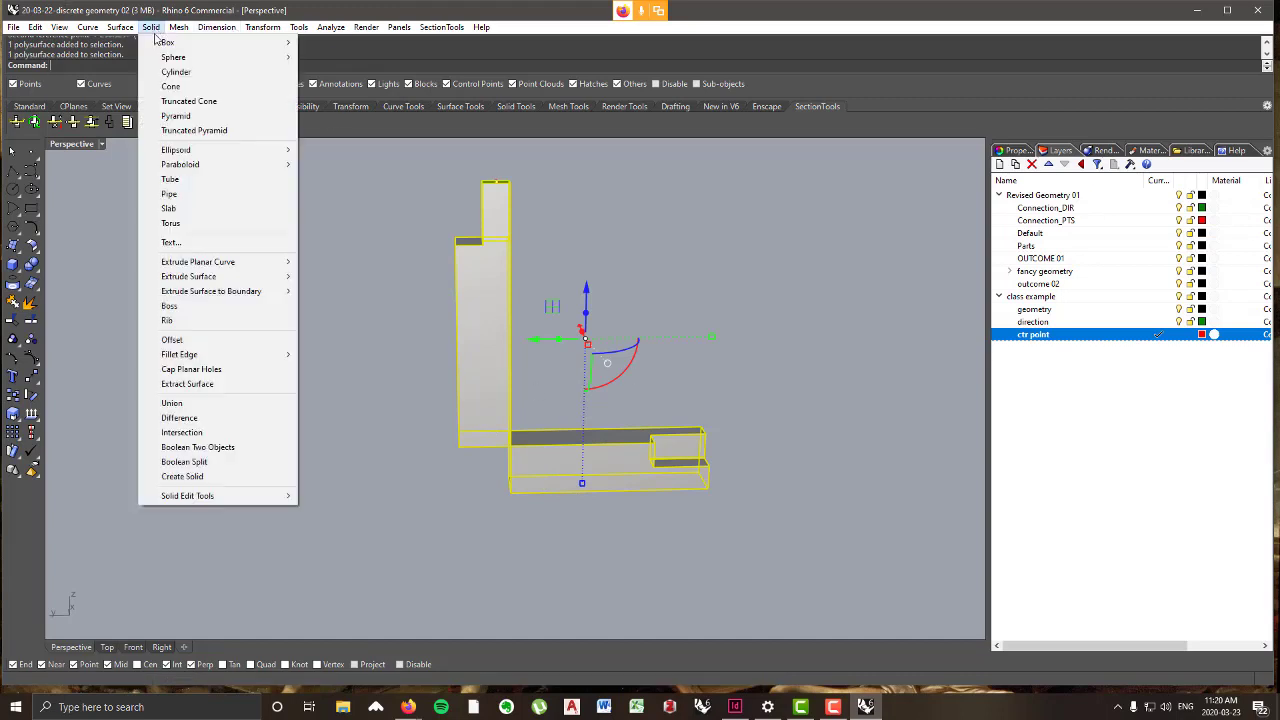
click(246, 370)
- Inspect the two capped halves and their end connections, comparing the L-shaped part with the original straight bar
right_drag(226, 282, 530, 322)
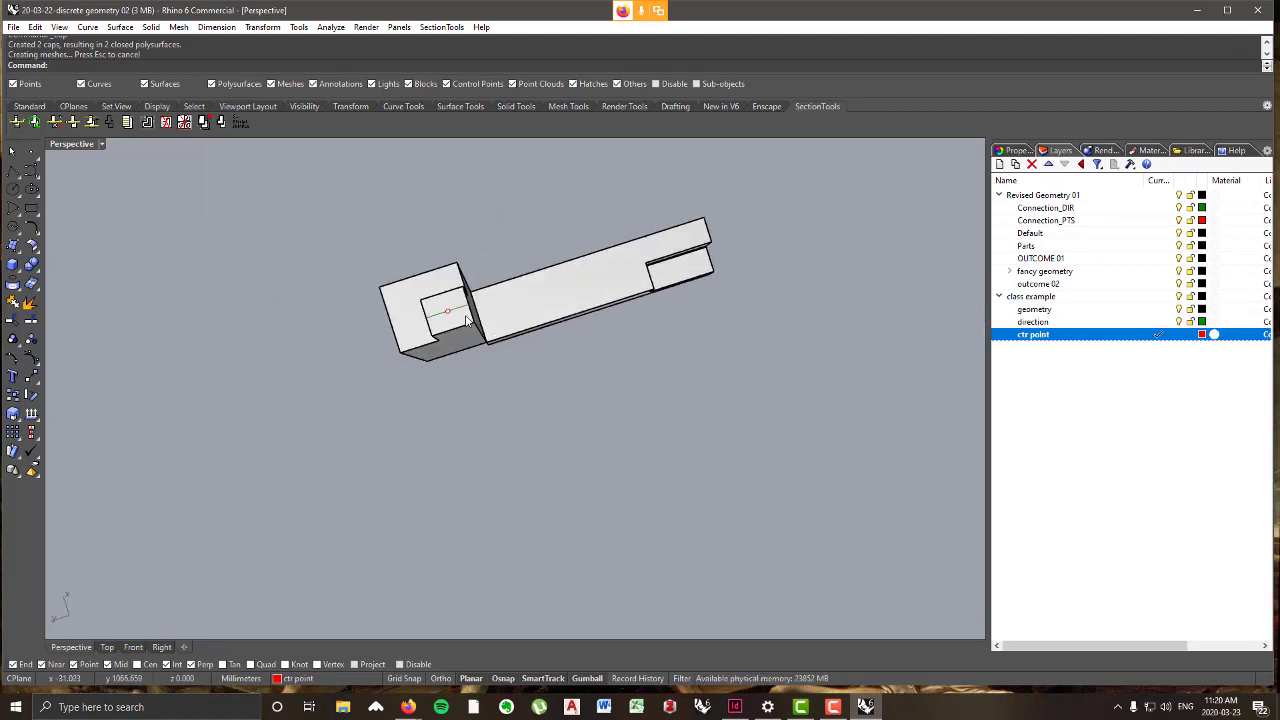
right_drag(436, 296, 506, 370)
right_drag(594, 447, 738, 398)
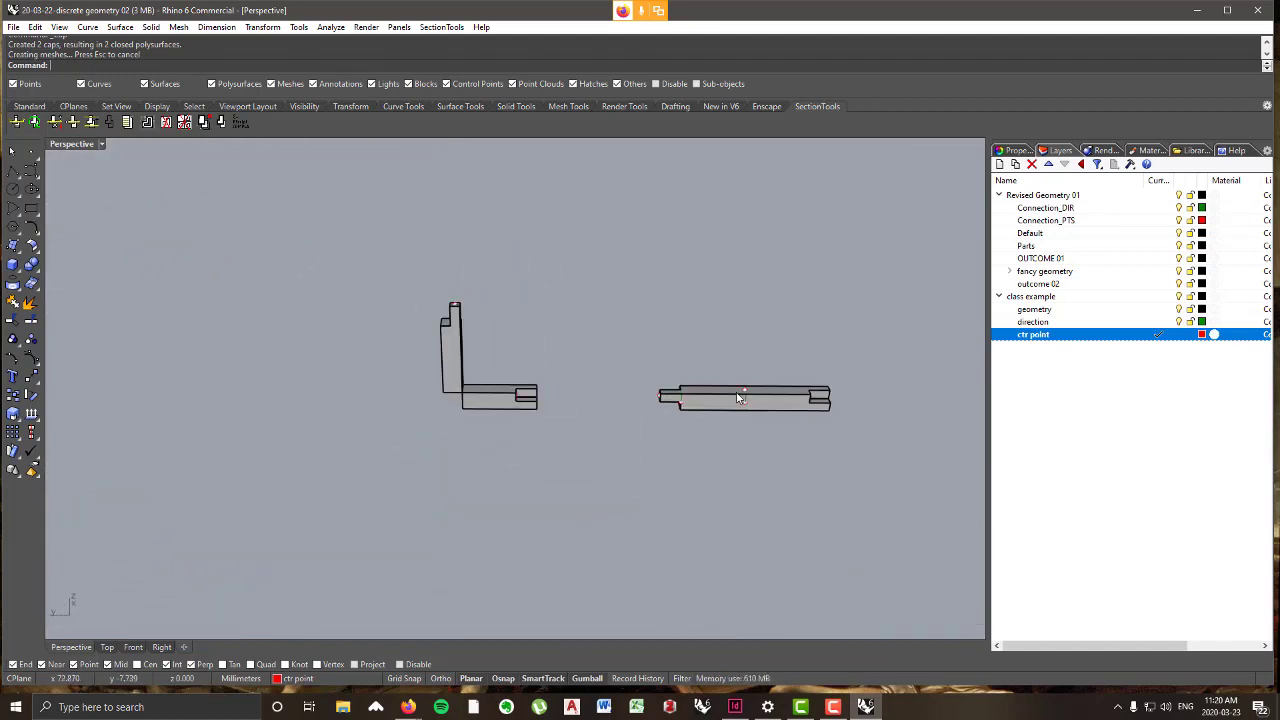
right_drag(668, 428, 507, 407)
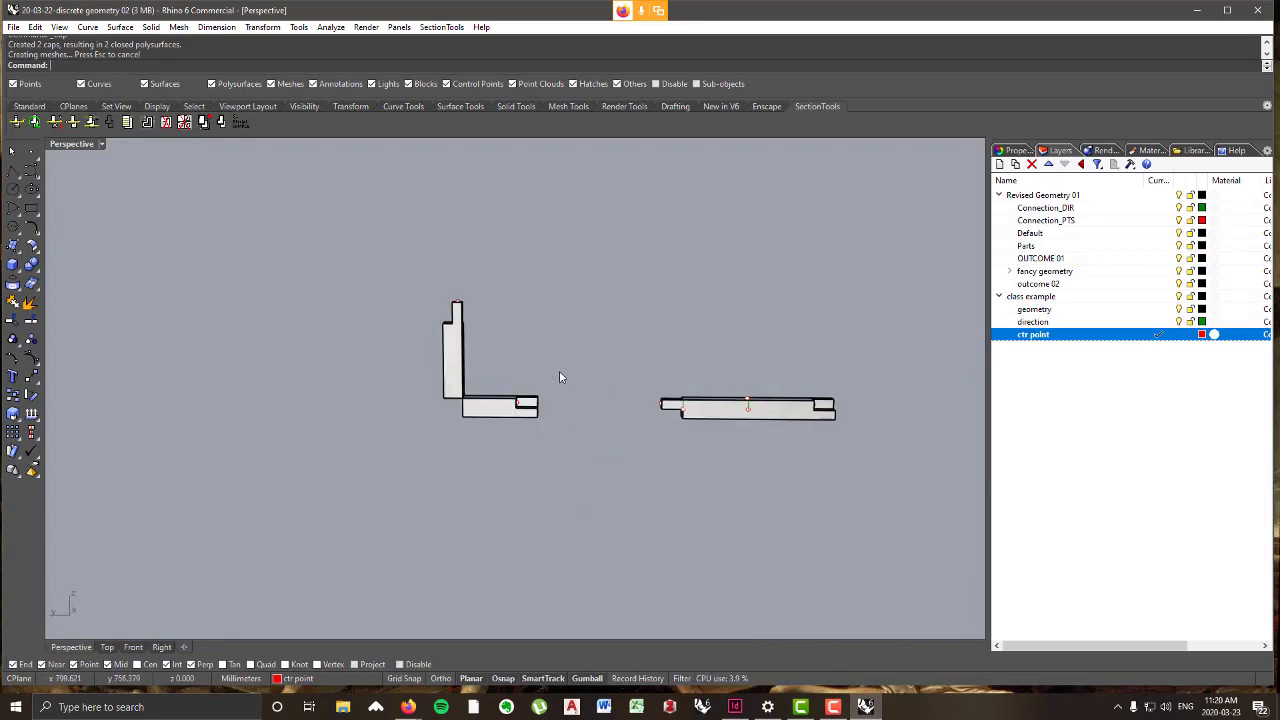
right_drag(510, 379, 551, 418)
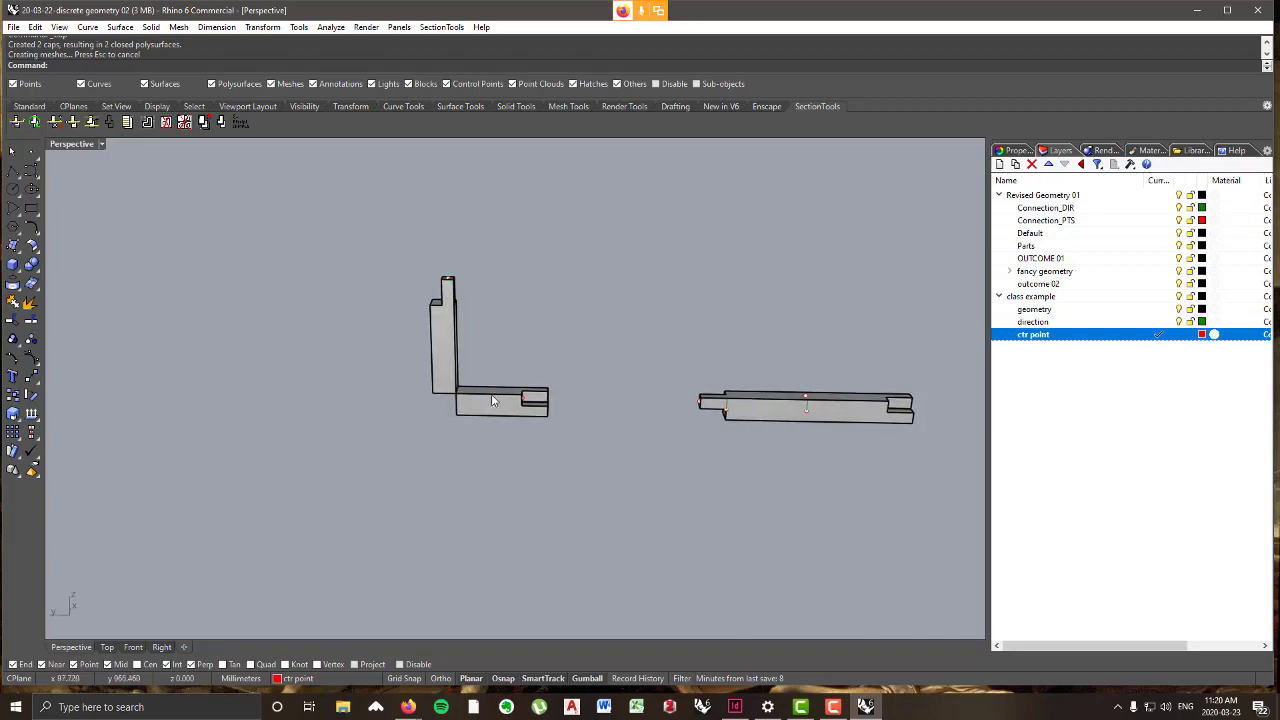
scroll(540, 410, up, 3)
scroll(560, 430, down, 4)
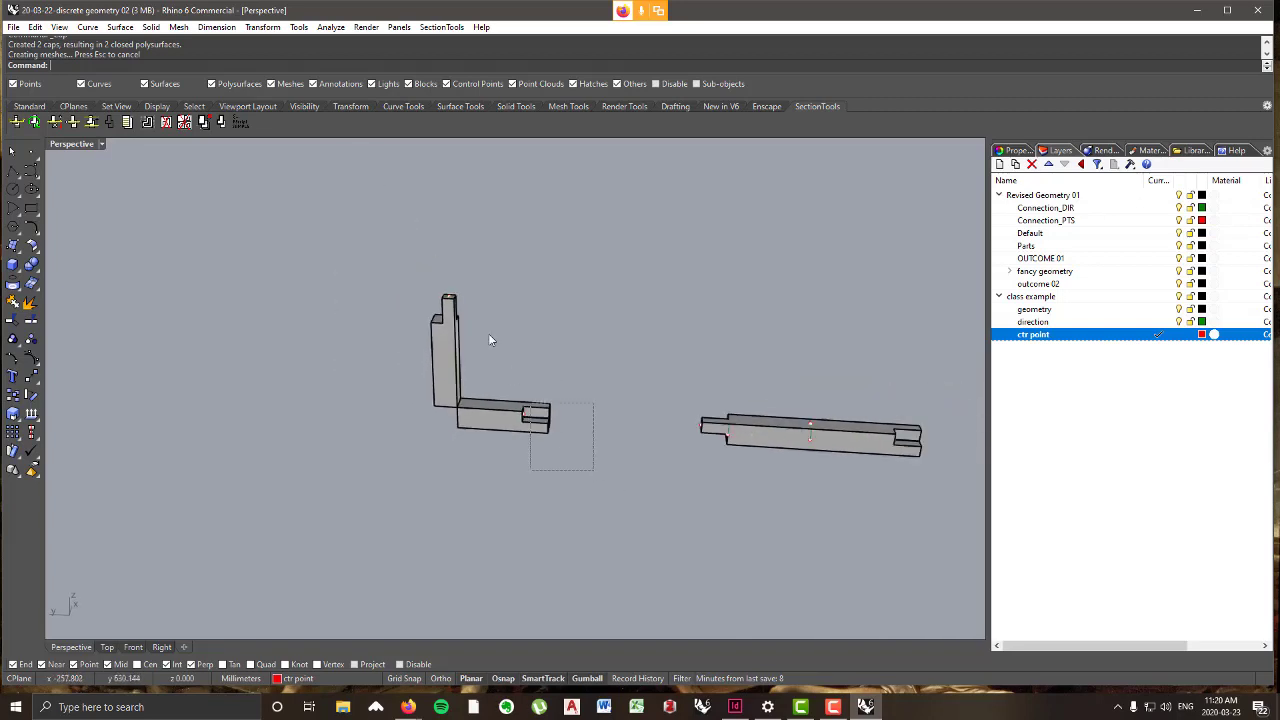
- Duplicate the L-shaped part with its connection points and direction lines, placing the copy beside it along the X axis
drag(389, 266, 388, 265)
right_drag(583, 343, 481, 340)
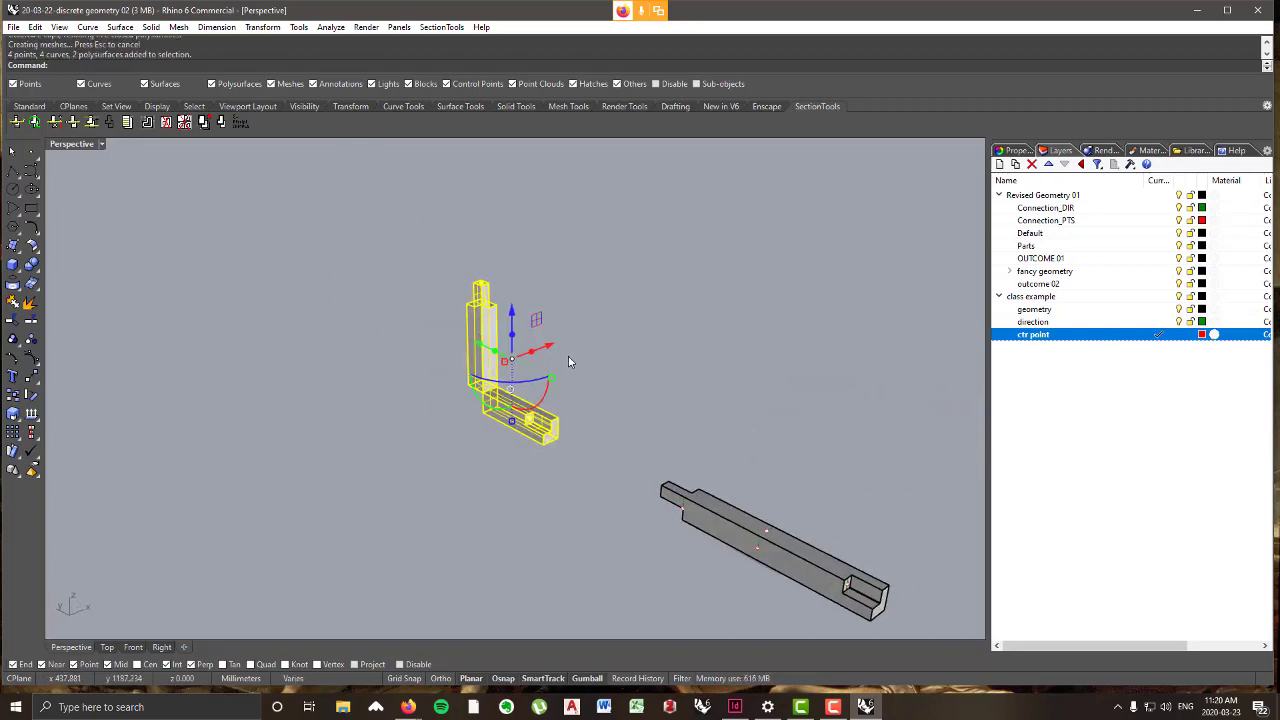
drag(555, 350, 420, 405)
key(alt)
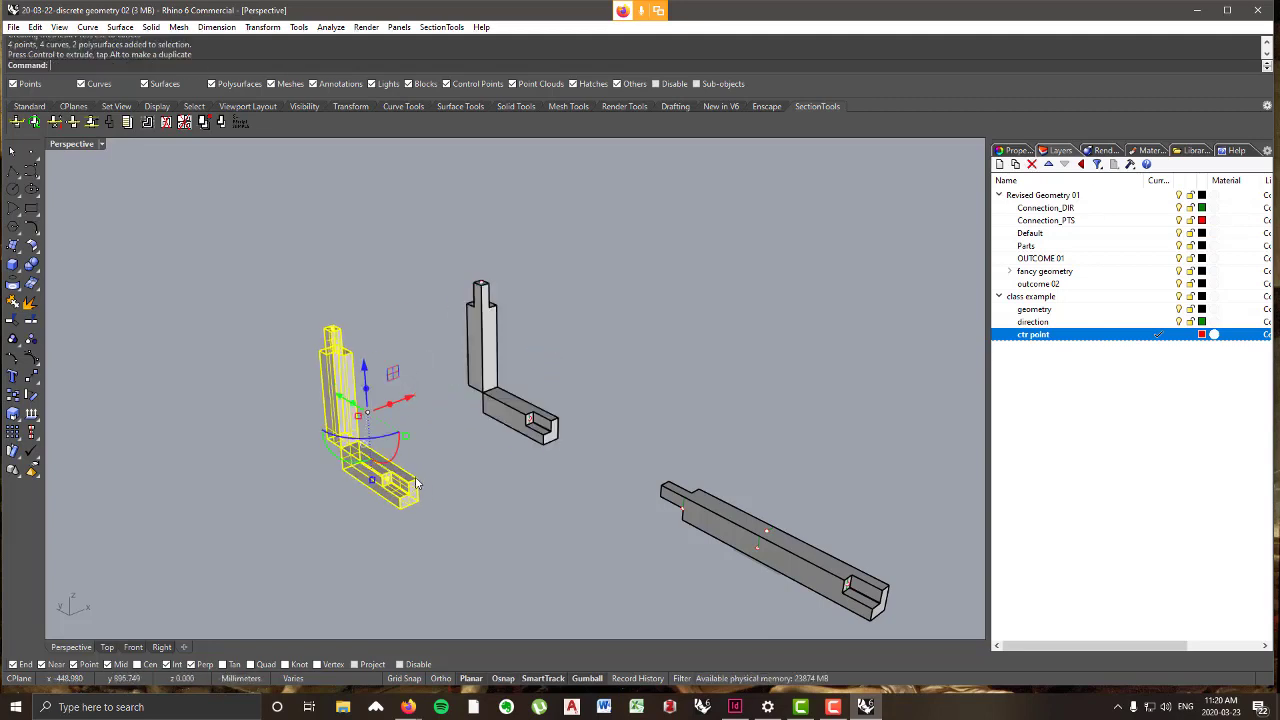
right_drag(420, 405, 452, 503)
- Flip the duplicated L-shaped part upside down and turn it about the vertical axis
drag(458, 488, 371, 429)
right_drag(371, 429, 333, 433)
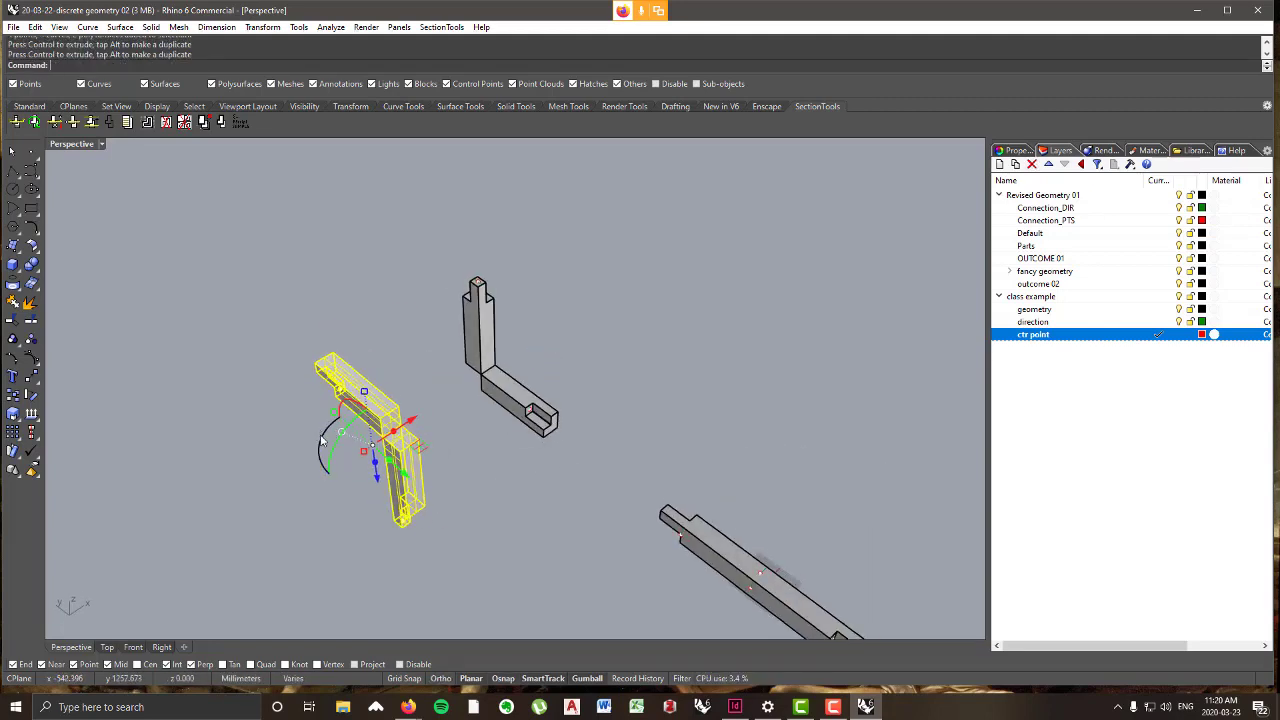
drag(321, 441, 330, 505)
right_drag(524, 542, 462, 490)
right_drag(415, 359, 370, 325)
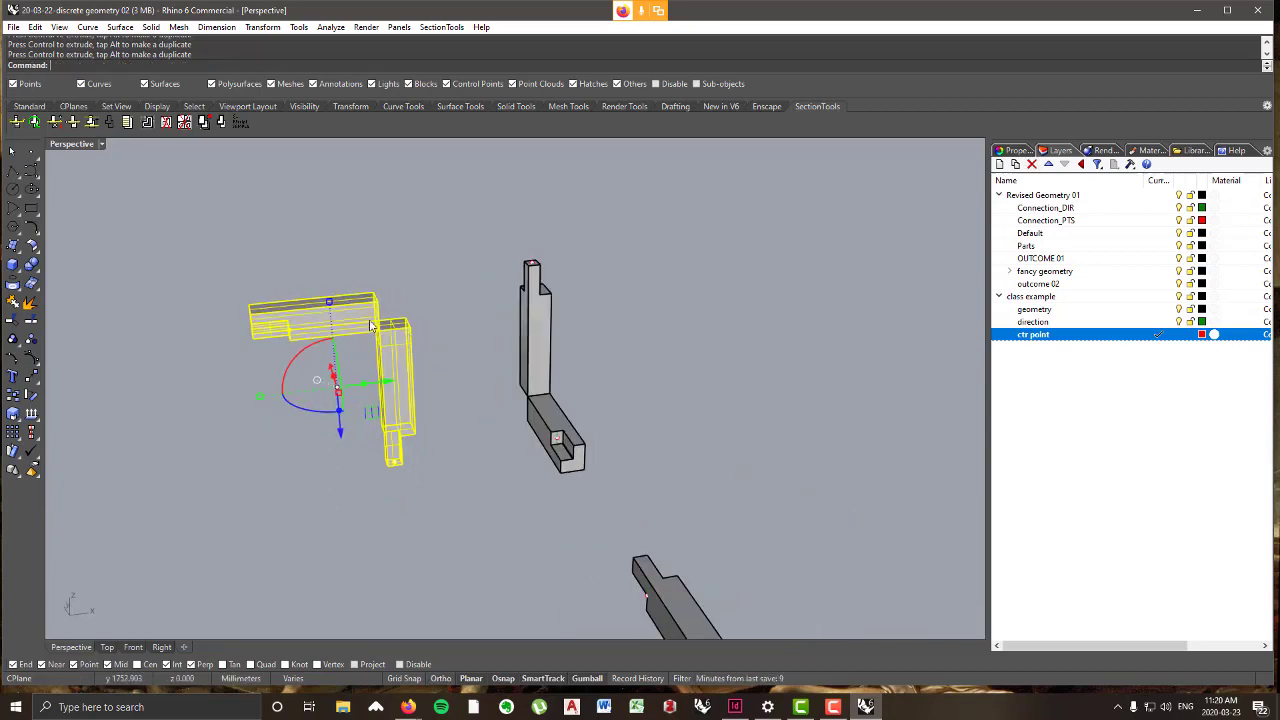
- Move the flipped L-shaped part so its inner joint corner meets the joint corner of the original L-shaped part
click(264, 27)
click(274, 42)
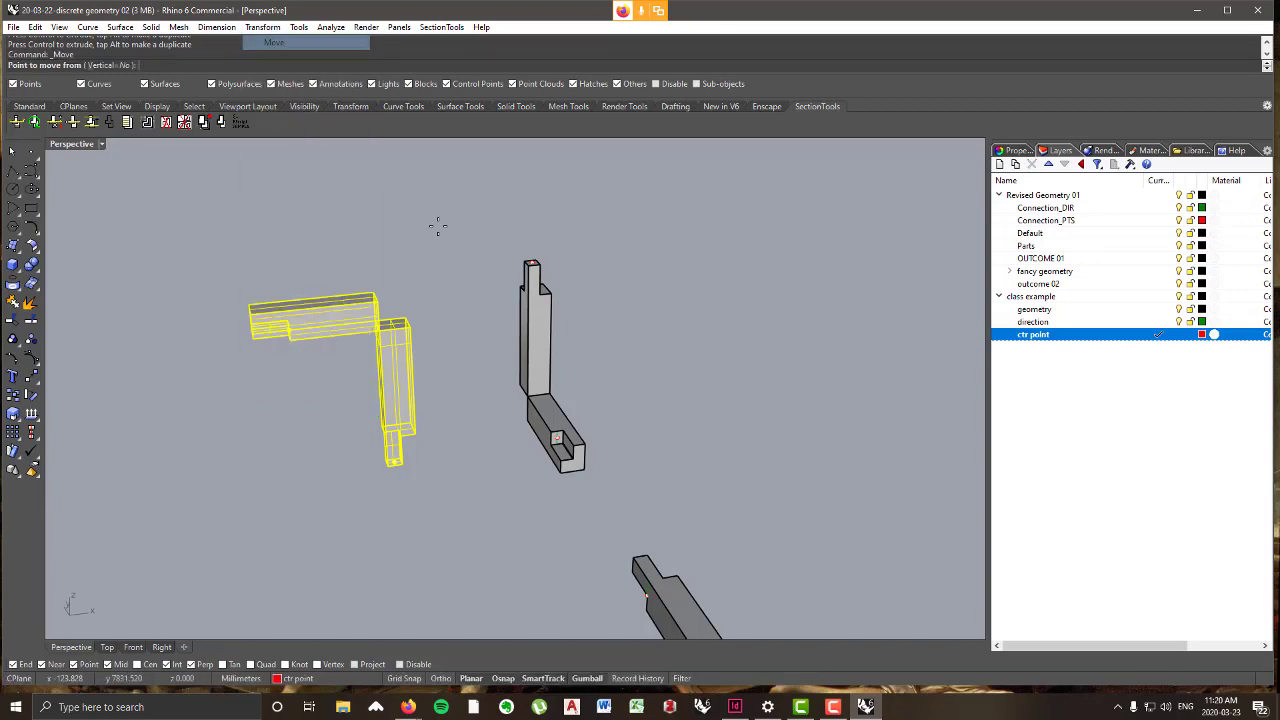
click(381, 334)
scroll(434, 371, up, 5)
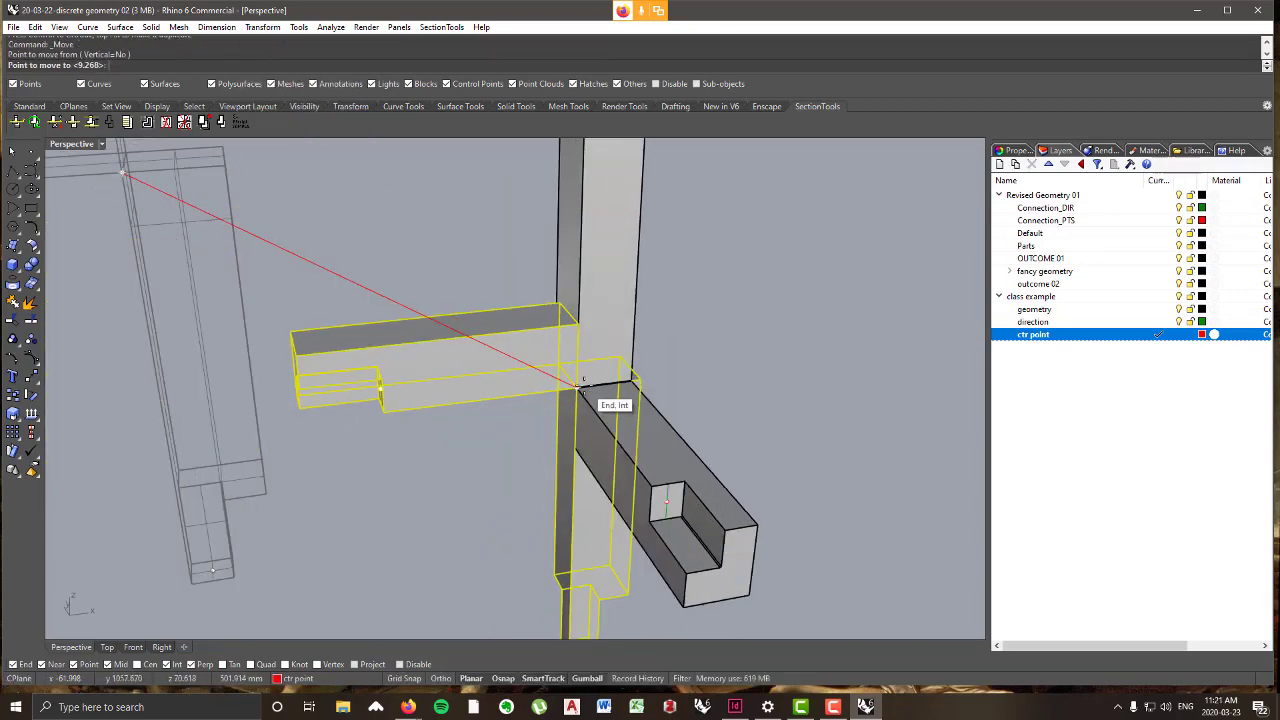
click(584, 388)
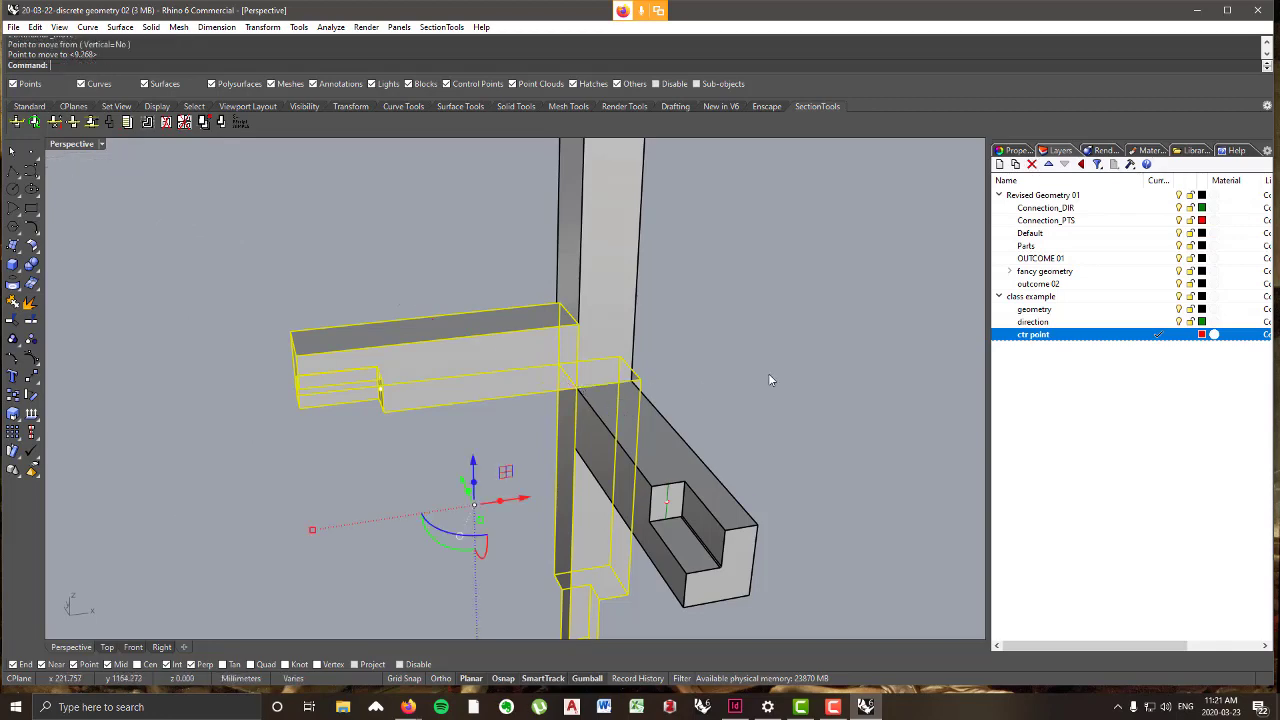
click(768, 373)
right_drag(768, 373, 574, 297)
scroll(561, 325, down, 5)
scroll(582, 377, up, 5)
scroll(582, 377, down, 5)
right_drag(582, 377, 605, 400)
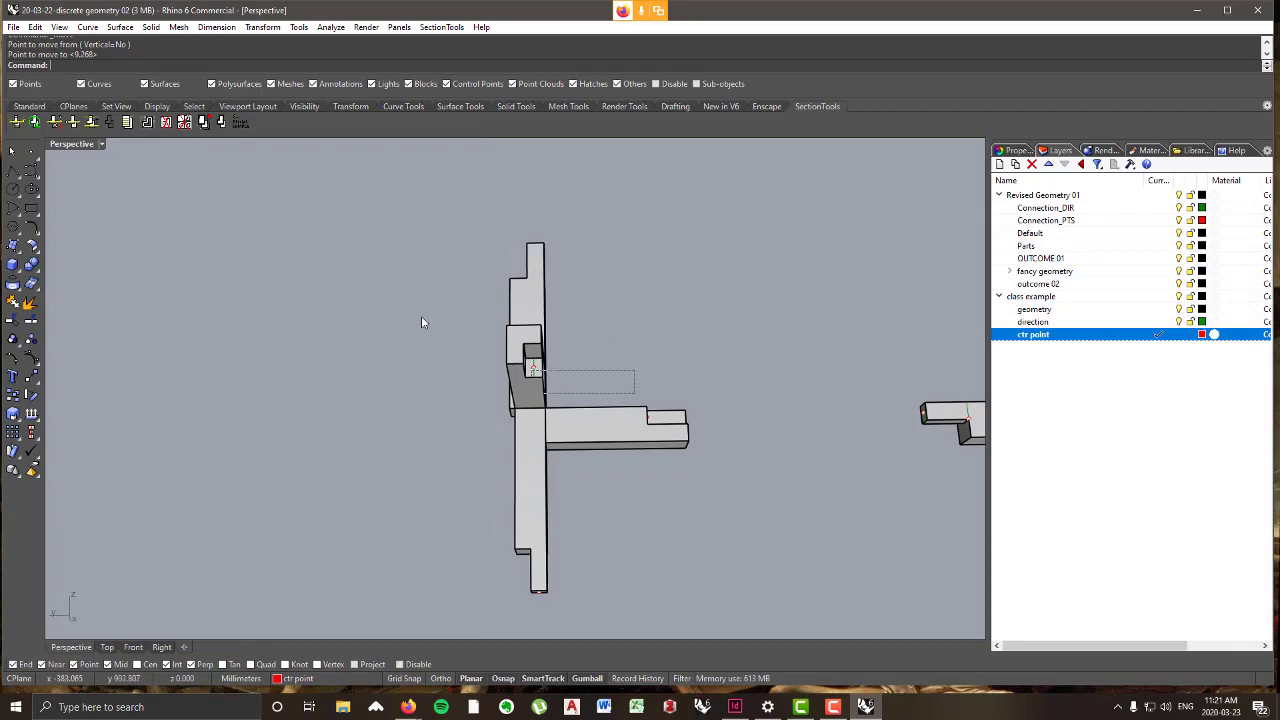
- Move the original L-shaped part with its connections sideways, from one end corner of its upright to the adjacent corner
right_drag(443, 234, 535, 268)
scroll(525, 475, up, 9)
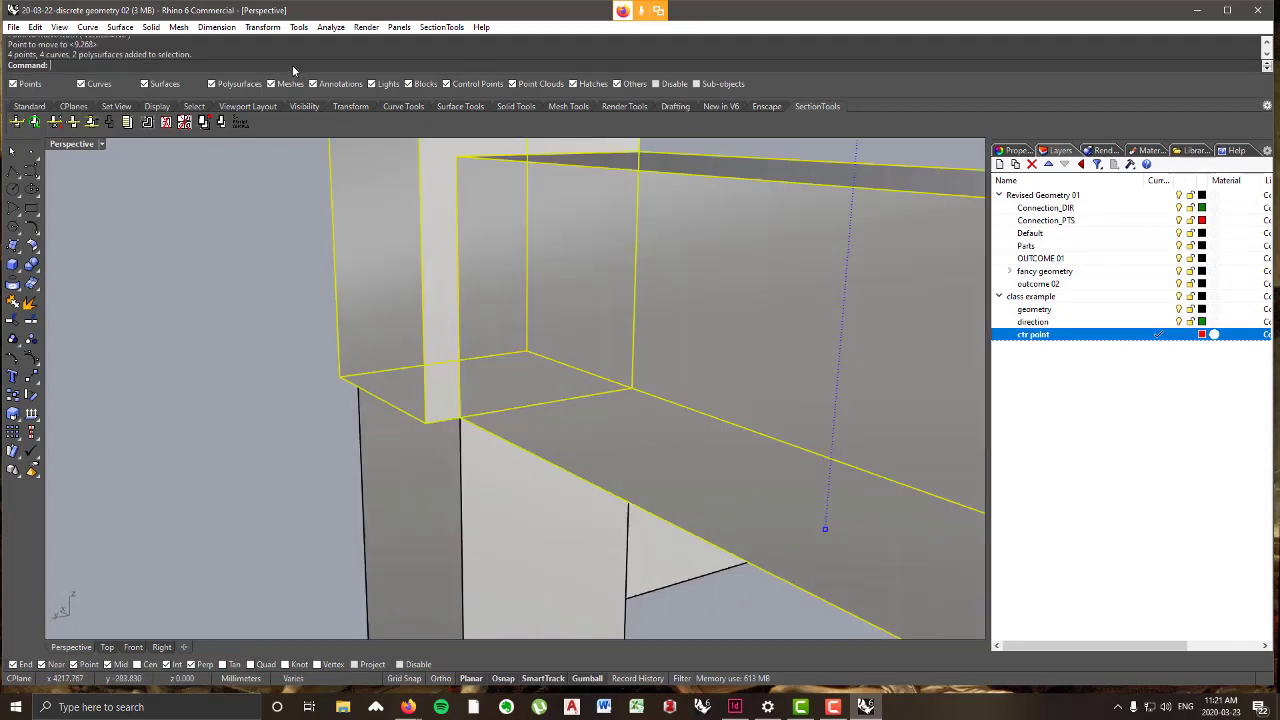
click(263, 27)
click(258, 41)
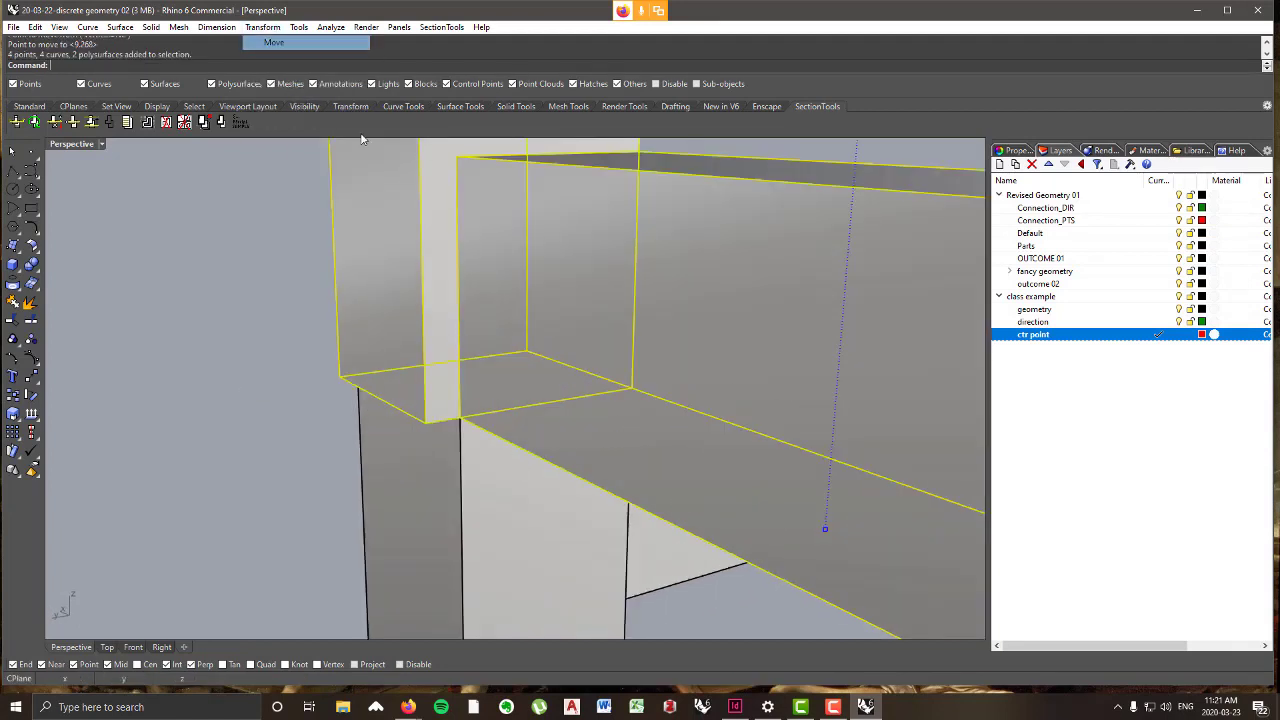
click(426, 421)
click(460, 417)
click(309, 388)
- Shift the horizontal arm running along the X axis about 5.3 mm along Y, snapping to the midpoint of its joint edge
scroll(309, 388, down, 8)
right_drag(309, 390, 249, 399)
drag(408, 462, 308, 337)
right_drag(323, 334, 522, 340)
scroll(450, 386, up, 7)
click(447, 386)
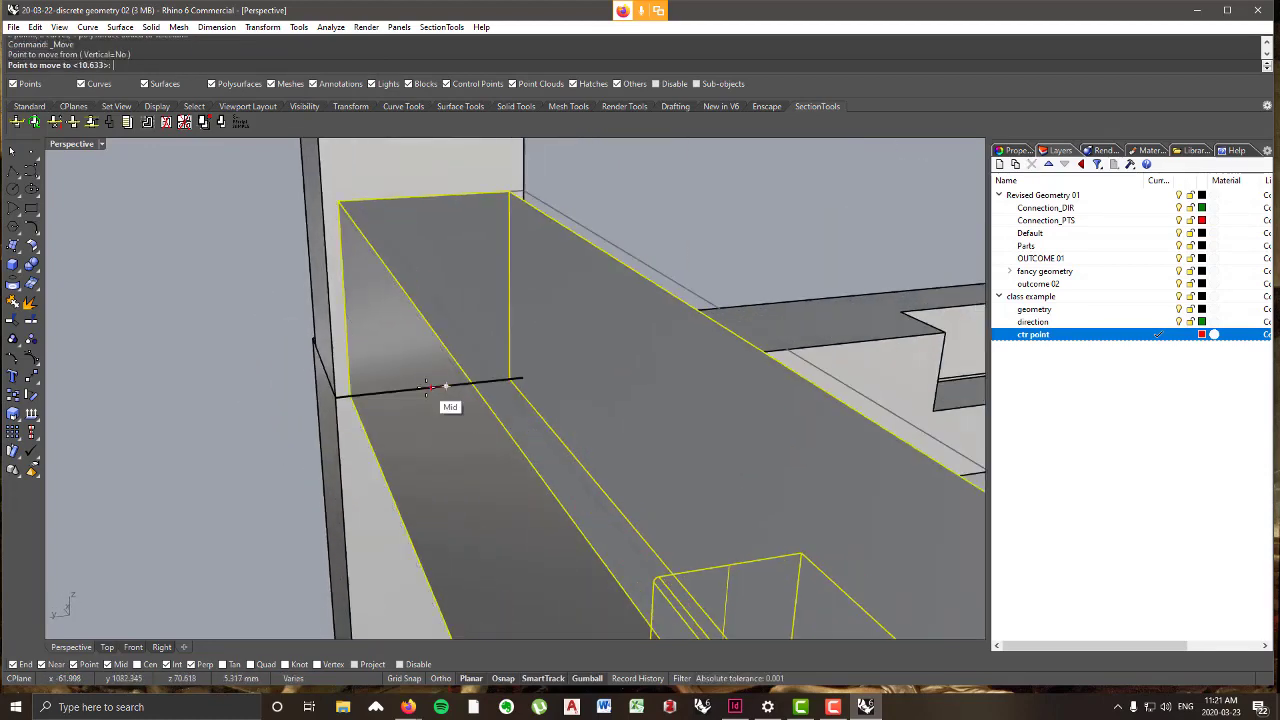
click(204, 381)
- Shift the other horizontal arm with its connections about 5.3 mm along X, snapping to the midpoint of its joint edge
scroll(425, 345, down, 8)
right_drag(437, 332, 174, 350)
scroll(151, 441, down, 5)
right_drag(362, 430, 692, 526)
drag(746, 580, 642, 440)
scroll(494, 453, up, 5)
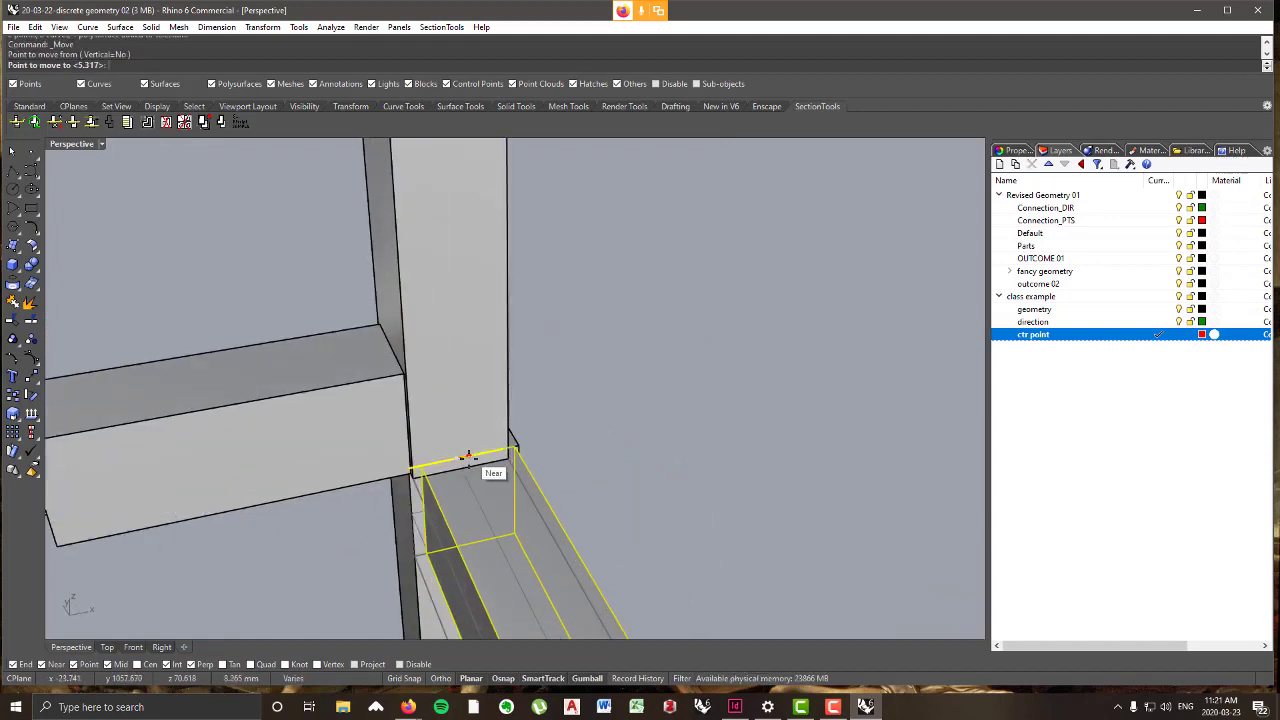
right_drag(468, 456, 461, 447)
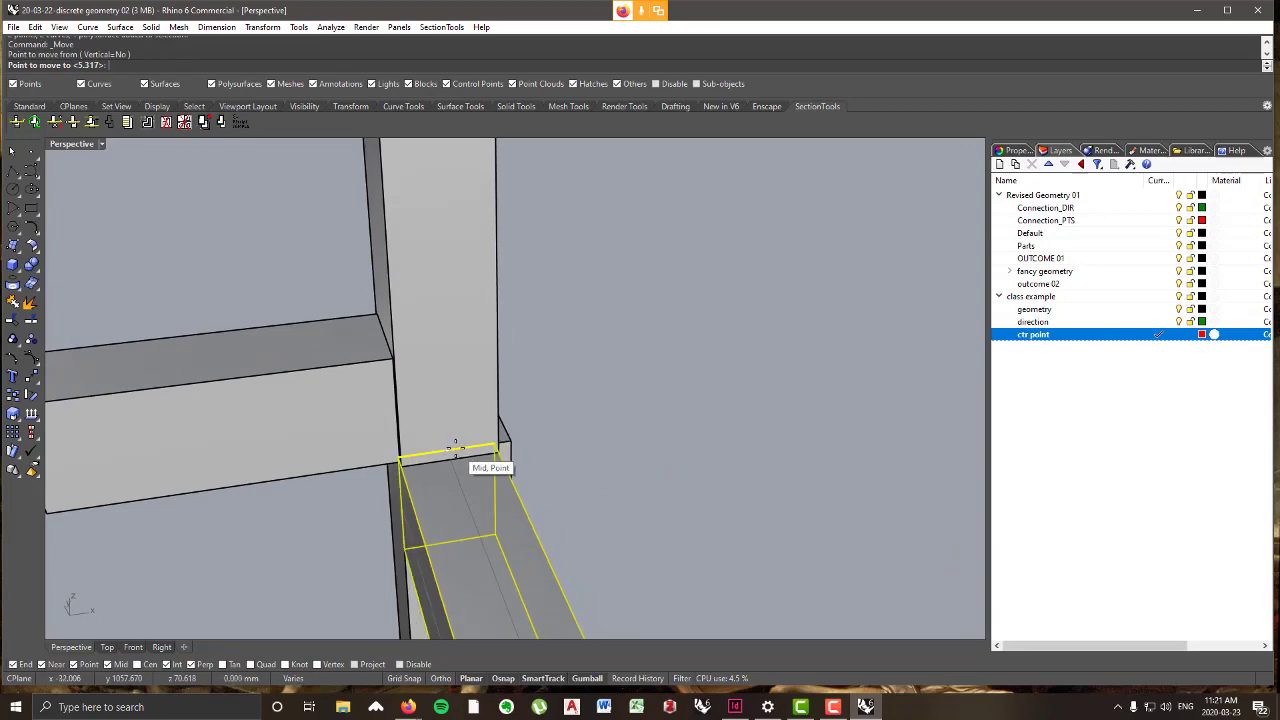
scroll(458, 448, up, 8)
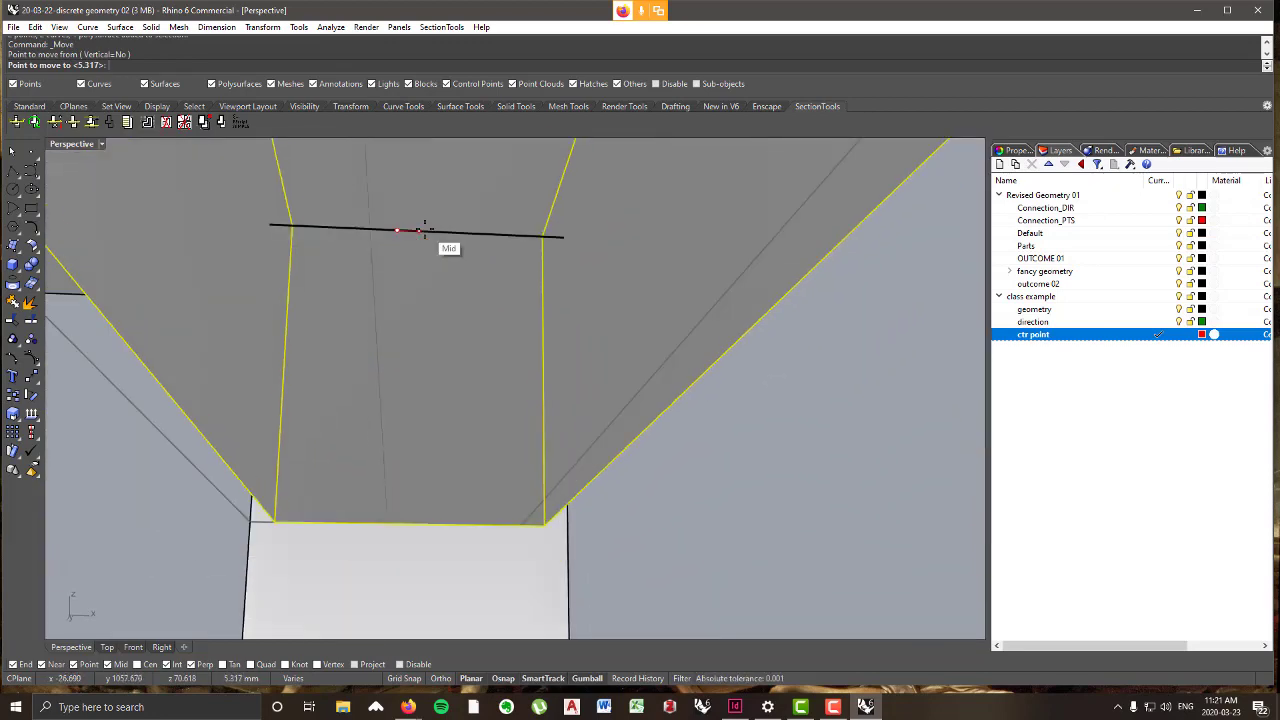
click(419, 231)
click(737, 475)
- Move the upper upright bar with its connections about 5.3 mm along X to centre it over the arm below
scroll(512, 403, down, 10)
right_drag(514, 405, 585, 440)
scroll(554, 350, down, 8)
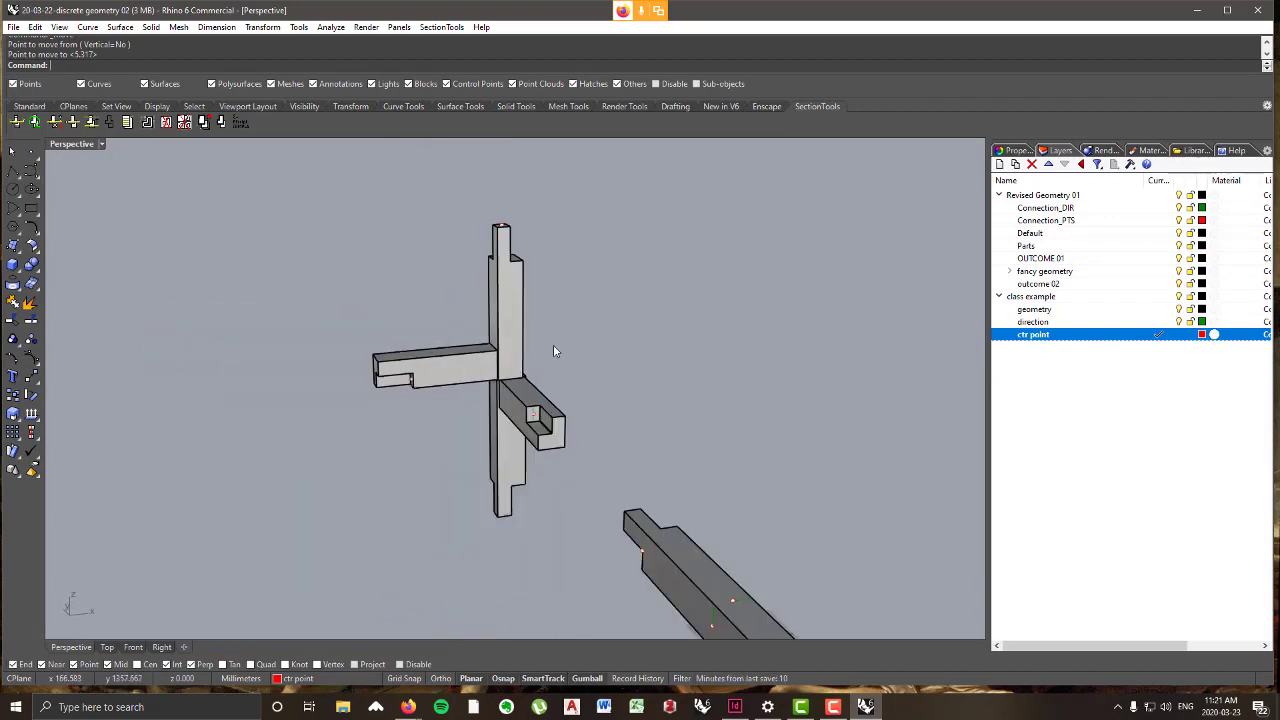
drag(425, 189, 425, 190)
scroll(492, 416, up, 10)
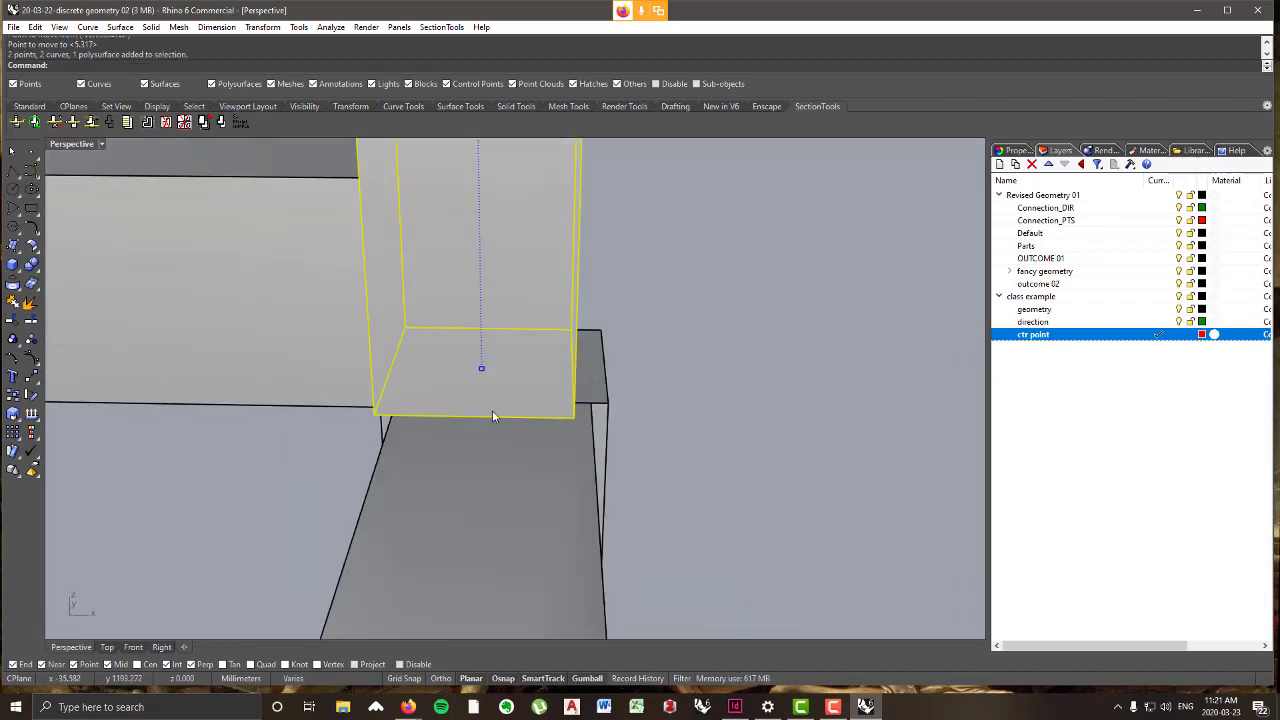
click(466, 415)
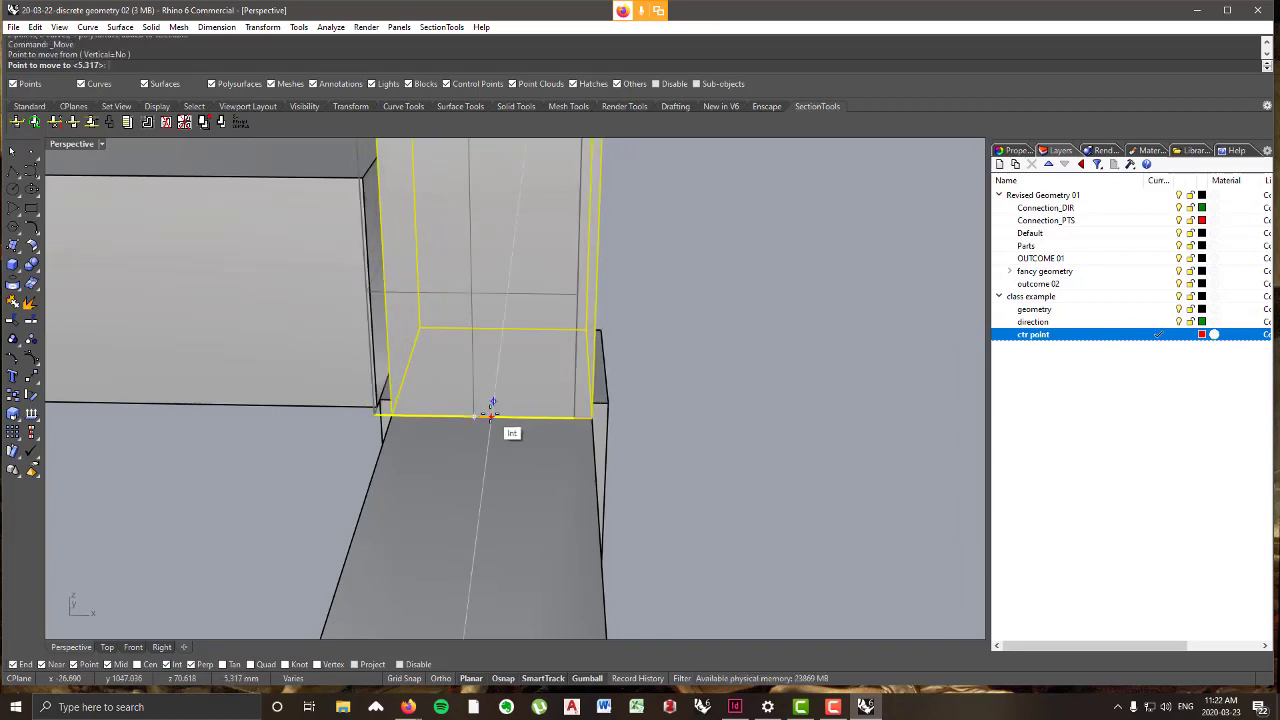
- Move the horizontal arm along the X axis about 5.3 mm toward the upright so its end corner closes the gap
scroll(540, 436, down, 7)
right_drag(540, 432, 468, 405)
drag(248, 399, 86, 250)
right_drag(150, 288, 275, 358)
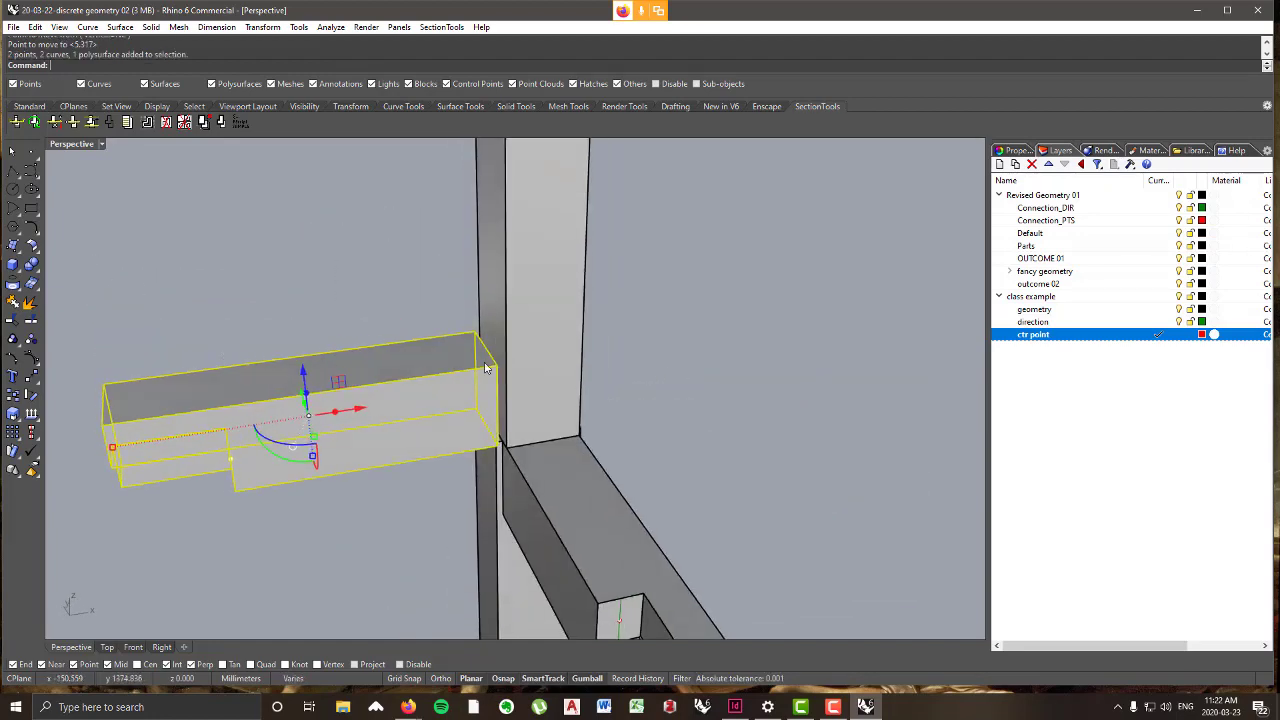
scroll(488, 367, up, 6)
right_drag(490, 368, 508, 288)
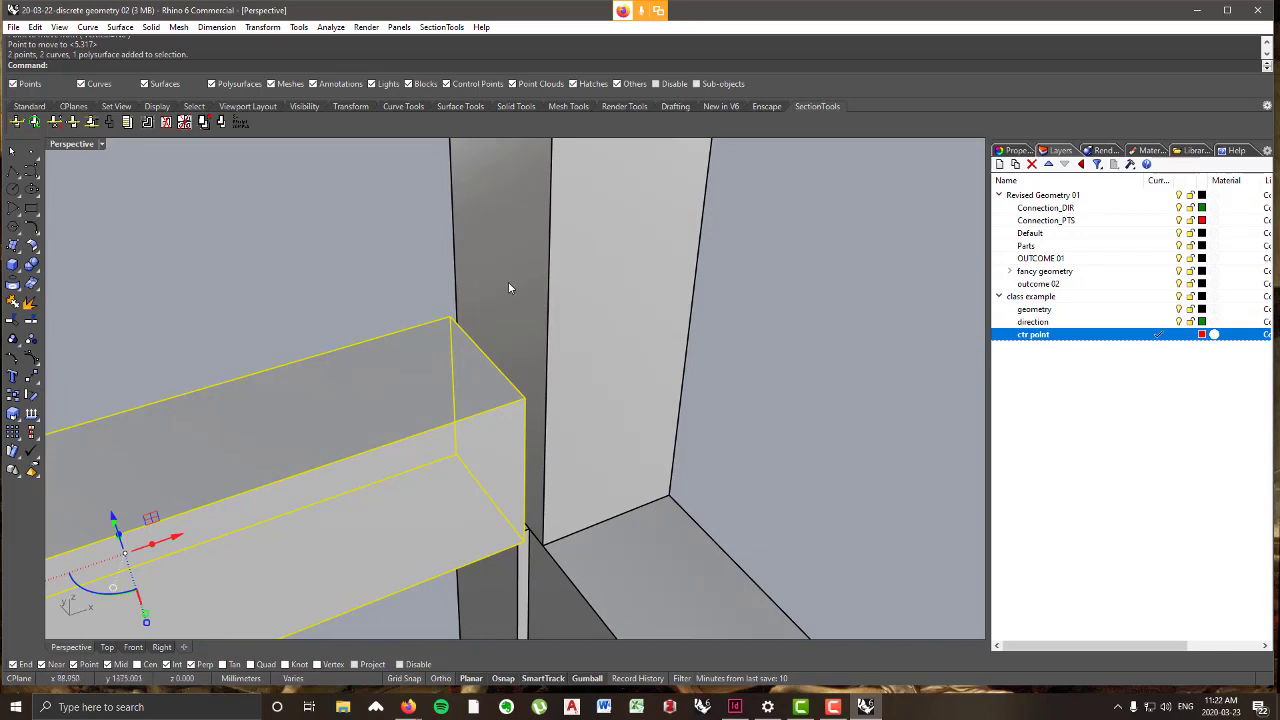
click(263, 27)
click(270, 39)
click(522, 542)
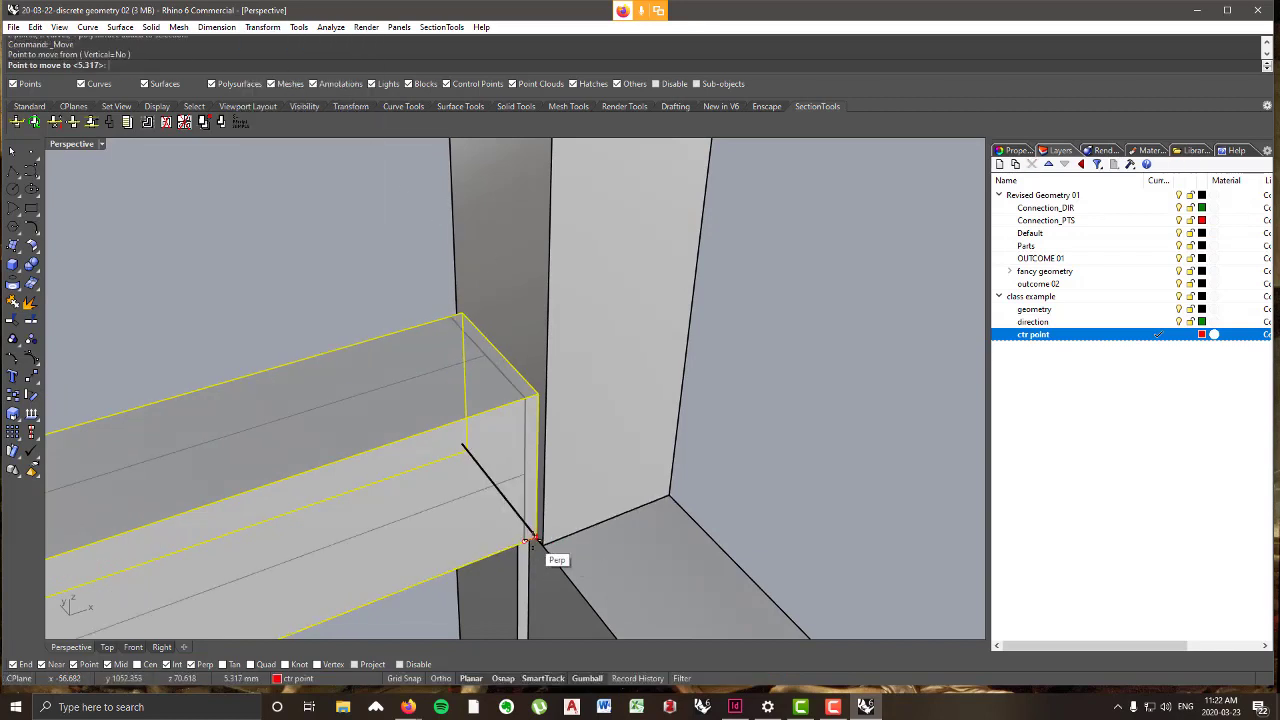
click(536, 538)
click(819, 392)
- Combine the two uprights and two horizontal arms into one solid with a Boolean union
scroll(510, 440, down, 8)
right_drag(510, 440, 680, 545)
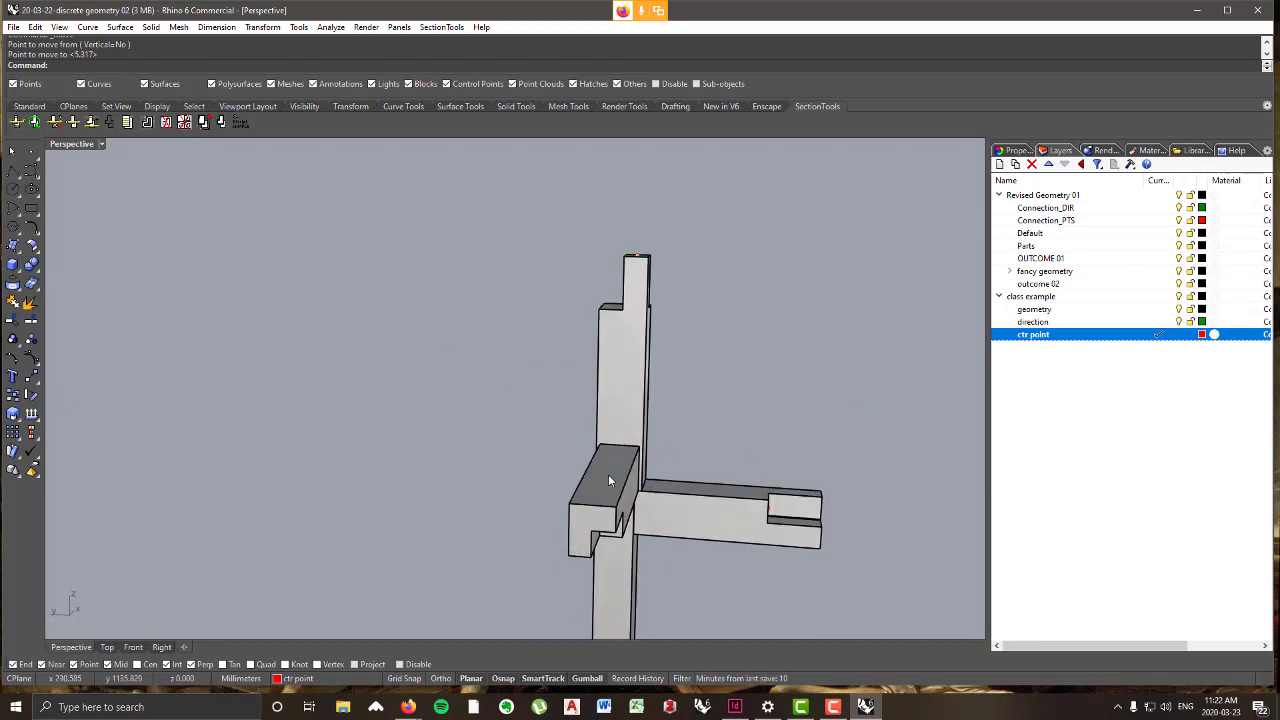
right_drag(608, 481, 563, 433)
scroll(565, 433, up, 5)
scroll(579, 405, down, 8)
scroll(522, 388, down, 4)
right_drag(530, 388, 565, 433)
scroll(553, 338, up, 3)
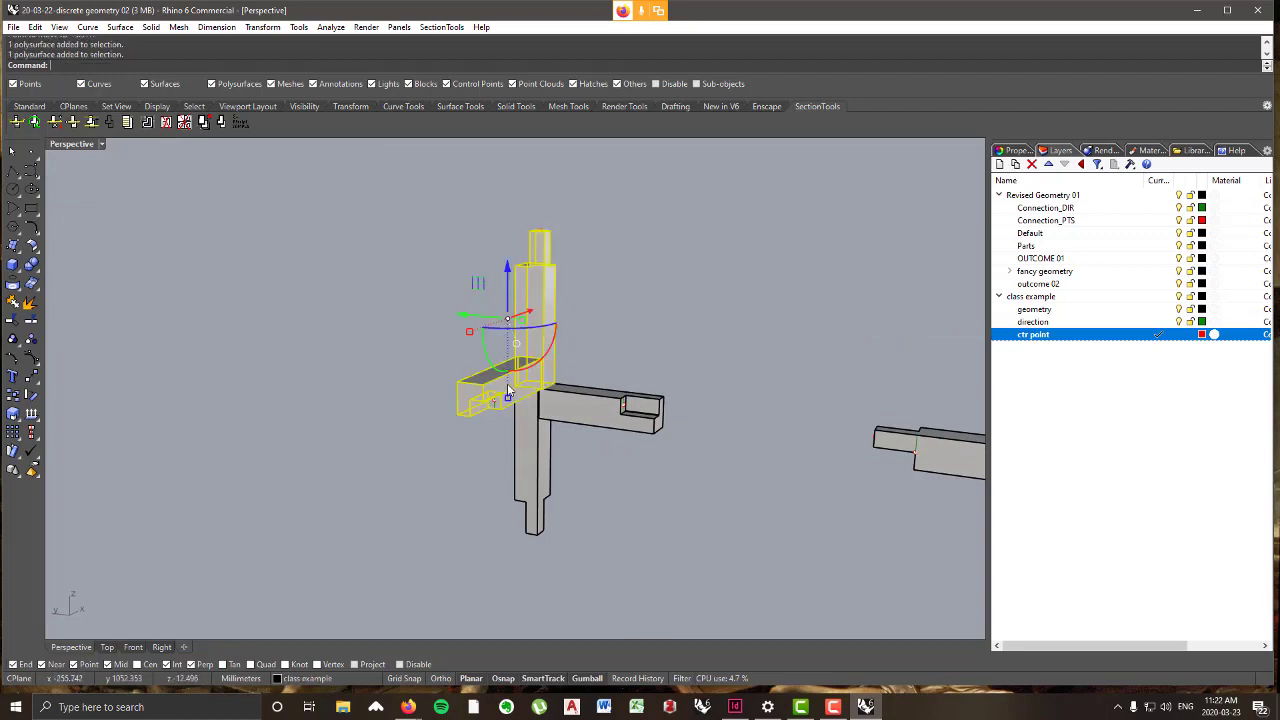
shift+click(571, 412)
shift+click(533, 460)
right_drag(537, 460, 666, 382)
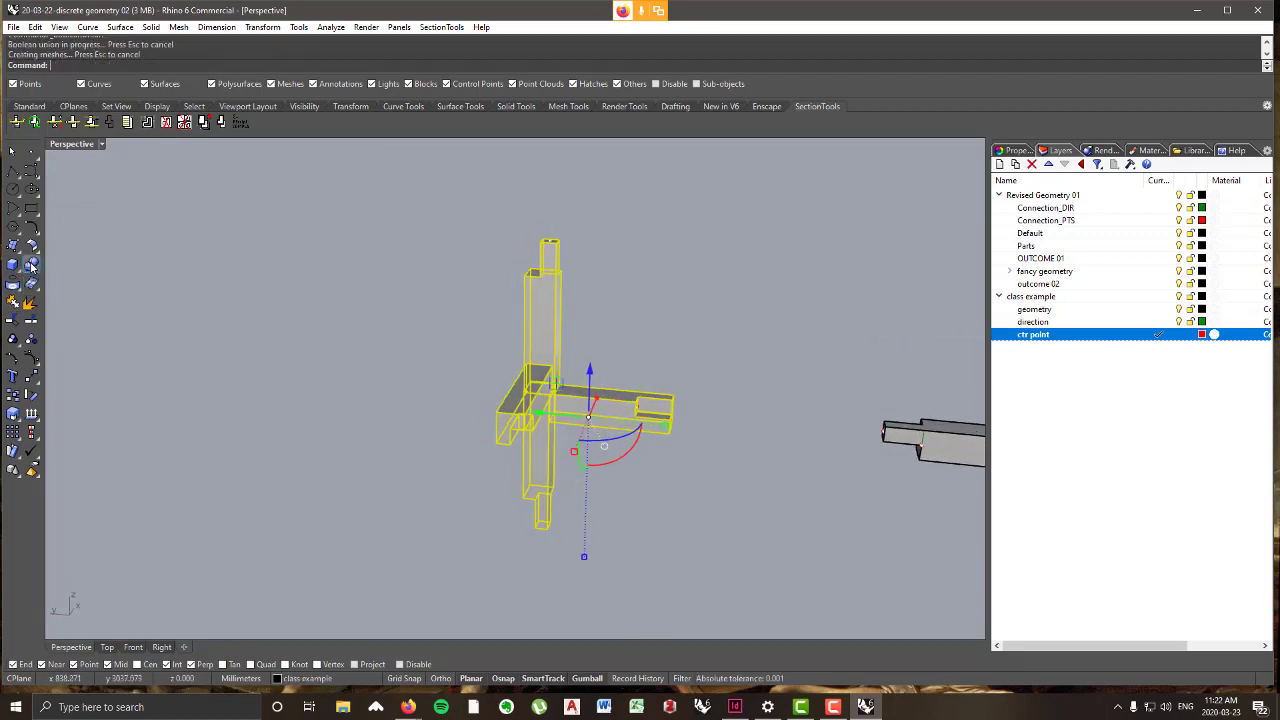
- Deselect the joined part and save the model as "20-03-22-discrete geometry 02", replacing the existing file
click(348, 266)
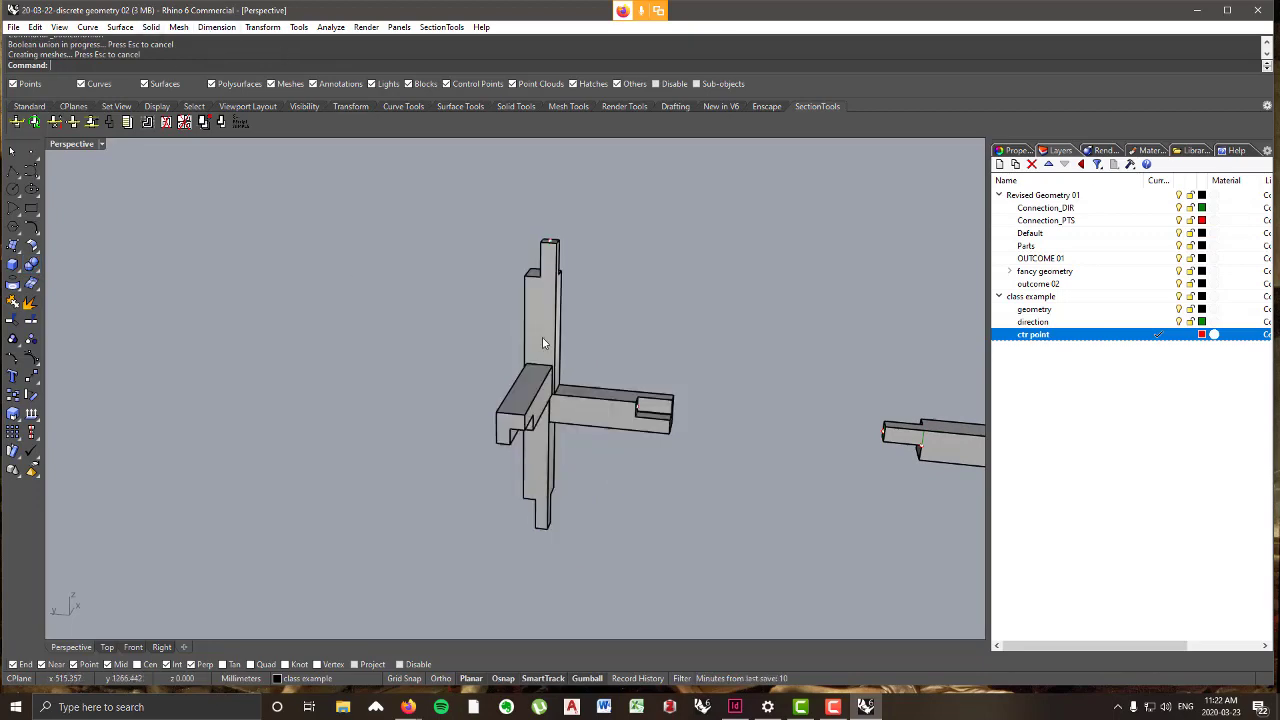
right_drag(542, 337, 472, 294)
click(14, 27)
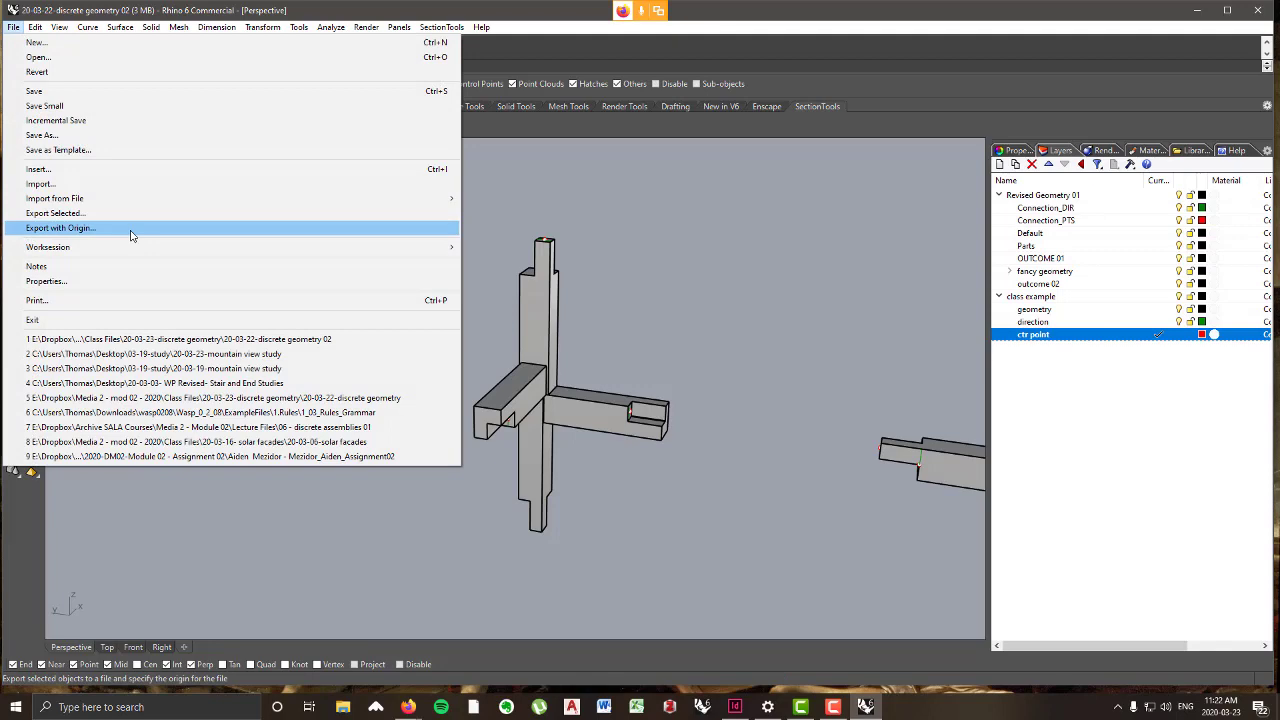
click(86, 135)
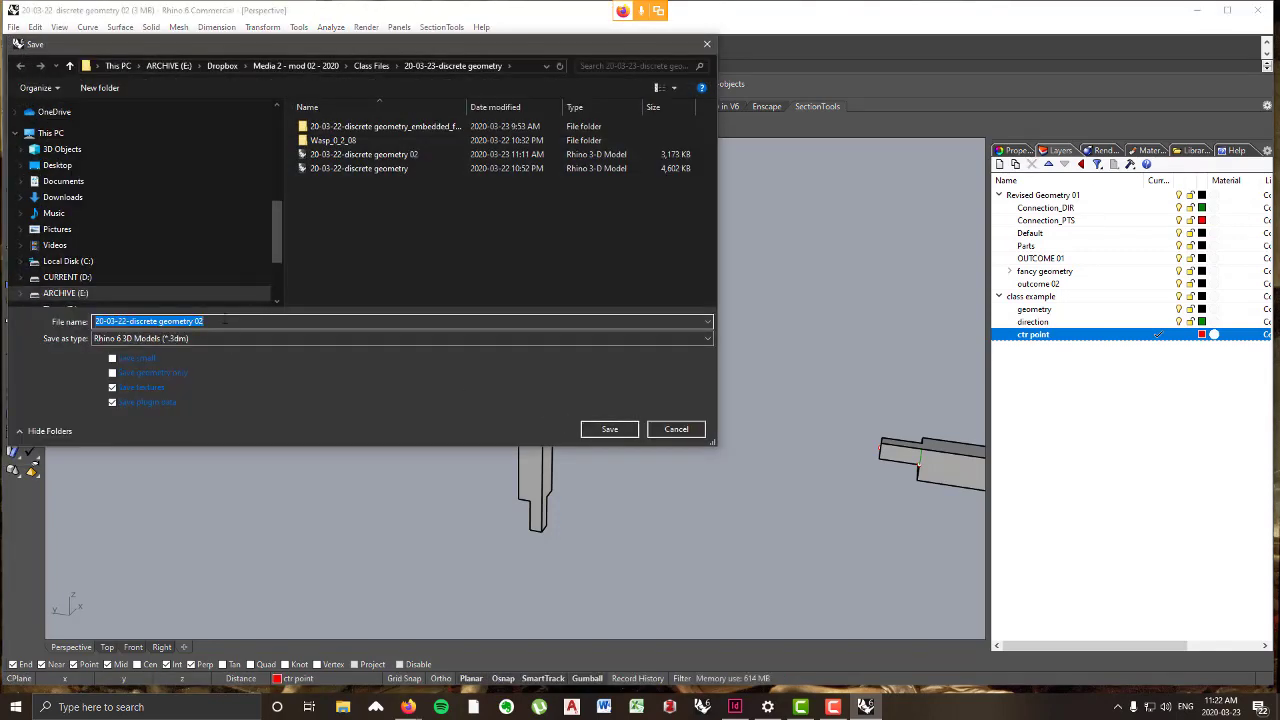
click(618, 430)
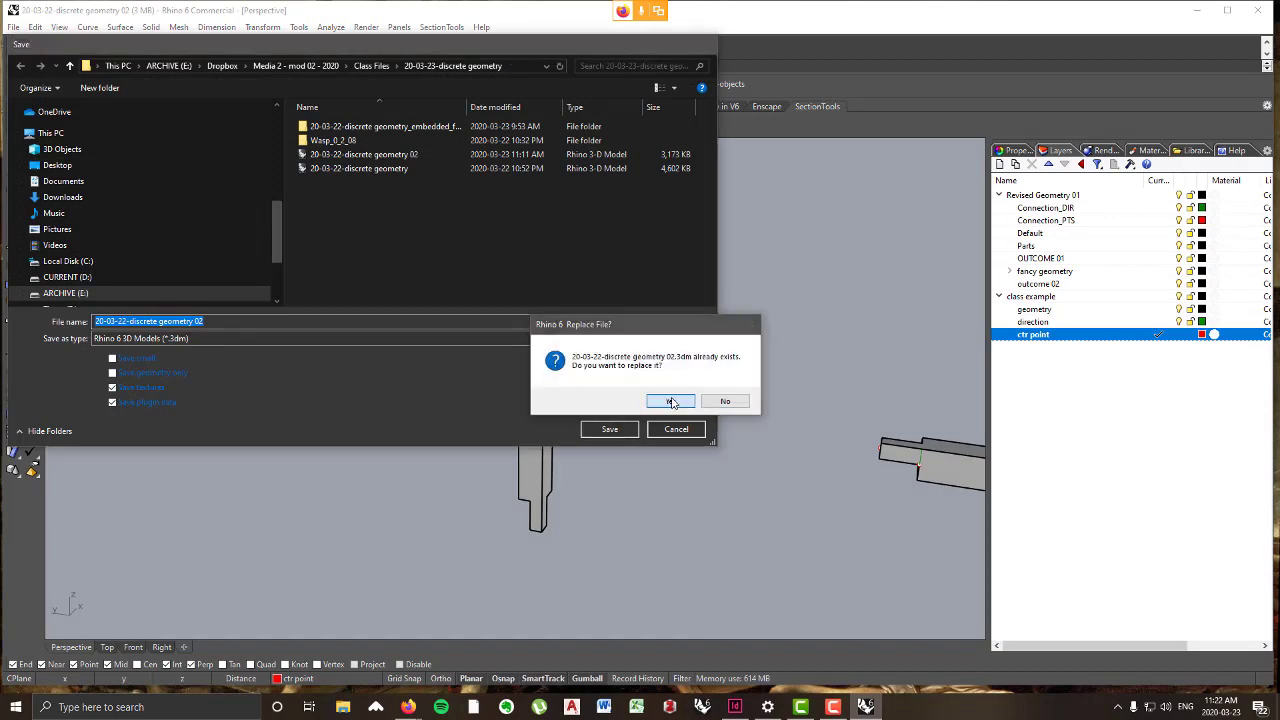
key(Return)
- Launch Grasshopper to bring up the "20-03-23-discrete elements" definition
scroll(653, 488, down, 4)
right_drag(653, 486, 700, 458)
scroll(575, 426, down, 5)
scroll(683, 453, up, 4)
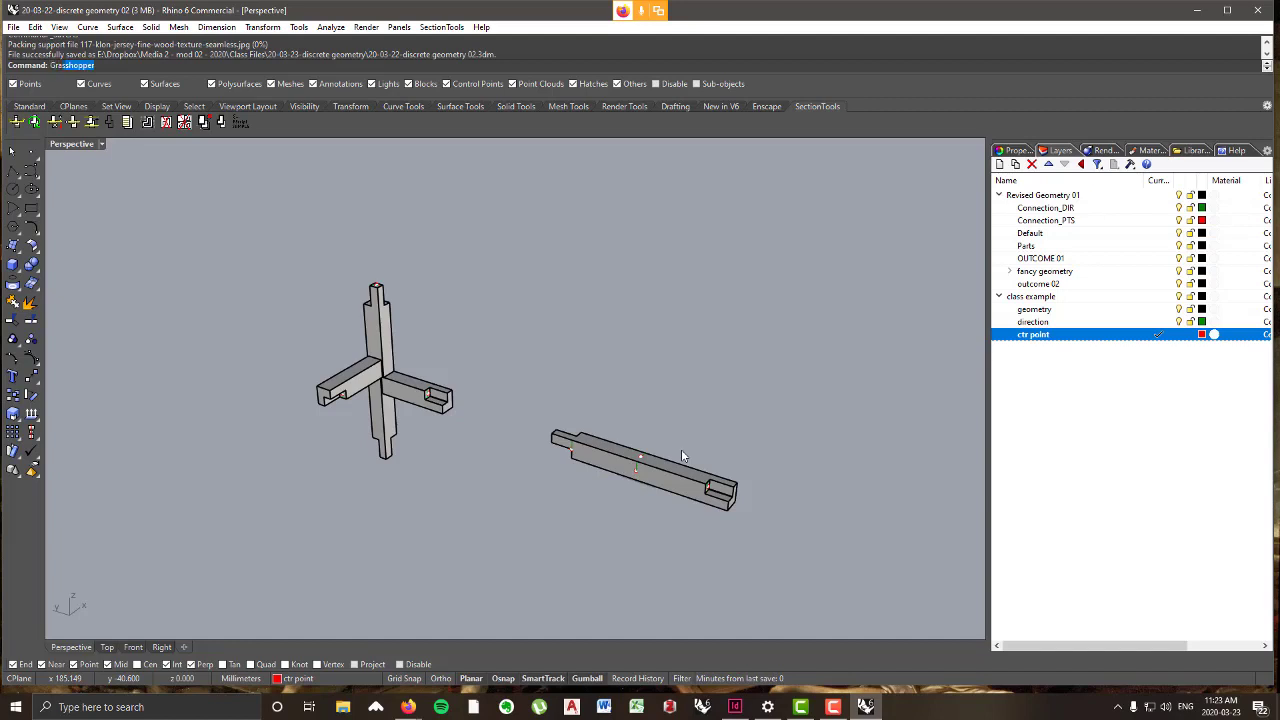
key(Return)
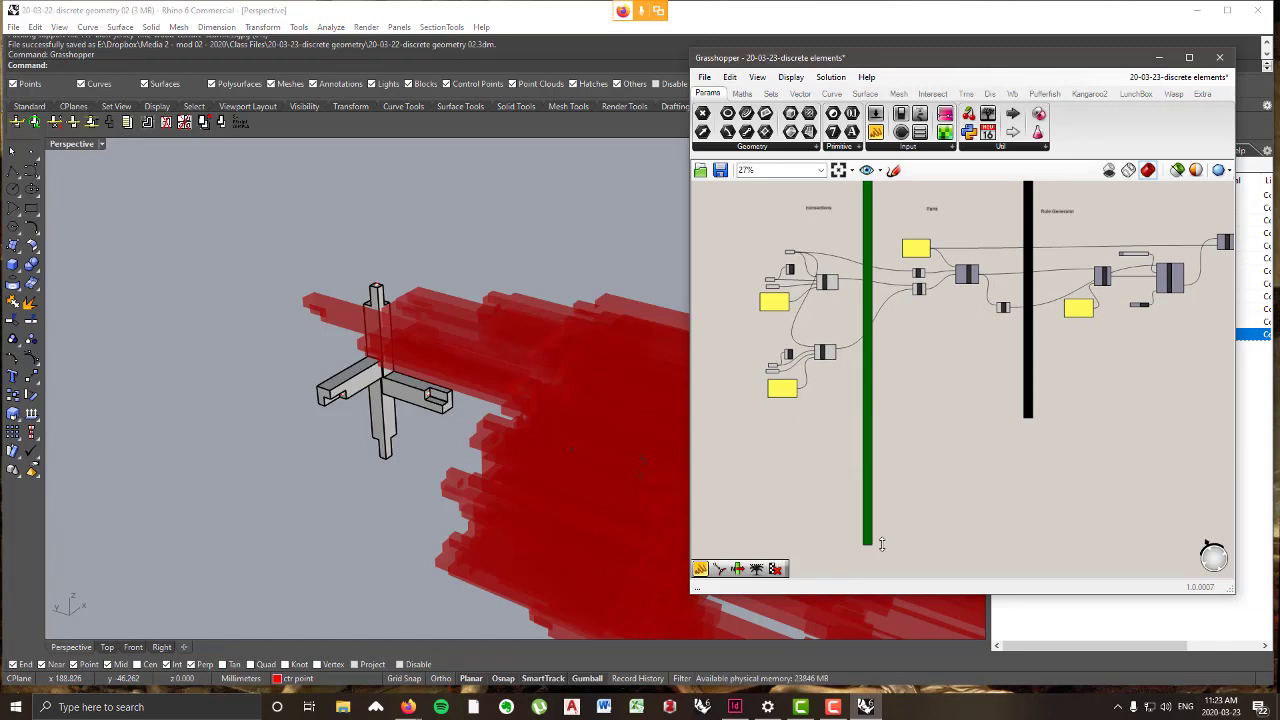
- Turn off the preview of the last component in the definition, hiding the red aggregation around the four-armed part
scroll(335, 470, down, 4)
scroll(990, 318, up, 3)
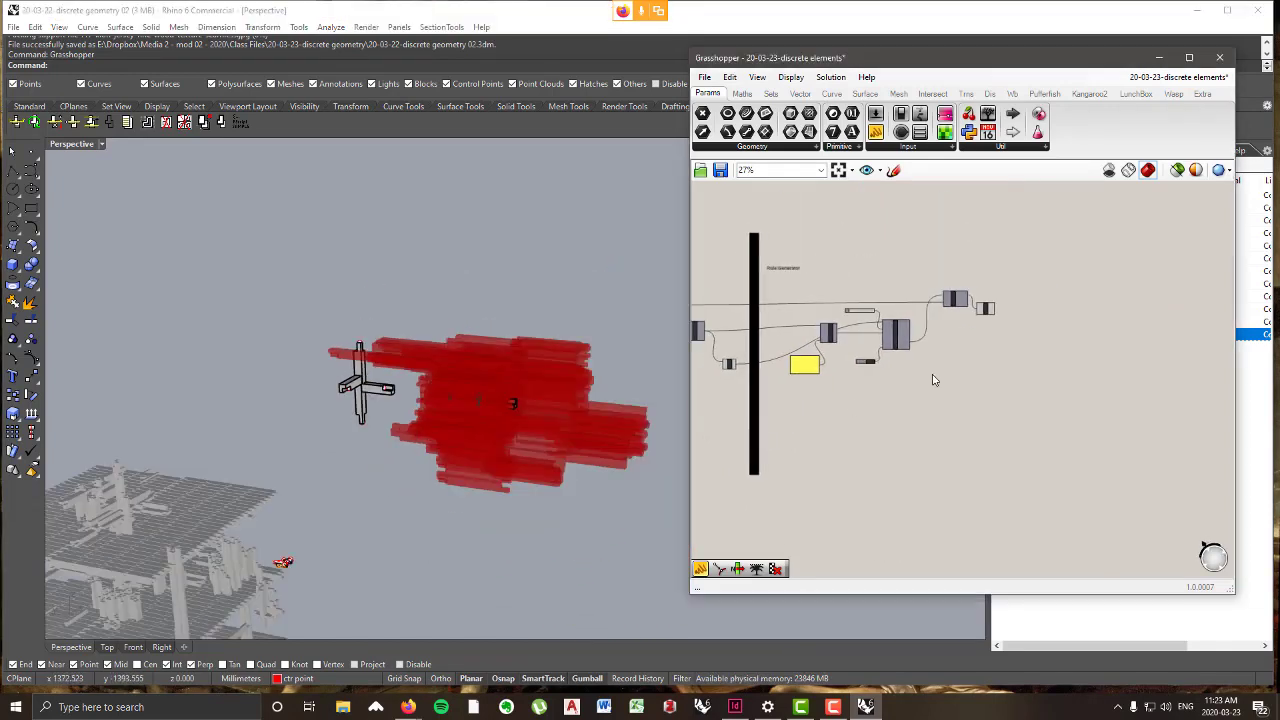
click(985, 306)
right_click(985, 300)
click(1040, 252)
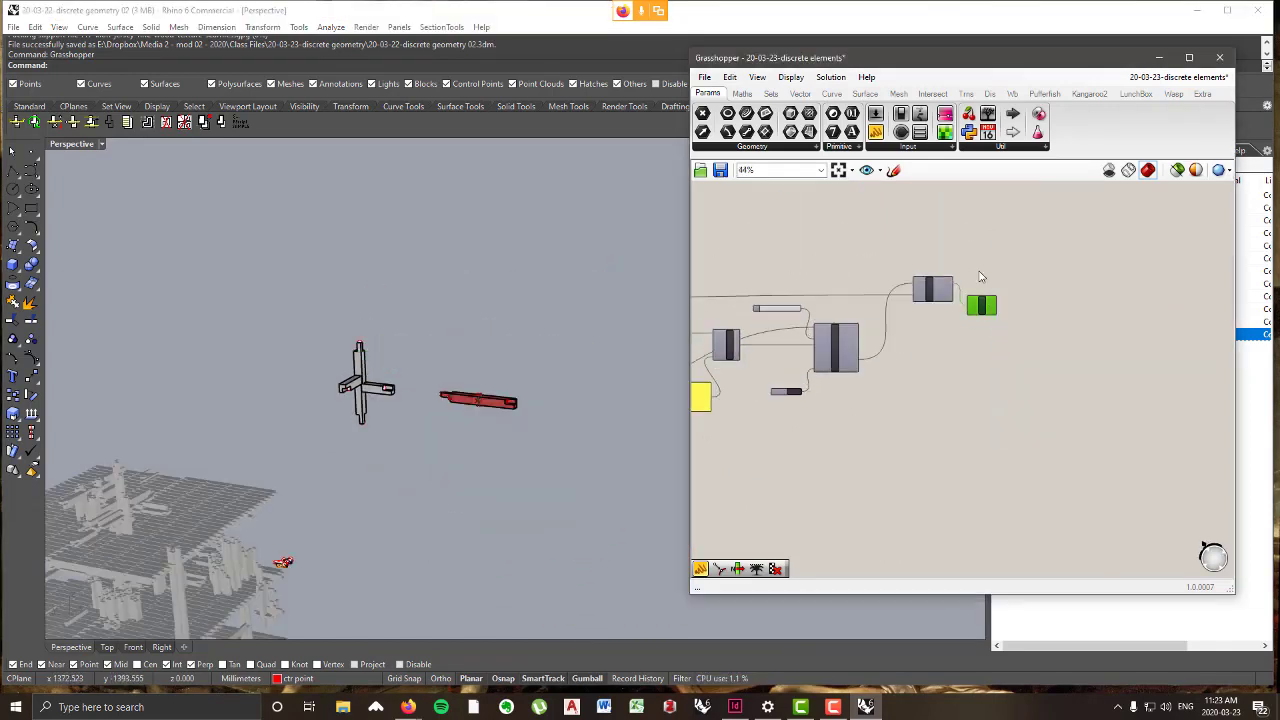
click(392, 477)
scroll(382, 422, up, 5)
right_drag(440, 431, 325, 392)
scroll(345, 340, up, 4)
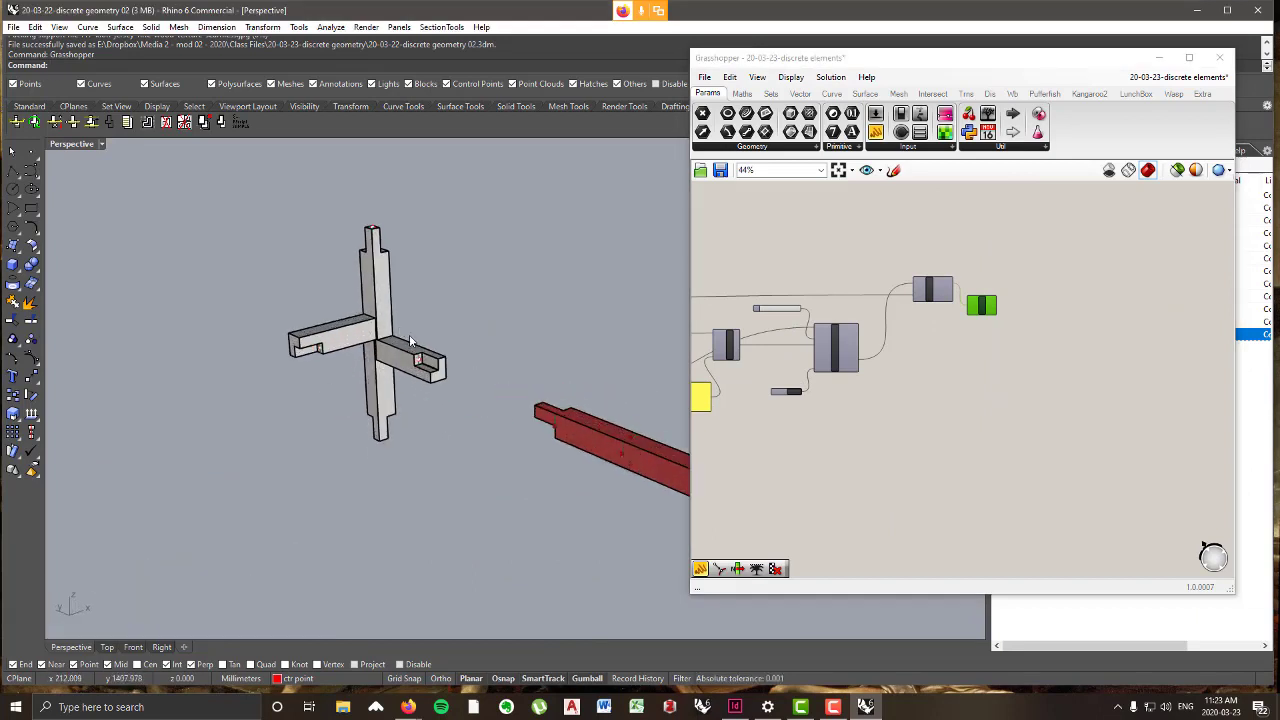
- Move the whole "sides" connection group up the canvas, closer to the connection group above it
right_drag(835, 449, 1169, 427)
right_drag(820, 403, 1043, 398)
scroll(1045, 397, down, 3)
scroll(886, 440, up, 4)
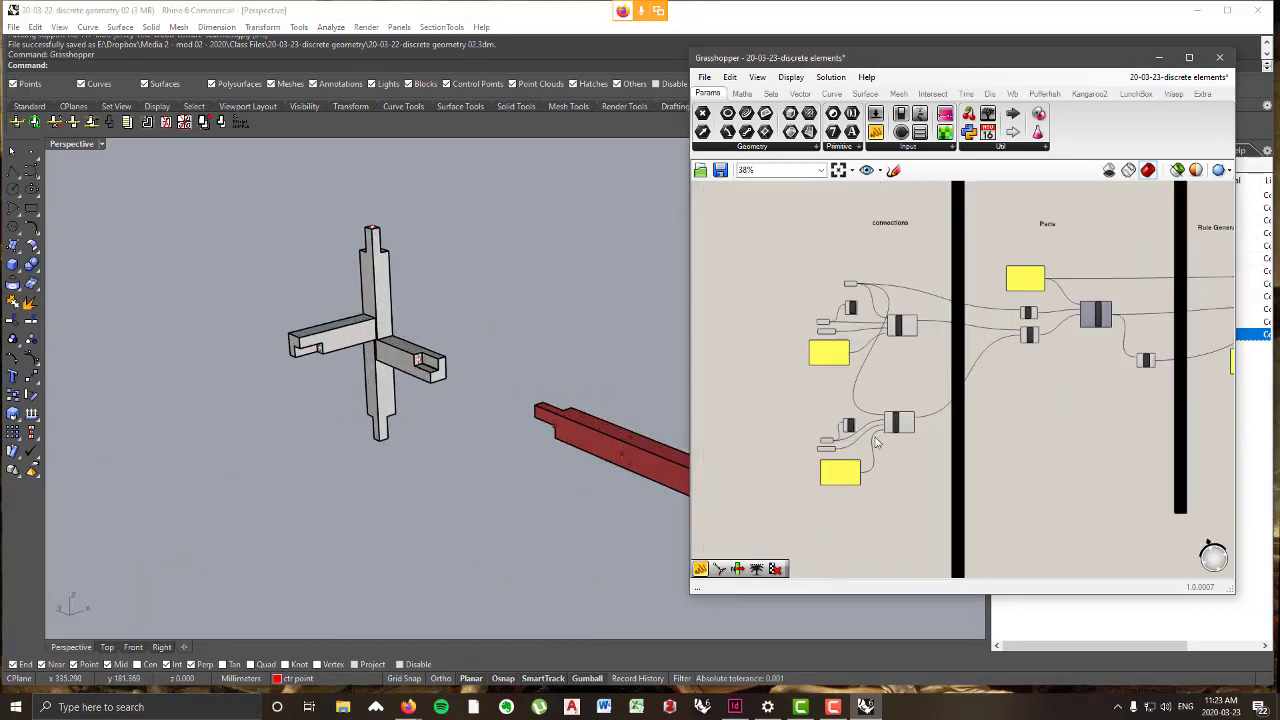
scroll(848, 268, up, 3)
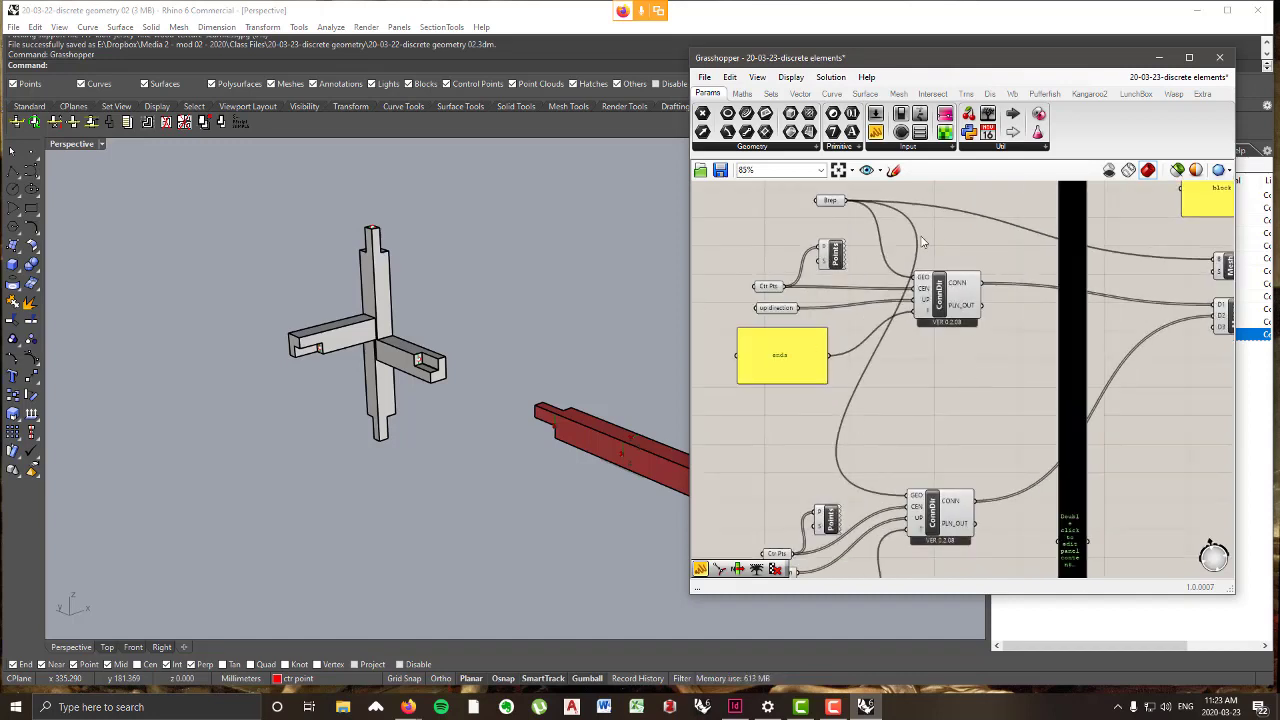
scroll(923, 242, down, 3)
scroll(936, 516, up, 2)
drag(972, 522, 710, 308)
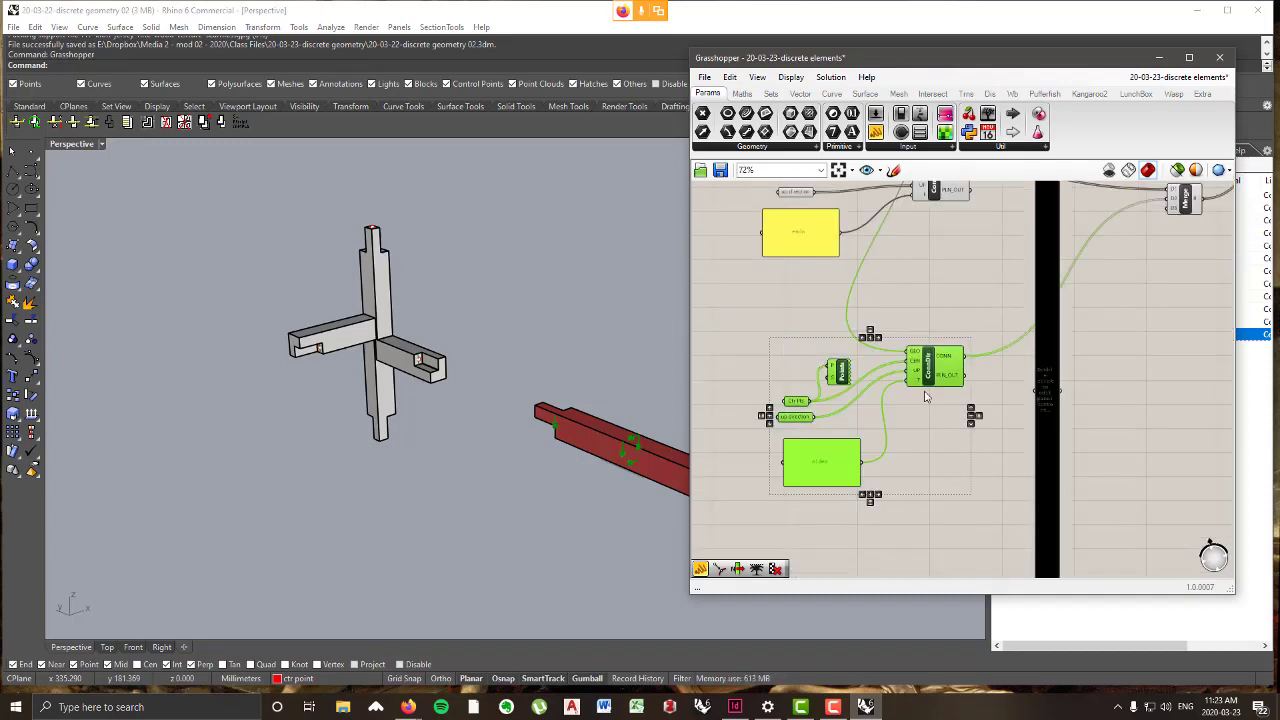
drag(931, 371, 932, 304)
click(885, 526)
- Place a Wasp Connection From Direction component in the empty canvas area below the "sides" panel
right_drag(957, 342, 970, 230)
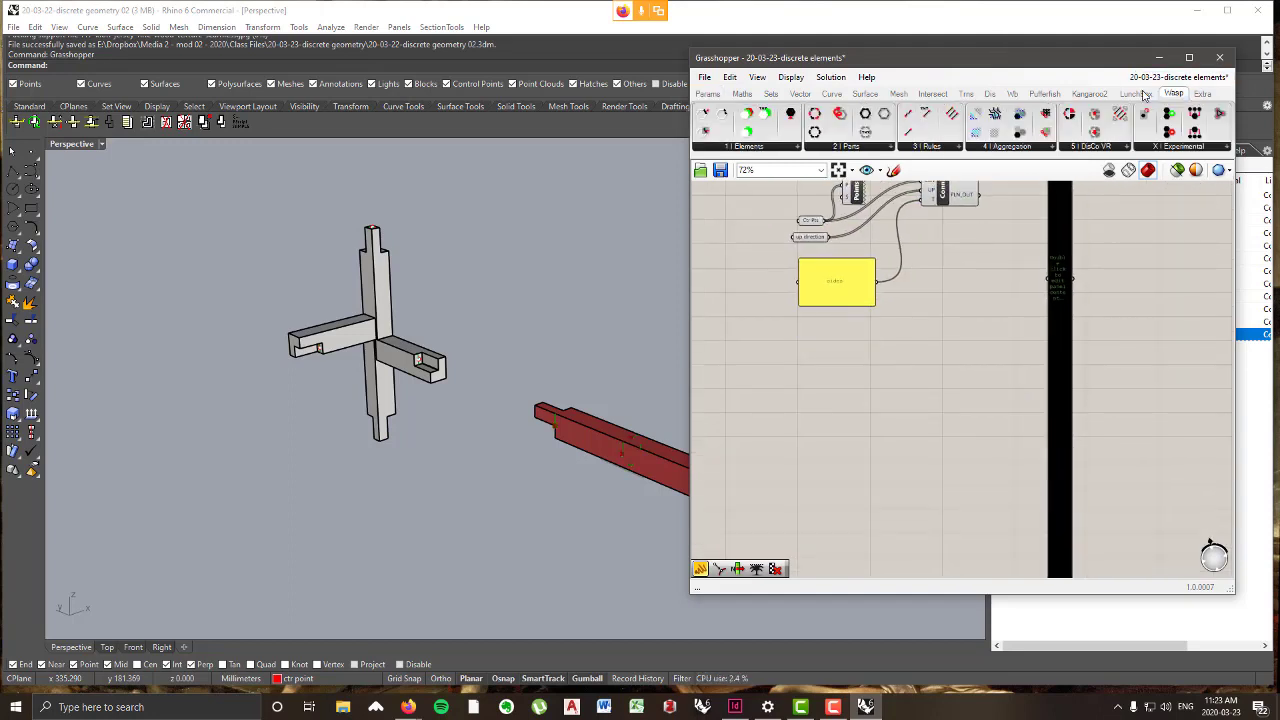
click(848, 147)
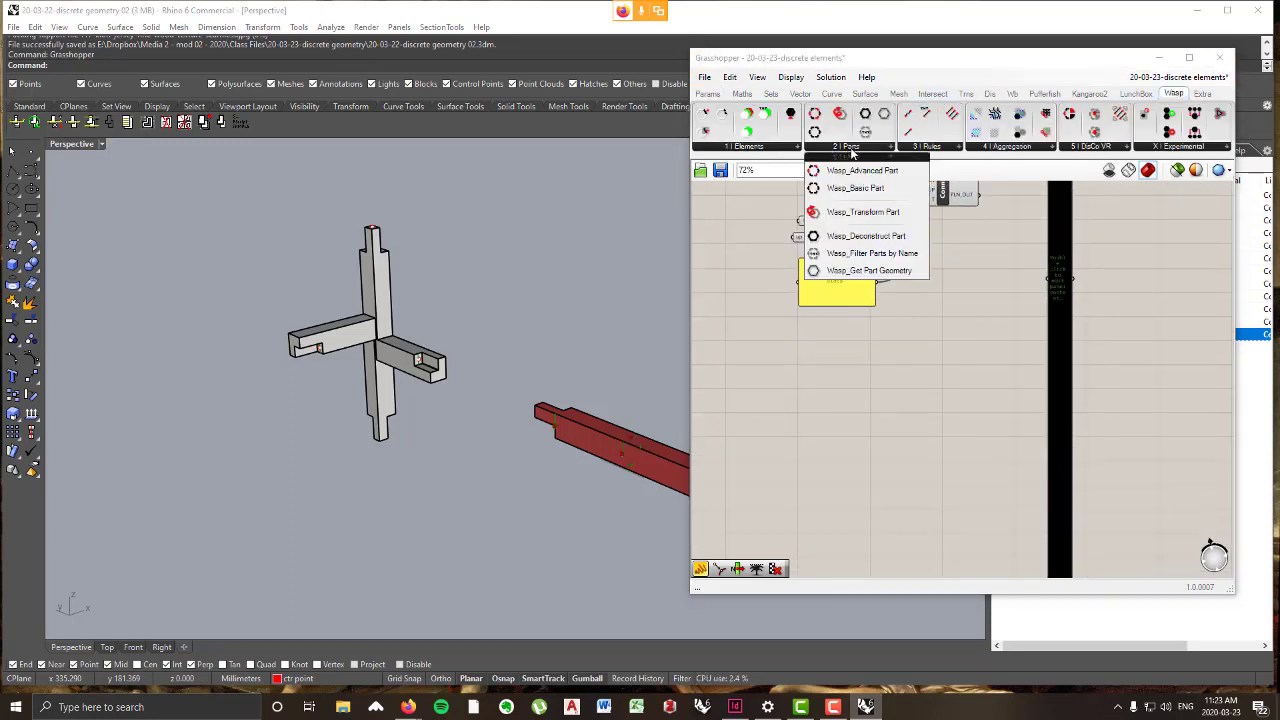
click(786, 152)
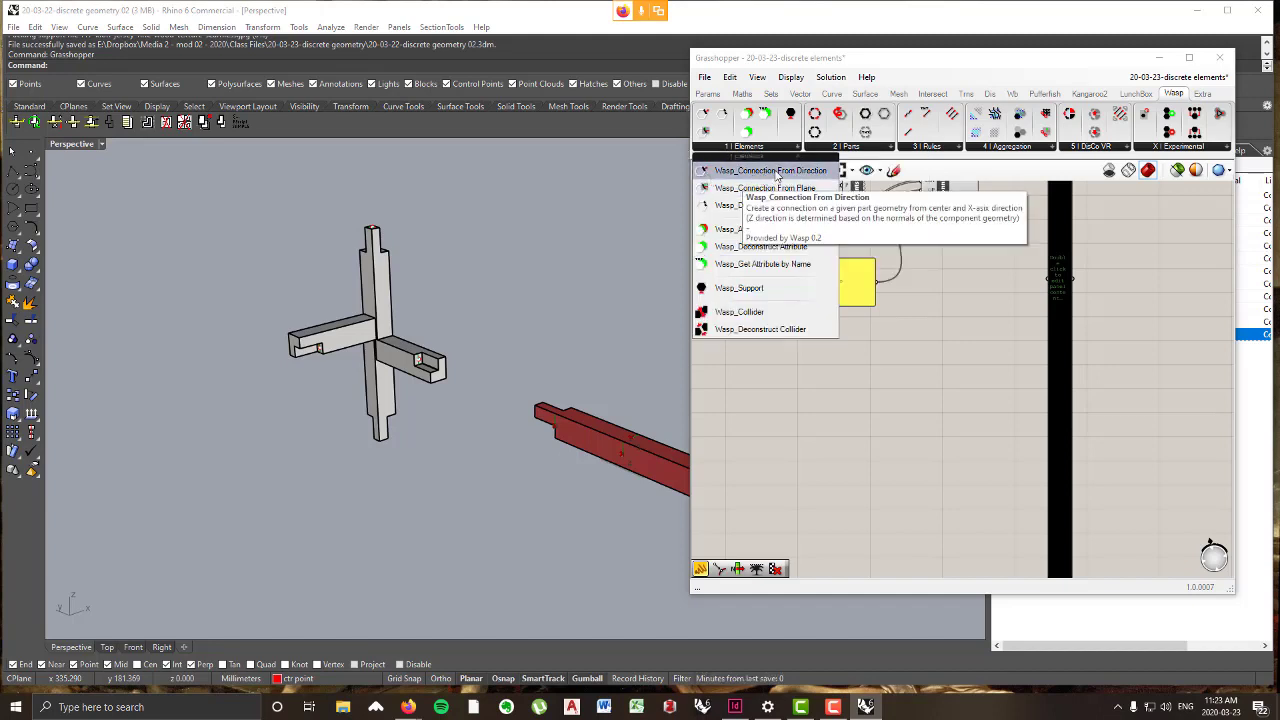
drag(778, 175, 806, 422)
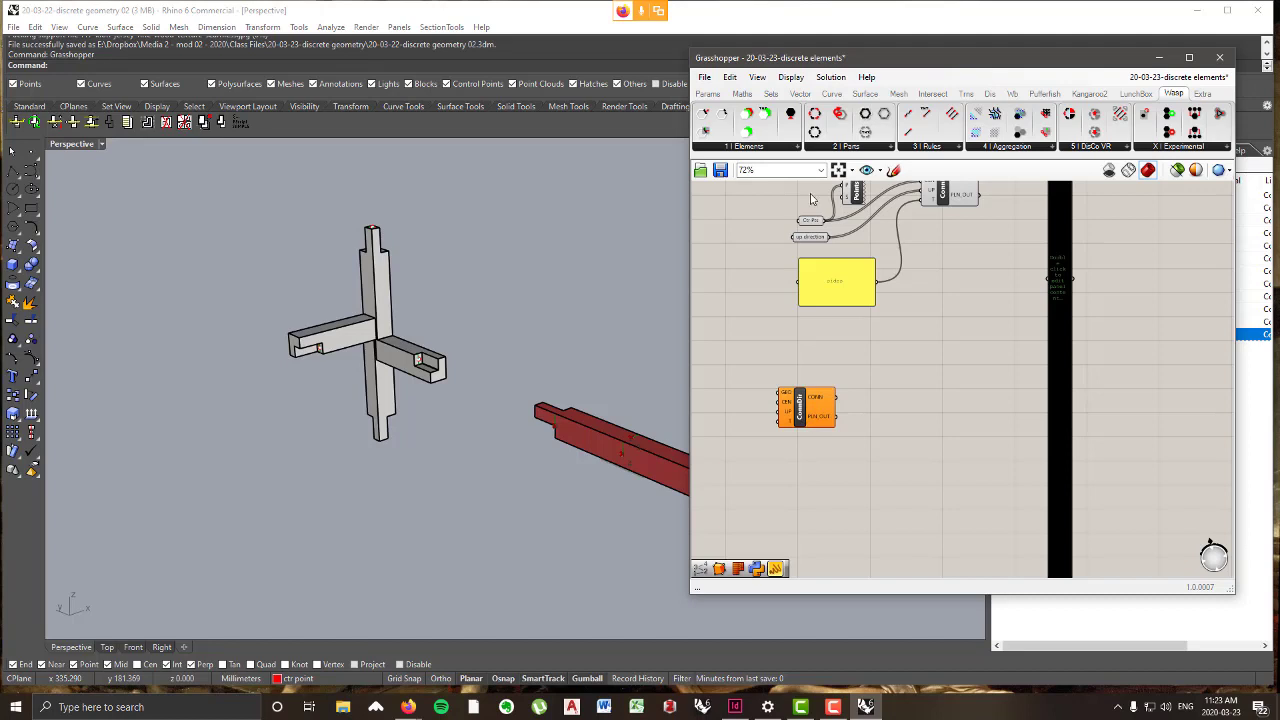
click(742, 148)
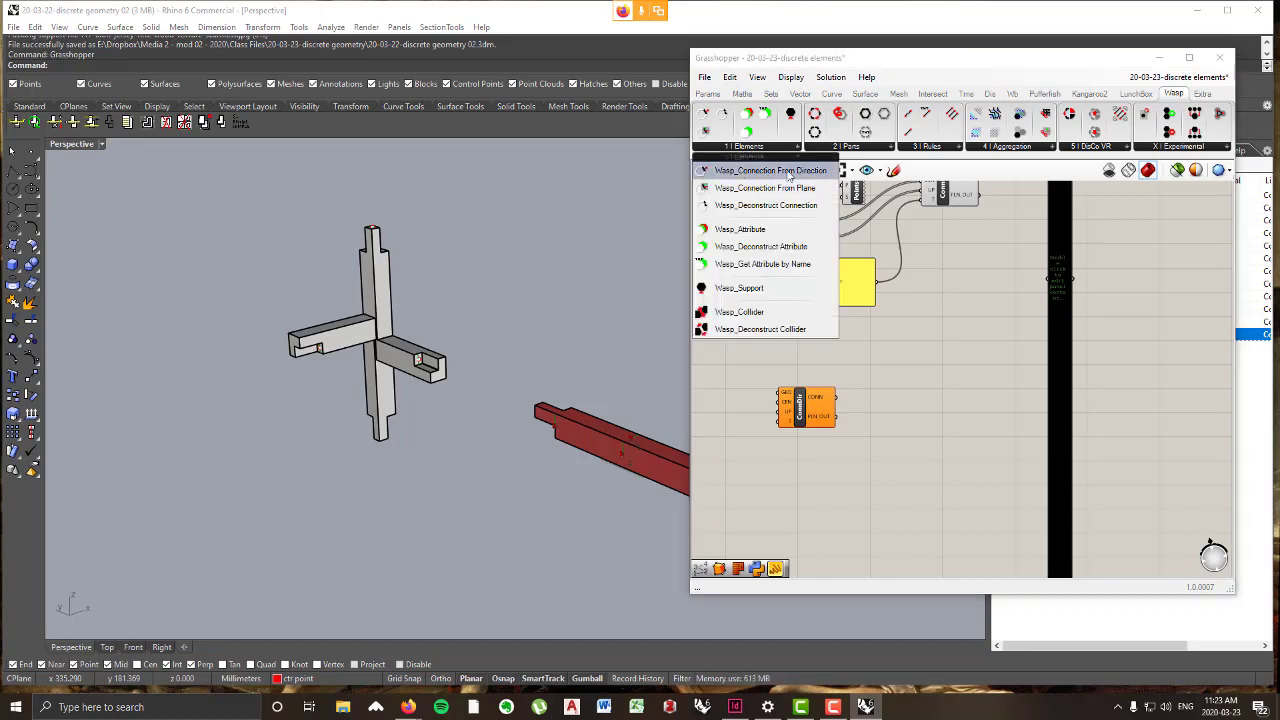
click(903, 497)
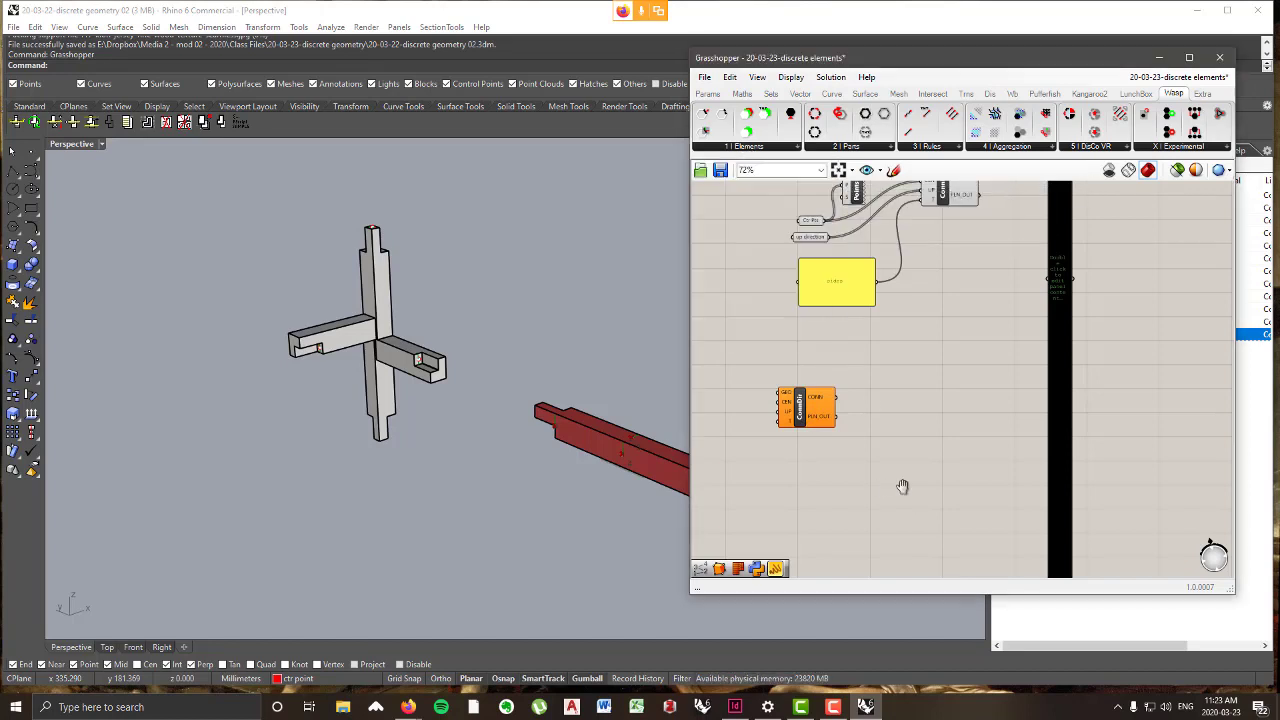
right_drag(903, 486, 1027, 491)
click(922, 430)
scroll(922, 430, up, 2)
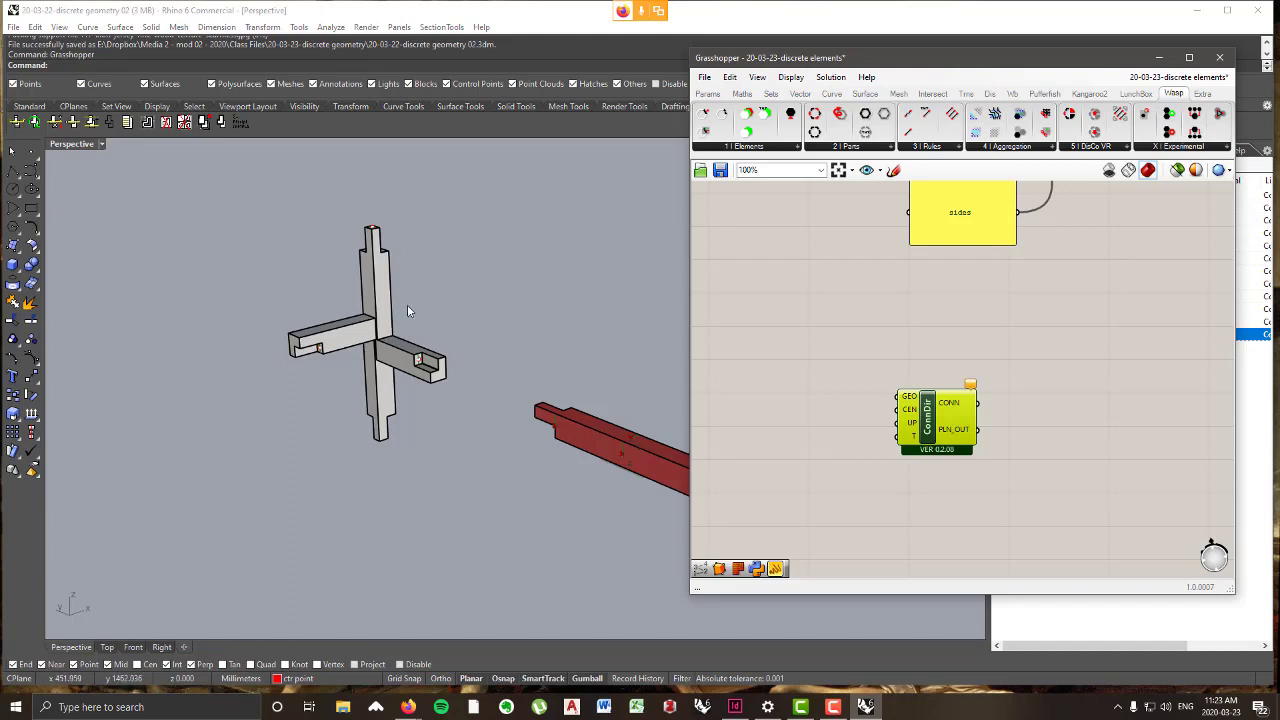
- Add a Brep parameter referencing the four-armed part and wire it into the new connection component's GEO input
click(716, 94)
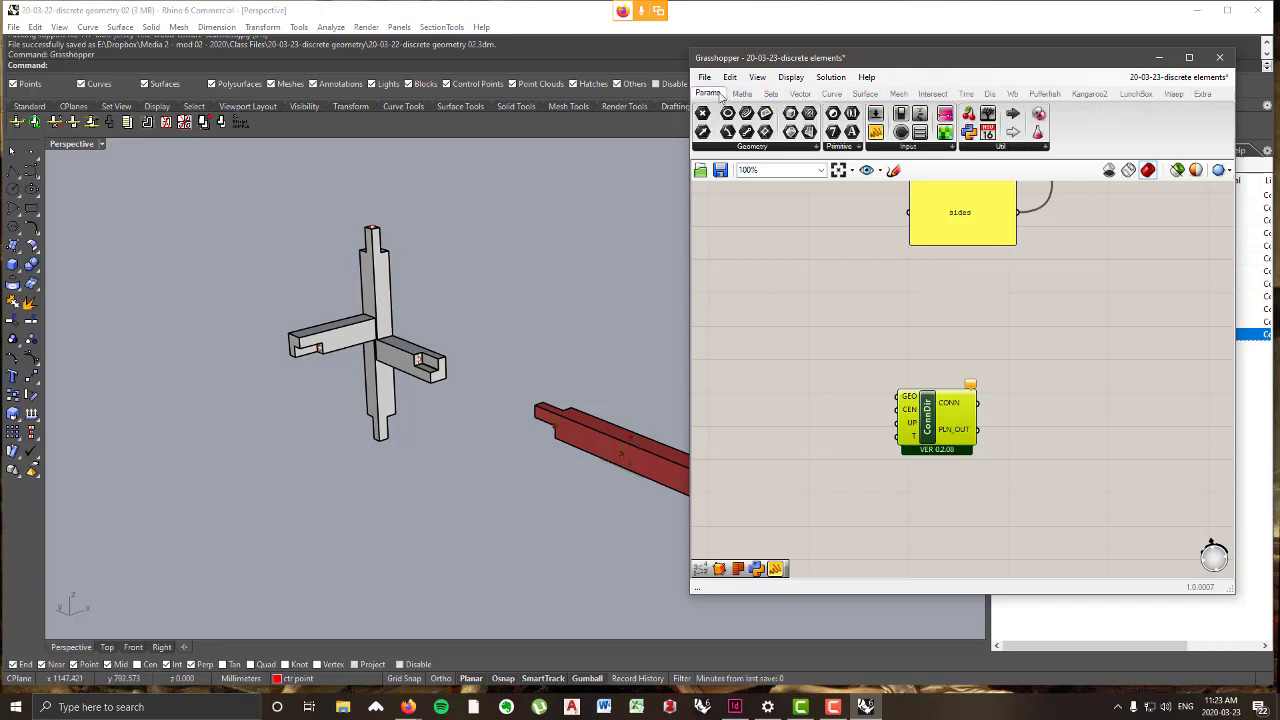
click(743, 150)
drag(815, 257, 808, 346)
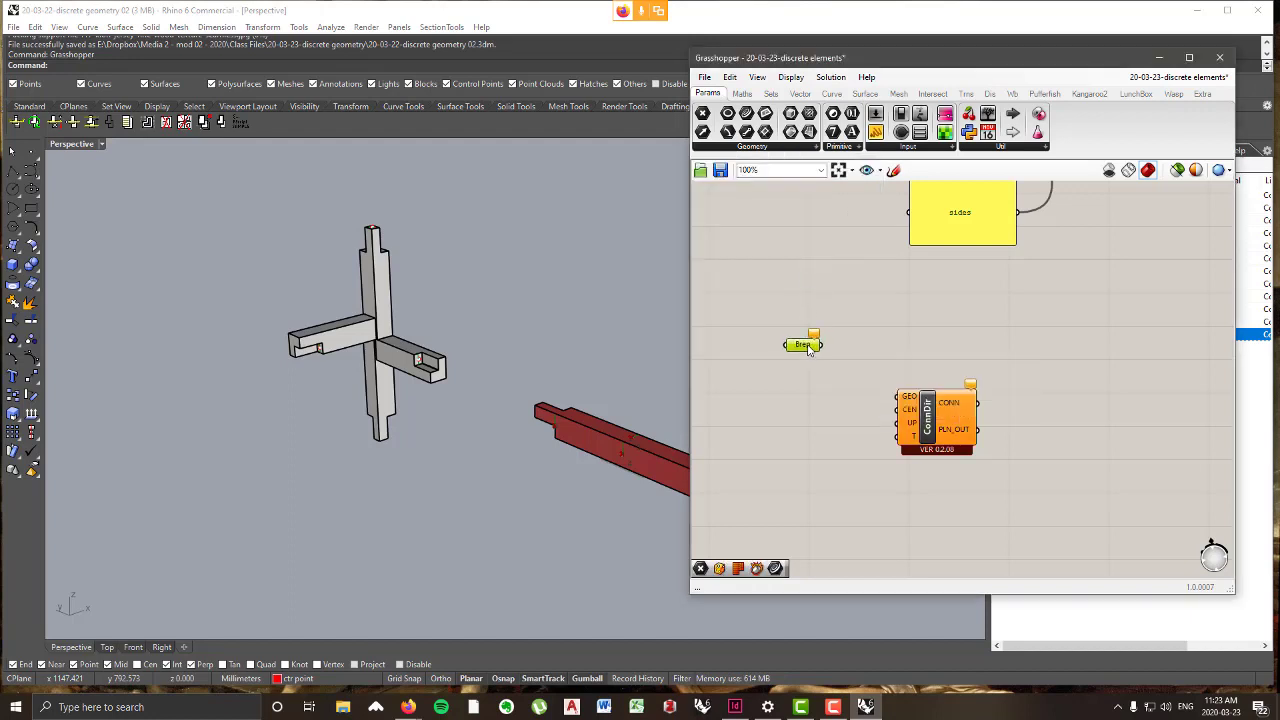
right_click(808, 346)
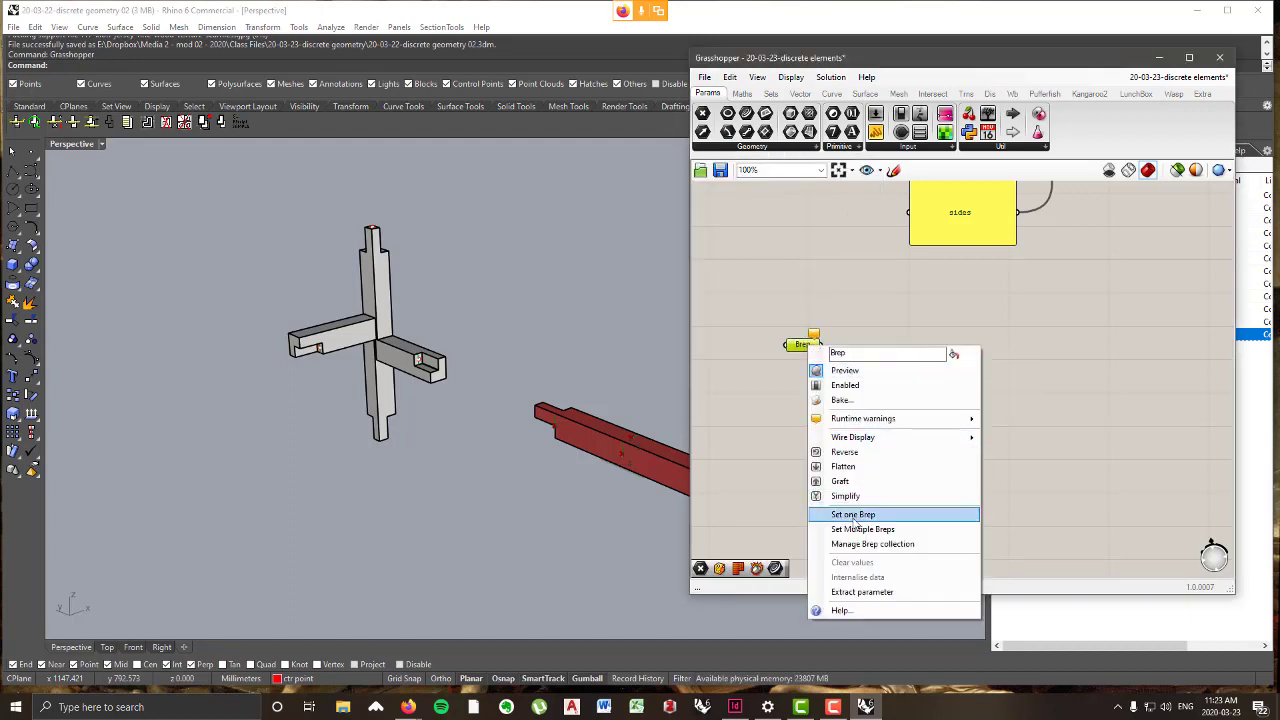
click(853, 514)
click(394, 364)
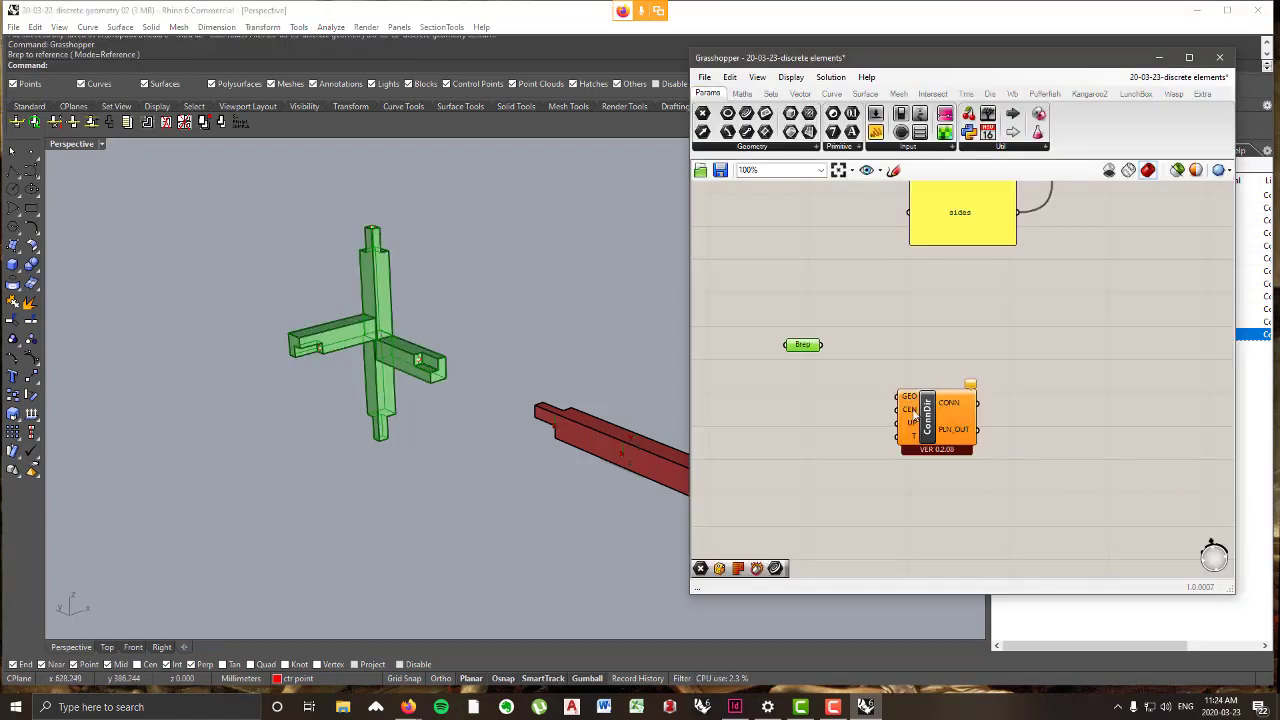
mouse_move(910, 403)
drag(822, 345, 905, 403)
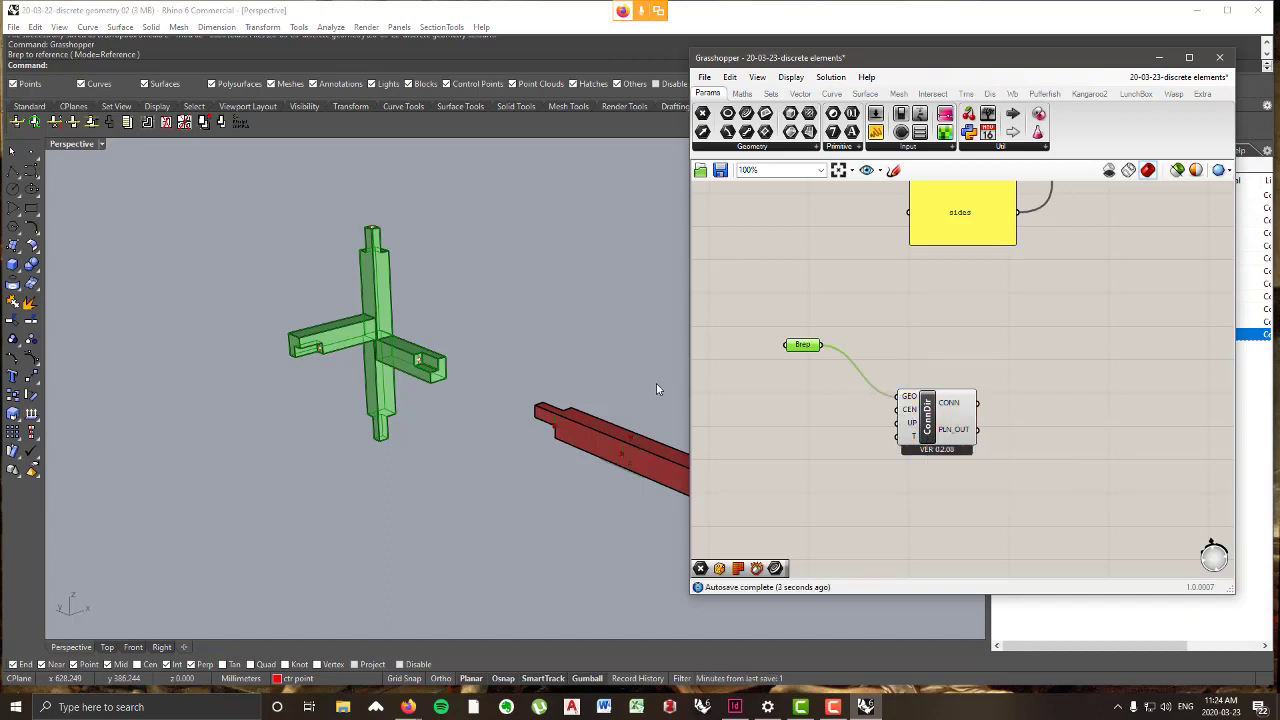
- Select one of the two overlapping centre points in a horizontal arm's end notch and shift it slightly sideways
right_drag(434, 359, 405, 345)
scroll(405, 345, up, 6)
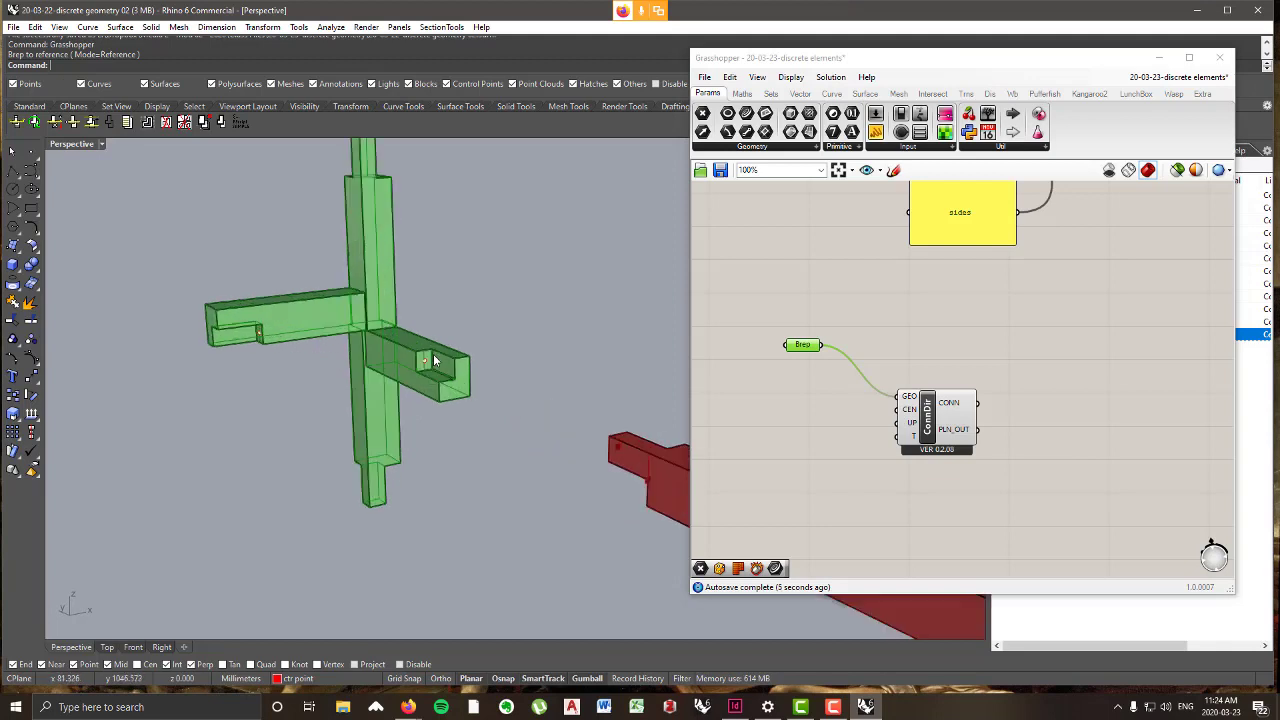
click(410, 358)
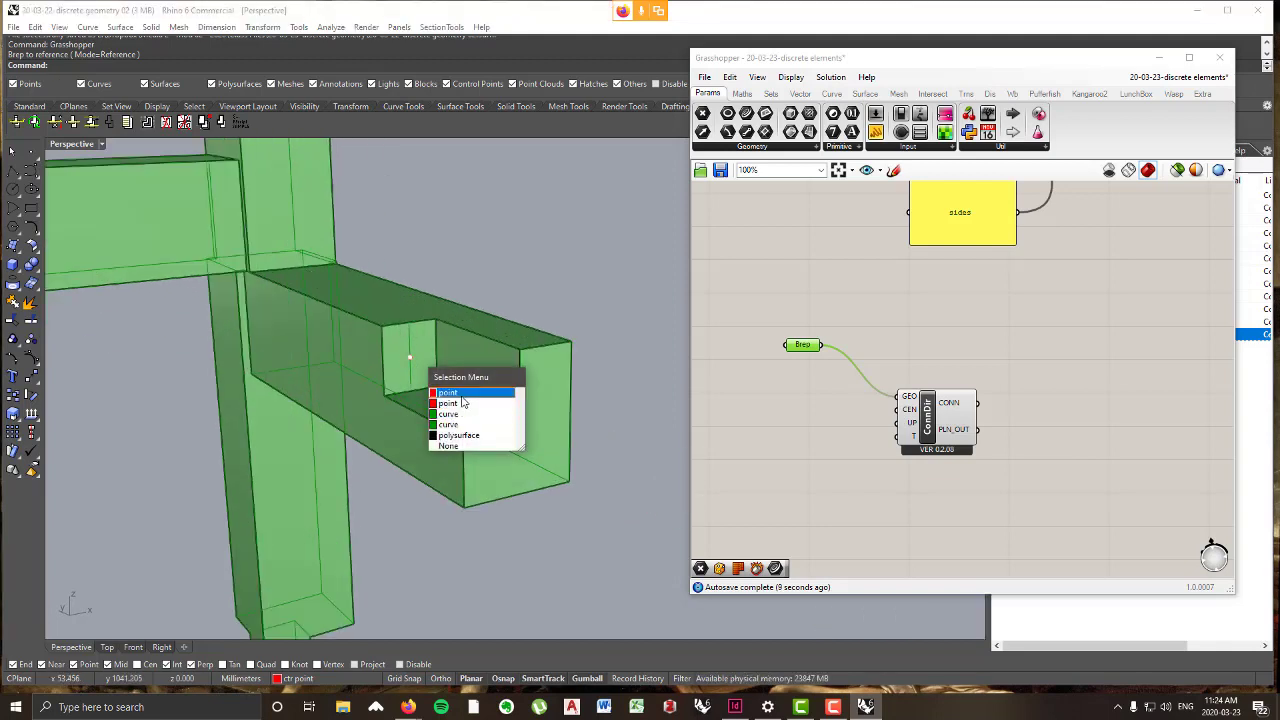
click(462, 405)
key(Escape)
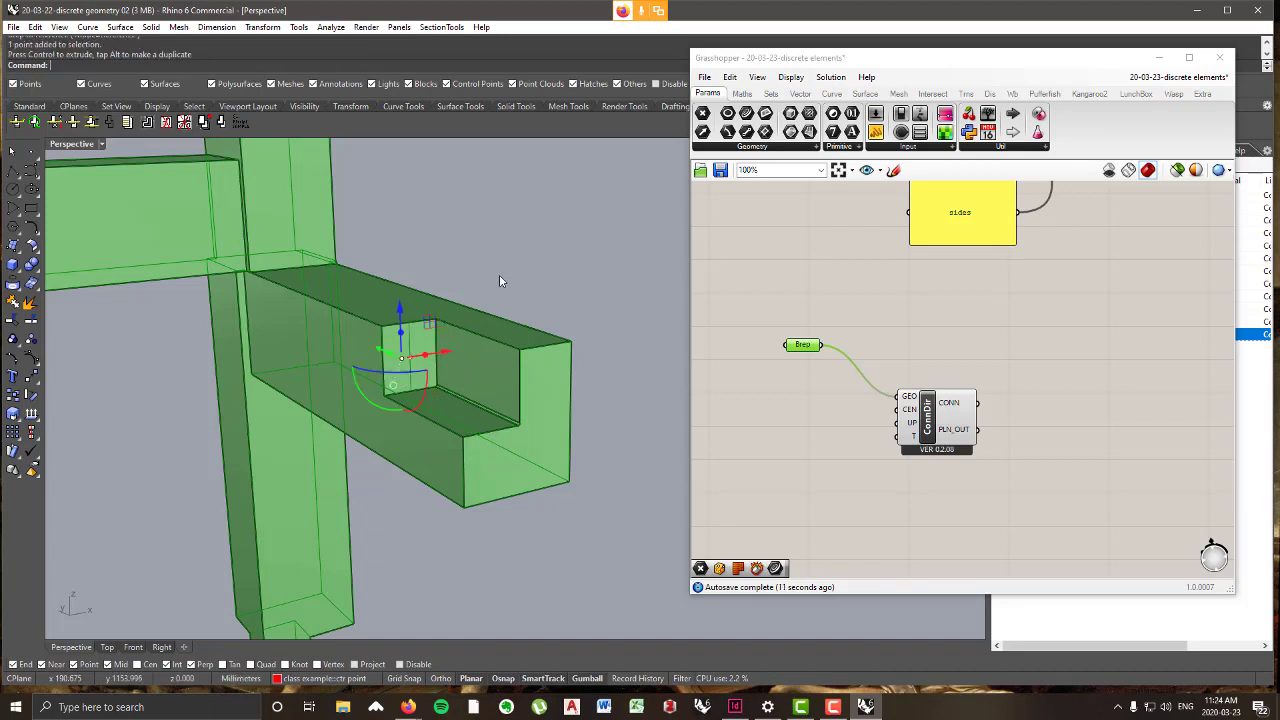
- Separate the overlapping centre points on the upper arm's tip by shifting one of them slightly
right_drag(433, 369, 462, 362)
click(477, 349)
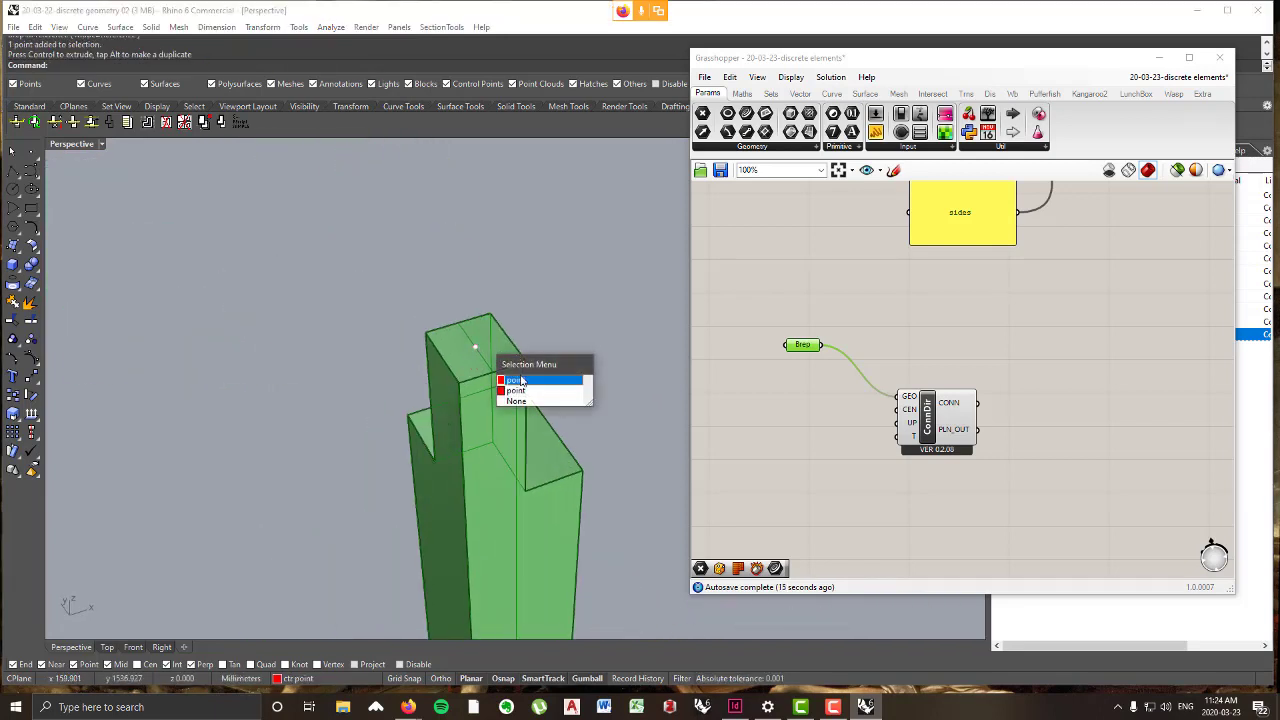
click(525, 384)
- Pick one of the overlapping centre points in the other horizontal arm's notch and offset it slightly along the green axis
right_drag(674, 373, 567, 395)
scroll(517, 449, up, 10)
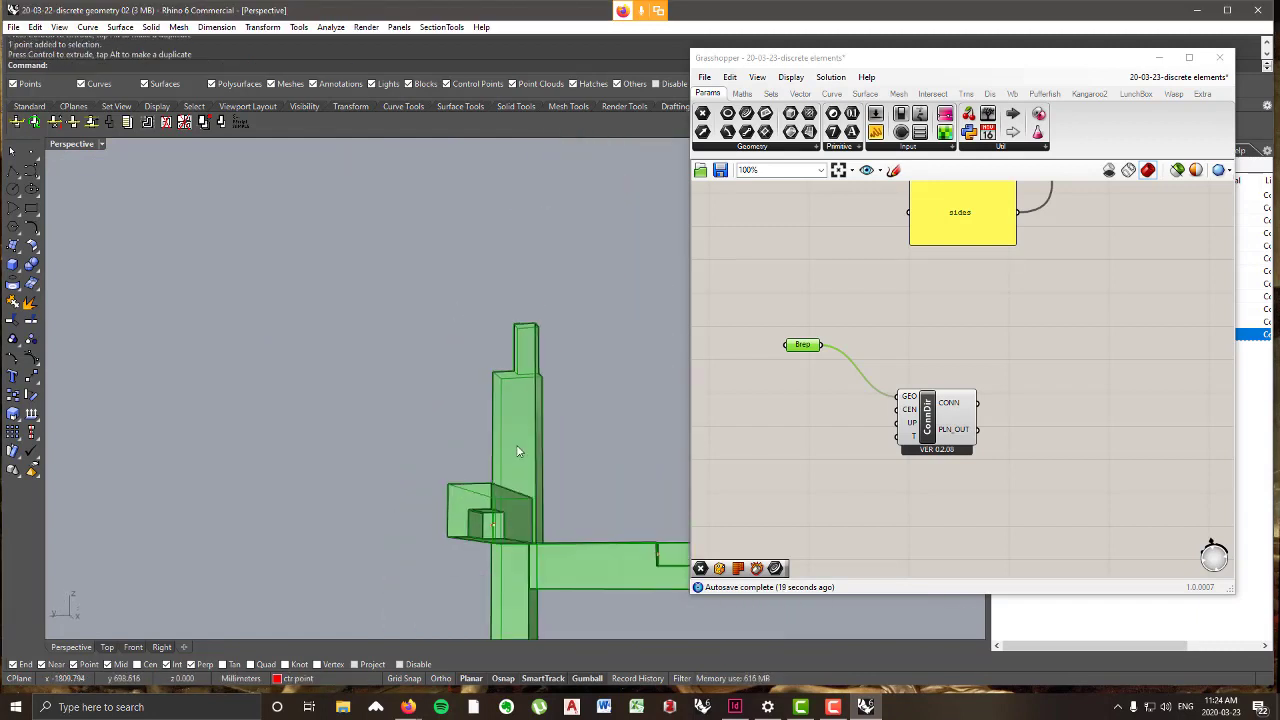
click(562, 331)
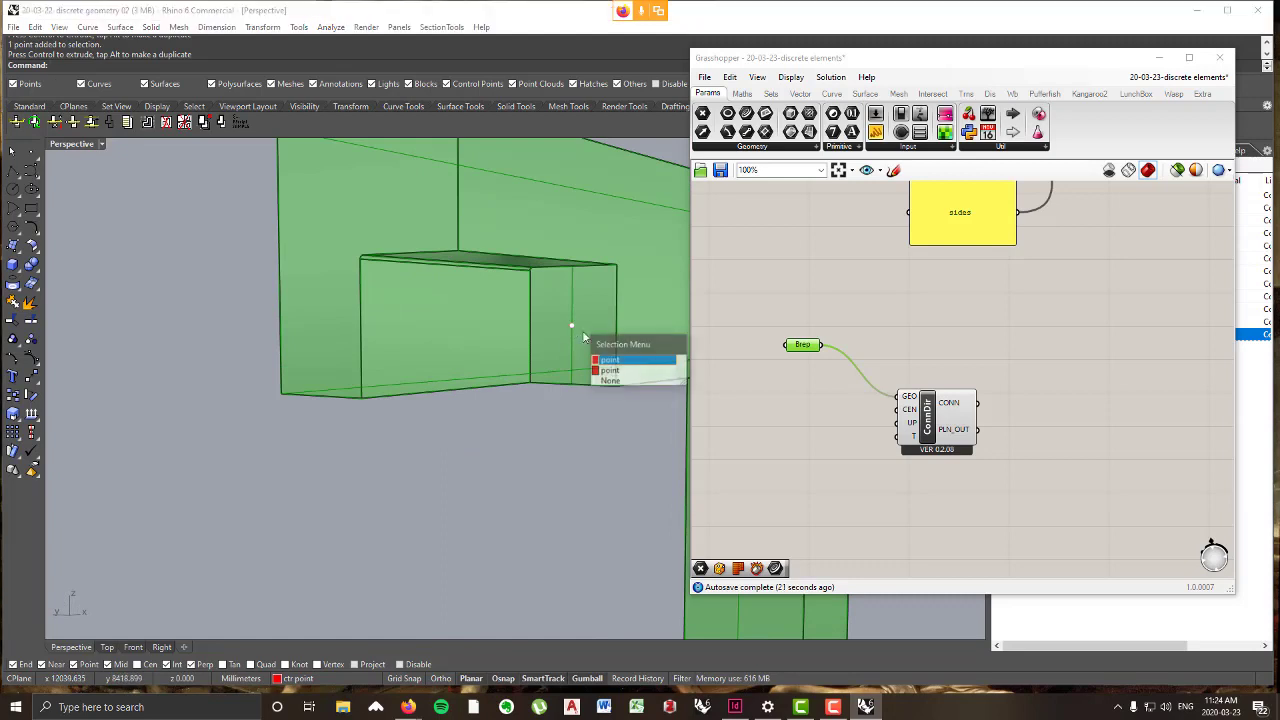
click(608, 355)
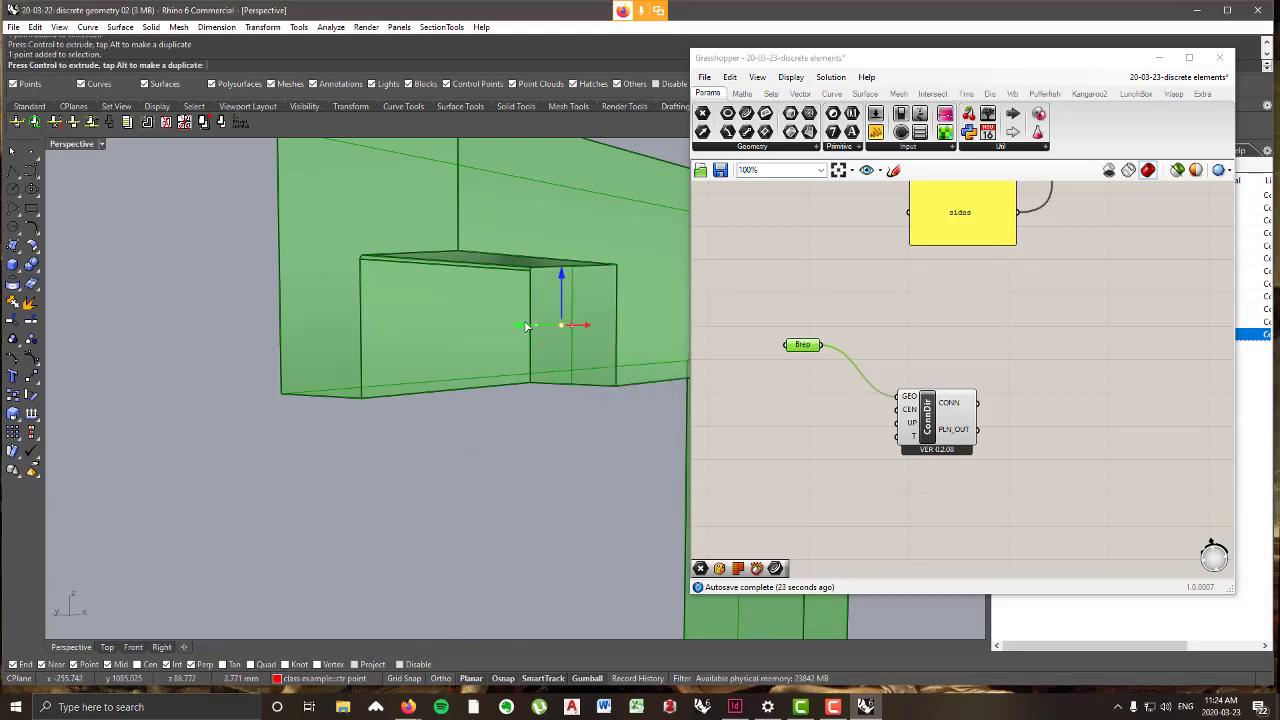
- Shift one of the two coincident centre points on the bottom face of the lower arm slightly sideways
scroll(456, 409, down, 10)
right_drag(571, 304, 545, 468)
scroll(545, 468, up, 8)
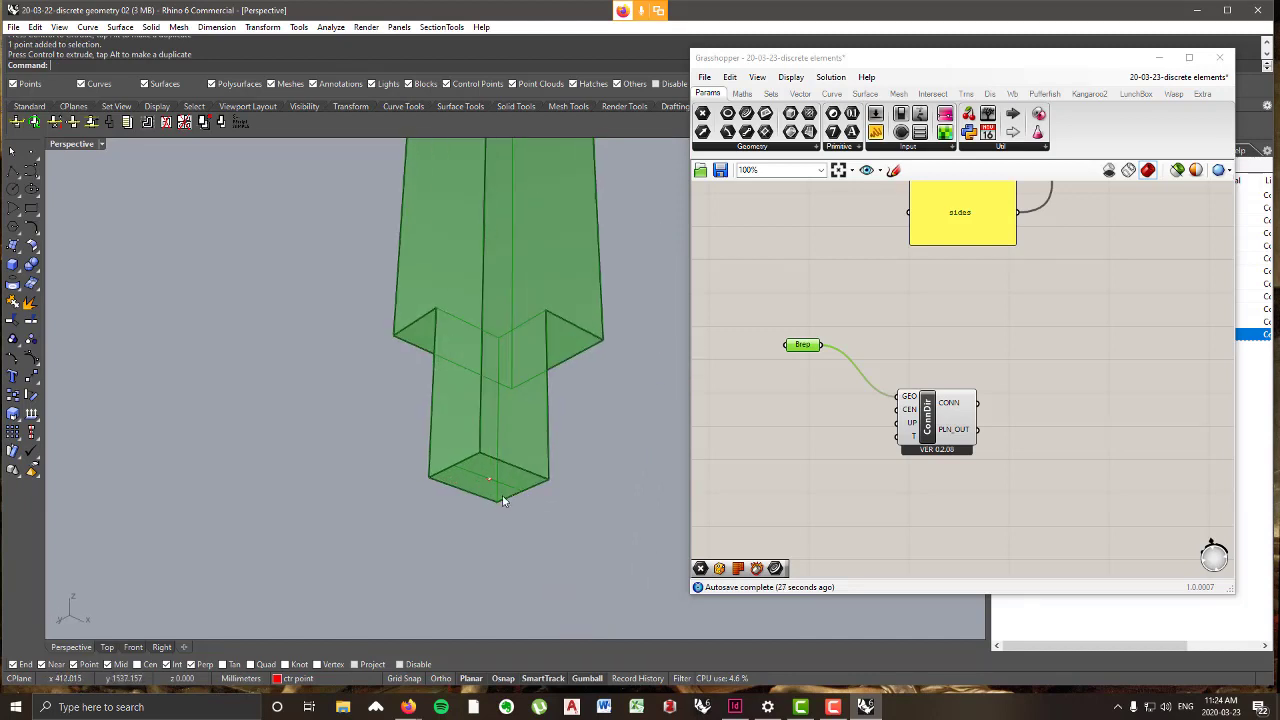
click(474, 443)
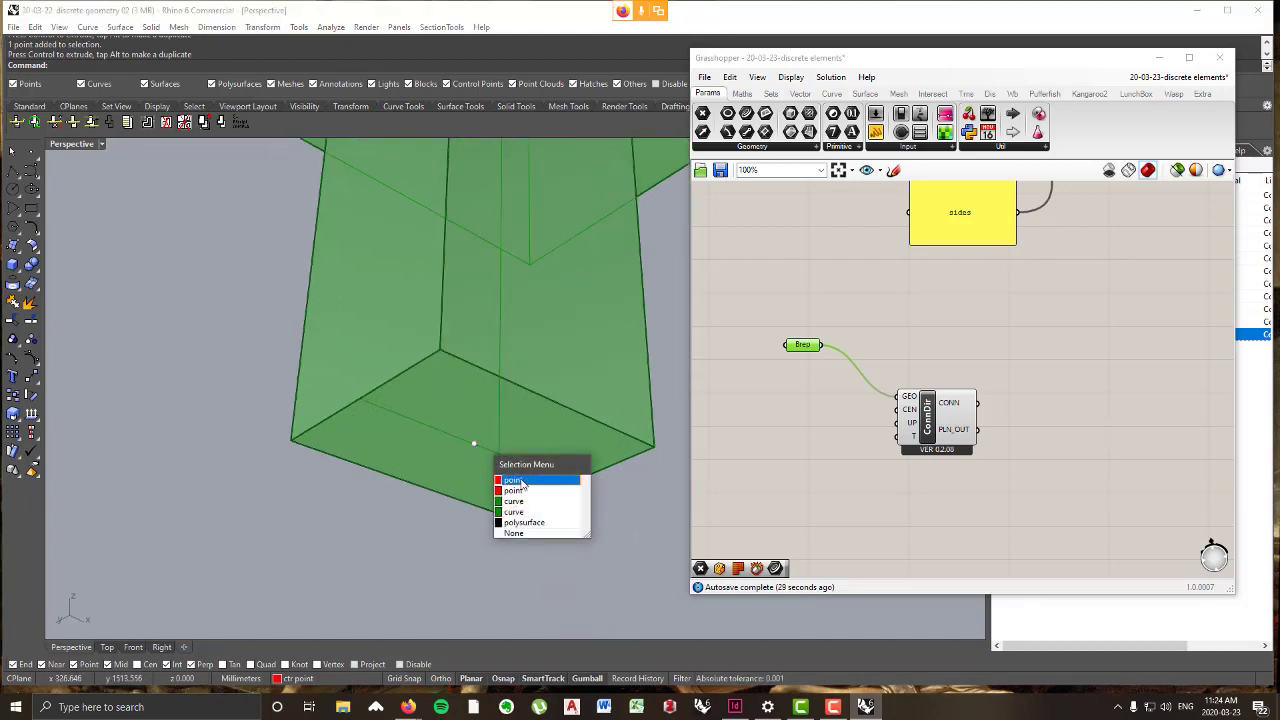
click(524, 481)
drag(440, 465, 418, 465)
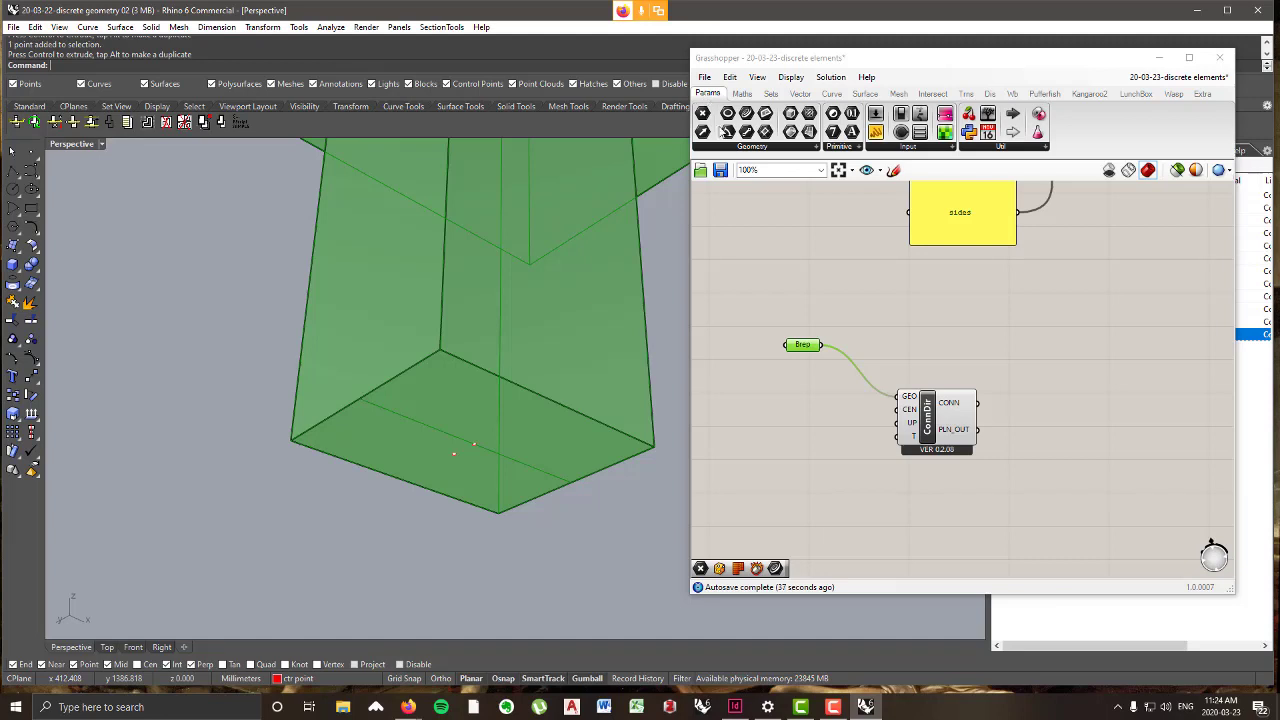
- Add a Point parameter below the Brep parameter and name it "ctr pts"
click(740, 148)
click(714, 171)
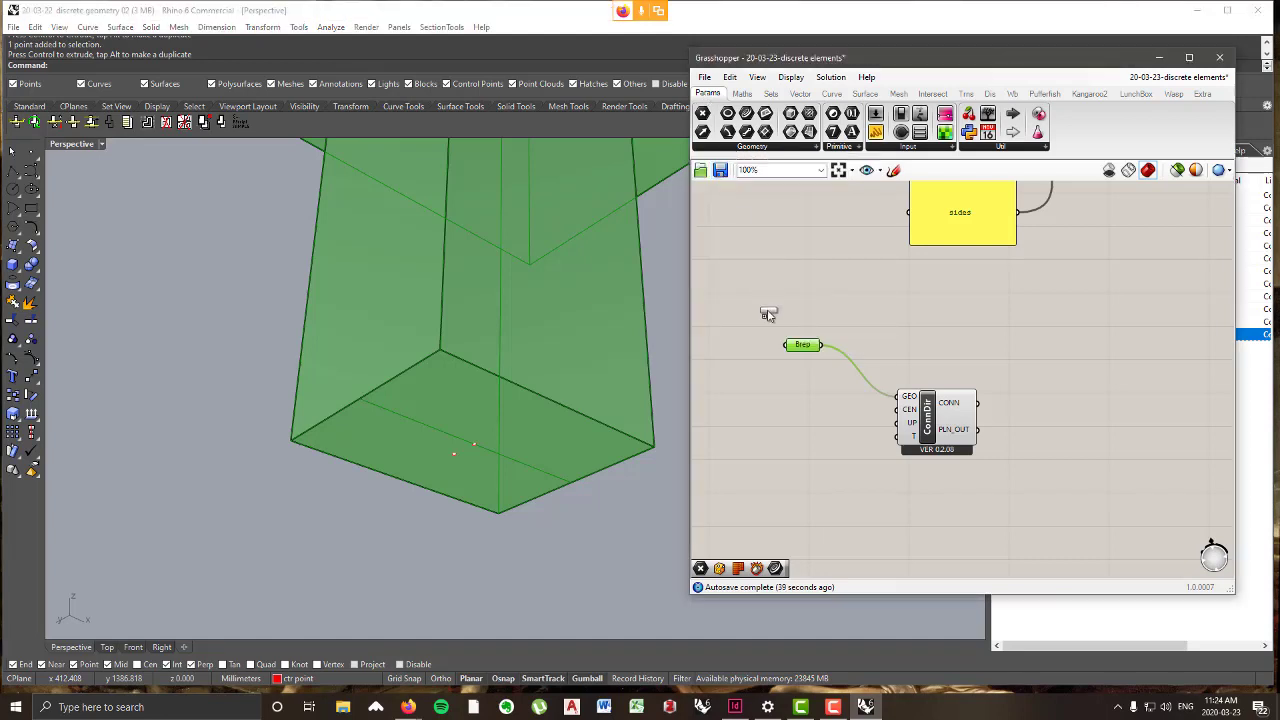
click(806, 389)
right_click(814, 390)
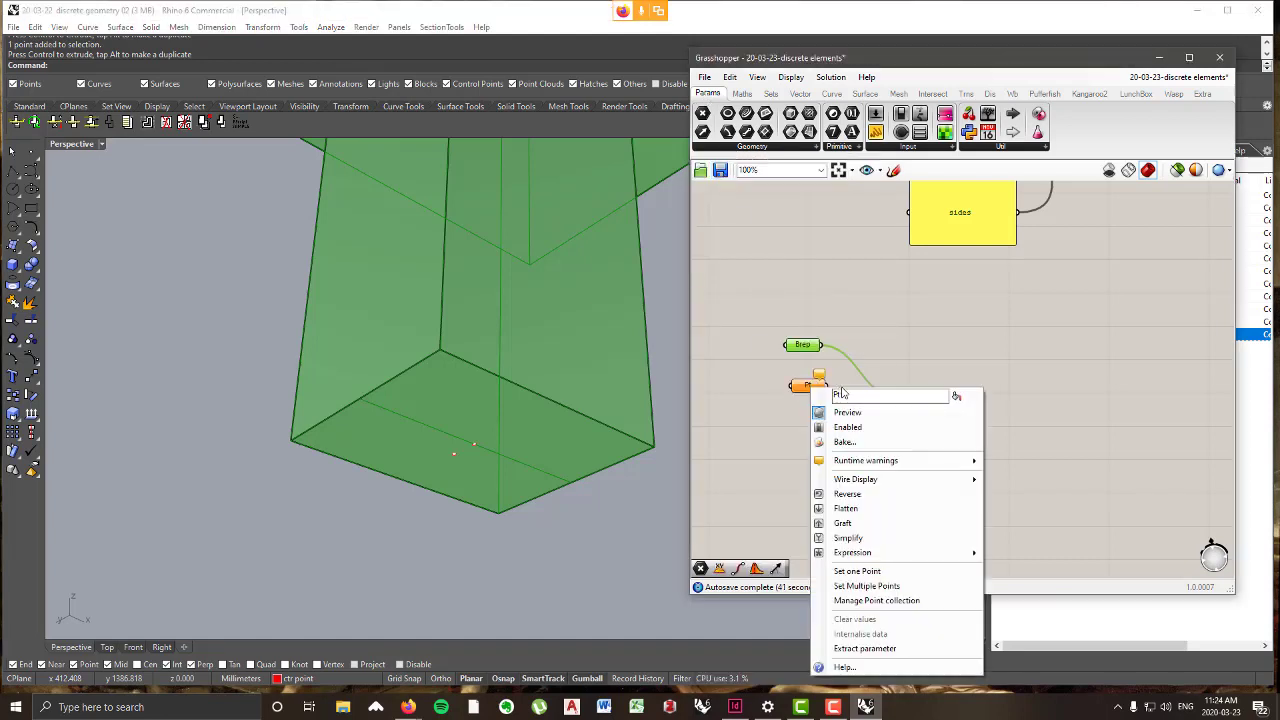
text(ctr pts)
click(797, 421)
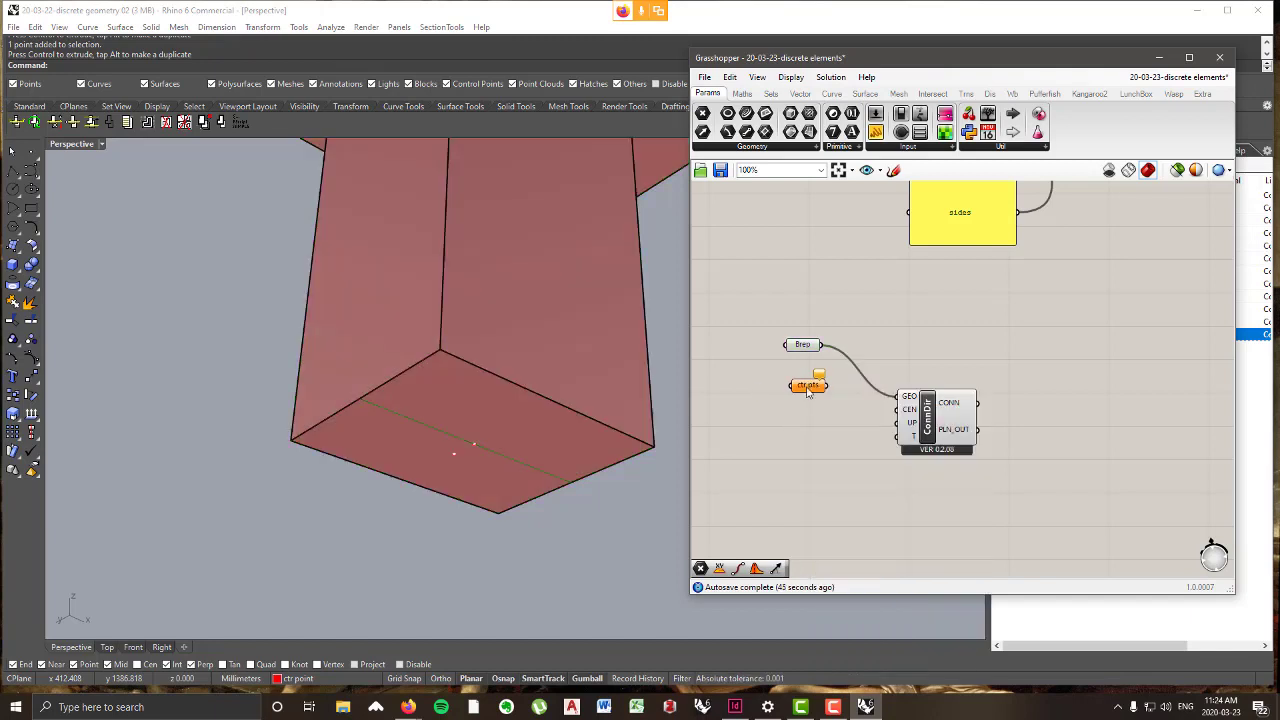
- Start setting multiple points for ctr pts, picking the centre points on the lower arm's bottom face and in one horizontal arm's notch
right_click(808, 386)
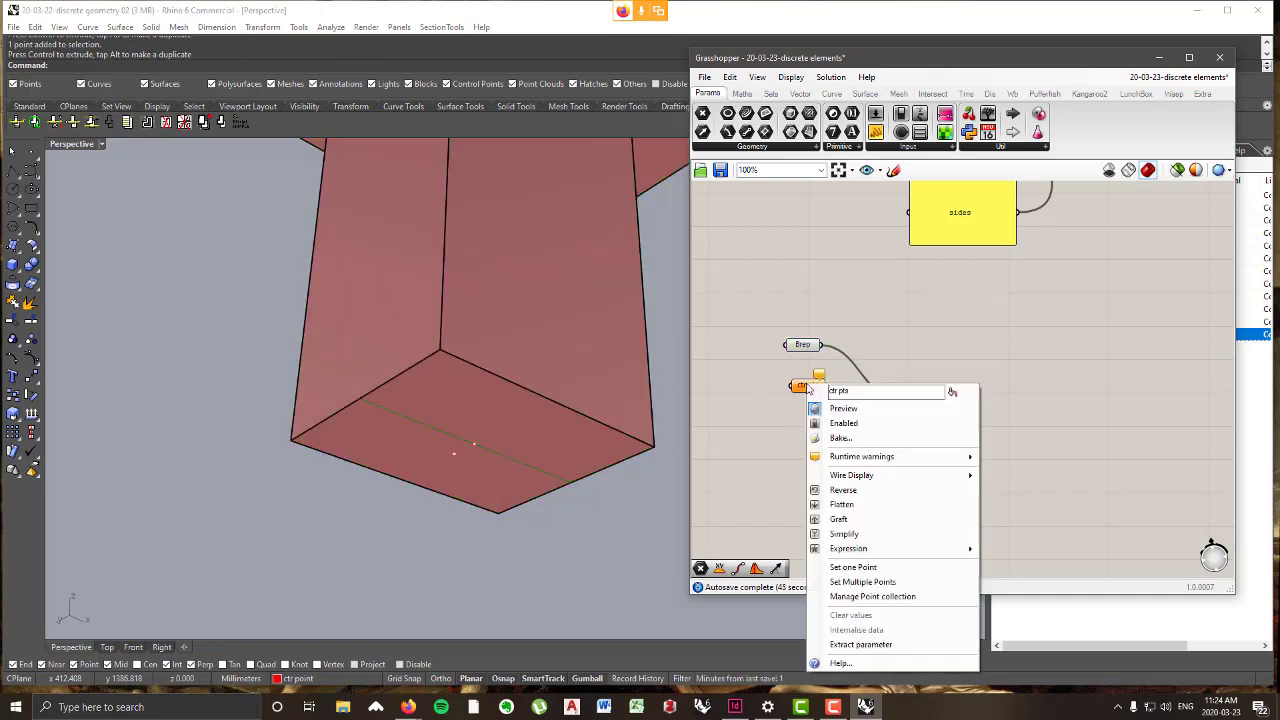
click(862, 582)
click(474, 446)
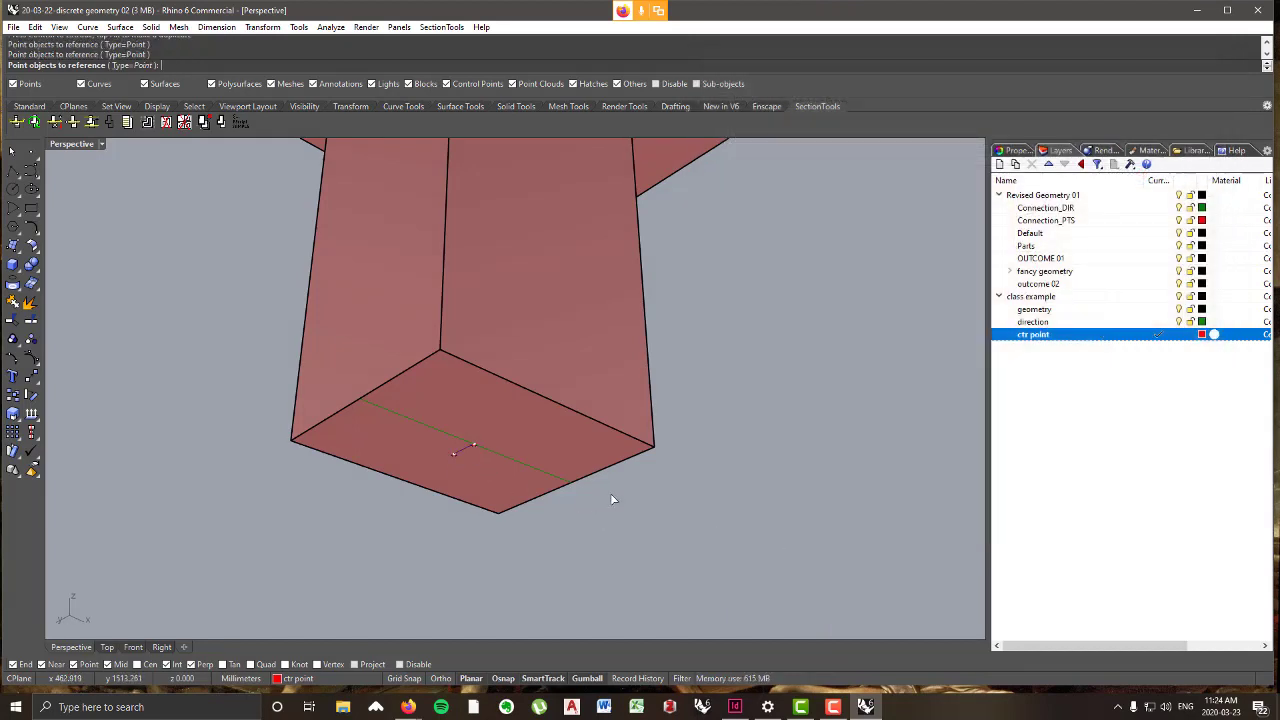
scroll(615, 495, down, 5)
scroll(665, 420, up, 6)
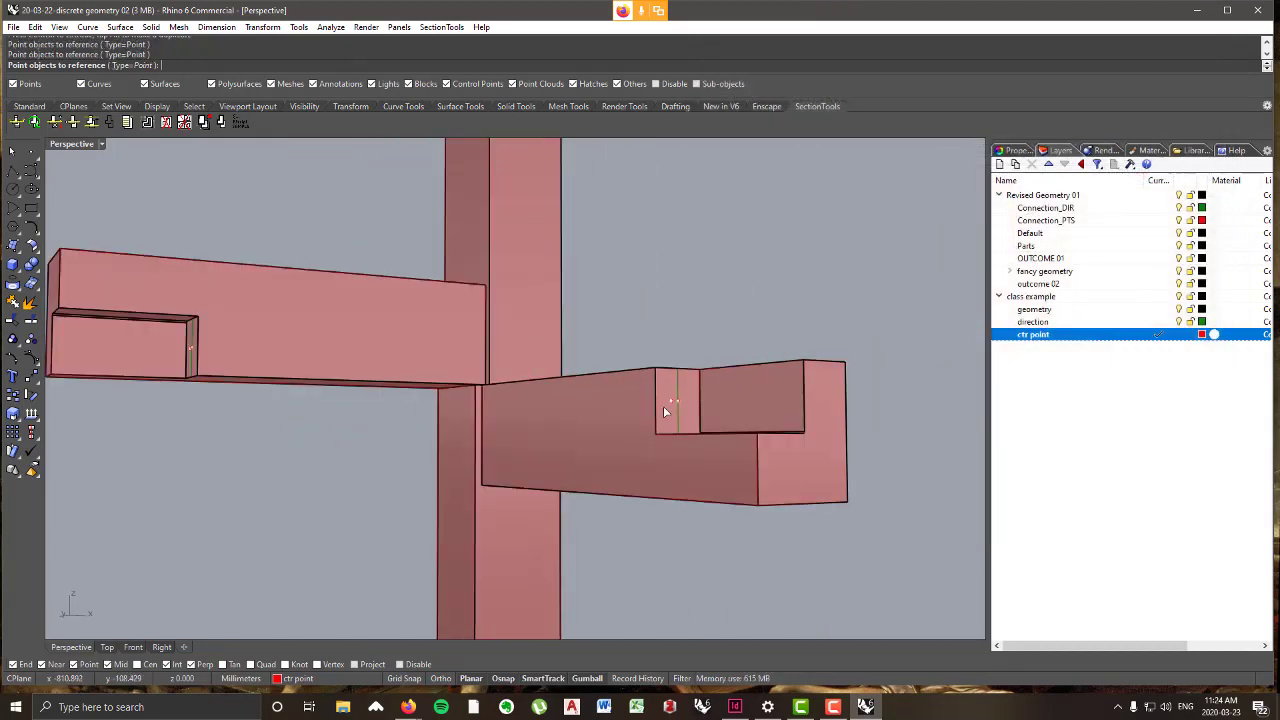
click(684, 399)
scroll(640, 372, down, 6)
- Add the centre points on the upper arm's tip and in the other horizontal arm's notch, and finish the point selection
right_drag(561, 327, 520, 400)
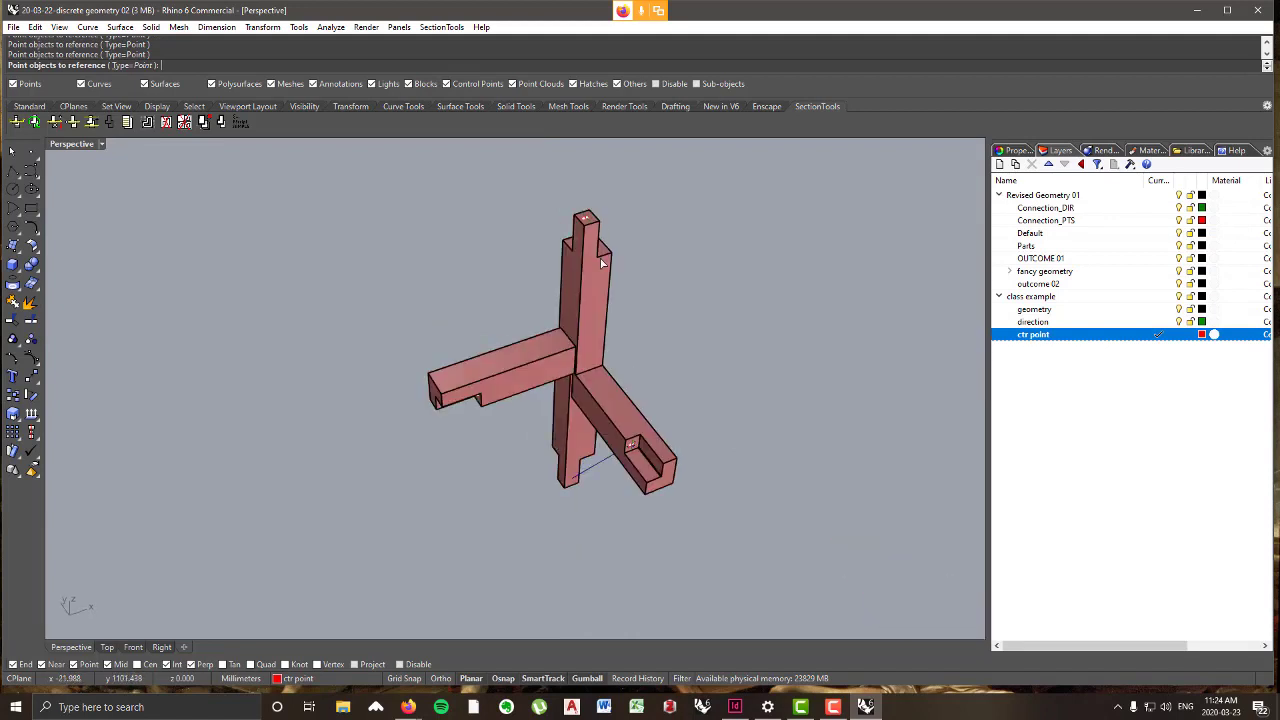
scroll(578, 245, up, 6)
click(577, 259)
scroll(579, 262, down, 8)
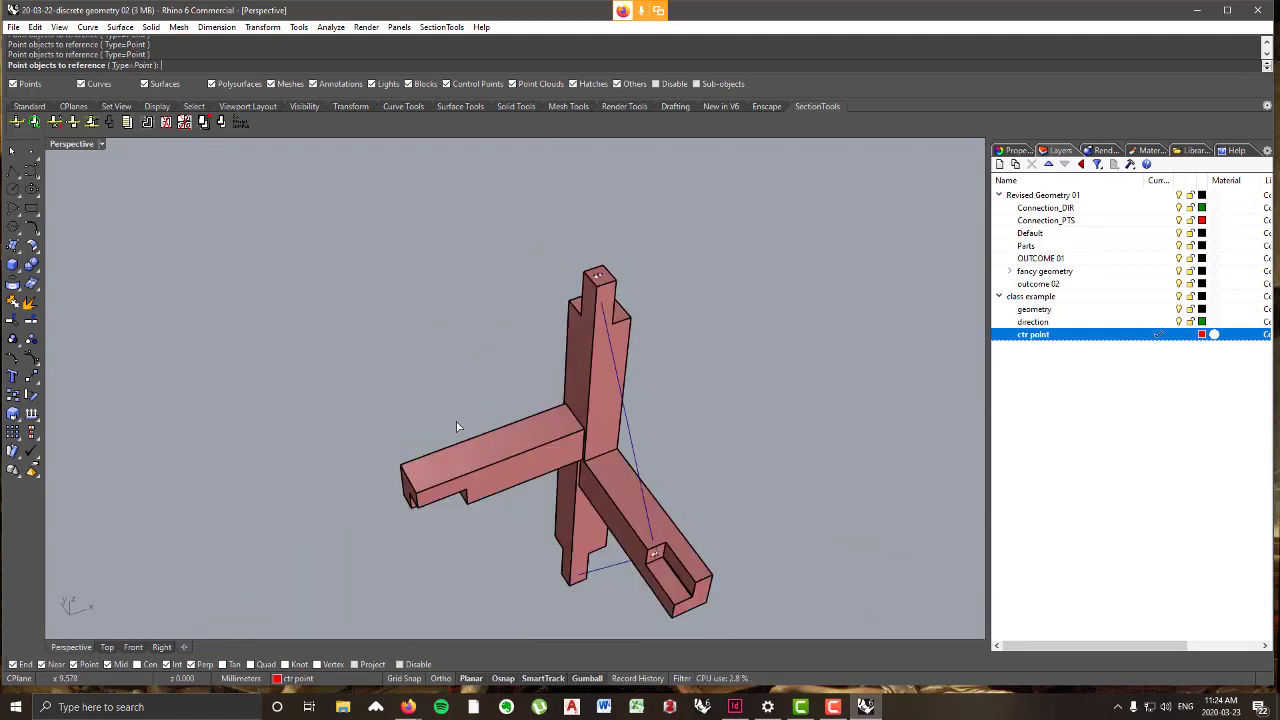
right_drag(457, 426, 491, 394)
scroll(485, 438, up, 6)
scroll(556, 450, up, 4)
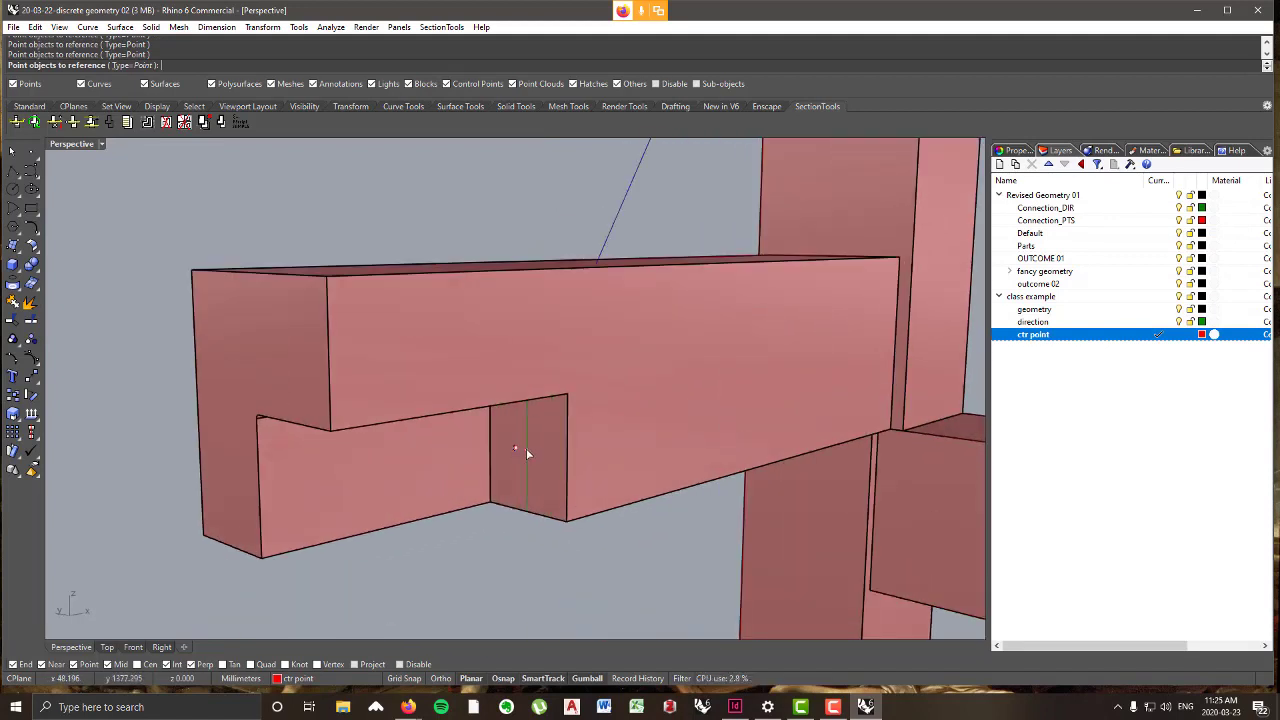
key(Return)
- Place a Point List component above the connection component and wire ctr pts into its P input
scroll(590, 368, down, 10)
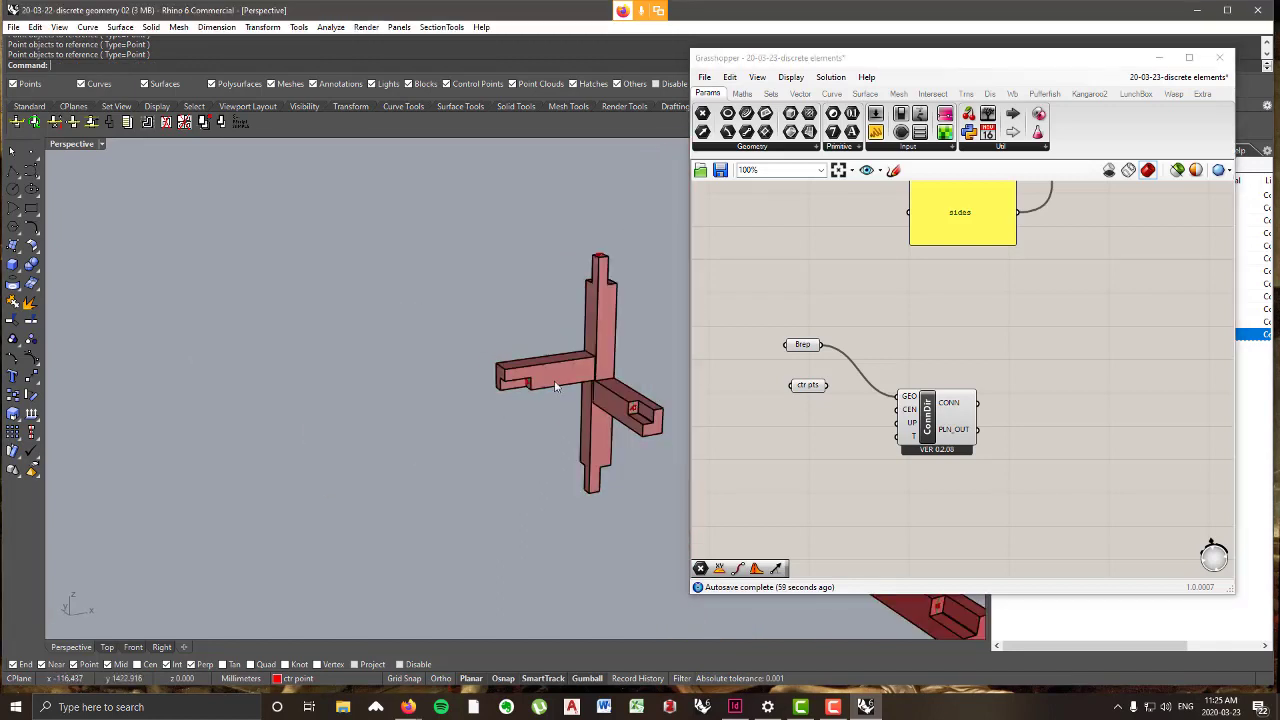
scroll(602, 402, up, 4)
right_drag(555, 384, 633, 407)
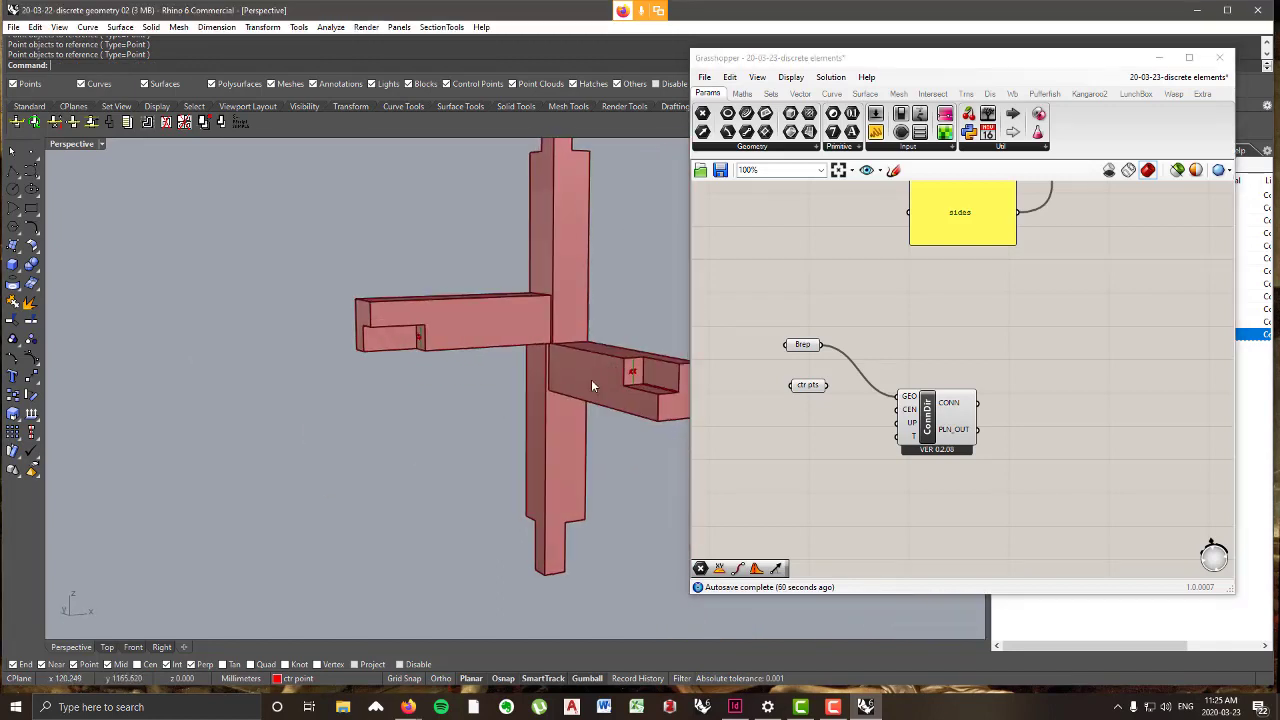
click(990, 94)
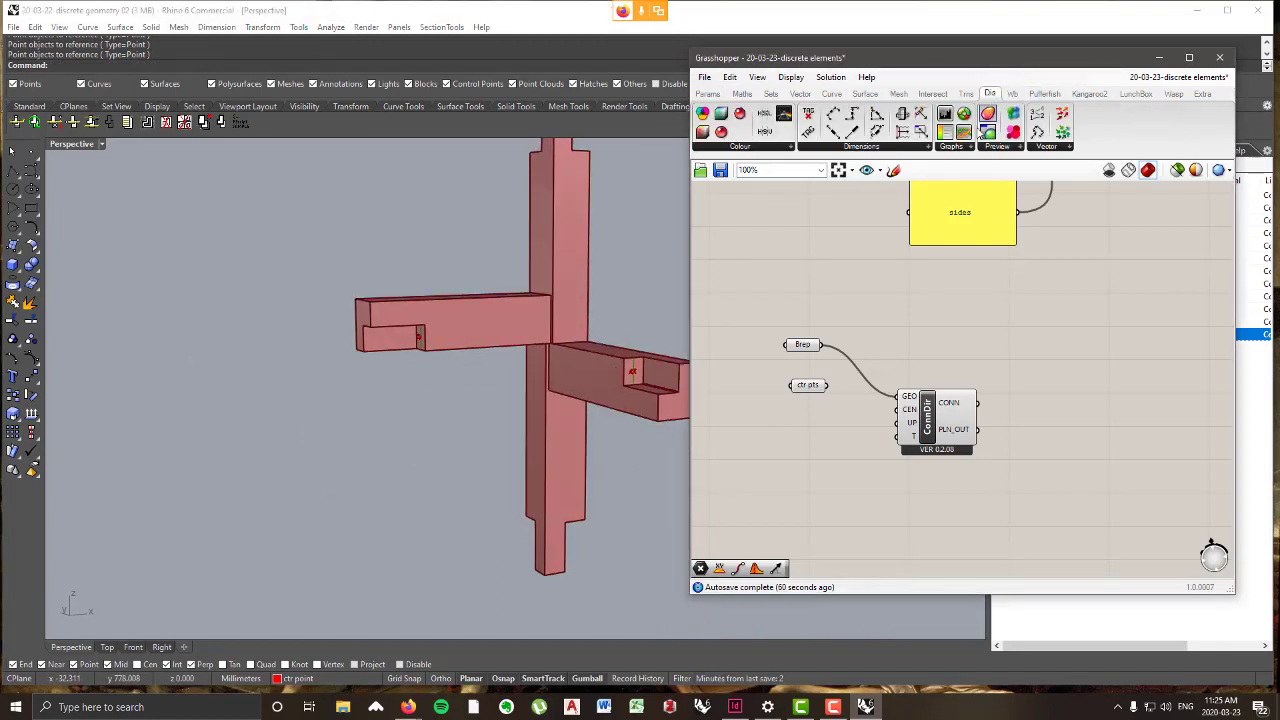
click(1049, 148)
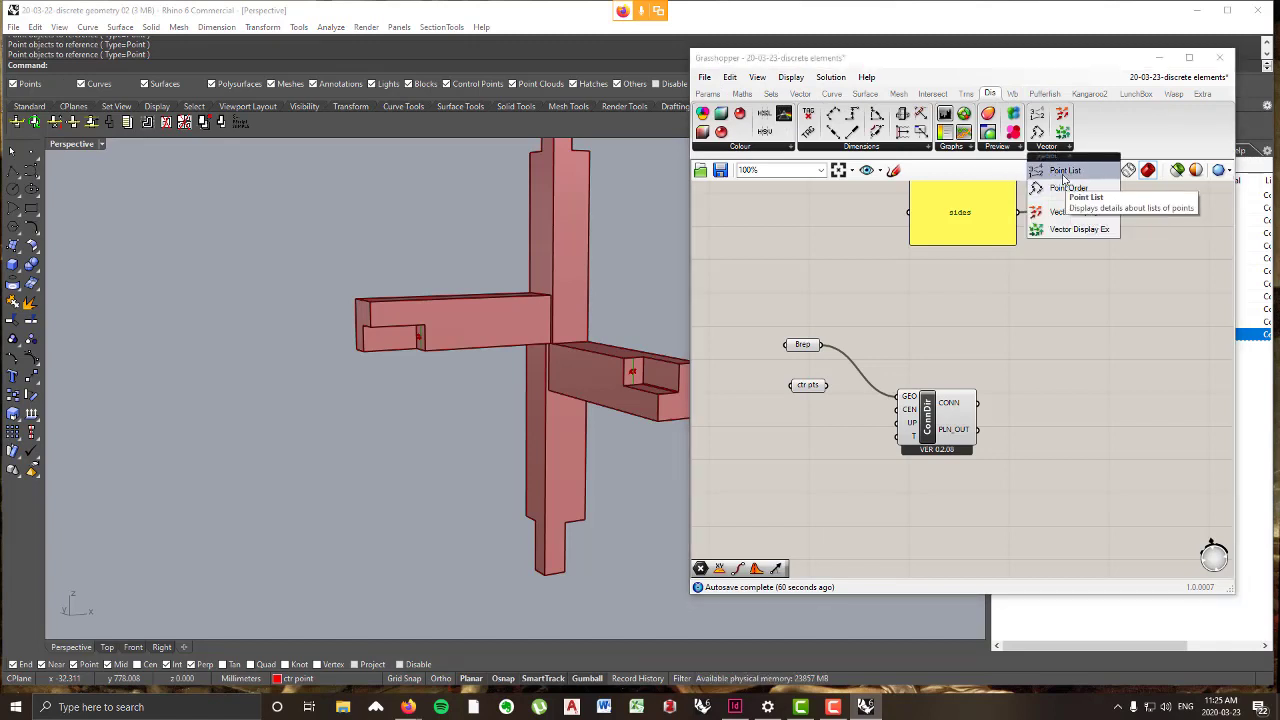
drag(885, 331, 878, 337)
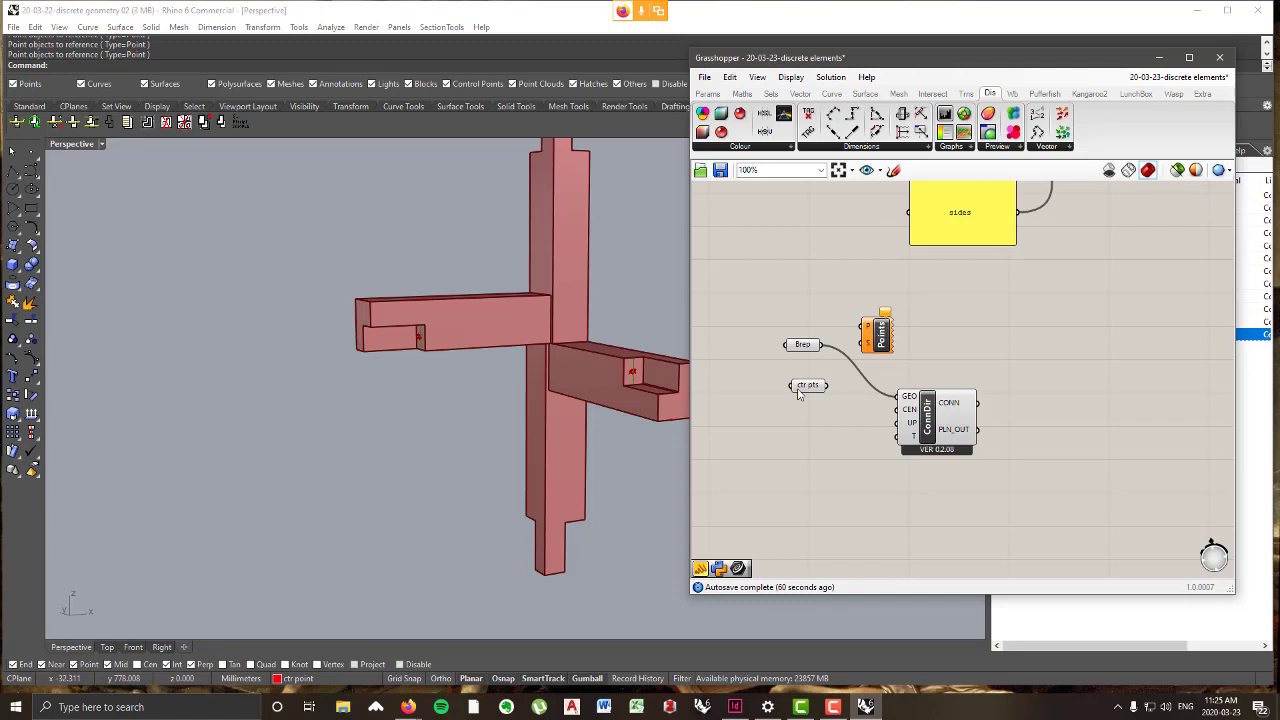
drag(812, 390, 867, 314)
- Examine the index numbering of the centre points on the lower, upper and horizontal arms
scroll(548, 556, up, 3)
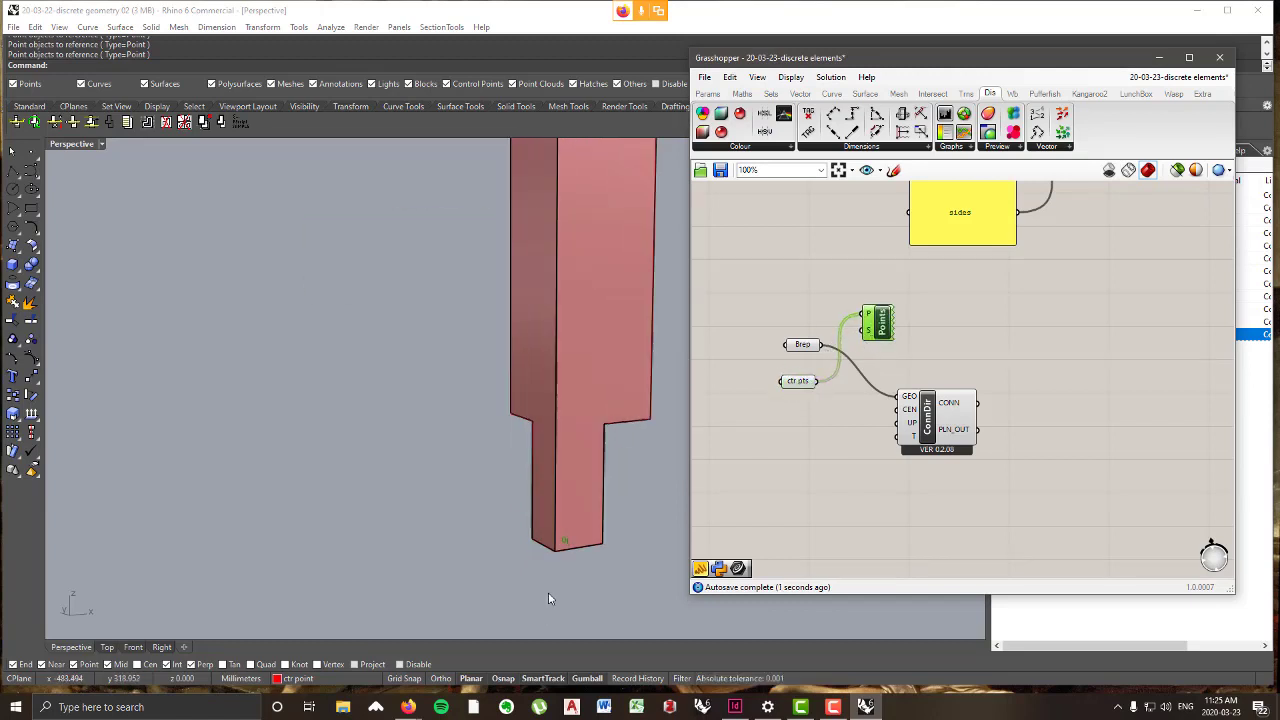
right_drag(549, 594, 640, 551)
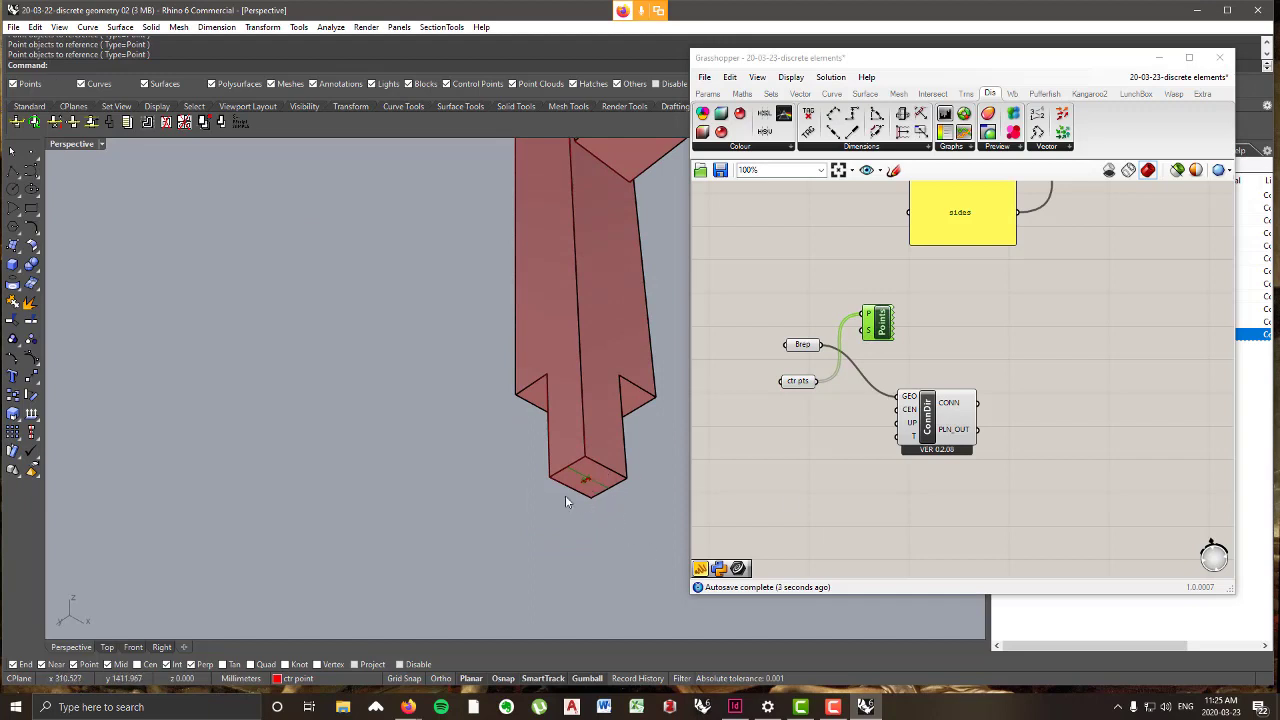
scroll(579, 487, down, 8)
scroll(520, 380, up, 6)
right_drag(536, 354, 552, 410)
scroll(533, 393, down, 6)
scroll(489, 249, up, 6)
scroll(520, 225, down, 6)
scroll(360, 409, up, 4)
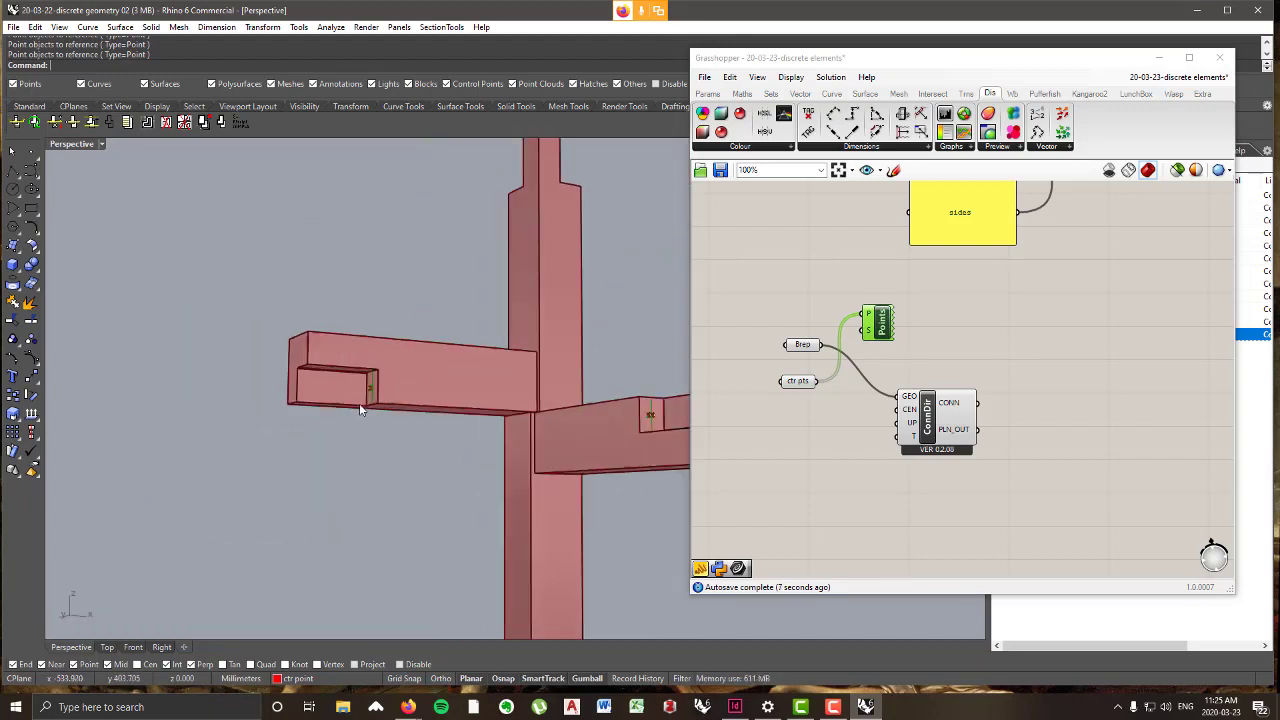
click(877, 431)
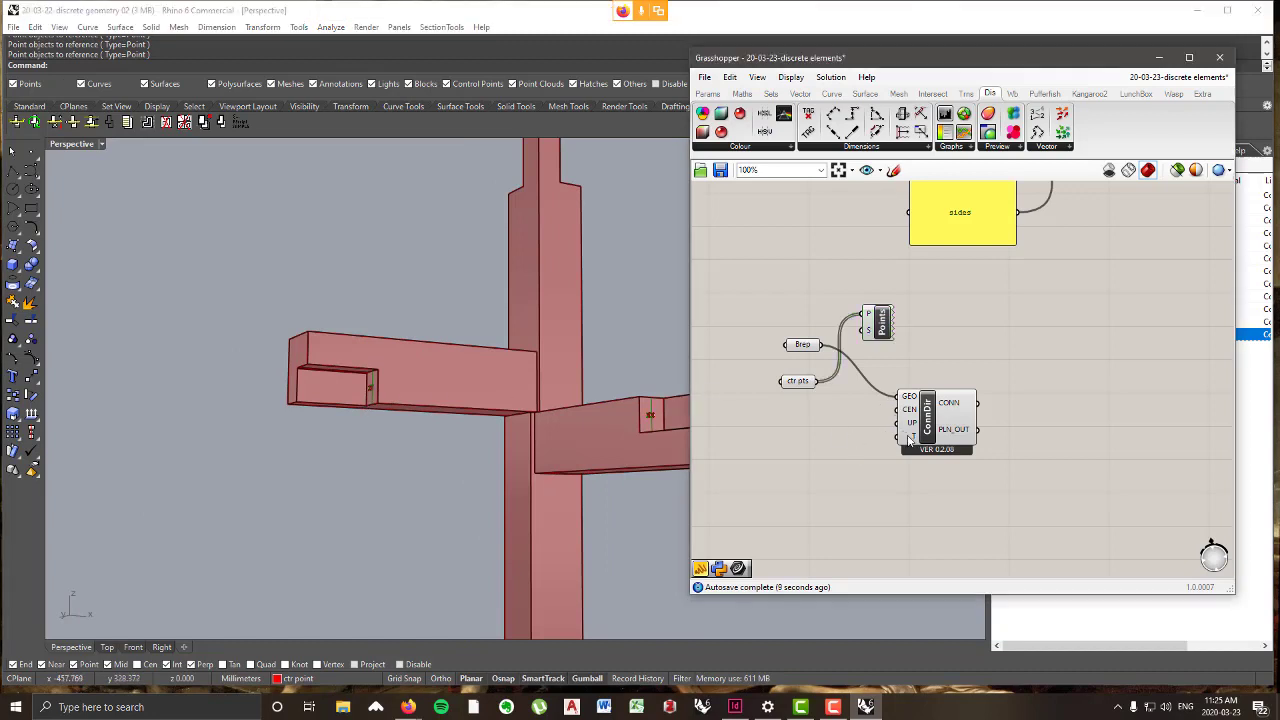
scroll(499, 273, down, 8)
scroll(580, 460, up, 5)
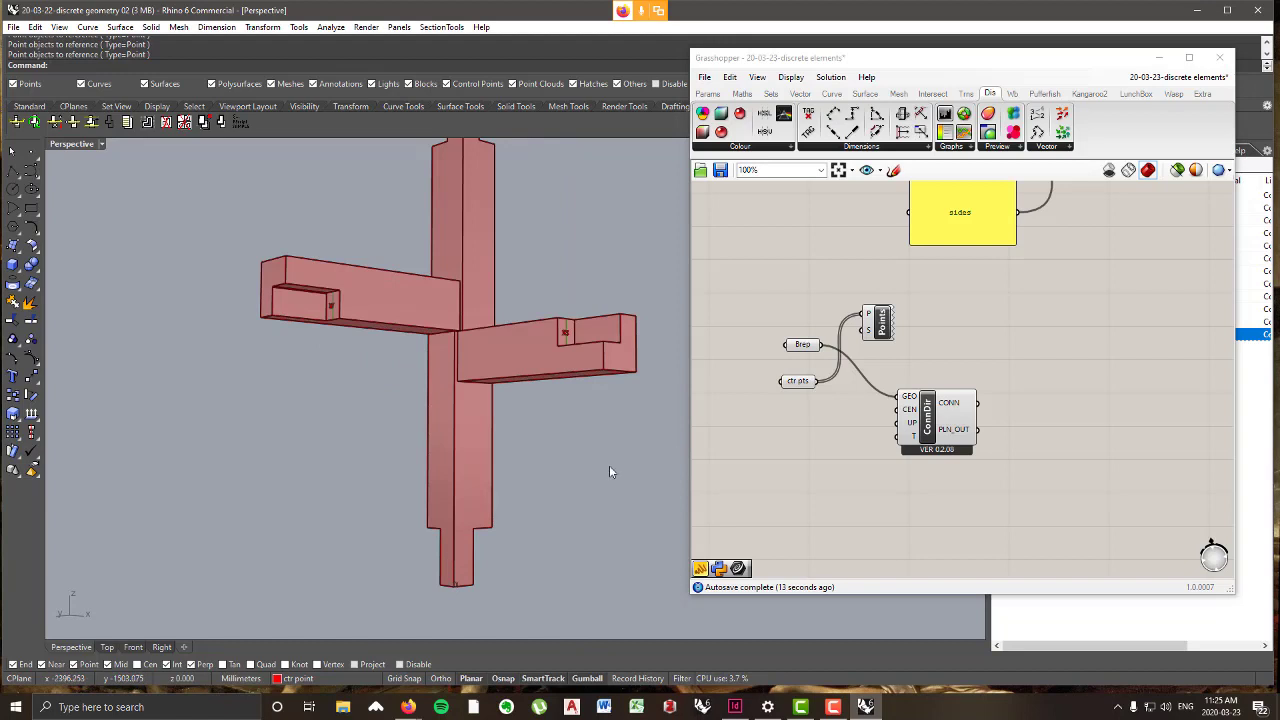
- Add a Curve parameter below ctr pts and name it "up direction"
click(710, 95)
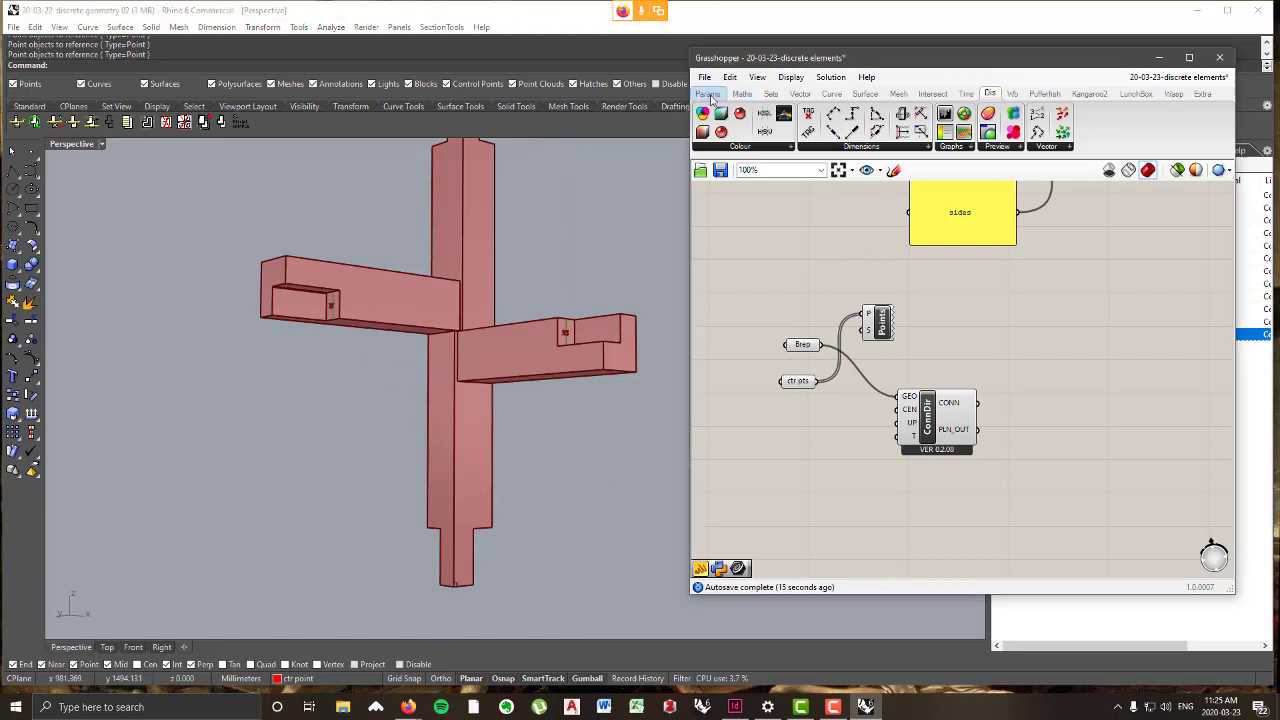
click(710, 95)
click(746, 150)
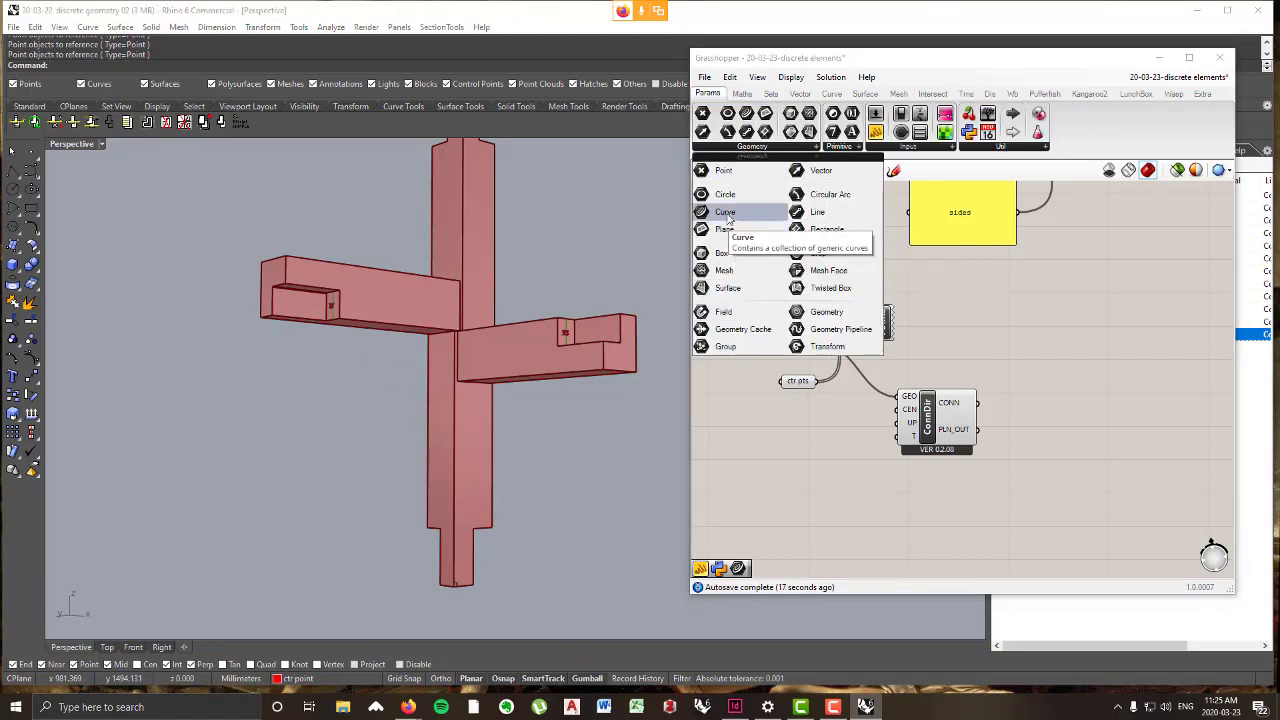
click(725, 213)
click(796, 420)
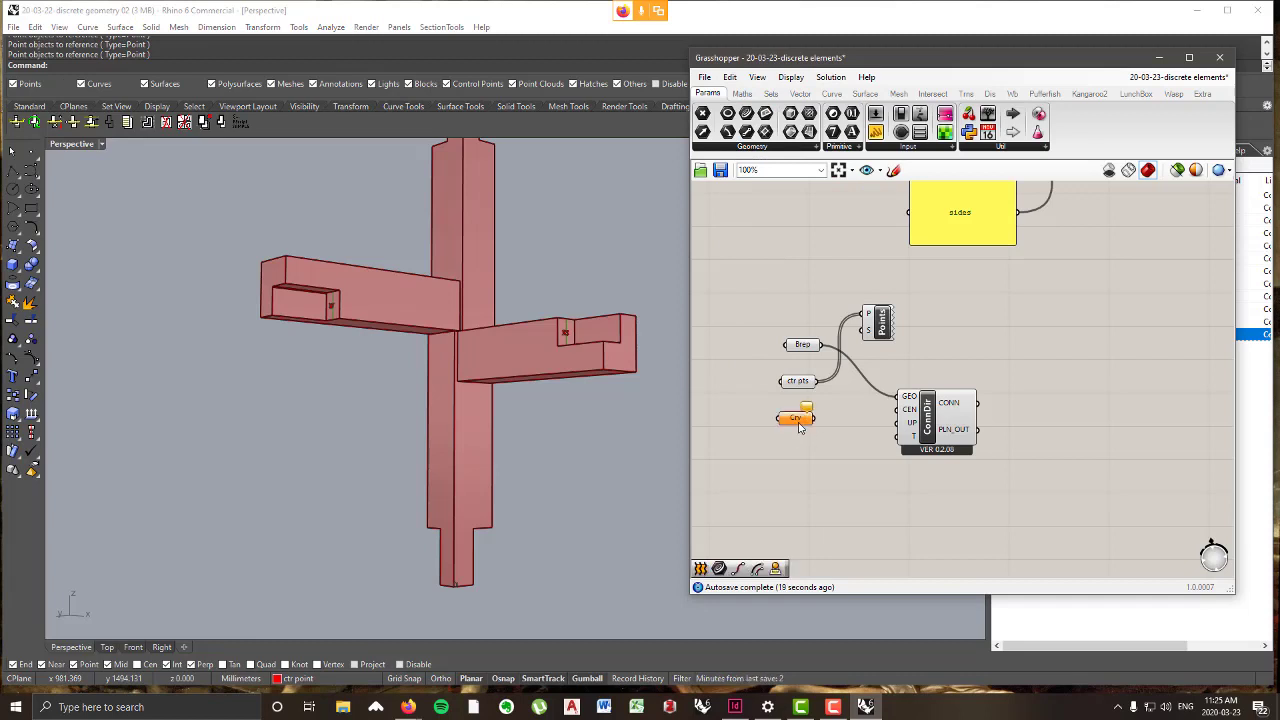
right_click(799, 424)
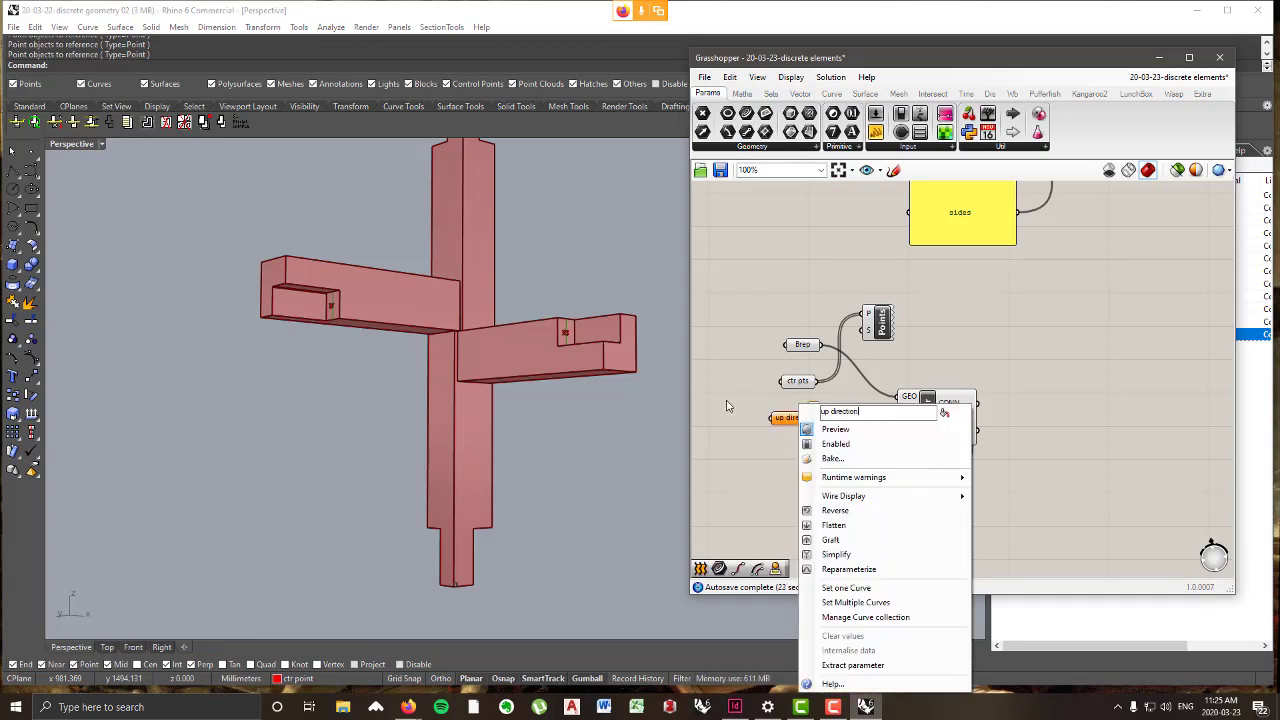
- Start setting multiple curves for up direction, picking the direction lines on the lower arm's bottom face and in one horizontal arm's notch
right_click(794, 418)
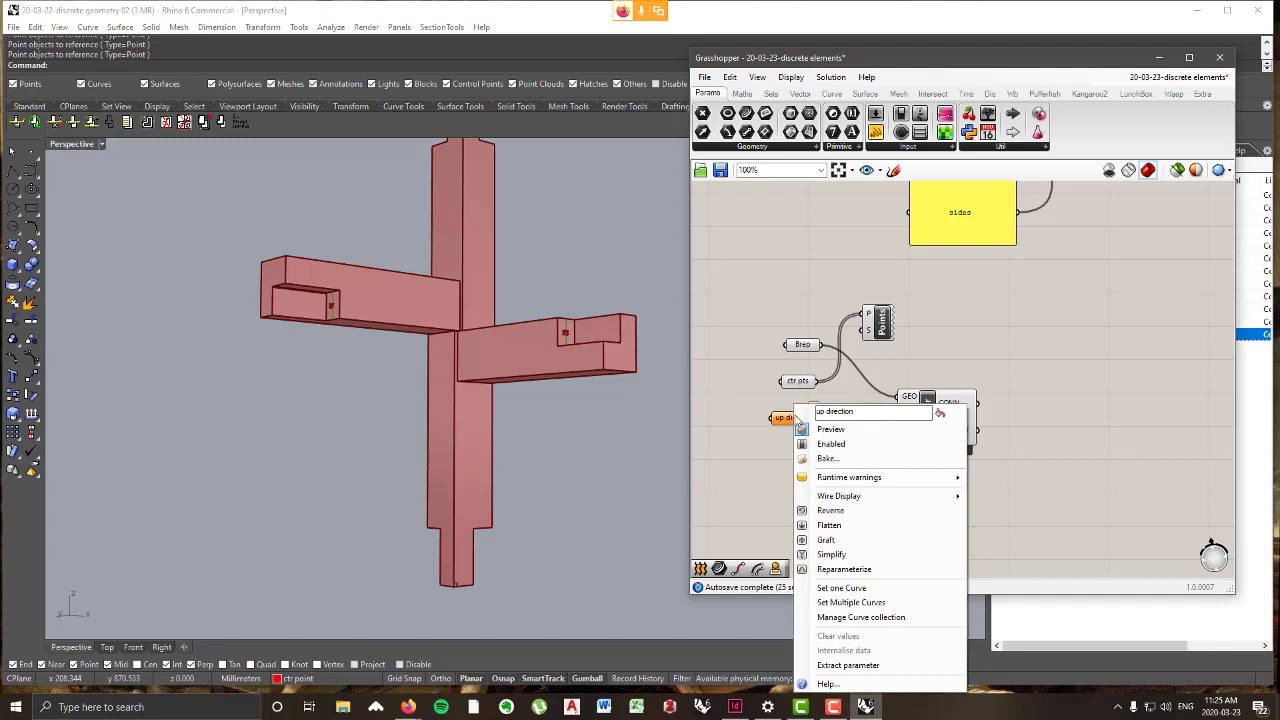
click(851, 602)
right_drag(532, 551, 491, 503)
scroll(460, 498, up, 5)
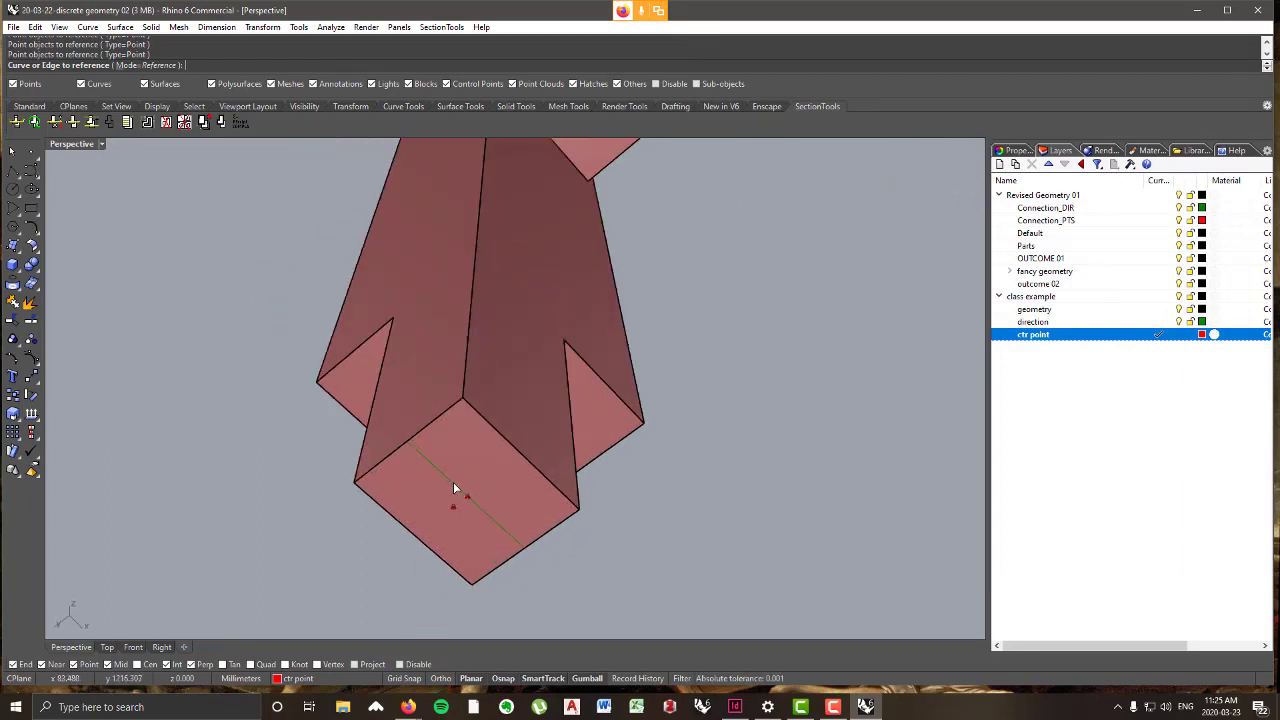
click(503, 526)
click(547, 555)
scroll(547, 540, down, 6)
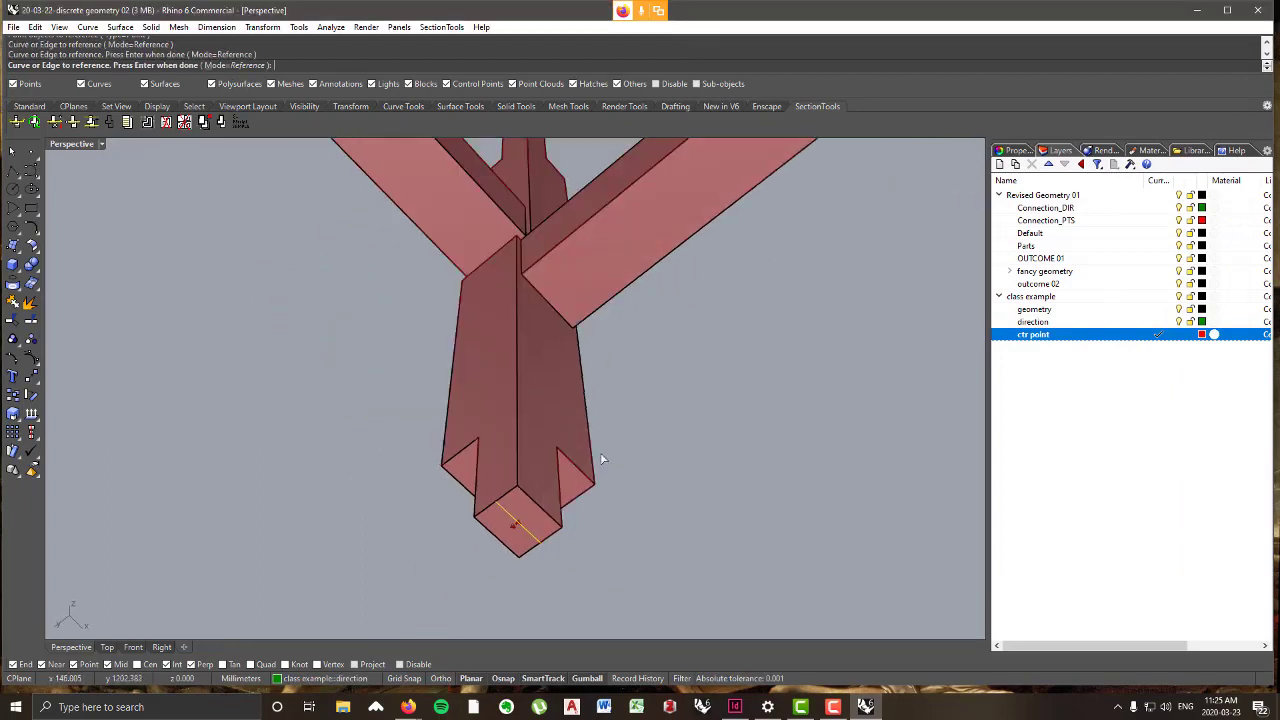
right_drag(600, 455, 549, 531)
scroll(546, 381, up, 8)
click(552, 380)
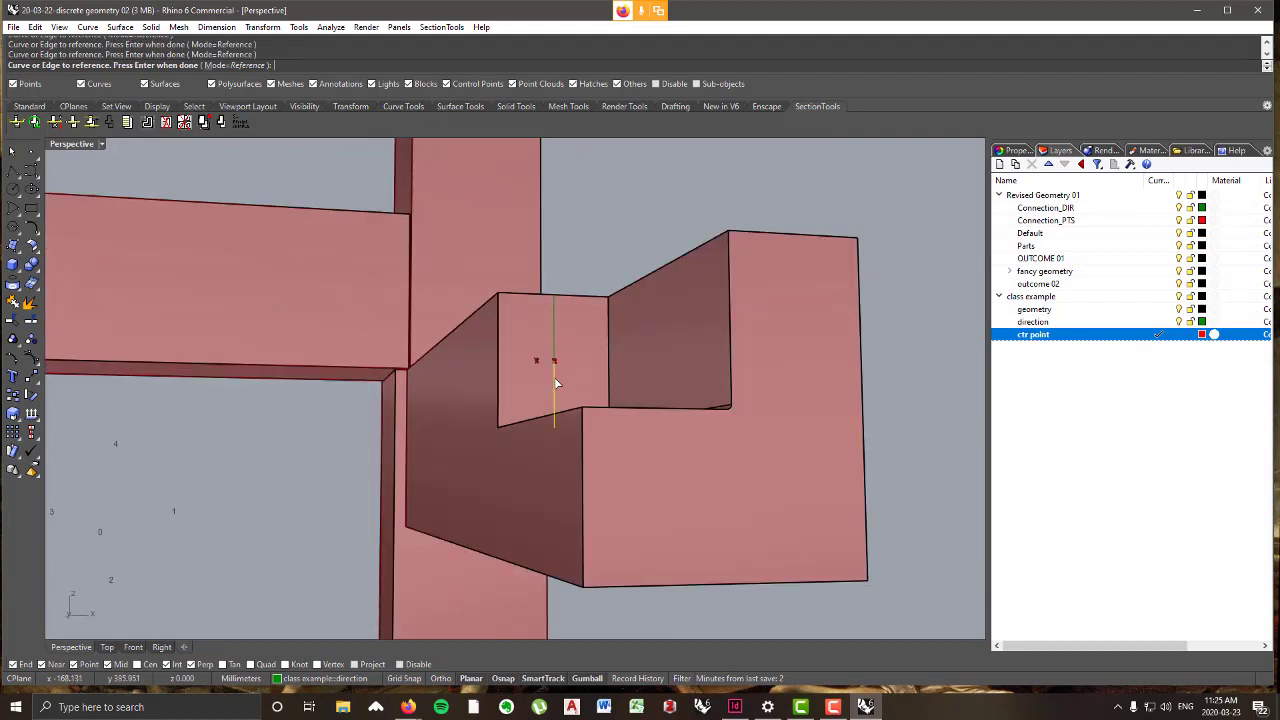
- Add the direction lines on the upper arm's tip and in the other horizontal arm's notch, and finish the curve selection
scroll(560, 390, down, 8)
scroll(528, 295, up, 8)
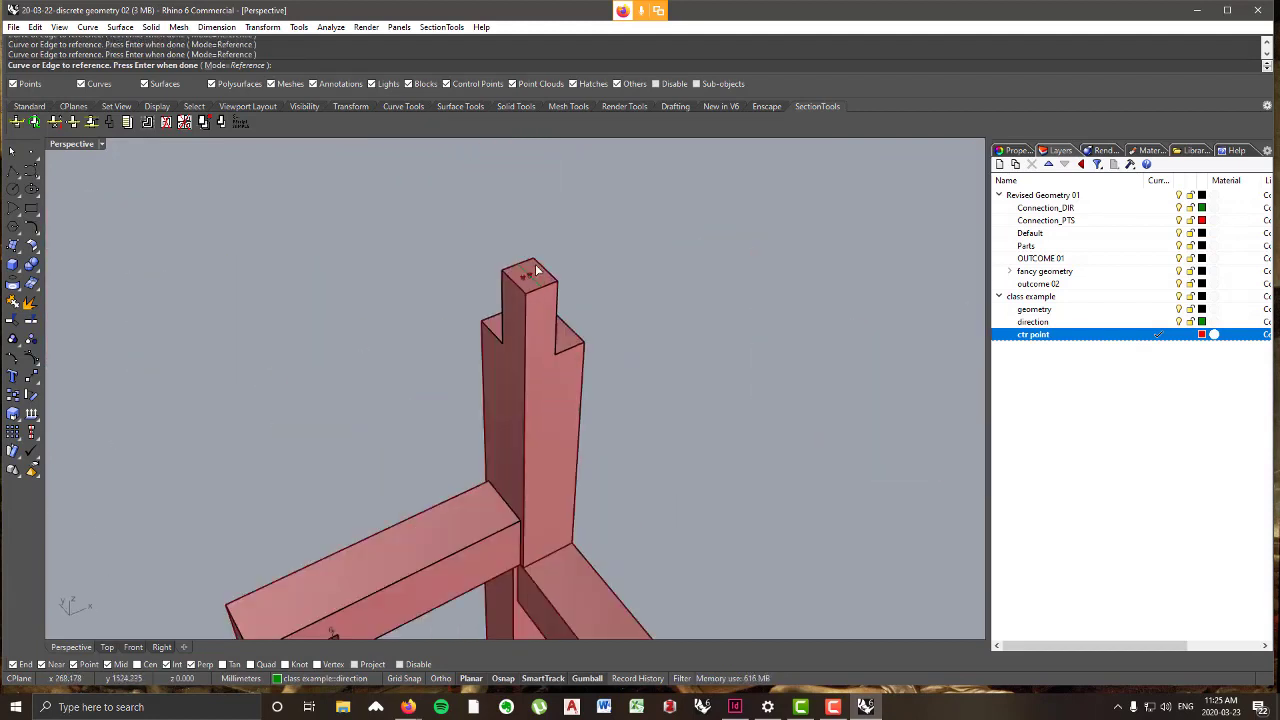
click(552, 312)
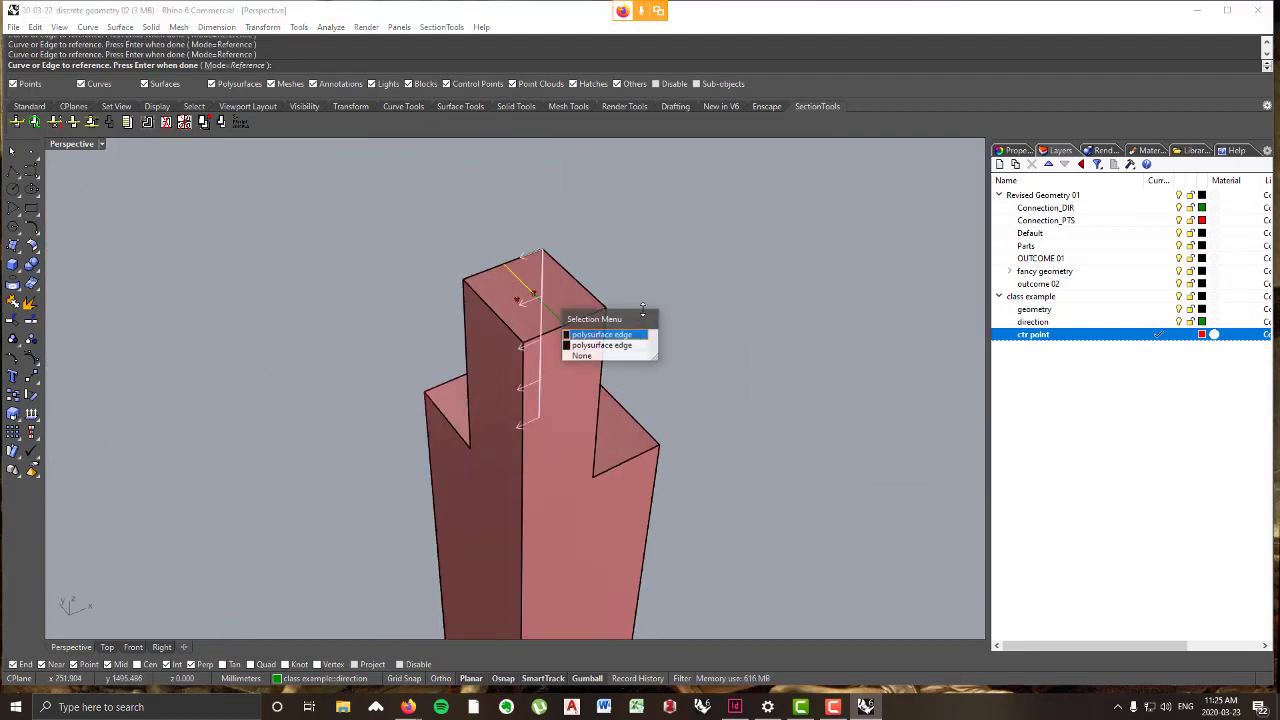
click(590, 346)
scroll(558, 317, down, 8)
scroll(570, 460, up, 7)
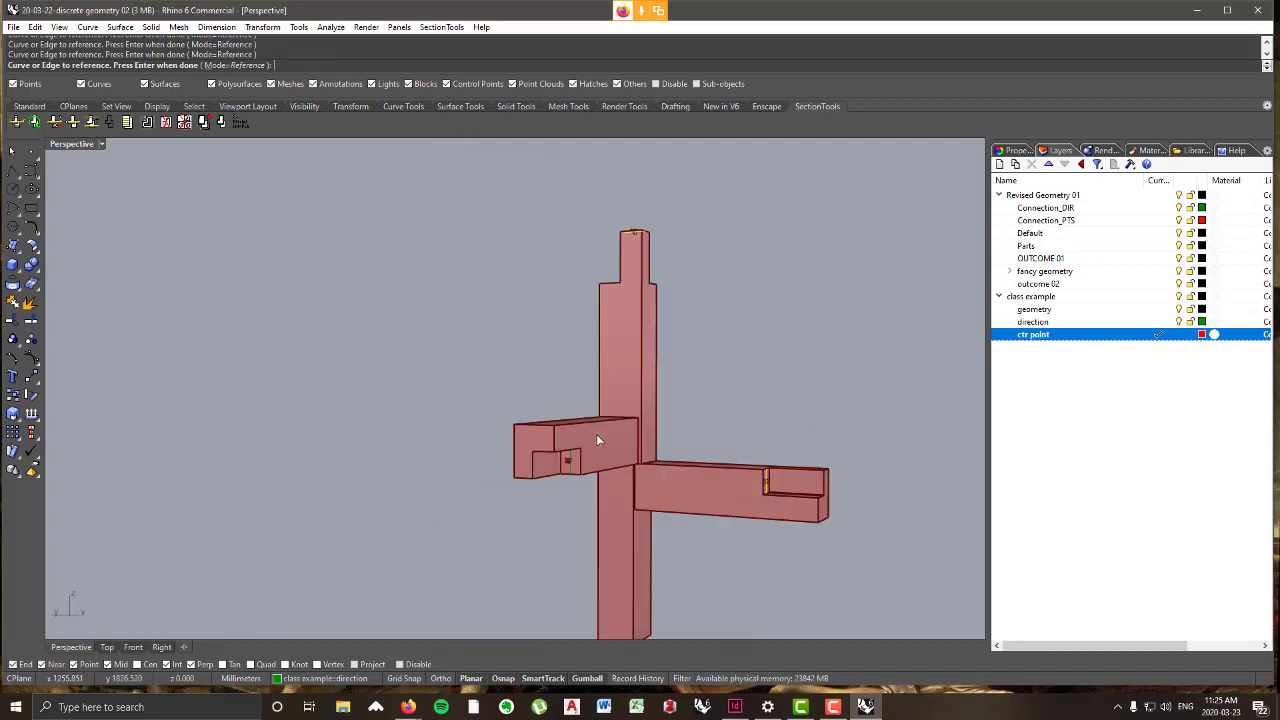
key(Return)
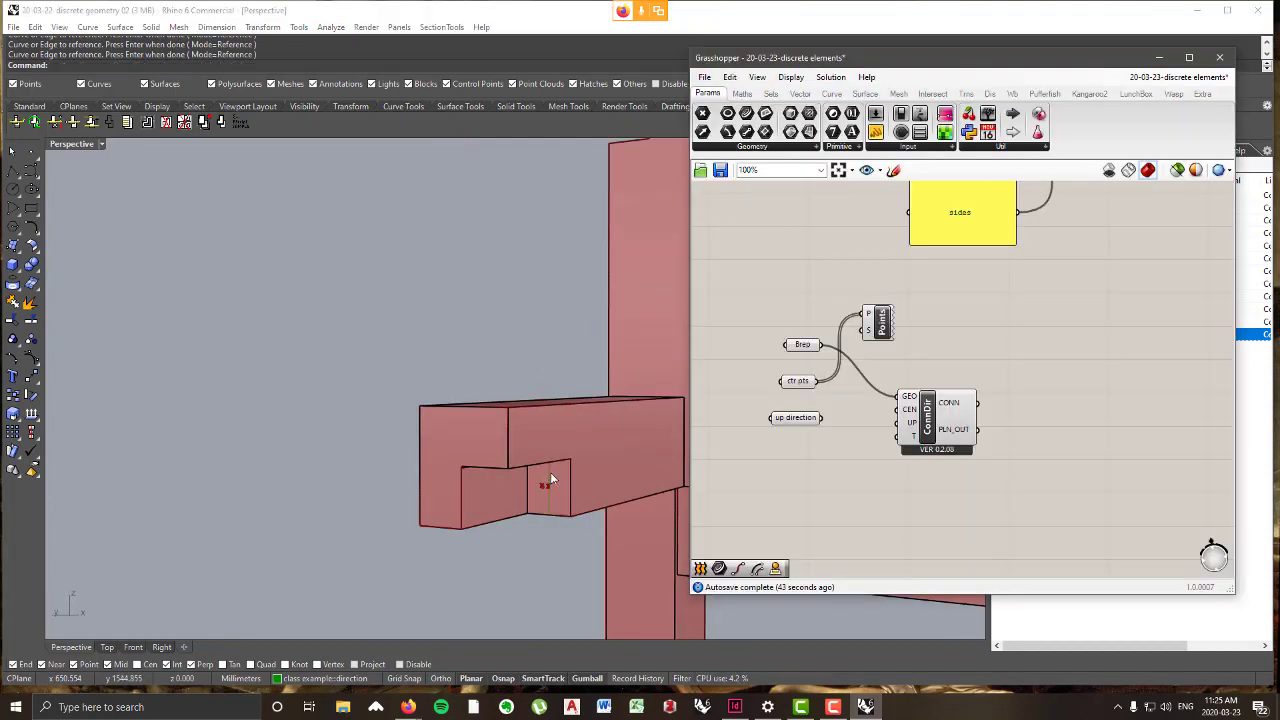
- Wire up direction into the UP input and ctr pts into the CEN input of the ConnDir component
scroll(570, 363, down, 8)
right_drag(571, 518, 620, 445)
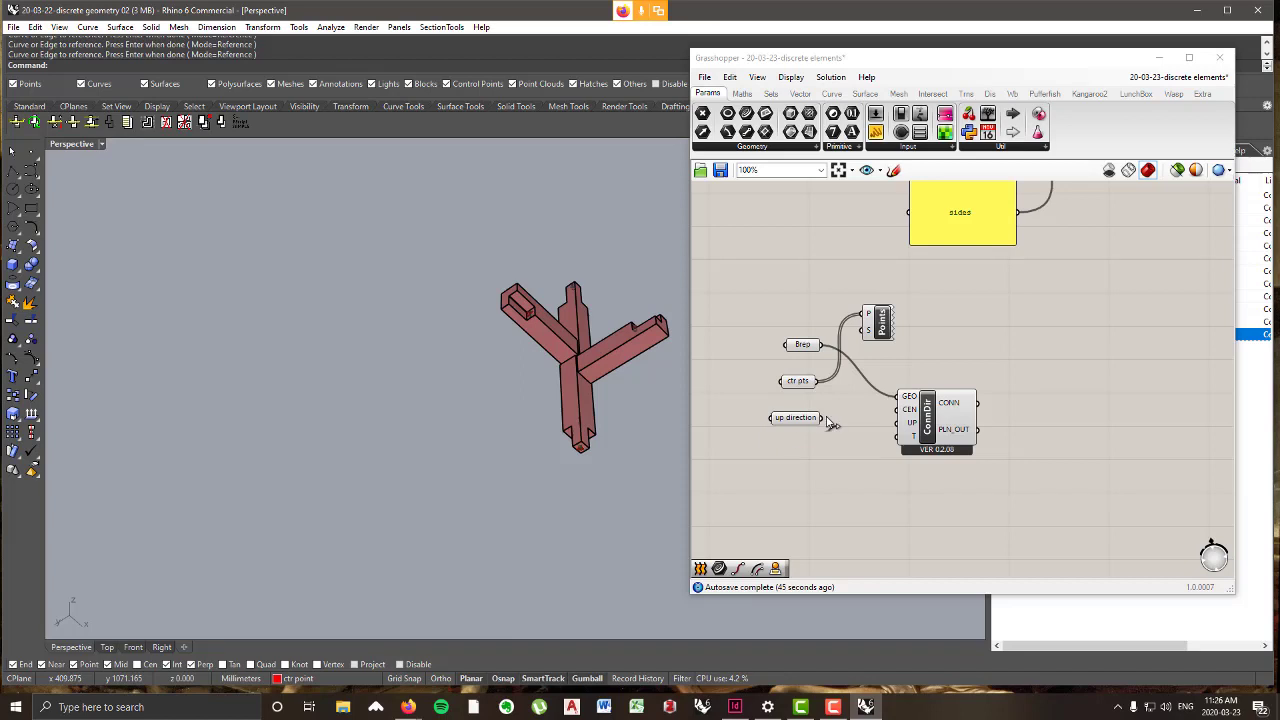
drag(822, 418, 898, 423)
scroll(840, 400, up, 3)
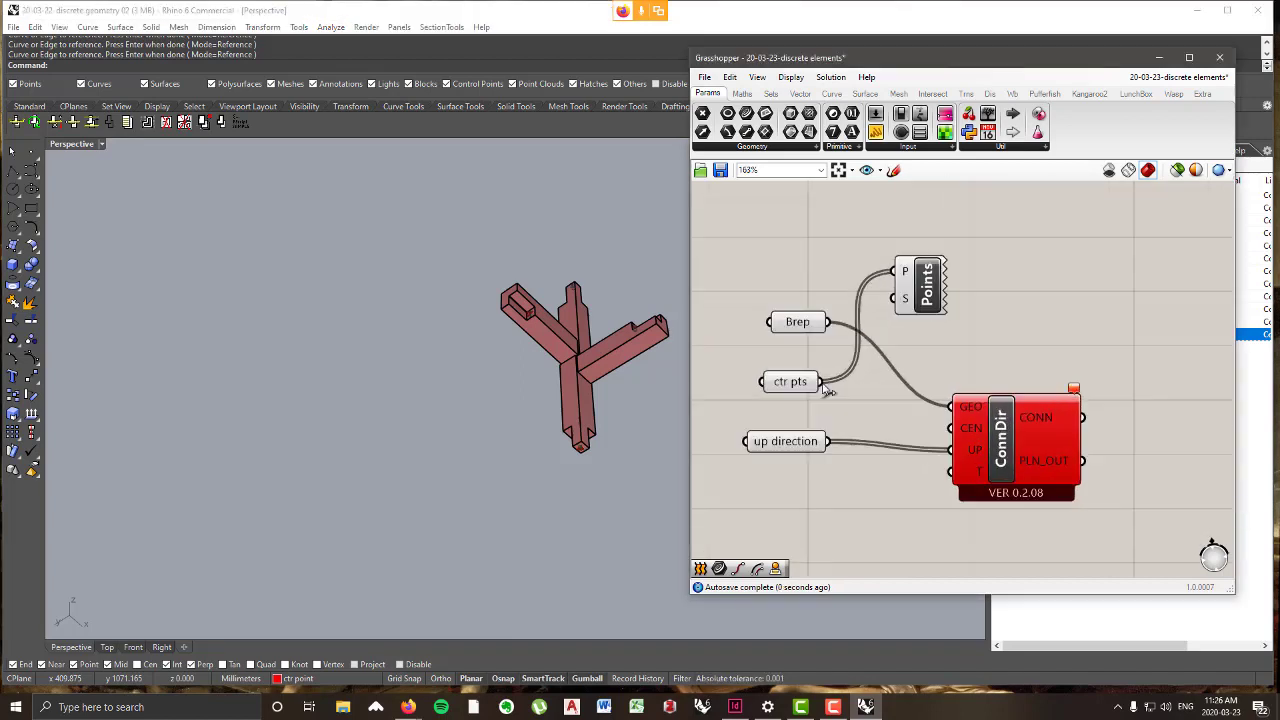
drag(820, 381, 950, 428)
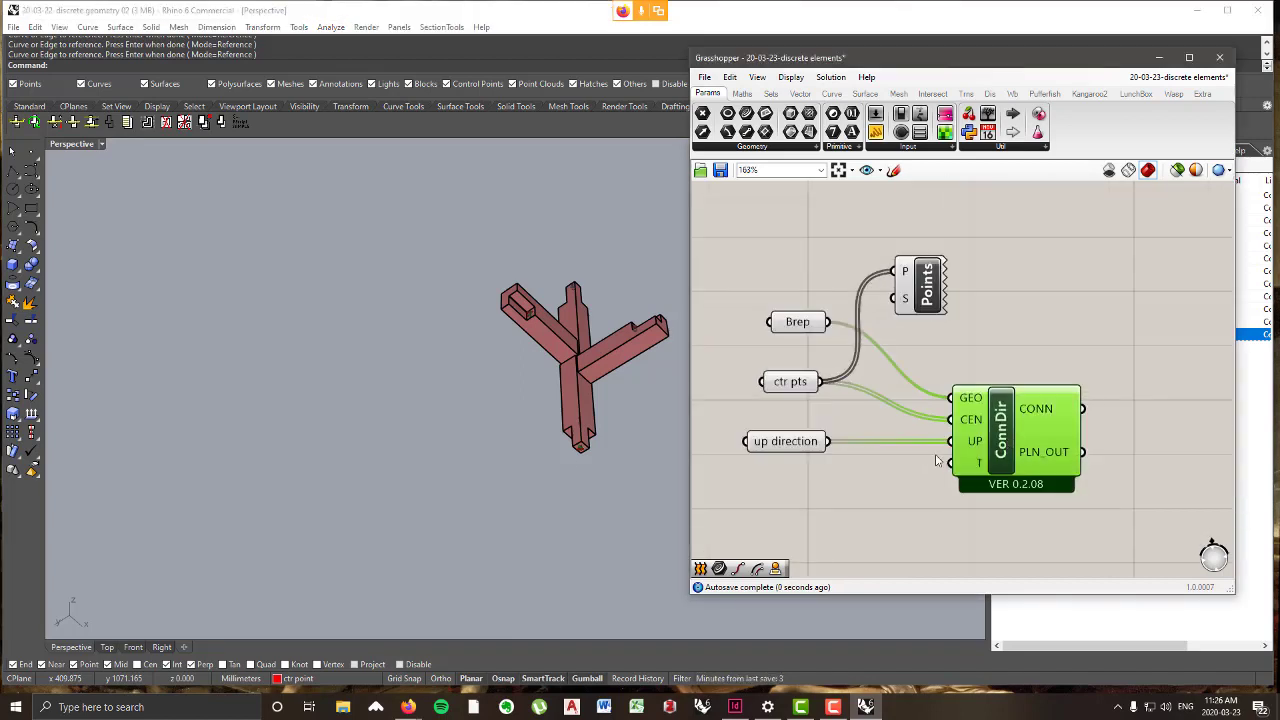
scroll(613, 460, up, 3)
scroll(560, 435, up, 5)
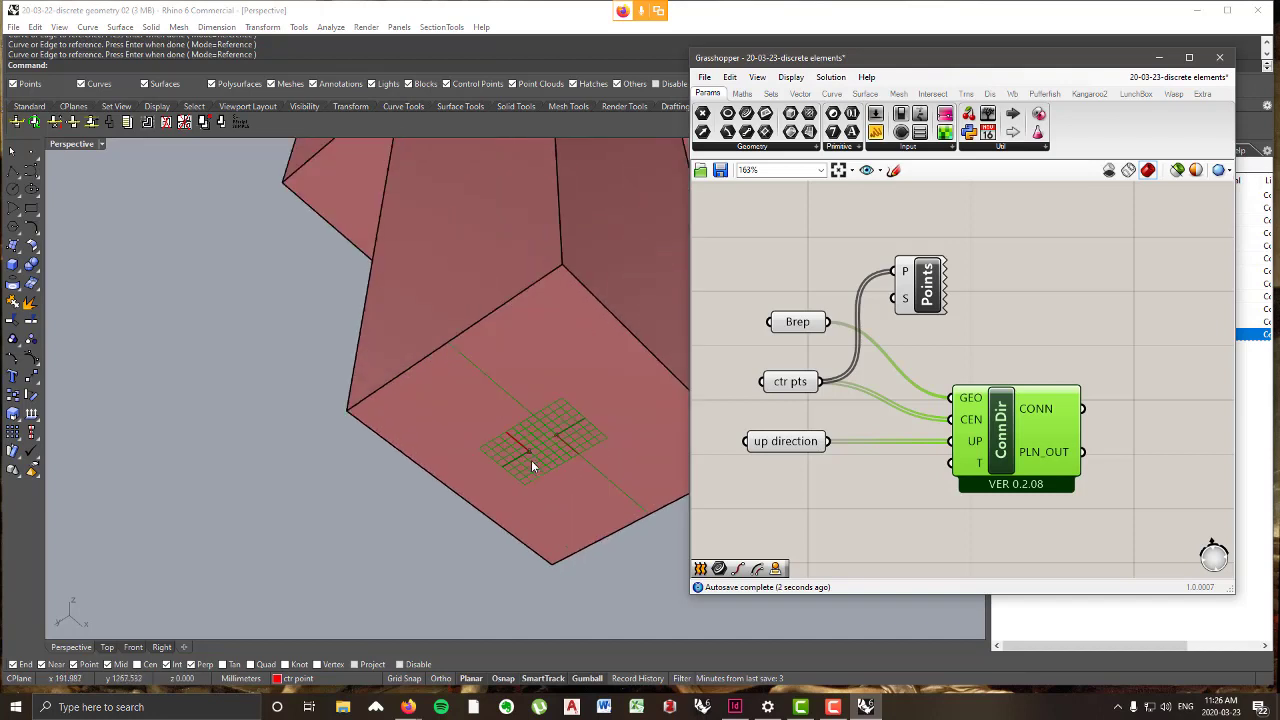
- Move the off-centre point on the lower arm's bottom face onto the neighbouring point on the face's centre line
click(529, 452)
click(580, 489)
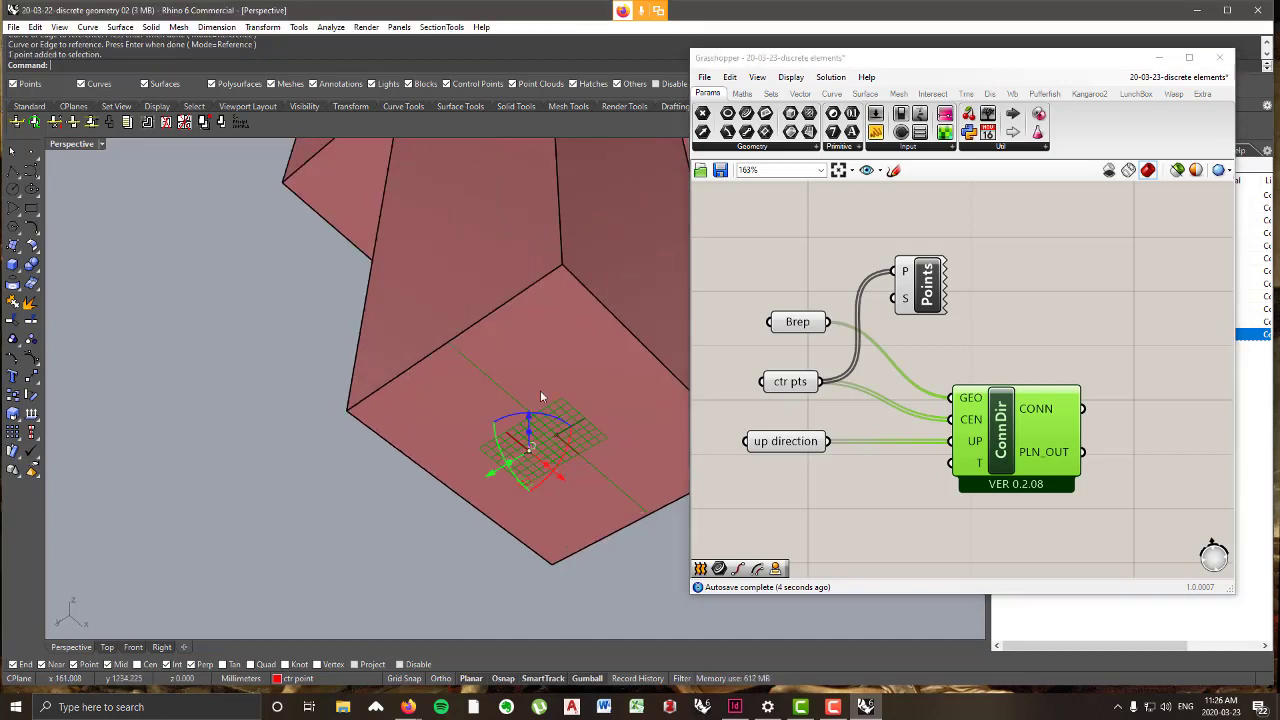
click(263, 27)
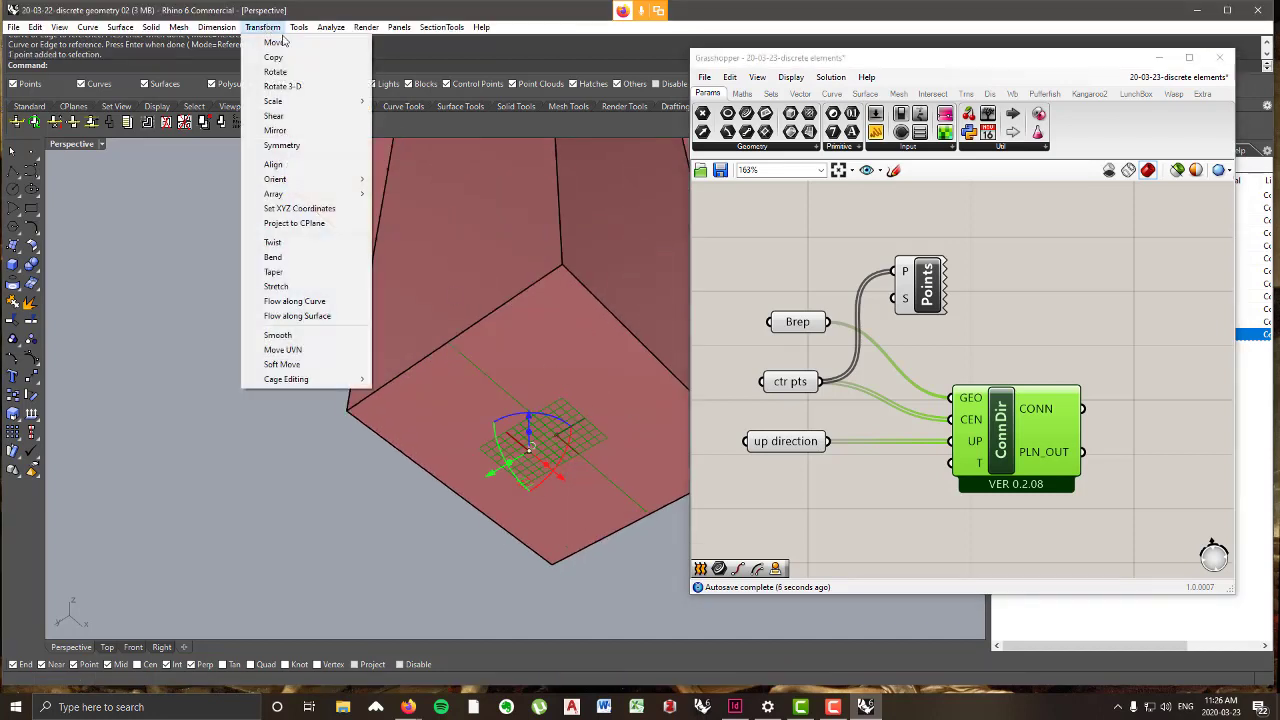
click(268, 41)
click(529, 451)
click(555, 435)
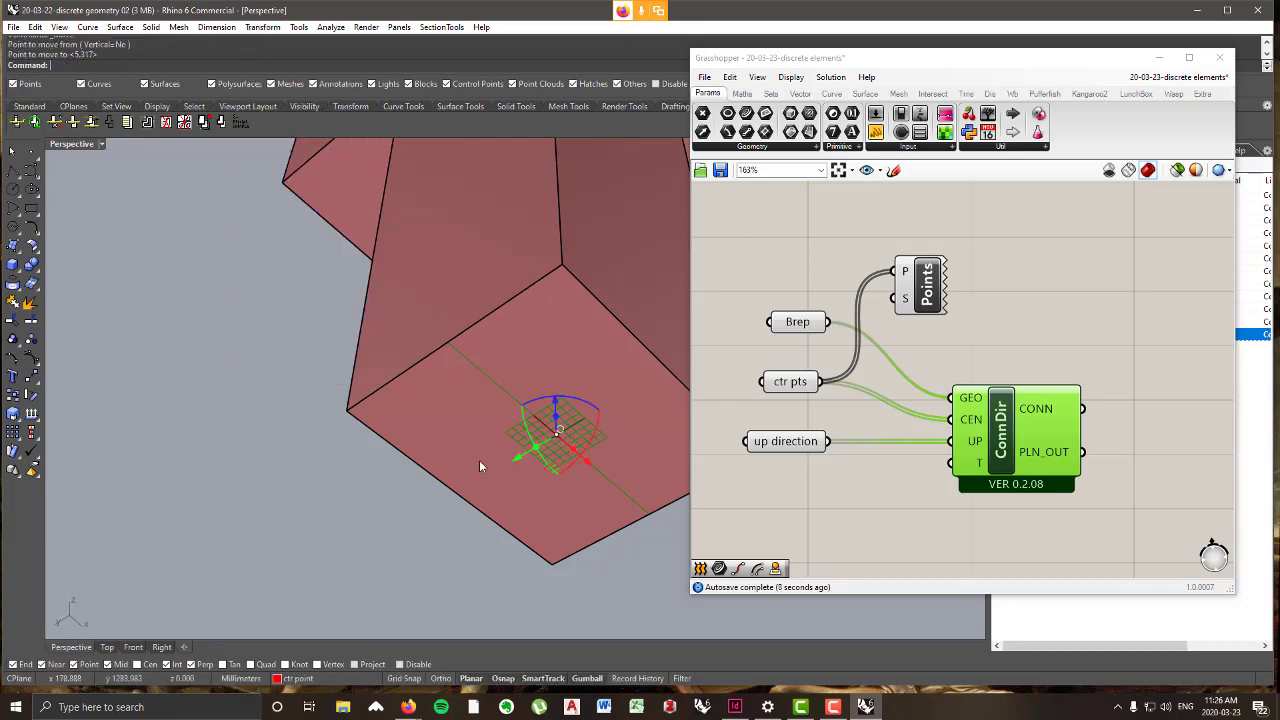
- Move the off-centre point in one horizontal arm's notch onto the neighbouring point on the notch face's centre line
scroll(508, 355, down, 10)
scroll(522, 245, up, 6)
right_drag(522, 245, 435, 384)
scroll(435, 384, up, 3)
scroll(435, 388, up, 2)
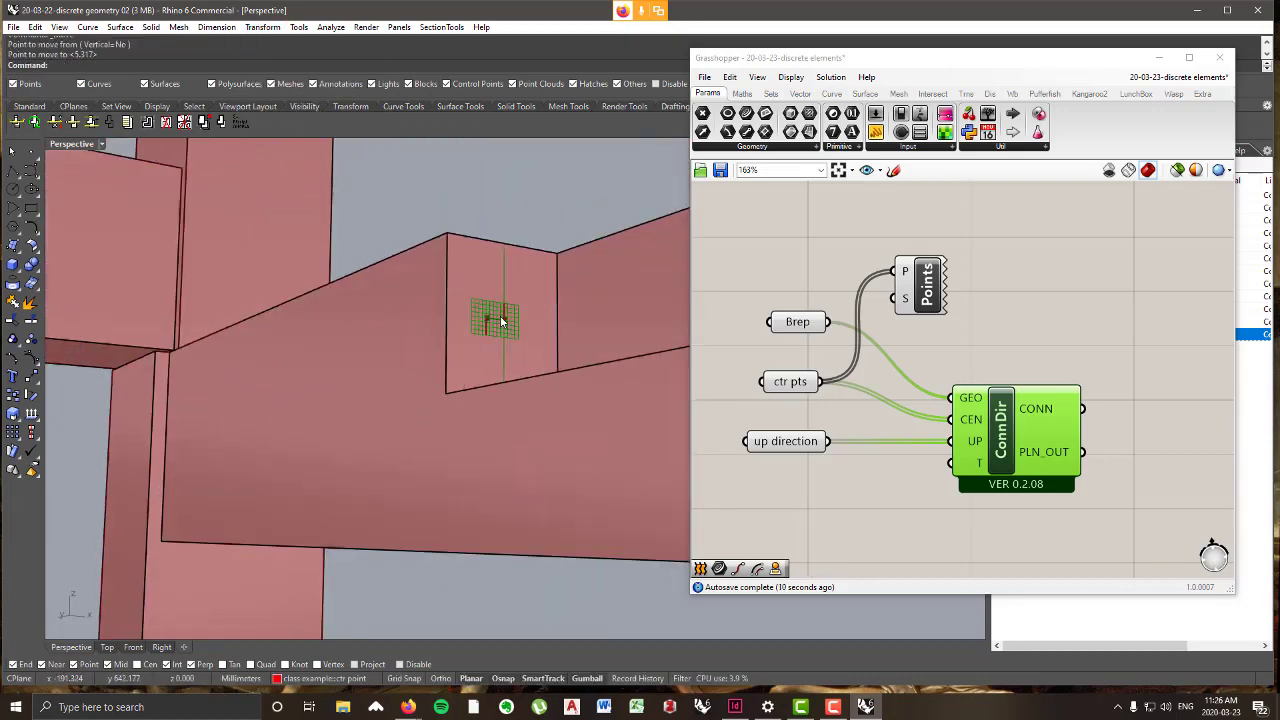
right_click(489, 321)
click(525, 352)
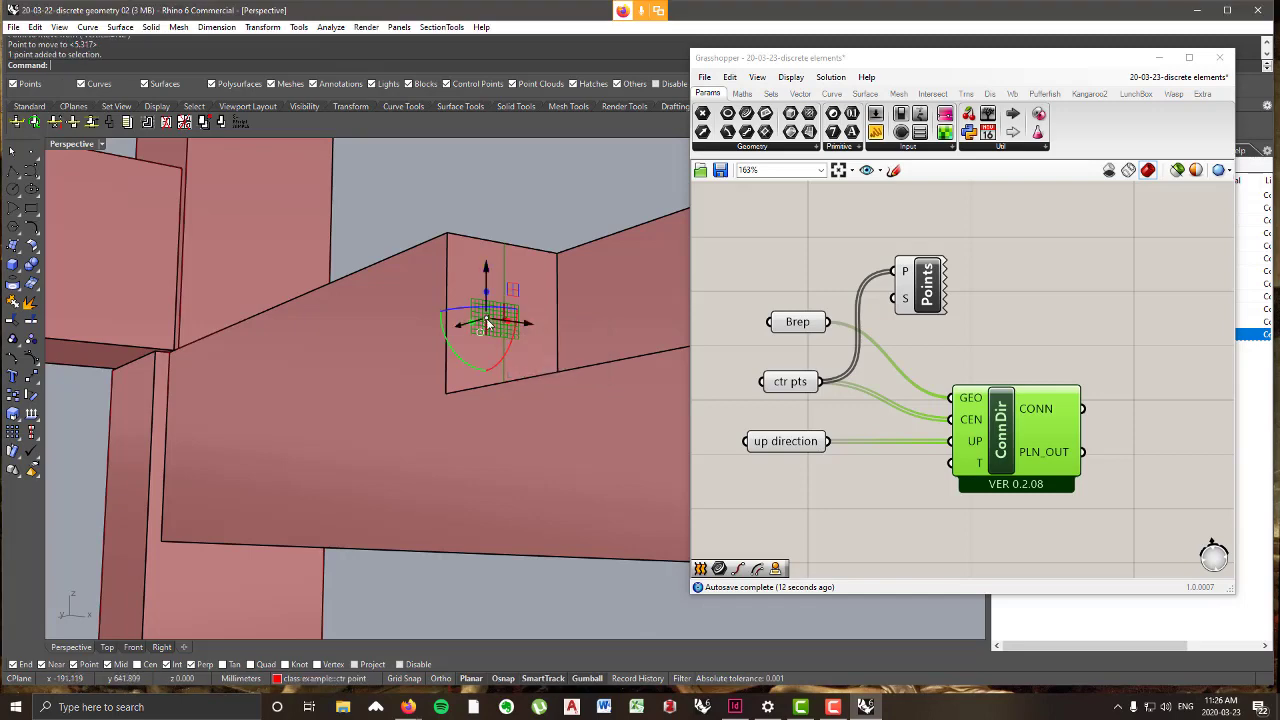
click(487, 318)
click(504, 320)
- Move the off-centre point on the upper arm's tip onto the neighbouring point on the tip face's centre line
scroll(503, 330, down, 10)
right_drag(503, 330, 455, 430)
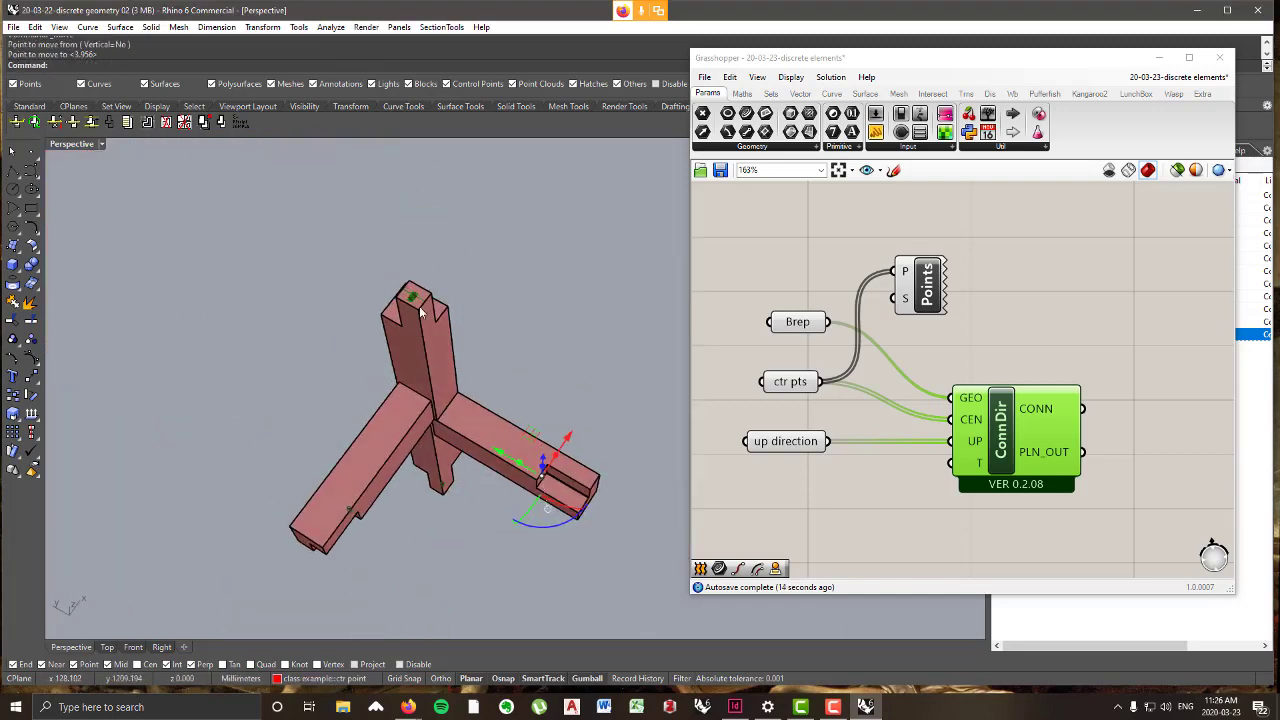
scroll(412, 285, up, 10)
click(448, 382)
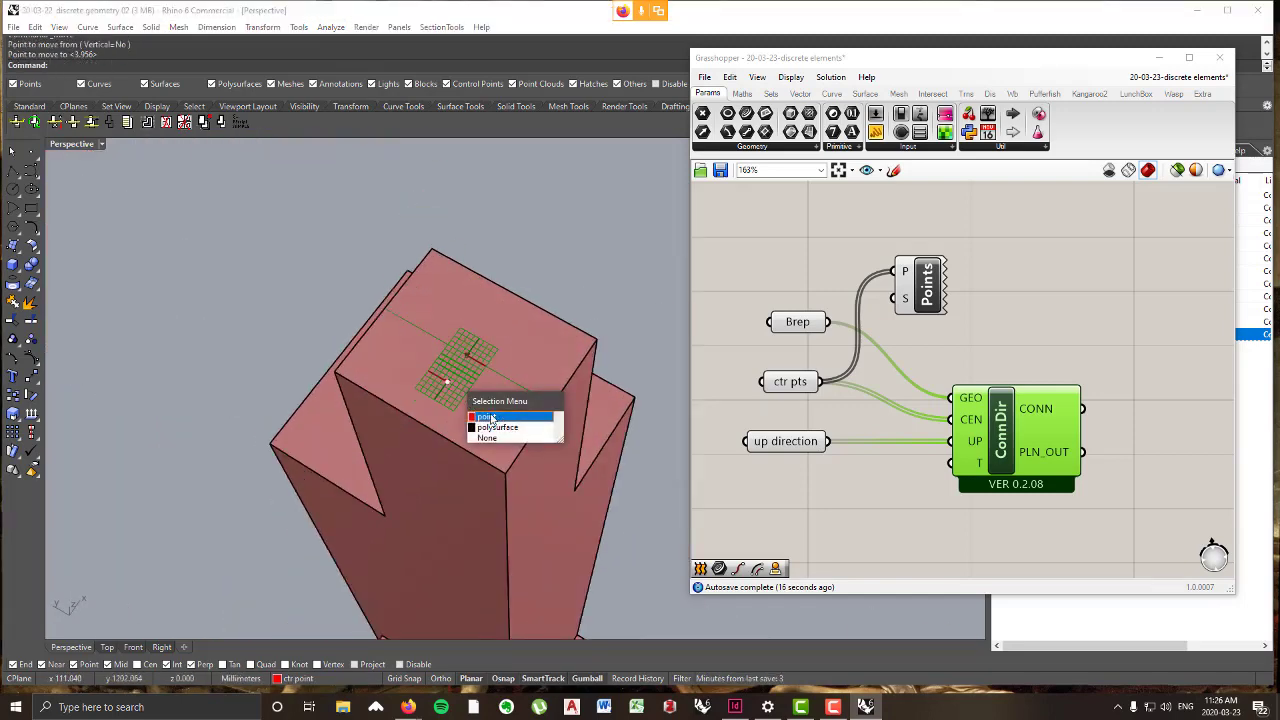
click(491, 418)
scroll(487, 467, down, 5)
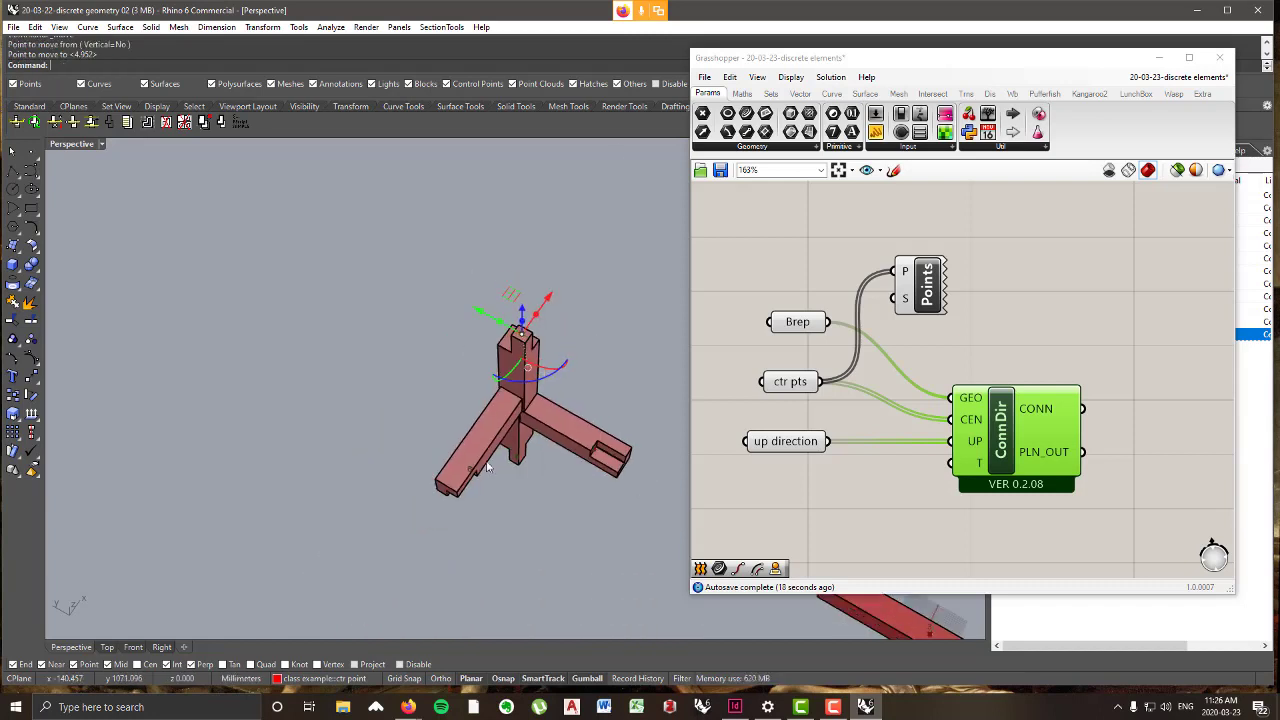
- Move the off-centre point in the other horizontal arm's notch onto the point on that face's centre line
right_drag(487, 467, 487, 431)
scroll(487, 431, up, 10)
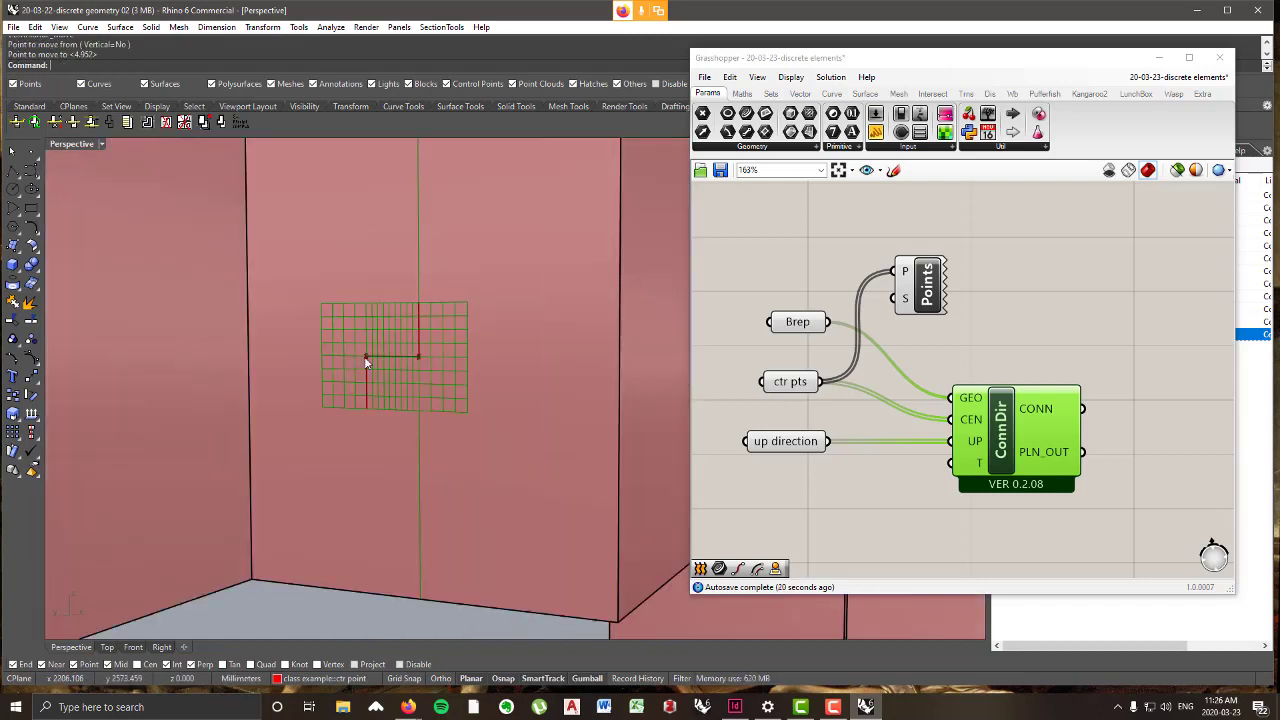
click(366, 360)
click(395, 392)
key(Return)
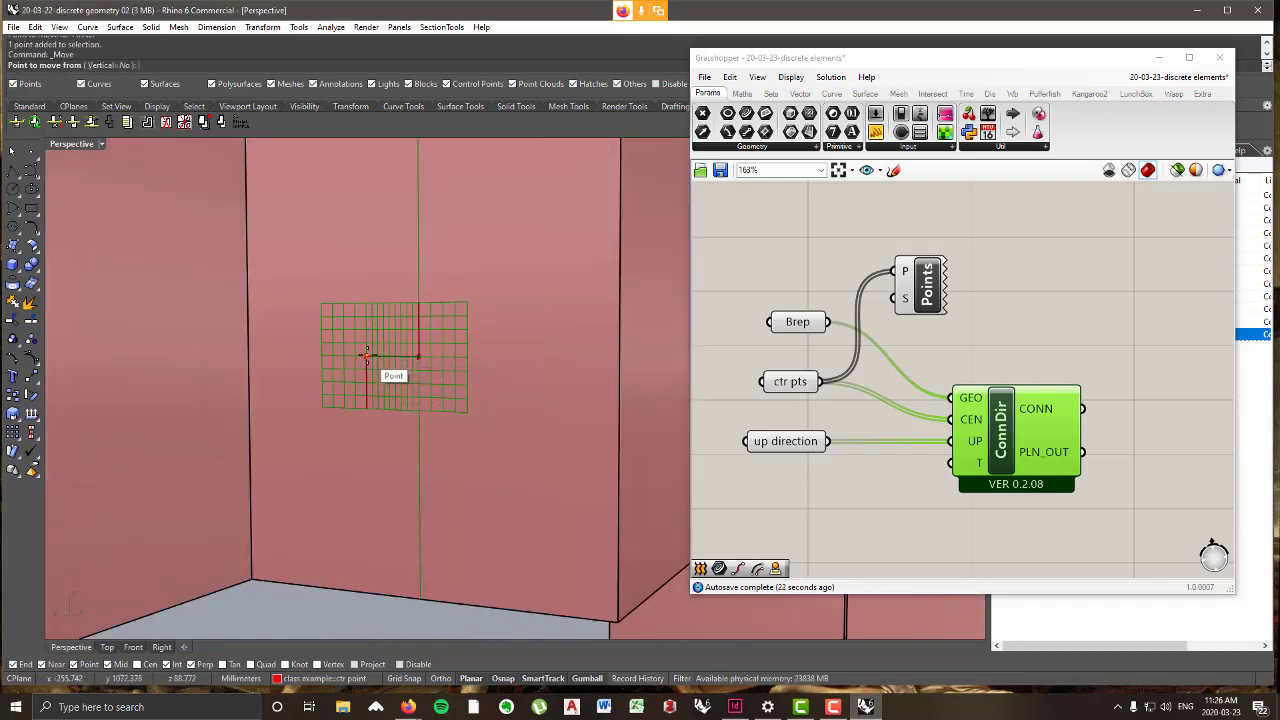
click(367, 356)
click(418, 356)
- Examine the existing ends and sides connection definitions on the canvas alongside the four-armed part and the straight part in the model
scroll(418, 342, down, 10)
click(394, 498)
right_drag(394, 498, 450, 296)
scroll(443, 374, down, 8)
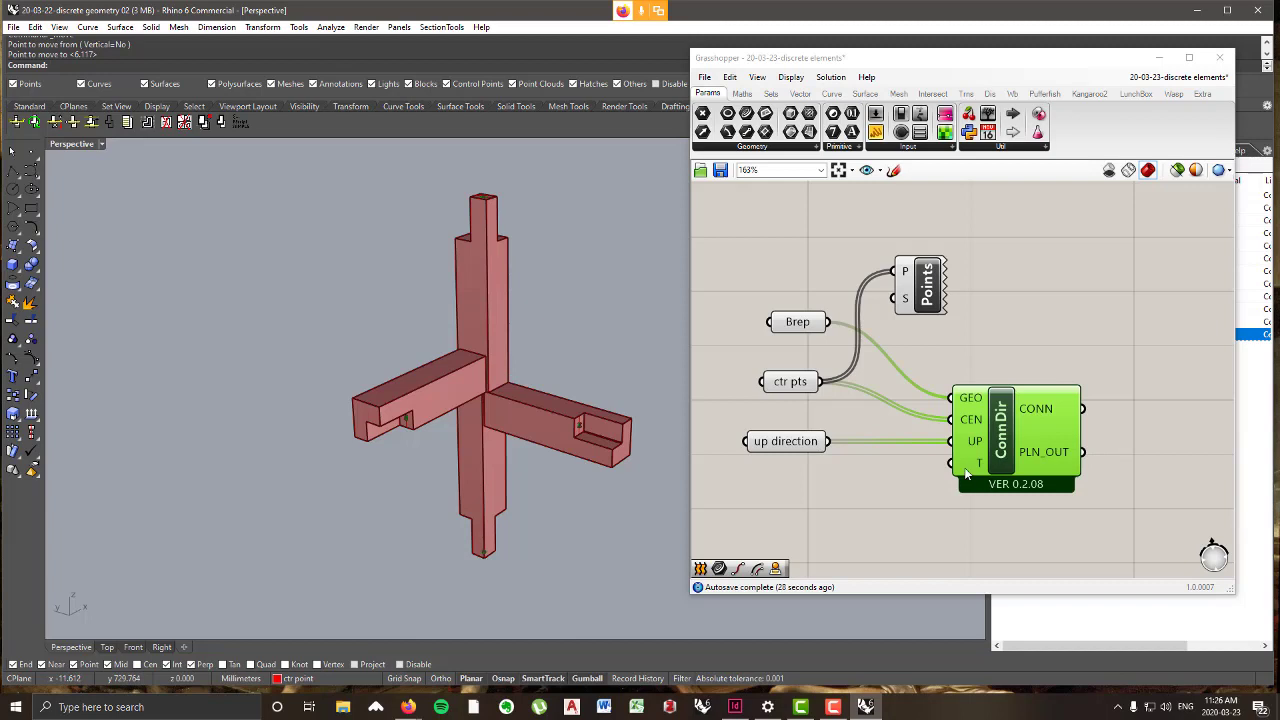
mouse_move(966, 474)
scroll(968, 474, down, 1)
scroll(971, 469, down, 2)
right_drag(997, 426, 881, 465)
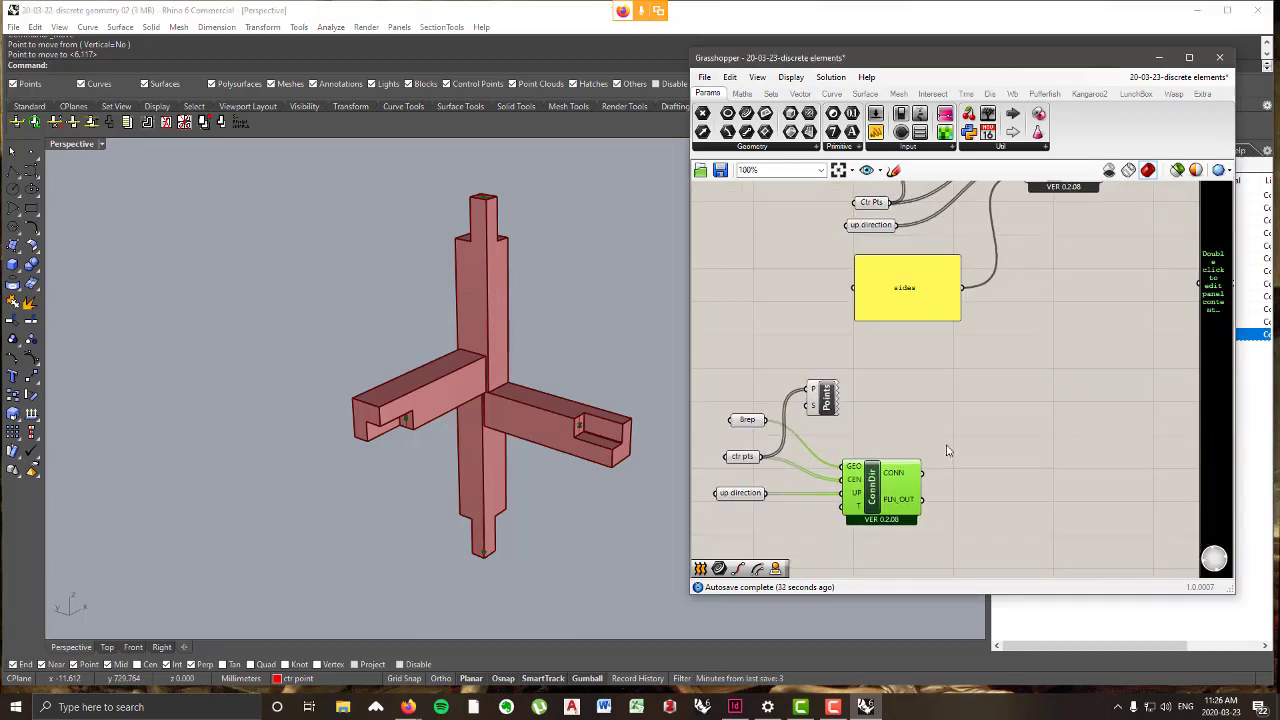
right_drag(943, 415, 888, 437)
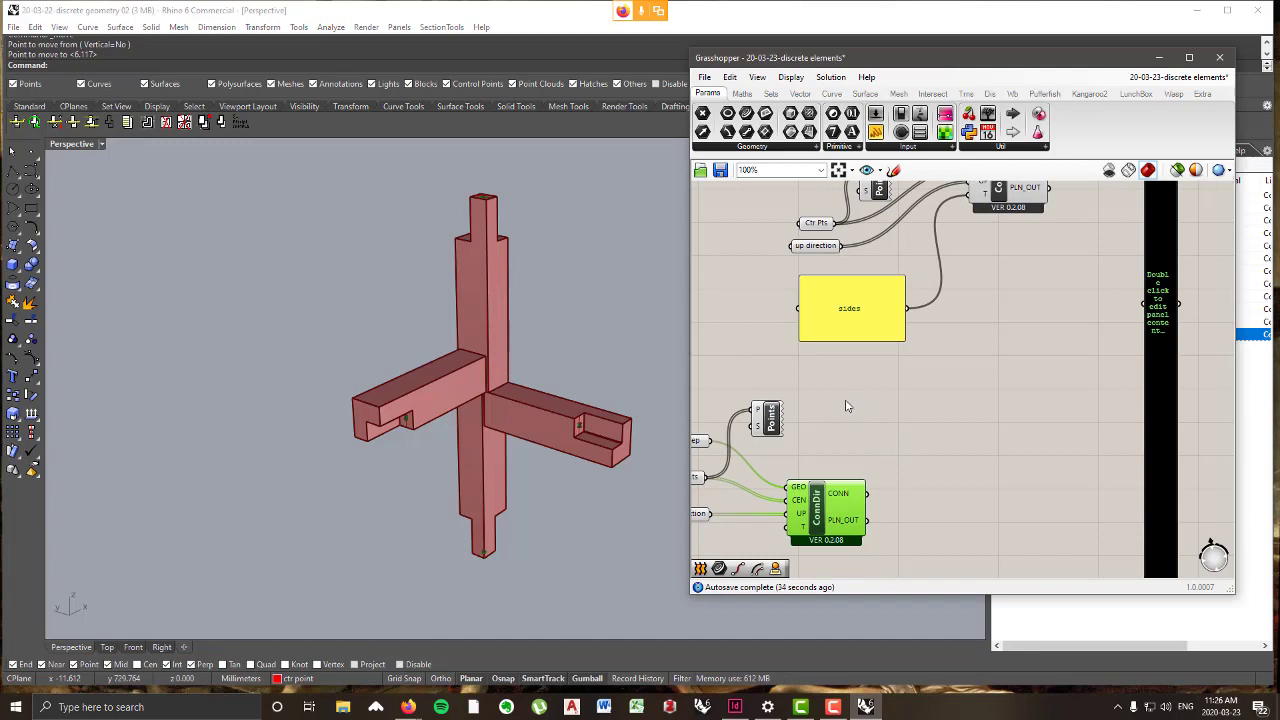
scroll(885, 357, down, 4)
right_drag(891, 313, 914, 341)
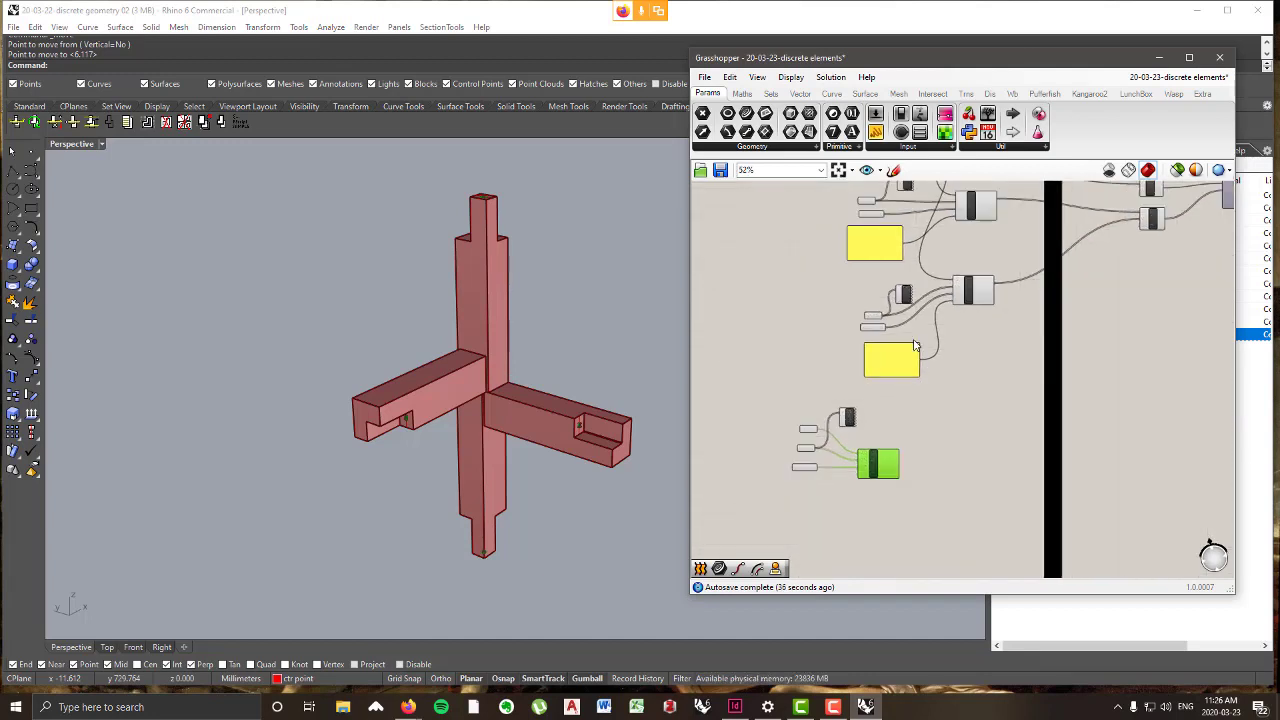
scroll(910, 239, up, 3)
scroll(601, 409, down, 3)
scroll(601, 409, up, 2)
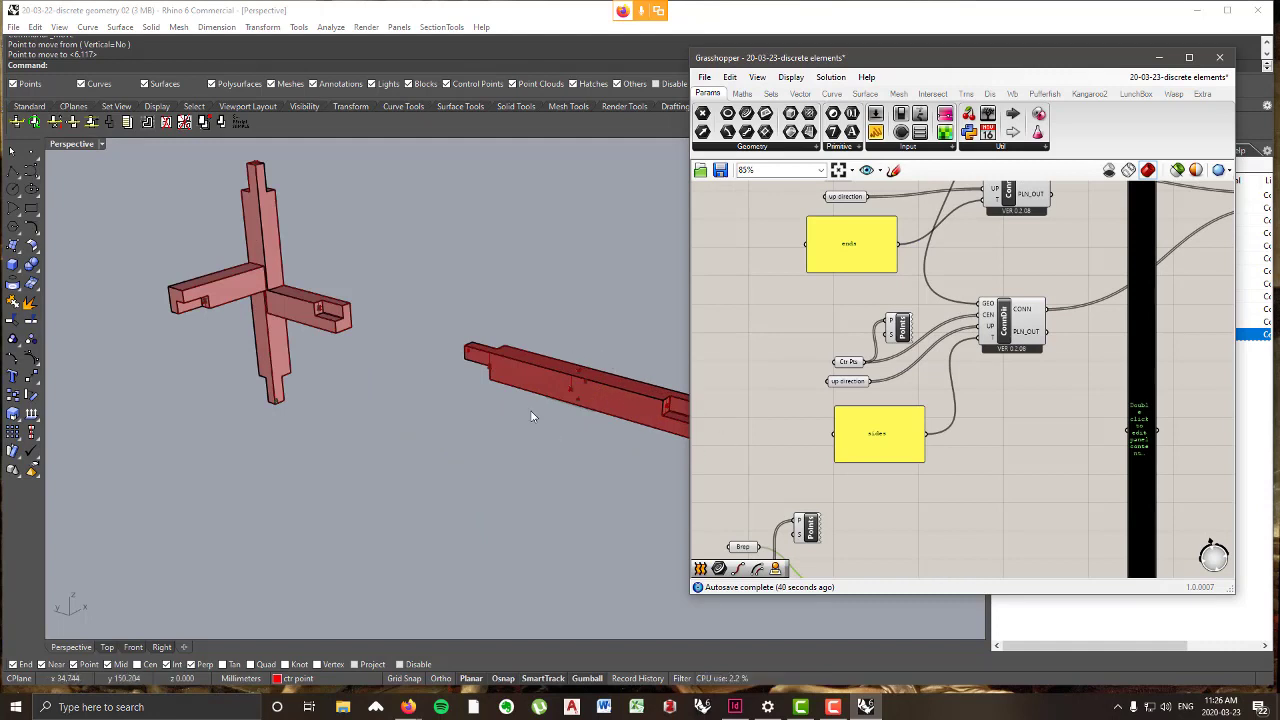
scroll(859, 384, down, 3)
right_drag(222, 275, 213, 216)
scroll(215, 222, up, 5)
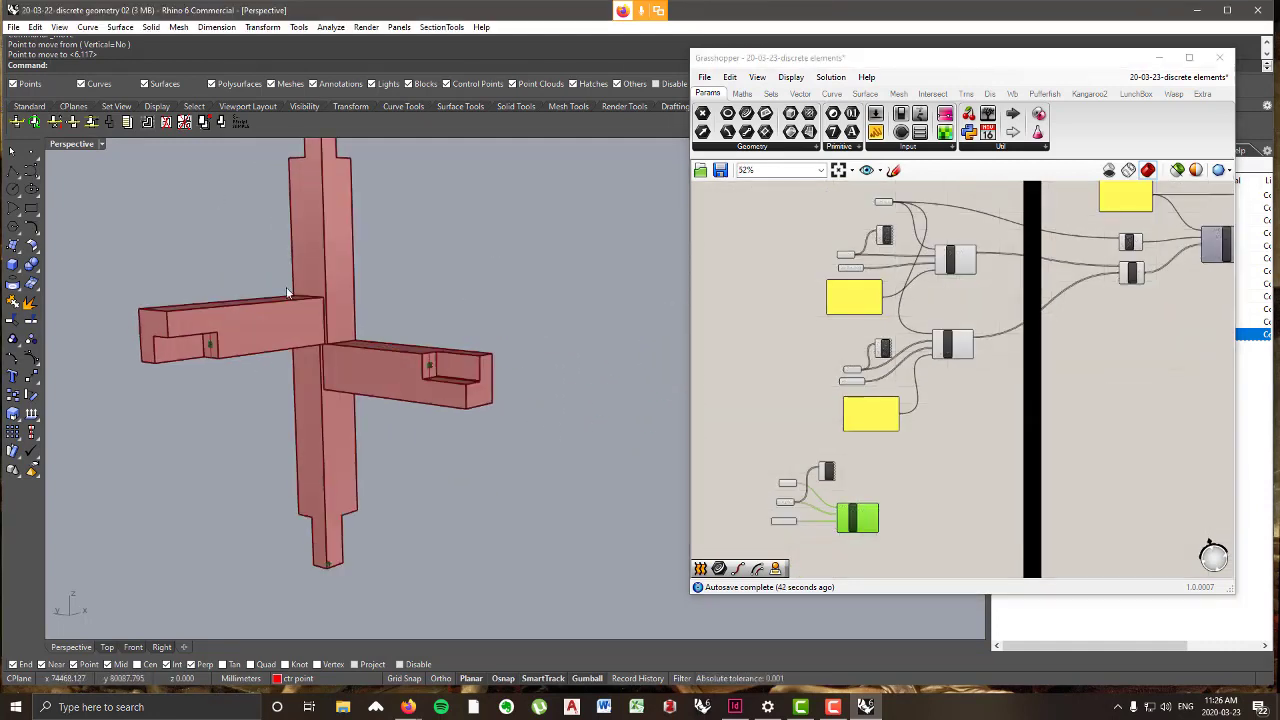
- Add a panel reading "angles" below up direction and wire it into the T input of the new ConnDir component
right_drag(832, 512, 915, 407)
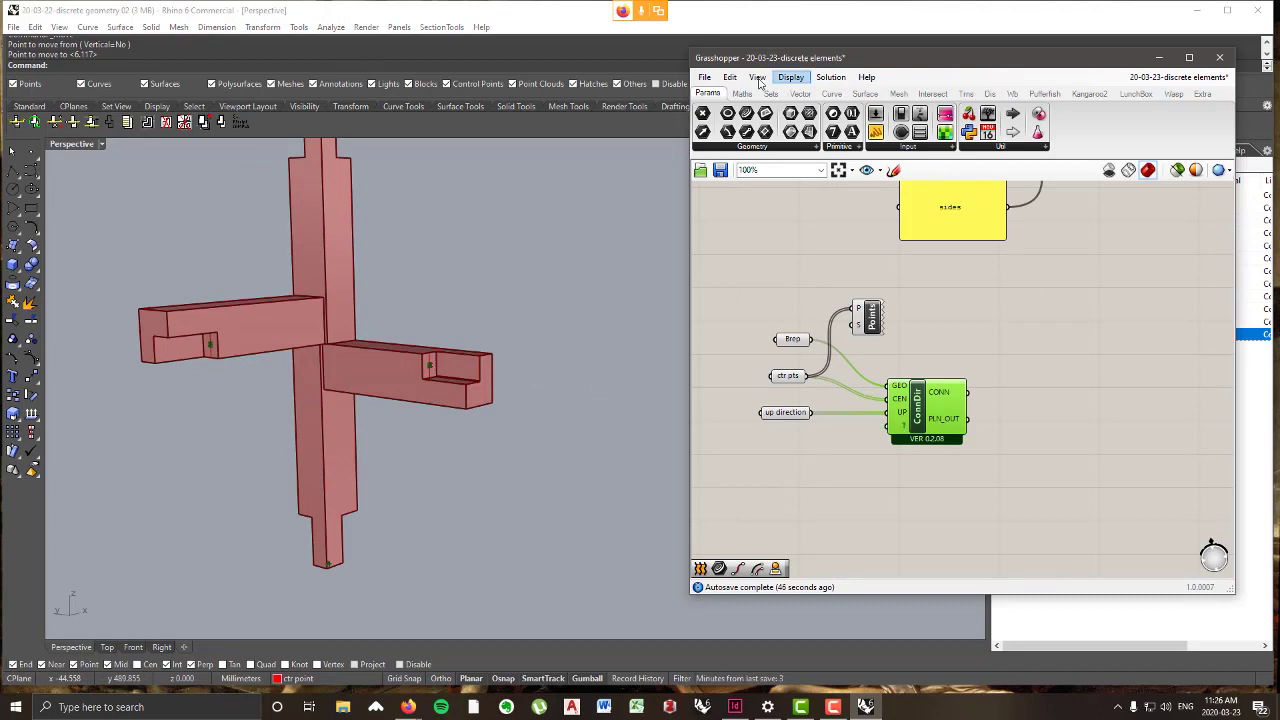
click(910, 150)
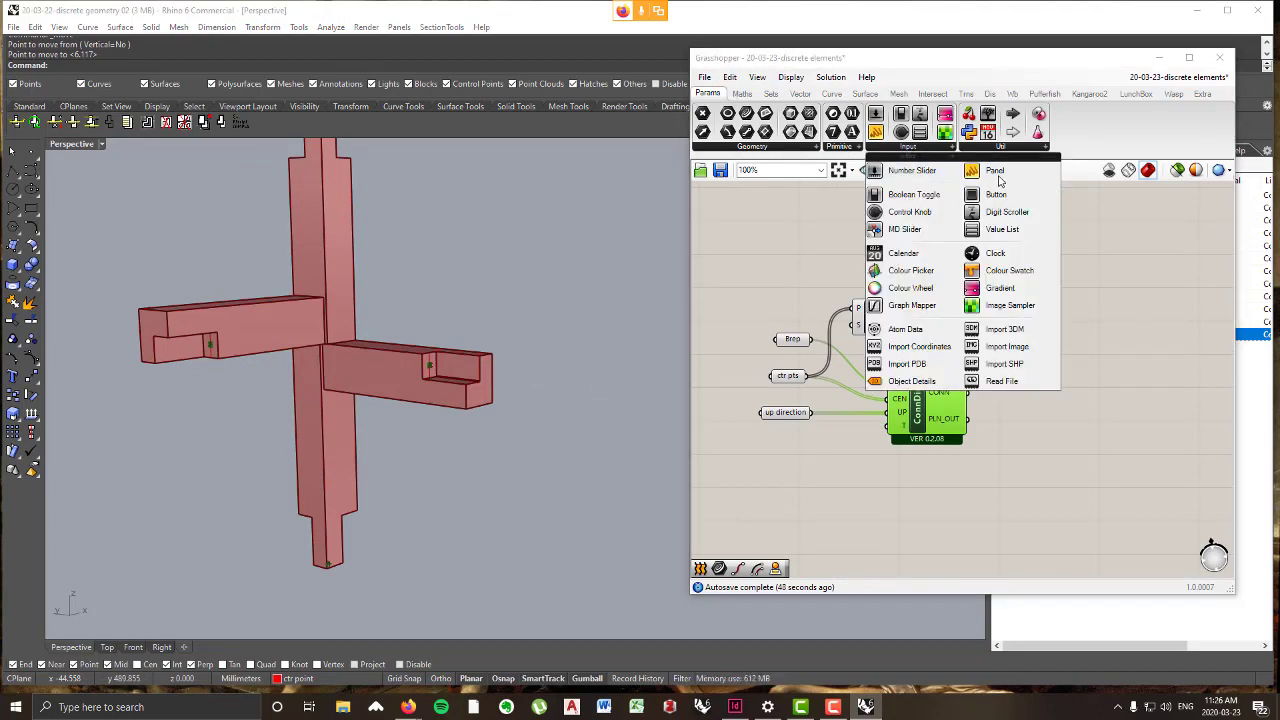
click(1005, 178)
click(838, 472)
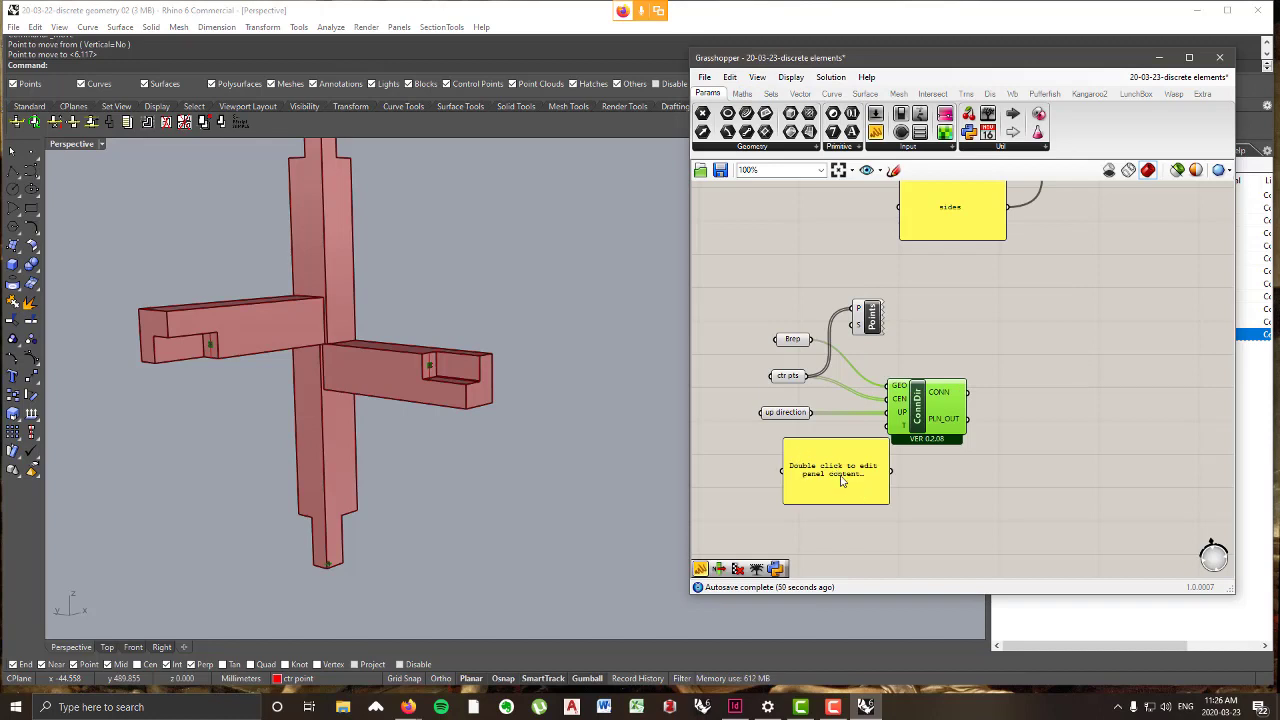
double_click(840, 477)
text(angle)
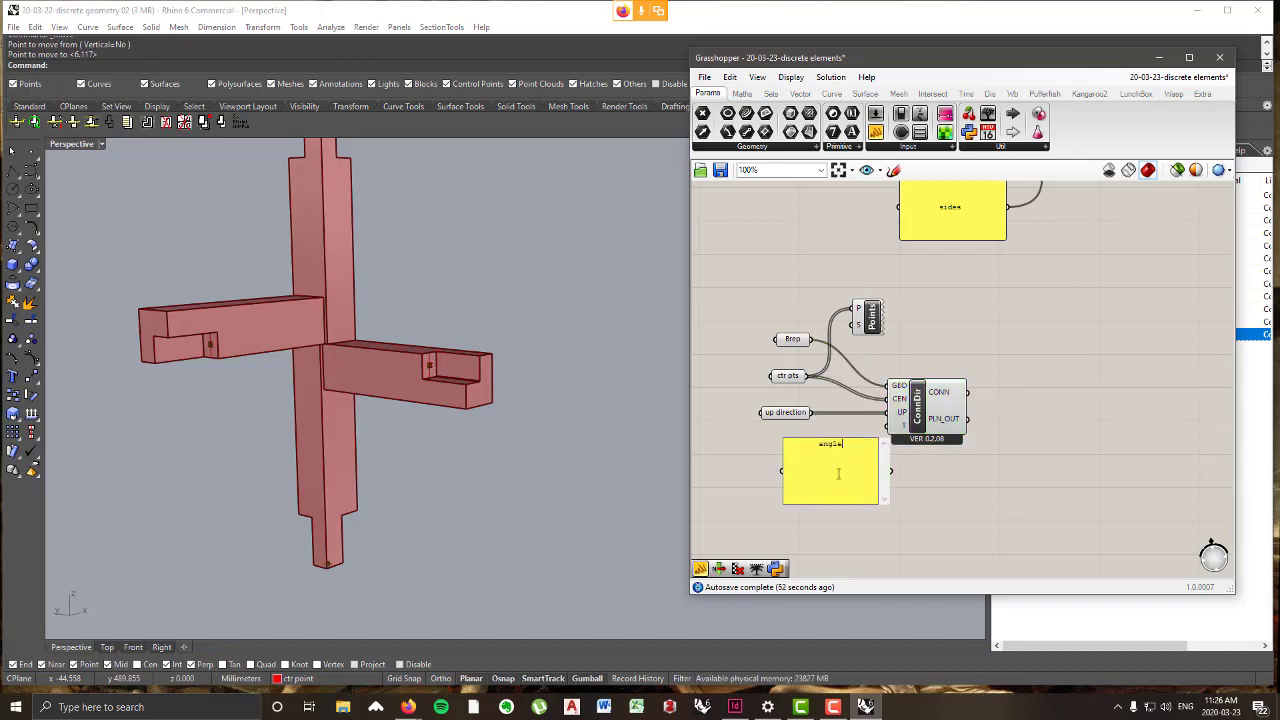
text(s)
click(962, 544)
drag(860, 483, 890, 425)
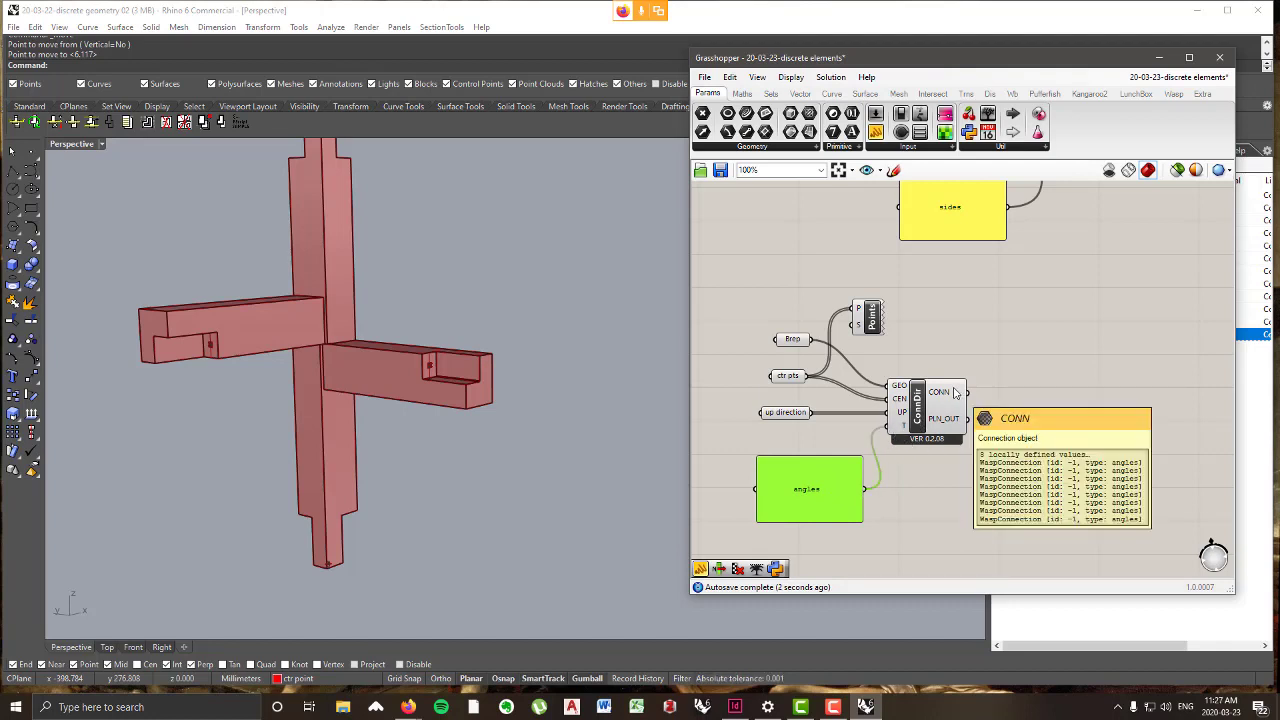
- Examine how the existing connections, mesh and name feed the Part component, and compare the straight and four-armed parts in the model
scroll(954, 392, down, 5)
scroll(1068, 266, up, 4)
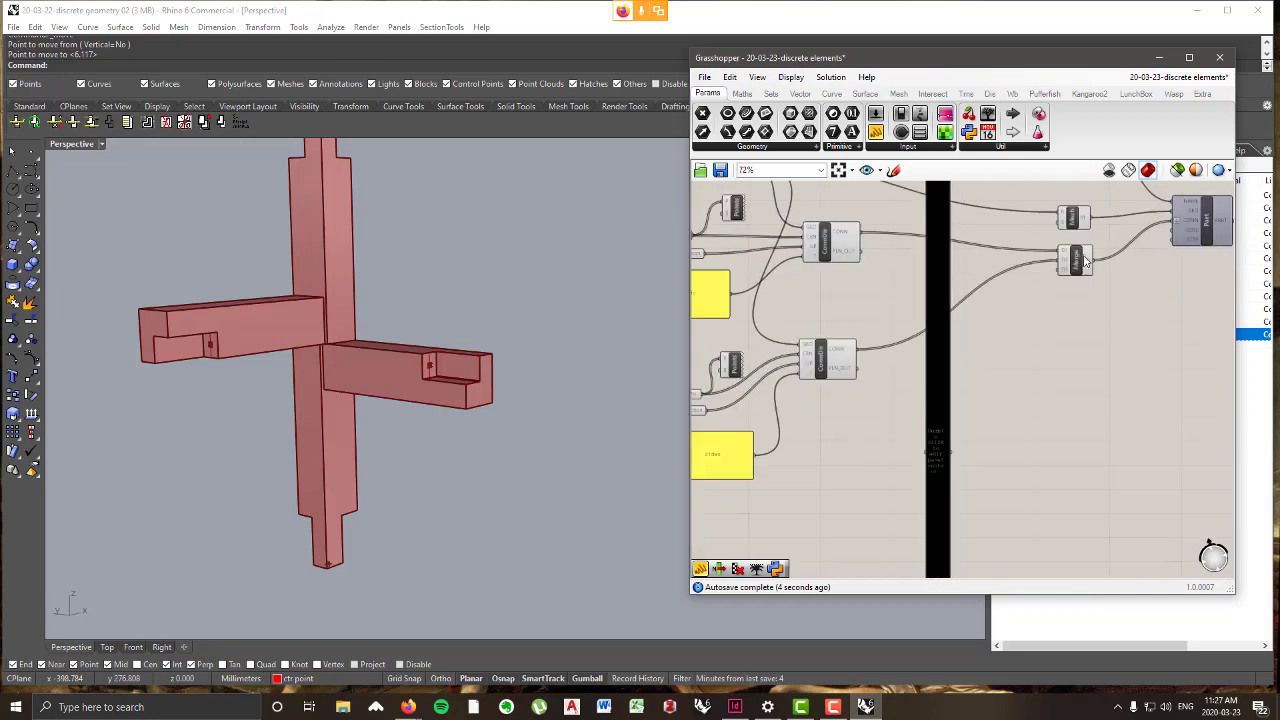
scroll(1075, 262, down, 1)
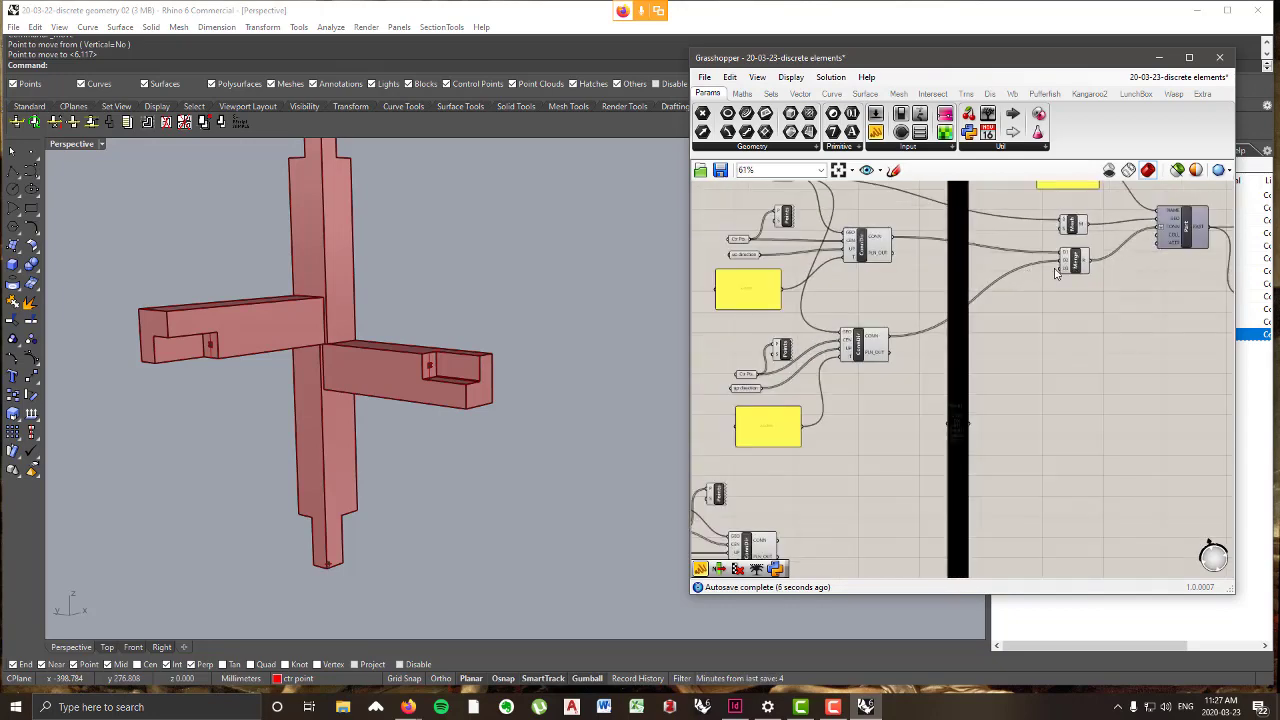
right_drag(1055, 273, 953, 330)
mouse_move(1045, 287)
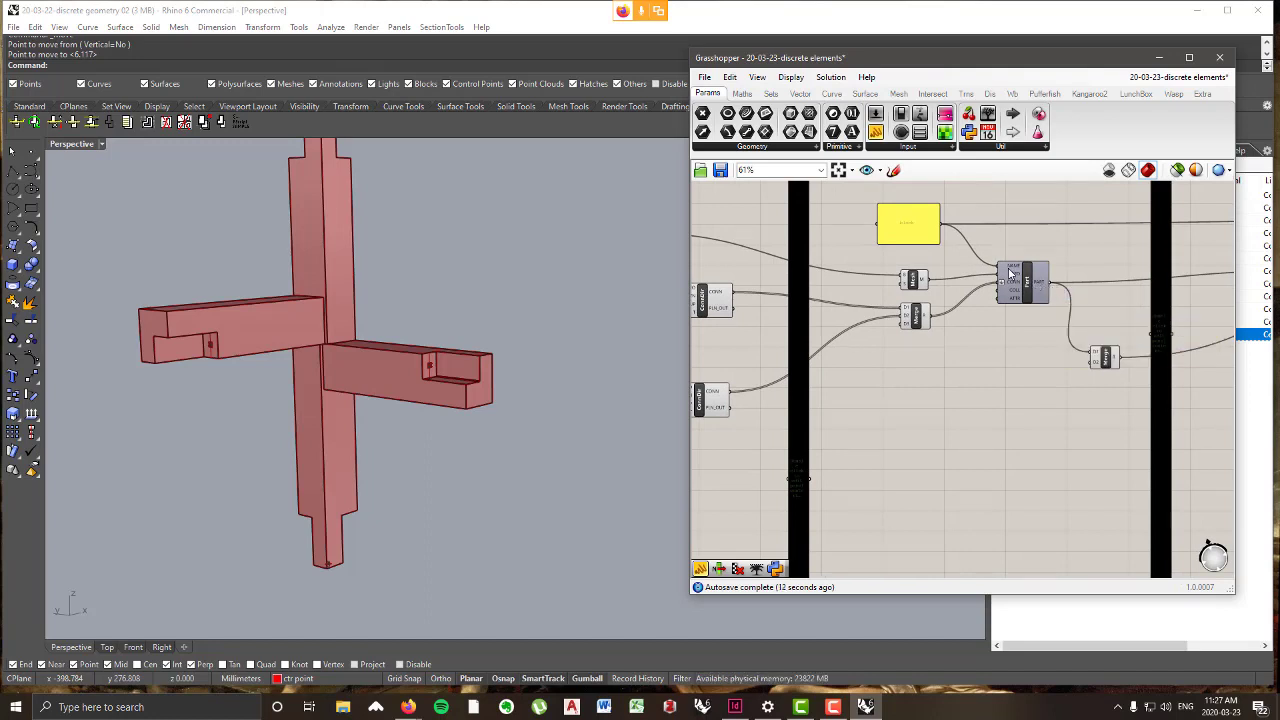
scroll(911, 203, down, 2)
scroll(911, 203, up, 3)
right_drag(988, 293, 1083, 299)
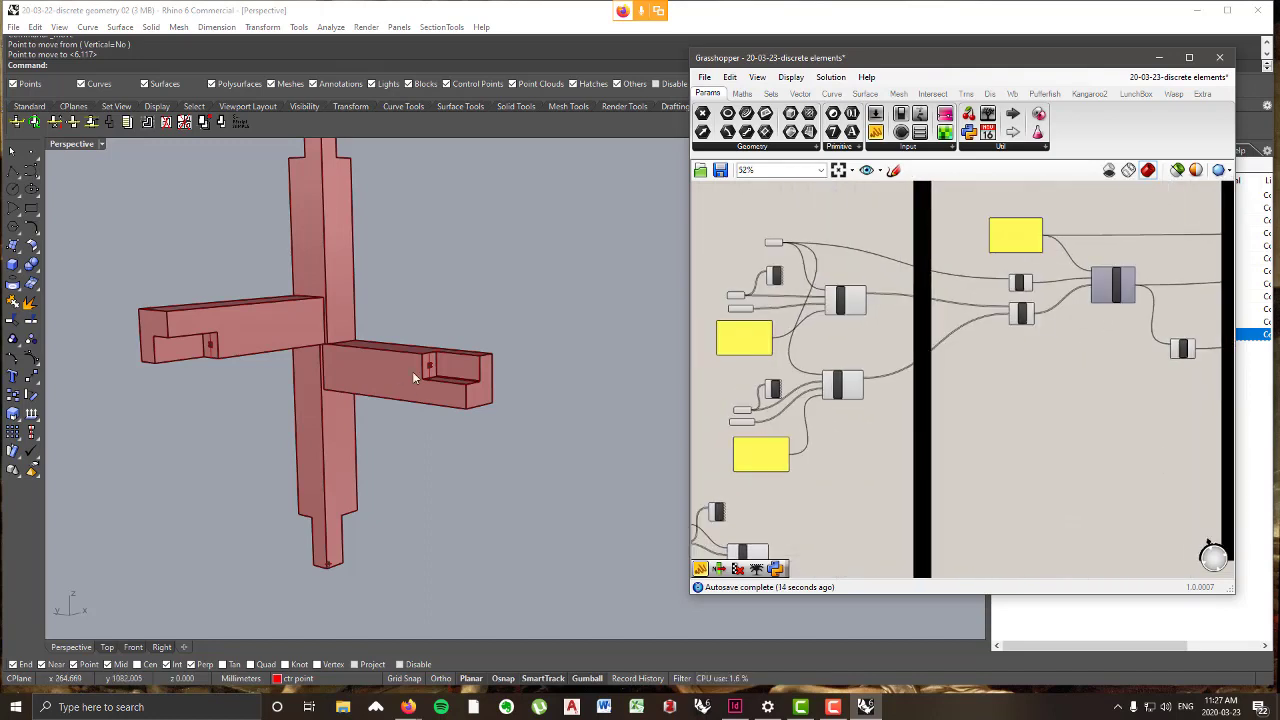
scroll(413, 415, down, 3)
scroll(560, 470, up, 4)
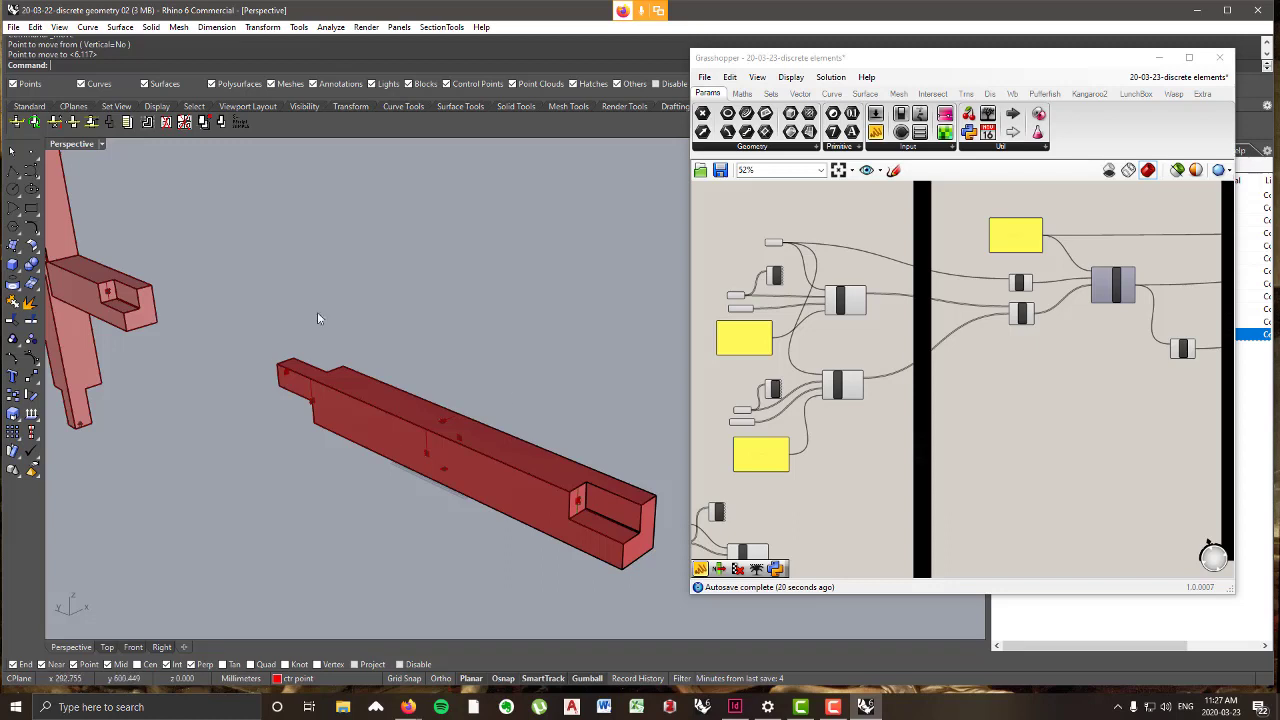
scroll(560, 370, down, 3)
scroll(416, 284, up, 3)
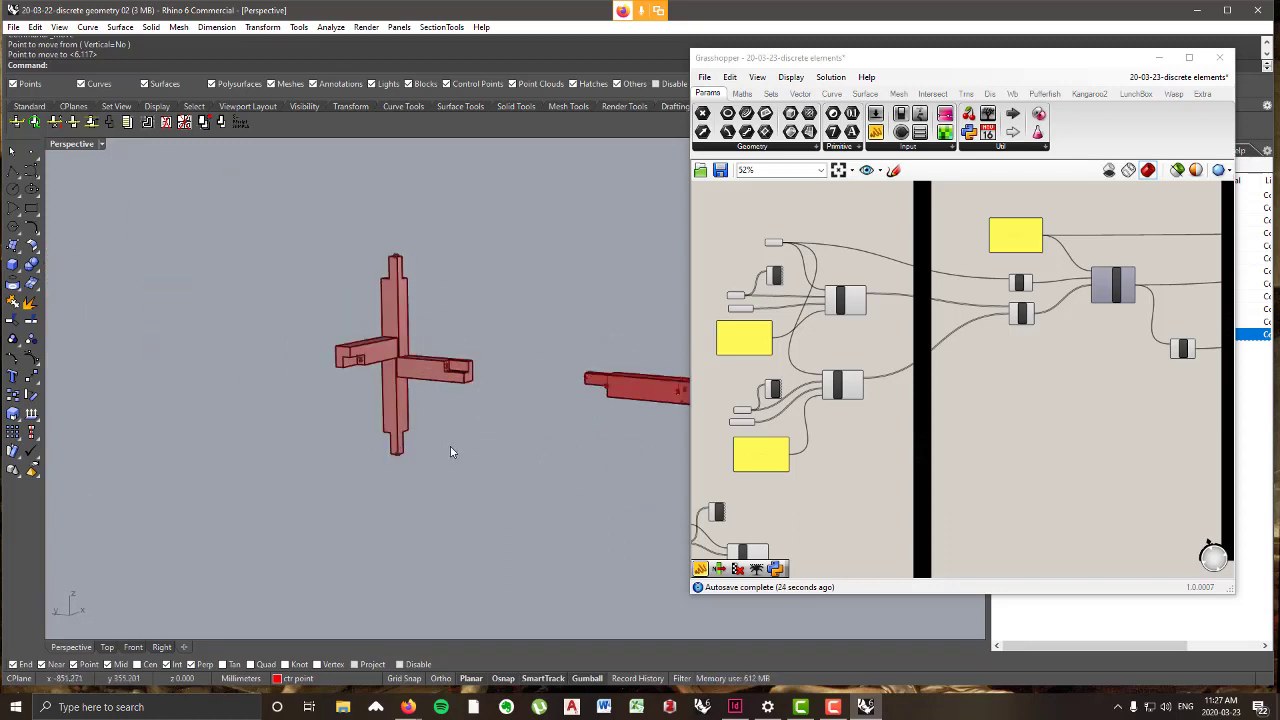
- Add a Wasp_Basic Part component on the canvas below the existing Part component
right_drag(1131, 366, 941, 381)
scroll(930, 325, up, 2)
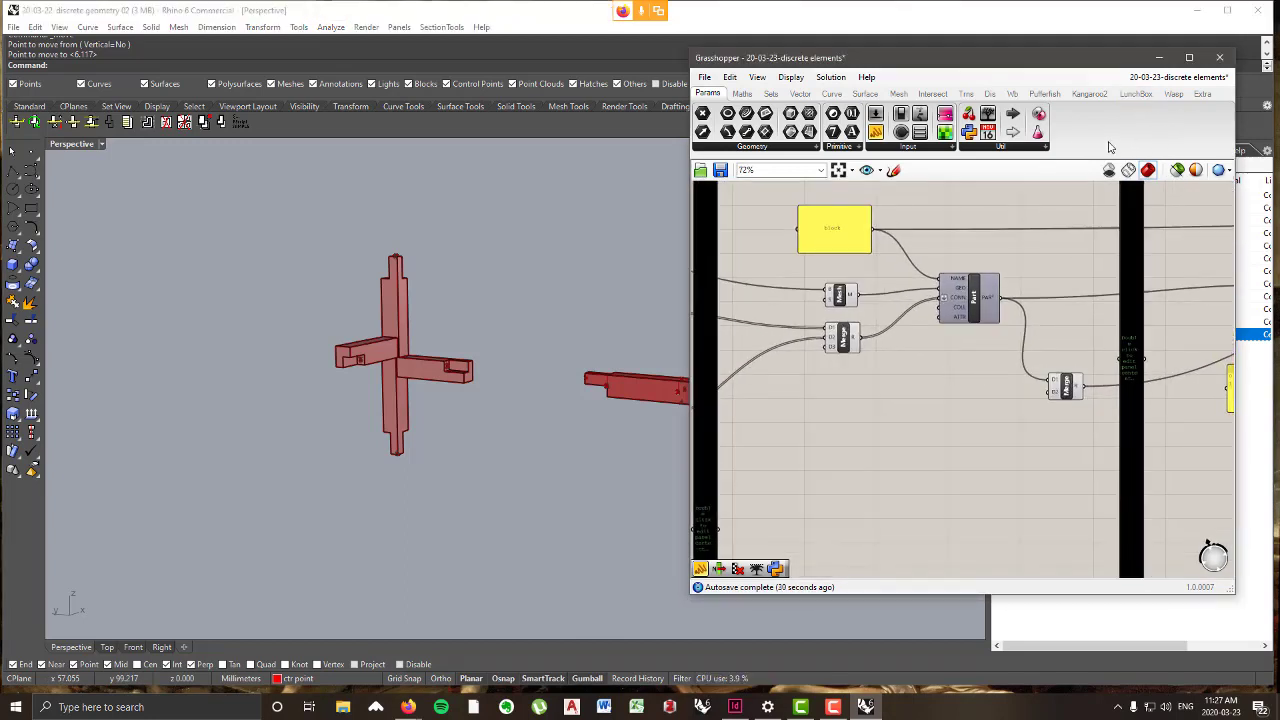
click(1173, 93)
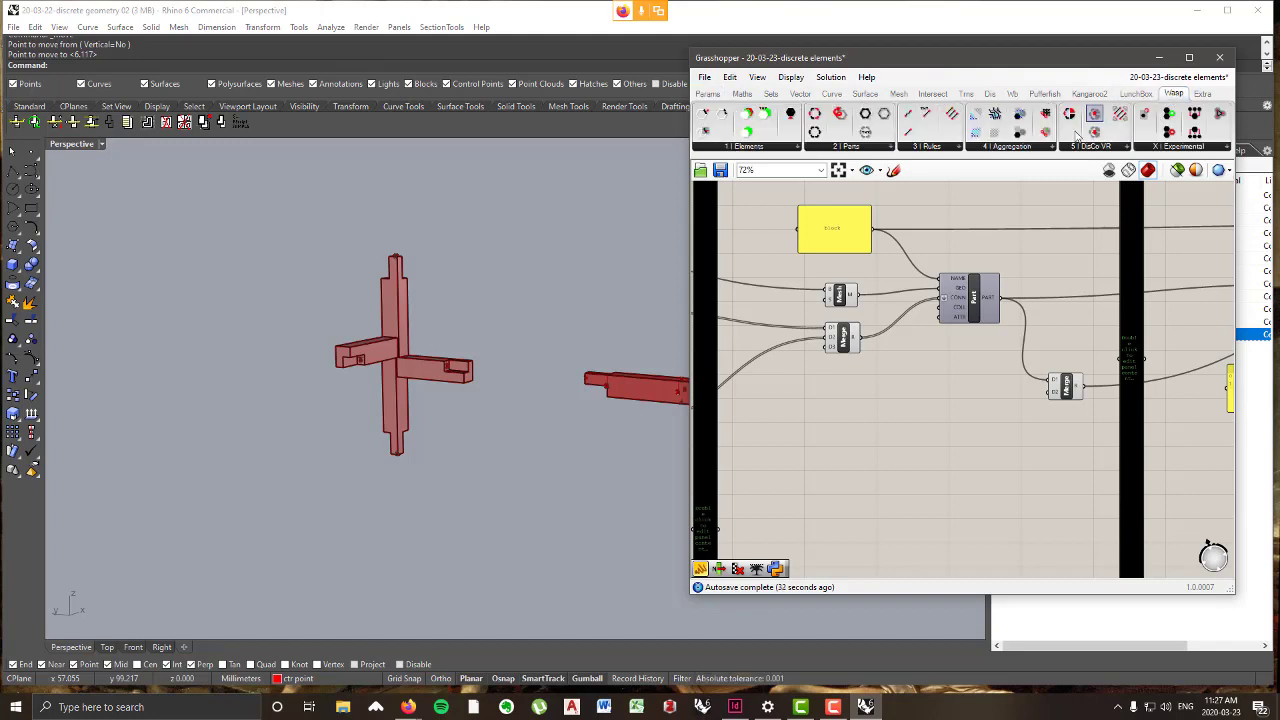
click(875, 147)
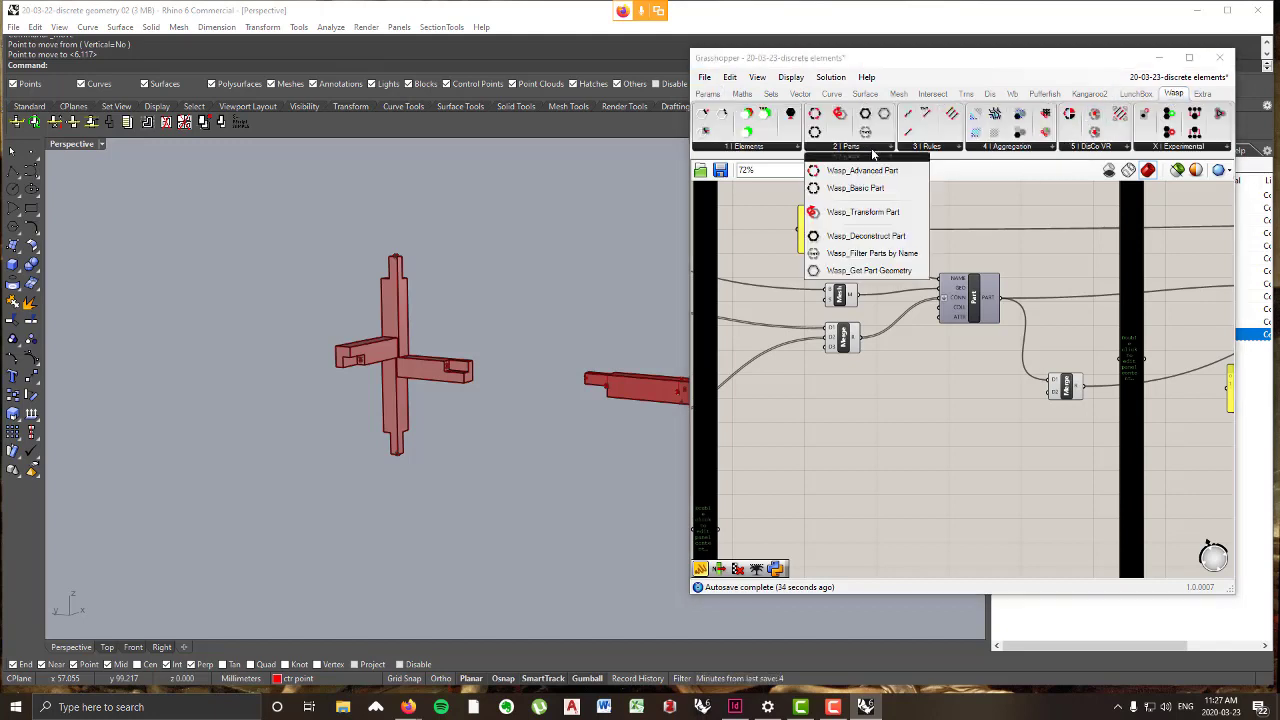
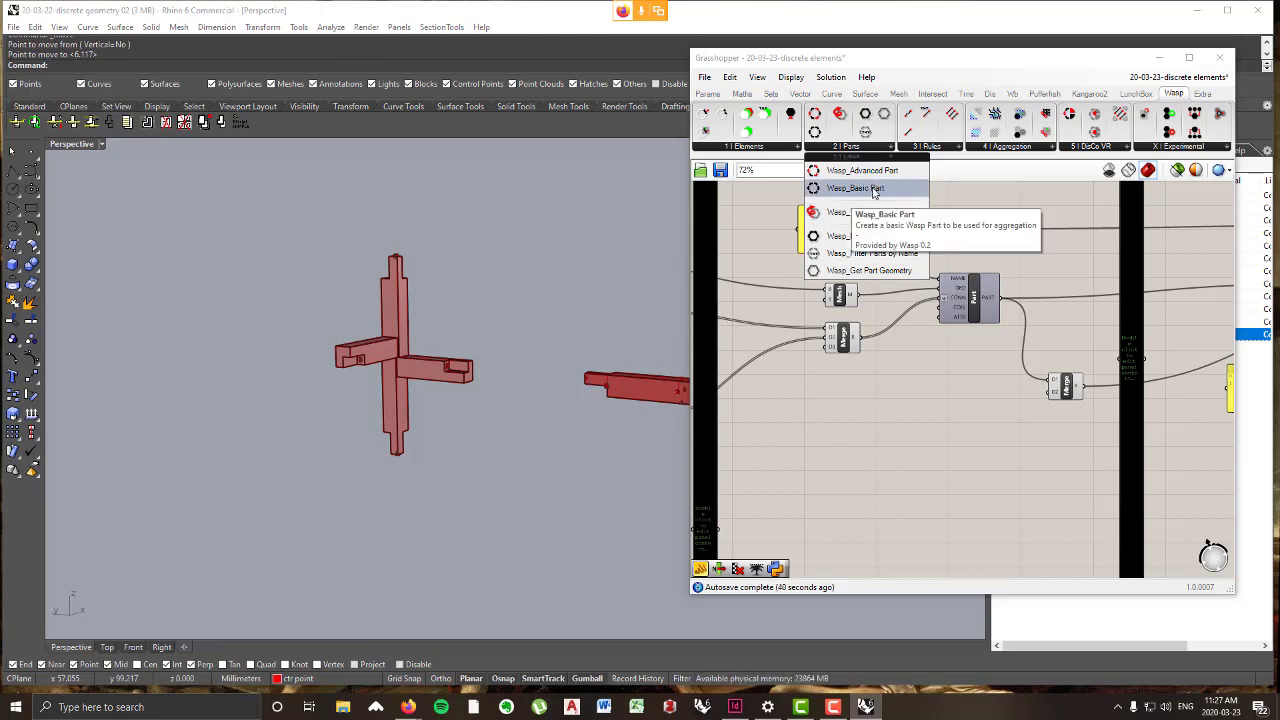
click(873, 190)
click(977, 448)
click(990, 458)
drag(990, 458, 992, 458)
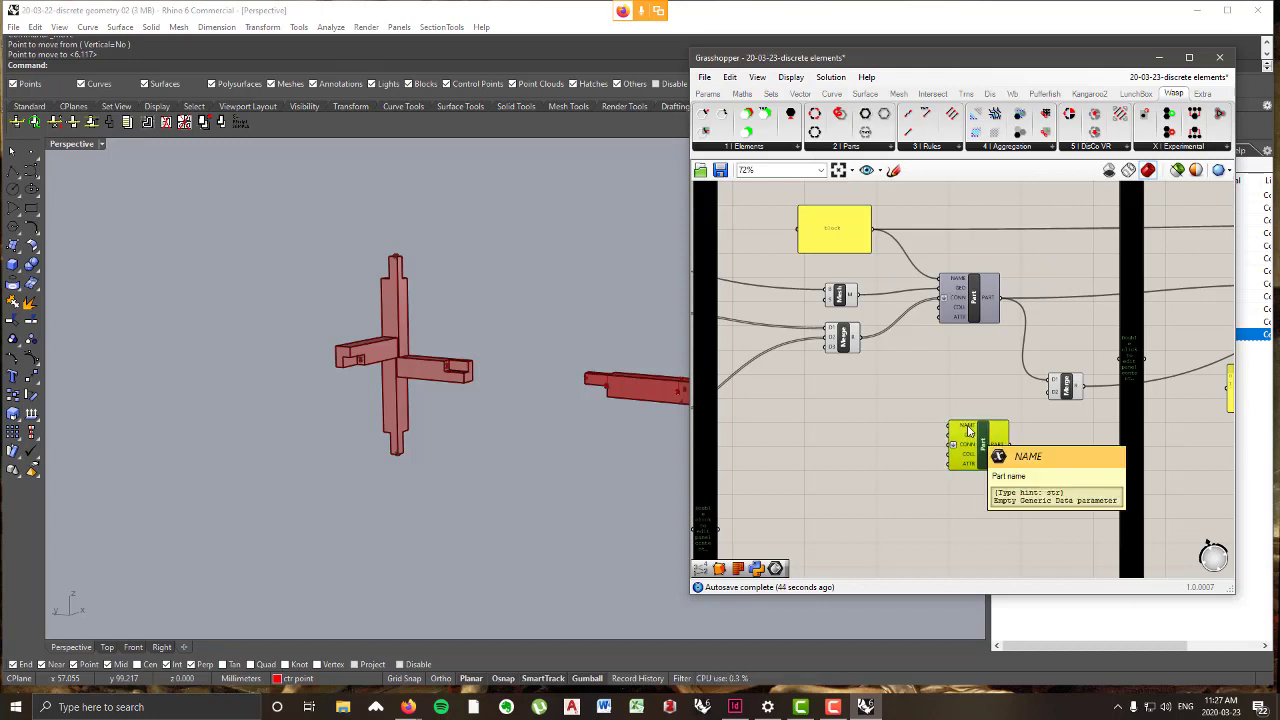
- Add a panel reading "intersection" beside the new Part component and wire it into its NAME input
click(708, 93)
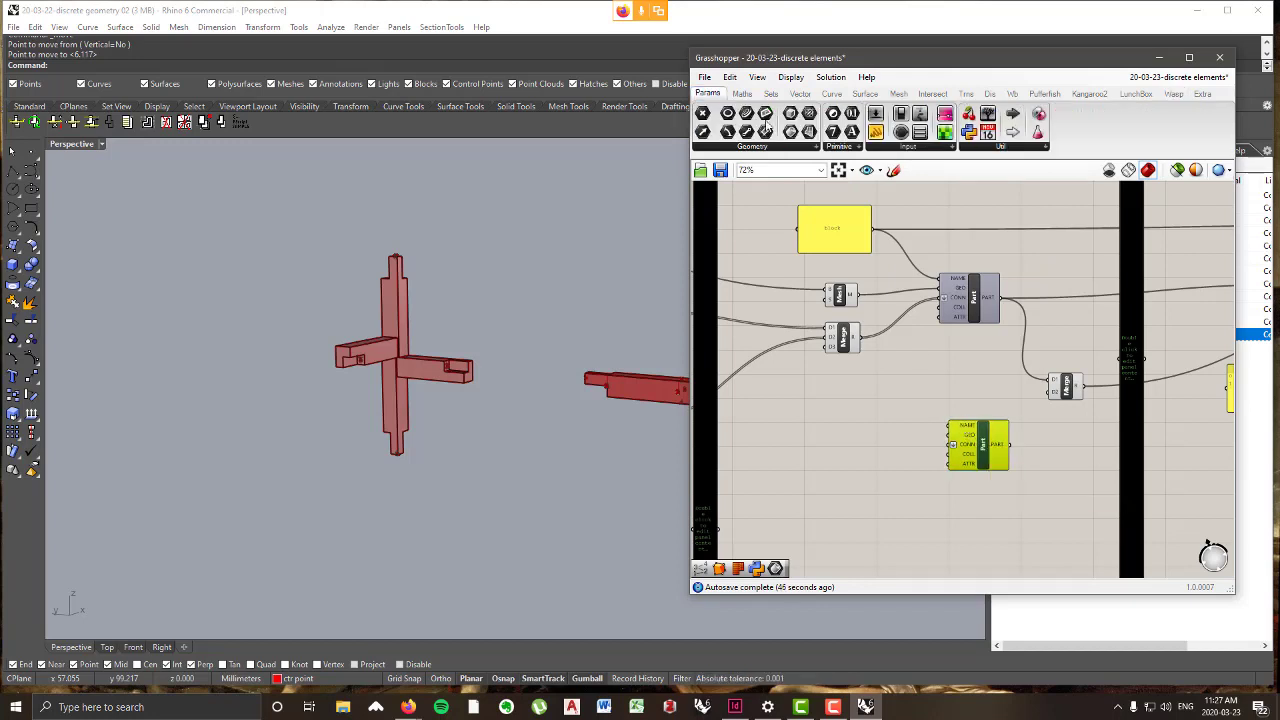
click(905, 147)
drag(1012, 170, 858, 401)
double_click(873, 415)
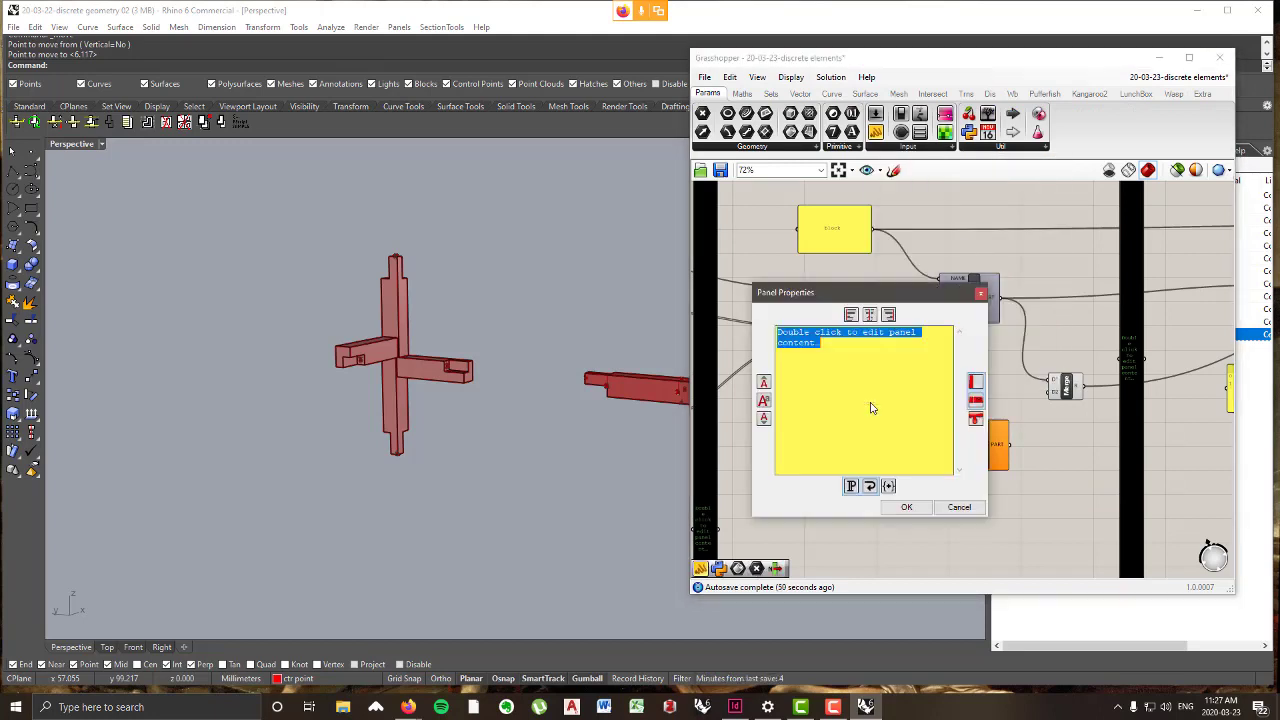
text(interse)
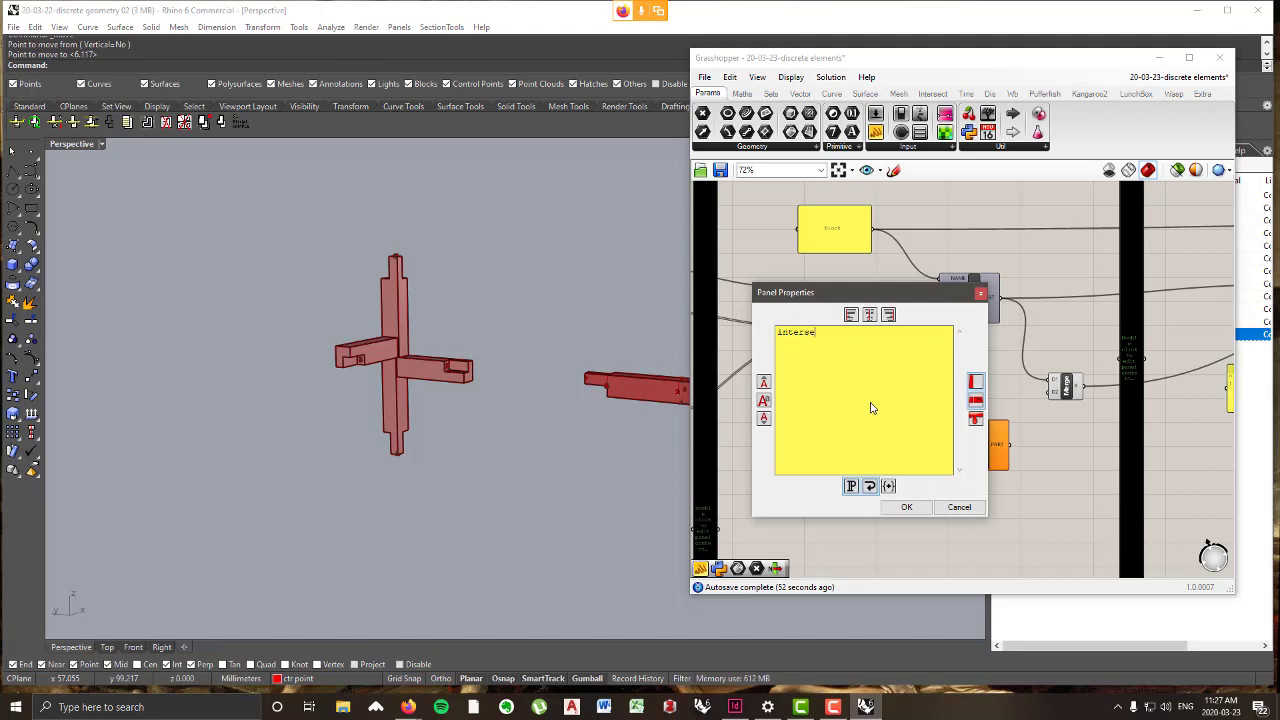
text(ction)
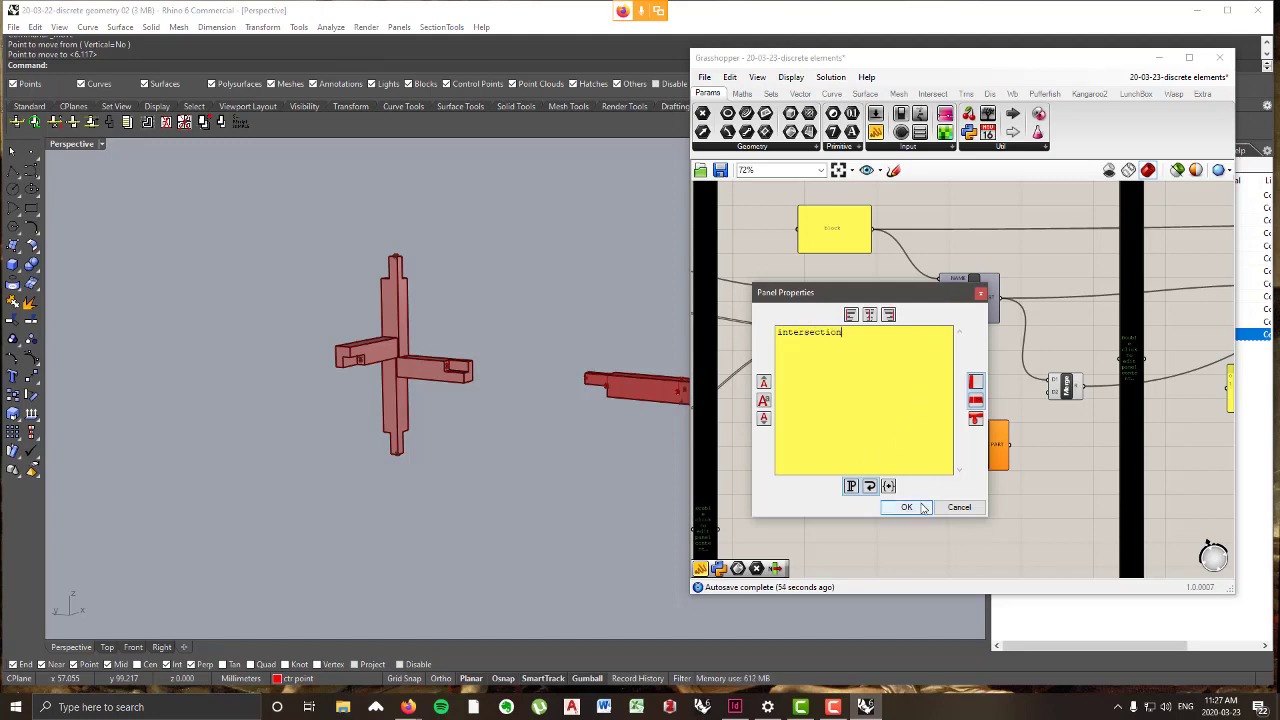
click(906, 507)
scroll(905, 440, up, 2)
drag(903, 383, 969, 418)
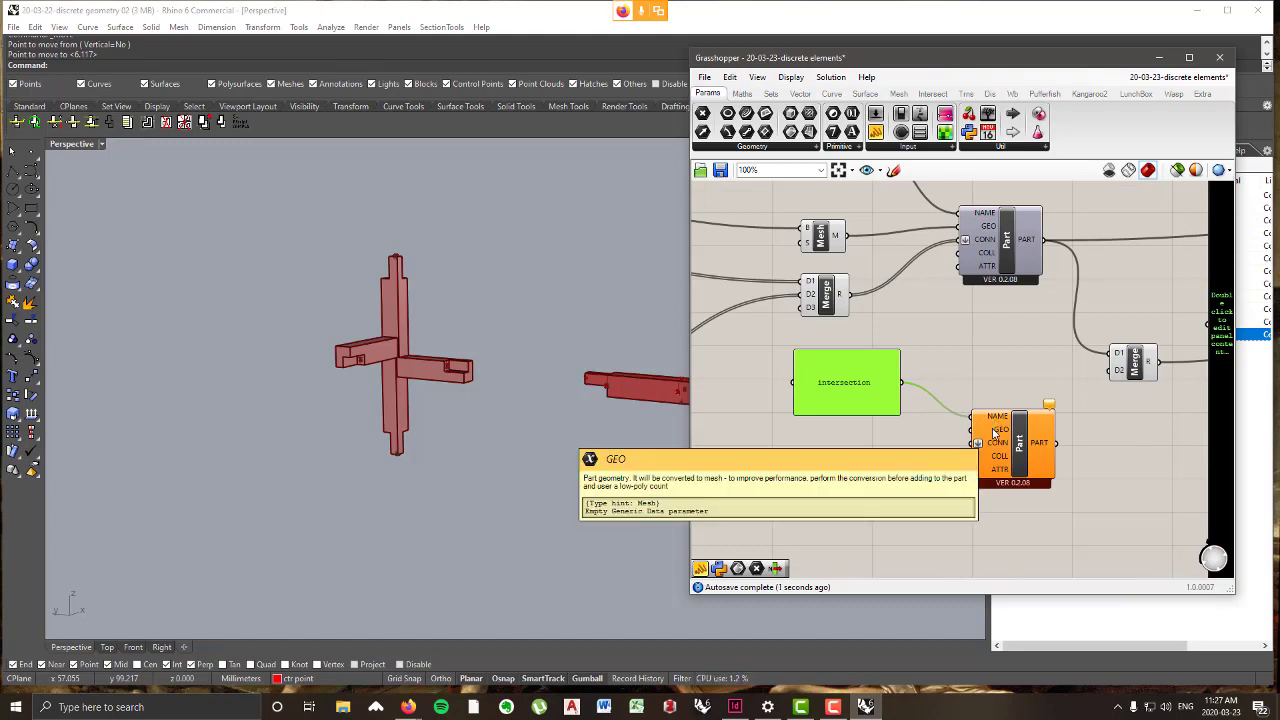
- Locate the four-armed piece's Brep parameter and add a Mesh Brep component below the intersection panel
scroll(994, 433, down, 4)
right_drag(917, 491, 1146, 431)
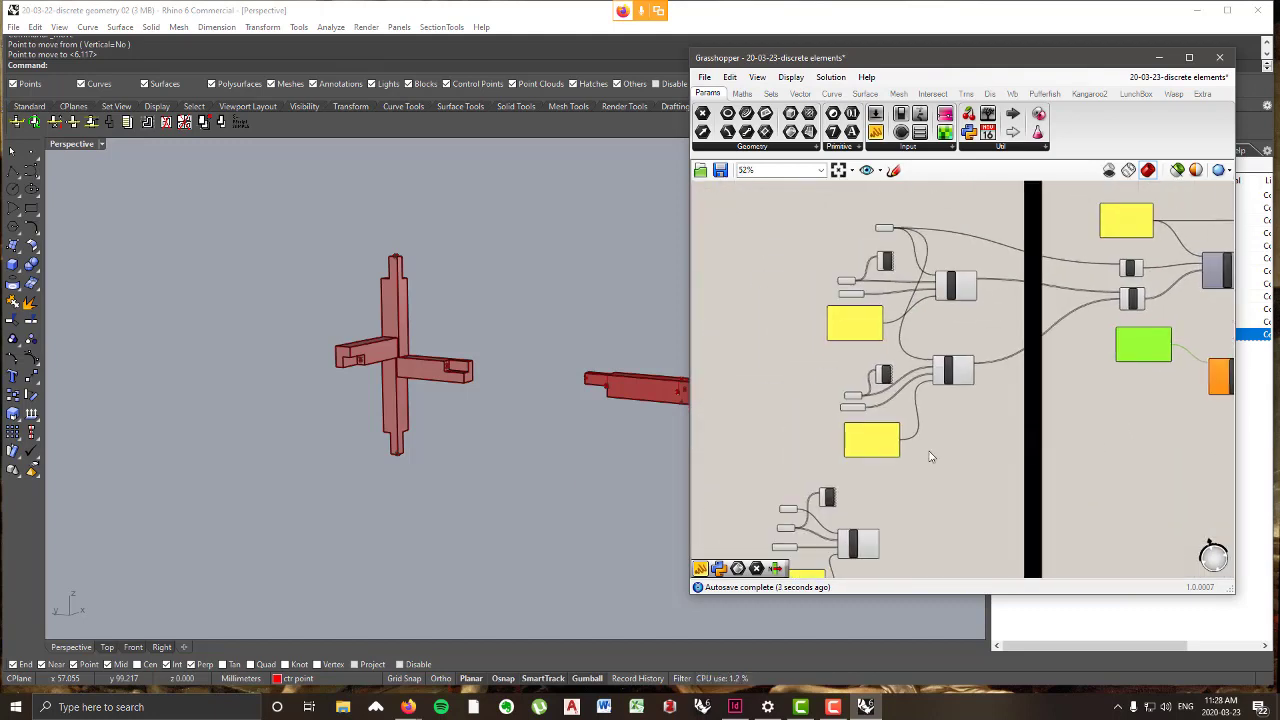
right_drag(875, 503, 841, 395)
scroll(762, 417, up, 3)
mouse_move(740, 395)
mouse_down()
mouse_move(752, 380)
mouse_move(741, 410)
mouse_up()
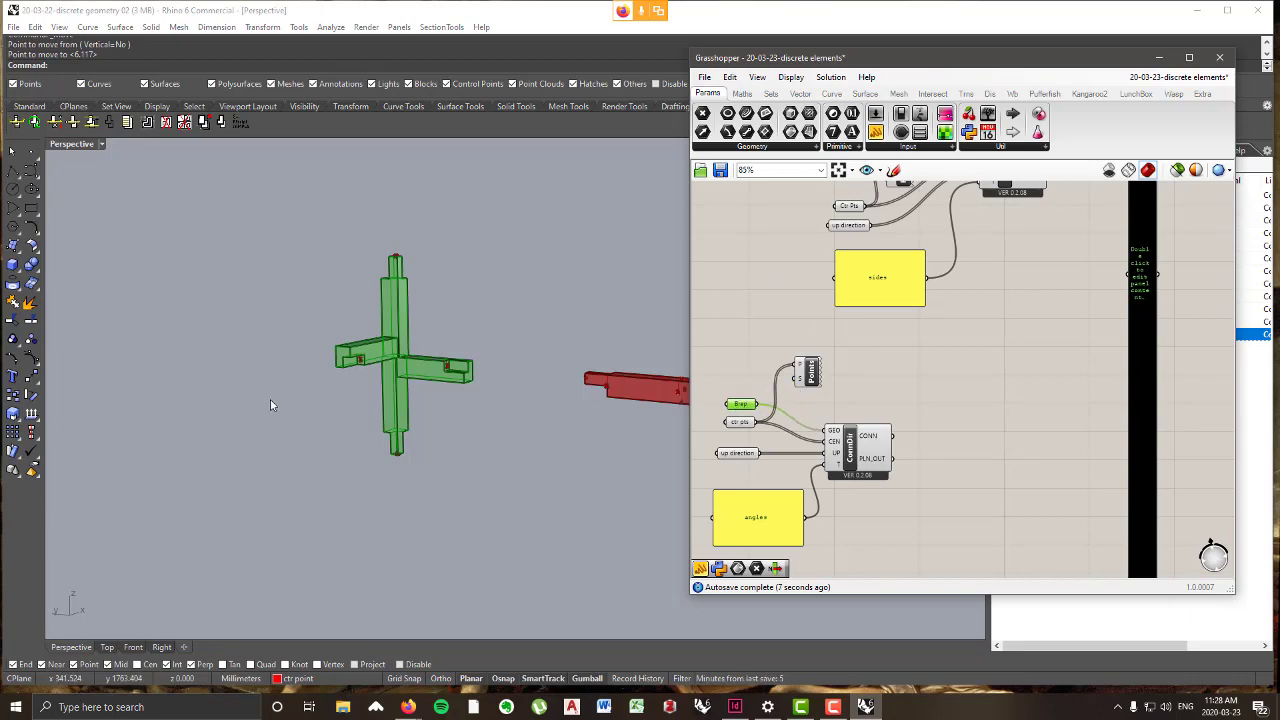
scroll(834, 410, down, 4)
scroll(834, 410, up, 5)
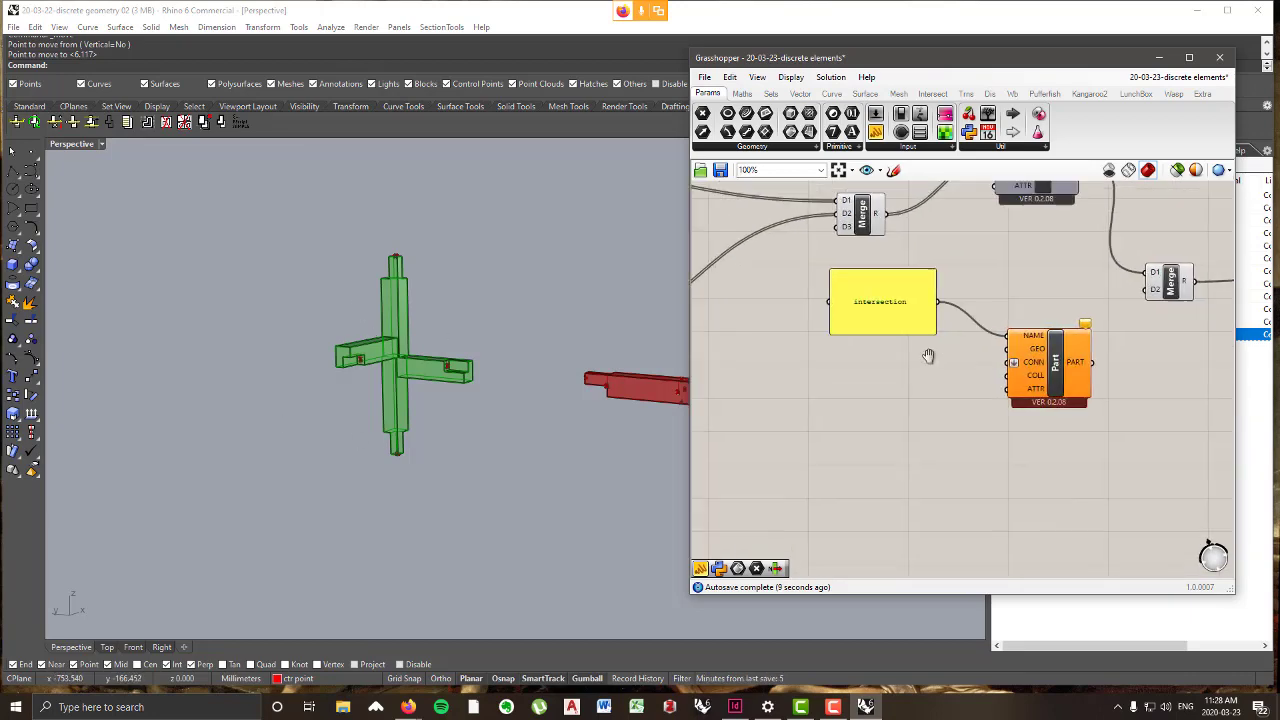
click(898, 94)
click(951, 147)
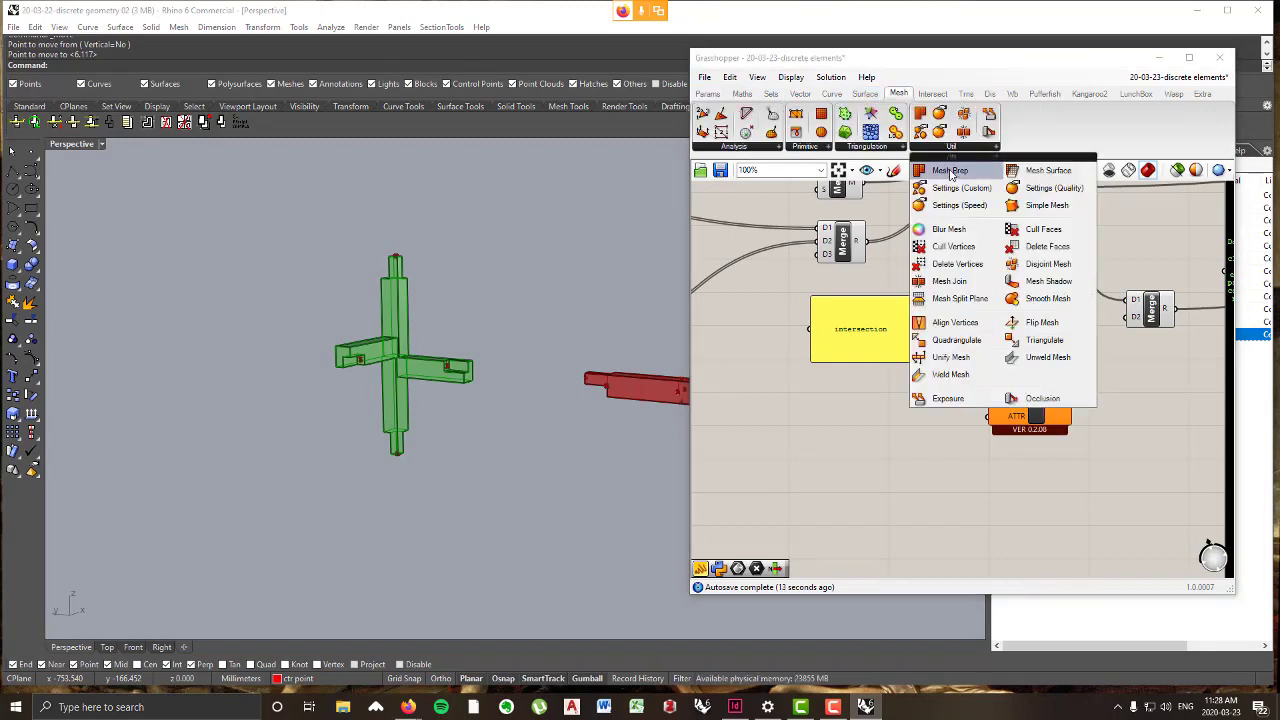
drag(950, 178, 882, 415)
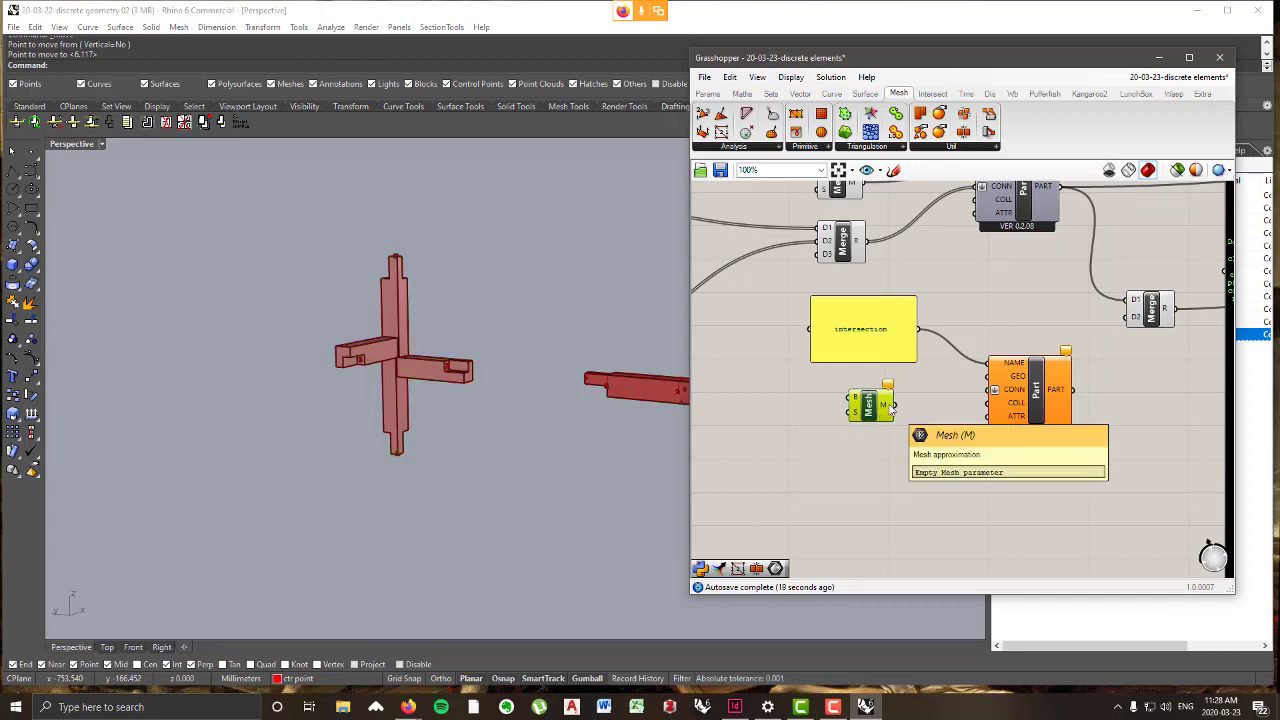
- Wire the four-armed piece's Brep into the new Mesh component's B input and its M output into the intersection Part's GEO input
scroll(890, 408, down, 3)
right_drag(850, 451, 1157, 326)
scroll(808, 446, up, 3)
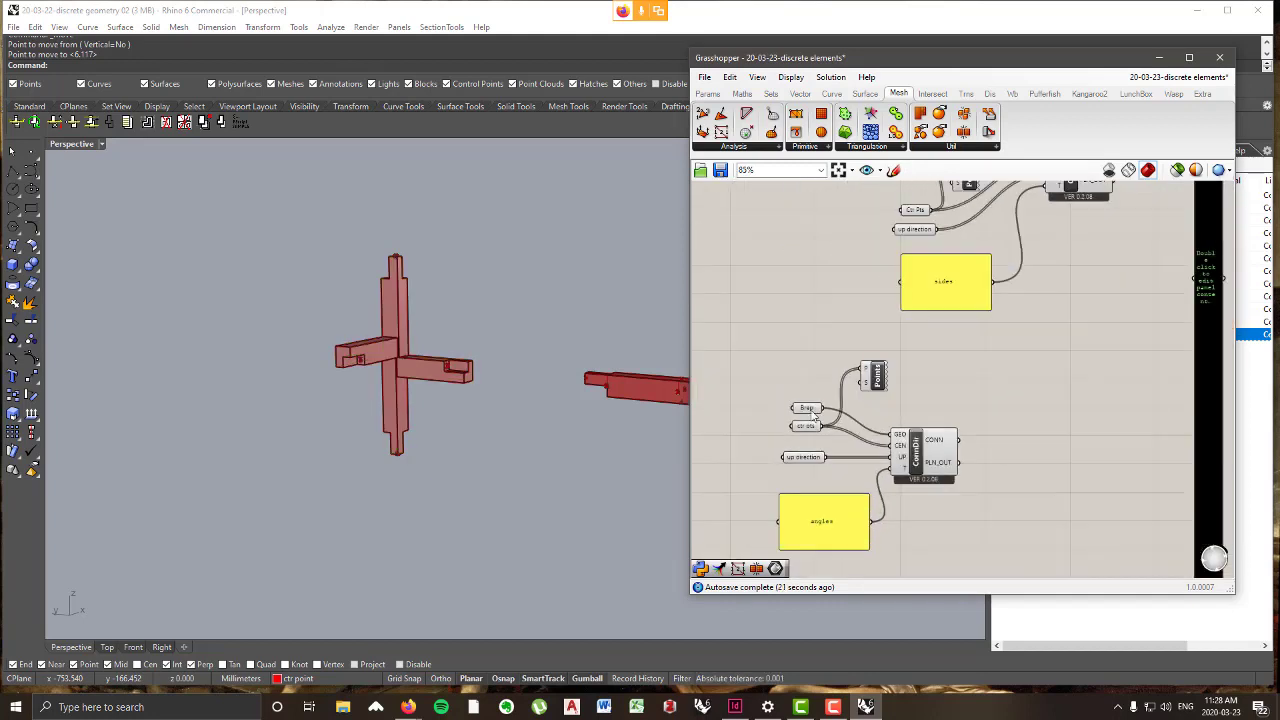
drag(820, 408, 828, 400)
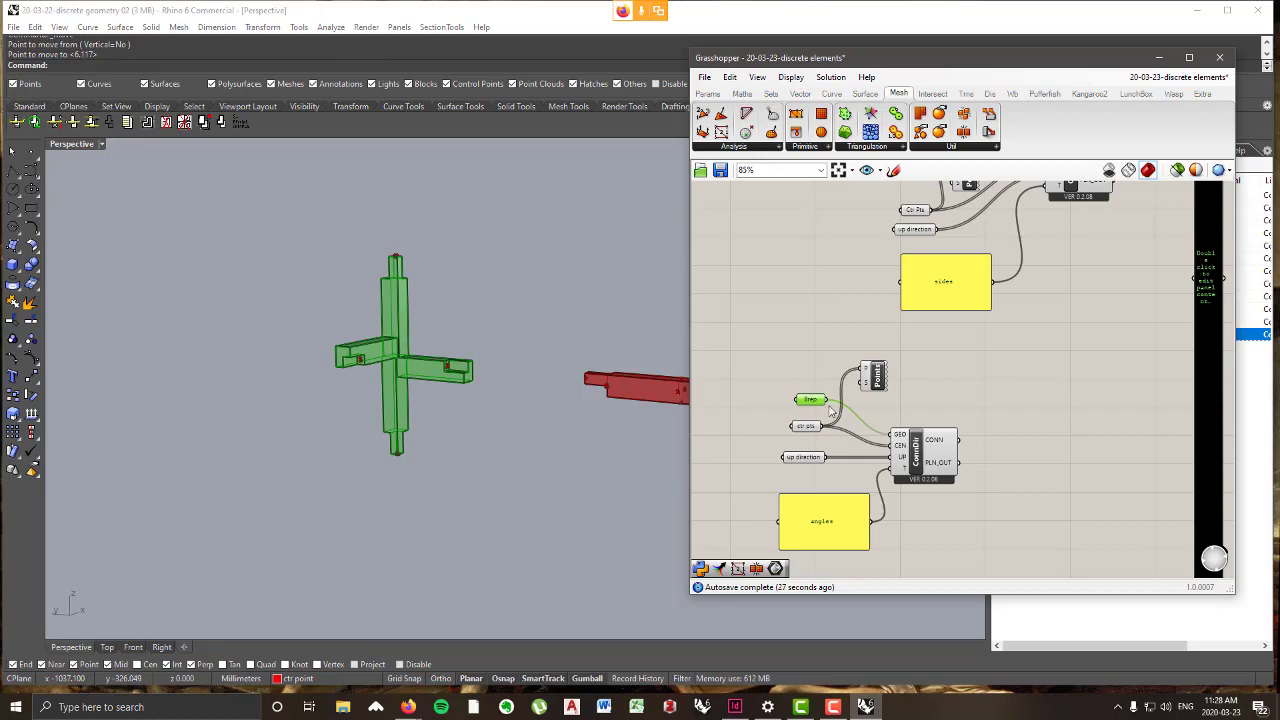
scroll(830, 410, down, 5)
scroll(1025, 398, up, 6)
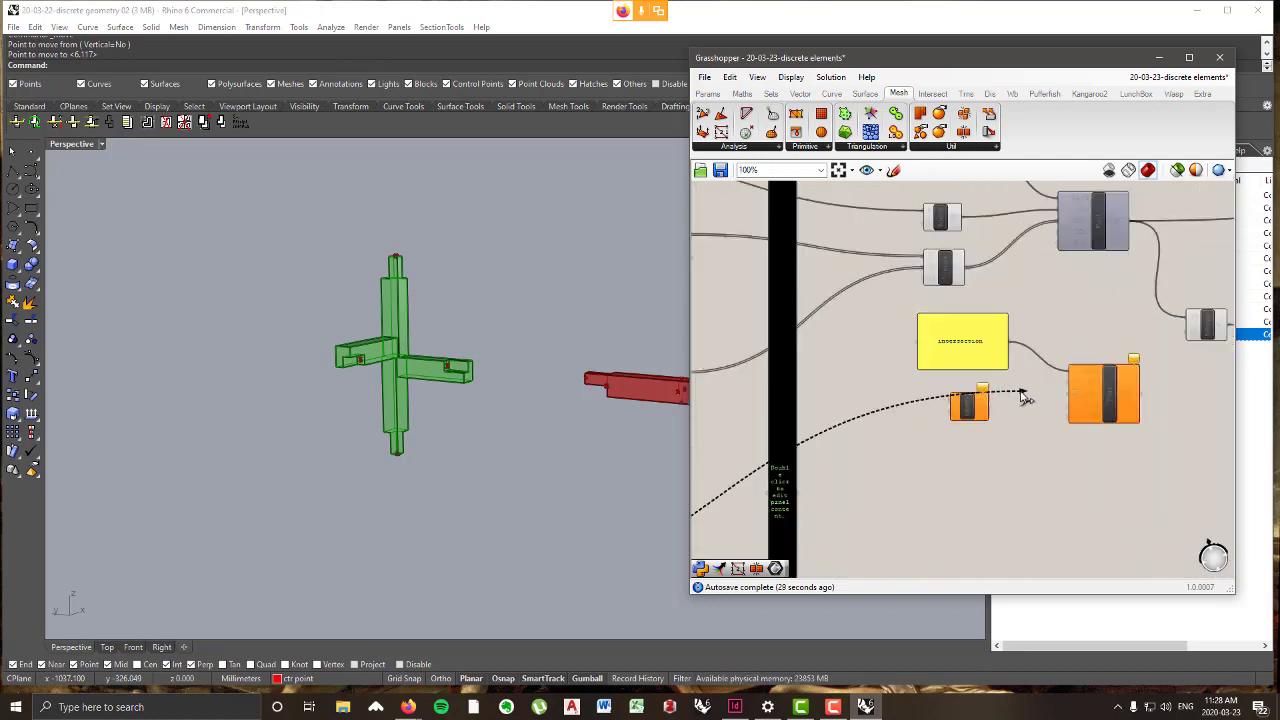
scroll(1025, 398, up, 3)
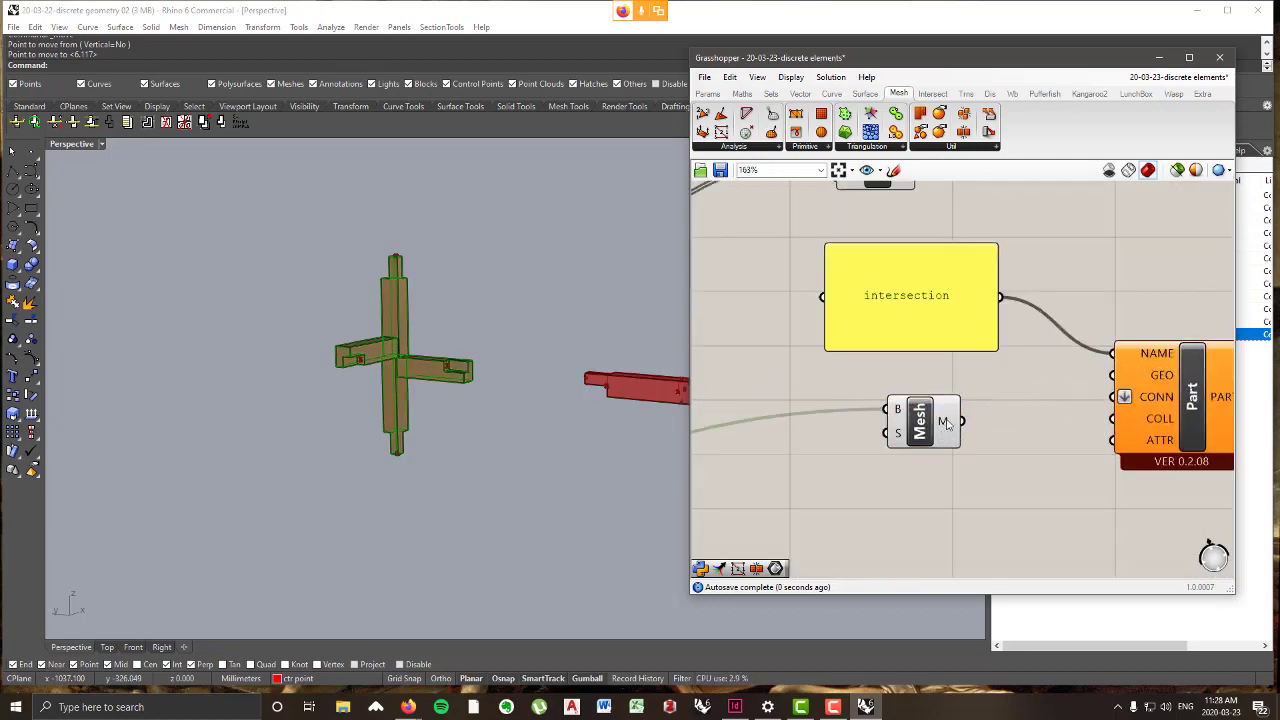
mouse_move(944, 423)
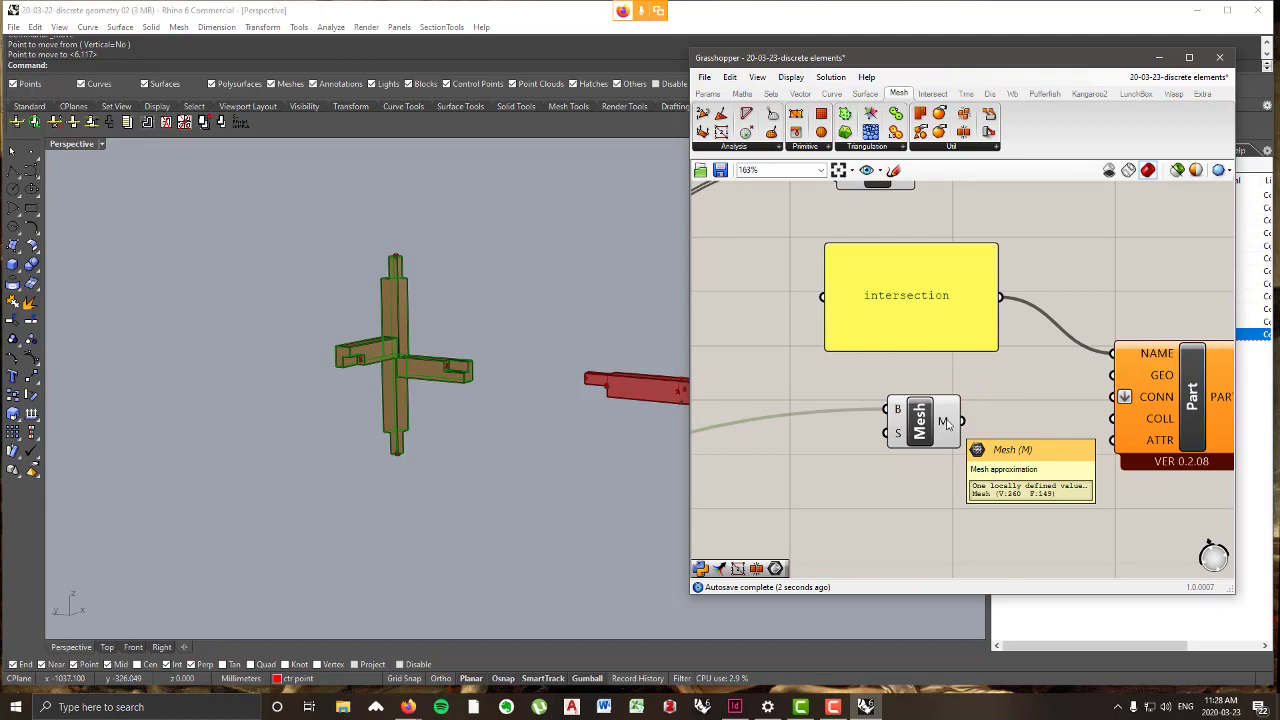
drag(962, 421, 1126, 388)
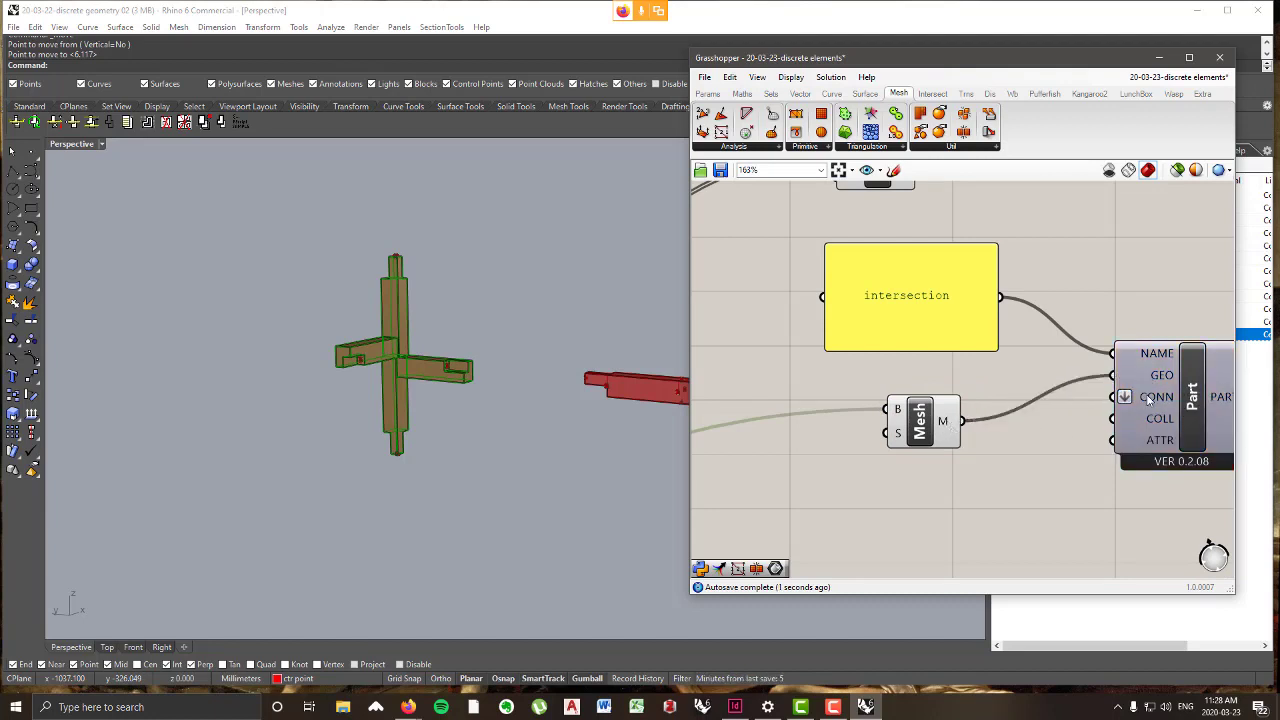
- Examine the angles ConnDir component and how the existing Merge collects the connections for the block Part
scroll(1070, 457, up, 1)
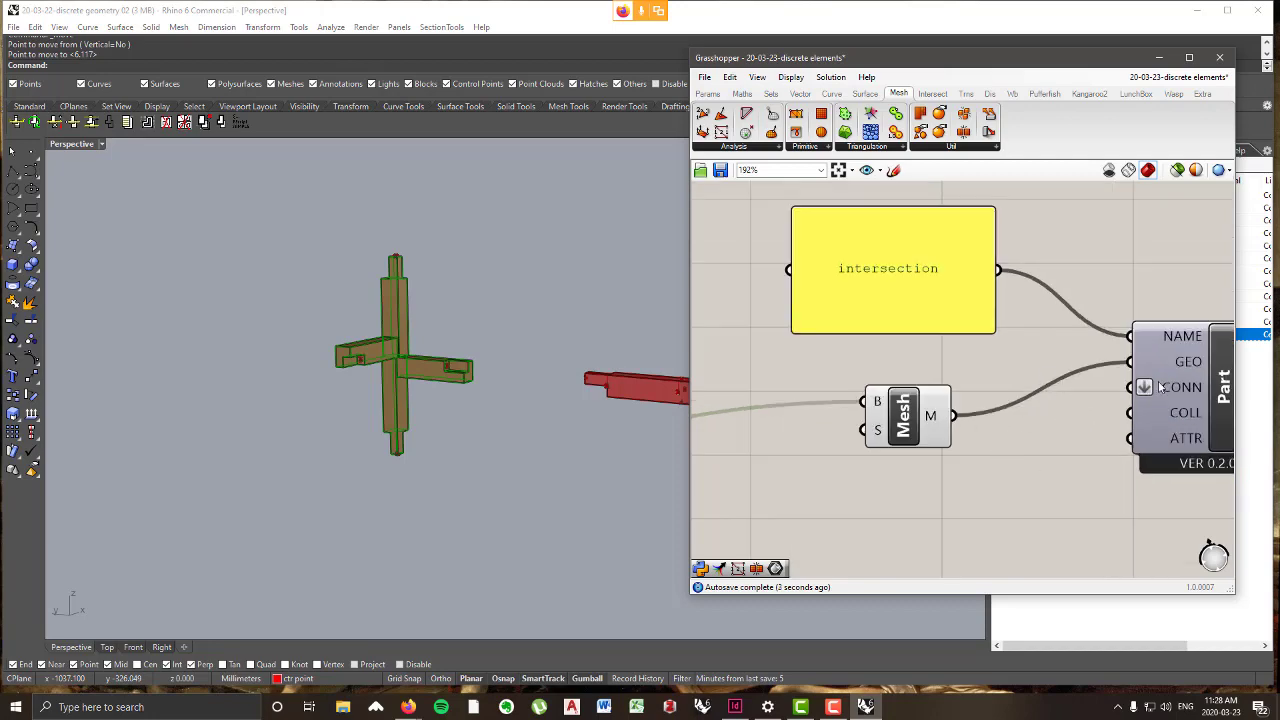
scroll(1140, 378, down, 10)
scroll(965, 490, up, 4)
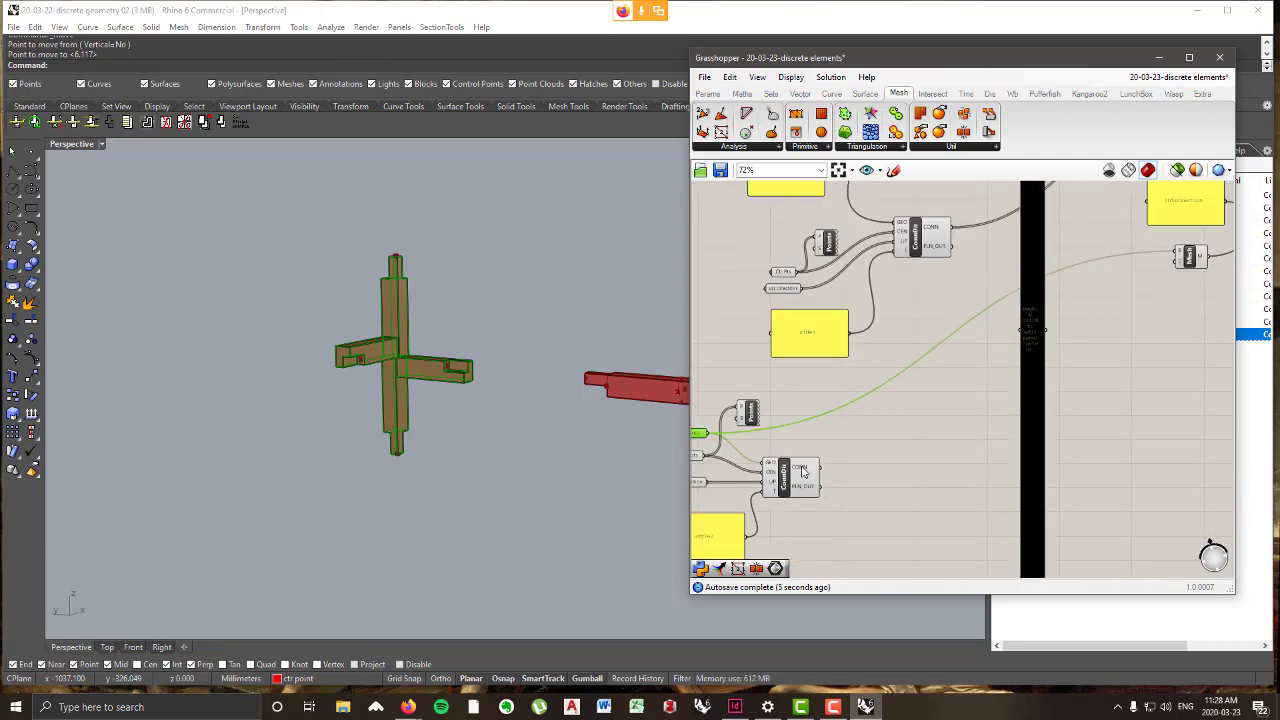
scroll(801, 471, down, 2)
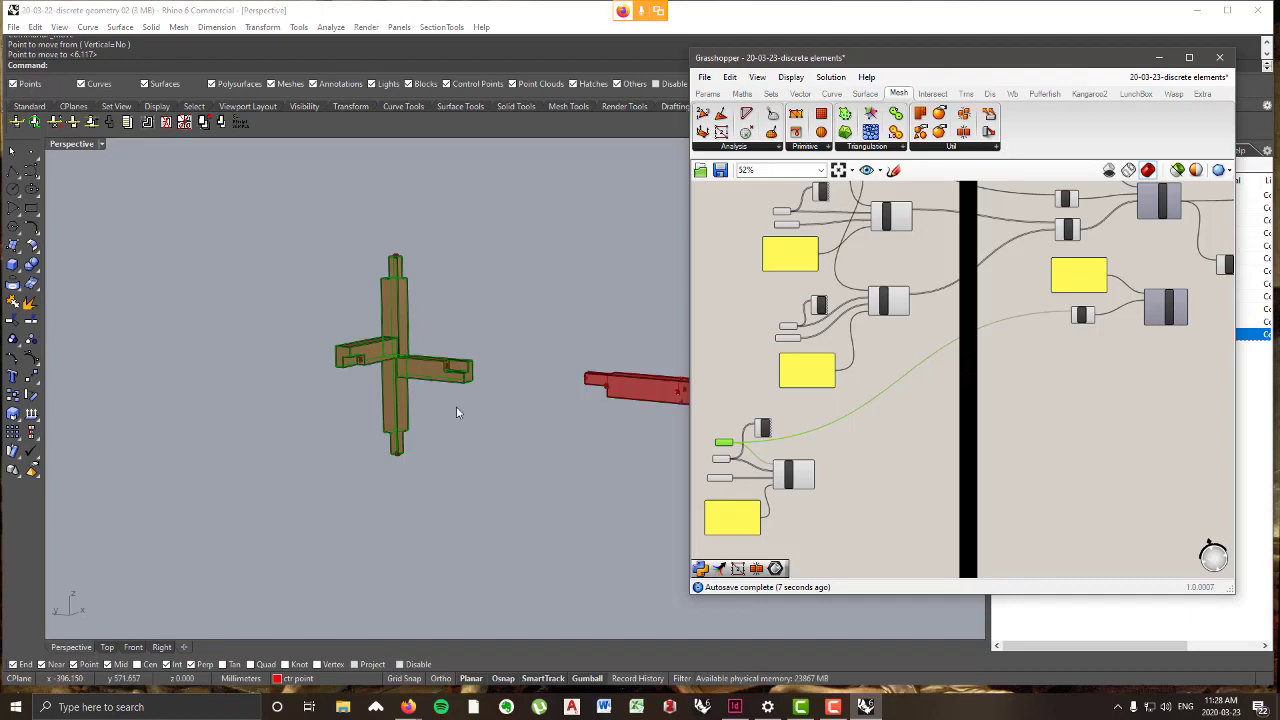
right_drag(456, 406, 445, 420)
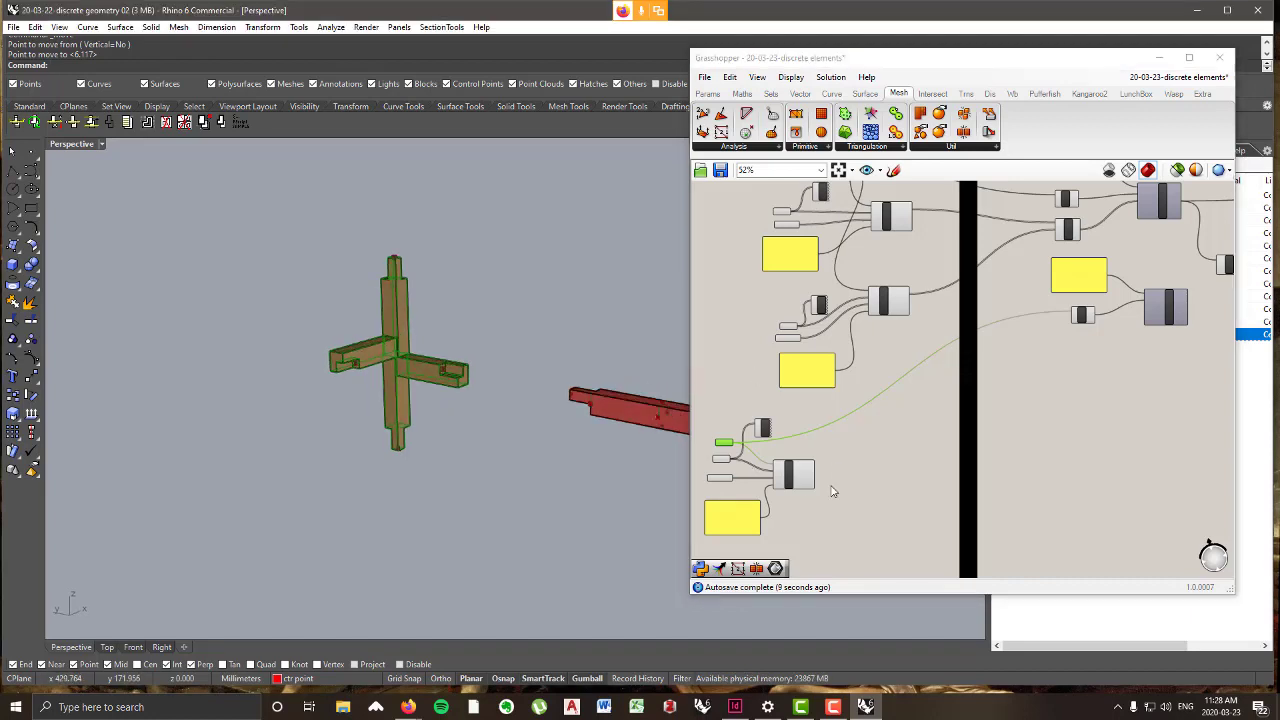
click(793, 474)
scroll(880, 345, up, 2)
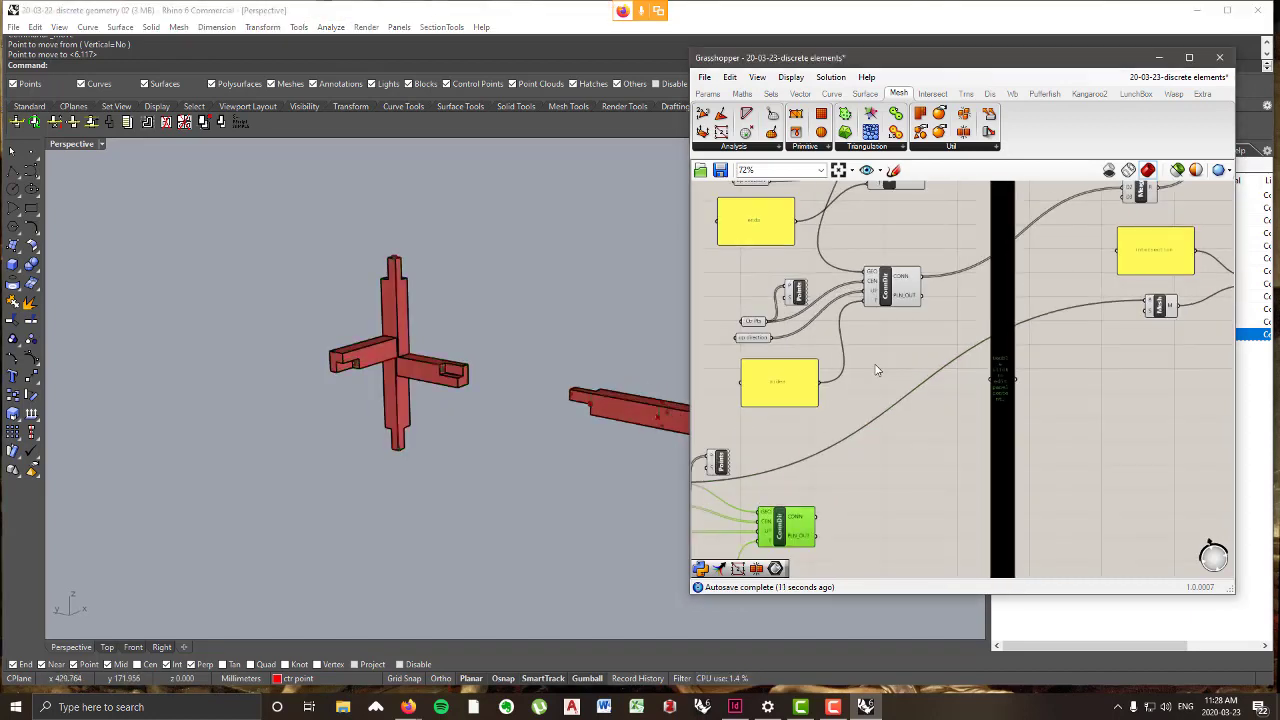
scroll(876, 370, down, 1)
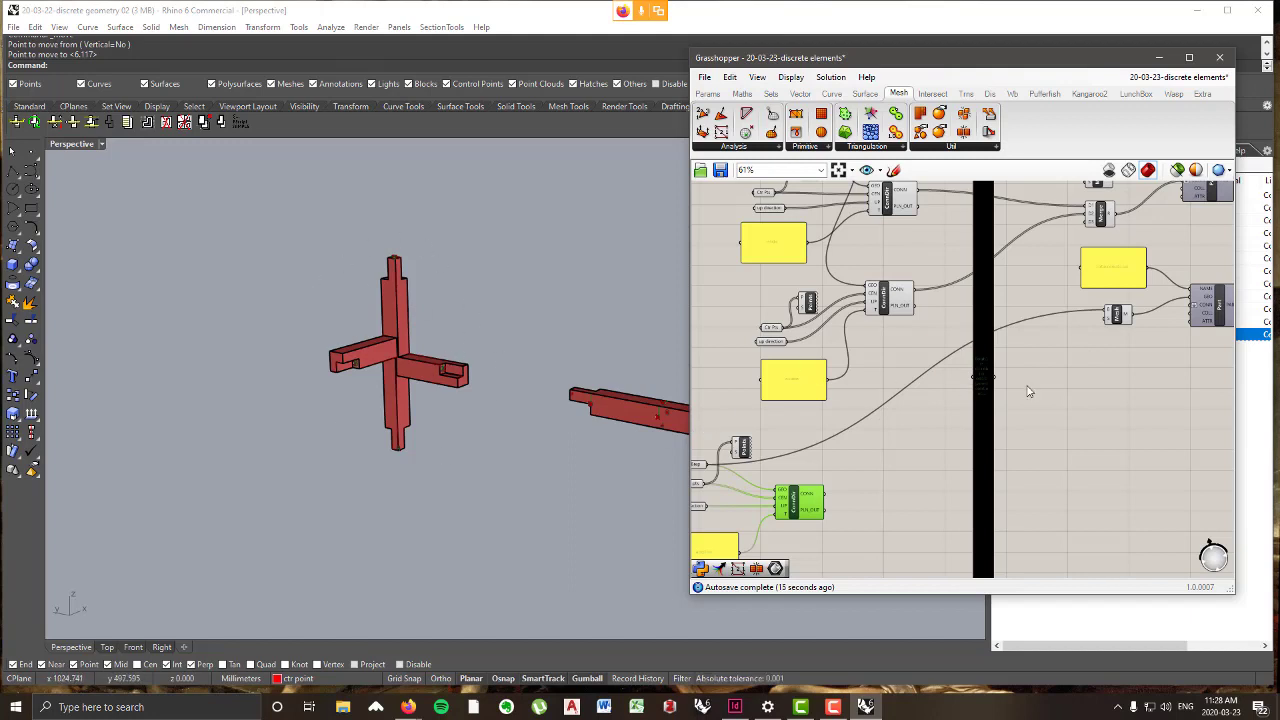
right_drag(1030, 390, 866, 453)
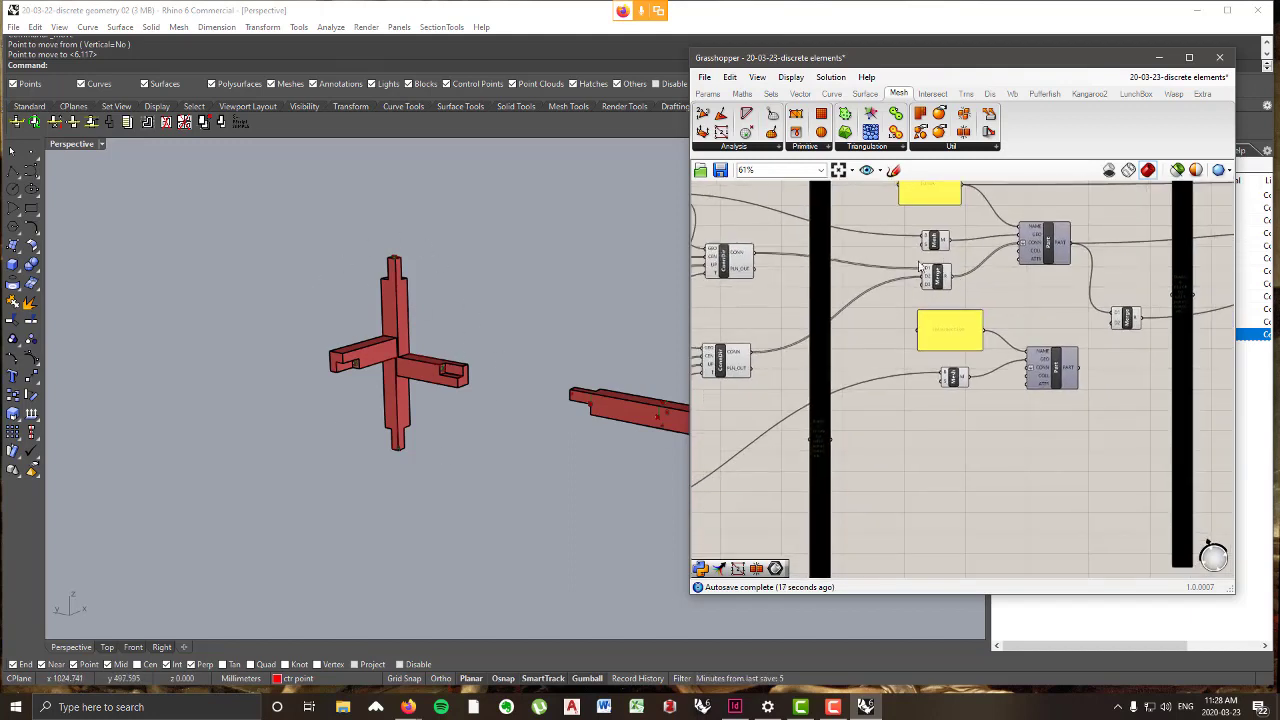
mouse_move(948, 293)
- Add a Merge component directly below the Mesh component of the intersection part
click(771, 93)
click(998, 148)
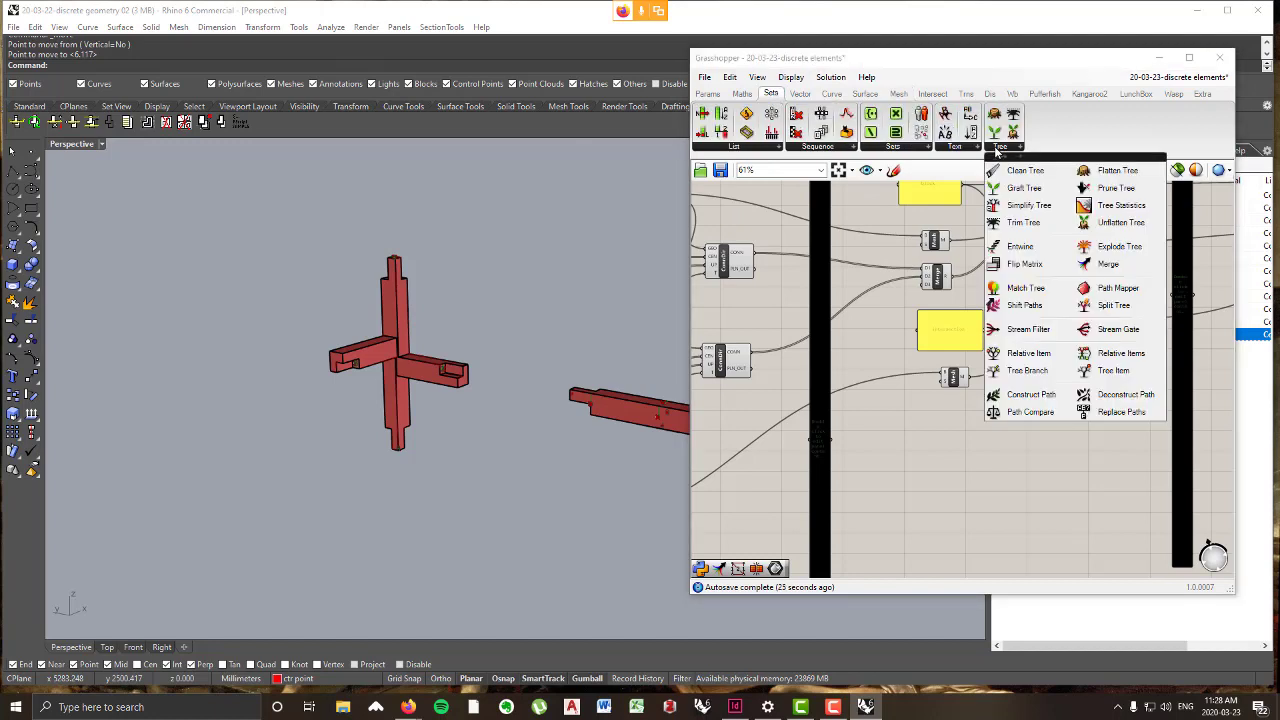
click(1108, 264)
scroll(920, 423, up, 3)
click(935, 420)
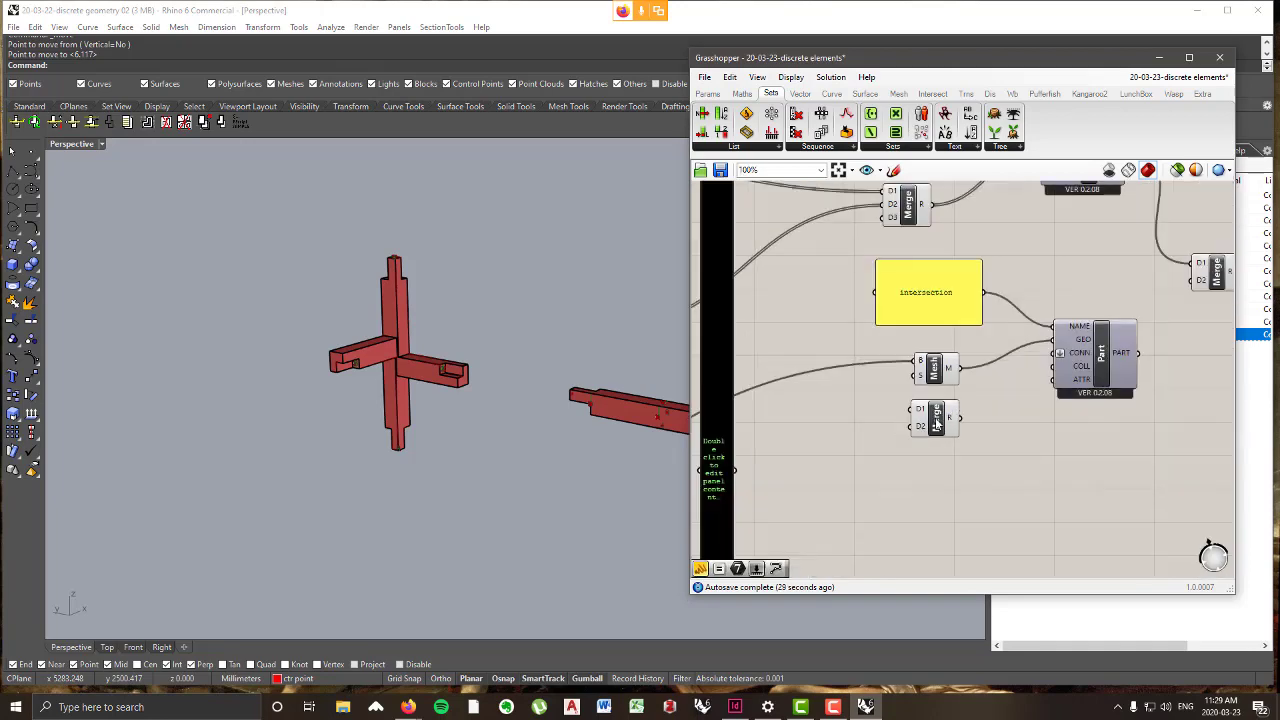
- Wire the angles ConnDir's CONN output into the new Merge's D1 input and the merged result into the intersection Part's CONN input
scroll(948, 420, down, 5)
right_drag(950, 420, 1058, 353)
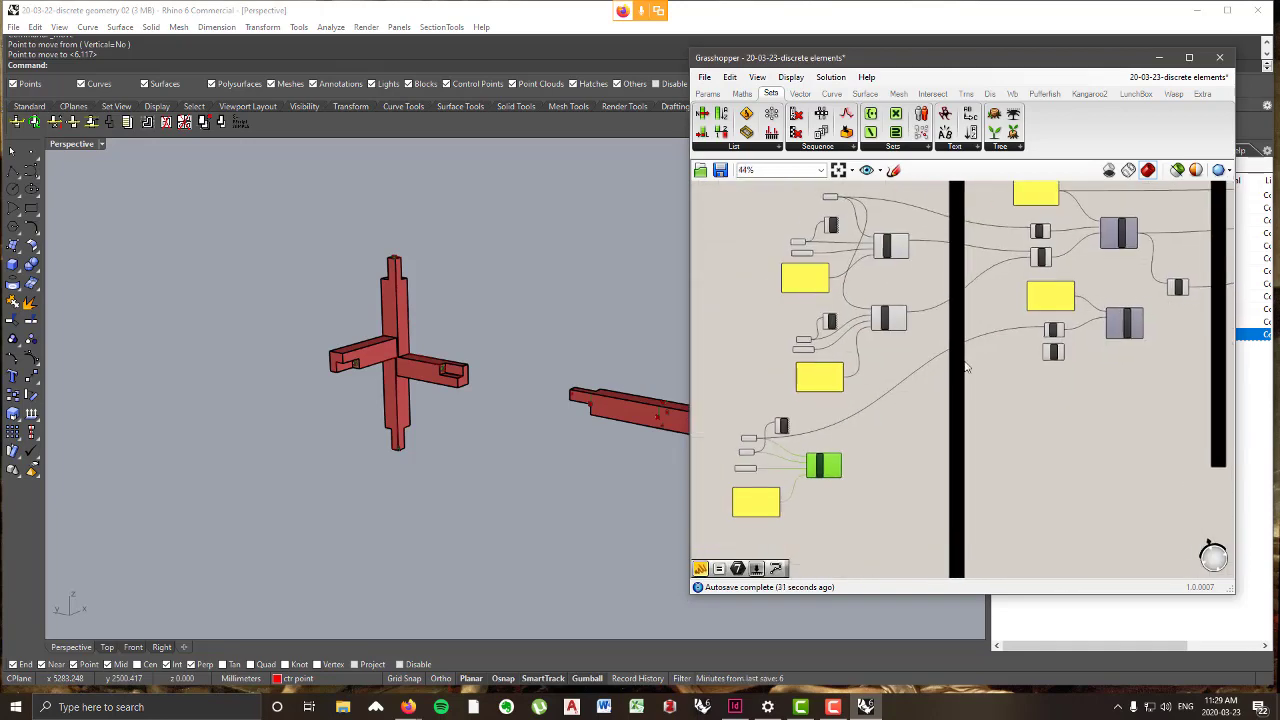
scroll(834, 463, up, 4)
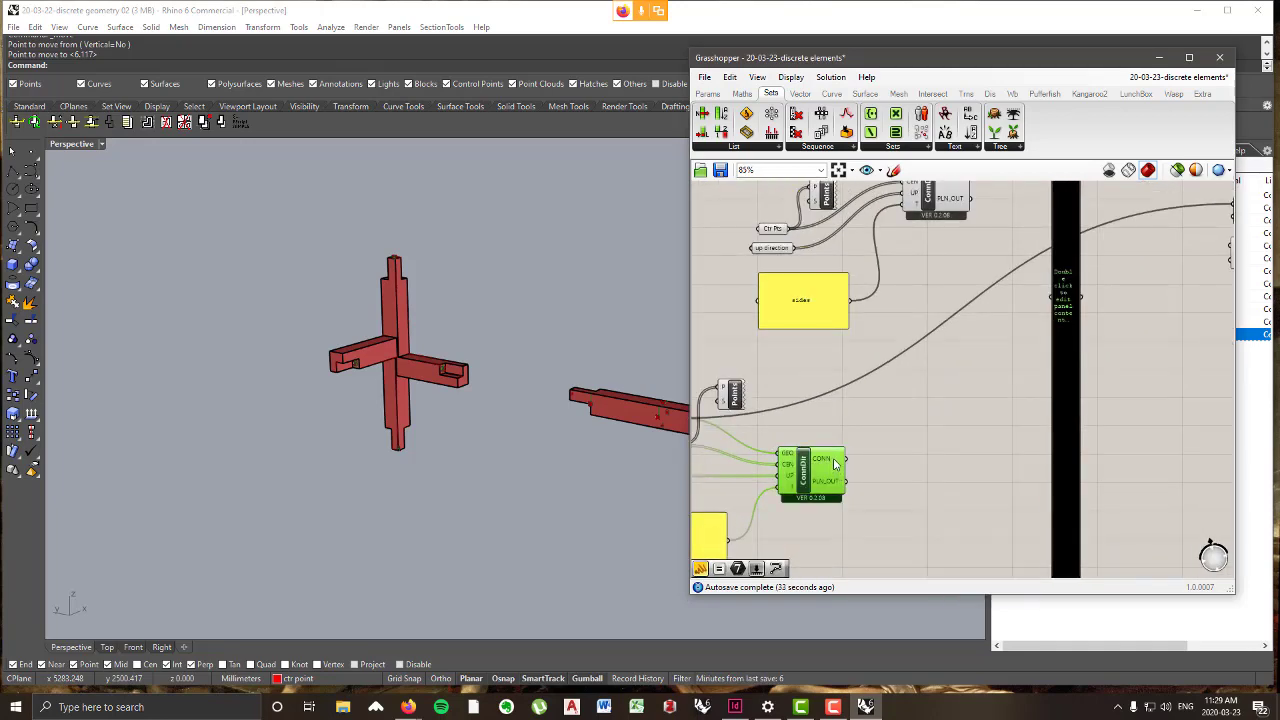
scroll(840, 462, down, 3)
right_drag(1008, 342, 900, 365)
scroll(900, 365, up, 5)
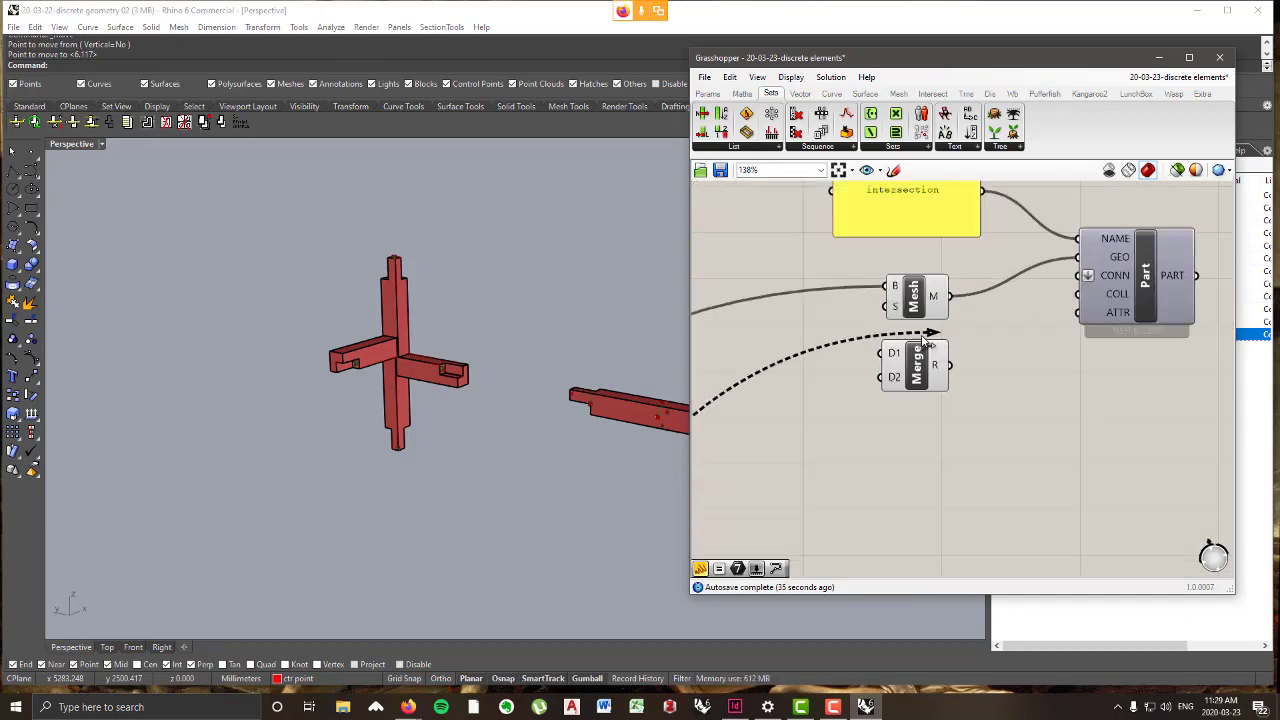
scroll(893, 362, up, 2)
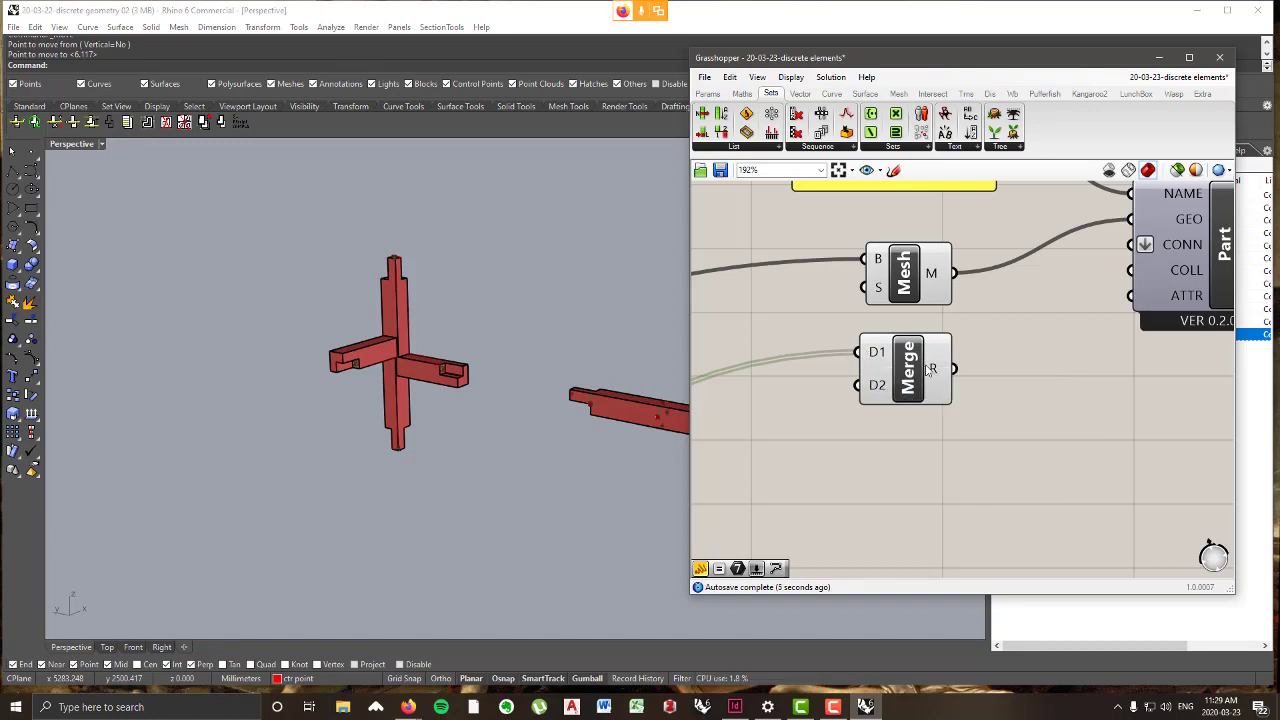
right_drag(950, 370, 803, 430)
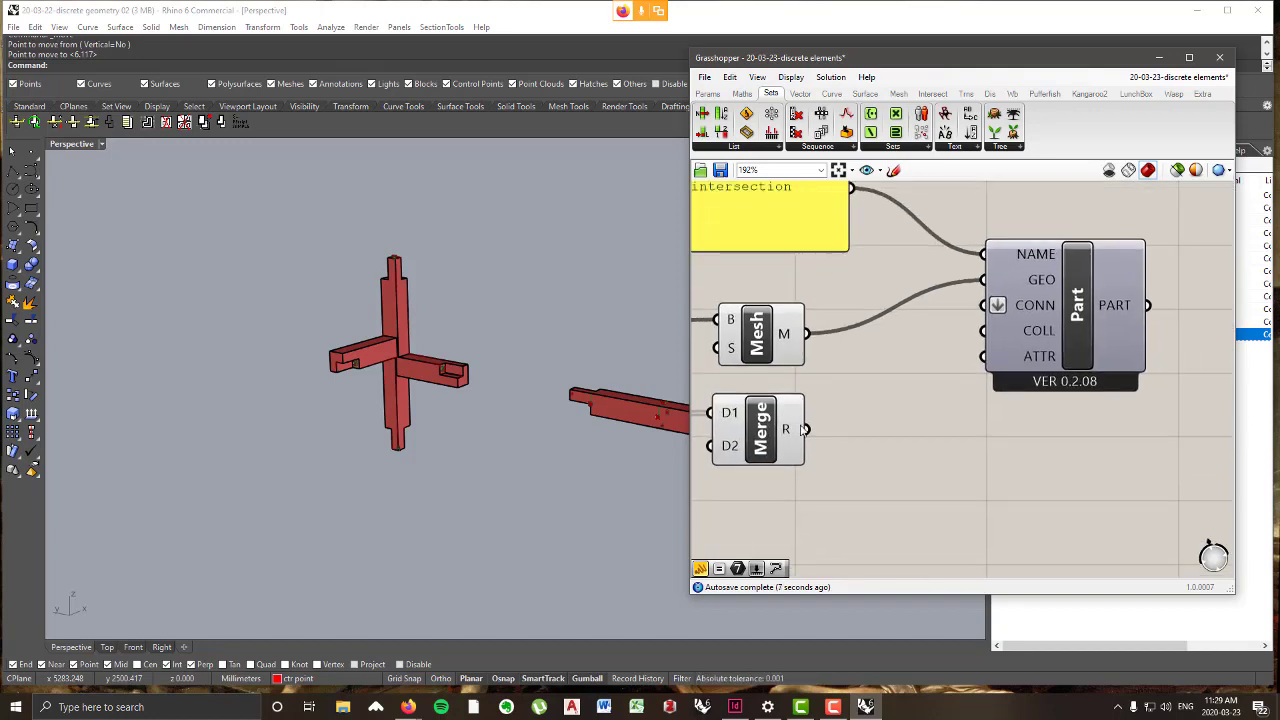
drag(806, 428, 984, 305)
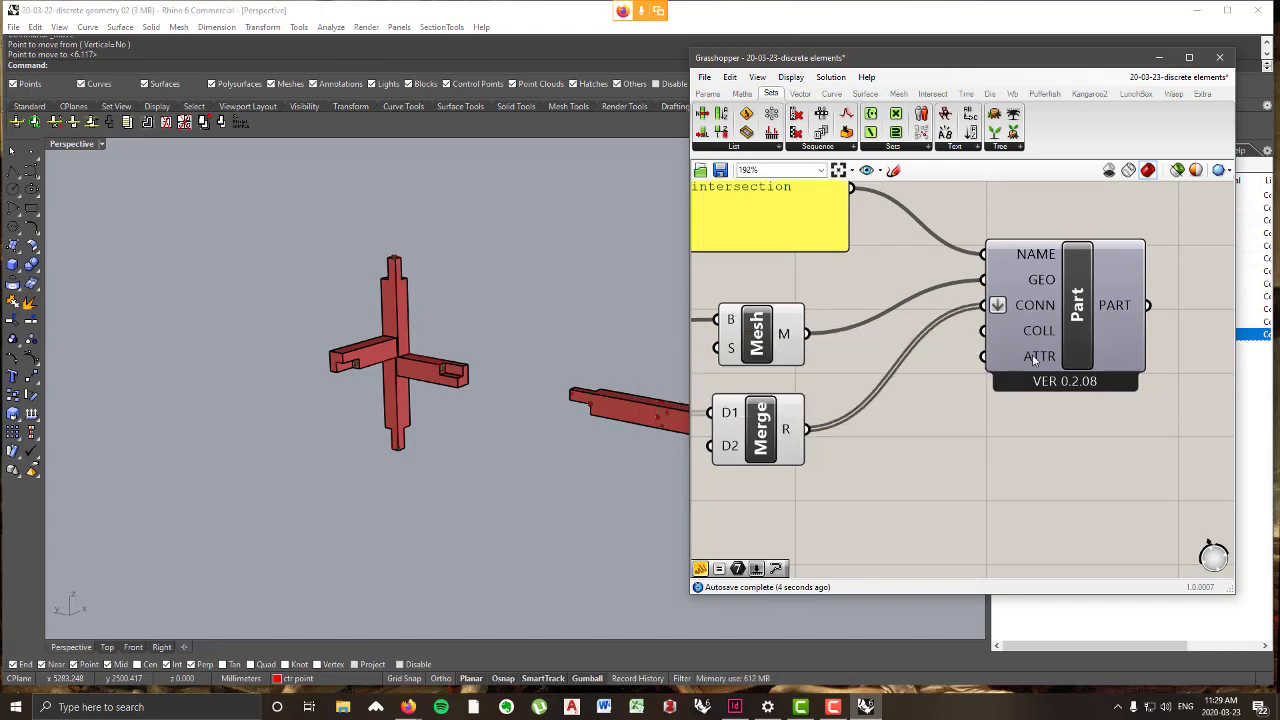
- Reposition the intersection Part component beneath the block Part and inspect its PART output
scroll(1033, 362, down, 4)
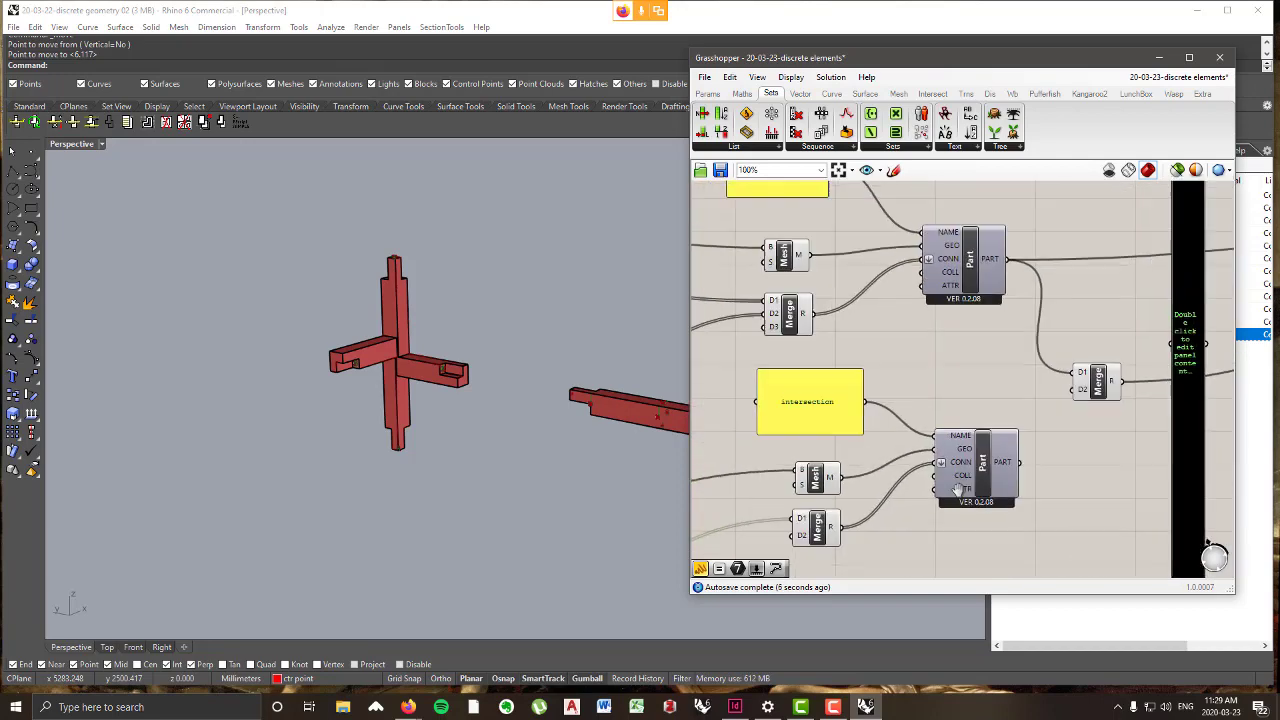
drag(994, 489, 982, 514)
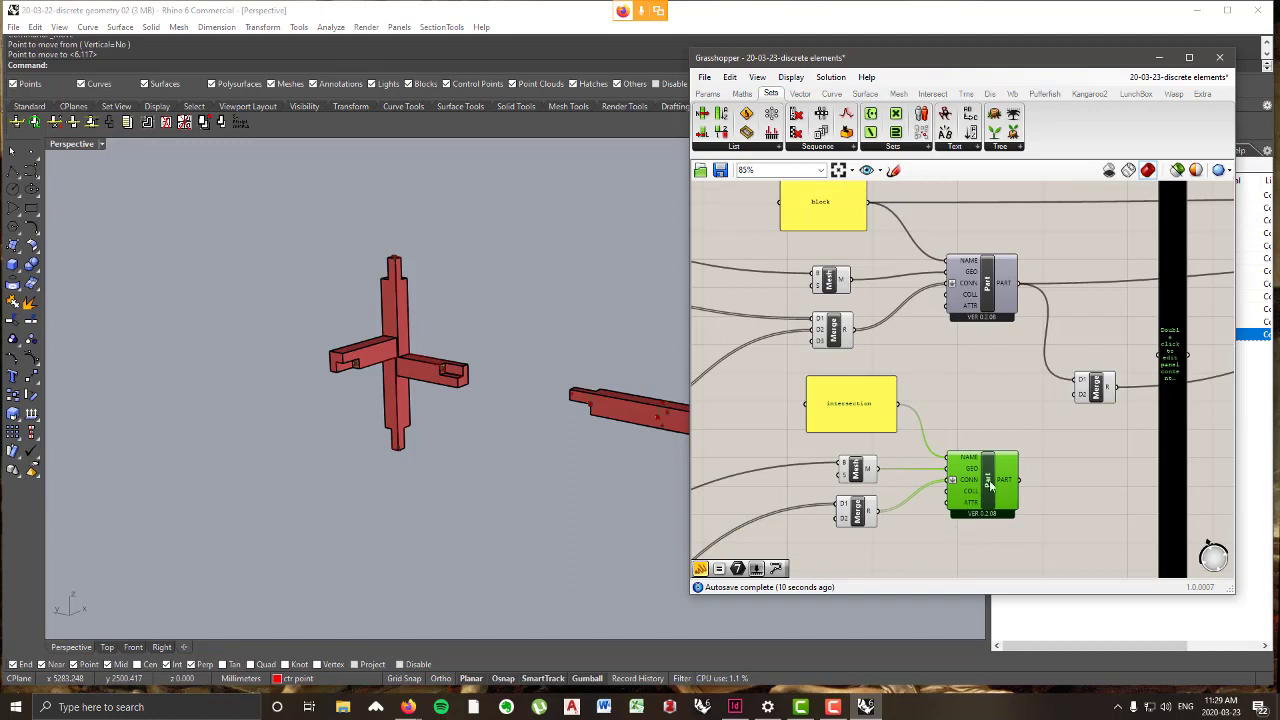
mouse_move(1006, 482)
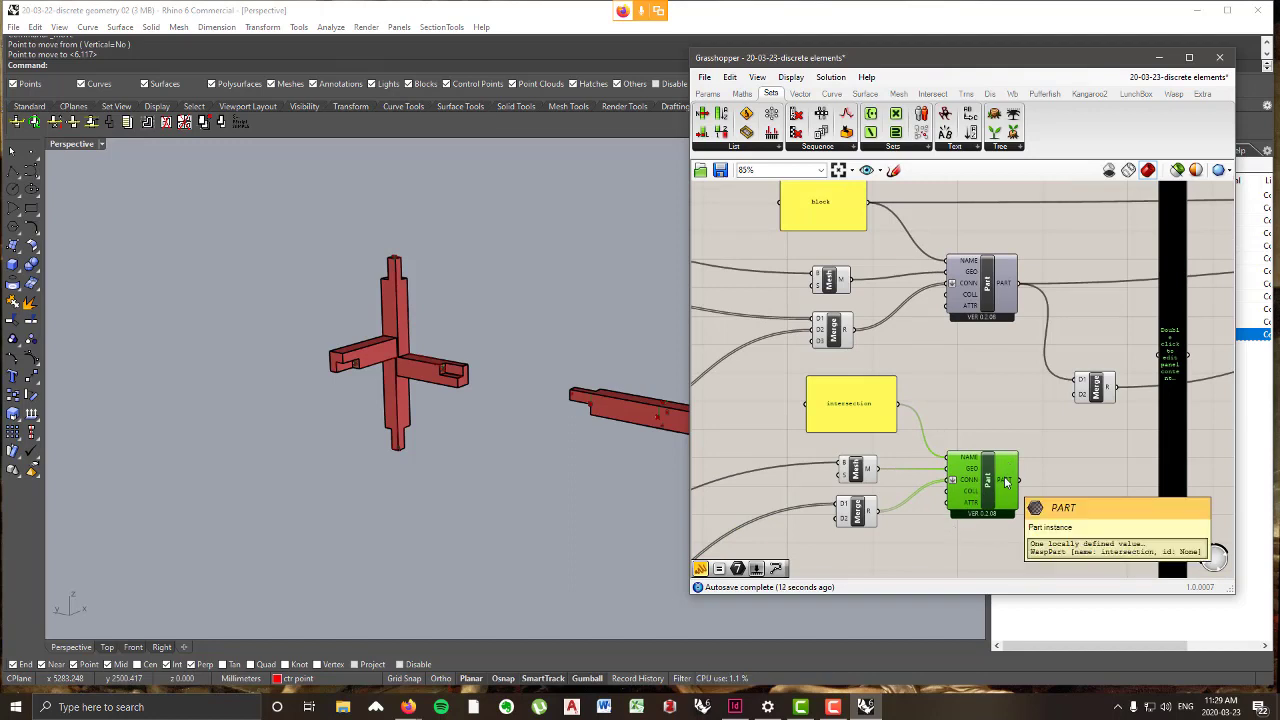
- Shift the Merge component that collects the parts and trace its output to the aggregation component
scroll(1018, 478, down, 3)
right_drag(1038, 460, 900, 441)
scroll(1005, 389, up, 2)
drag(907, 420, 898, 389)
scroll(899, 388, down, 2)
right_drag(1111, 397, 1002, 381)
scroll(1137, 306, up, 3)
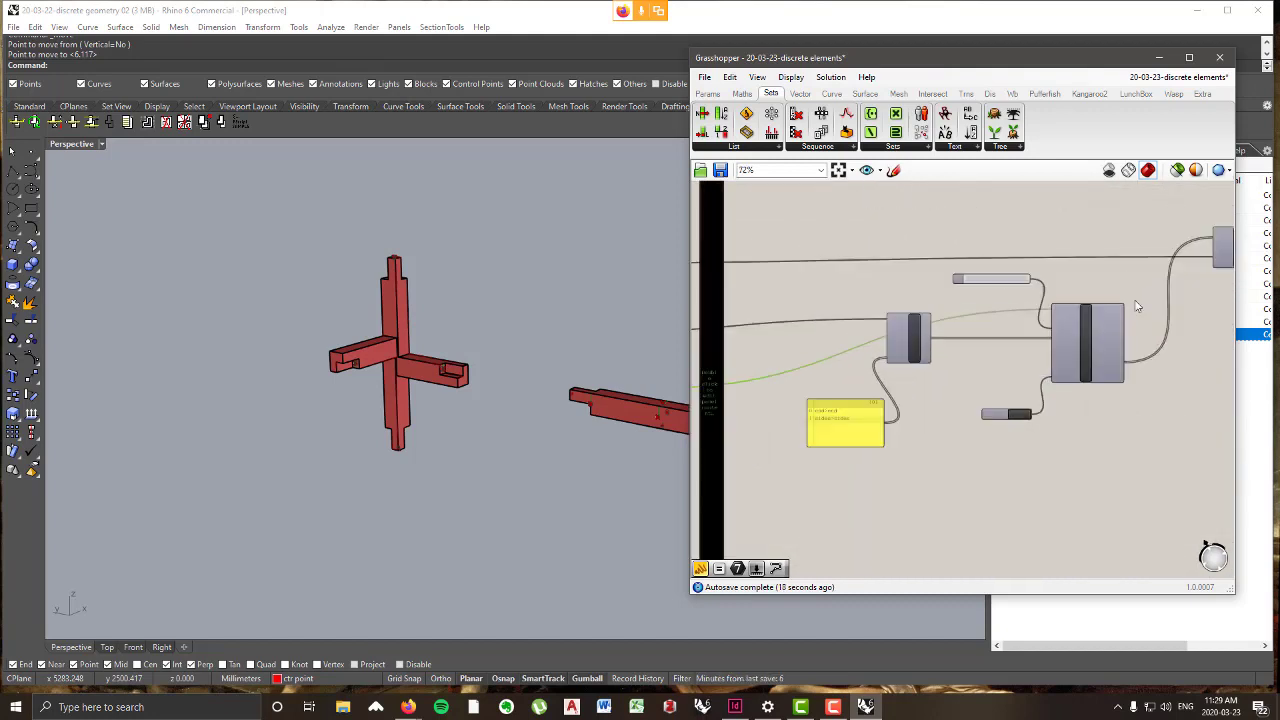
- Remove the empty D3 input from the Merge component that combines the block and intersection parts
mouse_move(1058, 317)
scroll(1059, 317, down, 2)
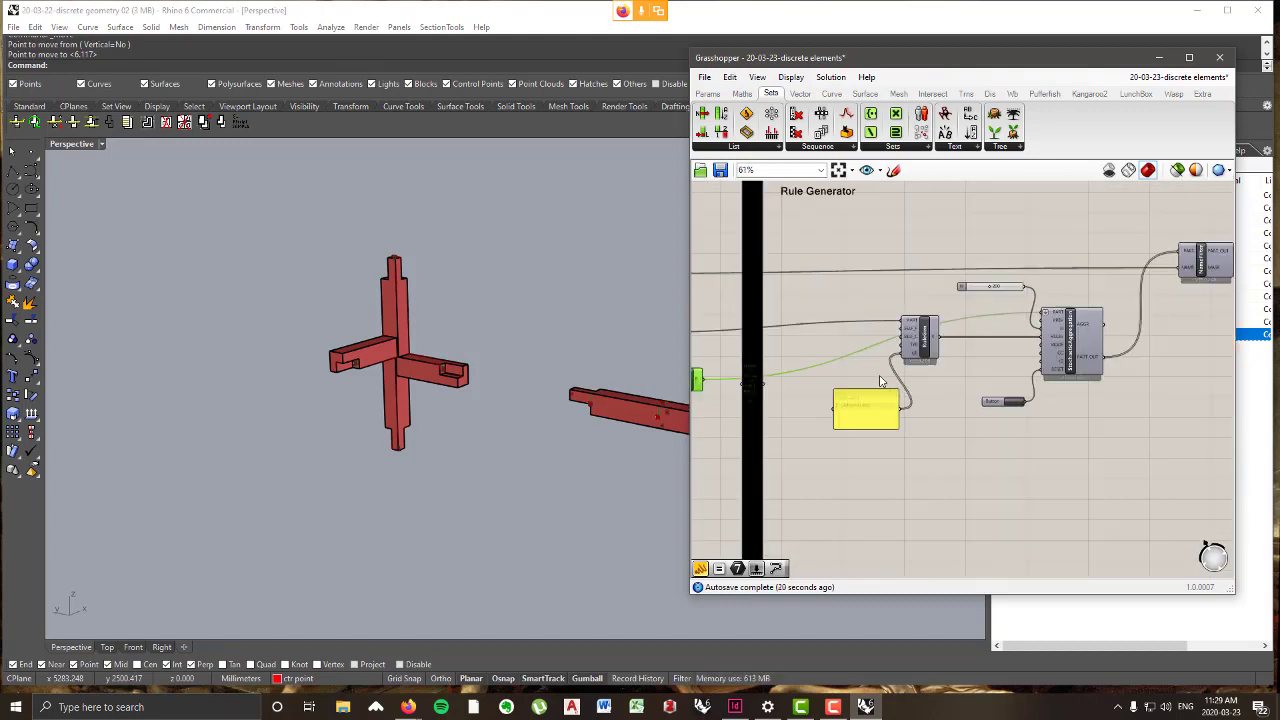
right_drag(737, 406, 998, 386)
scroll(935, 362, up, 2)
drag(866, 490, 938, 364)
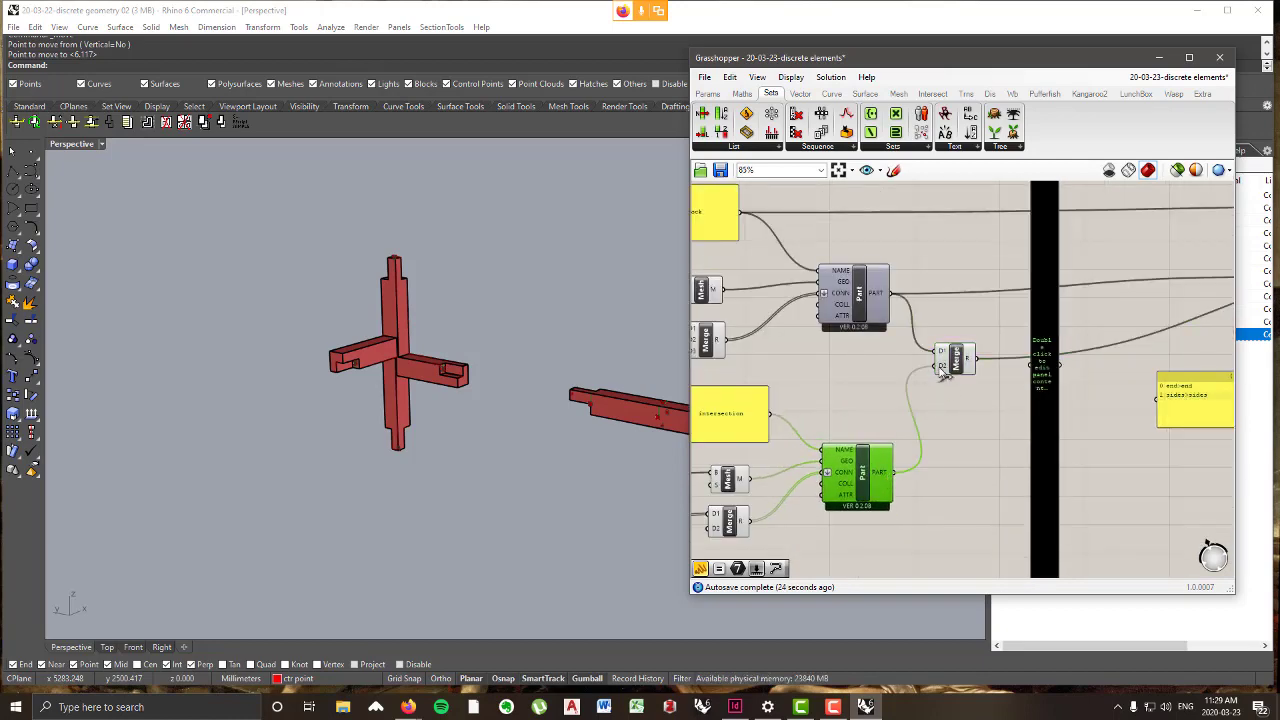
scroll(1004, 378, up, 2)
scroll(953, 376, up, 8)
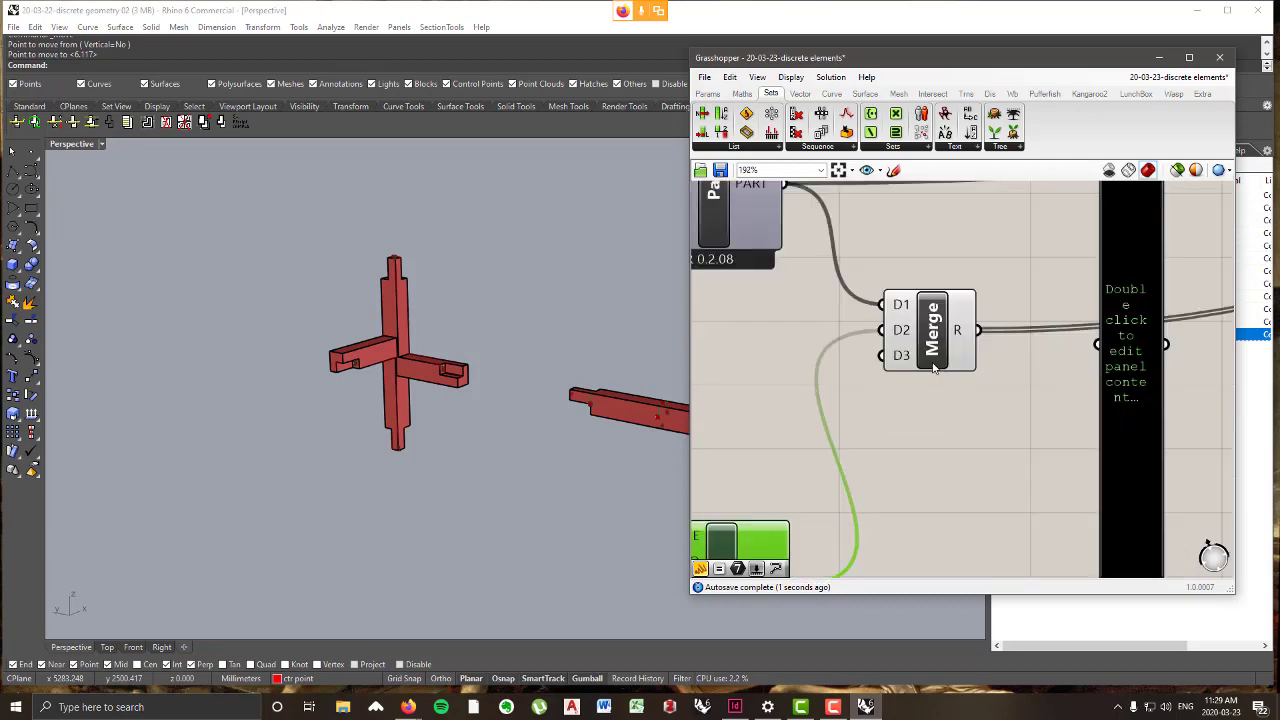
click(897, 350)
scroll(899, 377, down, 5)
scroll(900, 378, down, 5)
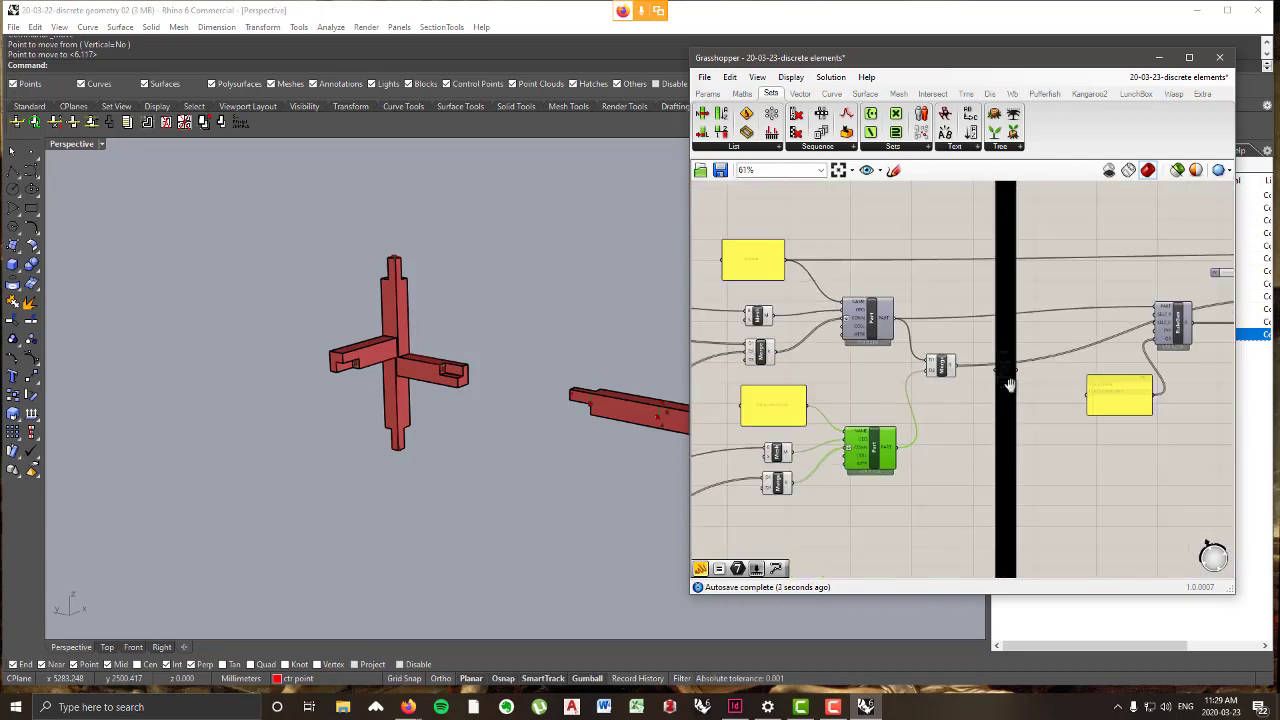
- Shift the grammar rules panel slightly downward and reset the stochastic aggregation
scroll(1148, 338, up, 3)
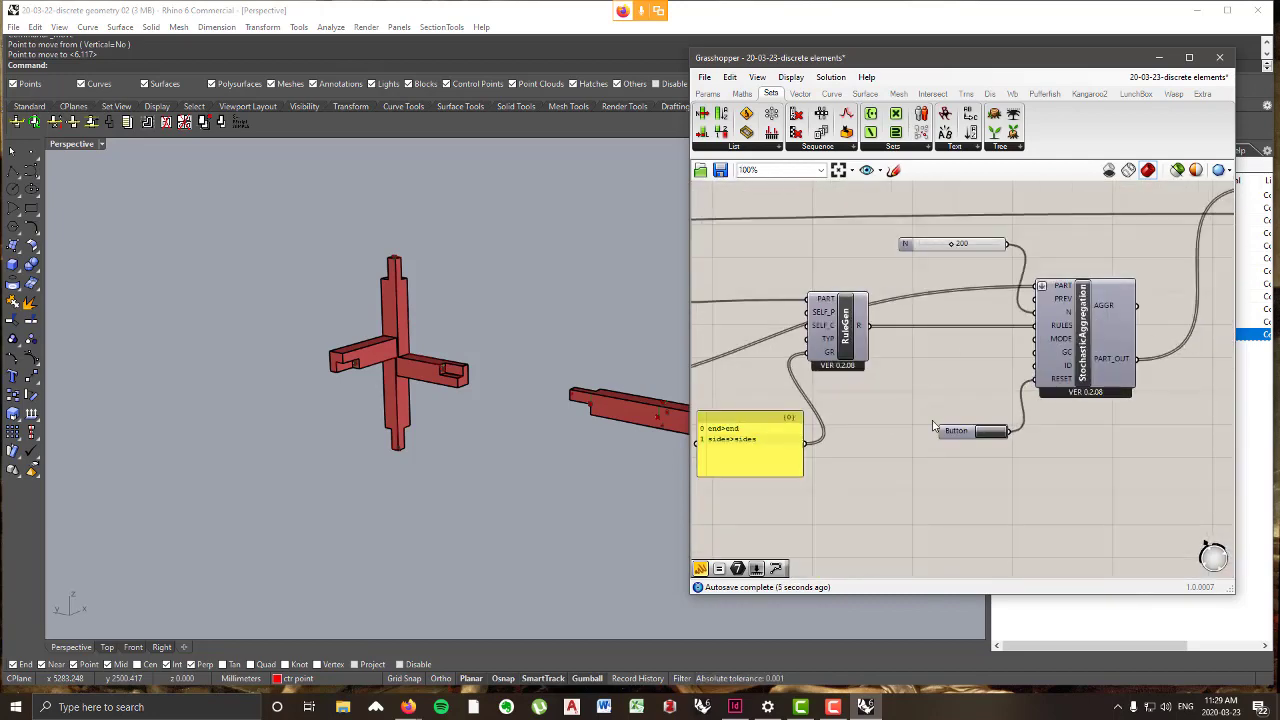
drag(760, 458, 764, 473)
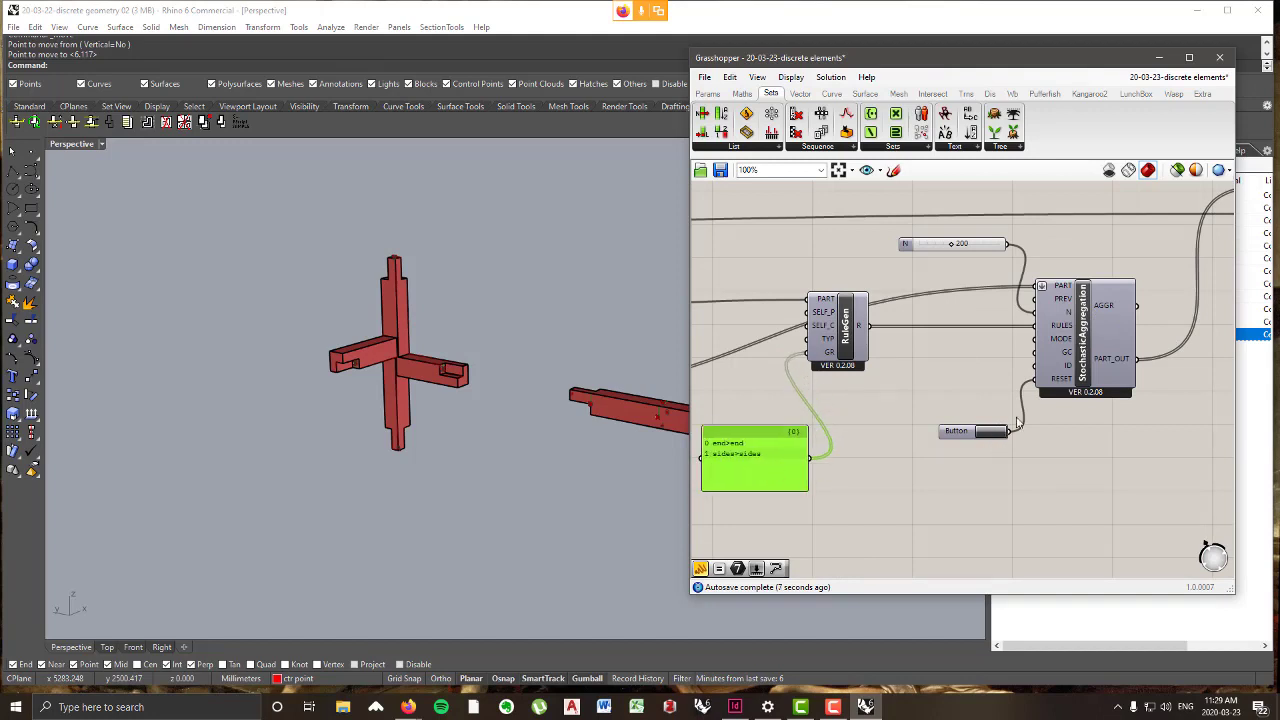
click(994, 433)
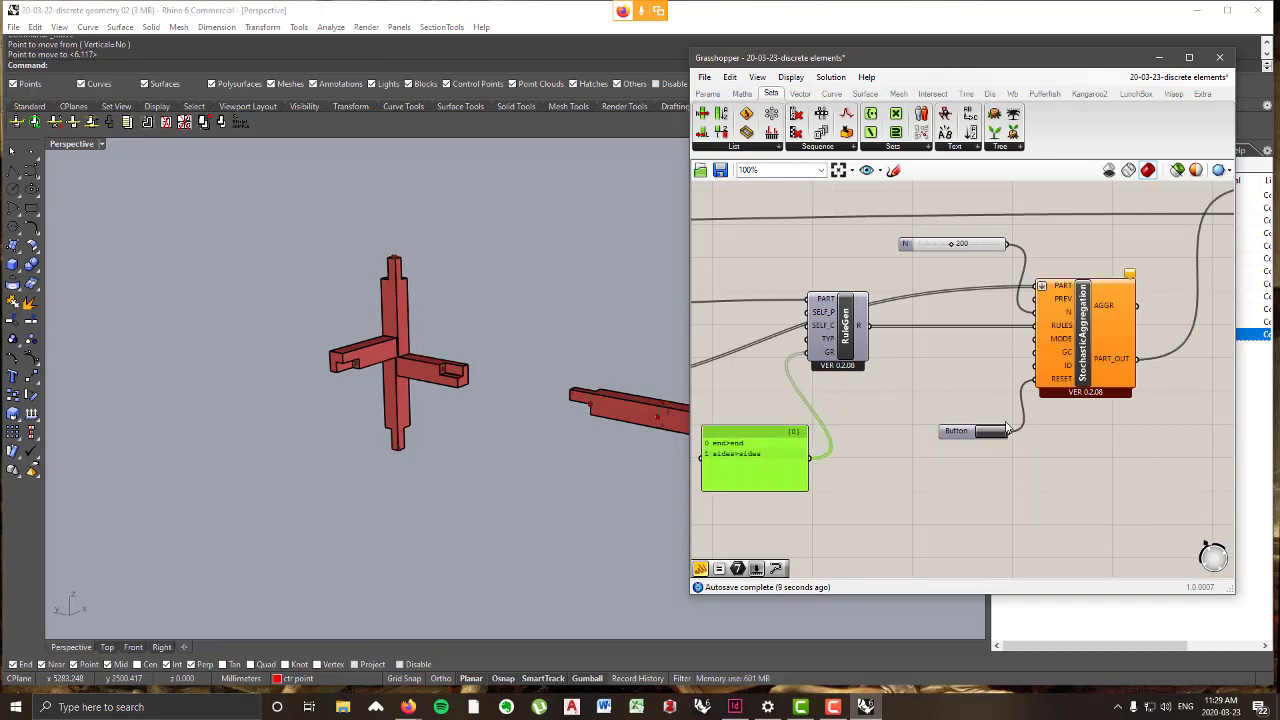
- Move the RuleGen component slightly upward and read the warning on StochasticAggregation
scroll(952, 418, down, 2)
scroll(845, 426, up, 1)
drag(874, 354, 880, 316)
scroll(1054, 315, down, 5)
scroll(860, 362, up, 4)
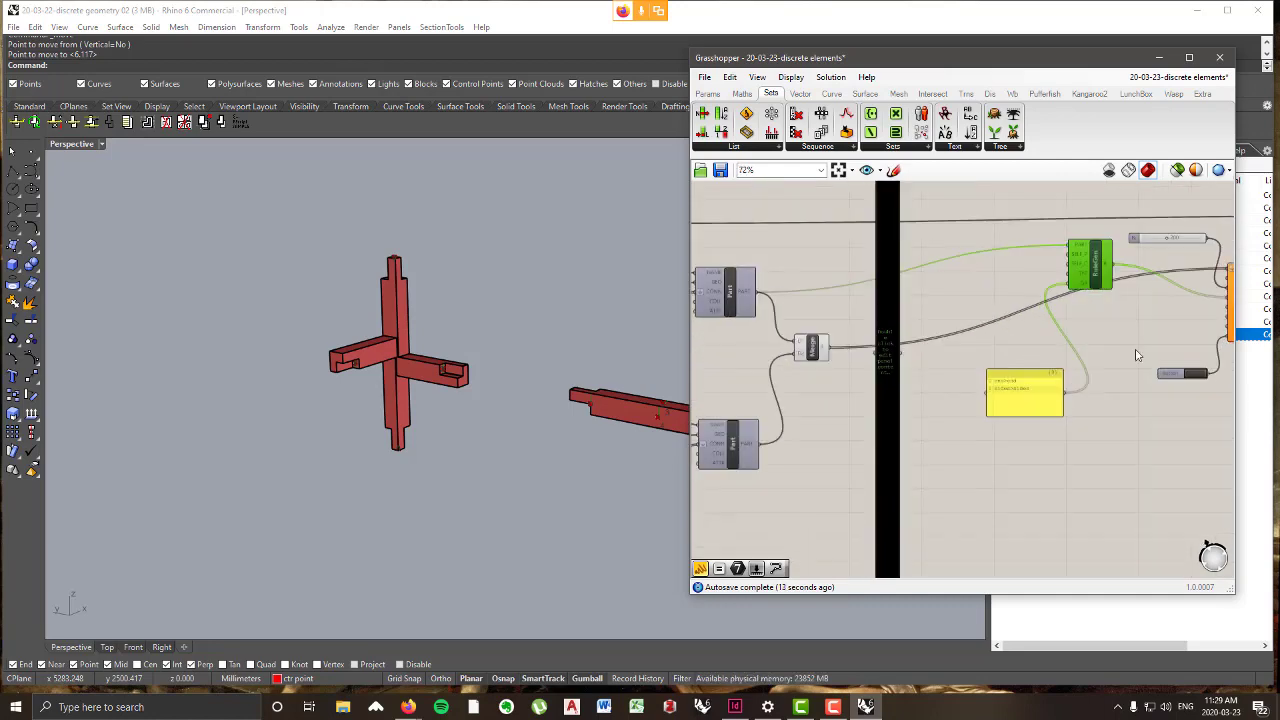
right_drag(1137, 354, 834, 397)
scroll(1005, 312, up, 4)
mouse_move(984, 294)
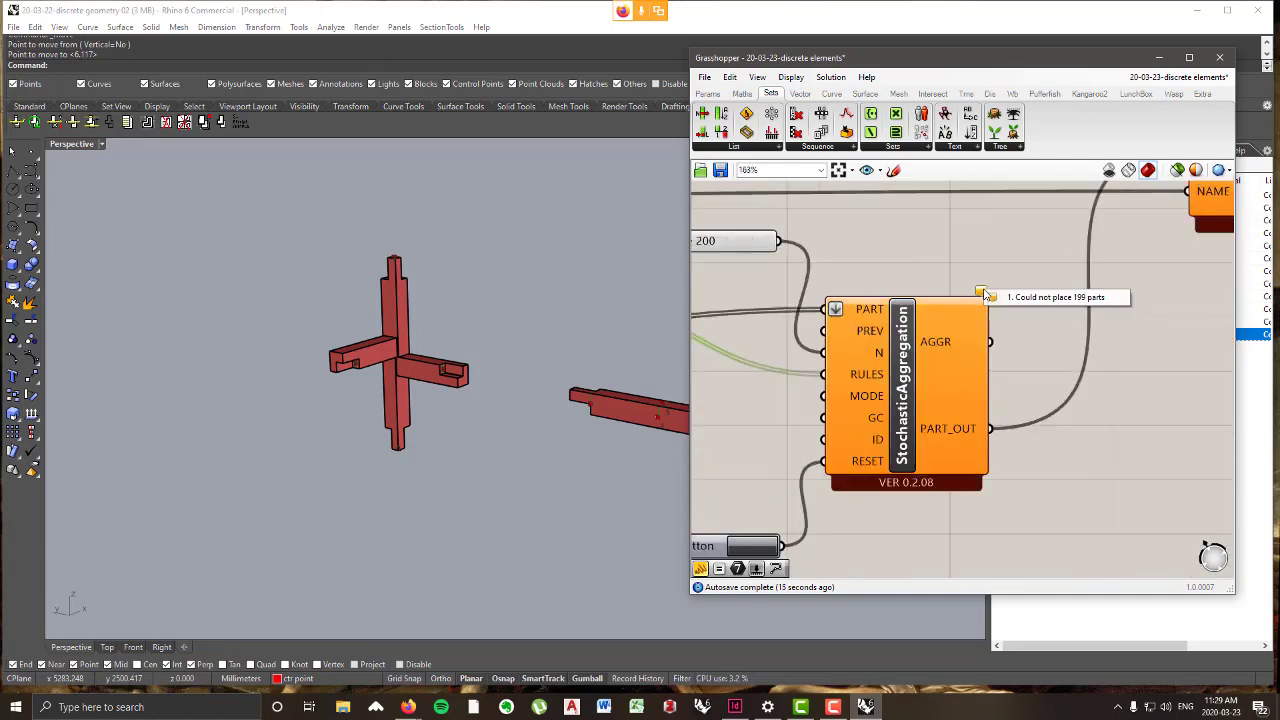
- Set the aggregation's part count N to 10 and reset StochasticAggregation
scroll(991, 422, down, 3)
right_drag(431, 388, 421, 427)
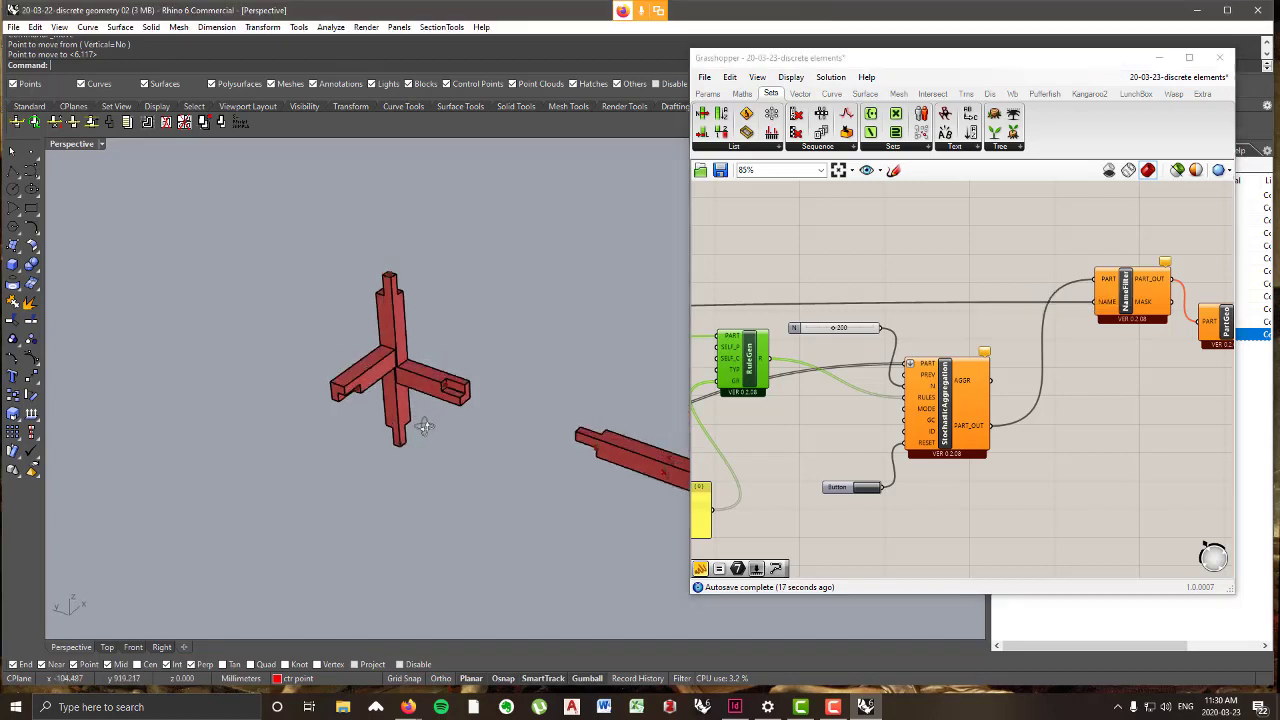
scroll(450, 418, down, 7)
right_drag(506, 423, 503, 430)
scroll(503, 430, up, 2)
scroll(837, 319, up, 3)
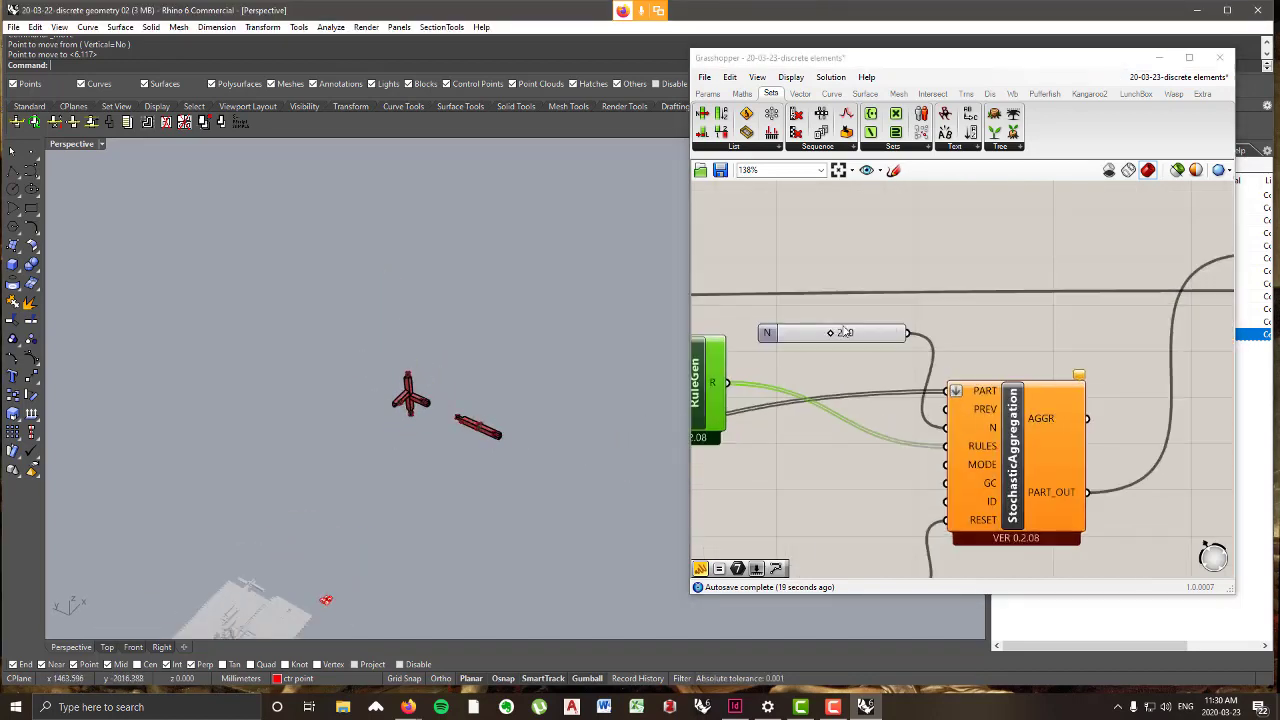
click(833, 331)
drag(833, 333, 790, 334)
right_drag(808, 446, 851, 254)
click(930, 400)
click(930, 400)
- Reset the aggregation several times and look for its geometry in the Rhino viewport
click(330, 389)
scroll(400, 385, up, 8)
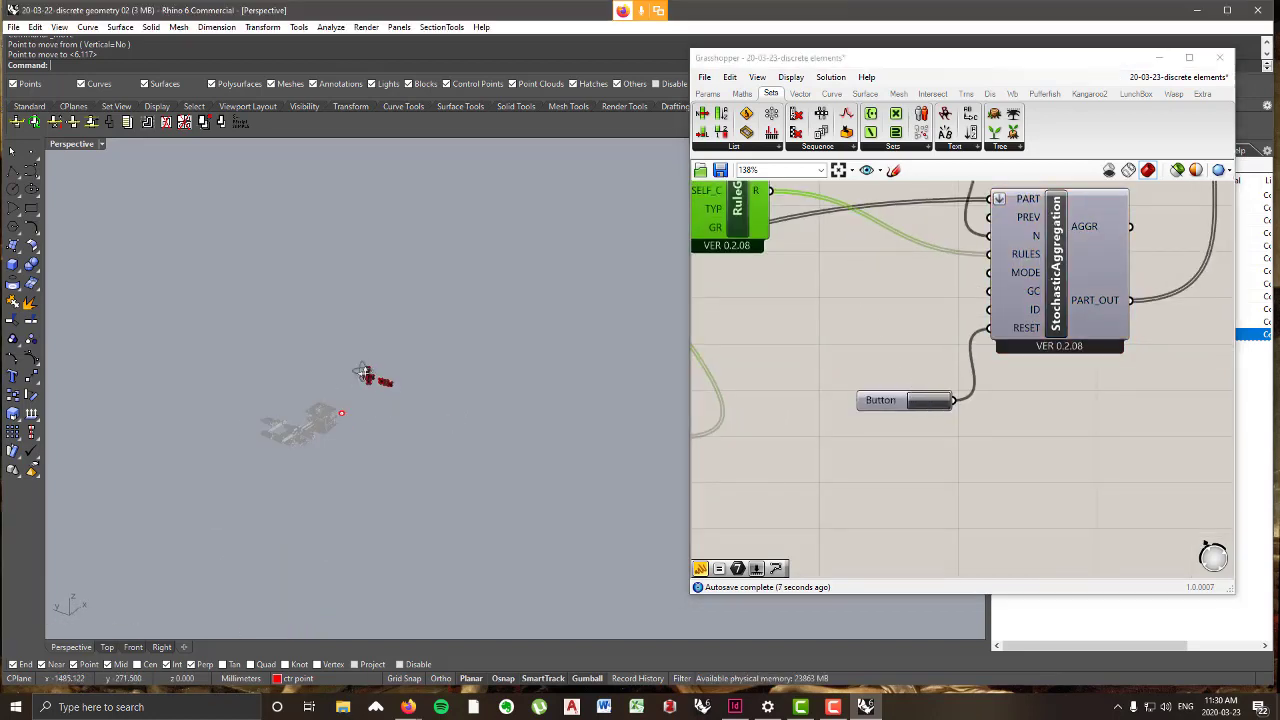
right_drag(930, 402, 965, 486)
click(965, 486)
click(966, 486)
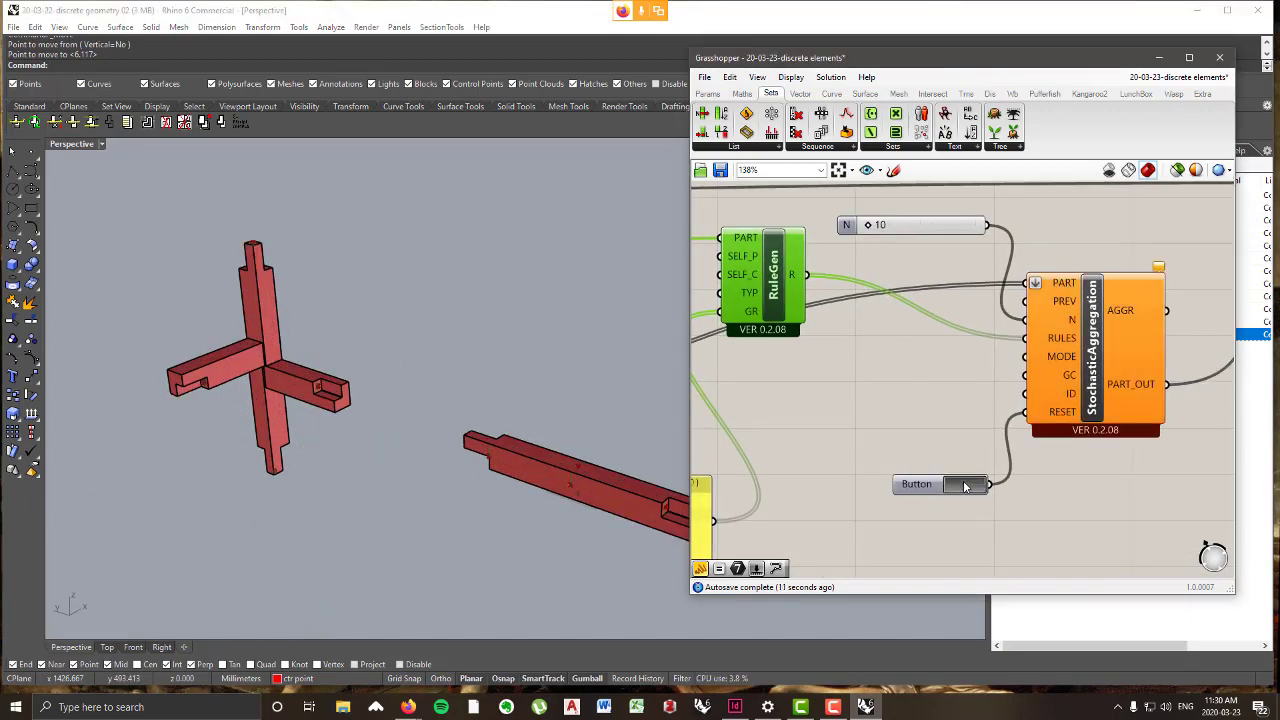
click(969, 487)
click(975, 486)
click(975, 486)
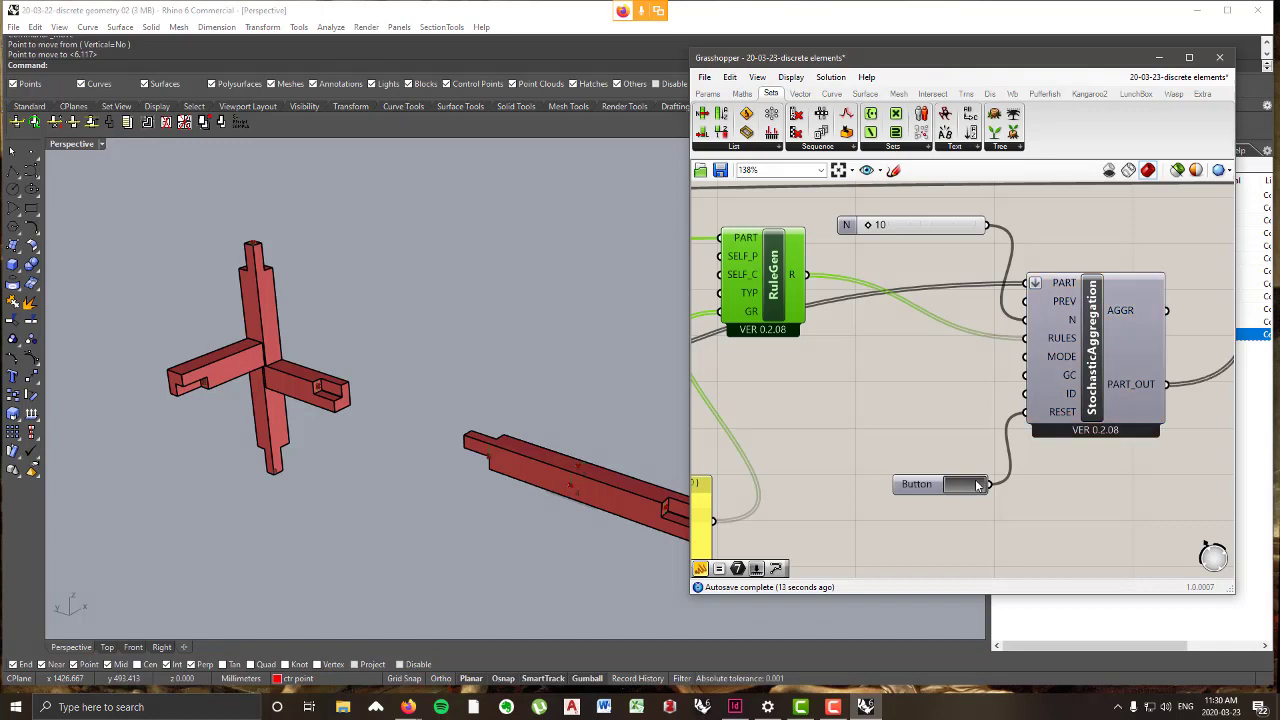
scroll(360, 382, down, 8)
scroll(399, 388, up, 7)
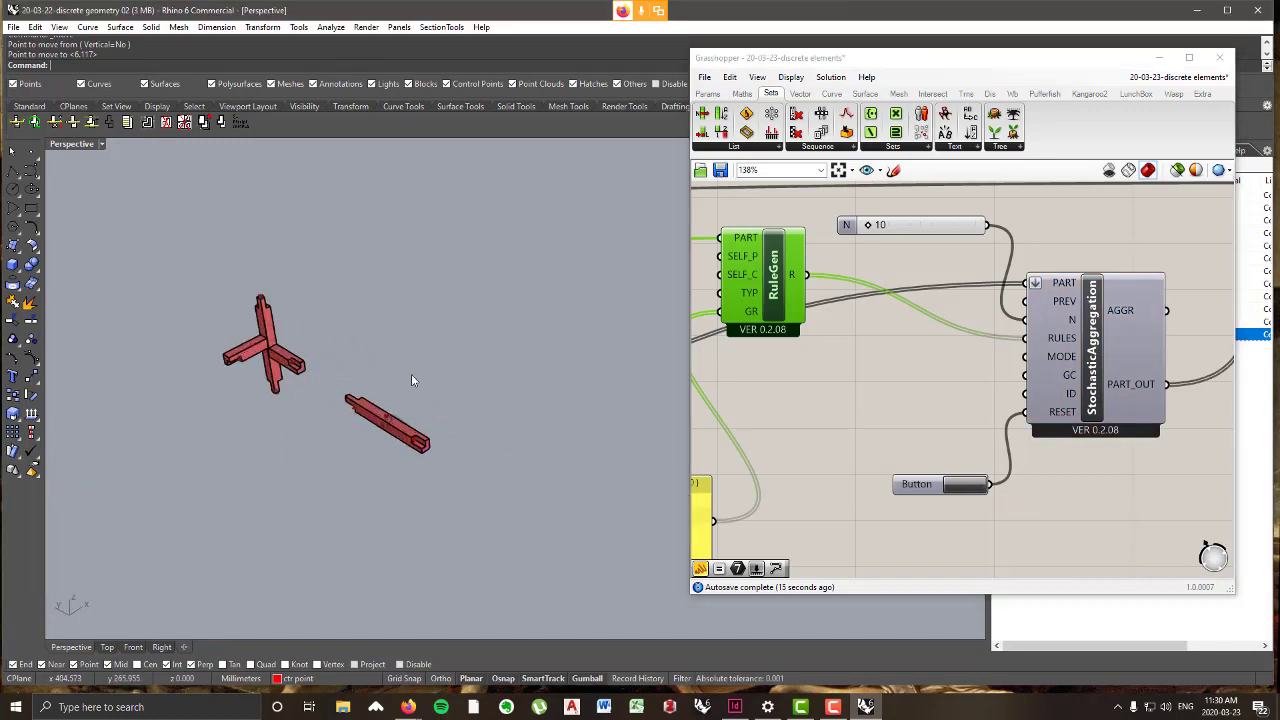
scroll(907, 336, down, 6)
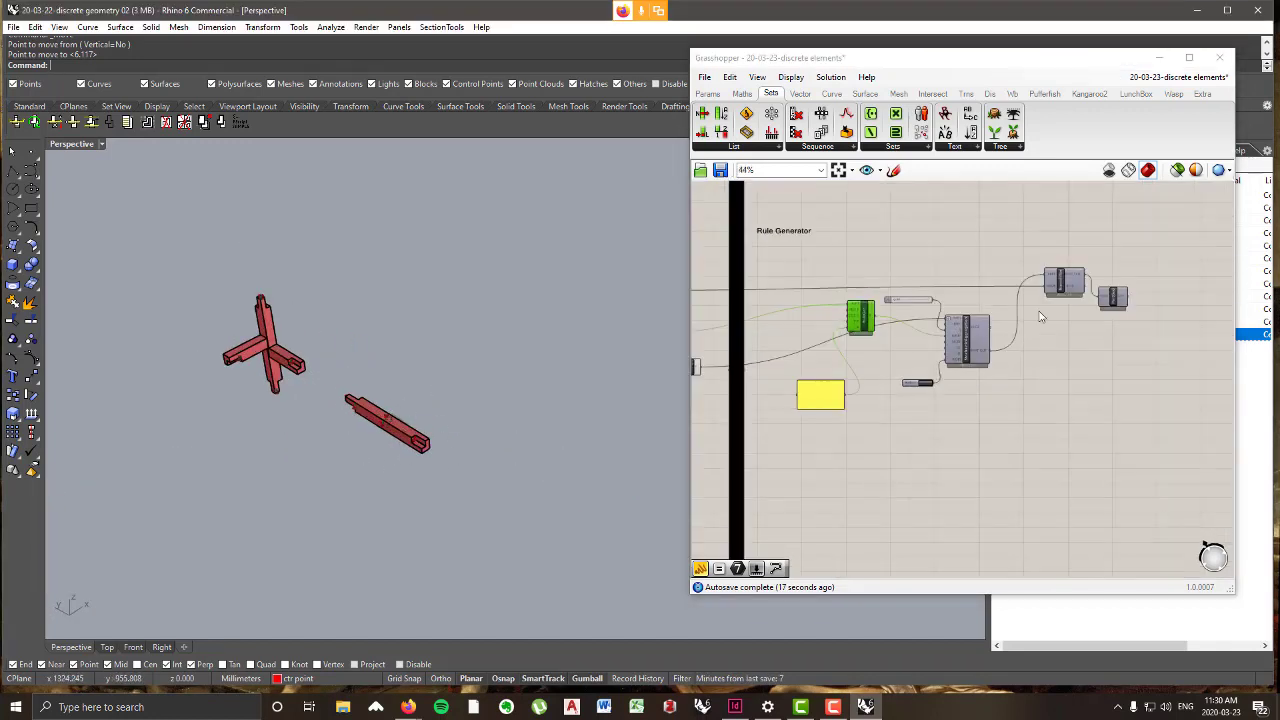
- Turn on the preview of the PartGeo component and orbit around the aggregated parts
scroll(1066, 301, up, 4)
right_click(1171, 298)
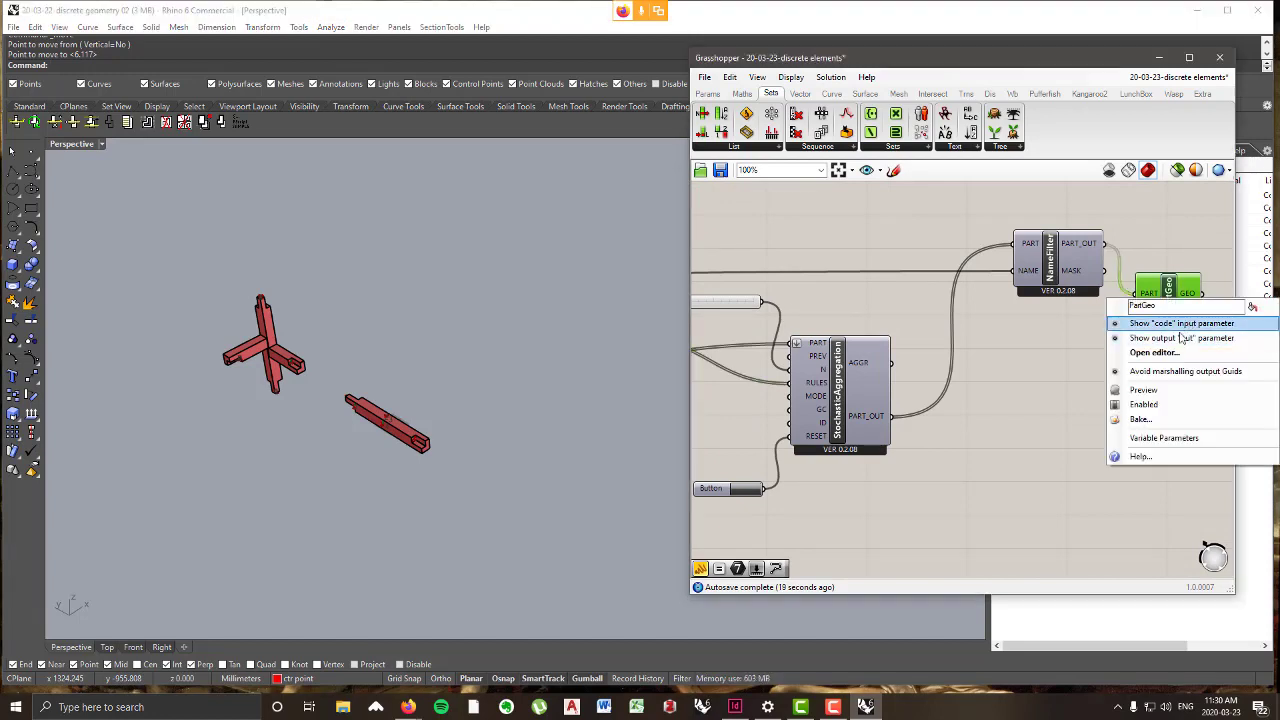
click(1145, 389)
scroll(424, 432, up, 3)
right_drag(424, 427, 347, 416)
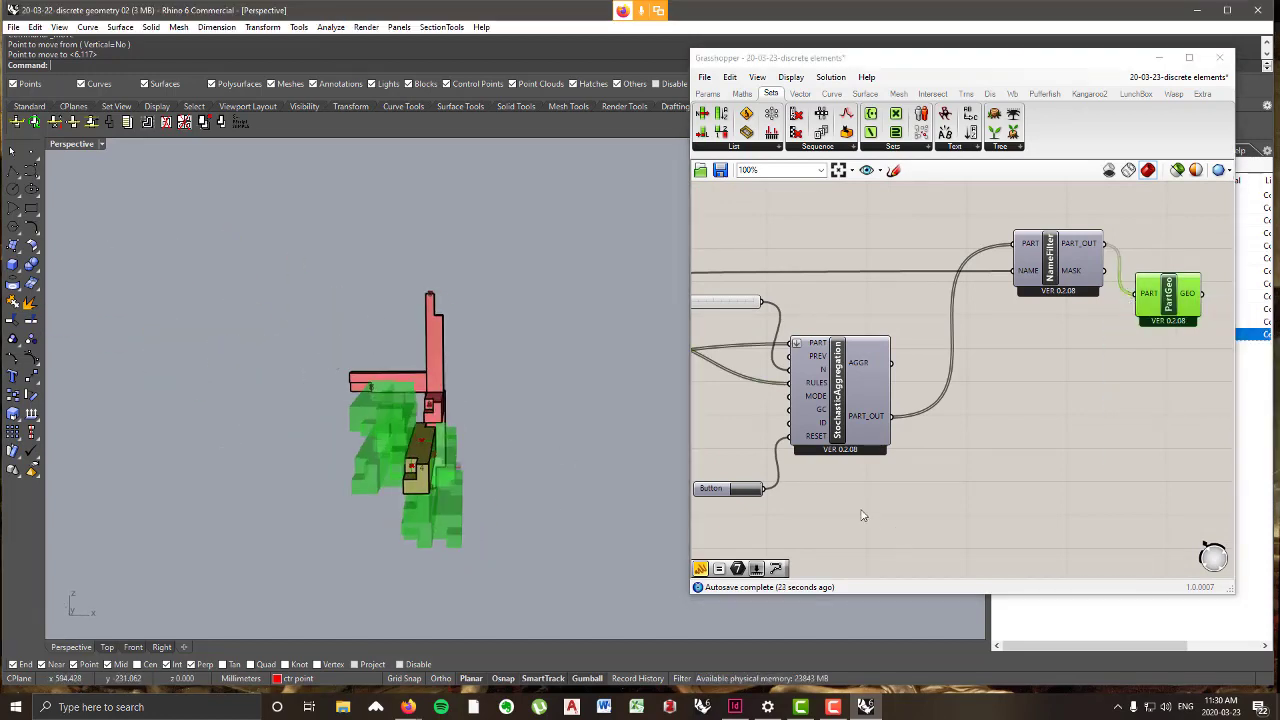
- Reset the aggregation repeatedly and examine which parts are placed in each variation
click(744, 490)
click(744, 490)
click(744, 490)
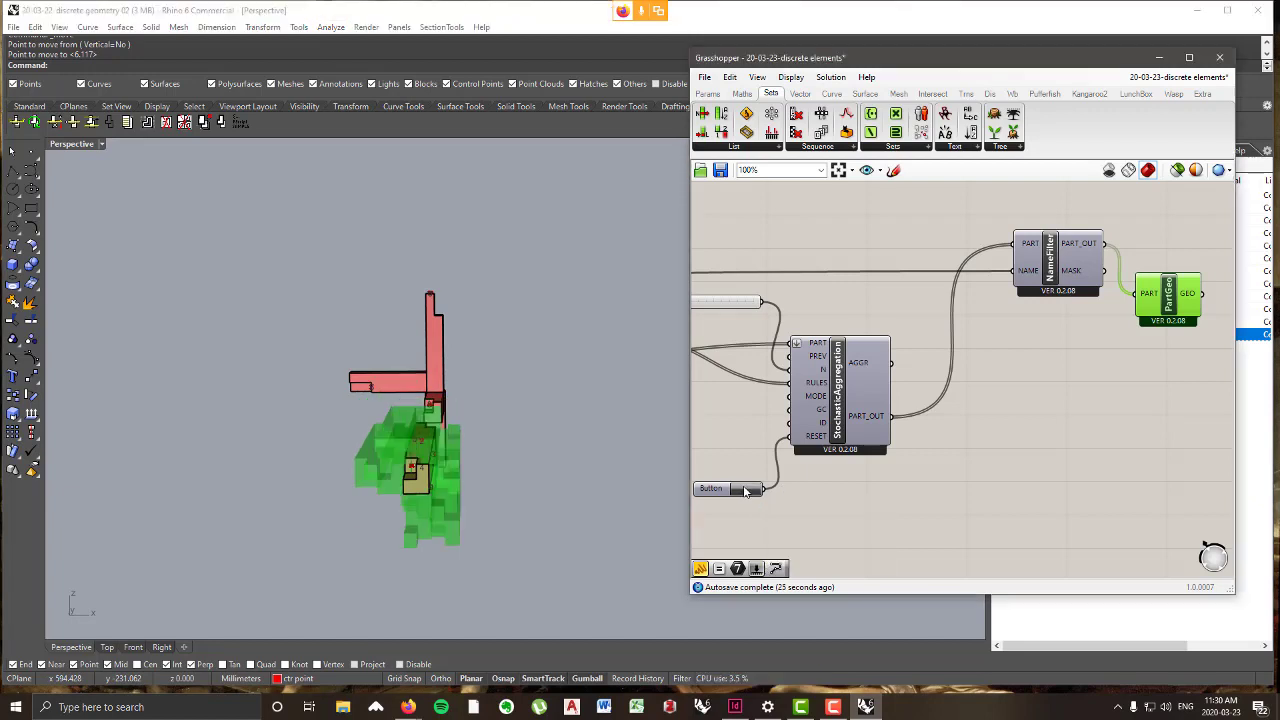
click(745, 491)
click(745, 491)
click(745, 491)
click(745, 491)
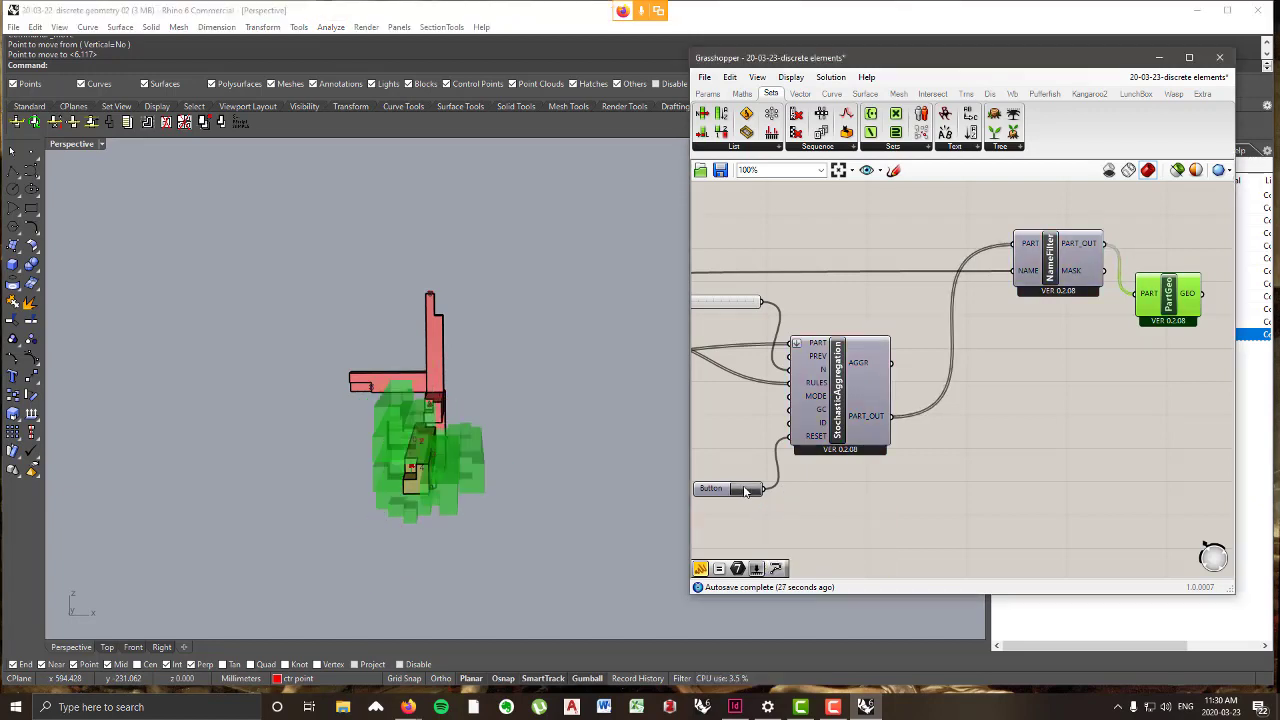
click(745, 491)
click(745, 491)
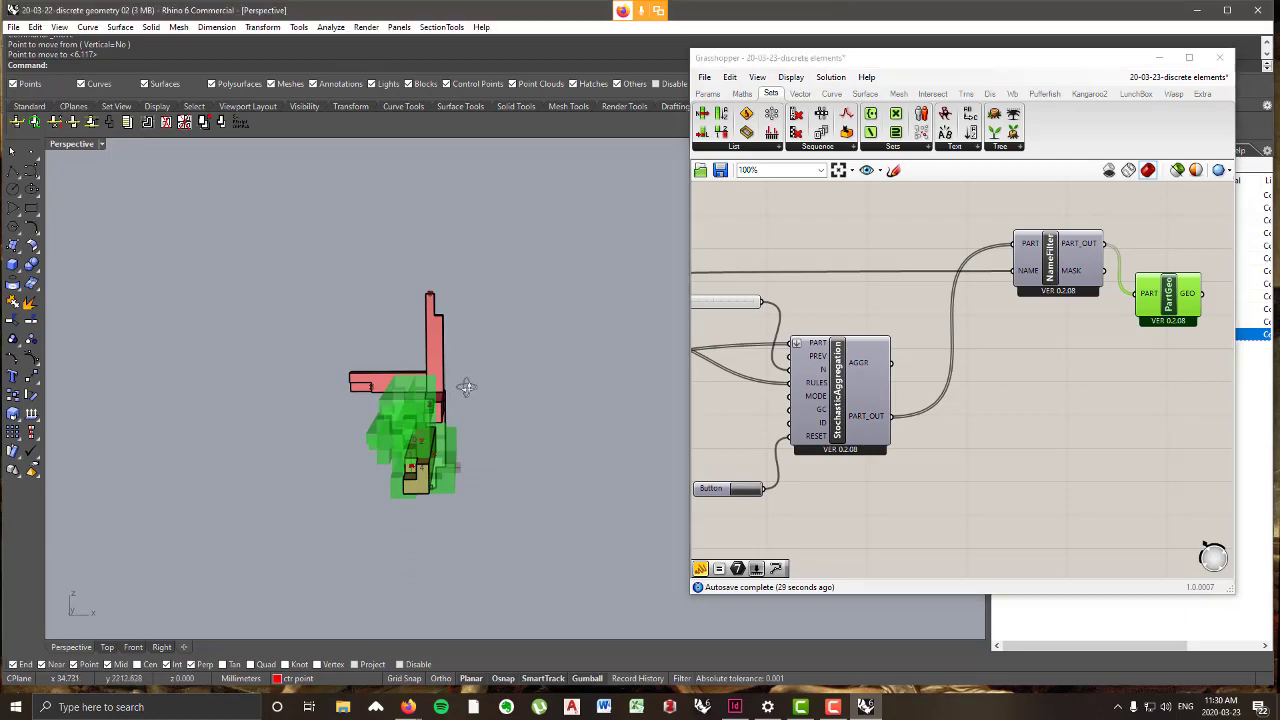
right_drag(466, 380, 436, 444)
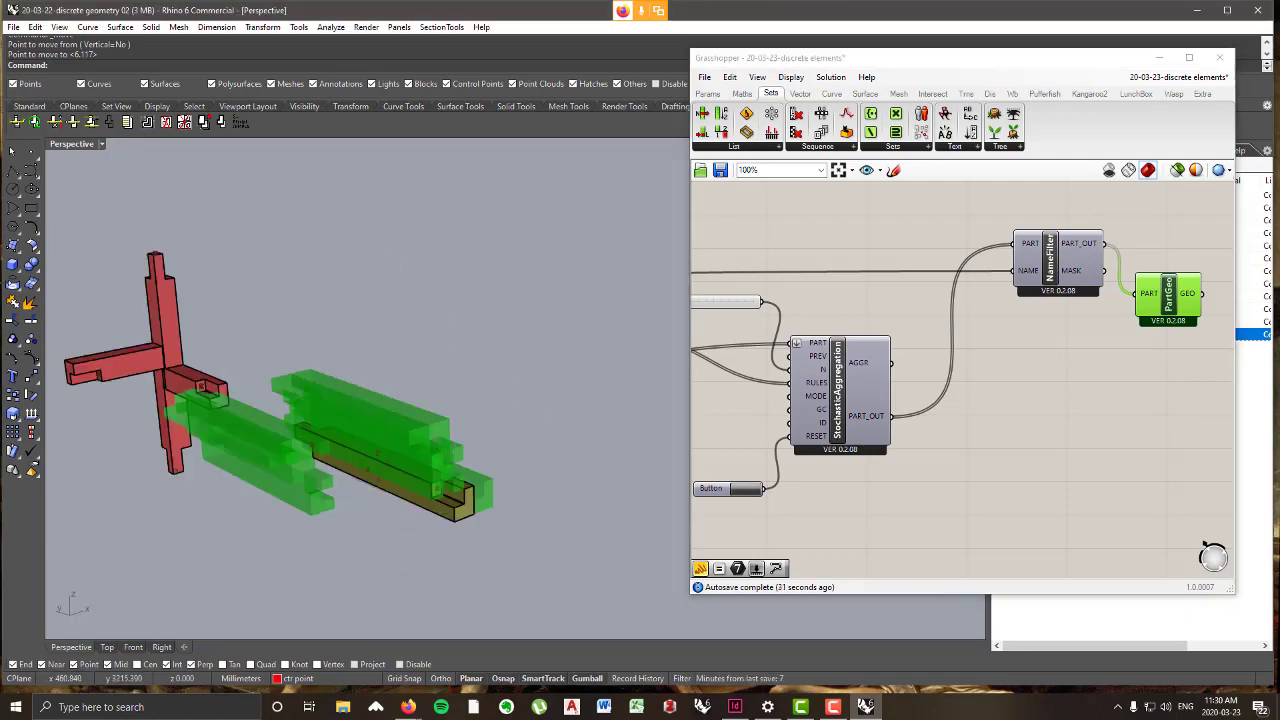
- Trace the definition from RuleGen back to the angles ConnDir and examine the connection ends of both pieces
scroll(965, 412, down, 3)
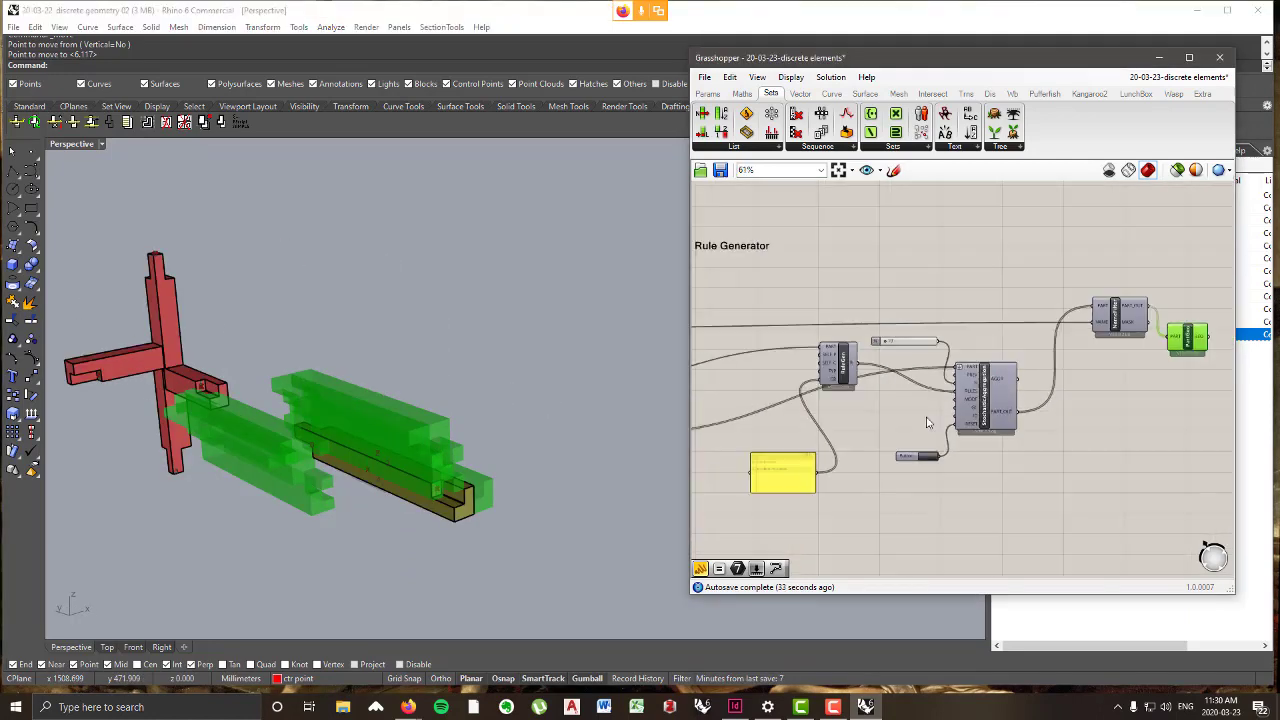
scroll(930, 440, up, 2)
scroll(1030, 380, down, 4)
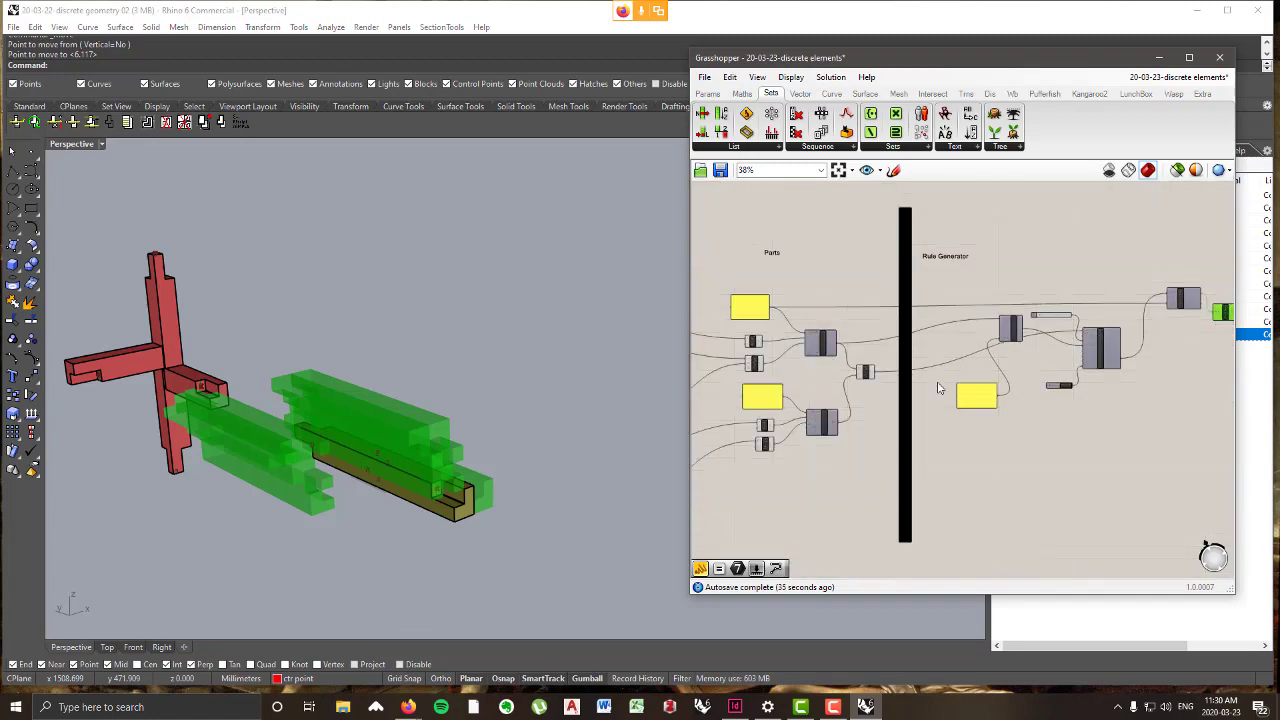
scroll(921, 436, up, 5)
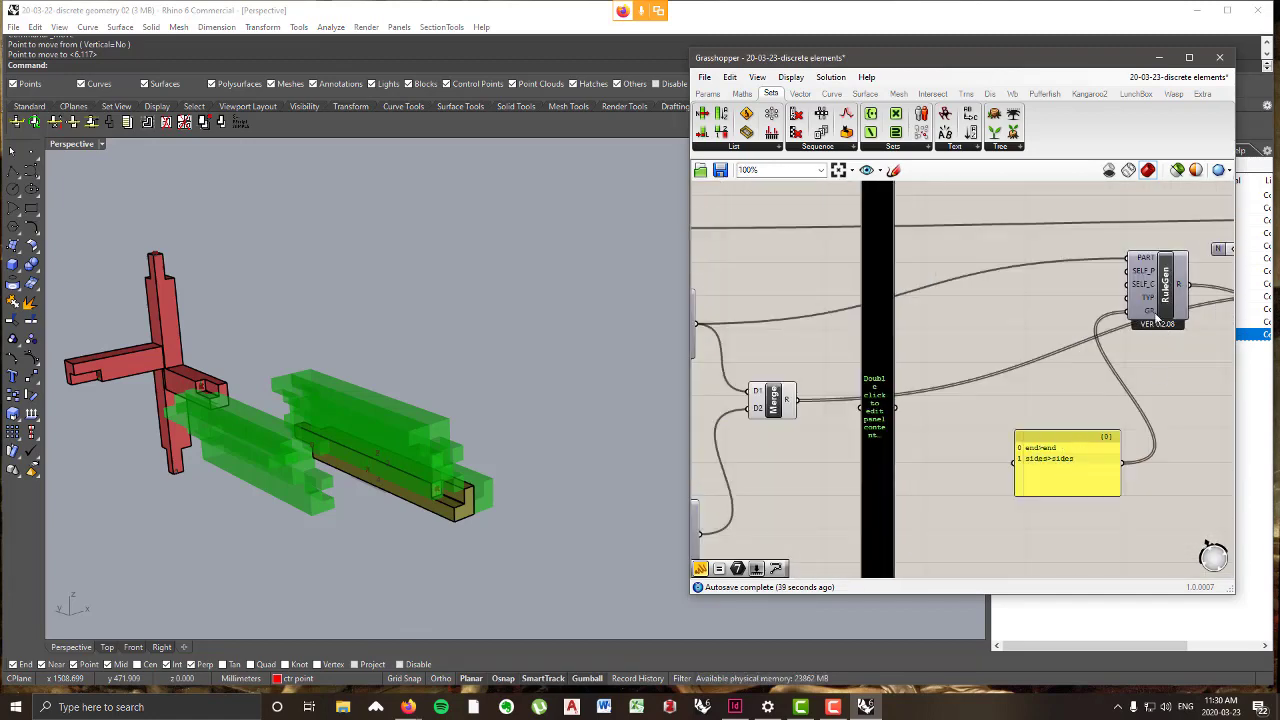
mouse_move(1157, 315)
scroll(1157, 315, down, 3)
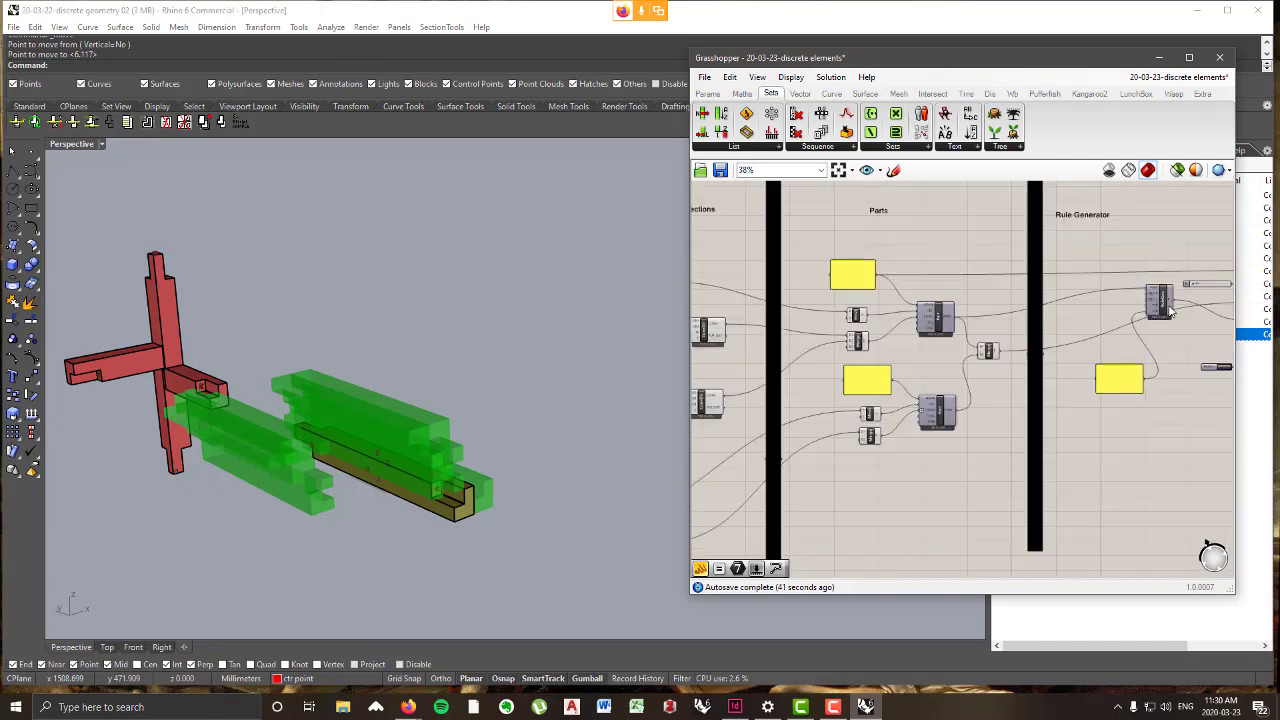
right_drag(1000, 400, 820, 440)
scroll(815, 460, up, 3)
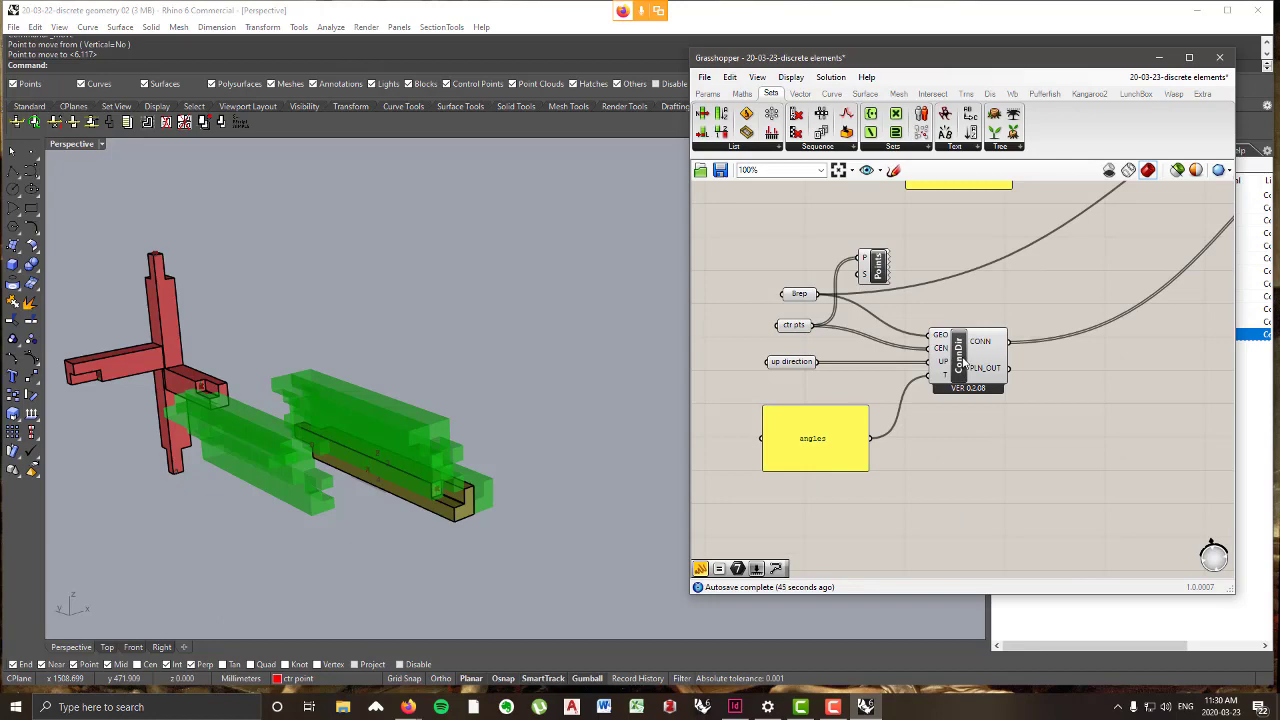
scroll(918, 378, down, 3)
scroll(344, 408, up, 3)
right_drag(592, 385, 344, 427)
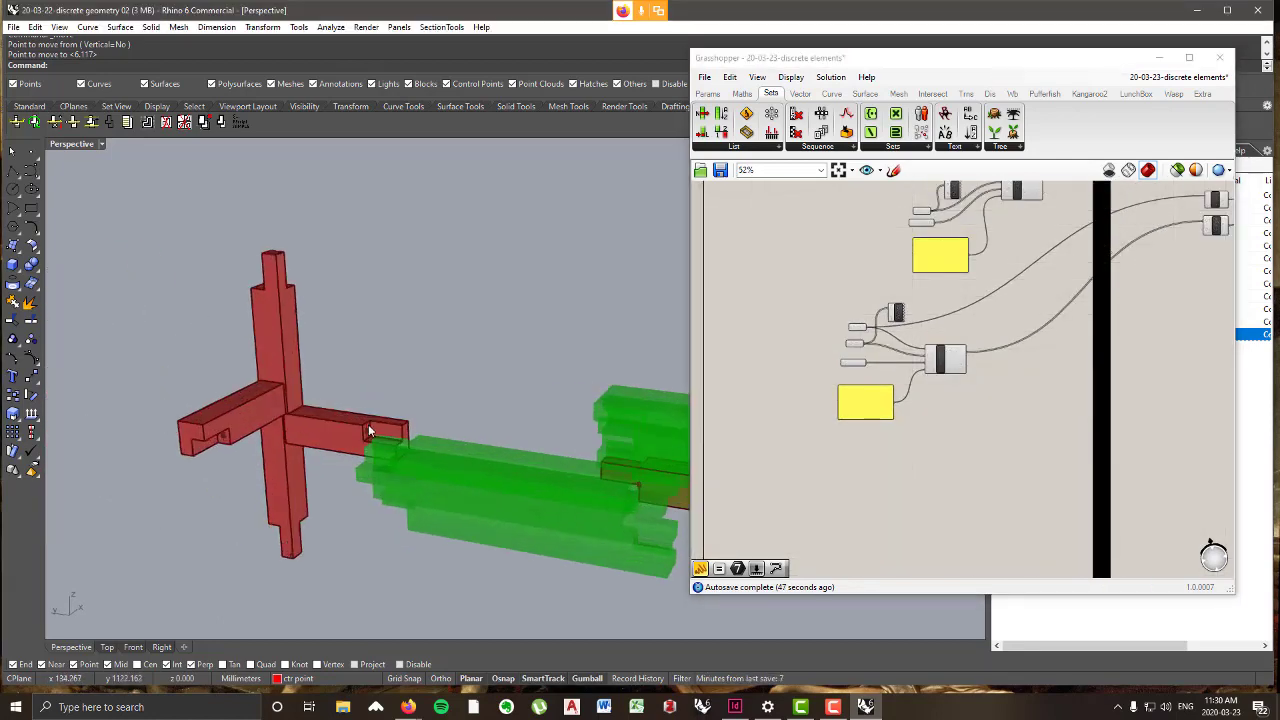
scroll(344, 427, up, 3)
scroll(344, 433, down, 3)
scroll(466, 500, up, 5)
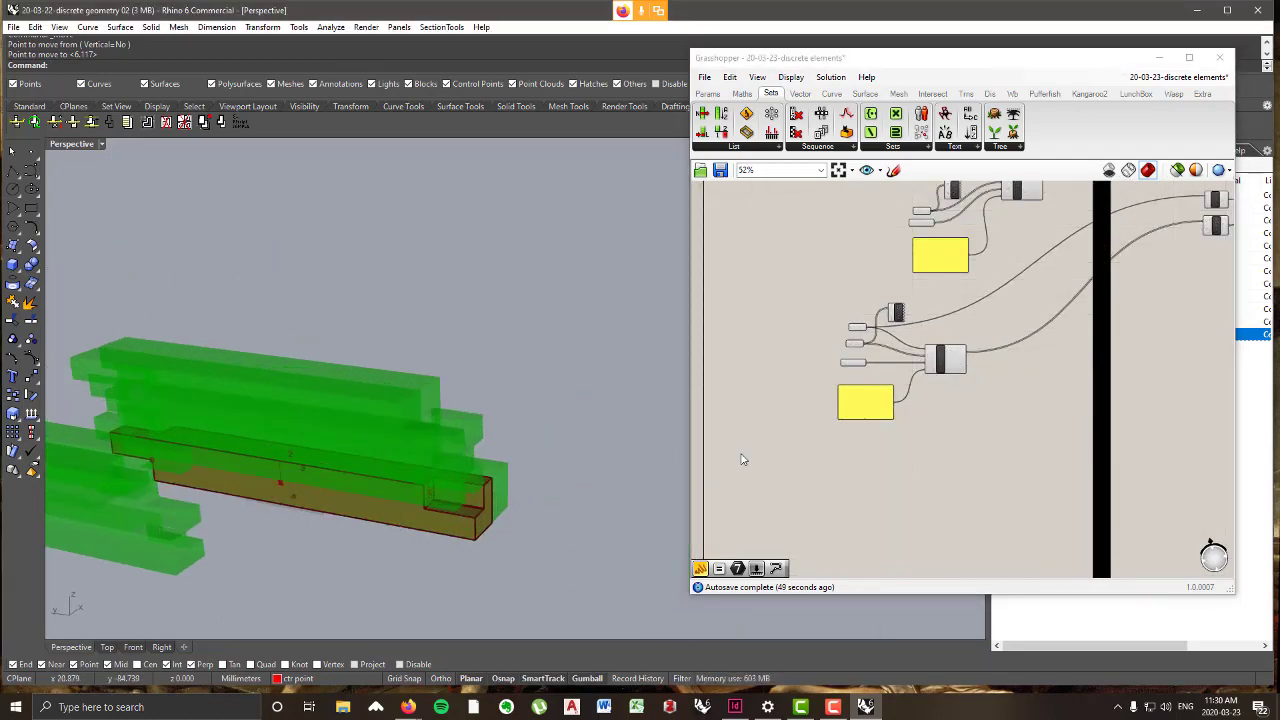
- Add the rule angles>end as a third line in the panel feeding RuleGen's GR input
scroll(898, 360, down, 3)
right_drag(898, 360, 707, 430)
scroll(1110, 330, up, 6)
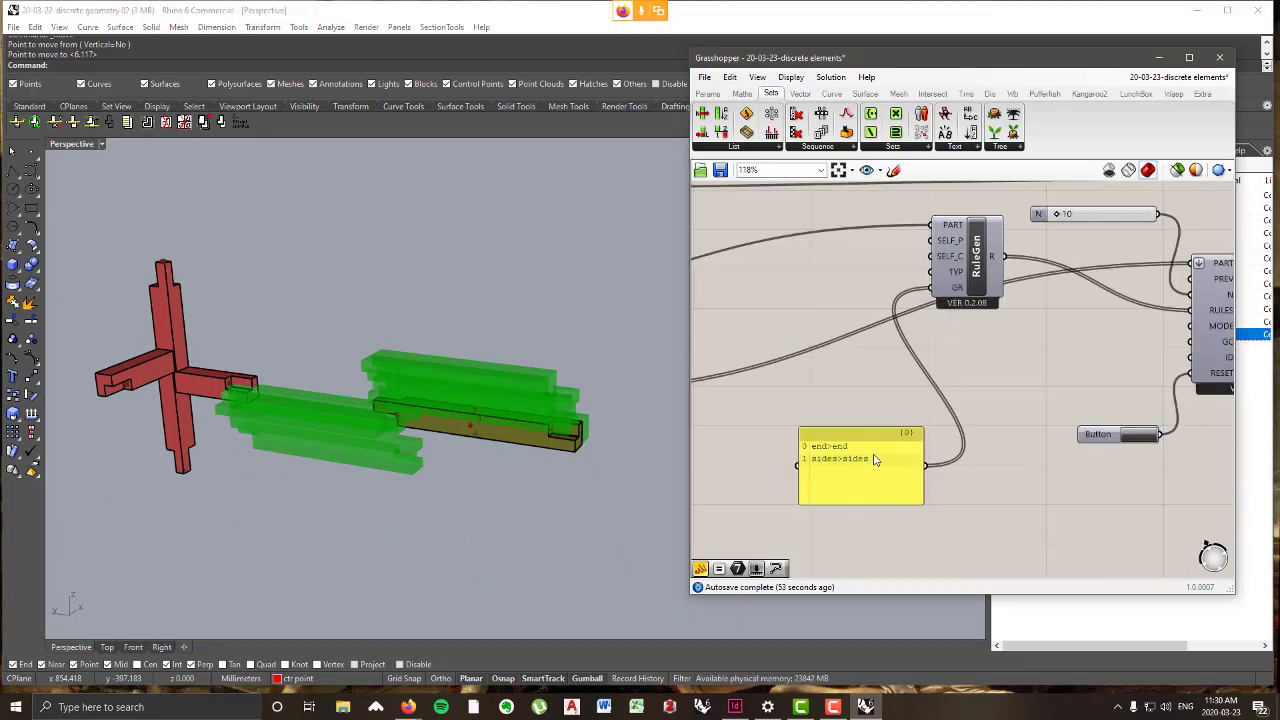
click(881, 466)
double_click(881, 466)
click(897, 443)
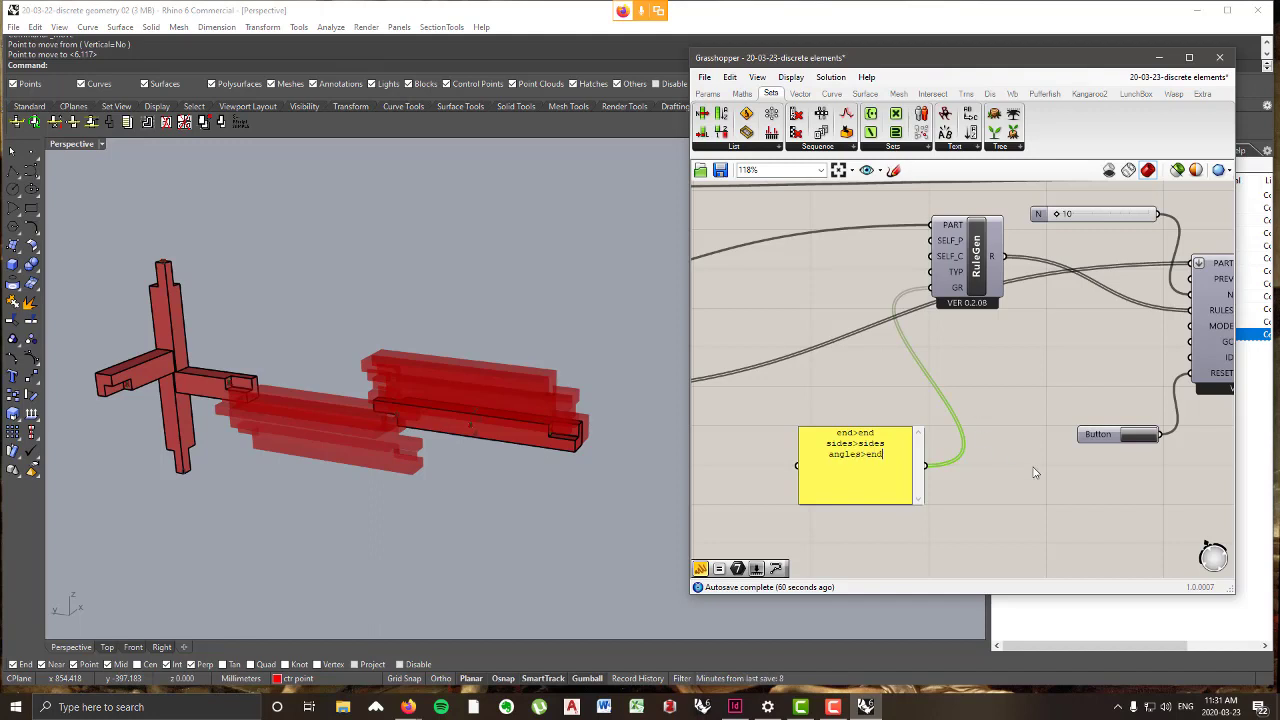
click(1036, 493)
- Regenerate the aggregation several times with the angles>end rule and return to the RuleGen inputs
click(1145, 437)
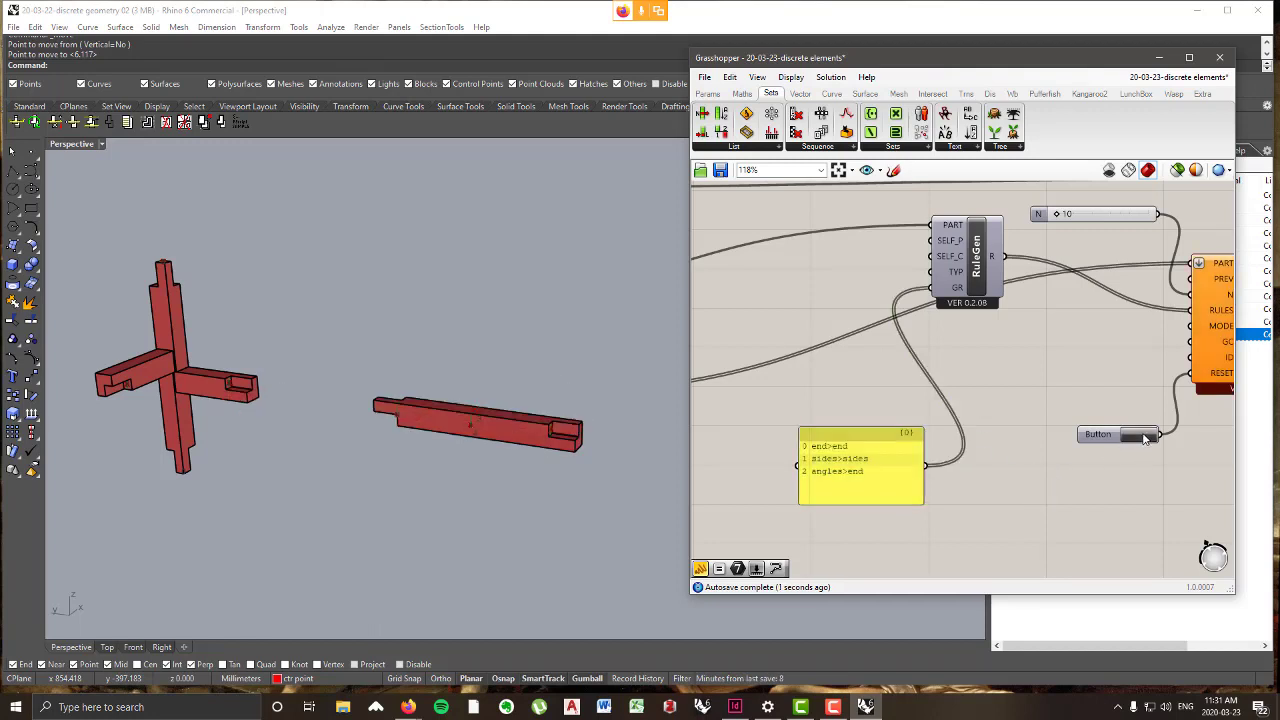
click(1145, 439)
click(1149, 439)
click(1150, 439)
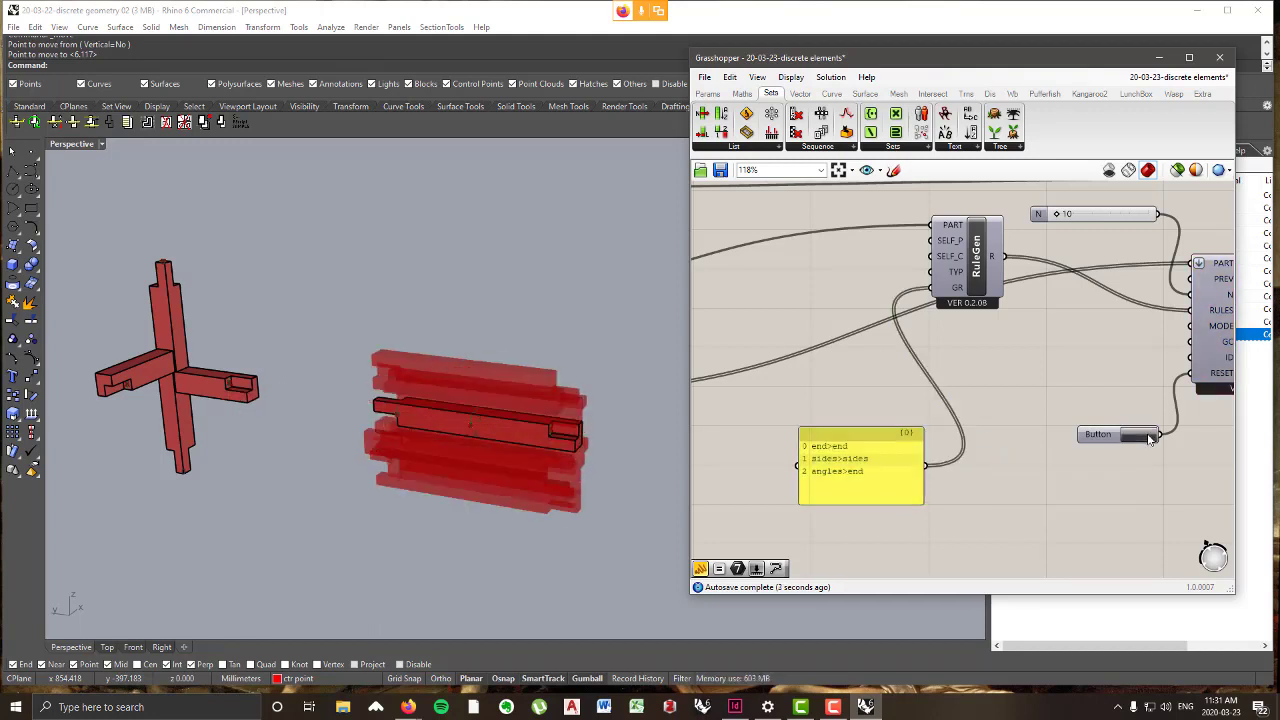
click(1151, 439)
click(1151, 437)
click(1151, 437)
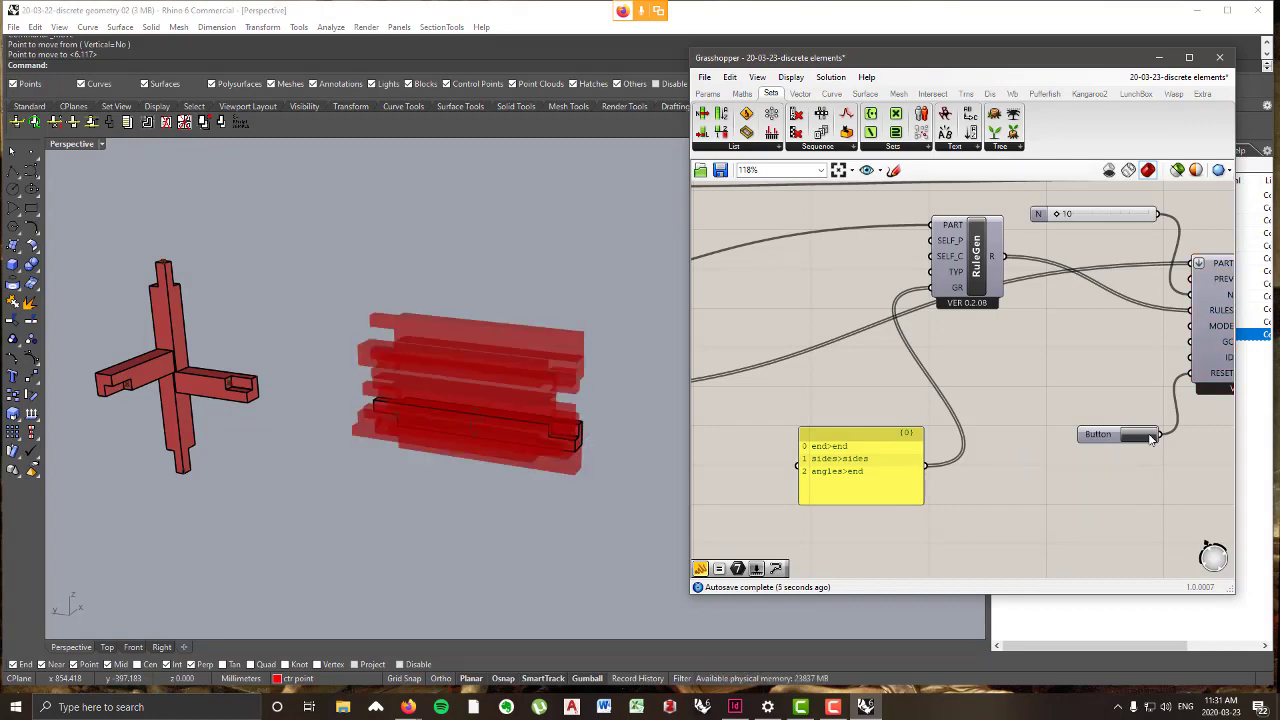
scroll(1051, 400, down, 3)
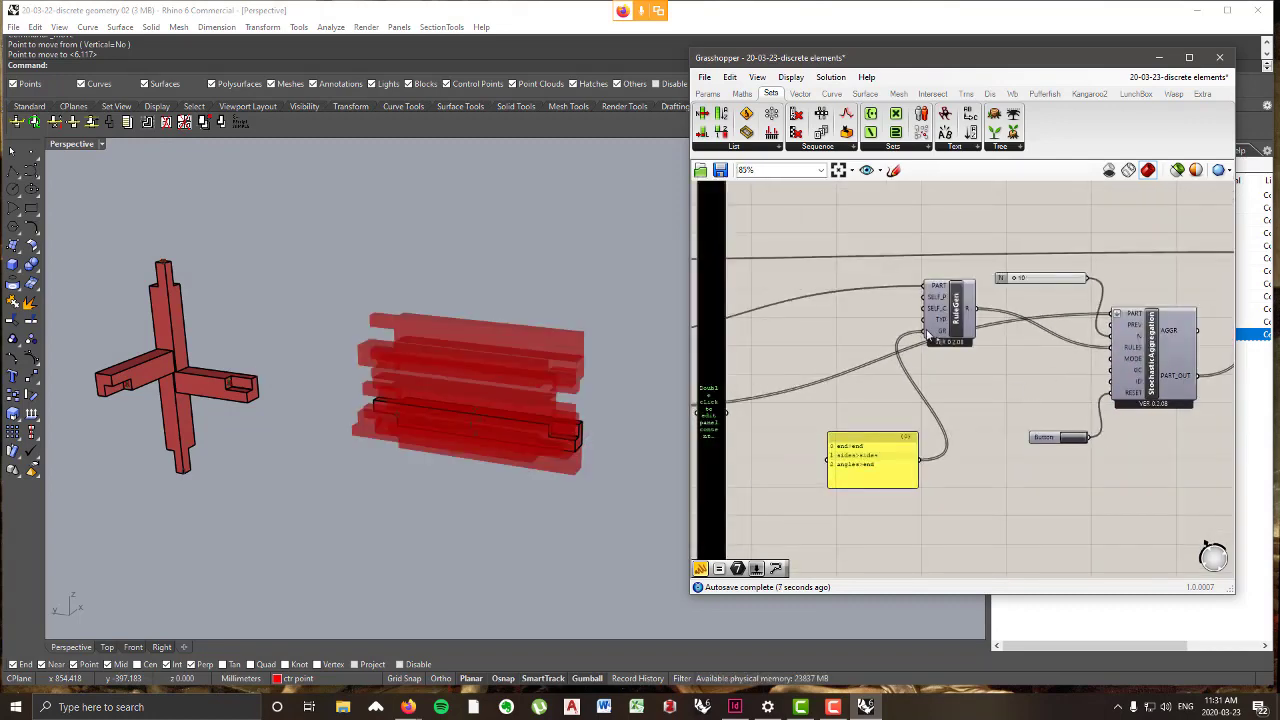
- Trace the wires feeding RuleGen's PART input and compare them with the Merge output feeding StochasticAggregation
click(928, 336)
scroll(935, 345, down, 2)
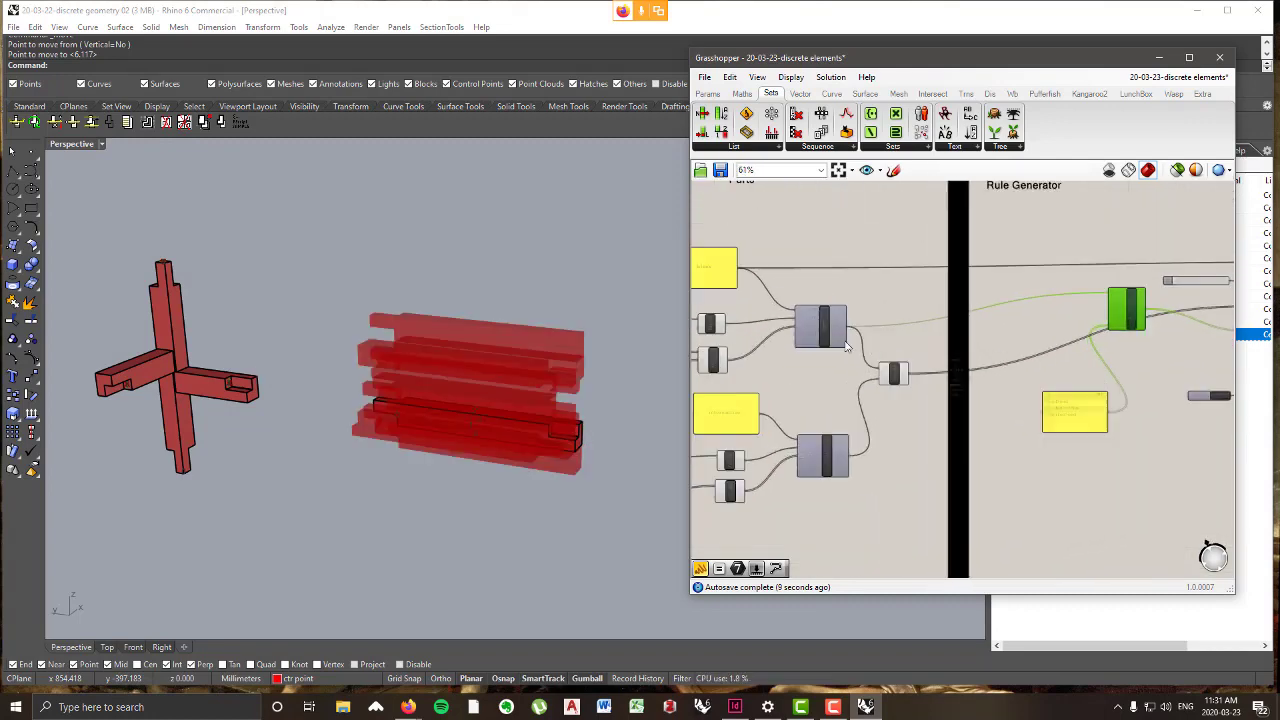
scroll(849, 345, down, 1)
drag(831, 331, 815, 324)
scroll(1050, 325, up, 2)
mouse_move(1111, 318)
mouse_down()
mouse_move(1101, 294)
mouse_move(1105, 318)
mouse_up()
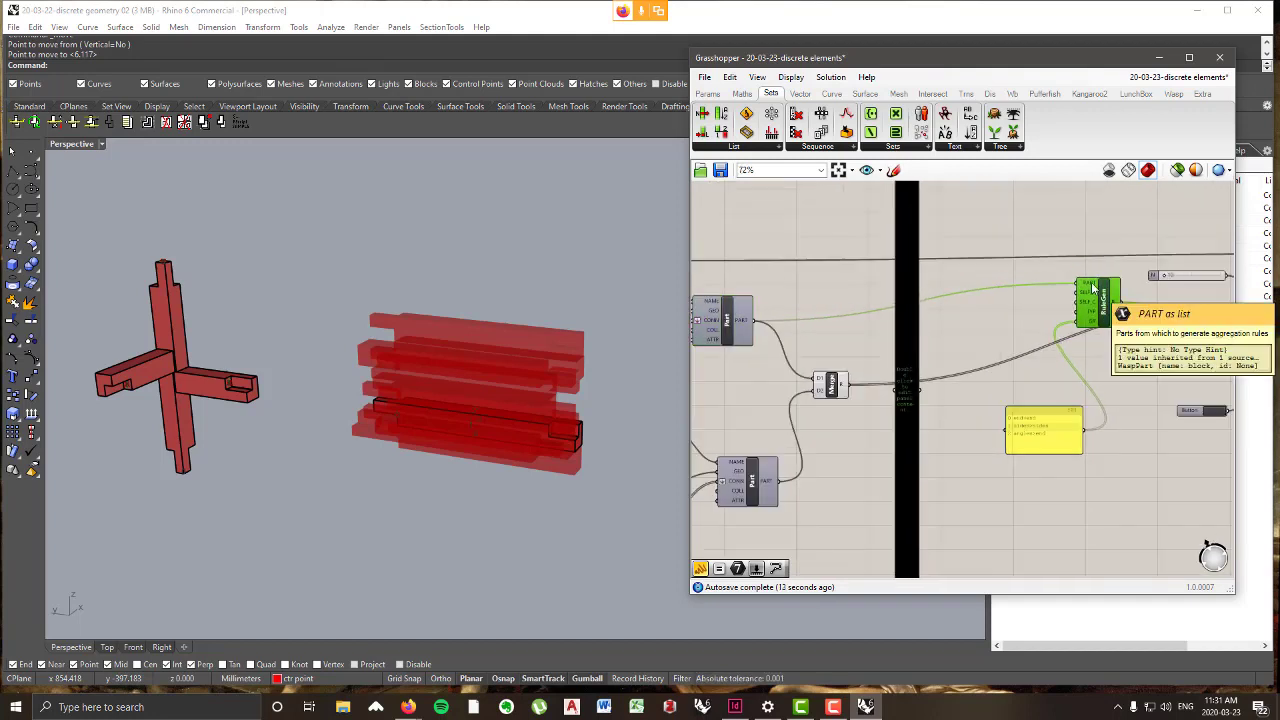
right_drag(1095, 355, 1018, 343)
scroll(1055, 343, down, 2)
scroll(1018, 343, up, 2)
drag(1037, 324, 1038, 320)
right_drag(914, 343, 1061, 351)
drag(913, 398, 921, 386)
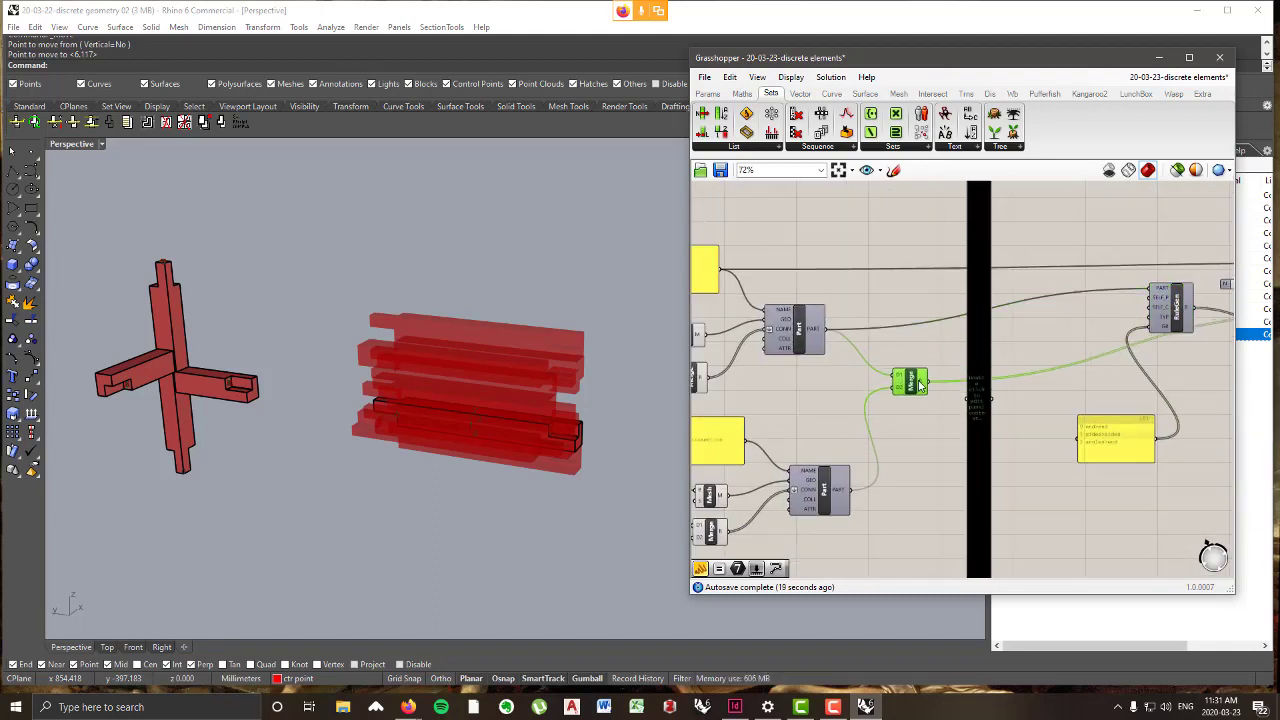
right_drag(1180, 320, 1030, 318)
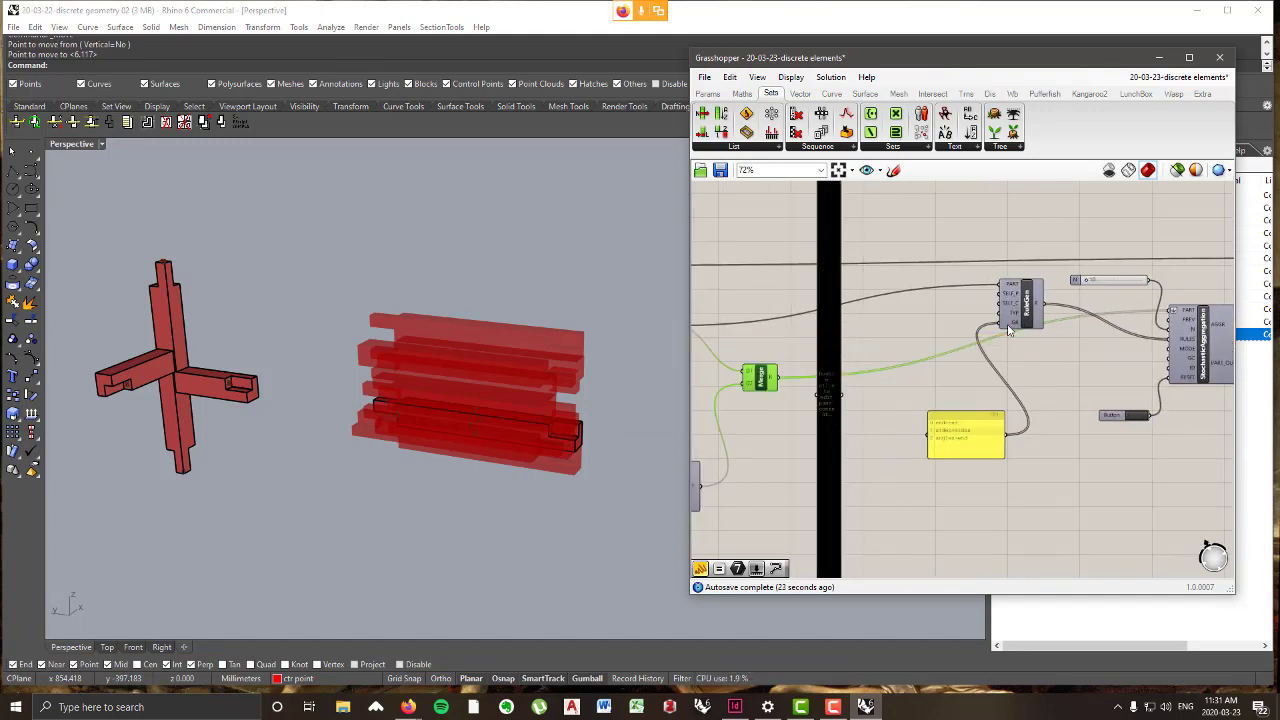
- Connect the output of the Merge combining both parts to RuleGen's PART input, replacing the block part's wire
right_drag(977, 341, 1027, 347)
right_drag(758, 343, 831, 331)
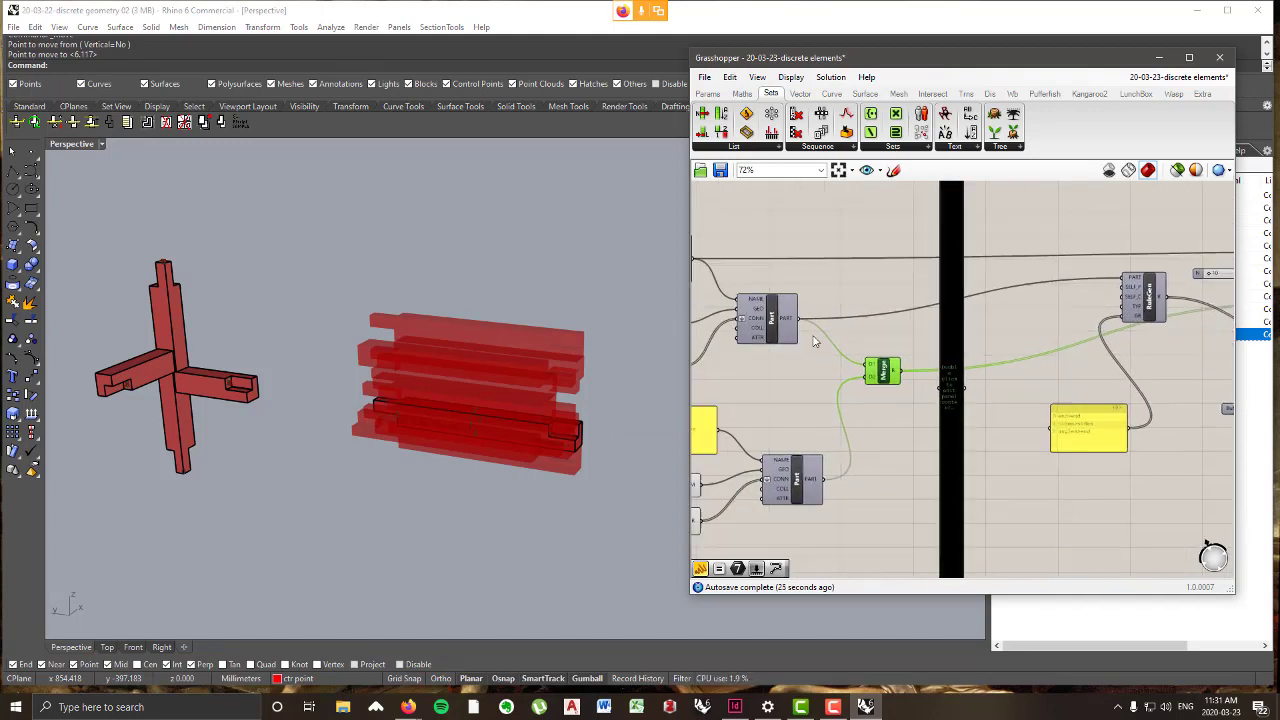
drag(786, 328, 800, 316)
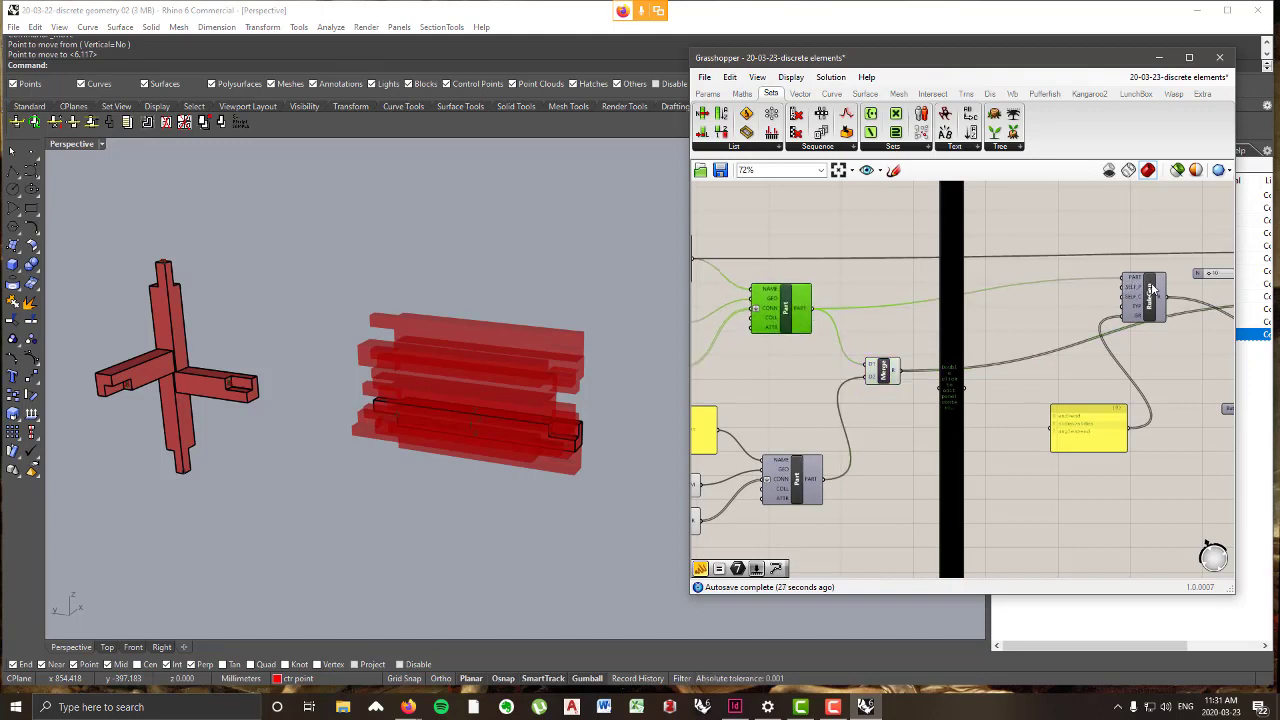
drag(940, 353, 1123, 281)
right_drag(1163, 358, 1050, 346)
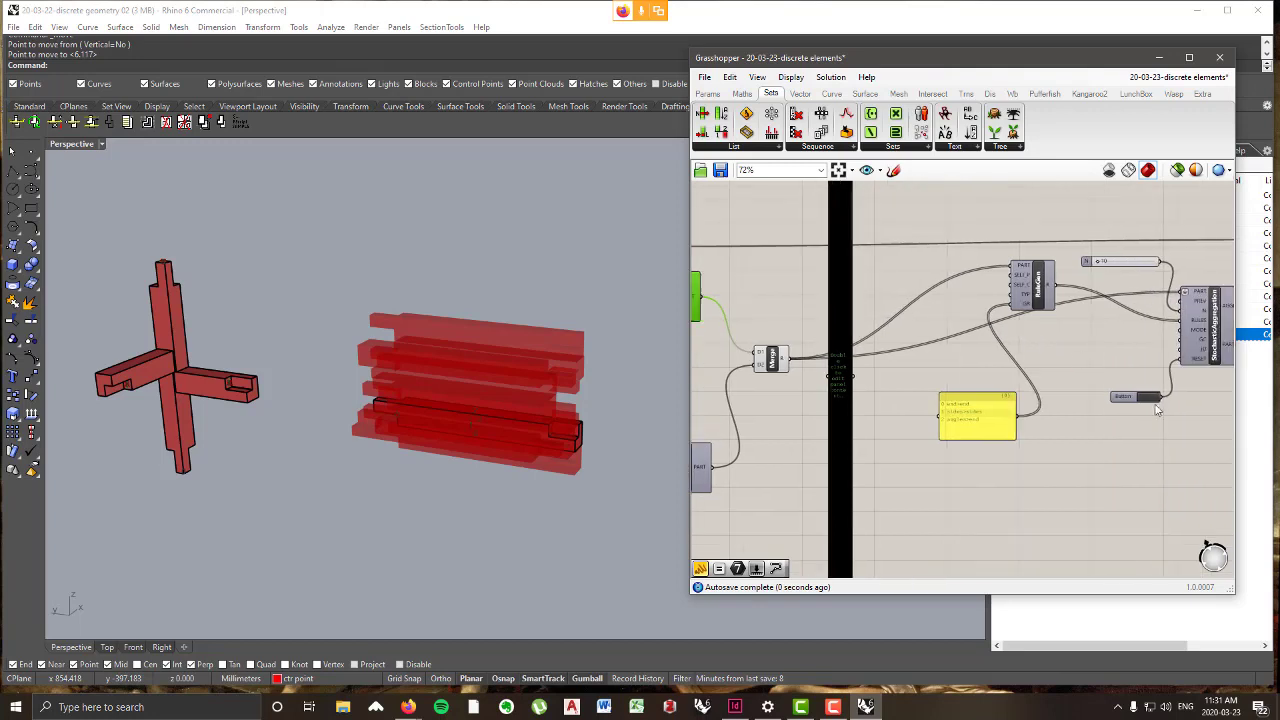
- Reset the aggregation several times to test the rules generated from the merged parts
click(1150, 397)
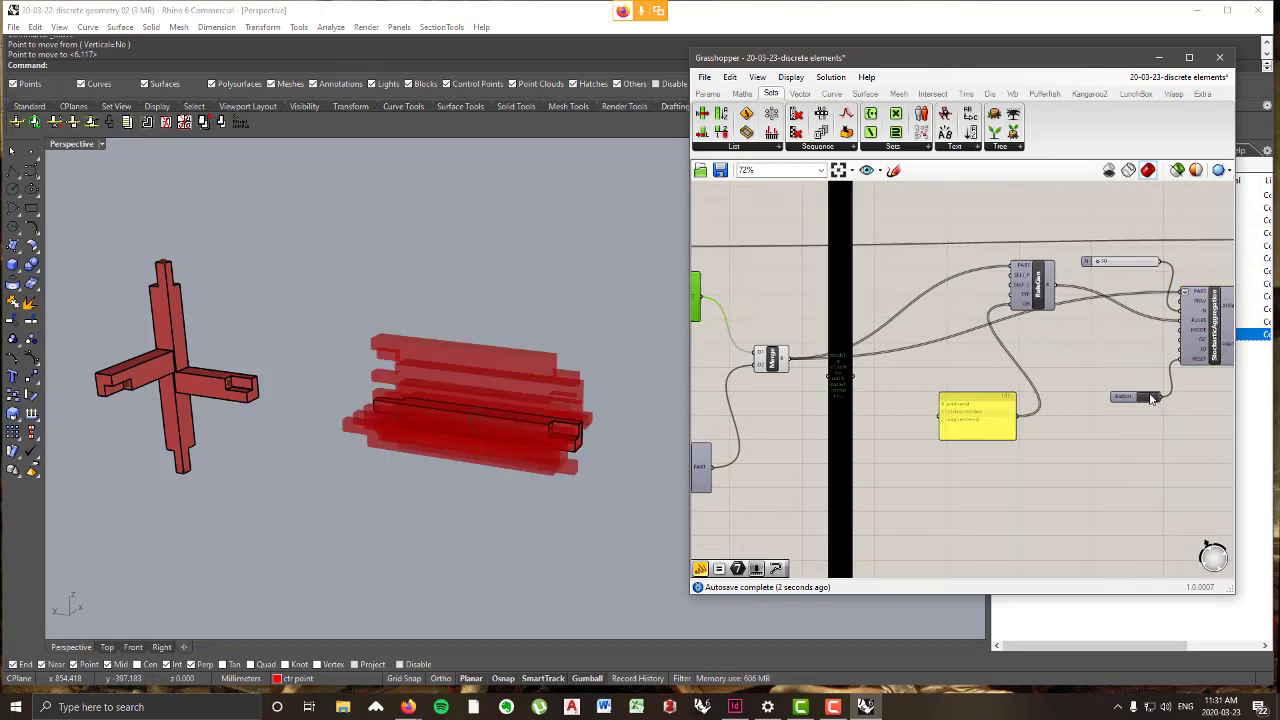
click(1150, 398)
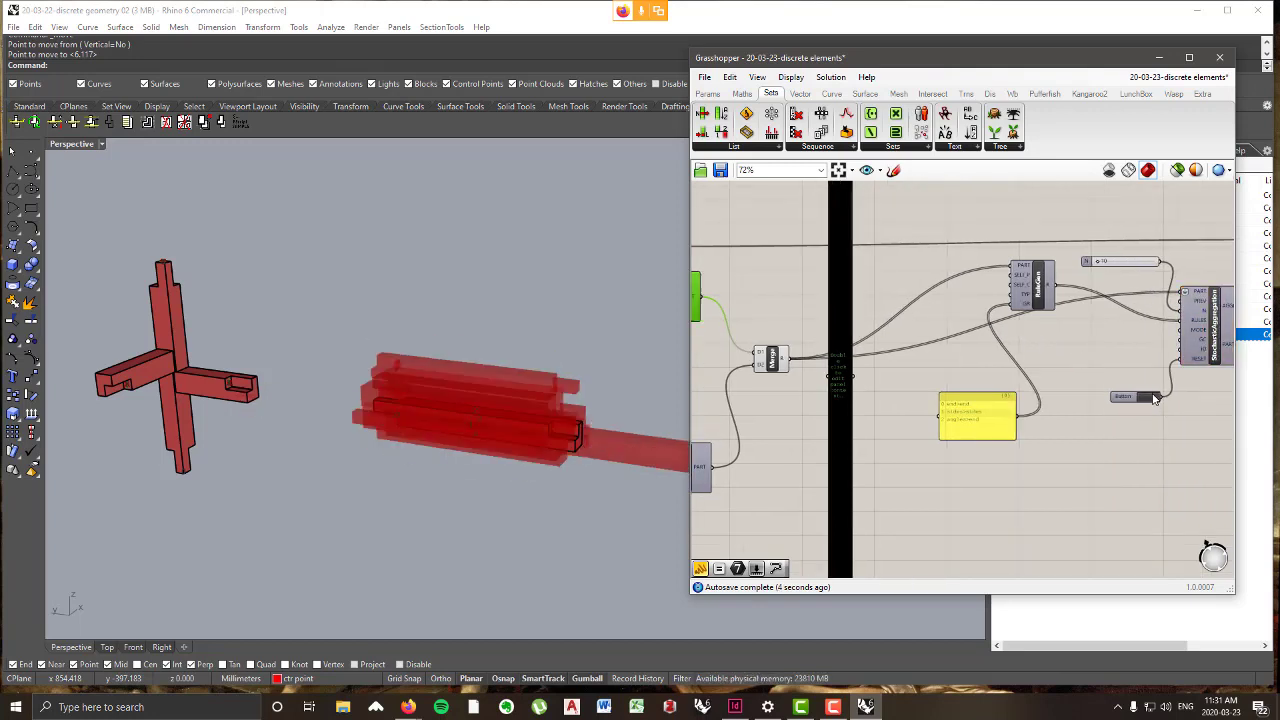
click(1152, 398)
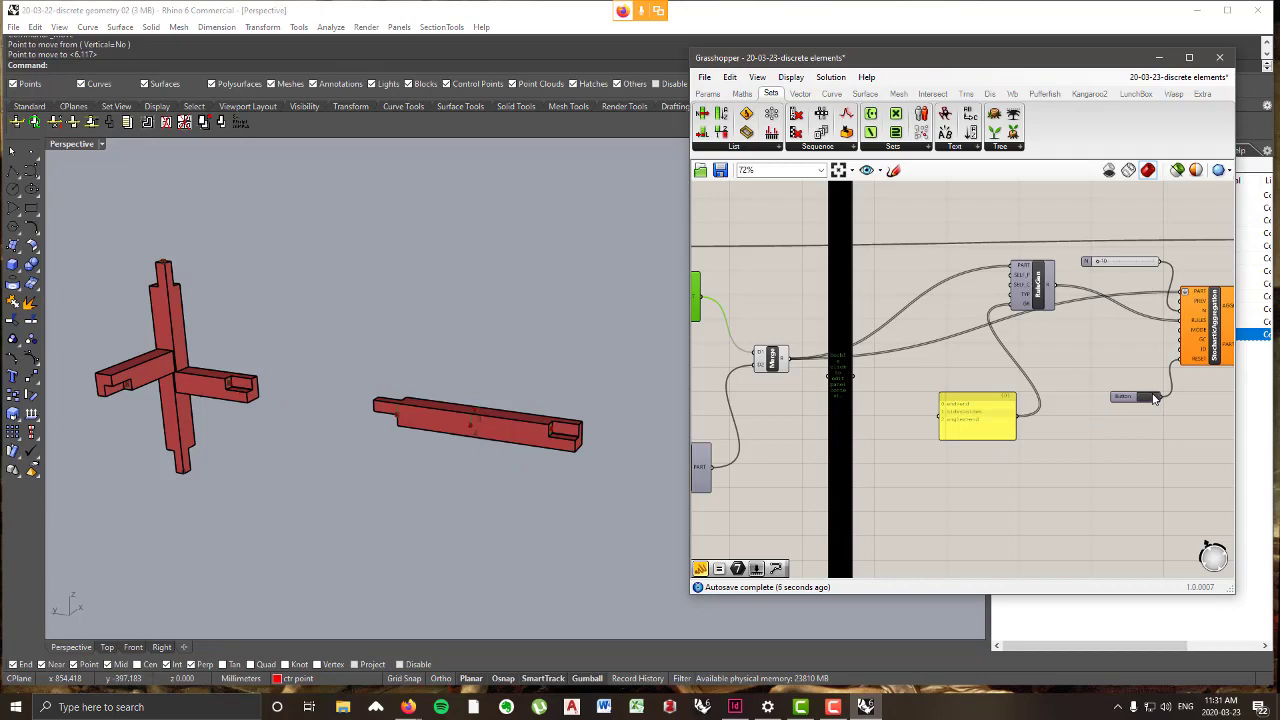
- Examine how RuleGen, Merge and StochasticAggregation are wired in the disabled reference definition inside the purple groups
scroll(1153, 398, down, 10)
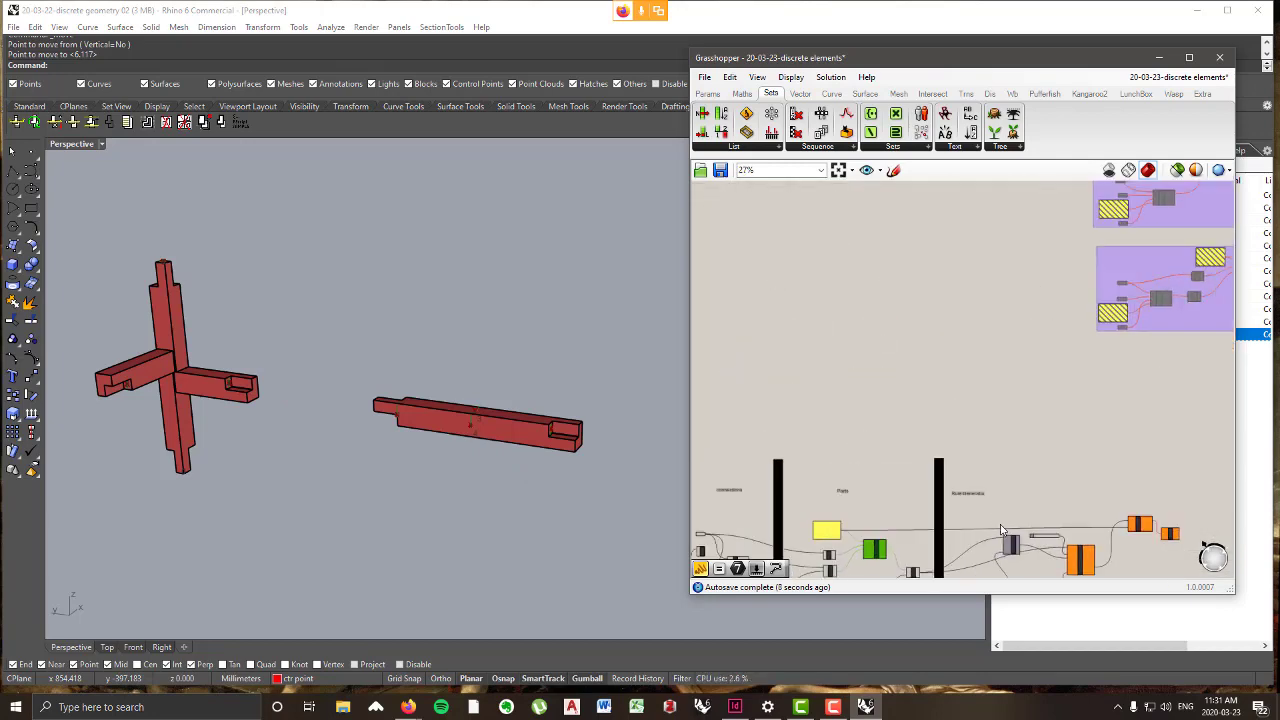
scroll(1001, 403, up, 12)
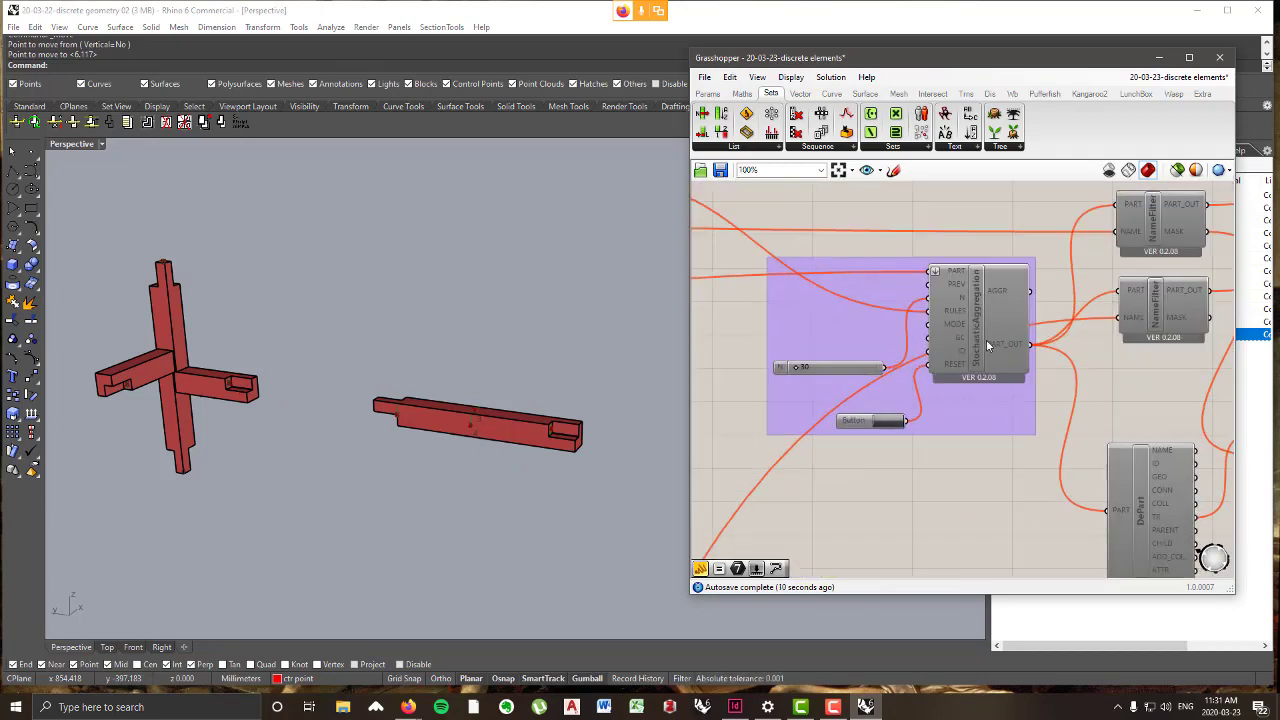
drag(932, 340, 980, 337)
scroll(981, 337, down, 2)
right_drag(837, 346, 1030, 378)
scroll(928, 283, up, 2)
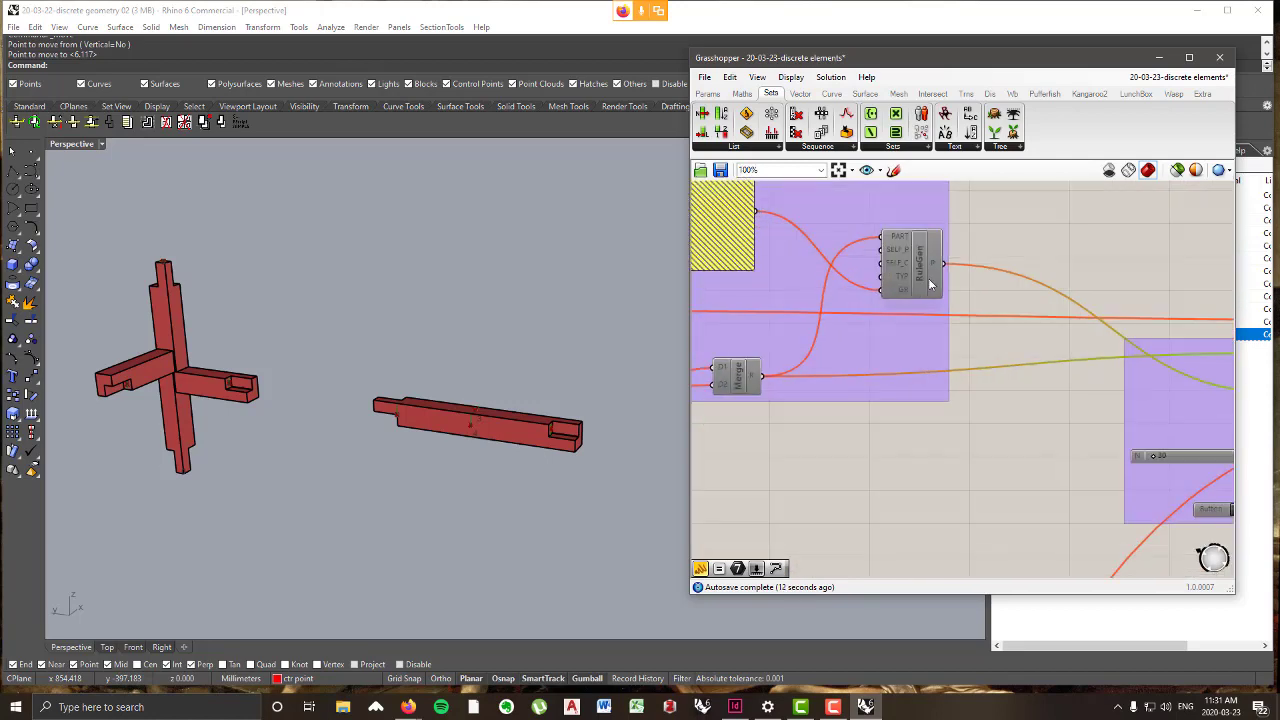
scroll(1003, 325, down, 2)
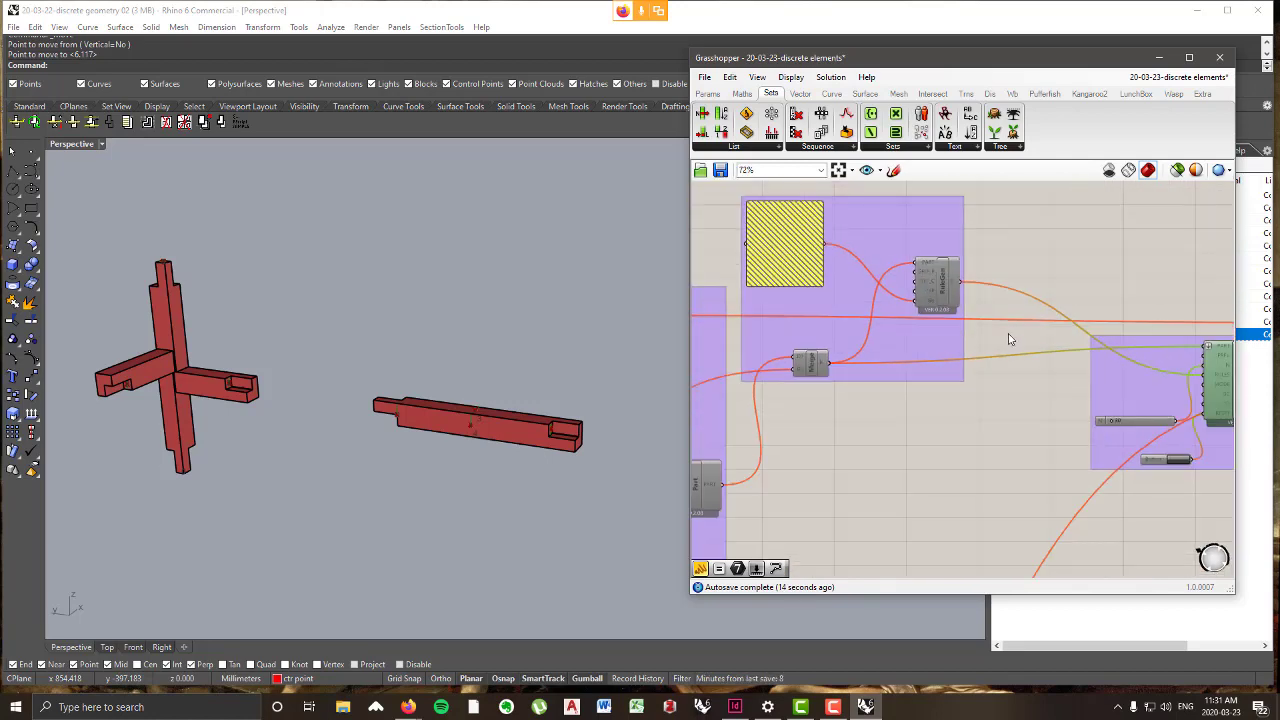
scroll(980, 331, down, 2)
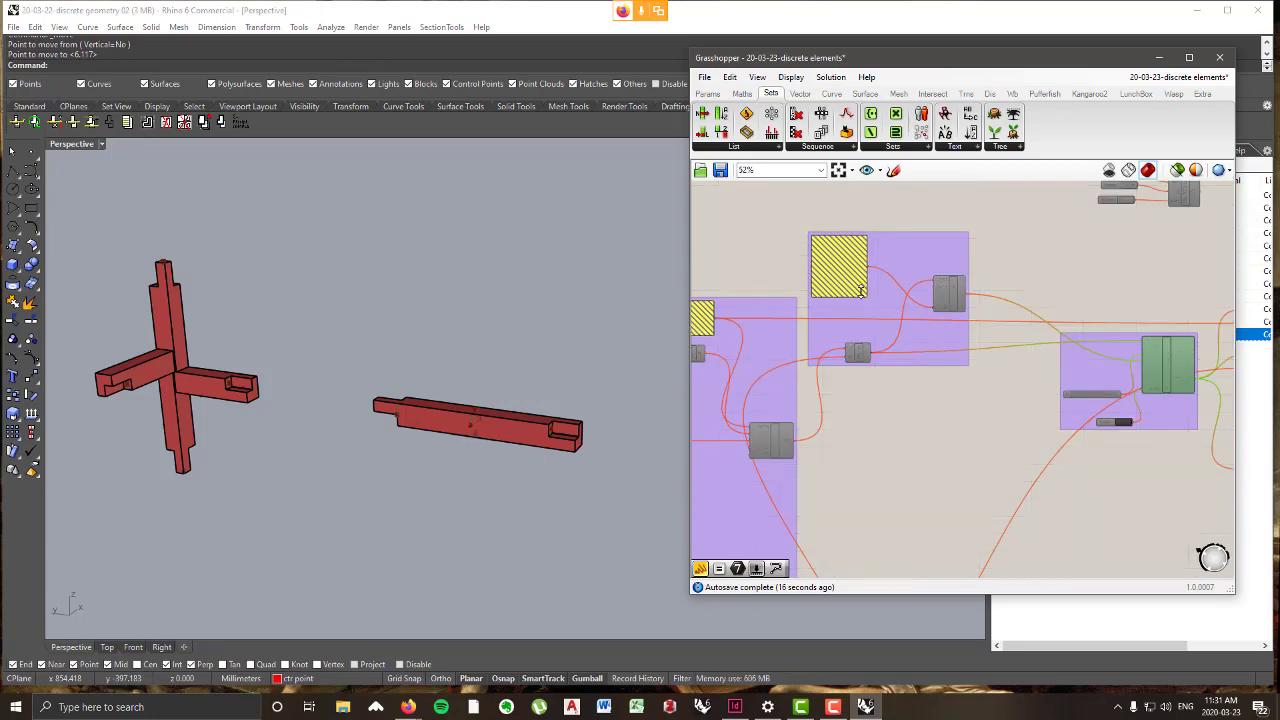
scroll(865, 289, up, 4)
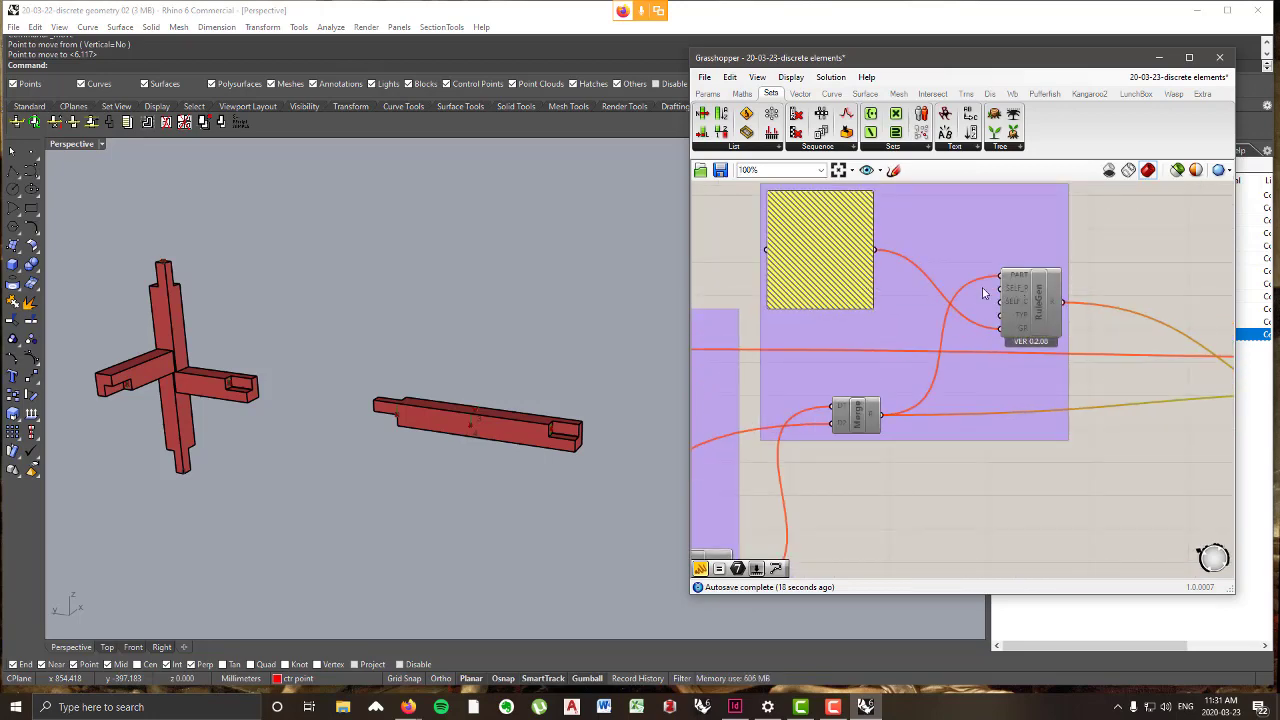
scroll(983, 293, down, 6)
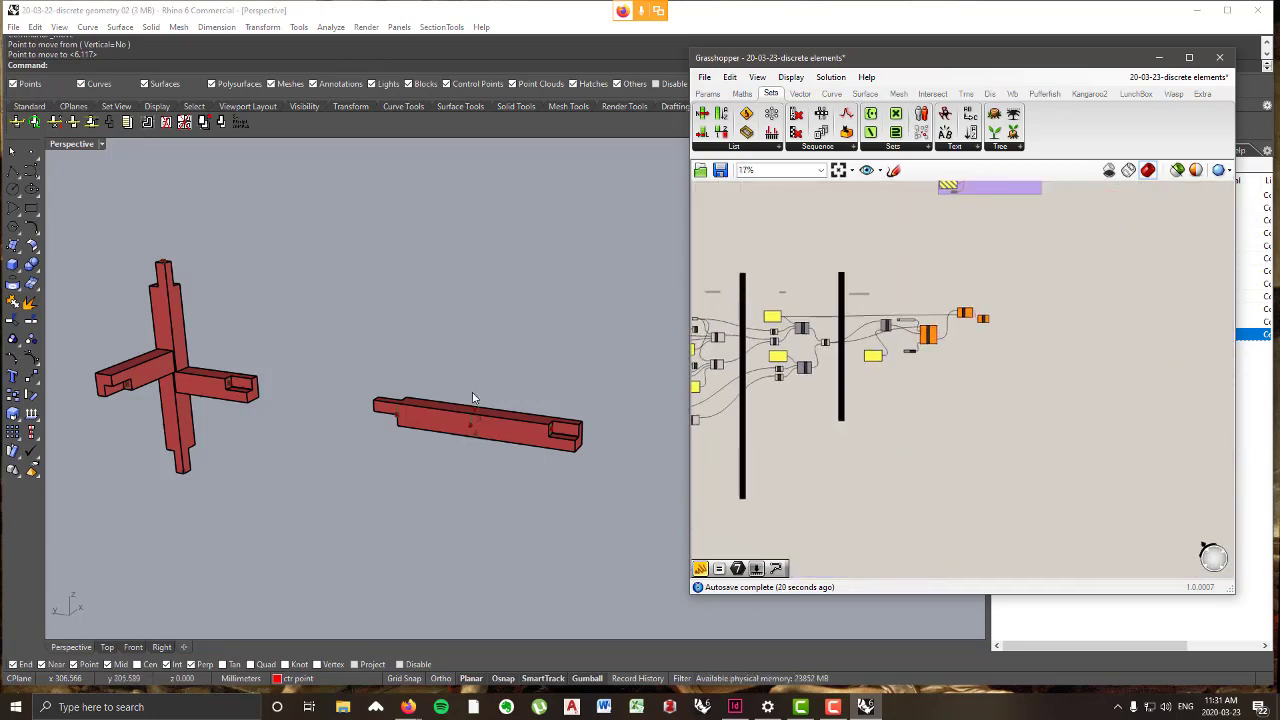
- Return to the working definition and regenerate the aggregation repeatedly, checking which parts get placed
right_drag(474, 398, 463, 364)
scroll(893, 371, up, 5)
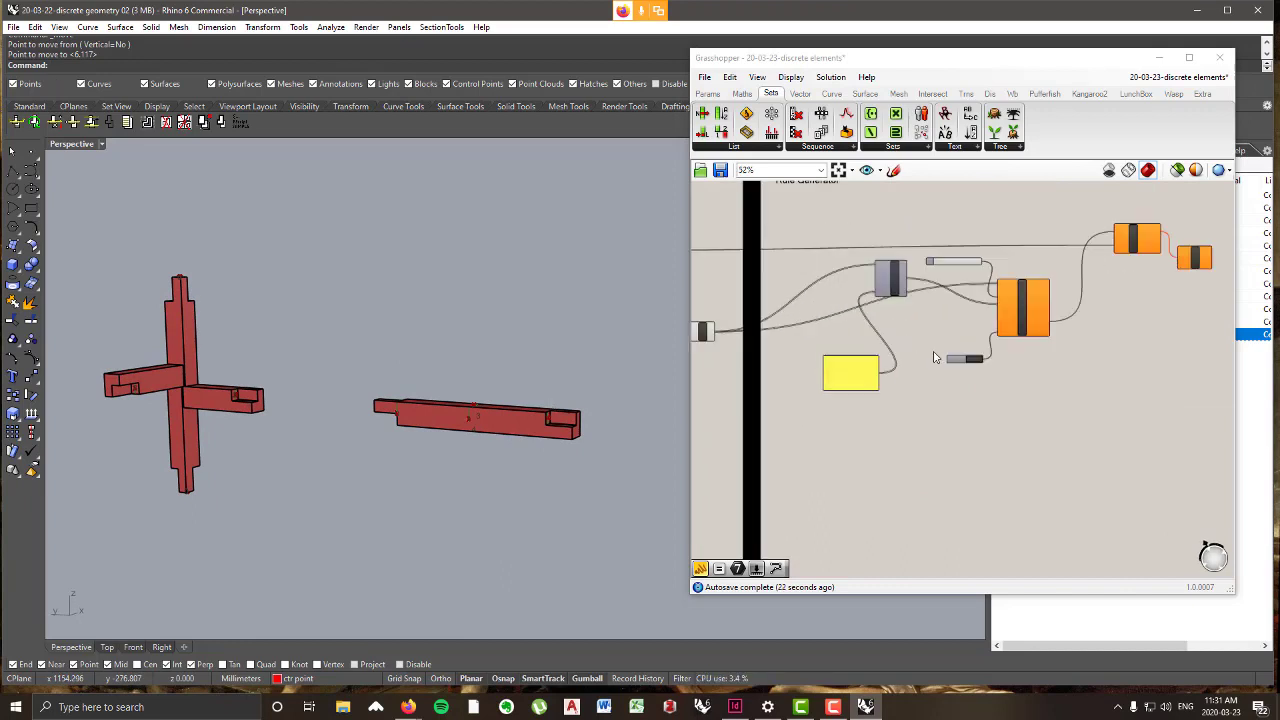
right_drag(997, 396, 983, 412)
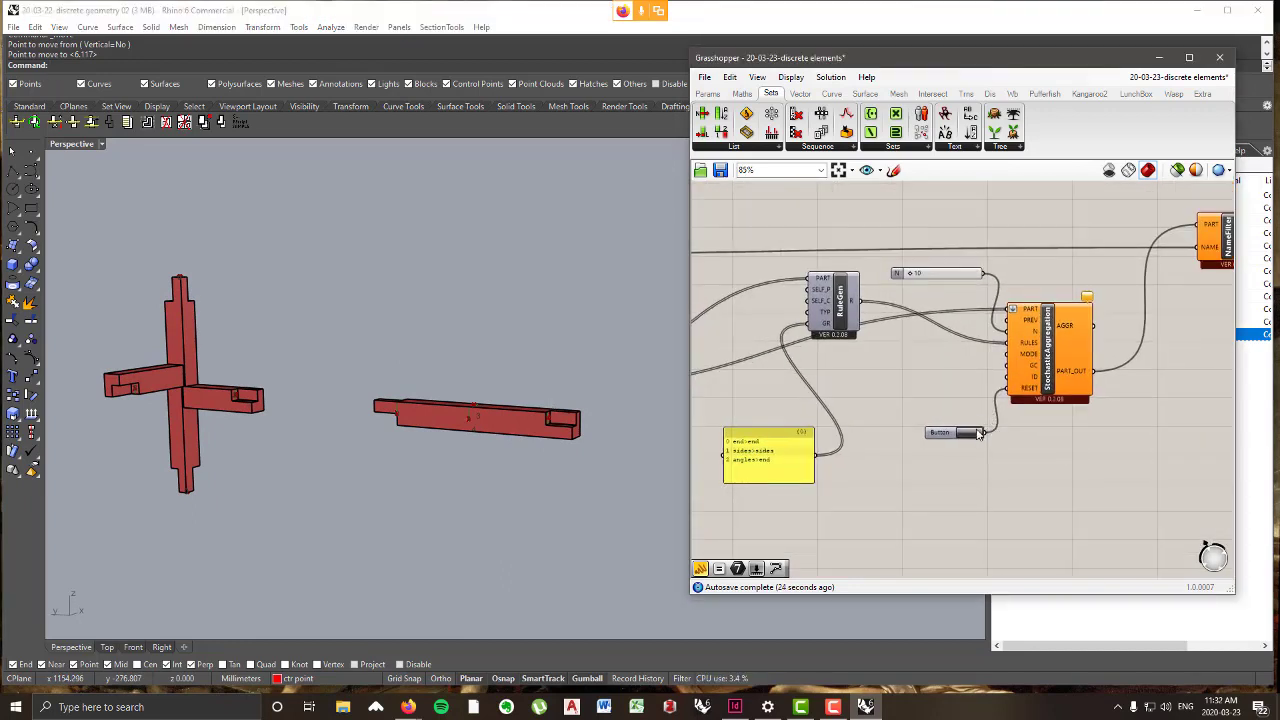
click(978, 433)
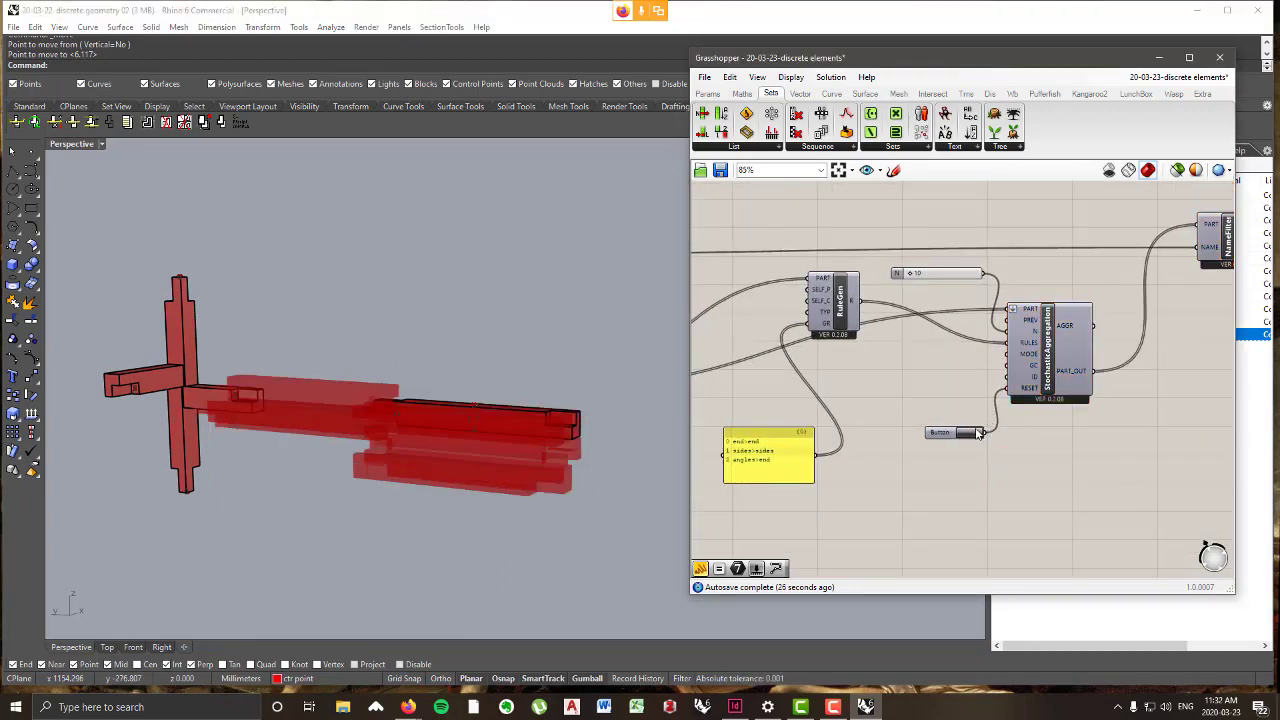
click(978, 433)
click(978, 433)
click(978, 433)
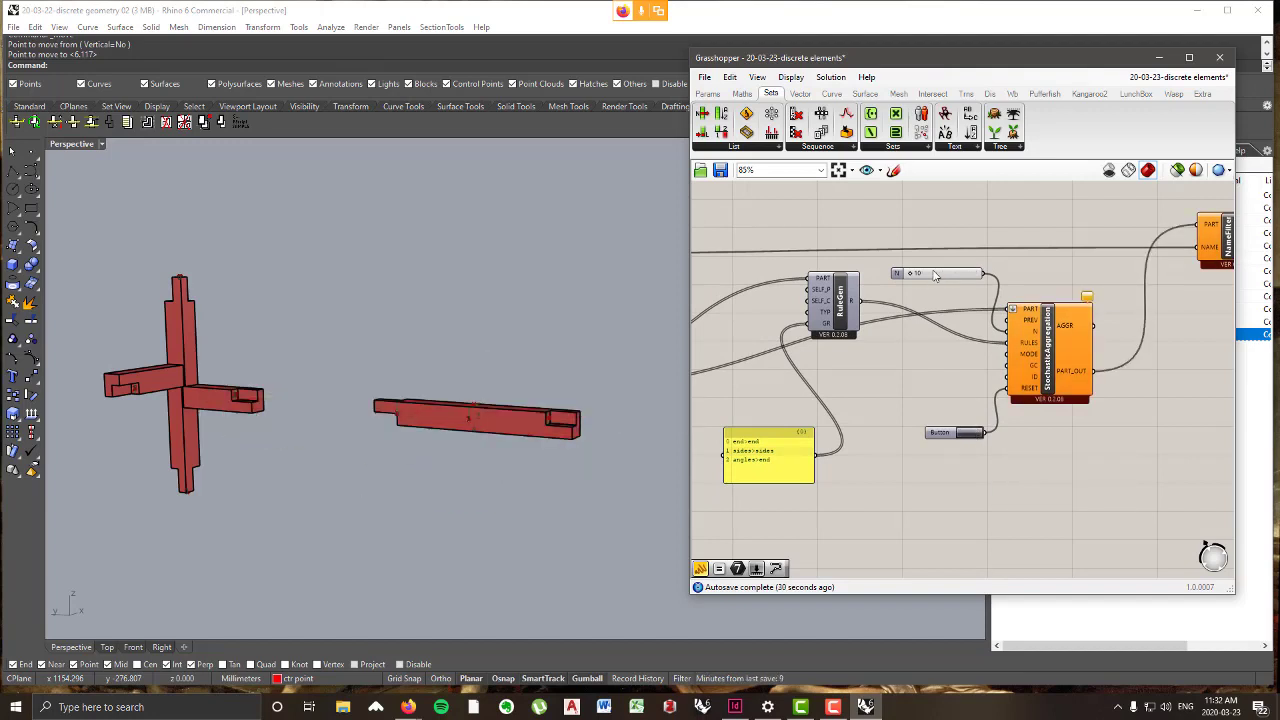
- Add the rule end>angles as a fourth line in the panel feeding RuleGen's GR input
scroll(815, 460, up, 3)
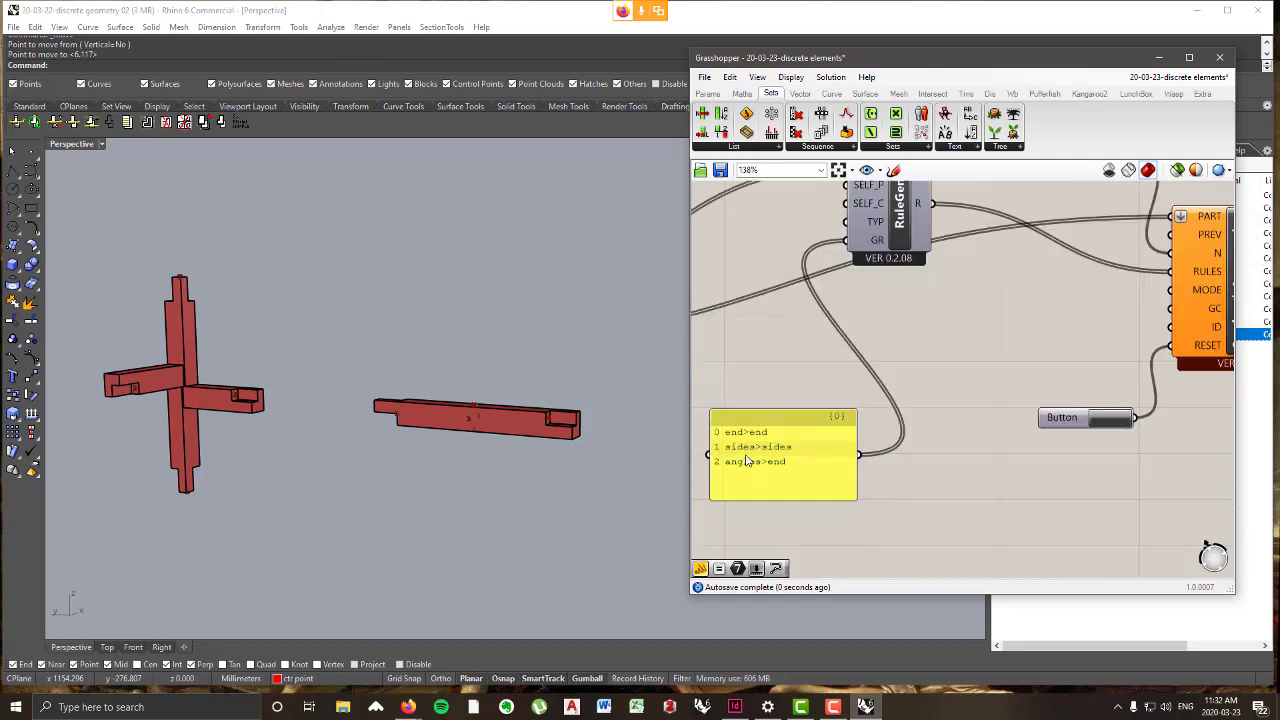
scroll(838, 462, down, 3)
double_click(828, 467)
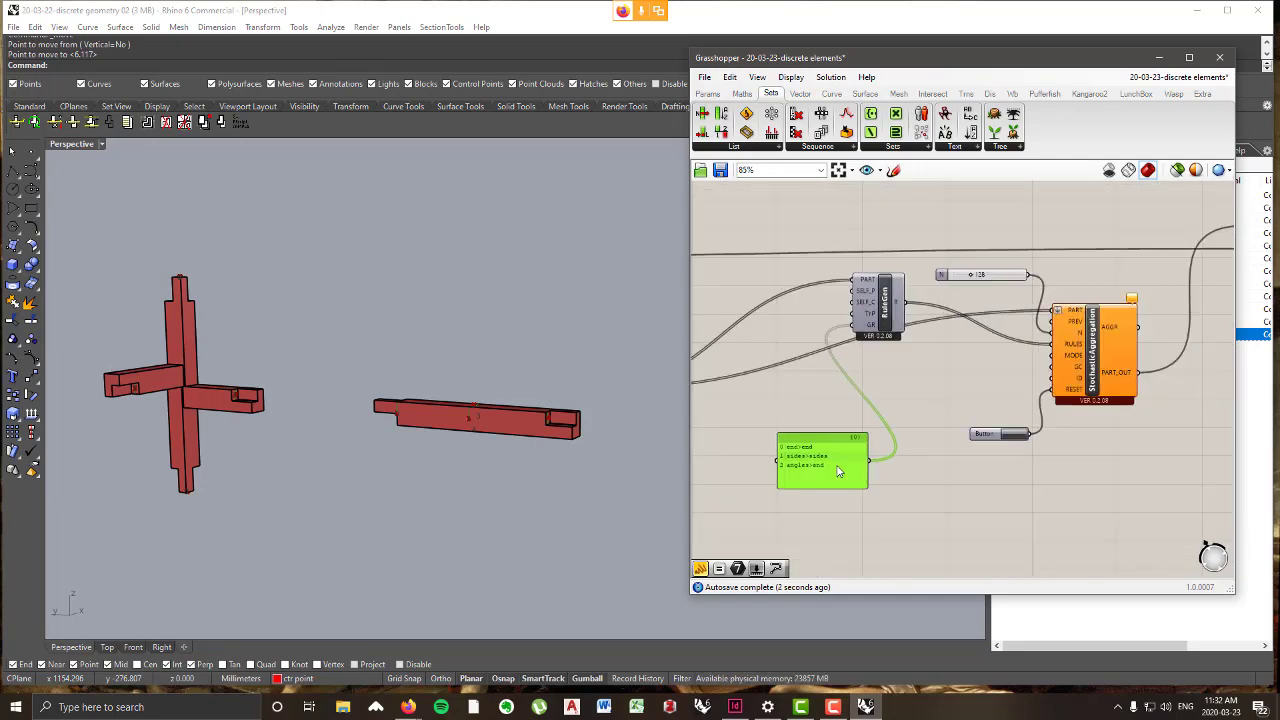
click(827, 418)
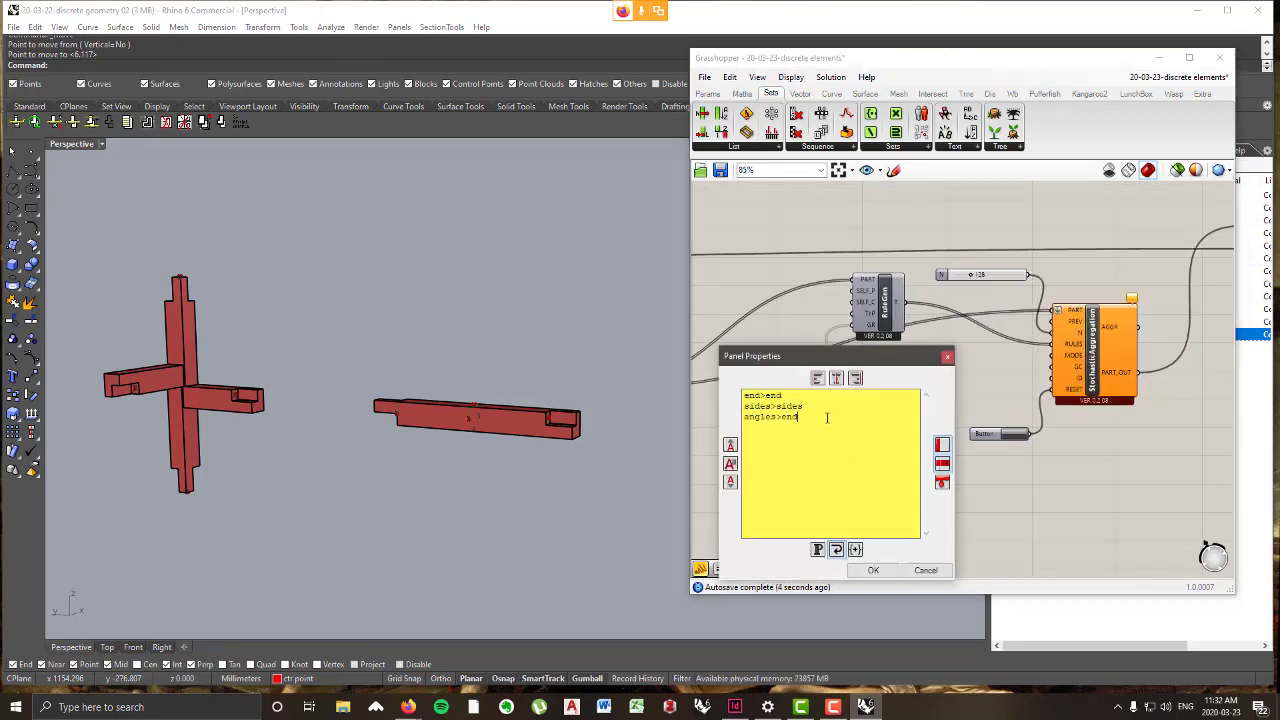
text(end>angles)
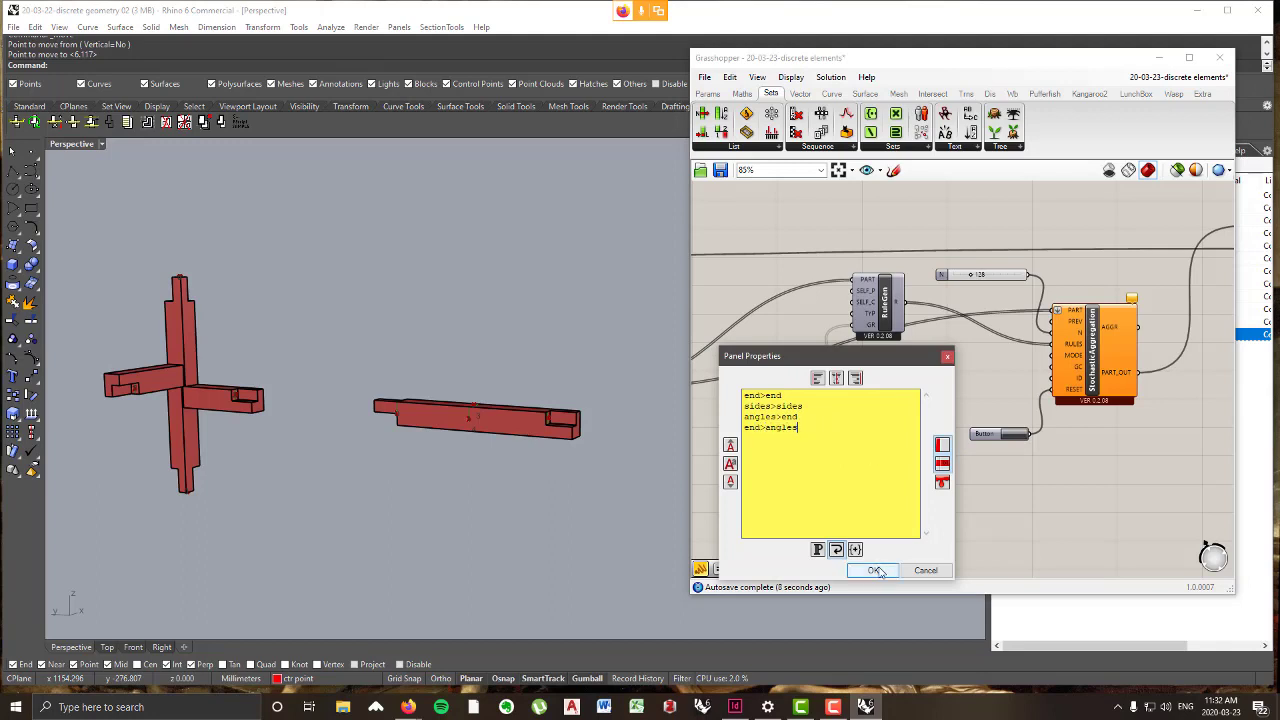
click(876, 569)
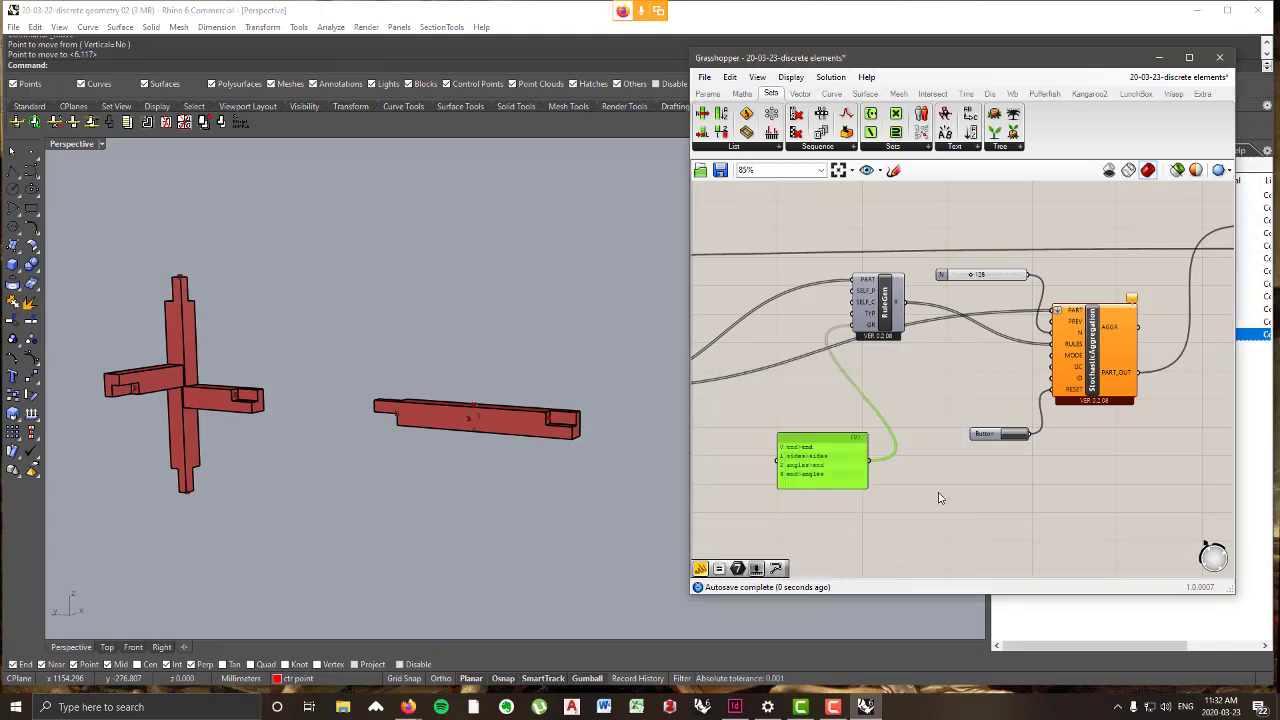
- Regenerate the aggregation with the end>angles rule and inspect the resulting cluster in the Perspective view
click(1022, 436)
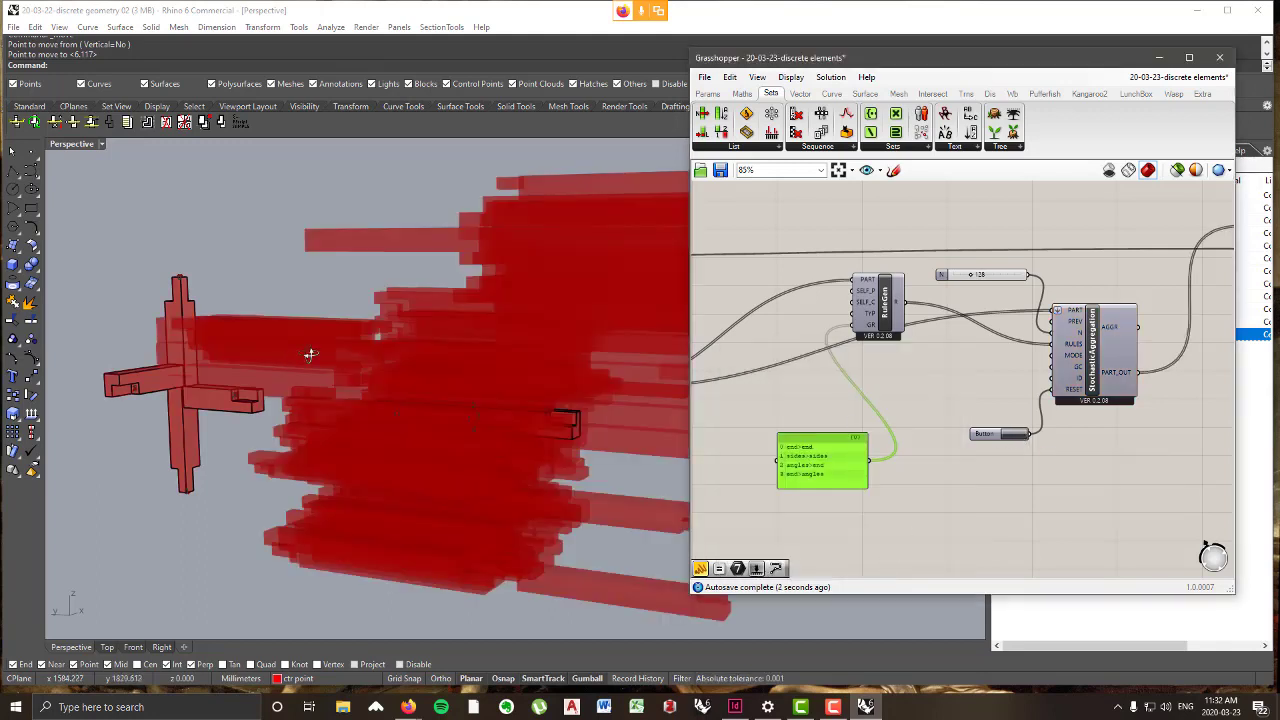
scroll(356, 448, down, 3)
scroll(391, 484, up, 1)
scroll(391, 483, up, 5)
right_drag(391, 481, 542, 341)
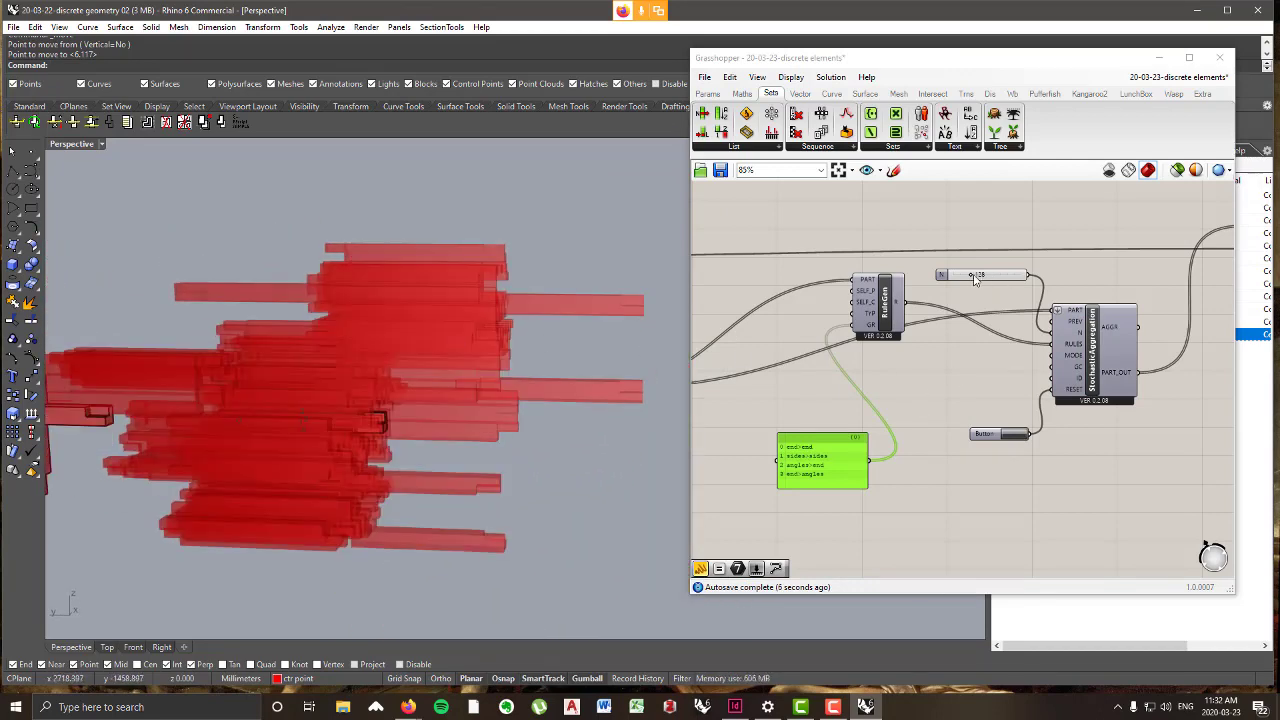
- Raise the aggregation's part count N to about 285, reset the aggregation and inspect the cluster
drag(975, 280, 993, 281)
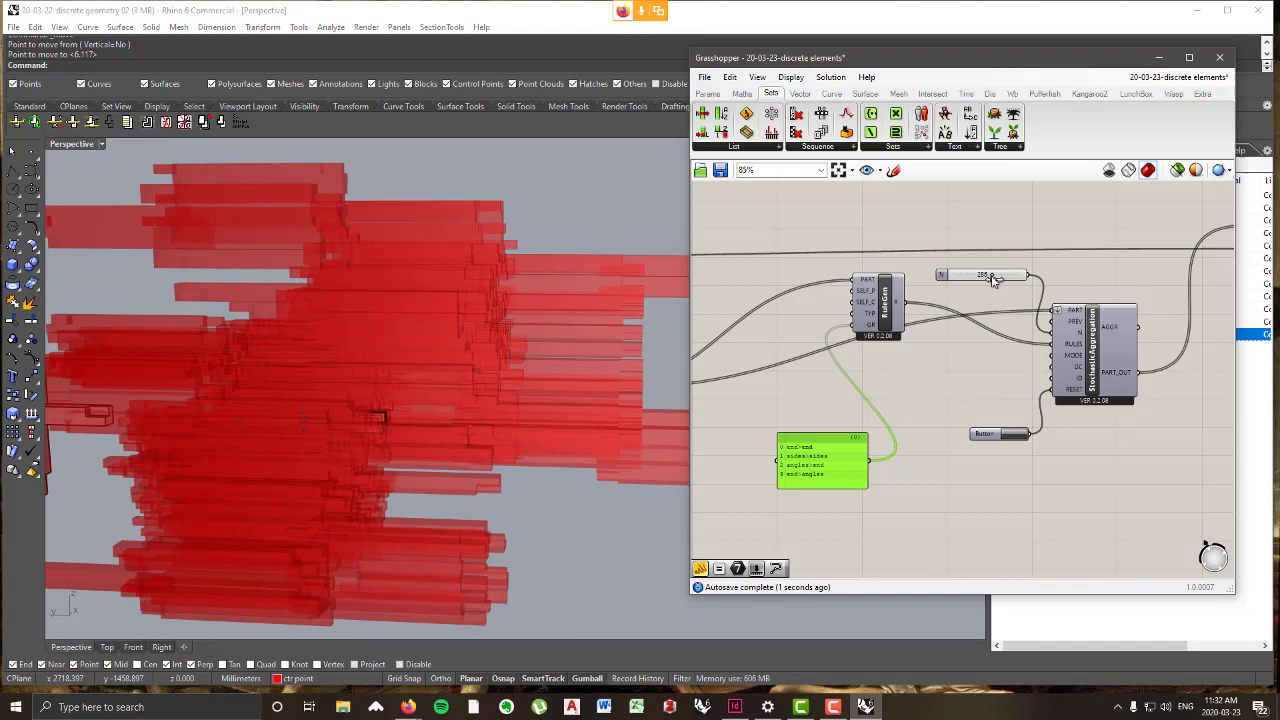
click(1013, 438)
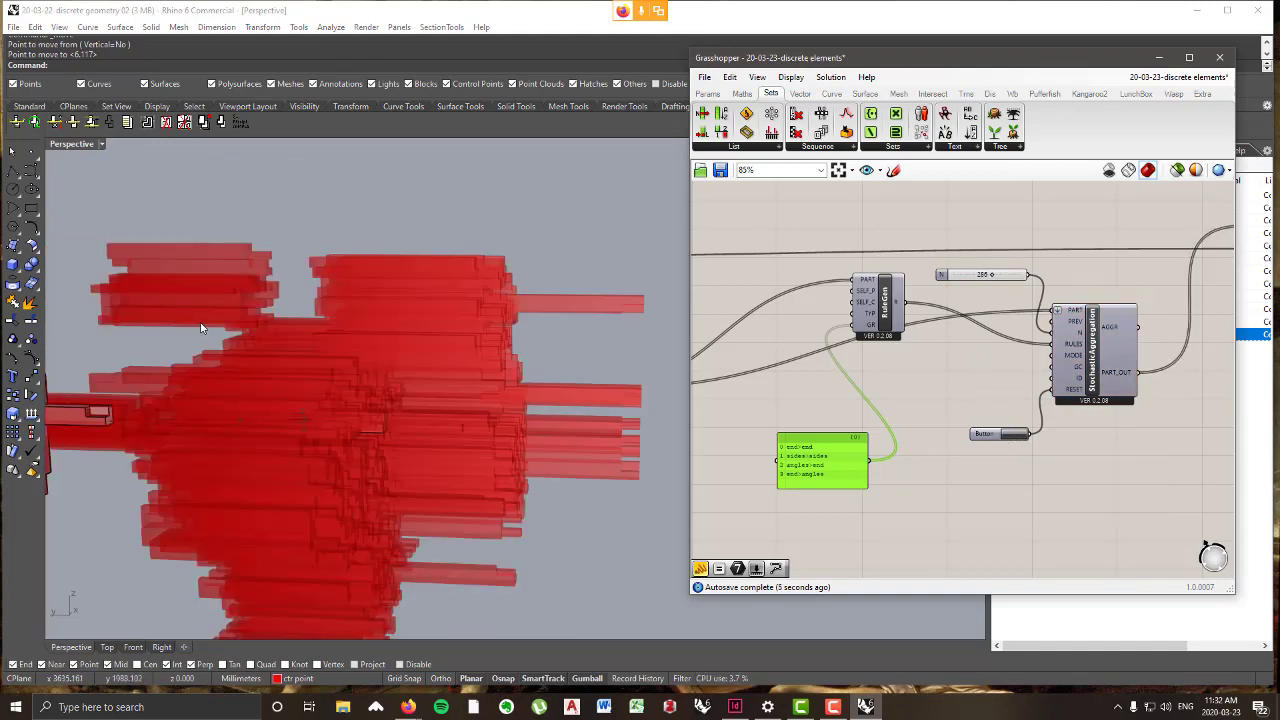
scroll(421, 327, down, 6)
scroll(232, 350, up, 8)
right_drag(258, 345, 192, 482)
- Move the four-armed intersection piece with its points and curves clear of the aggregated cluster
click(185, 410)
scroll(245, 400, down, 4)
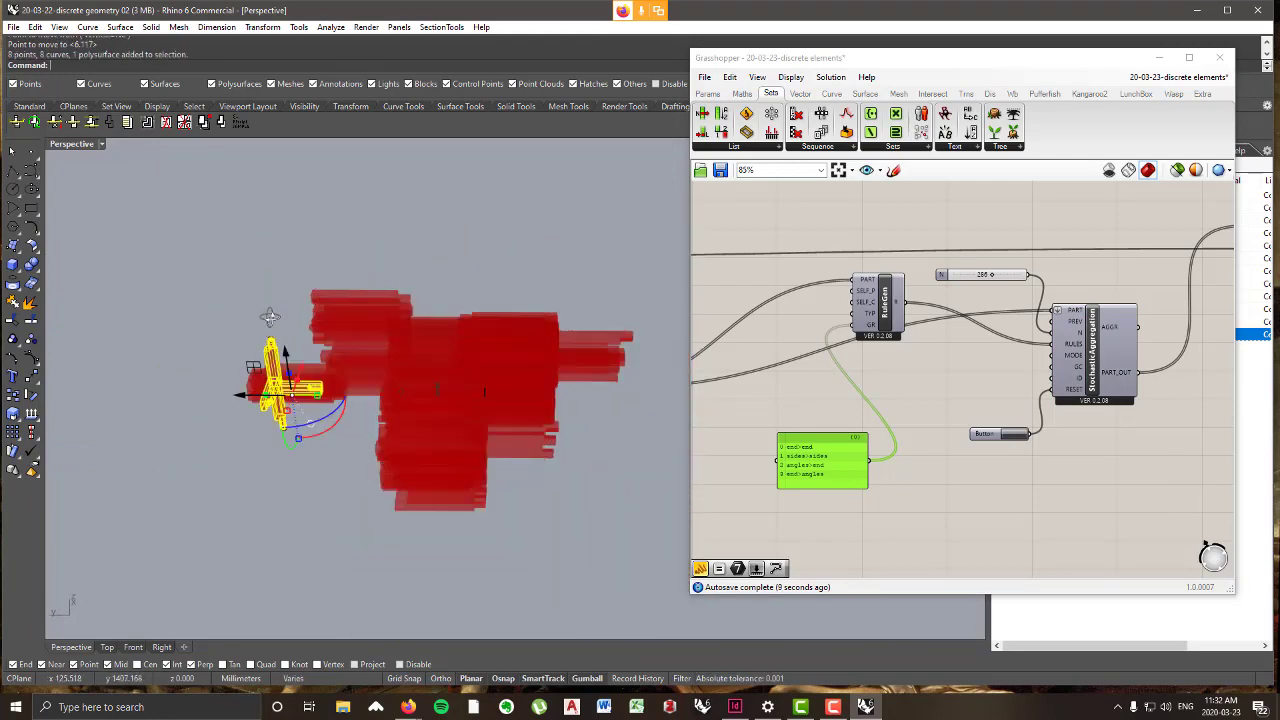
drag(270, 434, 100, 449)
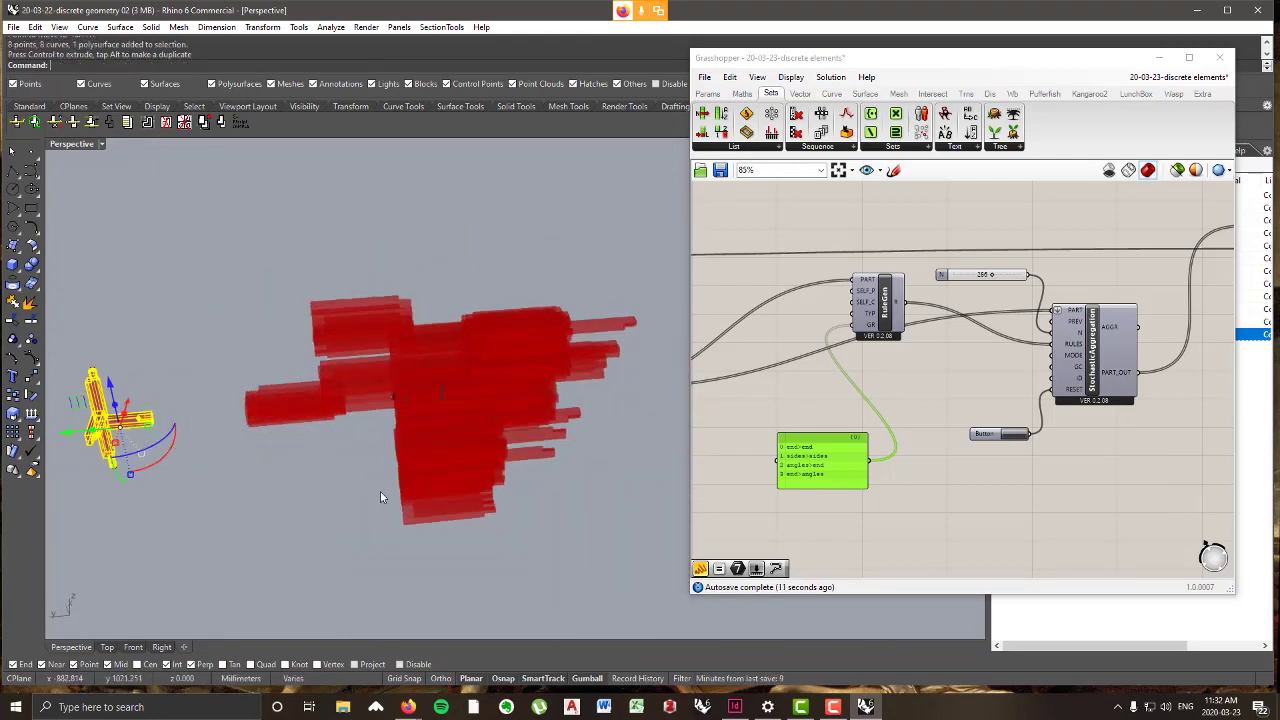
- Reset the aggregation several more times and examine the four-armed intersection piece up close
click(1018, 435)
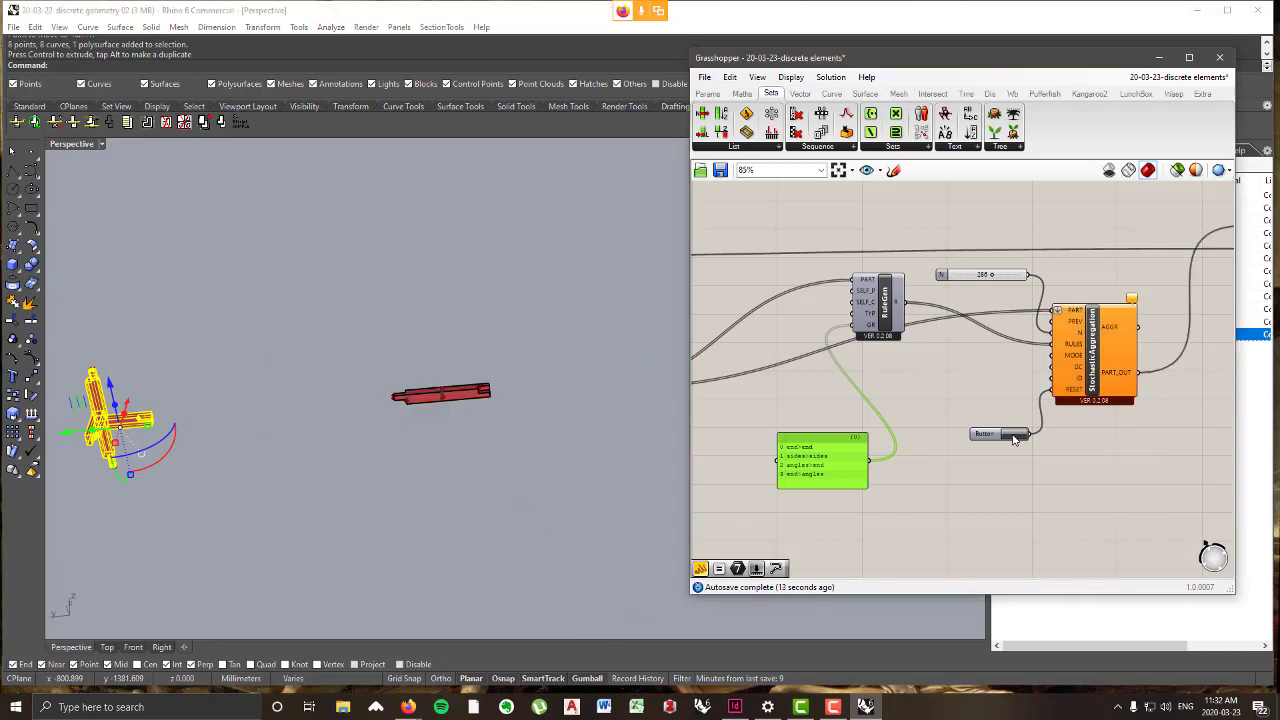
click(1015, 438)
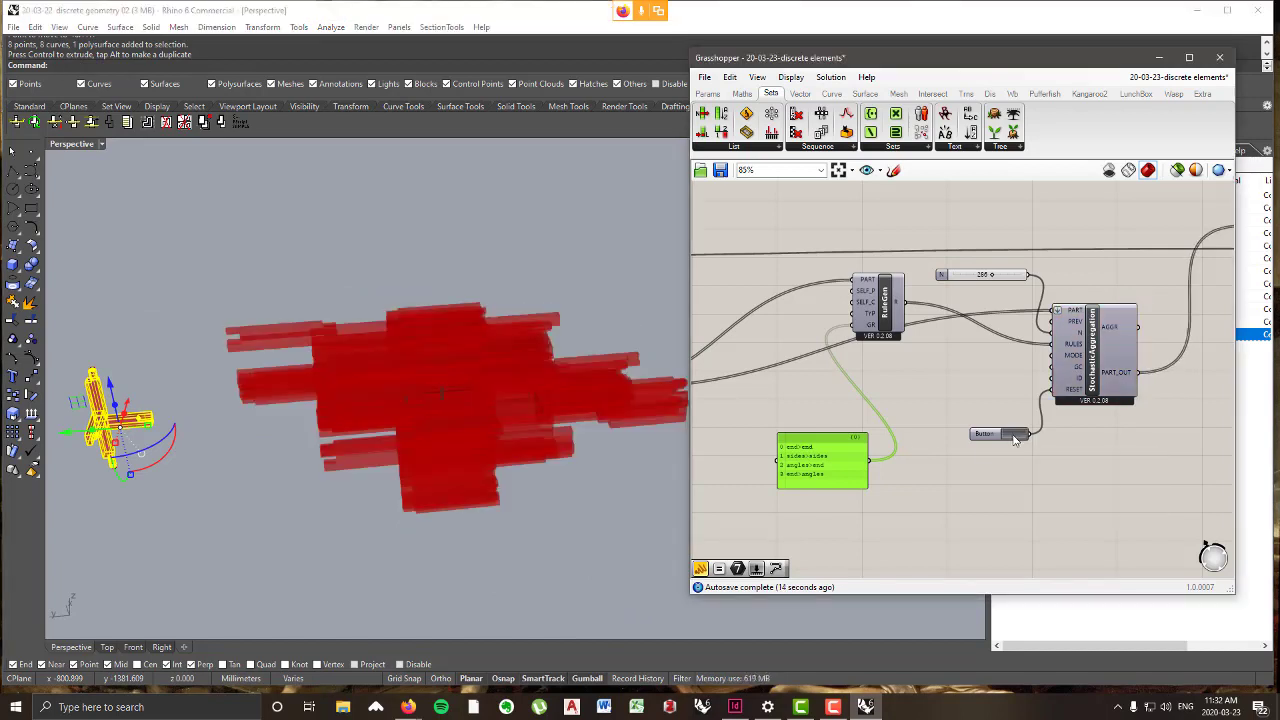
click(1015, 438)
click(449, 466)
right_drag(517, 447, 570, 438)
scroll(340, 384, up, 8)
right_drag(352, 374, 318, 364)
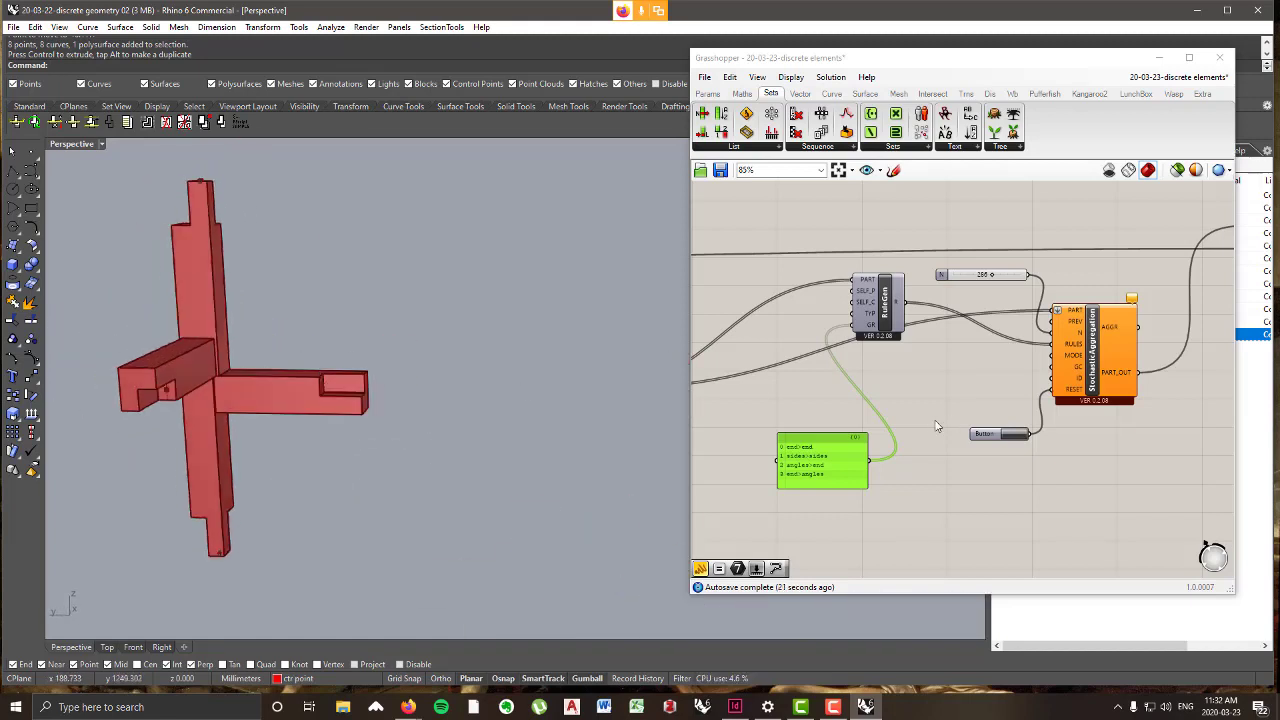
- Disconnect the rules panel from RuleGen's GR input, reset the aggregation and inspect the resulting cluster
right_click(862, 328)
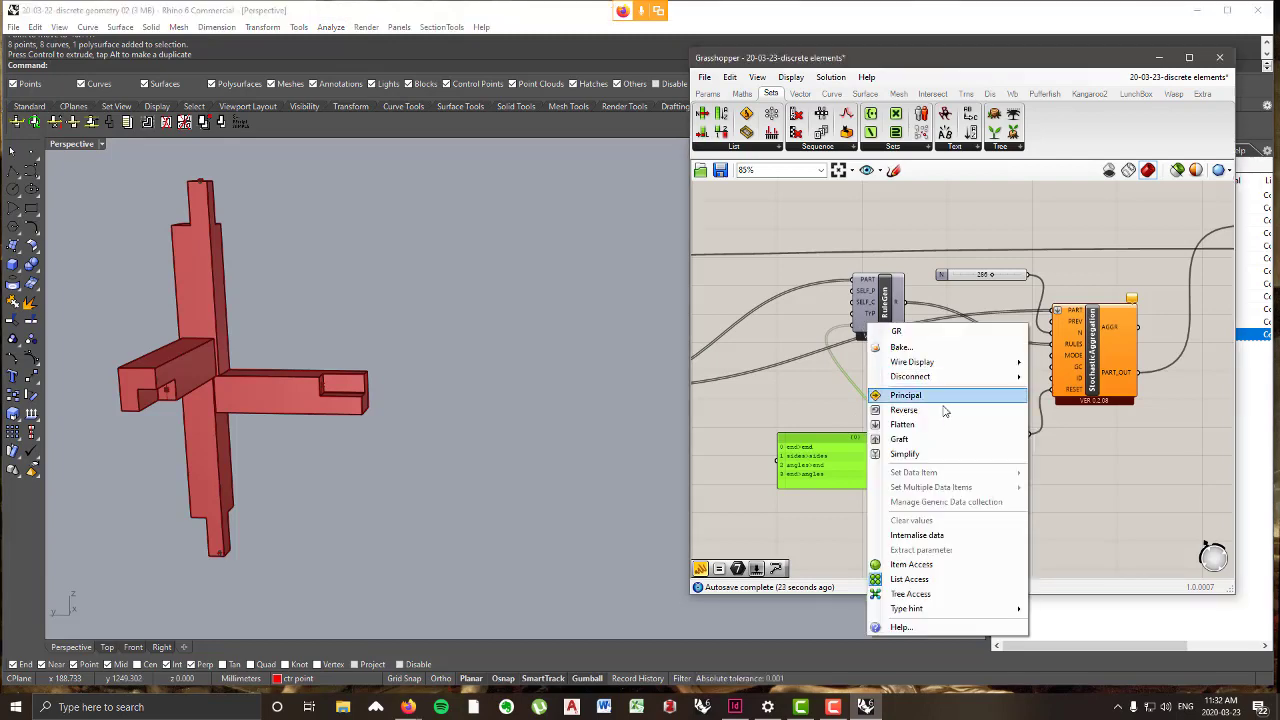
mouse_move(950, 376)
click(1064, 393)
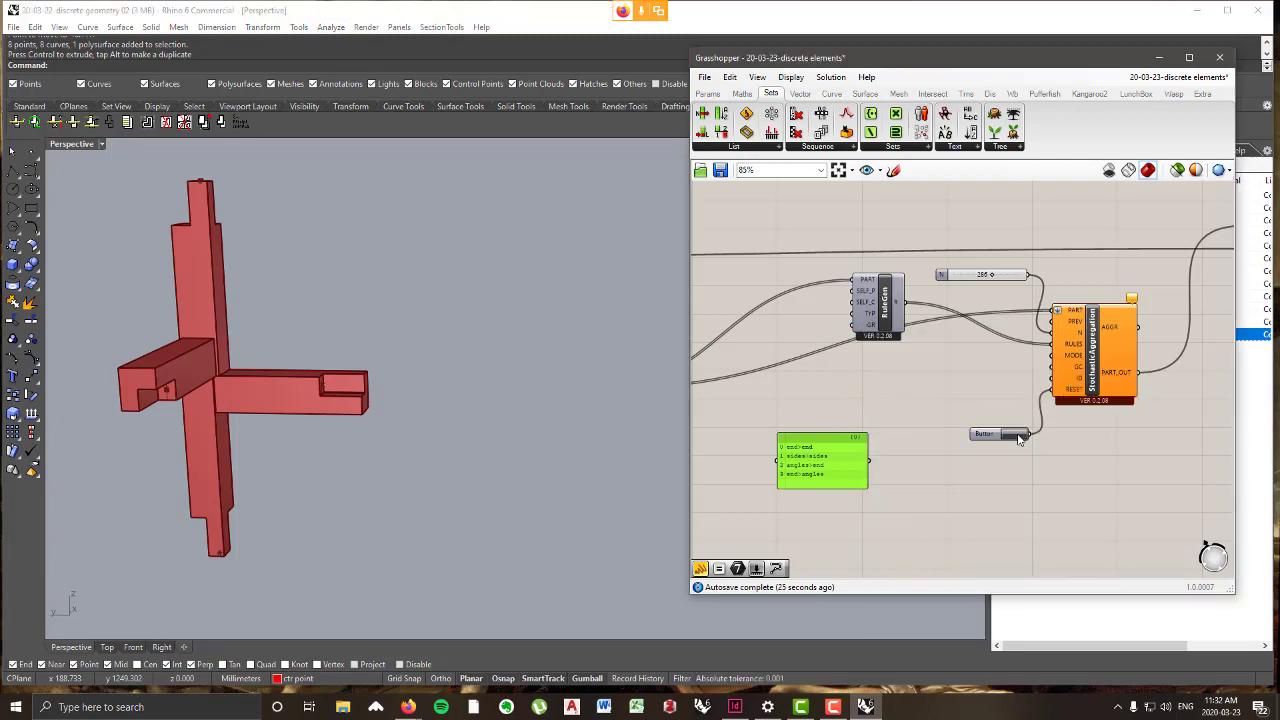
click(1017, 436)
scroll(363, 388, down, 8)
scroll(407, 415, up, 5)
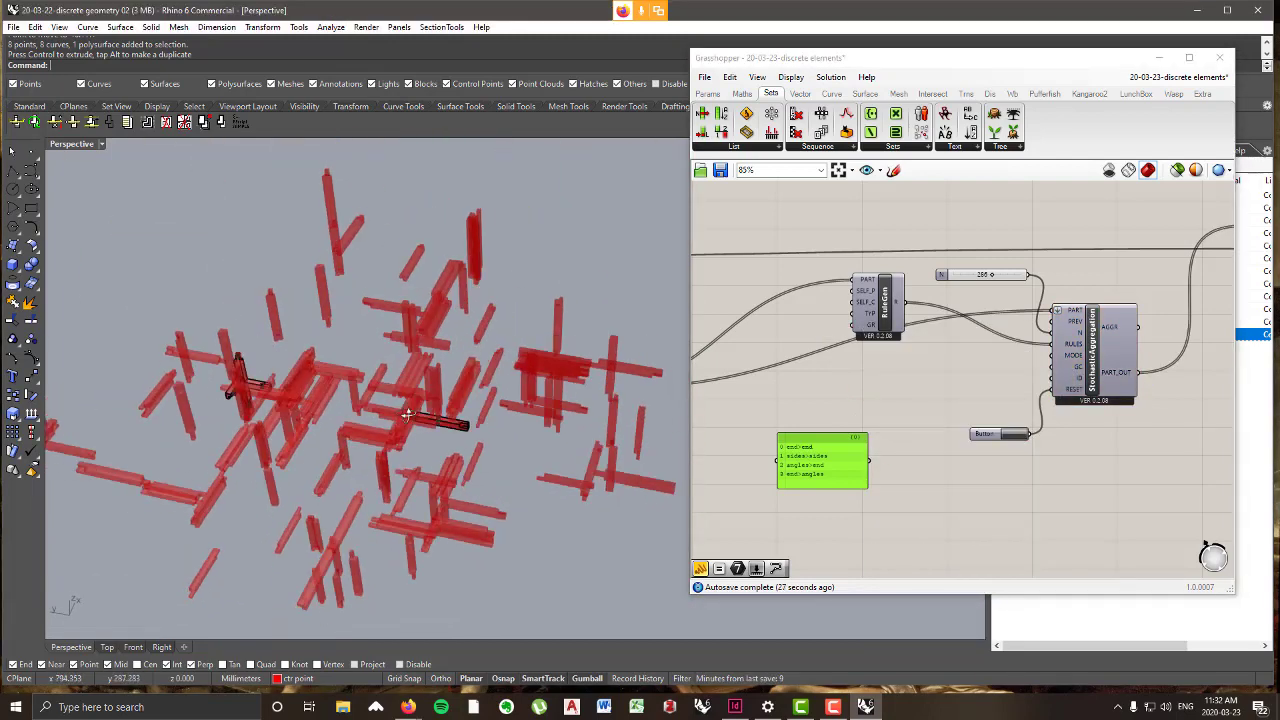
right_drag(407, 415, 343, 343)
- Reset the aggregation several more times without grammar rules to compare the cluster variations
click(1017, 436)
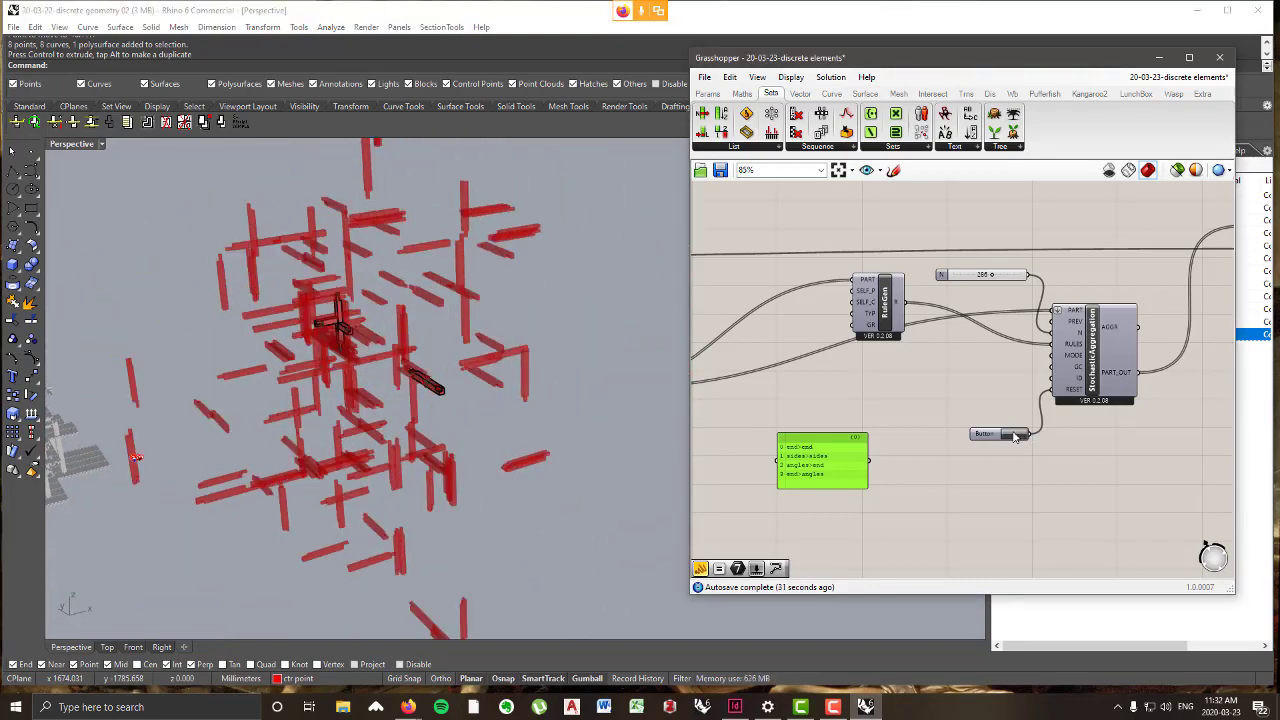
click(1017, 436)
click(1017, 436)
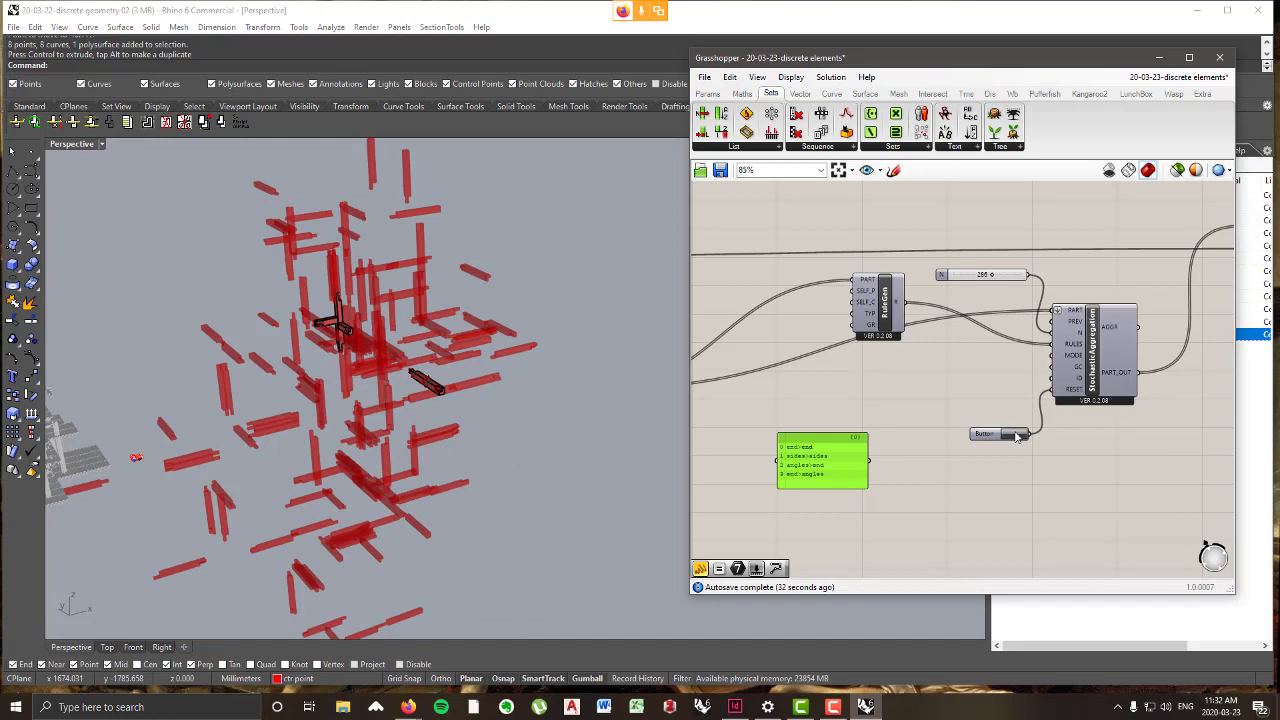
click(1017, 436)
click(1017, 436)
click(1017, 436)
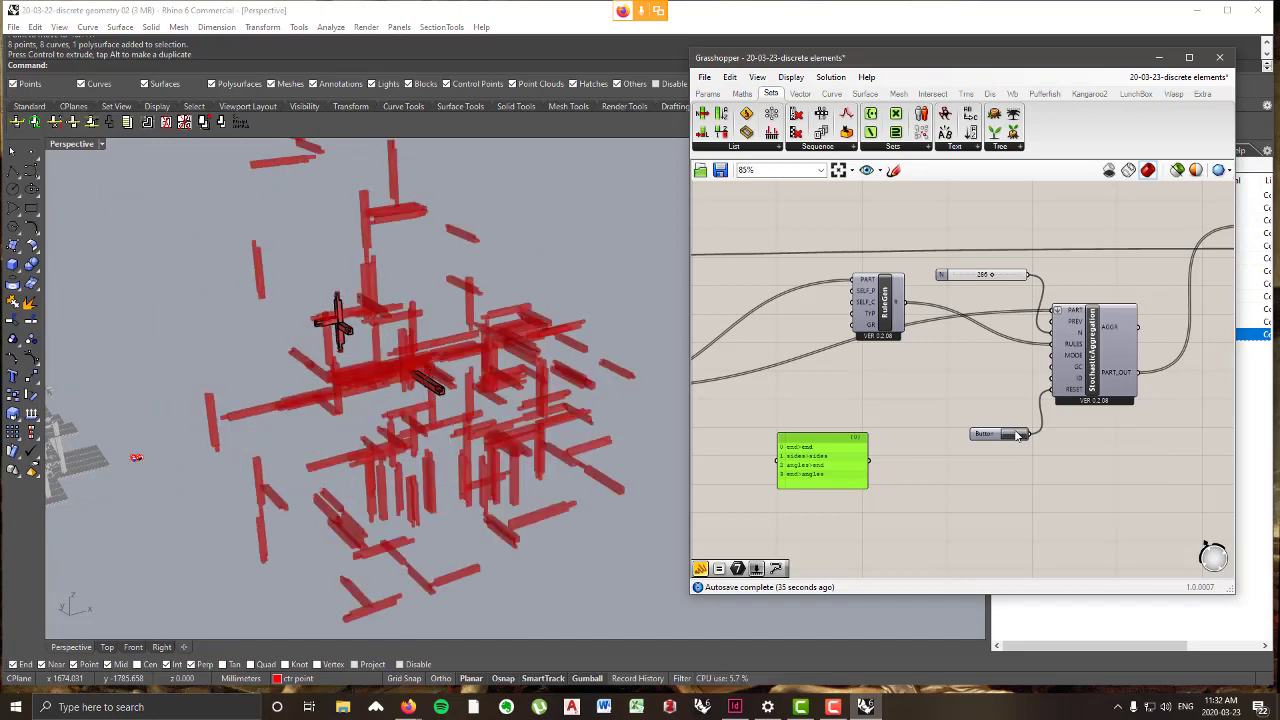
click(1017, 436)
- Examine how the aggregated parts join in the Perspective view and find the name filter that outputs their geometry
right_drag(1085, 421, 842, 418)
scroll(850, 416, down, 3)
scroll(1000, 396, up, 1)
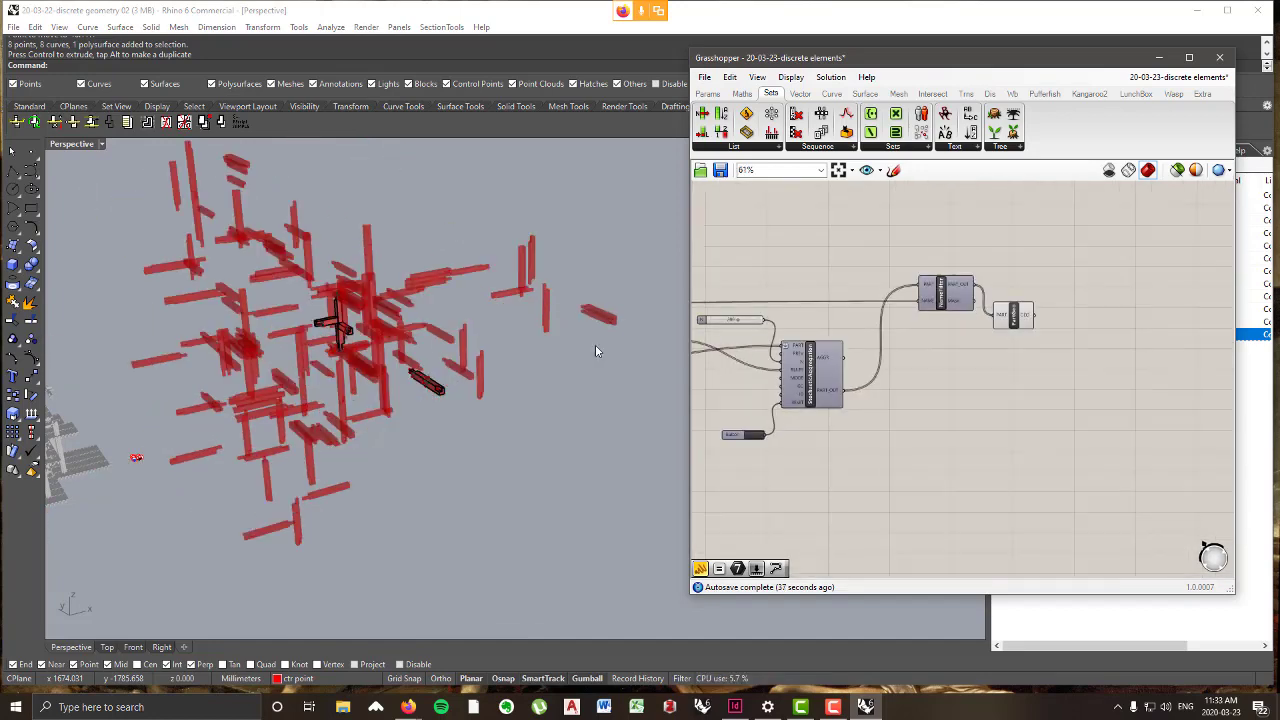
right_drag(595, 350, 578, 396)
scroll(578, 396, down, 2)
scroll(420, 411, up, 4)
right_drag(420, 411, 587, 330)
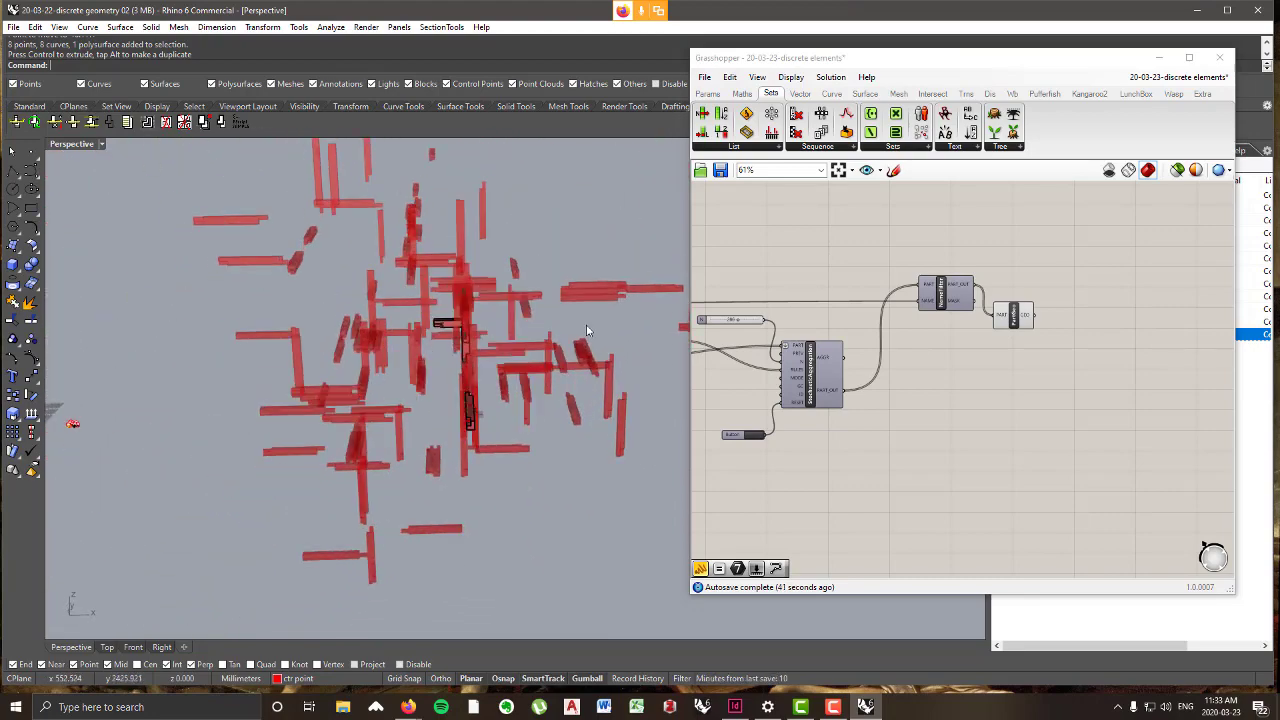
scroll(895, 328, up, 2)
- Add a second Wasp Filter Parts by Name component below the existing name filter
click(950, 260)
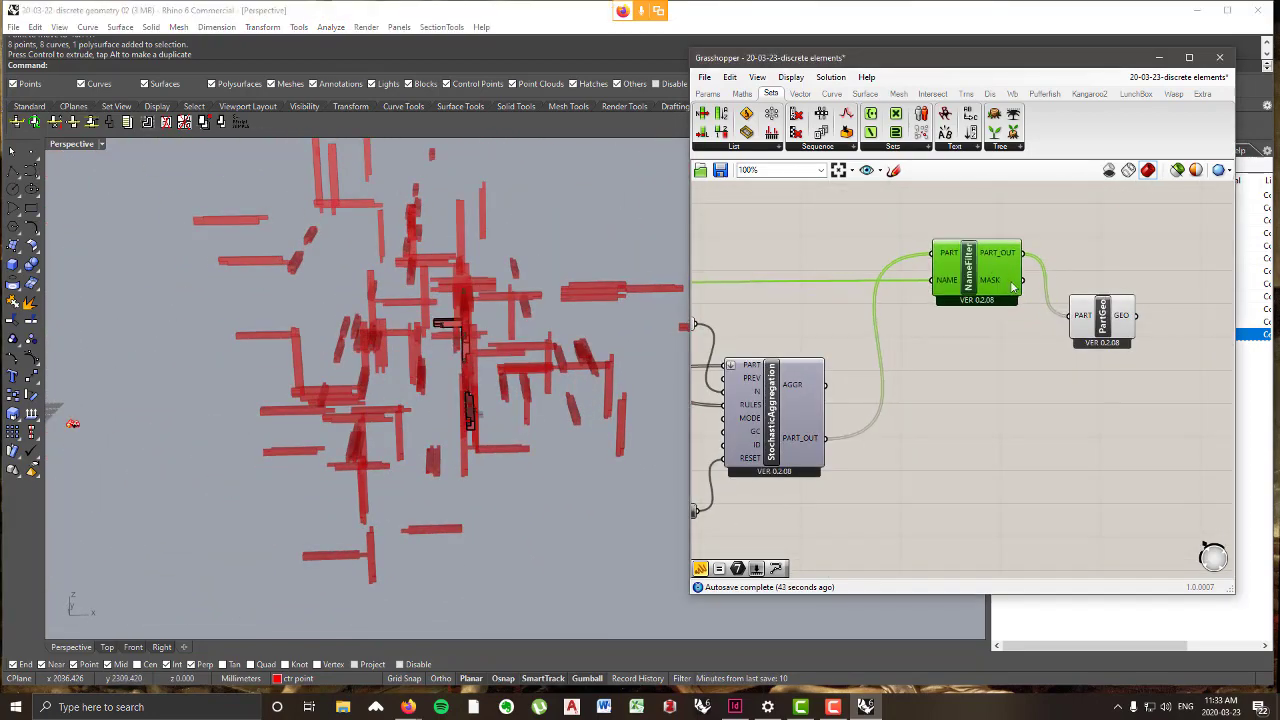
drag(1112, 330, 1117, 315)
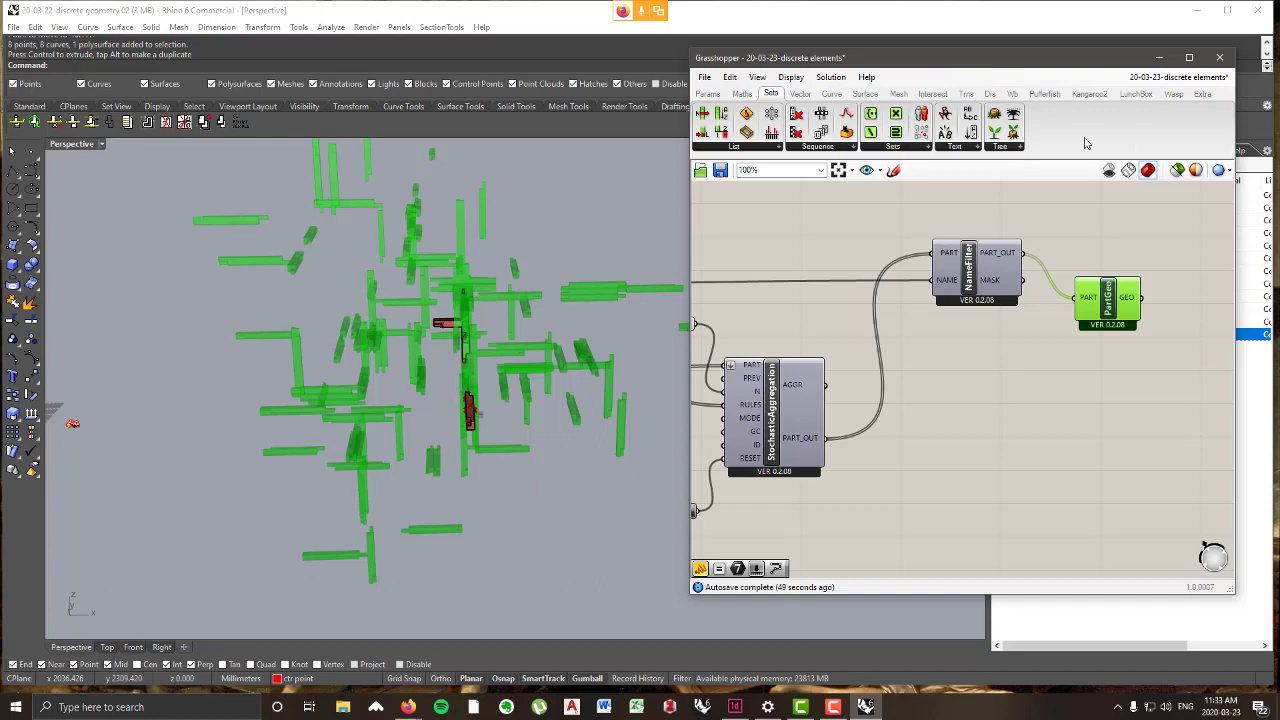
click(1173, 94)
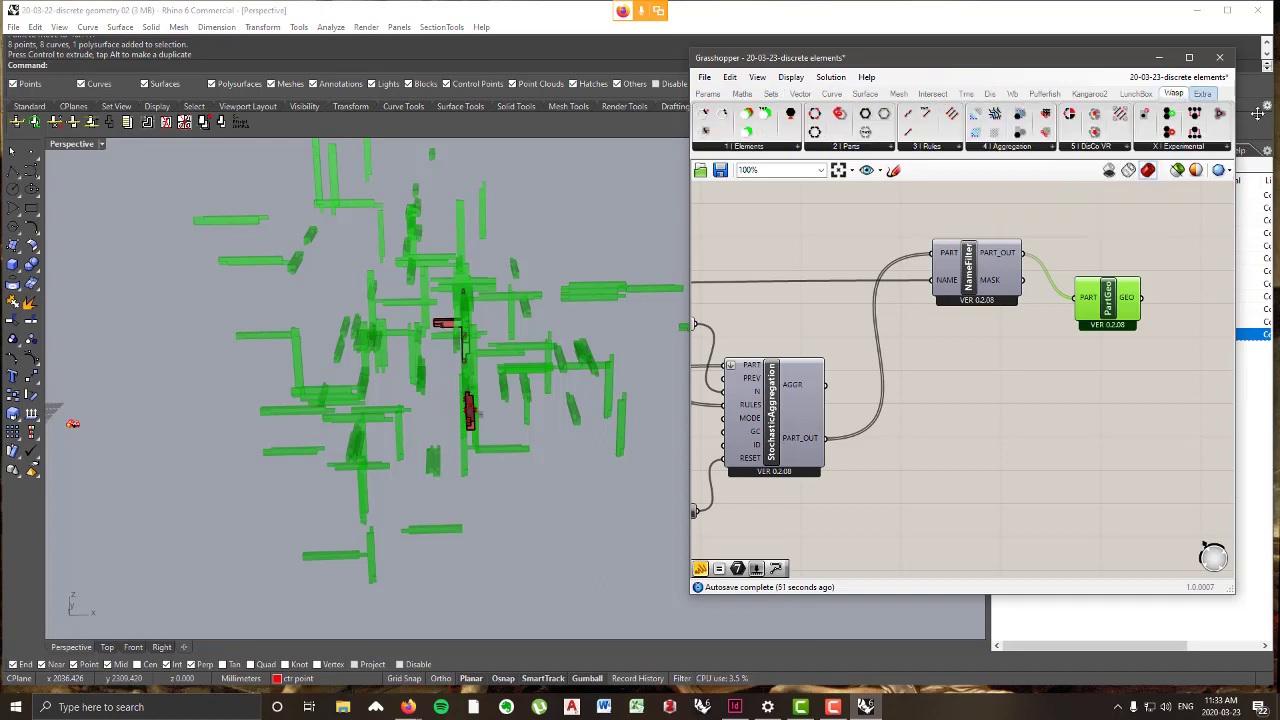
click(866, 148)
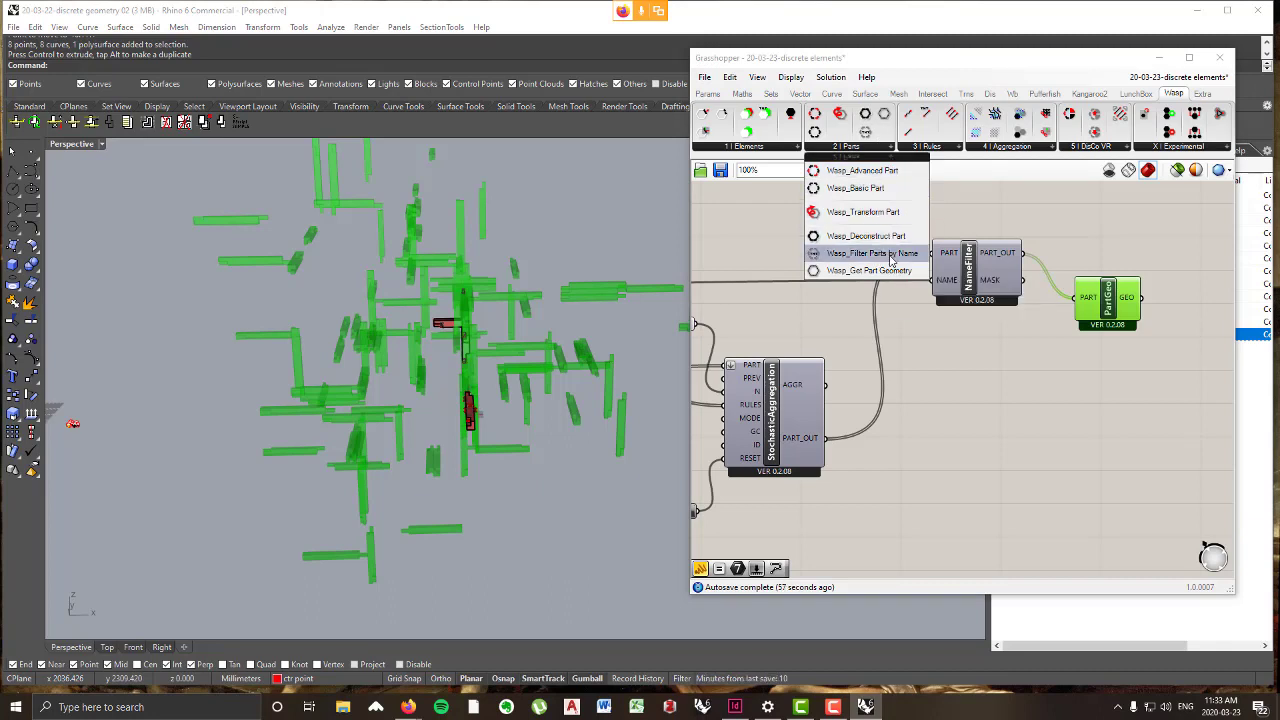
drag(981, 458, 981, 460)
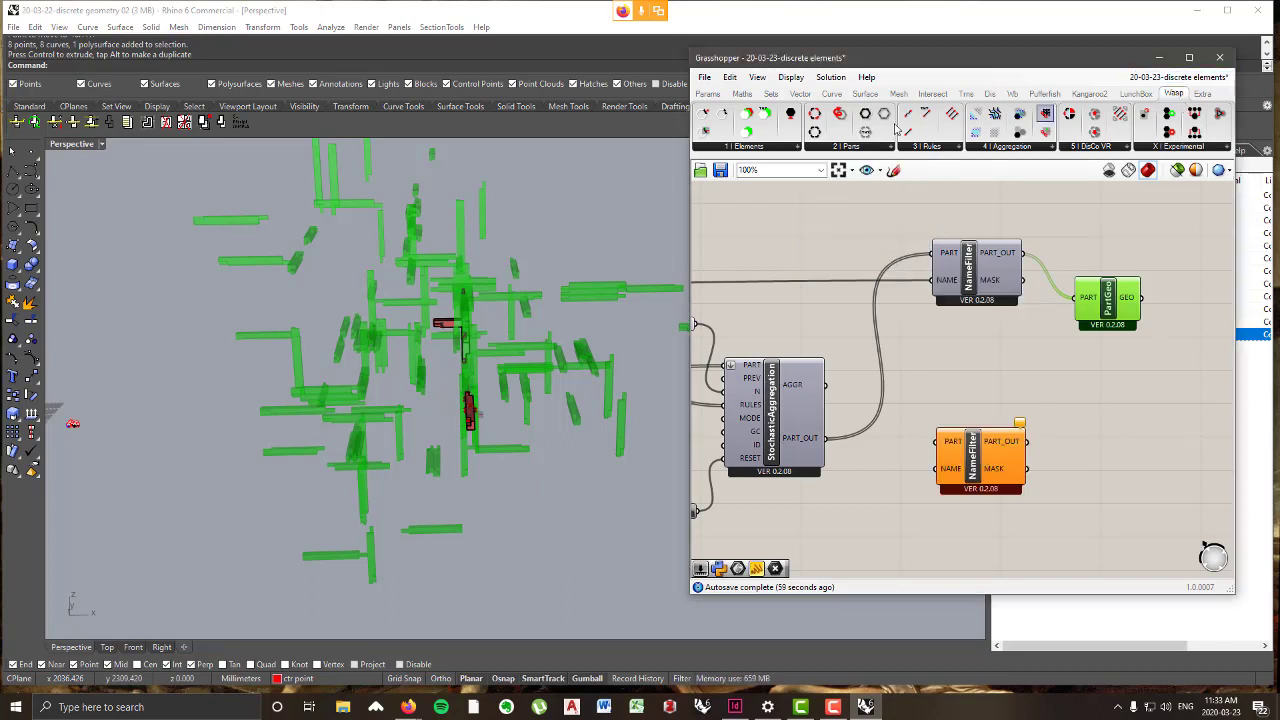
click(837, 150)
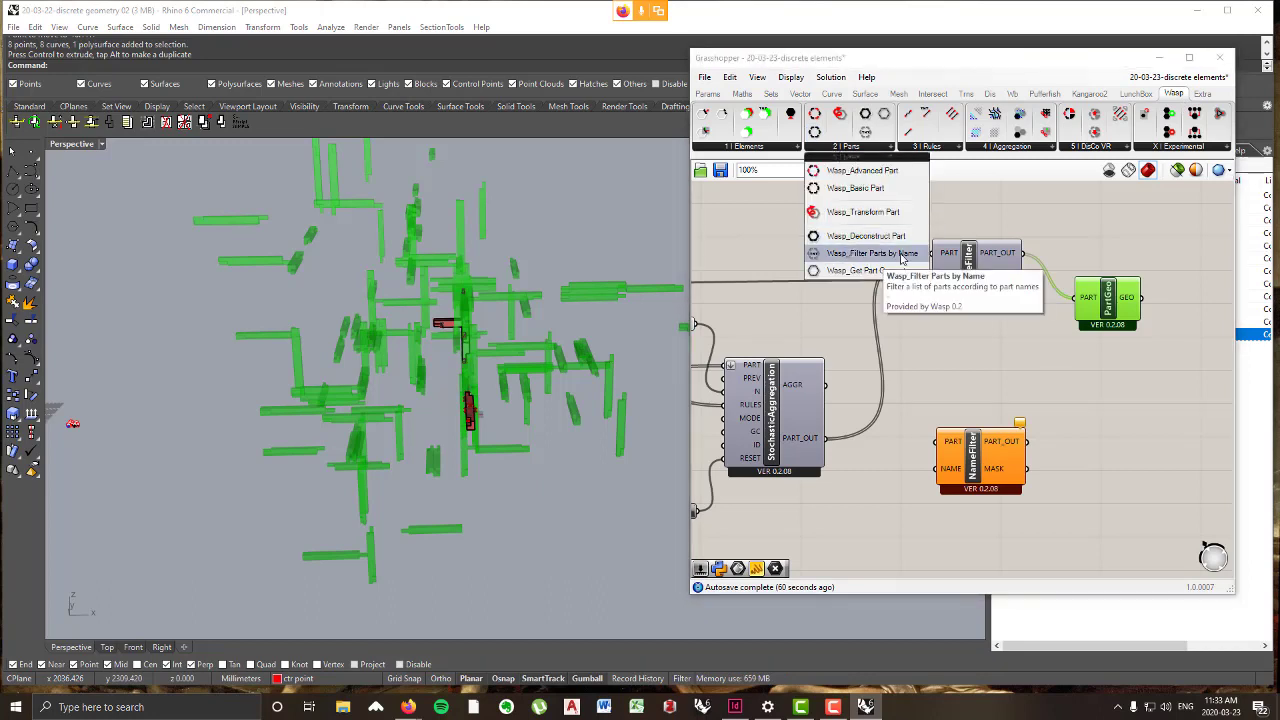
drag(899, 257, 975, 466)
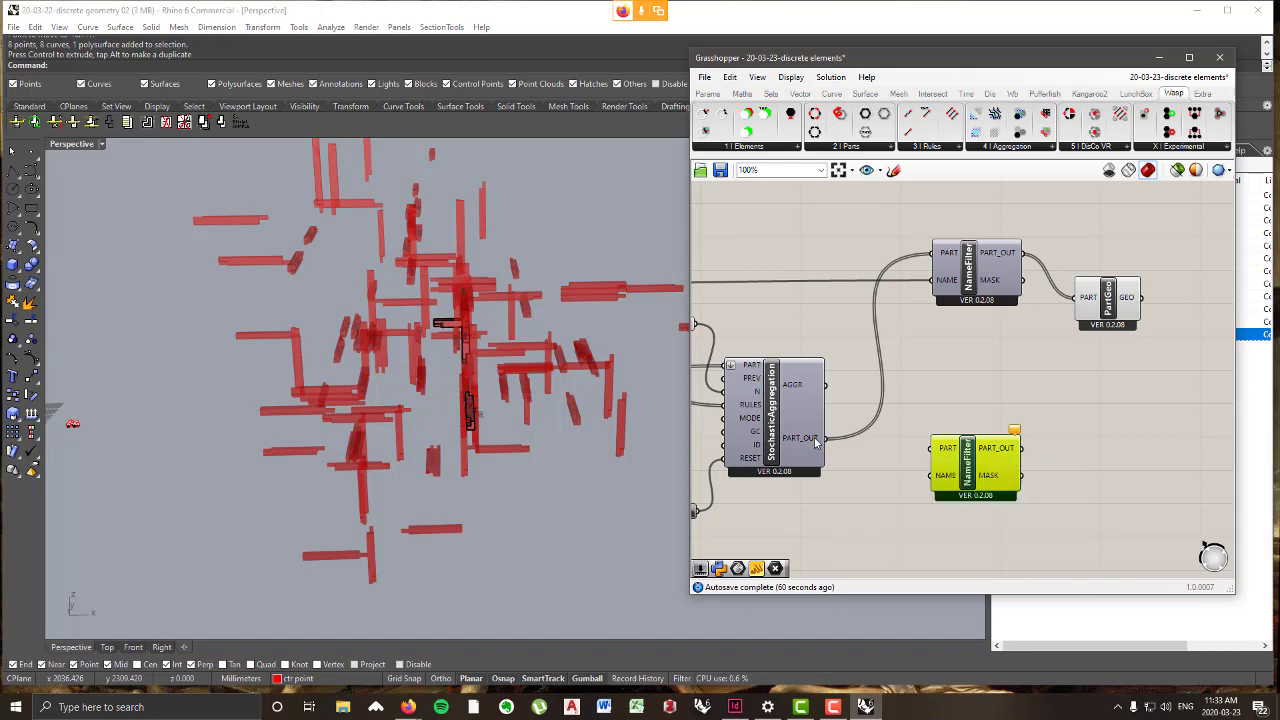
- Feed the aggregation's PART_OUT and the second part's name panel into the new name filter and place it below the aggregation
ctrl+drag(818, 438, 932, 448)
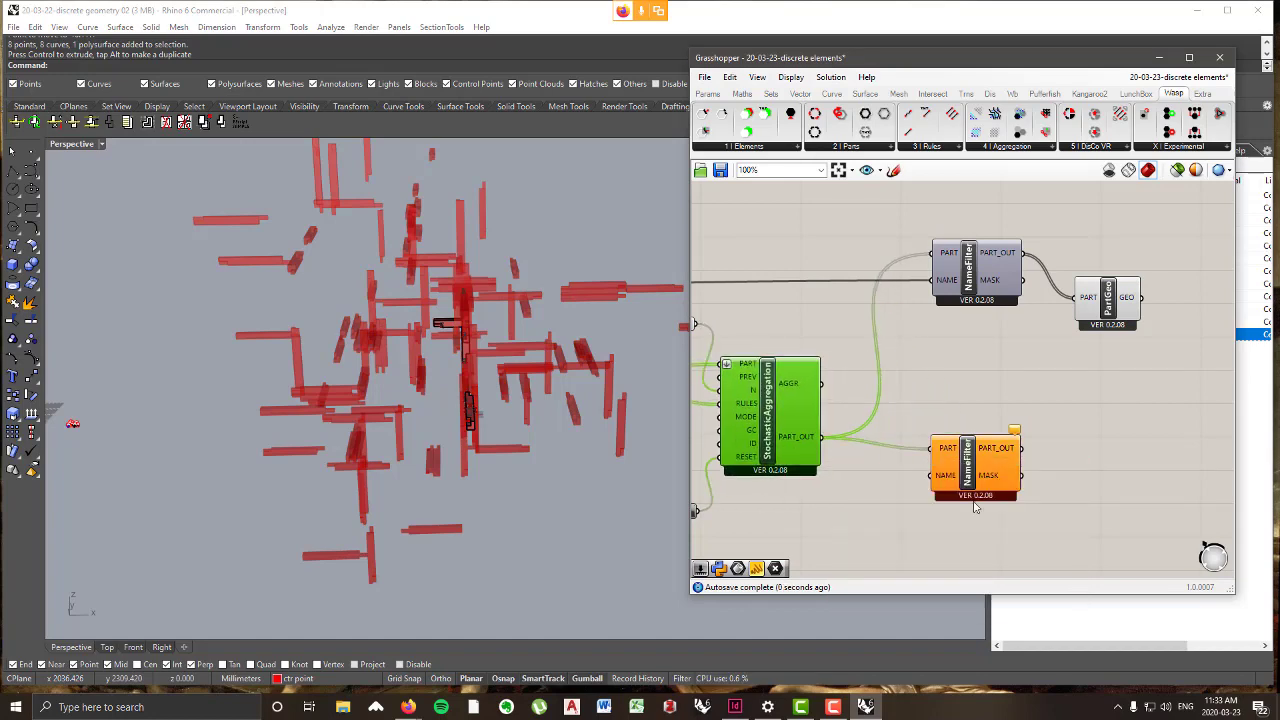
scroll(945, 476, down, 5)
scroll(878, 440, up, 4)
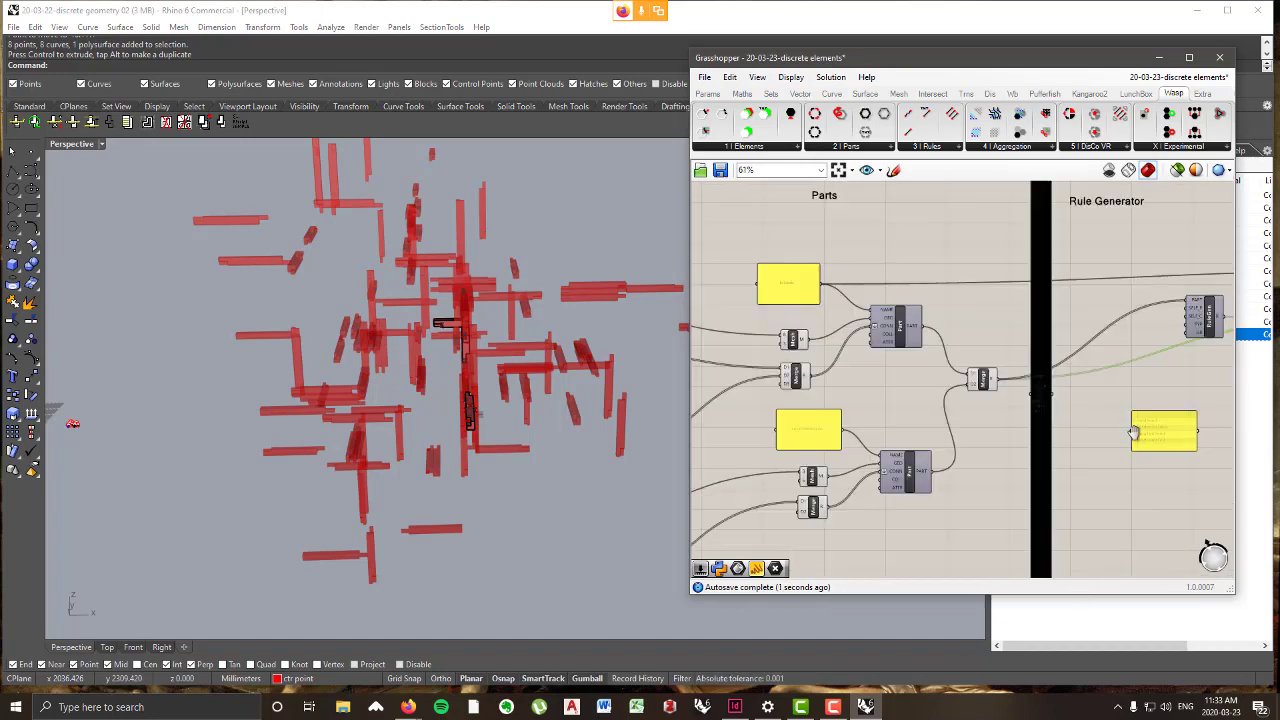
scroll(878, 440, up, 1)
drag(893, 422, 1045, 418)
scroll(905, 432, down, 3)
scroll(905, 432, up, 4)
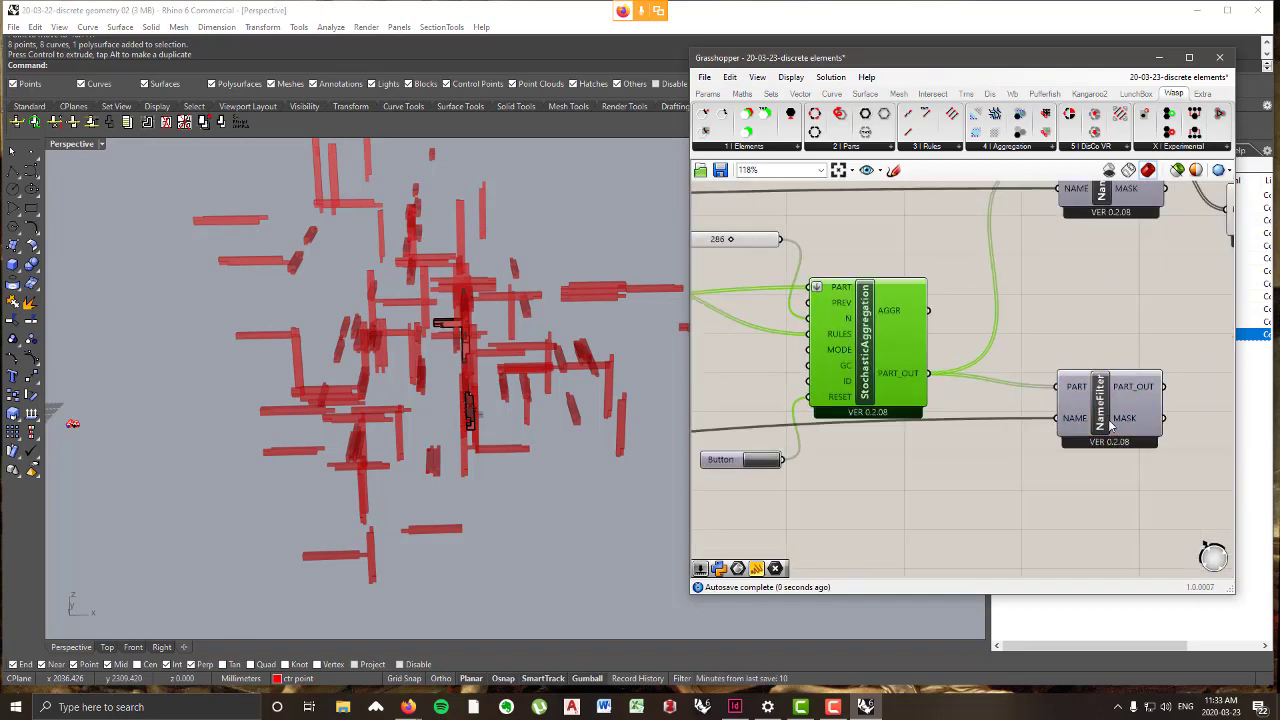
drag(1122, 419, 1147, 471)
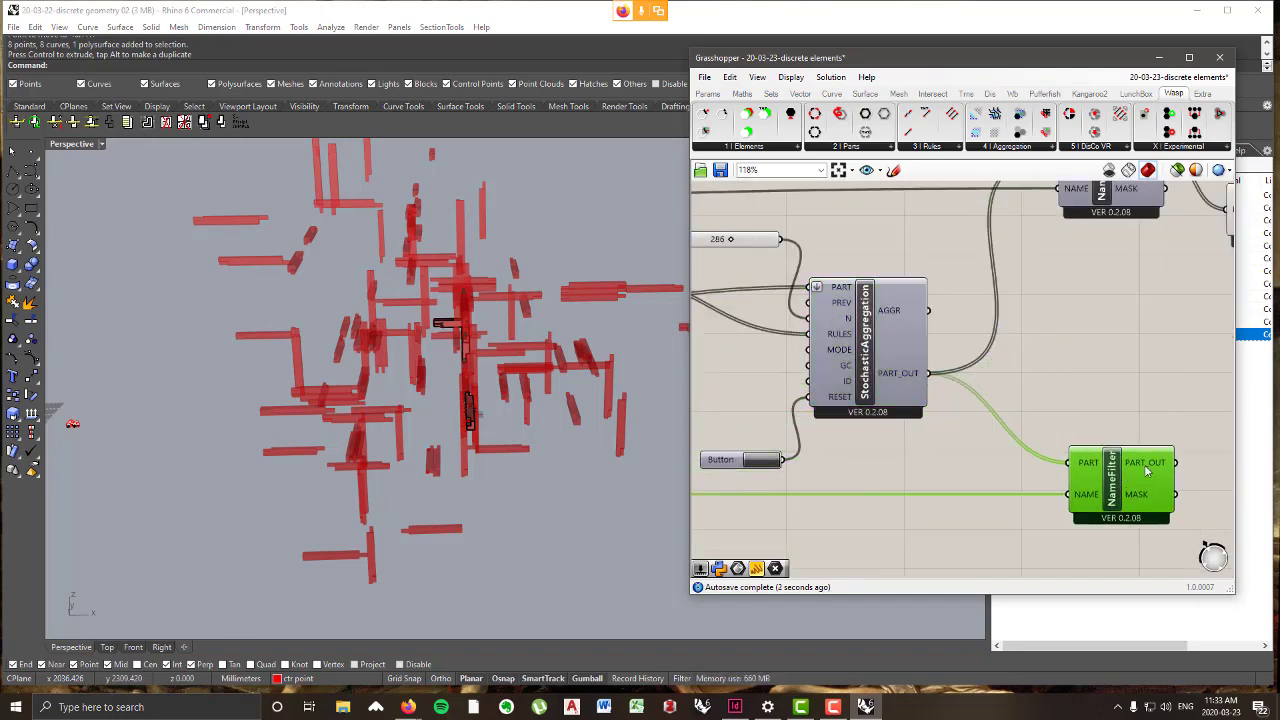
- Add a Wasp Get Part Geometry component and feed it the second name filter's PART_OUT
scroll(1155, 460, down, 2)
right_drag(1200, 300, 980, 298)
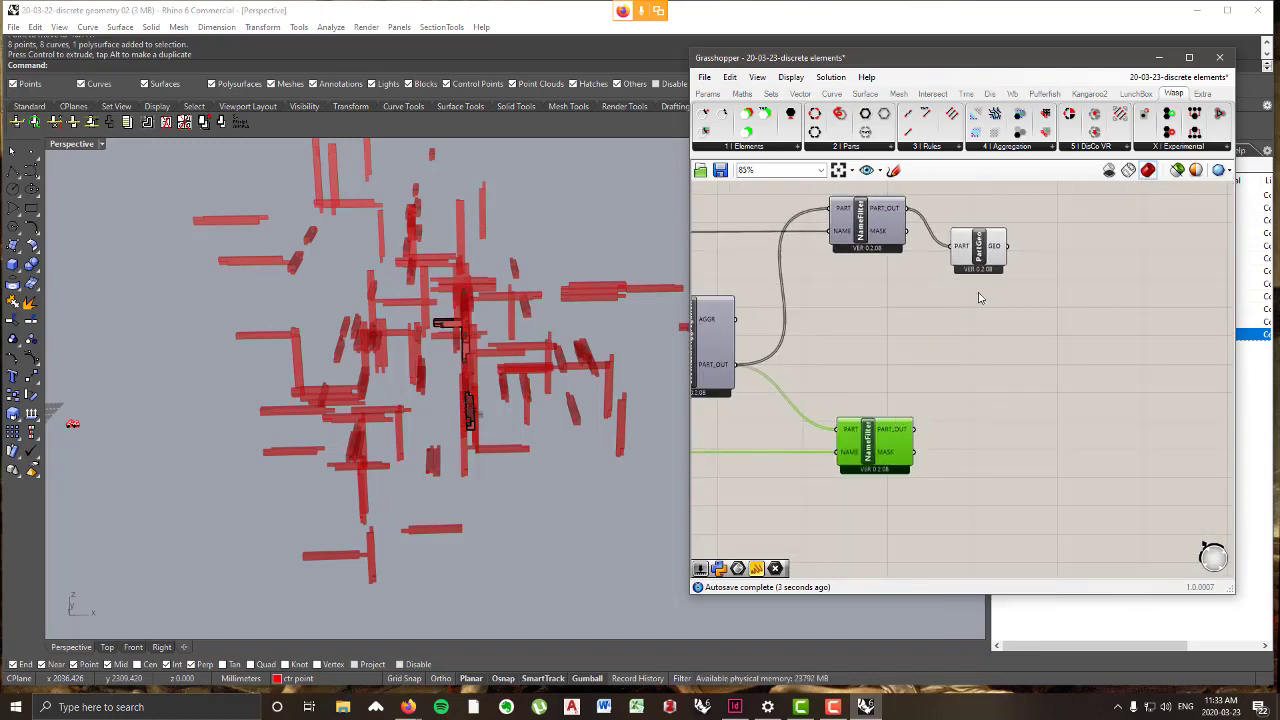
drag(976, 258, 982, 264)
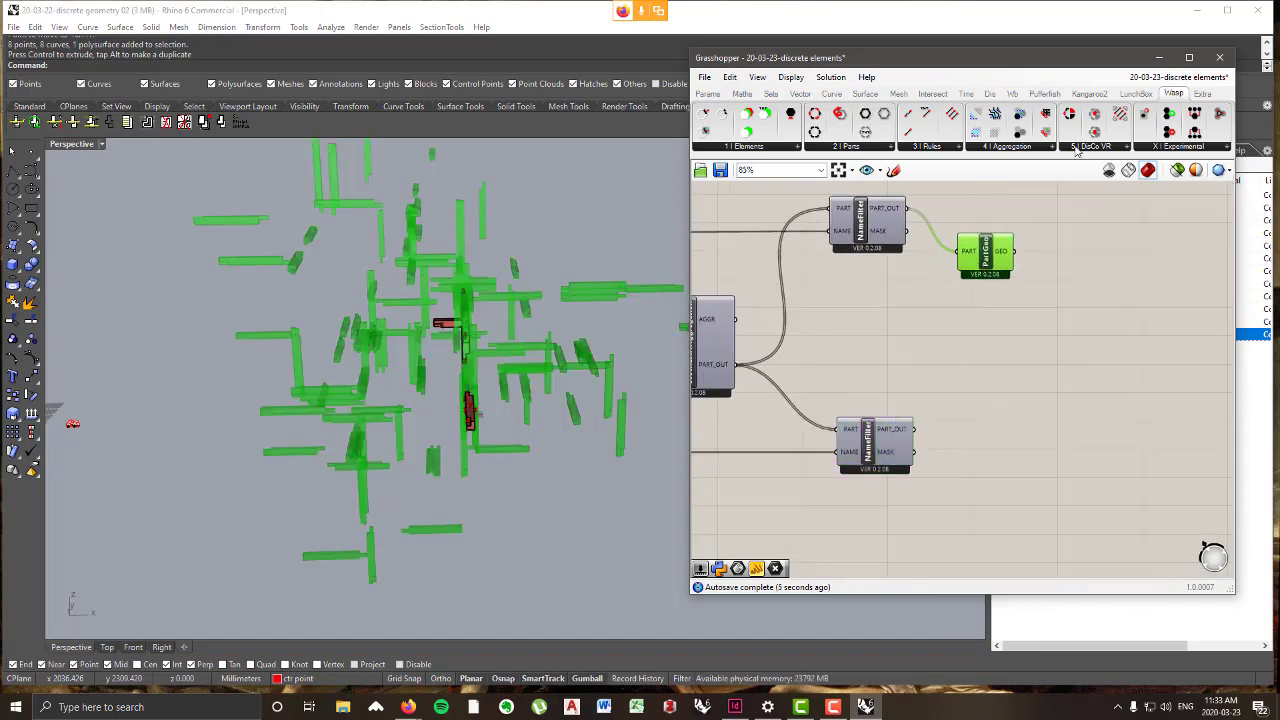
click(833, 148)
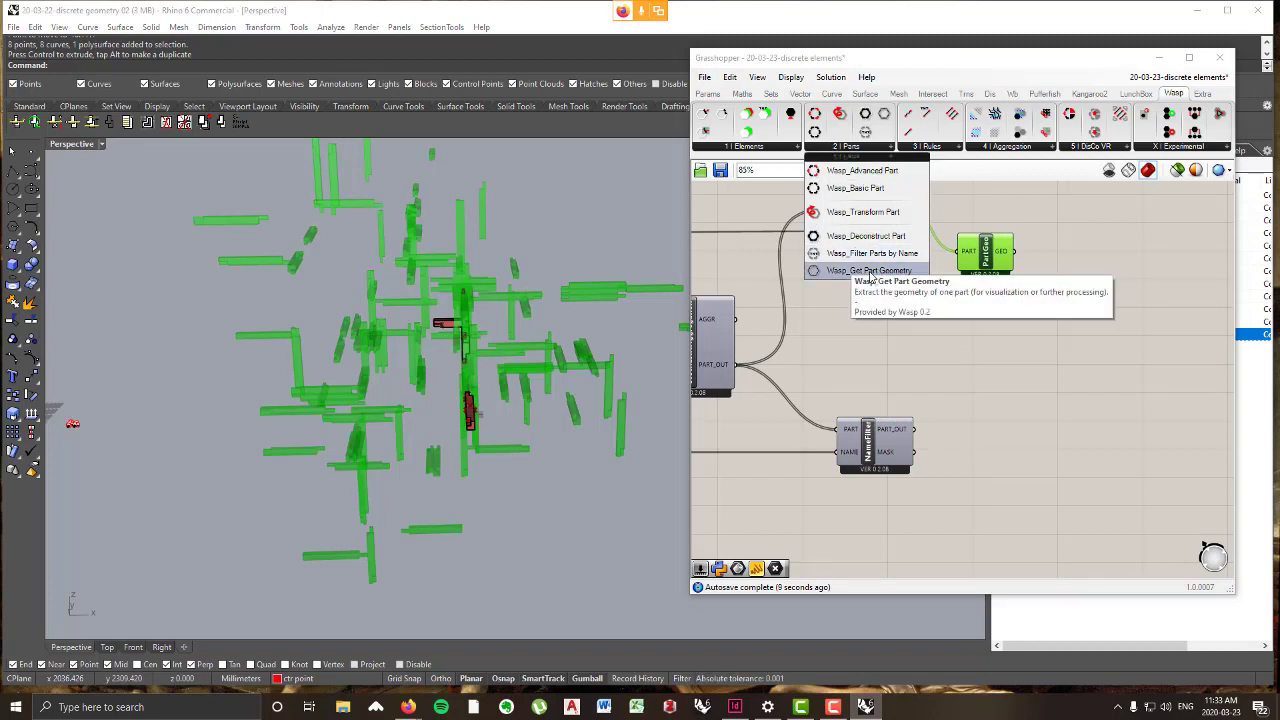
drag(866, 270, 989, 453)
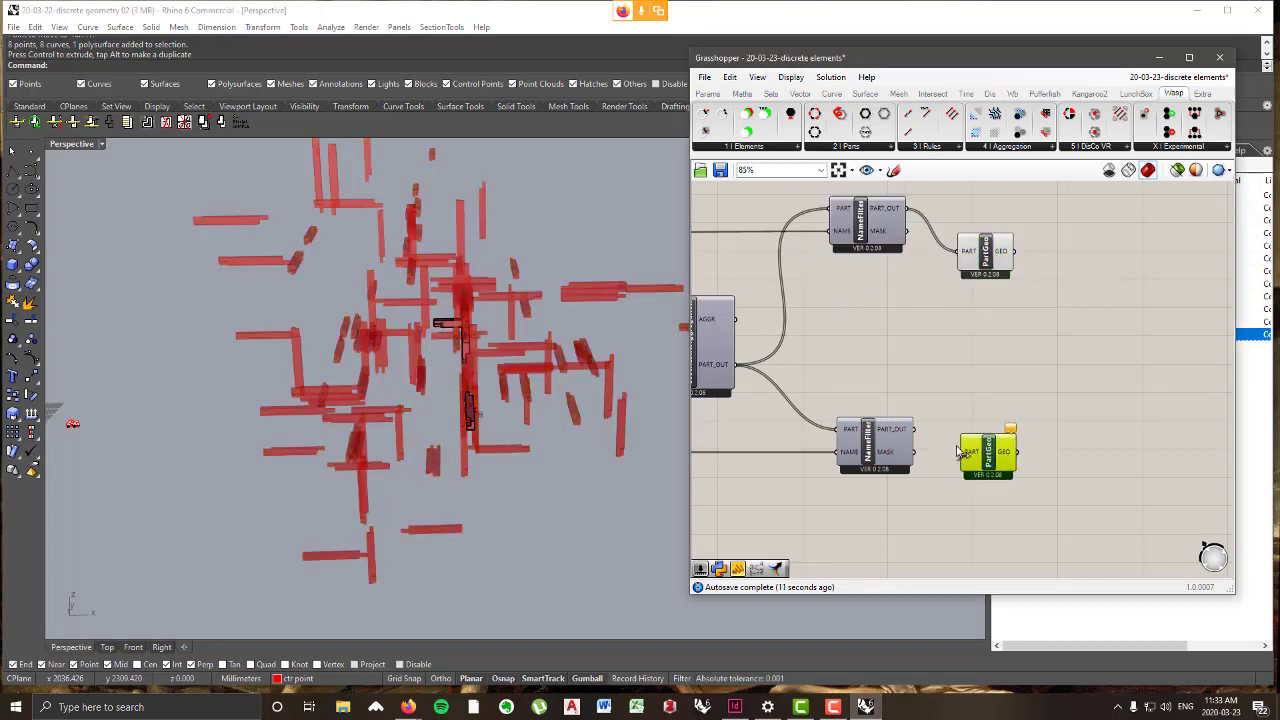
drag(912, 429, 991, 450)
- Examine the aggregated cluster with the geometry of both parts in the Perspective view
right_drag(381, 323, 655, 322)
scroll(516, 284, down, 6)
click(1020, 364)
right_drag(521, 374, 258, 322)
scroll(383, 331, up, 6)
scroll(995, 362, down, 4)
- Reconnect the rules panel to RuleGen's GR input, reset the aggregation and inspect the cluster
right_drag(786, 353, 885, 357)
scroll(863, 395, up, 2)
click(805, 375)
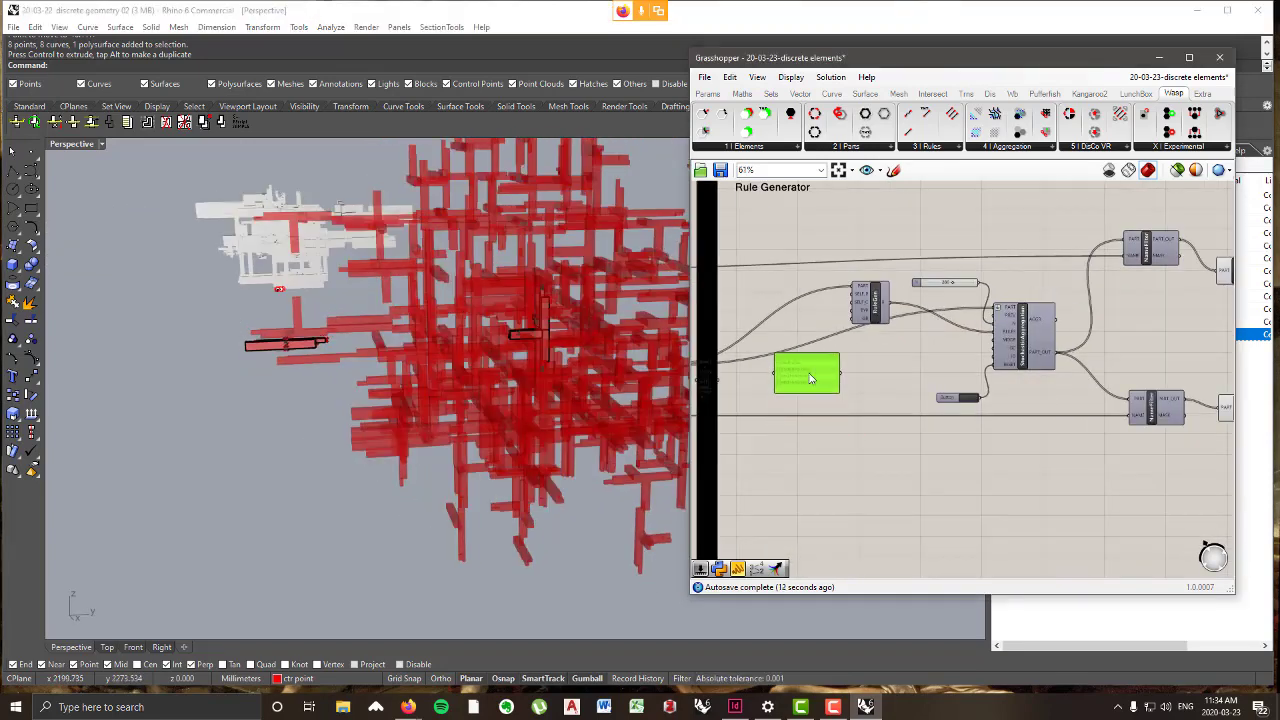
scroll(803, 399, up, 2)
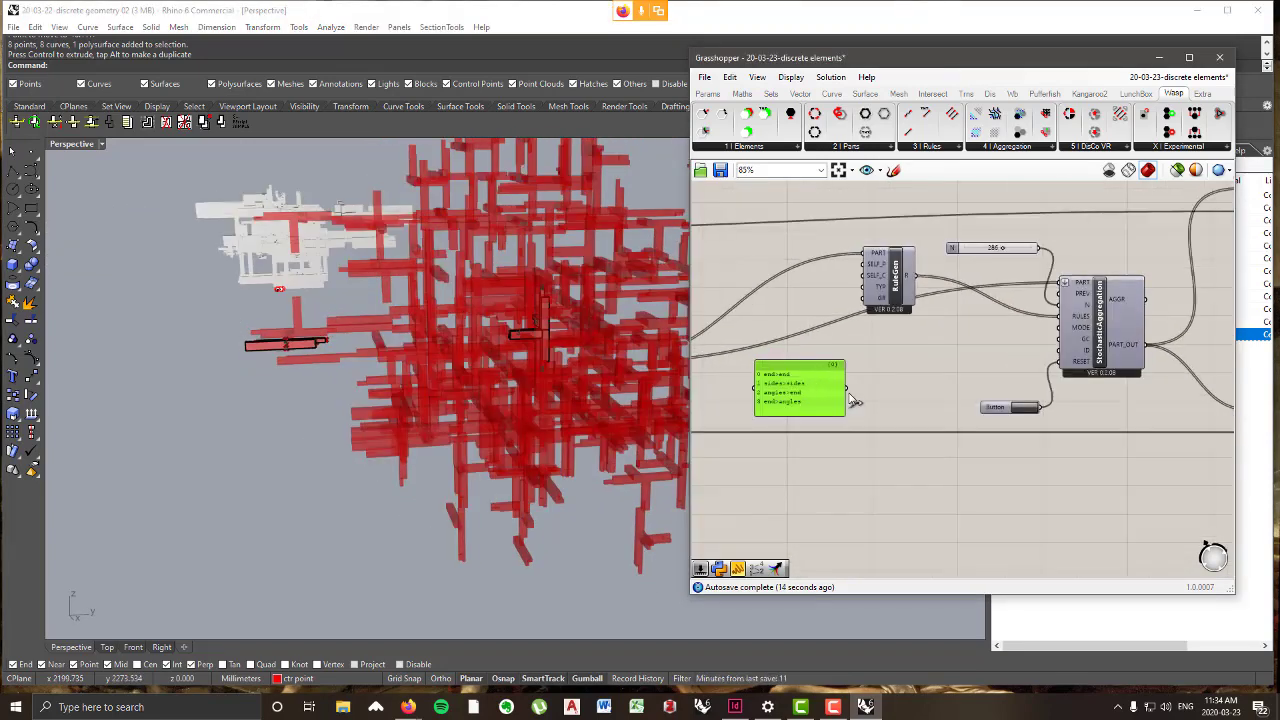
drag(850, 394, 865, 300)
click(1030, 407)
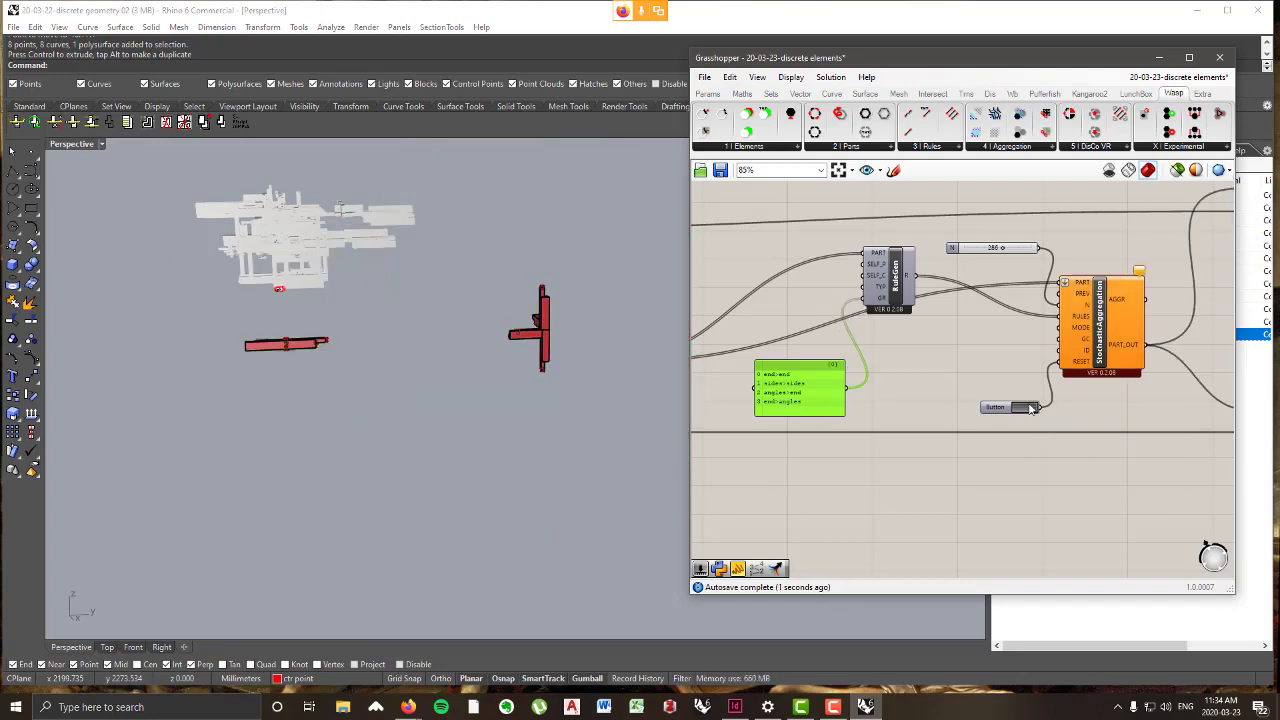
click(1030, 407)
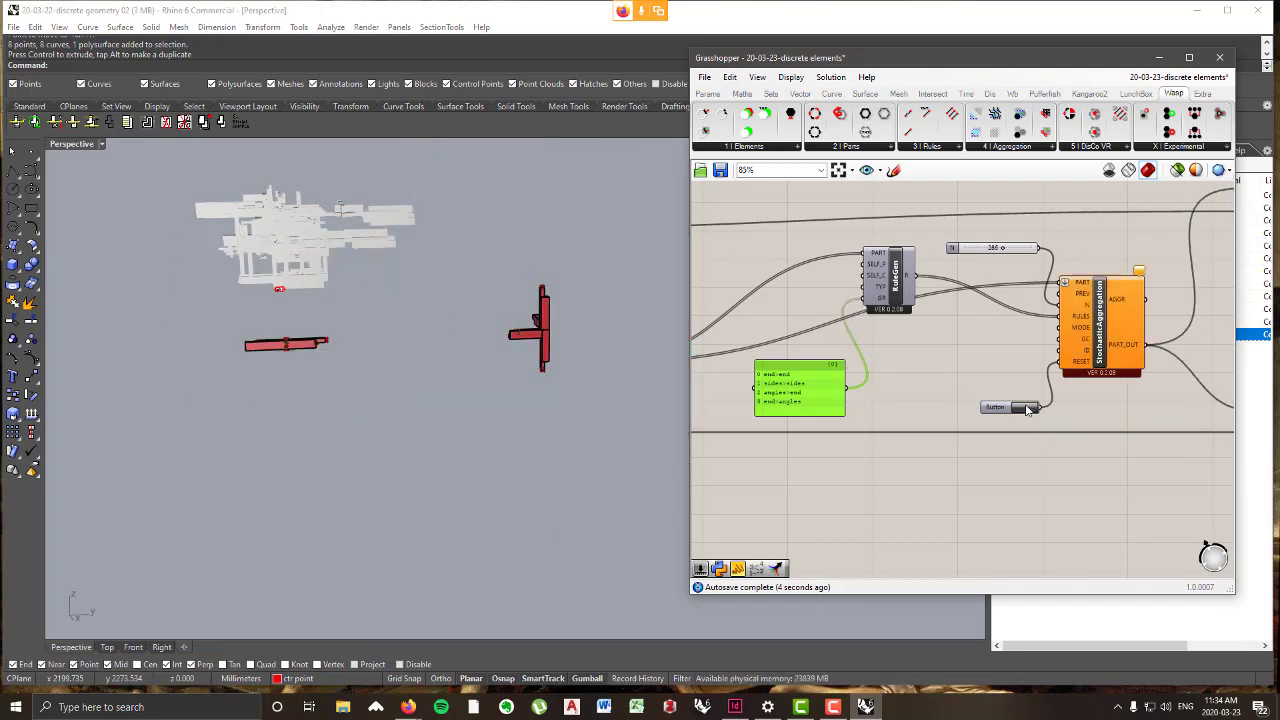
right_drag(608, 328, 310, 290)
scroll(287, 256, up, 3)
right_drag(500, 295, 277, 269)
scroll(277, 269, down, 2)
right_drag(530, 322, 594, 357)
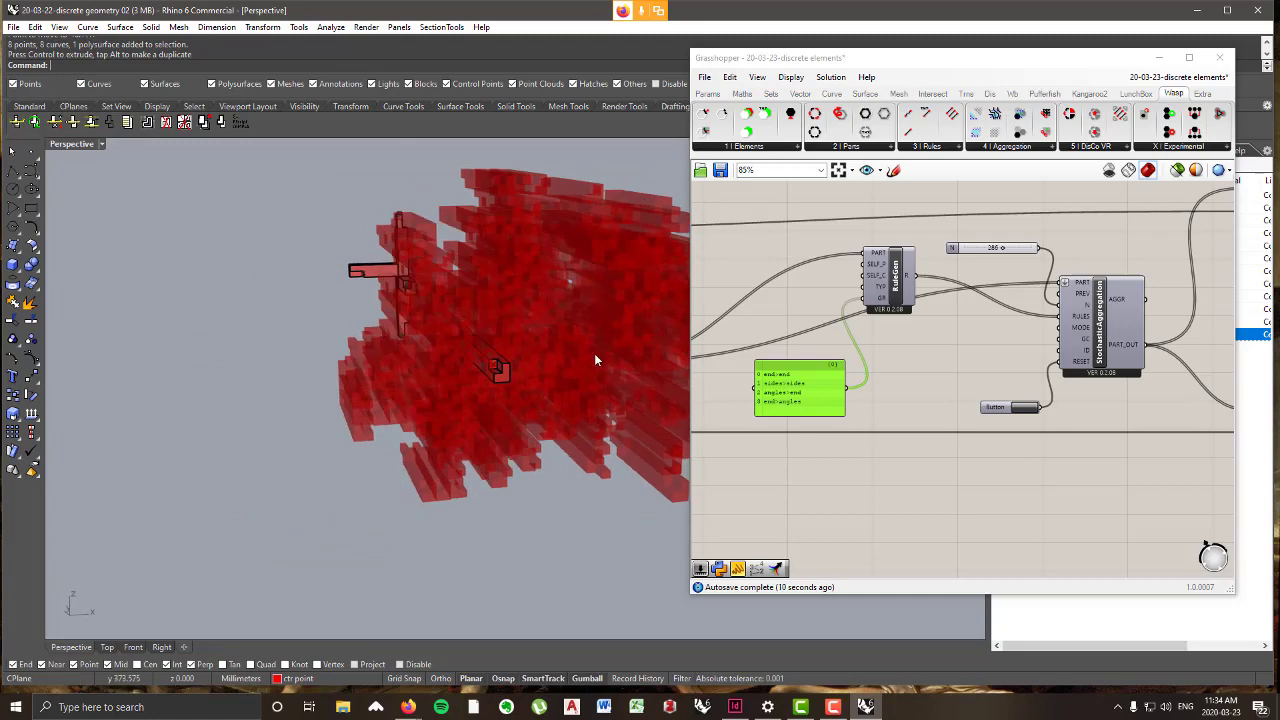
- Remove the sides>sides rule from the rules panel
double_click(817, 396)
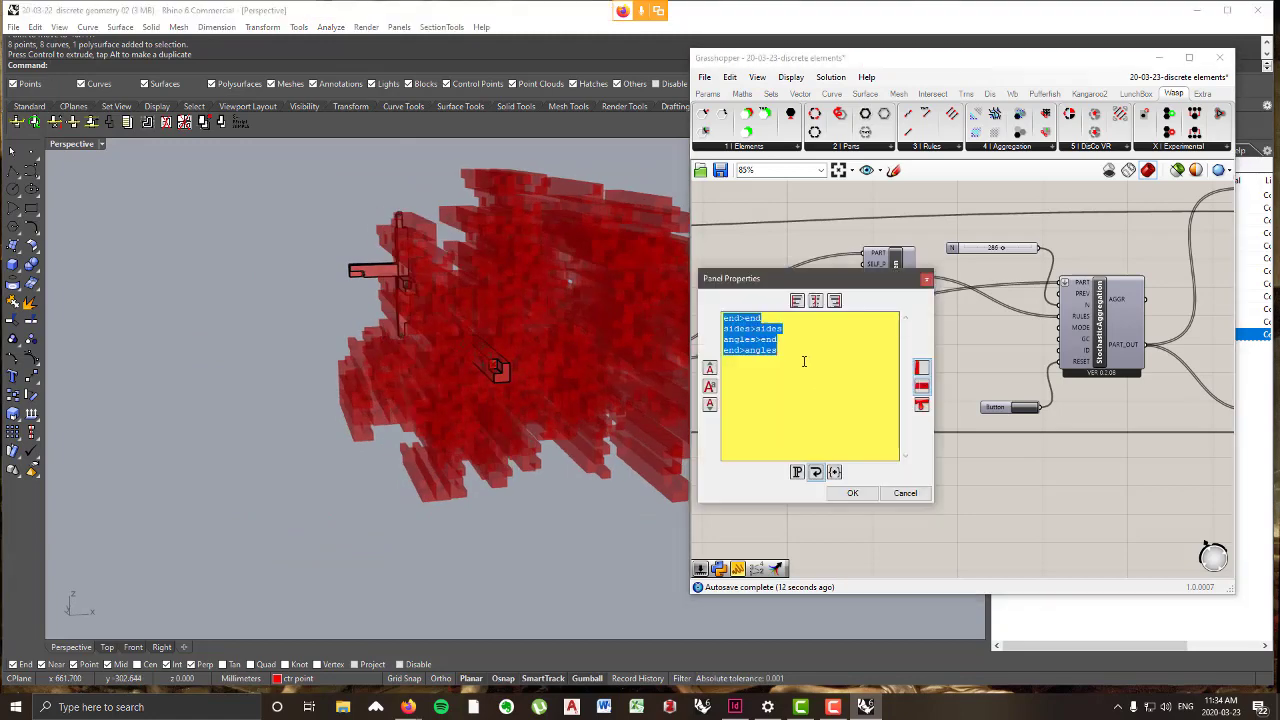
click(770, 328)
key(BackSpace)
key(BackSpace)
key(BackSpace)
key(BackSpace)
key(BackSpace)
key(BackSpace)
key(BackSpace)
key(BackSpace)
key(BackSpace)
key(BackSpace)
key(BackSpace)
key(BackSpace)
click(852, 493)
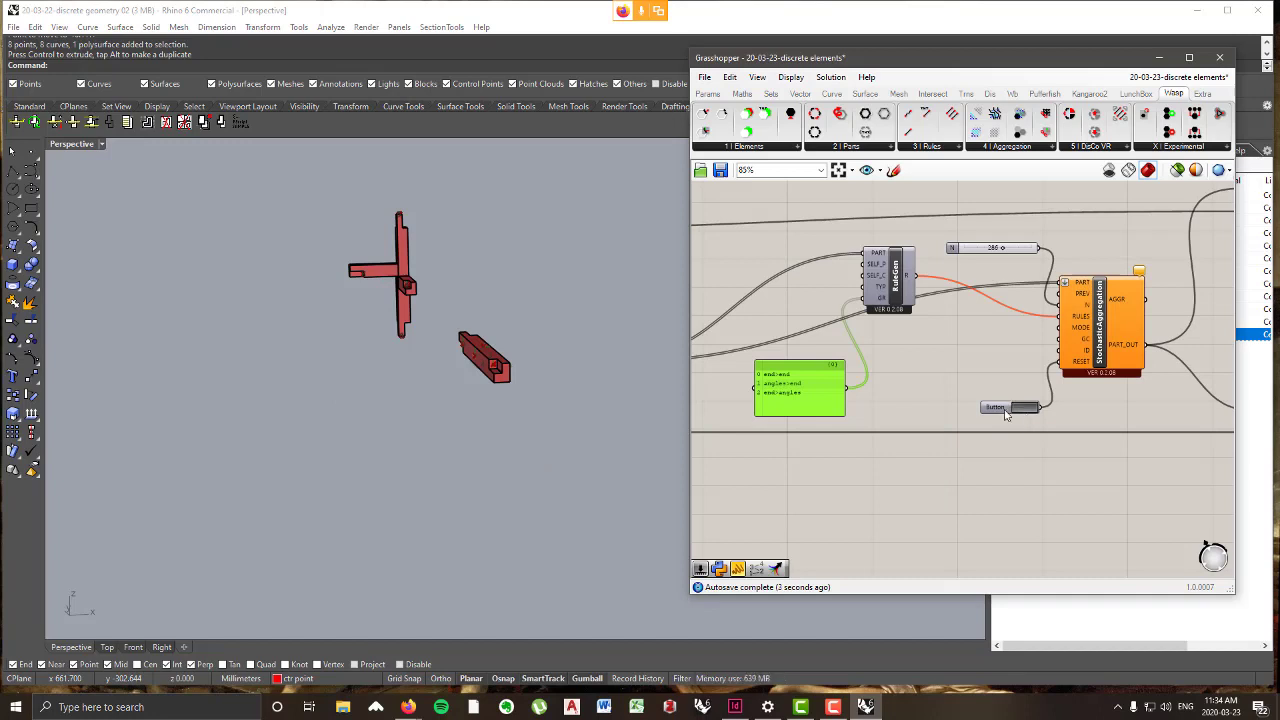
- Remove the end>end rule from the rules panel and reset the aggregation
double_click(820, 399)
drag(770, 323, 722, 323)
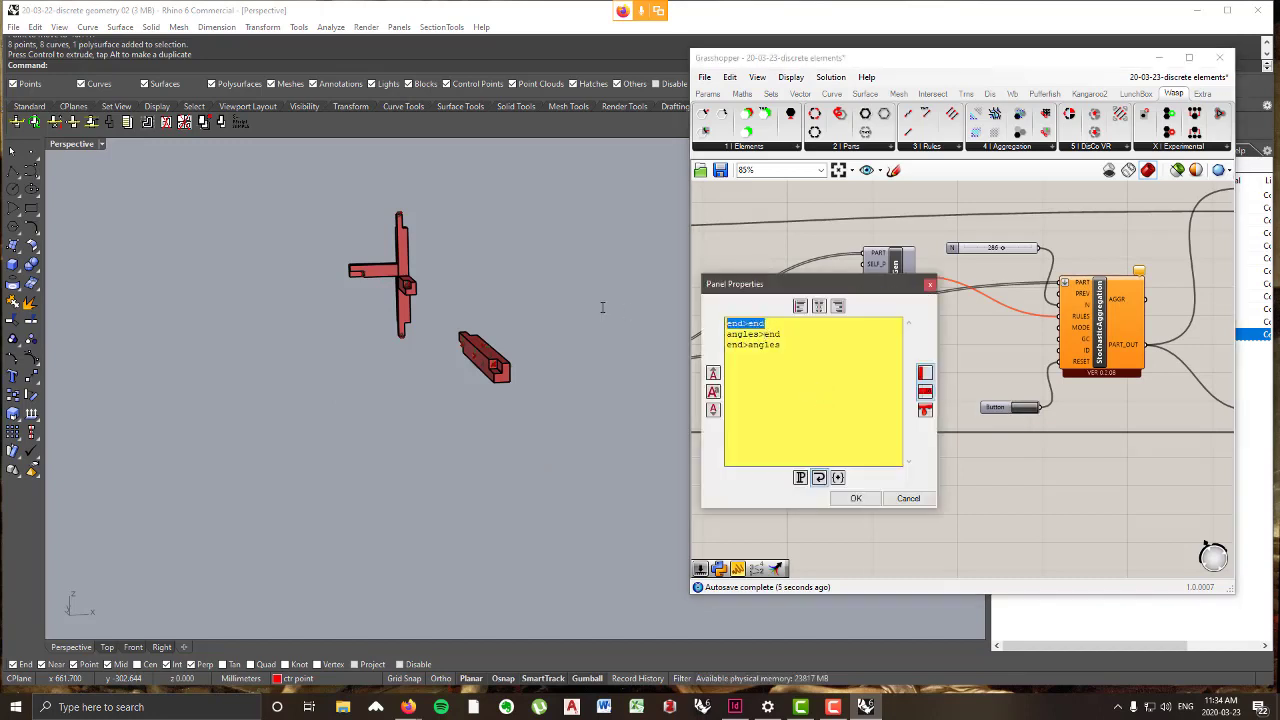
key(BackSpace)
key(BackSpace)
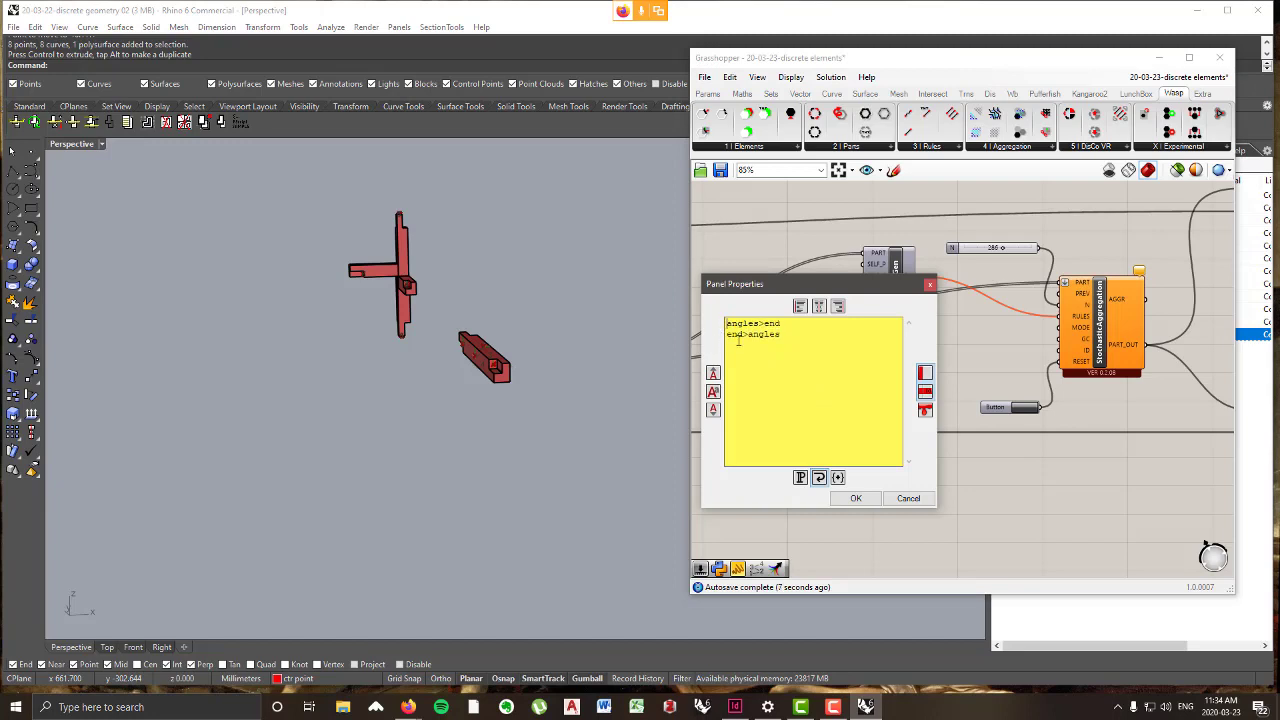
click(856, 498)
click(1030, 408)
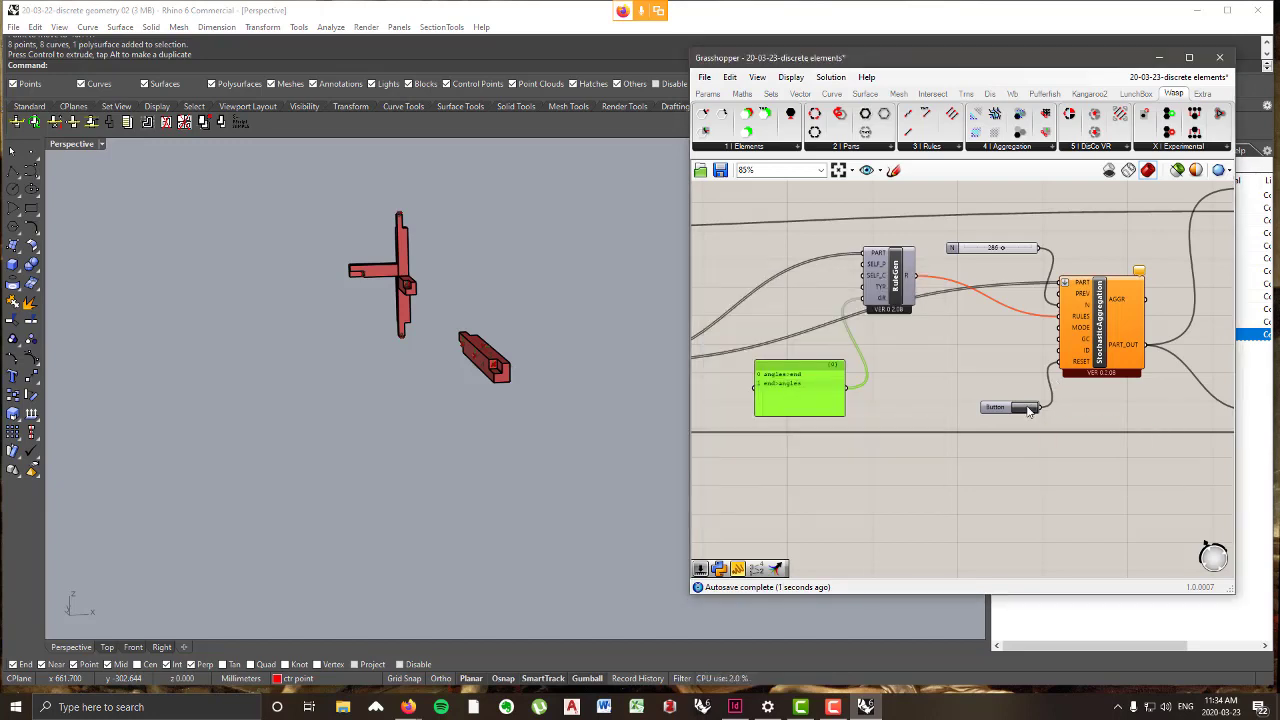
- Examine the rules panel against the intersection part's angles type panel, its ConnDir connections and the Part component
scroll(786, 376, up, 4)
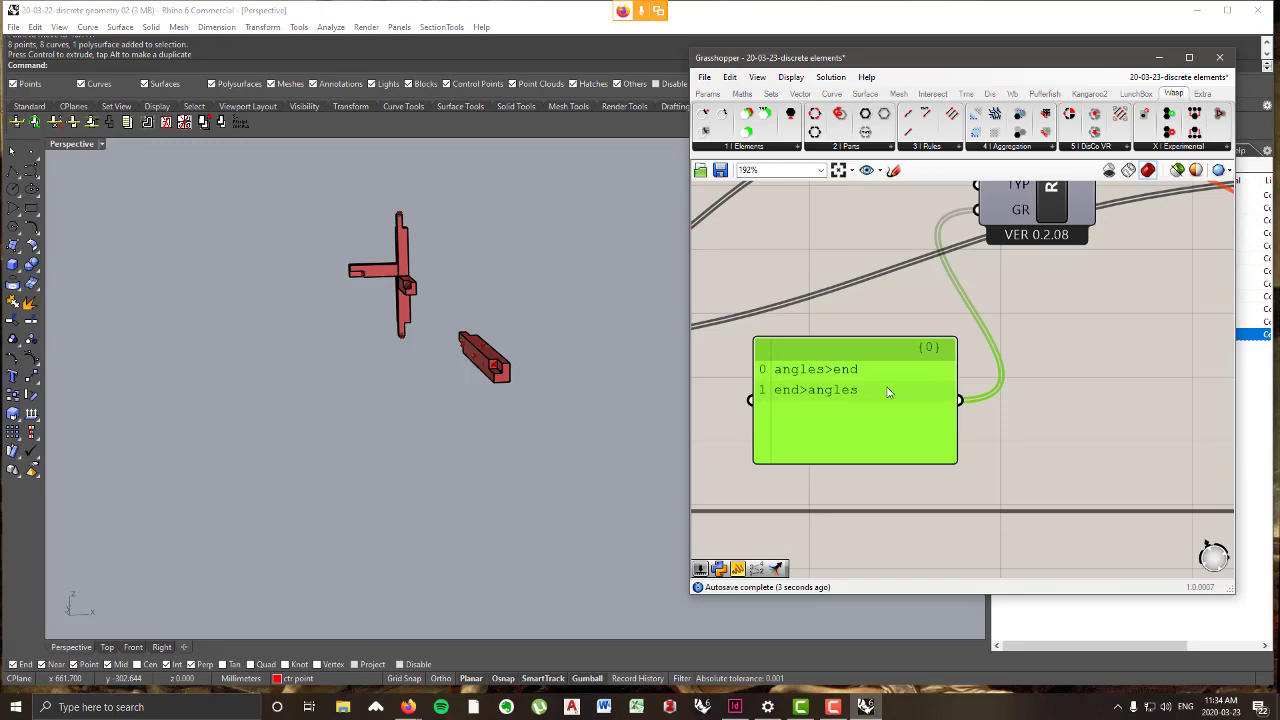
scroll(887, 392, down, 5)
right_drag(731, 480, 891, 471)
scroll(783, 408, up, 4)
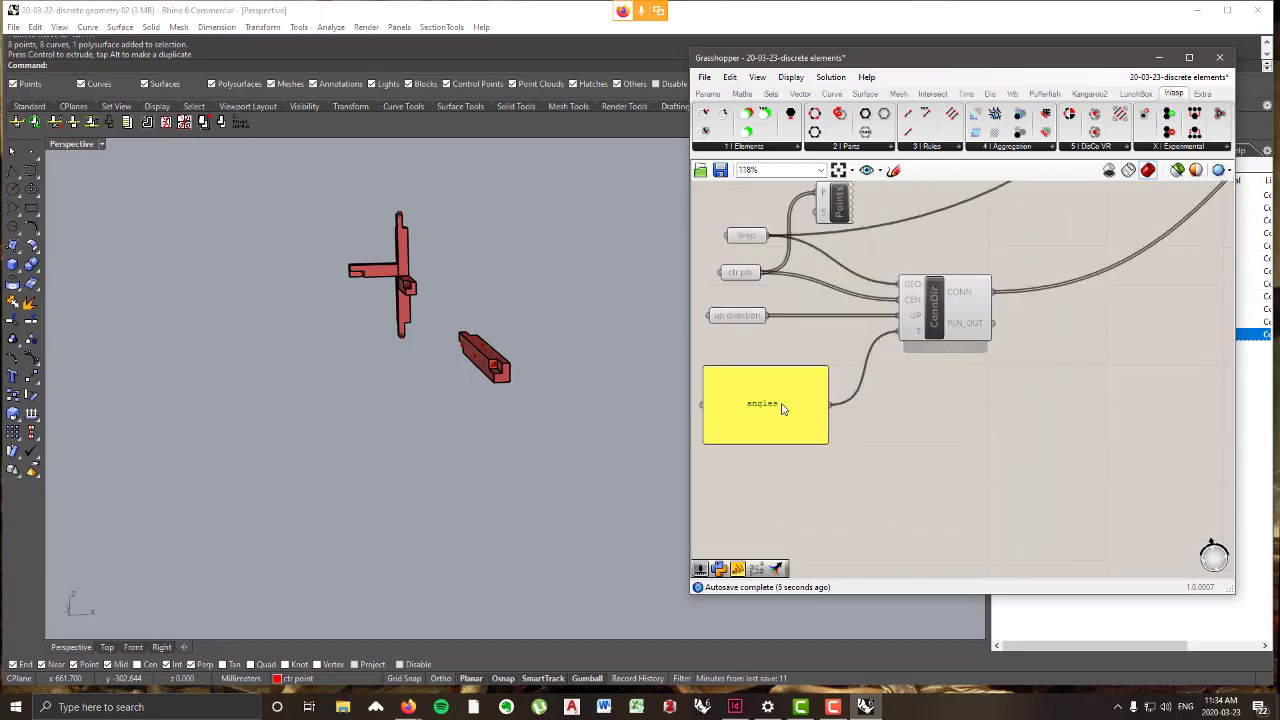
scroll(783, 410, up, 1)
scroll(785, 413, down, 5)
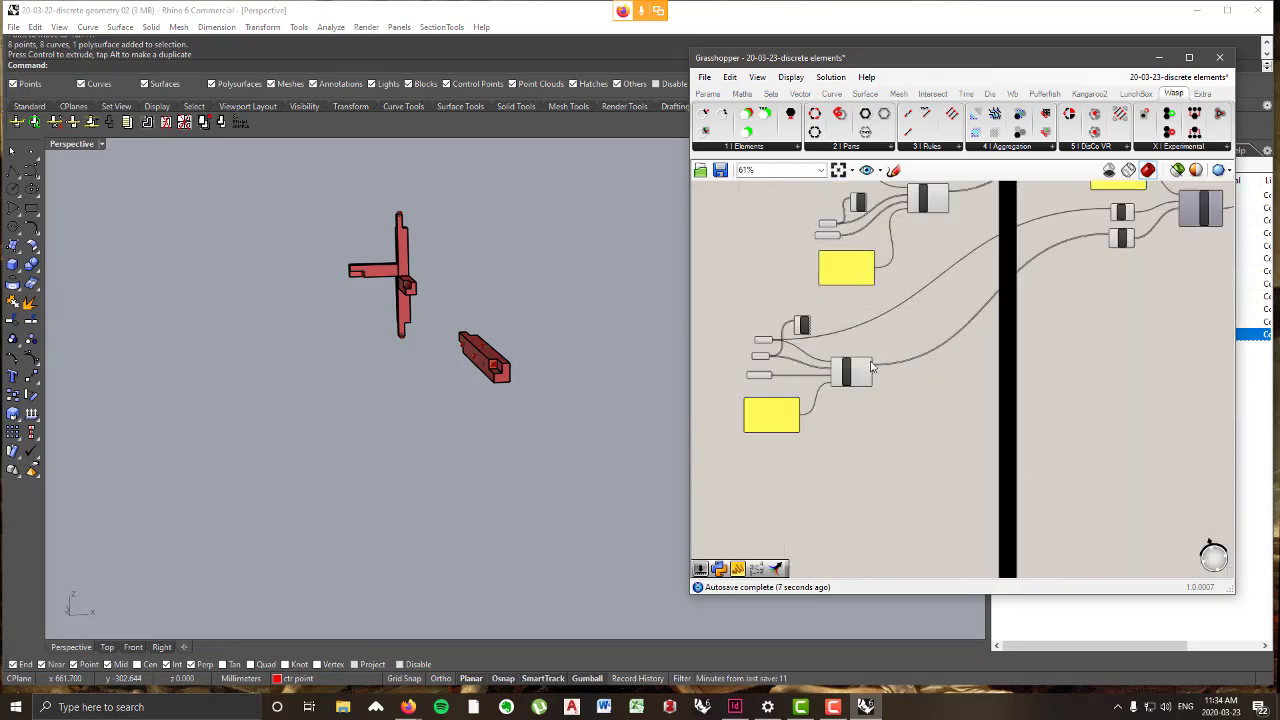
scroll(860, 374, up, 4)
mouse_move(860, 374)
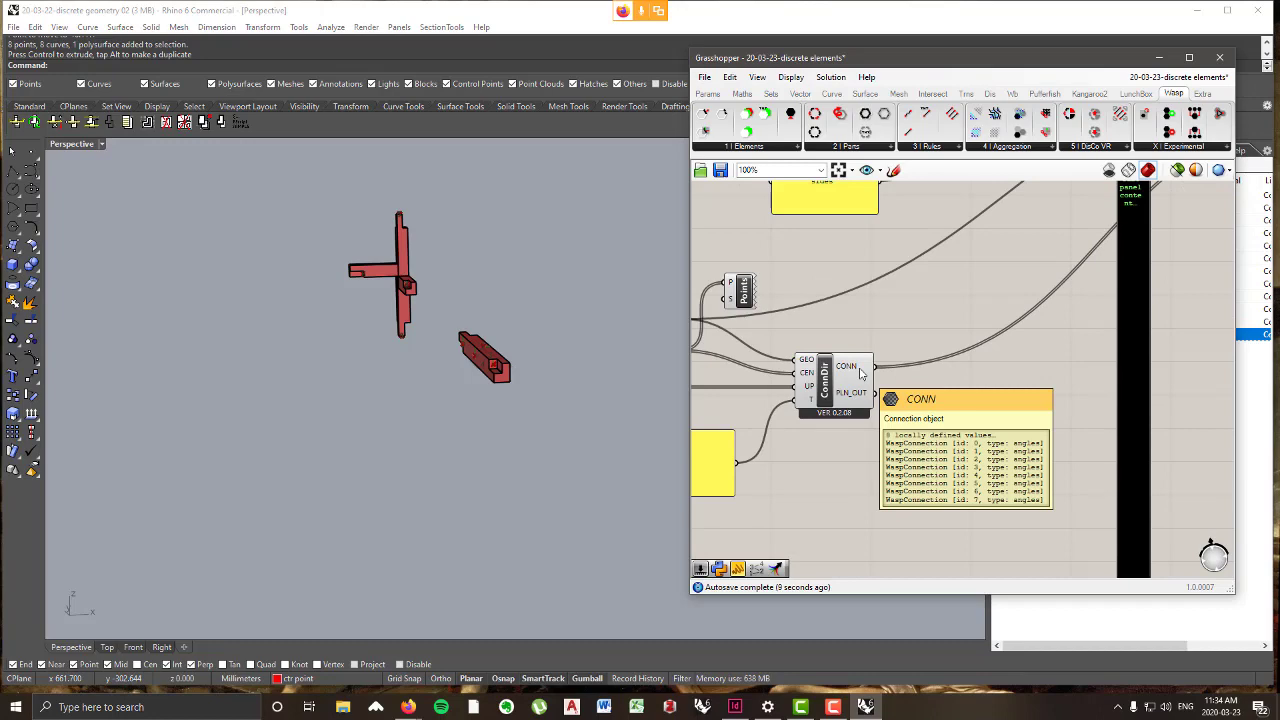
scroll(860, 374, down, 5)
scroll(930, 377, up, 4)
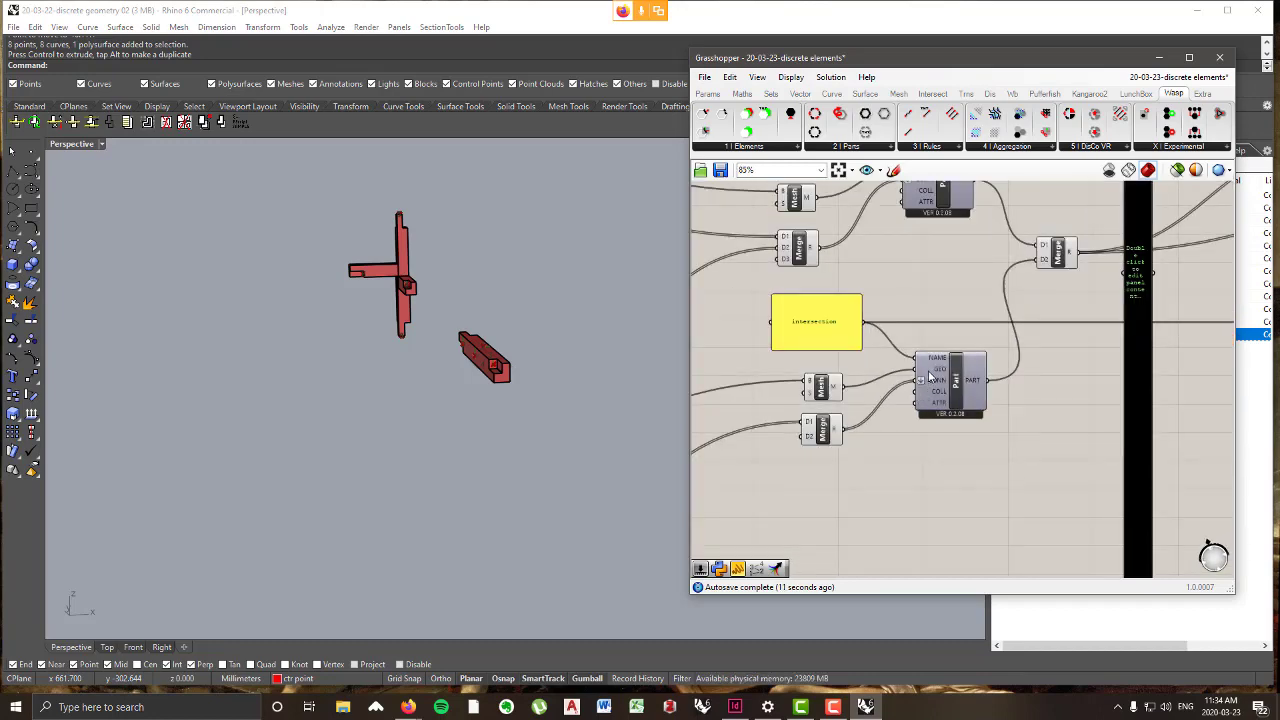
scroll(930, 377, down, 3)
scroll(990, 393, up, 3)
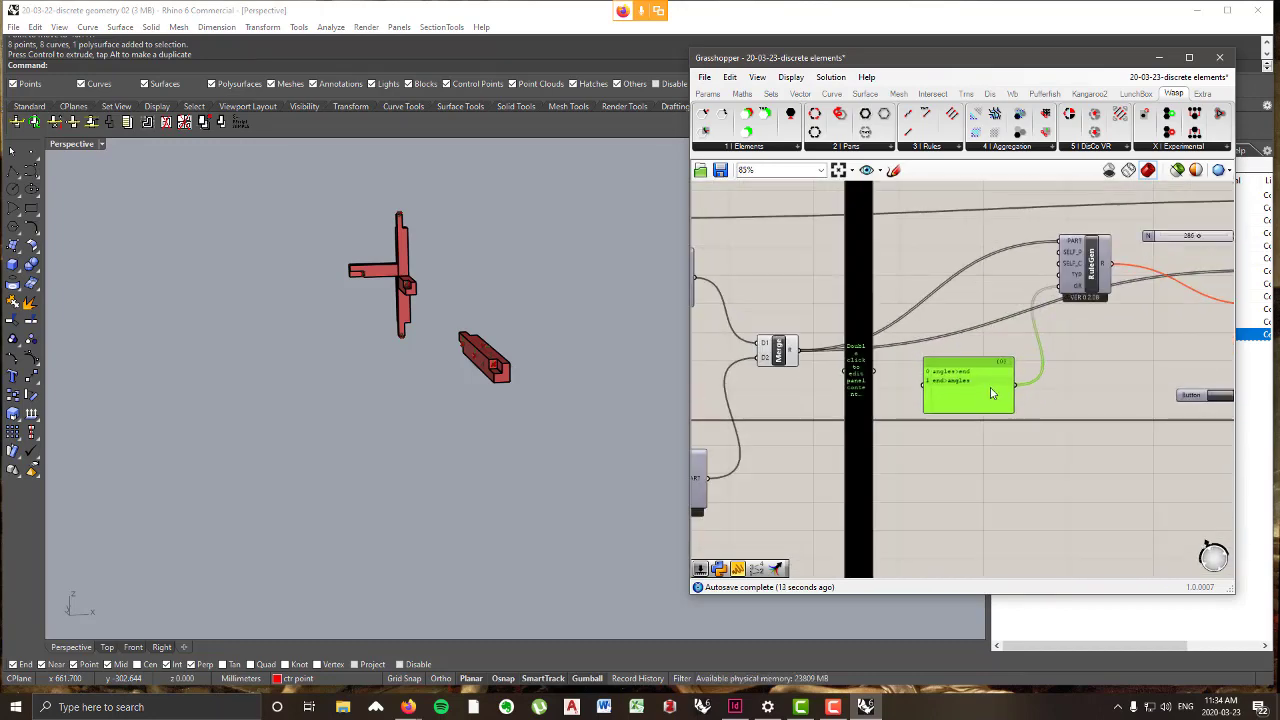
- Move the RuleGen component down beside the rules panel
drag(1084, 276, 1082, 365)
right_drag(1082, 365, 951, 315)
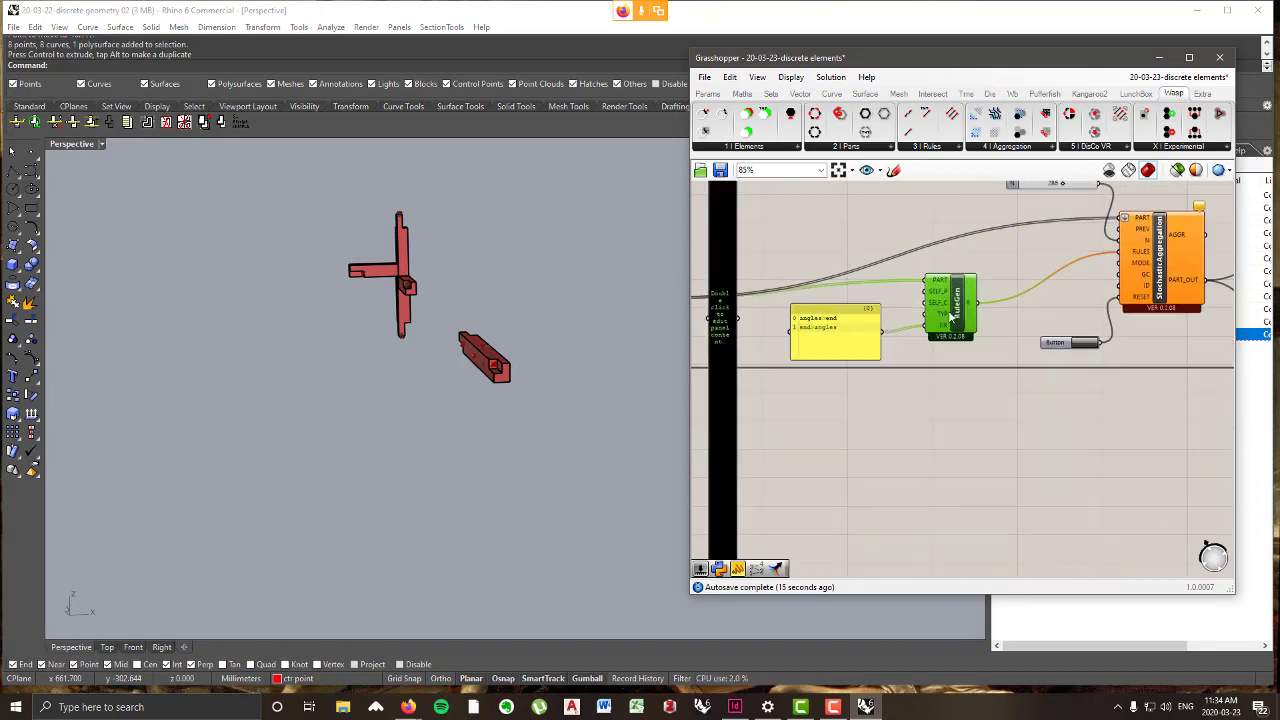
scroll(951, 315, up, 1)
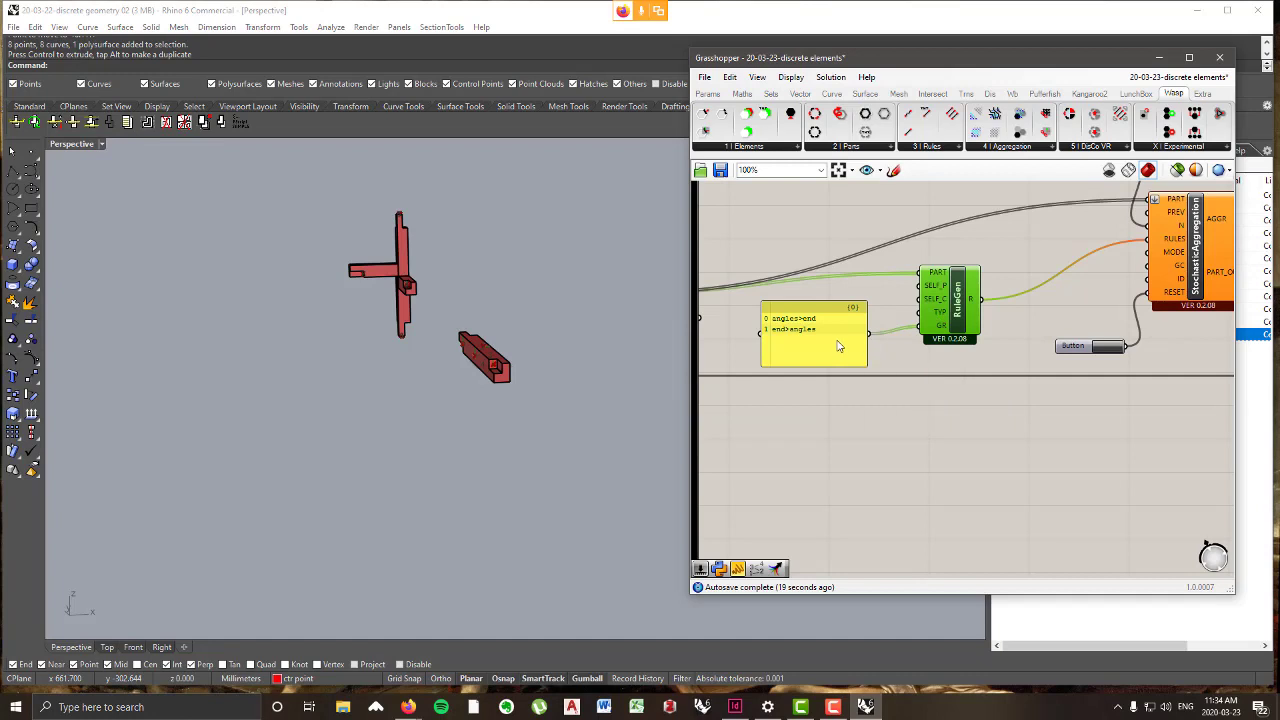
scroll(1100, 390, down, 2)
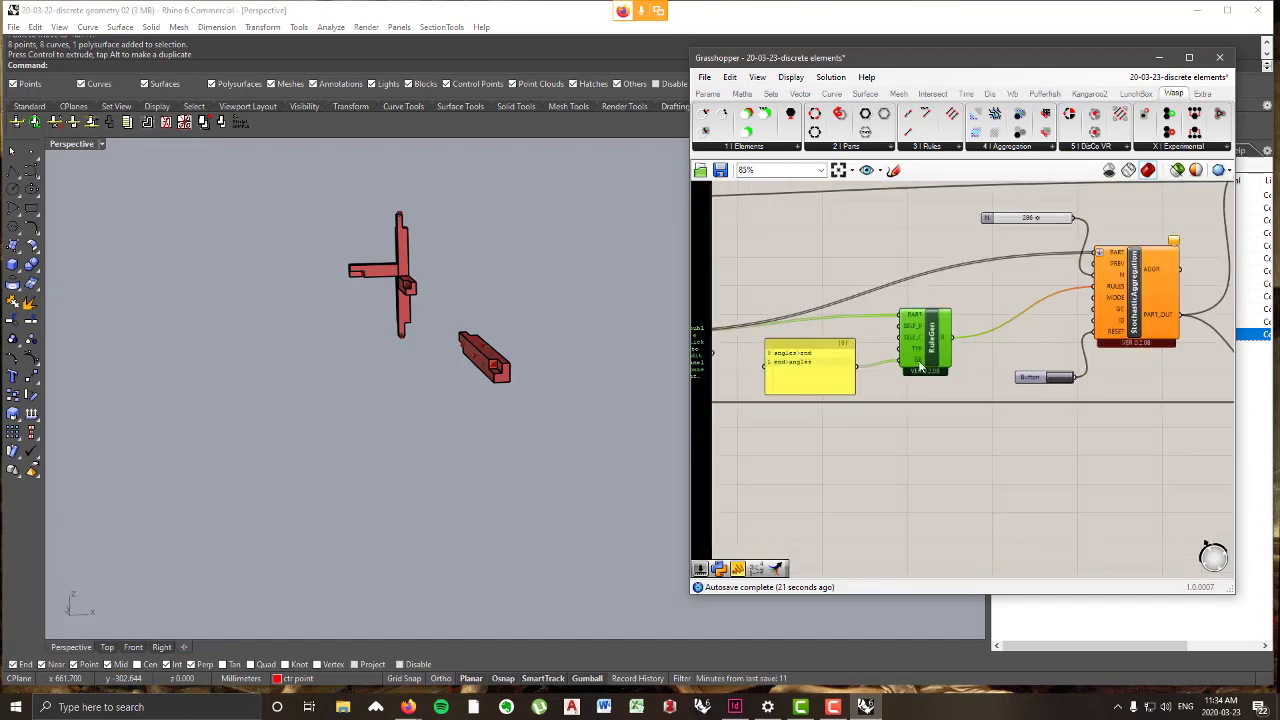
- Delete the rules panel feeding RuleGen's GR input and reset the aggregation
click(828, 371)
key(Delete)
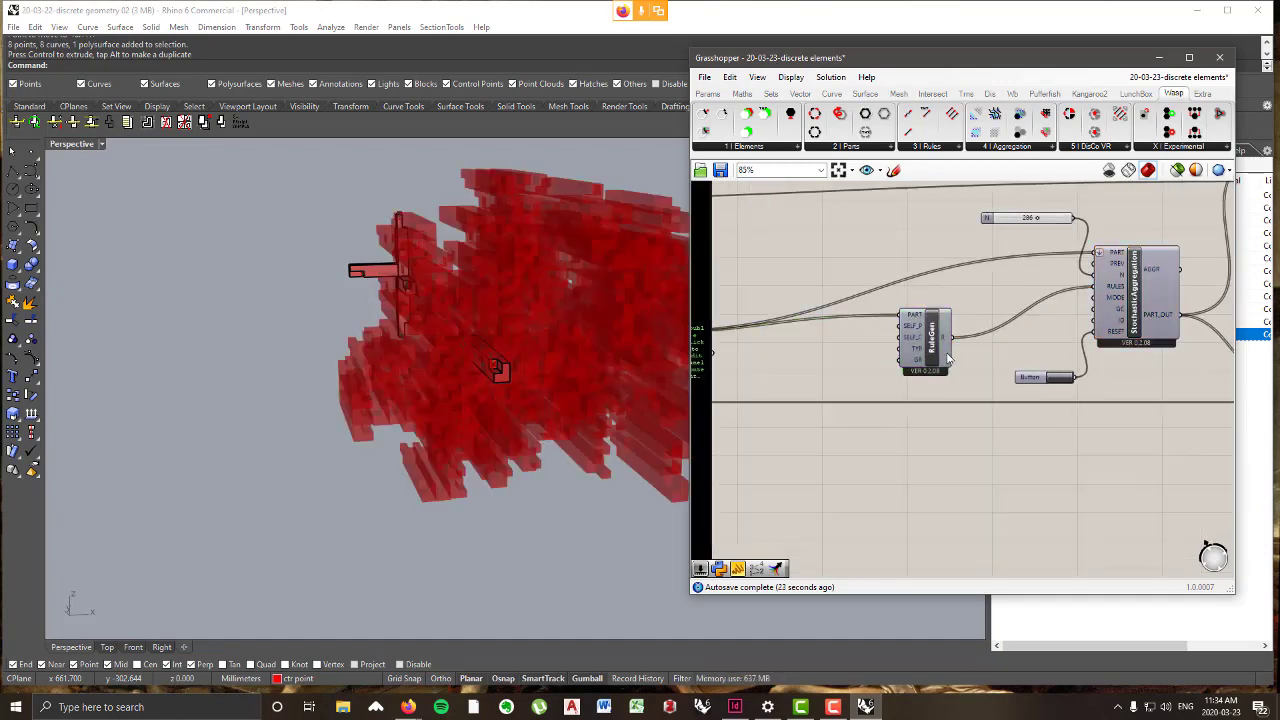
click(1064, 381)
- Inspect the aggregated cluster generated without grammar rules in the Perspective view, both close up and as a whole
scroll(500, 384, down, 6)
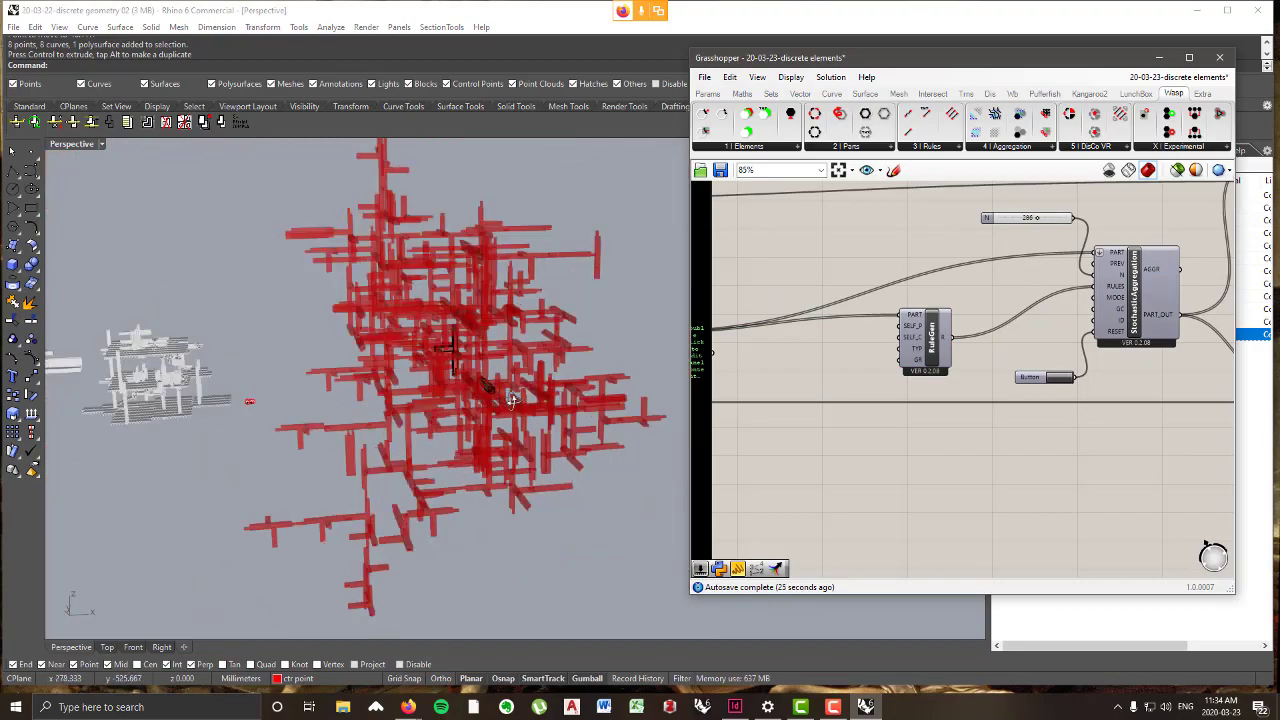
right_drag(480, 384, 428, 262)
scroll(367, 351, up, 3)
scroll(367, 351, down, 4)
scroll(640, 394, up, 3)
scroll(654, 251, up, 3)
scroll(428, 262, up, 10)
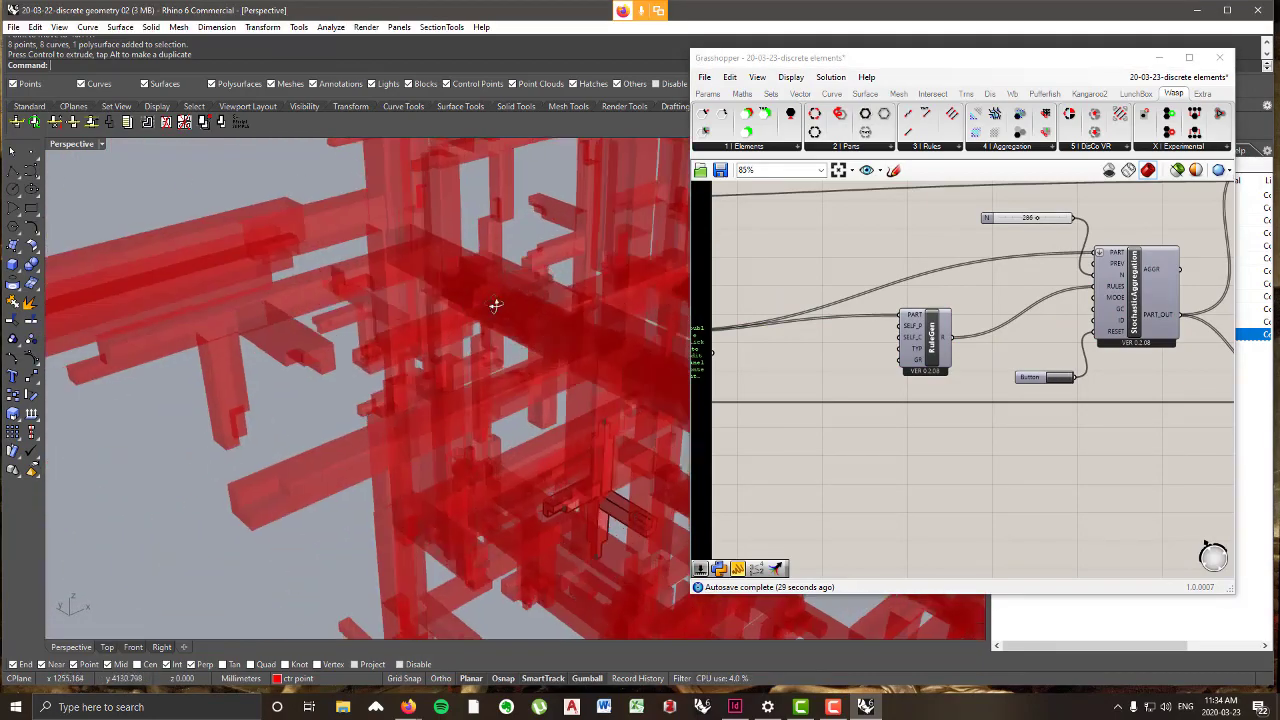
scroll(484, 339, down, 6)
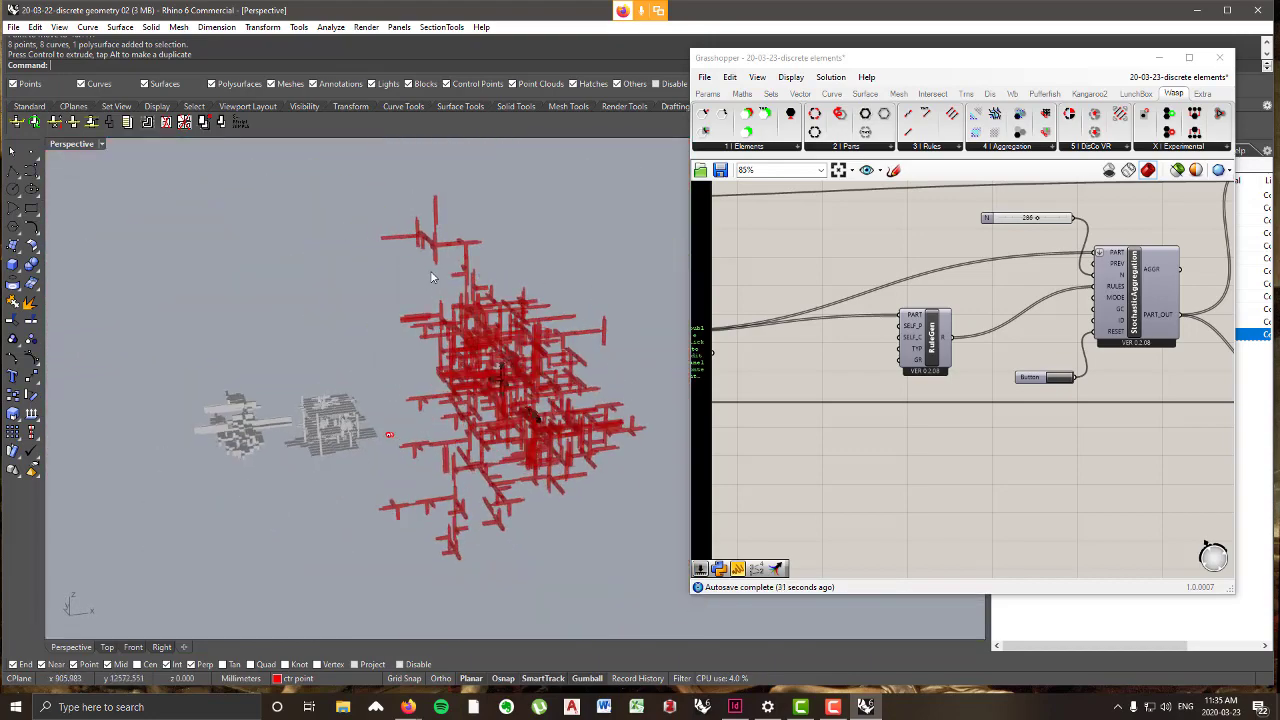
scroll(583, 320, up, 5)
- Nudge the RuleGen component and reset the stochastic aggregation several times to generate new variations
drag(942, 346, 958, 348)
right_drag(937, 343, 845, 368)
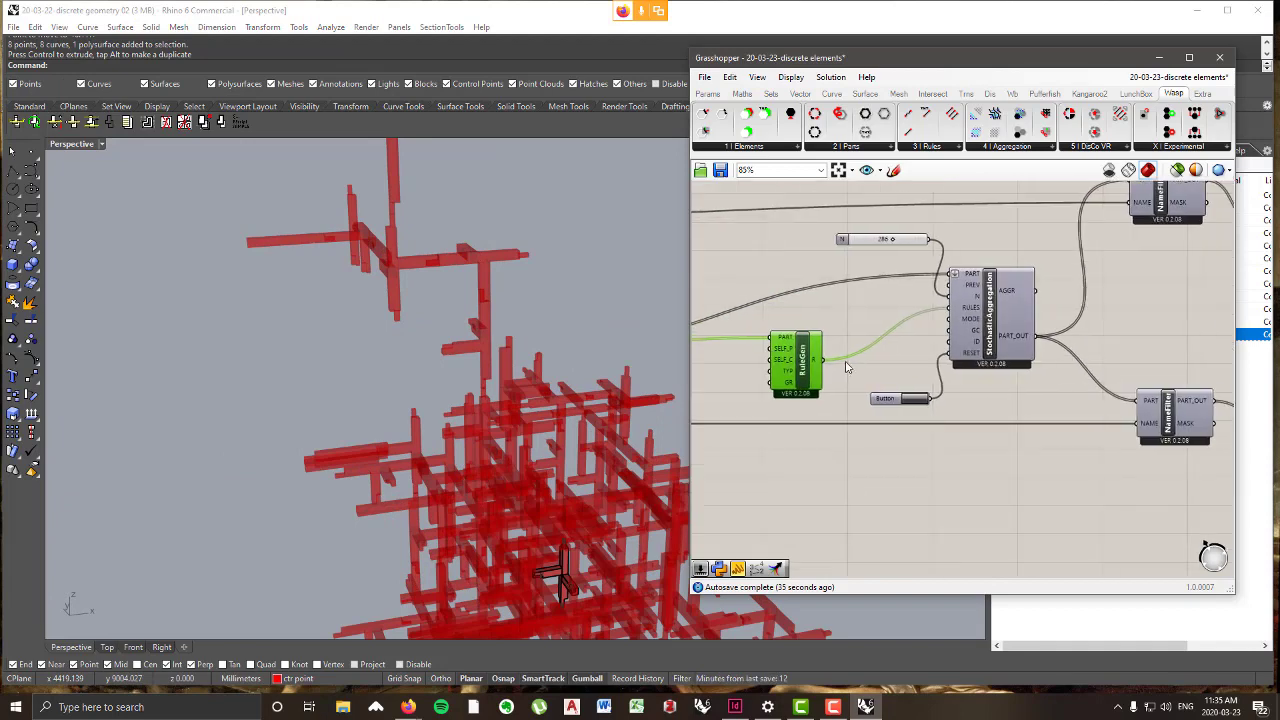
click(921, 402)
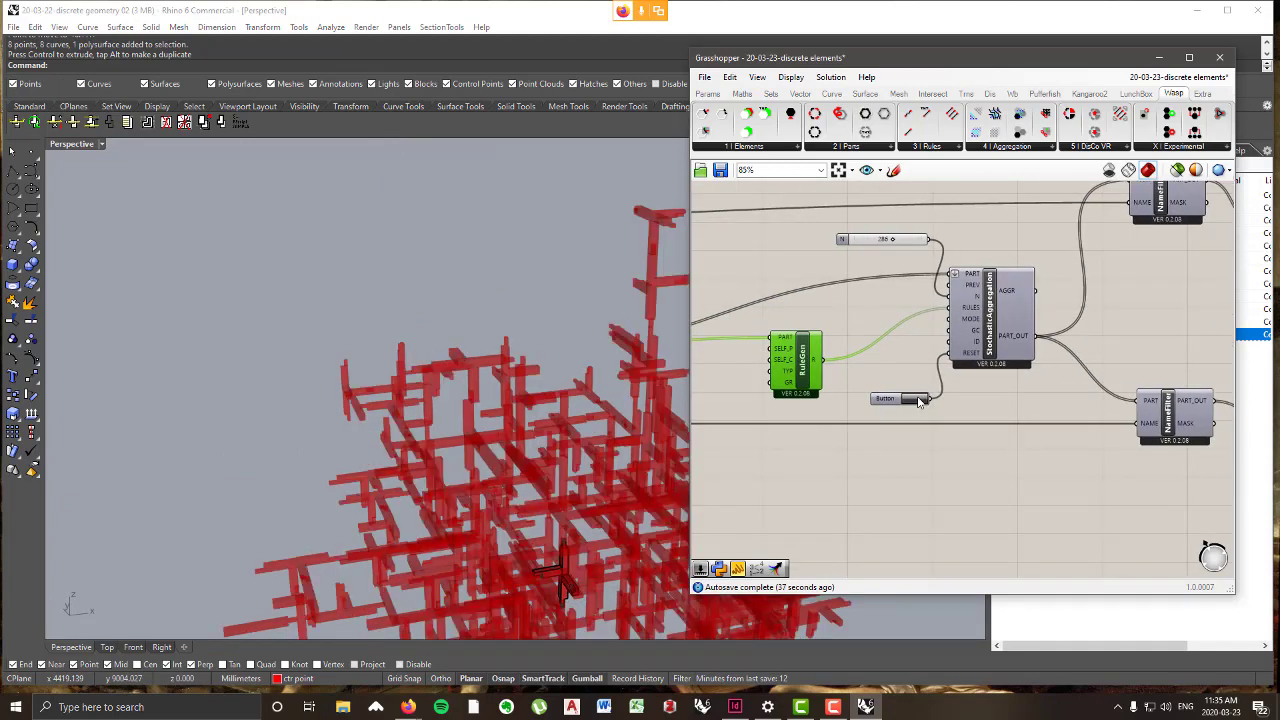
click(916, 402)
click(916, 402)
- Add a new panel beside RuleGen and turn off its Multiline Data option
right_drag(902, 375, 1149, 317)
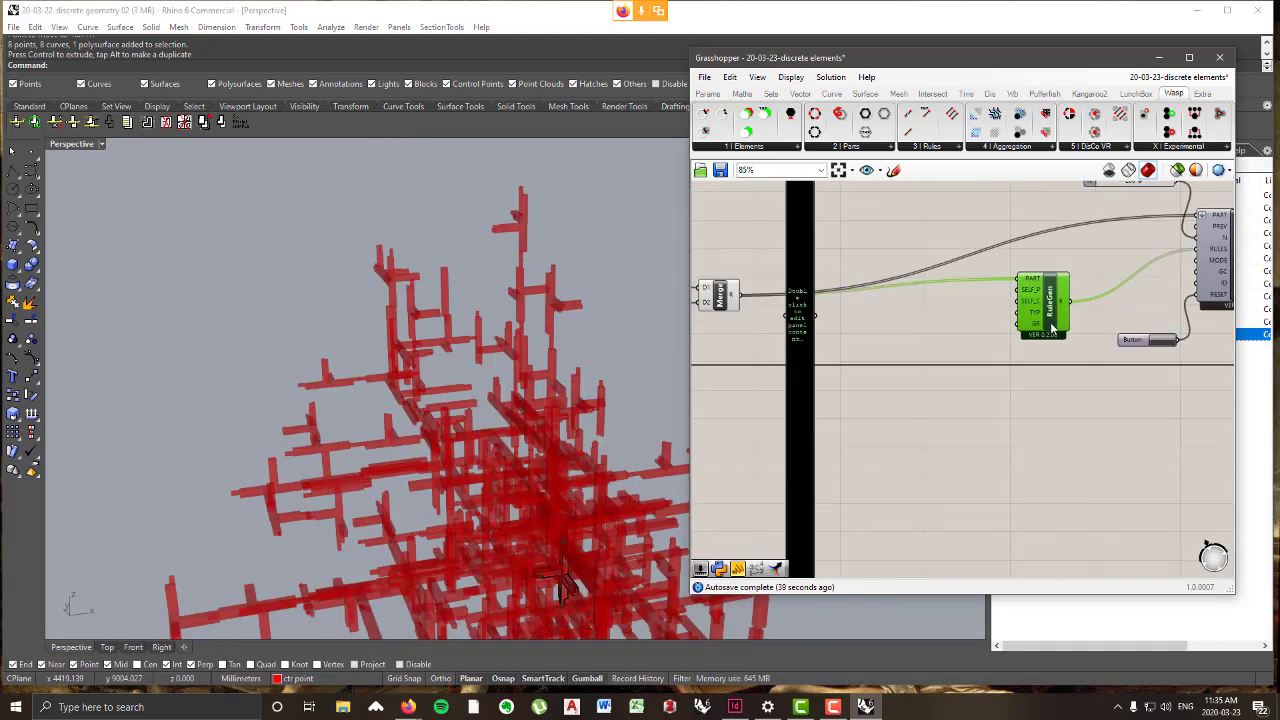
right_drag(1038, 333, 990, 346)
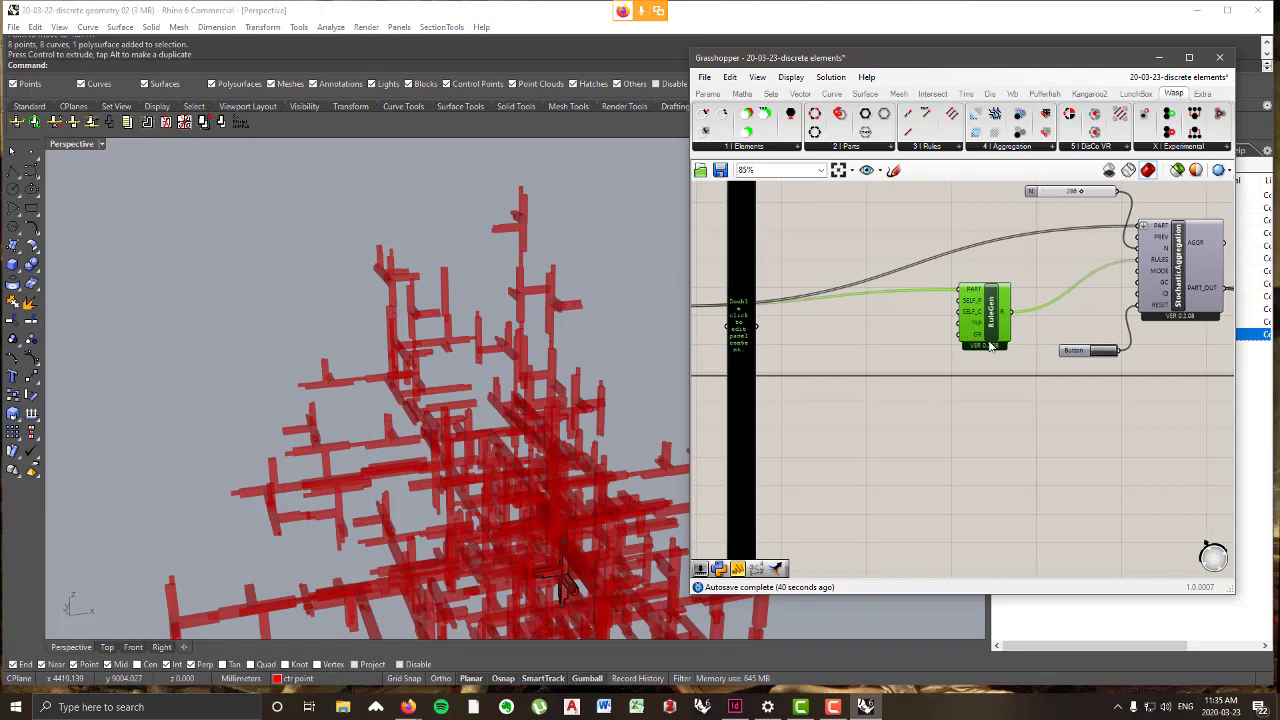
click(708, 93)
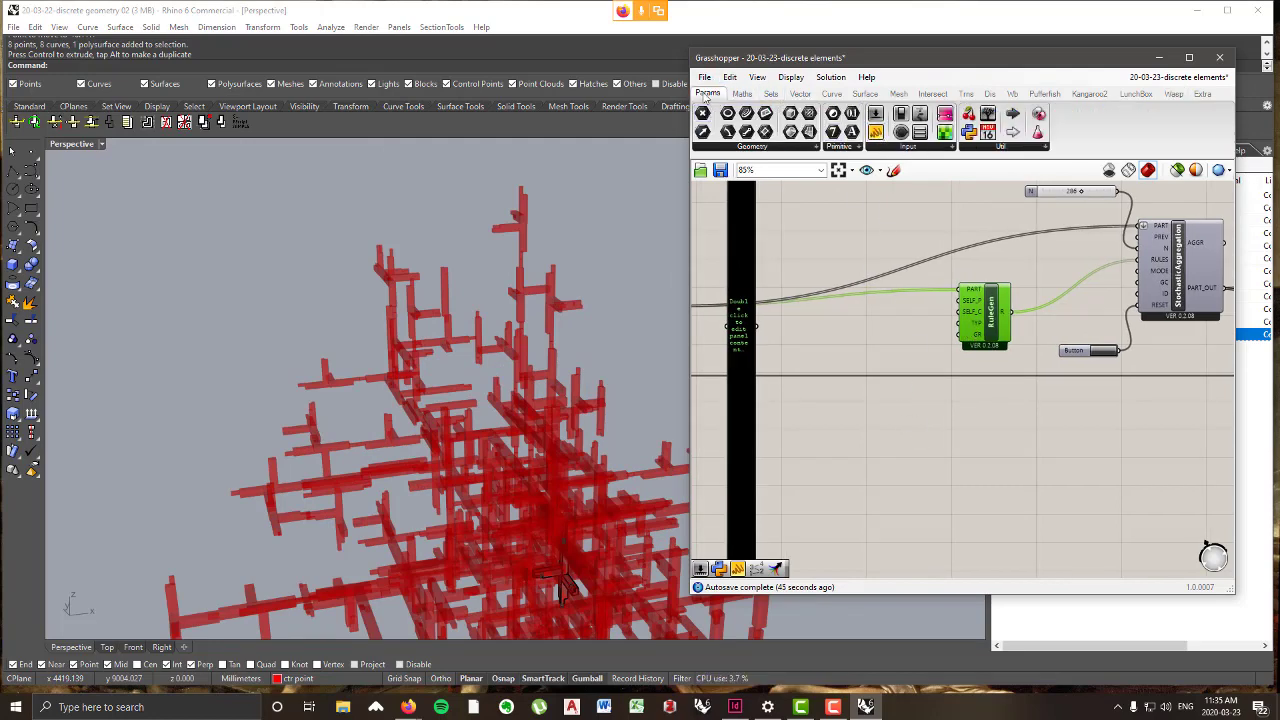
click(897, 150)
click(1000, 175)
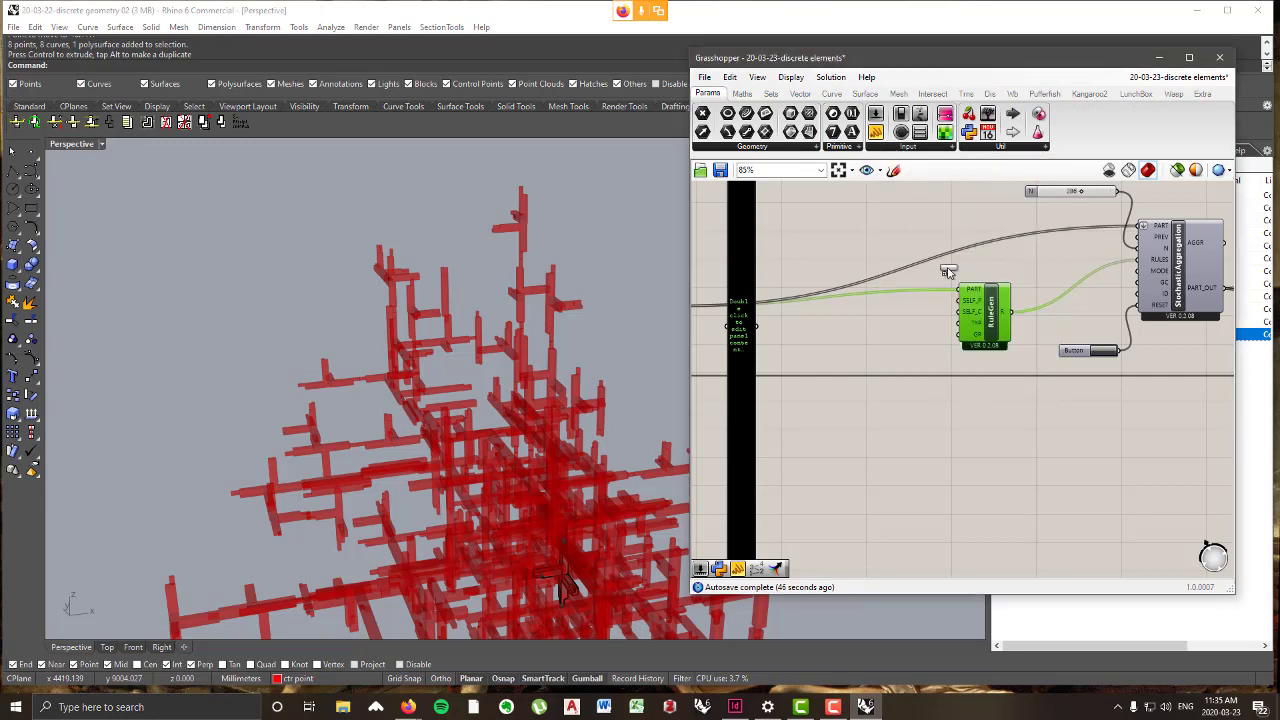
click(886, 363)
scroll(891, 364, up, 3)
right_click(897, 359)
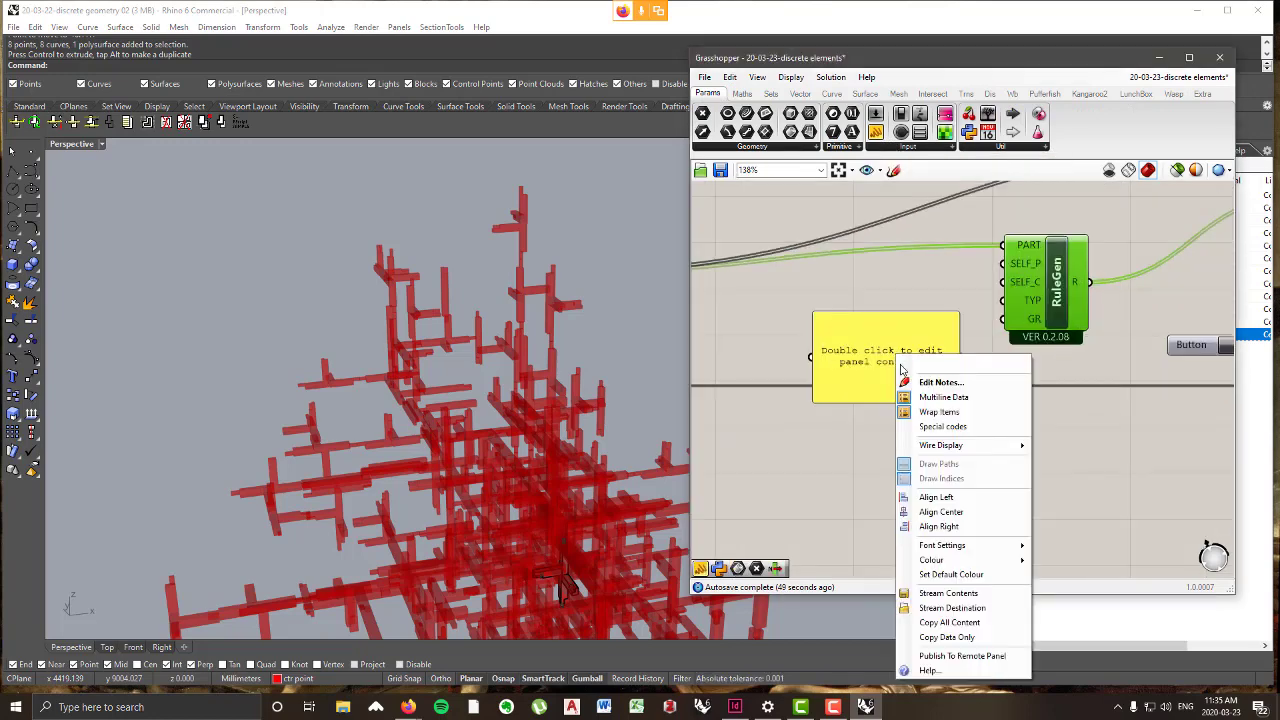
click(940, 397)
scroll(914, 346, down, 3)
- Examine the aggregated cluster and the two source parts from another angle in the Perspective view
right_drag(325, 398, 410, 365)
scroll(430, 370, down, 6)
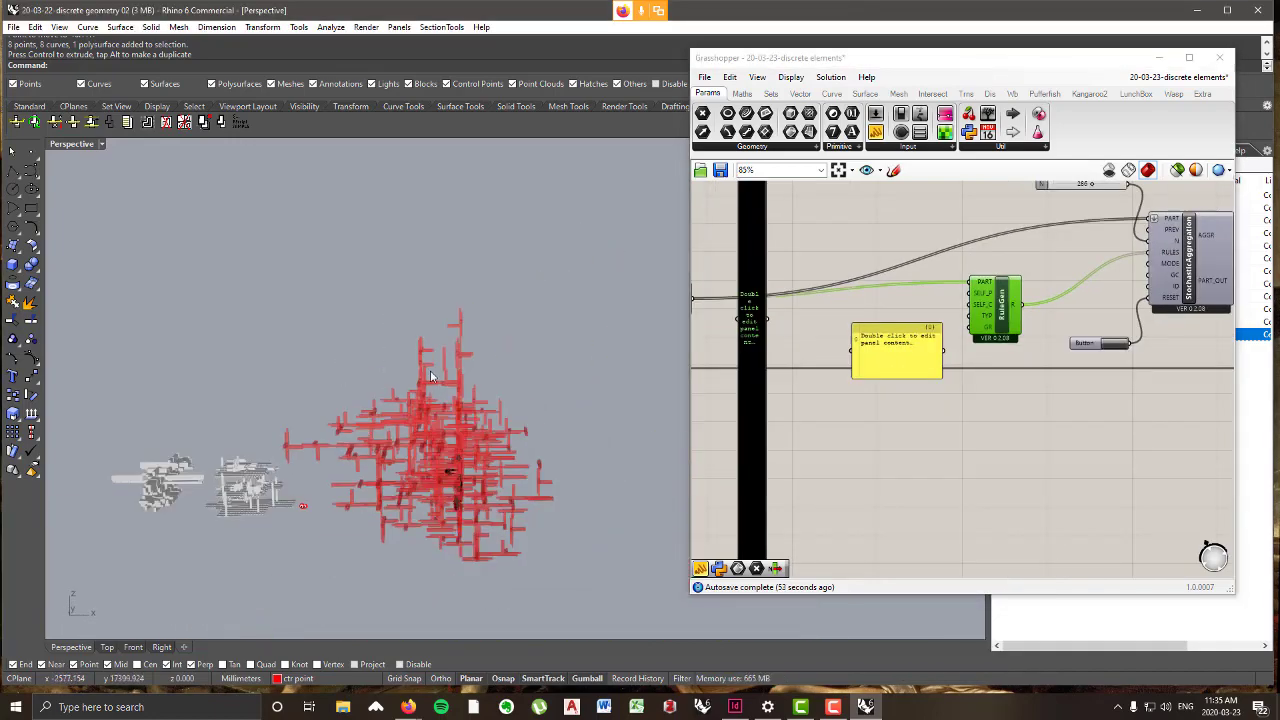
scroll(440, 384, up, 5)
right_drag(476, 503, 538, 508)
scroll(538, 508, down, 3)
scroll(536, 510, up, 12)
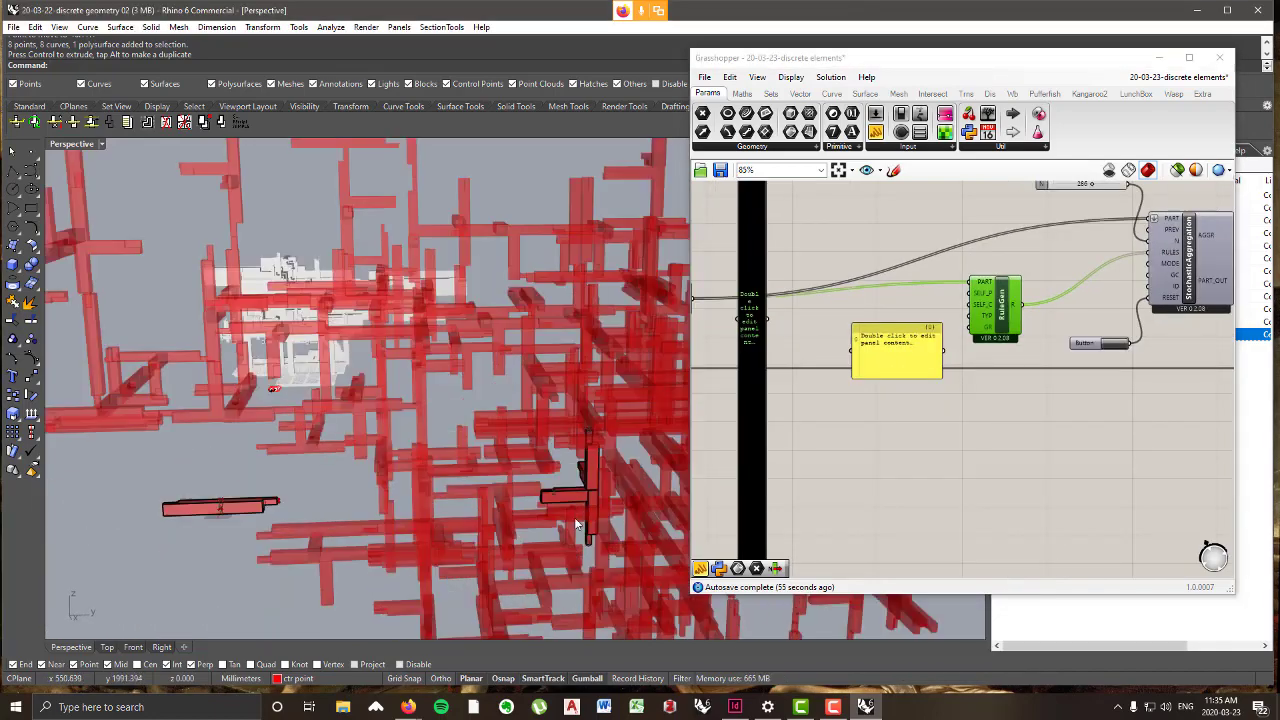
scroll(597, 482, down, 5)
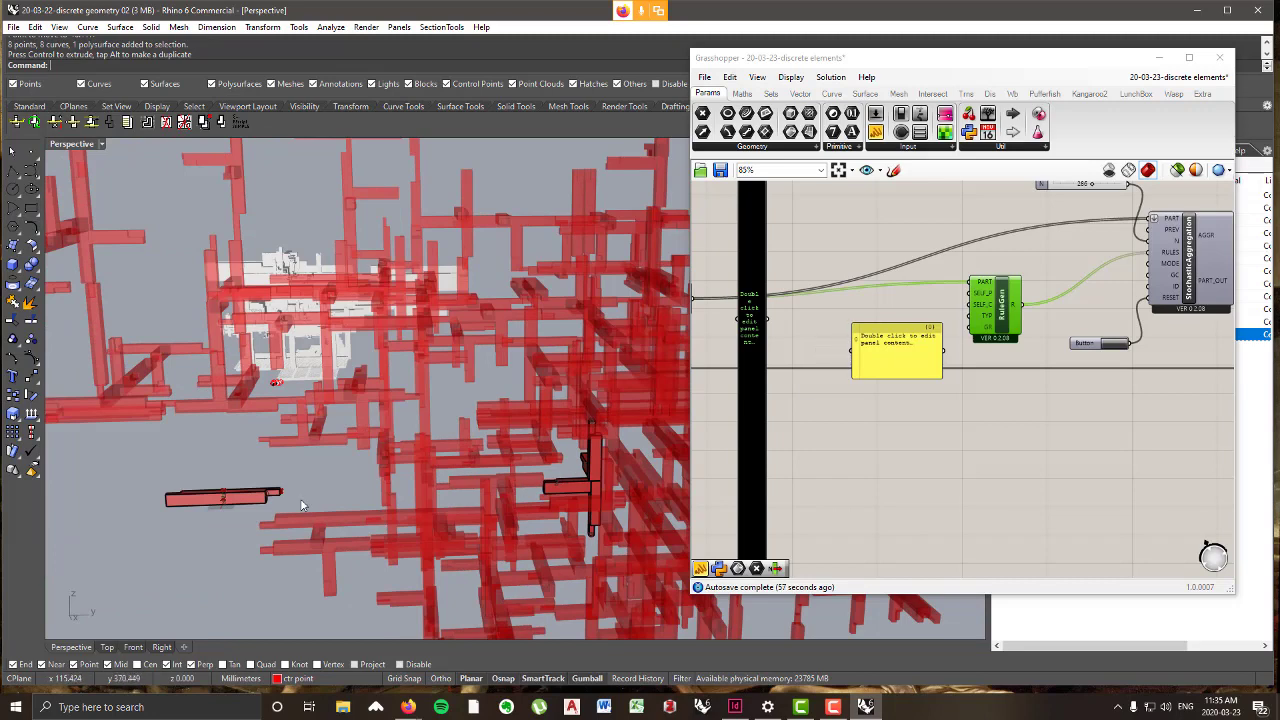
- Enter the rule end>angles in the new panel and connect it to RuleGen's GR input
double_click(910, 354)
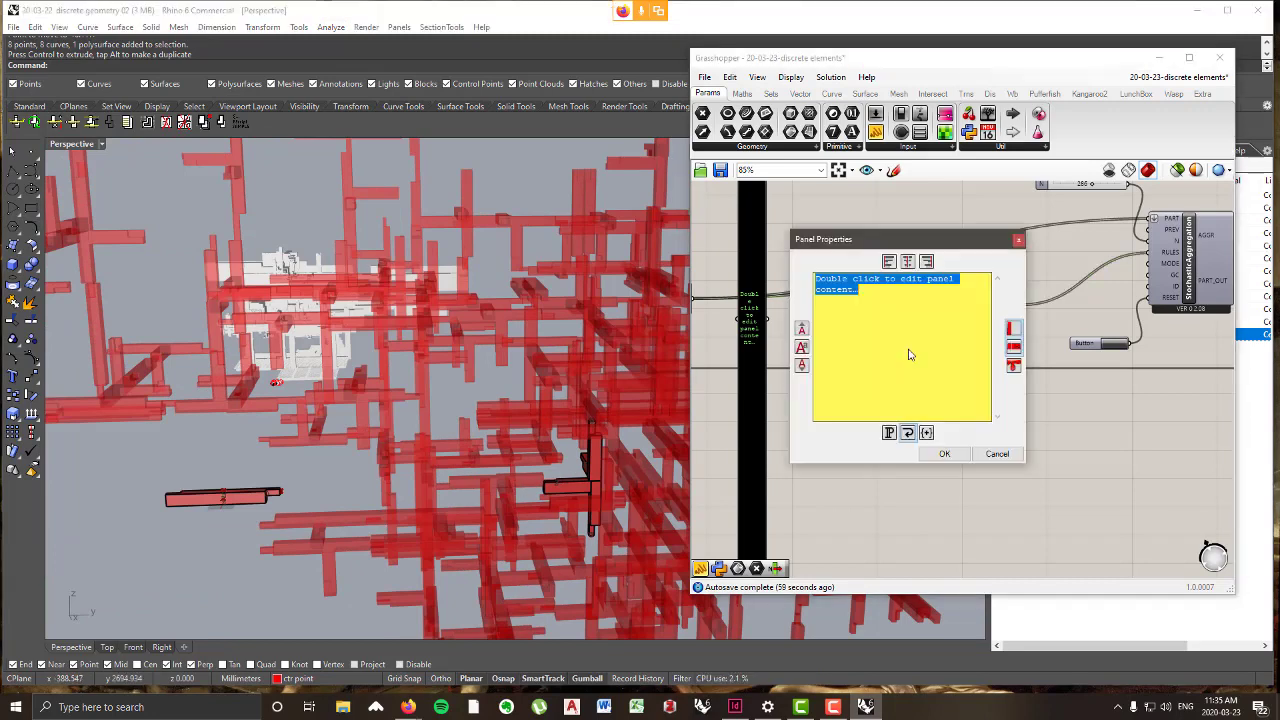
text(end>)
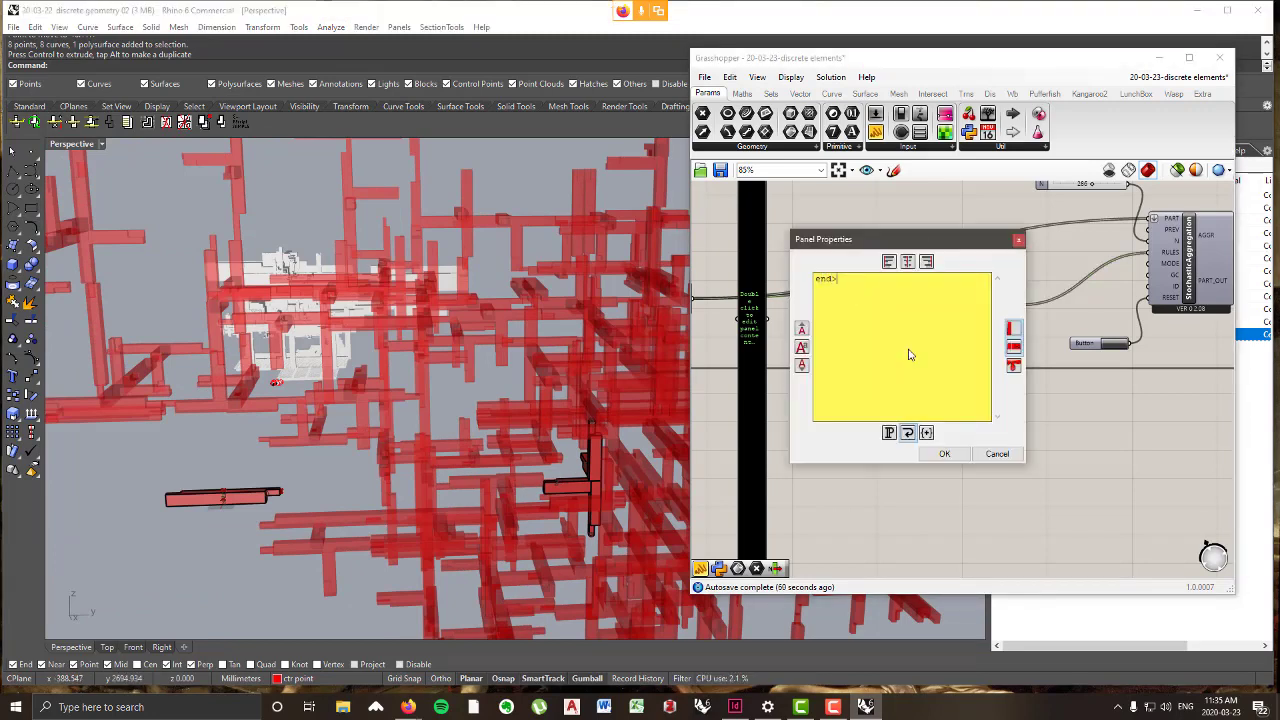
text(angles)
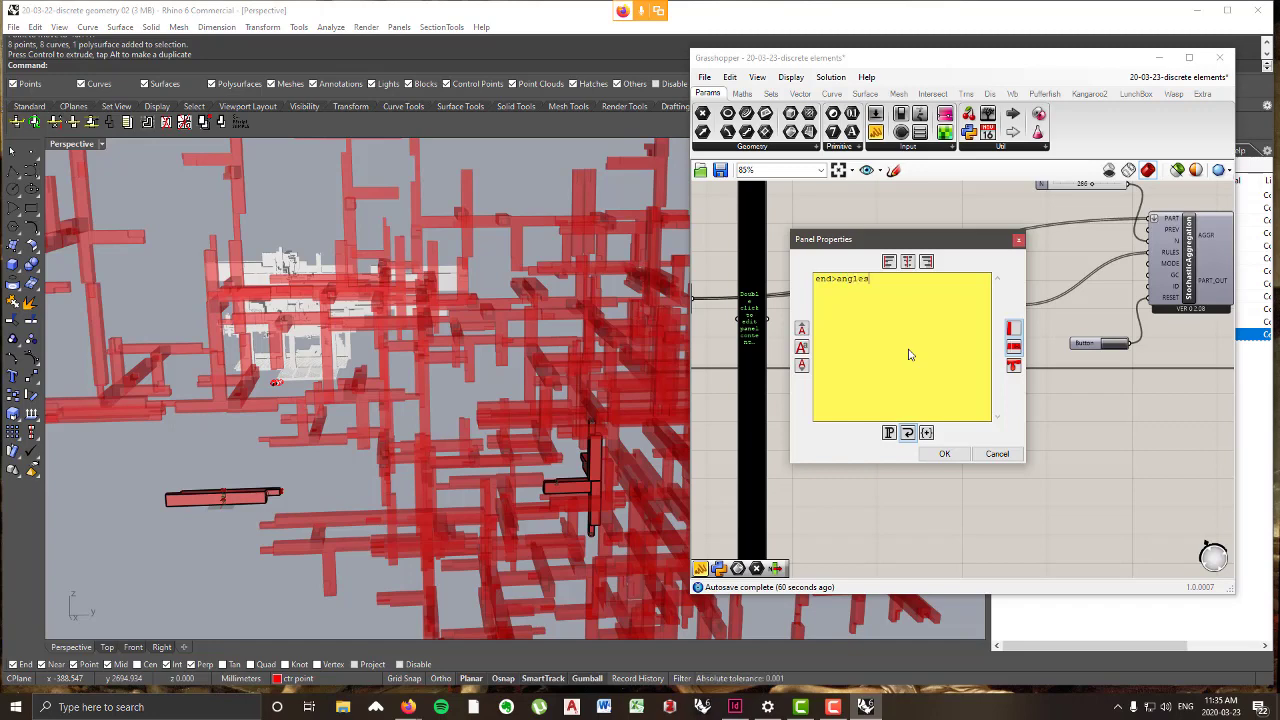
click(944, 454)
drag(943, 350, 971, 327)
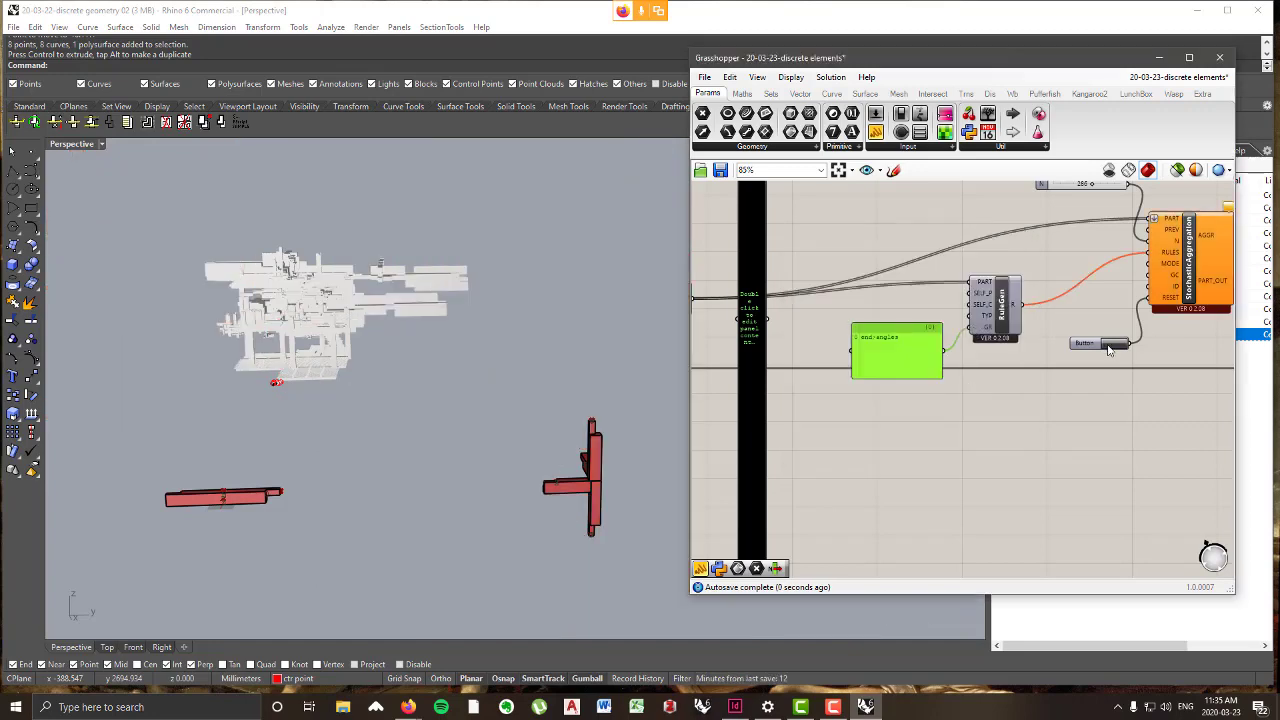
- Reset the aggregation and check the StochasticAggregation warning and RuleGen's inputs and output
click(1117, 346)
right_drag(1104, 362, 854, 421)
mouse_move(982, 268)
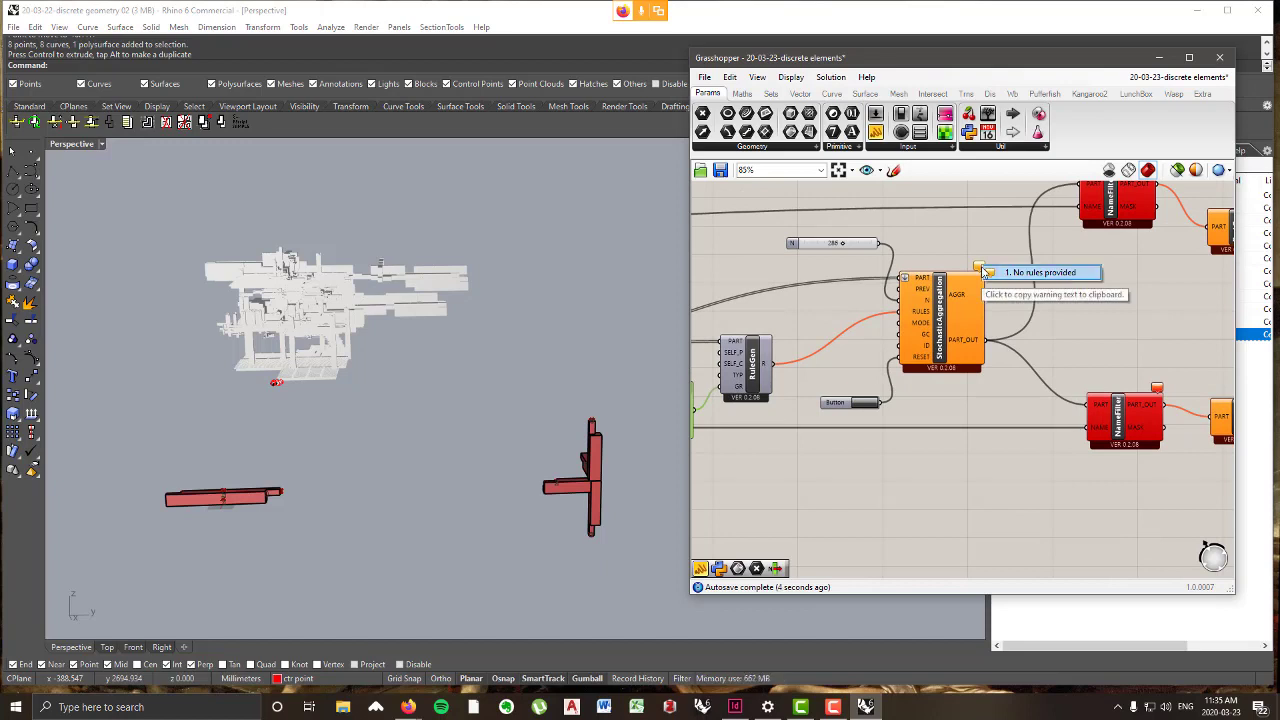
right_drag(757, 379, 918, 341)
scroll(918, 341, up, 1)
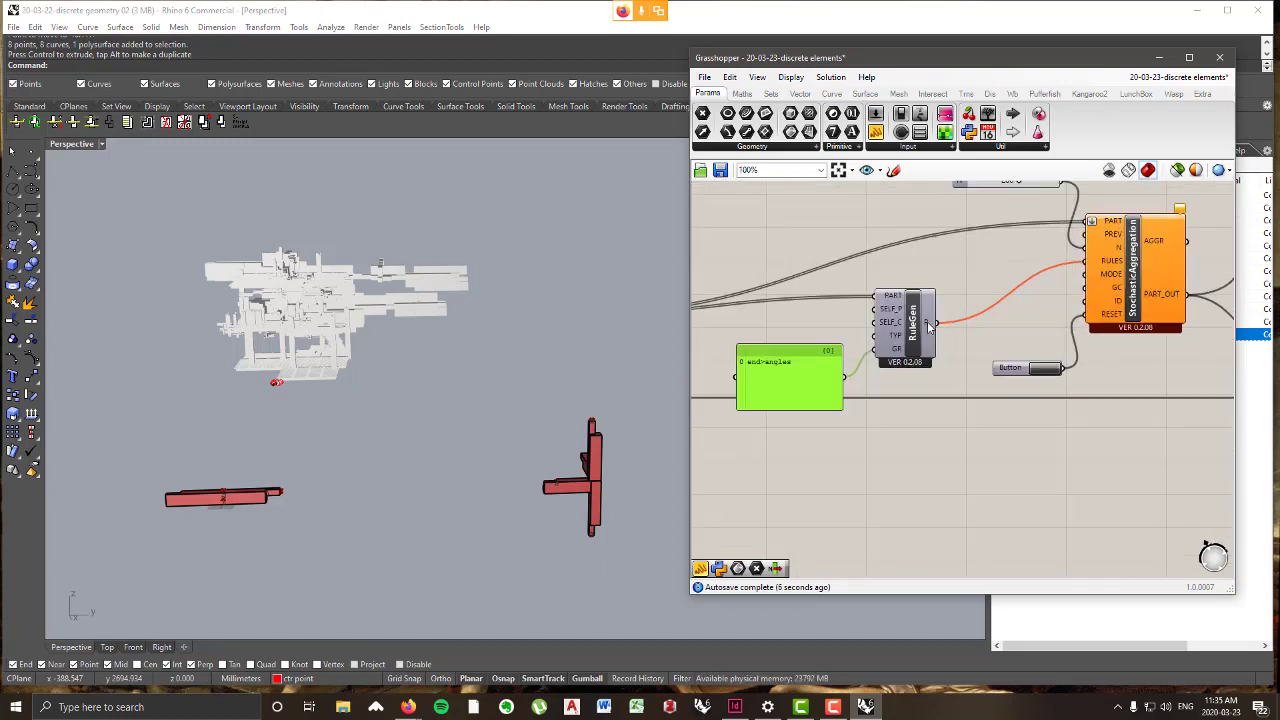
mouse_move(929, 327)
mouse_move(896, 341)
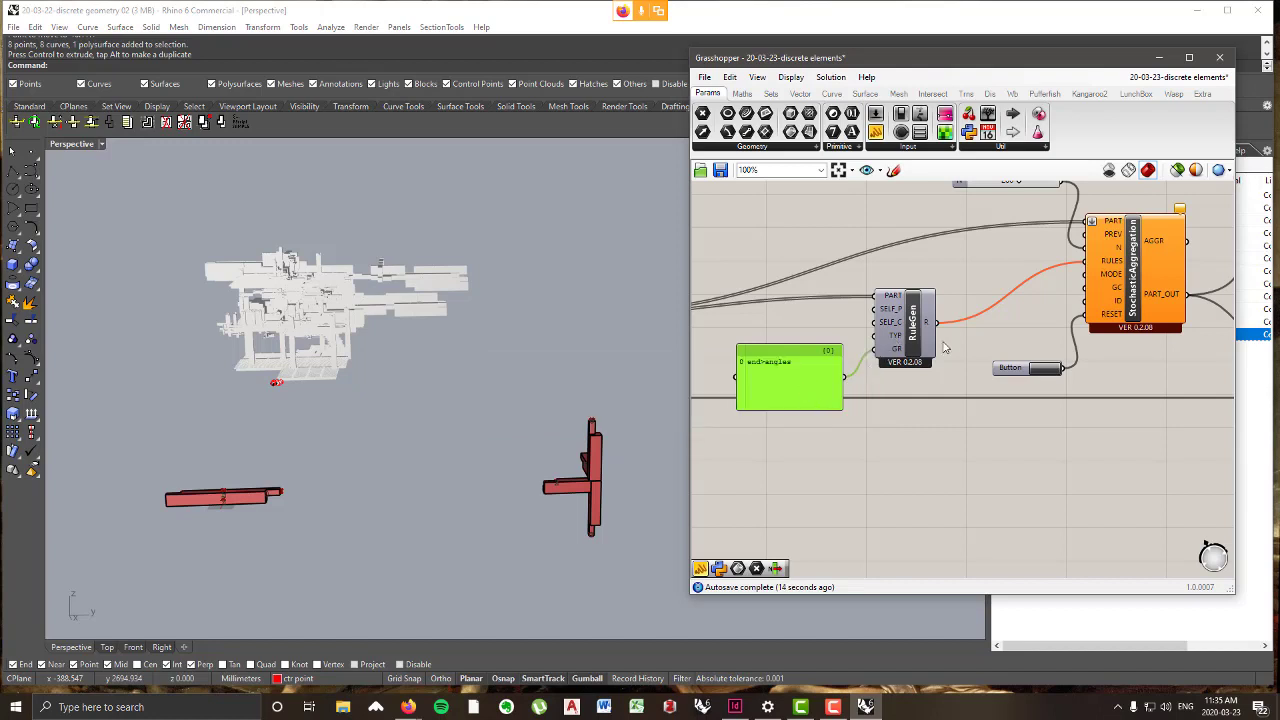
click(1053, 372)
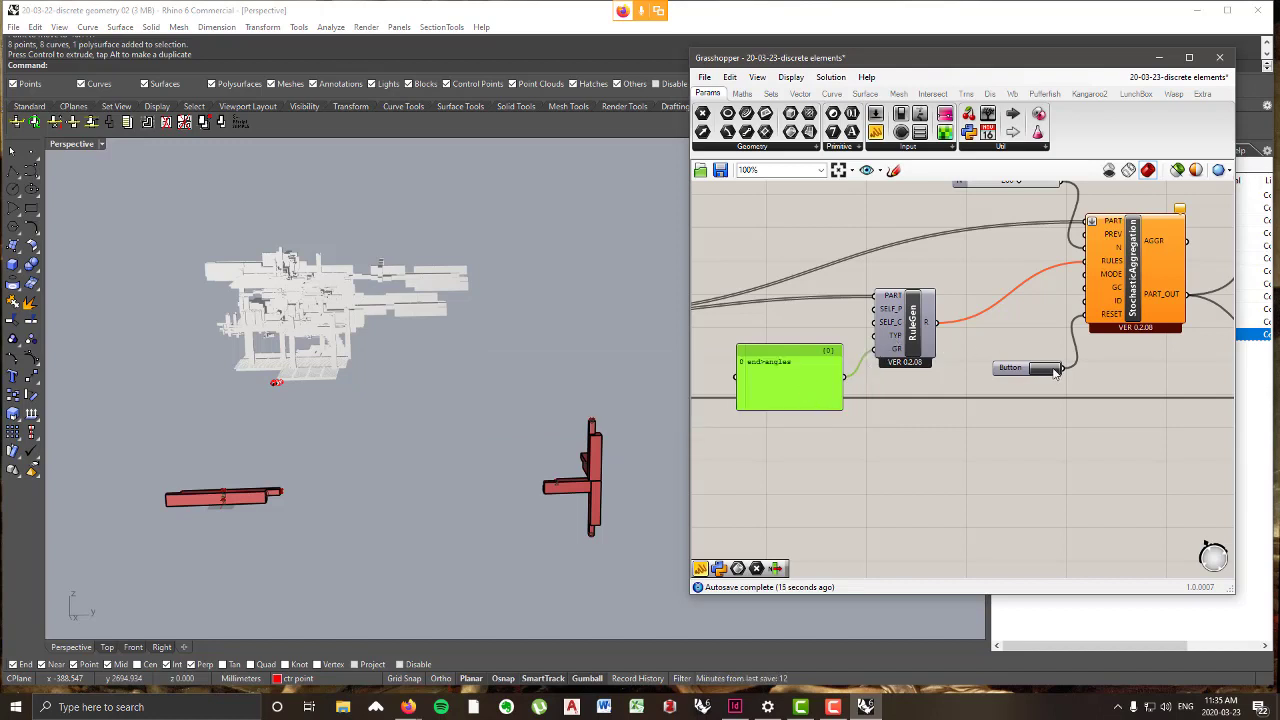
- Add angles>end as a second rule in the panel and check the StochasticAggregation warning
double_click(803, 388)
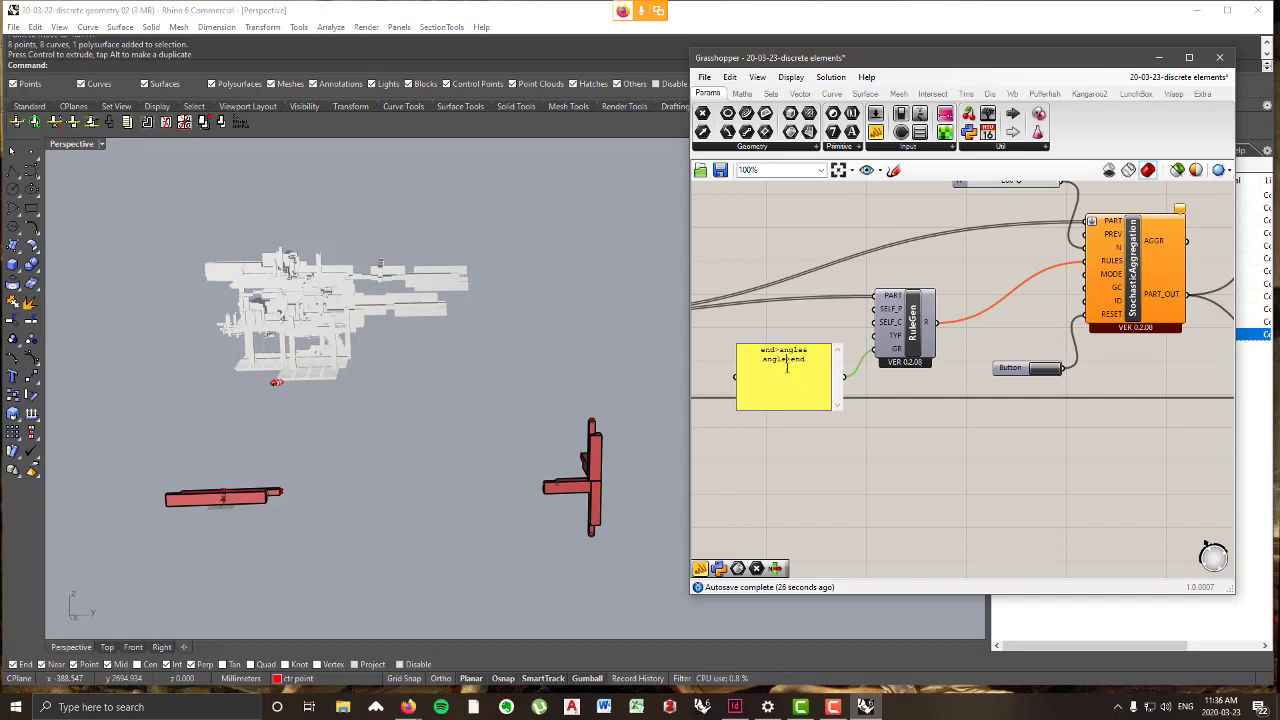
click(914, 428)
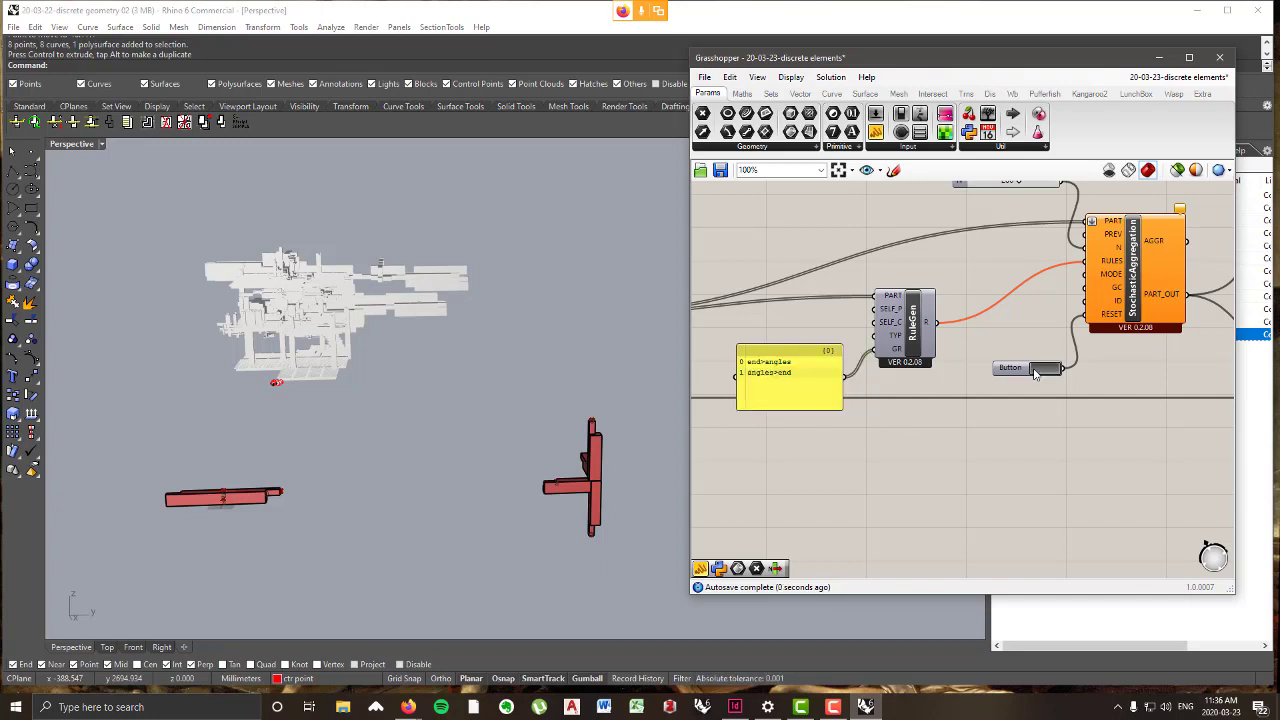
mouse_move(1185, 213)
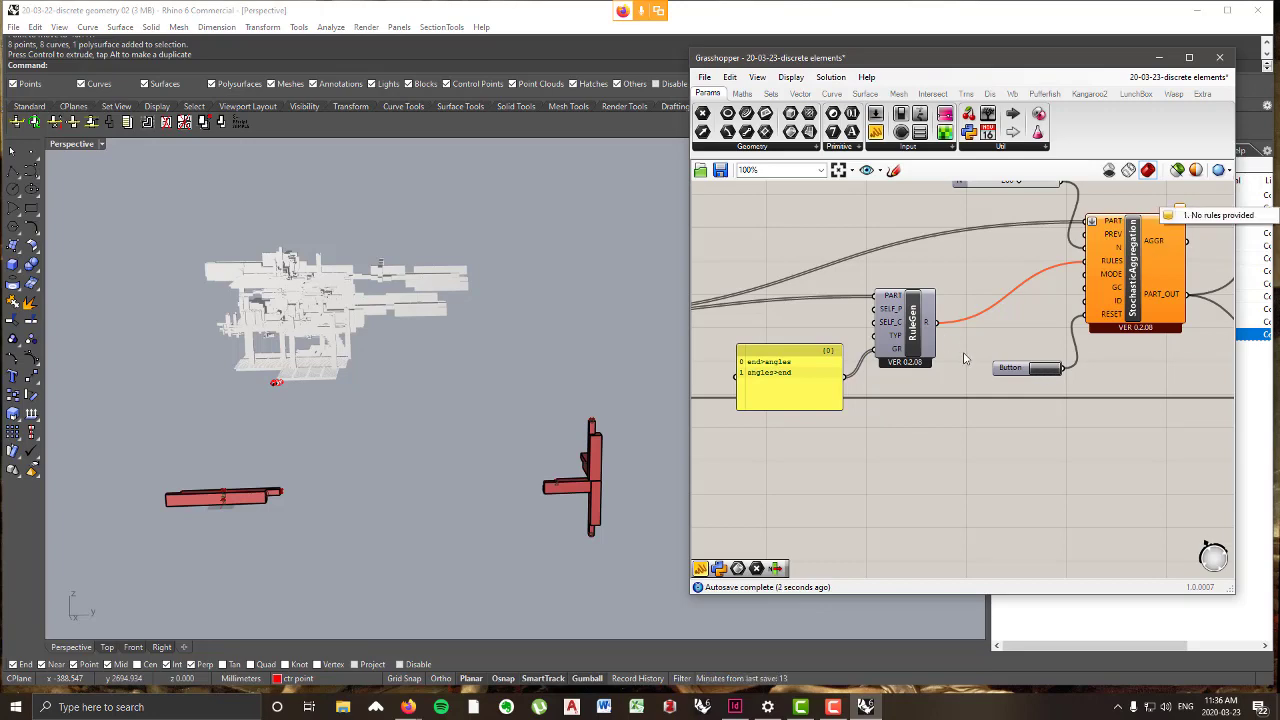
- Check the connections output by the intersection's ConnDir component and change its connection type text to angle
scroll(1011, 343, down, 6)
right_drag(773, 378, 981, 387)
scroll(981, 387, up, 5)
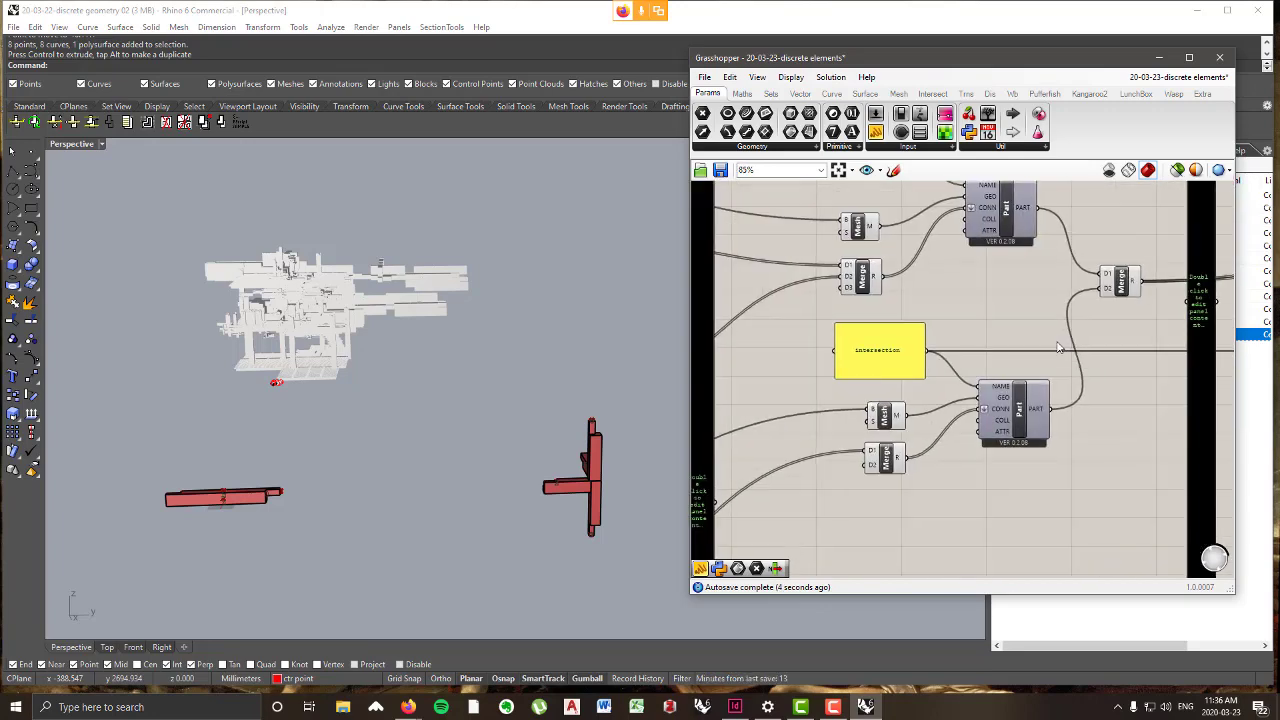
scroll(1050, 393, down, 4)
right_drag(852, 458, 1104, 317)
scroll(1005, 393, up, 5)
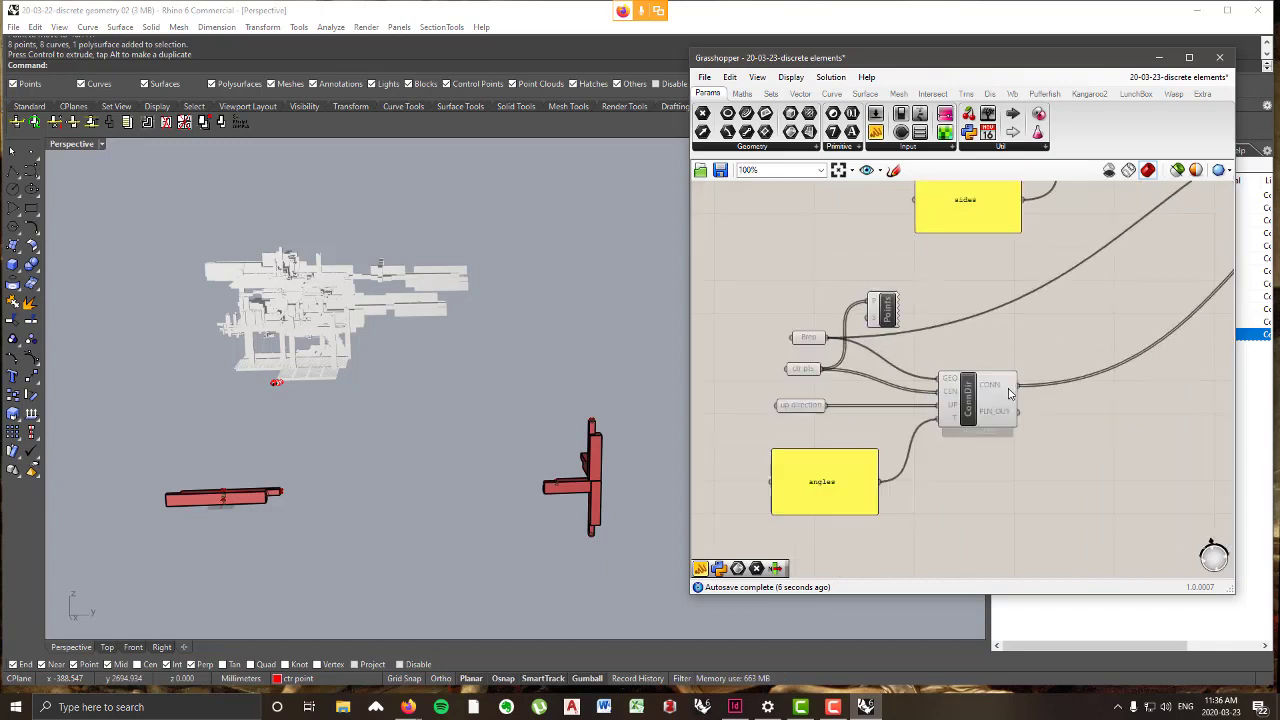
mouse_move(1003, 392)
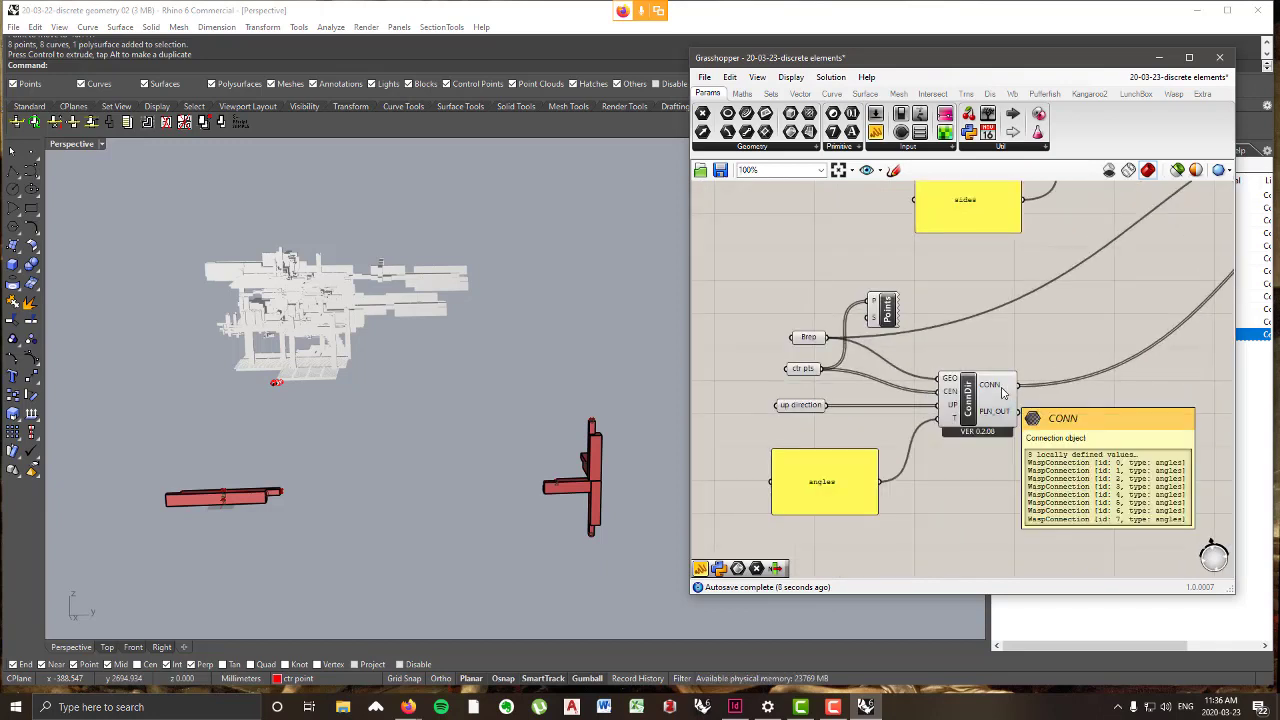
click(843, 492)
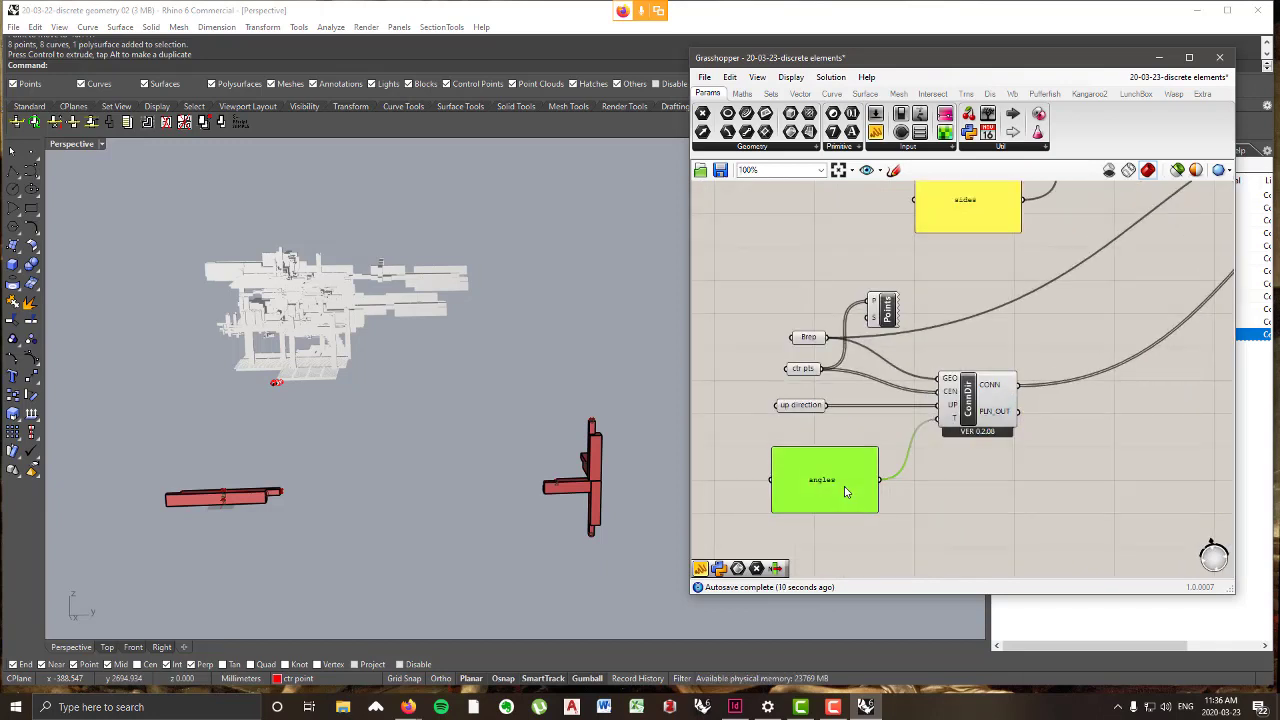
double_click(845, 488)
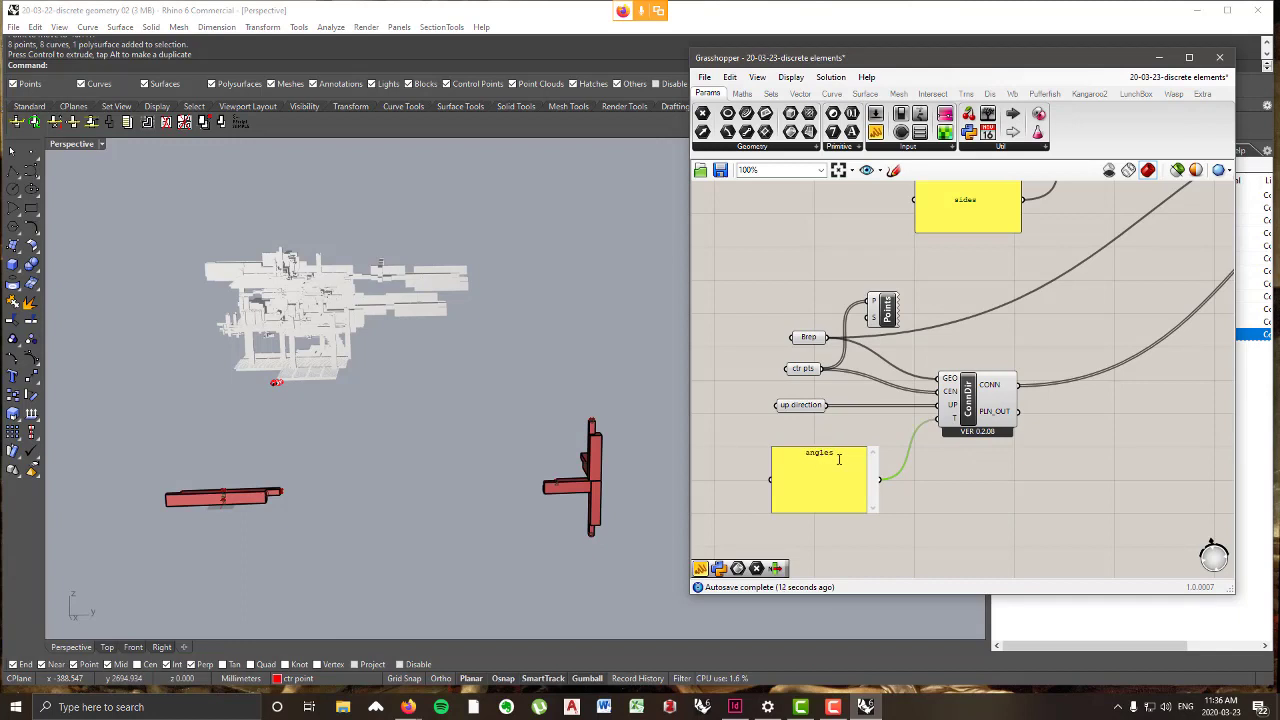
key(BackSpace)
text(angle)
click(928, 513)
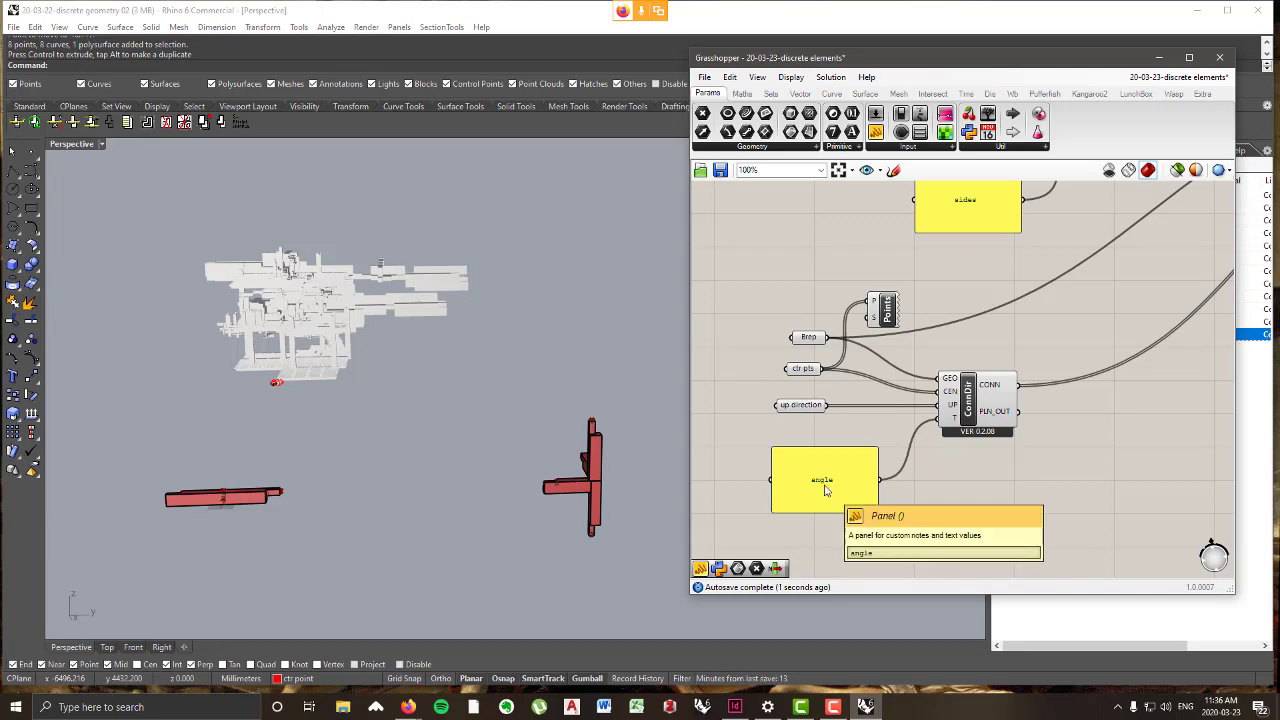
- Change the grammar rules in the panel feeding RuleGen to end>angle and angle>end
scroll(840, 400, down, 6)
right_drag(1141, 412, 831, 416)
scroll(853, 352, up, 8)
double_click(822, 350)
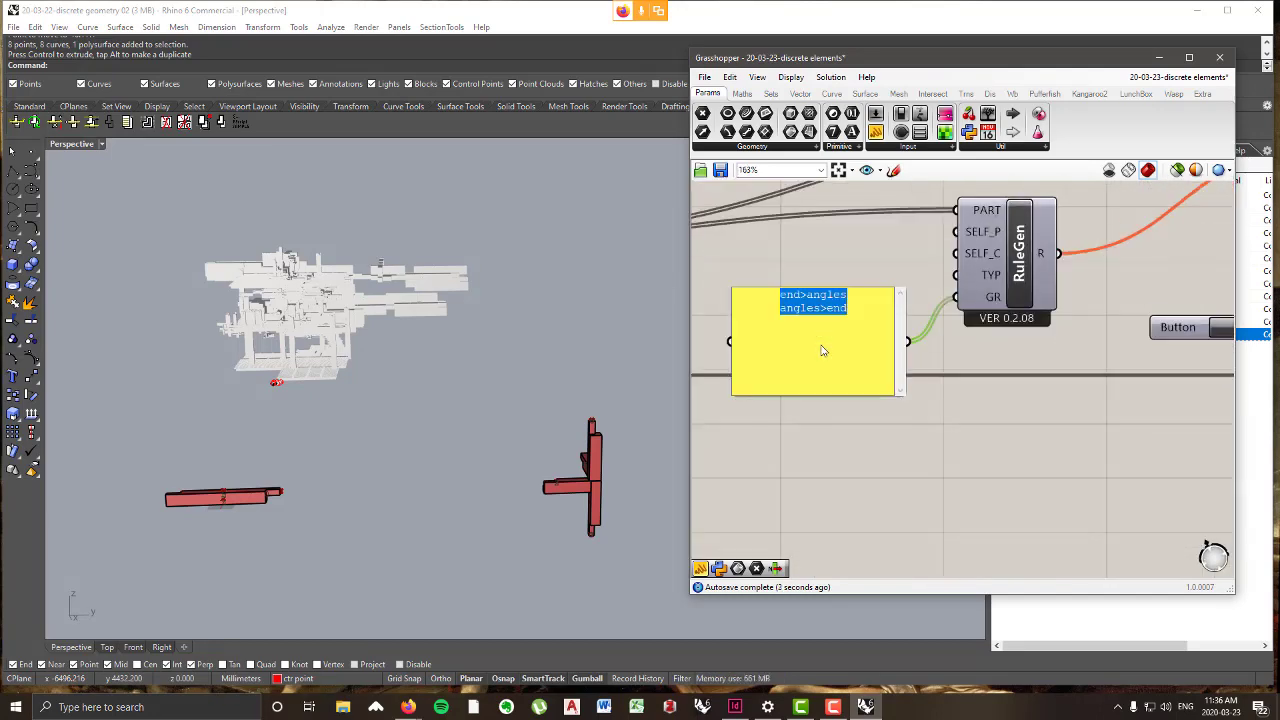
click(851, 296)
key(BackSpace)
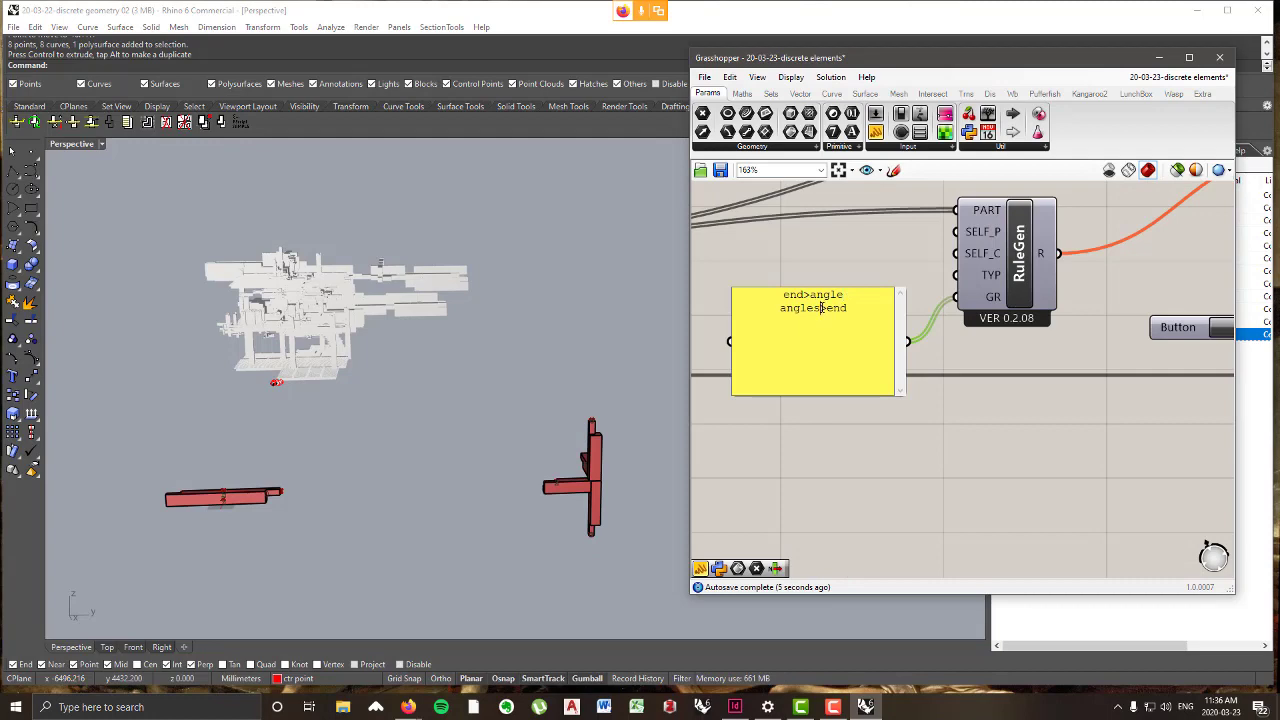
click(878, 452)
scroll(943, 382, down, 5)
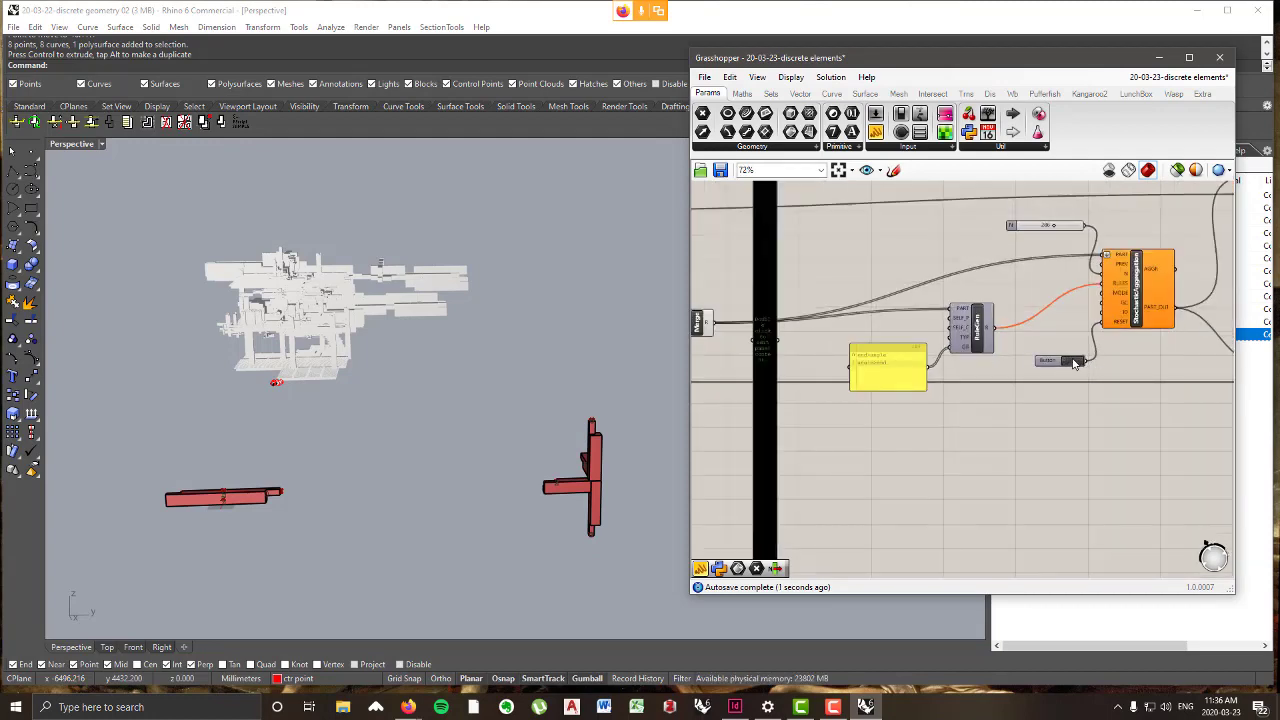
- Examine the block and intersection Part components and trace their merged output through to RuleGen
scroll(1073, 363, down, 2)
scroll(1060, 398, up, 4)
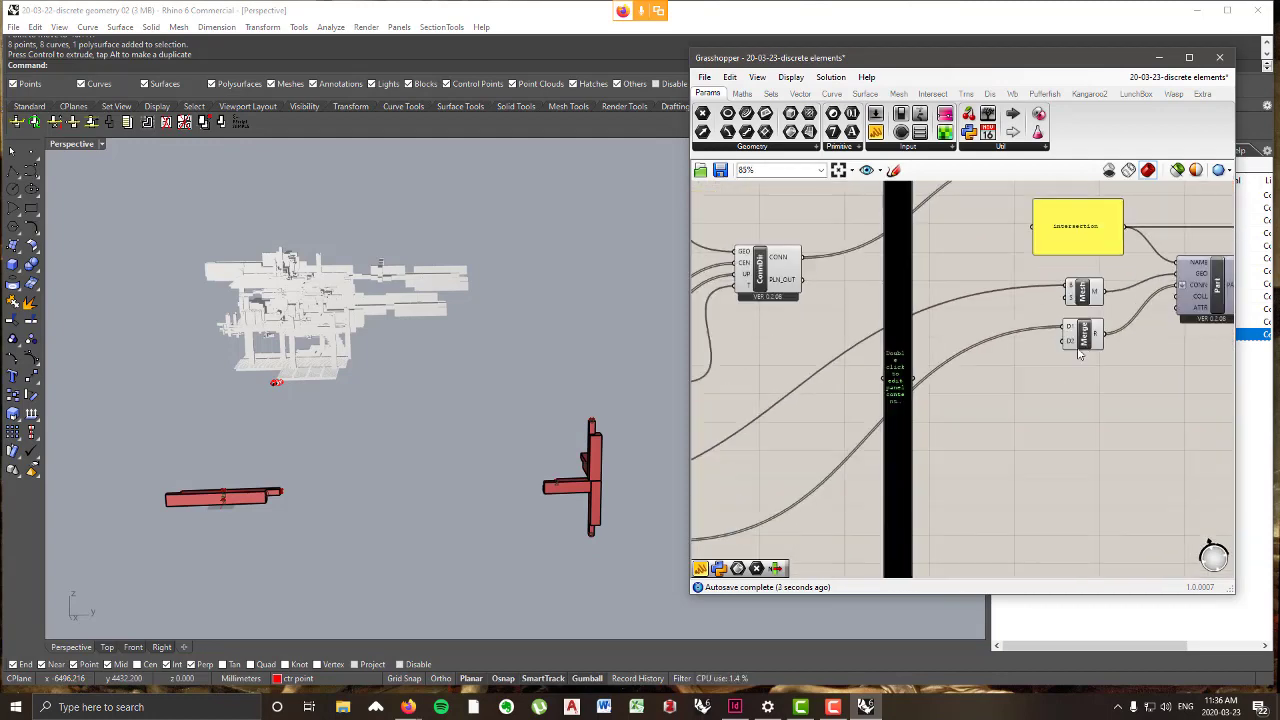
scroll(1078, 352, down, 2)
scroll(1051, 320, up, 1)
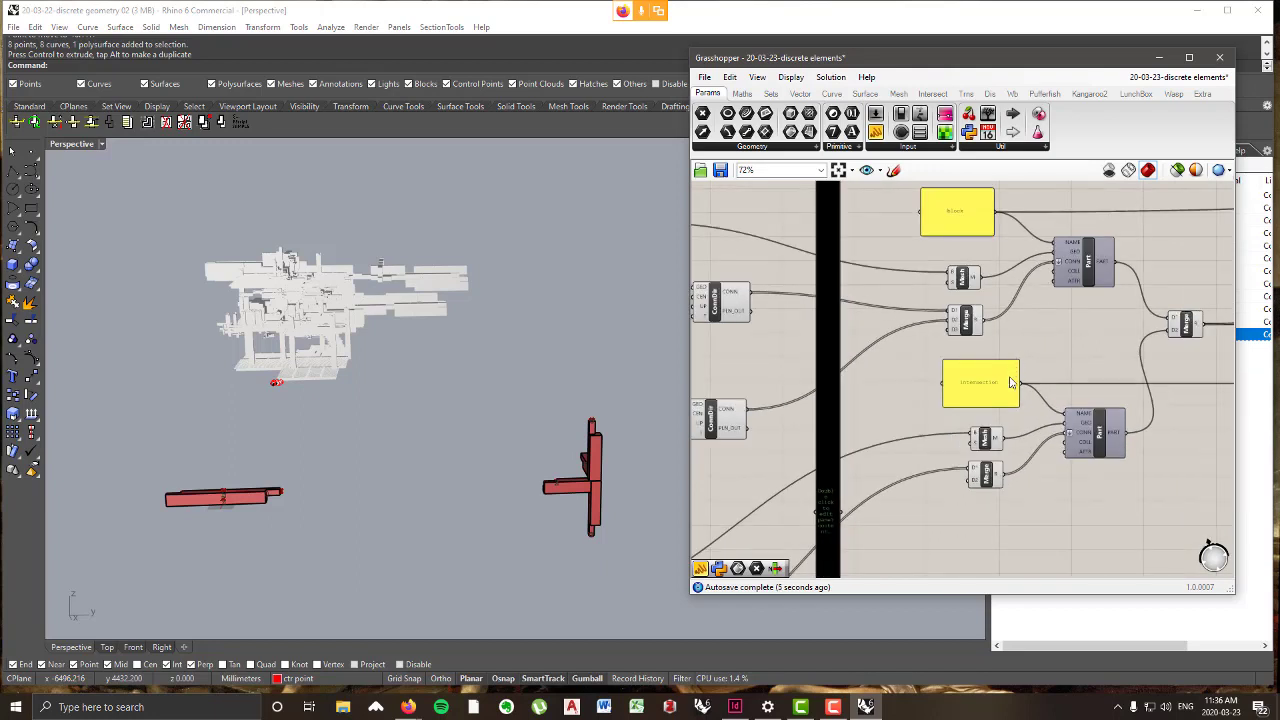
mouse_move(1090, 440)
mouse_move(1107, 264)
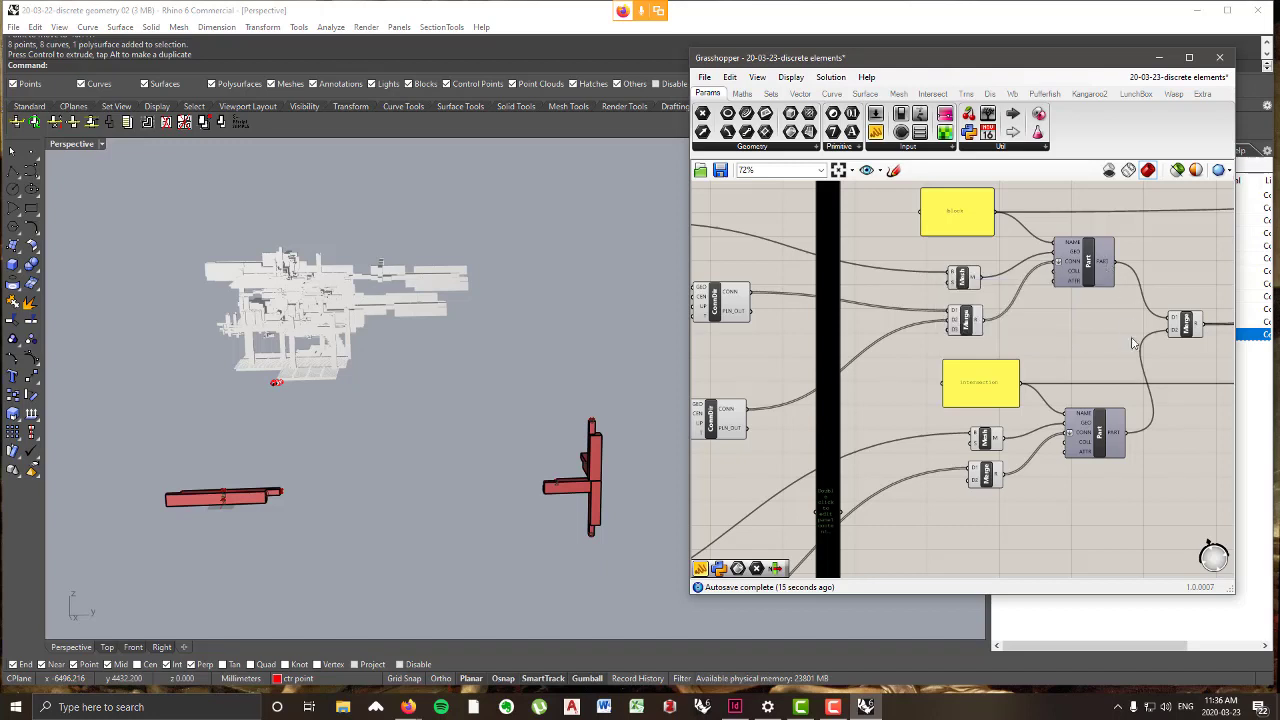
right_drag(1141, 381, 883, 398)
right_drag(1092, 364, 959, 367)
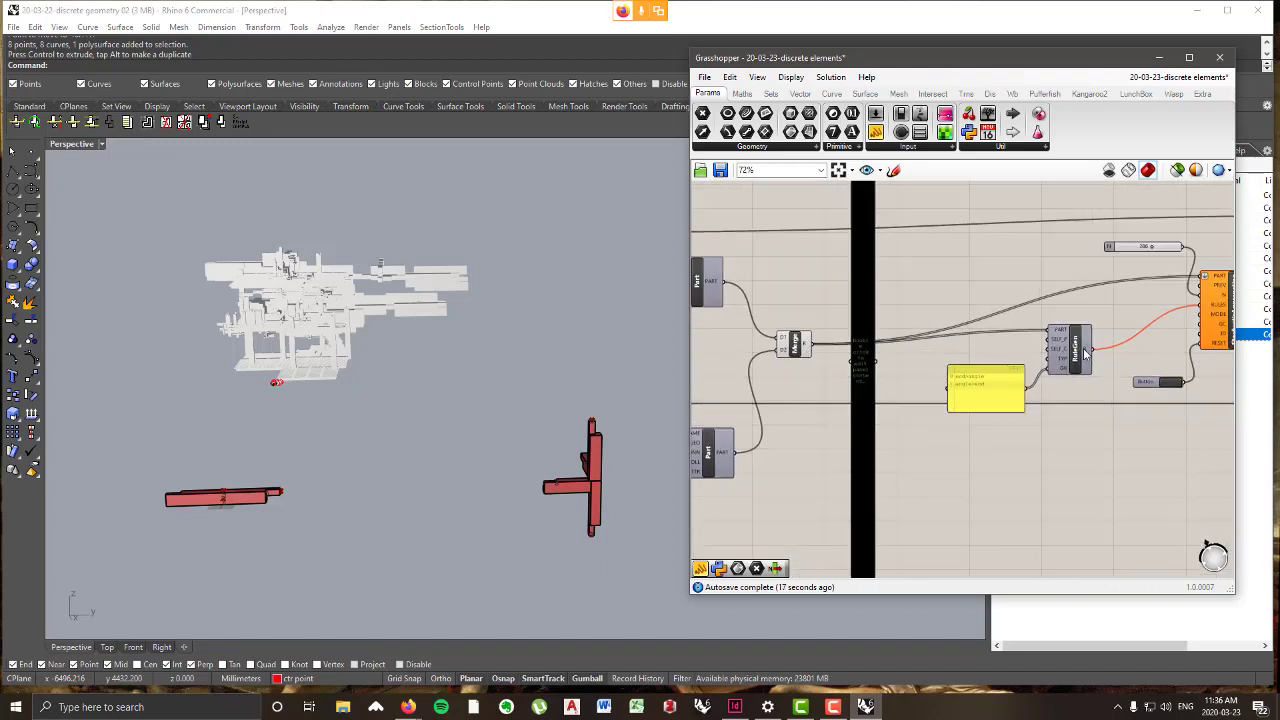
click(1090, 343)
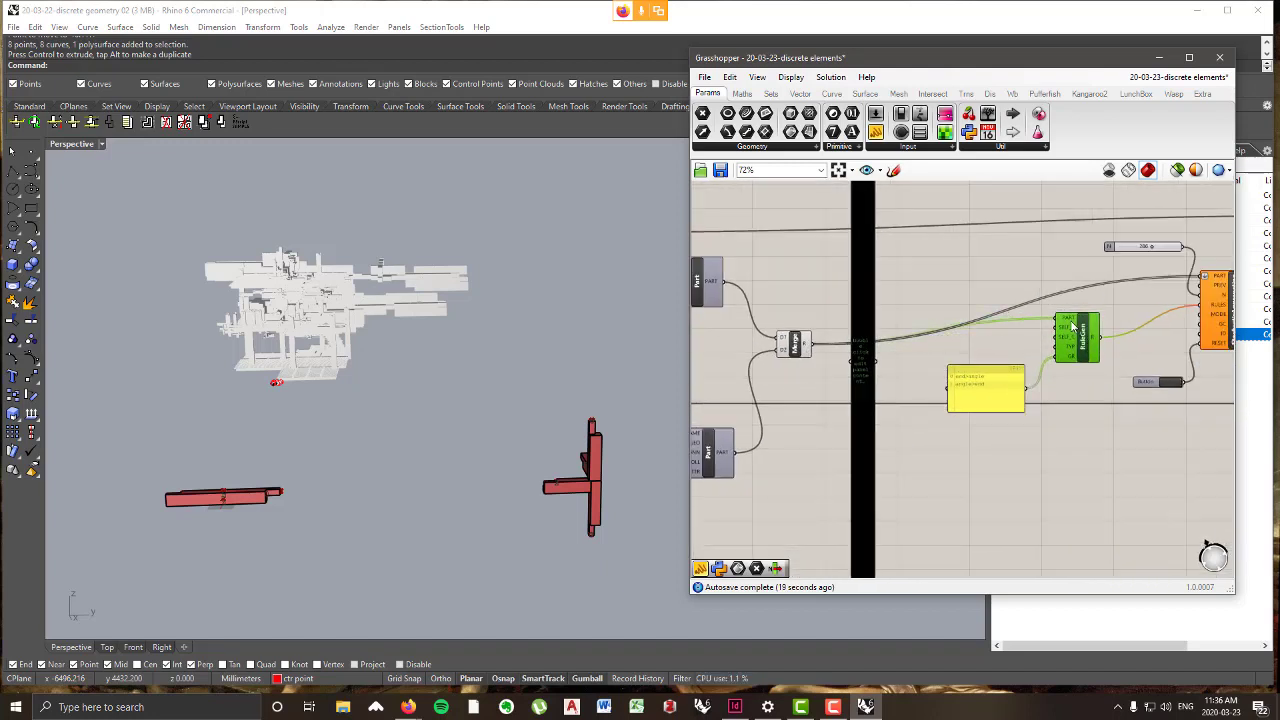
- Compare the intersection's connection setup with the smaller part group in the disabled earlier definition
scroll(1071, 321, down, 5)
scroll(829, 419, up, 4)
right_drag(829, 419, 1170, 358)
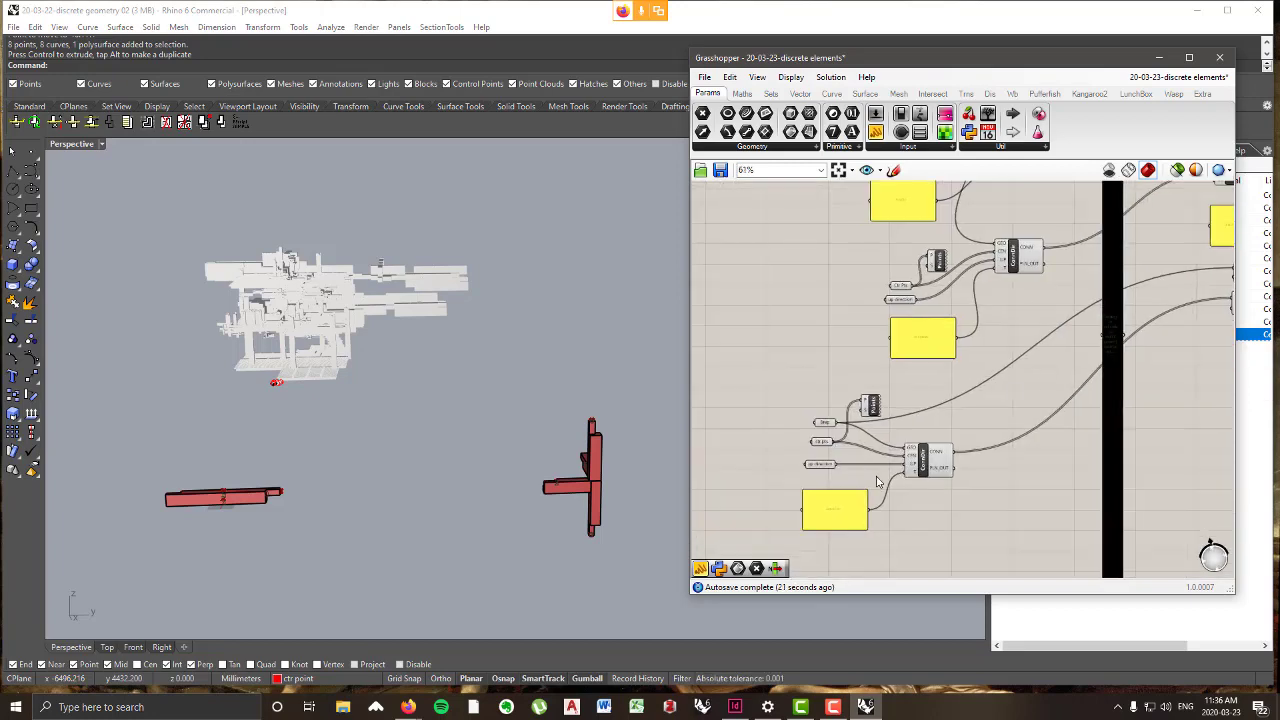
scroll(877, 481, up, 3)
scroll(945, 423, down, 3)
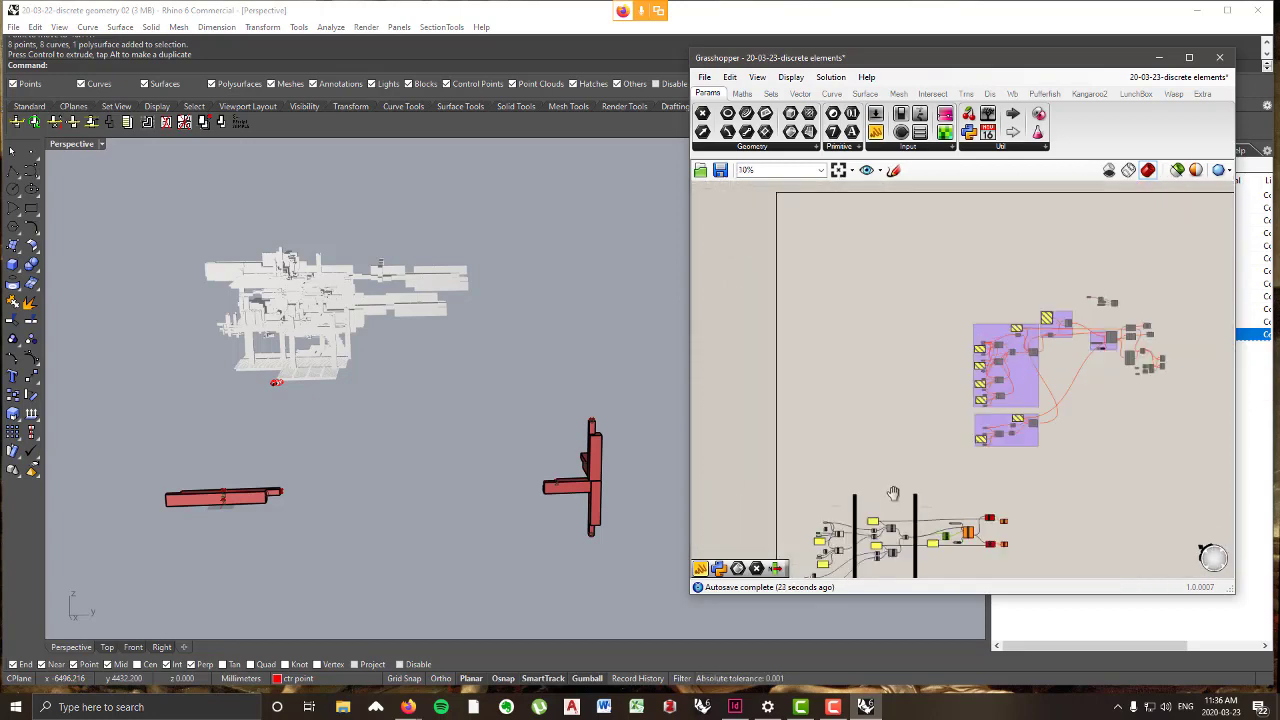
scroll(908, 409, up, 5)
right_drag(908, 409, 1036, 292)
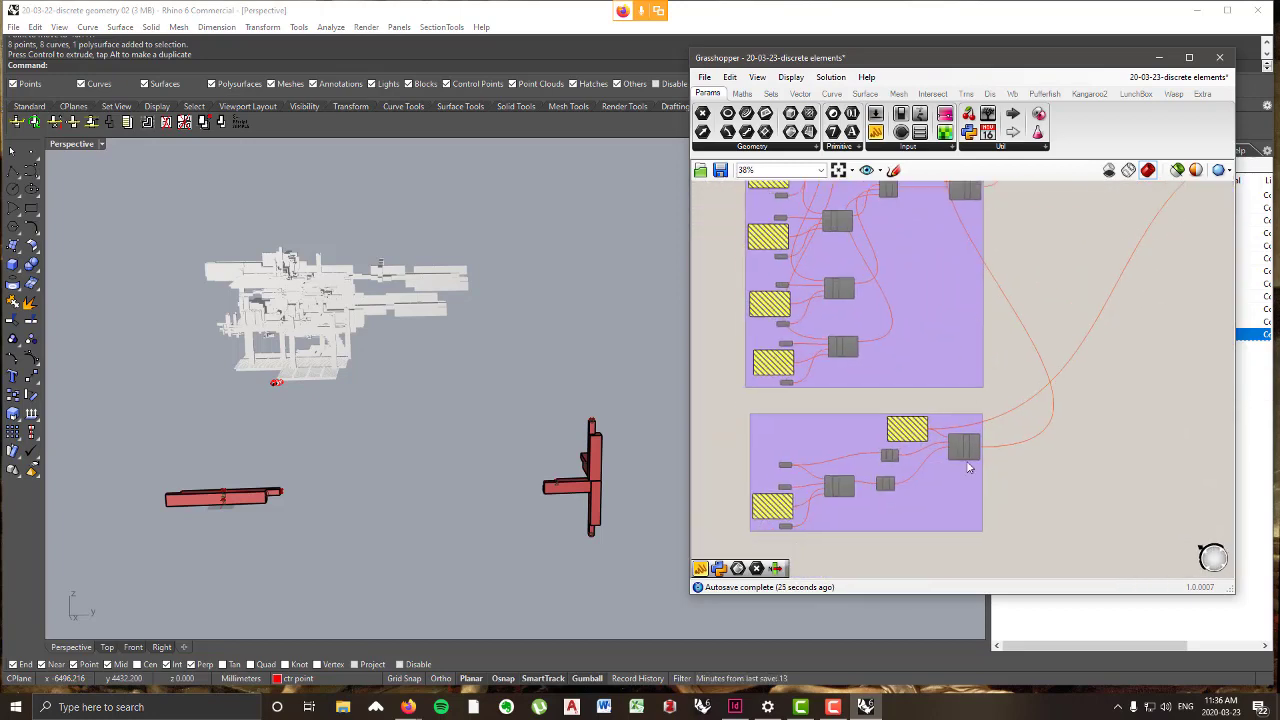
scroll(962, 464, up, 7)
scroll(1020, 426, down, 5)
right_drag(920, 449, 976, 410)
scroll(976, 410, up, 5)
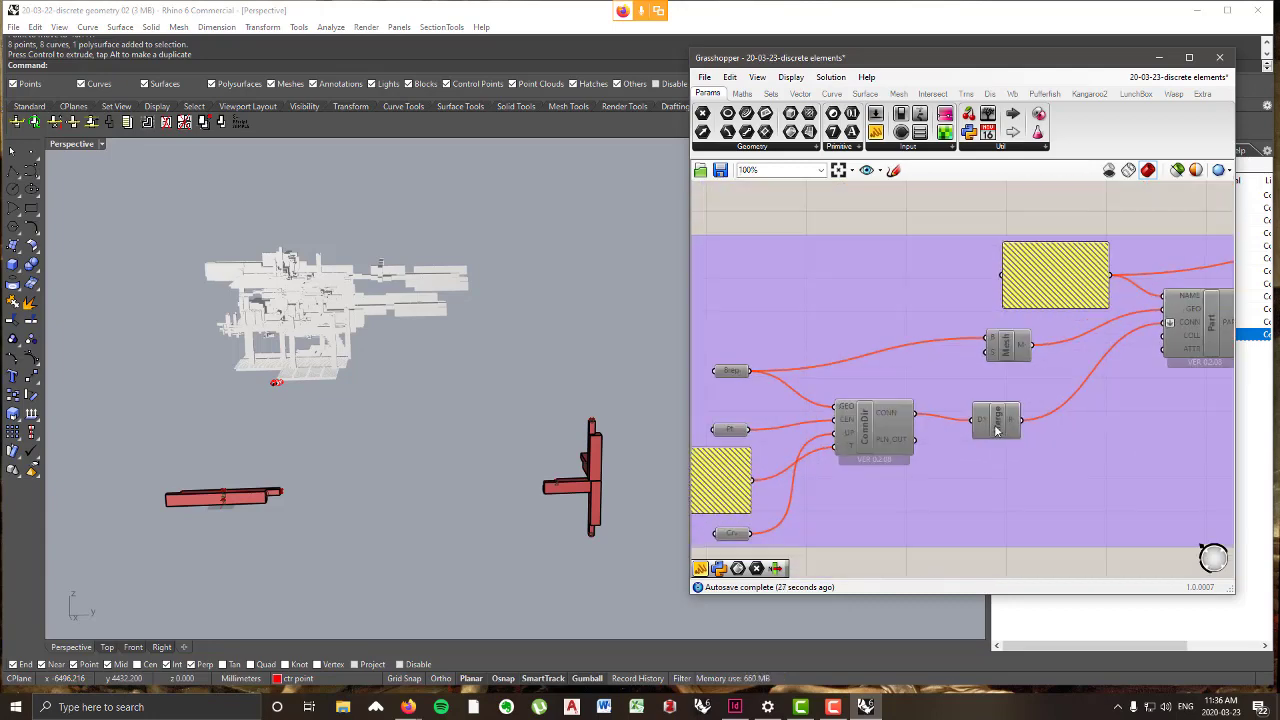
scroll(1003, 441, down, 6)
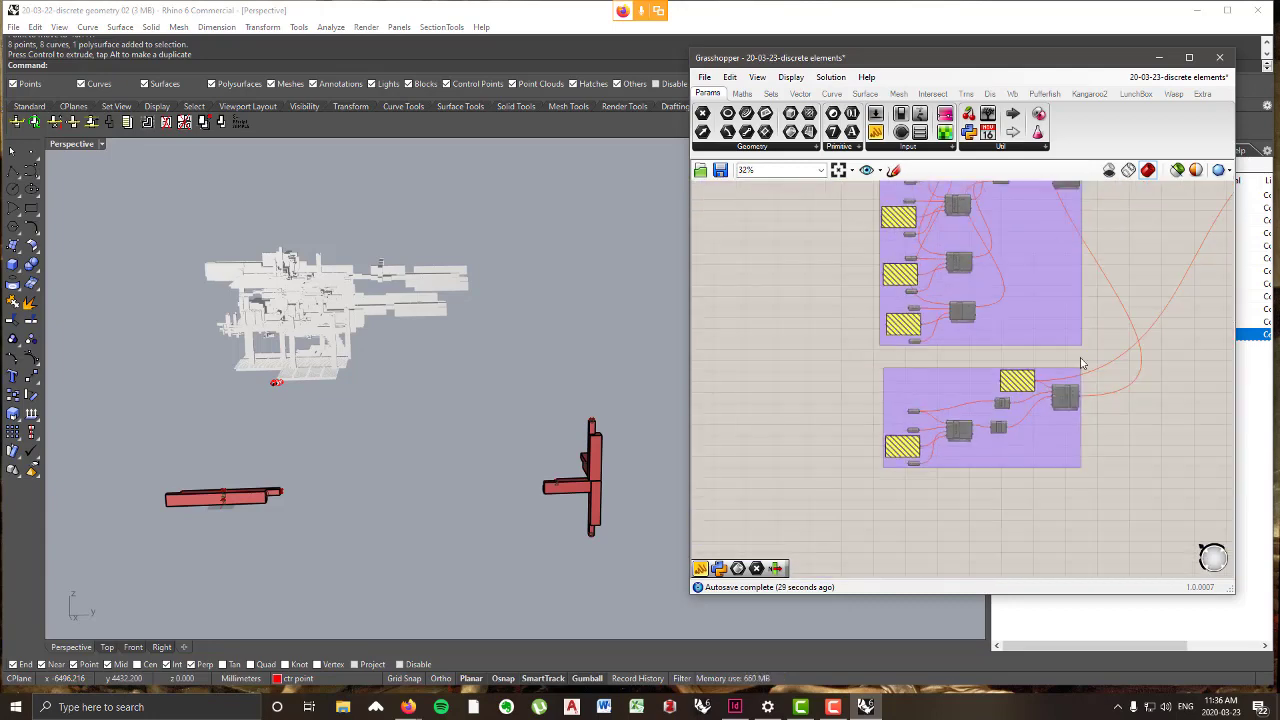
- Examine how the larger group's Merge feeds its Part component in the disabled earlier definition
scroll(1074, 284, up, 3)
scroll(837, 391, up, 5)
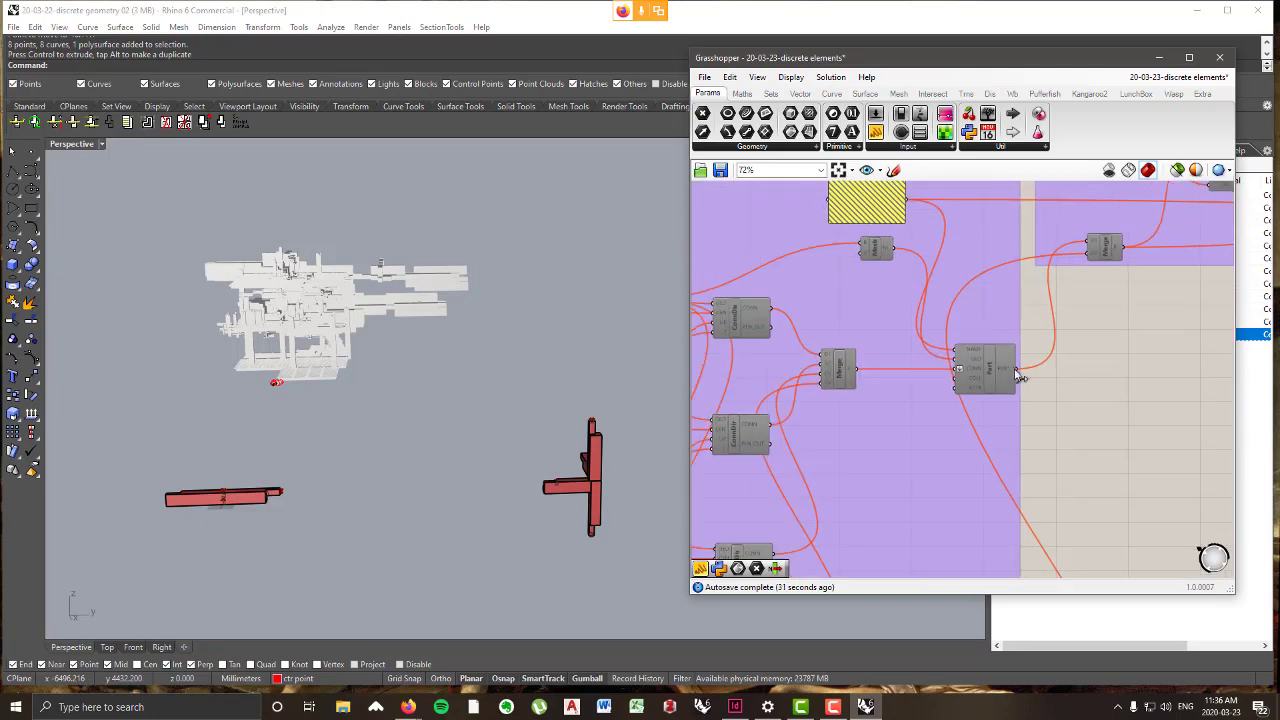
click(987, 400)
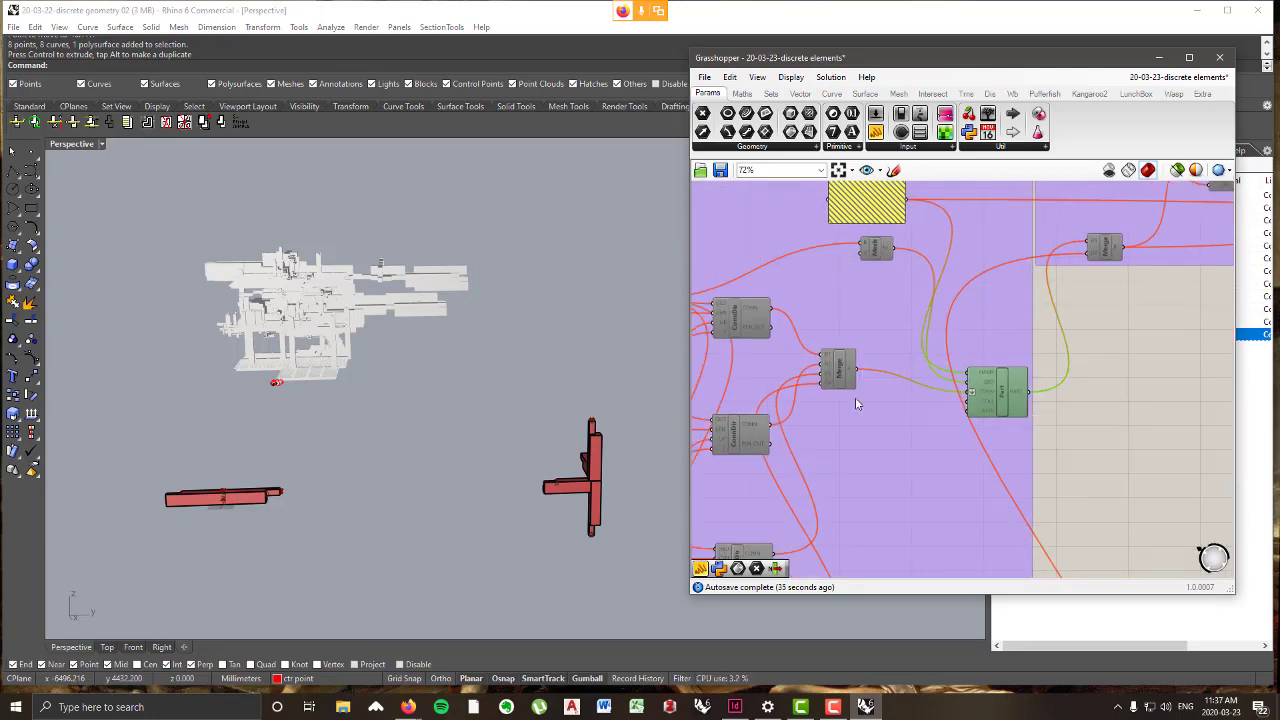
right_drag(803, 406, 1104, 349)
scroll(1171, 304, up, 2)
right_drag(1171, 304, 899, 306)
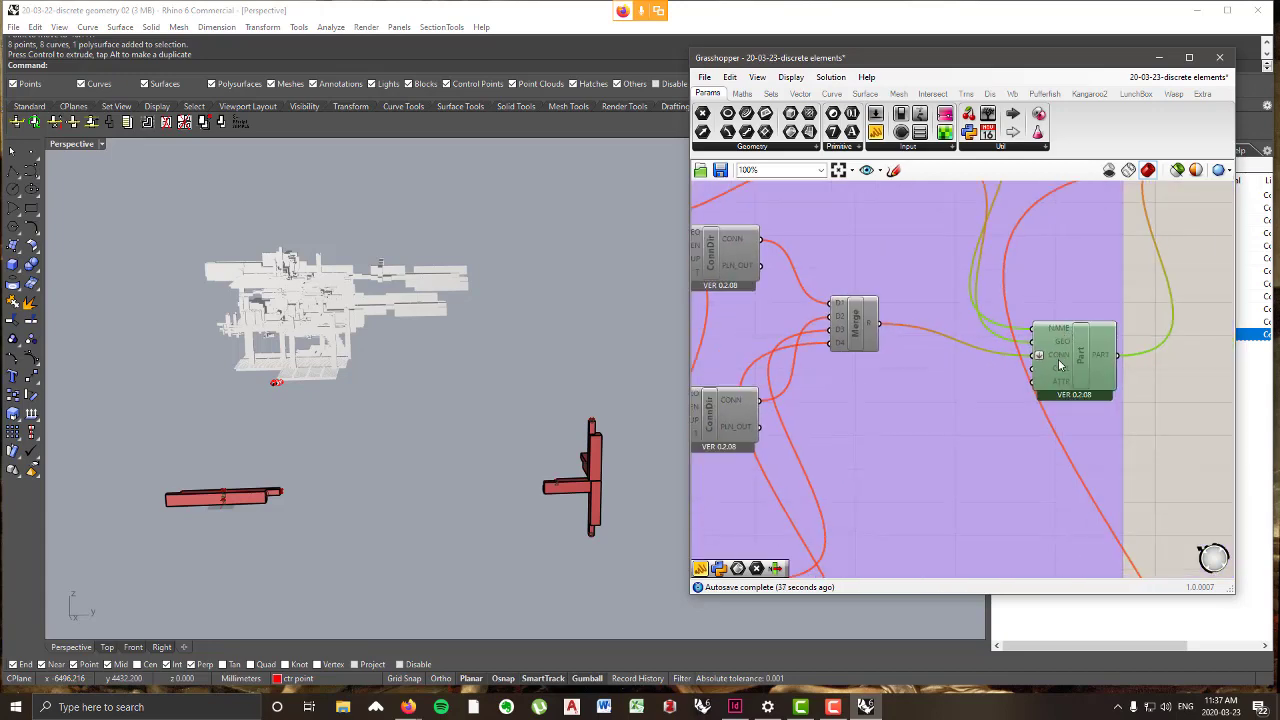
scroll(1072, 352, down, 4)
right_drag(1051, 415, 1043, 249)
right_click(1063, 599)
scroll(1057, 524, up, 5)
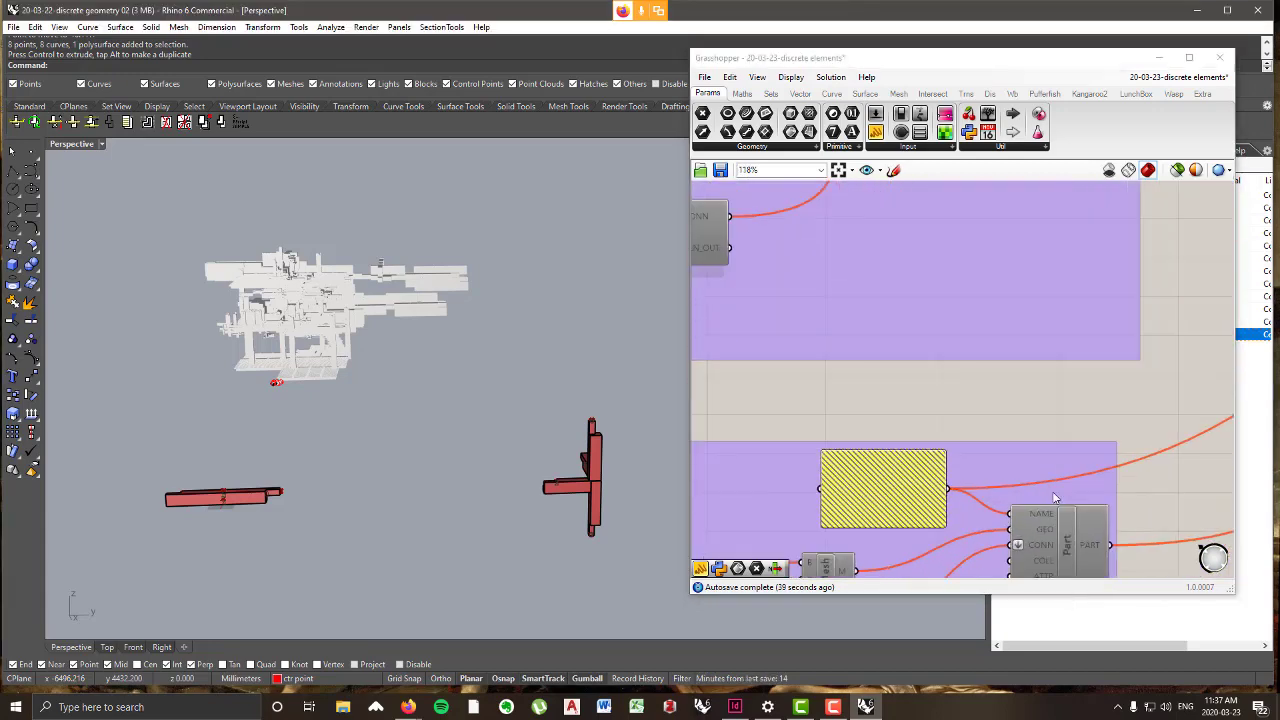
- Examine the StochasticAggregation and RuleGen inputs in the disabled earlier definition
scroll(1030, 490, down, 6)
right_drag(1157, 283, 1025, 395)
scroll(1025, 395, up, 3)
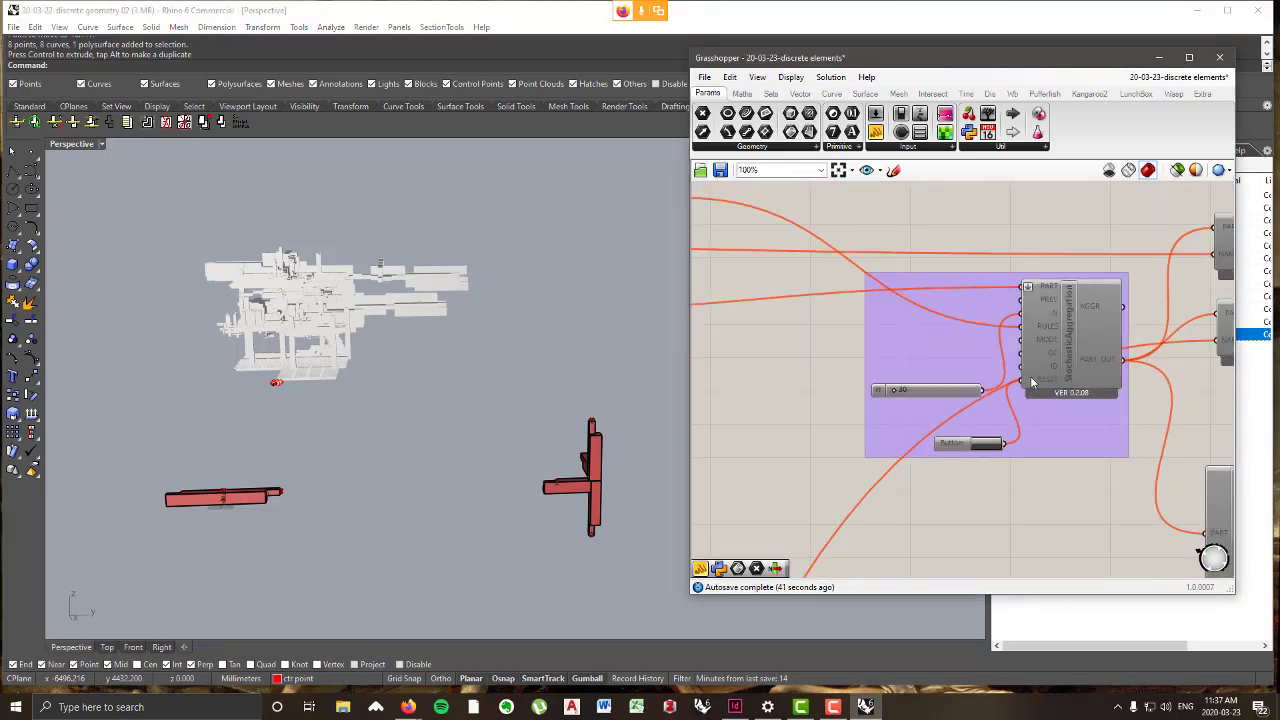
scroll(1028, 380, down, 3)
right_drag(868, 309, 989, 320)
scroll(989, 320, up, 4)
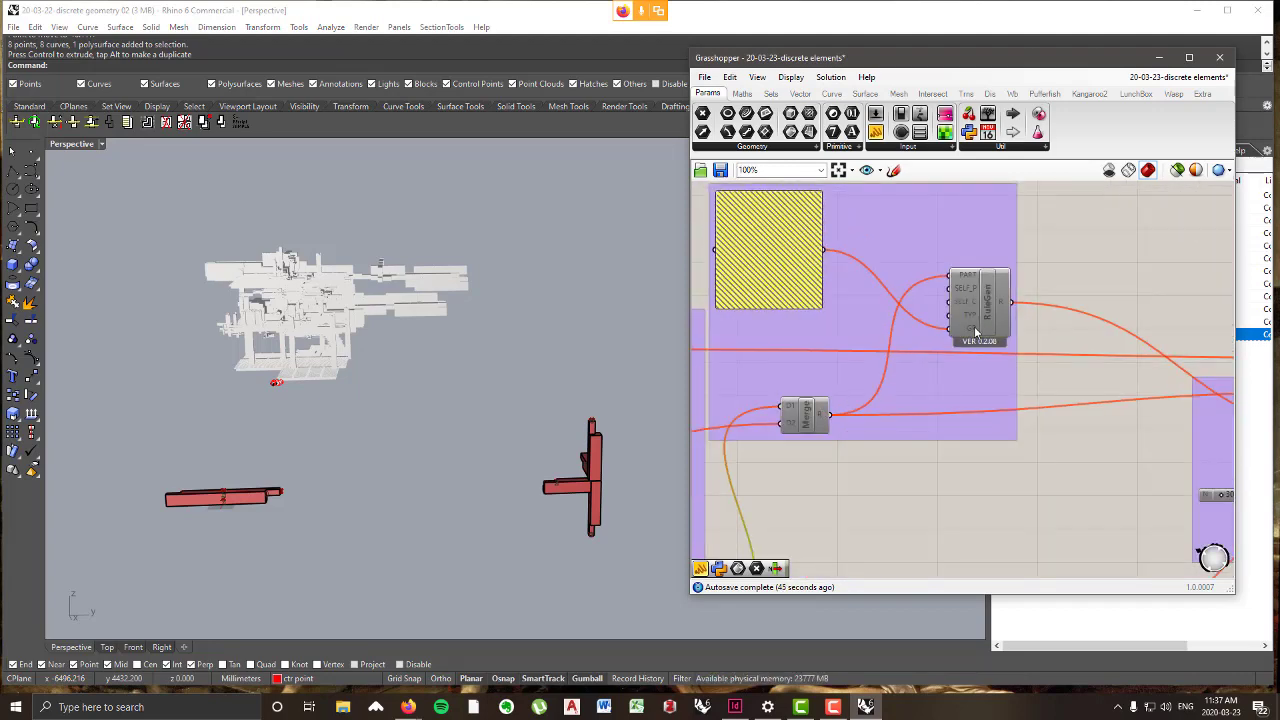
scroll(1028, 339, down, 7)
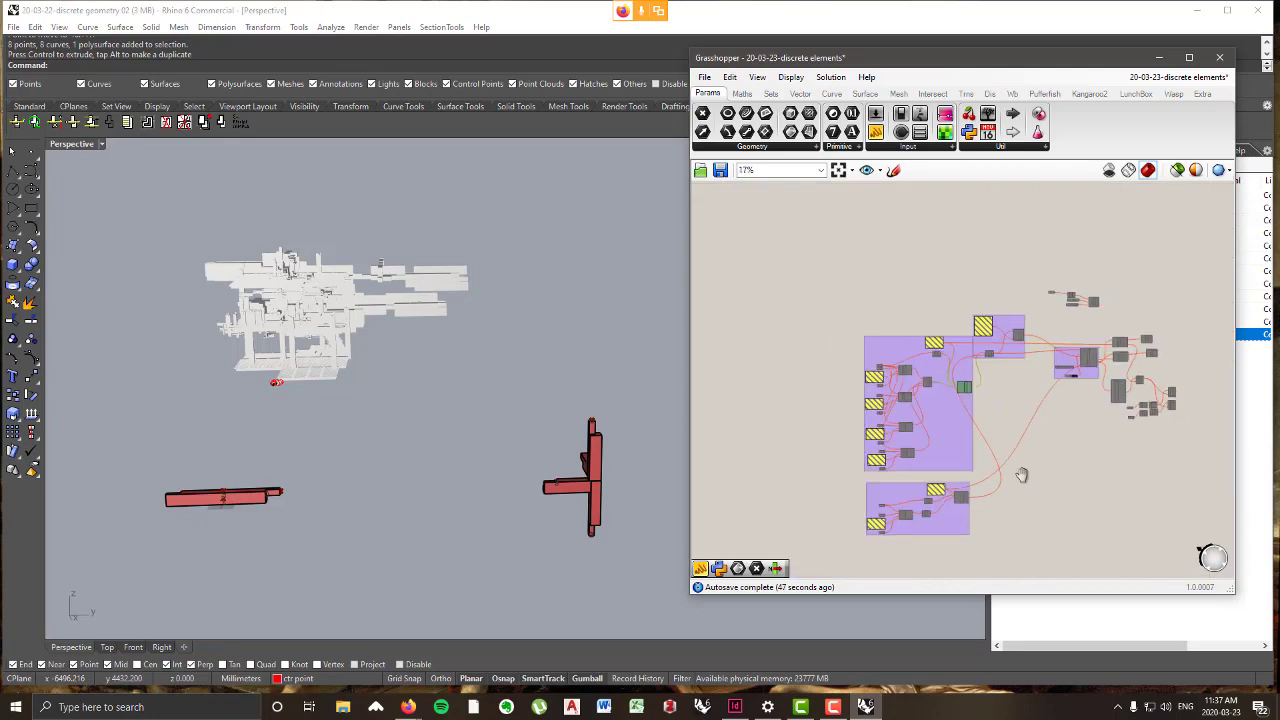
- Disconnect the rule panel from RuleGen's GR input and check the rules RuleGen outputs
right_drag(1020, 474, 1027, 165)
scroll(797, 390, up, 5)
scroll(793, 427, up, 4)
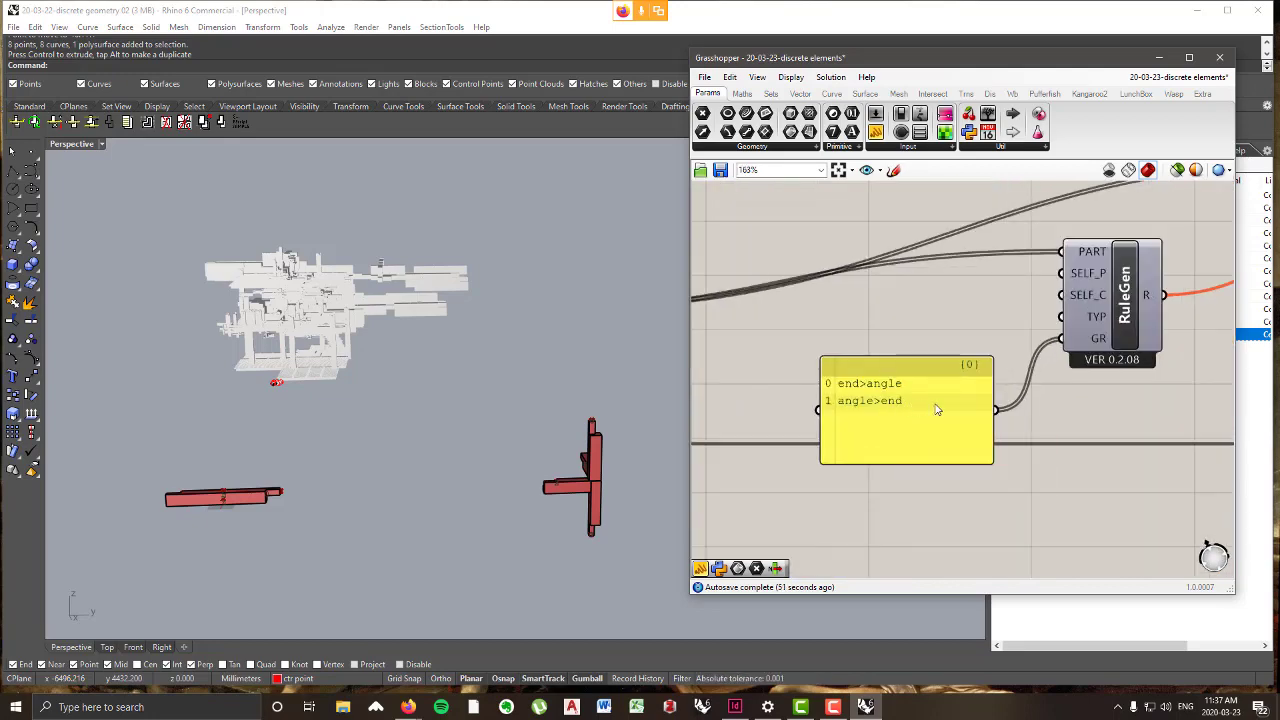
right_drag(1036, 391, 850, 418)
scroll(850, 418, down, 1)
right_drag(895, 372, 891, 371)
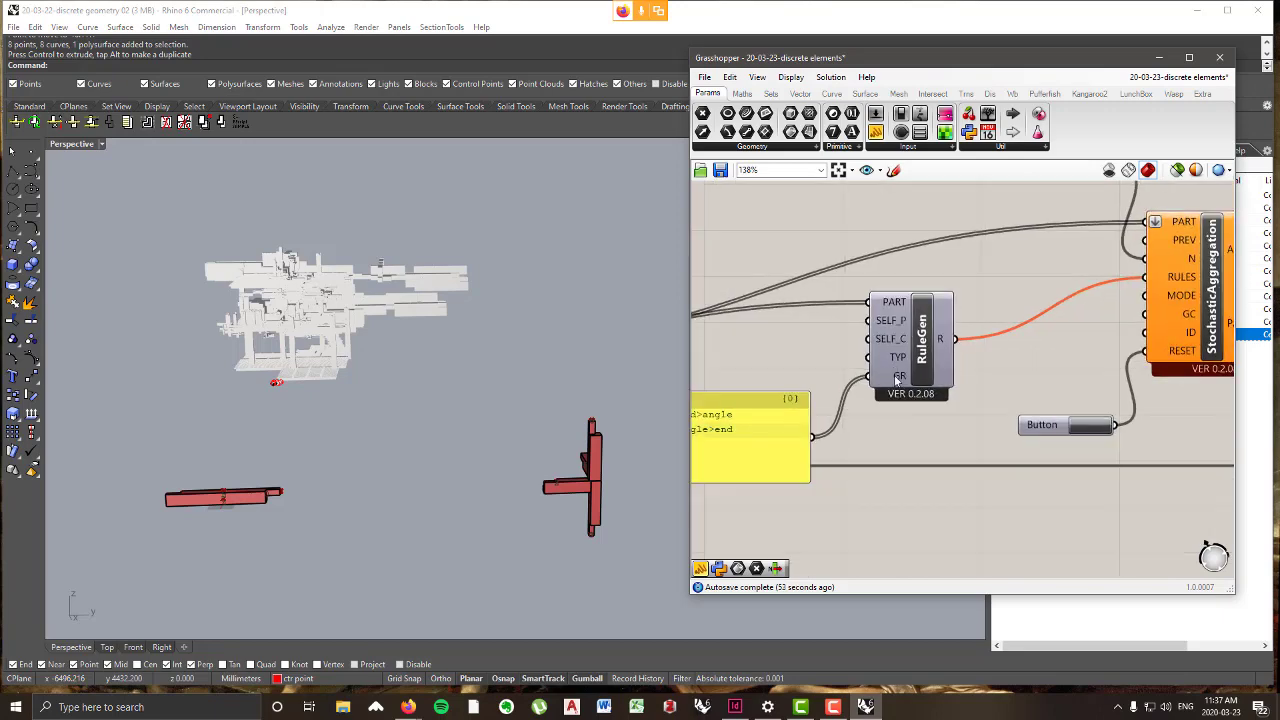
right_click(892, 373)
mouse_move(1003, 434)
click(1091, 430)
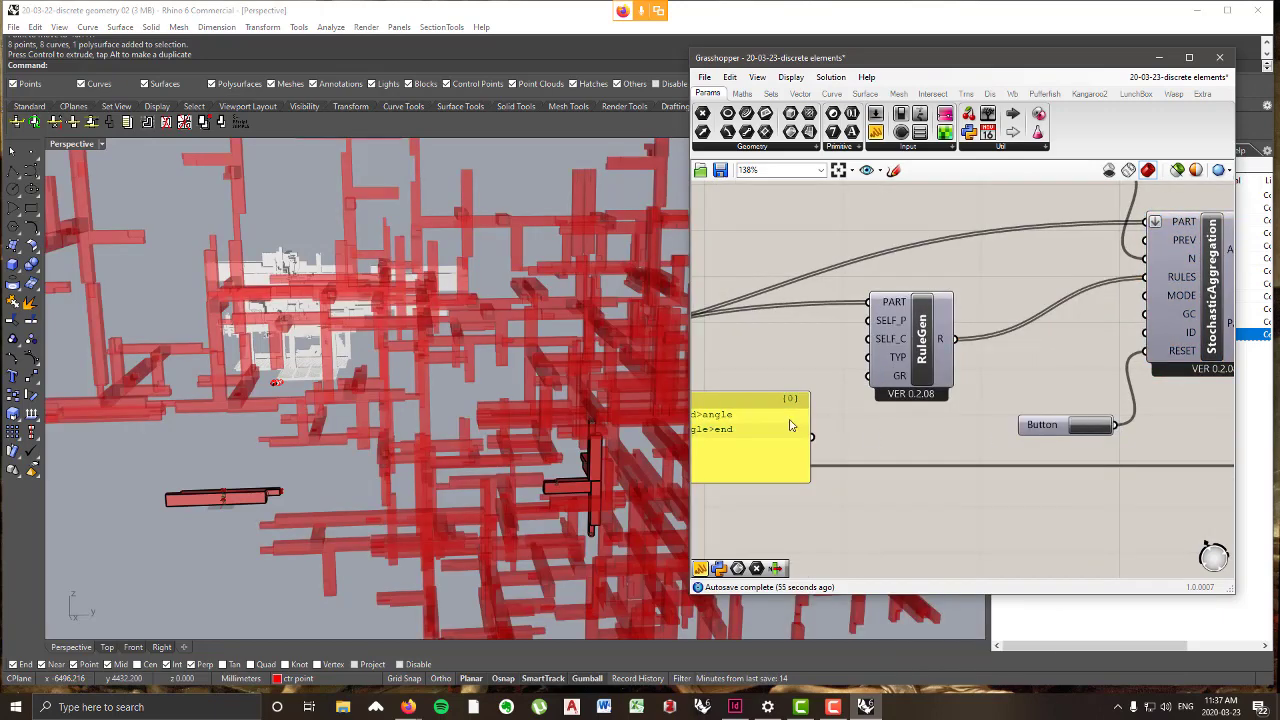
mouse_move(948, 341)
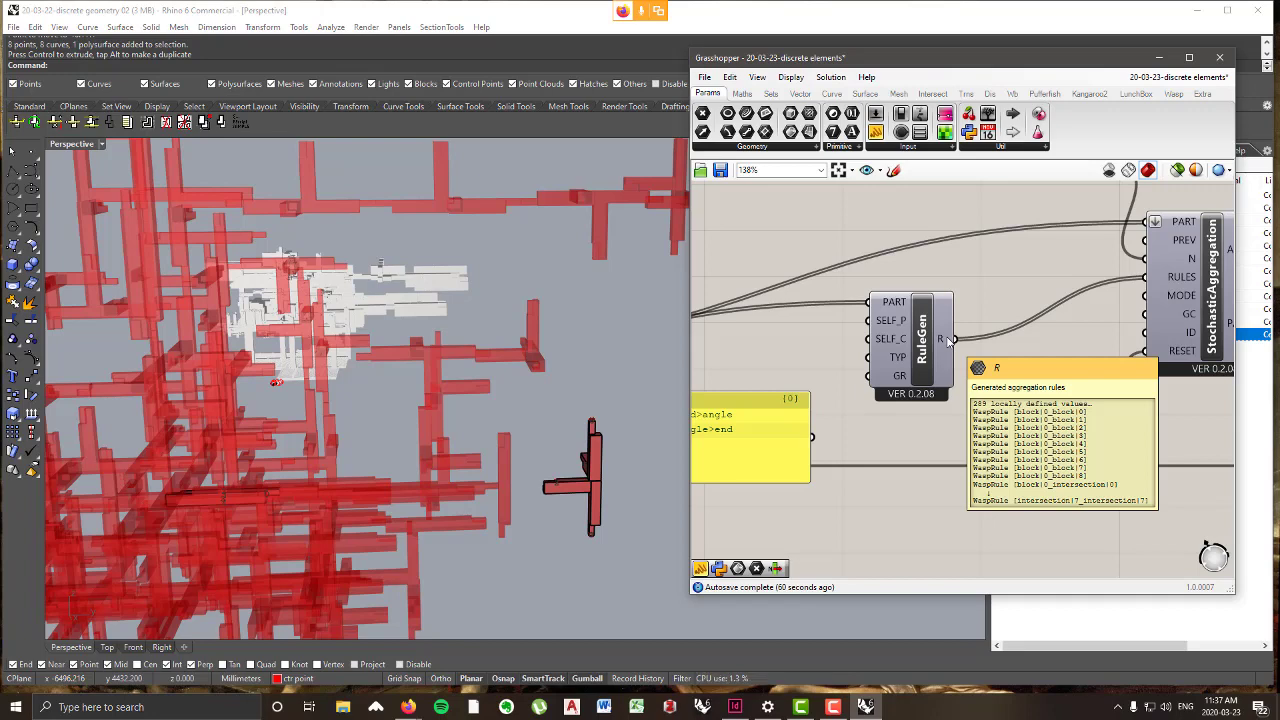
- Check the angle type text feeding the T input of the intersection's ConnDir component
scroll(948, 342, down, 4)
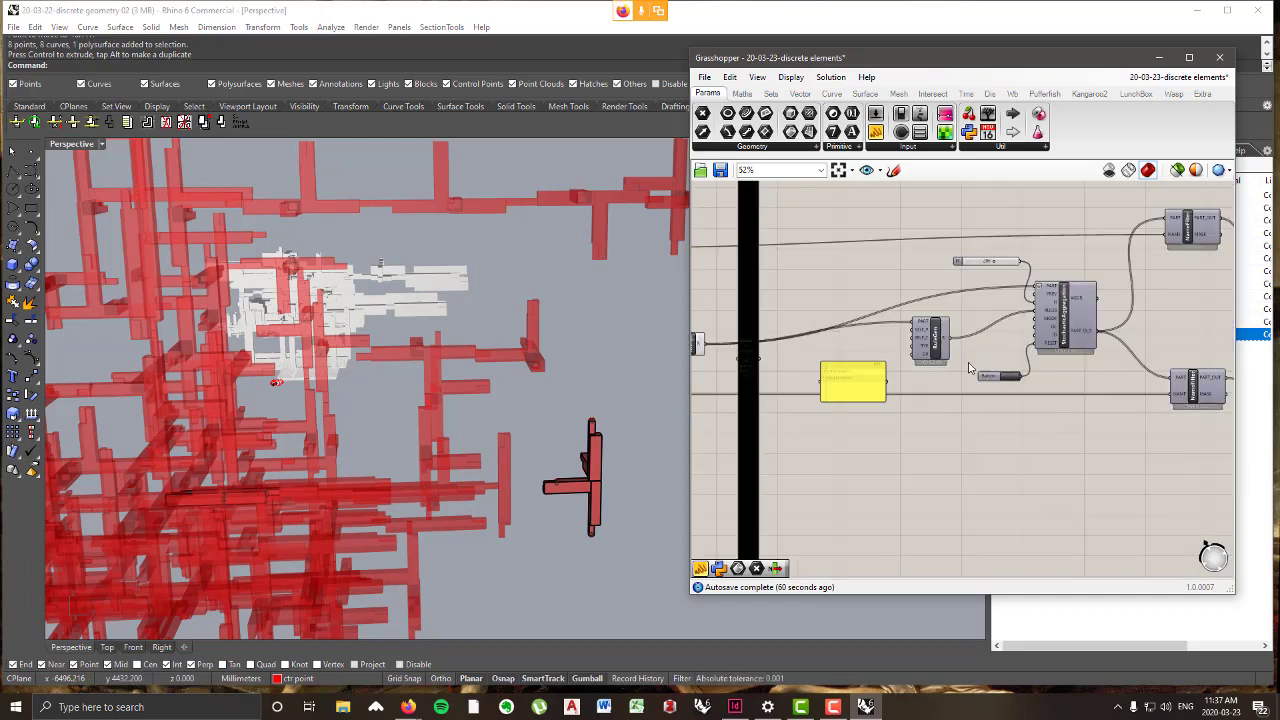
scroll(940, 410, up, 4)
drag(885, 442, 894, 468)
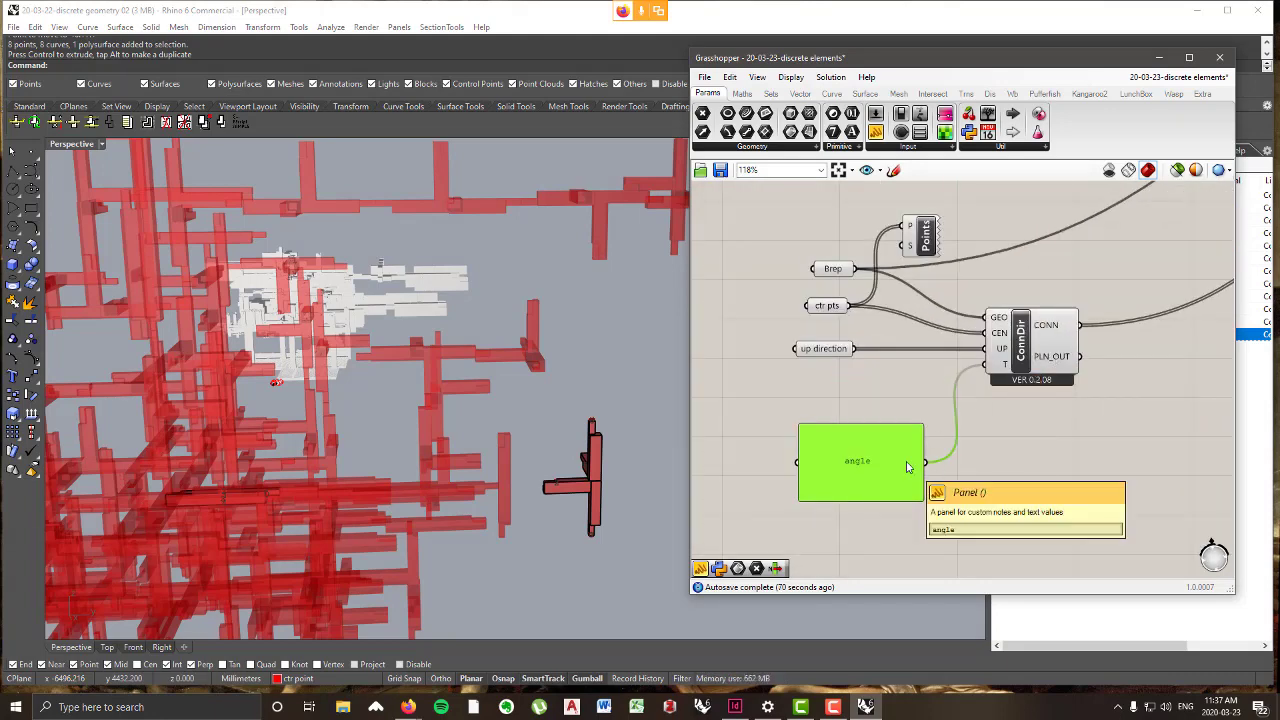
double_click(908, 466)
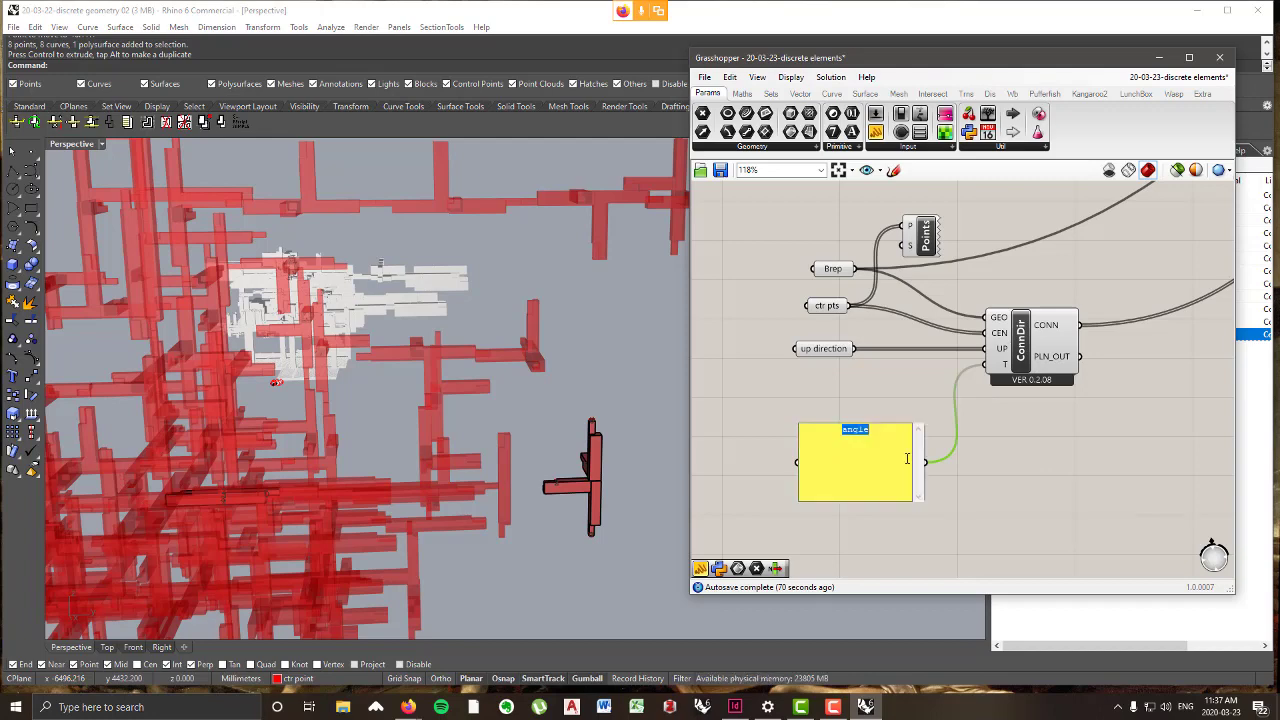
key(ctrl+a)
click(1058, 478)
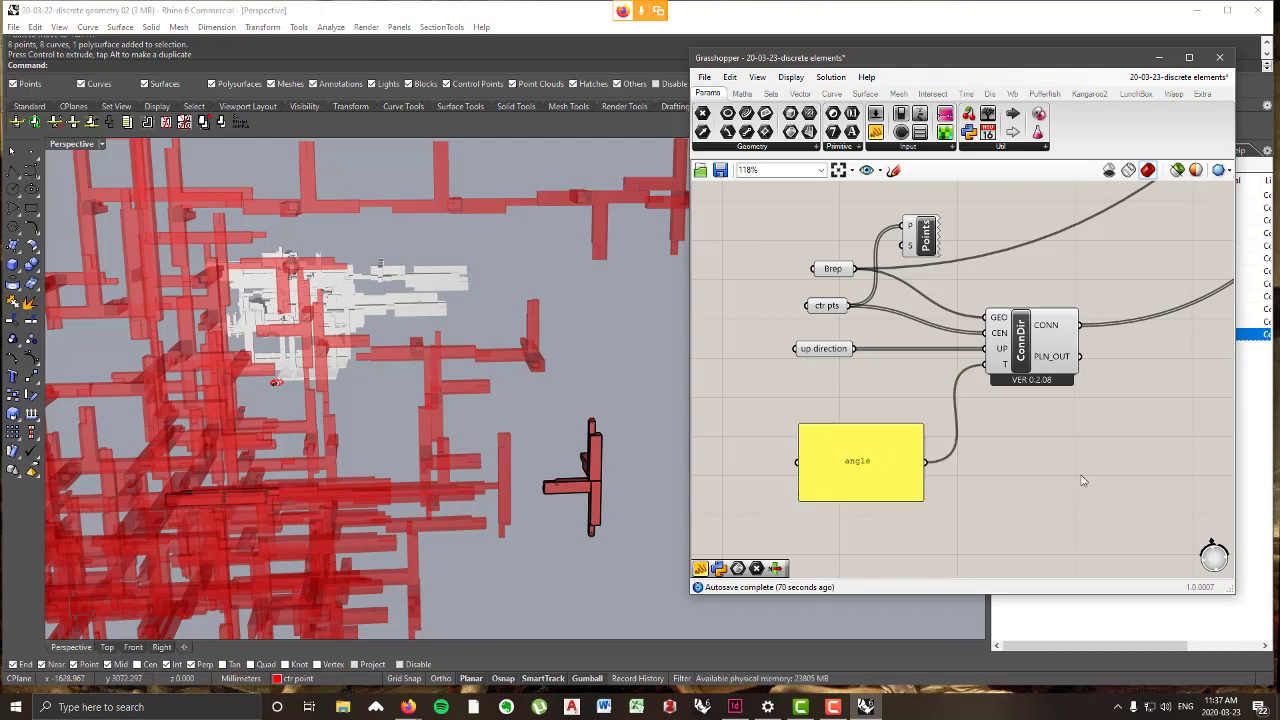
- Select the whole disabled earlier definition and enable it
scroll(1085, 481, down, 10)
scroll(988, 460, up, 6)
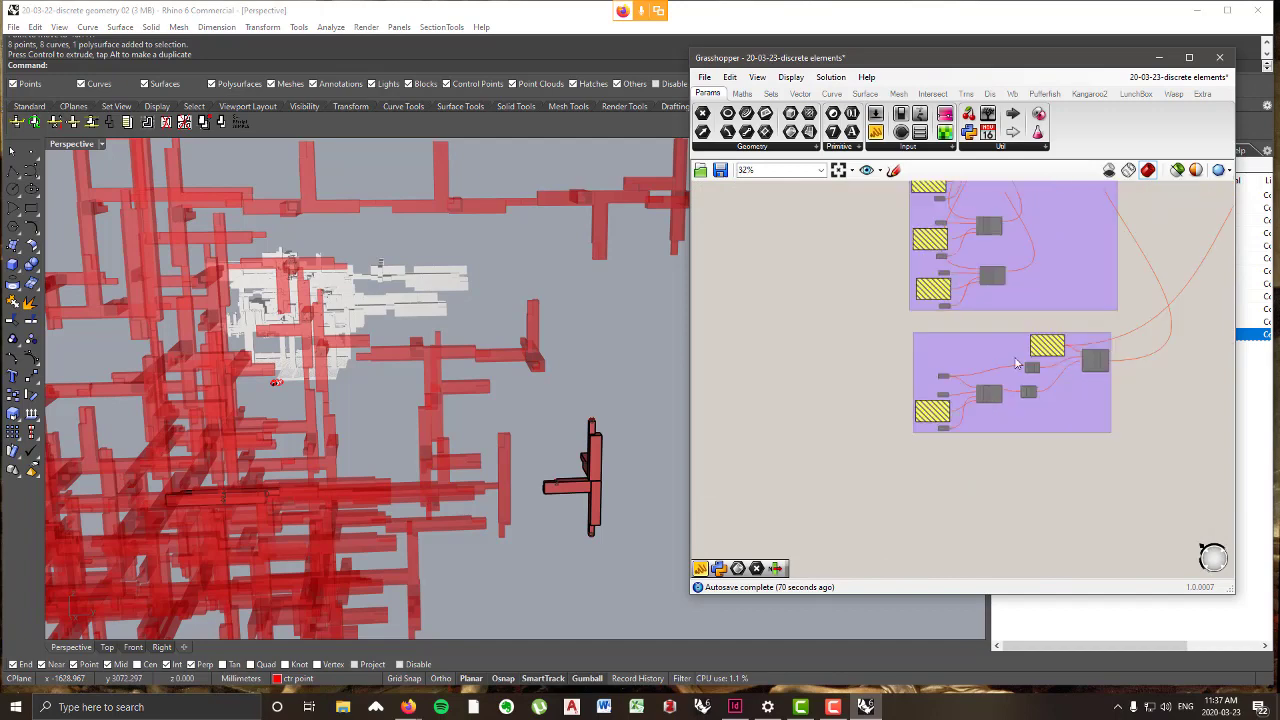
scroll(855, 395, up, 3)
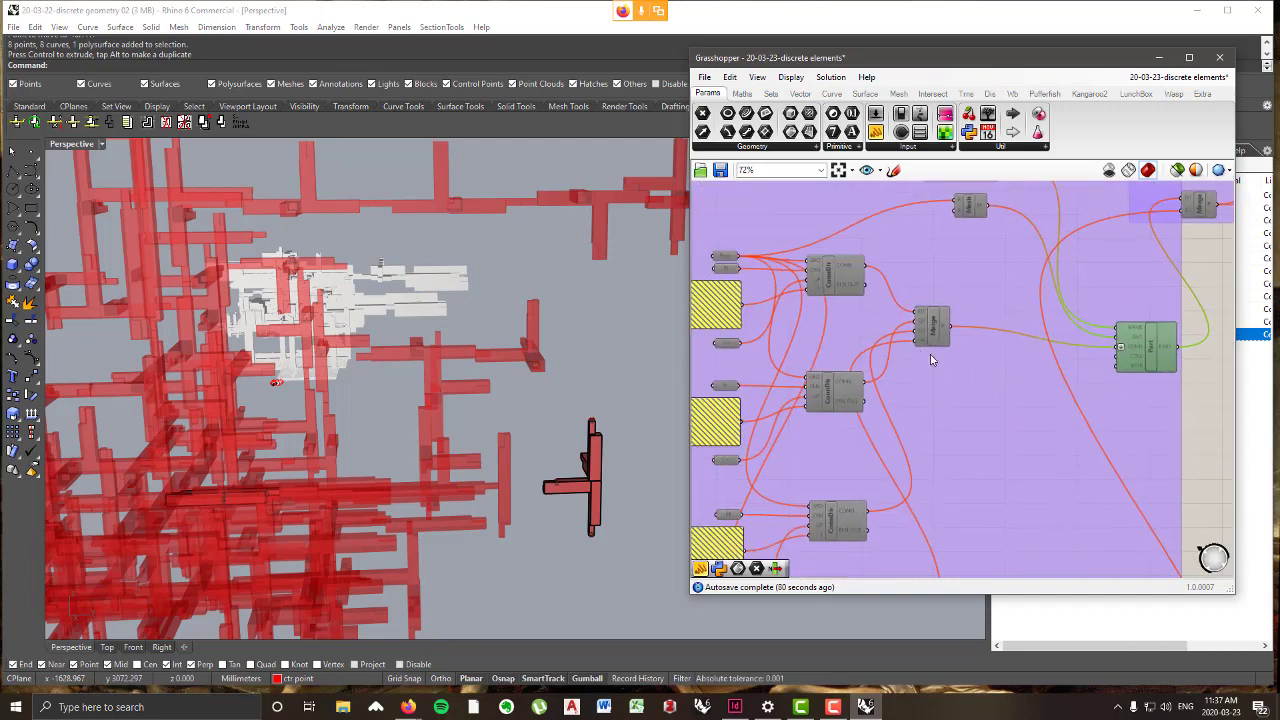
scroll(930, 360, down, 5)
drag(1180, 486, 771, 244)
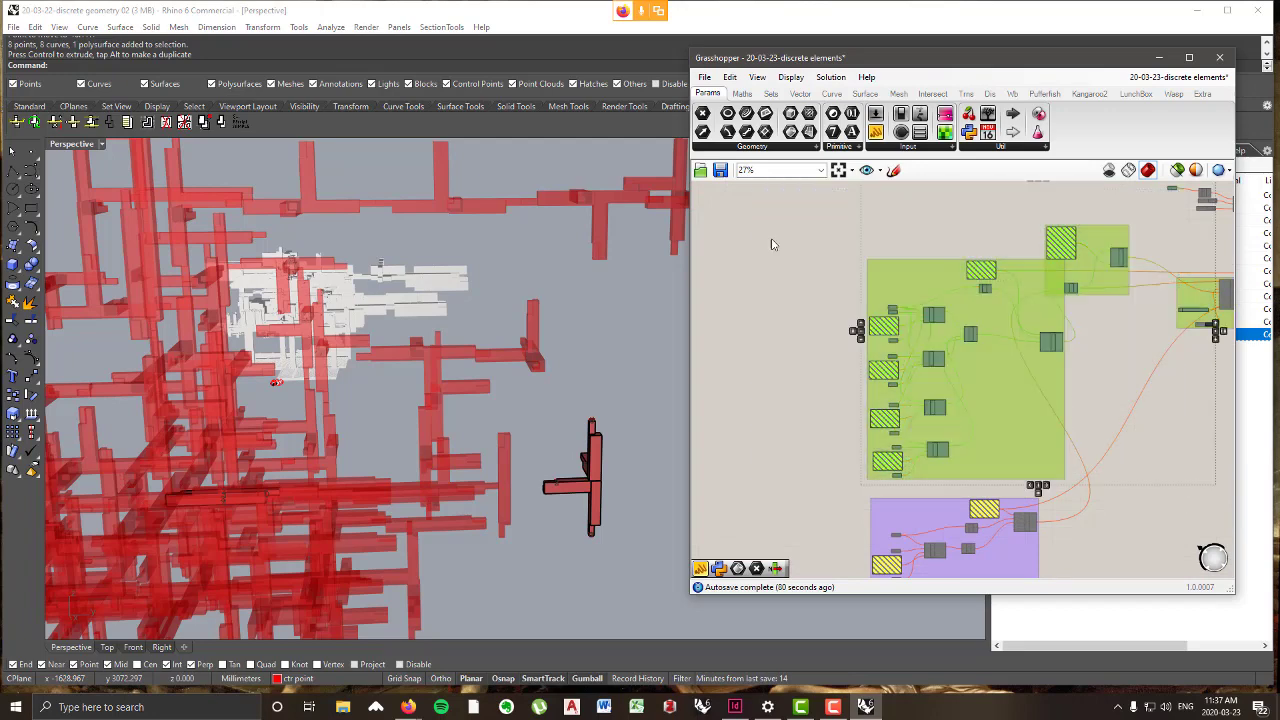
scroll(909, 259, down, 4)
right_click(886, 215)
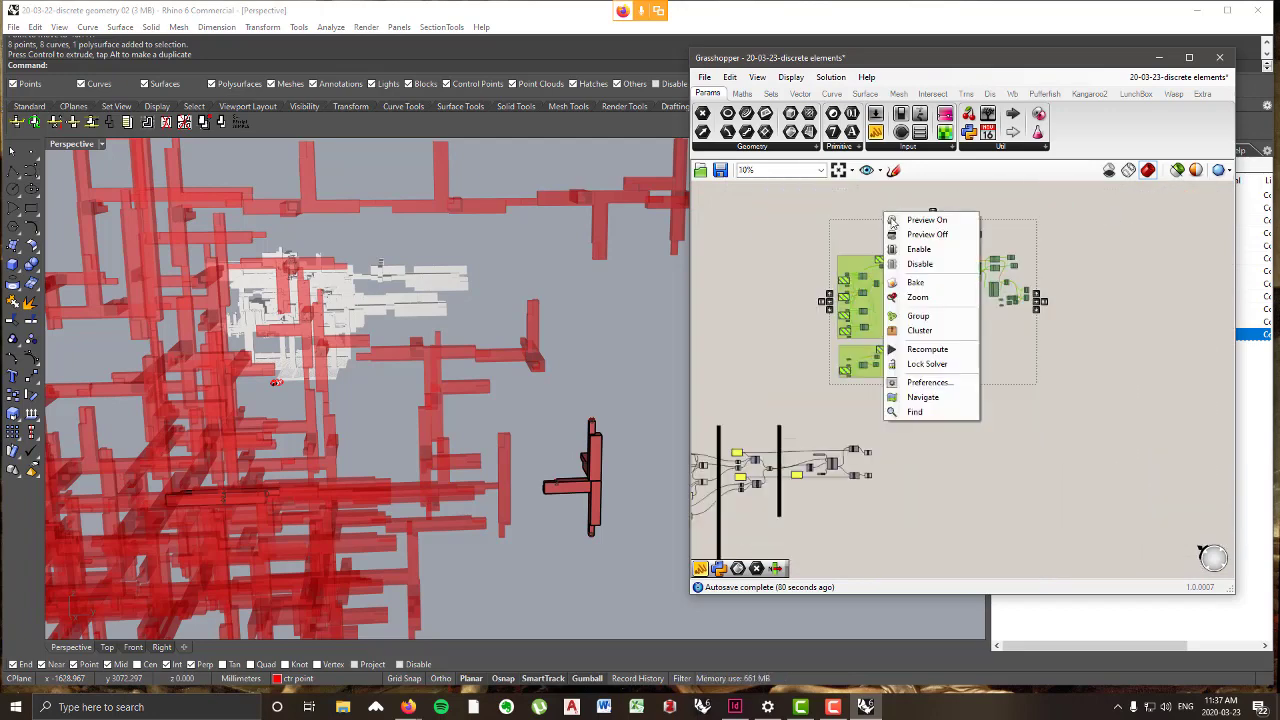
click(918, 249)
- Examine the StochasticAggregation inputs and the grammar rule list feeding RuleGen in the re-enabled earlier definition
scroll(935, 270, up, 7)
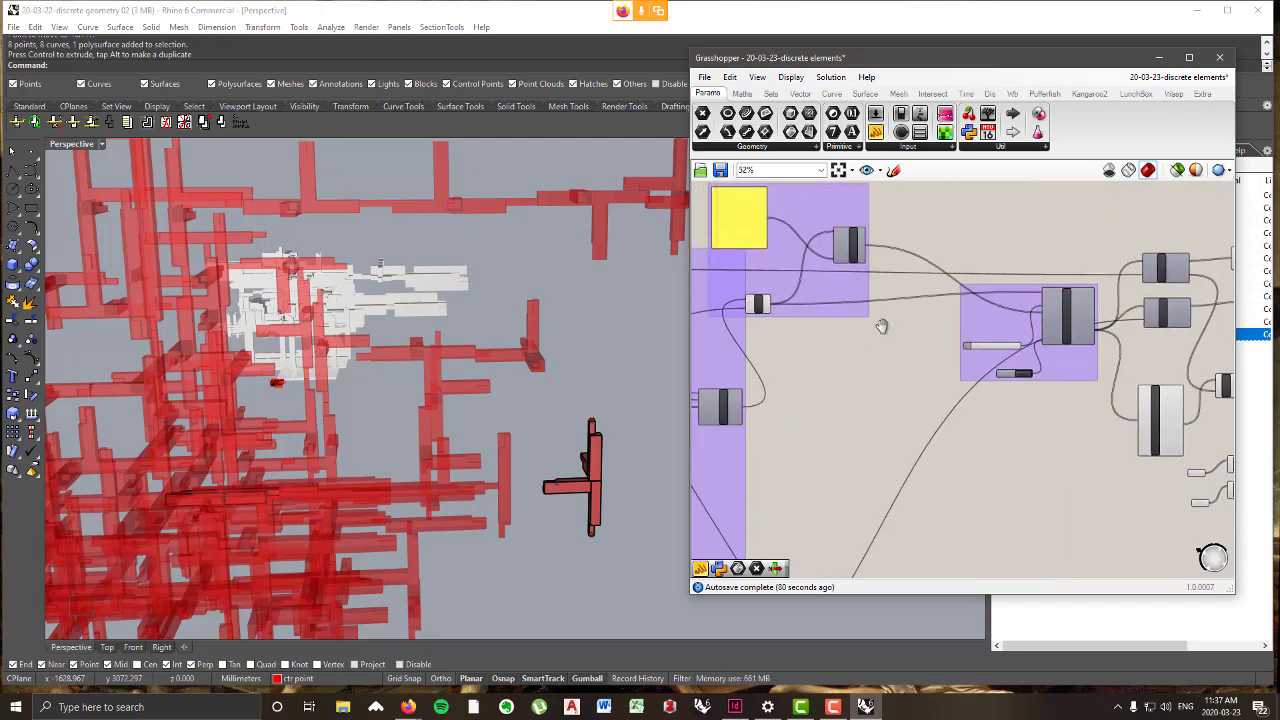
right_drag(882, 326, 867, 326)
scroll(1042, 328, up, 3)
drag(1074, 335, 1077, 316)
scroll(1080, 303, down, 2)
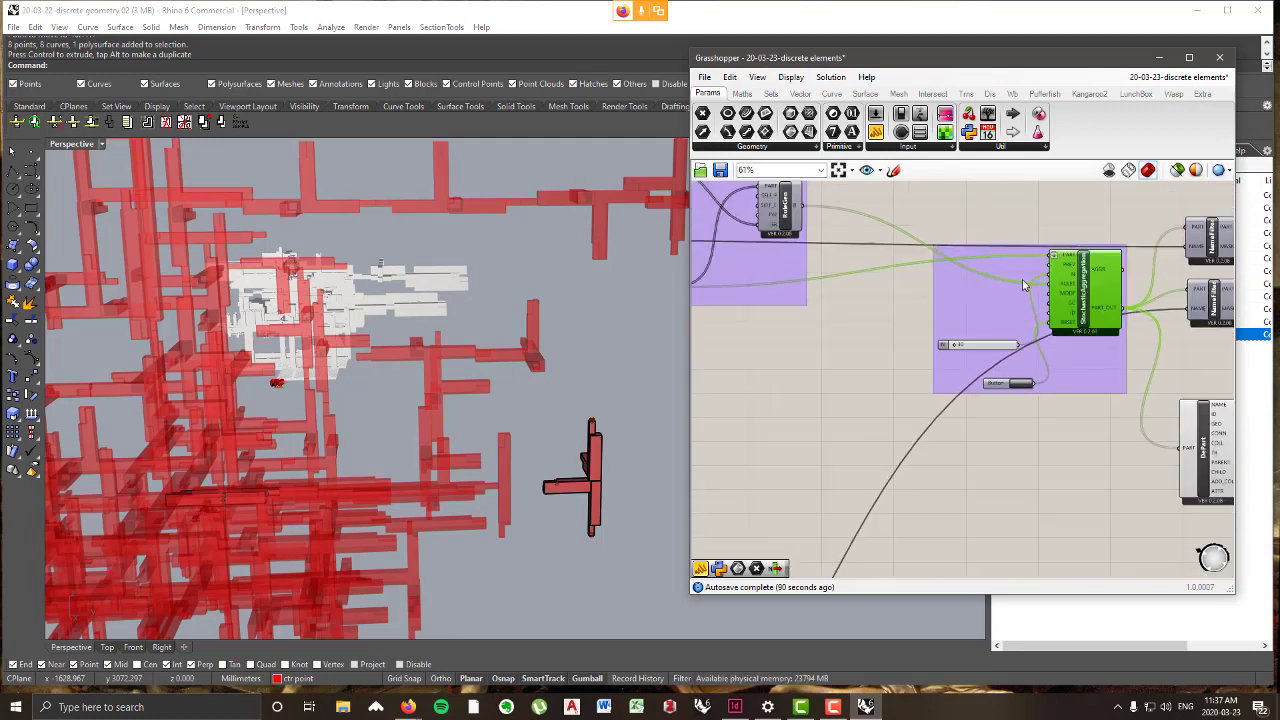
scroll(1023, 285, down, 2)
right_drag(878, 220, 1023, 286)
scroll(1020, 286, up, 4)
drag(995, 318, 999, 305)
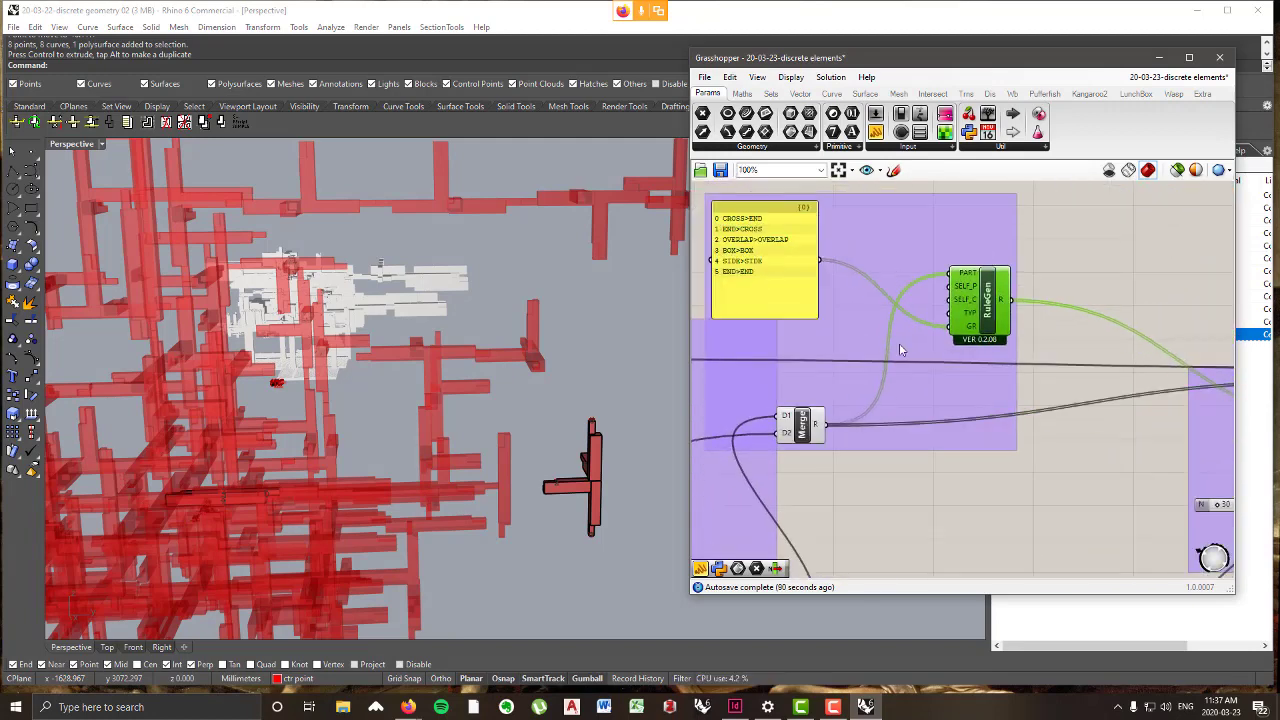
right_drag(842, 374, 915, 370)
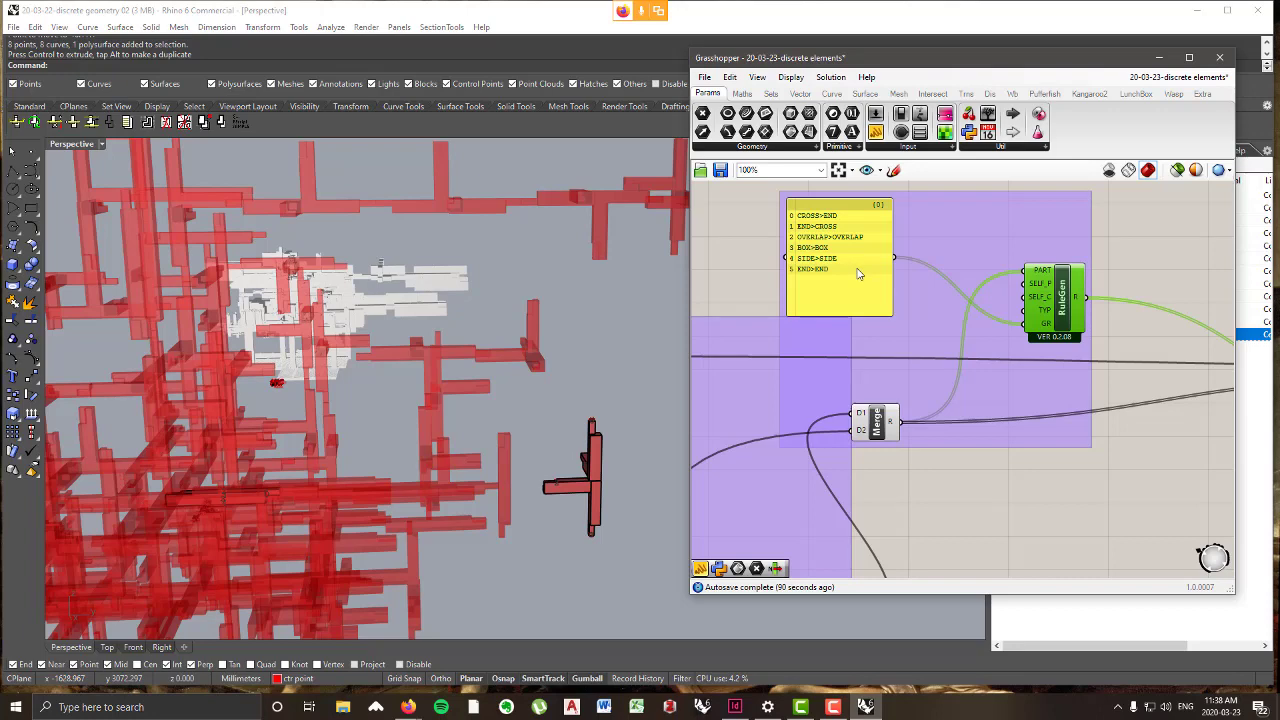
scroll(857, 272, down, 6)
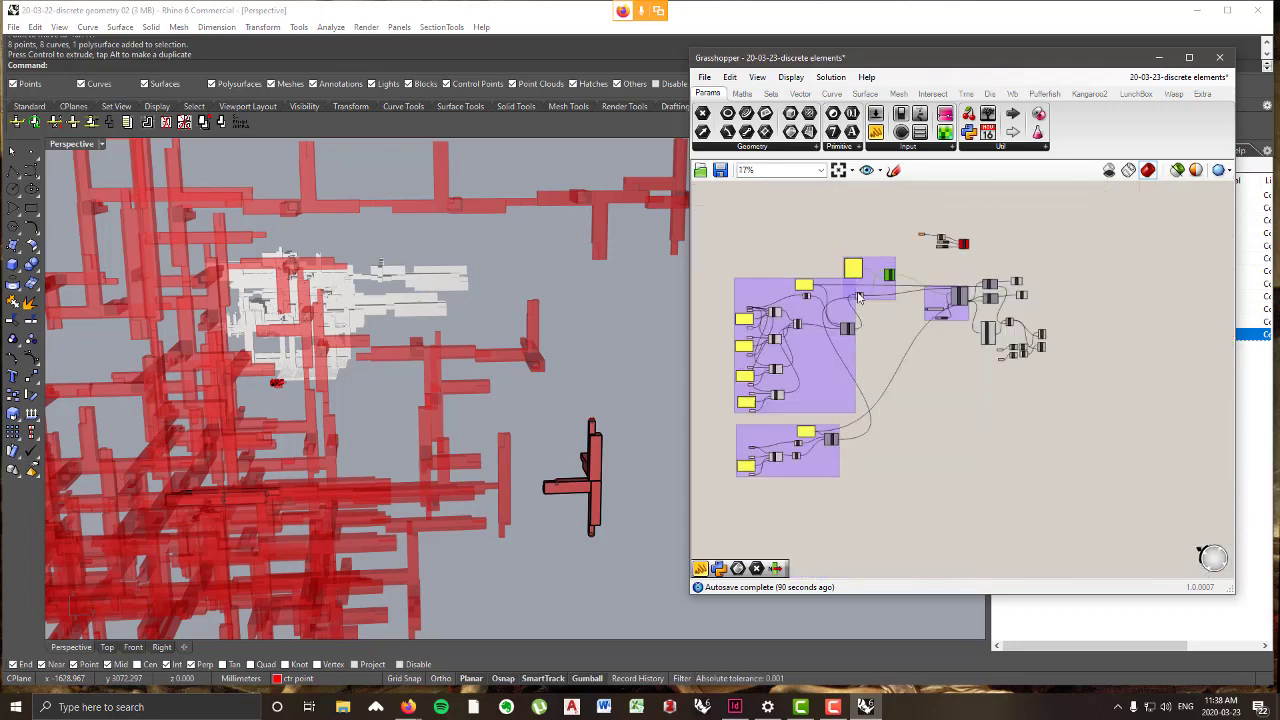
- Set the block's first connection type to END in capitals and retype the type label of its second connection
right_drag(731, 410, 897, 332)
scroll(897, 332, up, 5)
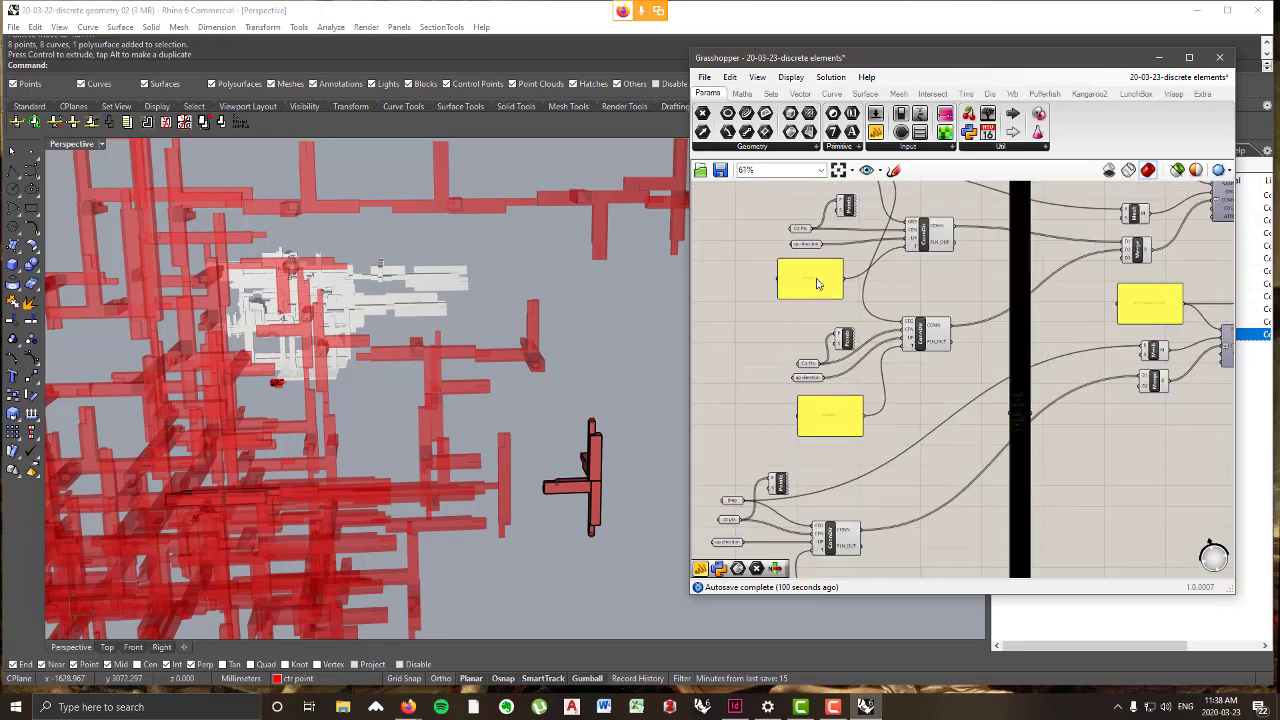
scroll(820, 280, up, 3)
double_click(842, 288)
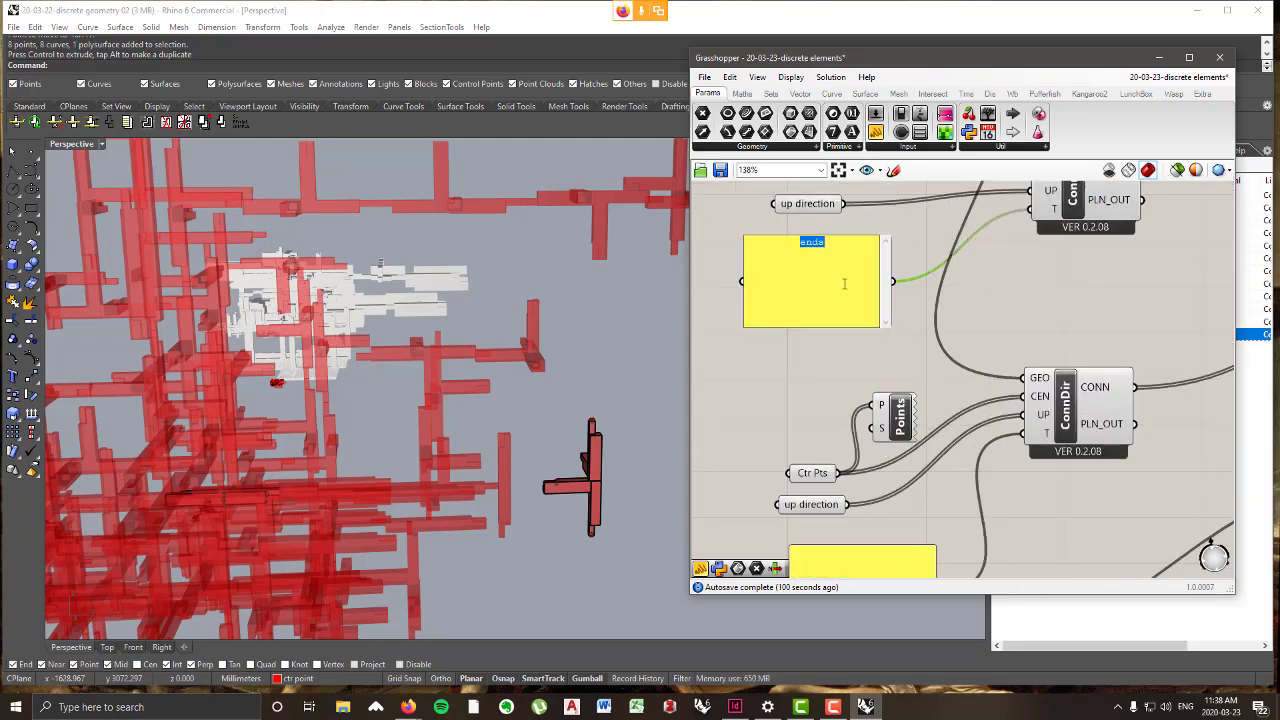
text(END)
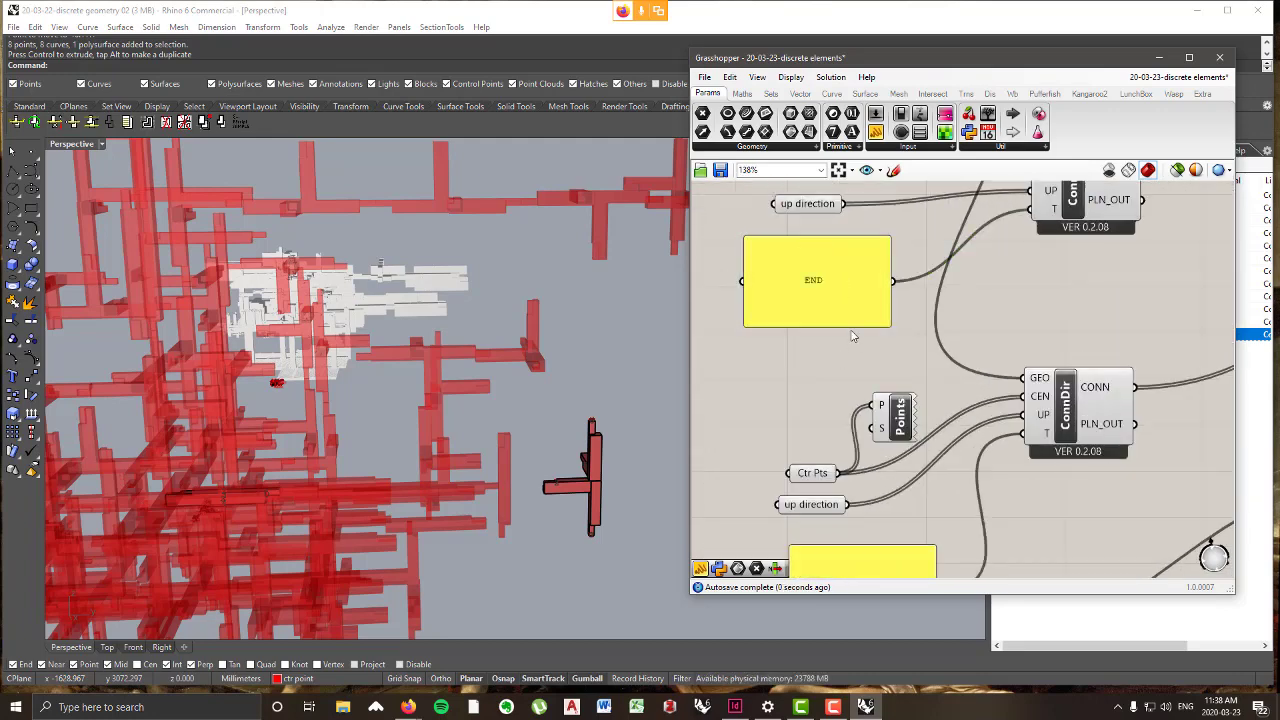
right_drag(870, 500, 858, 375)
double_click(880, 490)
text(8)
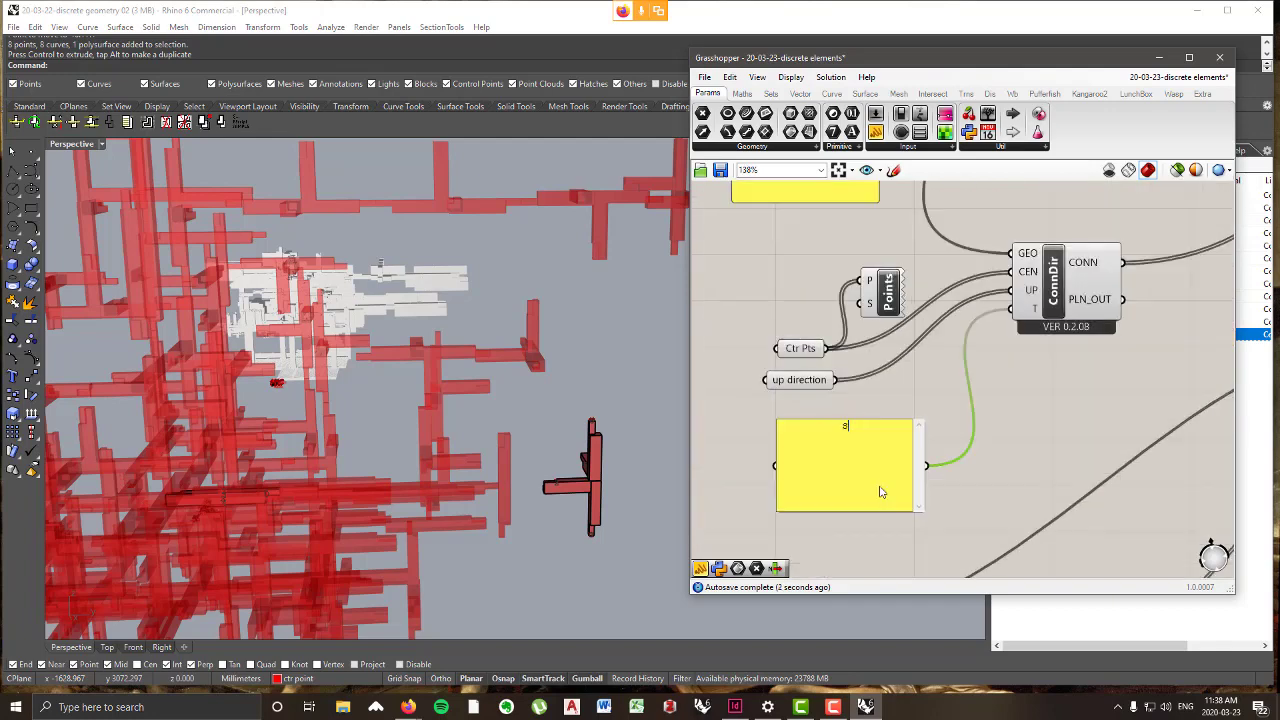
click(1036, 468)
- Set the intersection's connection type to ANGLE in capitals
scroll(950, 450, down, 4)
scroll(899, 255, up, 3)
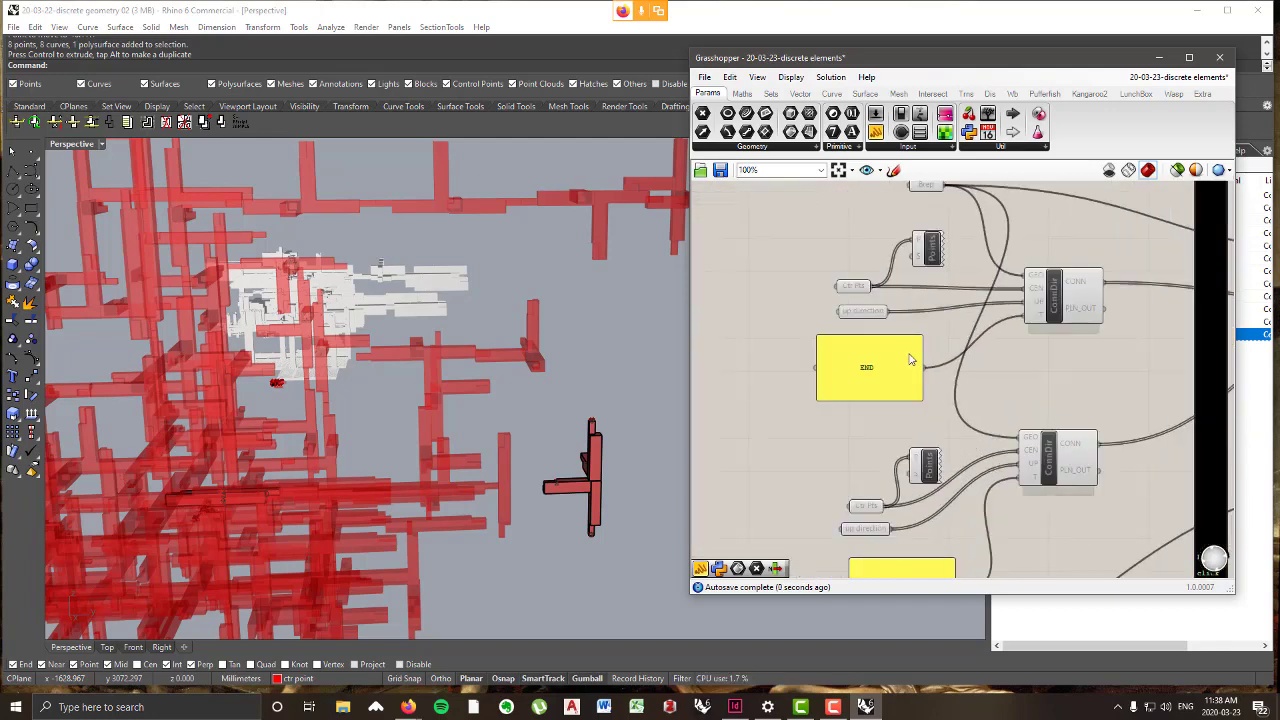
right_drag(884, 411, 811, 297)
scroll(909, 335, down, 5)
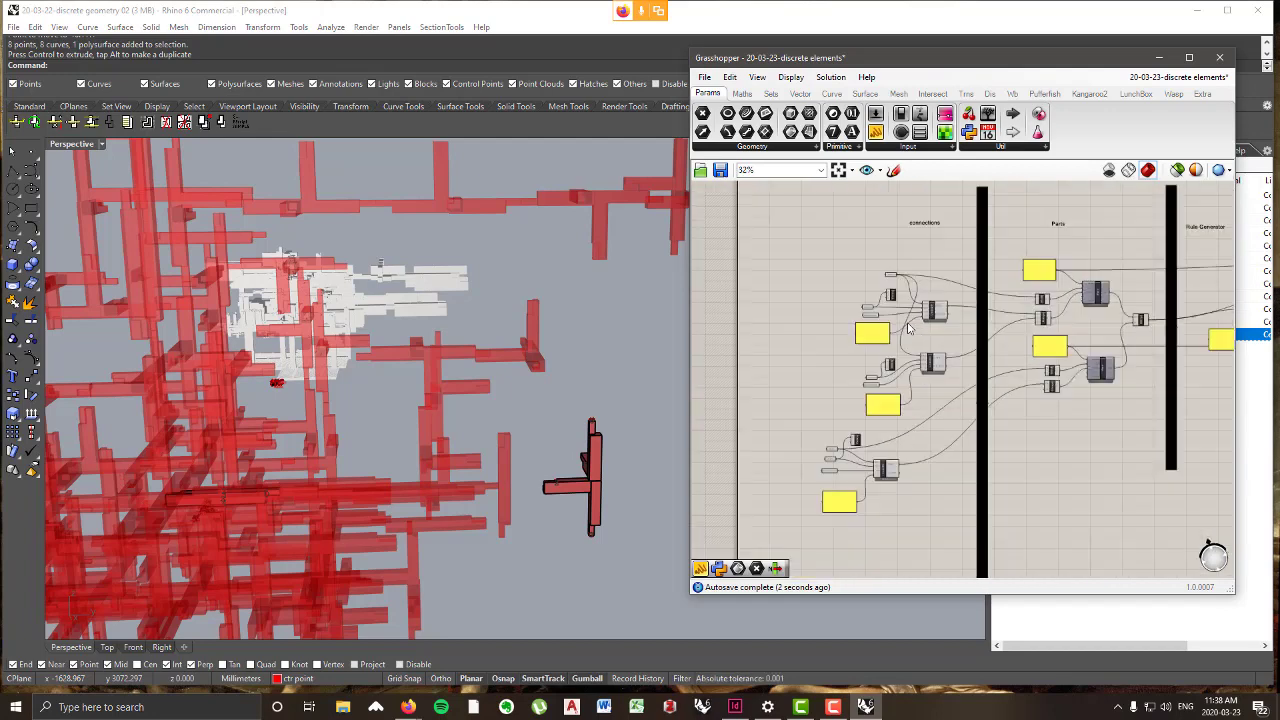
scroll(825, 546, up, 5)
scroll(917, 428, up, 2)
double_click(917, 428)
text(A)
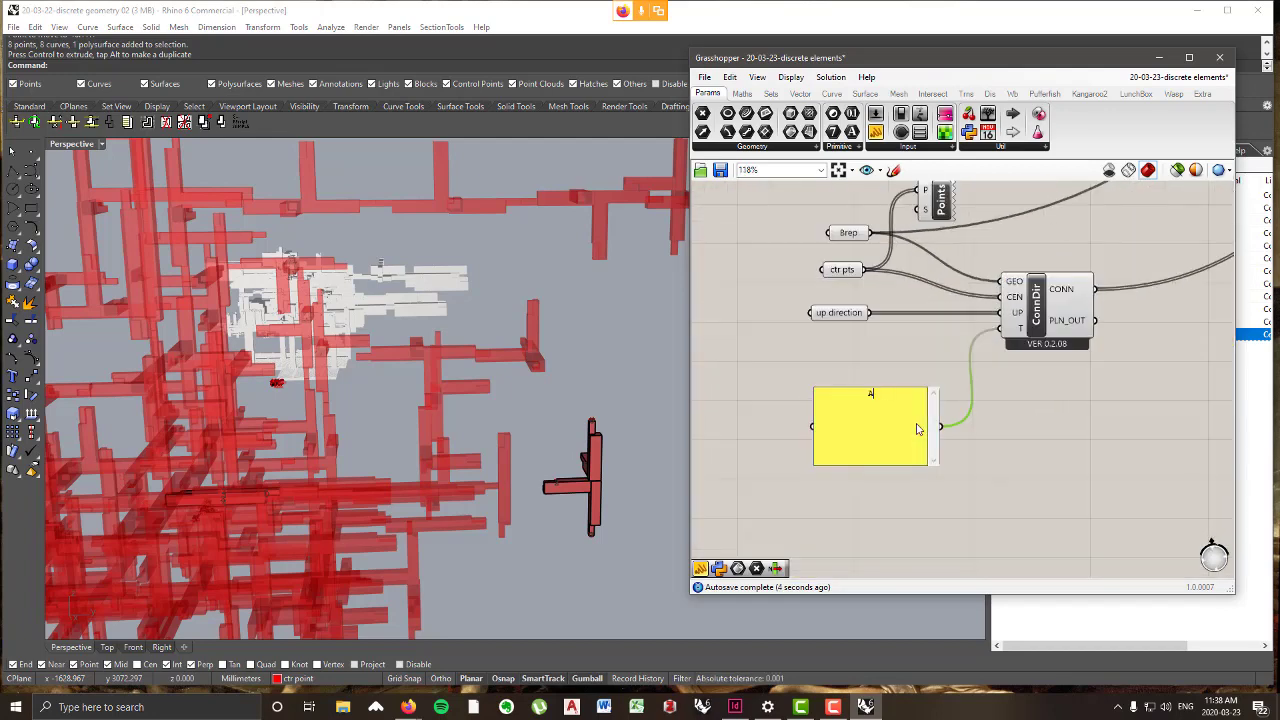
text(NGLE)
click(1058, 478)
scroll(1005, 444, down, 7)
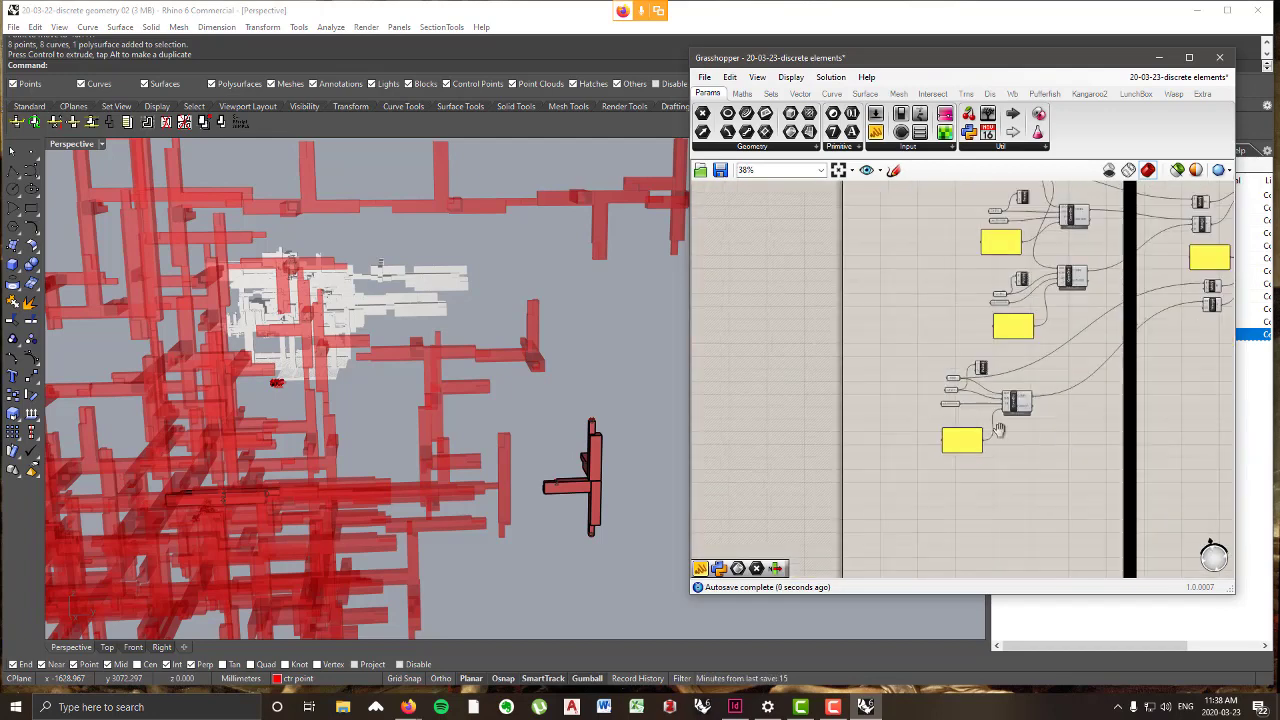
- Replace both rules in the rule generator's text panel with the single rule ANGLE>ANGLE
right_drag(1000, 430, 580, 499)
right_drag(754, 290, 803, 305)
scroll(816, 262, up, 5)
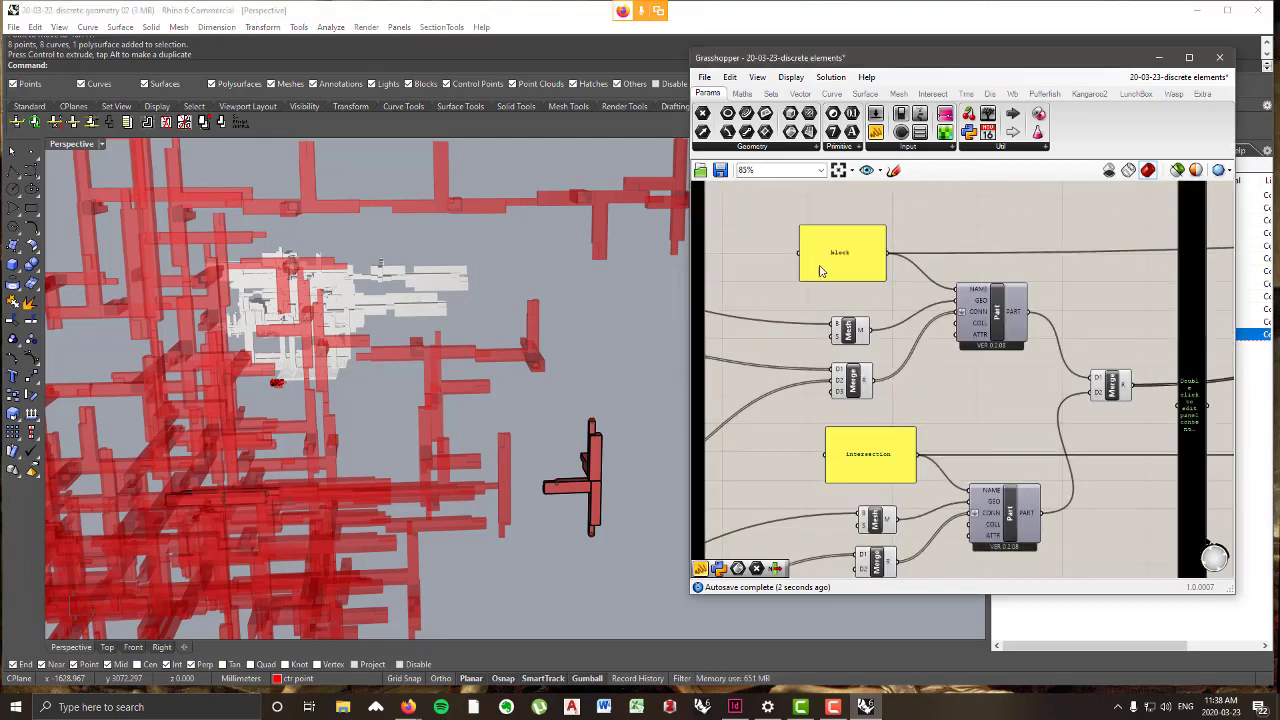
scroll(884, 506, down, 4)
scroll(920, 473, up, 6)
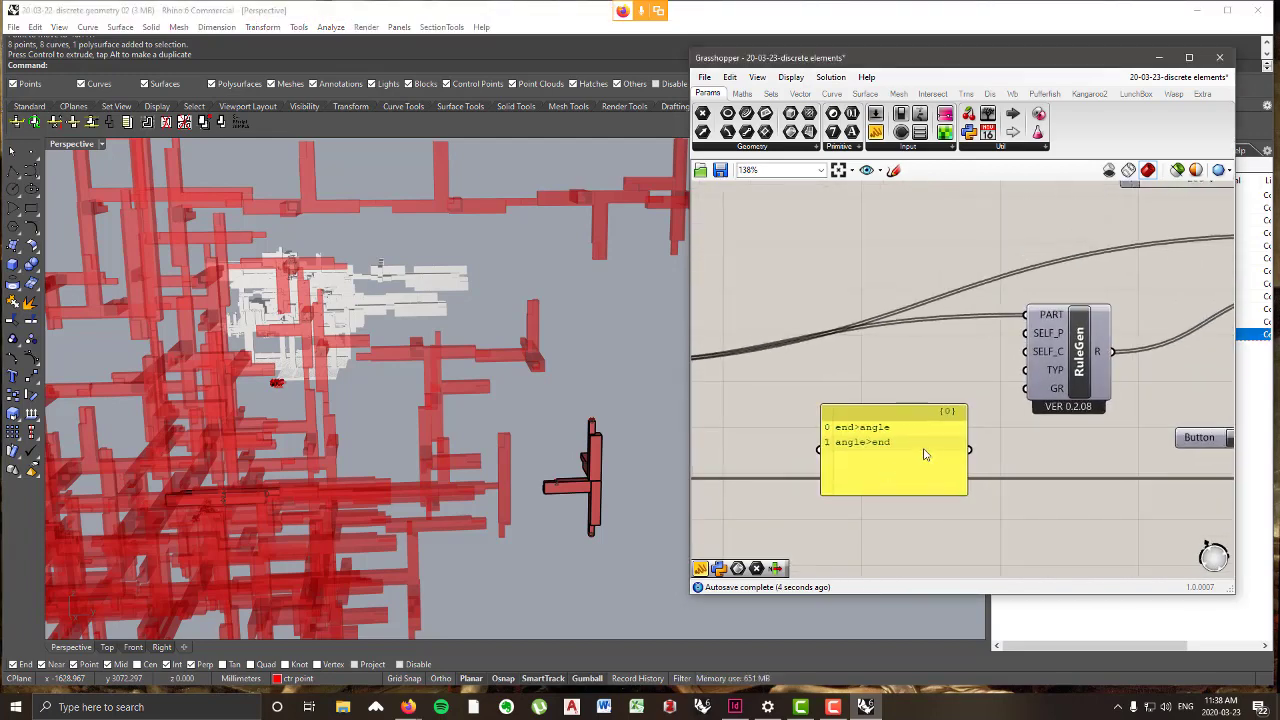
double_click(928, 449)
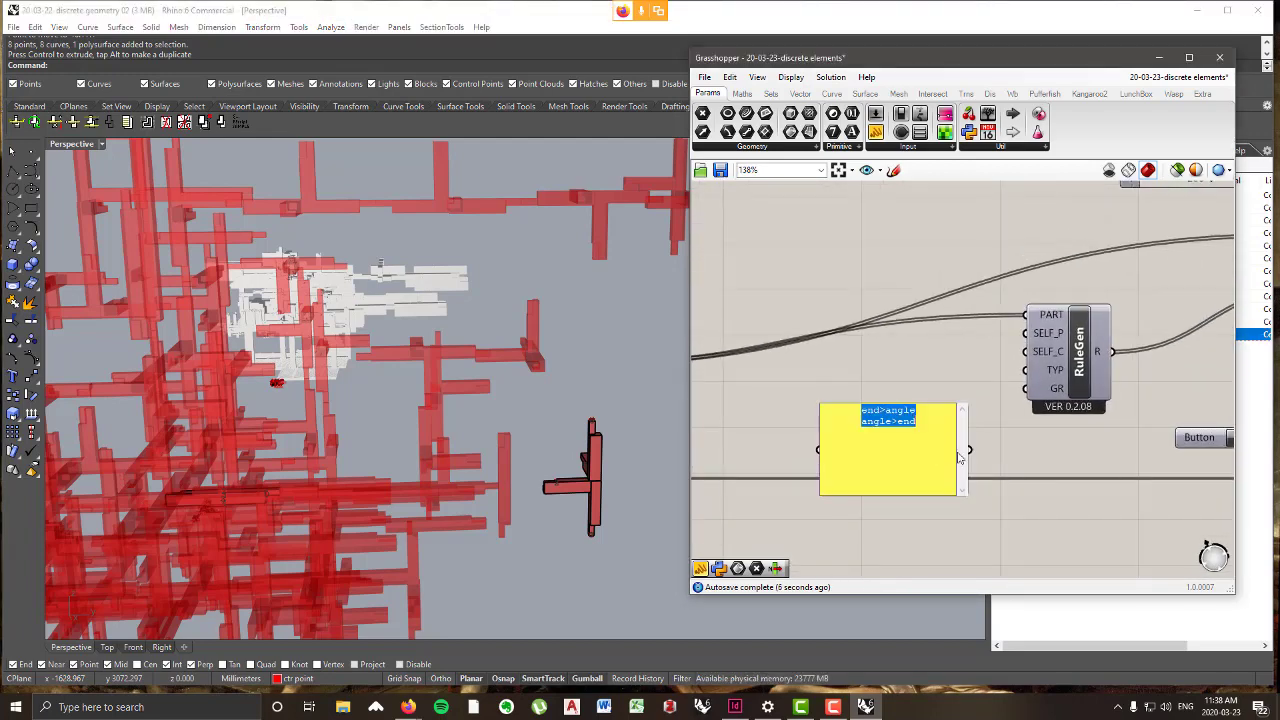
text(ANGLE>ANGLE)
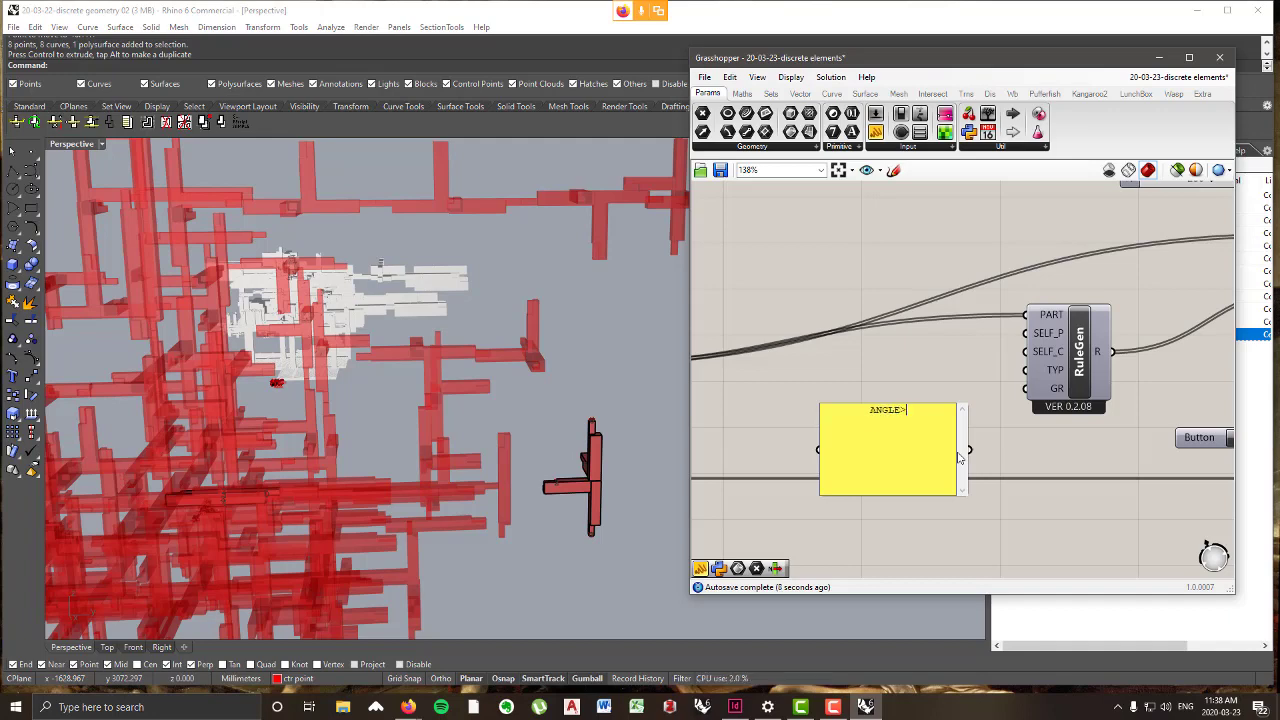
click(953, 383)
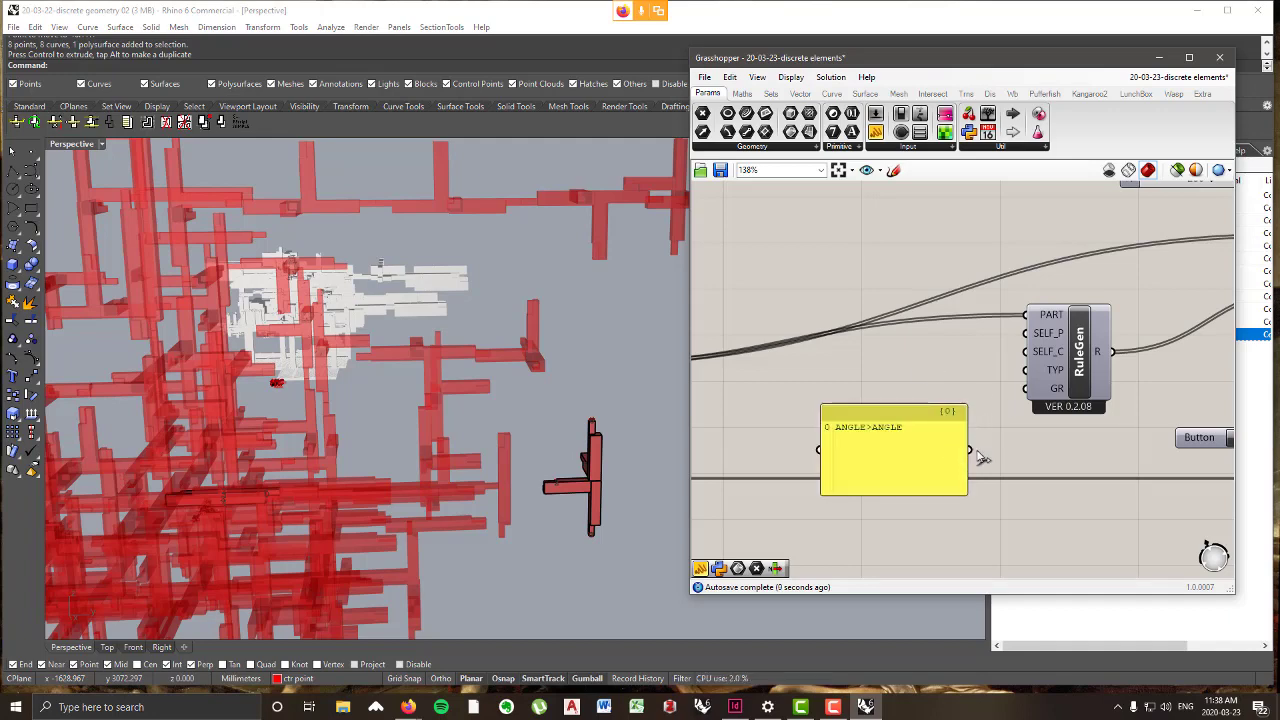
- Connect the rule panel to RuleGen's GR input, check the generated rules, and reset the stochastic aggregation to view the result
drag(969, 449, 1025, 388)
mouse_move(1101, 355)
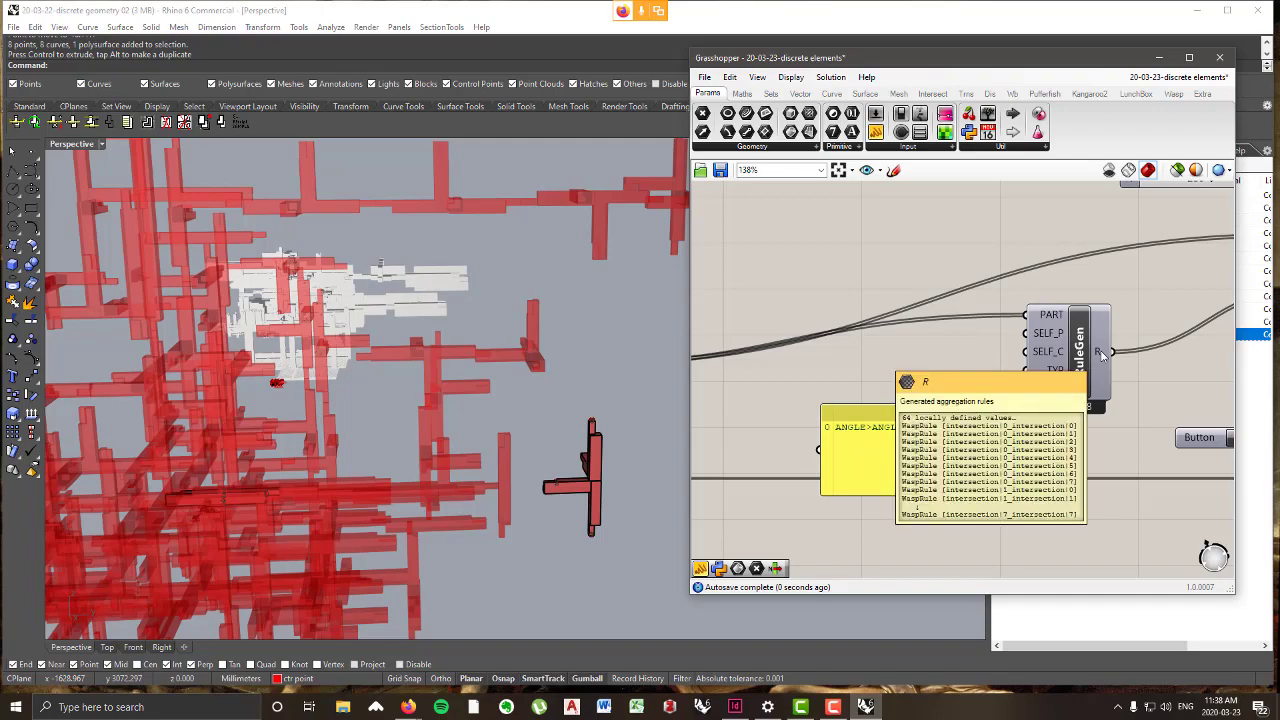
scroll(1101, 355, down, 5)
scroll(950, 410, up, 5)
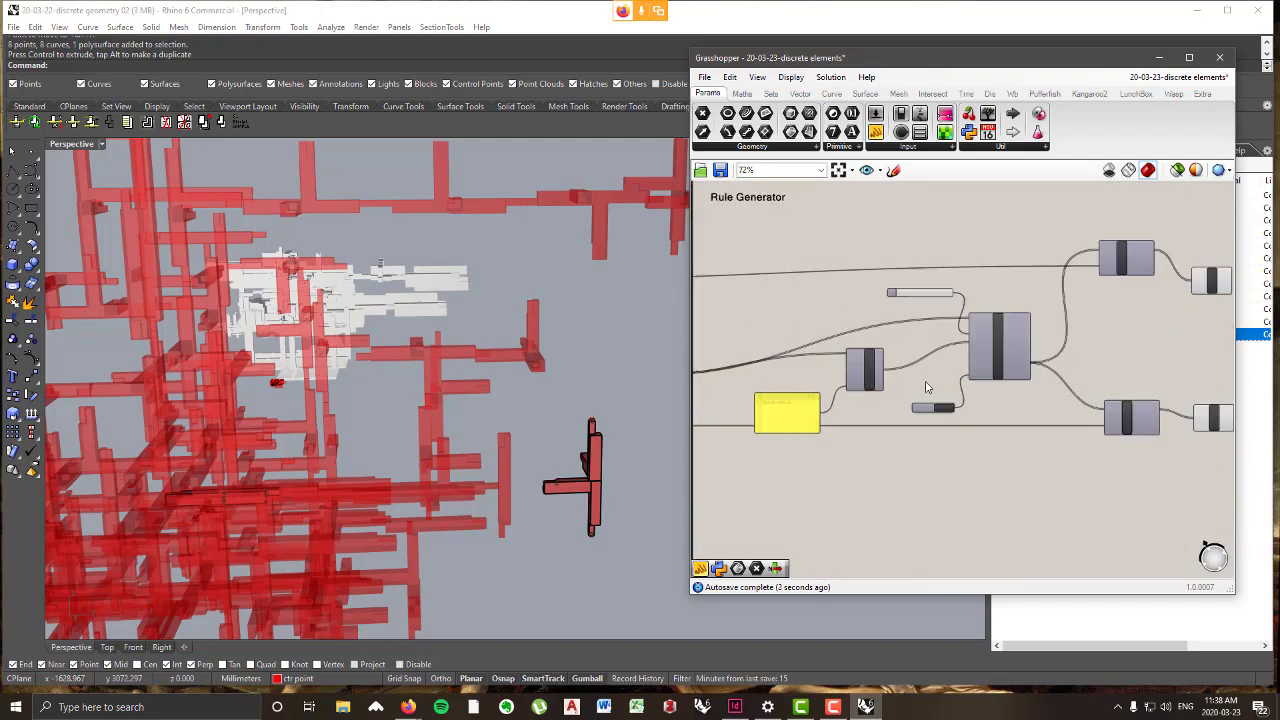
click(957, 428)
scroll(427, 421, down, 8)
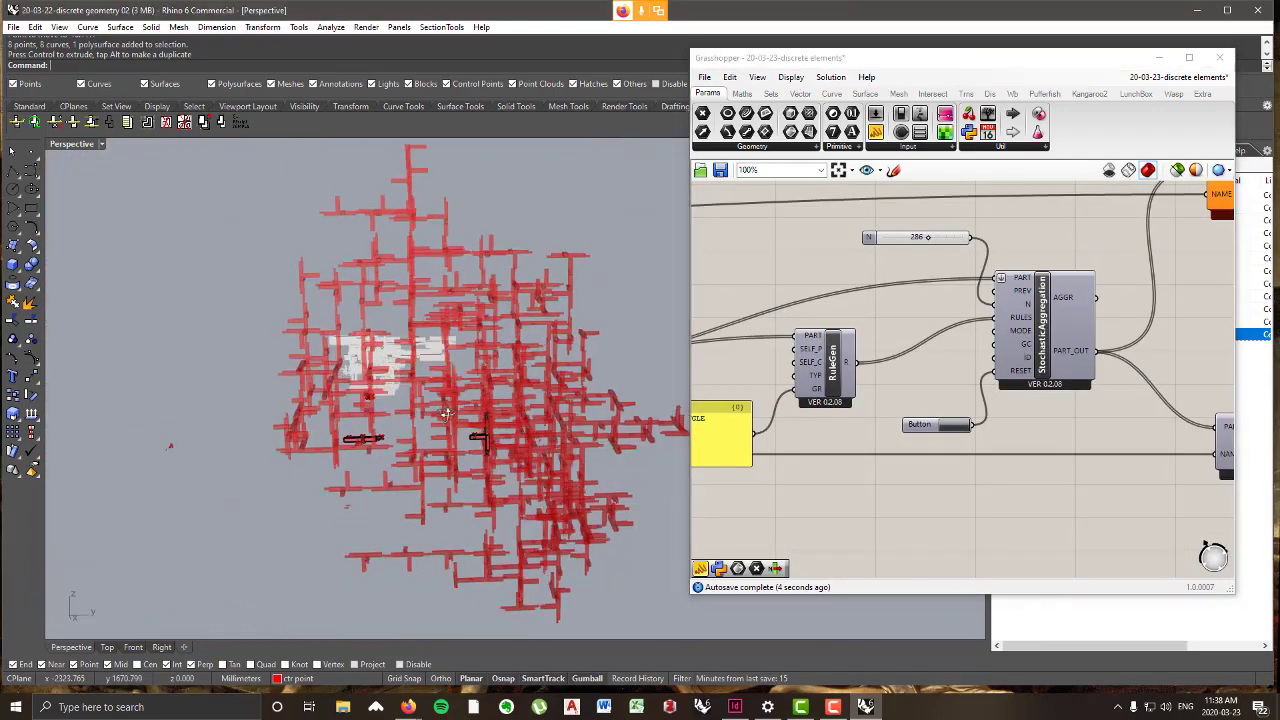
- Add the rule END>ANGLE below ANGLE>ANGLE in the panel feeding RuleGen's GR input
right_drag(882, 439, 1103, 369)
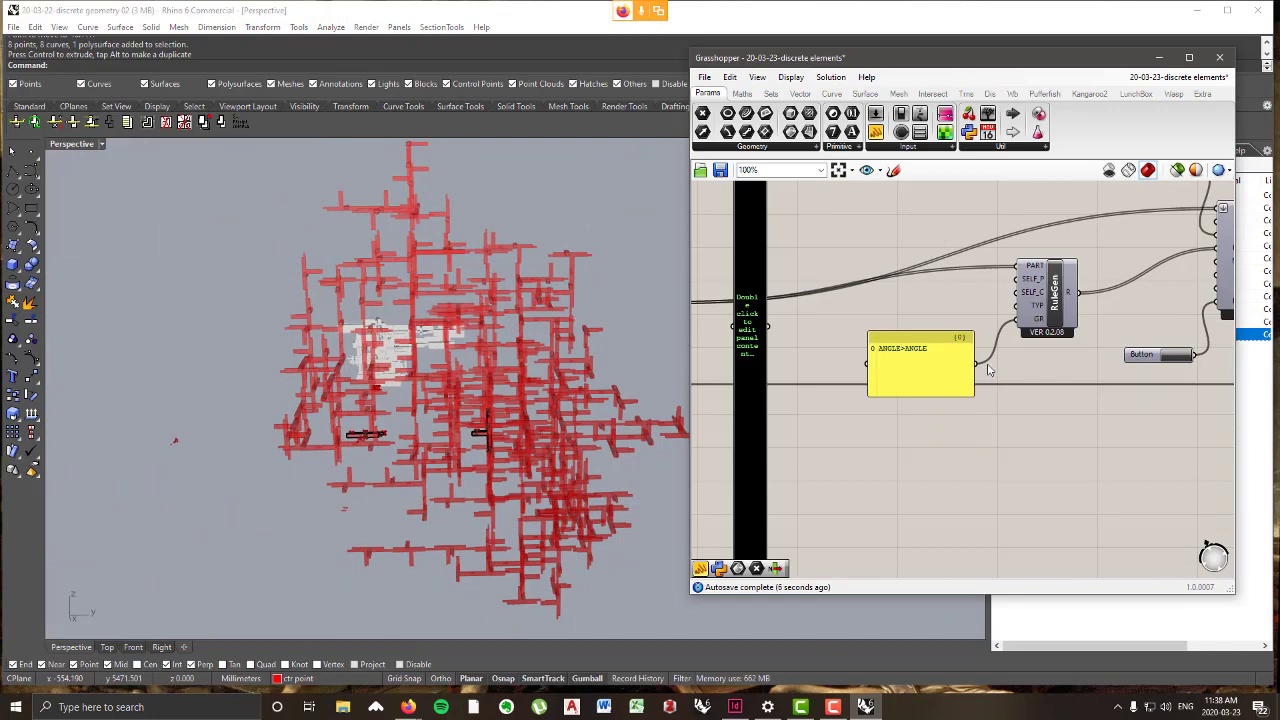
scroll(915, 354, up, 2)
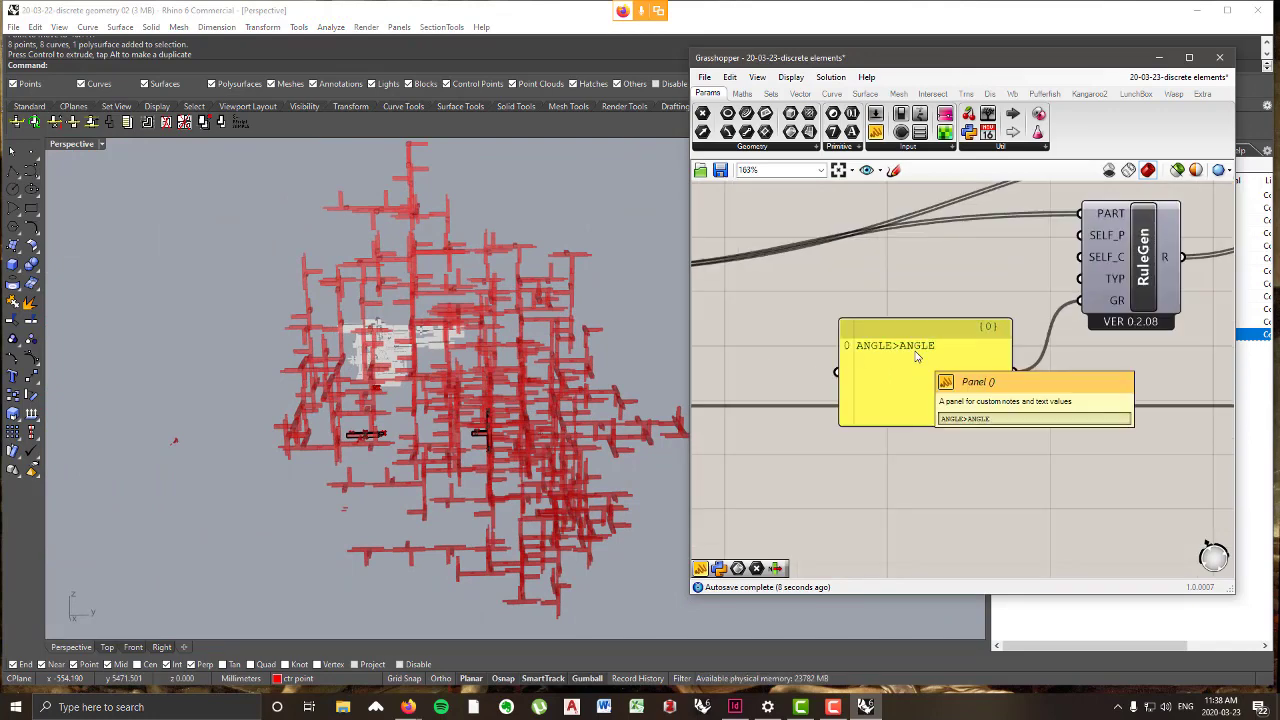
scroll(915, 356, down, 6)
scroll(928, 250, up, 3)
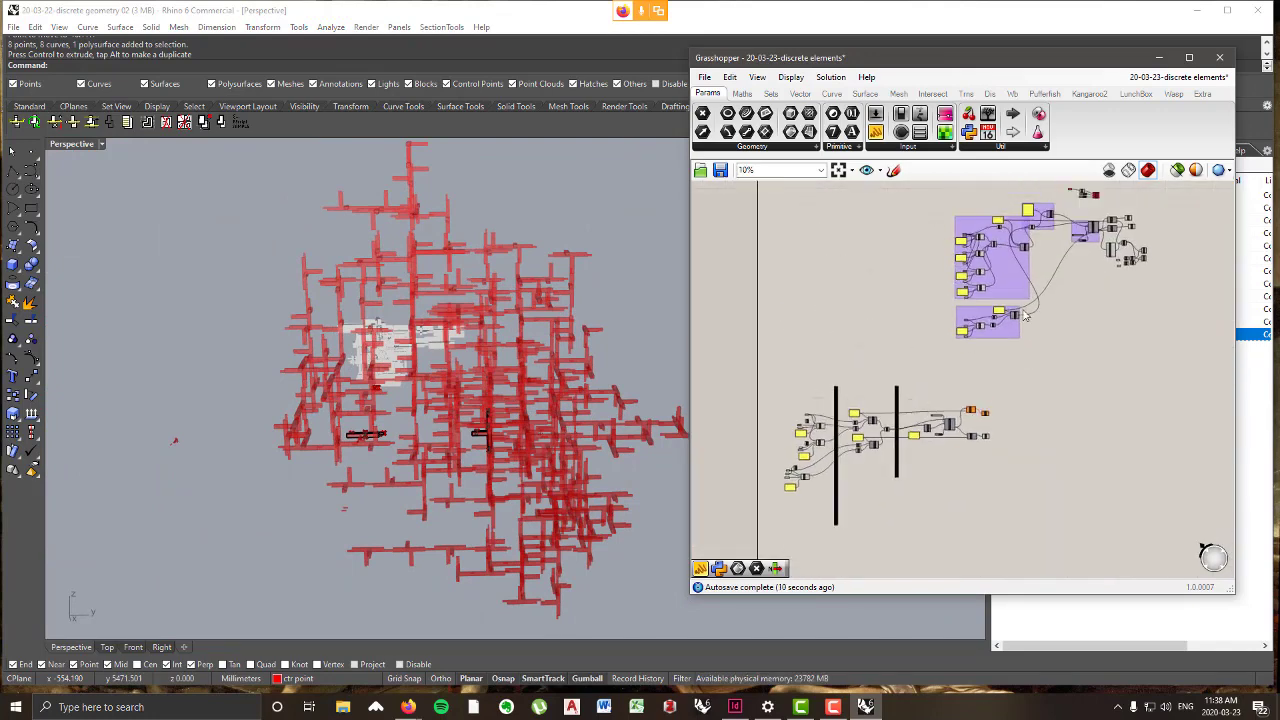
scroll(911, 245, up, 3)
scroll(912, 267, down, 8)
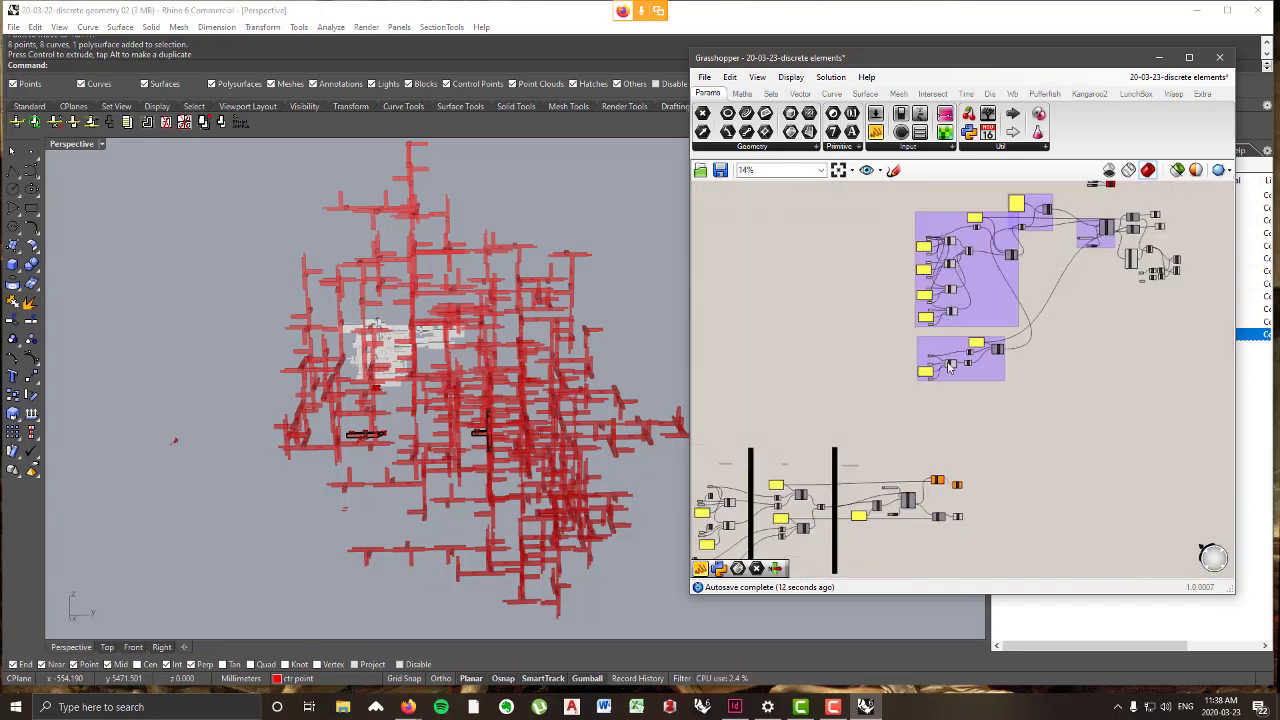
right_drag(945, 556, 1036, 464)
scroll(1036, 467, up, 10)
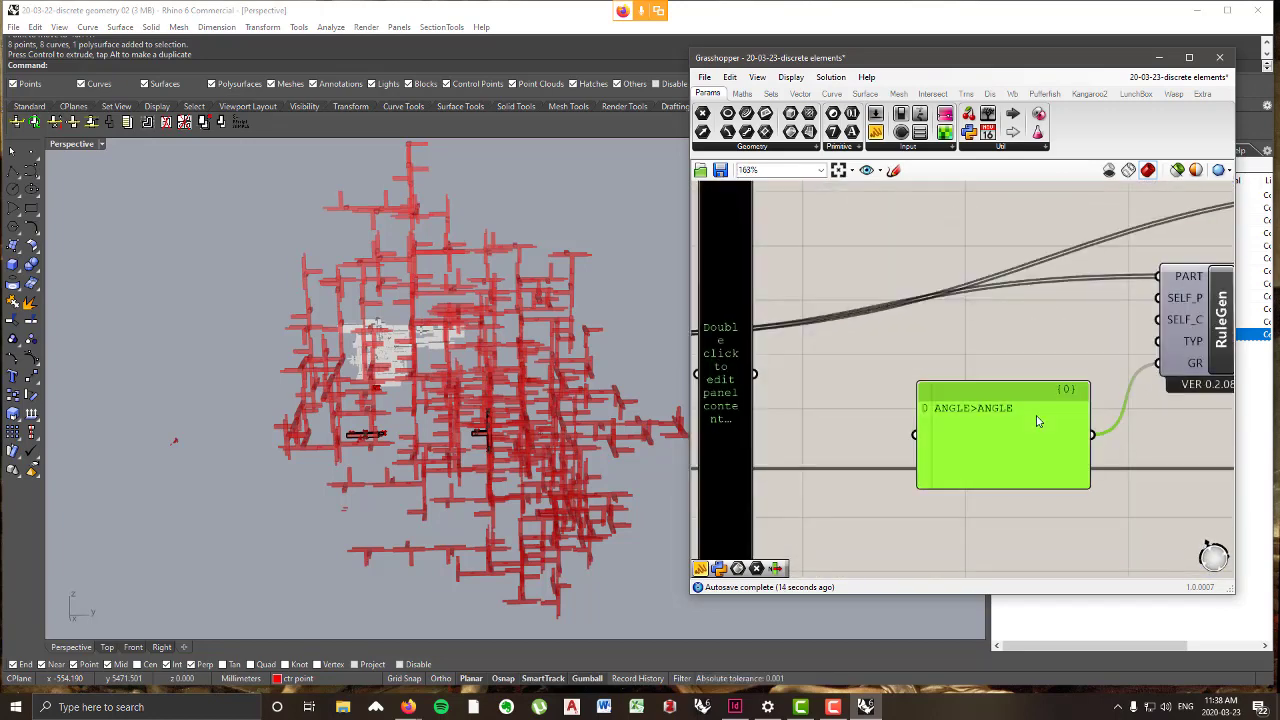
double_click(1046, 405)
click(1047, 391)
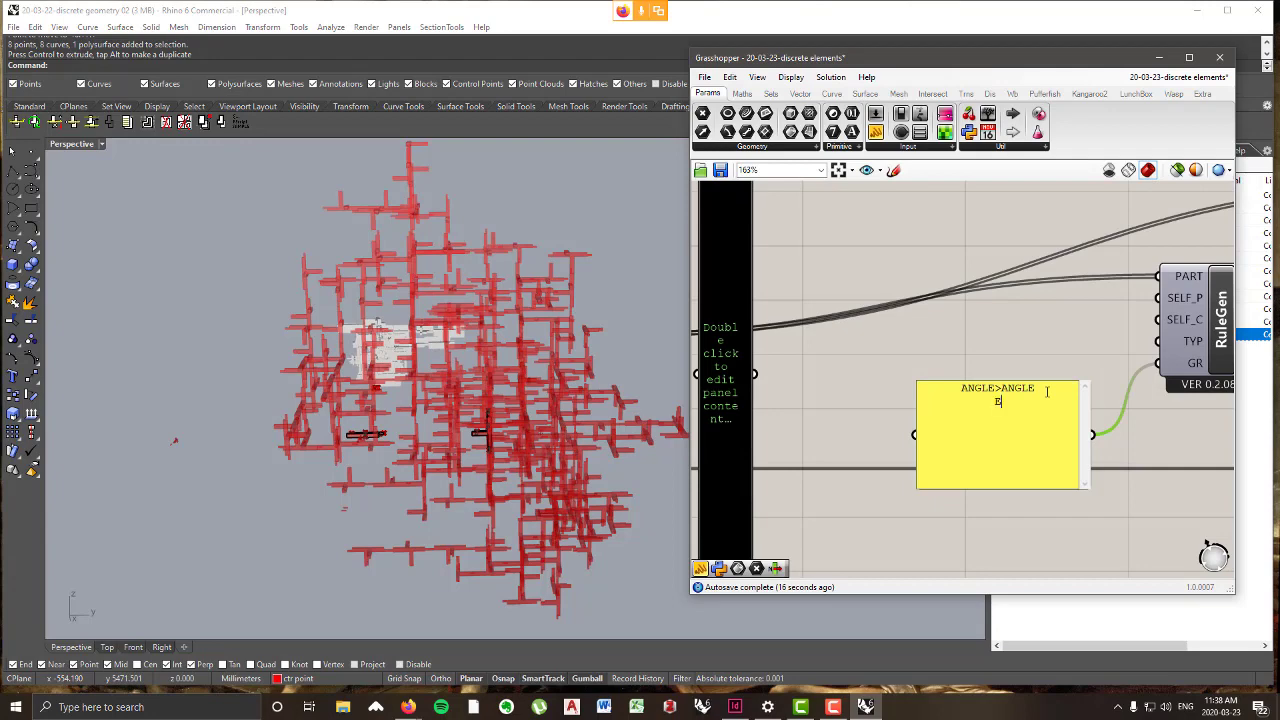
text(END>ANGLE)
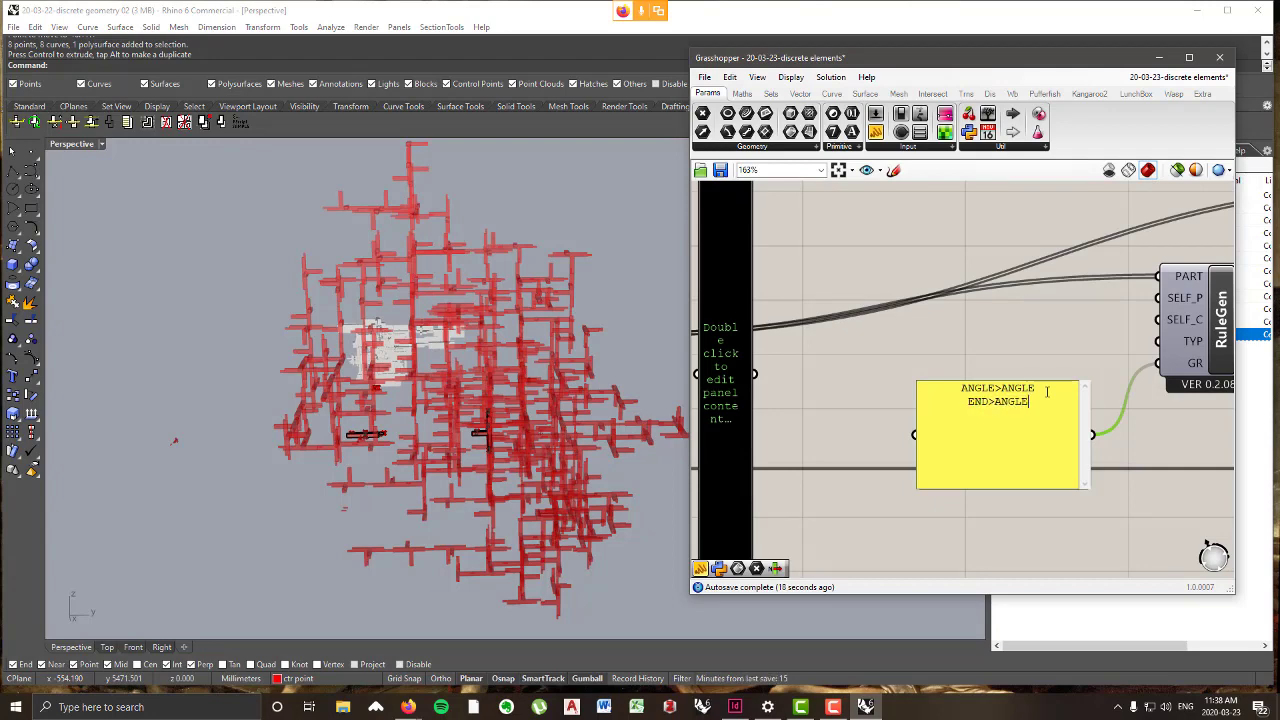
click(1060, 332)
- Reset the stochastic aggregation and inspect the structure generated with the ANGLE>ANGLE and END>ANGLE rules
right_drag(1118, 404, 950, 401)
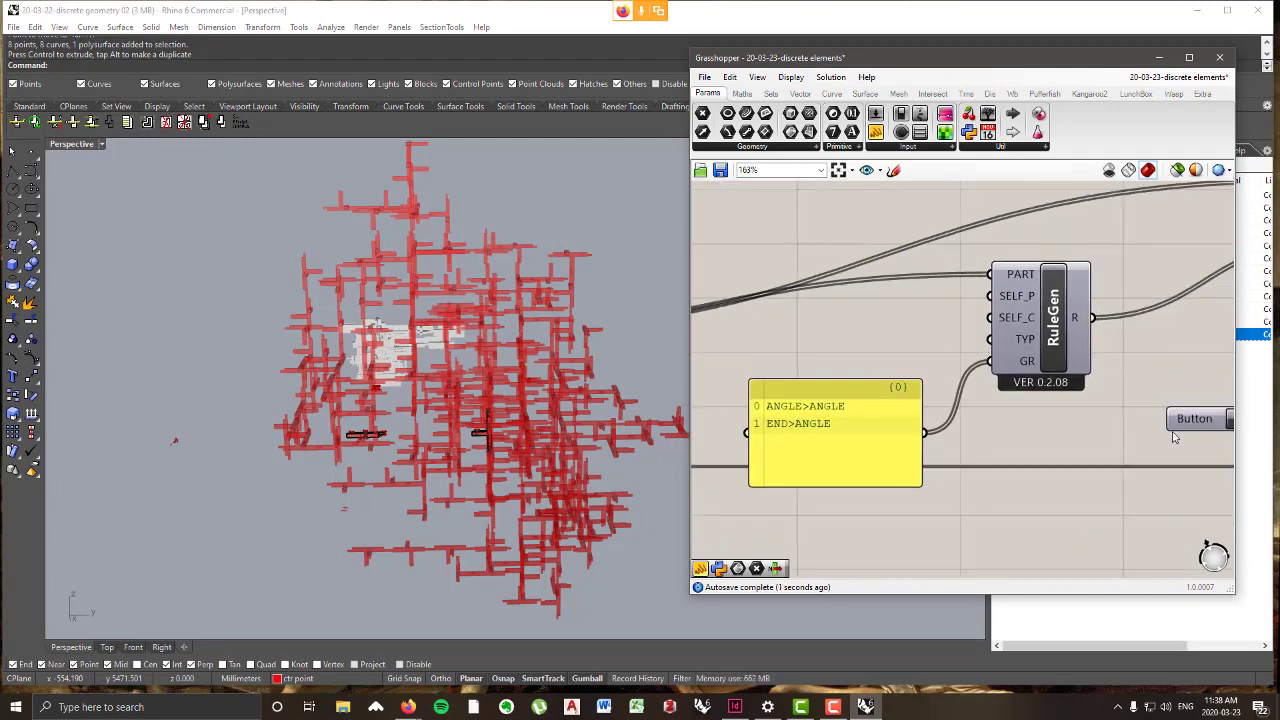
right_drag(1173, 433, 969, 430)
click(1049, 420)
click(1049, 420)
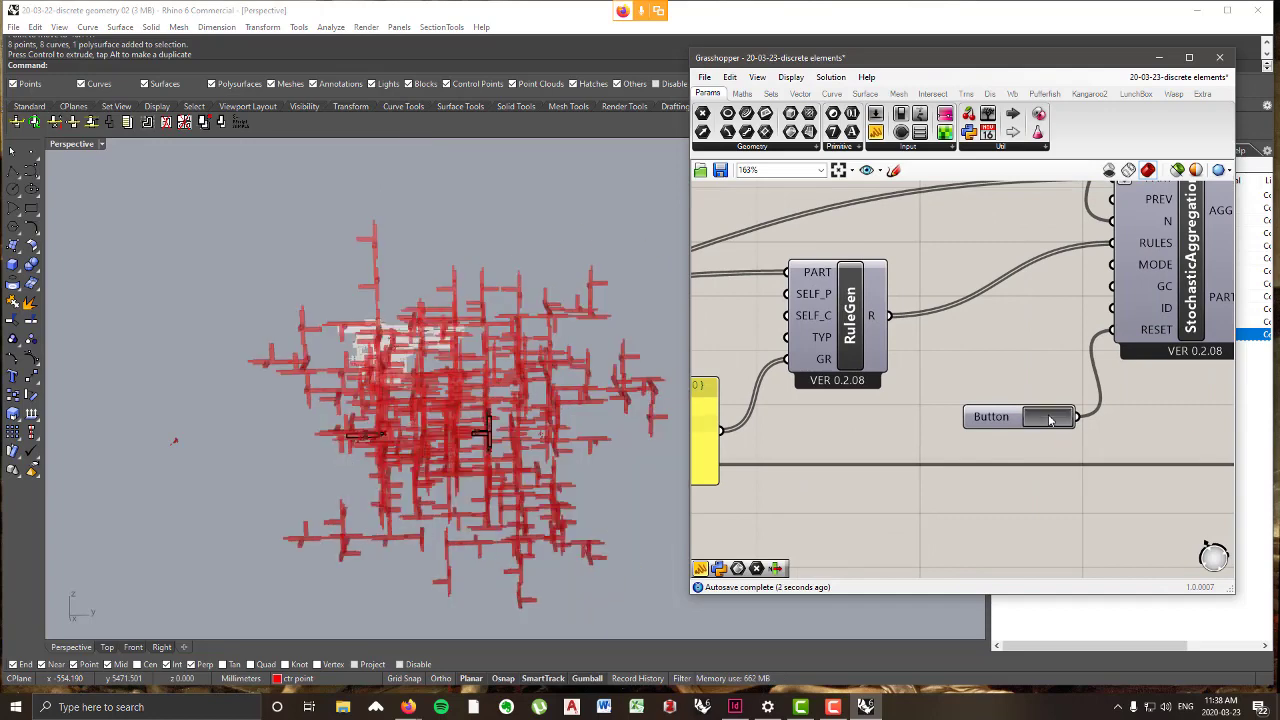
click(1041, 419)
right_drag(786, 328, 937, 311)
right_drag(643, 378, 500, 392)
- Add END>END as a third rule in the rule panel
double_click(802, 407)
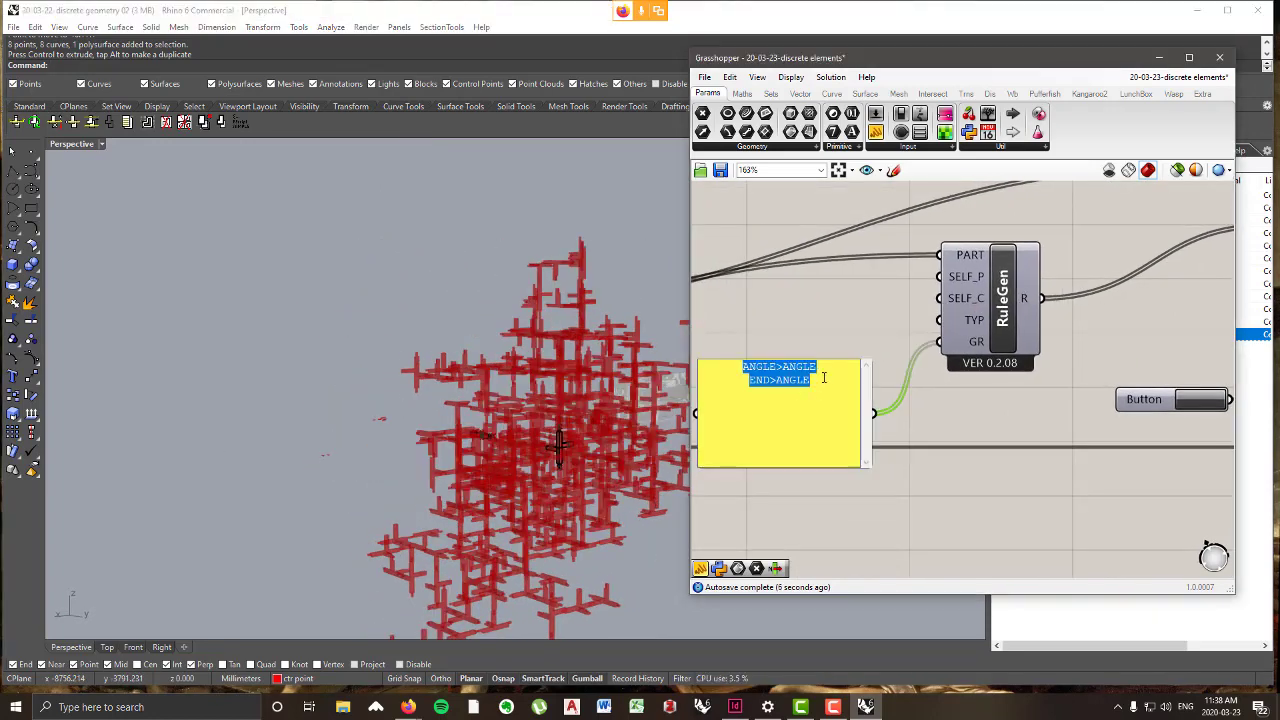
click(817, 383)
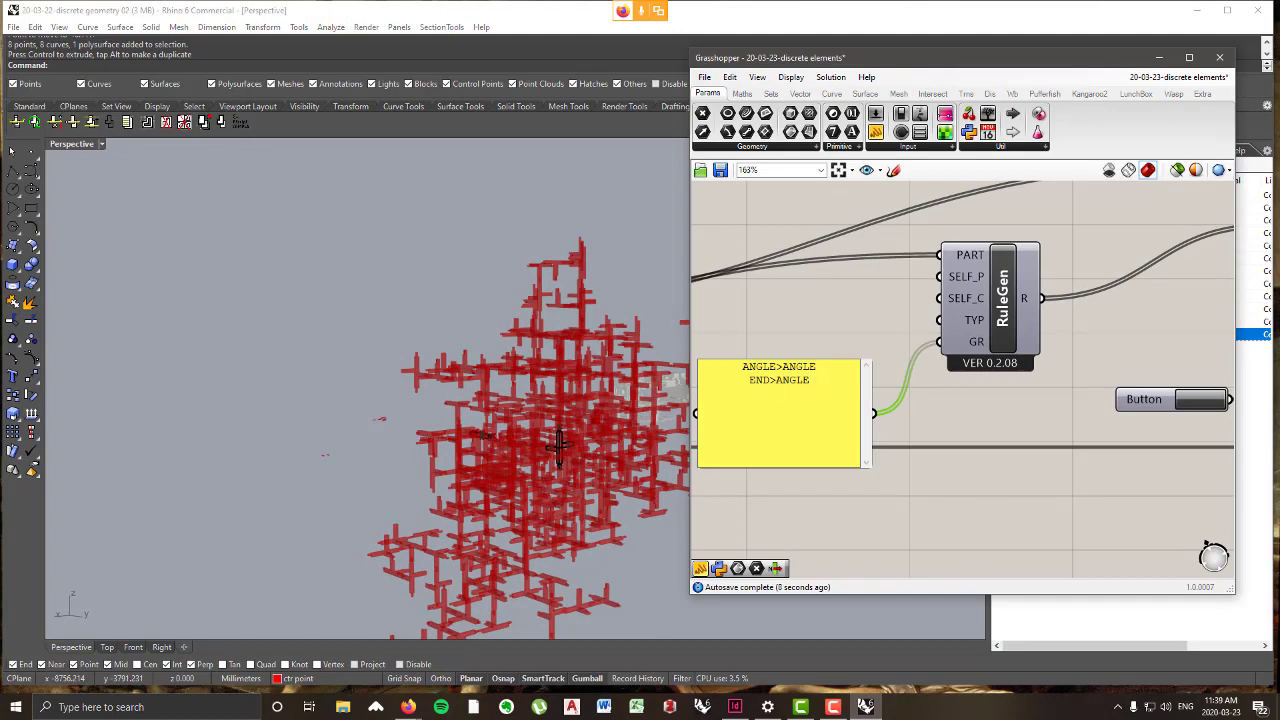
text(>END)
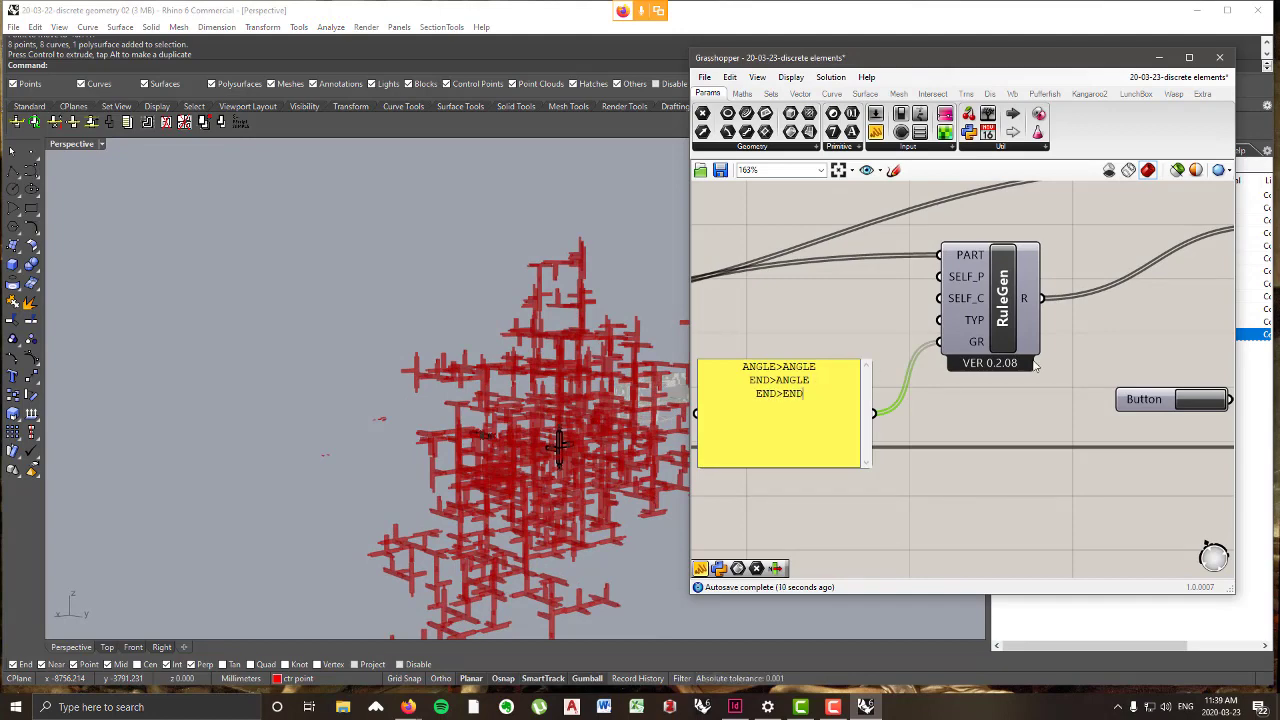
click(1037, 434)
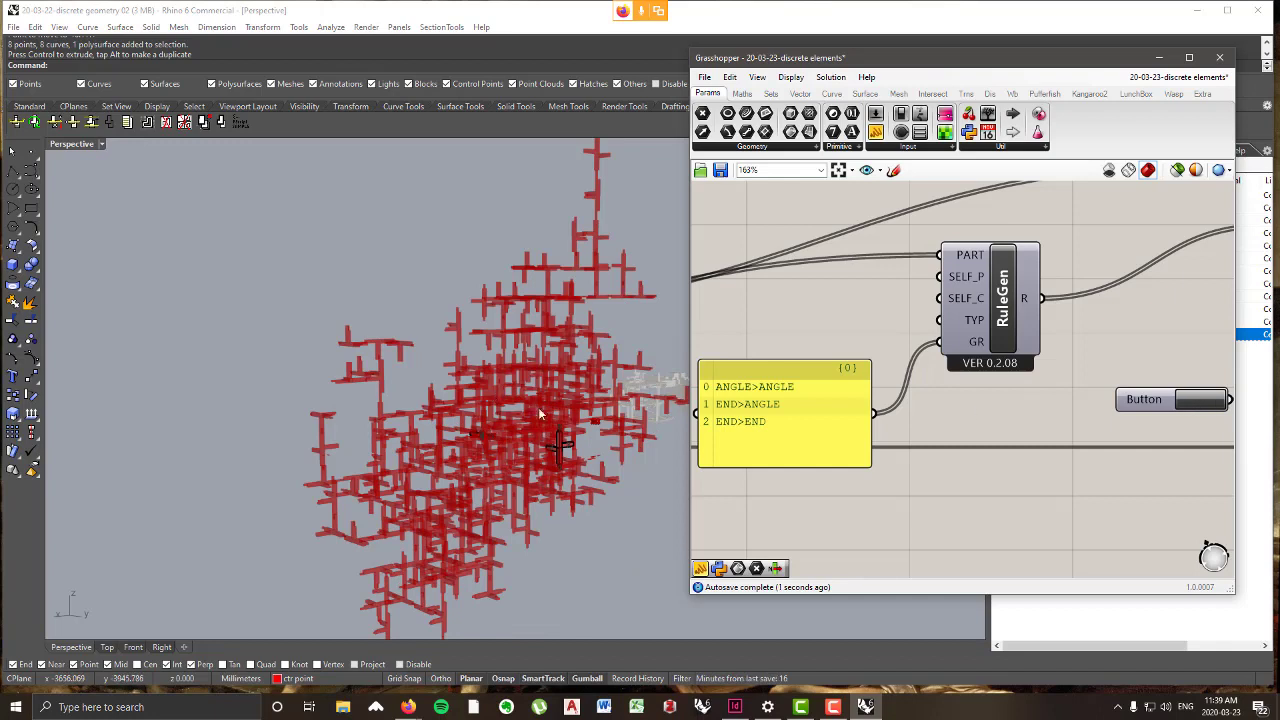
- Remove the ANGLE>ANGLE and END>ANGLE rules so only END>END remains, and reset the stochastic aggregation
click(760, 422)
double_click(757, 422)
drag(814, 381, 744, 366)
key(BackSpace)
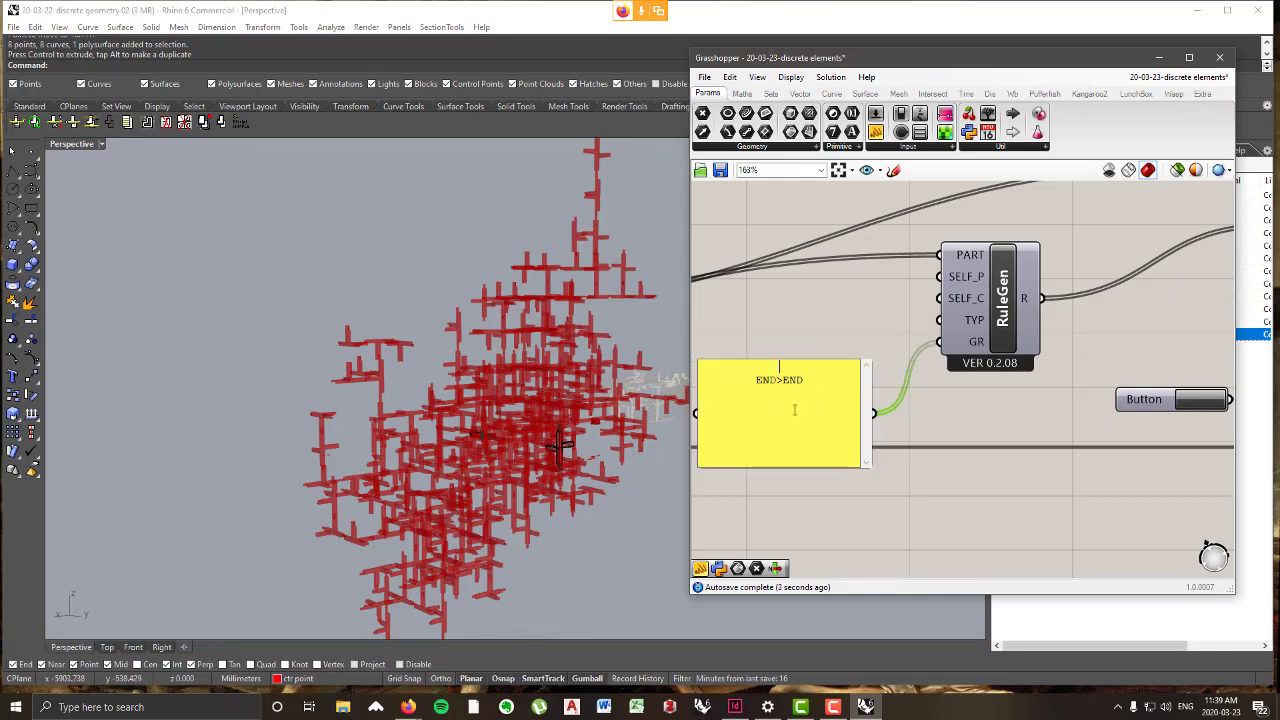
click(1157, 400)
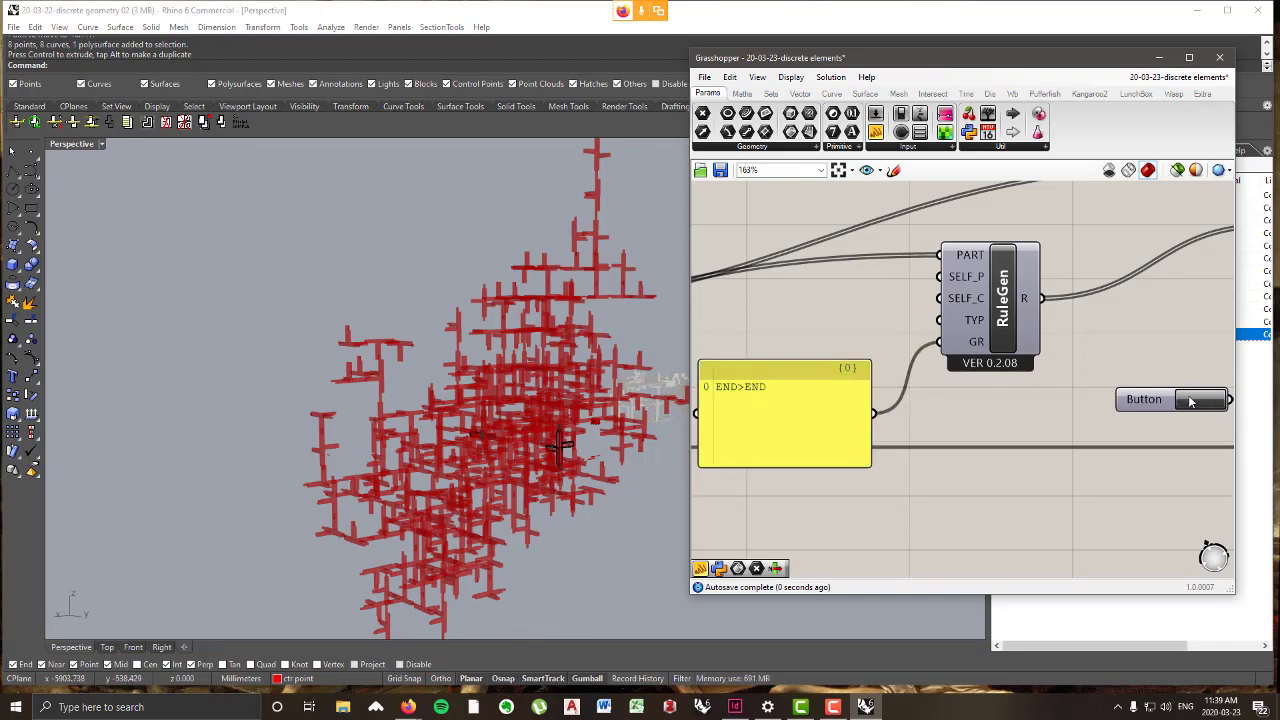
click(1190, 401)
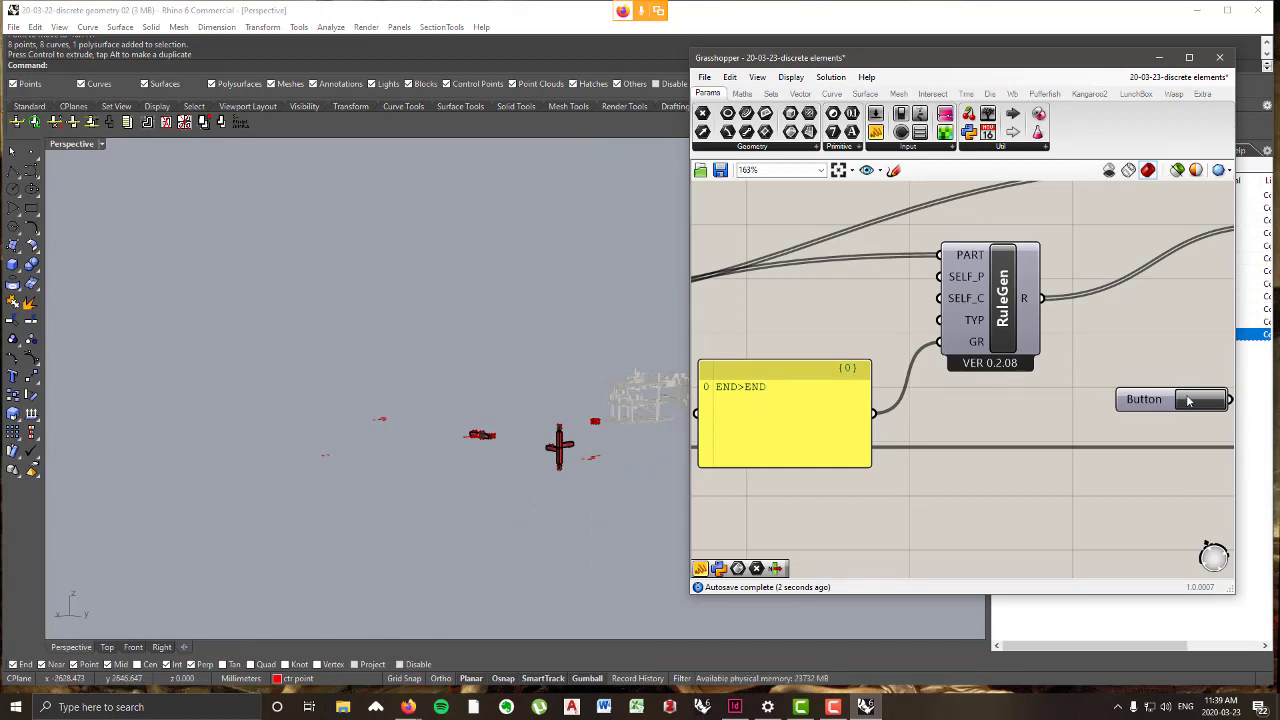
mouse_move(1024, 302)
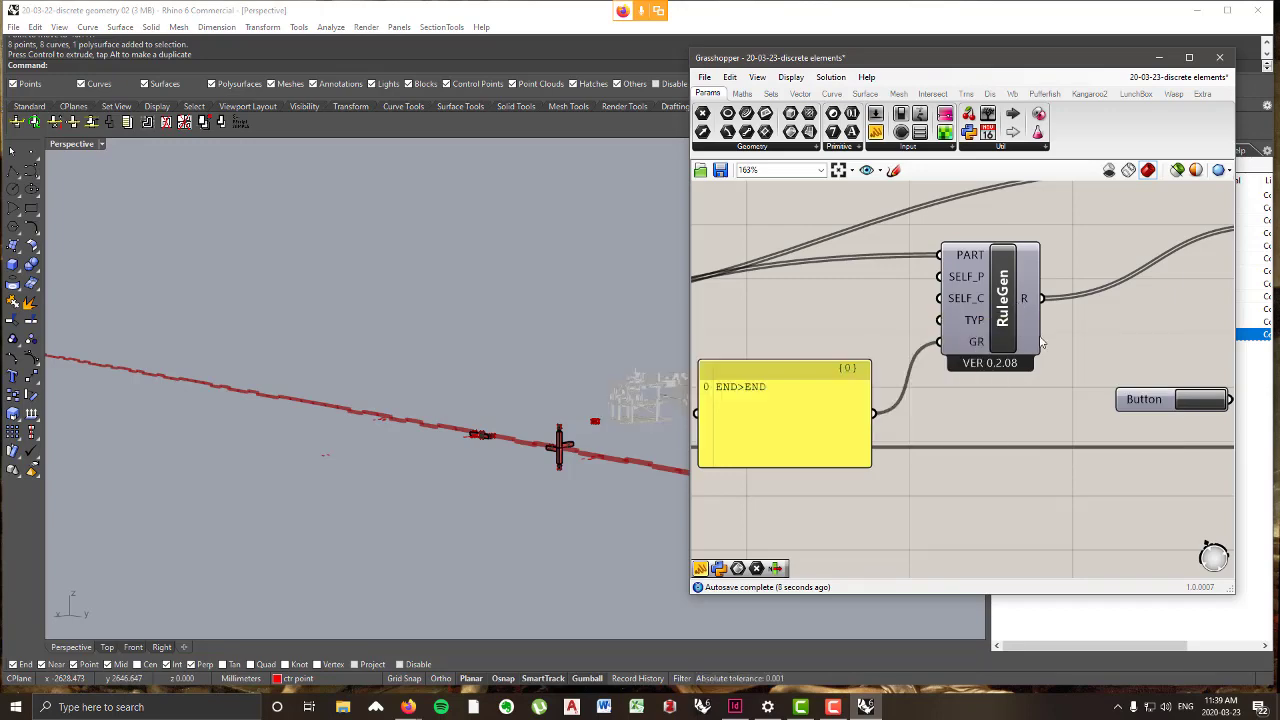
- Widen the Grasshopper window and read the warning on the StochasticAggregation component
drag(691, 342, 600, 342)
right_drag(819, 422, 933, 401)
scroll(940, 400, down, 5)
scroll(1003, 391, up, 3)
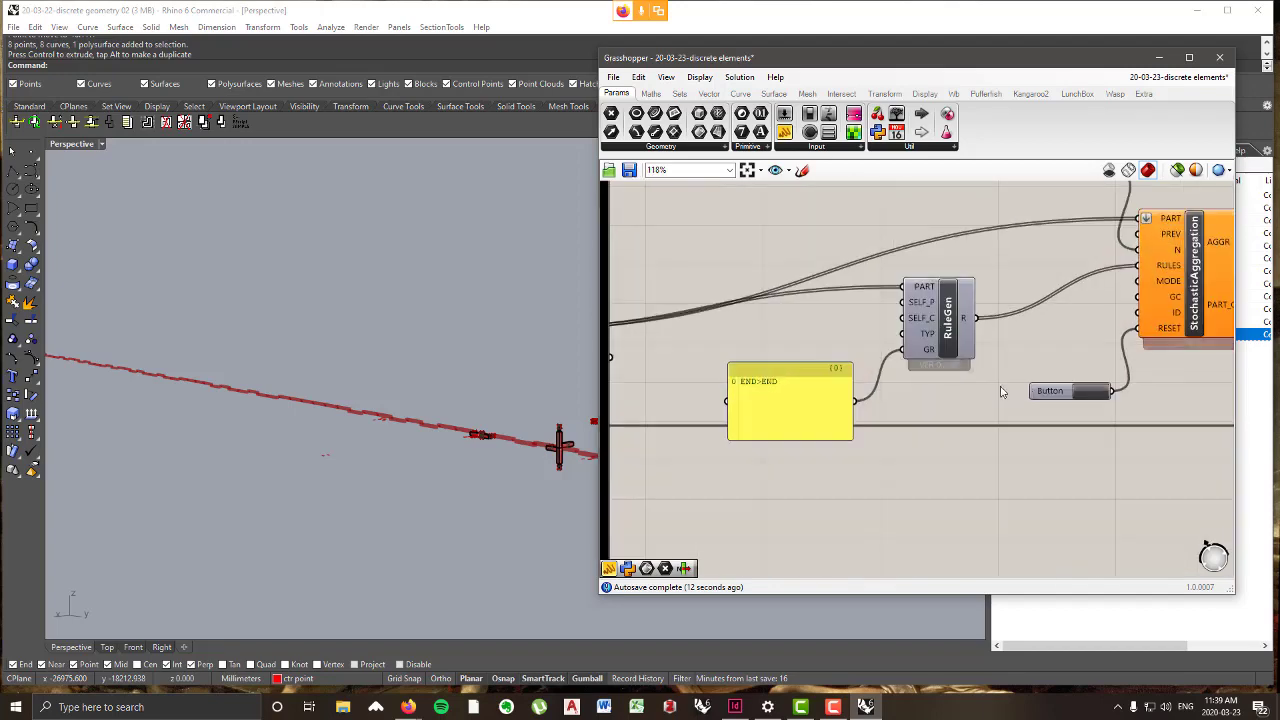
right_drag(1024, 390, 790, 434)
mouse_move(1019, 253)
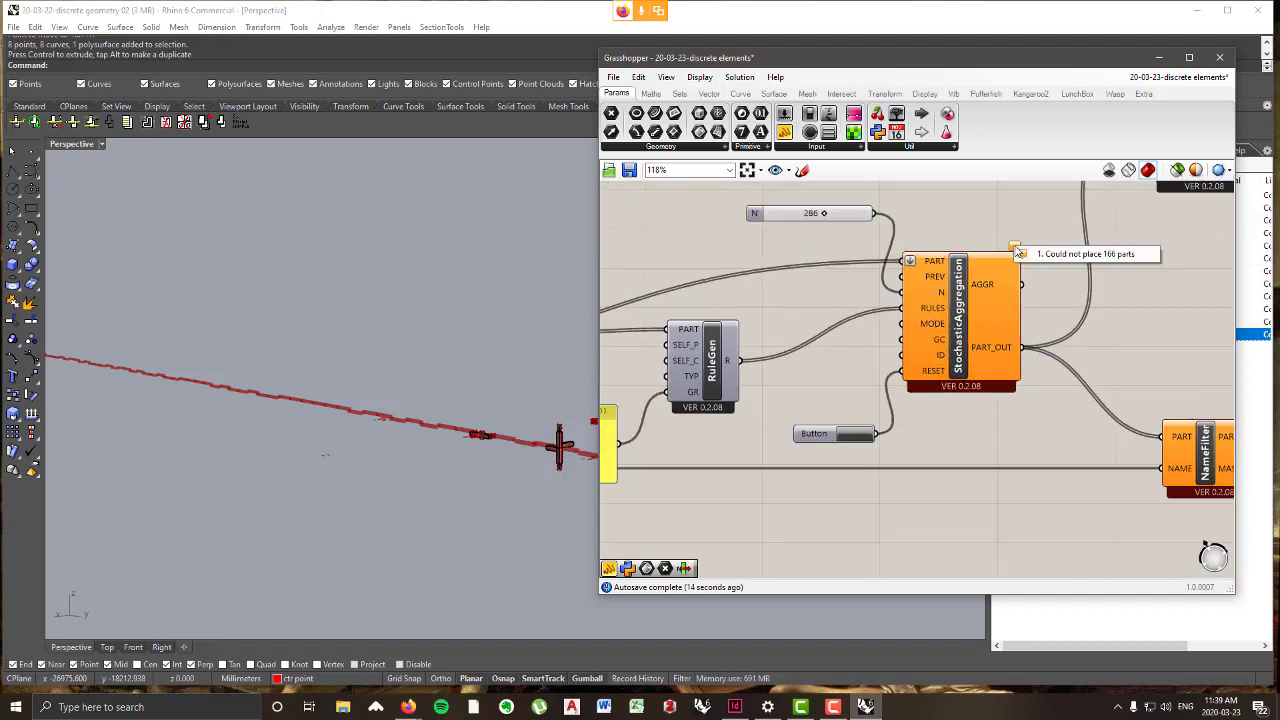
- Replace the rule panel's content with the four rules END>ANGLE, ANGLE>END, END>END and SIDE>SIDE
right_drag(832, 298, 1092, 305)
double_click(842, 455)
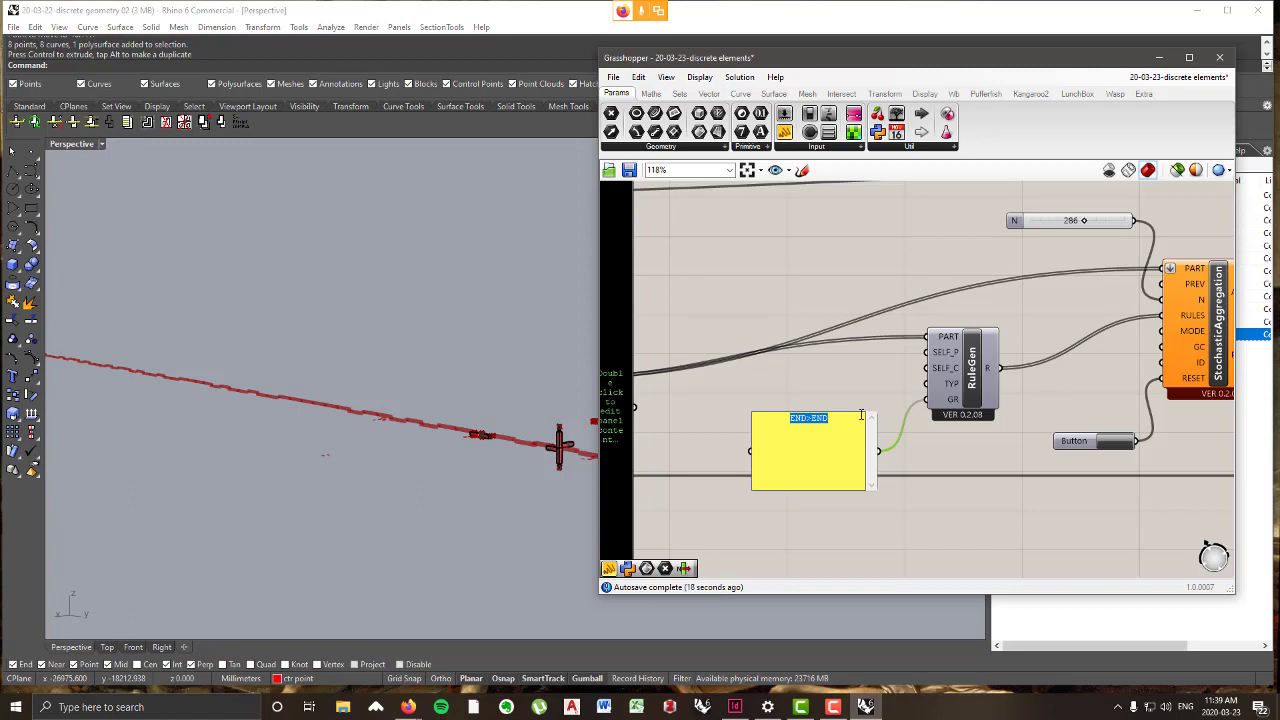
text(END>ANGLE)
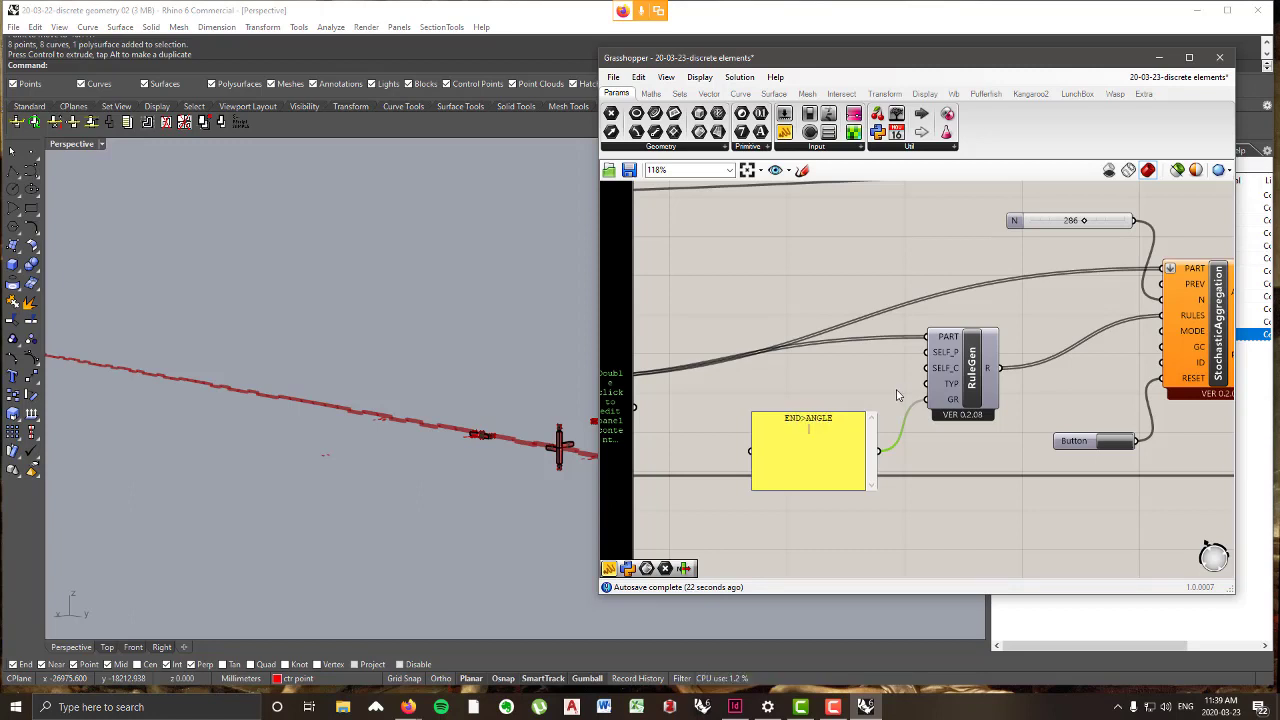
key(Return)
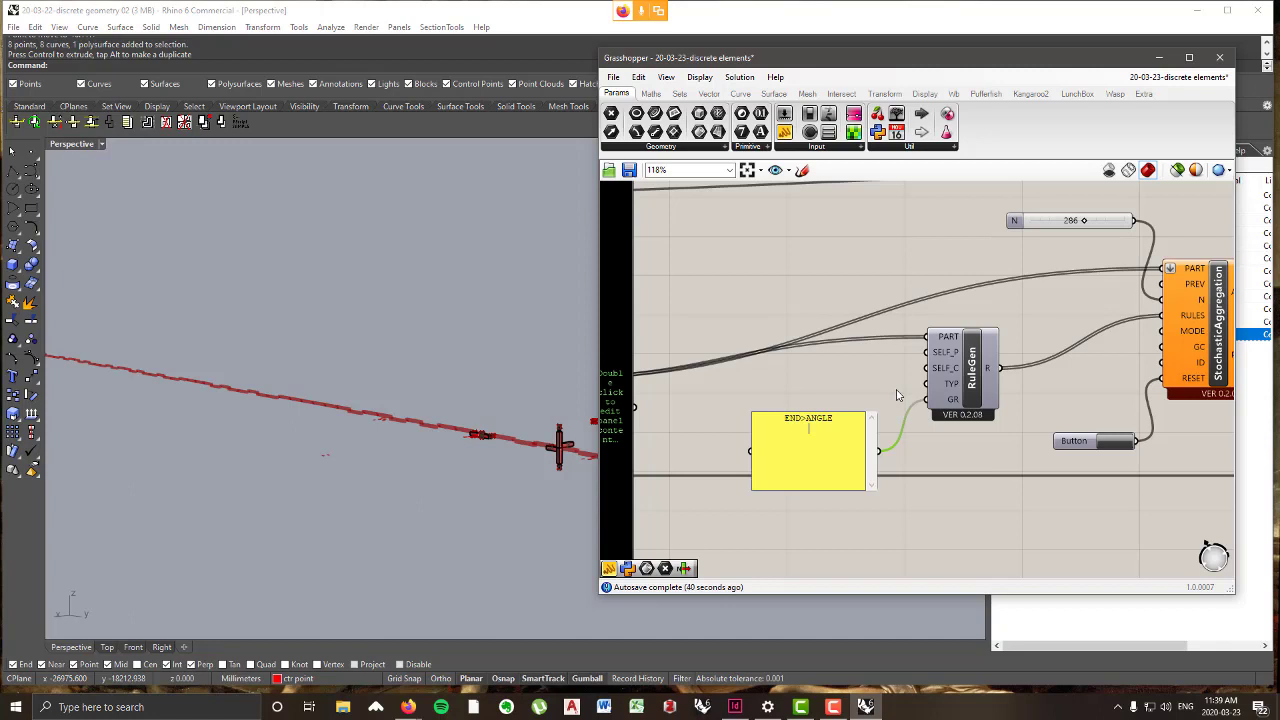
text(ANGLE>END )
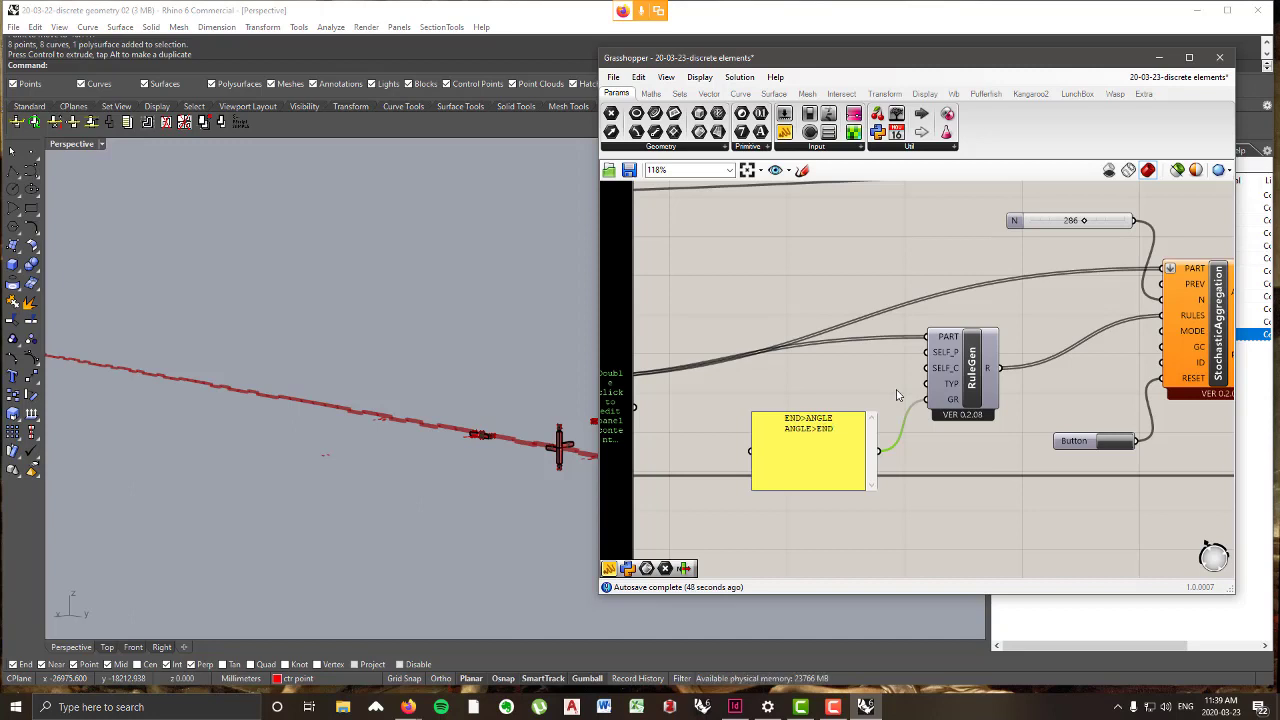
text(END>END )
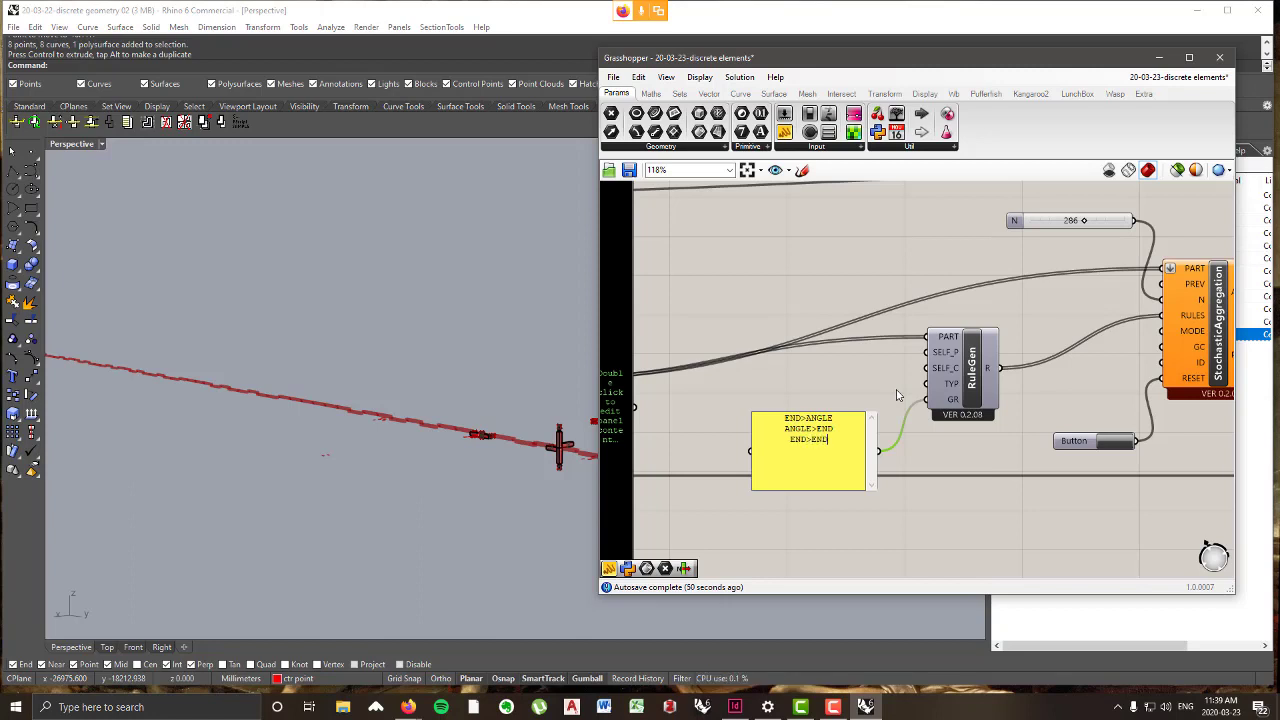
text(SIDE>SIDE)
click(993, 505)
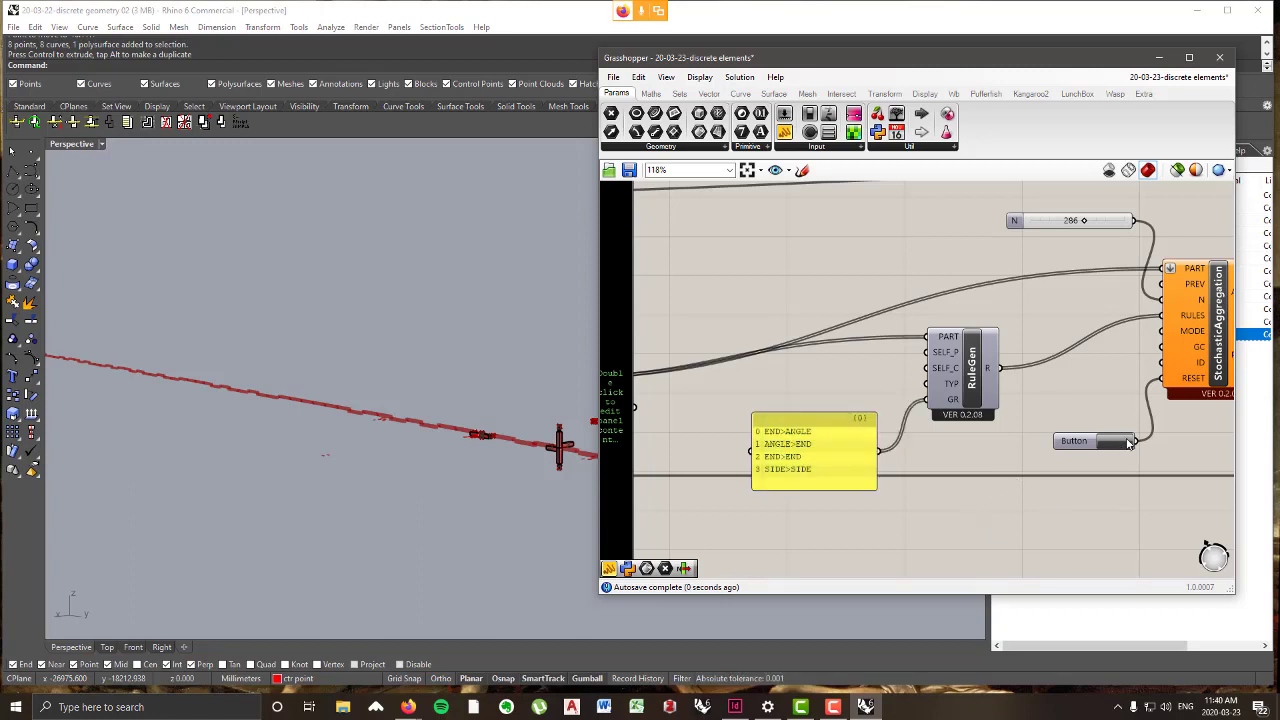
- Reset the stochastic aggregation and examine the structure produced by the four rules
click(1128, 443)
scroll(392, 425, down, 5)
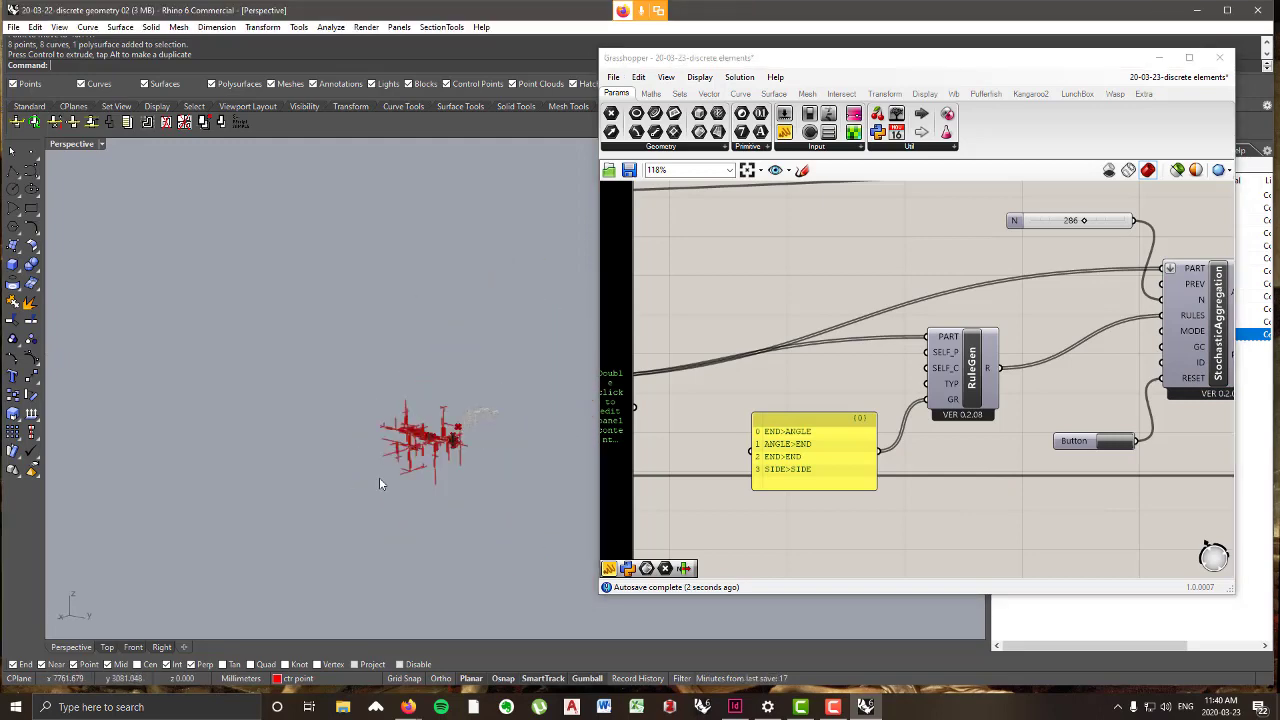
scroll(405, 468, up, 8)
right_drag(450, 452, 353, 312)
scroll(354, 320, up, 7)
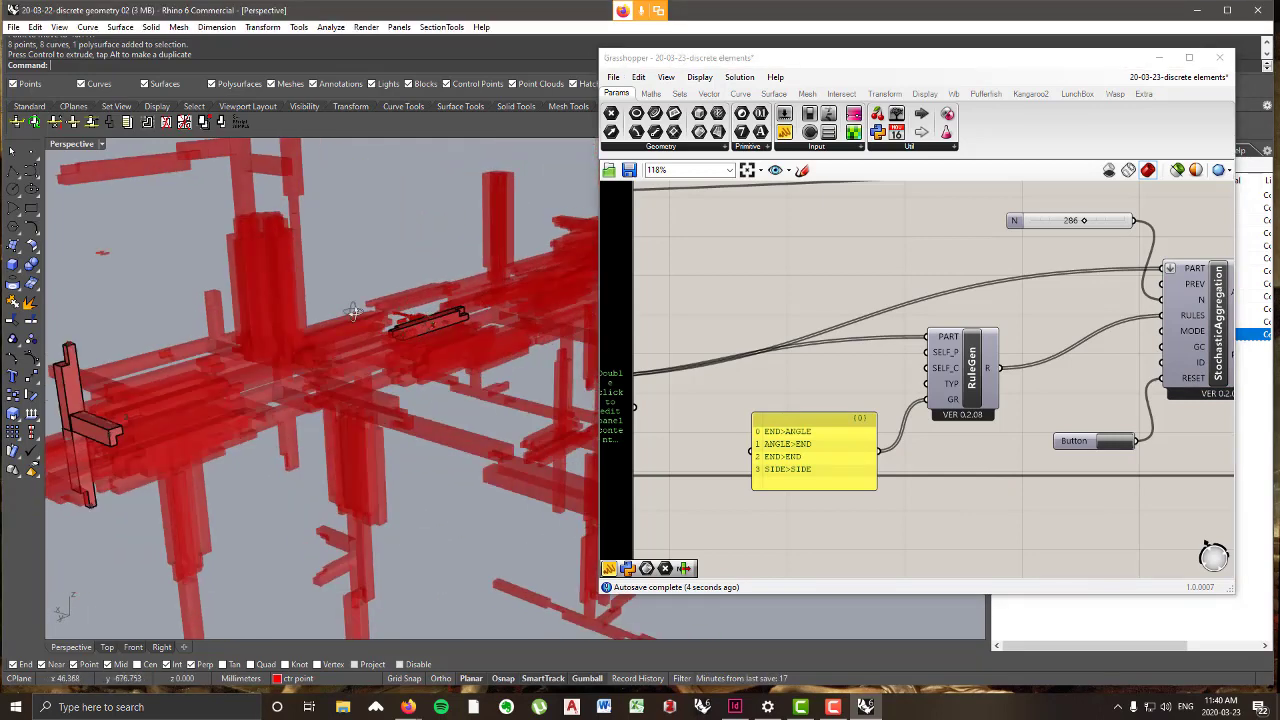
scroll(353, 312, down, 6)
scroll(346, 268, up, 2)
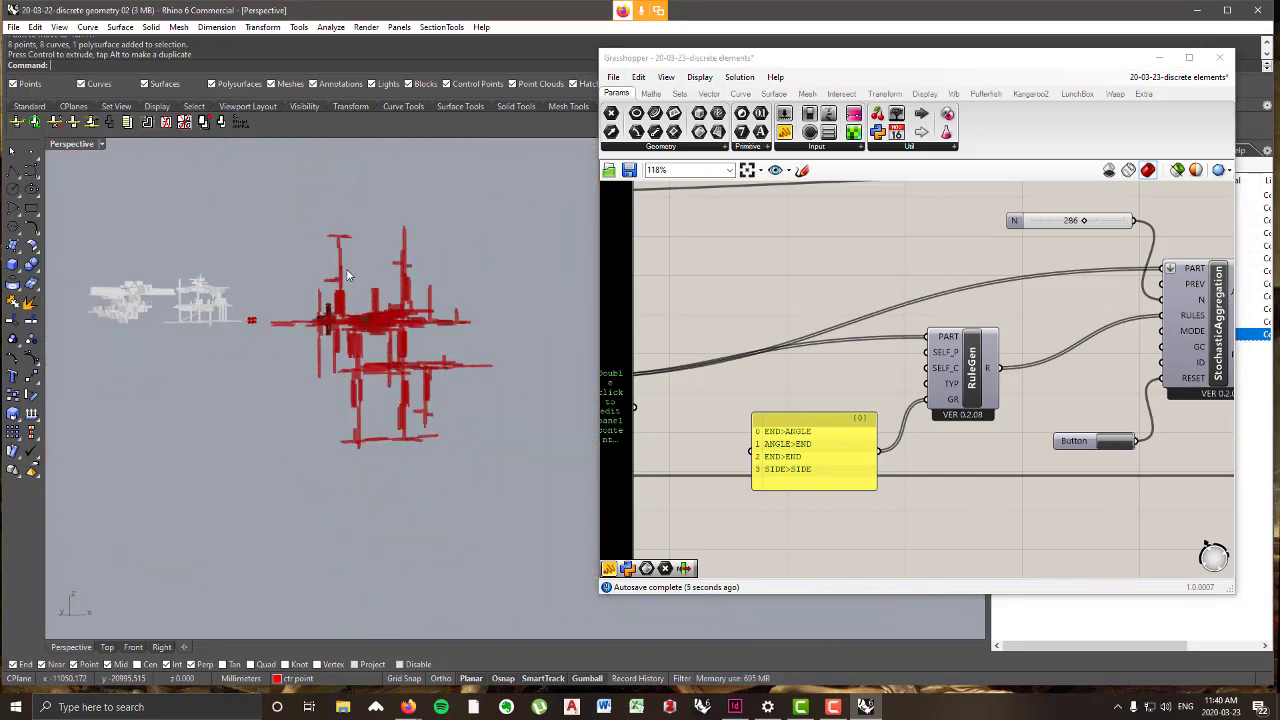
- Delete the END>END rule from the rule panel and reset the stochastic aggregation
click(800, 458)
double_click(805, 445)
click(812, 428)
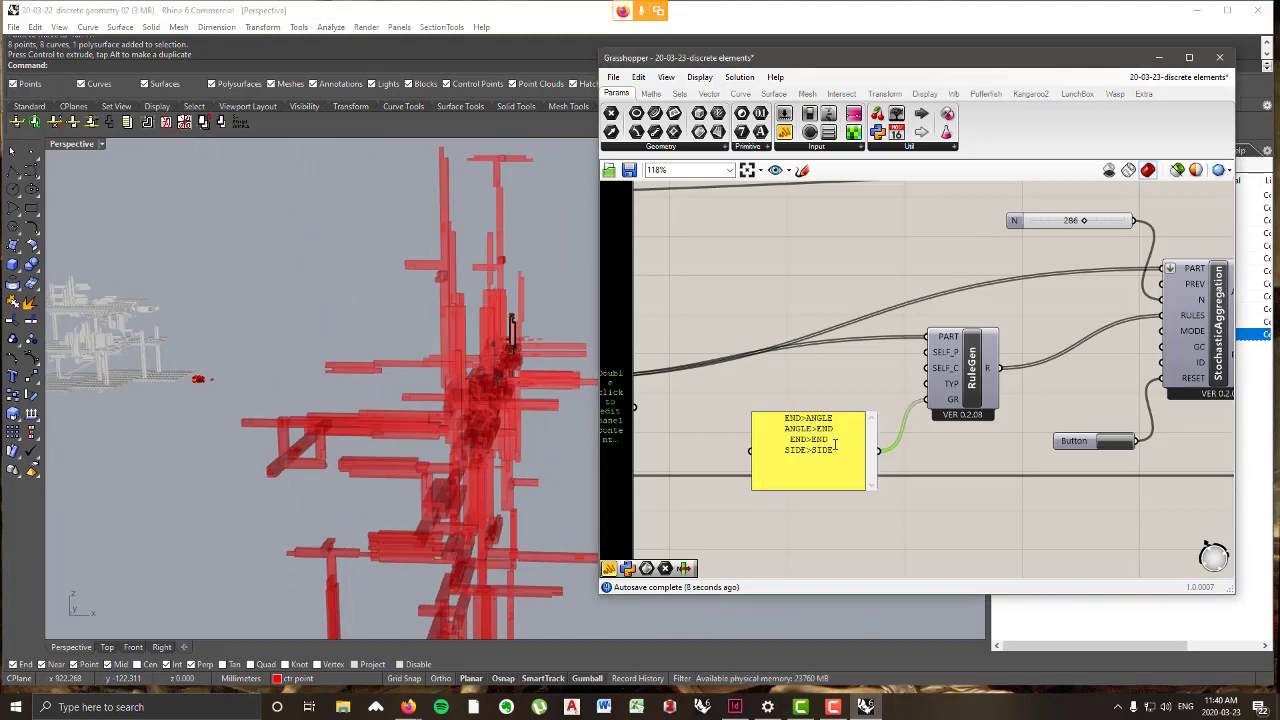
drag(831, 439, 834, 430)
key(BackSpace)
click(1031, 491)
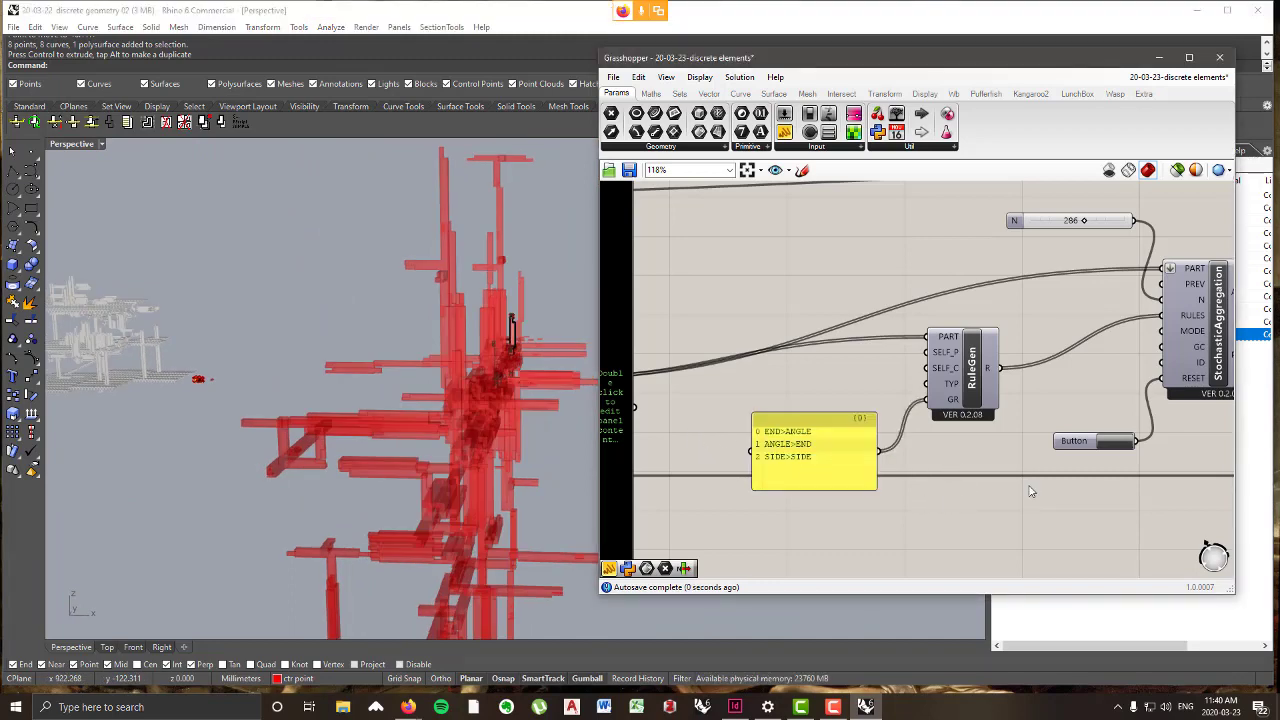
click(1112, 445)
click(1112, 445)
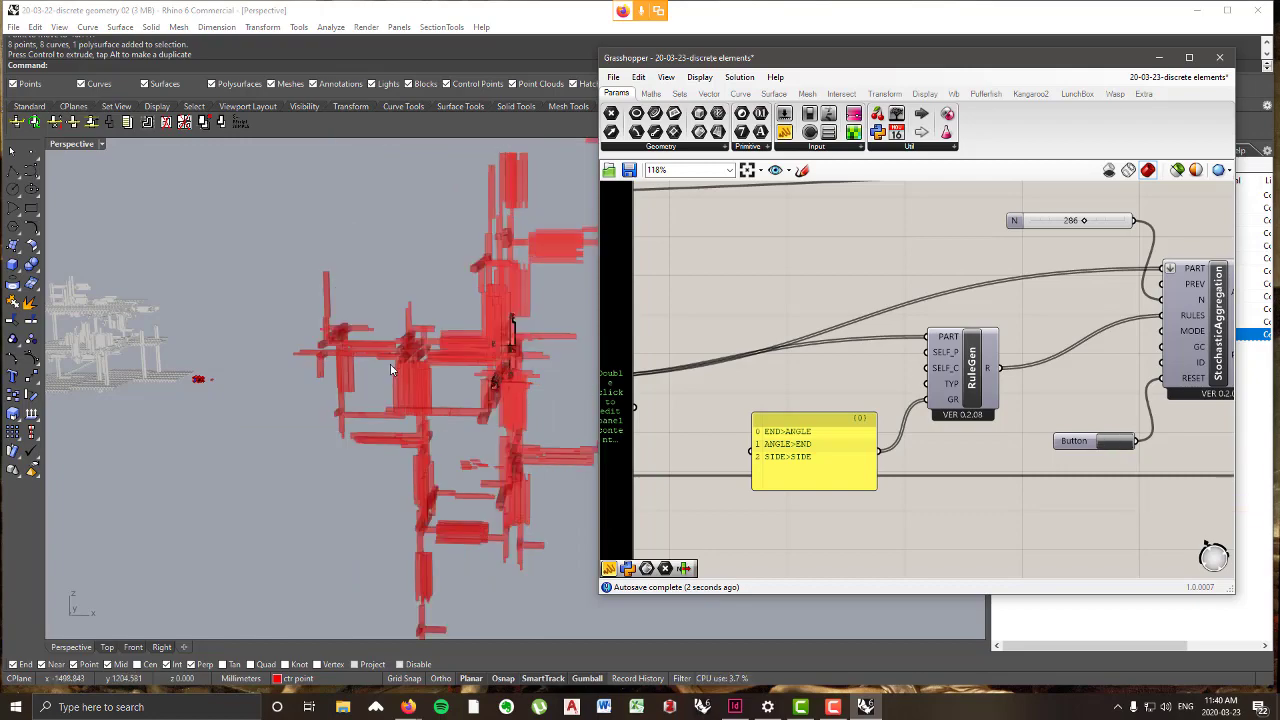
- Examine from several sides how the blocks and intersections connect in the new aggregation
right_drag(395, 366, 552, 378)
scroll(430, 368, down, 8)
scroll(417, 405, up, 8)
right_drag(430, 370, 150, 418)
scroll(440, 370, down, 10)
scroll(493, 350, up, 6)
scroll(283, 382, up, 5)
scroll(290, 406, down, 7)
right_drag(300, 404, 186, 440)
scroll(457, 363, up, 4)
scroll(408, 403, down, 6)
mouse_move(408, 405)
right_down()
mouse_move(409, 434)
mouse_move(243, 421)
mouse_move(241, 466)
mouse_move(401, 418)
right_up()
scroll(409, 436, up, 5)
scroll(401, 418, down, 6)
scroll(401, 418, up, 6)
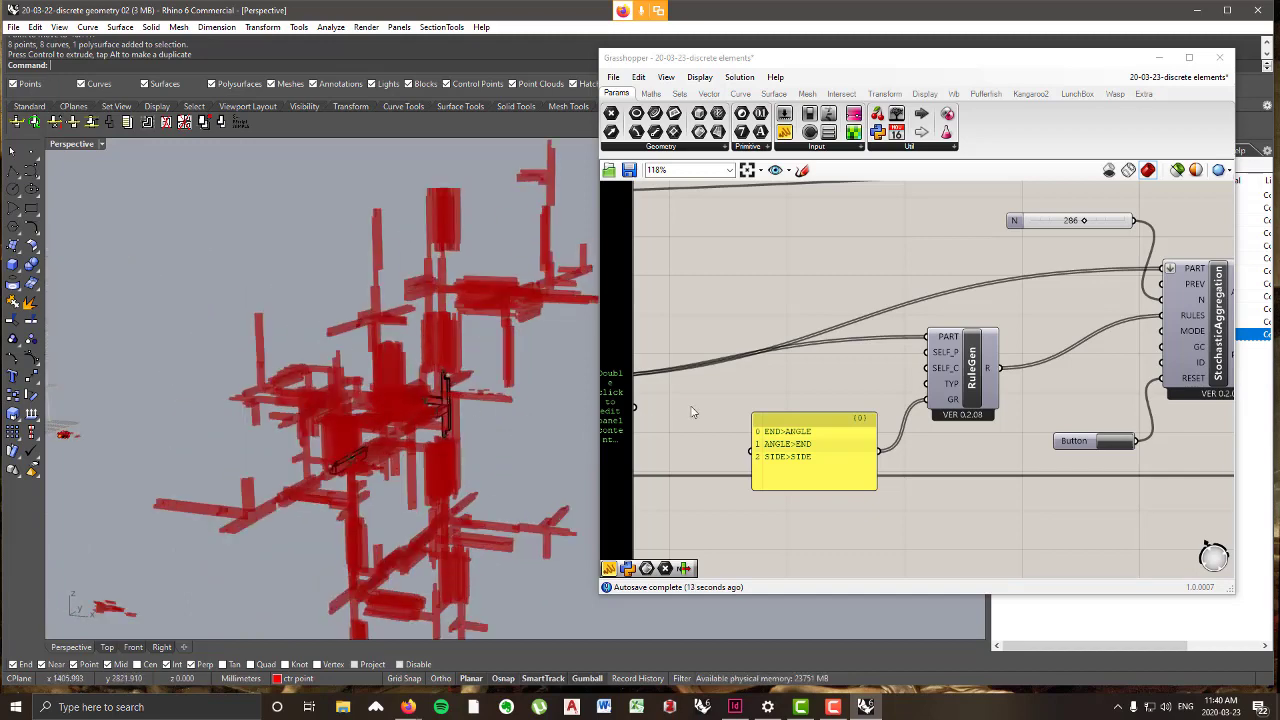
- Move the two part geometry components next to each other, leaving the second one selected to highlight its parts in the model
right_drag(962, 425, 877, 363)
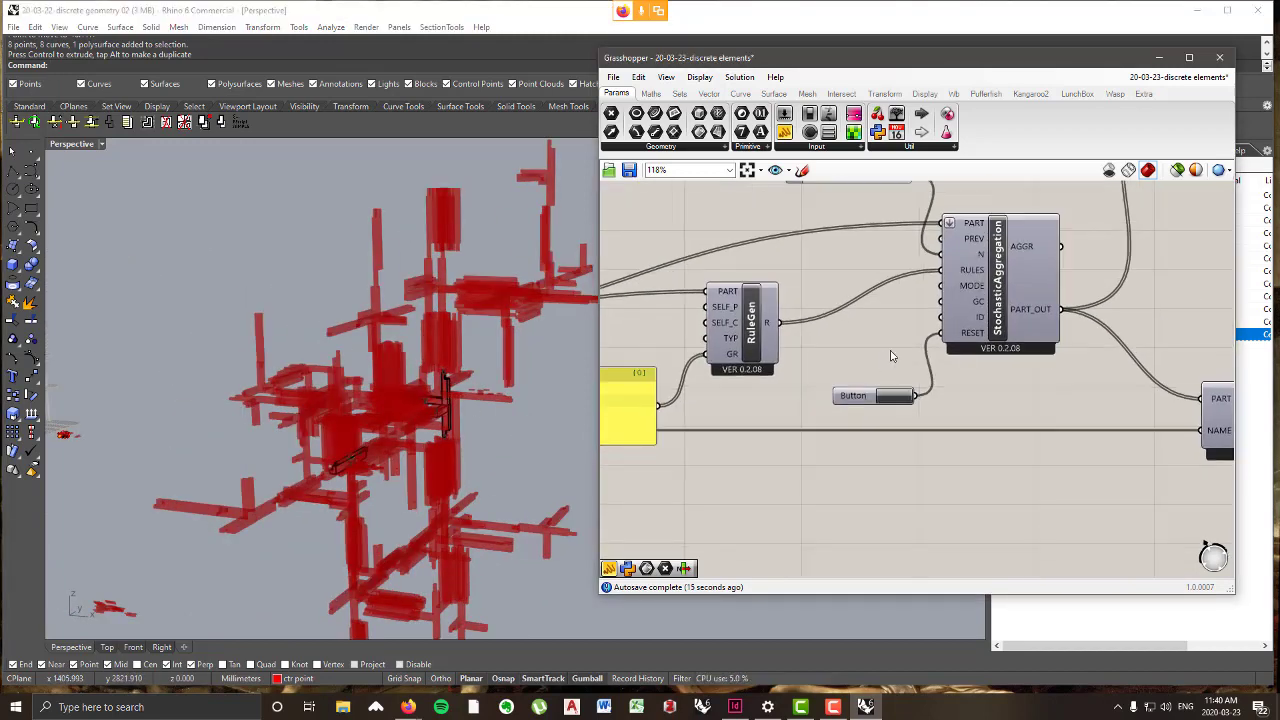
scroll(895, 356, down, 5)
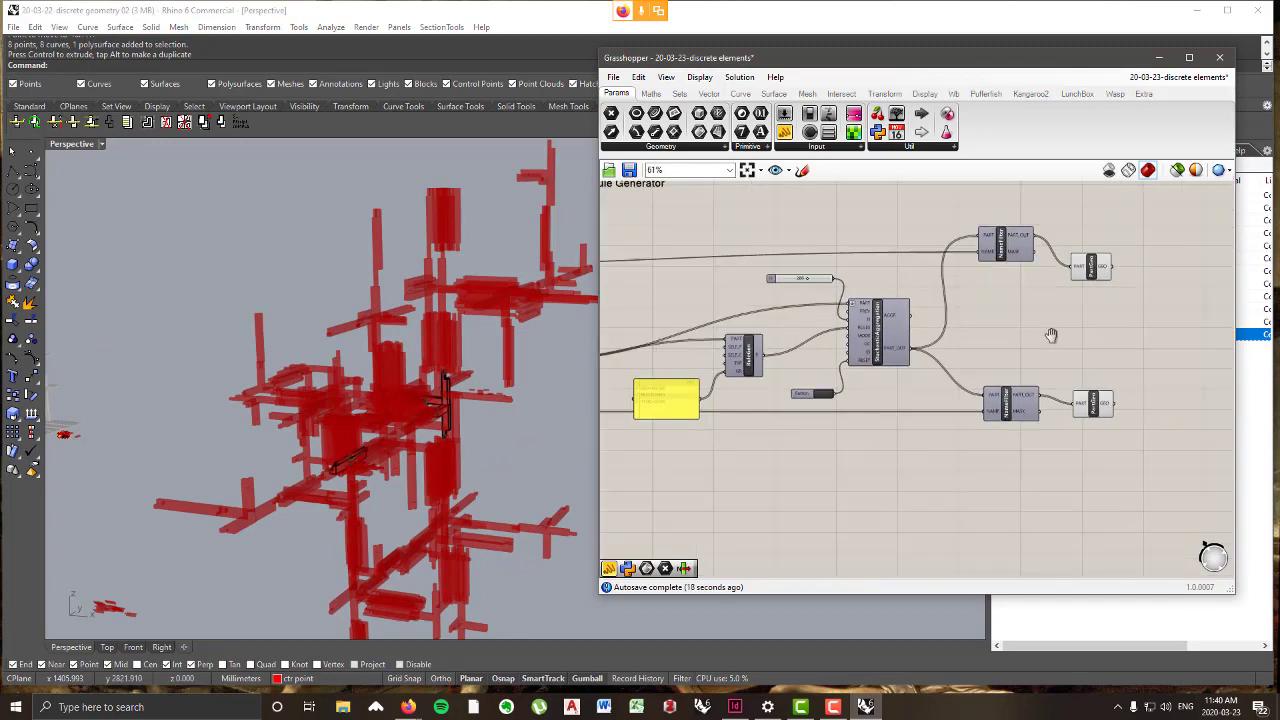
drag(1048, 280, 1054, 302)
drag(1052, 406, 1058, 325)
right_drag(465, 377, 372, 372)
scroll(465, 375, down, 5)
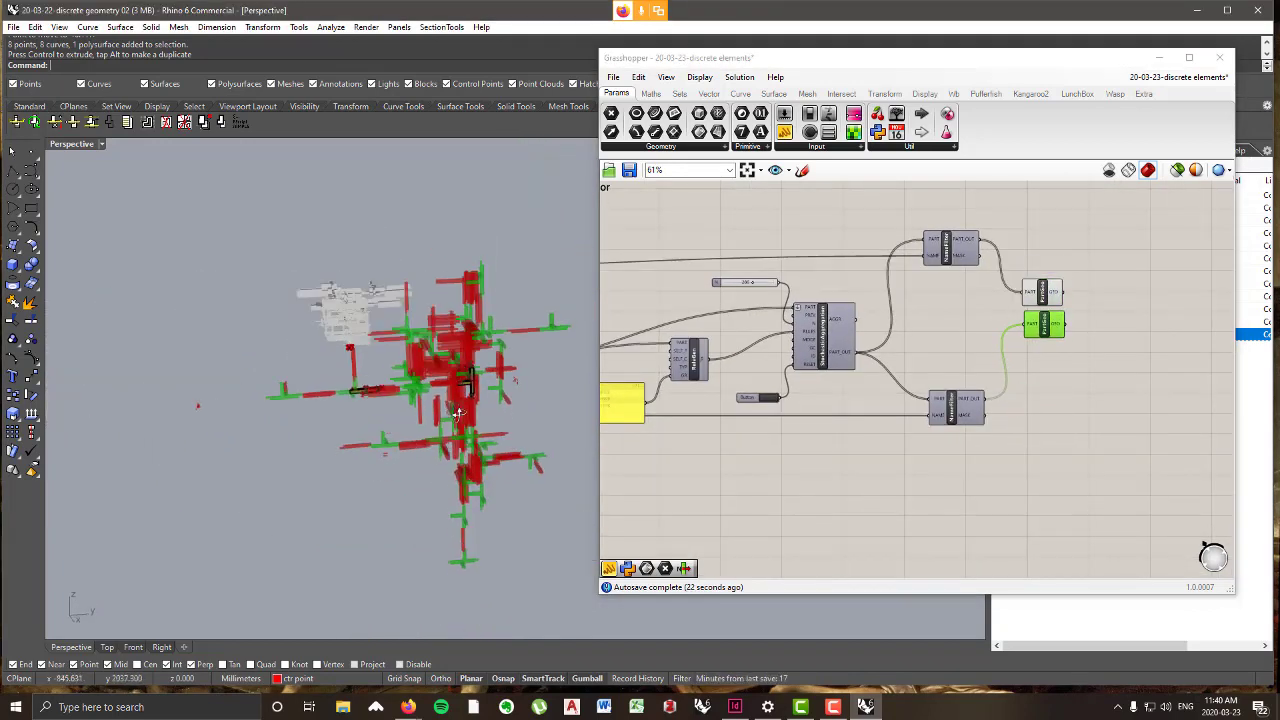
- Examine from several sides and close up how the blocks and intersections branch in the current aggregation
scroll(491, 400, up, 8)
right_drag(507, 449, 191, 434)
scroll(286, 460, down, 4)
right_drag(286, 460, 413, 455)
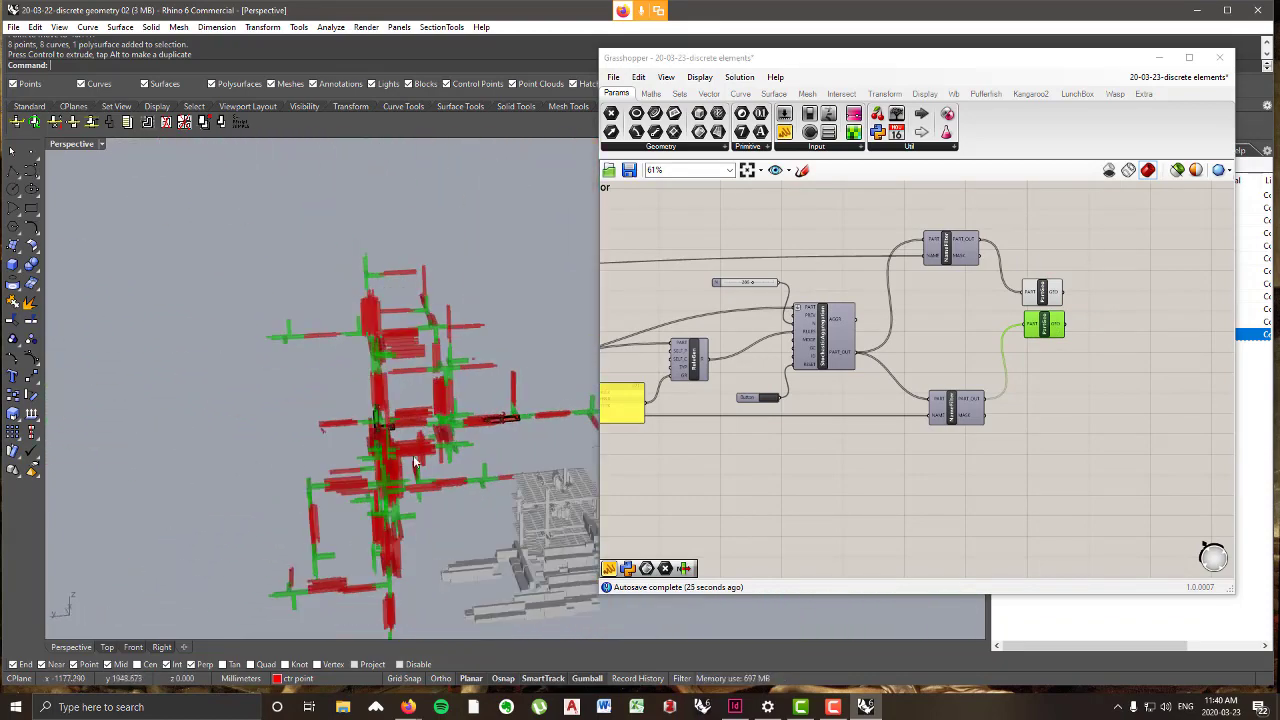
scroll(349, 490, up, 4)
scroll(348, 490, down, 3)
scroll(540, 418, up, 6)
drag(530, 415, 420, 355)
drag(430, 403, 390, 425)
scroll(390, 425, down, 4)
right_drag(516, 432, 501, 481)
scroll(420, 450, up, 4)
scroll(420, 465, up, 3)
scroll(475, 463, down, 4)
scroll(475, 463, up, 4)
scroll(472, 474, up, 2)
- Draw a corner-to-corner rectangle on the ground plane reaching over the aggregation's starting part, and select it
click(31, 209)
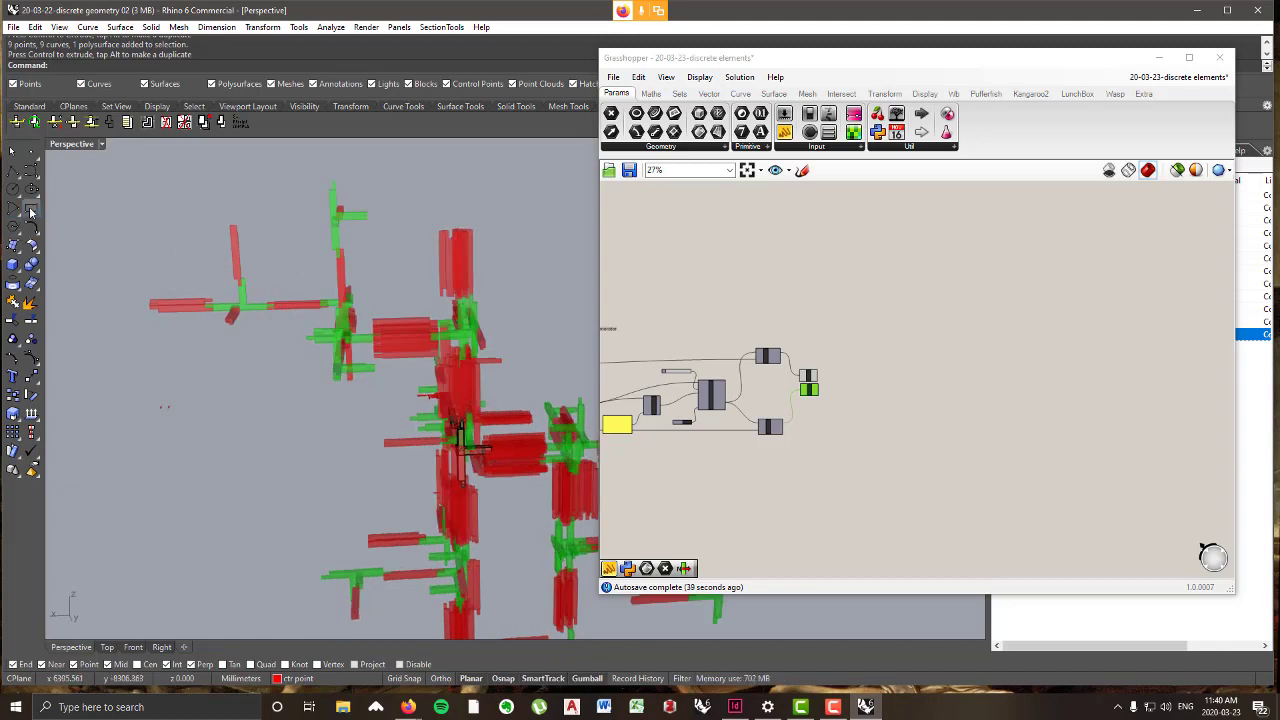
click(269, 380)
scroll(403, 470, down, 2)
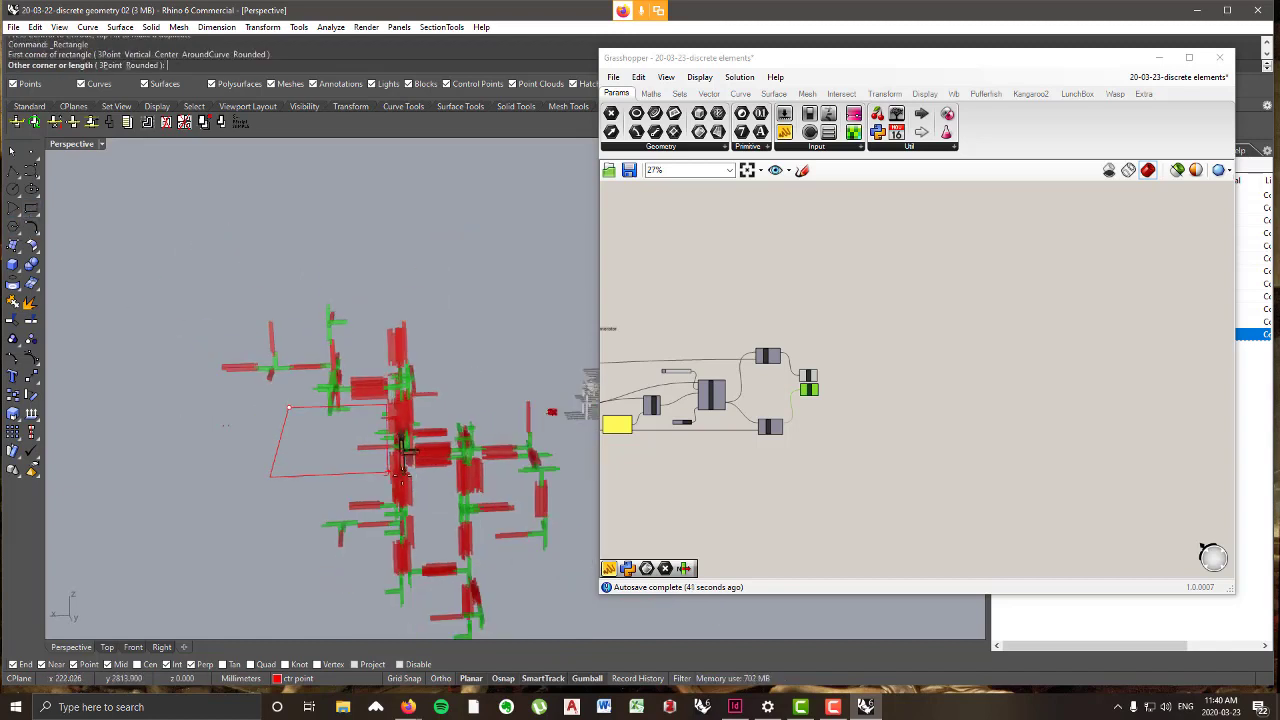
click(440, 490)
click(297, 496)
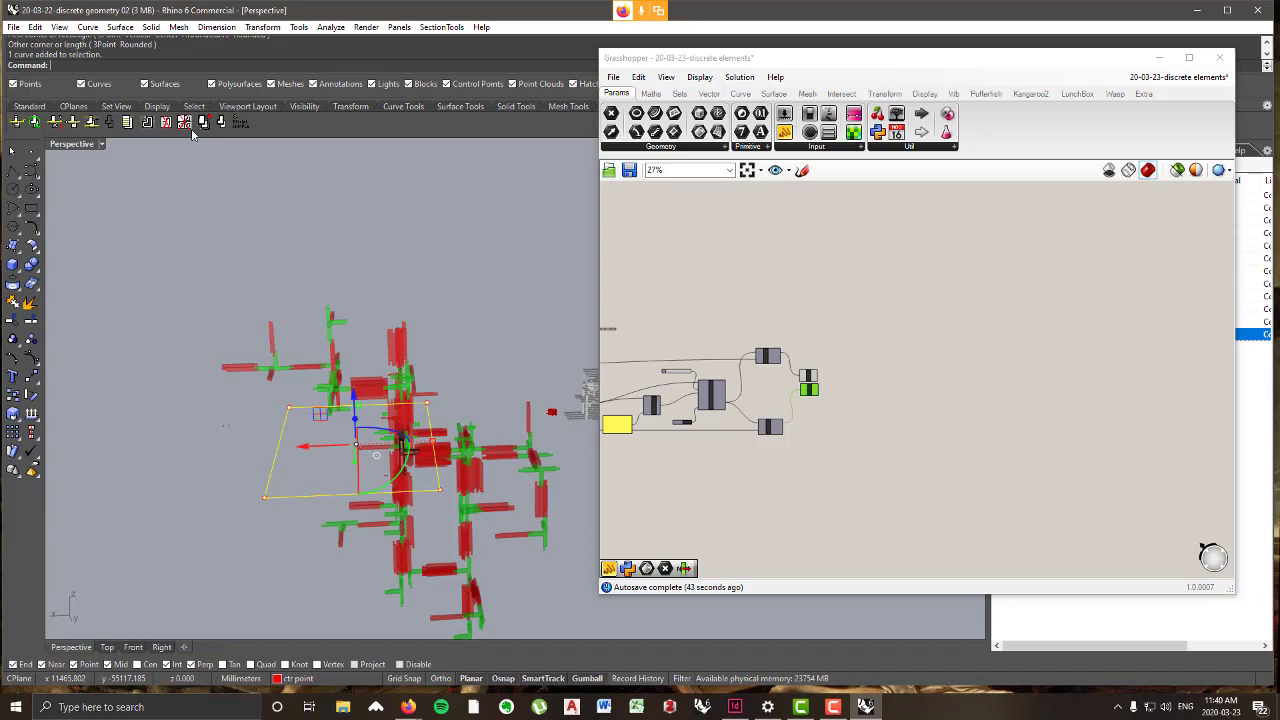
- Extrude the rectangle straight up into a solid box around the upper part of the aggregation, and delete the leftover base curve
click(150, 27)
mouse_move(288, 268)
click(330, 261)
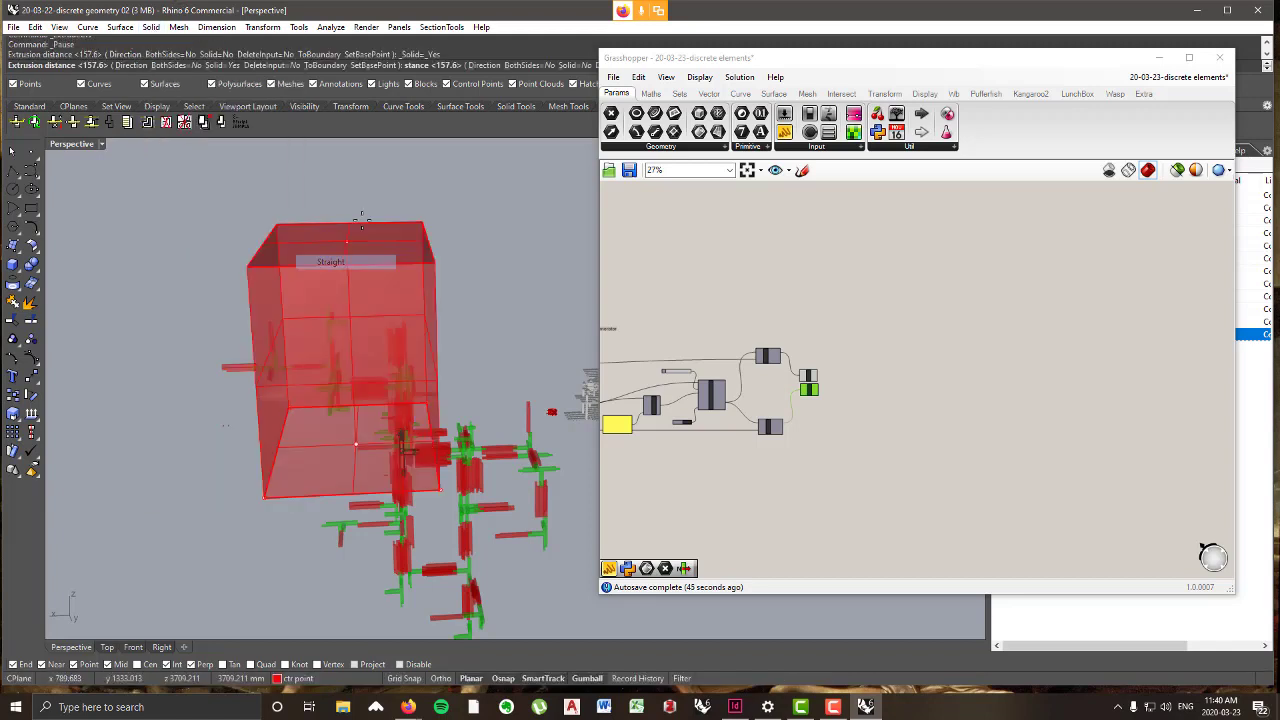
scroll(340, 241, up, 2)
click(343, 320)
right_drag(343, 320, 409, 334)
key(Delete)
- Duplicate the box beside the original and raise the copy so that the two volumes overlap
click(400, 357)
alt+drag(318, 343, 437, 338)
drag(463, 293, 463, 215)
scroll(440, 290, down, 5)
right_drag(438, 295, 394, 271)
scroll(391, 283, up, 3)
- Join the two overlapping boxes into one closed volume with Boolean Union
shift+click(350, 287)
scroll(457, 371, up, 4)
scroll(507, 363, down, 4)
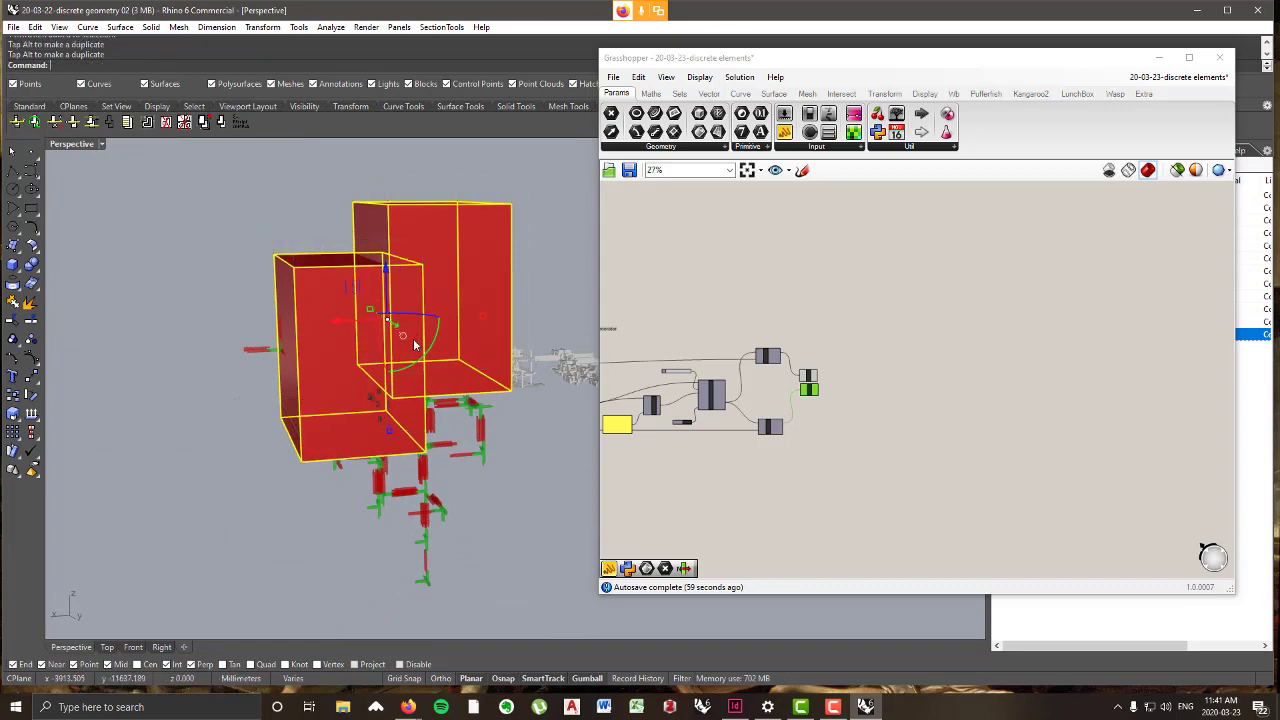
scroll(330, 335, up, 3)
right_drag(323, 323, 213, 310)
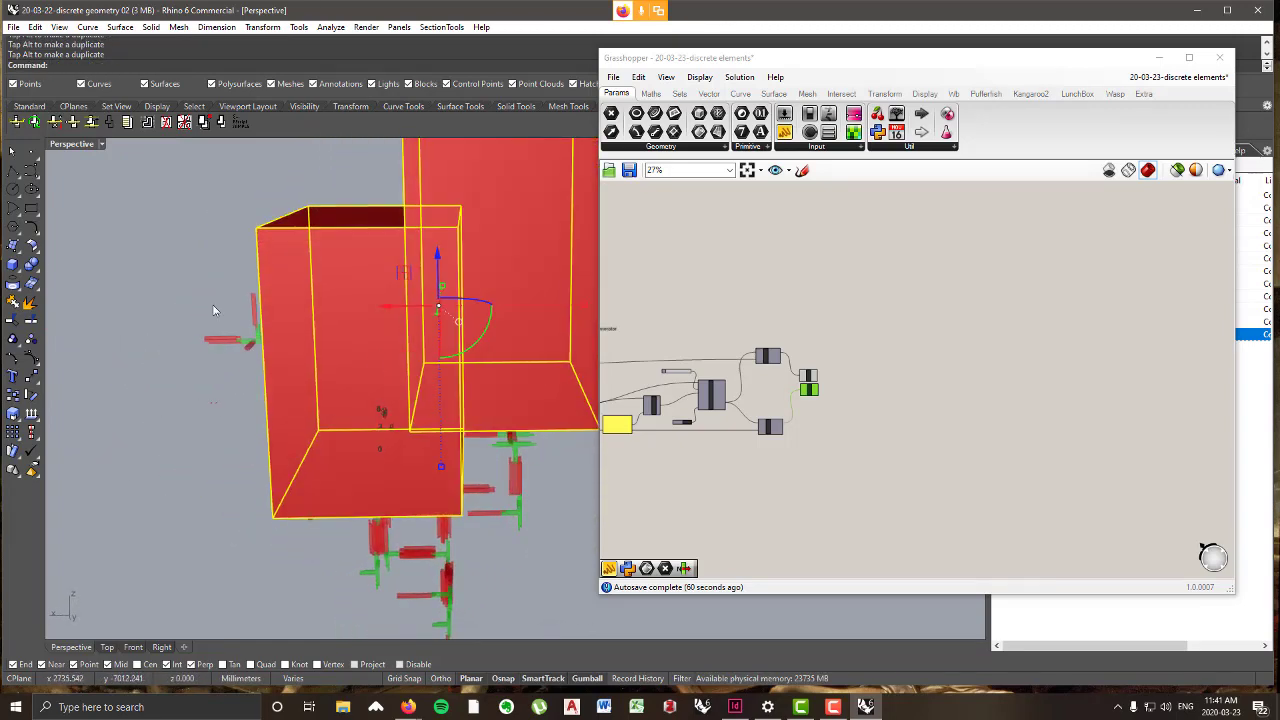
click(32, 265)
right_drag(466, 368, 394, 266)
scroll(450, 360, down, 3)
click(504, 460)
right_drag(504, 460, 483, 383)
scroll(457, 337, up, 6)
right_drag(457, 337, 470, 375)
- Switch the Perspective viewport to Wireframe display and select the combined box volume
click(60, 27)
click(110, 320)
scroll(291, 334, up, 5)
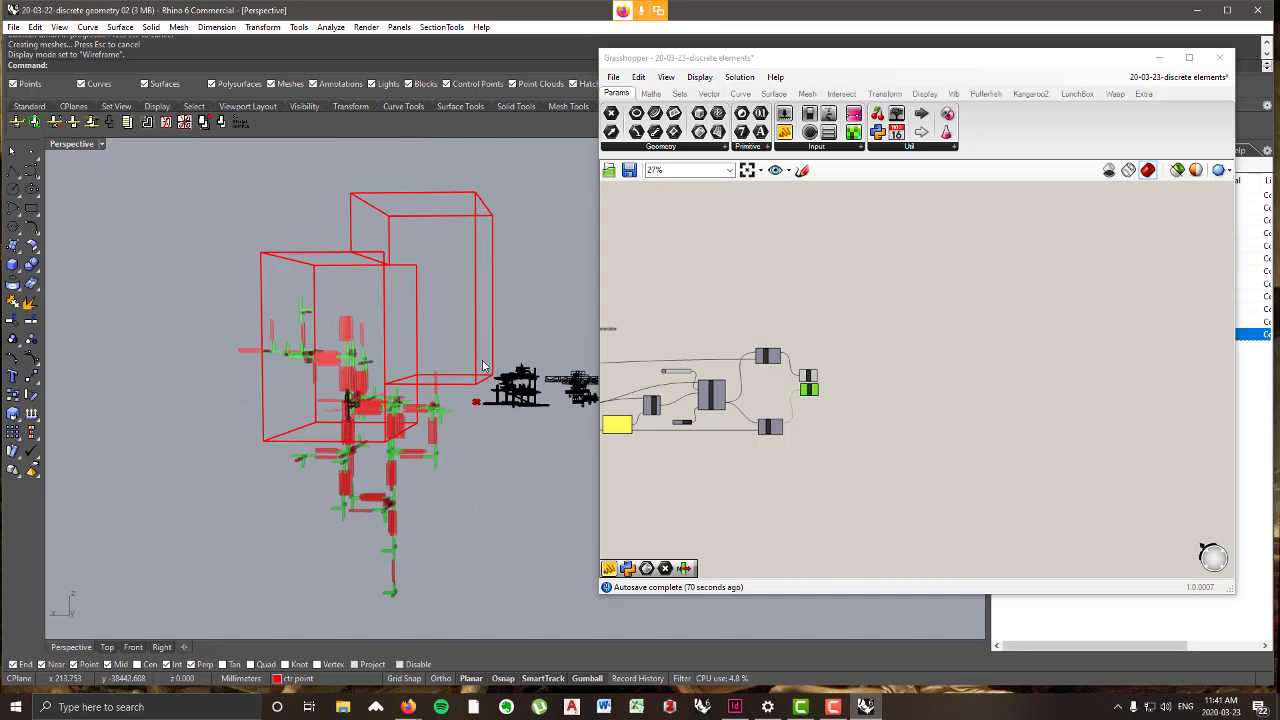
click(385, 296)
- Place a Brep parameter above the rule generator components and assign the combined box volume to it
scroll(833, 408, up, 4)
right_drag(833, 408, 1181, 366)
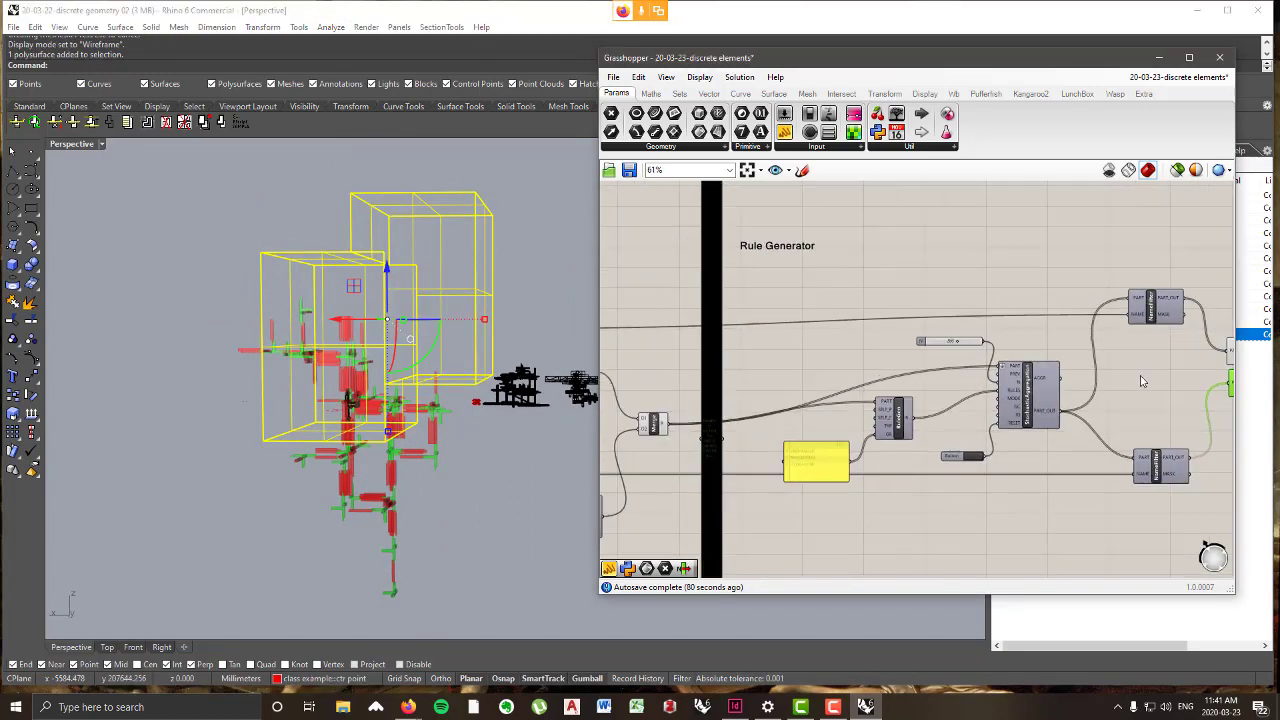
scroll(1125, 380, up, 1)
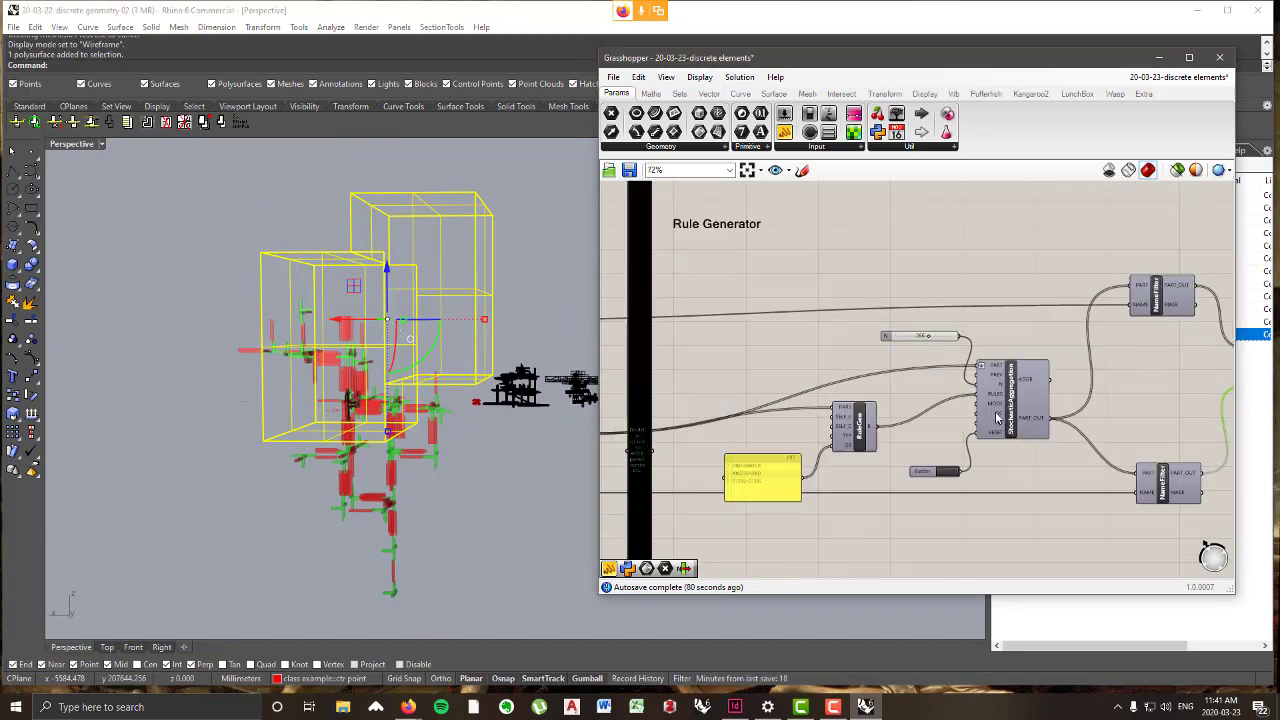
mouse_move(996, 418)
right_drag(423, 254, 297, 287)
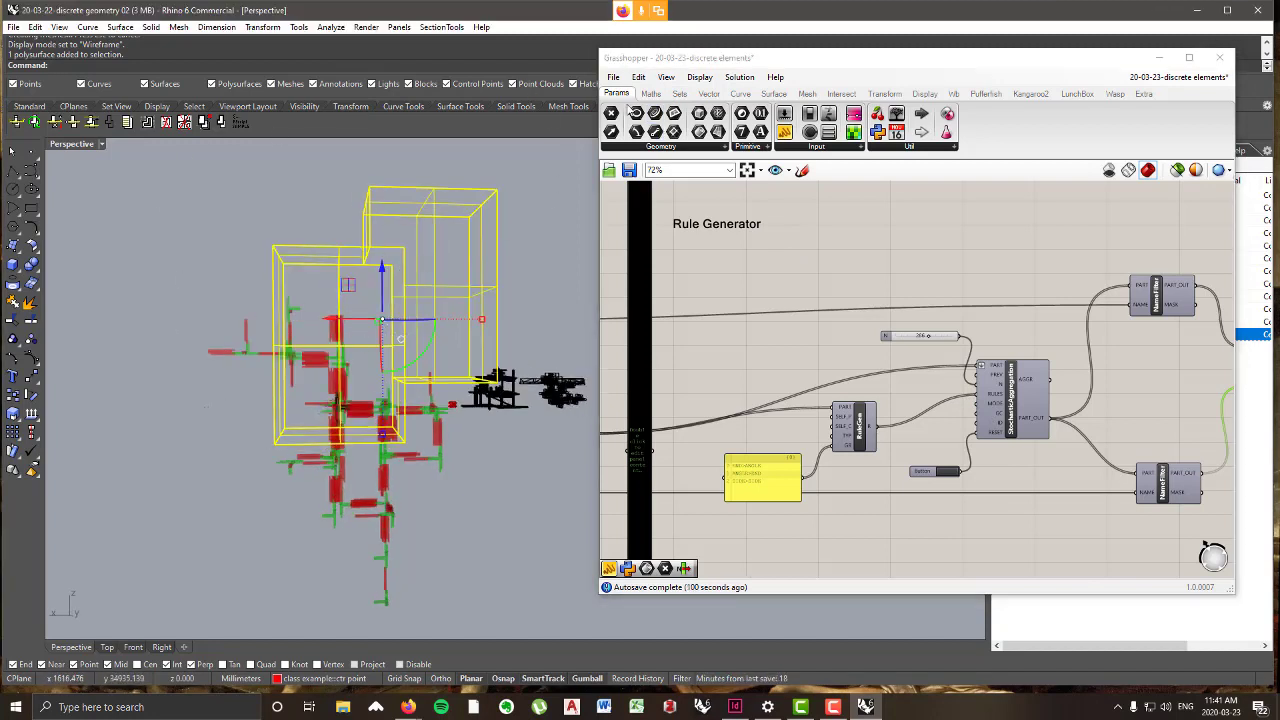
click(677, 147)
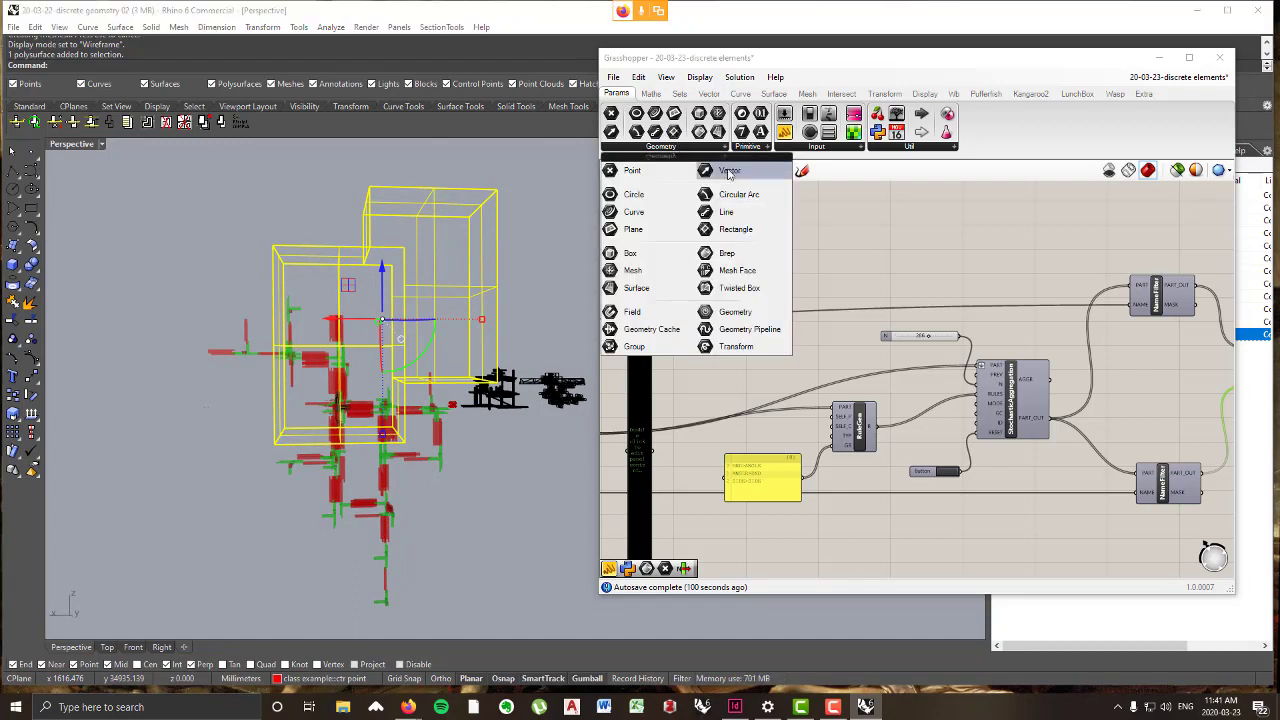
click(709, 257)
click(848, 237)
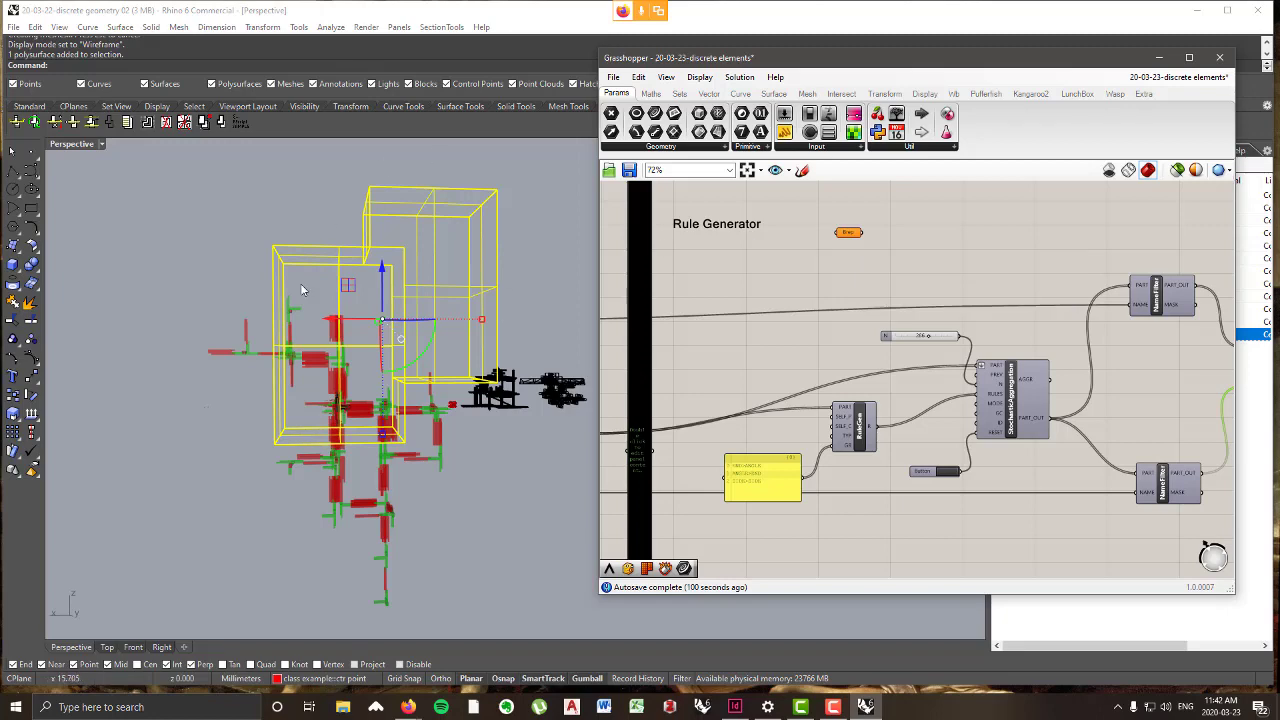
right_click(849, 233)
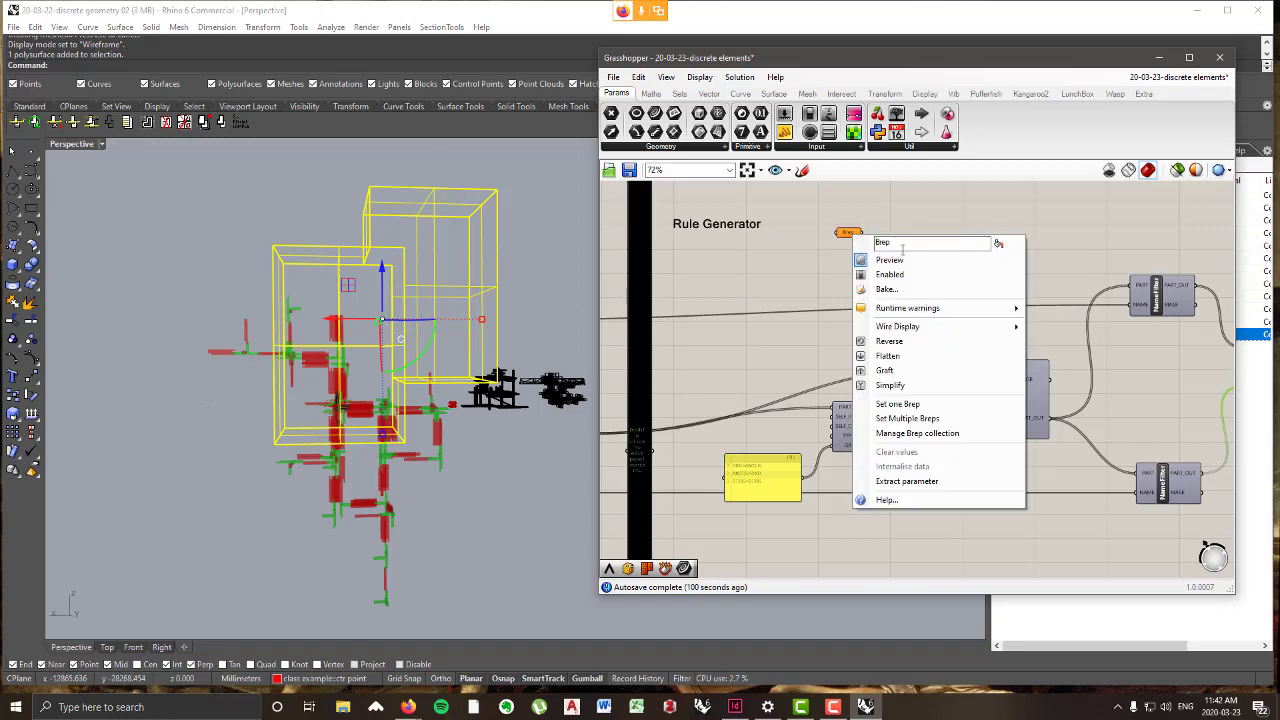
click(926, 405)
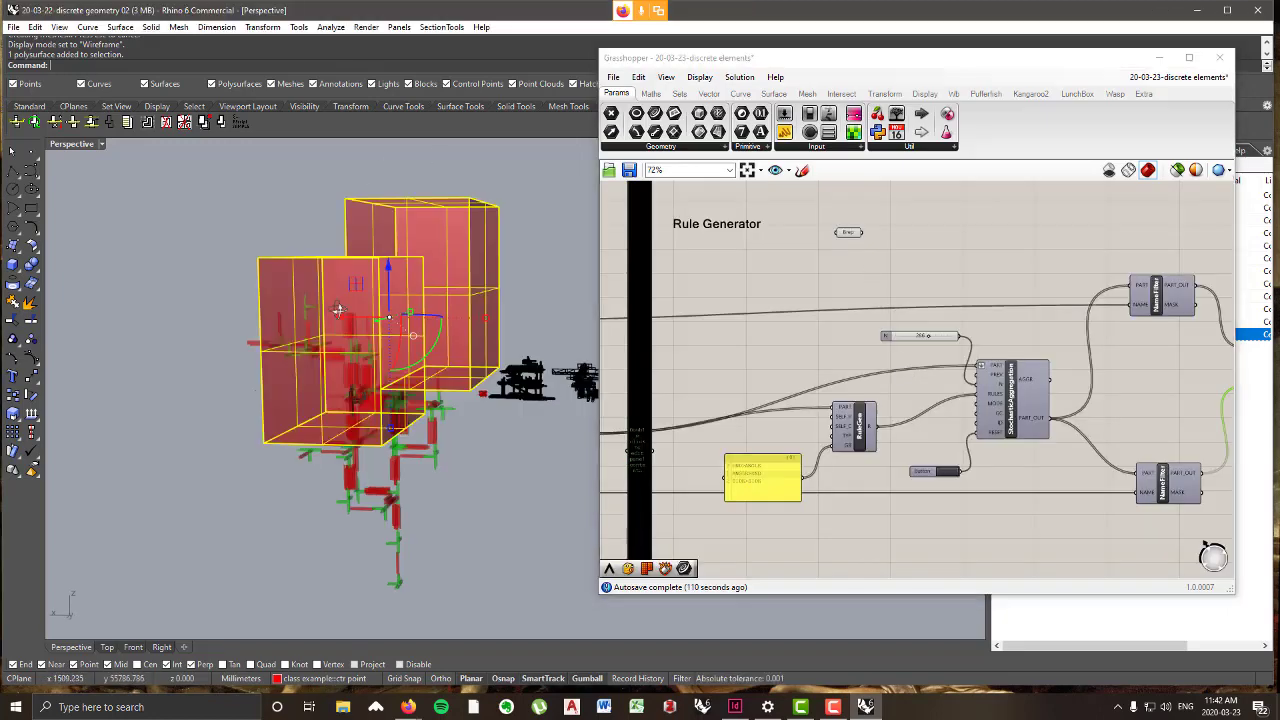
- Rename the Brep parameter to "Boundary object" and move it slightly higher on the canvas
right_click(849, 233)
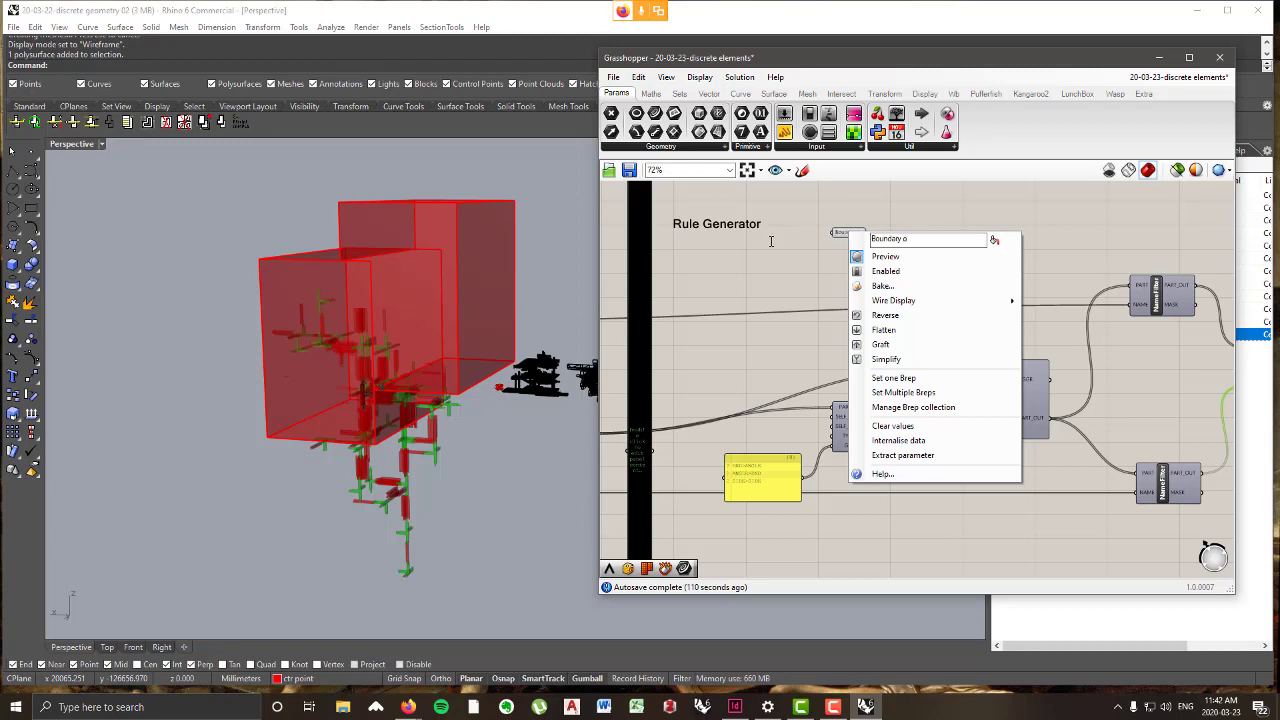
text(Boundary object)
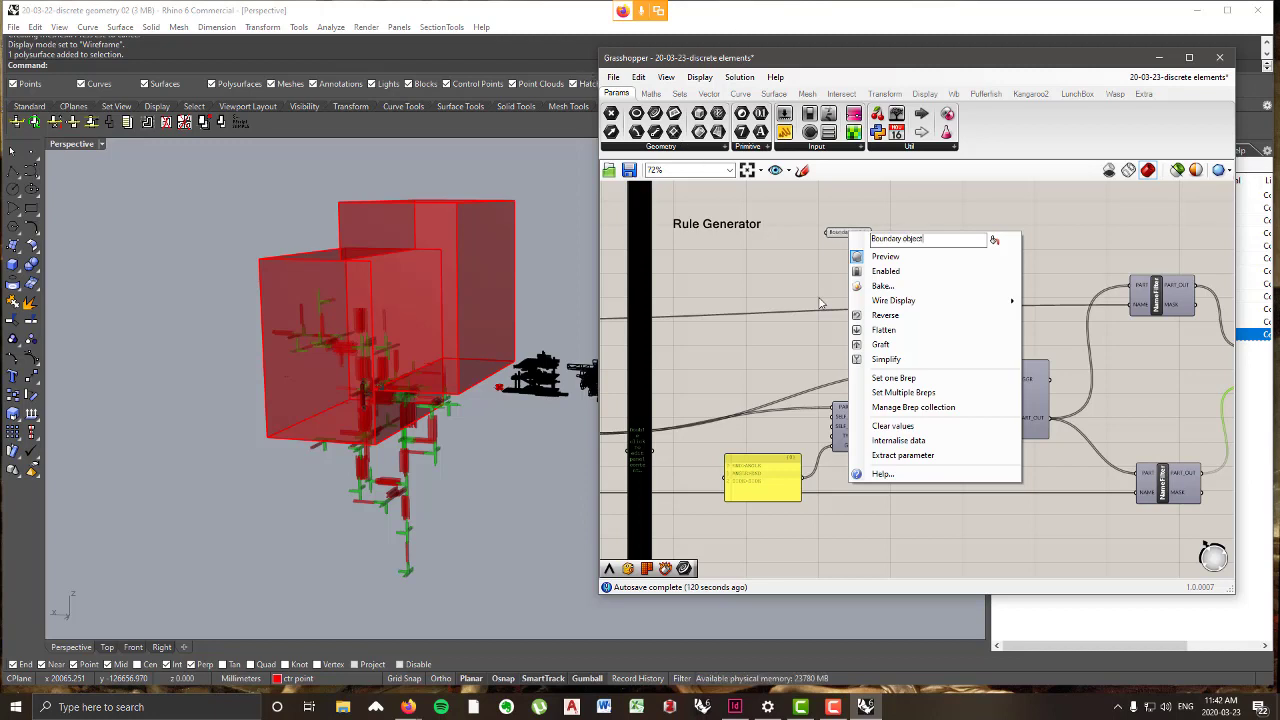
click(808, 230)
drag(849, 235, 839, 210)
click(558, 248)
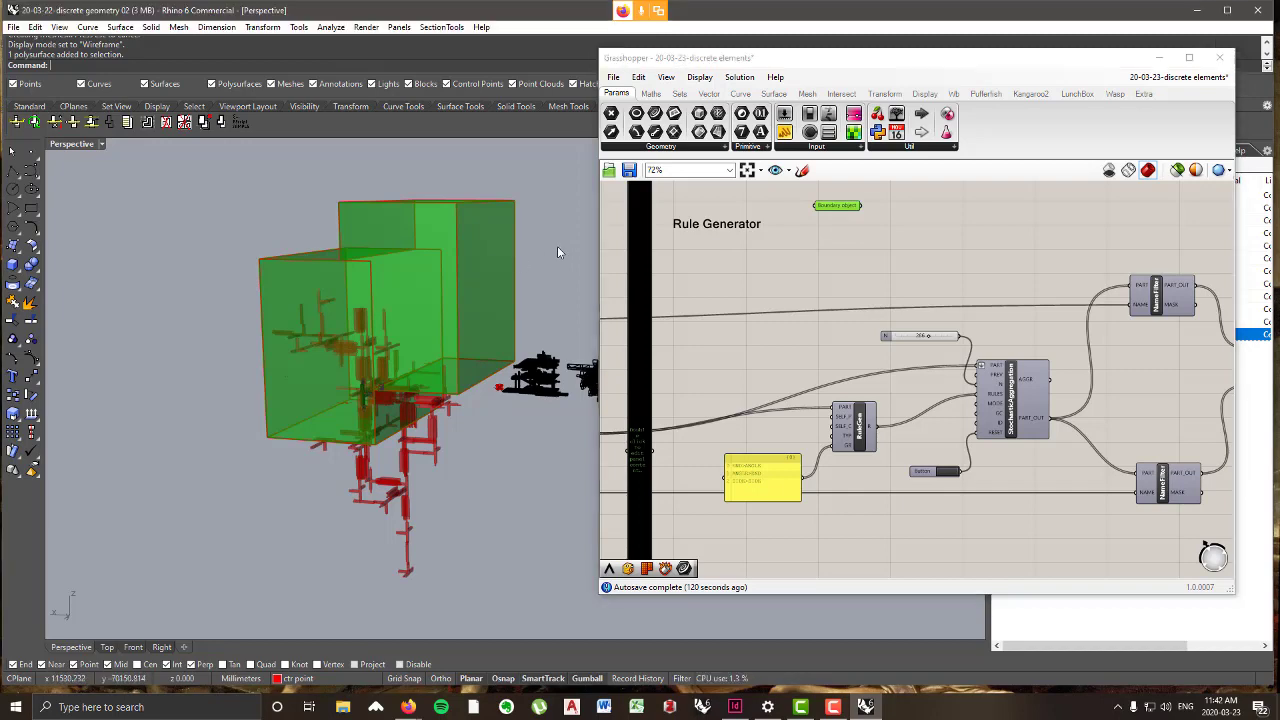
click(1031, 263)
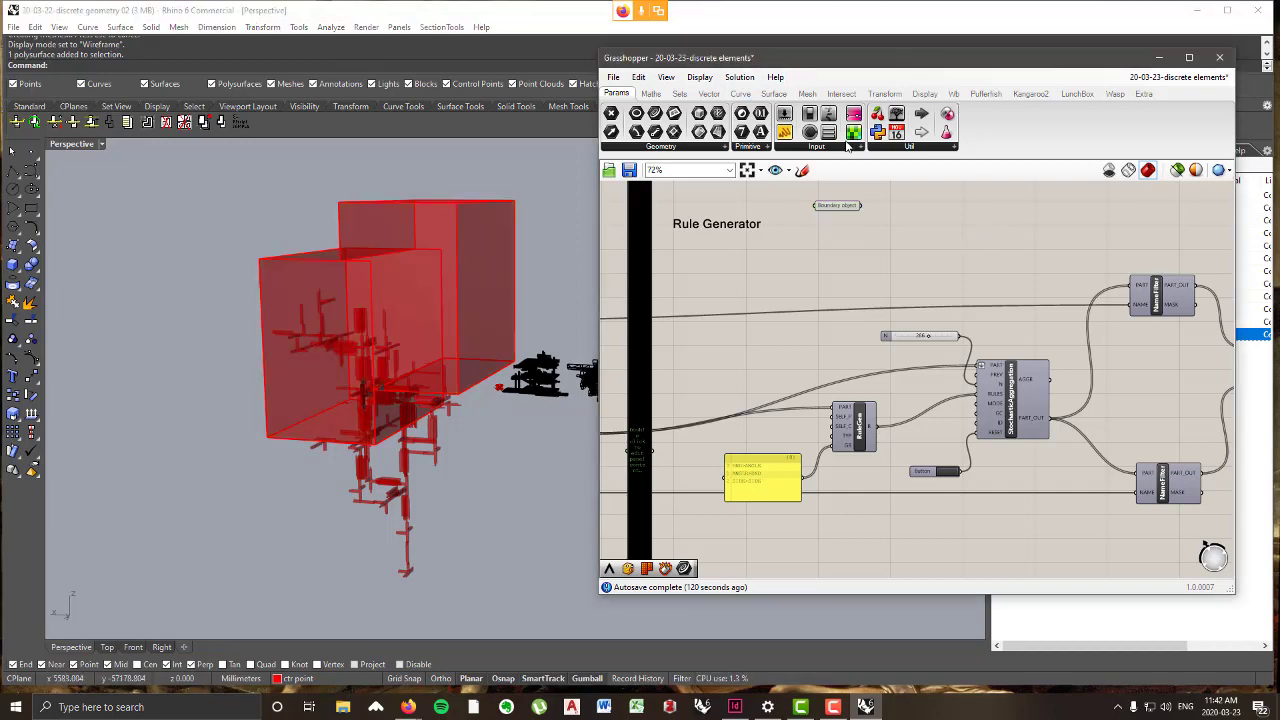
- Add a Mesh Brep component beside the Boundary object parameter and feed the boundary volume into its B input
right_drag(437, 300, 467, 365)
scroll(471, 402, up, 4)
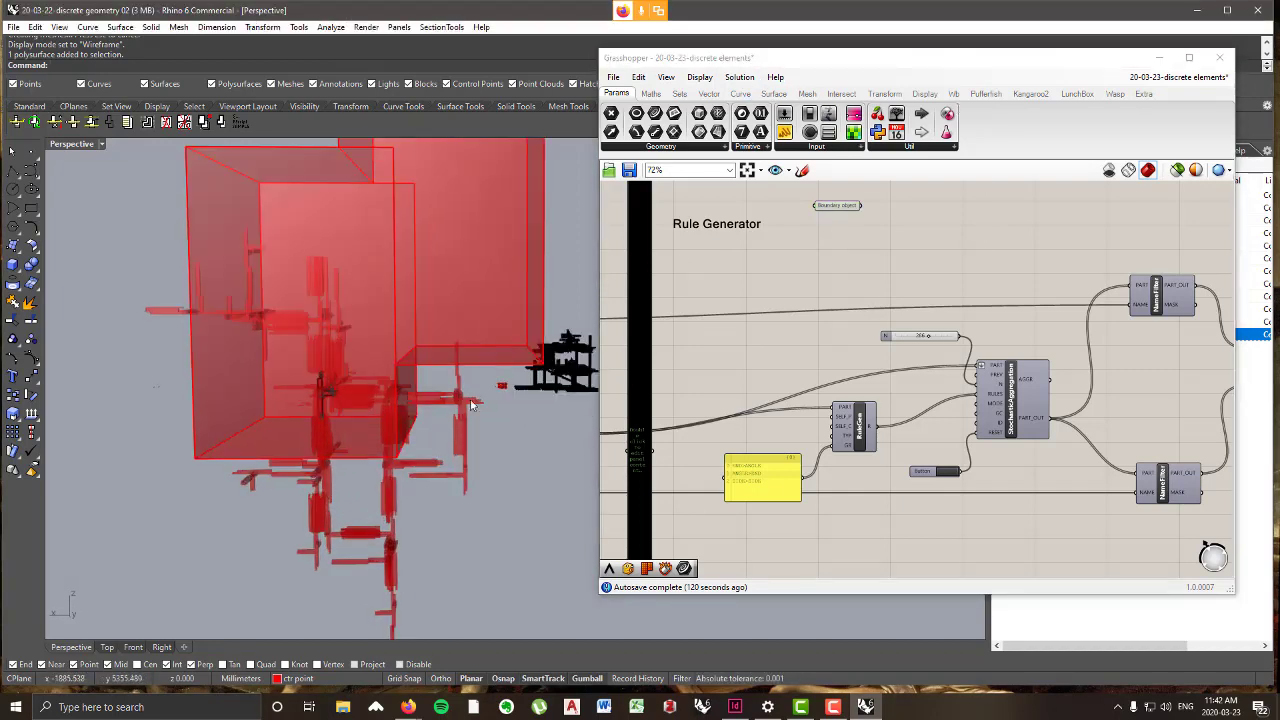
click(804, 94)
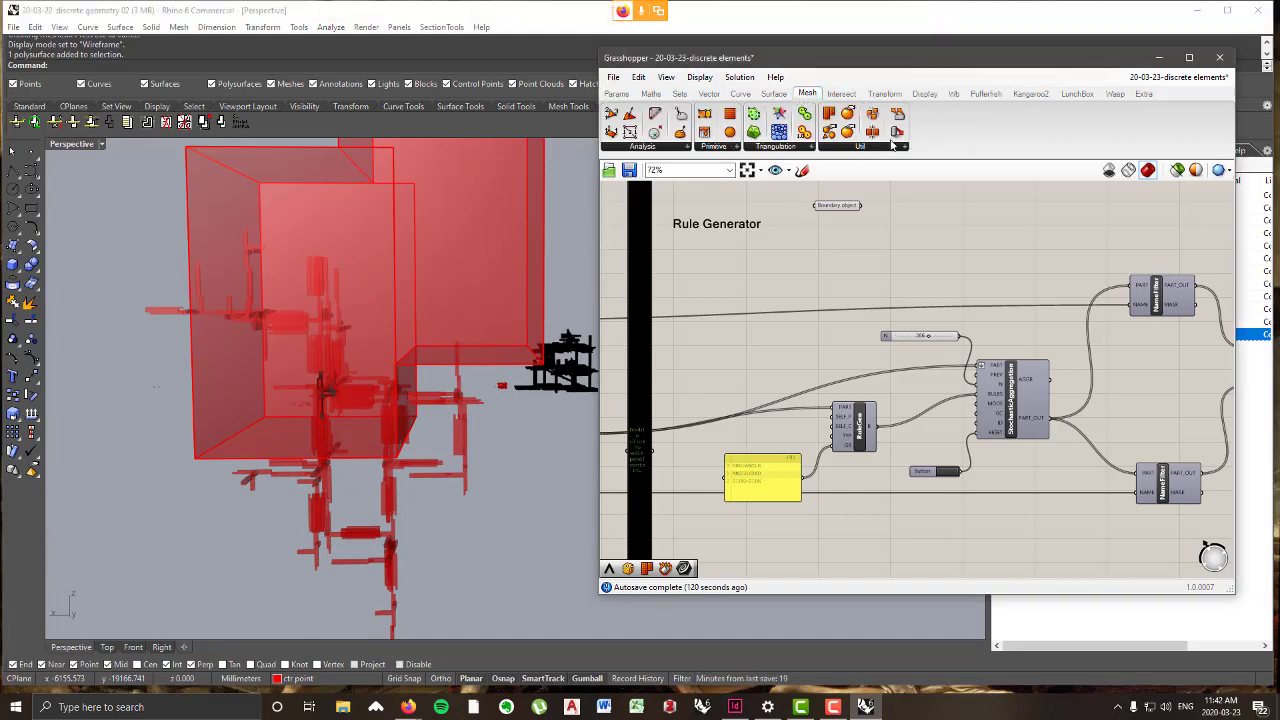
click(852, 147)
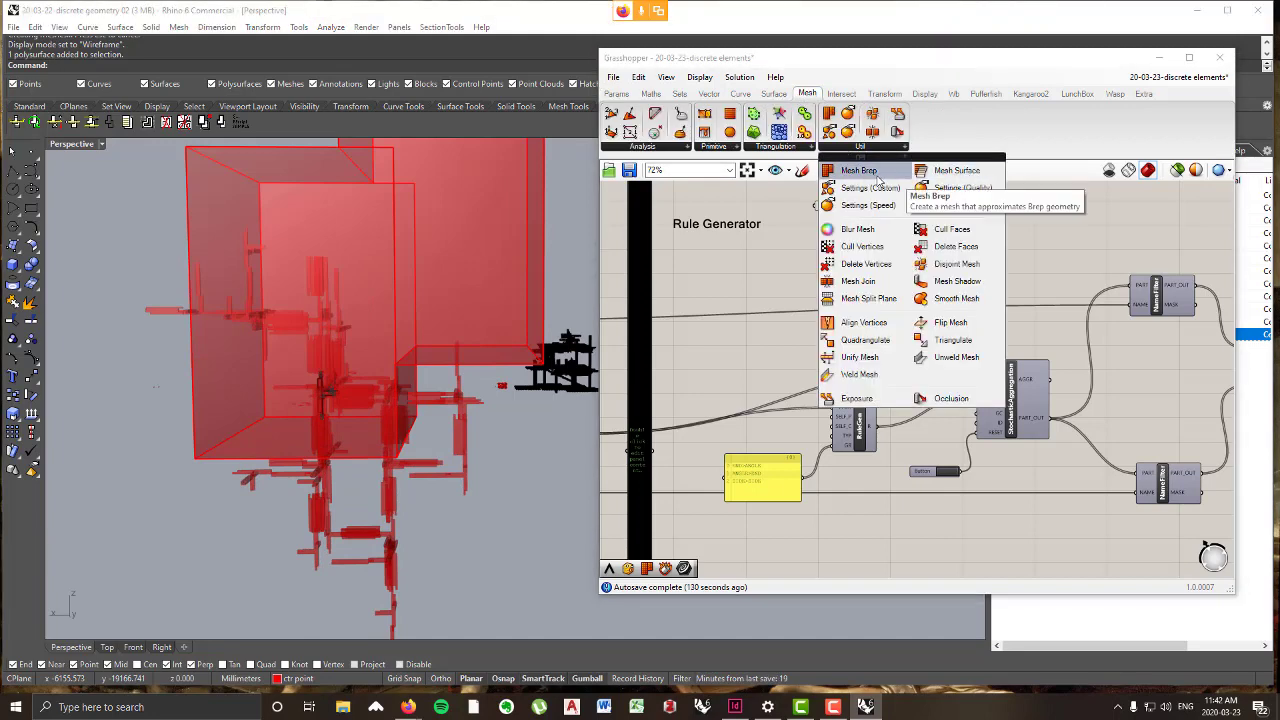
click(858, 171)
scroll(907, 232, up, 2)
click(907, 232)
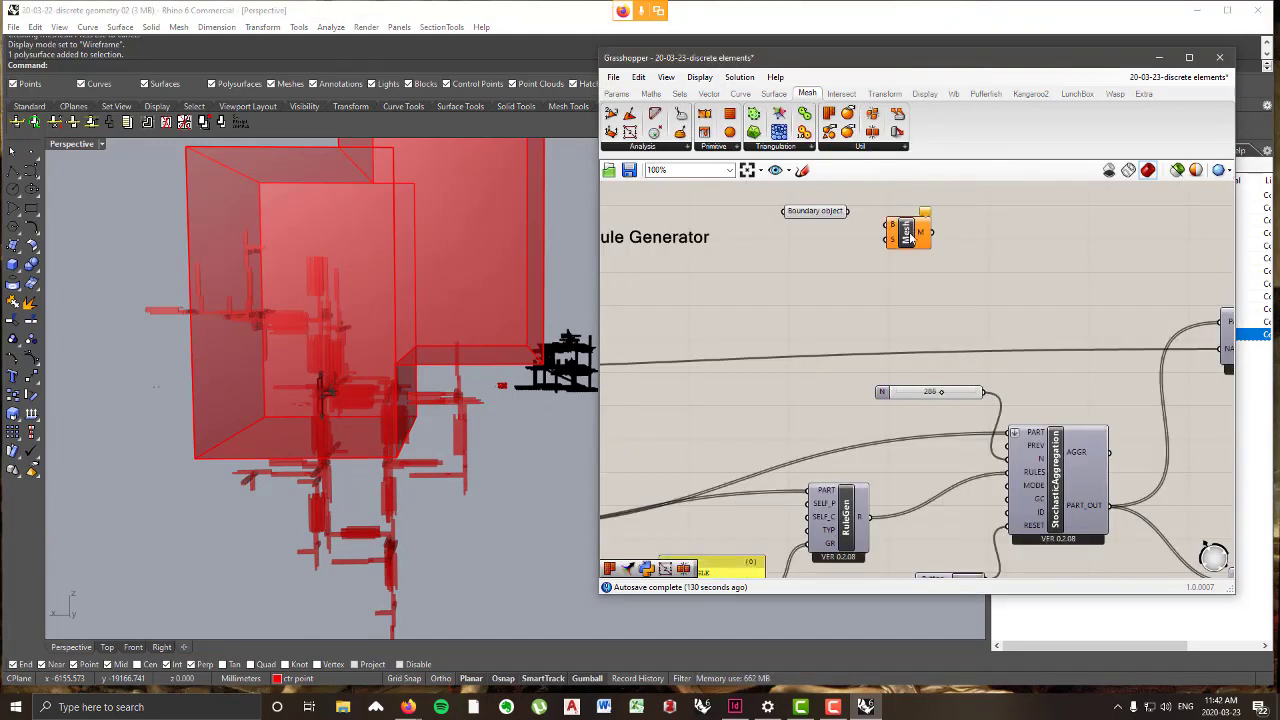
click(814, 216)
drag(840, 208, 900, 222)
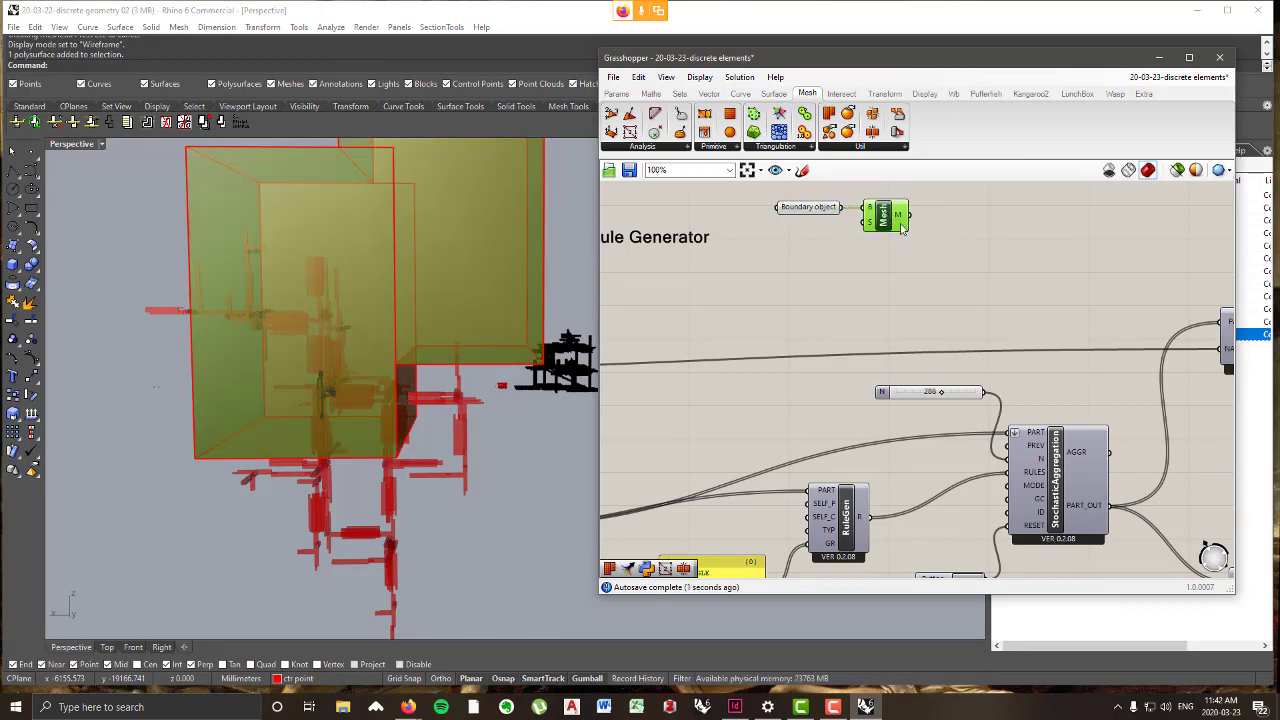
click(967, 238)
- Find the Wasp Mesh Constraint component among the Wasp aggregation components
right_drag(275, 259, 310, 316)
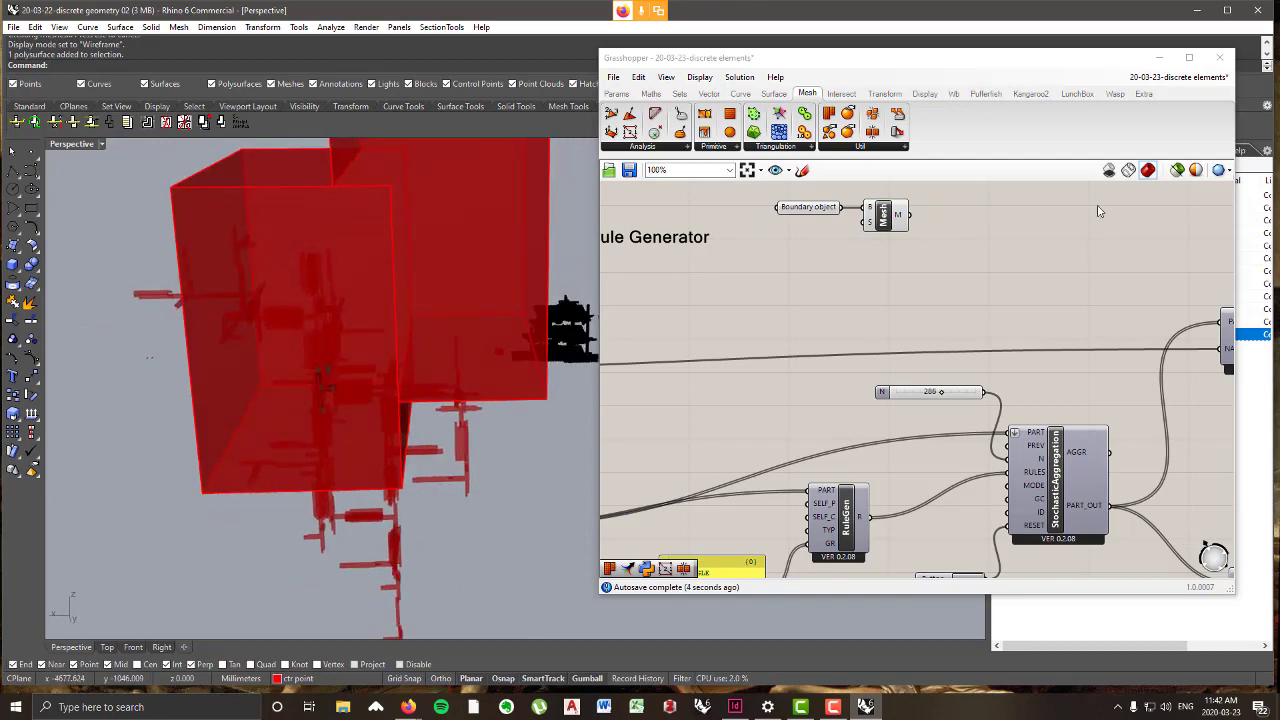
click(1115, 96)
click(910, 148)
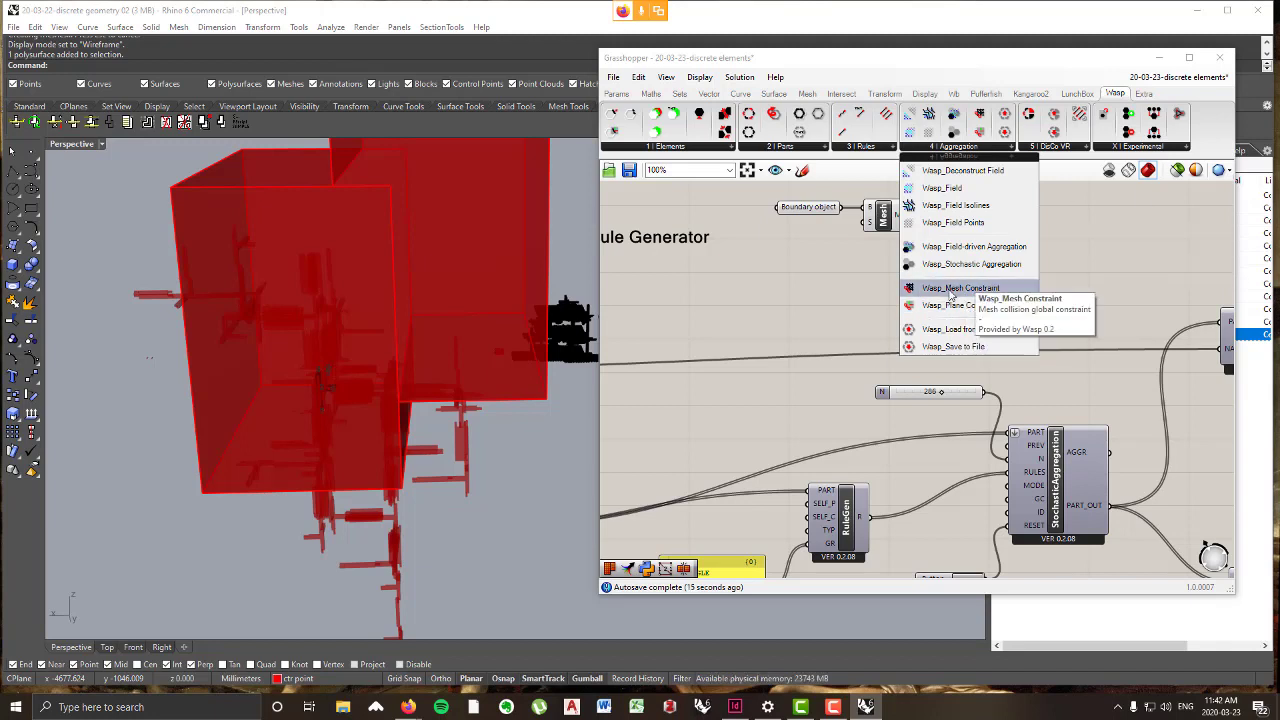
- Add a Wasp Mesh Constraint component beside the boundary mesh component and connect the mesh output to its GEO input
drag(958, 288, 1006, 240)
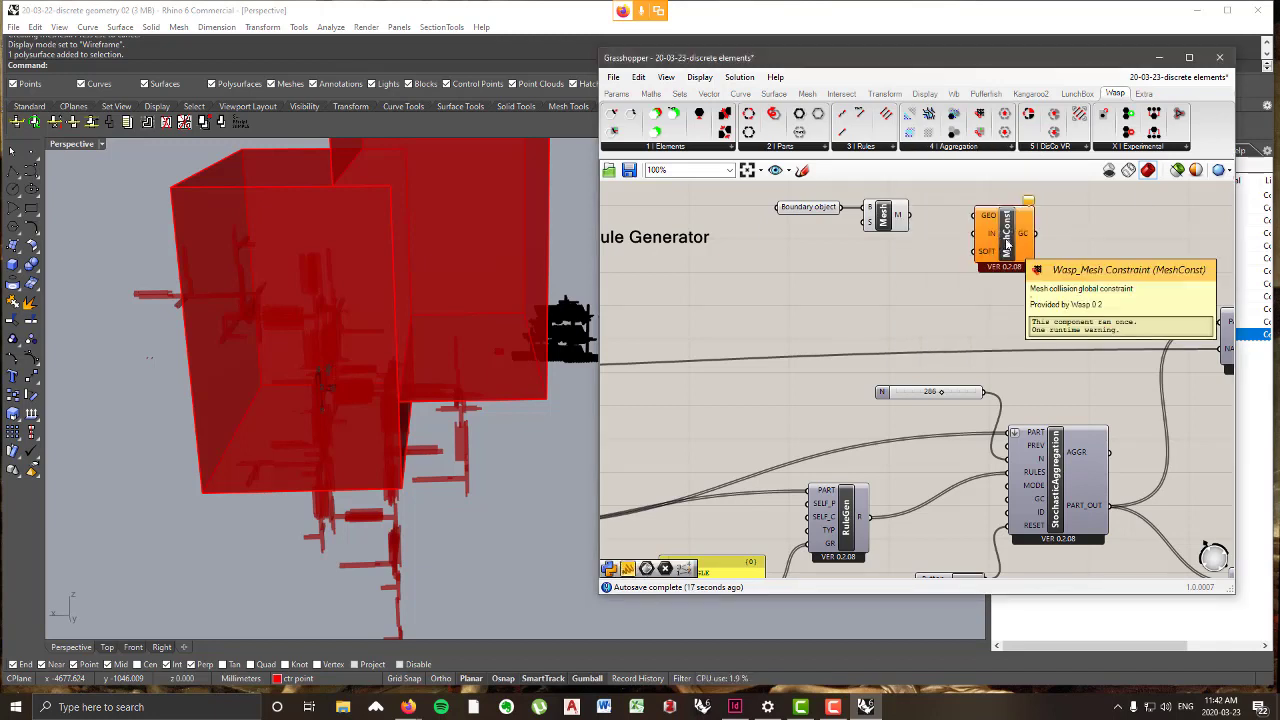
right_drag(367, 286, 342, 367)
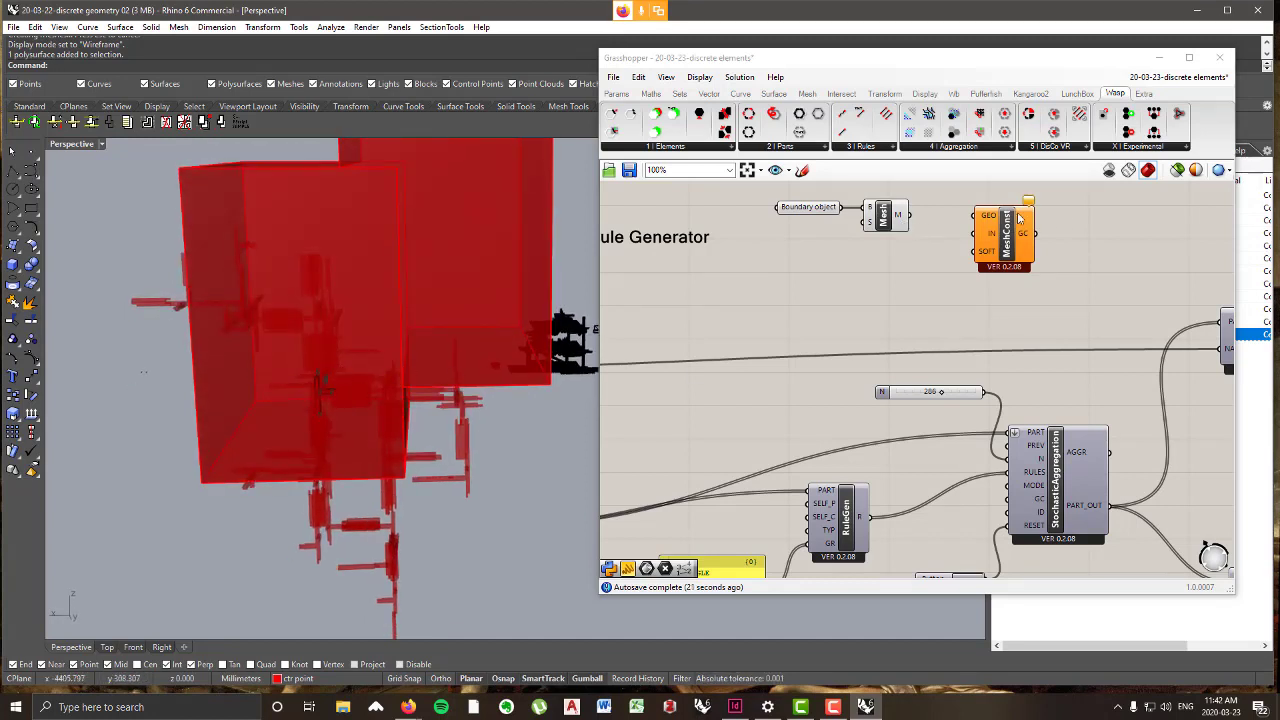
mouse_move(986, 217)
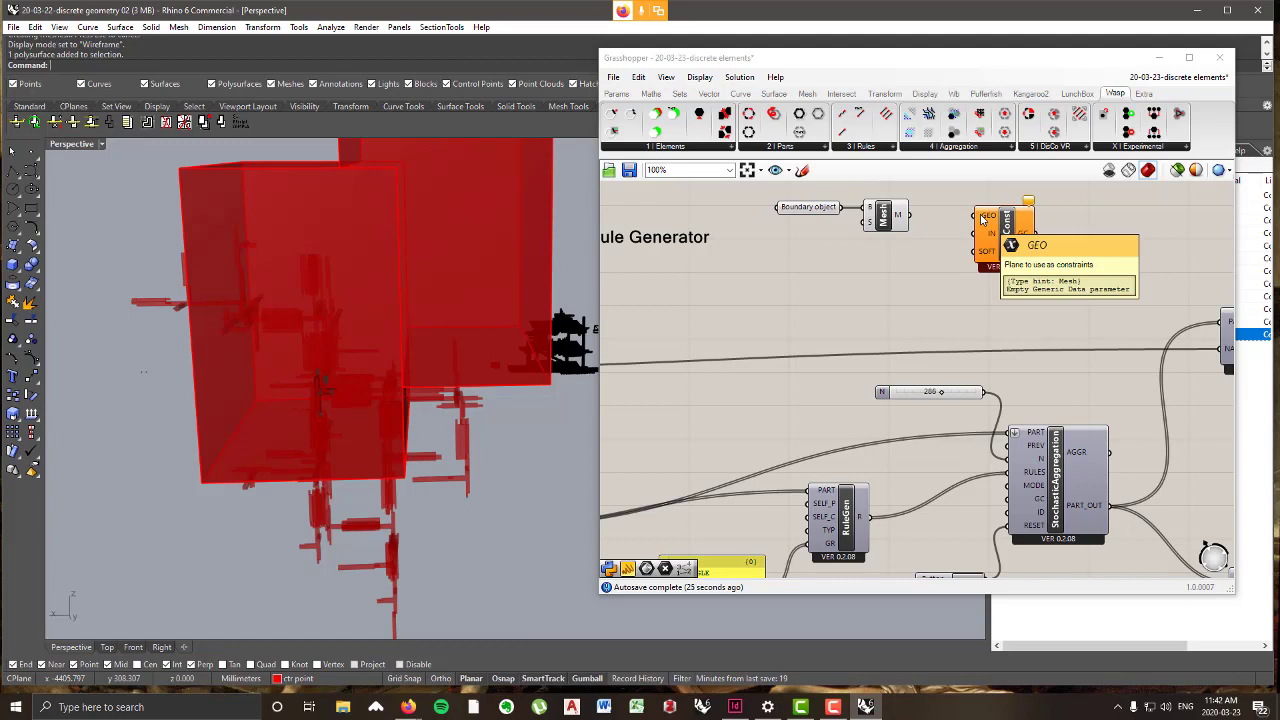
click(912, 220)
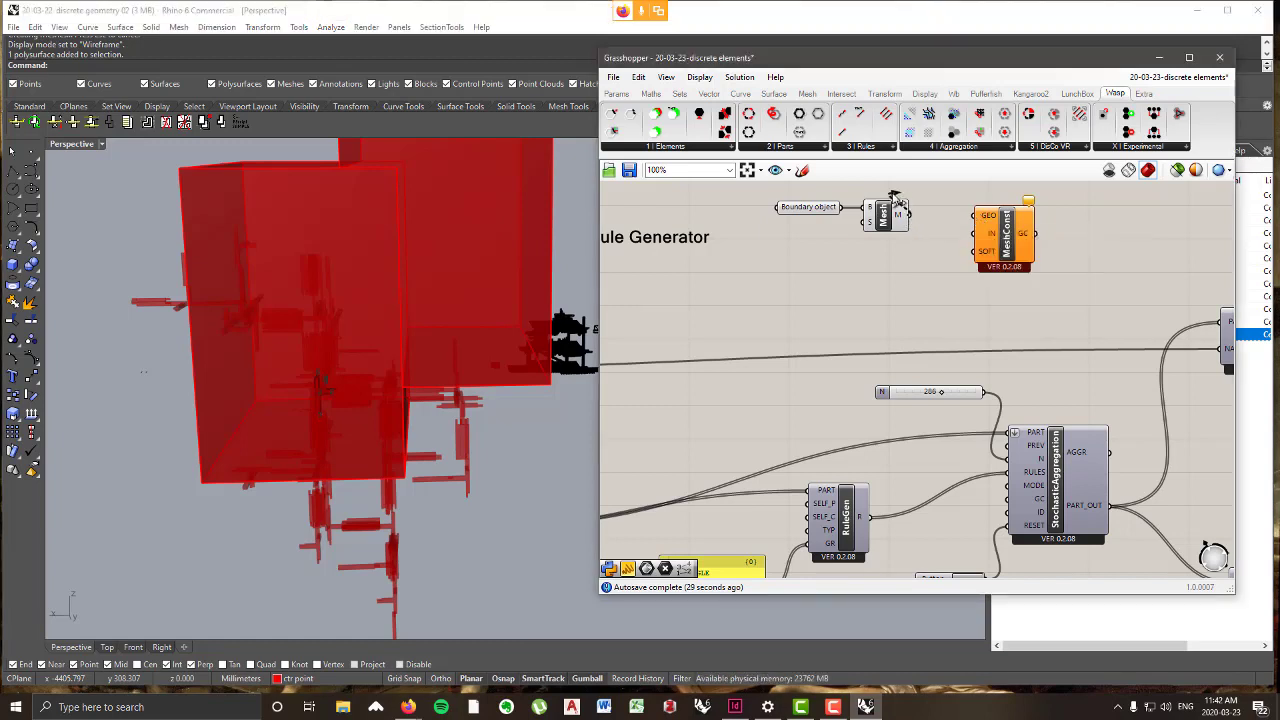
drag(908, 214, 977, 216)
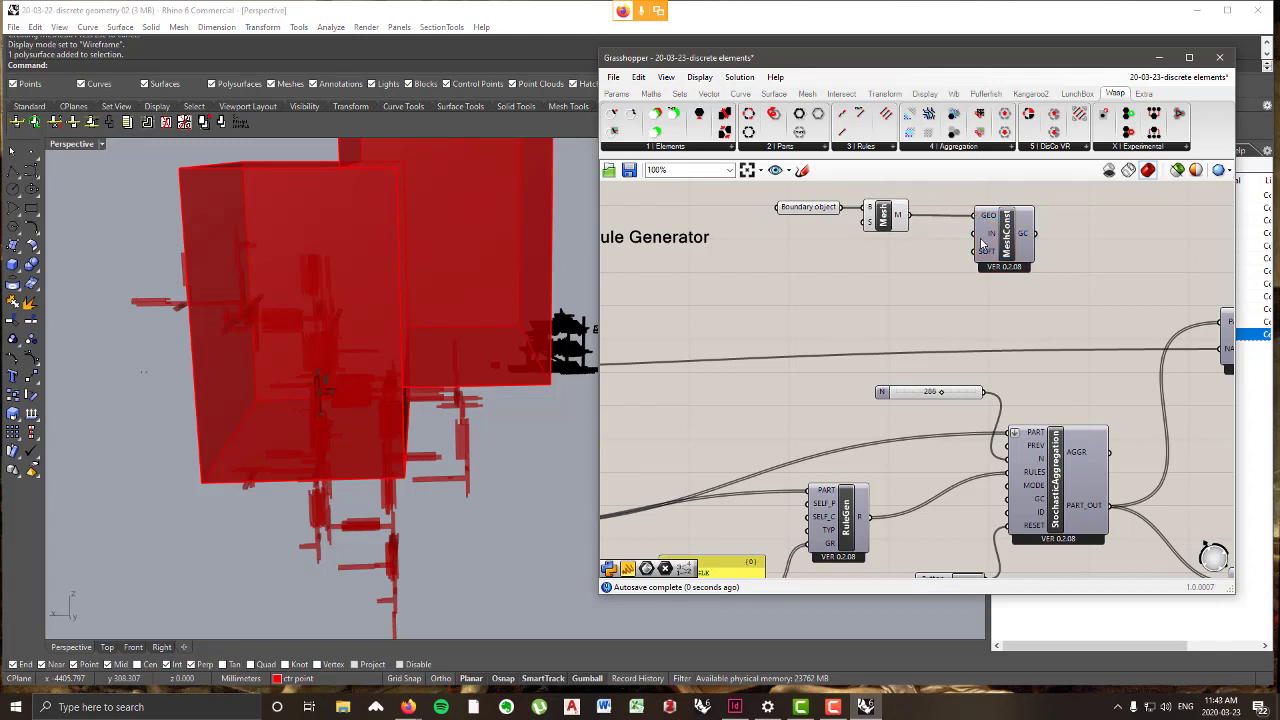
- Add a Boolean Toggle, connect it to the mesh constraint's IN input, and set it to True
mouse_move(981, 242)
click(616, 93)
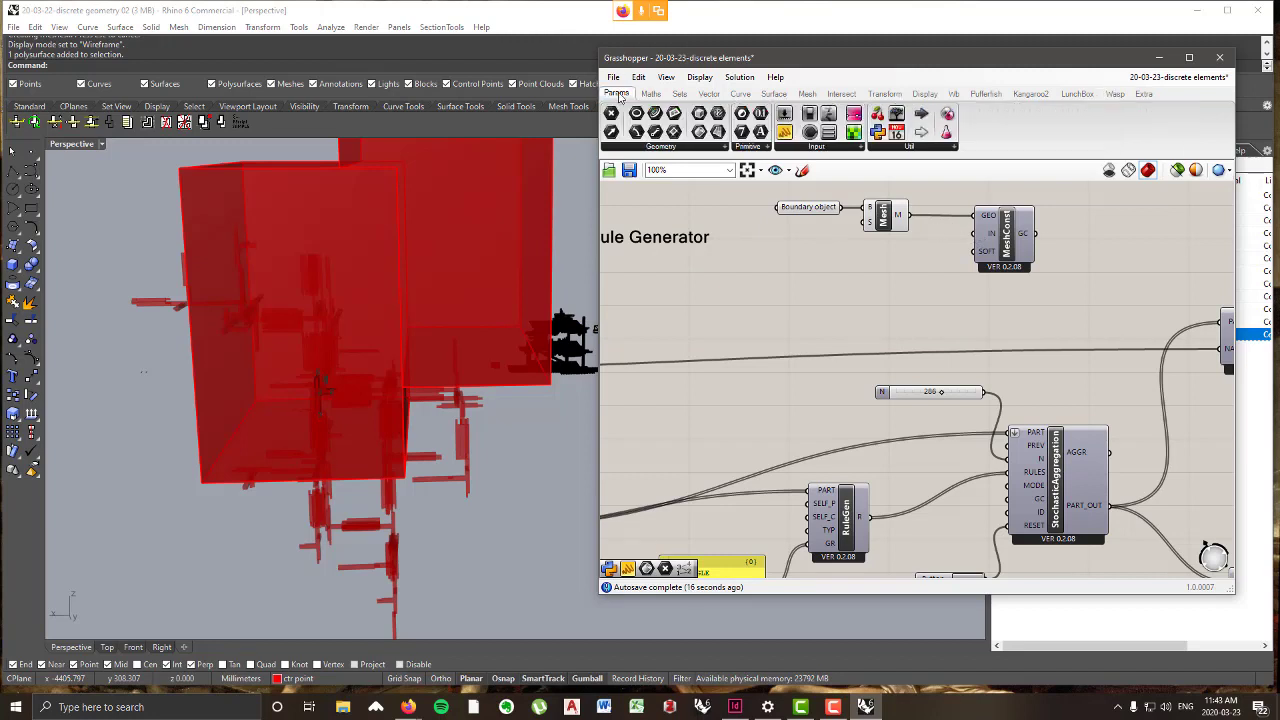
click(816, 147)
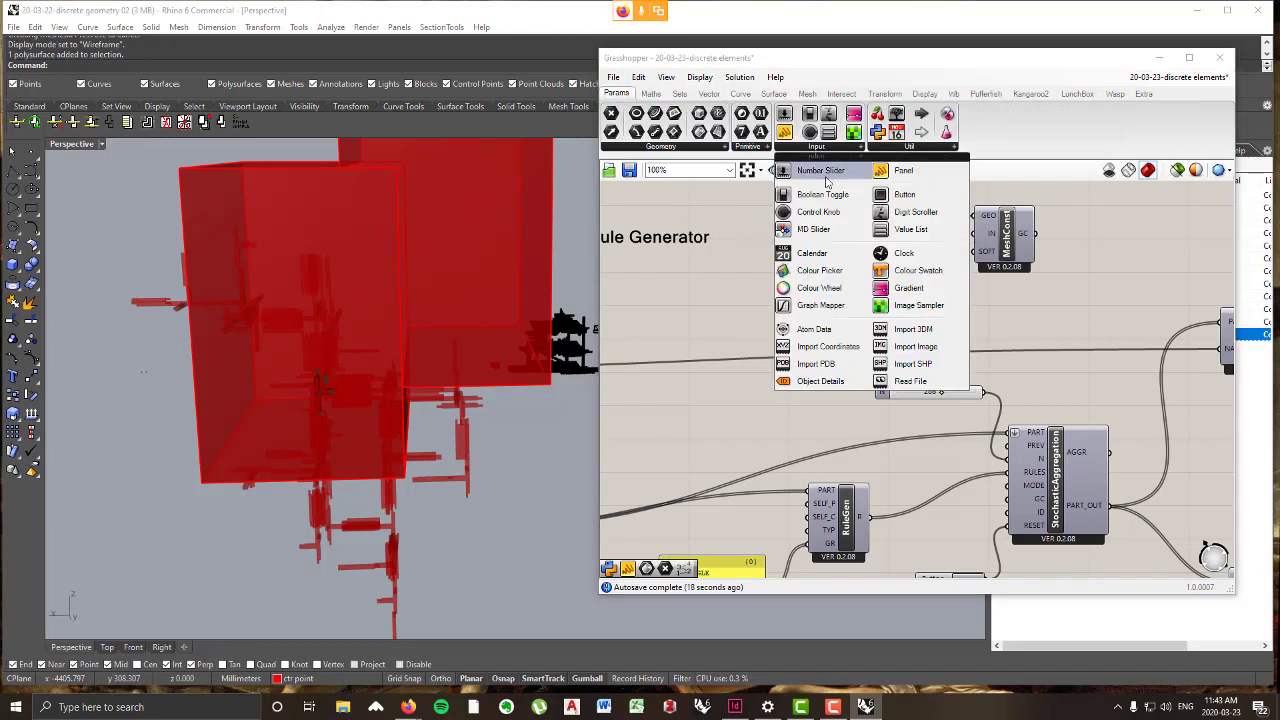
drag(822, 194, 977, 240)
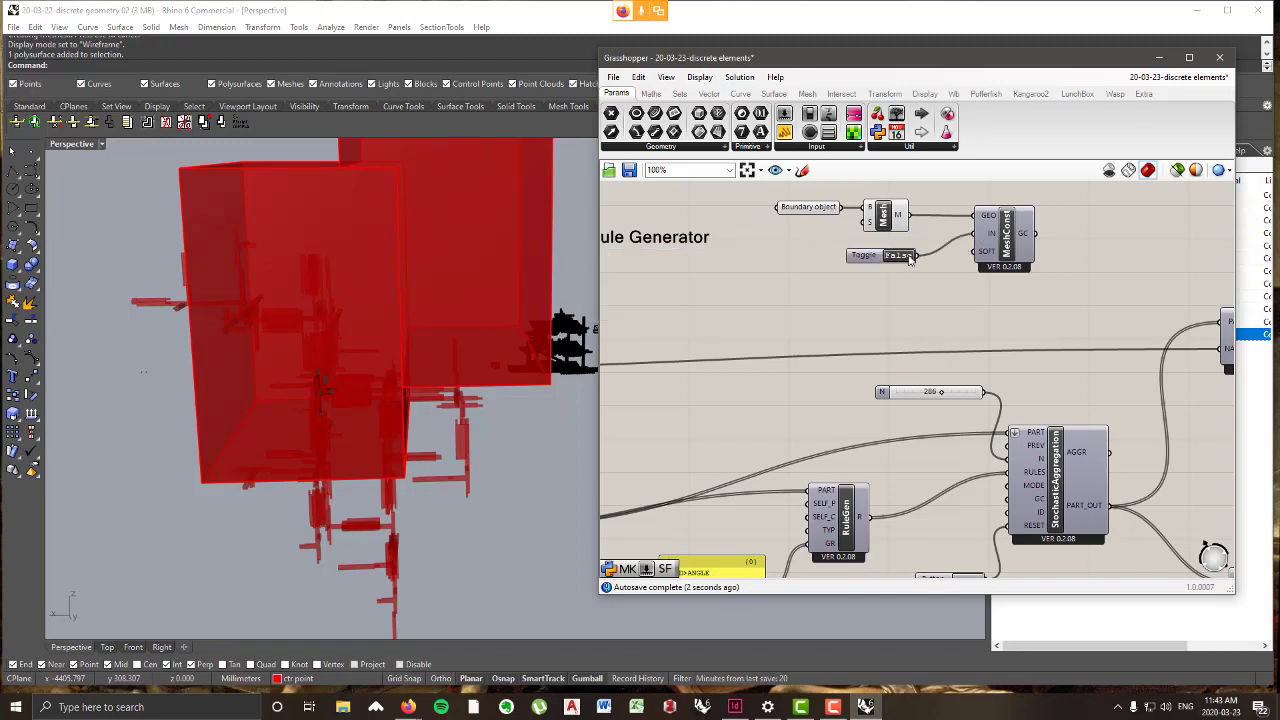
drag(858, 264, 863, 249)
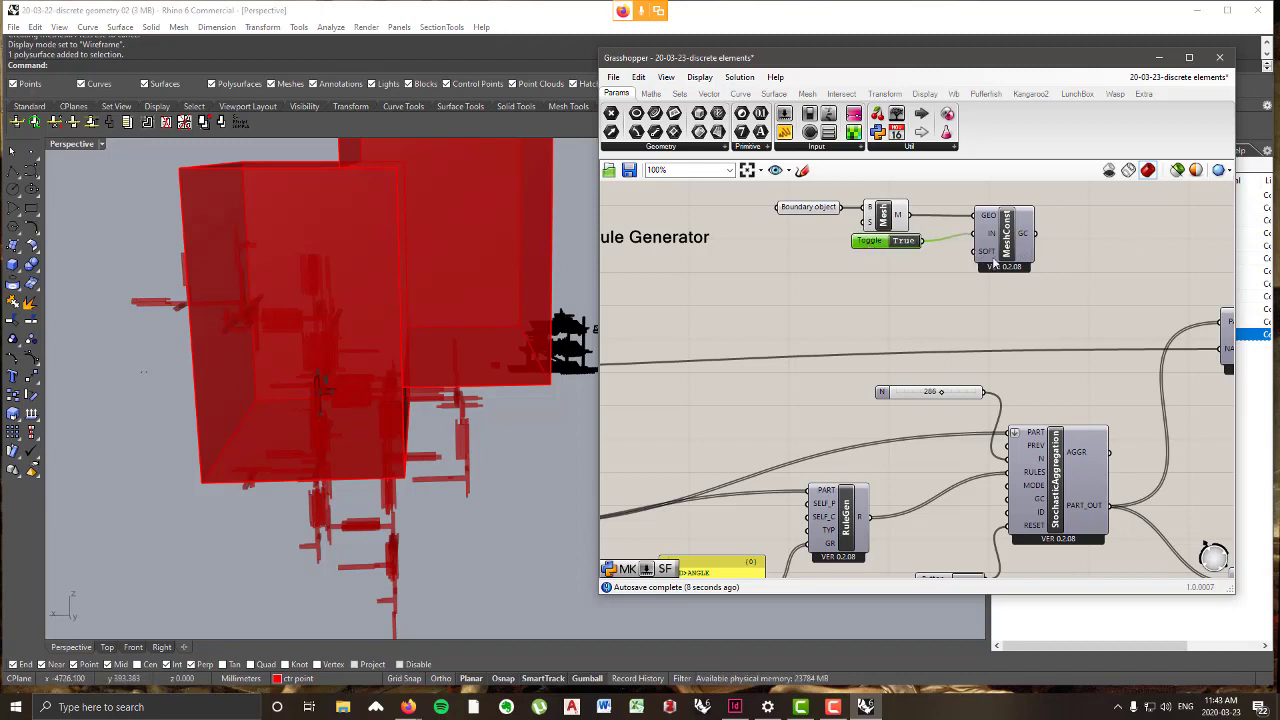
- Read the description of the mesh constraint's SOFT input and examine how the parts sit relative to the boundary volume
mouse_move(994, 256)
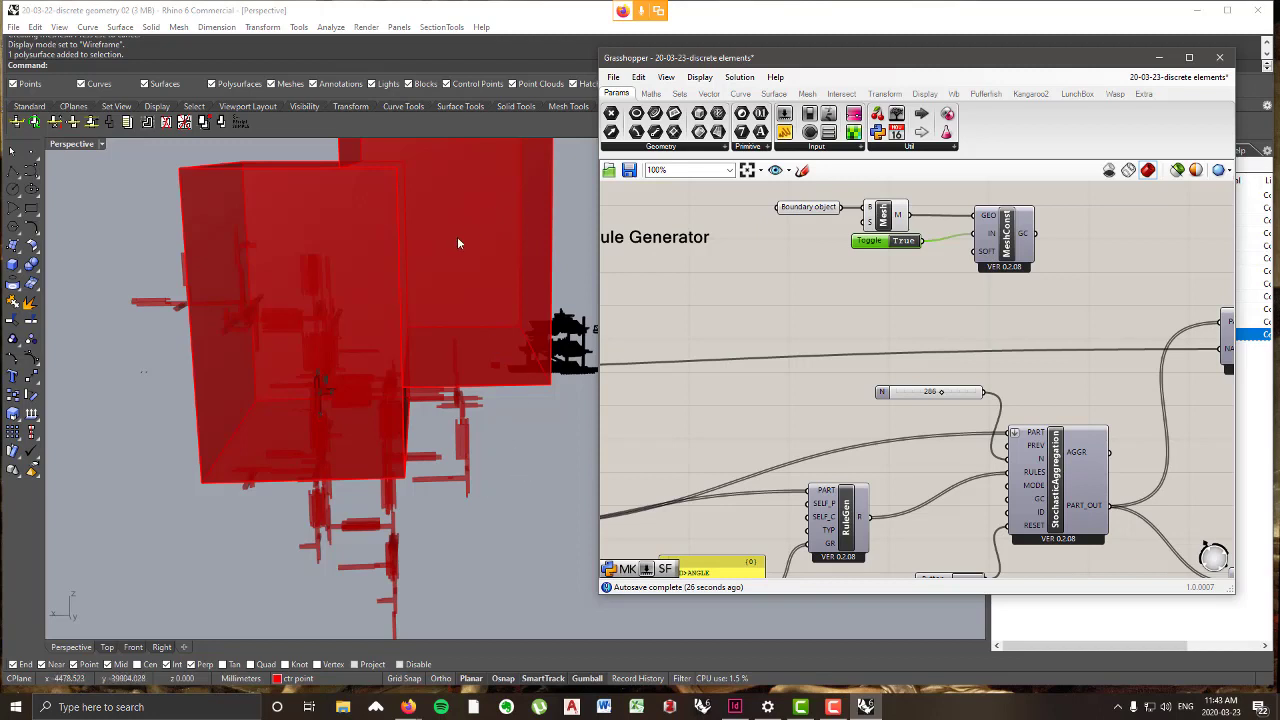
right_drag(516, 356, 501, 378)
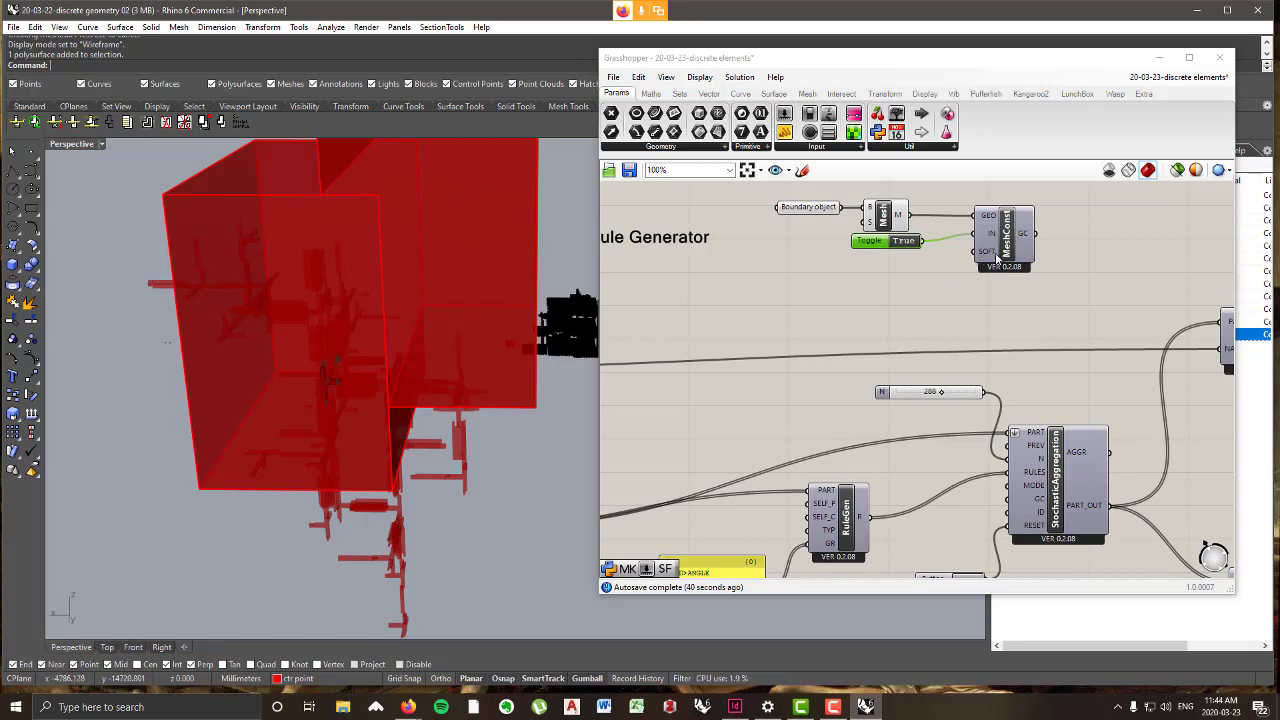
mouse_move(997, 257)
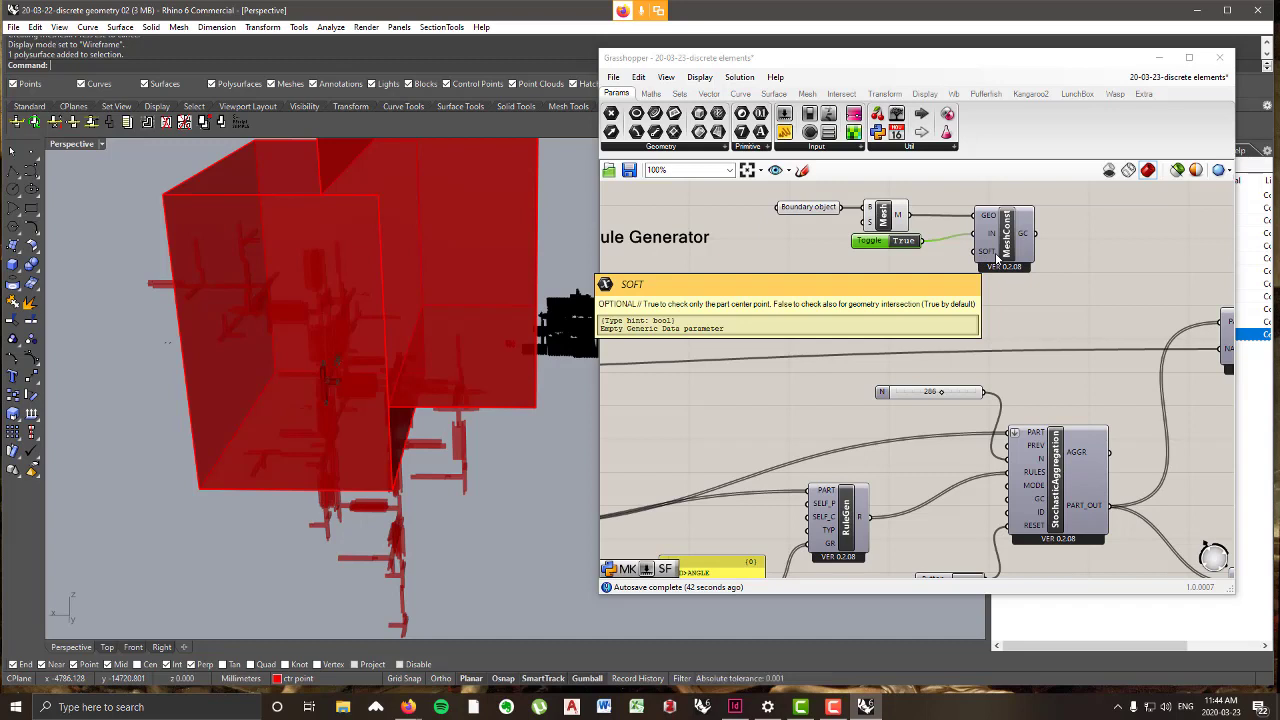
right_drag(345, 384, 306, 341)
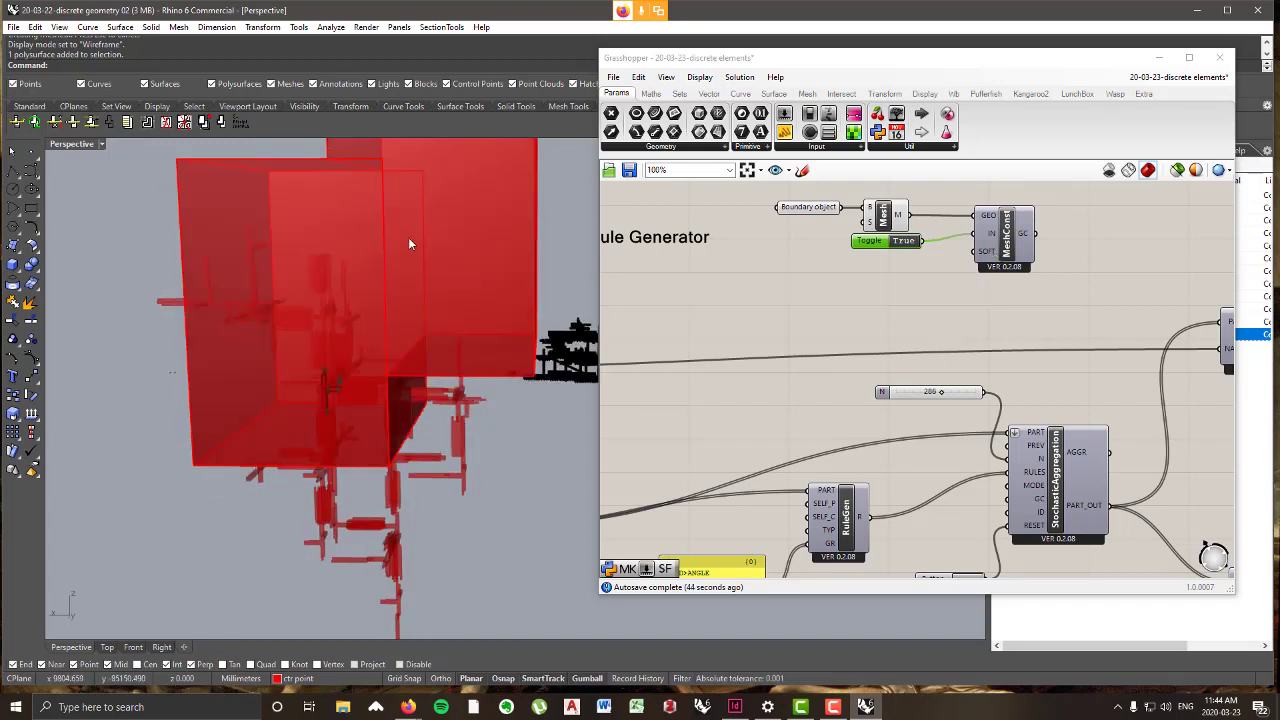
right_drag(408, 240, 423, 249)
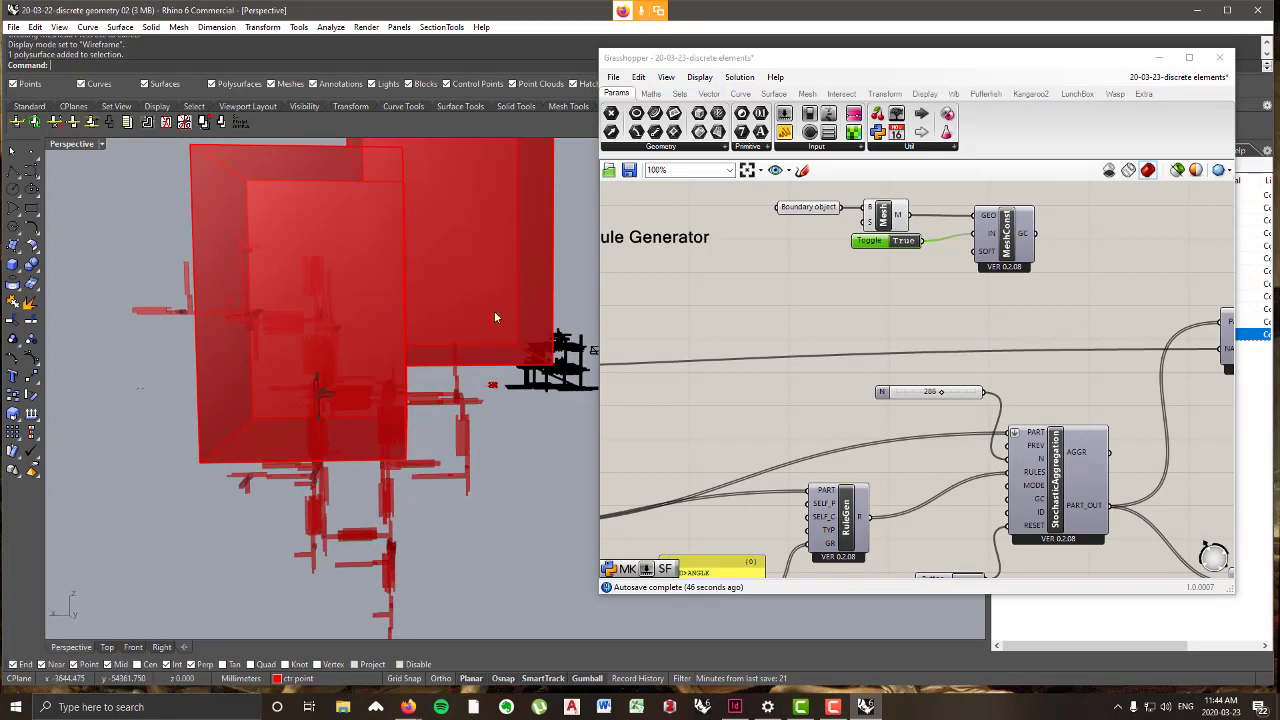
right_drag(432, 329, 551, 280)
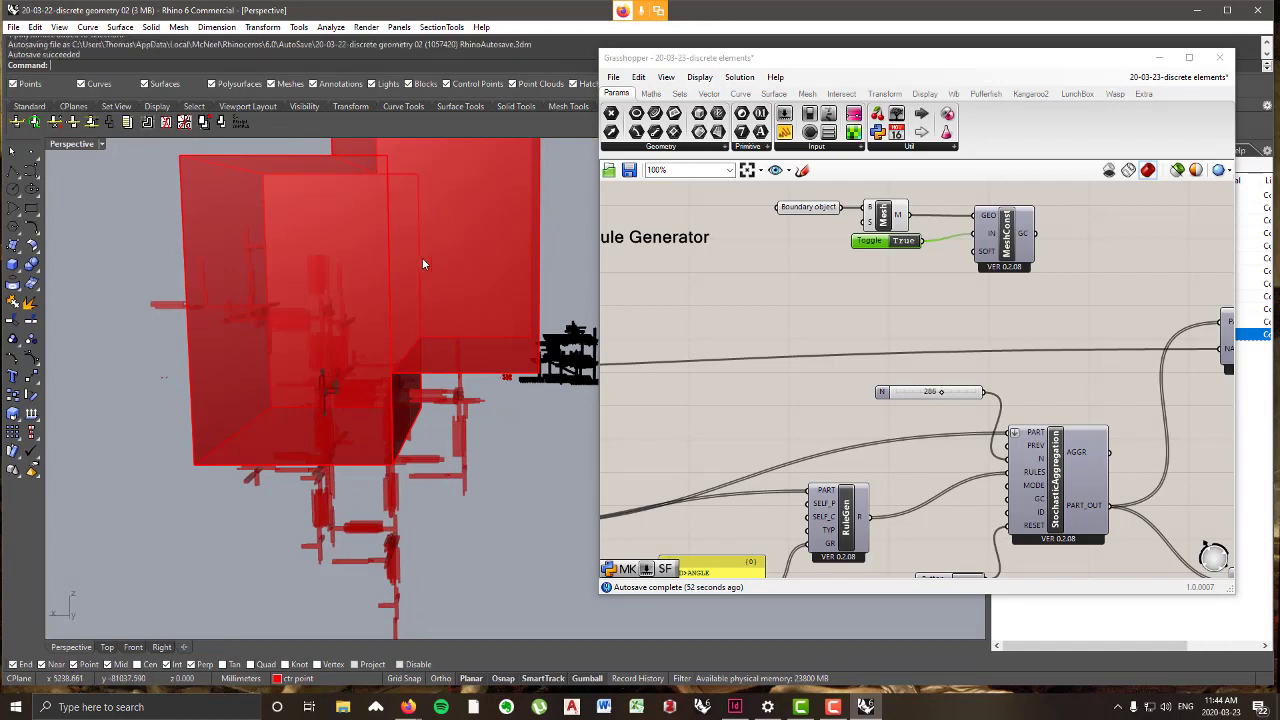
right_drag(420, 269, 528, 332)
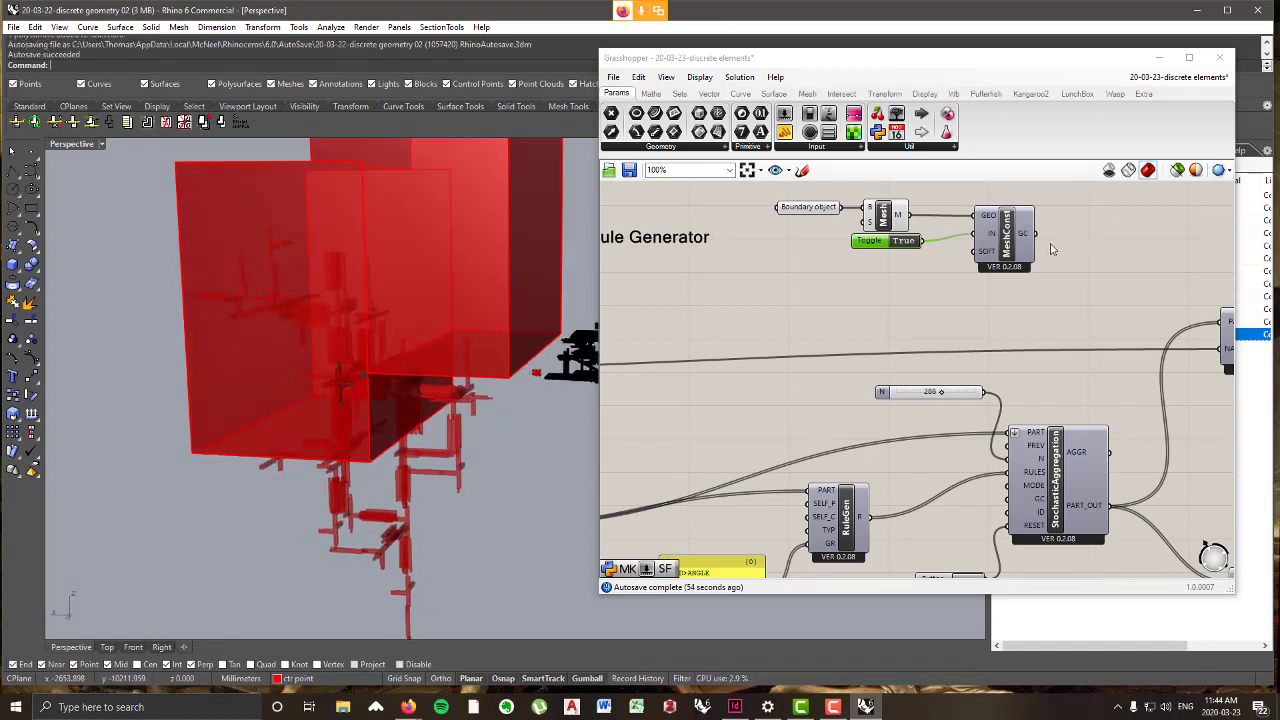
- Connect the mesh constraint's GC output to the GC input of the Stochastic Aggregation and reset the aggregation
mouse_move(1023, 234)
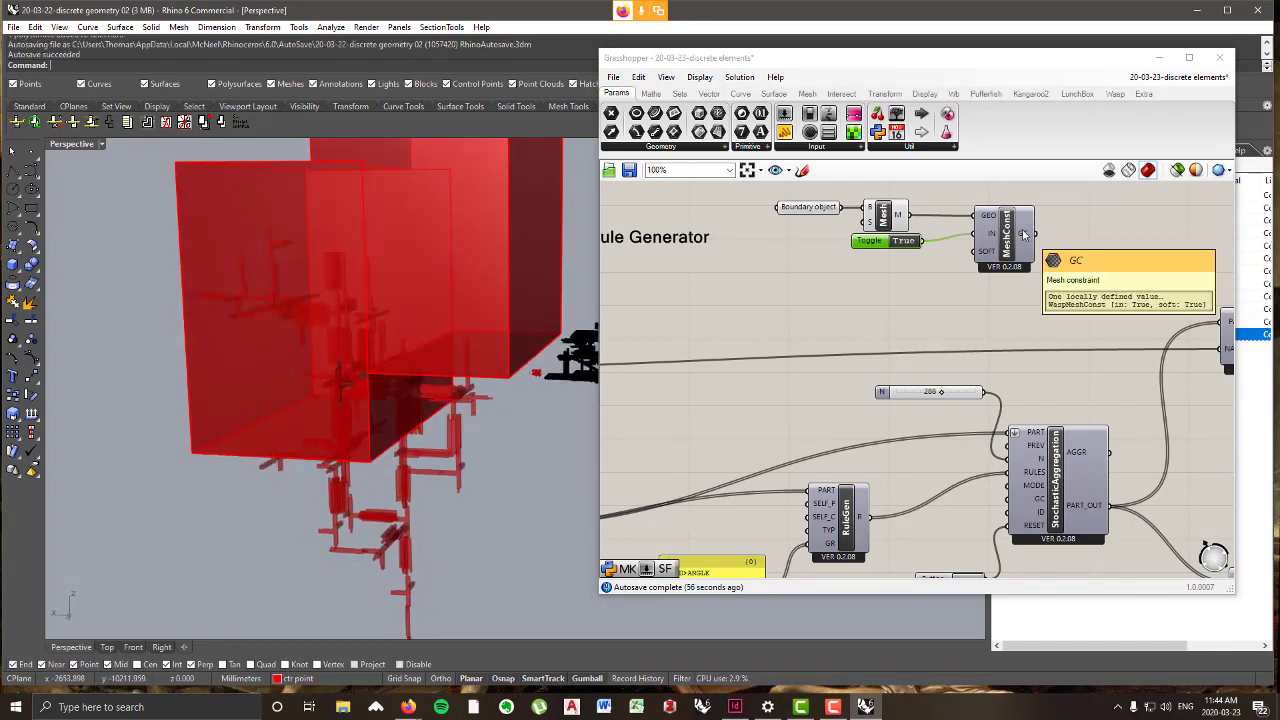
drag(1023, 234, 1010, 499)
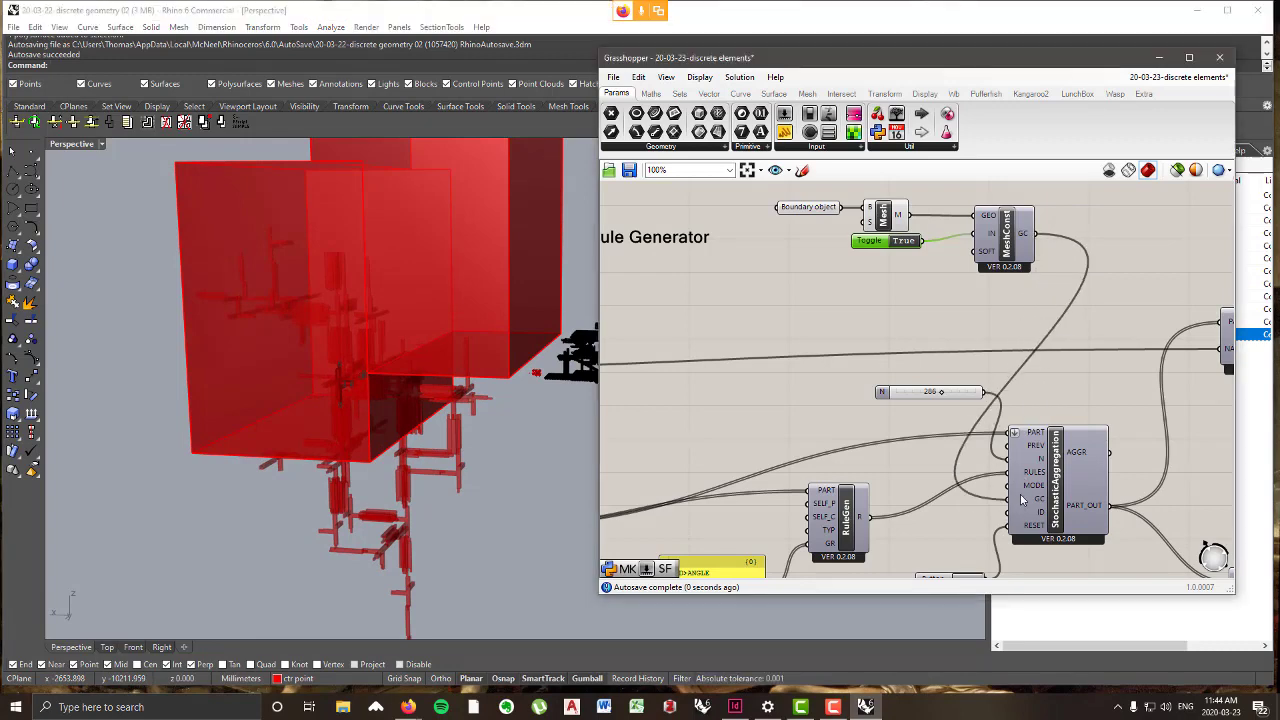
right_drag(1063, 499, 1062, 364)
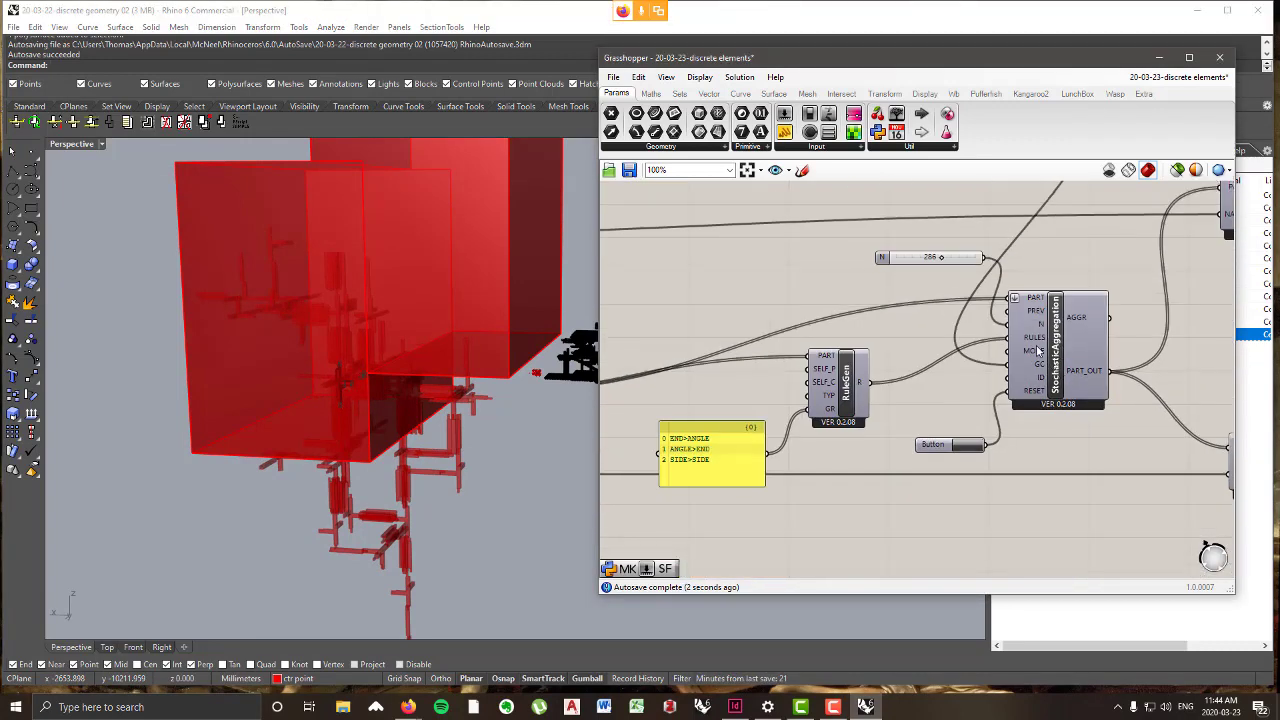
click(971, 447)
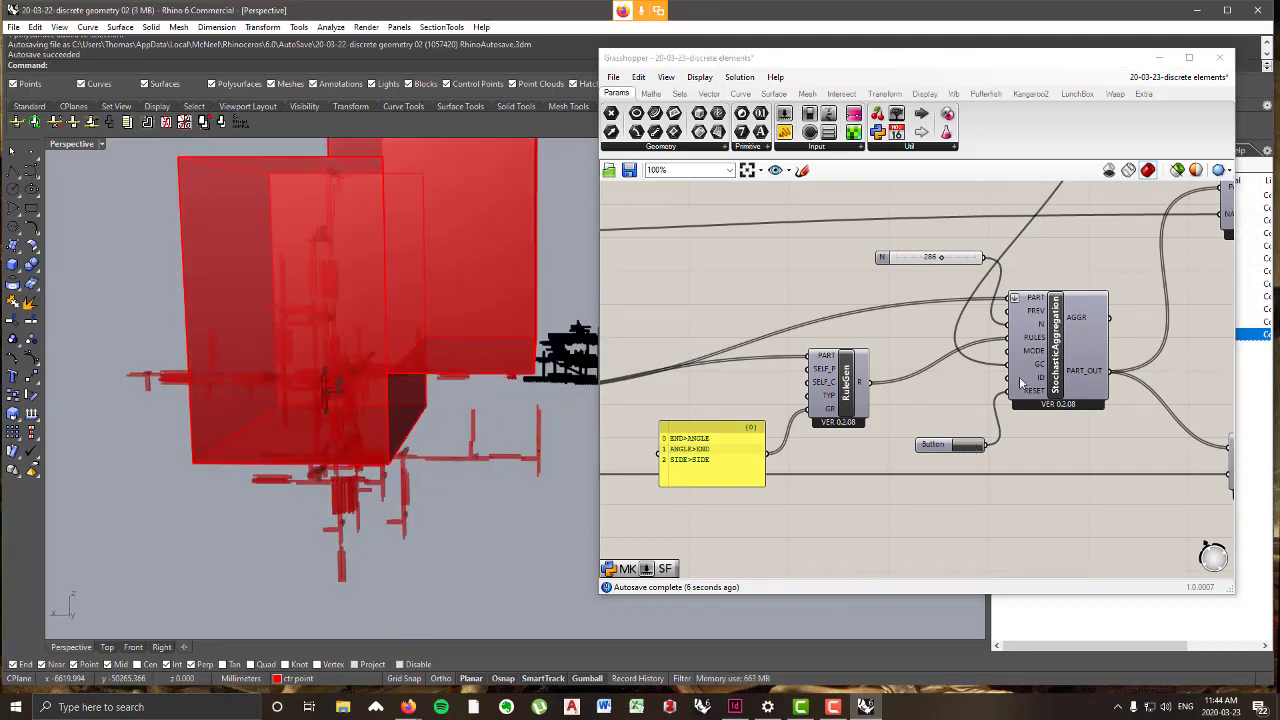
- Set the Stochastic Aggregation's MODE input to 2 for global constraints, moving the Grasshopper window as needed to reach the value field
mouse_move(1031, 358)
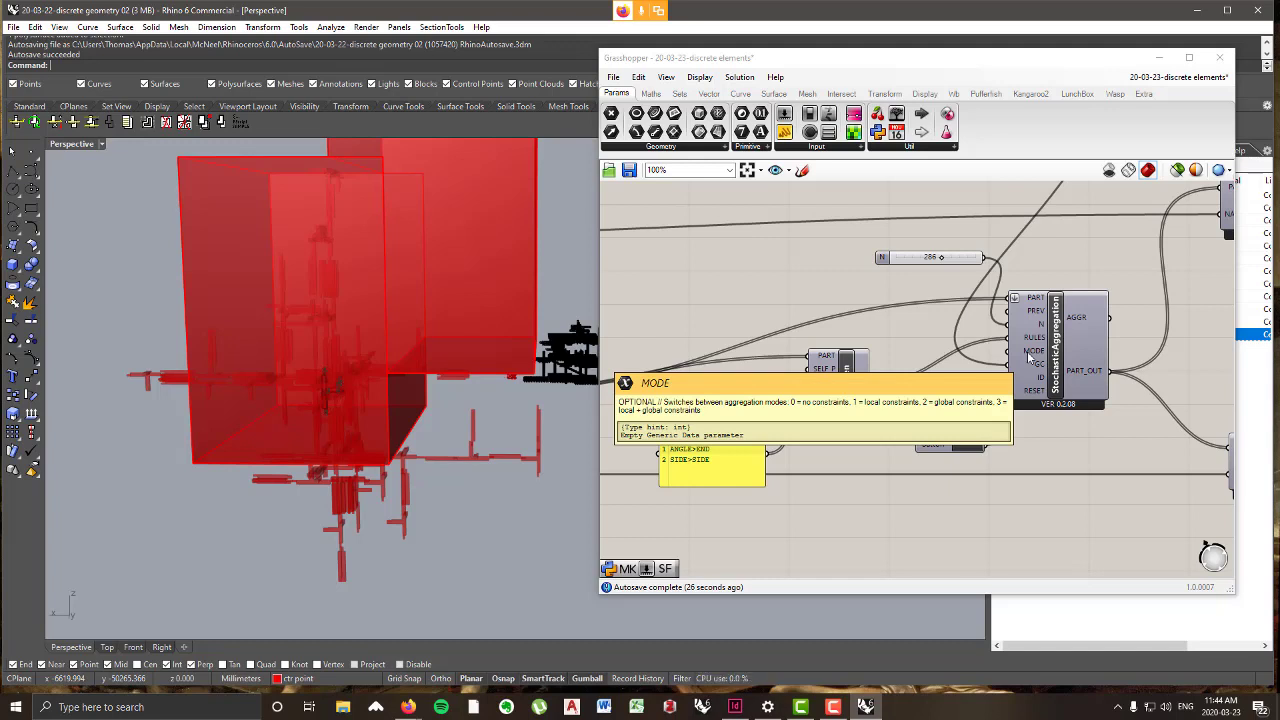
right_click(1019, 356)
right_click(1010, 362)
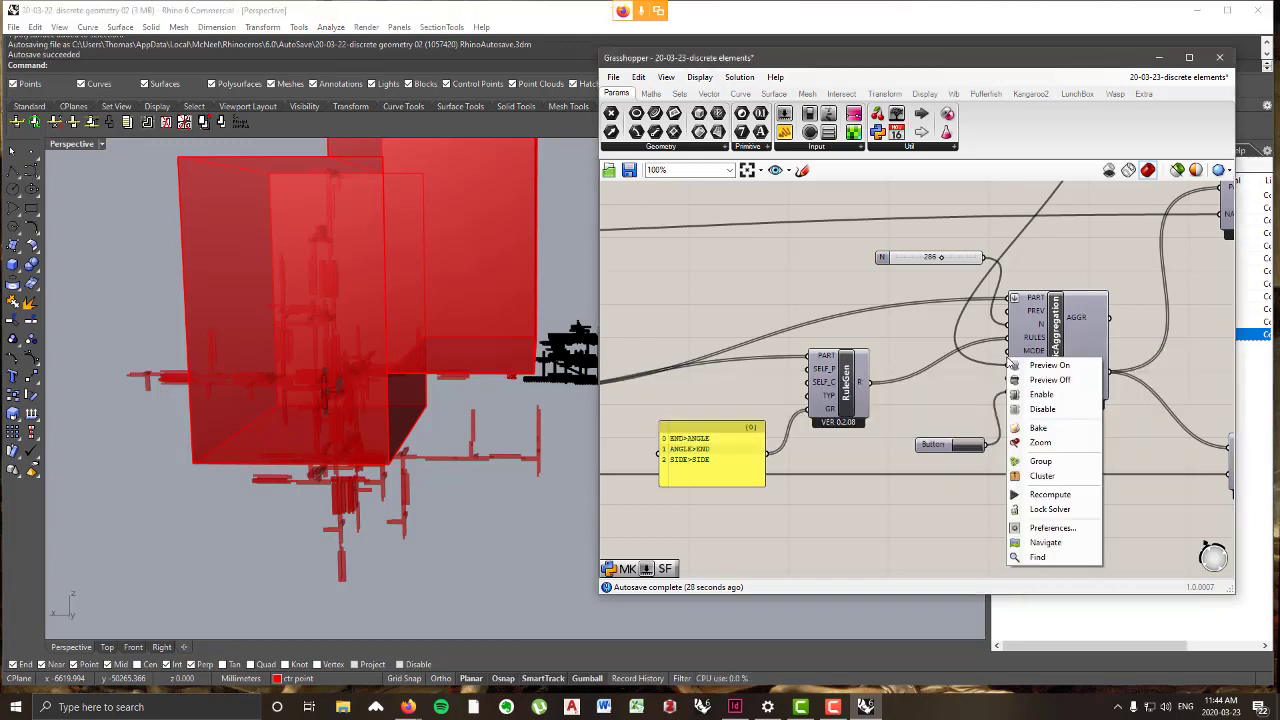
click(987, 345)
right_click(1033, 348)
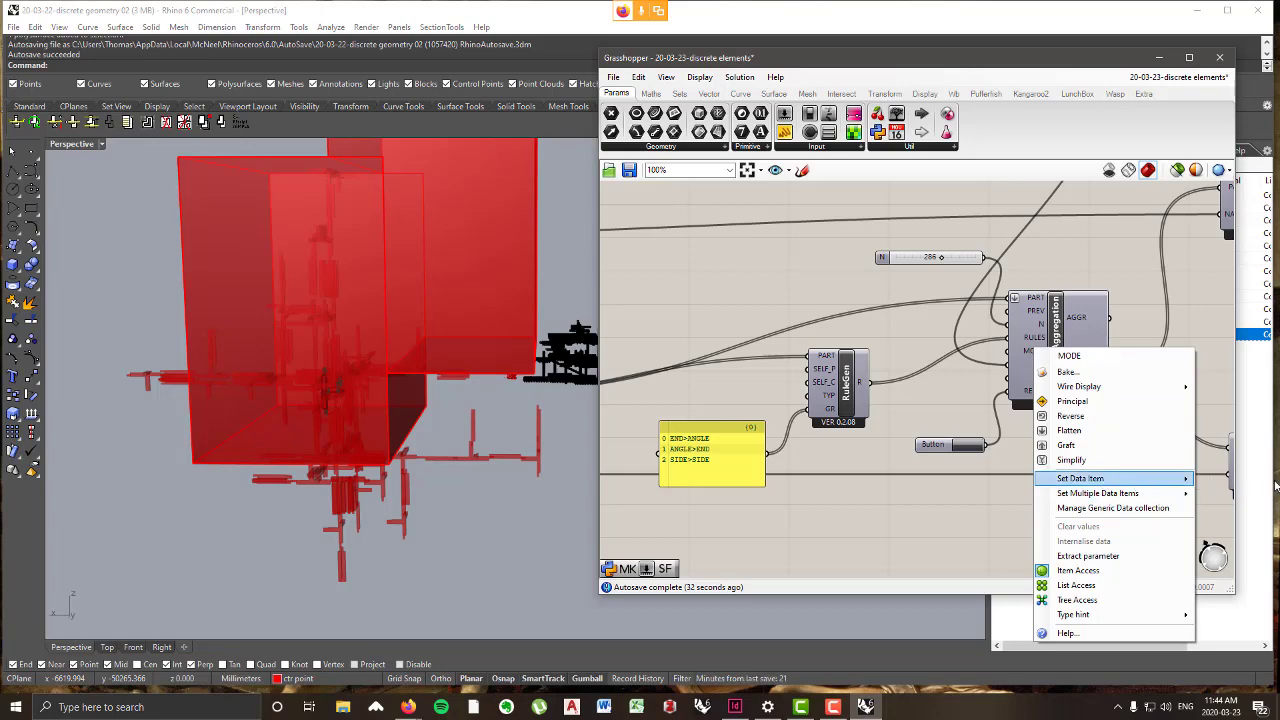
click(1211, 480)
drag(1066, 63, 747, 61)
right_drag(714, 350, 714, 347)
mouse_move(860, 484)
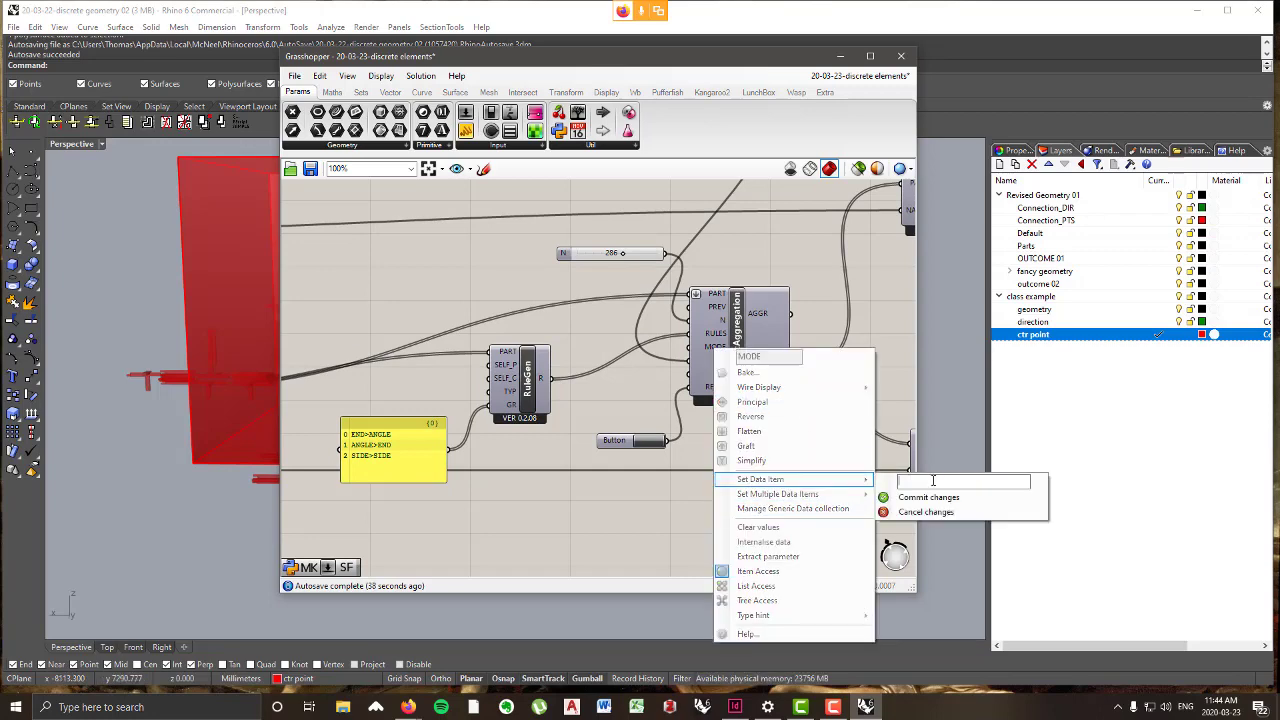
text(2)
click(929, 498)
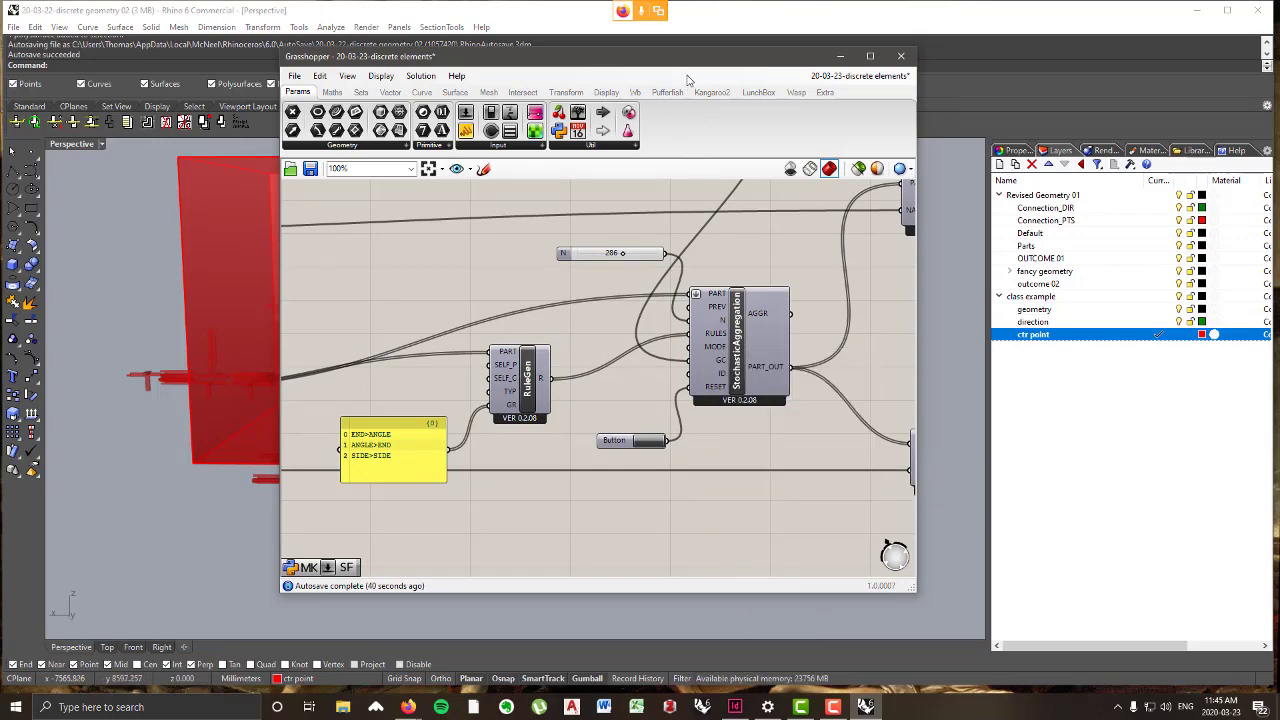
drag(706, 66, 1231, 65)
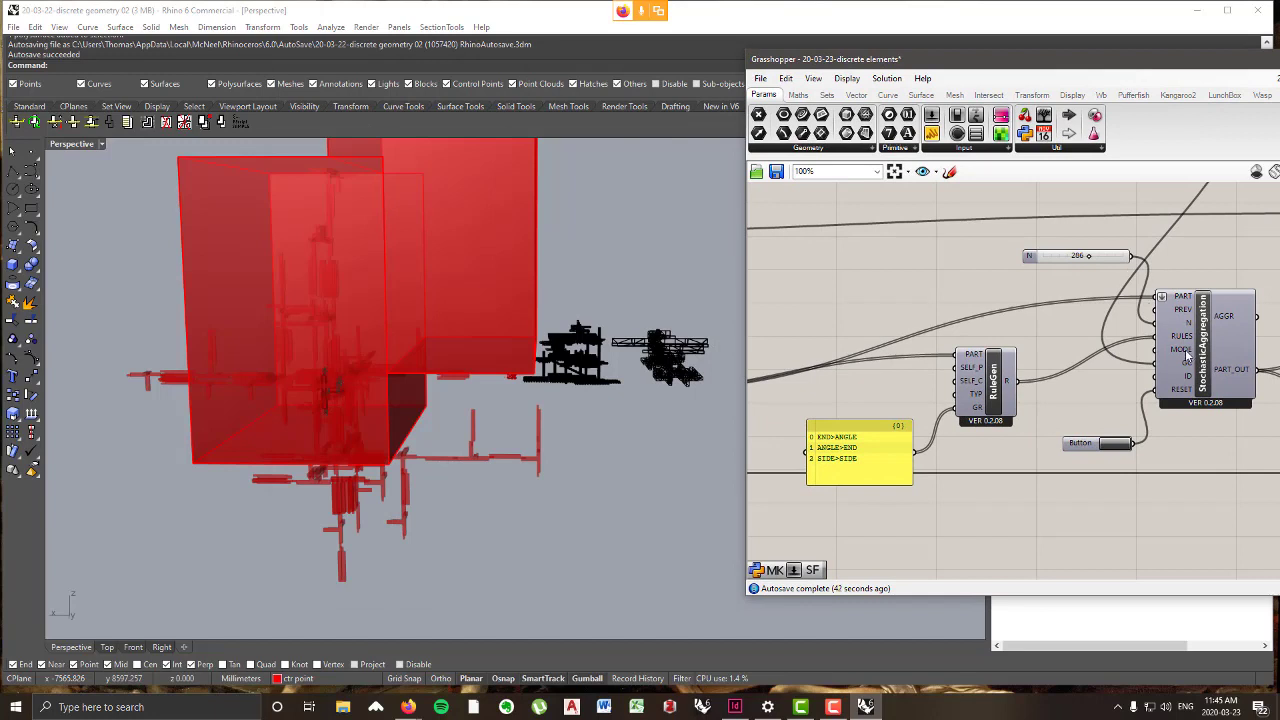
- Reset the aggregation so it is regenerated within the boundary, and raise the part count N to 500
mouse_move(1187, 354)
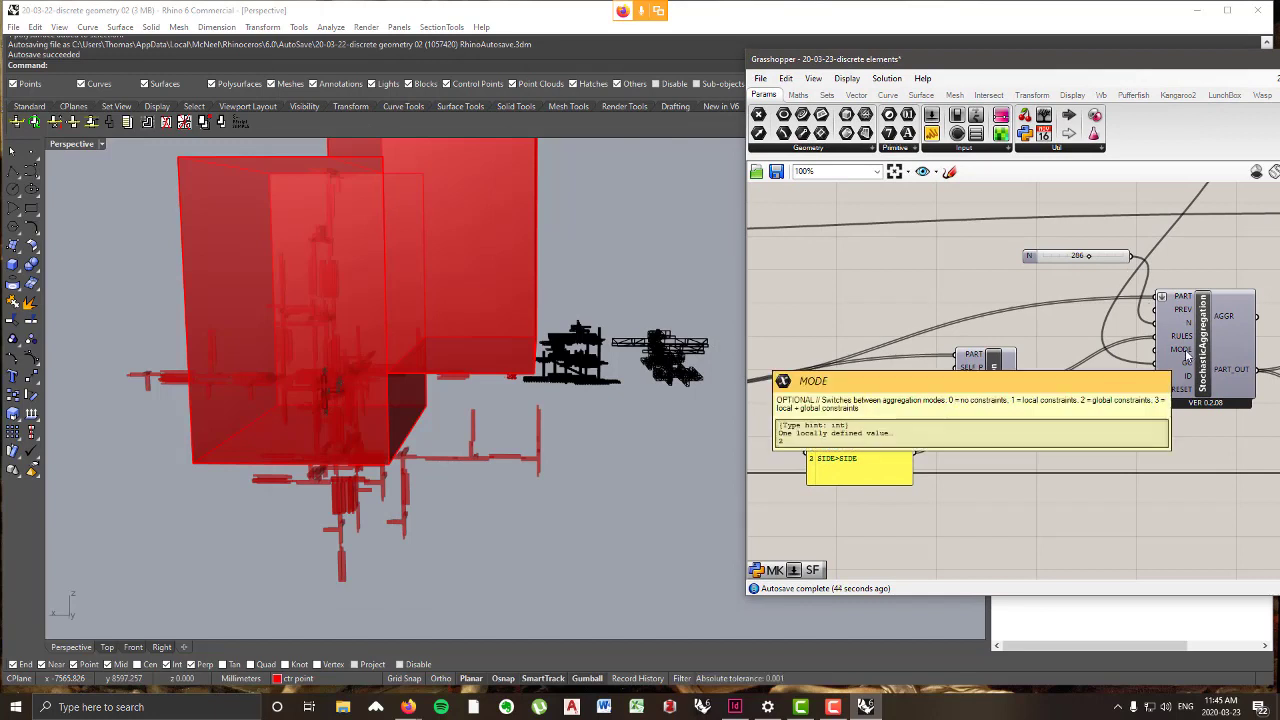
click(1118, 449)
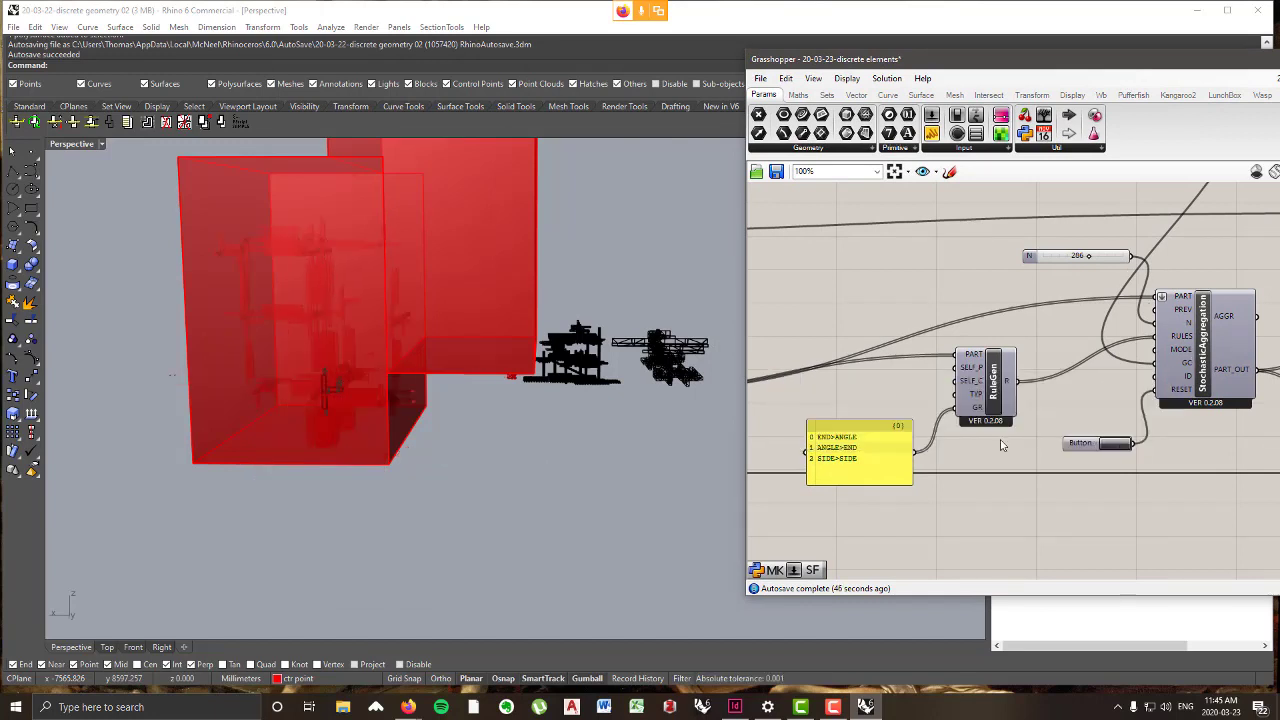
right_drag(275, 340, 394, 372)
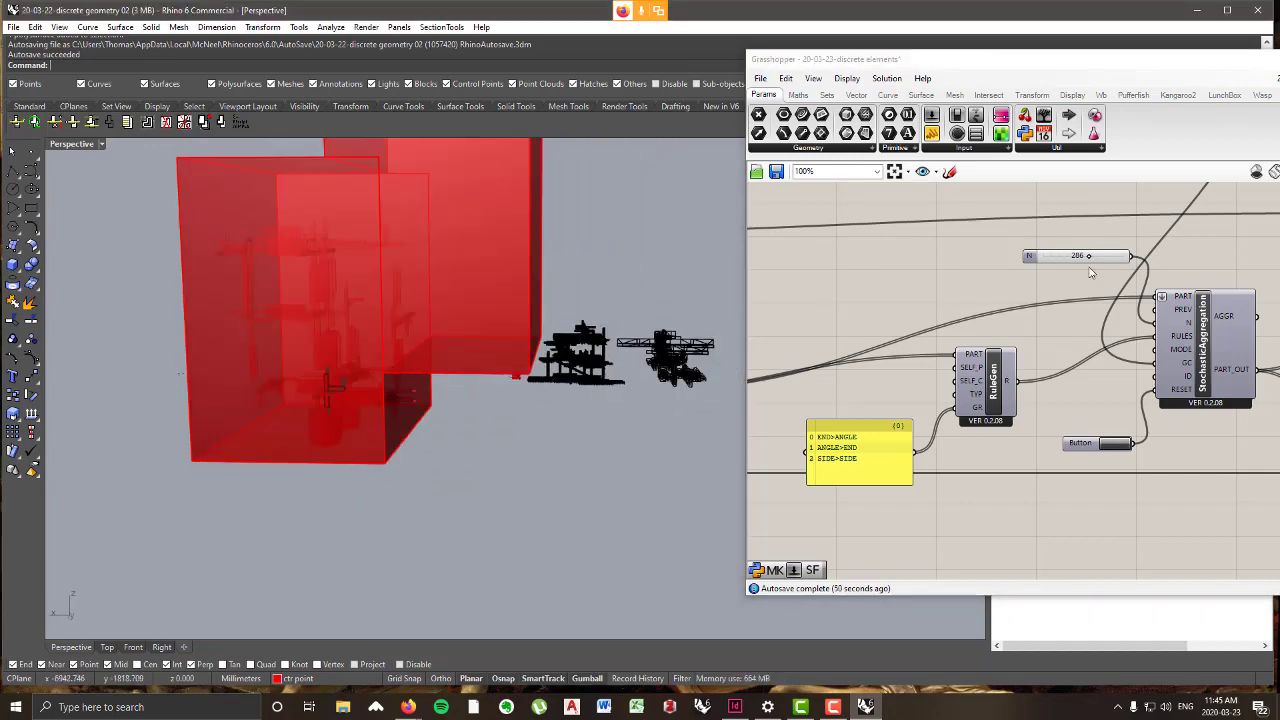
drag(1089, 256, 1179, 267)
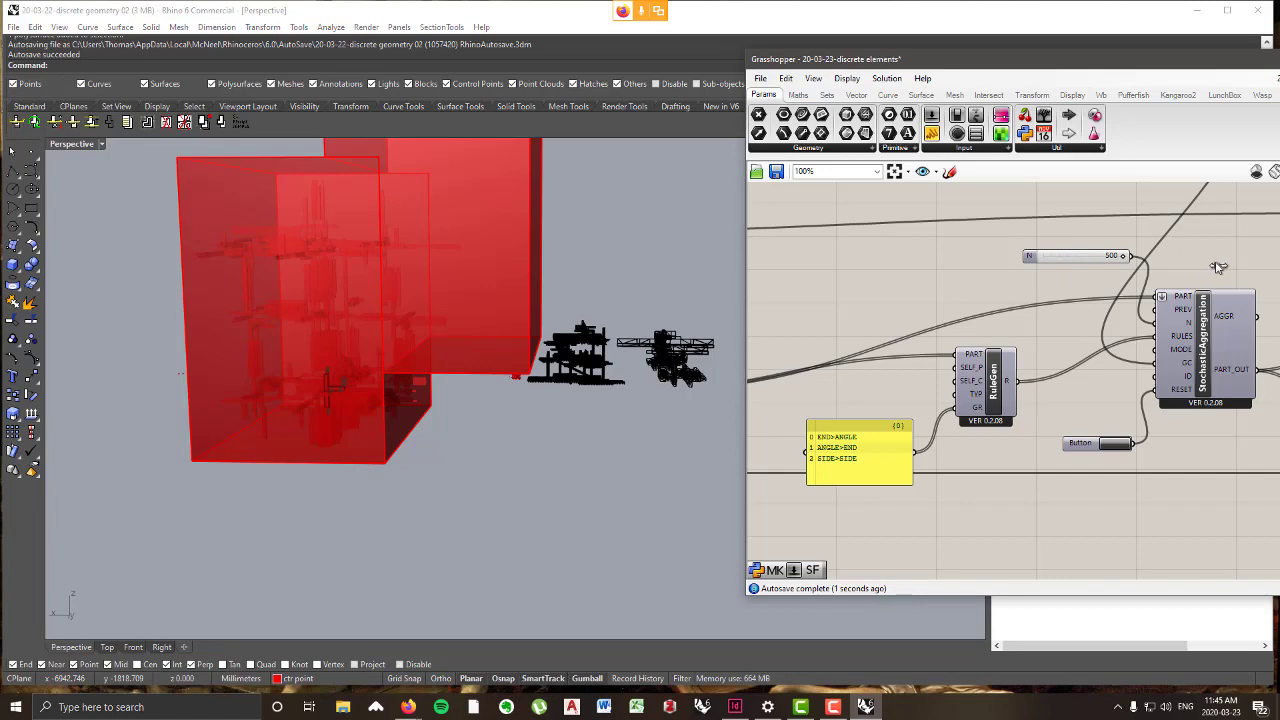
right_drag(346, 309, 464, 335)
- Scale the boundary polysurface down uniformly and reposition it lower around the starting part, and reset the aggregation to fill it
click(461, 289)
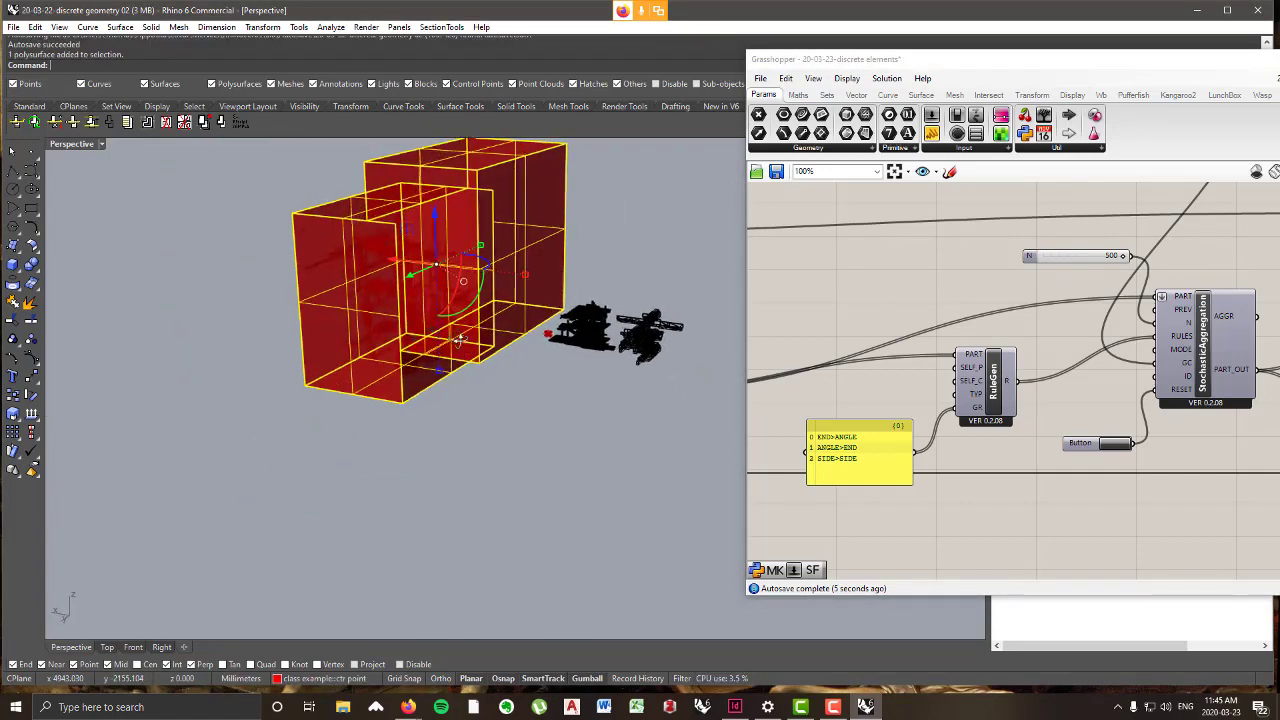
shift+drag(525, 274, 437, 300)
right_drag(437, 300, 480, 266)
drag(416, 222, 417, 285)
right_drag(315, 366, 418, 339)
scroll(418, 339, up, 3)
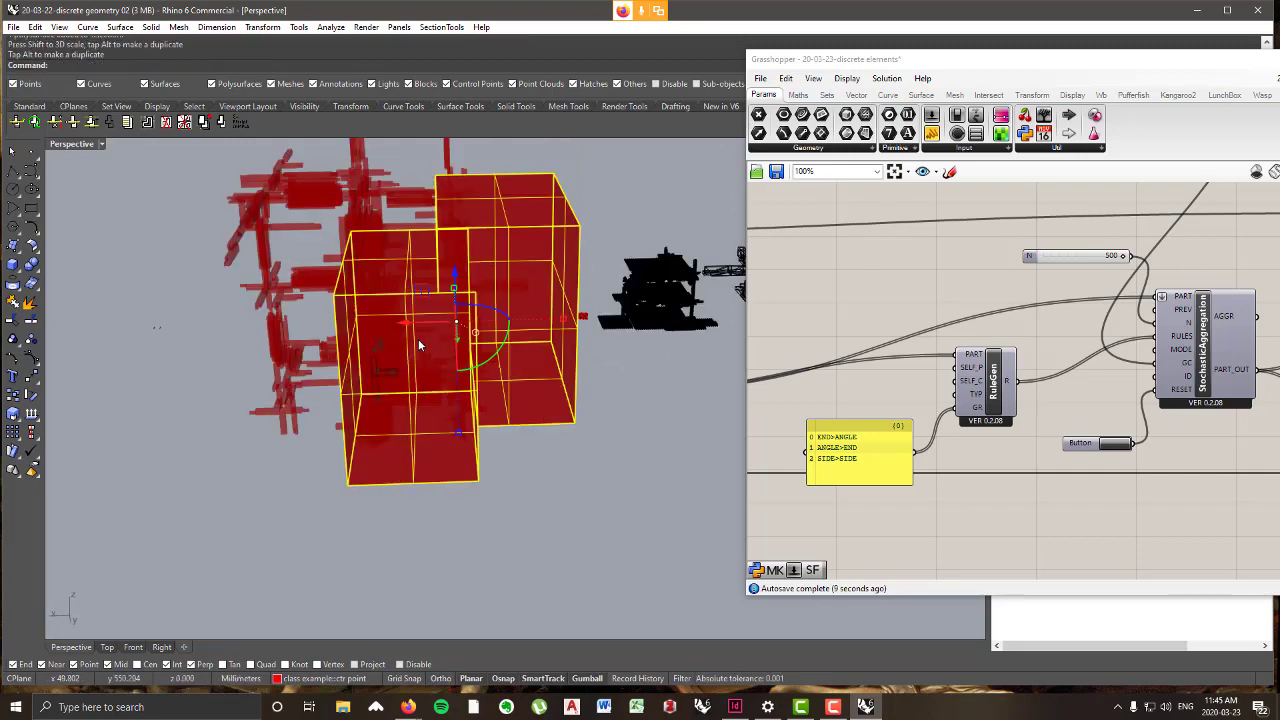
drag(418, 339, 432, 397)
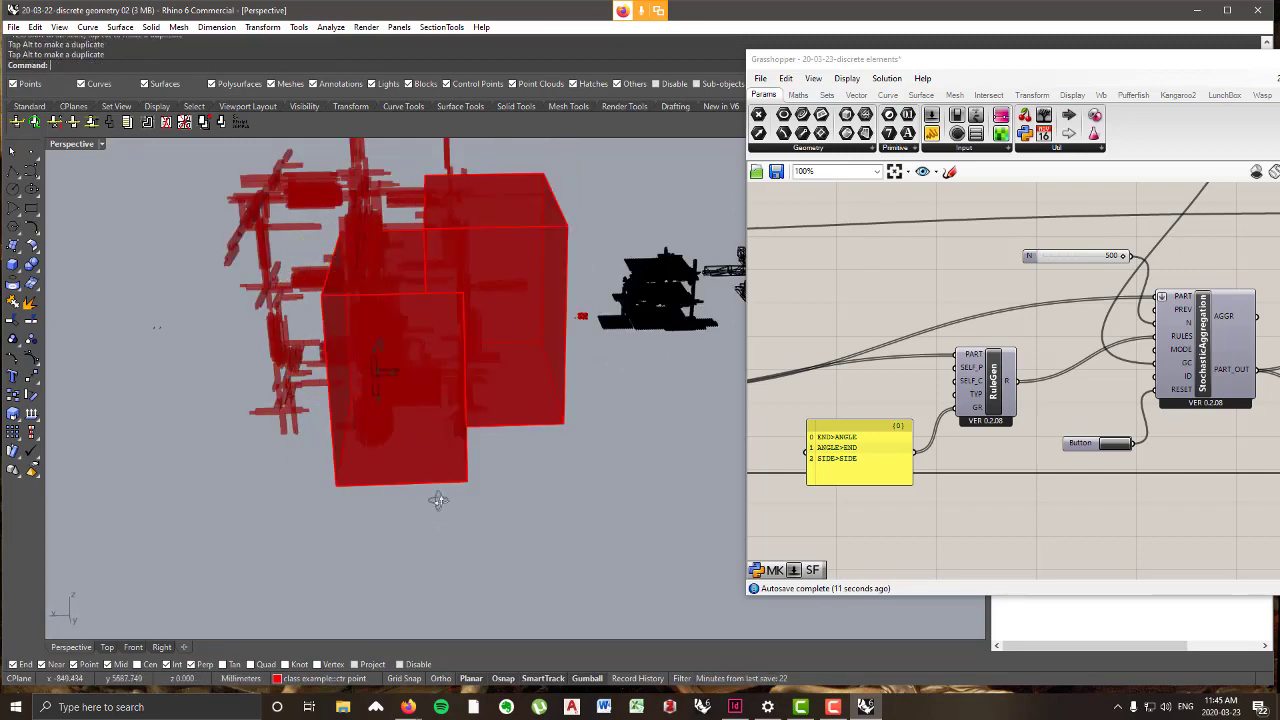
right_drag(432, 397, 532, 352)
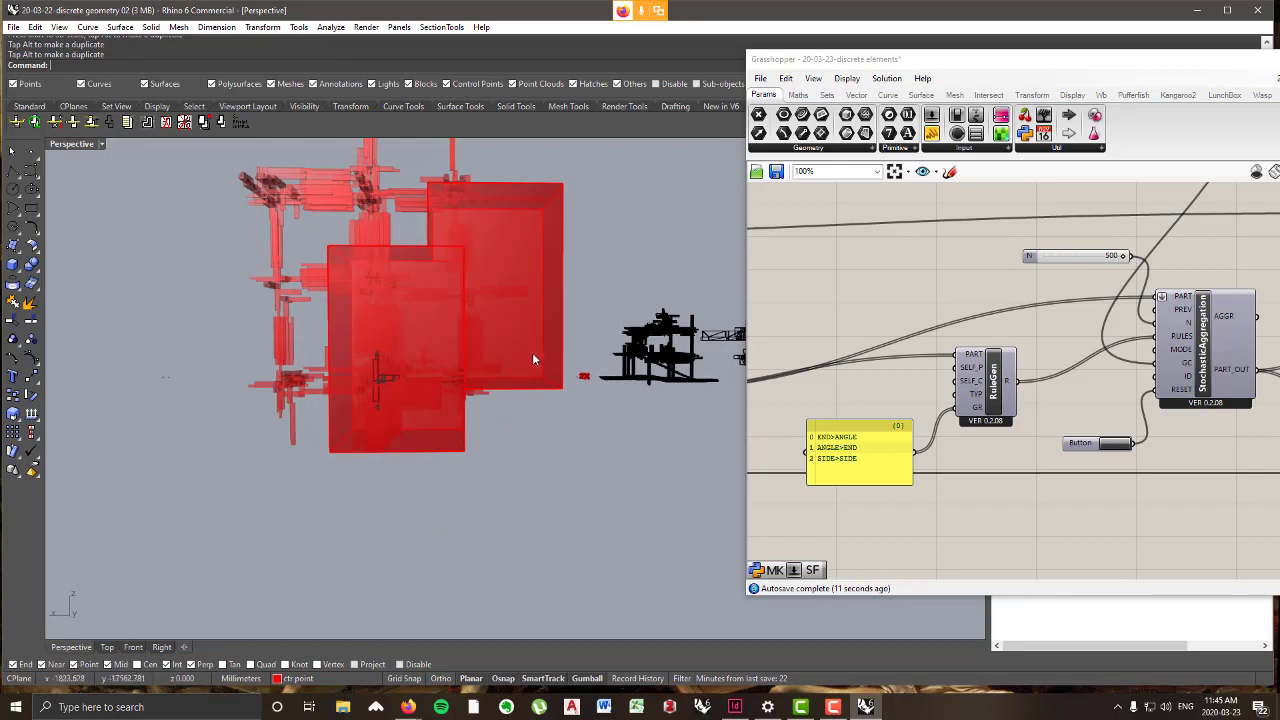
click(1112, 444)
right_drag(293, 299, 400, 309)
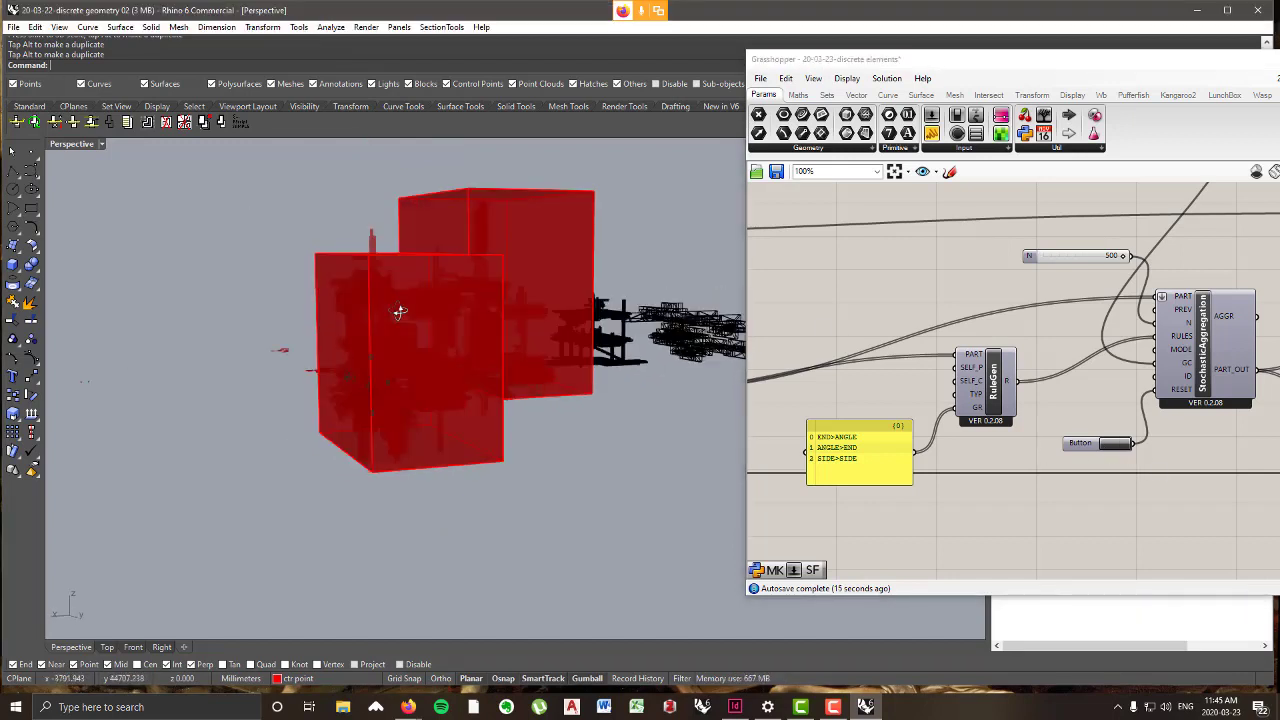
- Hide the boundary polysurface and turn off the preview of the boundary object and meshing components feeding the mesh constraint
click(471, 209)
key(ctrl+h)
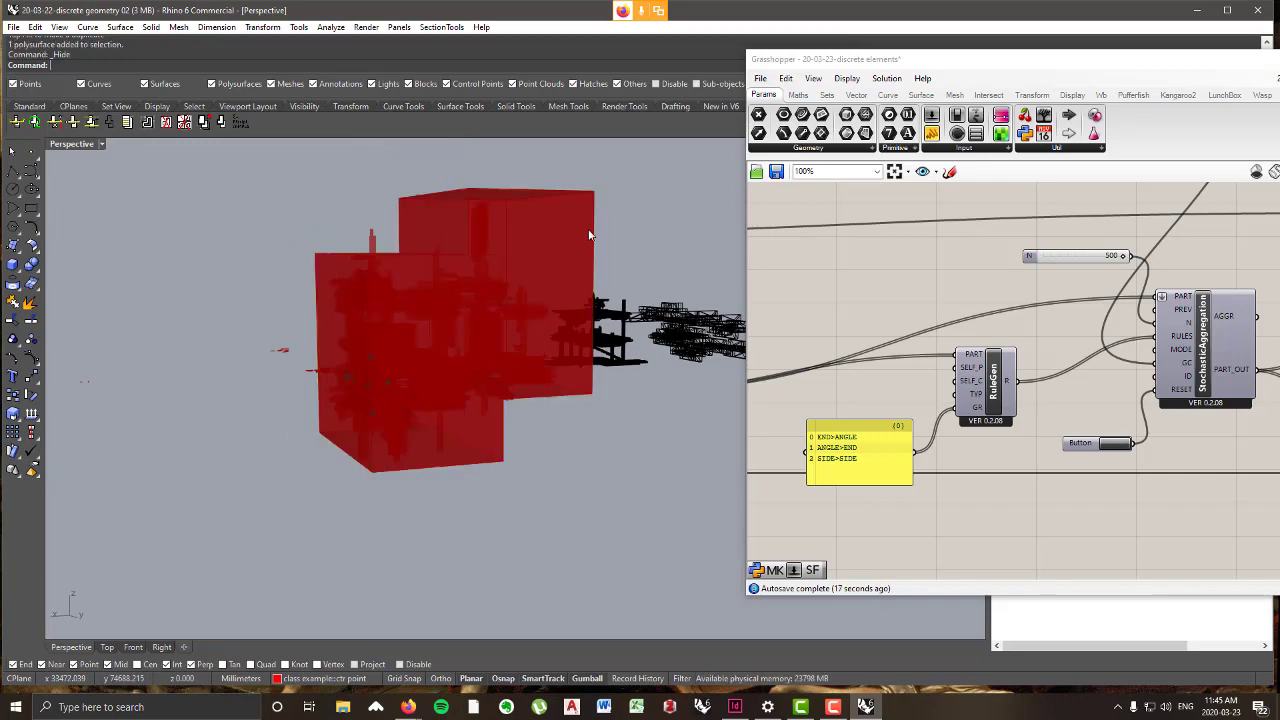
scroll(1062, 291, down, 5)
scroll(1062, 288, up, 4)
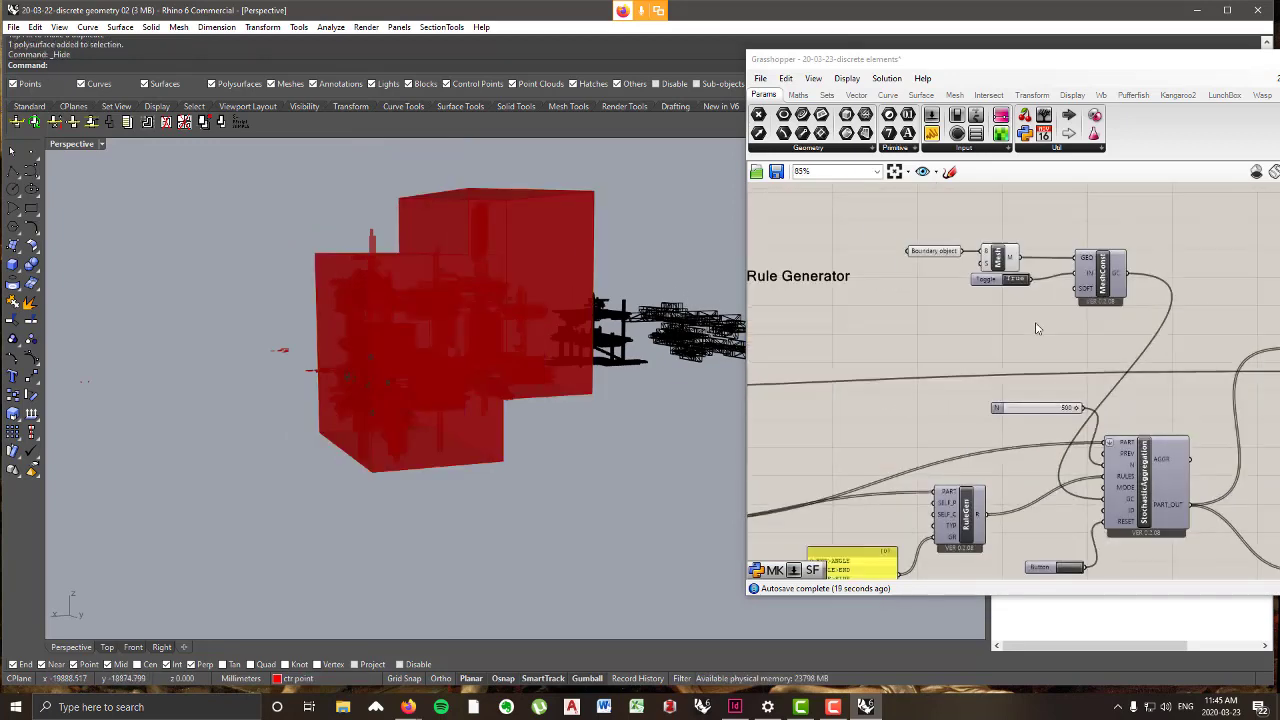
drag(1038, 323, 864, 188)
right_click(963, 204)
click(1003, 223)
right_drag(619, 268, 591, 313)
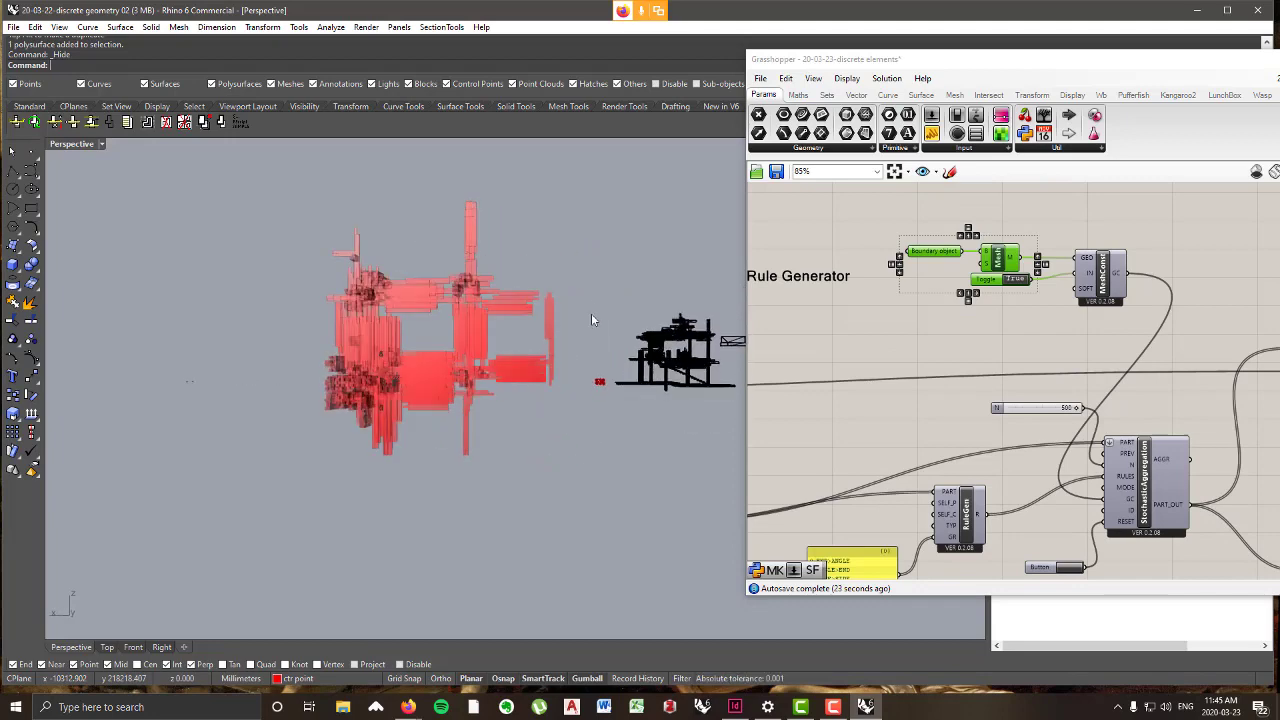
- Raise the maximum of the part count slider N to 2000
right_drag(1066, 406, 1006, 289)
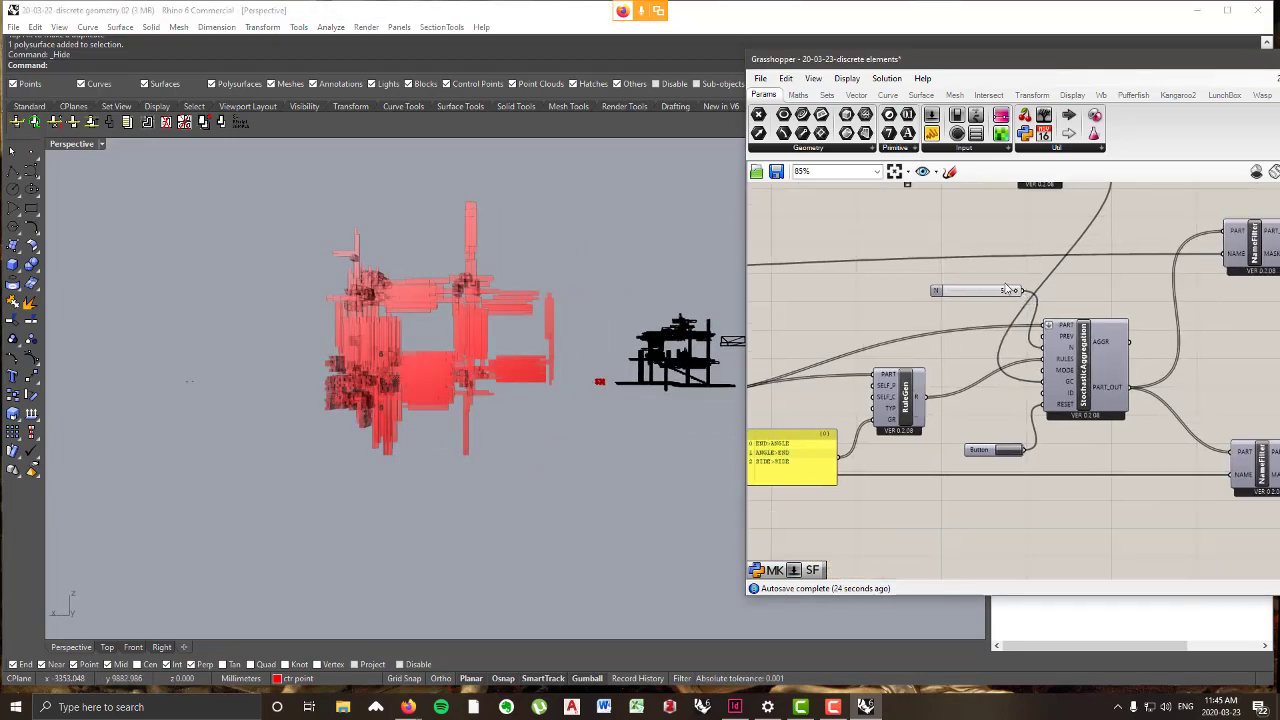
double_click(937, 292)
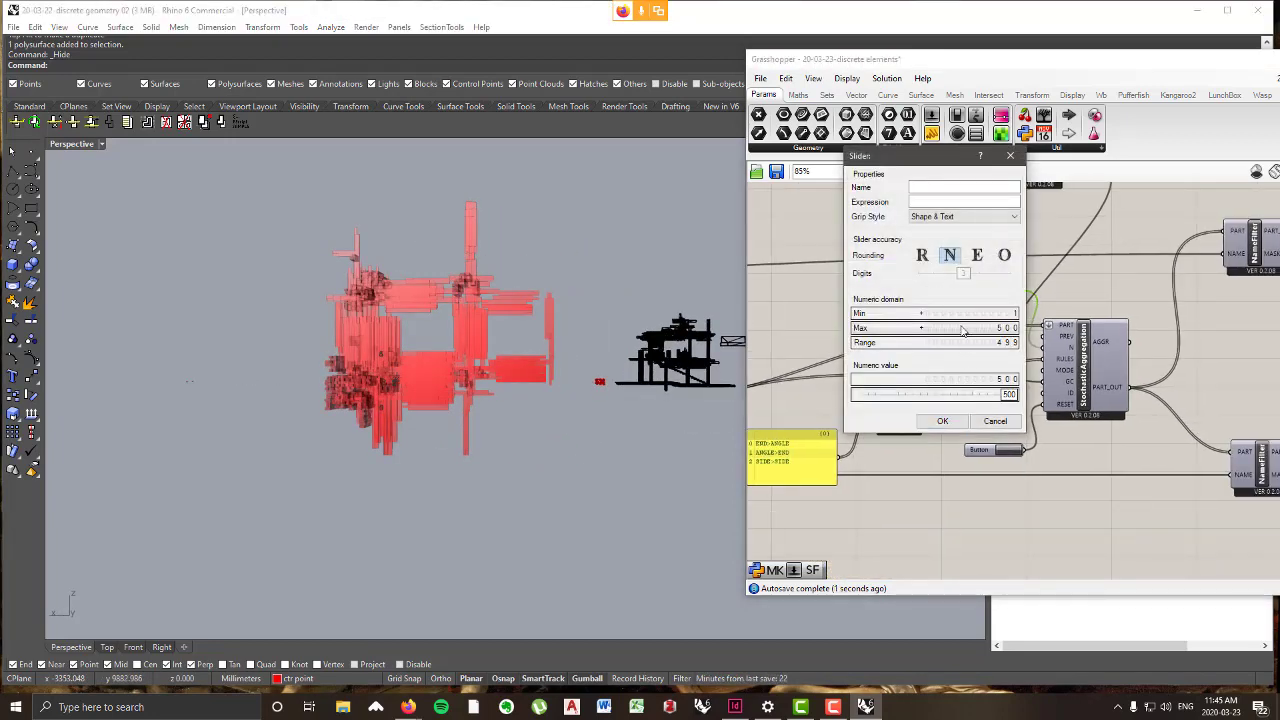
double_click(961, 327)
text(2000)
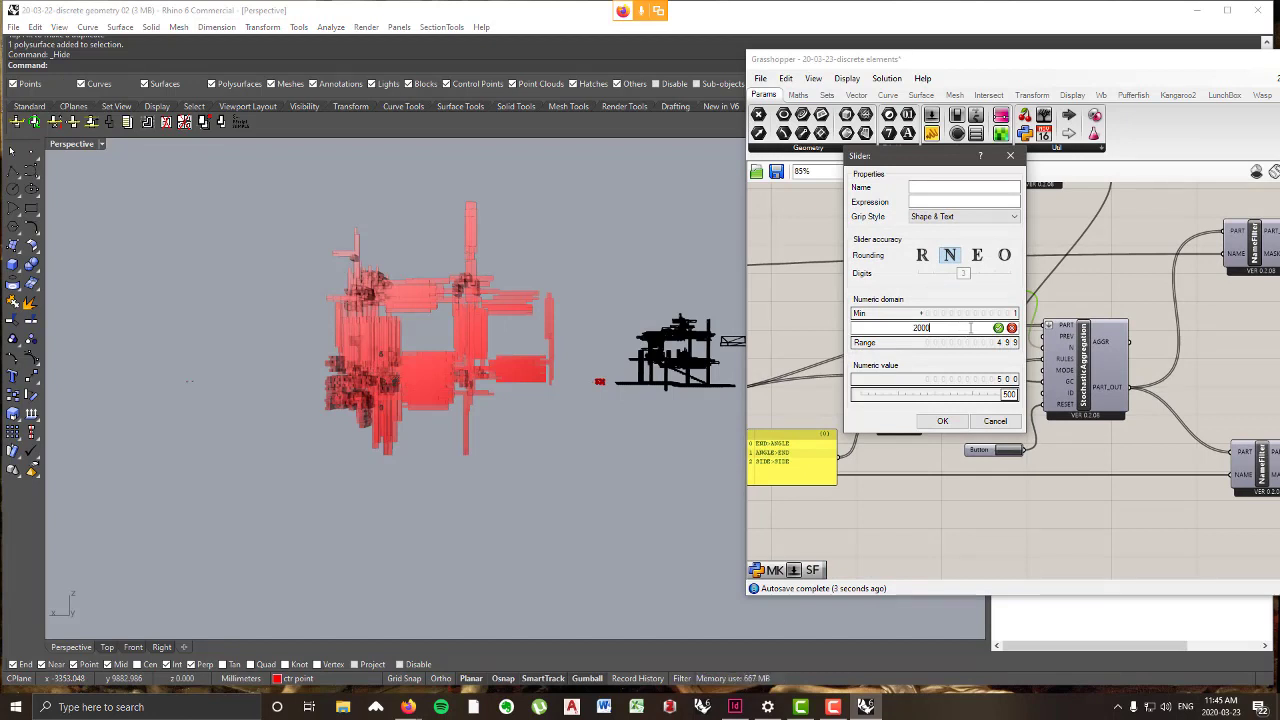
key(Return)
click(945, 421)
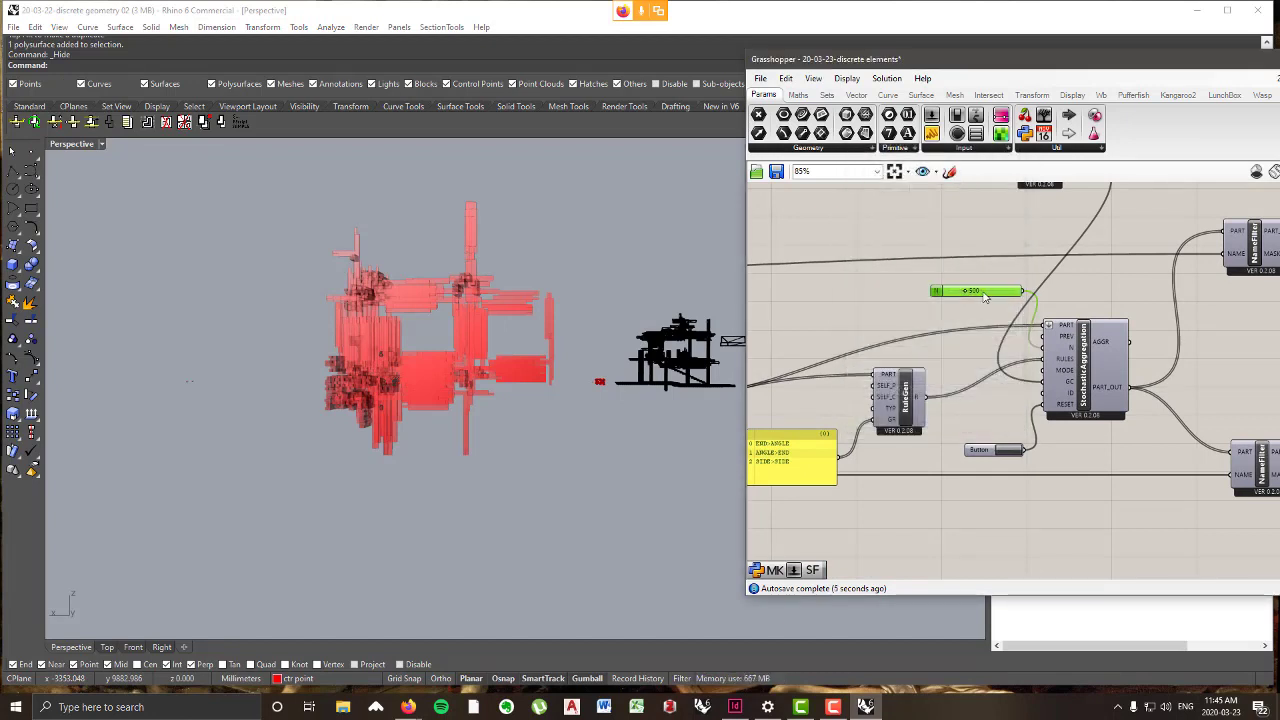
double_click(992, 293)
click(997, 420)
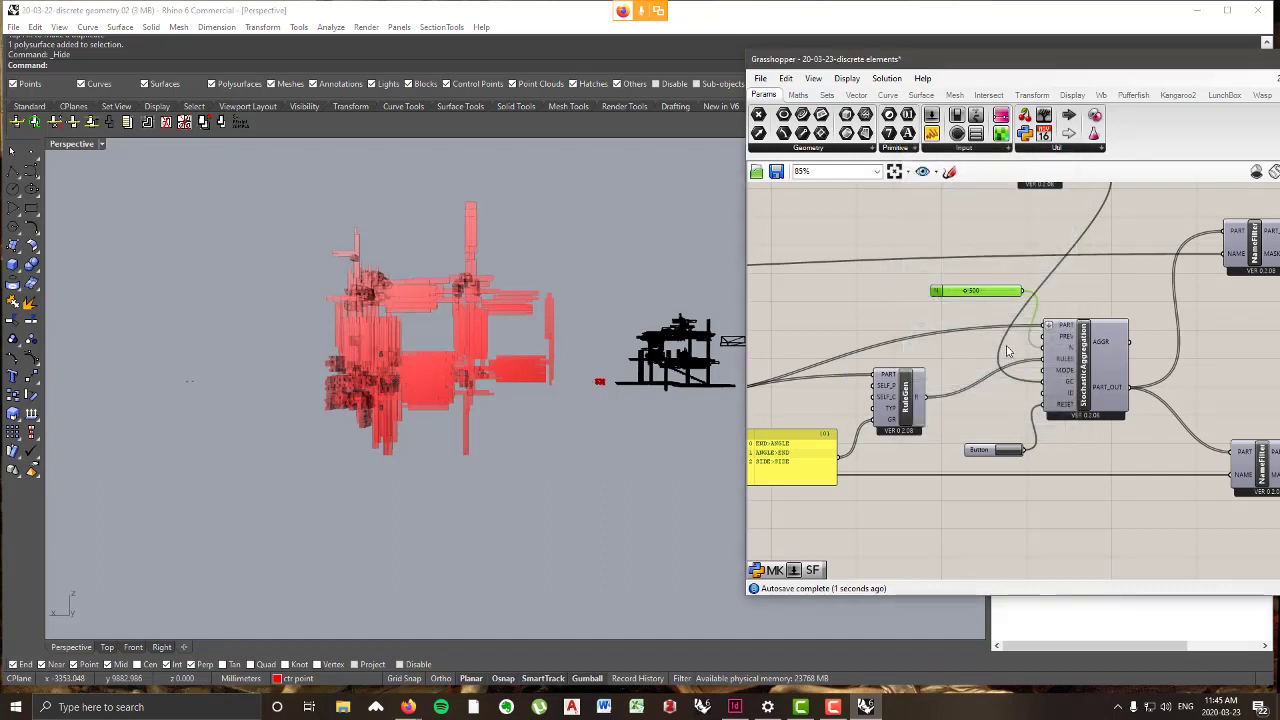
- Set the part count N to 2000 so the Stochastic Aggregation recalculates with more parts
scroll(956, 277, up, 3)
double_click(956, 277)
text(2)
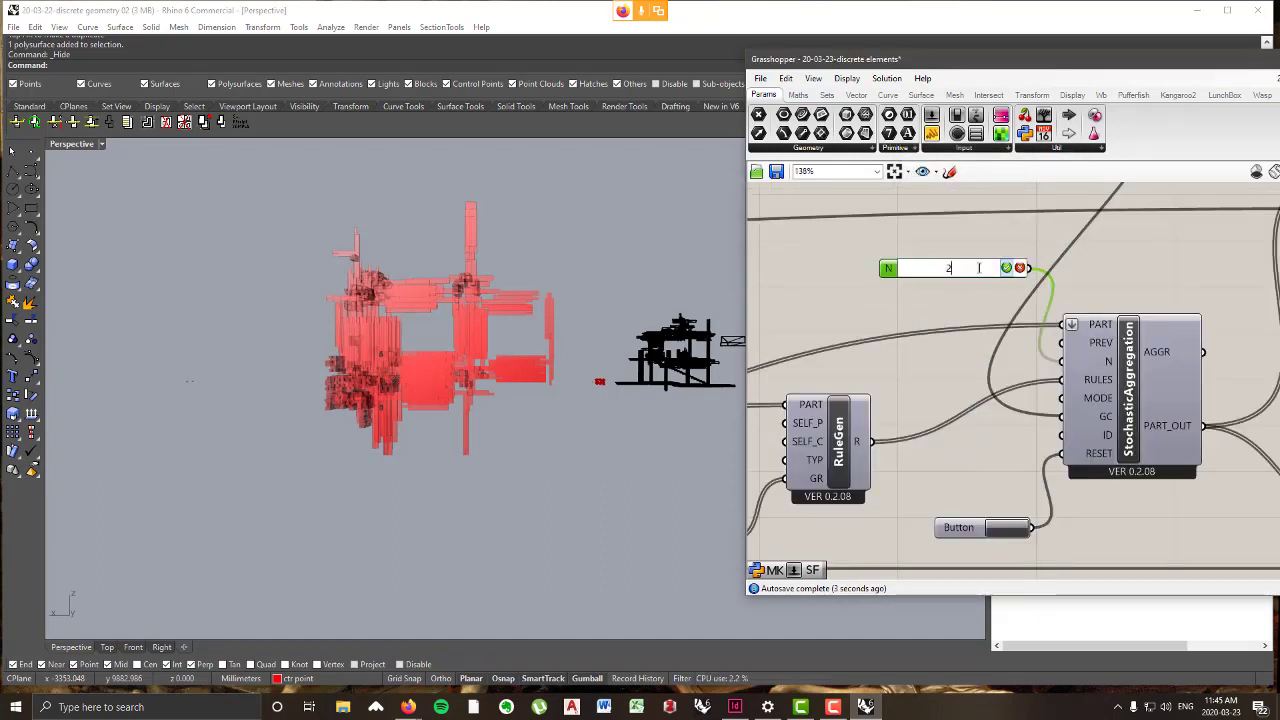
text(000)
key(Return)
right_drag(435, 310, 466, 333)
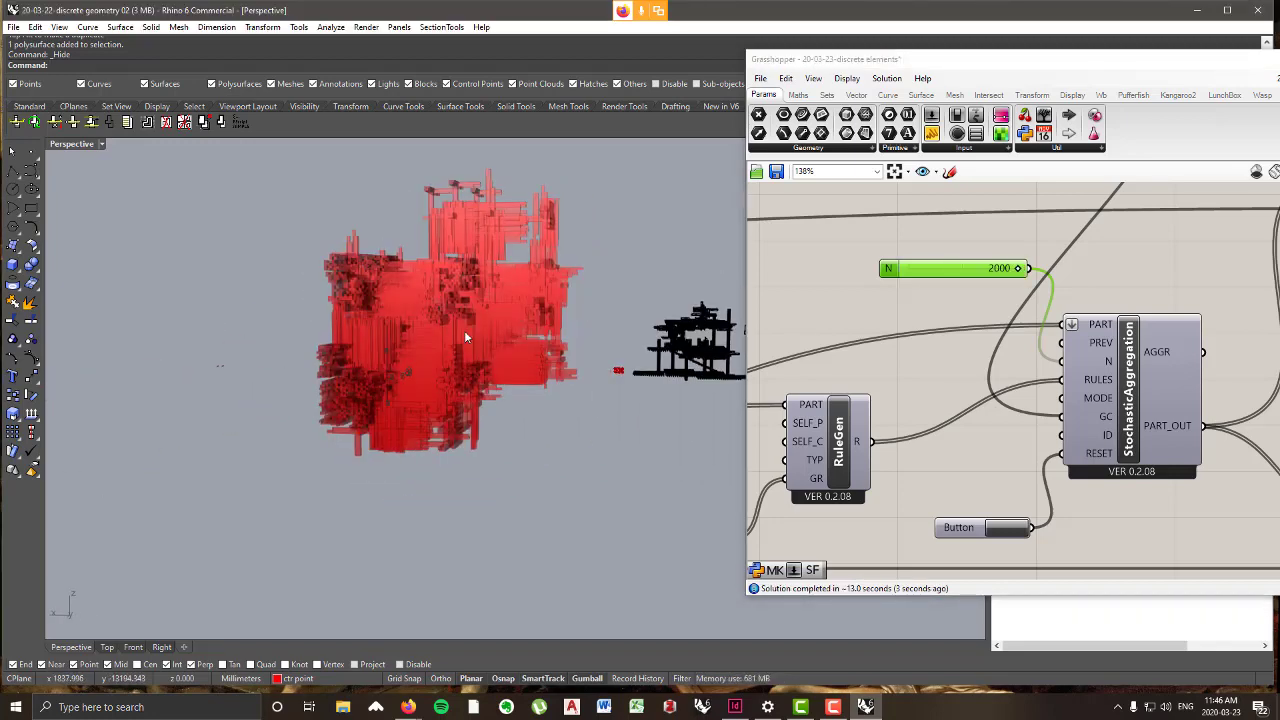
- Call up the hidden boundary with ShowSelected and check how the aggregation fits inside it from several angles
key(ctrl+shift+h)
mouse_move(452, 302)
right_down()
mouse_move(330, 265)
mouse_move(246, 260)
mouse_move(438, 251)
mouse_move(280, 257)
mouse_move(430, 330)
mouse_move(560, 427)
mouse_move(728, 311)
mouse_move(590, 262)
mouse_move(400, 258)
right_up()
scroll(910, 400, down, 6)
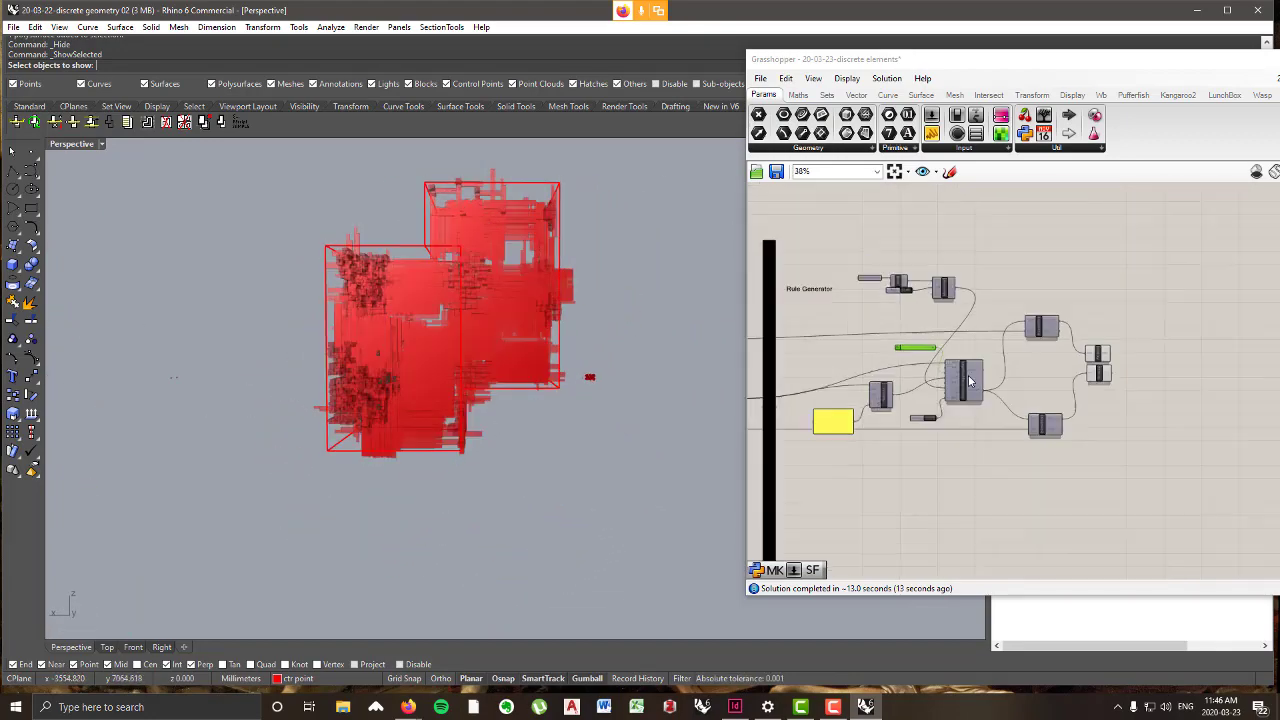
scroll(910, 400, up, 2)
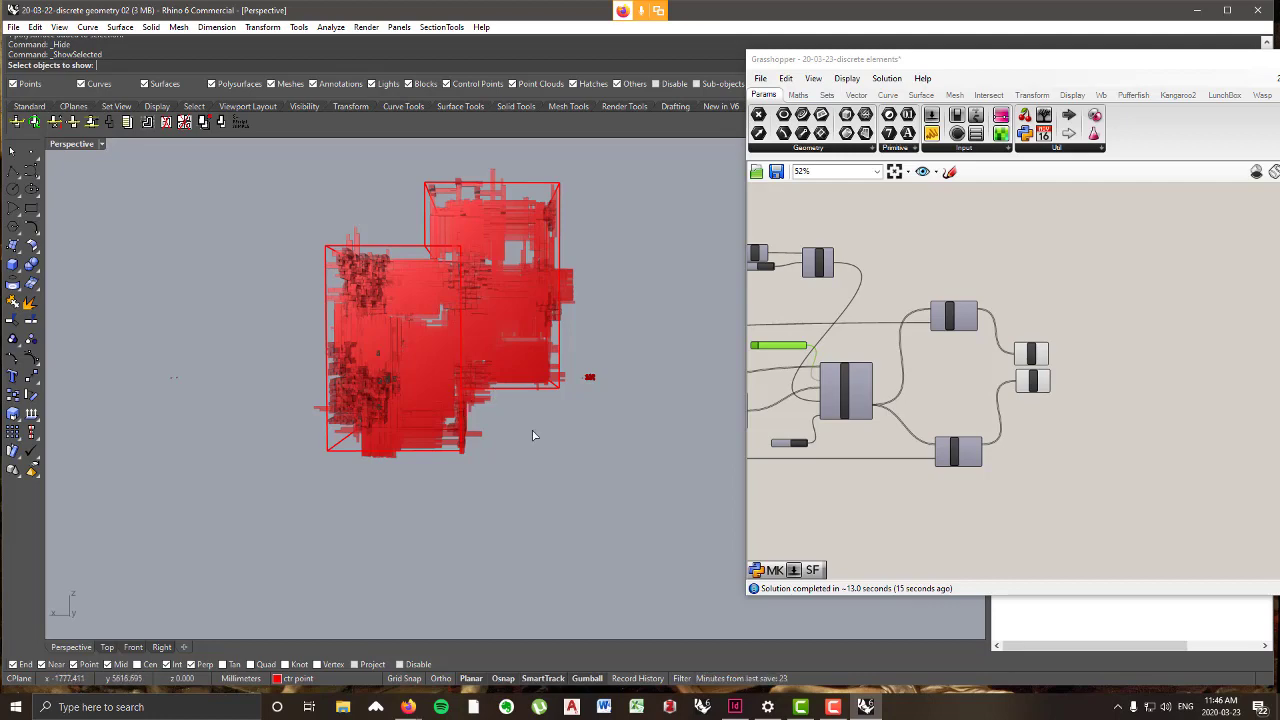
scroll(514, 437, up, 5)
right_drag(552, 308, 380, 275)
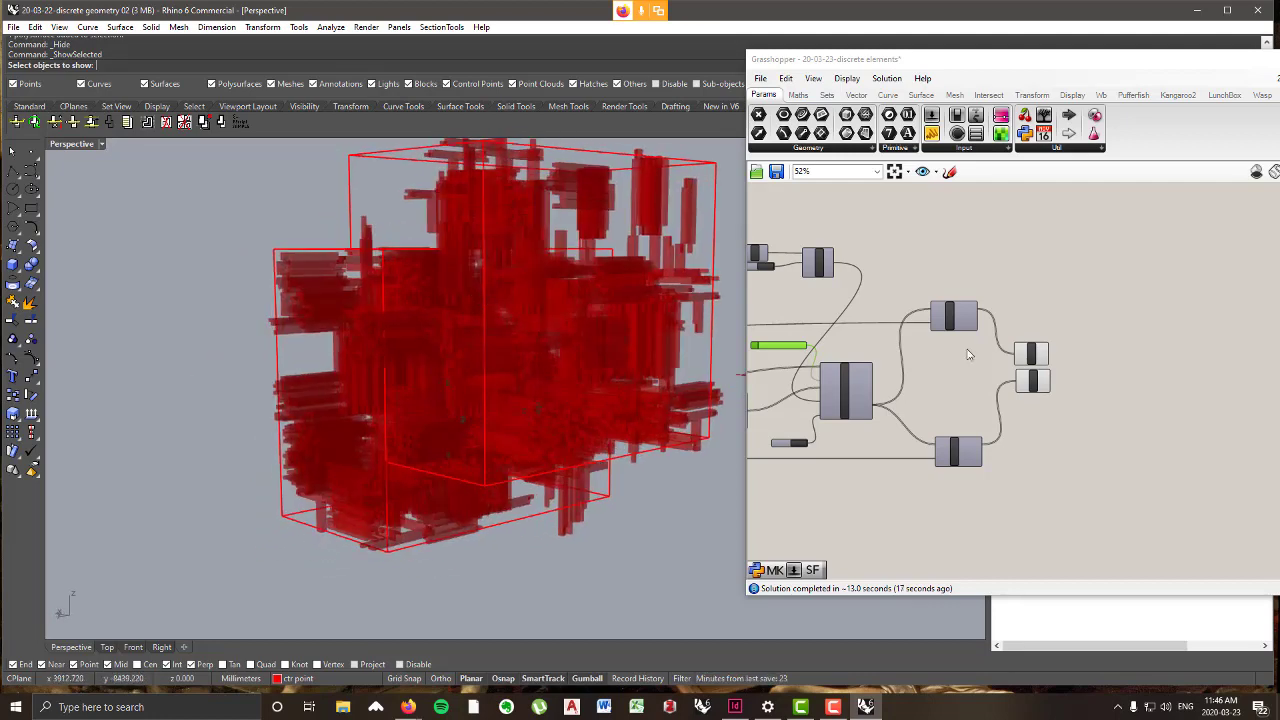
click(1040, 358)
scroll(1040, 358, up, 3)
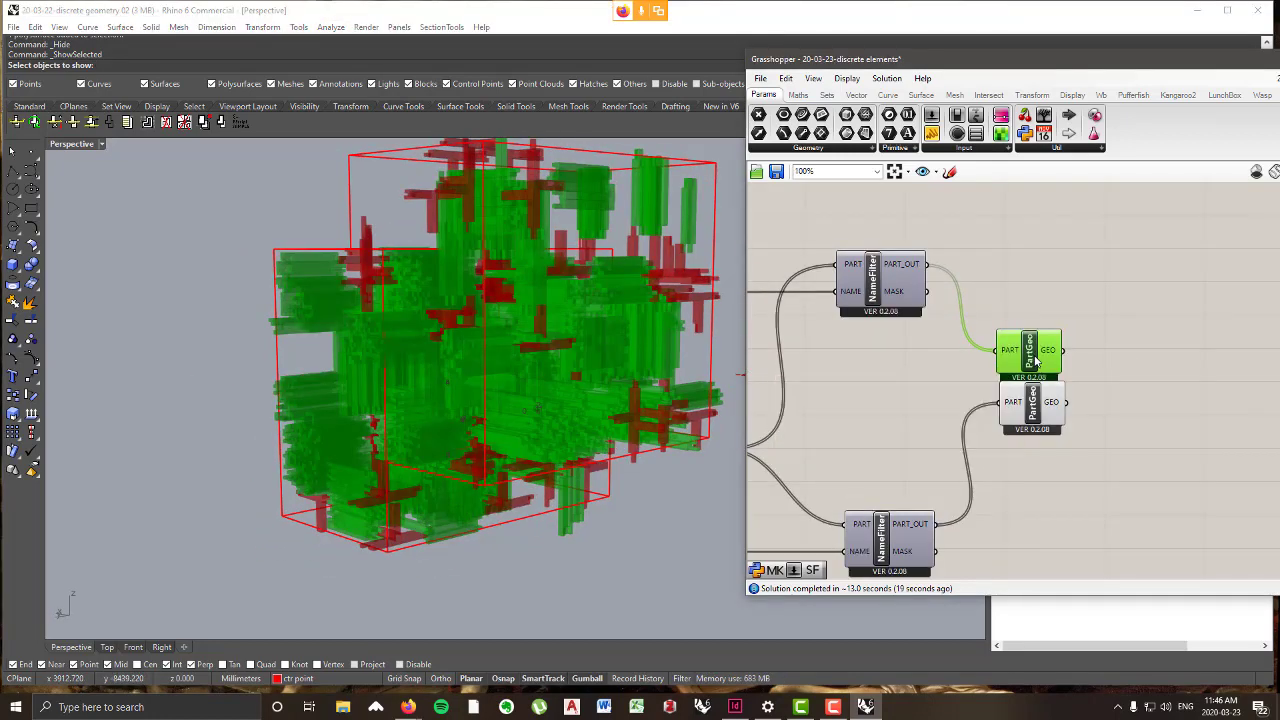
right_click(1036, 360)
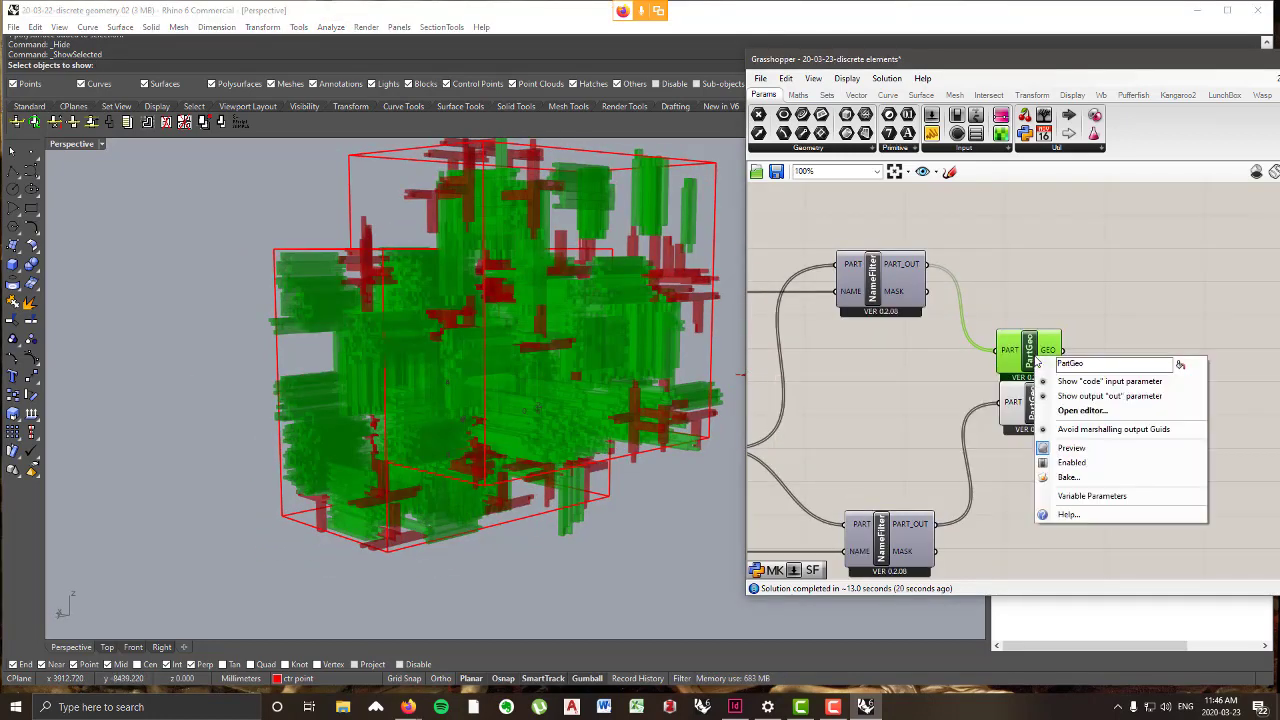
click(1066, 477)
click(703, 401)
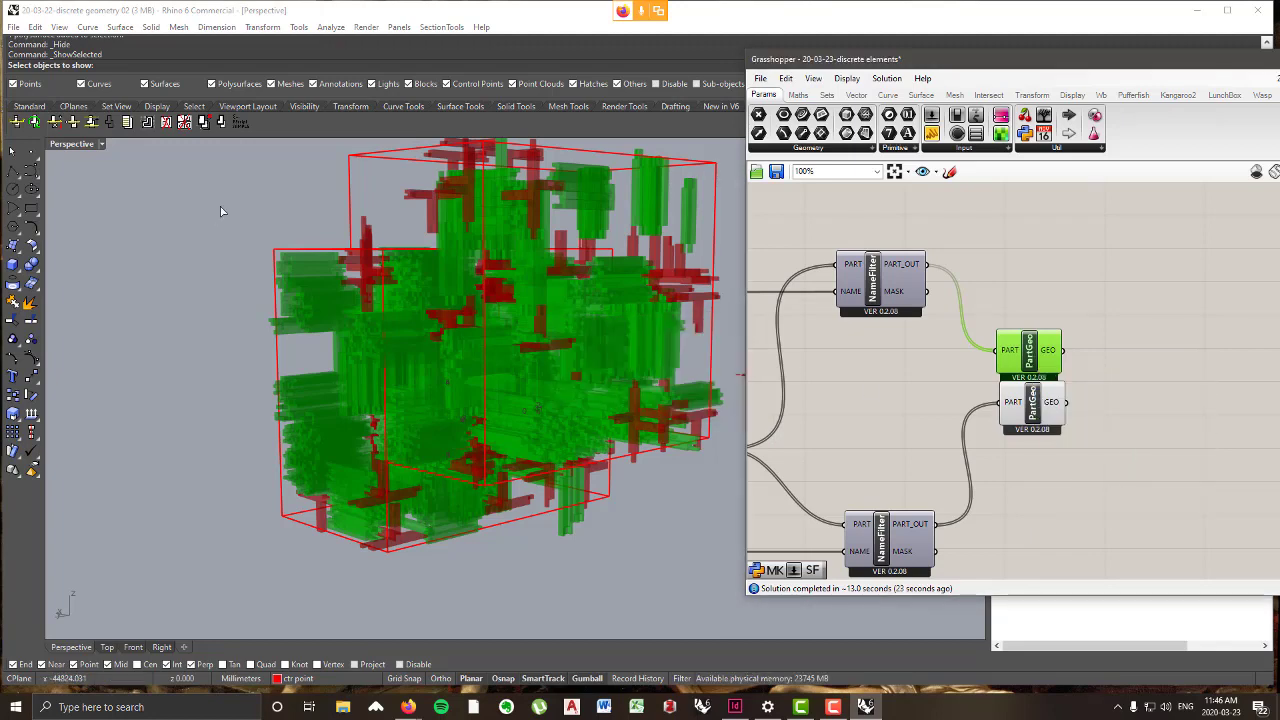
- Bake the upper PartGeo component's geometry onto the class example layer as a group
right_click(1044, 366)
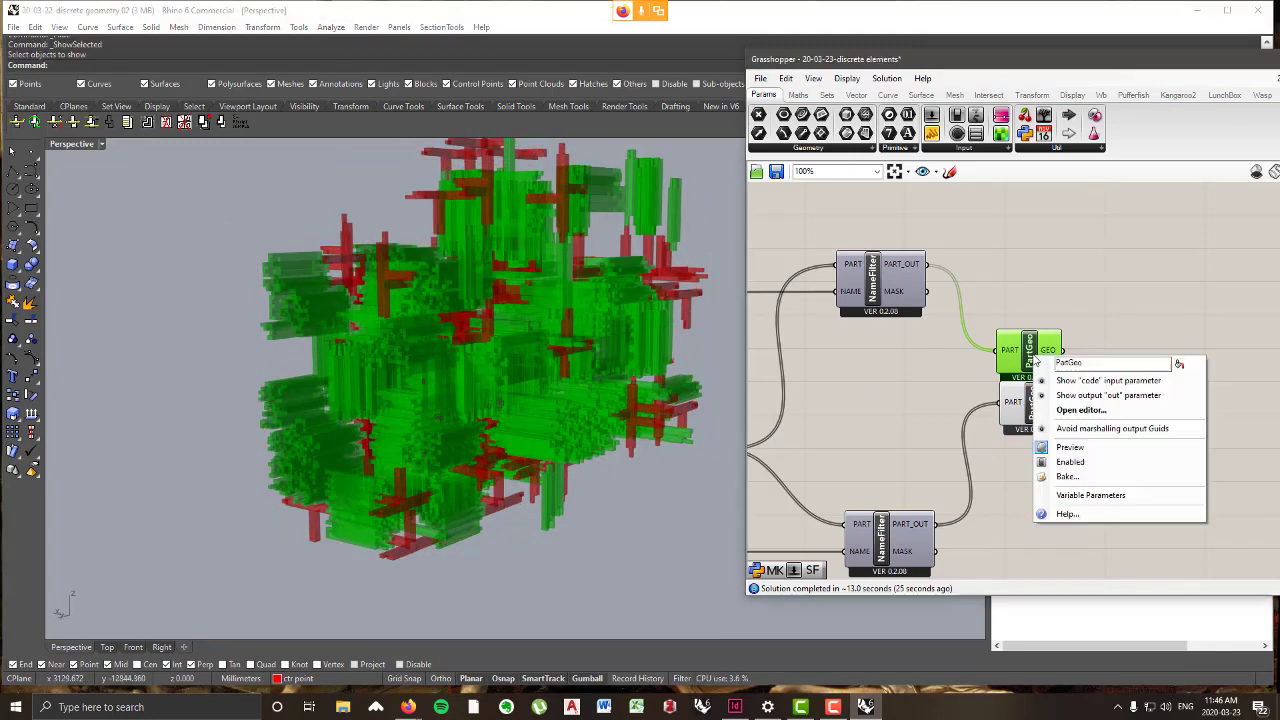
click(1080, 470)
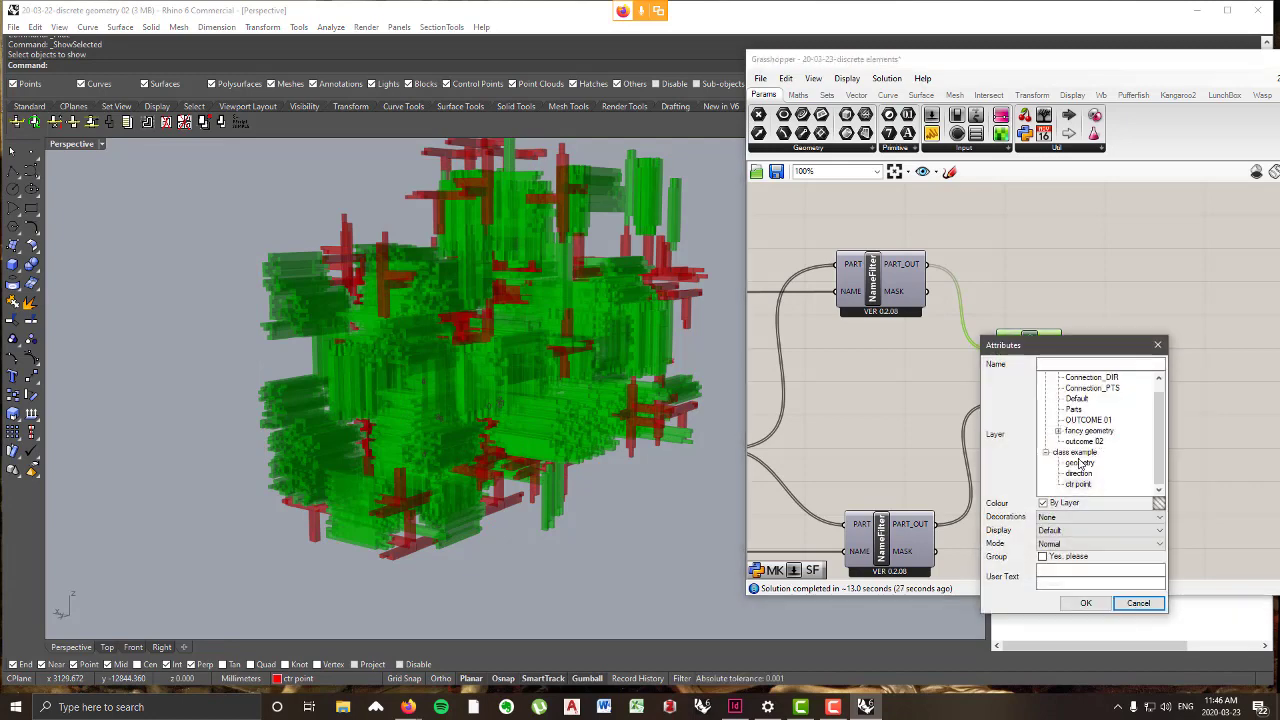
click(1076, 453)
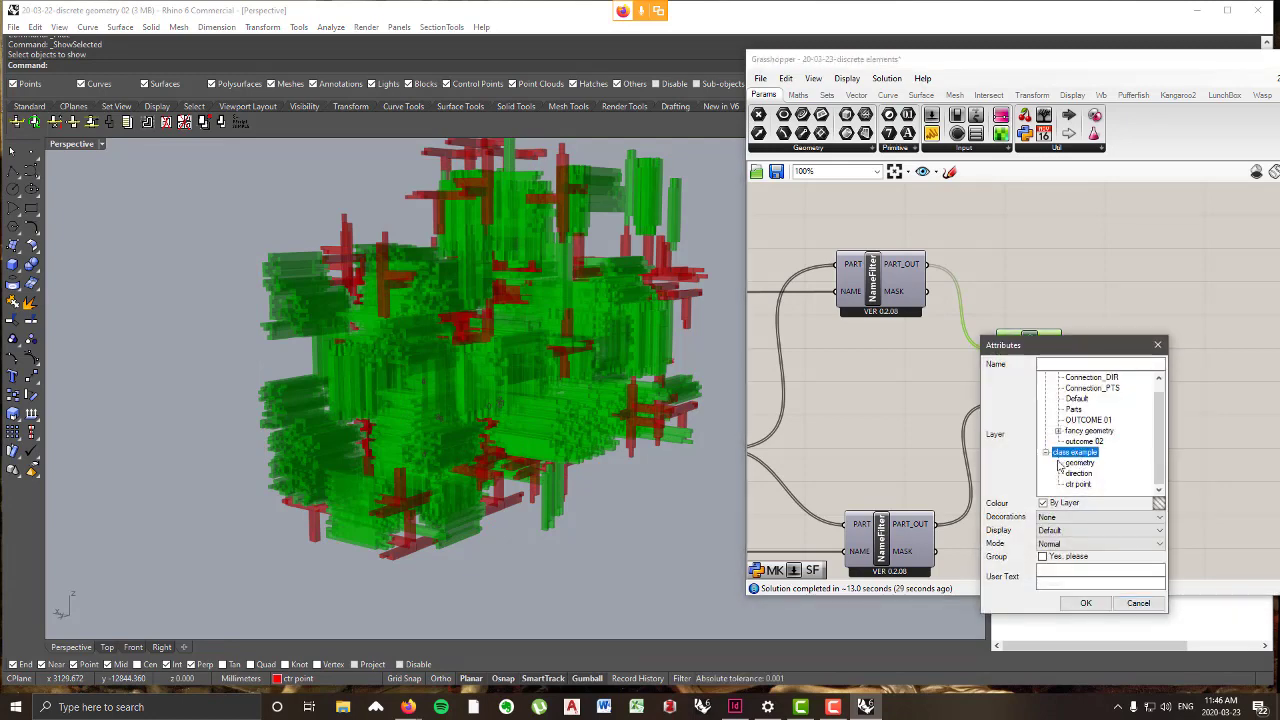
click(1044, 556)
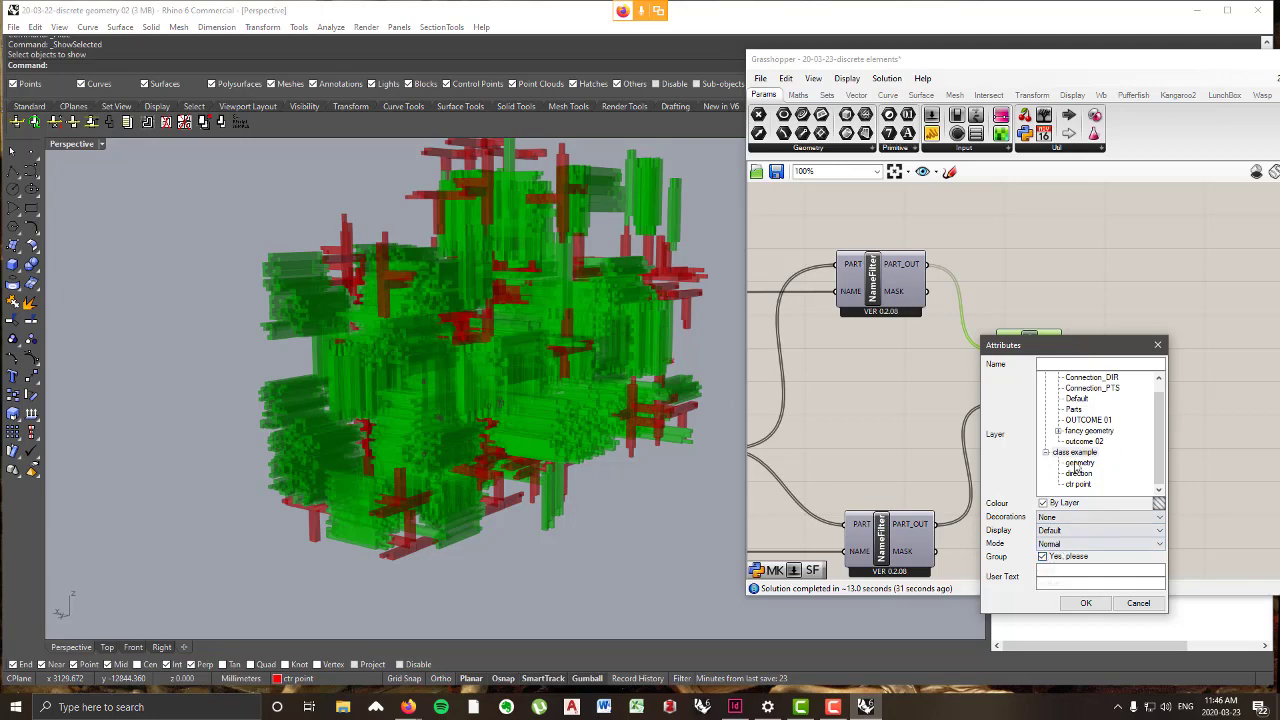
click(1085, 603)
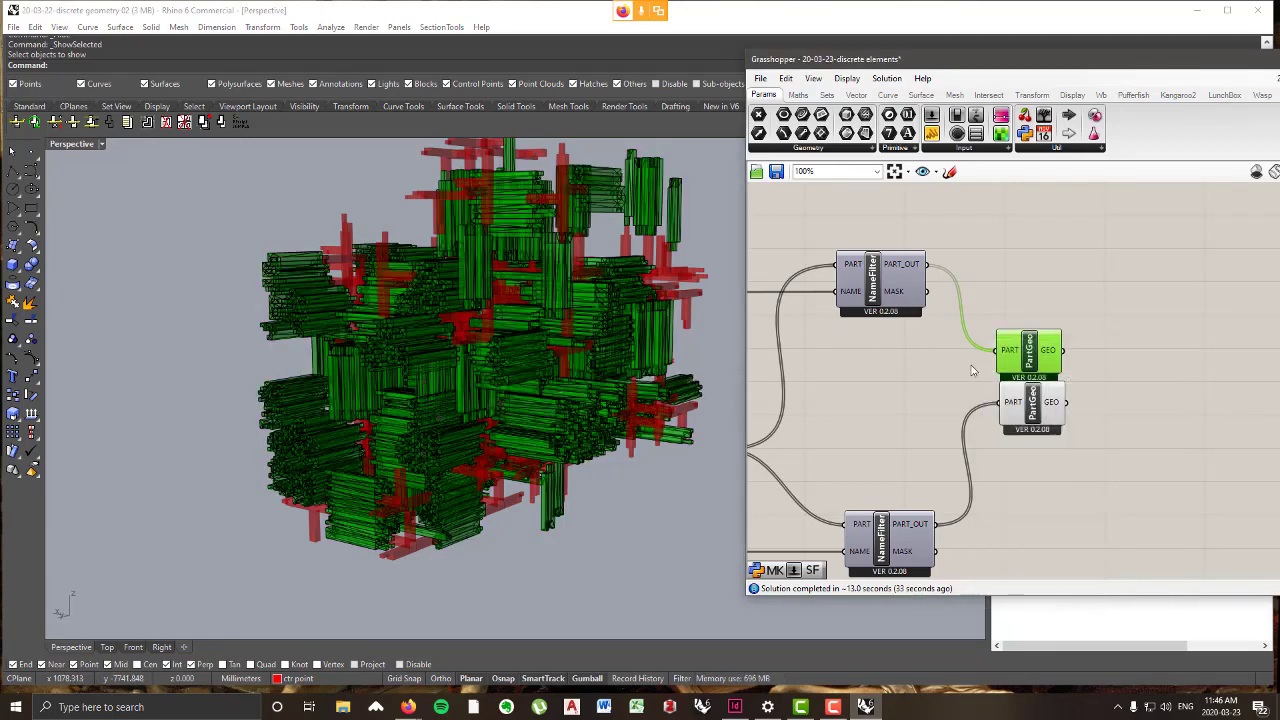
- Bake the lower PartGeo component's geometry onto the class example layer
right_click(1040, 404)
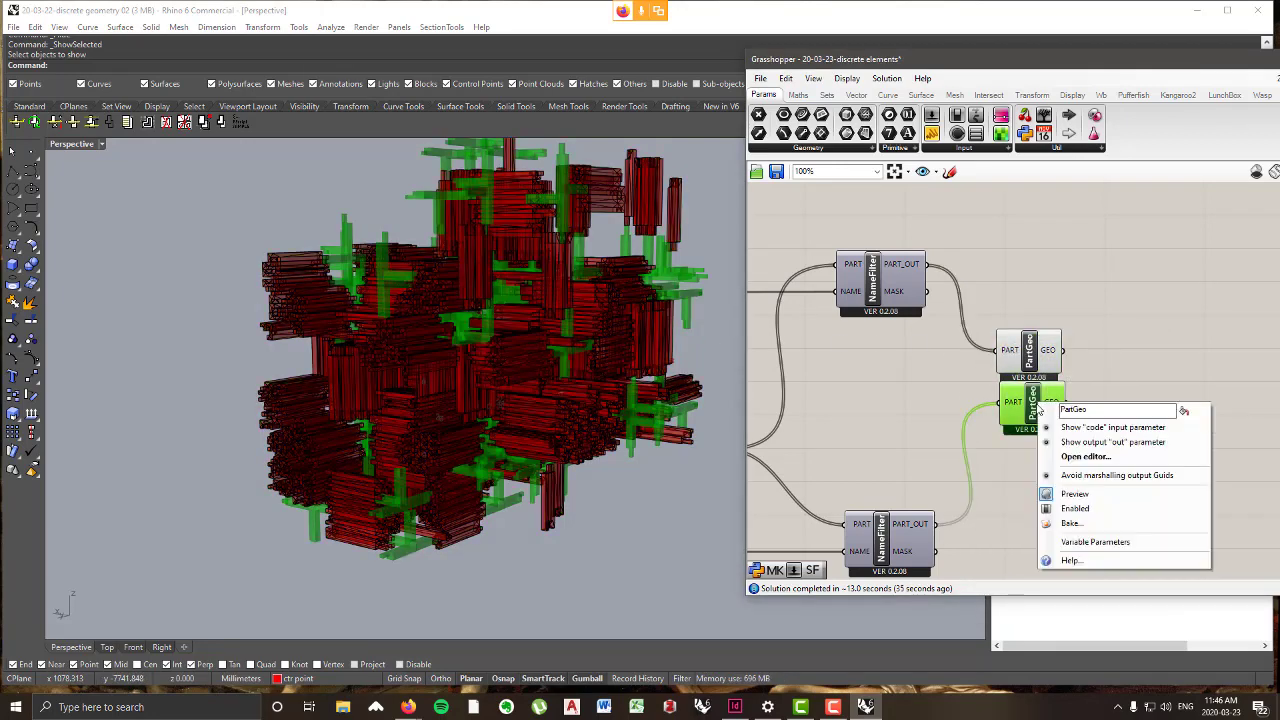
click(1071, 523)
click(1078, 498)
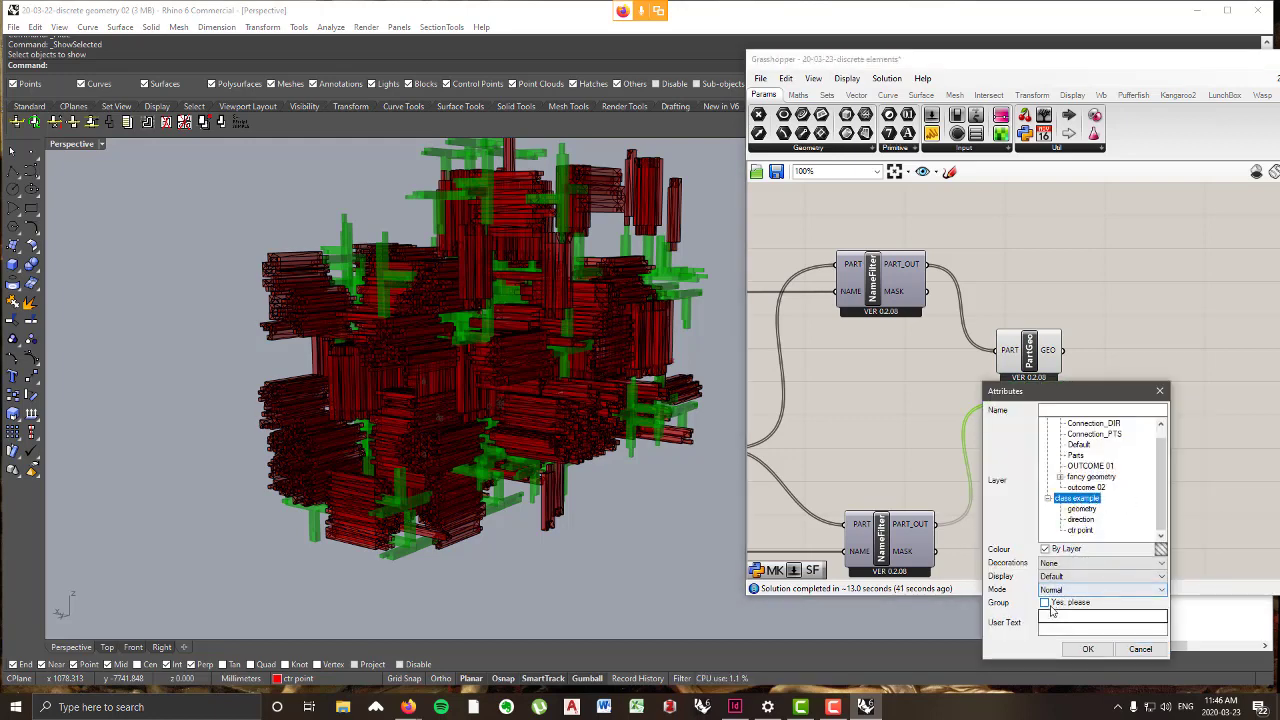
click(1088, 648)
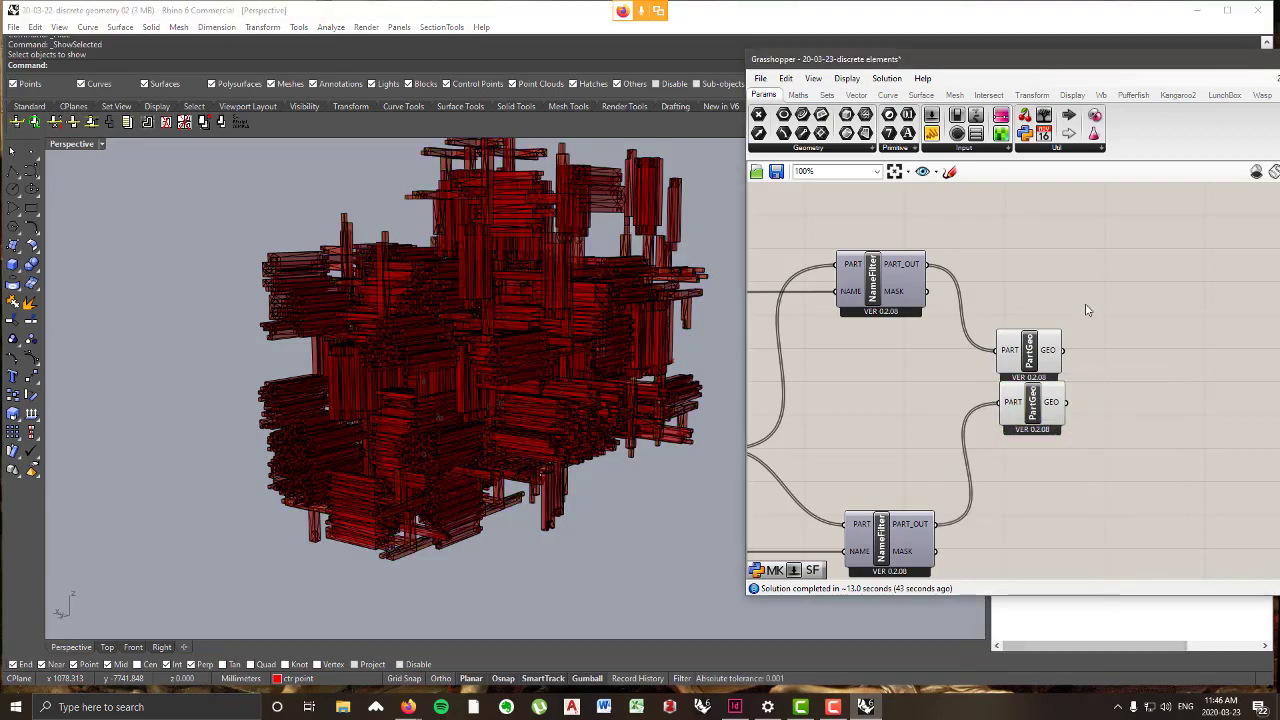
- Minimize the Grasshopper window and set the Perspective viewport's display mode to Rendered
drag(1164, 62, 794, 43)
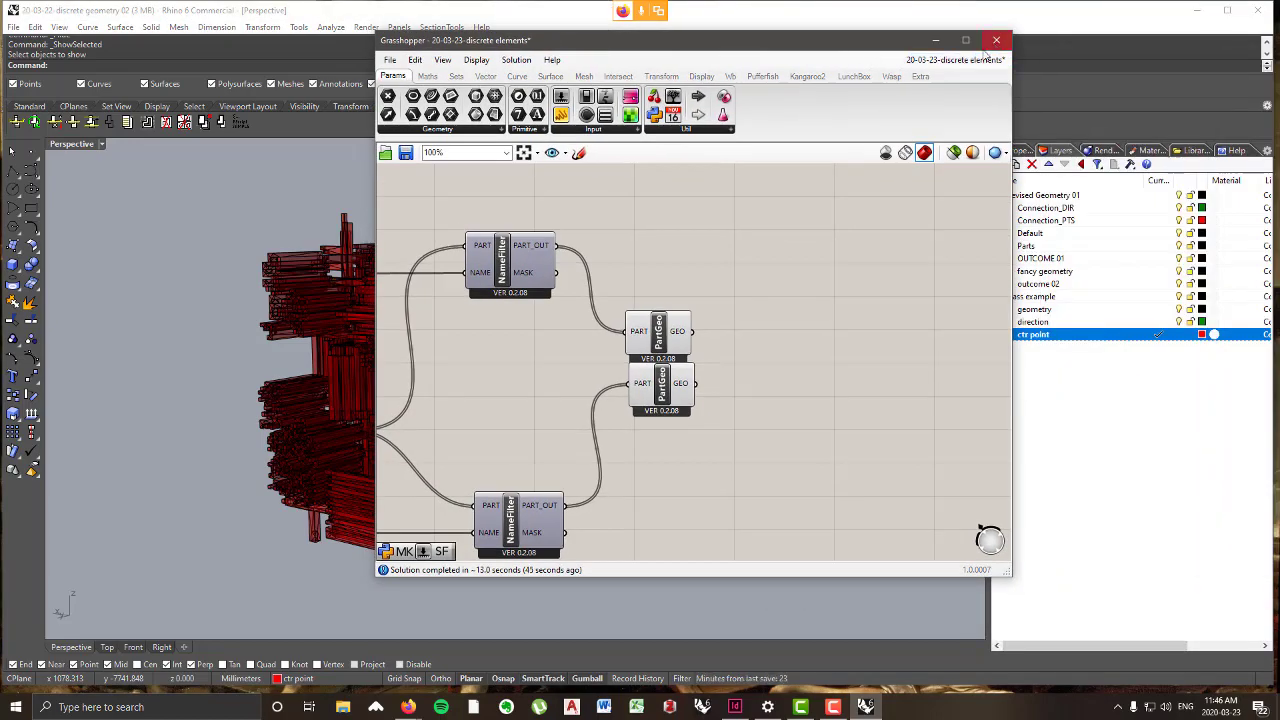
click(935, 40)
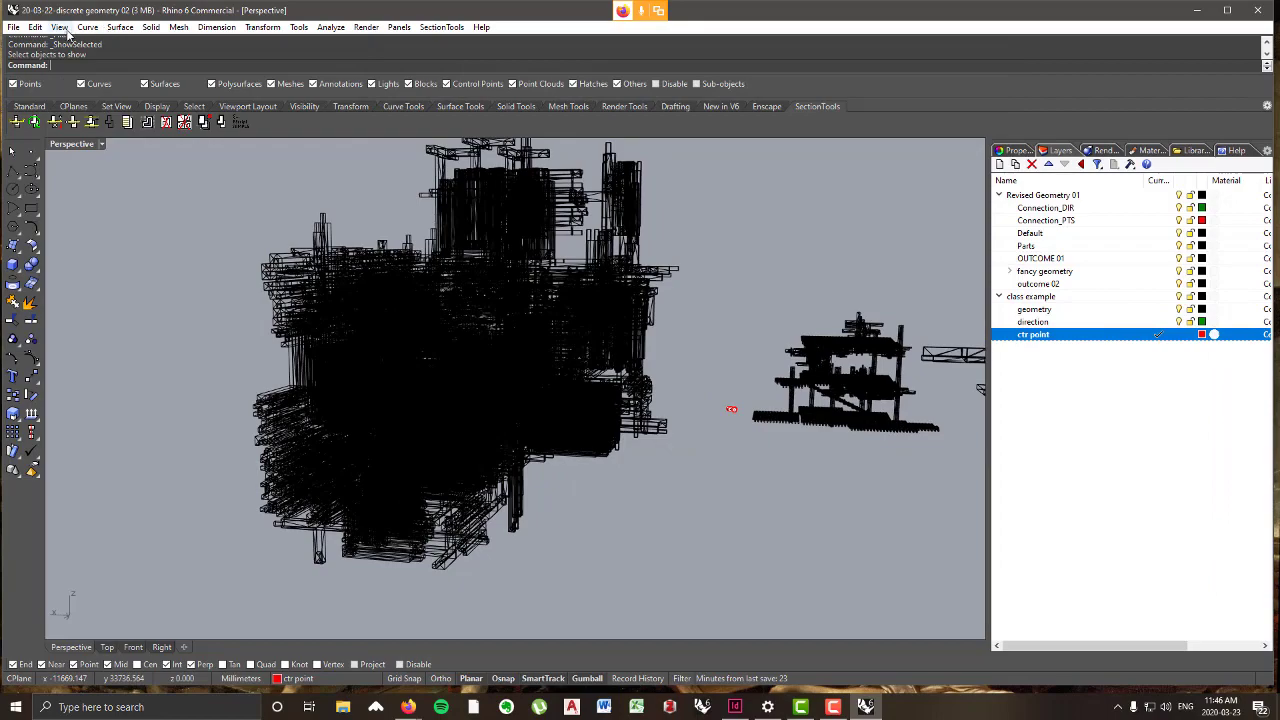
click(60, 27)
click(114, 354)
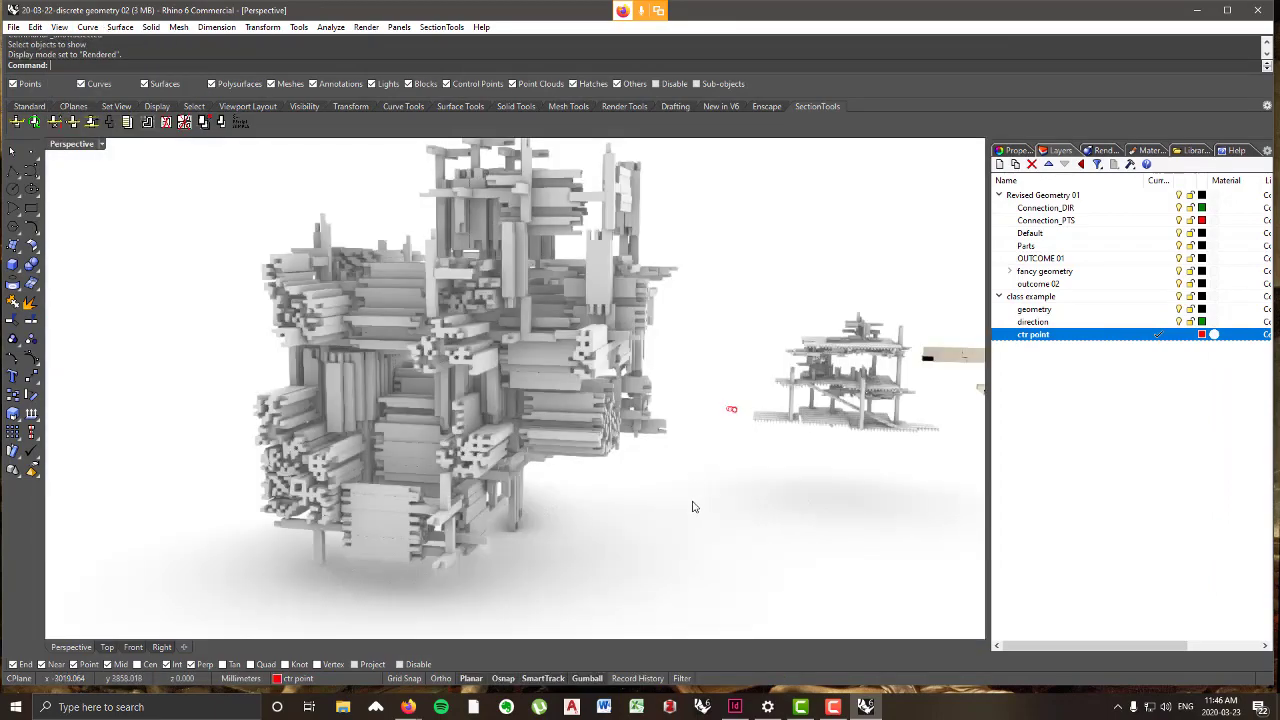
- Examine the rendered baked aggregation and the neighbouring multi-storey structure with its staircase, from several angles and up close
right_drag(617, 495, 737, 386)
scroll(637, 345, down, 5)
scroll(510, 383, up, 5)
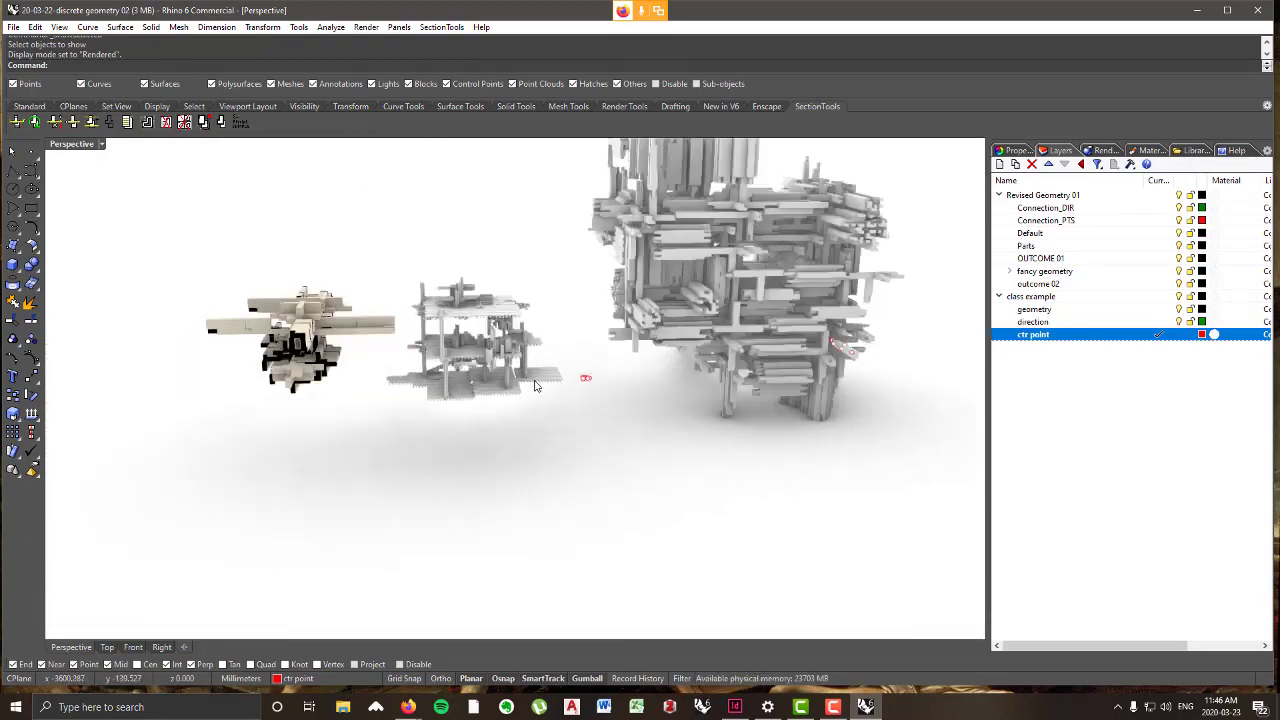
right_drag(490, 330, 475, 282)
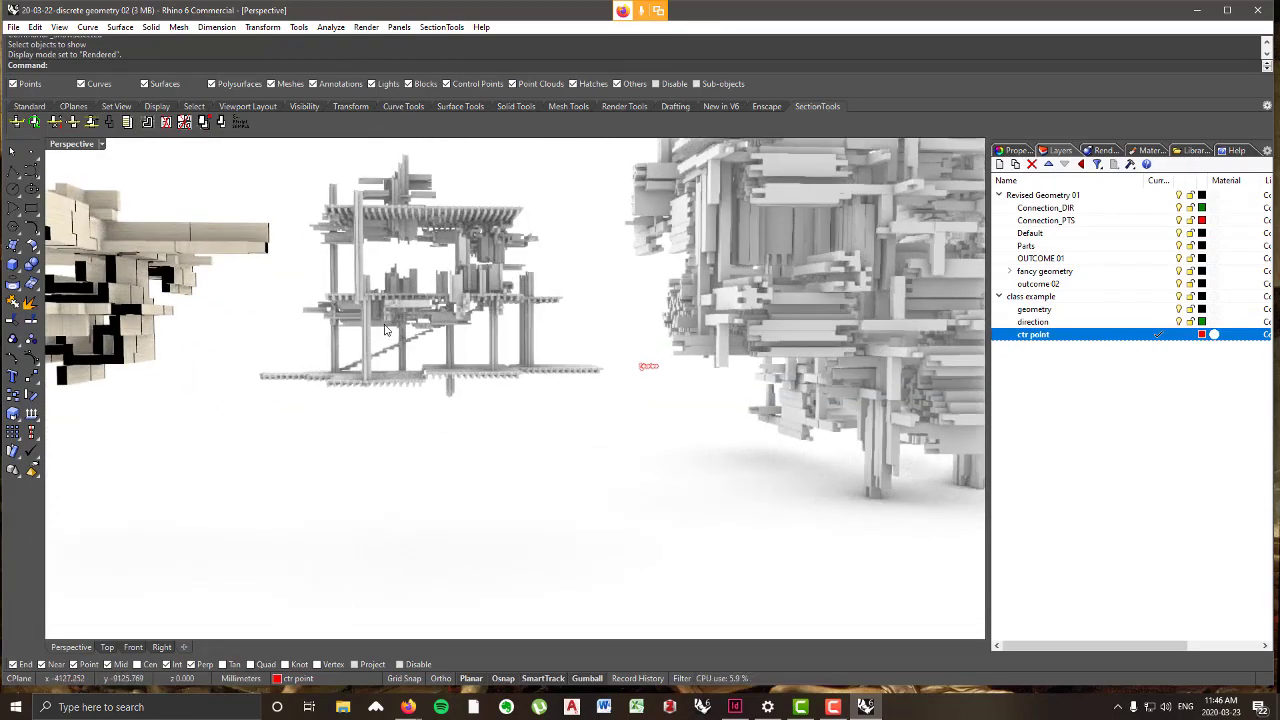
right_drag(481, 341, 679, 403)
scroll(672, 355, up, 5)
scroll(830, 204, up, 5)
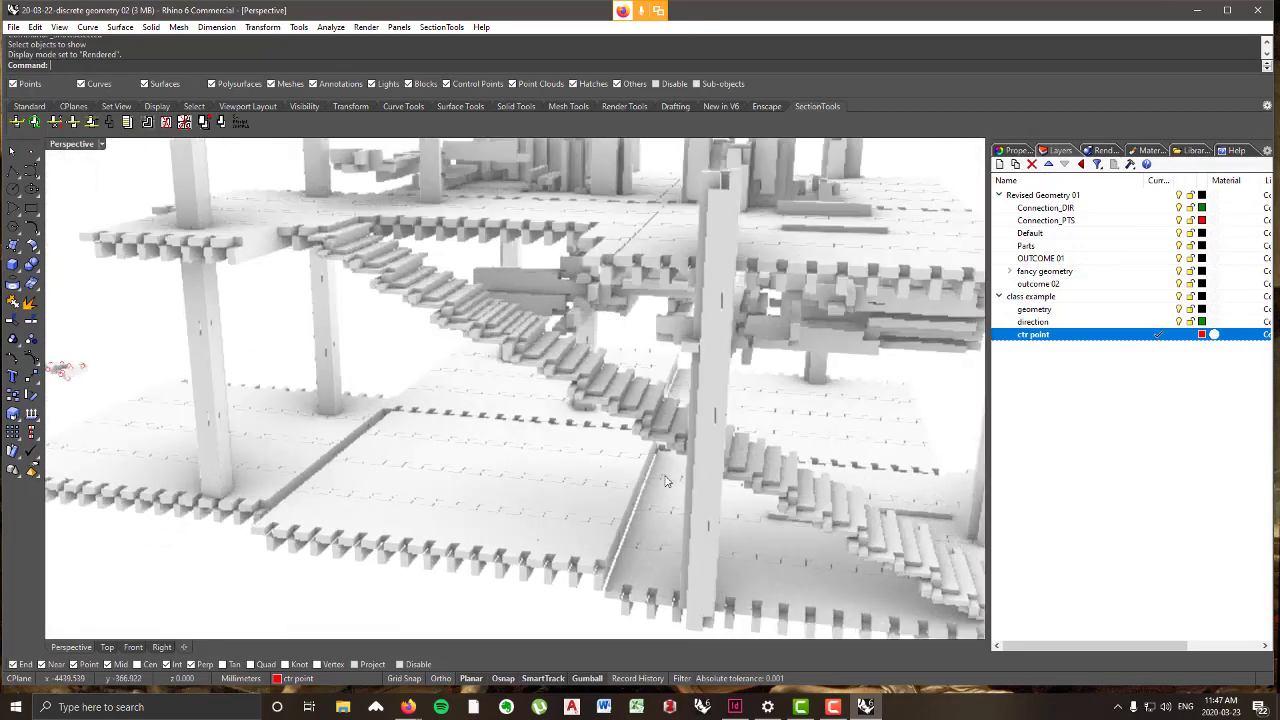
scroll(679, 403, down, 5)
scroll(685, 402, down, 5)
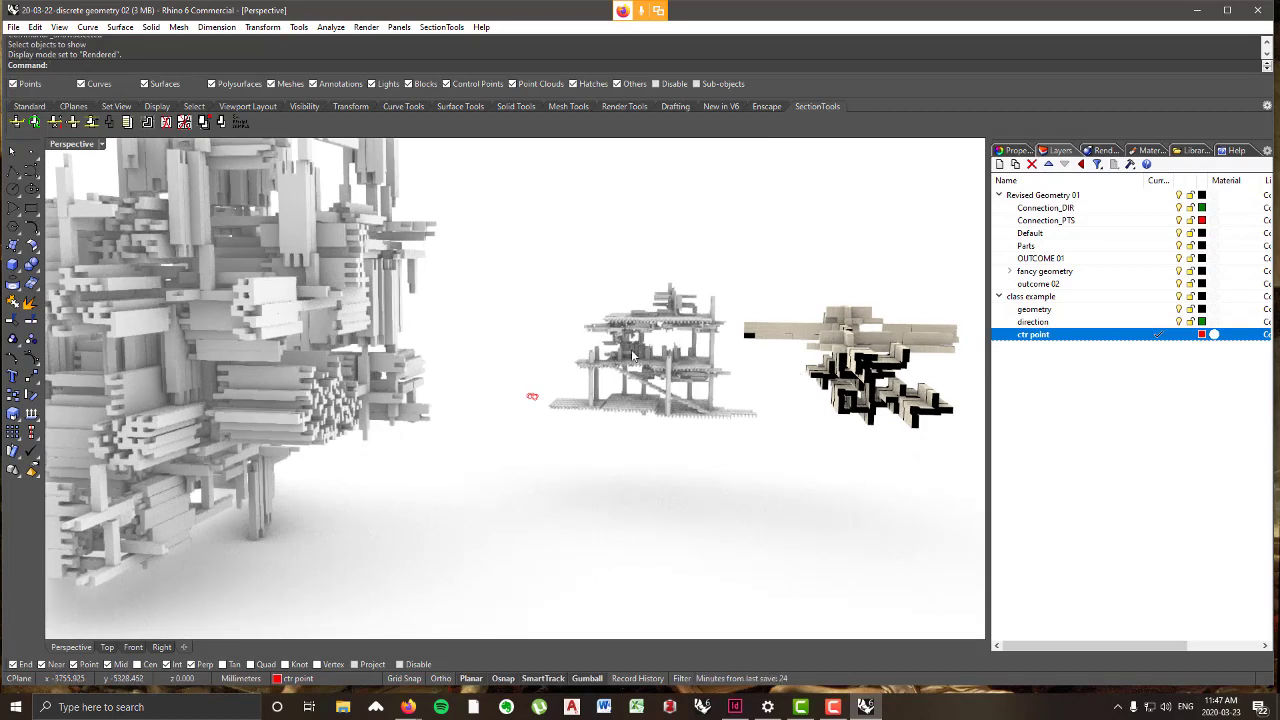
scroll(685, 380, up, 2)
scroll(700, 372, up, 3)
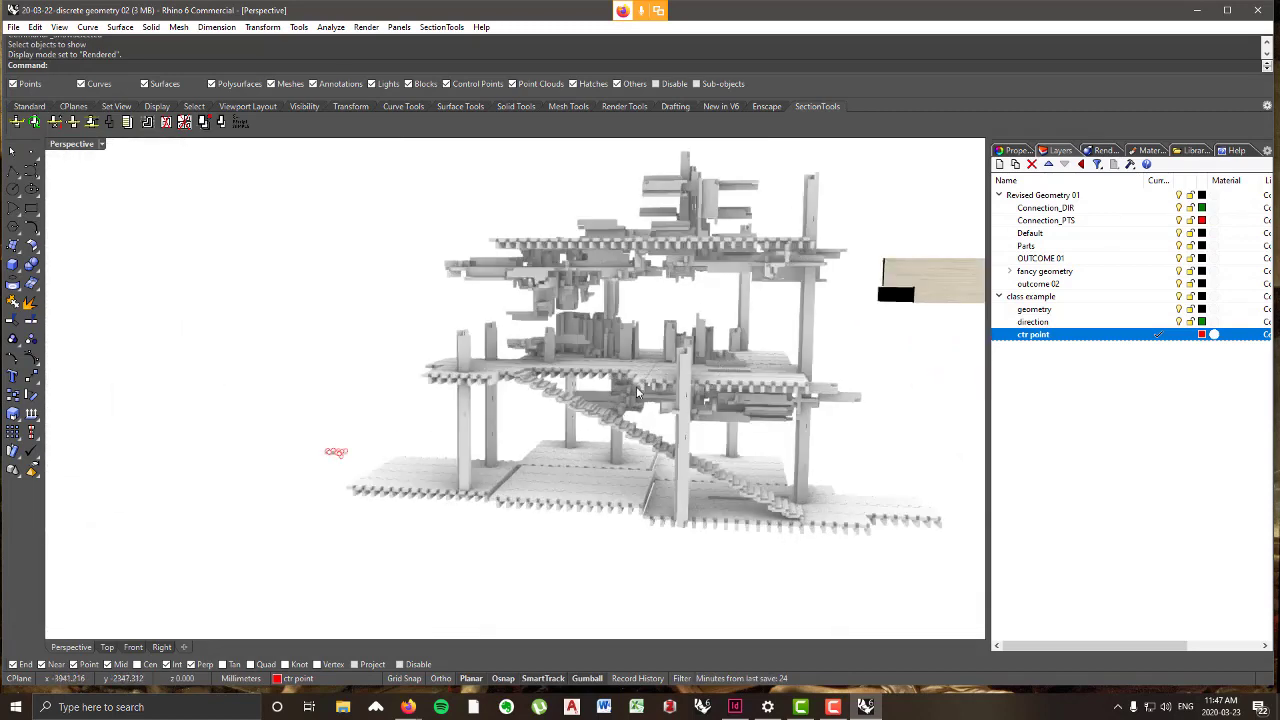
right_drag(760, 332, 741, 390)
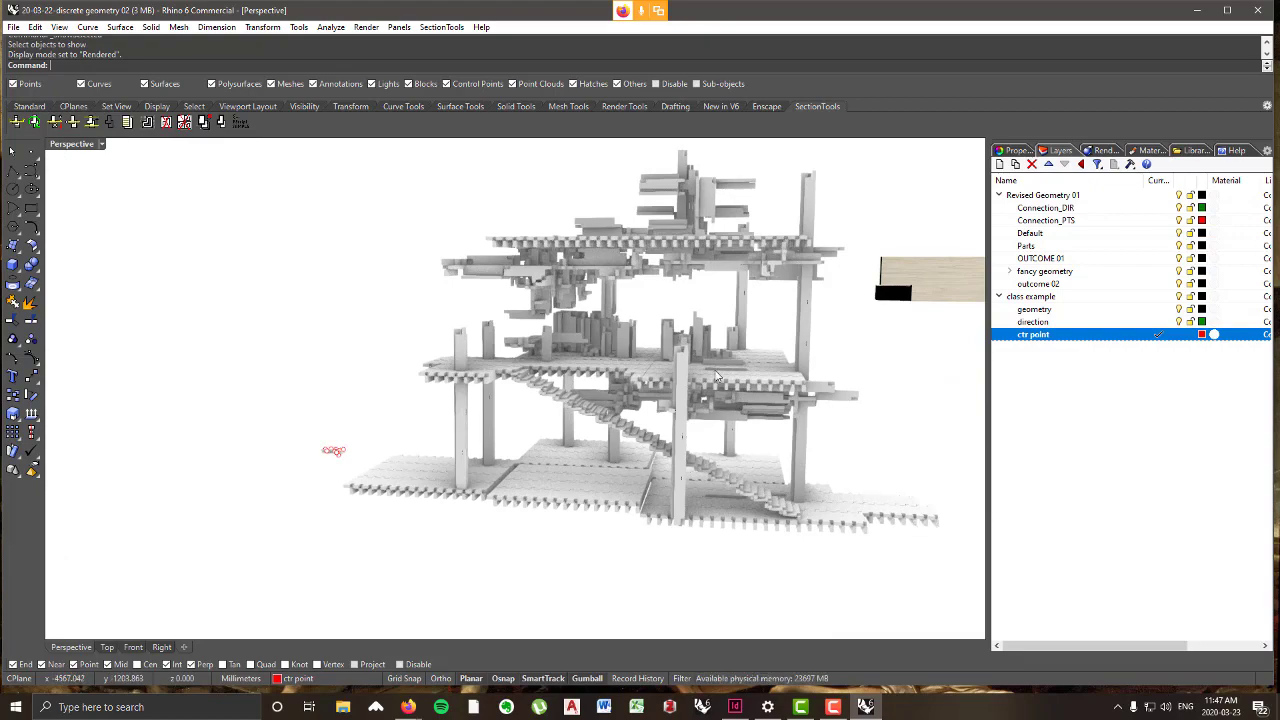
scroll(793, 463, down, 5)
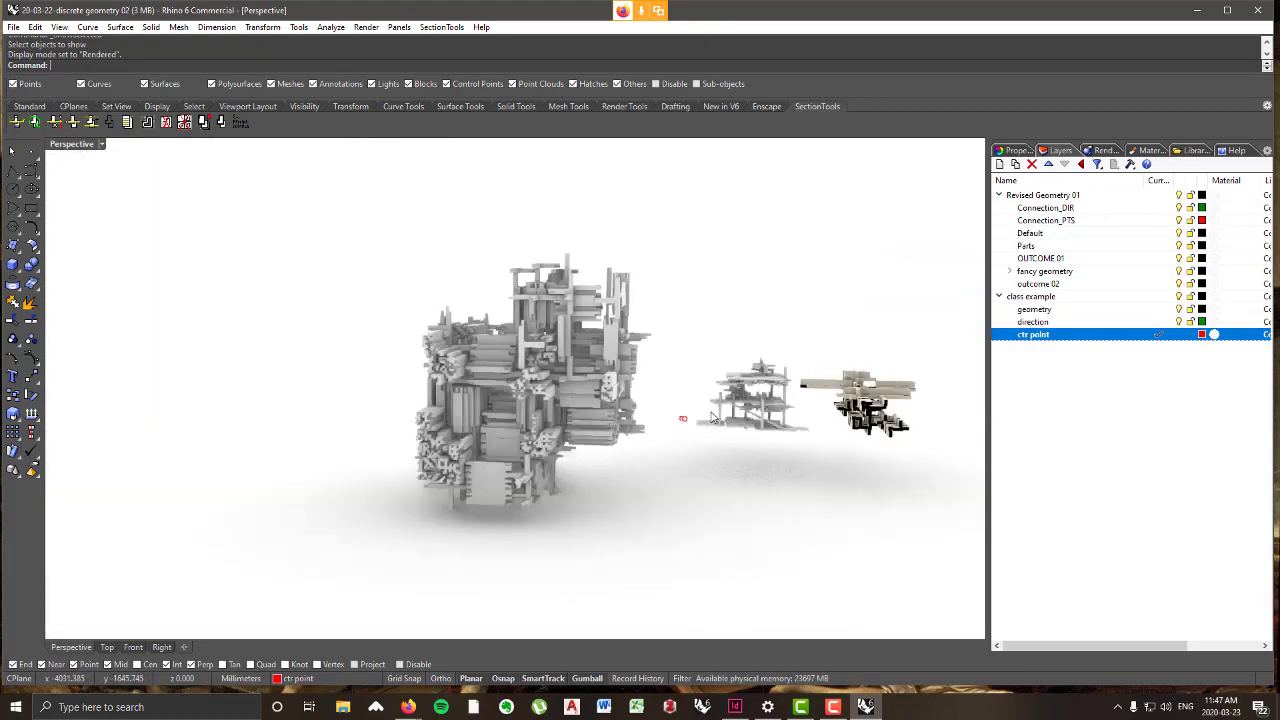
scroll(547, 358, up, 4)
right_drag(547, 358, 439, 349)
scroll(439, 349, up, 4)
scroll(574, 416, up, 5)
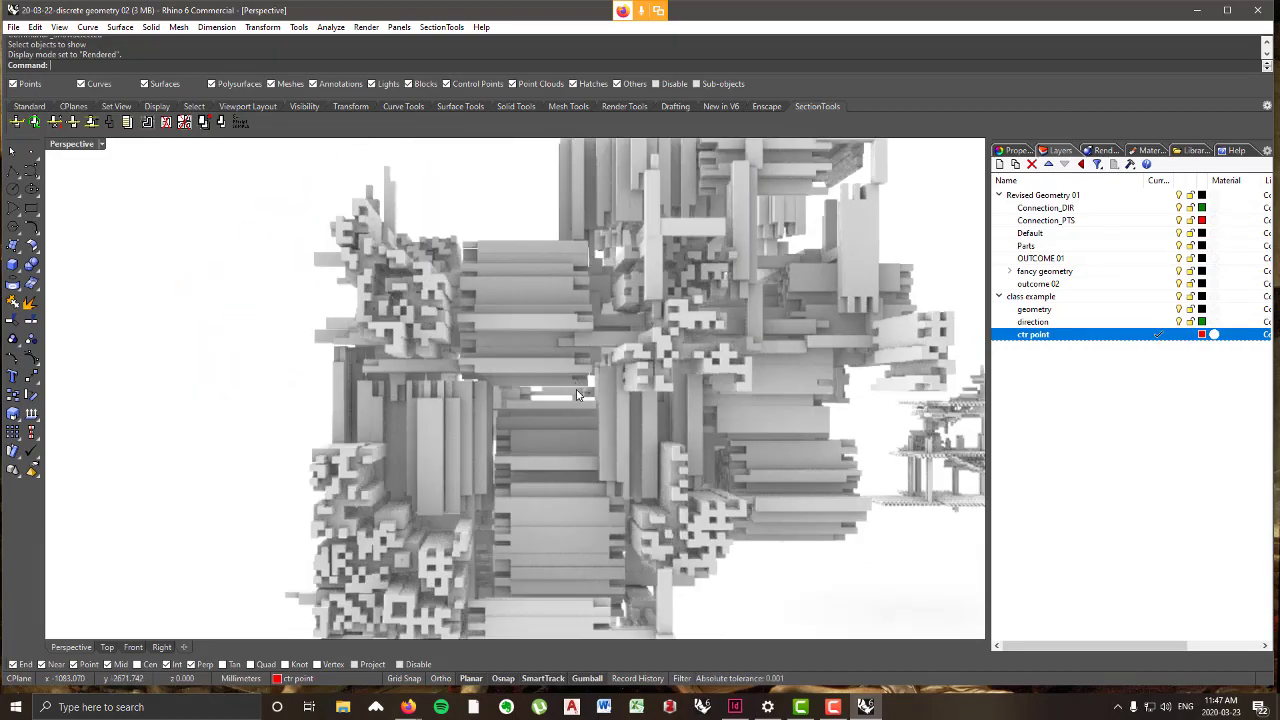
- Ungroup the baked aggregation into individual part meshes
scroll(680, 415, down, 8)
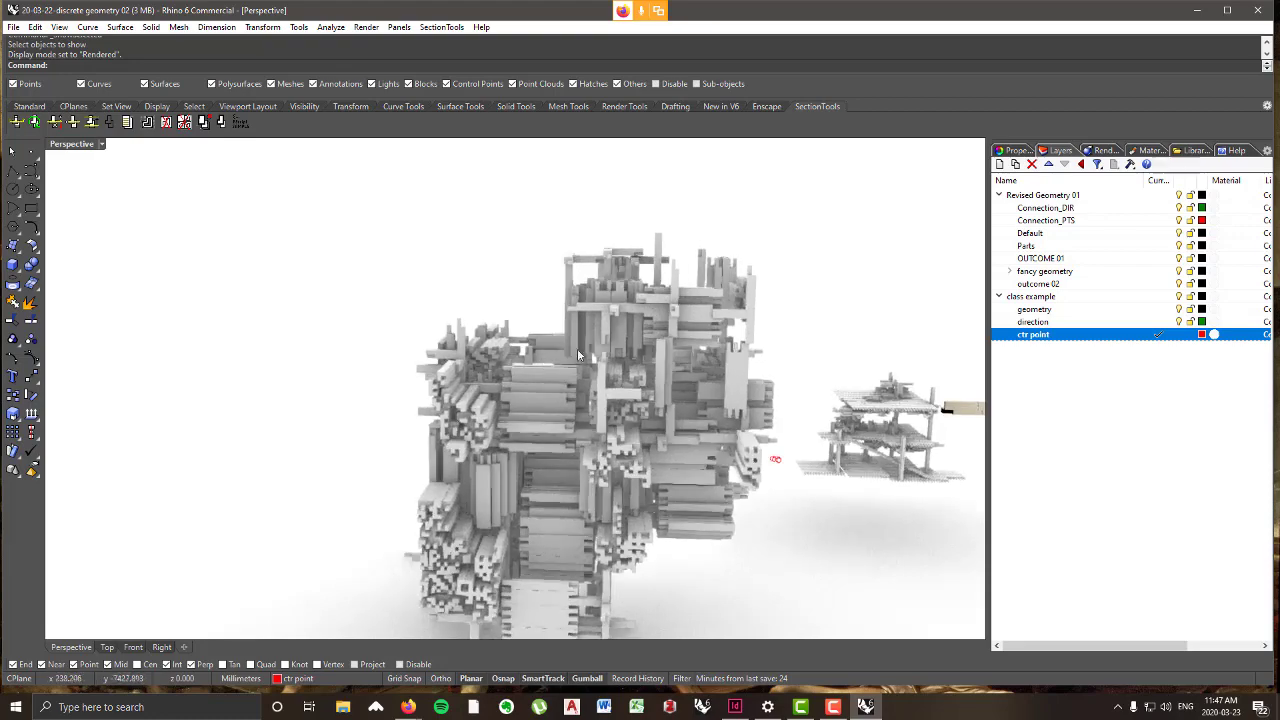
right_drag(655, 366, 566, 404)
click(566, 404)
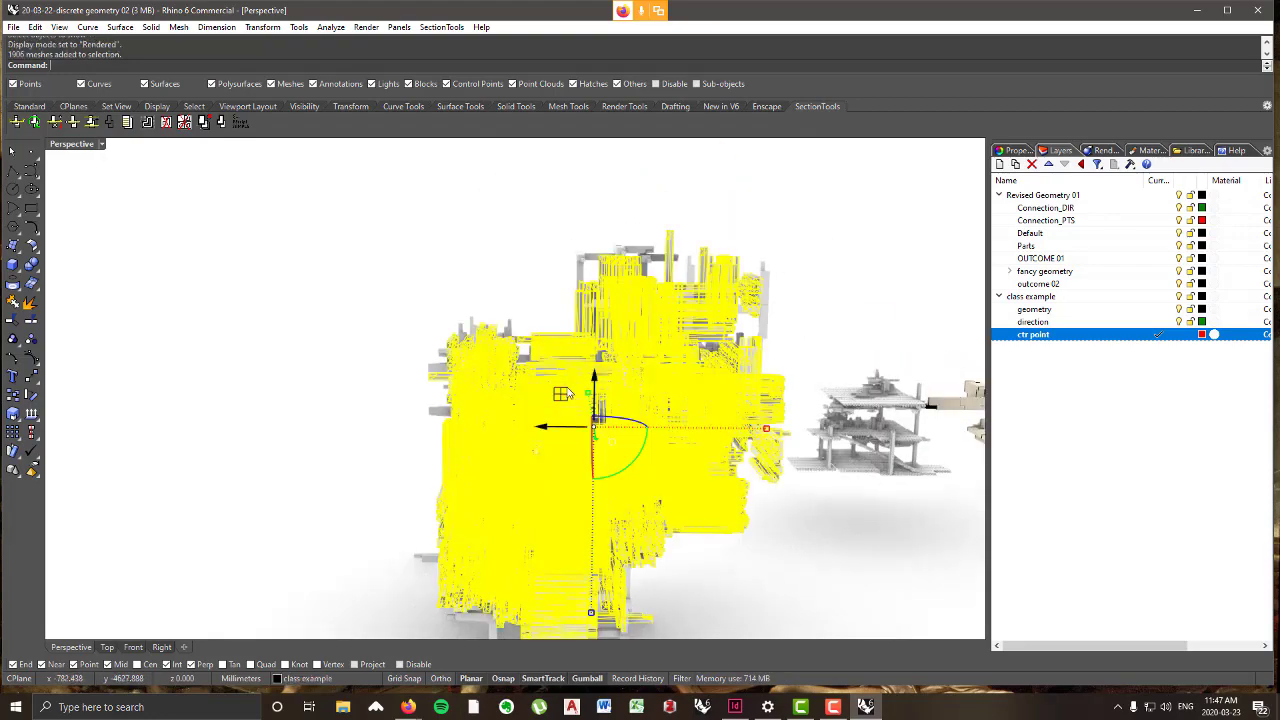
click(380, 293)
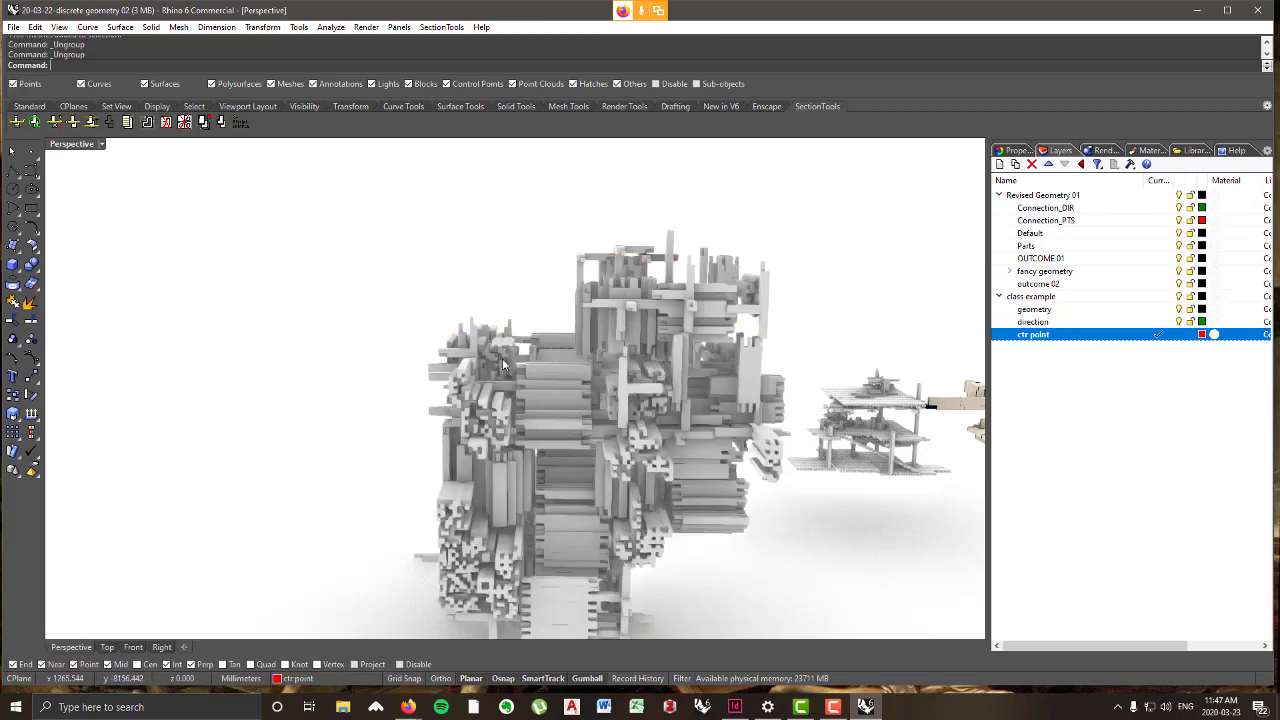
- Move a single part mesh from the aggregation's upper corner out into the empty space beside it
scroll(571, 405, up, 5)
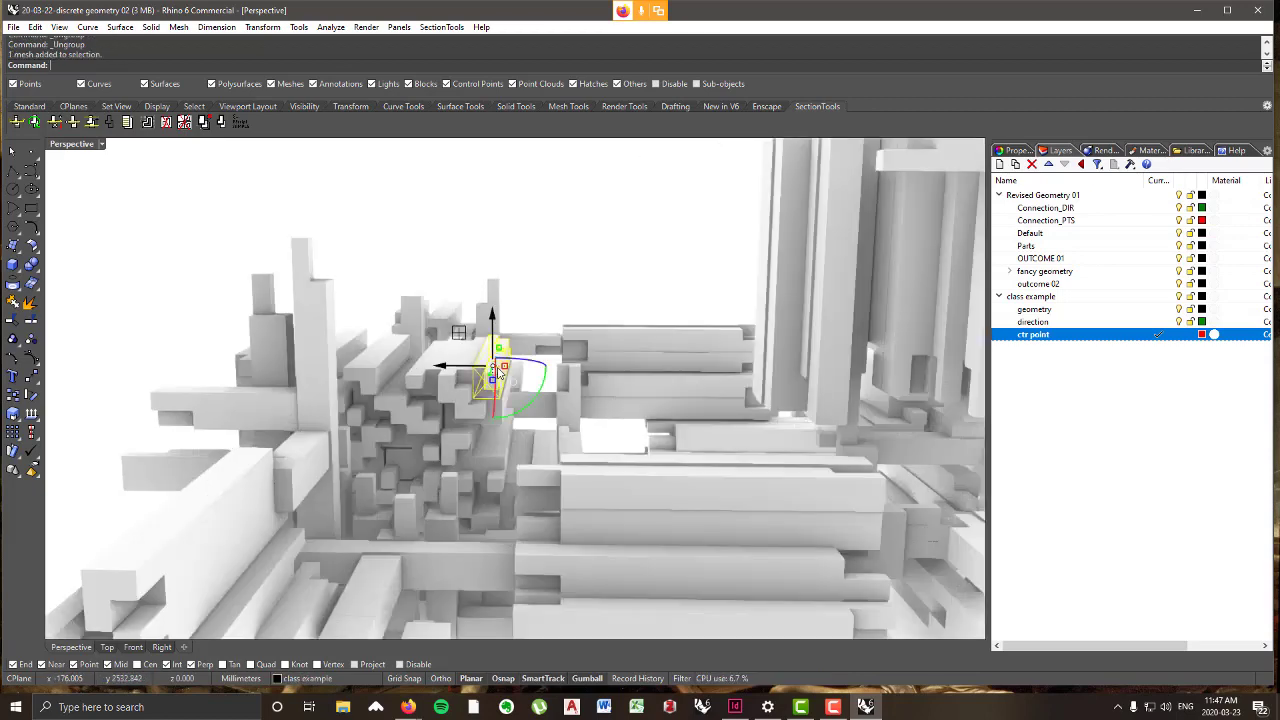
right_drag(499, 372, 556, 390)
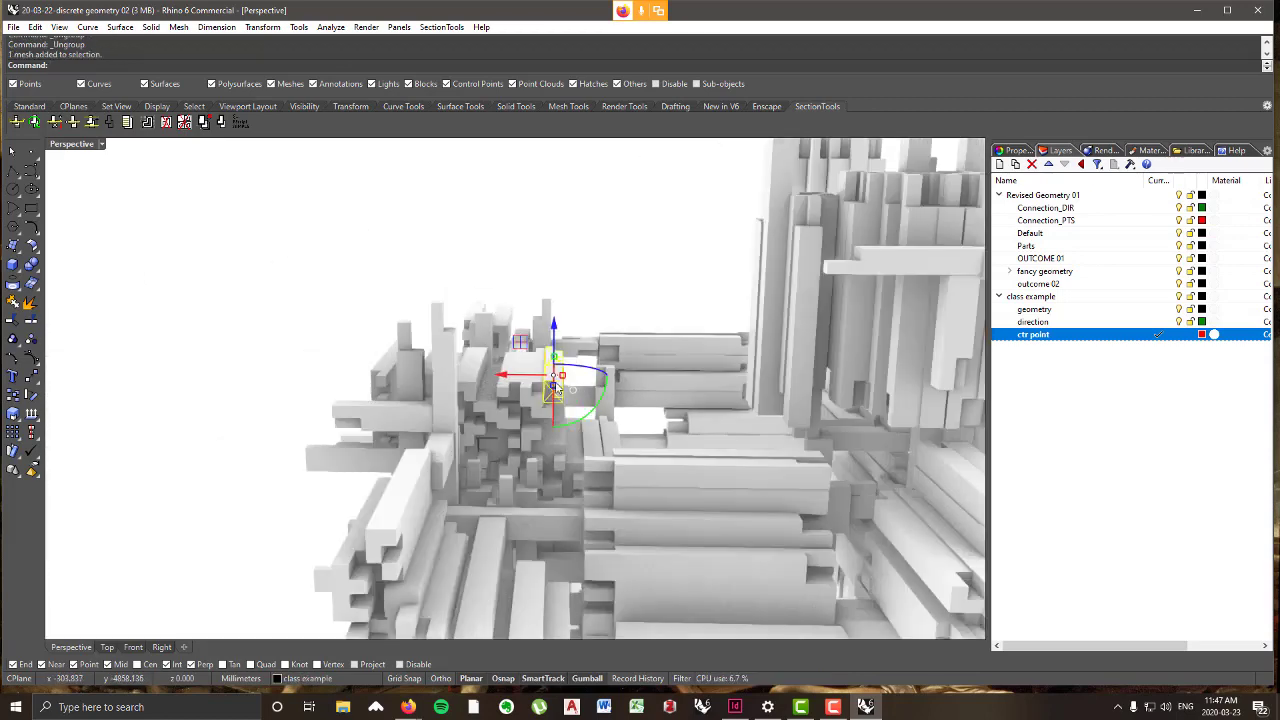
drag(272, 358, 188, 362)
scroll(619, 371, down, 7)
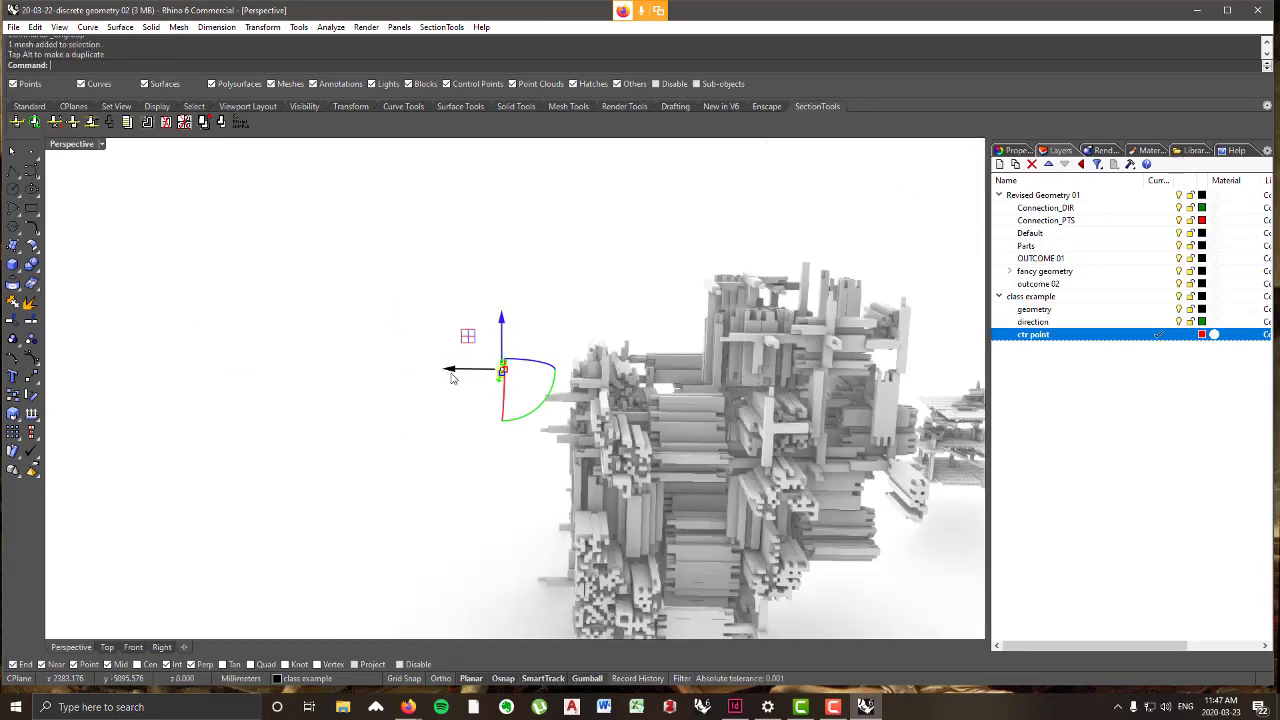
scroll(452, 377, up, 4)
right_drag(455, 380, 506, 402)
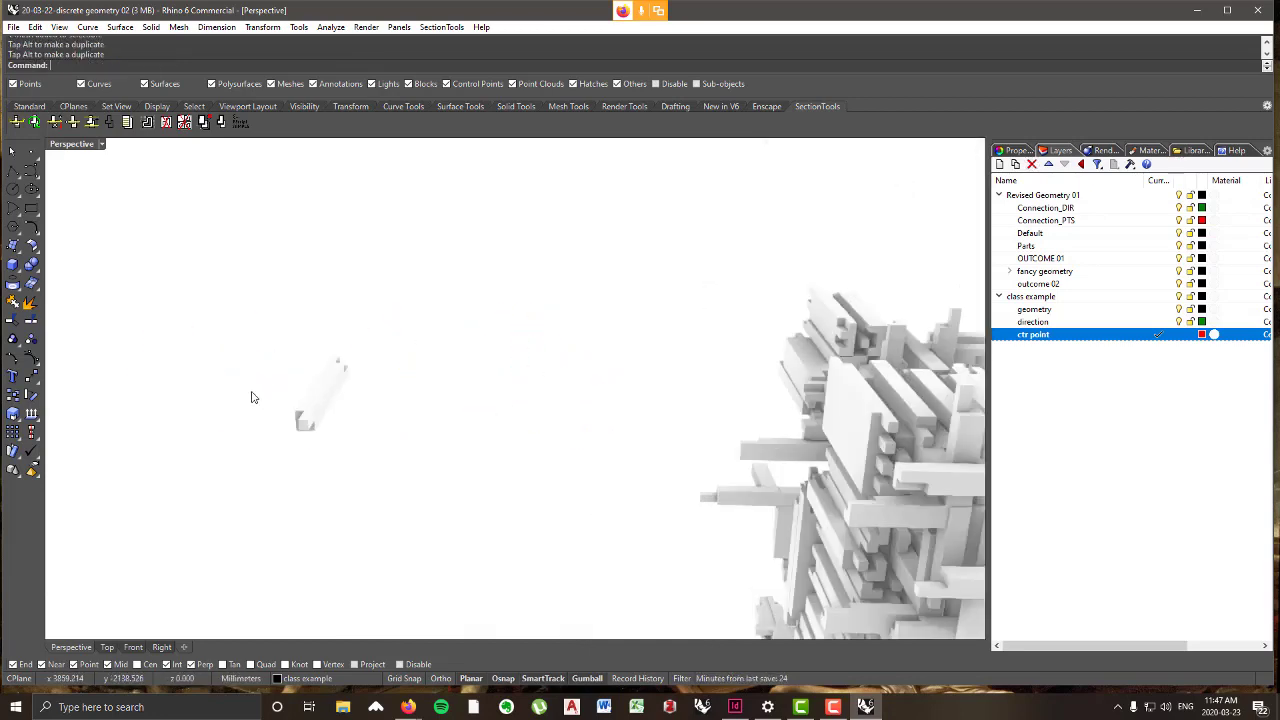
- Copy the isolated part directly beside itself, with Vertex object snap enabled to align the corners
scroll(400, 430, up, 4)
click(430, 440)
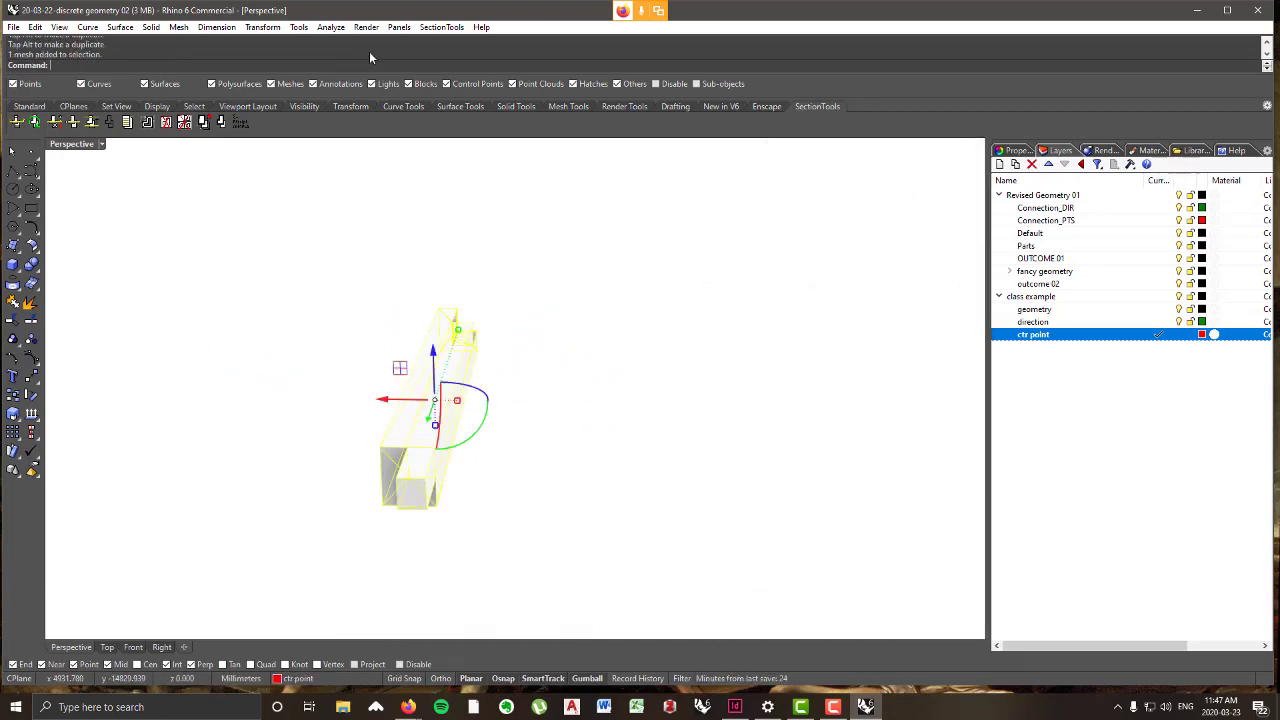
click(264, 28)
click(274, 57)
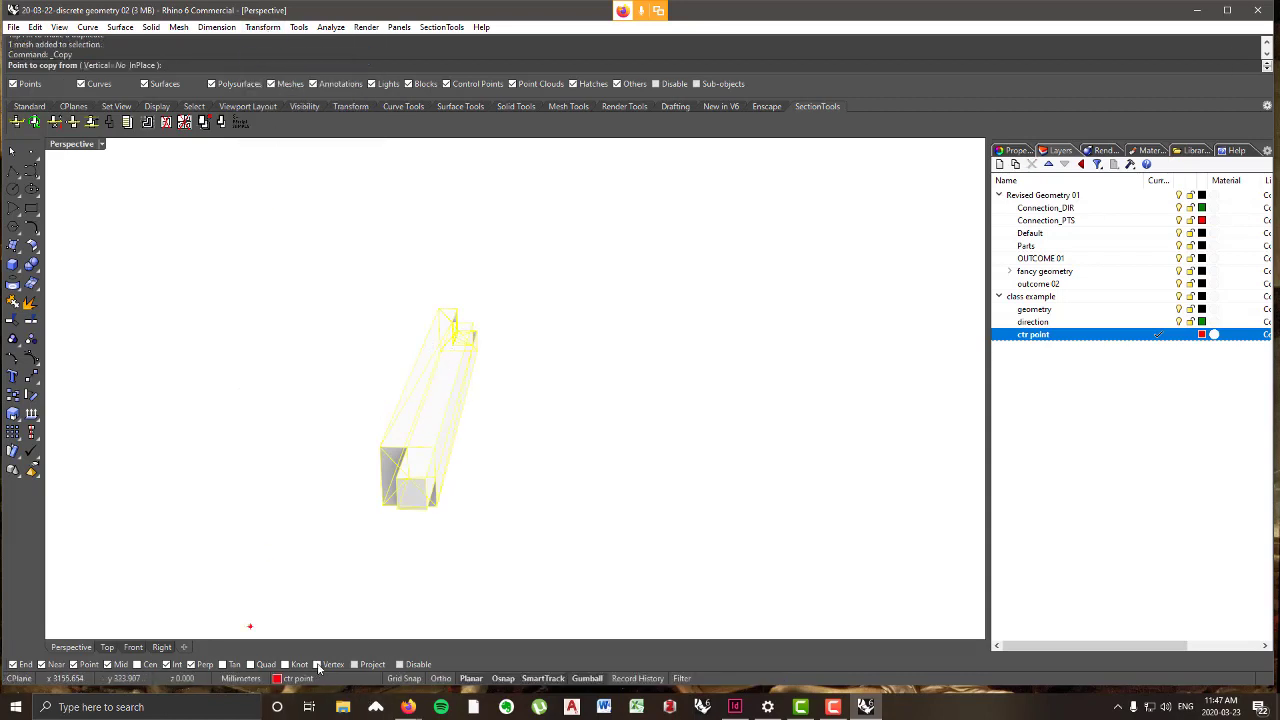
click(438, 302)
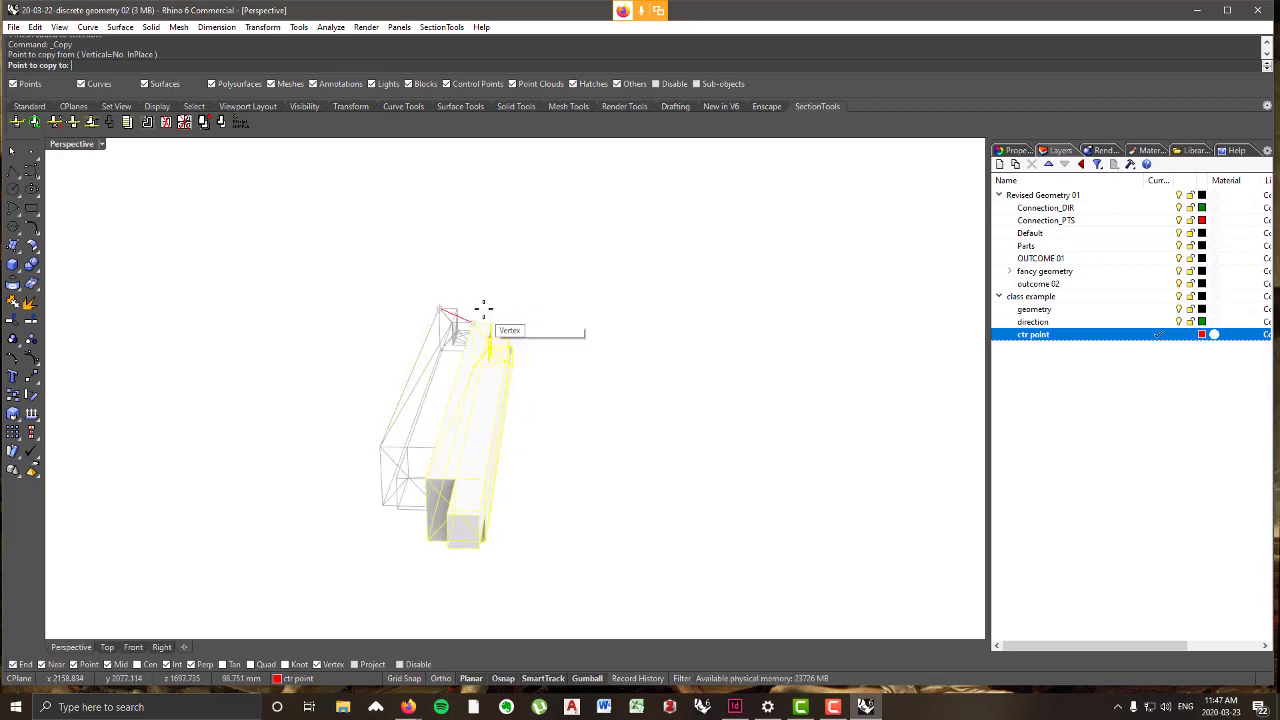
click(485, 303)
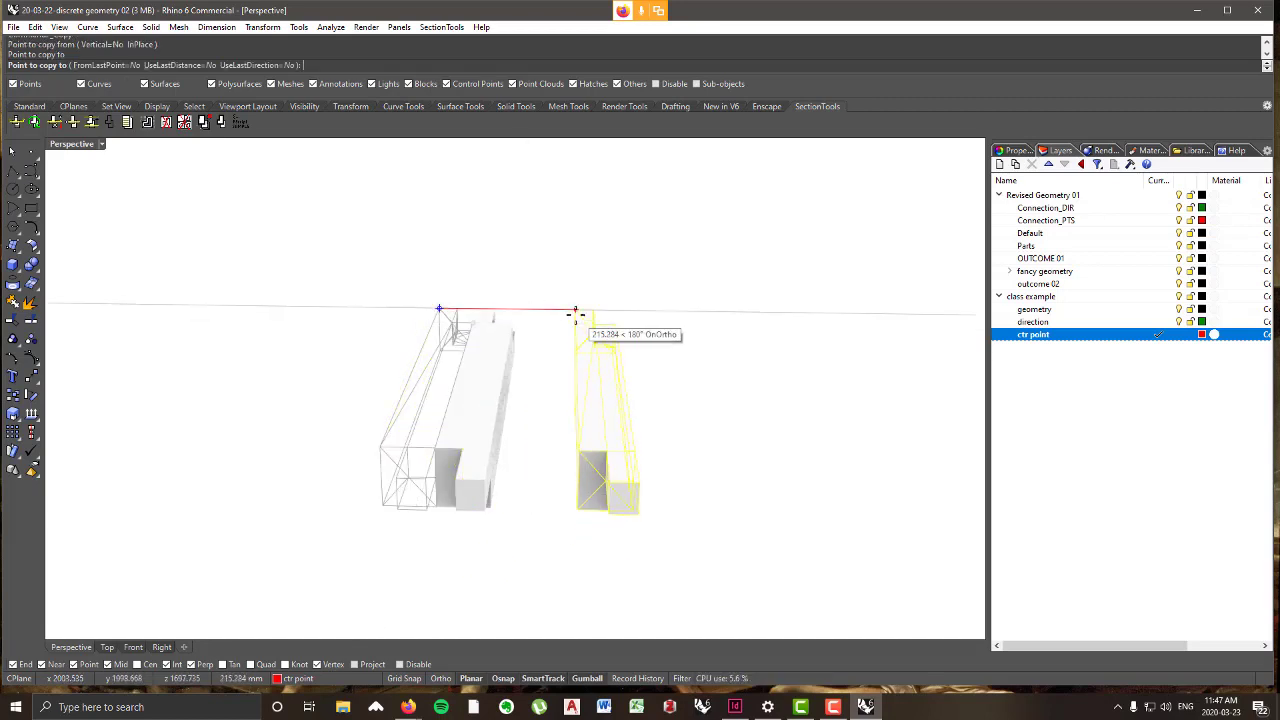
key(Return)
- Copy the pair of parts repeatedly from vertex to vertex, forming a continuous flat row of interlocking planks
drag(580, 343, 390, 486)
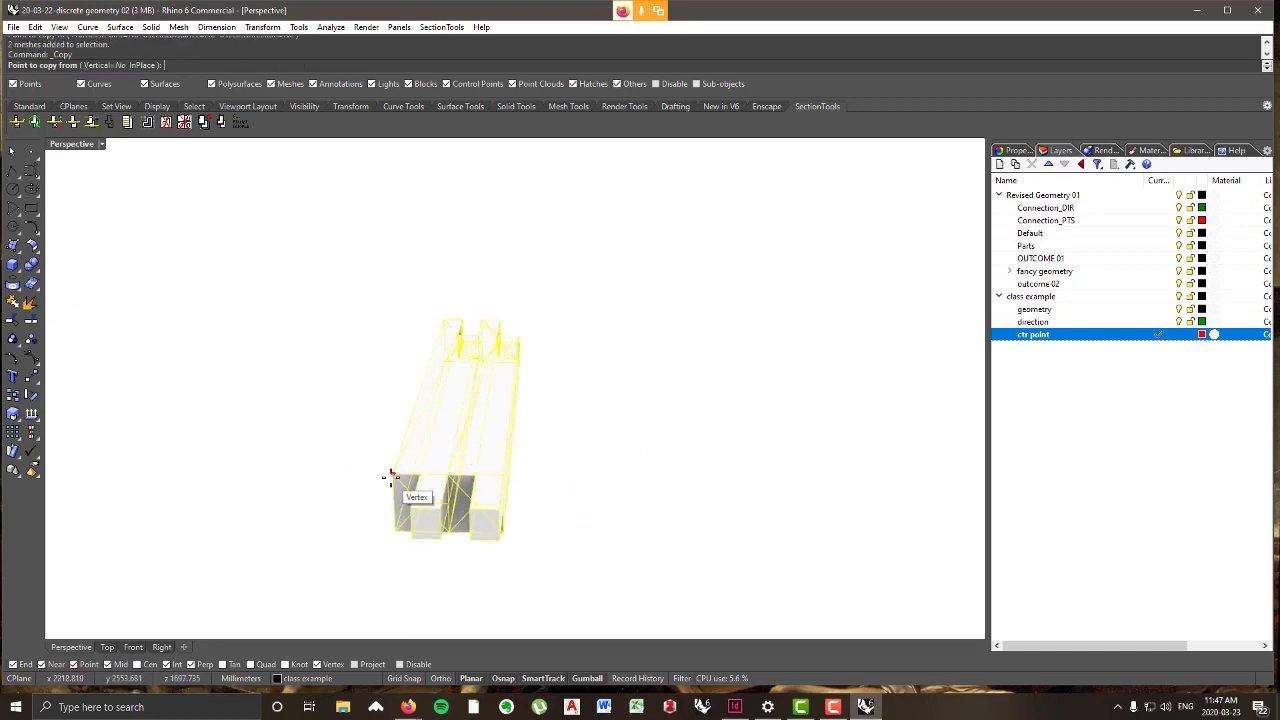
click(391, 476)
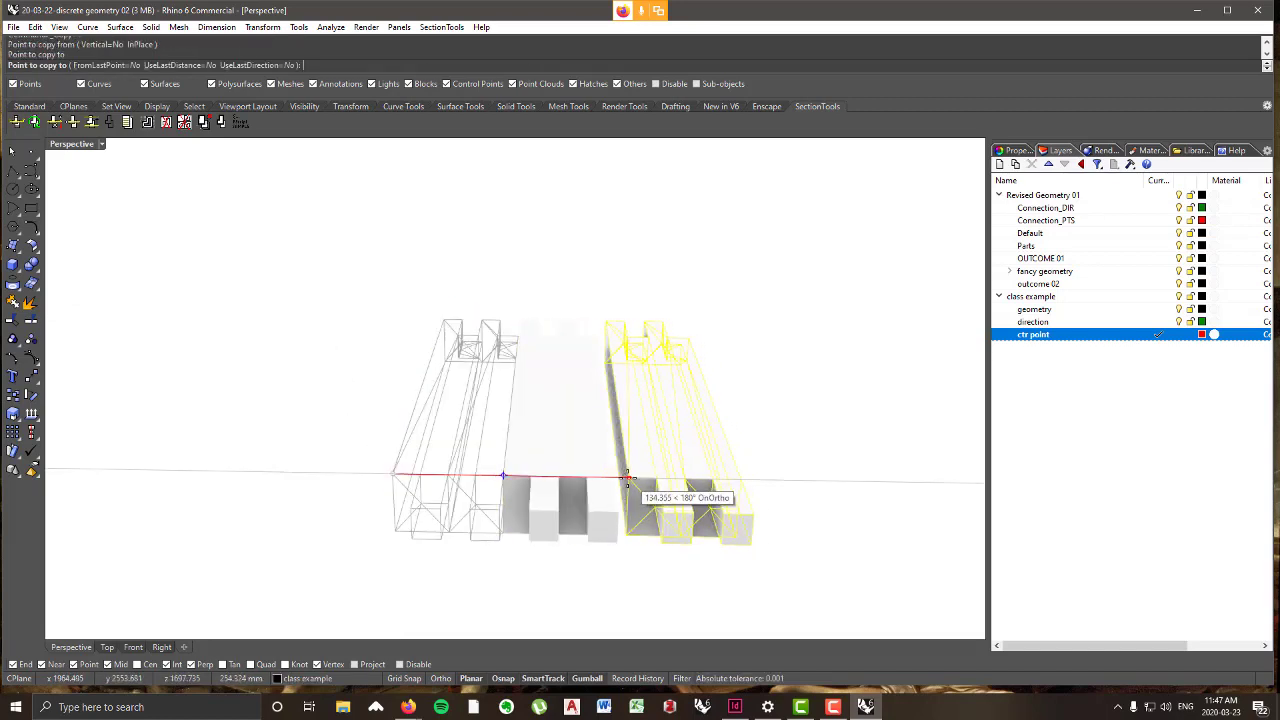
click(724, 478)
click(842, 474)
scroll(708, 455, down, 4)
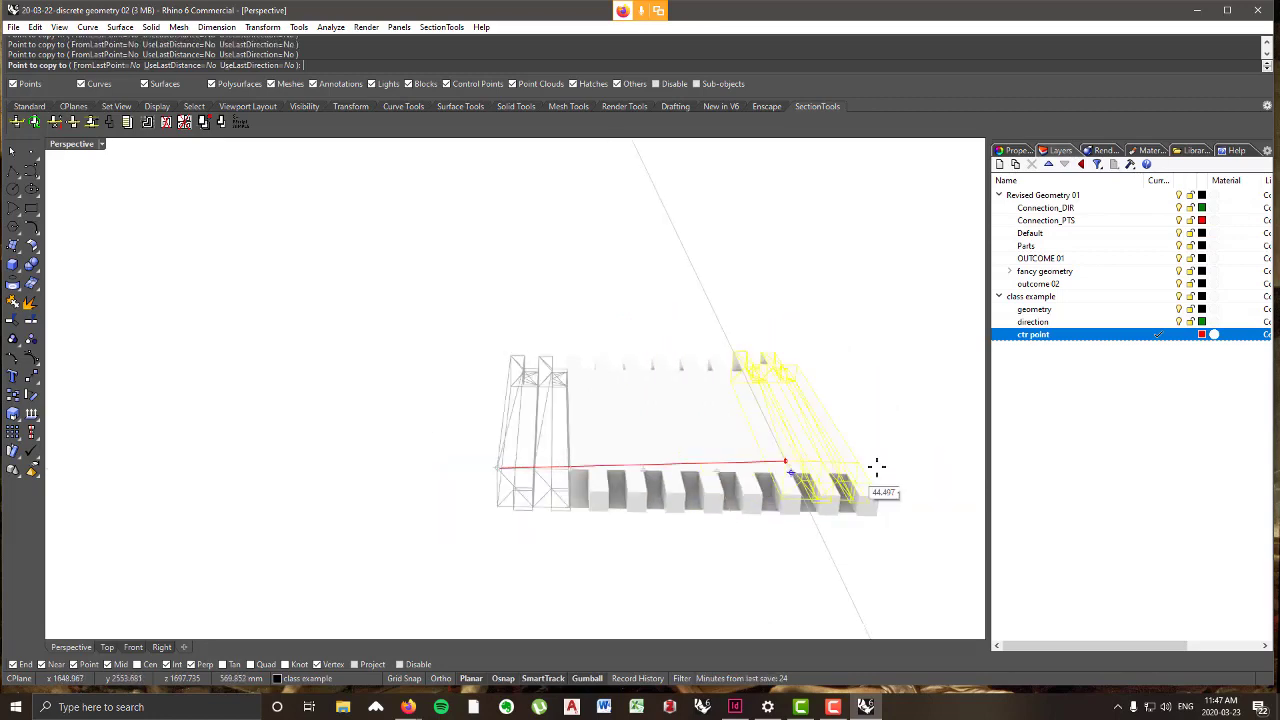
scroll(866, 470, up, 4)
scroll(698, 462, down, 4)
scroll(674, 440, up, 4)
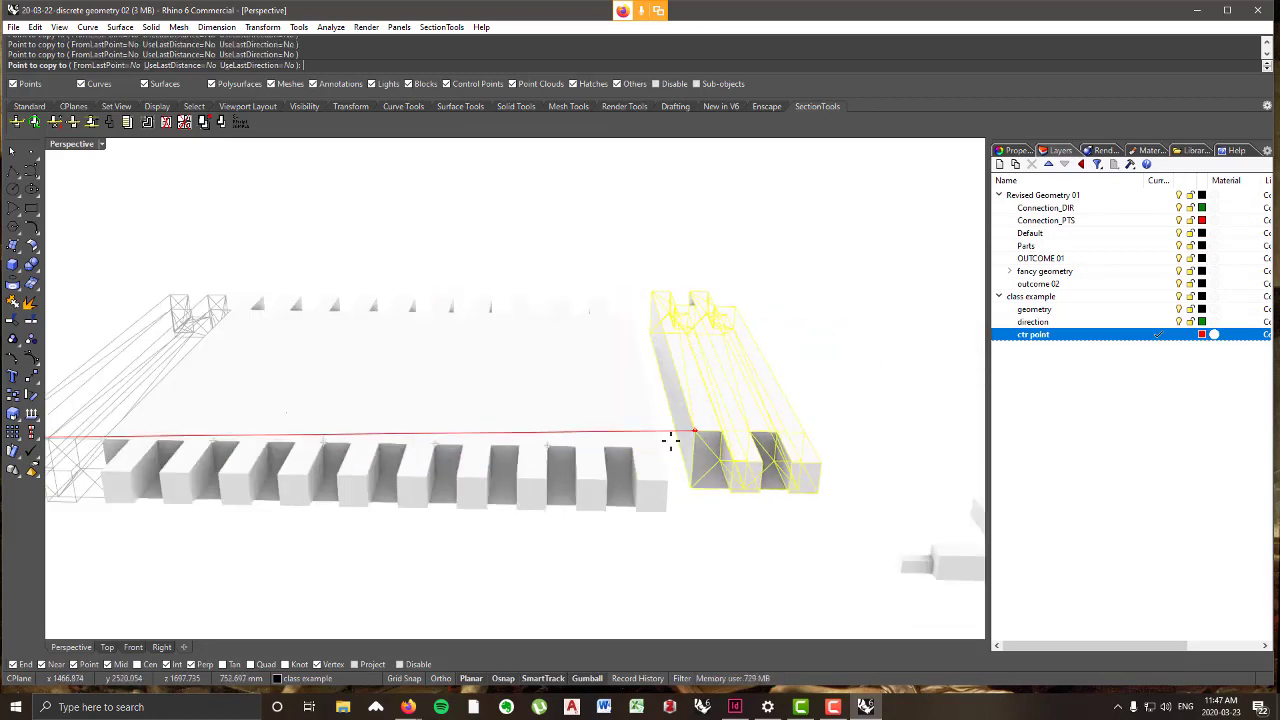
key(Return)
- Copy the whole row of planks end to end from its corner vertex so the notched ends interlock
scroll(560, 470, down, 4)
right_drag(523, 509, 371, 523)
scroll(400, 470, up, 3)
drag(419, 453, 77, 218)
scroll(403, 187, up, 4)
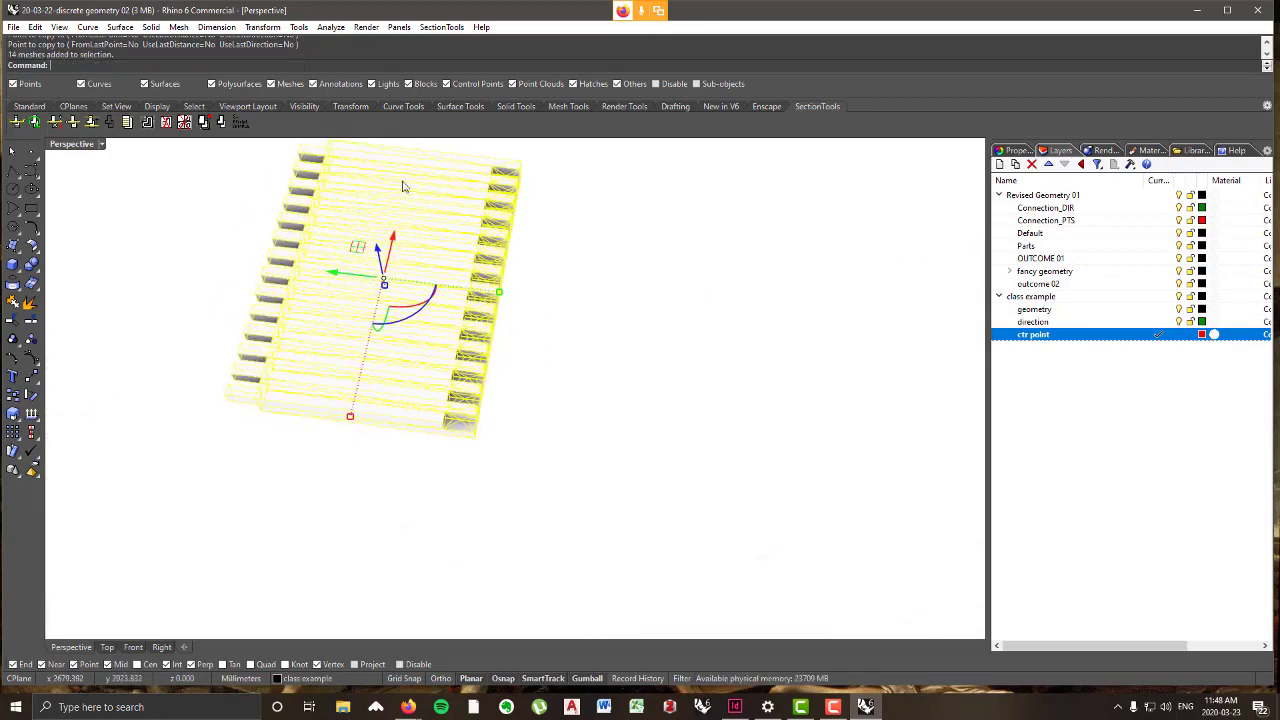
click(262, 27)
click(275, 72)
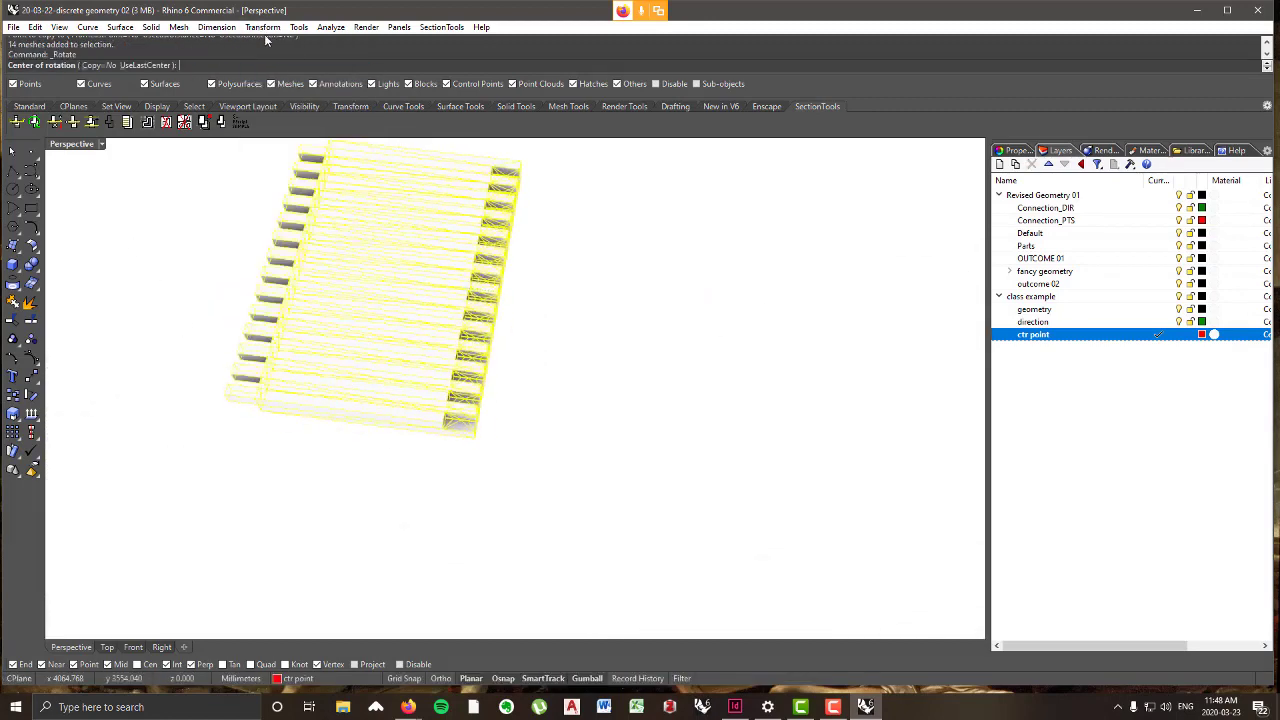
click(262, 27)
click(274, 57)
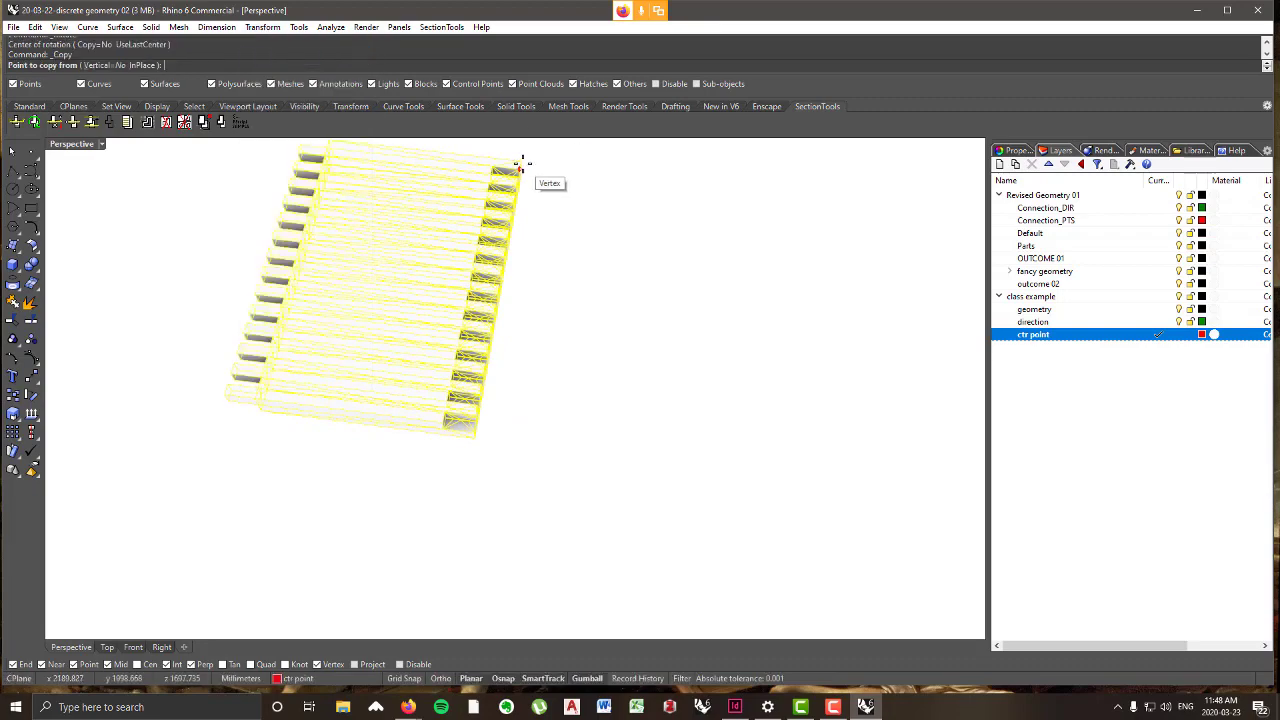
click(520, 164)
scroll(364, 170, up, 5)
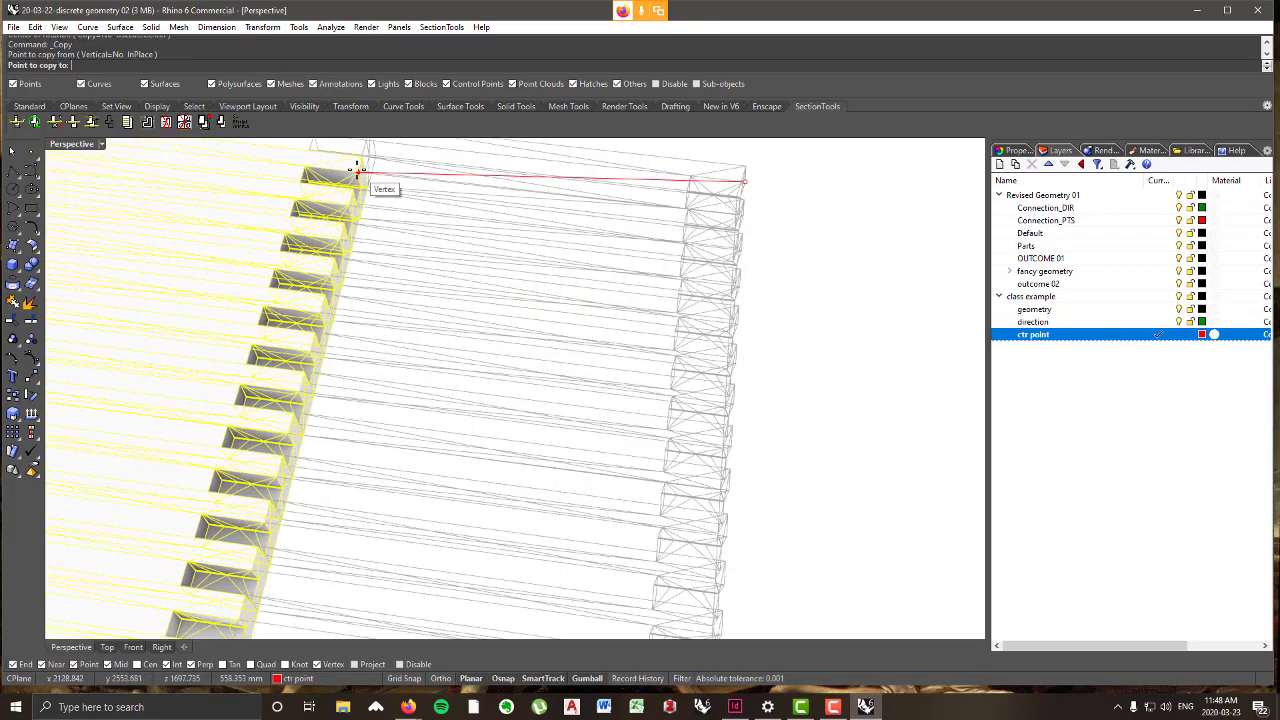
click(357, 170)
scroll(394, 409, down, 8)
key(Return)
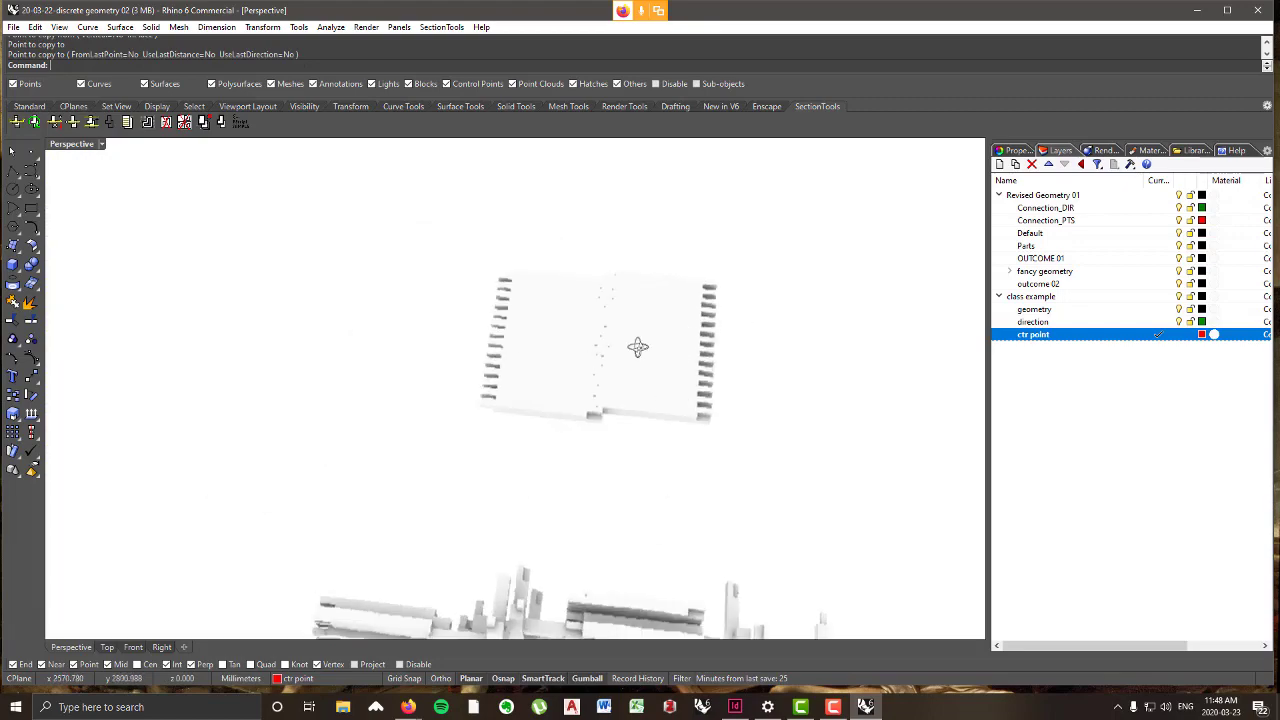
- Copy both joined rows end to end from their corner vertex, extending the flat surface to four rows
right_drag(638, 347, 412, 230)
click(501, 370)
scroll(501, 370, up, 5)
scroll(408, 222, up, 5)
click(410, 233)
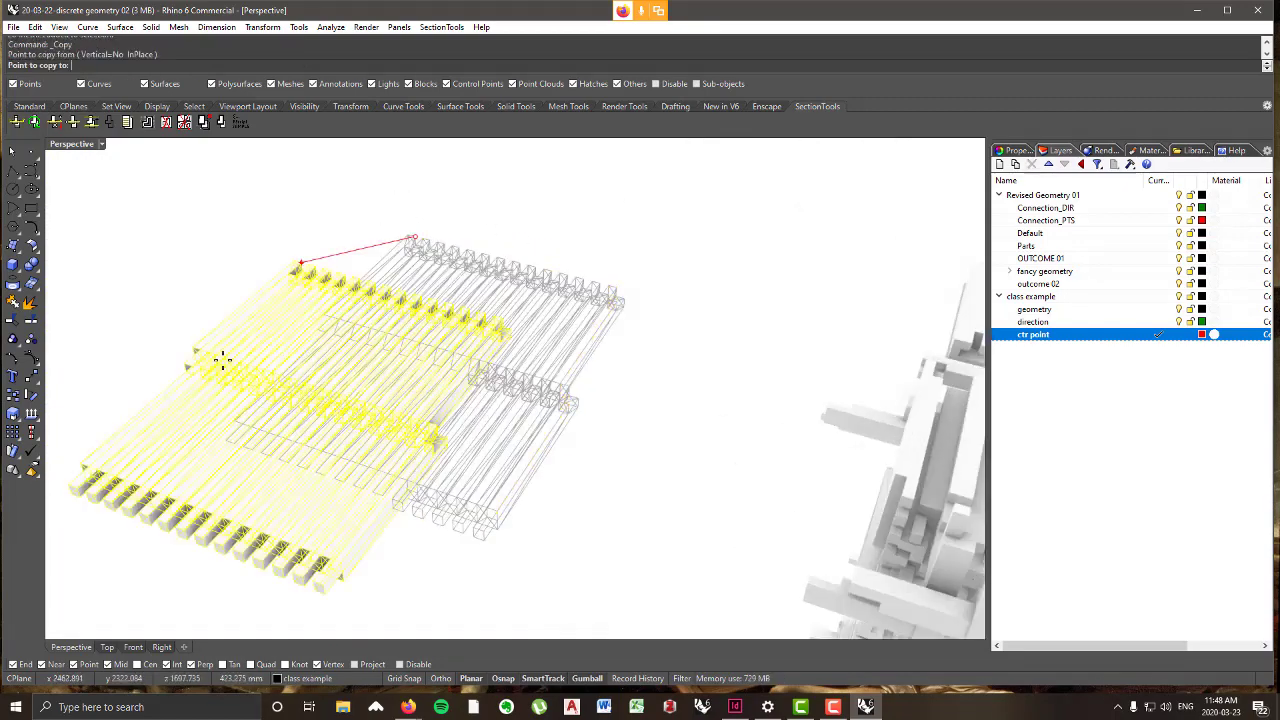
scroll(220, 410, up, 6)
click(218, 413)
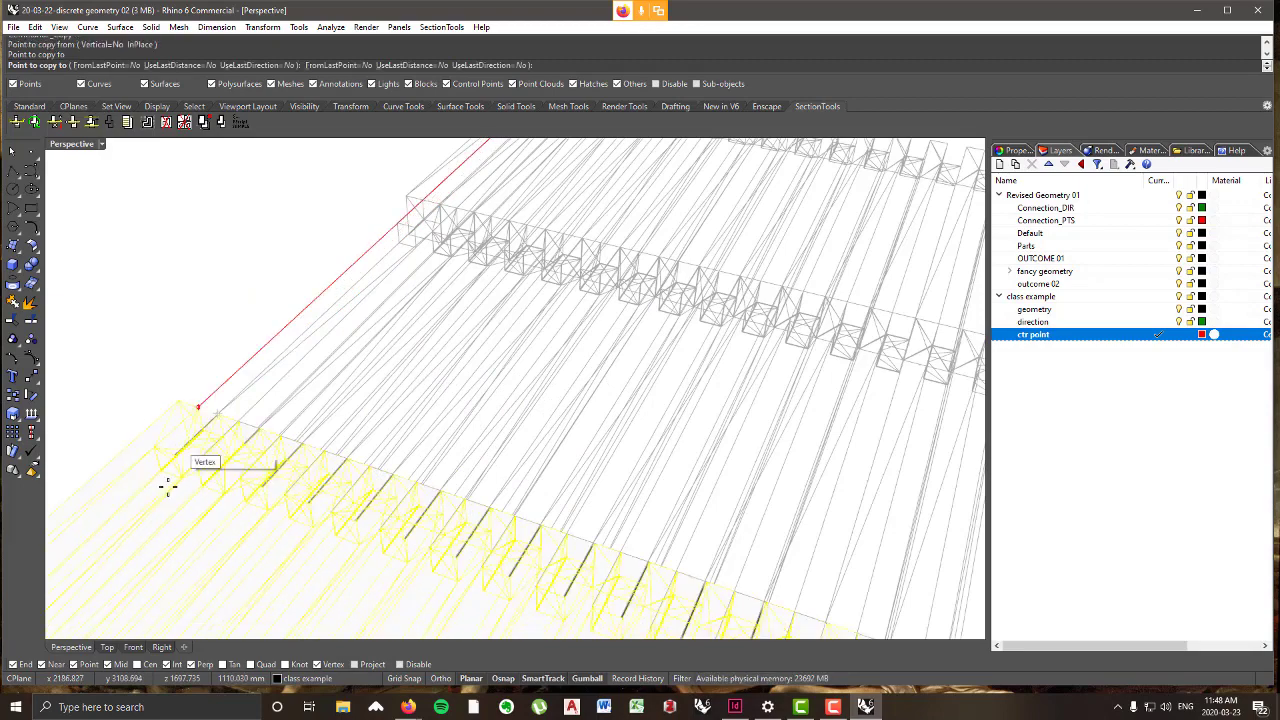
key(Return)
click(237, 229)
scroll(443, 271, down, 6)
right_drag(447, 272, 468, 290)
scroll(466, 290, down, 5)
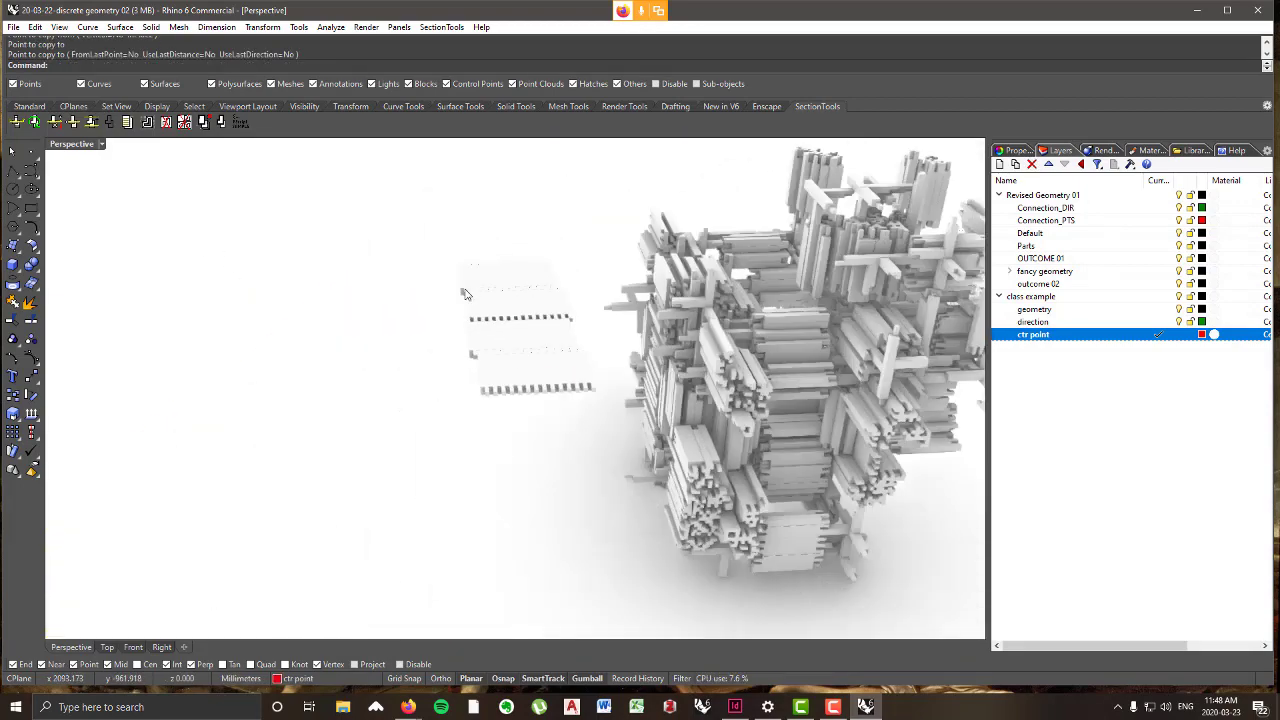
- Delete individual horizontal planks inside the aggregation's central opening one by one, carving out a stepped passage
right_drag(466, 420, 609, 416)
right_drag(717, 411, 595, 395)
scroll(618, 399, up, 6)
click(595, 395)
scroll(595, 395, up, 4)
key(Delete)
click(597, 367)
key(Delete)
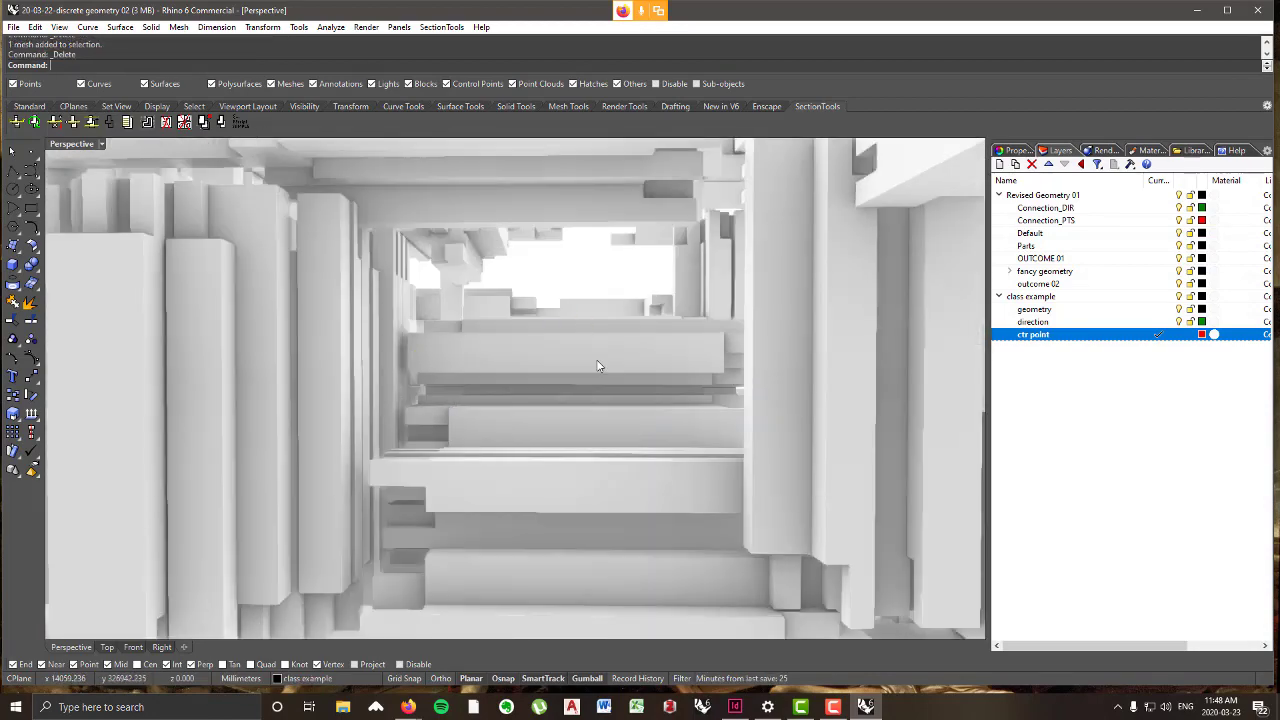
click(592, 347)
key(Delete)
click(583, 374)
key(Delete)
click(565, 352)
key(Delete)
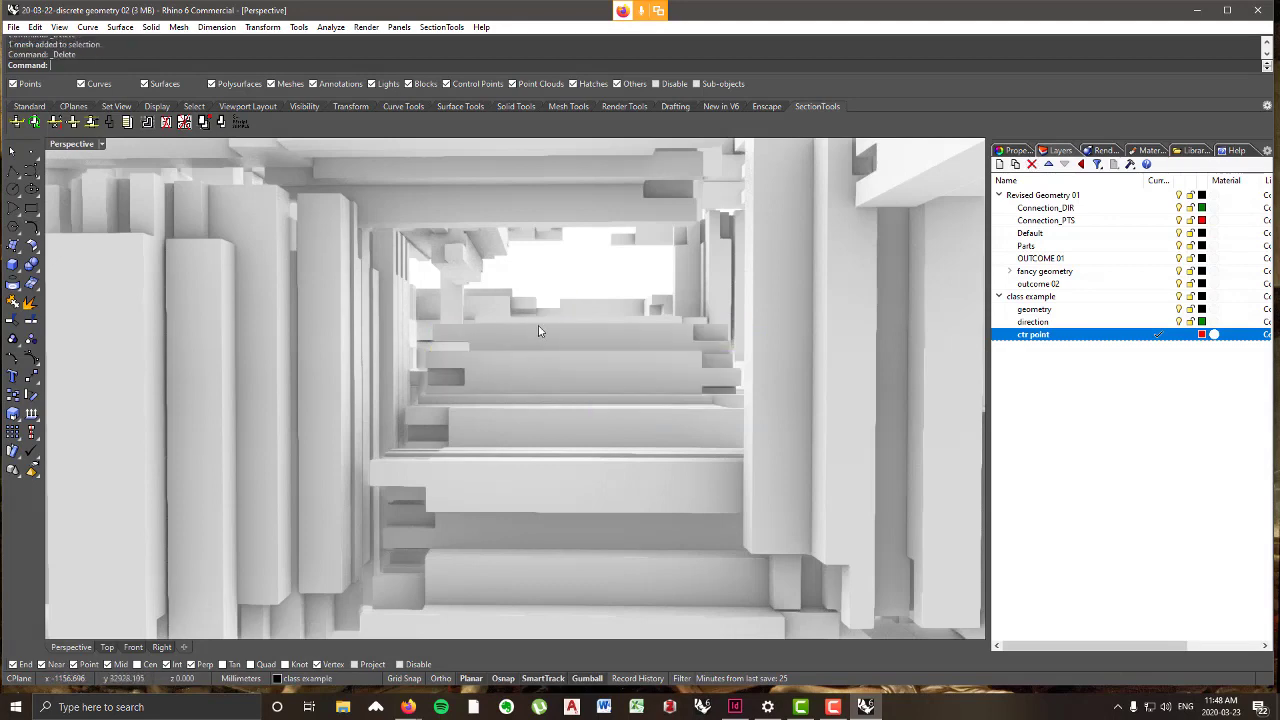
click(531, 372)
key(Delete)
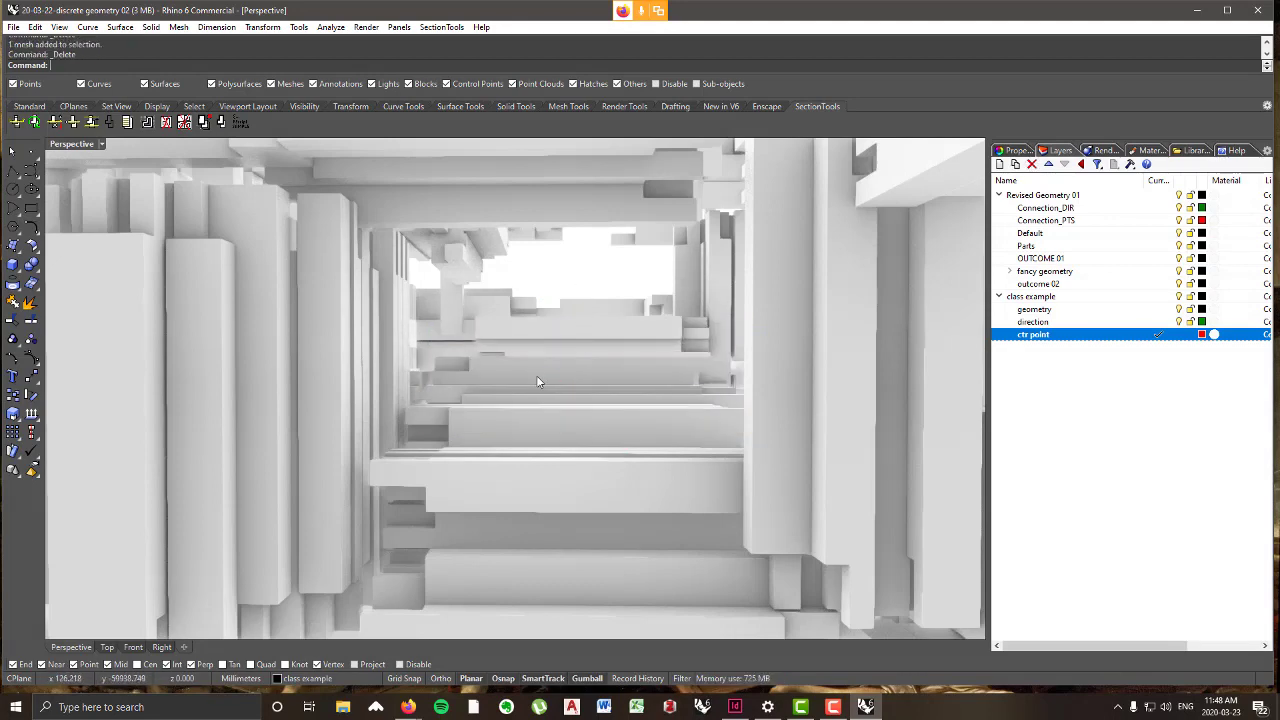
click(534, 385)
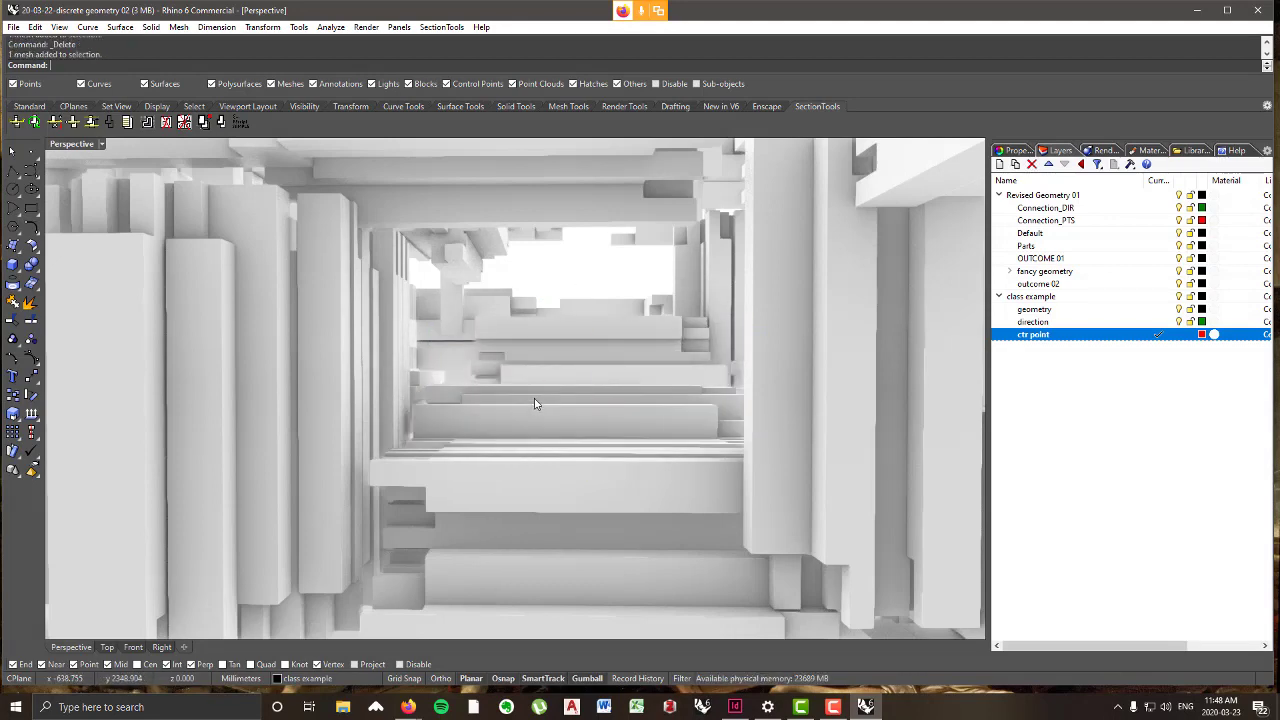
click(529, 422)
key(Delete)
click(549, 458)
click(549, 458)
key(Delete)
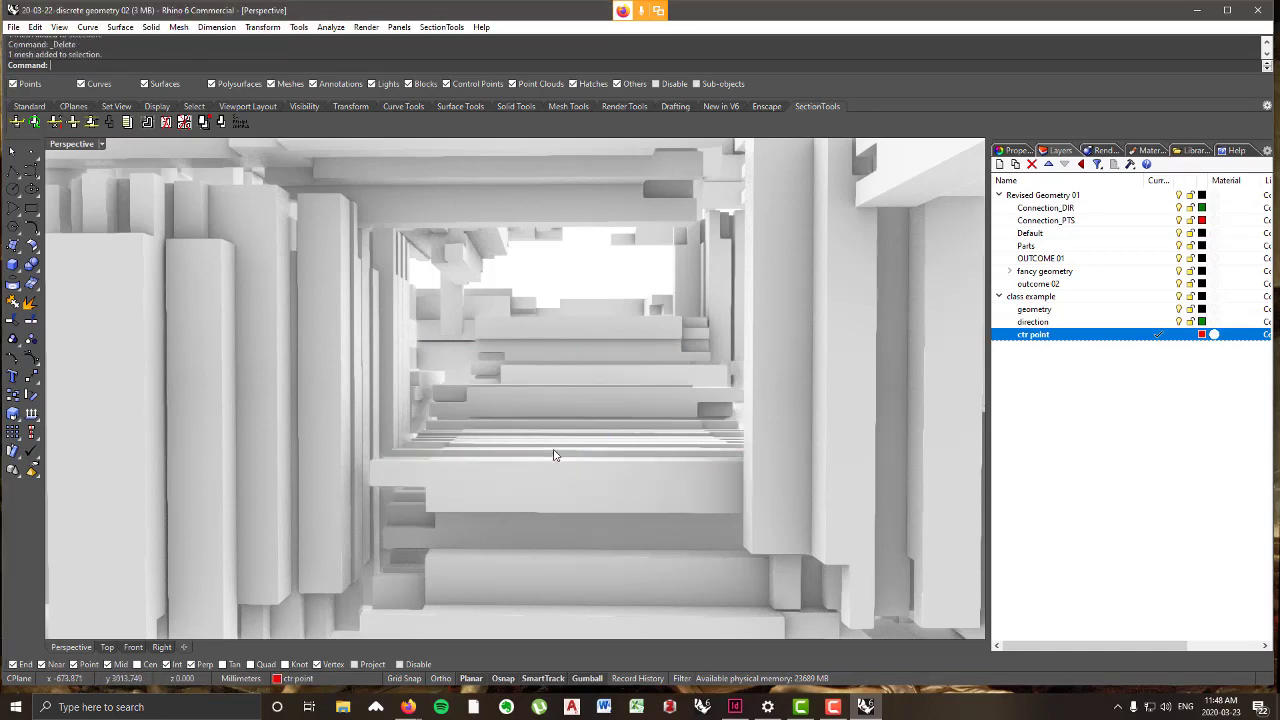
click(554, 456)
key(Delete)
click(555, 457)
key(Delete)
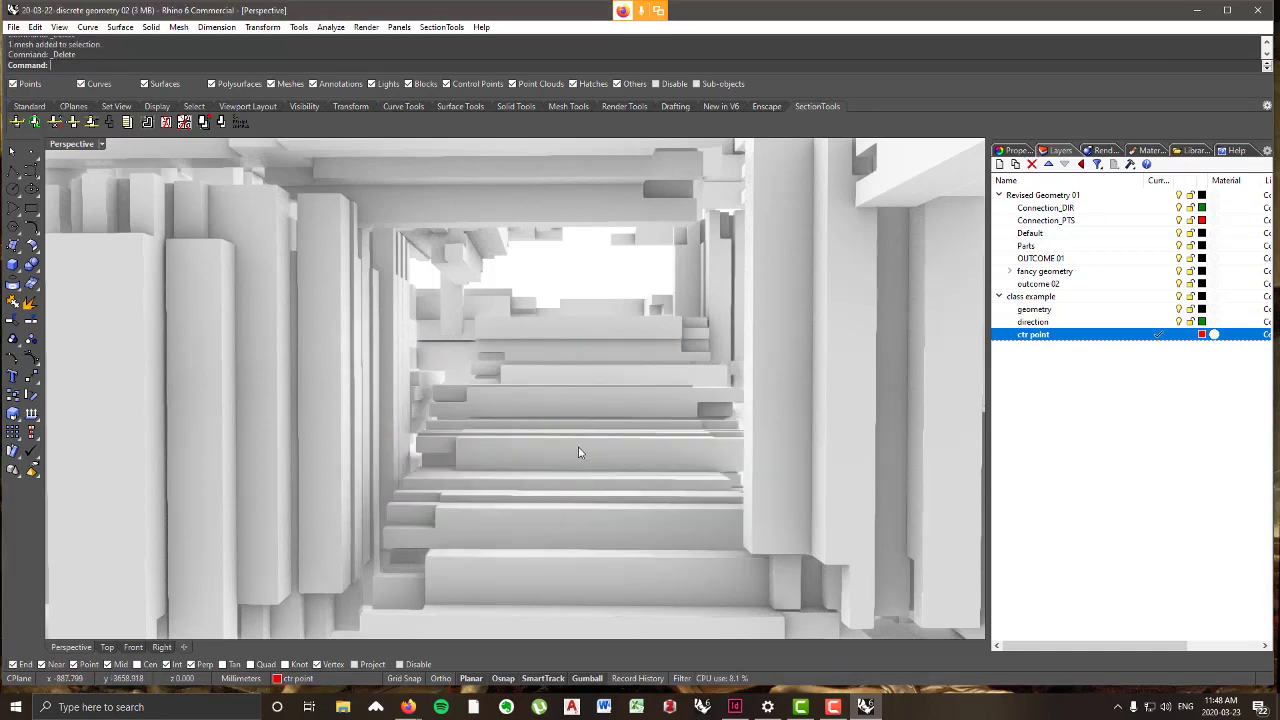
click(563, 446)
key(Delete)
click(563, 444)
key(Delete)
click(565, 442)
key(Delete)
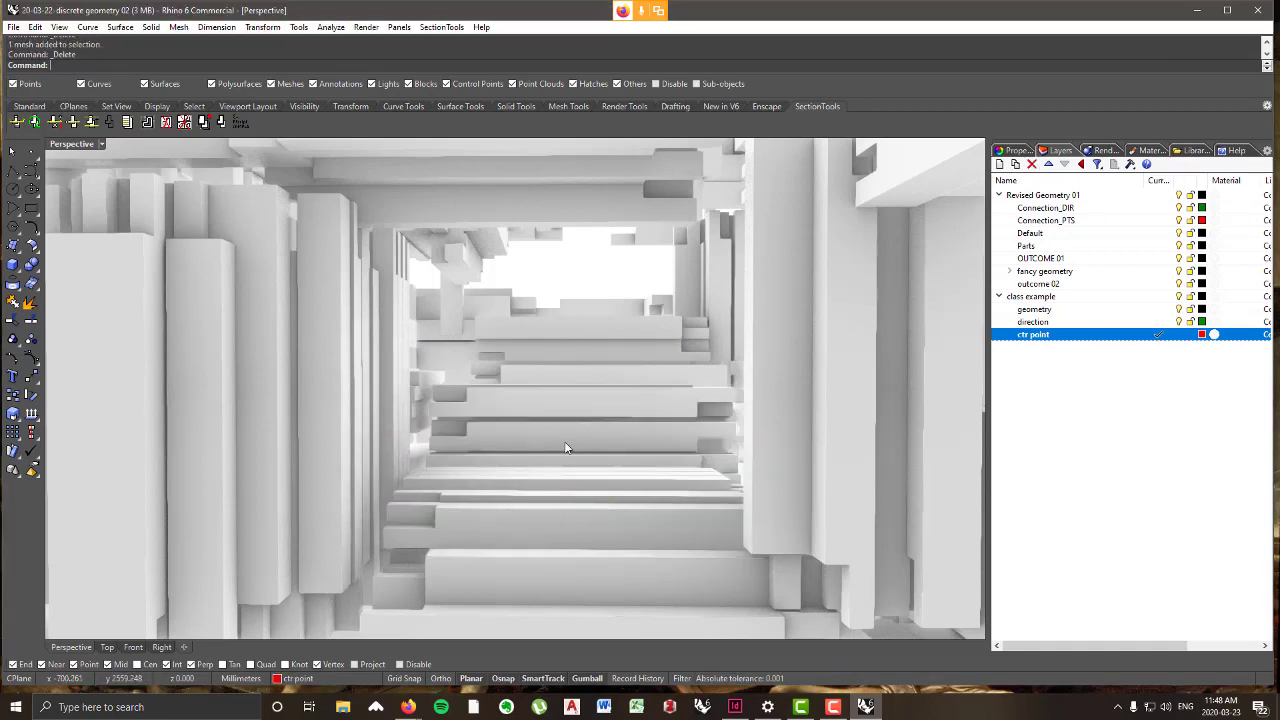
key(Delete)
click(578, 436)
key(Delete)
click(579, 397)
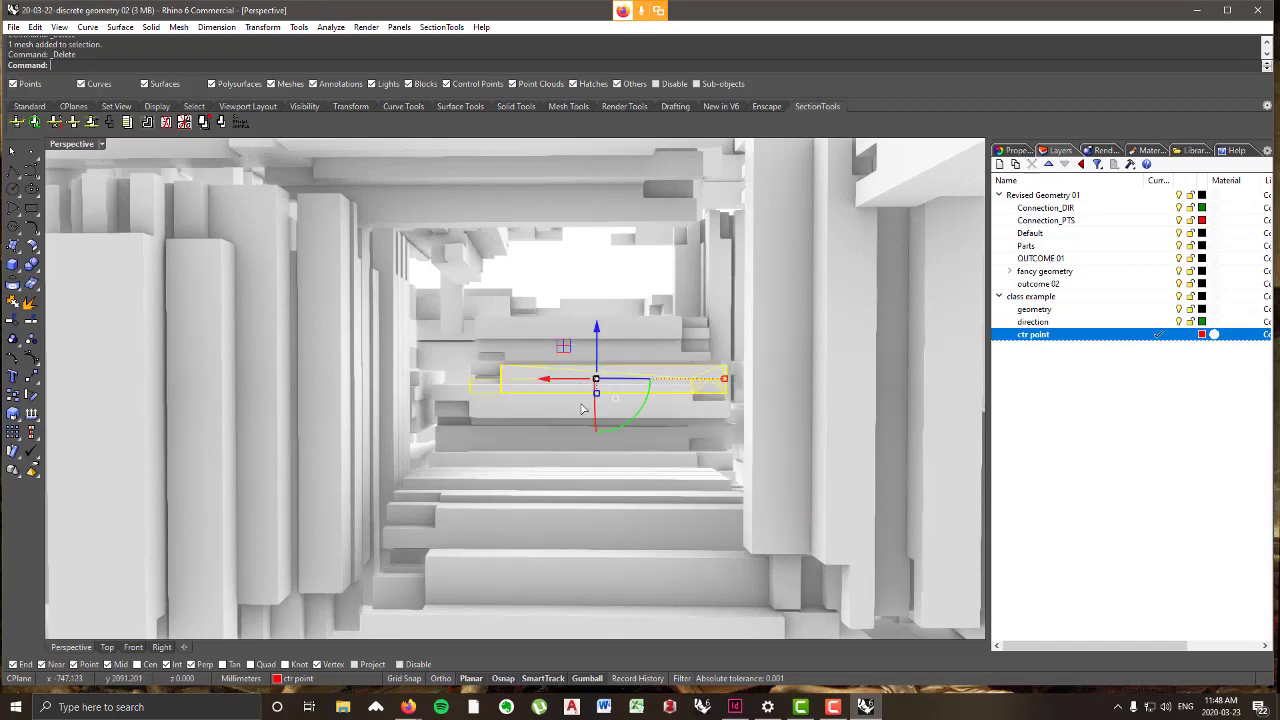
key(Delete)
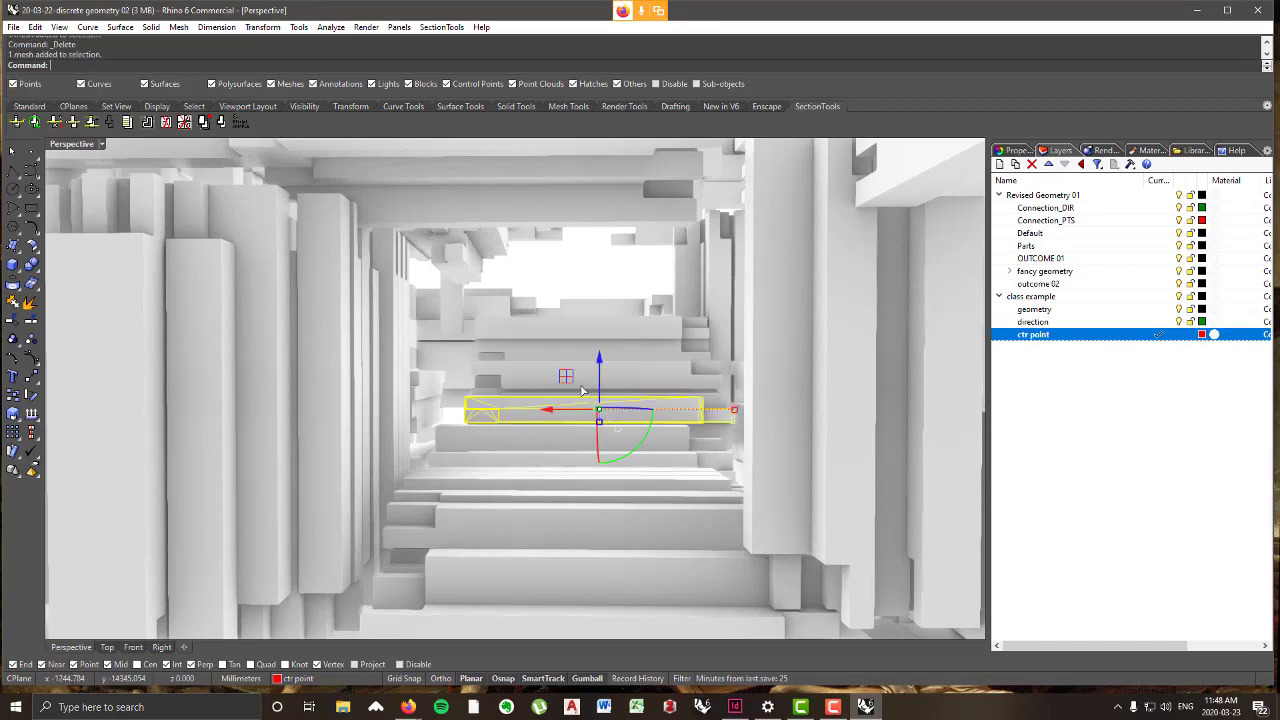
- Delete further planks from the horizontal stack at the front of the stepped passage
scroll(588, 386, down, 10)
scroll(563, 432, up, 6)
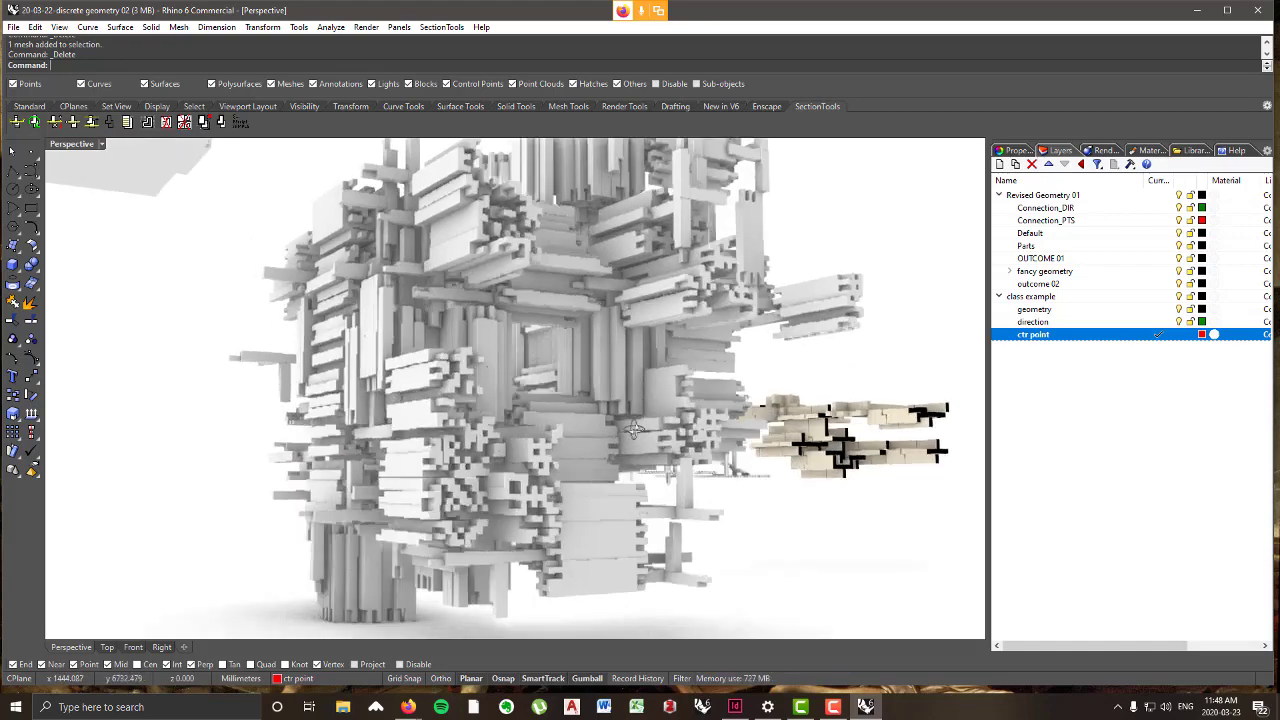
scroll(563, 432, up, 5)
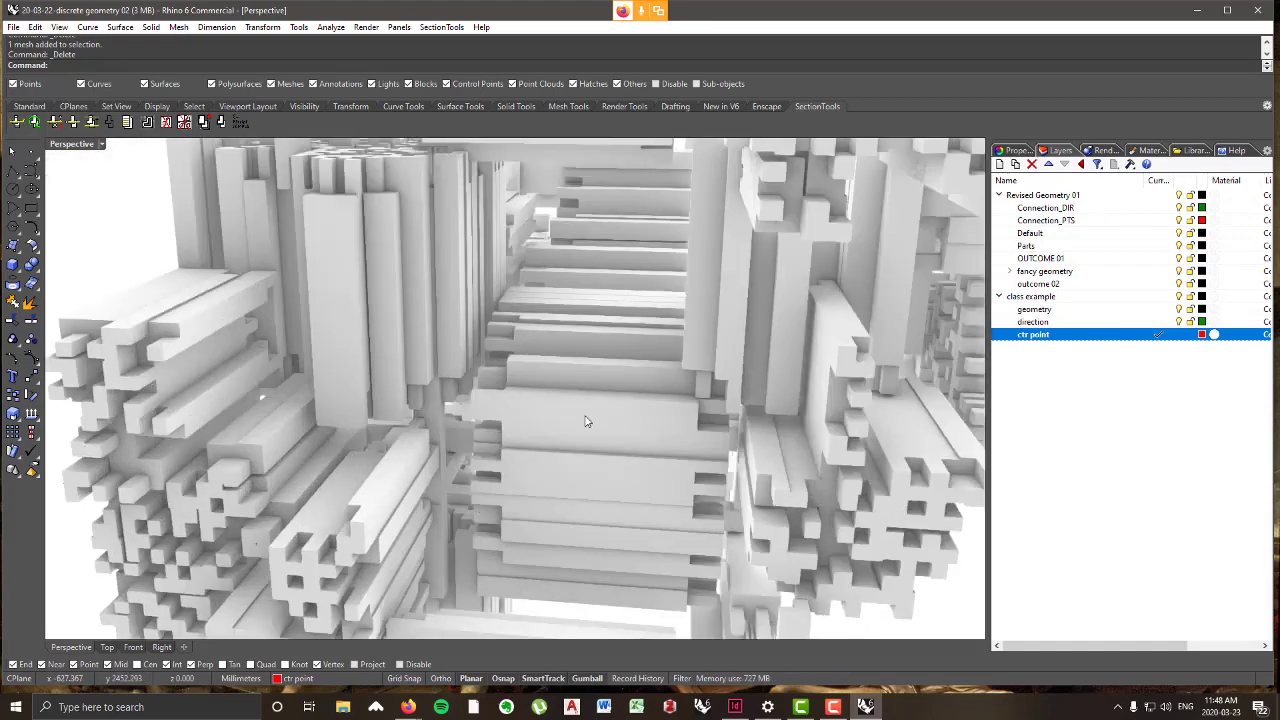
key(Escape)
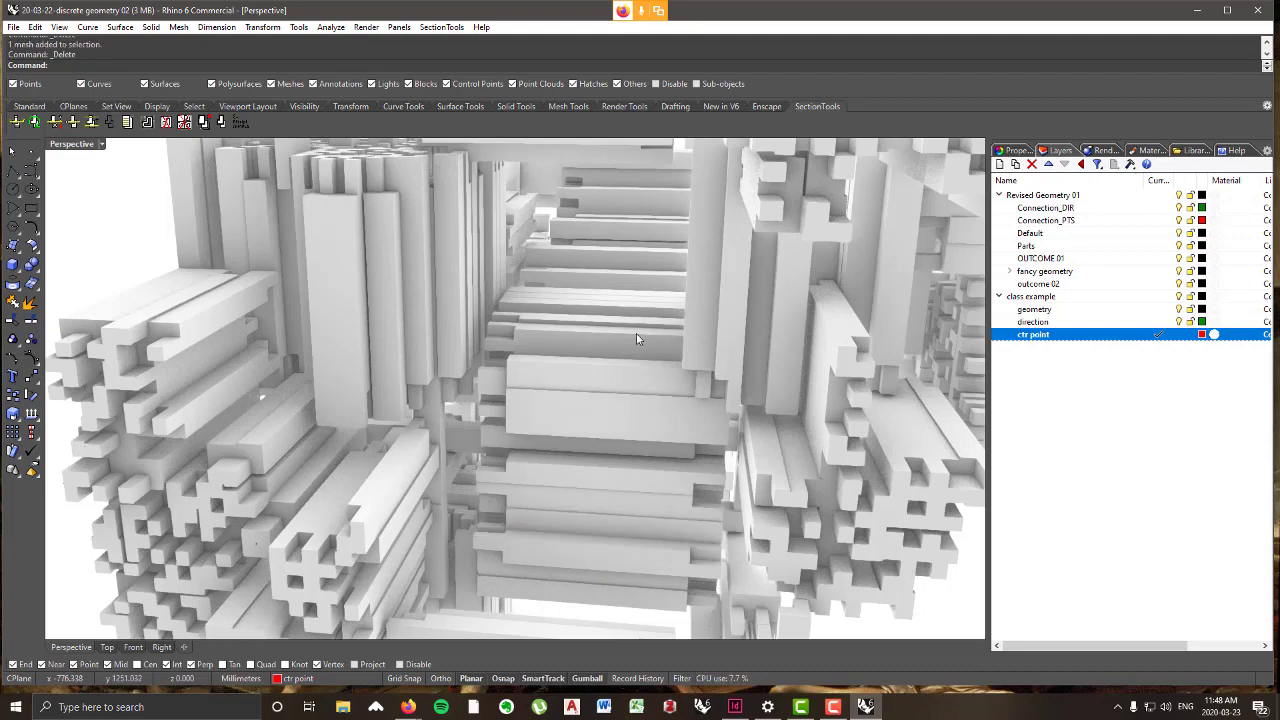
- Delete protruding horizontal planks one by one in the middle of the central passage to shape its steps
scroll(636, 338, down, 3)
drag(586, 372, 585, 425)
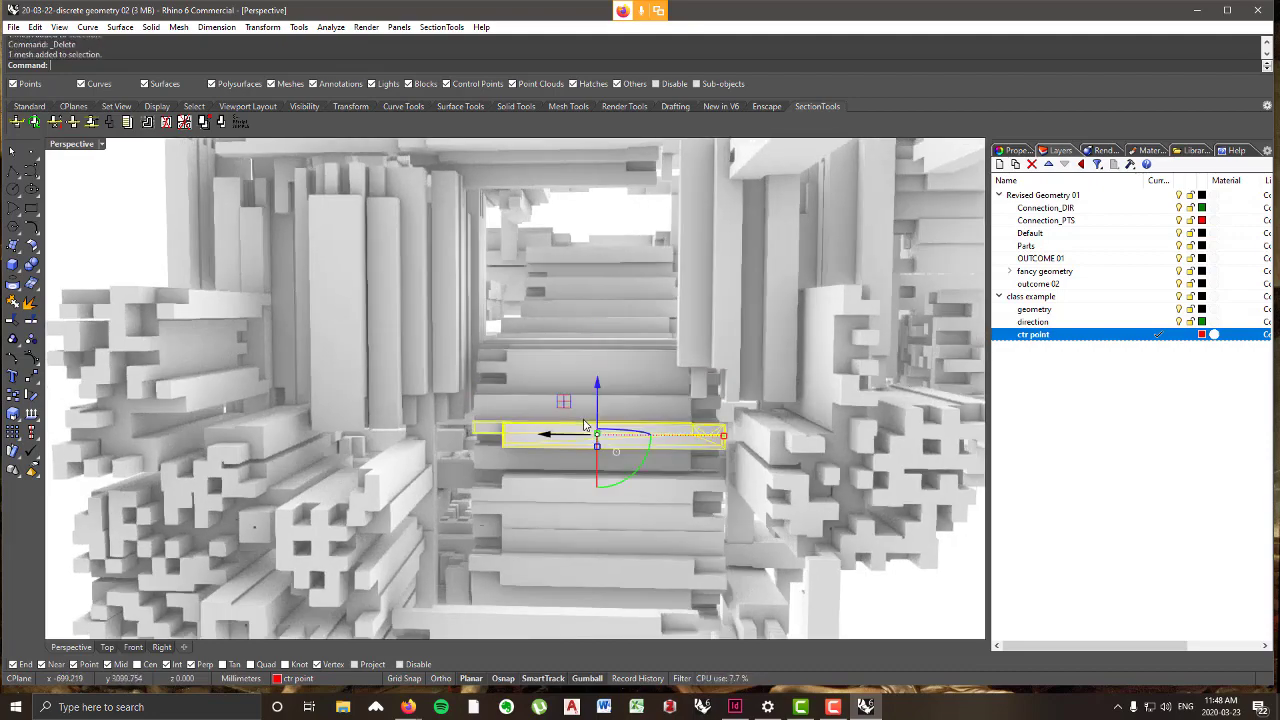
key(Delete)
click(584, 417)
key(Delete)
click(583, 430)
key(Delete)
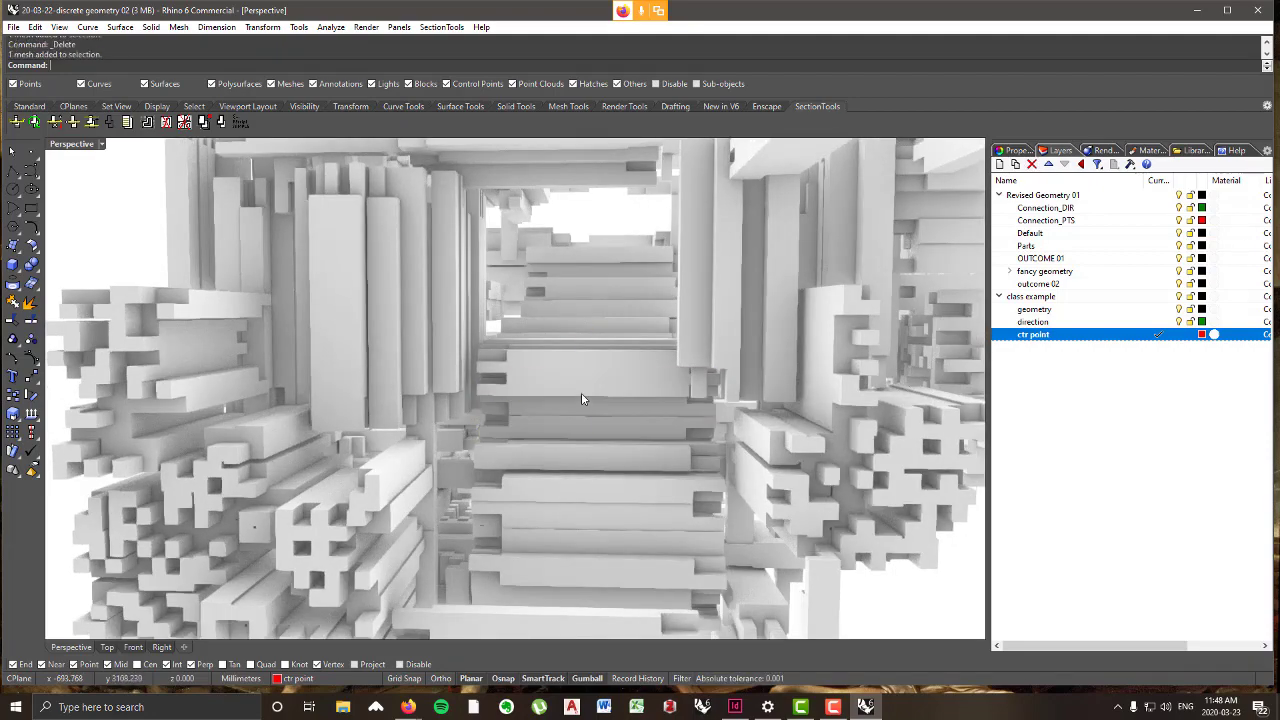
click(587, 375)
key(Delete)
click(588, 365)
key(Delete)
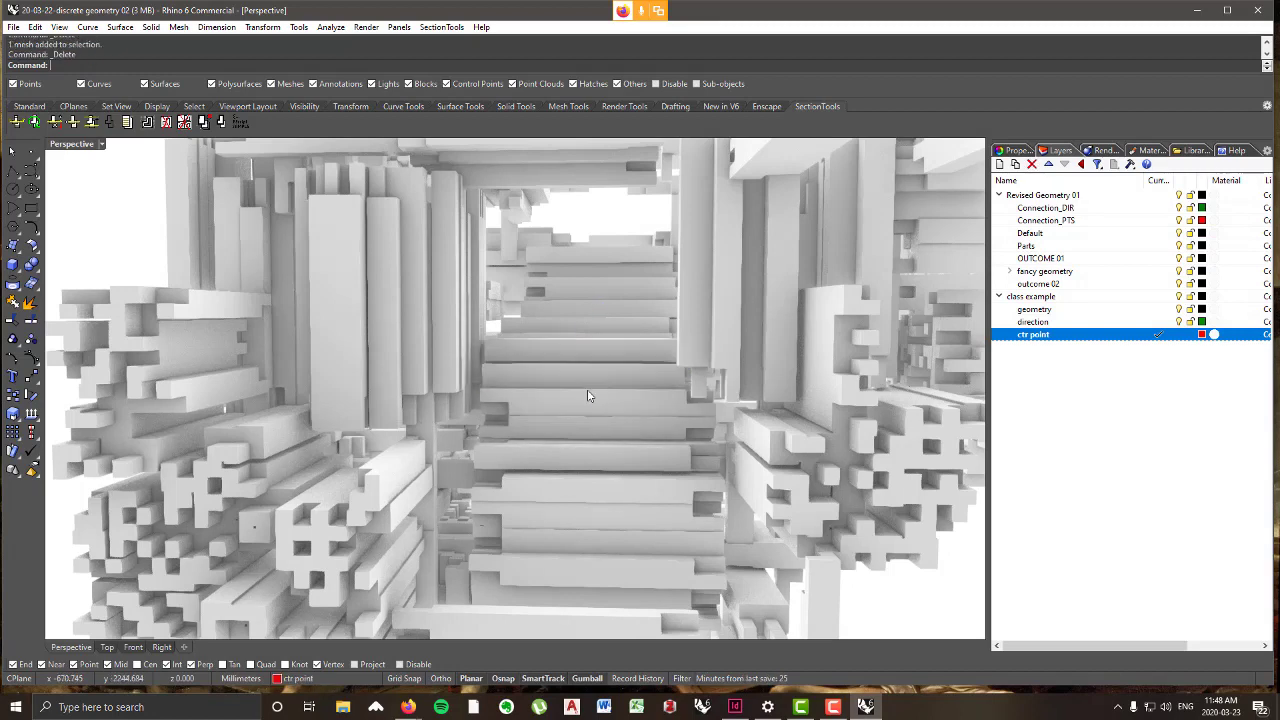
- Delete further horizontal planks in the middle and lower flight of the central passage to even out the stair treads
click(574, 396)
key(Delete)
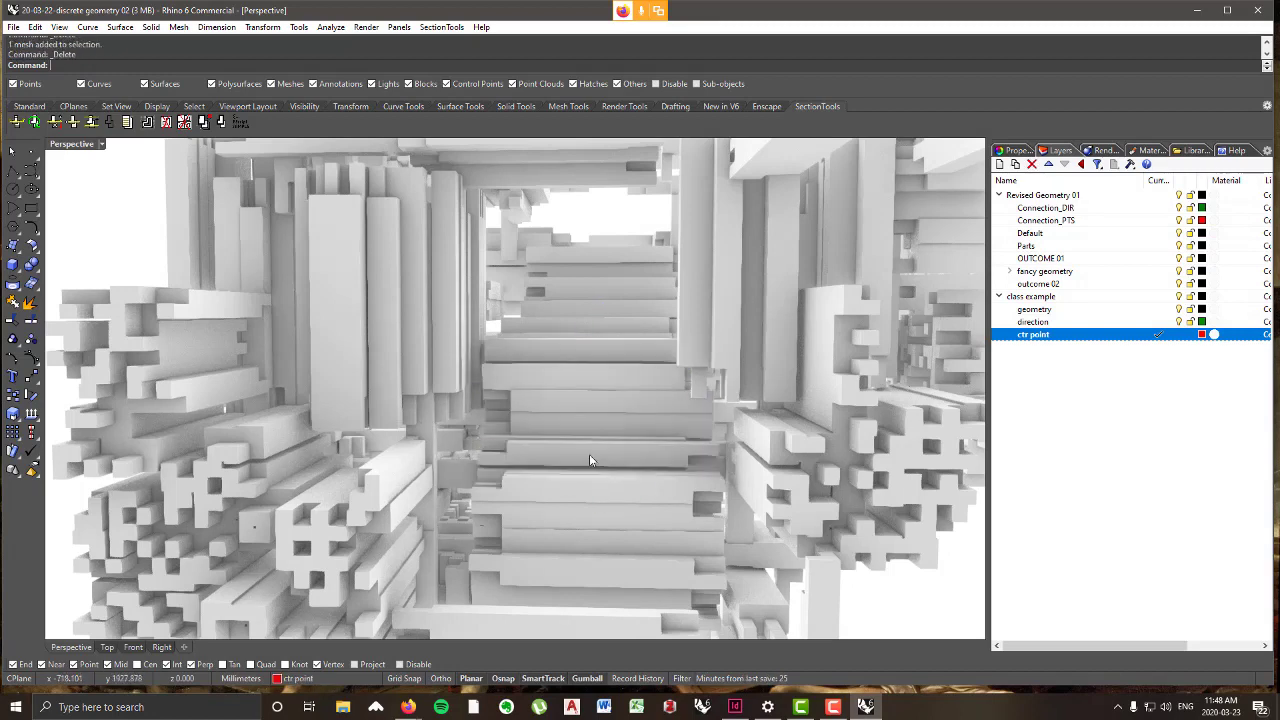
click(589, 449)
key(Delete)
click(593, 490)
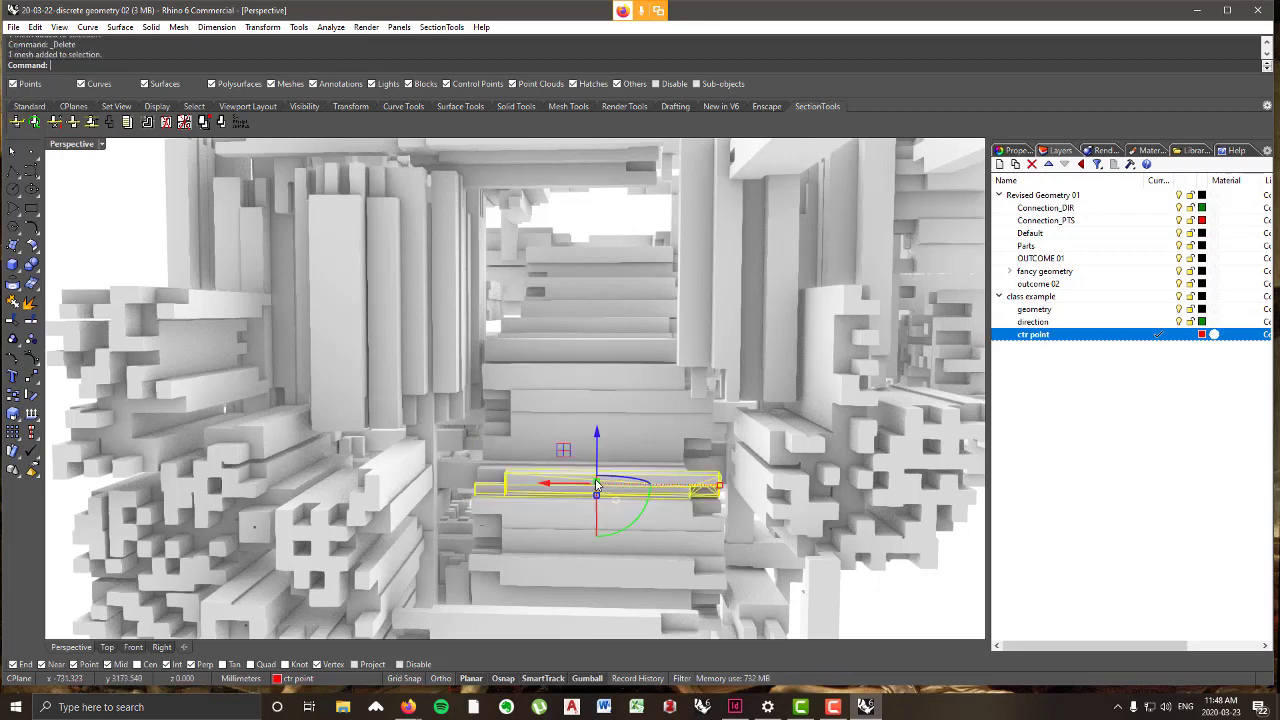
key(Delete)
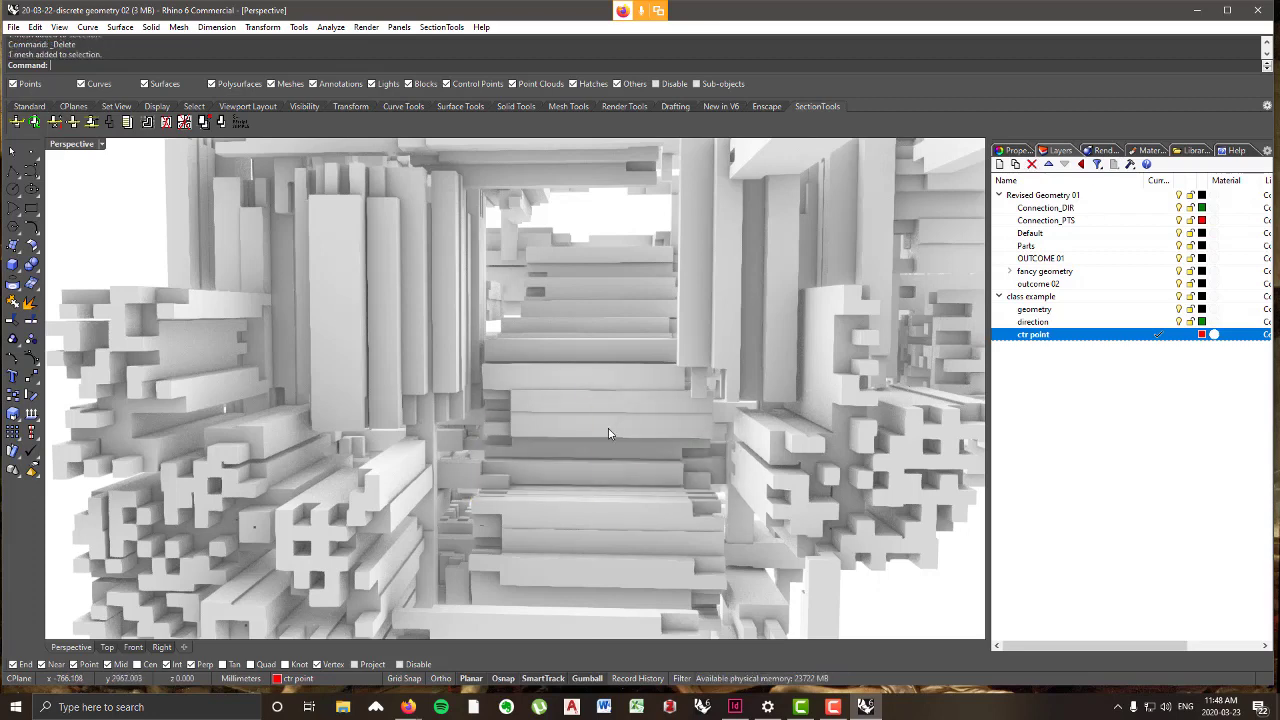
key(Delete)
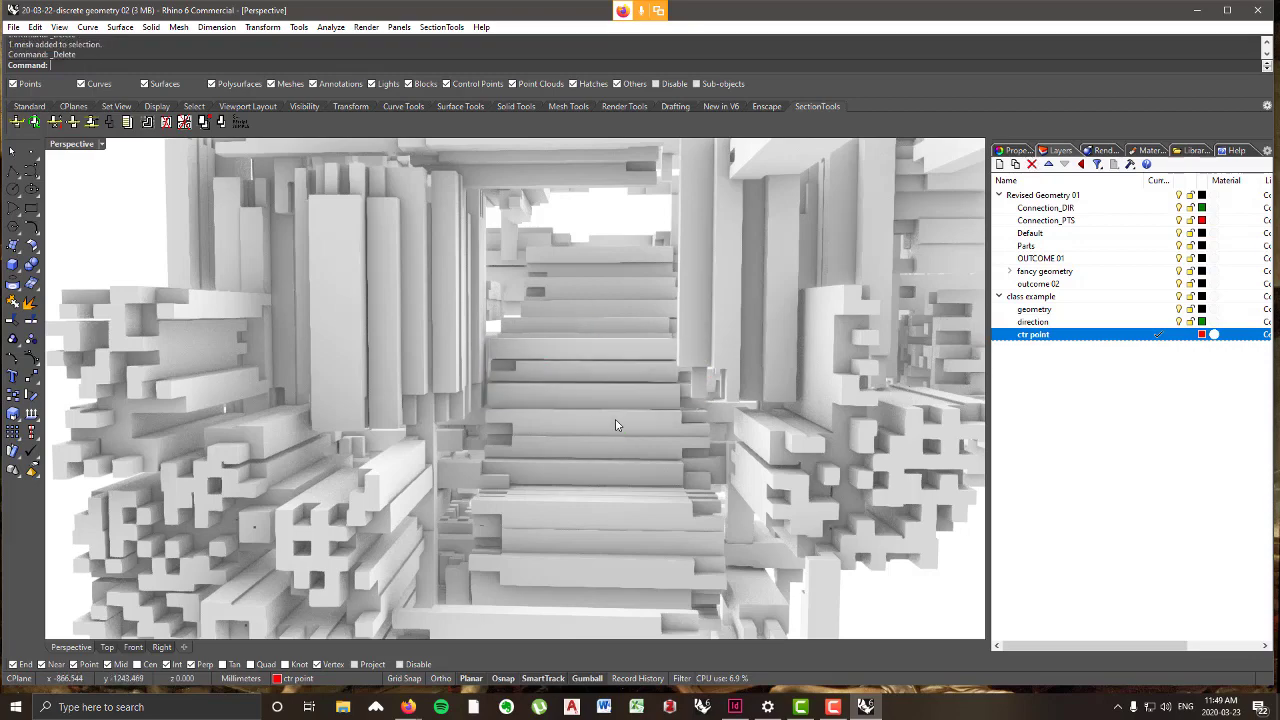
key(Delete)
click(610, 471)
key(Delete)
- Try moving the loose four-row plank surface onto the aggregation, and undo the move
scroll(602, 424, down, 7)
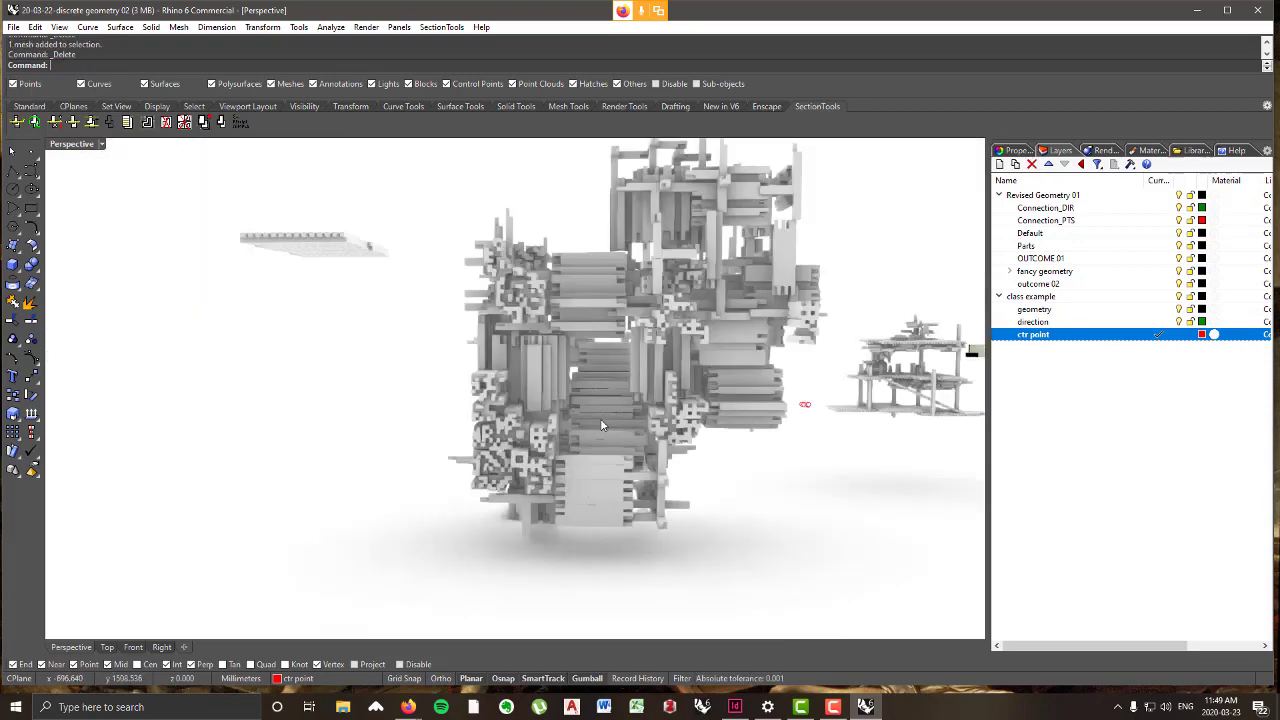
mouse_move(602, 421)
right_down()
mouse_move(642, 424)
mouse_move(610, 426)
right_up()
scroll(652, 372, down, 5)
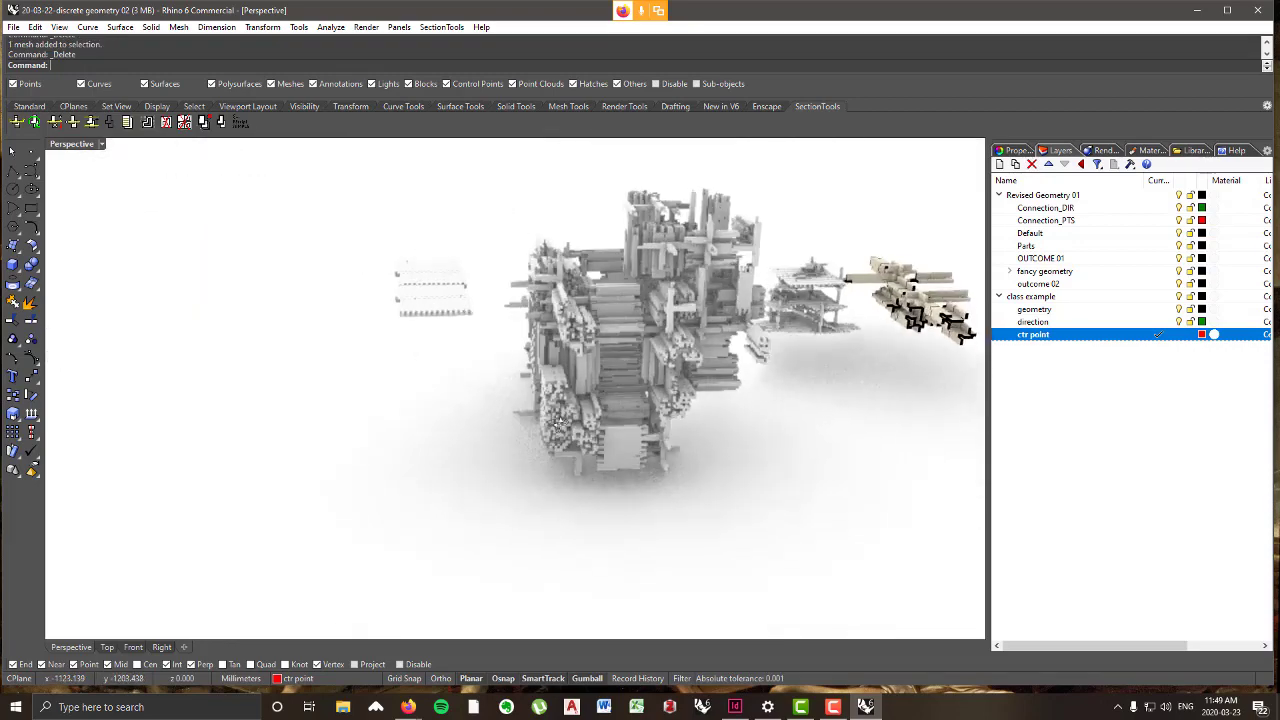
right_drag(652, 372, 590, 325)
scroll(487, 322, up, 6)
scroll(591, 325, down, 8)
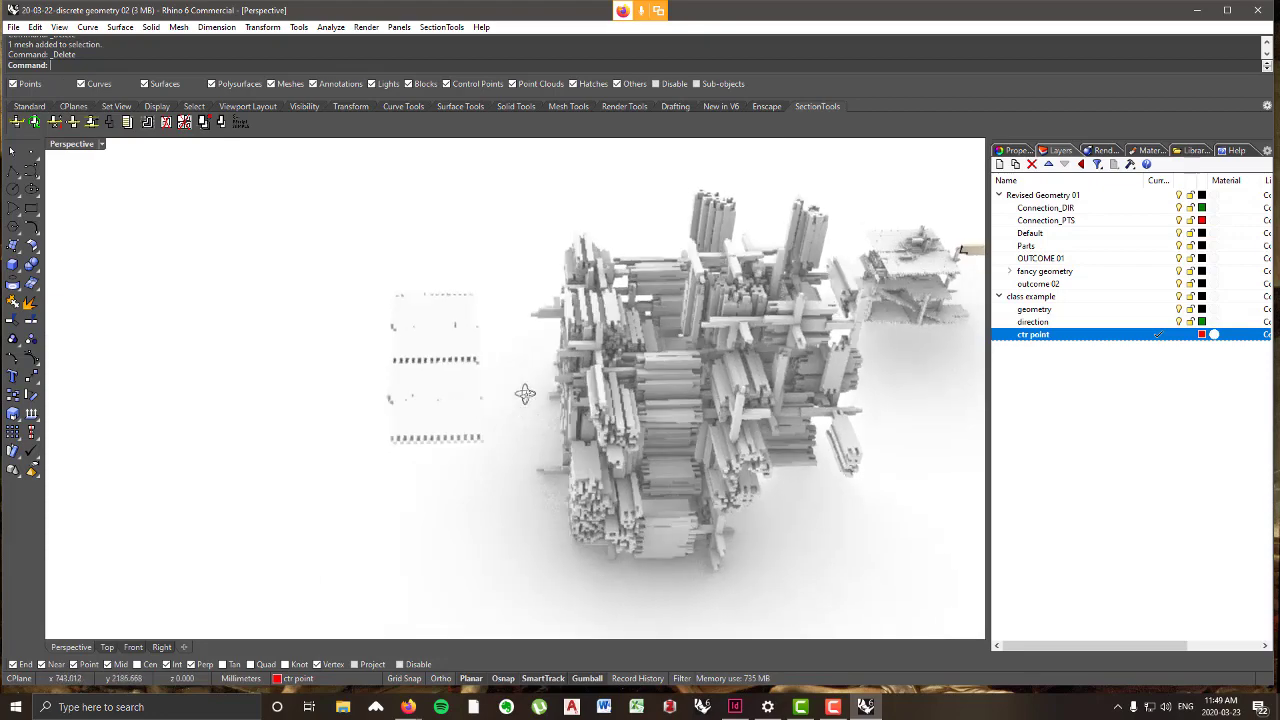
right_drag(523, 394, 523, 350)
drag(507, 452, 325, 253)
drag(405, 350, 573, 356)
click(507, 459)
right_drag(490, 436, 498, 348)
scroll(557, 350, up, 8)
scroll(557, 350, down, 5)
scroll(463, 373, down, 2)
key(ctrl+z)
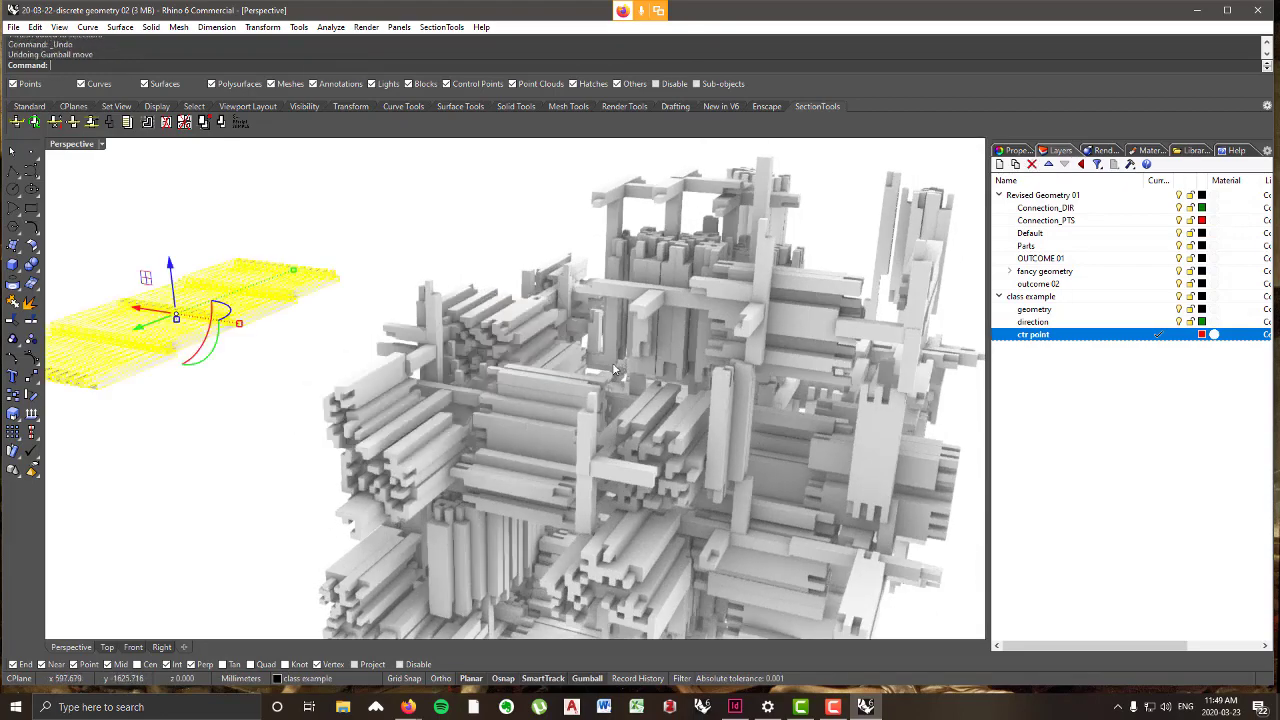
- Group the meshes of the four-row plank surface and move the group over the top of the aggregation's lower block
scroll(440, 367, down, 4)
key(ctrl+g)
scroll(320, 330, up, 3)
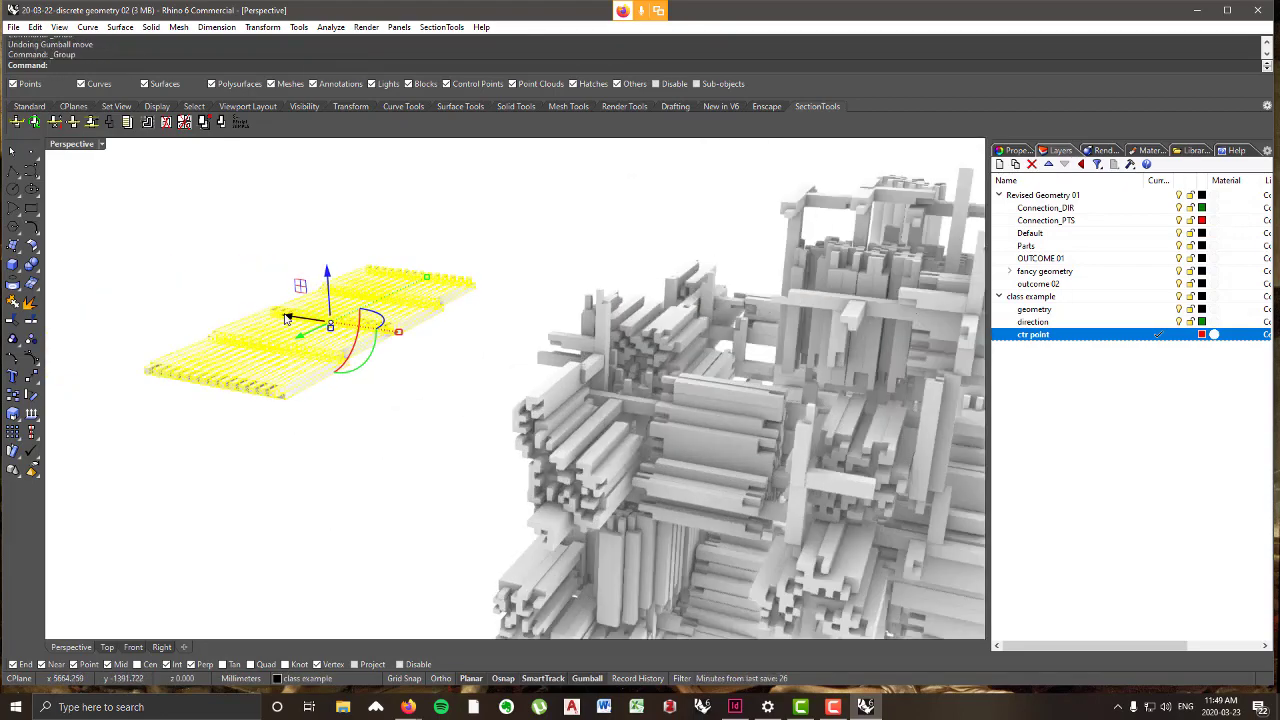
drag(286, 318, 596, 360)
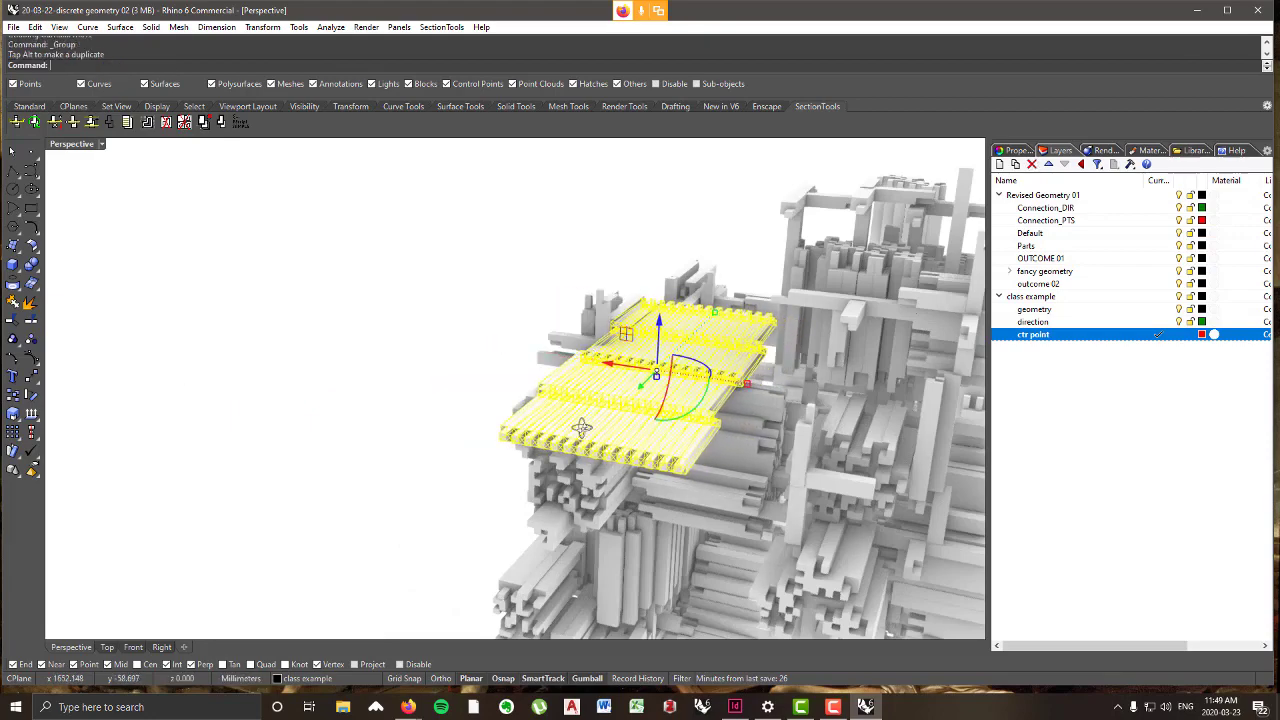
- Move the grouped plank surface from its corner point to align it with the planks beneath its edge
right_drag(583, 428, 877, 343)
scroll(640, 345, up, 4)
right_drag(637, 349, 745, 417)
scroll(745, 417, up, 2)
click(820, 440)
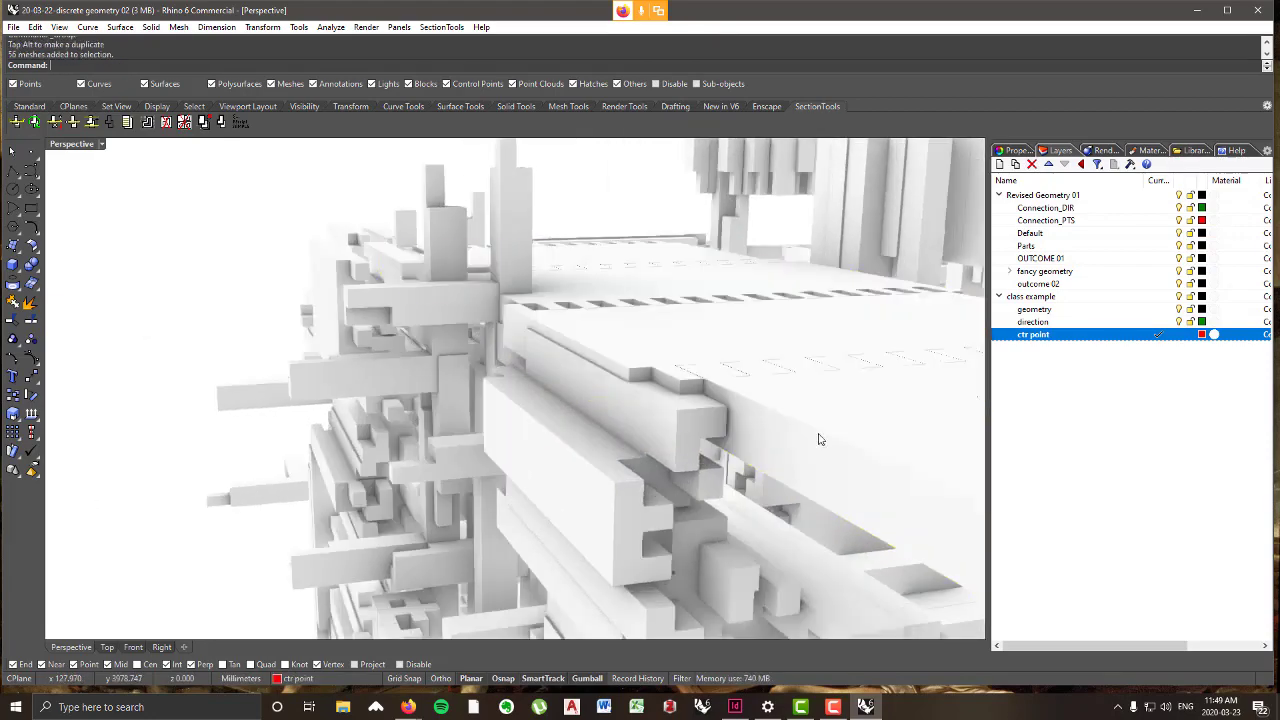
scroll(715, 410, up, 2)
click(262, 27)
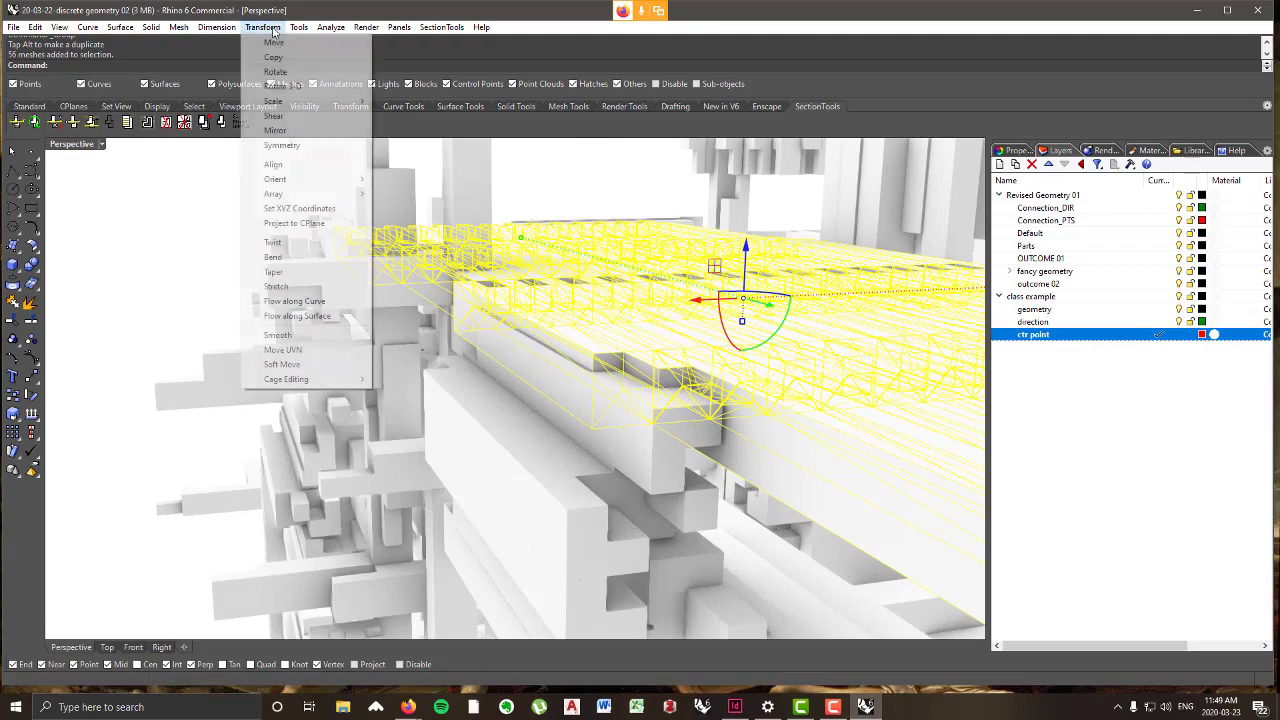
click(274, 42)
click(590, 429)
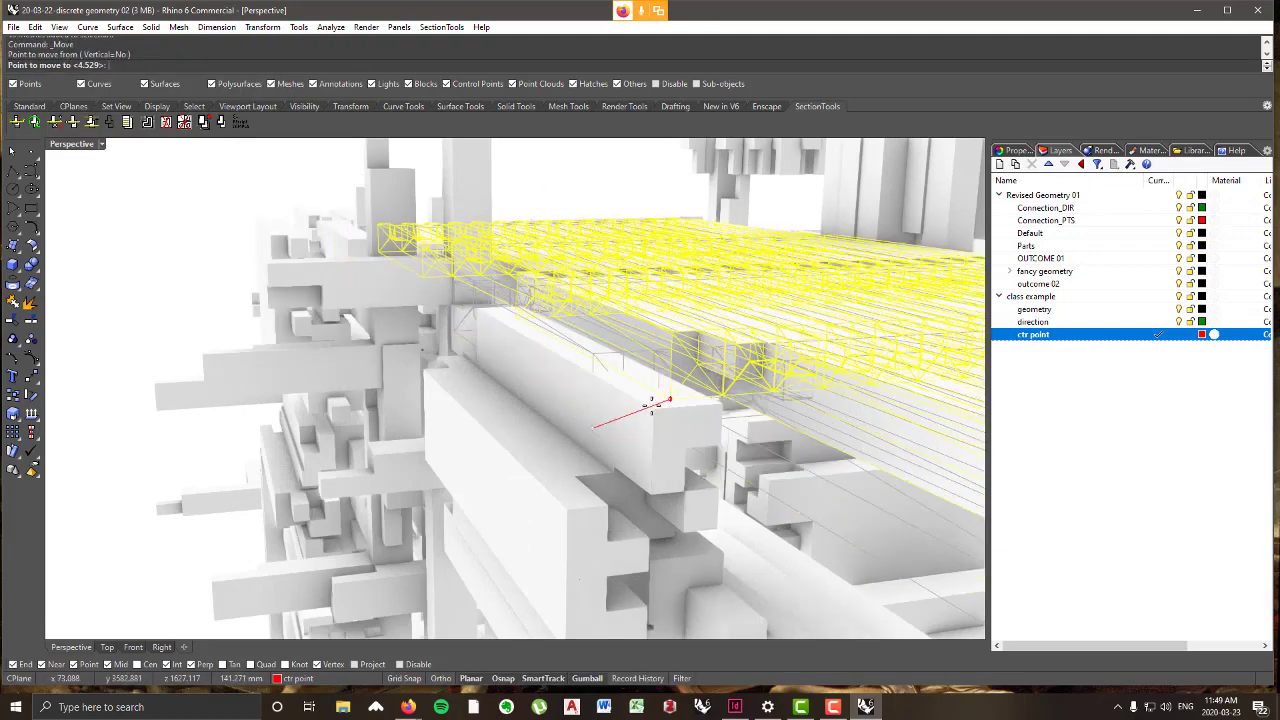
click(172, 280)
- Duplicate the grouped plank surface sideways to widen the platform on top of the aggregation
right_drag(237, 352, 487, 361)
scroll(563, 489, down, 5)
click(529, 425)
scroll(460, 443, up, 5)
drag(511, 358, 680, 387)
key(alt)
key(Escape)
- Ungroup the aggregation parts piercing the platform and delete the single plank sticking up through its middle
scroll(665, 390, down, 5)
right_drag(665, 390, 695, 396)
scroll(682, 362, up, 5)
scroll(695, 396, up, 4)
click(697, 396)
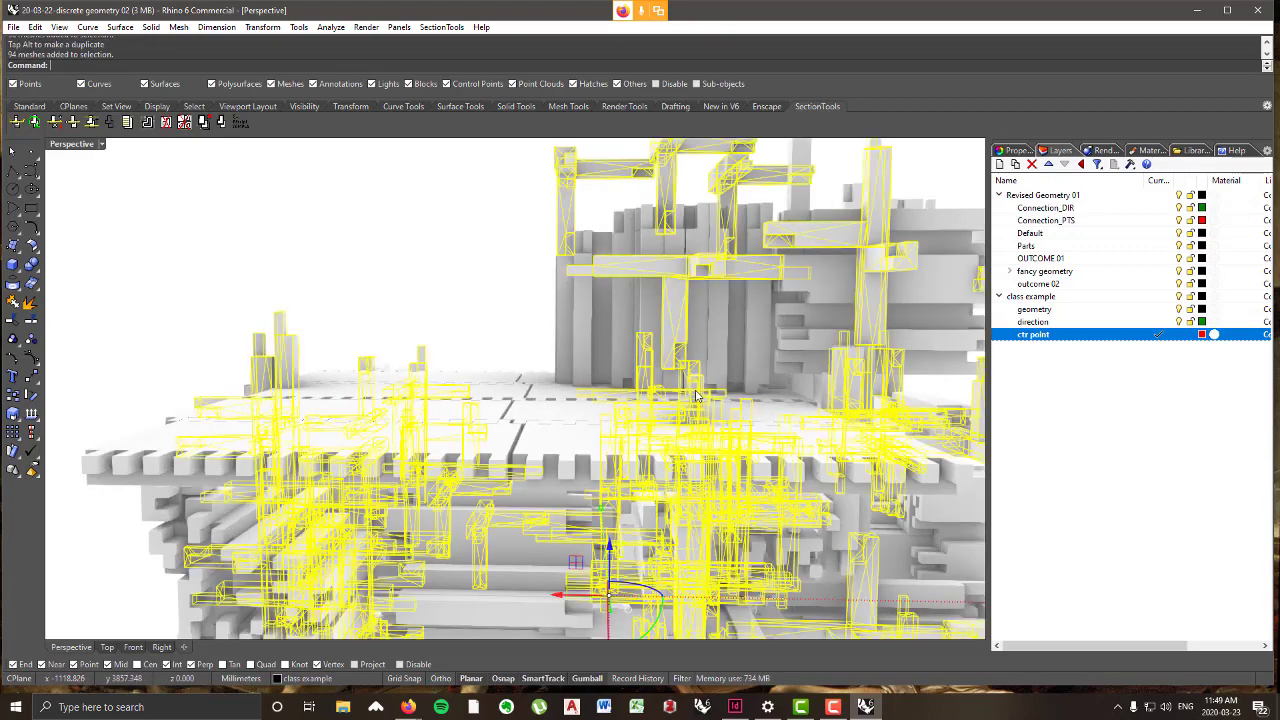
key(Delete)
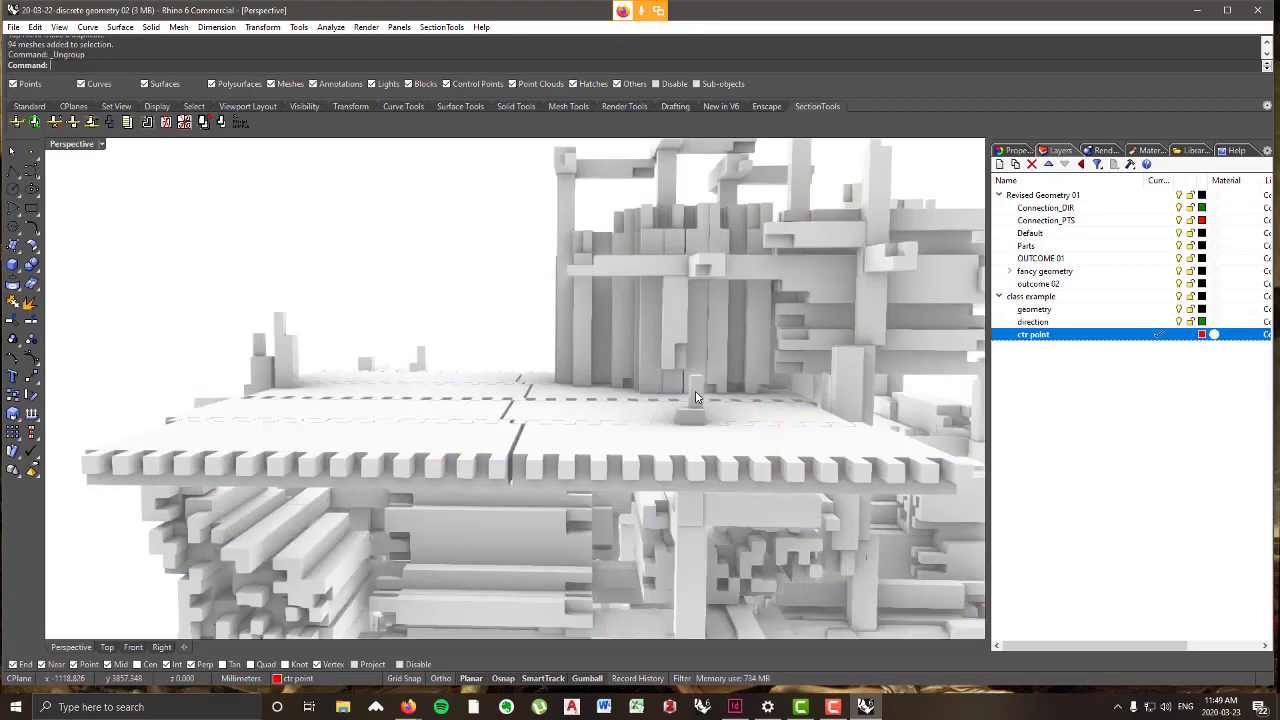
scroll(681, 397, down, 5)
right_drag(683, 397, 732, 424)
key(Delete)
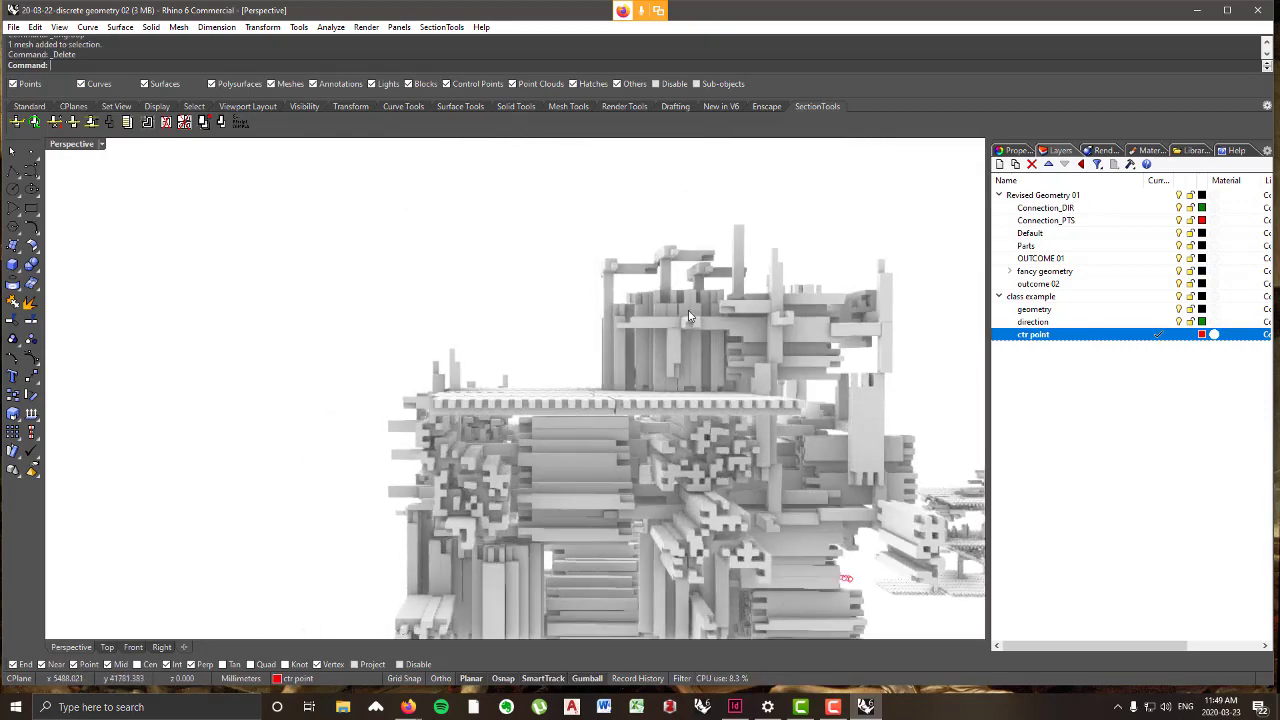
- Copy a vertical plank from the side of the aggregation to beneath the outer corner of the platform
right_drag(688, 316, 590, 388)
scroll(609, 338, down, 5)
scroll(588, 388, up, 5)
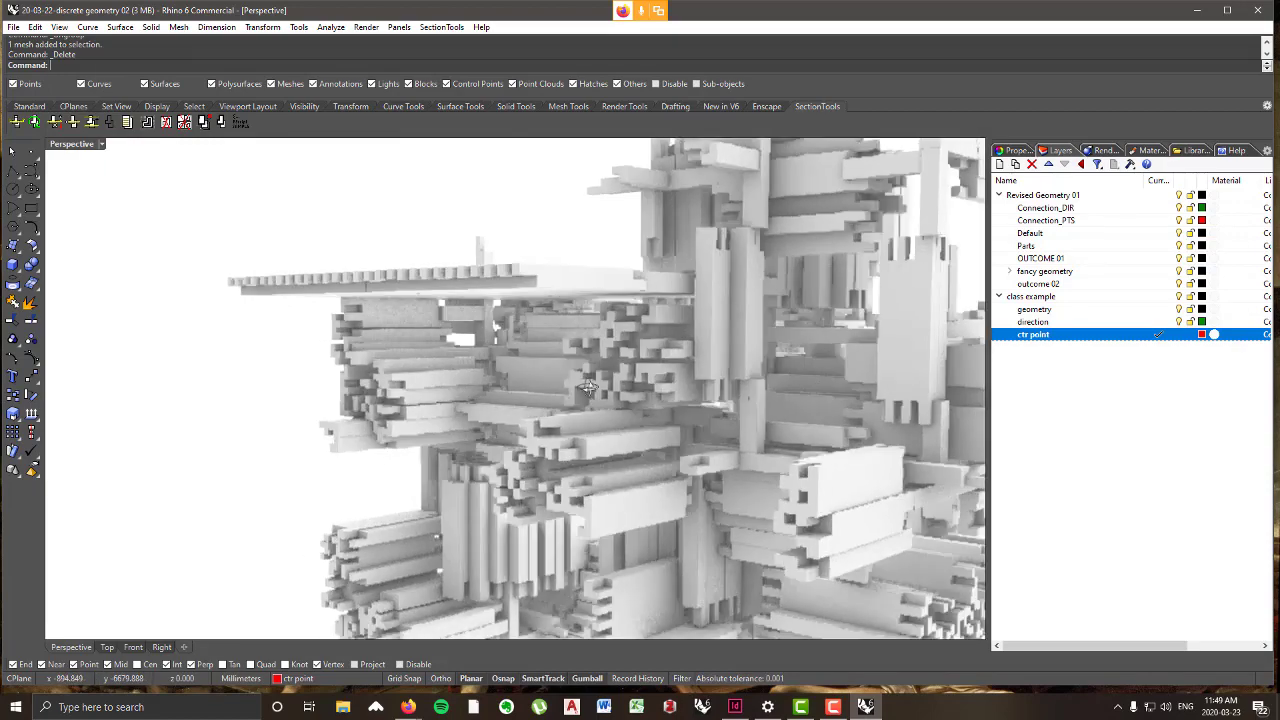
scroll(588, 388, down, 8)
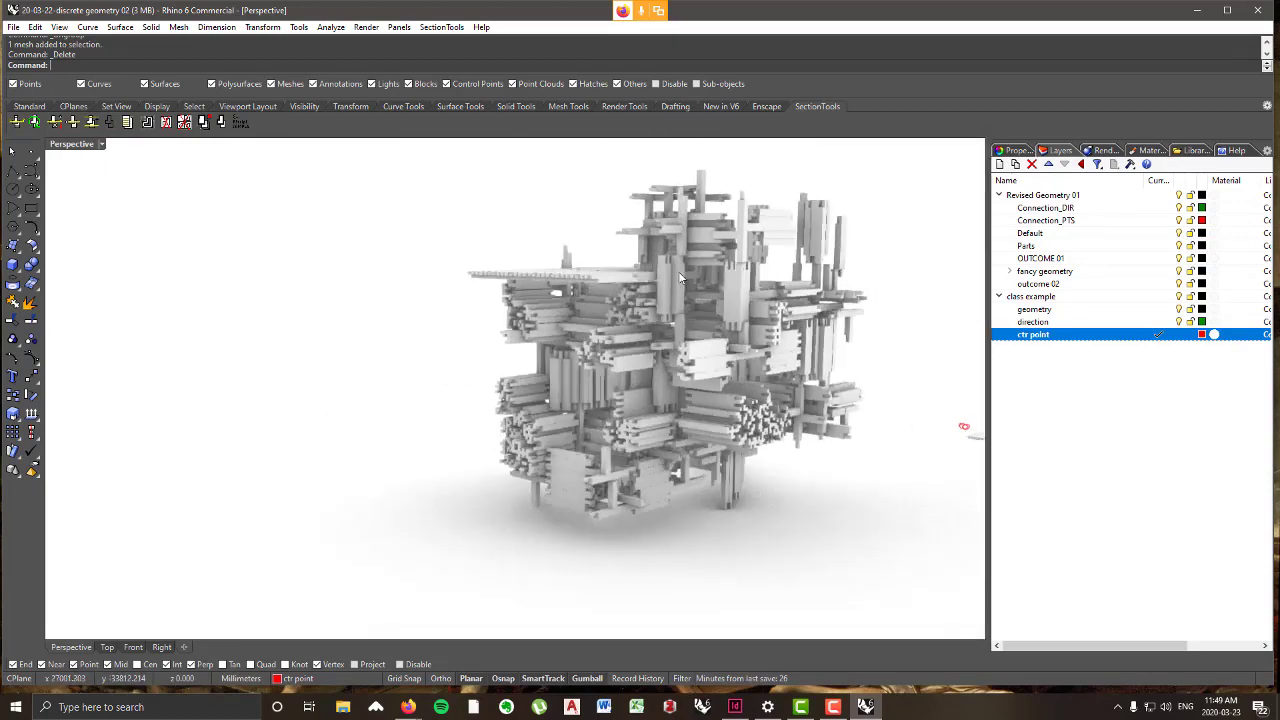
click(668, 285)
click(716, 309)
right_drag(712, 310, 629, 313)
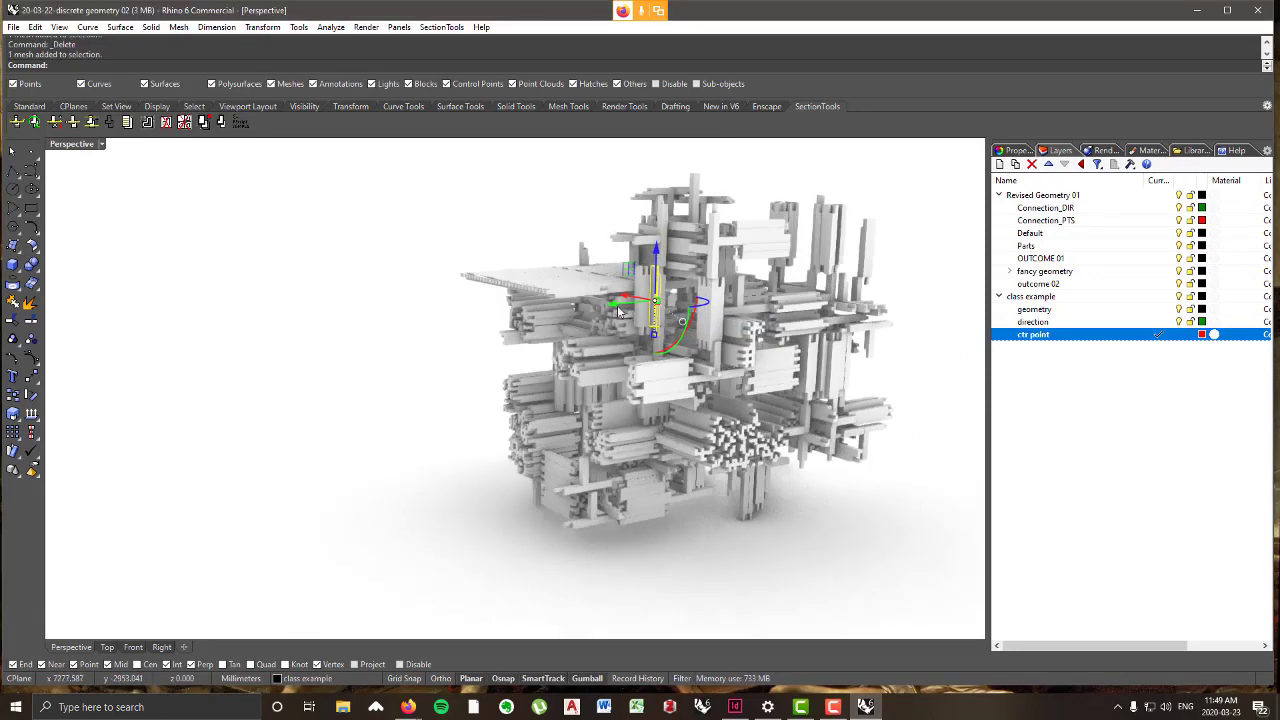
scroll(548, 308, up, 5)
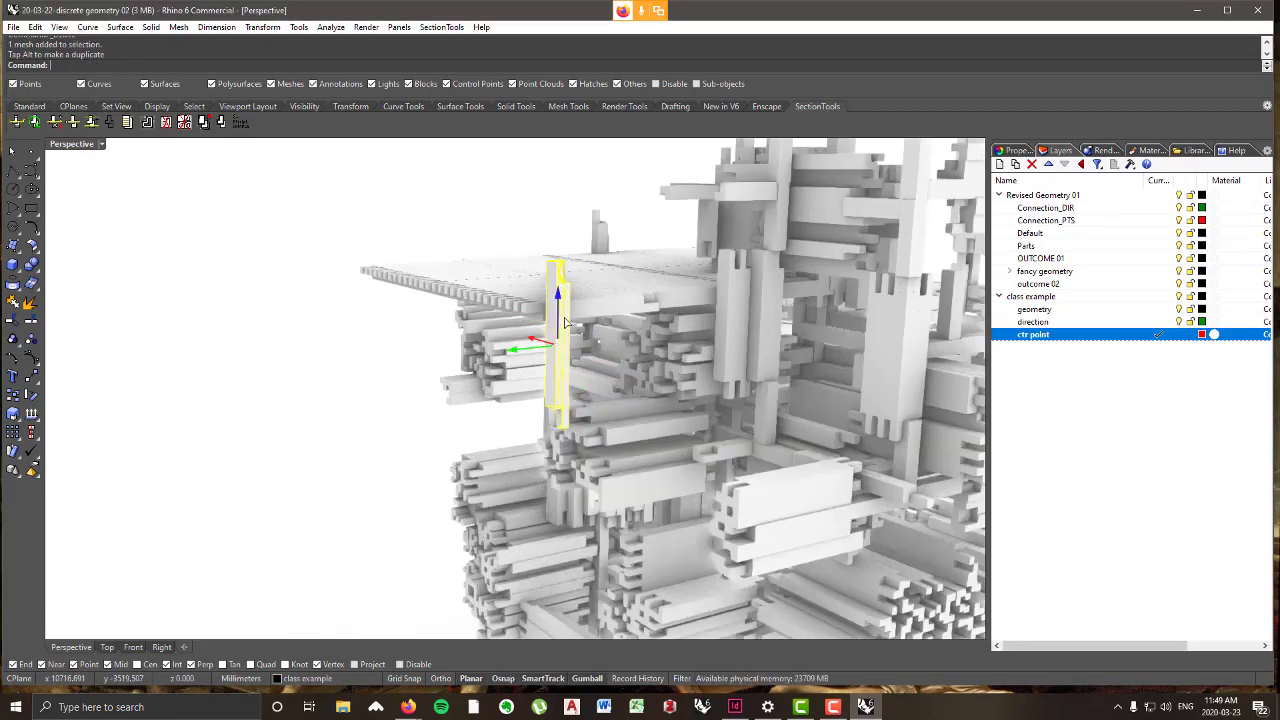
drag(565, 322, 565, 347)
- Duplicate the vertical corner plank downward, and duplicate the resulting pair again to form a full-height column under the platform
right_drag(305, 378, 460, 377)
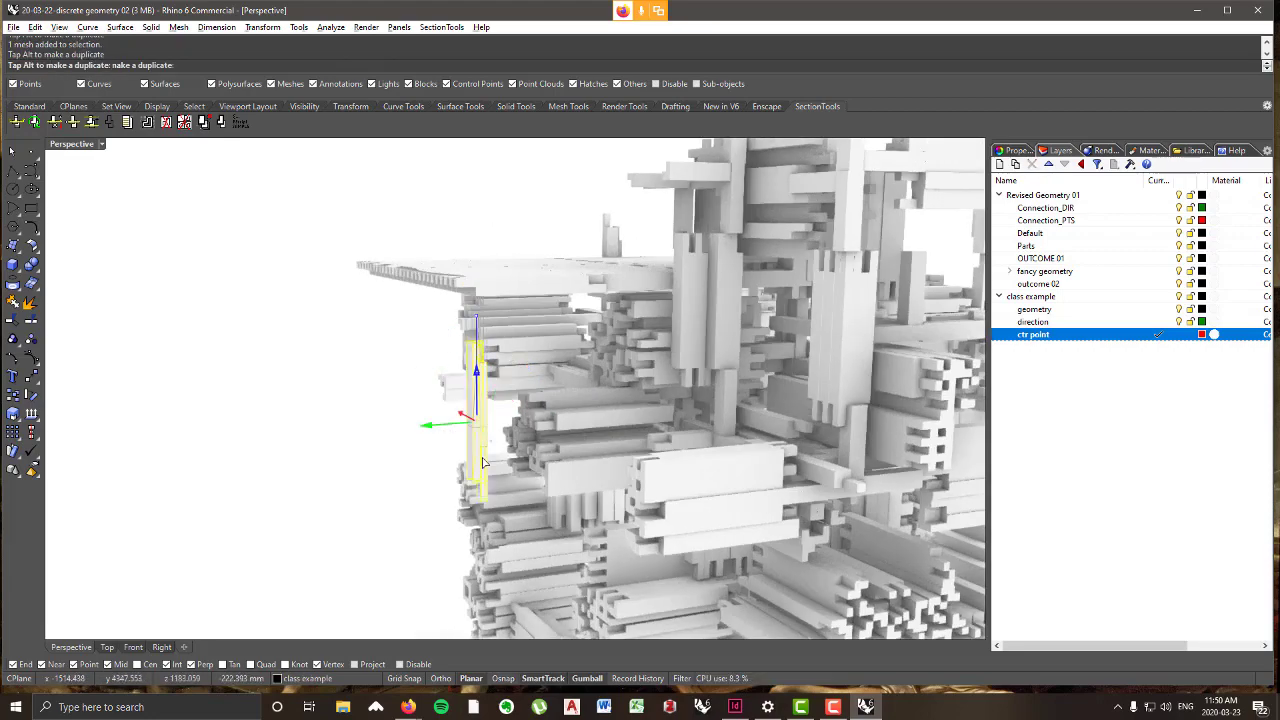
click(441, 468)
right_drag(680, 400, 465, 416)
drag(435, 367, 463, 497)
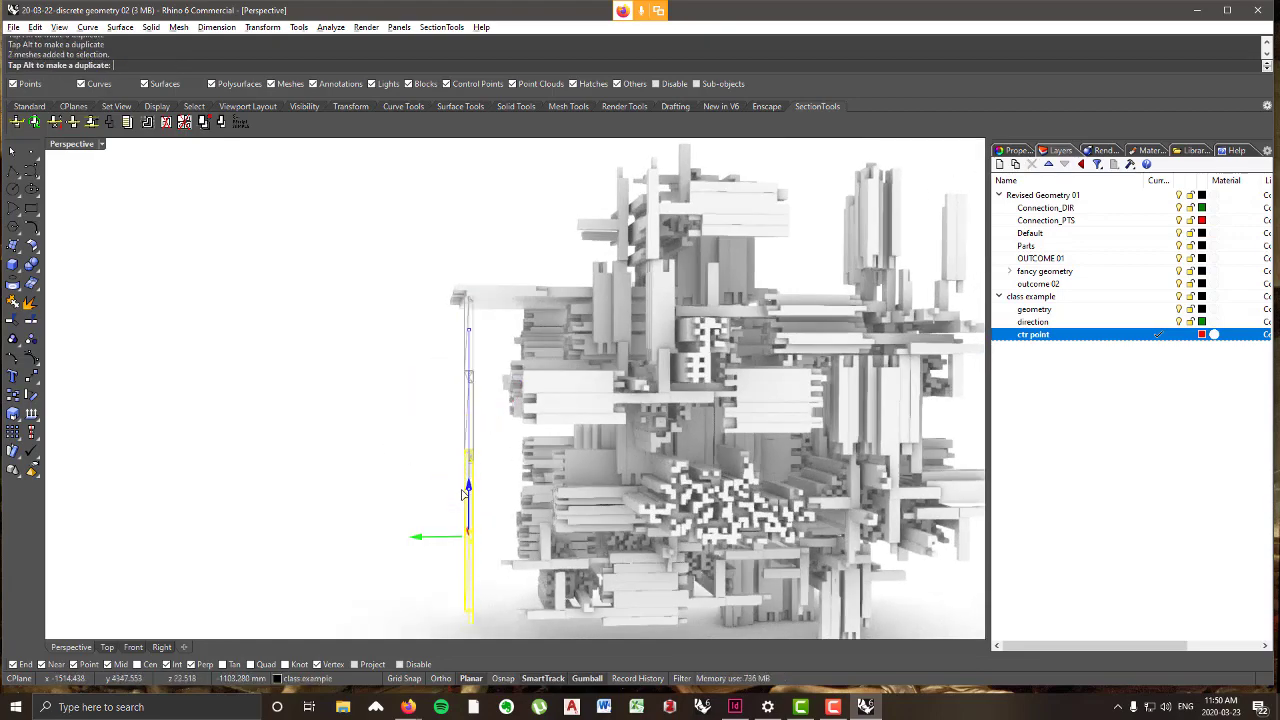
click(366, 486)
- Examine the aggregation with its platform, corner column and stepped passage, and compare it with the neighbouring multi-level and timber models
scroll(366, 486, down, 6)
scroll(606, 472, up, 10)
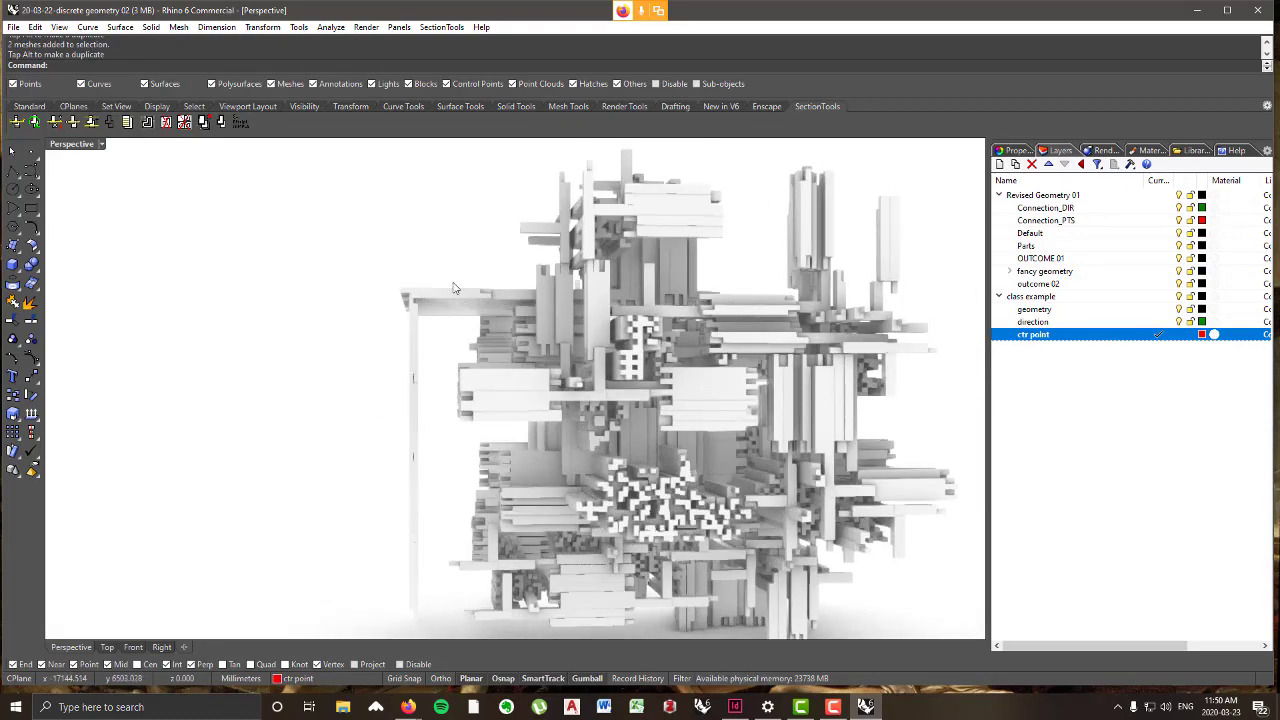
right_drag(568, 367, 677, 408)
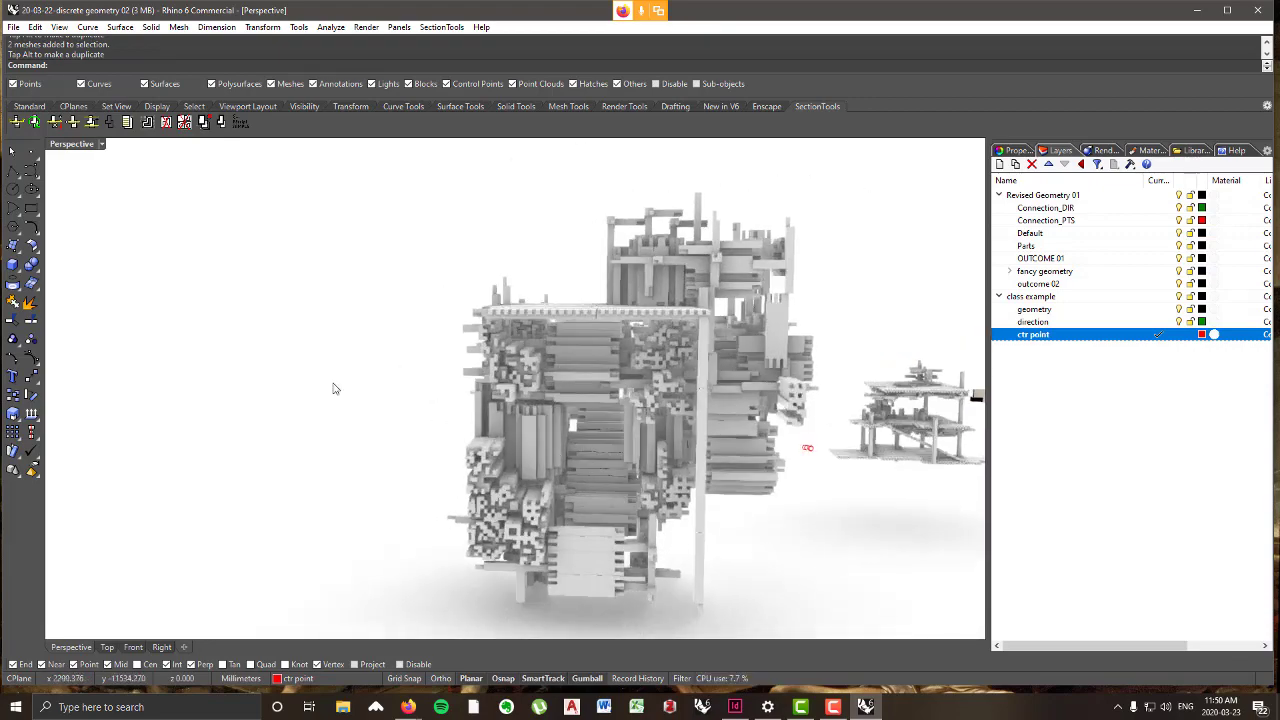
scroll(677, 410, down, 5)
scroll(676, 415, up, 8)
scroll(676, 420, up, 4)
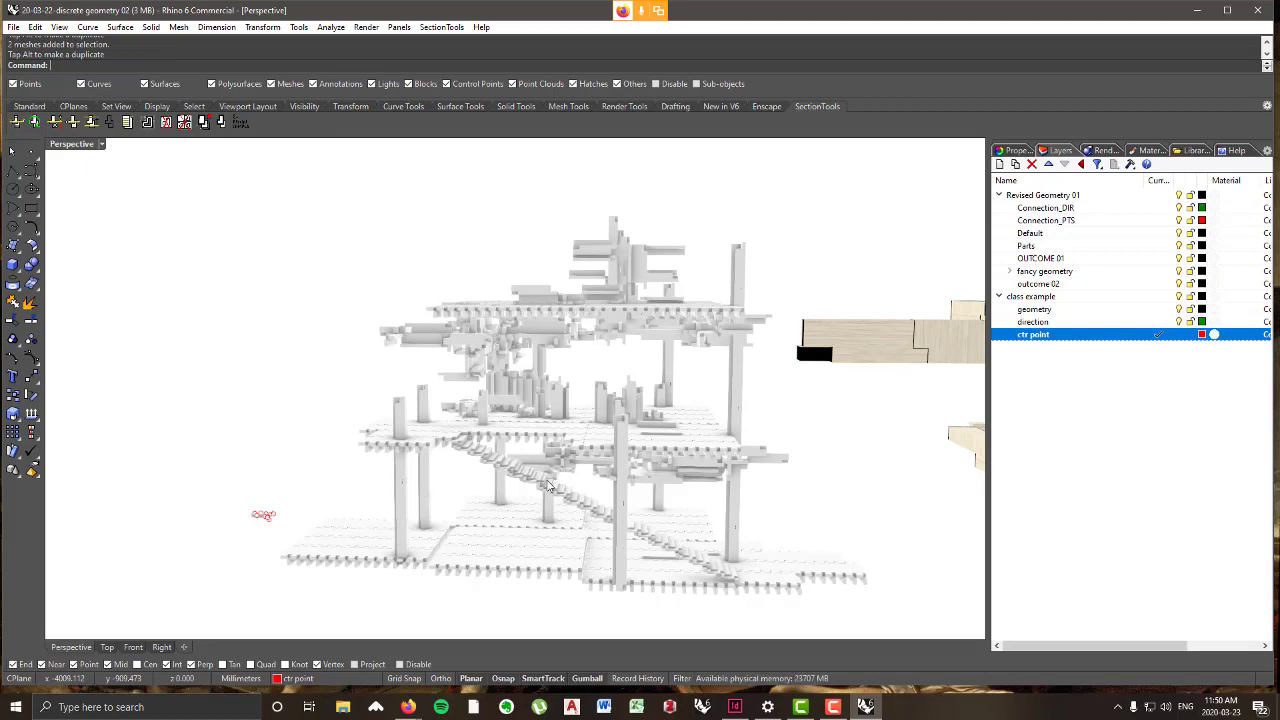
scroll(588, 393, down, 5)
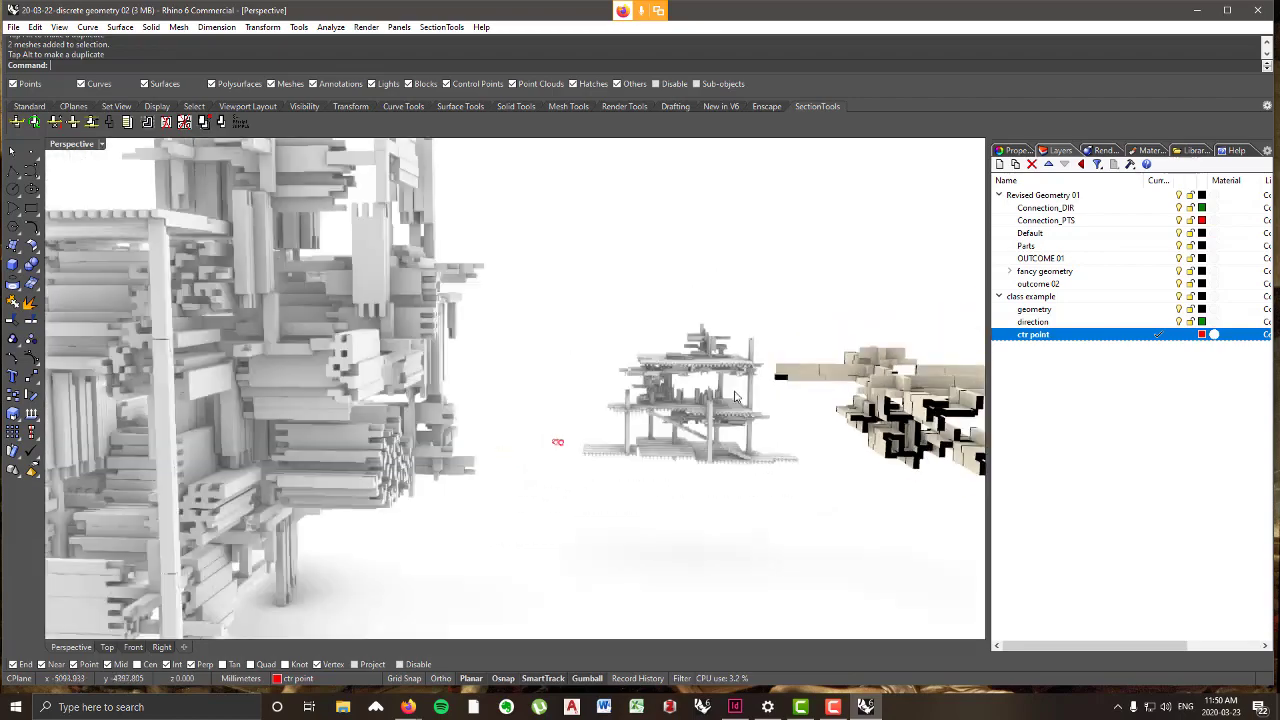
scroll(349, 394, up, 8)
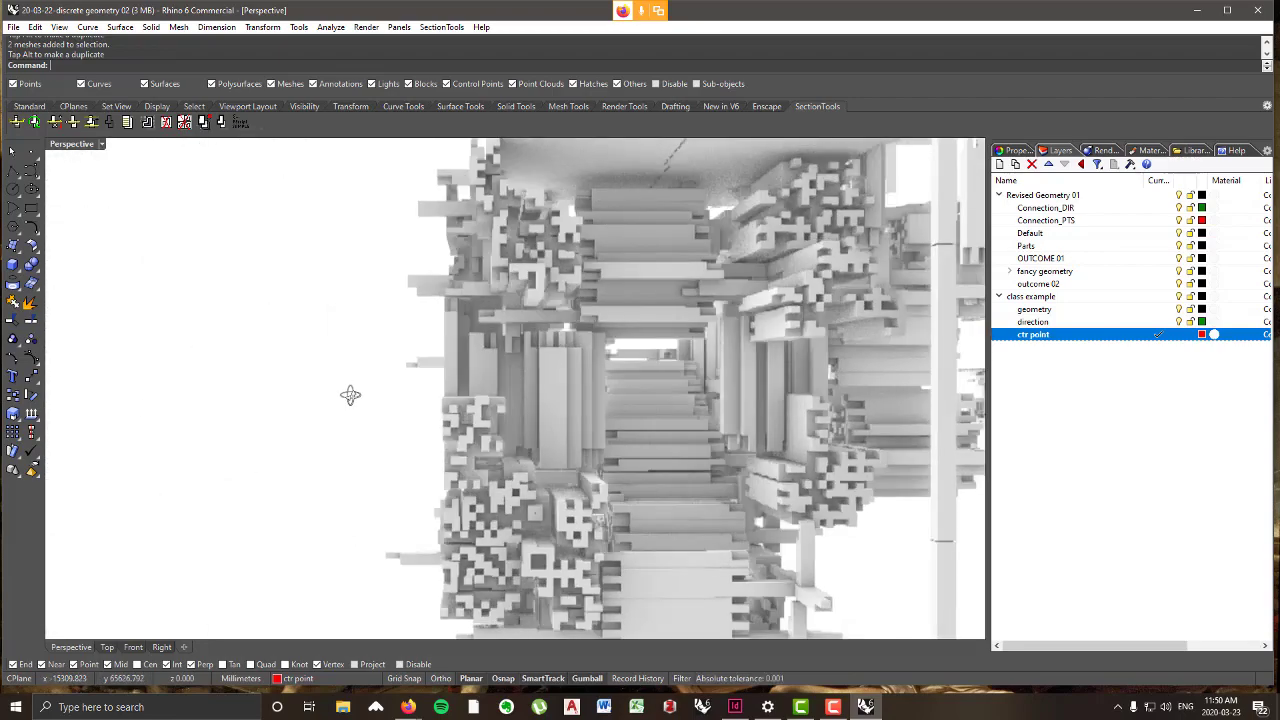
scroll(441, 408, down, 8)
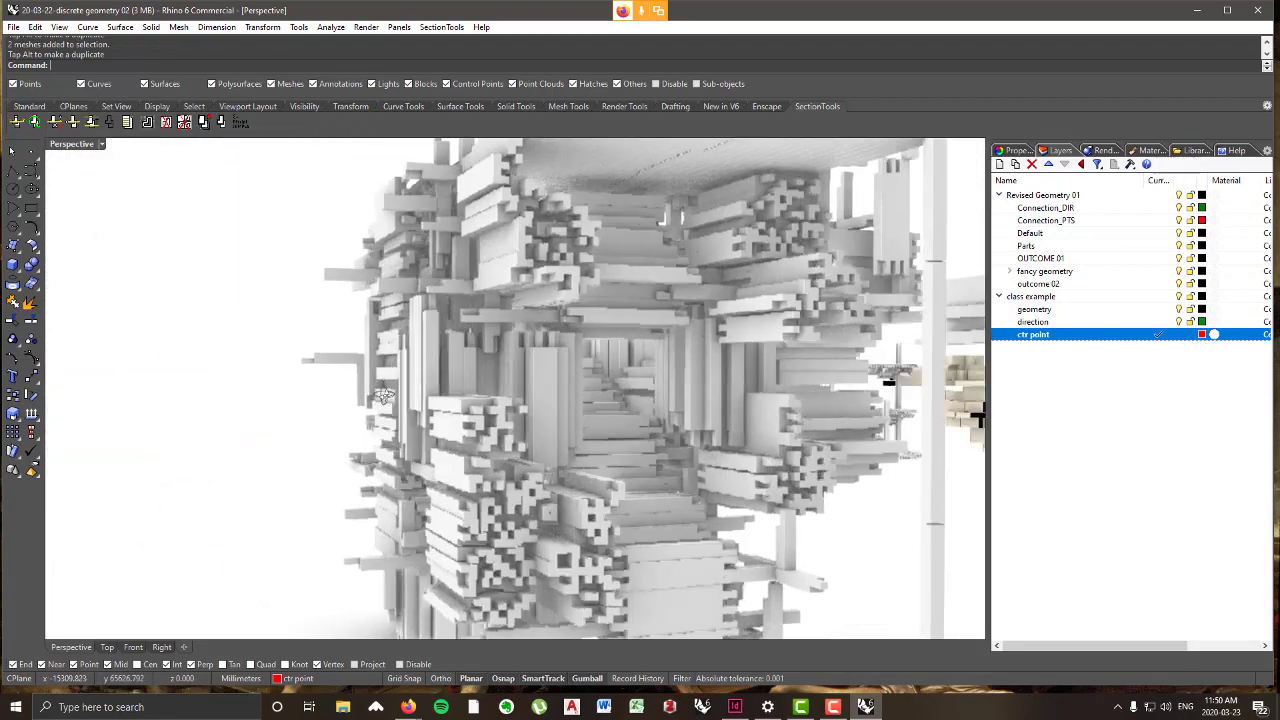
right_drag(460, 395, 544, 453)
scroll(456, 406, down, 3)
scroll(699, 409, up, 3)
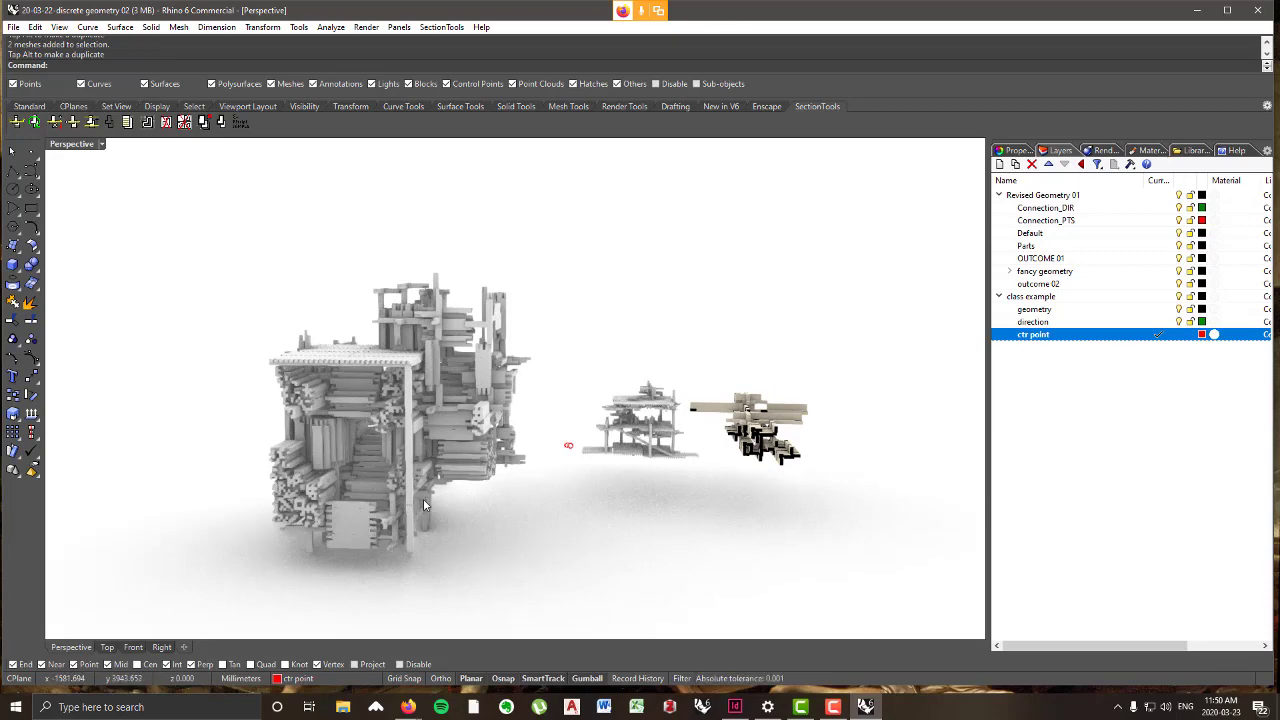
scroll(828, 448, up, 15)
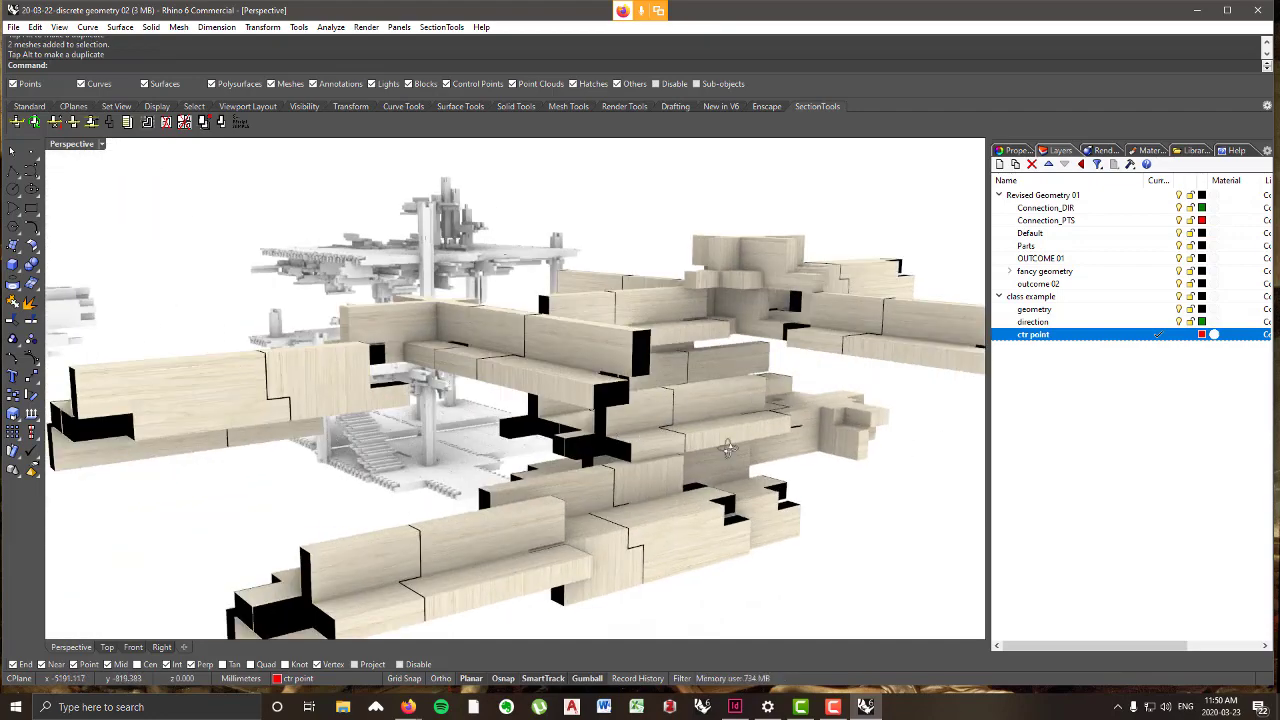
right_drag(728, 448, 831, 410)
scroll(908, 396, down, 15)
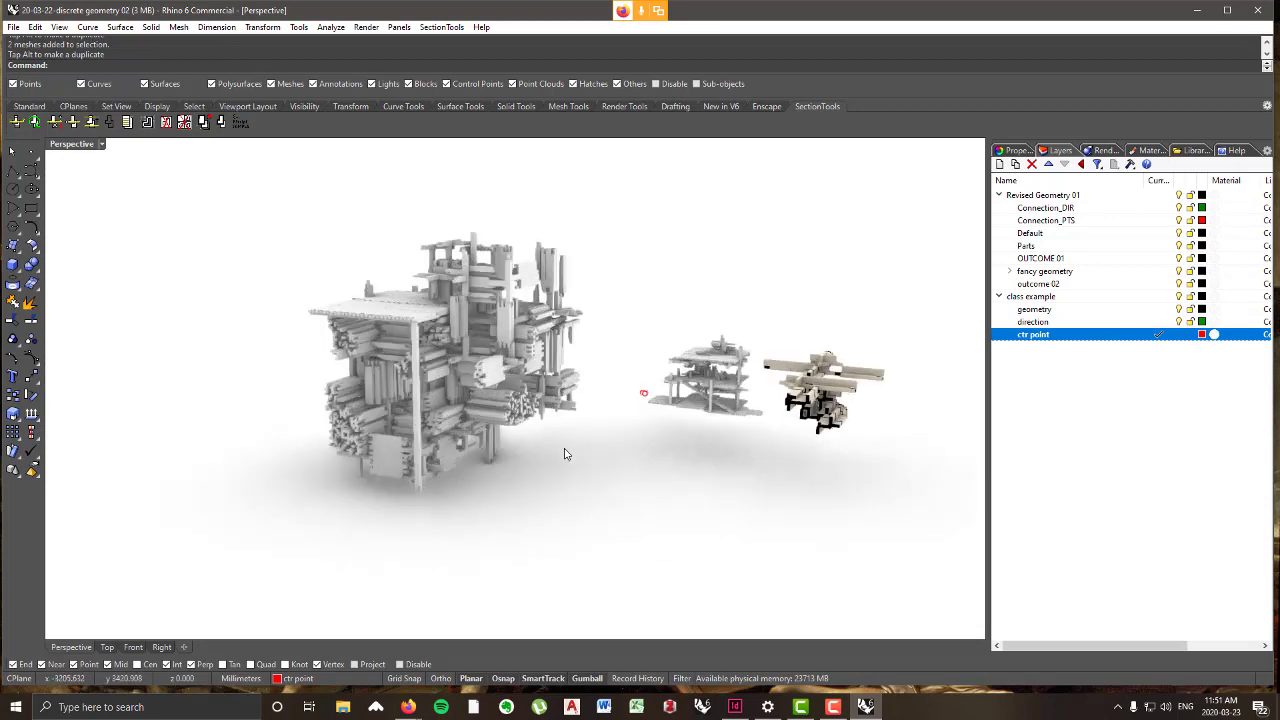
right_drag(530, 440, 562, 444)
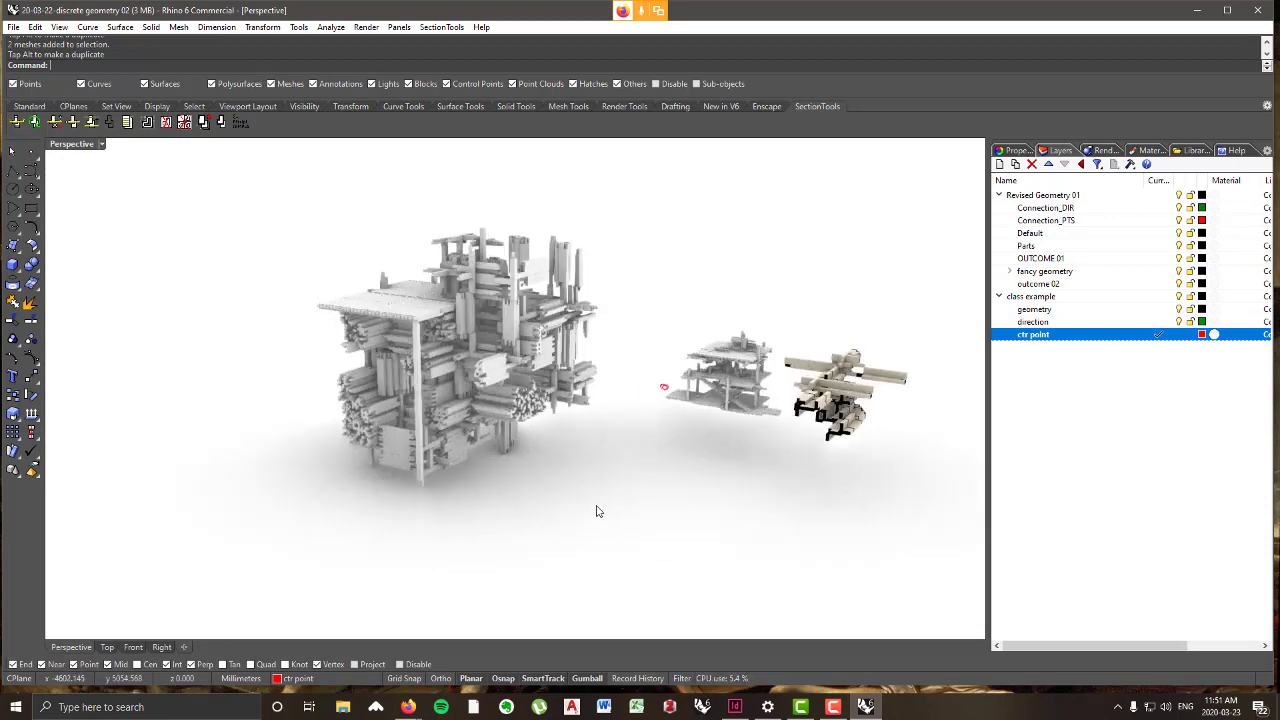
- Open the Grasshopper definition and move its window aside from the aggregation model
key(Return)
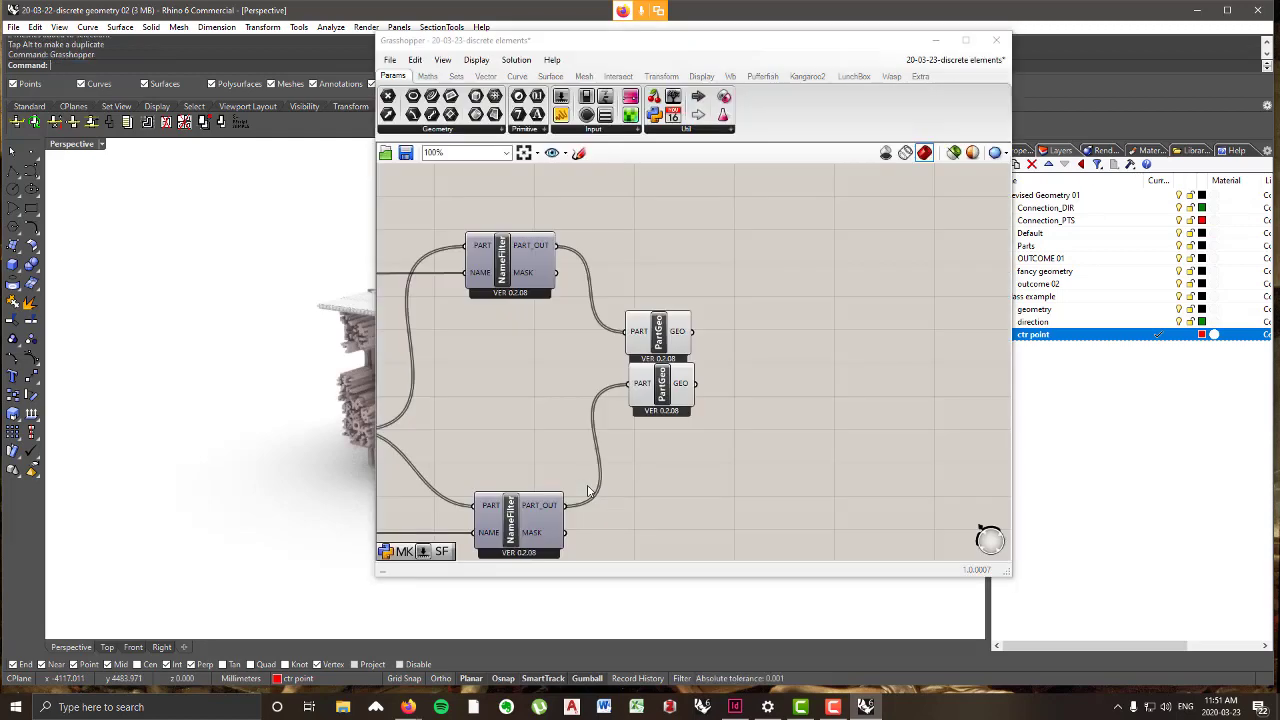
drag(786, 31, 1067, 34)
scroll(551, 451, down, 3)
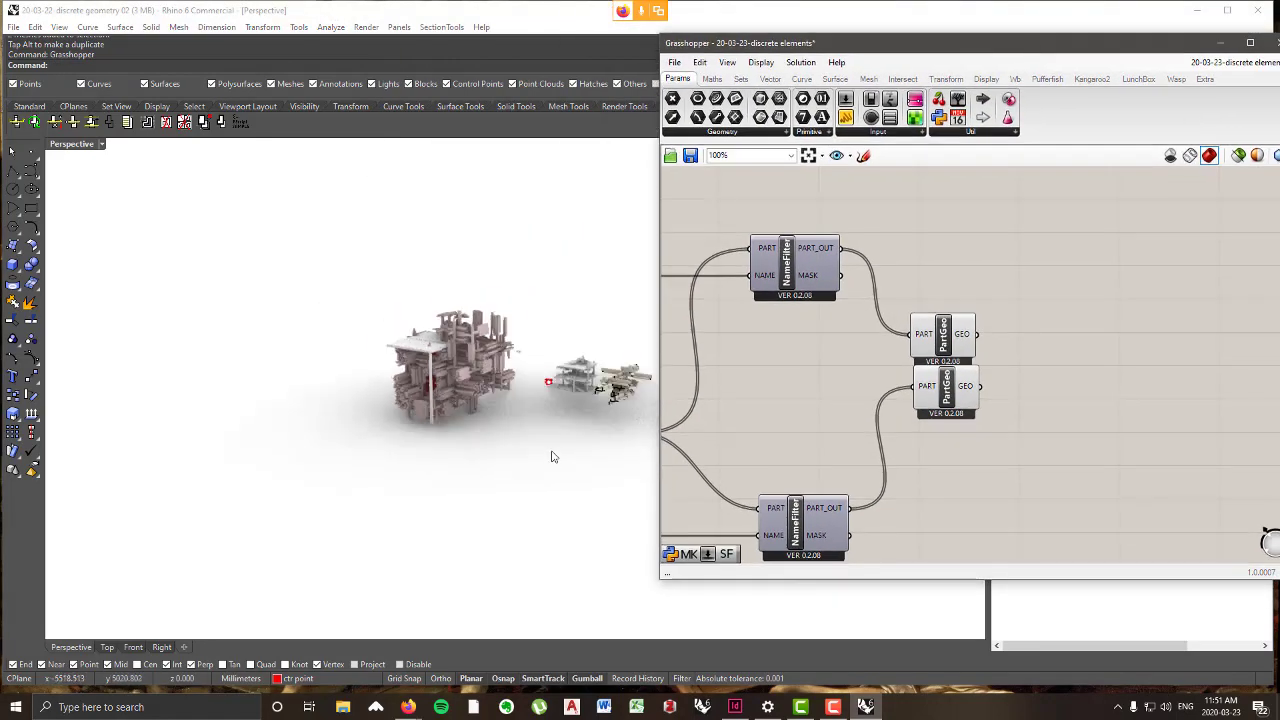
- Try deleting the baked aggregation with the Grasshopper preview on, undo the deletion, and minimise the Grasshopper window
drag(550, 440, 502, 448)
drag(354, 268, 514, 488)
key(Delete)
scroll(533, 465, up, 3)
key(ctrl+z)
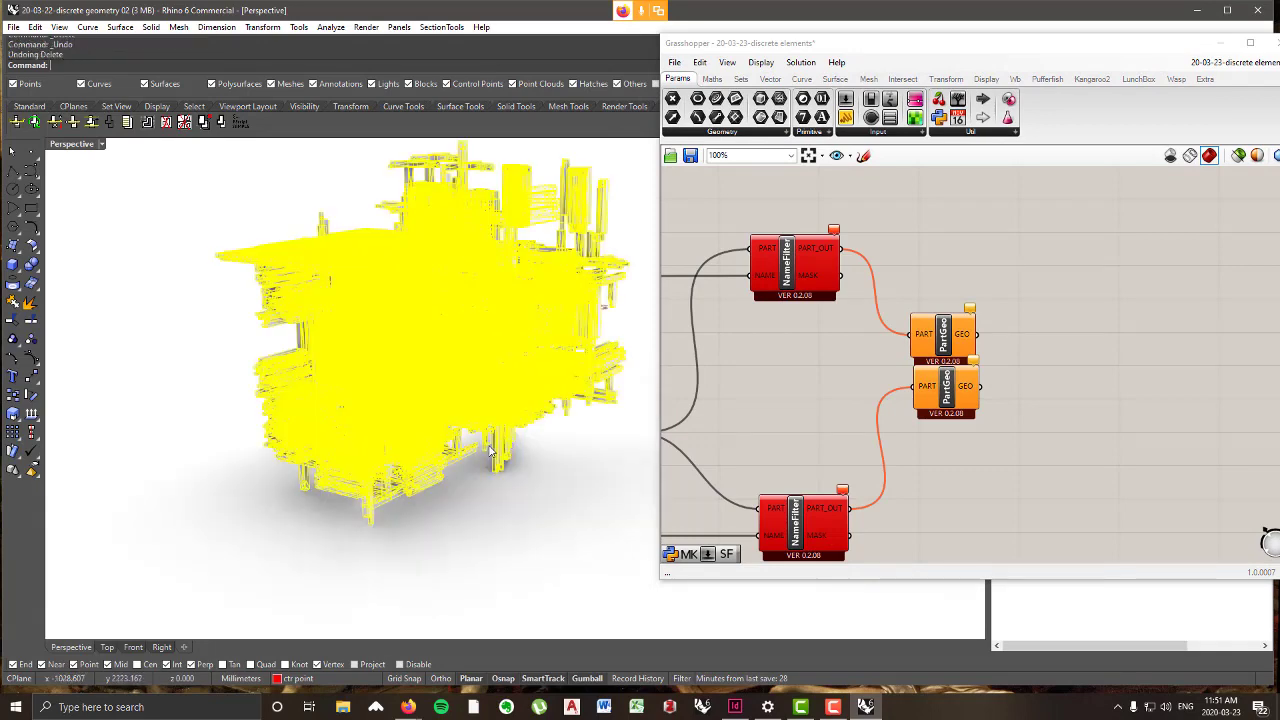
click(561, 491)
scroll(556, 488, down, 2)
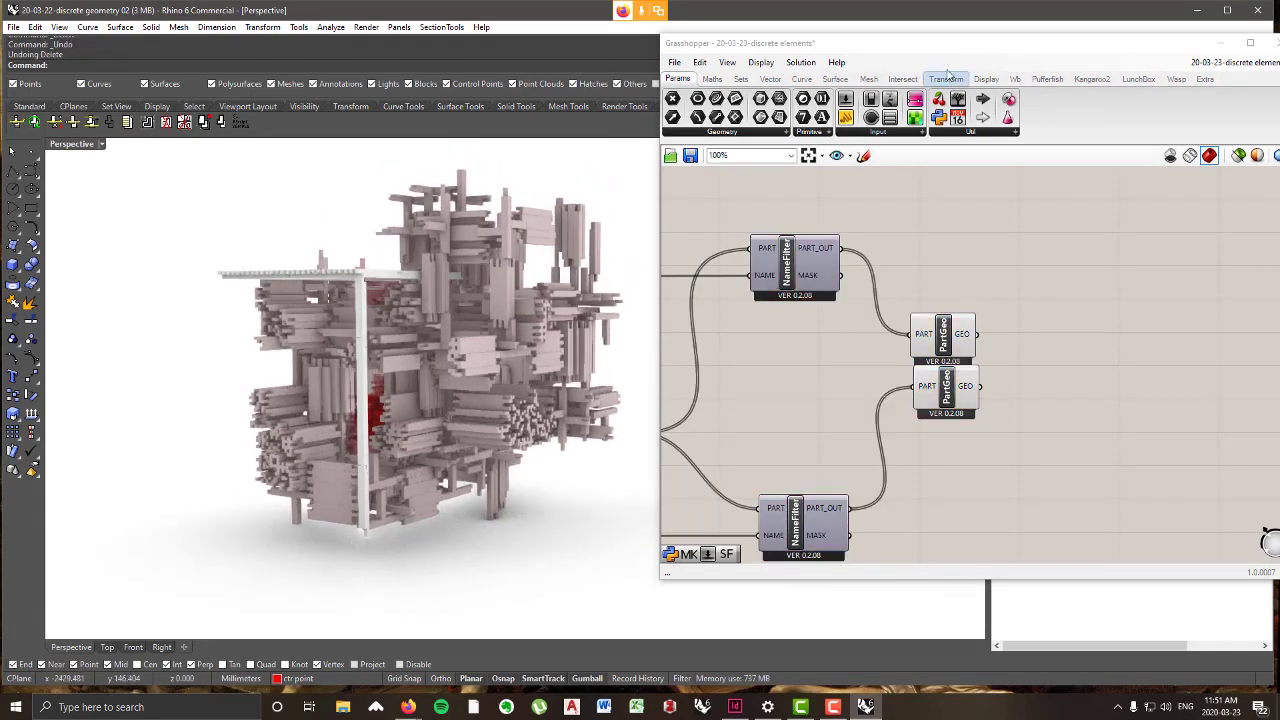
click(1220, 43)
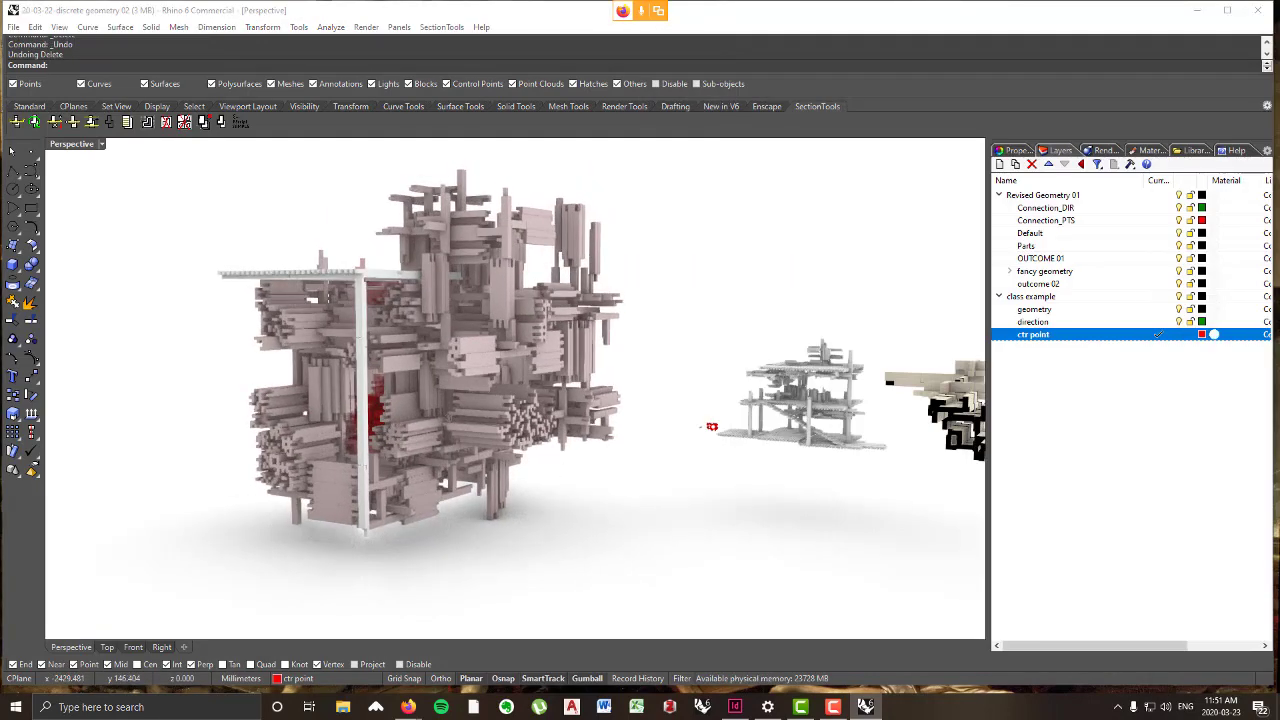
- Select all objects on the class example layer, delete them, and check what geometry remains
right_click(1028, 297)
click(1075, 497)
key(Delete)
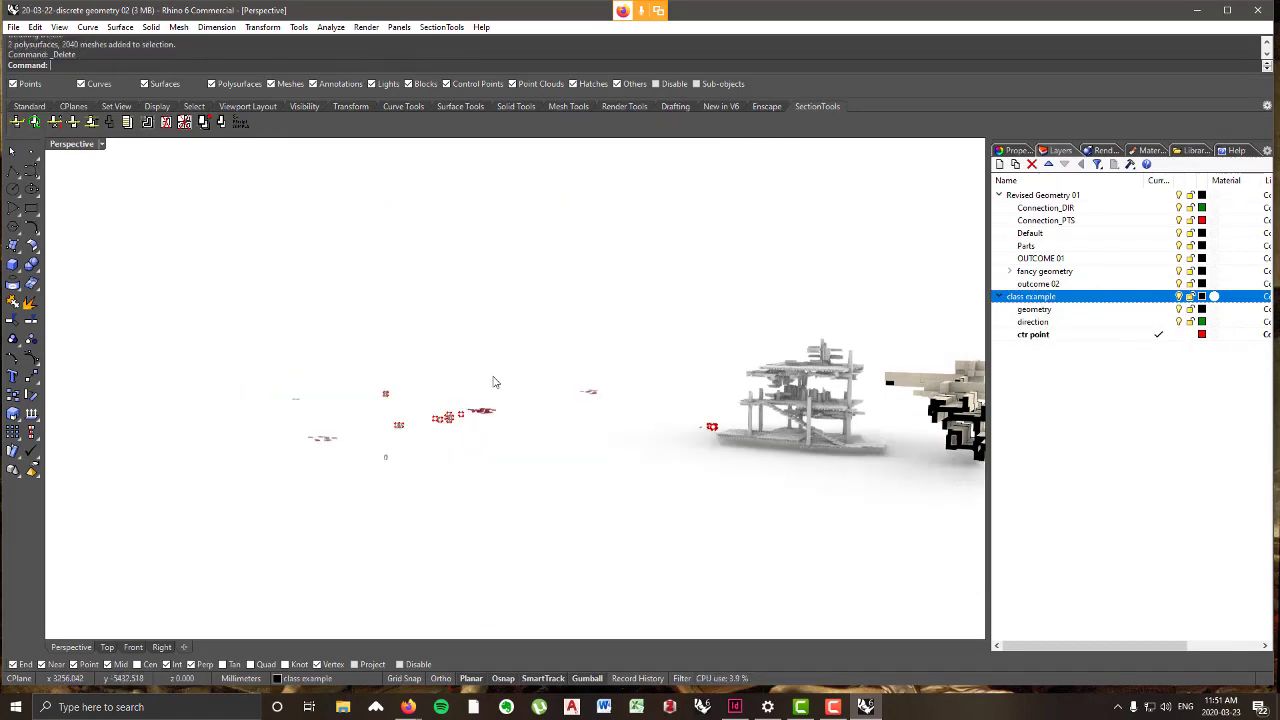
right_drag(493, 381, 601, 516)
scroll(741, 520, up, 15)
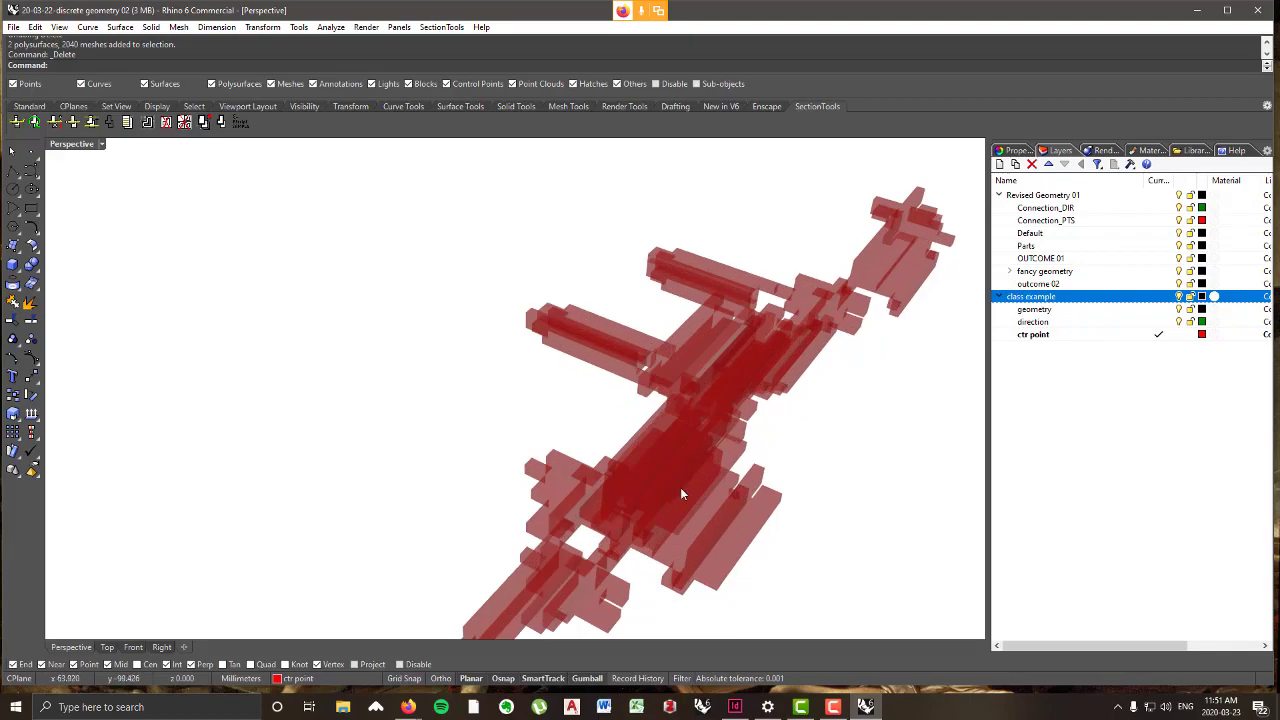
scroll(681, 494, down, 10)
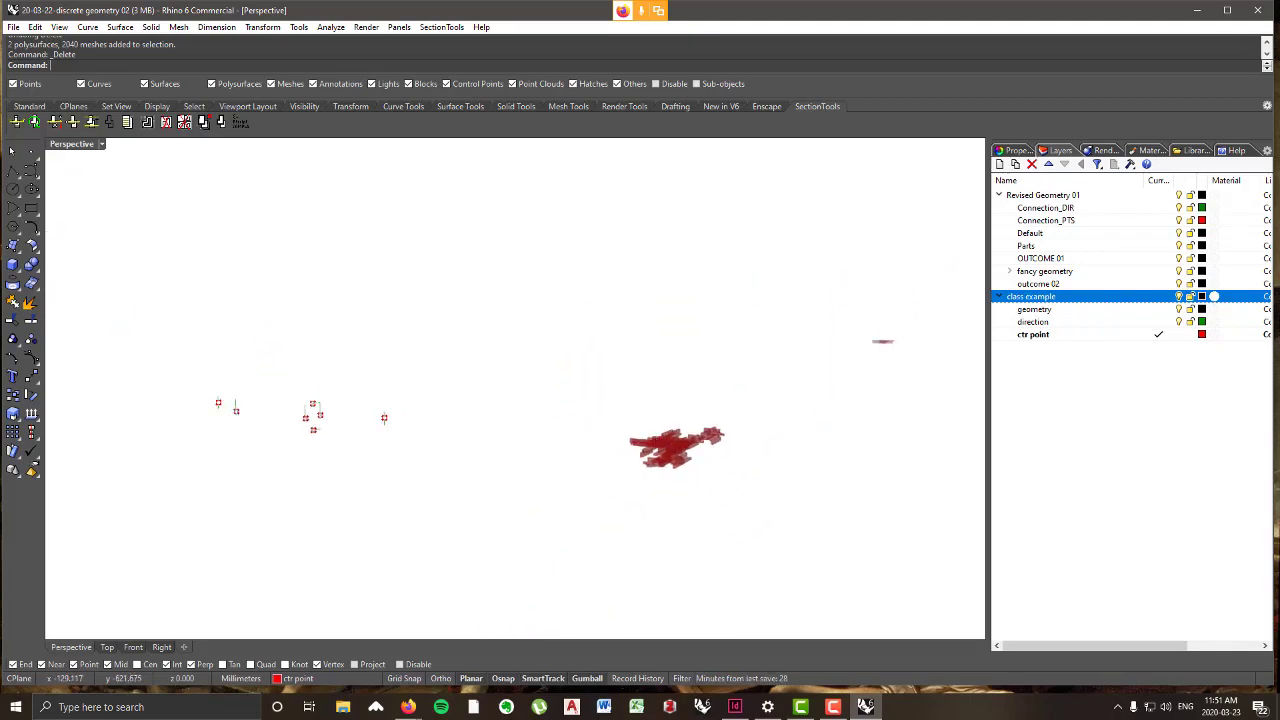
- Undo the layer deletion and the most recent move and delete edits made to the aggregation and its plank platform
key(ctrl+z)
right_drag(754, 363, 598, 423)
key(ctrl+z)
scroll(680, 395, down, 10)
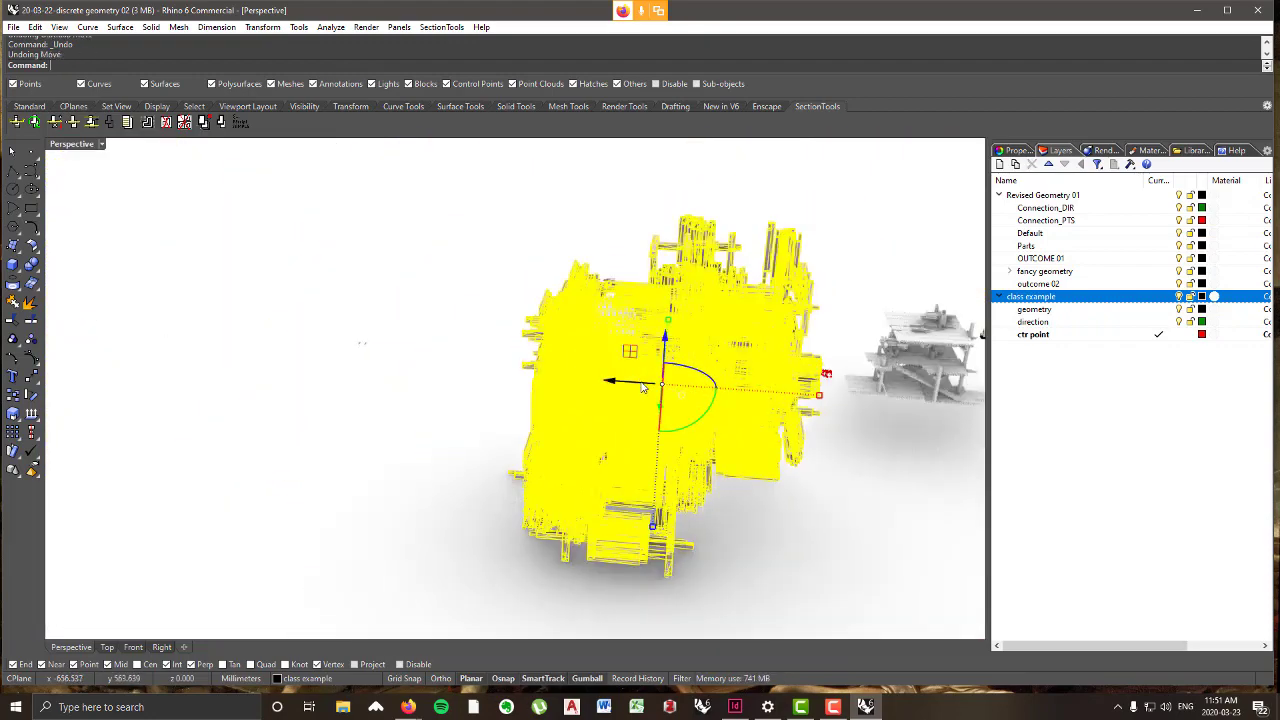
key(ctrl+z)
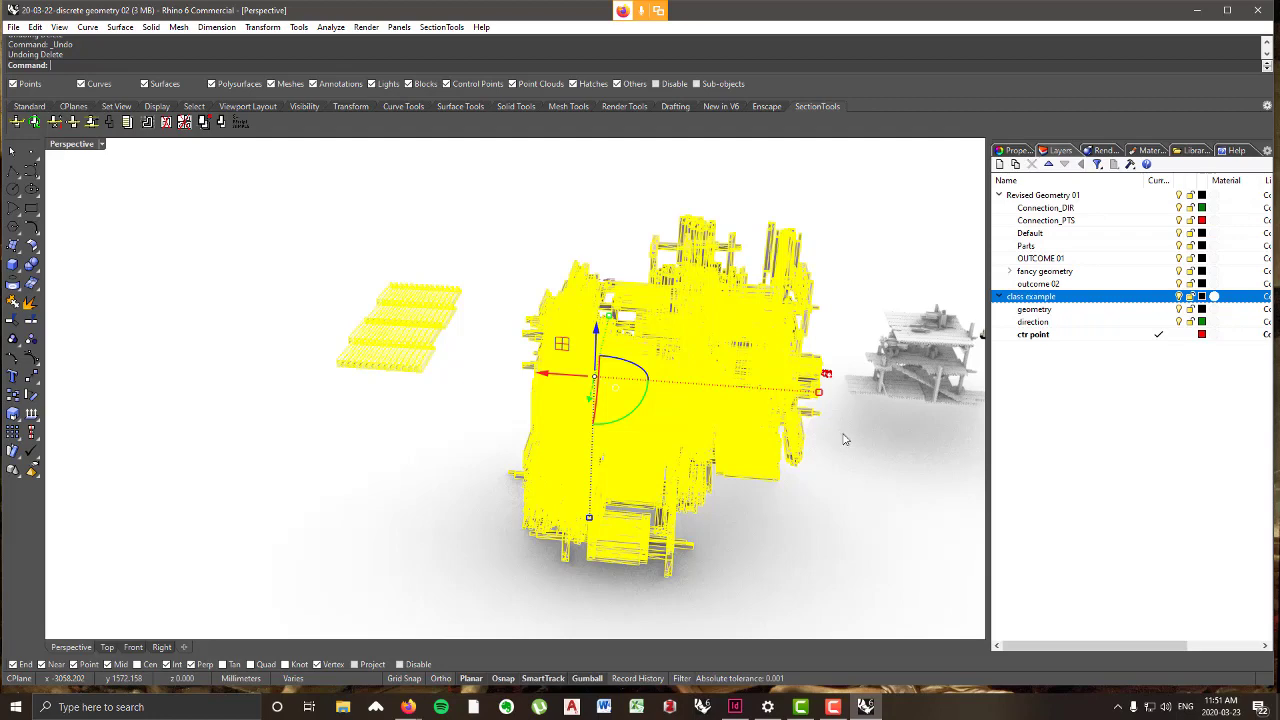
right_drag(844, 439, 790, 429)
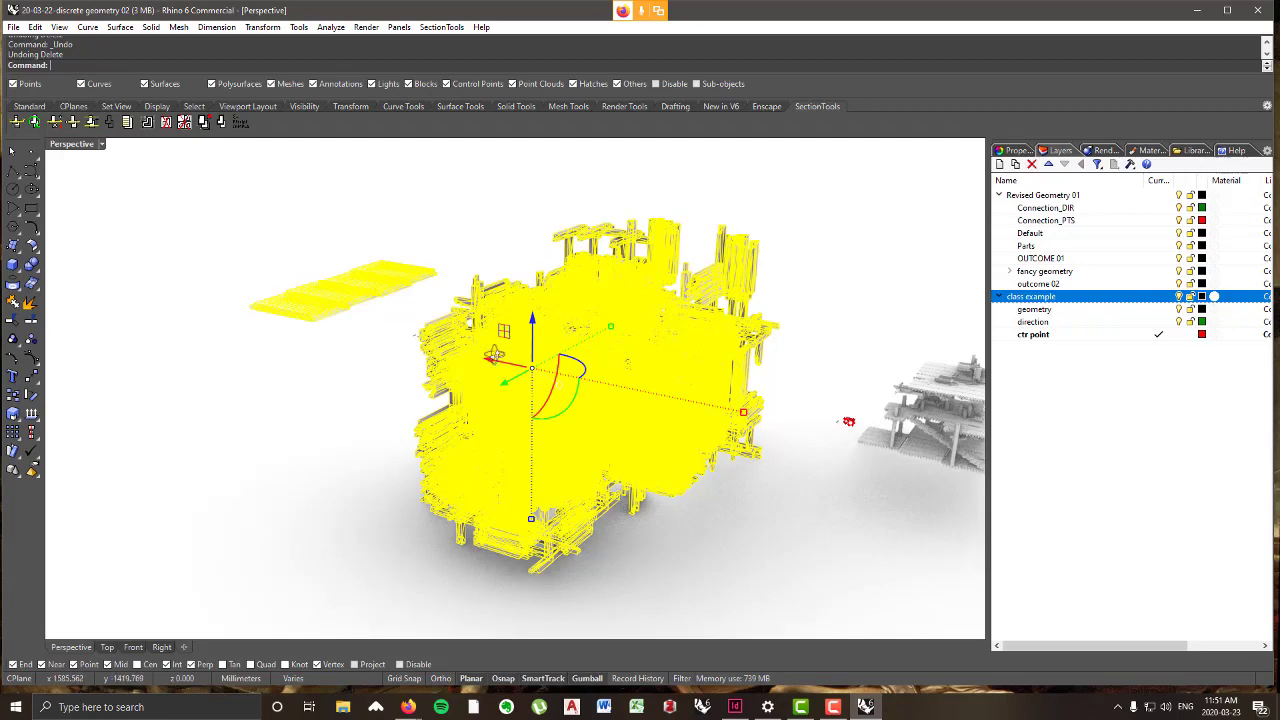
- Undo the ungrouping and earlier aggregation edits, going back to the boundary boxes before their last gumball move
right_drag(494, 354, 460, 366)
key(ctrl+z)
key(ctrl+z)
key(ctrl+z)
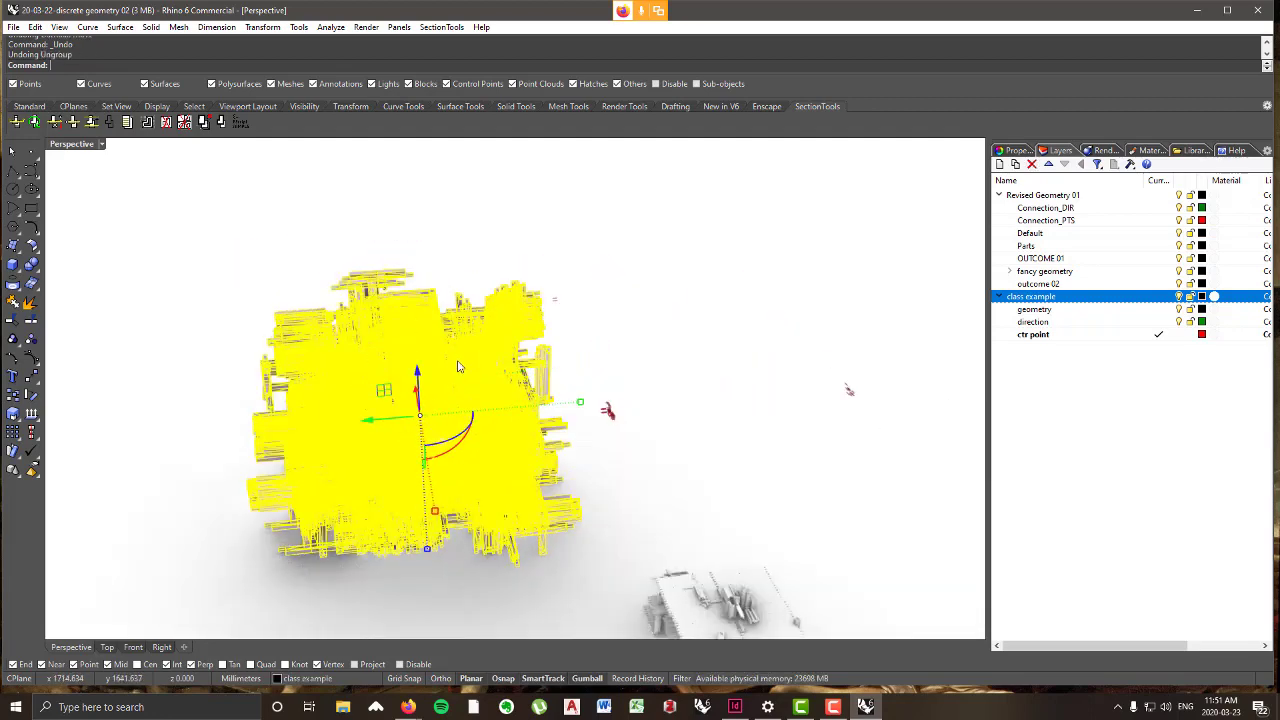
key(ctrl+z)
key(ctrl+z)
right_drag(466, 371, 711, 404)
key(ctrl+z)
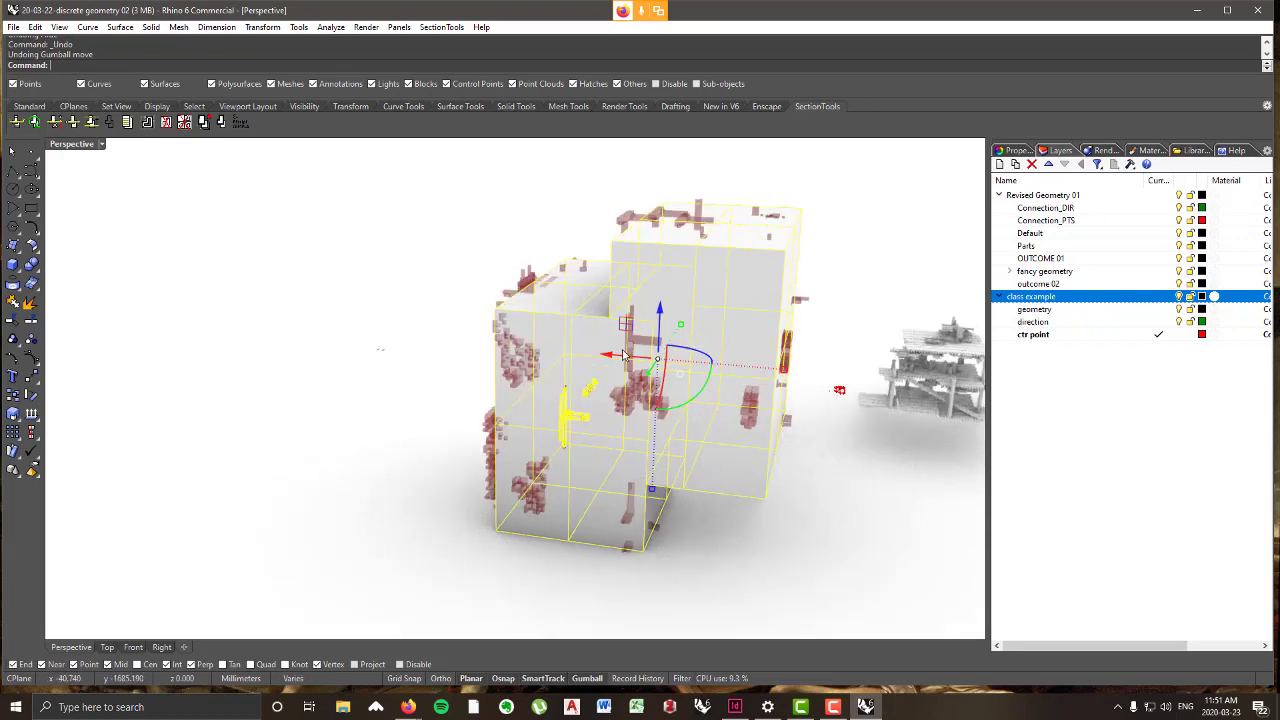
- Hide the boundary boxes and the selected parts, and set the Perspective viewport to Shaded display
key(ctrl+h)
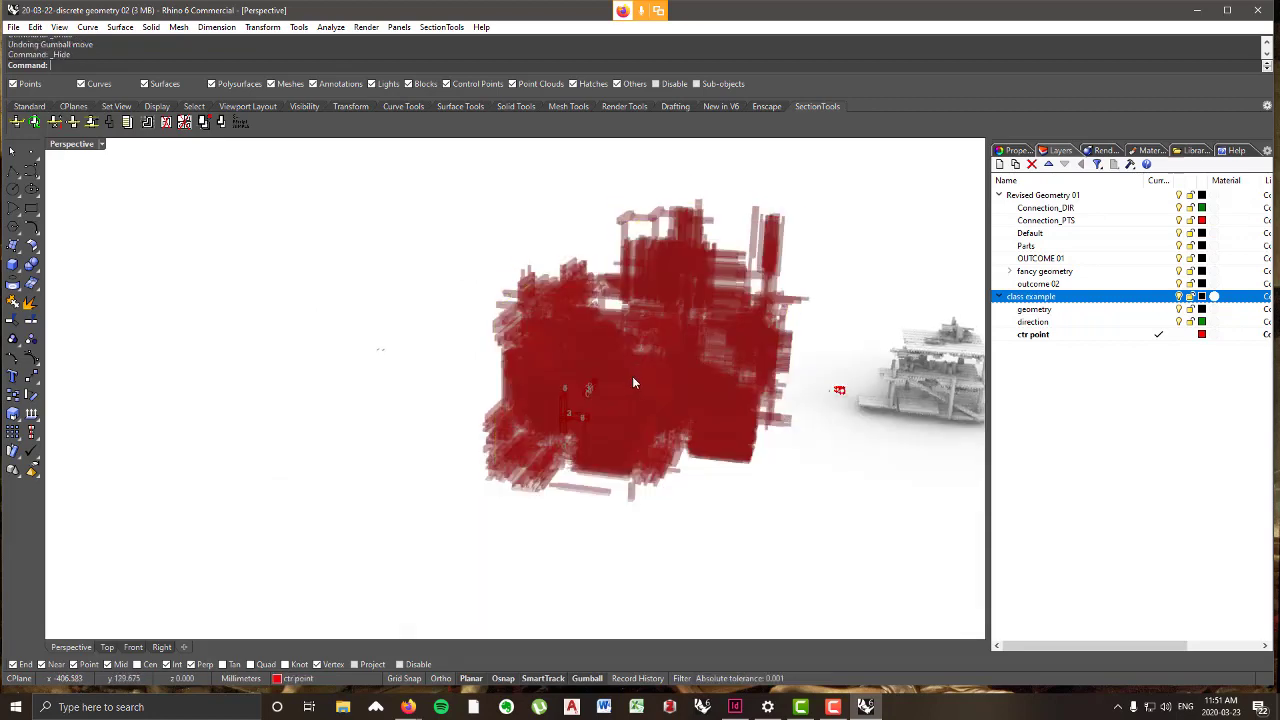
click(59, 27)
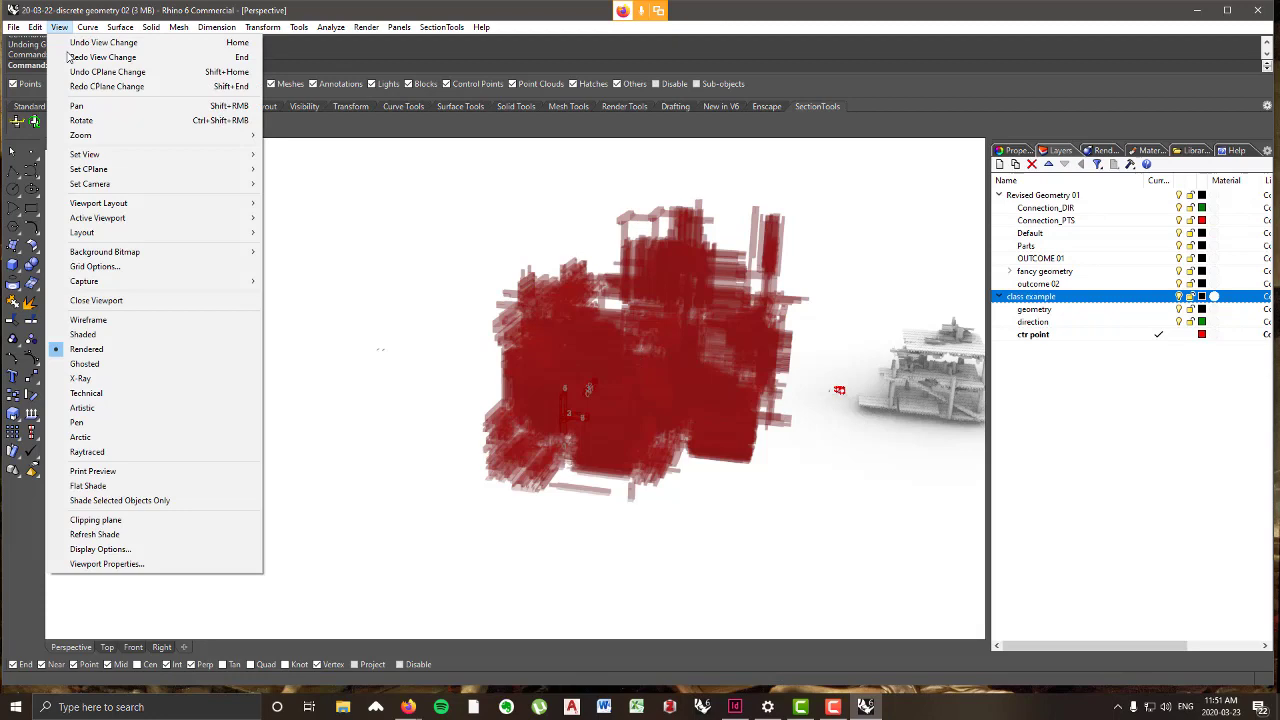
click(100, 338)
scroll(658, 359, up, 5)
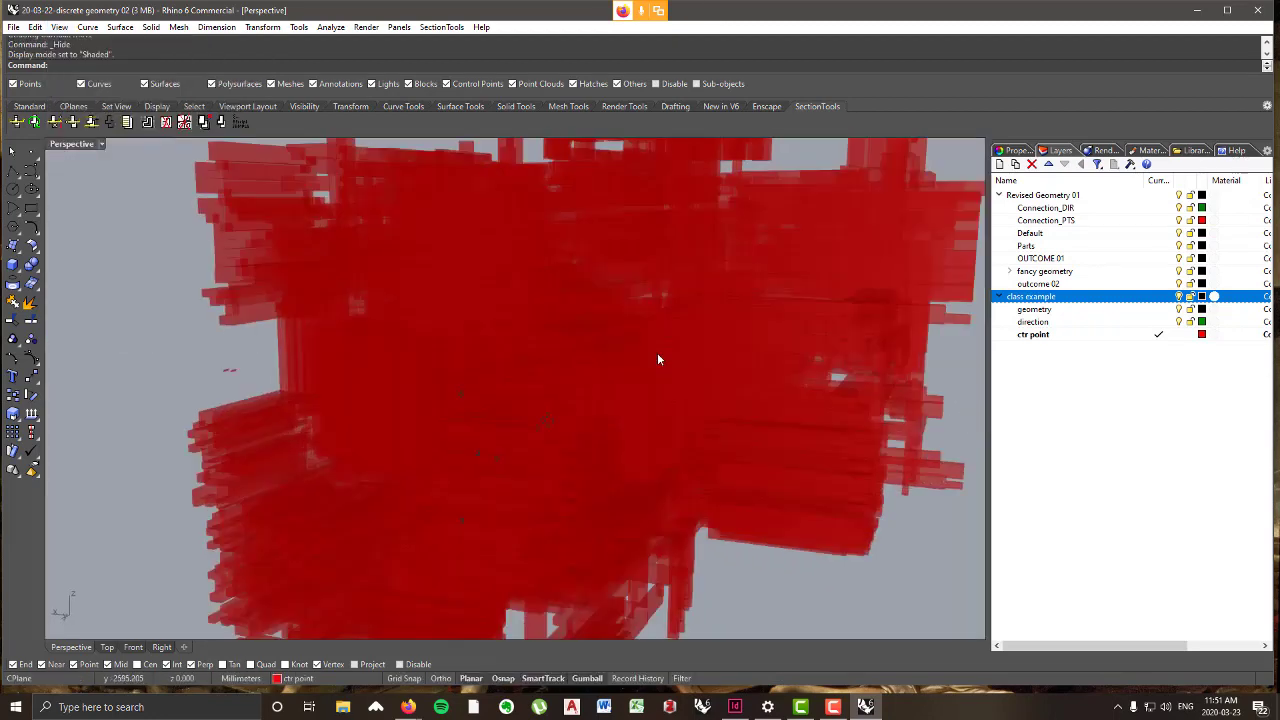
scroll(551, 440, down, 8)
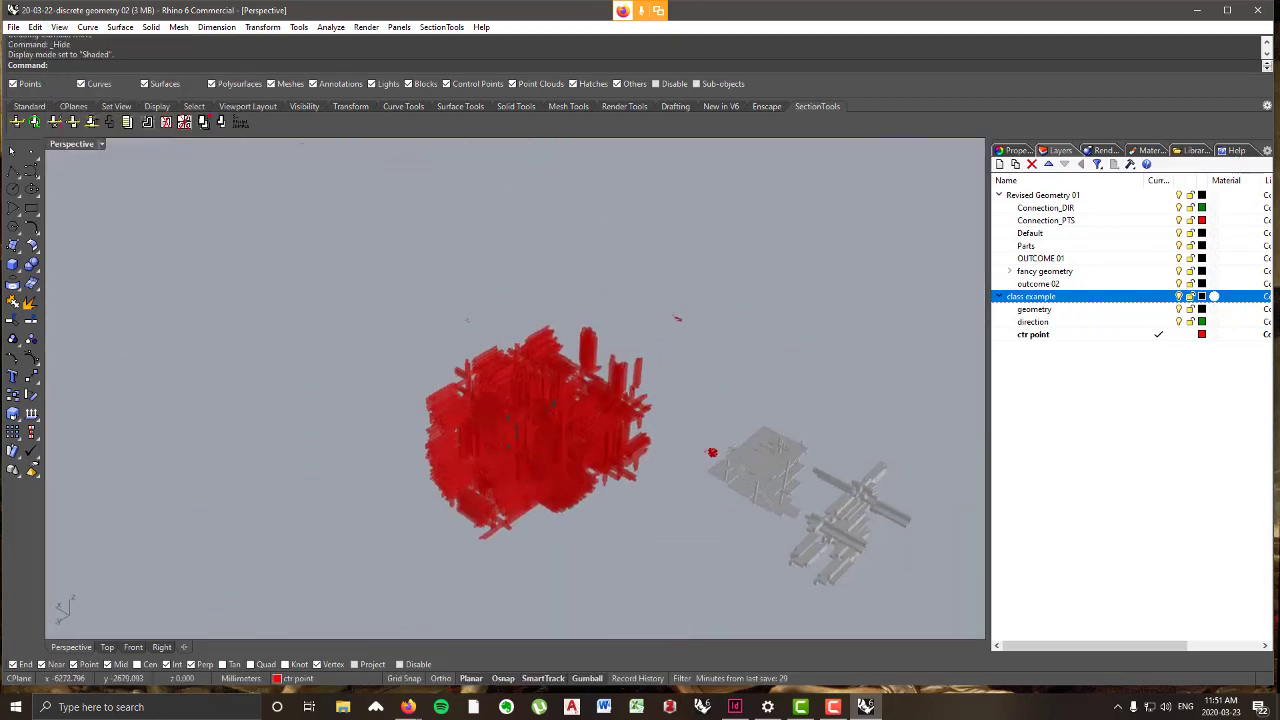
- Close the Grasshopper window and bring back only the hidden original parts, leaving the boundary boxes hidden
click(866, 706)
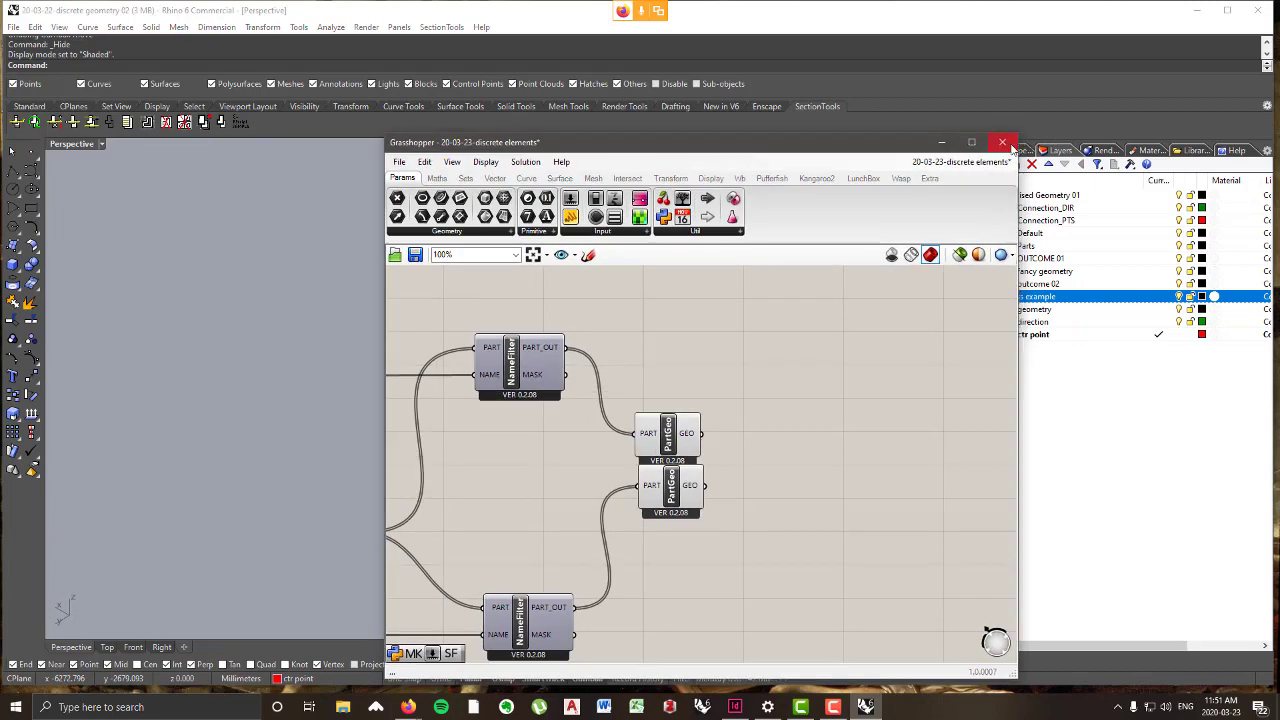
click(1005, 142)
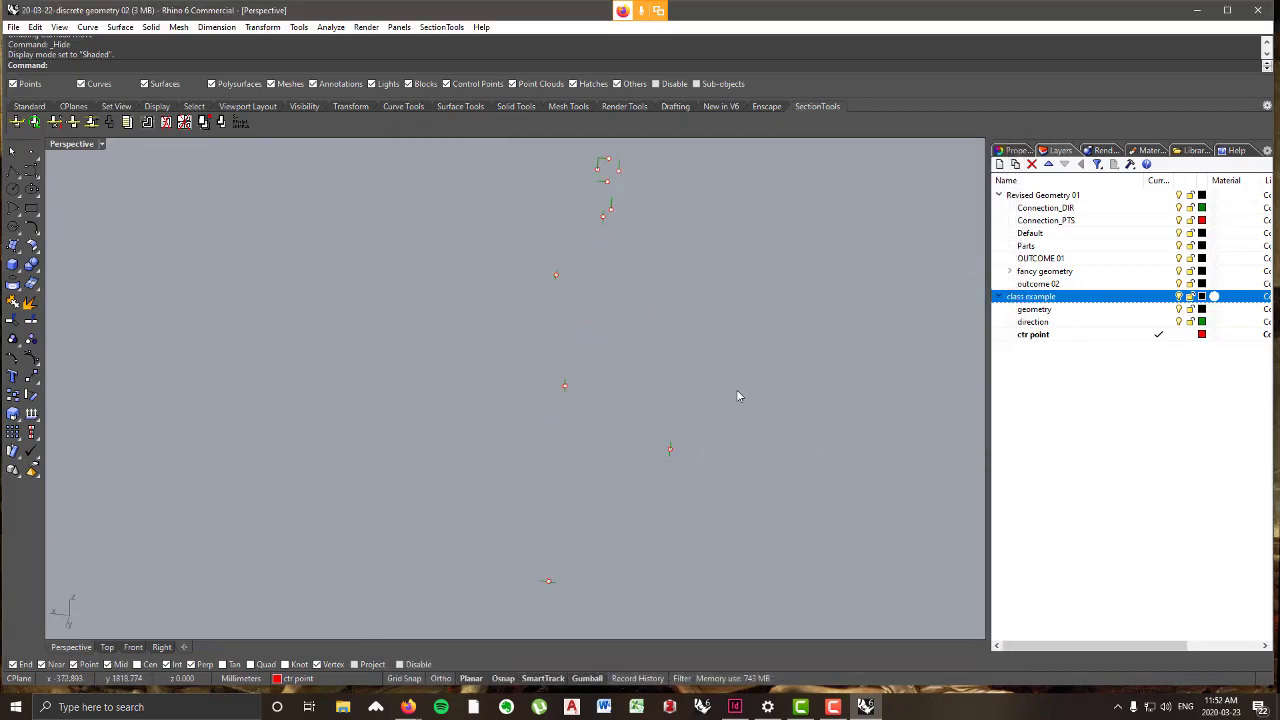
key(ctrl+shift+alt+h)
scroll(474, 456, down, 15)
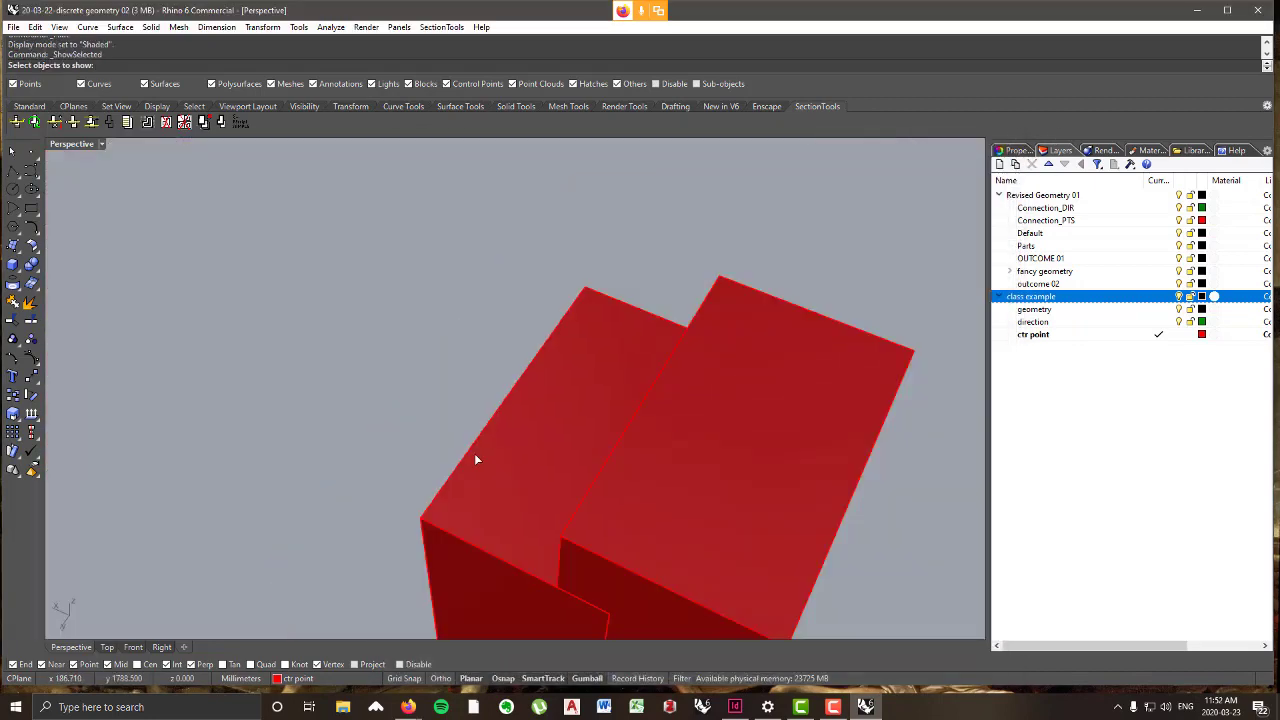
drag(402, 312, 557, 489)
scroll(557, 489, up, 5)
right_drag(560, 486, 421, 352)
key(Return)
scroll(585, 395, up, 6)
scroll(514, 335, down, 6)
- Locate the notched plank and cross-shaped parts near the reference models, and select them to inspect their geometry
right_drag(514, 335, 600, 364)
scroll(590, 361, down, 10)
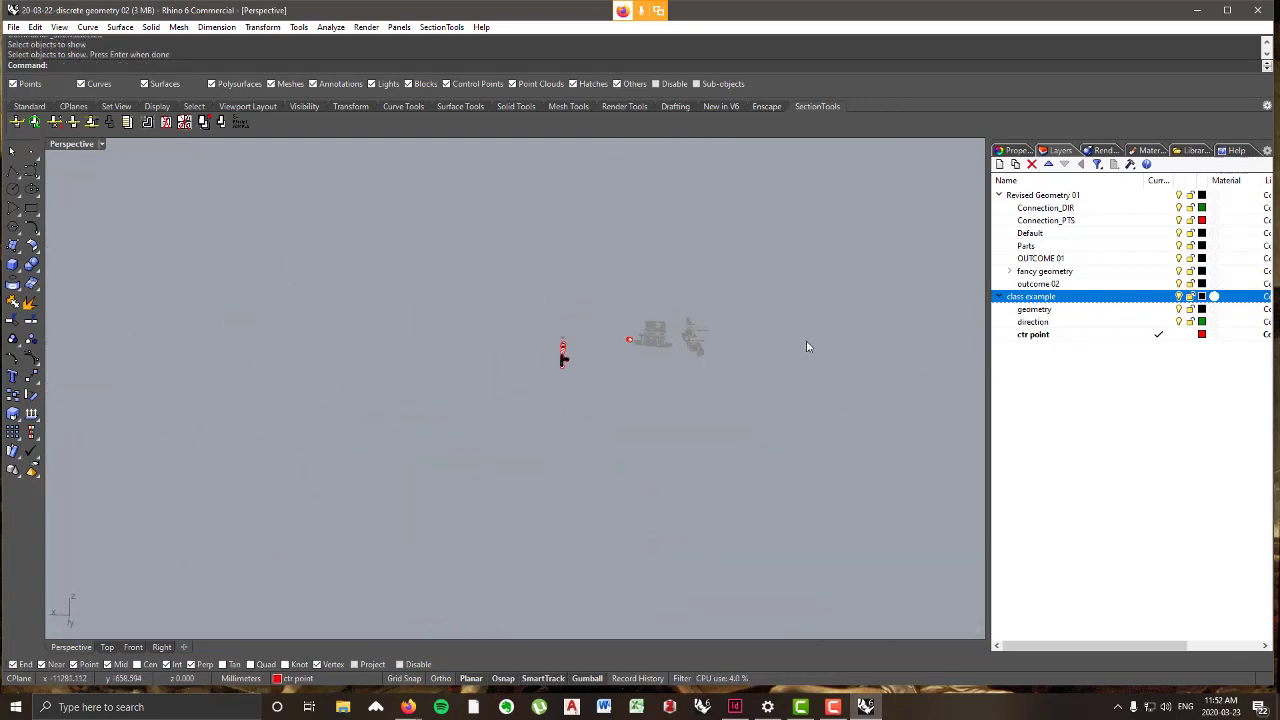
scroll(804, 343, up, 8)
right_drag(800, 345, 551, 397)
scroll(595, 333, up, 5)
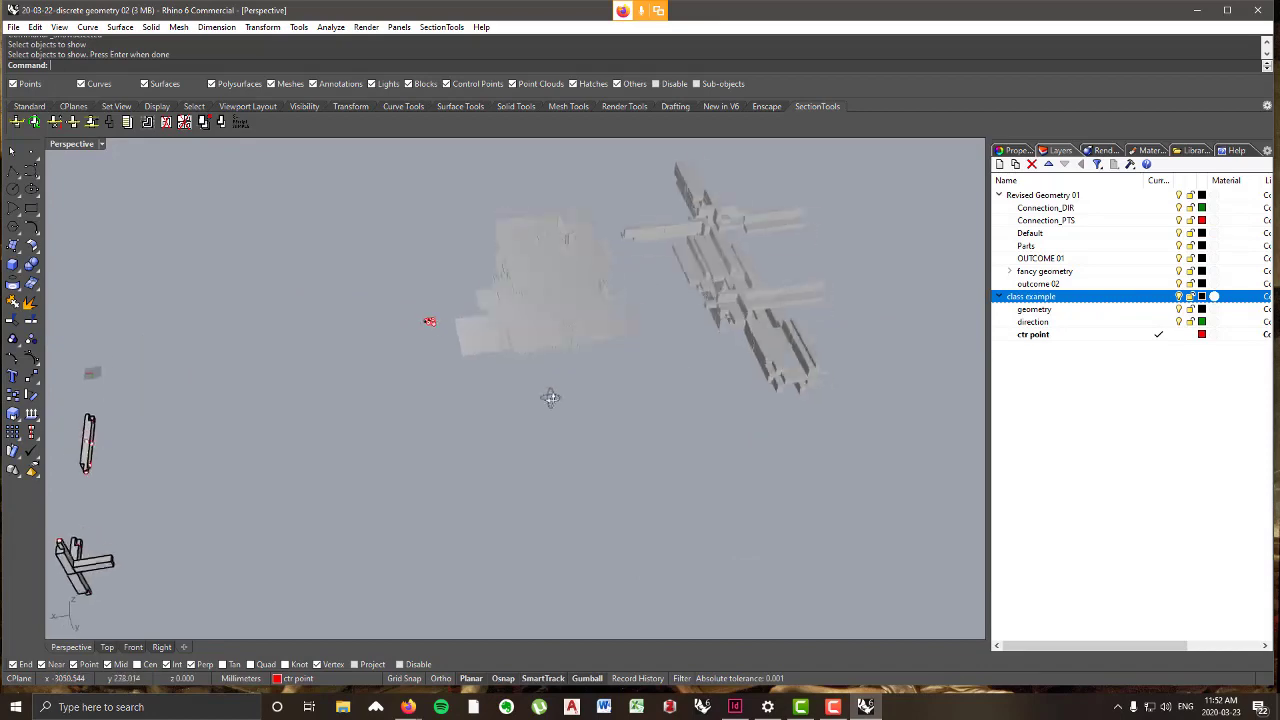
scroll(417, 318, up, 15)
drag(548, 309, 695, 418)
right_drag(772, 446, 627, 637)
scroll(600, 504, up, 15)
click(402, 504)
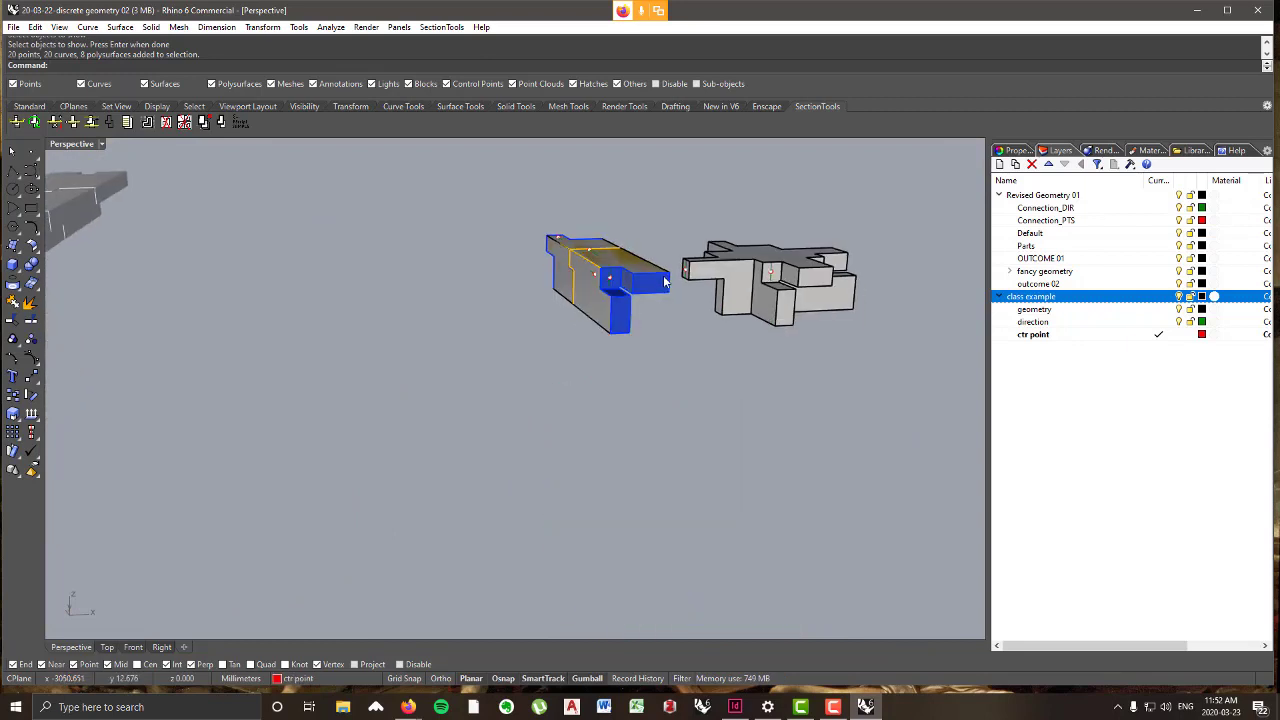
- Turn the fancy geometry layer off and on again to compare the plank part with and without its detailed geometry
click(1178, 272)
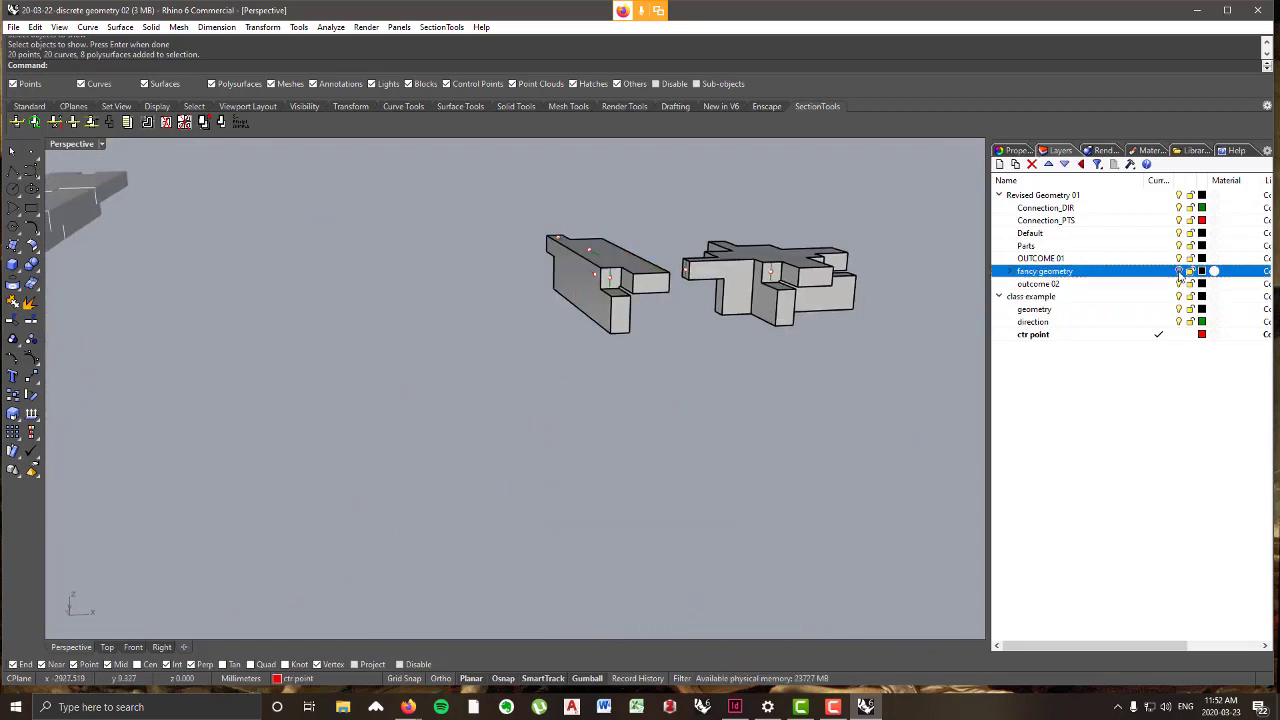
click(1178, 272)
right_drag(650, 165, 600, 471)
scroll(625, 474, down, 2)
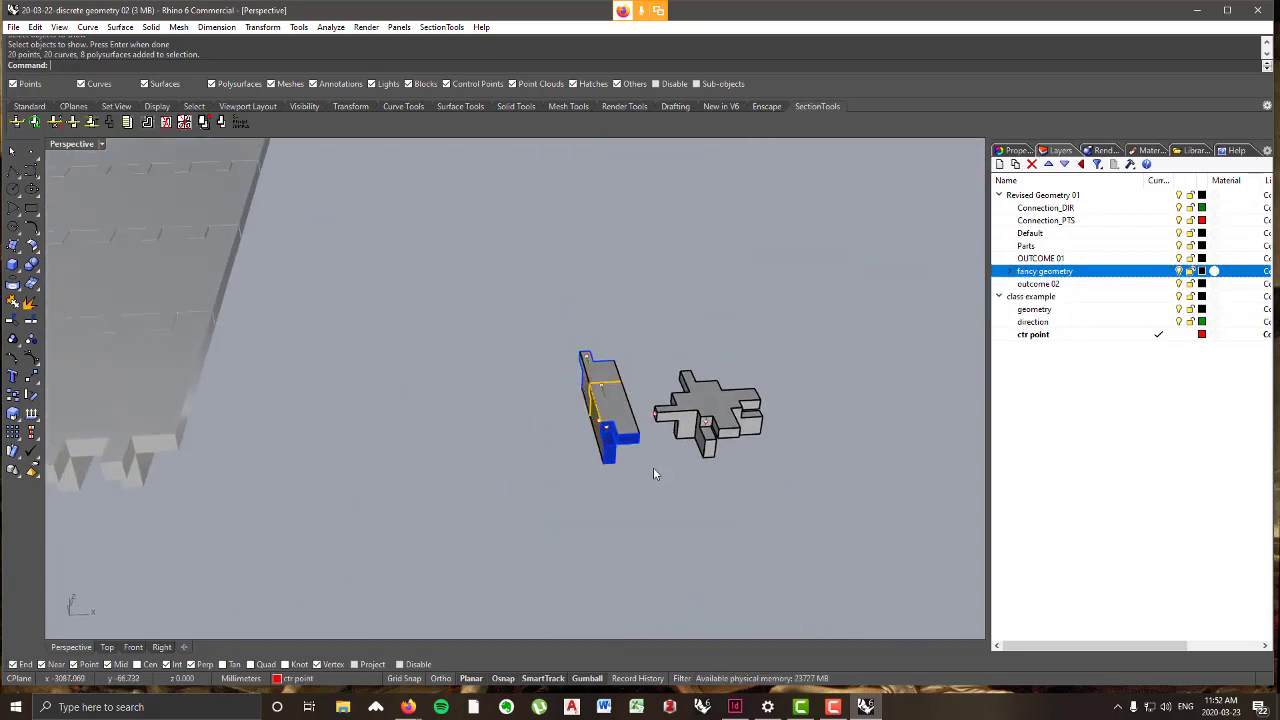
scroll(654, 471, up, 8)
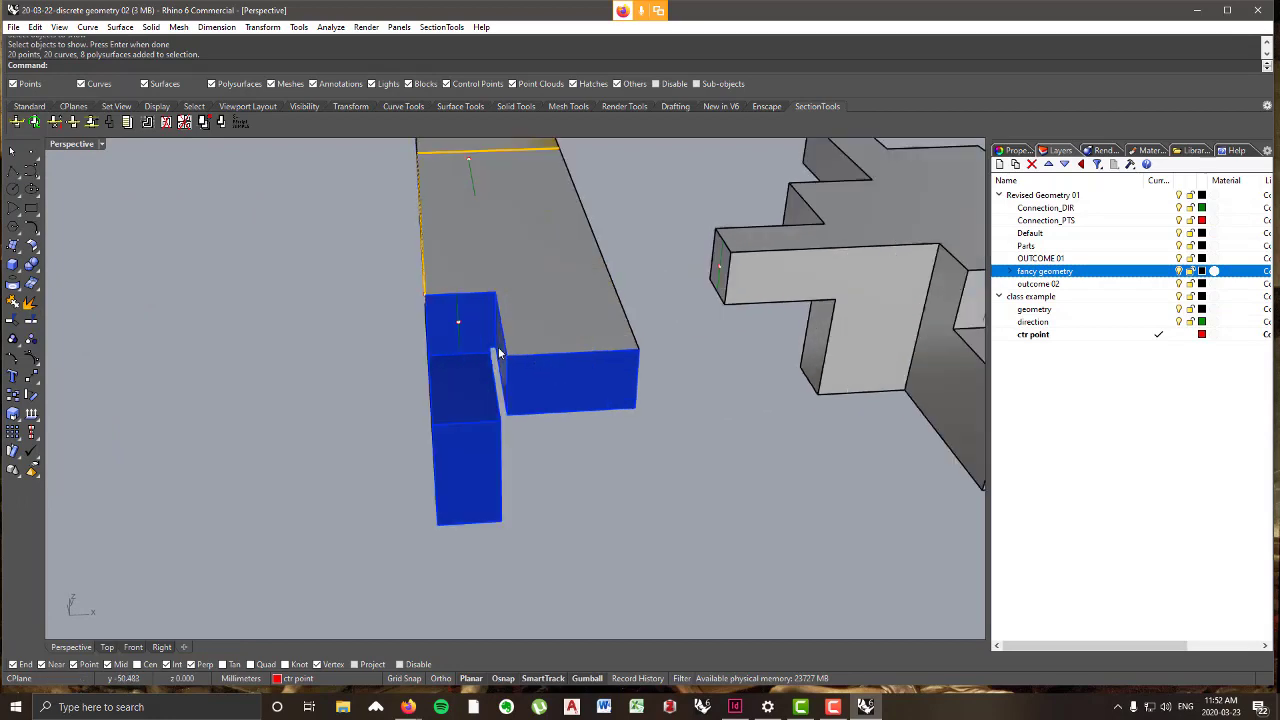
- Expand the fancy geometry layer, highlight its wood sublayer, and examine the coloured geometry overlapping the notched plank part
click(1010, 272)
click(1040, 287)
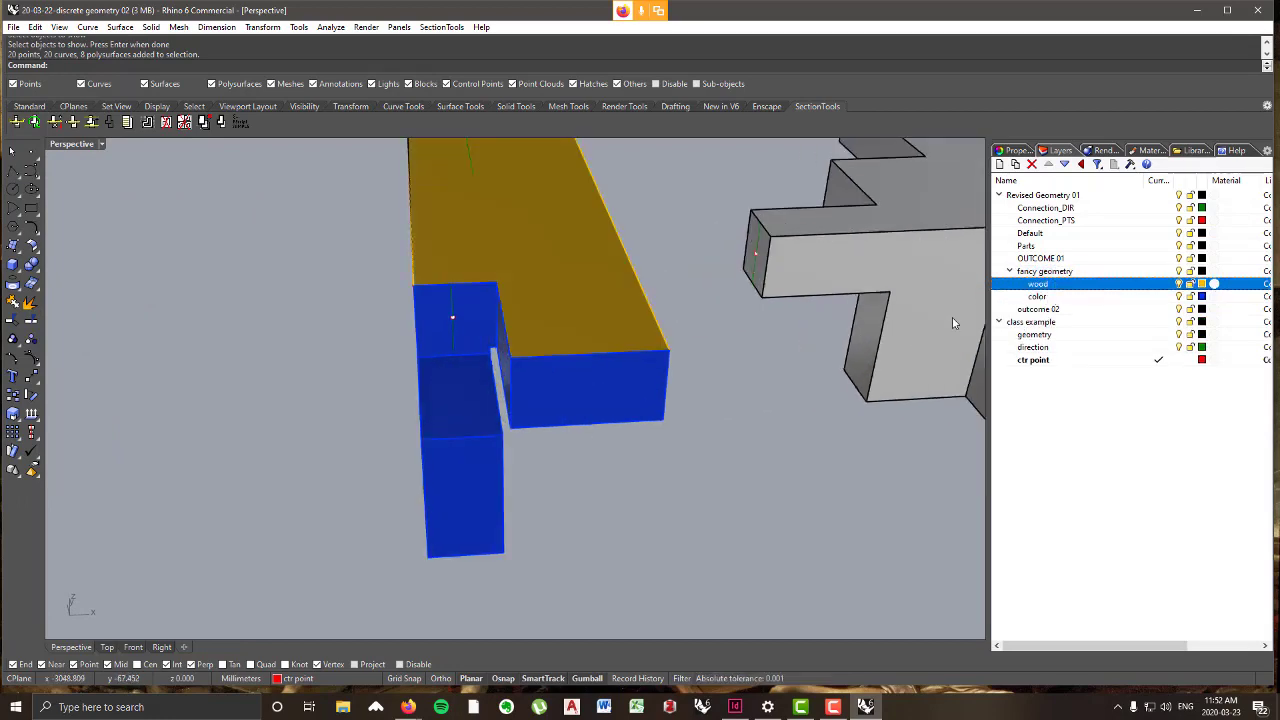
scroll(550, 395, down, 6)
right_drag(543, 408, 501, 349)
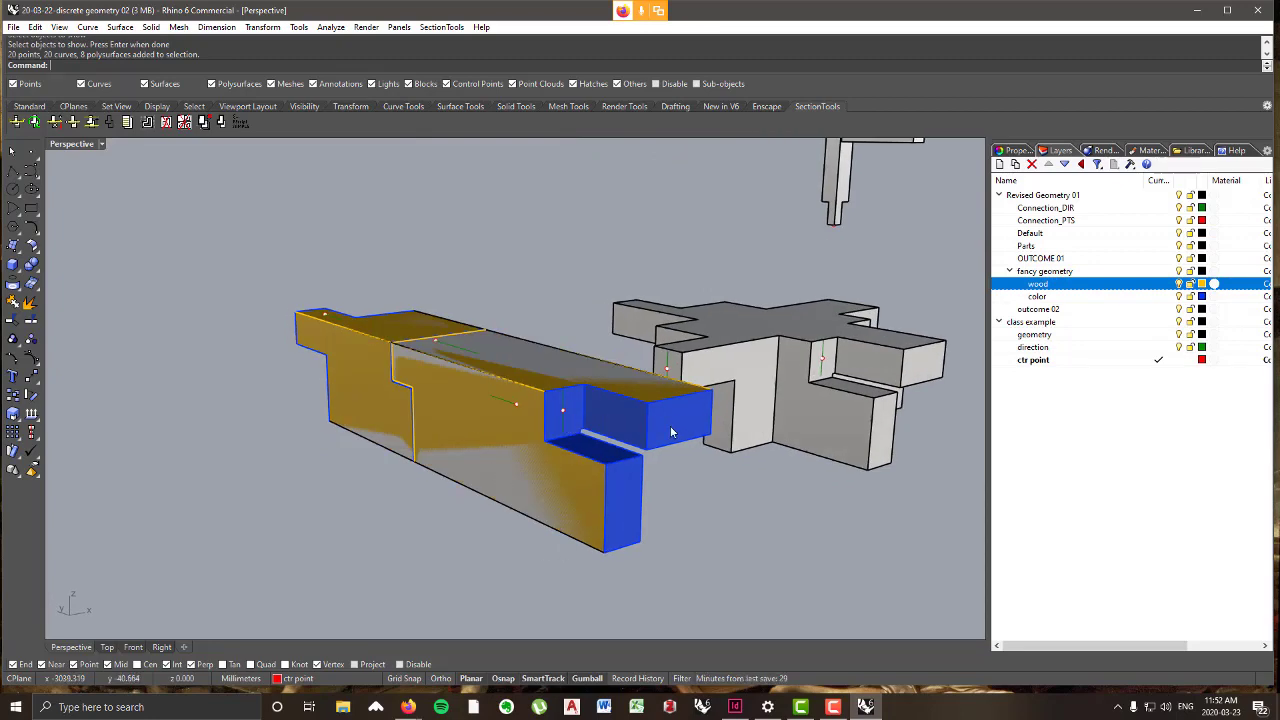
scroll(544, 508, down, 4)
right_drag(545, 455, 405, 490)
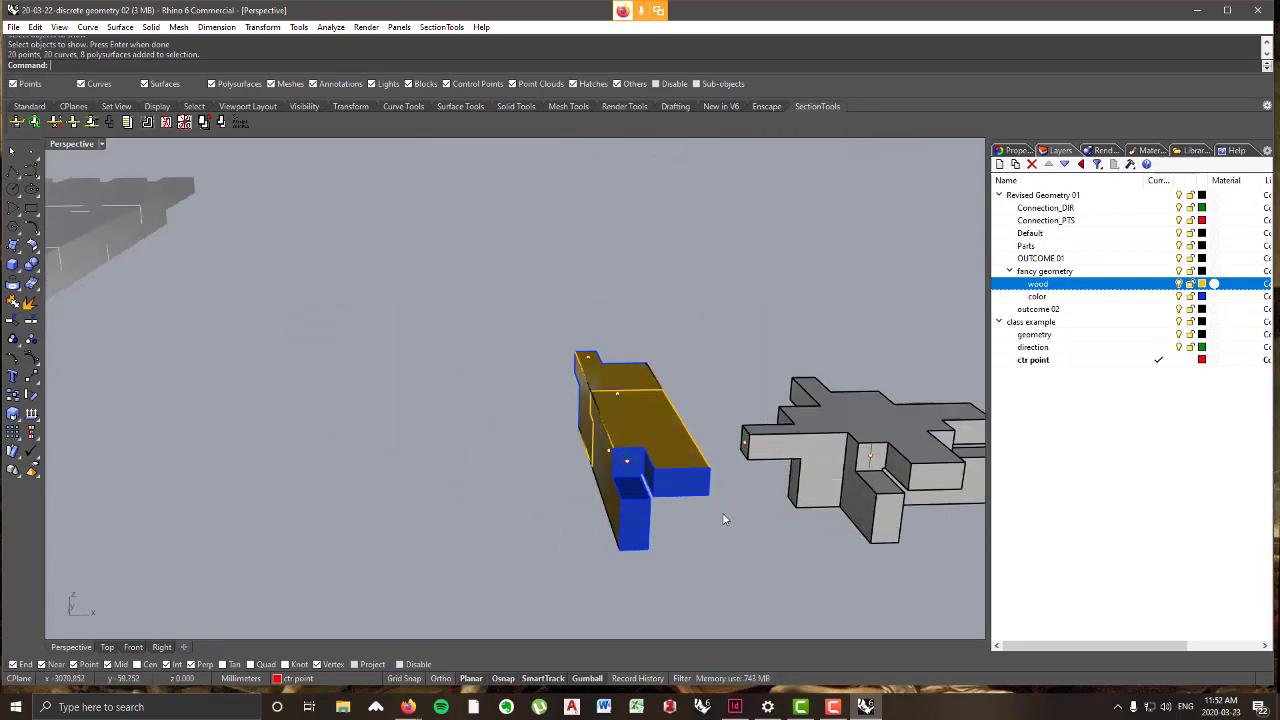
right_drag(722, 514, 460, 555)
scroll(665, 497, down, 4)
scroll(665, 497, up, 5)
right_drag(663, 517, 694, 457)
scroll(388, 402, up, 5)
scroll(580, 380, down, 6)
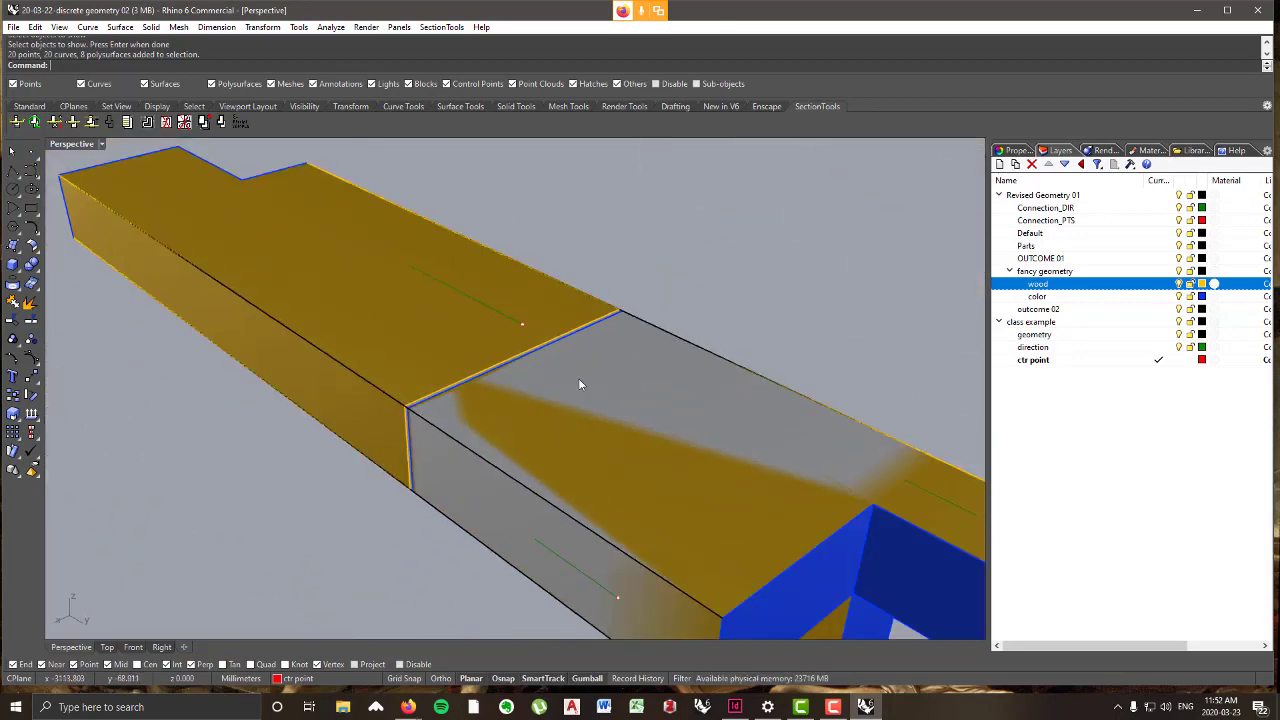
- Select one overlapping polysurface of the plank part, select the plank's group, and clear the selection
click(594, 498)
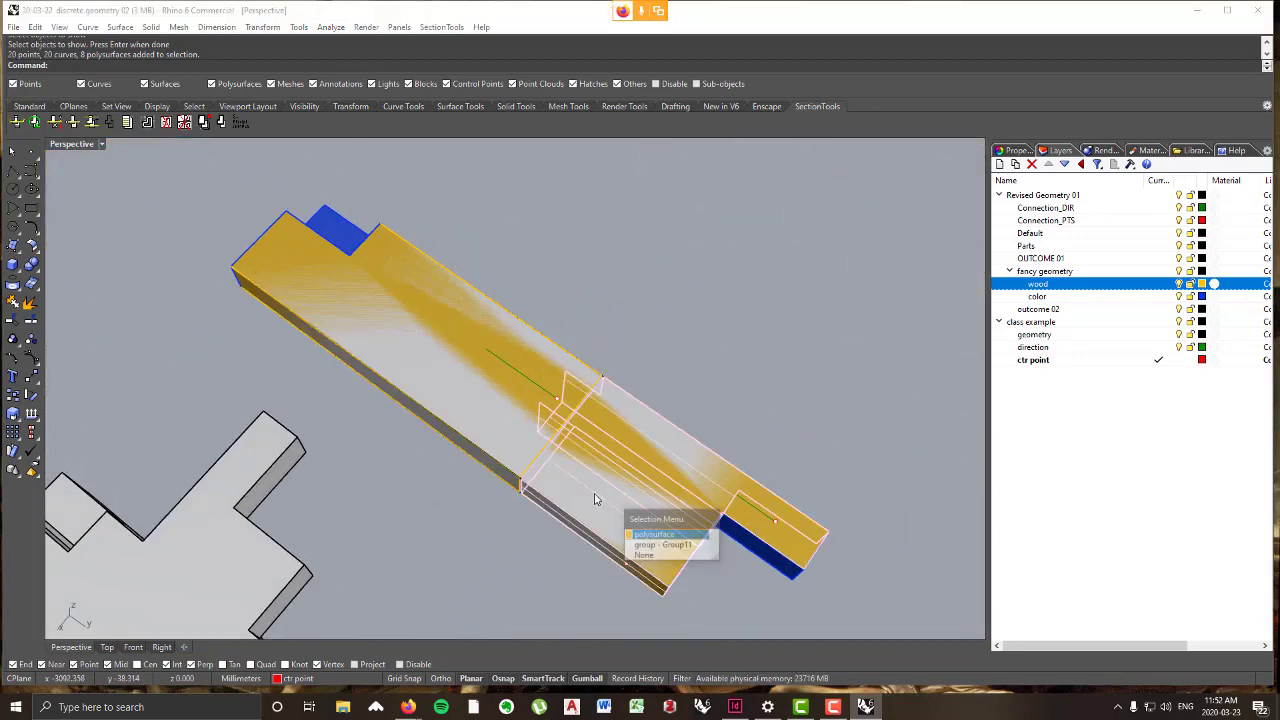
click(655, 534)
click(493, 431)
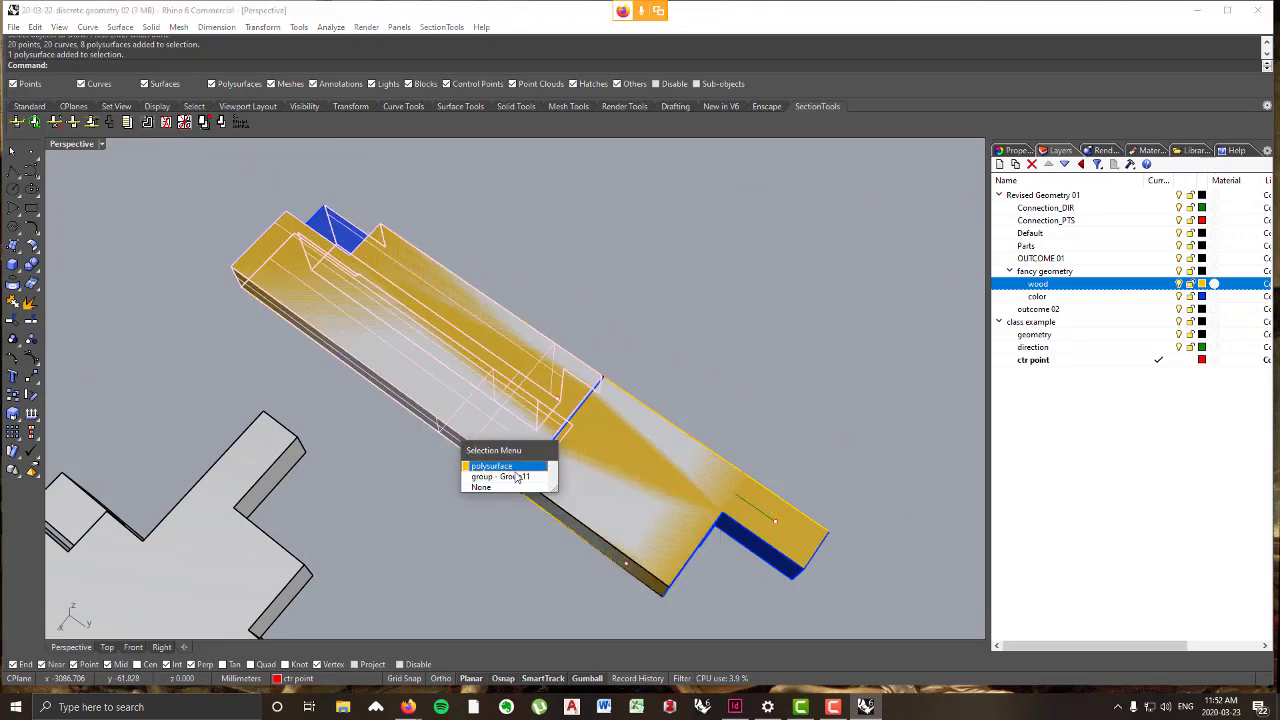
click(500, 476)
click(689, 398)
- Examine the original class example plank with its notched ends, connection points and direction lines
scroll(738, 436, down, 20)
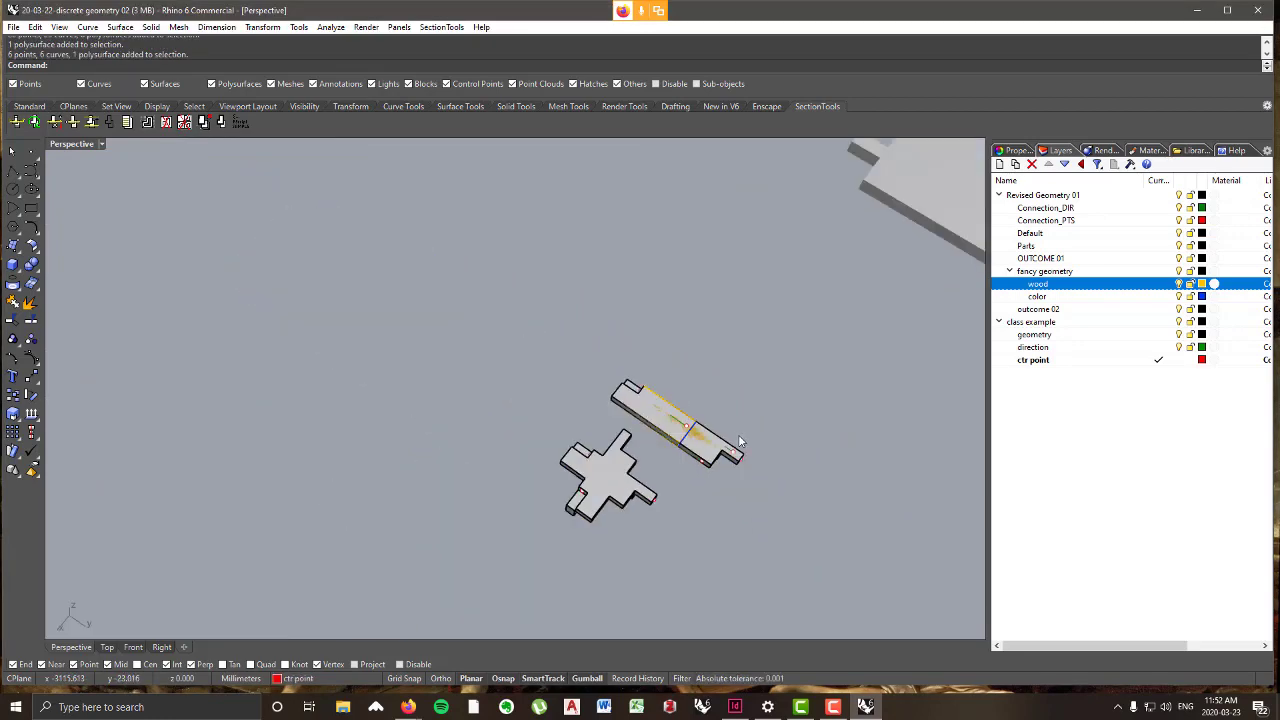
right_drag(740, 493, 615, 540)
scroll(319, 581, up, 10)
scroll(670, 476, up, 4)
right_drag(670, 476, 560, 500)
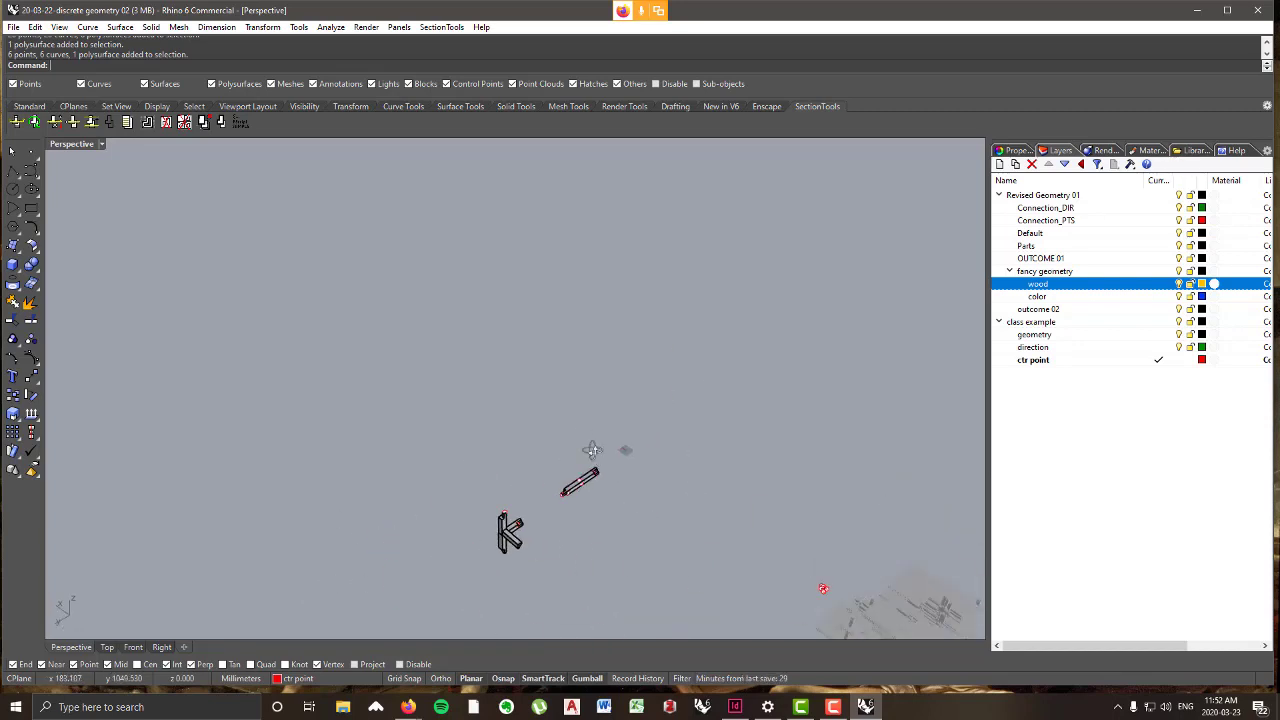
scroll(560, 490, up, 7)
scroll(667, 409, up, 7)
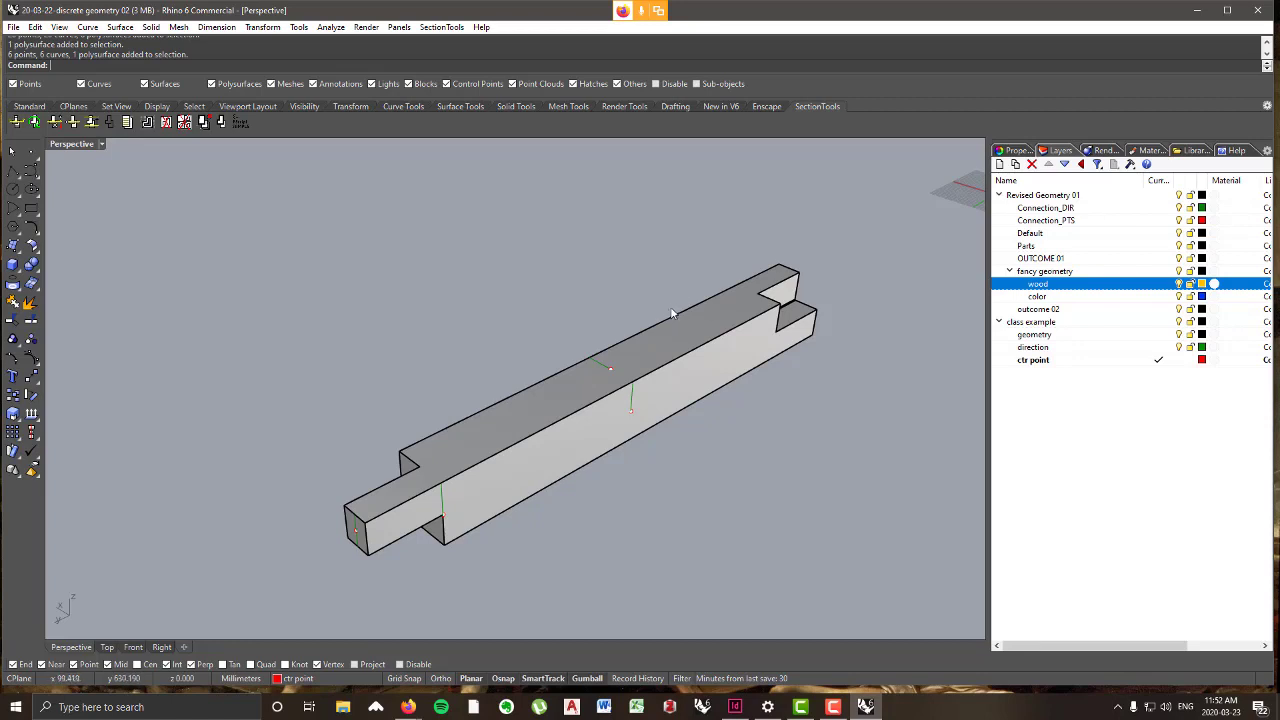
- Inspect the notched class example plank and select its polysurface
scroll(665, 321, down, 7)
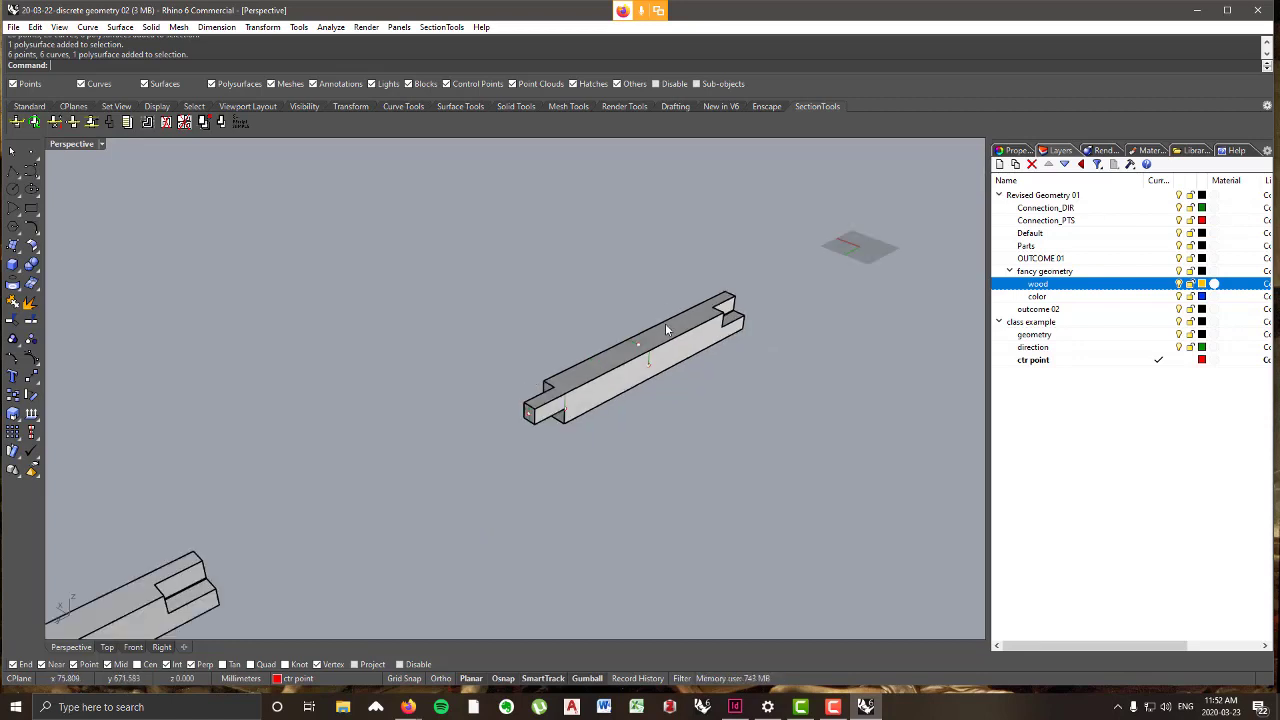
scroll(668, 326, up, 7)
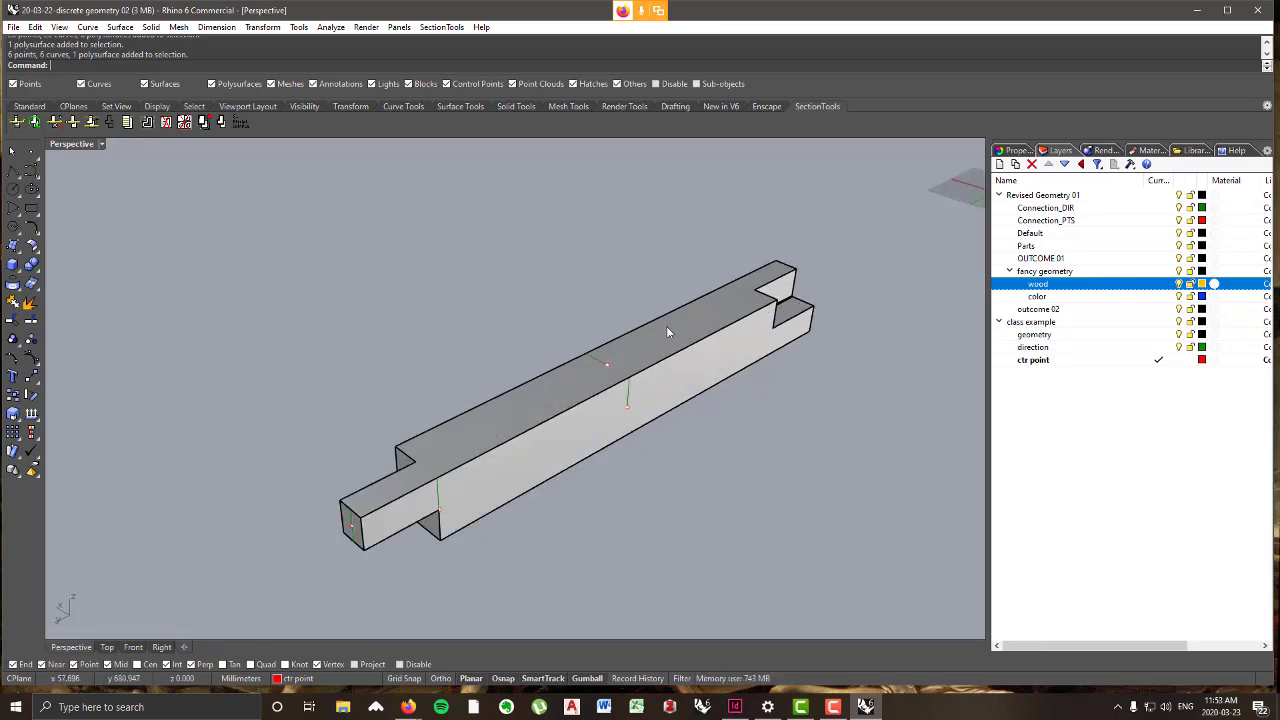
right_drag(668, 330, 658, 354)
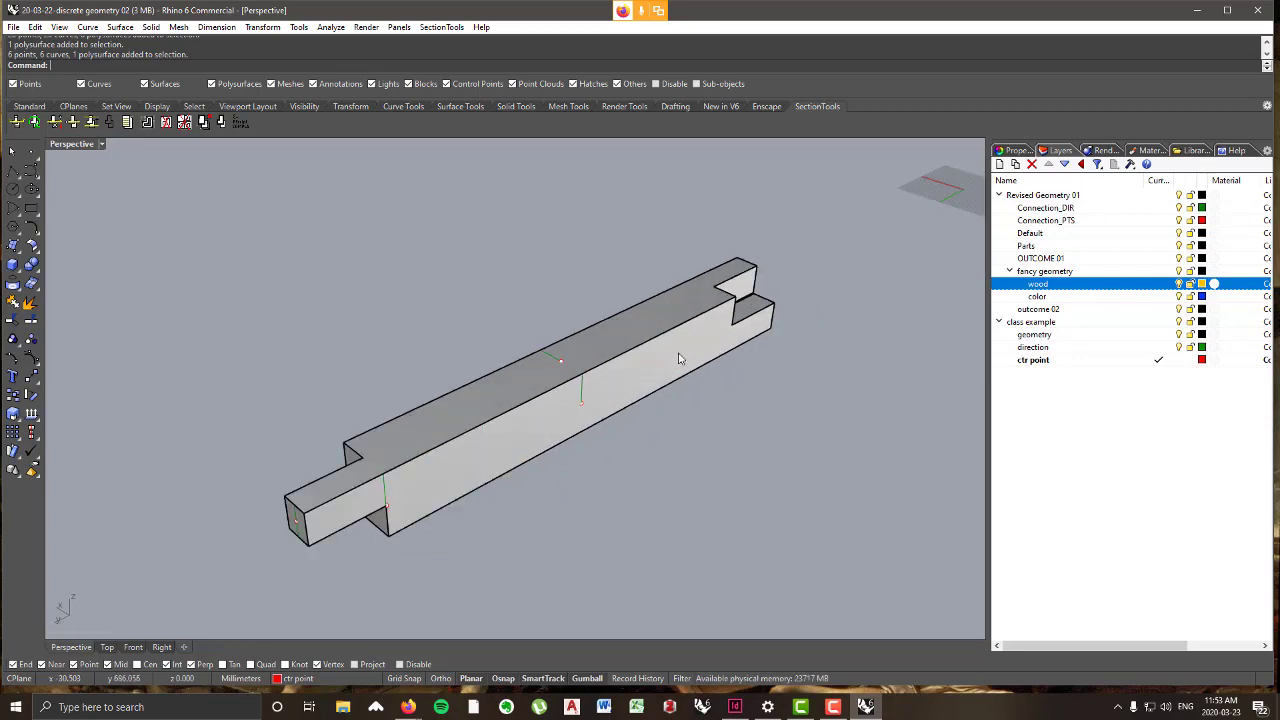
click(658, 354)
scroll(658, 354, down, 6)
scroll(650, 356, up, 6)
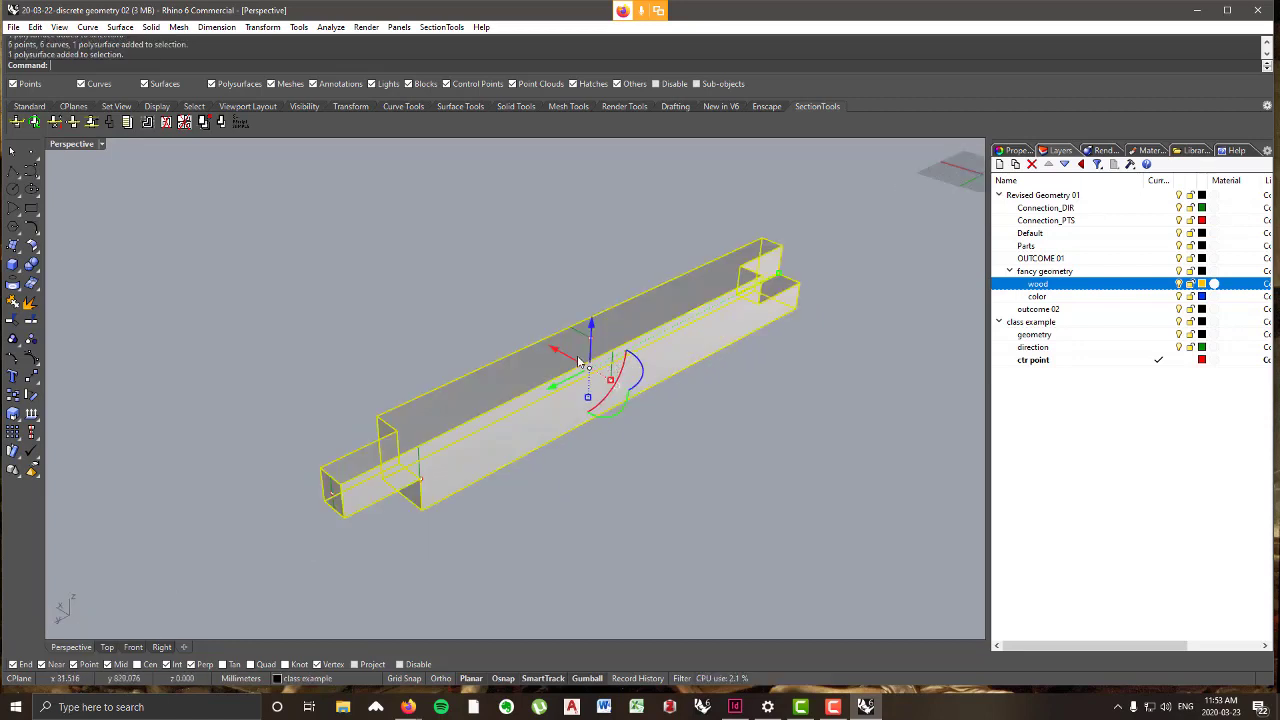
- Create a sublayer named "detailed geometry" under the class example layer
click(1000, 418)
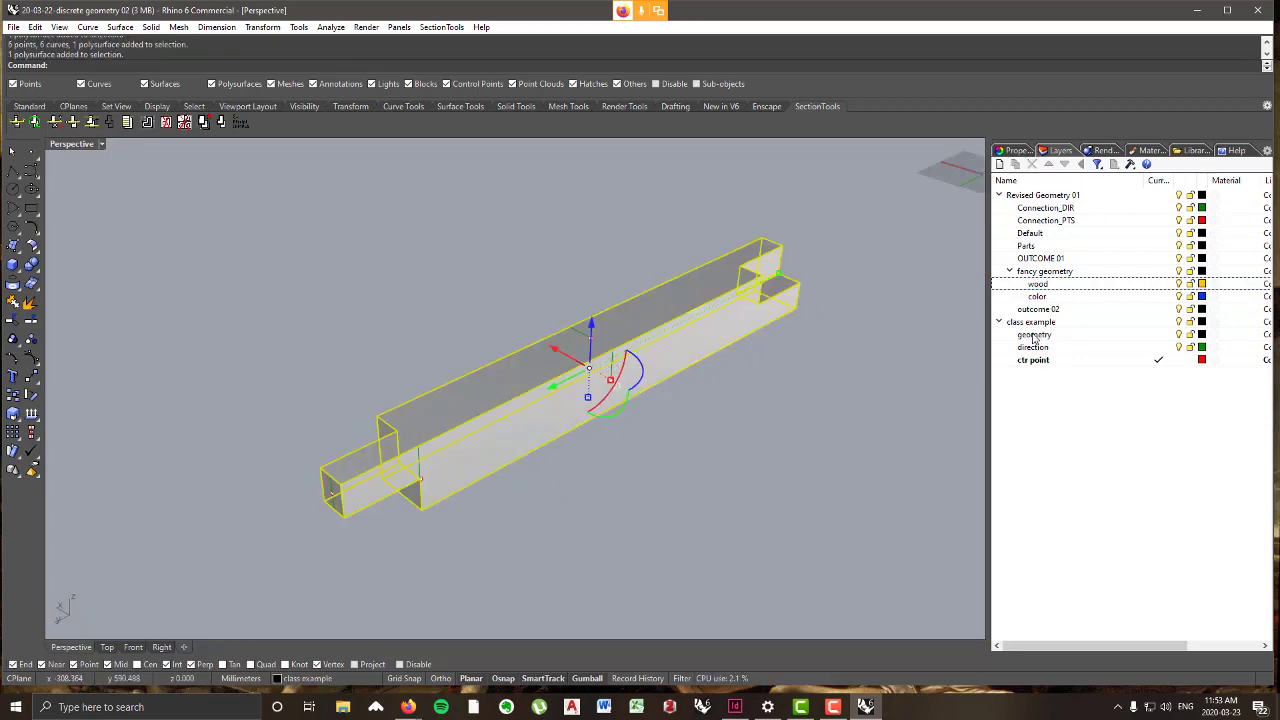
click(1033, 324)
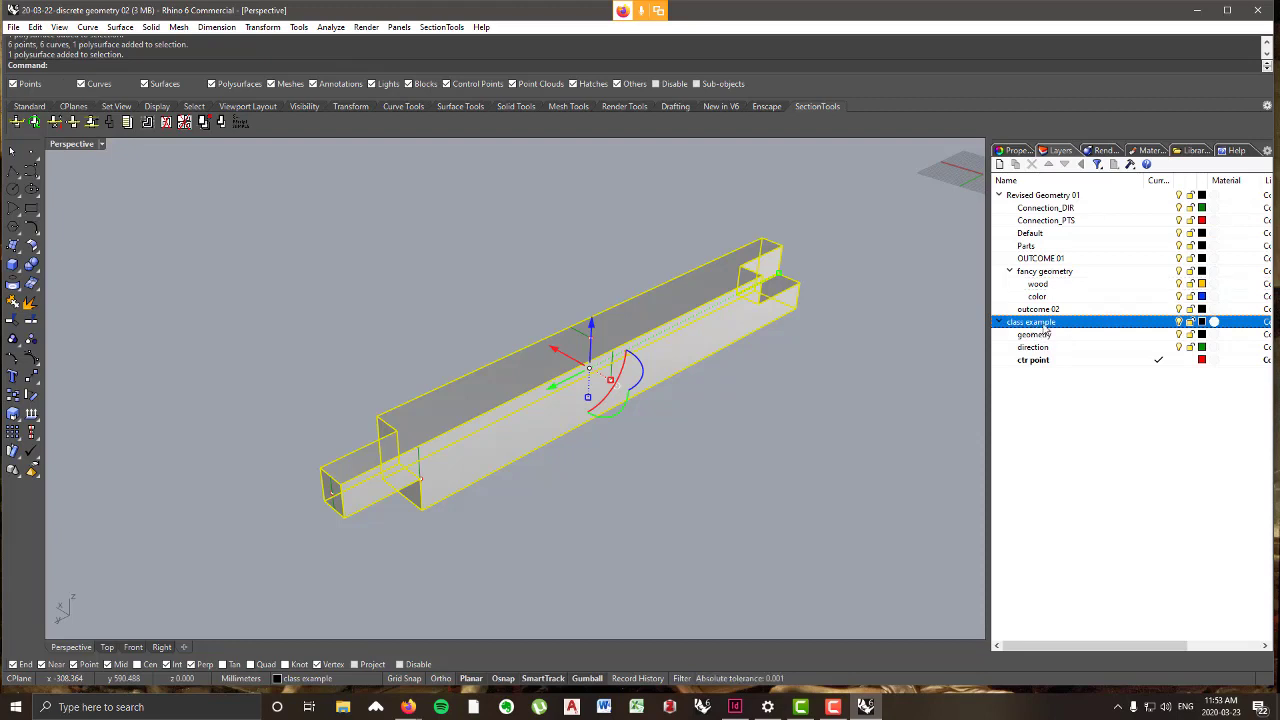
right_click(1044, 326)
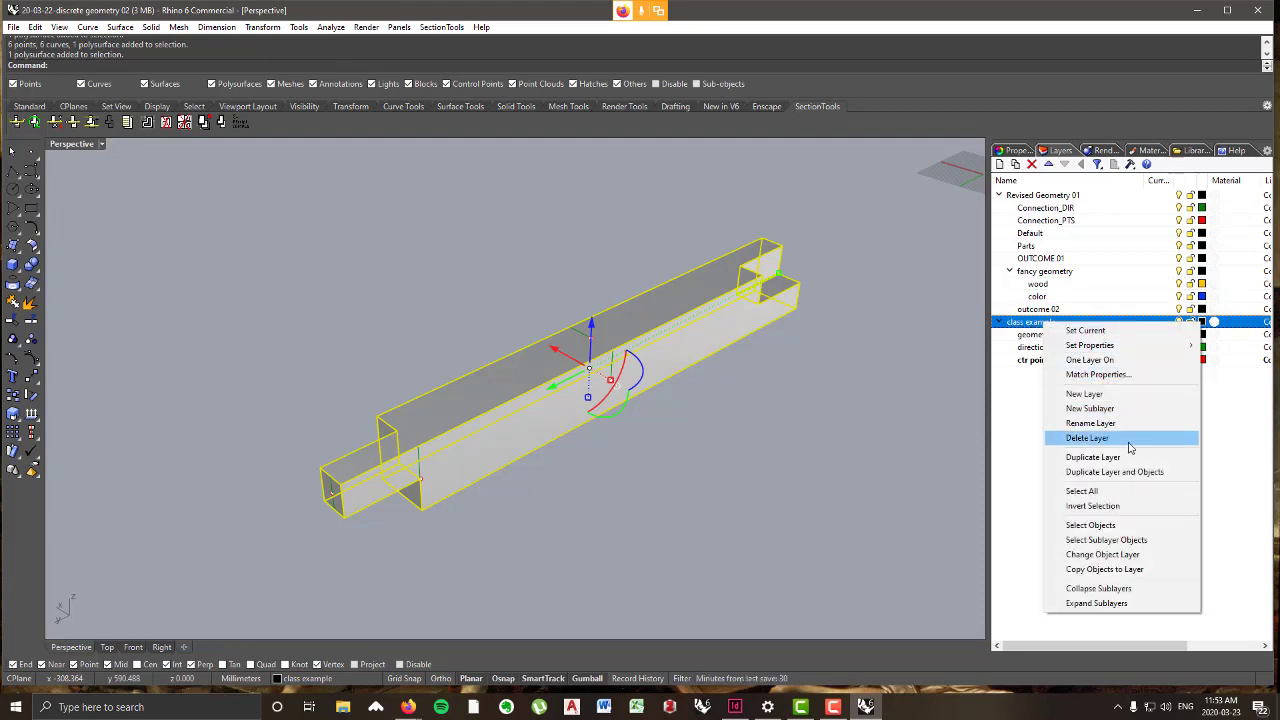
click(1090, 408)
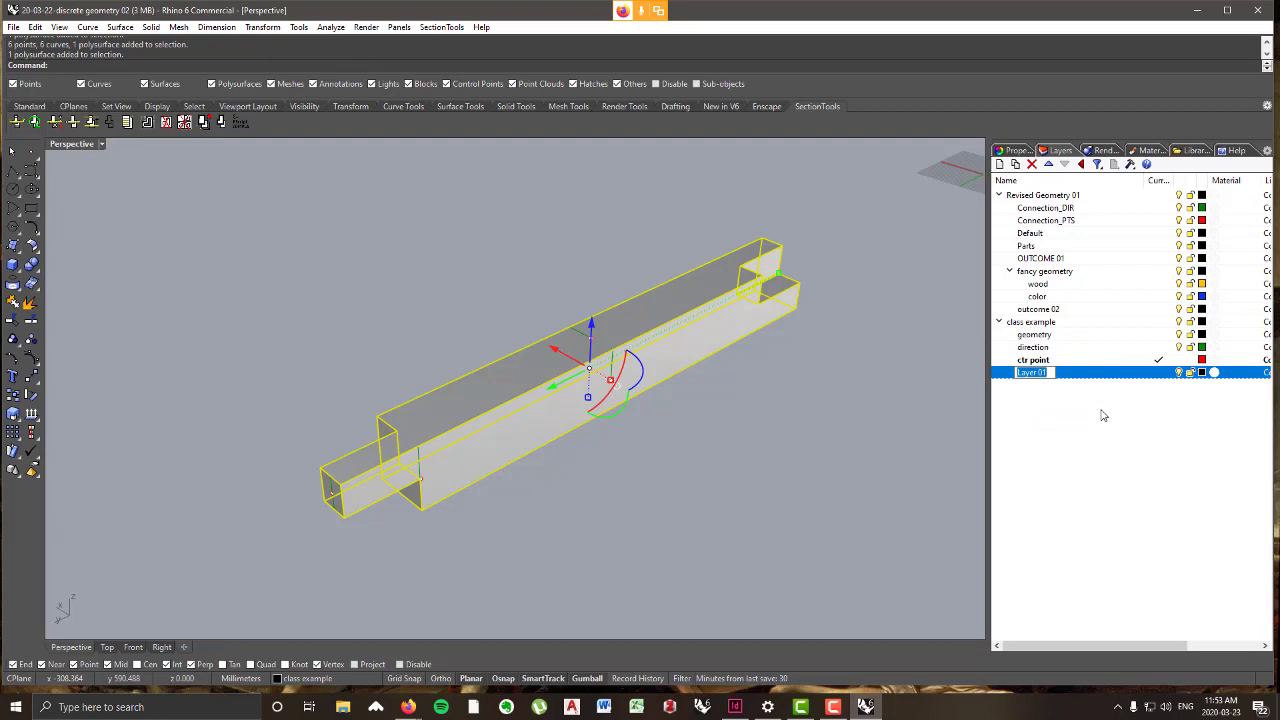
text(detailed geome)
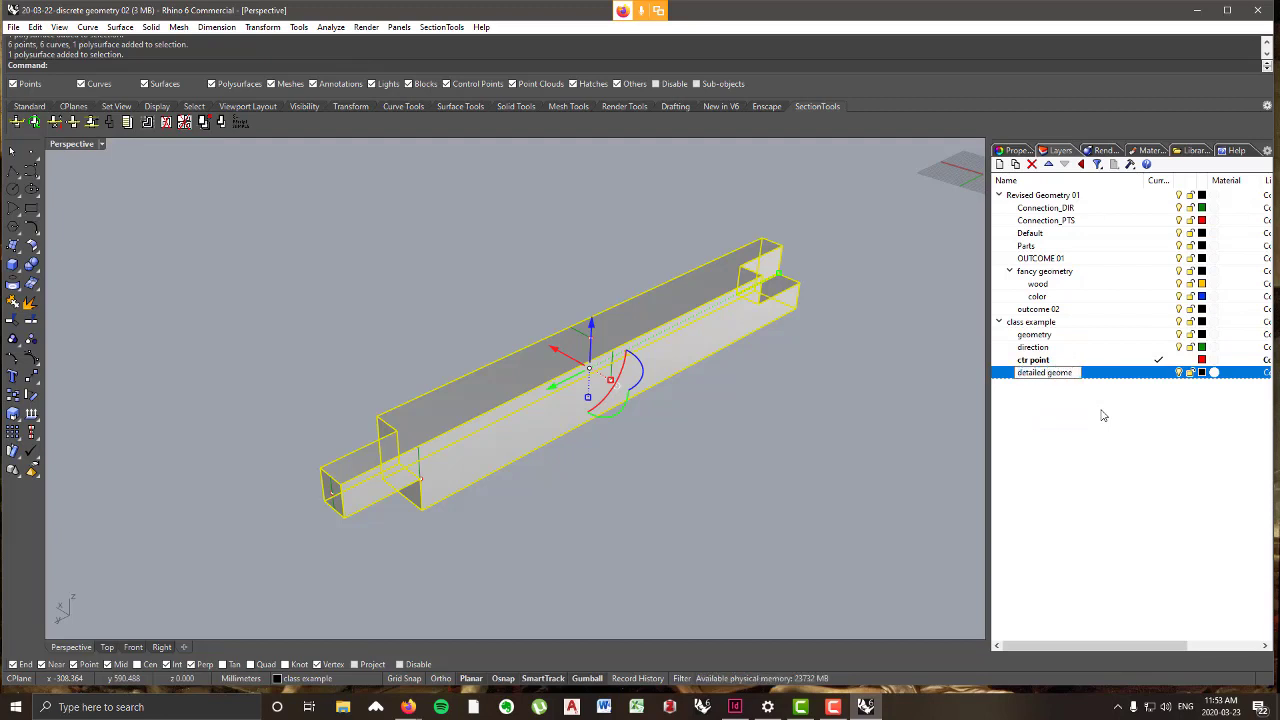
text(try)
key(Return)
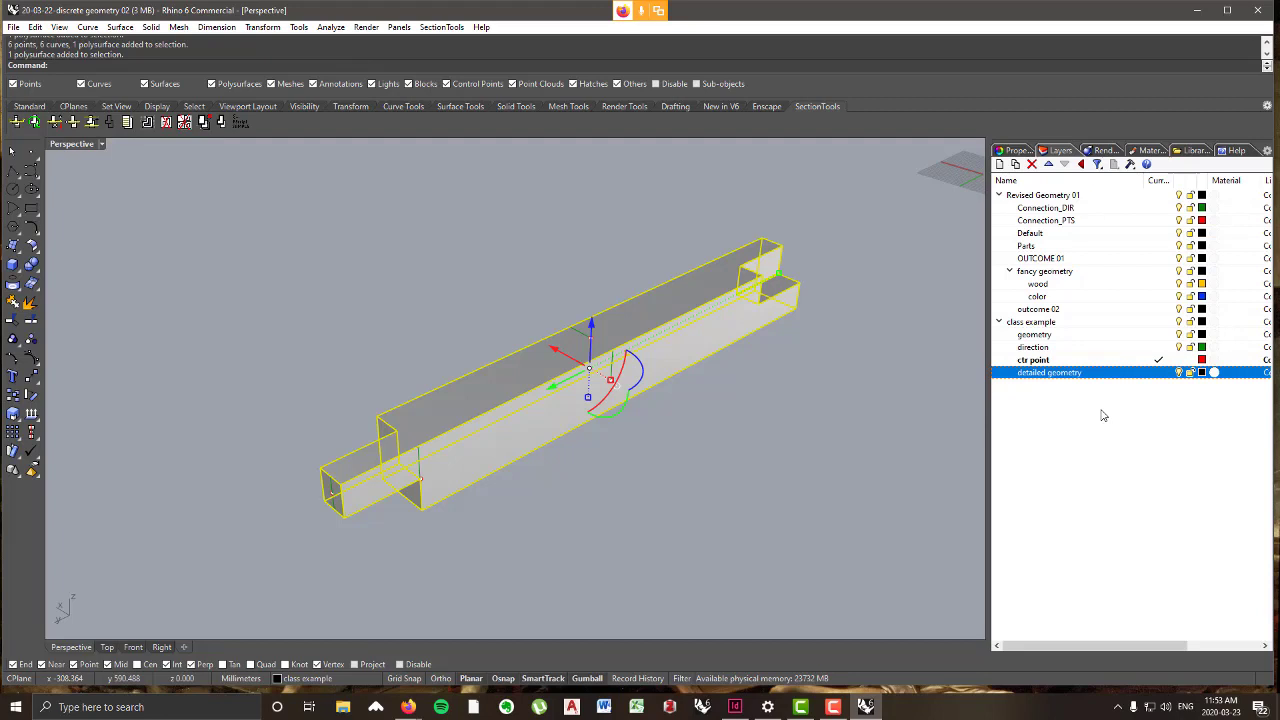
- Clear the plank selection and add two sublayers named "wood" and "color" under detailed geometry
click(895, 422)
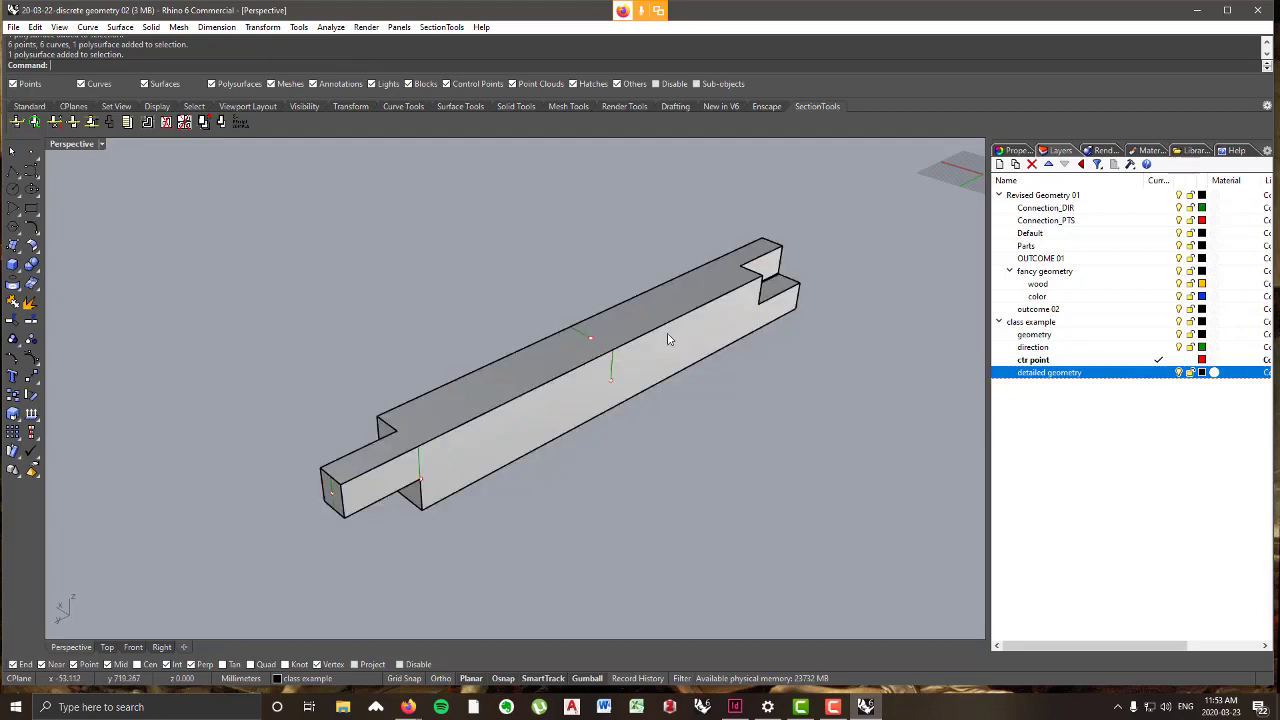
right_click(1066, 381)
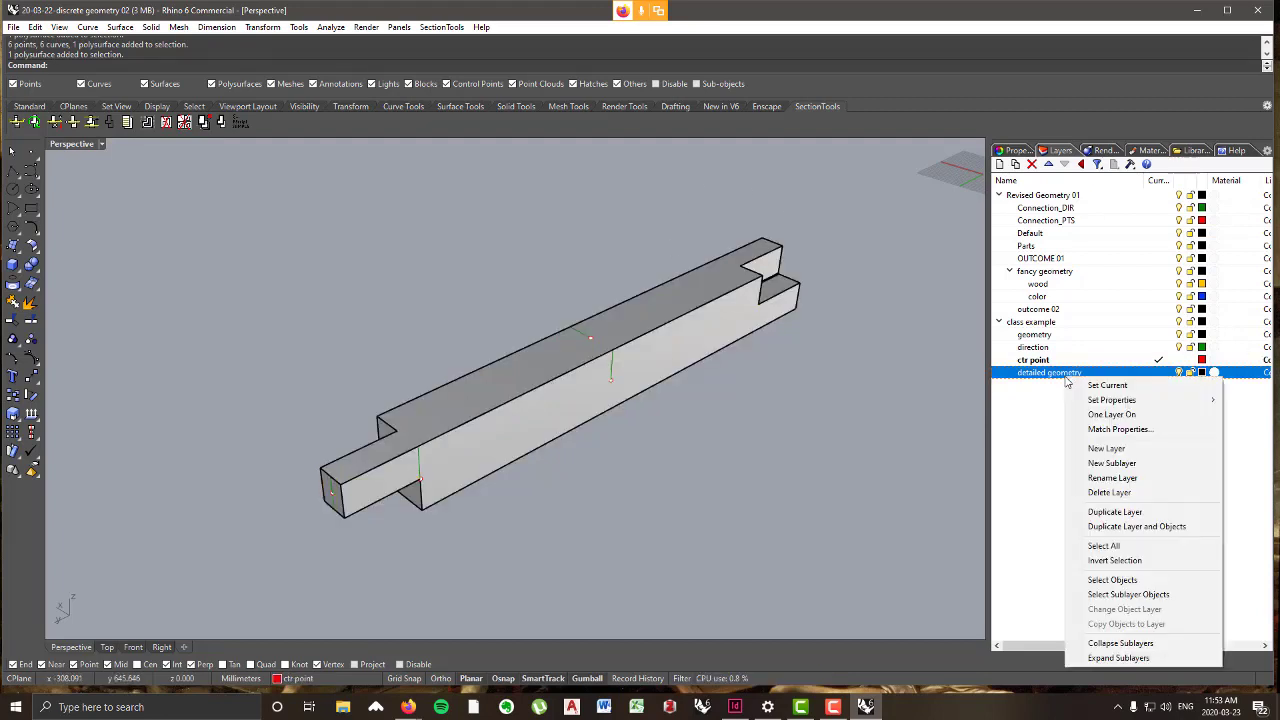
click(1128, 463)
text(wood)
key(Return)
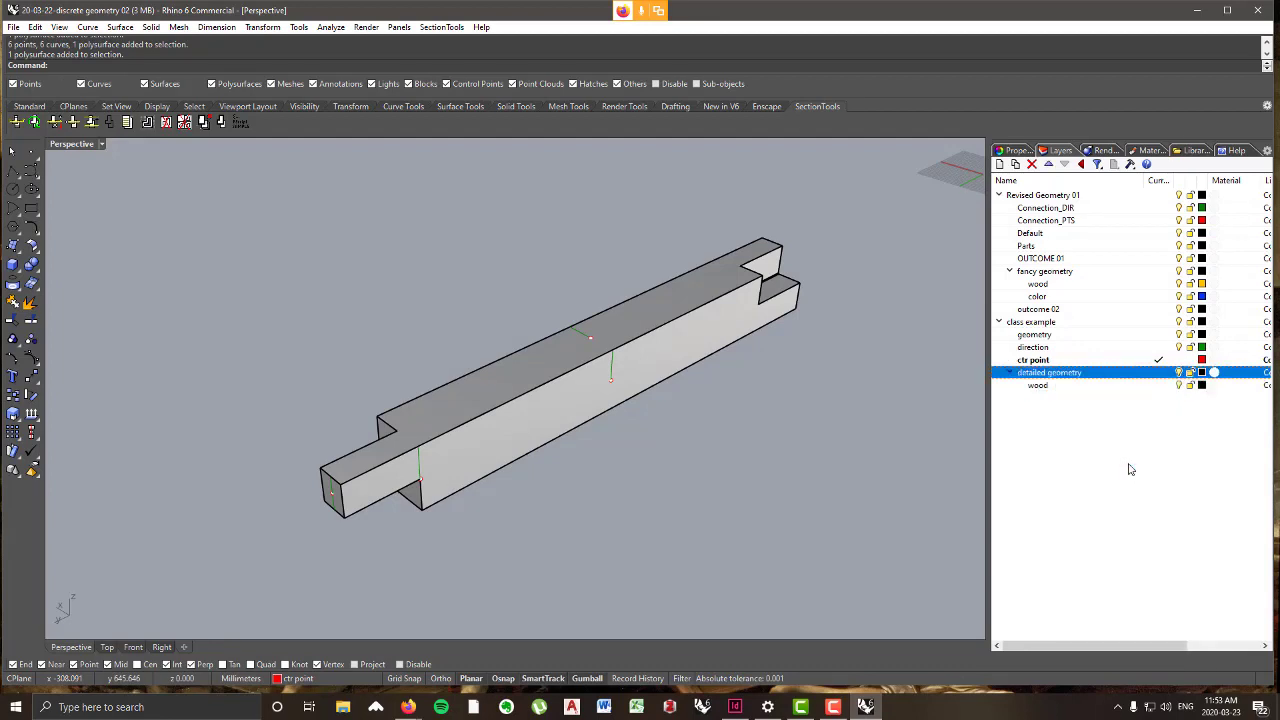
right_click(1066, 375)
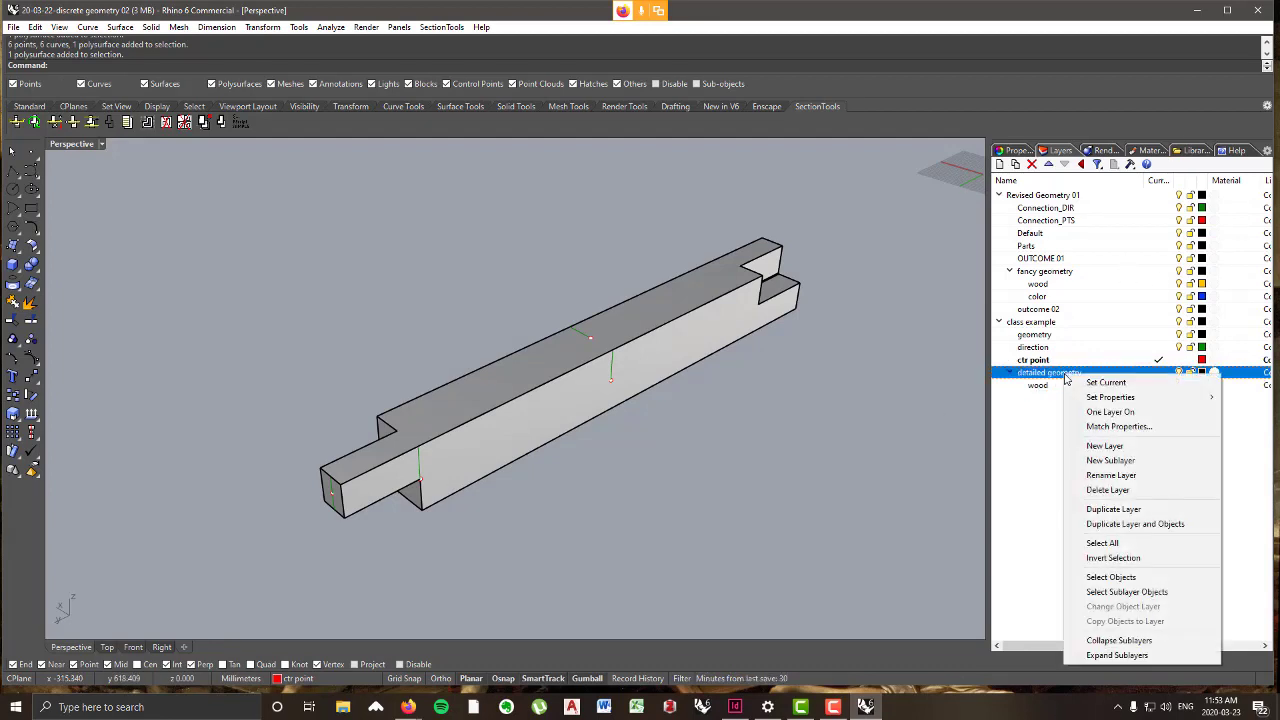
click(1138, 461)
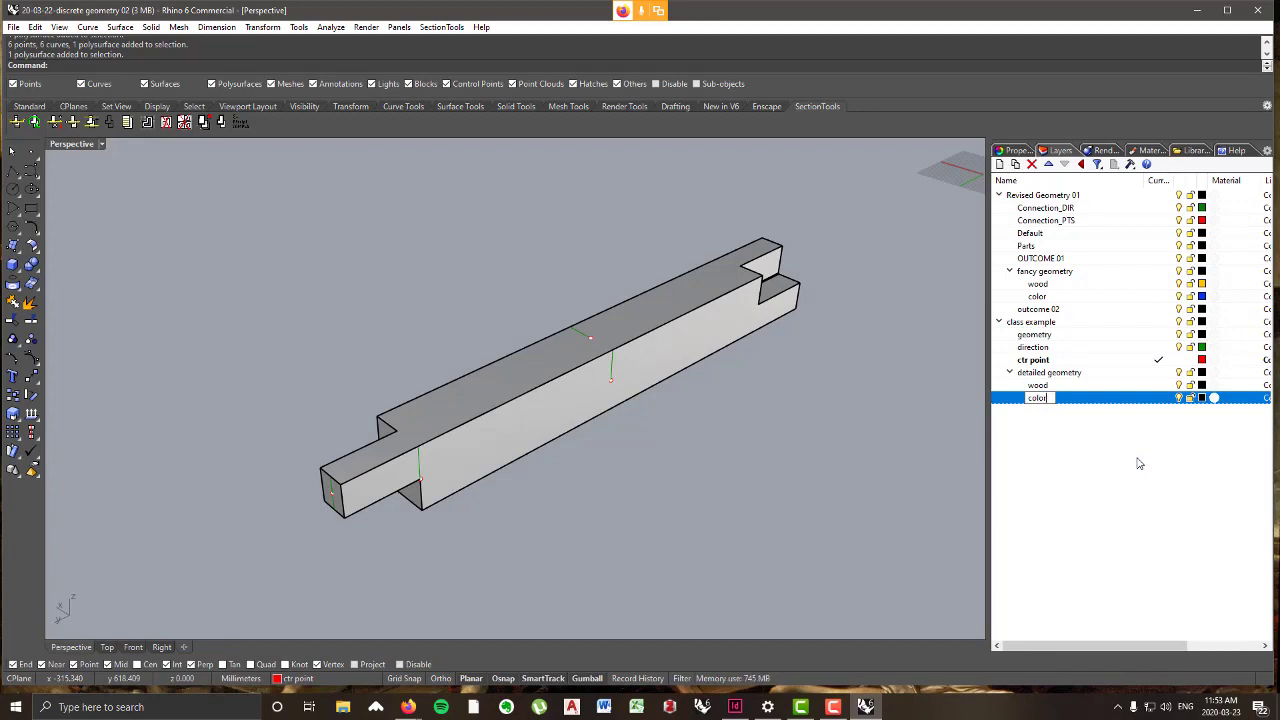
key(Return)
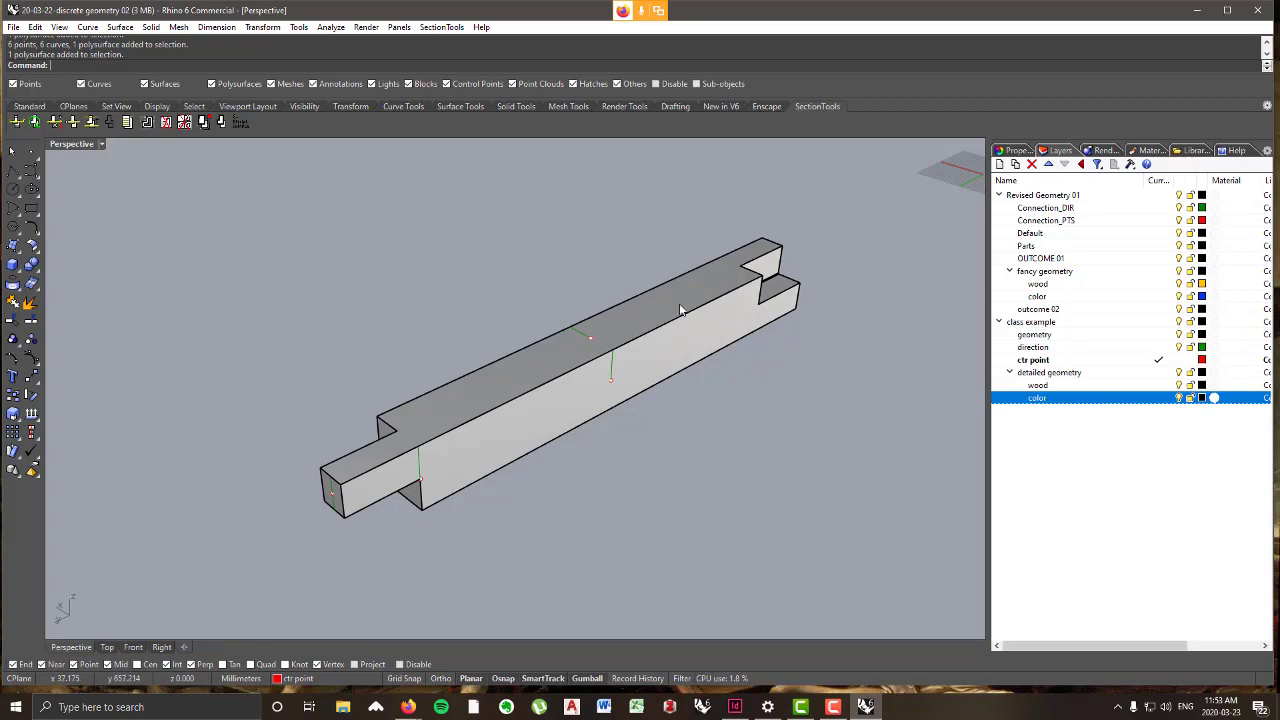
- Duplicate the class example plank's polysurface and place the copy parallel beside the original
click(573, 357)
key(alt)
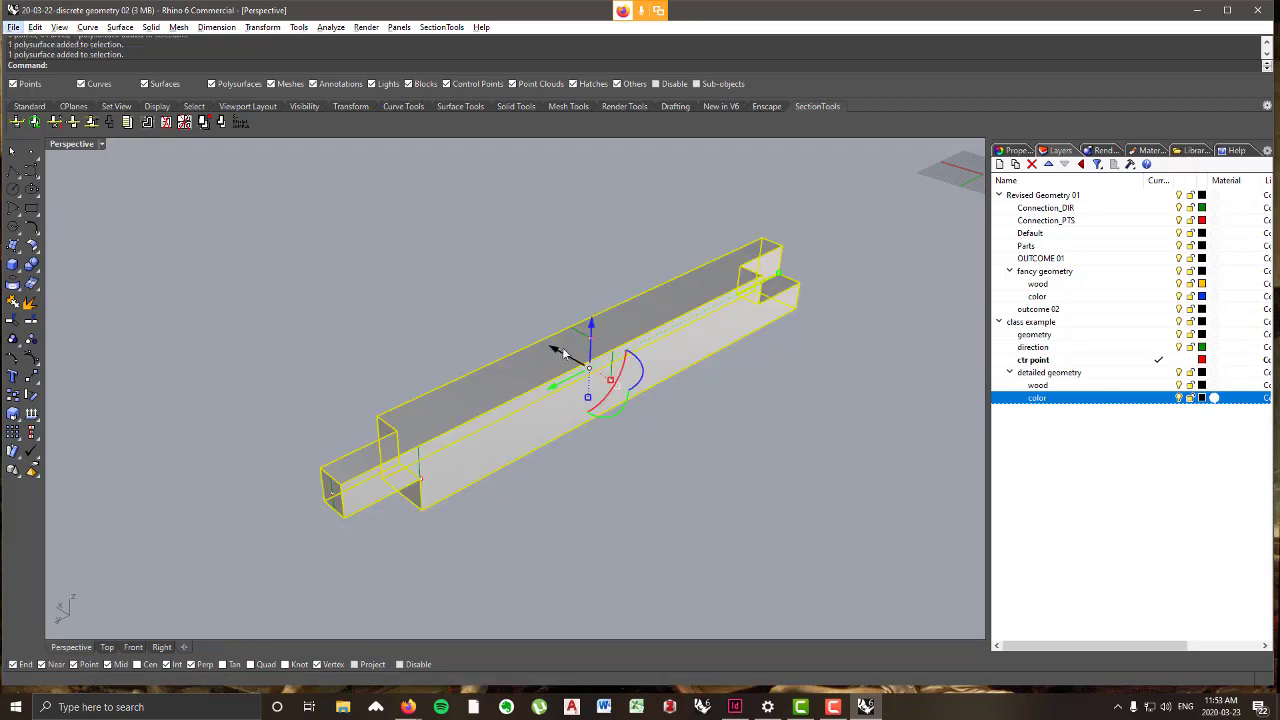
mouse_move(633, 340)
right_down()
mouse_move(702, 350)
mouse_move(669, 334)
mouse_move(646, 357)
right_up()
scroll(701, 348, down, 8)
scroll(646, 357, up, 5)
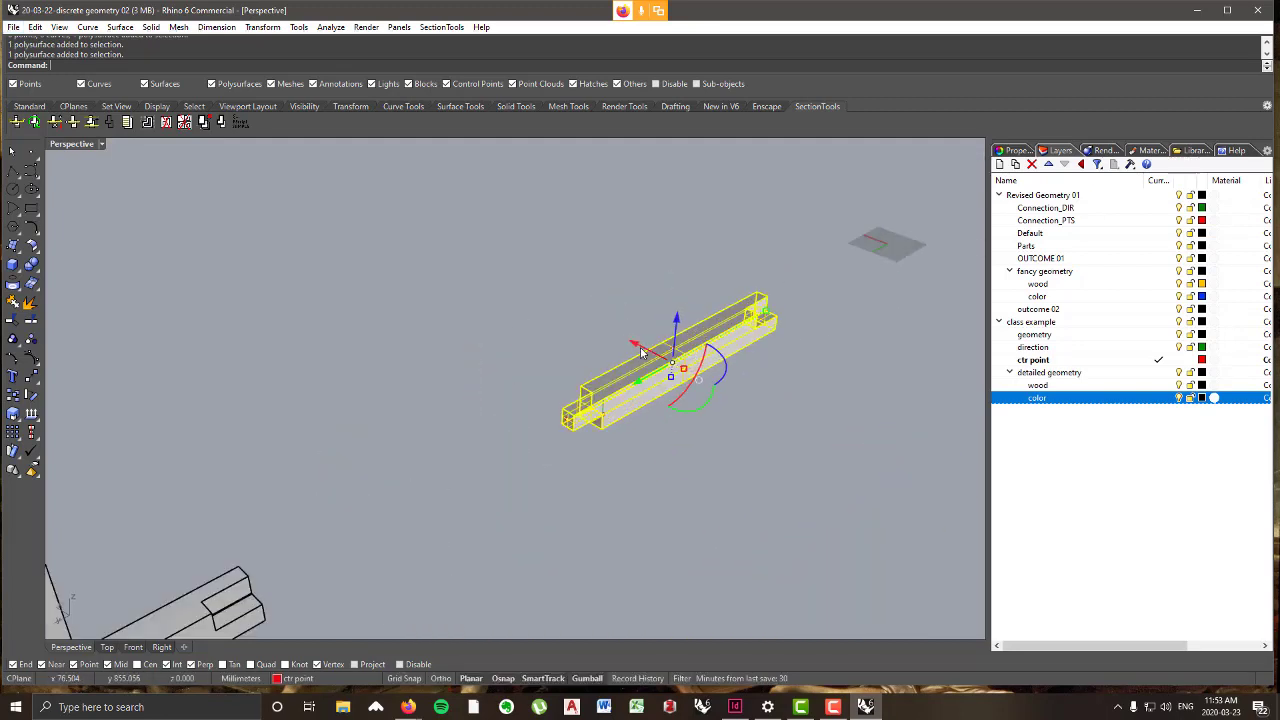
drag(635, 345, 852, 436)
key(alt)
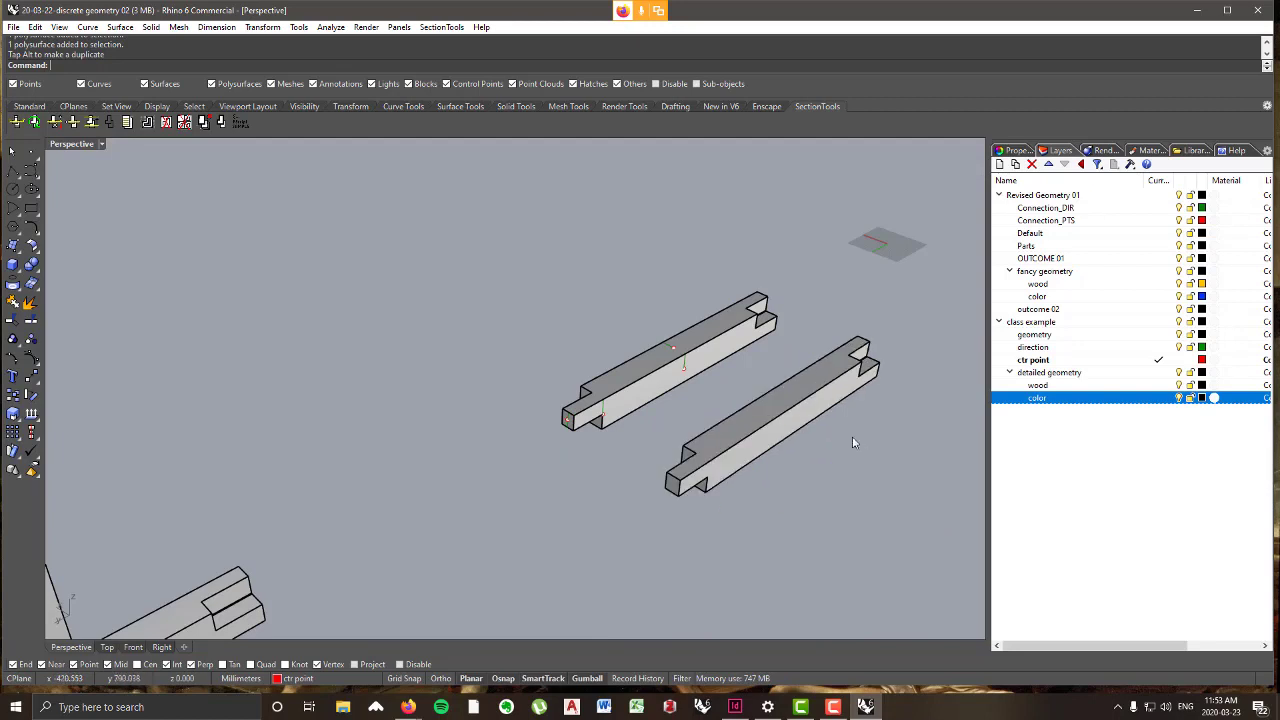
- Select the duplicated plank, examine it beside the original from its long side, and clear the selection
scroll(528, 348, down, 5)
scroll(528, 348, up, 6)
click(457, 408)
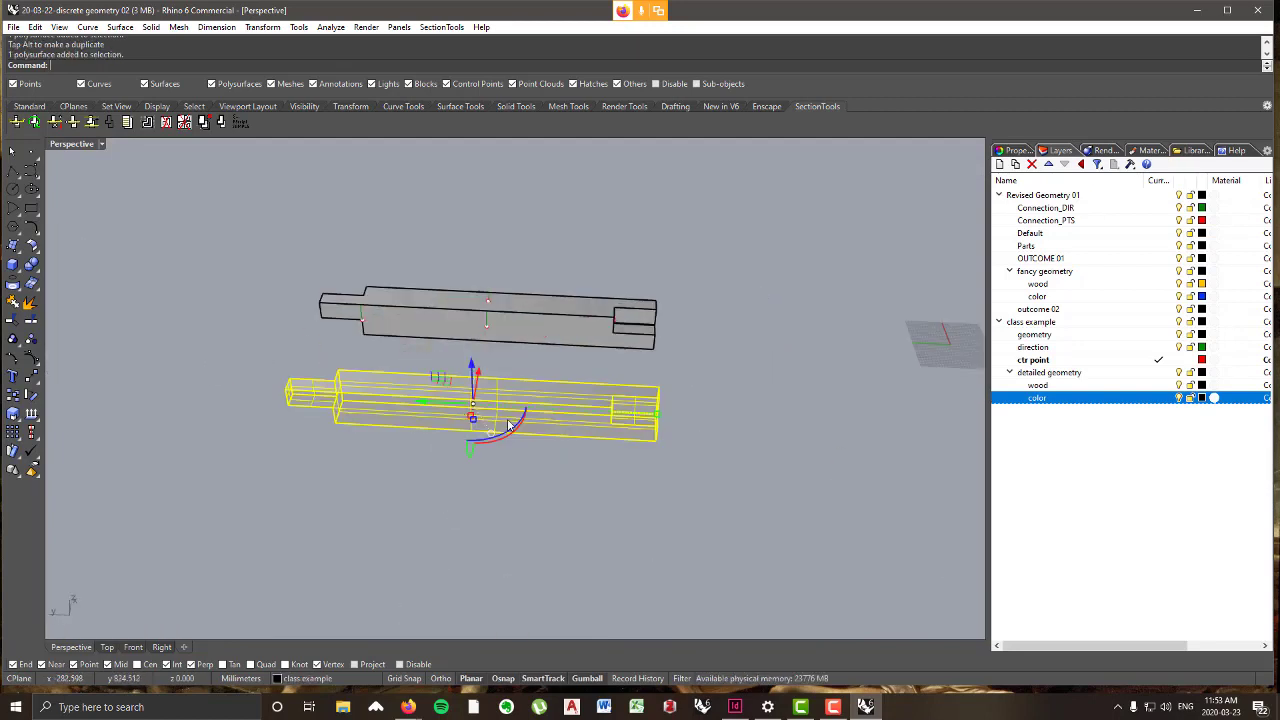
right_drag(520, 370, 624, 367)
click(662, 560)
scroll(623, 419, up, 5)
scroll(630, 402, down, 5)
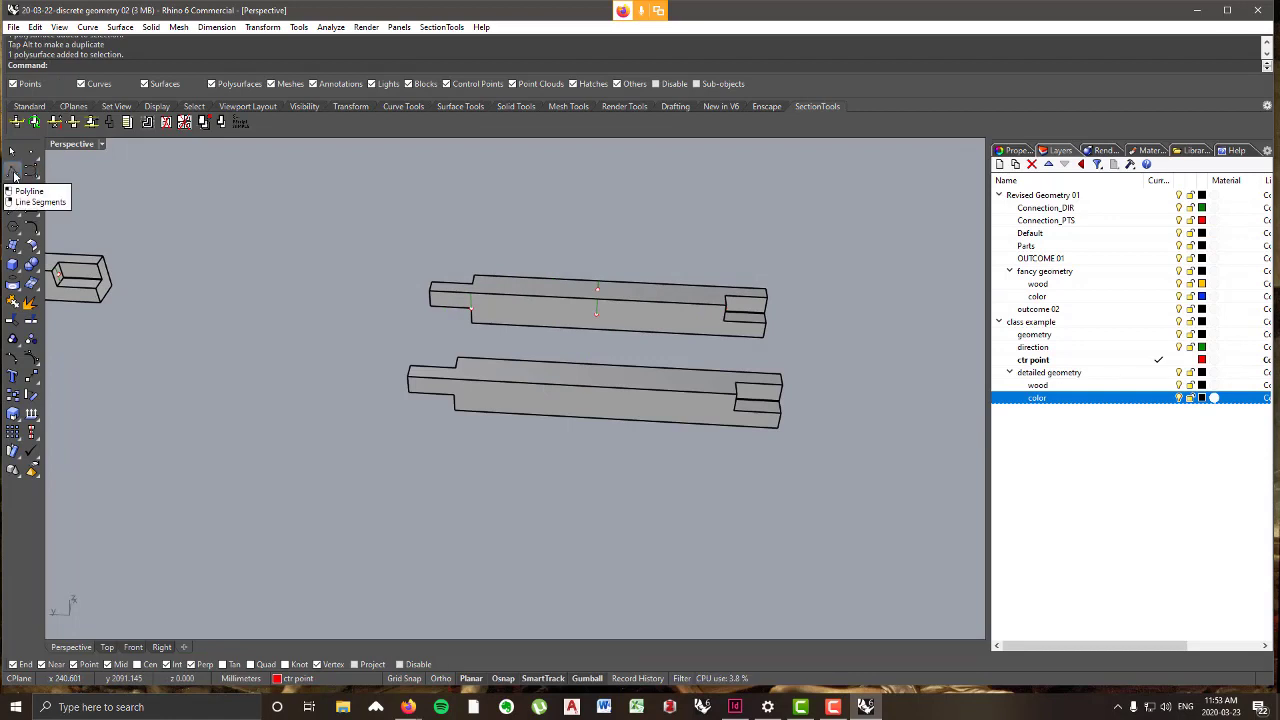
- Explode the duplicated plank into separate surfaces
right_drag(578, 392, 546, 374)
scroll(340, 295, up, 5)
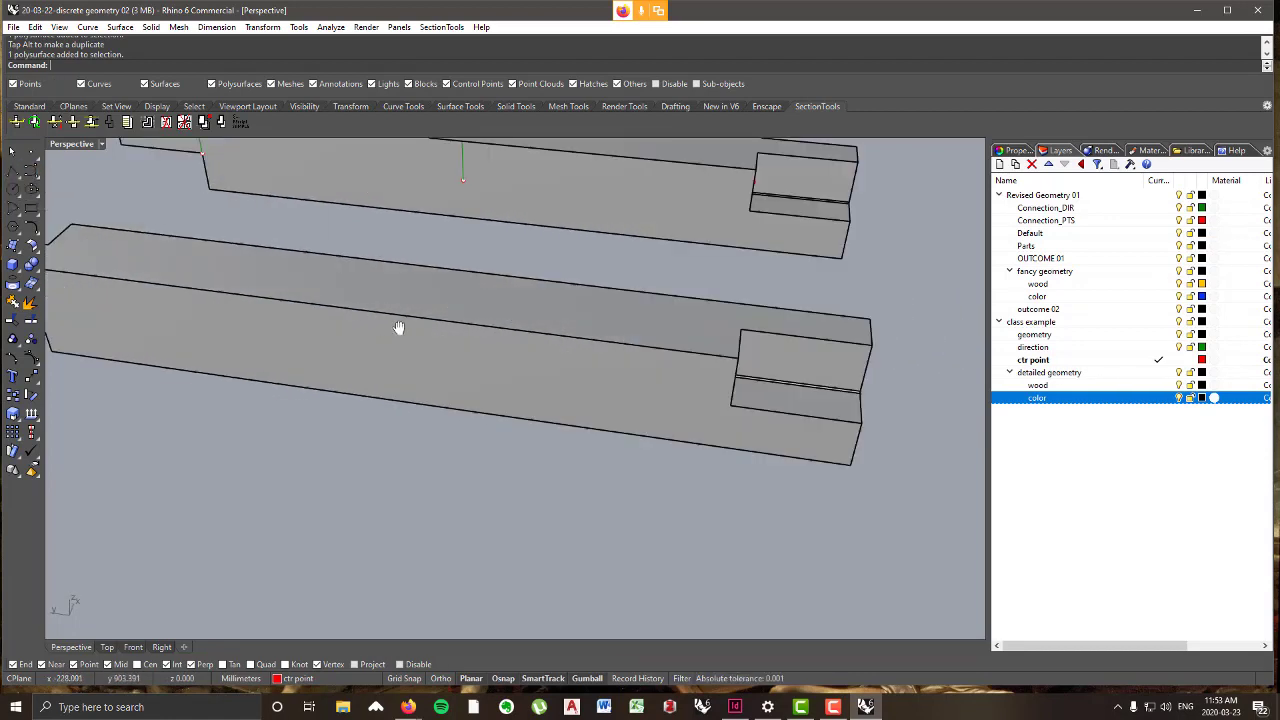
scroll(452, 332, down, 5)
scroll(528, 330, up, 2)
click(447, 332)
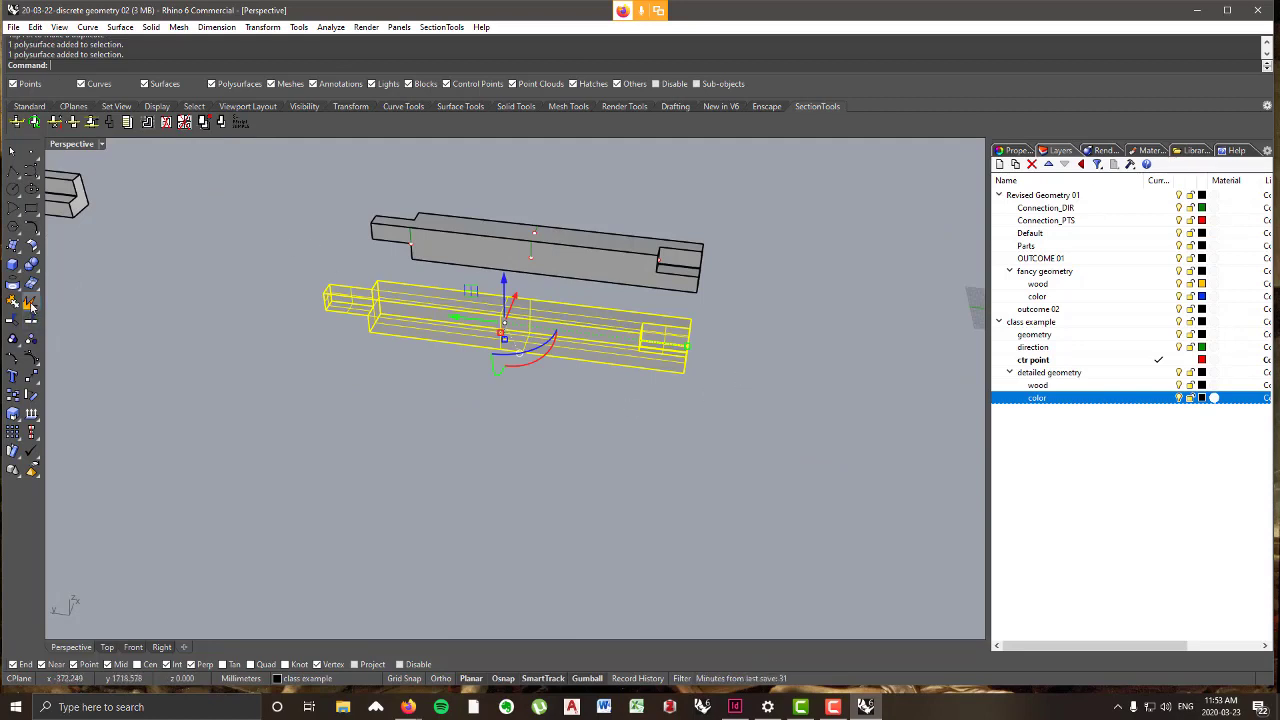
click(31, 305)
- Select four surfaces along the exploded plank's body and move them to the wood sublayer of detailed geometry
drag(535, 308, 536, 306)
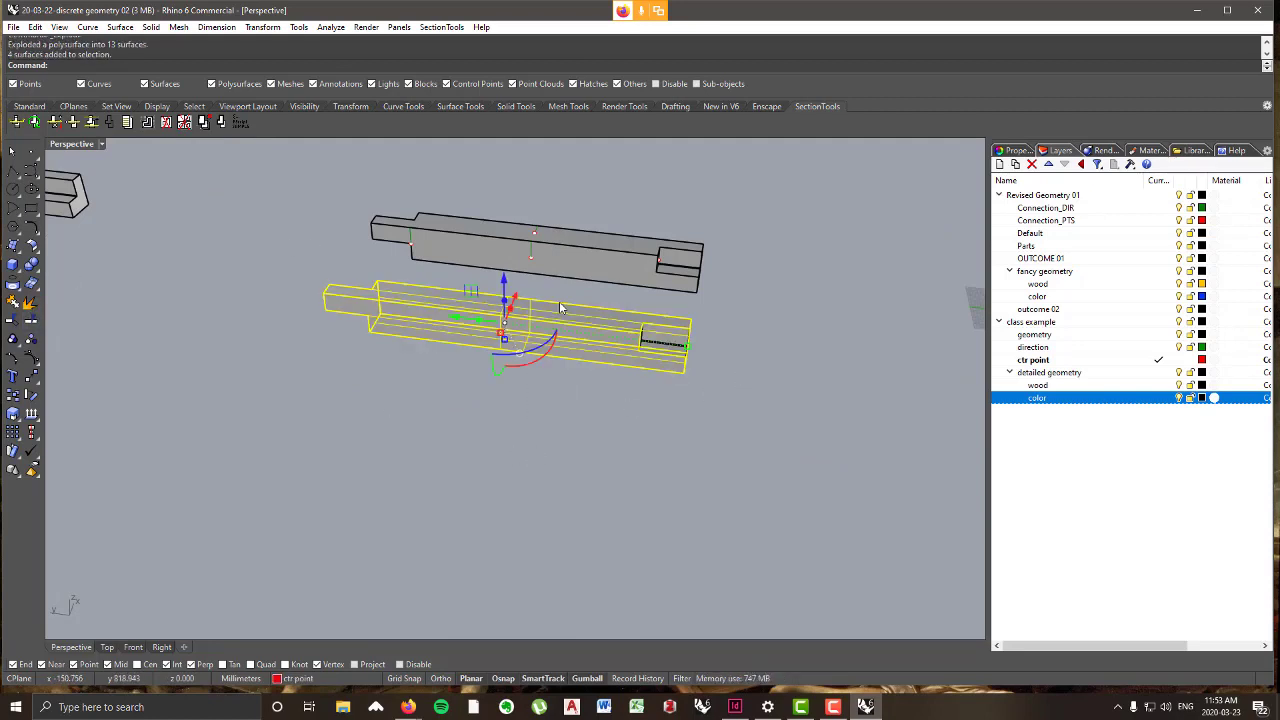
shift+right_drag(570, 342, 572, 358)
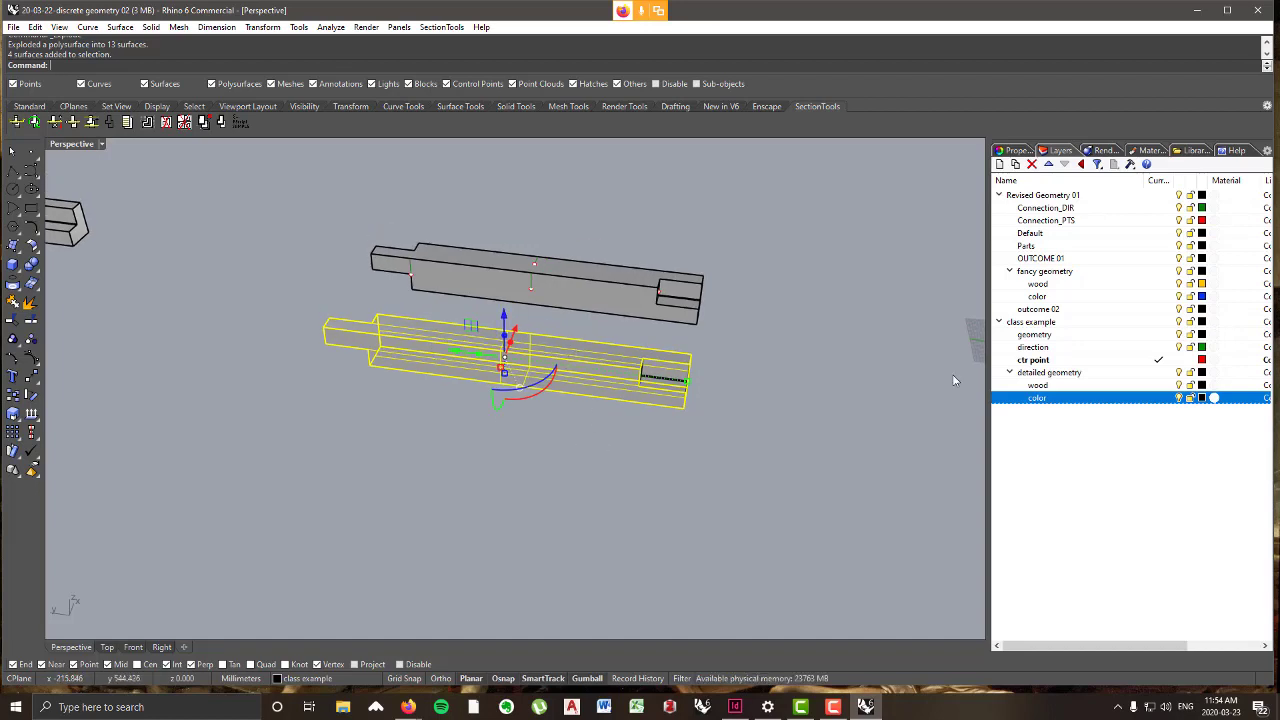
click(1036, 385)
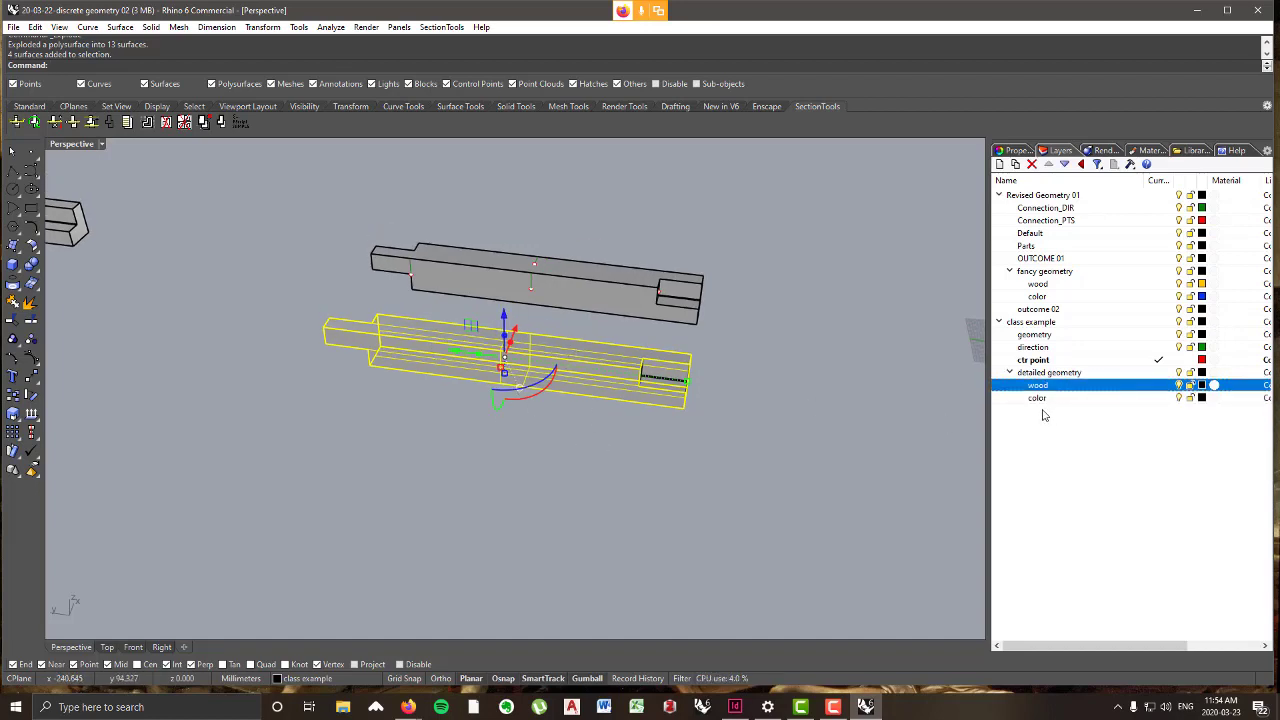
right_click(1047, 390)
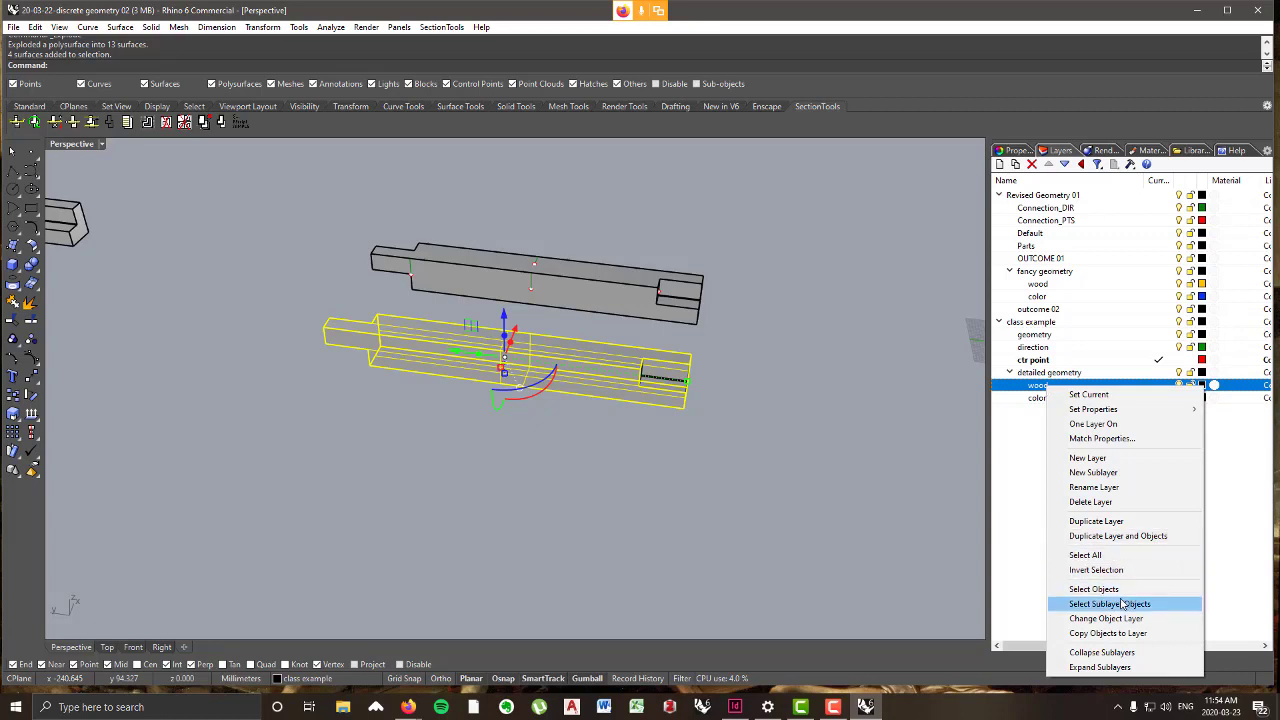
key(Return)
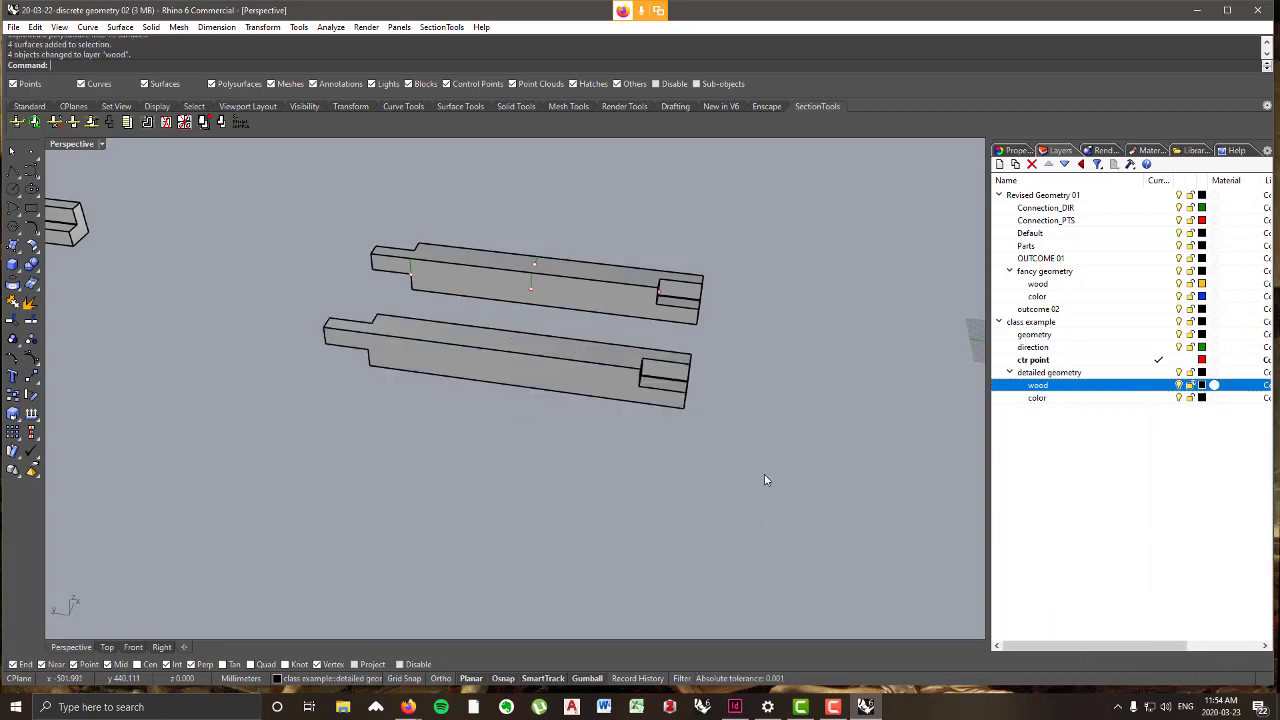
- Set the wood sublayer's display colour to a dark yellow
click(1203, 386)
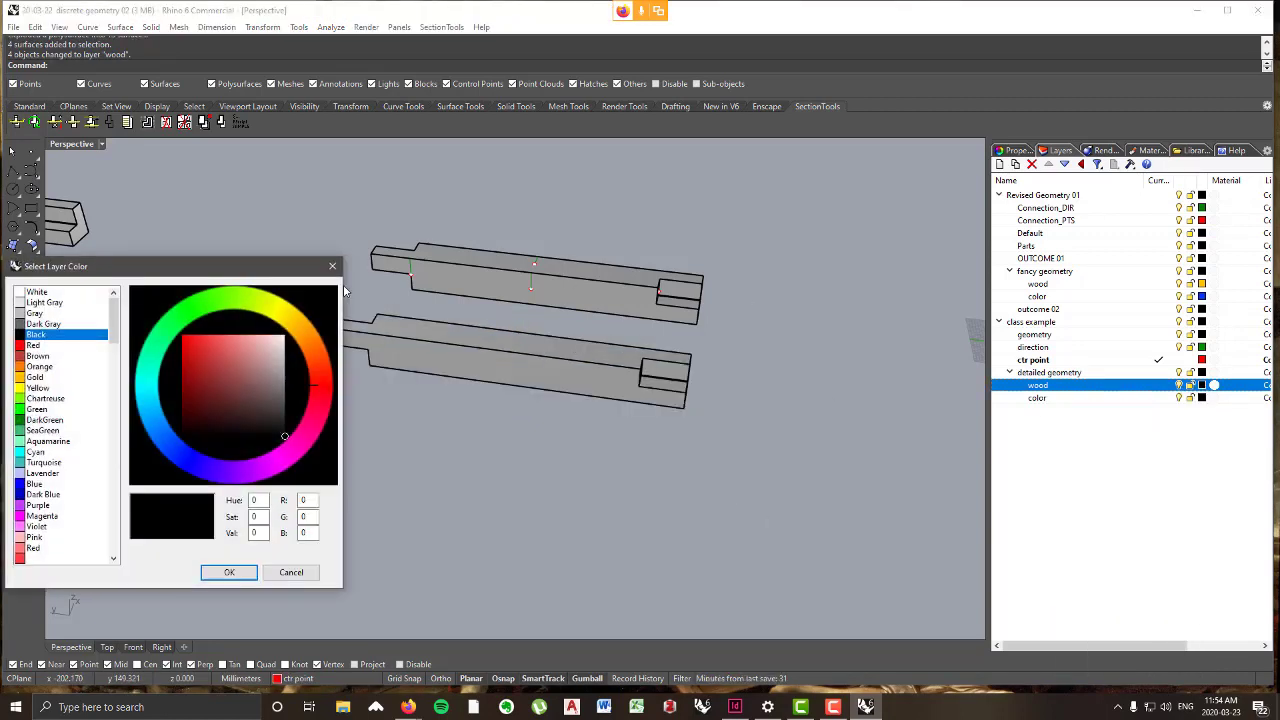
click(279, 322)
mouse_move(137, 327)
mouse_down()
mouse_move(133, 390)
mouse_move(124, 377)
mouse_up()
click(229, 573)
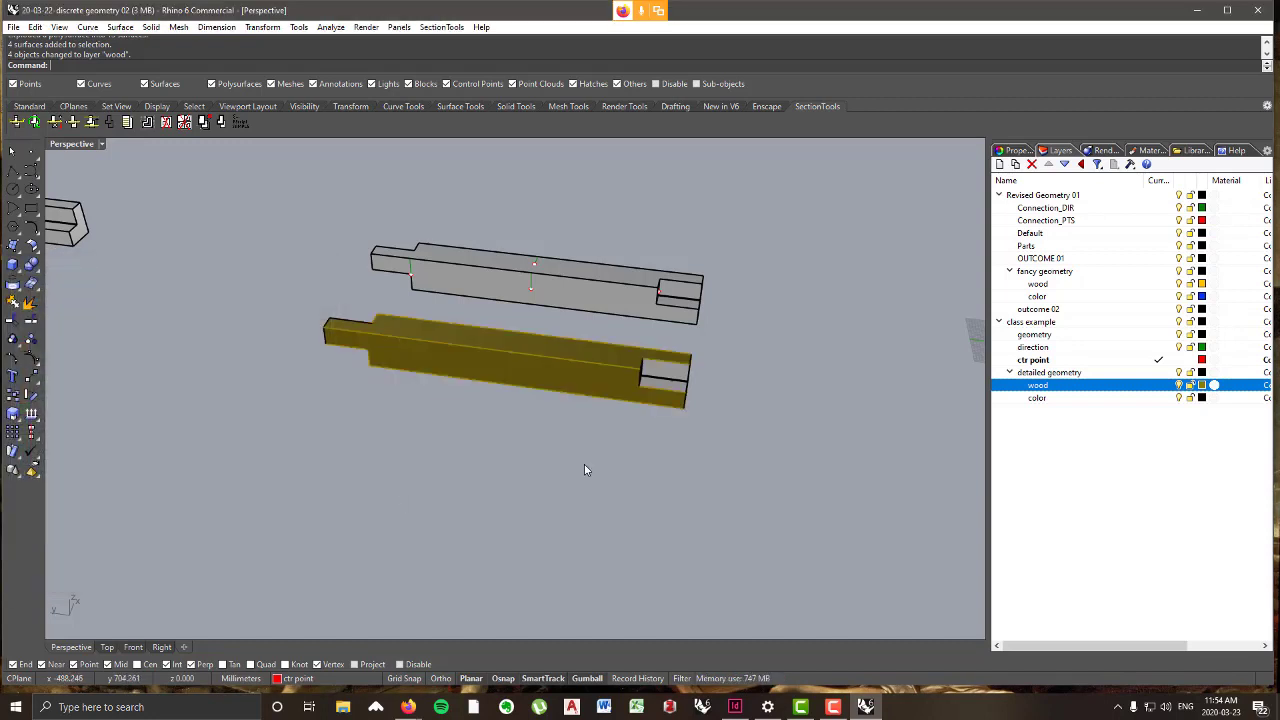
- Select the exploded plank's surfaces, zoom all views to the selection, and examine the wood-coloured faces beside the original plank
scroll(584, 464, down, 5)
right_drag(480, 423, 337, 362)
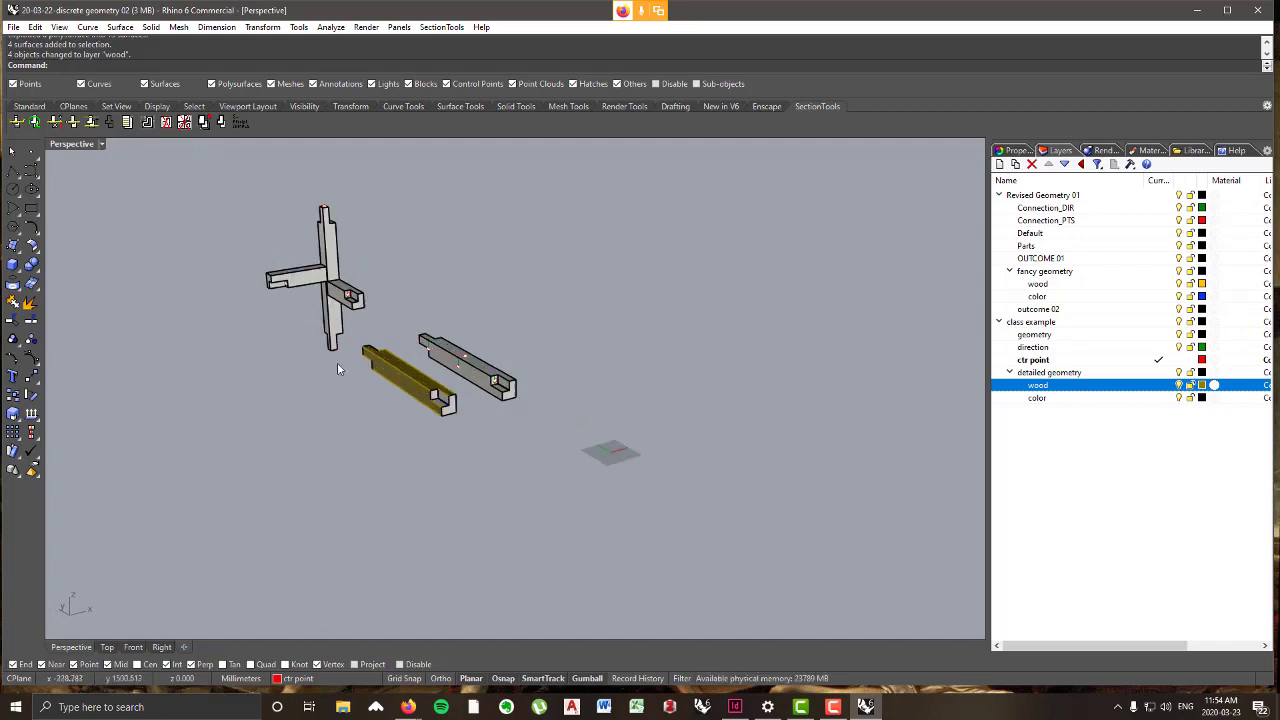
scroll(455, 428, up, 5)
drag(305, 326, 305, 326)
right_drag(305, 326, 597, 570)
drag(597, 570, 498, 341)
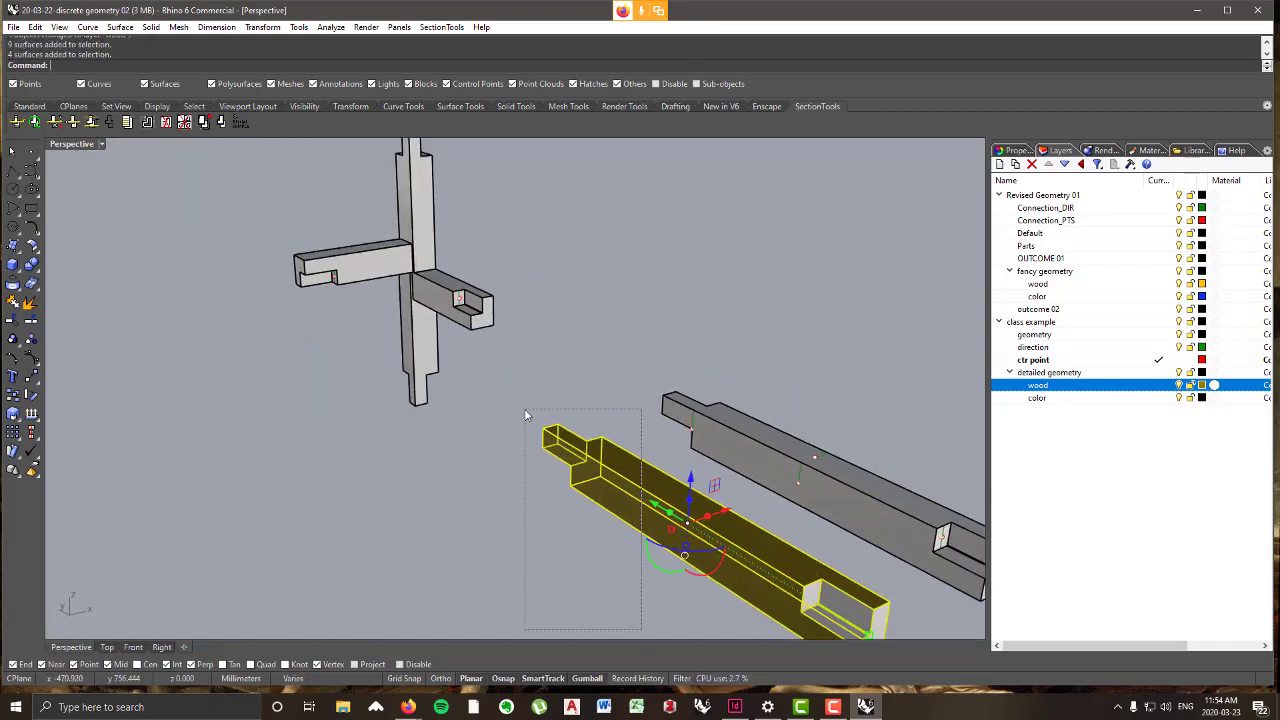
drag(525, 415, 525, 415)
click(60, 27)
mouse_move(86, 128)
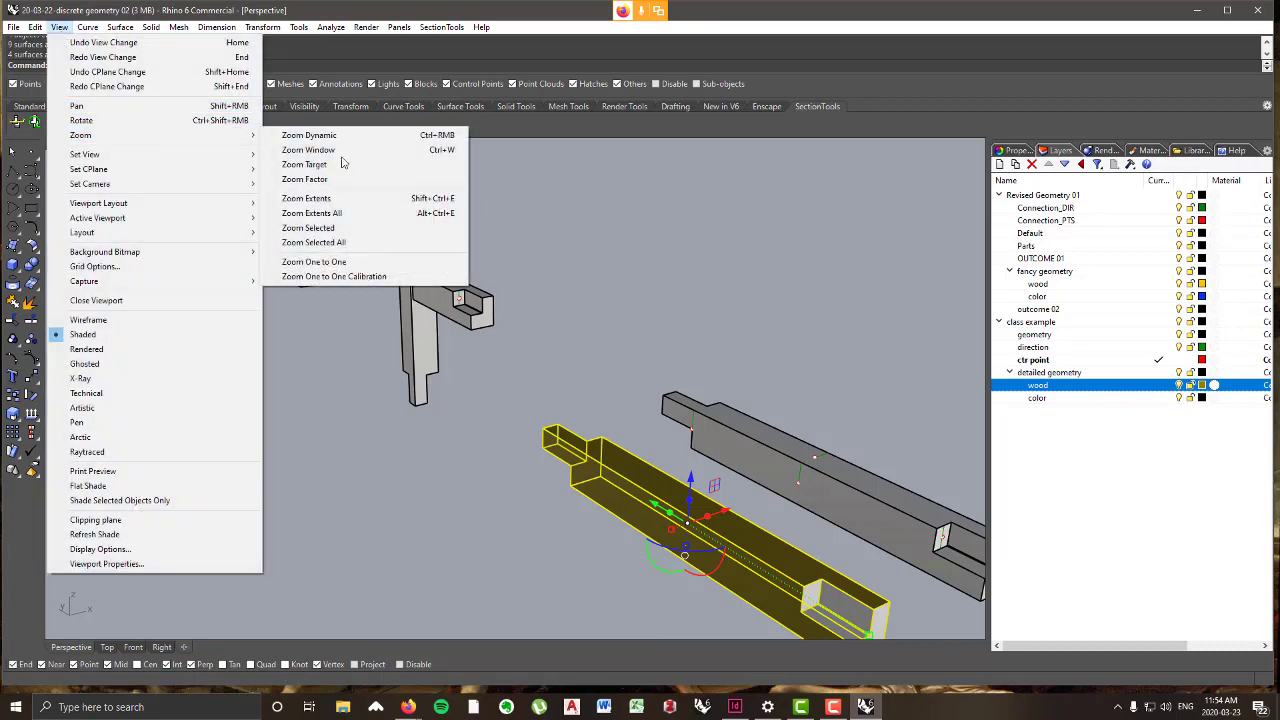
click(330, 242)
right_drag(516, 223, 521, 337)
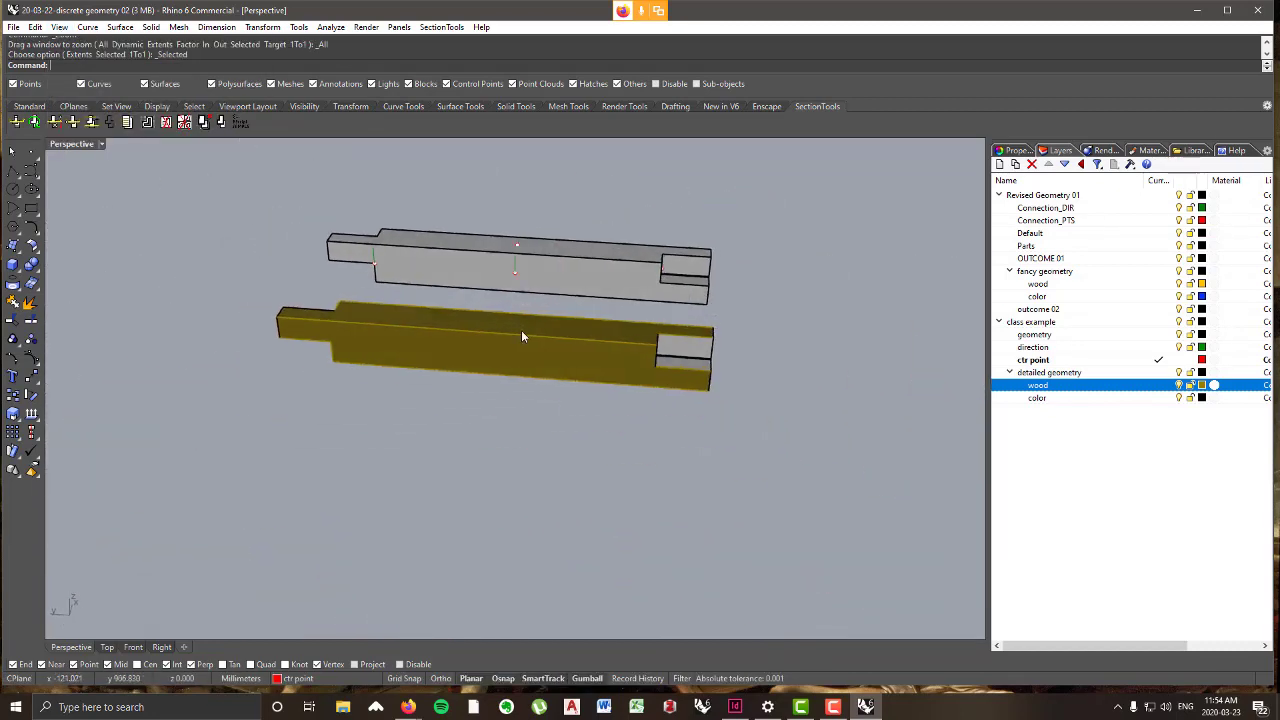
- Select all objects on the detailed geometry wood sublayer and join them into one polysurface
right_click(1083, 388)
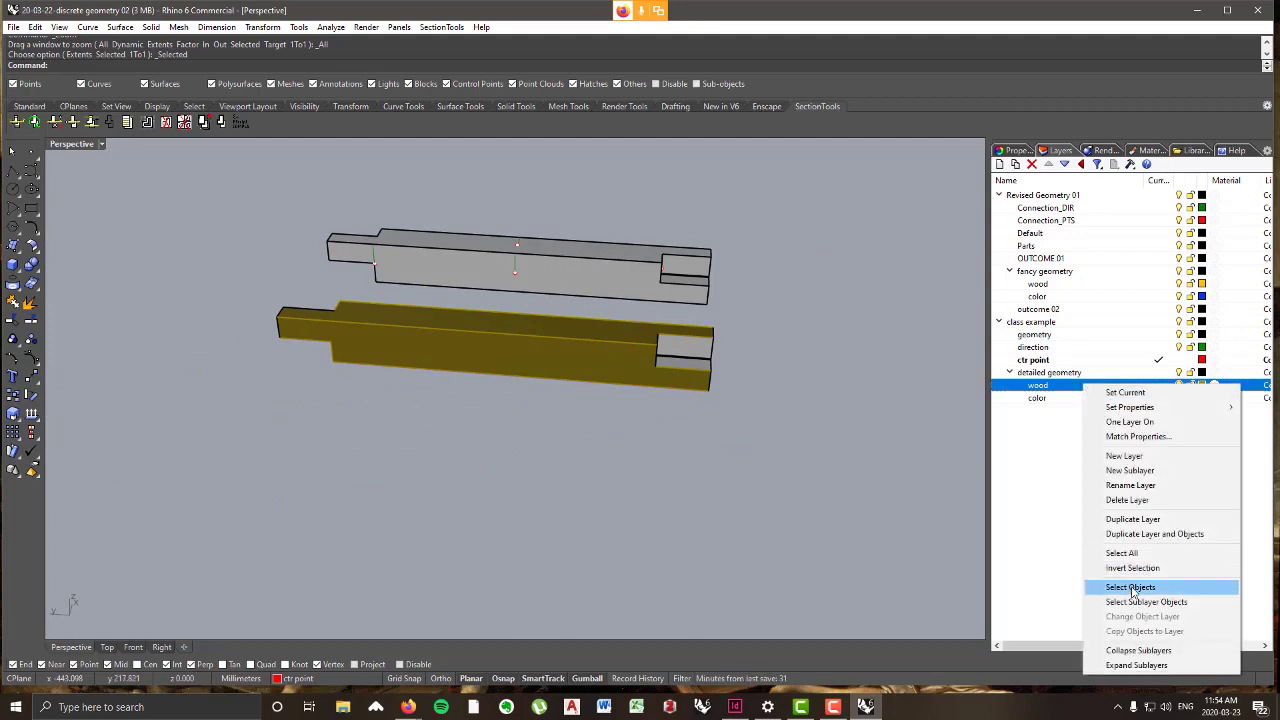
click(1134, 588)
click(10, 305)
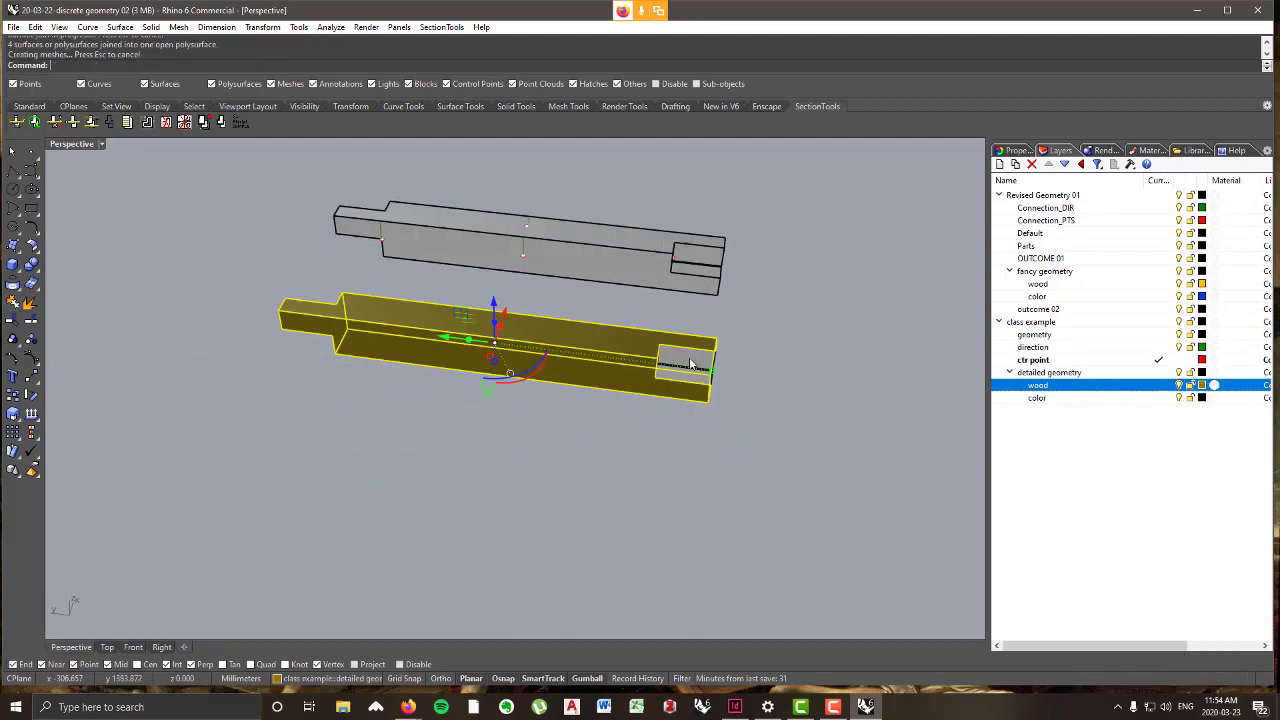
- Hide the wood sublayer, select the remaining loose surfaces at both ends of the plank, and join them
click(1180, 386)
mouse_move(600, 390)
right_down()
mouse_move(623, 380)
mouse_move(600, 387)
right_up()
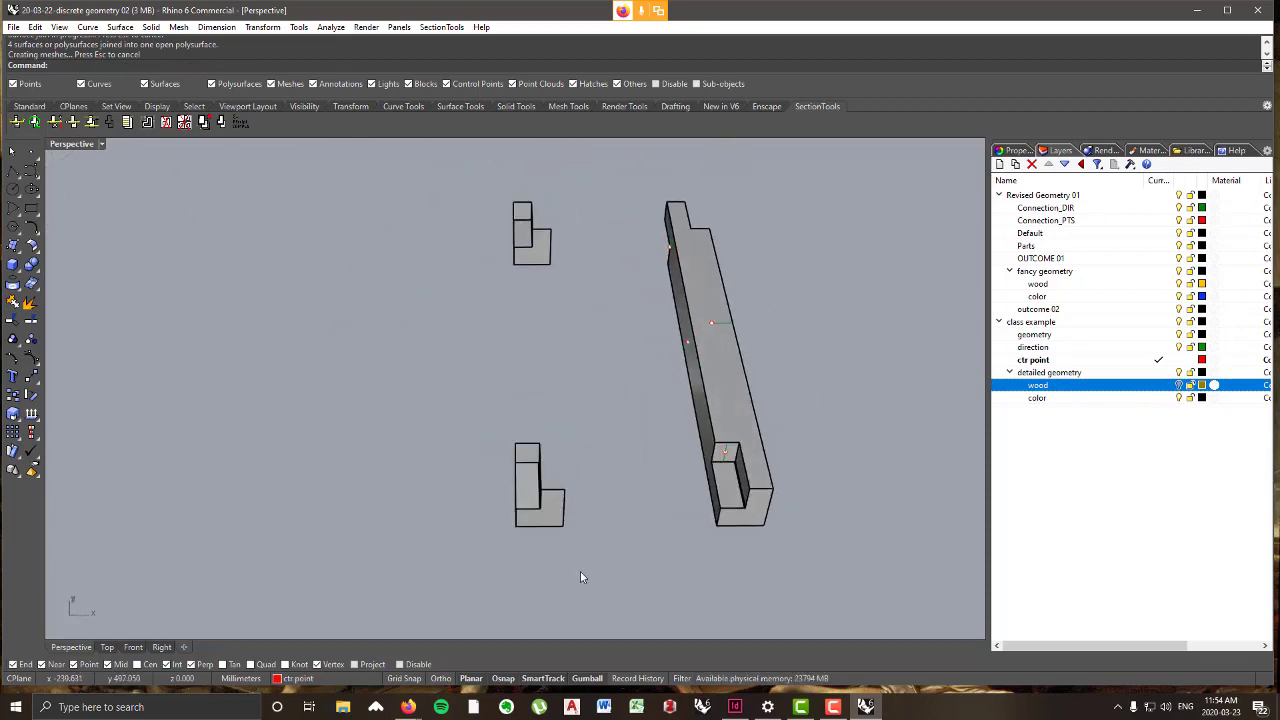
drag(580, 577, 370, 230)
right_drag(587, 323, 205, 315)
click(12, 312)
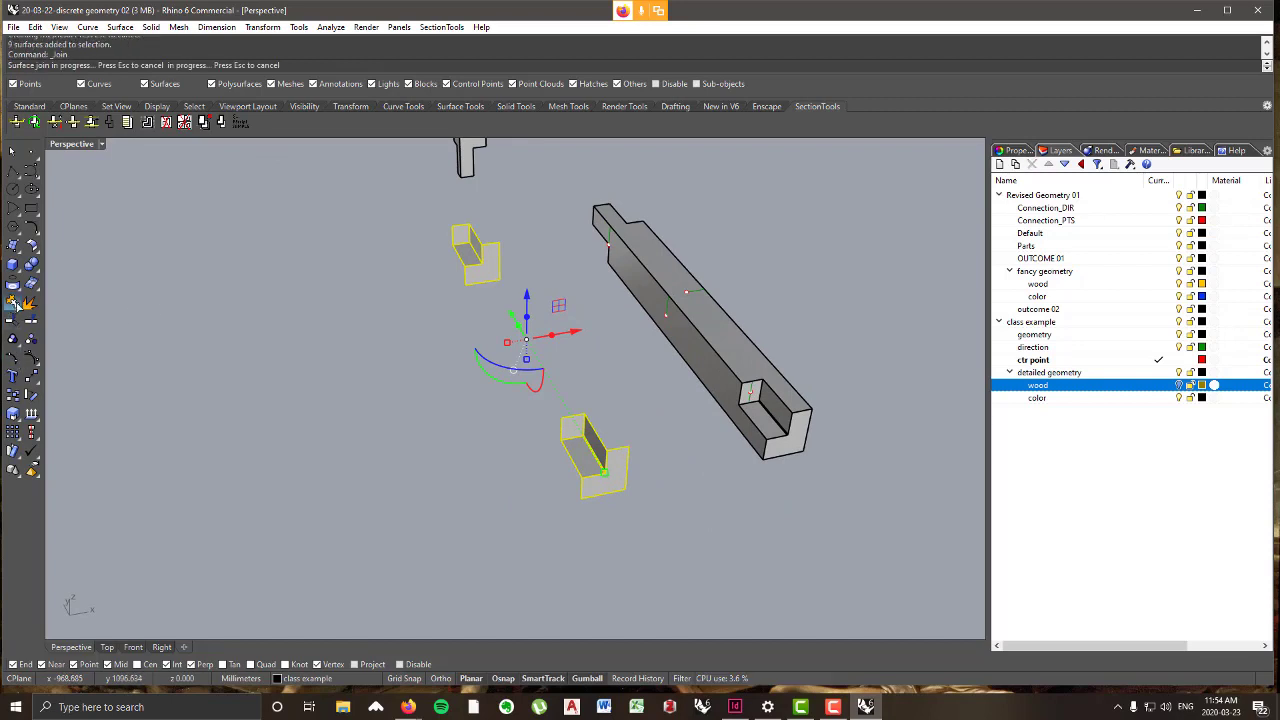
- Move the joined end surfaces to the detailed geometry color sublayer and set its display colour to bright blue, RGB 0, 162, 255
right_click(1088, 400)
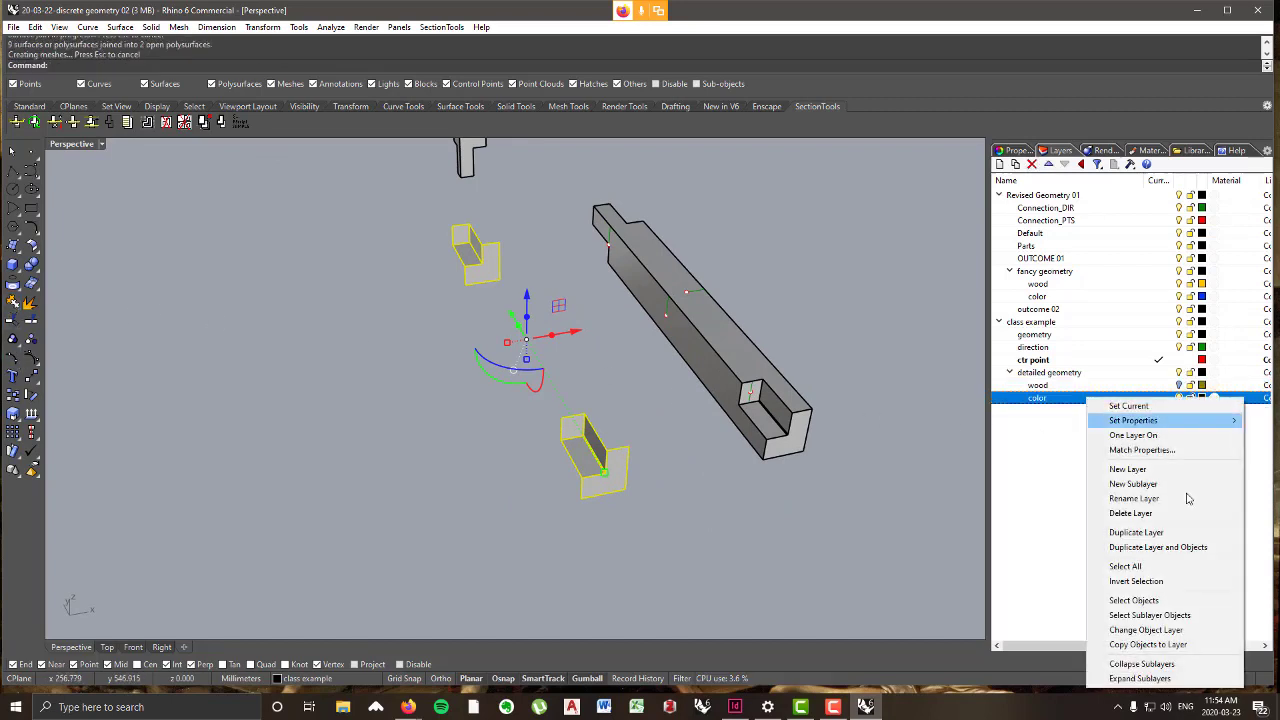
click(1147, 630)
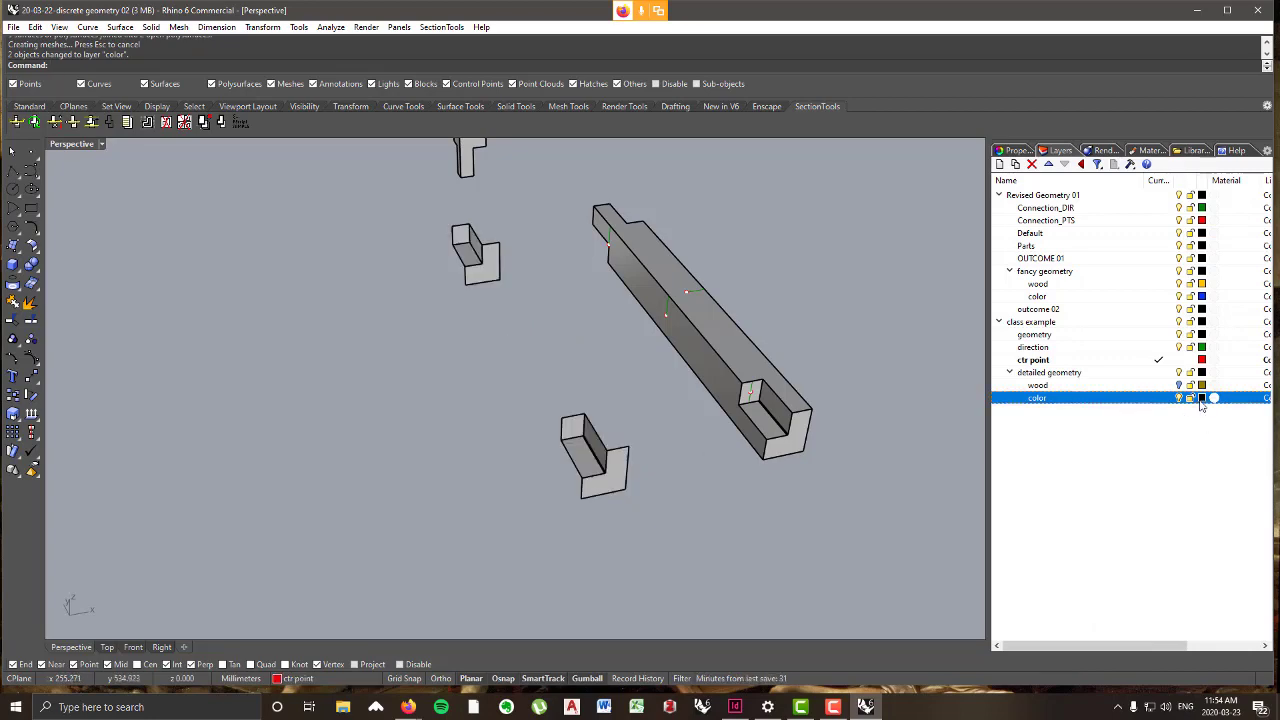
click(1202, 399)
click(155, 424)
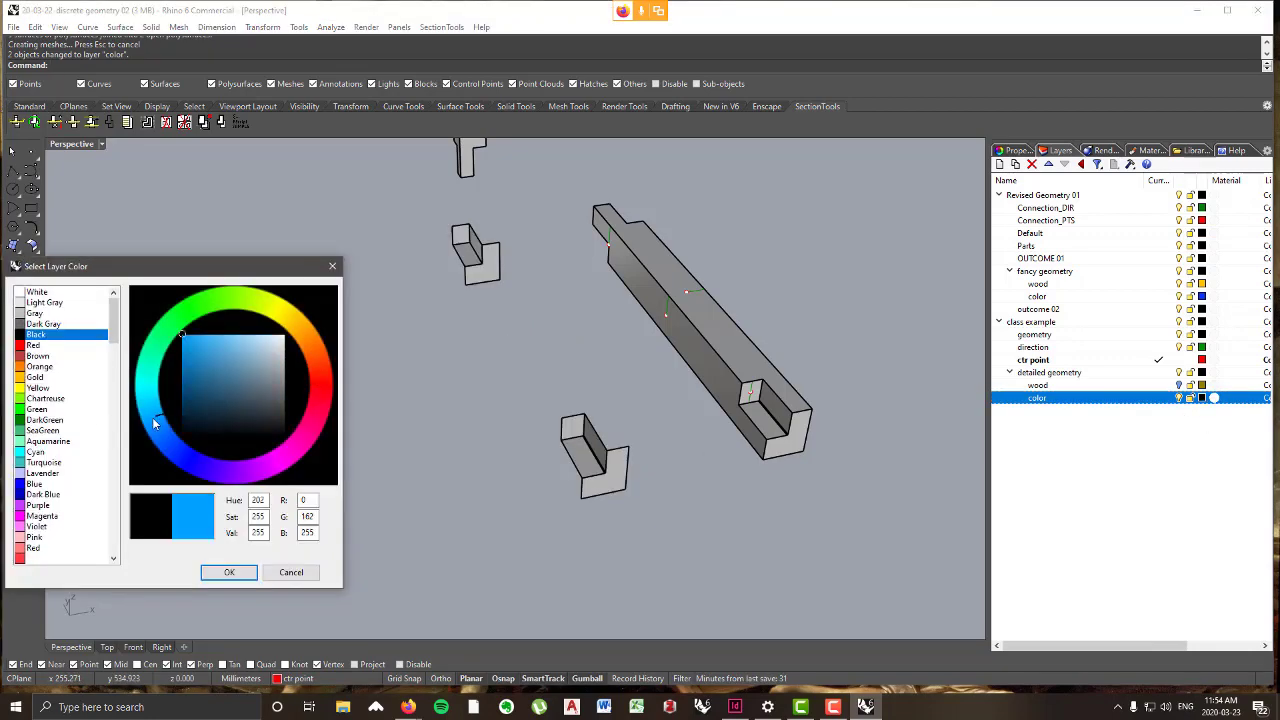
click(230, 572)
right_drag(255, 568, 469, 507)
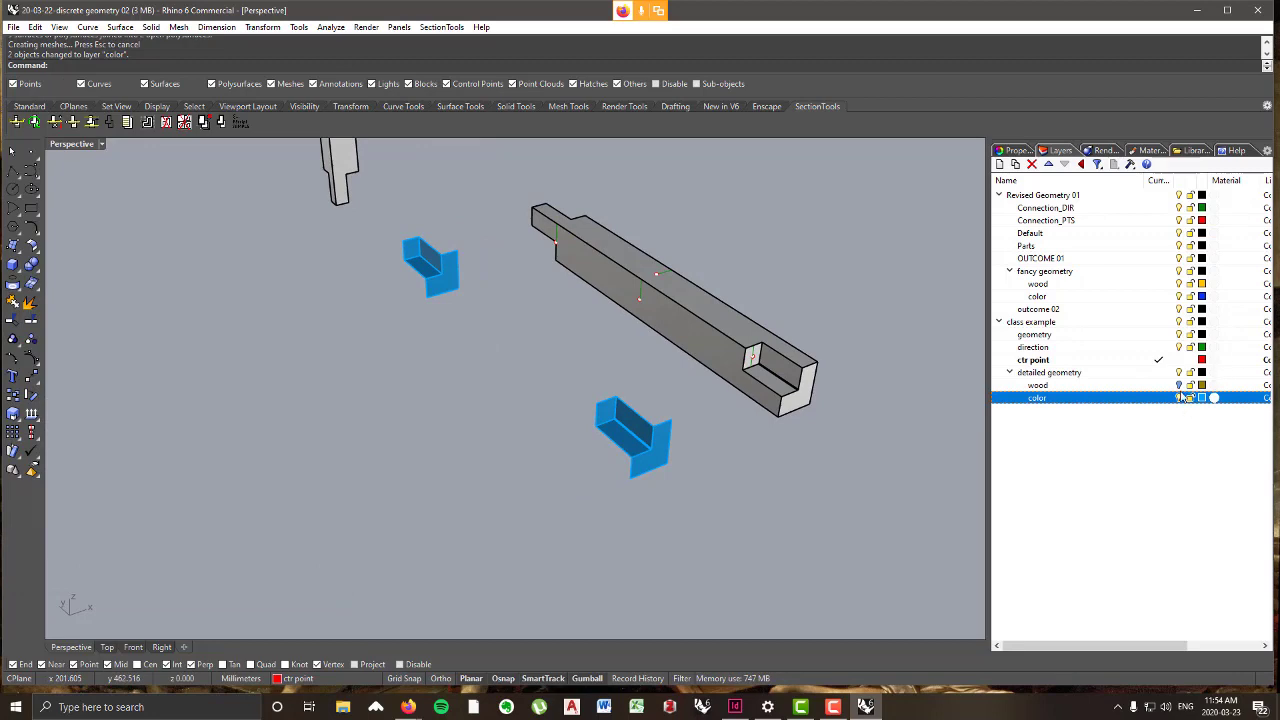
- Show the wood sublayer again and examine the wood and blue faces of the detailed plank beside the original
click(1179, 386)
right_drag(560, 370, 502, 342)
scroll(502, 342, up, 4)
scroll(518, 366, down, 10)
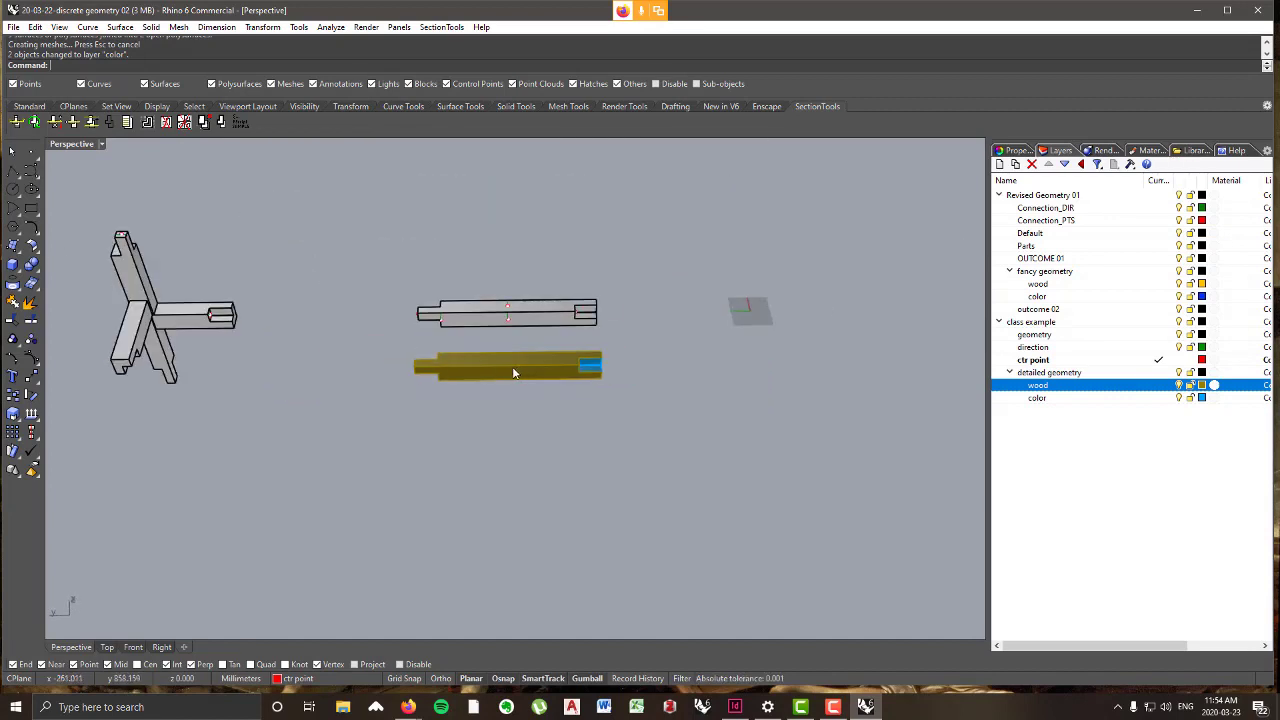
scroll(512, 366, up, 5)
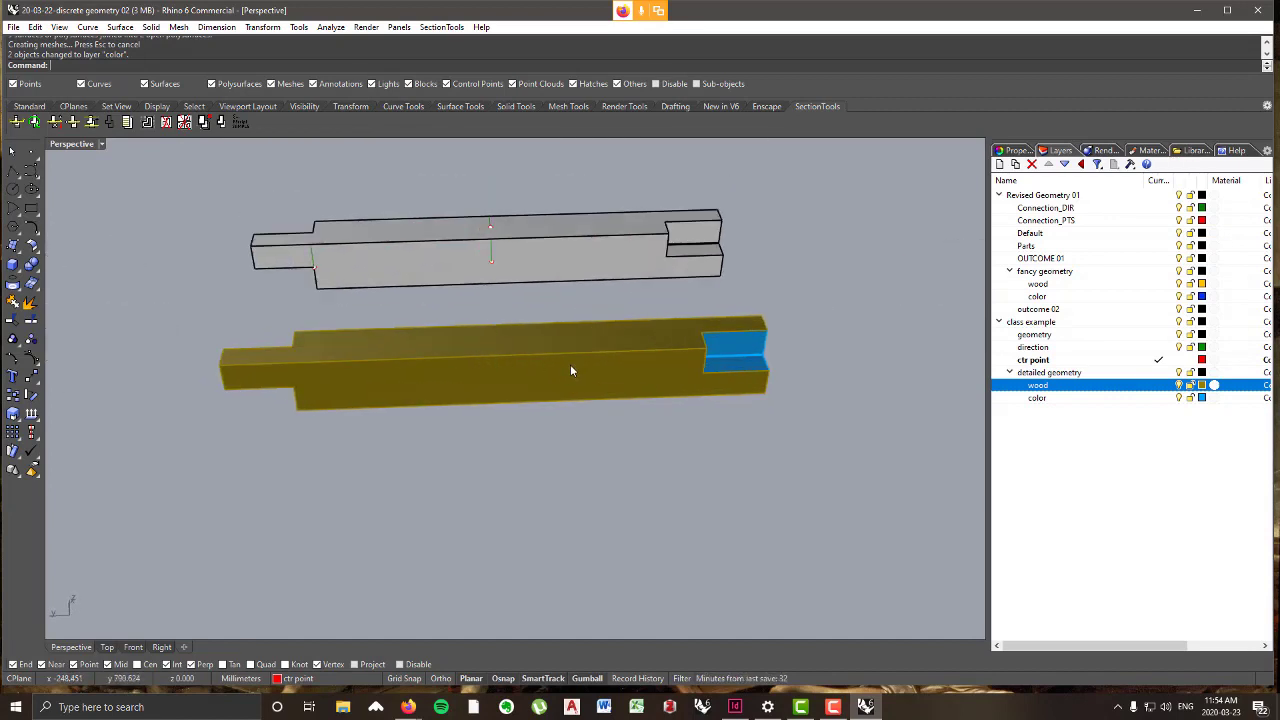
mouse_move(570, 371)
right_down()
mouse_move(520, 408)
mouse_move(508, 340)
mouse_move(558, 369)
right_up()
scroll(501, 367, up, 2)
scroll(497, 360, down, 3)
scroll(558, 369, up, 5)
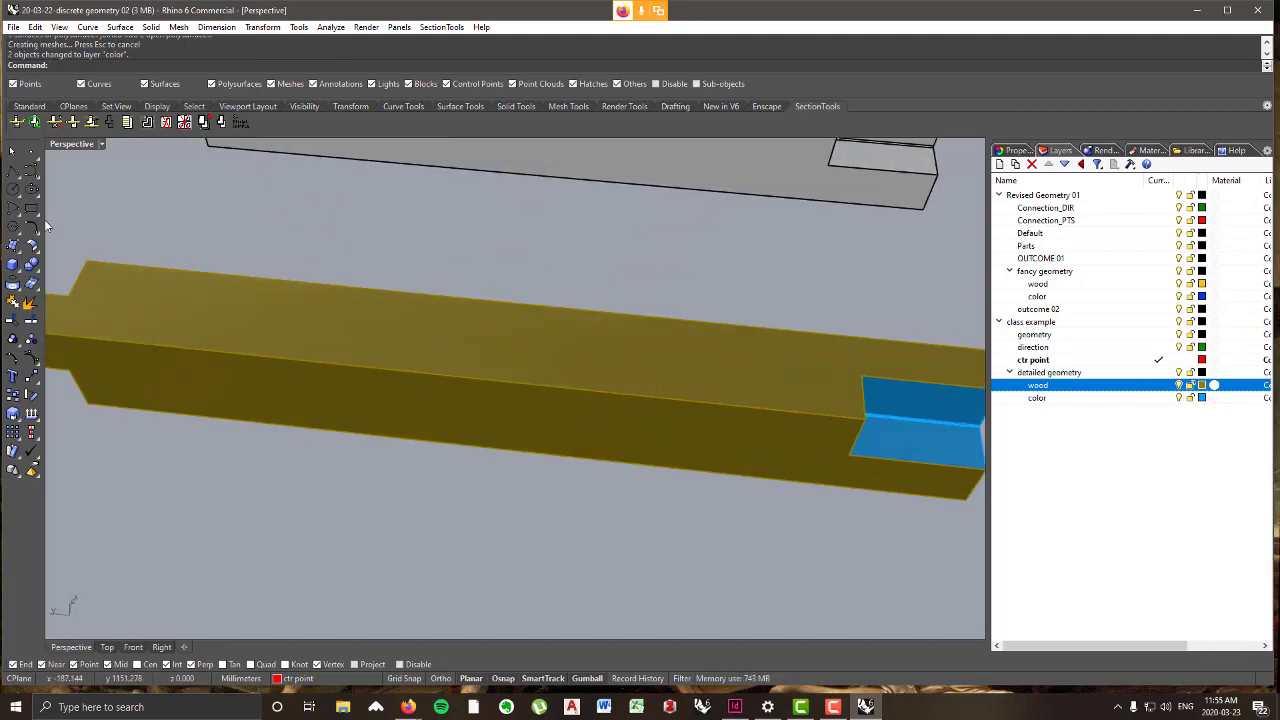
click(13, 173)
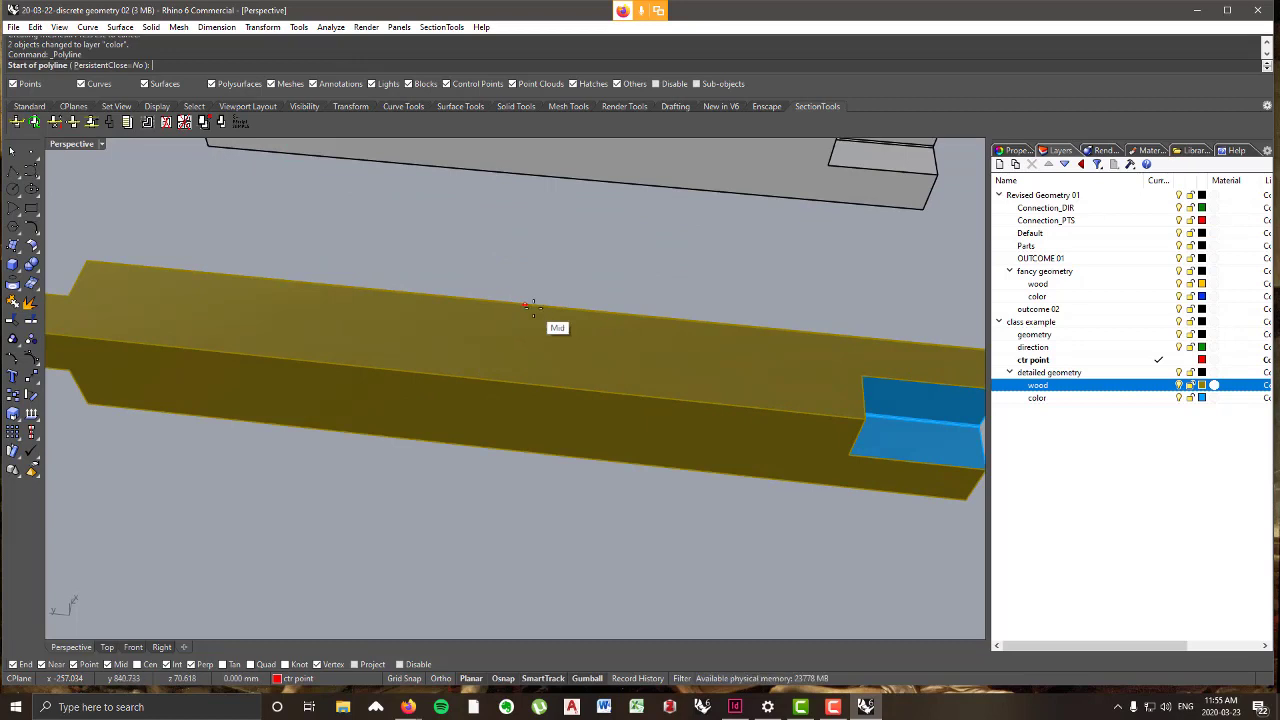
scroll(530, 305, down, 1)
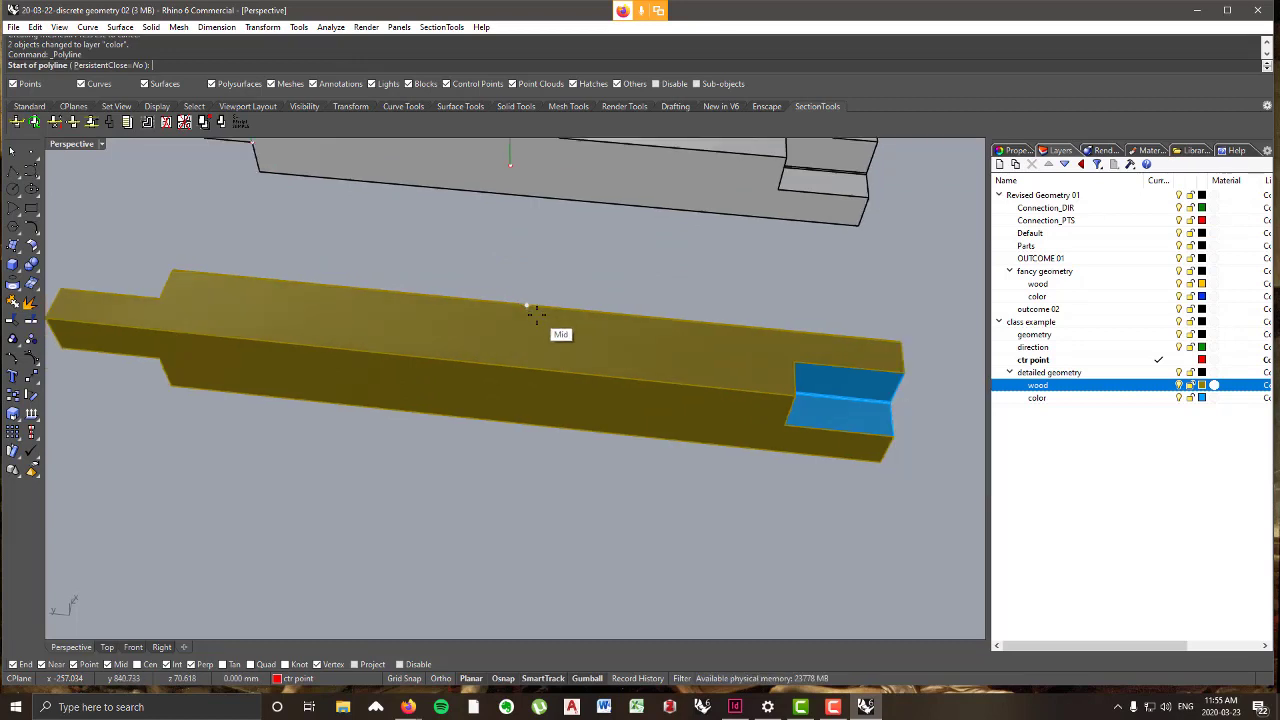
key(Escape)
scroll(530, 315, down, 3)
scroll(520, 318, up, 4)
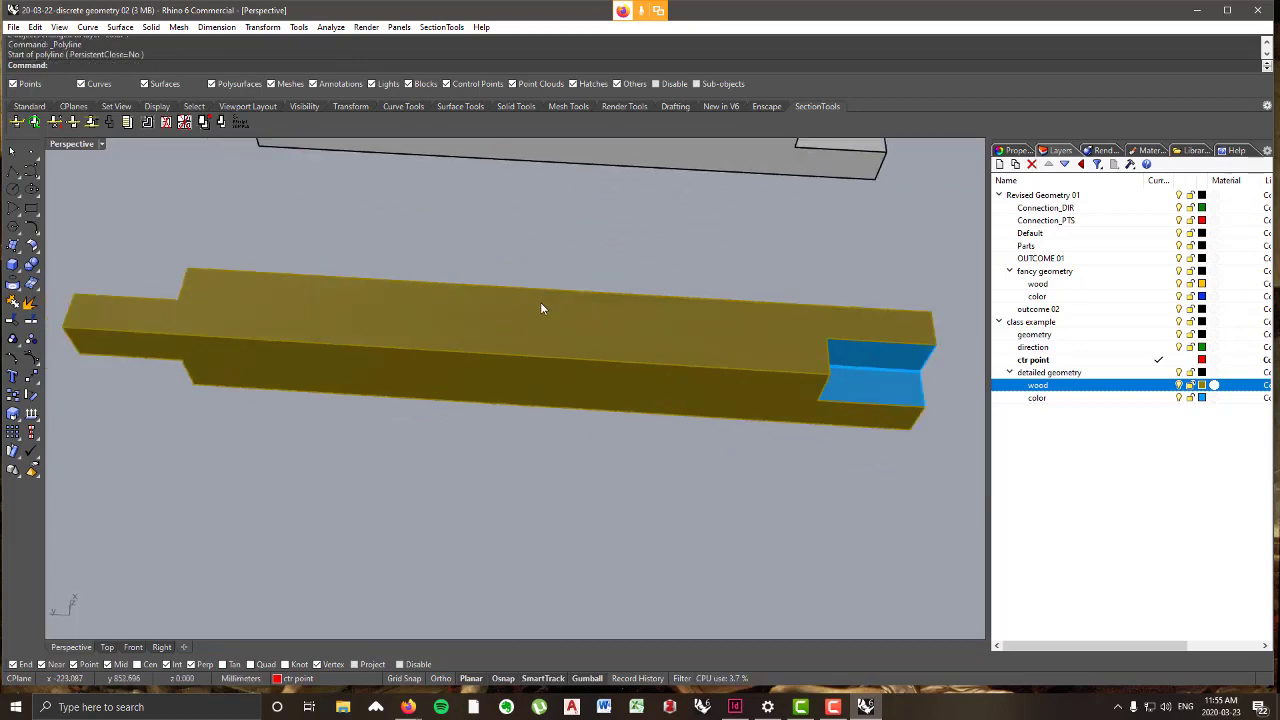
- Draw a closed polyline around the detailed plank's cross-section at the midpoint of its length, snapping to the edge midpoints
click(540, 308)
right_drag(565, 331, 510, 310)
right_click(509, 282)
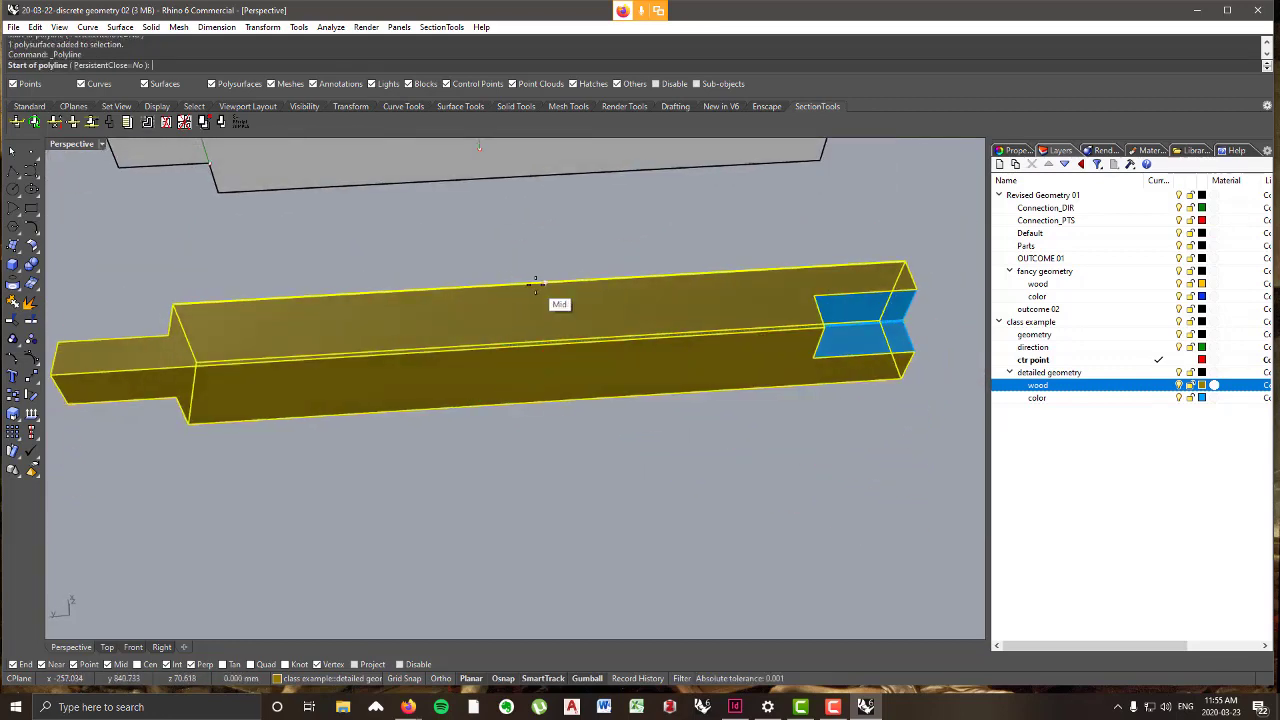
click(536, 284)
click(551, 346)
click(550, 404)
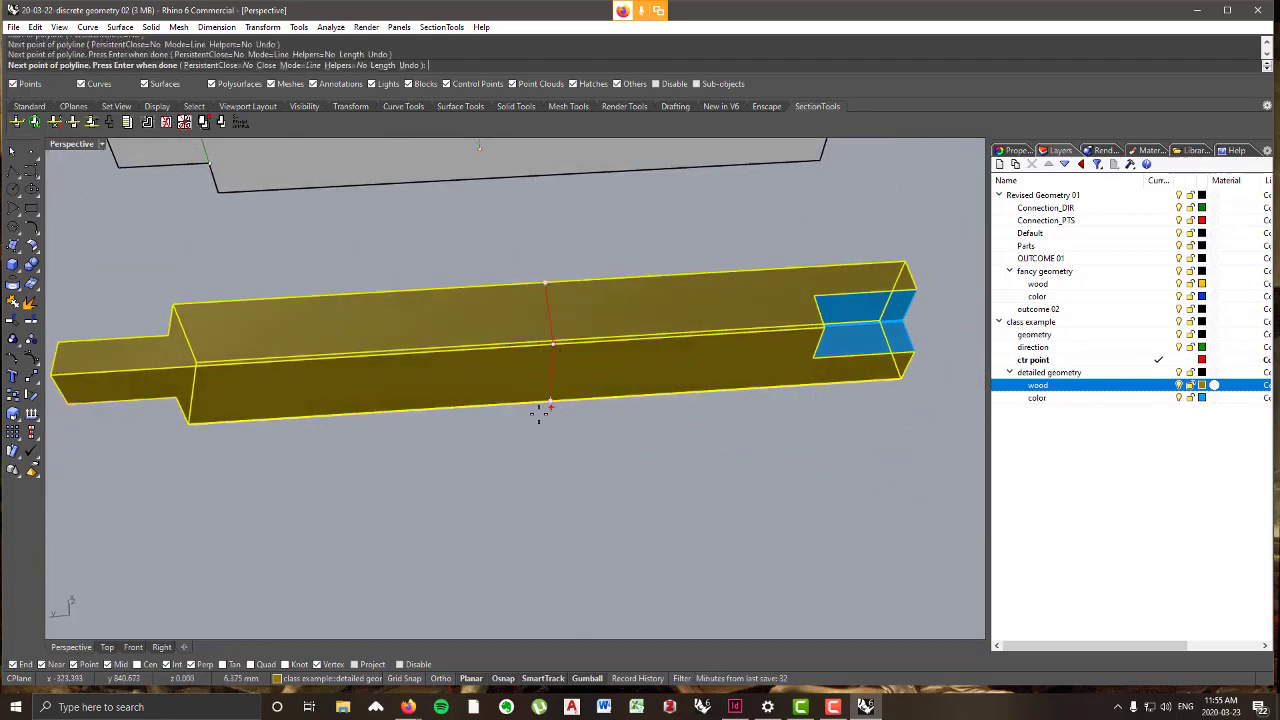
right_drag(539, 413, 499, 204)
click(547, 435)
right_drag(562, 454, 766, 531)
scroll(431, 297, up, 4)
click(449, 286)
right_drag(630, 345, 628, 377)
- Extrude the closed cross-section profile about 7 mm along the plank as a solid band and delete the source curve
click(557, 330)
right_drag(557, 330, 530, 340)
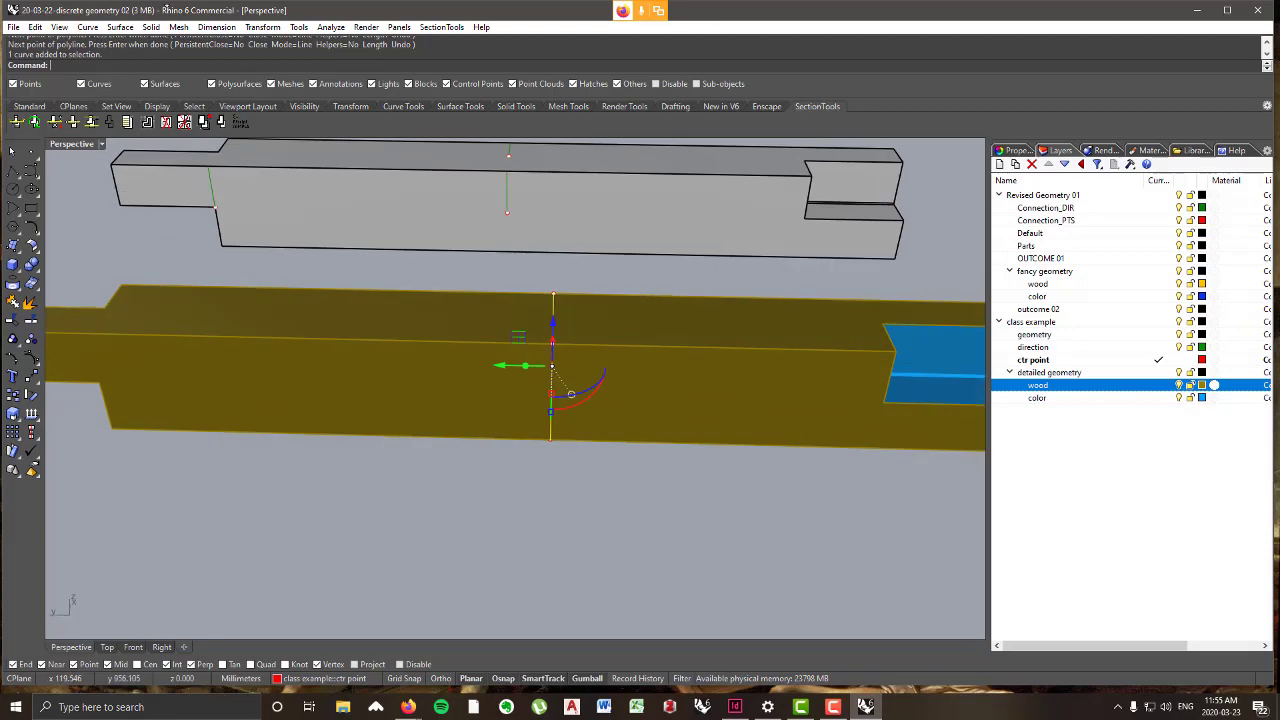
click(151, 27)
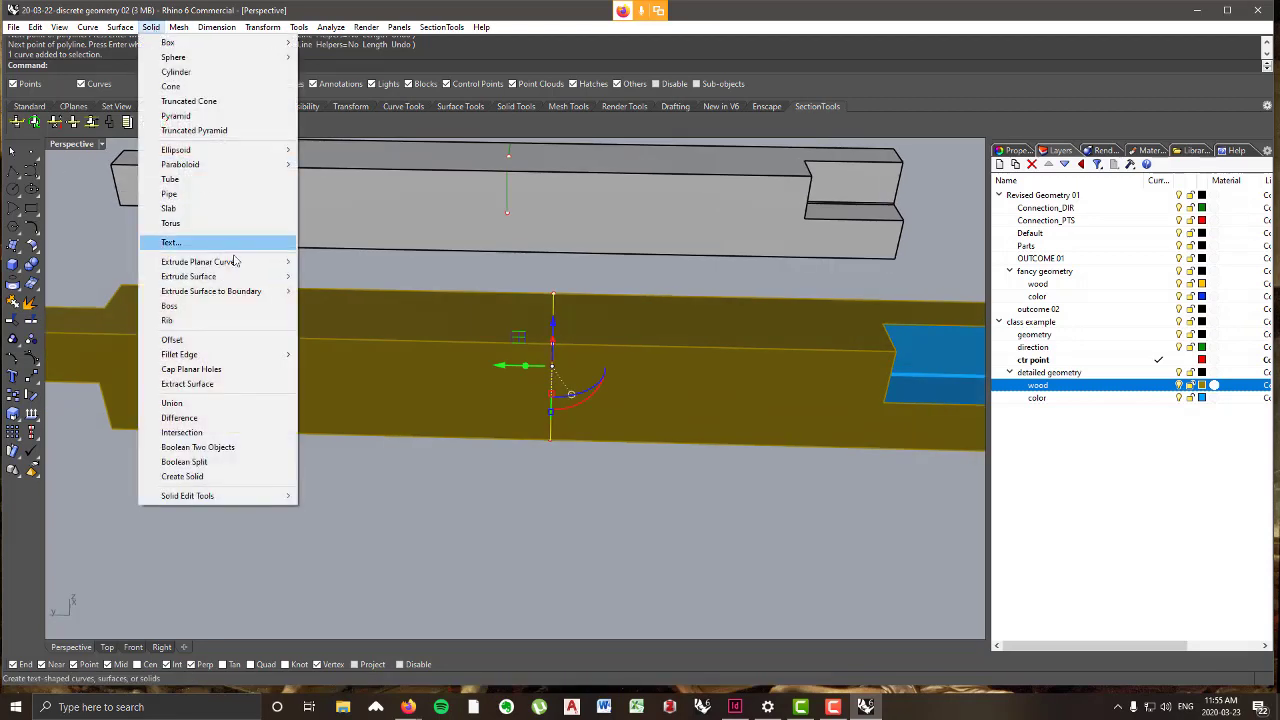
mouse_move(243, 265)
click(340, 265)
scroll(540, 321, up, 4)
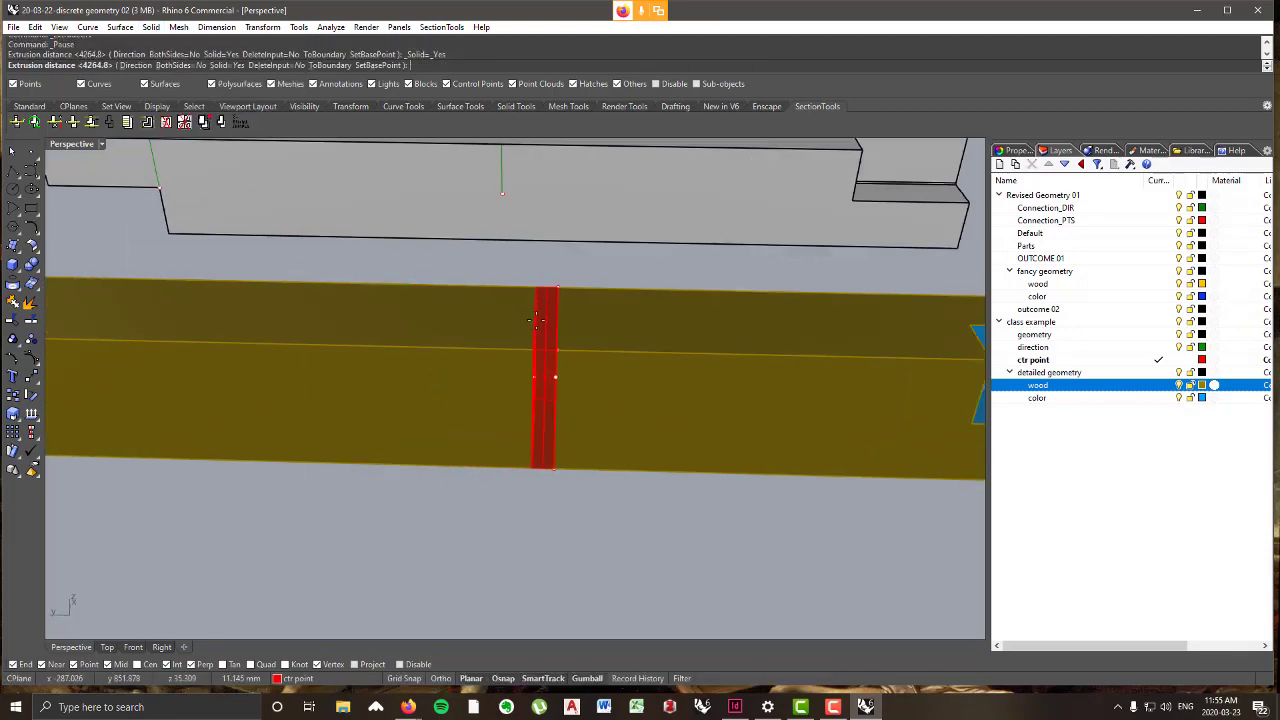
scroll(553, 321, down, 1)
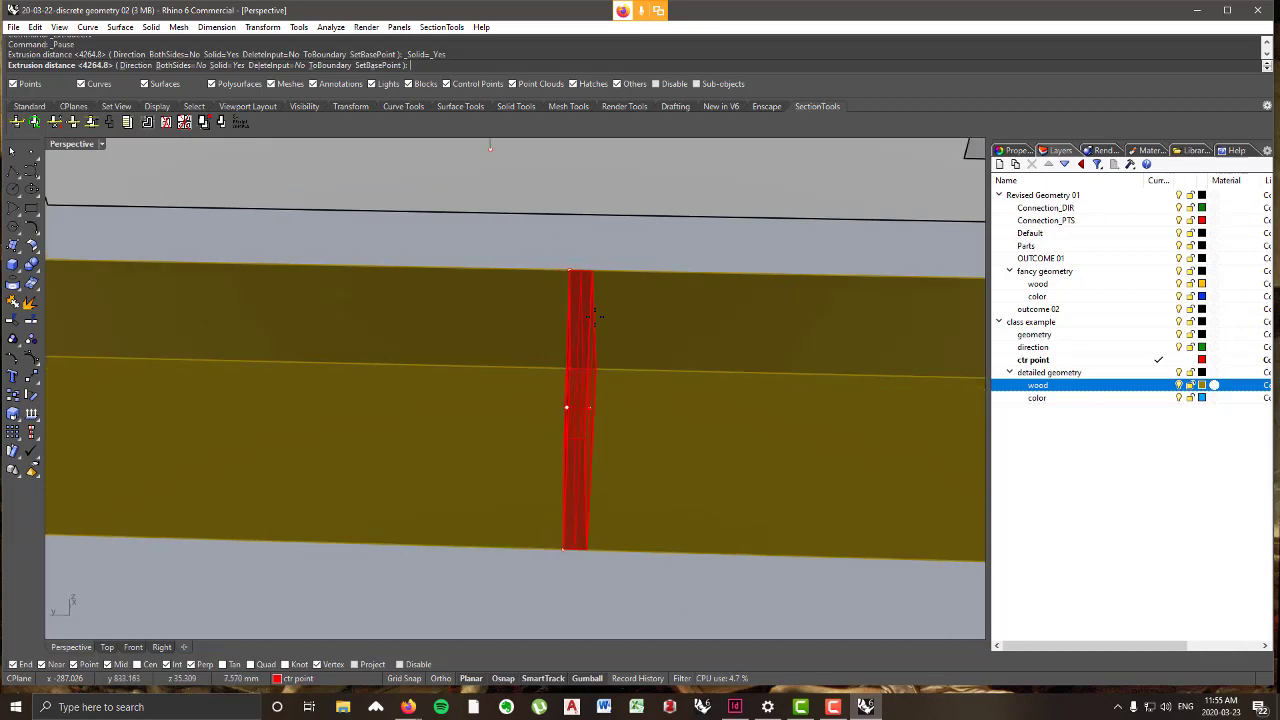
scroll(595, 338, down, 4)
scroll(601, 342, up, 5)
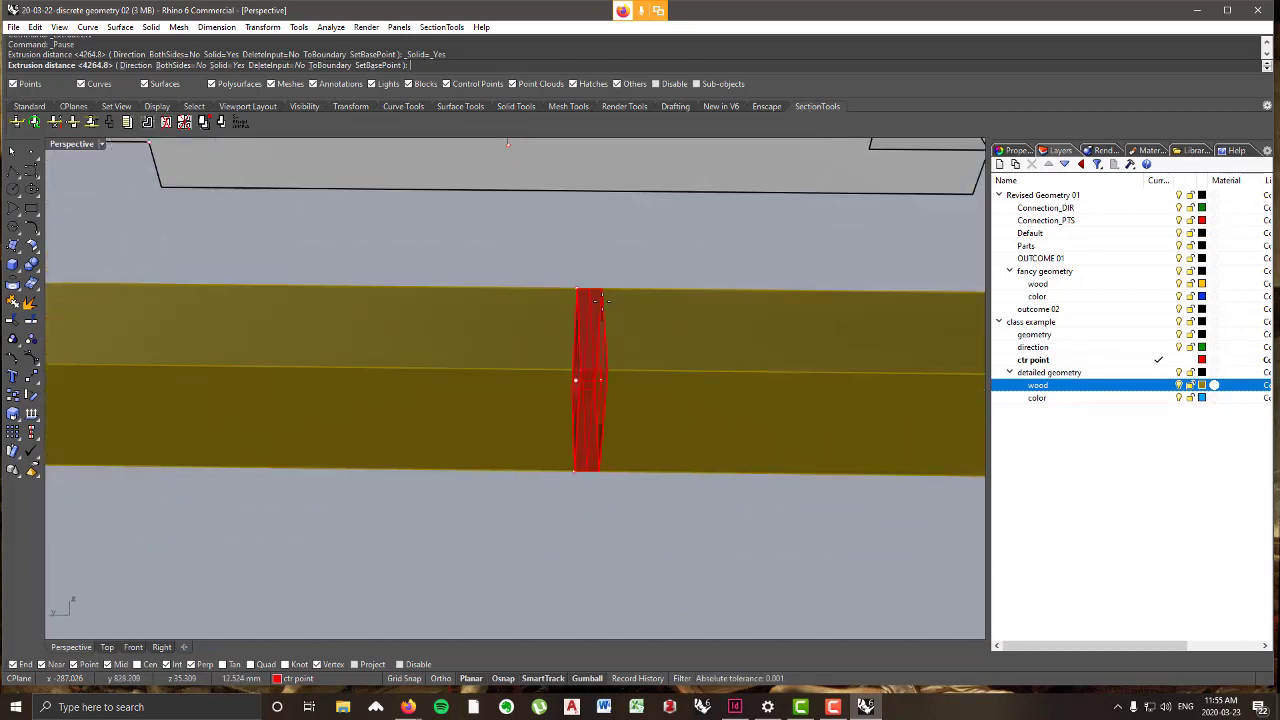
scroll(600, 324, down, 3)
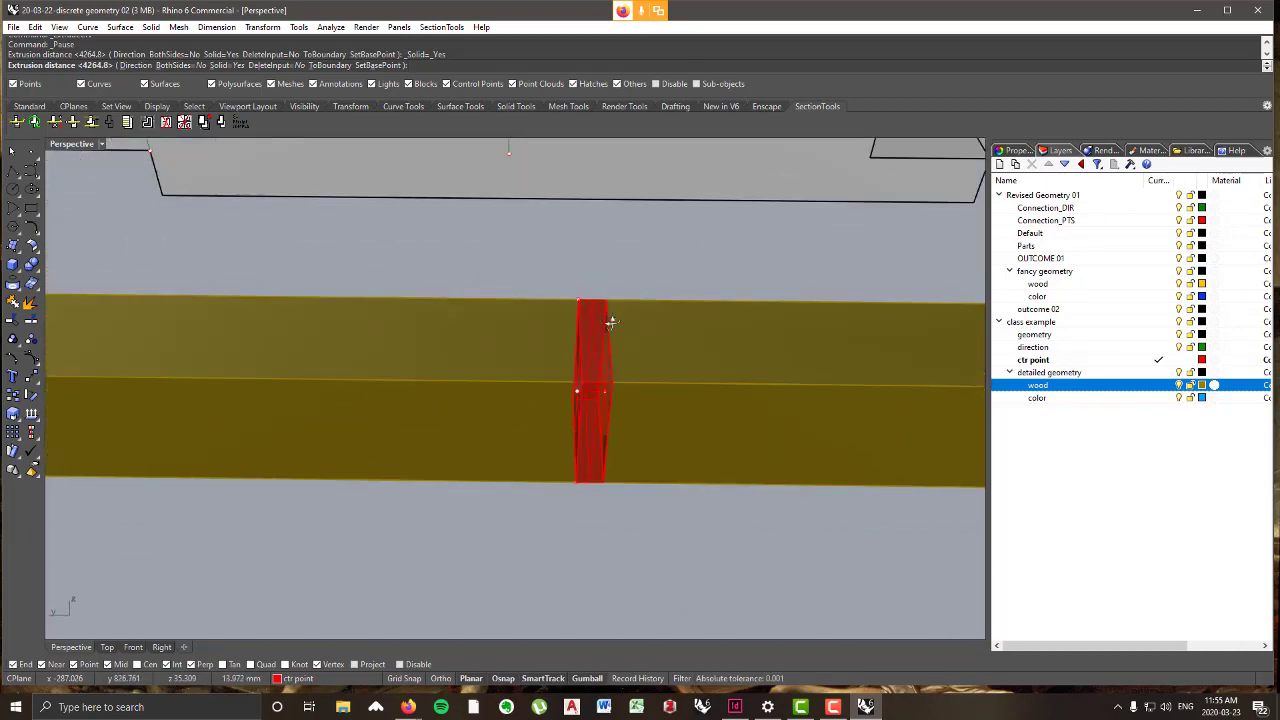
scroll(608, 318, up, 2)
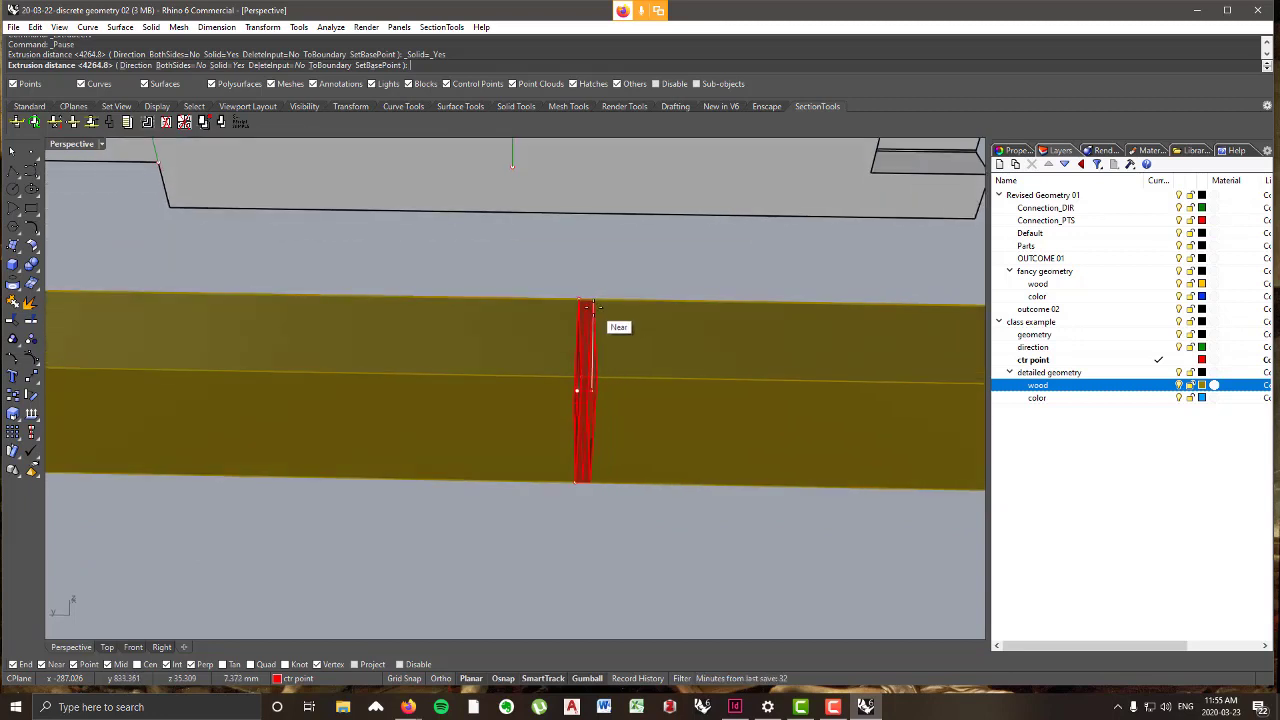
click(590, 310)
scroll(590, 340, down, 3)
scroll(585, 383, up, 3)
key(Delete)
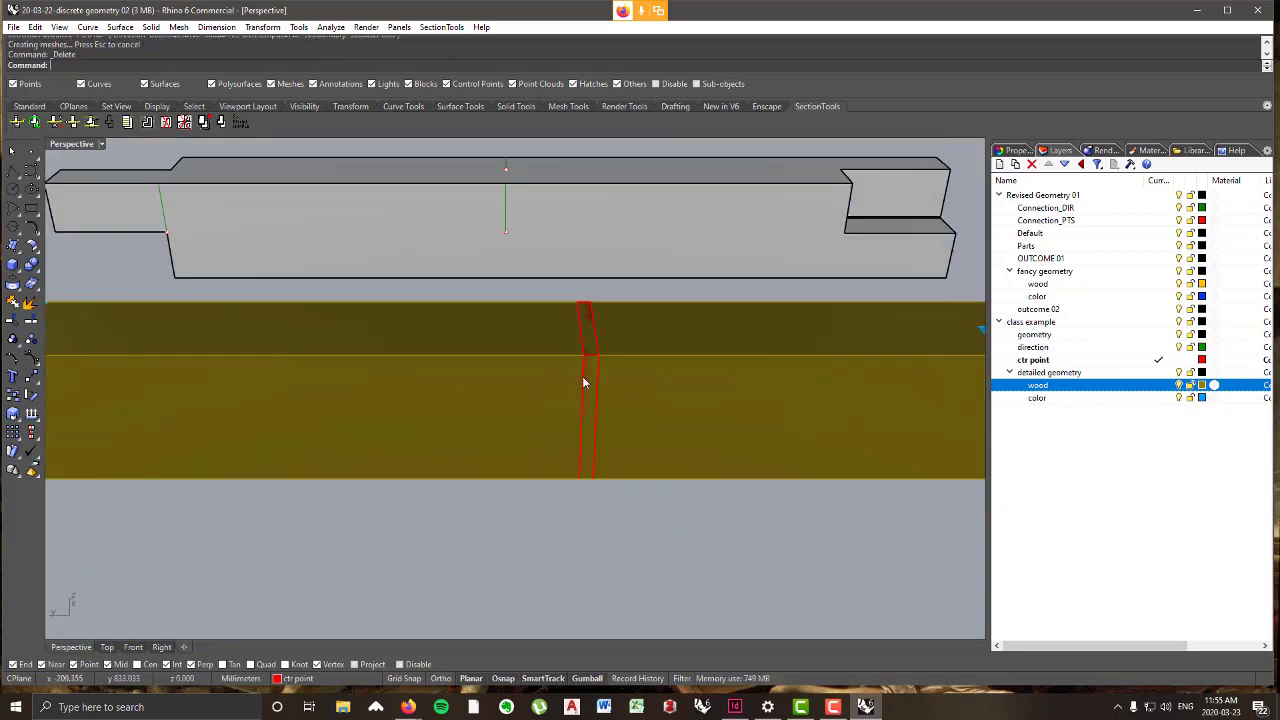
right_drag(480, 395, 594, 340)
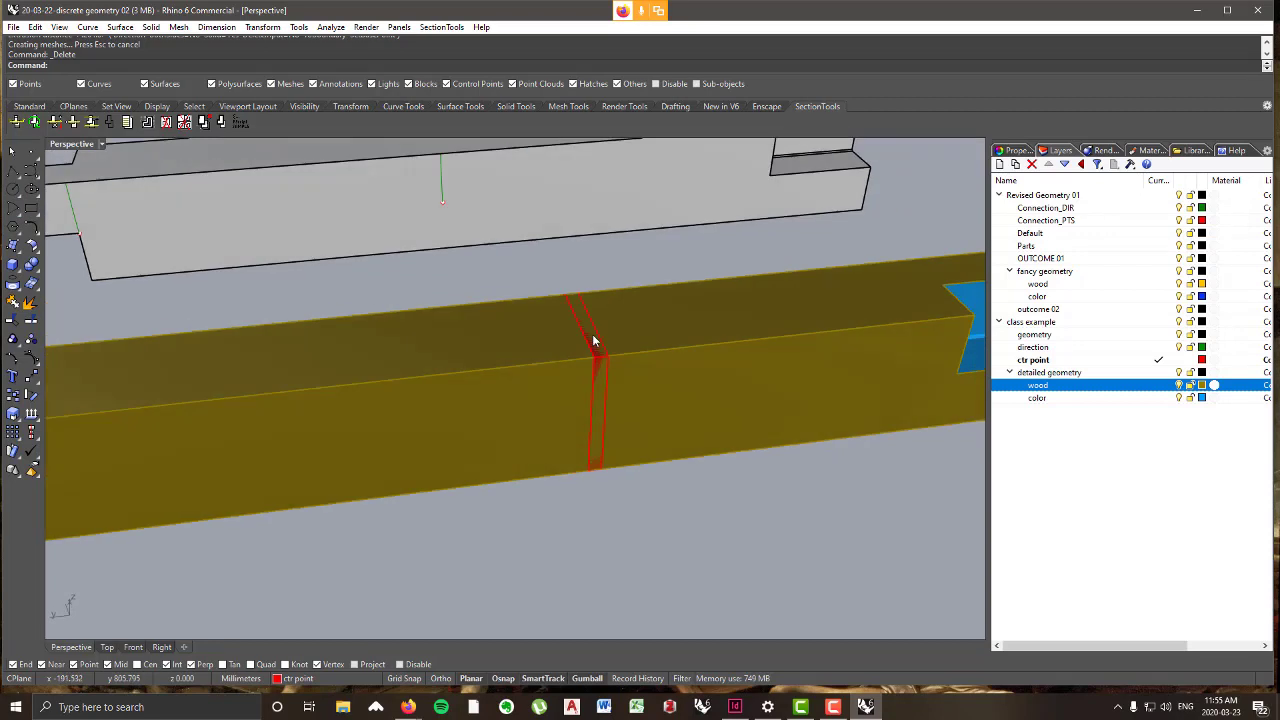
- Copy the thin solid band by its own thickness along the plank so the duplicate sits directly beside it
click(600, 345)
click(634, 381)
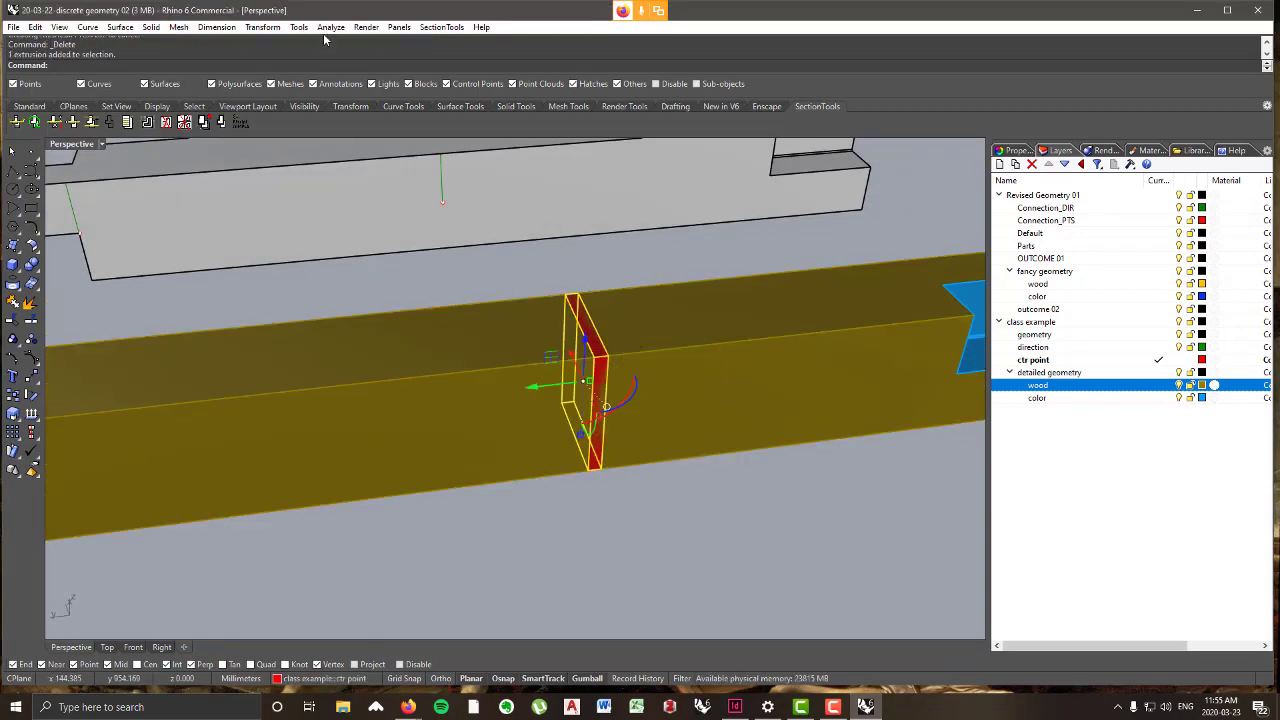
click(262, 27)
click(271, 54)
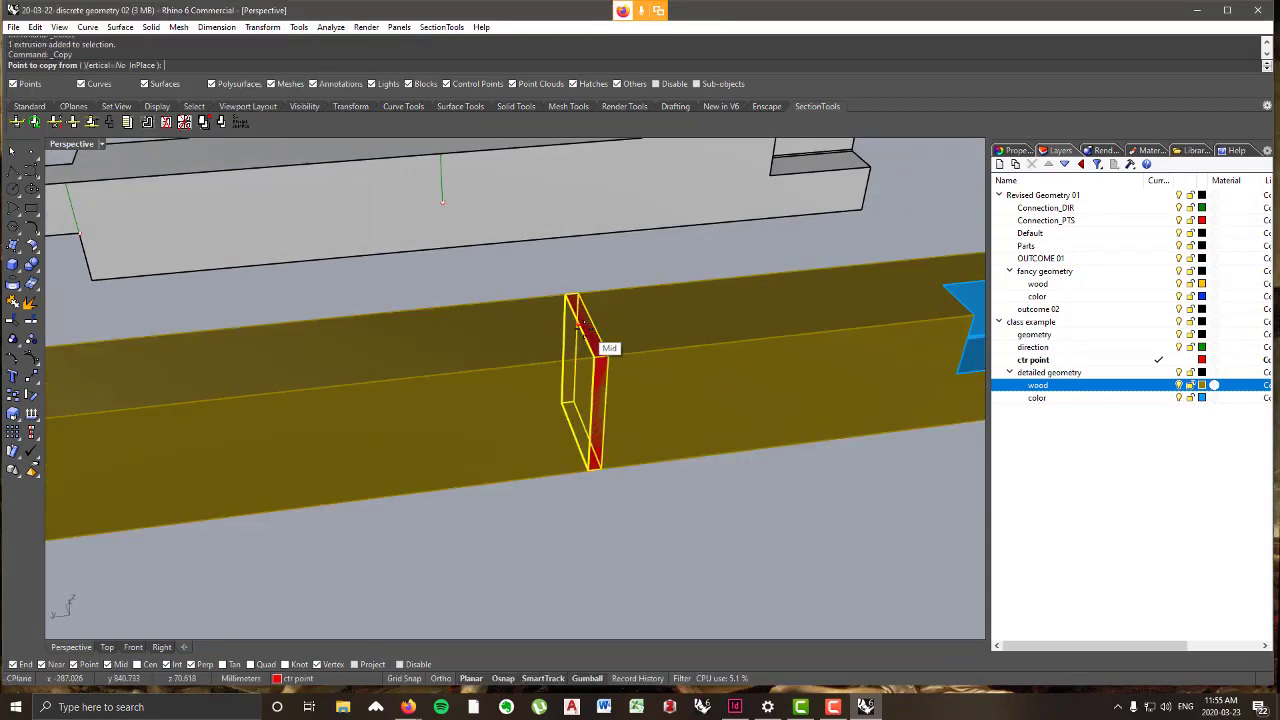
click(579, 325)
click(594, 323)
key(Return)
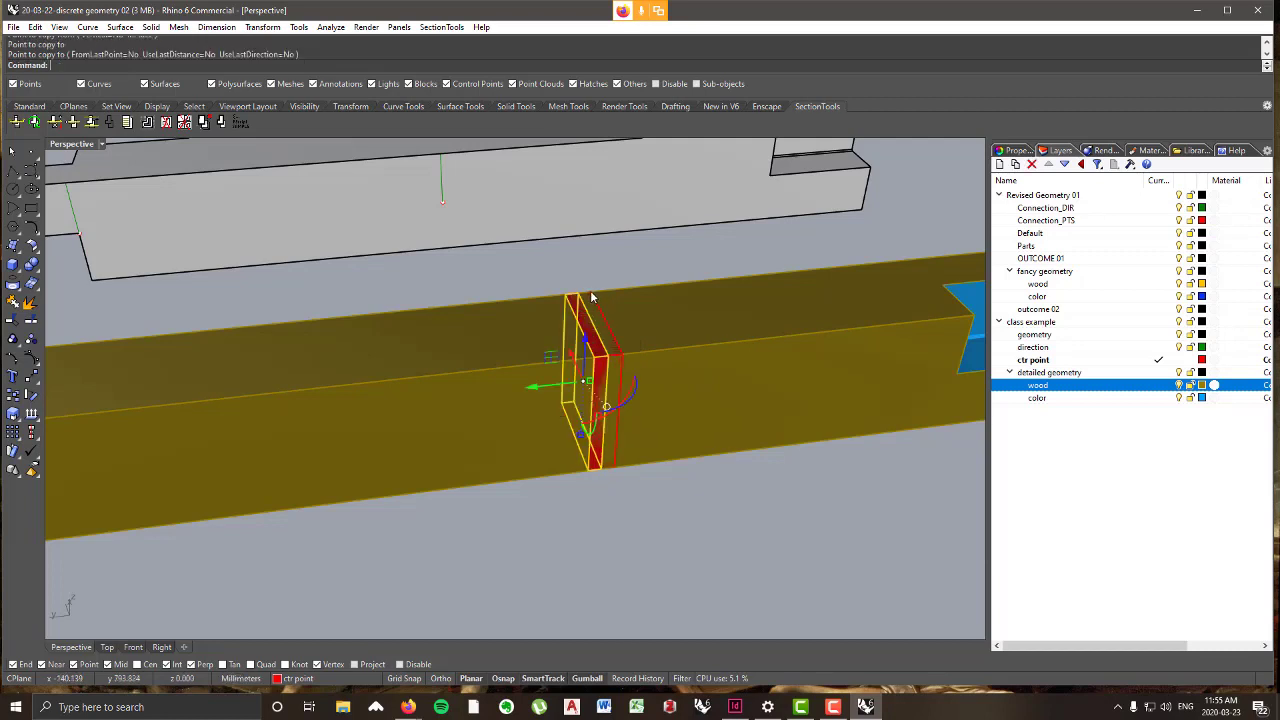
- Scale the copied band in one direction across the plank's width, about its edge midpoint, by a factor of about 0.2
shift+click(591, 297)
right_drag(614, 323, 618, 345)
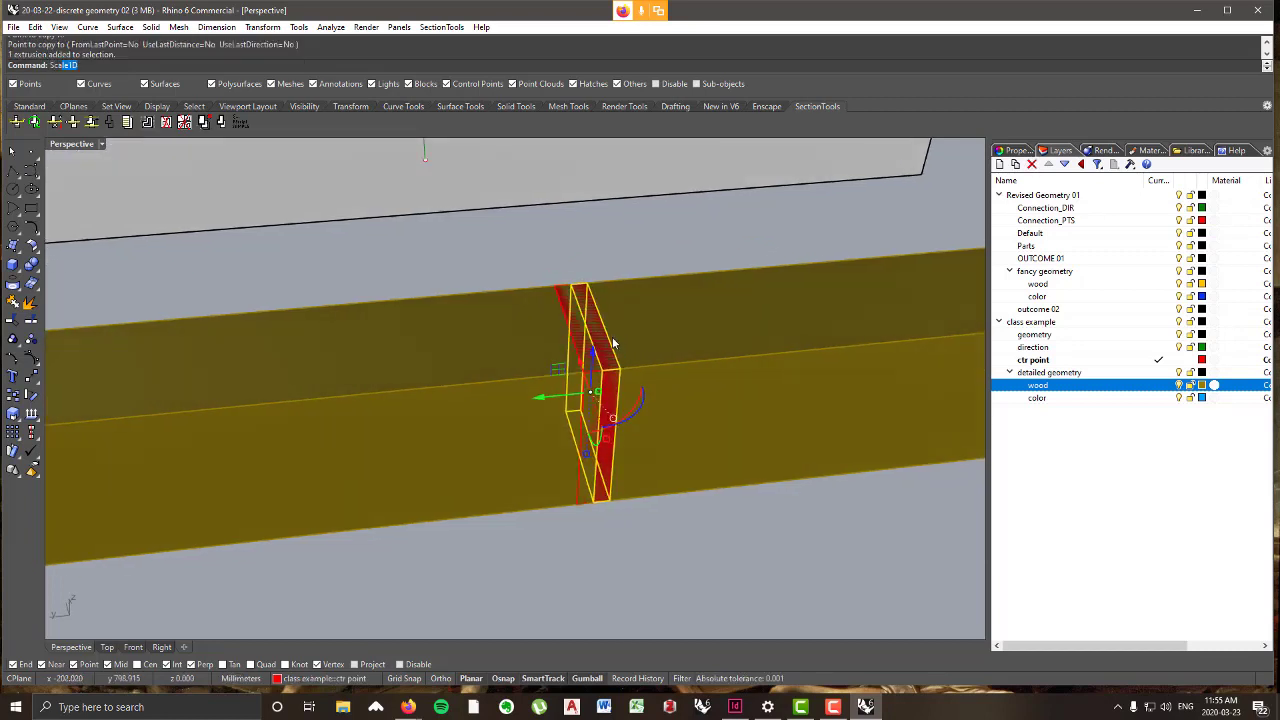
key(Return)
click(603, 324)
click(588, 284)
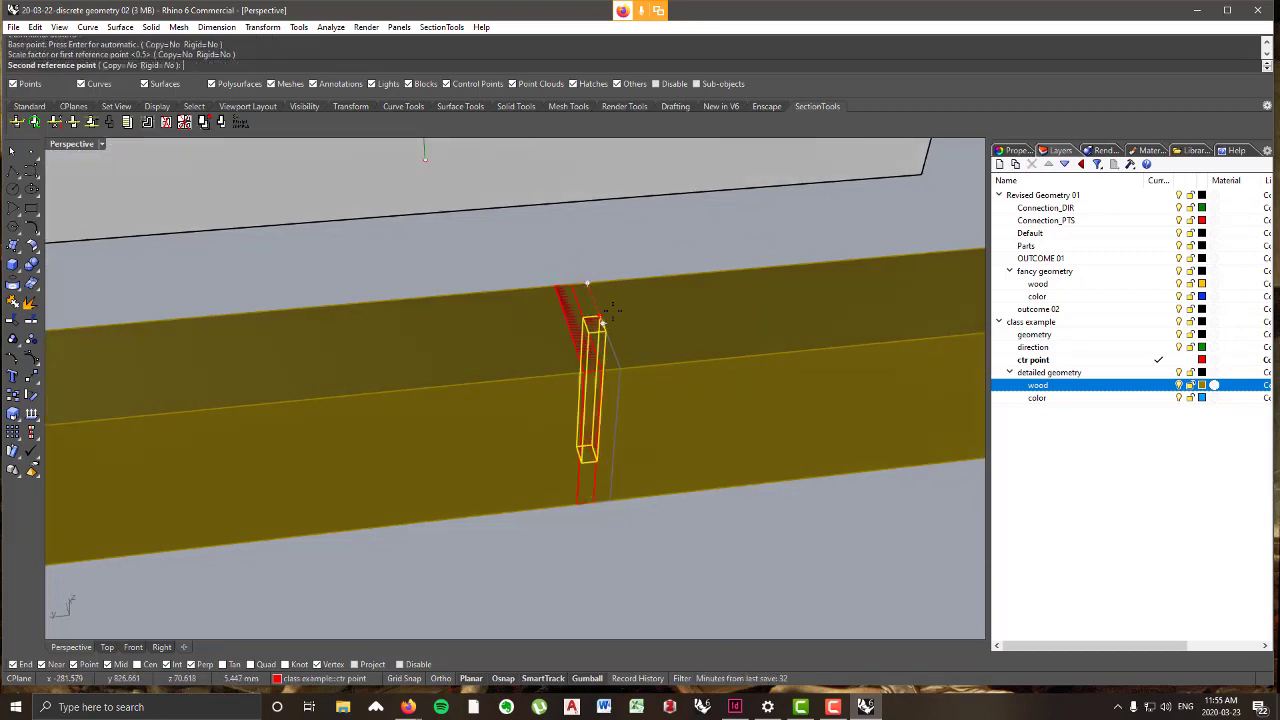
click(612, 313)
- Scale the narrowed copy in one direction along the plank, away from the centre band, by a factor of about 8.78
text(Scale1D)
key(Return)
click(586, 325)
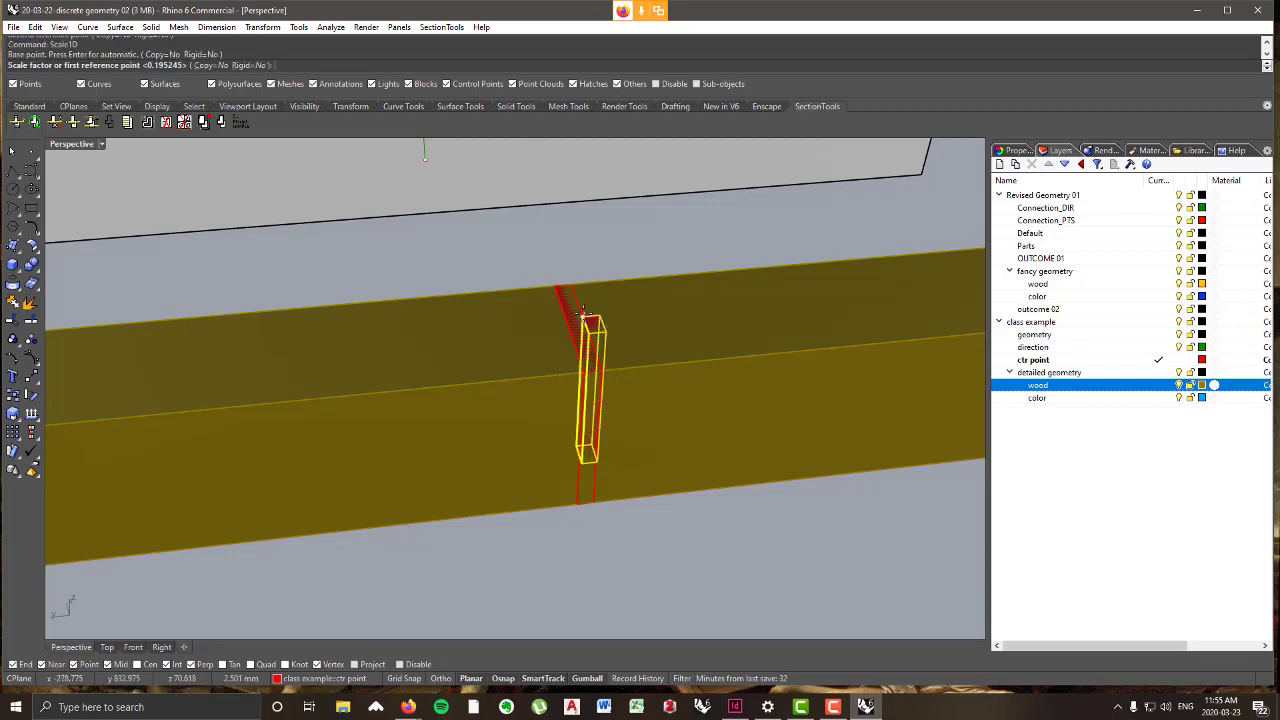
click(590, 320)
click(729, 297)
- Select the lengthened bar and narrow it further across the plank with Scale1D, using its end-edge midpoint as base point
right_drag(729, 297, 597, 514)
click(516, 430)
scroll(582, 362, up, 5)
click(583, 354)
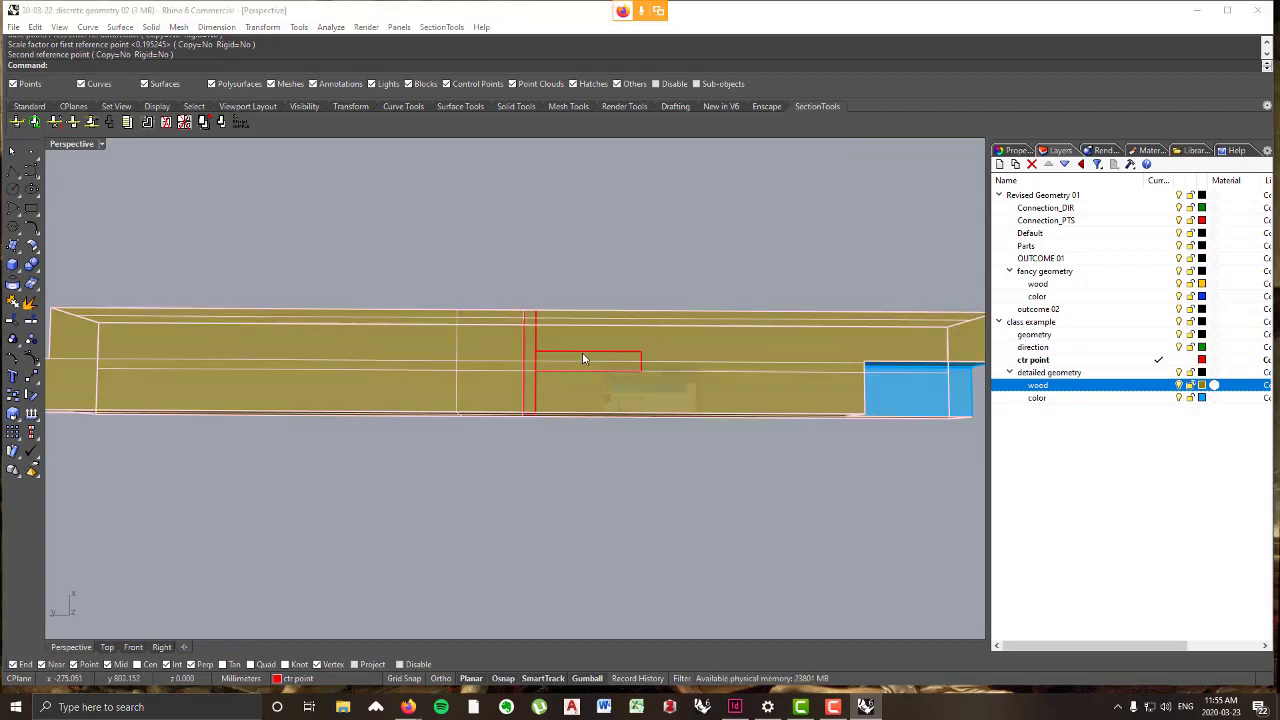
click(625, 392)
scroll(660, 380, up, 3)
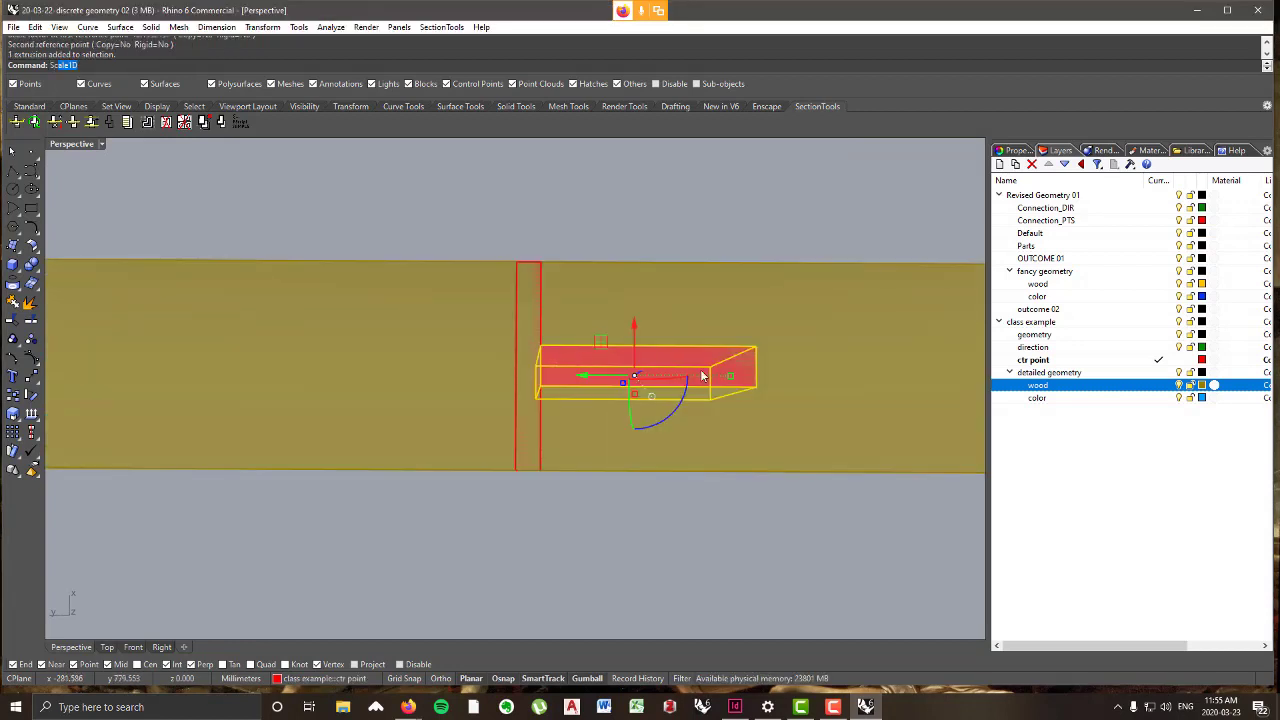
text(Sca)
key(Return)
click(755, 367)
click(757, 347)
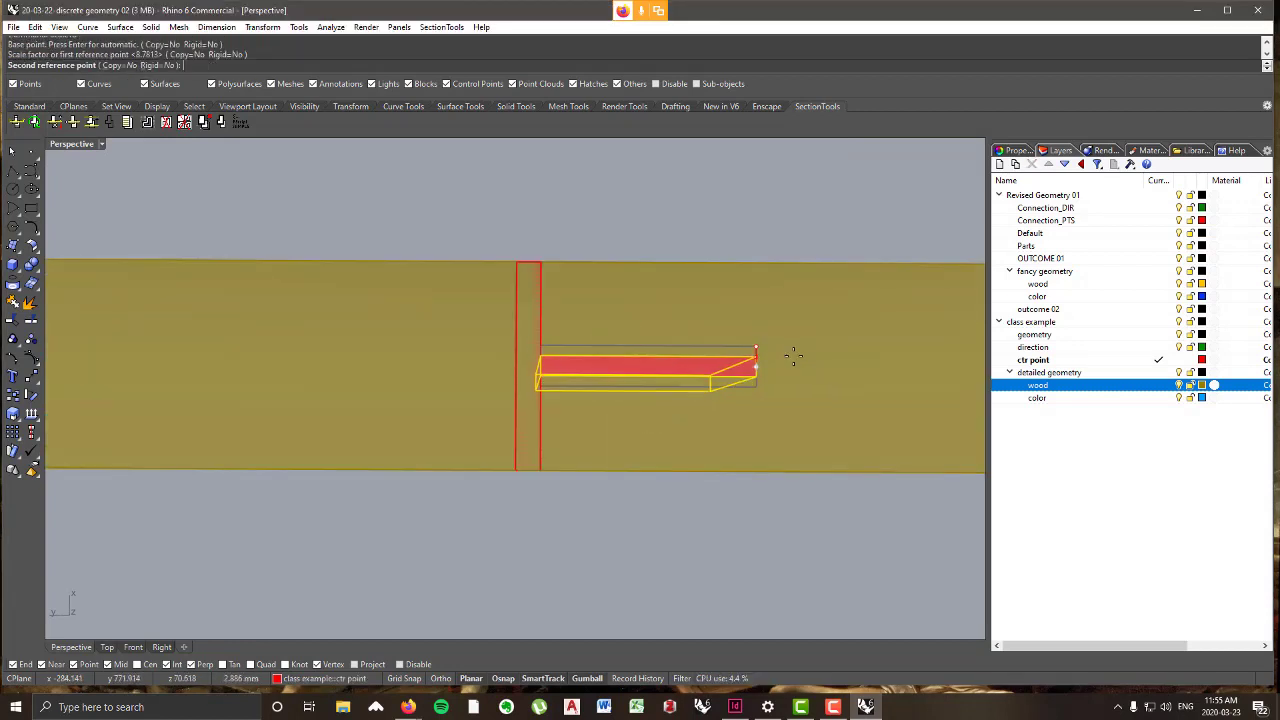
click(767, 372)
- Copy the narrow bar along the plank so the duplicate's end meets the opposite edge of the centre band
click(264, 28)
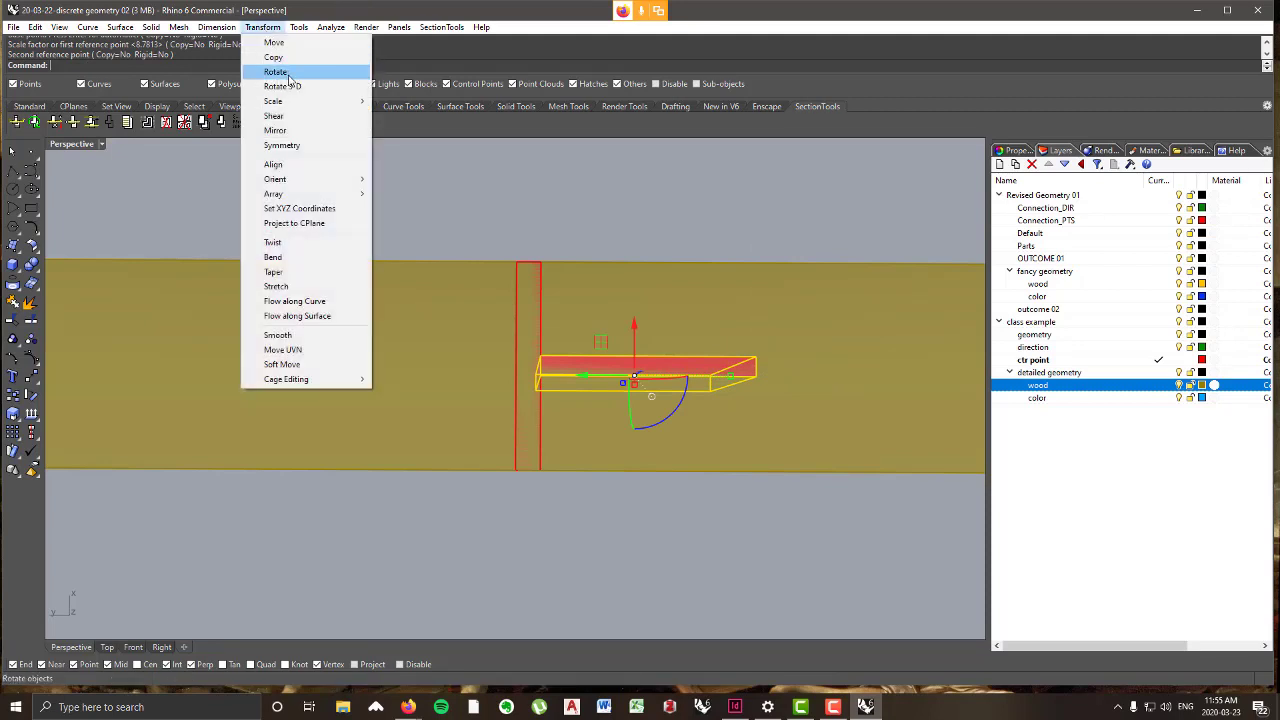
click(275, 57)
click(760, 367)
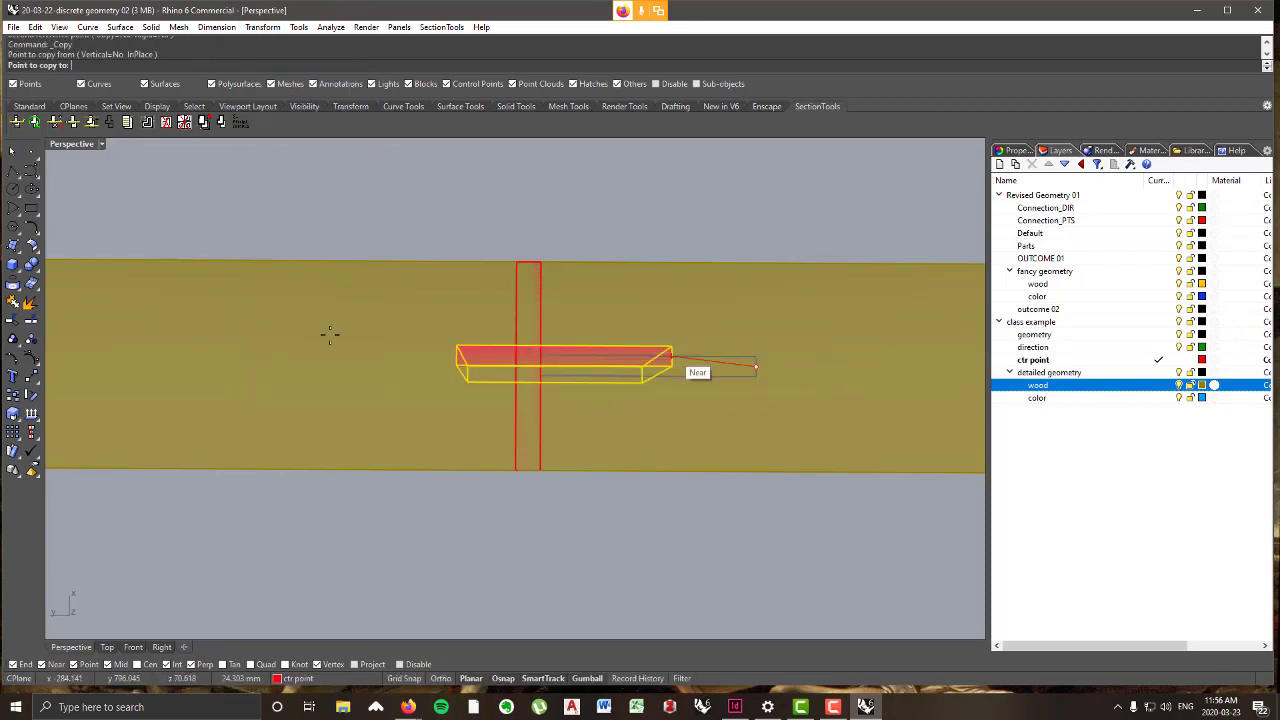
click(516, 366)
key(Return)
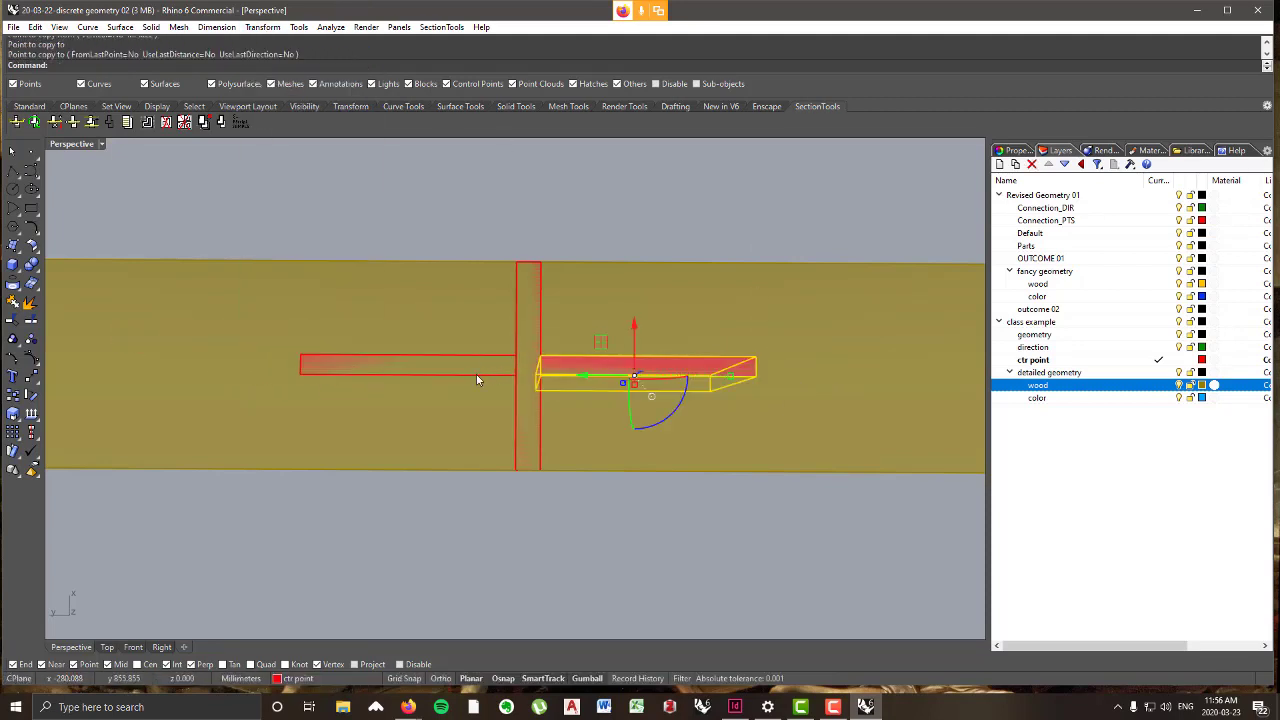
right_drag(477, 380, 556, 374)
key(Escape)
- Split the wood plank polysurface, using the centre band and both narrow bars as cutting objects
click(612, 433)
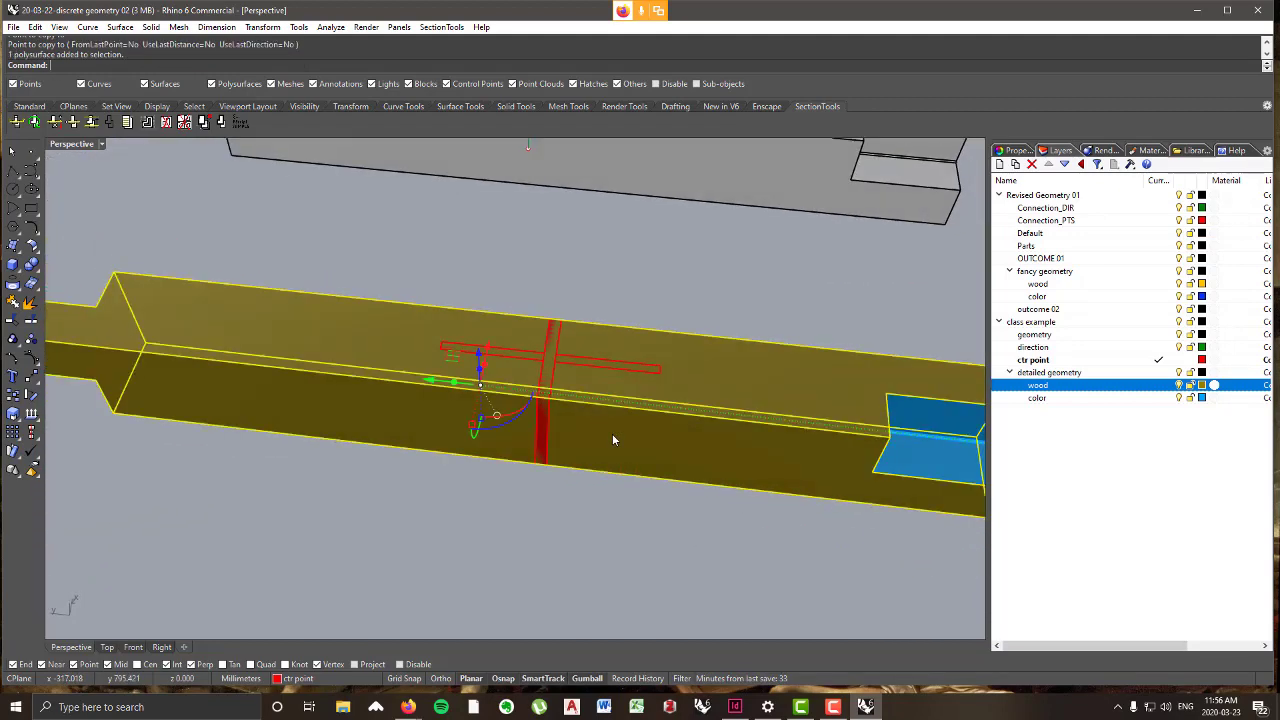
right_drag(612, 433, 598, 455)
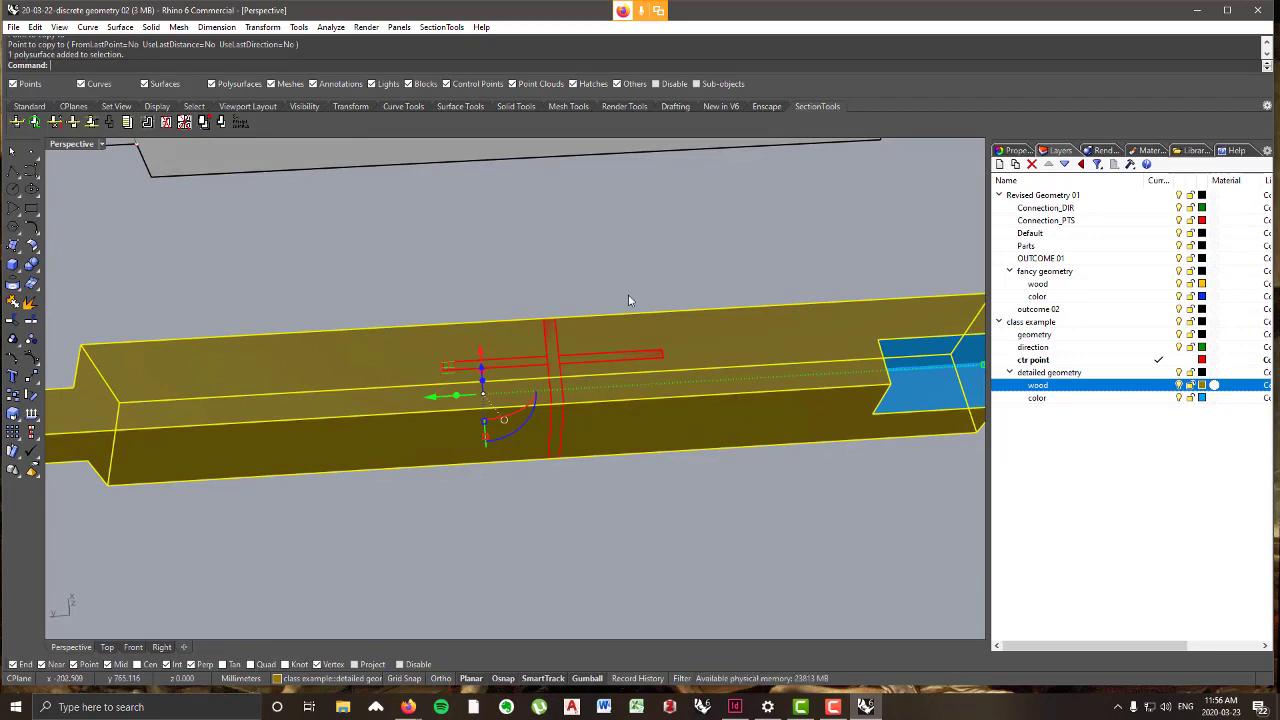
right_drag(611, 384, 596, 374)
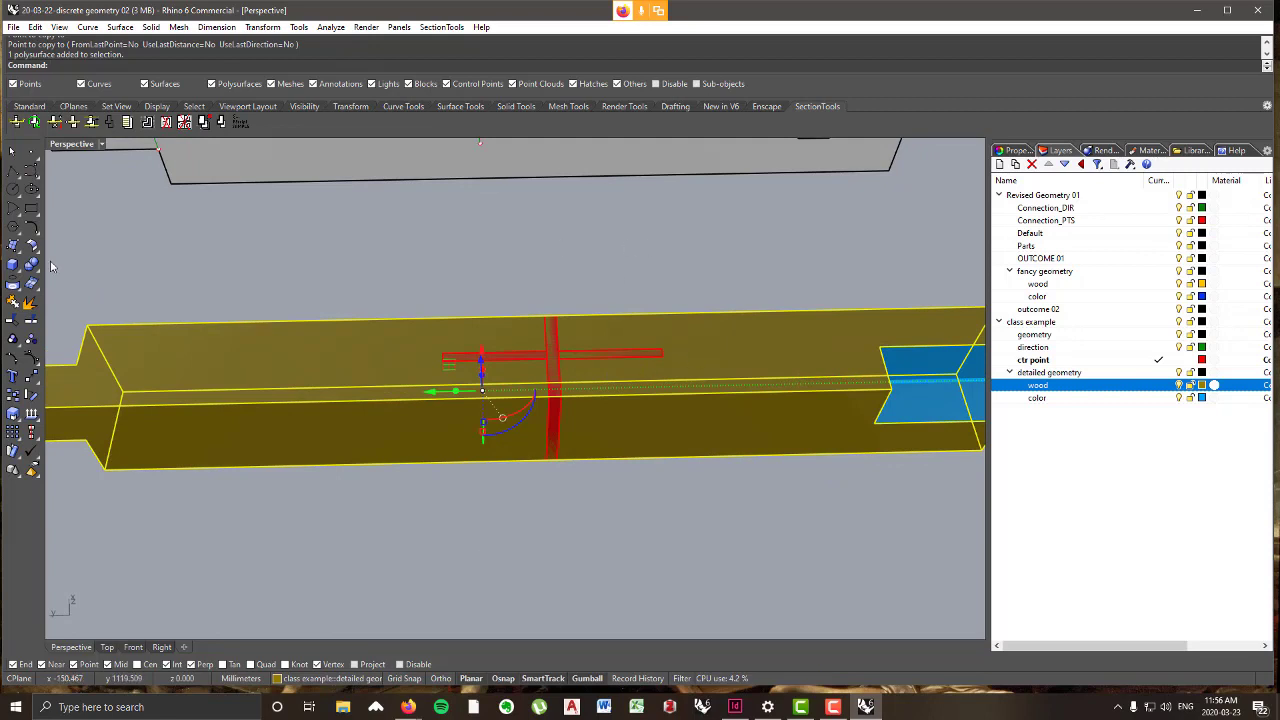
click(33, 308)
drag(367, 265, 722, 493)
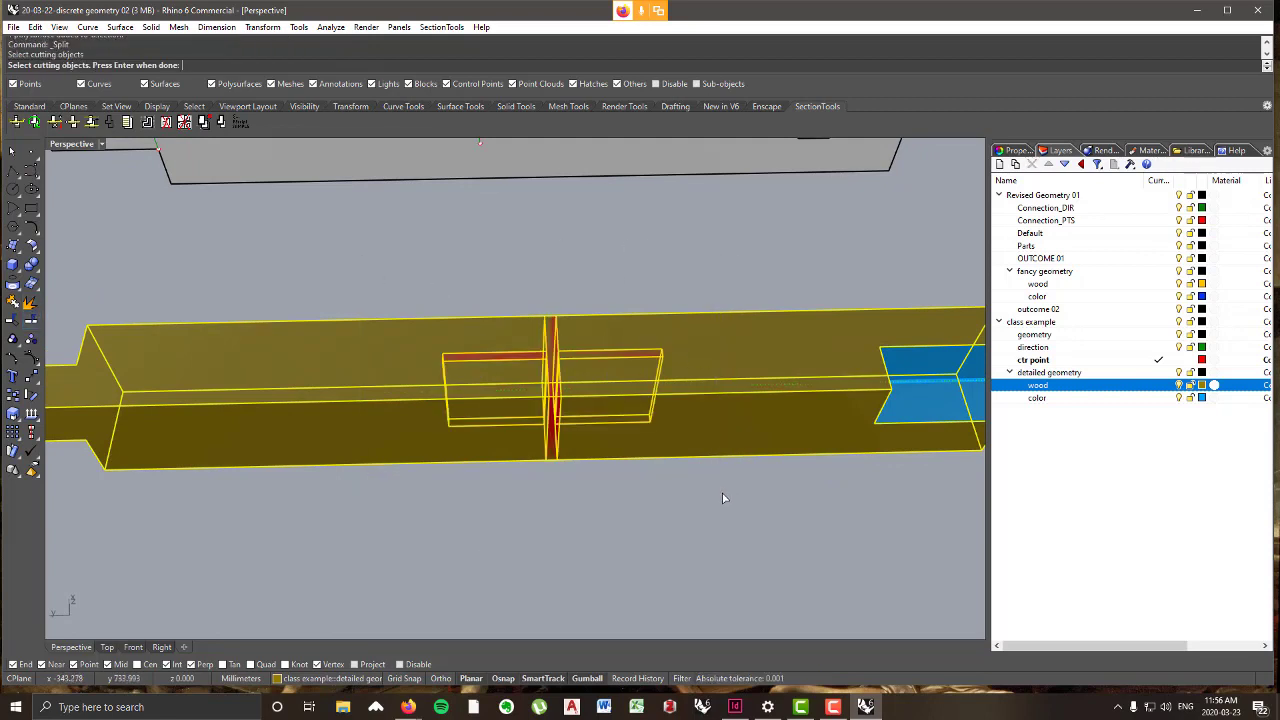
key(Return)
- Delete the small split-off wood pieces under the markers, keeping the two main plank pieces
right_drag(485, 332, 484, 378)
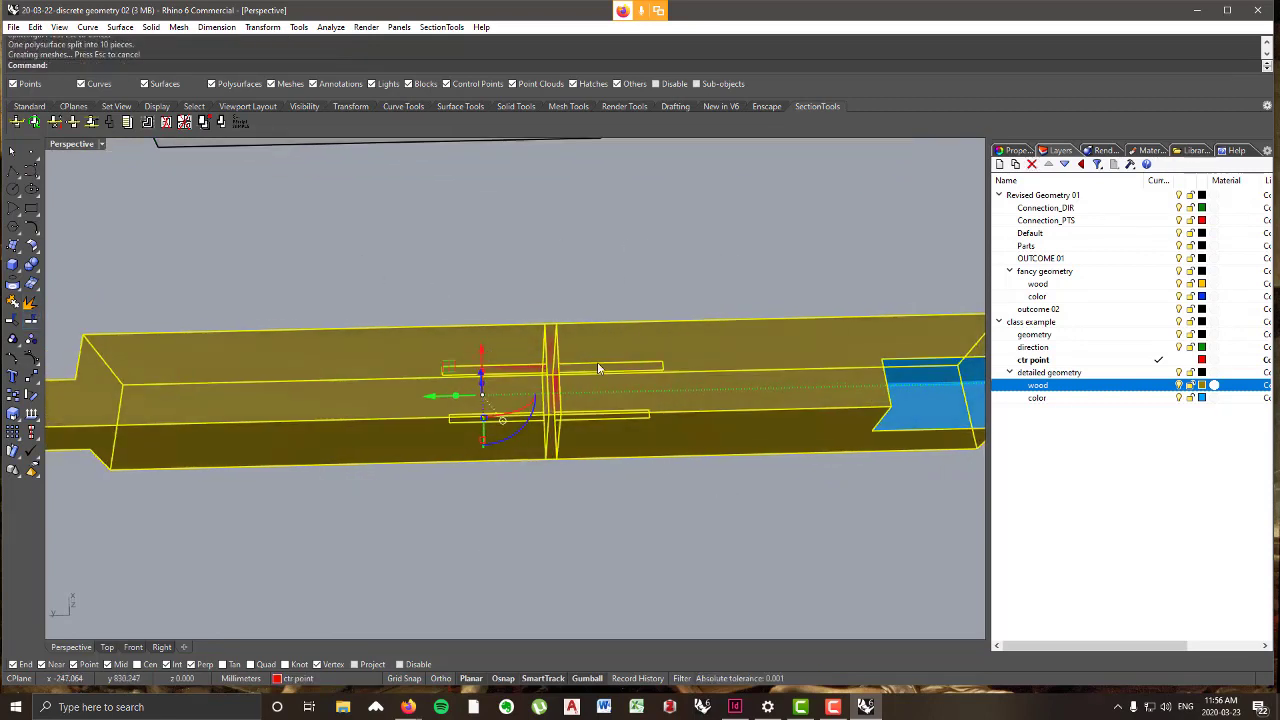
ctrl+click(367, 346)
ctrl+click(748, 342)
right_drag(748, 342, 577, 394)
key(Delete)
- Move the centre band and both narrow bars to the color sublayer of detailed geometry
shift+click(575, 394)
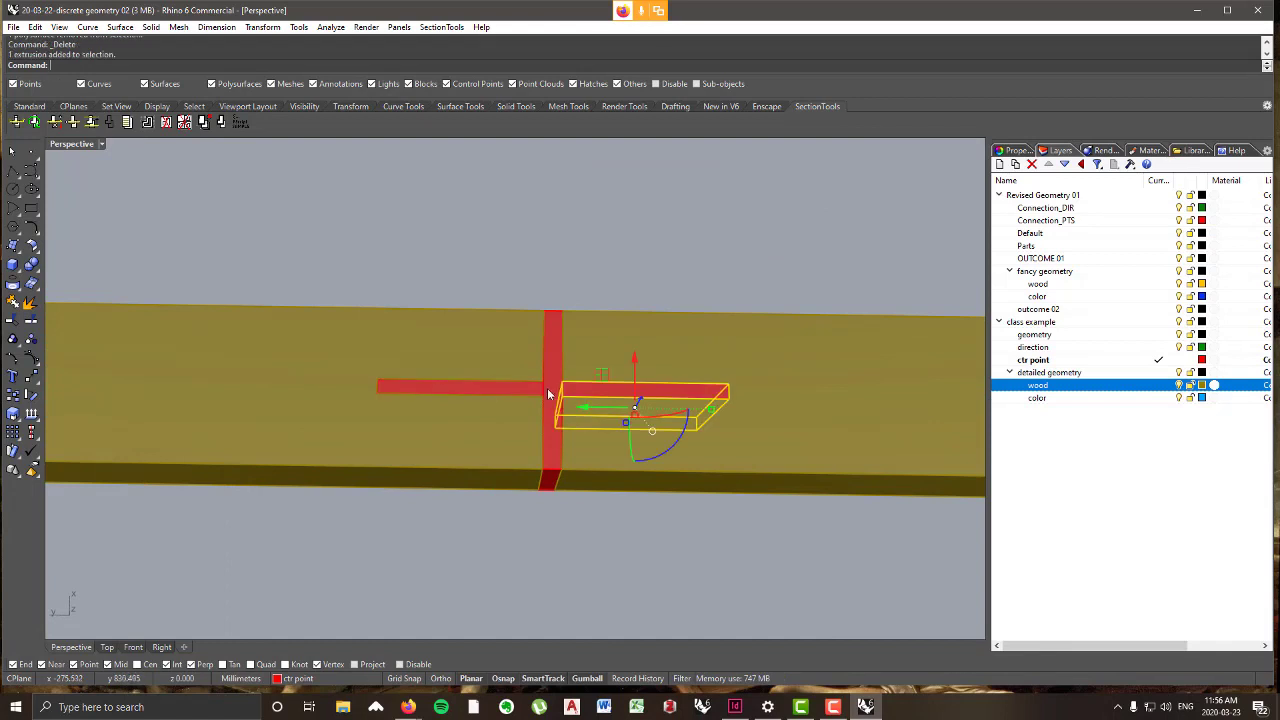
shift+click(548, 388)
shift+click(513, 384)
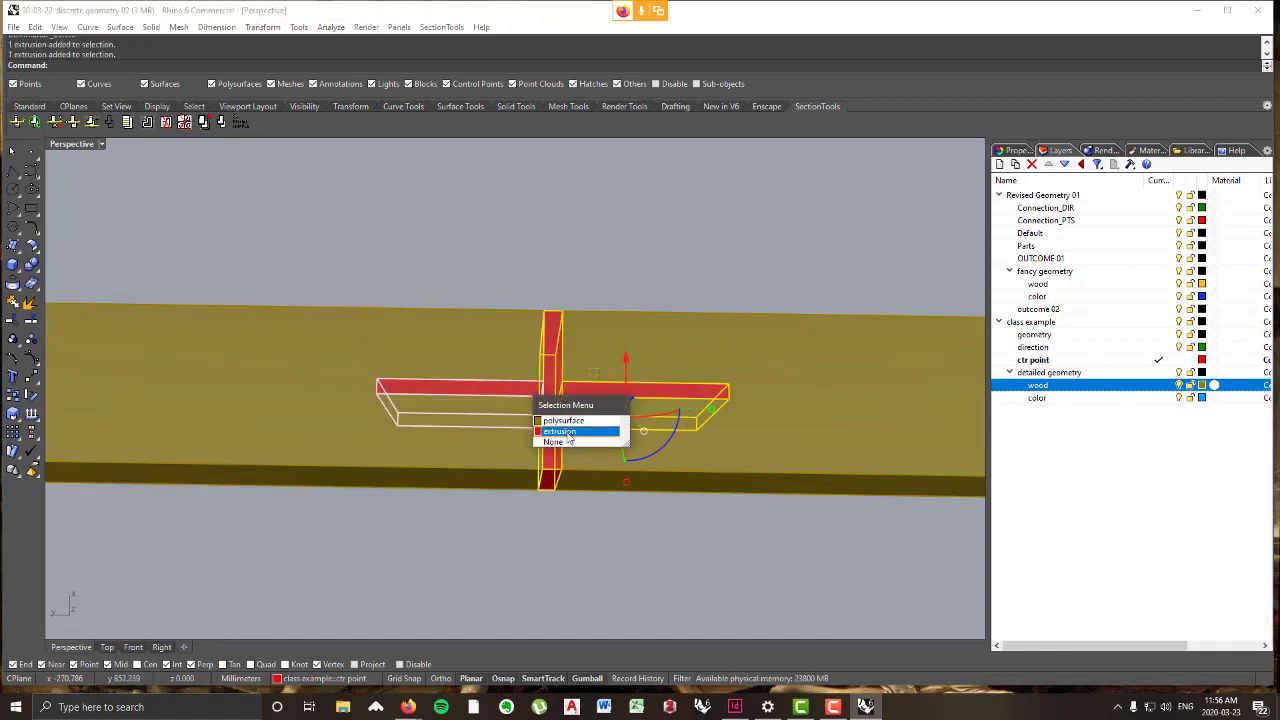
click(552, 428)
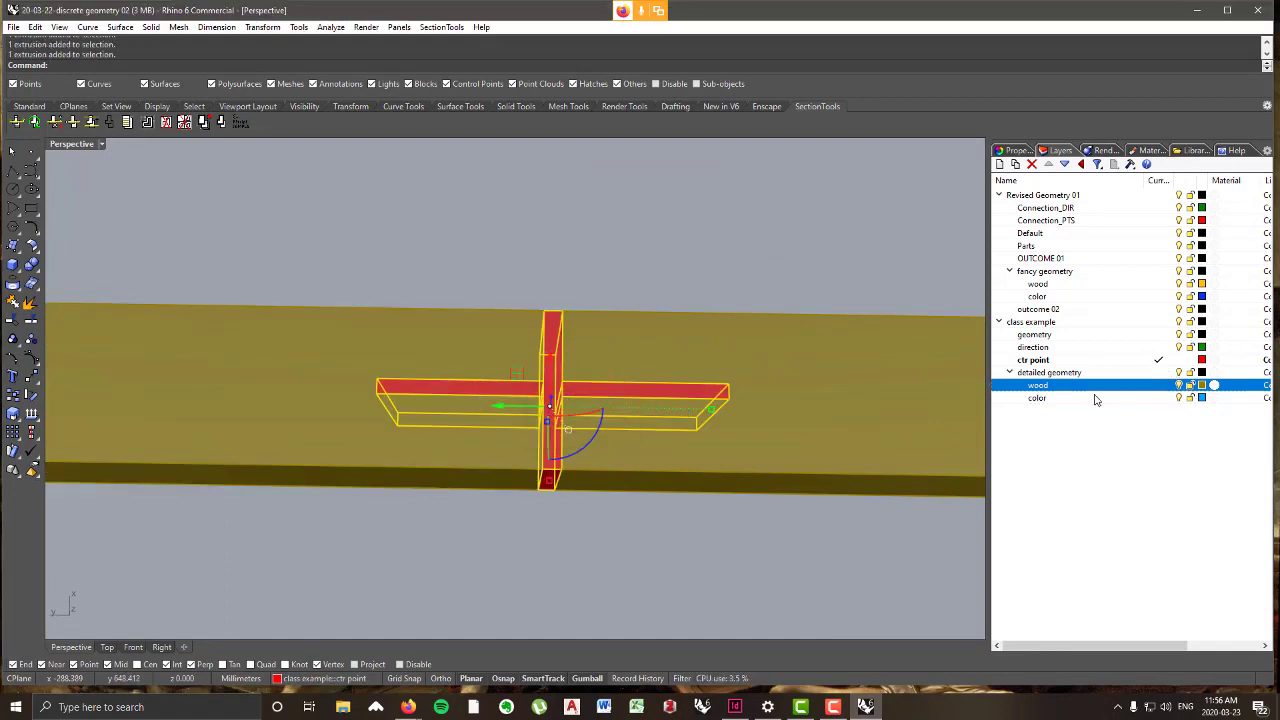
right_click(1053, 400)
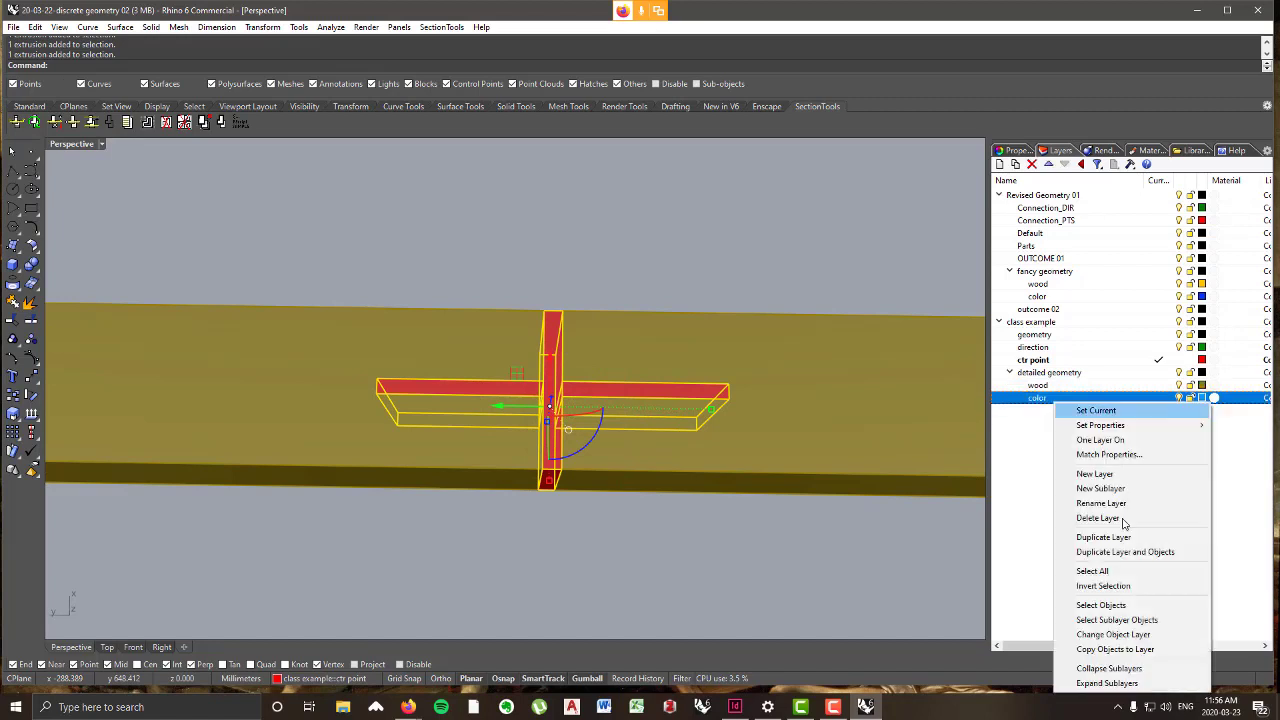
click(1113, 635)
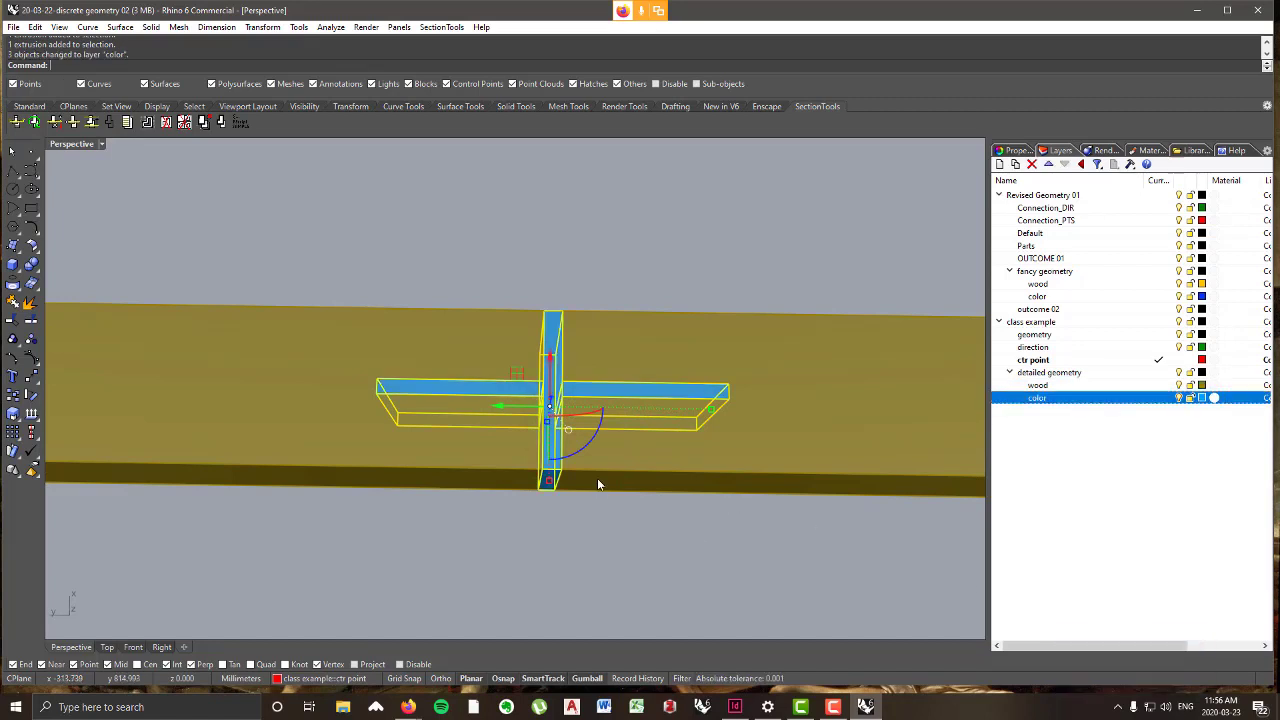
- Boolean-union the centre band and the two narrow bars into one cross-shaped solid and inspect the finished plank
click(33, 264)
right_drag(594, 259, 752, 434)
right_drag(561, 418, 648, 302)
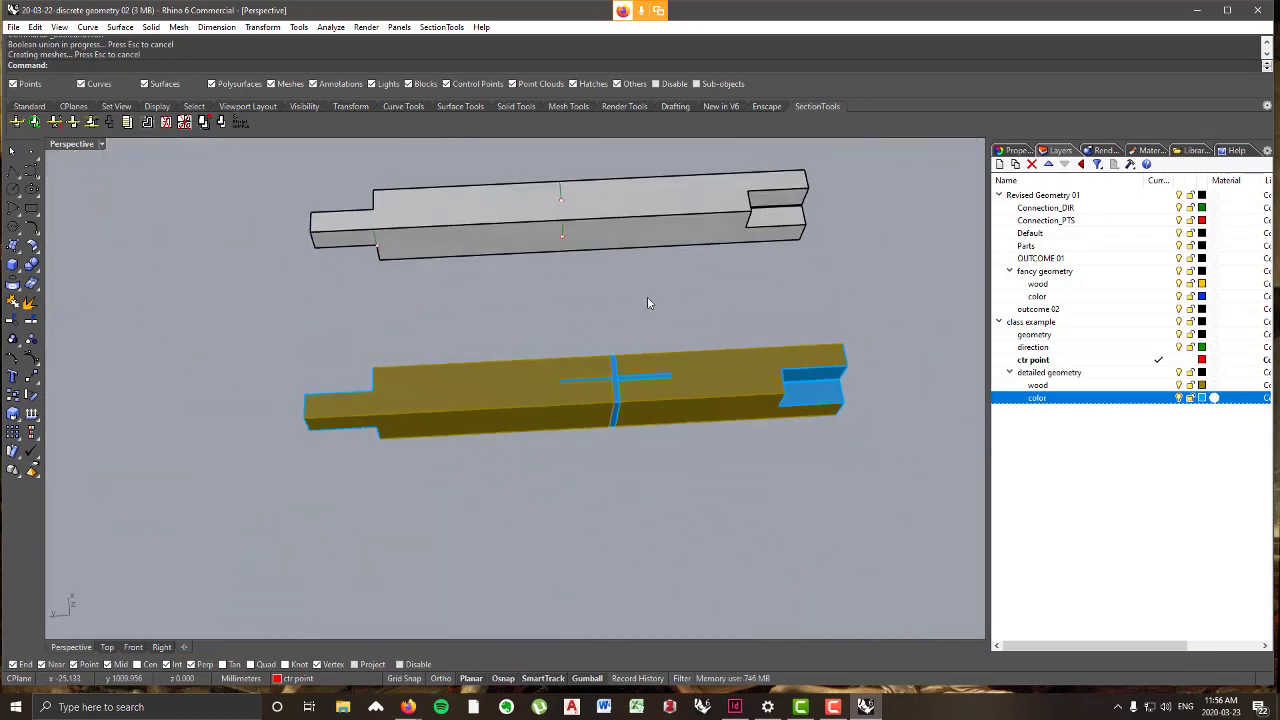
right_drag(612, 477, 646, 381)
scroll(644, 380, up, 4)
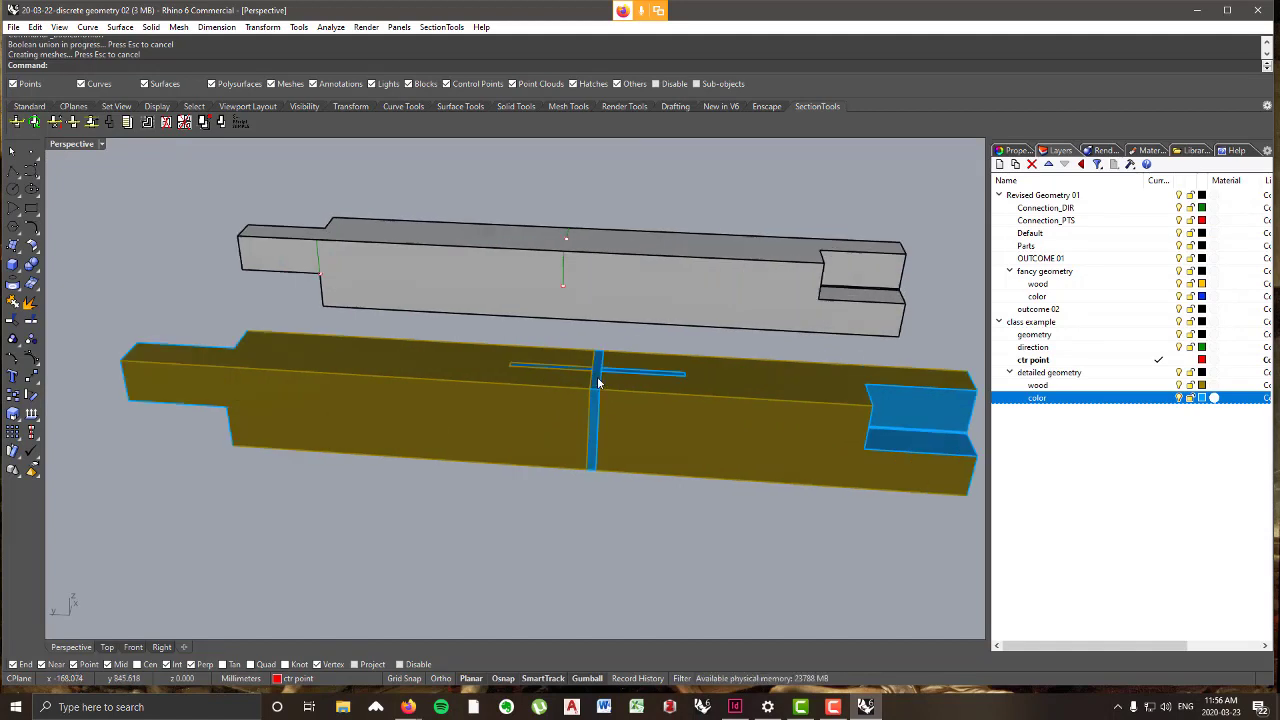
scroll(657, 447, down, 4)
right_drag(650, 449, 379, 417)
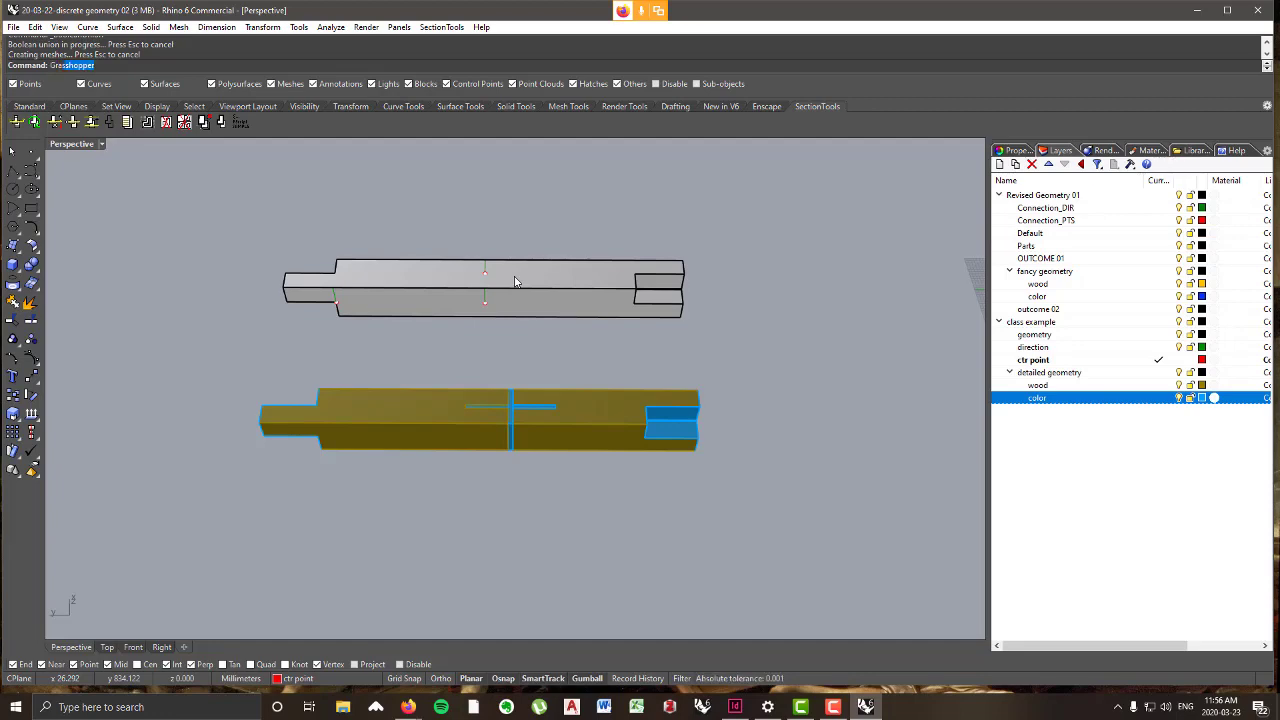
- Open Grasshopper and turn off the preview of both PartGeo components fed by the name filters
key(Return)
scroll(343, 456, down, 5)
right_drag(330, 430, 218, 400)
scroll(280, 411, up, 4)
scroll(218, 400, down, 2)
right_drag(610, 448, 739, 385)
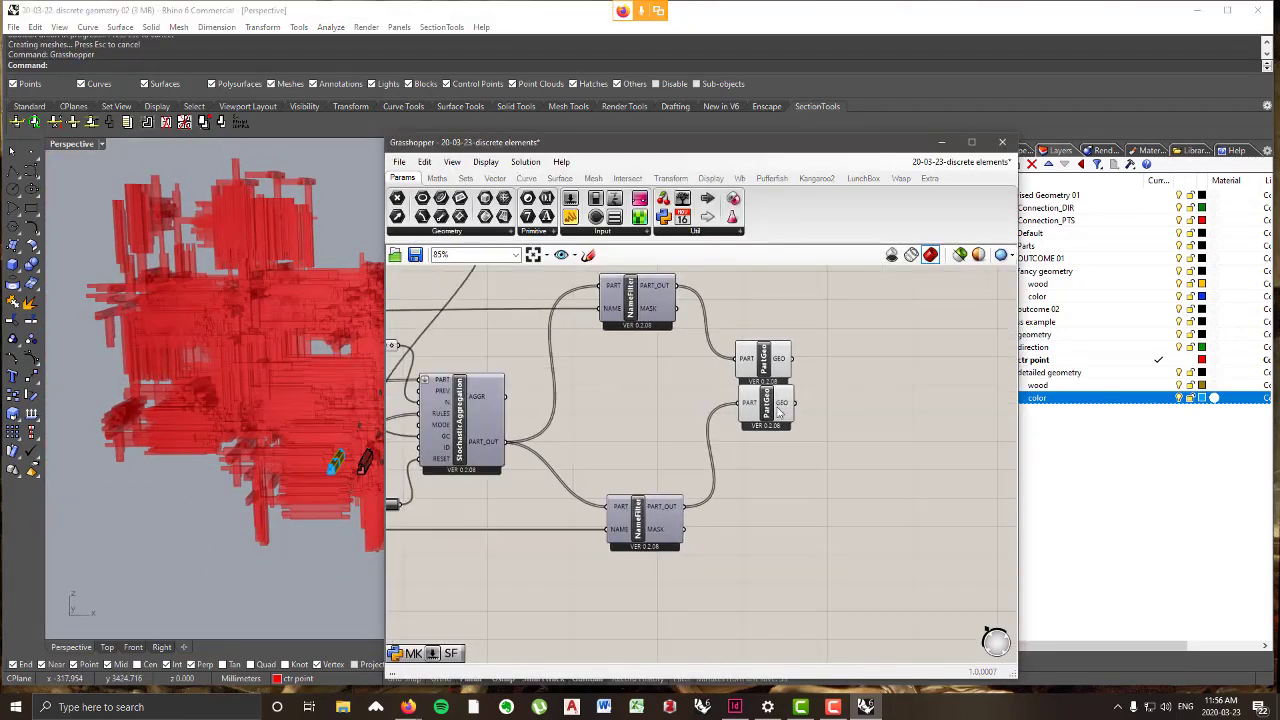
drag(815, 457, 715, 320)
right_click(787, 302)
click(818, 322)
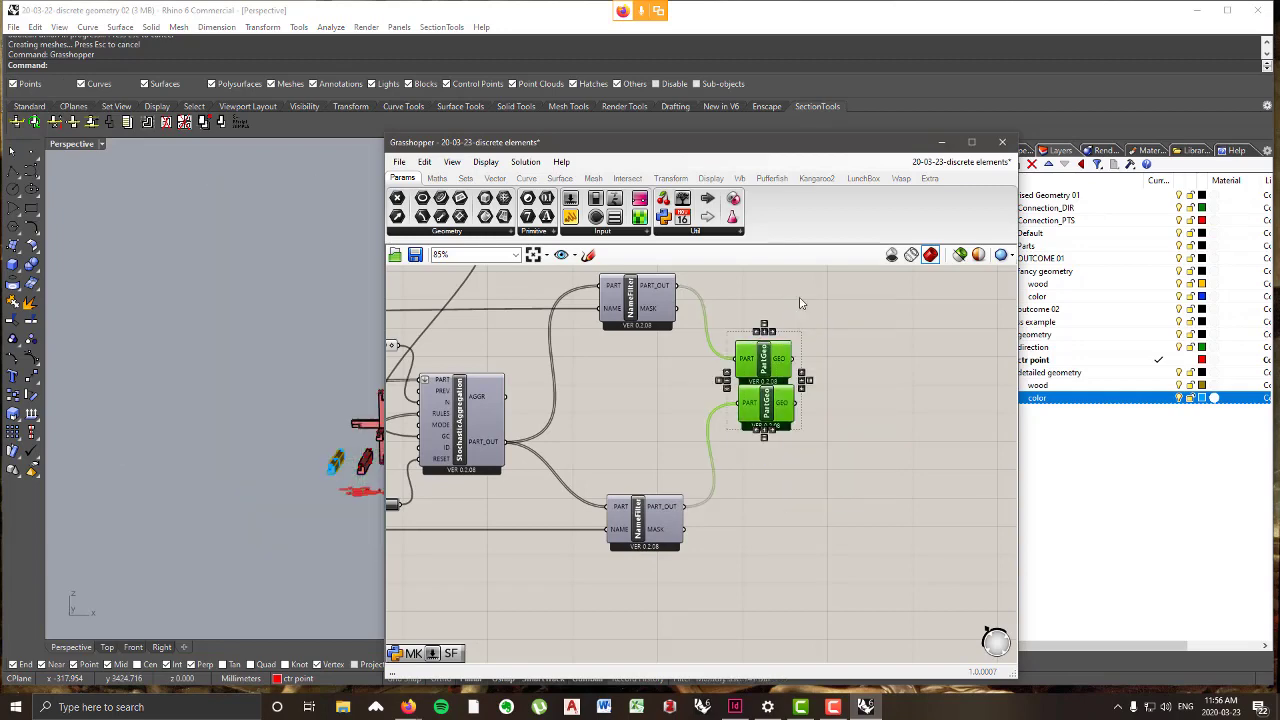
- Place the Grasshopper window beside the Rhino viewport so that both plank versions and the aggregation components are in view
drag(760, 153, 1131, 130)
scroll(234, 448, up, 6)
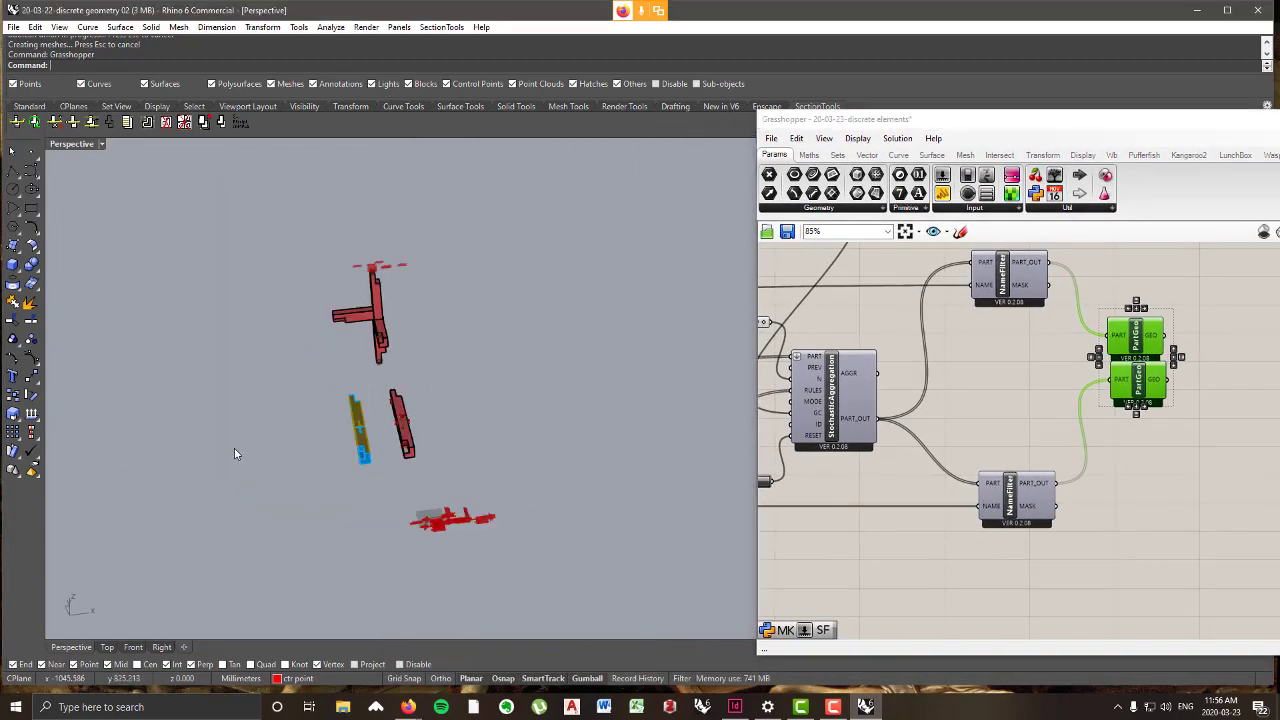
scroll(468, 460, down, 4)
scroll(609, 489, up, 4)
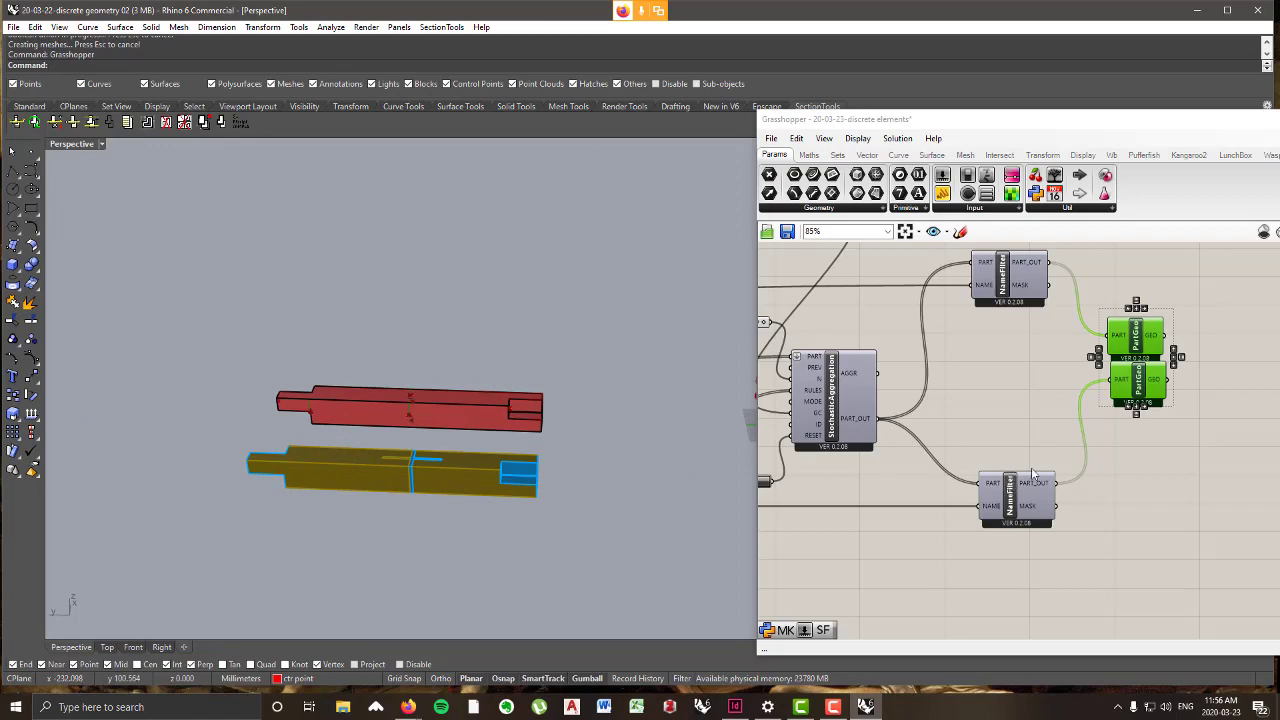
right_drag(1041, 481, 1013, 500)
click(1160, 440)
drag(1145, 458, 1076, 316)
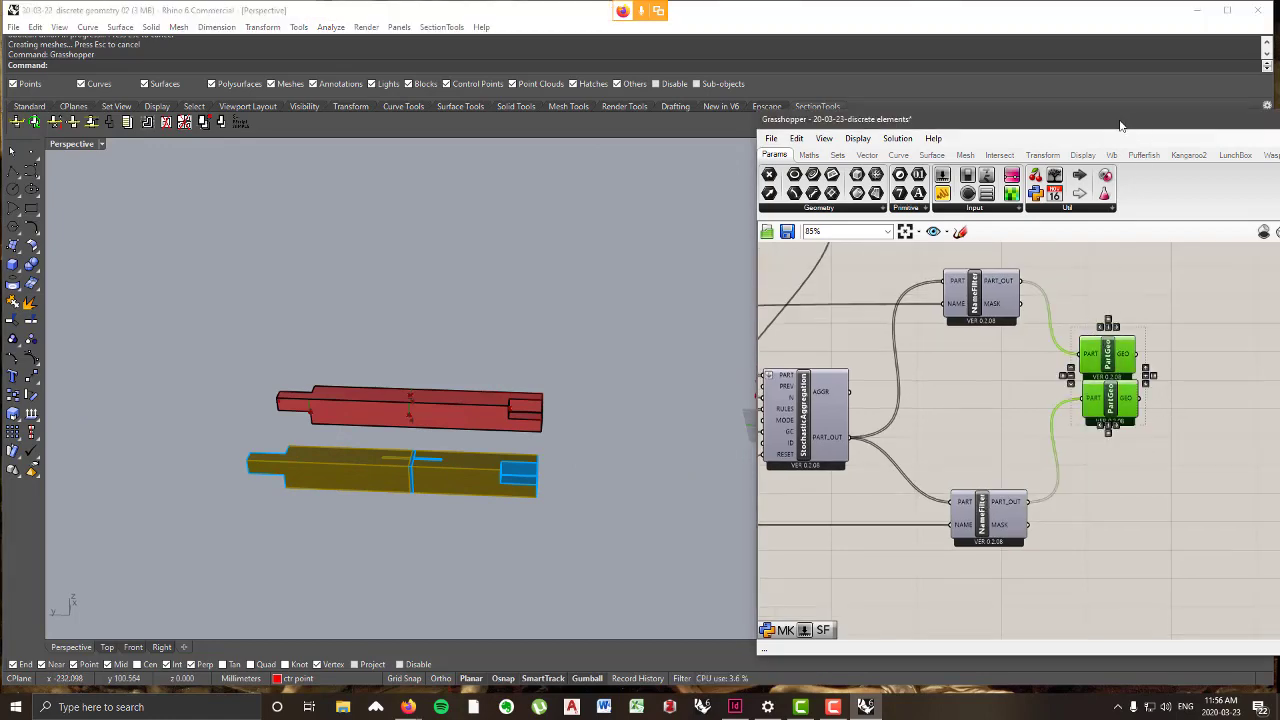
drag(1192, 122, 1071, 97)
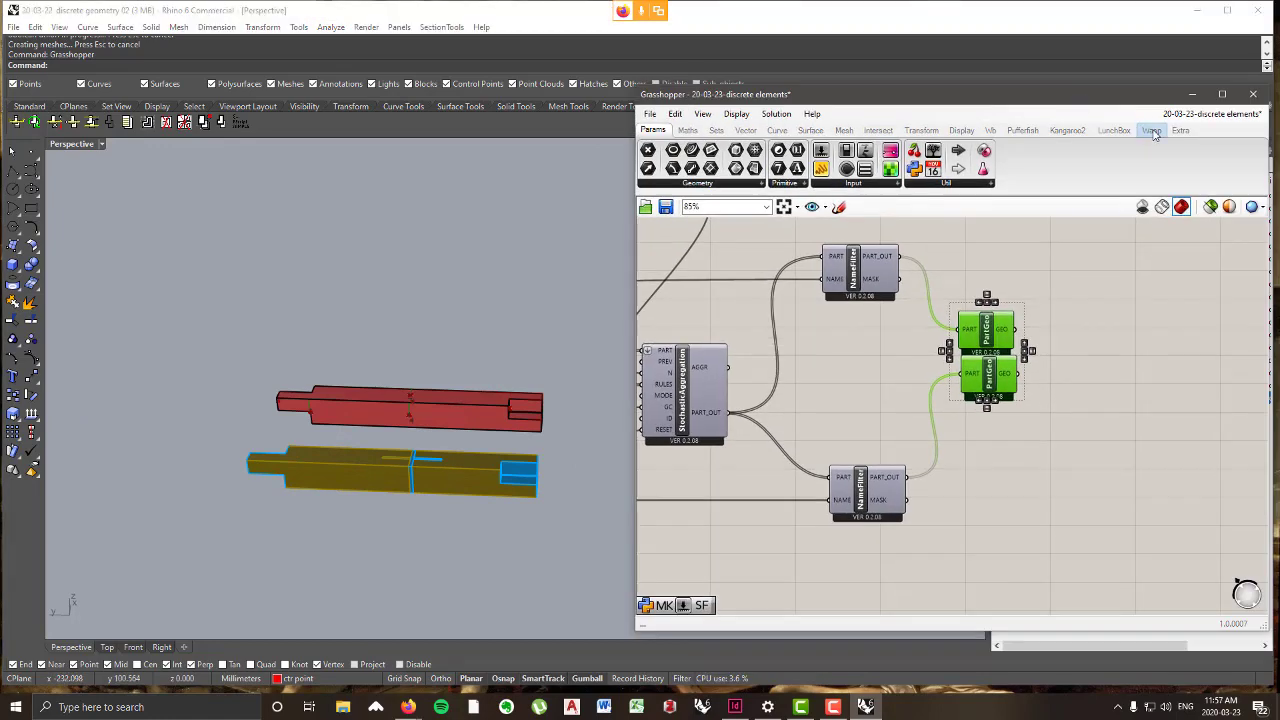
- Add a Wasp Deconstruct Part component below the name filters and connect the stochastic aggregation's PART_OUT to its PART input
click(1153, 130)
click(822, 185)
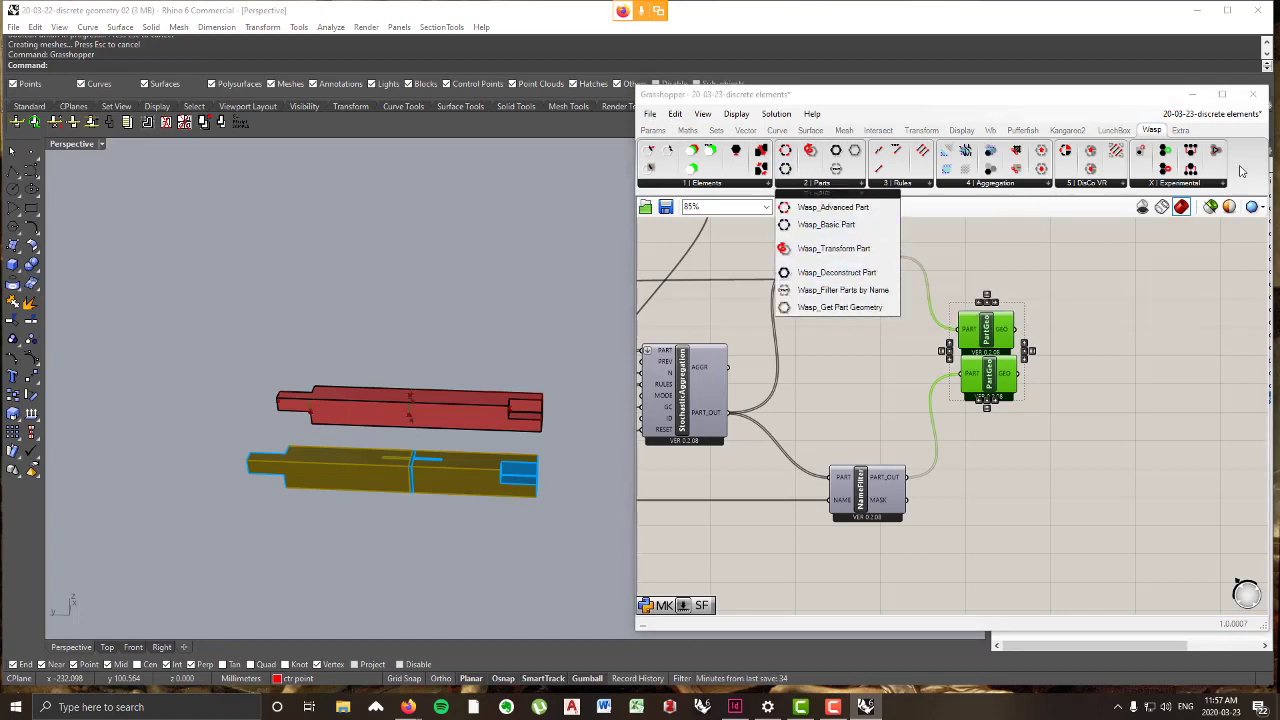
click(827, 273)
scroll(880, 330, down, 2)
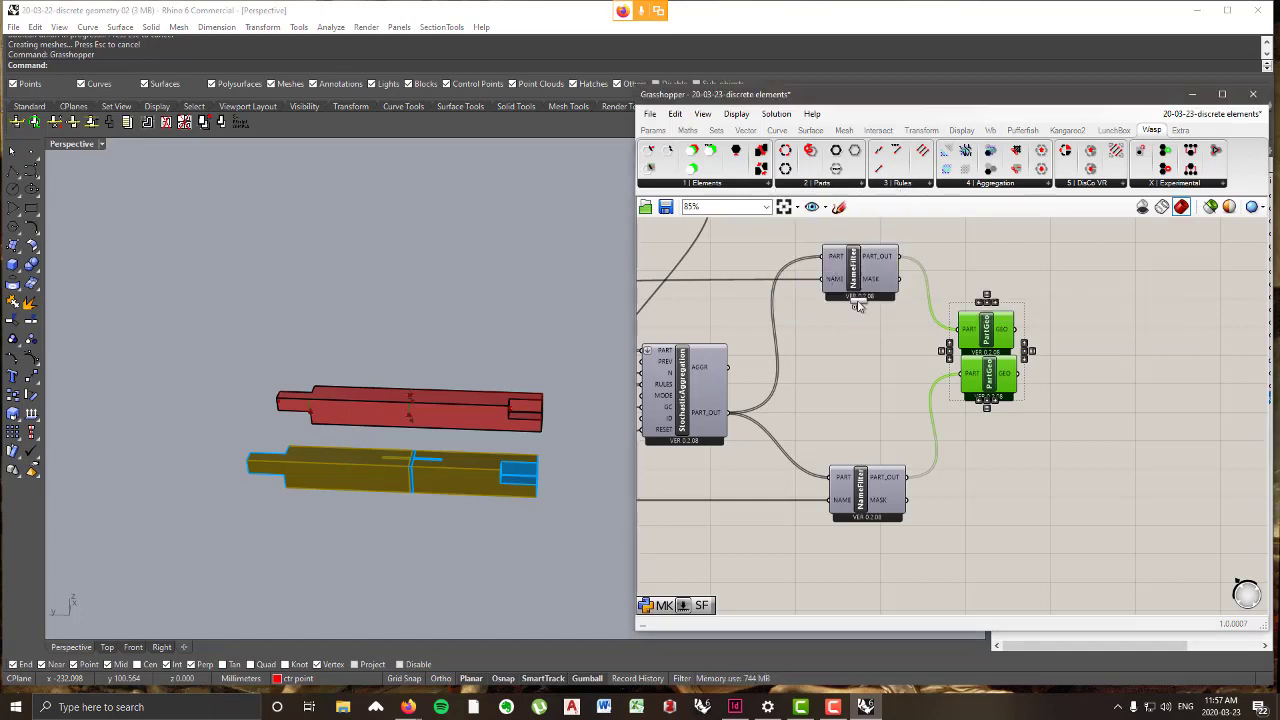
click(887, 523)
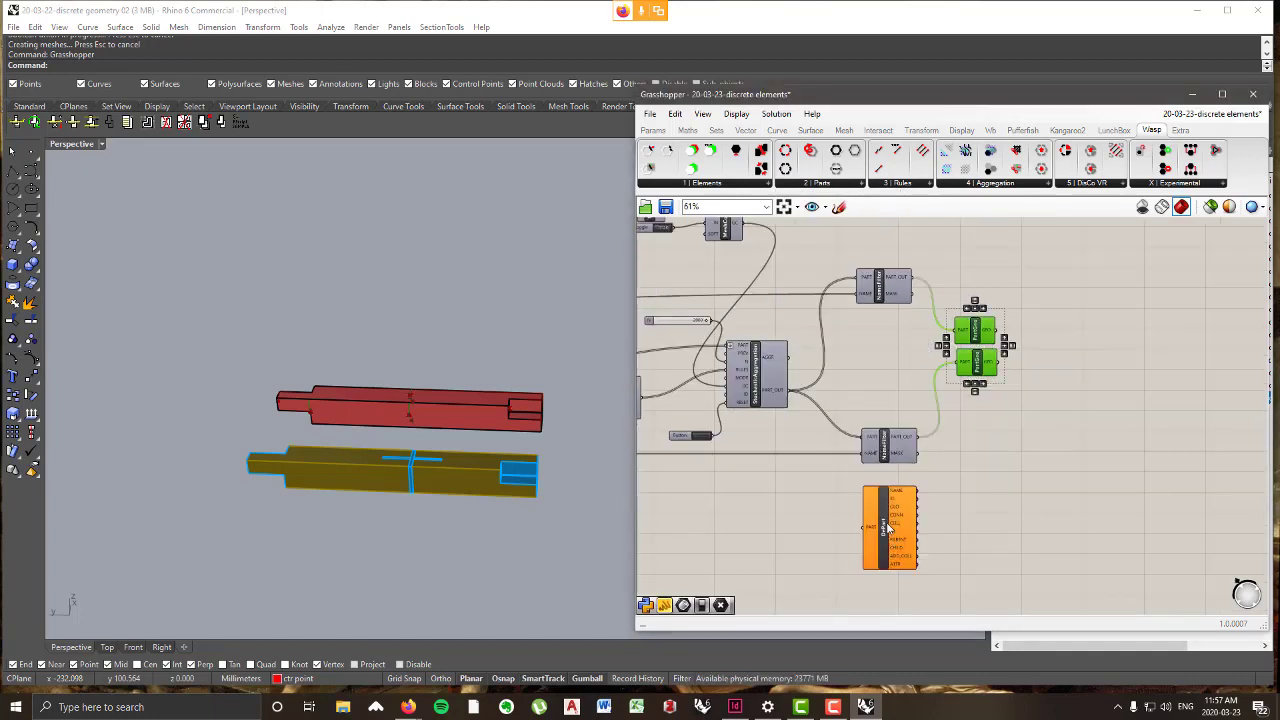
mouse_move(784, 392)
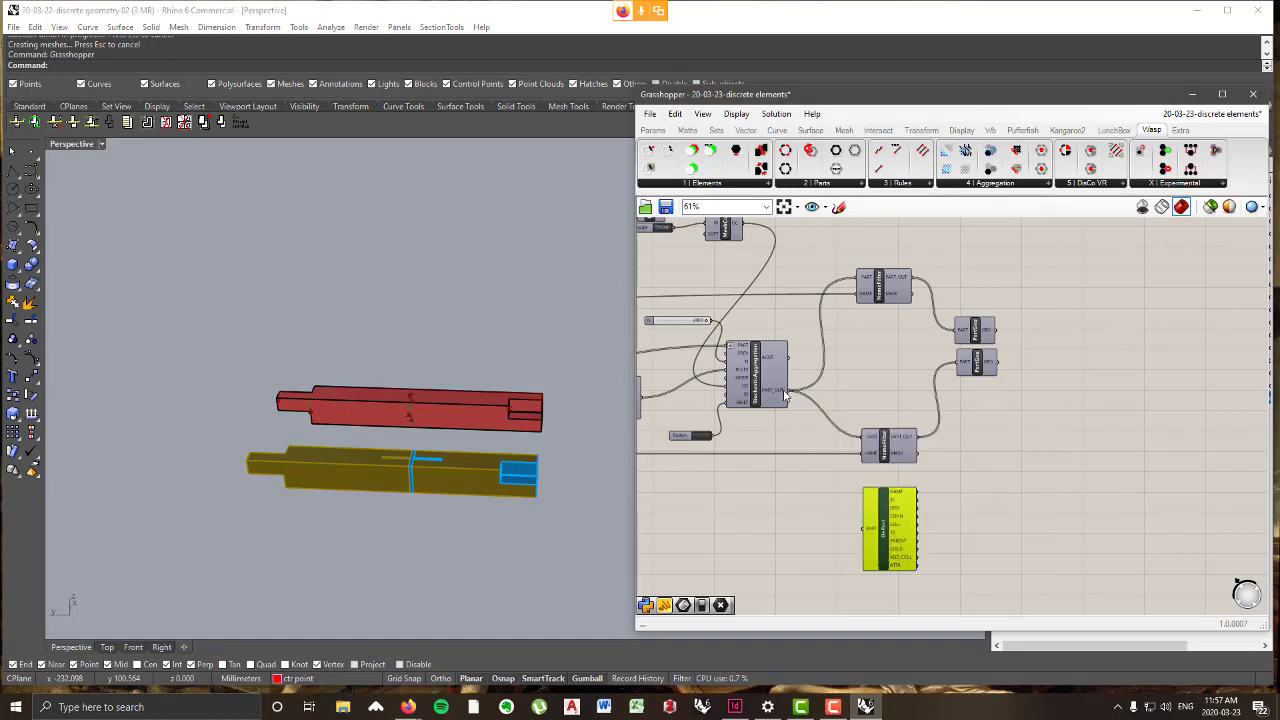
drag(786, 390, 886, 549)
- Examine the aggregation preview around the simple and detailed planks, and the description of the deconstructed part's TR output
scroll(403, 434, down, 9)
right_drag(378, 434, 360, 394)
scroll(454, 400, up, 3)
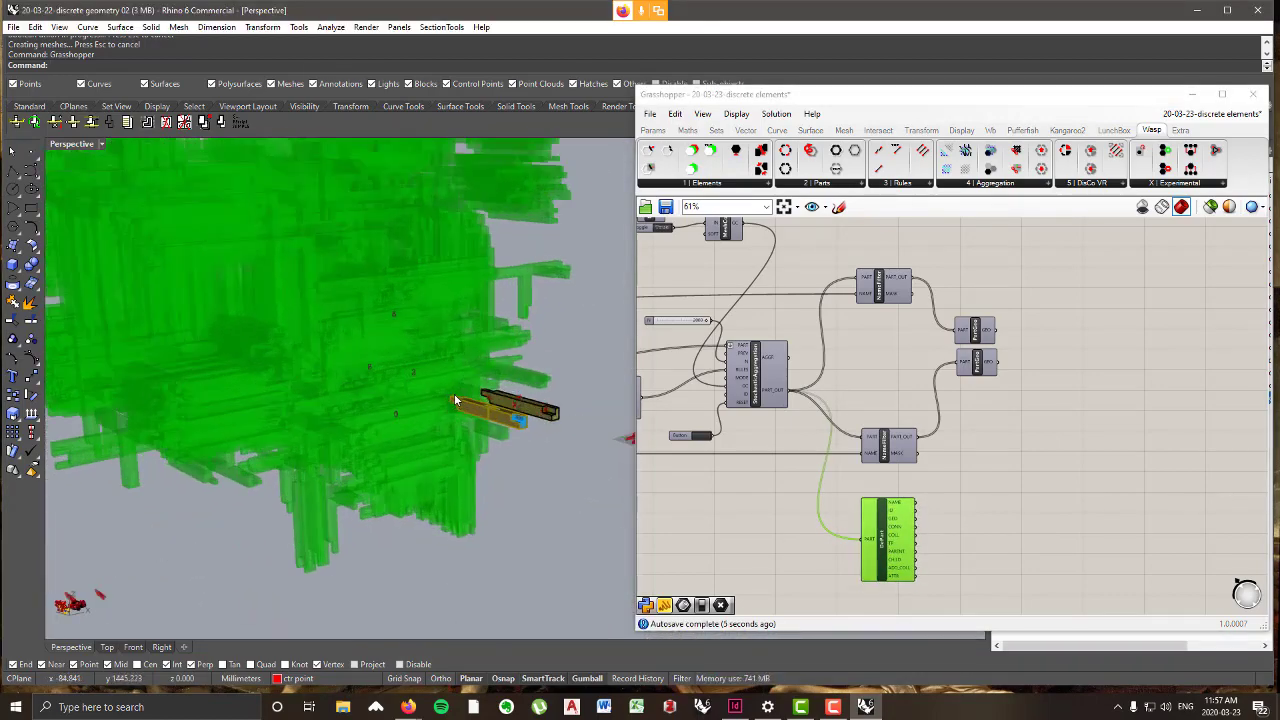
scroll(938, 583, up, 4)
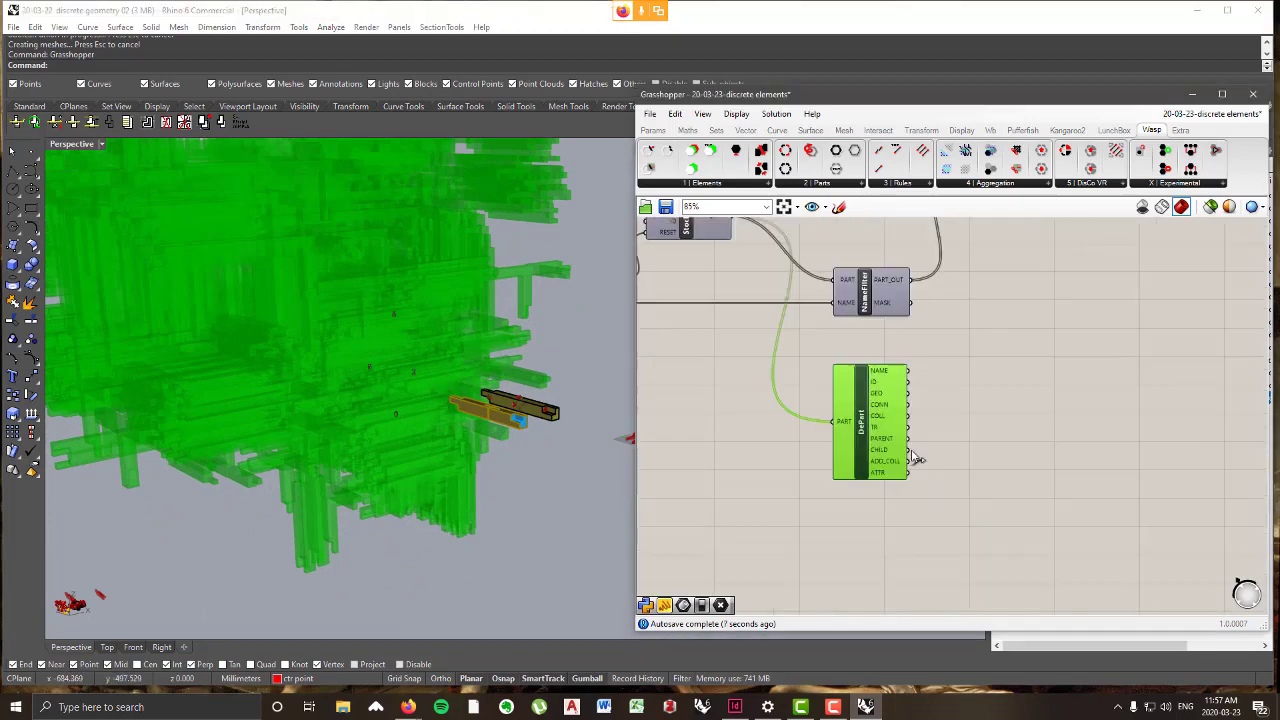
mouse_move(896, 430)
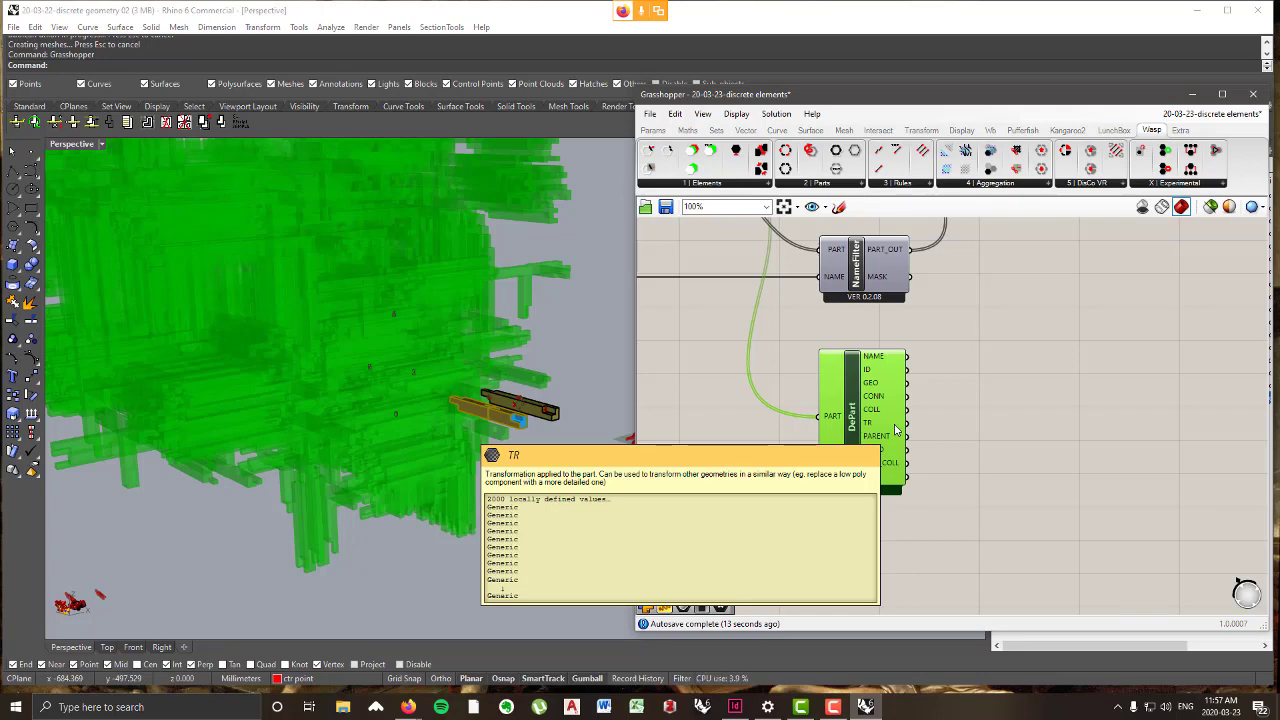
scroll(500, 430, down, 5)
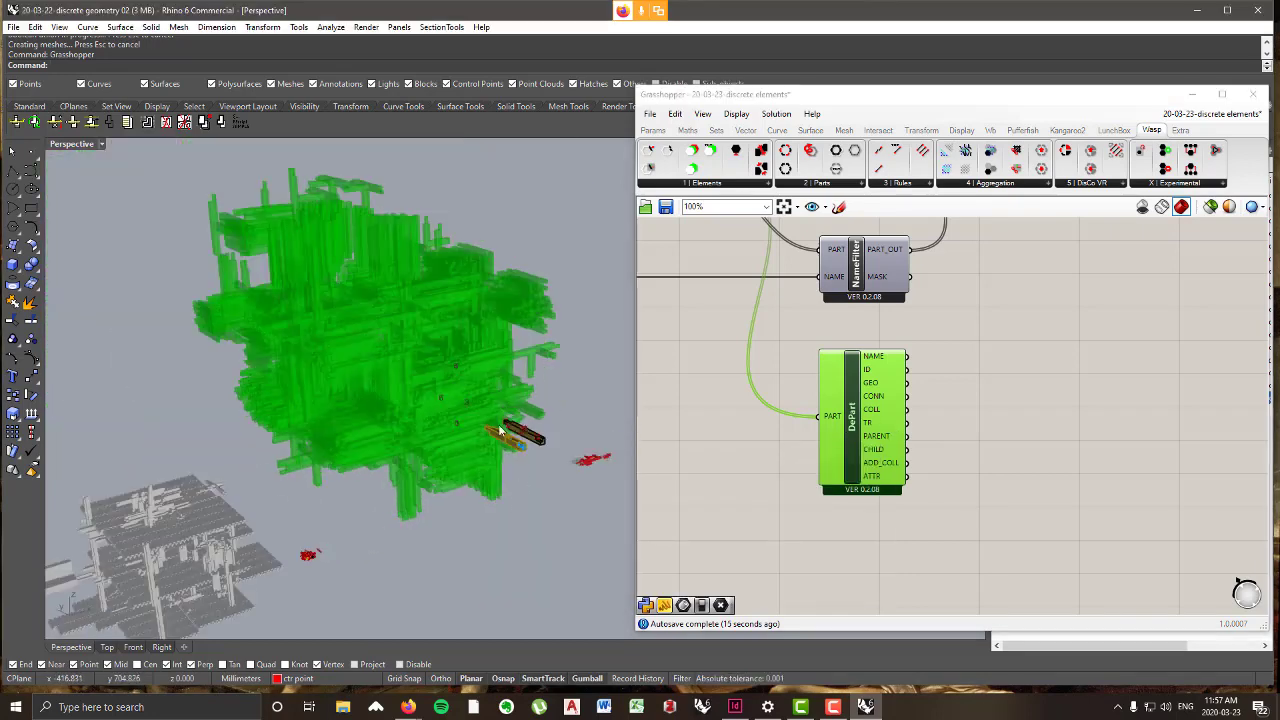
scroll(500, 430, up, 3)
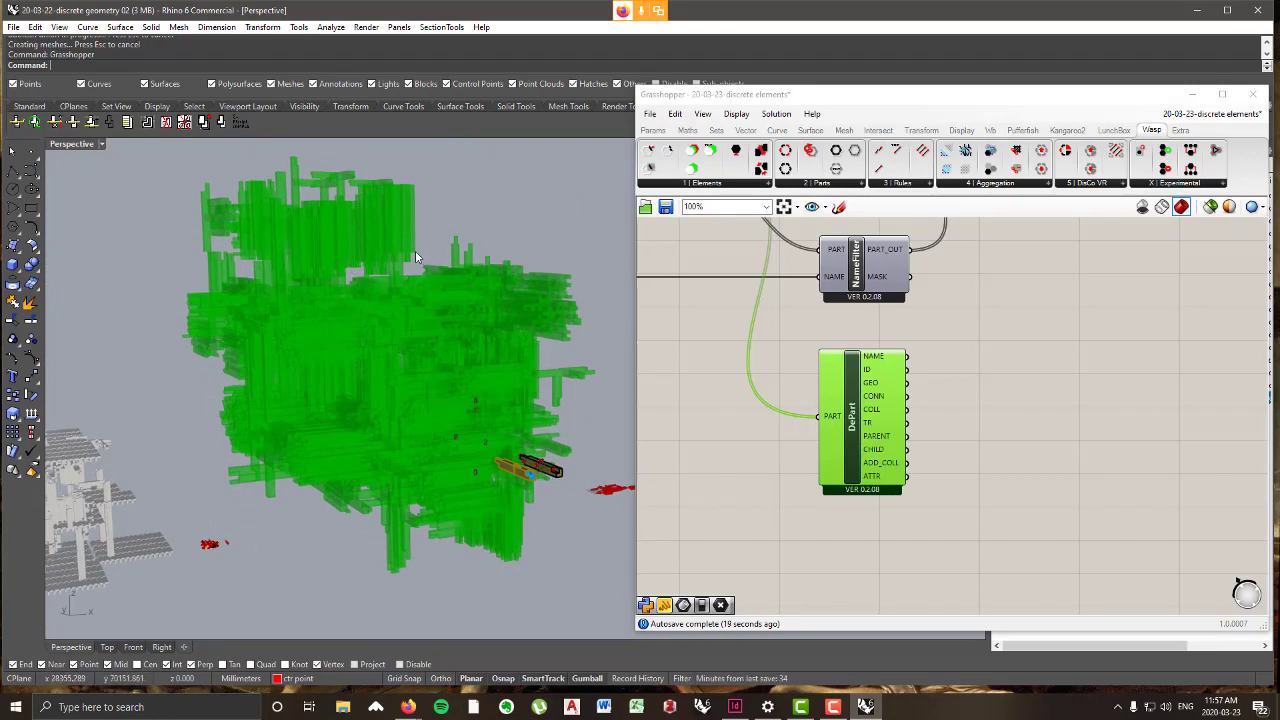
scroll(530, 458, up, 5)
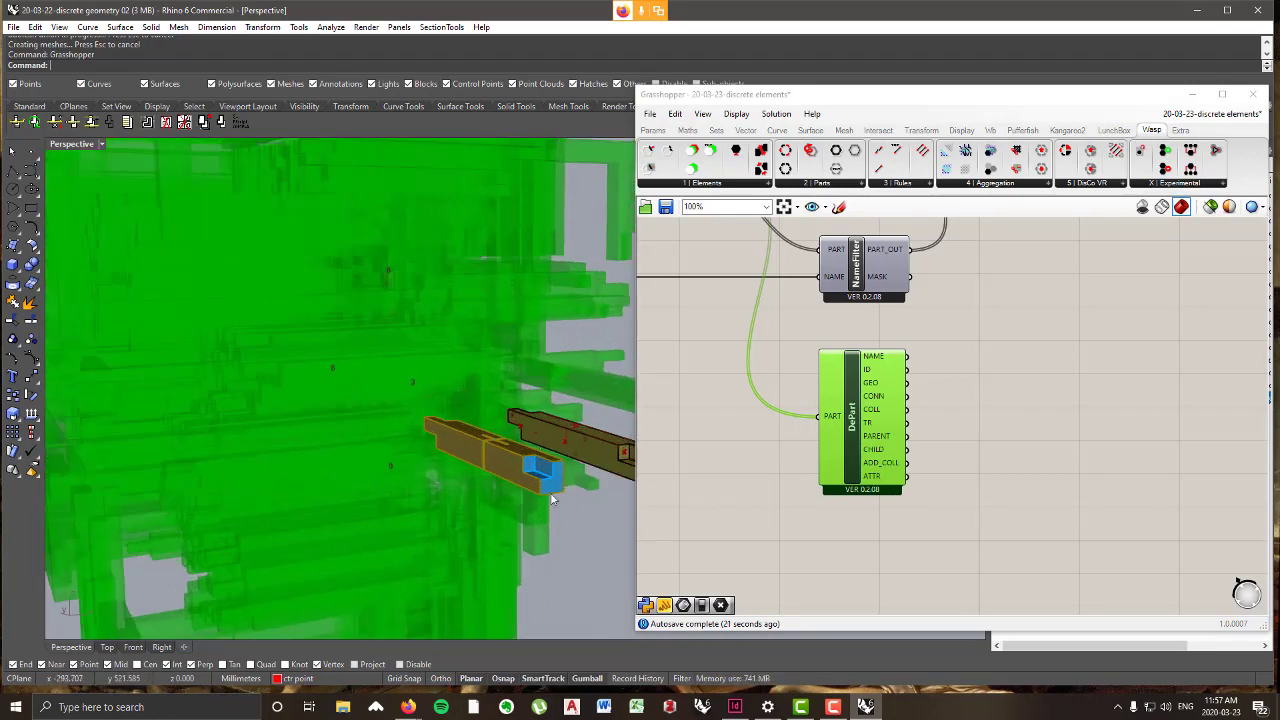
scroll(500, 440, down, 5)
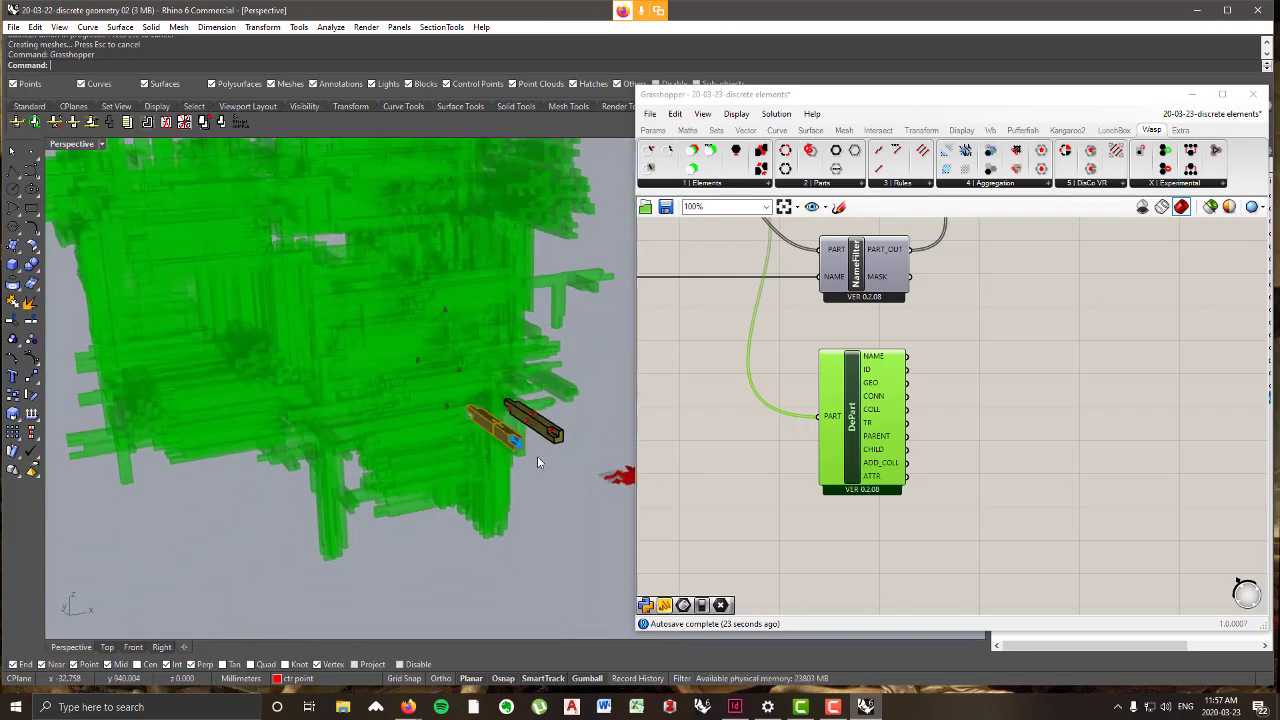
right_drag(555, 447, 448, 441)
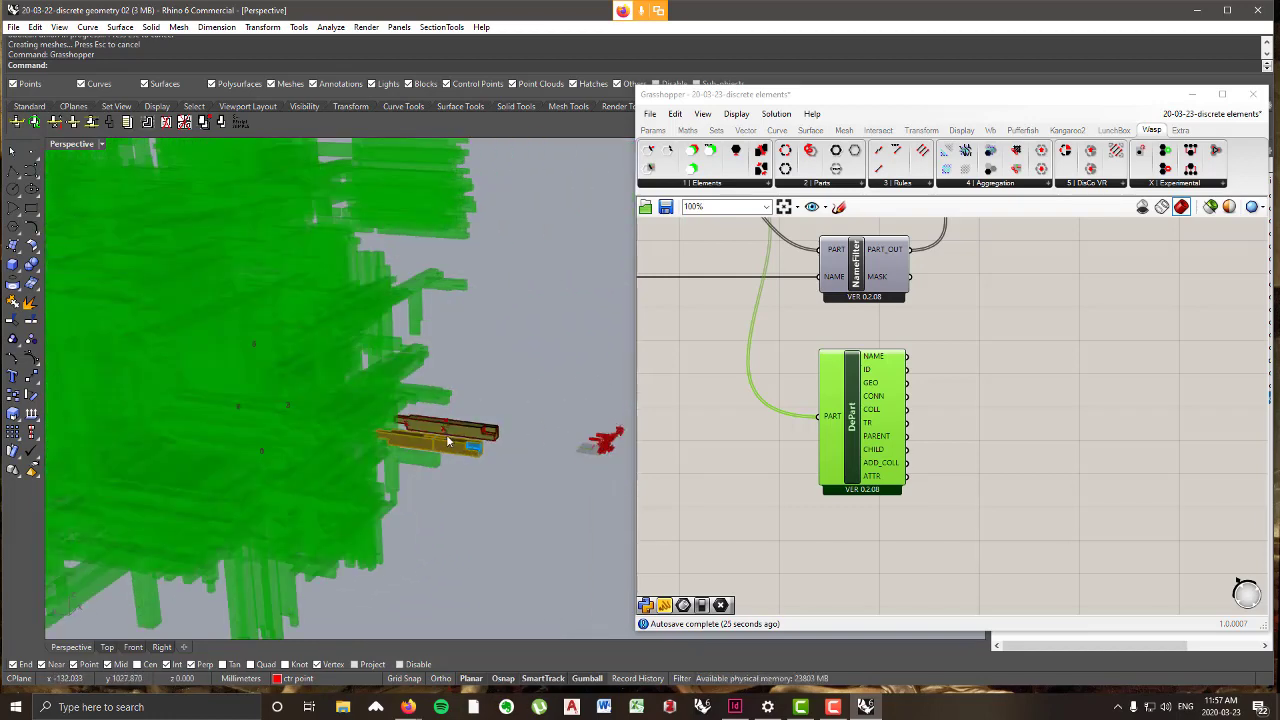
scroll(427, 363, down, 4)
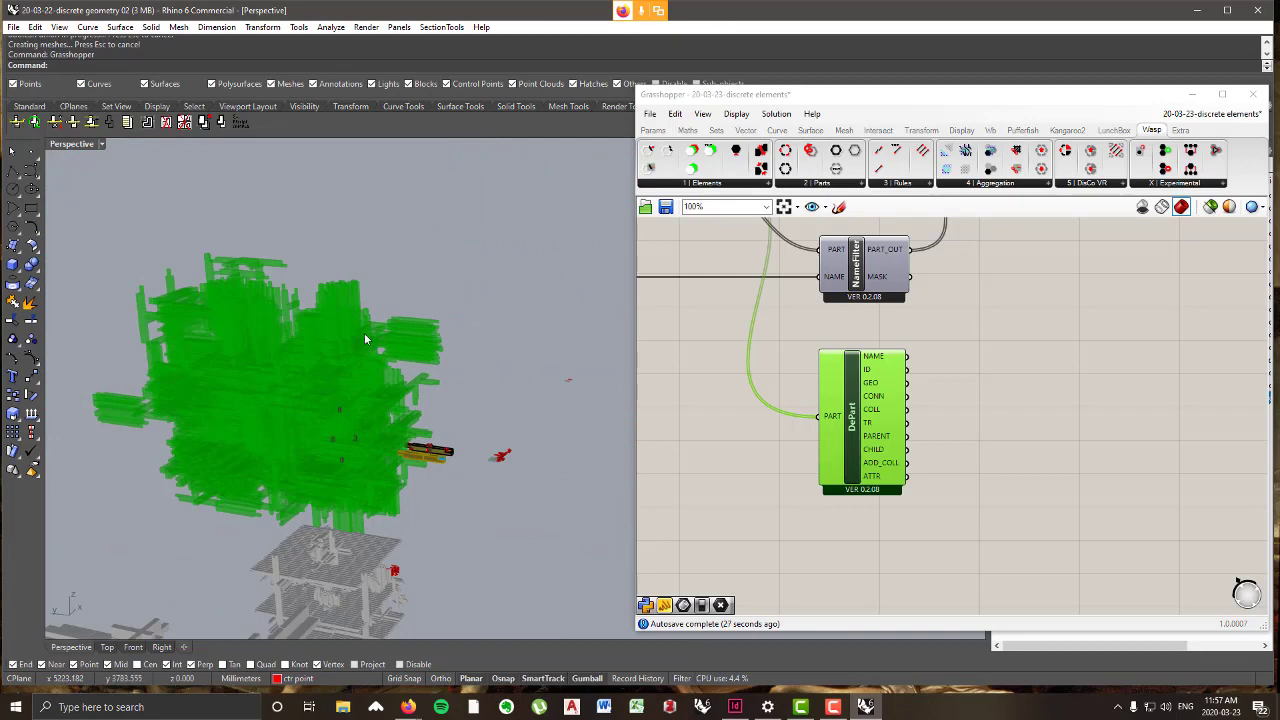
- Examine both plank versions, the intersection part inside the aggregation, and the name filters' outputs in the Wasp definition
scroll(345, 358, up, 2)
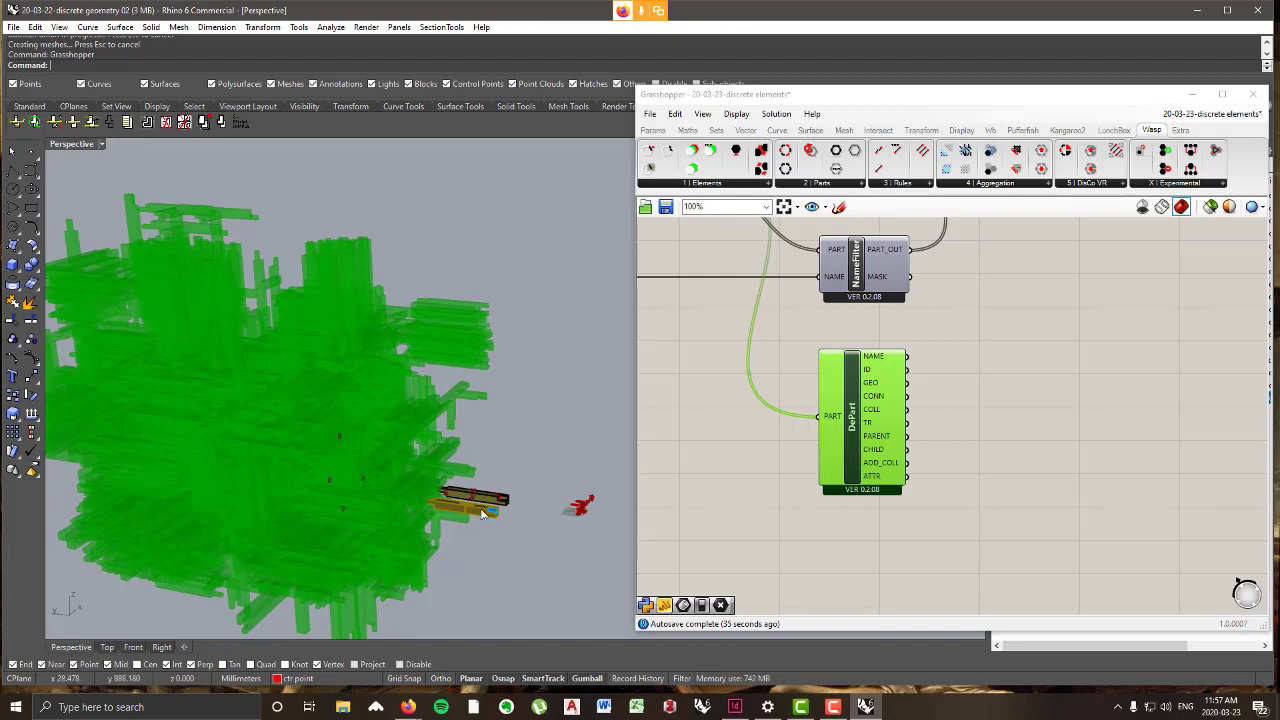
scroll(507, 511, up, 5)
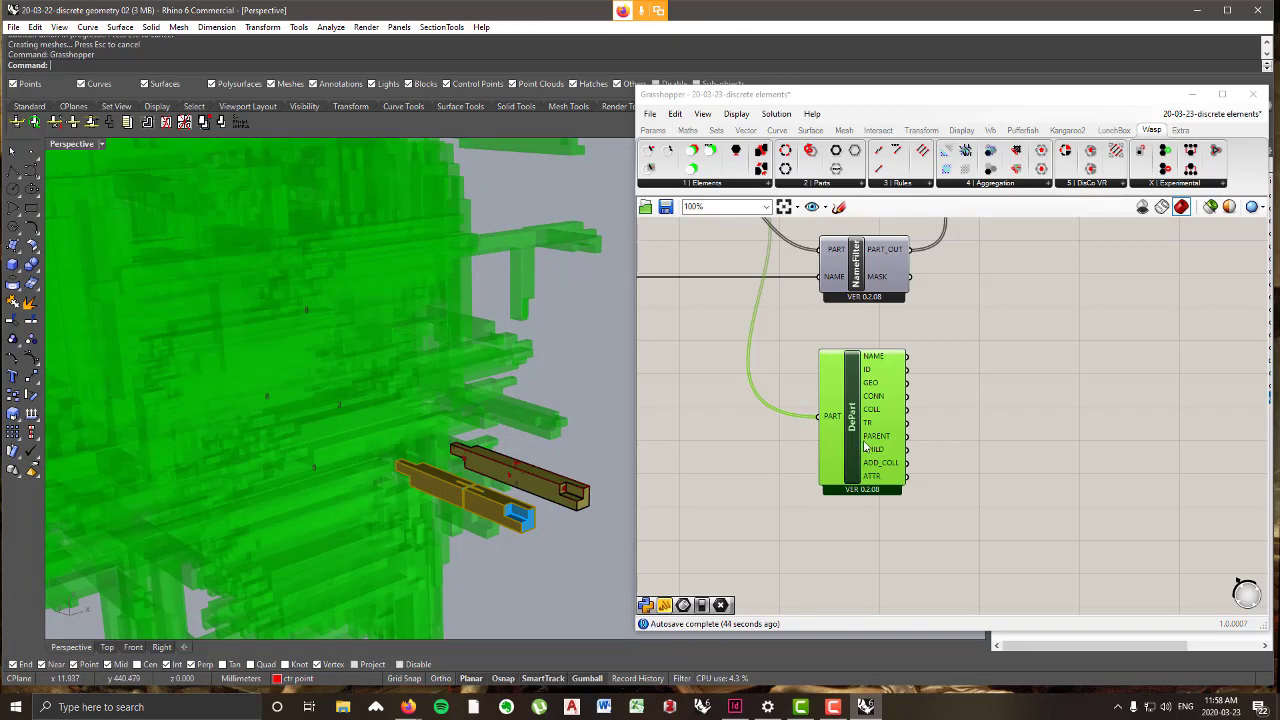
scroll(875, 455, down, 4)
scroll(857, 480, up, 3)
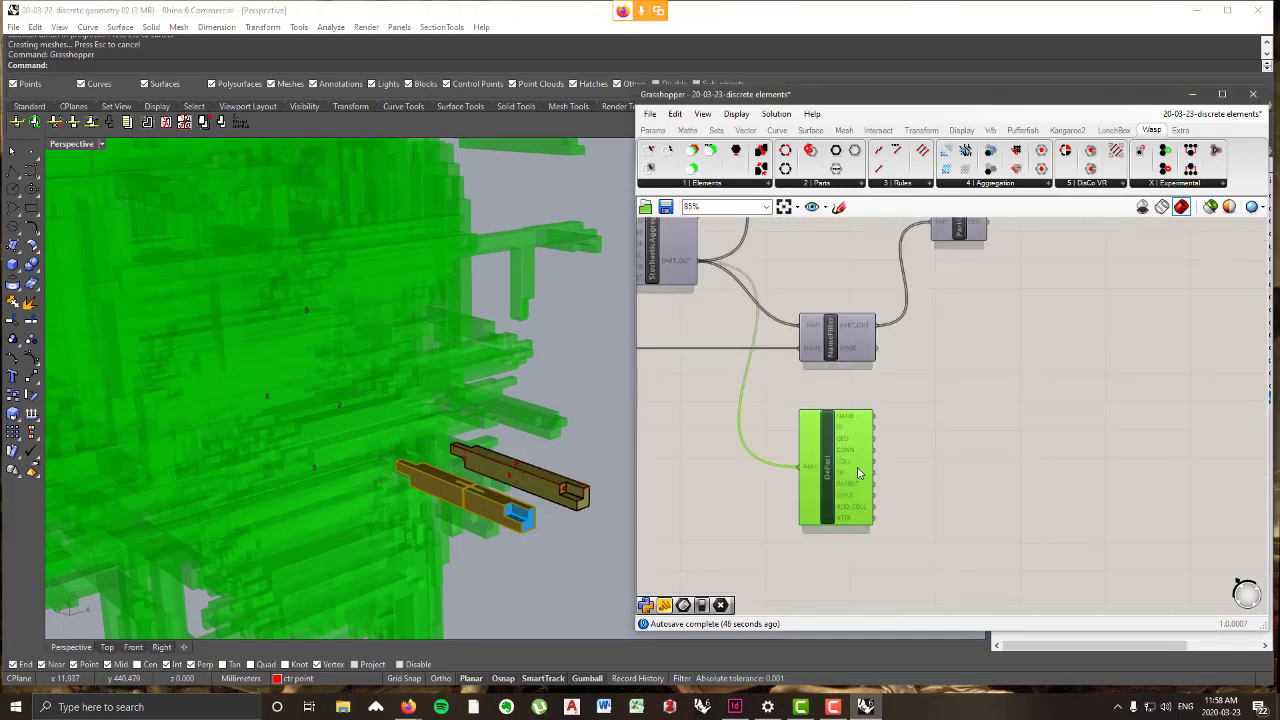
scroll(857, 480, down, 3)
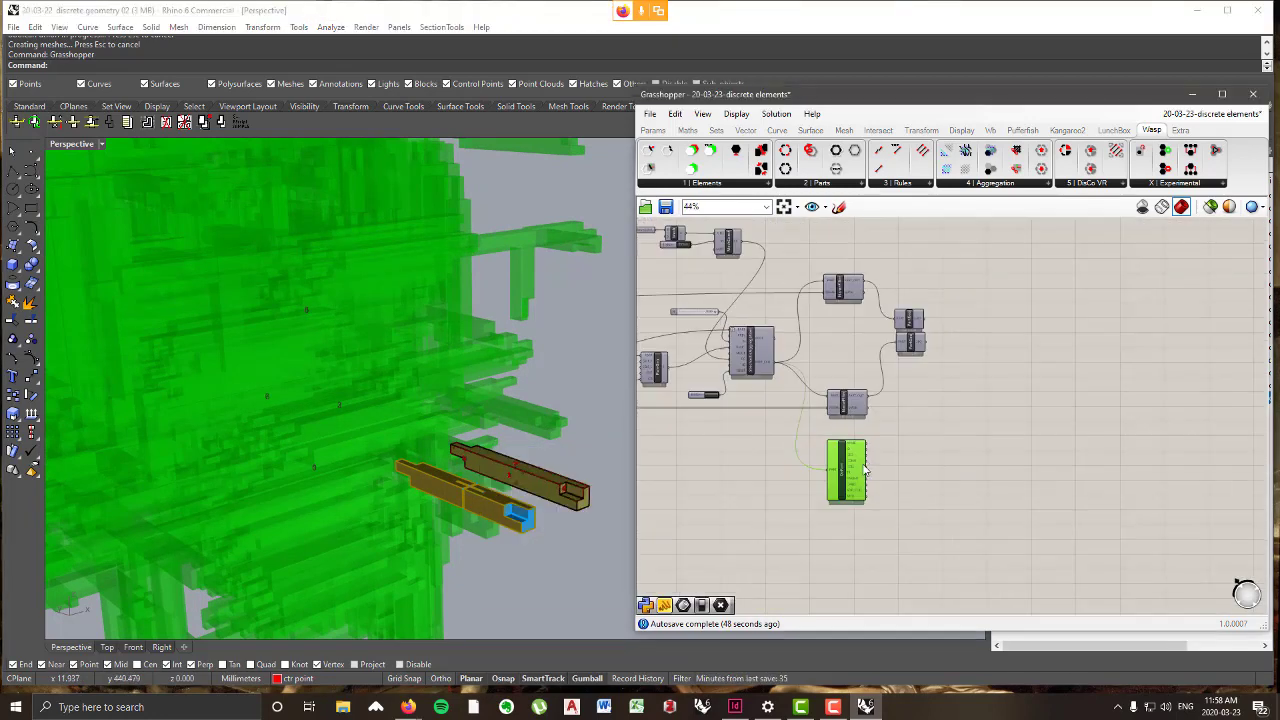
scroll(853, 291, up, 2)
mouse_move(883, 299)
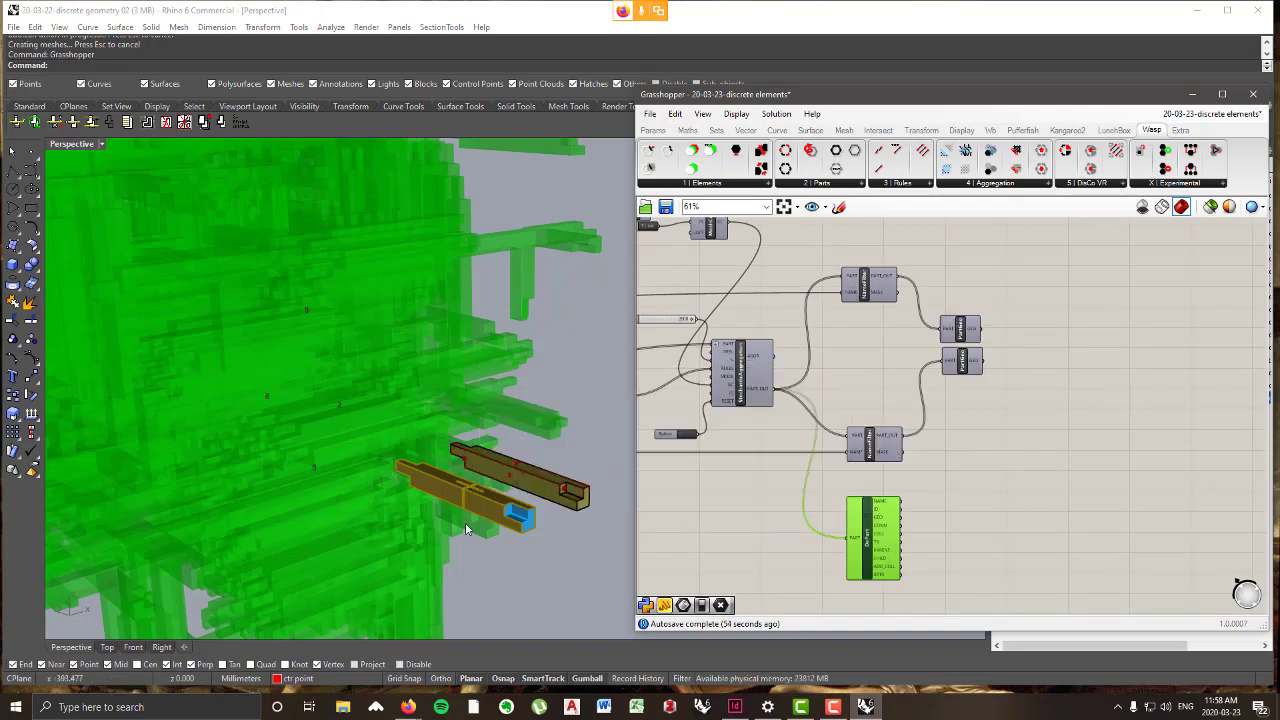
right_drag(465, 522, 764, 461)
scroll(996, 437, down, 5)
right_drag(996, 437, 1250, 440)
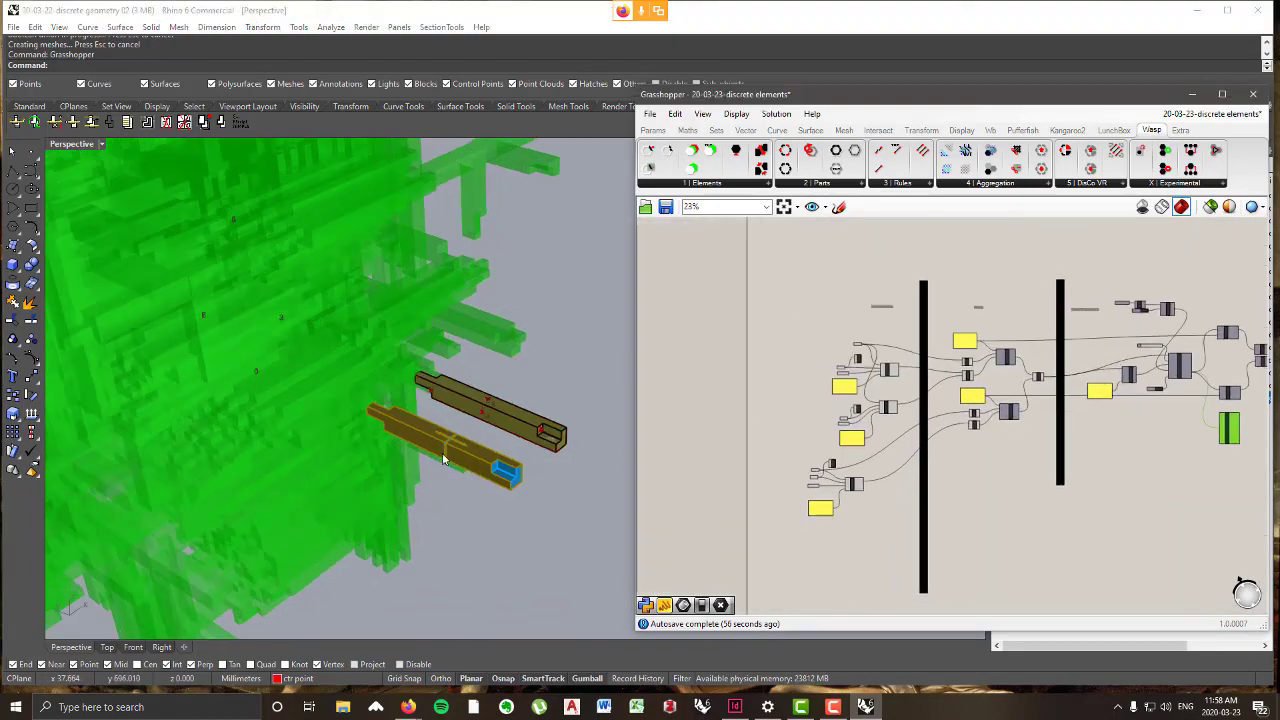
right_drag(524, 432, 509, 430)
scroll(500, 443, down, 8)
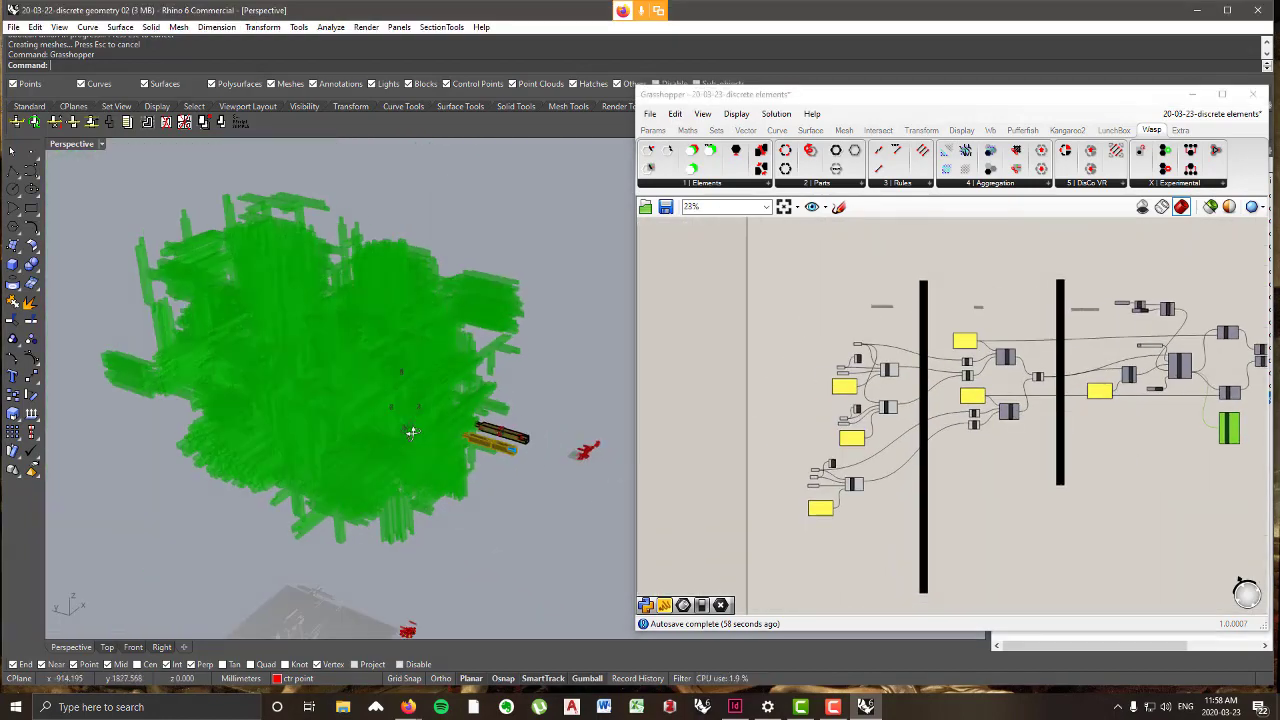
scroll(378, 430, up, 10)
click(379, 427)
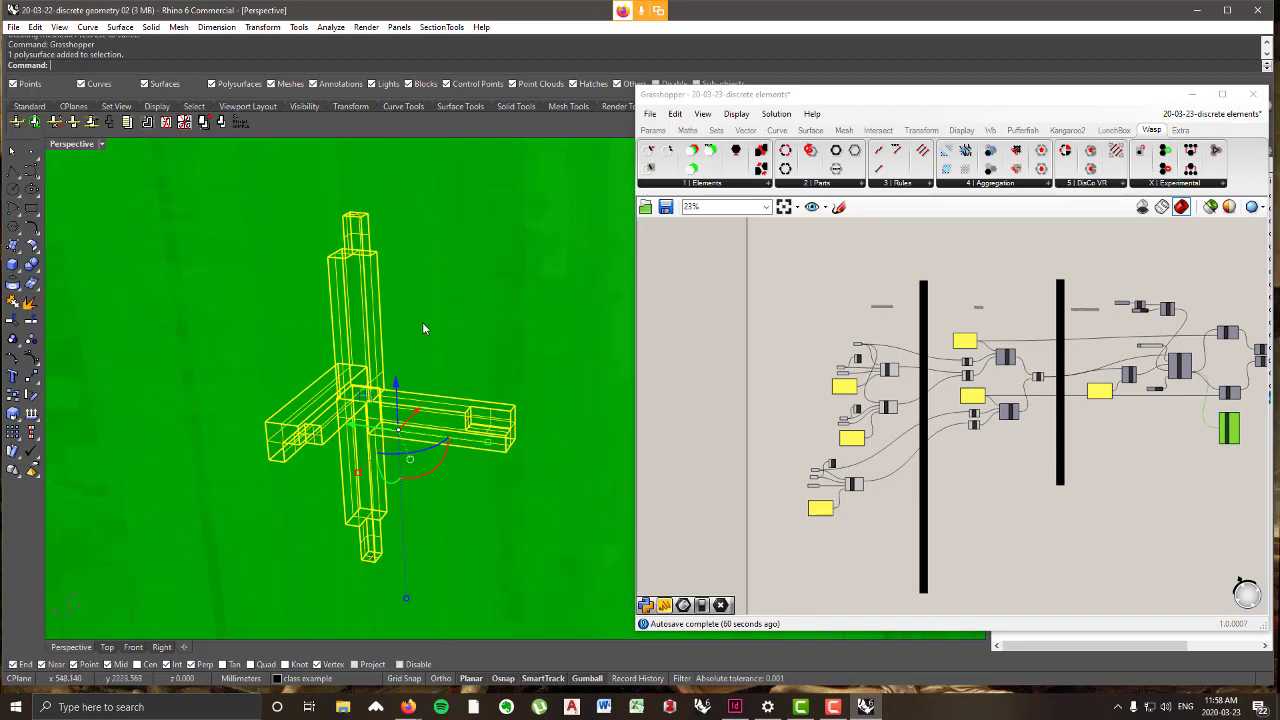
right_drag(1205, 378, 935, 370)
scroll(935, 368, up, 5)
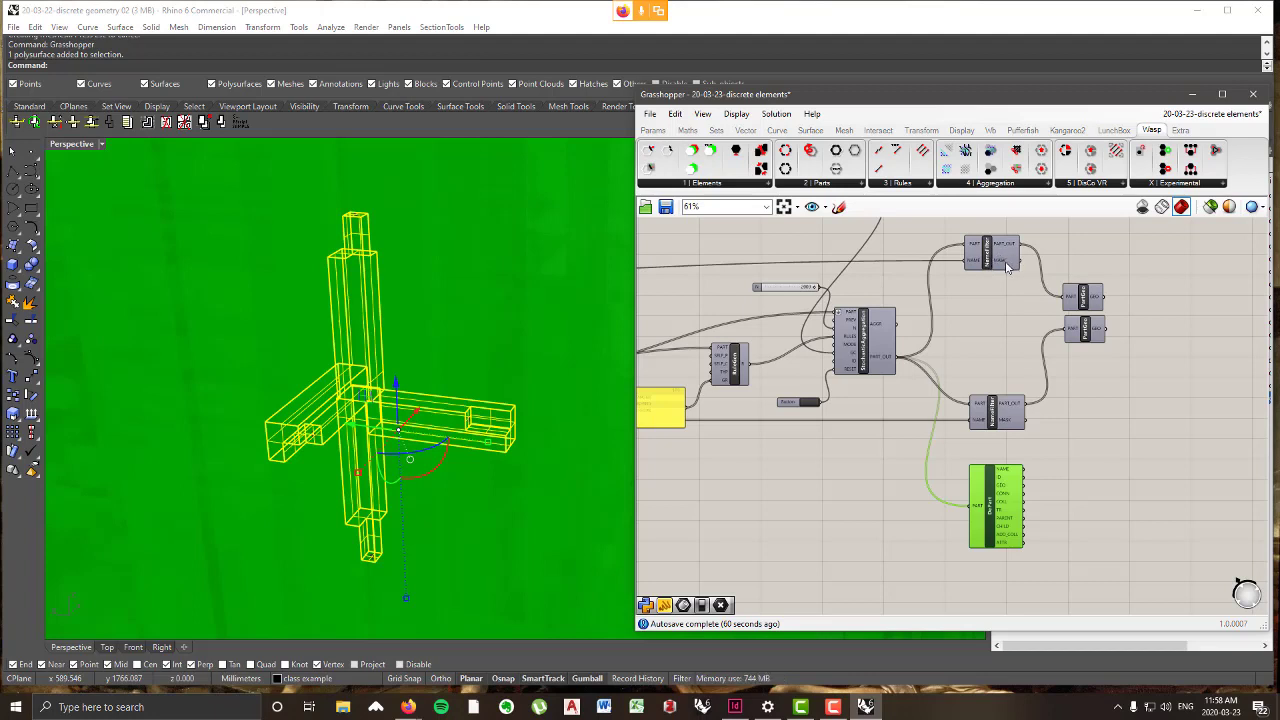
mouse_move(1008, 266)
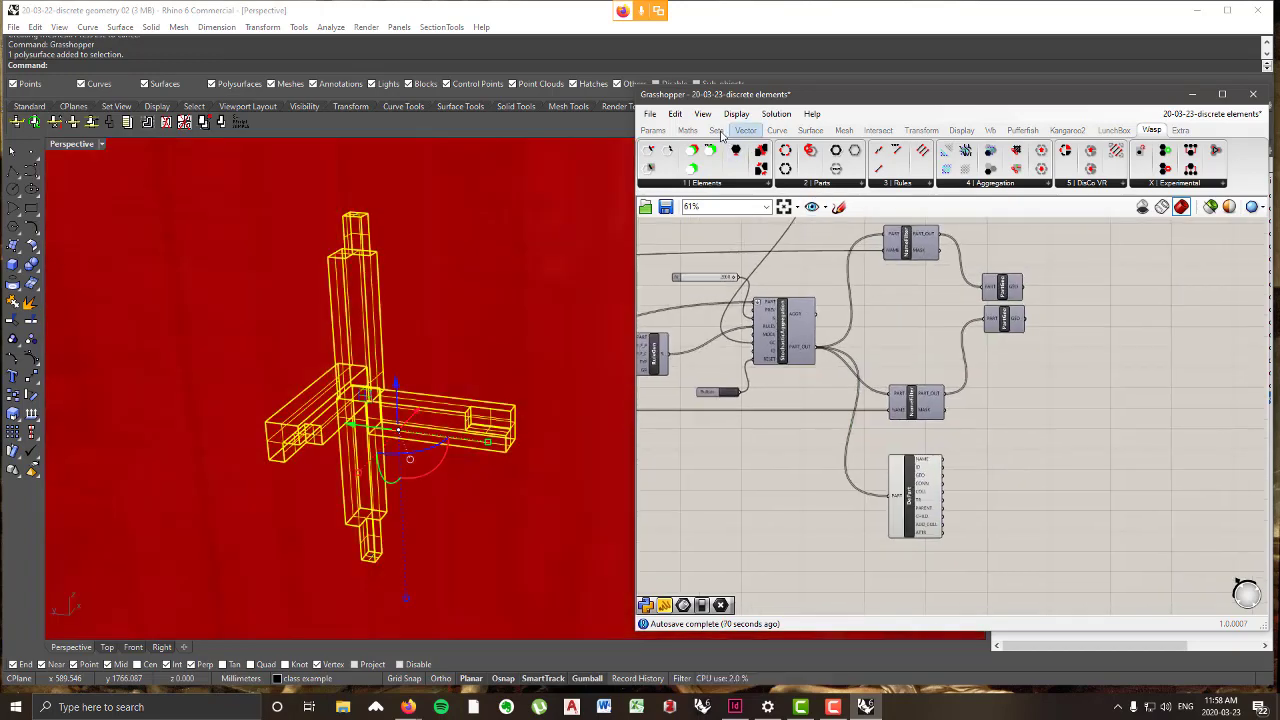
- Add a Dispatch component beside the Deconstruct Part component and connect the TR output to its list input
click(717, 131)
click(679, 188)
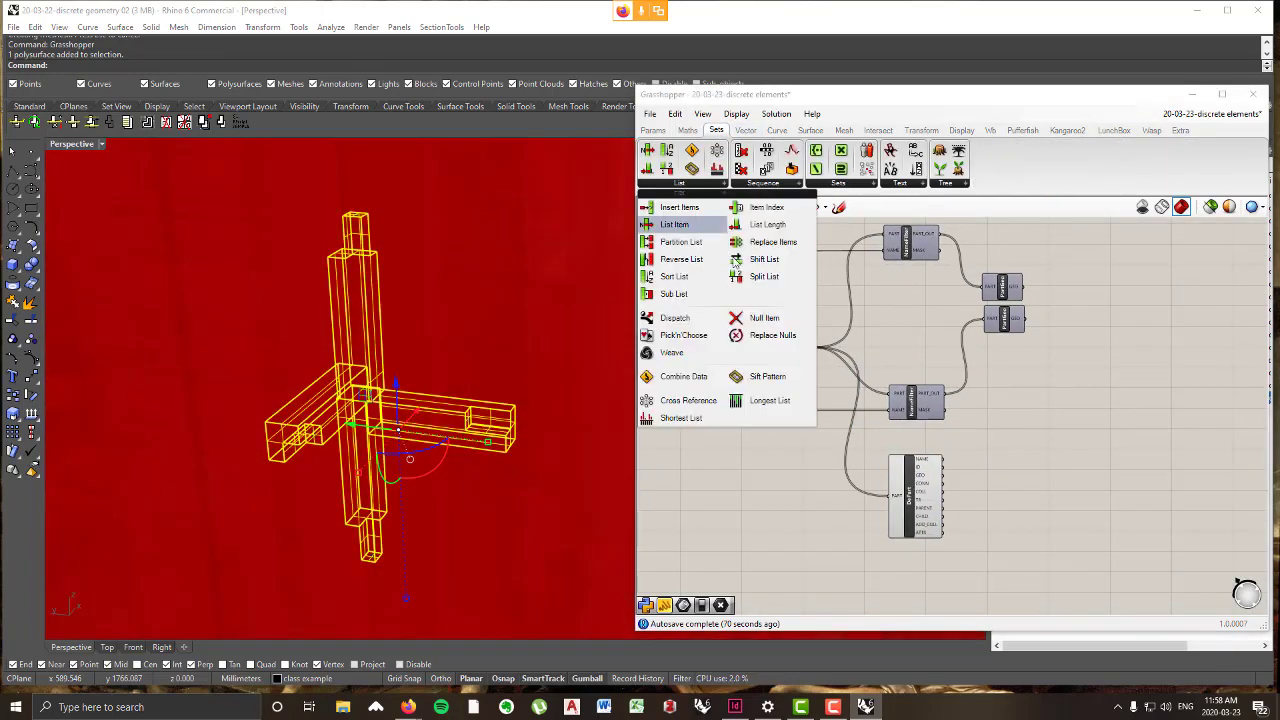
drag(686, 324, 1036, 450)
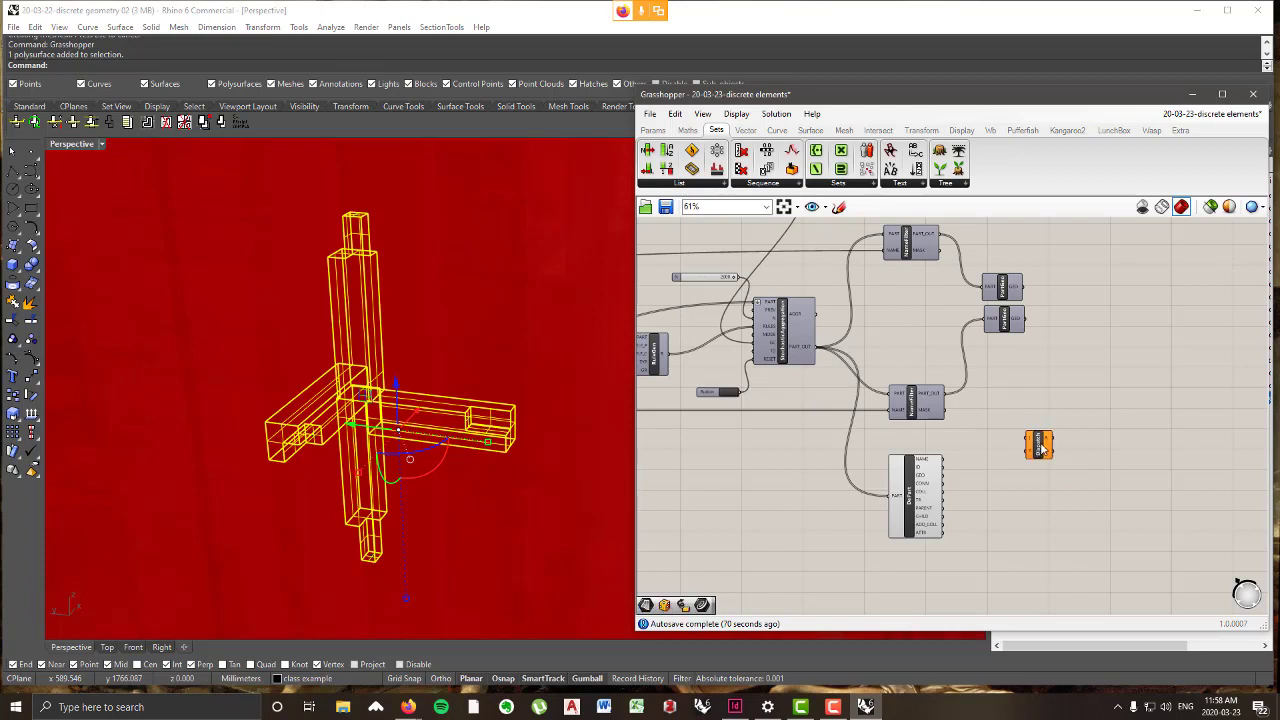
scroll(965, 503, up, 3)
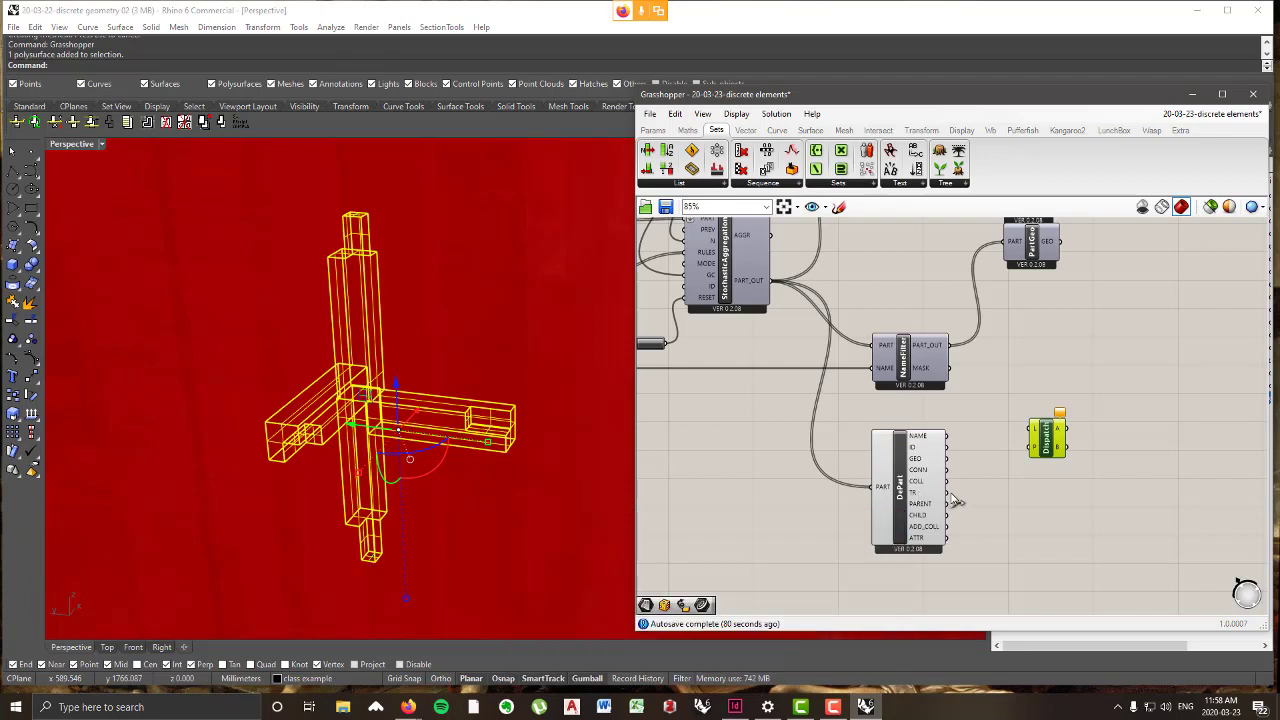
drag(947, 503, 1031, 428)
- Trace the upper name filter back to the "block" name panel and identify the matching simple plank in the Rhino model
scroll(917, 290, down, 2)
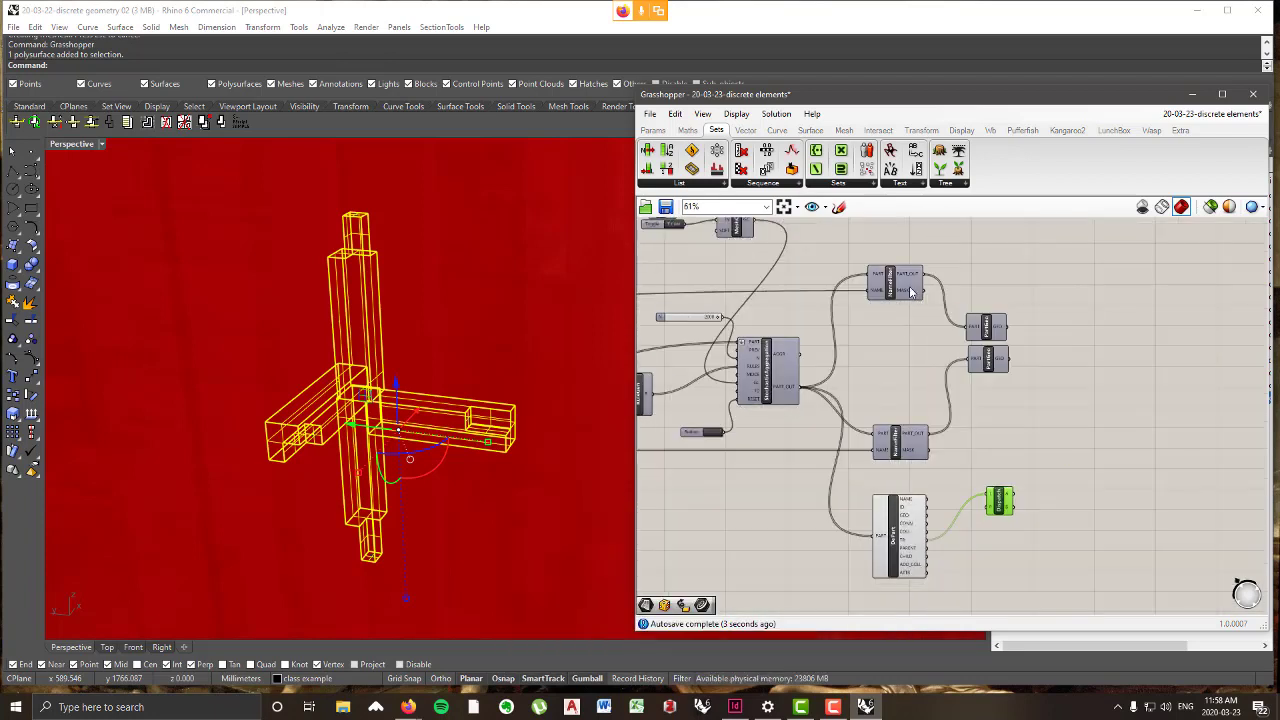
drag(887, 283, 909, 285)
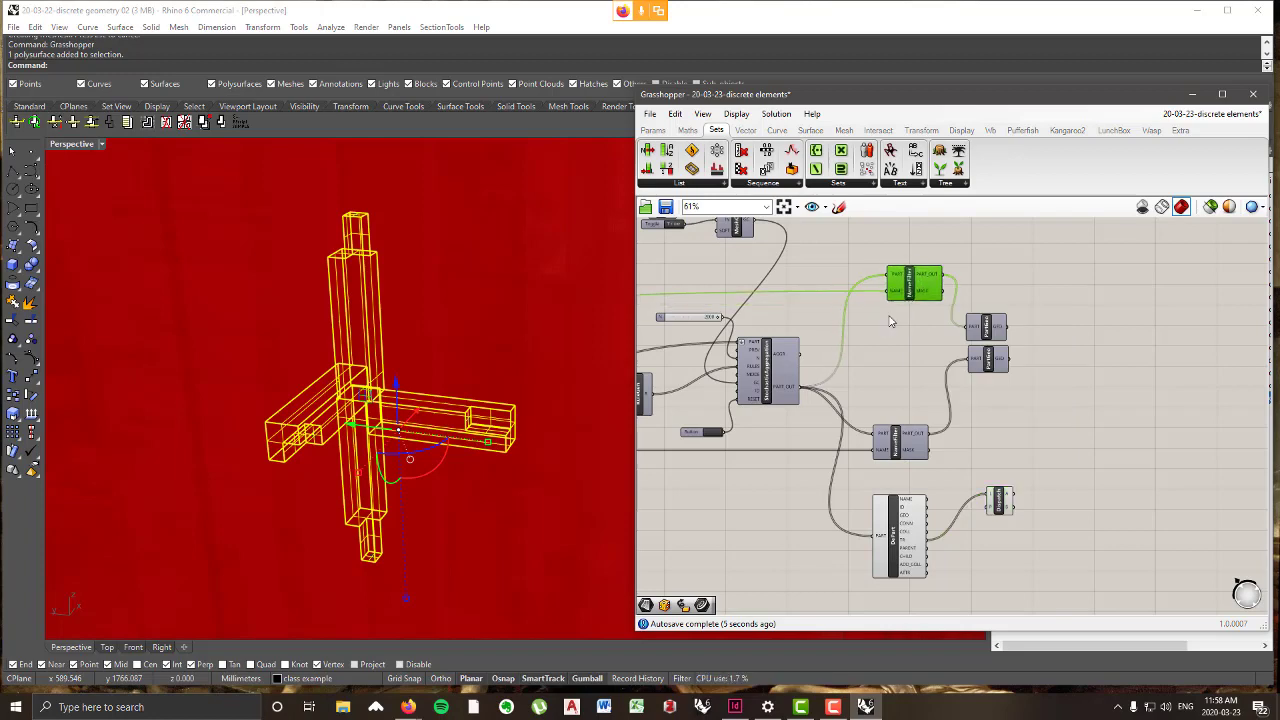
scroll(953, 335, down, 4)
right_drag(953, 335, 1076, 318)
scroll(722, 286, up, 7)
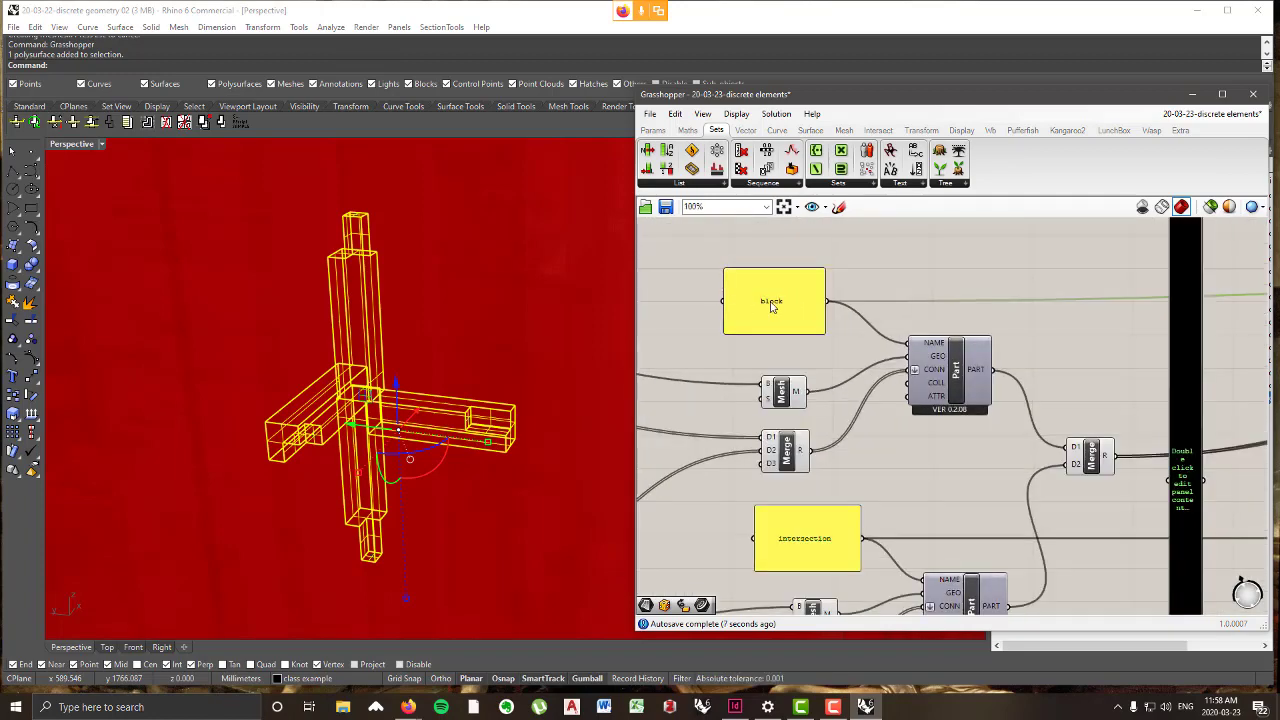
scroll(392, 392, down, 4)
right_drag(432, 390, 362, 424)
scroll(362, 424, down, 8)
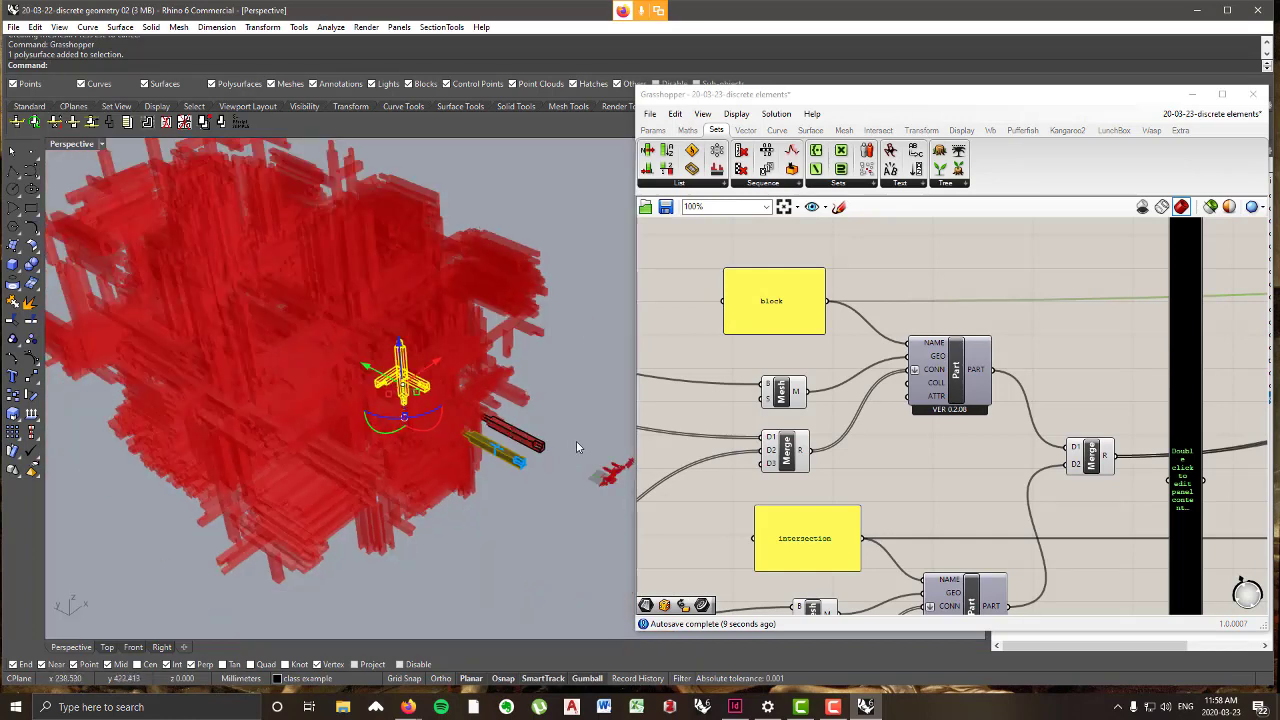
scroll(576, 441, up, 7)
click(480, 445)
scroll(1062, 384, down, 5)
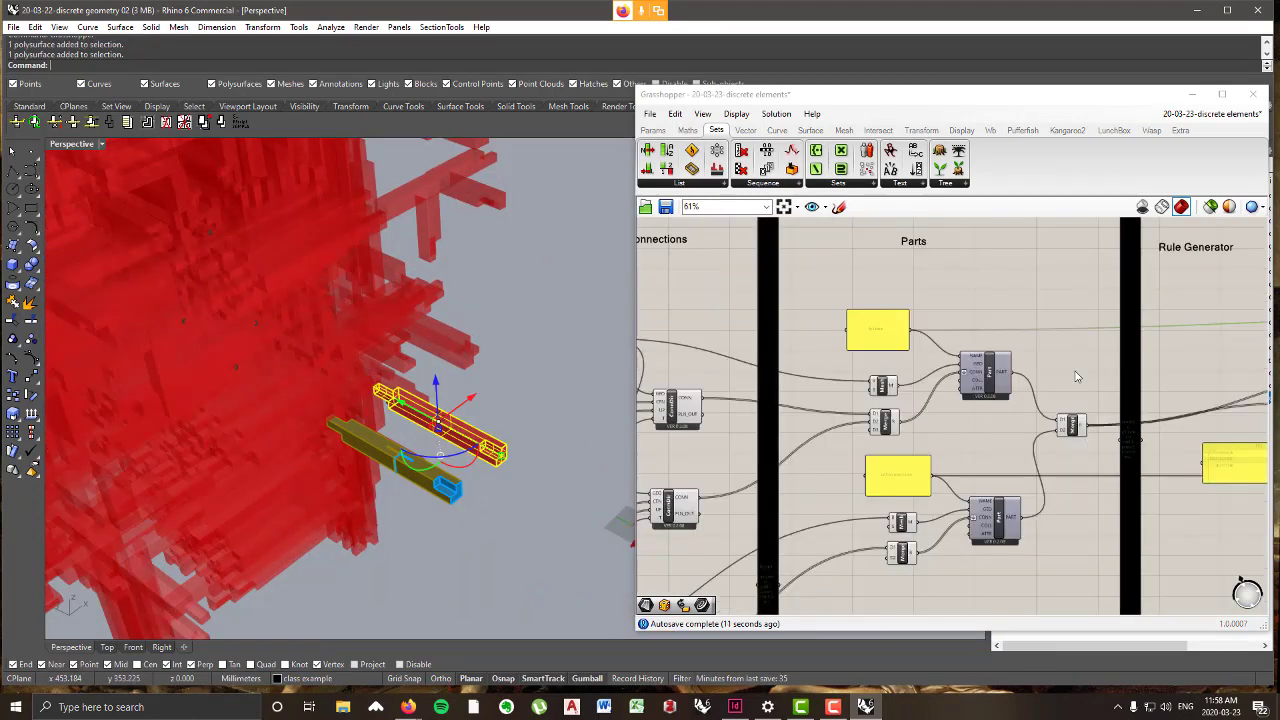
- Connect the block name filter's MASK output to the Dispatch pattern input and place Dispatch slightly lower beside the deconstructed part
right_drag(1185, 367, 843, 421)
scroll(1062, 426, up, 3)
right_drag(1062, 426, 786, 262)
right_drag(888, 334, 906, 409)
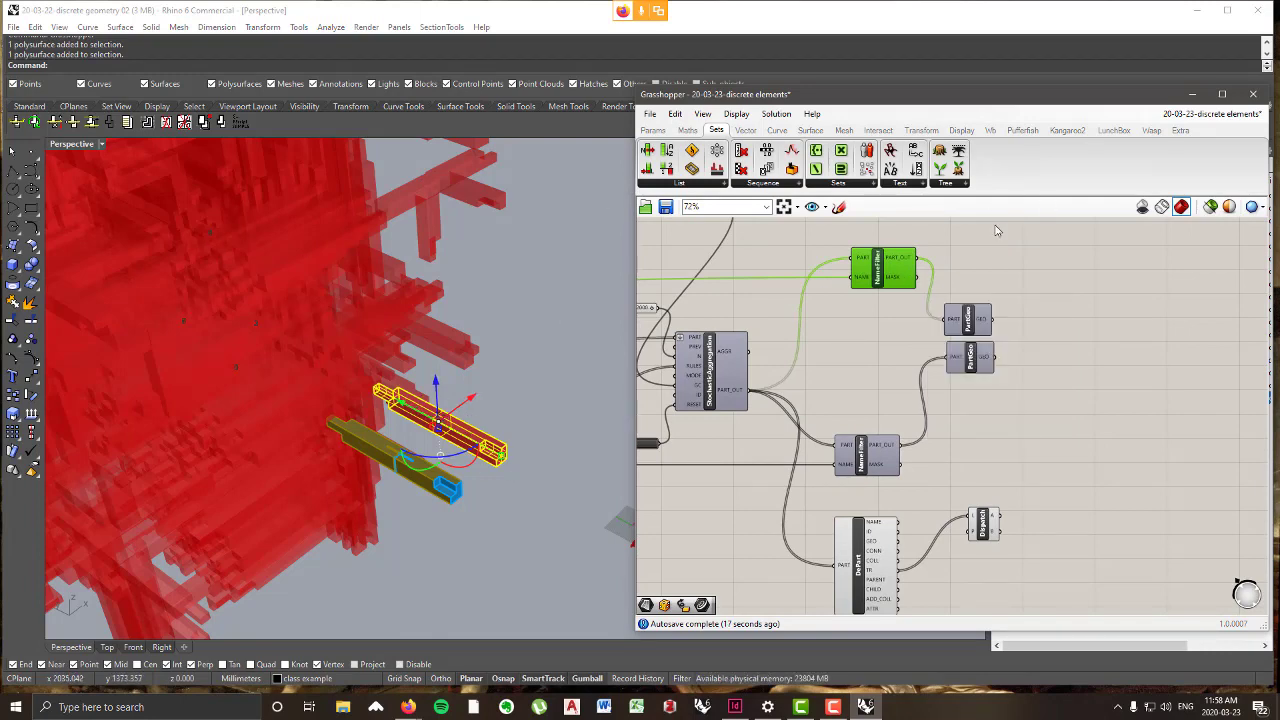
drag(914, 277, 969, 531)
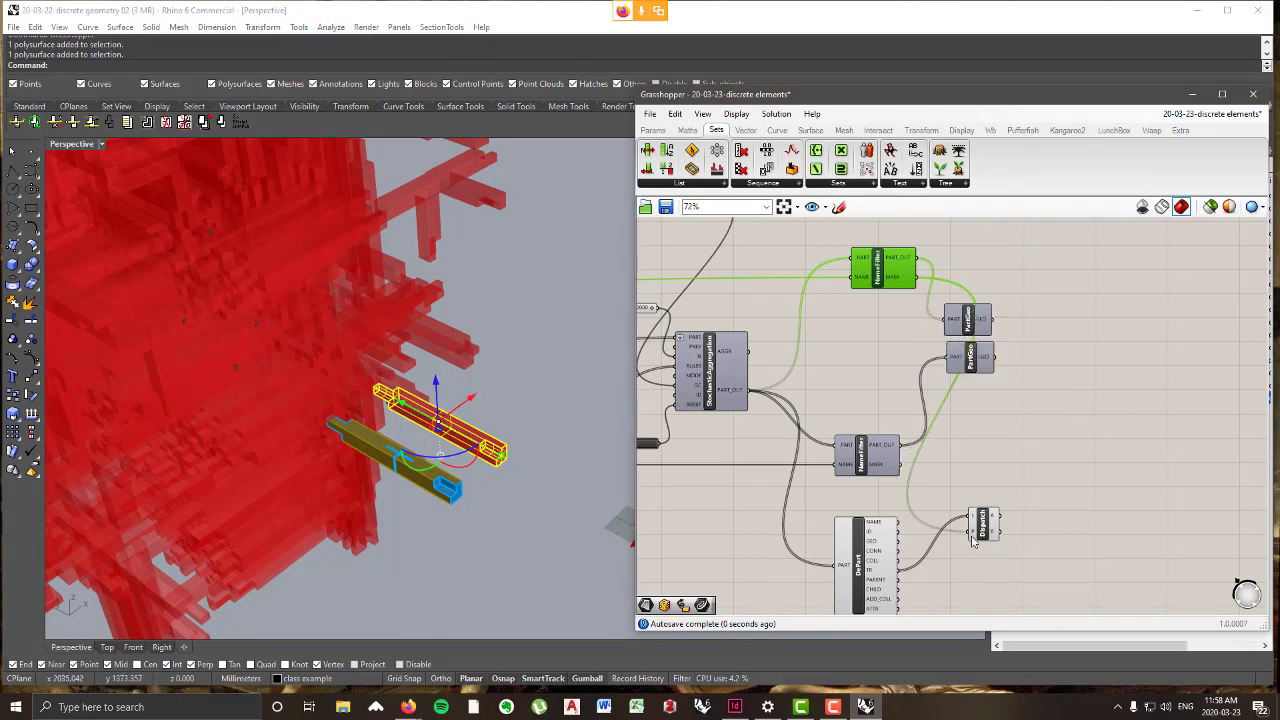
mouse_move(976, 535)
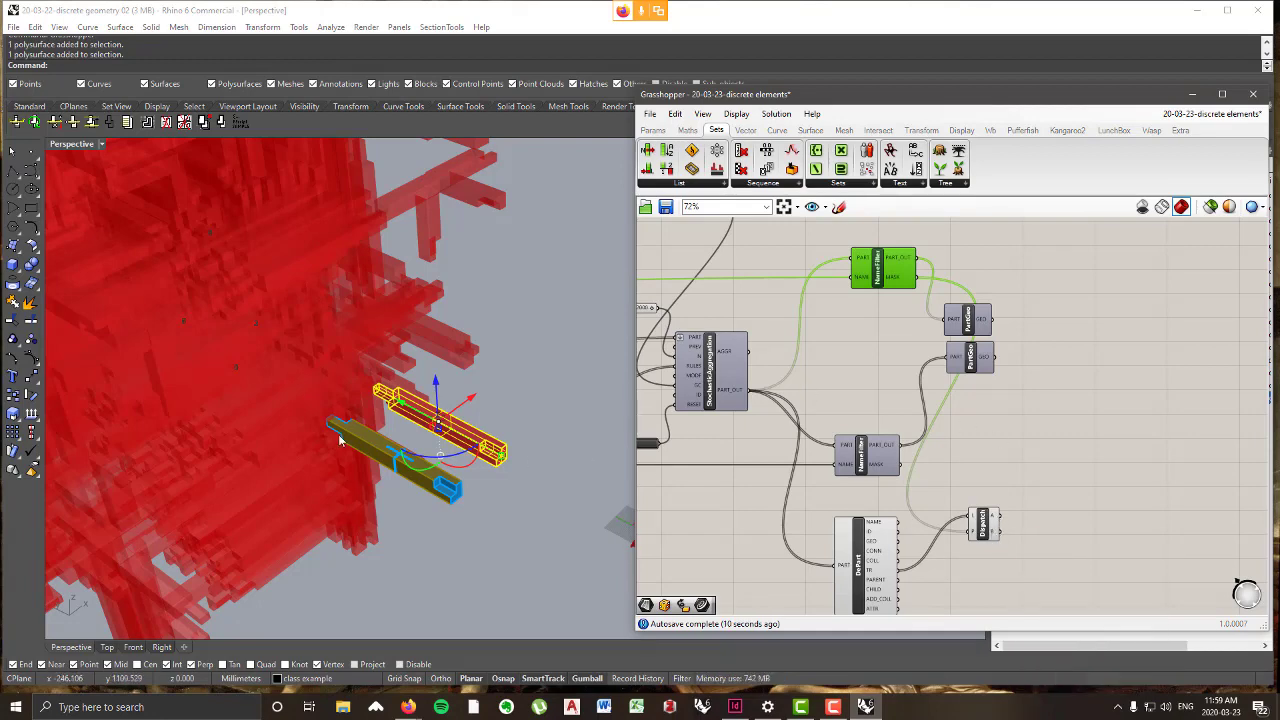
click(985, 528)
drag(986, 531, 989, 551)
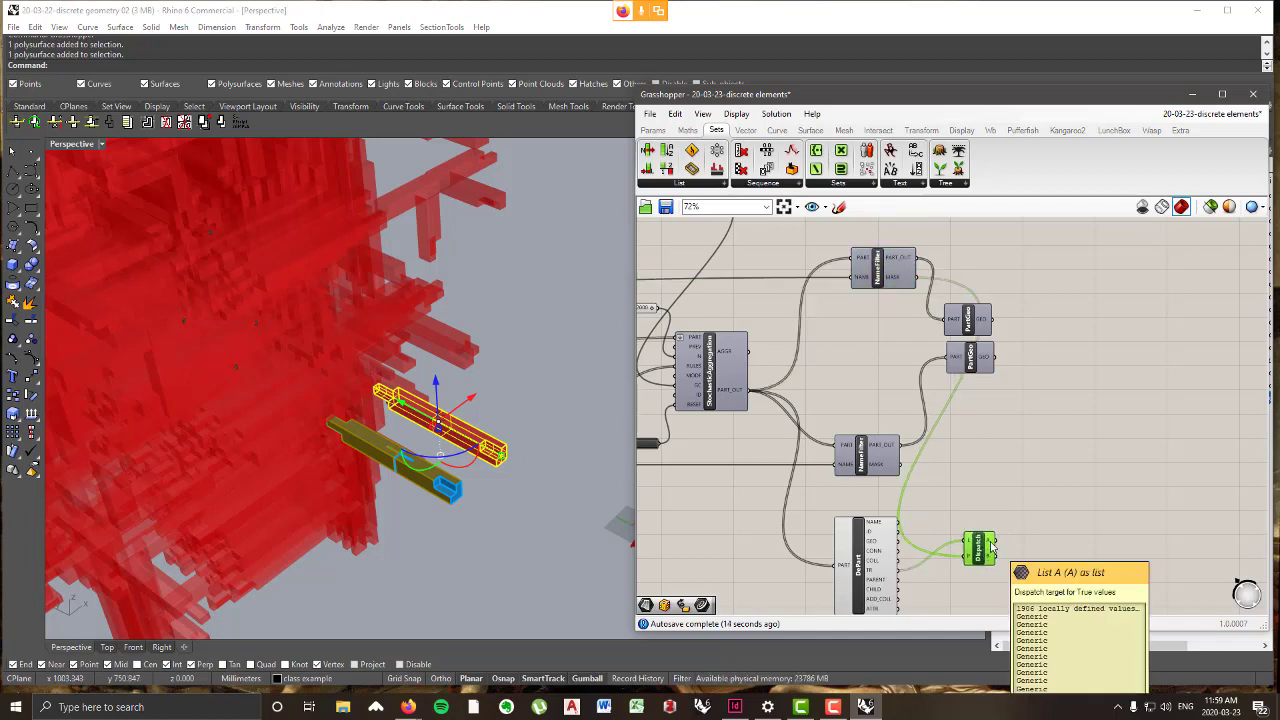
- Deselect the simple plank and turn off the preview of the Deconstruct Part component
click(480, 523)
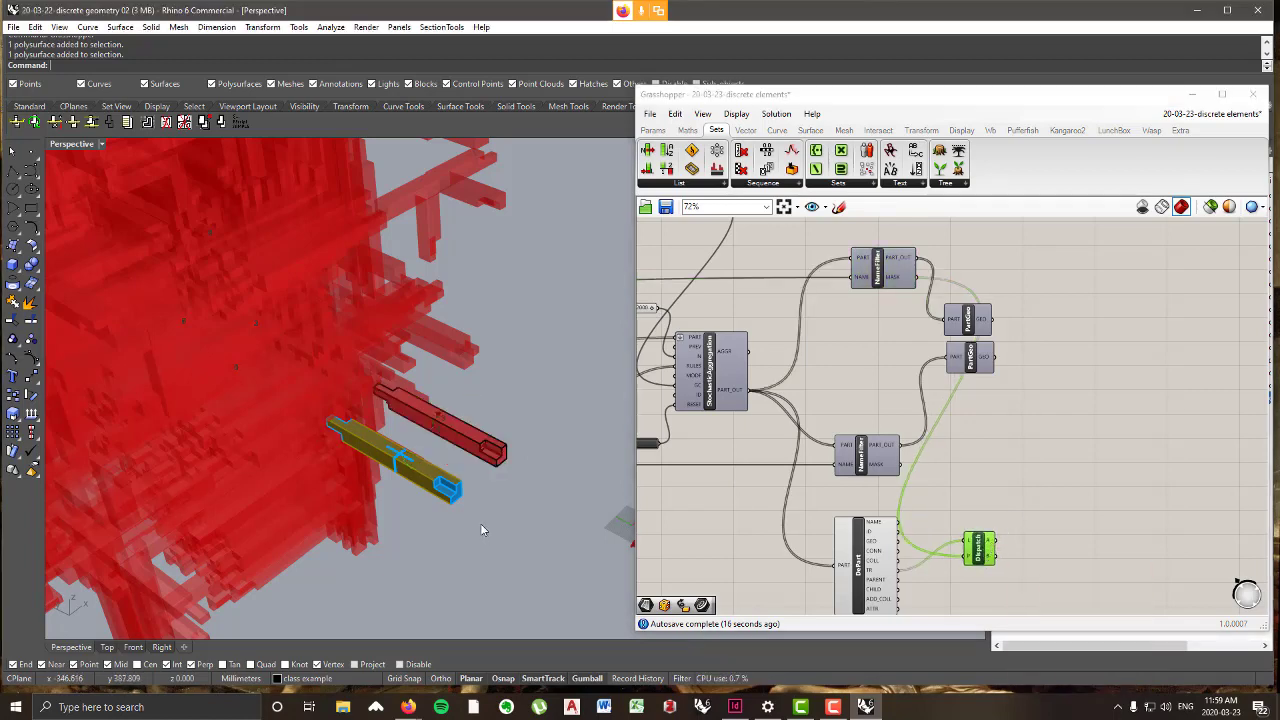
scroll(470, 540, up, 3)
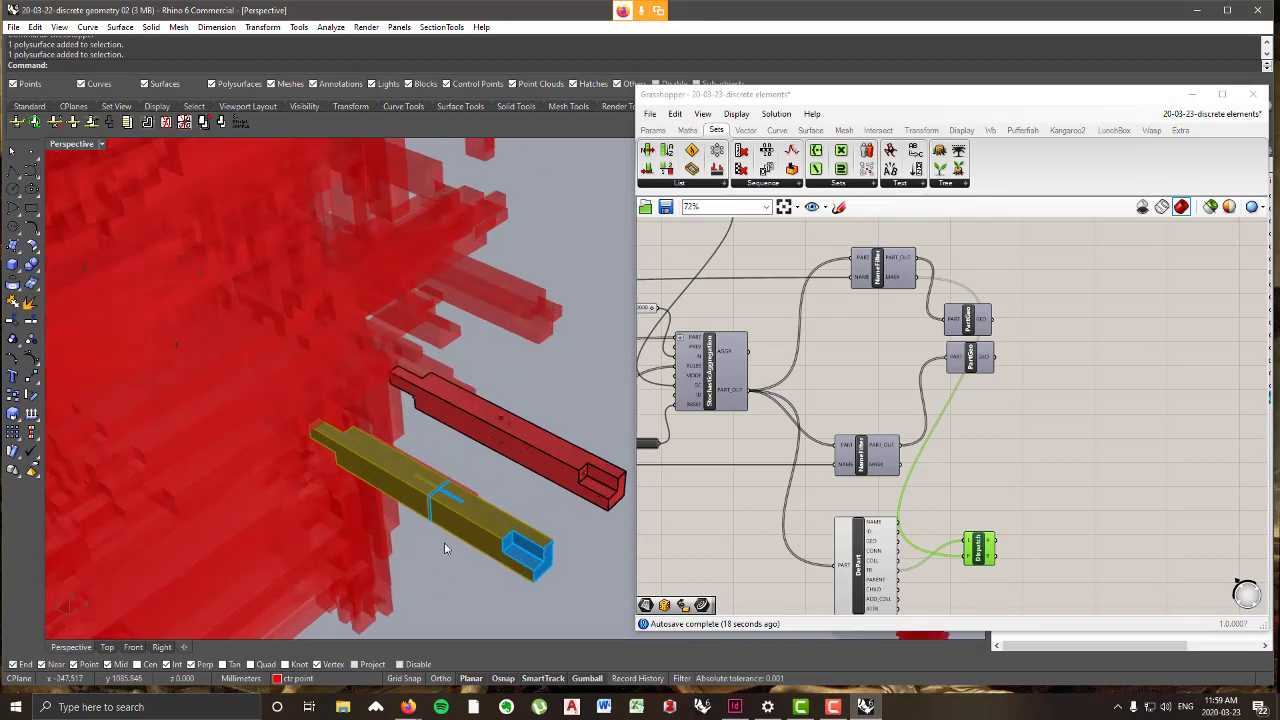
scroll(520, 425, down, 6)
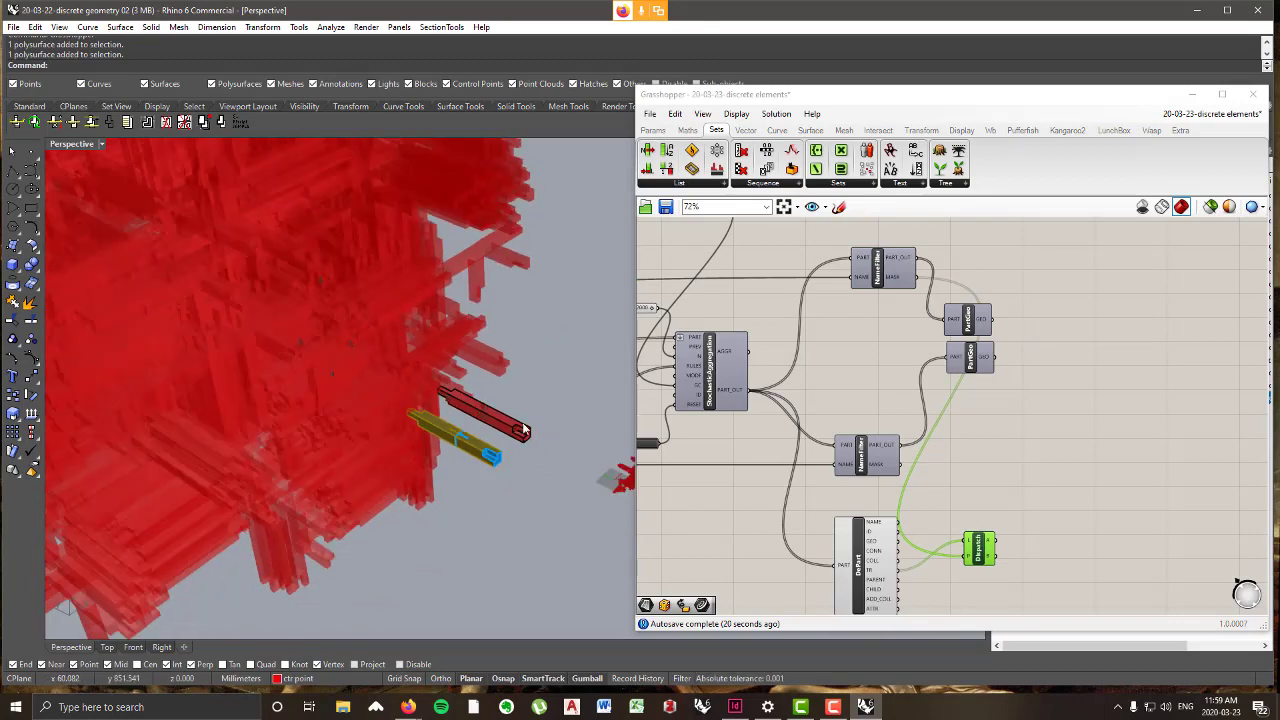
right_drag(806, 374, 796, 247)
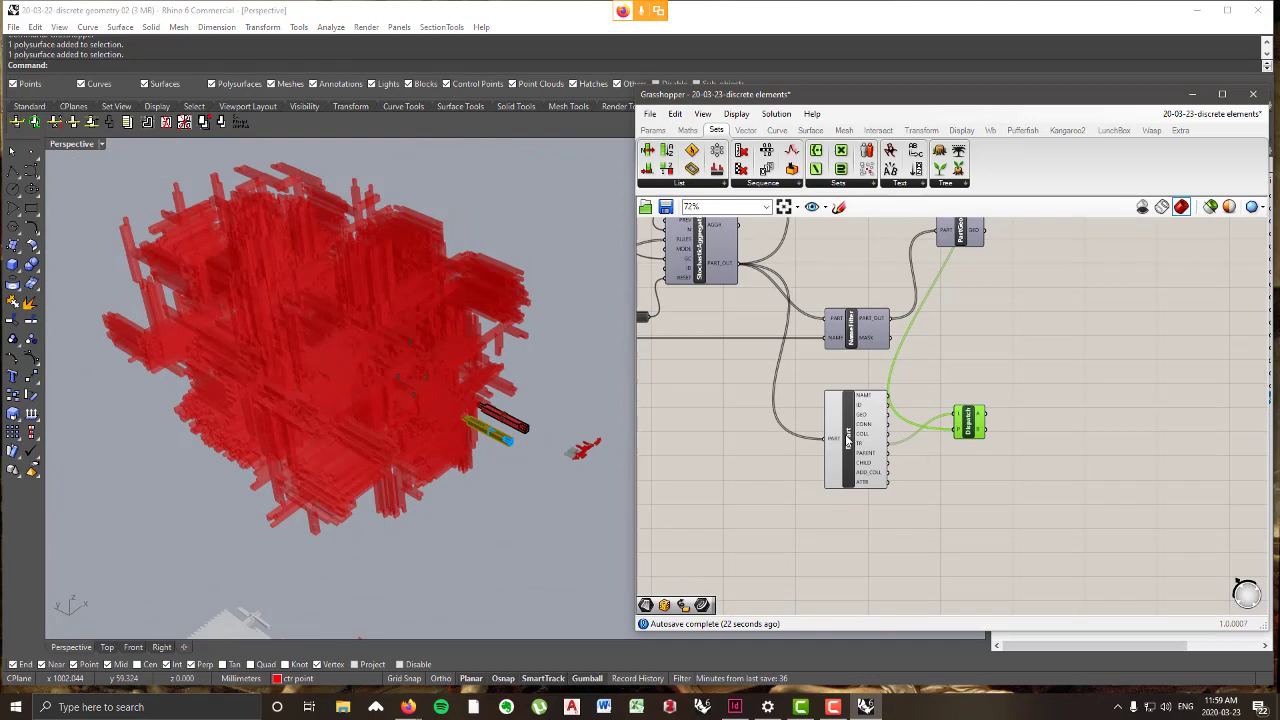
click(847, 438)
right_click(827, 364)
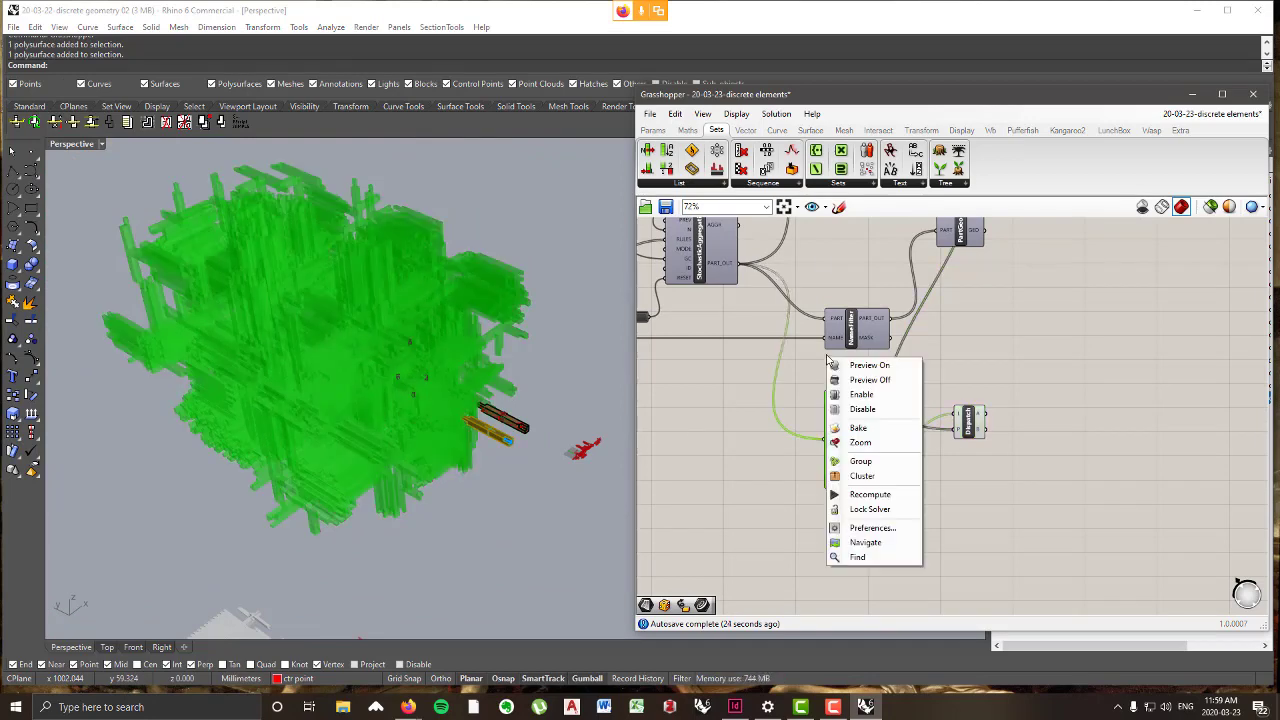
click(845, 383)
- Add a Brep parameter named "wood pieces" above the Dispatch component and assign the detailed plank's wooden polysurfaces to it as multiple Breps
scroll(440, 460, up, 5)
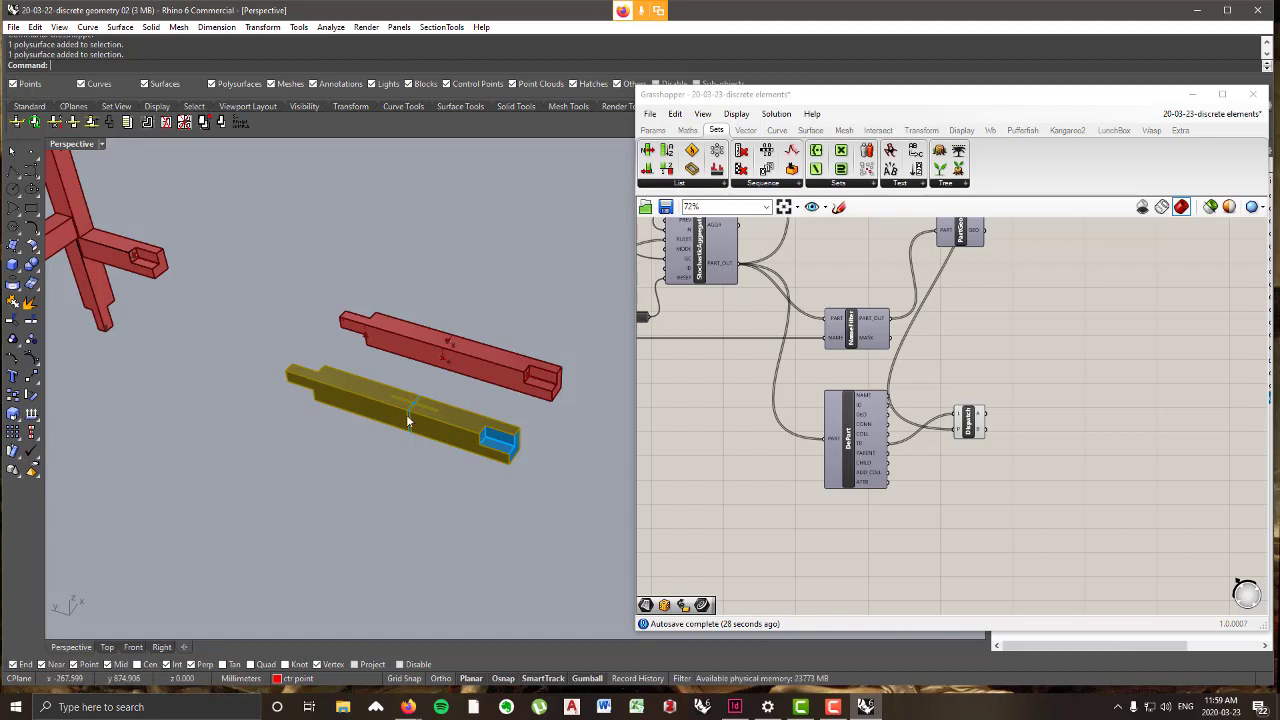
click(452, 418)
shift+click(361, 405)
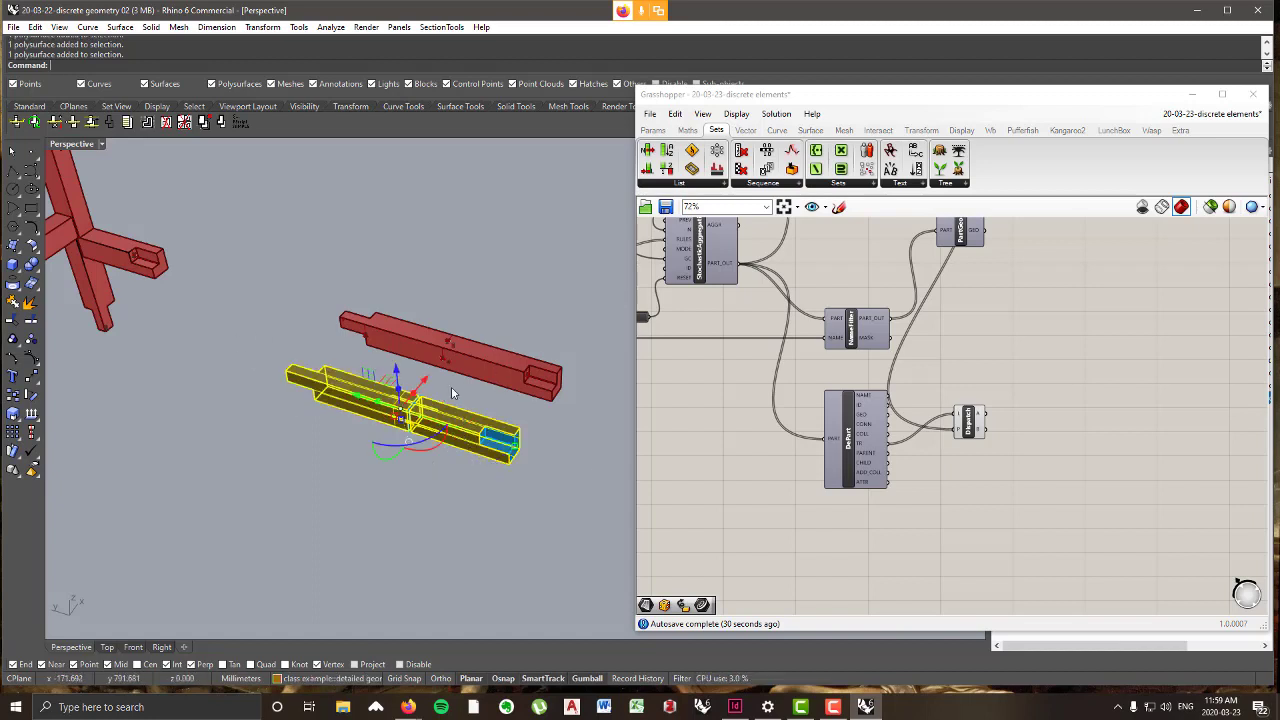
click(652, 130)
click(697, 183)
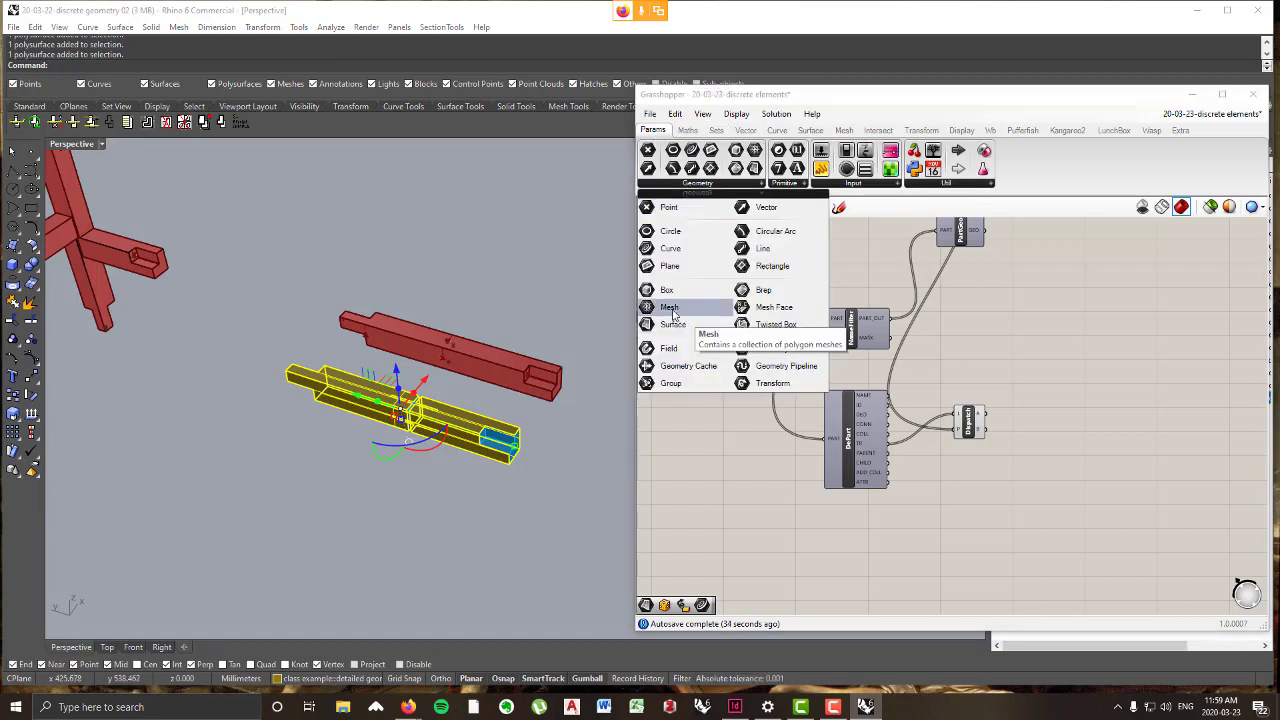
drag(981, 356, 980, 350)
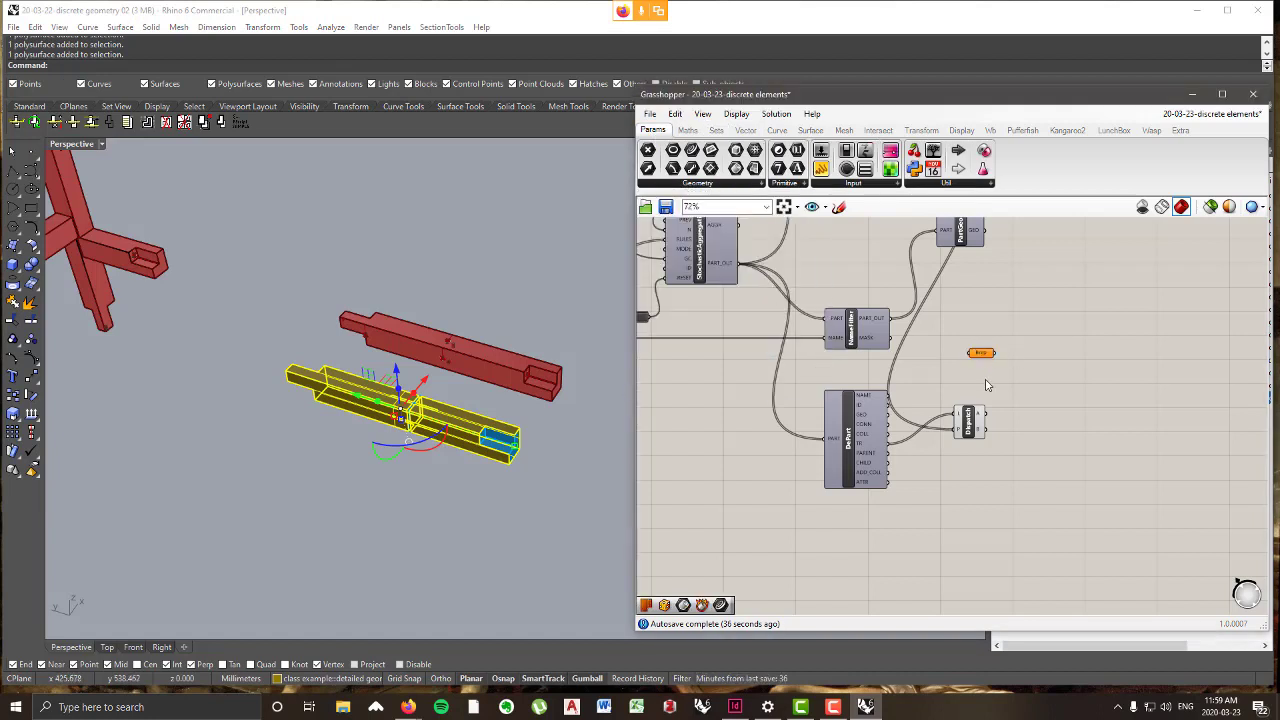
scroll(980, 350, up, 3)
right_click(980, 346)
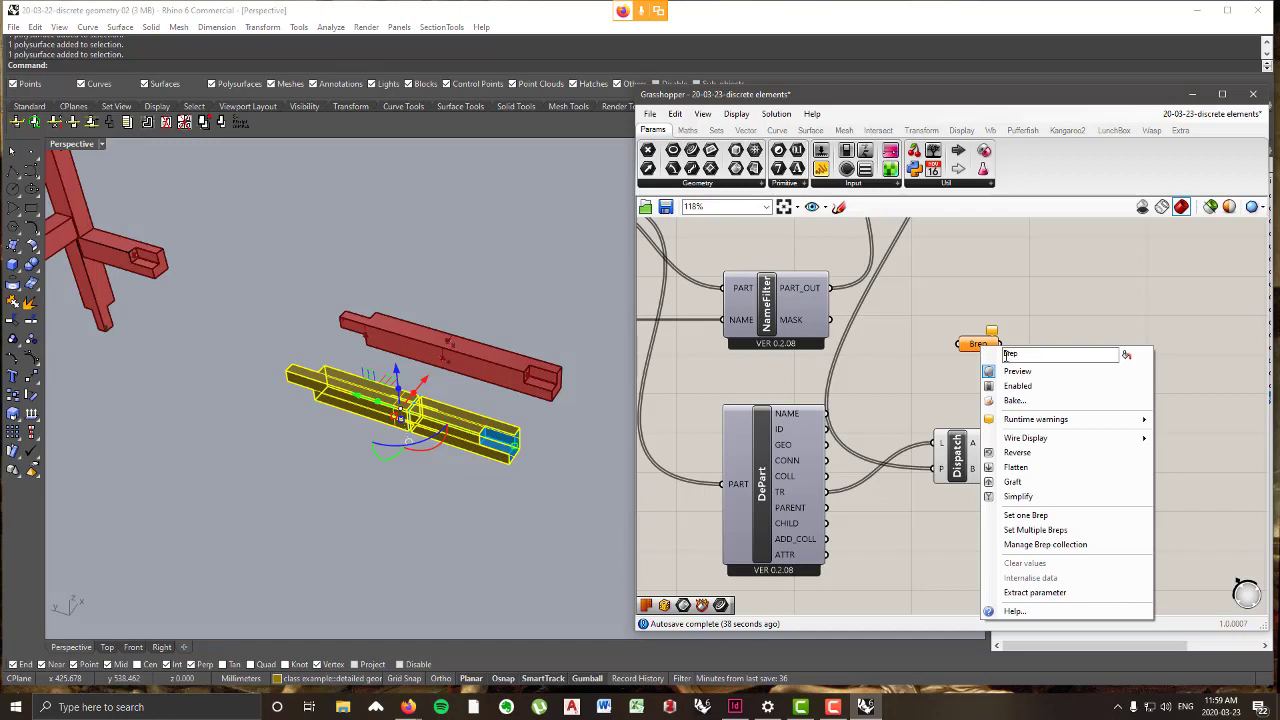
text(wood pieces)
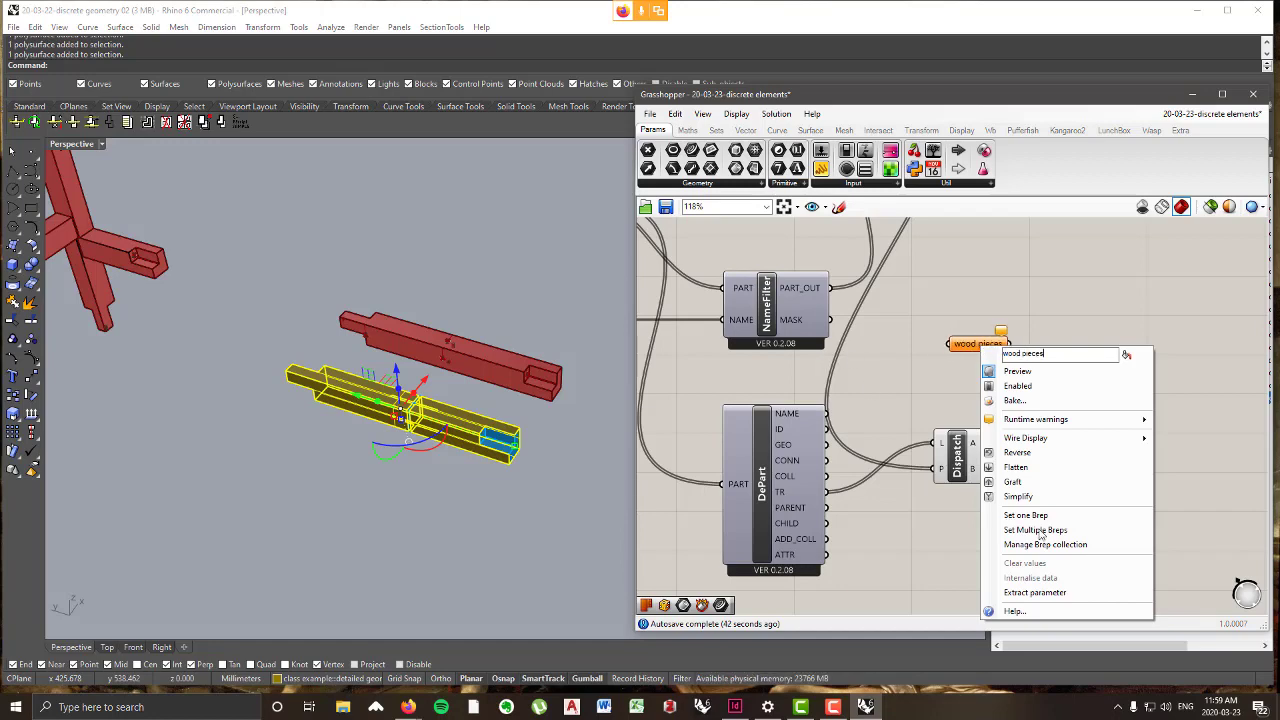
click(1040, 533)
click(441, 517)
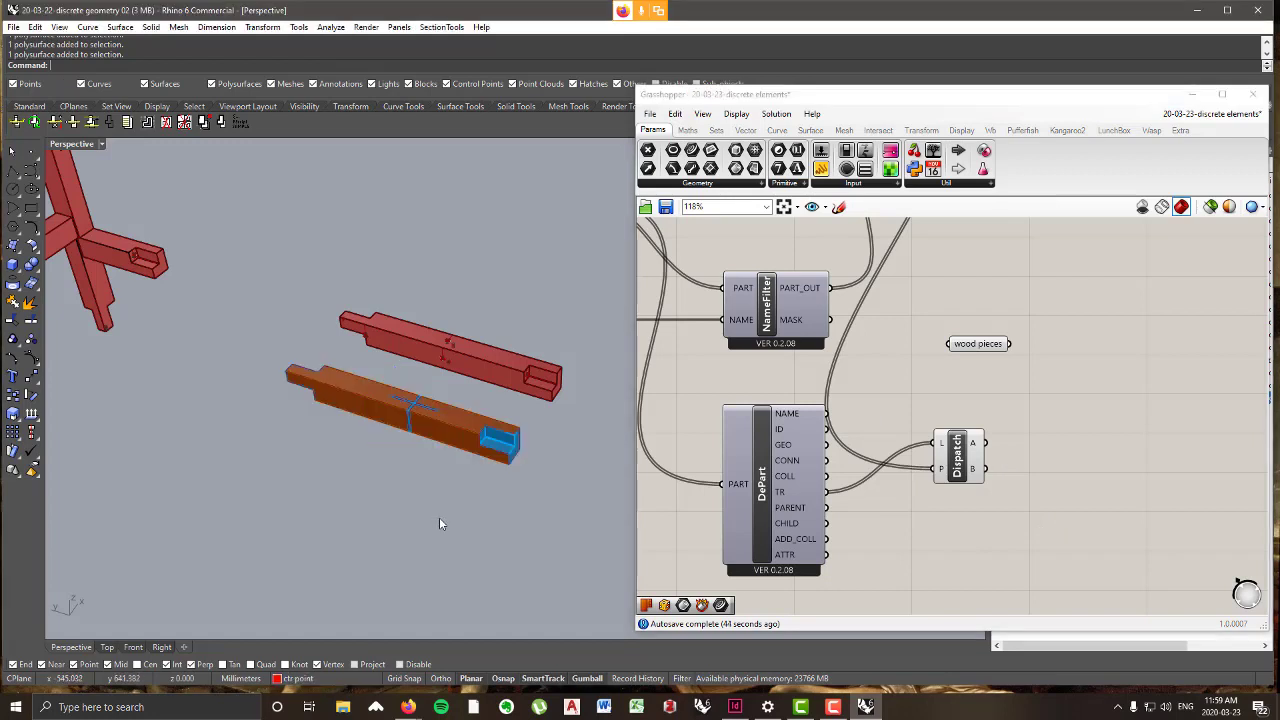
- Add a second Brep parameter directly below "wood pieces" and name it "color pieces"
right_drag(441, 518, 420, 534)
click(697, 182)
click(697, 184)
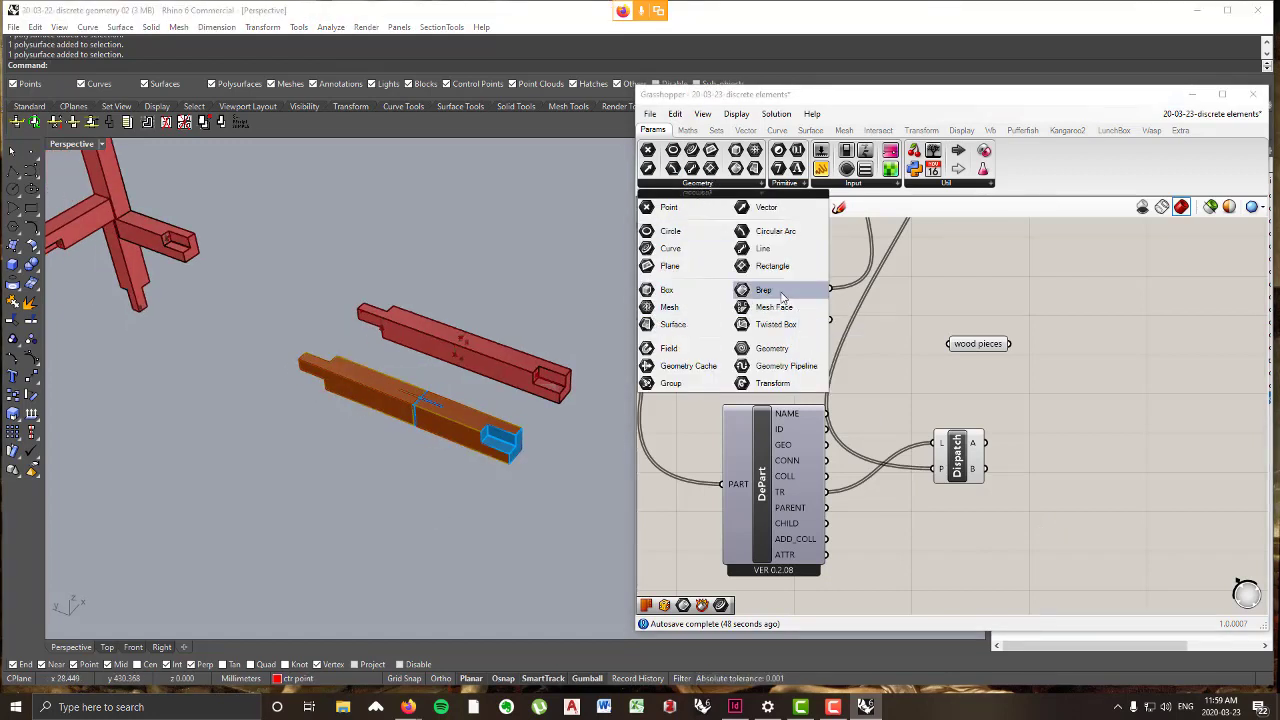
drag(763, 289, 990, 373)
right_click(975, 378)
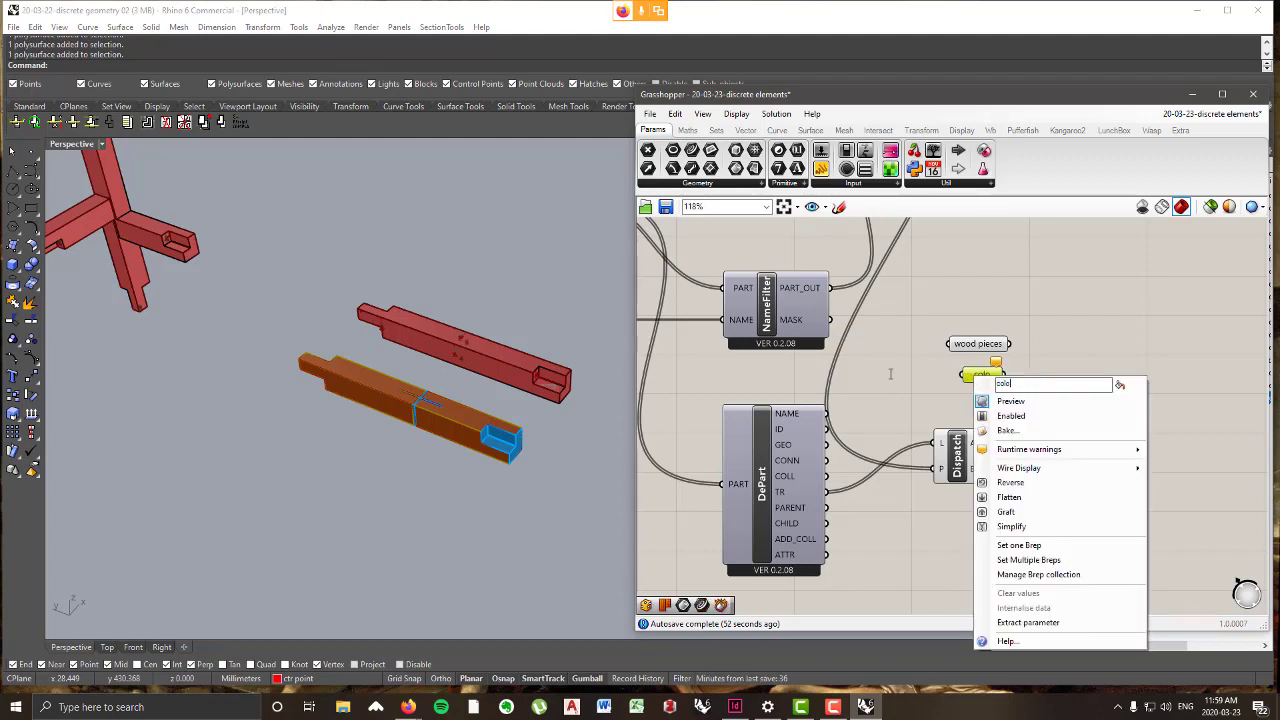
text(color pieces)
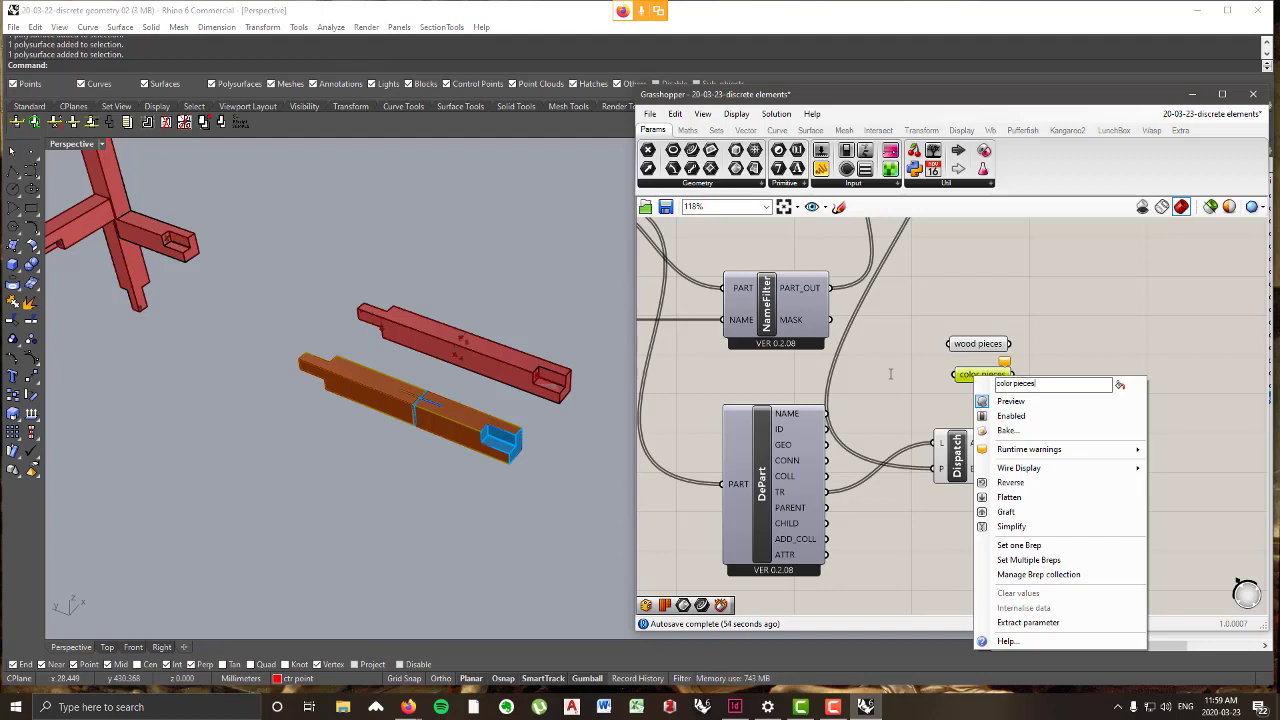
- Select the detailed plank's blue notch, centre cross and end-tenon pieces in Rhino and assign them to "color pieces" as multiple Breps
right_drag(924, 406, 916, 405)
scroll(503, 447, up, 3)
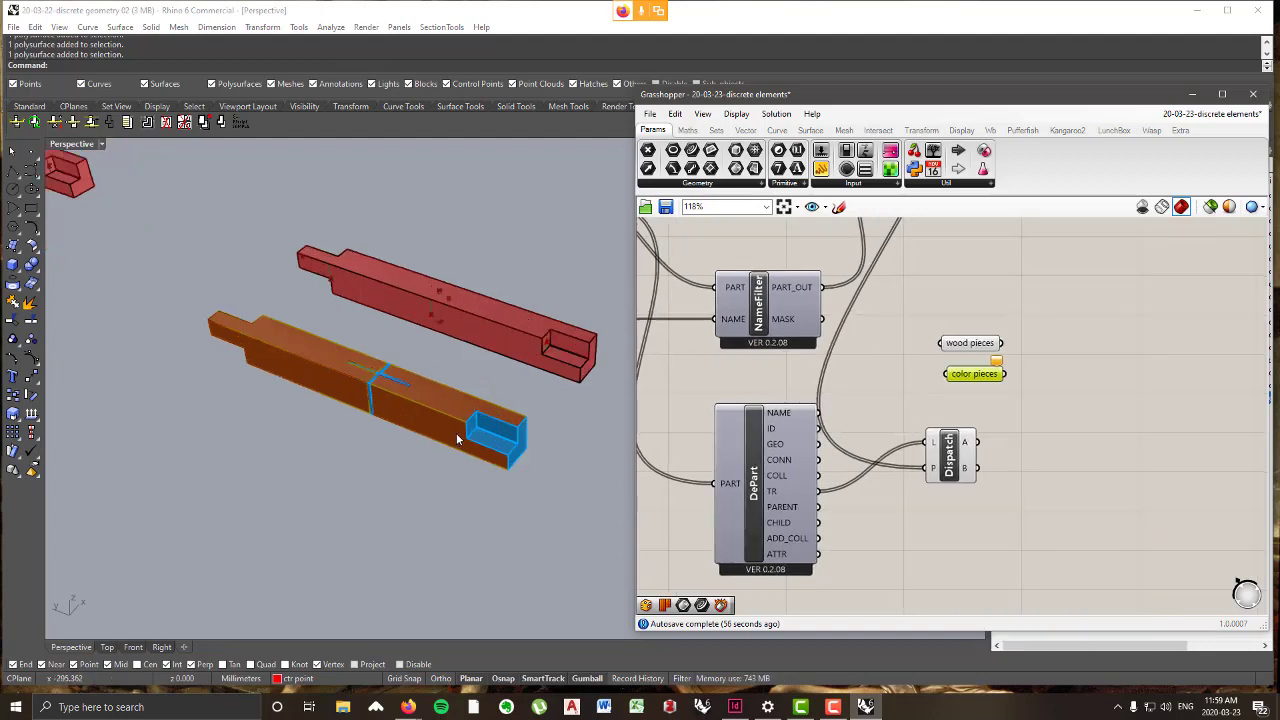
click(483, 433)
click(521, 480)
scroll(316, 338, up, 3)
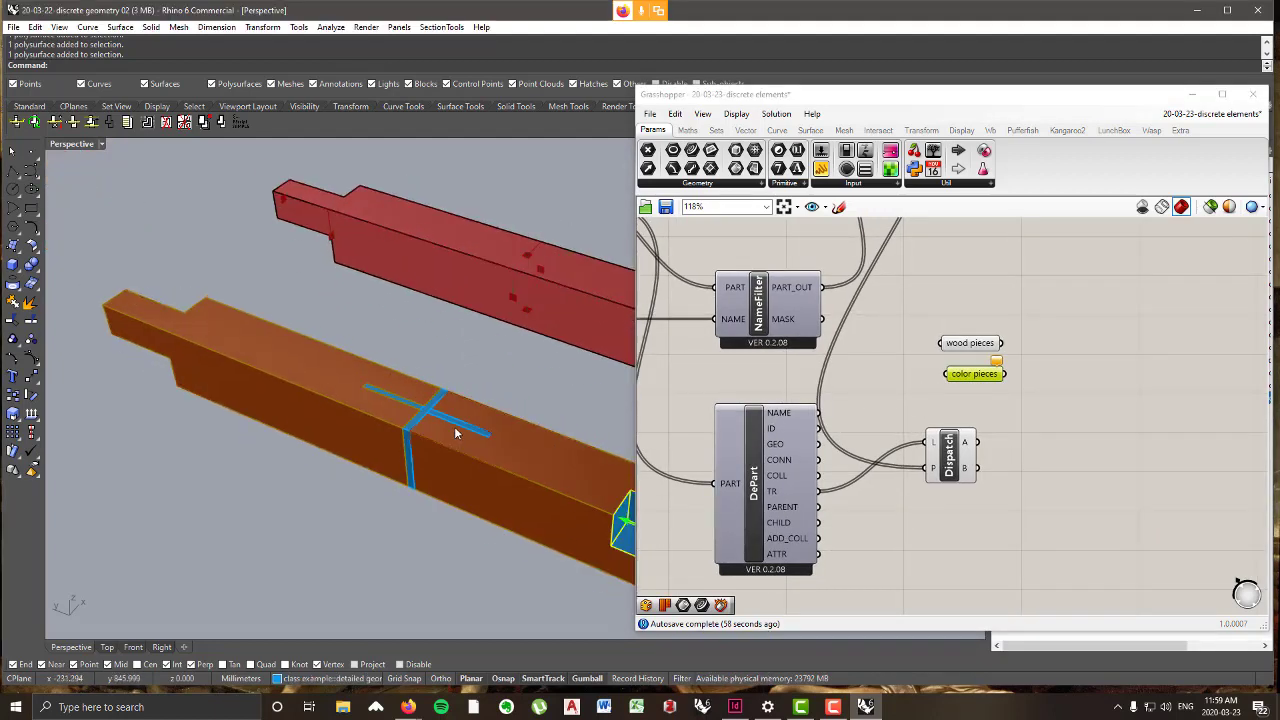
click(433, 423)
click(476, 447)
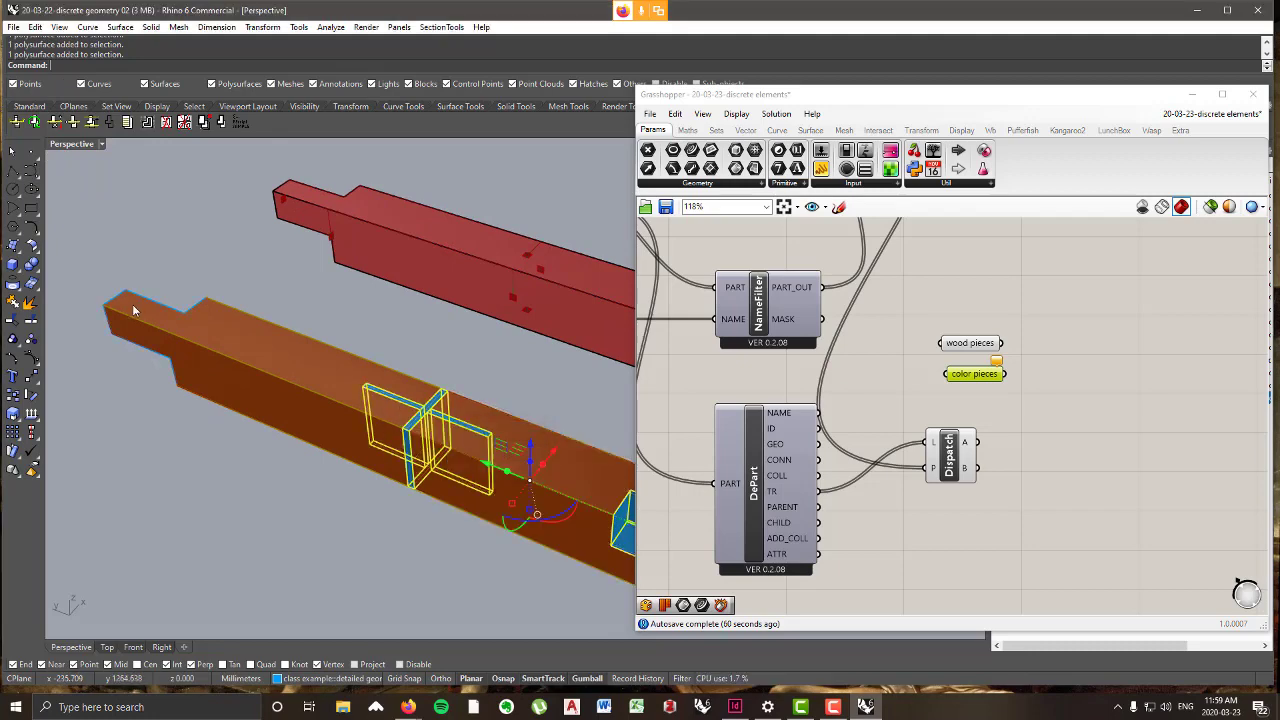
click(149, 310)
click(192, 344)
scroll(200, 350, down, 4)
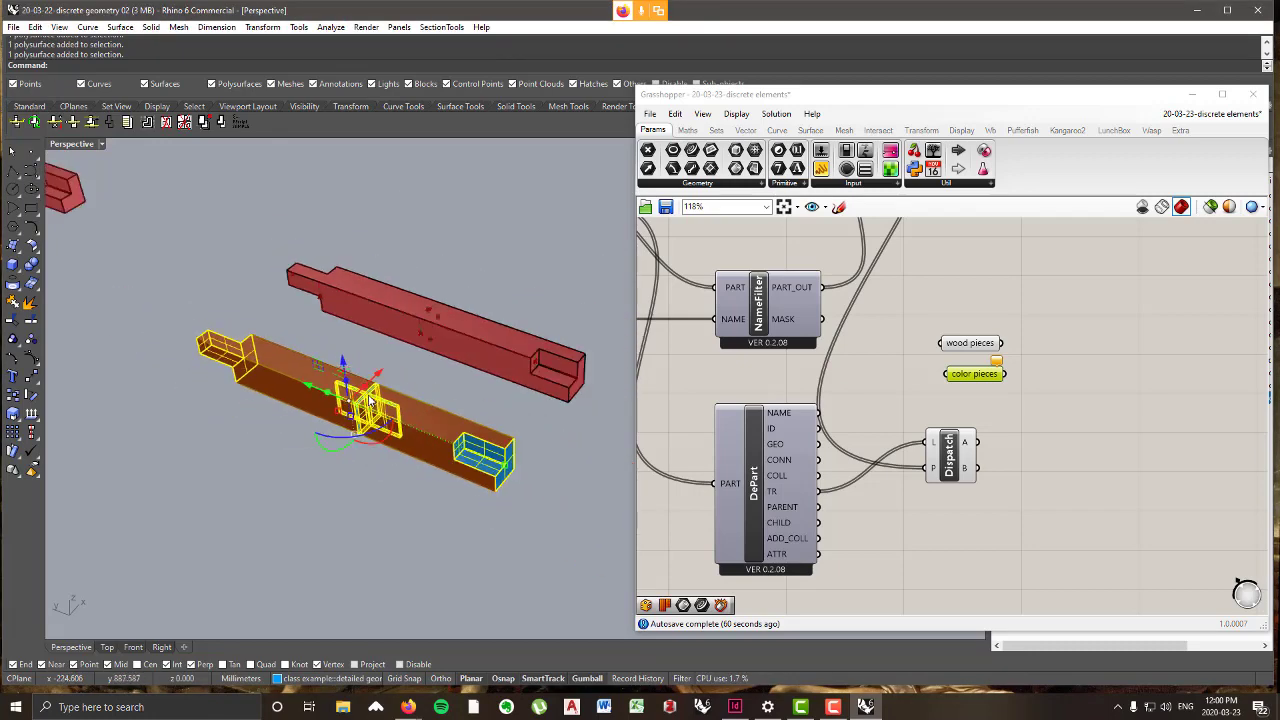
right_click(981, 376)
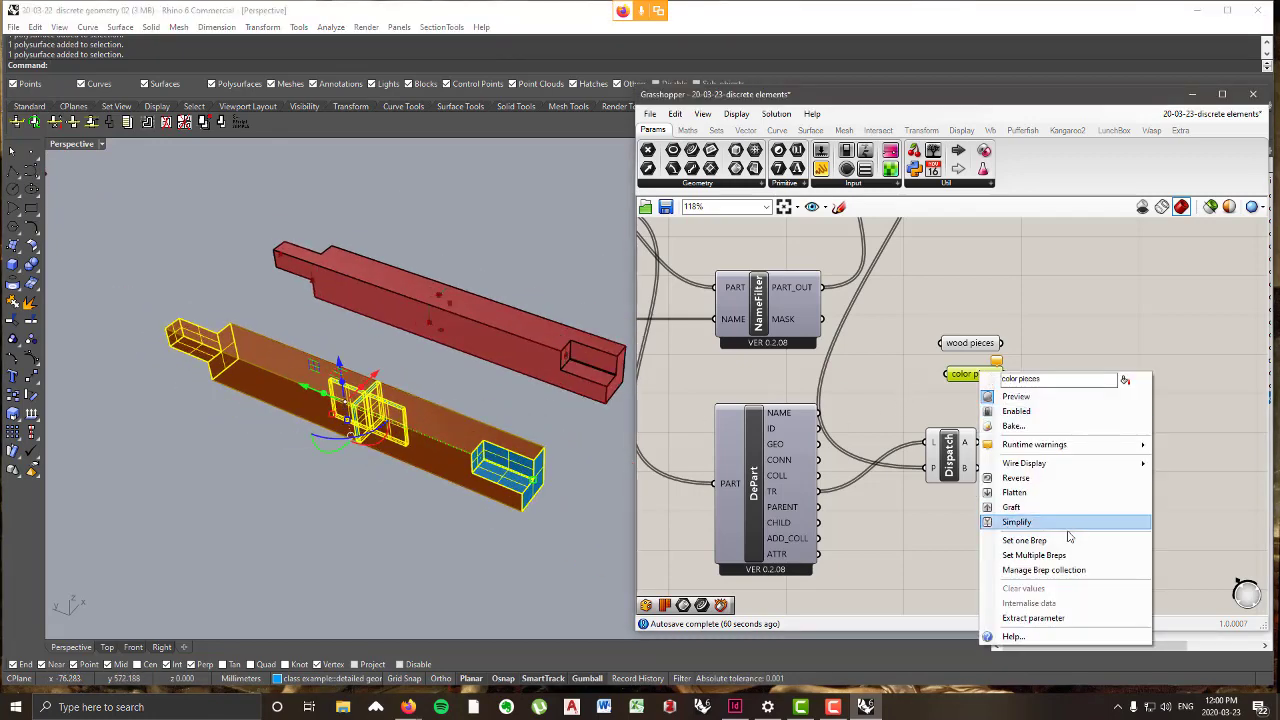
click(1057, 562)
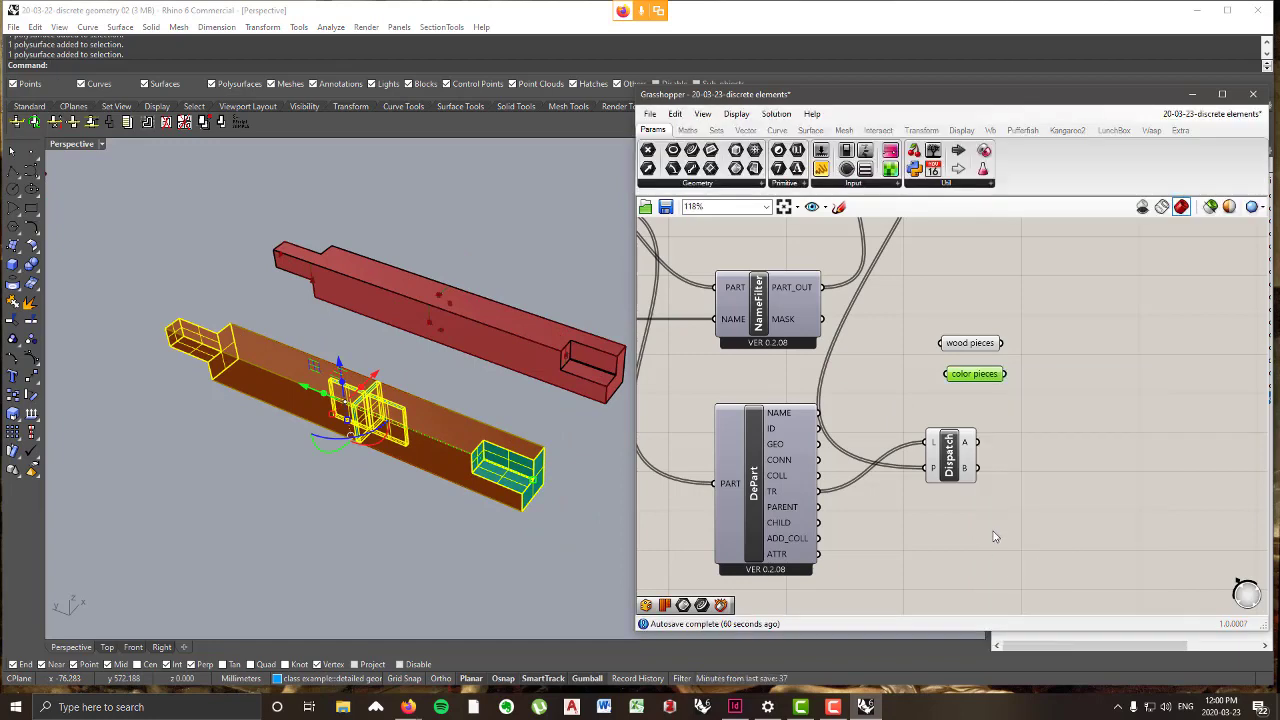
- Deselect the plank pieces and shift the Dispatch component and the "color pieces" parameter slightly to space out the canvas
drag(963, 473, 984, 483)
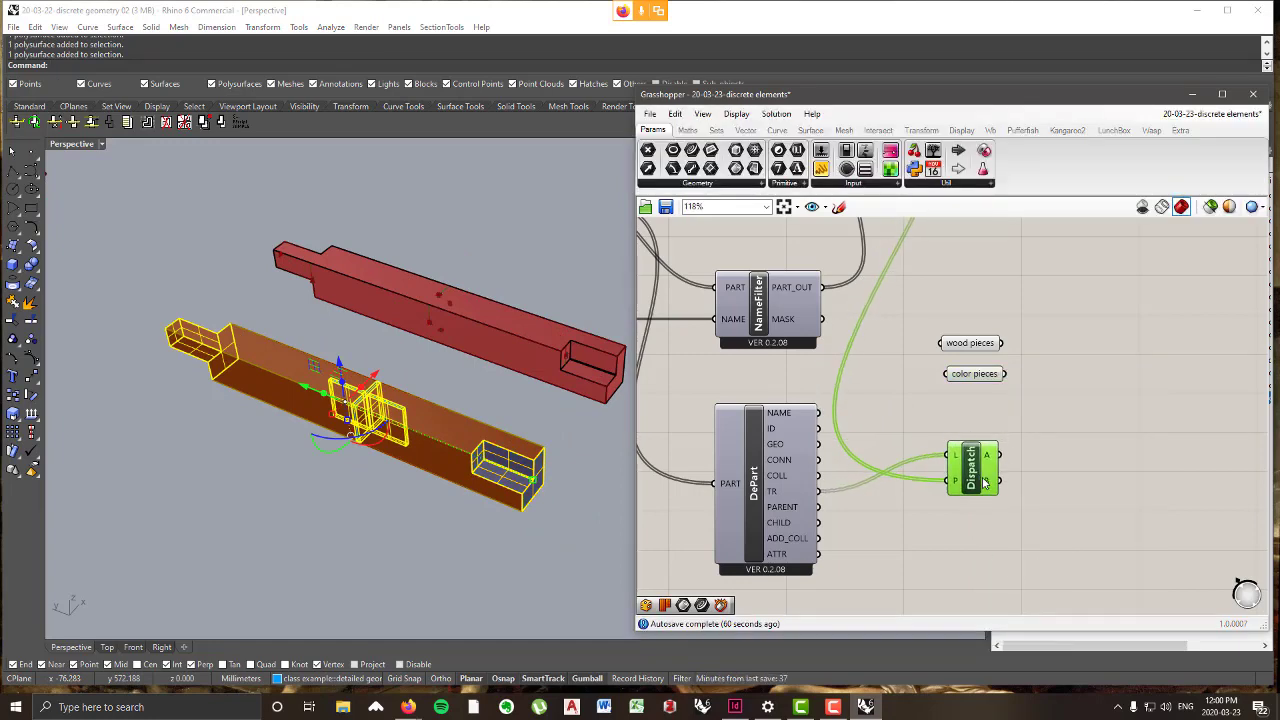
click(425, 570)
scroll(358, 520, up, 5)
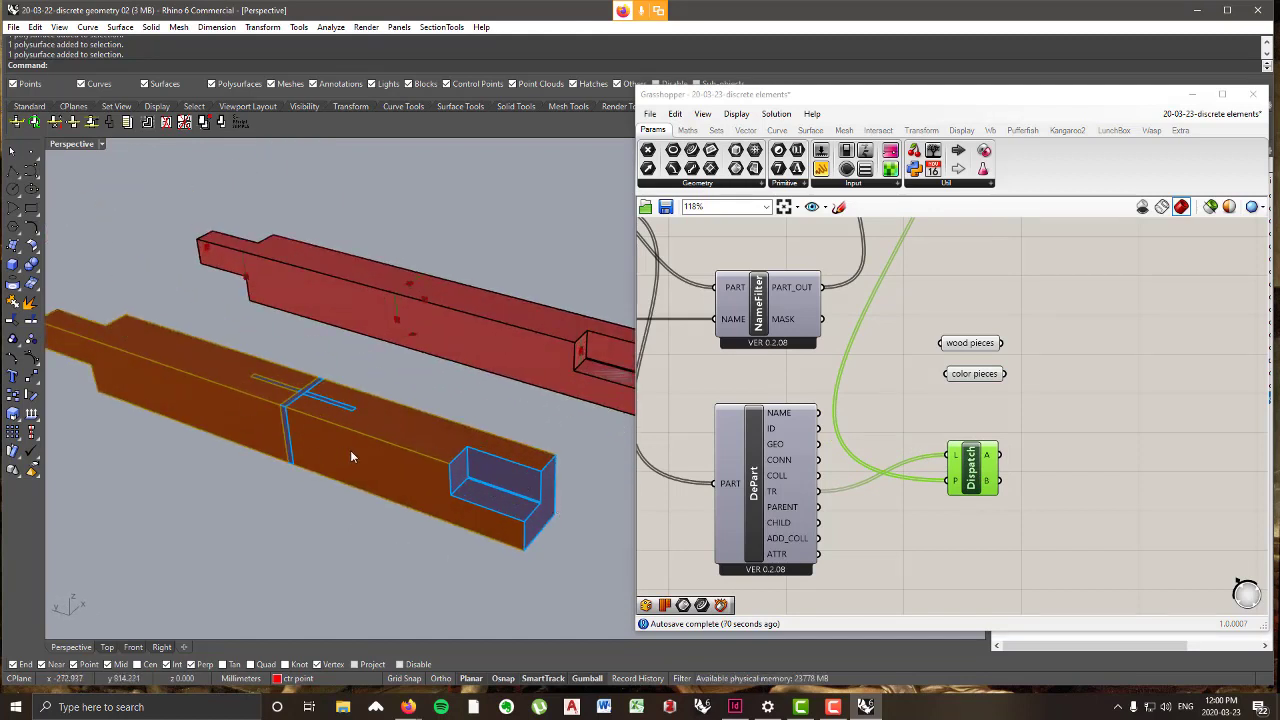
scroll(555, 527, down, 2)
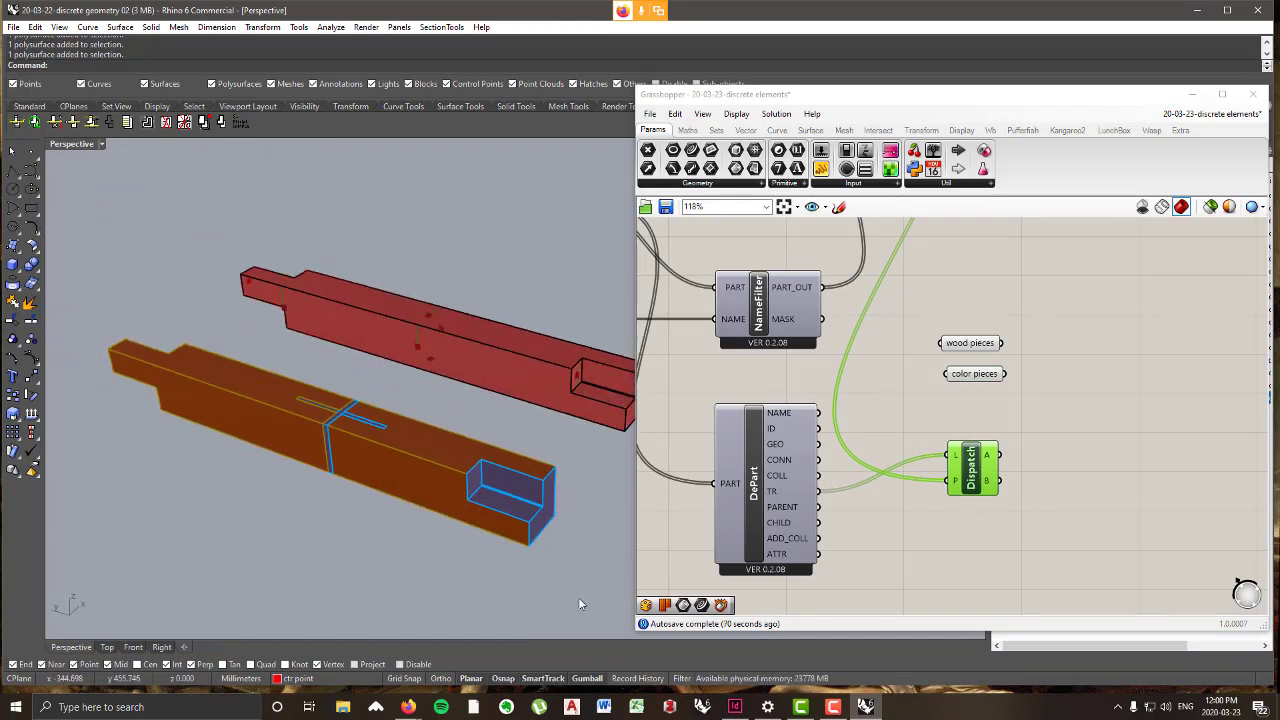
click(968, 373)
drag(968, 373, 968, 383)
- Add a Mesh Brep component and connect the "wood pieces" parameter to its Brep input
click(845, 130)
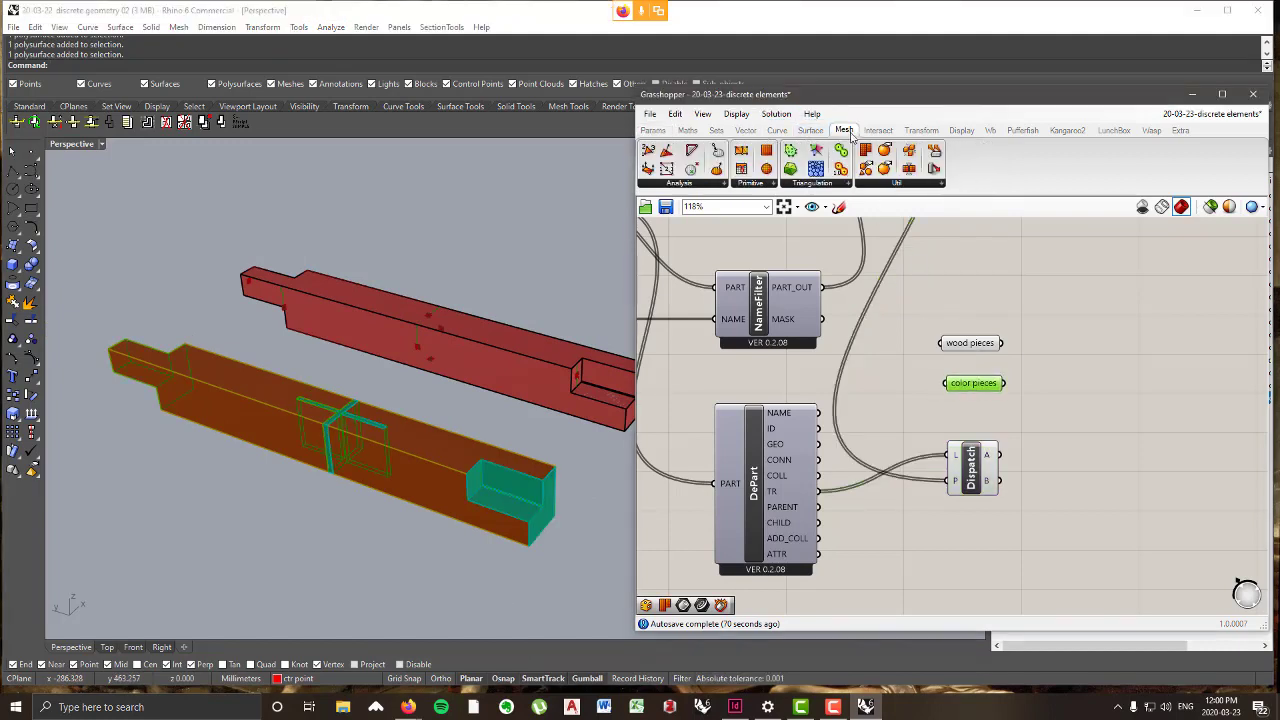
click(897, 187)
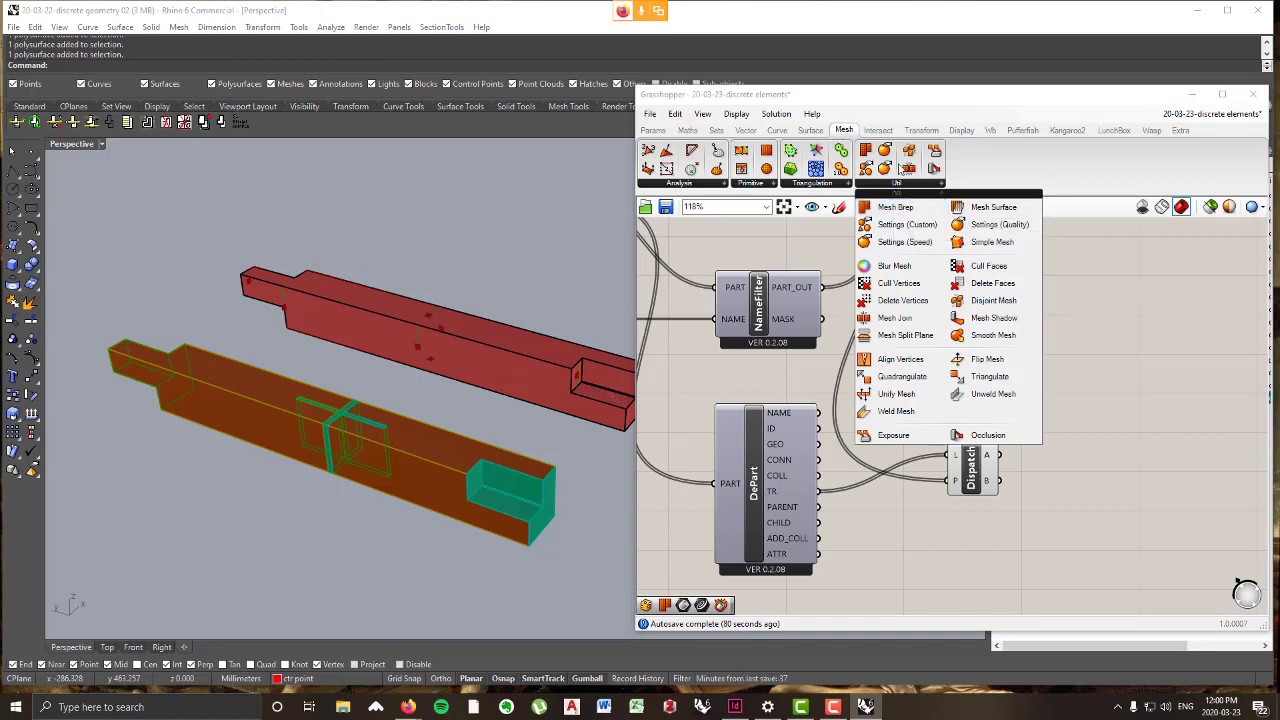
click(882, 207)
click(1090, 322)
drag(1000, 343, 1092, 316)
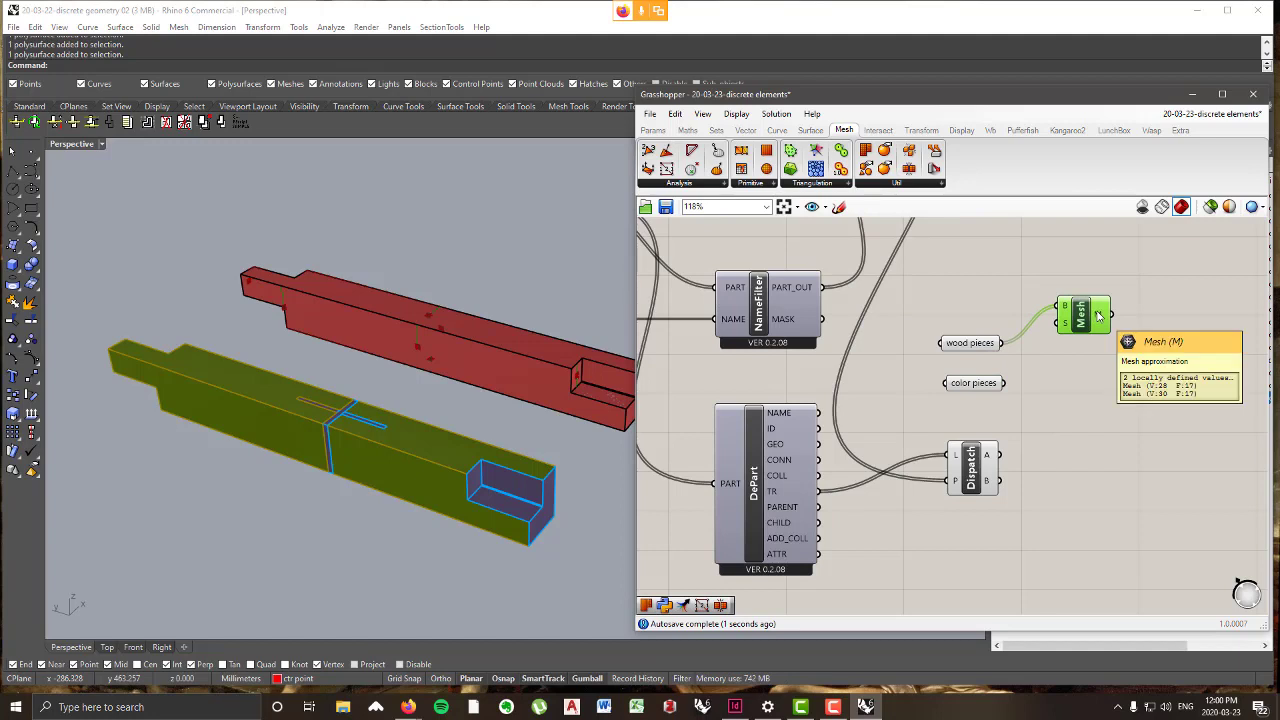
- Add another Mesh Brep component below the first and connect the "color pieces" parameter to its Brep input
click(898, 186)
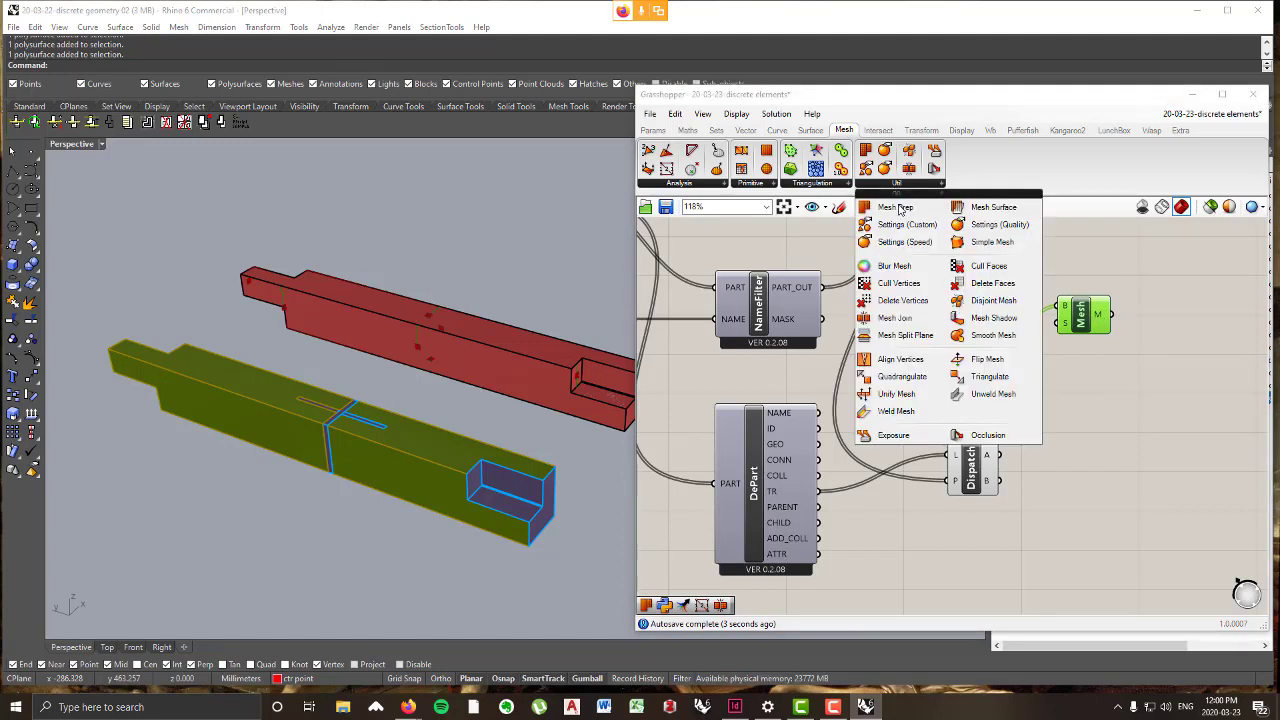
click(885, 208)
click(1086, 382)
drag(1005, 385, 1063, 375)
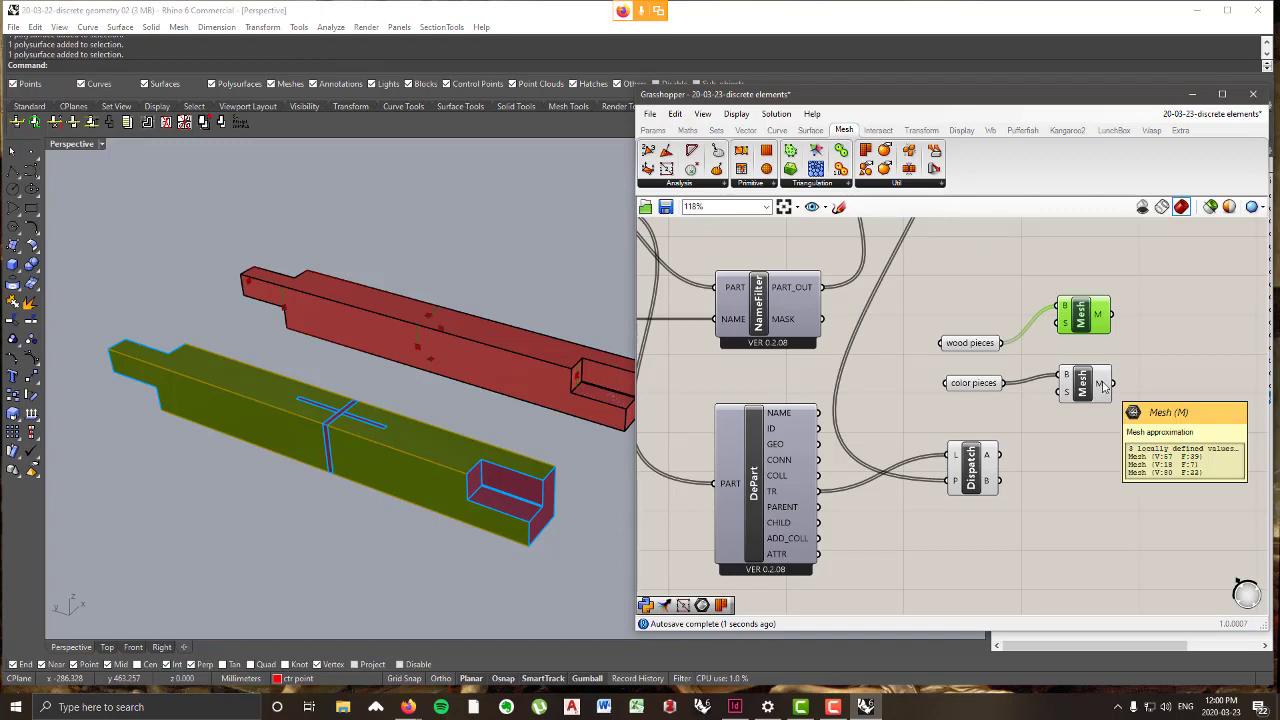
right_drag(1104, 386, 952, 400)
click(950, 400)
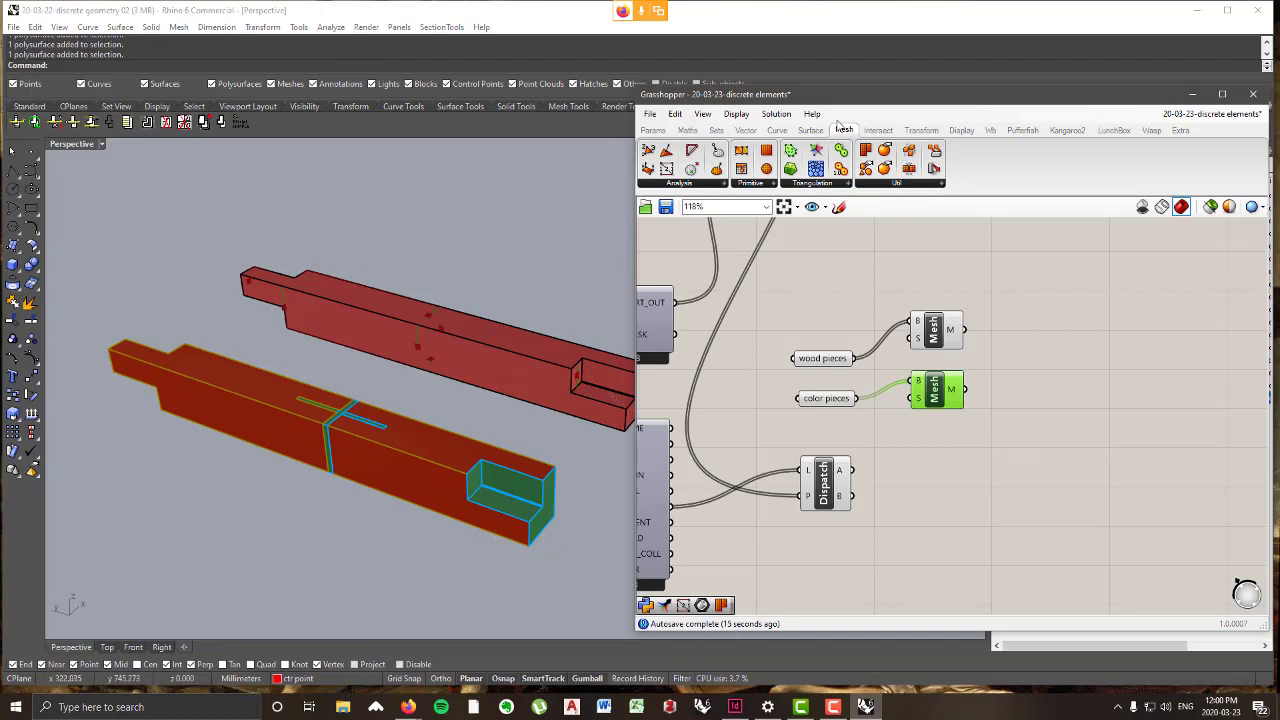
- Add two Mesh Join components and connect the wood mesh output to one and the color mesh output to the other
click(896, 184)
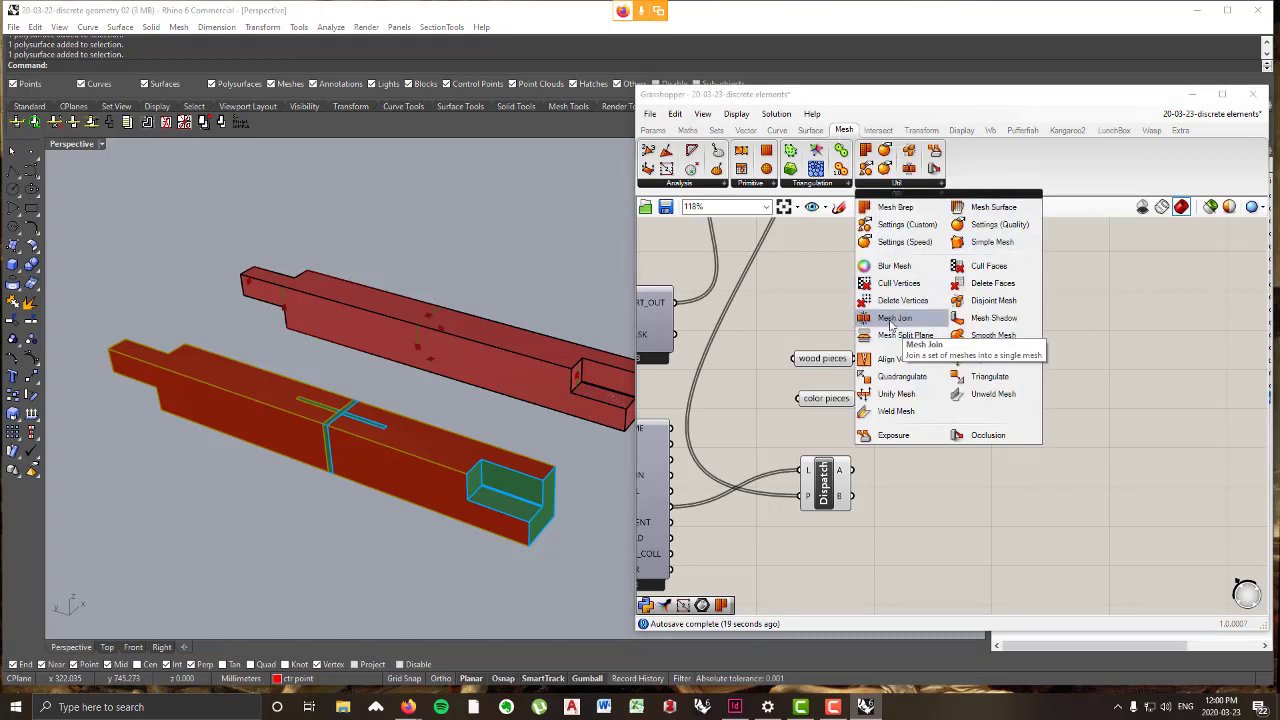
drag(892, 322, 1036, 338)
click(1043, 338)
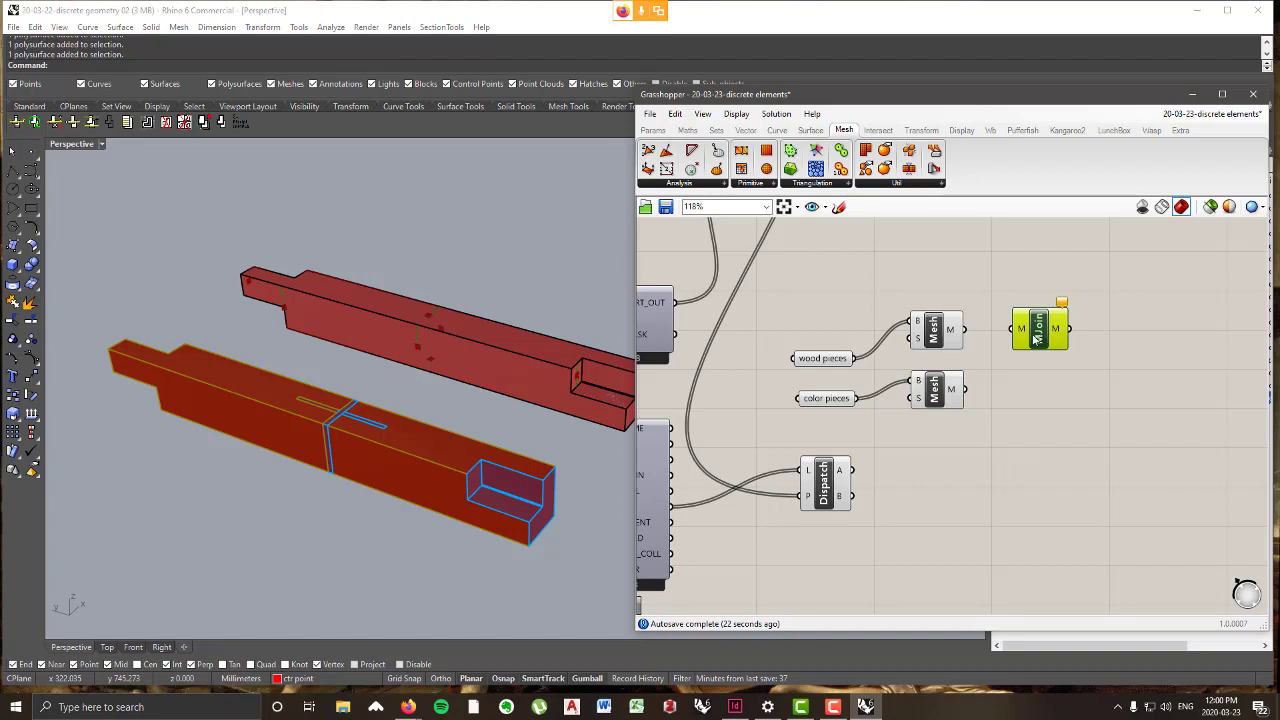
click(877, 185)
drag(905, 318, 1046, 398)
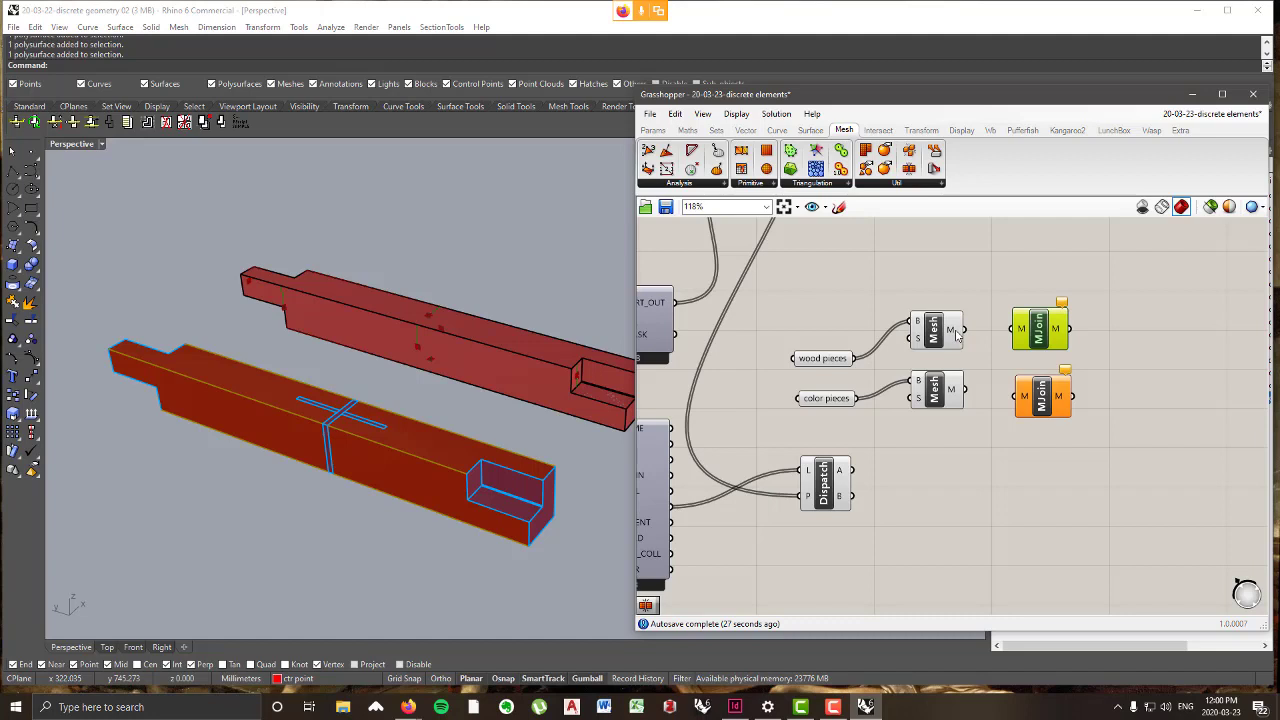
drag(960, 331, 1050, 298)
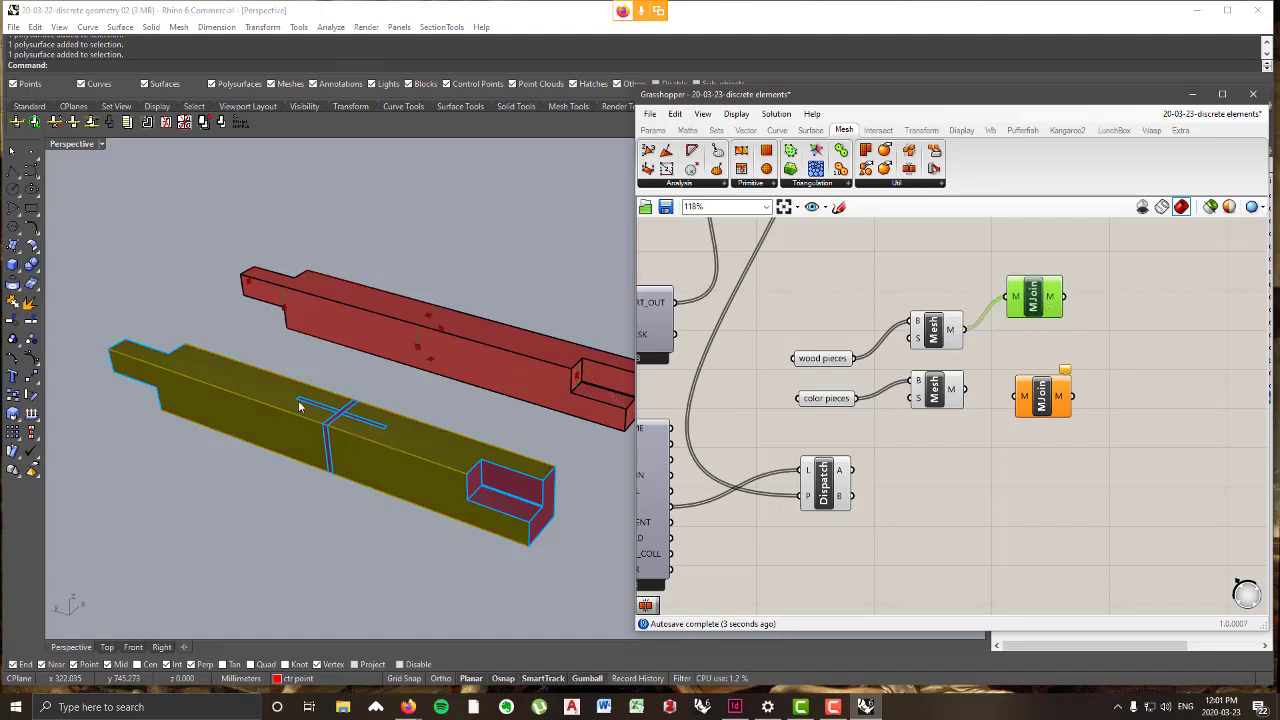
drag(964, 390, 1040, 388)
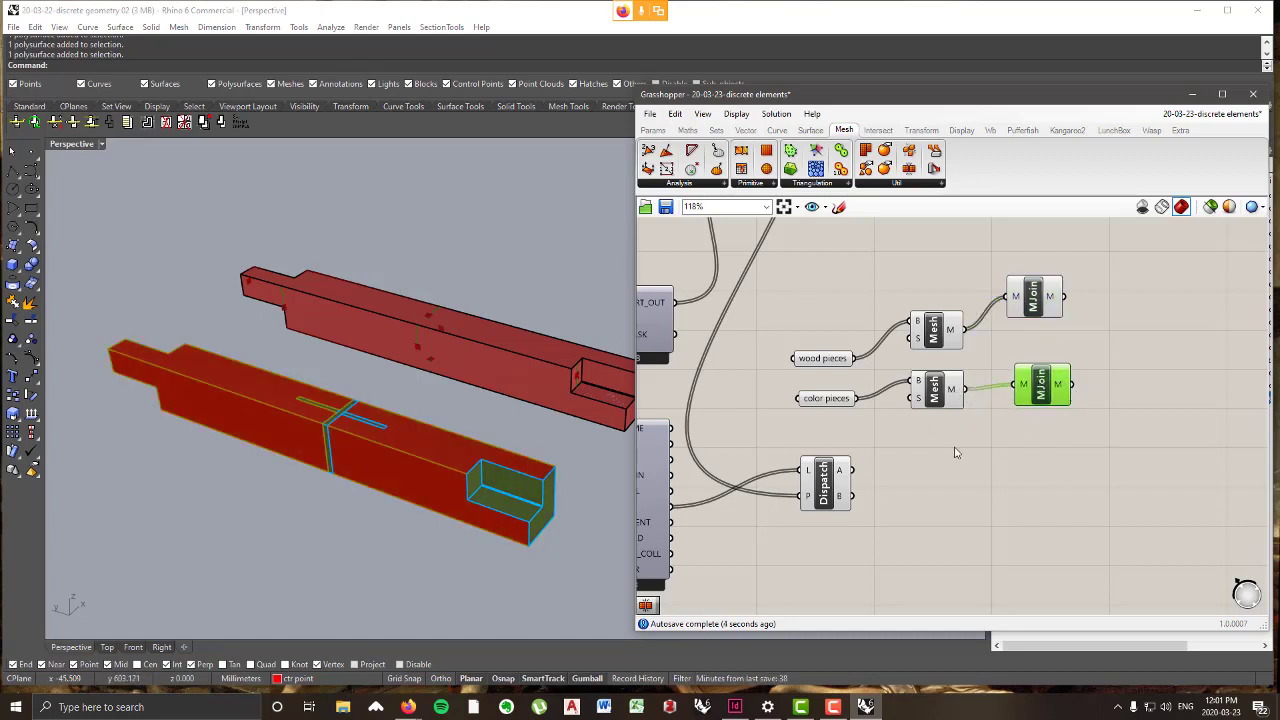
- Add two stacked Transform components and connect the joined wood mesh to the upper geometry input and the joined color mesh to the lower one
click(925, 131)
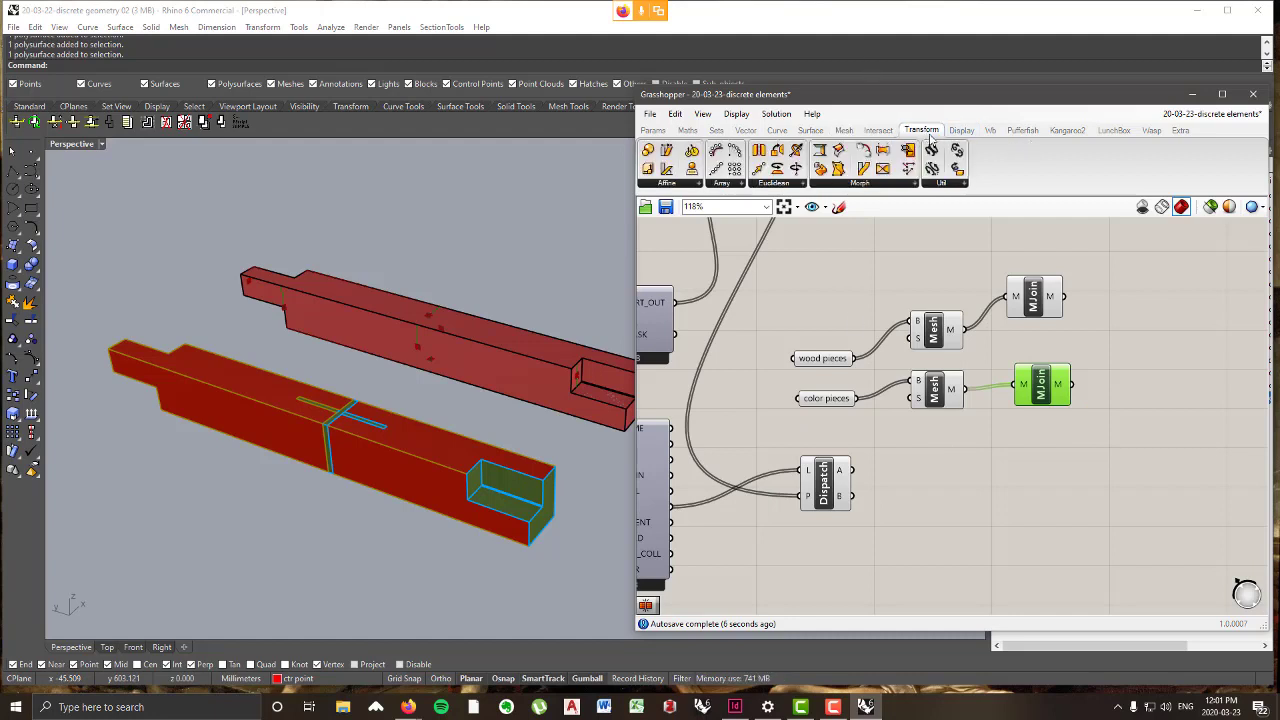
click(942, 184)
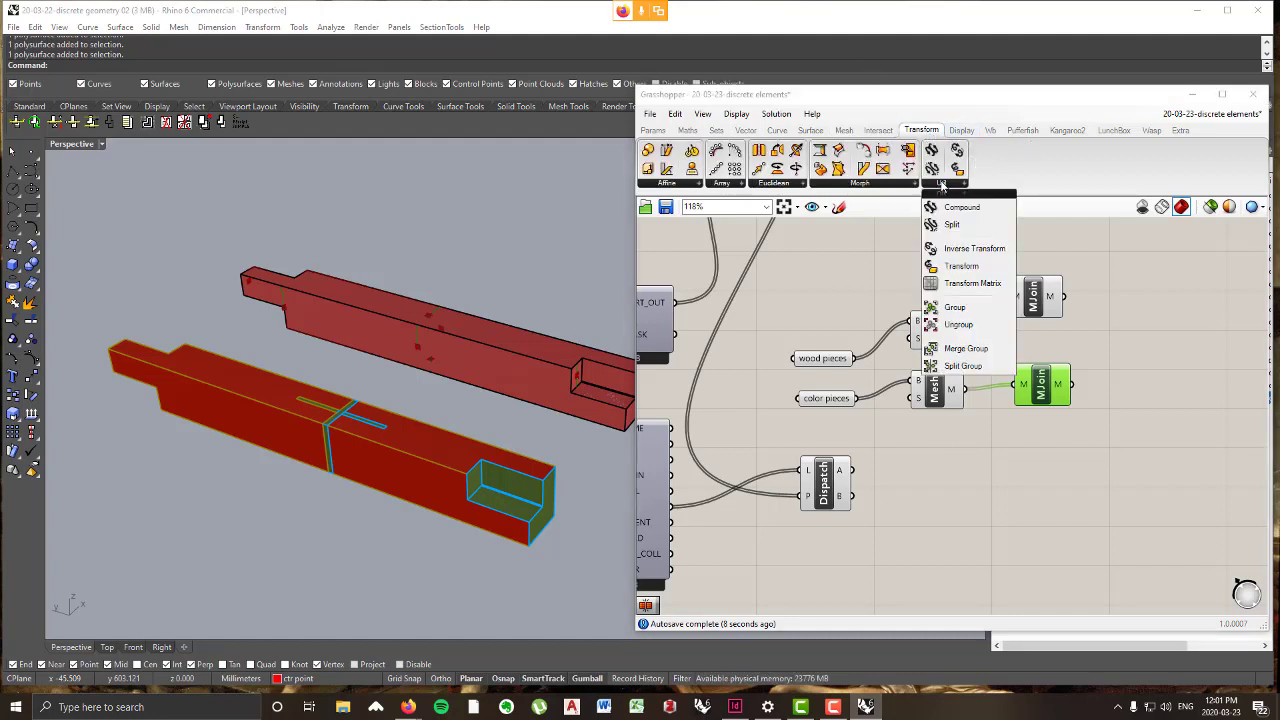
click(962, 266)
click(1155, 428)
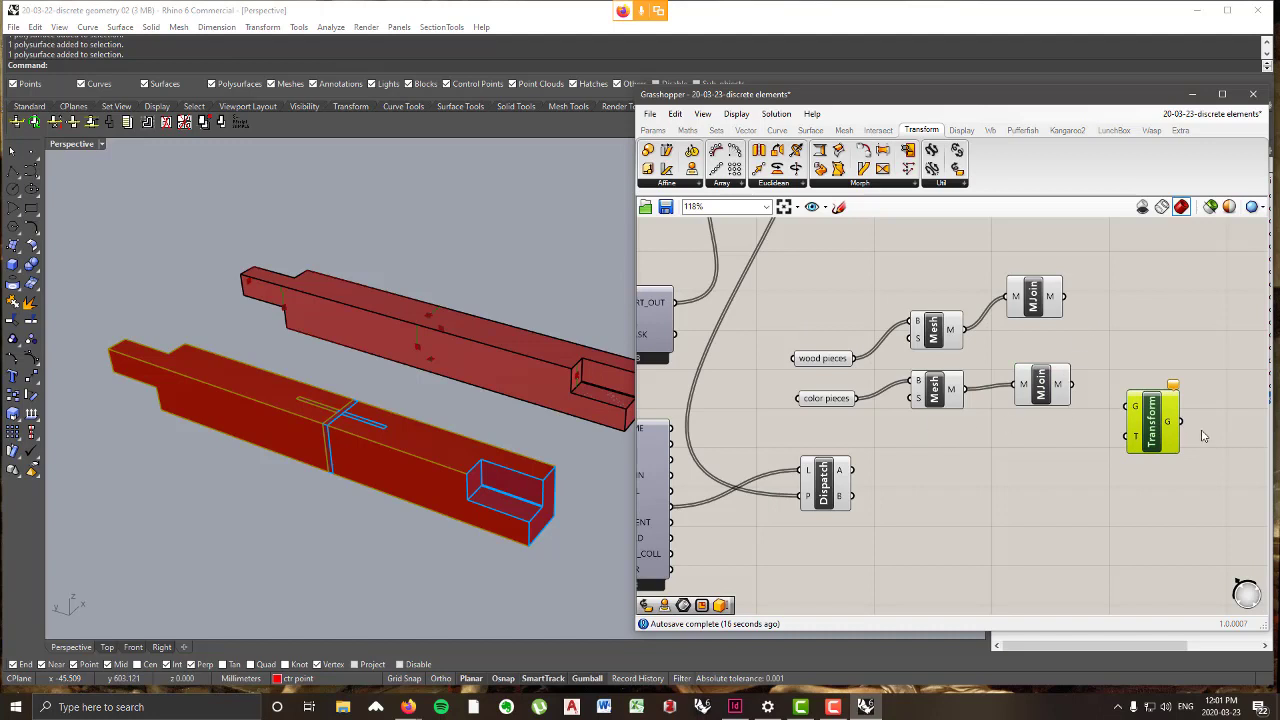
drag(1157, 423, 1176, 495)
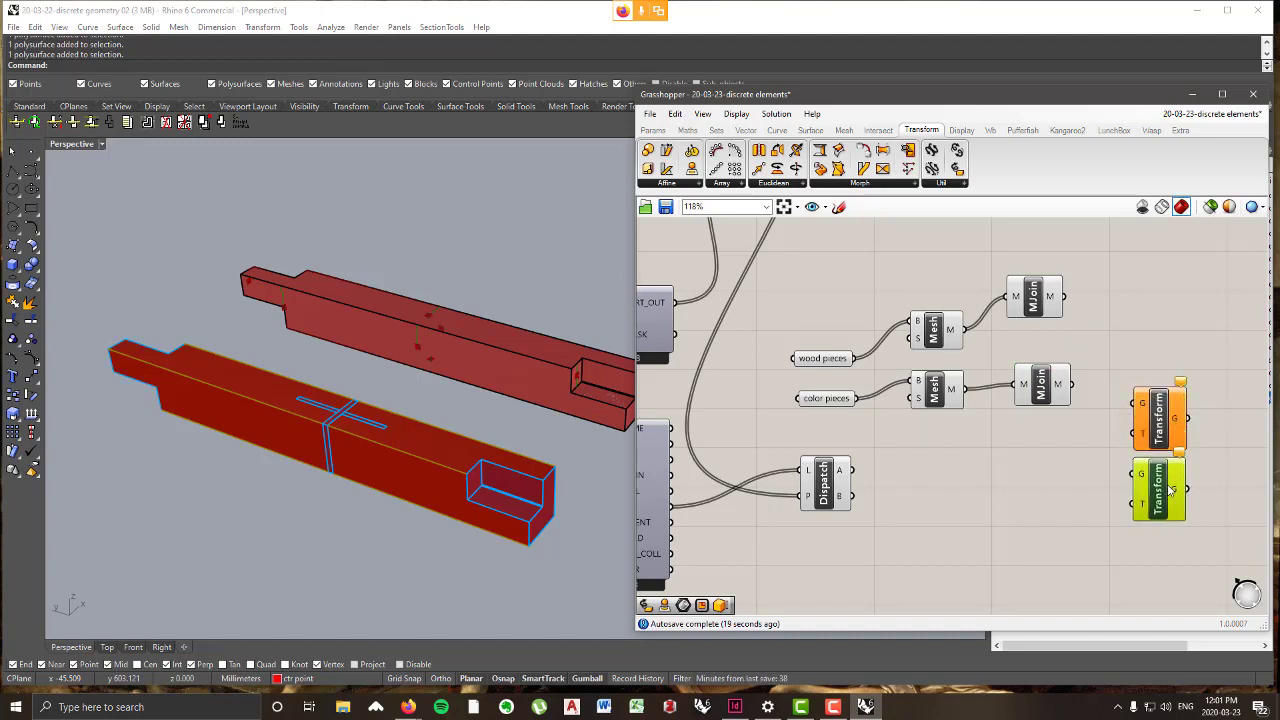
click(1109, 330)
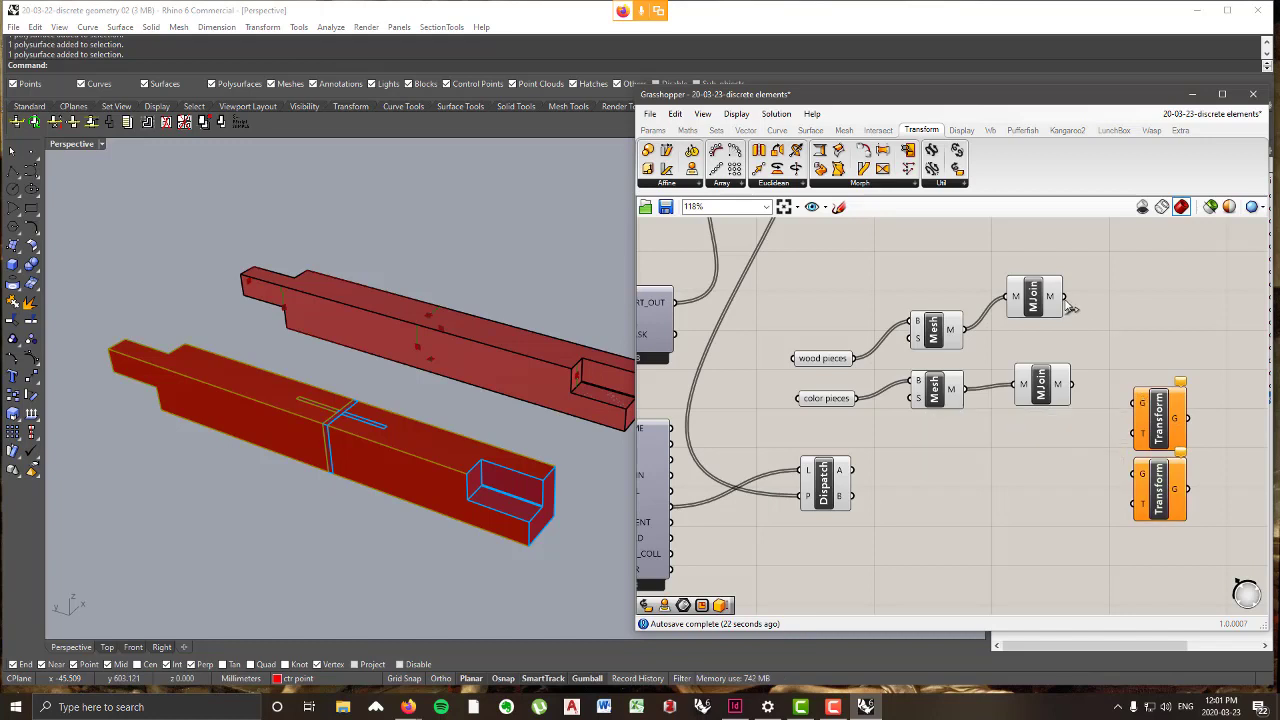
drag(1064, 297, 1137, 402)
drag(1040, 384, 1137, 474)
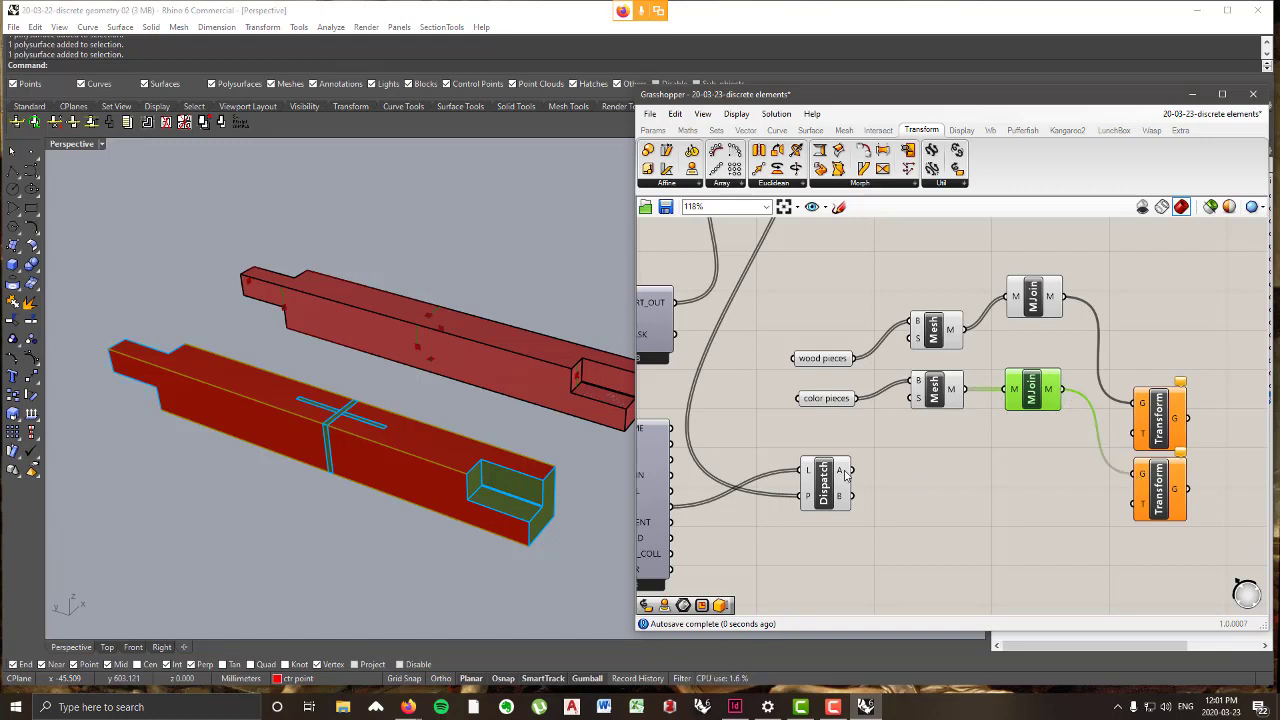
- Connect the Dispatch A output to the T input of both Transform components and inspect the transformed planks in the Rhino view
drag(848, 472, 1138, 433)
scroll(448, 397, down, 10)
right_drag(400, 403, 271, 377)
scroll(460, 340, up, 6)
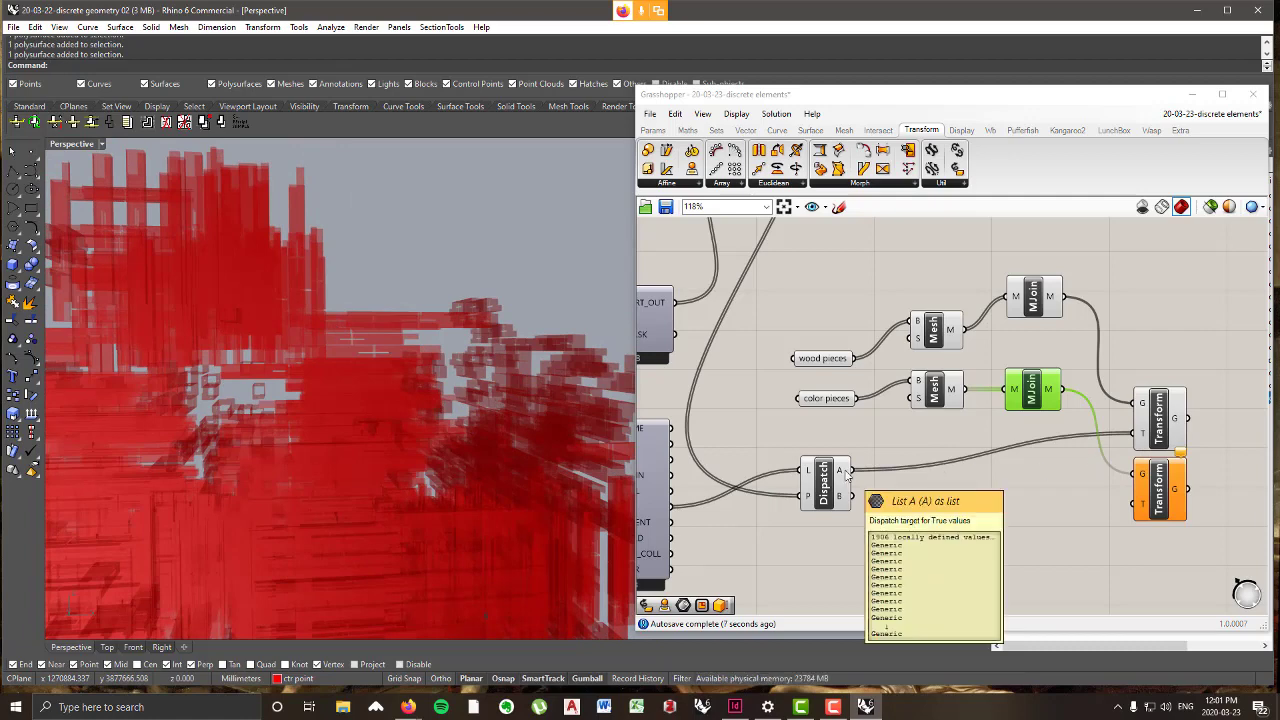
drag(849, 470, 1137, 504)
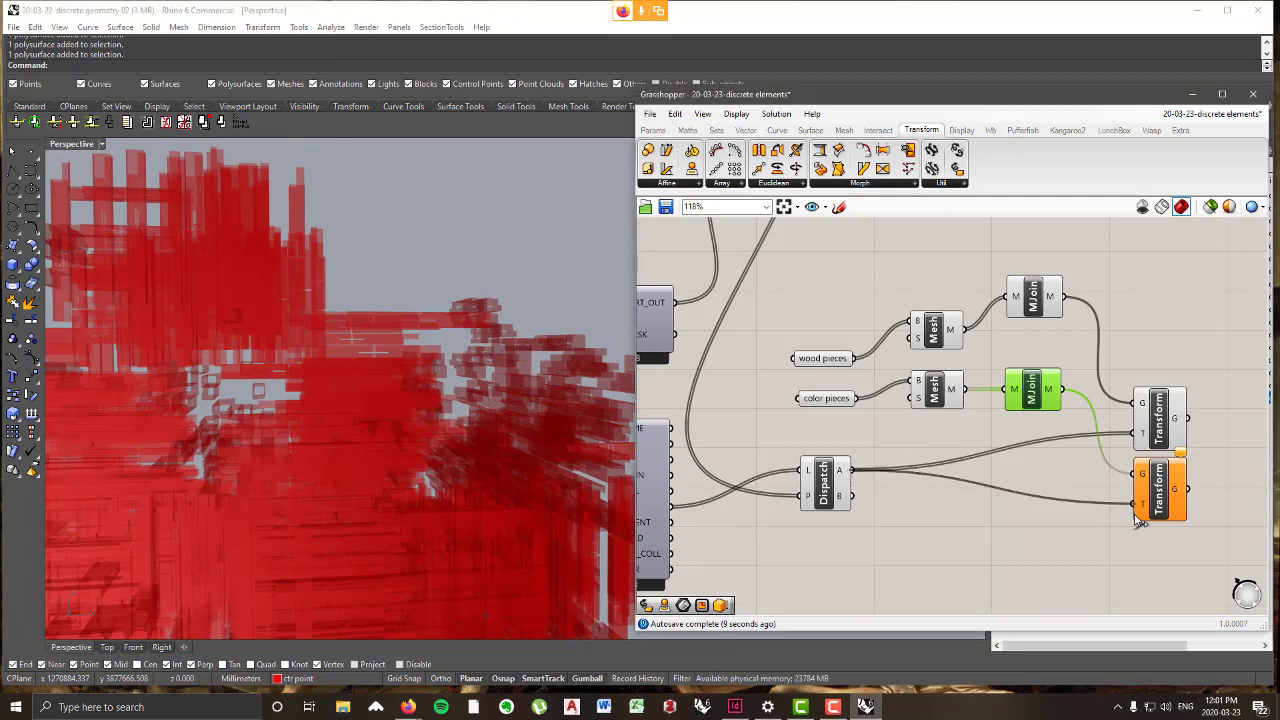
click(1152, 512)
right_drag(314, 329, 195, 328)
scroll(212, 378, down, 3)
right_drag(442, 379, 489, 334)
scroll(537, 341, up, 5)
scroll(489, 334, down, 7)
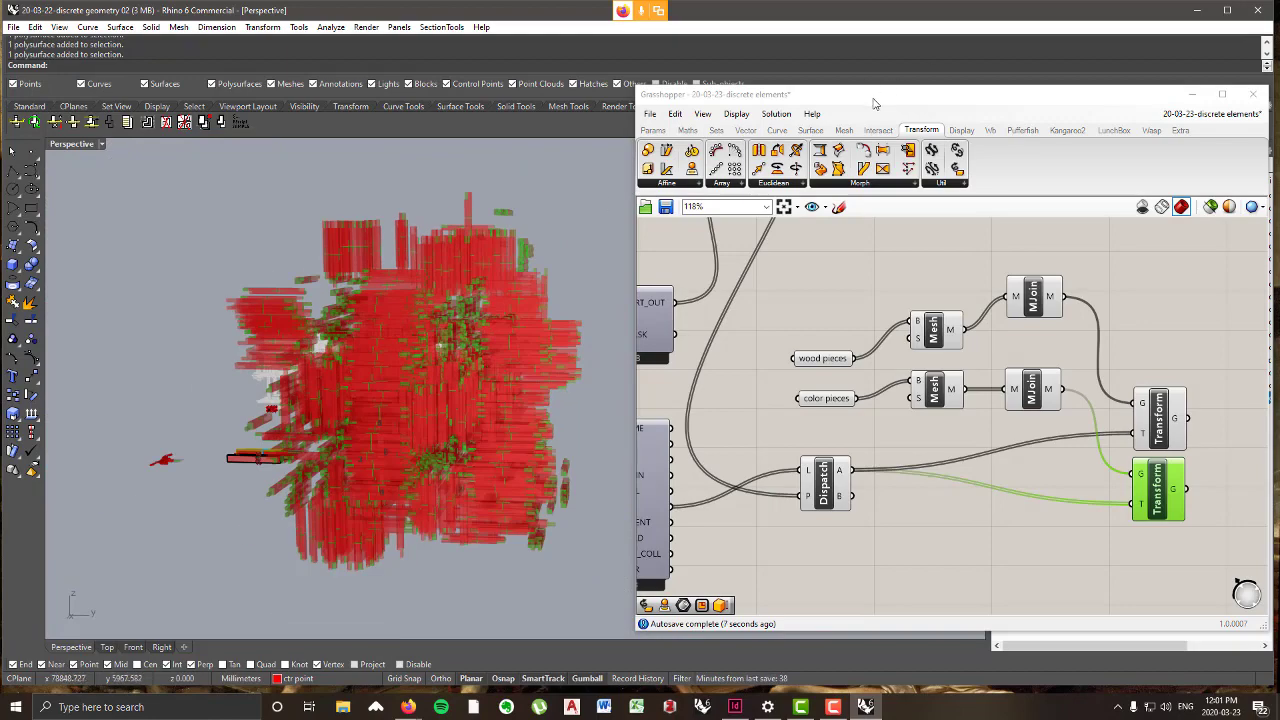
- Create a new layer named "translated detail" and nest it under the "class example" layer
drag(873, 103, 489, 103)
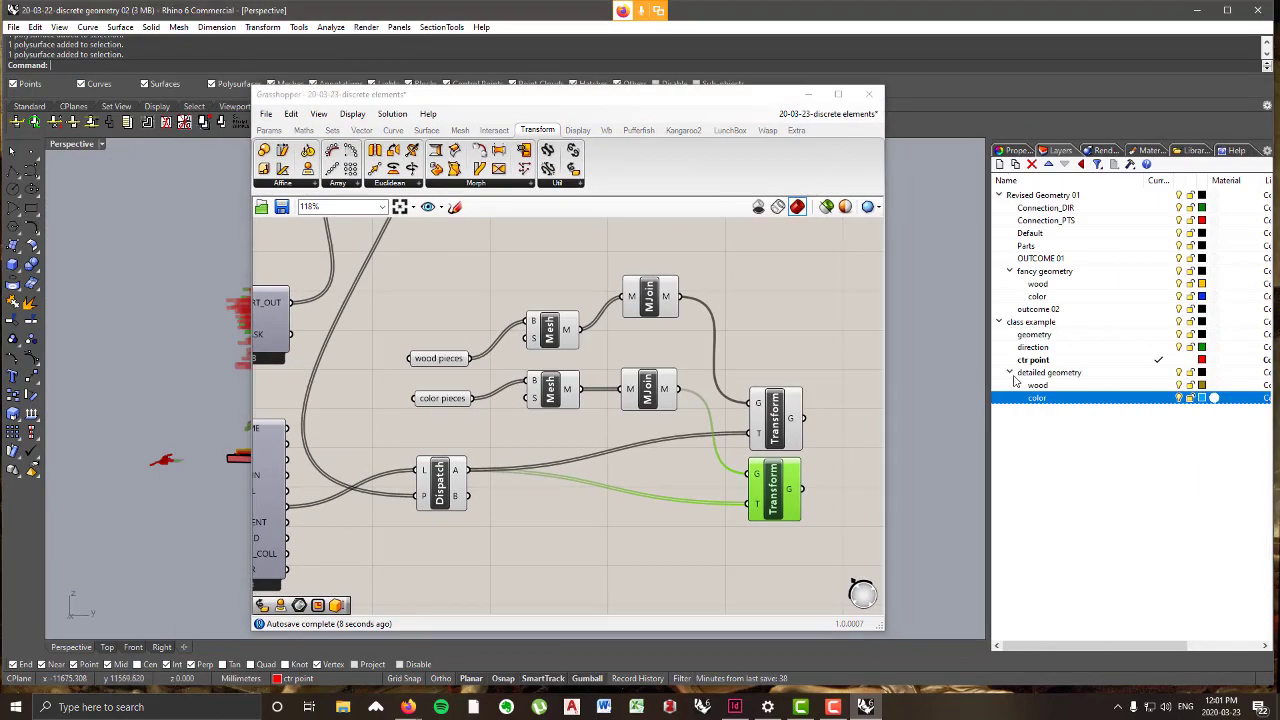
right_click(1048, 443)
click(1095, 449)
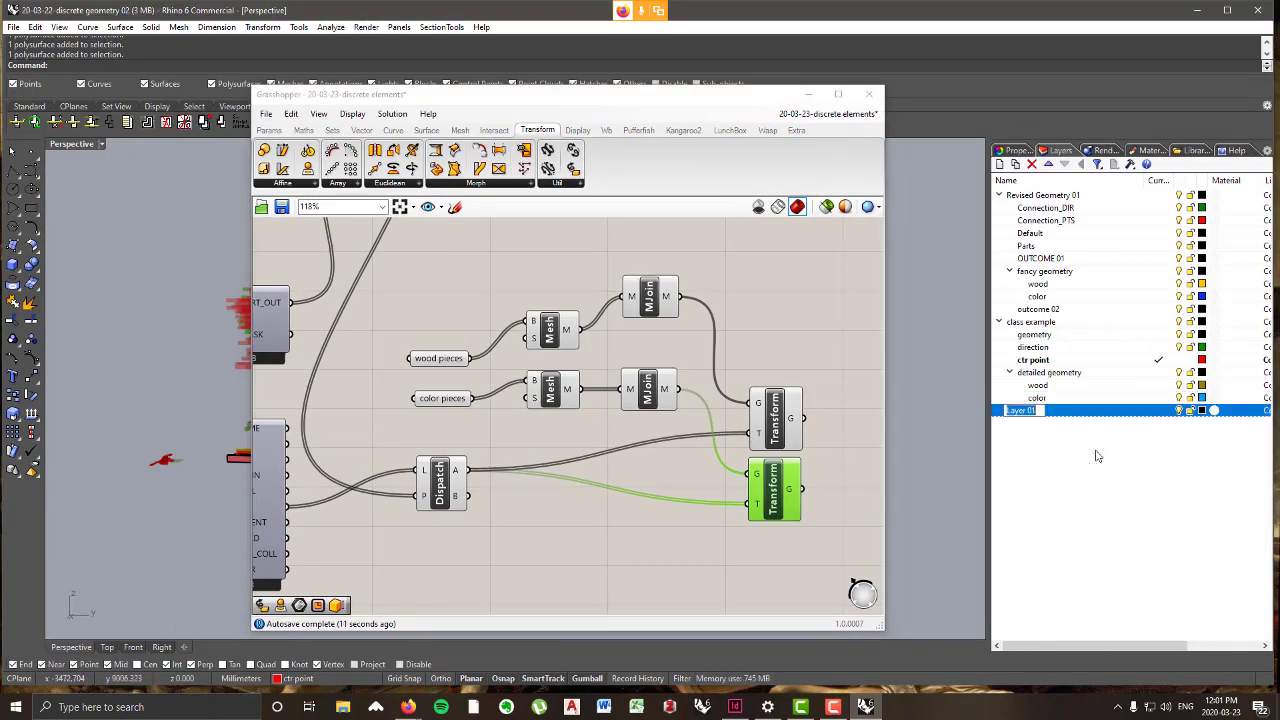
text(translated detail)
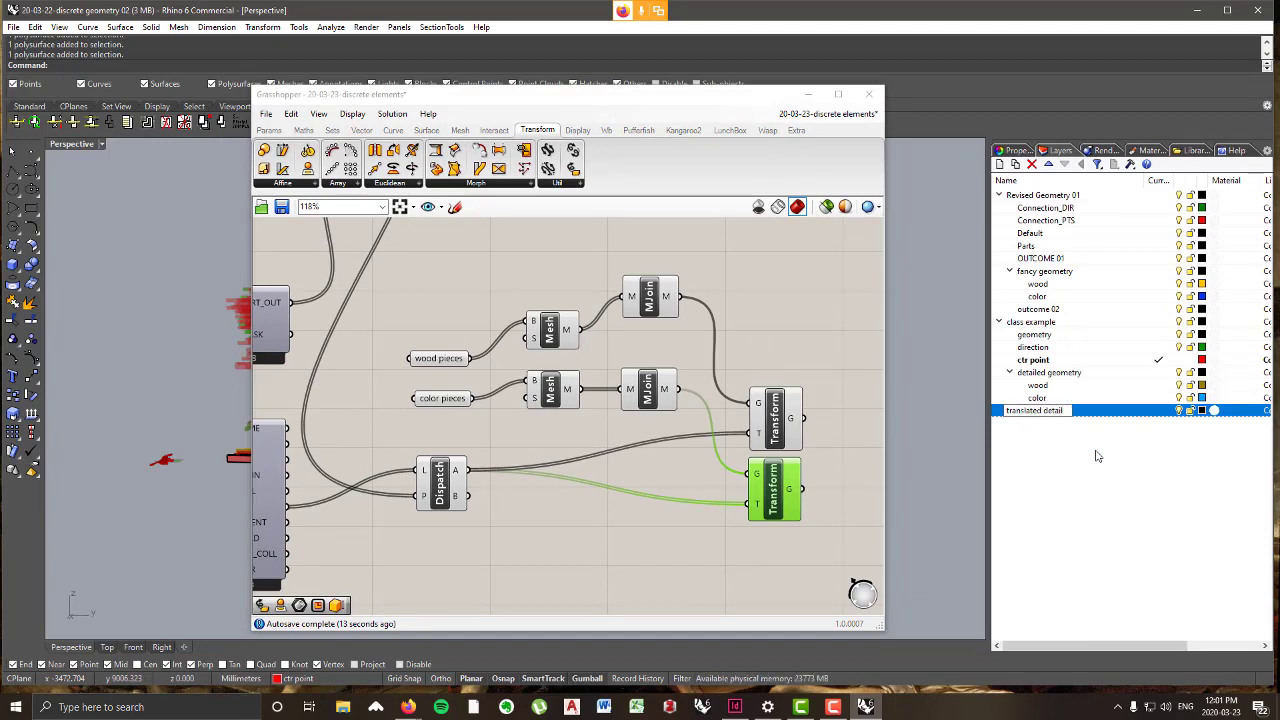
key(Return)
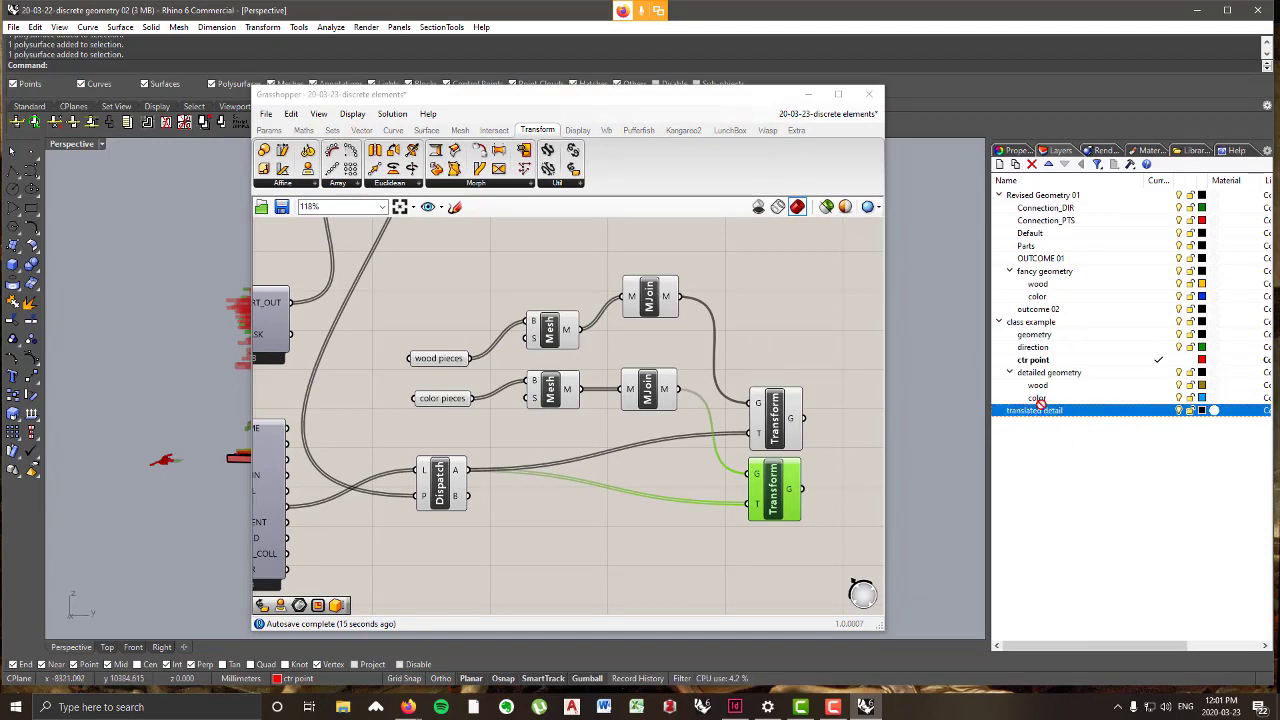
ctrl+click(1066, 334)
drag(1065, 330, 1063, 322)
- Add two sublayers named "wood" and "color" under the "translated detail" layer
right_click(1063, 420)
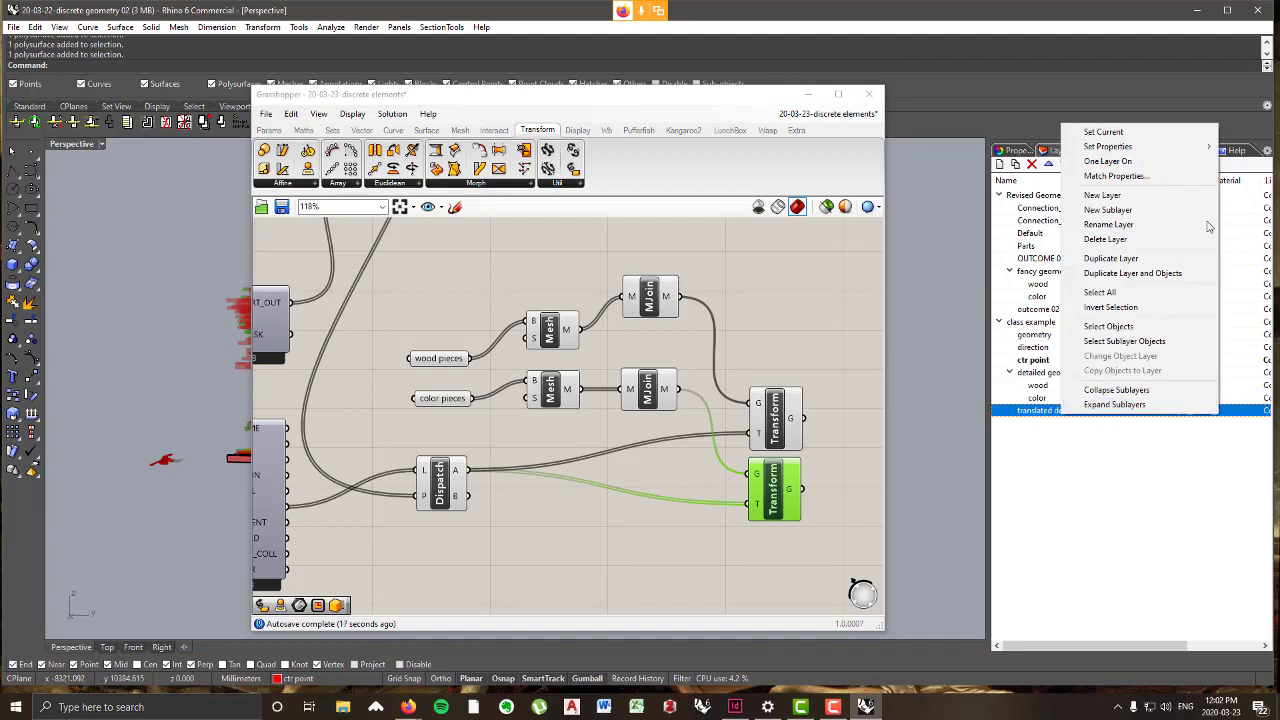
click(1135, 220)
text(wood)
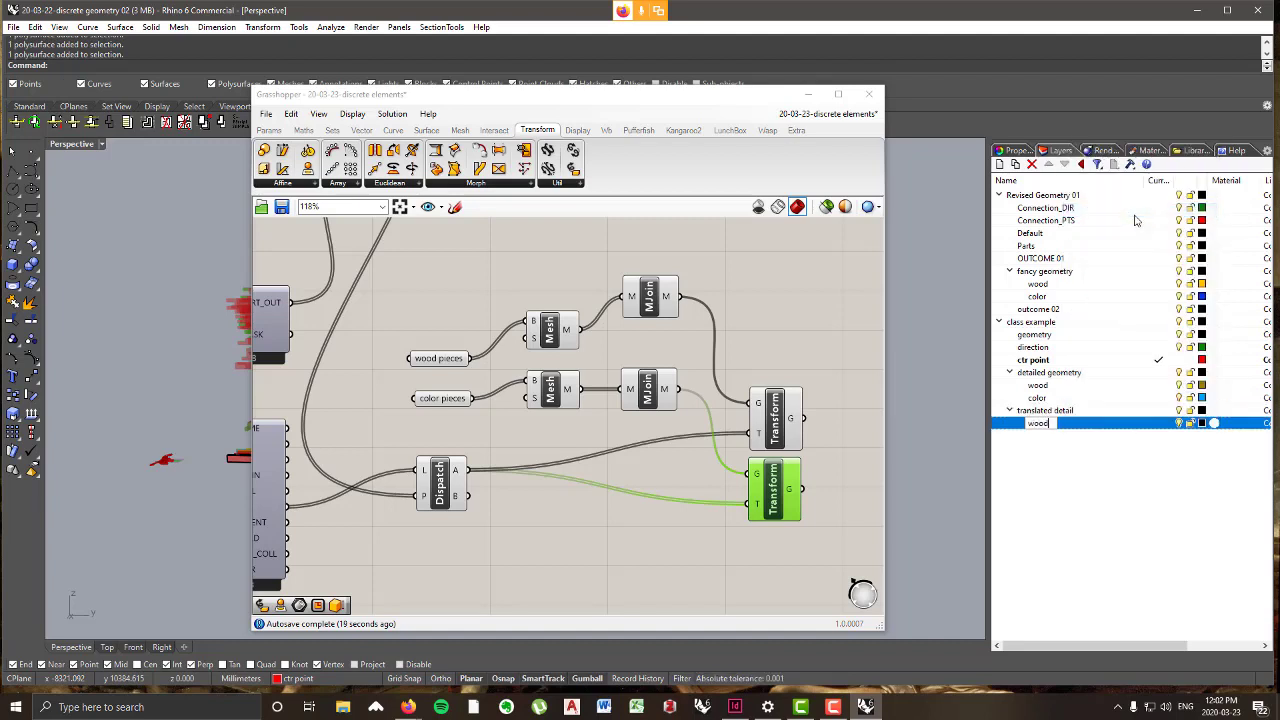
key(Return)
right_click(1058, 430)
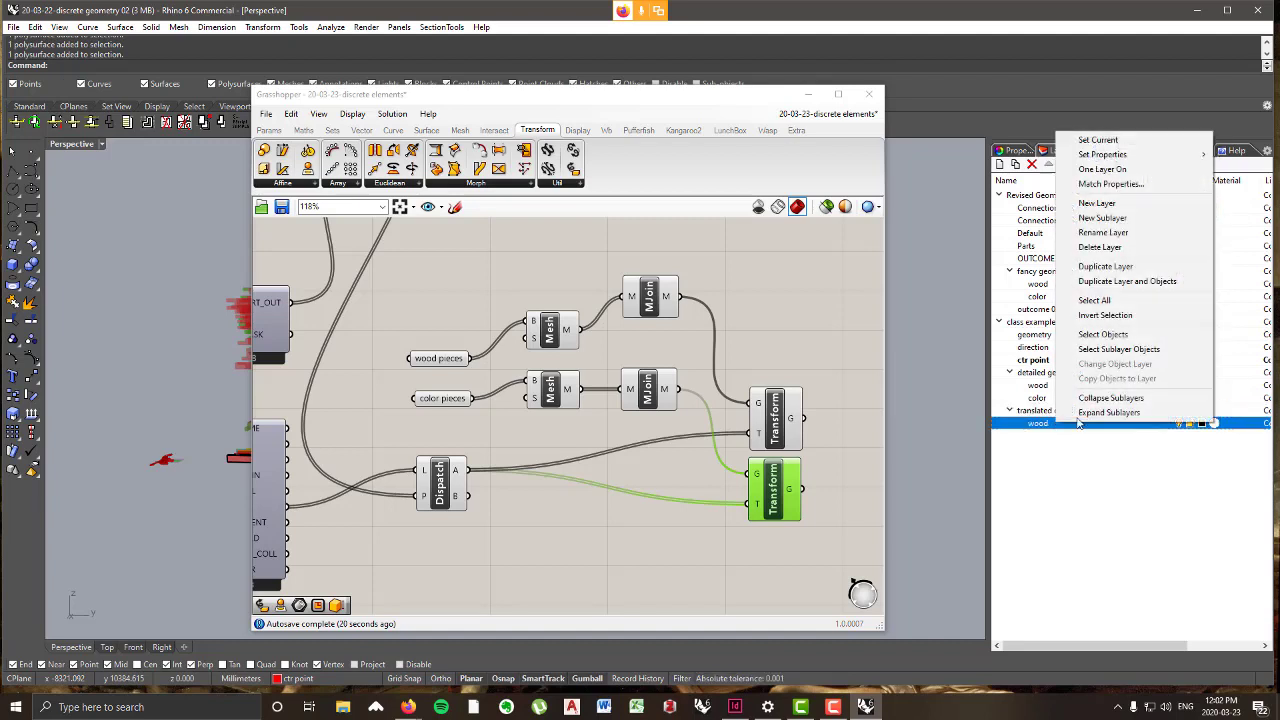
click(1120, 209)
text(d)
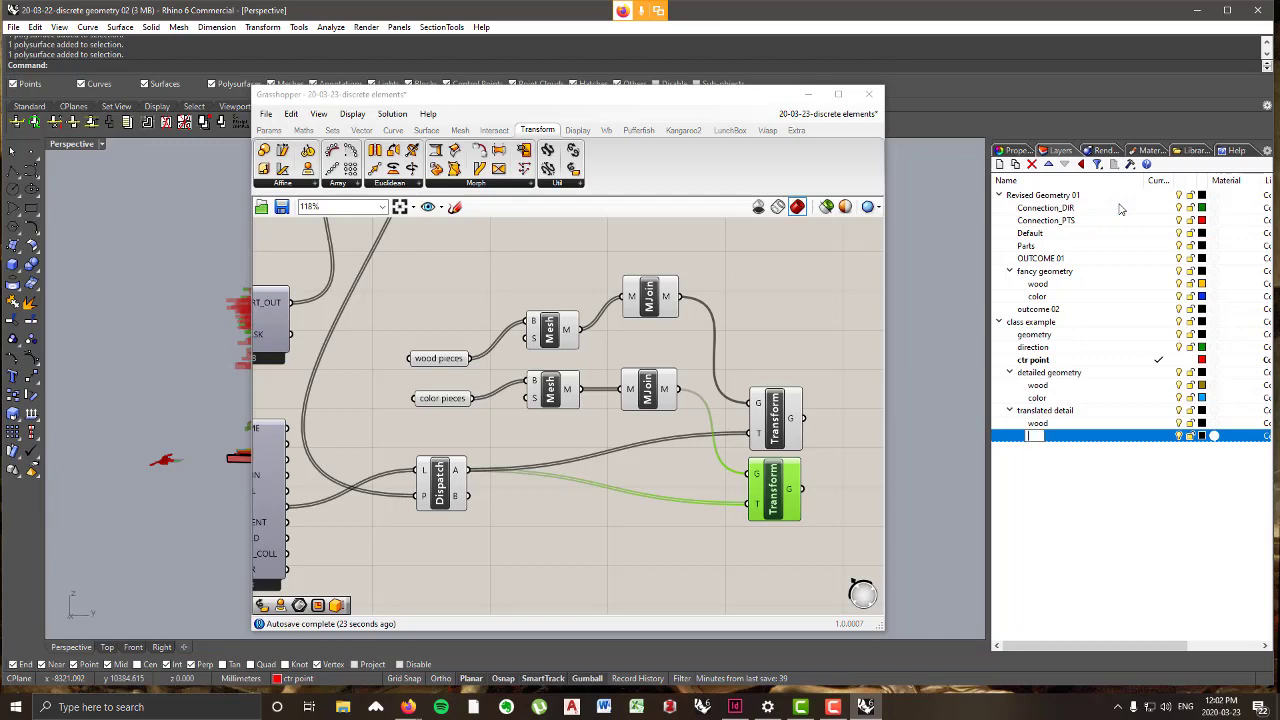
text(olor)
key(Return)
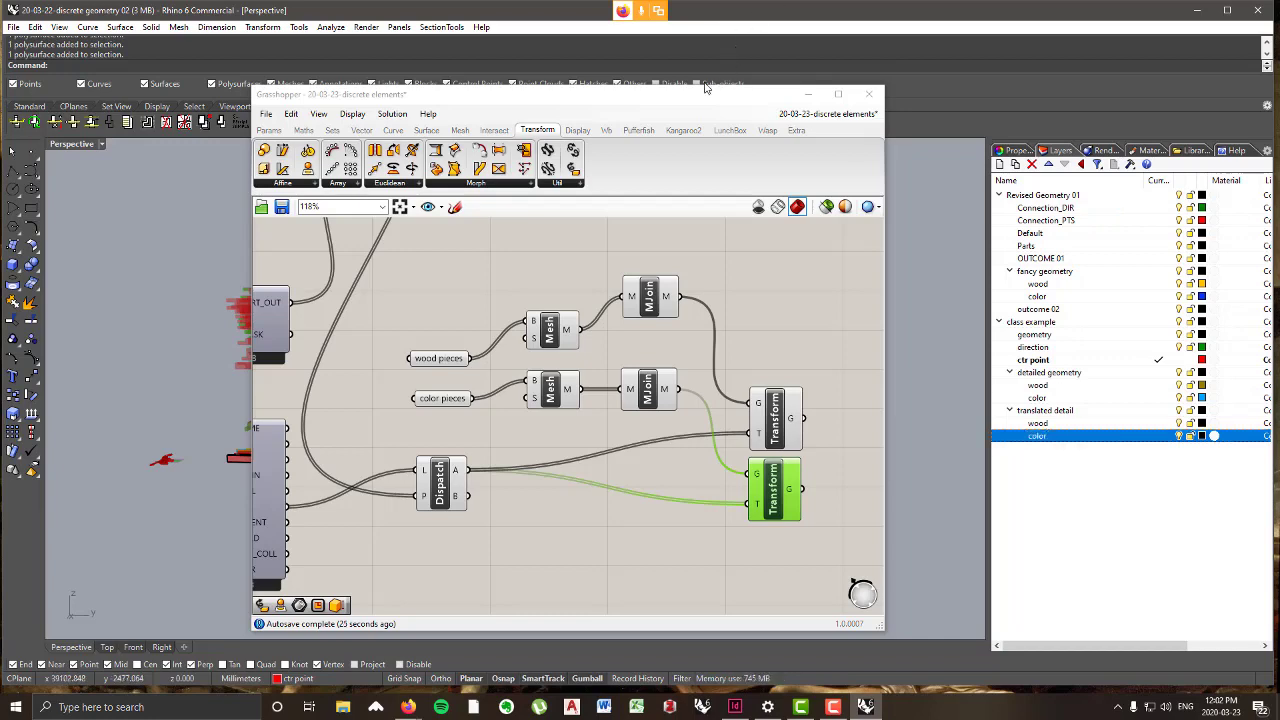
- Bake the lower Transform component's color meshes as a group onto the "color" sublayer of "translated detail"
drag(687, 100, 961, 49)
right_drag(183, 364, 431, 330)
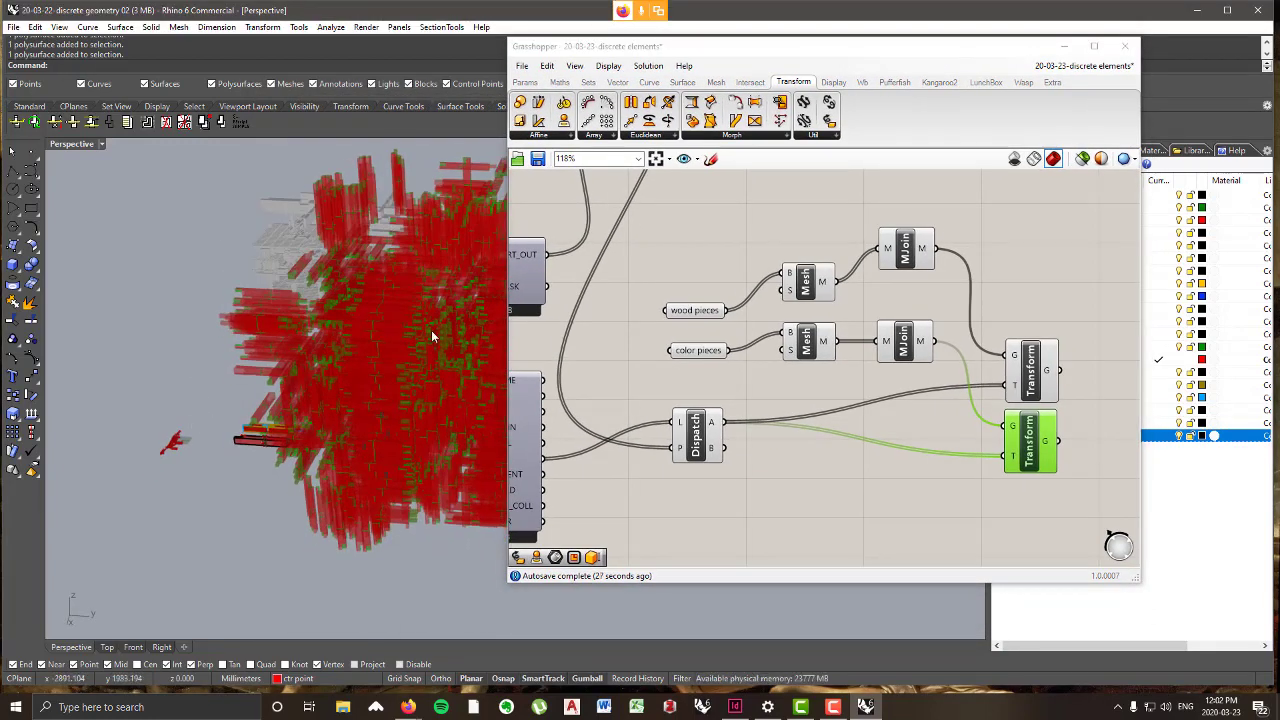
drag(1040, 446, 1040, 459)
right_drag(359, 345, 392, 349)
right_click(1038, 457)
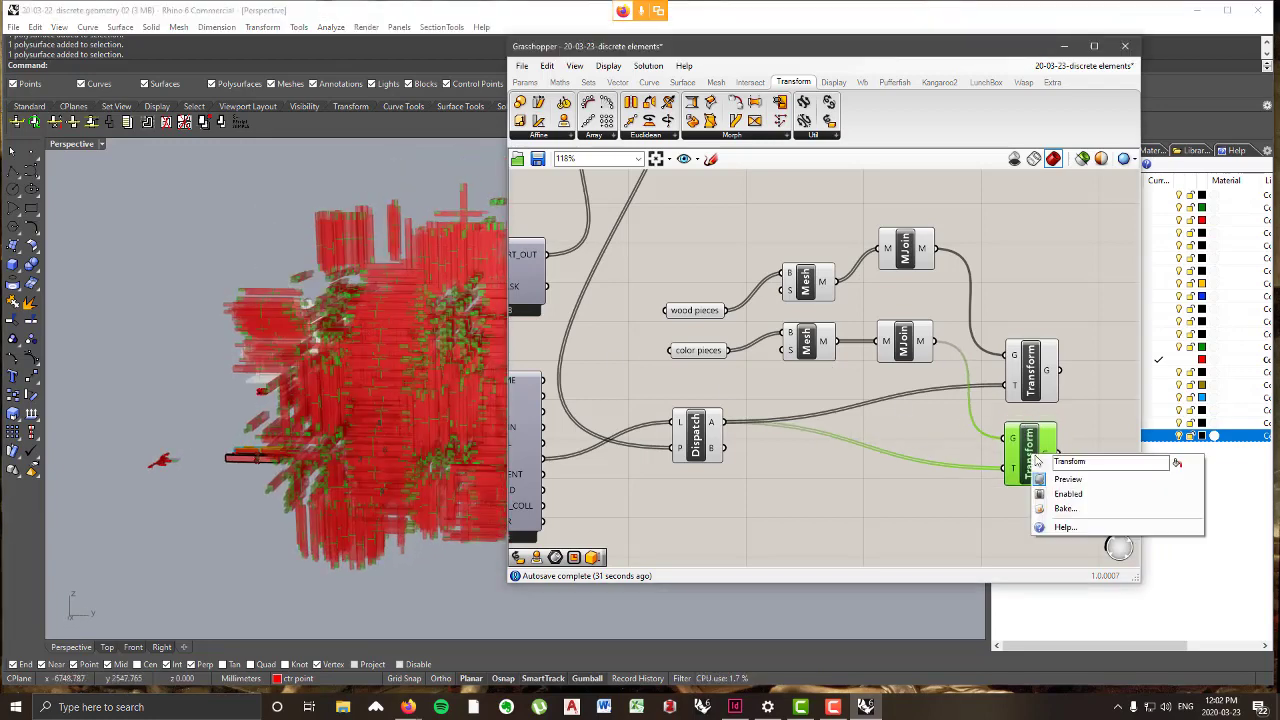
click(1072, 511)
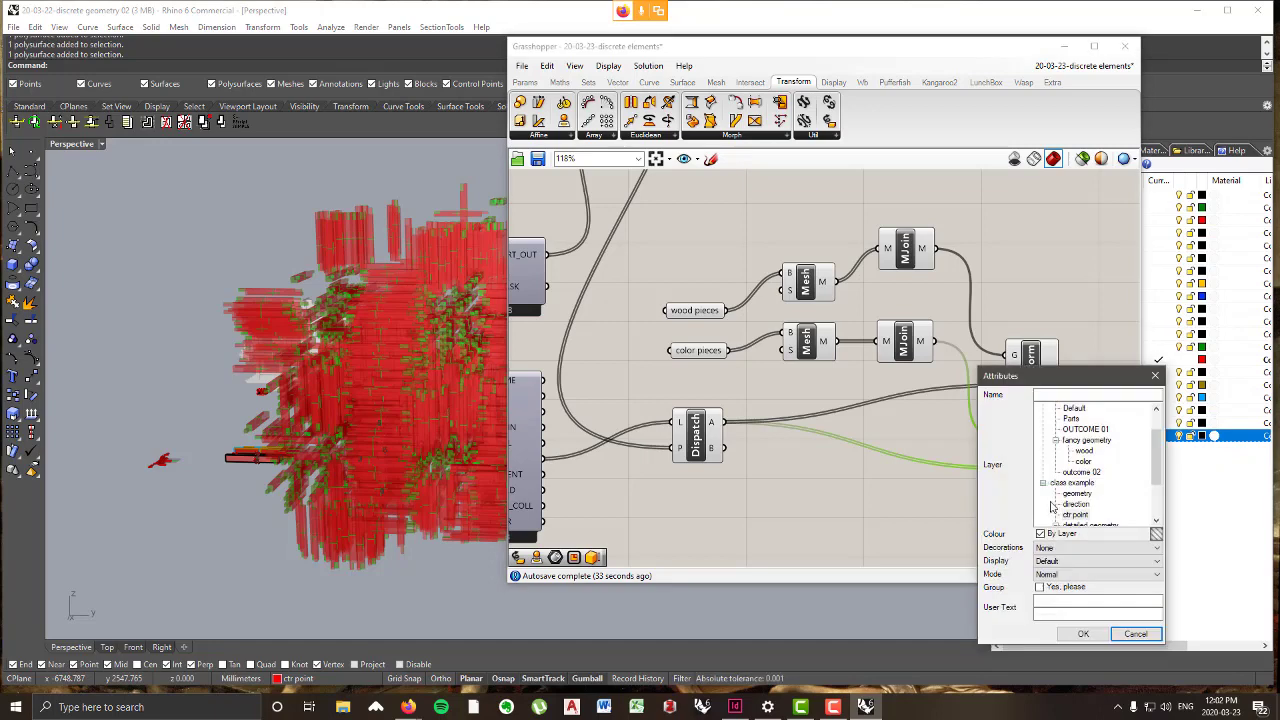
click(1083, 514)
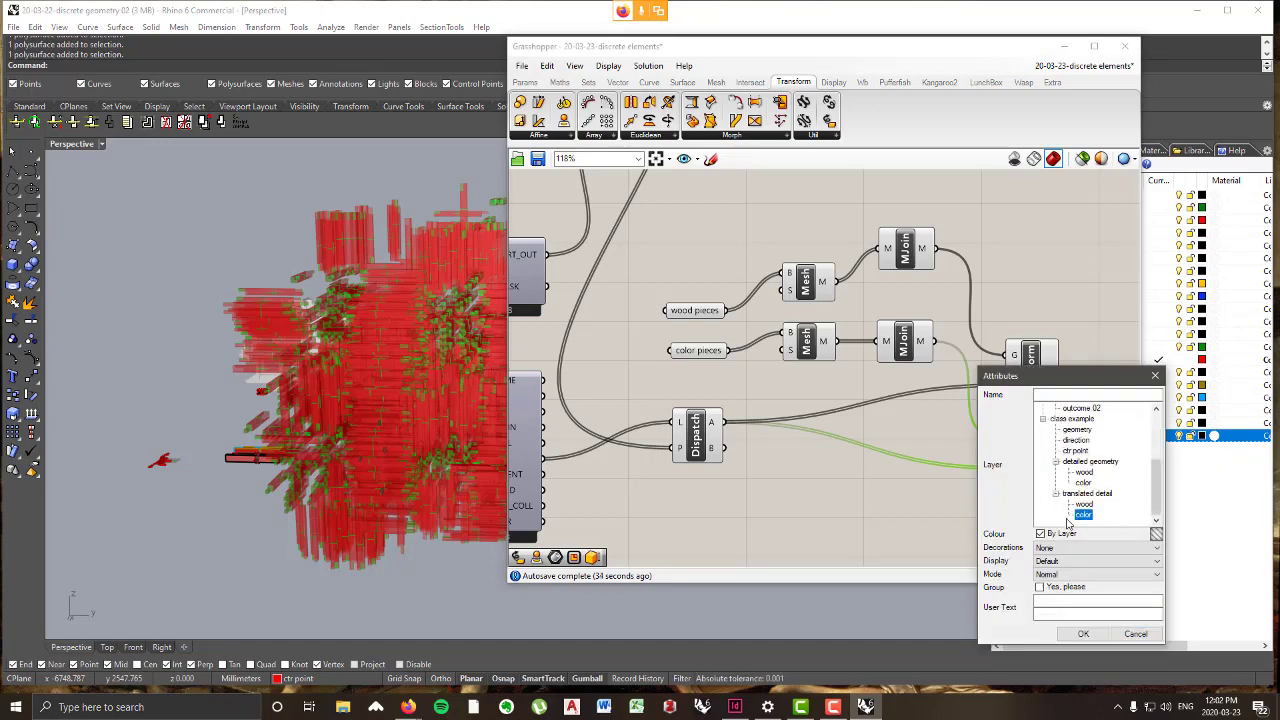
click(1040, 588)
click(1088, 635)
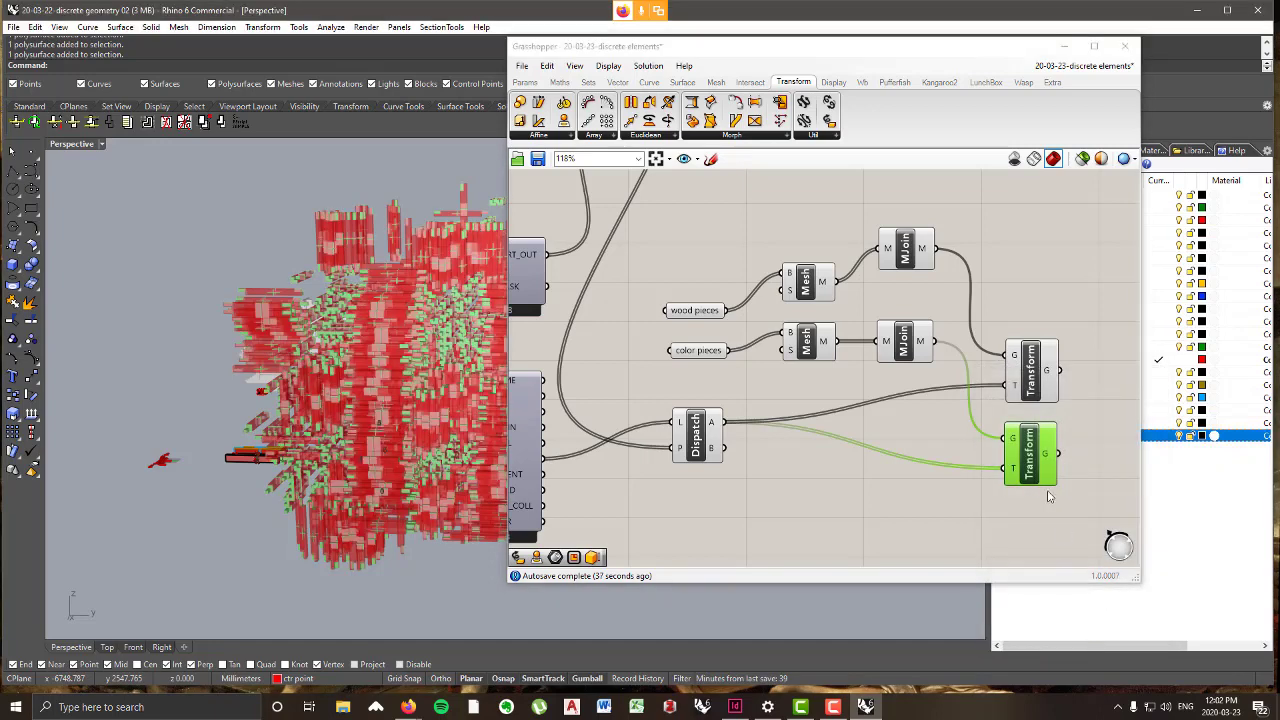
- Bake the upper Transform component's wood meshes as a group onto the "wood" sublayer of "translated detail"
drag(1030, 384, 1018, 362)
scroll(382, 338, up, 2)
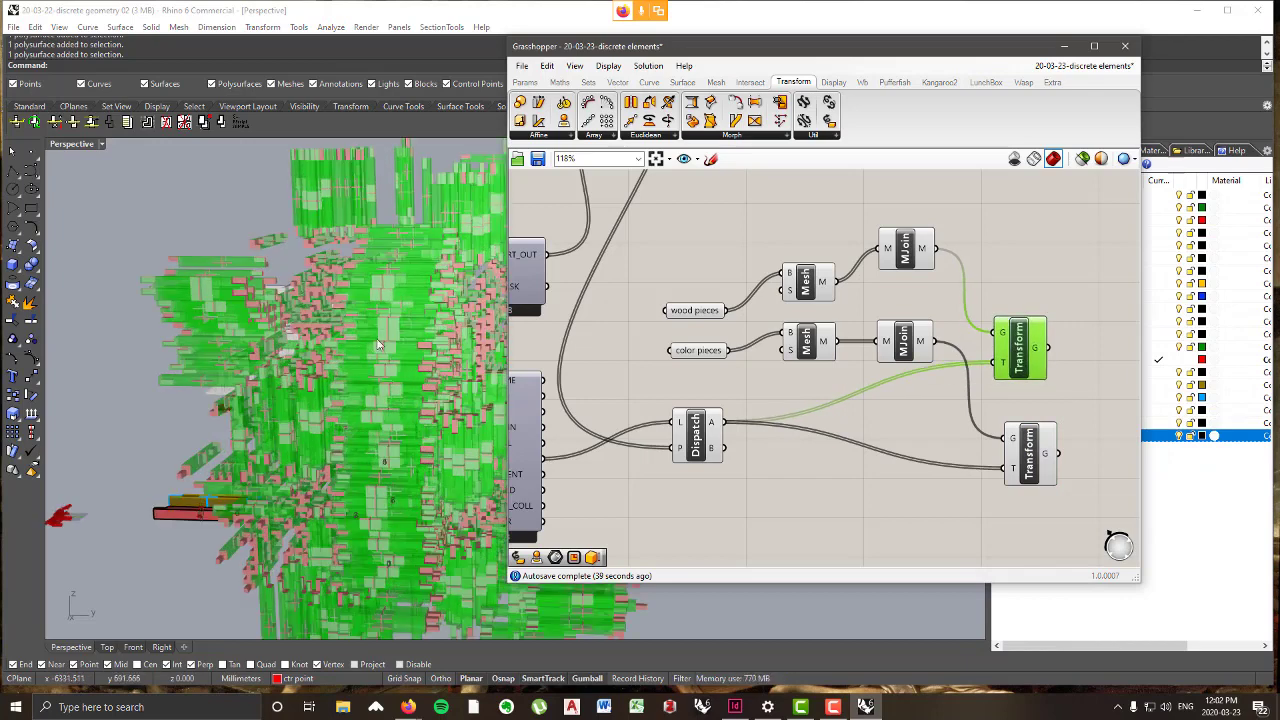
drag(1022, 364, 1026, 352)
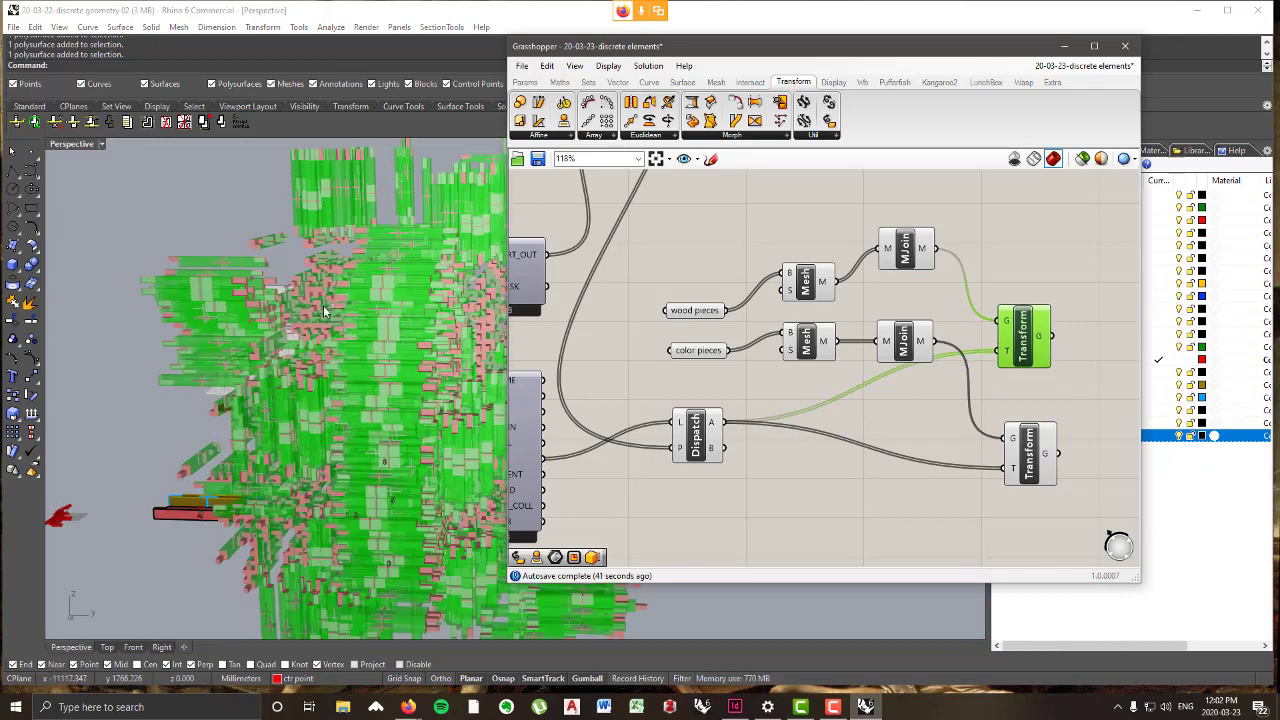
right_click(1024, 343)
click(1066, 391)
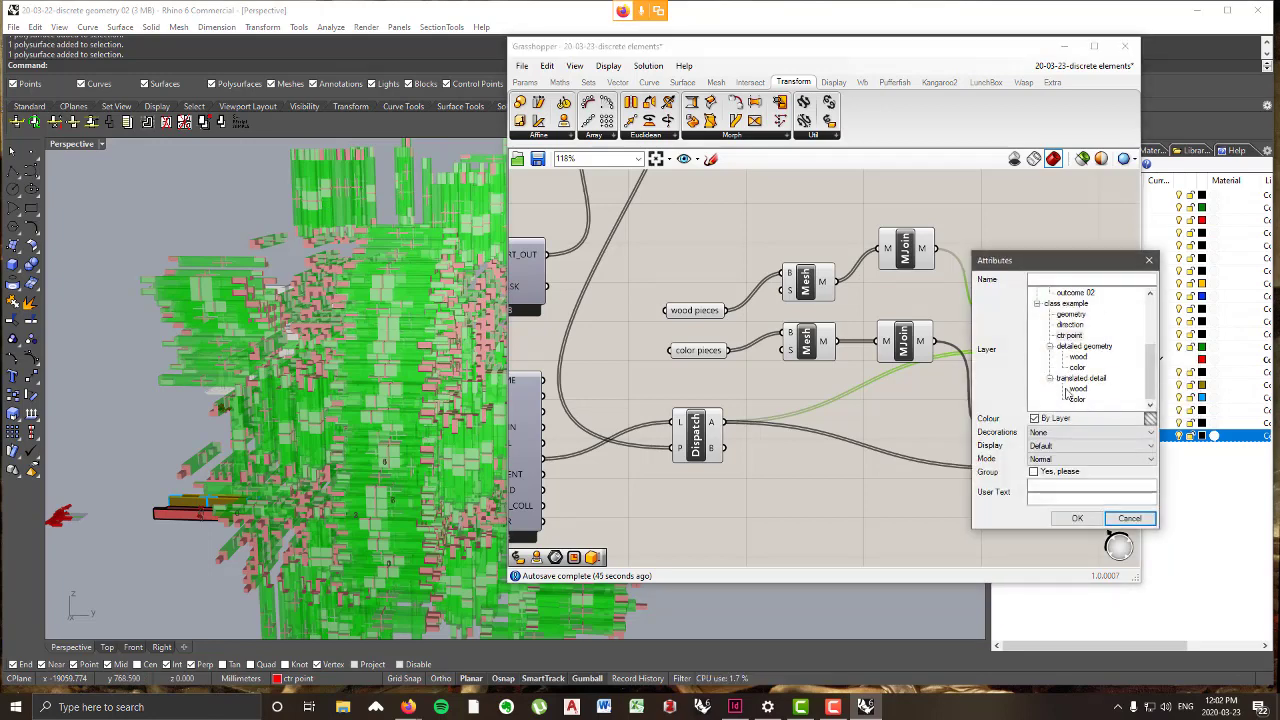
click(1077, 389)
click(1033, 472)
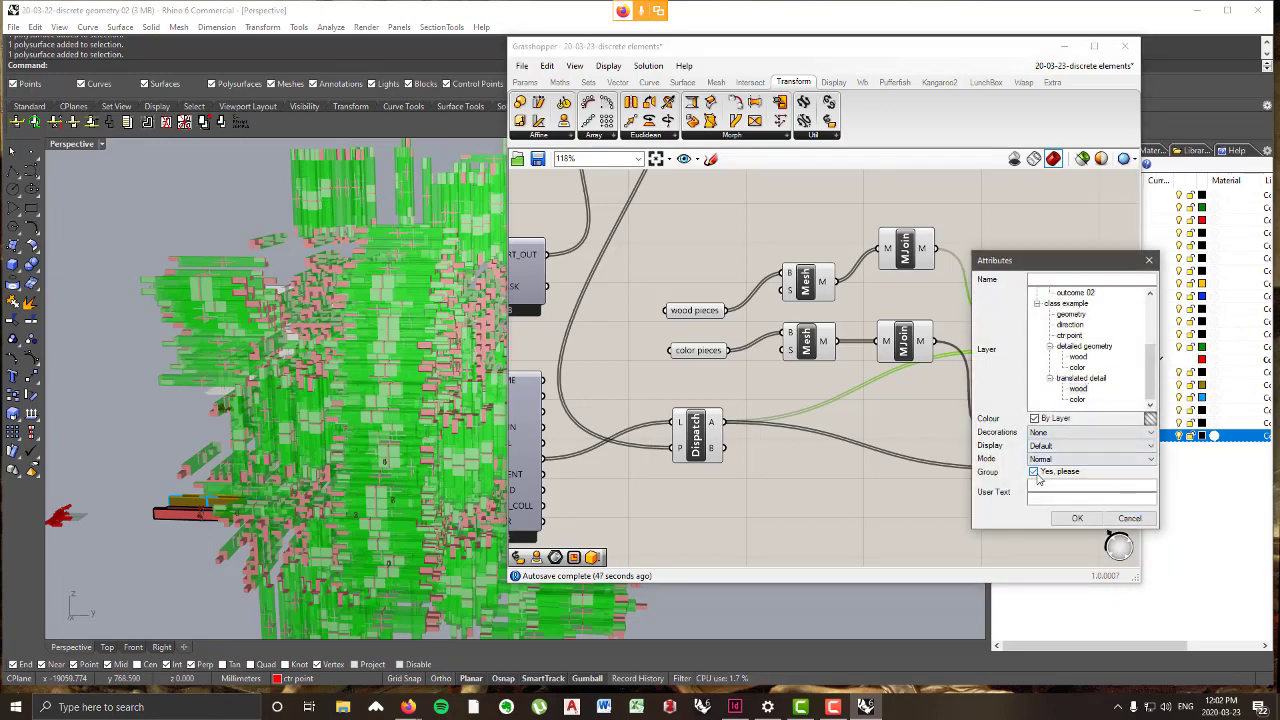
click(1077, 518)
- Turn on the preview of the lower PartGeo component and inspect its parts within the baked aggregation
scroll(864, 346, down, 5)
scroll(864, 346, up, 5)
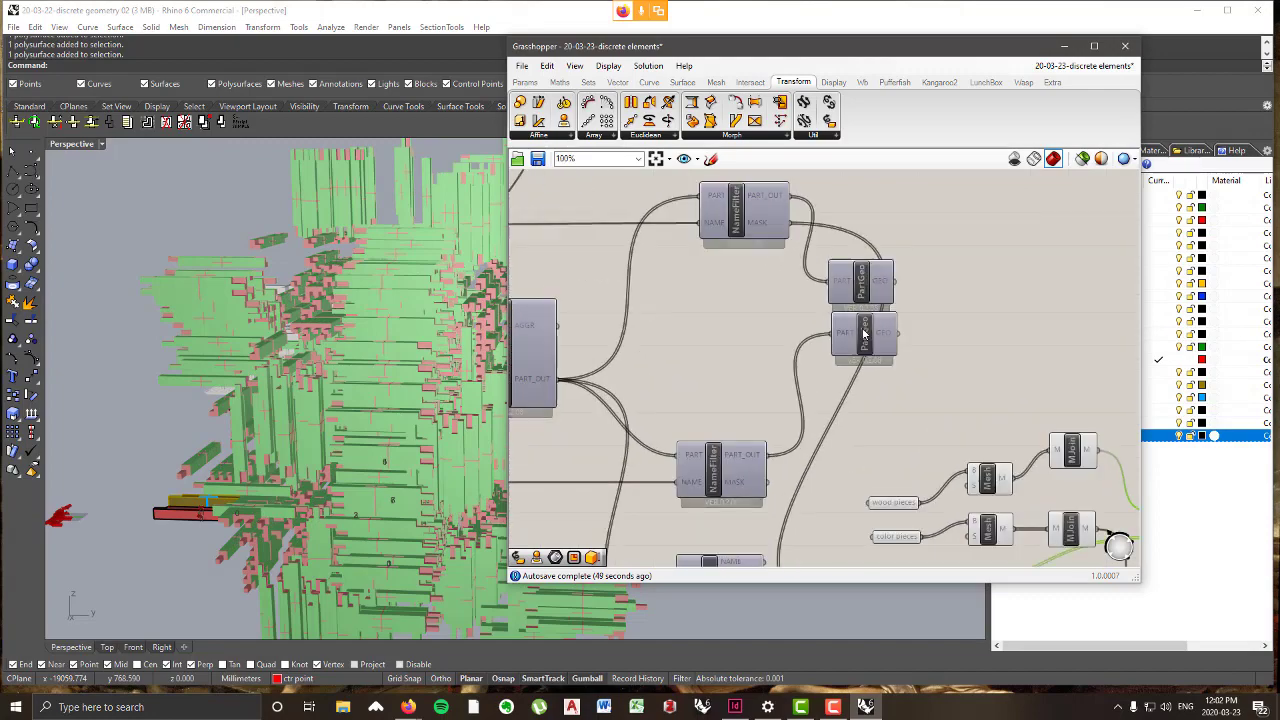
click(868, 350)
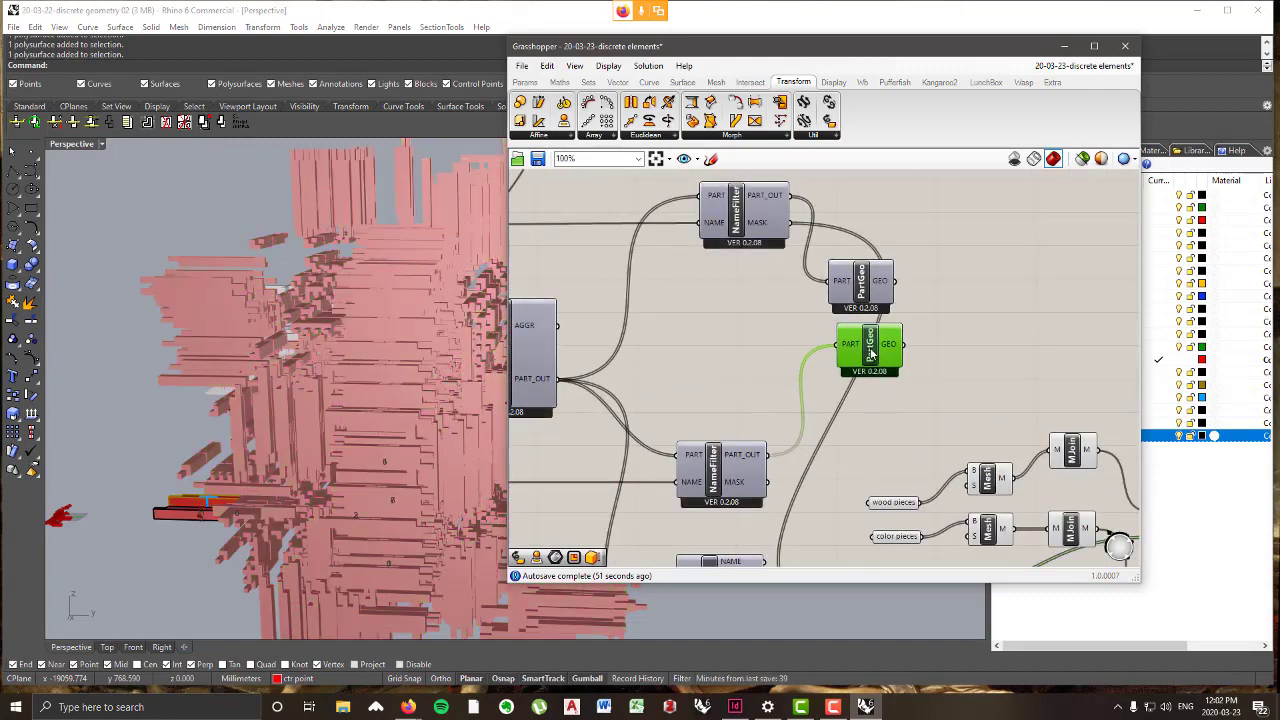
right_click(868, 348)
click(905, 440)
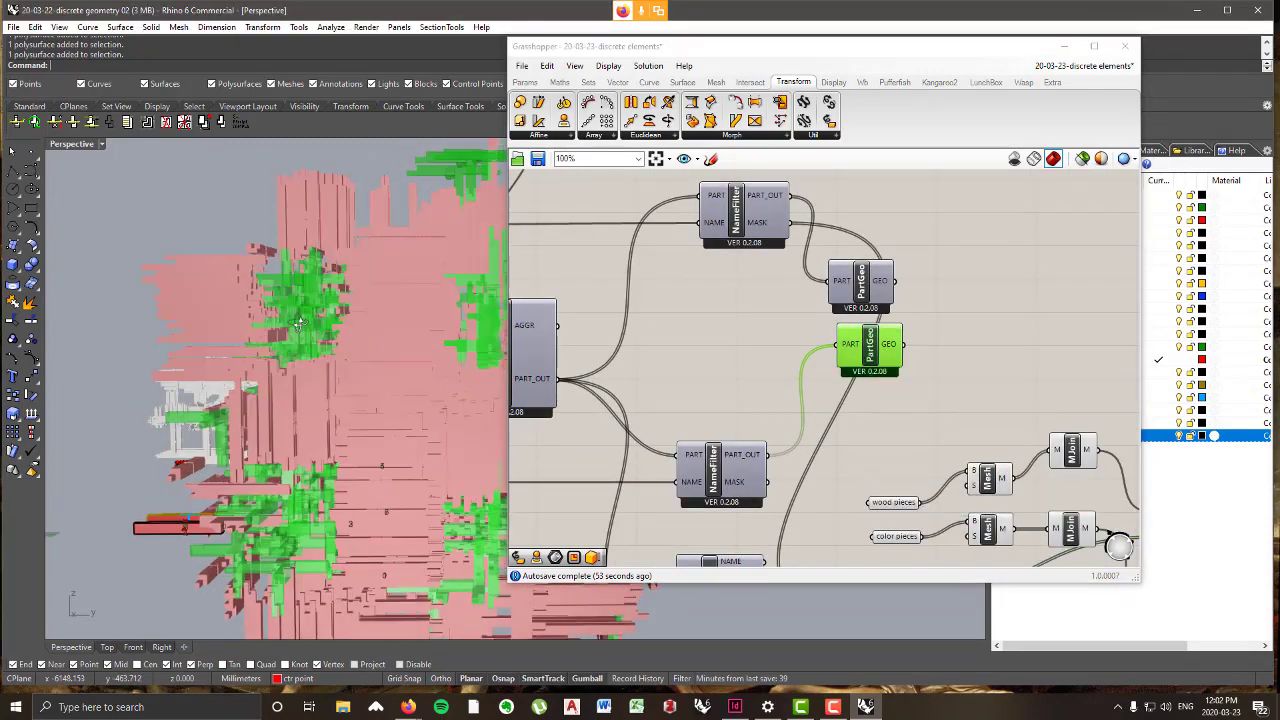
scroll(350, 330, down, 5)
scroll(383, 310, up, 8)
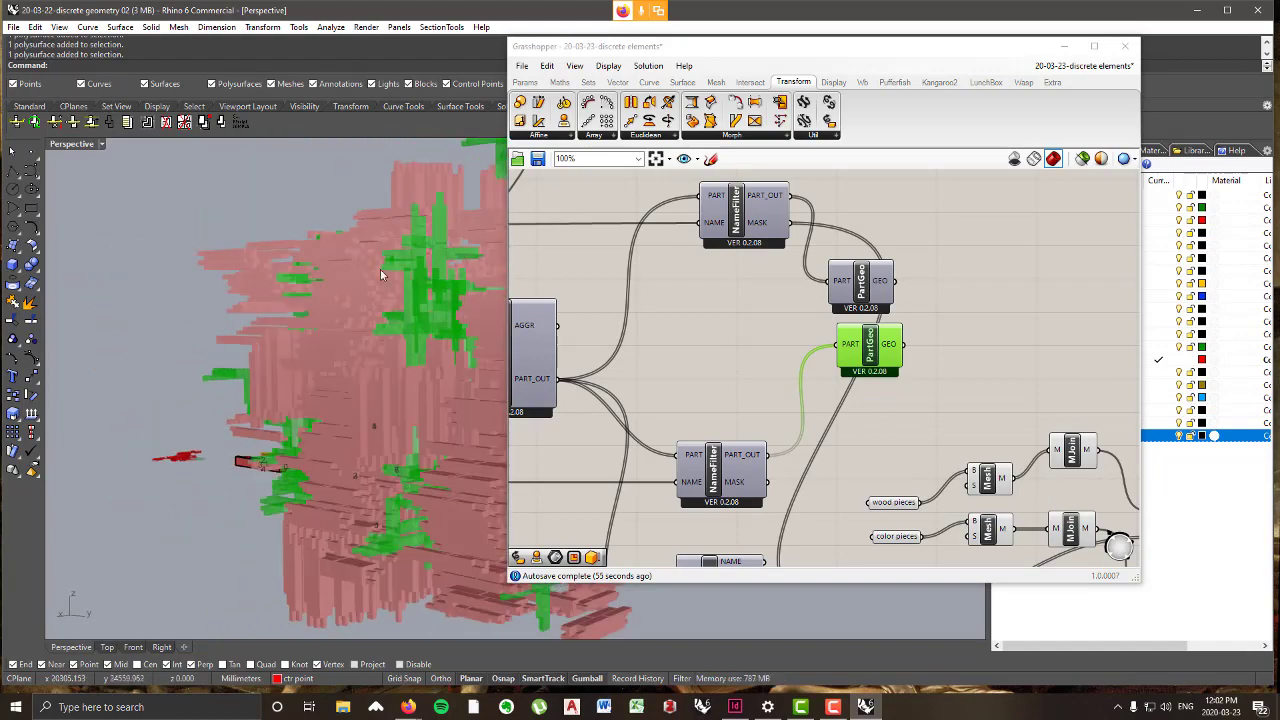
scroll(380, 269, up, 6)
drag(873, 345, 865, 355)
- Bake the lower PartGeo component's geometry as a group onto the "wood" sublayer of "translated detail"
right_click(868, 350)
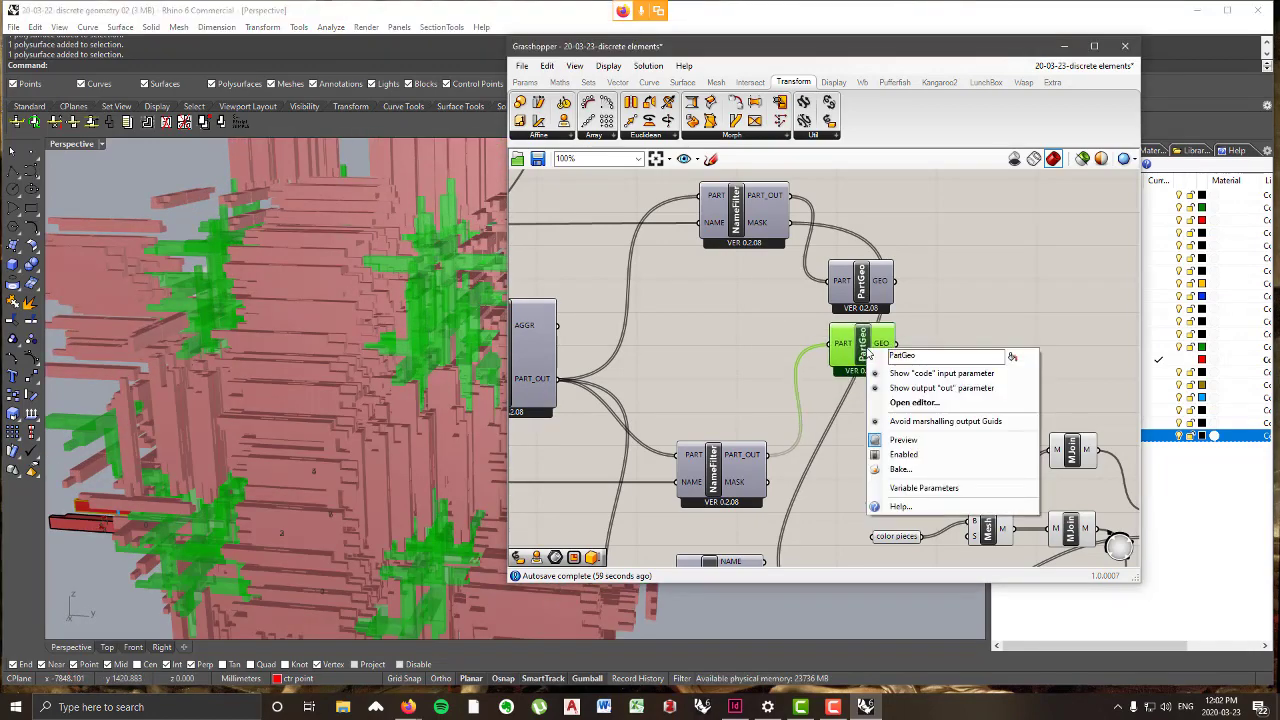
click(901, 469)
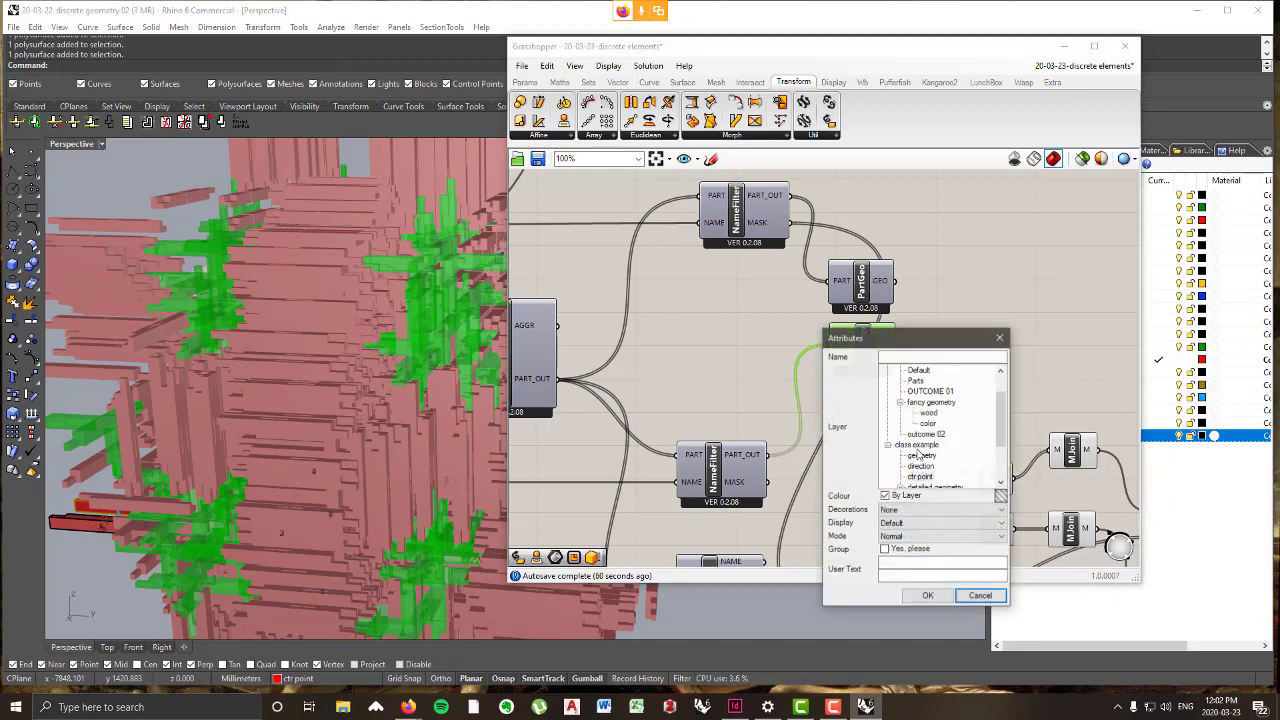
click(930, 467)
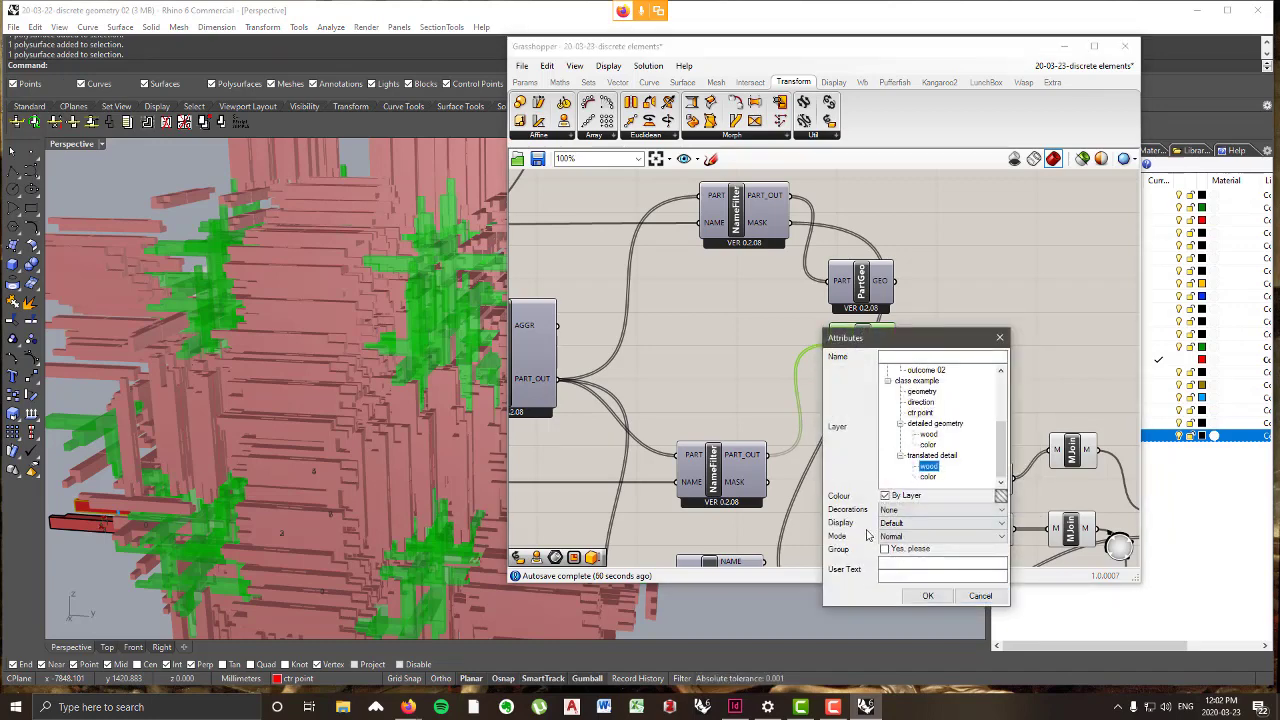
click(885, 549)
click(927, 595)
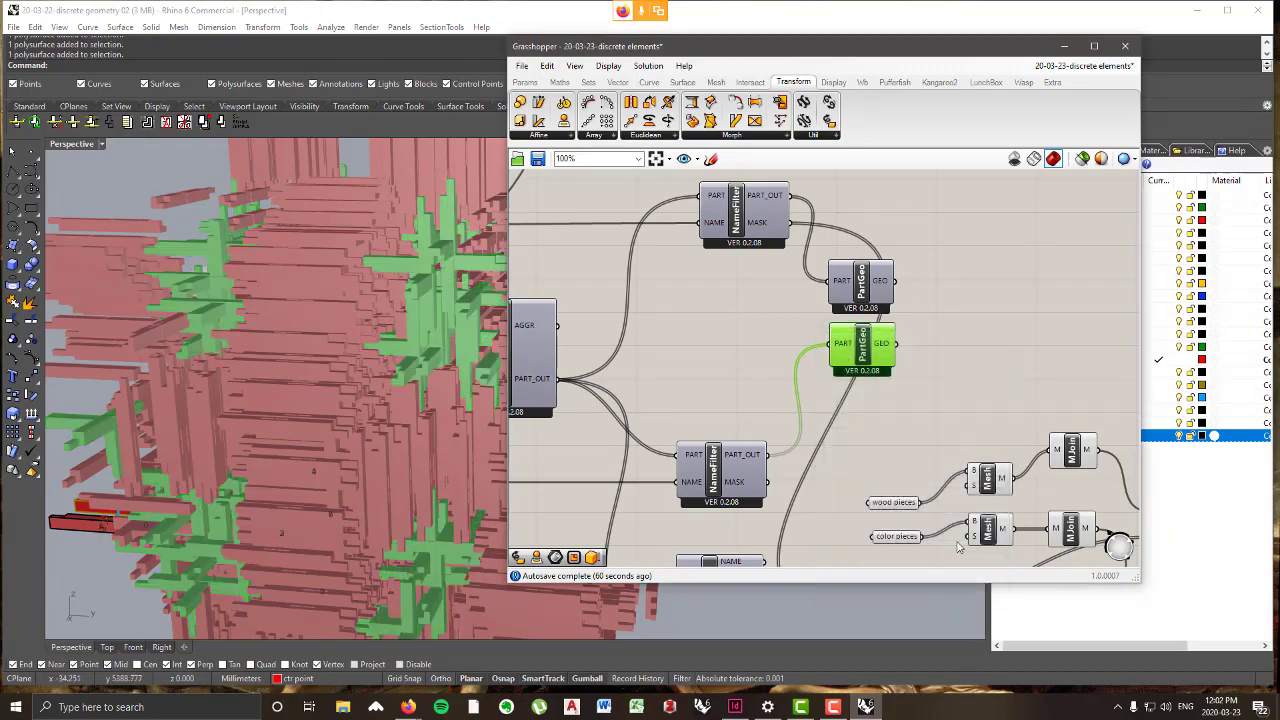
- Minimise Grasshopper and examine the baked plank aggregation from several angles in the Perspective view
click(995, 298)
click(1064, 46)
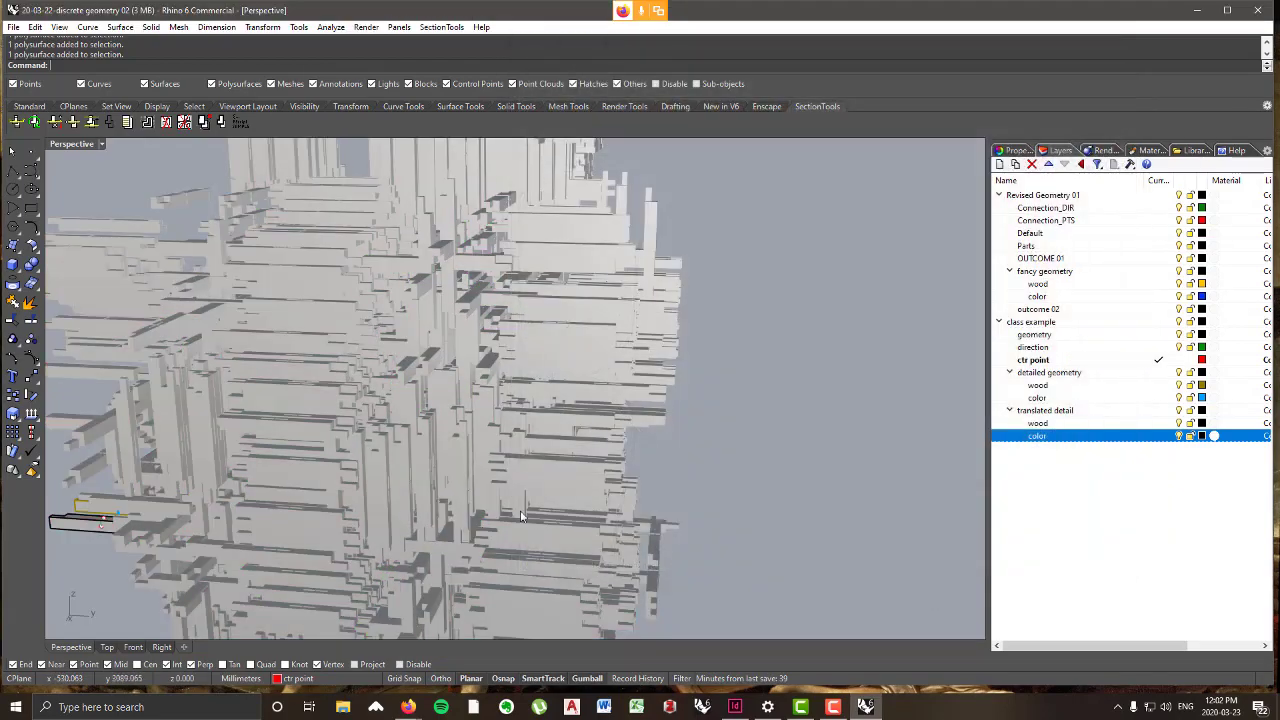
scroll(626, 462, down, 3)
scroll(626, 462, up, 5)
right_drag(627, 462, 589, 580)
scroll(565, 540, down, 4)
scroll(589, 580, up, 4)
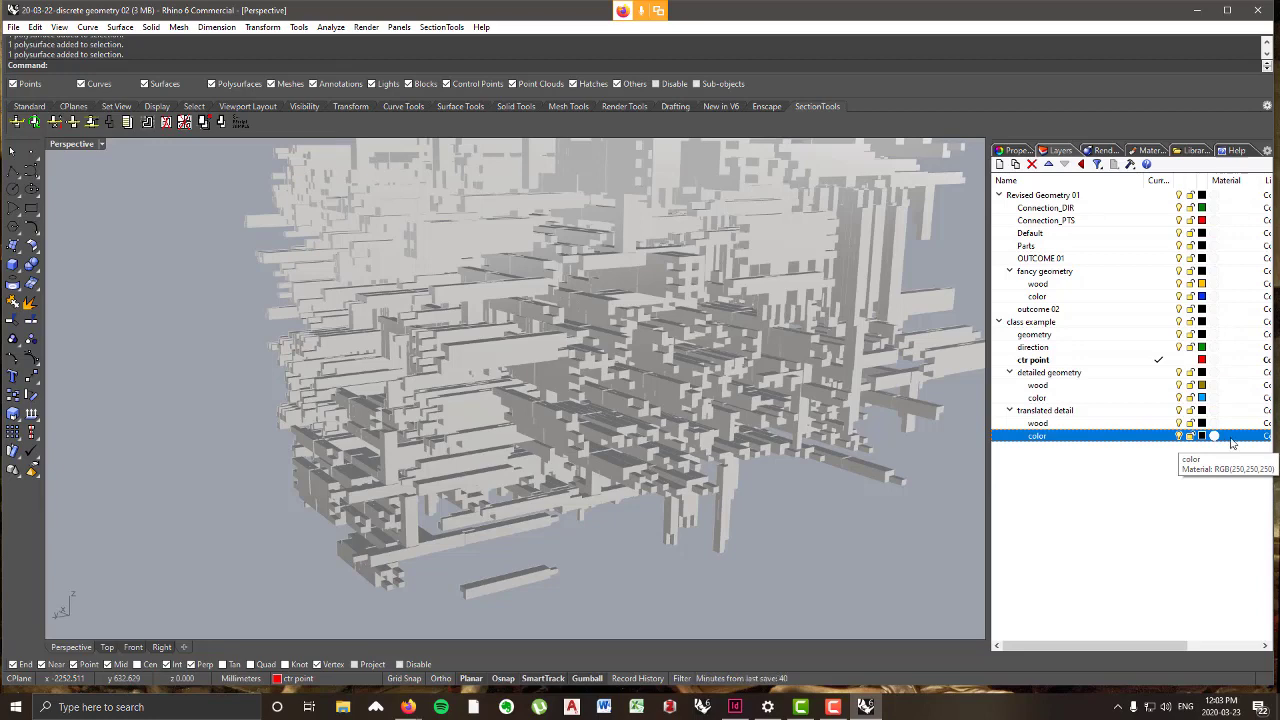
drag(1167, 650, 1243, 643)
double_click(1112, 412)
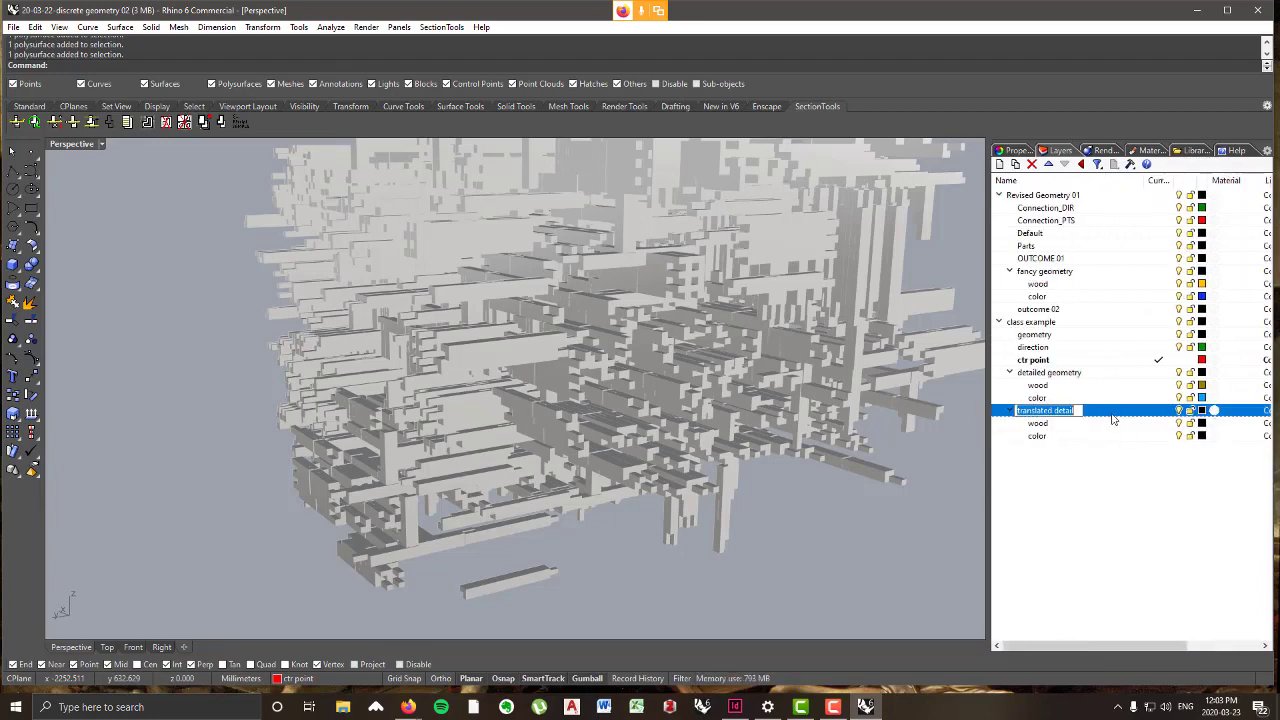
key(Escape)
click(1205, 509)
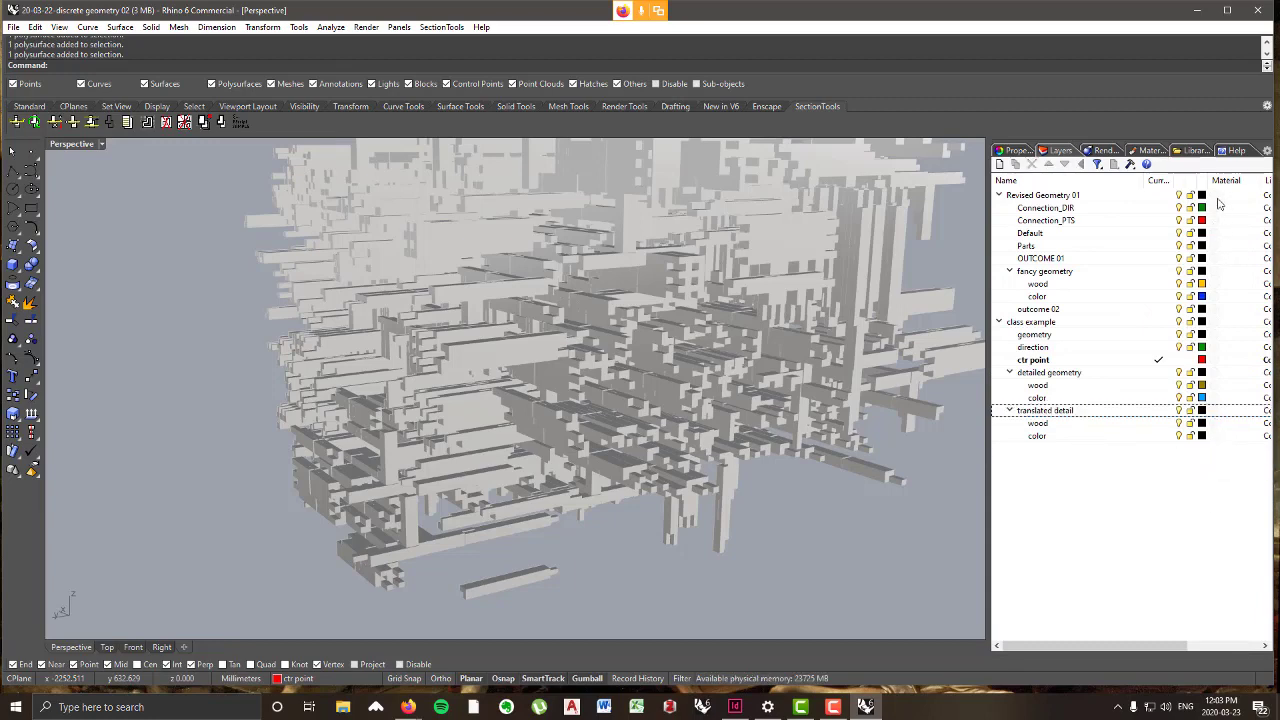
- Assign the existing "black" material to the "color" sublayer of "translated detail"
click(1215, 436)
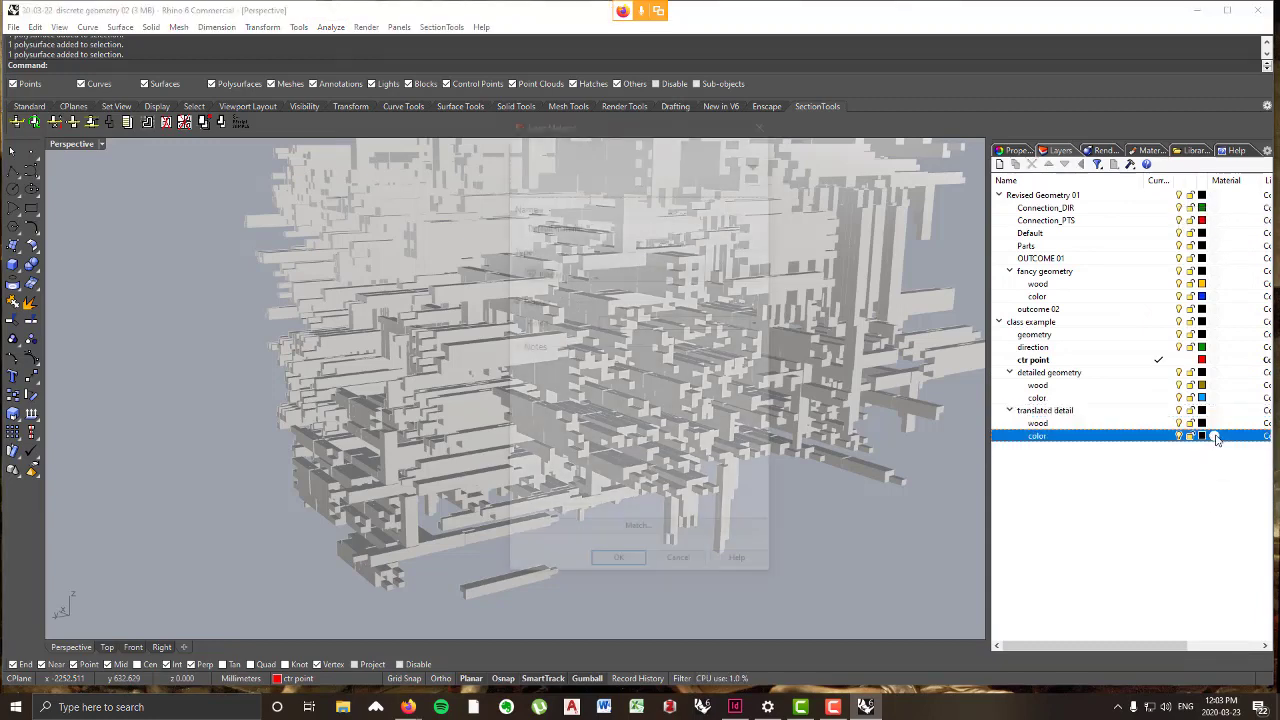
click(663, 168)
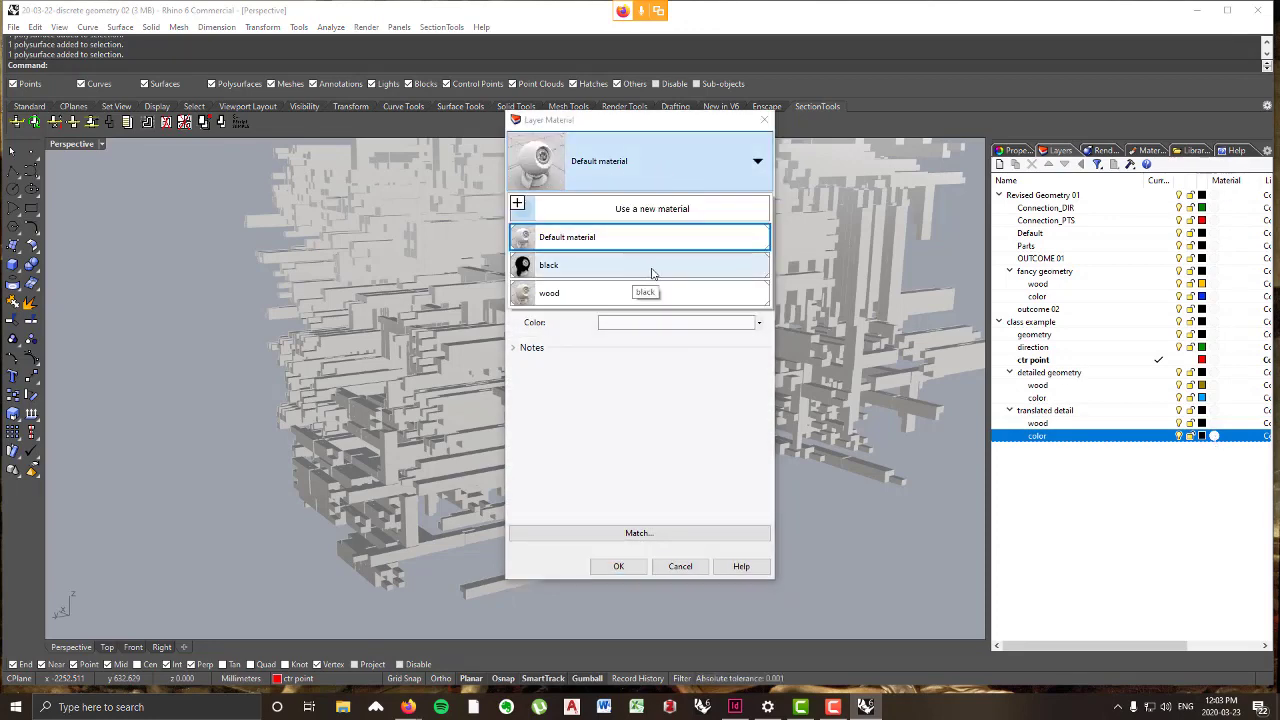
click(593, 266)
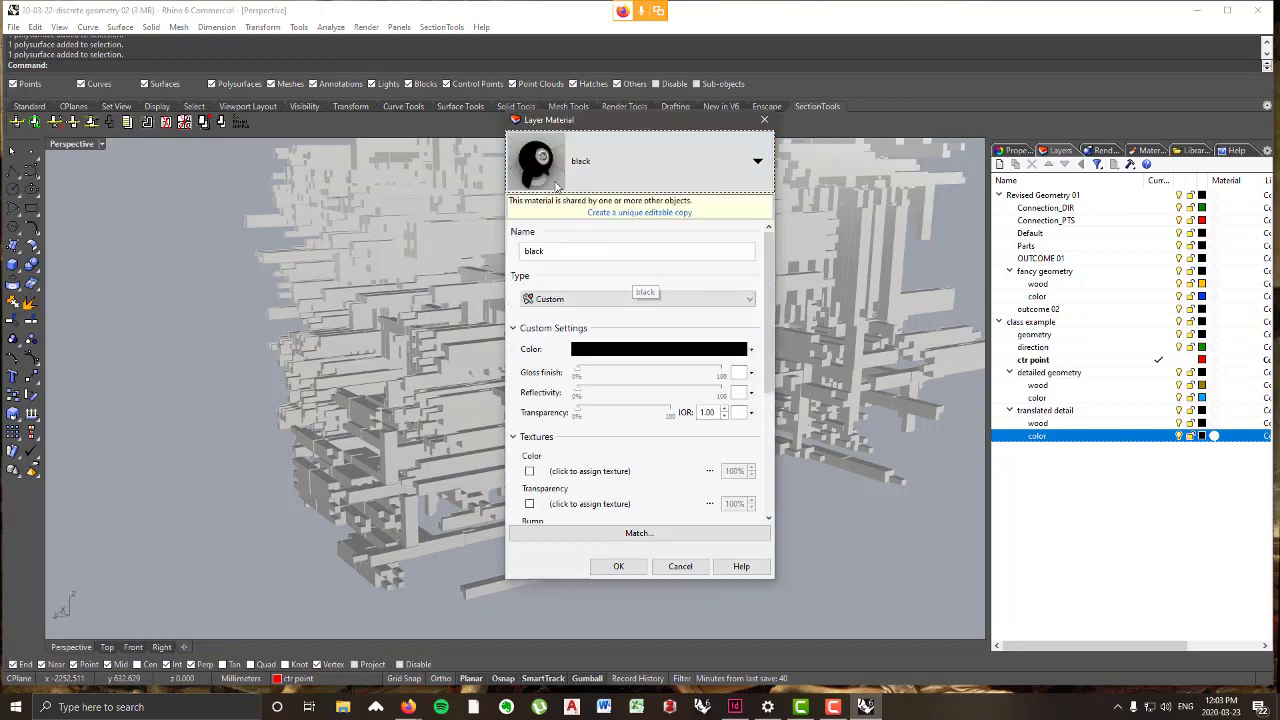
click(618, 560)
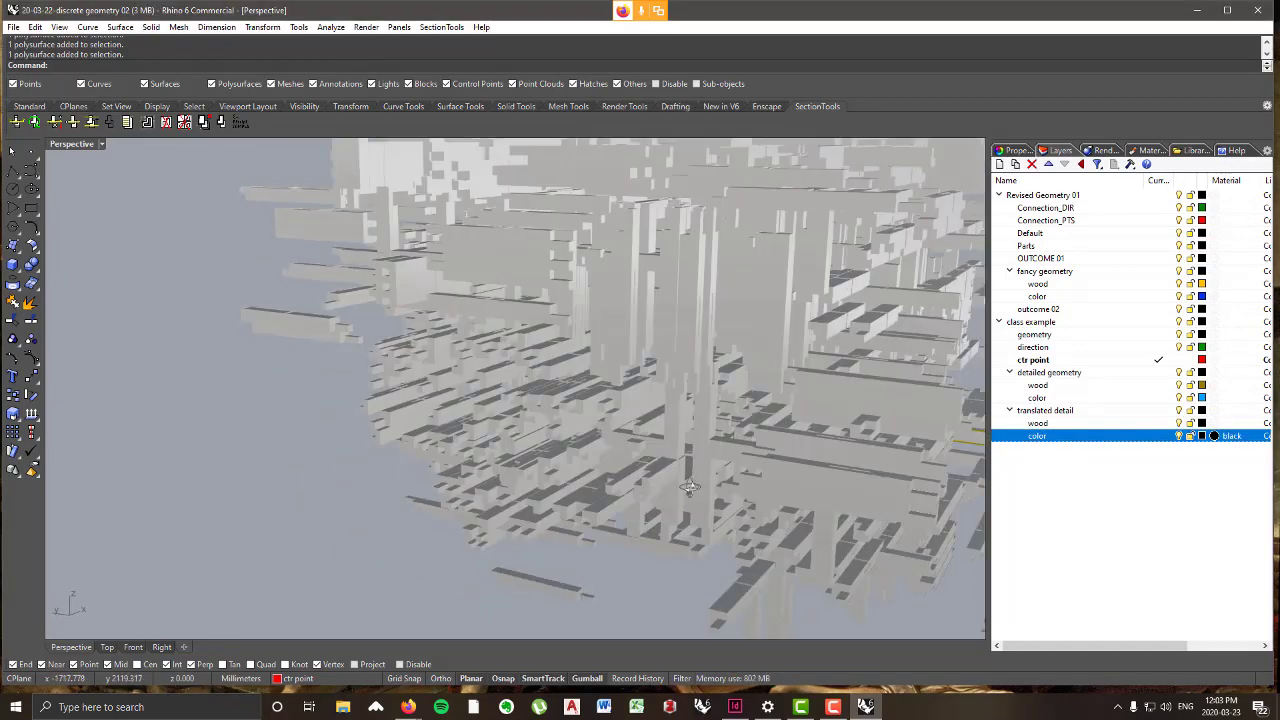
- Switch the Perspective view to the Rendered display mode and inspect the black details on the baked planks
click(59, 27)
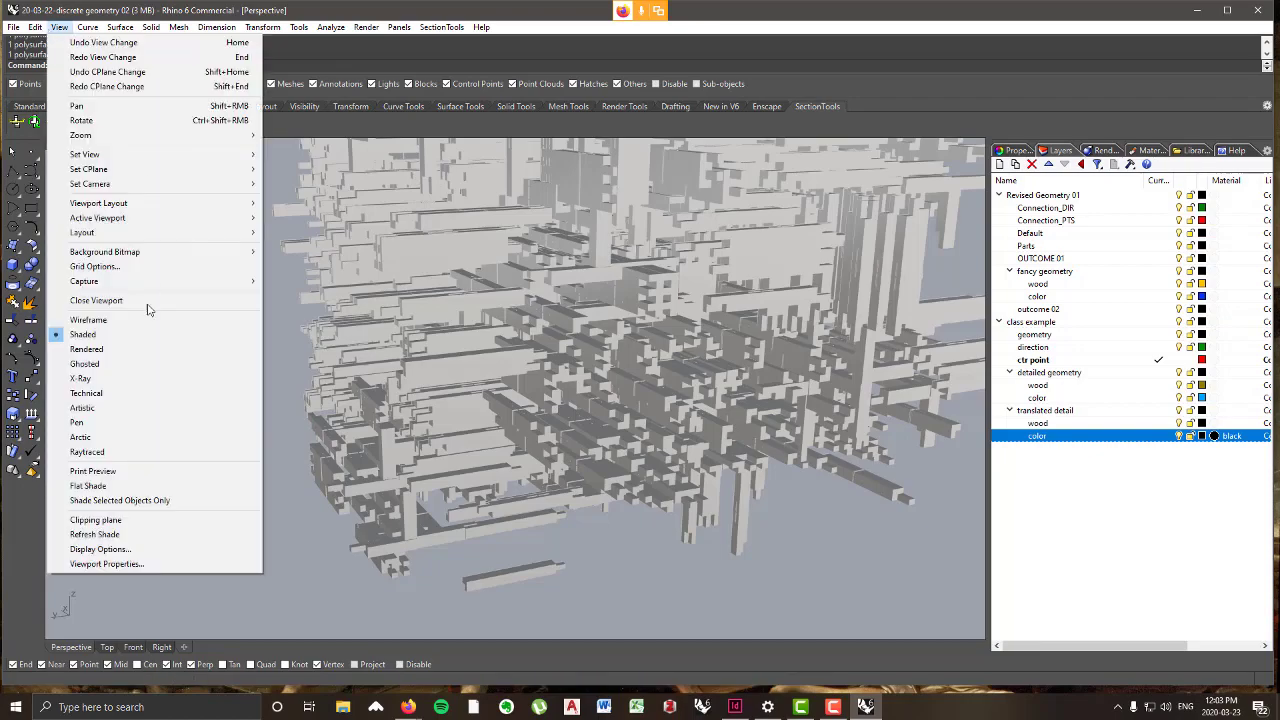
click(116, 352)
right_drag(318, 352, 381, 318)
right_drag(495, 355, 287, 394)
scroll(553, 383, up, 6)
scroll(553, 383, down, 6)
right_drag(553, 383, 607, 365)
scroll(607, 362, up, 8)
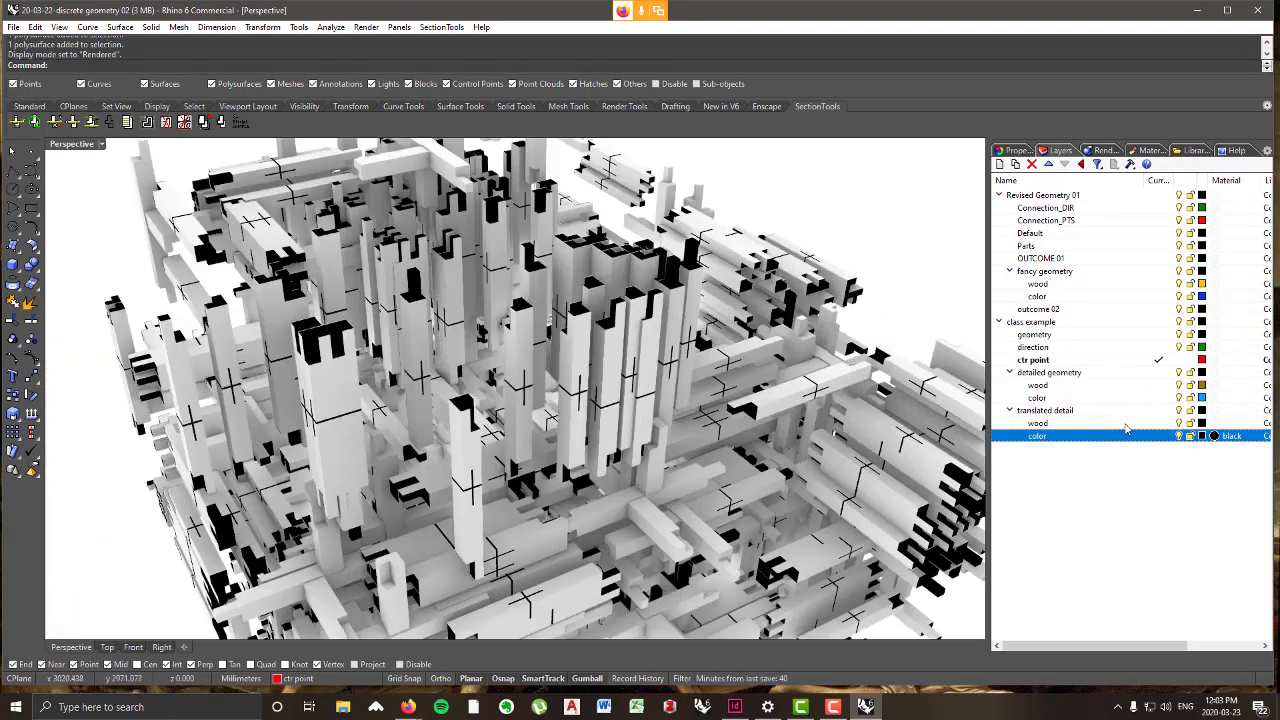
- Assign the existing "wood" material to the "wood" sublayer of "translated detail"
click(1214, 423)
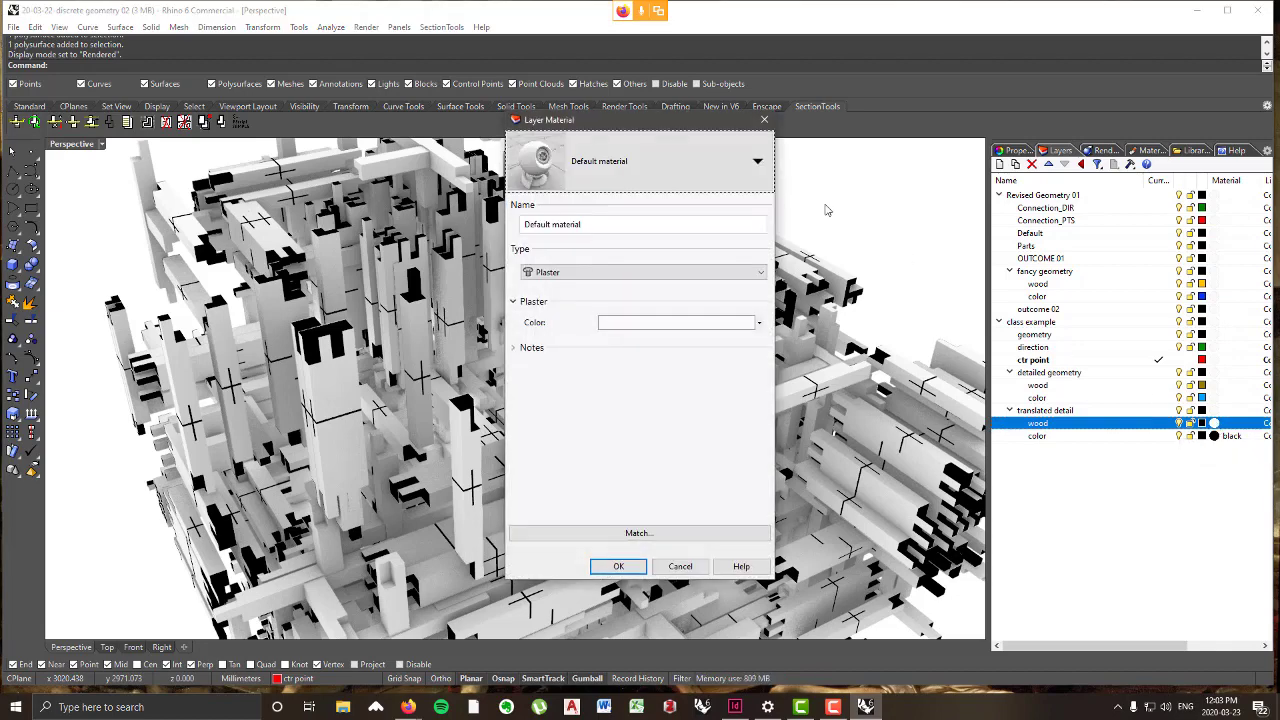
click(674, 163)
click(674, 294)
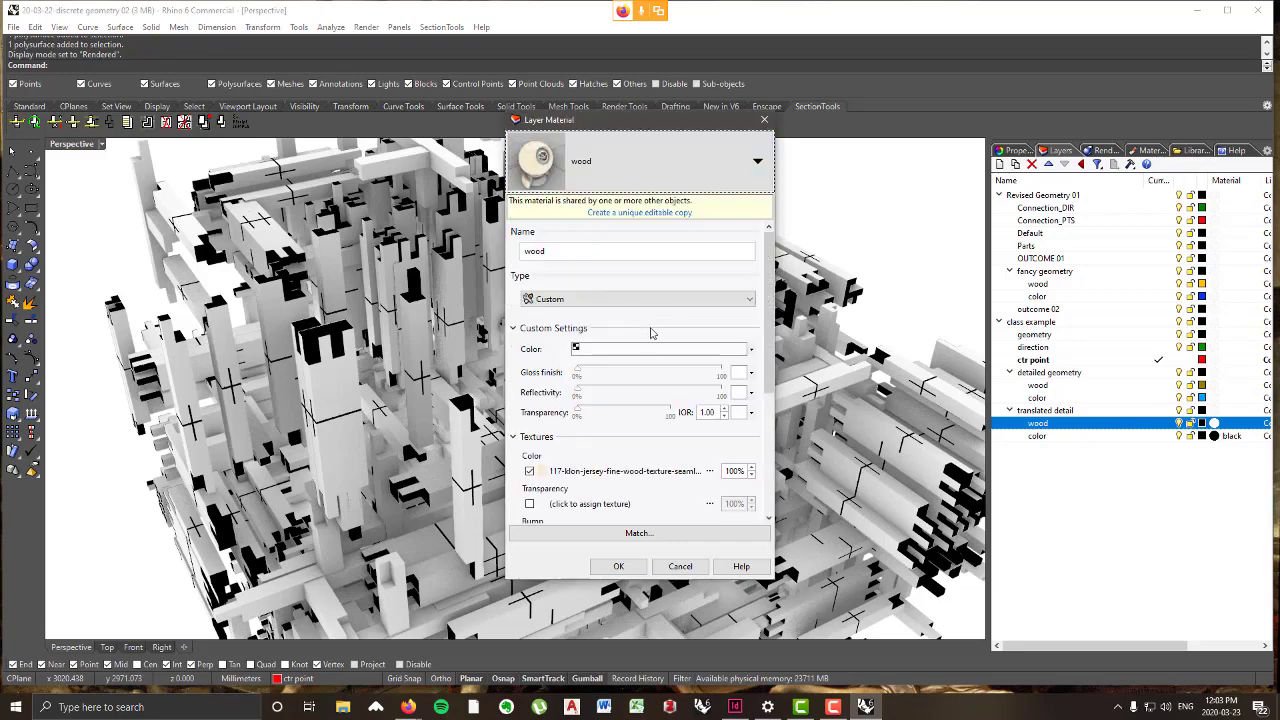
click(625, 570)
- Examine the rendered plank aggregation from several angles, both close up at the wood and black details and as a whole
right_drag(708, 331, 743, 355)
scroll(491, 290, down, 5)
scroll(435, 328, up, 5)
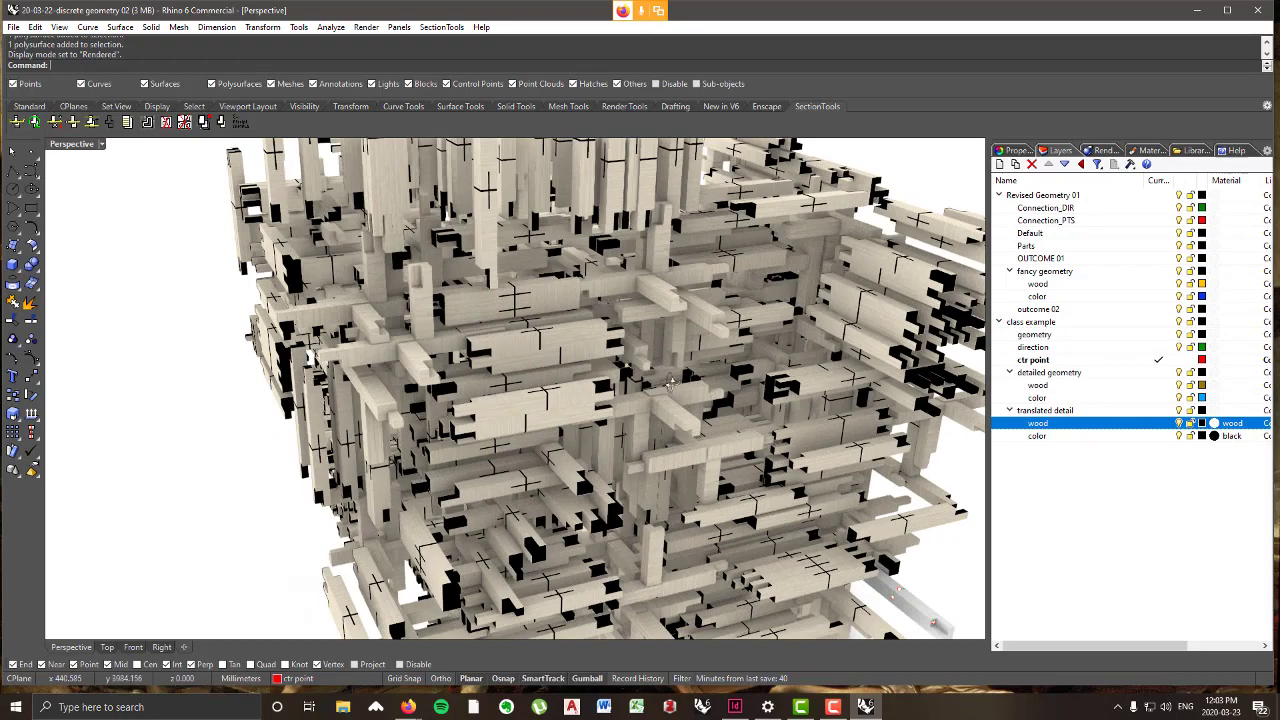
scroll(670, 383, down, 10)
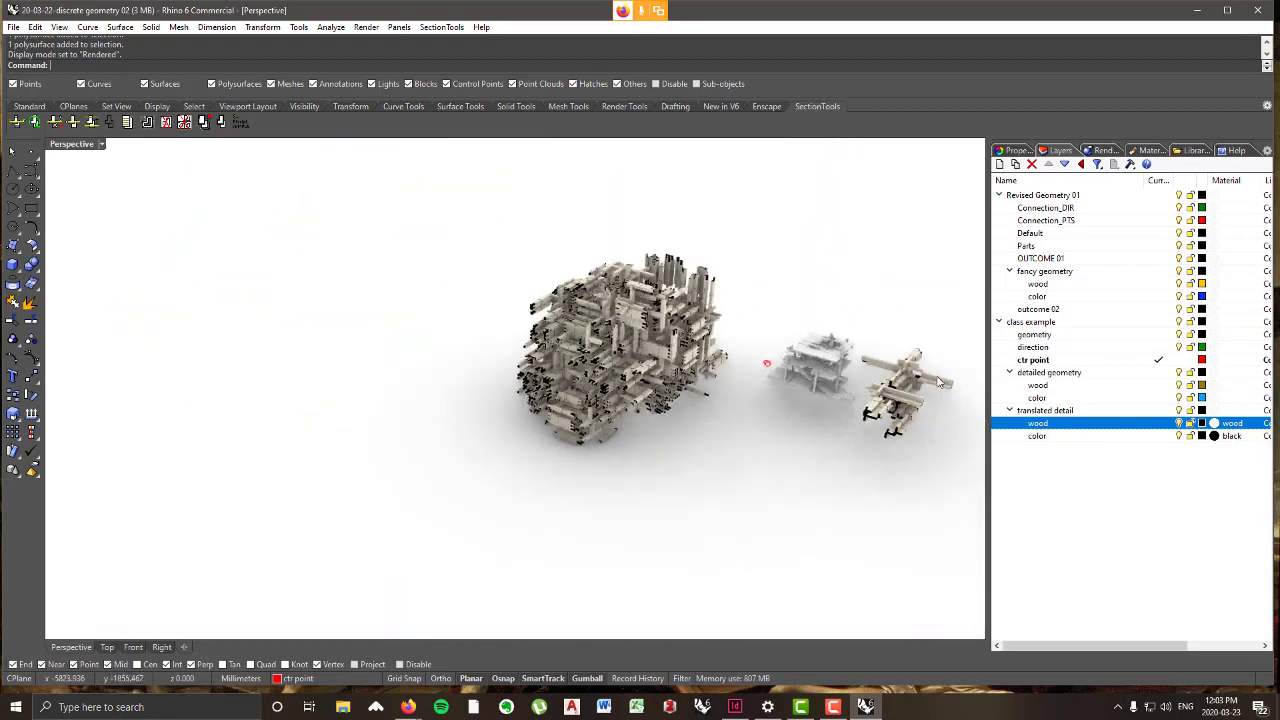
right_drag(940, 381, 910, 371)
scroll(166, 412, up, 4)
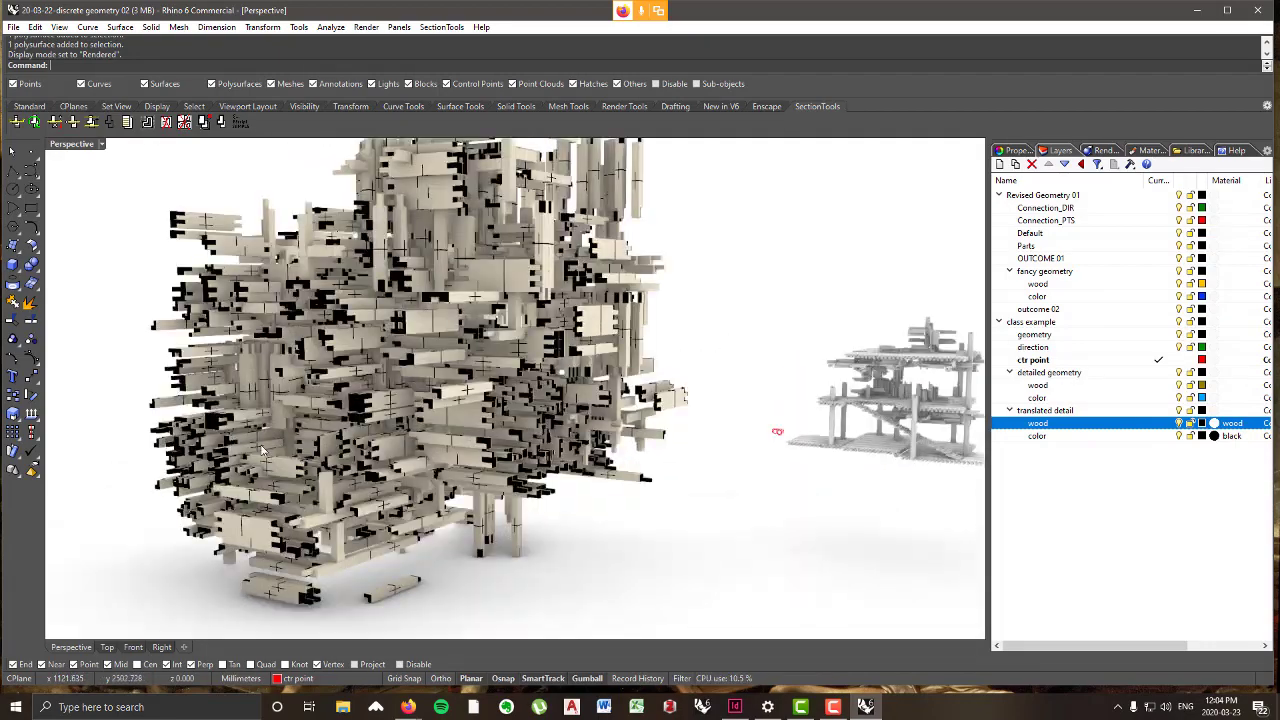
right_drag(166, 412, 671, 456)
scroll(777, 417, down, 4)
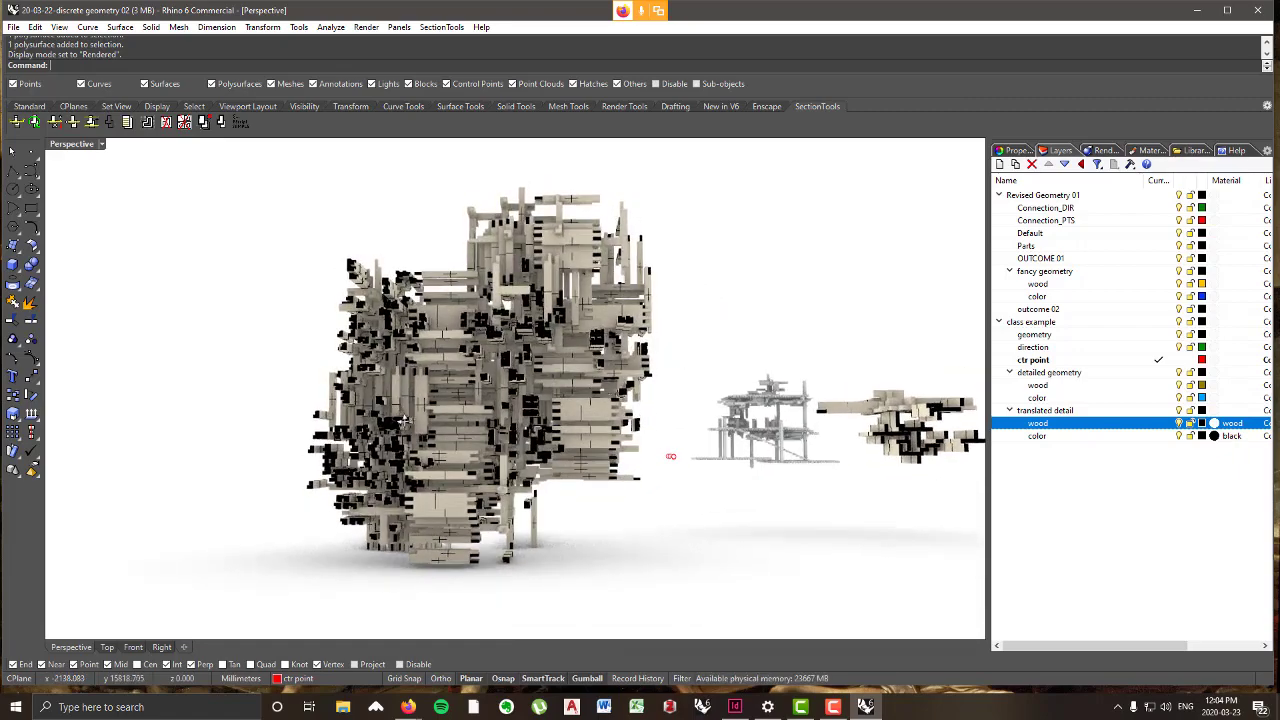
right_drag(404, 422, 314, 428)
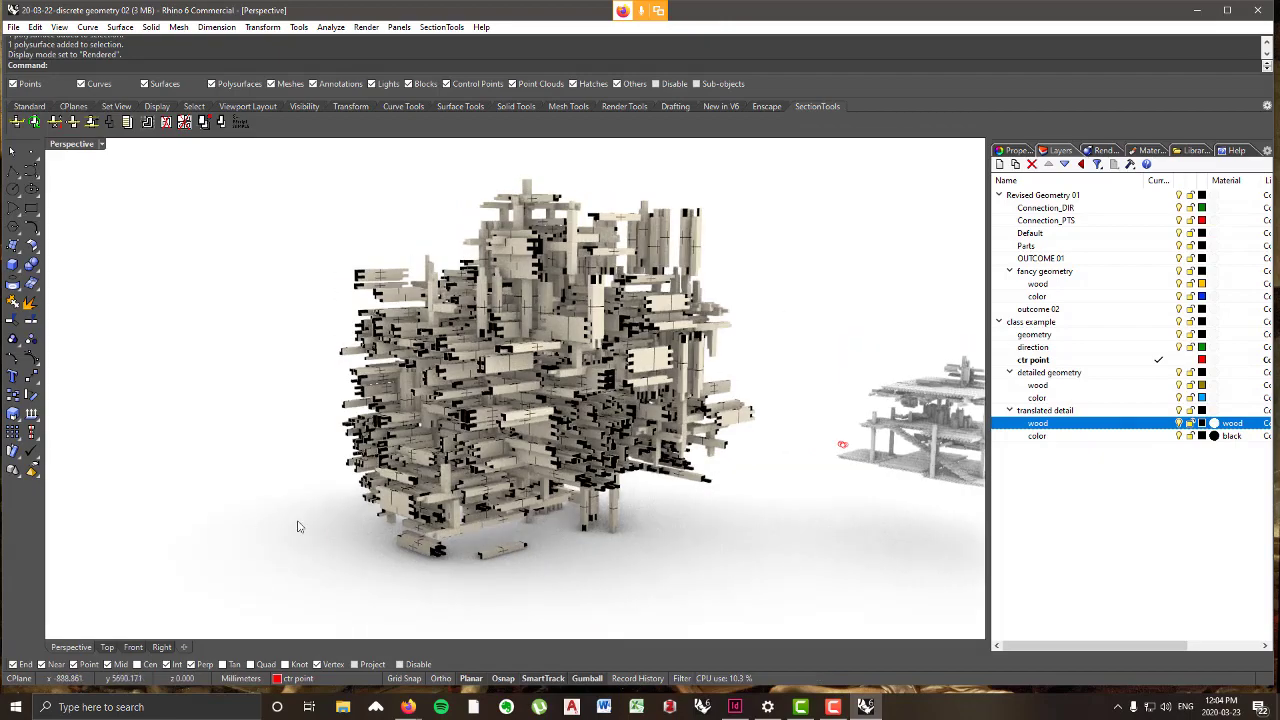
scroll(630, 343, up, 6)
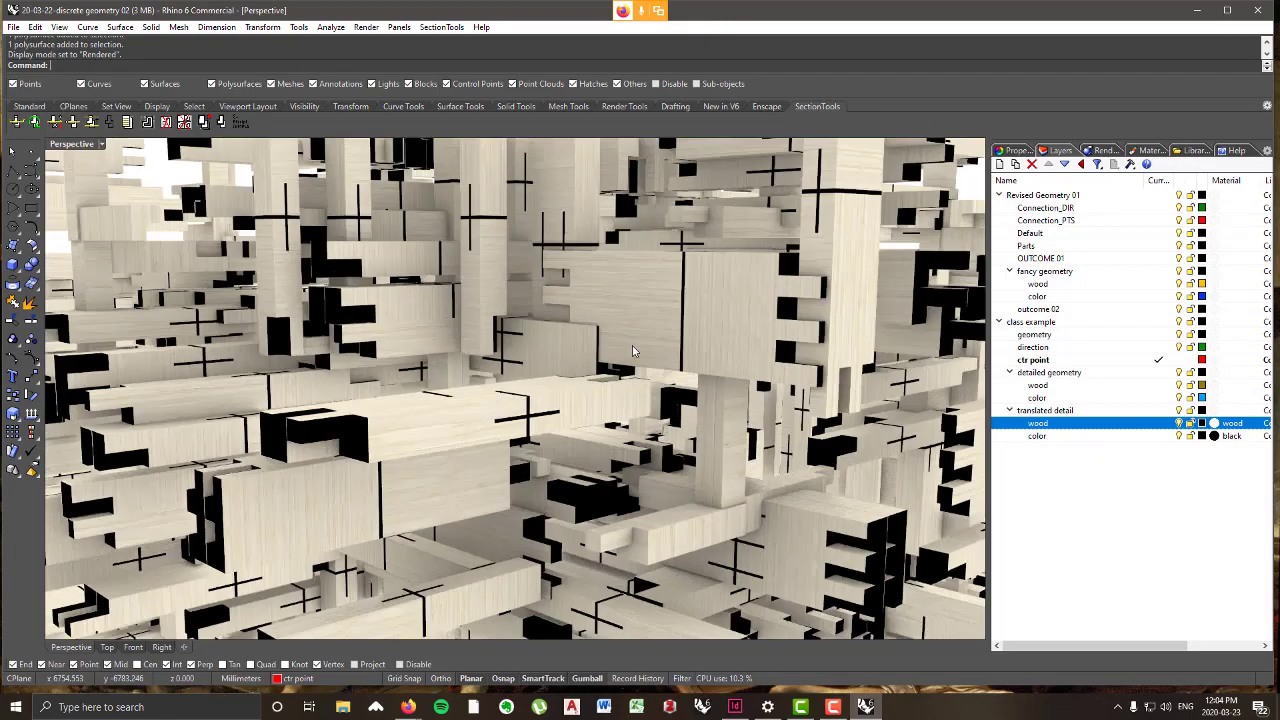
scroll(630, 343, down, 6)
right_drag(632, 344, 763, 305)
scroll(763, 305, down, 8)
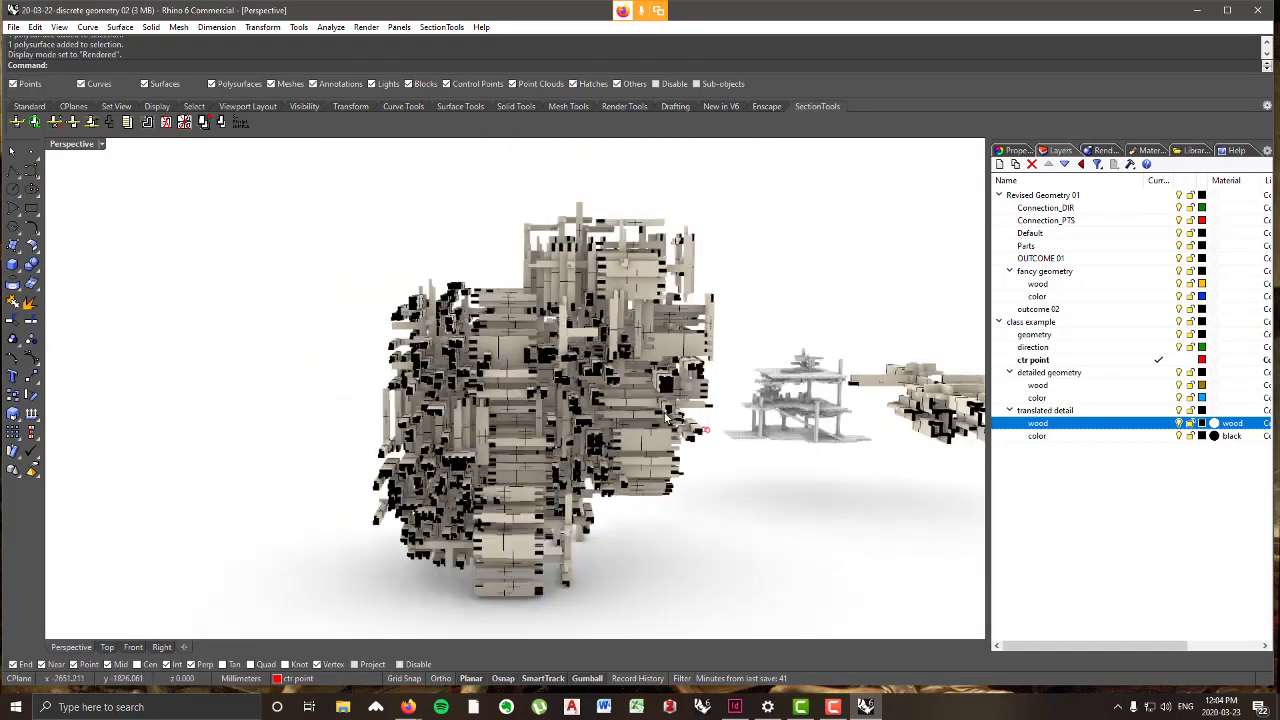
right_drag(640, 427, 732, 454)
scroll(575, 345, up, 8)
right_drag(588, 325, 645, 405)
scroll(689, 401, down, 8)
scroll(640, 385, up, 7)
scroll(636, 384, down, 7)
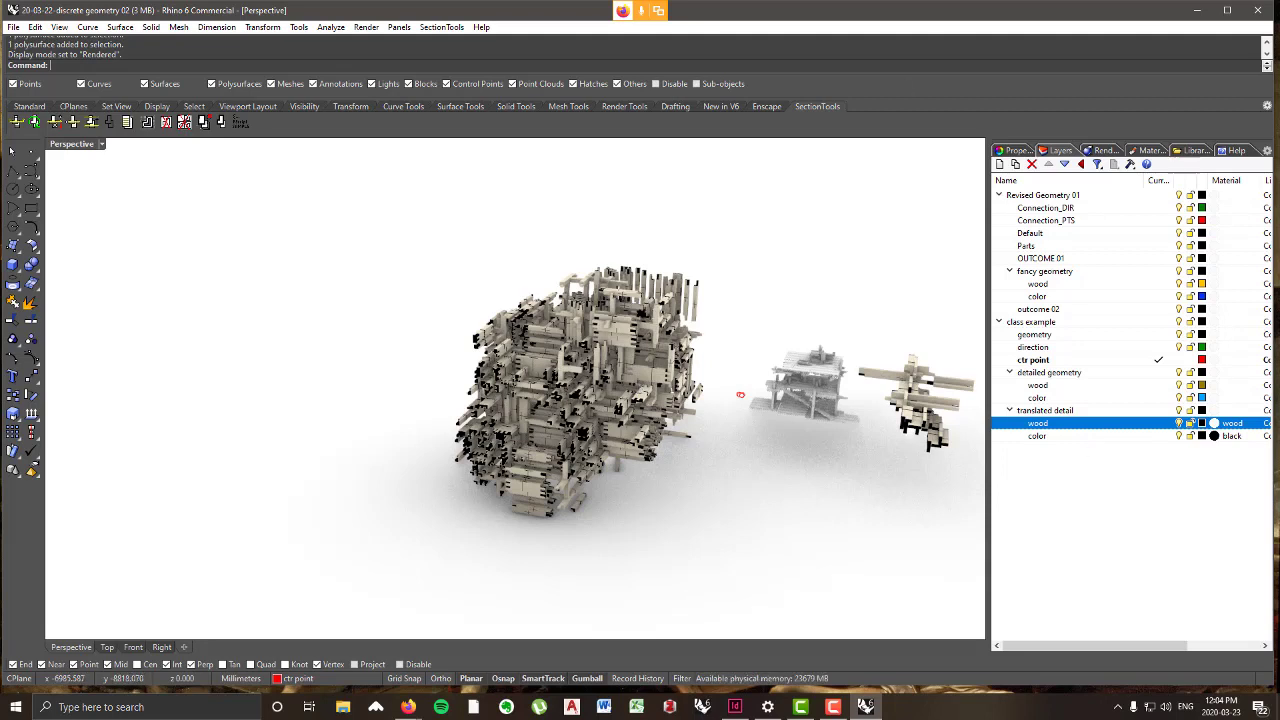
key(F10)
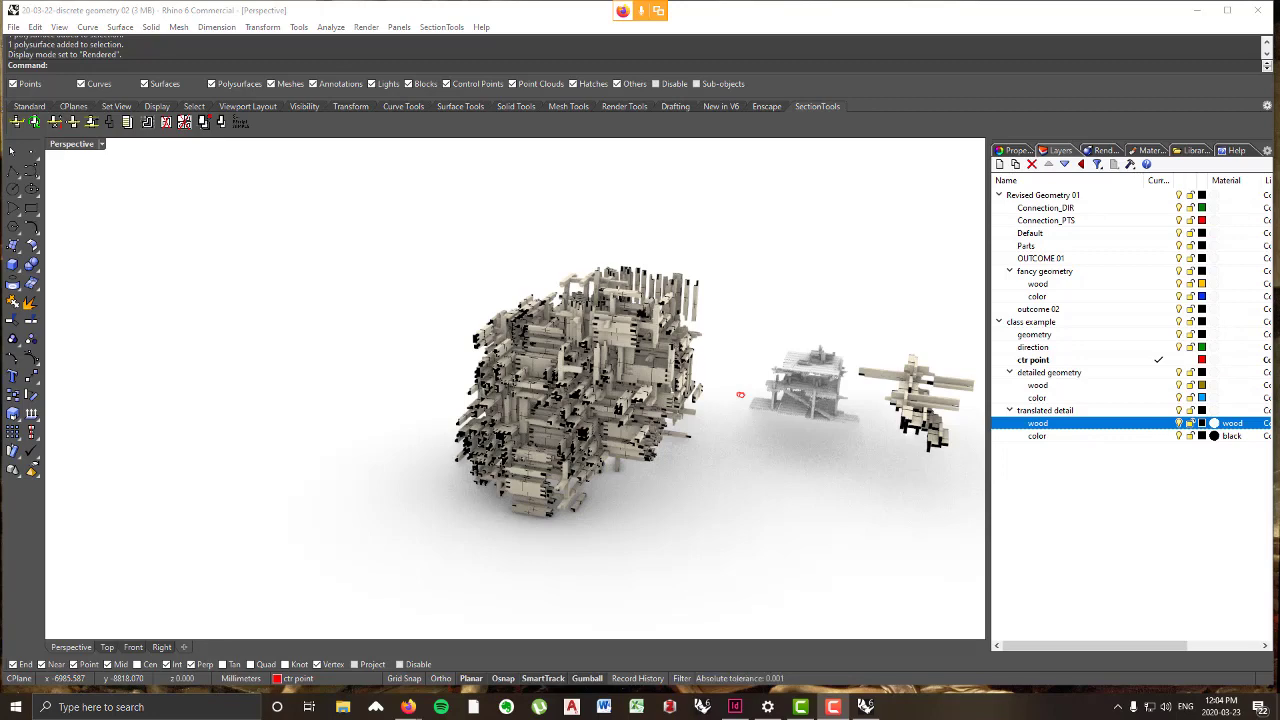
click(815, 569)
right_drag(812, 560, 764, 450)
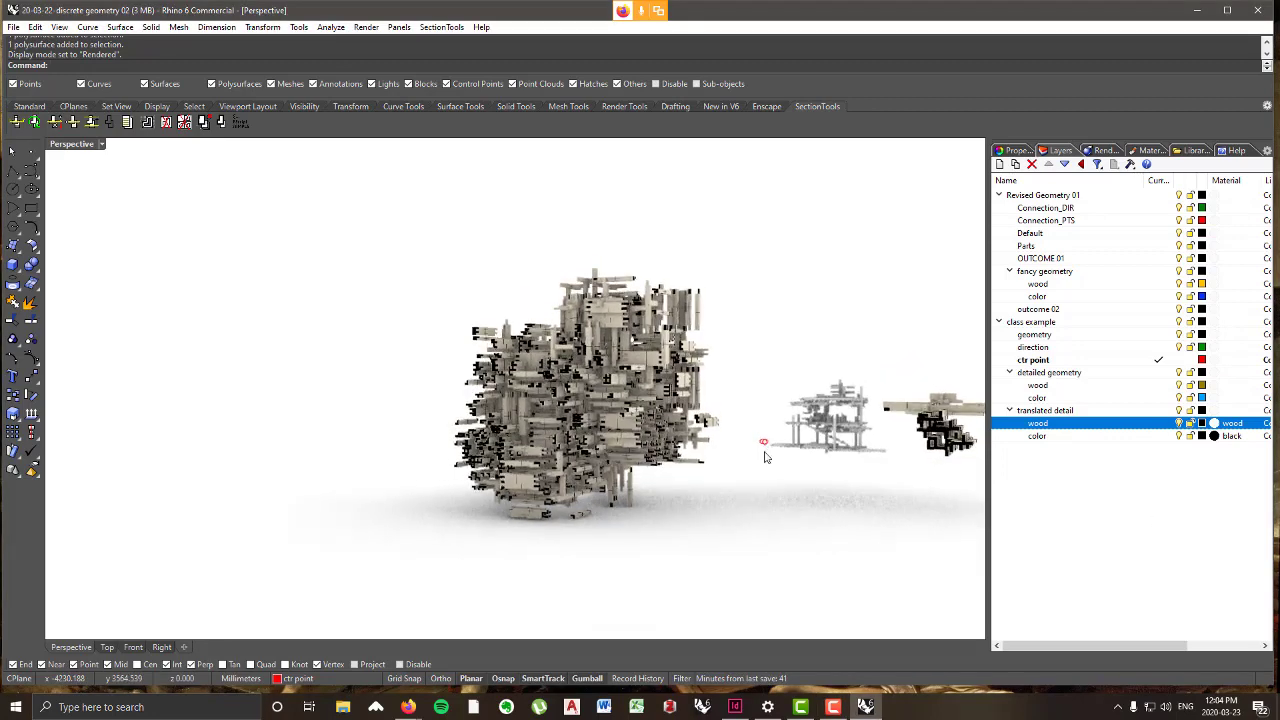